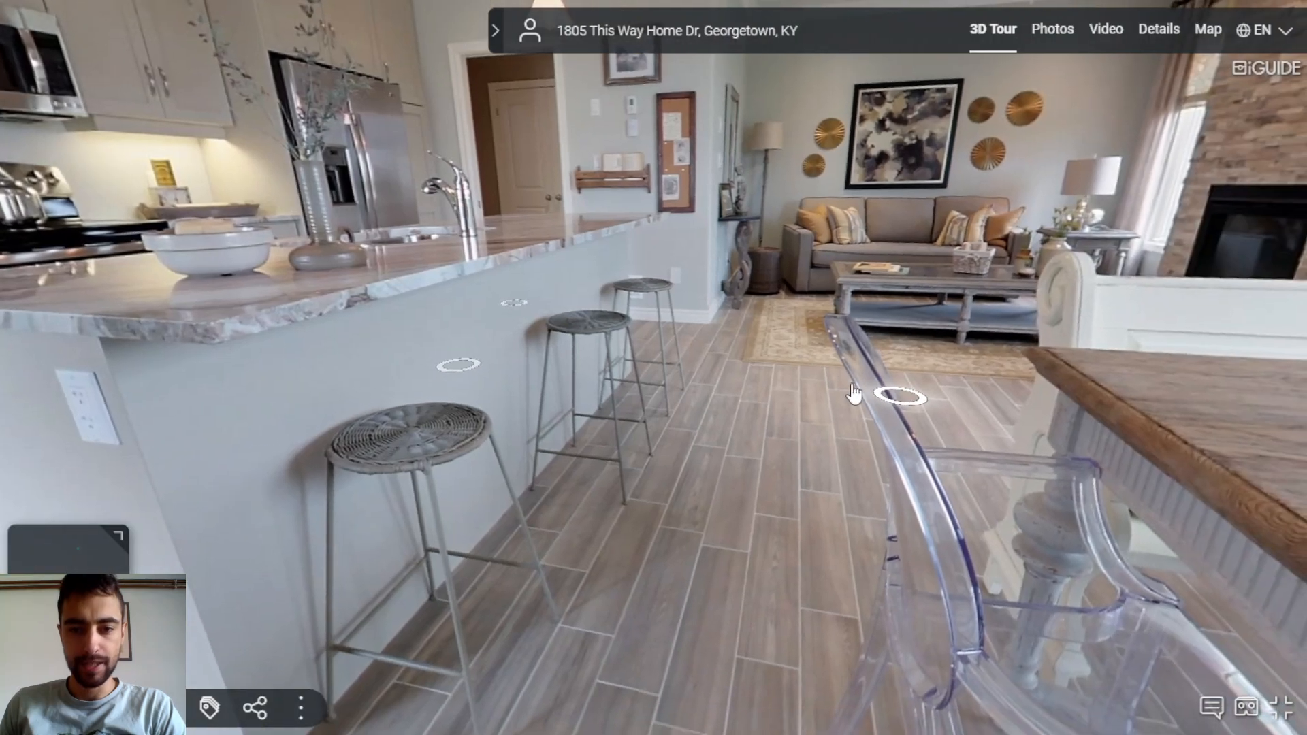
# Browse the house's 3D tour, photo gallery, video, floor plan and map views
pyautogui.click(889, 389)
pyautogui.moveTo(606, 349); pyautogui.dragTo(709, 338)
pyautogui.click(1041, 30)
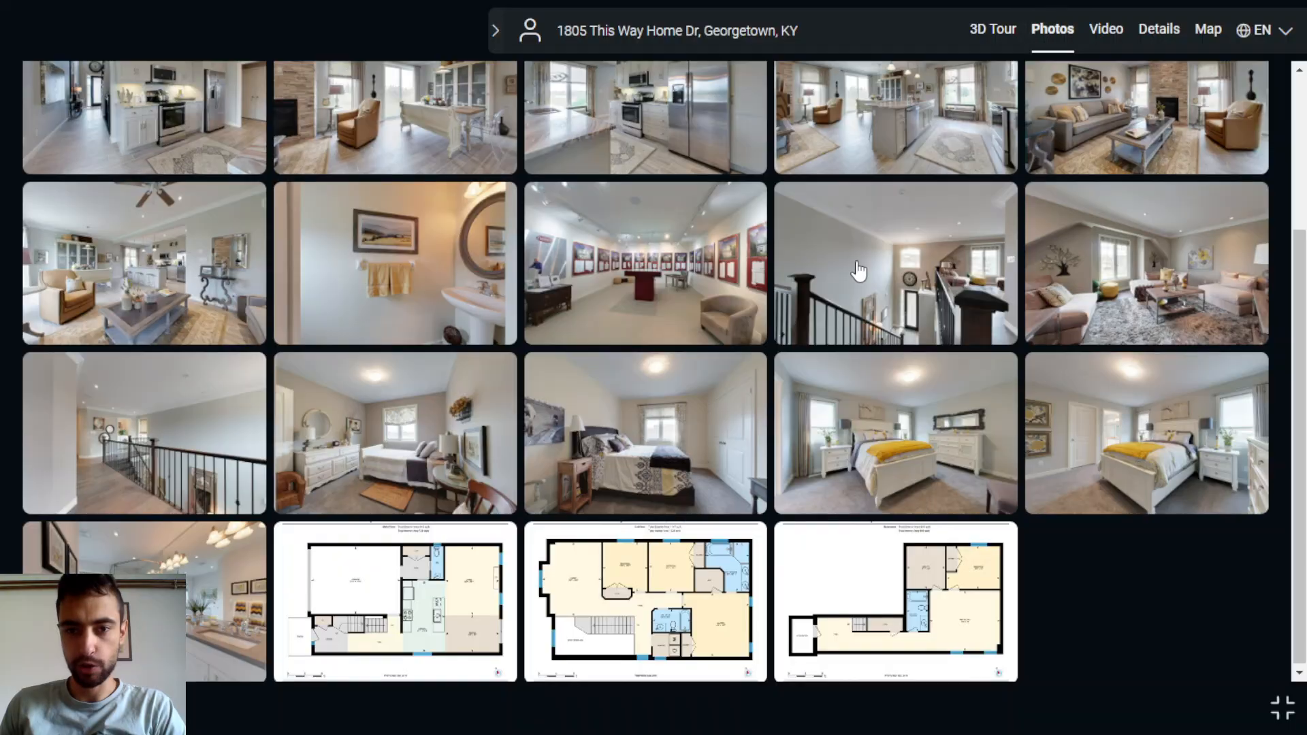
pyautogui.scroll(3, 654, 282)
pyautogui.scroll(-3, 704, 282)
pyautogui.scroll(3, 859, 226)
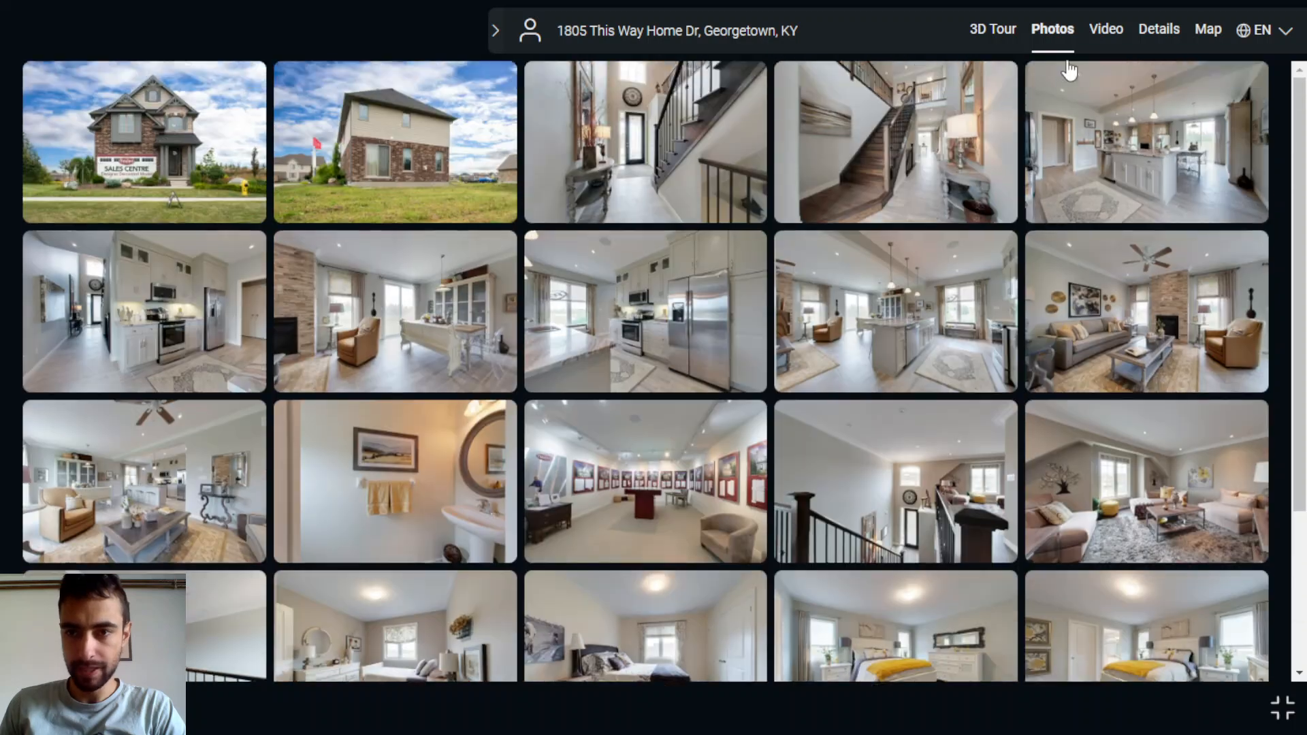
pyautogui.click(1105, 32)
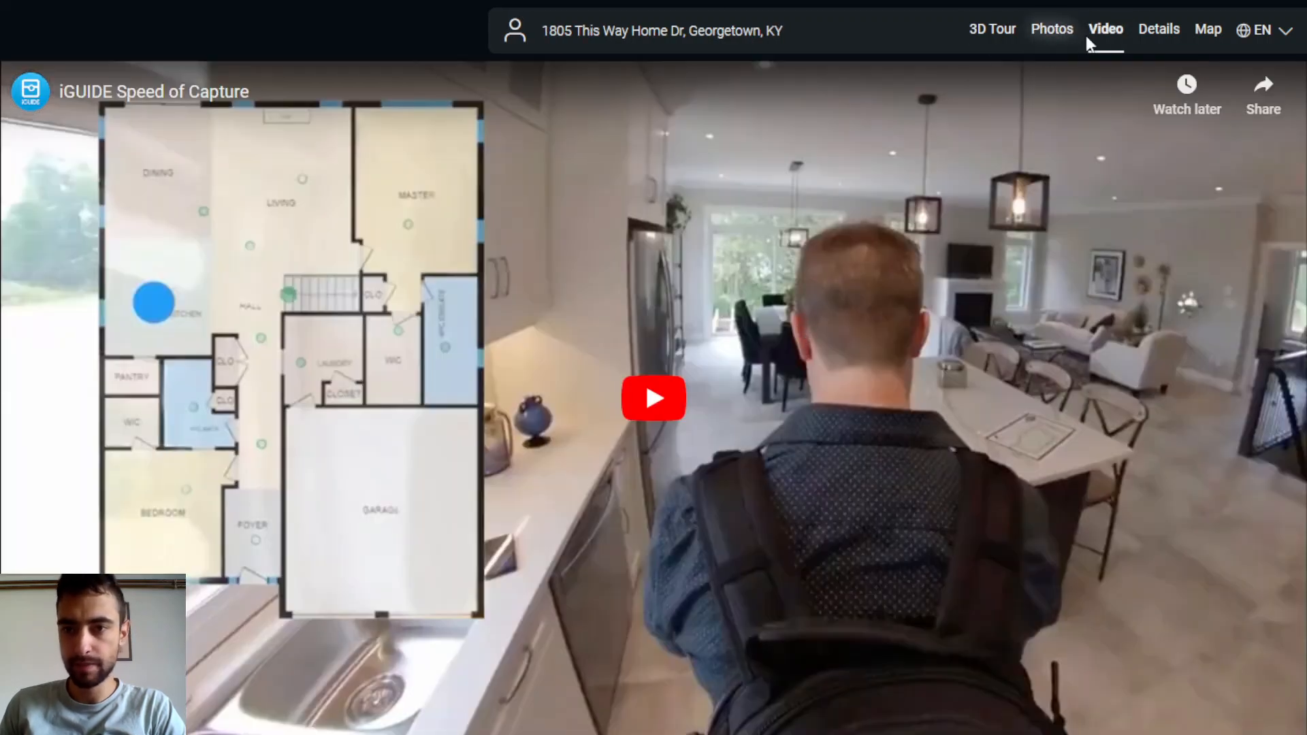
pyautogui.click(1159, 29)
pyautogui.click(1208, 29)
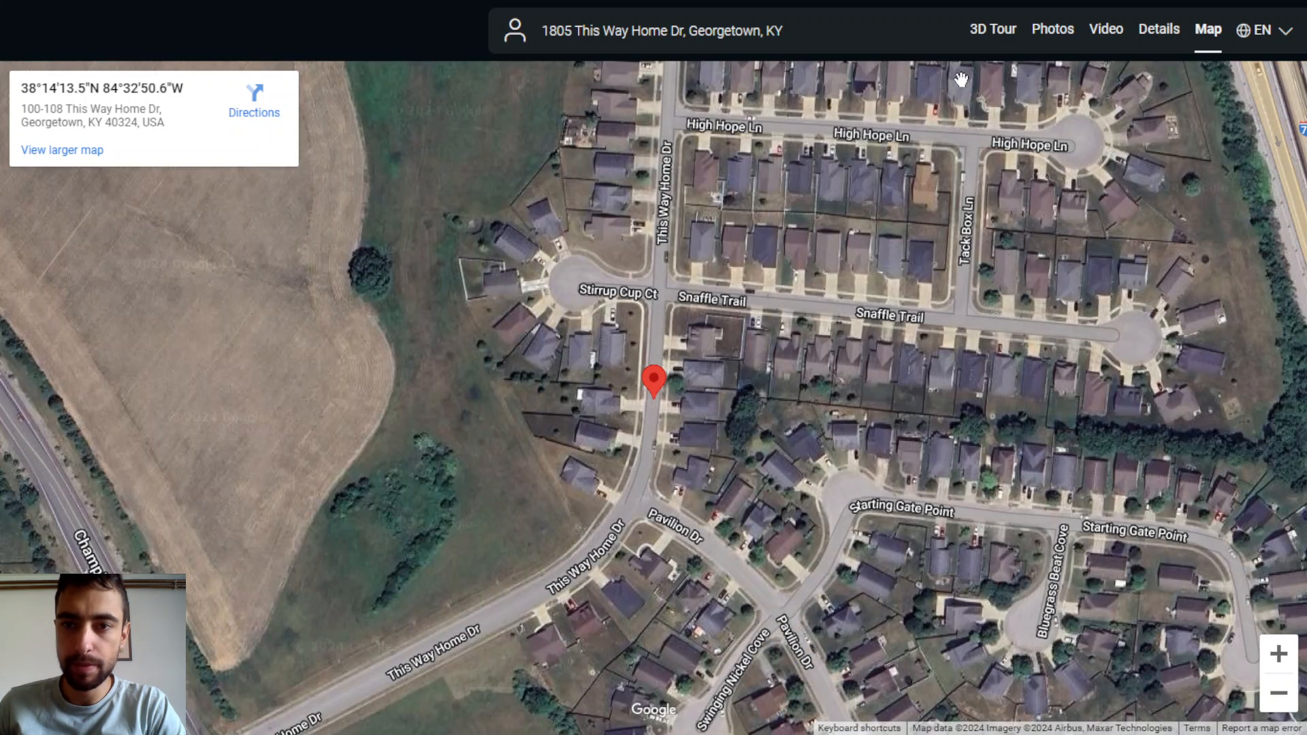
pyautogui.click(987, 29)
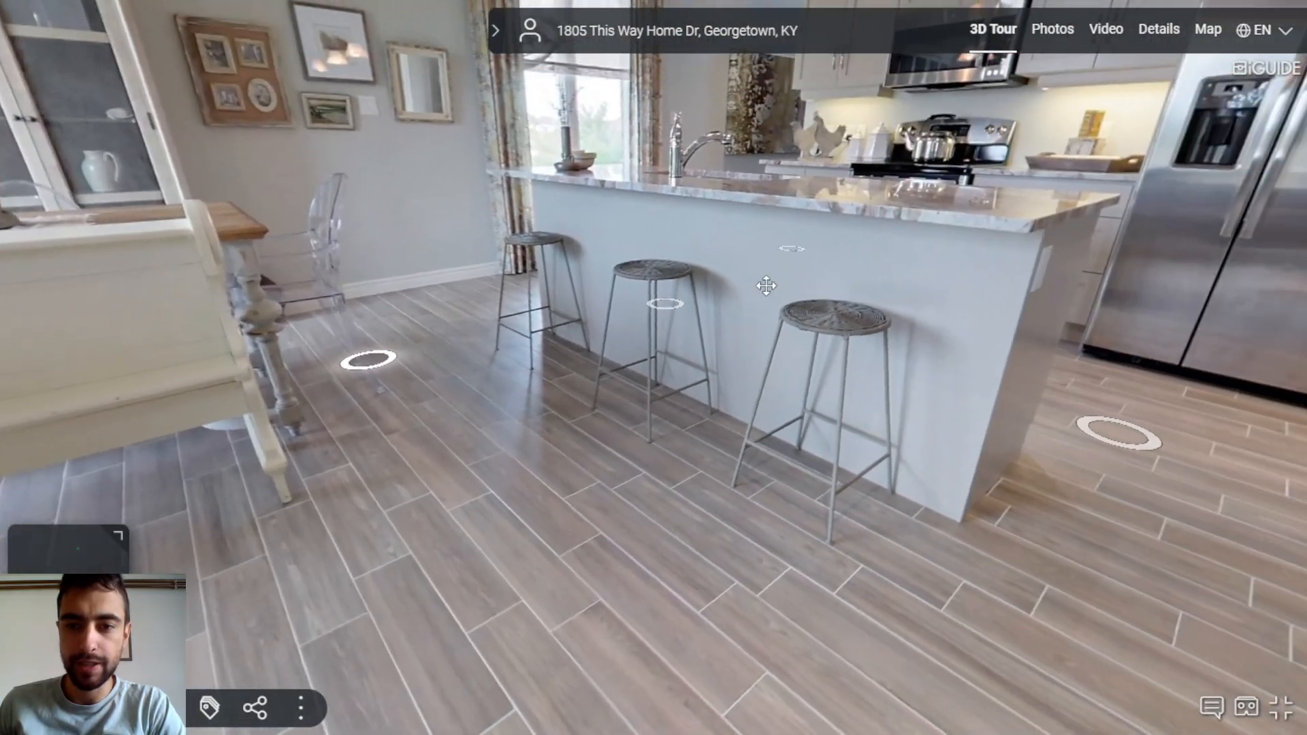
pyautogui.moveTo(766, 286); pyautogui.dragTo(828, 307)
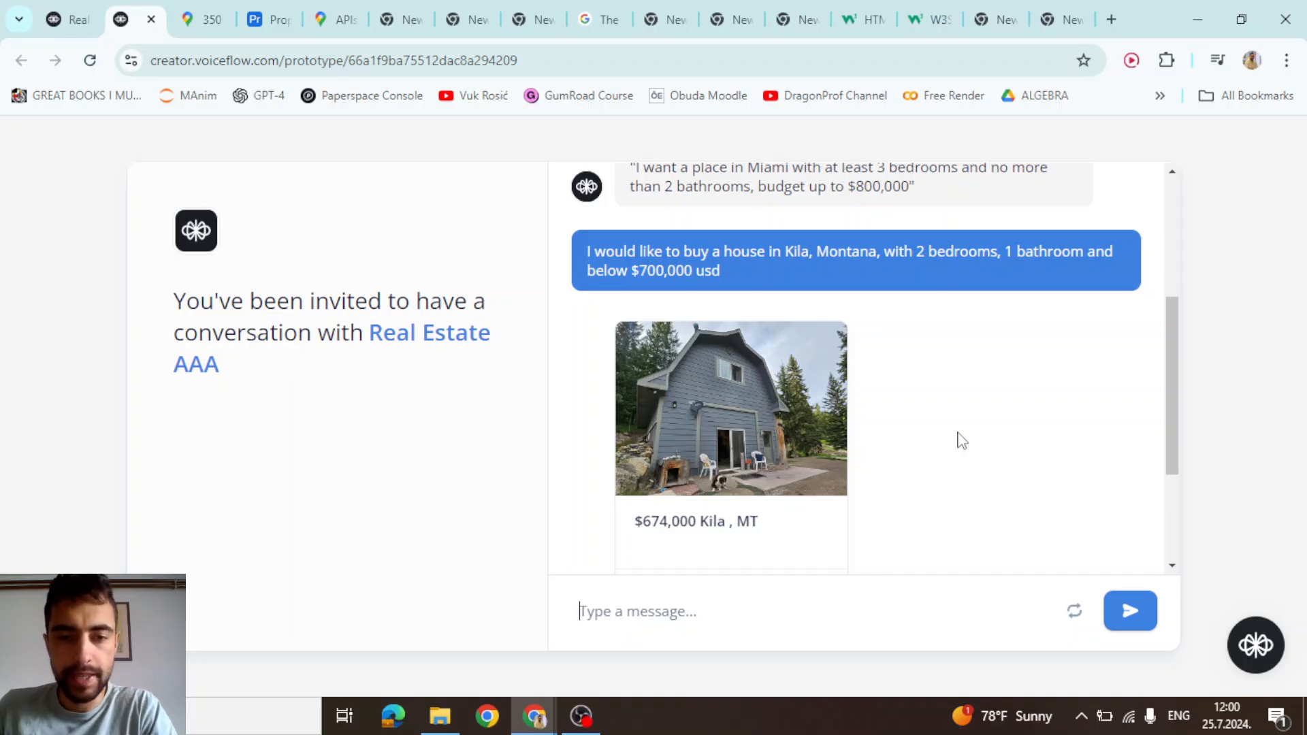
# Select the Kila house request message text in the prototype chat
pyautogui.moveTo(623, 253); pyautogui.dragTo(739, 275)
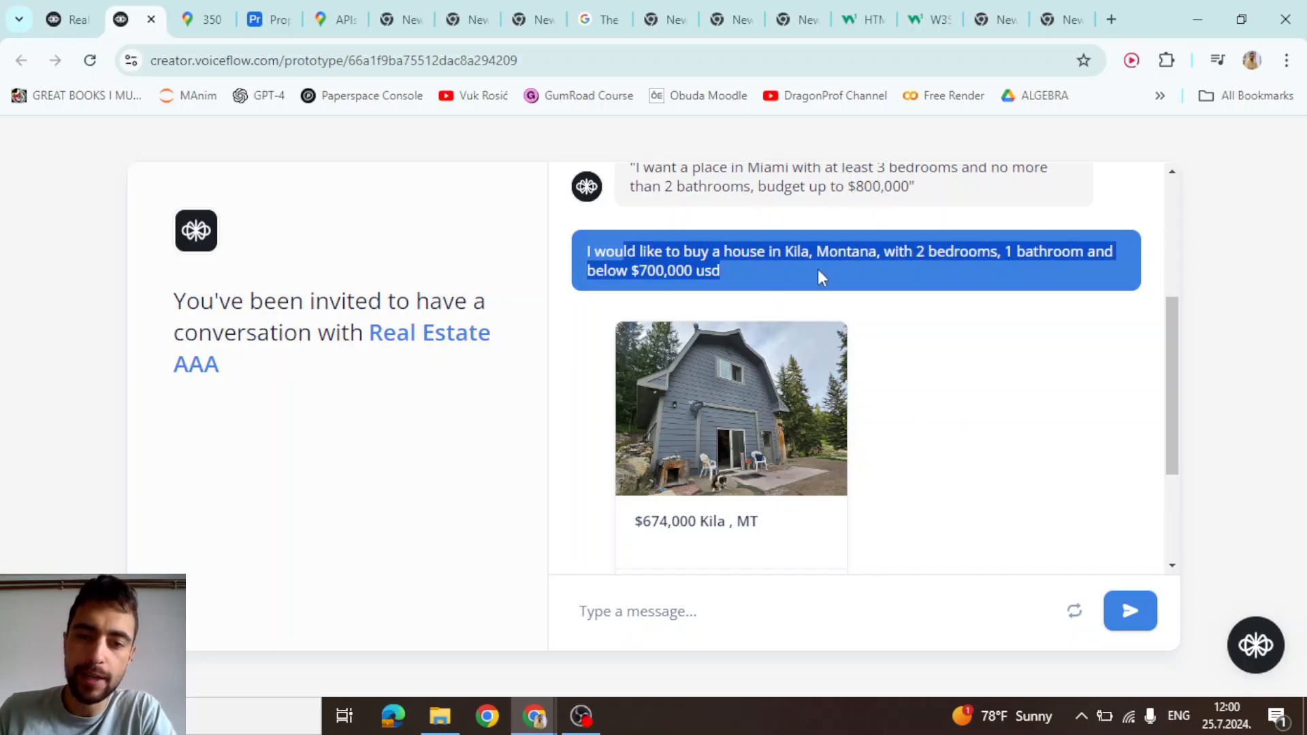
pyautogui.scroll(2, 802, 295)
pyautogui.scroll(1, 801, 294)
pyautogui.moveTo(792, 443); pyautogui.dragTo(954, 446)
pyautogui.moveTo(1038, 442); pyautogui.dragTo(1079, 443)
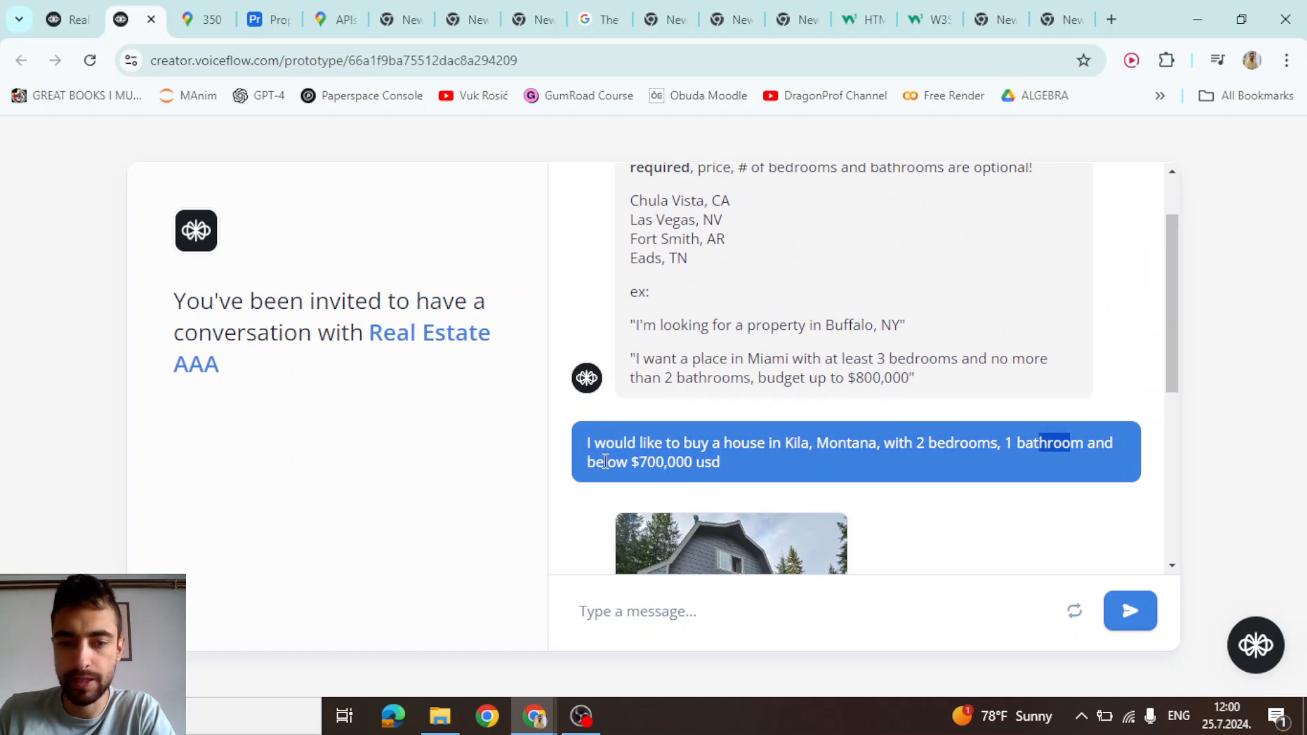
pyautogui.moveTo(605, 462); pyautogui.dragTo(684, 462)
pyautogui.scroll(1, 688, 462)
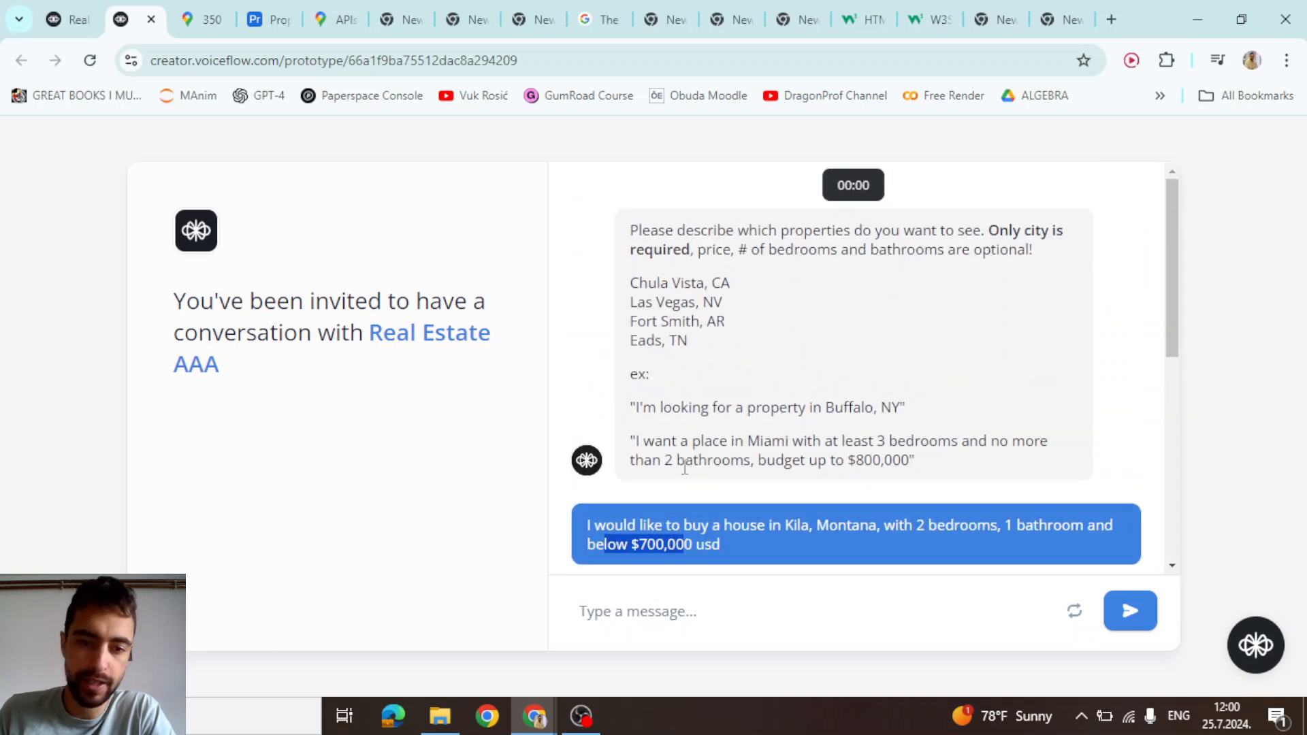
pyautogui.scroll(-1, 699, 470)
pyautogui.scroll(1, 699, 469)
pyautogui.moveTo(914, 462); pyautogui.dragTo(658, 236)
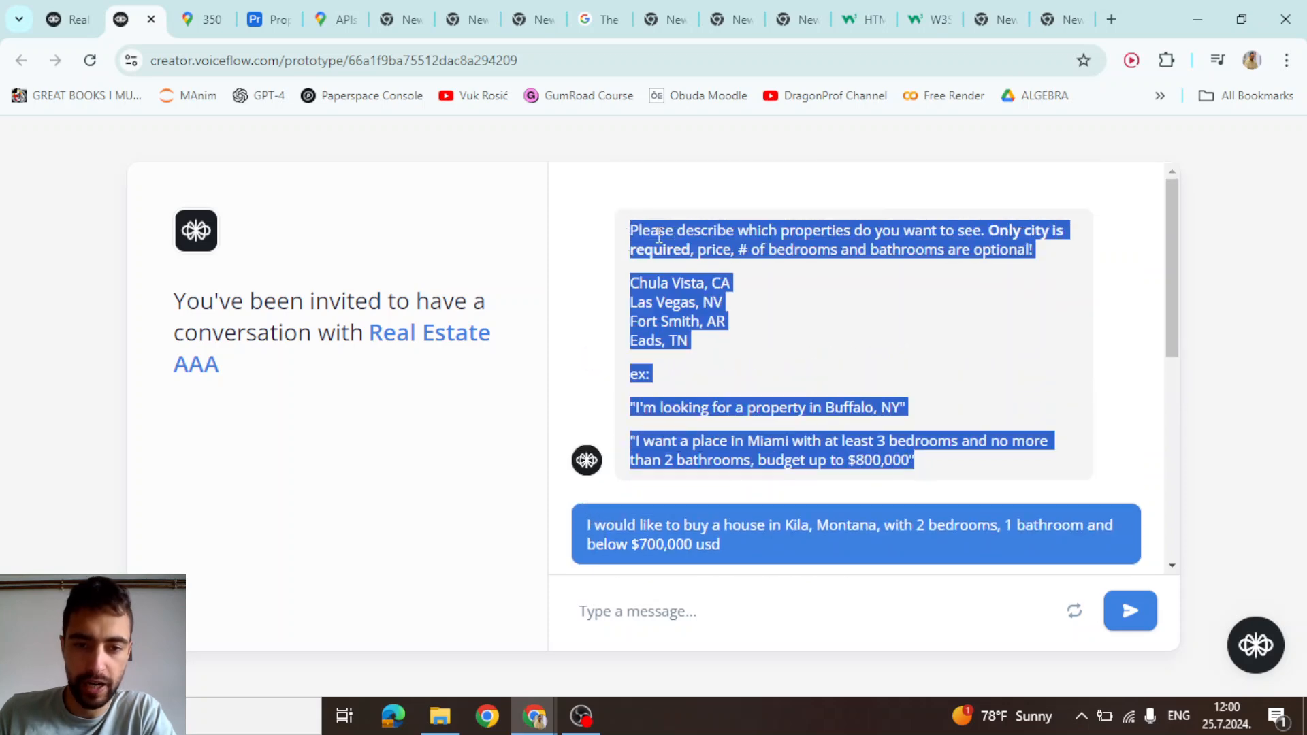
pyautogui.click(659, 236)
pyautogui.scroll(-5, 680, 268)
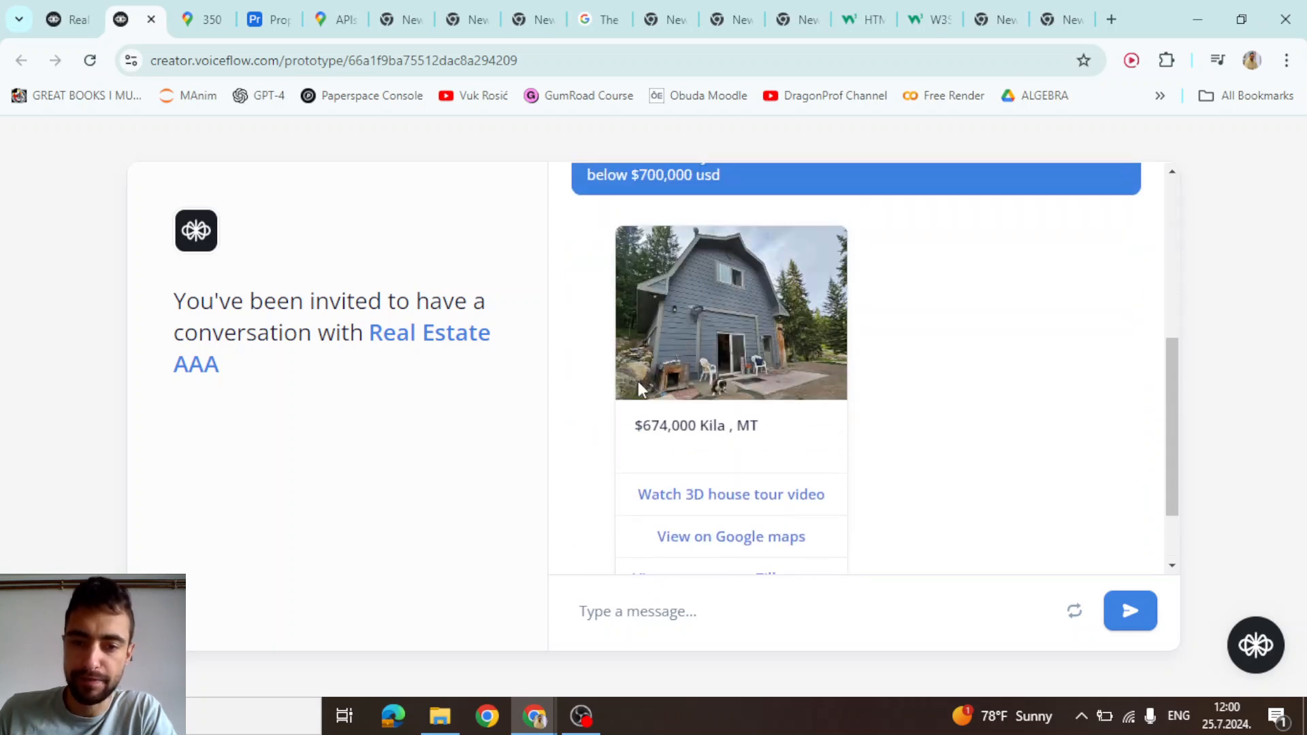
pyautogui.scroll(3, 702, 328)
pyautogui.tripleClick(659, 253)
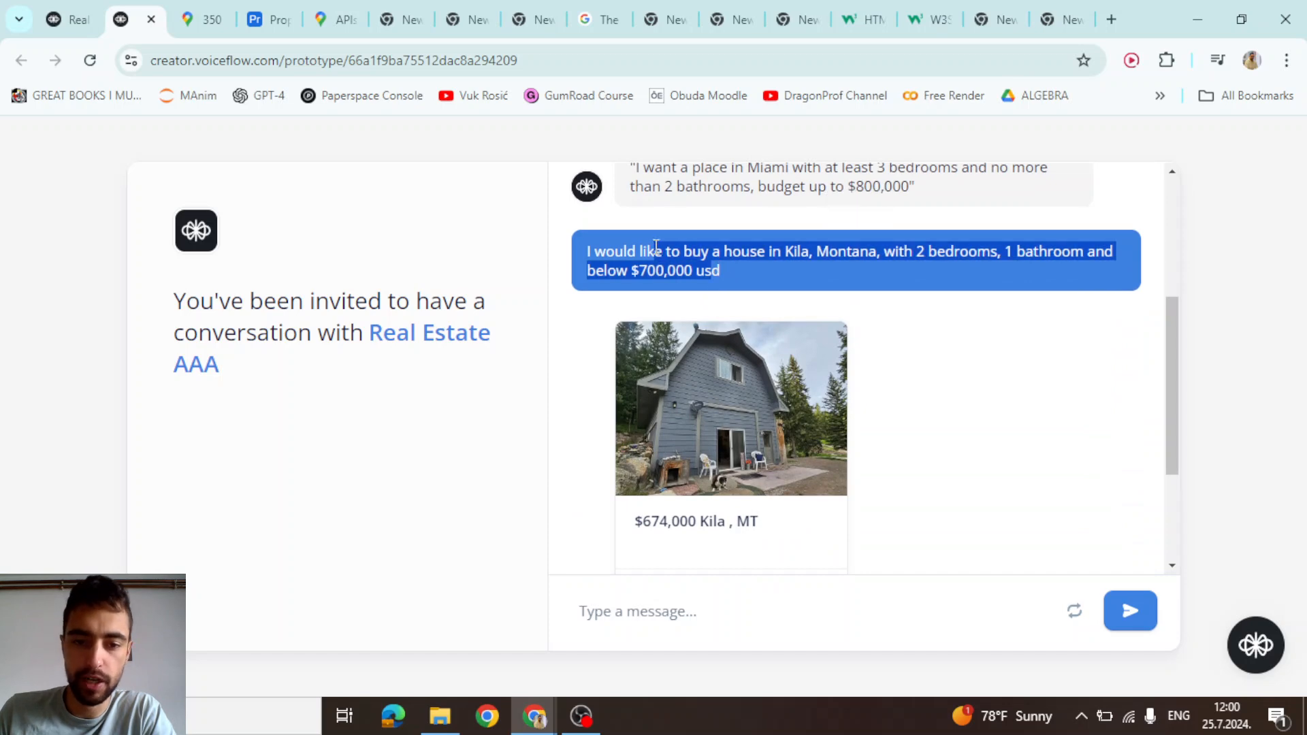
pyautogui.scroll(-4, 659, 264)
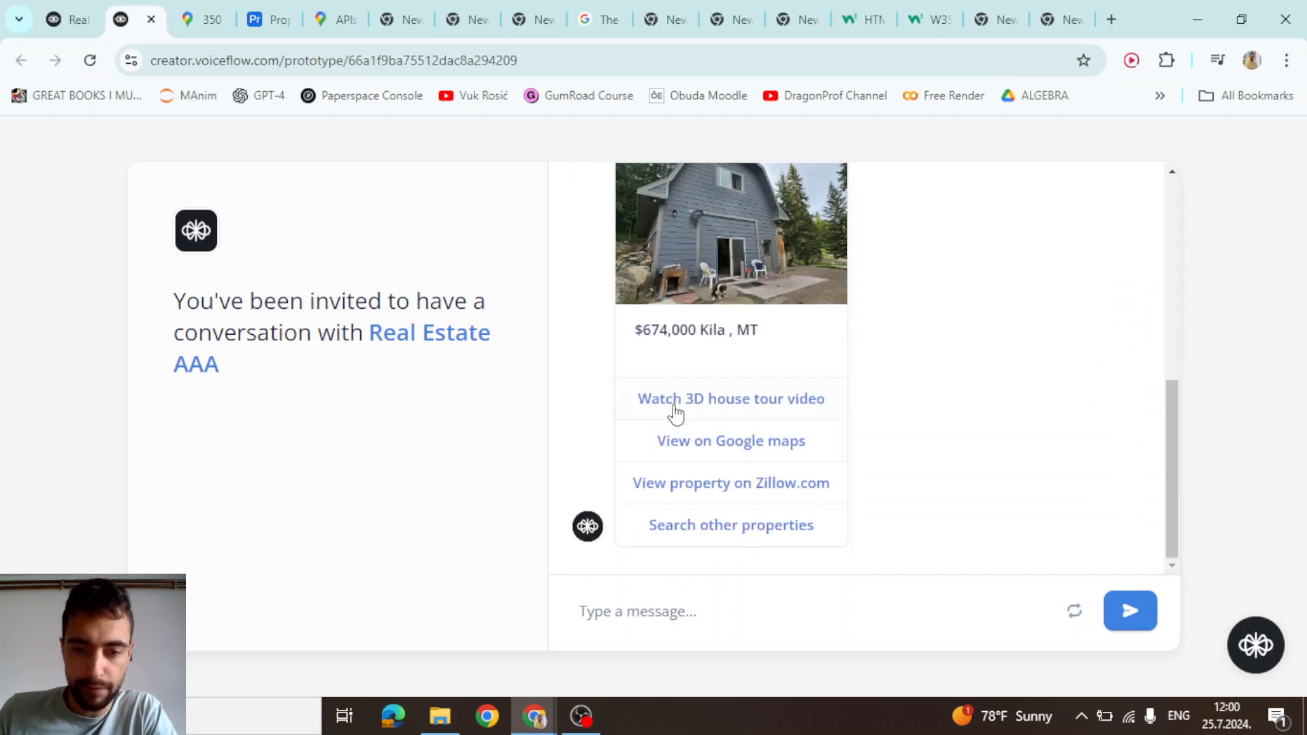
# Request 'View on Google maps' and zoom the embedded map in on the property pin
pyautogui.click(709, 443)
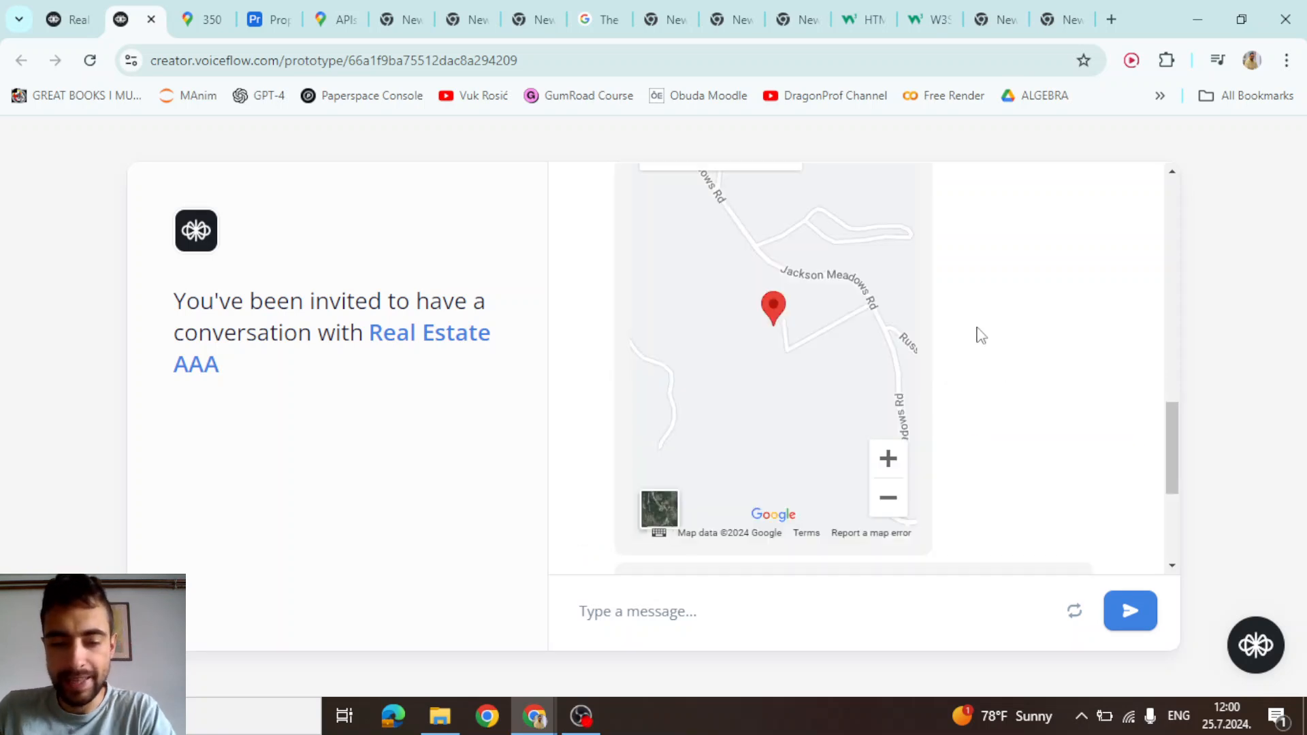
pyautogui.scroll(5, 978, 338)
pyautogui.scroll(-6, 749, 349)
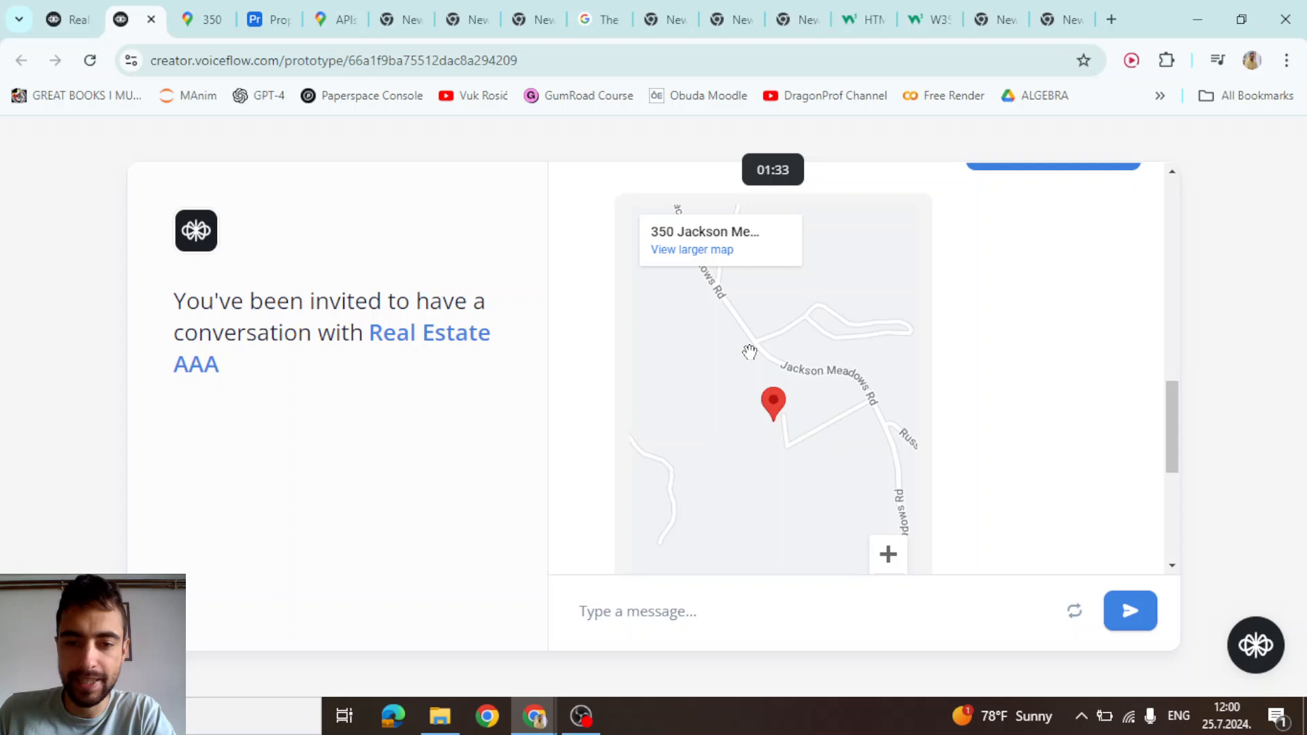
pyautogui.scroll(2, 783, 381)
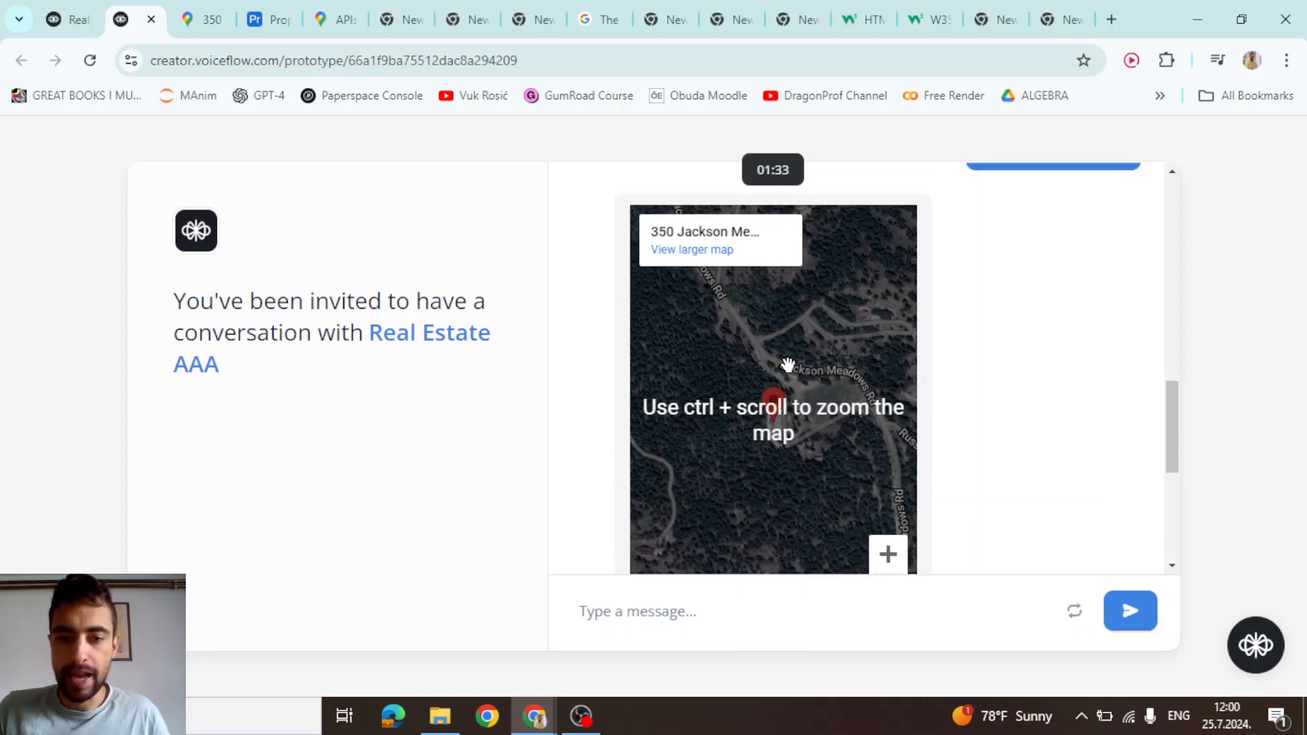
pyautogui.scroll(6, 780, 413)
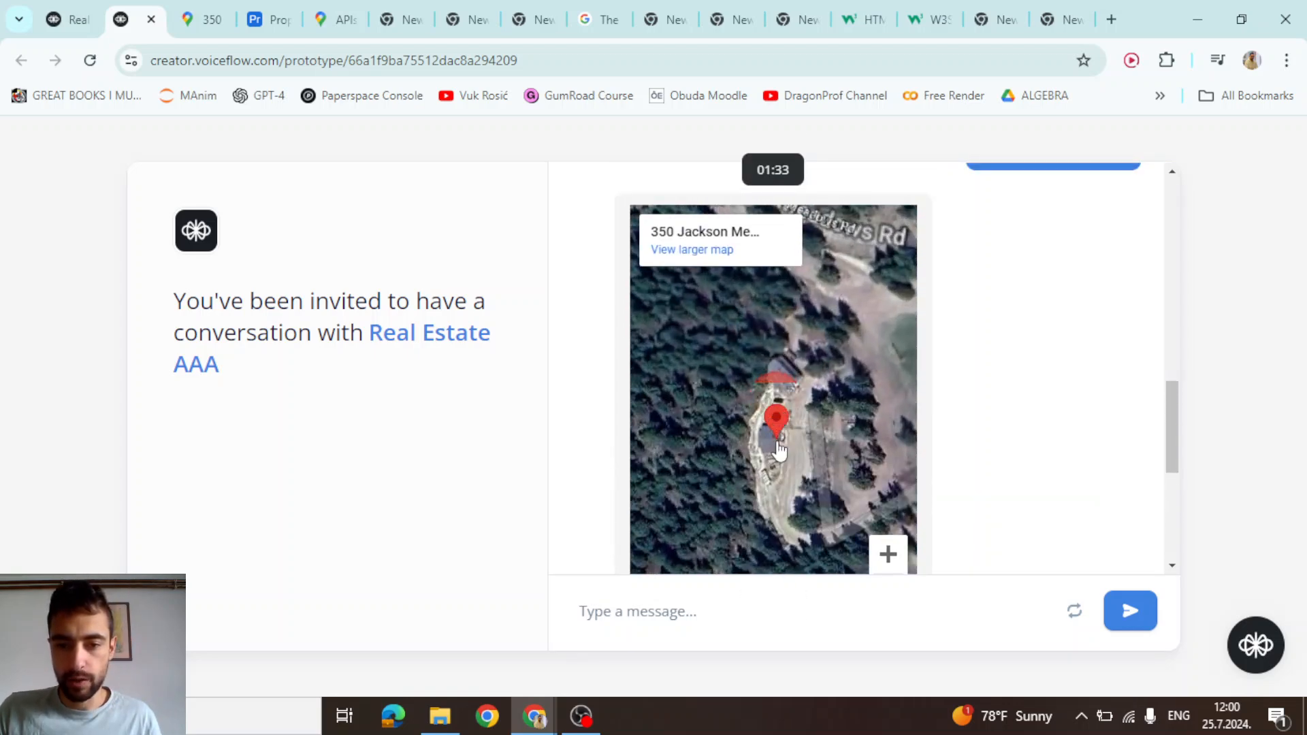
pyautogui.scroll(1, 747, 432)
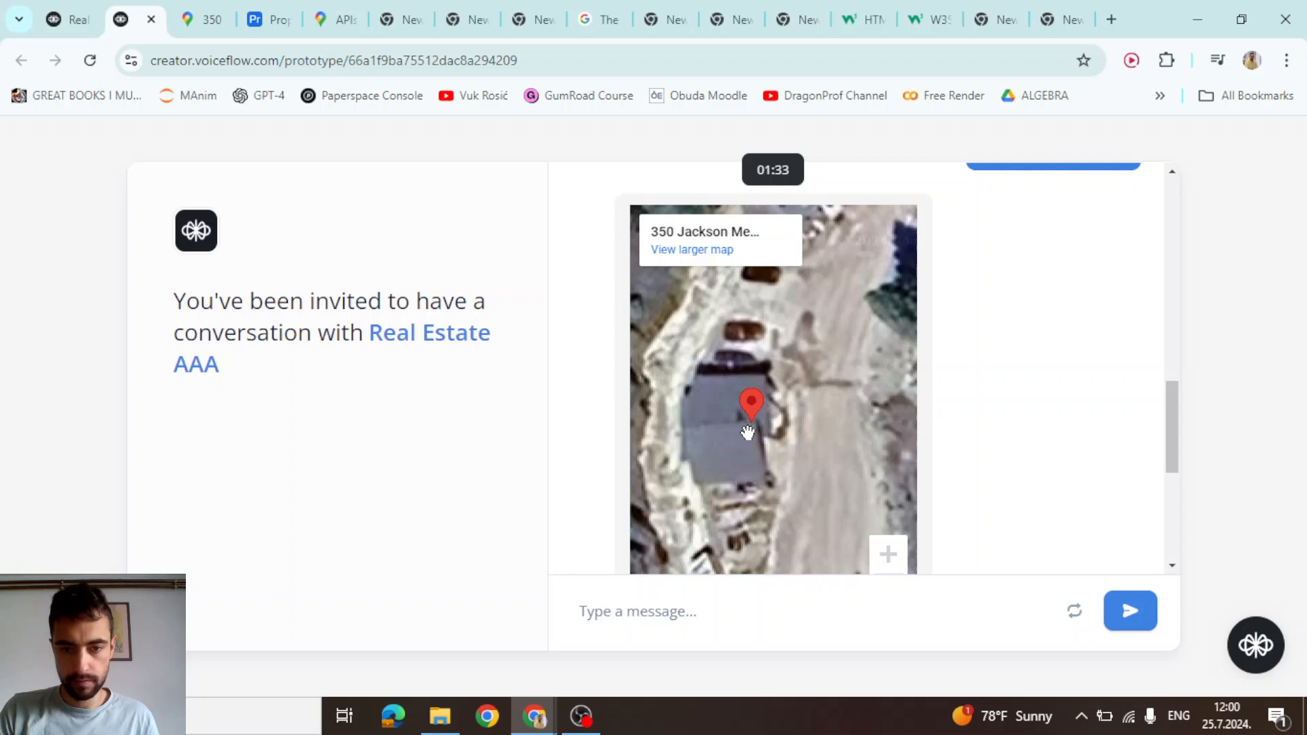
pyautogui.scroll(6, 902, 373)
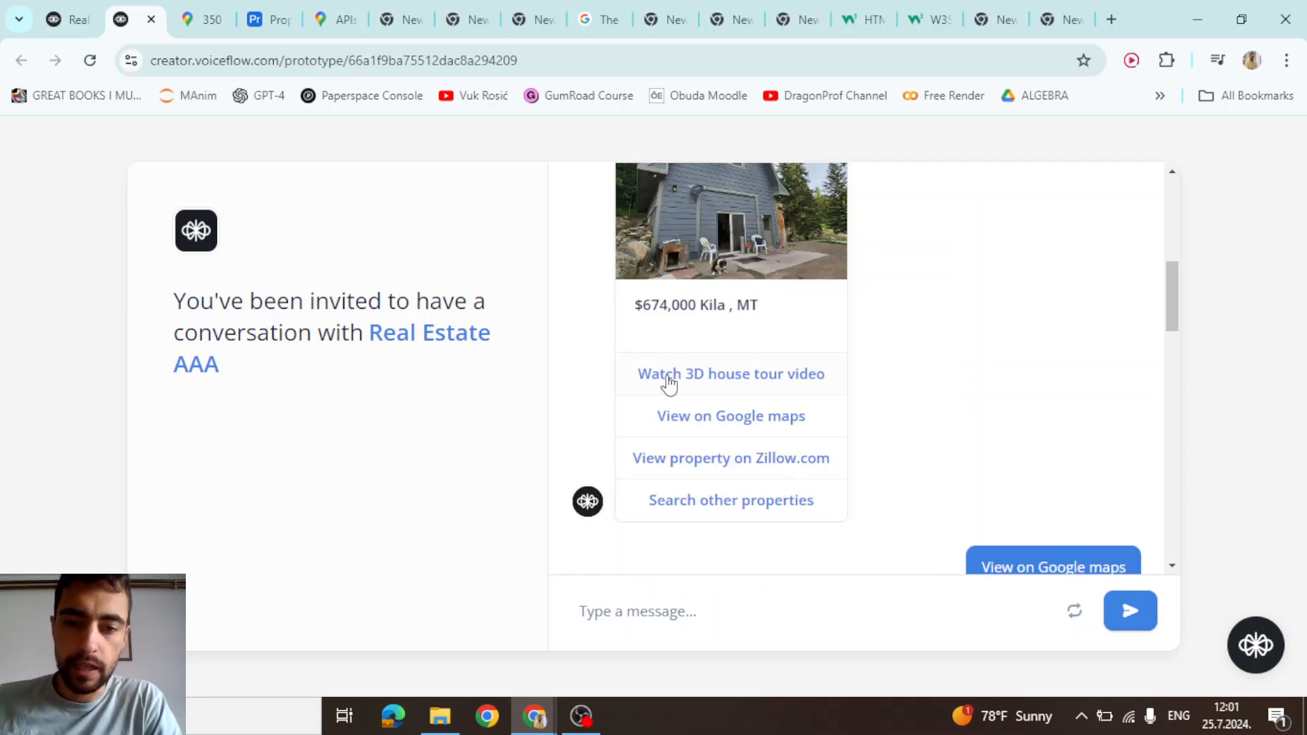
# Play the house tour video full screen and scrub it back to about 1:05
pyautogui.click(751, 376)
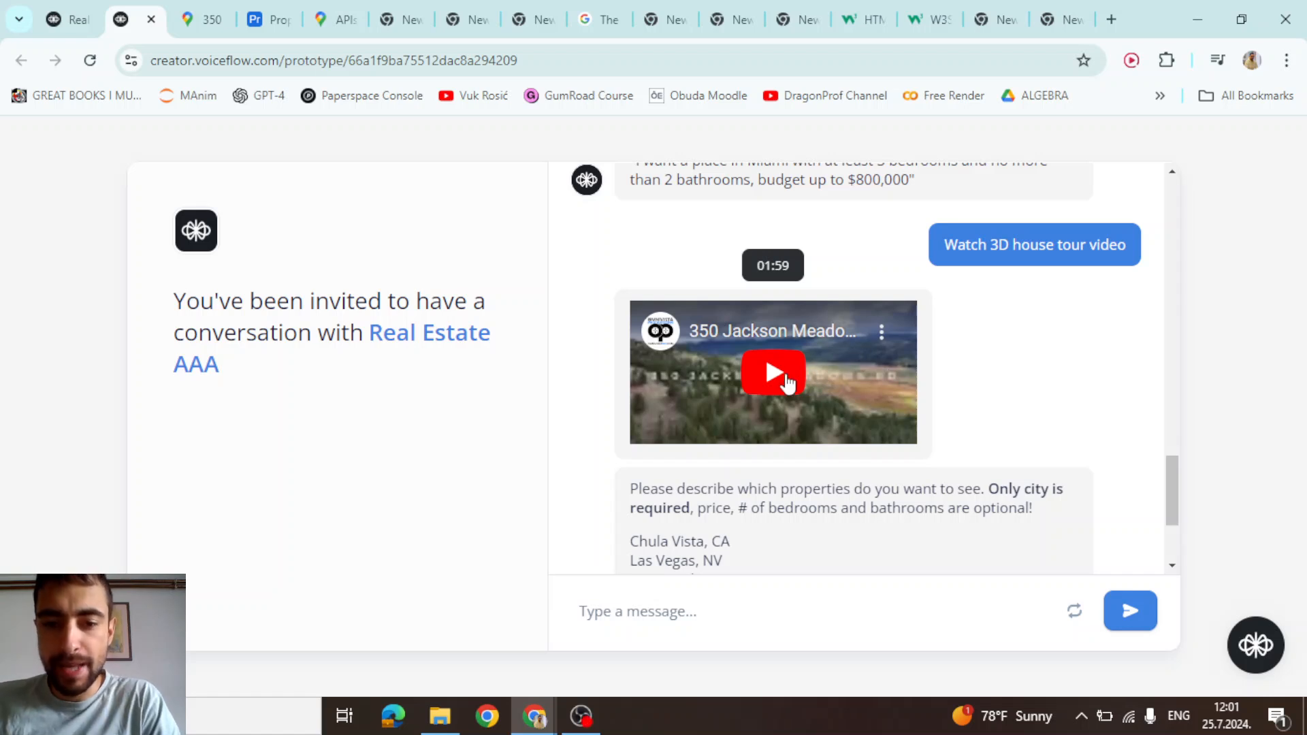
pyautogui.click(762, 379)
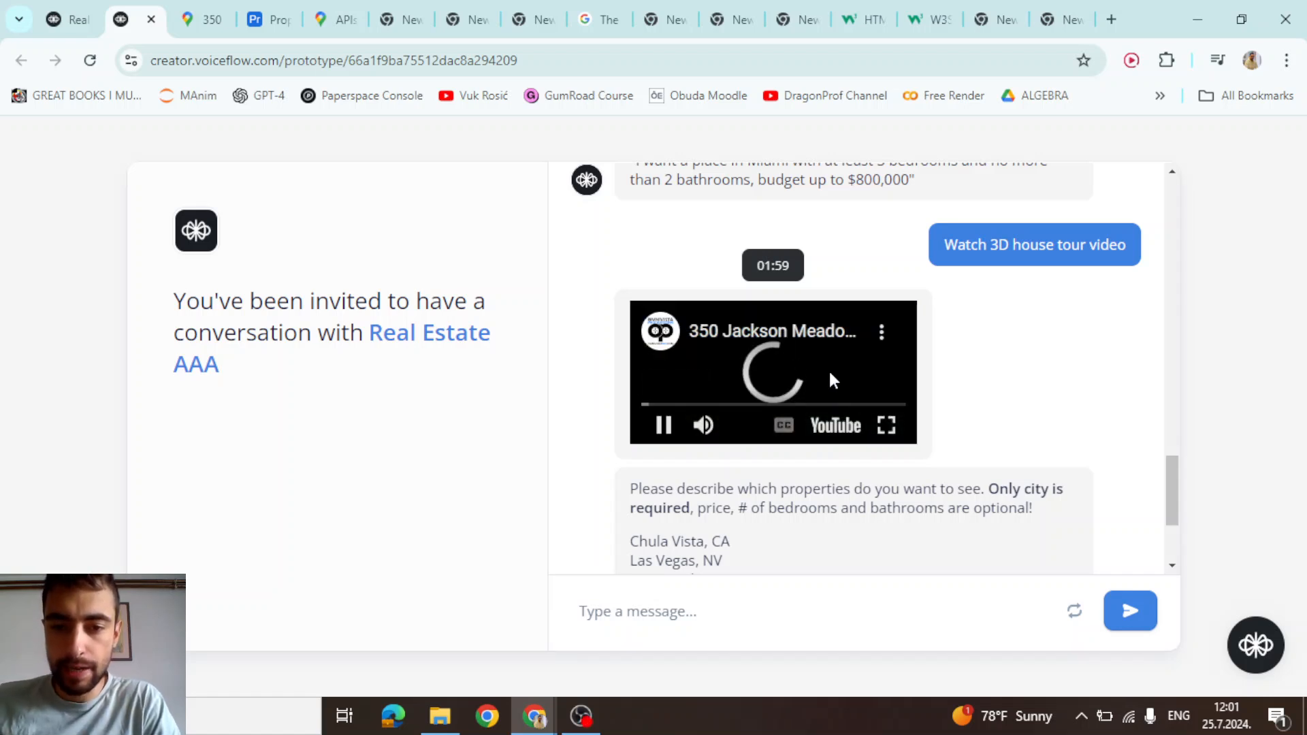
pyautogui.doubleClick(827, 375)
pyautogui.click(628, 359)
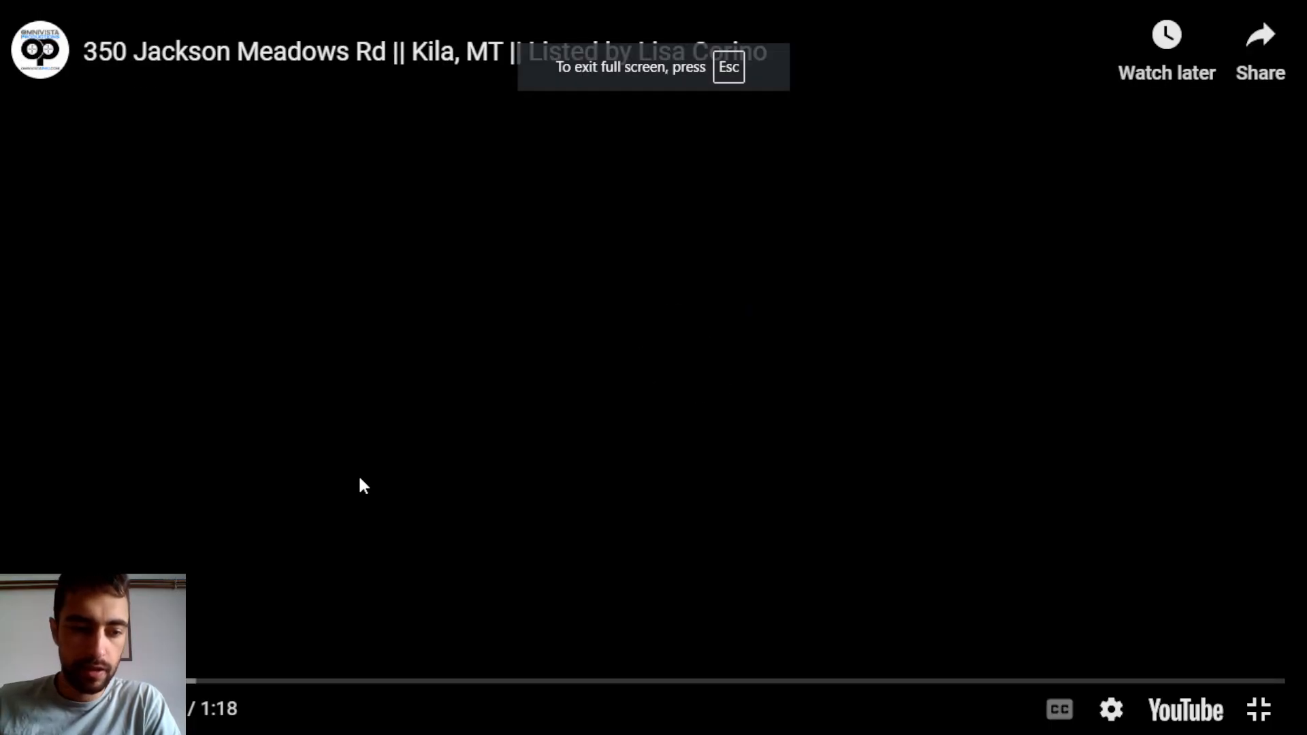
pyautogui.click(337, 506)
pyautogui.click(723, 680)
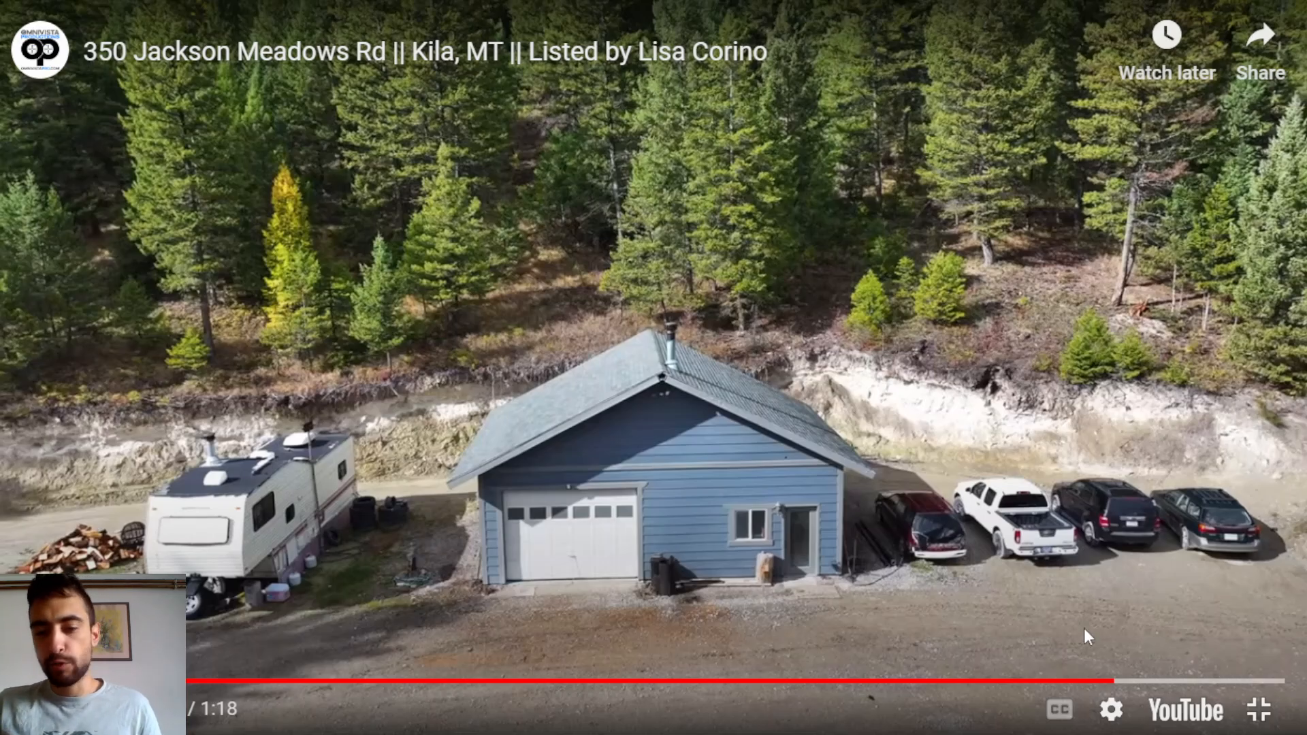
pyautogui.moveTo(1116, 681); pyautogui.dragTo(1085, 679)
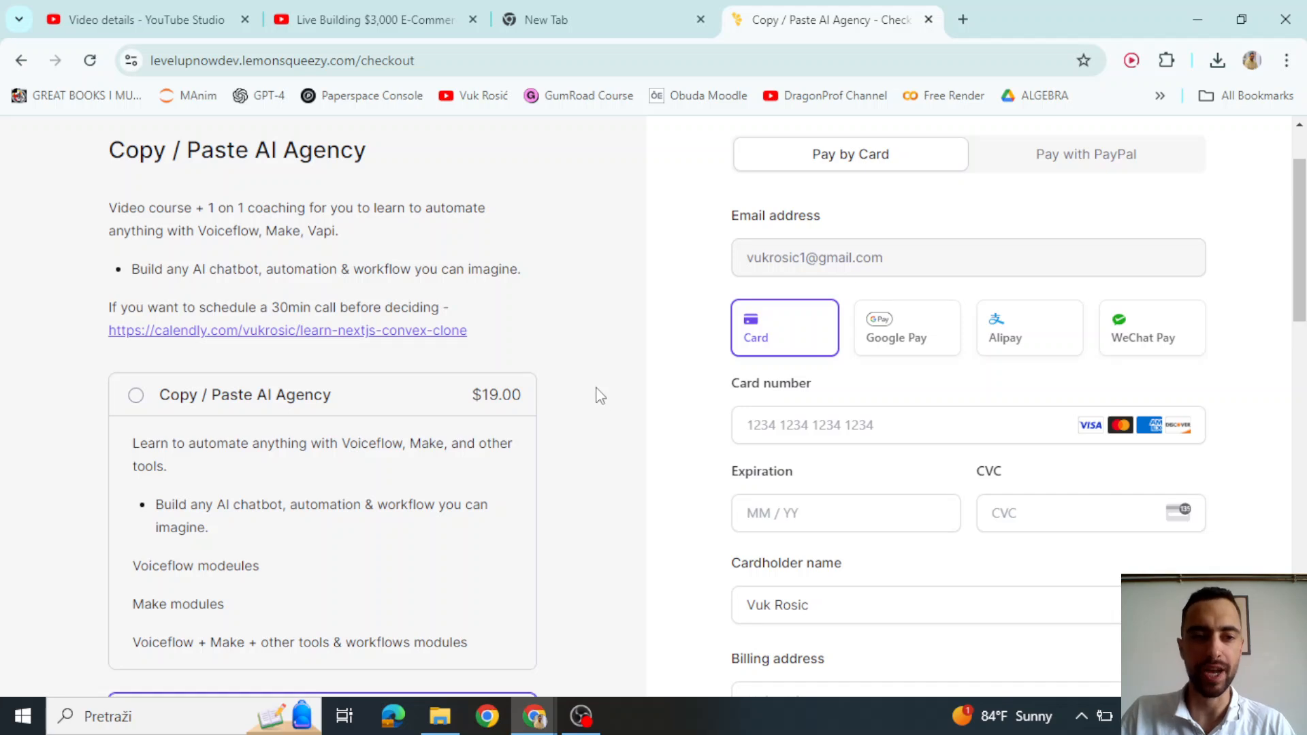
# Close the Zillow listing and switch to the 'brightdata - Google Search' tab
pyautogui.moveTo(118, 143); pyautogui.dragTo(376, 155)
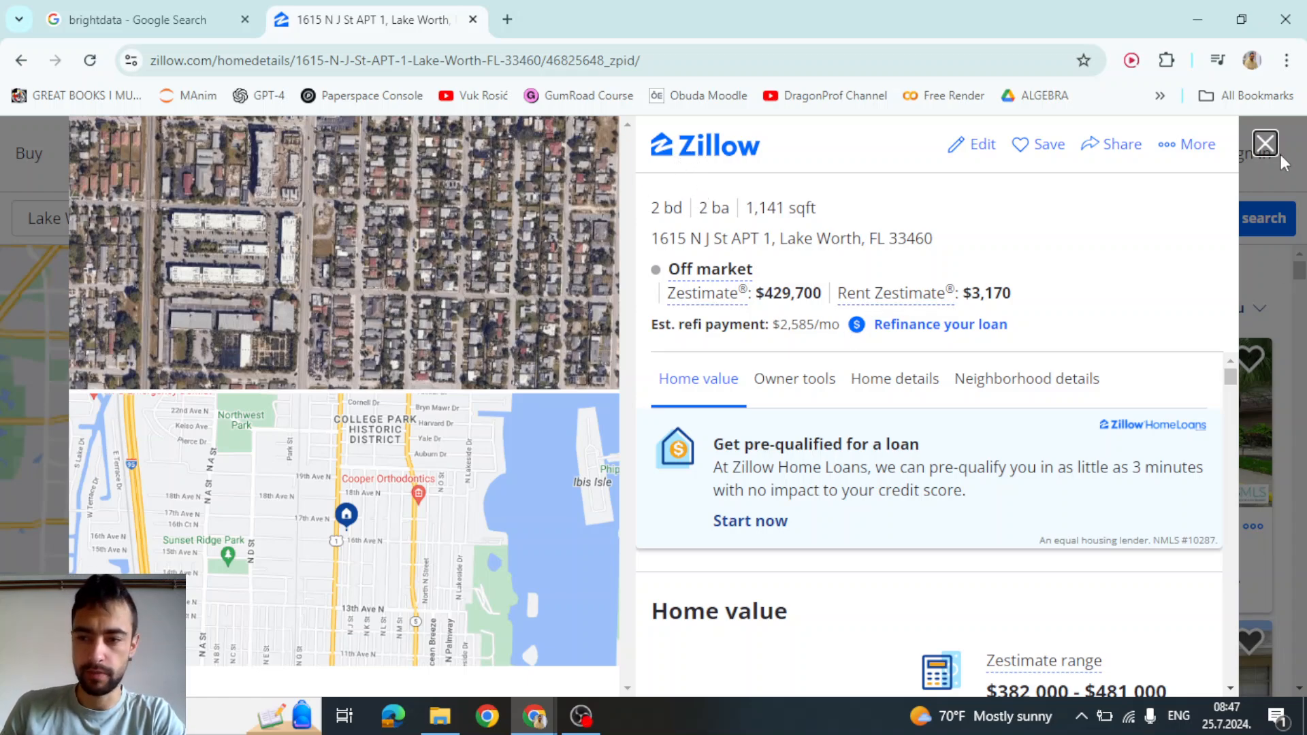
pyautogui.click(1264, 142)
pyautogui.scroll(-3, 910, 400)
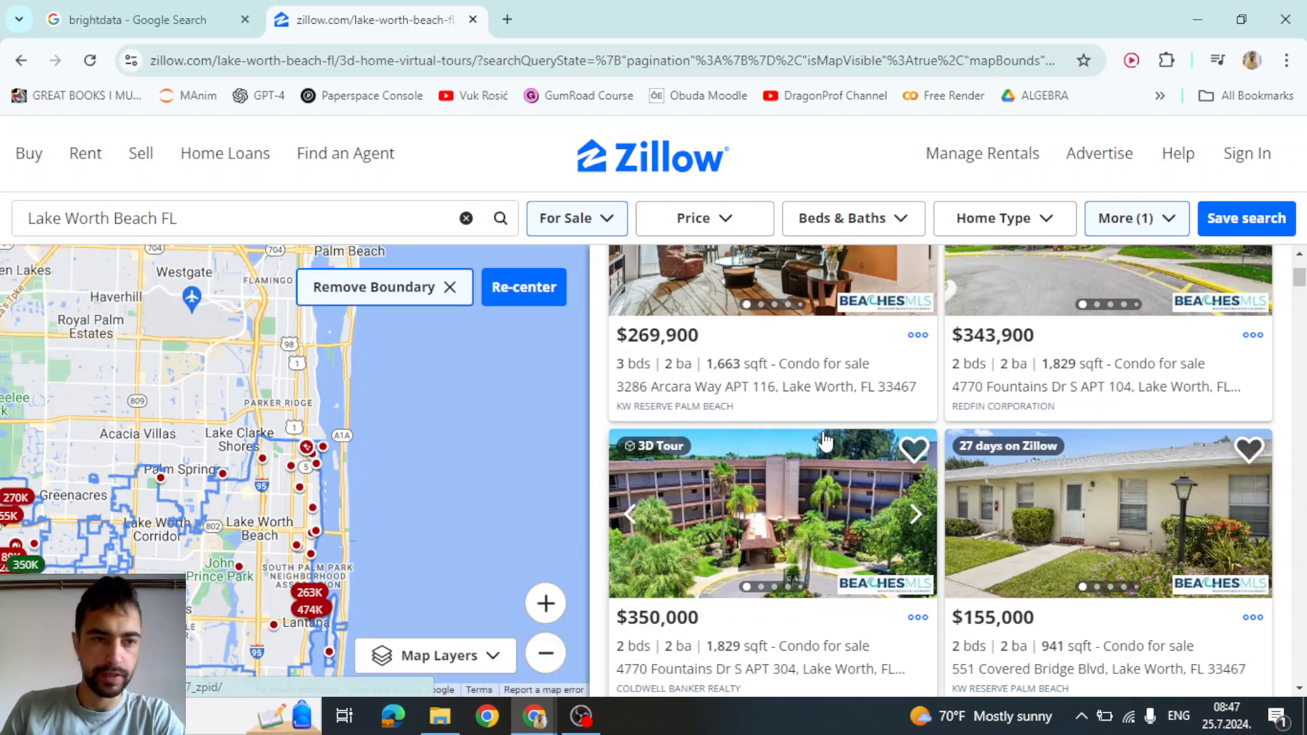
pyautogui.click(185, 11)
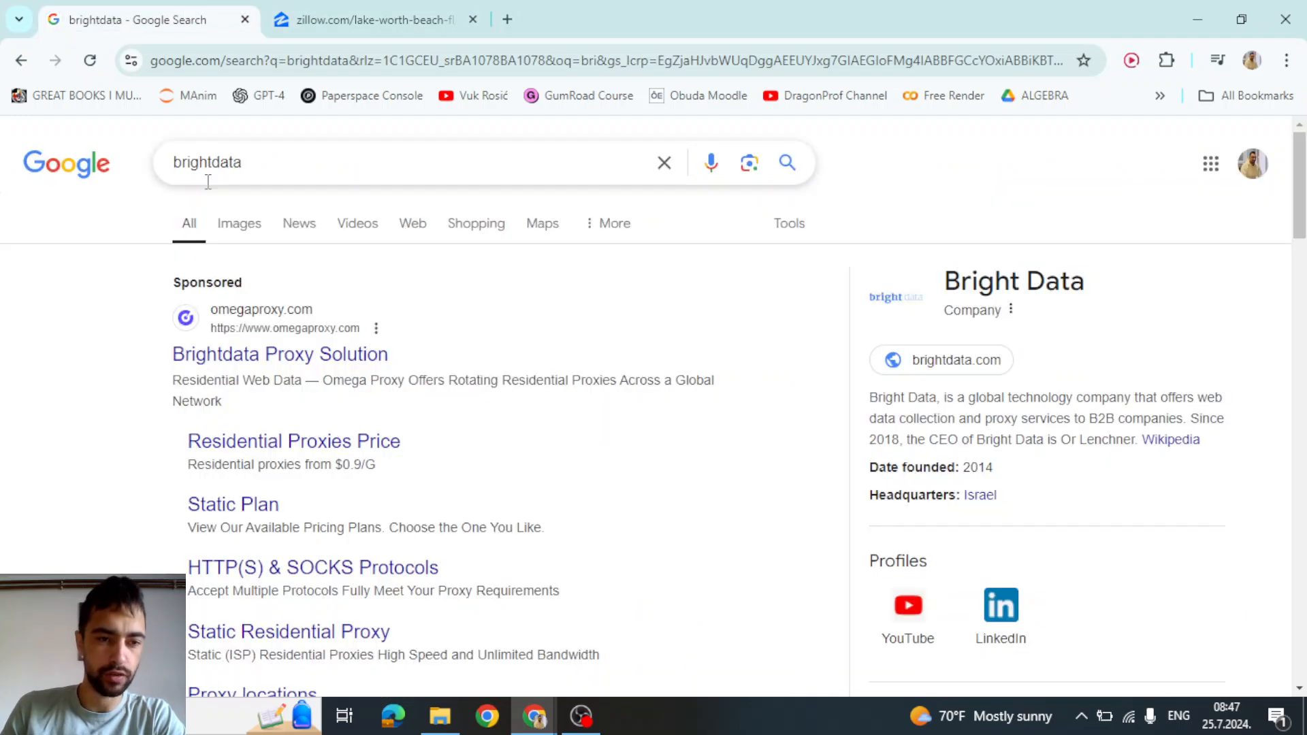
# Open the Bright Data result to reach its control panel Welcome page
pyautogui.moveTo(251, 167); pyautogui.dragTo(162, 170)
pyautogui.scroll(-5, 95, 370)
pyautogui.scroll(-4, 95, 371)
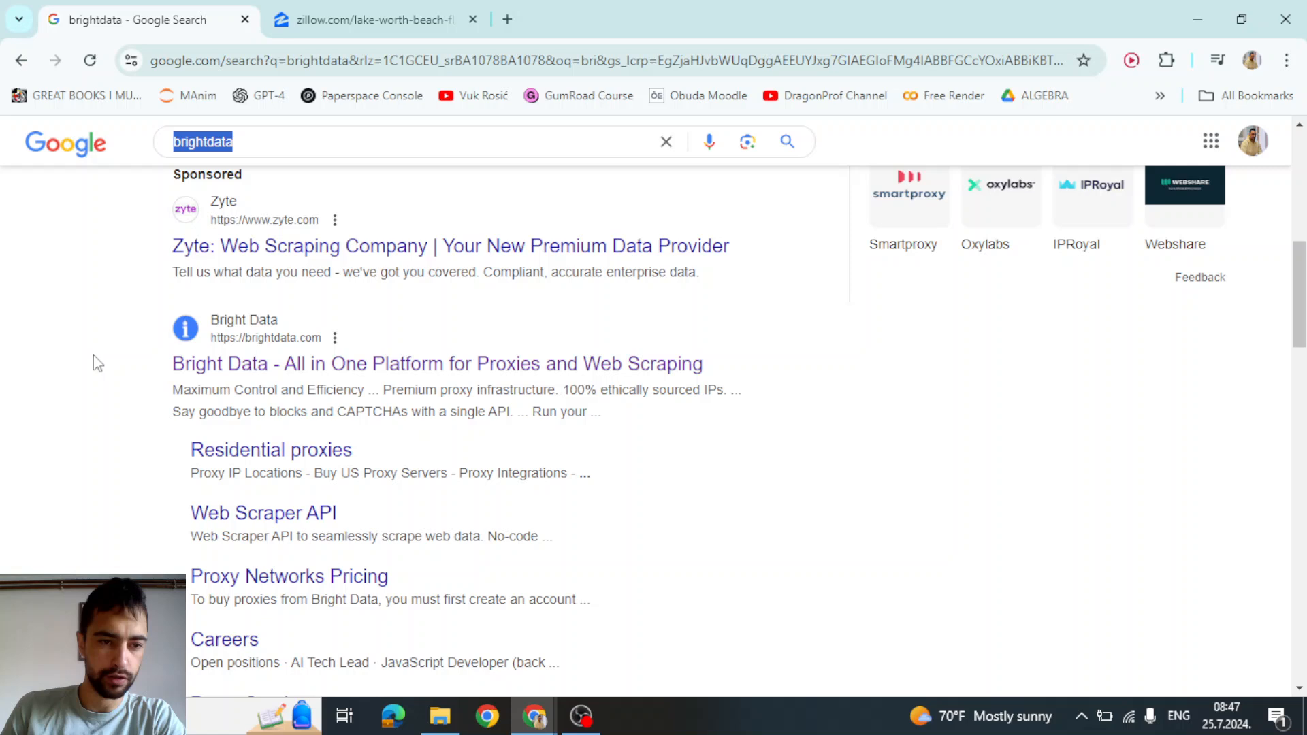
pyautogui.click(231, 295)
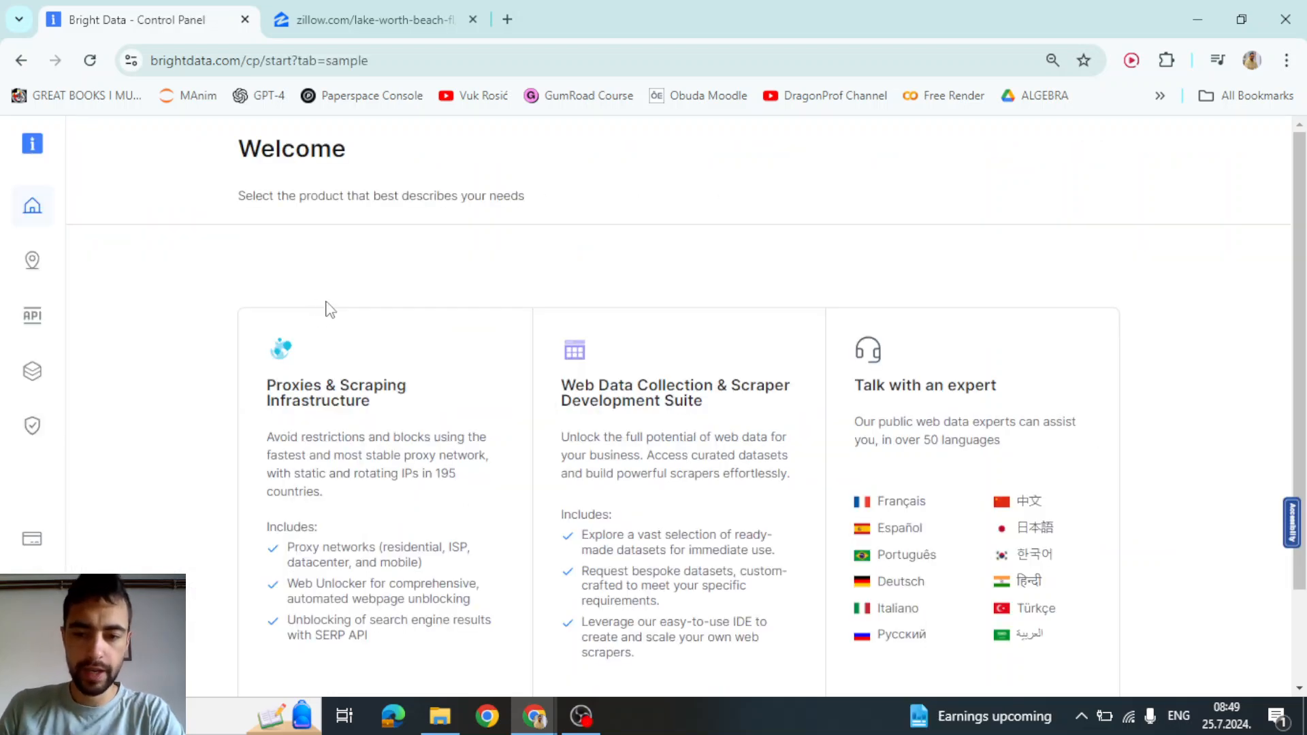
# Search Web Data for 'zil' and open the Zillow properties listing information dataset
pyautogui.click(32, 371)
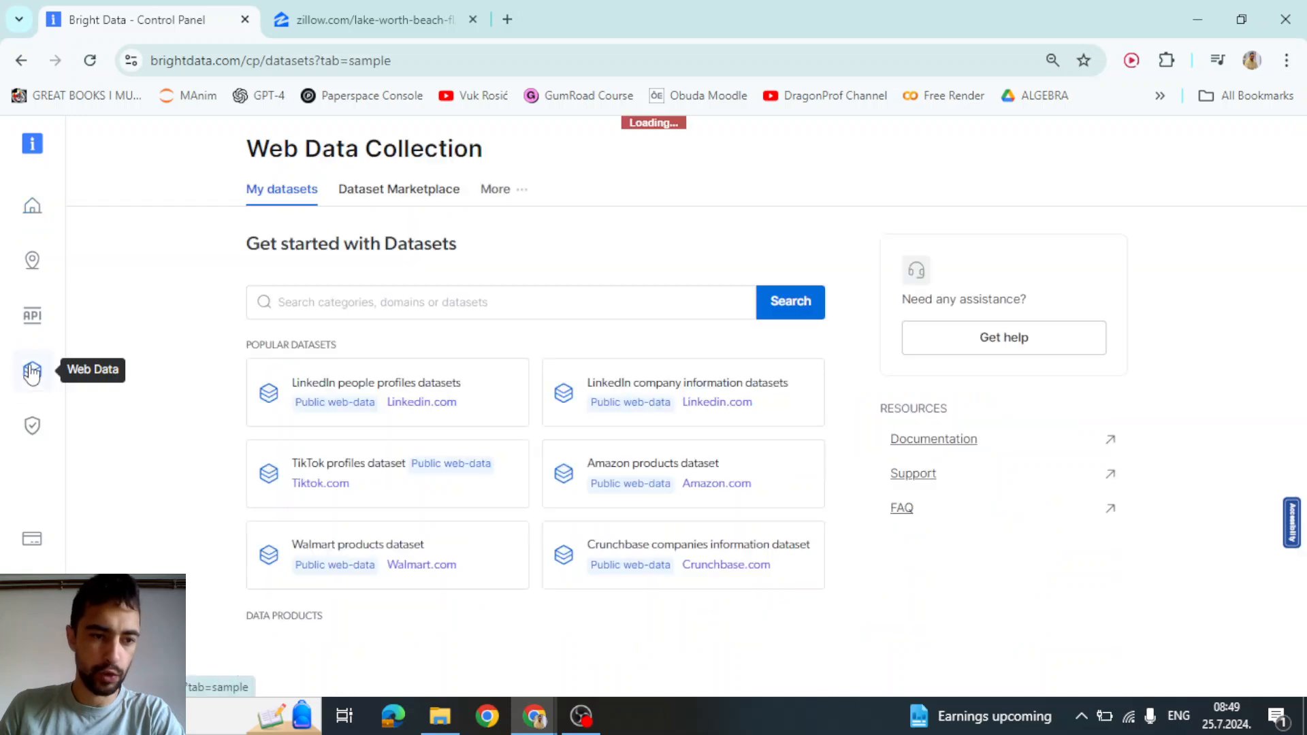
pyautogui.click(330, 306)
pyautogui.write('zillow')
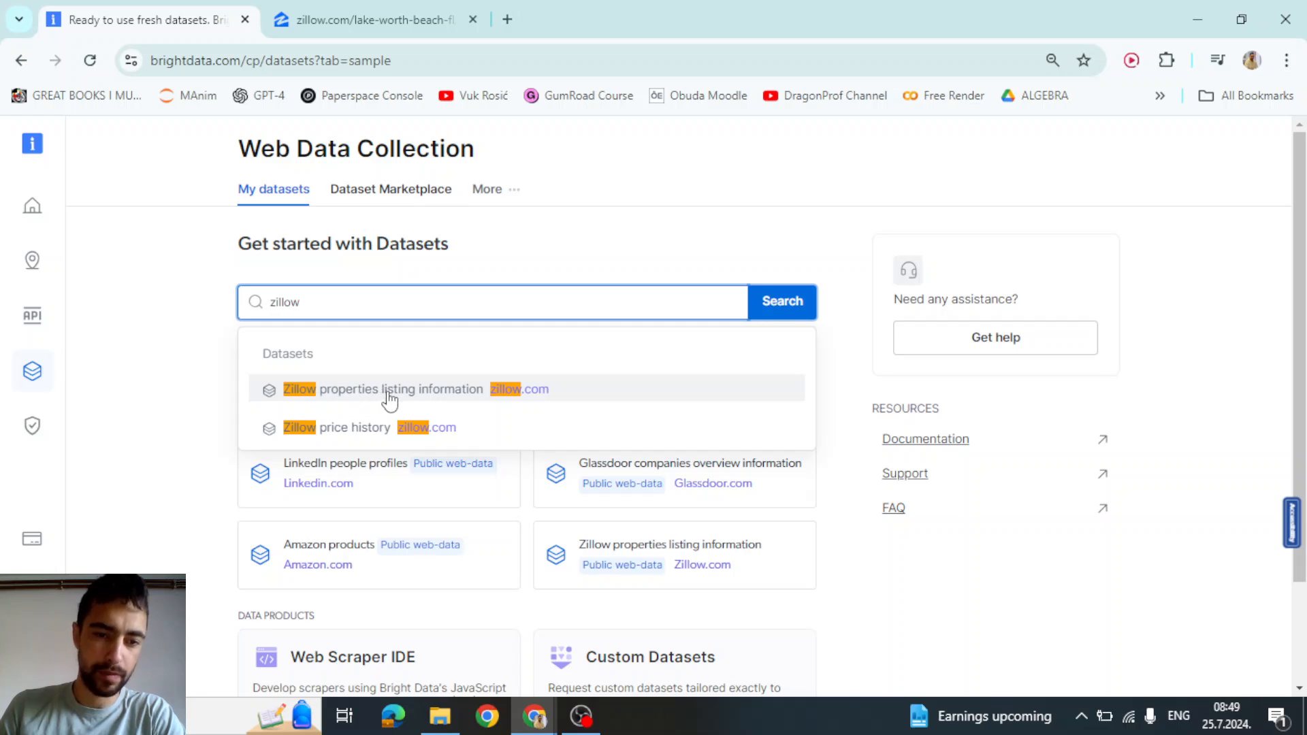
pyautogui.click(449, 392)
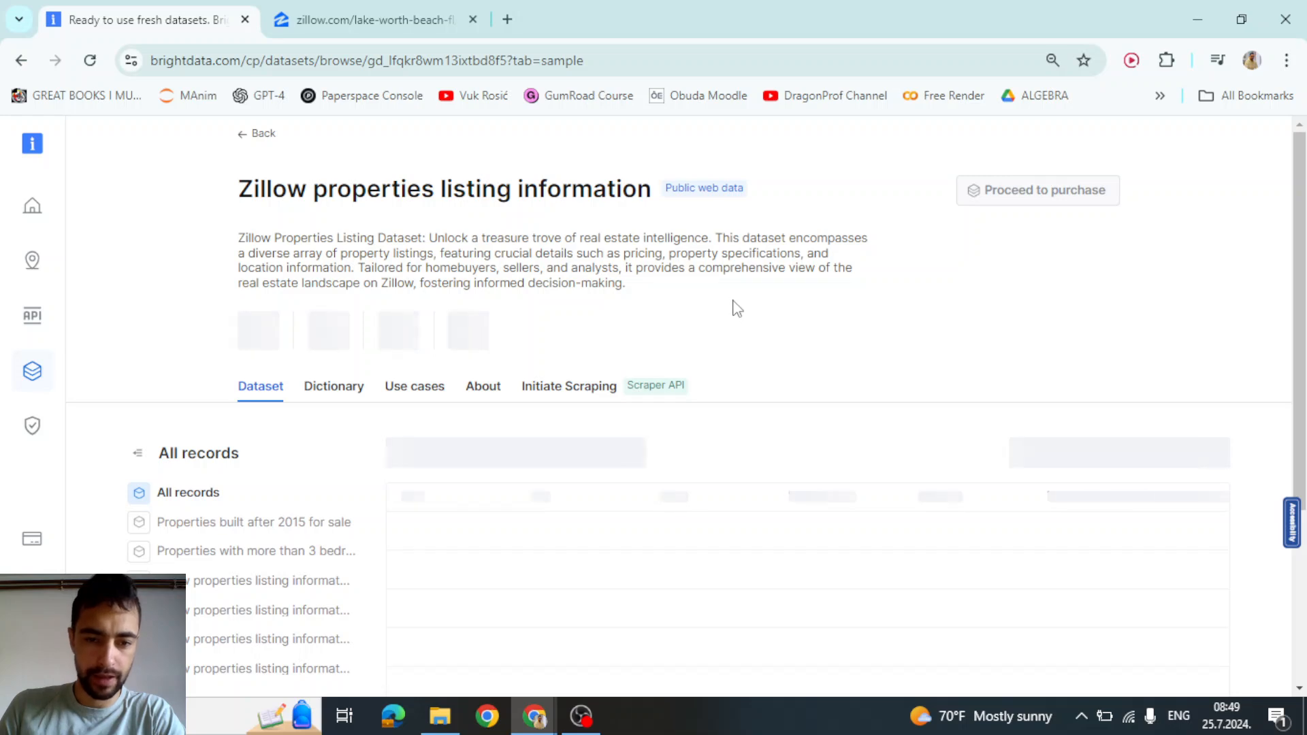
# Review the sample records' homeStatus column and open the Filter subset form
pyautogui.scroll(-2, 590, 596)
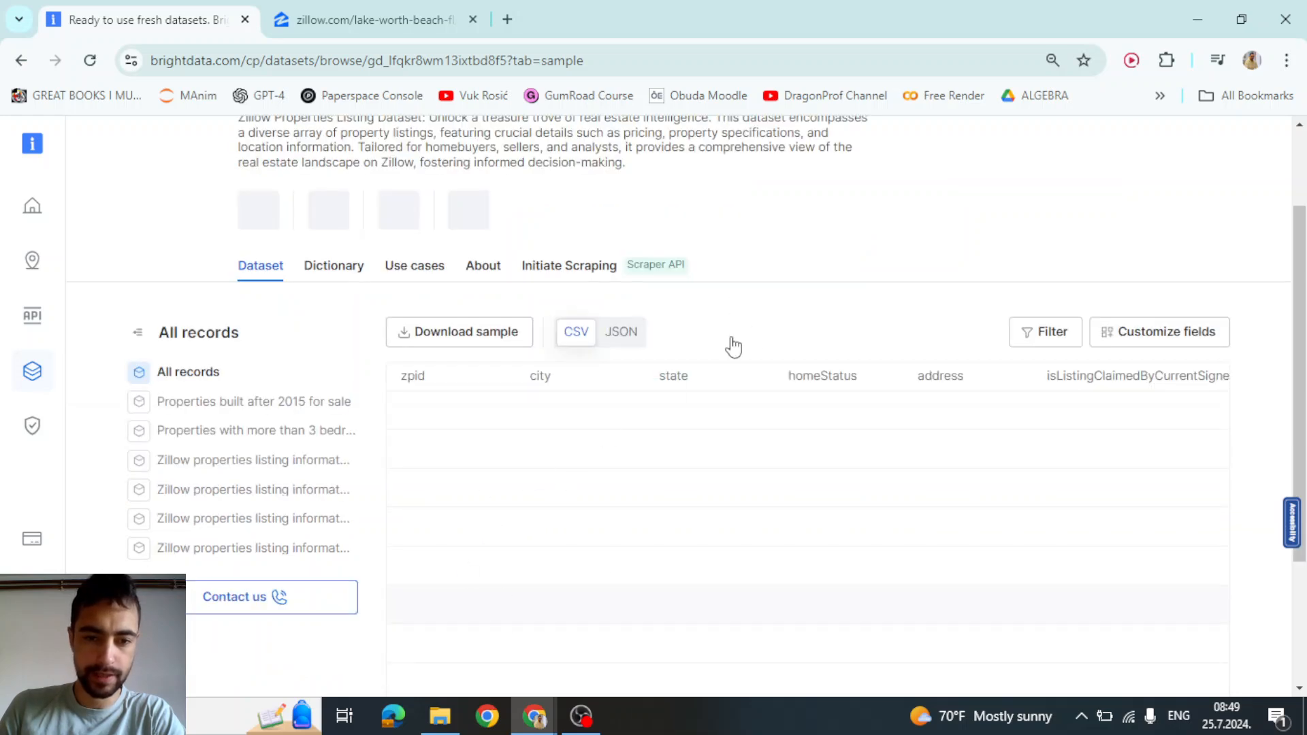
pyautogui.scroll(-1, 769, 318)
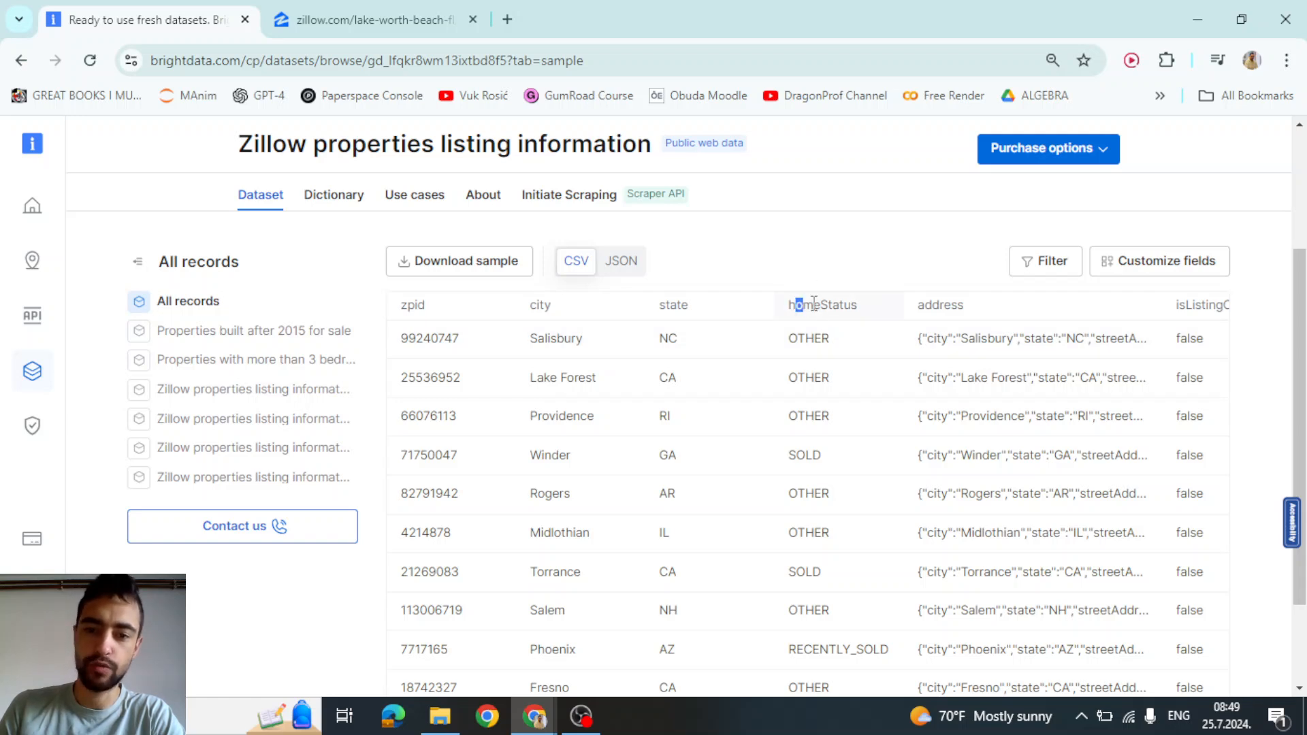
pyautogui.moveTo(814, 304); pyautogui.dragTo(811, 425)
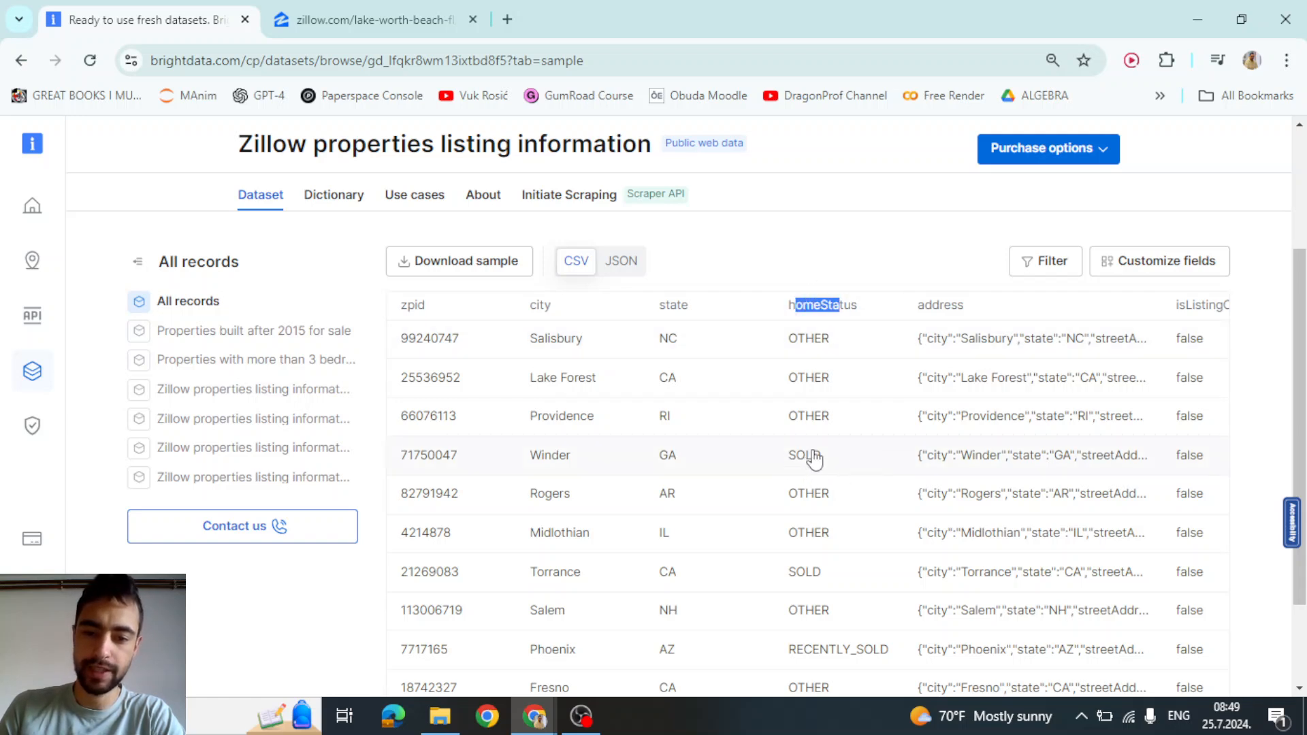
pyautogui.click(1034, 270)
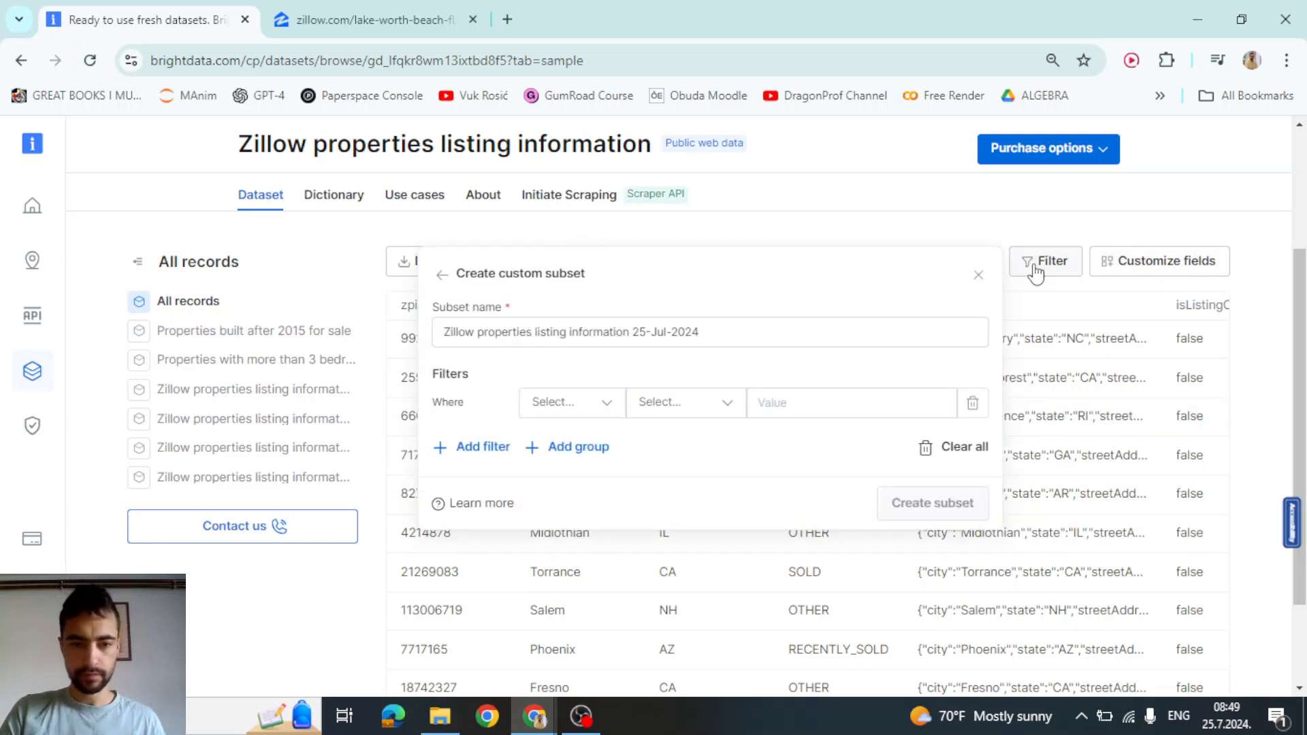
# Add the filter homeStatus Is FOR_SALE
pyautogui.click(572, 401)
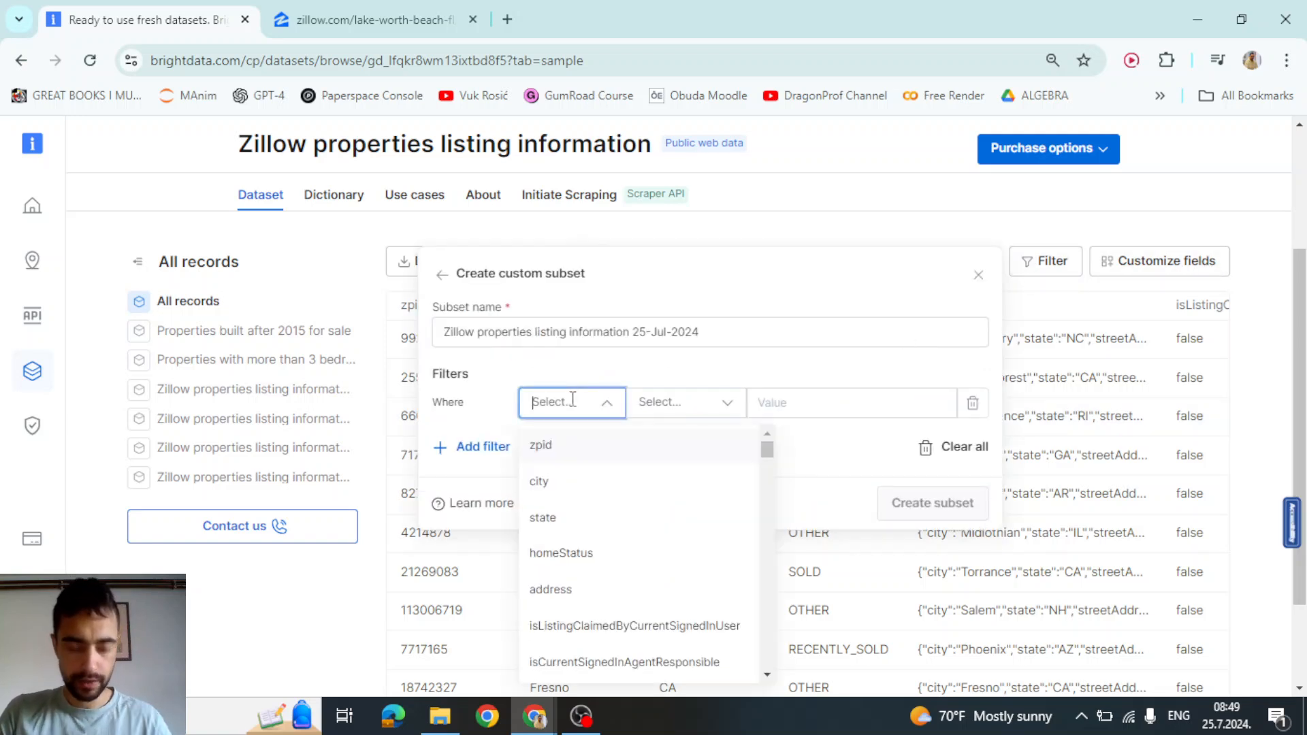
pyautogui.write('home')
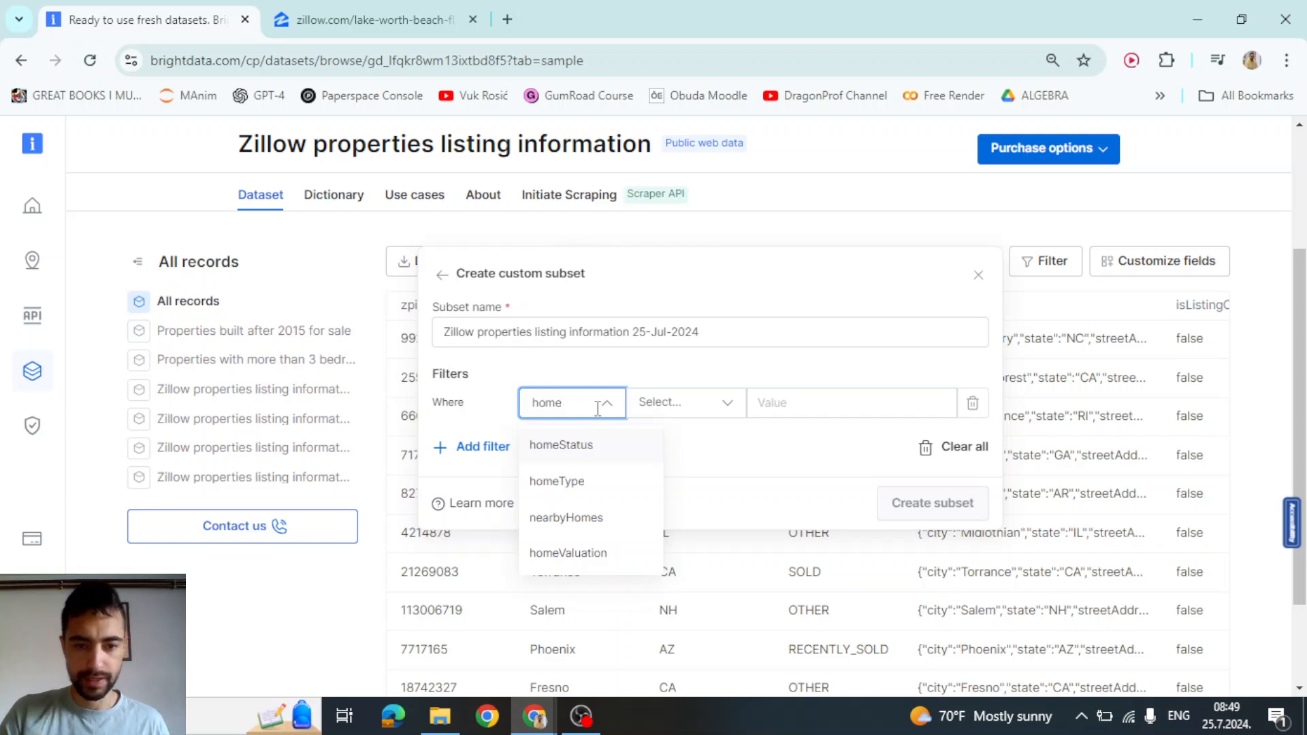
pyautogui.click(596, 452)
pyautogui.click(686, 401)
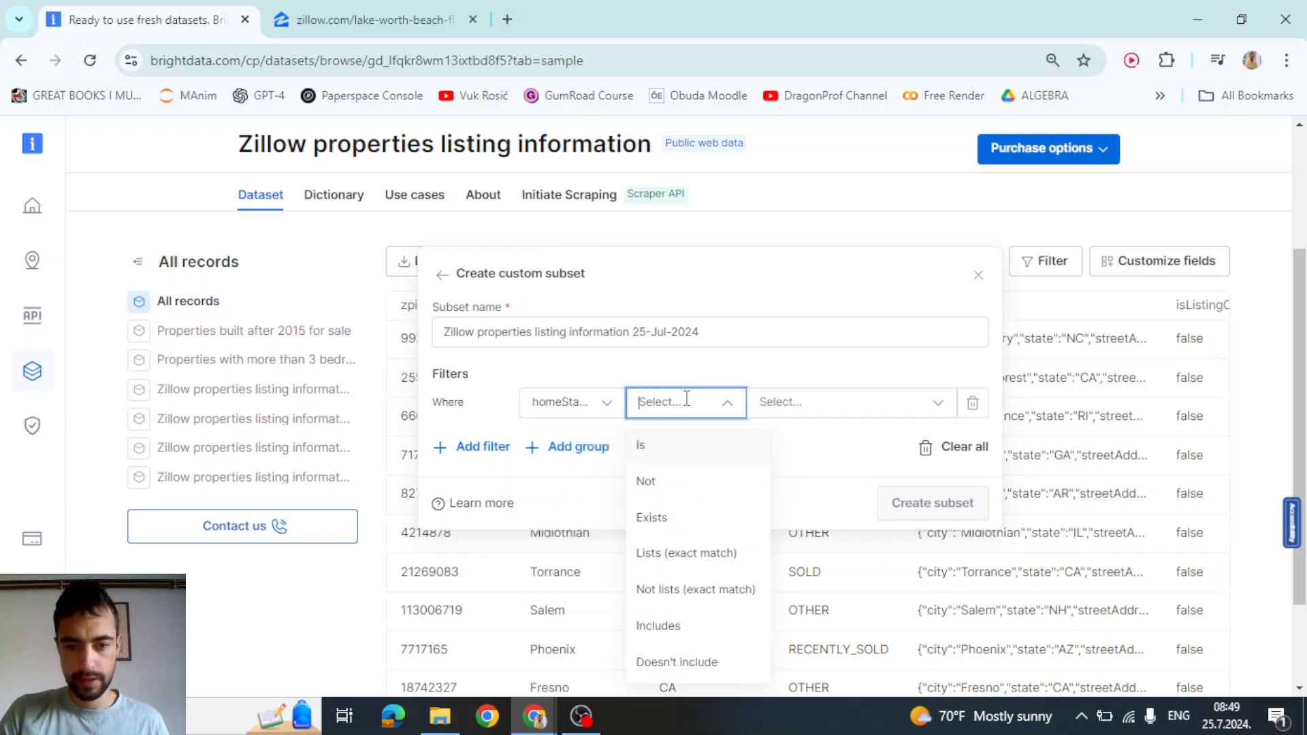
pyautogui.click(665, 446)
pyautogui.click(852, 402)
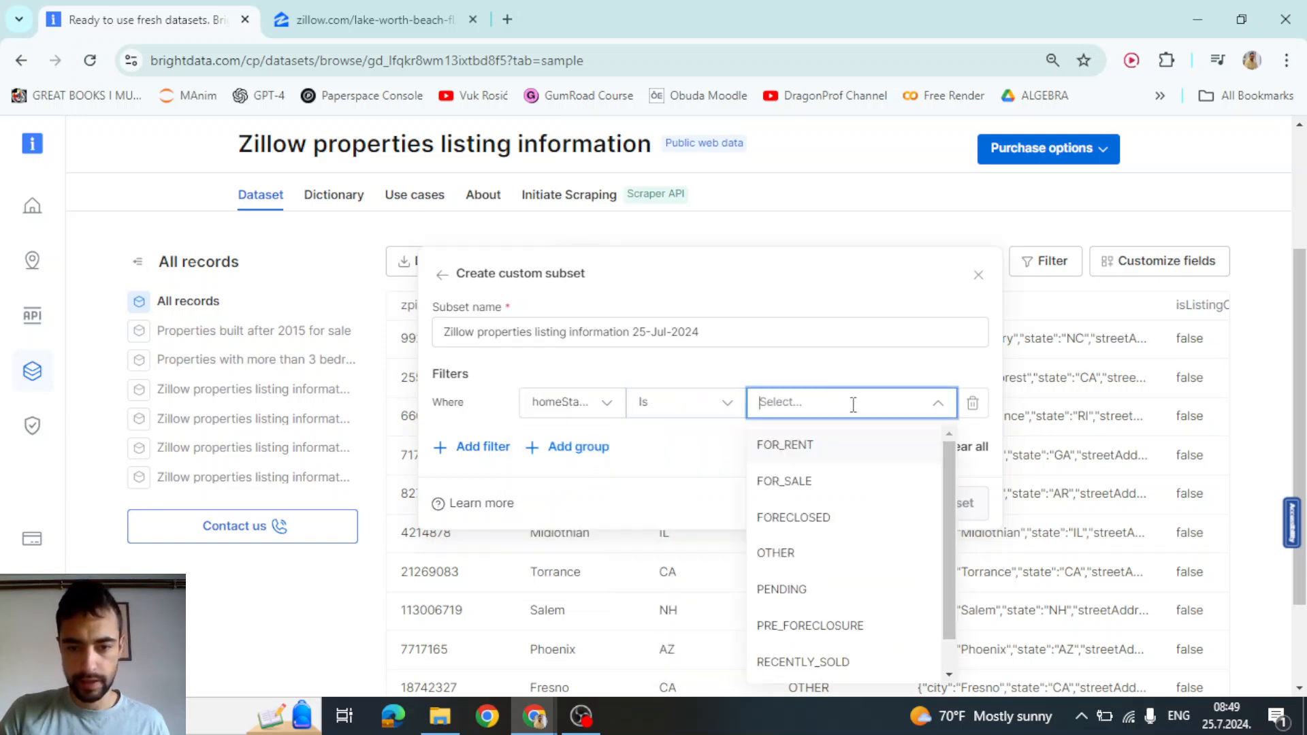
pyautogui.click(788, 485)
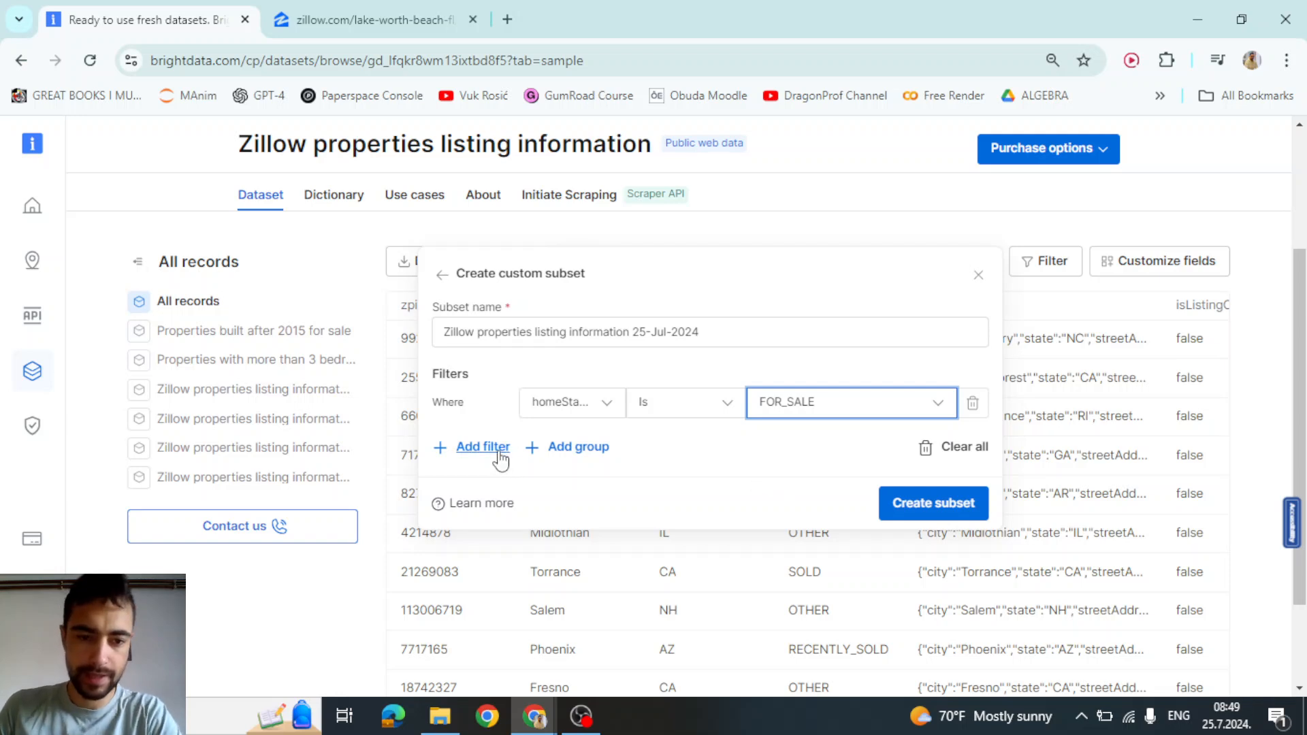
# Add a second condition, virtualTourUrl Includes youtu.be, and create the subset
pyautogui.click(479, 449)
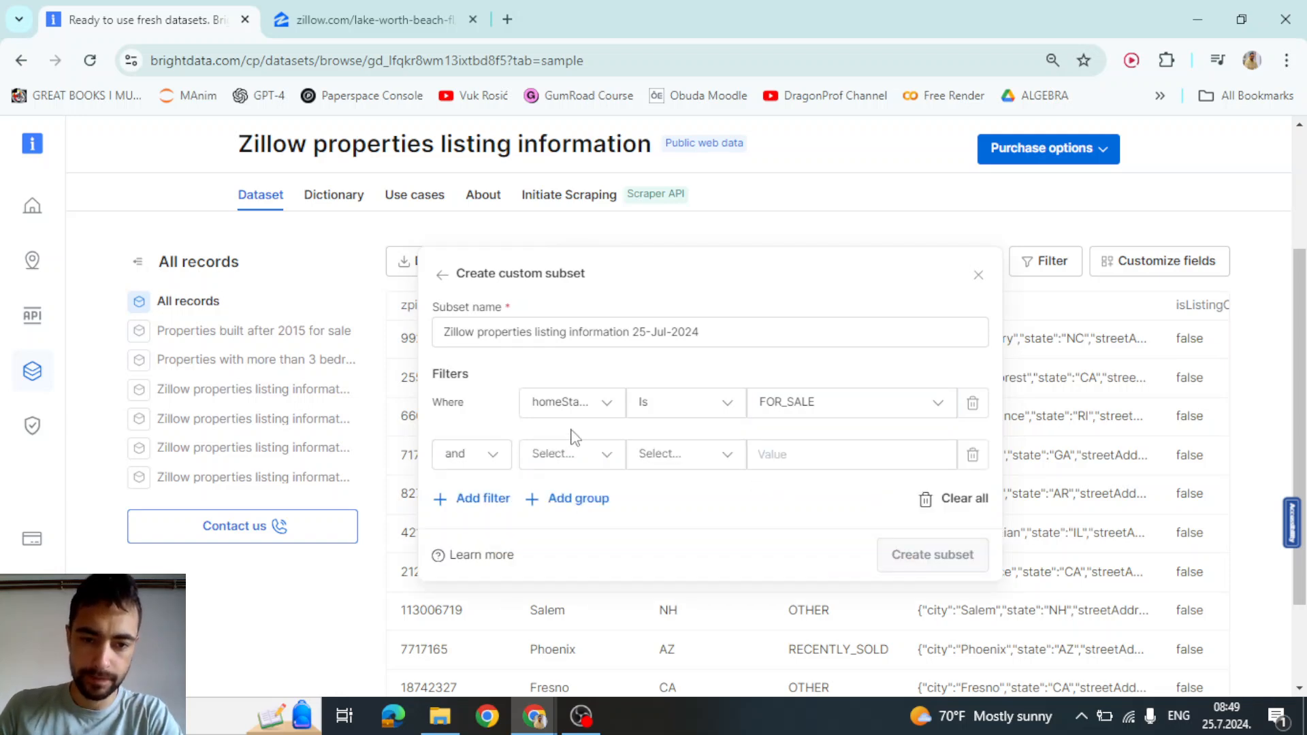
pyautogui.click(460, 455)
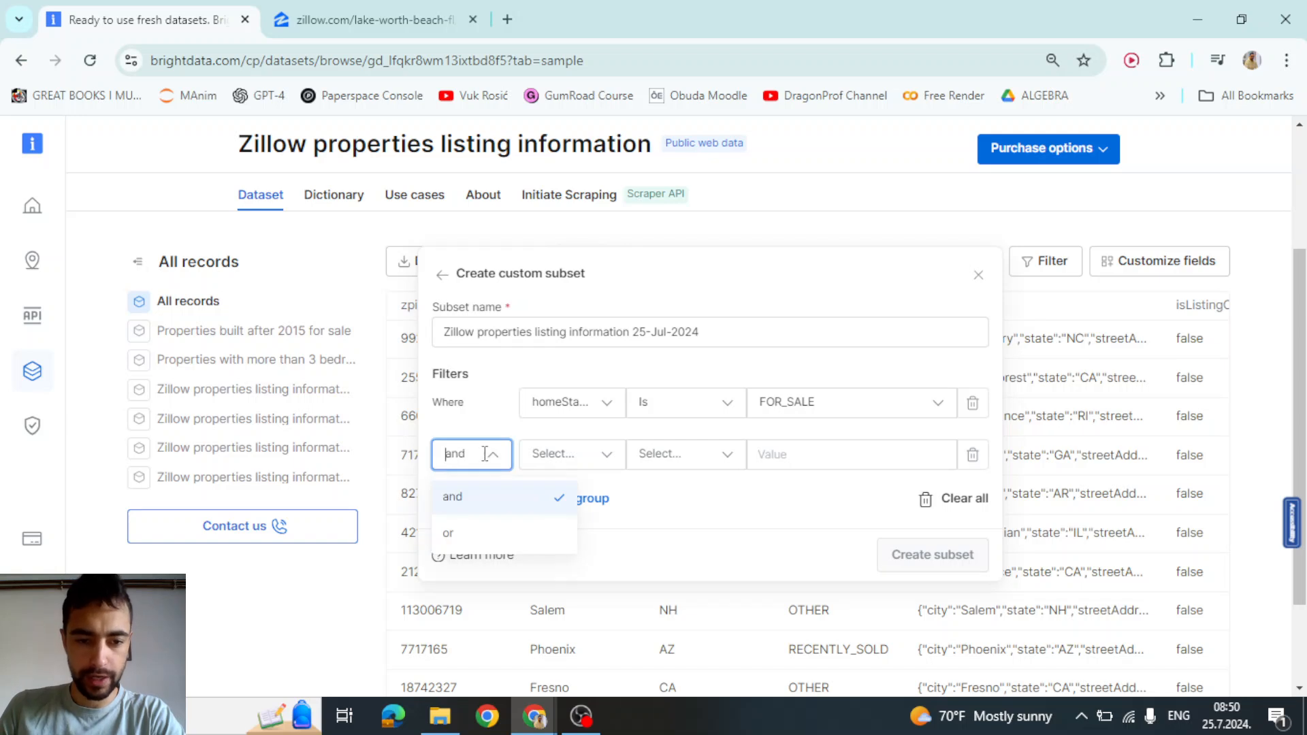
pyautogui.click(541, 453)
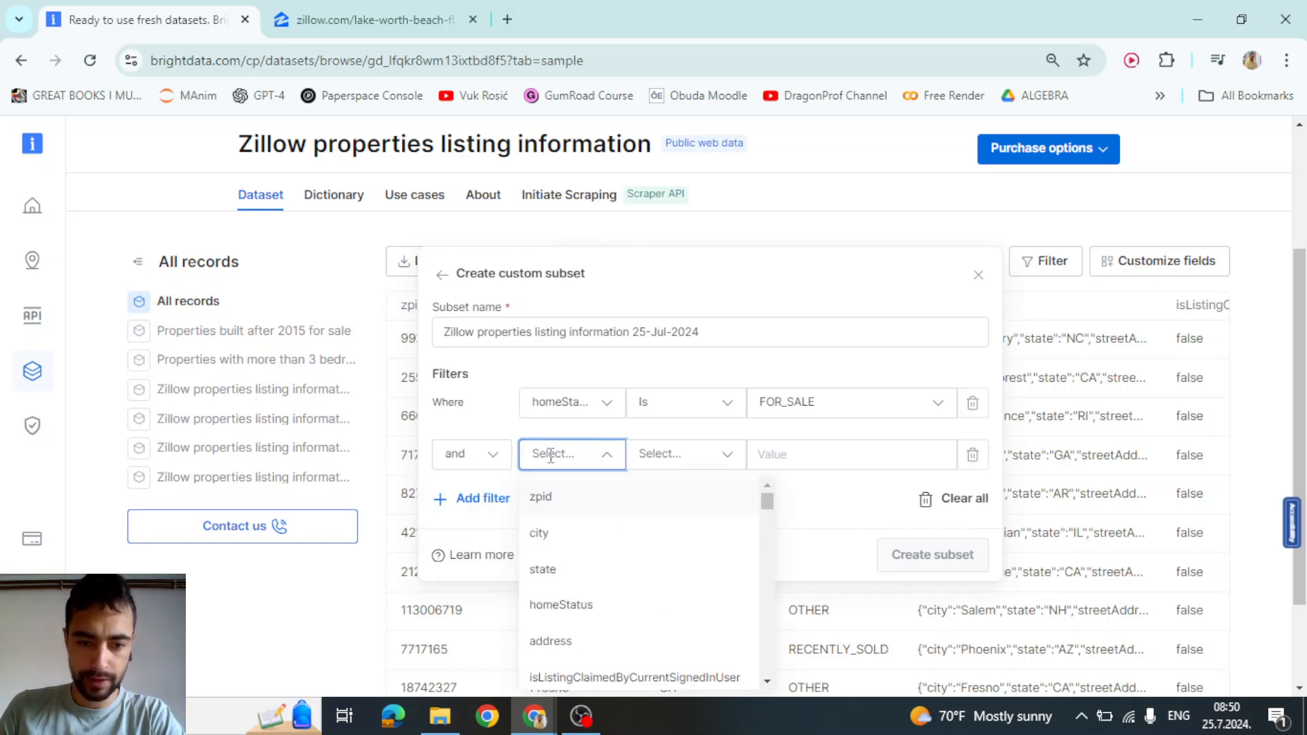
pyautogui.write('vir')
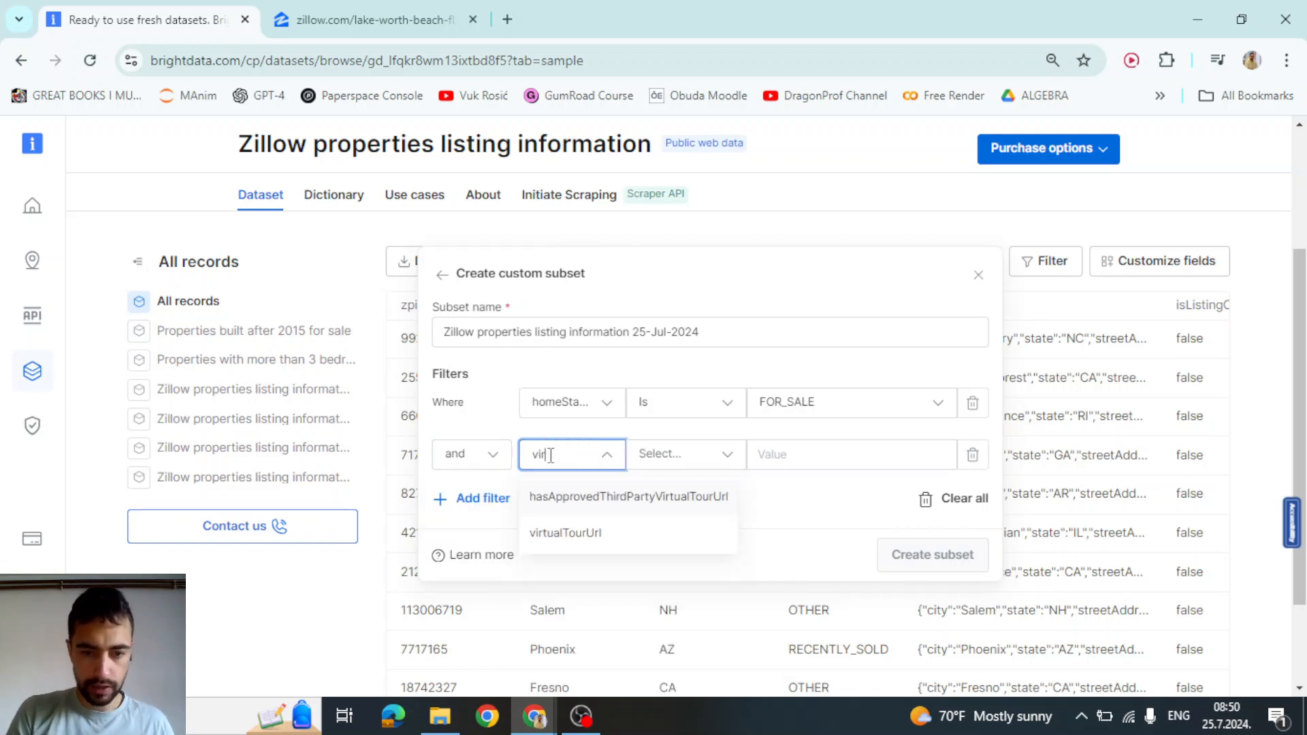
pyautogui.click(579, 533)
pyautogui.click(677, 454)
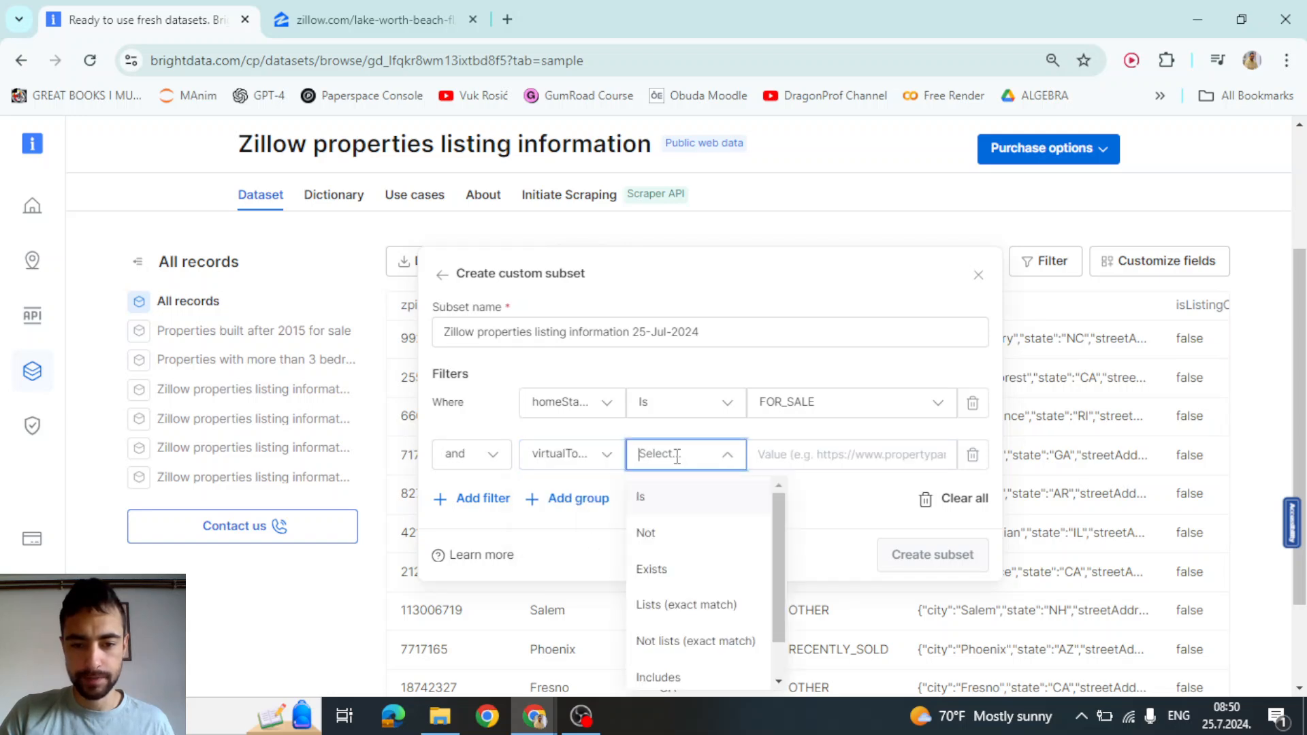
pyautogui.click(680, 677)
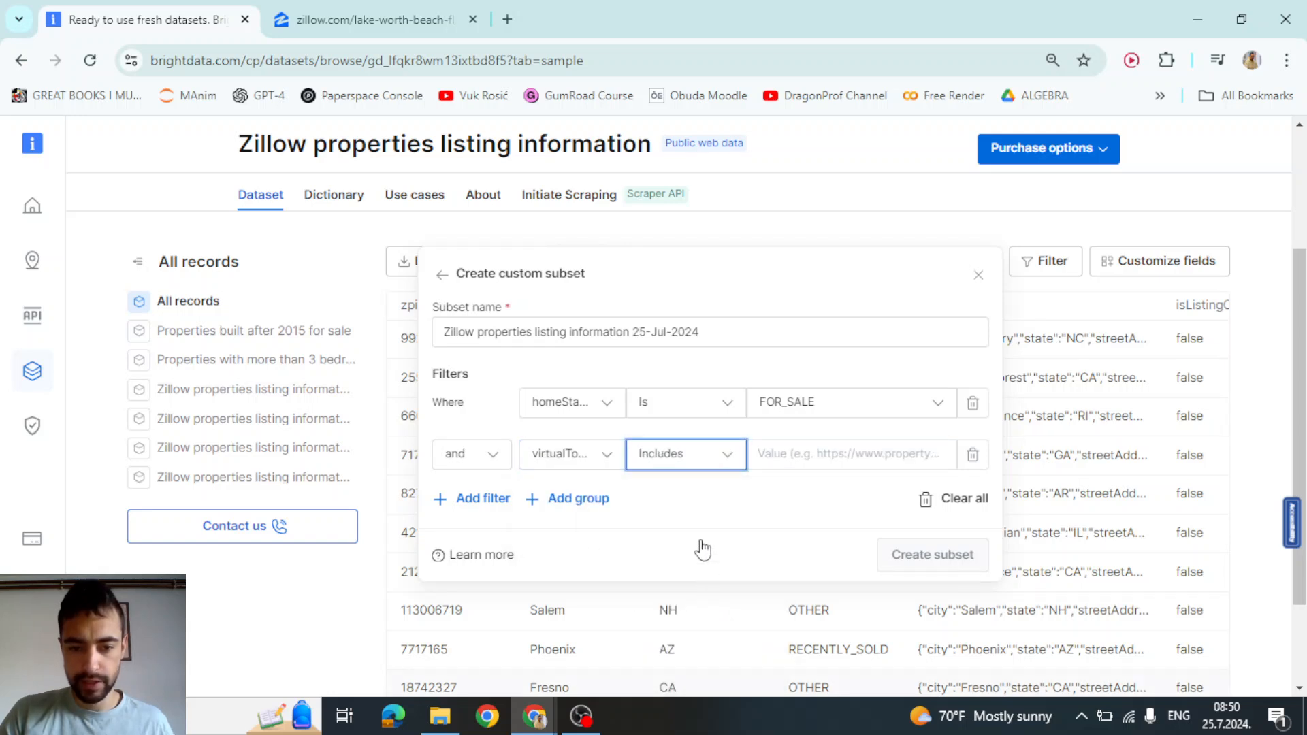
pyautogui.click(792, 453)
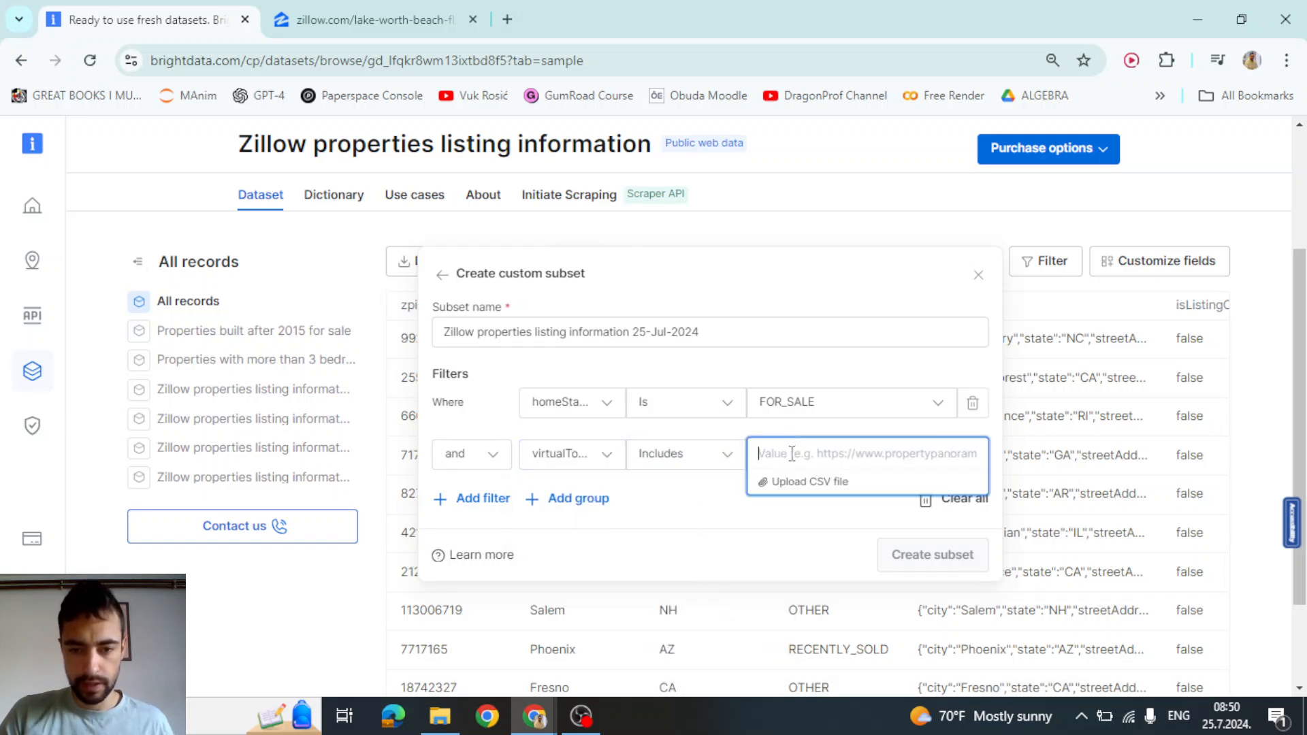
pyautogui.write('youtu.be')
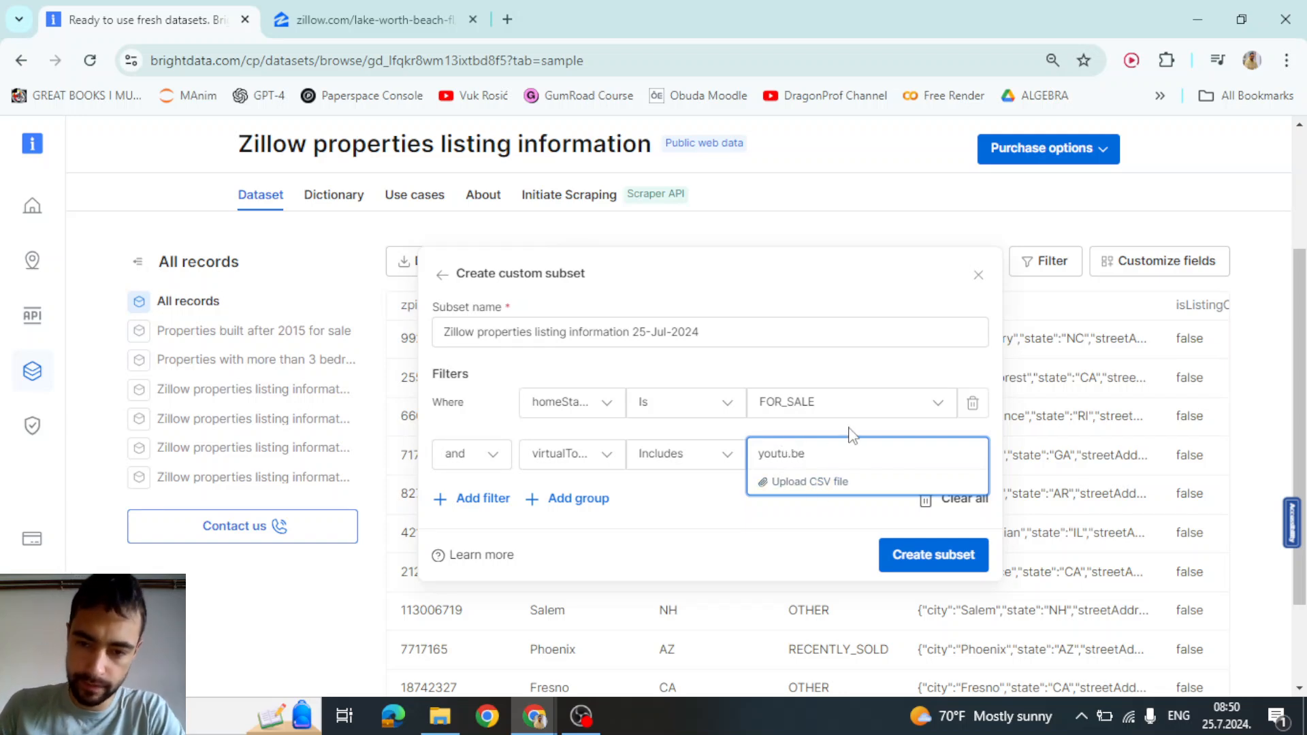
pyautogui.click(853, 434)
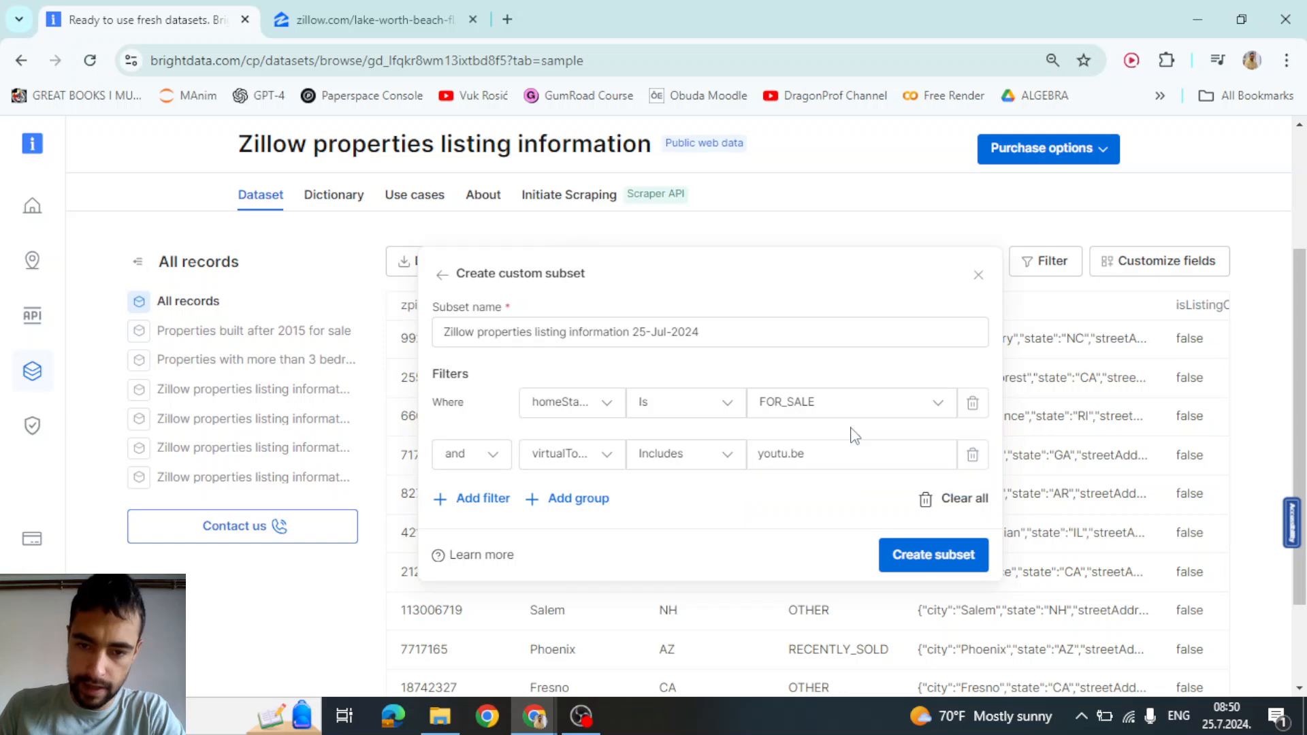
pyautogui.click(921, 556)
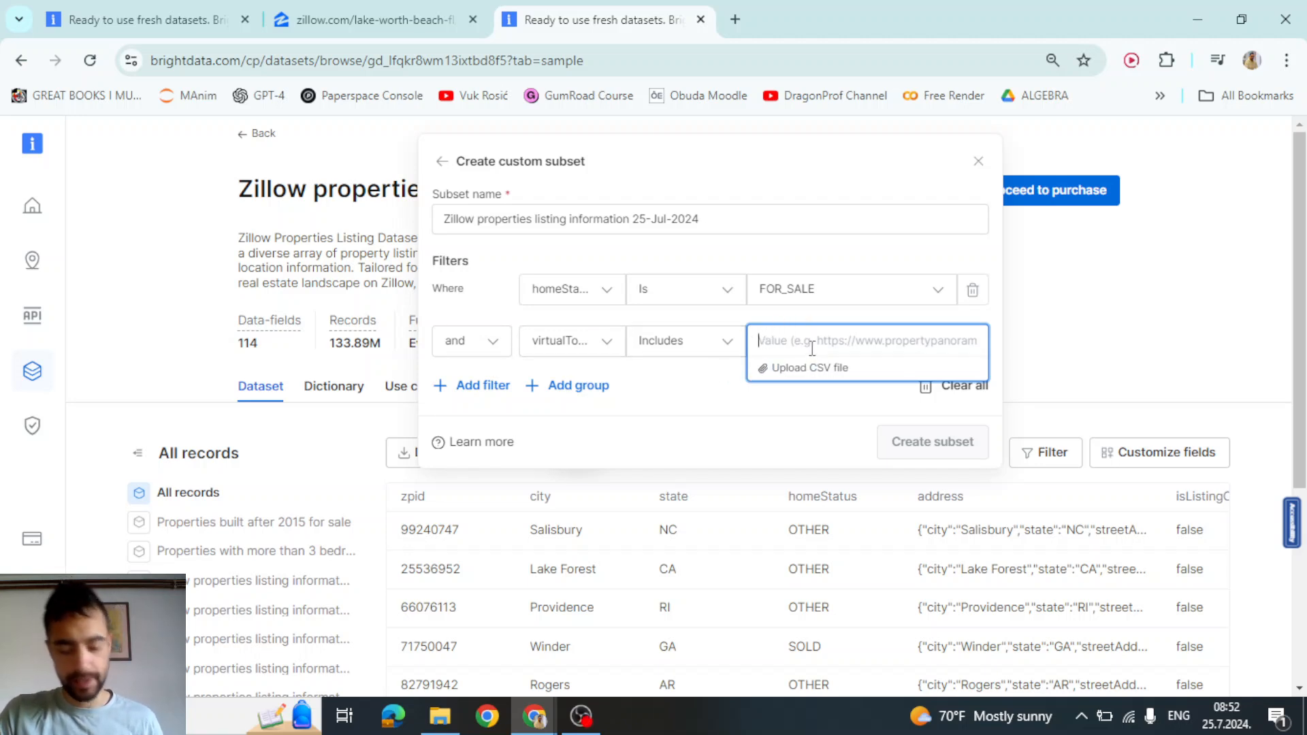
# Create a second subset with virtualTourUrl including iguide, then return to the first tab
pyautogui.write('iguide')
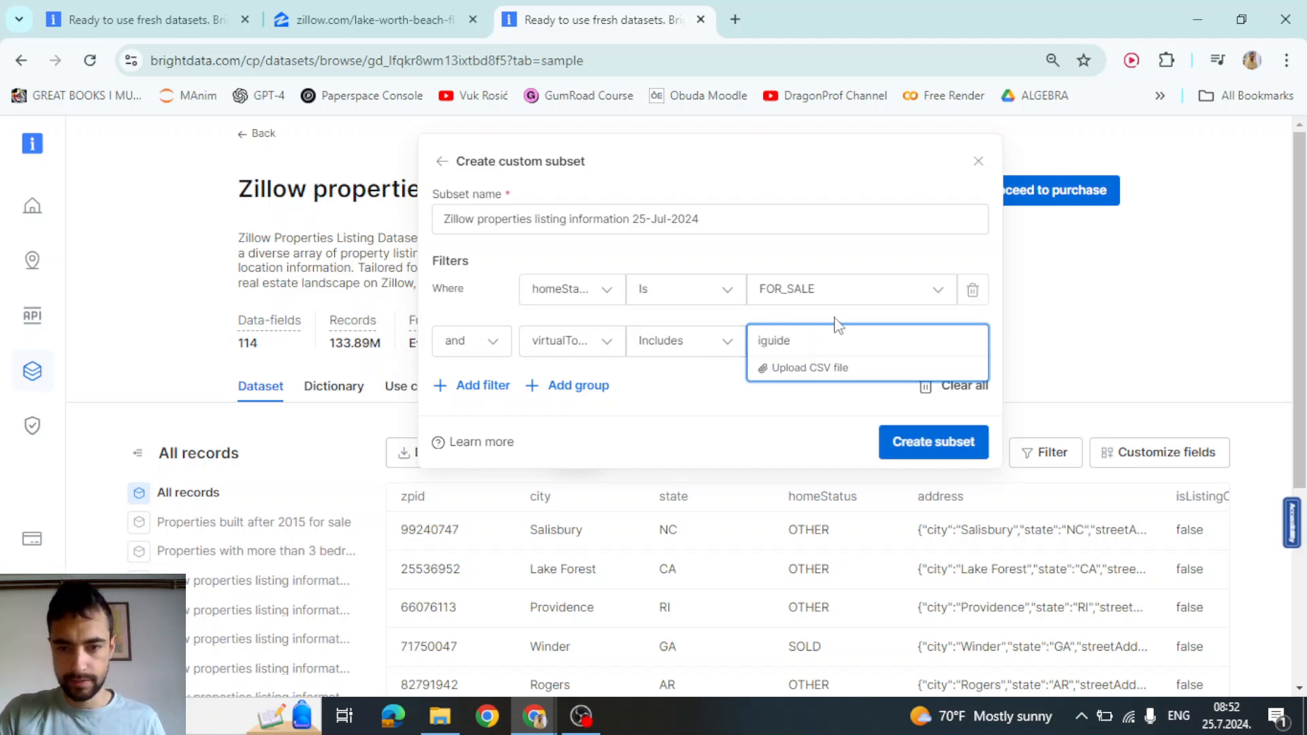
pyautogui.click(838, 312)
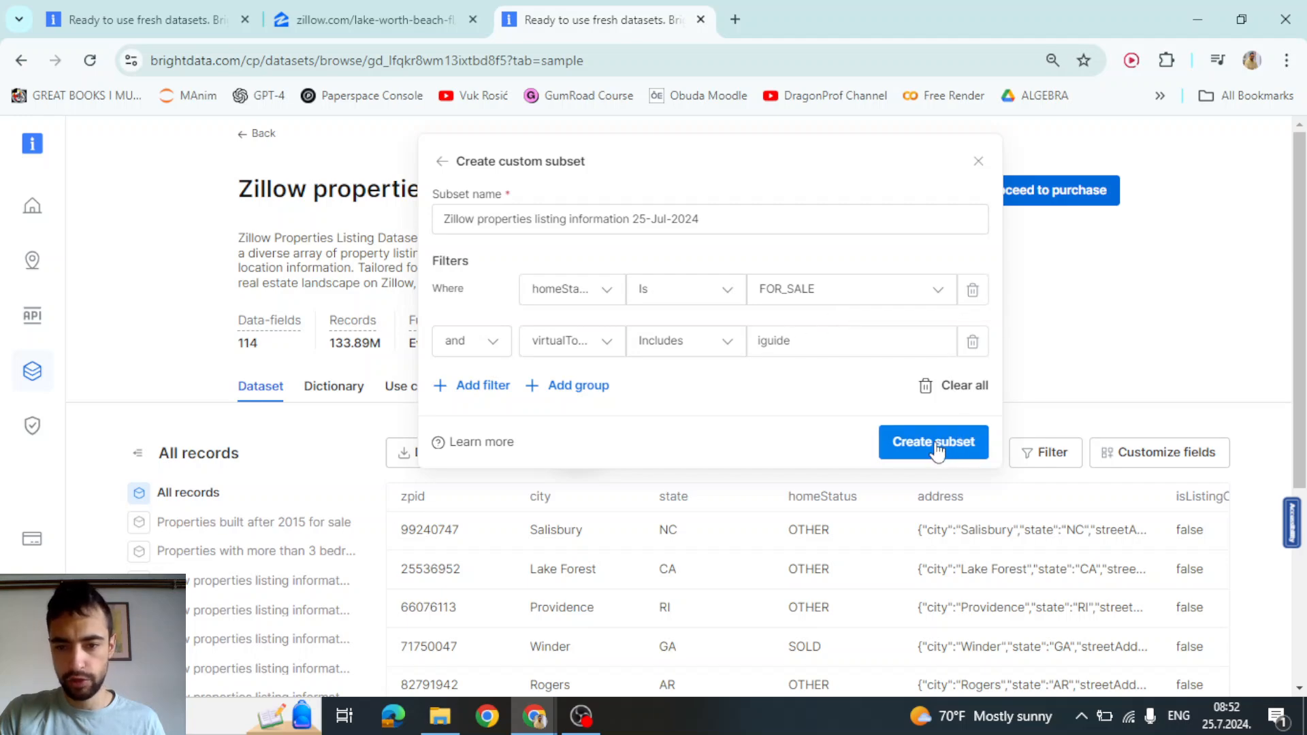
pyautogui.click(964, 436)
pyautogui.hotkey('ctrl', '1')
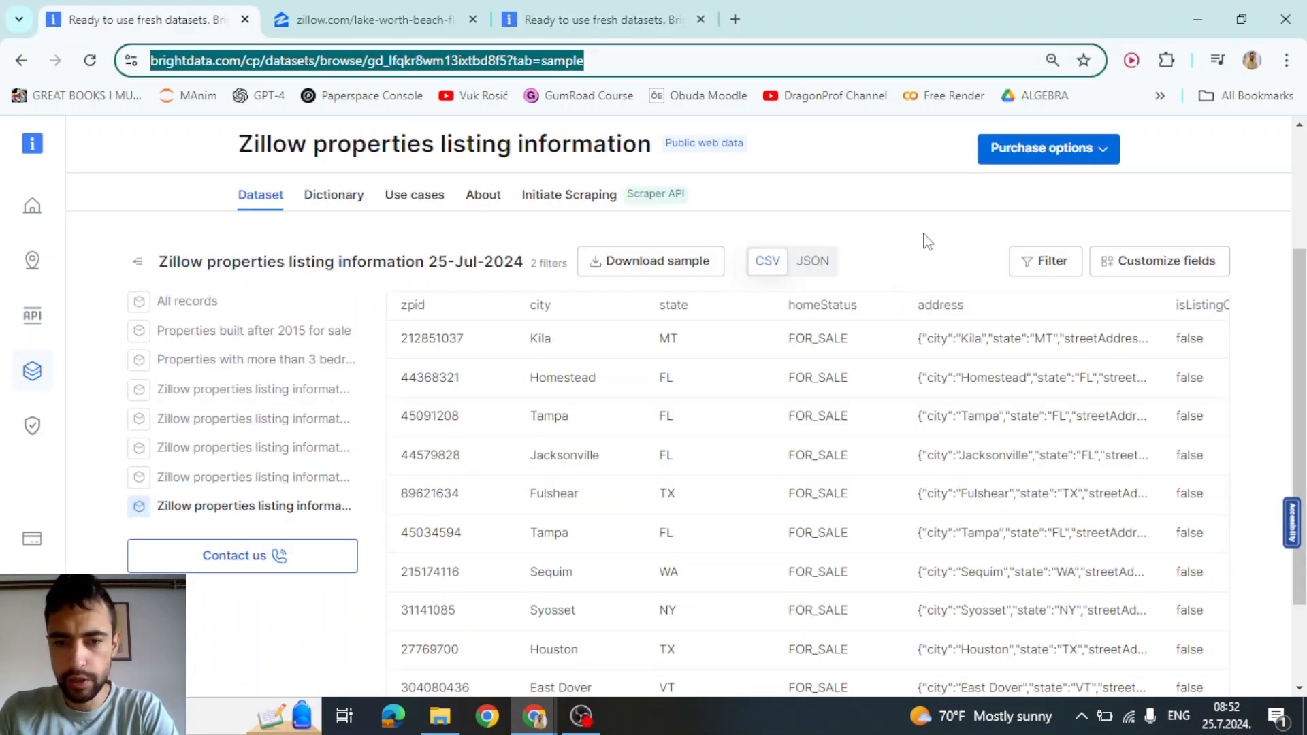
# Read the Kila, MT record's address, pause its YouTube tour, and return to the dataset sample tab
pyautogui.click(699, 351)
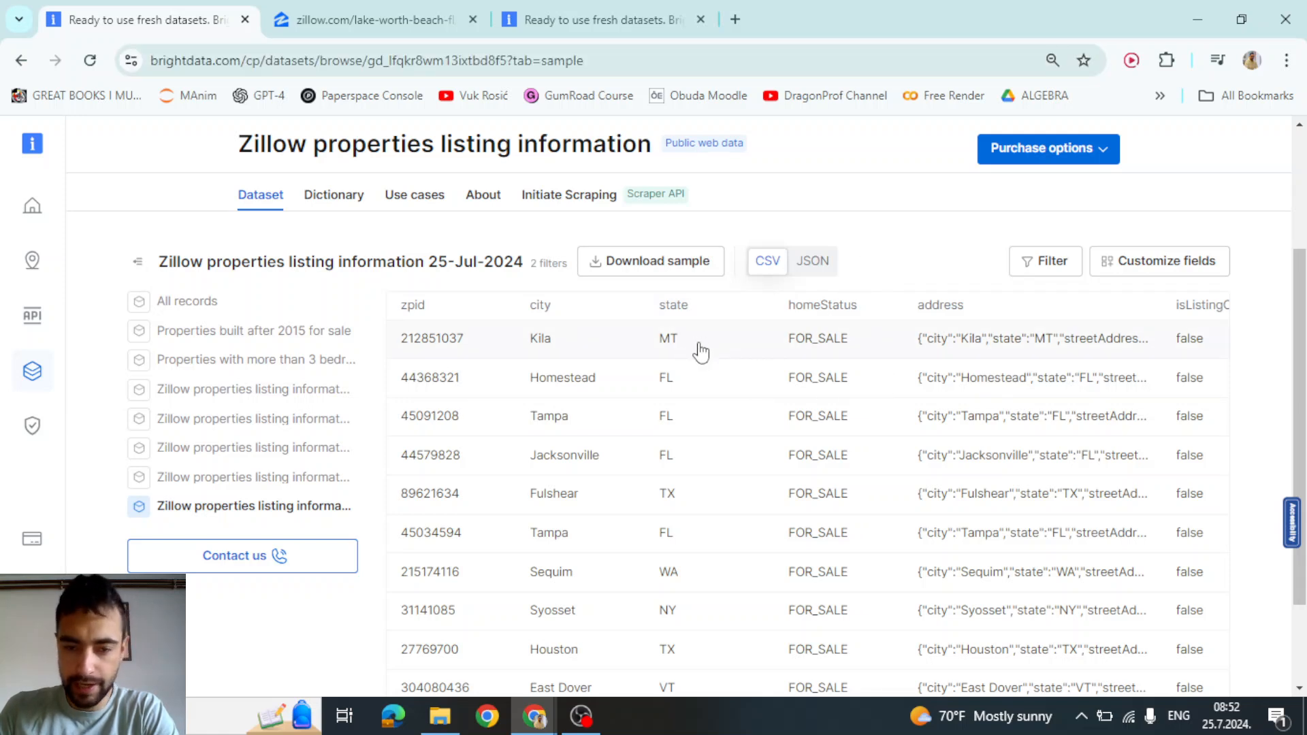
pyautogui.click(701, 351)
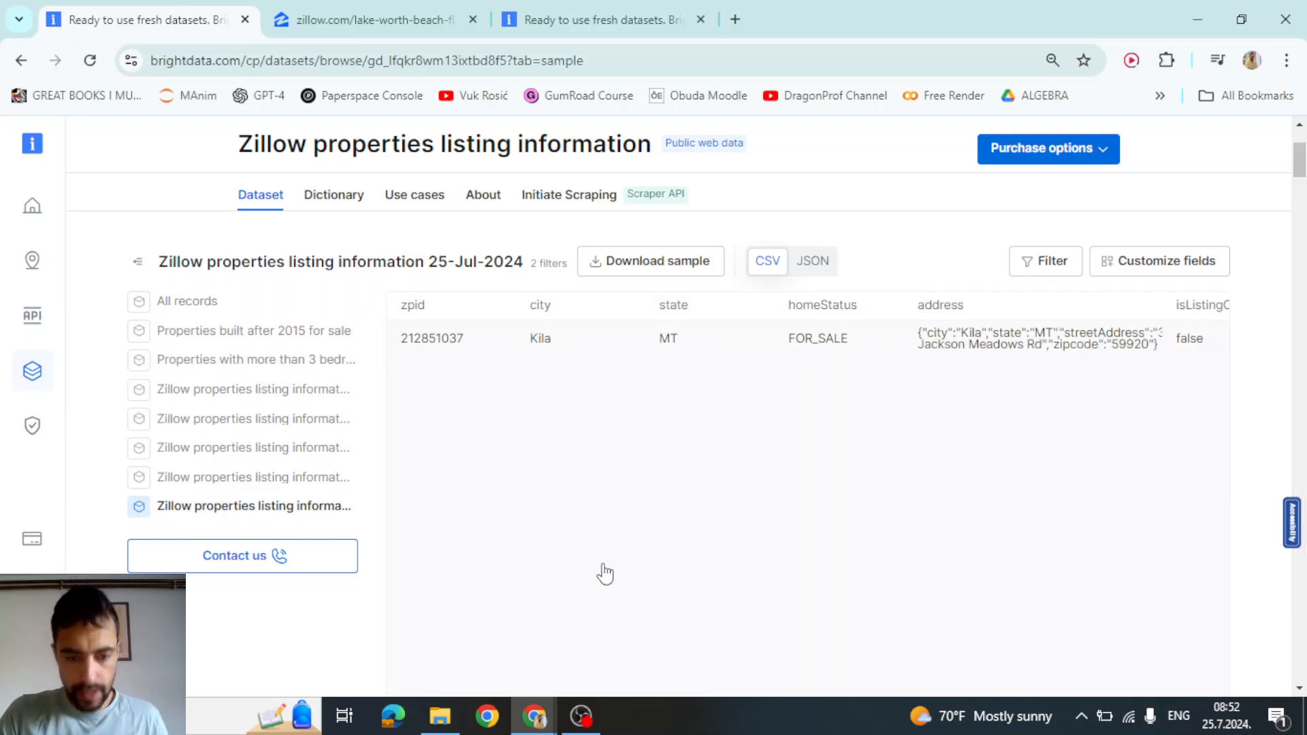
pyautogui.scroll(-4, 299, 617)
pyautogui.scroll(4, 300, 617)
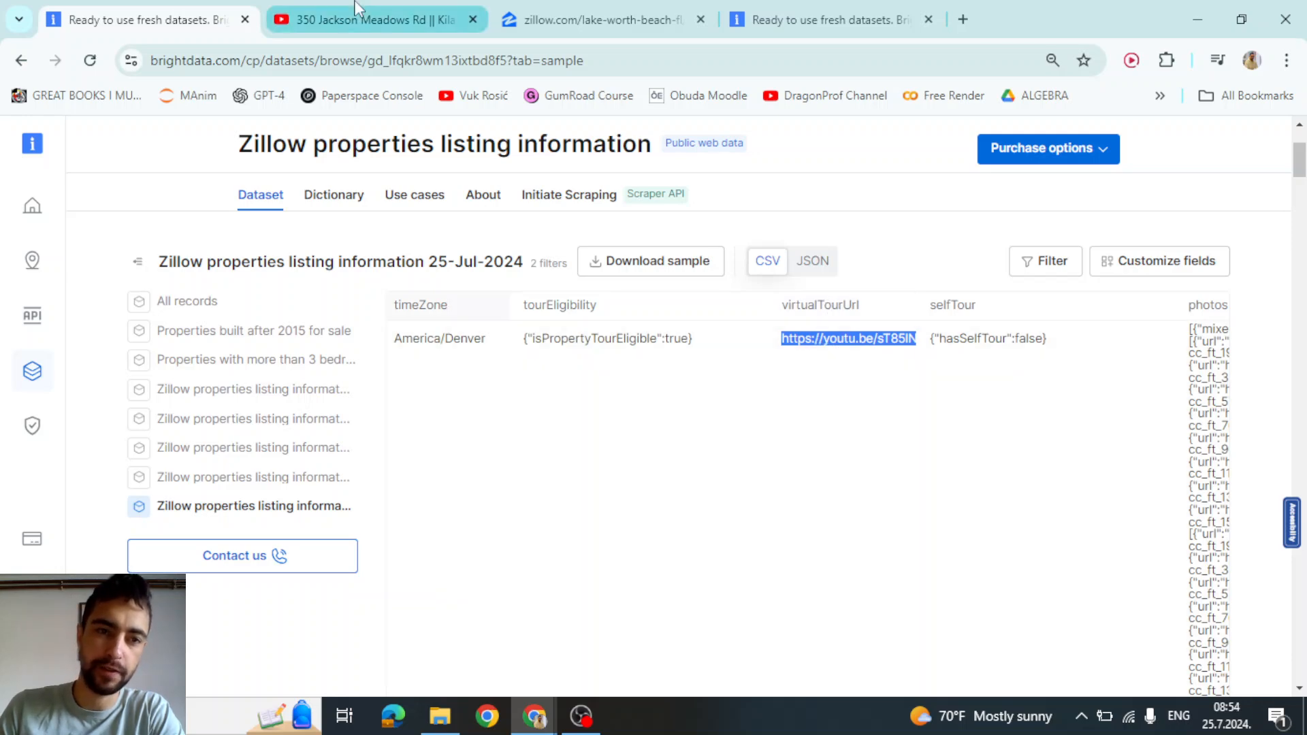
pyautogui.click(371, 20)
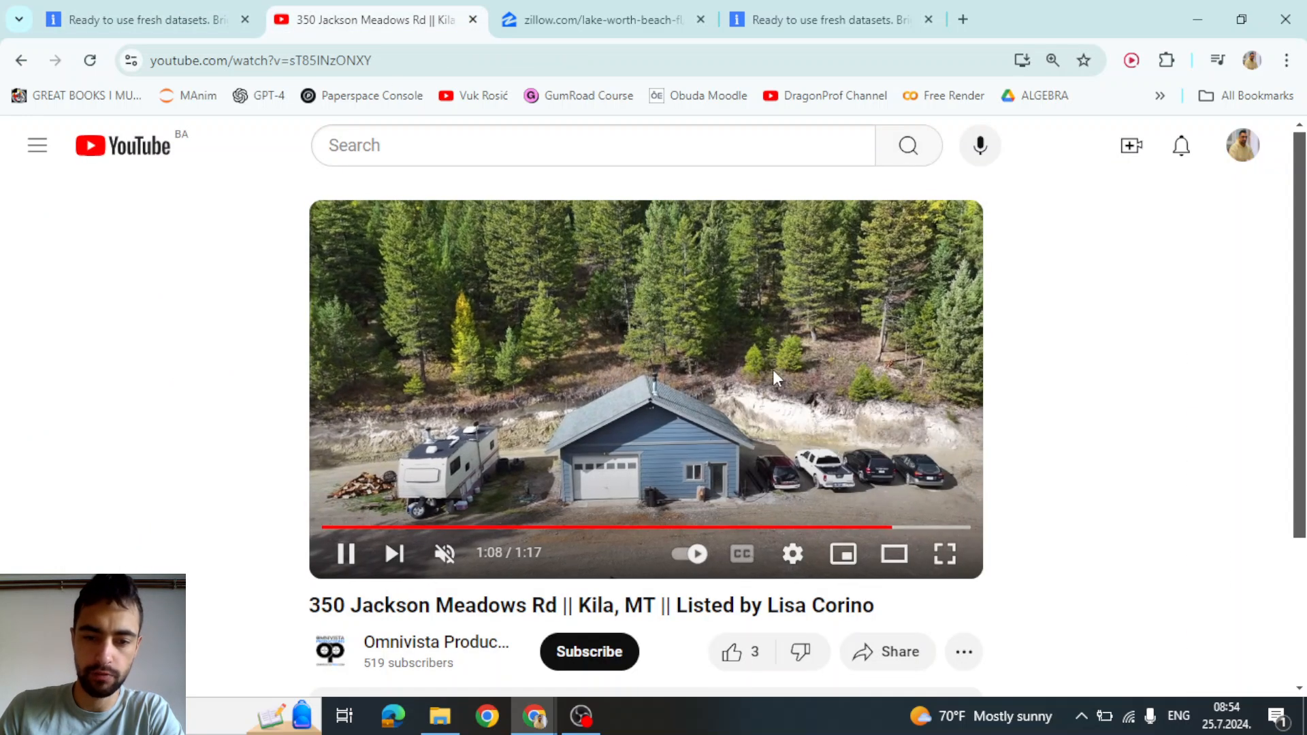
pyautogui.click(688, 387)
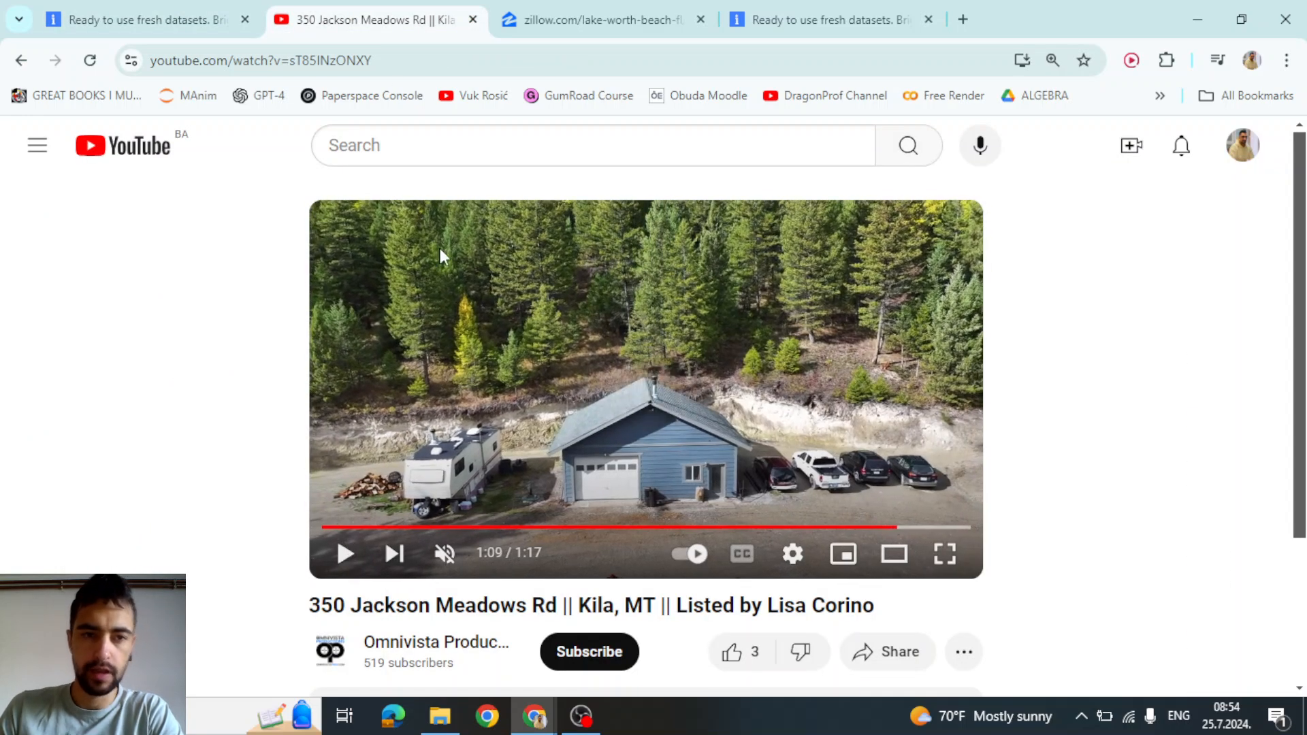
pyautogui.click(214, 5)
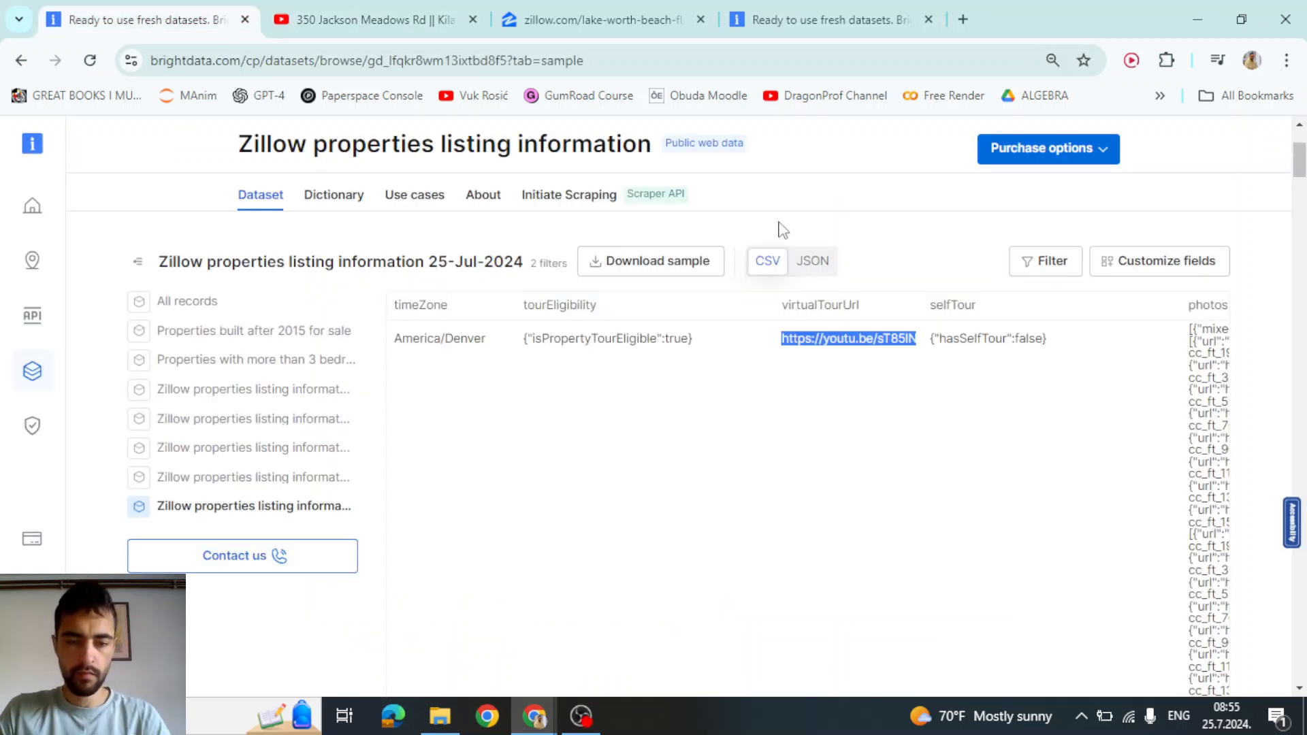
# Collapse the expanded record and download the Zillow sample as a CSV file
pyautogui.click(712, 347)
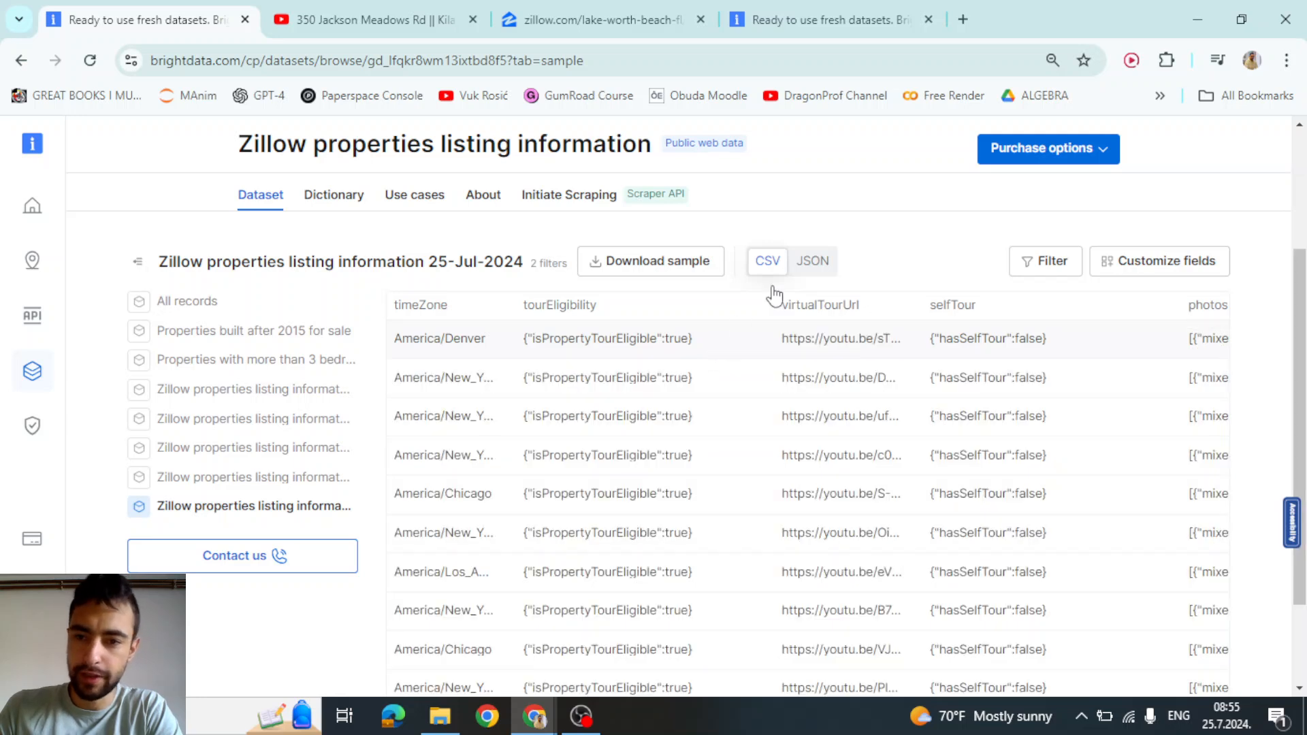
pyautogui.click(652, 266)
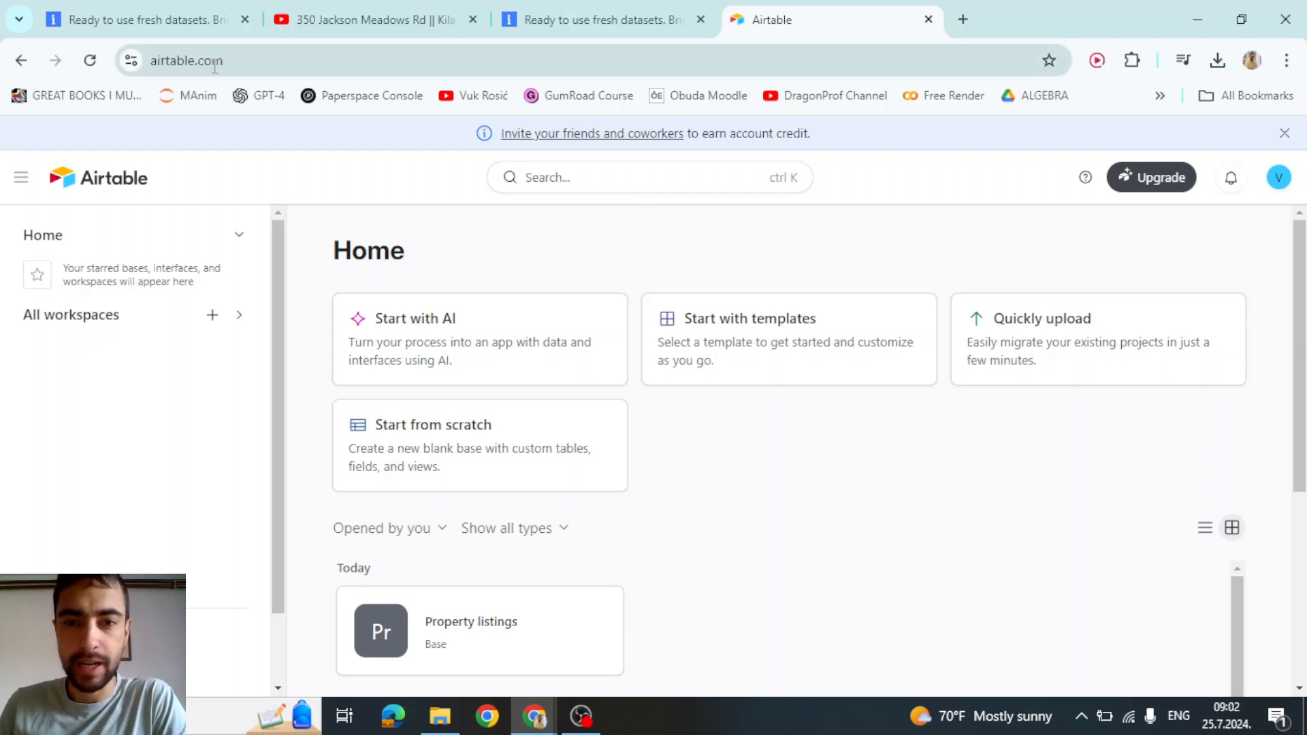
# Upload 'Zillow properties listing information (5).csv' via Quickly upload and import it as a new base
pyautogui.click(1017, 338)
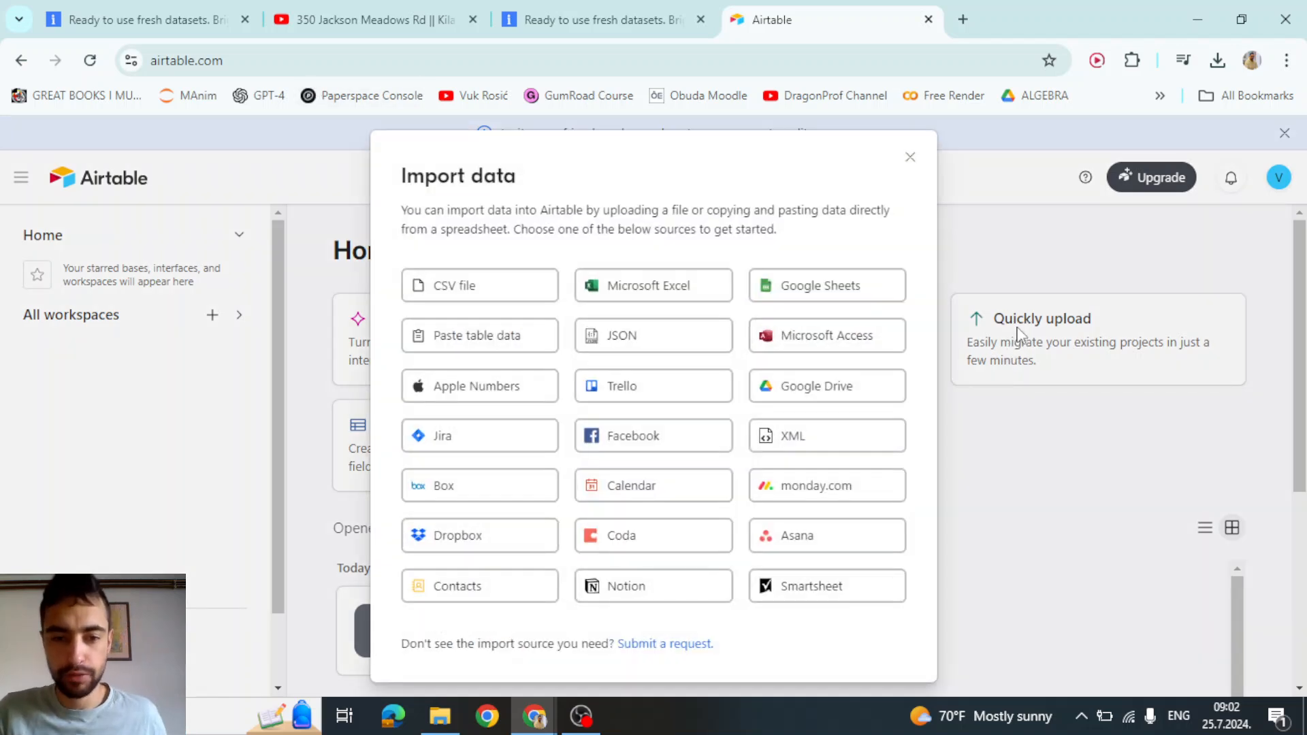
pyautogui.click(441, 297)
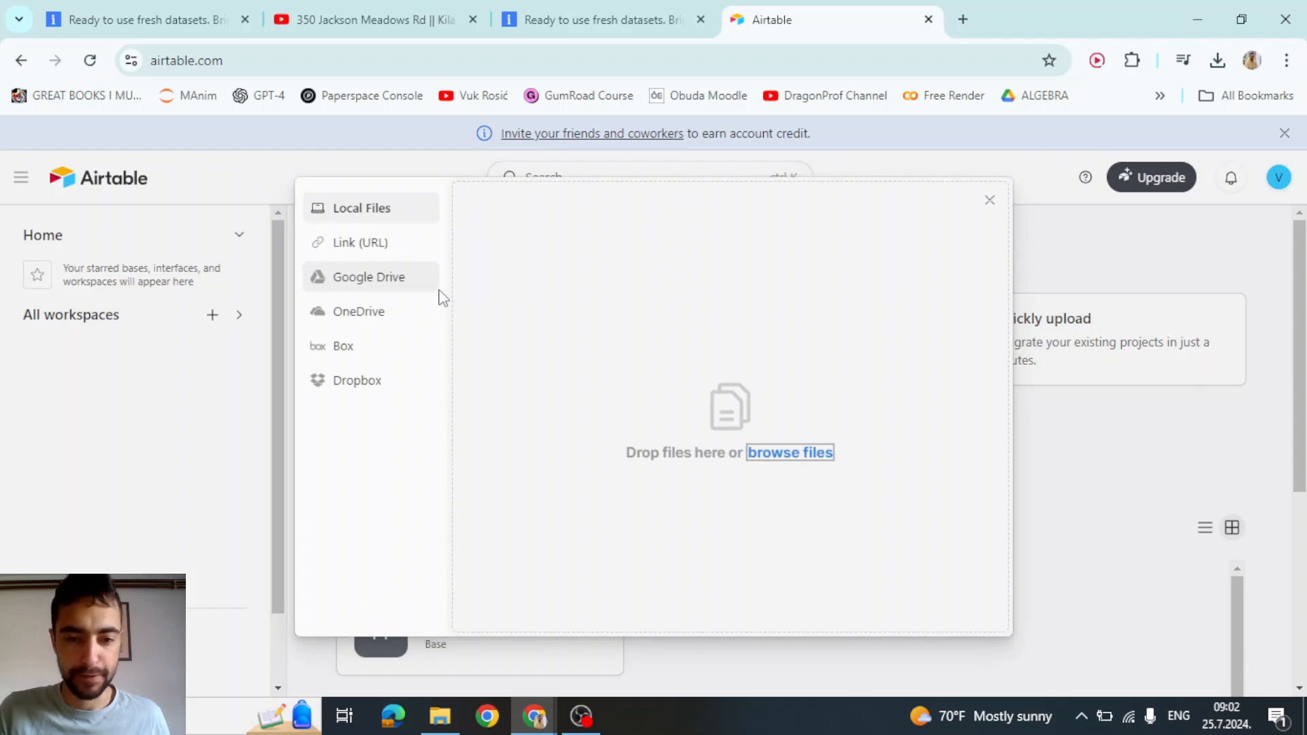
pyautogui.click(791, 454)
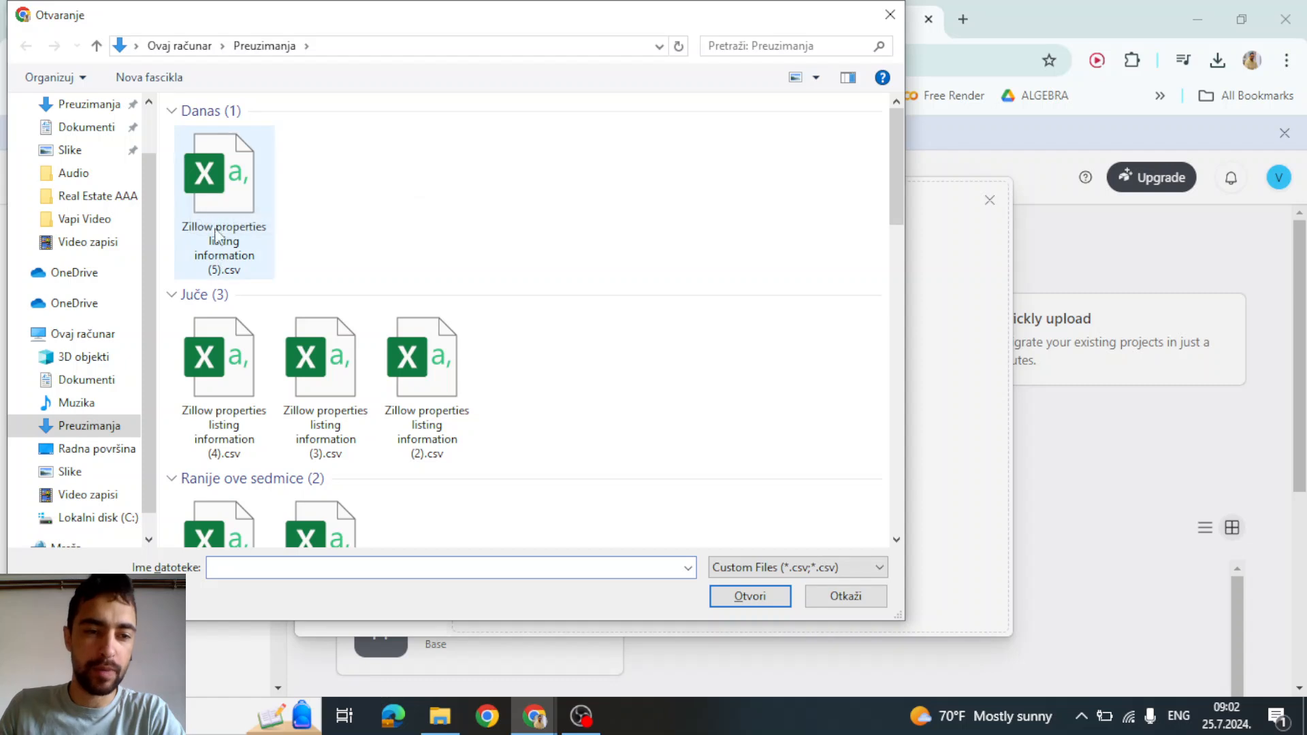
pyautogui.doubleClick(221, 184)
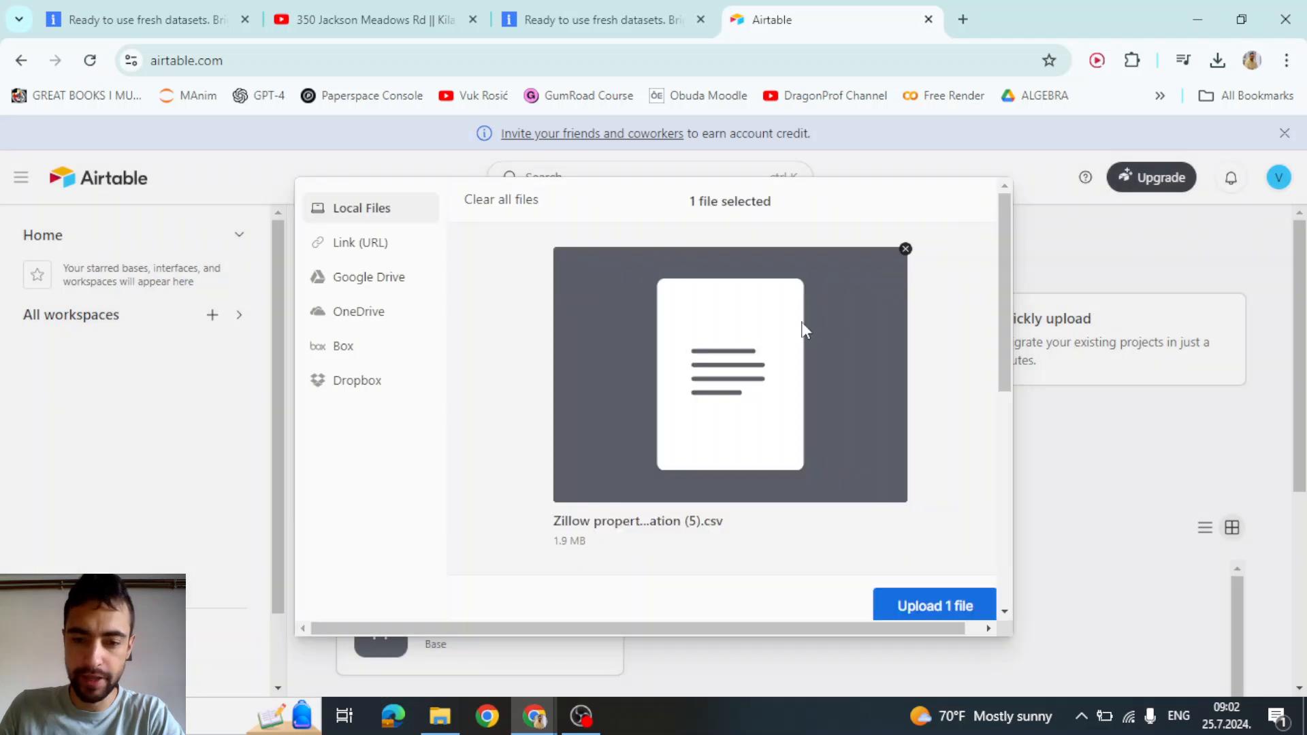
pyautogui.scroll(-1, 780, 482)
pyautogui.scroll(-2, 781, 476)
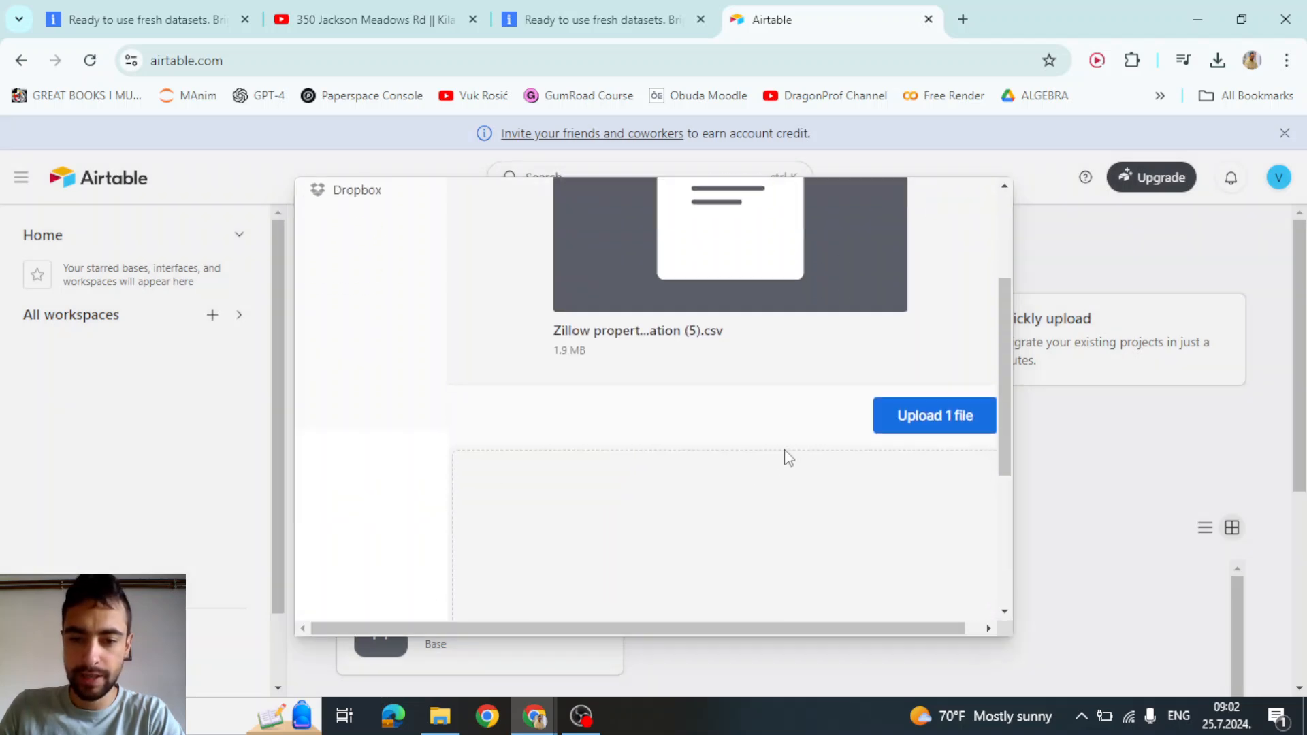
pyautogui.scroll(3, 781, 456)
pyautogui.click(927, 611)
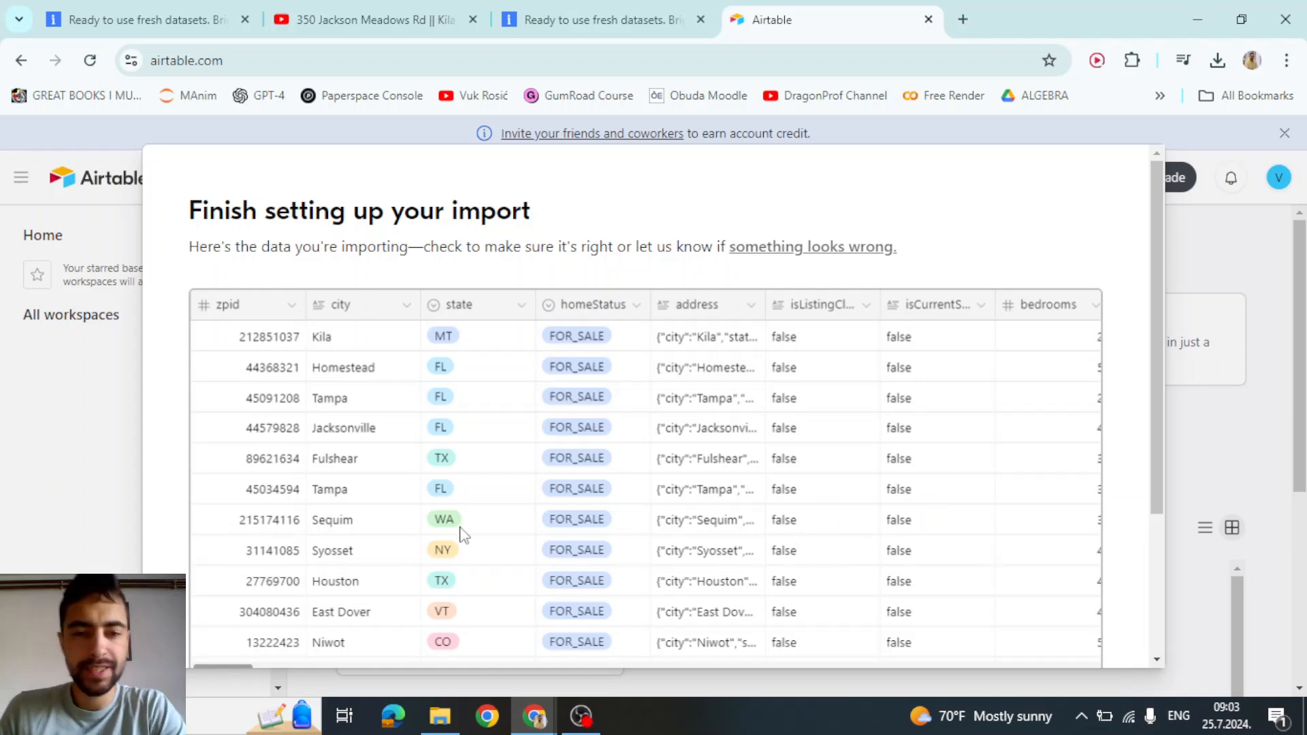
pyautogui.scroll(-3, 1094, 228)
pyautogui.scroll(4, 899, 272)
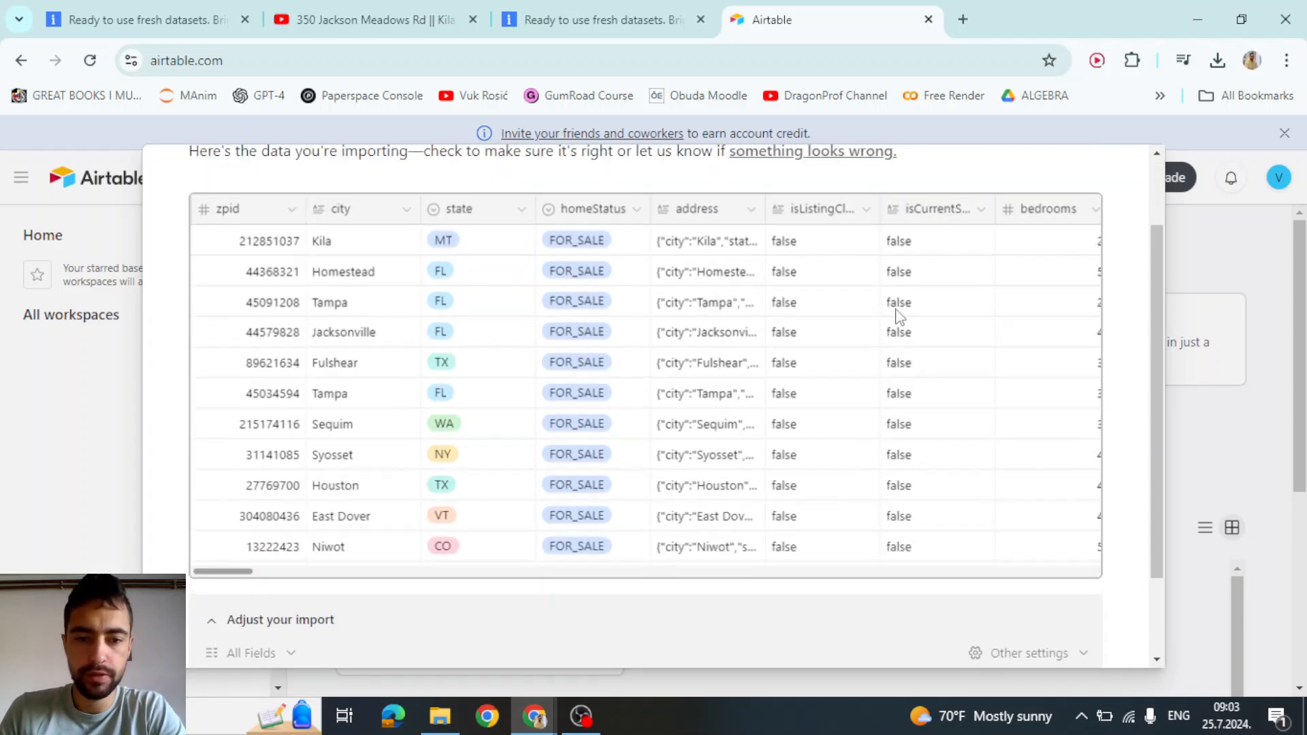
pyautogui.scroll(-4, 895, 235)
pyautogui.click(1068, 622)
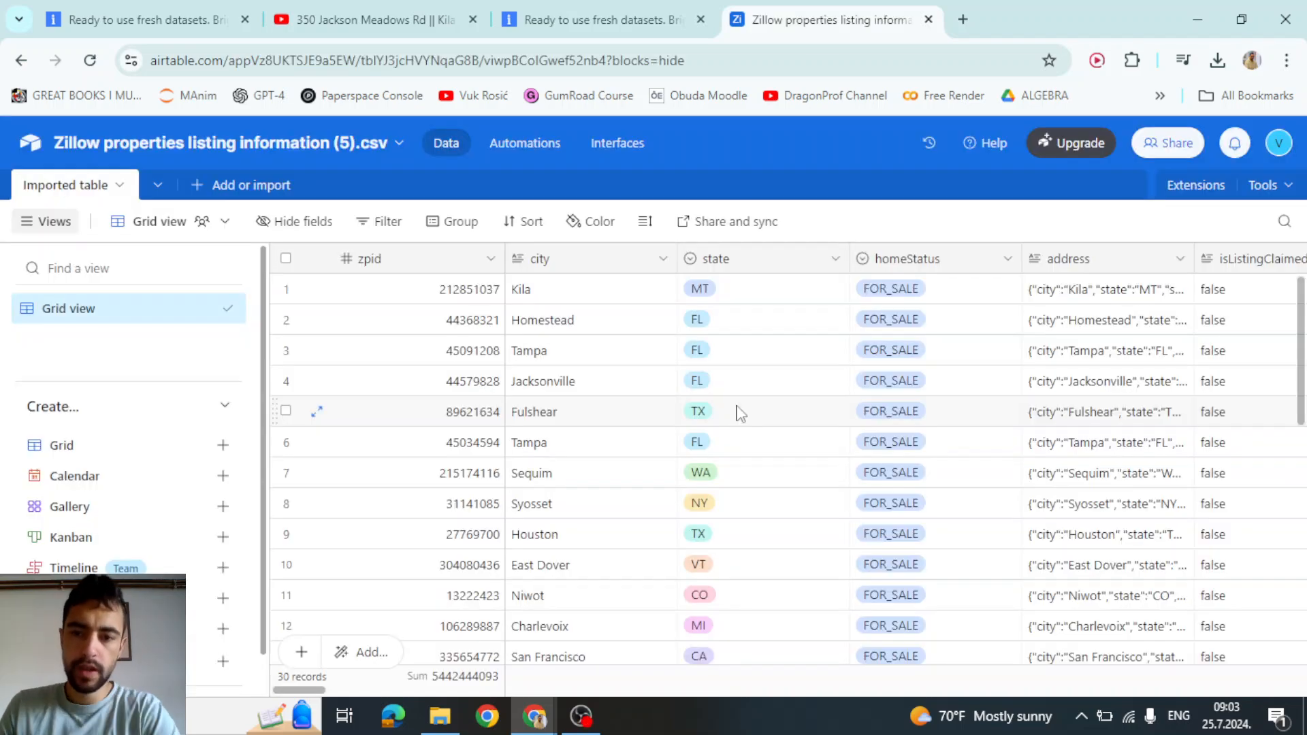
# Rename the base to 'Property List'
pyautogui.scroll(-3, 680, 422)
pyautogui.scroll(3, 627, 458)
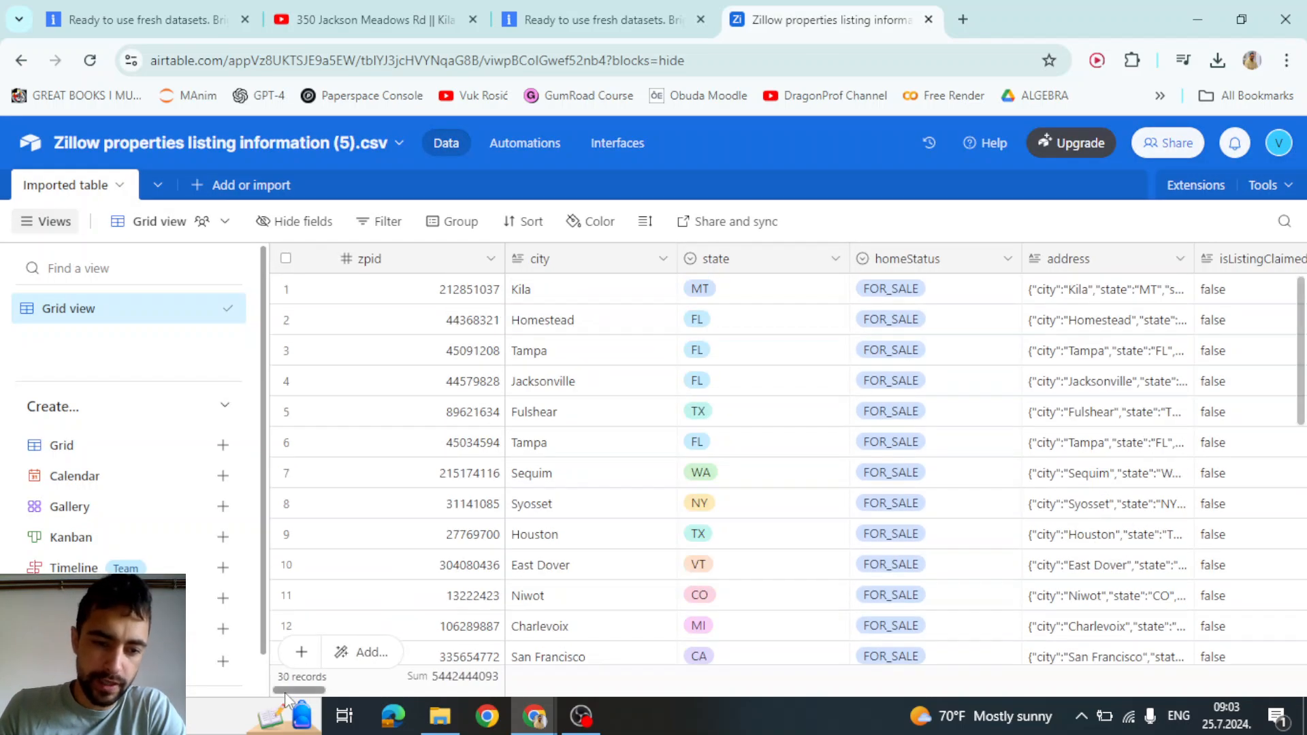
pyautogui.moveTo(275, 690)
pyautogui.mouseDown()
pyautogui.moveTo(354, 684)
pyautogui.moveTo(272, 681)
pyautogui.mouseUp()
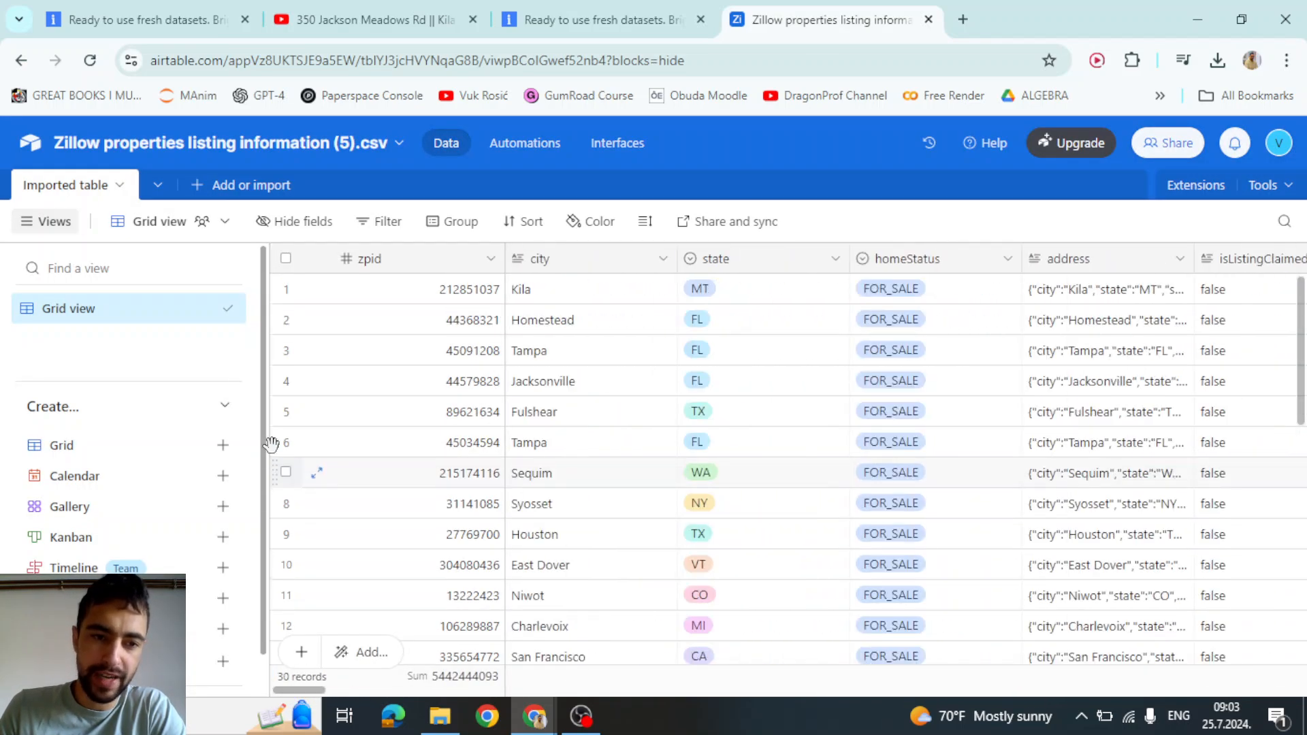
pyautogui.click(249, 144)
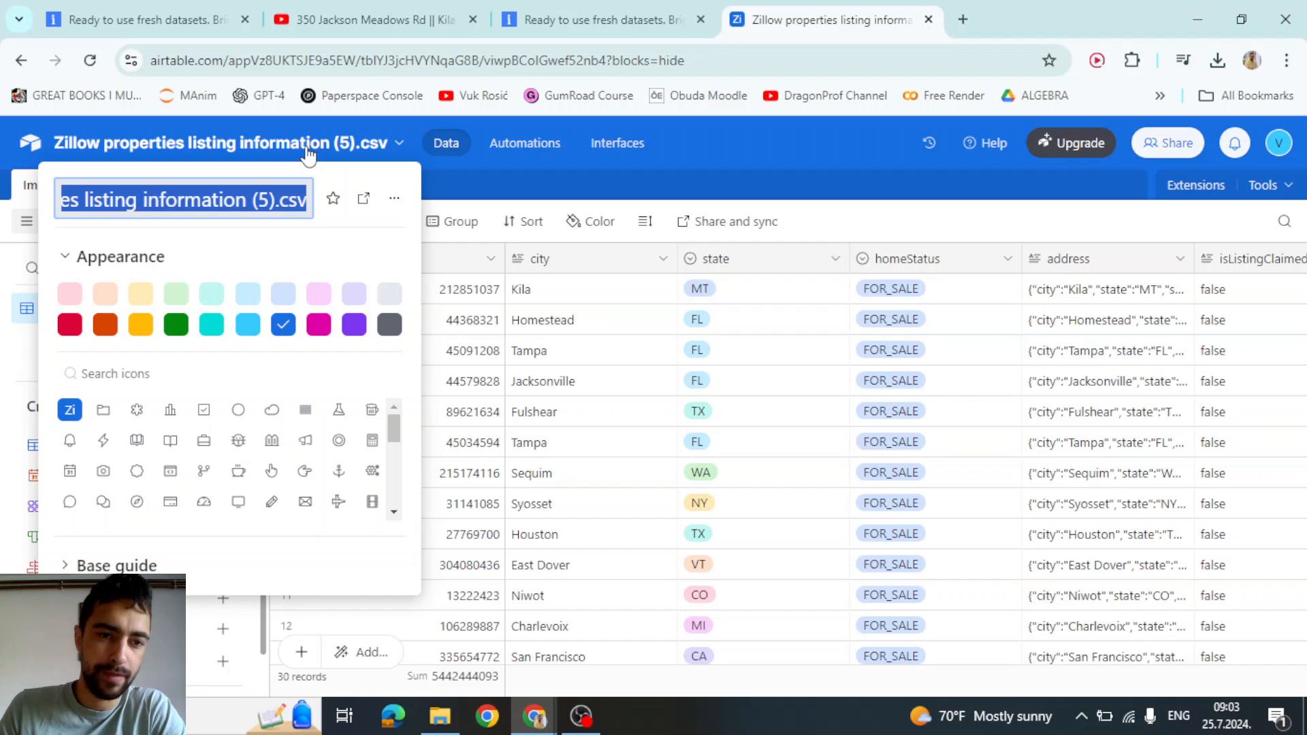
pyautogui.click(268, 200)
pyautogui.click(287, 200)
pyautogui.hotkey('ctrl', 'a')
pyautogui.write('P')
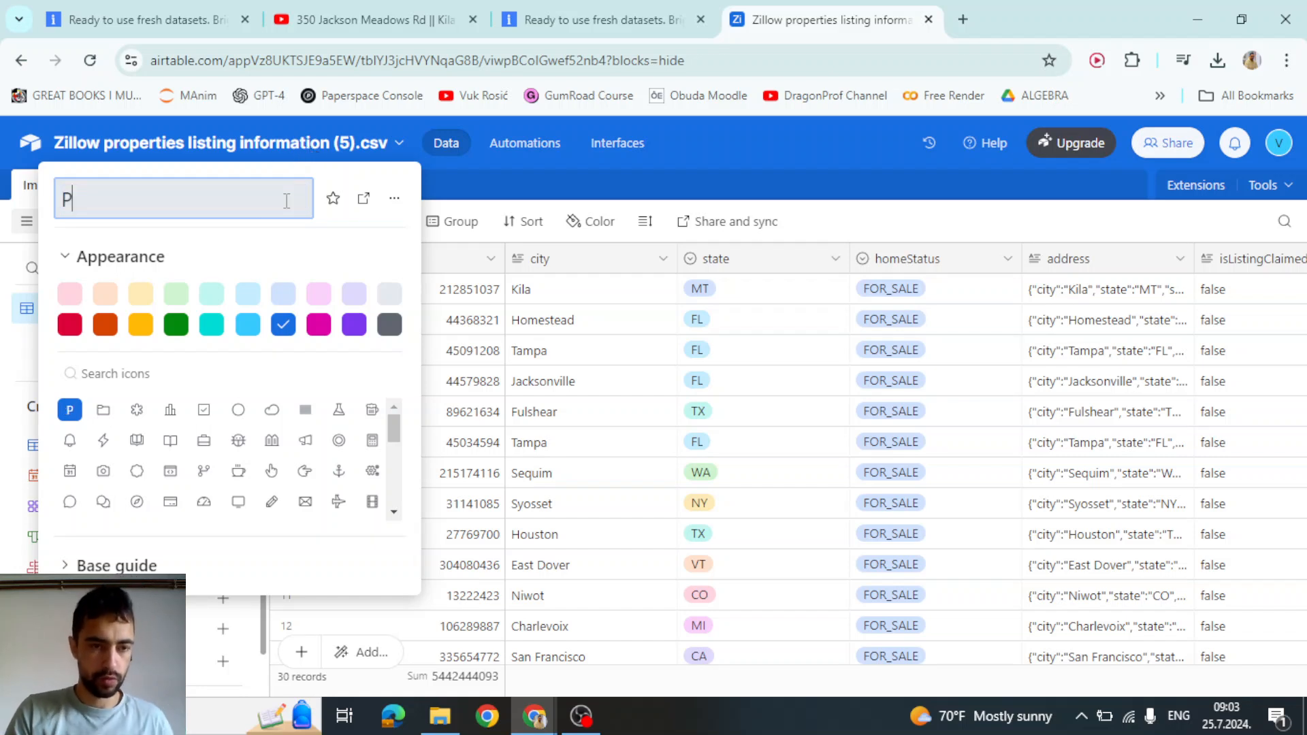
pyautogui.write('ro')
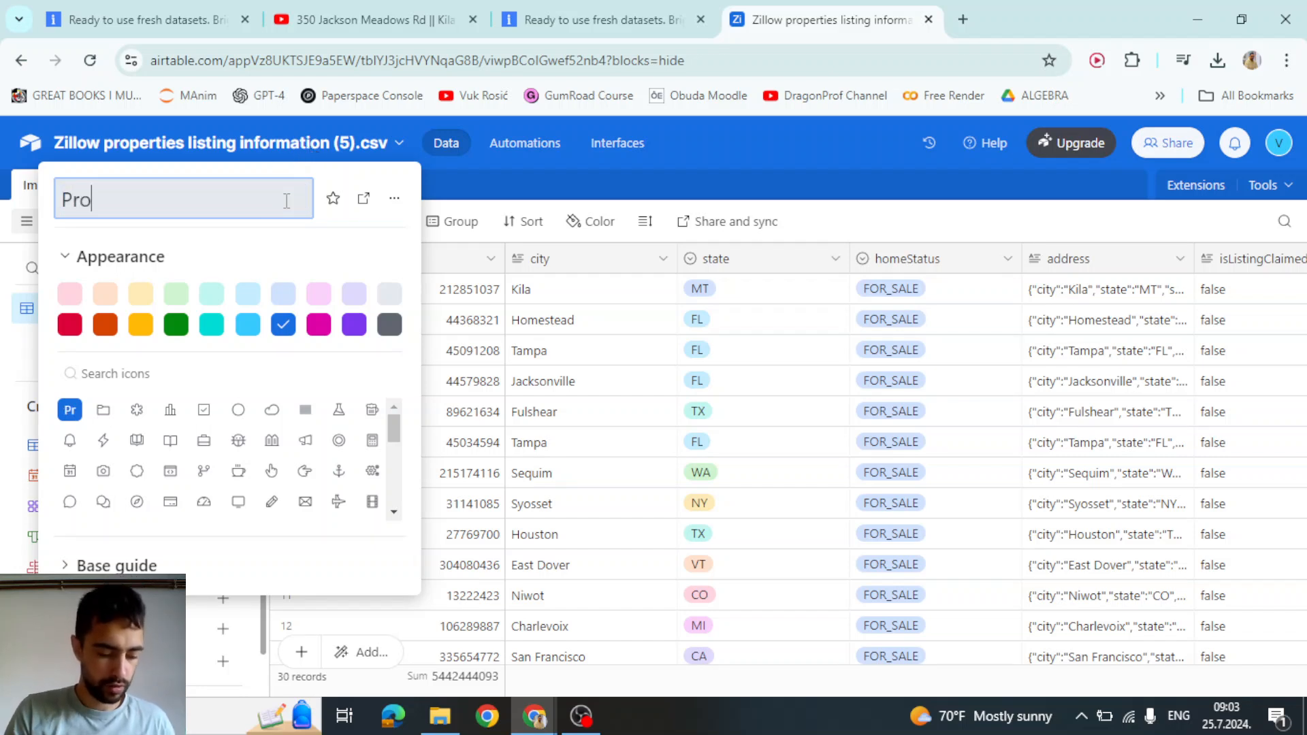
pyautogui.write('perty List')
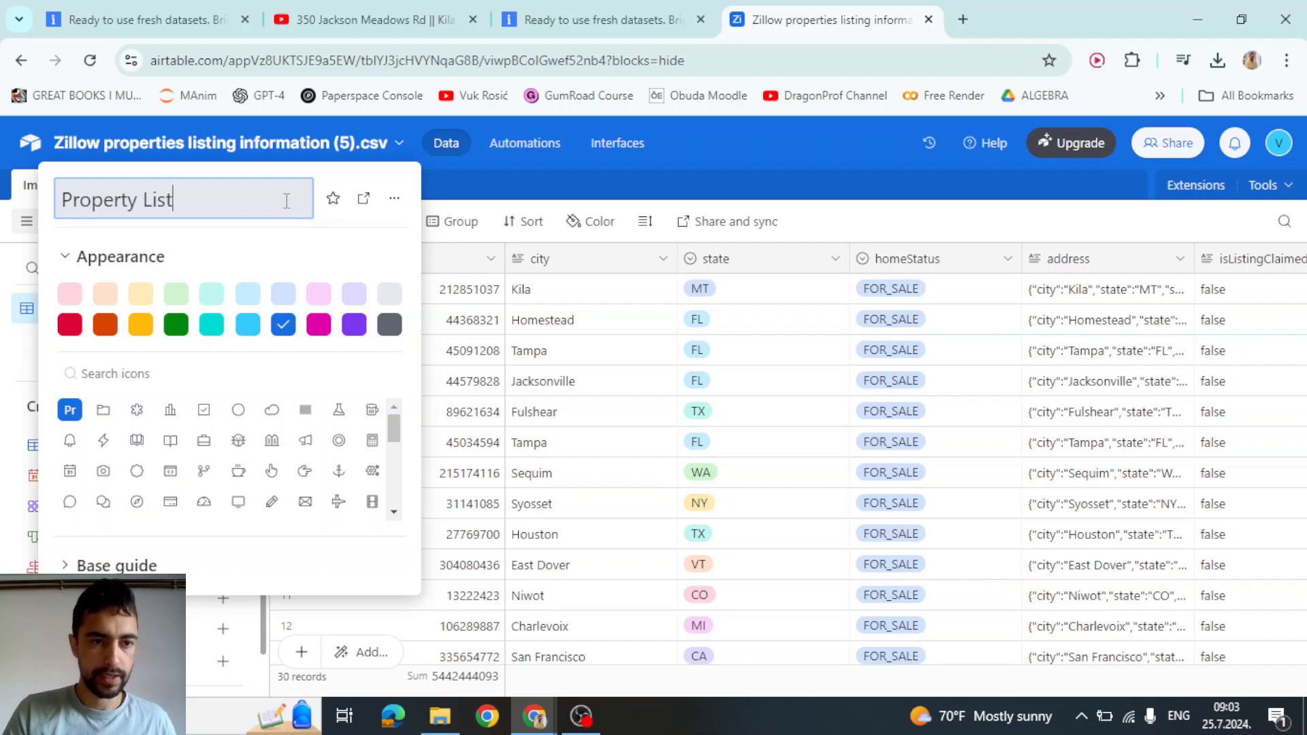
pyautogui.press('Return')
# Rename the imported table to 'Priperties' and save
pyautogui.click(68, 195)
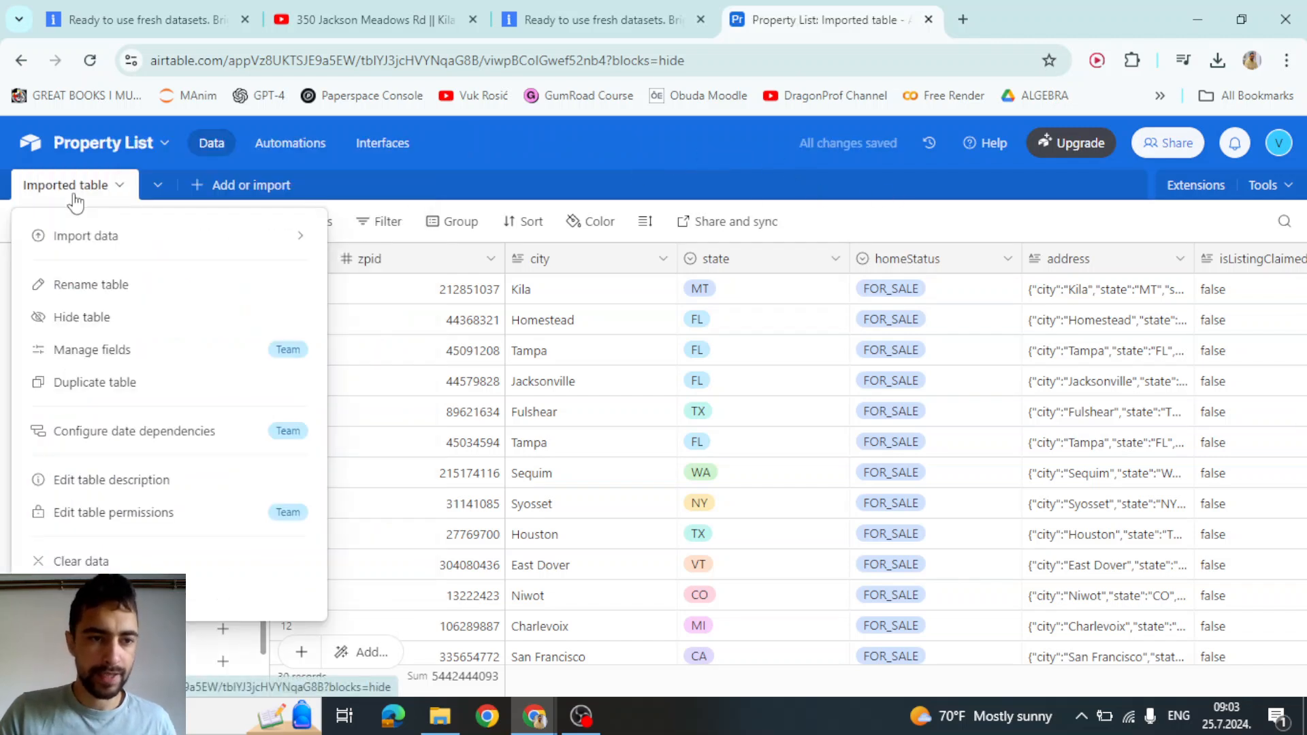
pyautogui.doubleClick(64, 196)
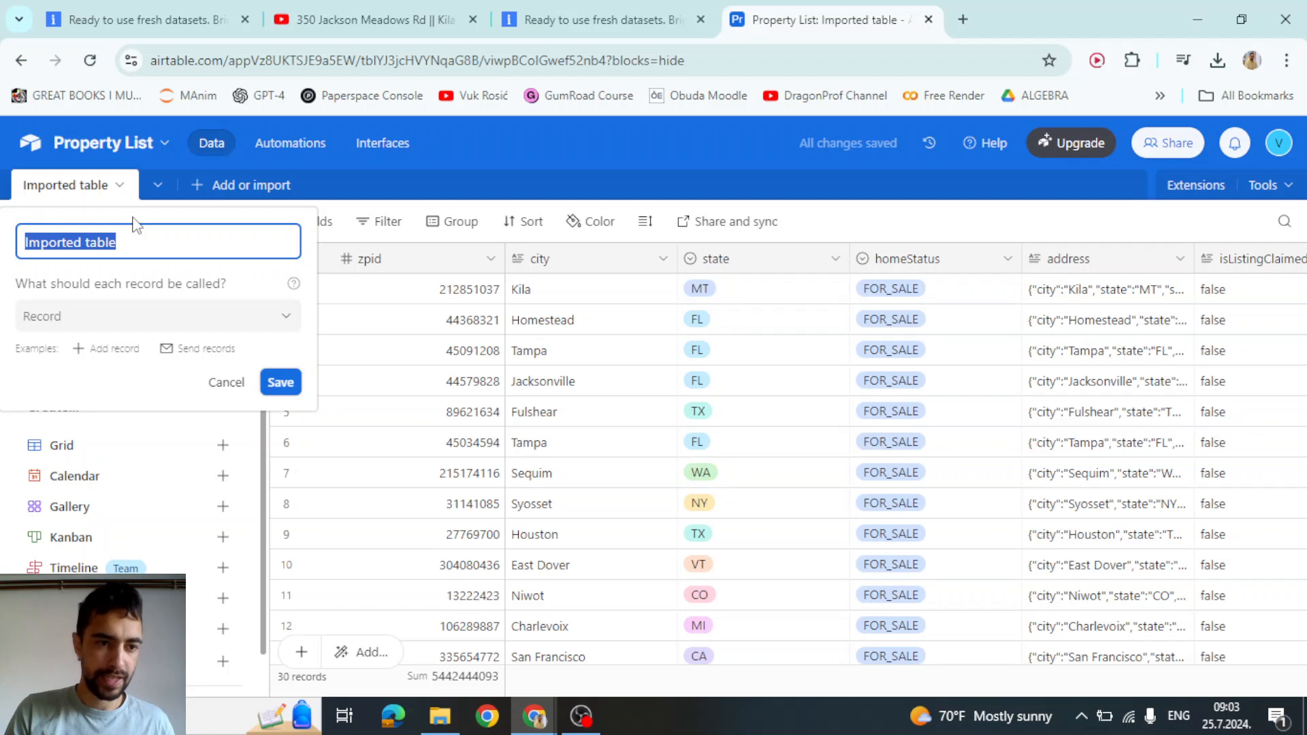
pyautogui.write('Priperties')
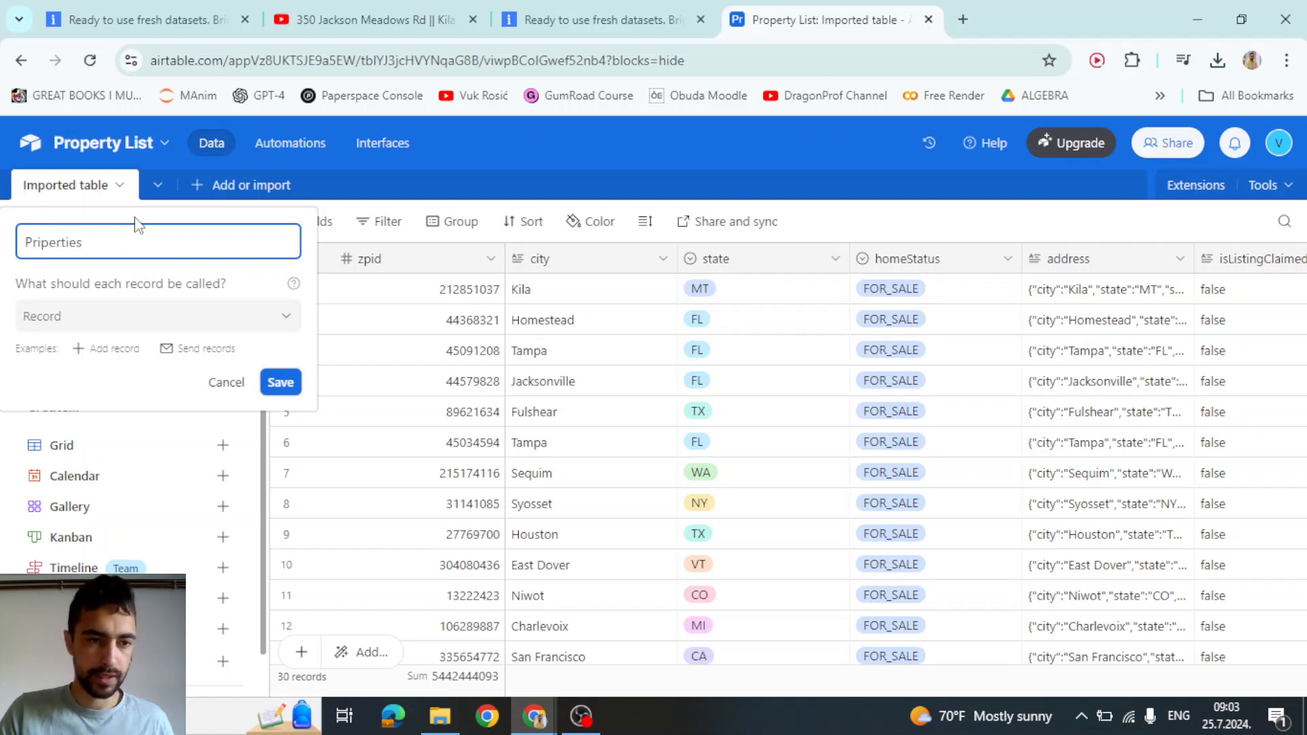
pyautogui.click(279, 382)
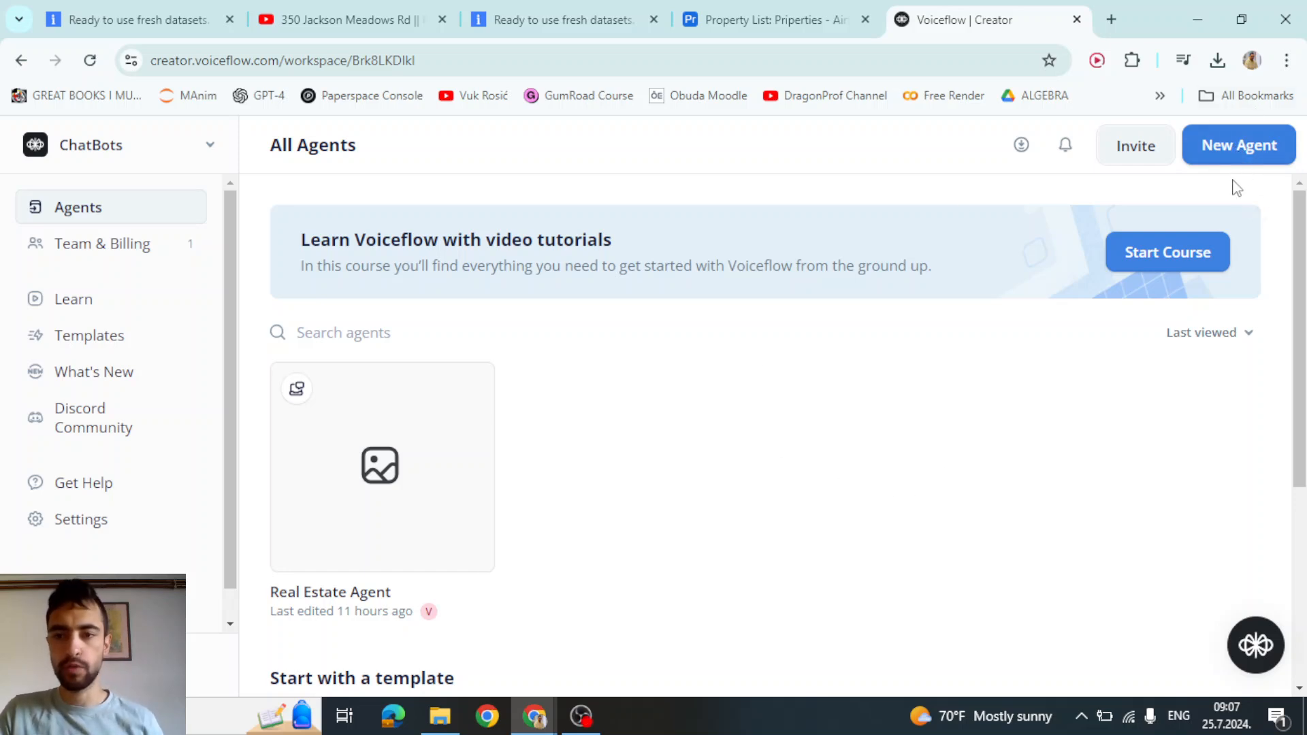
# Create a new English (en-US) chat agent named Real Estate AAA, keeping the default name
pyautogui.click(1244, 148)
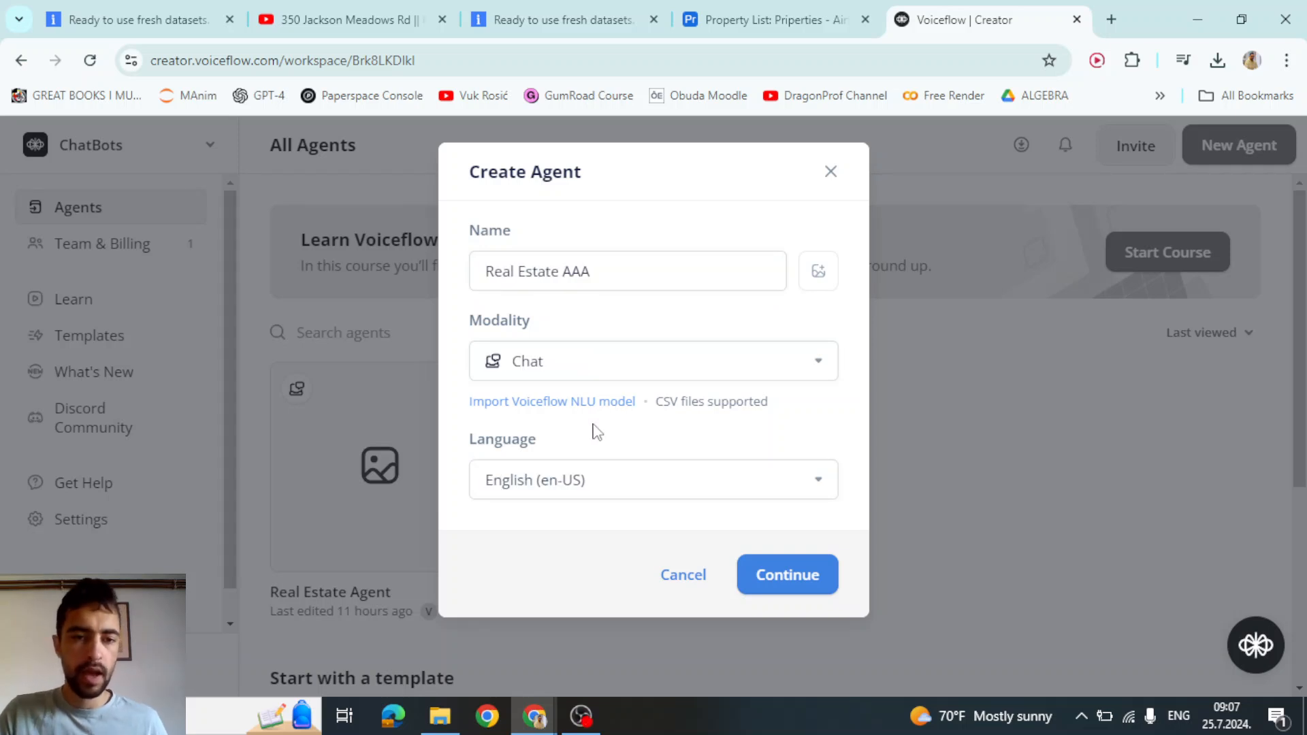
pyautogui.moveTo(610, 270); pyautogui.dragTo(528, 271)
pyautogui.rightClick(528, 276)
pyautogui.click(518, 276)
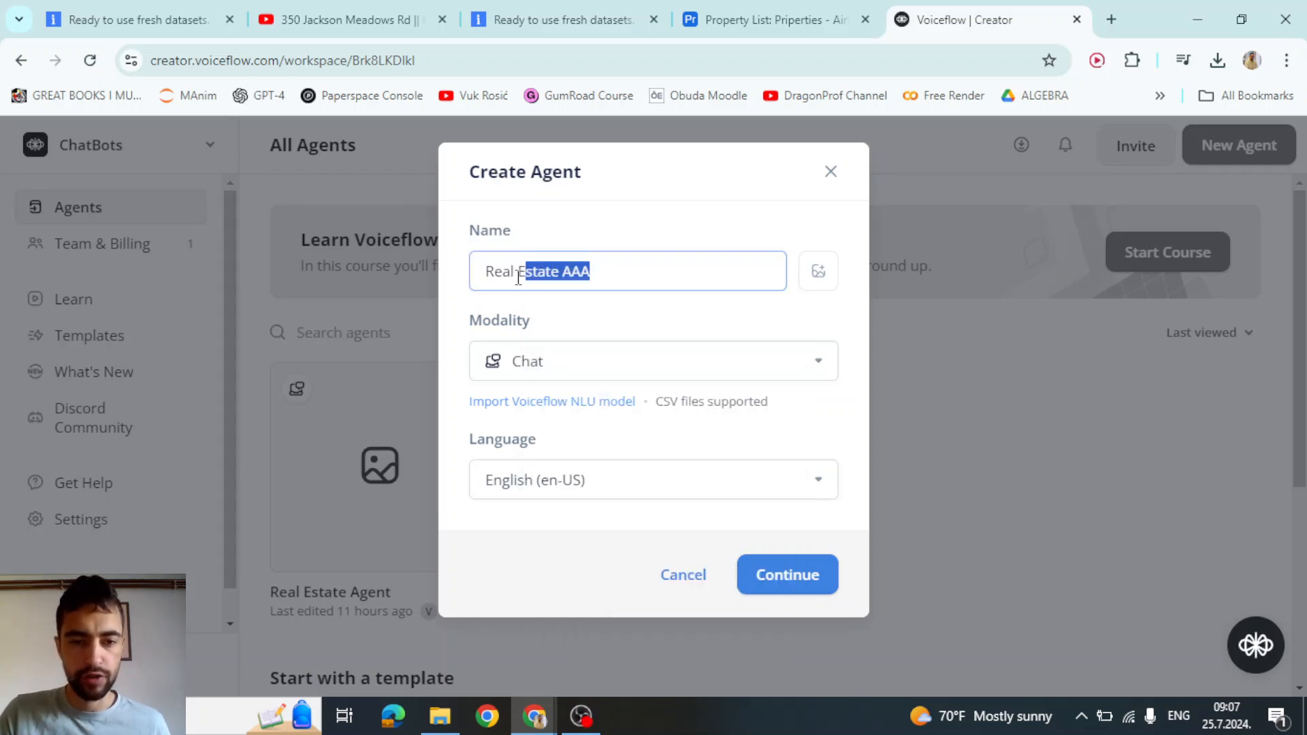
pyautogui.click(518, 276)
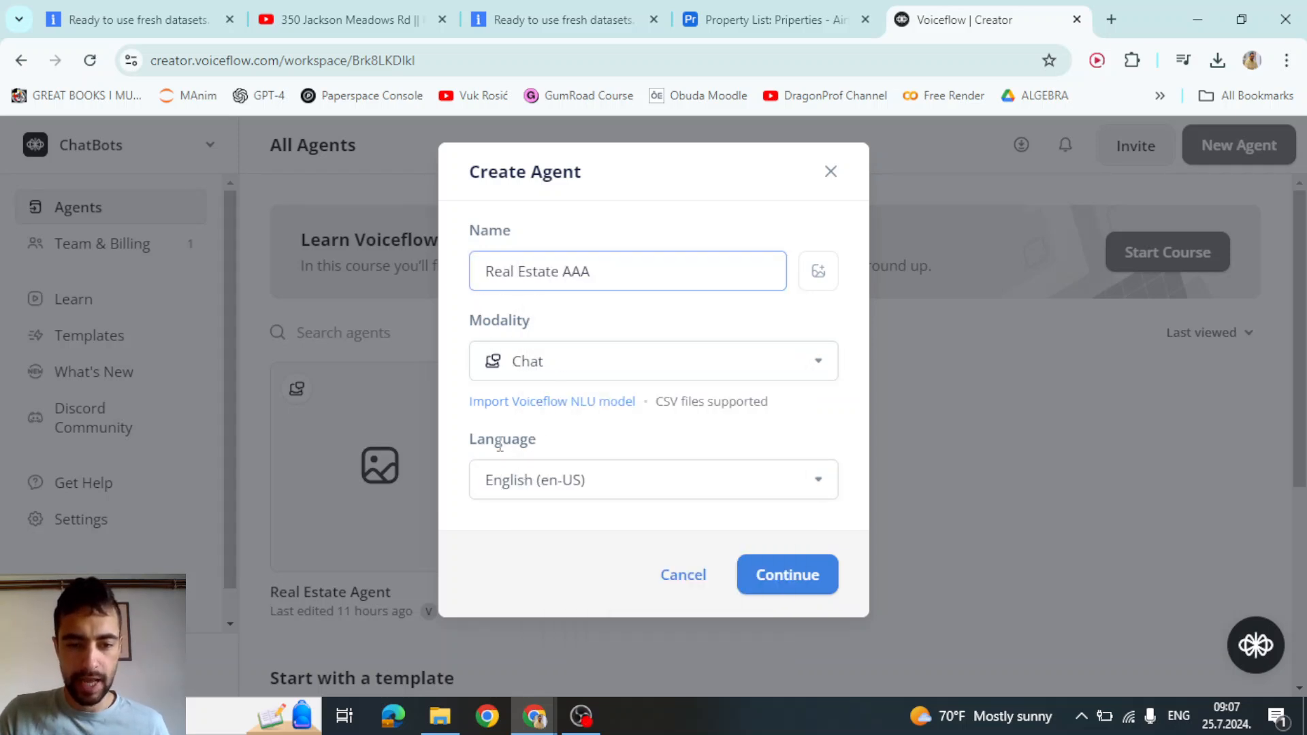
pyautogui.click(808, 578)
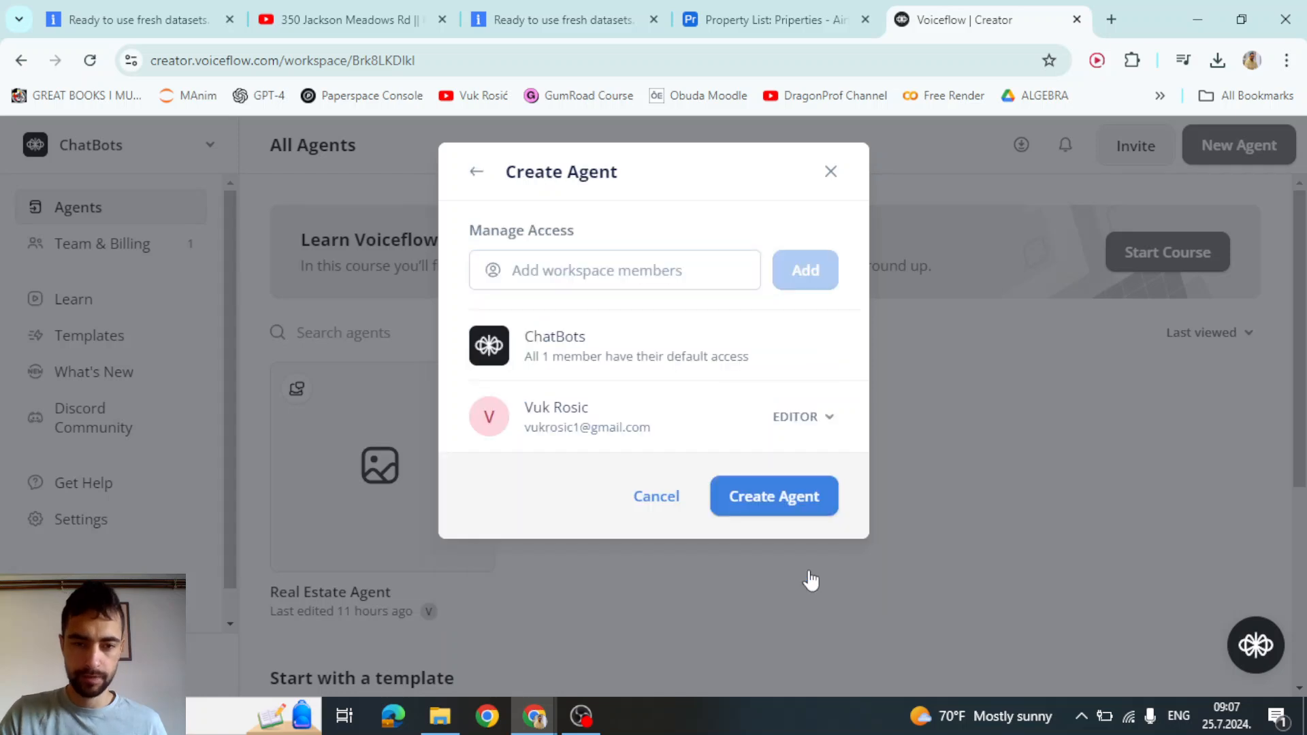
pyautogui.click(767, 503)
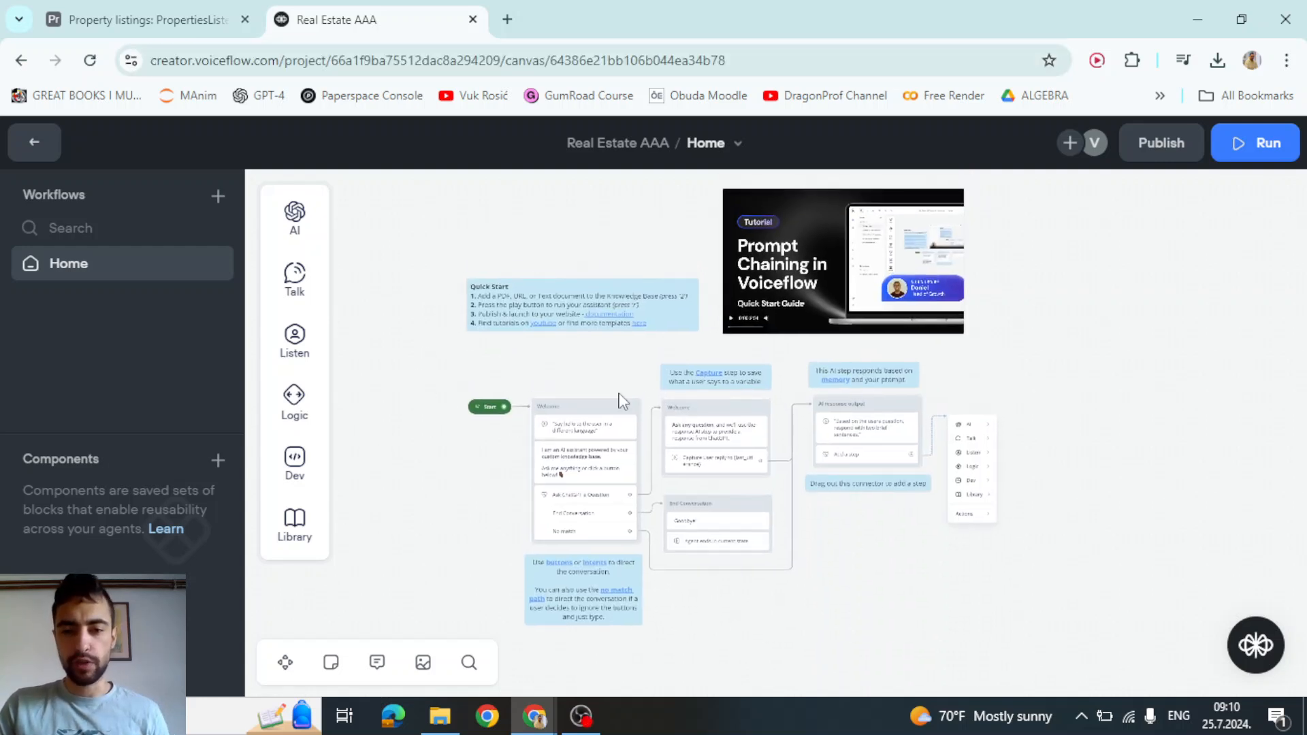
# Delete the template blocks so only Start remains, then go full-screen and zoom in
pyautogui.moveTo(1074, 213); pyautogui.dragTo(521, 636)
pyautogui.press('Delete')
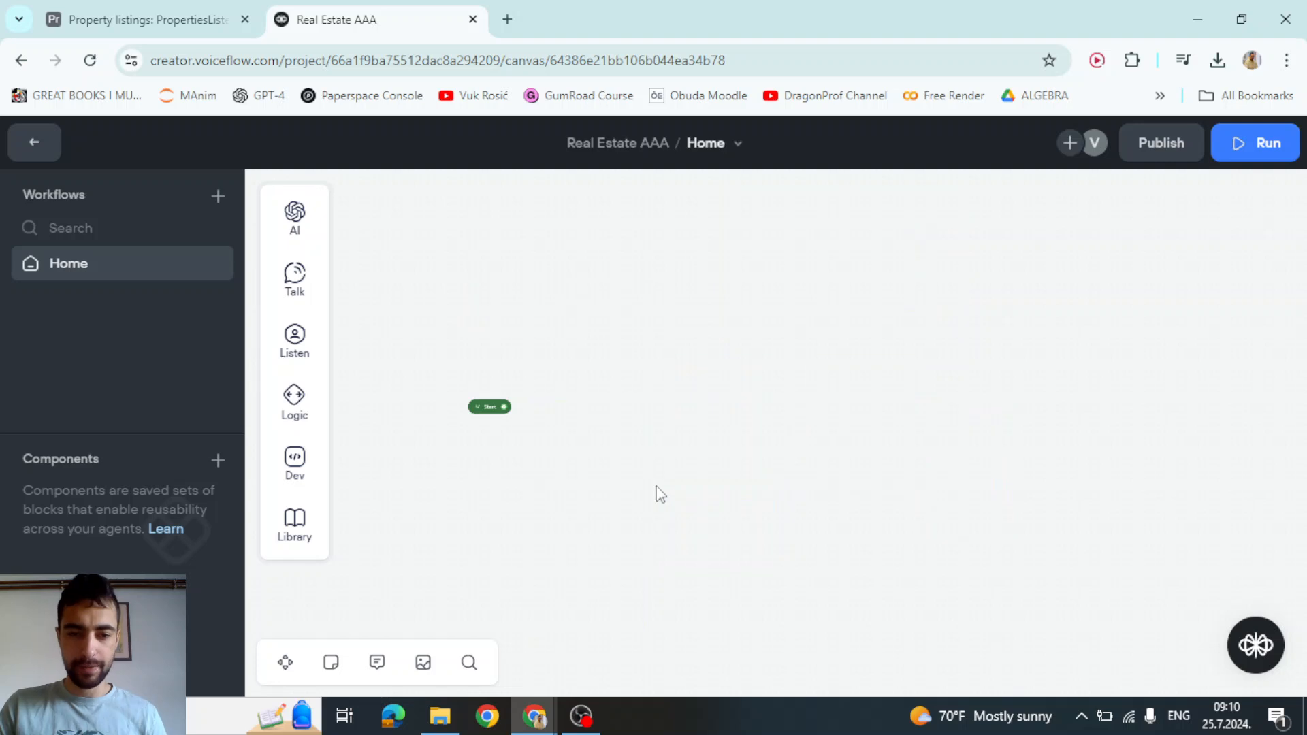
pyautogui.press('F11')
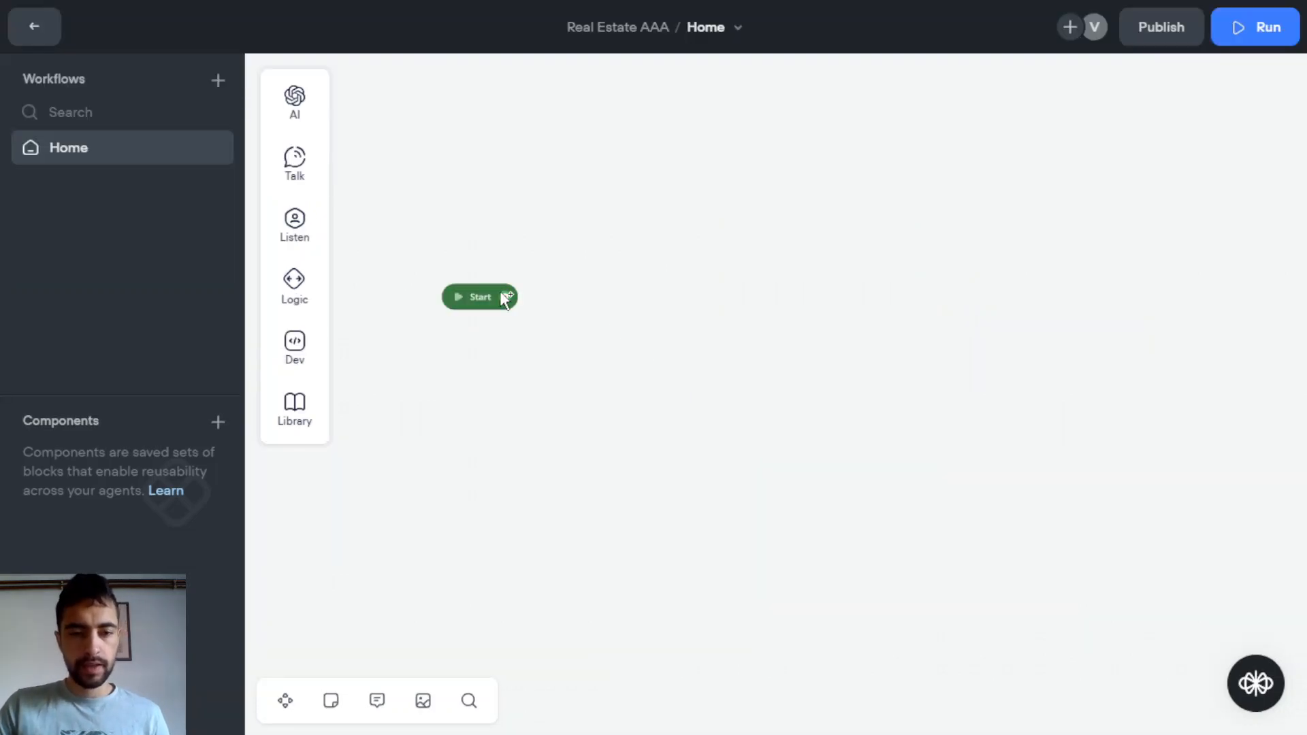
pyautogui.scroll(2, 502, 295)
# Connect a new Logic > Set step after the Start block
pyautogui.moveTo(508, 298); pyautogui.dragTo(640, 241)
pyautogui.moveTo(719, 306)
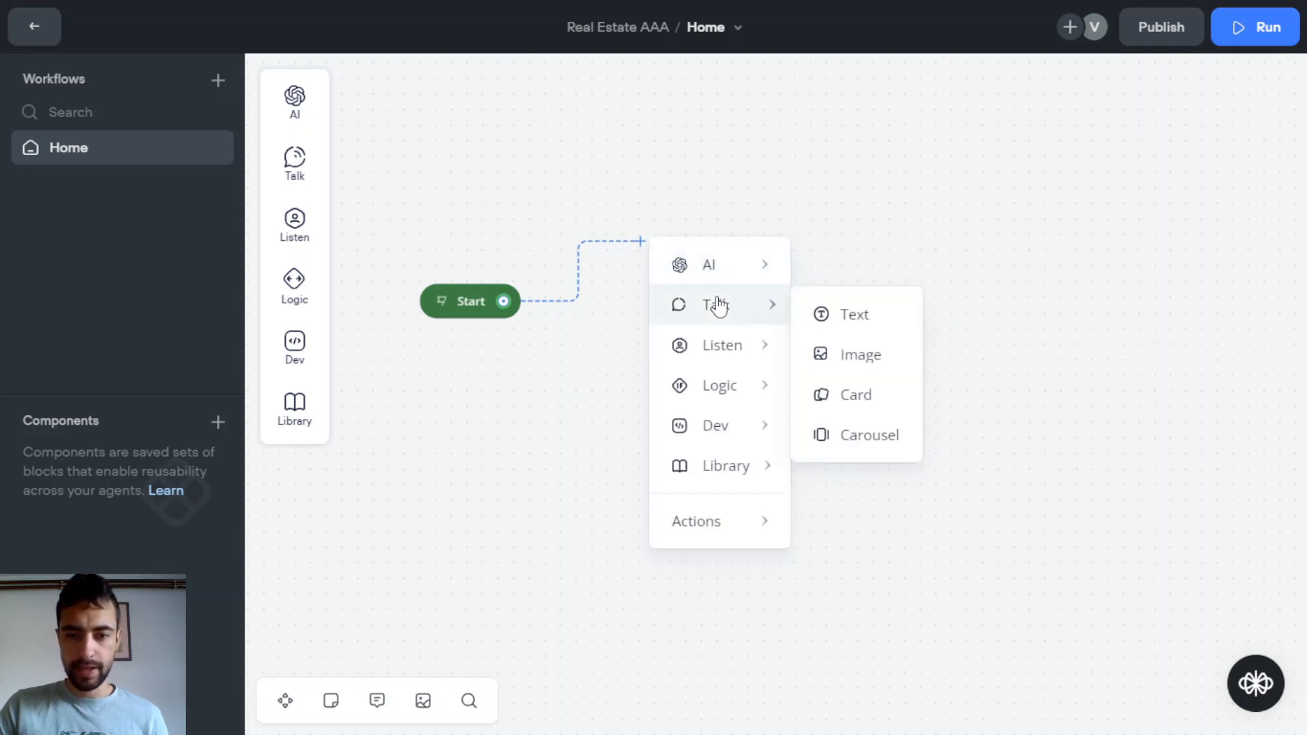
pyautogui.moveTo(718, 388)
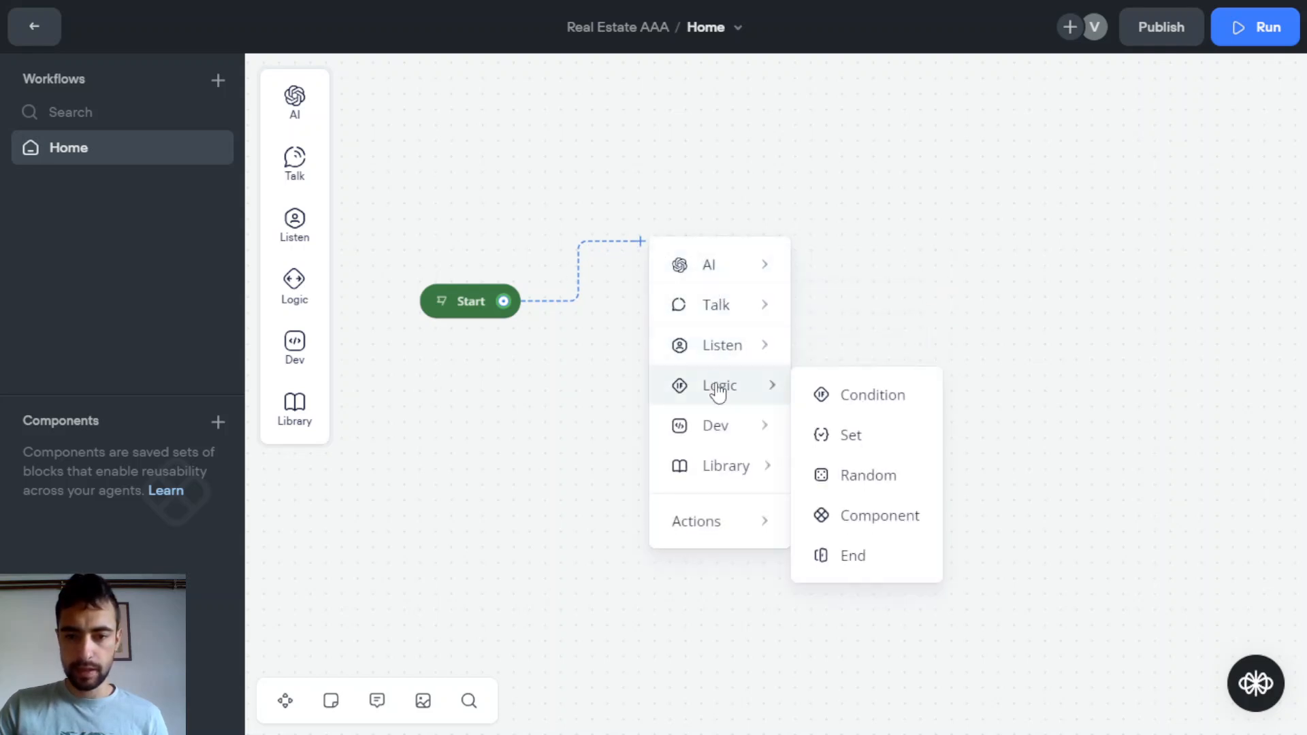
pyautogui.click(854, 443)
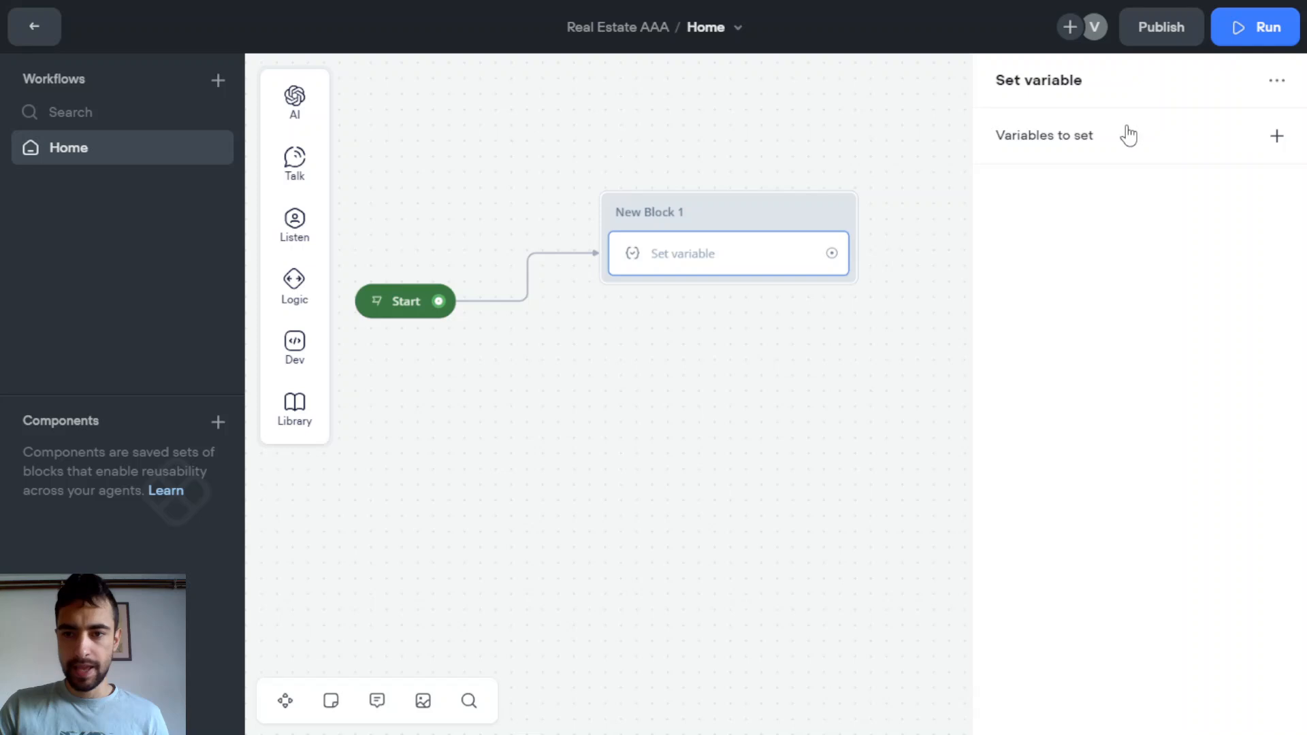
# Create the new variable airtable_baseurl for the Set step to assign
pyautogui.click(1278, 139)
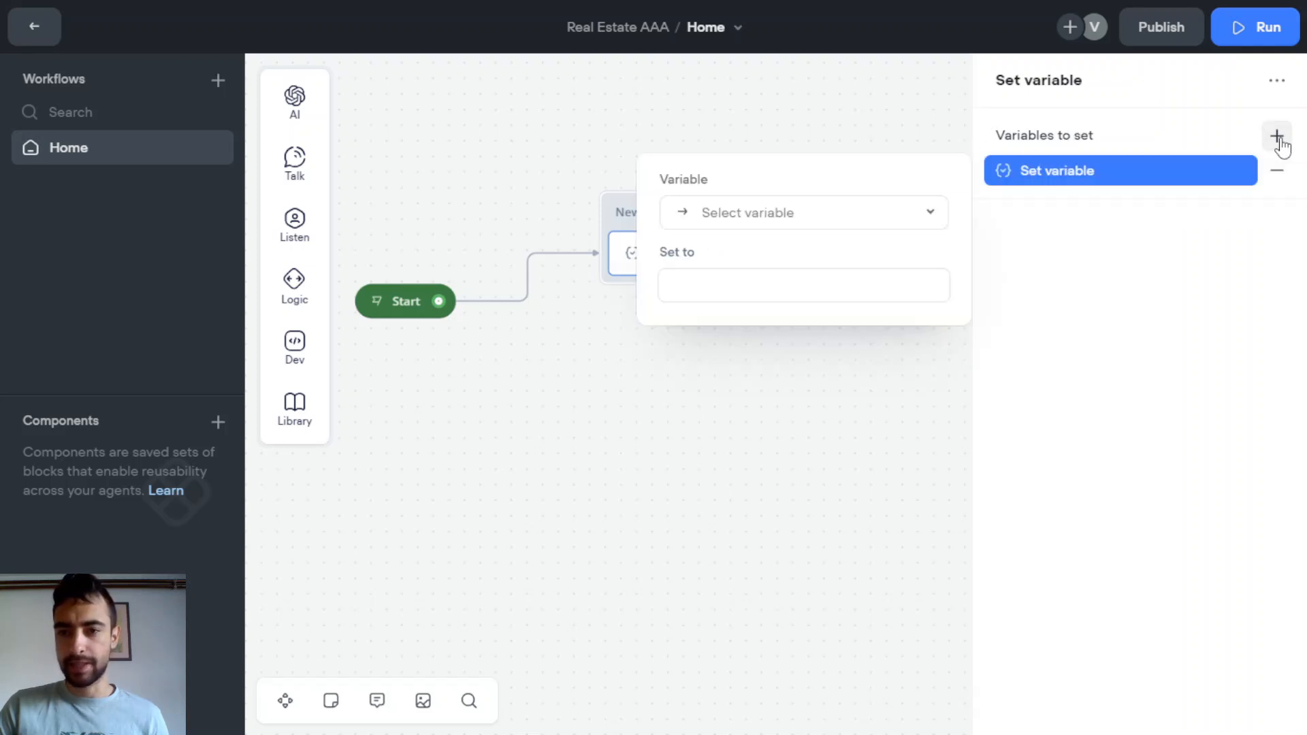
pyautogui.click(765, 215)
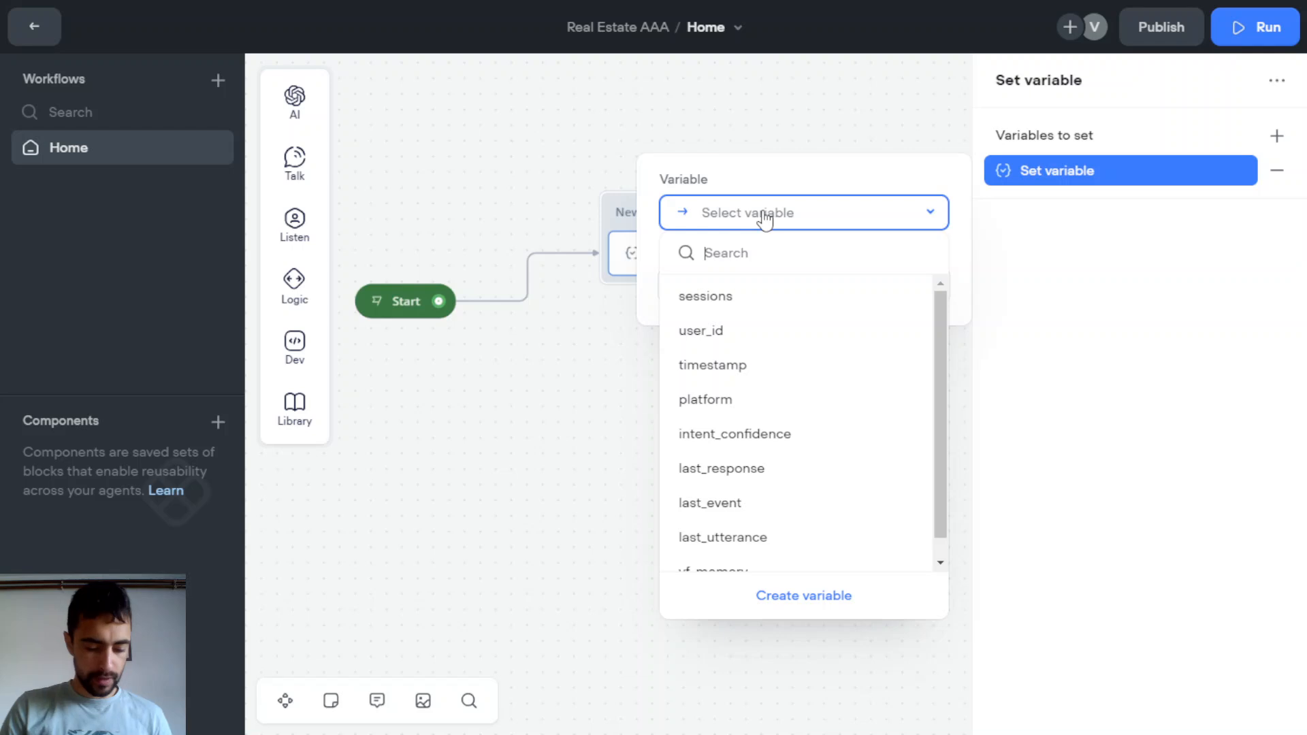
pyautogui.write('airtable_')
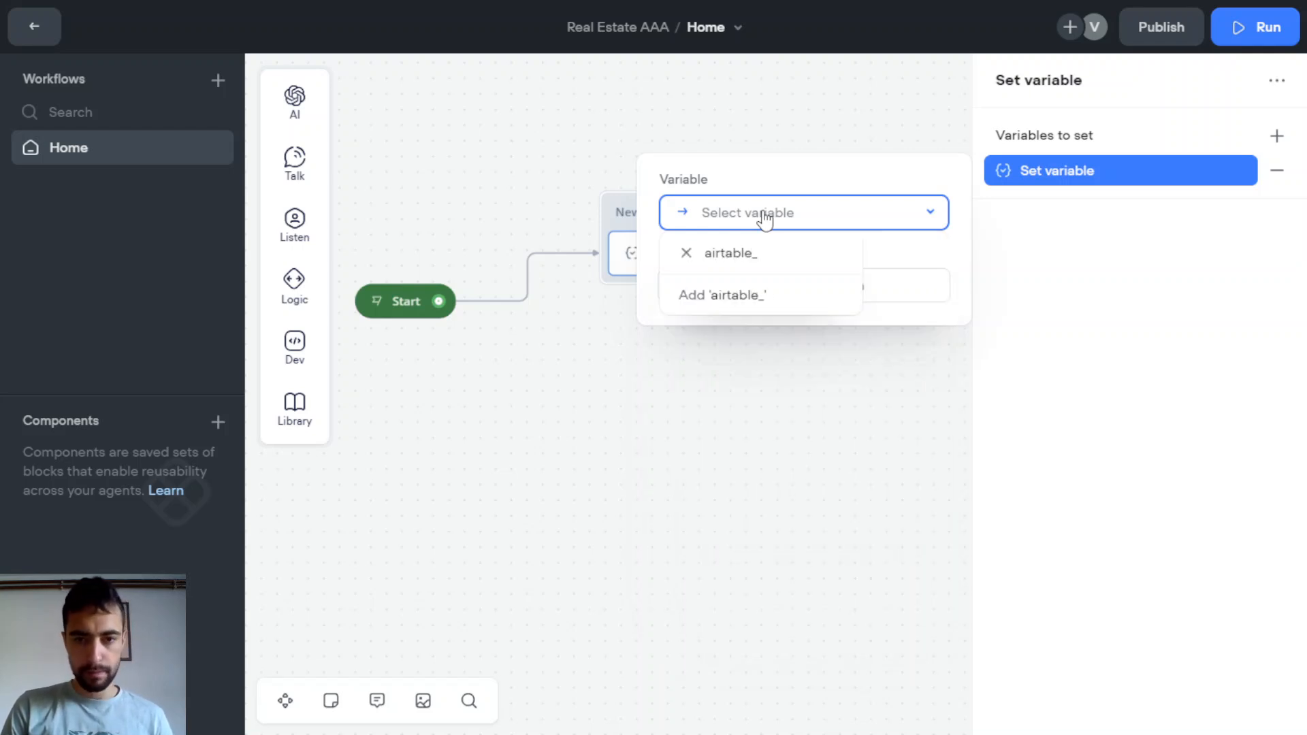
pyautogui.write('base')
pyautogui.write('url')
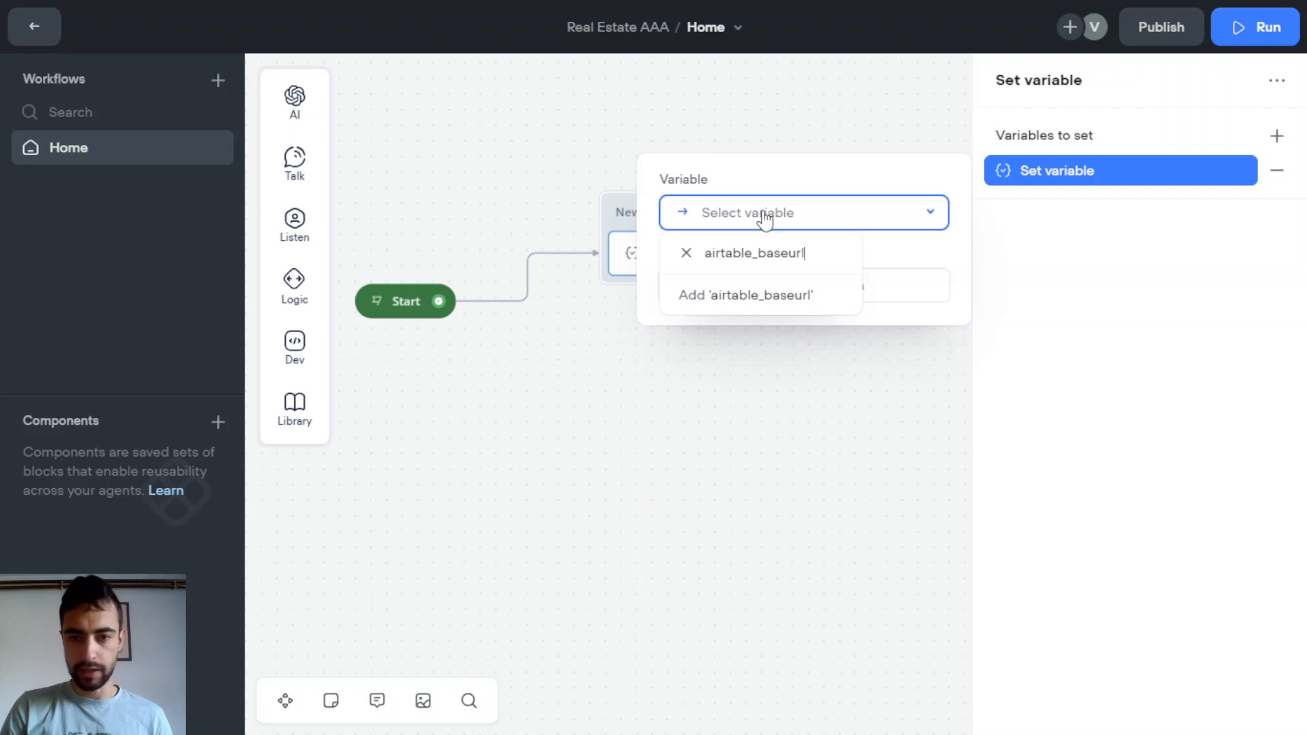
pyautogui.click(729, 297)
pyautogui.click(732, 414)
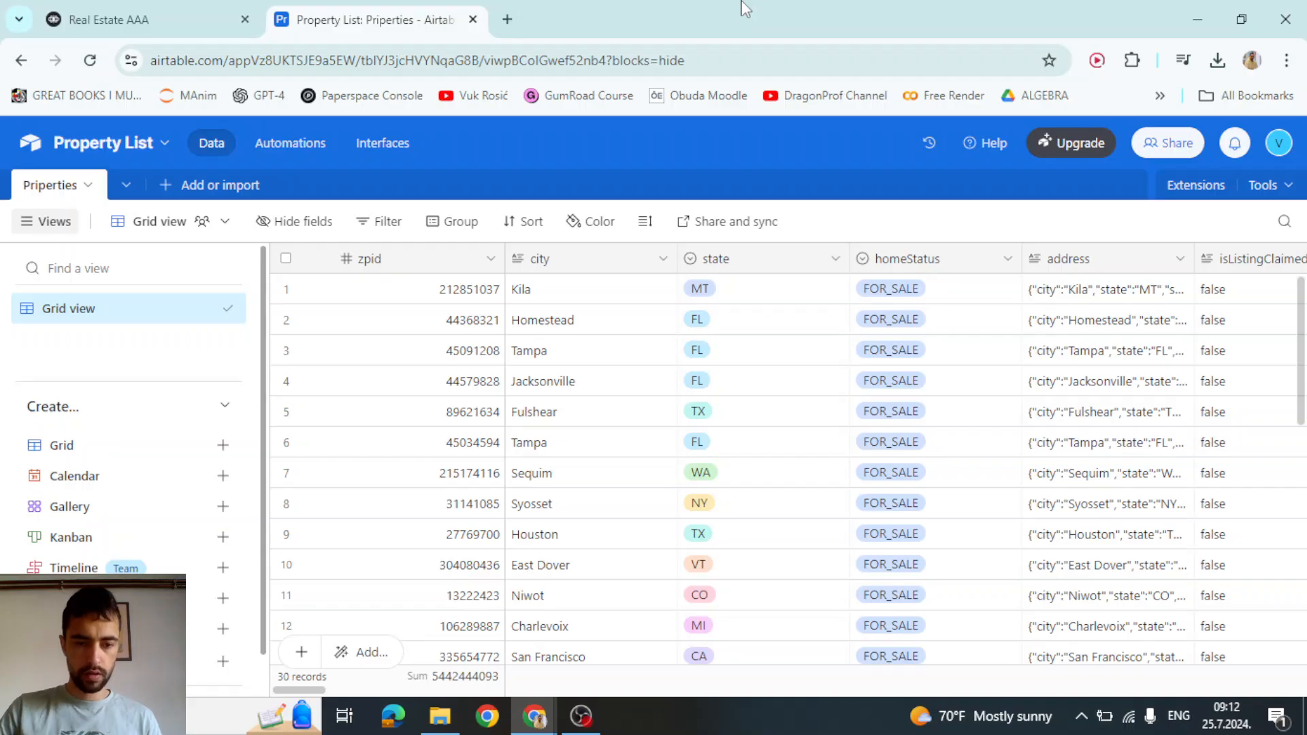
# Go to the Airtable Developer hub's personal access token page from the account menu
pyautogui.scroll(-2, 449, 419)
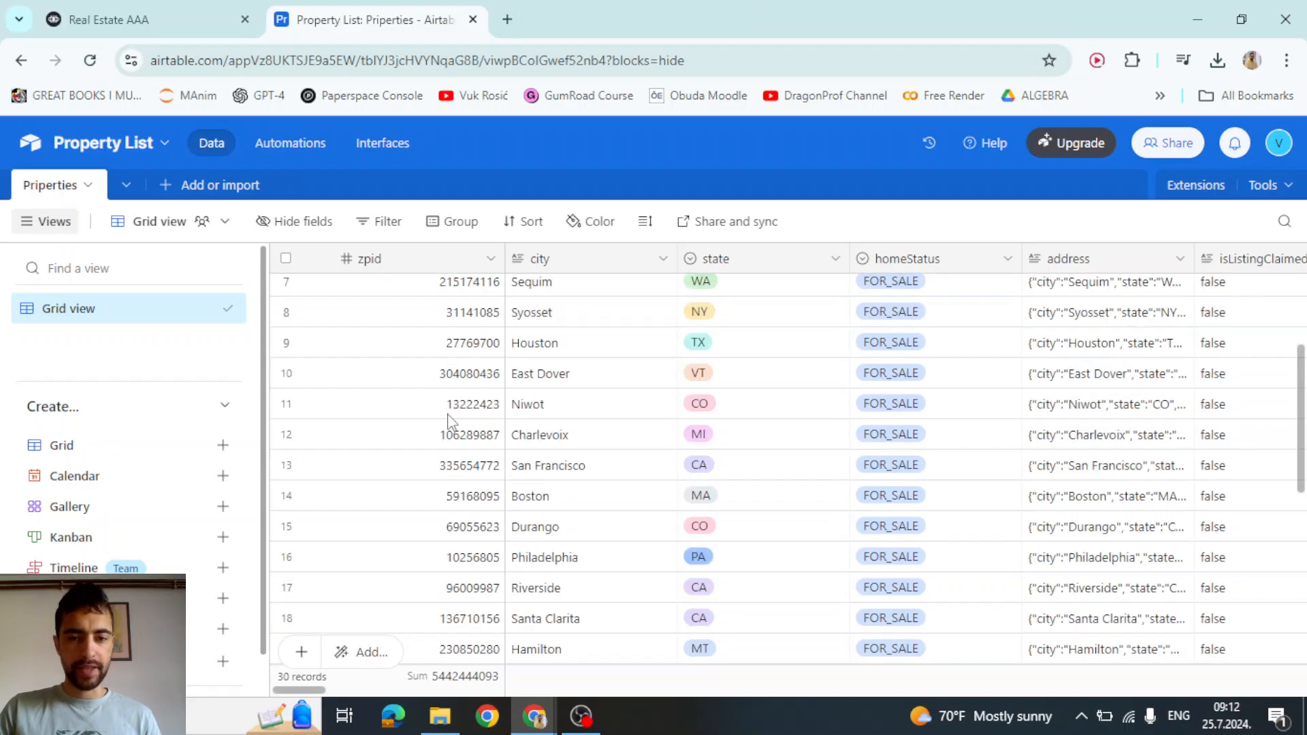
pyautogui.scroll(1, 447, 395)
pyautogui.click(1281, 144)
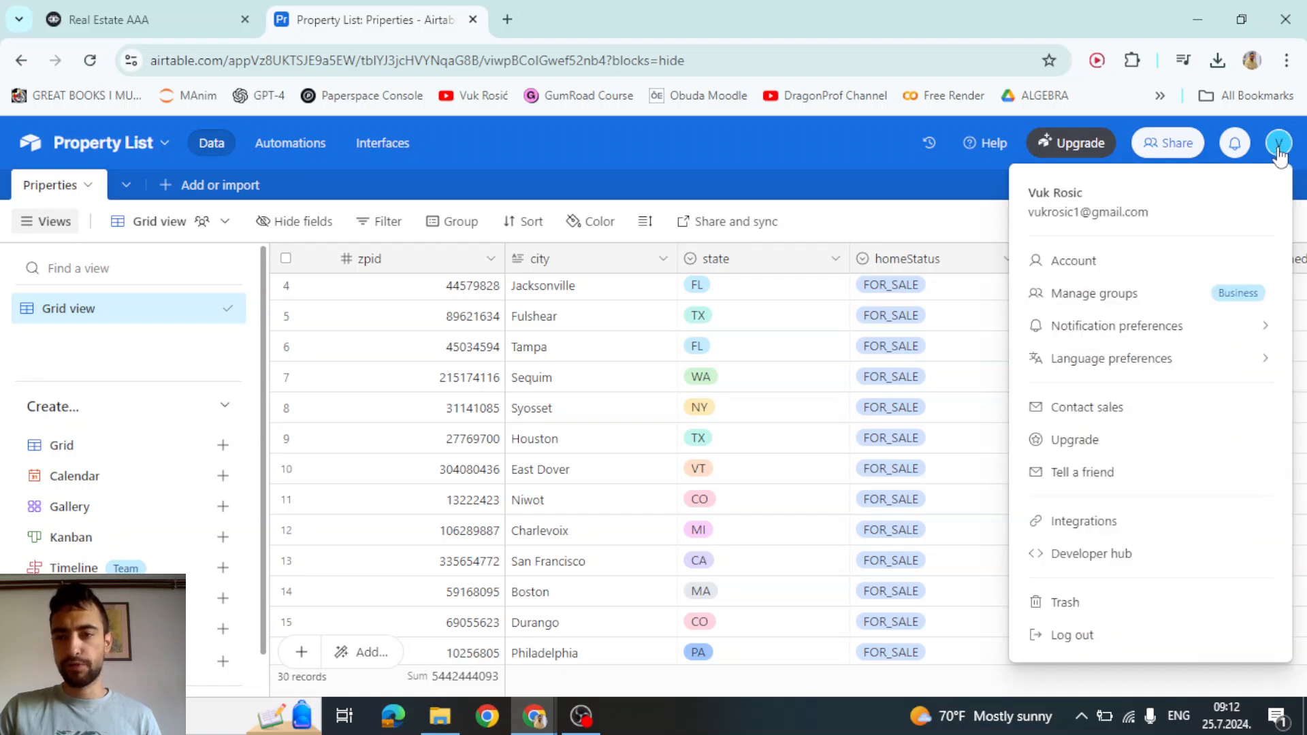
pyautogui.click(1085, 553)
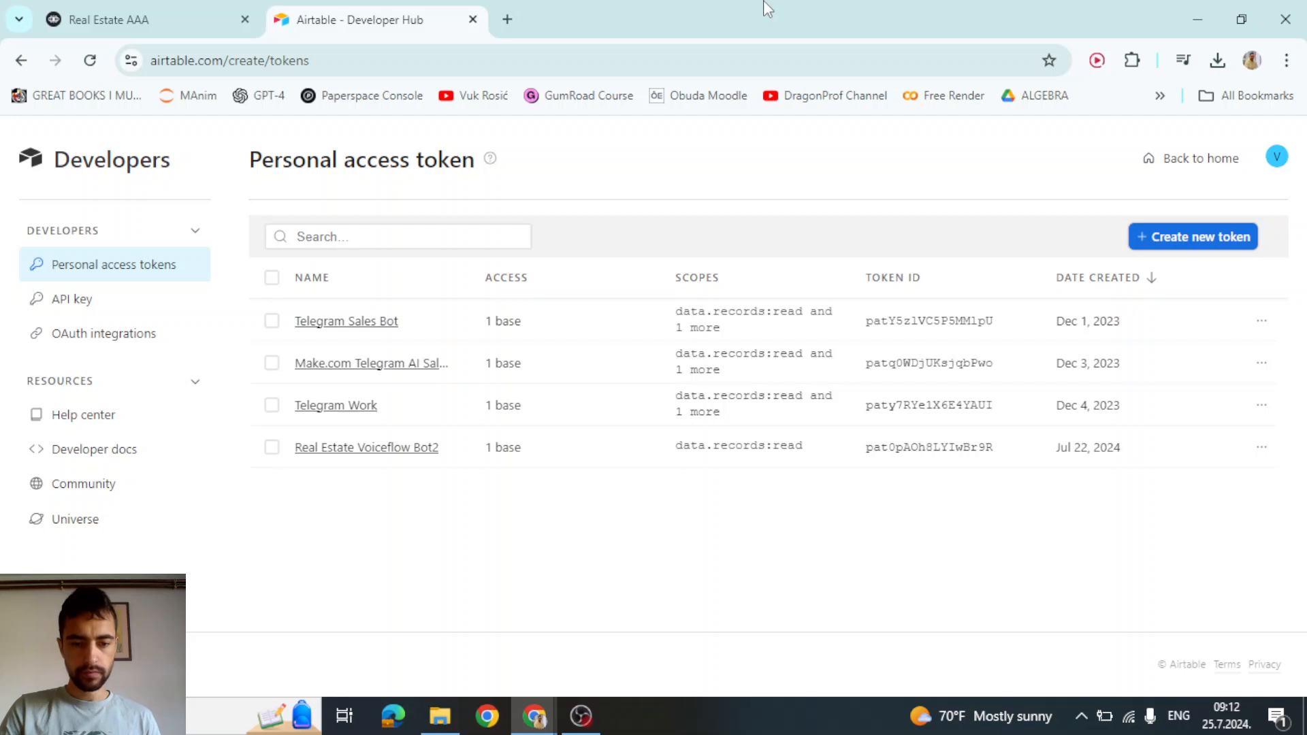
# Set up token 'Real Estate AAA Voiceflow connection' with data.records:read scope on the Property List base
pyautogui.click(1248, 239)
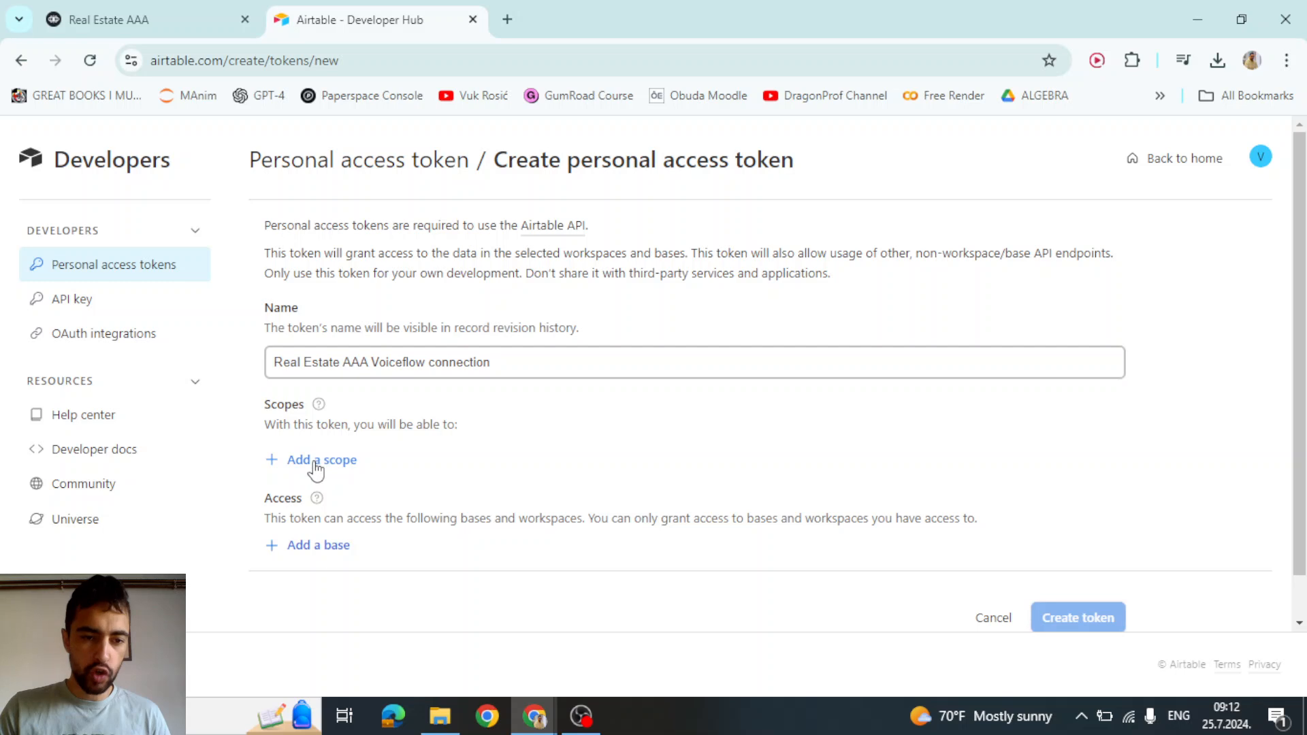
pyautogui.click(313, 460)
pyautogui.scroll(-1, 349, 315)
pyautogui.scroll(1, 335, 289)
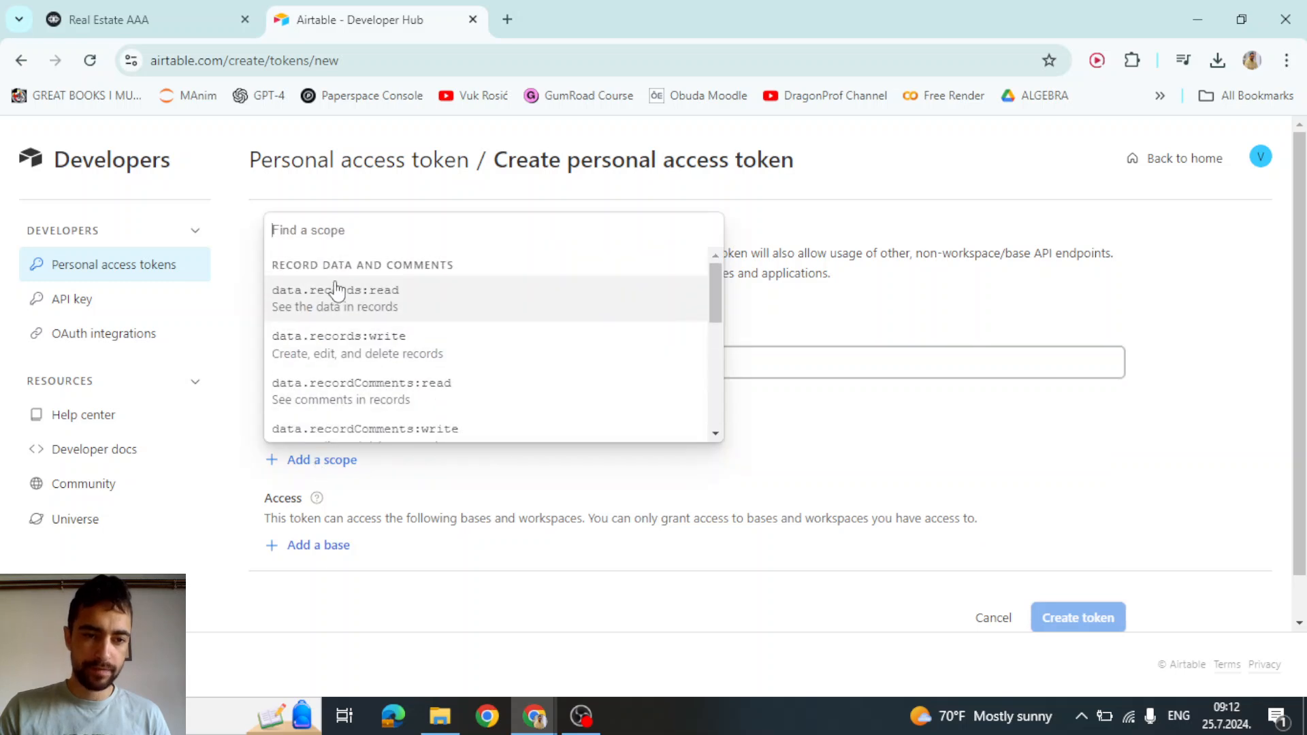
pyautogui.click(364, 303)
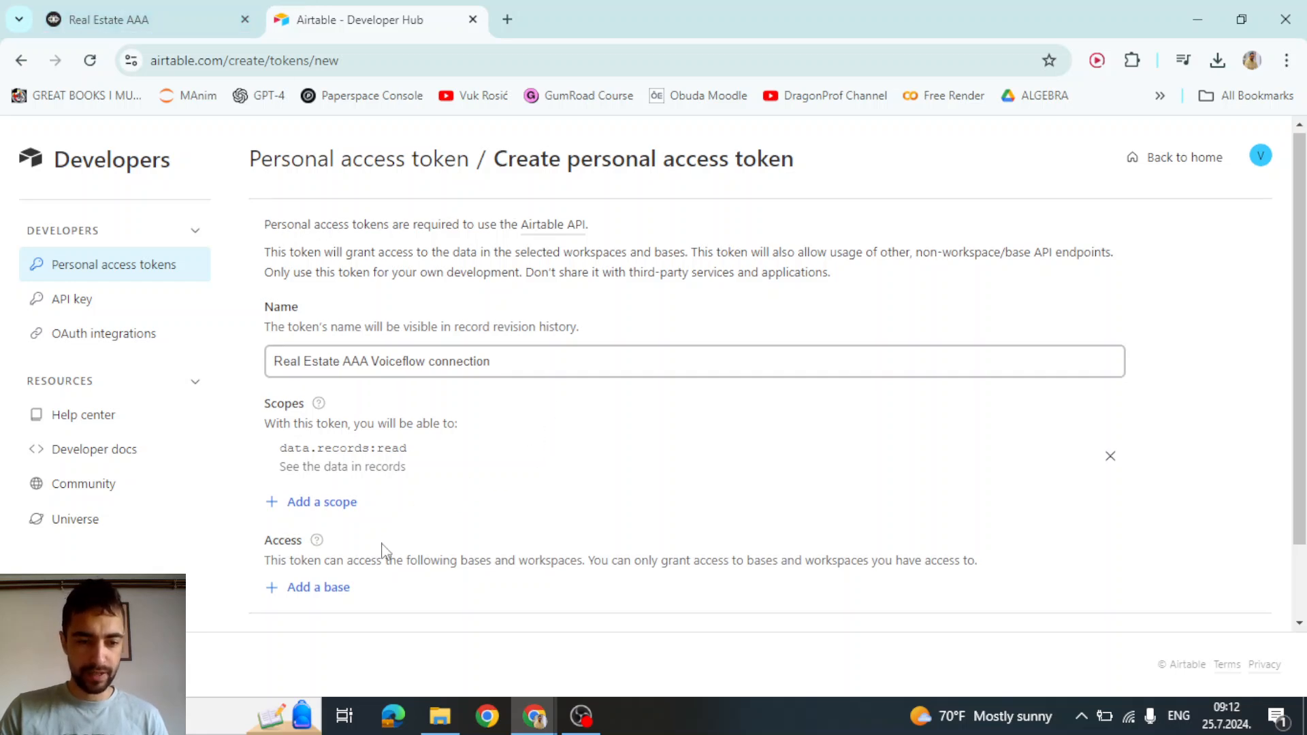
pyautogui.scroll(-1, 357, 541)
pyautogui.click(310, 498)
pyautogui.scroll(-3, 585, 477)
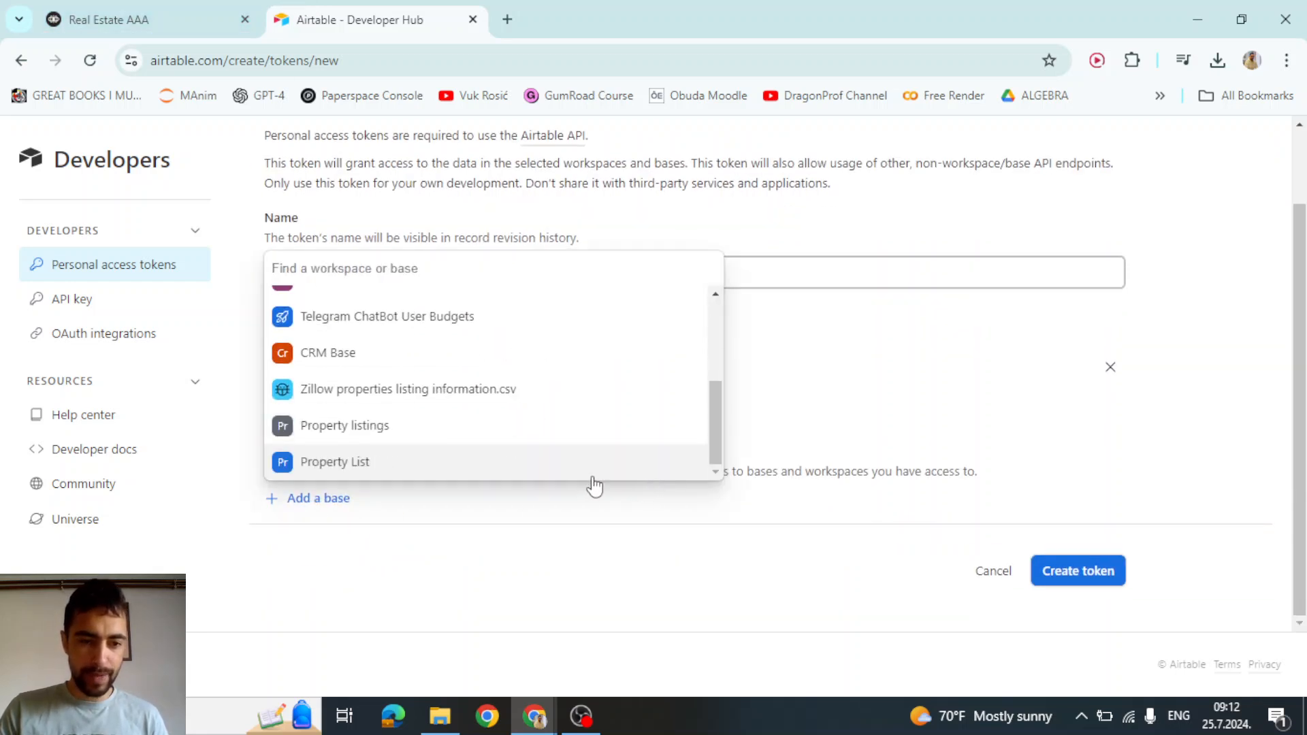
pyautogui.click(340, 463)
pyautogui.scroll(-1, 783, 476)
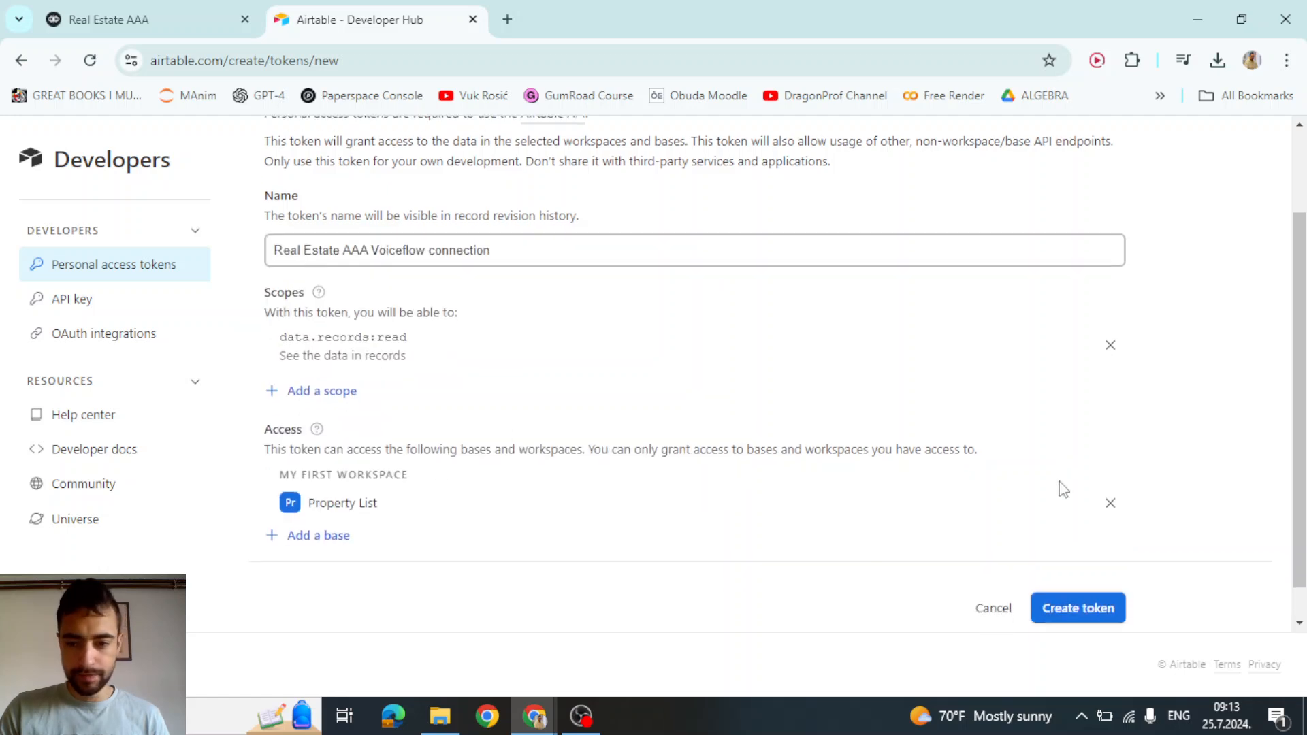
# Generate the token, copy it, and keep it in a new browser tab
pyautogui.click(1079, 572)
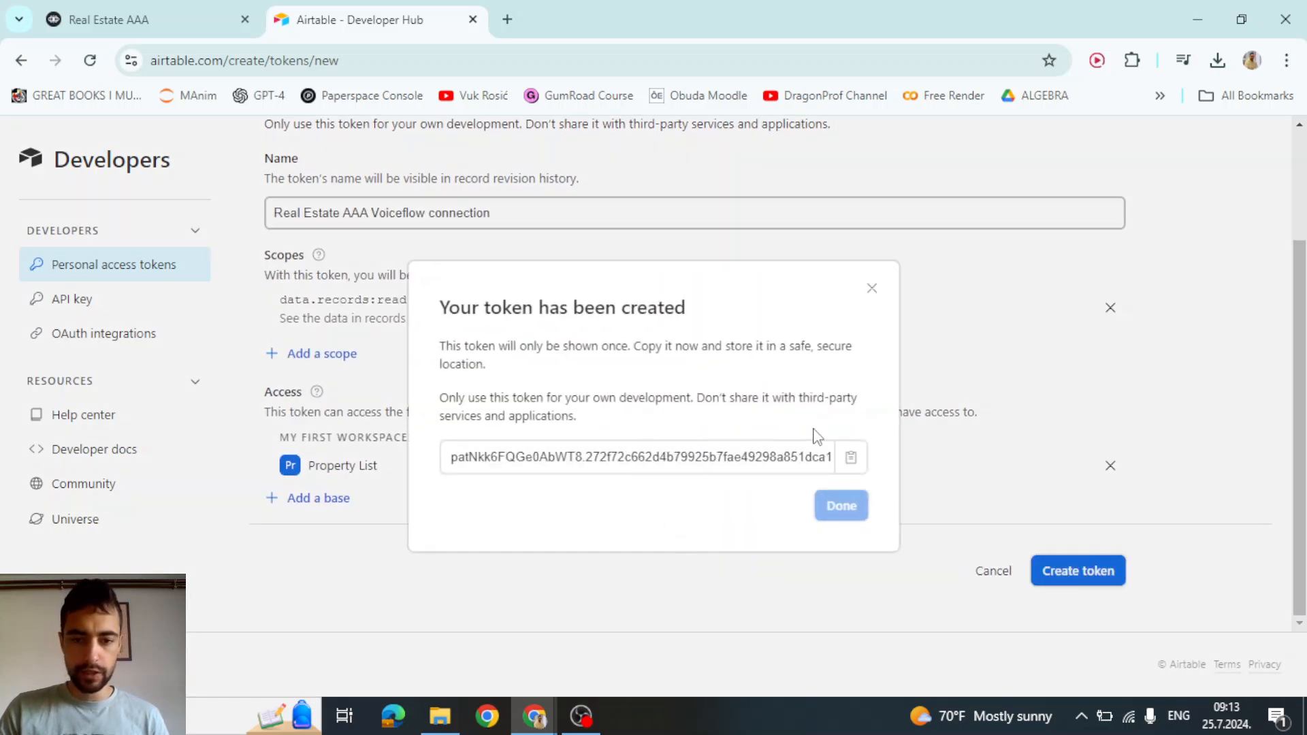
pyautogui.click(850, 463)
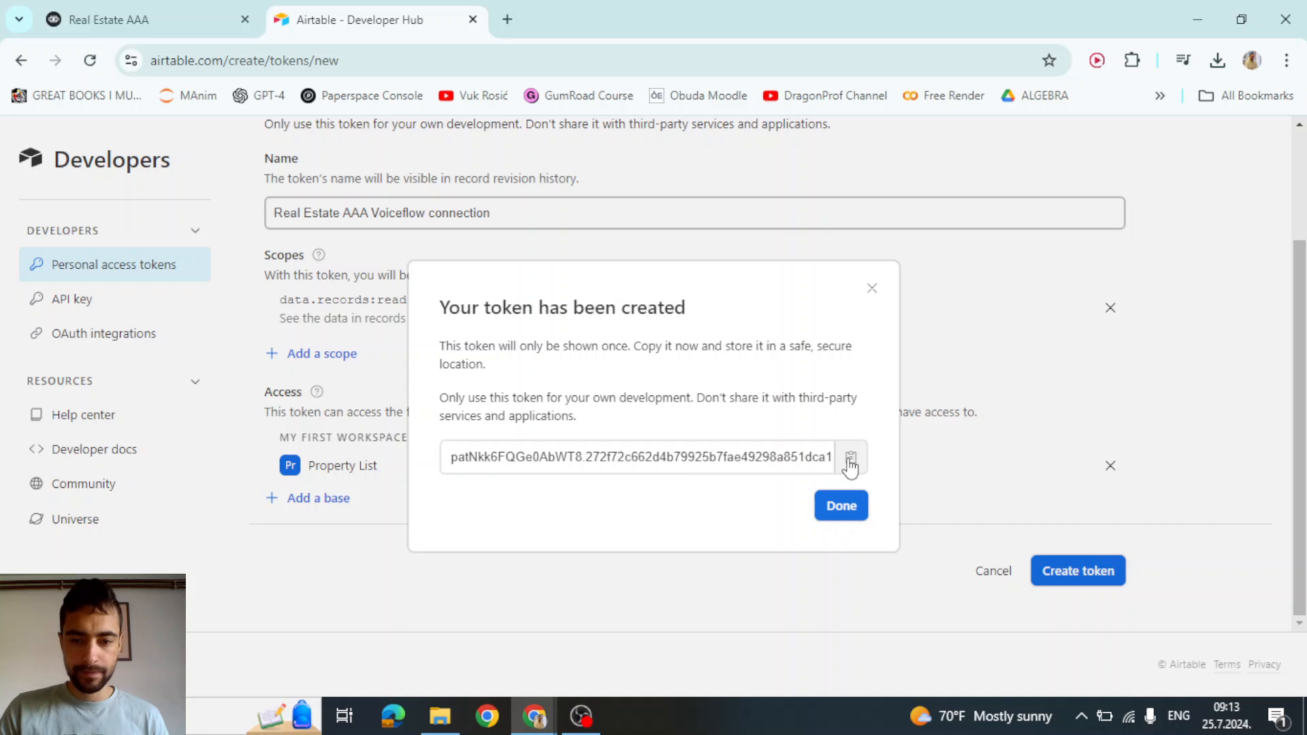
pyautogui.click(507, 20)
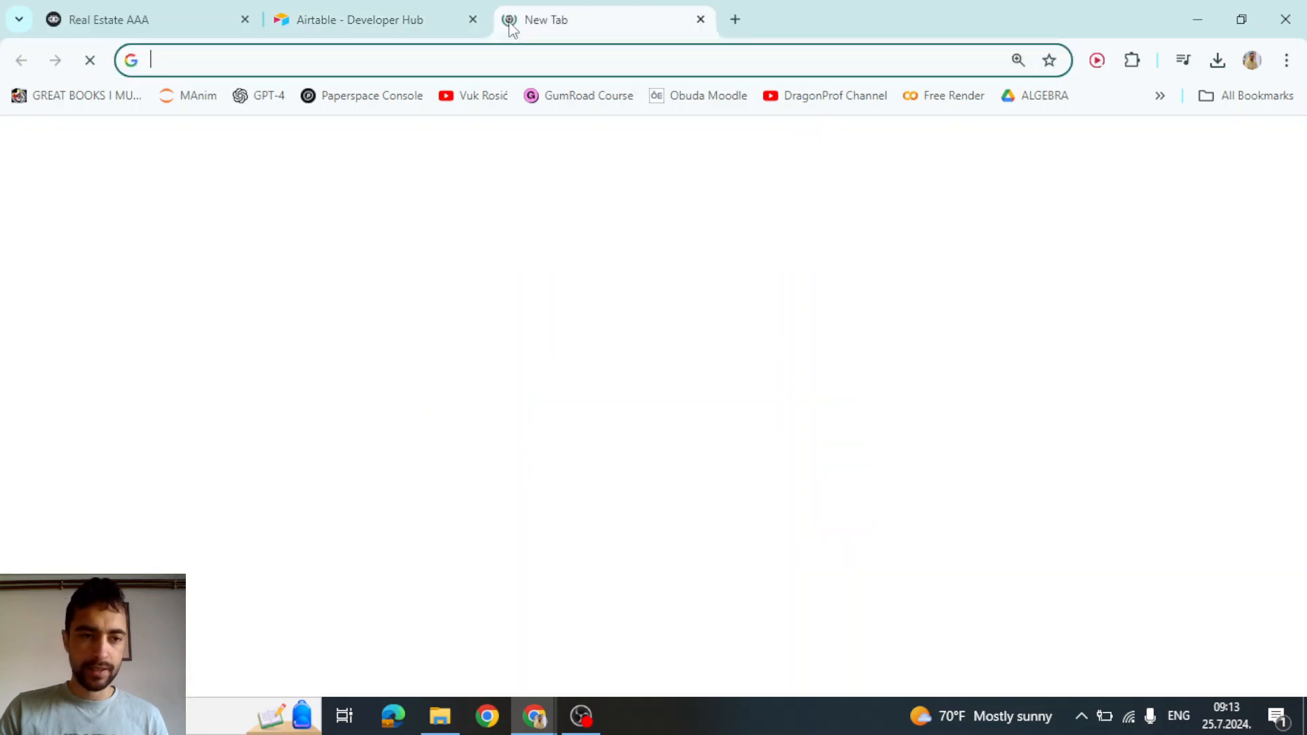
pyautogui.hotkey('ctrl', 'v')
pyautogui.click(482, 9)
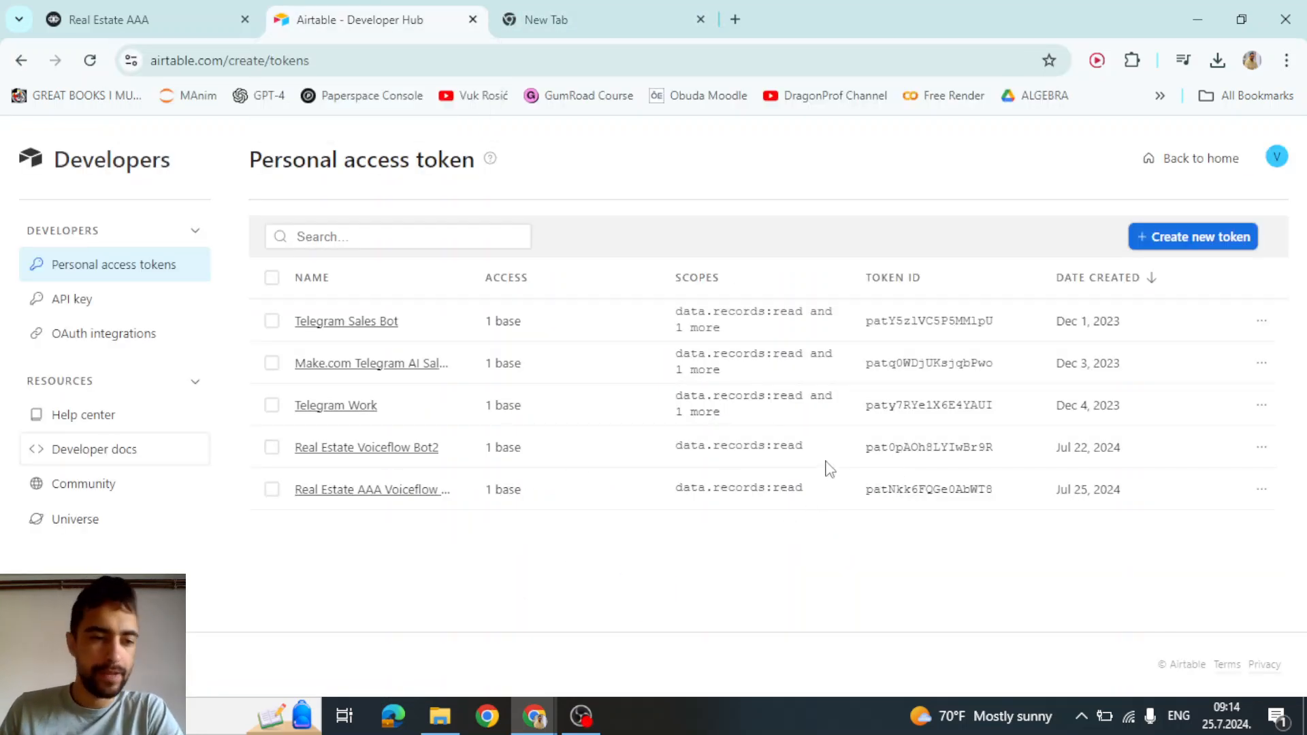
# Navigate from the developer docs to the Property List base's Web API documentation
pyautogui.click(76, 458)
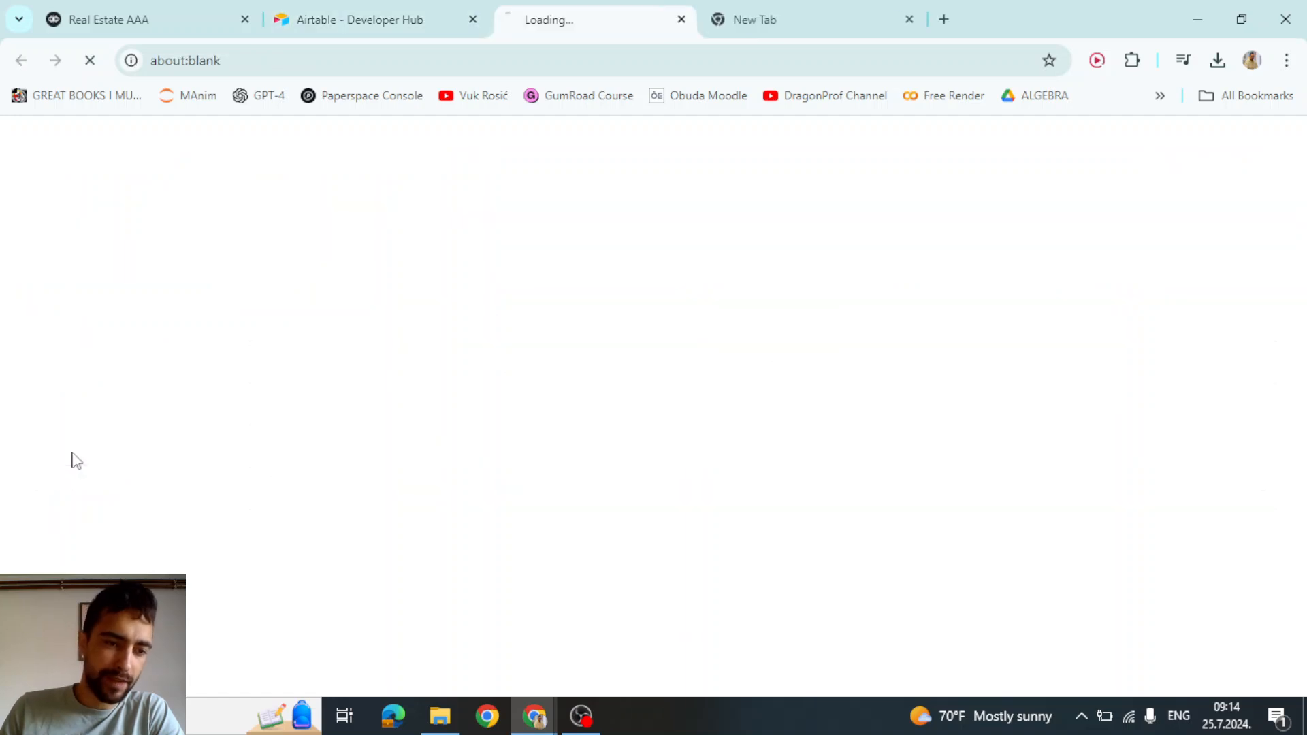
pyautogui.scroll(-9, 401, 302)
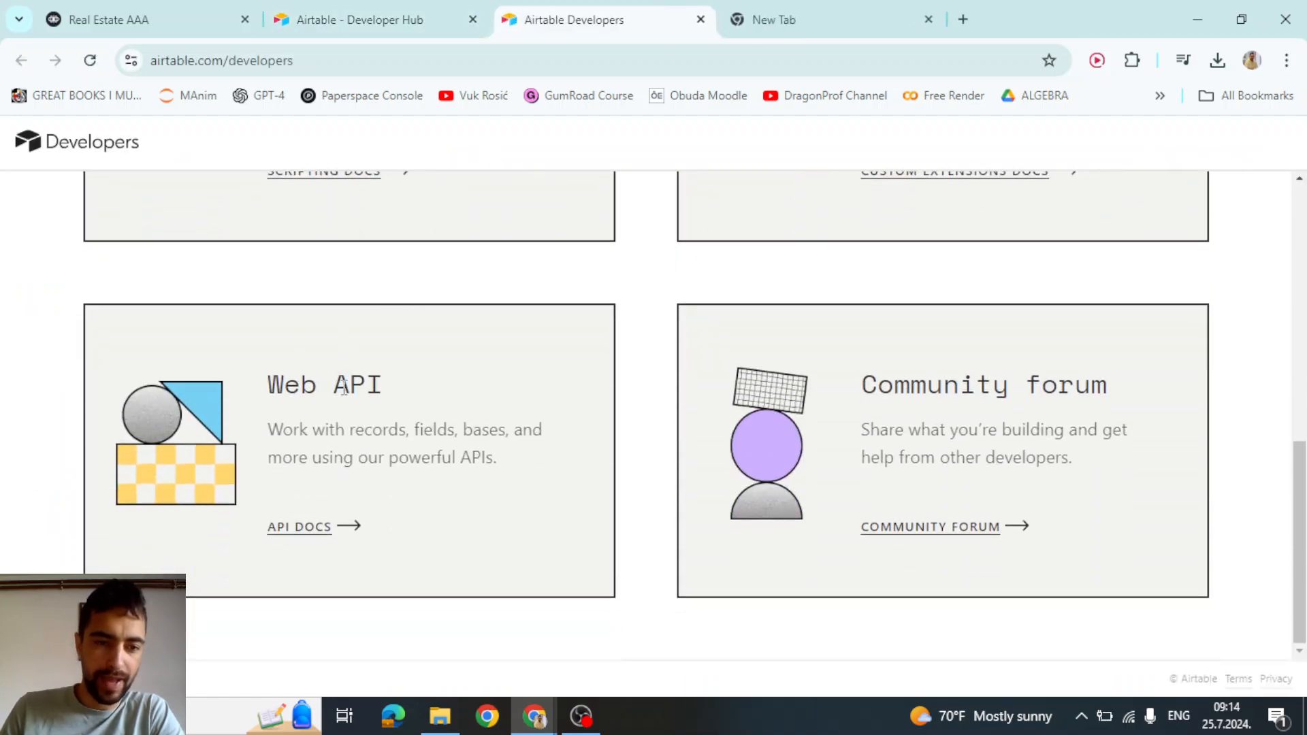
pyautogui.click(304, 531)
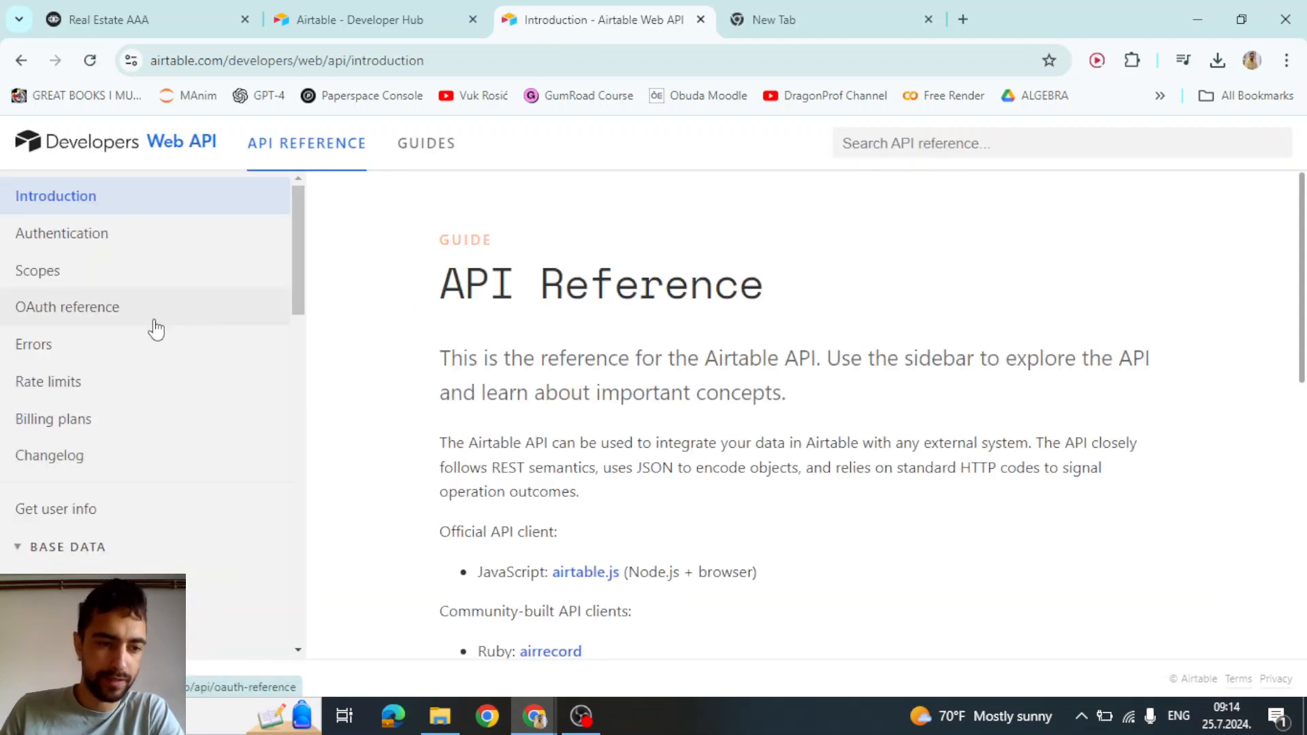
pyautogui.scroll(-4, 583, 345)
pyautogui.scroll(-4, 581, 350)
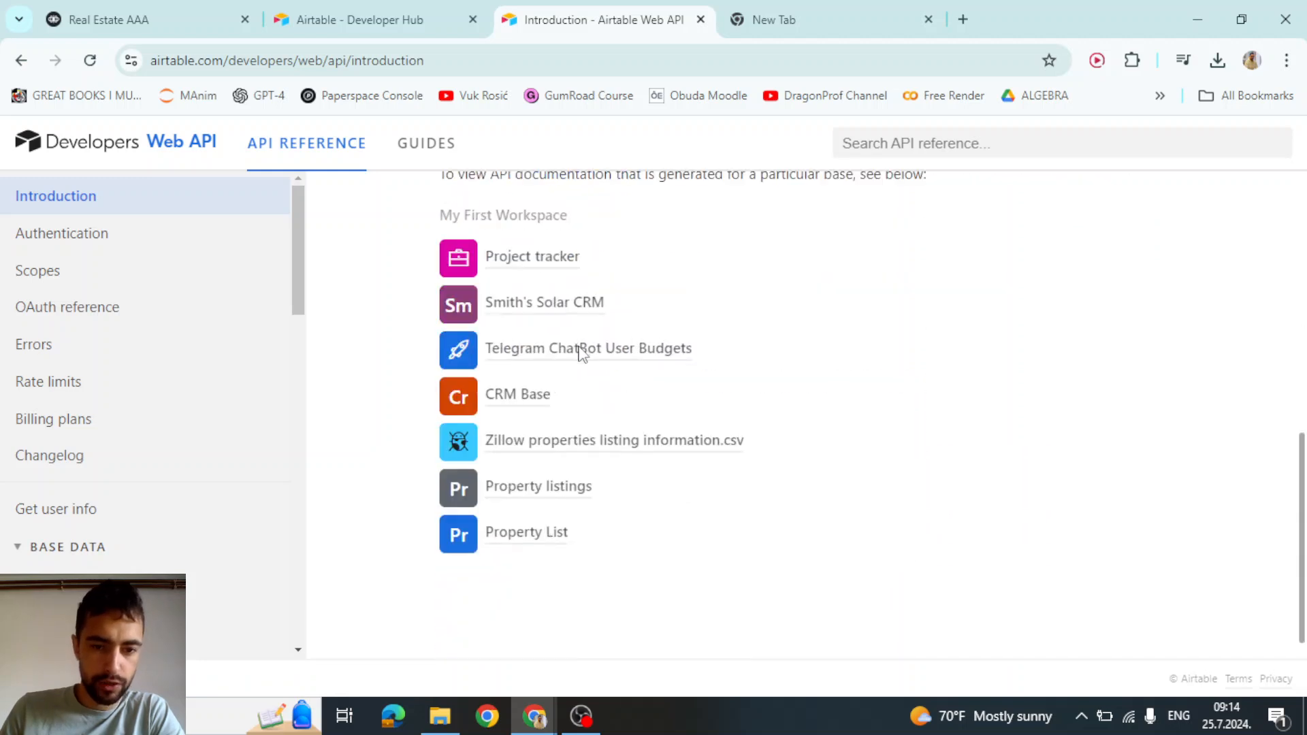
pyautogui.scroll(2, 581, 388)
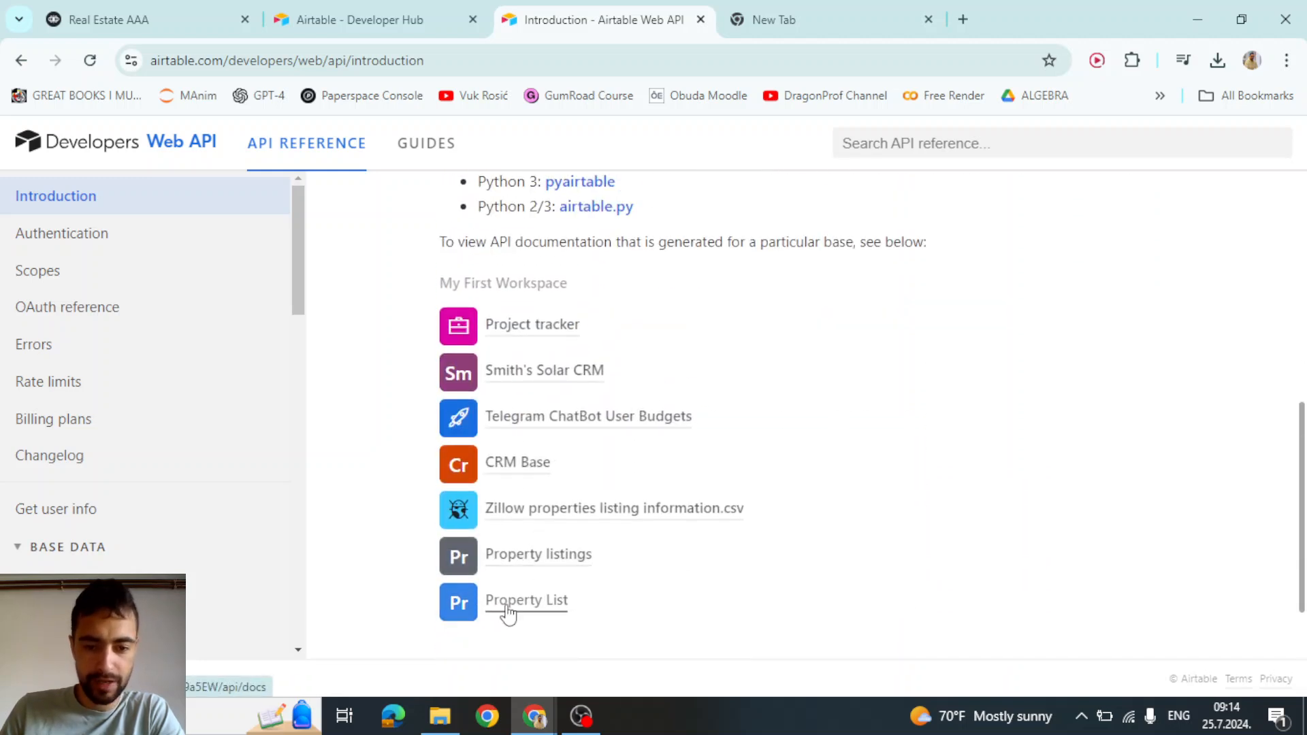
pyautogui.click(511, 608)
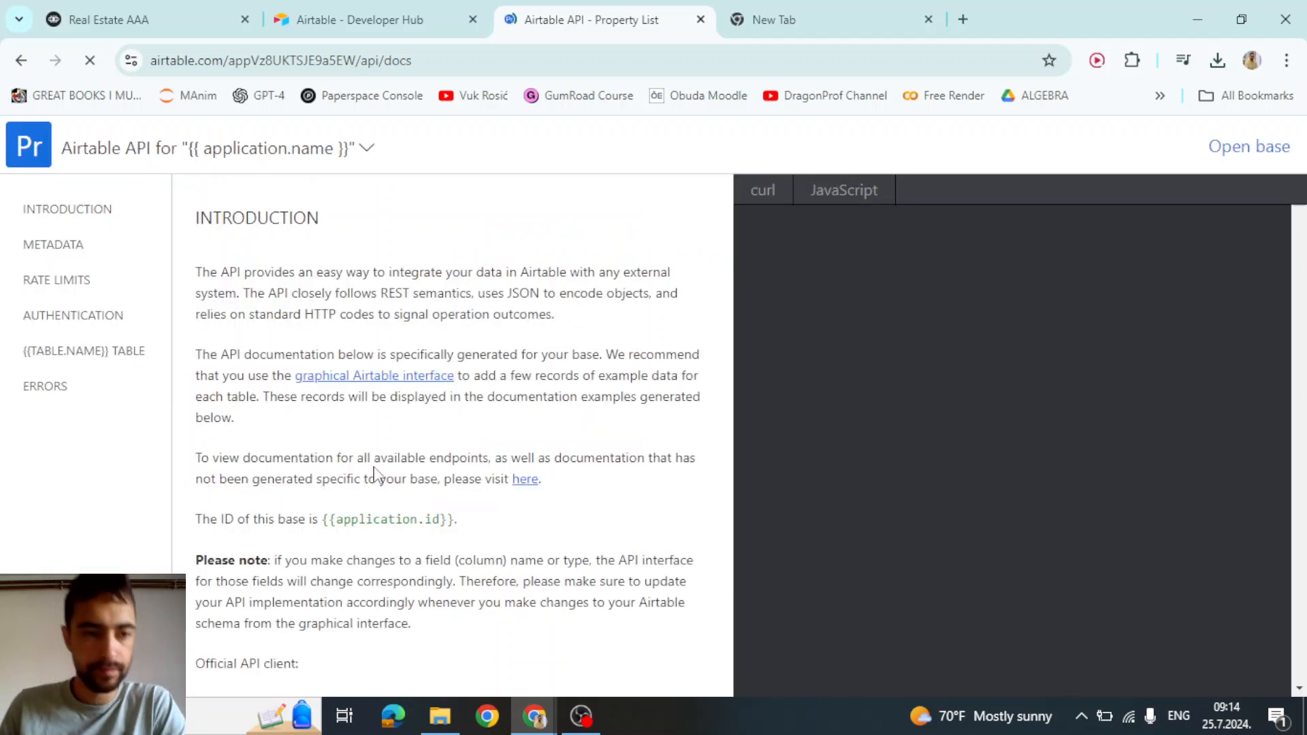
# Get the Properties endpoint URL from the Authentication section, close the duplicate docs tab, and return to Voiceflow
pyautogui.click(56, 317)
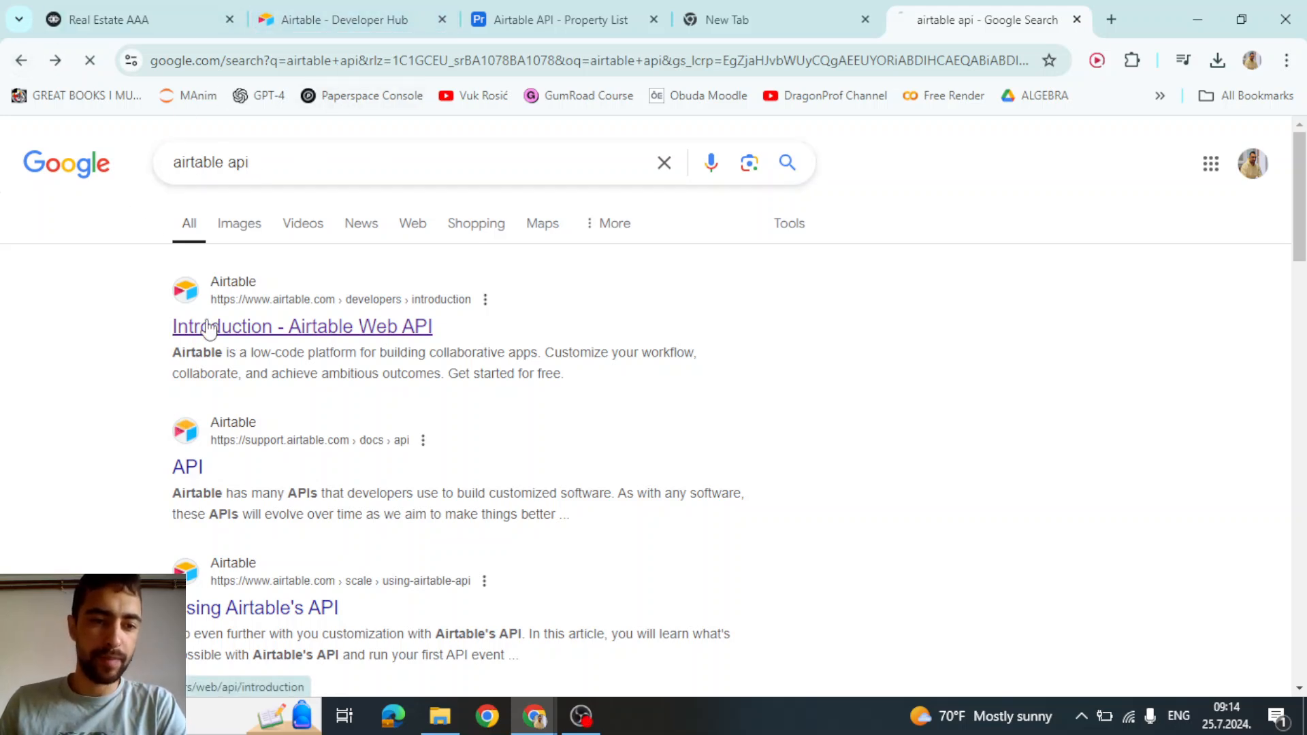
pyautogui.click(228, 330)
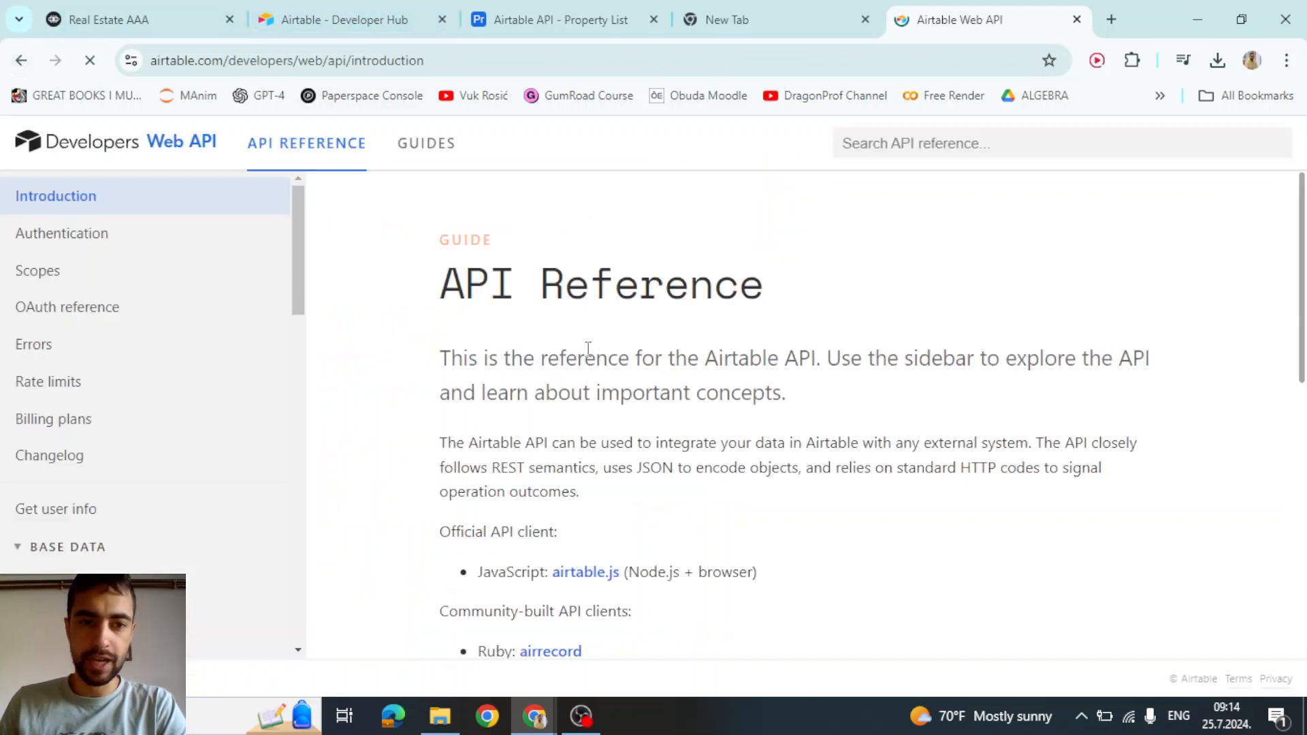
pyautogui.scroll(-10, 578, 409)
pyautogui.click(537, 507)
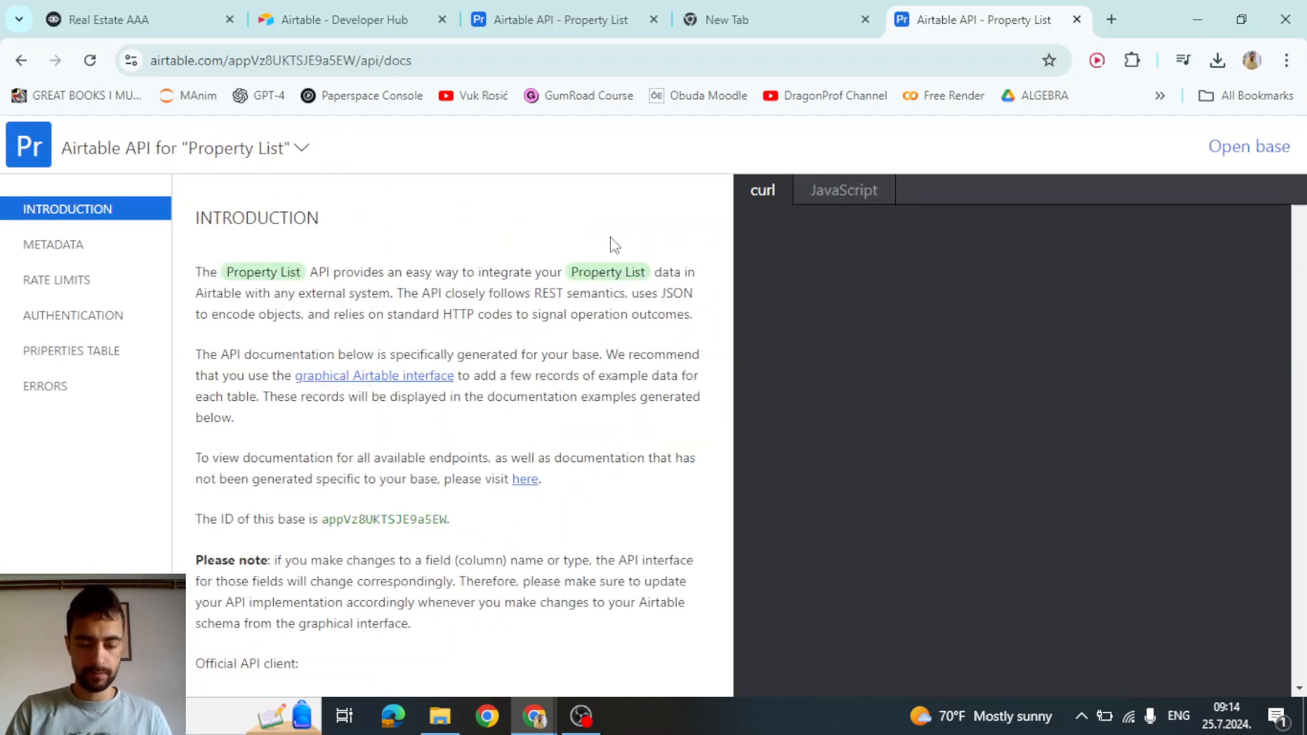
pyautogui.hotkey('ctrl', 'w')
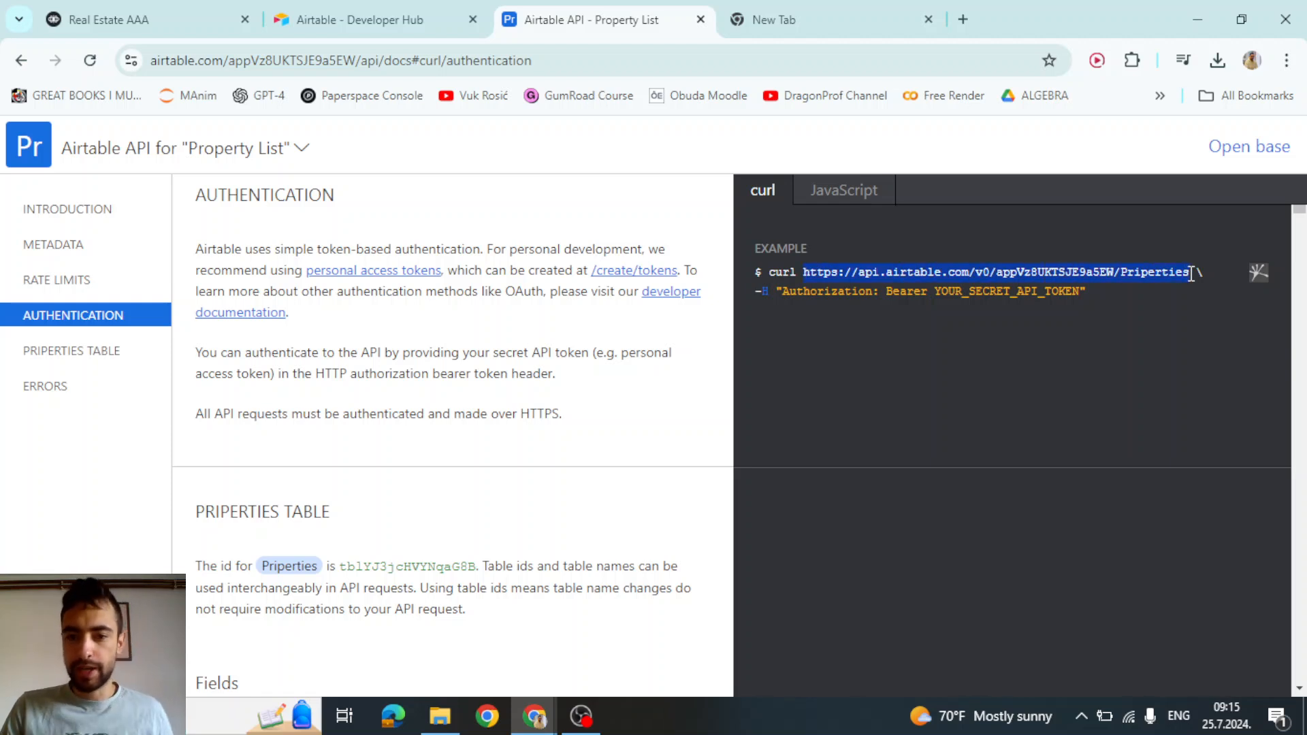
pyautogui.click(195, 3)
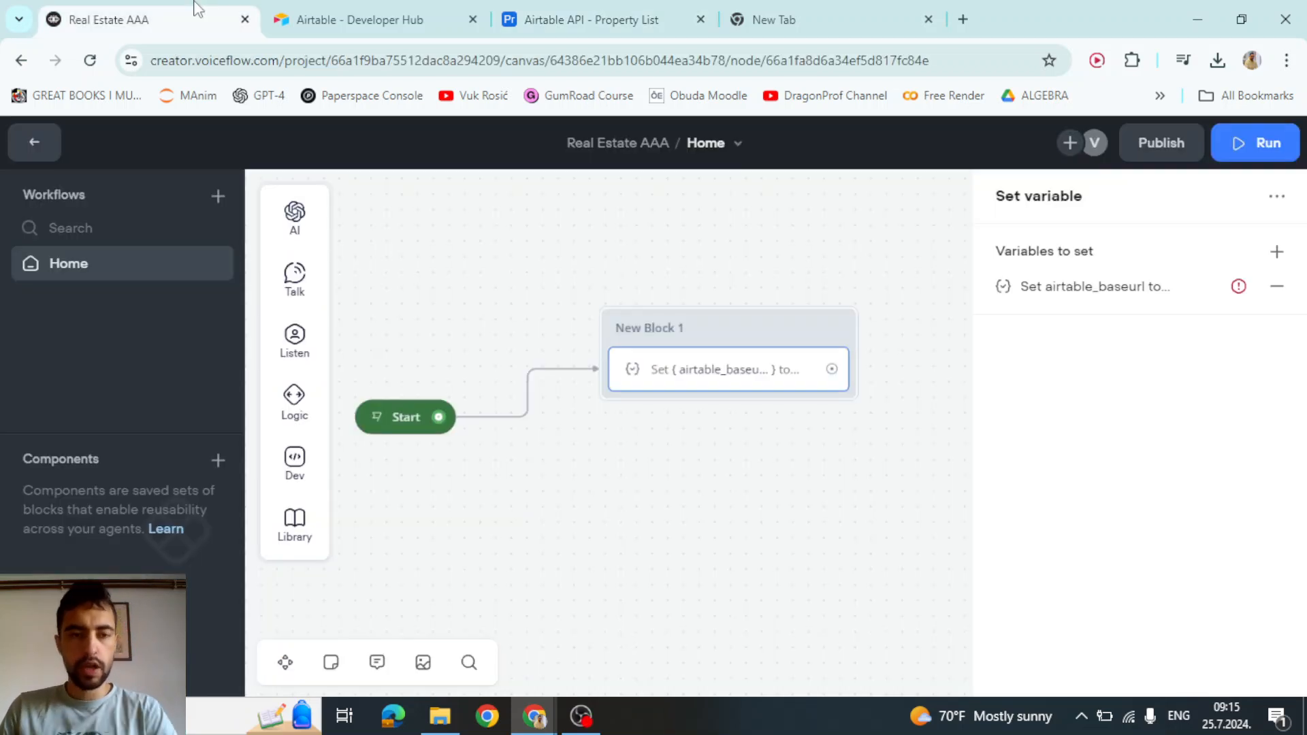
# Enter the quoted Airtable endpoint URL as airtable_baseurl's value, then check its table name in Airtable
pyautogui.click(1110, 285)
pyautogui.click(756, 409)
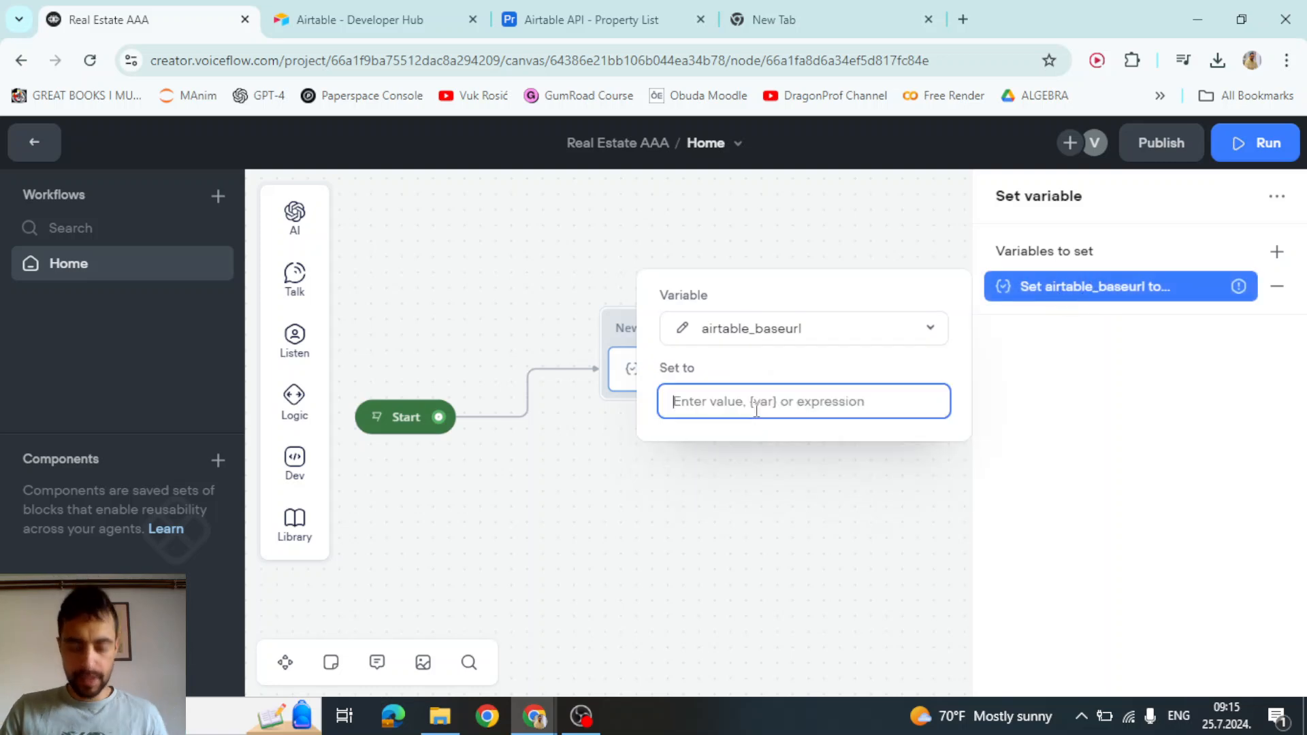
pyautogui.write("'")
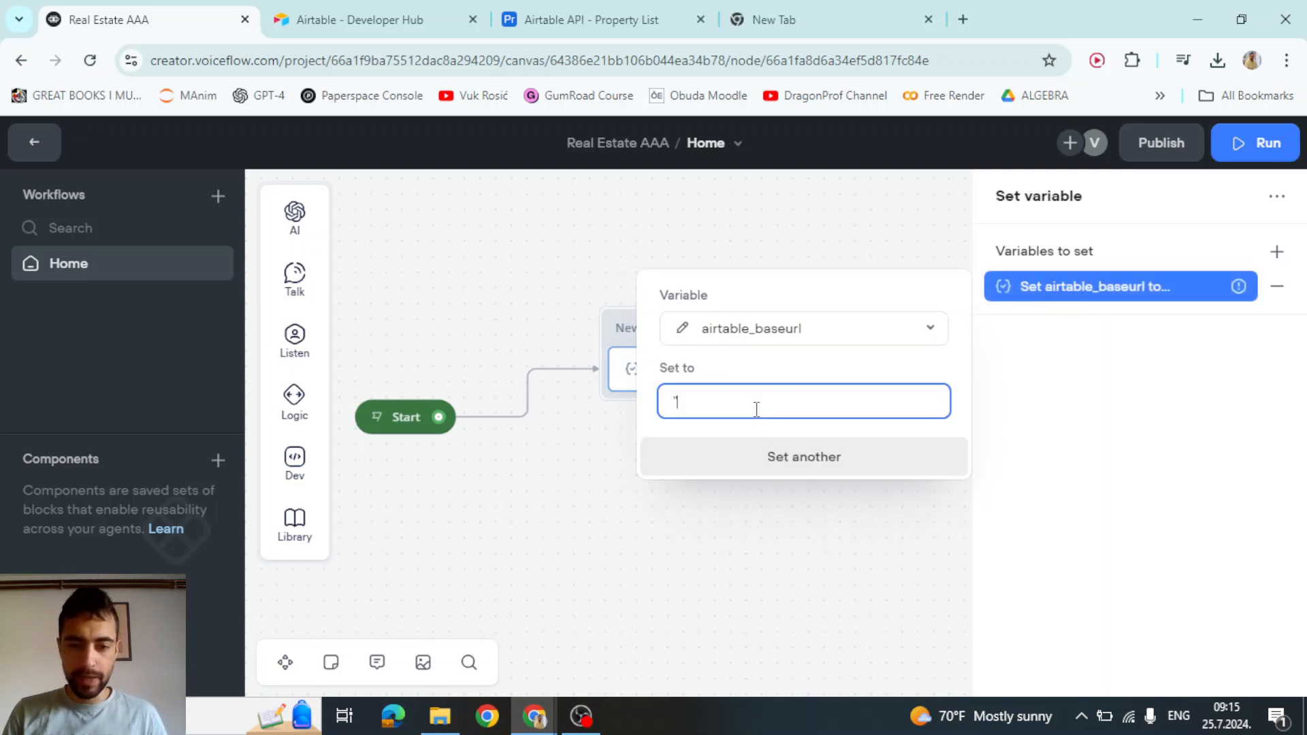
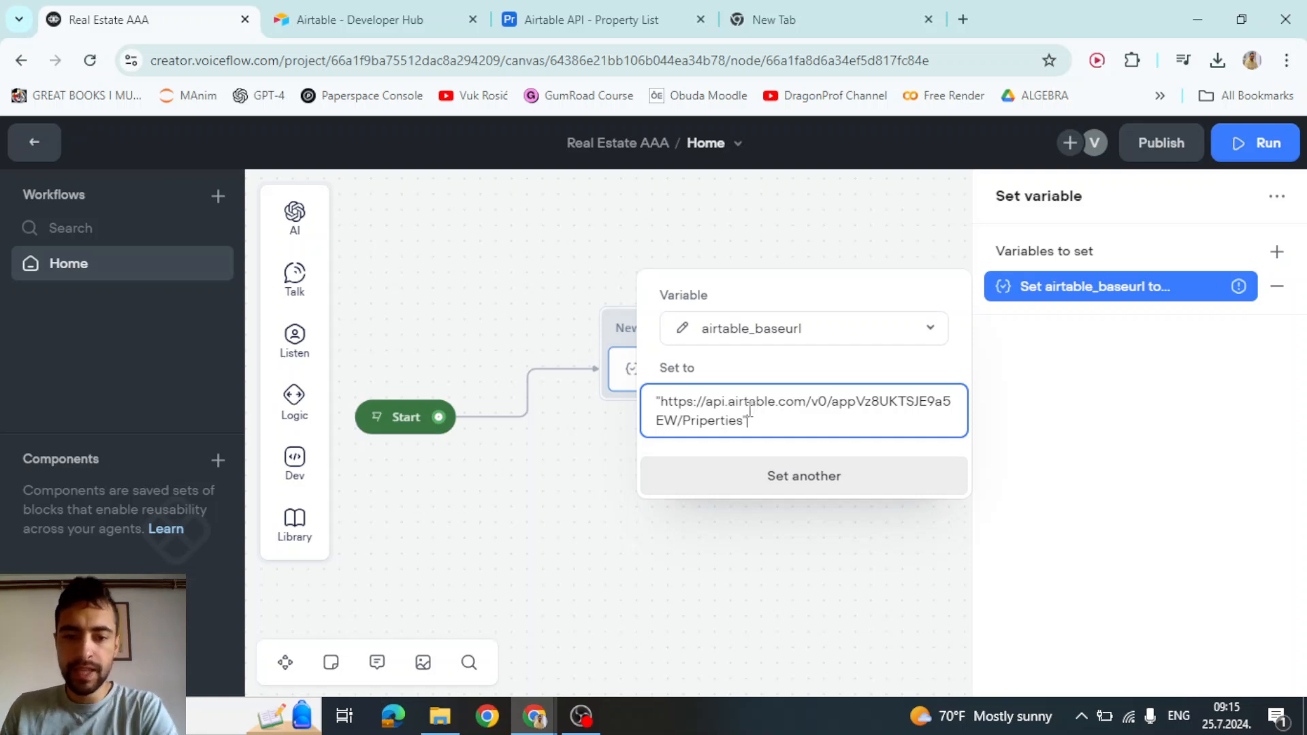
pyautogui.doubleClick(700, 420)
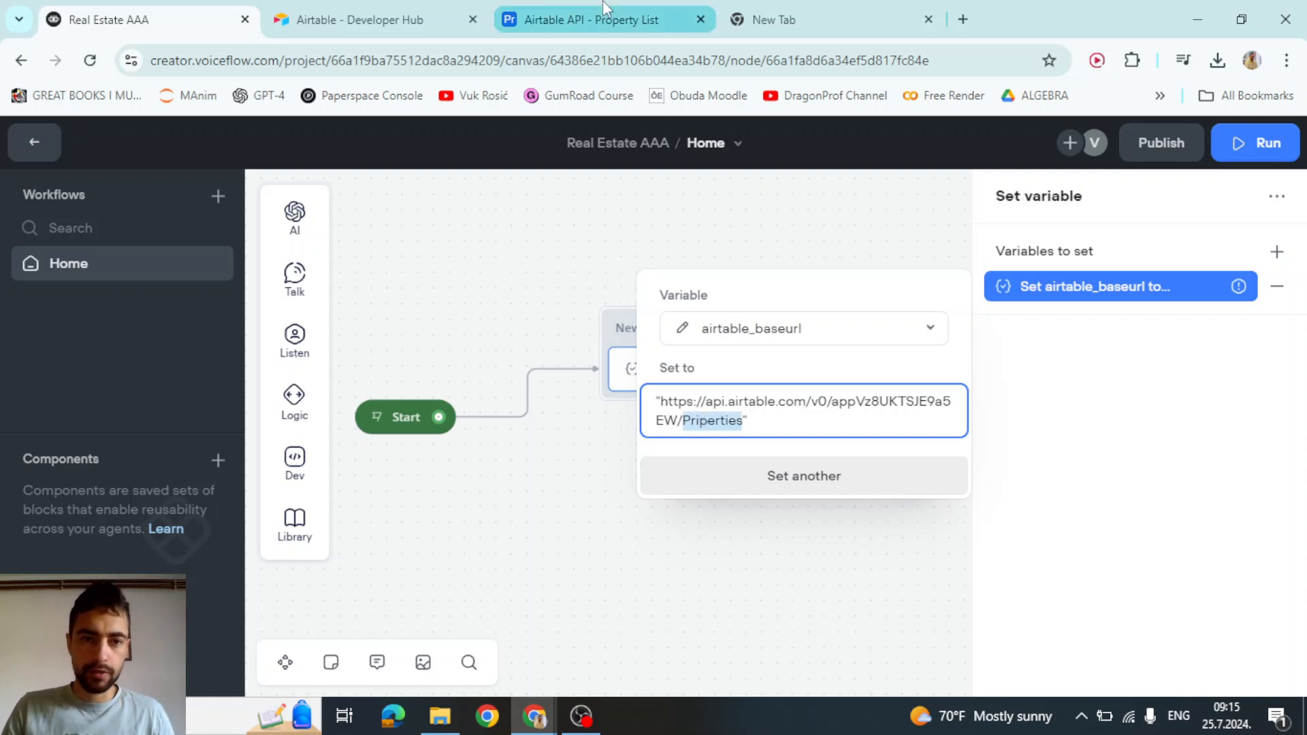
pyautogui.click(432, 8)
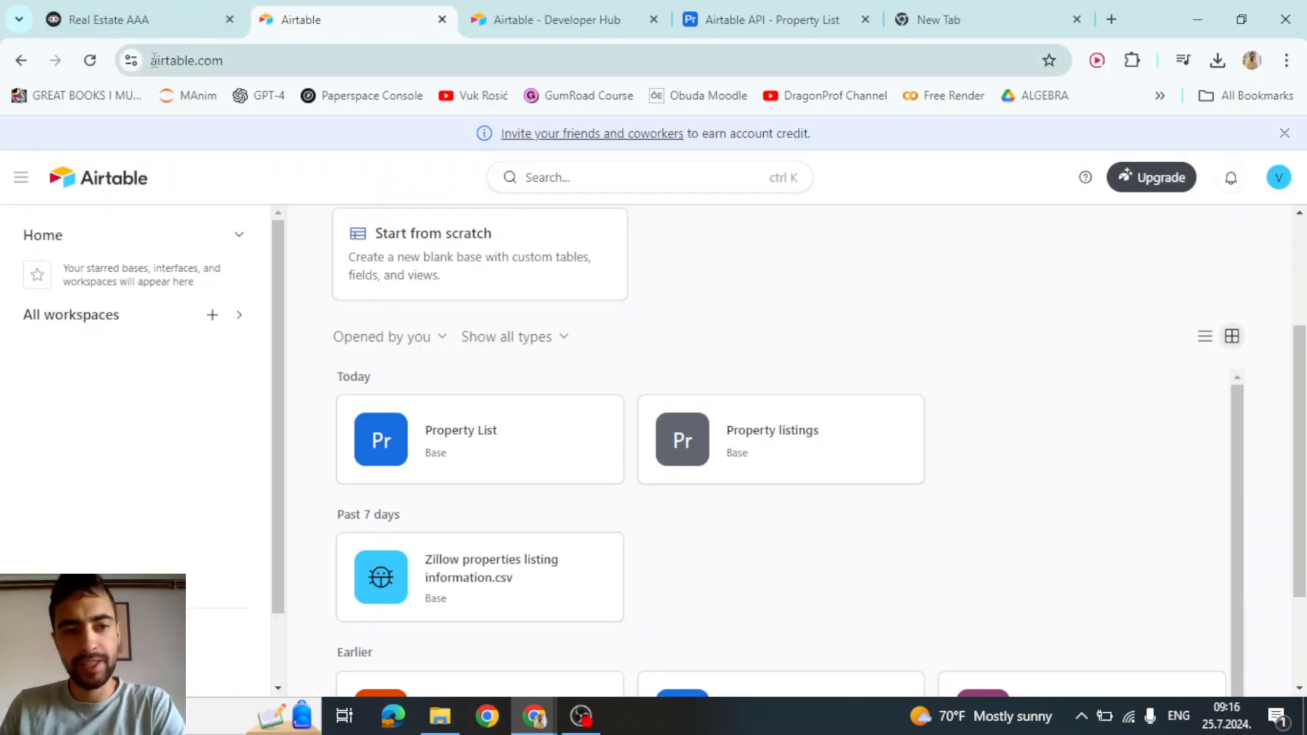
# Confirm in the Property List base that the table is named Priperties, then return to Voiceflow
pyautogui.click(516, 444)
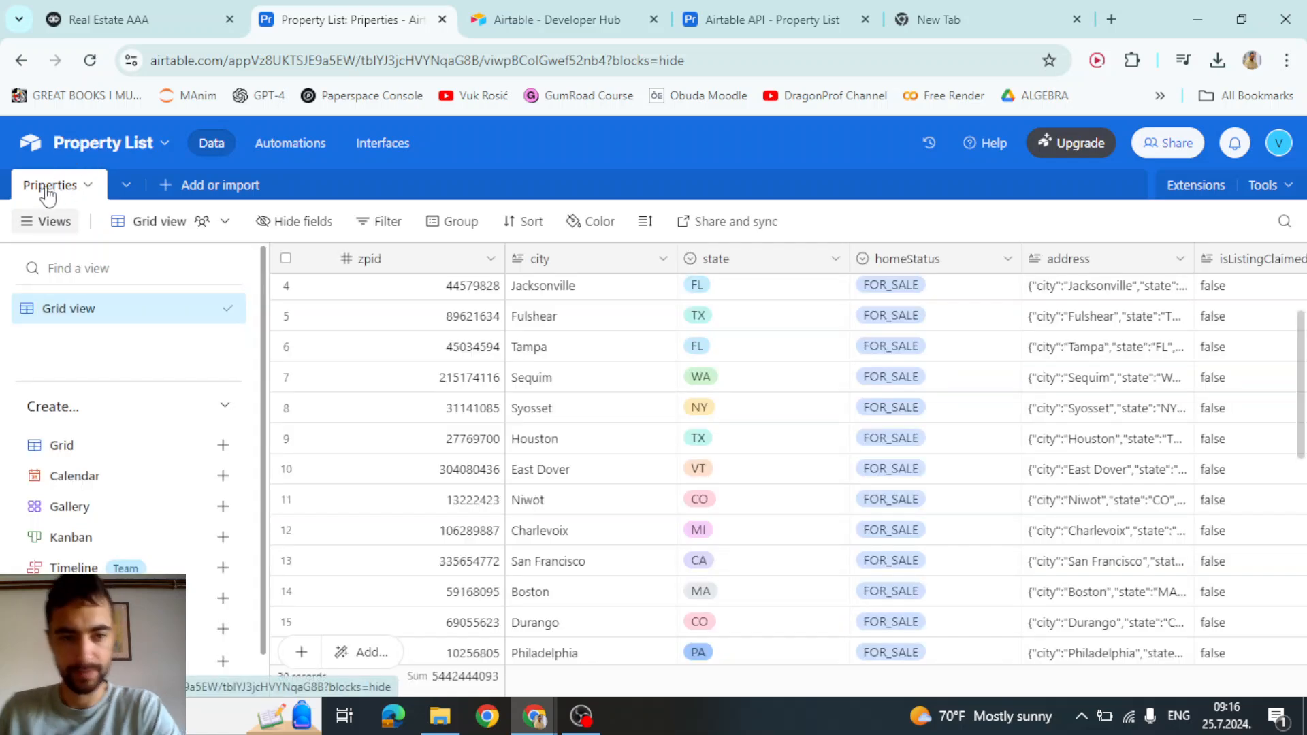
pyautogui.click(136, 19)
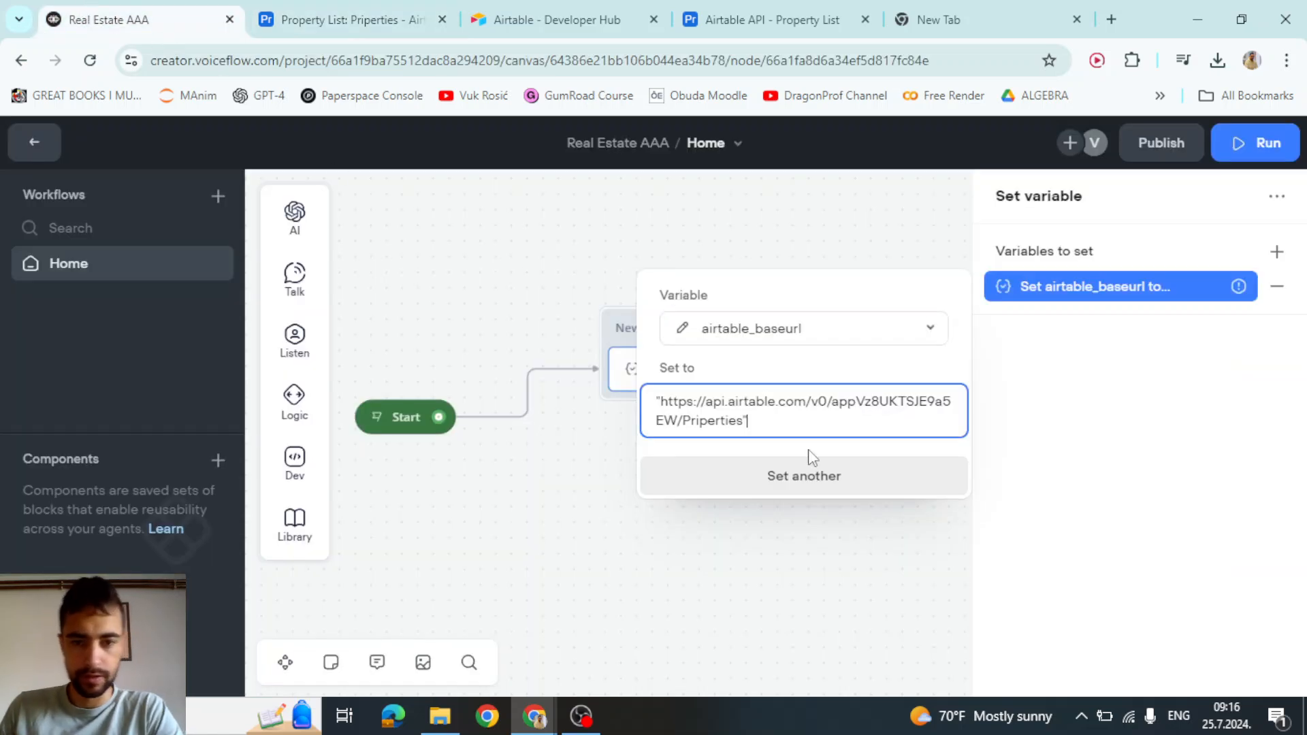
# Inspect the Priperties table name in the airtable_baseurl value field, then close the editor
pyautogui.doubleClick(729, 420)
pyautogui.click(760, 423)
pyautogui.doubleClick(720, 420)
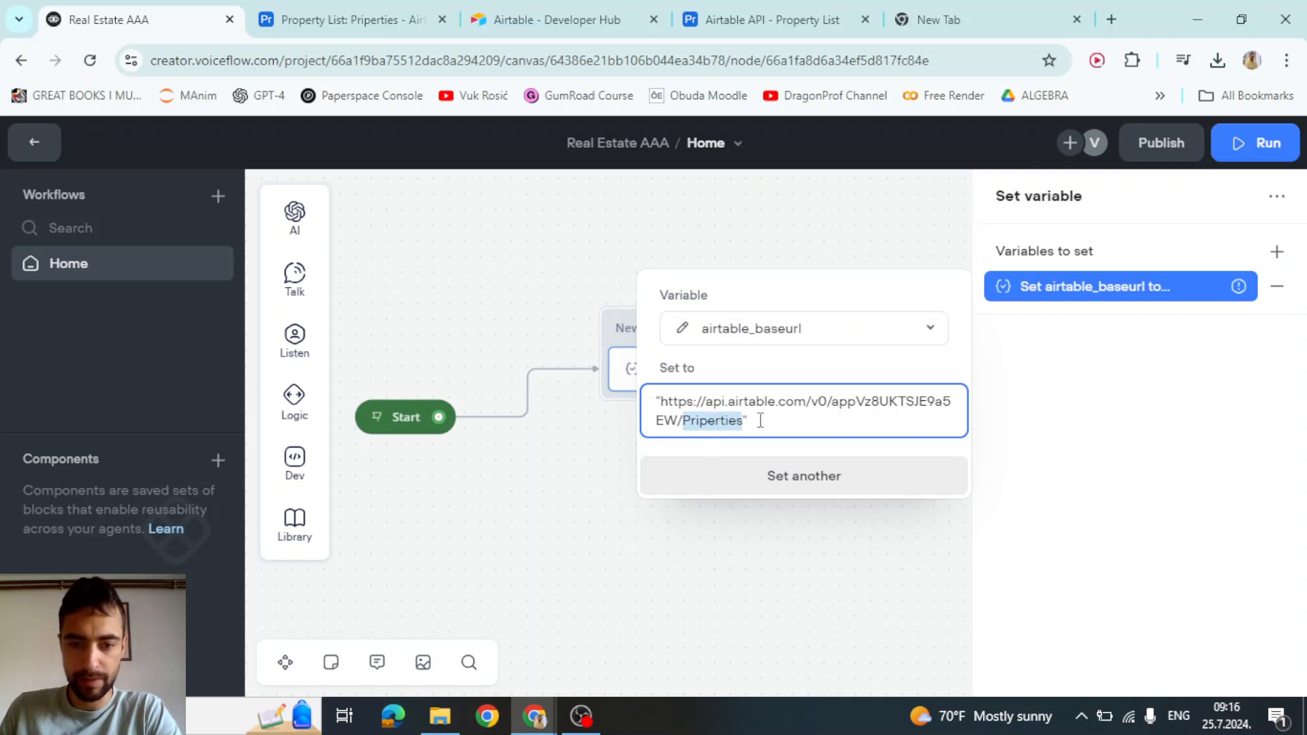
pyautogui.click(763, 426)
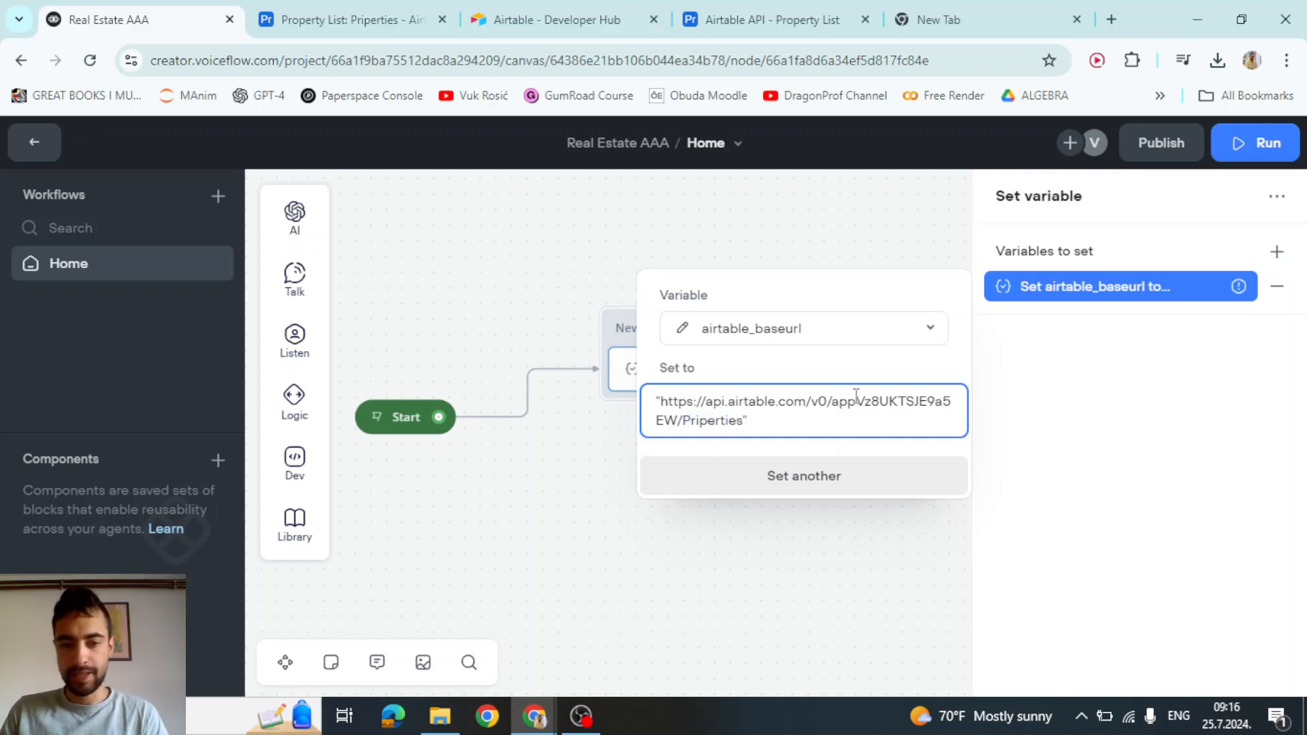
pyautogui.click(836, 380)
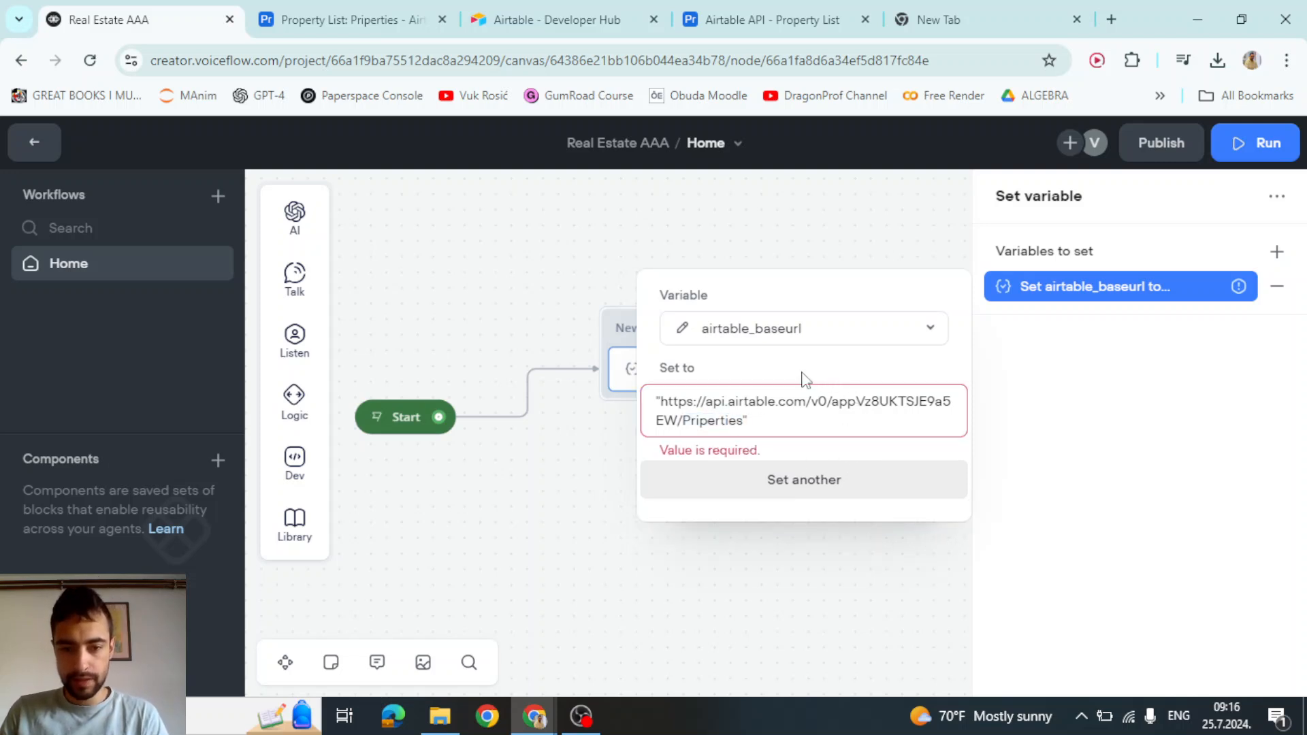
pyautogui.click(767, 398)
pyautogui.hotkey('ctrl', 'a')
pyautogui.rightClick(763, 401)
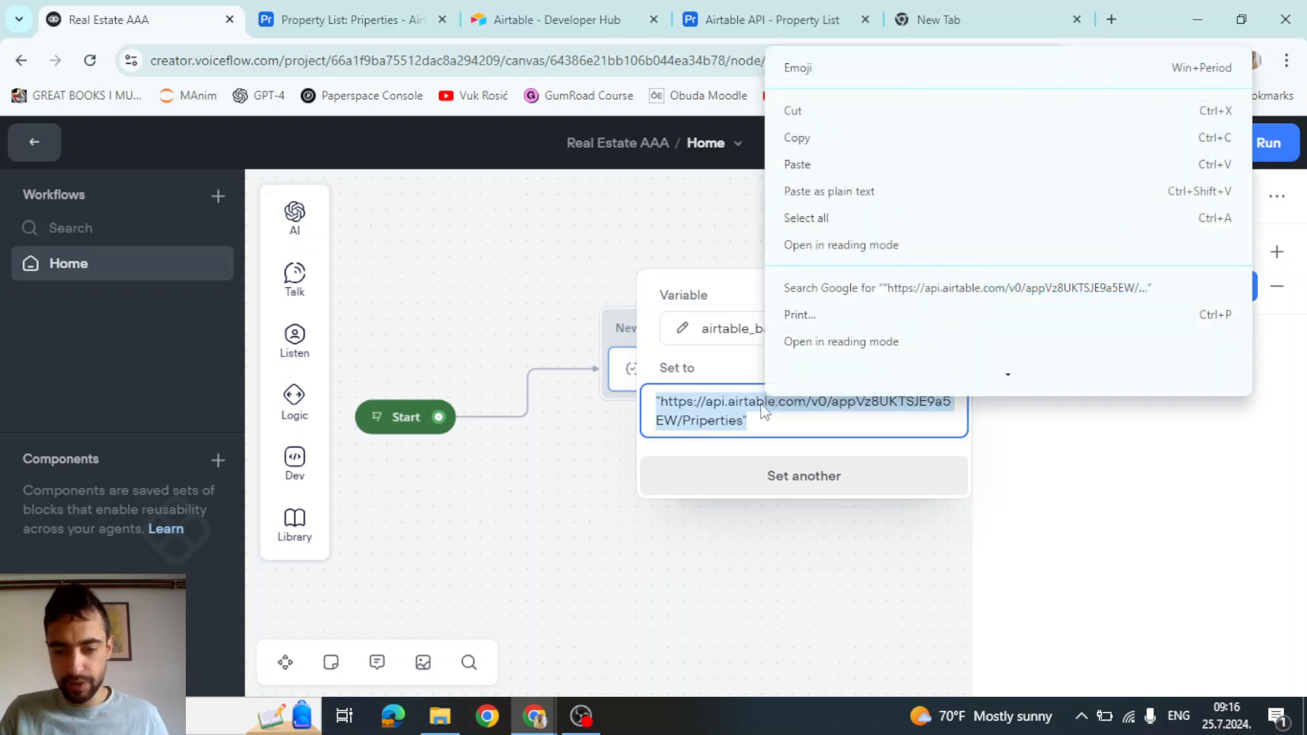
pyautogui.click(733, 411)
pyautogui.click(739, 375)
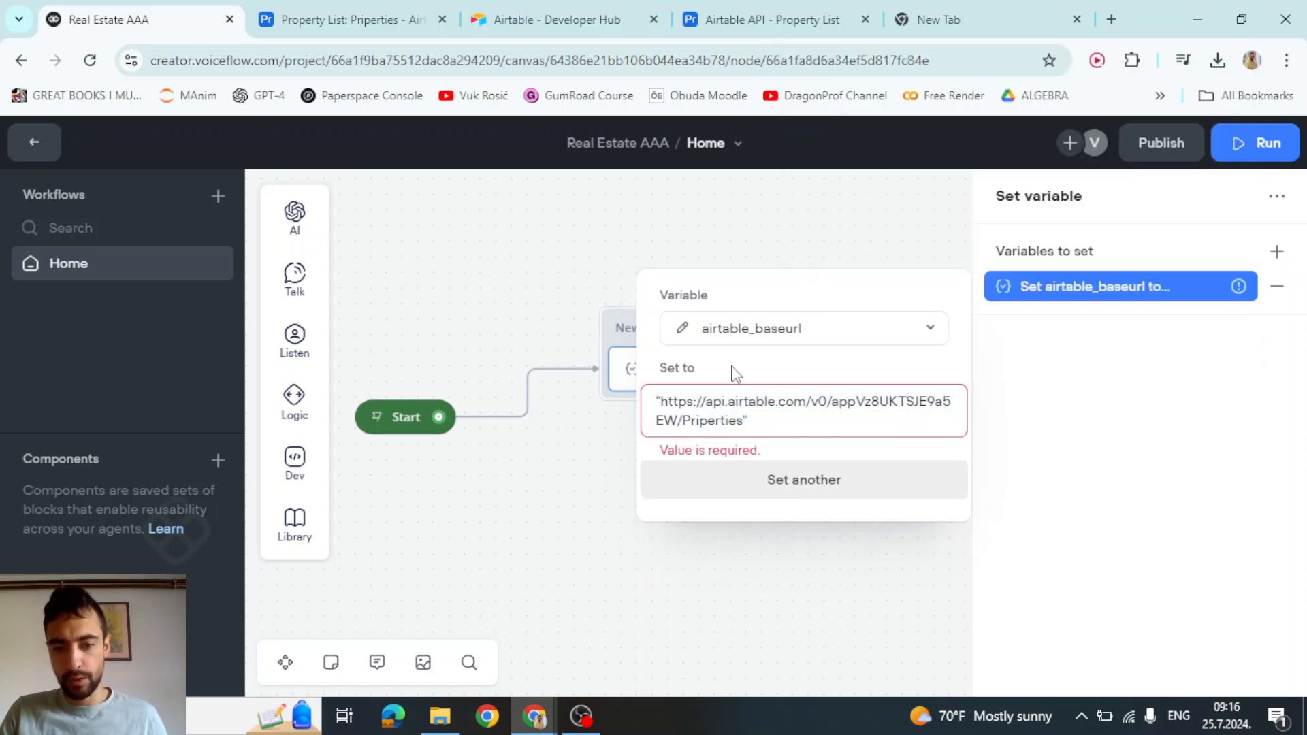
pyautogui.click(733, 412)
pyautogui.click(595, 467)
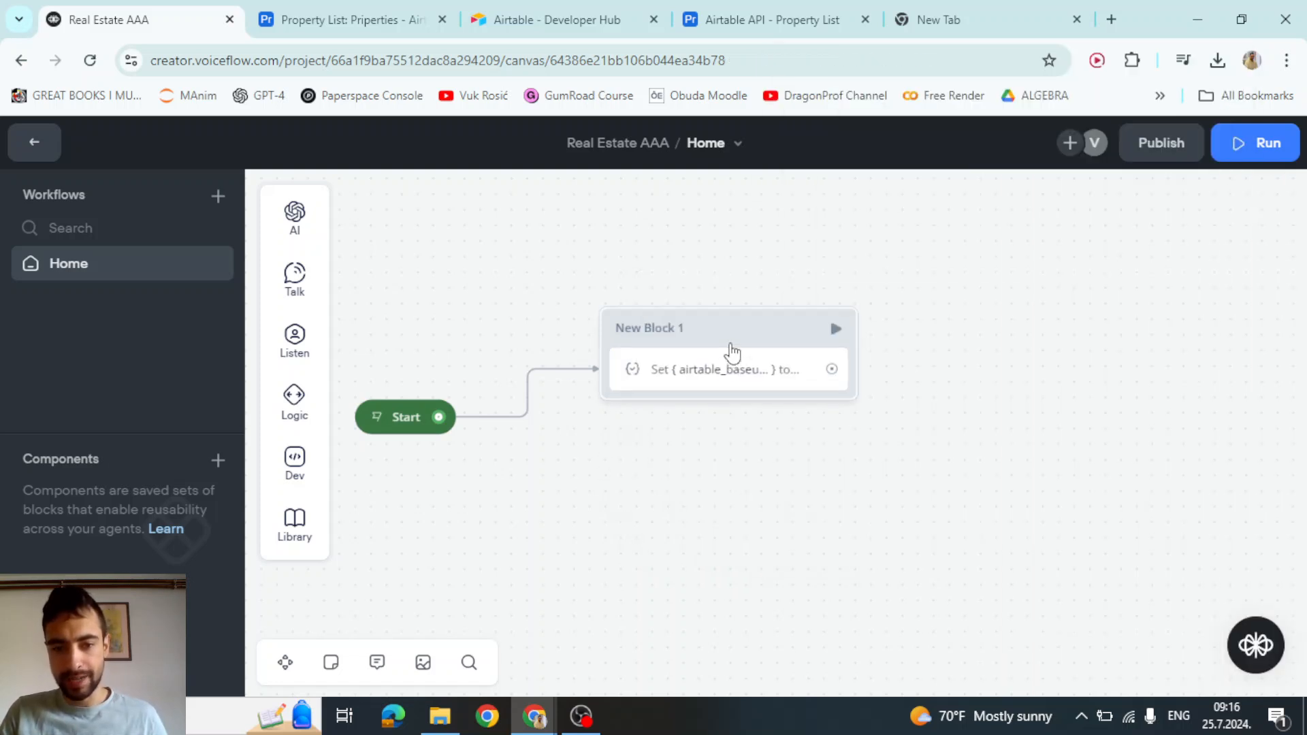
# Re-paste the quoted Priperties URL as airtable_baseurl's value so New Block 1 displays it
pyautogui.click(701, 376)
pyautogui.click(1117, 286)
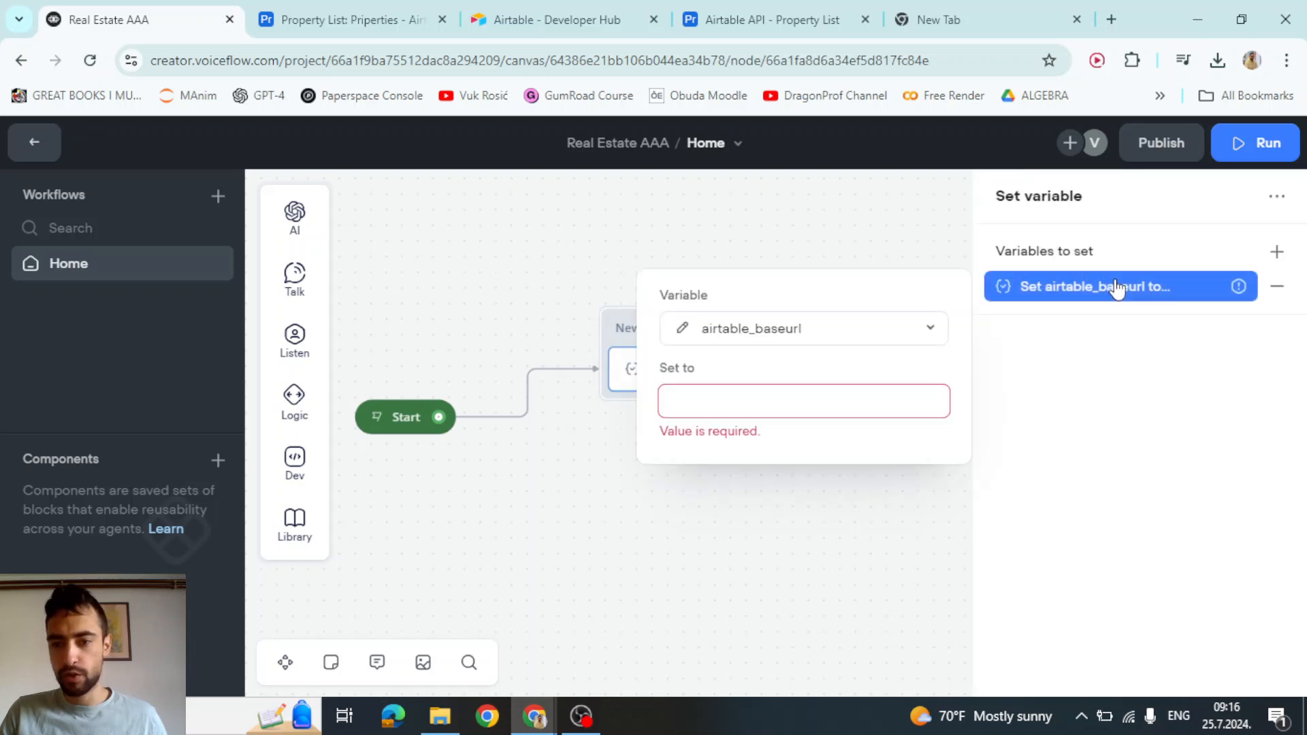
pyautogui.click(736, 406)
pyautogui.hotkey('ctrl', 'v')
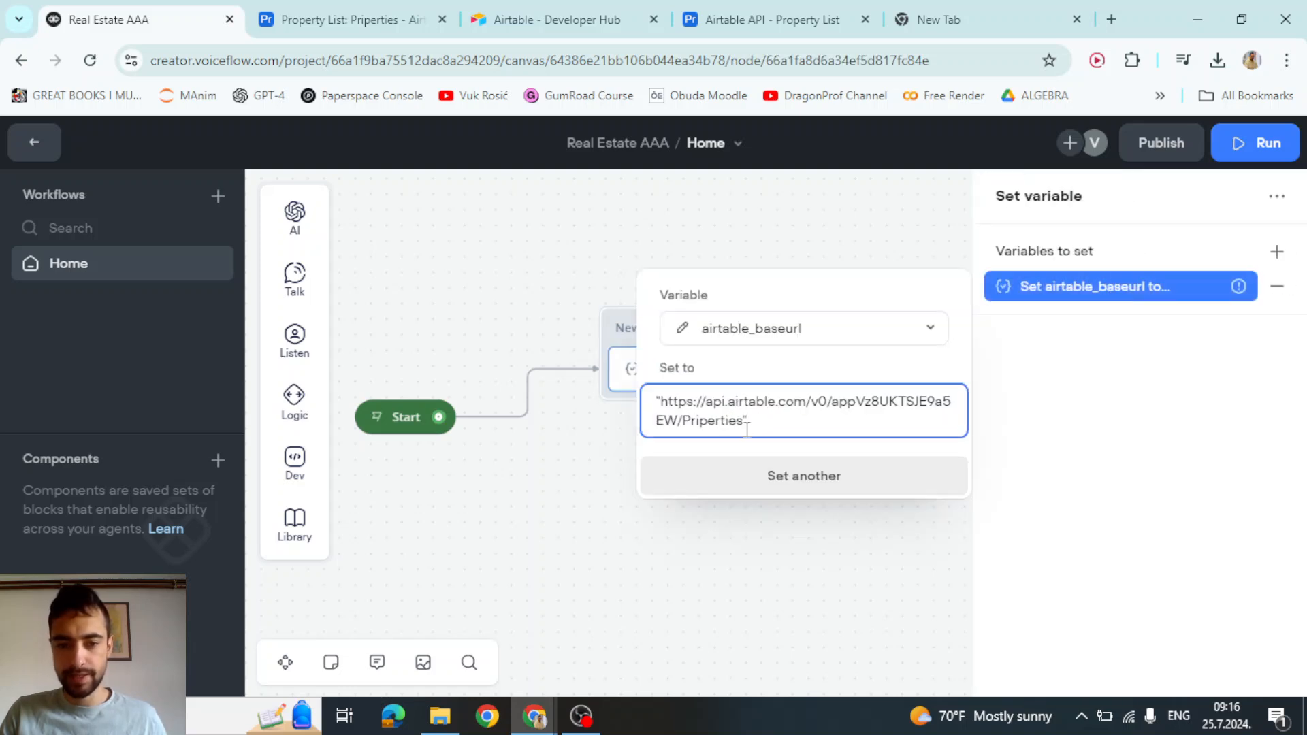
pyautogui.click(762, 380)
pyautogui.moveTo(765, 430); pyautogui.dragTo(648, 410)
pyautogui.click(673, 402)
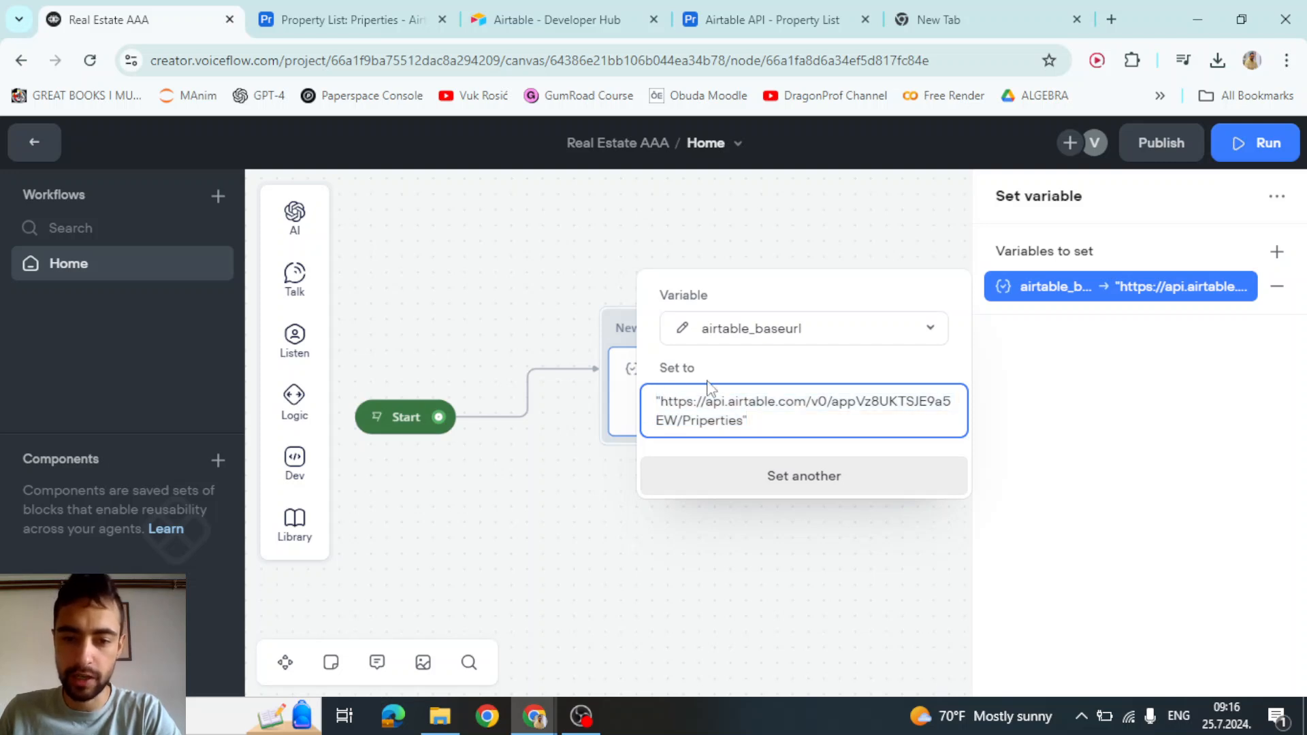
pyautogui.click(568, 467)
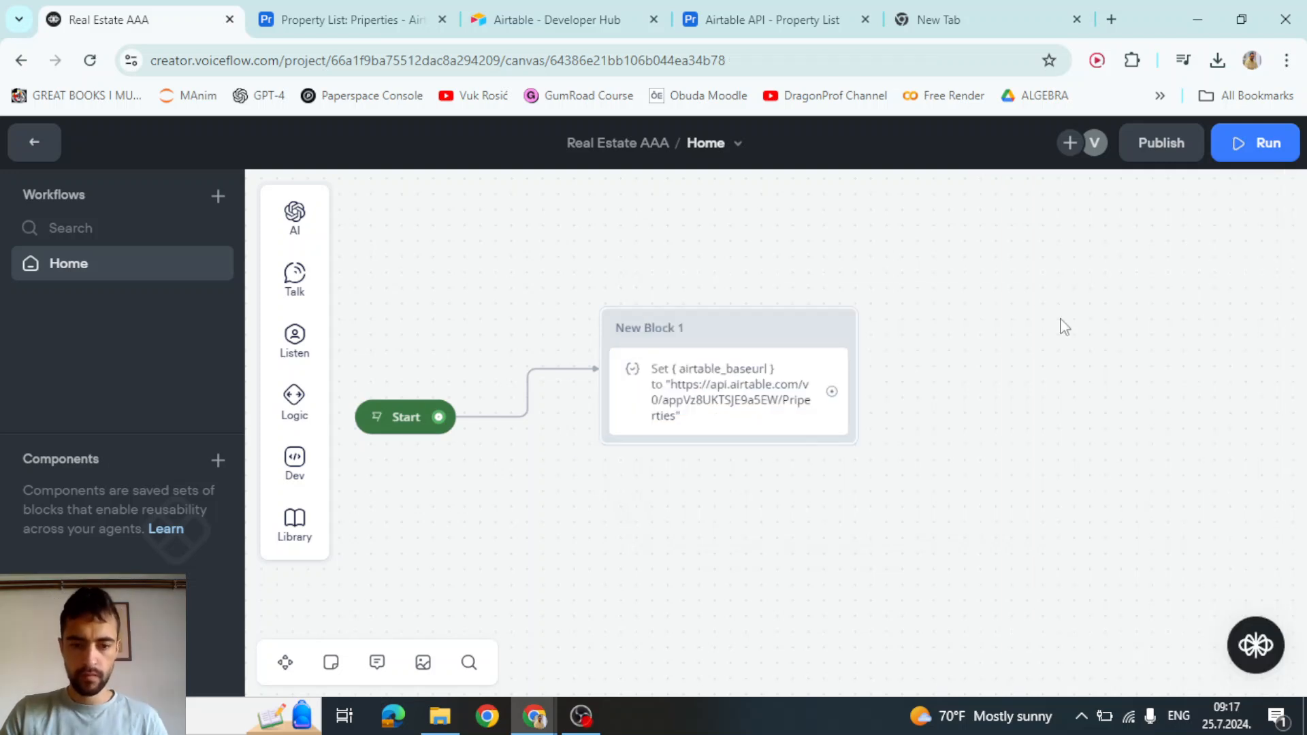
# Pan the canvas and drag a new connection out of New Block 1
pyautogui.moveTo(1071, 345); pyautogui.dragTo(1101, 352)
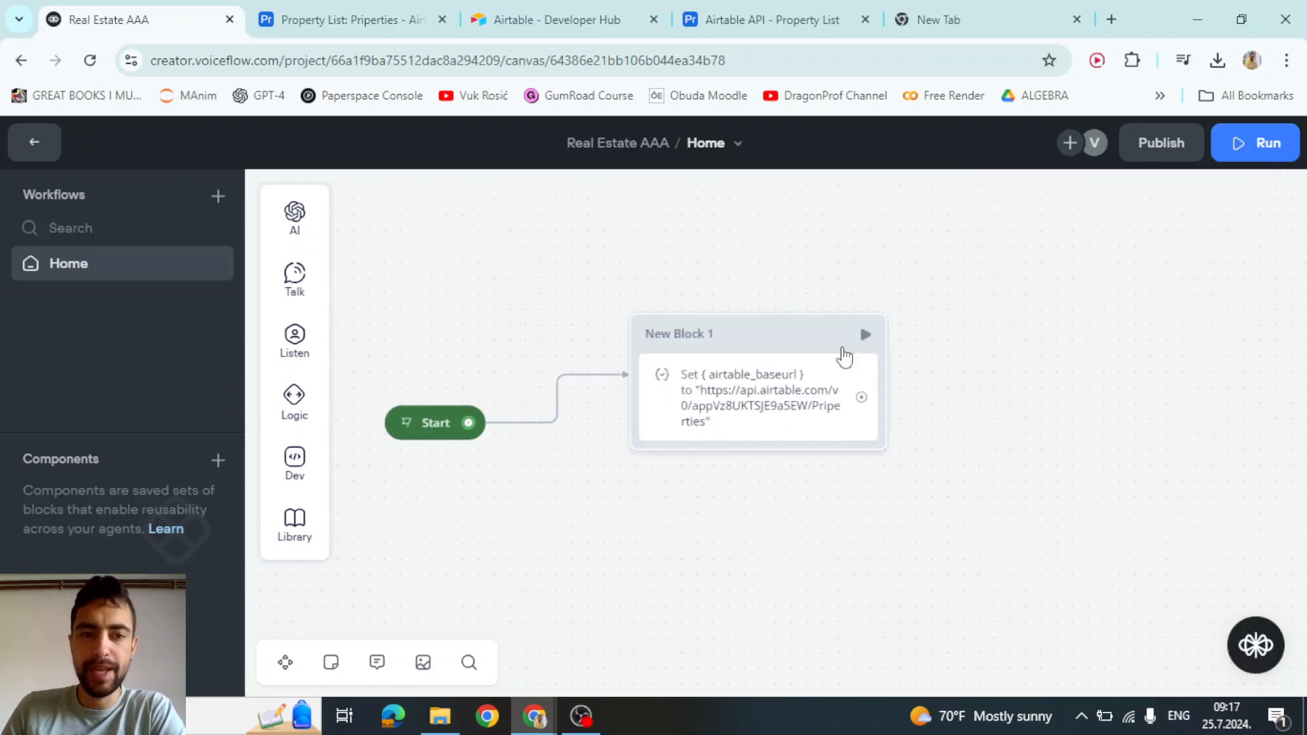
pyautogui.moveTo(963, 415); pyautogui.dragTo(922, 370)
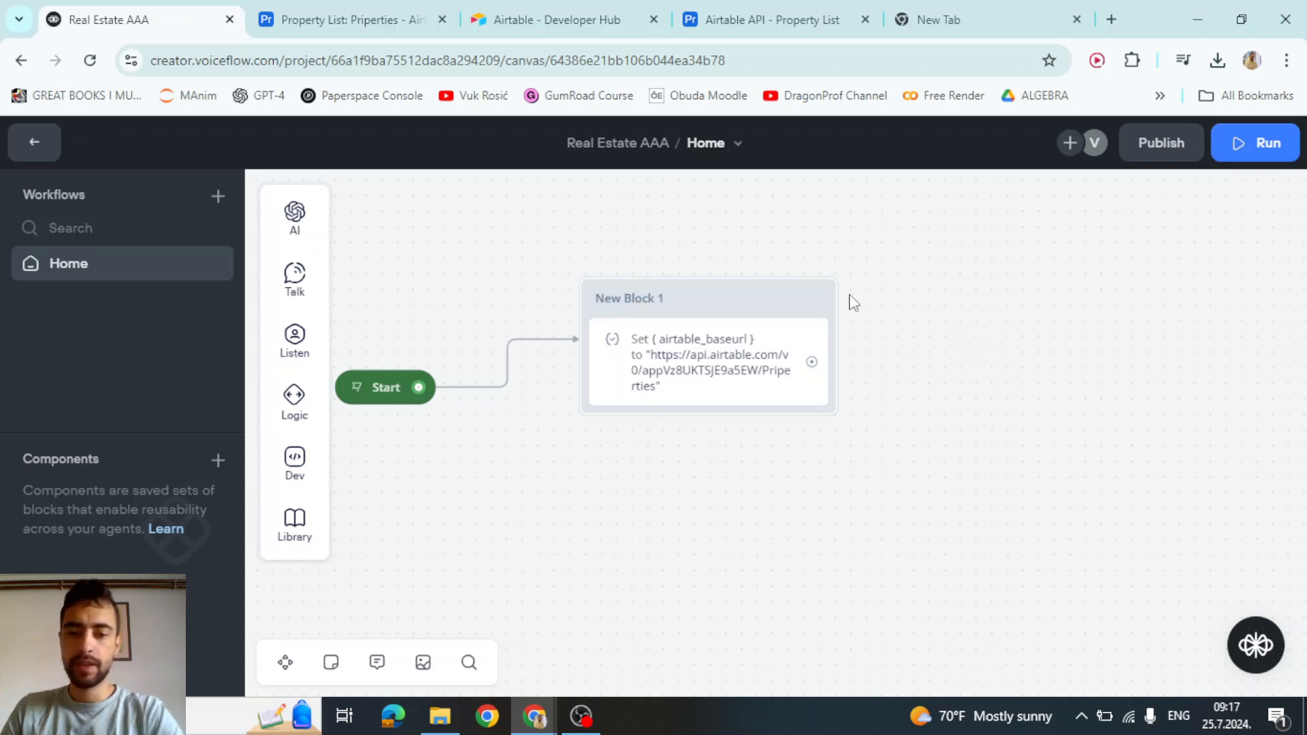
pyautogui.moveTo(920, 322); pyautogui.dragTo(825, 406)
pyautogui.moveTo(717, 447); pyautogui.dragTo(868, 281)
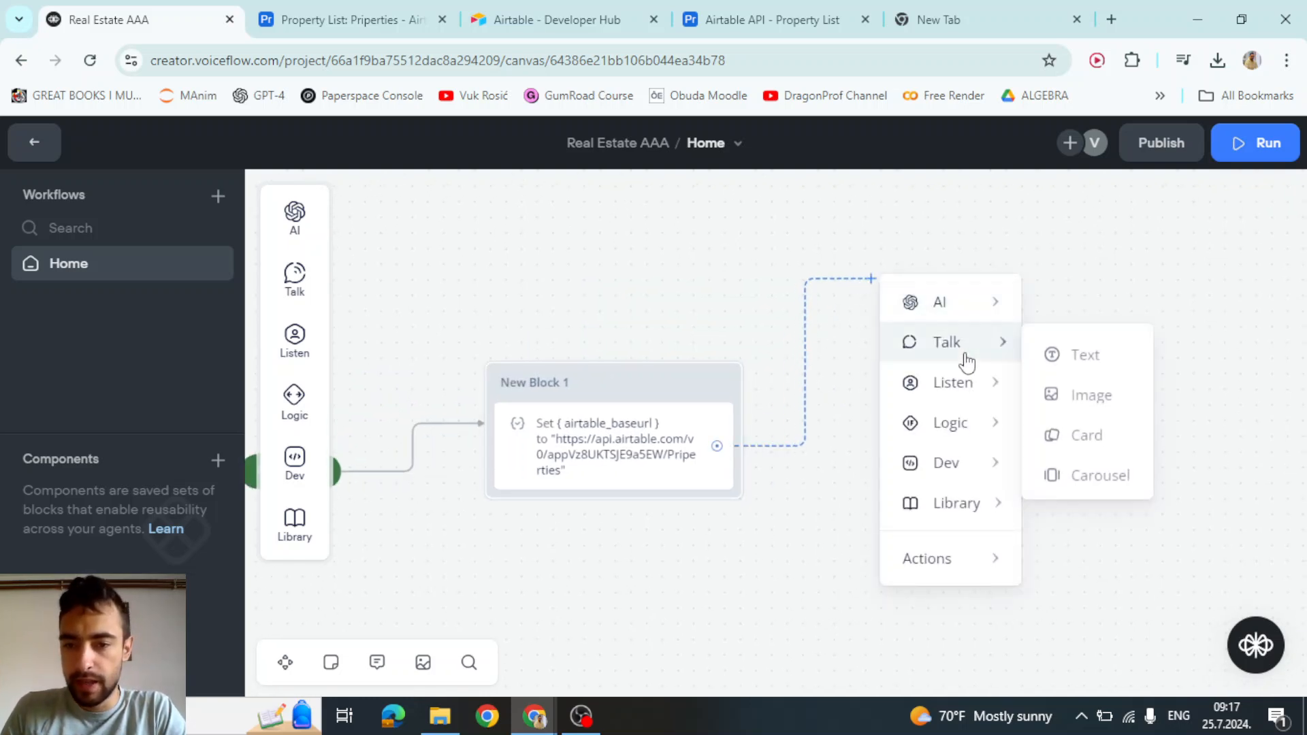
# Add a Text step with the pasted property-search prompt, noting only city is required
pyautogui.moveTo(959, 344)
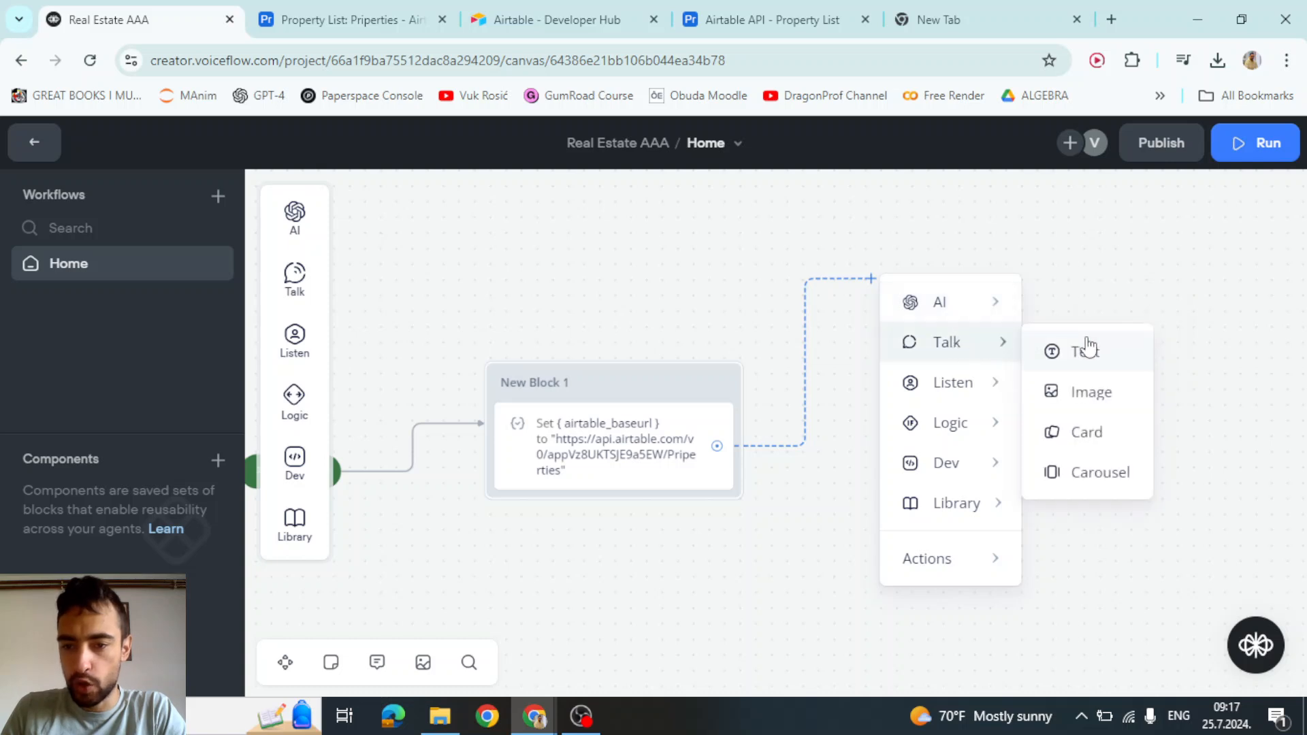
pyautogui.click(1082, 347)
pyautogui.click(995, 301)
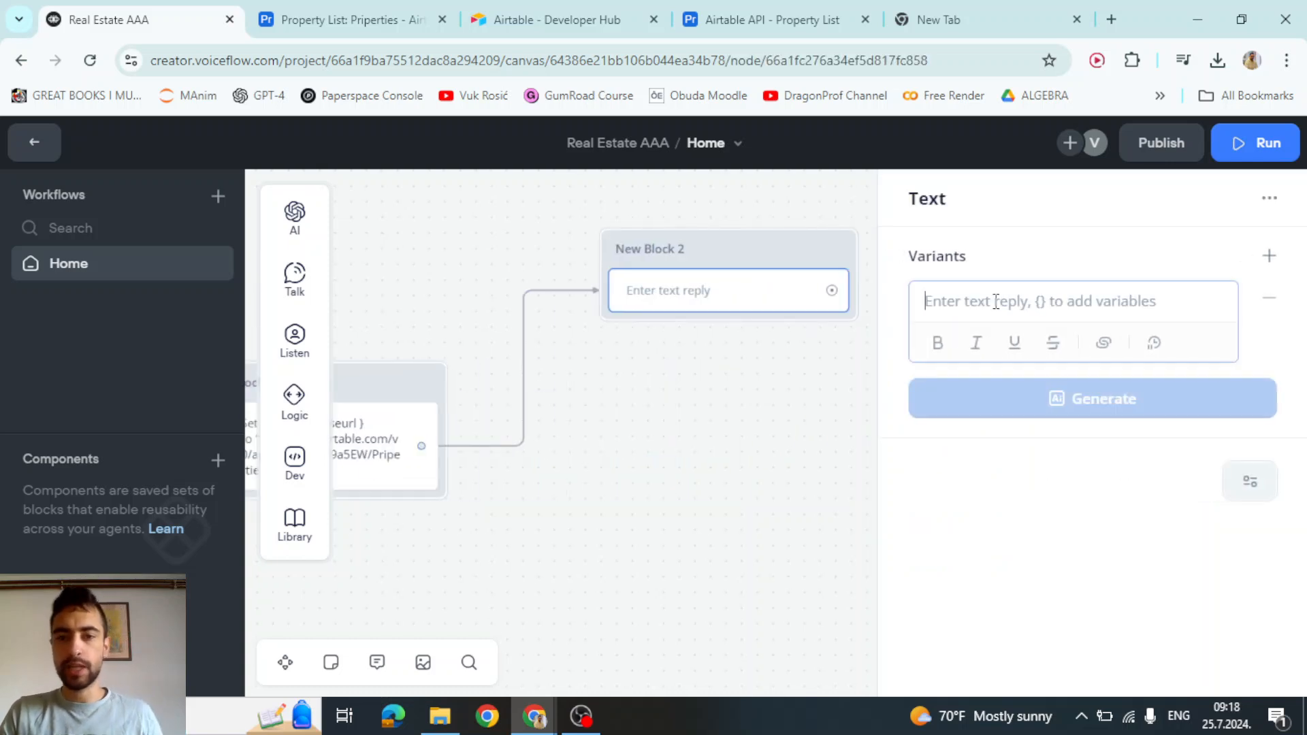
pyautogui.write('Please describe which properties do you want to see. Only city is required, price, # of bedrooms and bathrooms are optional!  Chula Vista, CA Las Vegas, NV Fort Smith, AR Eads, TN  ex:  "I\'m looking for a property in Buffalo, NY"  "I want a place in Miami with at least 3 bedrooms and no more than 2 bathrooms, budget up to $800,000"')
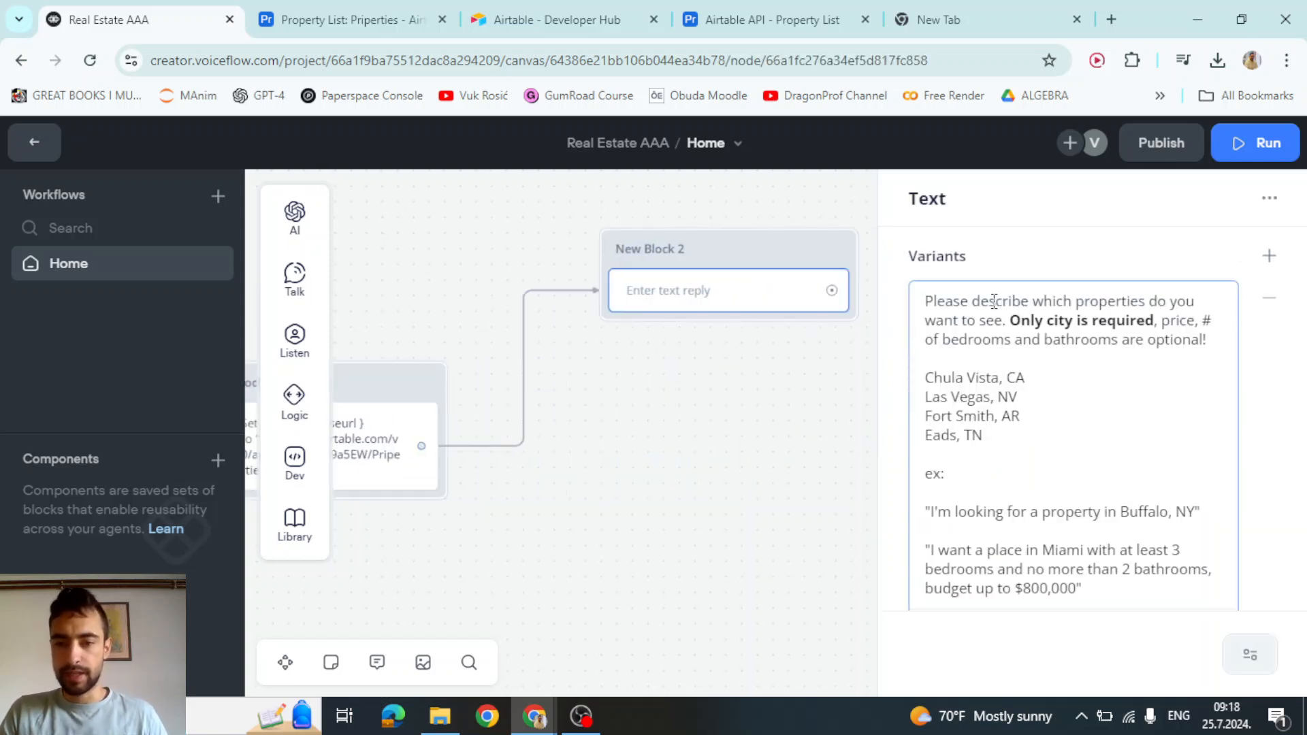
pyautogui.moveTo(1010, 298); pyautogui.dragTo(1151, 319)
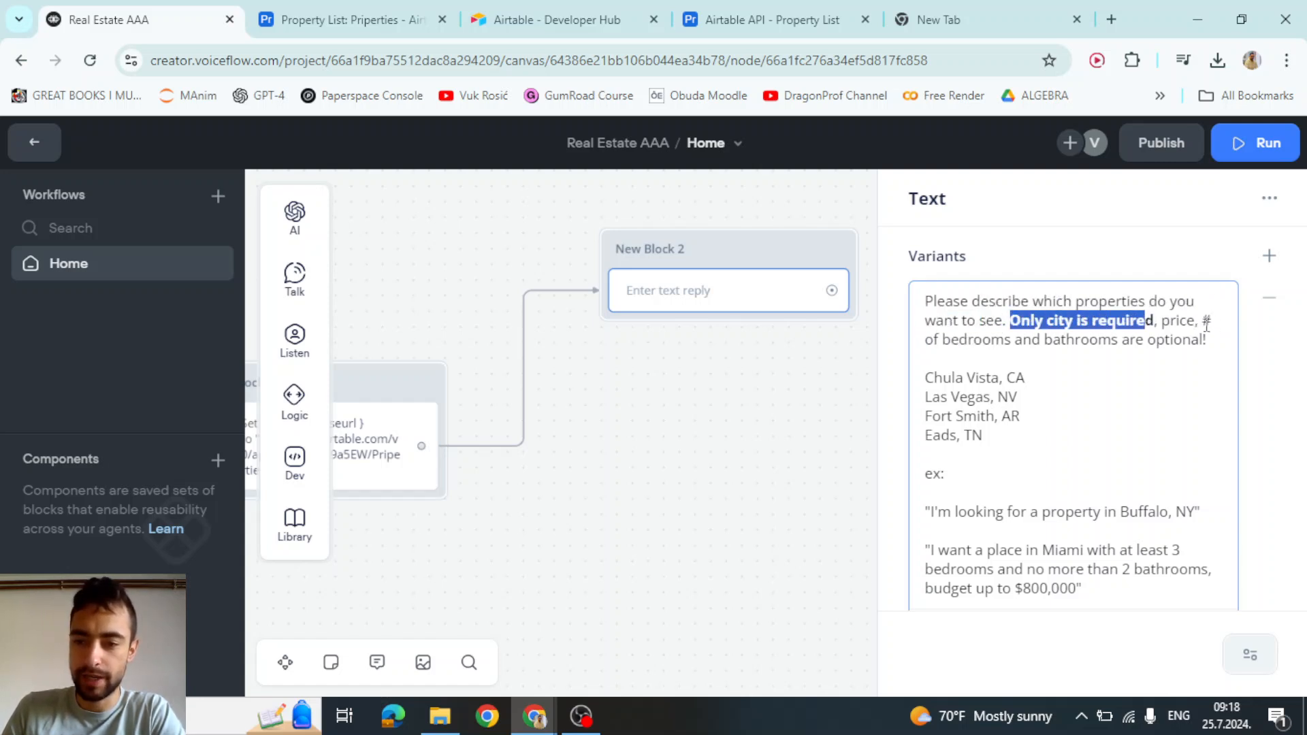
pyautogui.click(1196, 320)
pyautogui.moveTo(965, 339); pyautogui.dragTo(1172, 341)
pyautogui.click(1052, 339)
pyautogui.click(1173, 340)
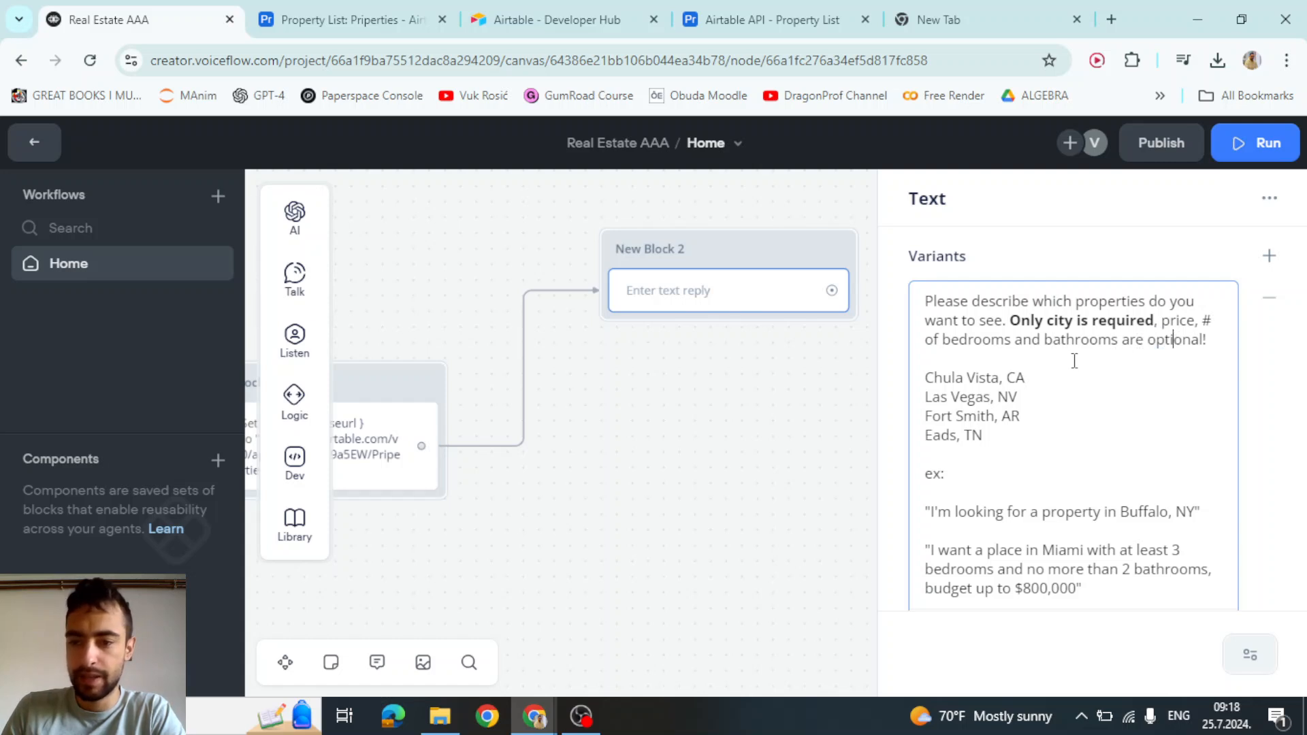
# Compare the prompt's four example cities against the Airtable Property List table
pyautogui.scroll(-2, 1072, 362)
pyautogui.scroll(2, 1068, 361)
pyautogui.moveTo(986, 435); pyautogui.dragTo(926, 378)
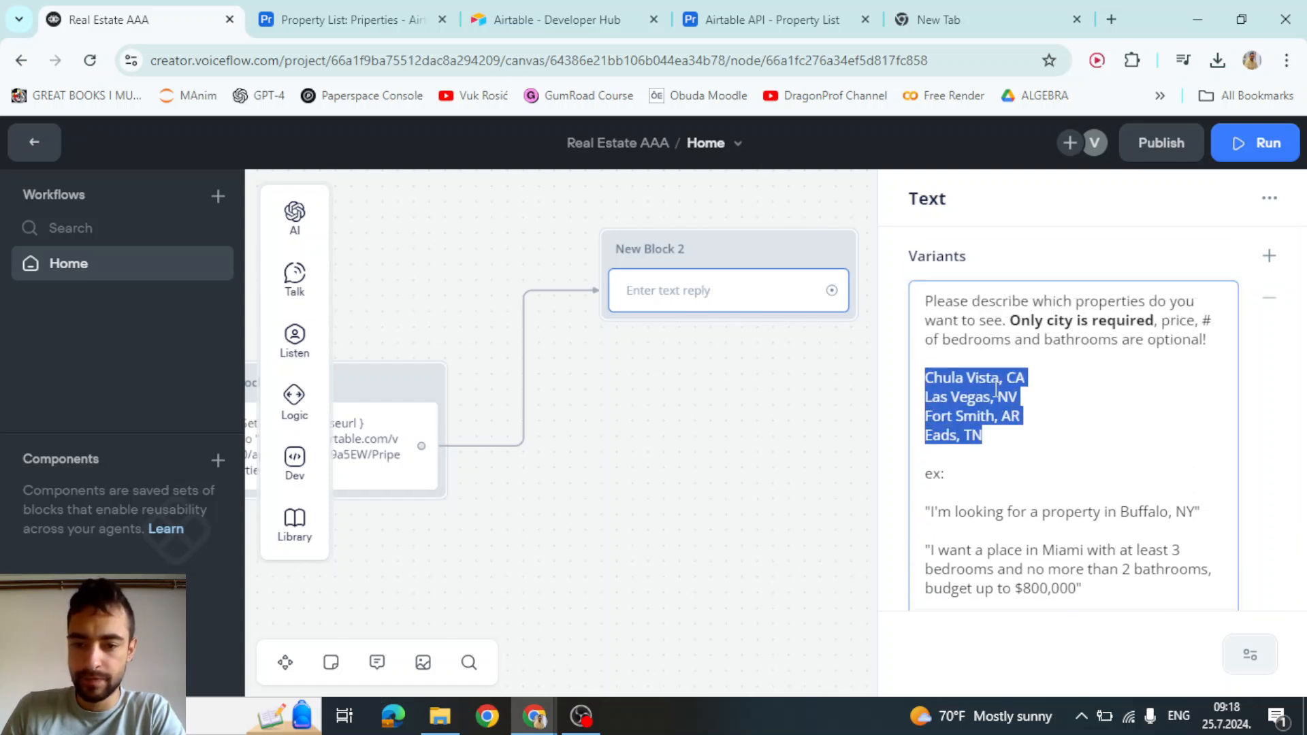
pyautogui.moveTo(988, 435); pyautogui.dragTo(926, 378)
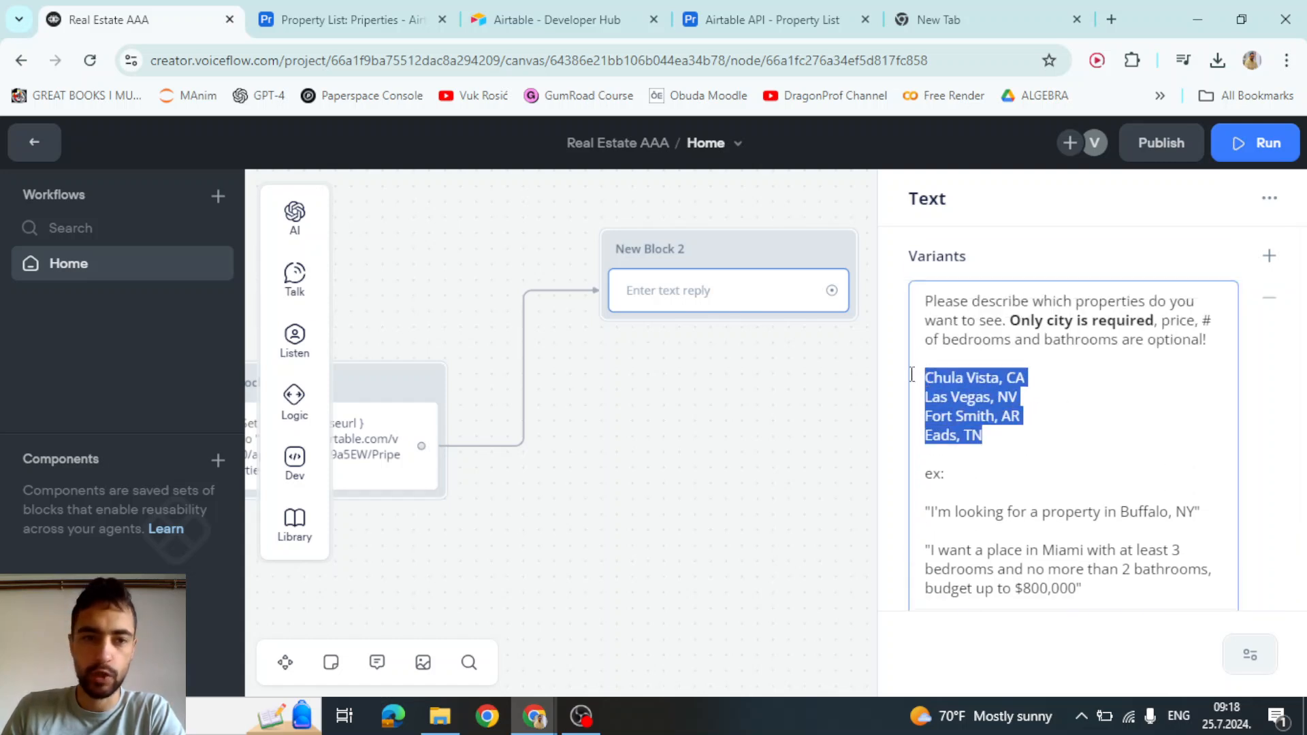
pyautogui.click(572, 11)
pyautogui.click(343, 23)
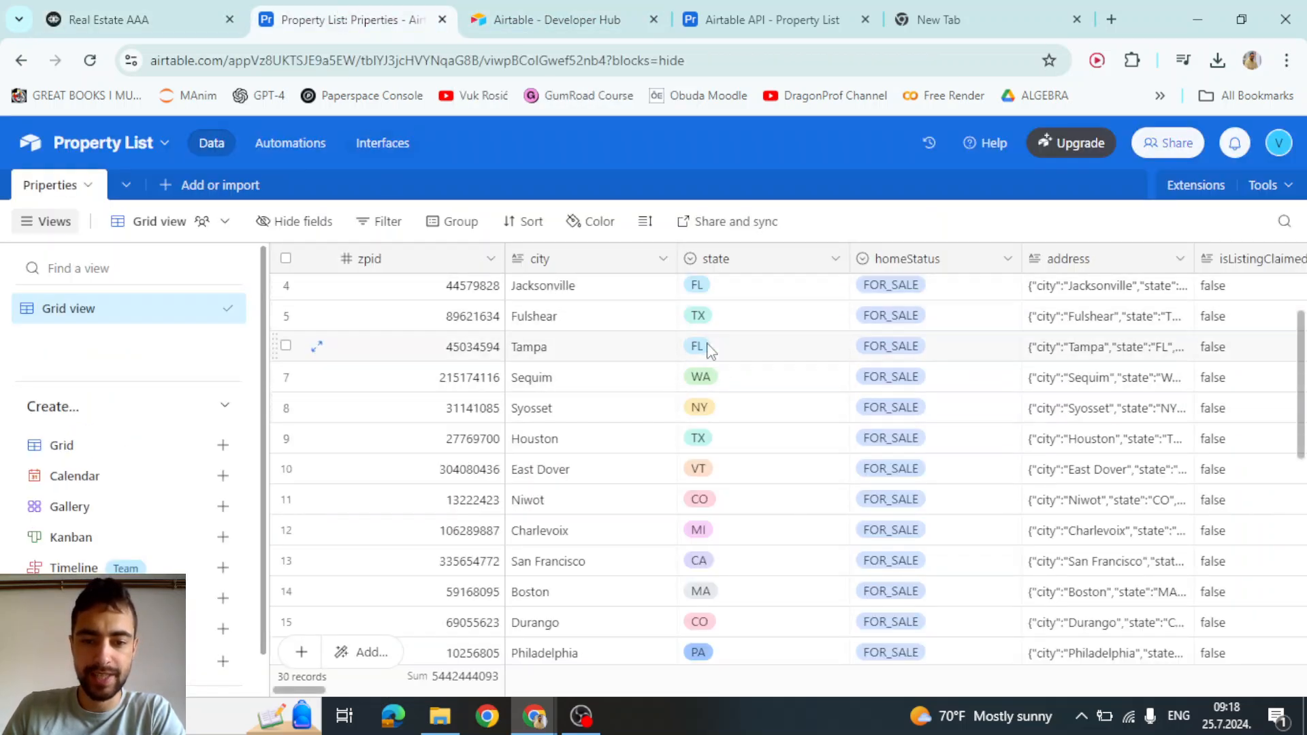
pyautogui.click(109, 19)
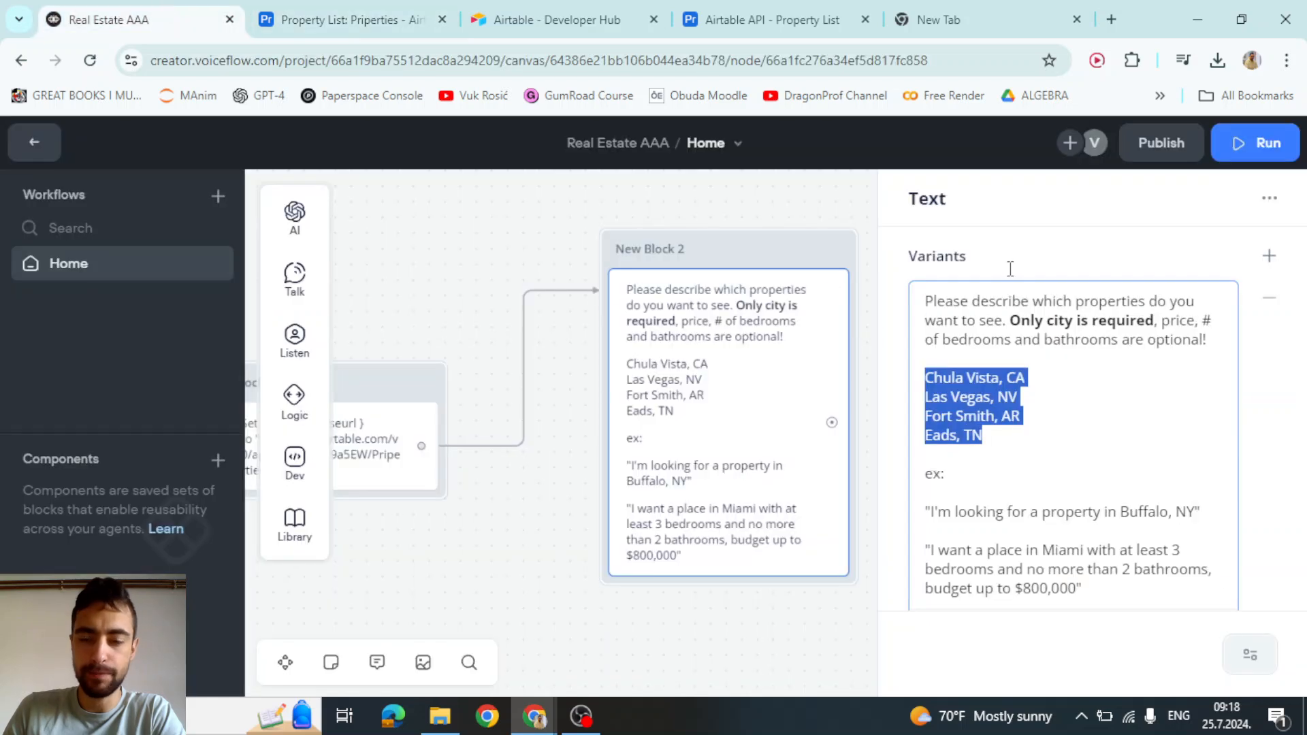
# Review the message's city list lines, including Chula Vista, CA and Las Vegas
pyautogui.click(1023, 426)
pyautogui.moveTo(982, 436); pyautogui.dragTo(923, 370)
pyautogui.click(983, 436)
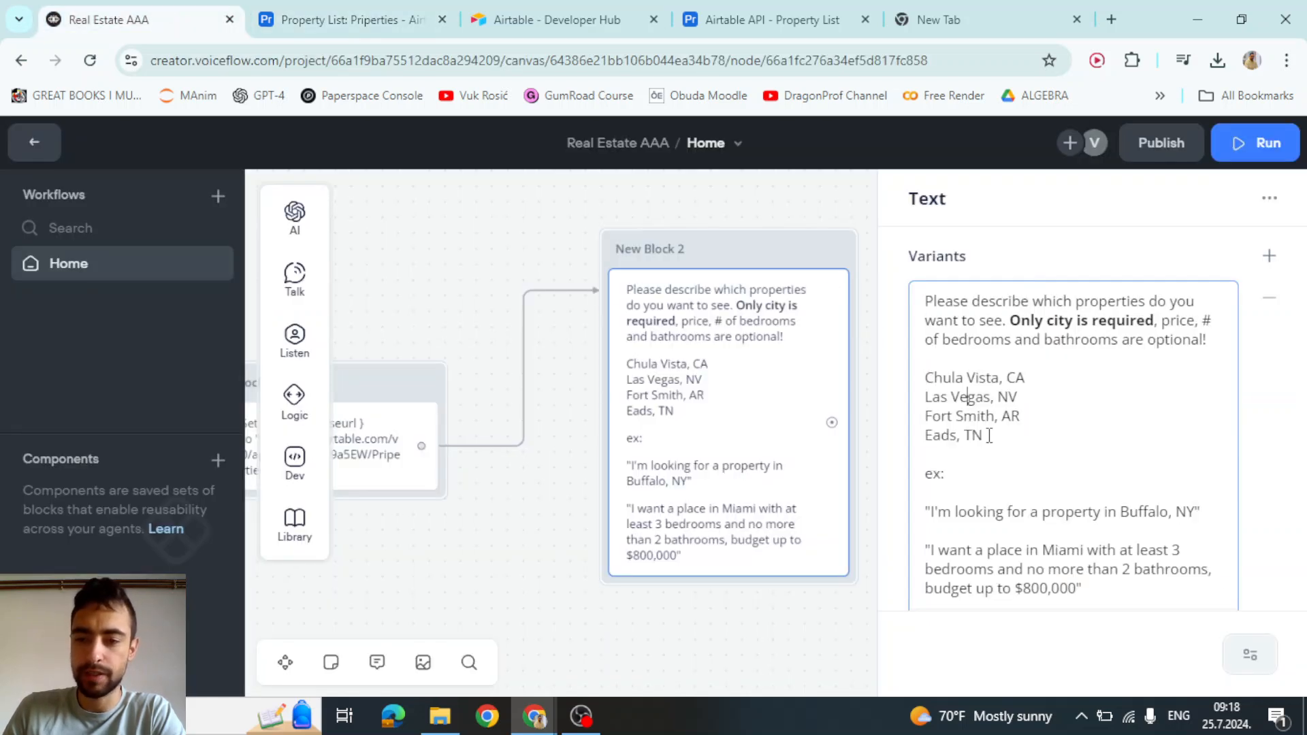
pyautogui.moveTo(983, 436); pyautogui.dragTo(919, 376)
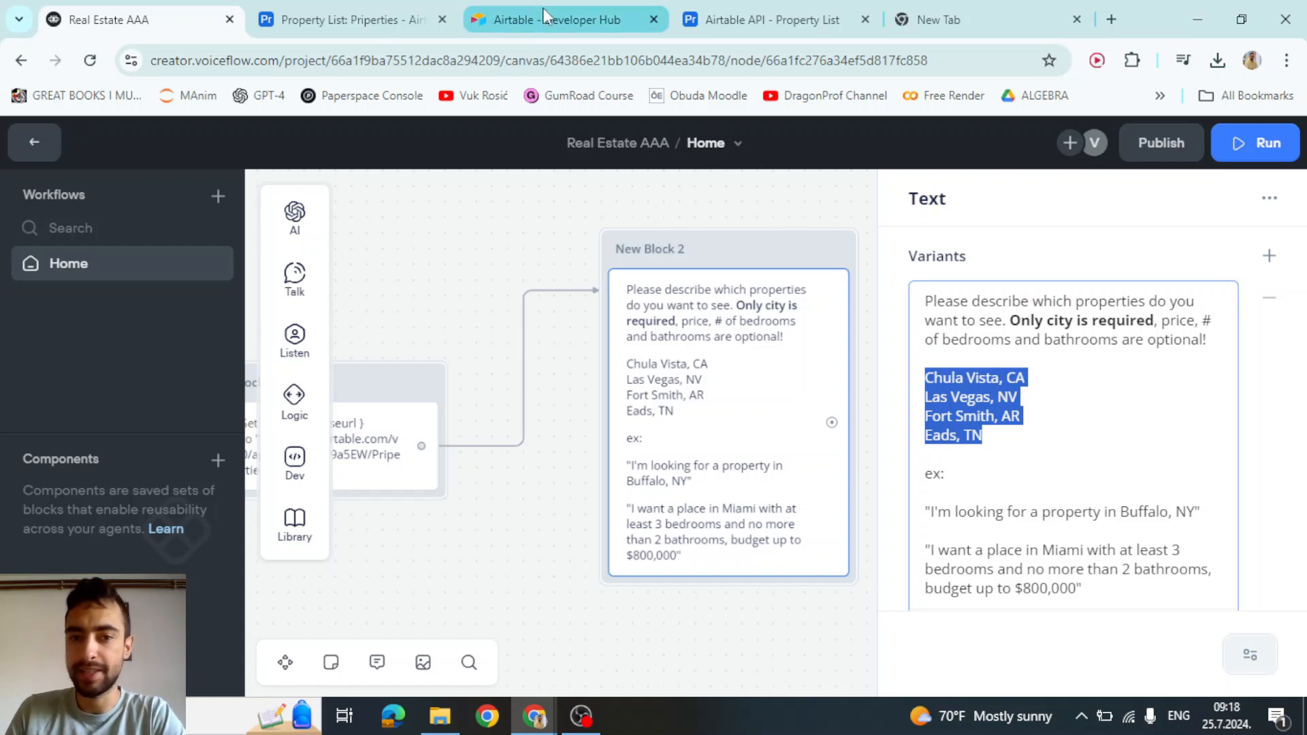
pyautogui.click(954, 381)
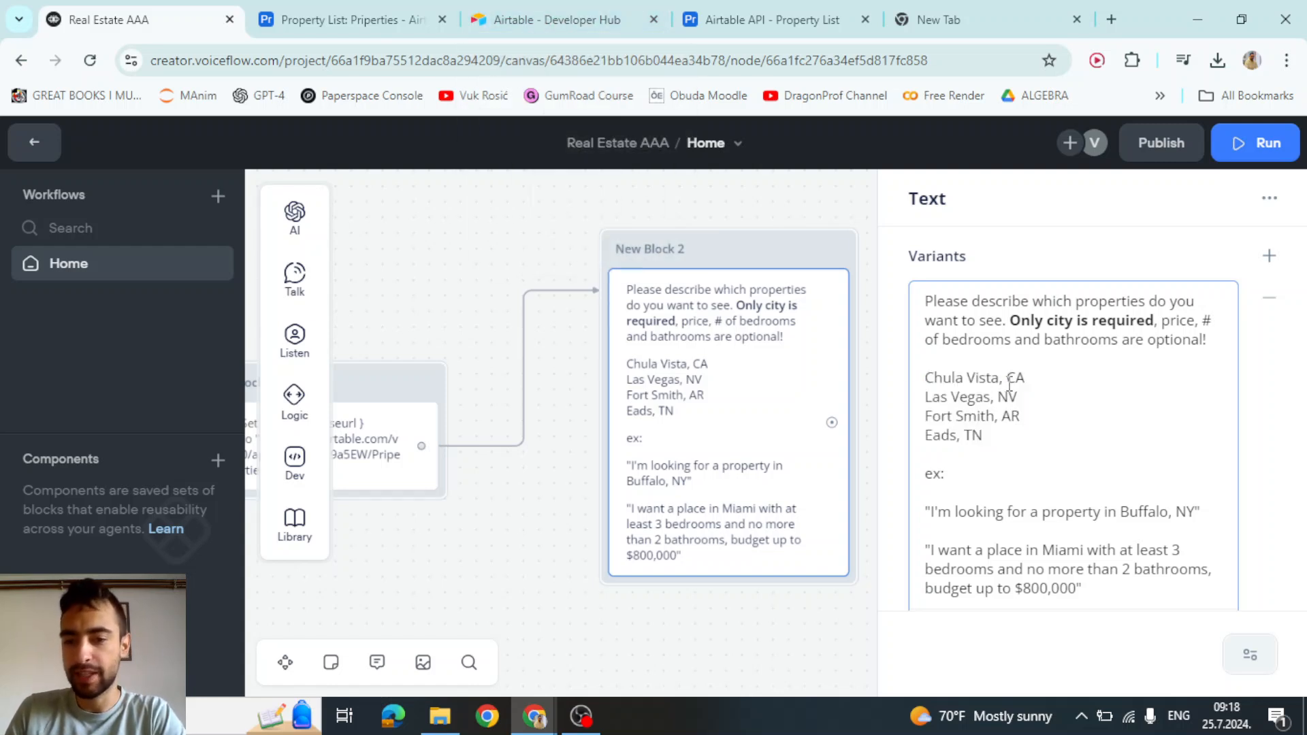
pyautogui.moveTo(1025, 385); pyautogui.dragTo(926, 381)
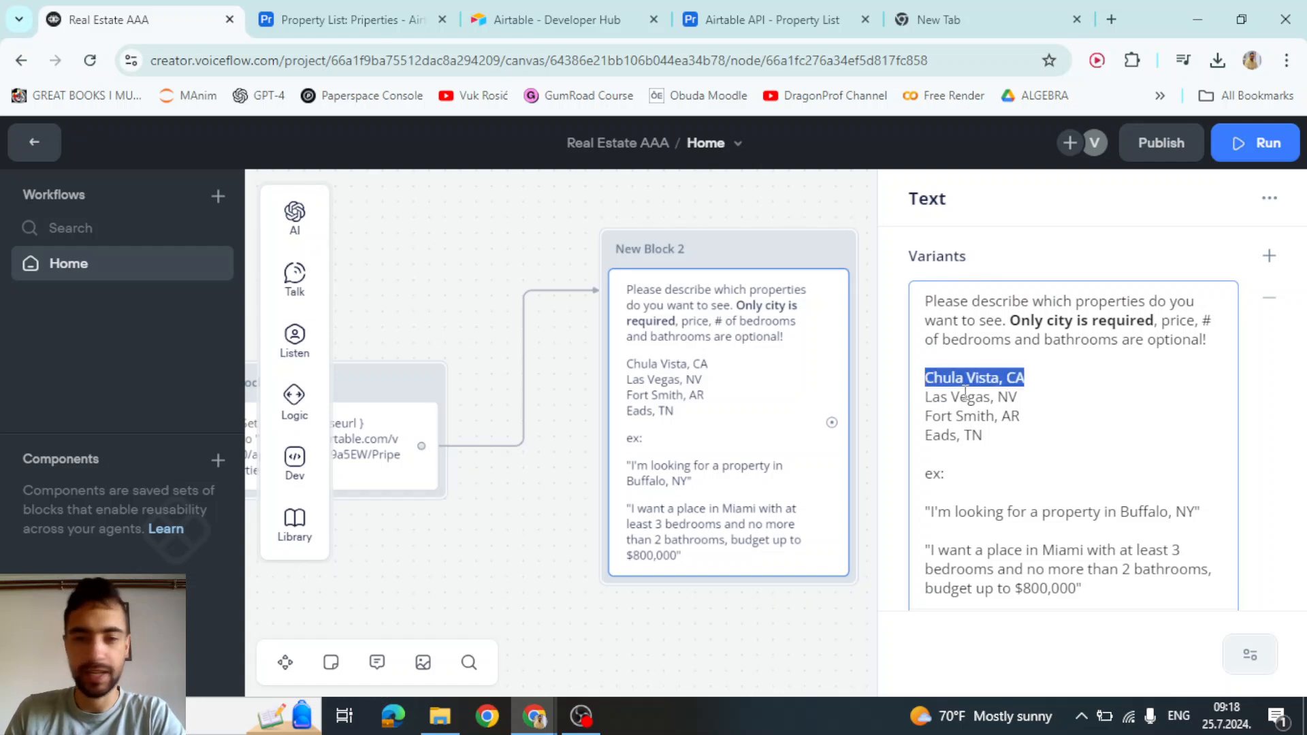
pyautogui.click(937, 434)
pyautogui.scroll(-1, 1026, 415)
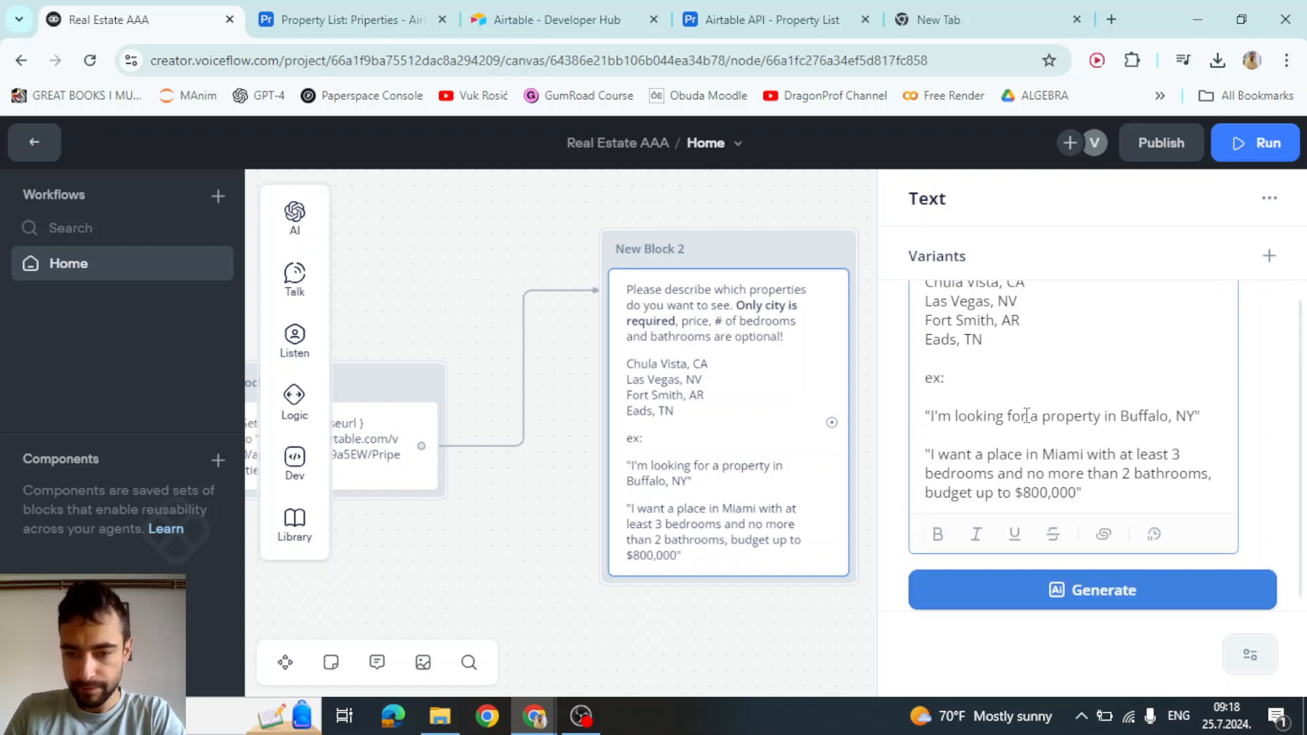
pyautogui.scroll(1, 1027, 415)
pyautogui.scroll(-2, 1018, 412)
pyautogui.scroll(1, 928, 367)
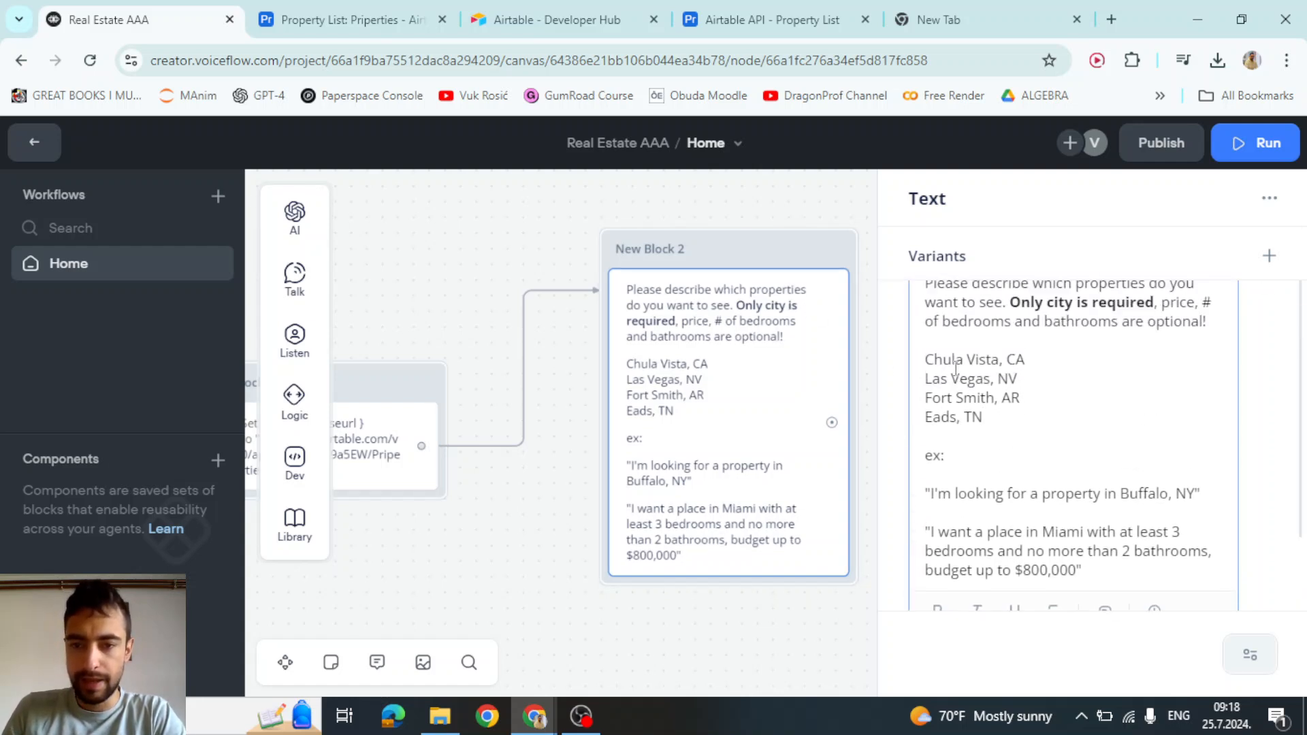
pyautogui.moveTo(987, 422); pyautogui.dragTo(919, 355)
pyautogui.click(946, 376)
pyautogui.click(995, 417)
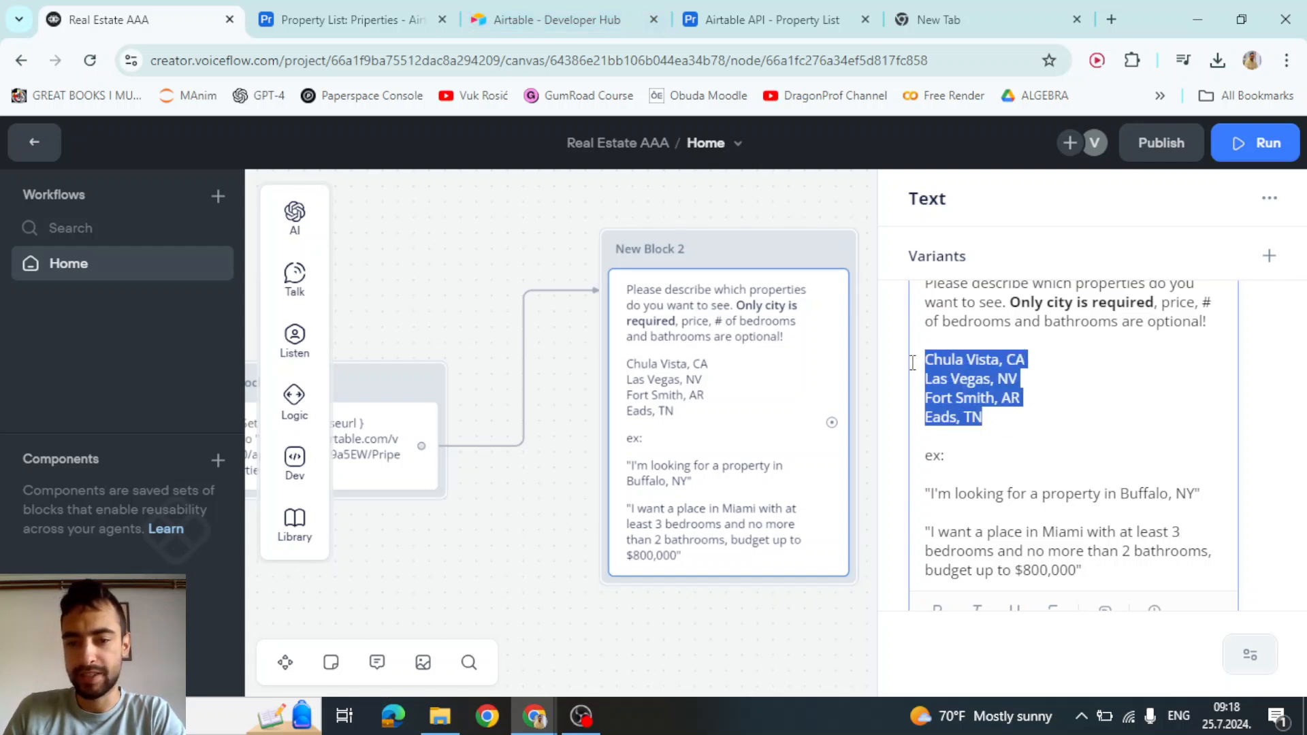
pyautogui.click(946, 380)
pyautogui.scroll(-2, 970, 389)
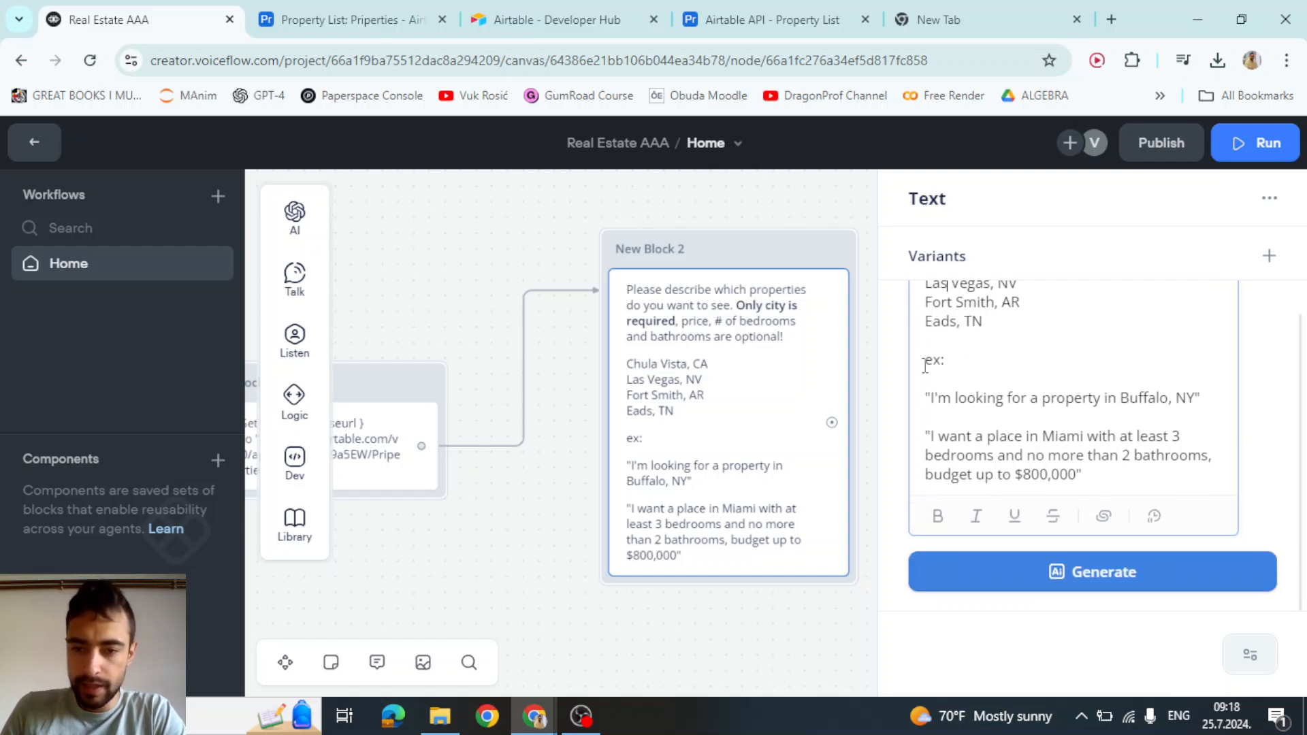
# Review the Buffalo, NY and Miami examples' bathroom and budget wording, then close the editor
pyautogui.doubleClick(955, 363)
pyautogui.click(950, 398)
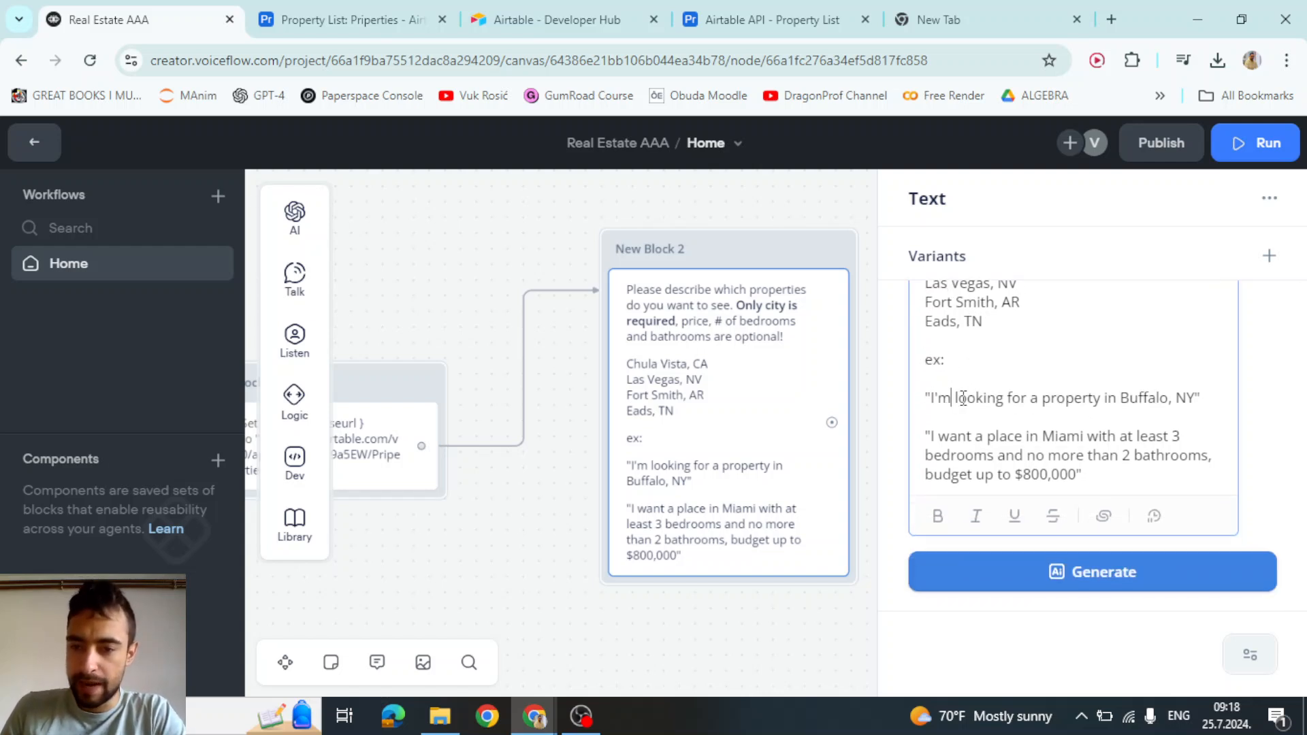
pyautogui.moveTo(986, 397); pyautogui.dragTo(1088, 399)
pyautogui.click(1147, 399)
pyautogui.click(1173, 399)
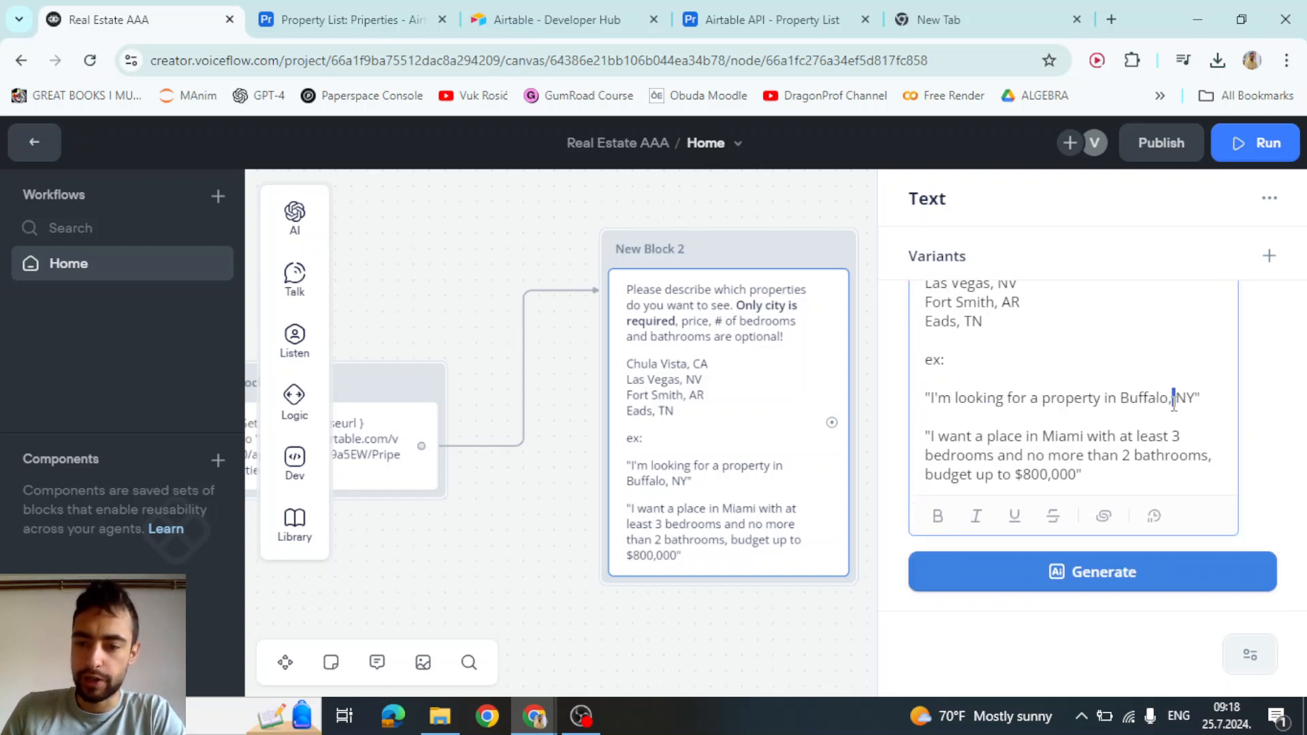
pyautogui.moveTo(1041, 436); pyautogui.dragTo(985, 469)
pyautogui.click(1150, 436)
pyautogui.moveTo(1102, 456); pyautogui.dragTo(1190, 461)
pyautogui.moveTo(938, 476); pyautogui.dragTo(1005, 474)
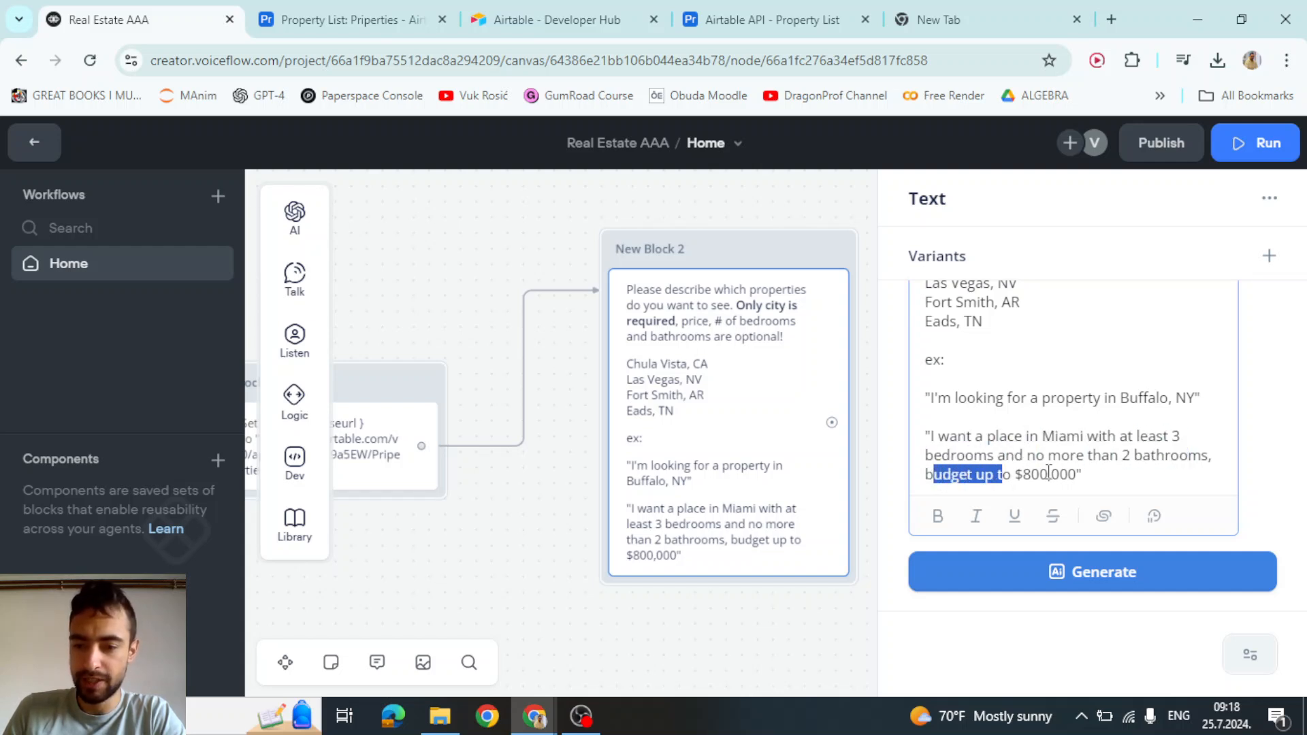
pyautogui.click(1055, 475)
pyautogui.scroll(3, 1062, 443)
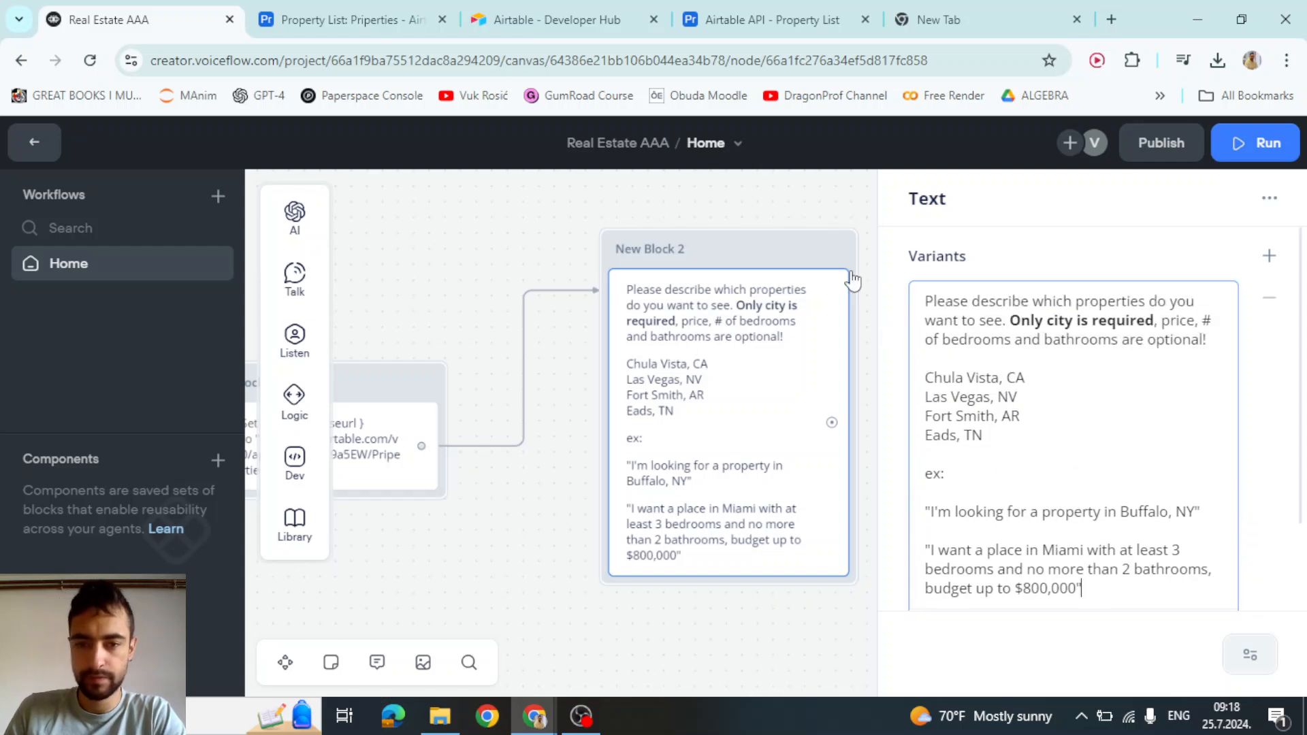
pyautogui.click(831, 219)
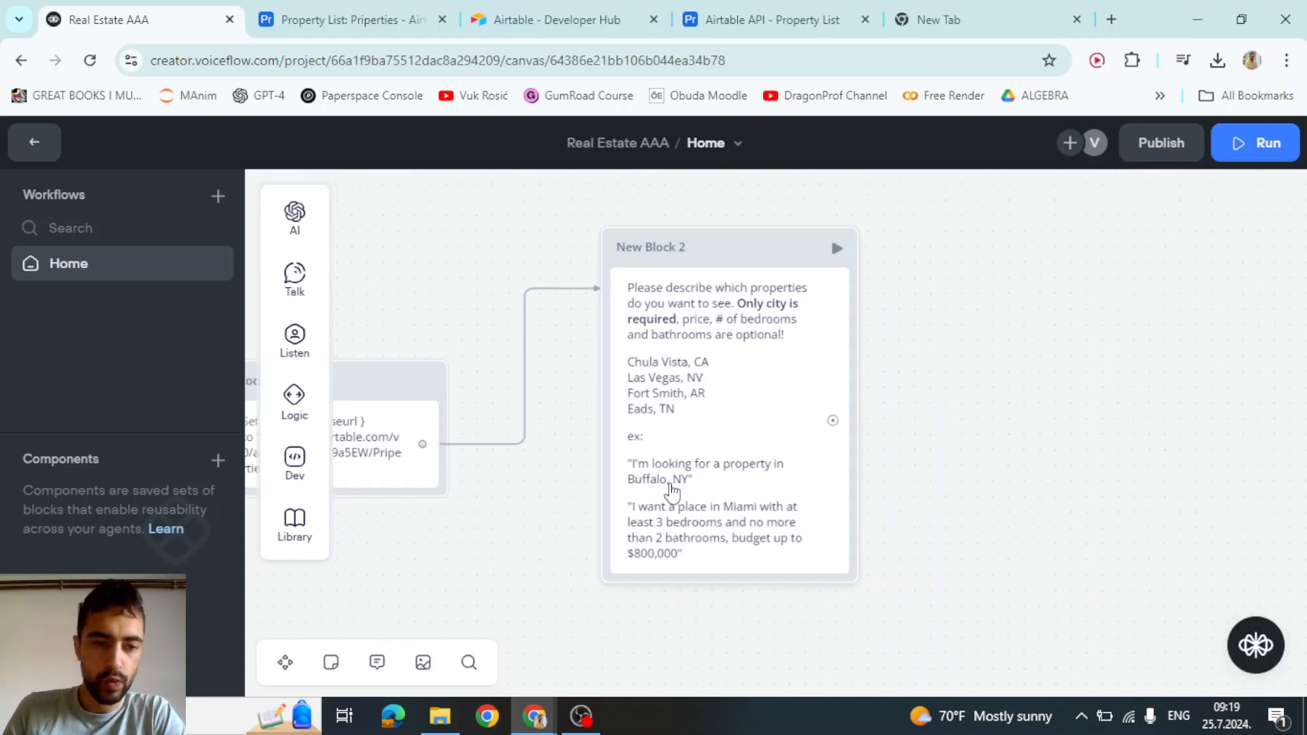
# Add a Capture step to New Block 2 that saves the user's whole reply in last_utterance
pyautogui.moveTo(286, 359)
pyautogui.moveTo(411, 411); pyautogui.dragTo(701, 603)
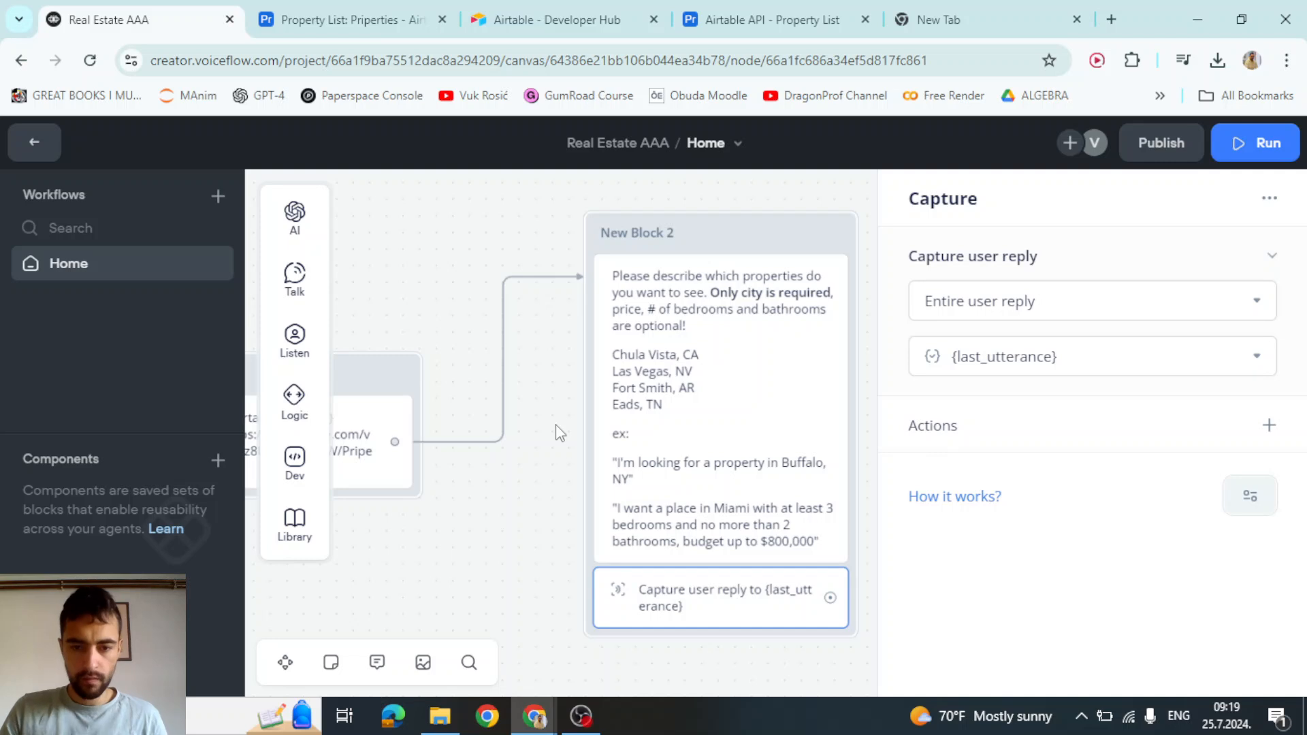
pyautogui.moveTo(539, 496); pyautogui.dragTo(359, 432)
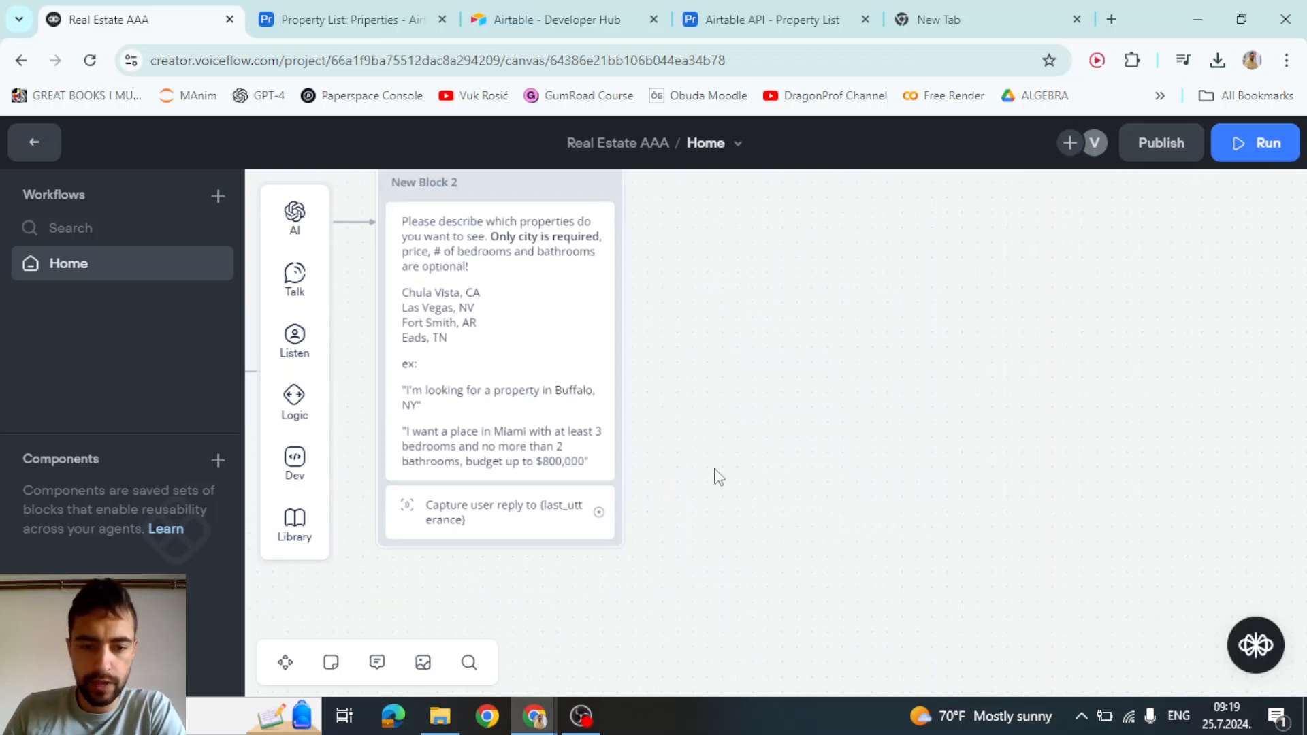
pyautogui.moveTo(714, 476); pyautogui.dragTo(693, 547)
# Chain a new Set AI step after the capture and label it 'Airtable query generator'
pyautogui.moveTo(602, 560); pyautogui.dragTo(774, 252)
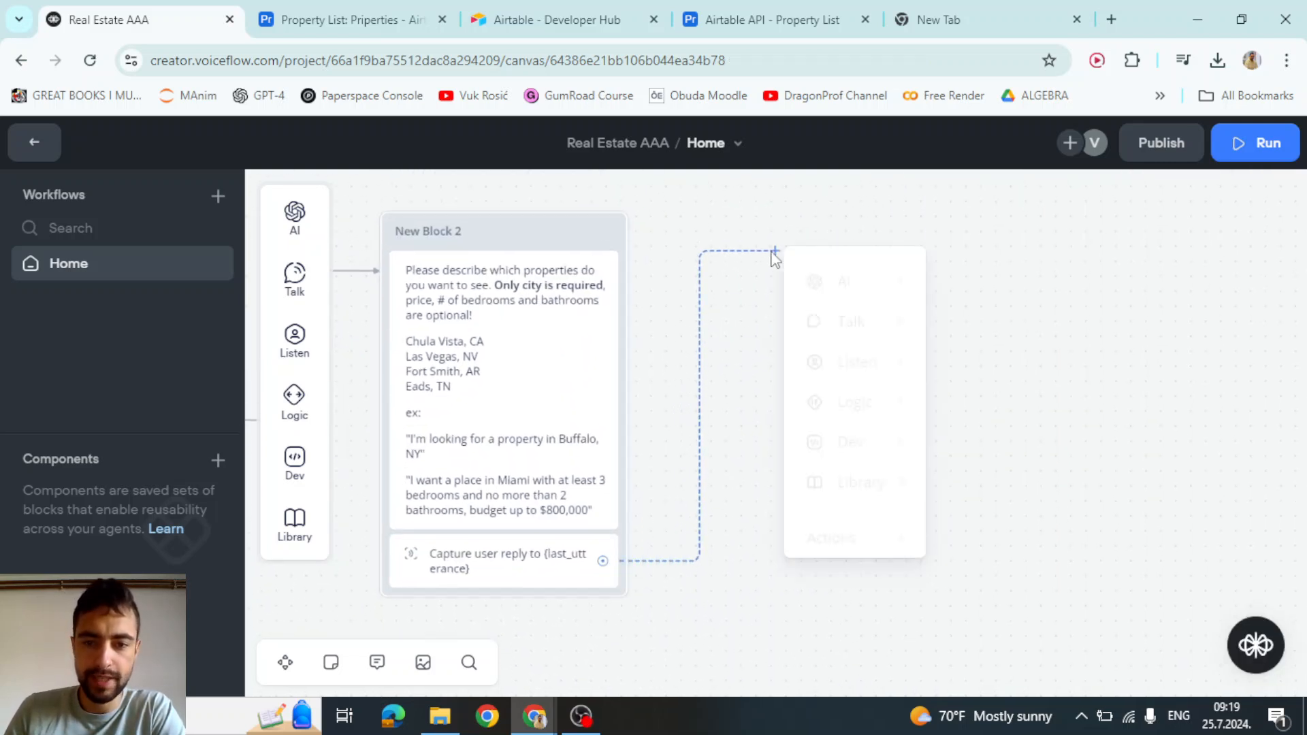
pyautogui.moveTo(815, 281)
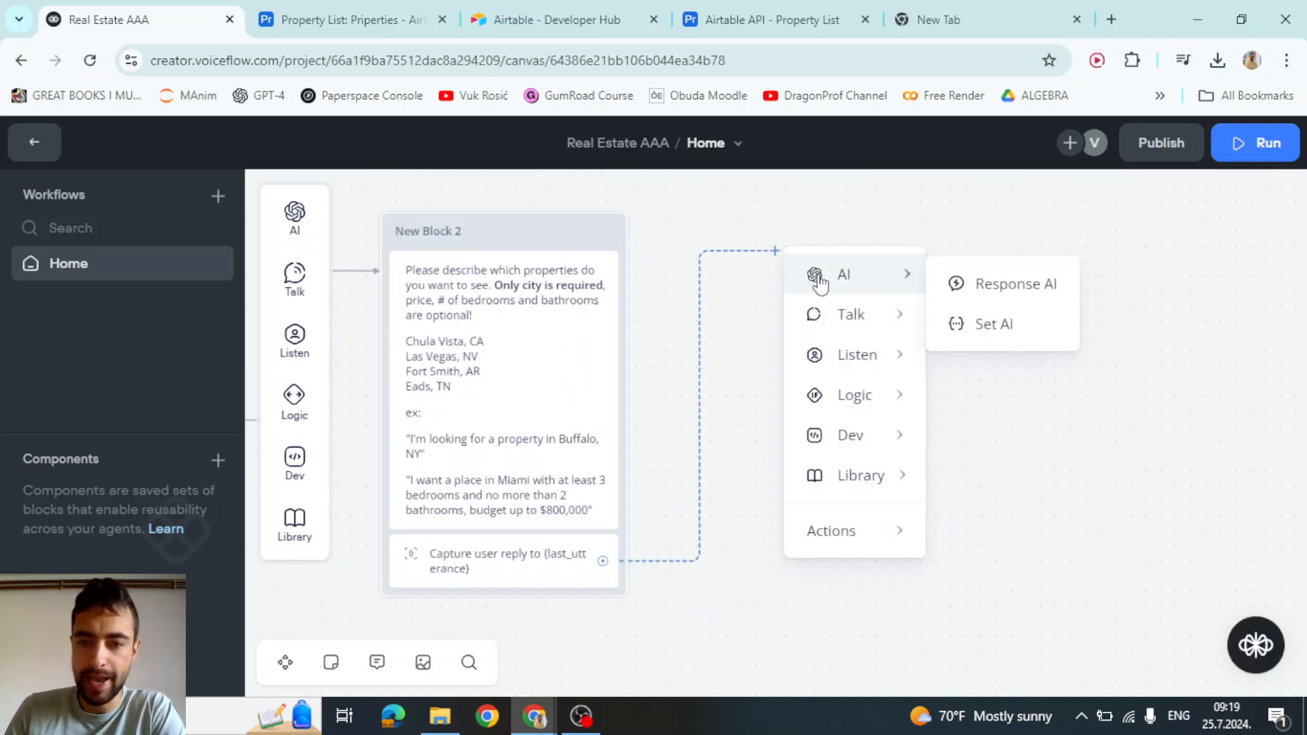
pyautogui.click(985, 327)
pyautogui.click(980, 271)
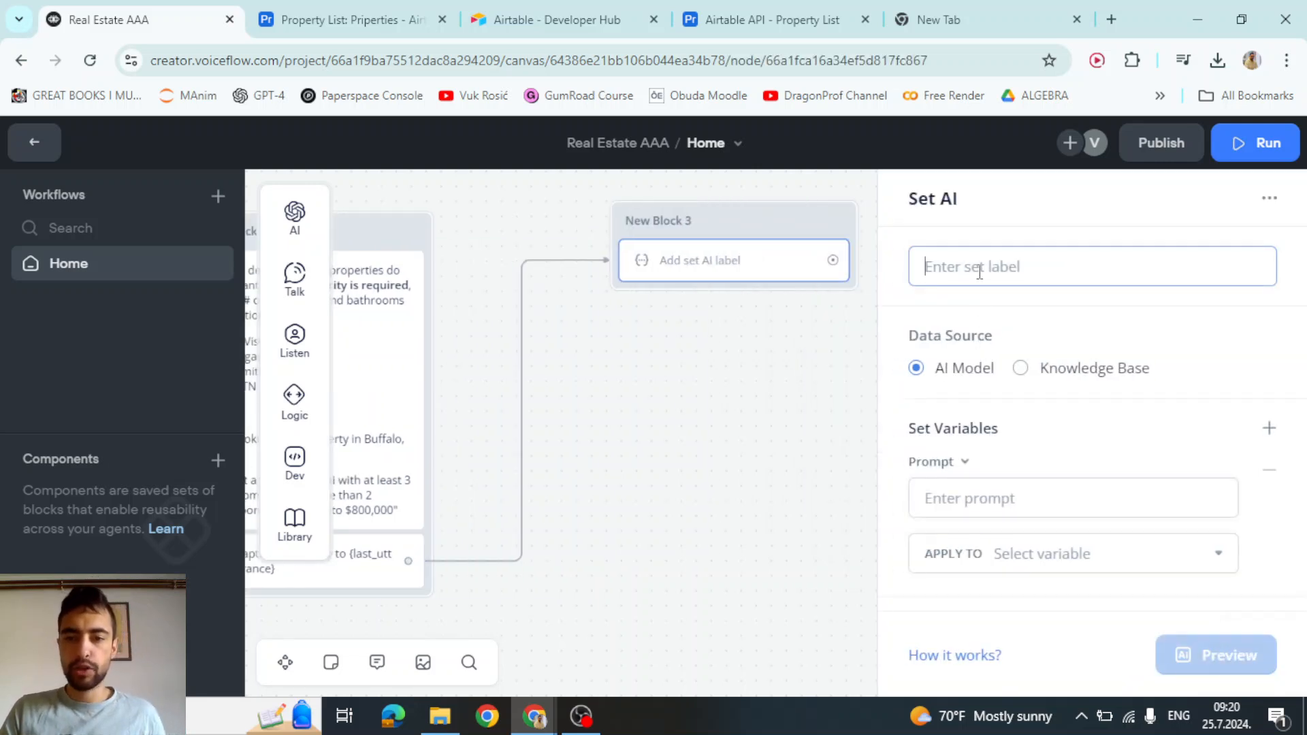
pyautogui.write('Airtable query generator')
pyautogui.moveTo(943, 266); pyautogui.dragTo(1115, 262)
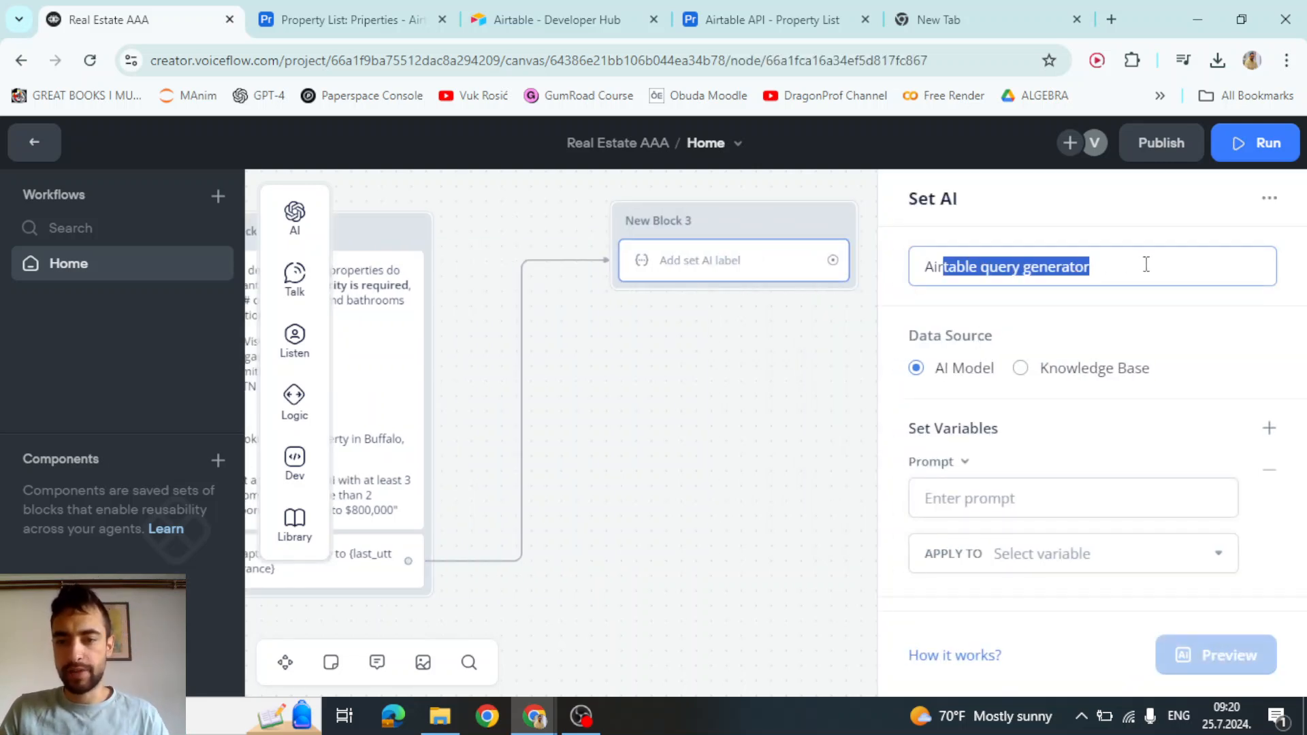
pyautogui.click(1140, 264)
pyautogui.click(771, 19)
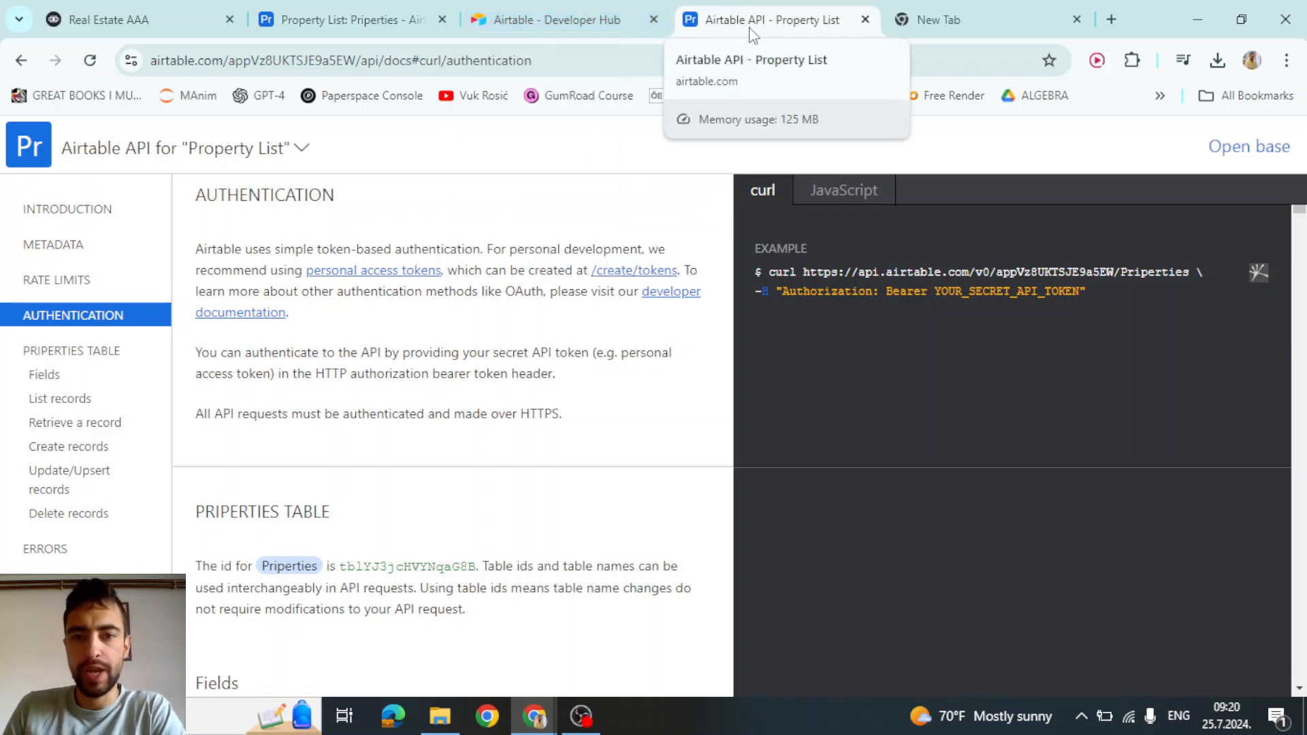
# Find the Airtable docs' 'Retrieve a Priperties record' example and select its request URL
pyautogui.click(42, 359)
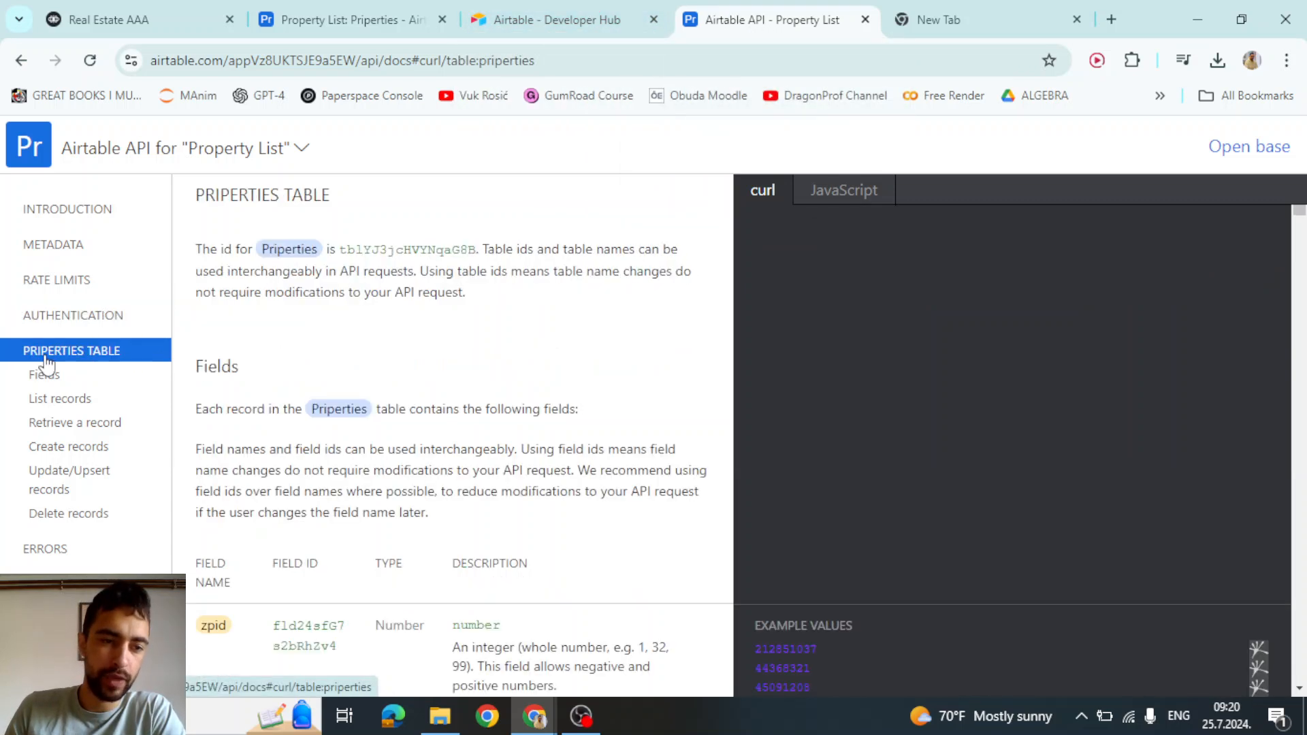
pyautogui.click(49, 425)
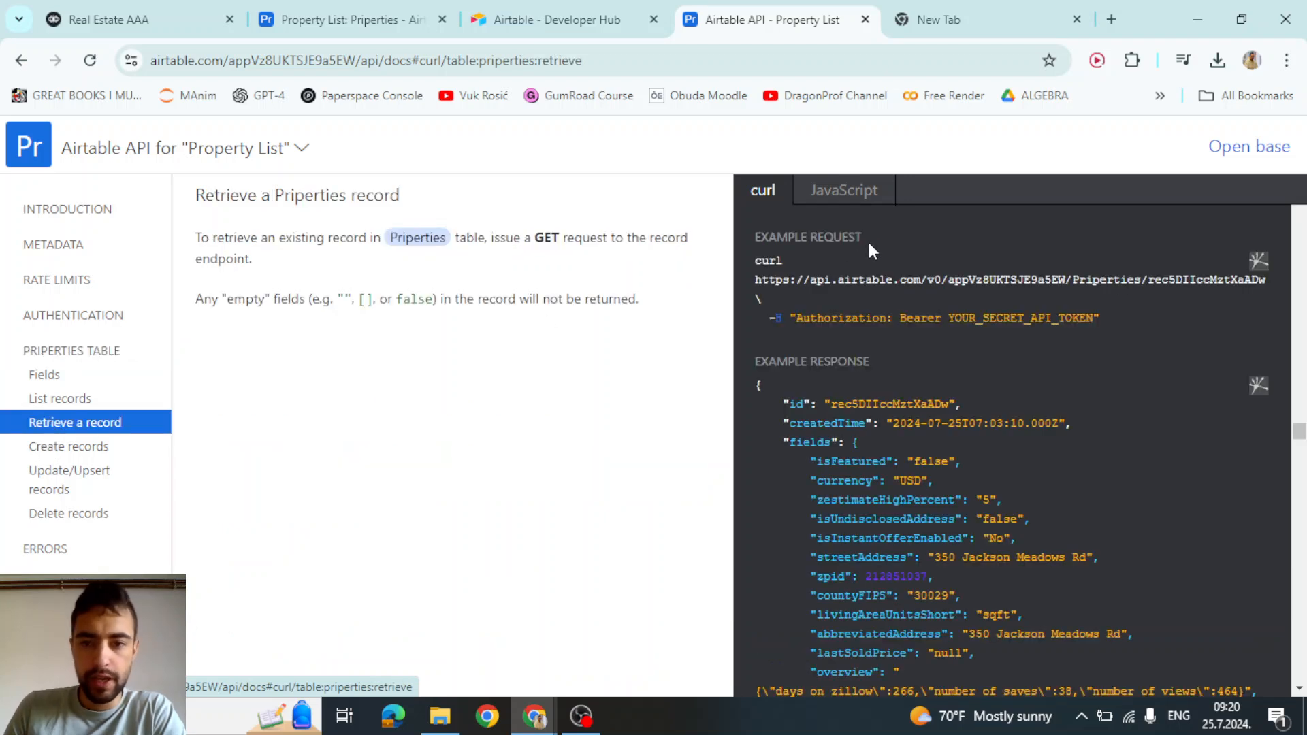
pyautogui.moveTo(757, 279); pyautogui.dragTo(1264, 281)
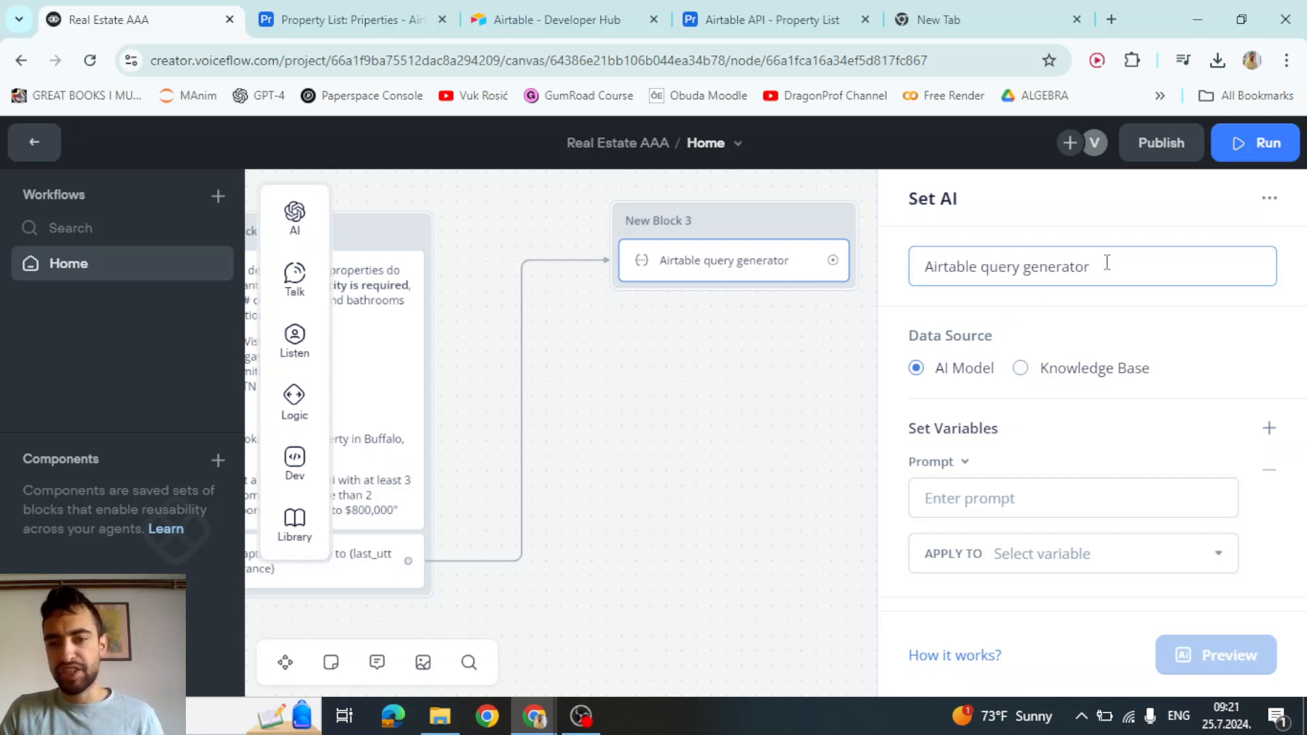
# Write the query generator prompt as 'User input:' with {last_utterance} on the next line
pyautogui.click(983, 490)
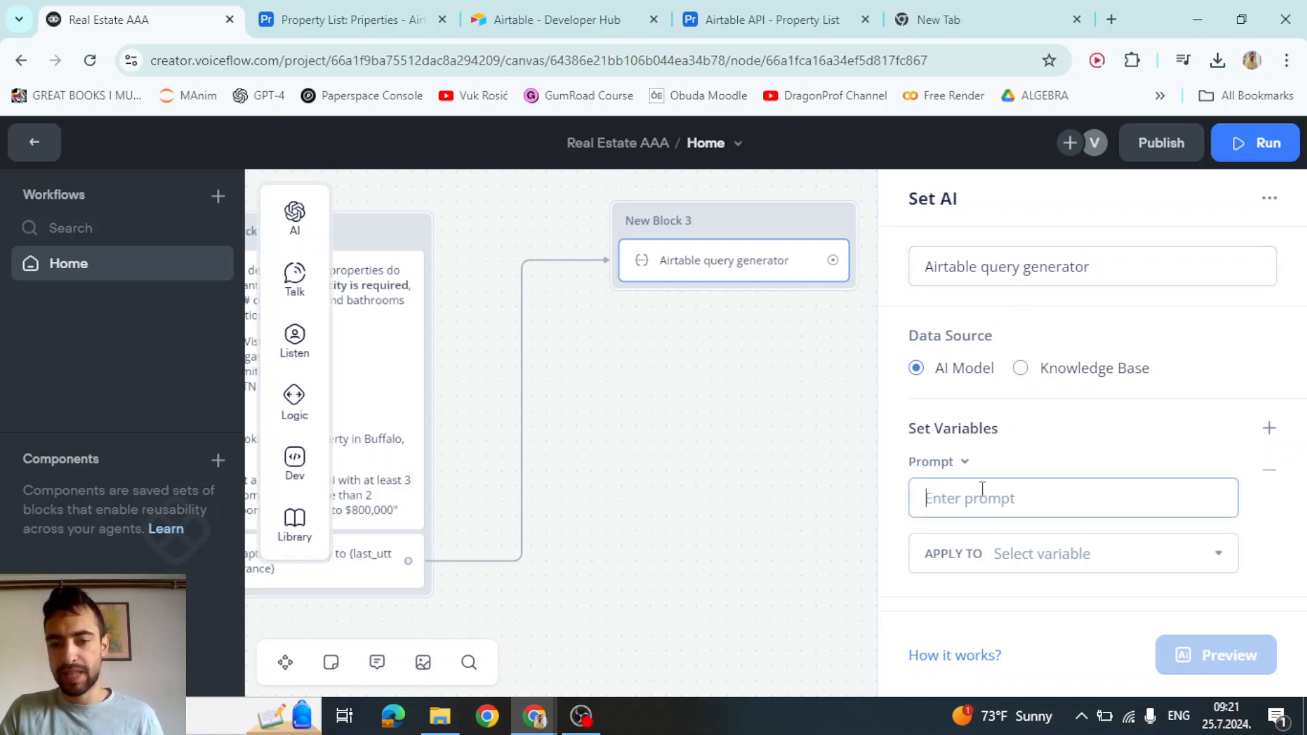
pyautogui.write('User input')
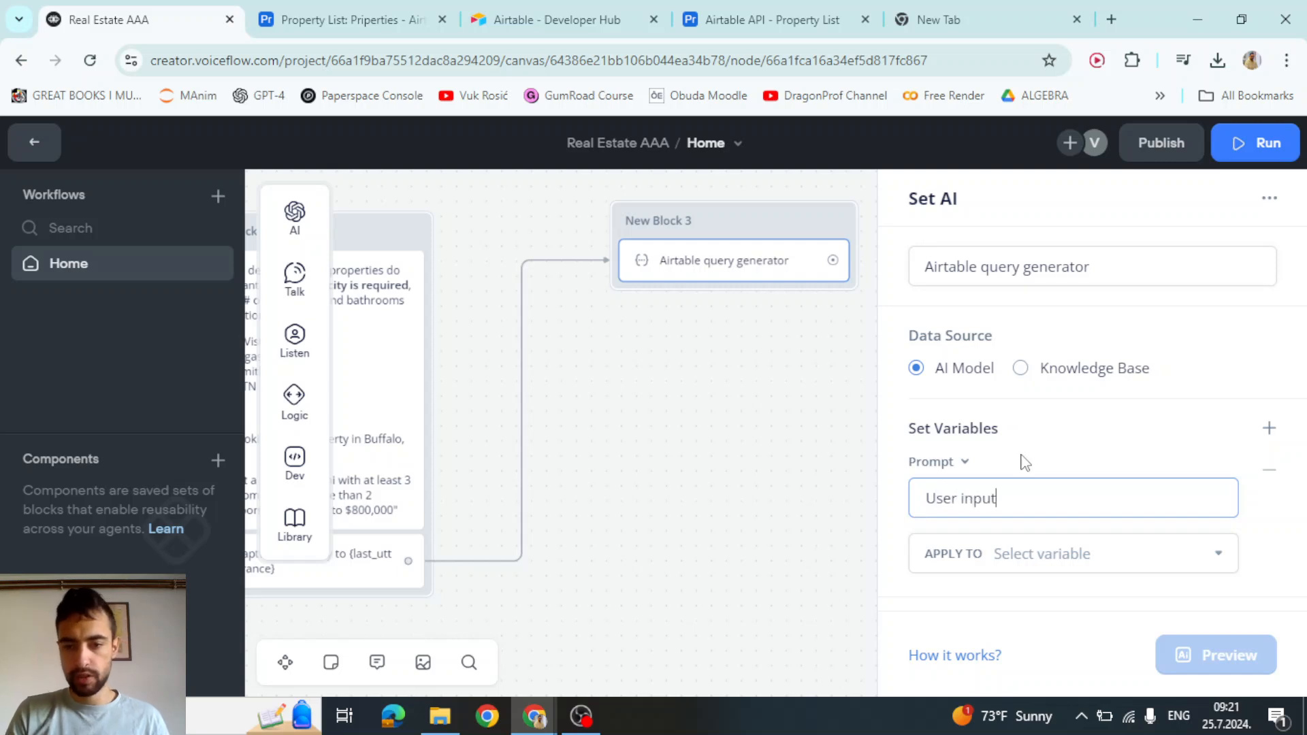
pyautogui.write(':')
pyautogui.press('Return')
pyautogui.write('{')
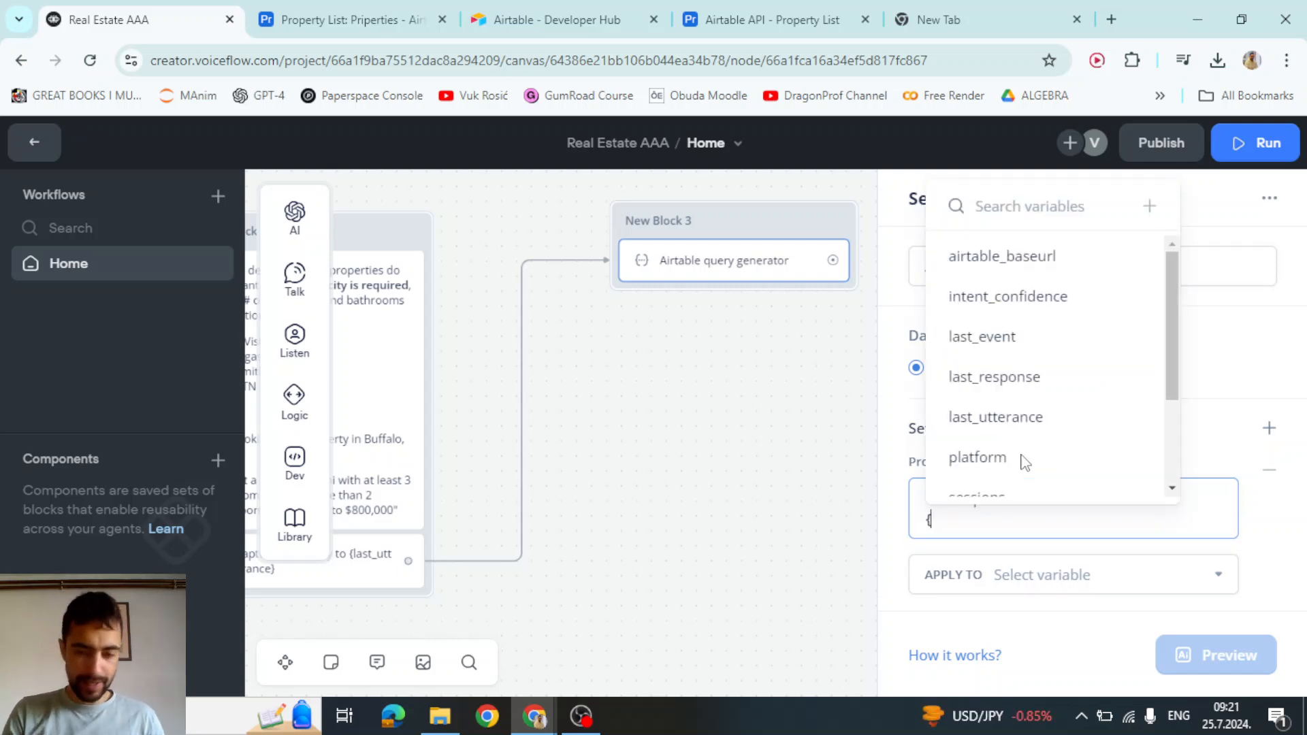
pyautogui.write('las')
pyautogui.click(1013, 478)
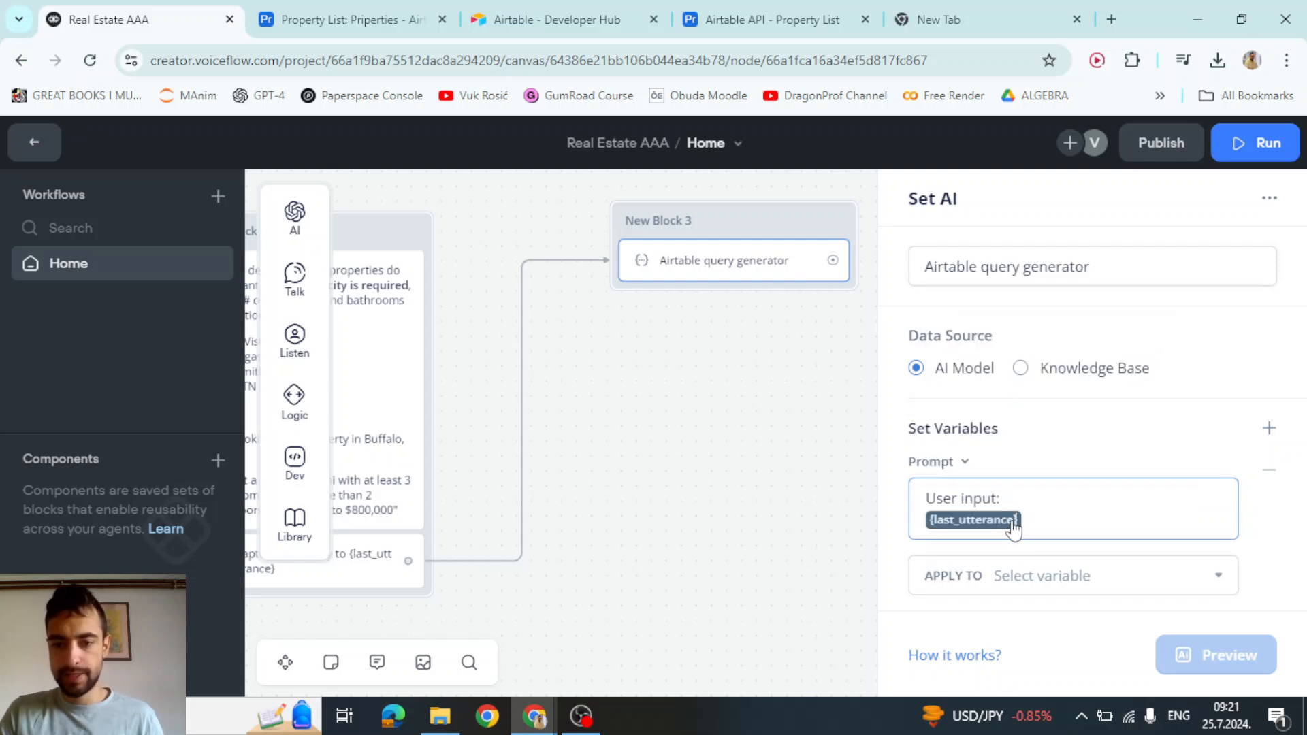
pyautogui.click(700, 511)
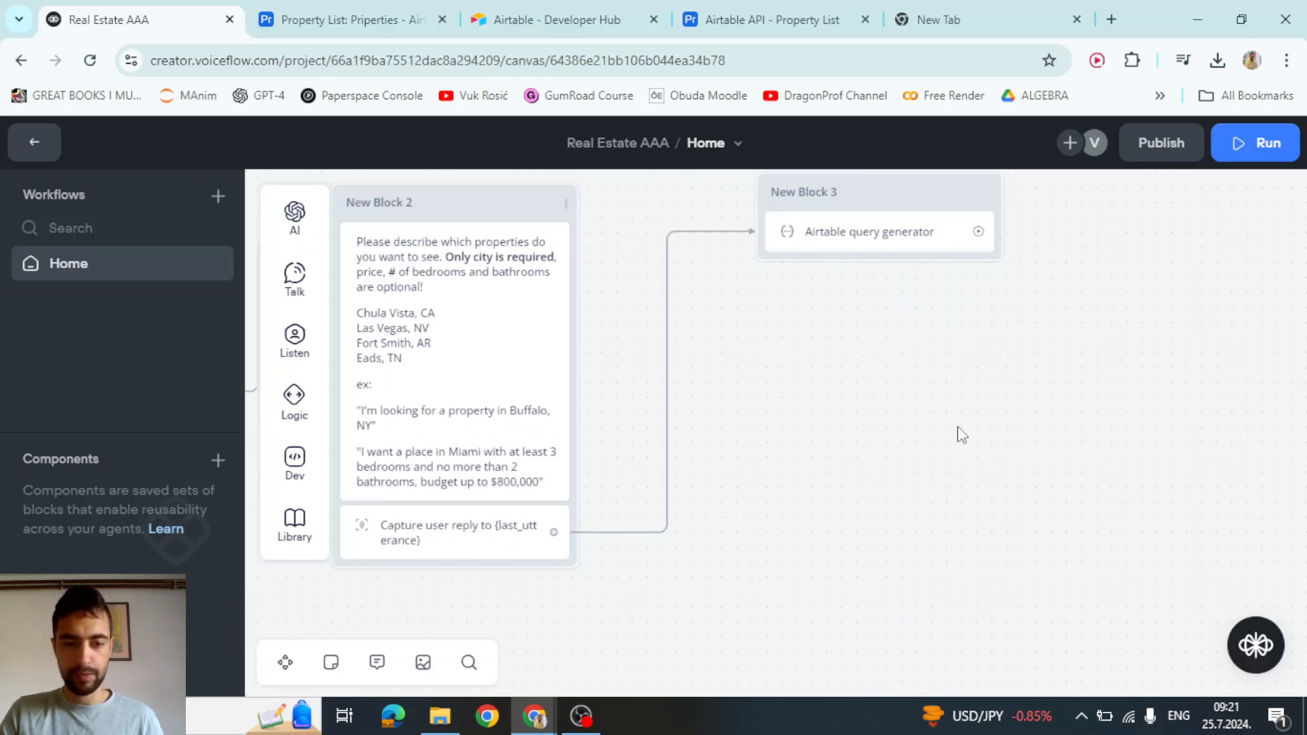
pyautogui.moveTo(959, 434); pyautogui.dragTo(824, 489)
pyautogui.click(763, 293)
# Apply the Set AI output to a newly created variable named airtable_query
pyautogui.scroll(-1, 1100, 434)
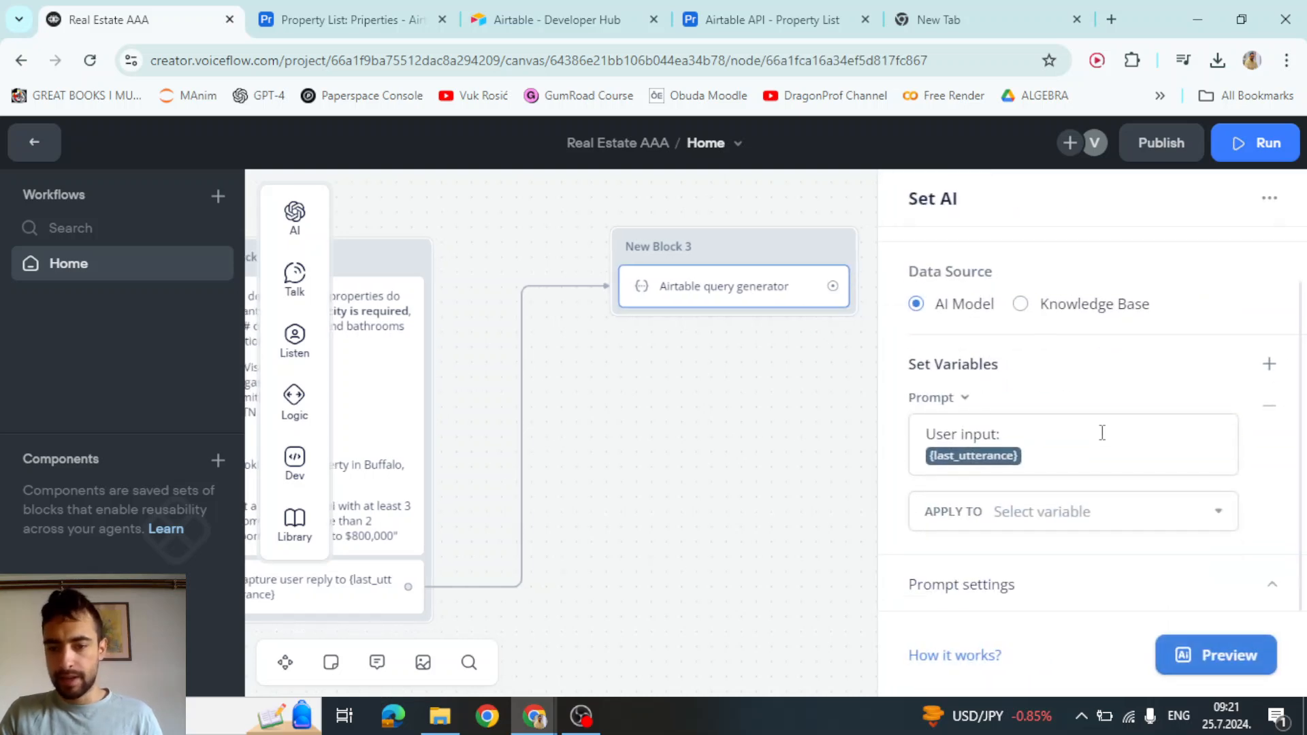
pyautogui.click(1053, 512)
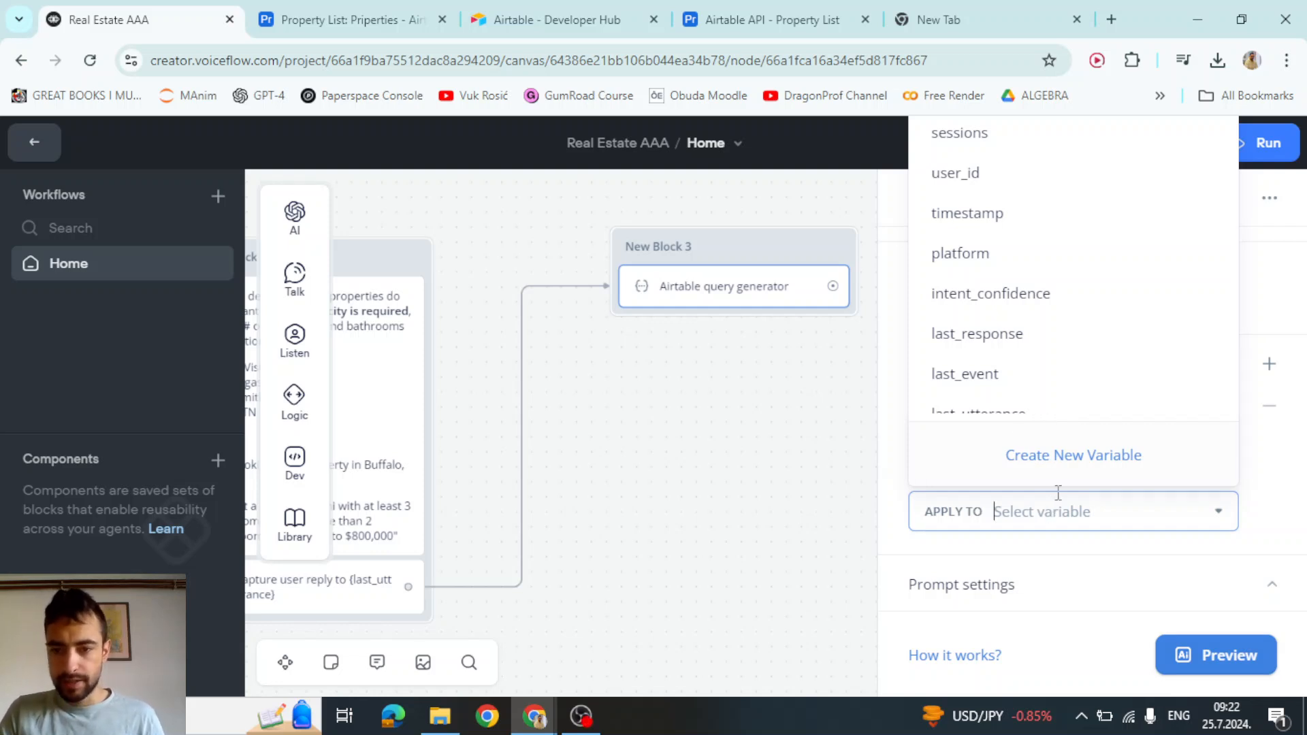
pyautogui.click(1056, 456)
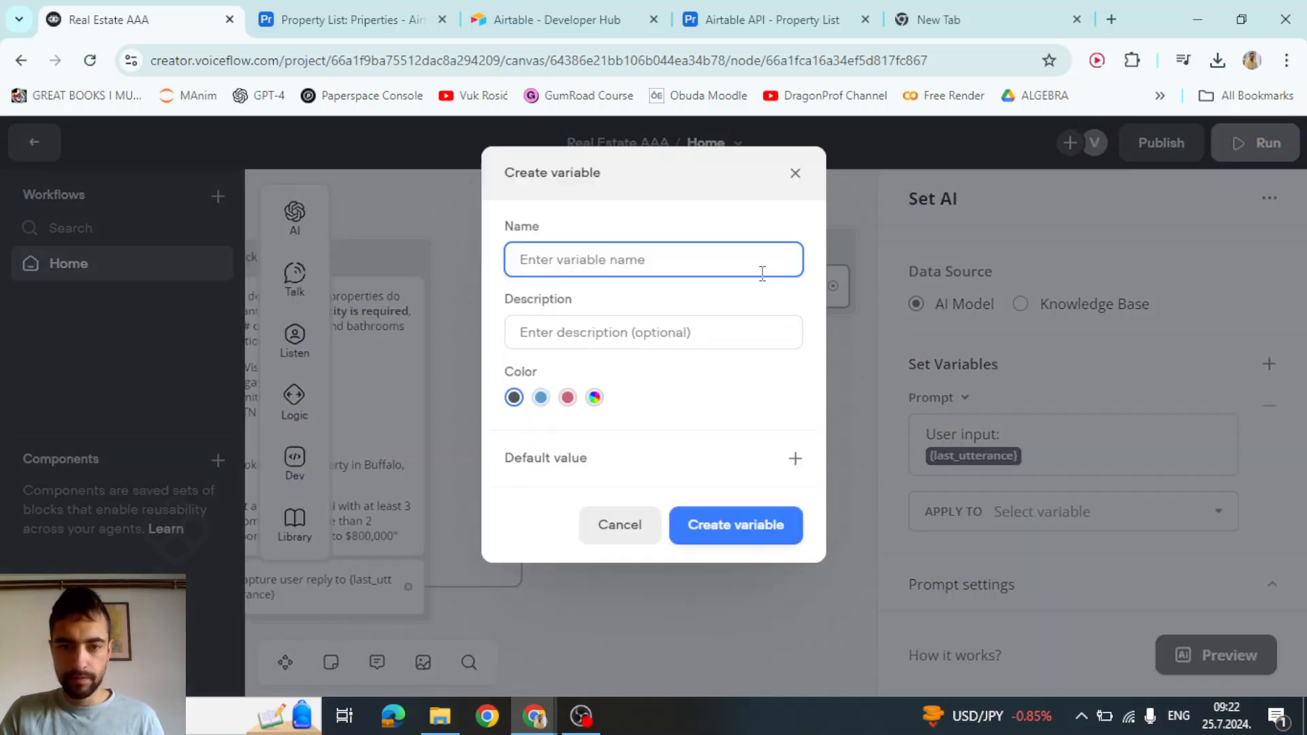
pyautogui.write('airtable_query')
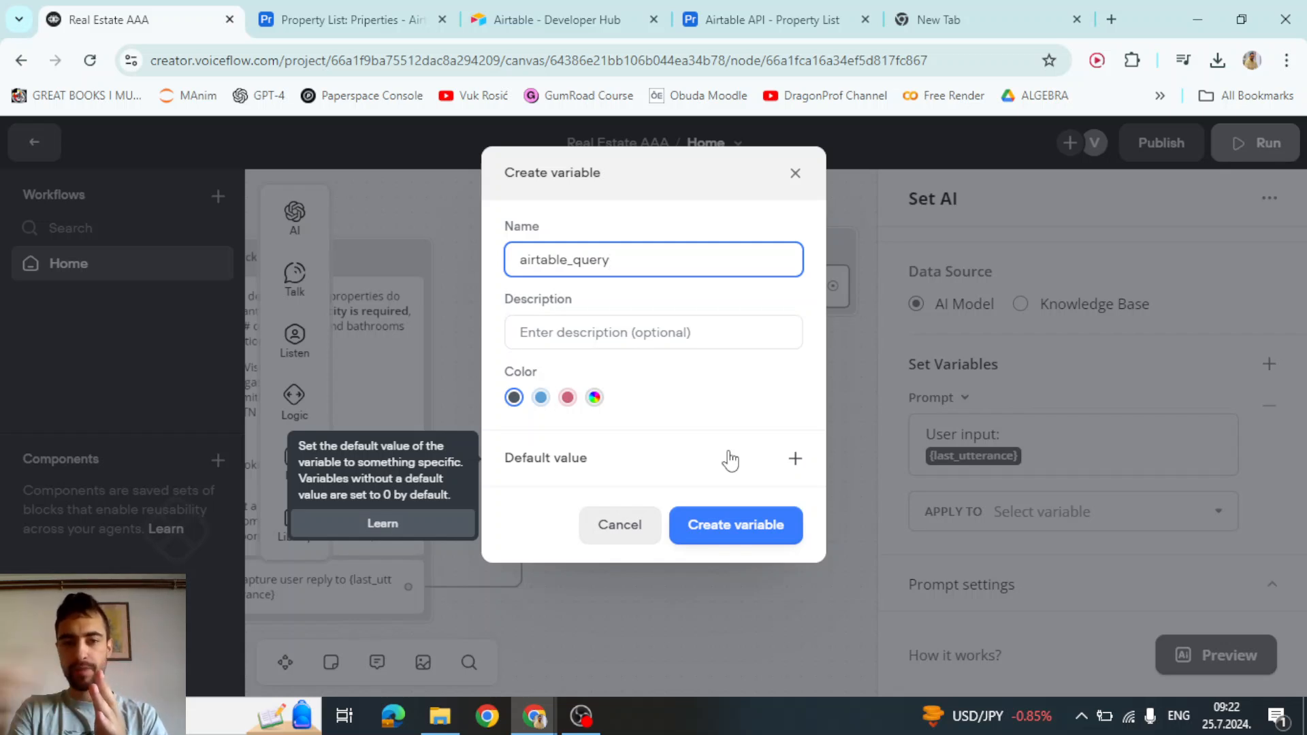
pyautogui.click(741, 526)
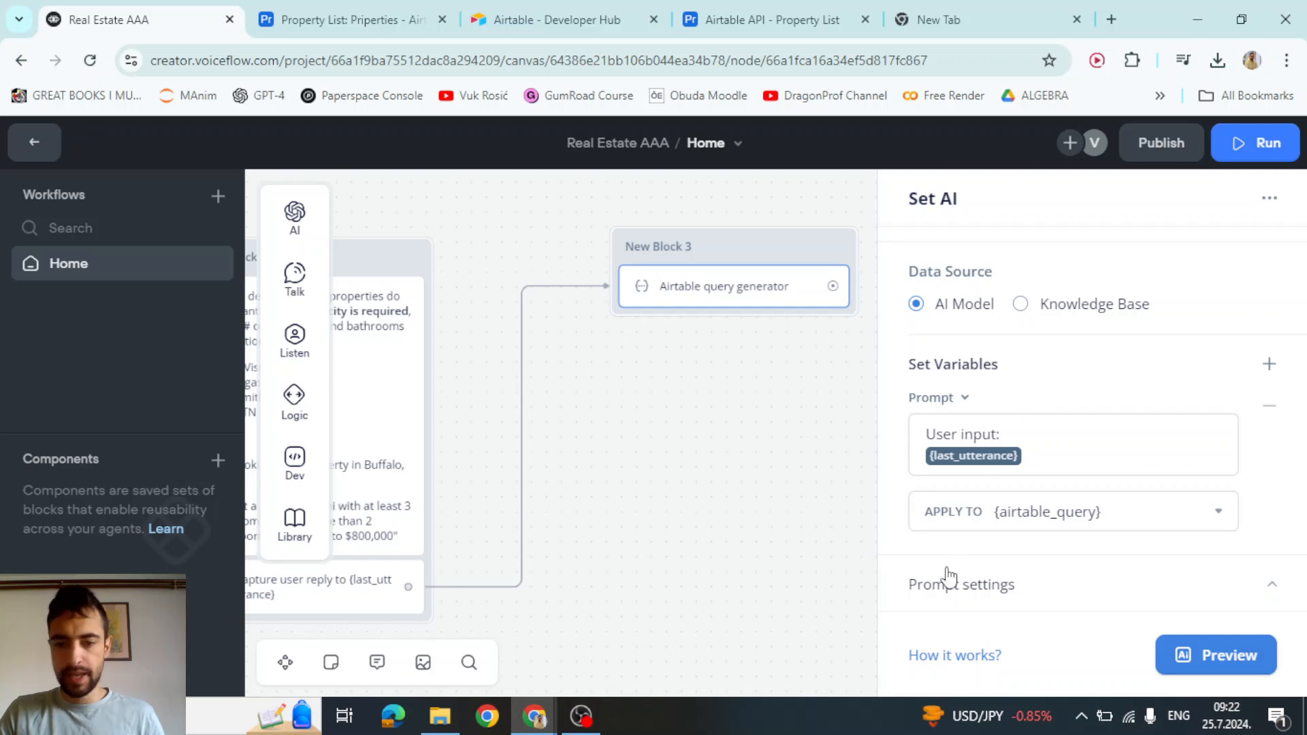
# In prompt settings, keep GPT-3.5 Turbo and drag the temperature down to 0.00
pyautogui.click(1000, 583)
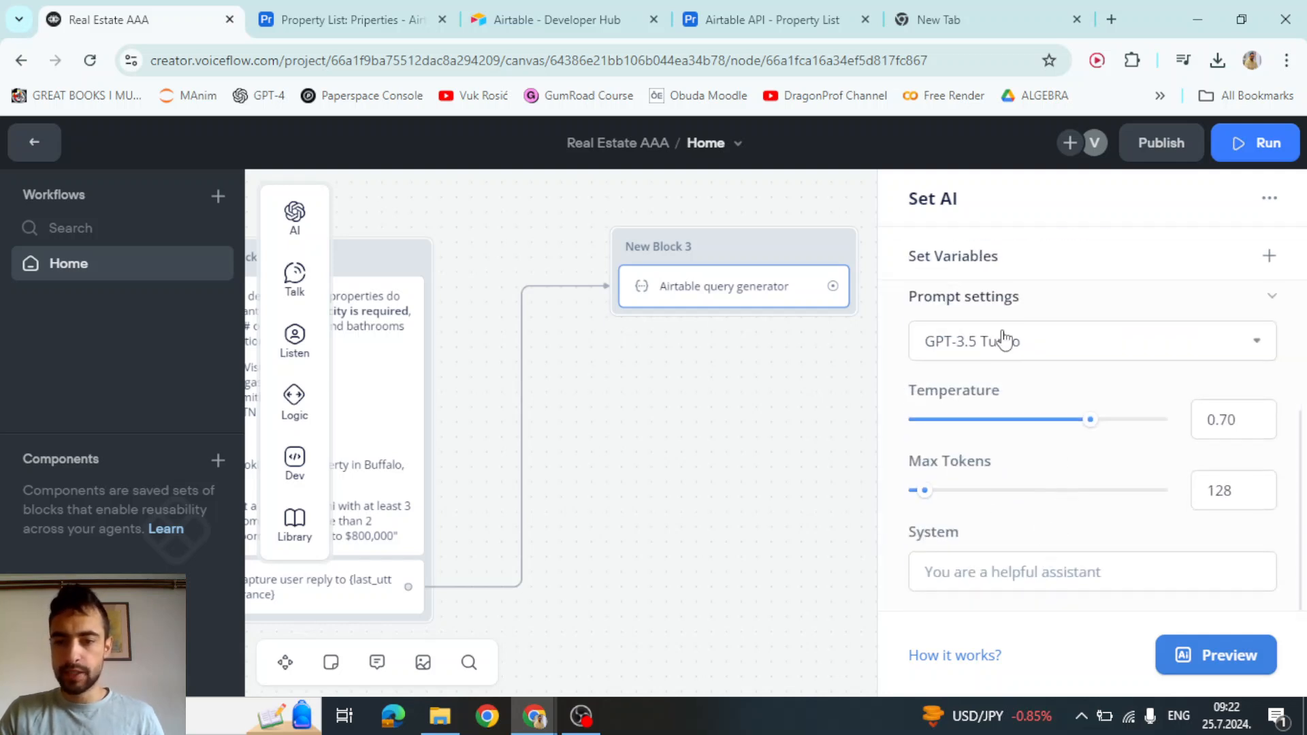
pyautogui.click(1000, 338)
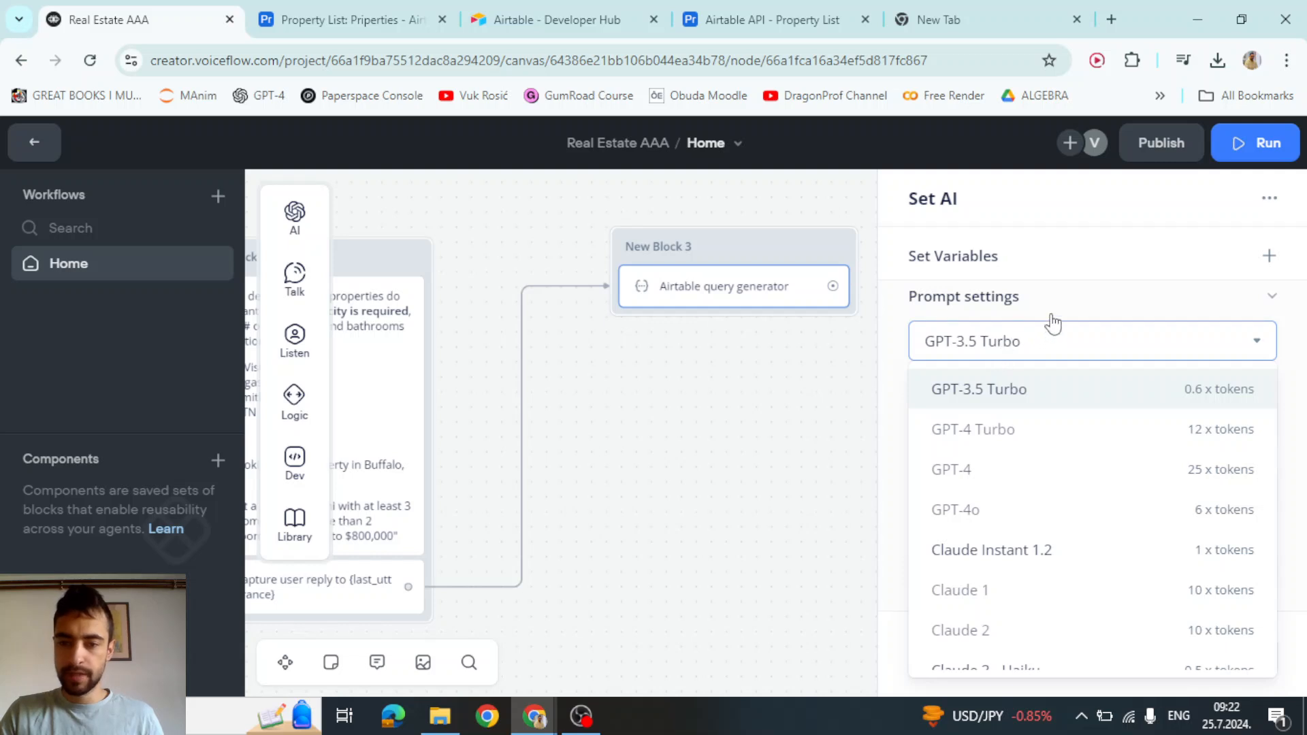
pyautogui.click(899, 347)
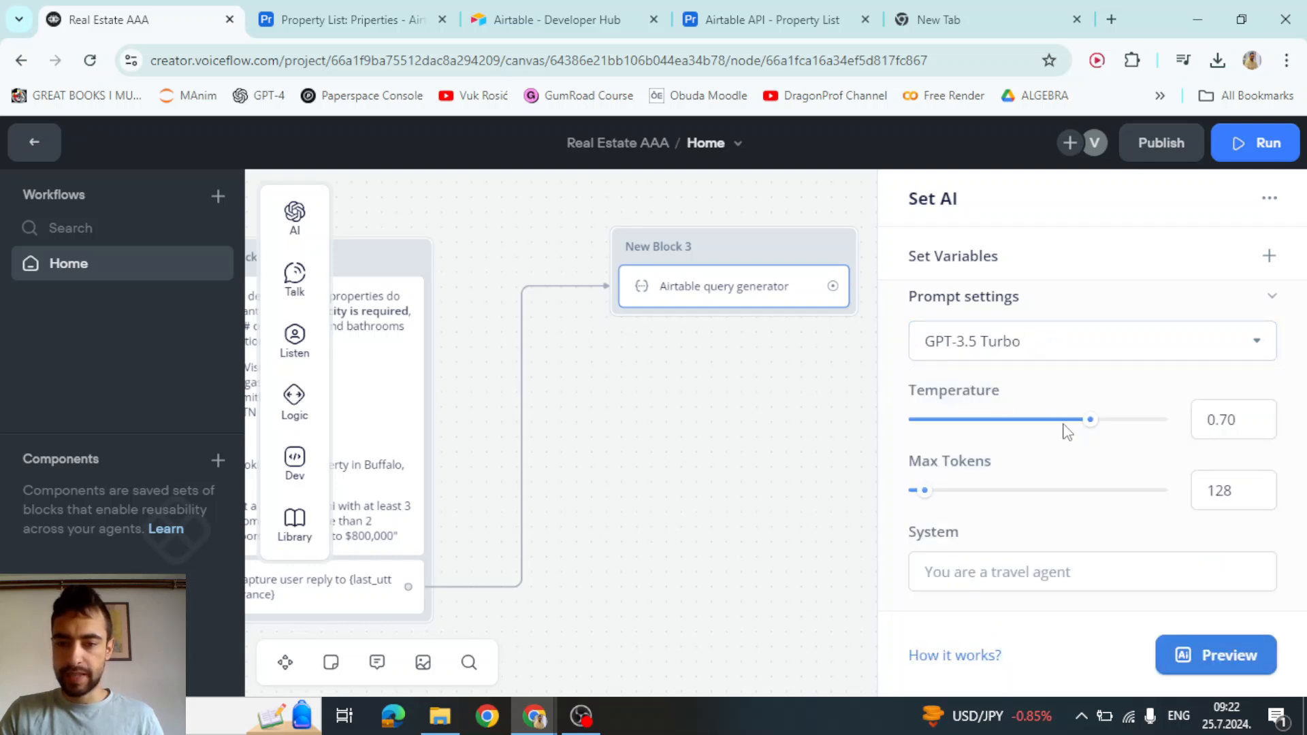
pyautogui.moveTo(1087, 418); pyautogui.dragTo(853, 433)
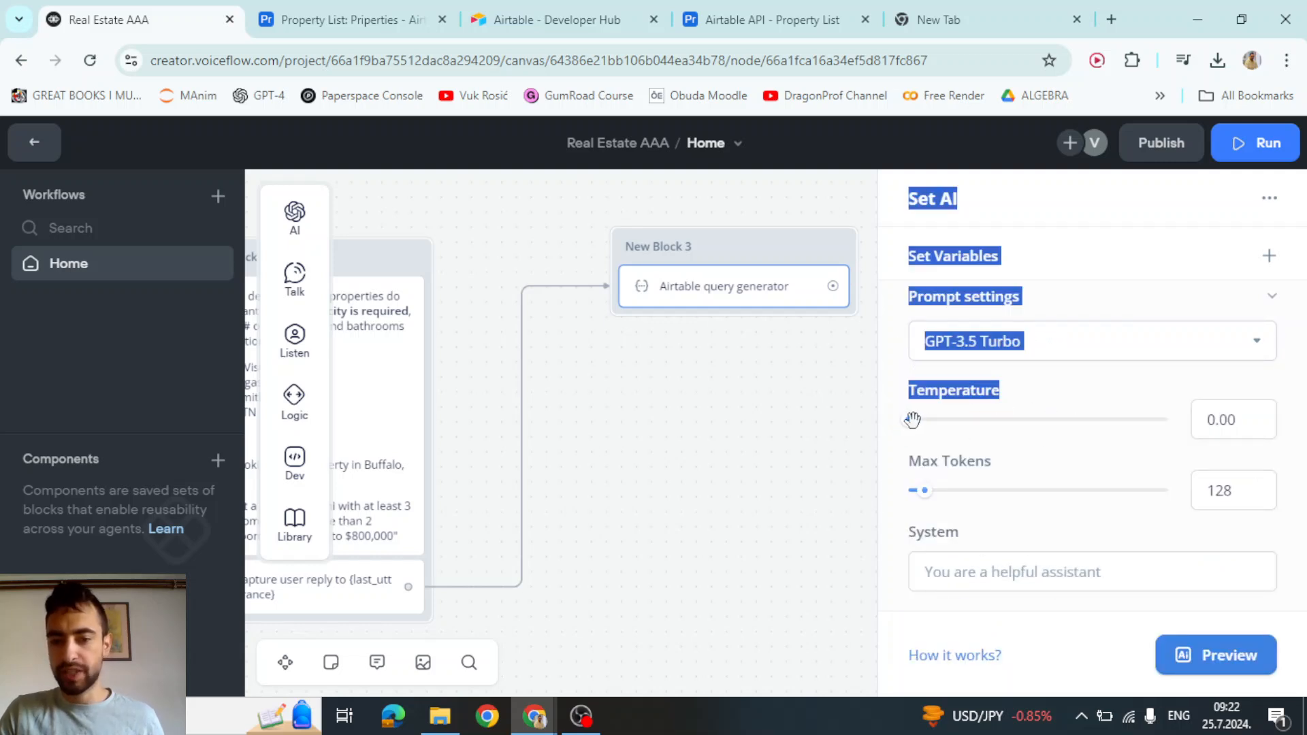
pyautogui.click(951, 397)
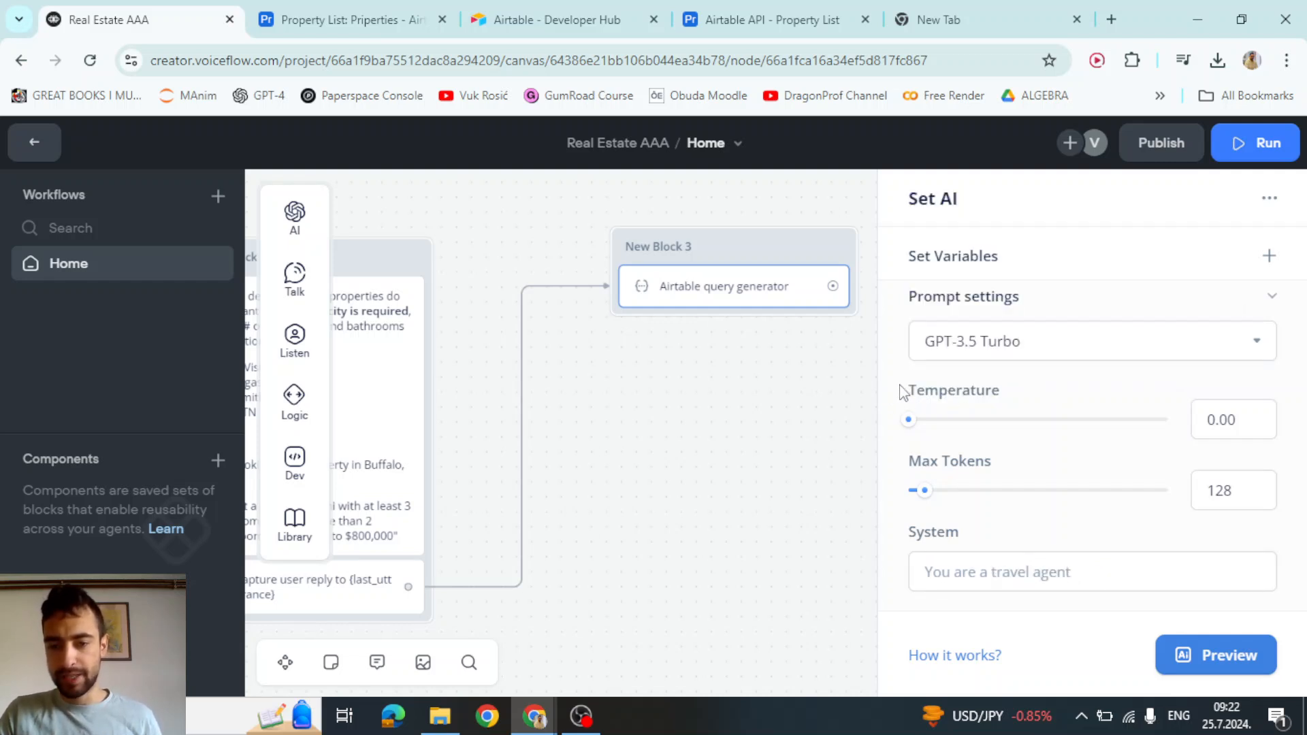
pyautogui.click(986, 572)
# Paste the prepared system prompt and review its task statement and AND base structure
pyautogui.hotkey('ctrl', 'v')
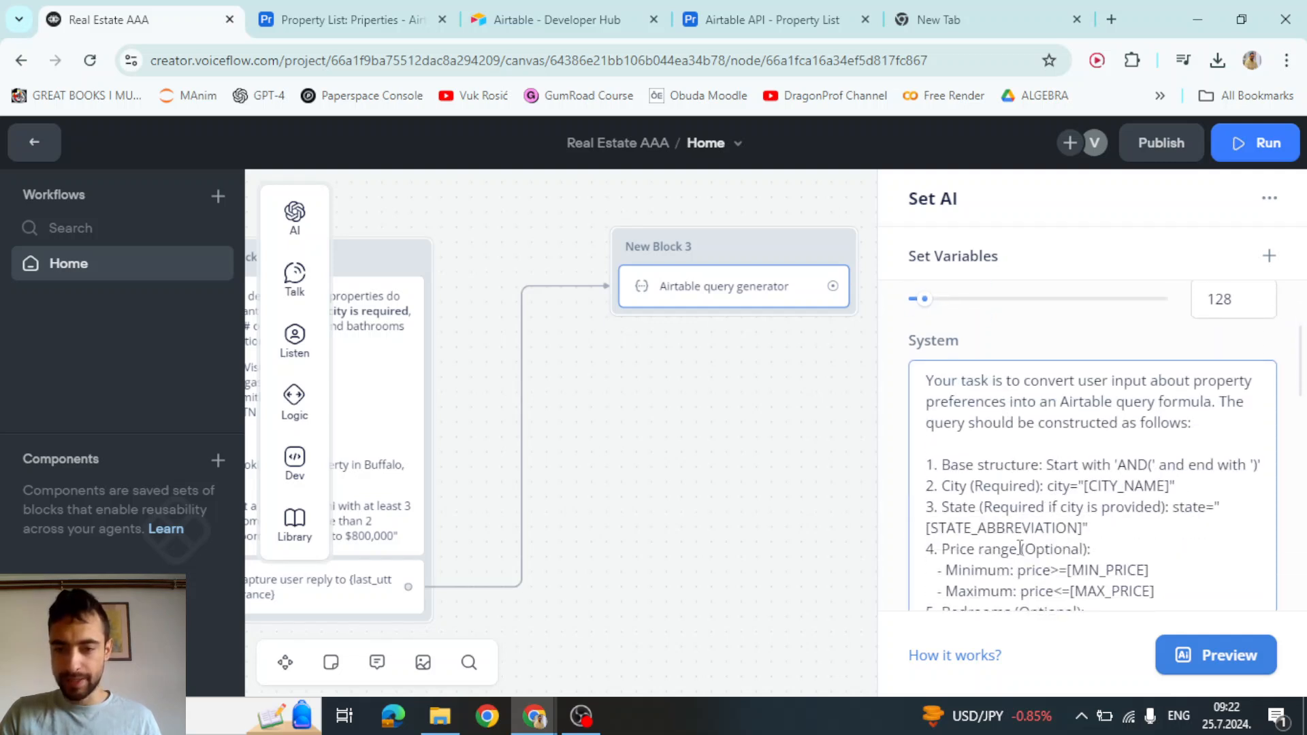
pyautogui.scroll(-2, 1019, 548)
pyautogui.scroll(2, 994, 439)
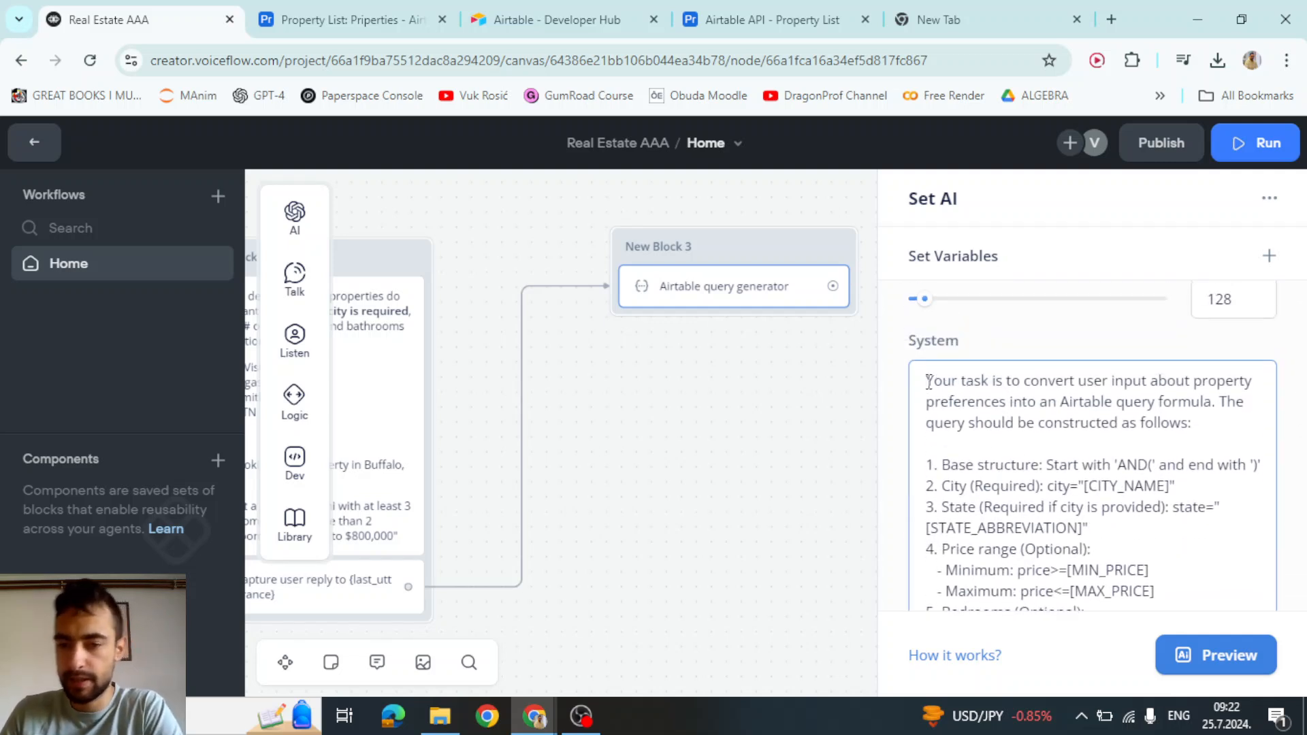
pyautogui.moveTo(928, 382); pyautogui.dragTo(1202, 423)
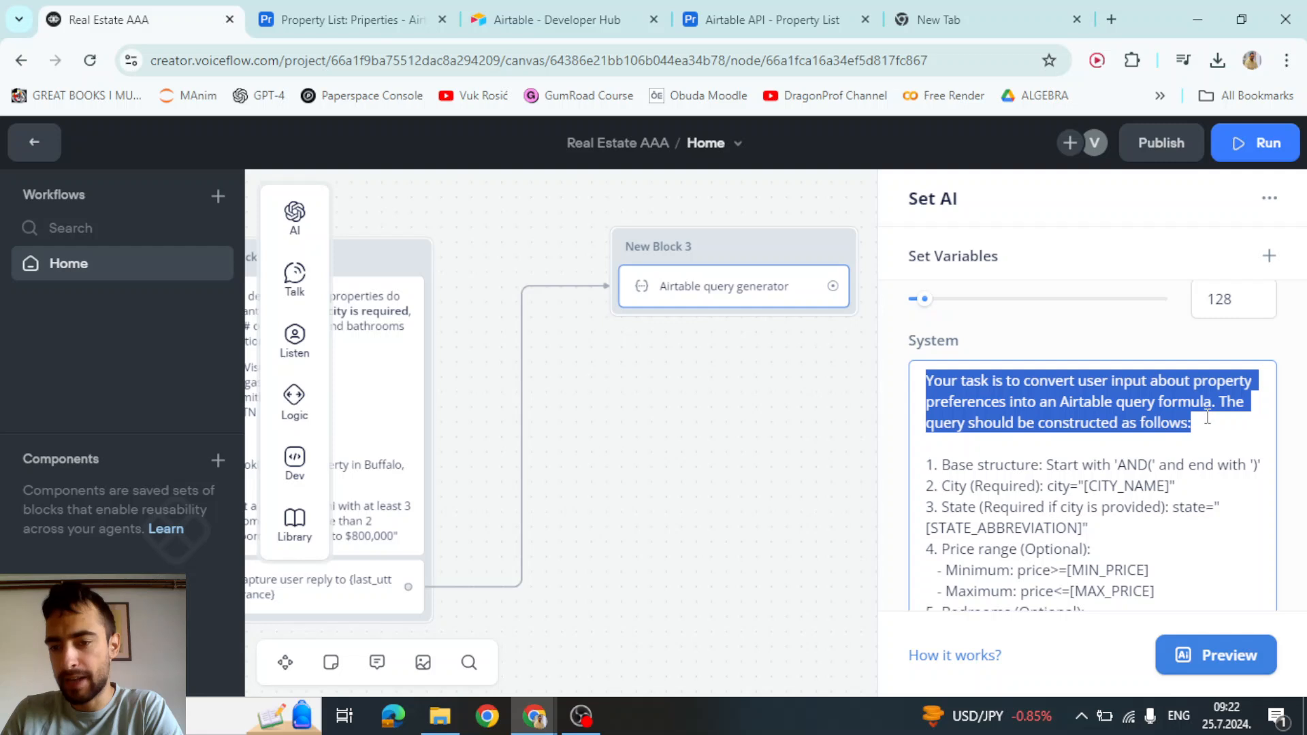
pyautogui.click(1037, 422)
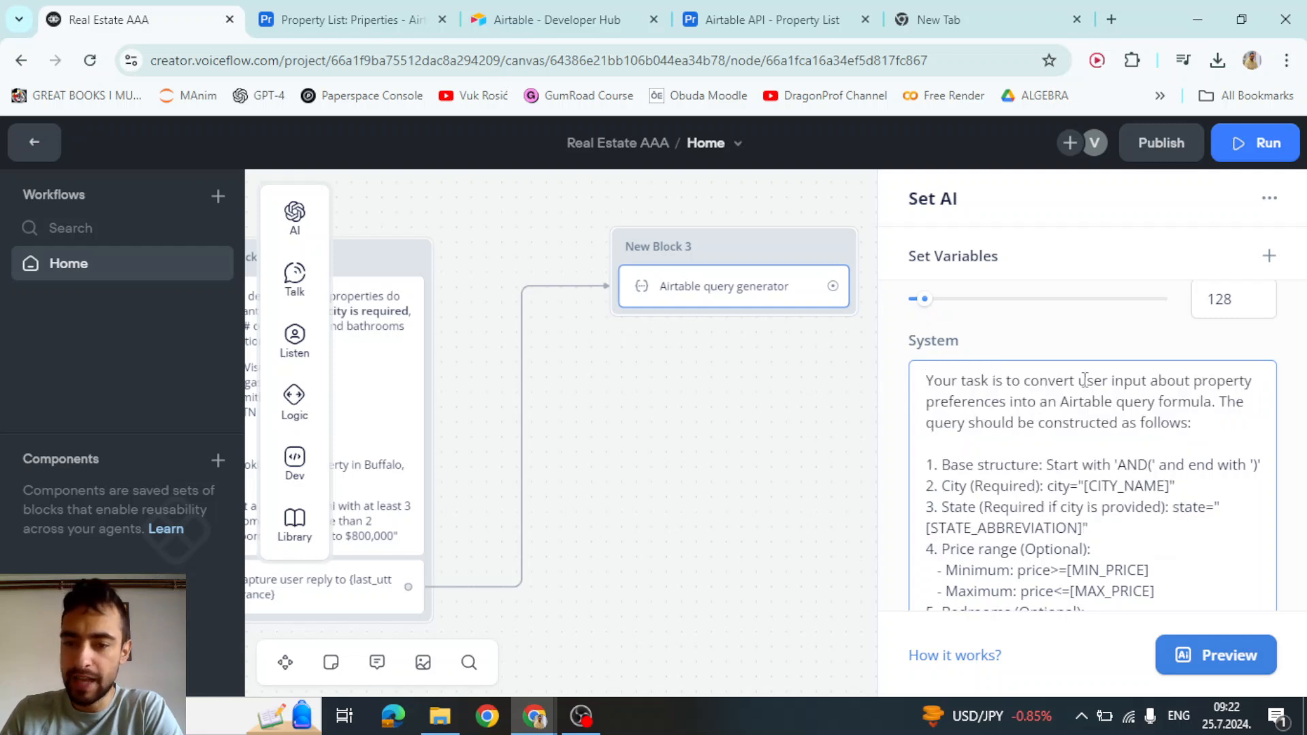
pyautogui.moveTo(1202, 381); pyautogui.dragTo(1167, 427)
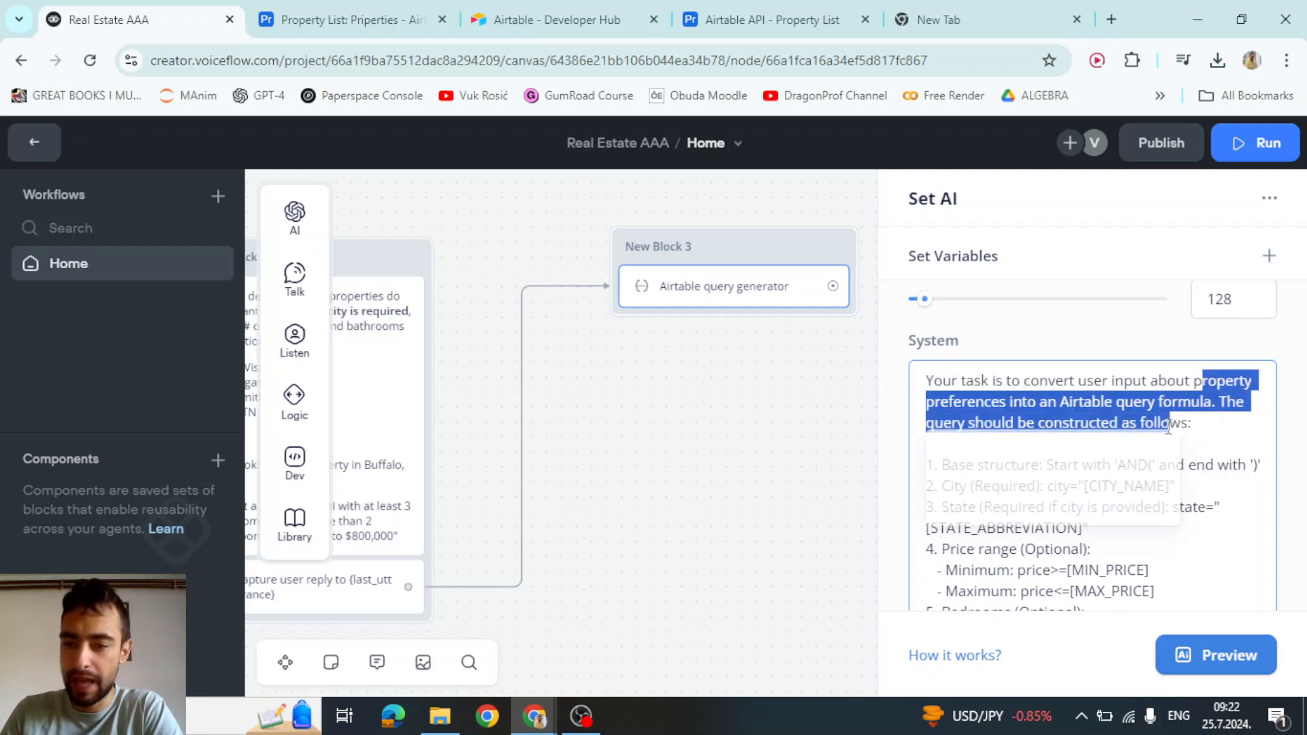
pyautogui.click(1190, 422)
pyautogui.scroll(-3, 1188, 418)
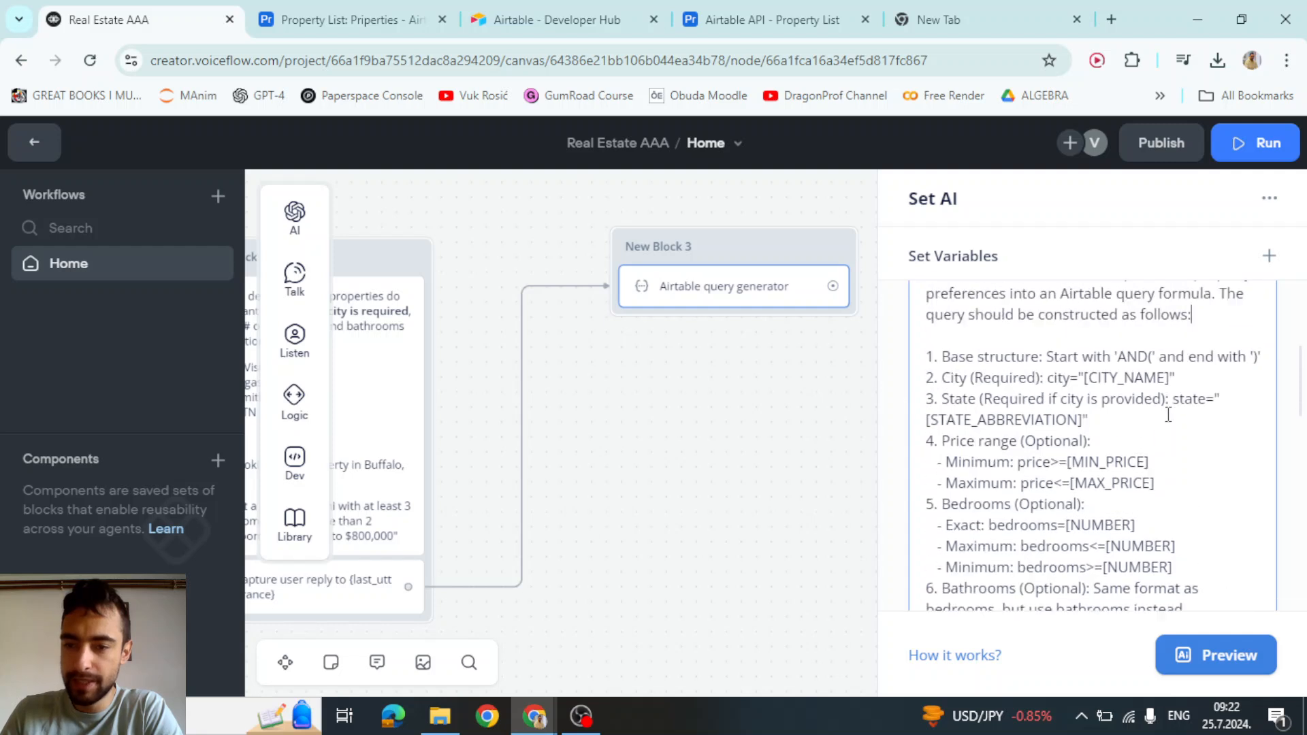
pyautogui.scroll(1, 1123, 405)
pyautogui.moveTo(943, 371); pyautogui.dragTo(1264, 371)
pyautogui.click(1177, 389)
pyautogui.click(1214, 369)
pyautogui.click(984, 389)
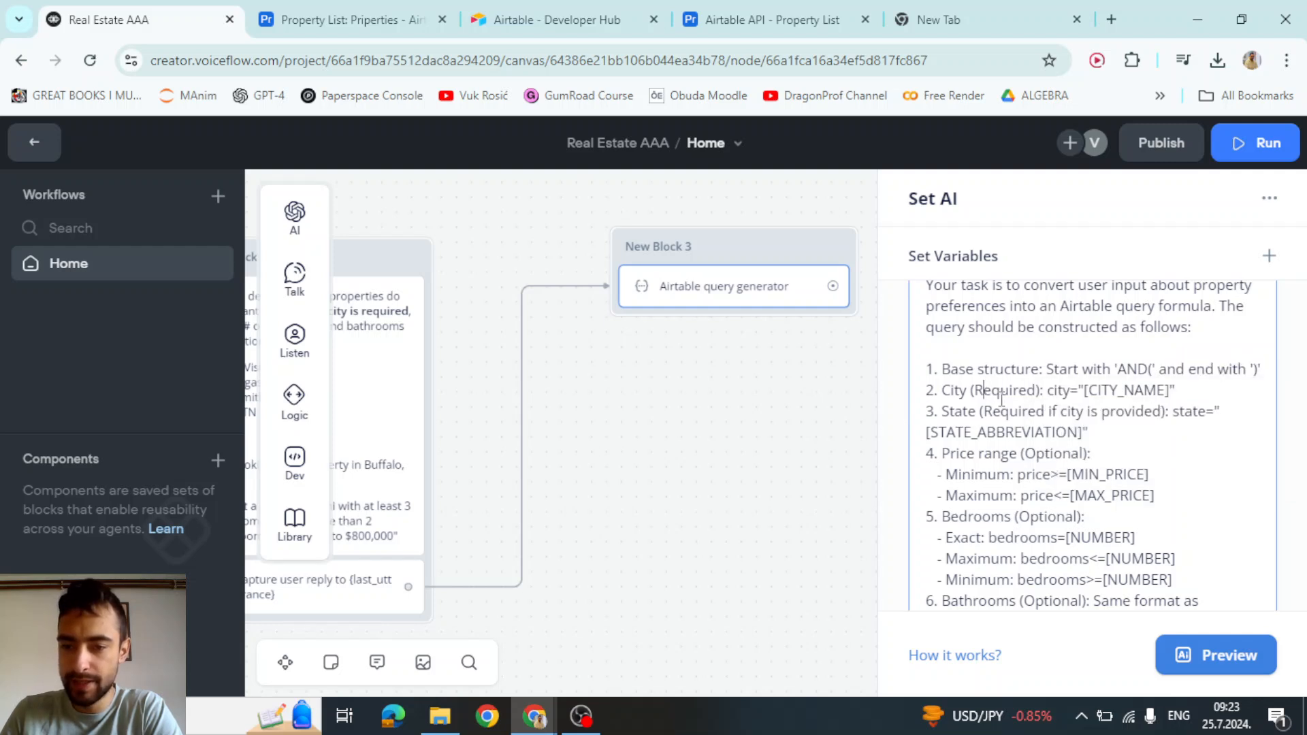
# Review the prompt's city placeholder, price range and bedroom rules
pyautogui.doubleClick(1054, 390)
pyautogui.doubleClick(1127, 390)
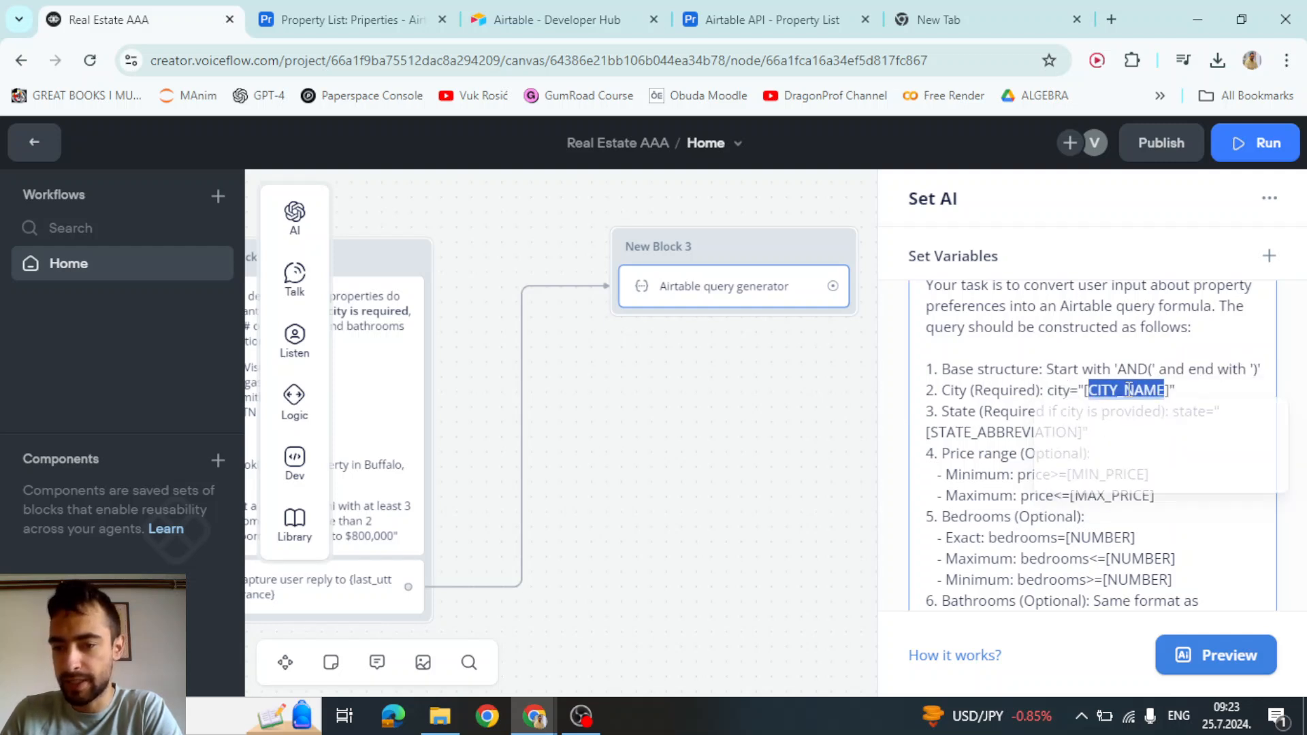
pyautogui.click(957, 433)
pyautogui.scroll(-2, 1001, 381)
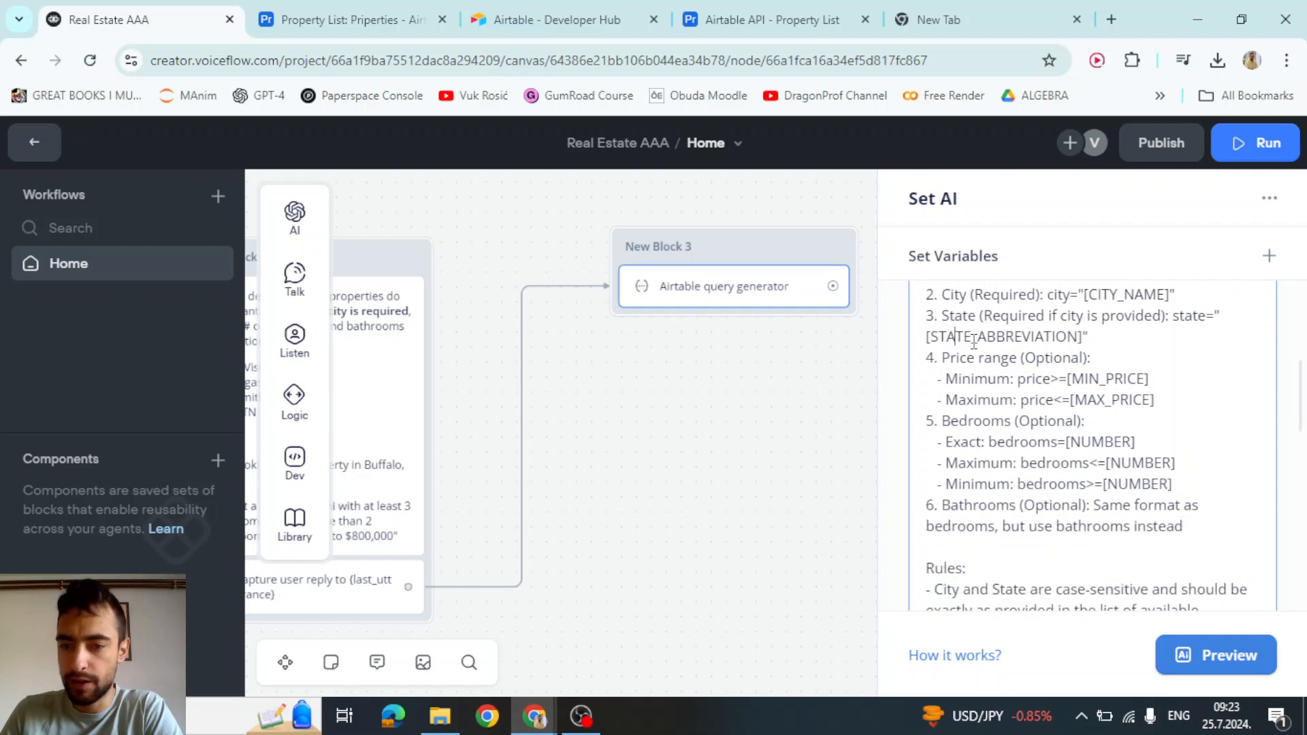
pyautogui.moveTo(952, 360); pyautogui.dragTo(1151, 527)
pyautogui.click(966, 358)
pyautogui.click(1028, 379)
pyautogui.click(1014, 400)
# Review the example formulas, including the Austin query, then close the step settings
pyautogui.scroll(-5, 1013, 399)
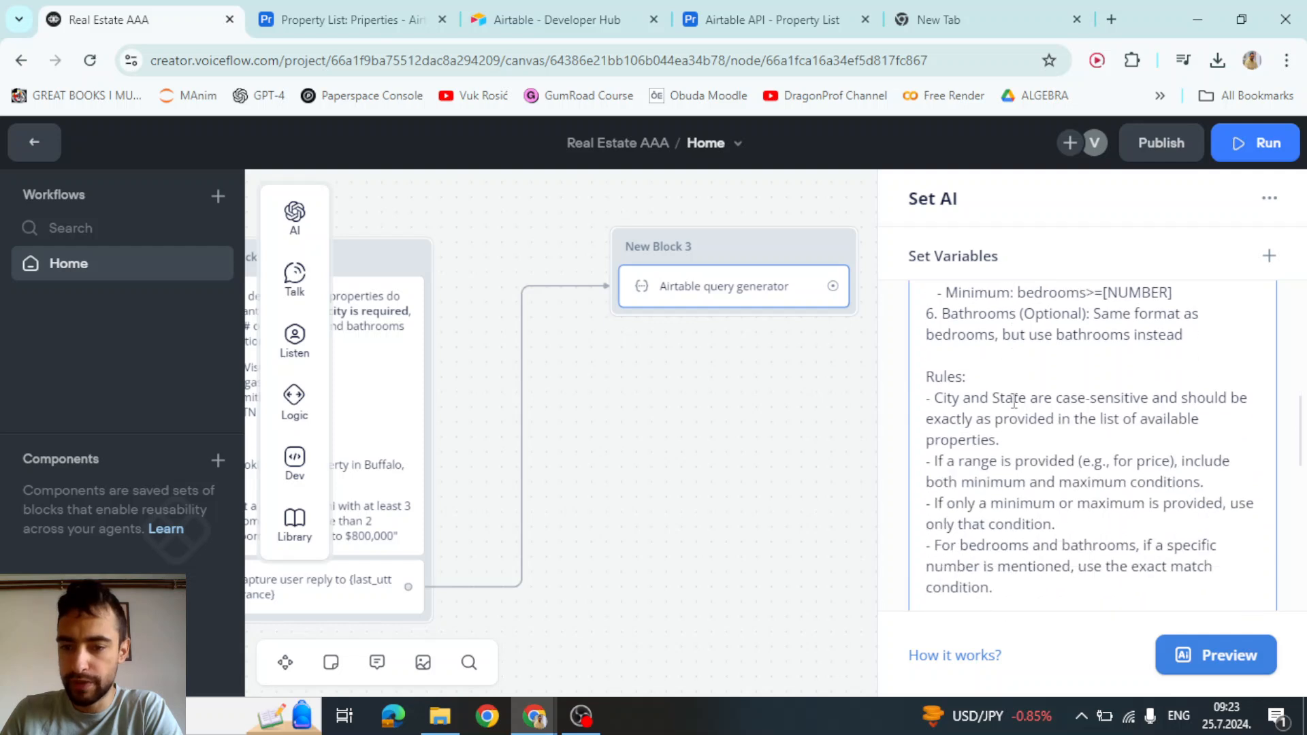
pyautogui.scroll(2, 961, 387)
pyautogui.moveTo(942, 378); pyautogui.dragTo(1072, 482)
pyautogui.scroll(-3, 1081, 396)
pyautogui.scroll(-3, 1080, 396)
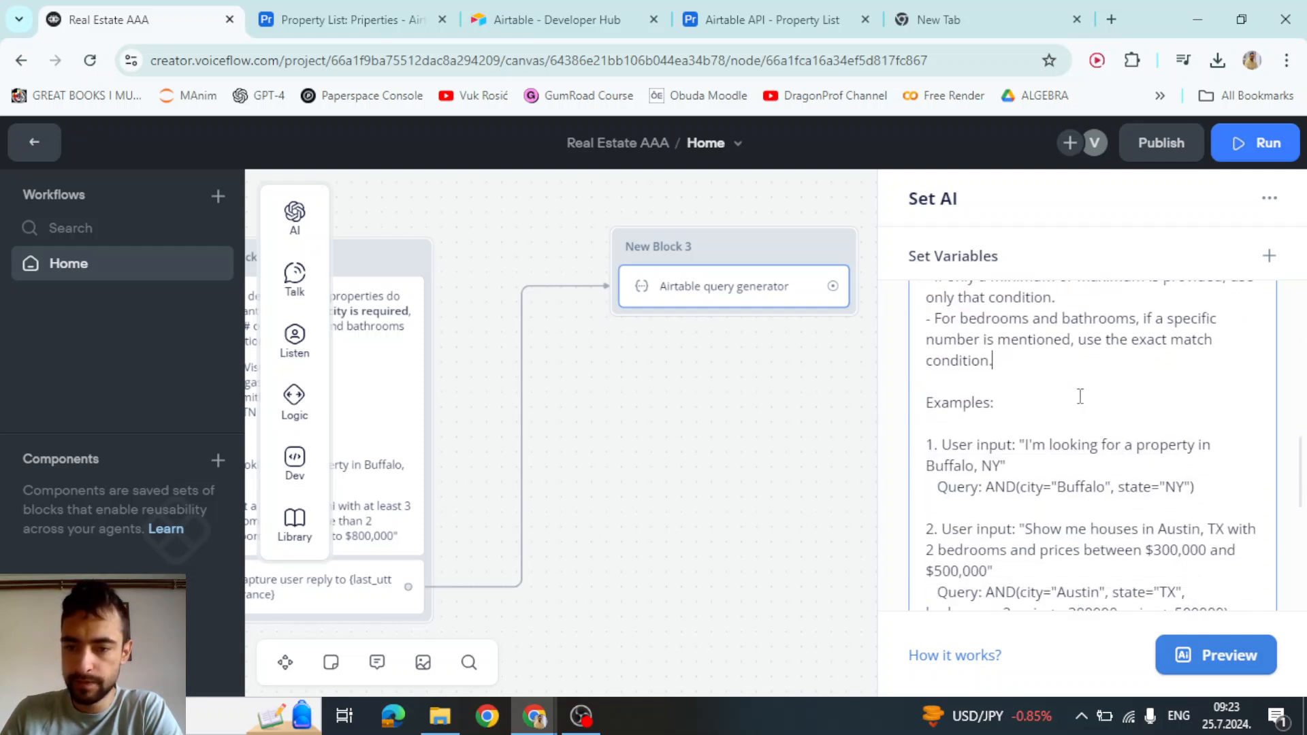
pyautogui.moveTo(966, 379); pyautogui.dragTo(1005, 525)
pyautogui.scroll(-1, 1060, 492)
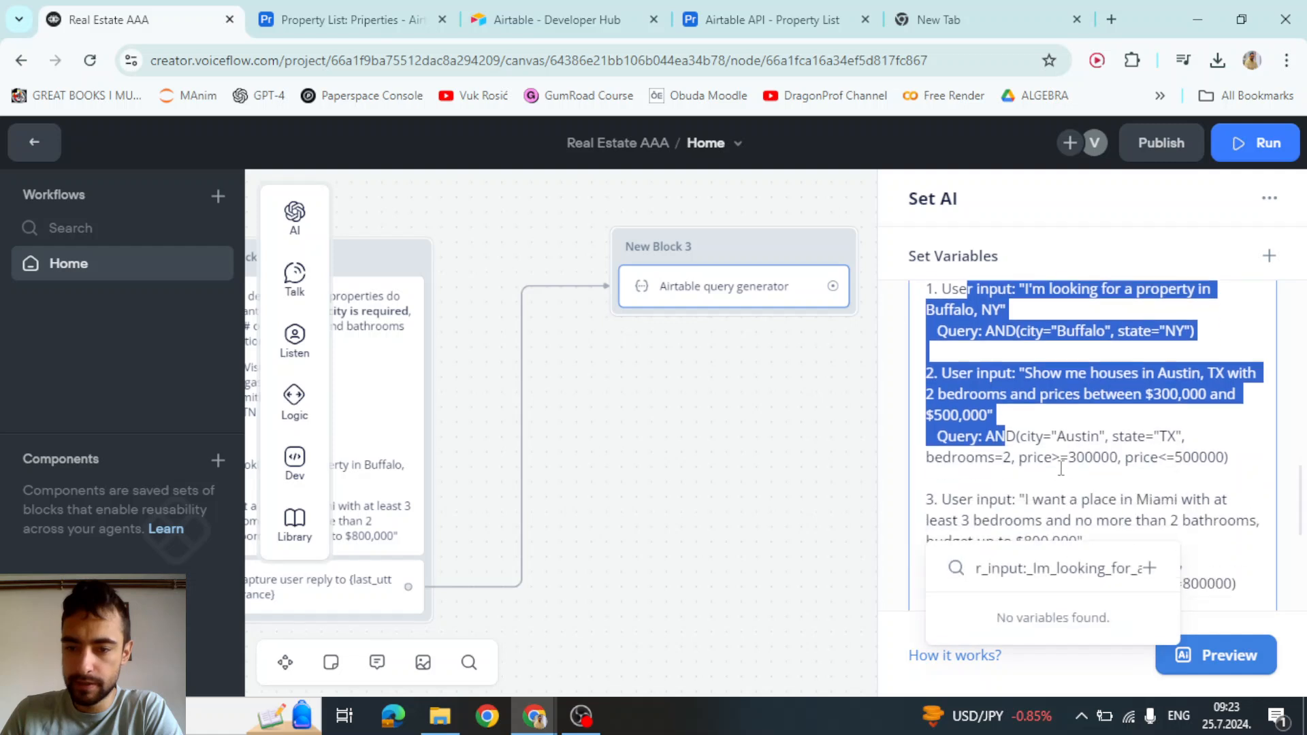
pyautogui.click(1061, 468)
pyautogui.moveTo(985, 437); pyautogui.dragTo(1229, 462)
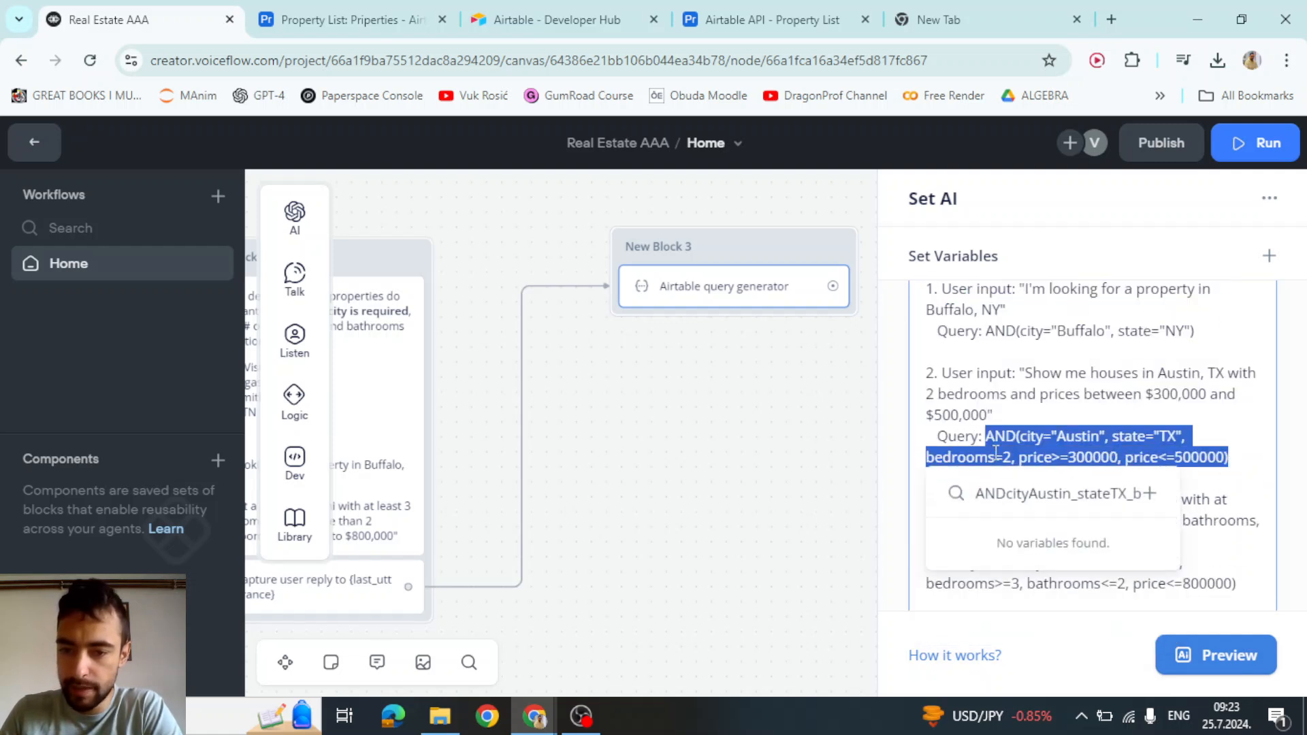
pyautogui.click(1160, 452)
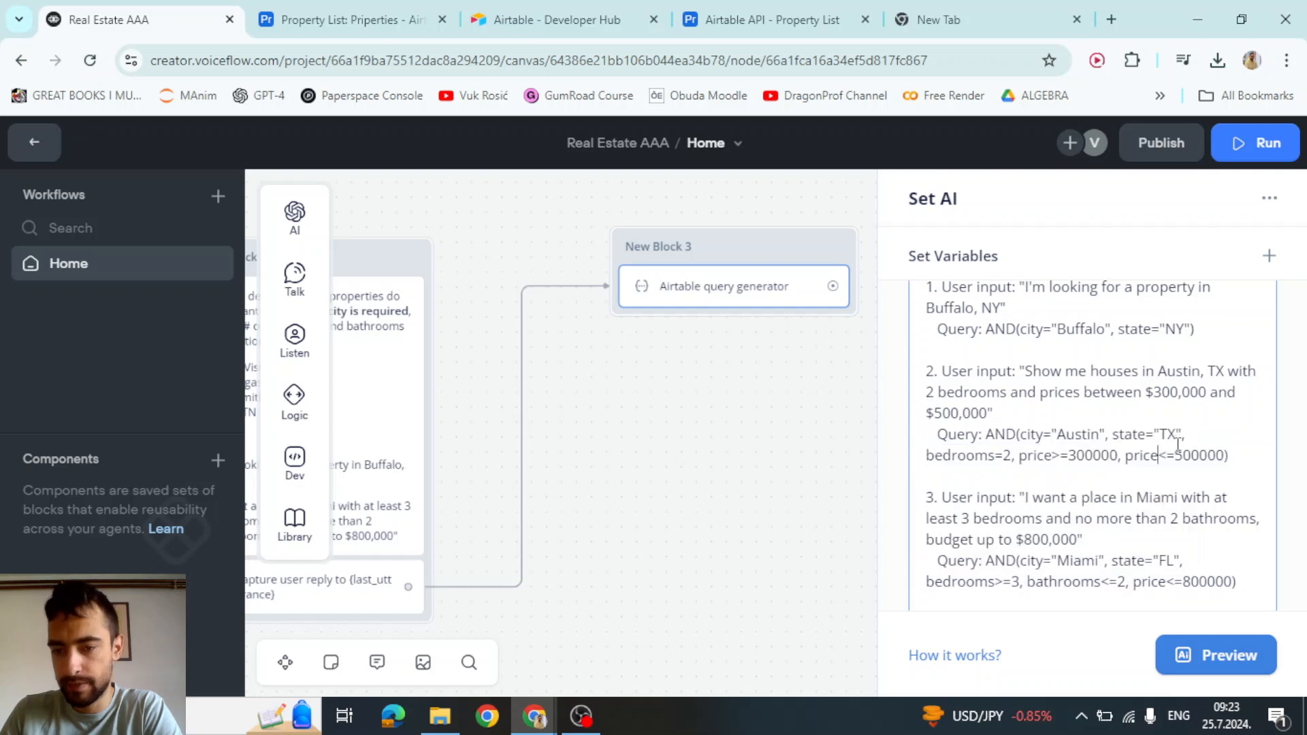
pyautogui.scroll(-3, 1116, 442)
pyautogui.scroll(1, 1110, 443)
pyautogui.scroll(-1, 1088, 444)
pyautogui.scroll(-3, 1081, 443)
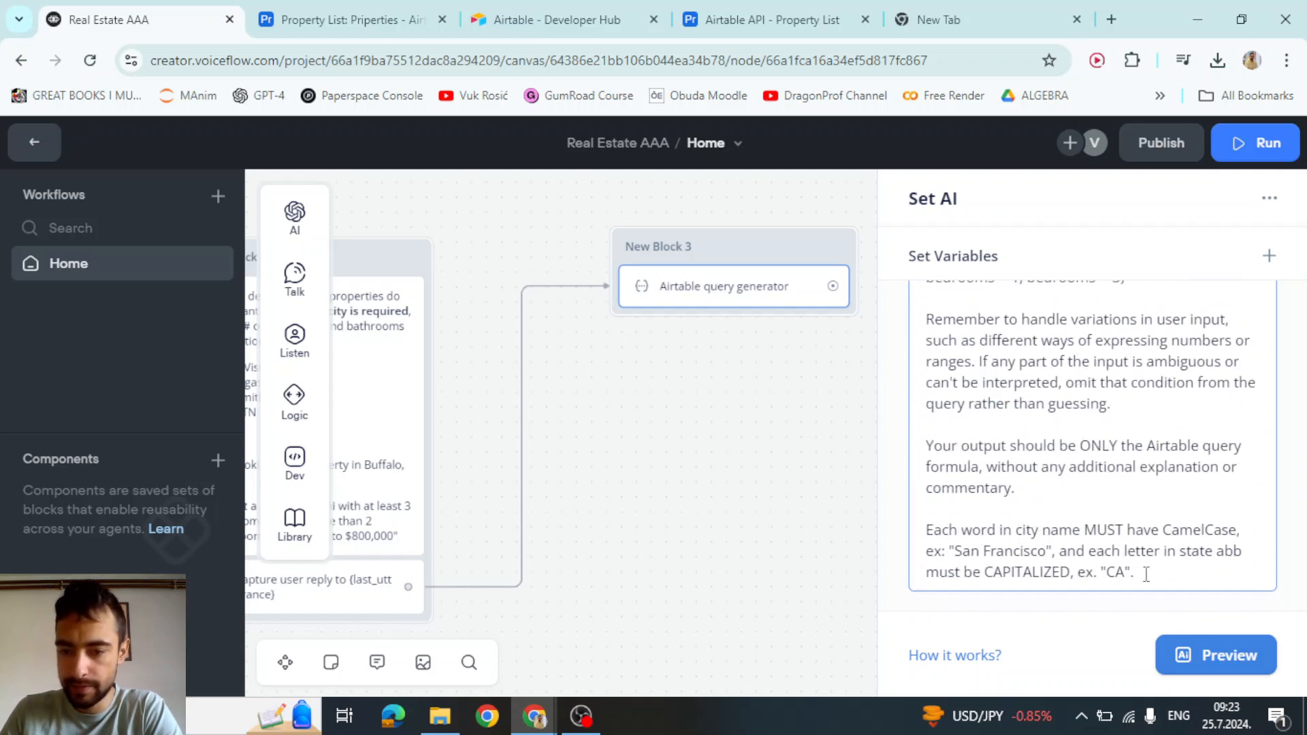
pyautogui.click(787, 423)
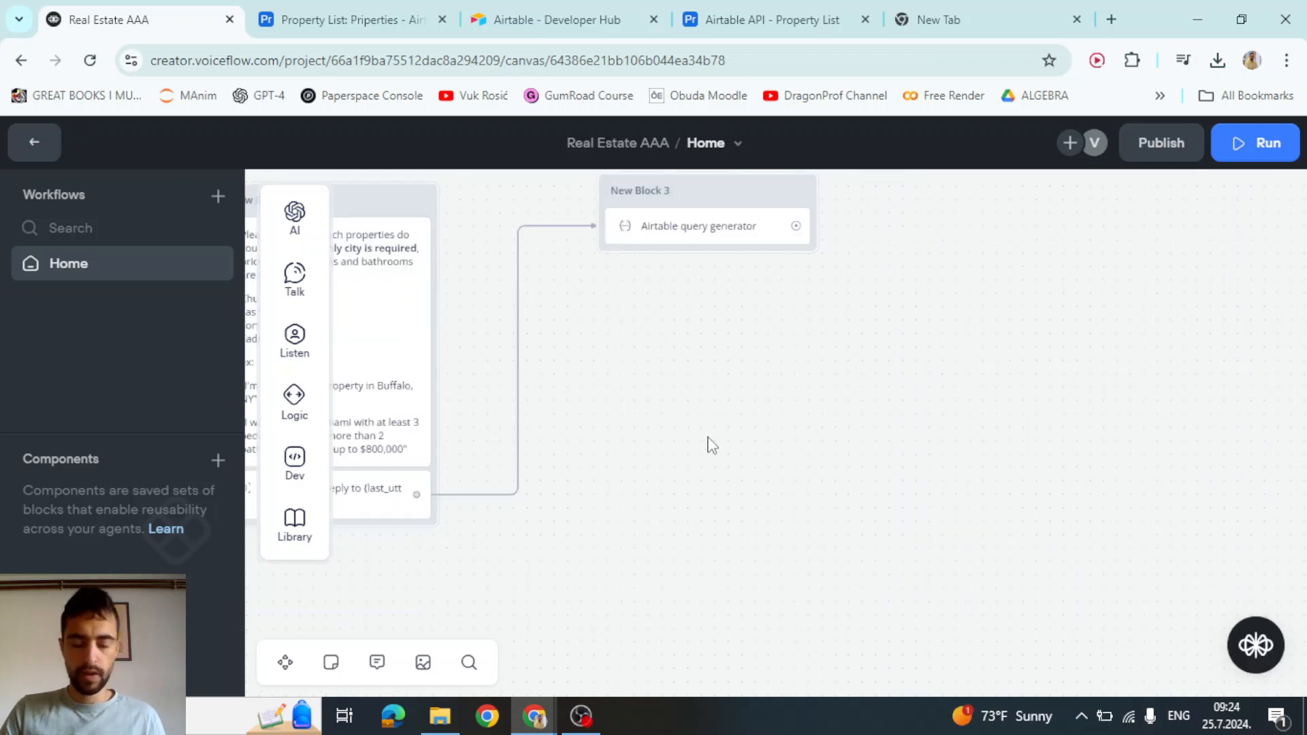
# Add a Text step as New Block 4 after the query generator, replying with {airtable_query}
pyautogui.moveTo(712, 441); pyautogui.dragTo(764, 495)
pyautogui.scroll(3, 700, 331)
pyautogui.moveTo(875, 277); pyautogui.dragTo(930, 394)
pyautogui.moveTo(1044, 458)
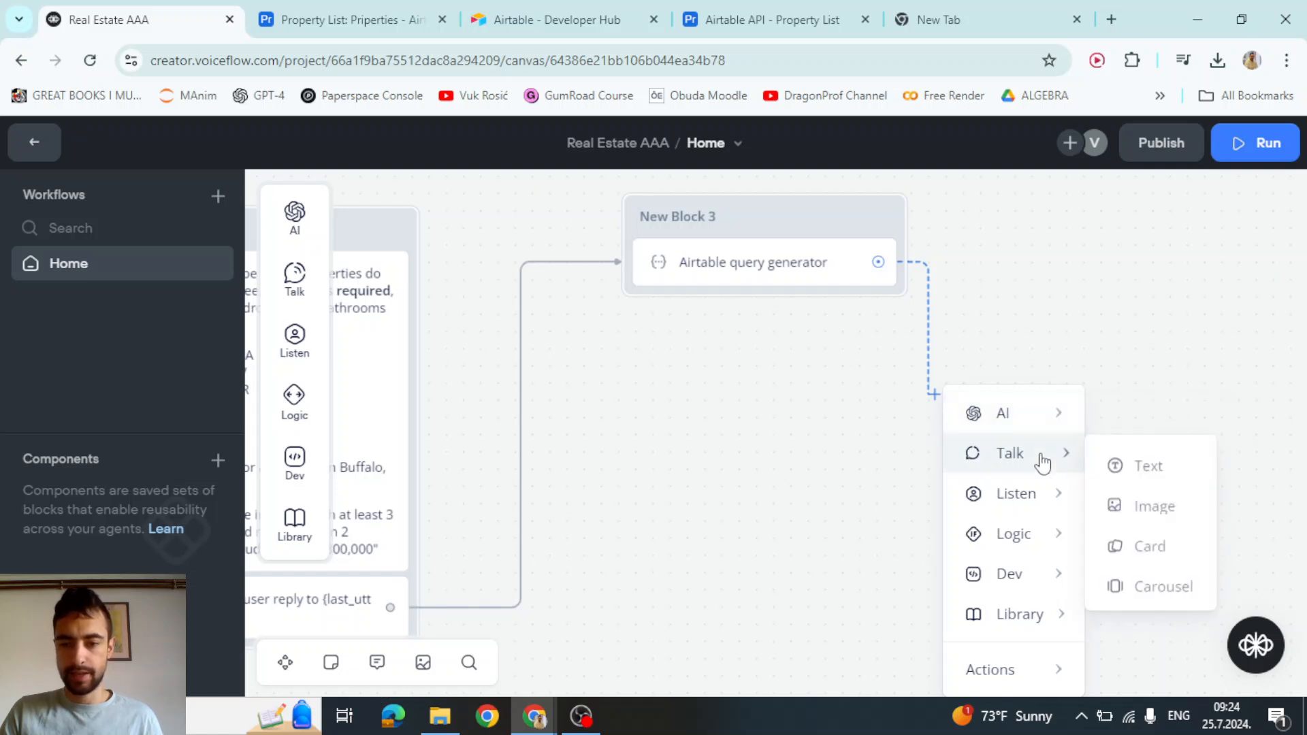
pyautogui.click(1142, 462)
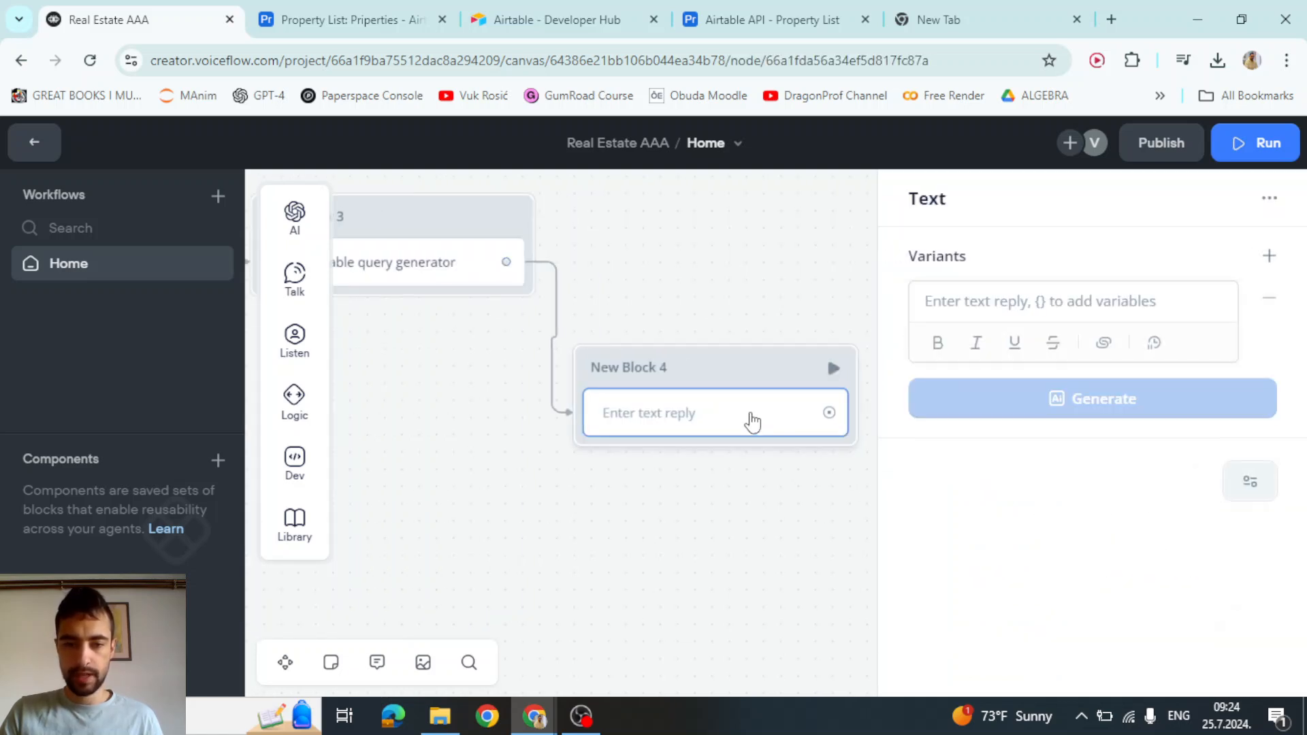
pyautogui.click(1041, 300)
pyautogui.write('{air')
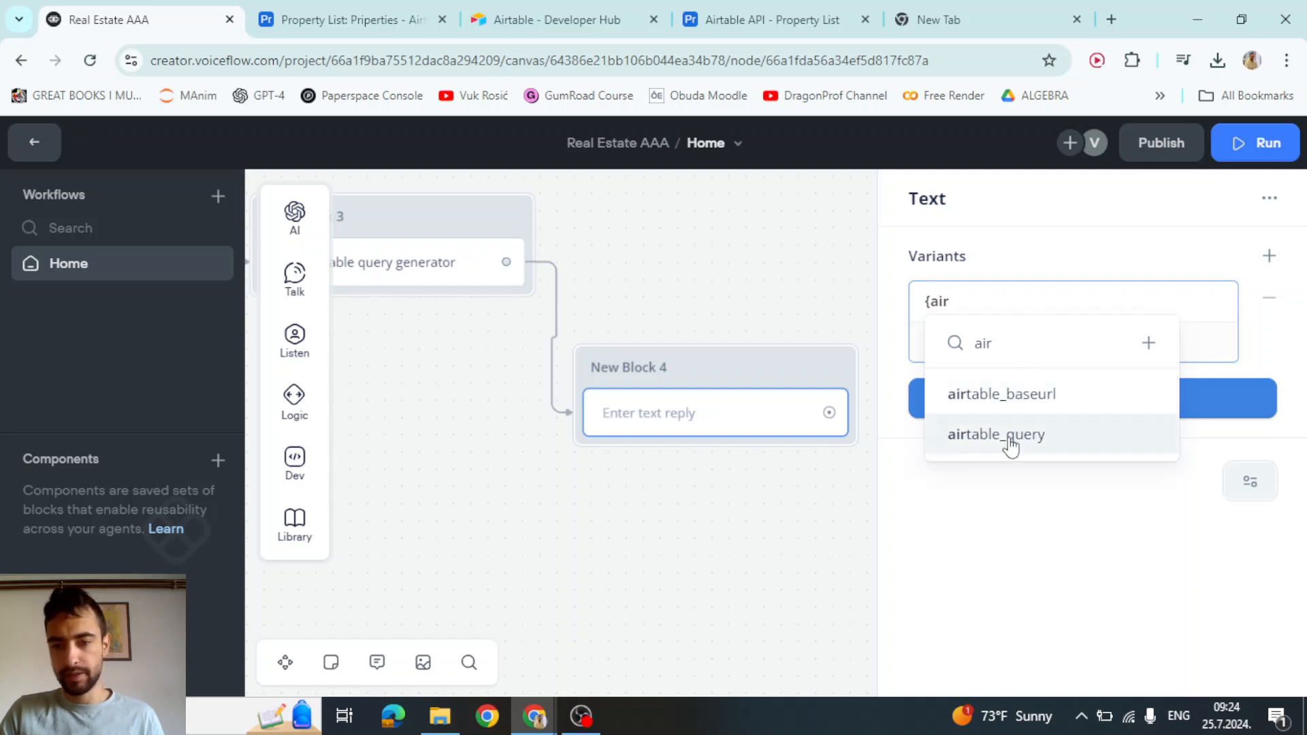
pyautogui.click(956, 436)
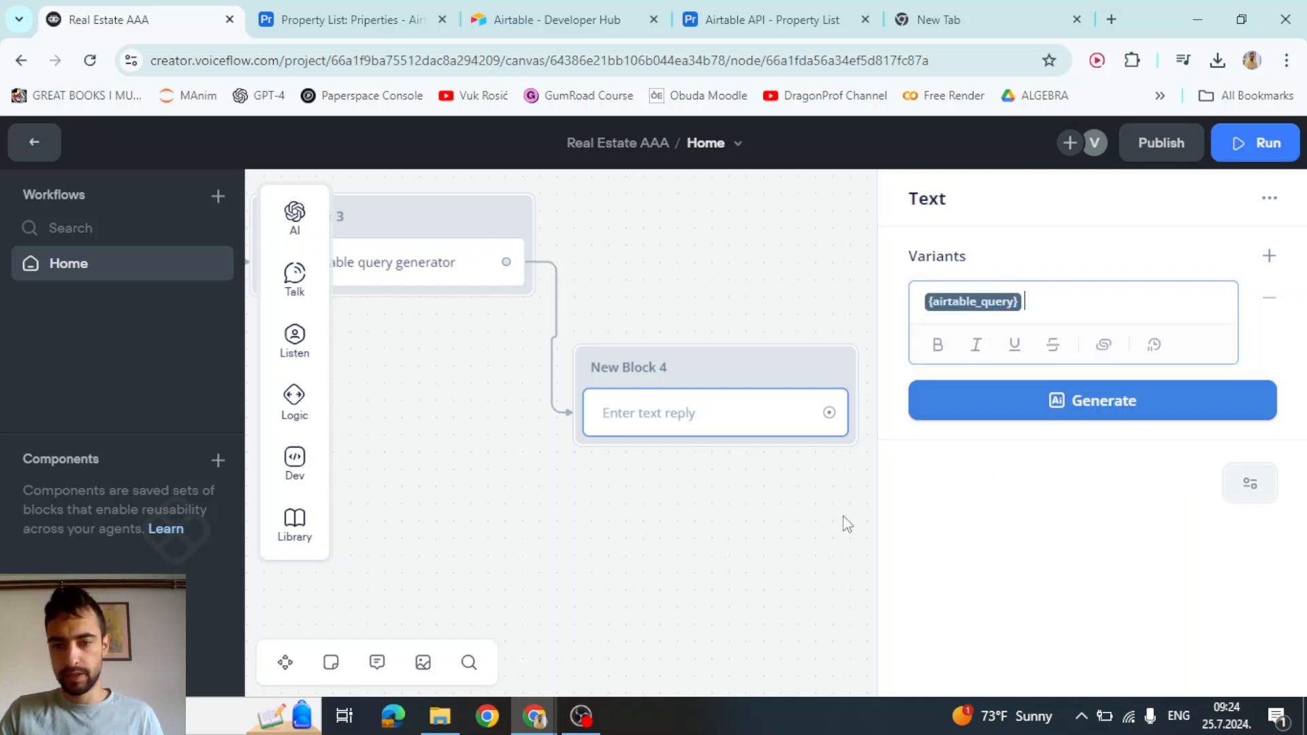
pyautogui.click(842, 524)
pyautogui.scroll(-3, 835, 526)
pyautogui.moveTo(635, 537); pyautogui.dragTo(1000, 519)
pyautogui.moveTo(808, 538); pyautogui.dragTo(874, 528)
pyautogui.scroll(3, 670, 307)
# Test from New Block 2 with a San Diego house request, getting AND(city="San Diego", state="CA")
pyautogui.click(674, 277)
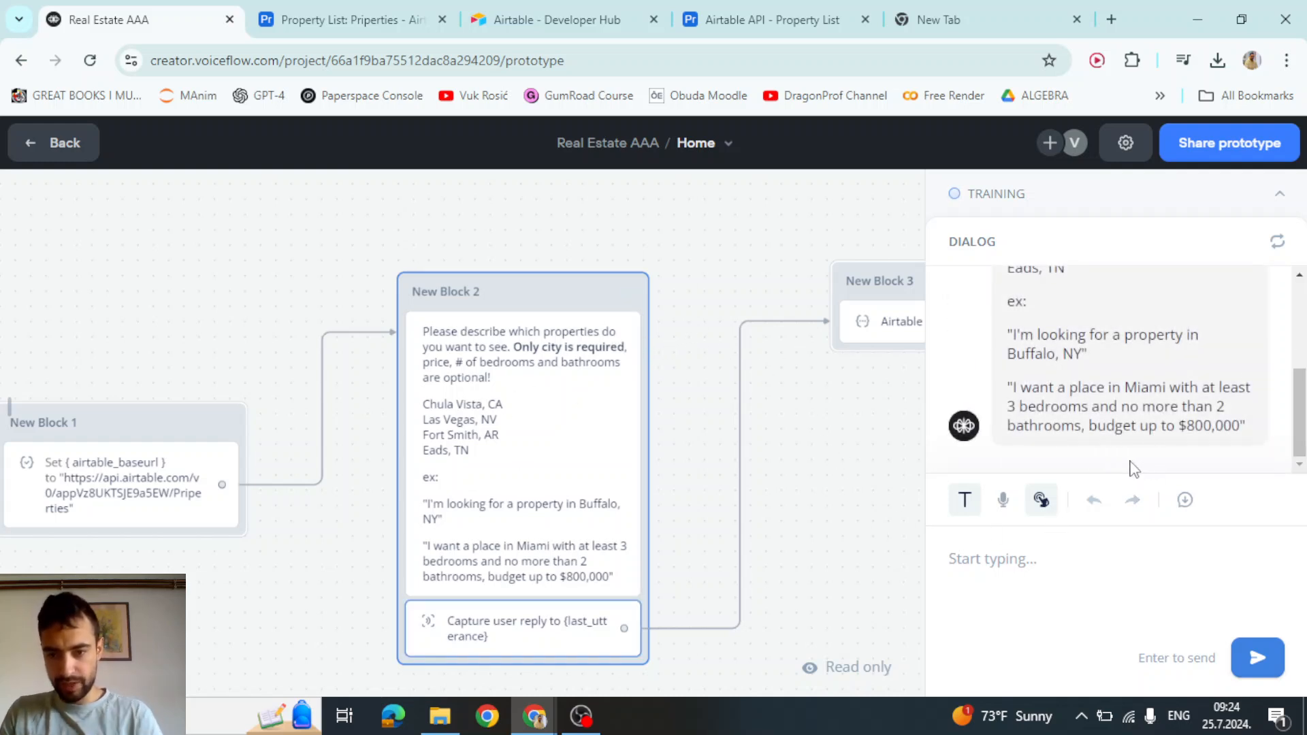
pyautogui.write('i')
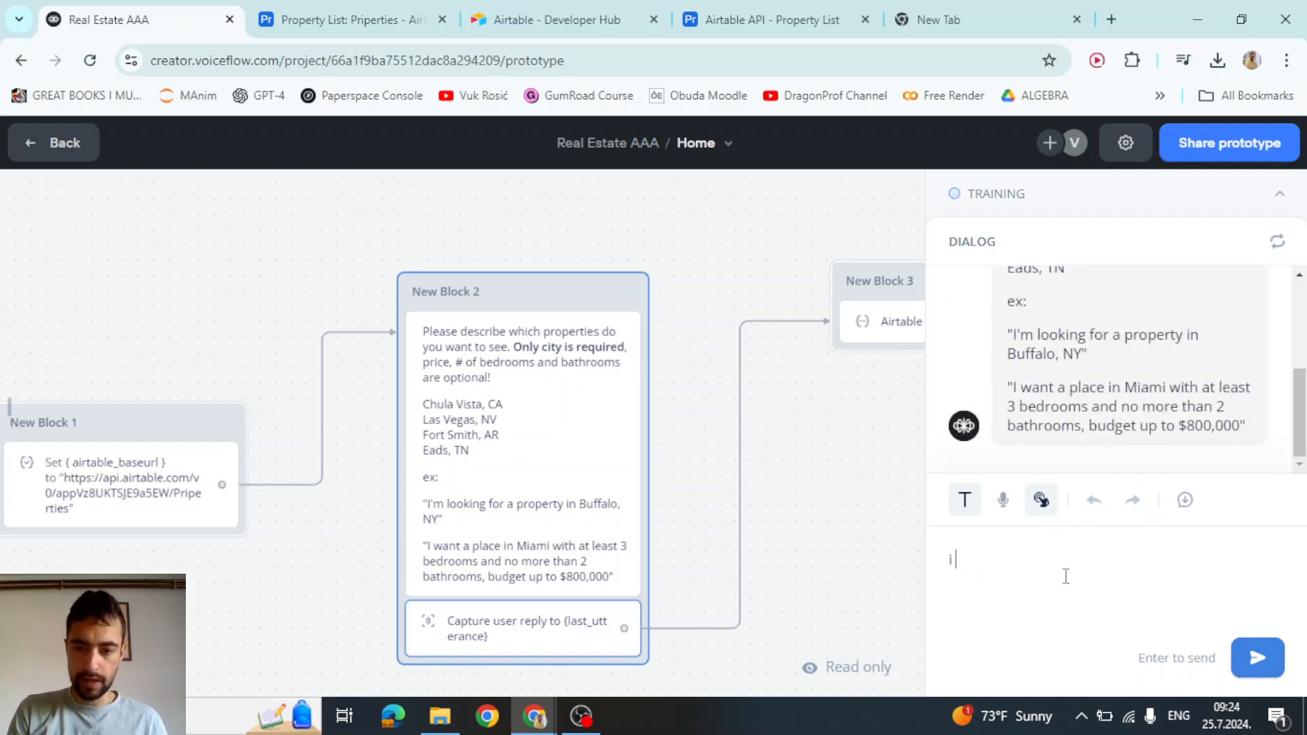
pyautogui.write(' want a house in')
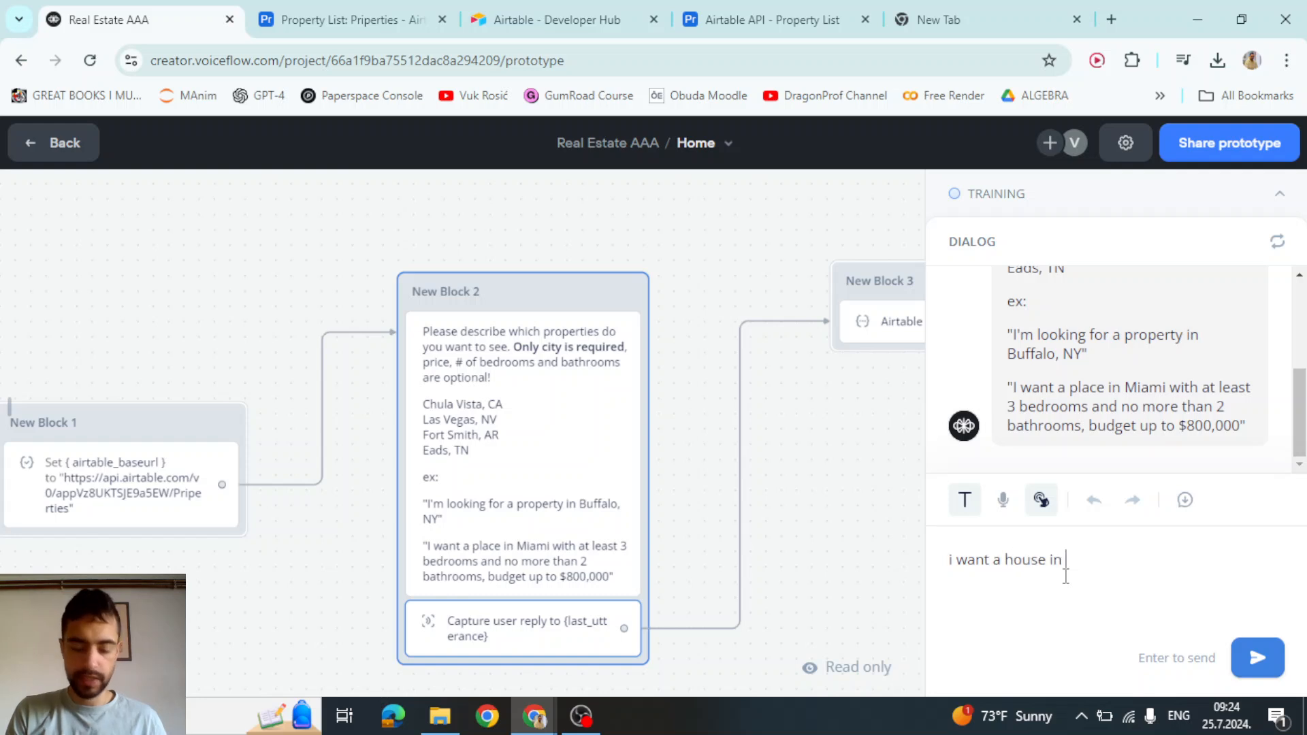
pyautogui.write(' new ')
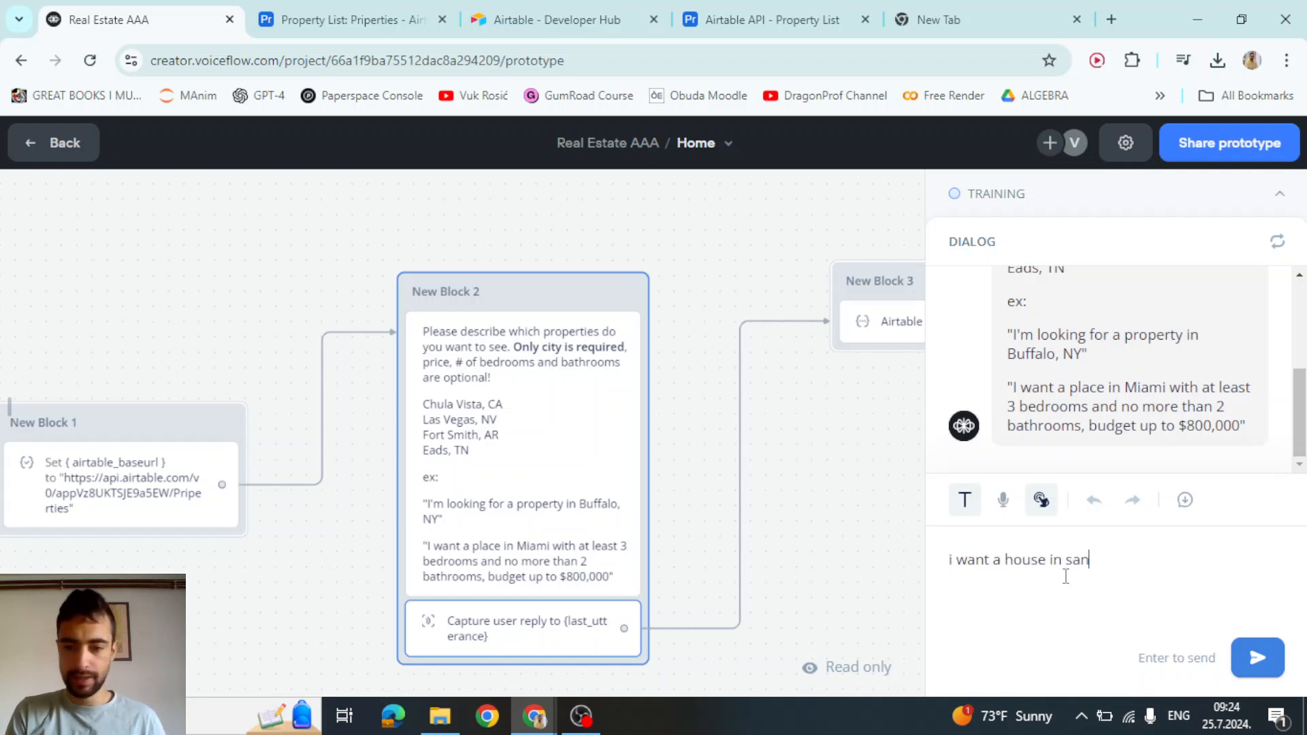
pyautogui.write('ego ca')
pyautogui.press('Return')
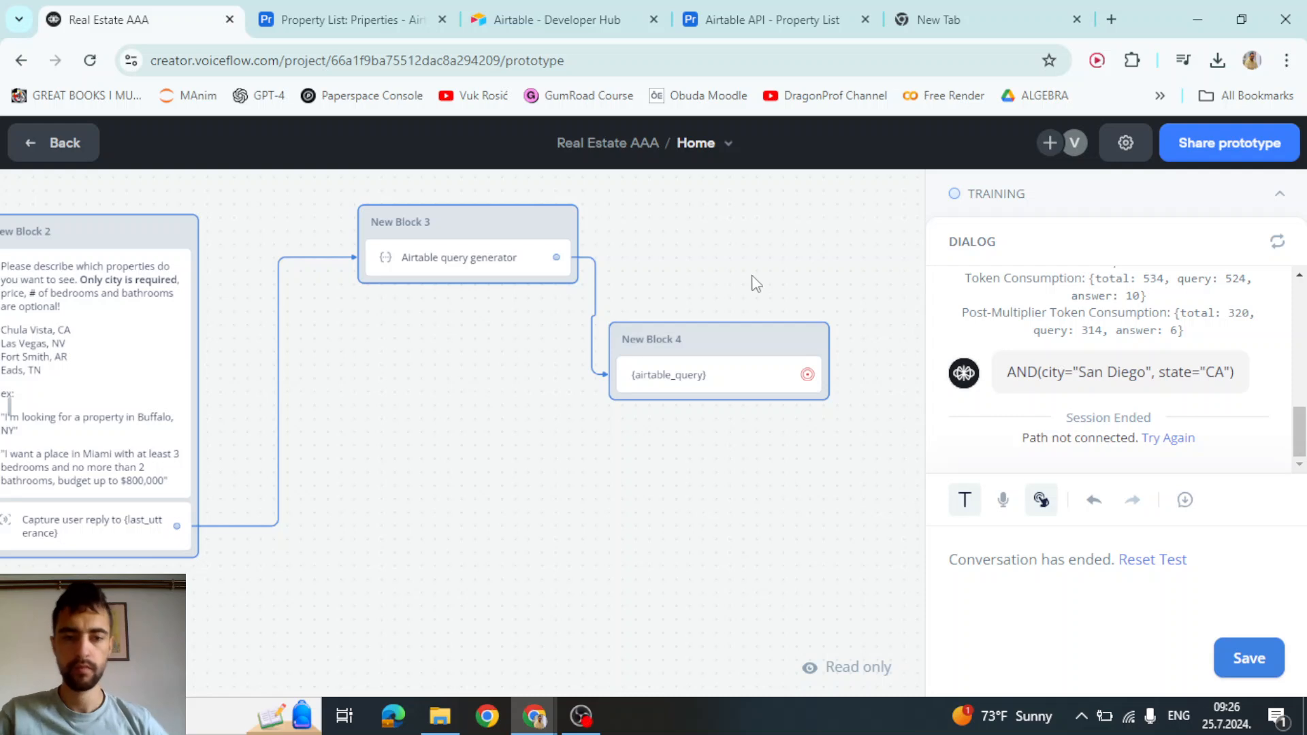
# Exit the test, delete the text block, and add an API step after New Block 3
pyautogui.moveTo(743, 271); pyautogui.dragTo(789, 282)
pyautogui.press('Escape')
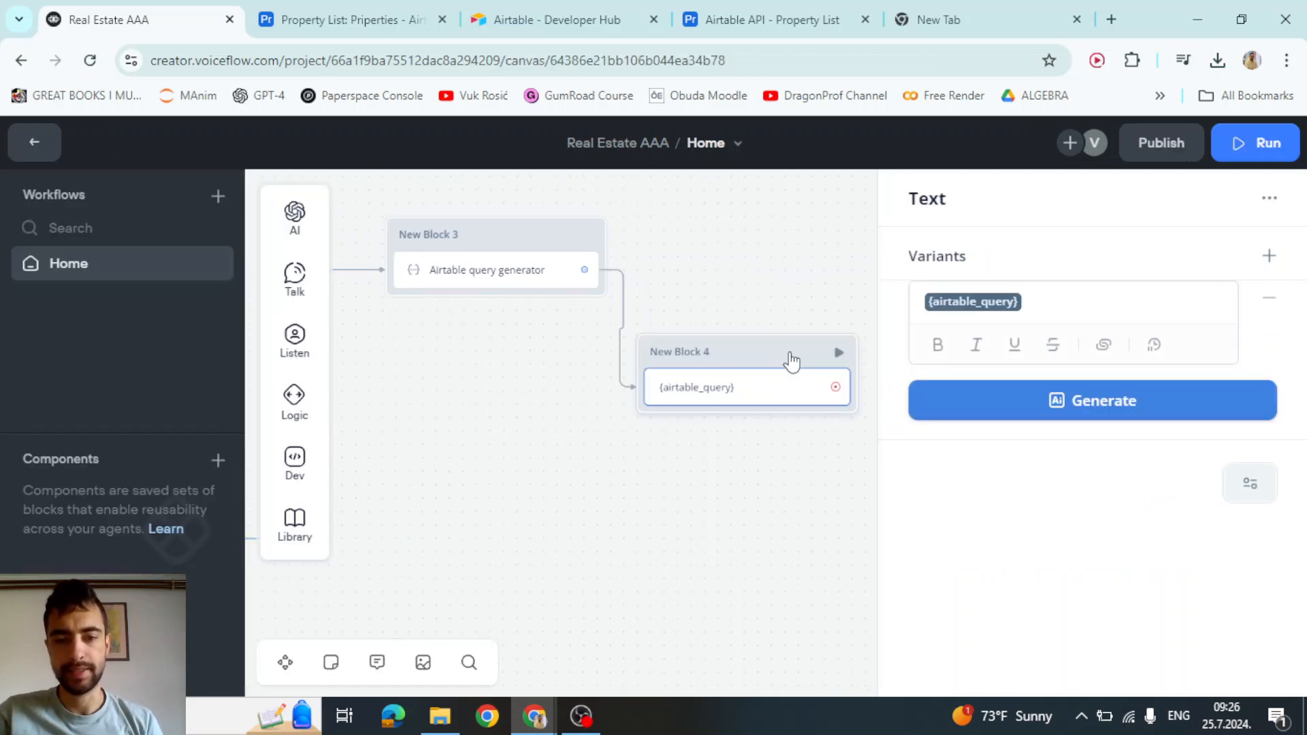
pyautogui.press('Delete')
pyautogui.moveTo(621, 371); pyautogui.dragTo(911, 394)
pyautogui.scroll(1, 856, 315)
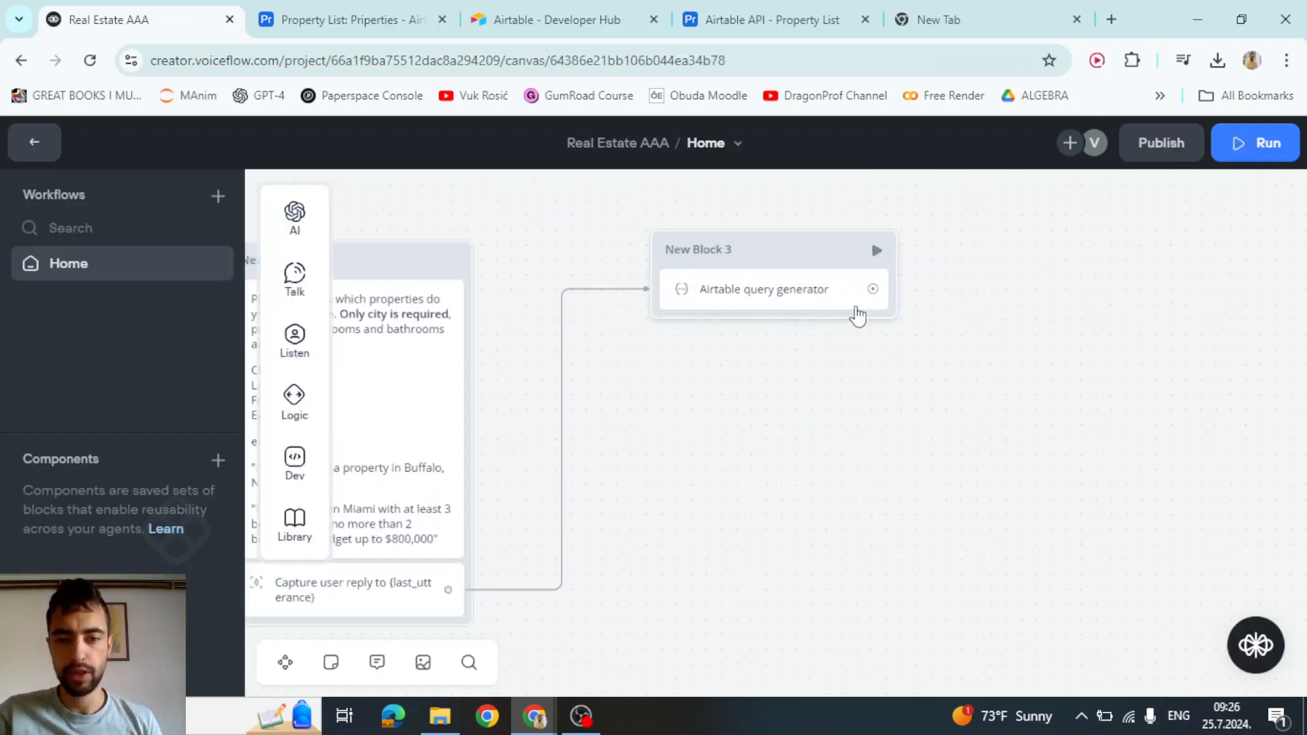
pyautogui.moveTo(872, 289); pyautogui.dragTo(749, 430)
pyautogui.moveTo(838, 319)
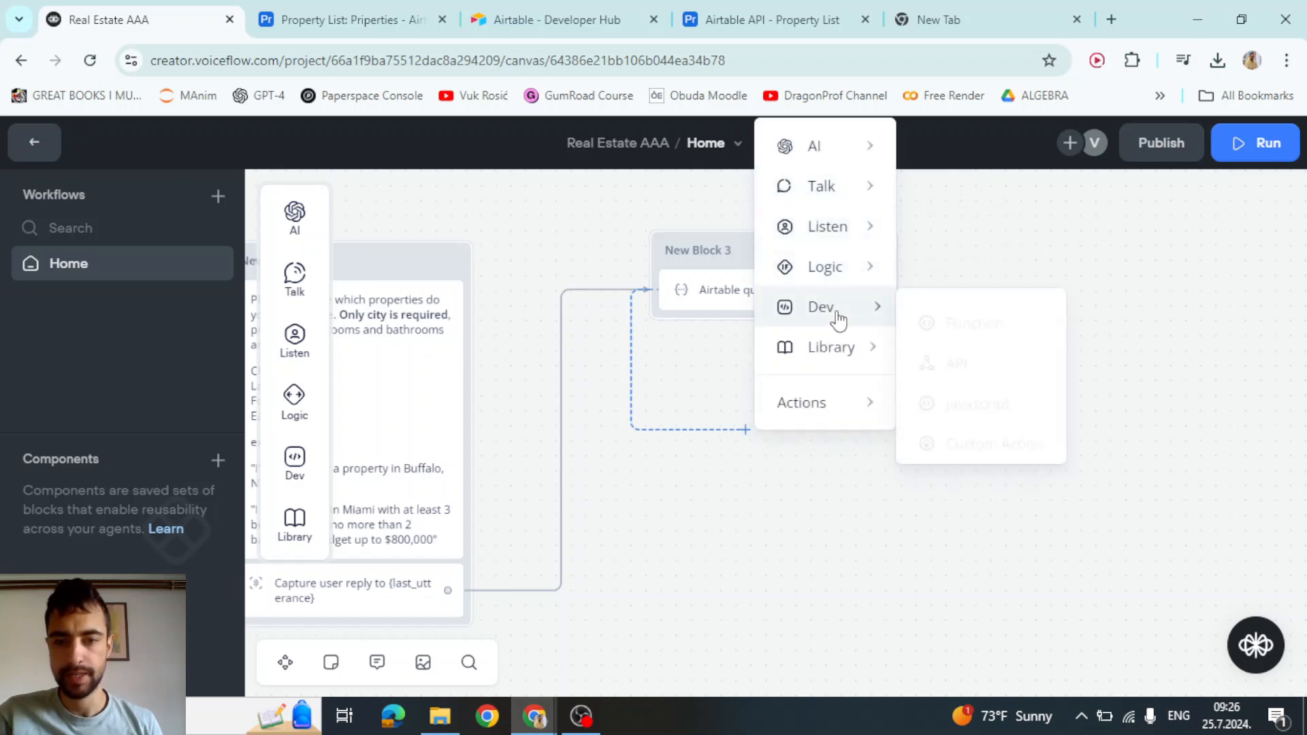
pyautogui.click(960, 360)
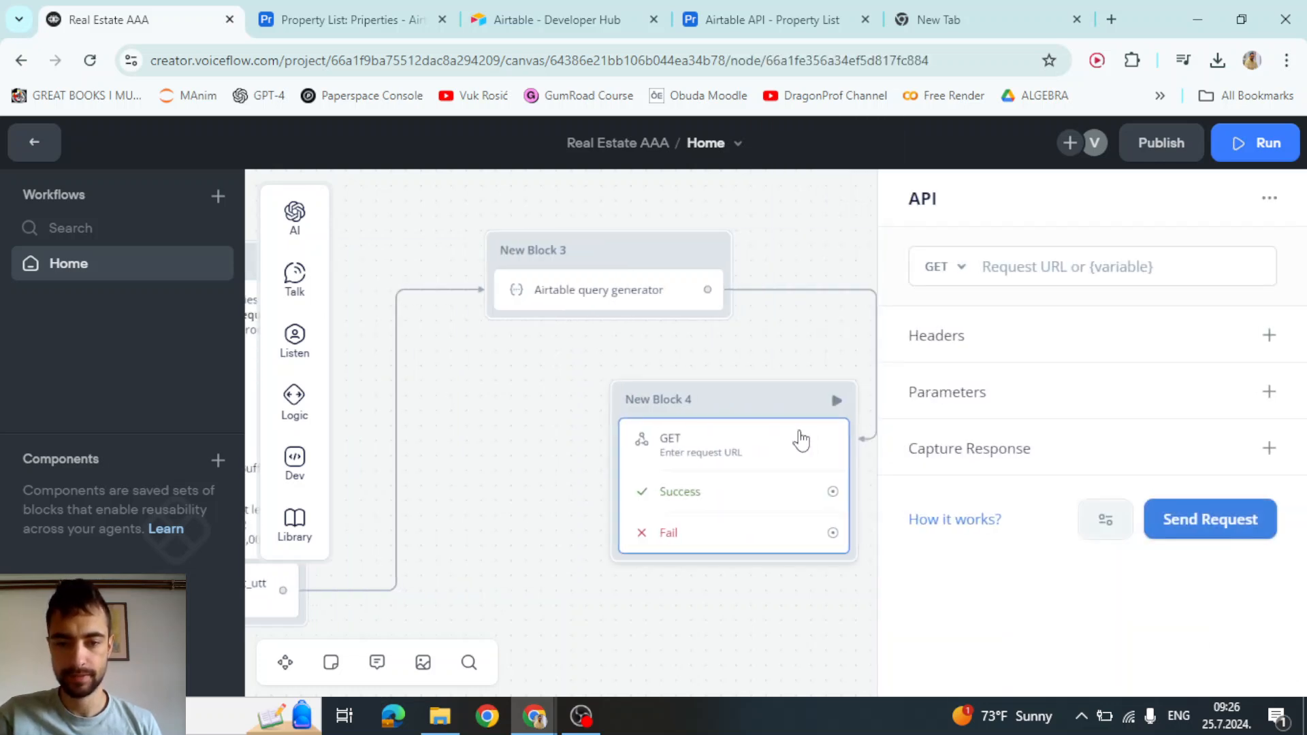
# Set the Request URL to {airtable_baseurl}?maxRecords=4&filterByFormula={airtable_query}
pyautogui.click(1056, 271)
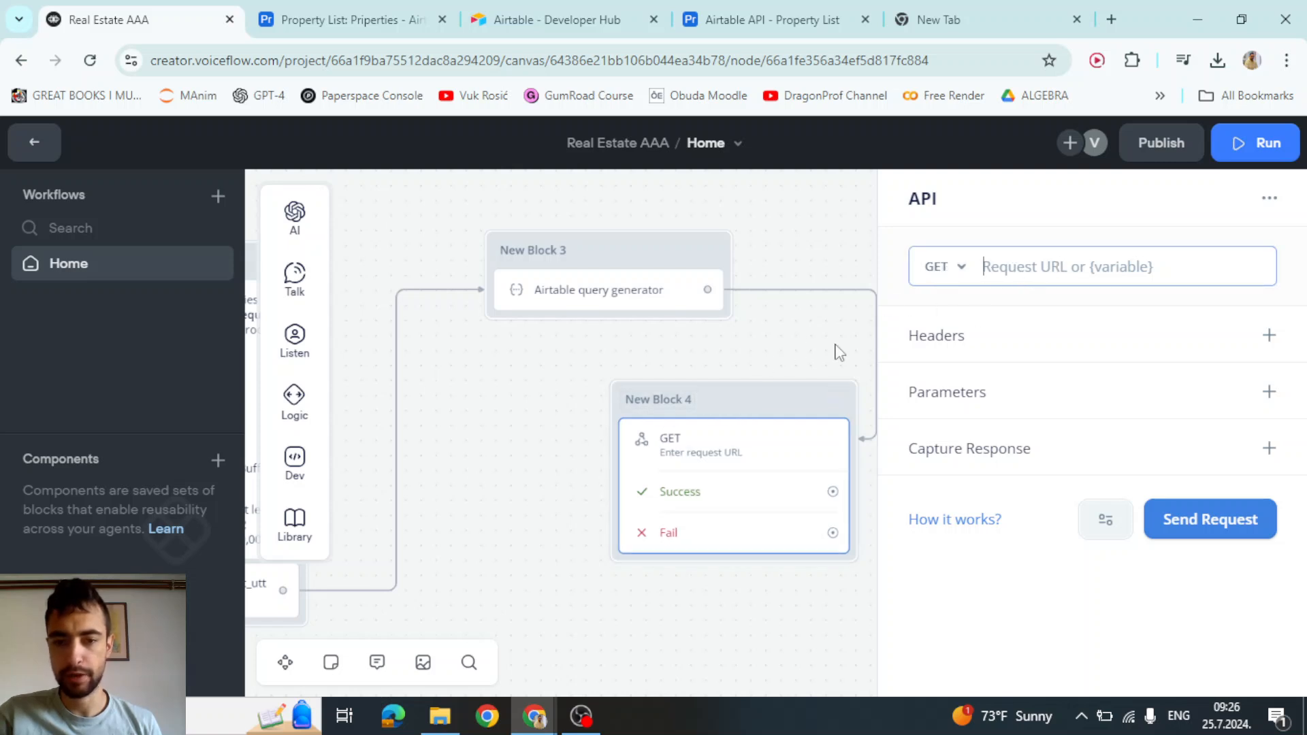
pyautogui.write('{air')
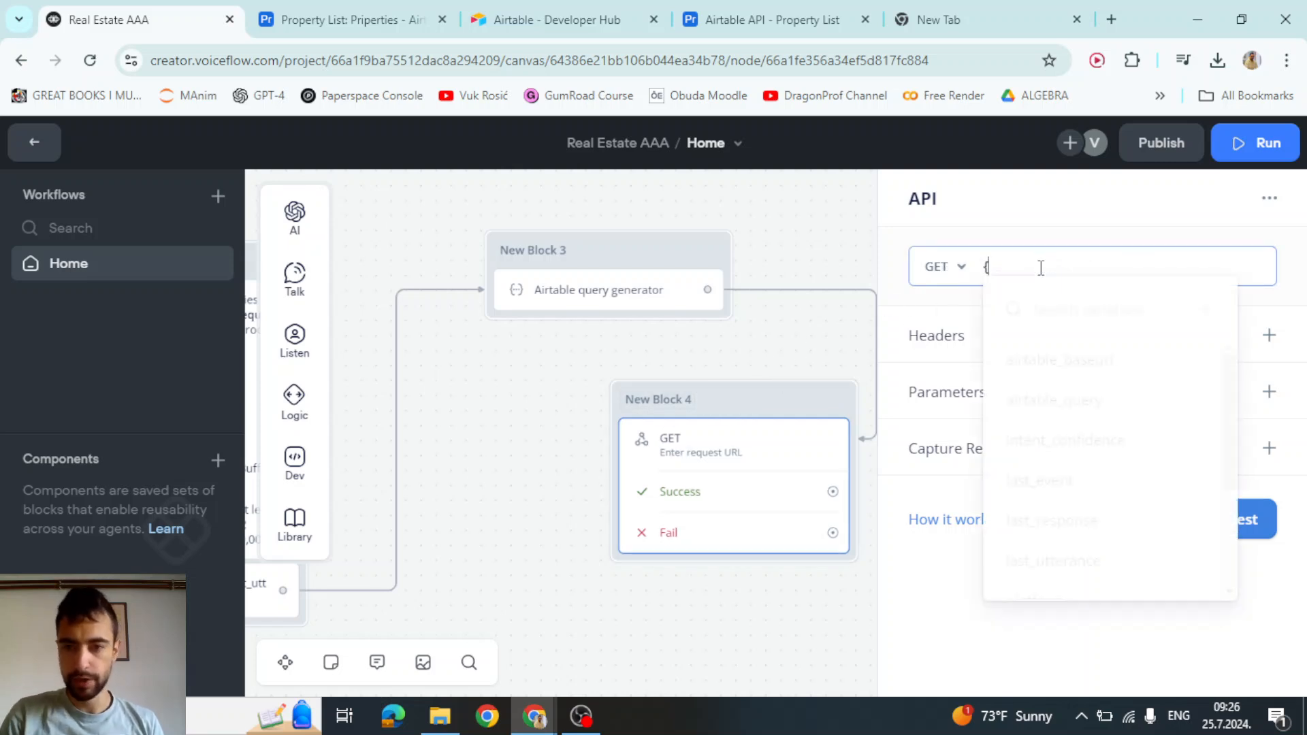
pyautogui.click(1068, 356)
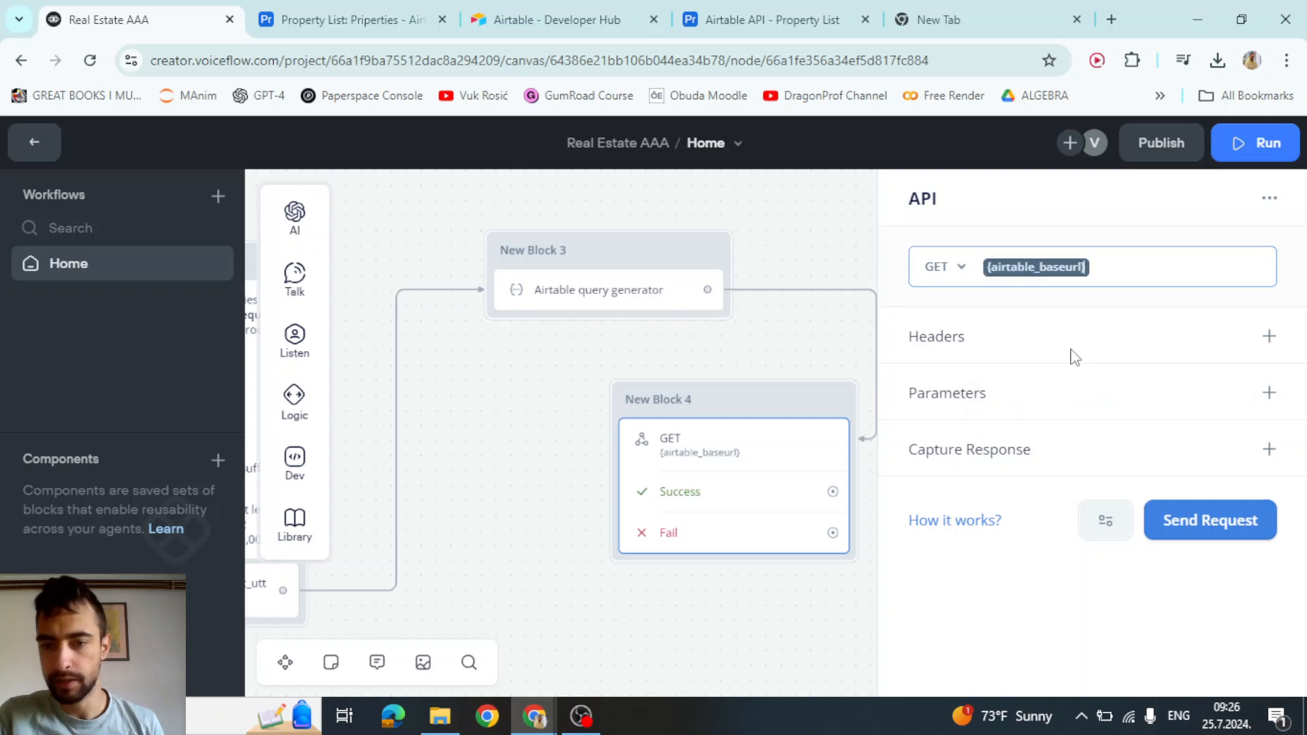
pyautogui.click(1103, 270)
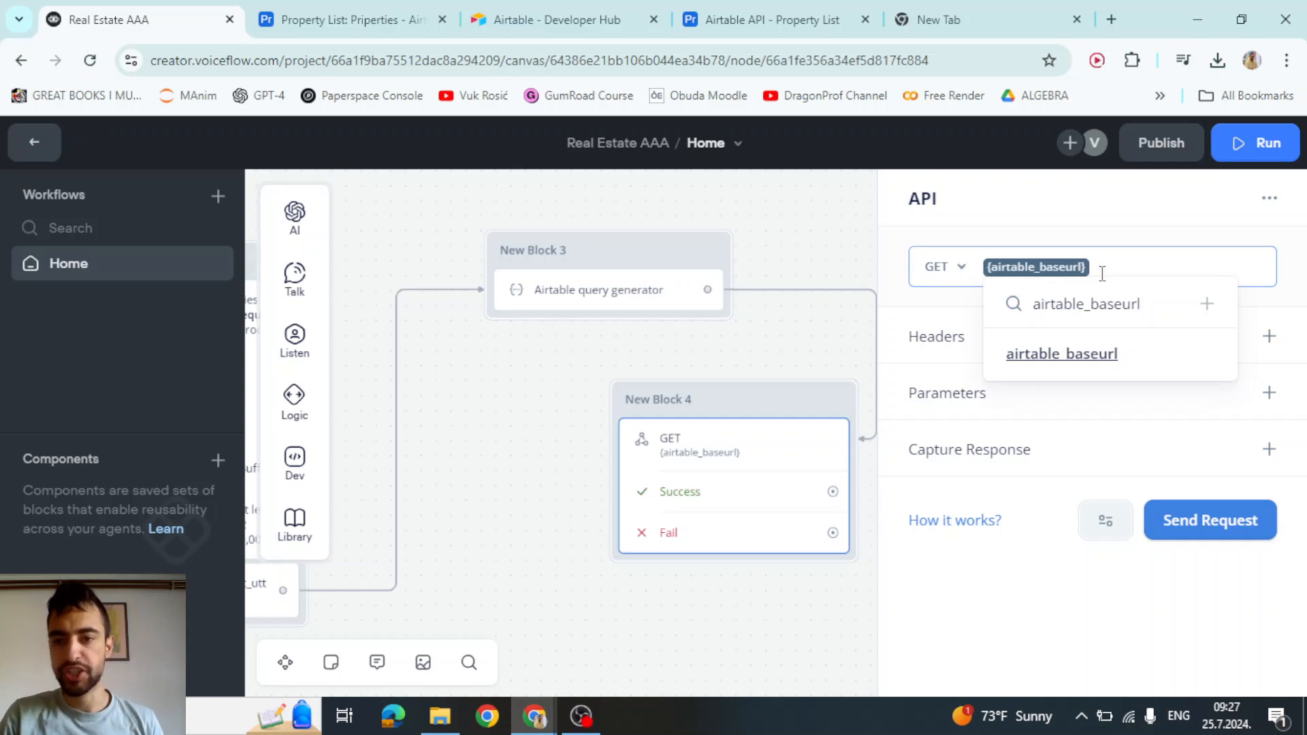
pyautogui.write('?')
pyautogui.write('maxRecords=4&filterByFormula=')
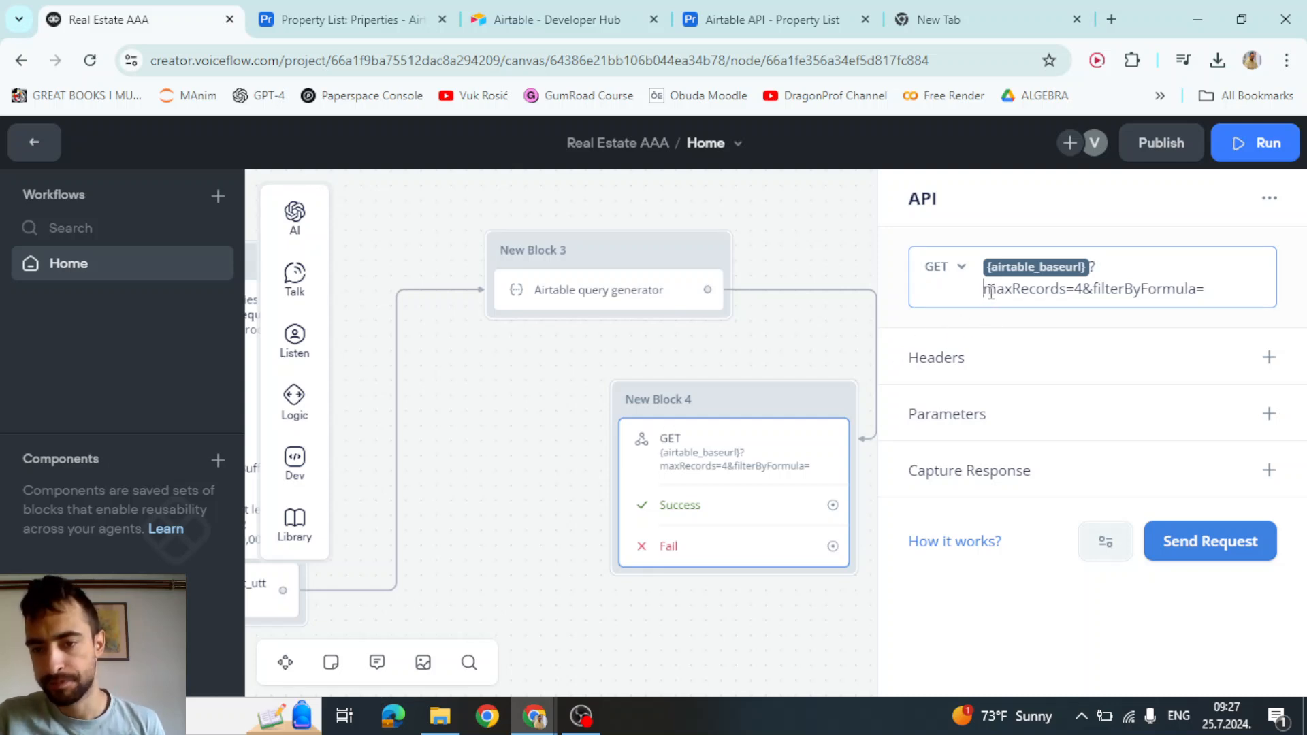
pyautogui.moveTo(991, 292); pyautogui.dragTo(1066, 291)
pyautogui.click(1066, 291)
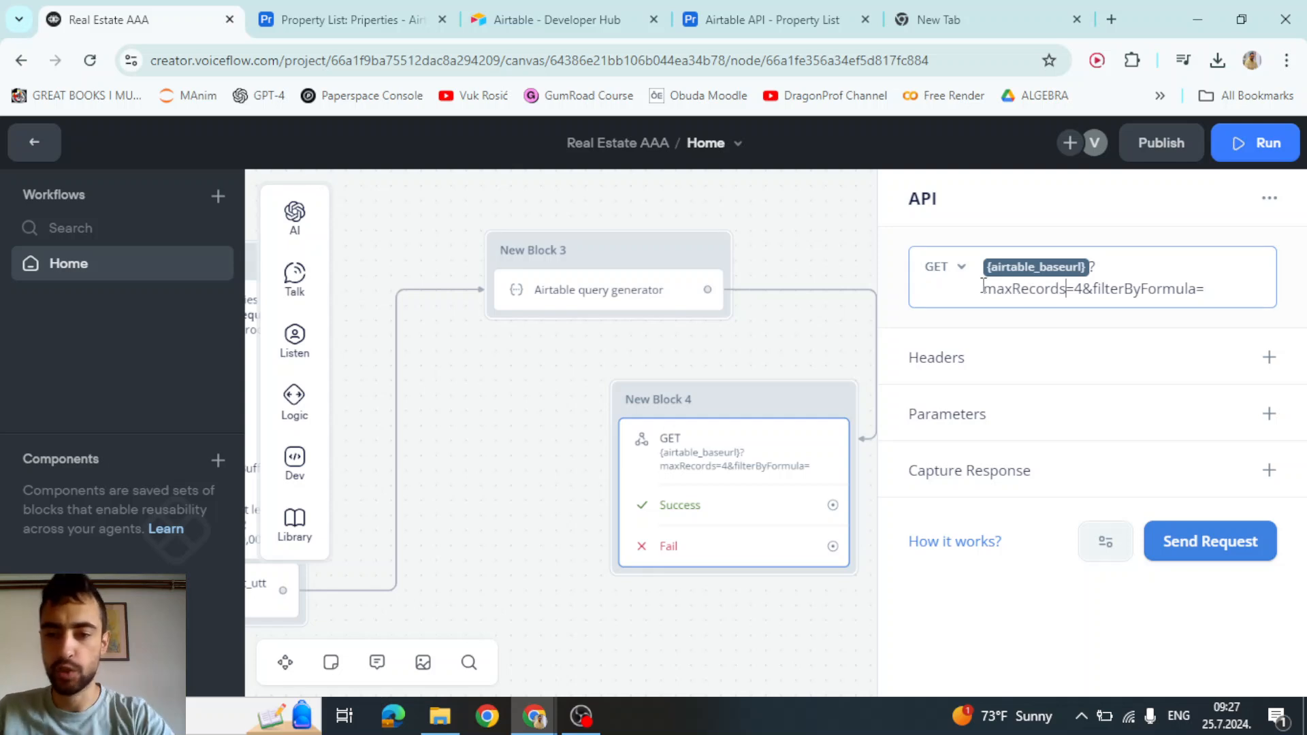
pyautogui.moveTo(982, 290); pyautogui.dragTo(1126, 297)
pyautogui.click(1093, 267)
pyautogui.click(1162, 289)
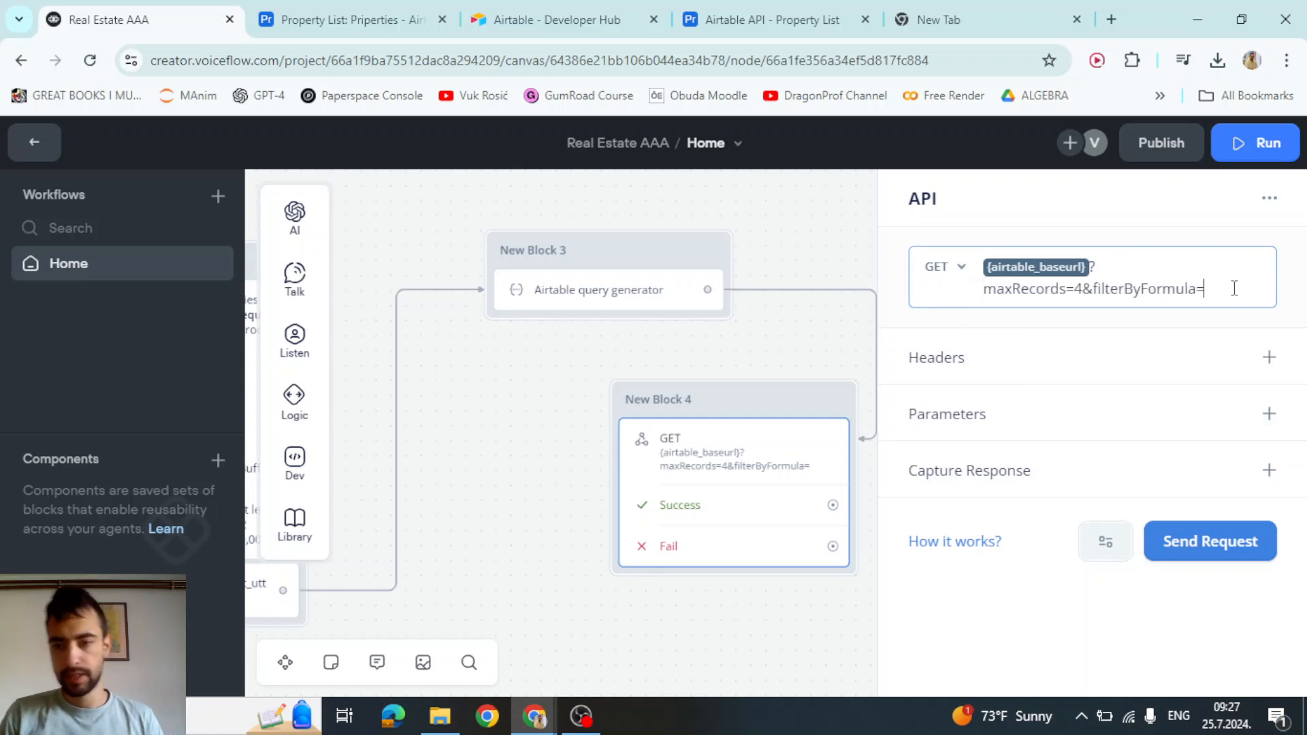
pyautogui.write('{')
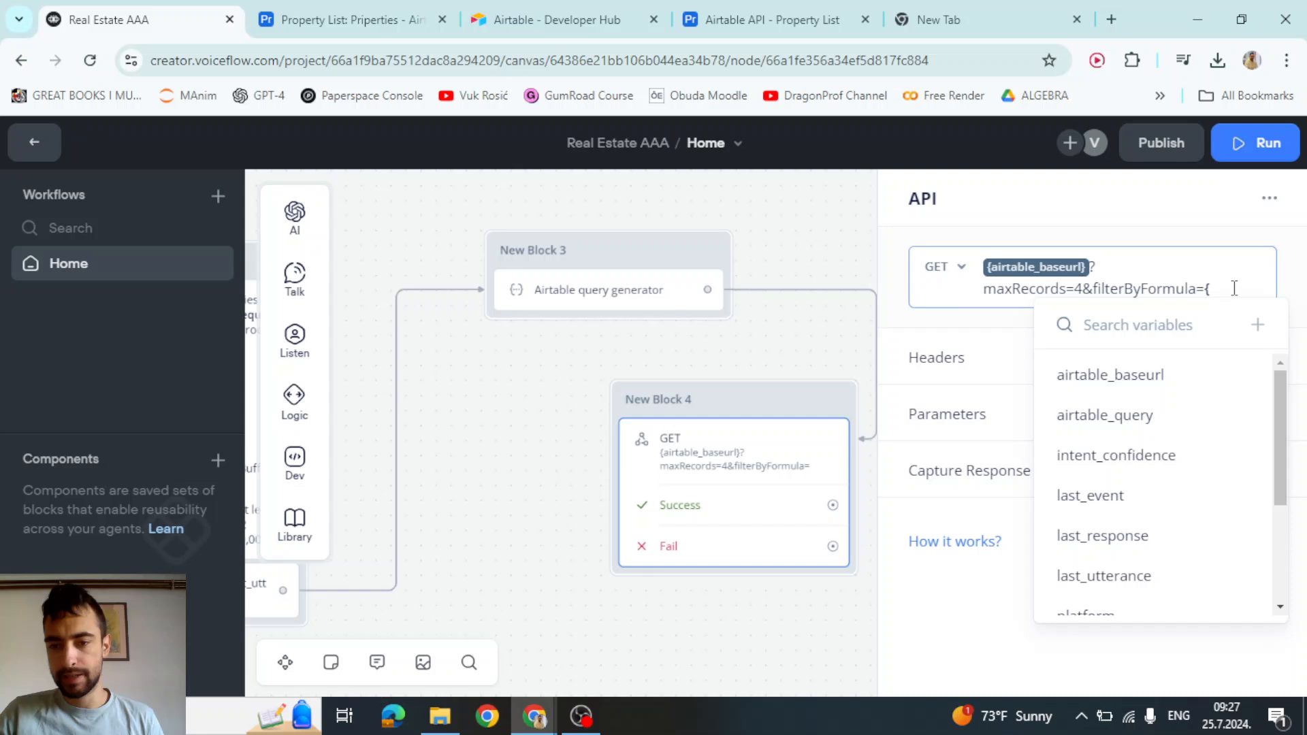
pyautogui.click(1114, 415)
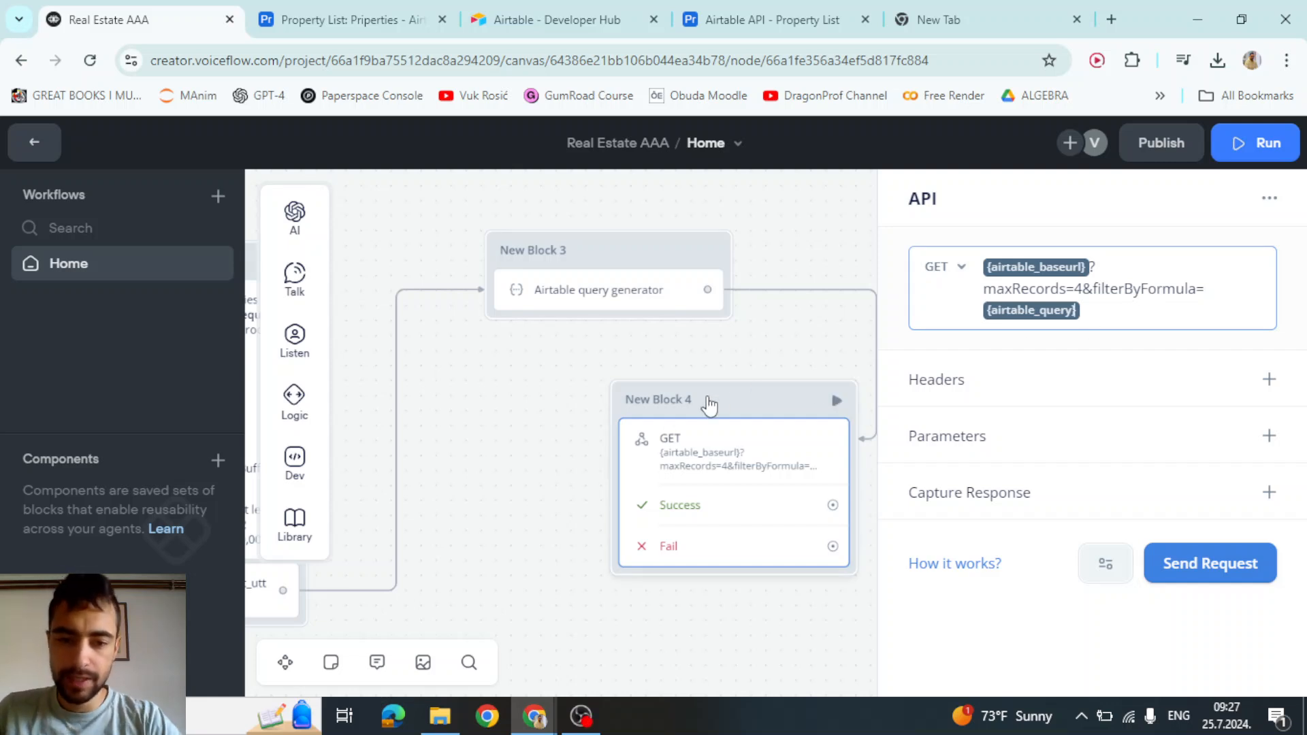
# Add an empty header row, then locate the Authorization: Bearer header in Airtable's curl example
pyautogui.click(1269, 379)
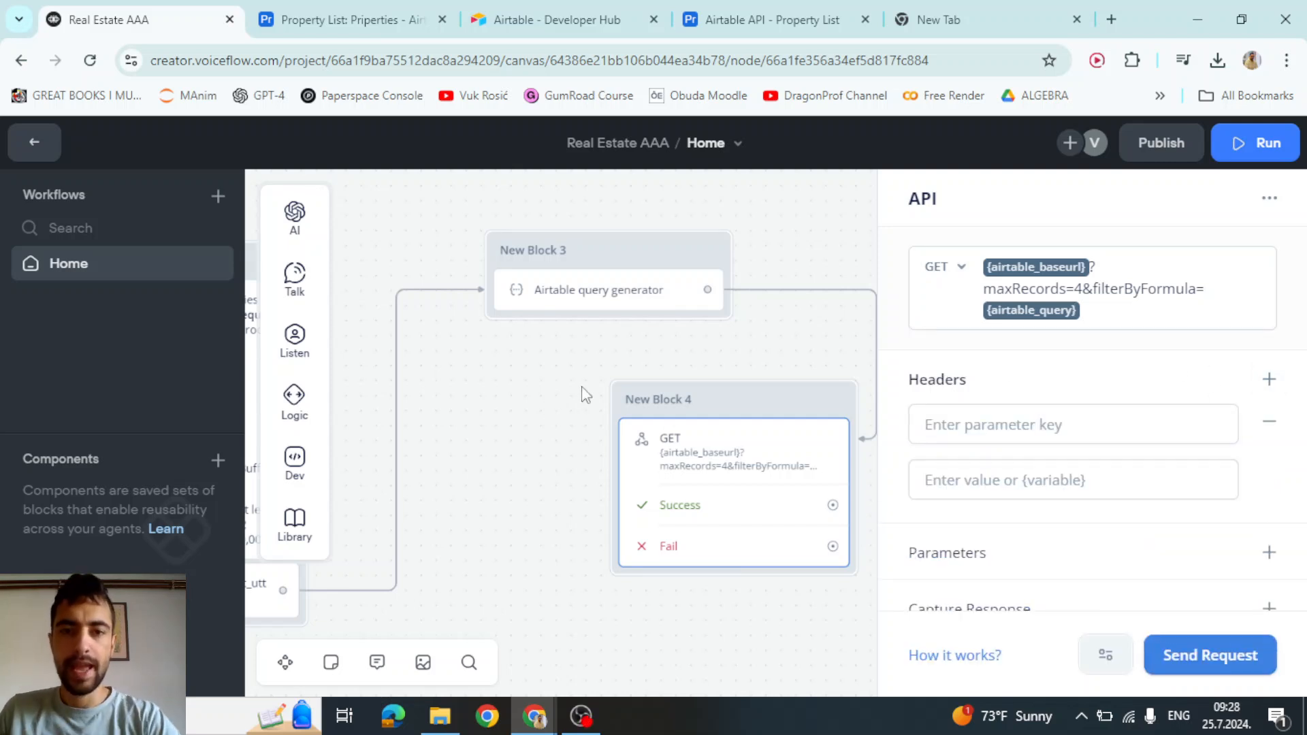
pyautogui.click(747, 10)
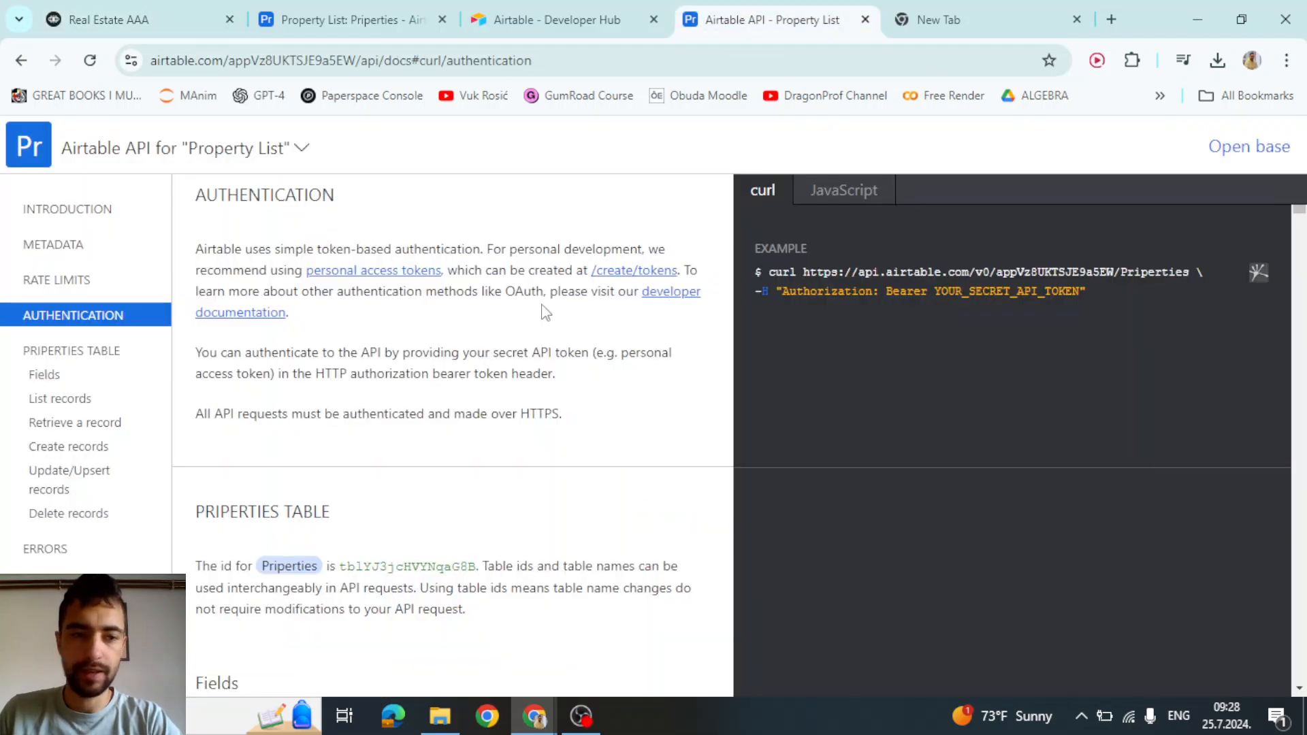
pyautogui.moveTo(803, 271); pyautogui.dragTo(1095, 271)
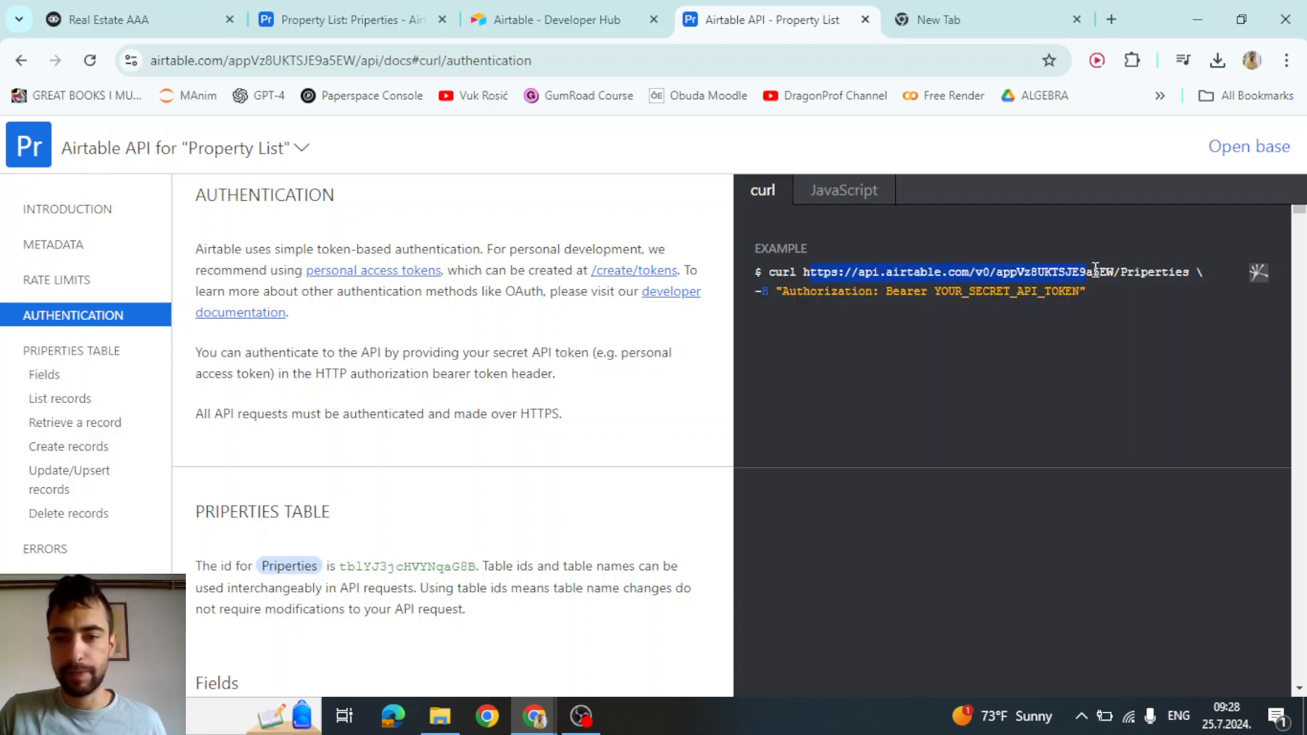
pyautogui.doubleClick(807, 290)
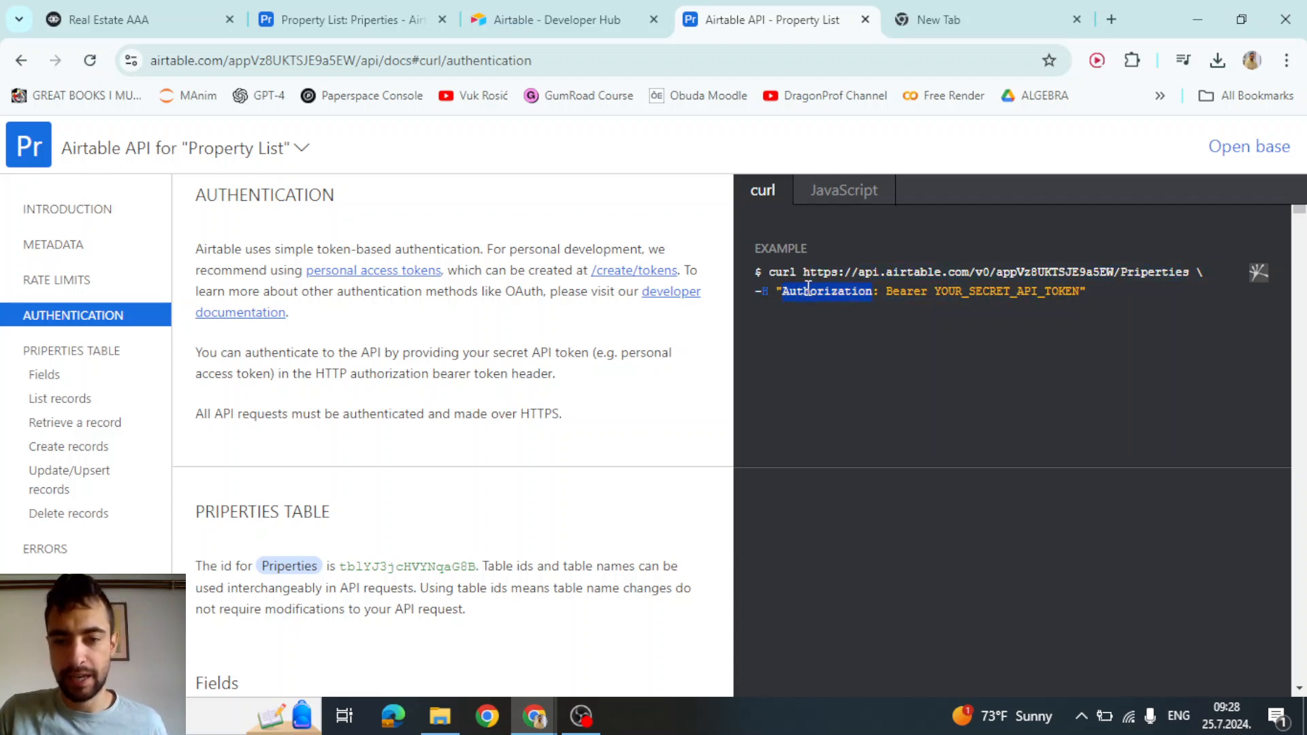
pyautogui.moveTo(754, 290); pyautogui.dragTo(766, 293)
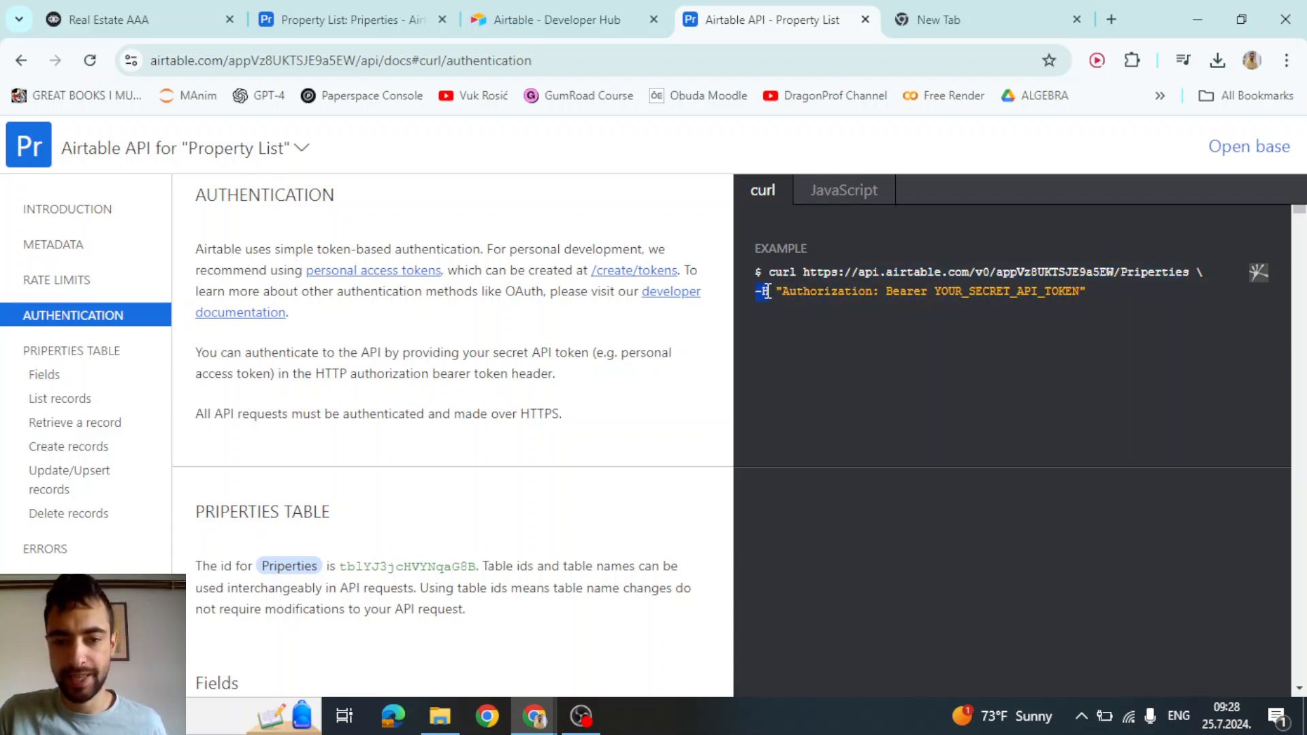
pyautogui.doubleClick(804, 291)
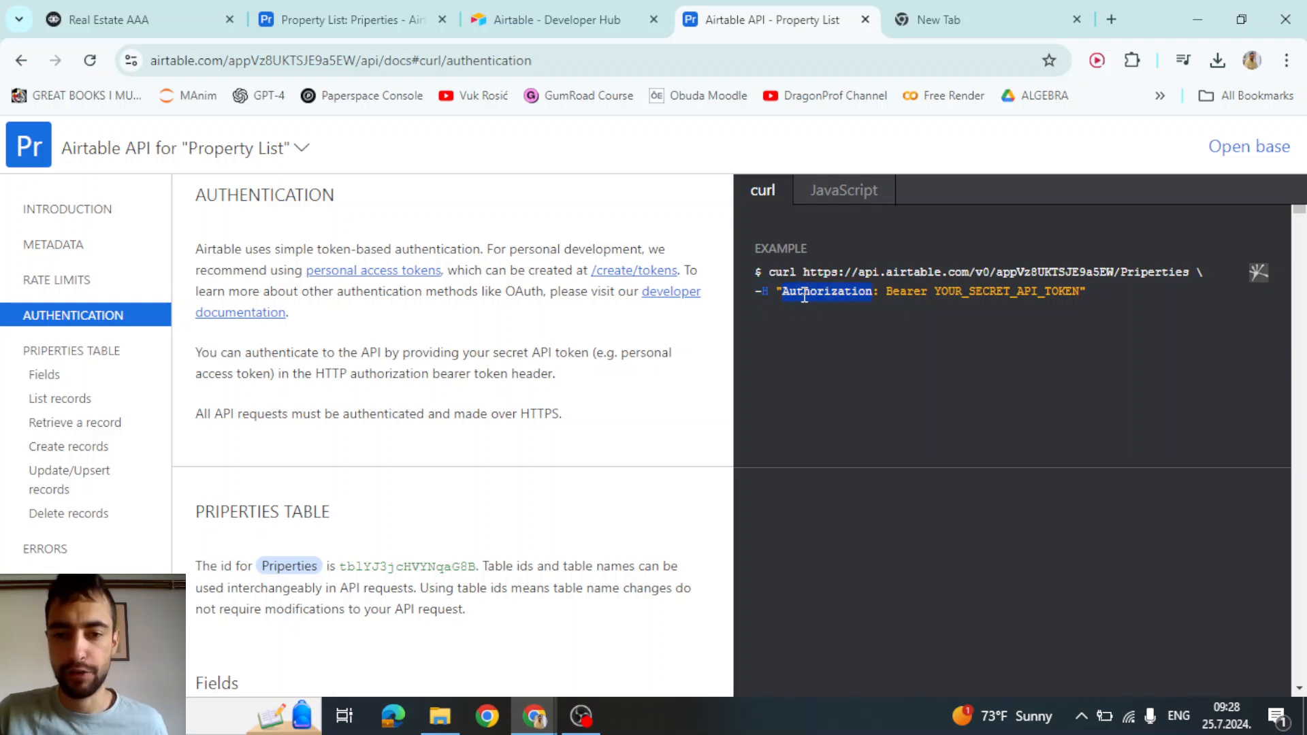
pyautogui.doubleClick(918, 292)
pyautogui.doubleClick(975, 292)
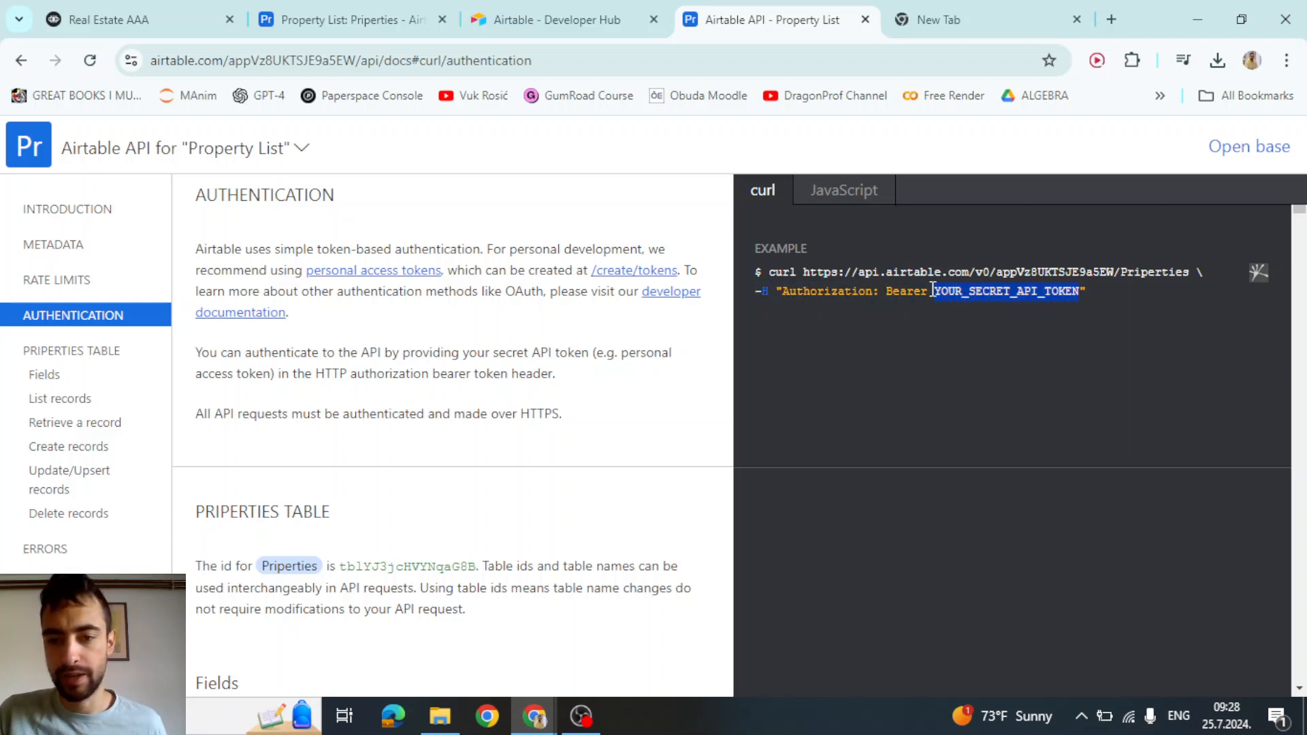
pyautogui.moveTo(885, 291); pyautogui.dragTo(1068, 290)
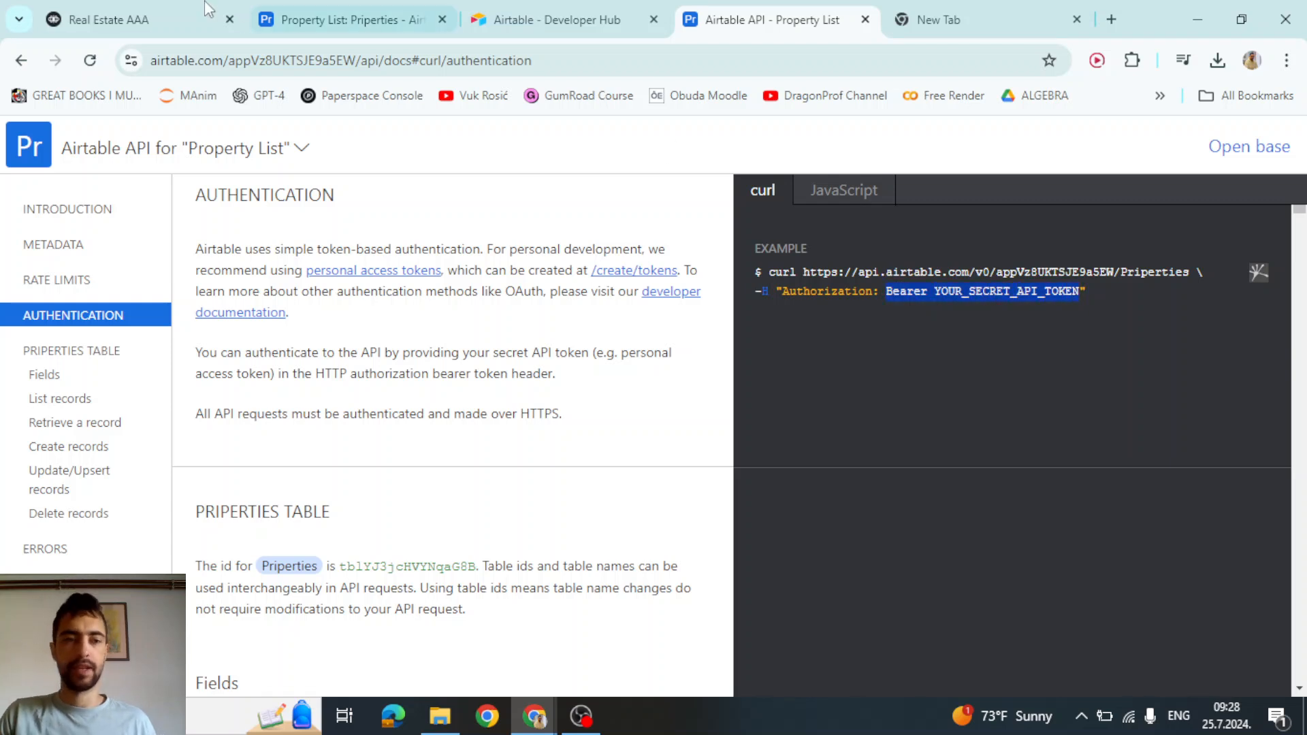
# Add an 'Authorization' header key and check the Airtable docs for the Bearer token format
pyautogui.click(141, 13)
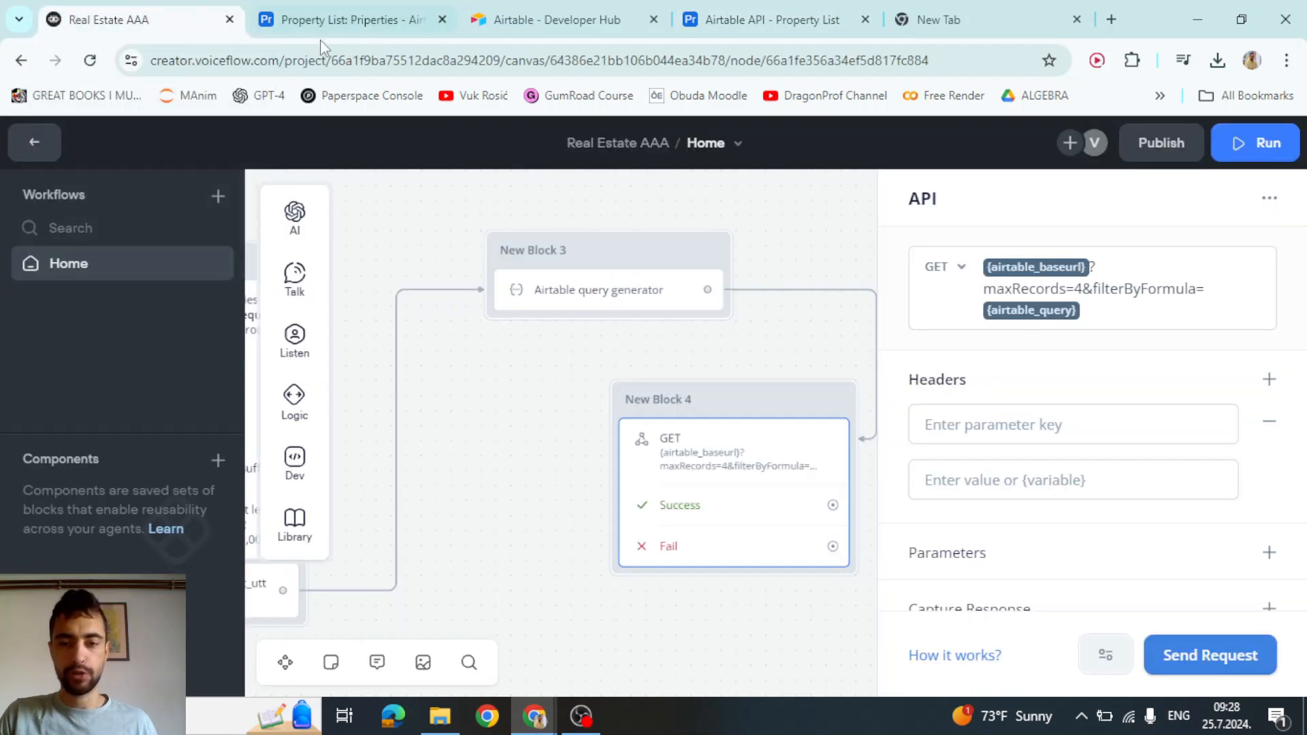
pyautogui.click(987, 423)
pyautogui.write('Authorization')
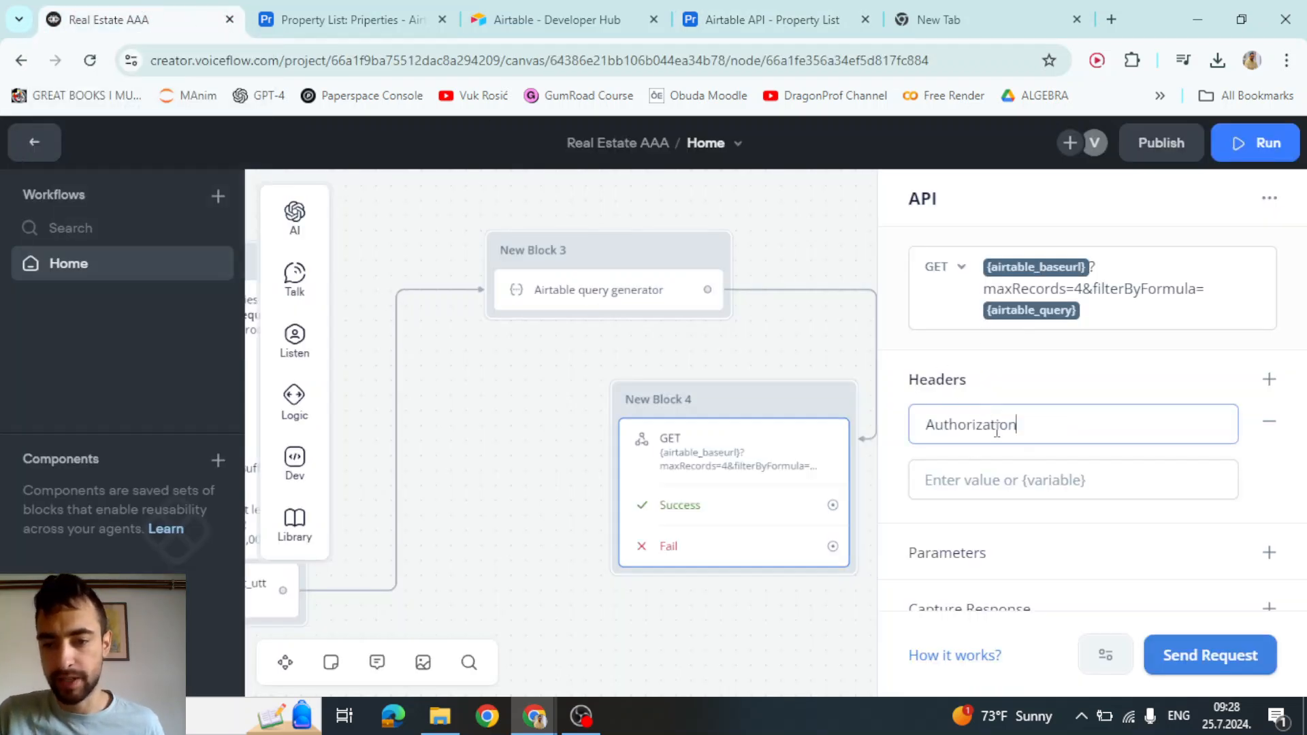
pyautogui.click(787, 9)
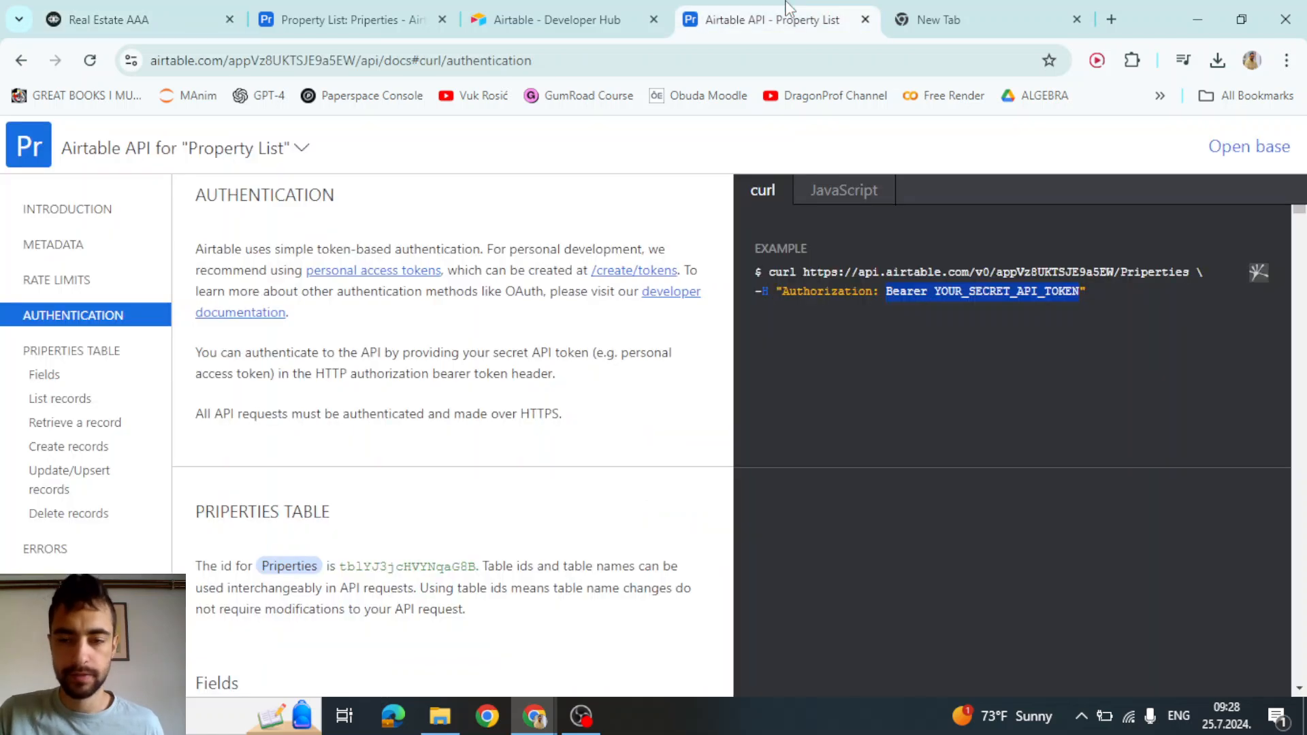
pyautogui.doubleClick(907, 291)
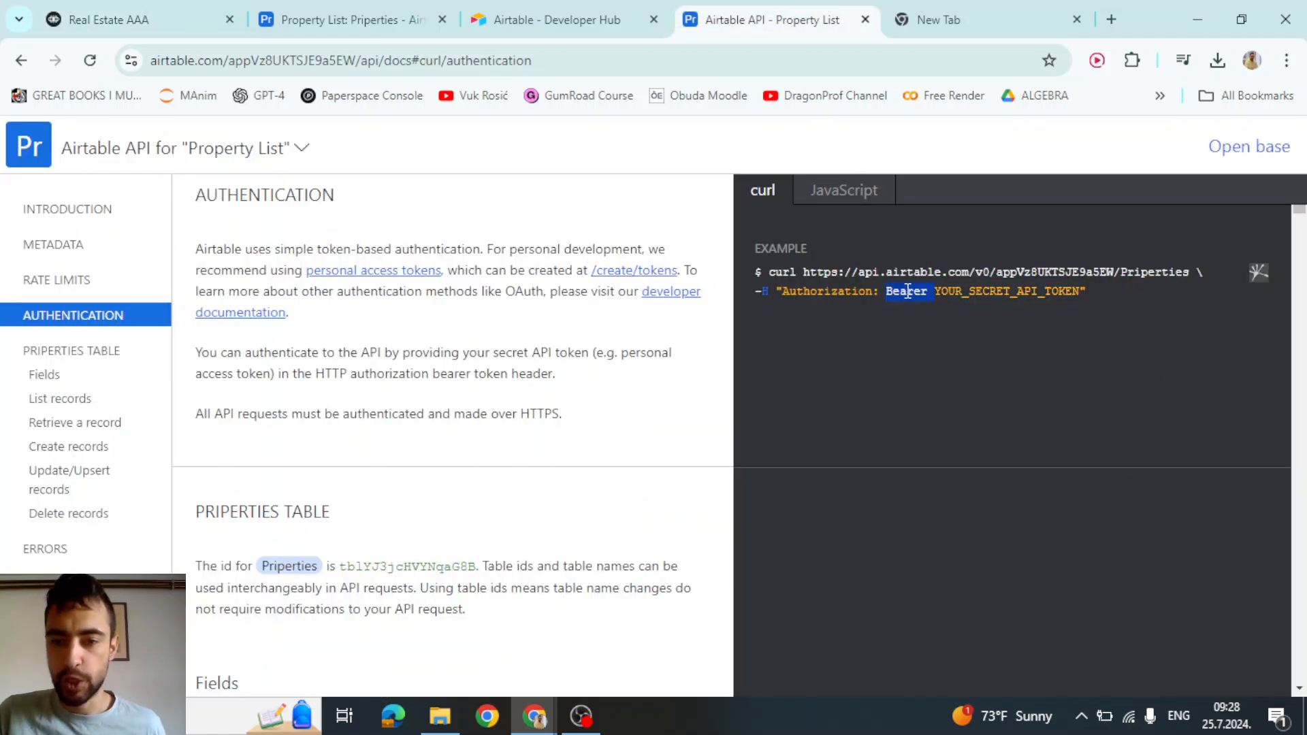
pyautogui.doubleClick(956, 292)
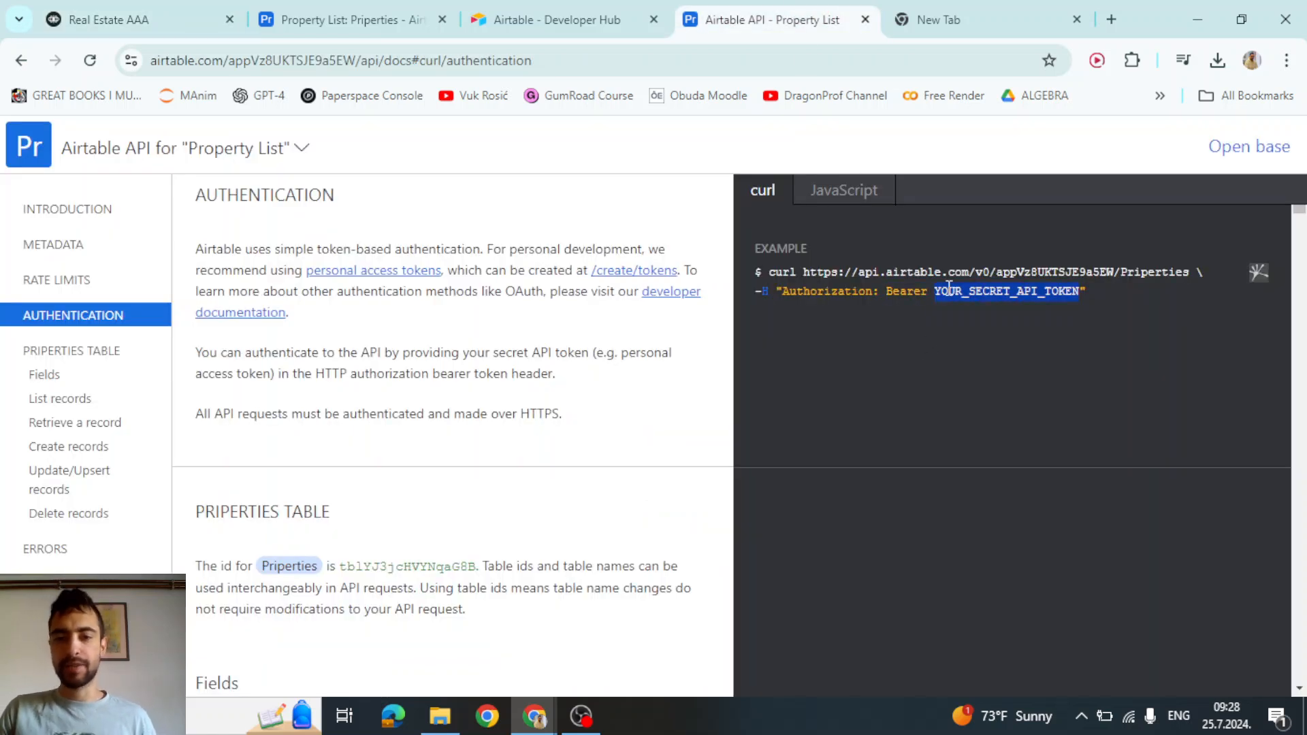
# Set the header value to 'Bearer' followed by the copied Airtable personal access token
pyautogui.click(938, 19)
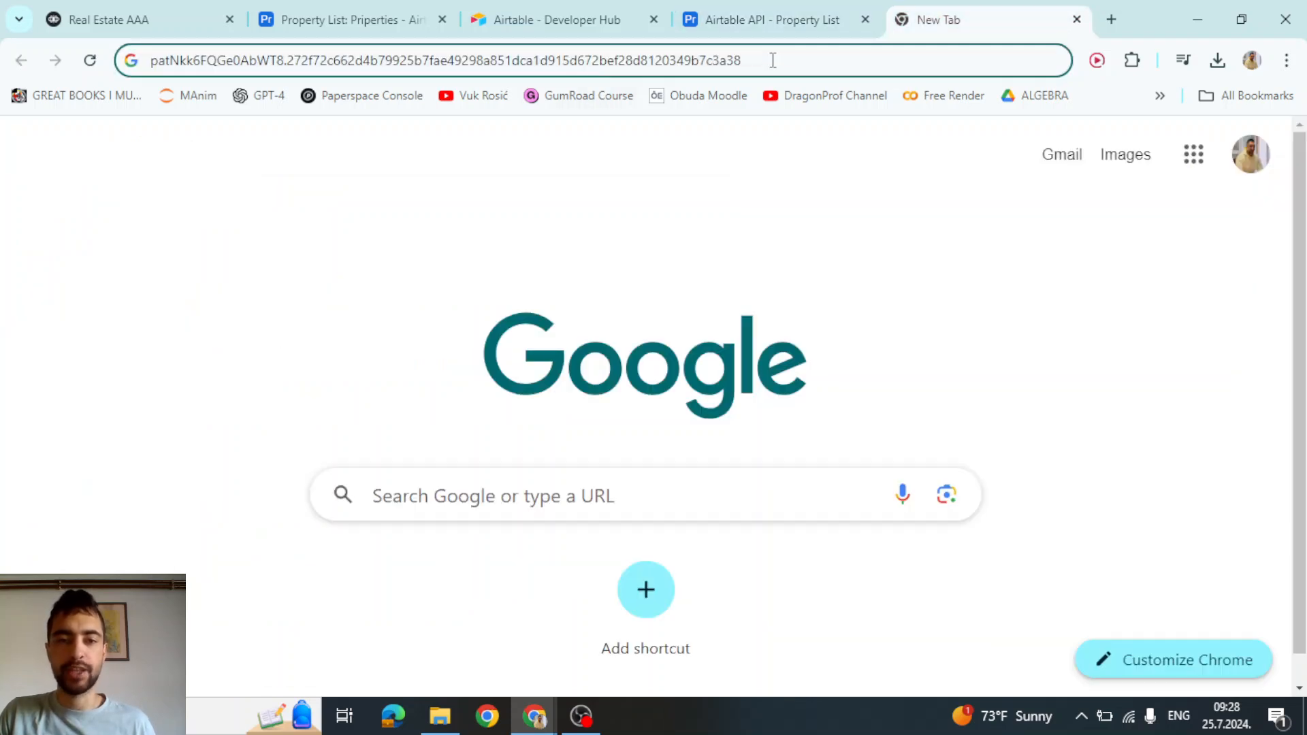
pyautogui.hotkey('ctrl', 'a')
pyautogui.hotkey('ctrl', 'c')
pyautogui.click(158, 18)
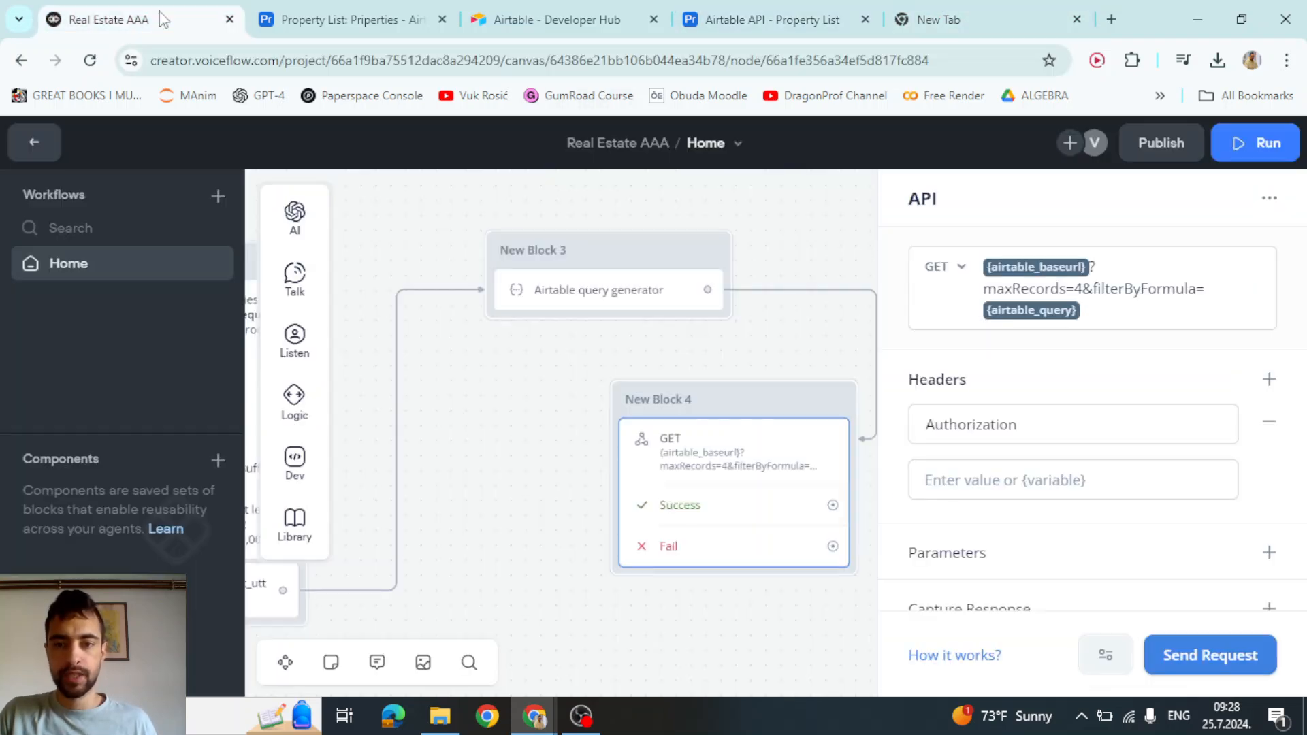
pyautogui.click(971, 490)
pyautogui.write('Bearer')
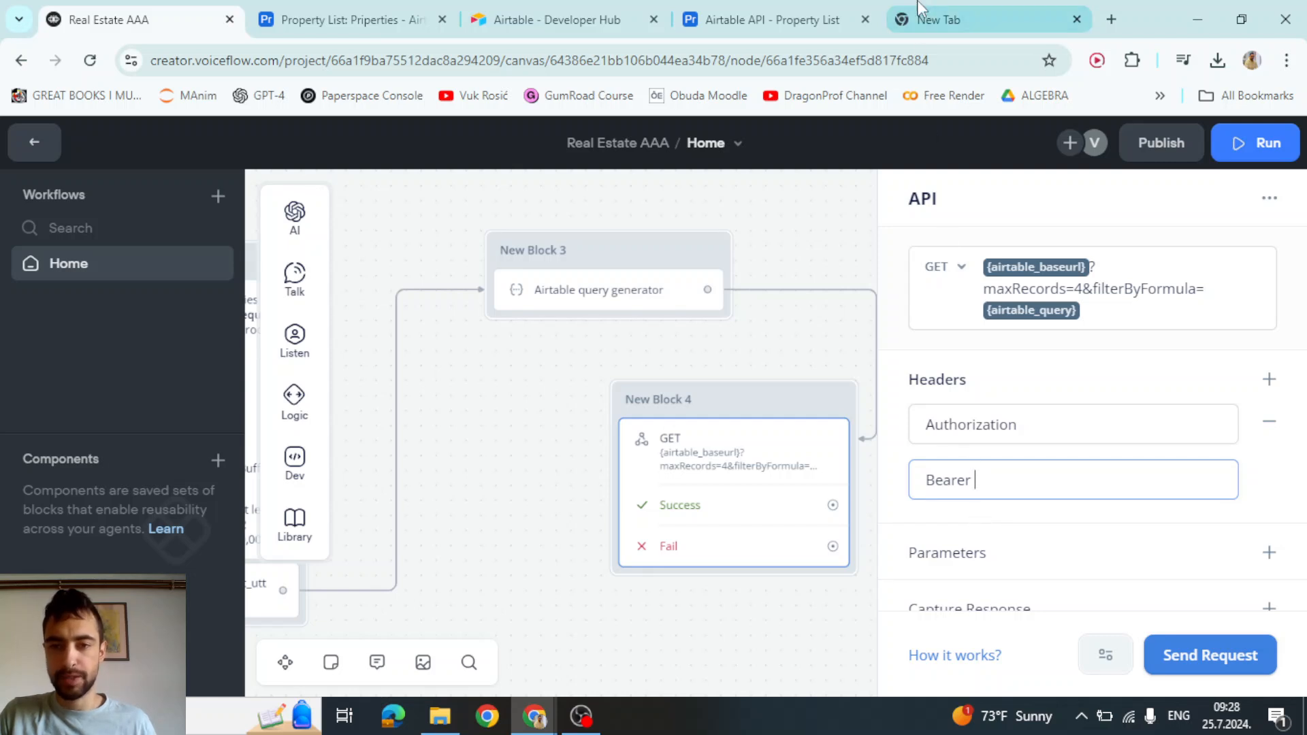
pyautogui.click(938, 19)
pyautogui.click(117, 18)
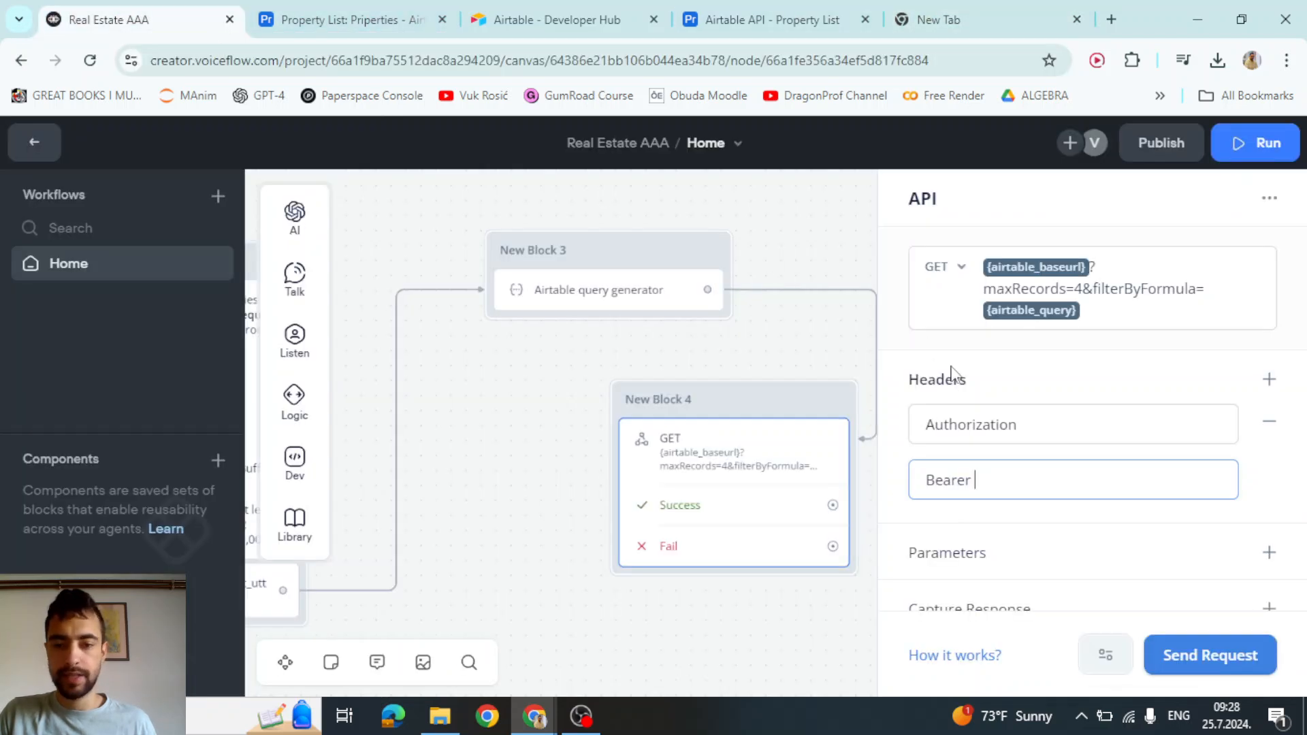
pyautogui.hotkey('ctrl', 'v')
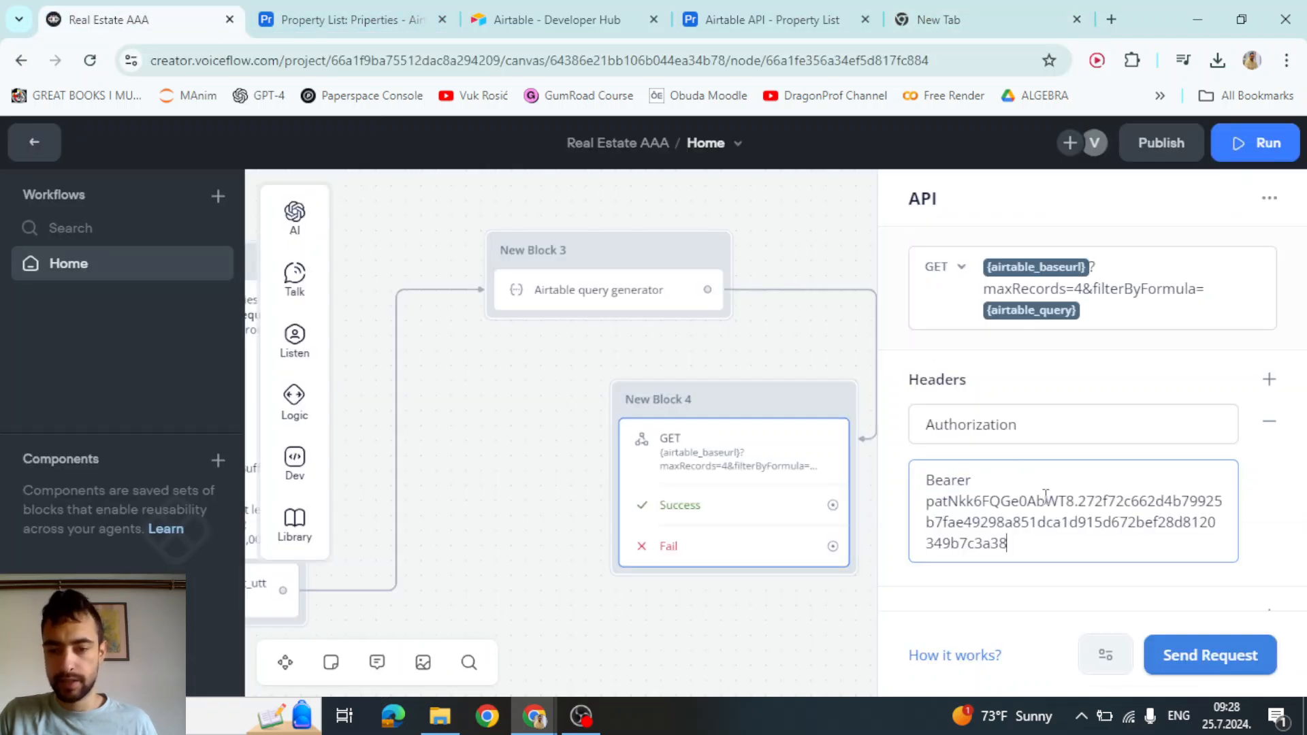
pyautogui.click(1018, 364)
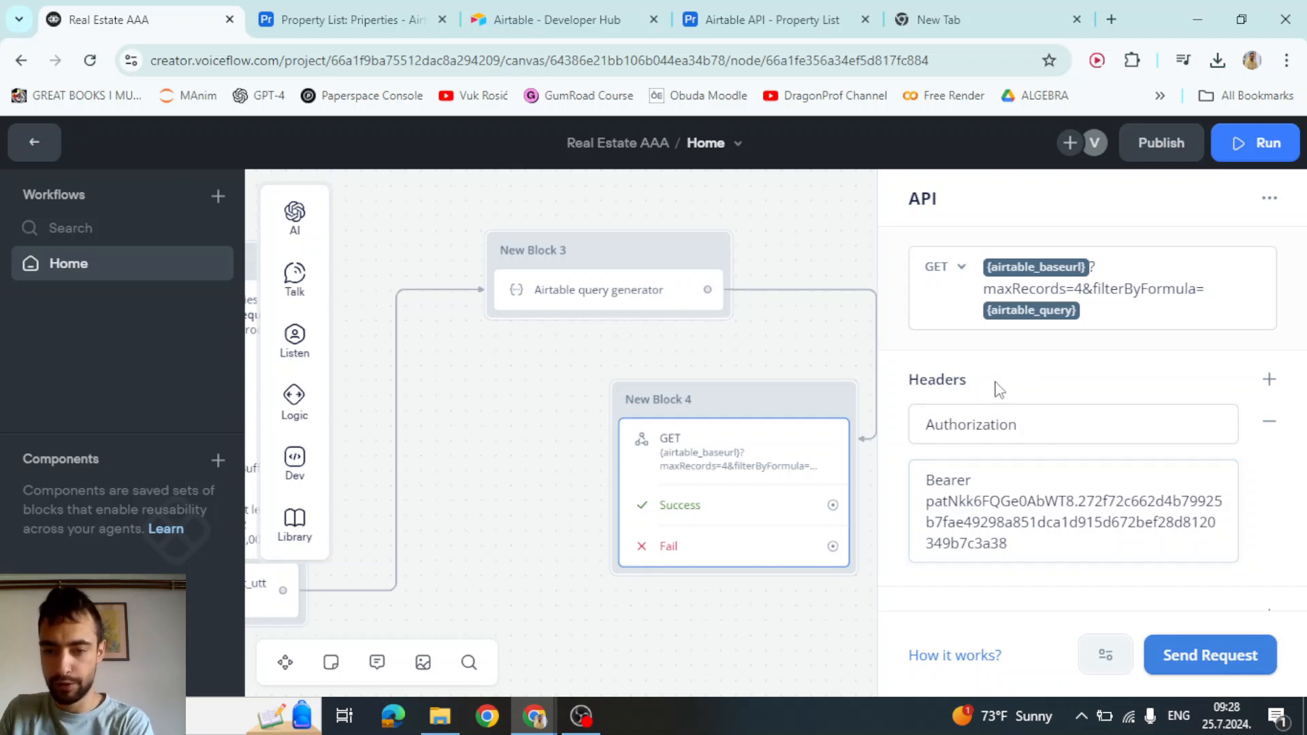
# Add a Capture Response mapping for the GET request's 'response' path
pyautogui.scroll(-1, 995, 384)
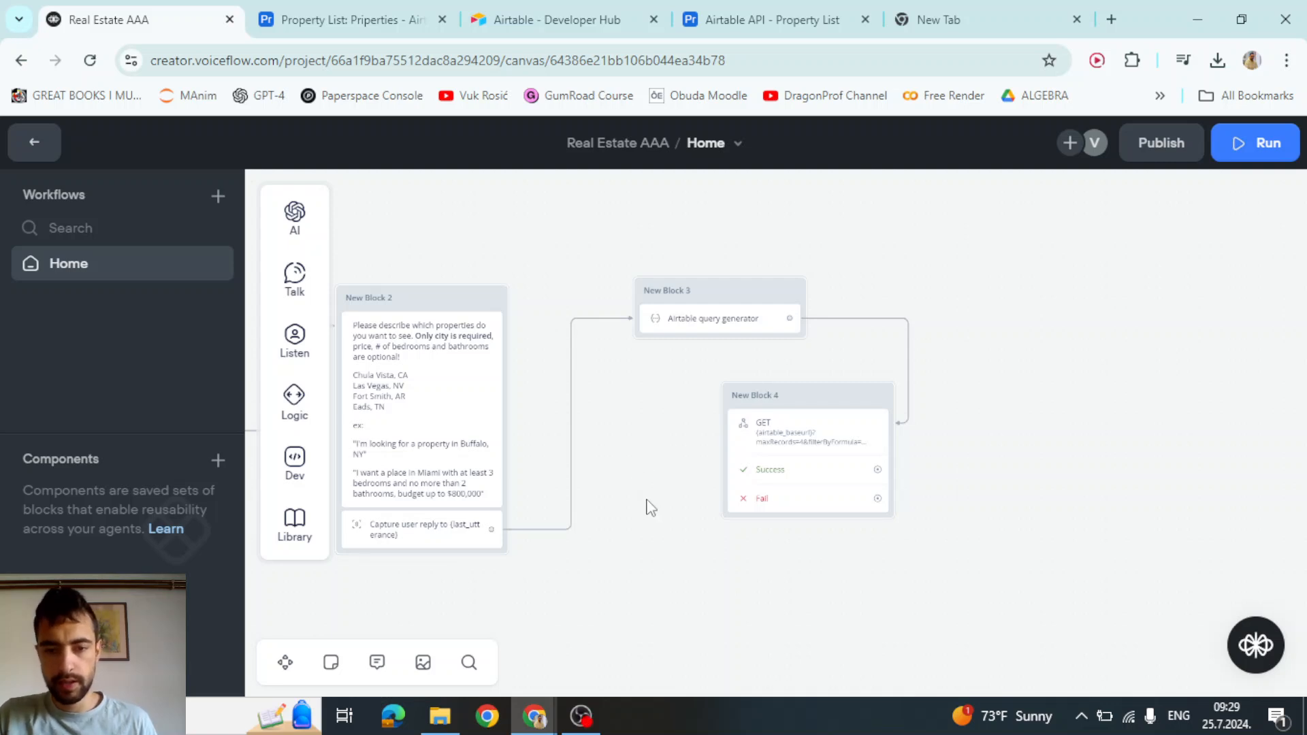
pyautogui.scroll(5, 844, 534)
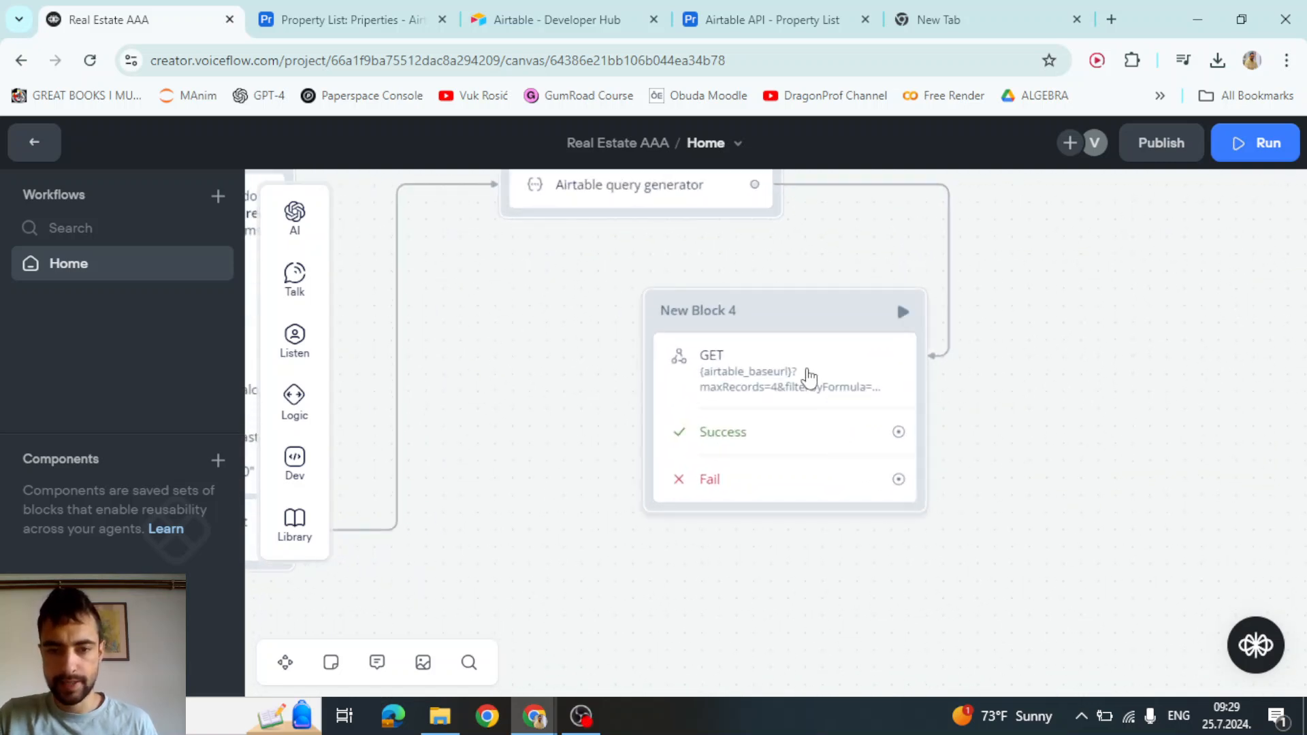
pyautogui.click(807, 377)
pyautogui.scroll(-2, 1123, 394)
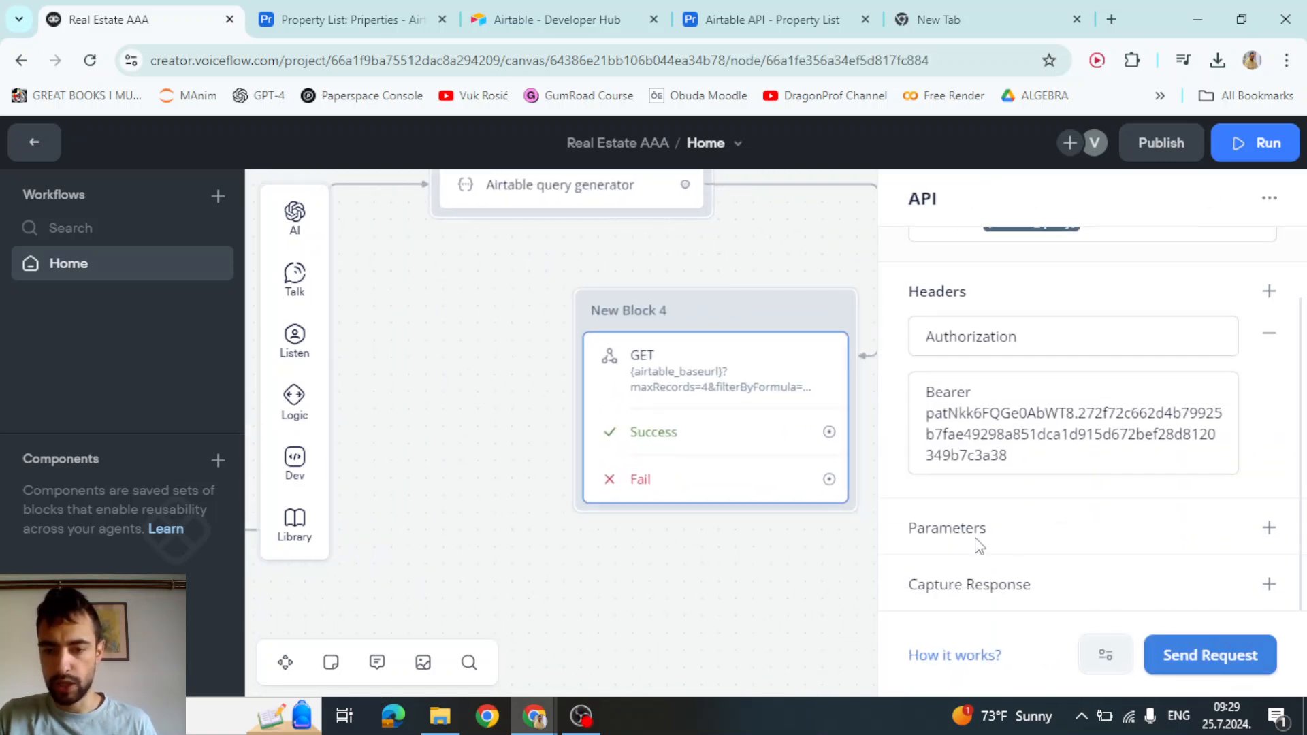
pyautogui.click(1269, 584)
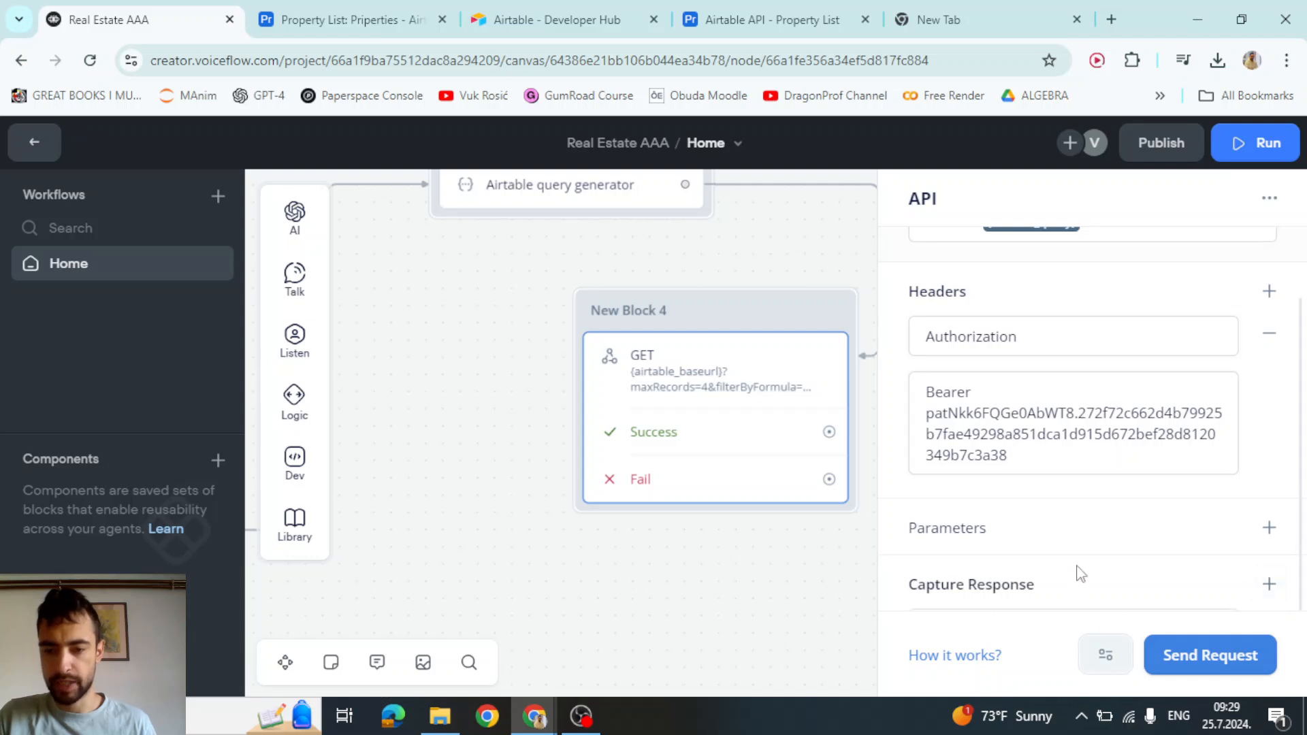
pyautogui.scroll(-2, 1081, 574)
pyautogui.click(975, 511)
pyautogui.write('response')
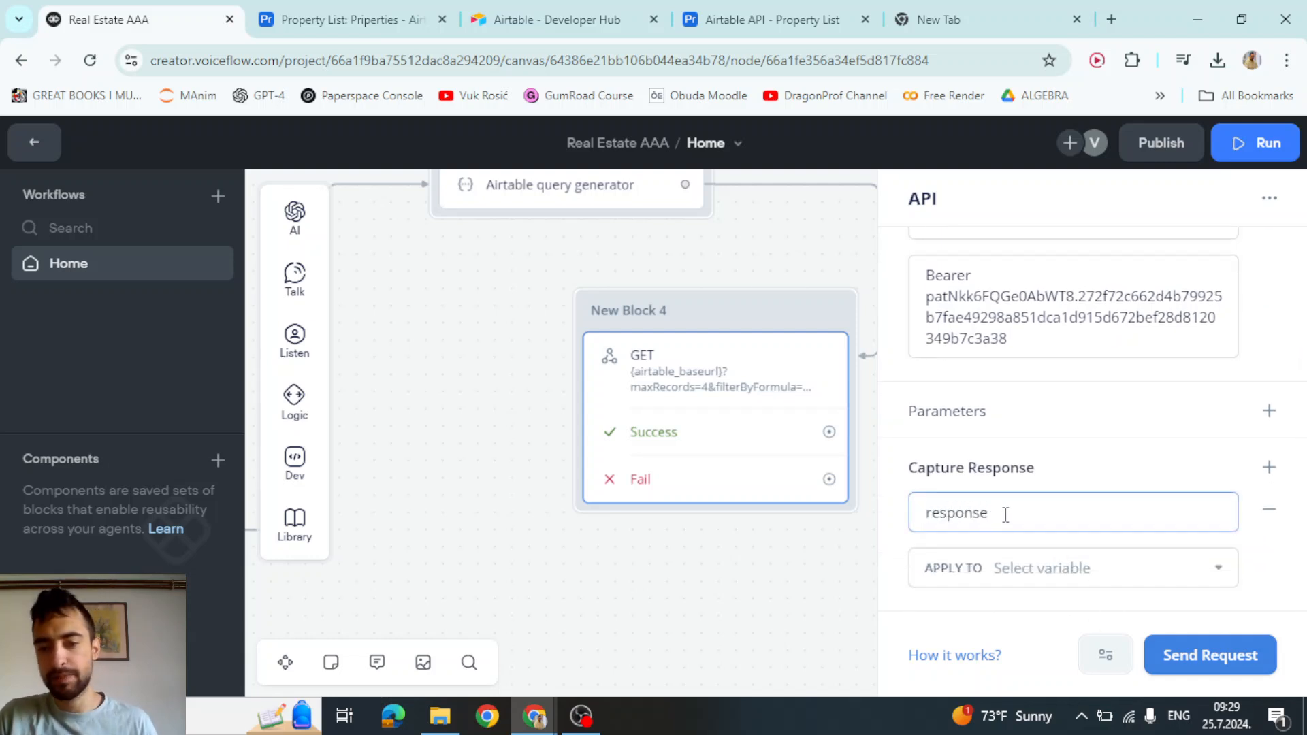
pyautogui.moveTo(1005, 515); pyautogui.dragTo(910, 510)
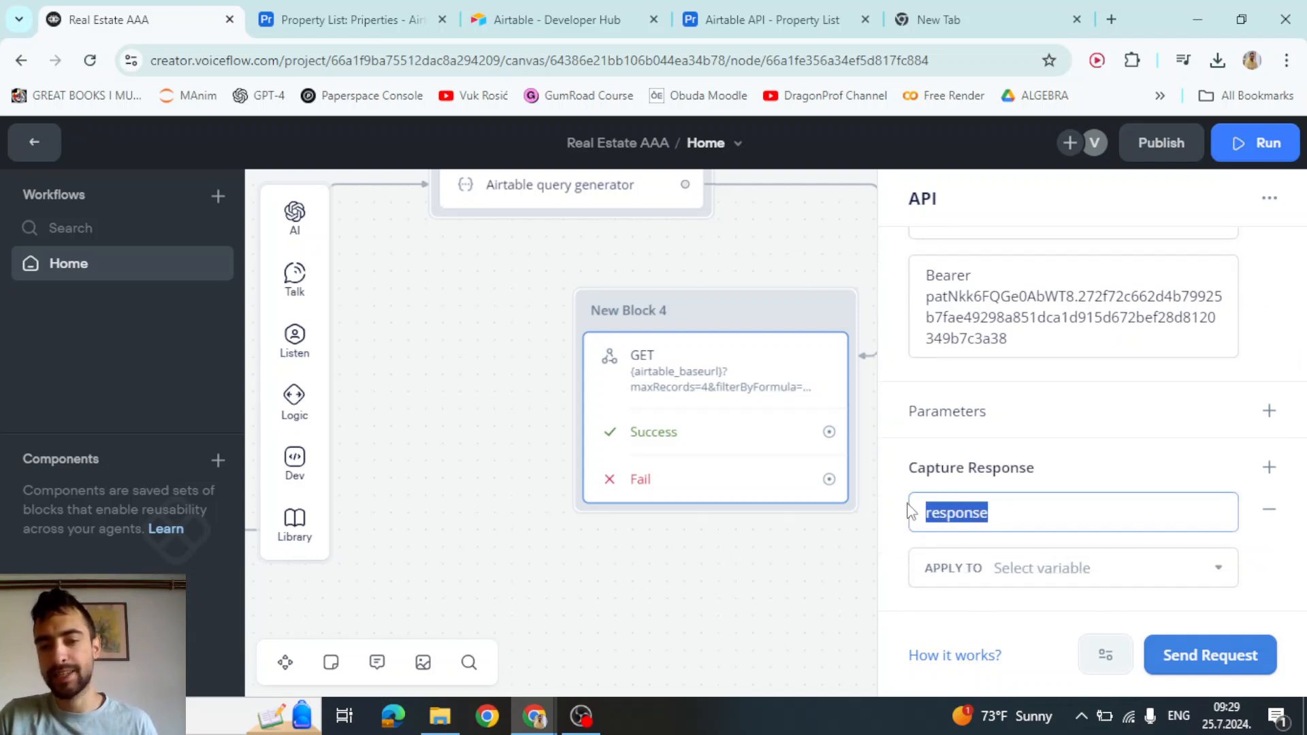
pyautogui.click(1032, 504)
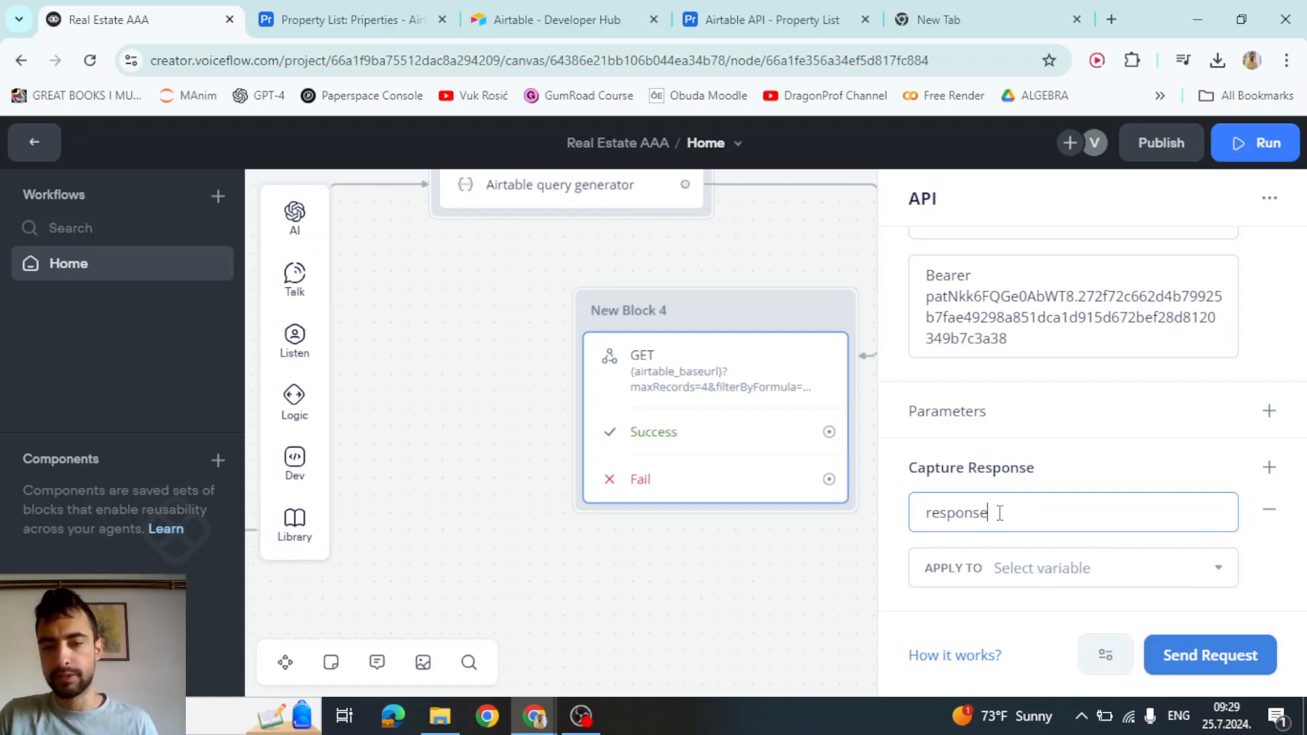
pyautogui.moveTo(998, 513); pyautogui.dragTo(884, 581)
pyautogui.click(958, 514)
# Store the captured response in a new variable named airtable_response
pyautogui.click(1145, 567)
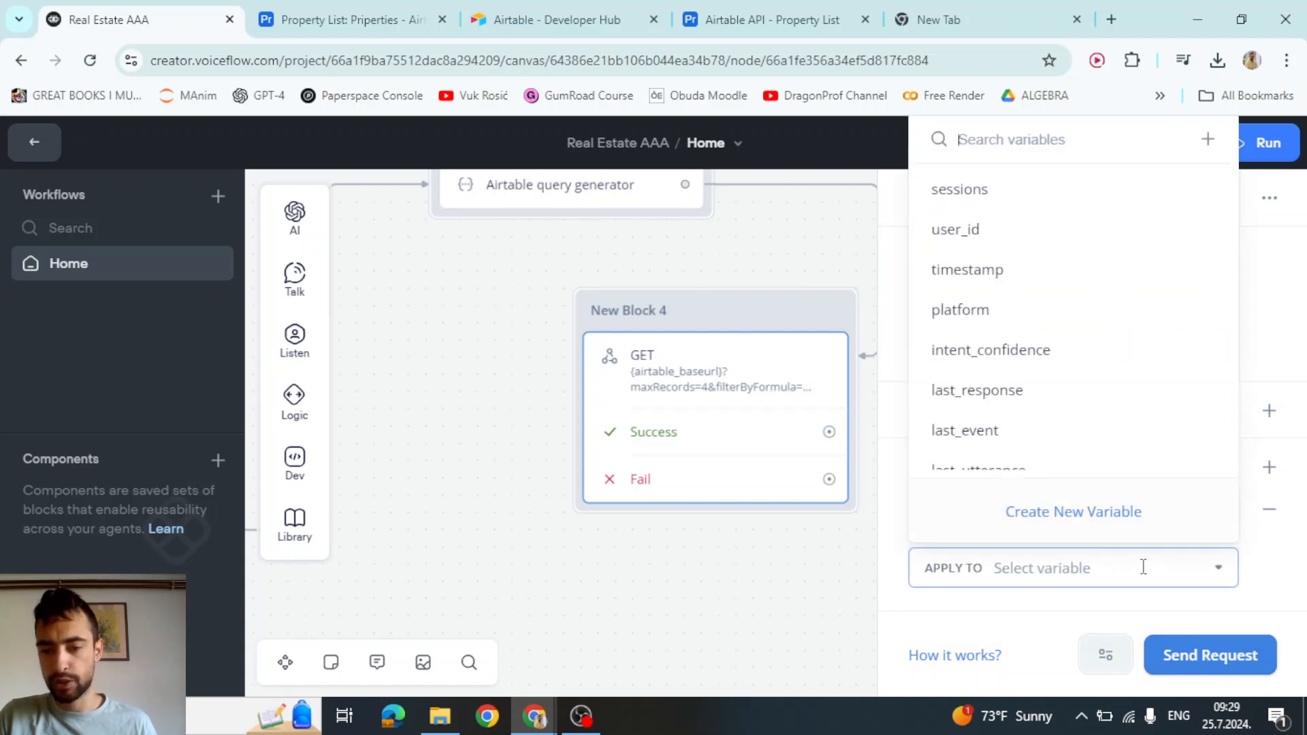
pyautogui.click(1073, 512)
pyautogui.write('airtable_response')
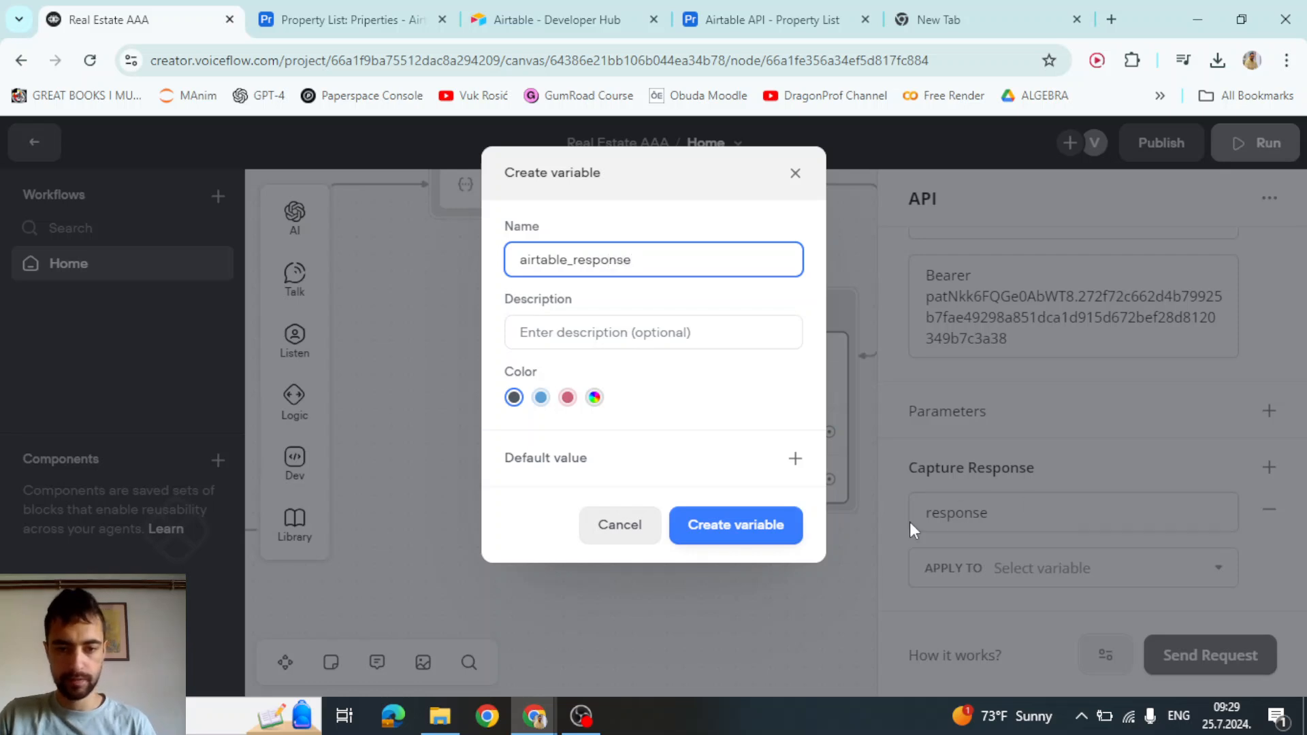
pyautogui.click(764, 521)
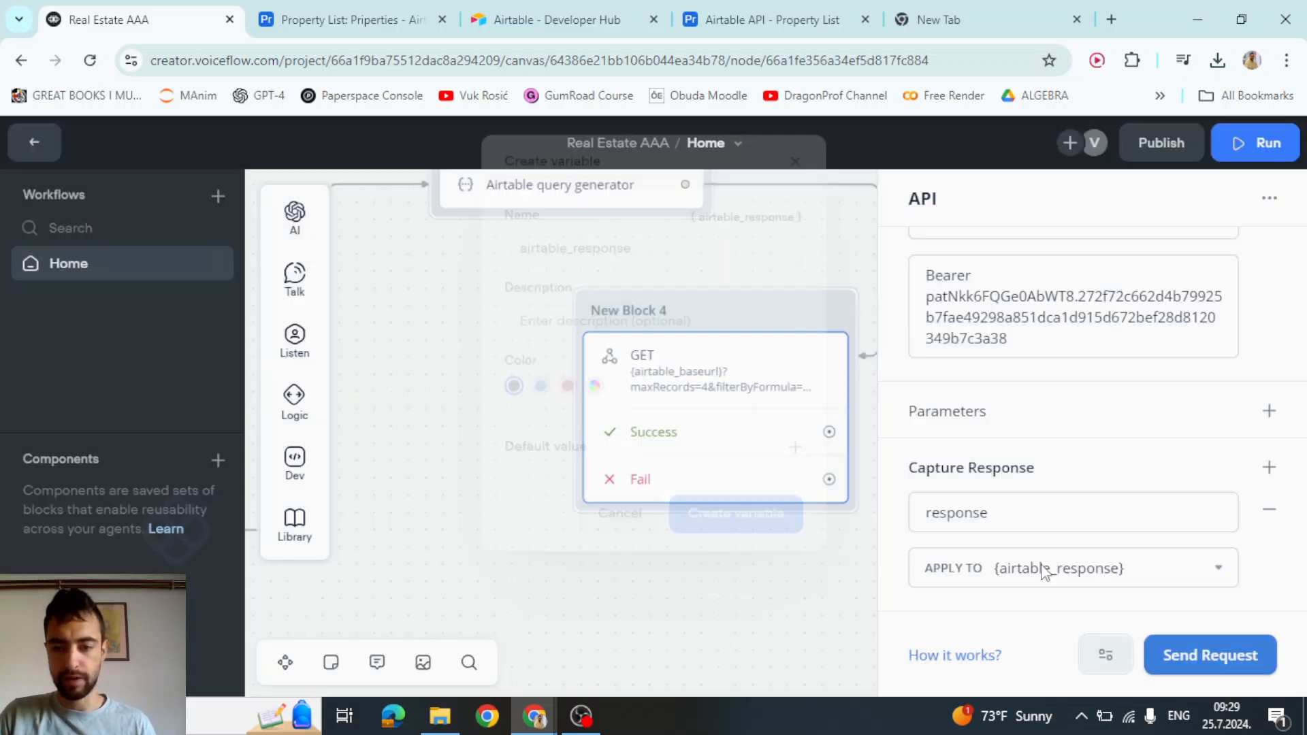
# Attach a Text step to the Success port that replies with {airtable_response}
pyautogui.scroll(-2, 832, 582)
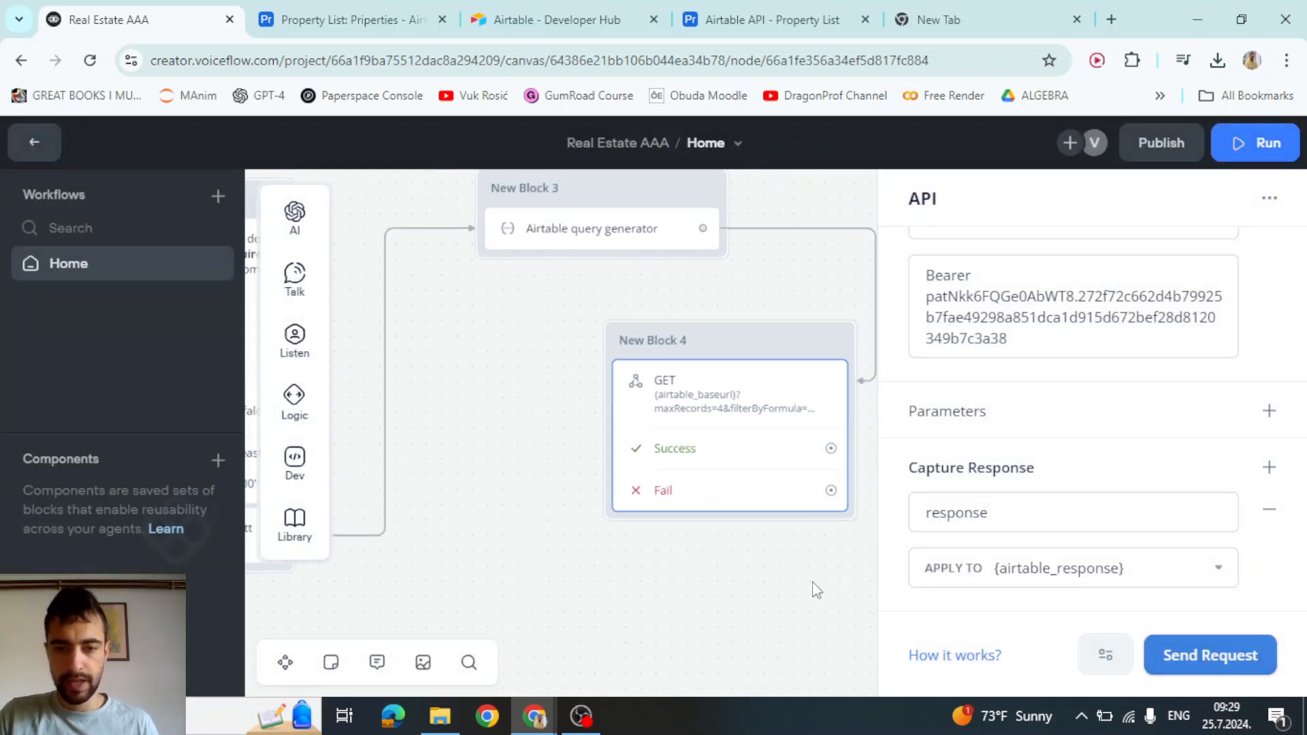
pyautogui.moveTo(795, 588); pyautogui.dragTo(706, 457)
pyautogui.moveTo(746, 339); pyautogui.dragTo(760, 516)
pyautogui.moveTo(855, 275)
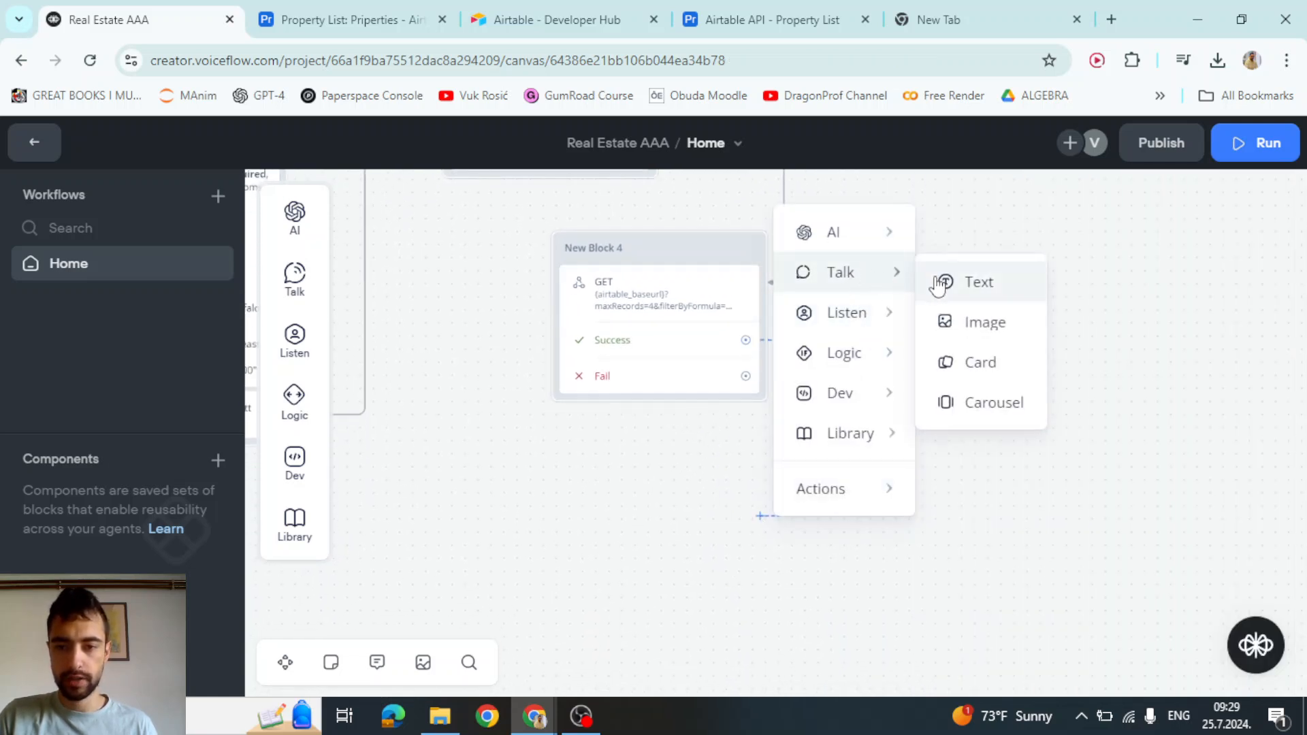
pyautogui.click(965, 290)
pyautogui.click(982, 297)
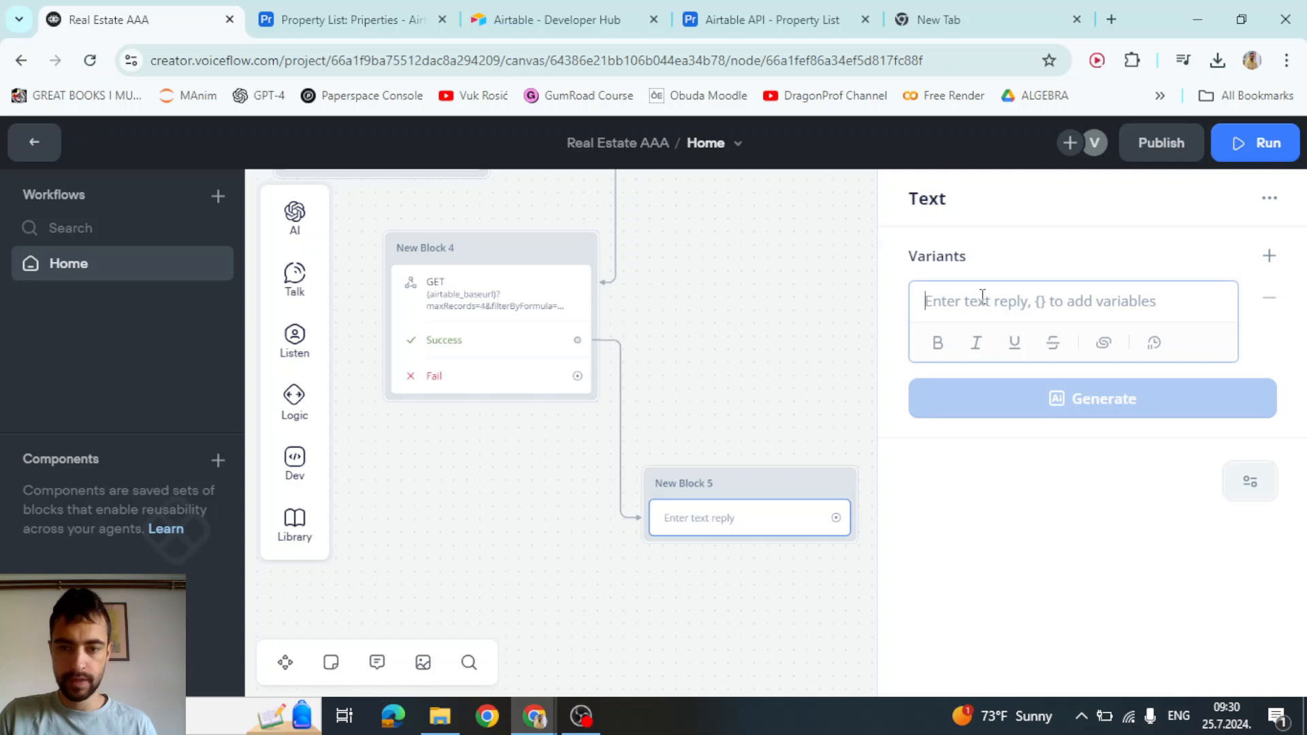
pyautogui.write('{air')
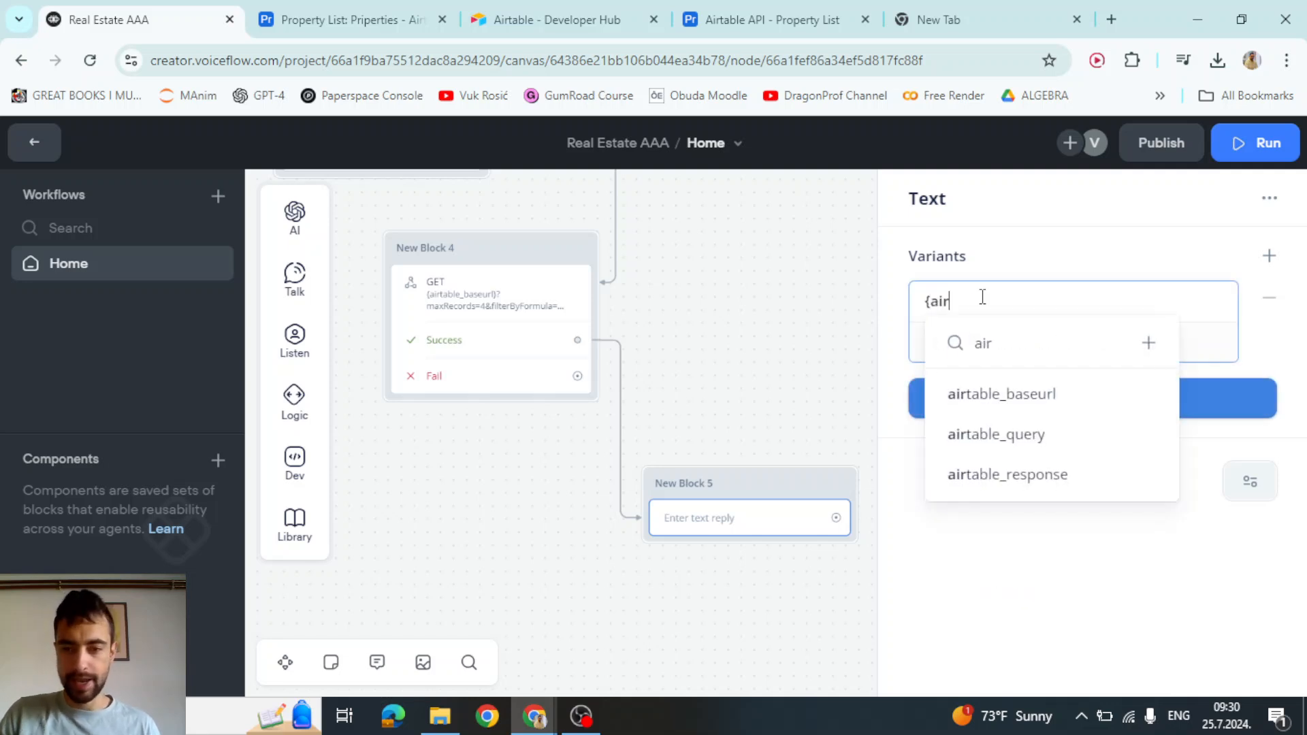
pyautogui.click(1056, 482)
pyautogui.click(808, 379)
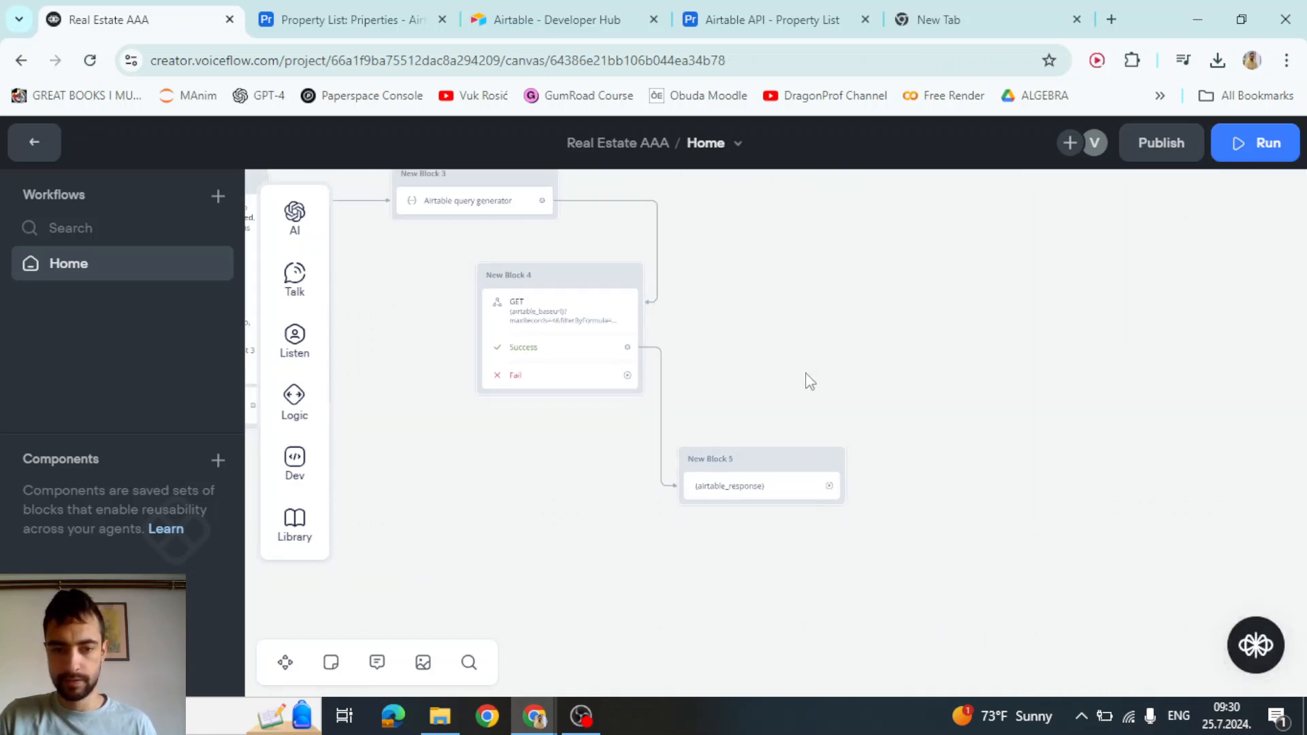
# Move to the Start block and start a test run from there
pyautogui.moveTo(574, 488); pyautogui.dragTo(890, 492)
pyautogui.moveTo(640, 532); pyautogui.dragTo(977, 560)
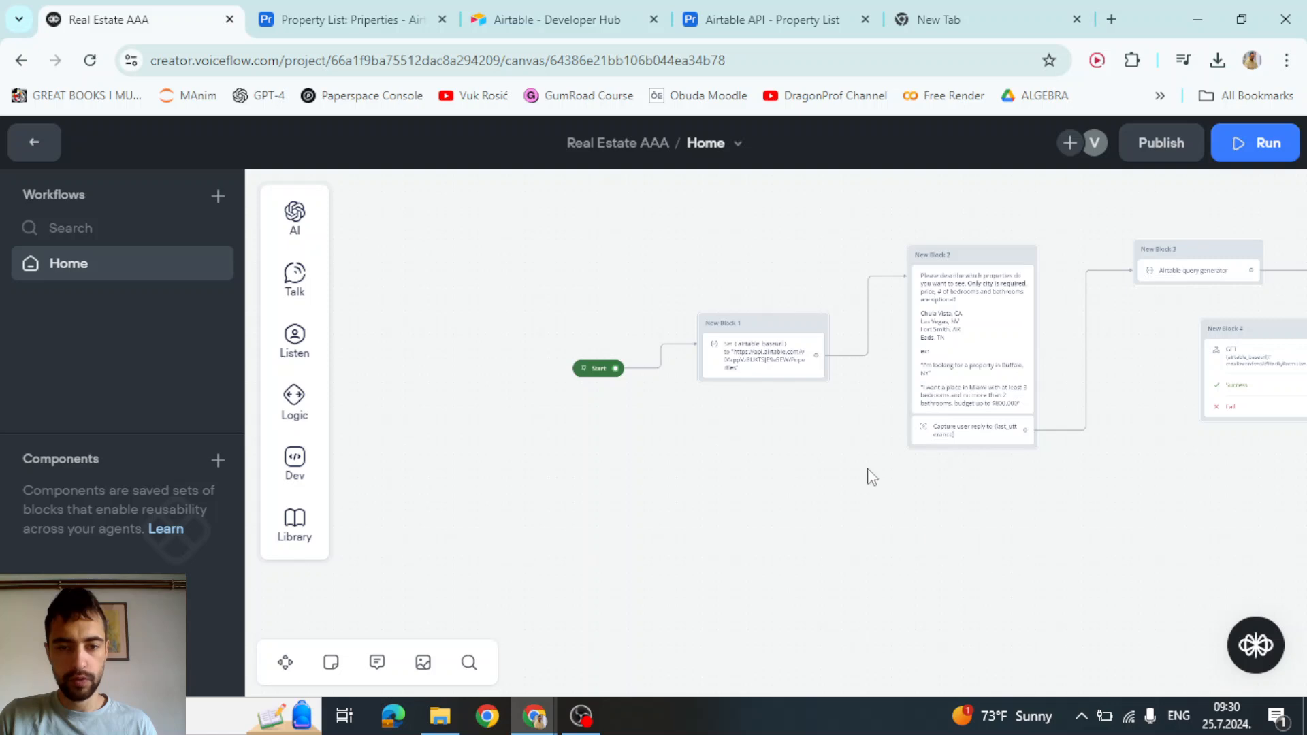
pyautogui.scroll(1, 609, 340)
pyautogui.scroll(2, 612, 347)
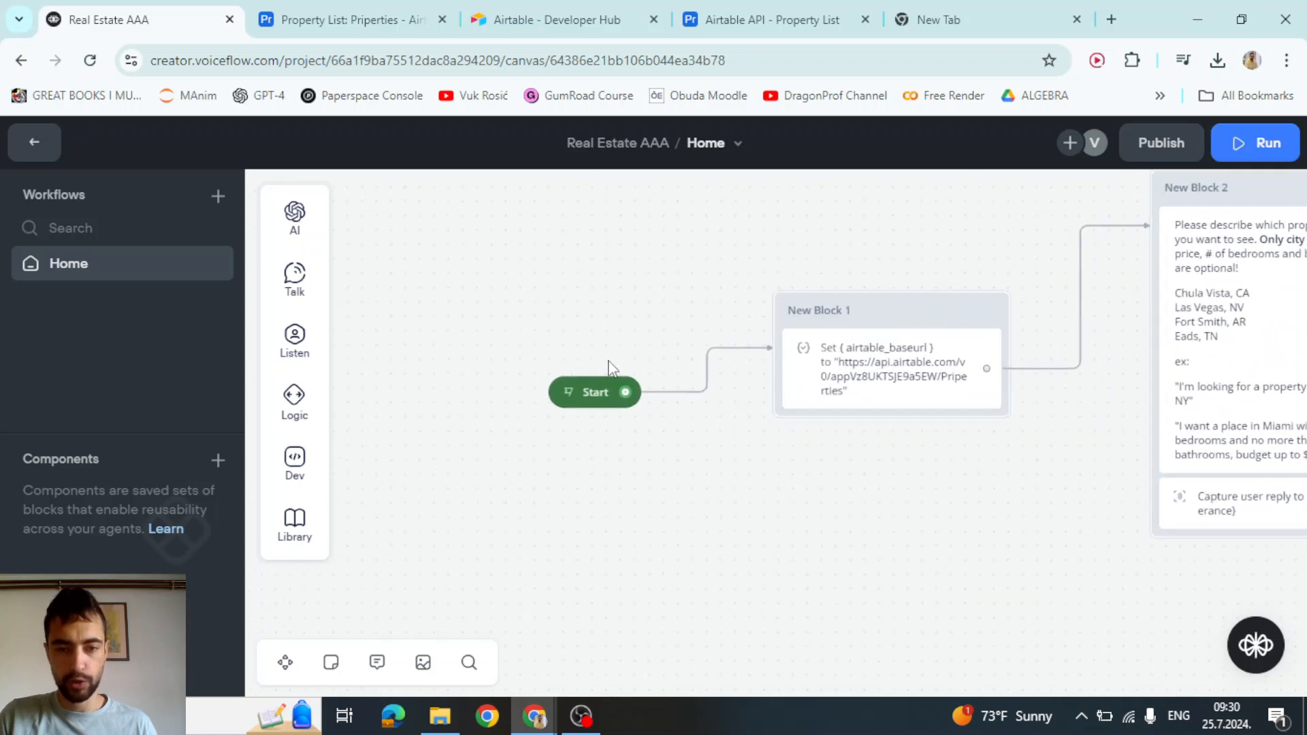
pyautogui.click(565, 407)
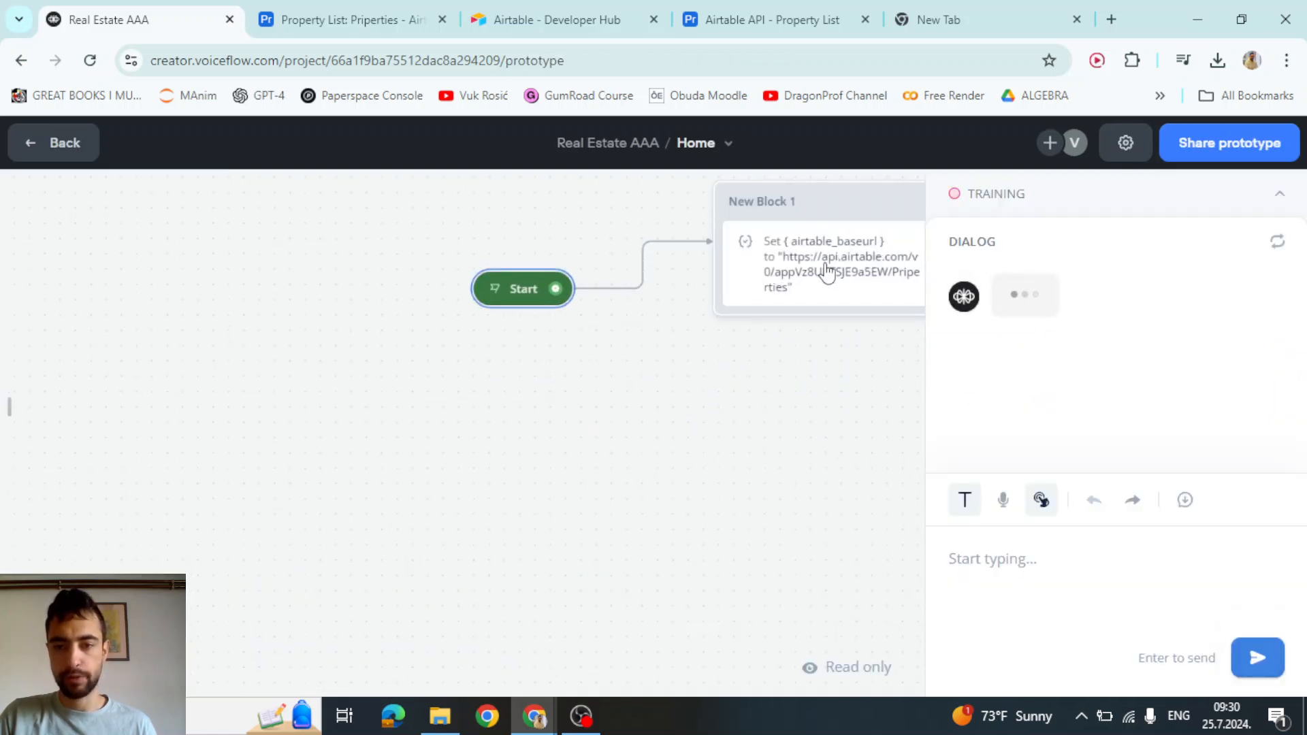
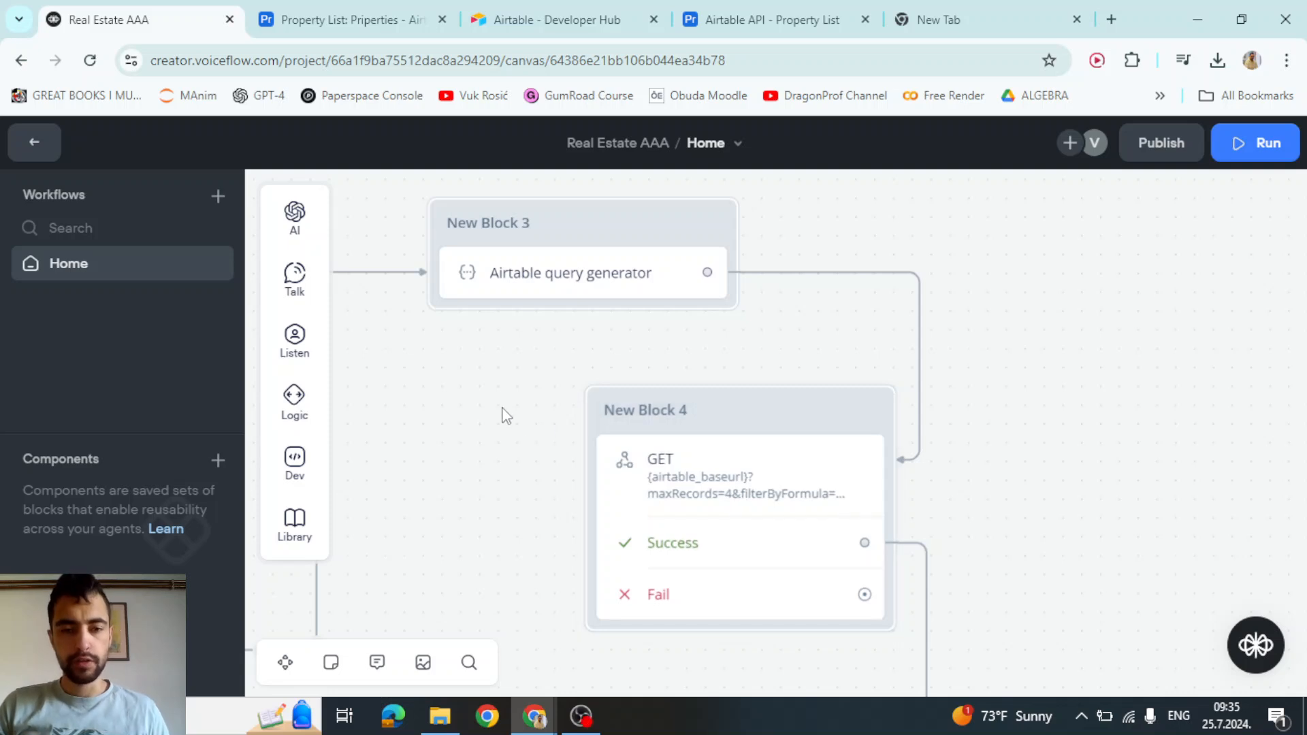
# Delete the connection between the Airtable query generator and the GET request block
pyautogui.scroll(-4, 504, 416)
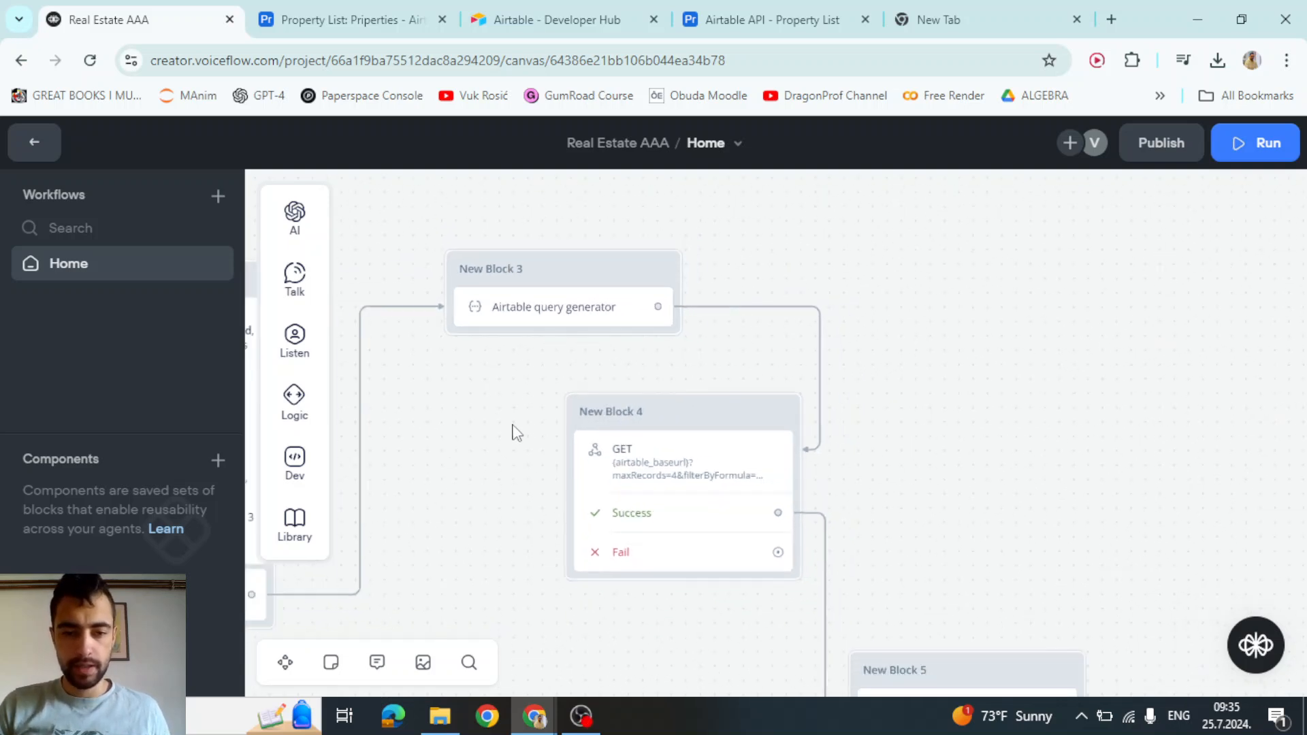
pyautogui.scroll(3, 846, 335)
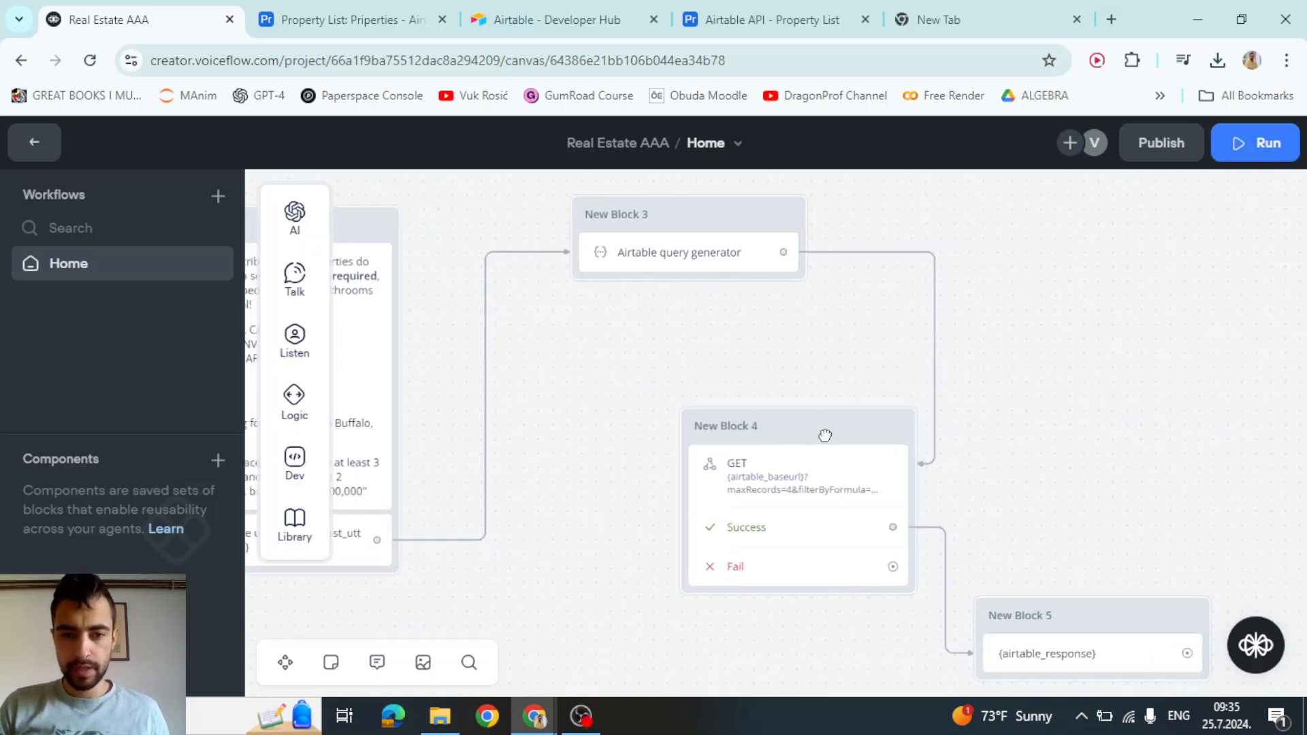
pyautogui.scroll(3, 663, 256)
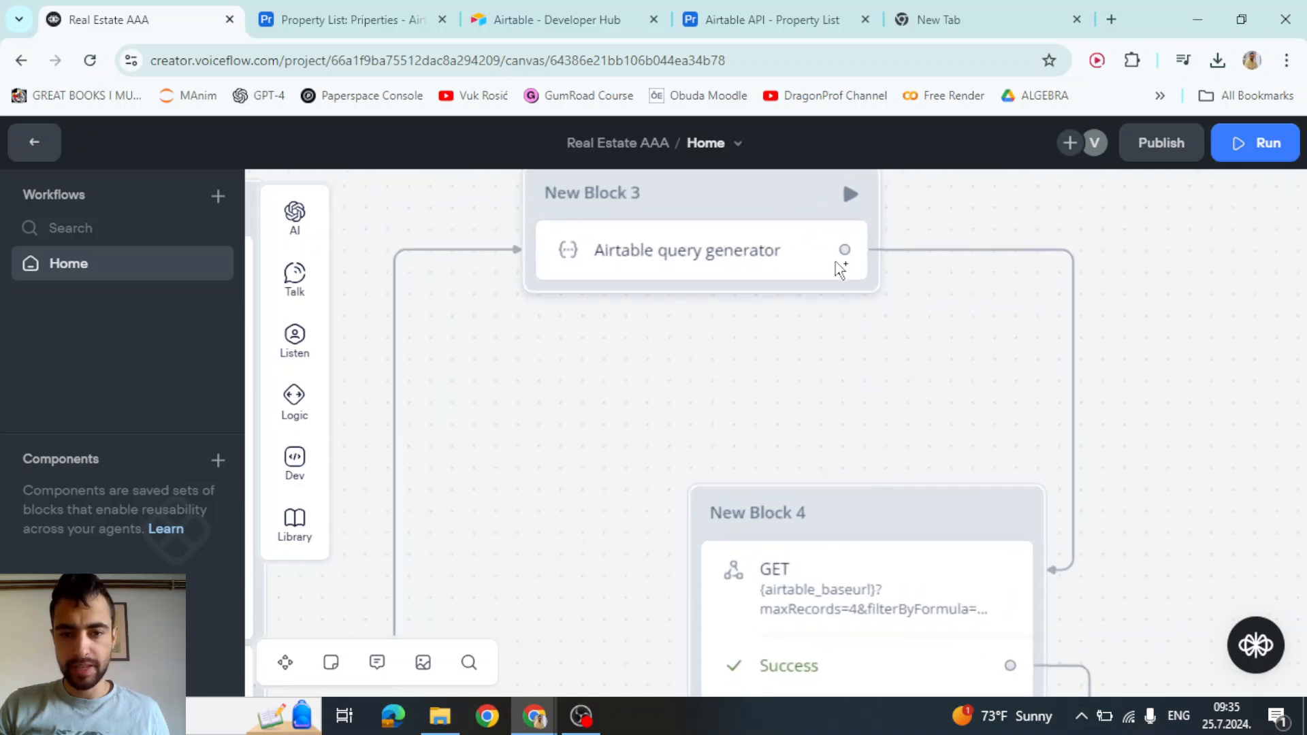
pyautogui.moveTo(1064, 386); pyautogui.dragTo(921, 414)
pyautogui.click(956, 339)
pyautogui.press('Delete')
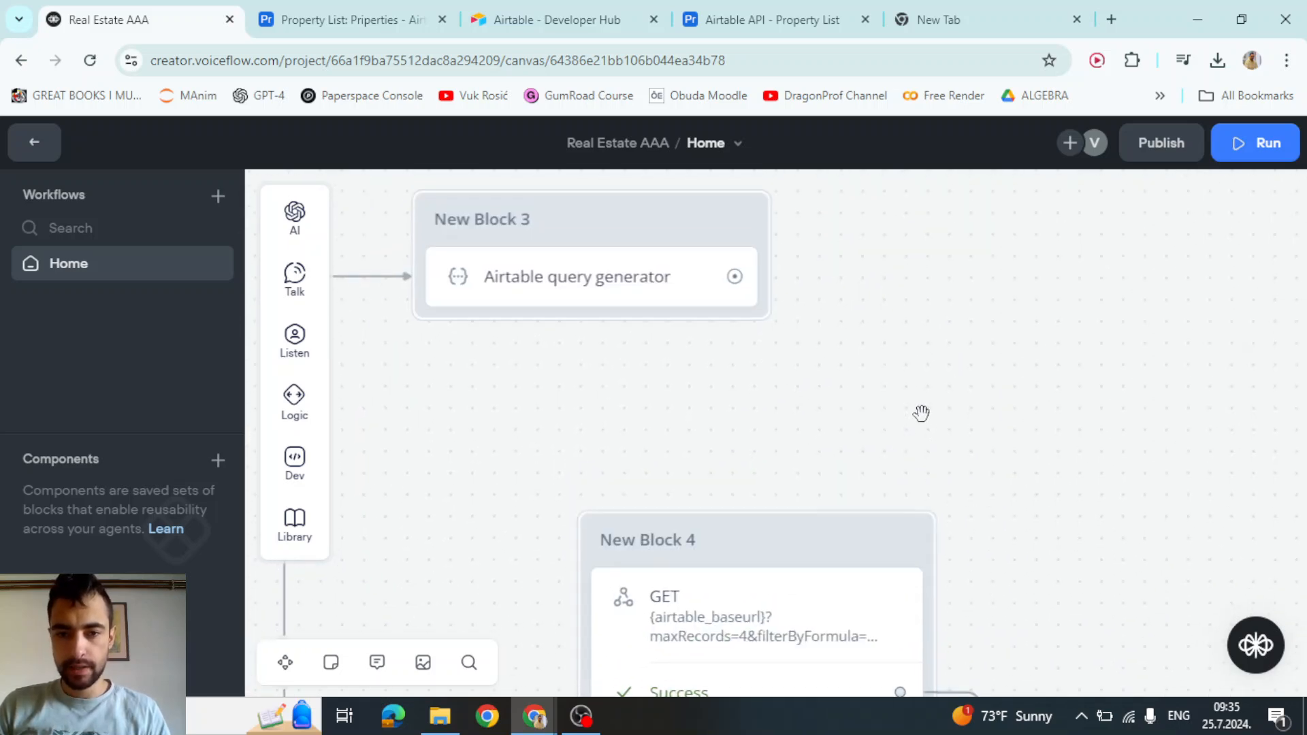
# Add a Text block after the query generator showing {airtable_baseurl} and {airtable_query} on separate lines
pyautogui.moveTo(765, 283); pyautogui.dragTo(861, 388)
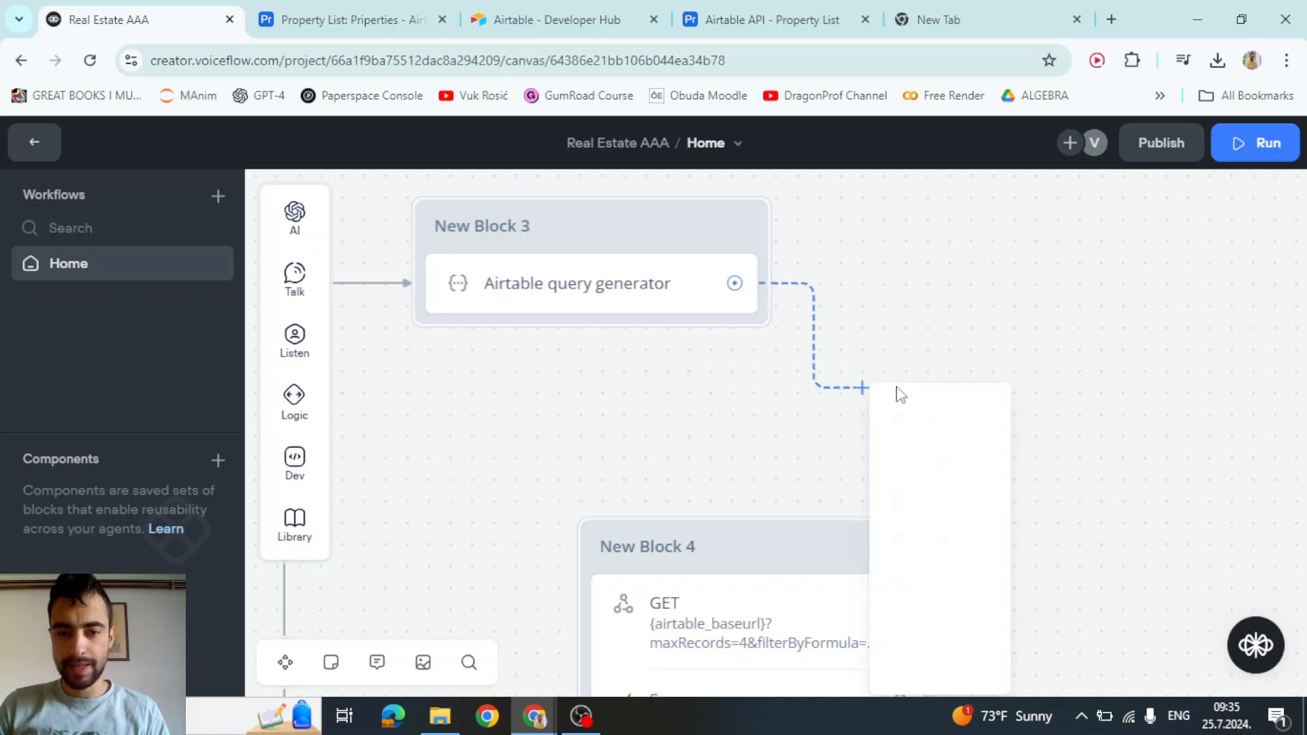
pyautogui.moveTo(926, 451)
pyautogui.click(1056, 467)
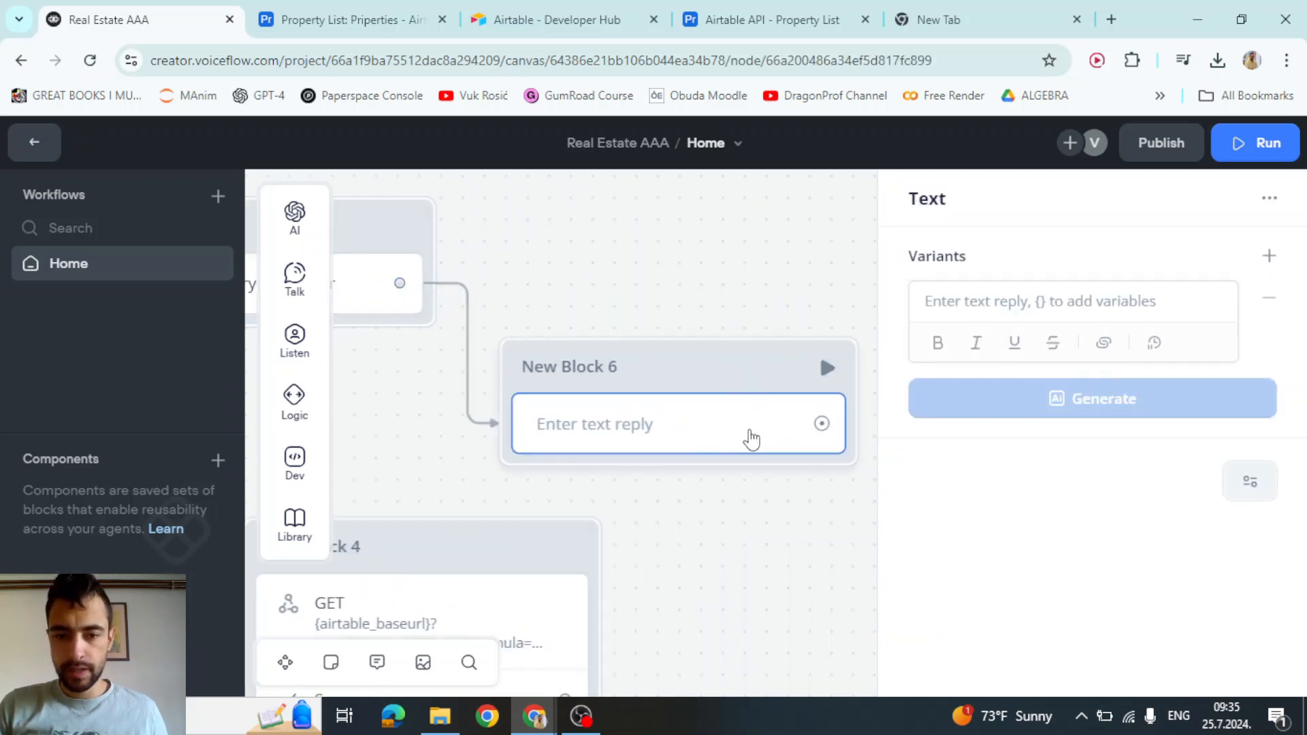
pyautogui.click(1010, 298)
pyautogui.write('{bas')
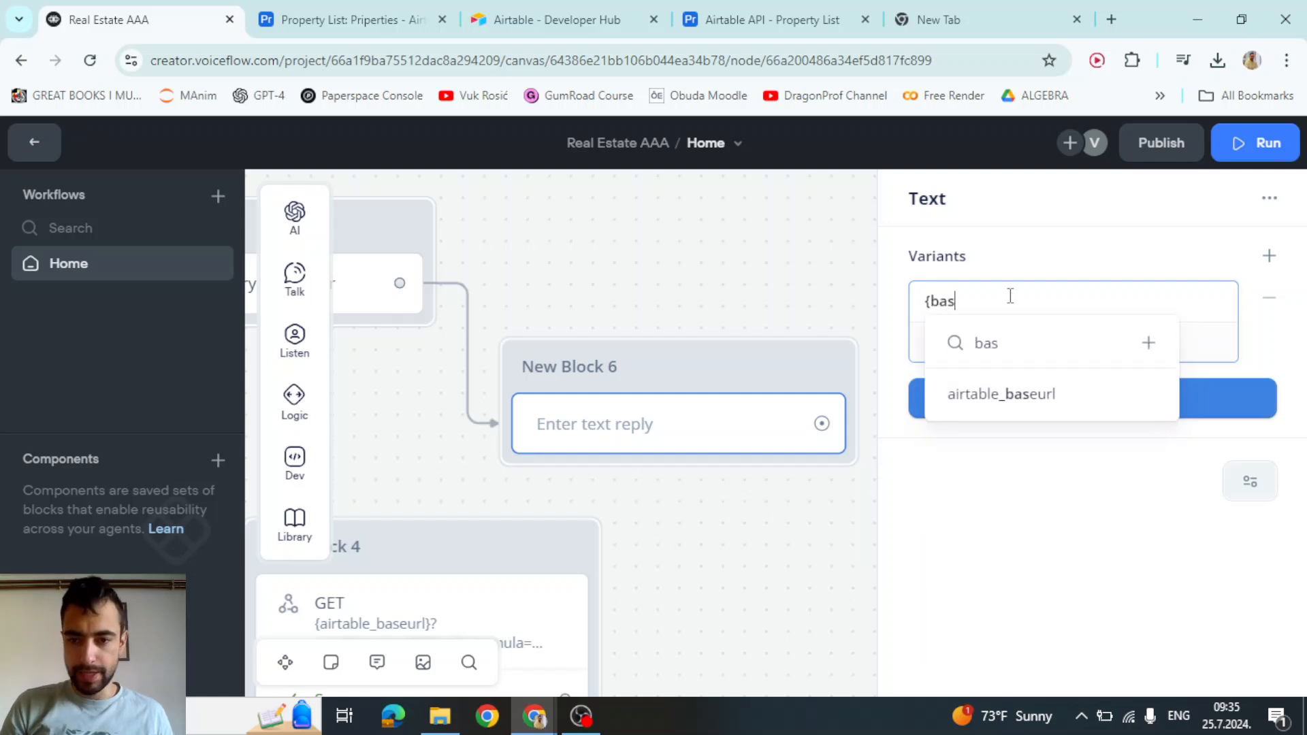
pyautogui.click(1047, 393)
pyautogui.press('Return')
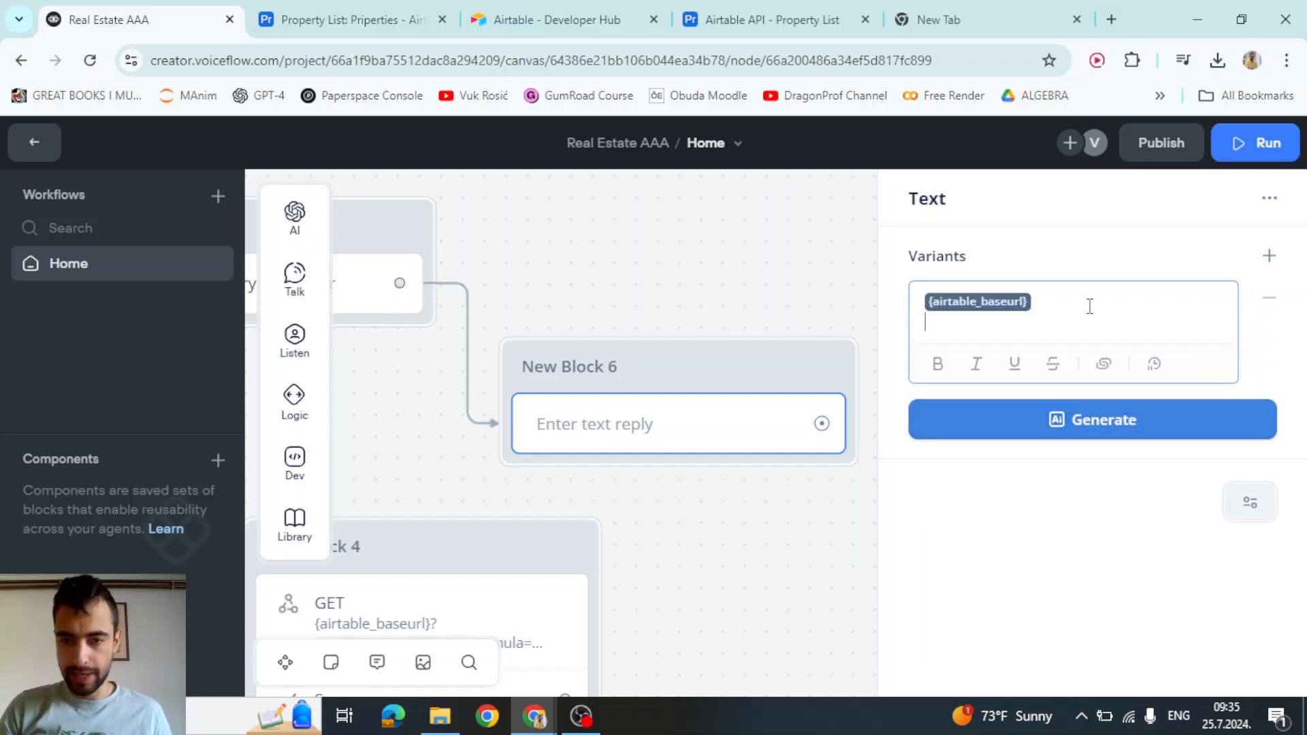
pyautogui.press('Return')
pyautogui.write('{q')
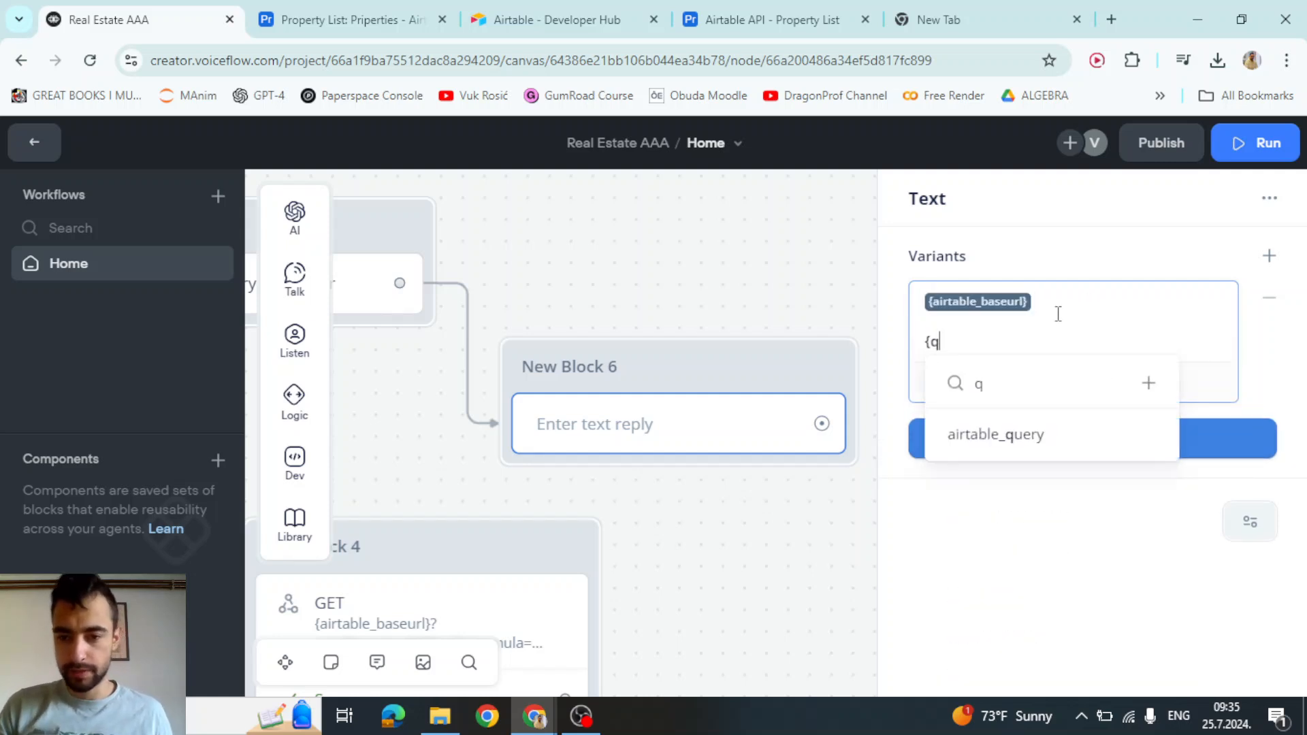
pyautogui.click(1012, 436)
pyautogui.click(753, 295)
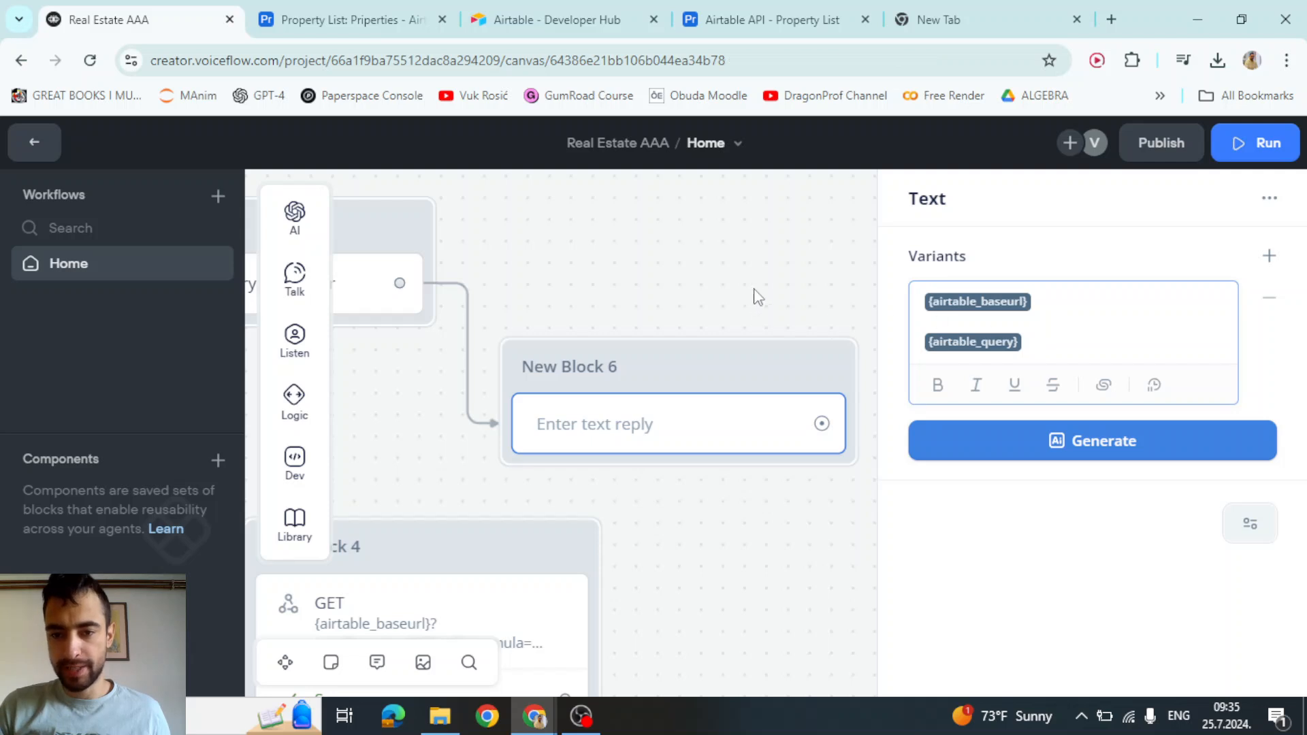
# Connect New Block 6 into the GET request block, then bring the Start block into view
pyautogui.moveTo(846, 292); pyautogui.dragTo(1219, 245)
pyautogui.moveTo(1203, 373); pyautogui.dragTo(763, 453)
pyautogui.scroll(-2, 1026, 483)
pyautogui.scroll(-5, 1026, 495)
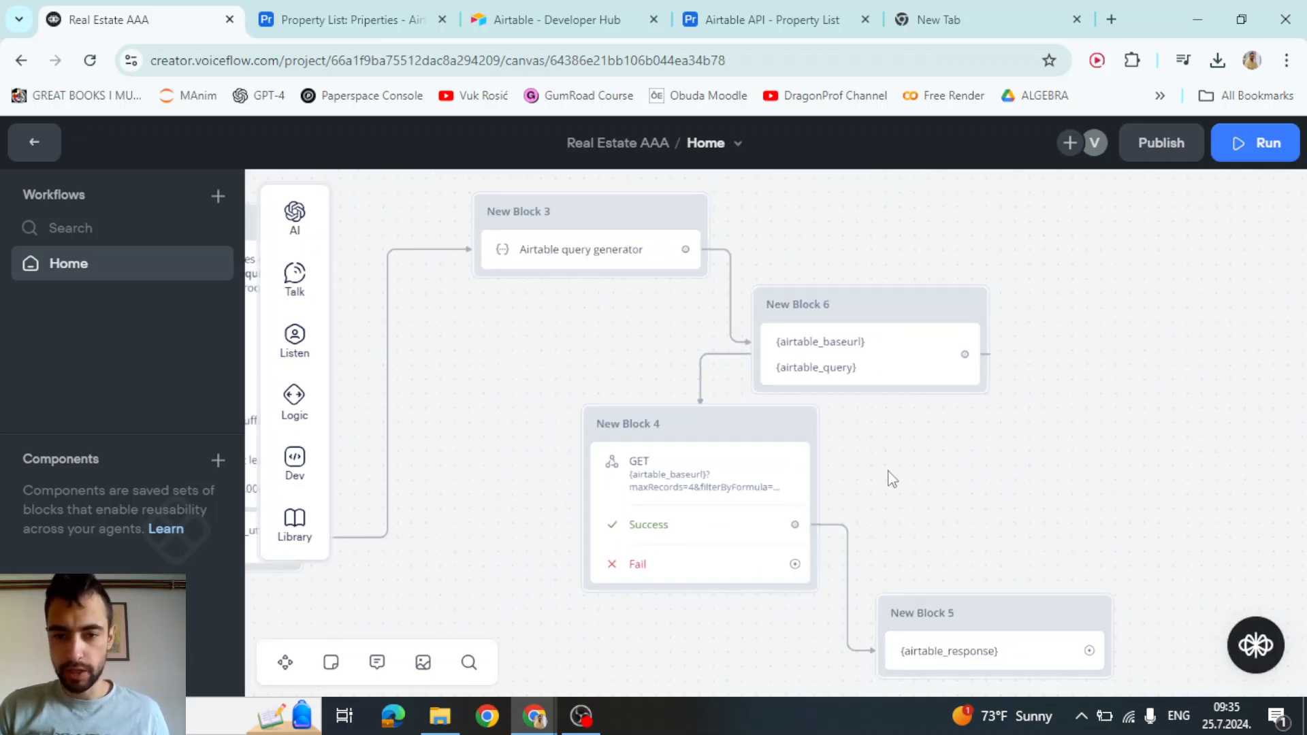
pyautogui.moveTo(687, 512); pyautogui.dragTo(961, 503)
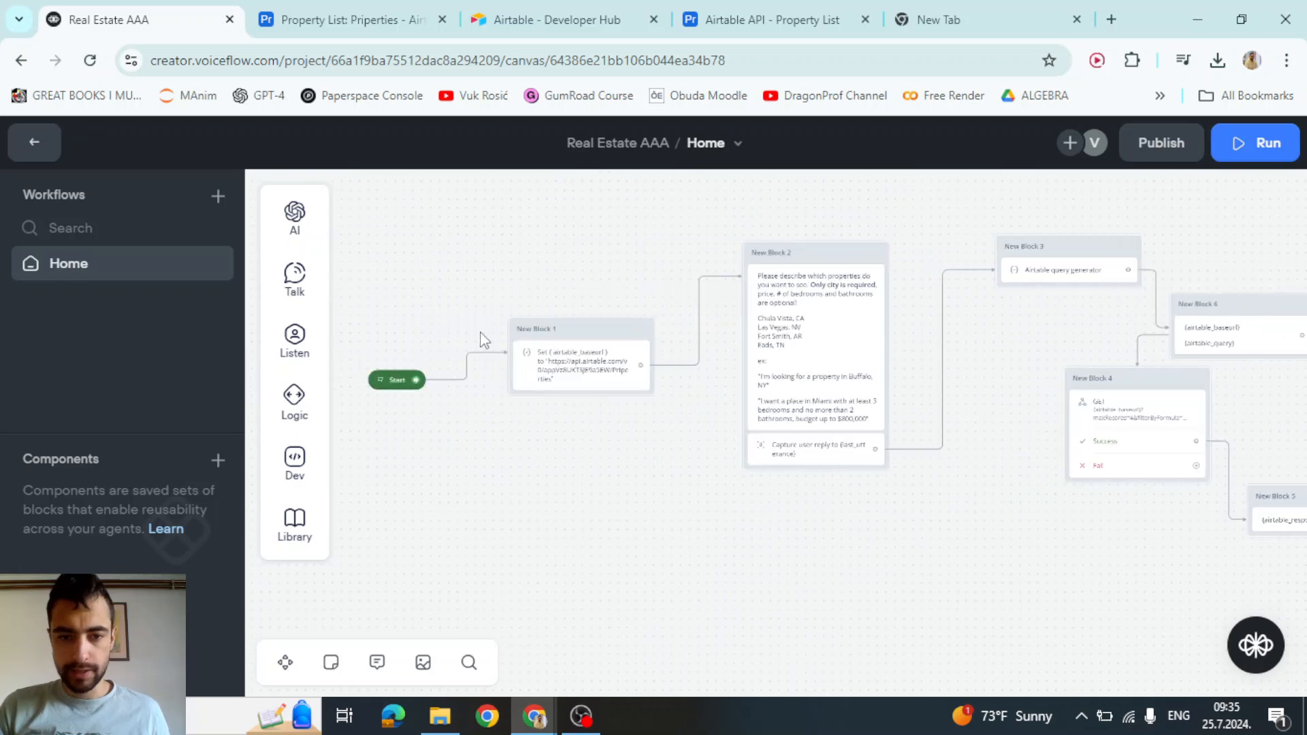
pyautogui.scroll(5, 479, 334)
# Start a test run from the Start block after checking the Airtable property list
pyautogui.click(346, 408)
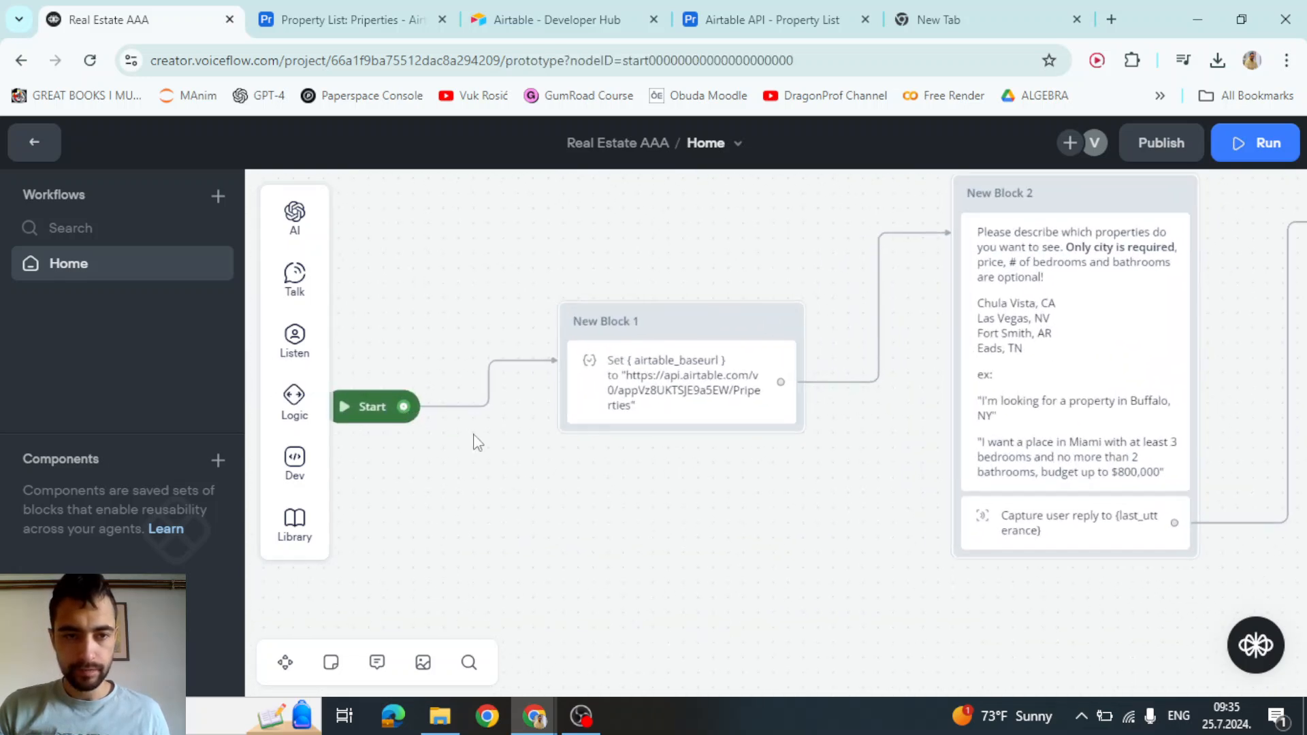
pyautogui.click(346, 10)
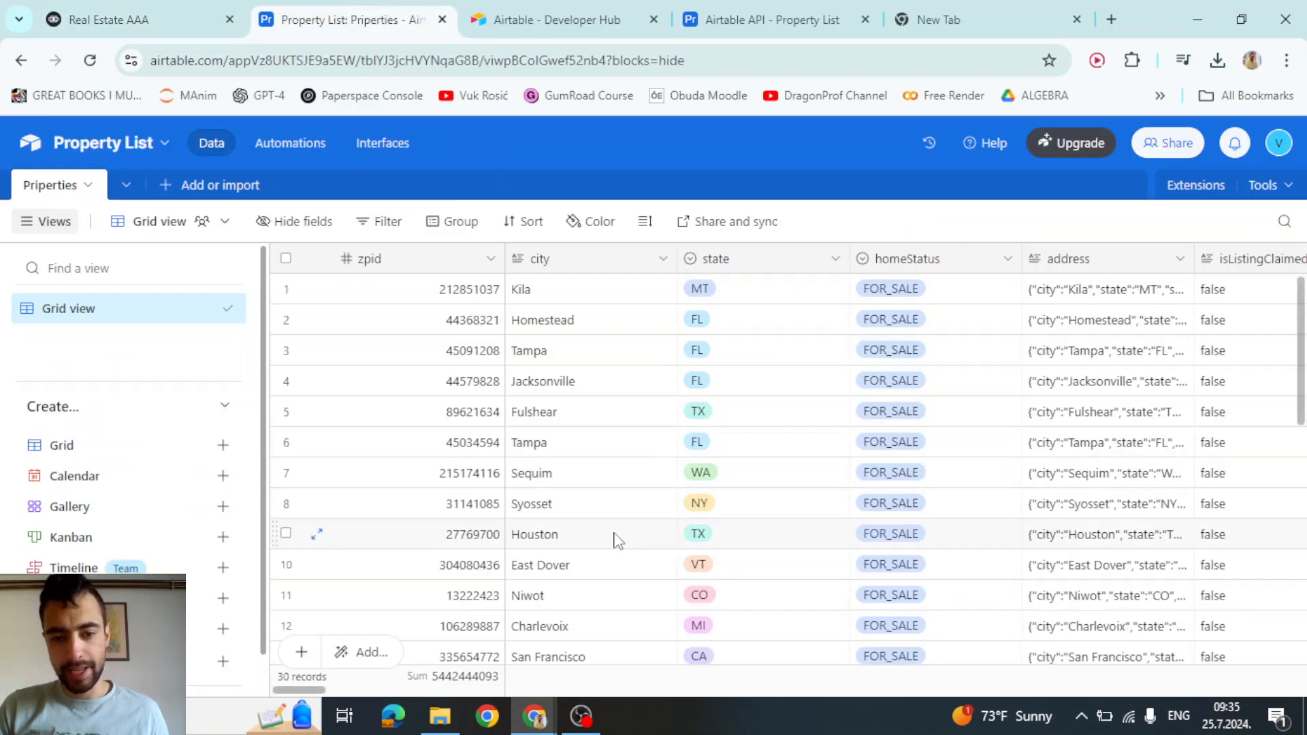
pyautogui.click(134, 5)
# Send 'huston tx' in the test chat to trigger the API call, then open a blank browser tab
pyautogui.write('h')
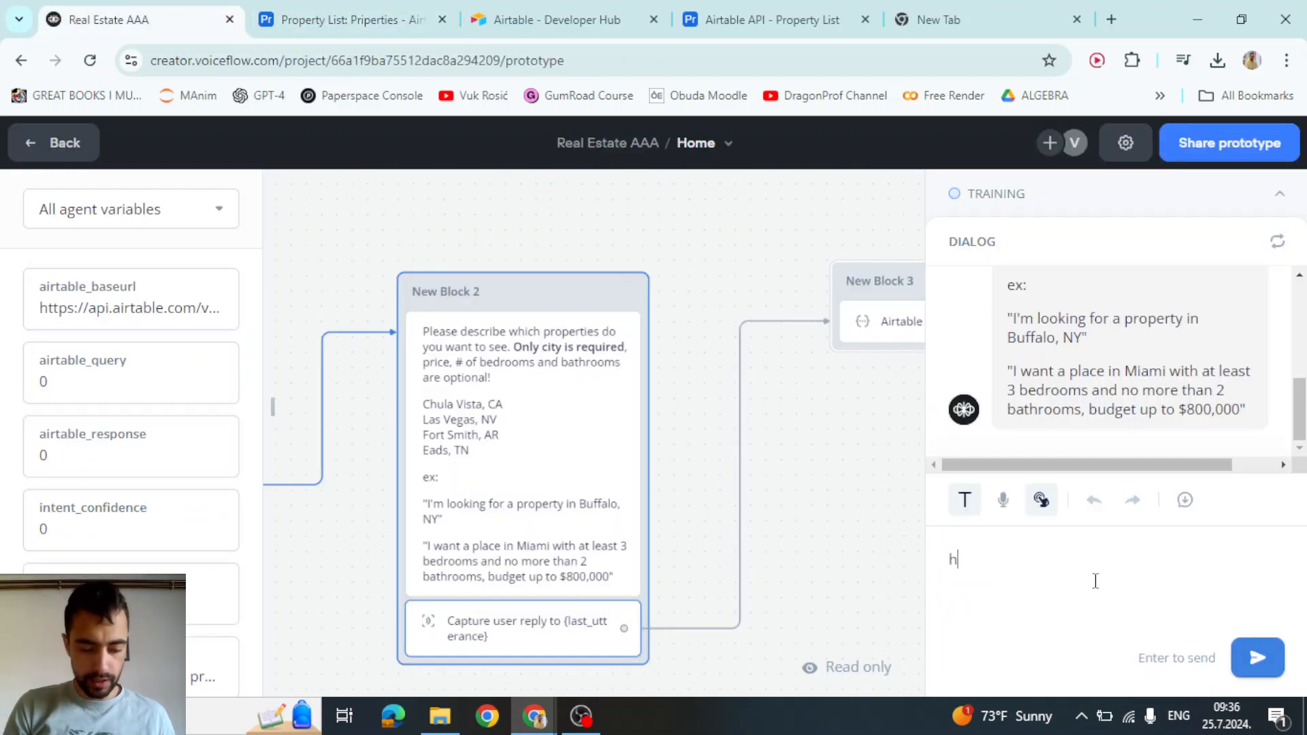
pyautogui.write('uston tx')
pyautogui.press('Return')
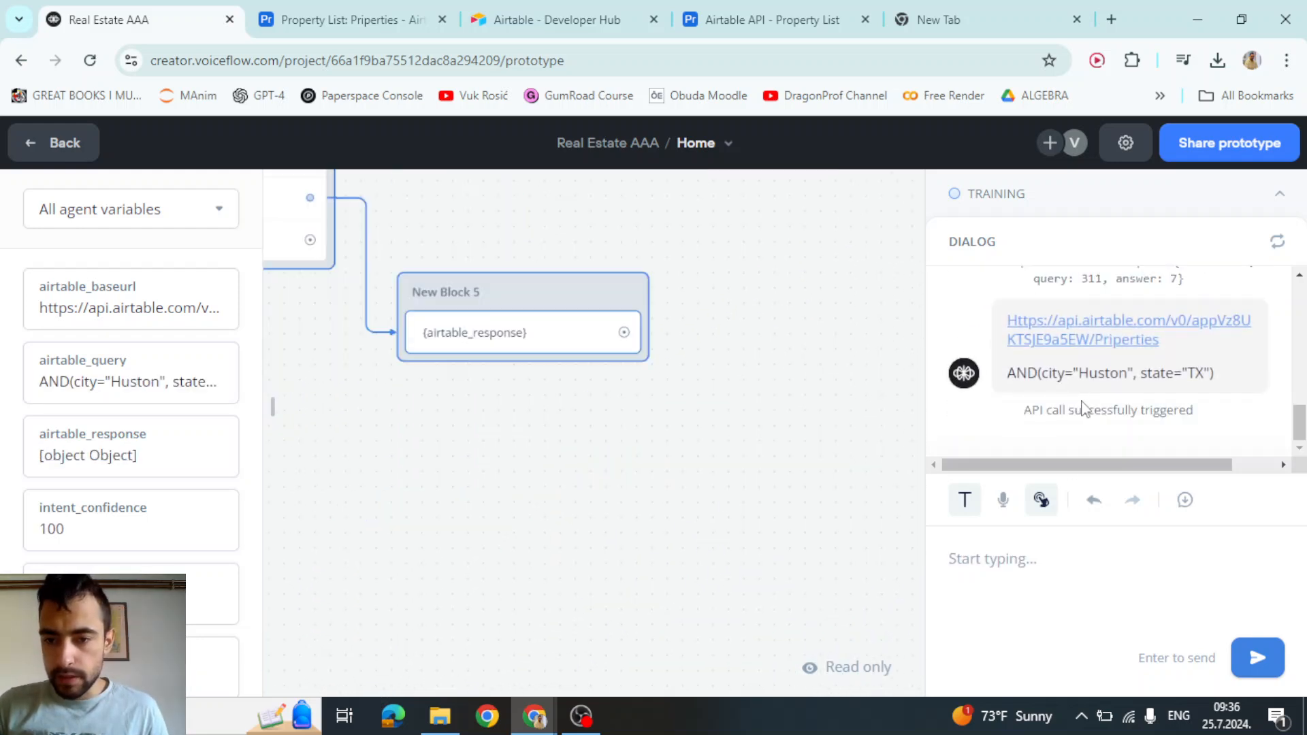
pyautogui.scroll(3, 1106, 395)
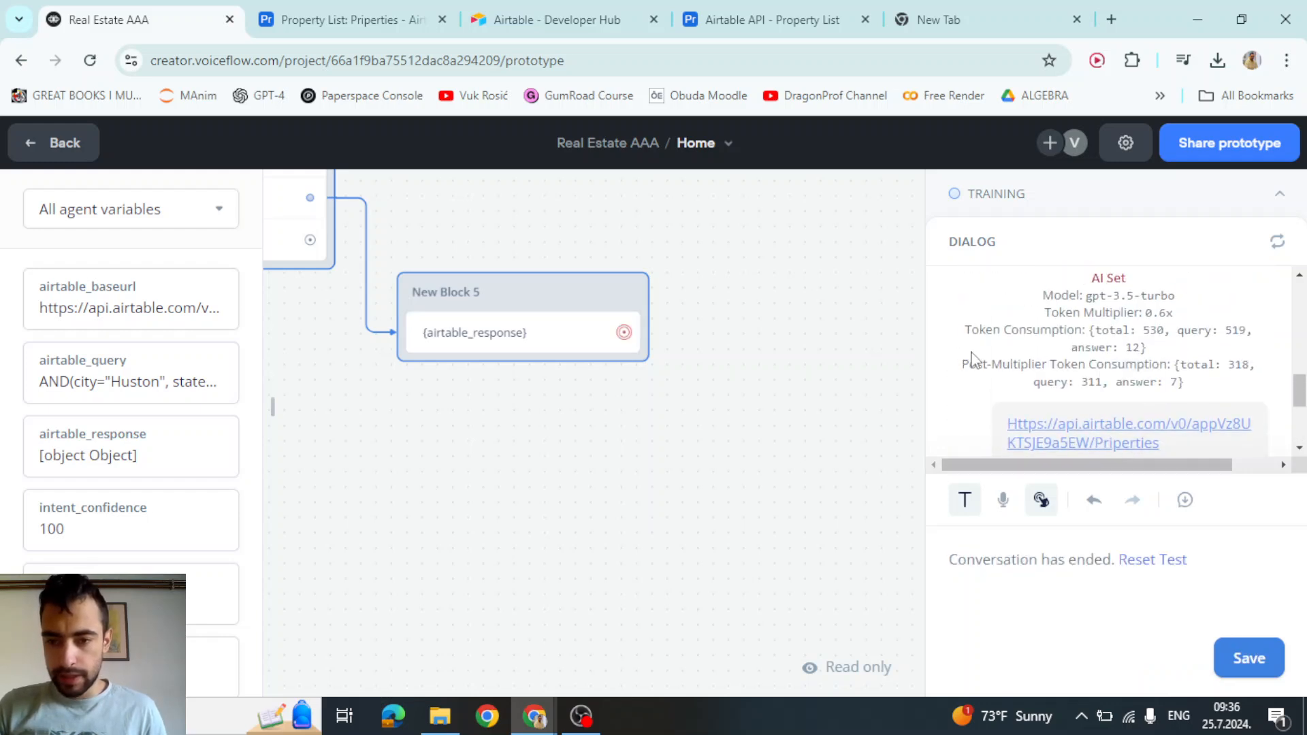
pyautogui.scroll(-3, 1079, 336)
pyautogui.scroll(2, 1144, 350)
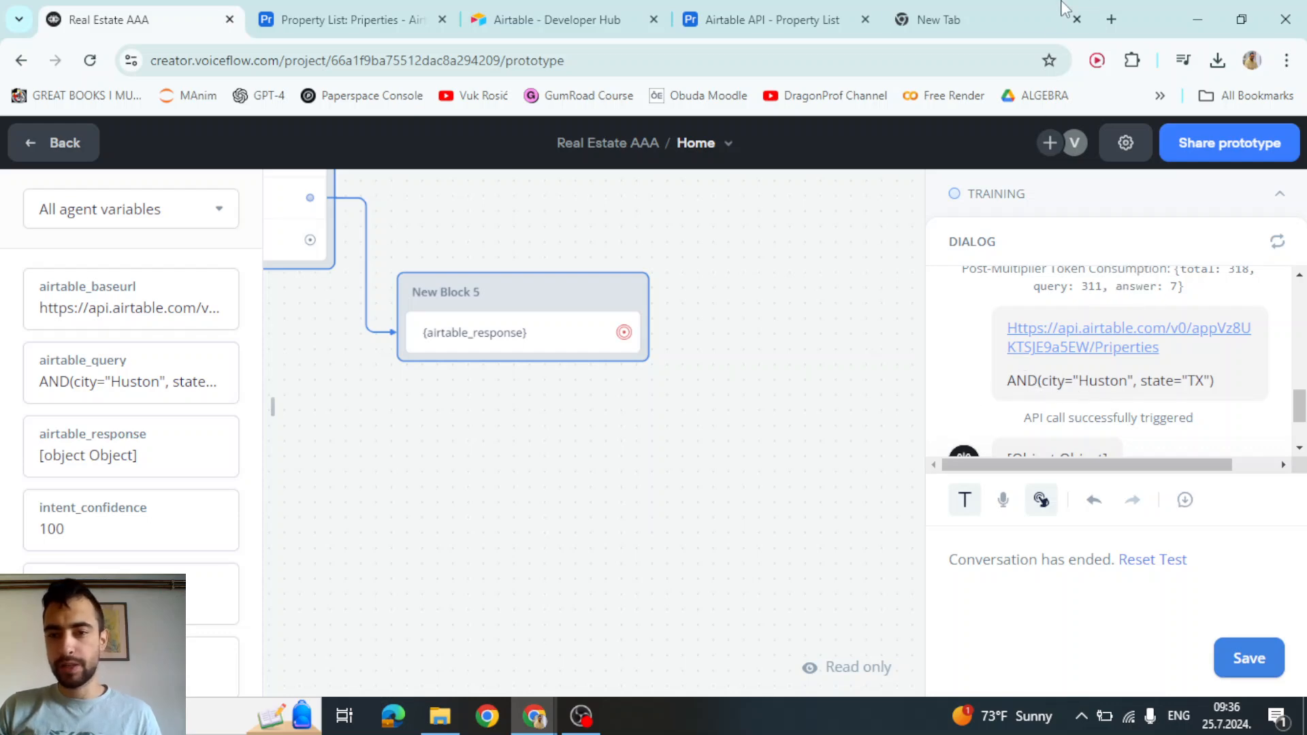
pyautogui.click(1118, 18)
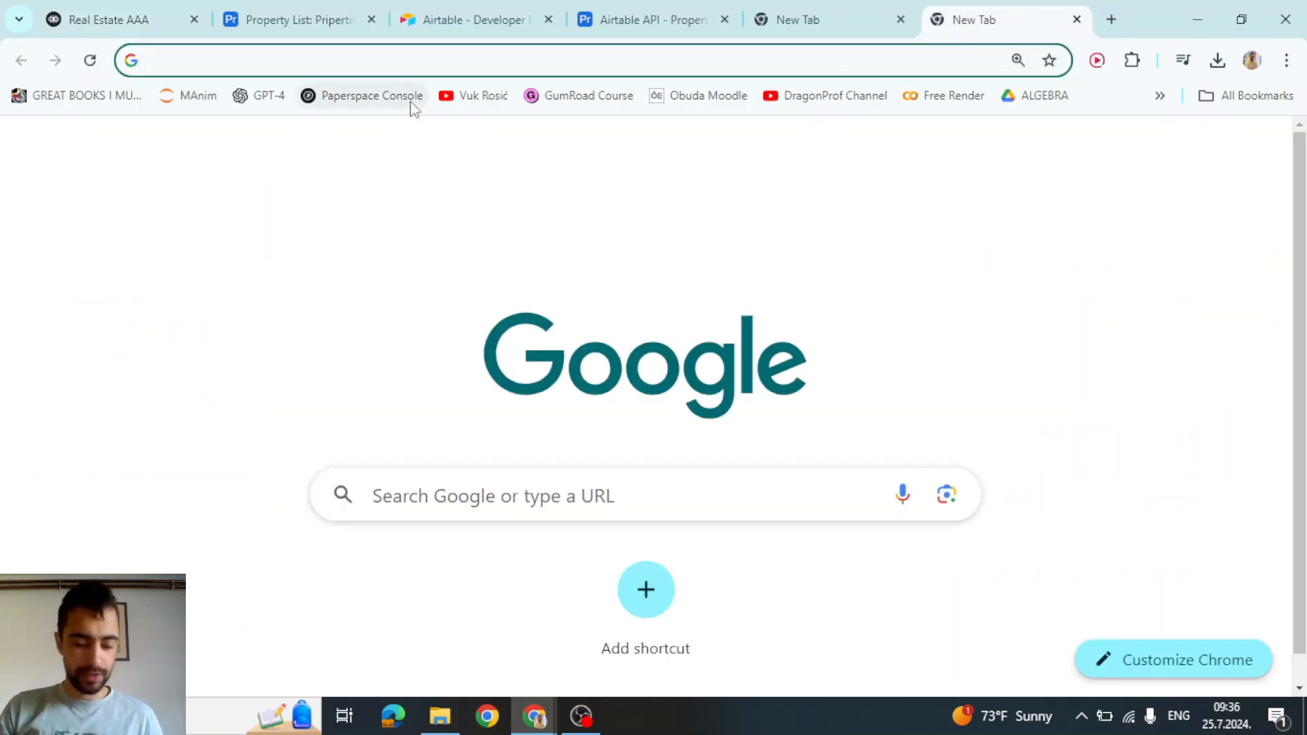
# Inspect the generated query paragraph in DevTools and copy its text
pyautogui.click(103, 14)
pyautogui.click(1001, 20)
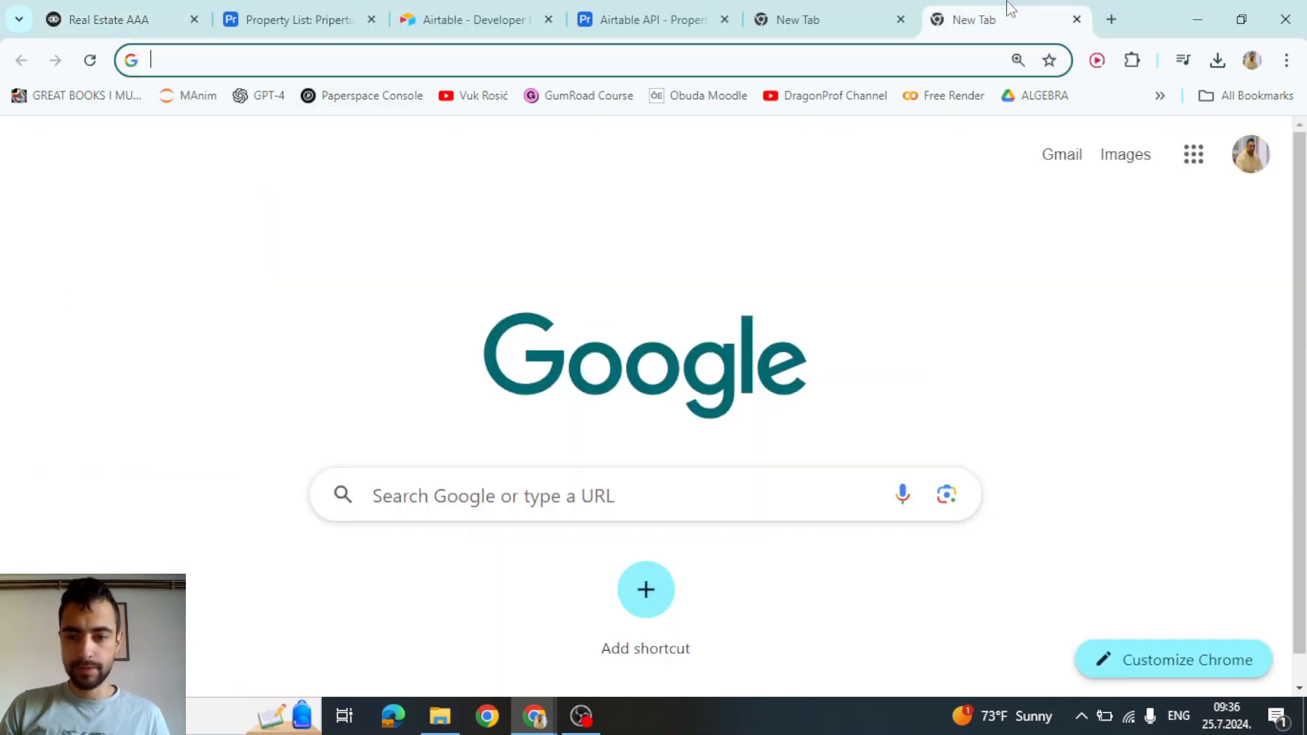
pyautogui.write('AND(')
pyautogui.click(96, 19)
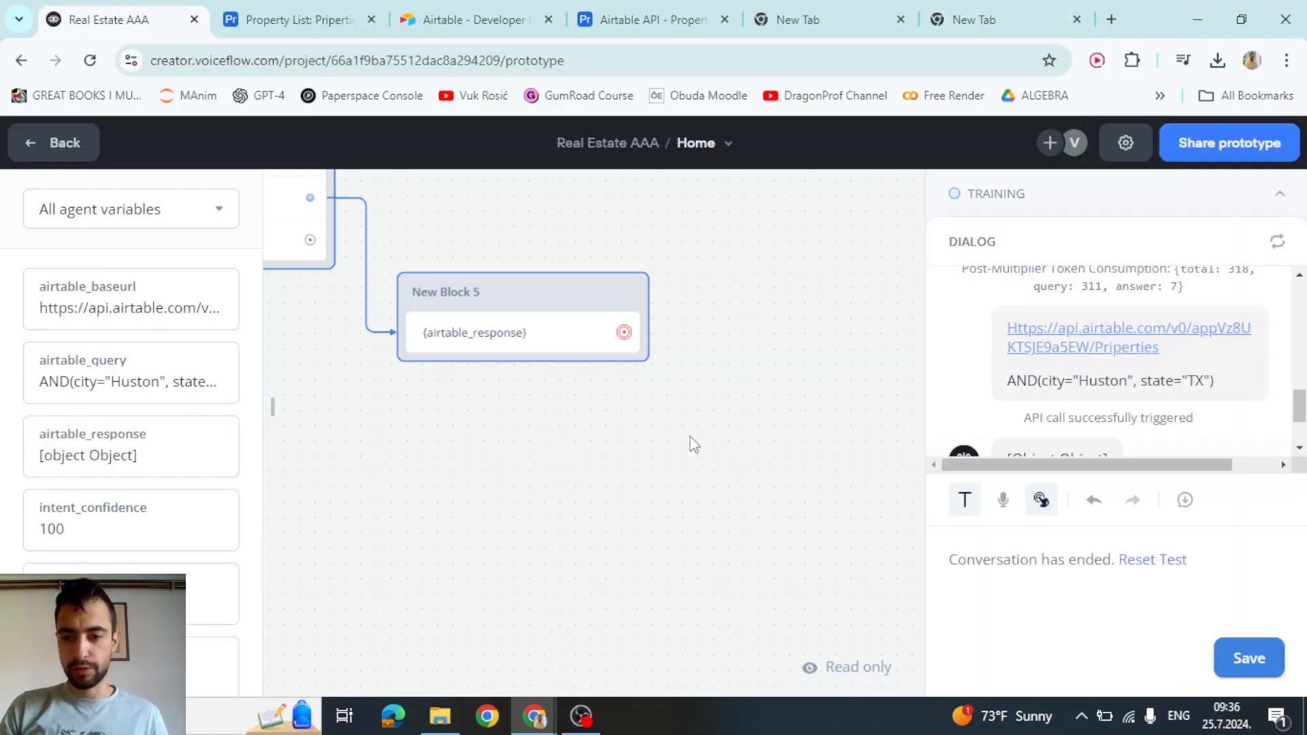
pyautogui.press('F12')
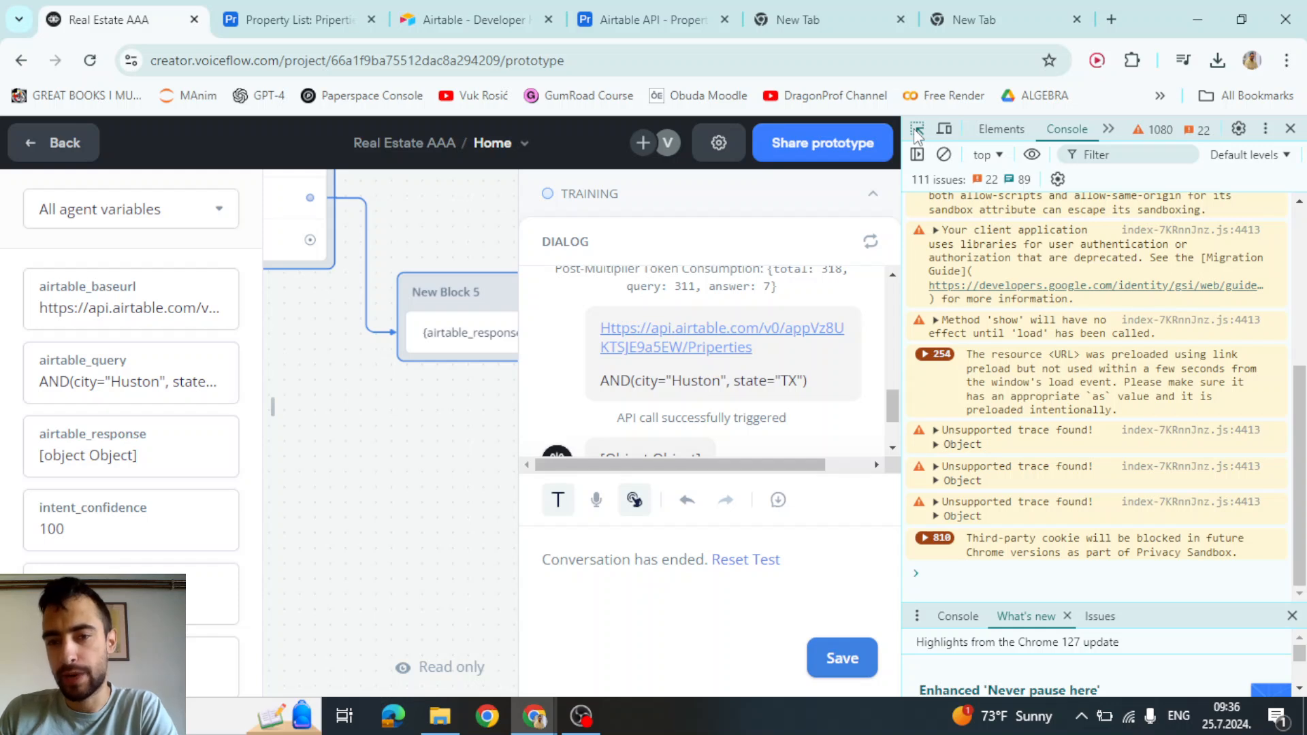
pyautogui.click(916, 130)
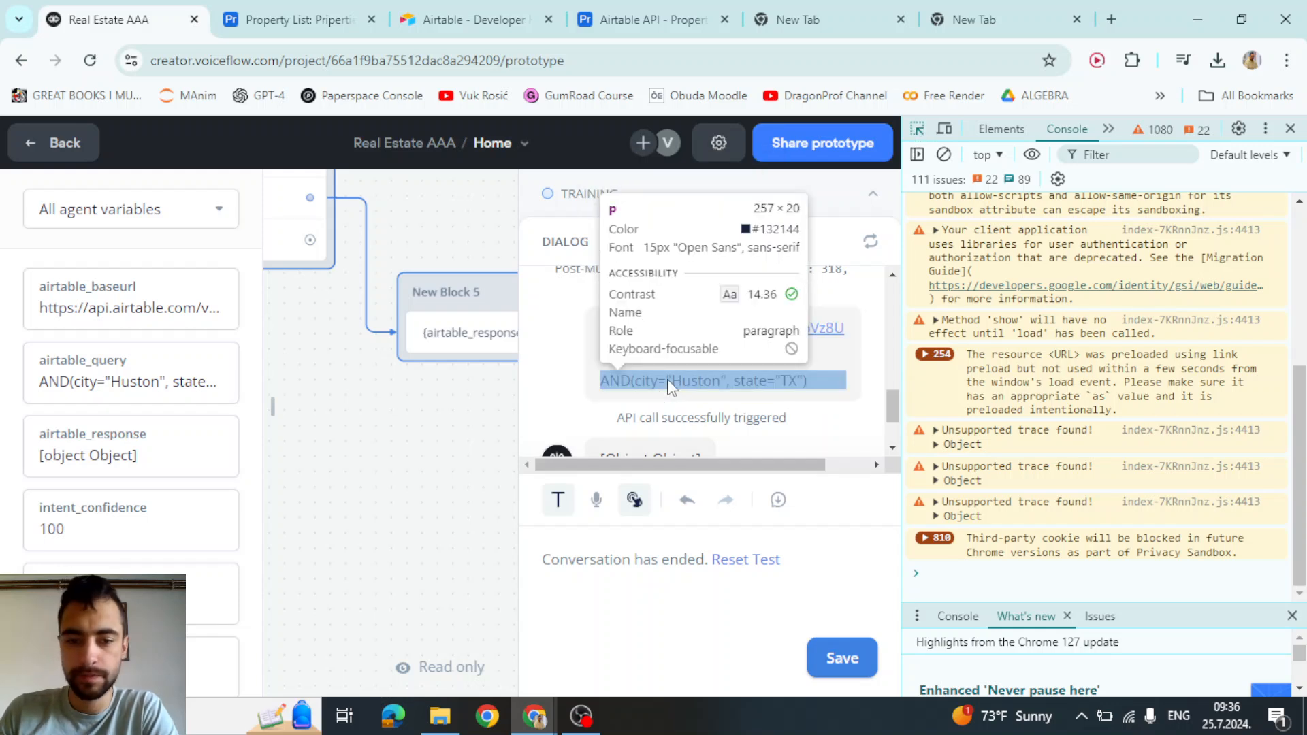
pyautogui.click(655, 387)
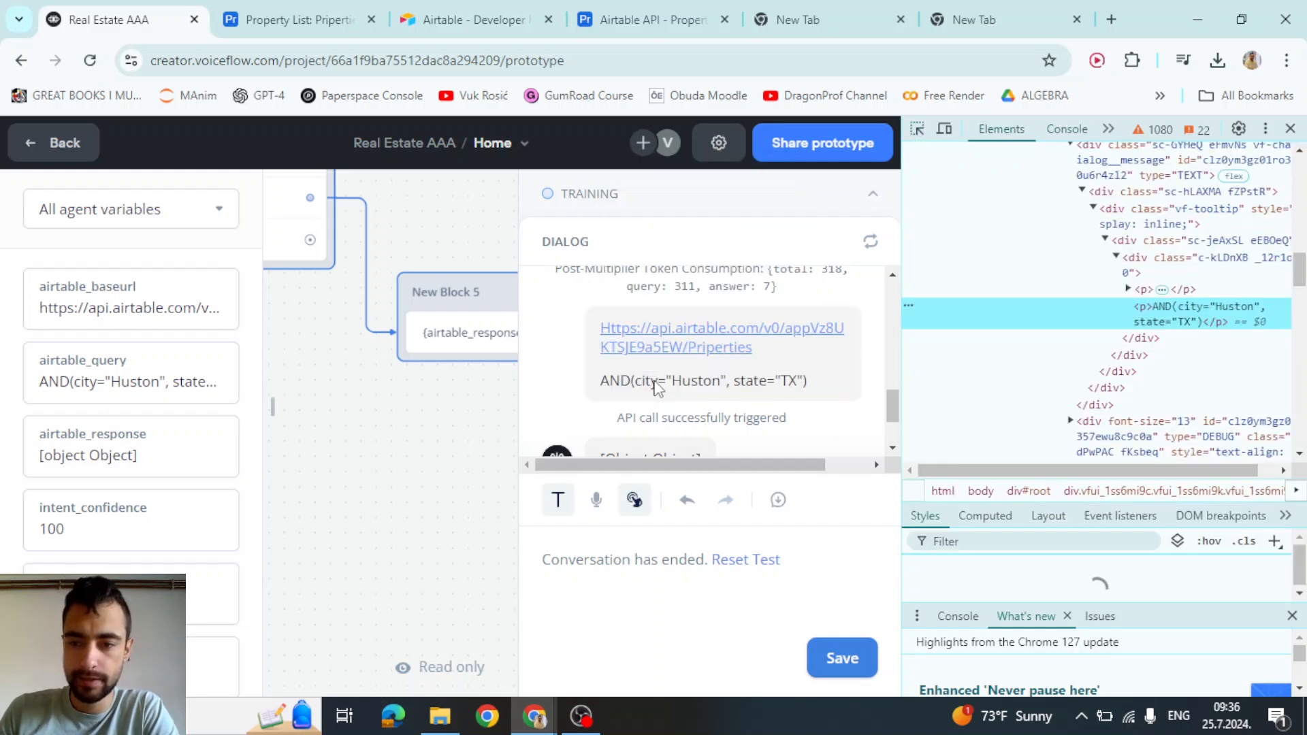
pyautogui.doubleClick(1161, 315)
pyautogui.hotkey('ctrl', 'c')
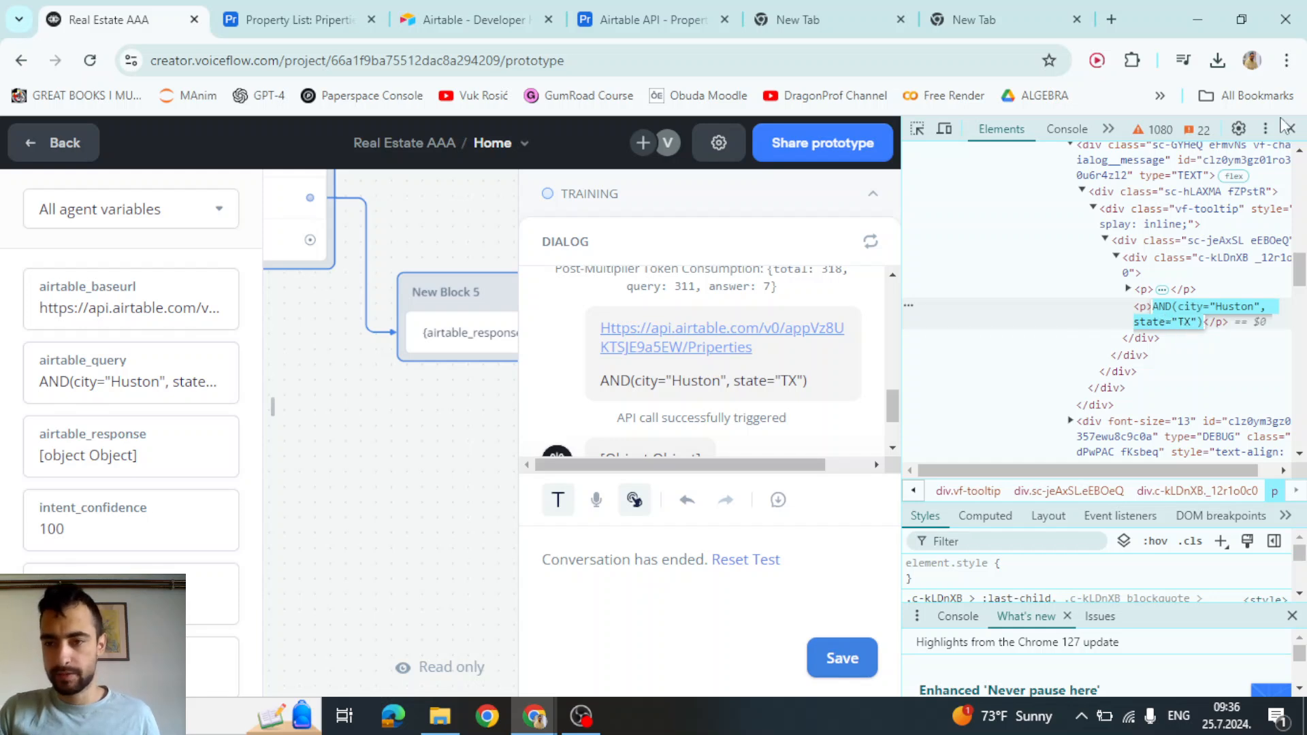
# Paste AND(city="Huston", state="TX") into the new tab's address bar, then close DevTools
pyautogui.click(1032, 14)
pyautogui.click(377, 60)
pyautogui.hotkey('ctrl', 'v')
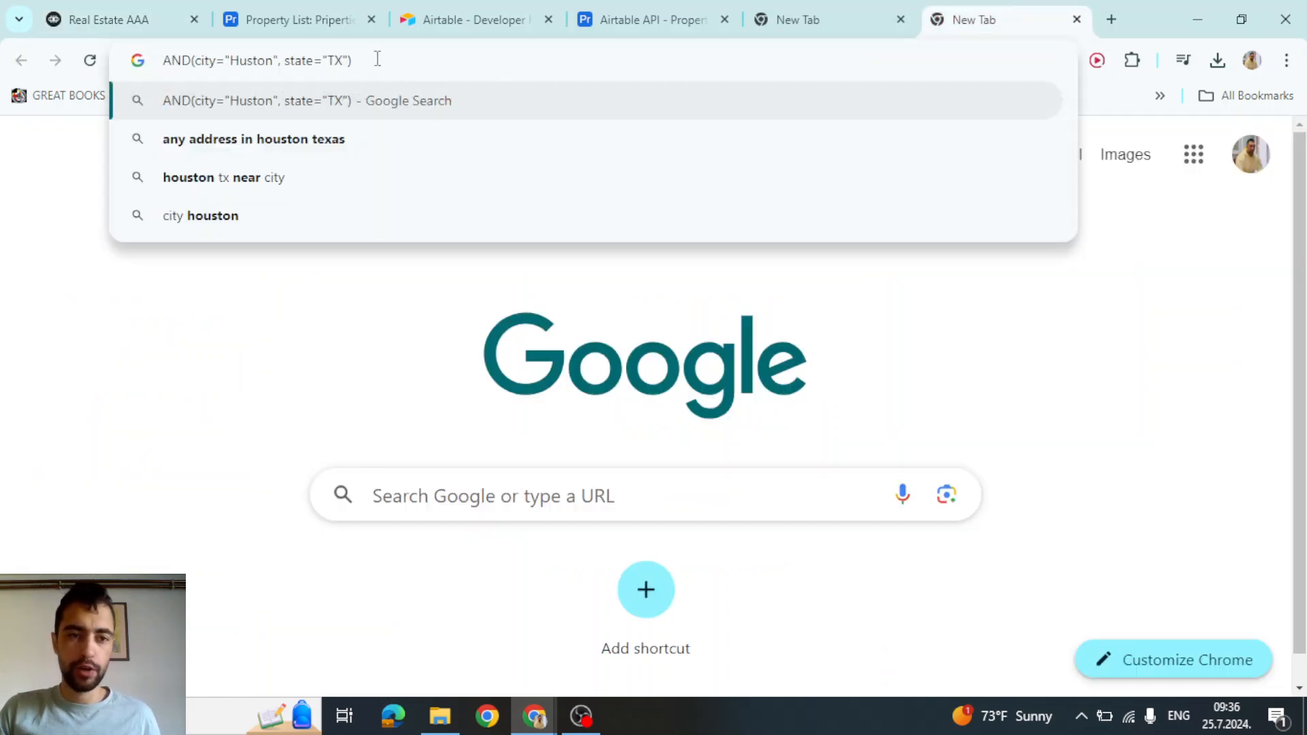
pyautogui.moveTo(377, 59); pyautogui.dragTo(45, 60)
pyautogui.click(366, 67)
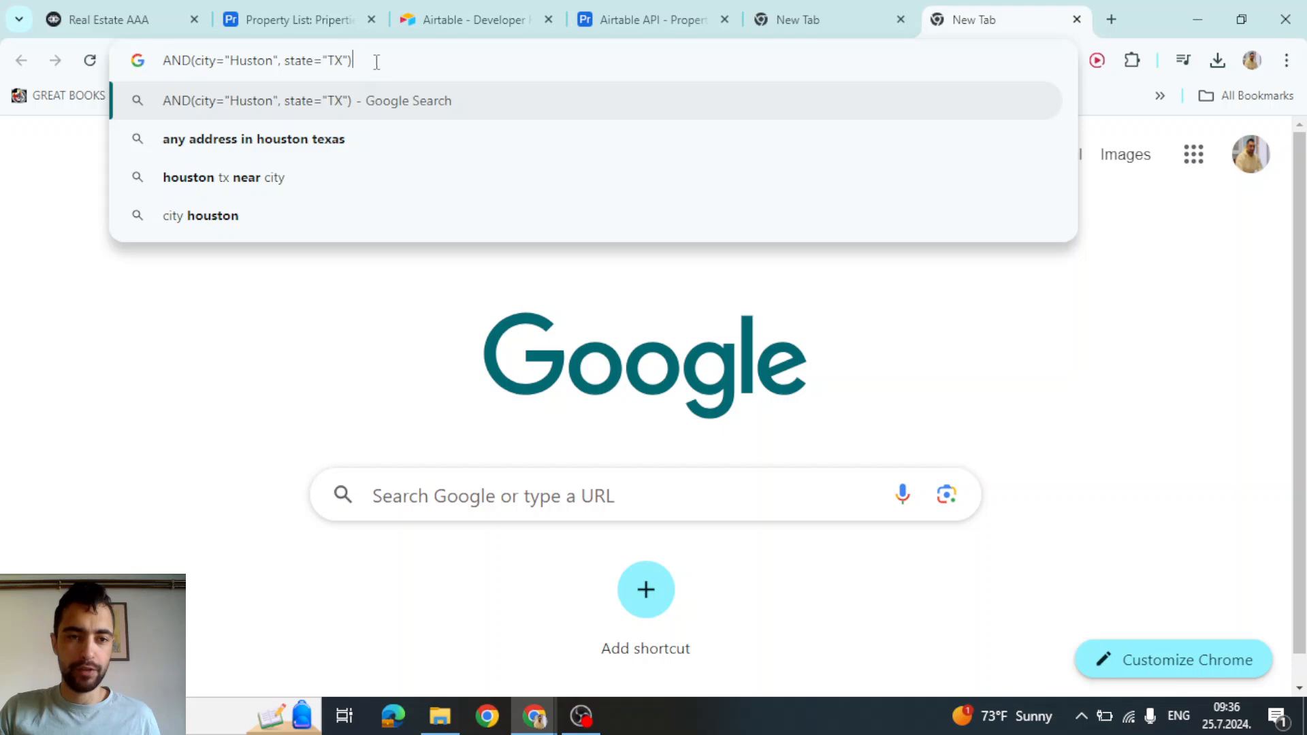
pyautogui.click(163, 10)
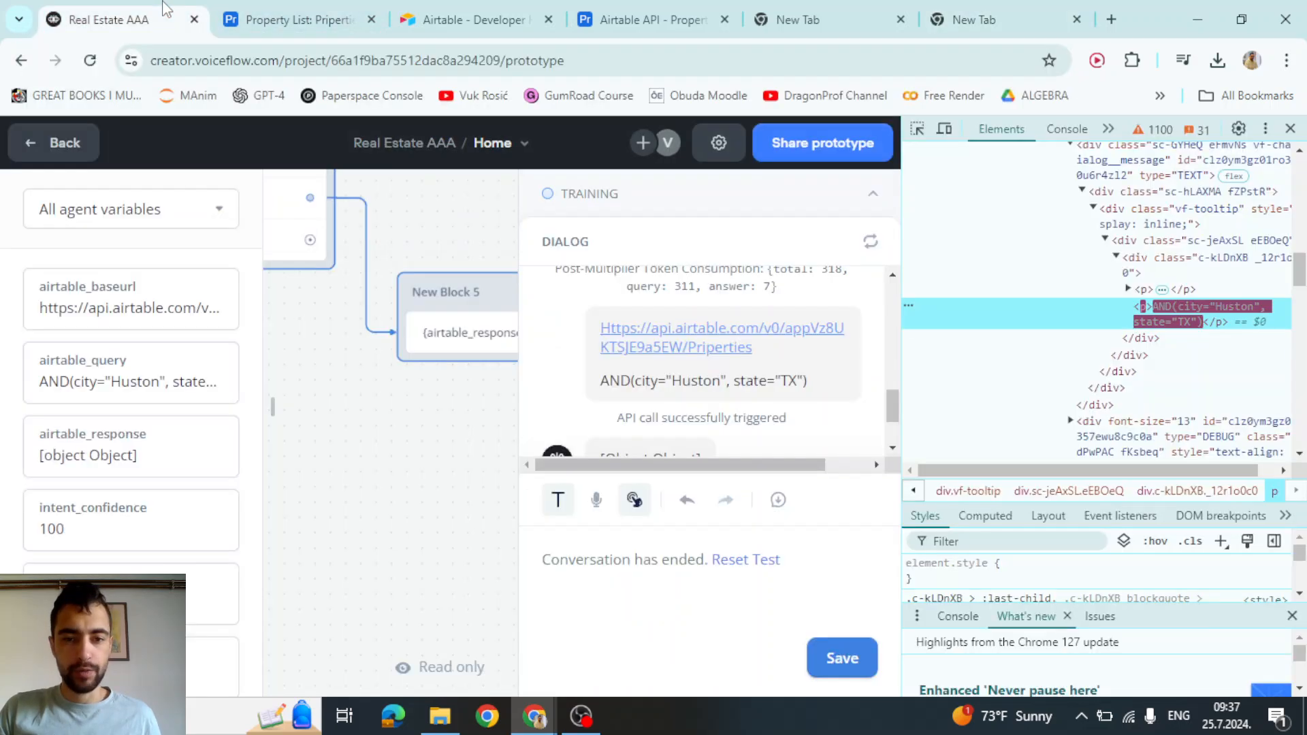
pyautogui.click(1286, 130)
# Copy the Airtable base URL from New Block 1's airtable_baseurl variable and paste it into a new tab
pyautogui.click(757, 445)
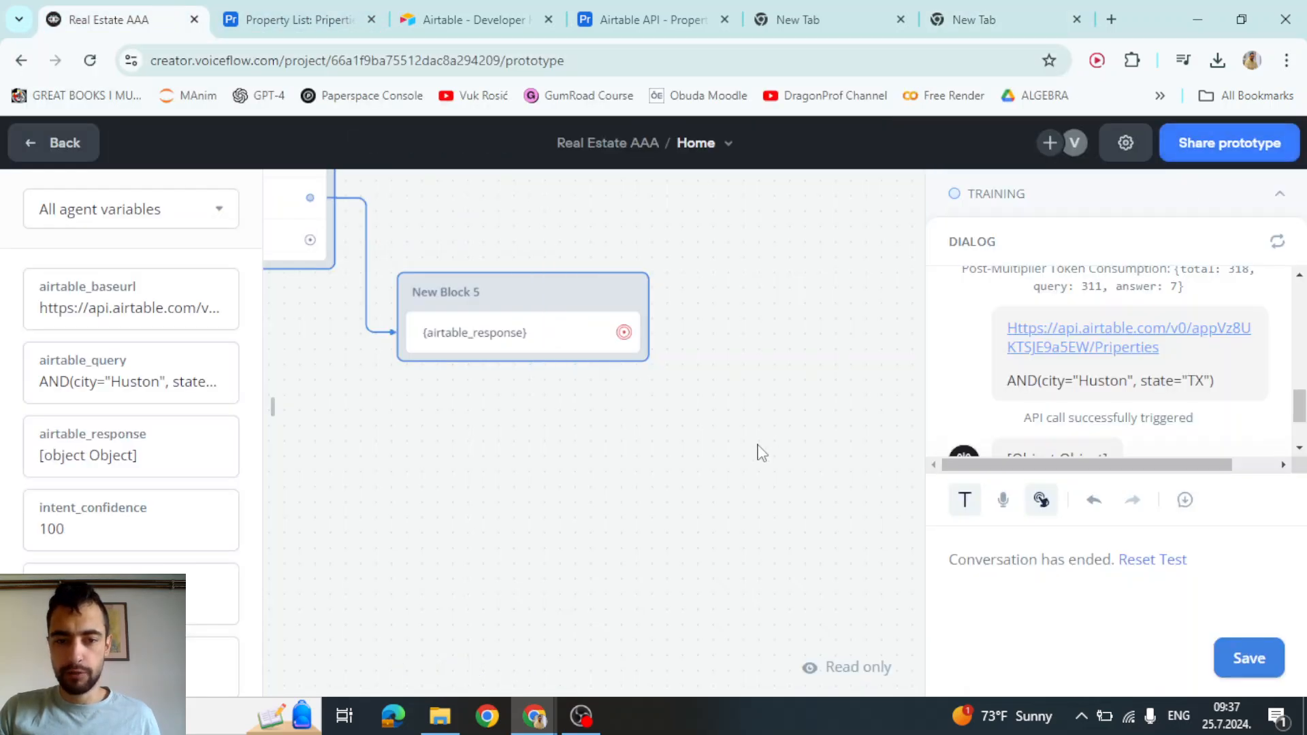
pyautogui.scroll(-1, 756, 445)
pyautogui.moveTo(744, 495); pyautogui.dragTo(1051, 477)
pyautogui.scroll(-2, 694, 507)
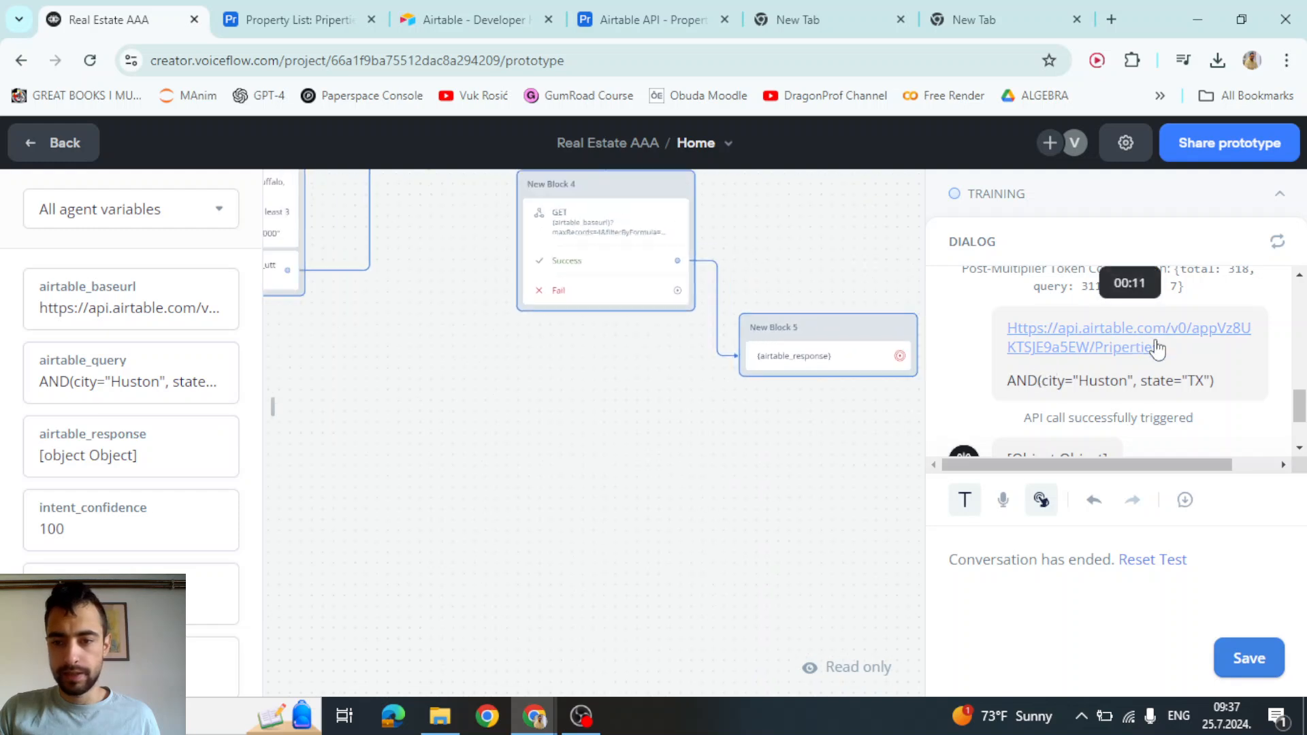
pyautogui.moveTo(1157, 347); pyautogui.dragTo(844, 422)
pyautogui.scroll(-1, 664, 458)
pyautogui.scroll(-1, 664, 458)
pyautogui.moveTo(436, 483); pyautogui.dragTo(793, 551)
pyautogui.scroll(3, 524, 321)
pyautogui.click(524, 324)
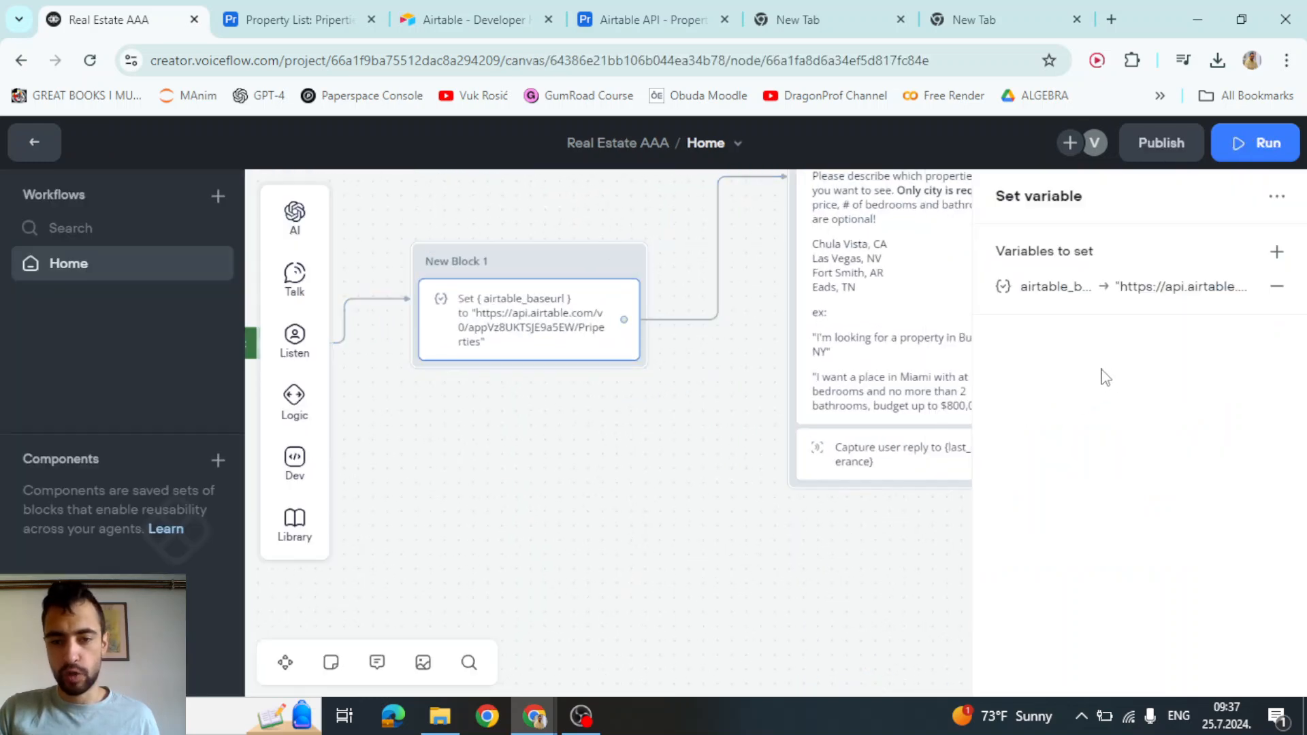
pyautogui.click(1191, 289)
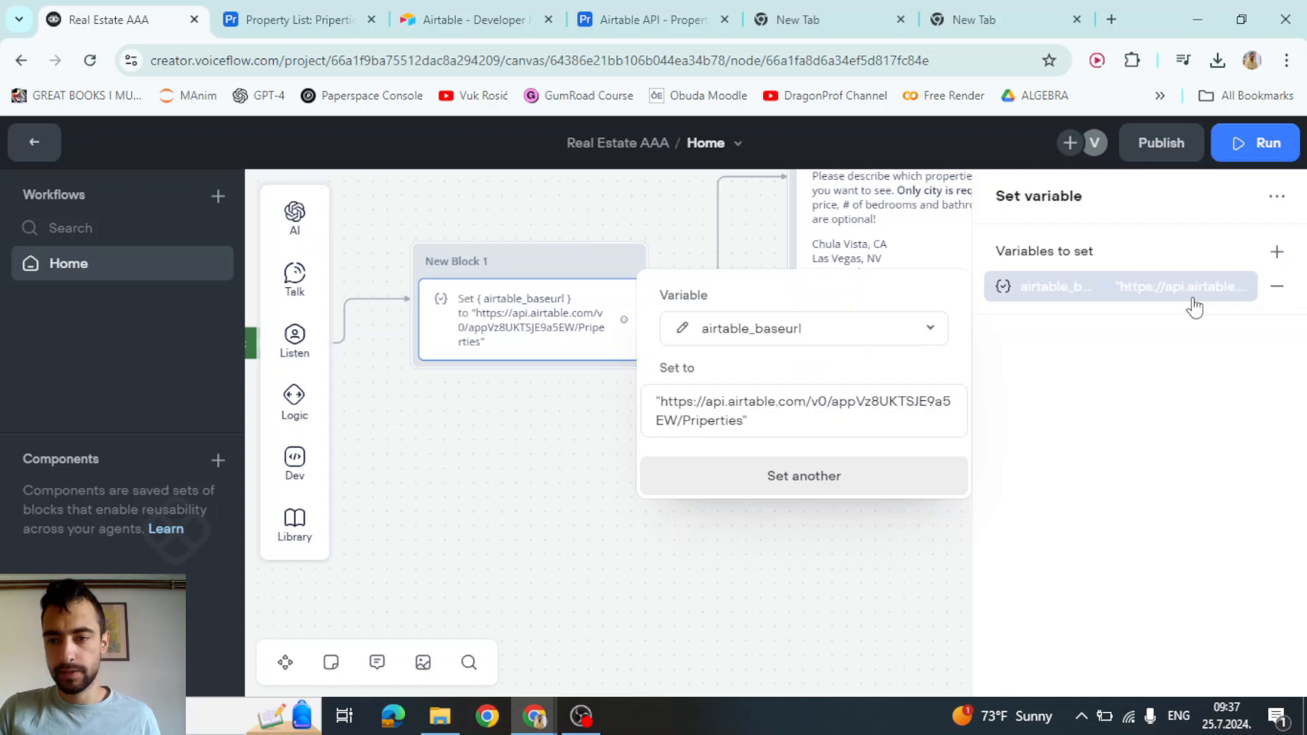
pyautogui.click(742, 420)
pyautogui.moveTo(664, 404); pyautogui.dragTo(727, 425)
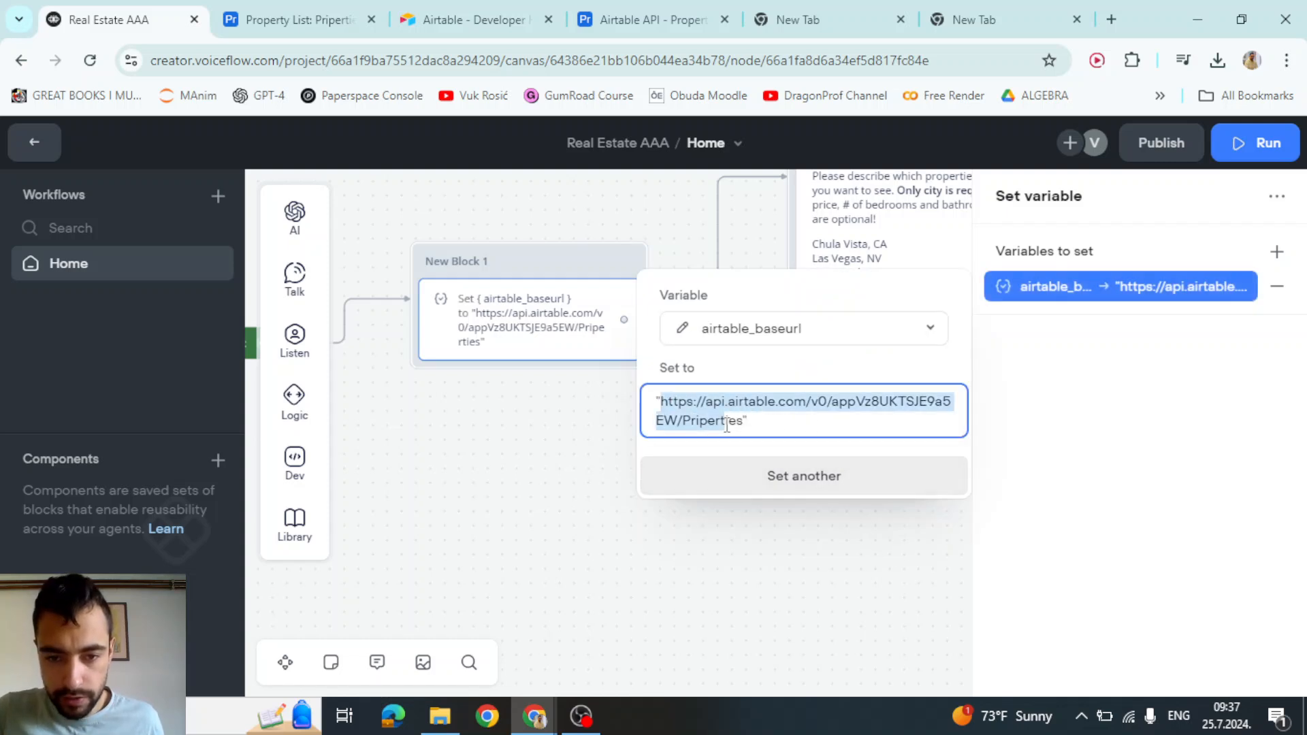
pyautogui.click(597, 479)
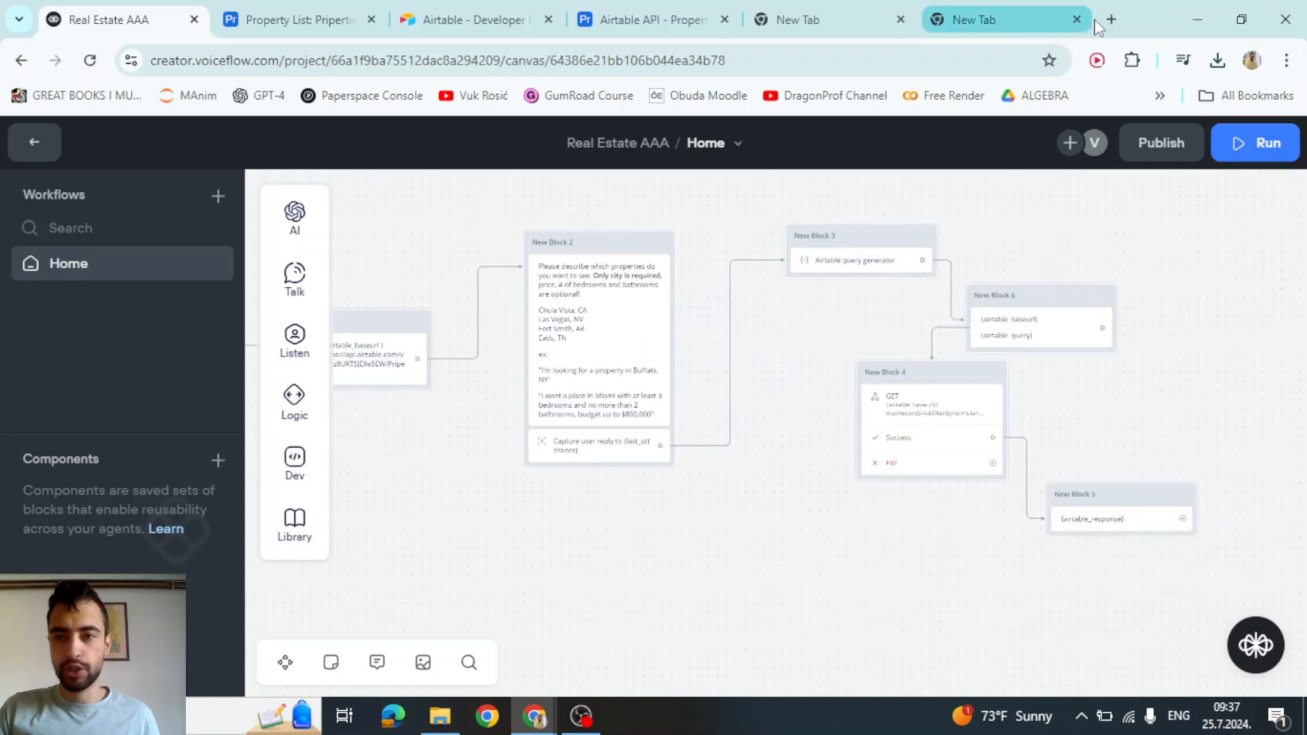
pyautogui.click(1110, 19)
# Start a Send Request test on New Block 4 and paste the base URL into airtable_baseurl
pyautogui.click(109, 19)
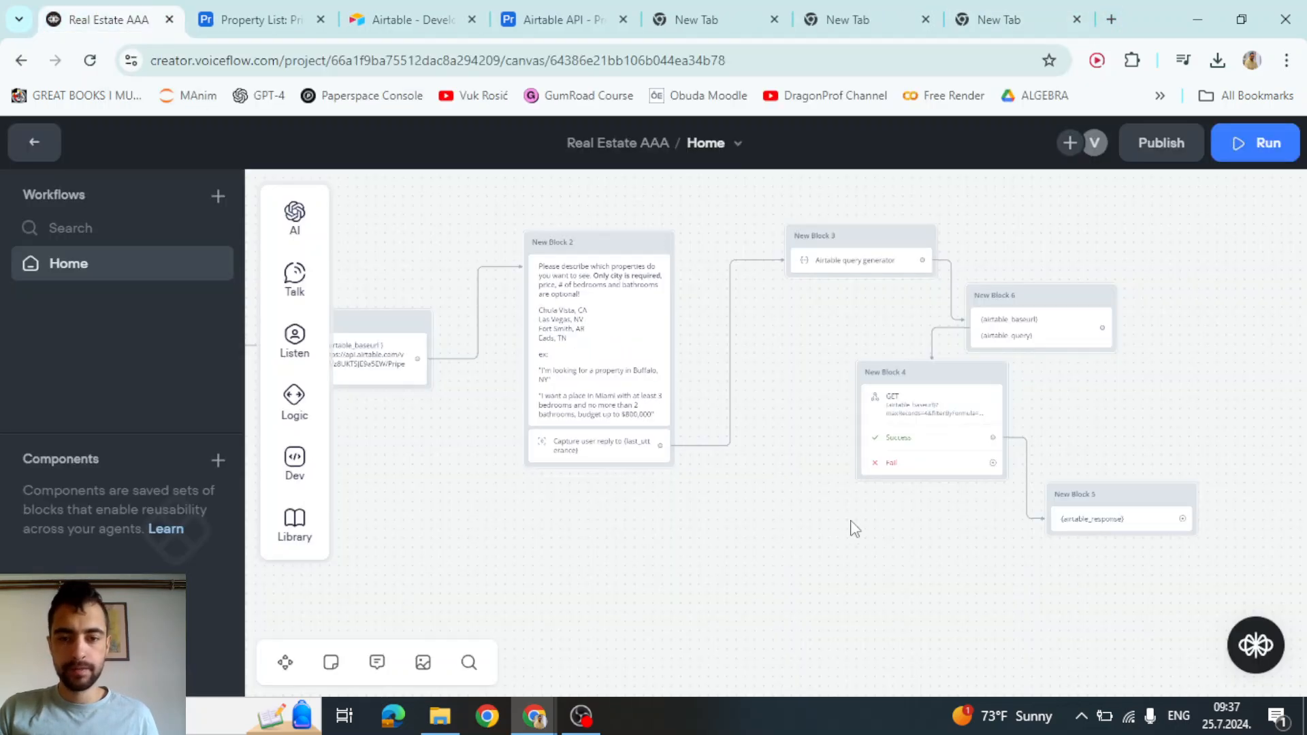
pyautogui.moveTo(855, 529); pyautogui.dragTo(618, 563)
pyautogui.scroll(5, 708, 422)
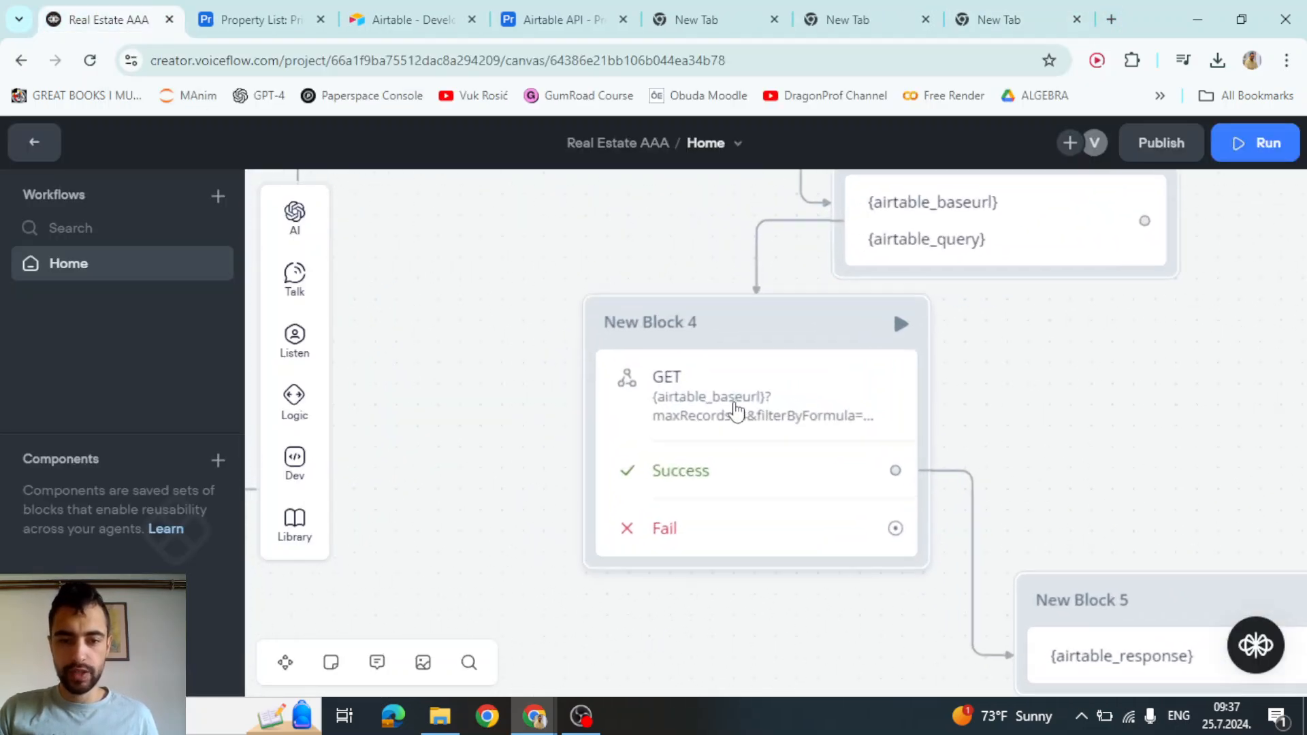
pyautogui.click(700, 379)
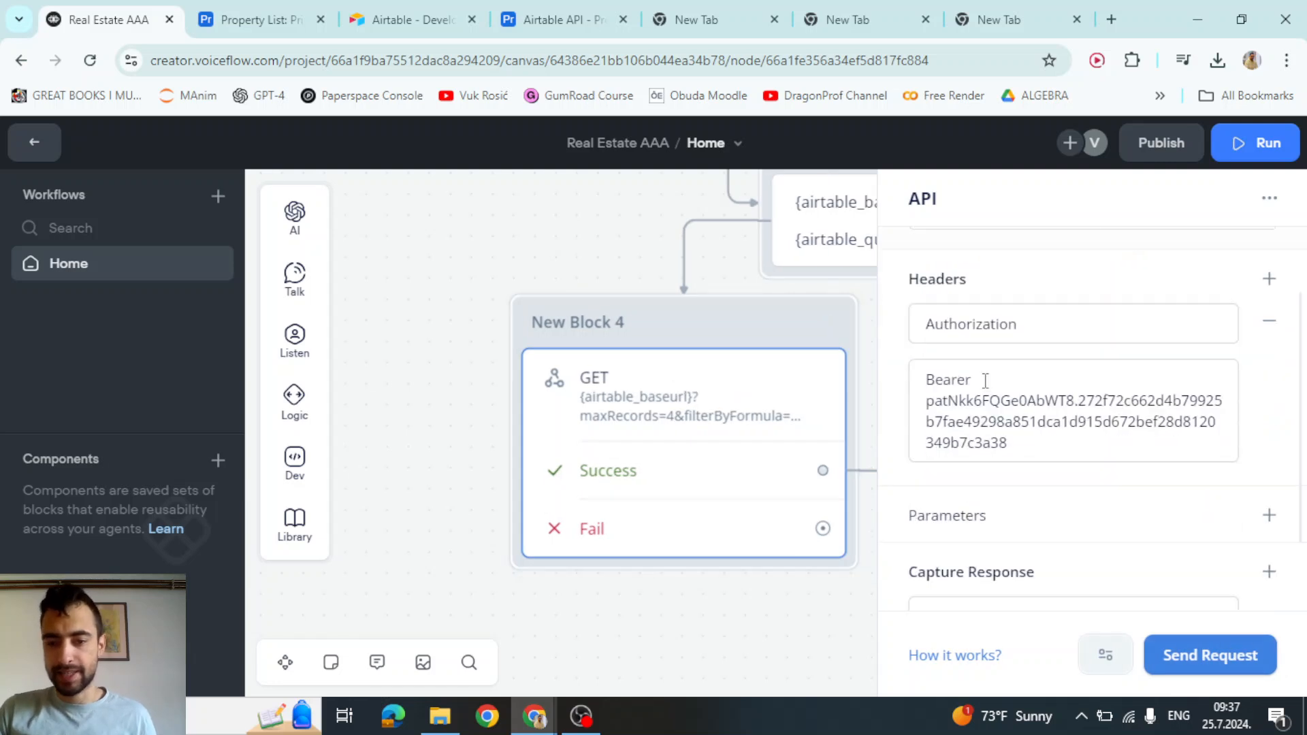
pyautogui.scroll(-2, 985, 379)
pyautogui.scroll(4, 1021, 428)
pyautogui.scroll(-1, 405, 356)
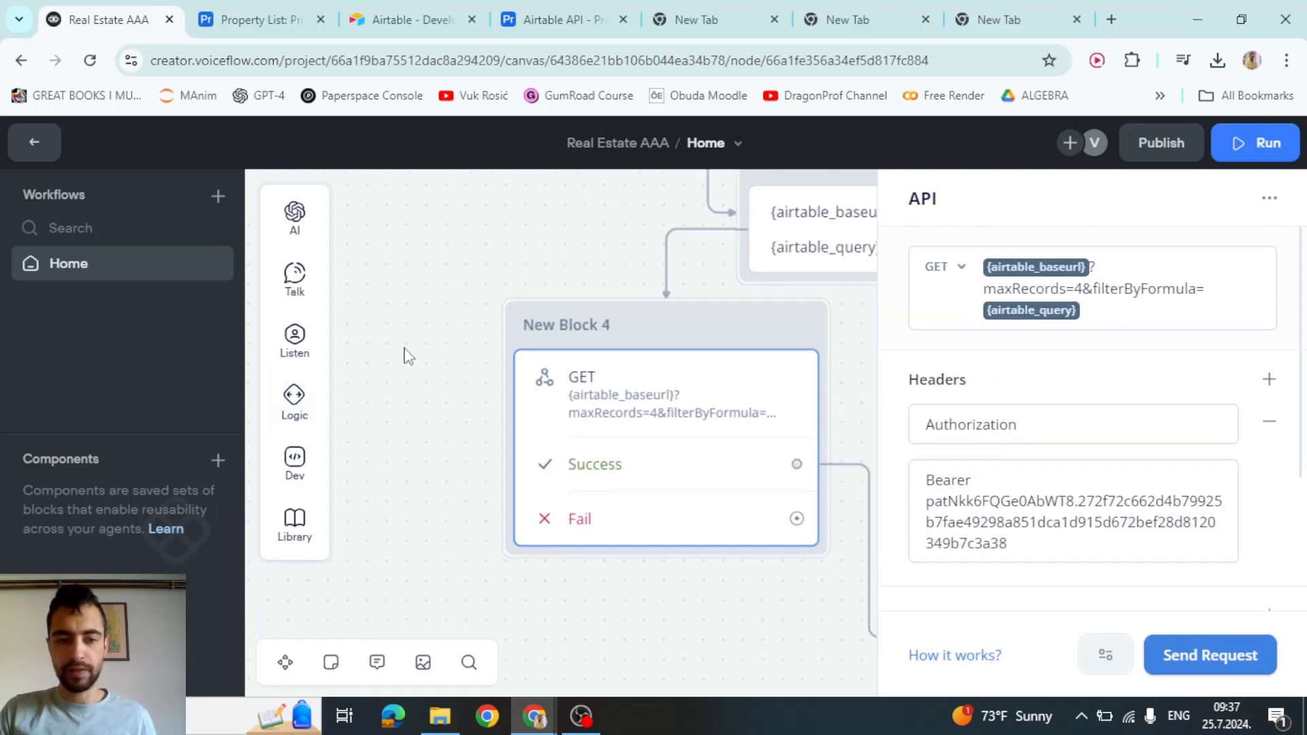
pyautogui.scroll(1, 681, 386)
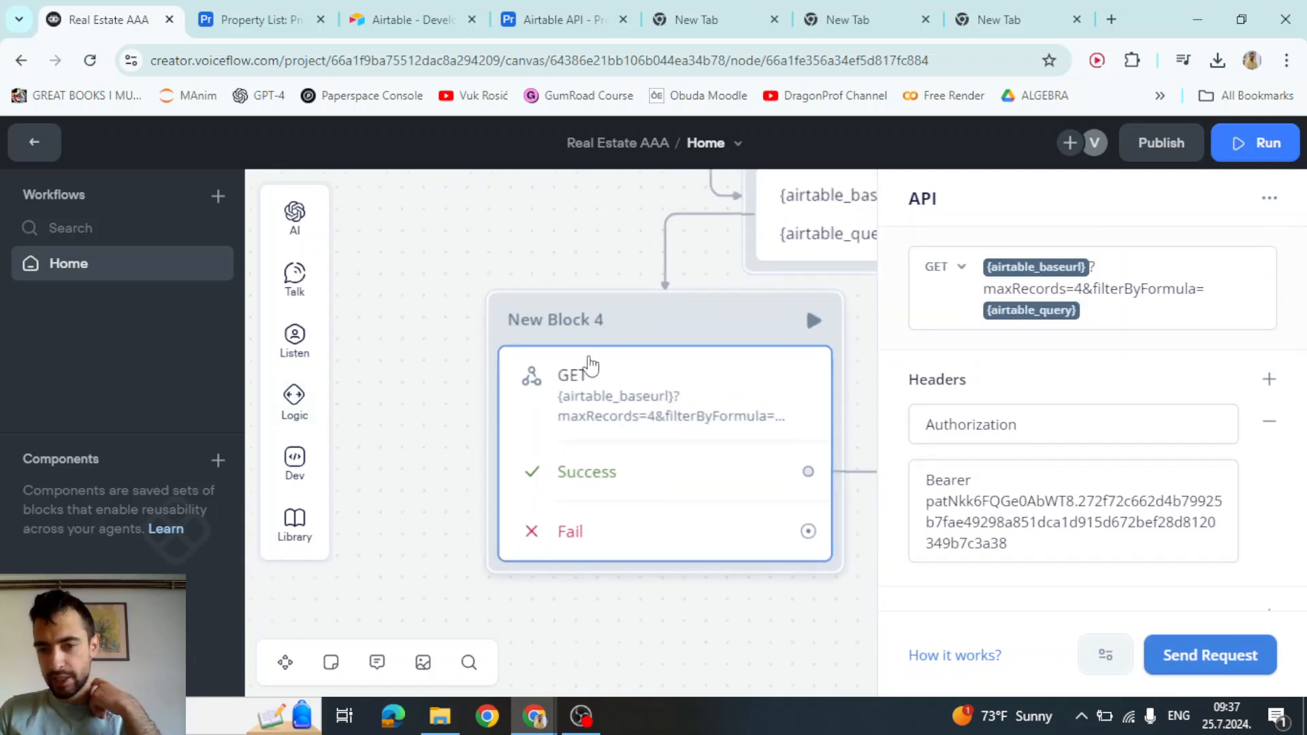
pyautogui.click(1211, 656)
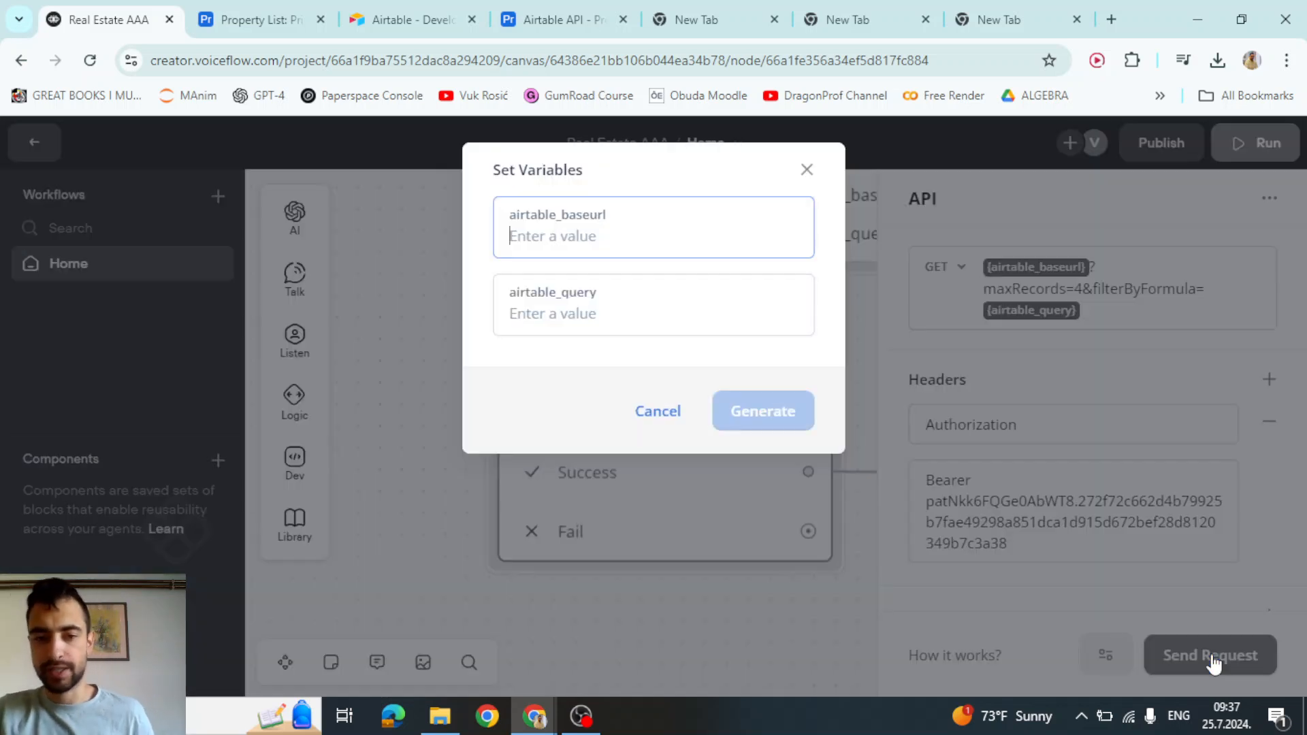
pyautogui.click(554, 231)
# Paste AND(city="Huston", state="TX") into airtable_query, checking the city spelling against the Property List
pyautogui.moveTo(541, 244); pyautogui.dragTo(579, 228)
pyautogui.click(659, 321)
pyautogui.click(873, 12)
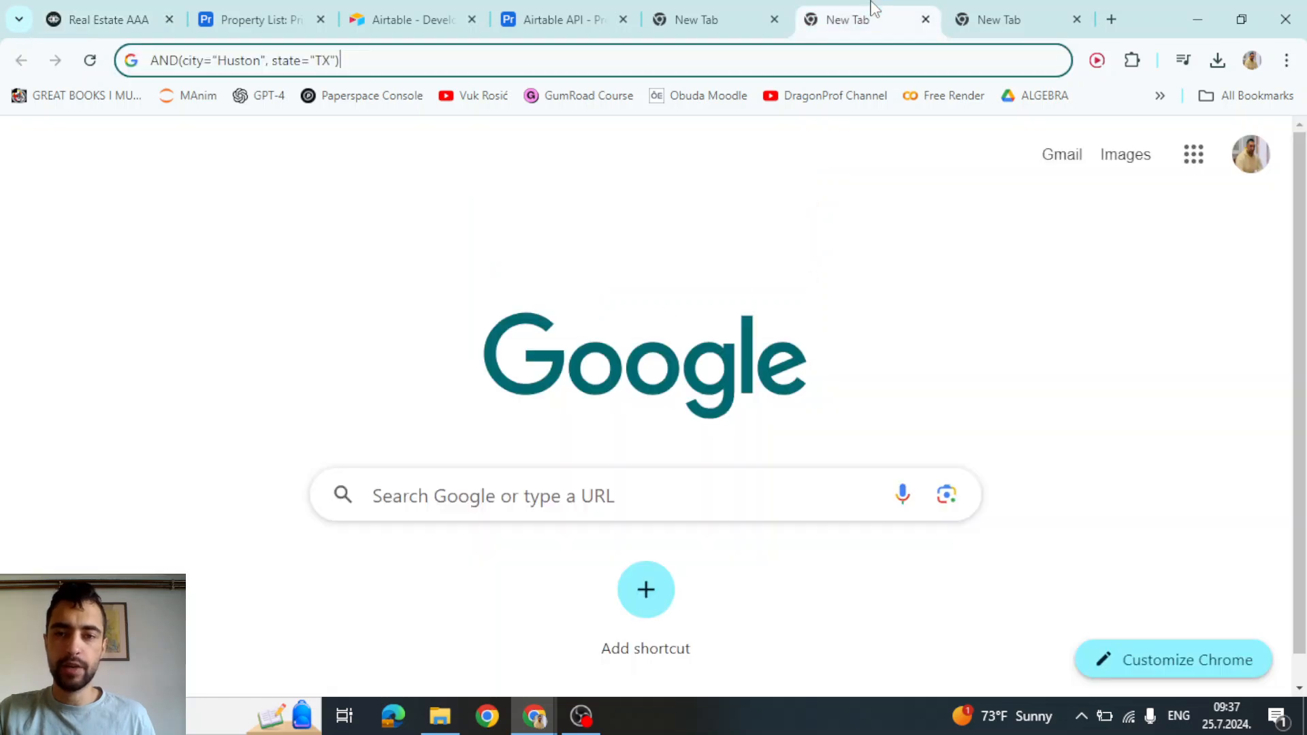
pyautogui.click(782, 61)
pyautogui.moveTo(376, 68); pyautogui.dragTo(149, 61)
pyautogui.hotkey('ctrl', 'c')
pyautogui.click(109, 19)
pyautogui.click(594, 321)
pyautogui.hotkey('ctrl', 'v')
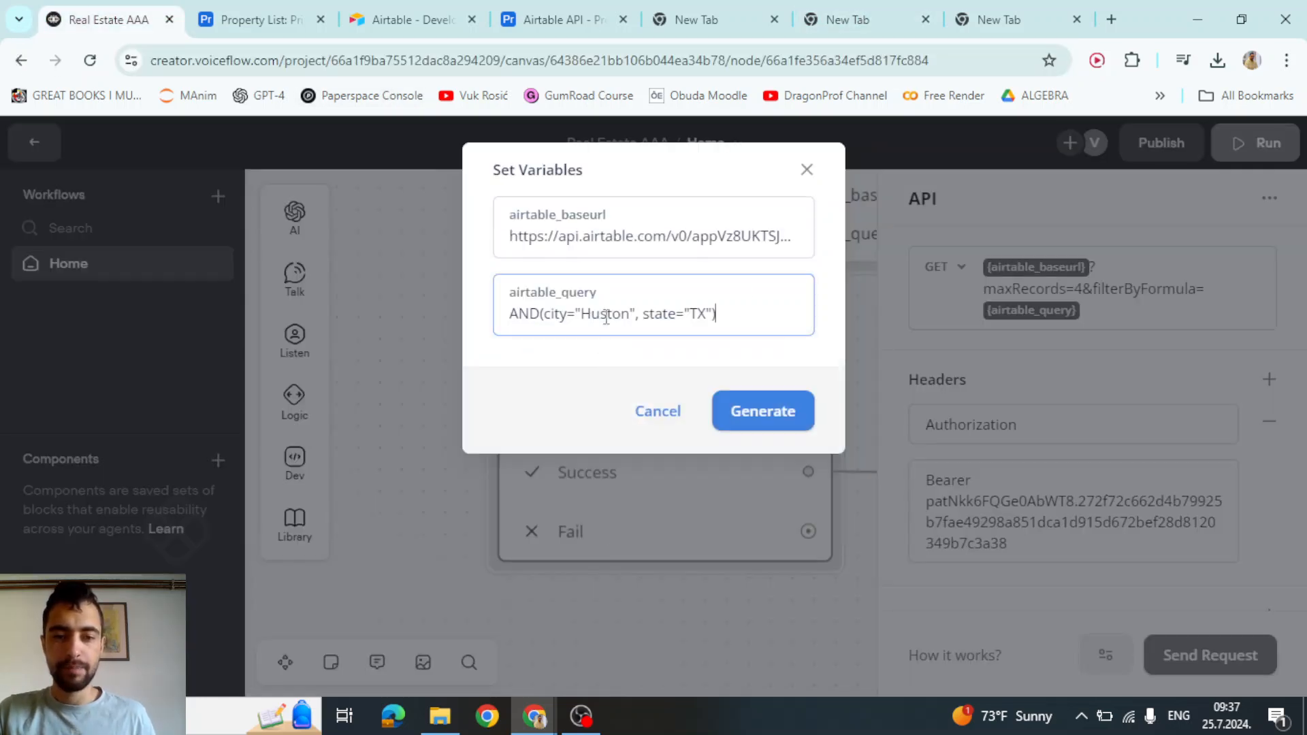
pyautogui.moveTo(588, 310); pyautogui.dragTo(633, 308)
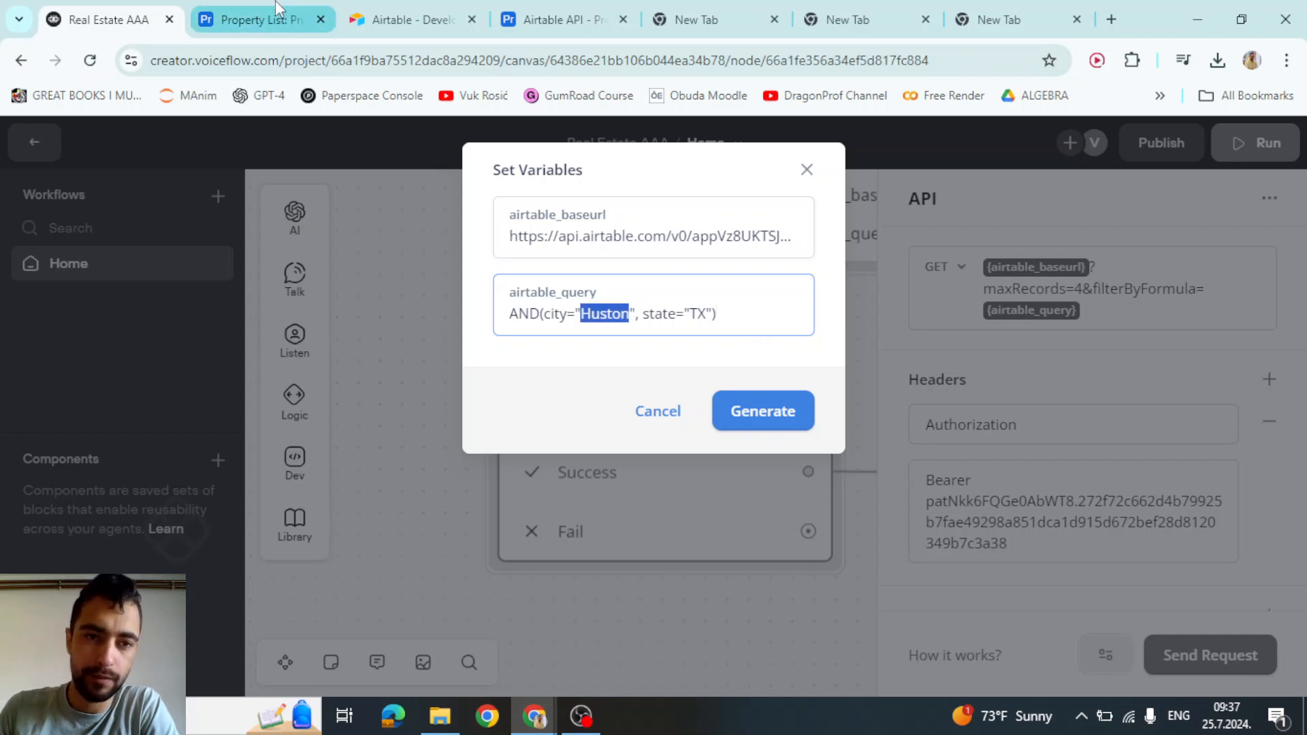
pyautogui.click(262, 19)
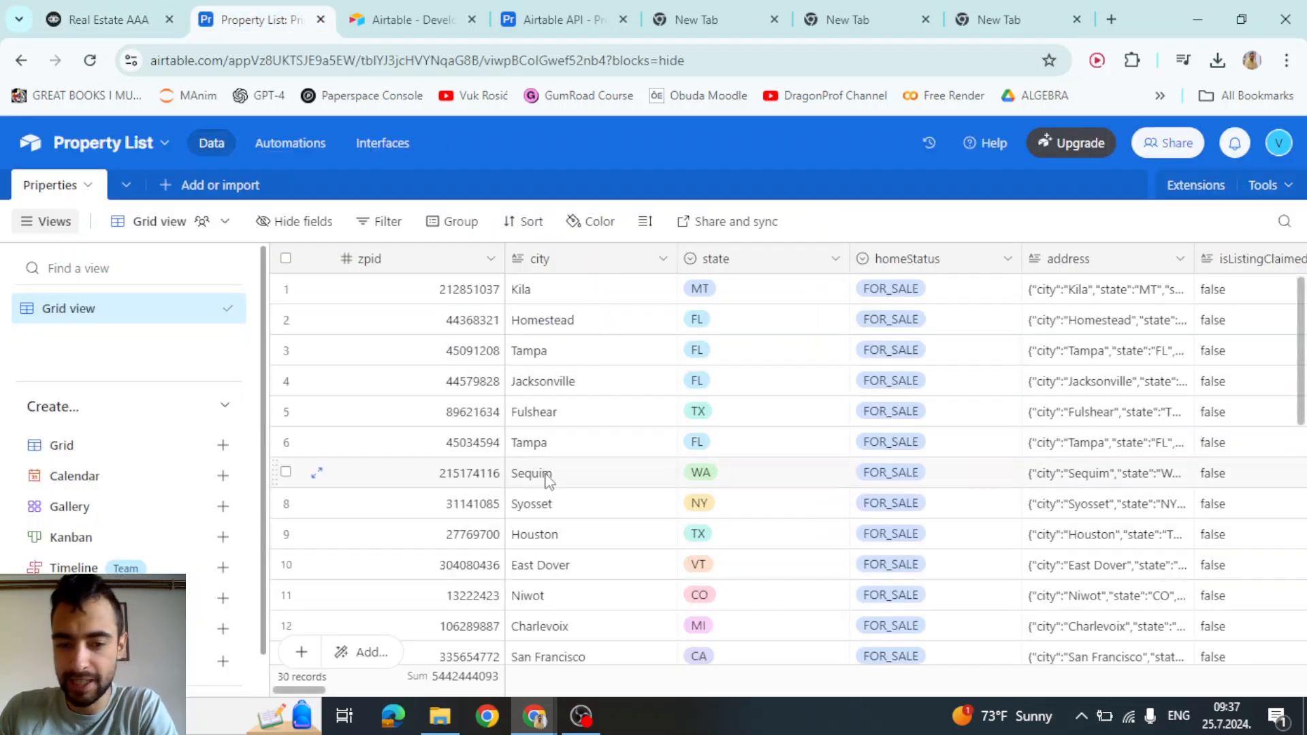
pyautogui.click(102, 19)
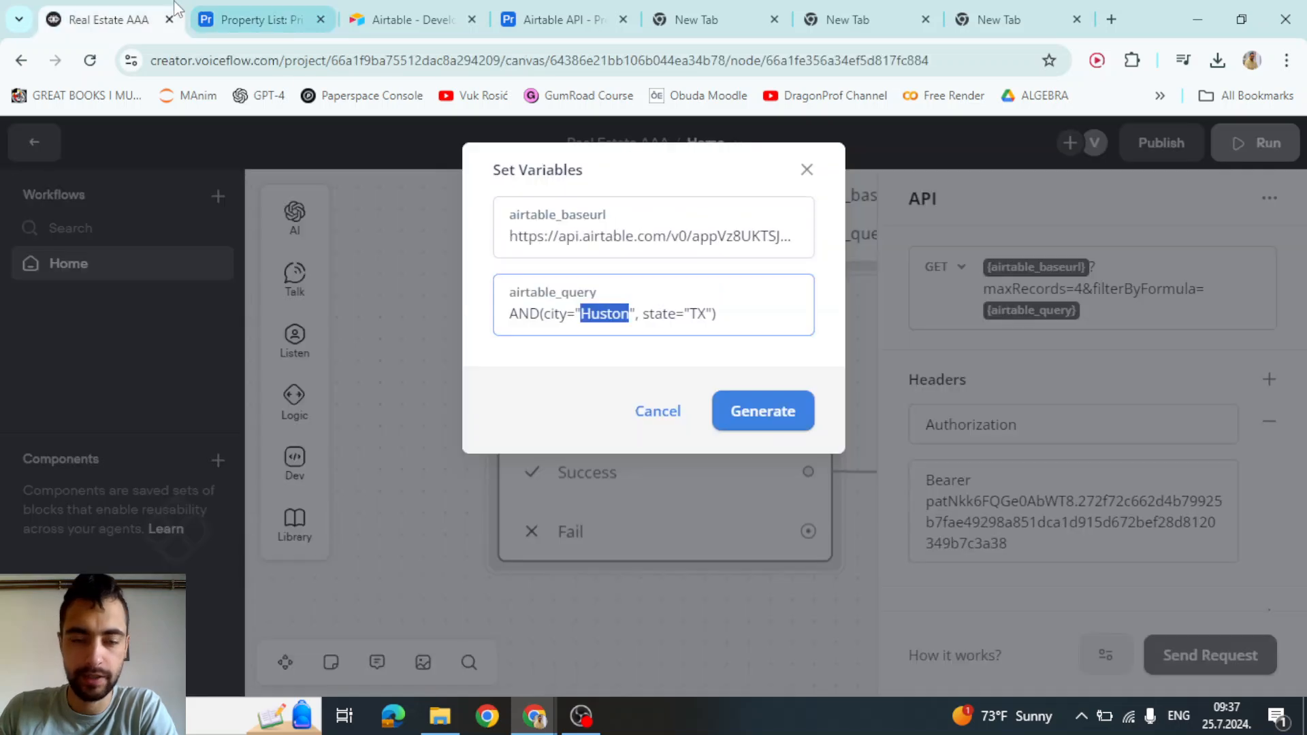
# Run the test request and review the response: status 200 with an empty records list
pyautogui.click(764, 408)
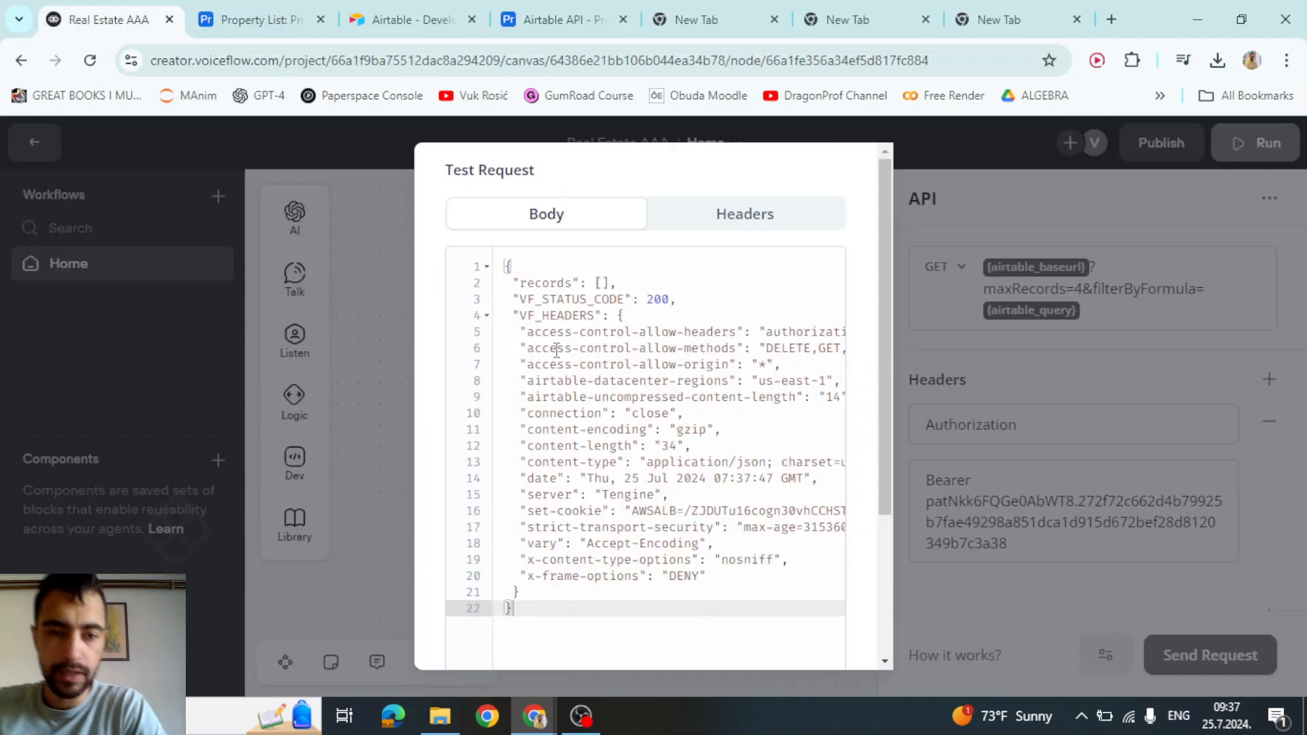
pyautogui.scroll(-3, 573, 358)
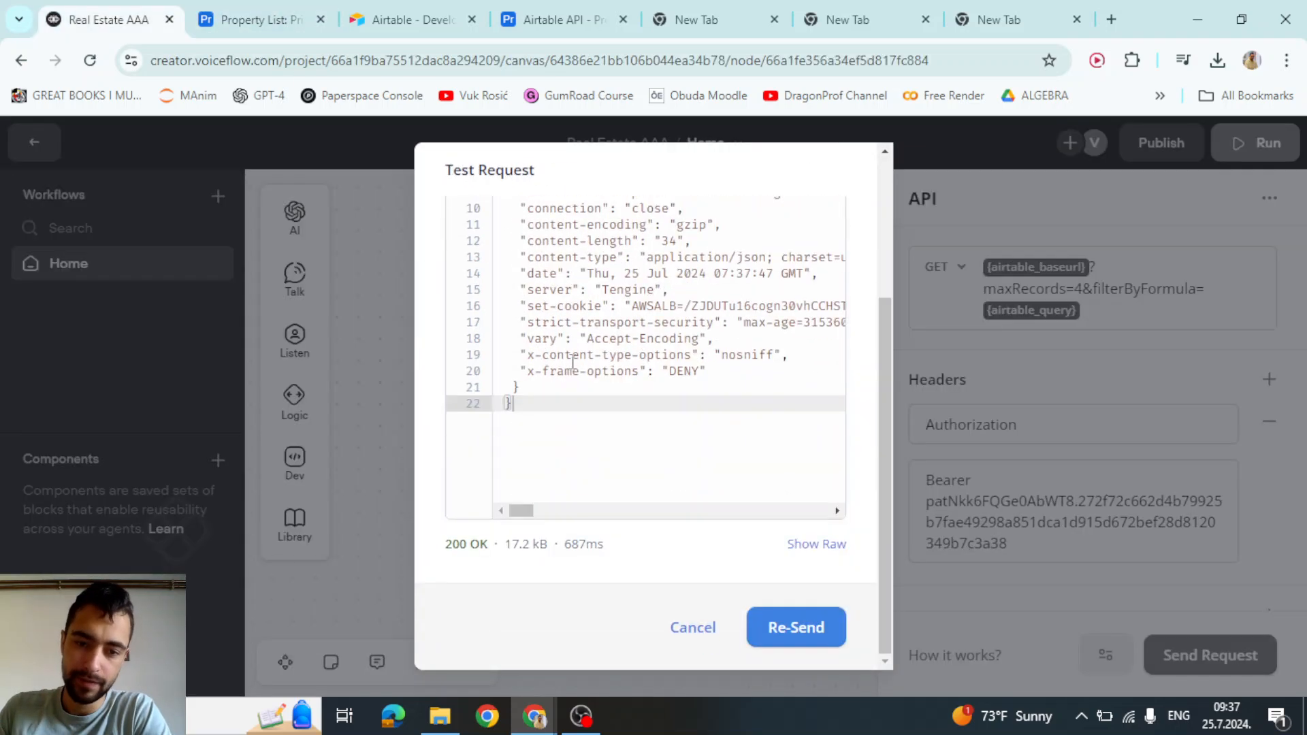
pyautogui.scroll(3, 587, 379)
pyautogui.click(599, 283)
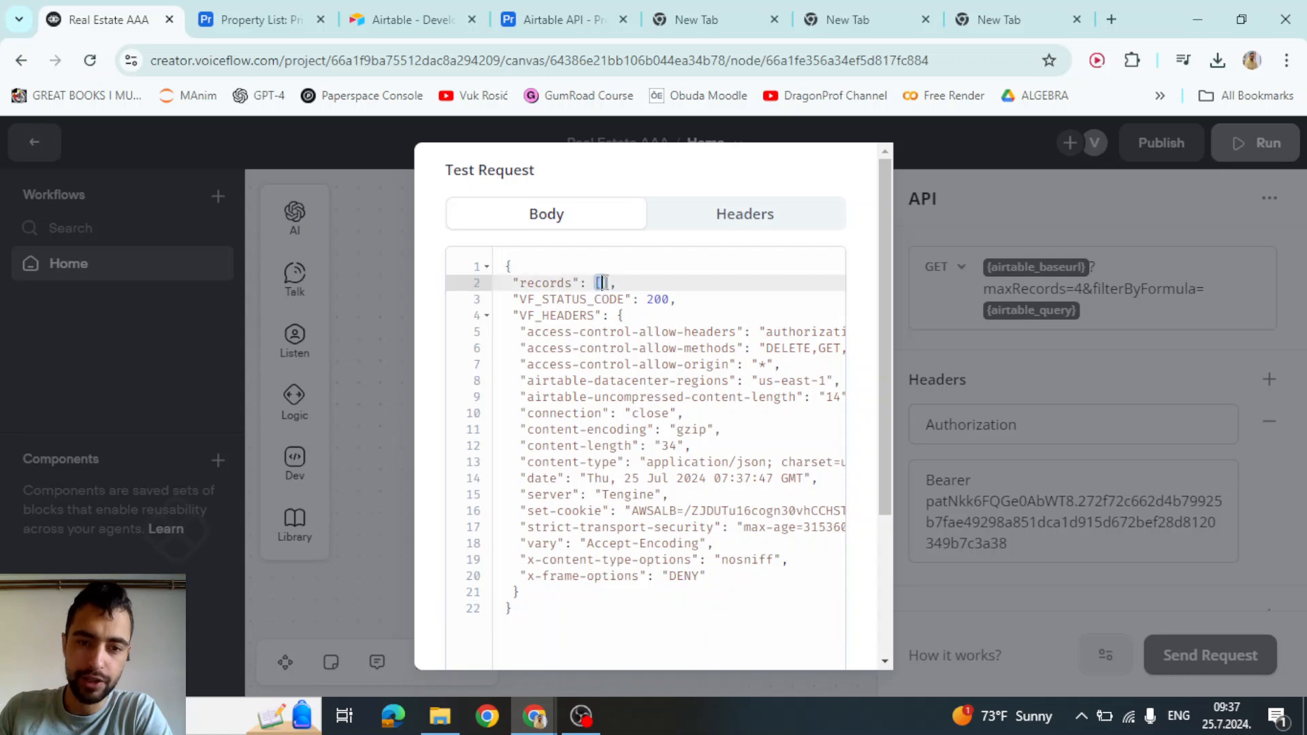
pyautogui.click(247, 11)
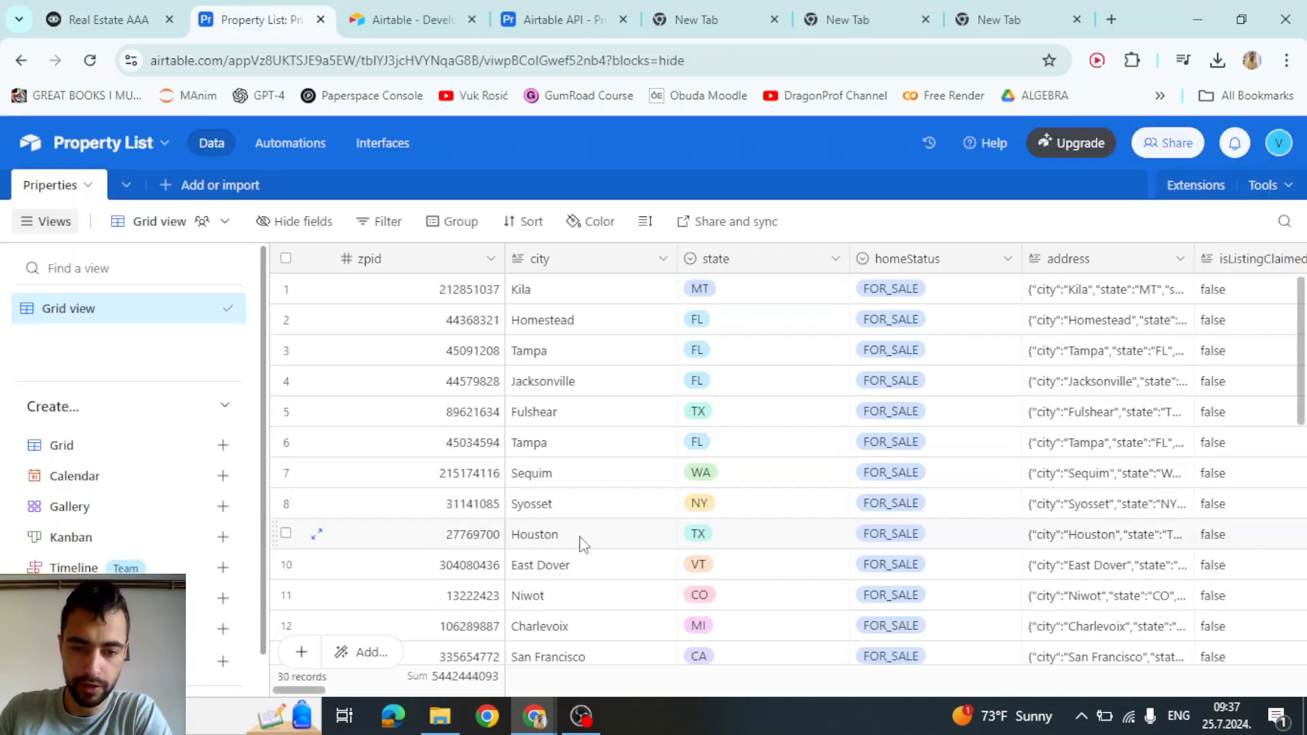
pyautogui.click(130, 11)
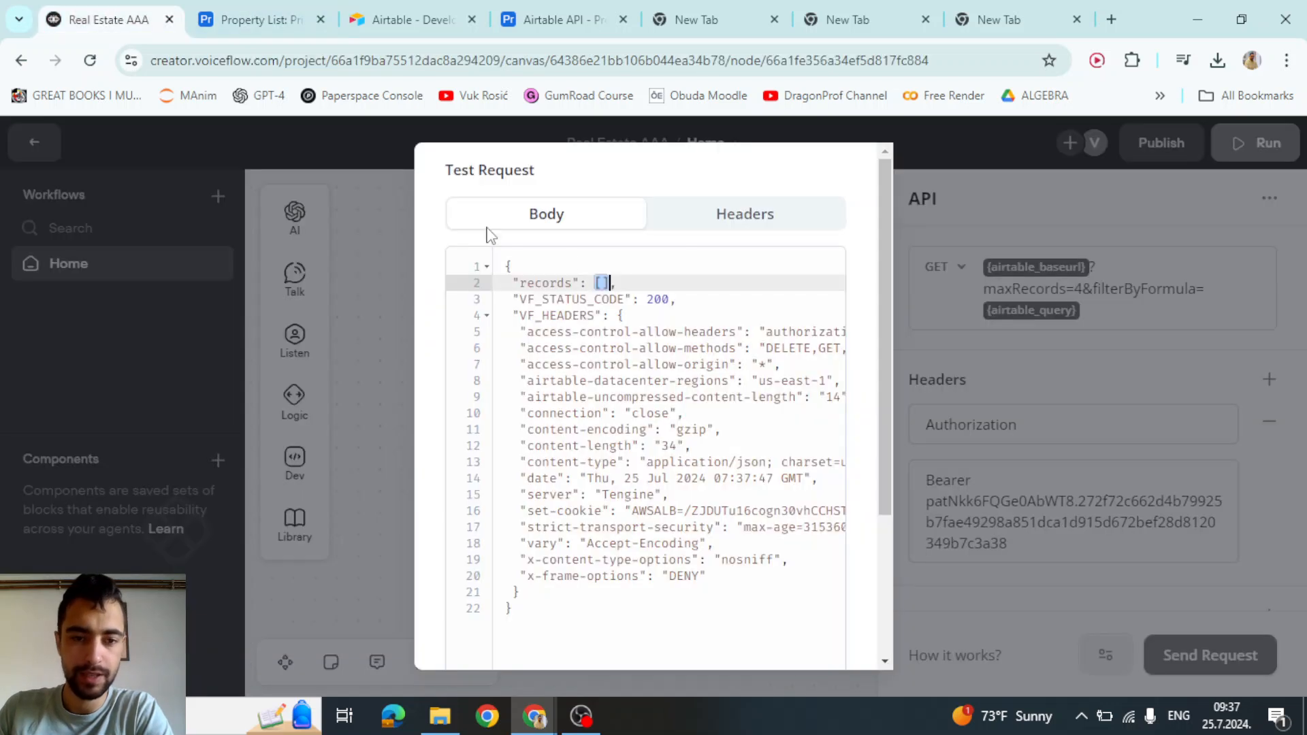
pyautogui.click(624, 317)
pyautogui.click(592, 282)
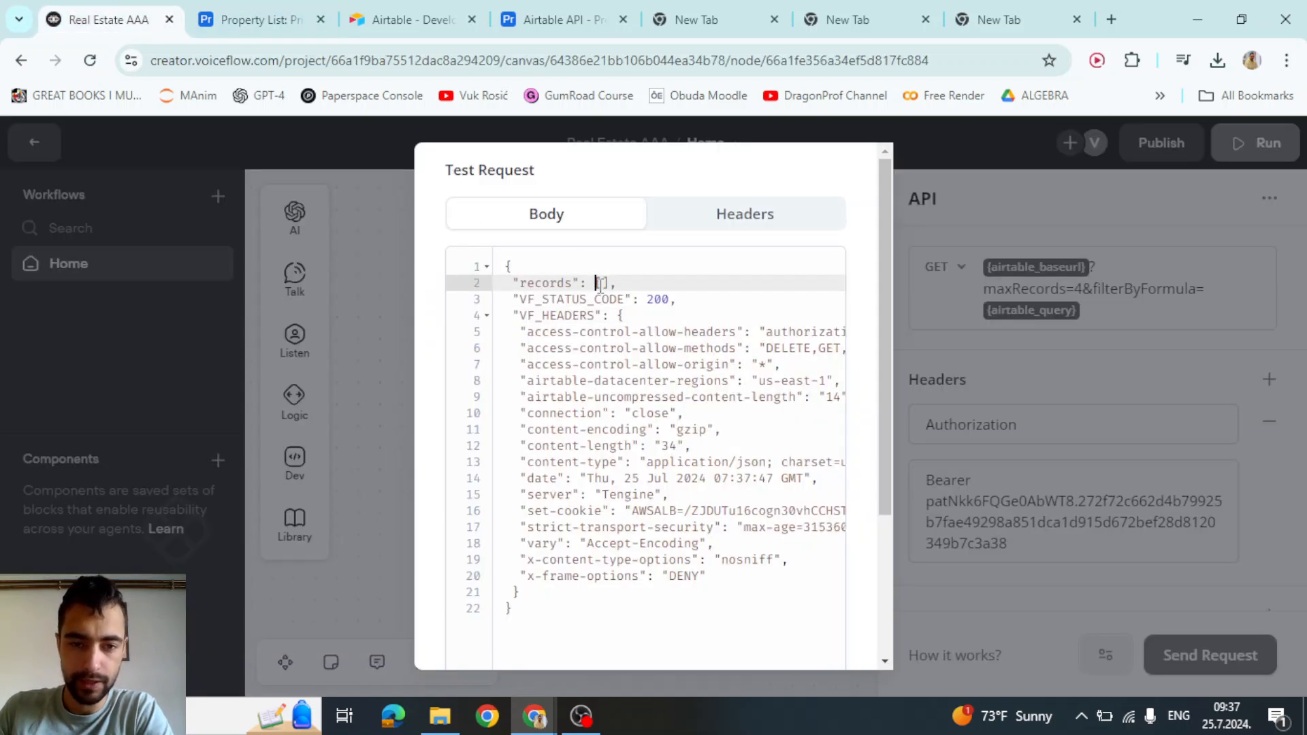
pyautogui.click(655, 299)
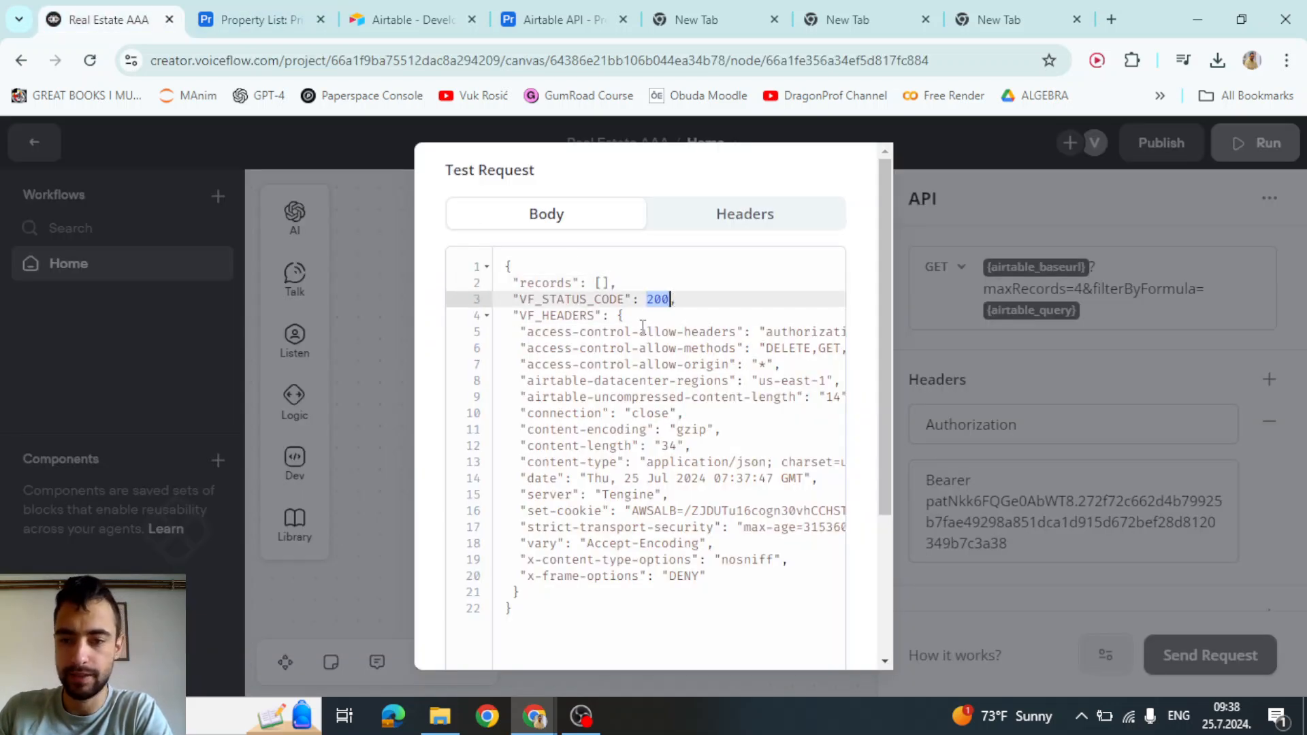
pyautogui.moveTo(594, 299); pyautogui.dragTo(619, 285)
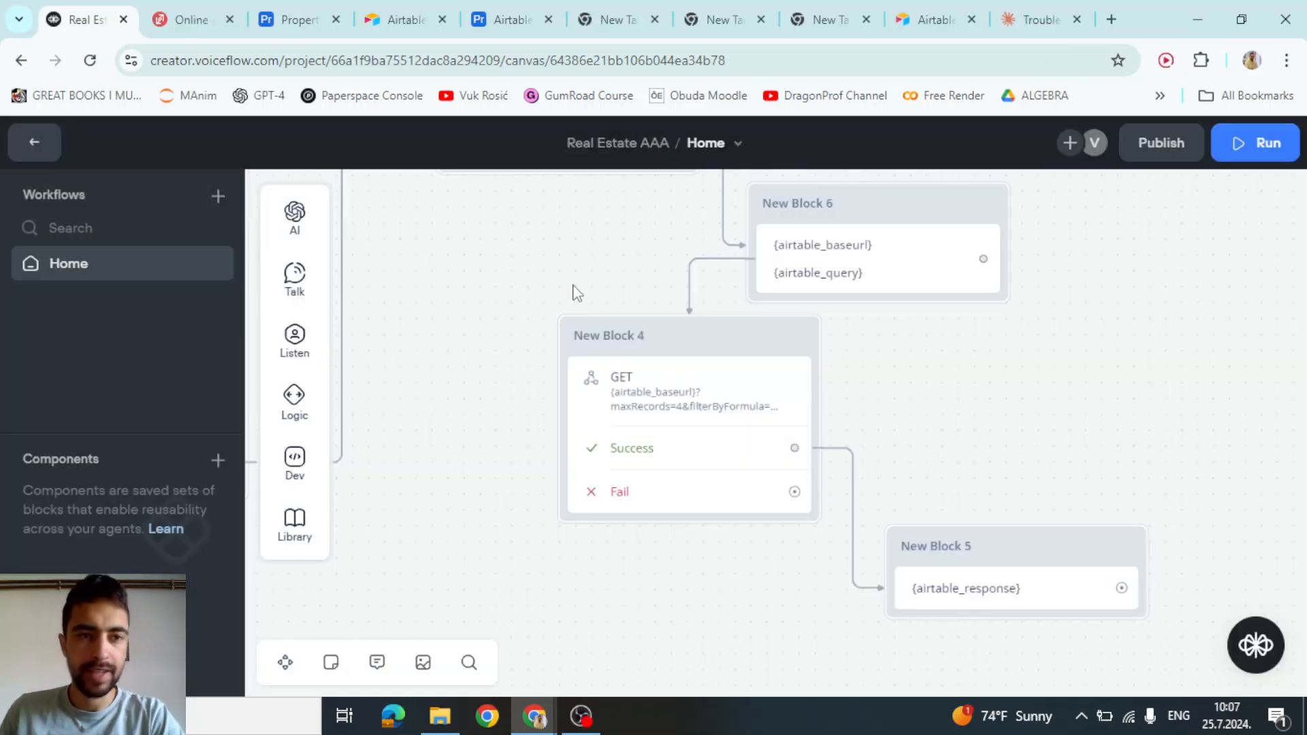
# Rerun New Block 4's GET test with the Houston city query
pyautogui.scroll(2, 575, 293)
pyautogui.click(715, 337)
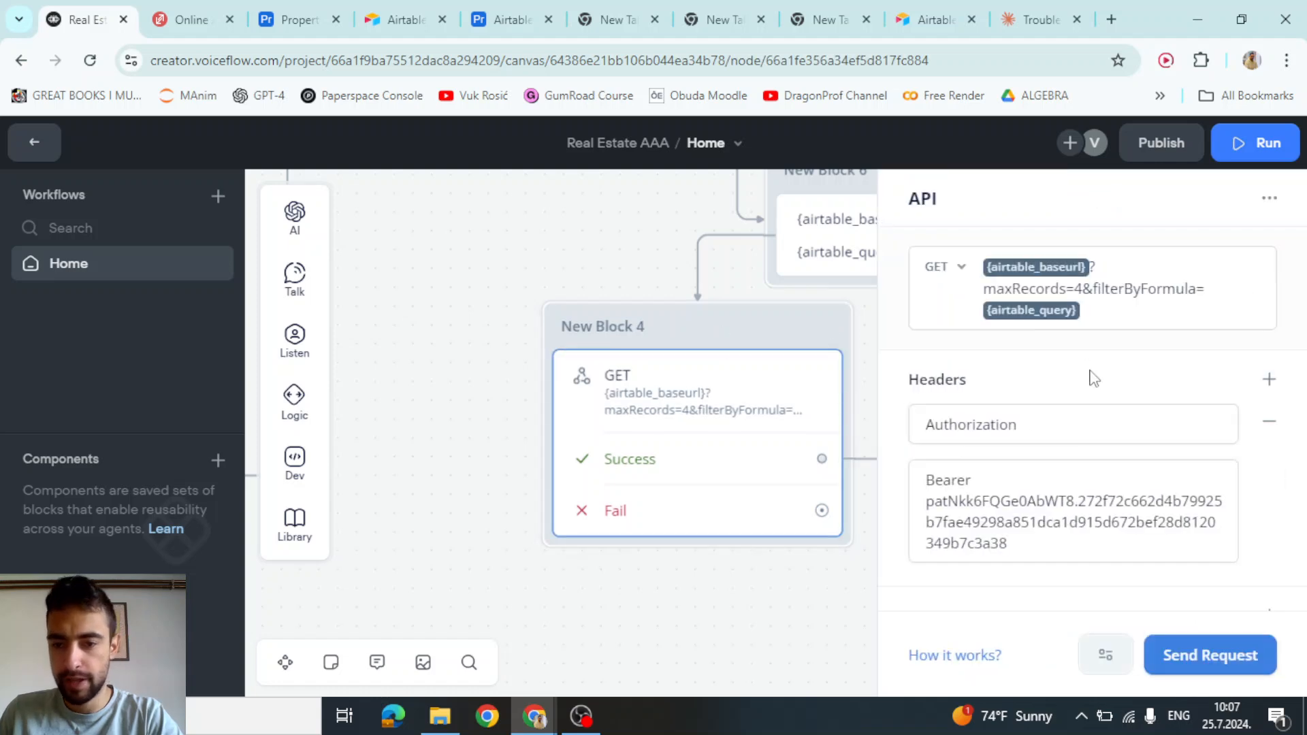
pyautogui.click(1198, 654)
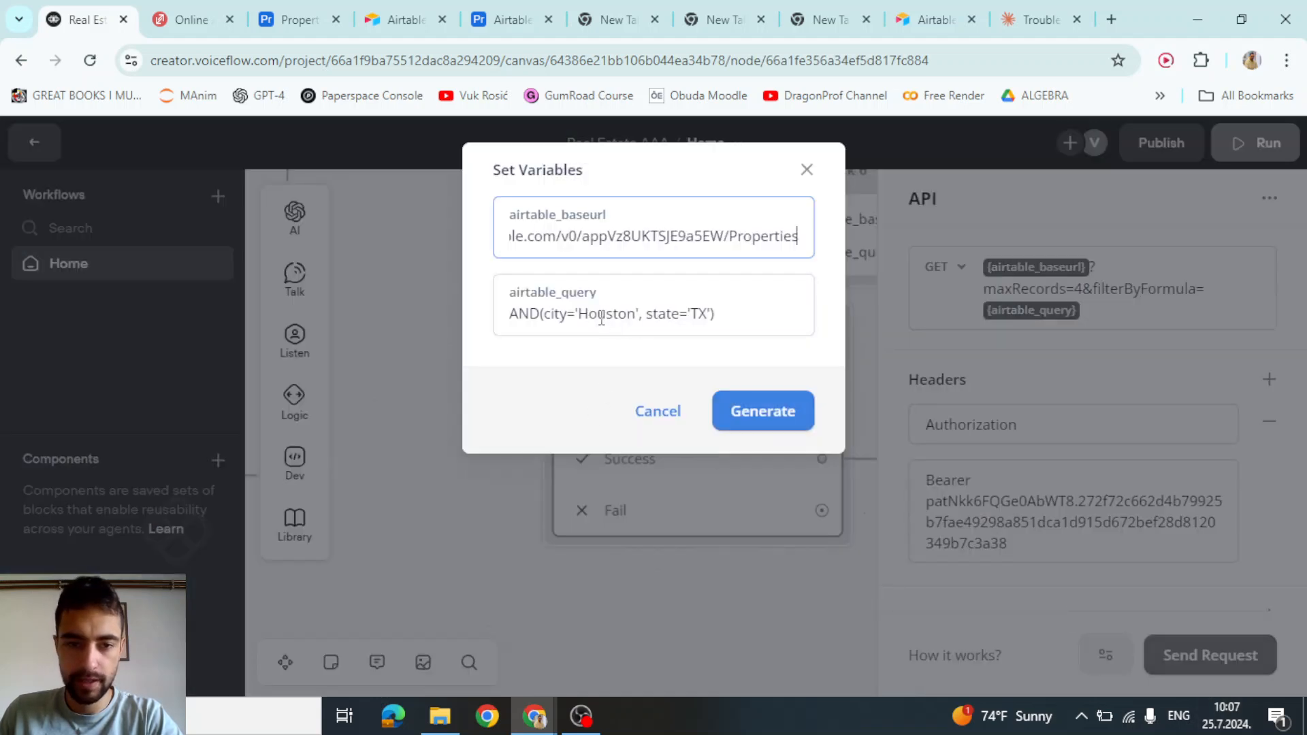
pyautogui.moveTo(601, 318); pyautogui.dragTo(634, 326)
pyautogui.click(579, 319)
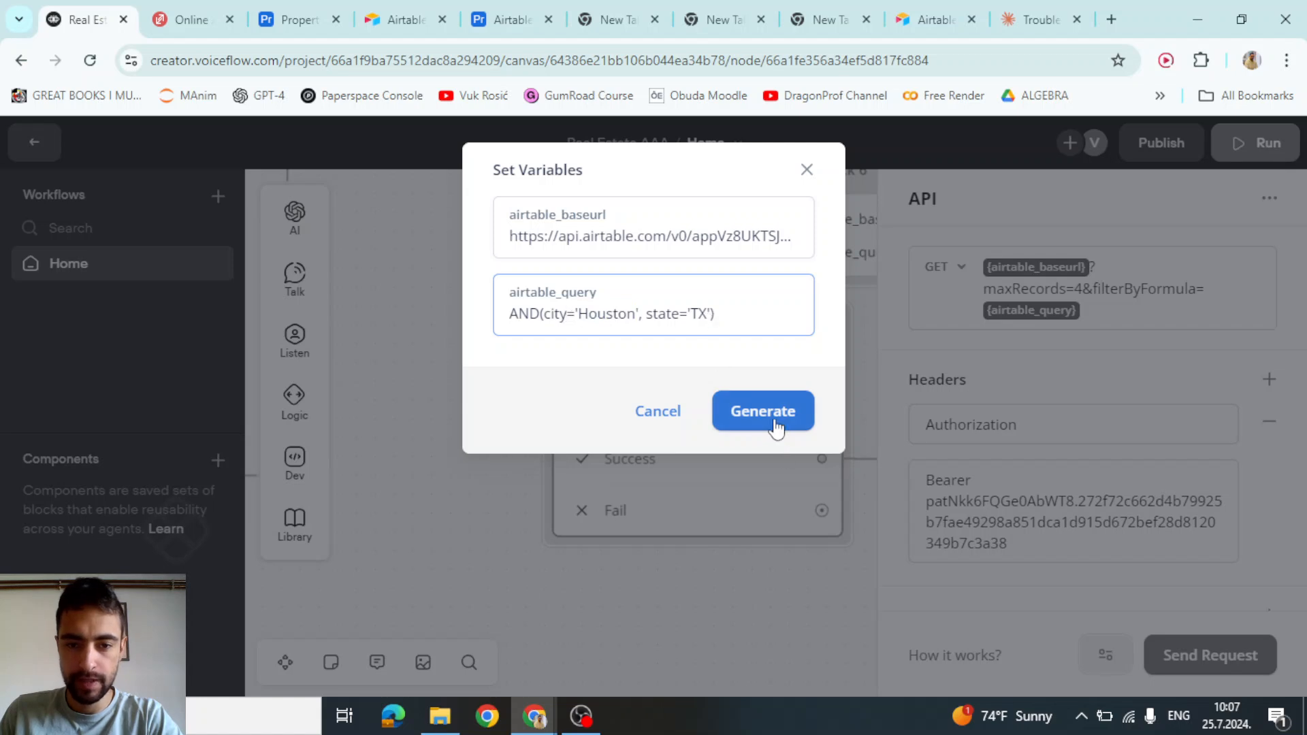
pyautogui.click(775, 423)
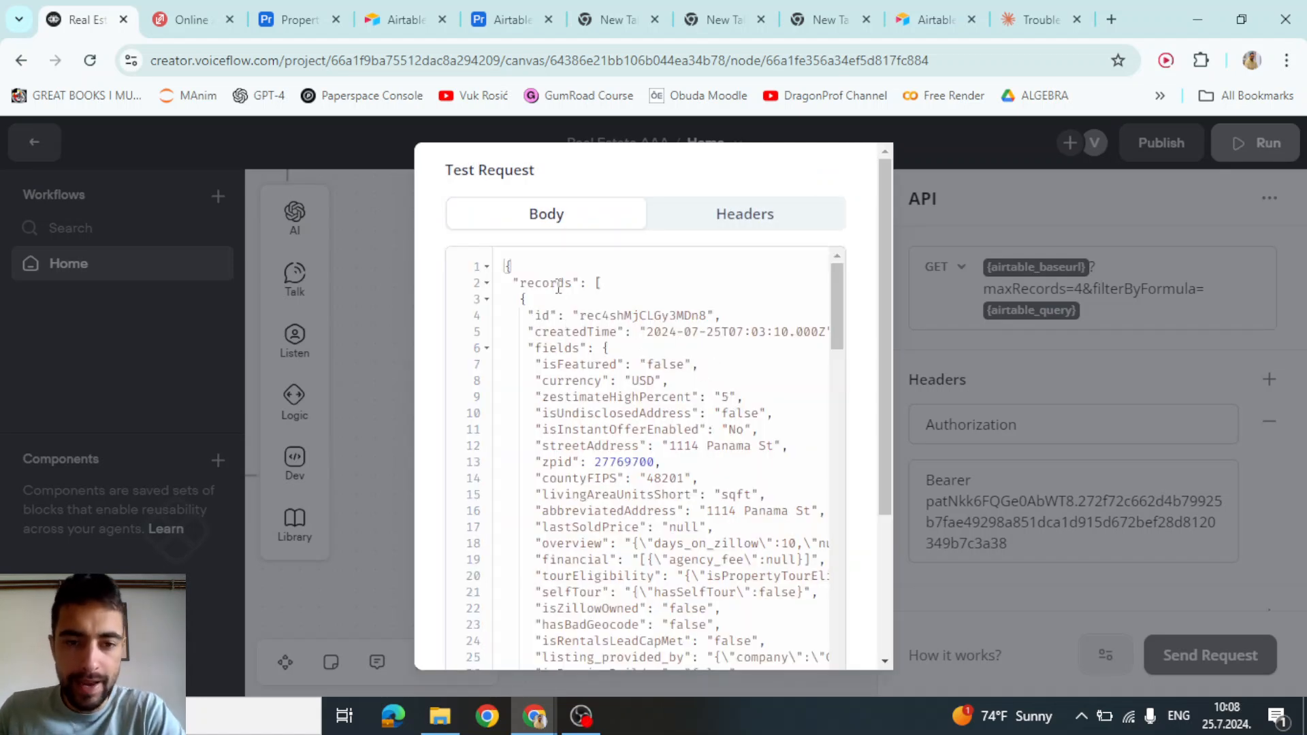
pyautogui.moveTo(553, 285); pyautogui.dragTo(596, 512)
pyautogui.click(648, 497)
pyautogui.moveTo(600, 332); pyautogui.dragTo(610, 444)
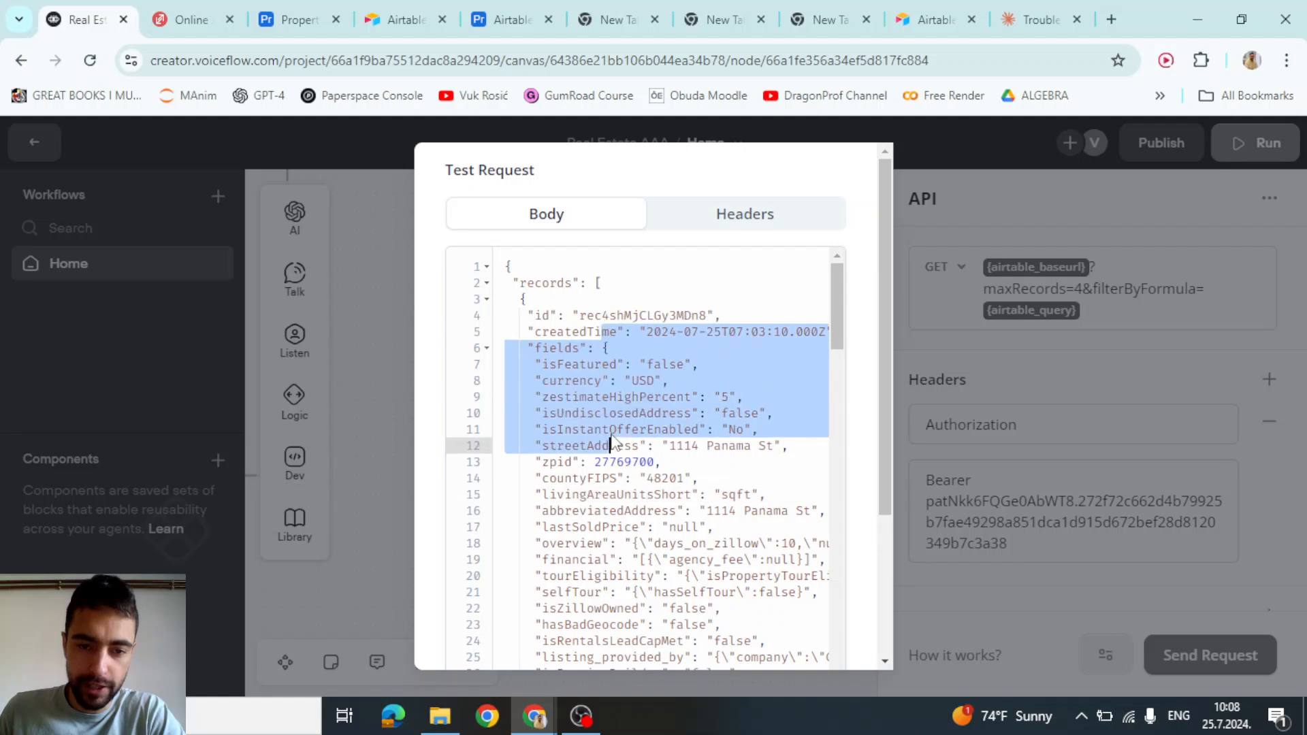
pyautogui.scroll(-11, 620, 415)
pyautogui.scroll(-10, 625, 415)
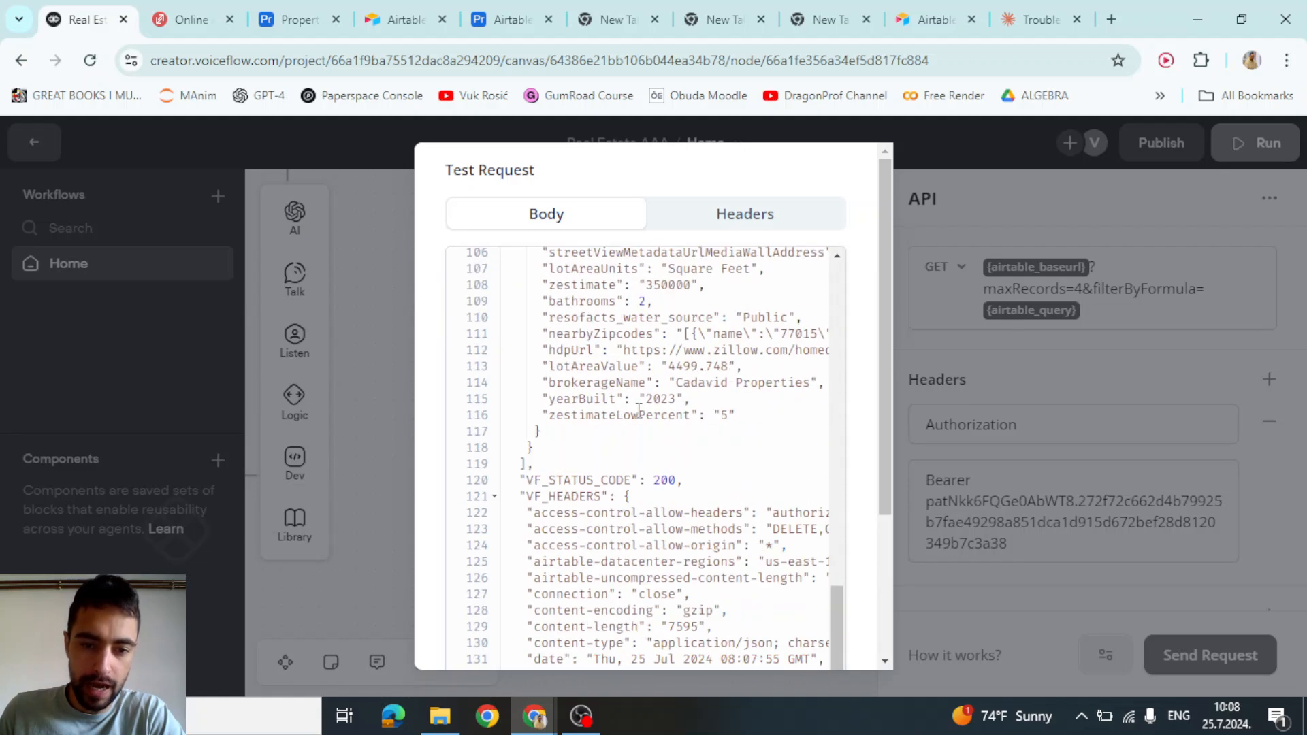
pyautogui.scroll(20, 639, 413)
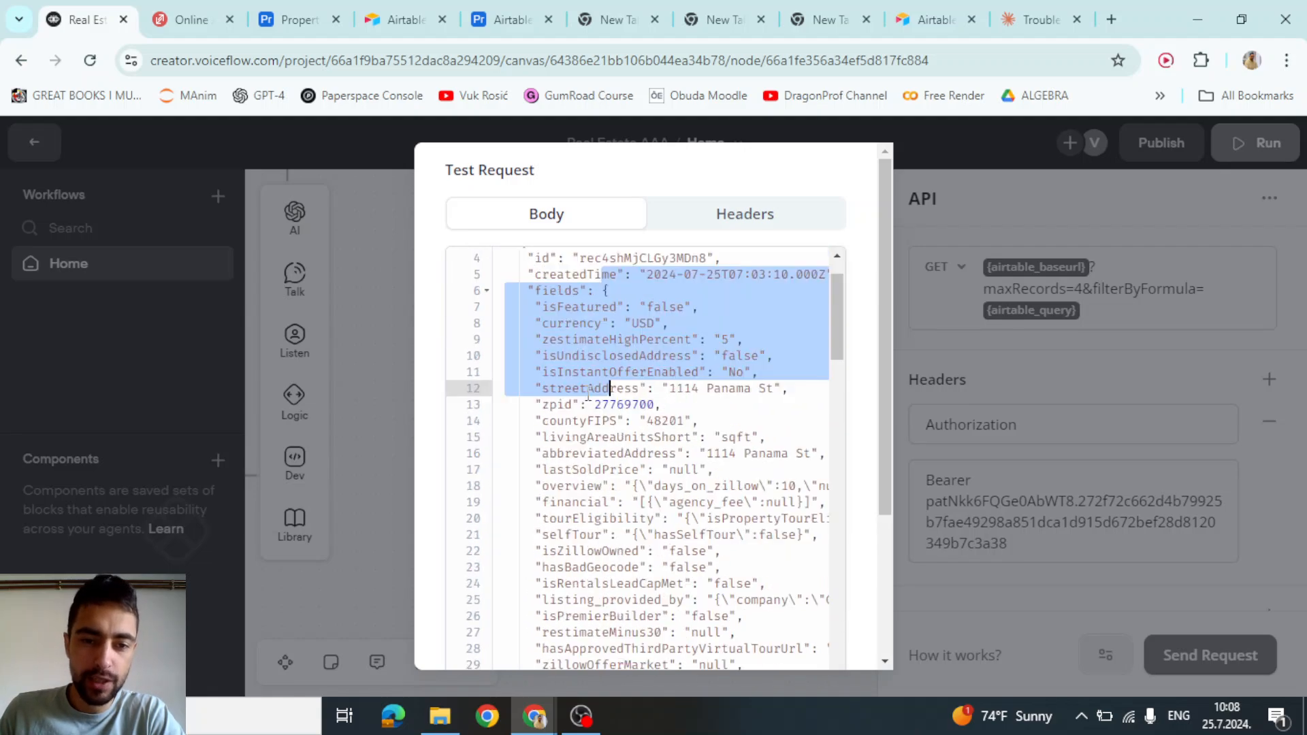
pyautogui.click(565, 311)
pyautogui.moveTo(562, 305); pyautogui.dragTo(597, 418)
pyautogui.scroll(1, 631, 407)
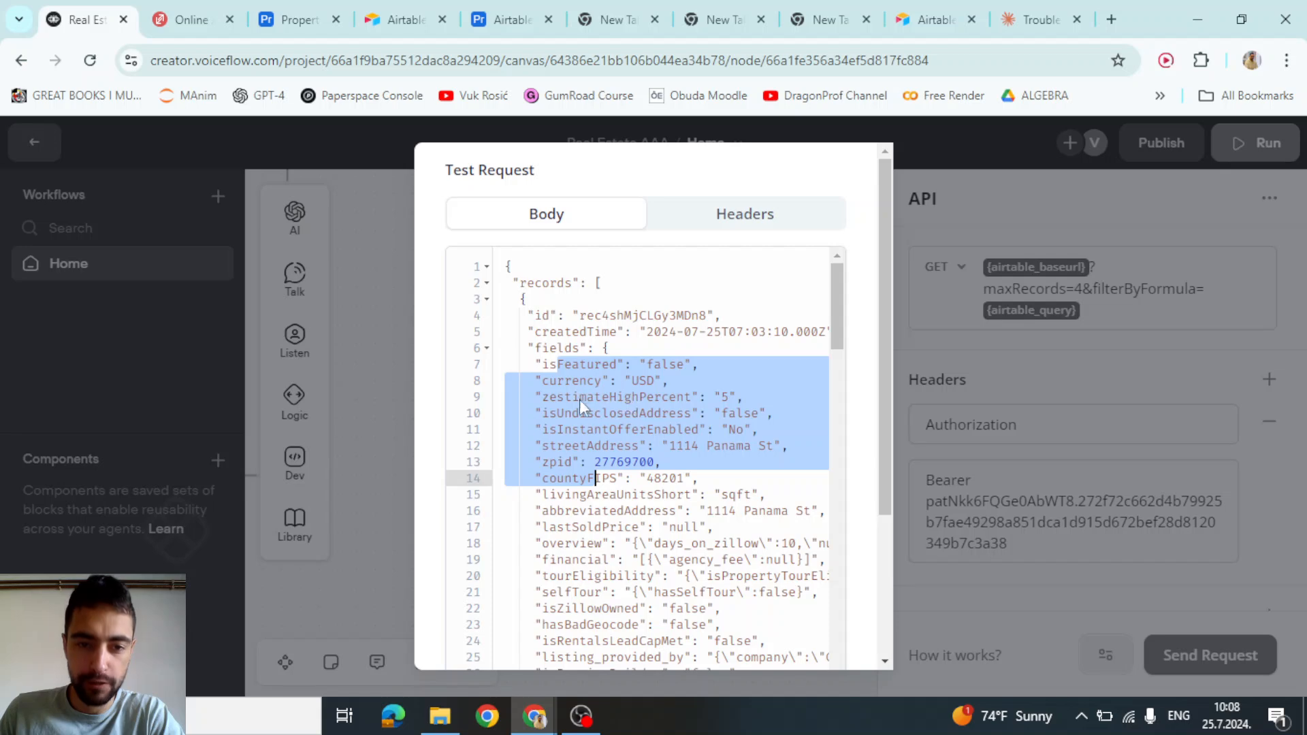
pyautogui.click(581, 401)
pyautogui.moveTo(550, 348); pyautogui.dragTo(558, 396)
pyautogui.click(607, 393)
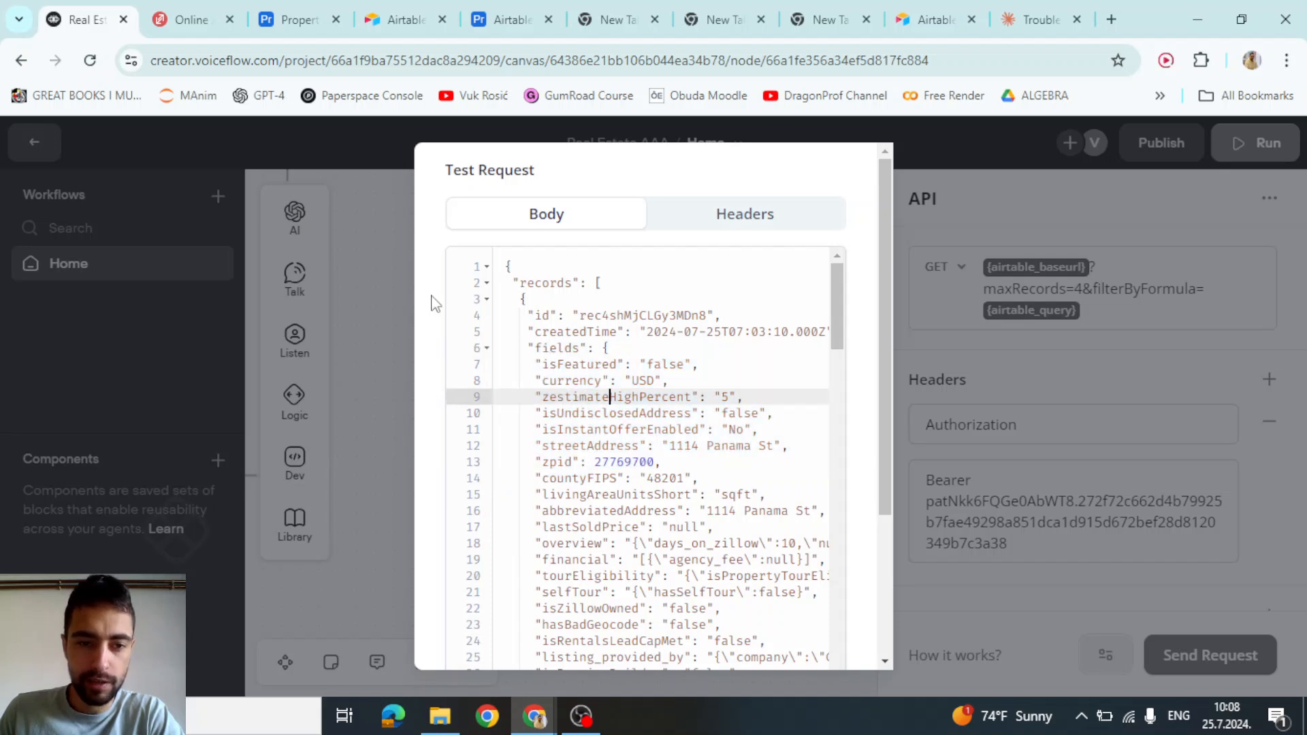
pyautogui.click(384, 282)
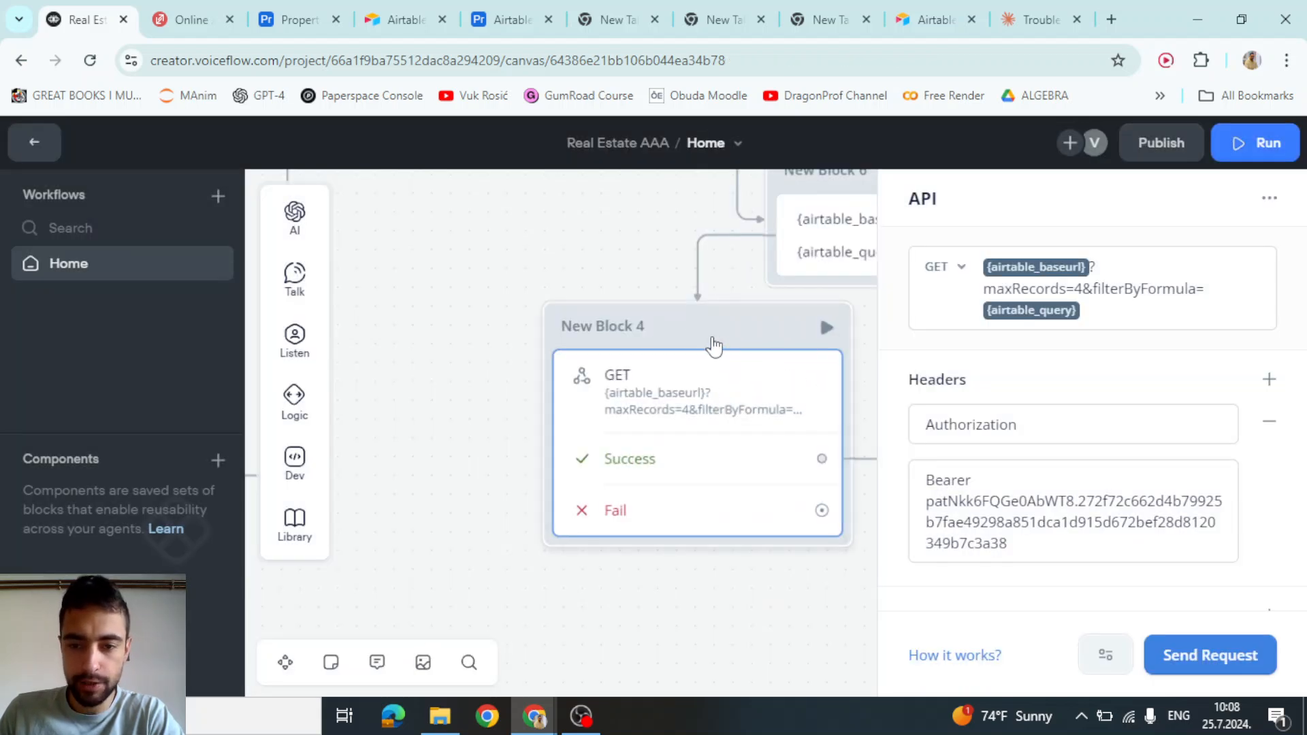
# Rename New Block 4 to 'Airtable API Call'
pyautogui.click(620, 329)
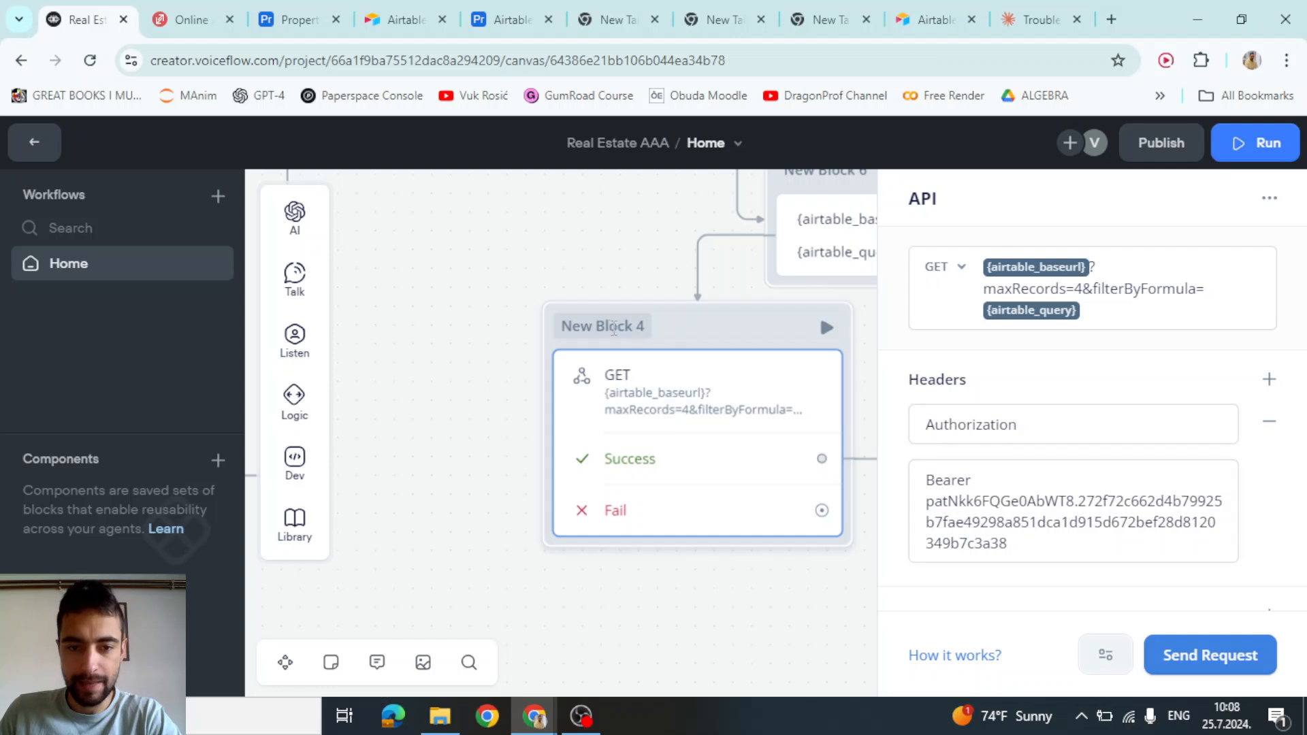
pyautogui.doubleClick(615, 327)
pyautogui.write('Airtable API Cal')
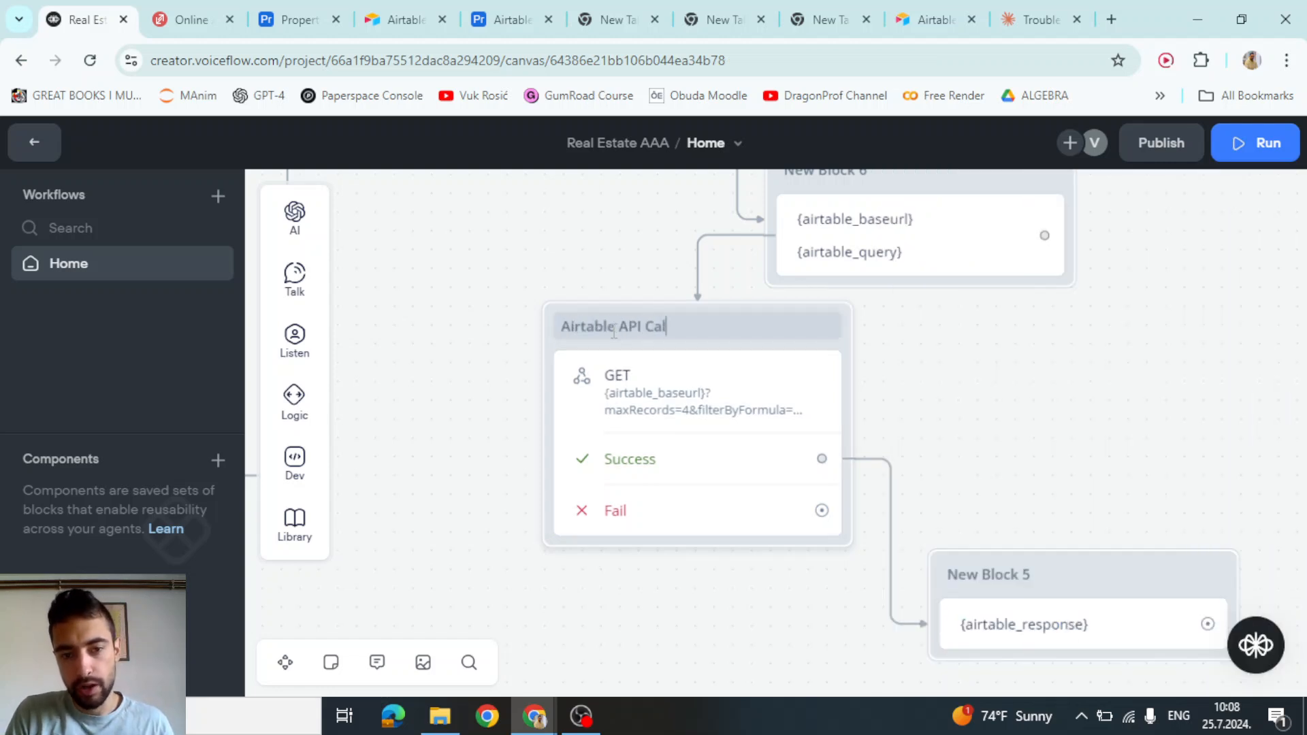
pyautogui.write('l')
pyautogui.click(480, 298)
# Add a query parameter fields[] with value city to the GET request
pyautogui.click(703, 340)
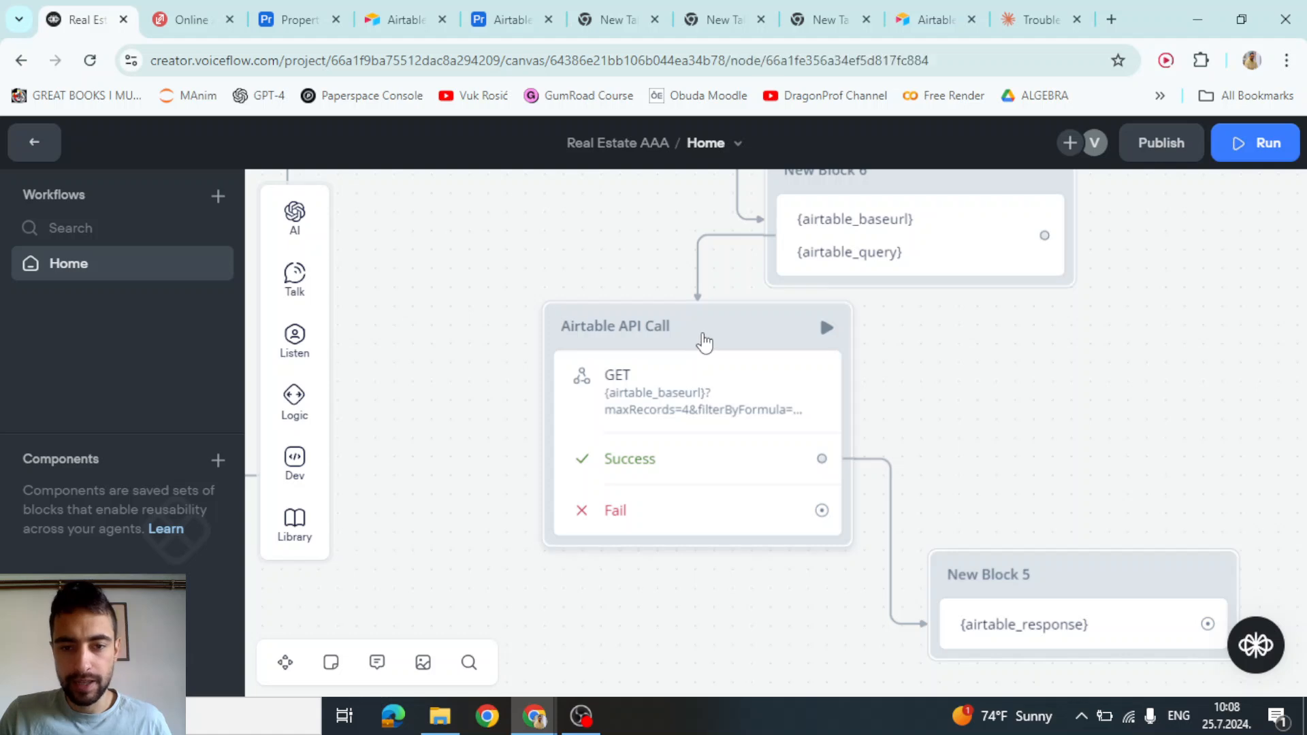
pyautogui.scroll(-3, 1016, 354)
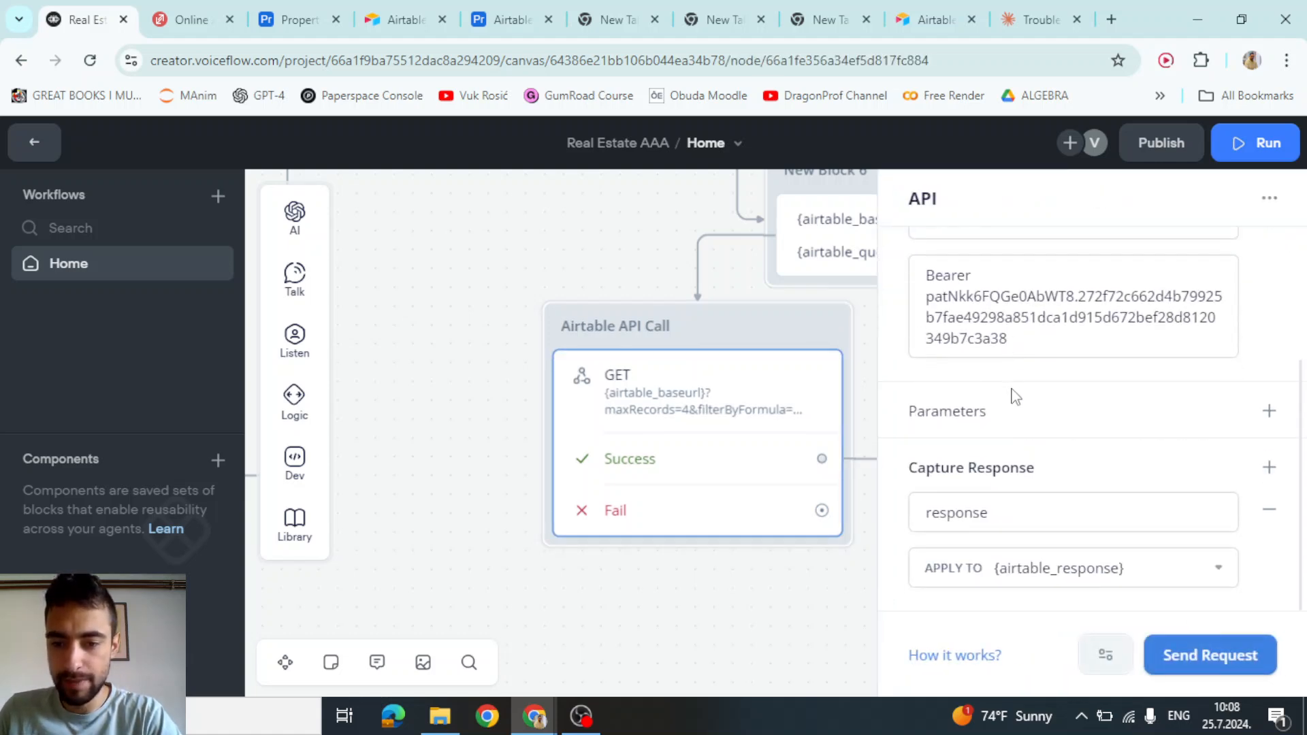
pyautogui.click(1102, 670)
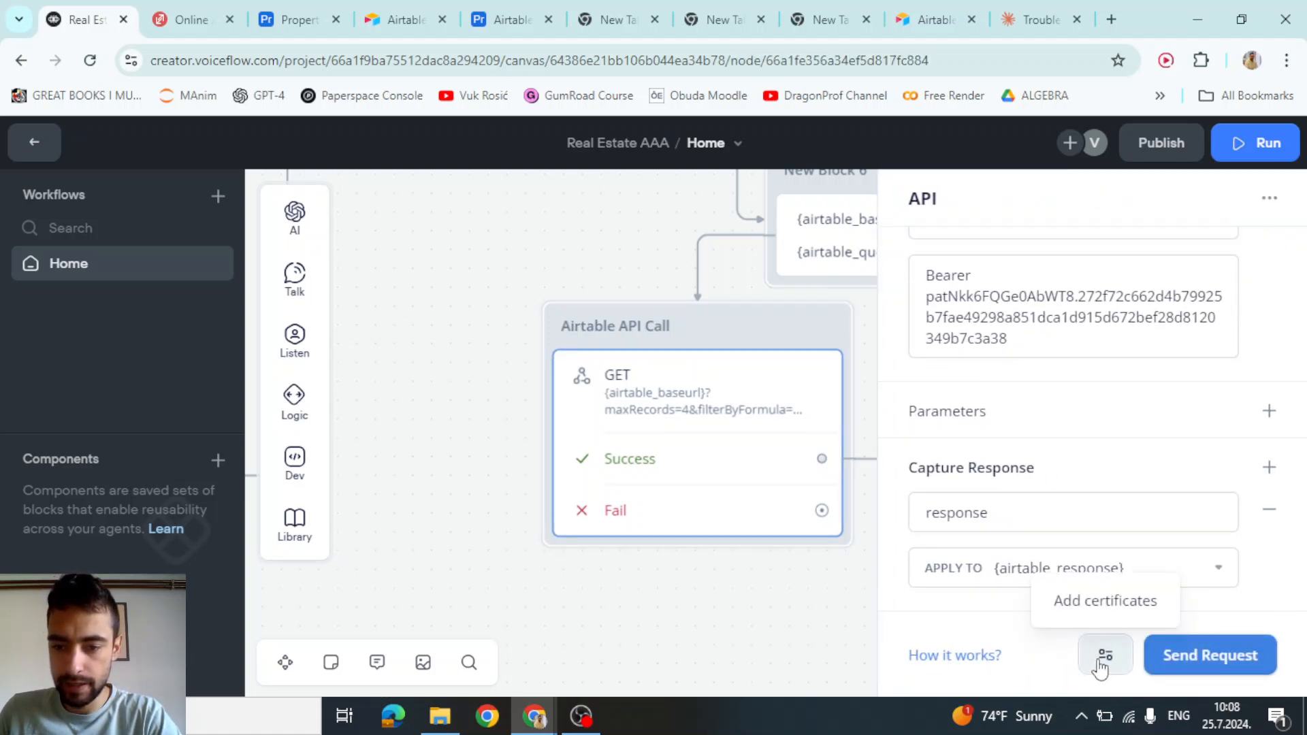
pyautogui.moveTo(925, 411); pyautogui.dragTo(976, 411)
pyautogui.click(1269, 410)
pyautogui.click(975, 468)
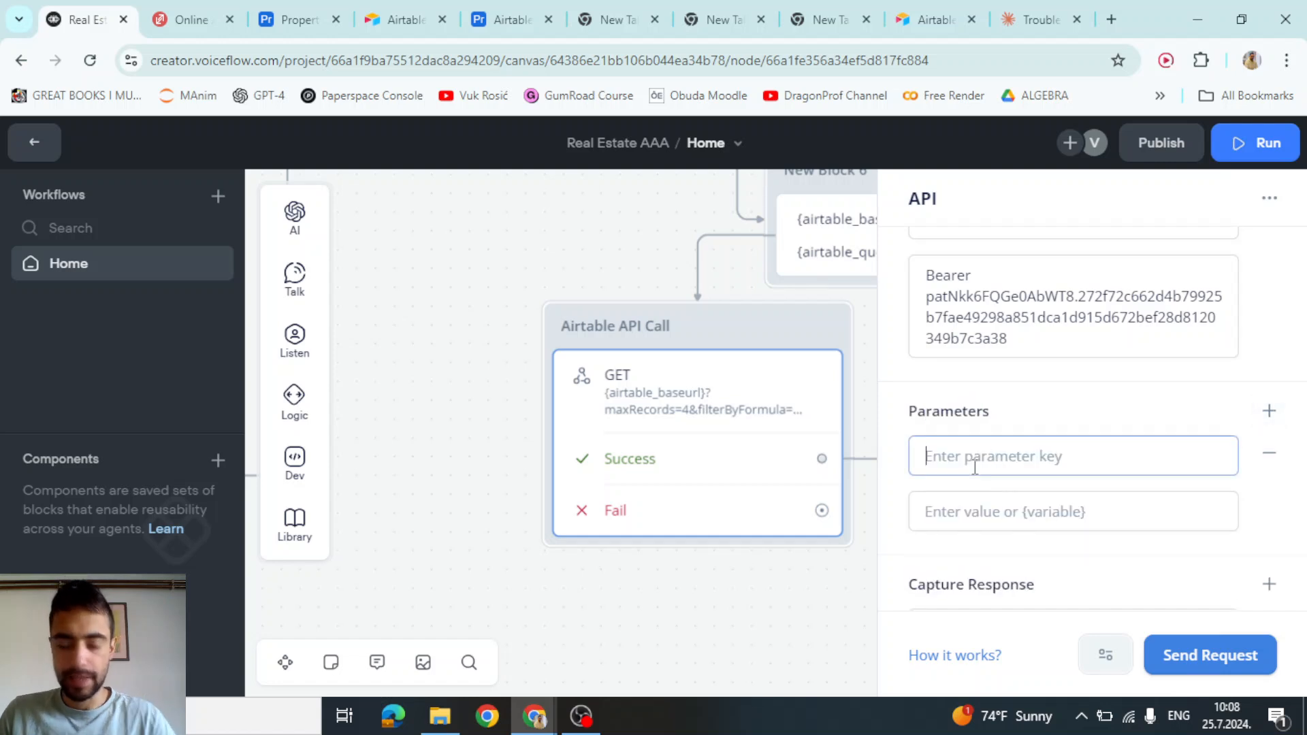
pyautogui.write('fields[')
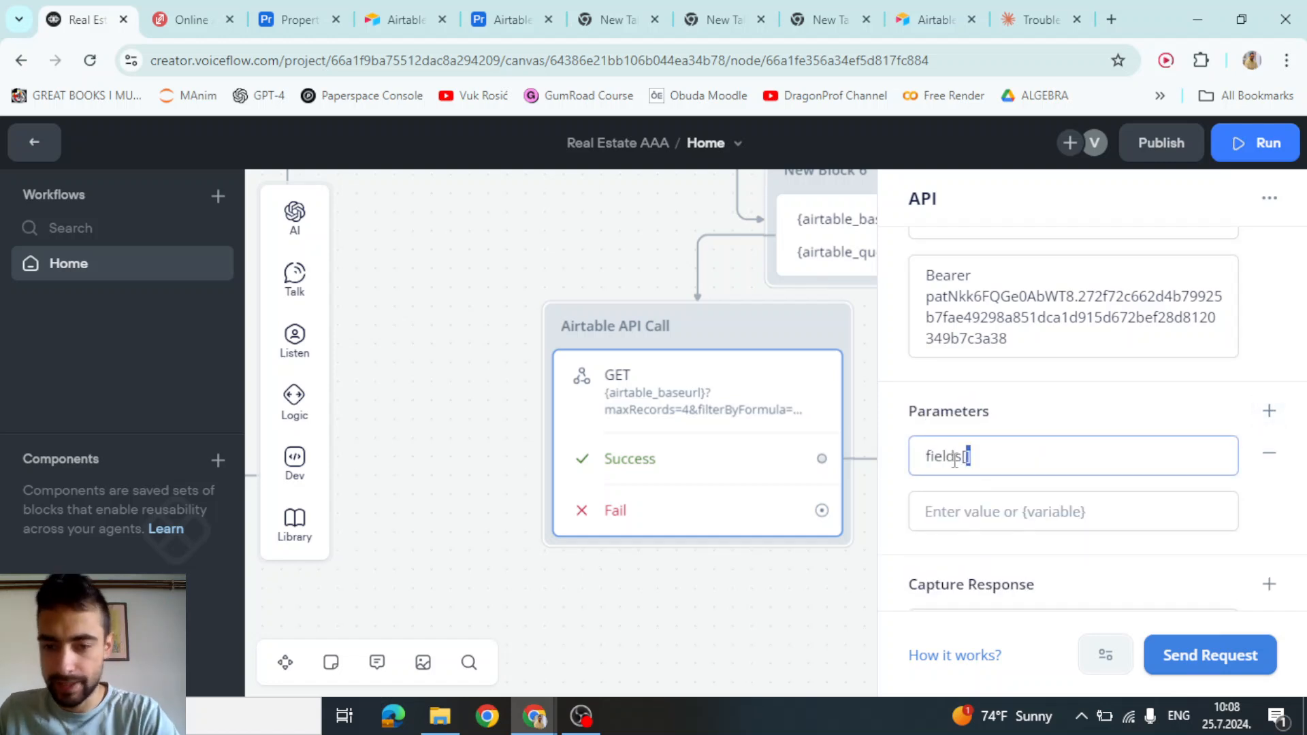
pyautogui.moveTo(954, 460); pyautogui.dragTo(931, 460)
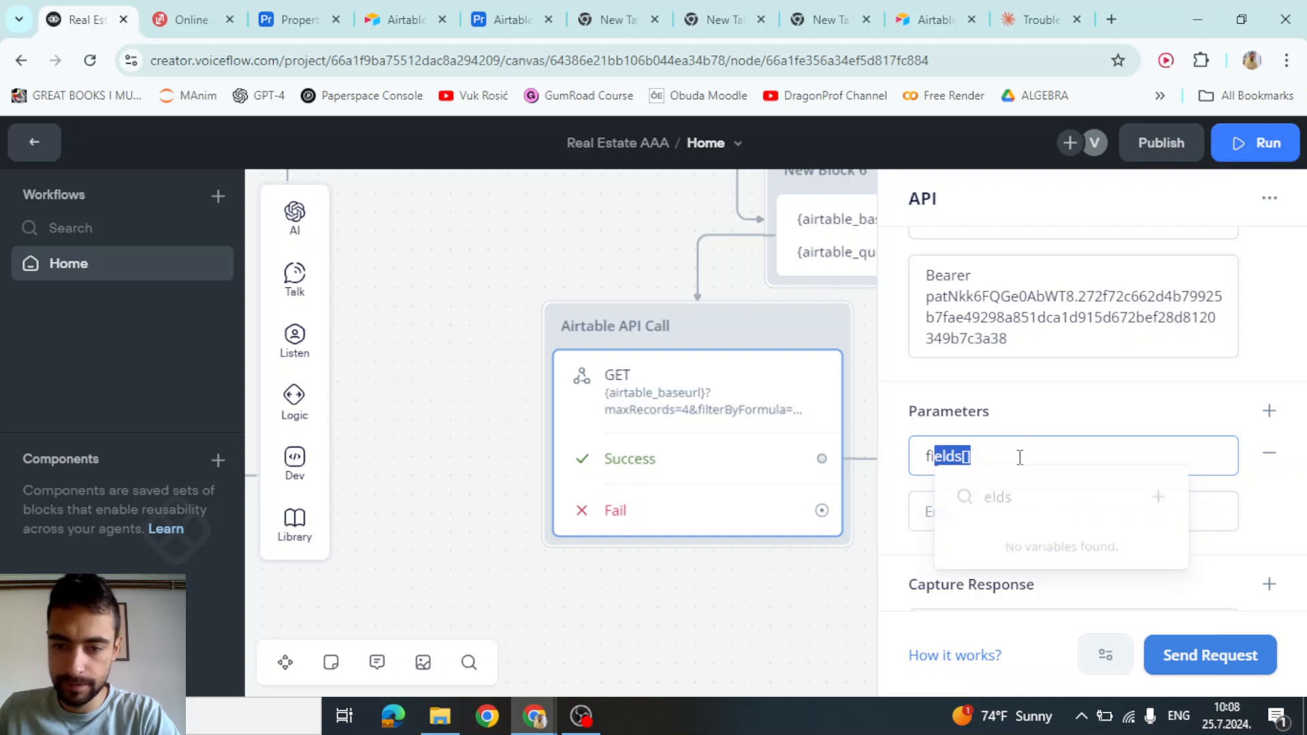
pyautogui.click(1019, 457)
pyautogui.click(978, 509)
pyautogui.write('city')
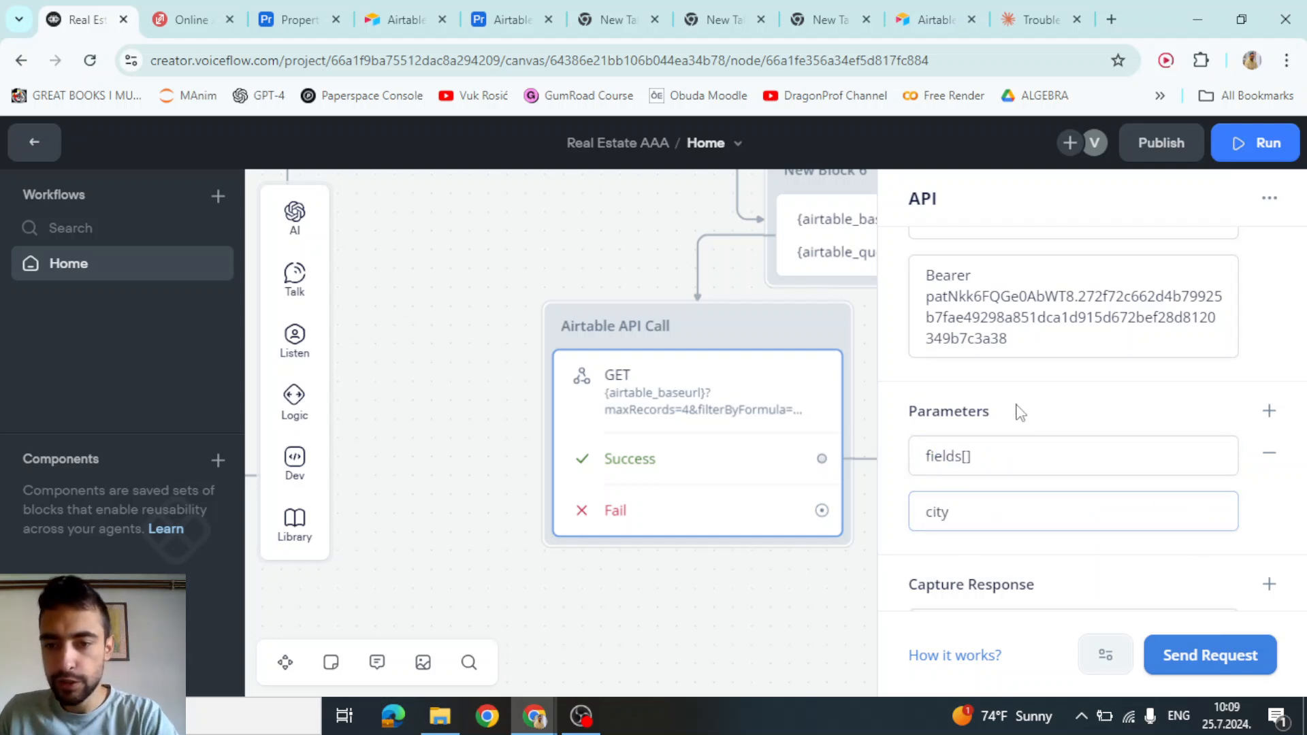
pyautogui.click(1019, 411)
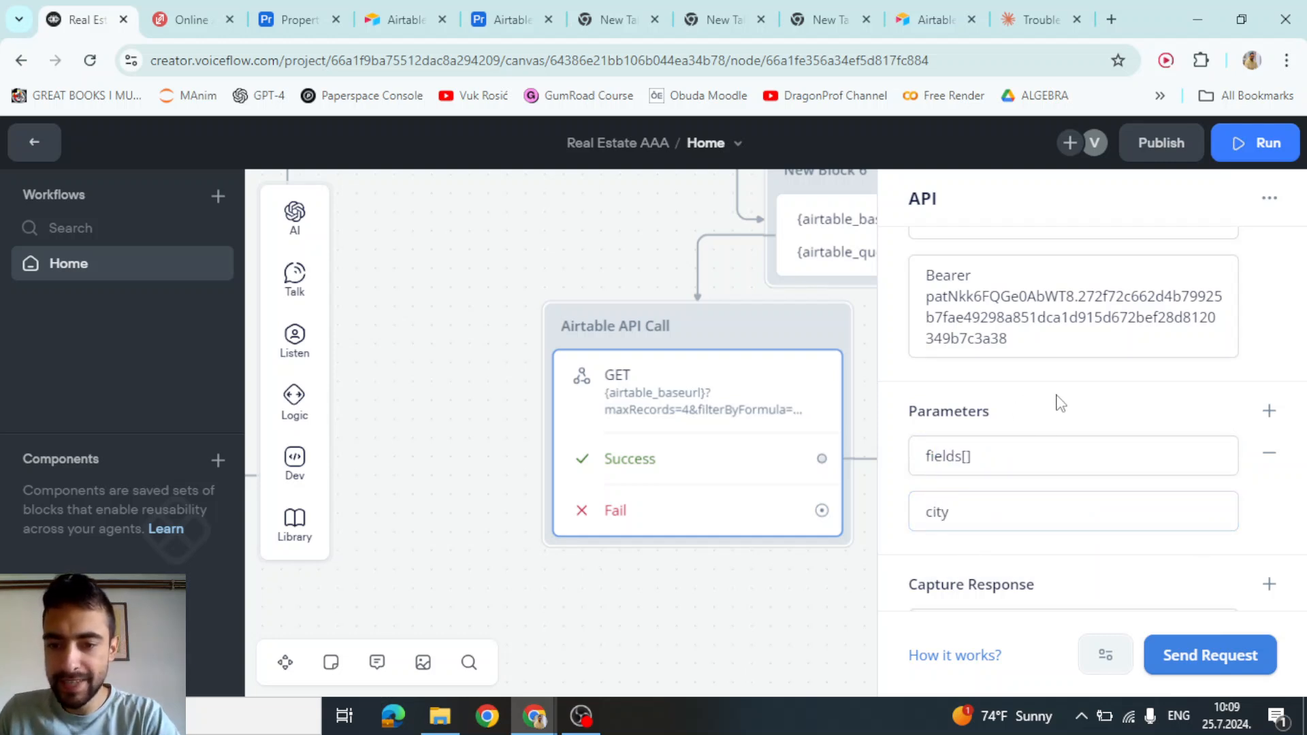
# Test-run the Airtable API request and look over the returned record
pyautogui.click(1204, 660)
pyautogui.click(755, 410)
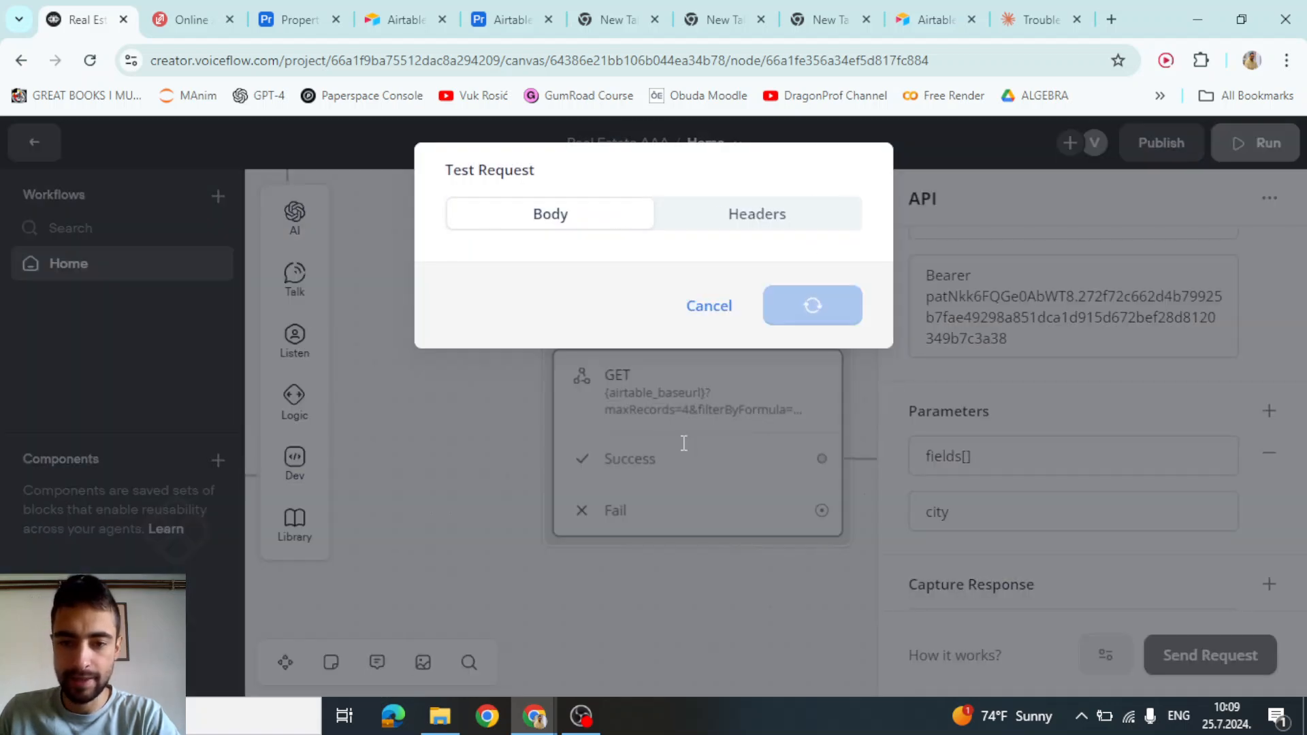
pyautogui.moveTo(543, 365)
pyautogui.mouseDown()
pyautogui.moveTo(668, 366)
pyautogui.moveTo(530, 364)
pyautogui.mouseUp()
pyautogui.click(590, 365)
pyautogui.moveTo(535, 331); pyautogui.dragTo(667, 364)
pyautogui.click(667, 364)
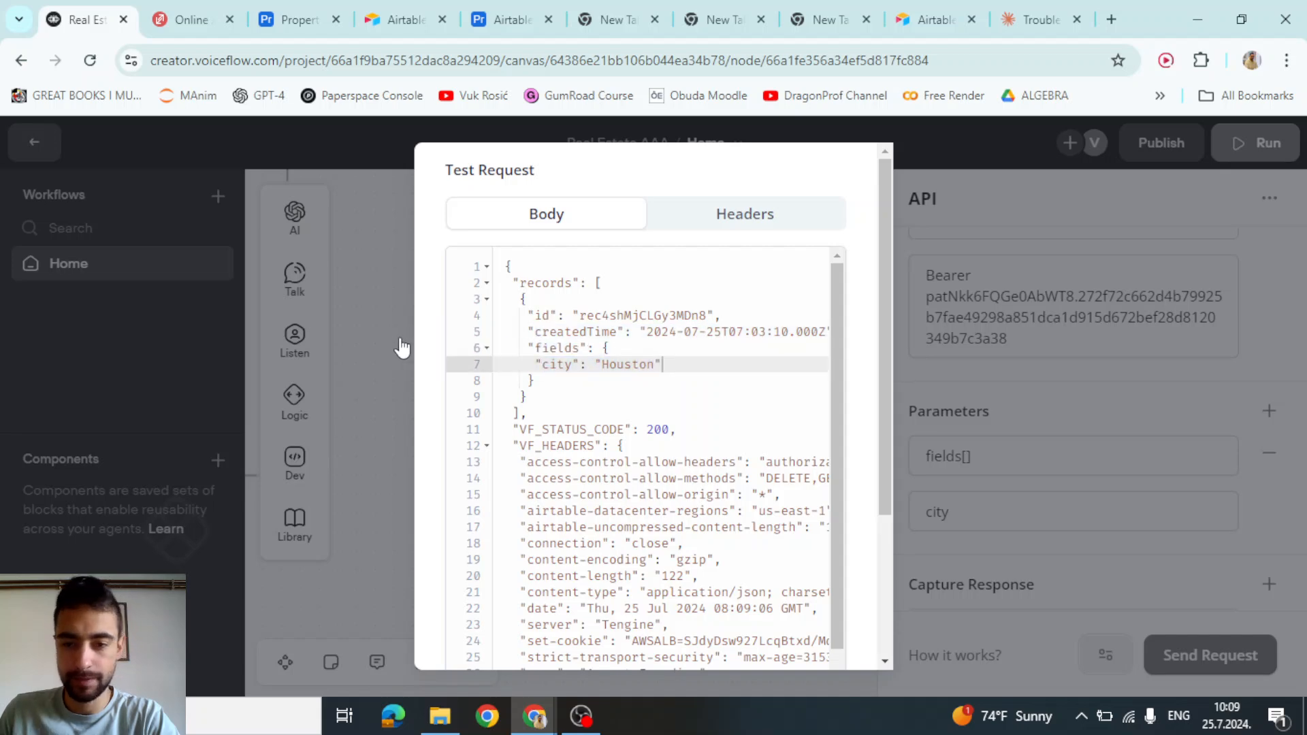
pyautogui.click(402, 347)
# Copy the fields[] key into a new query parameter with the value state
pyautogui.click(1268, 412)
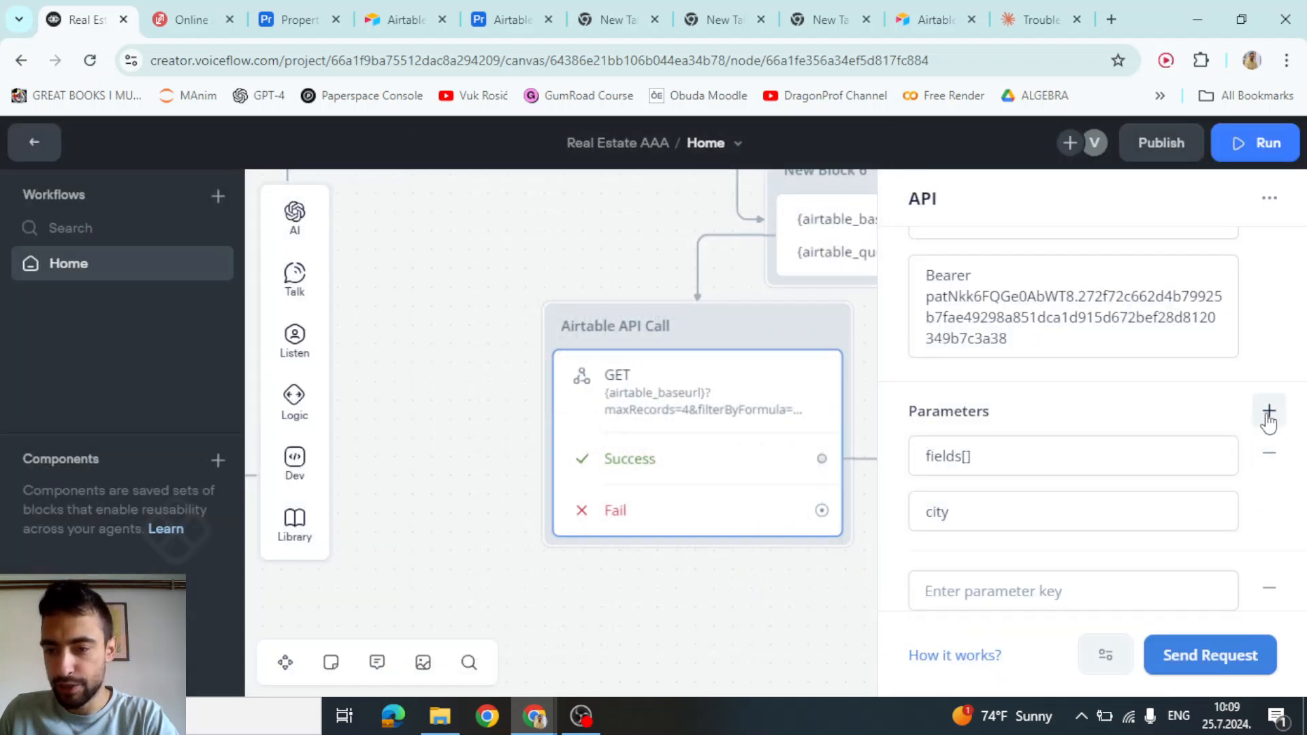
pyautogui.scroll(-3, 1147, 410)
pyautogui.scroll(2, 1101, 417)
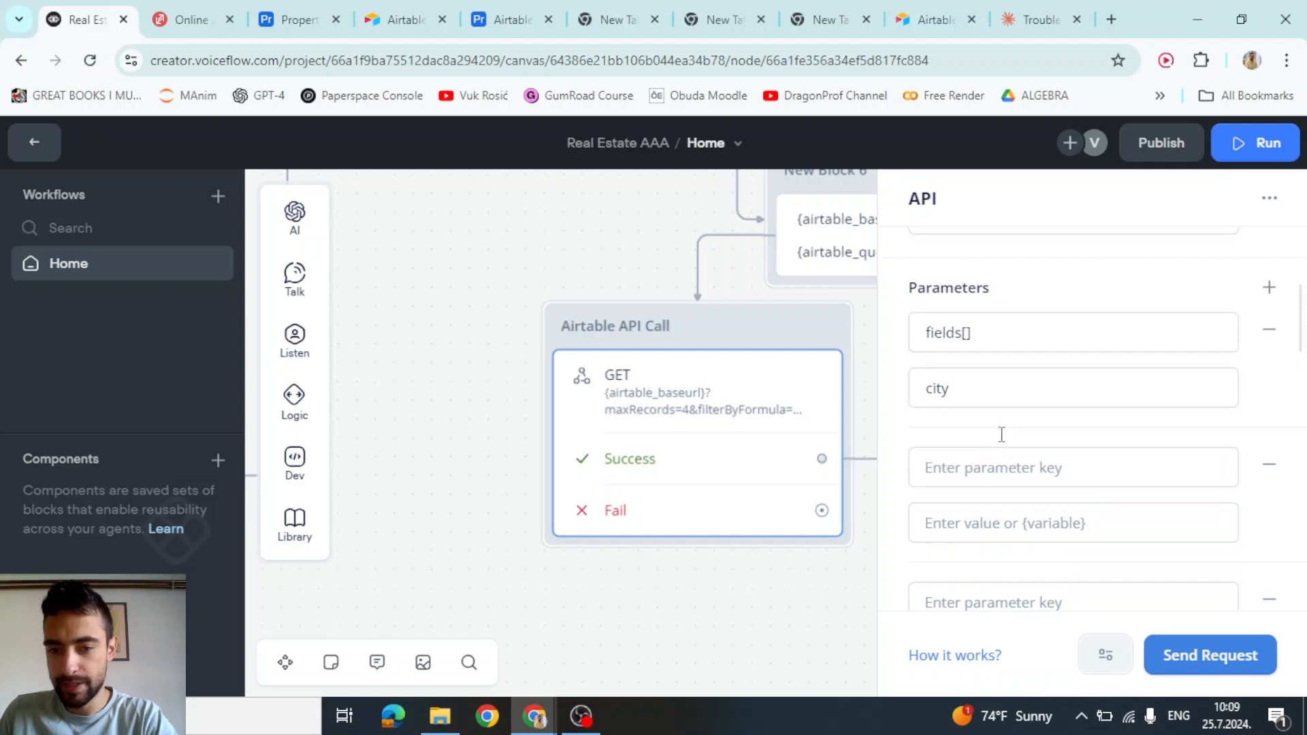
pyautogui.tripleClick(978, 361)
pyautogui.hotkey('ctrl', 'c')
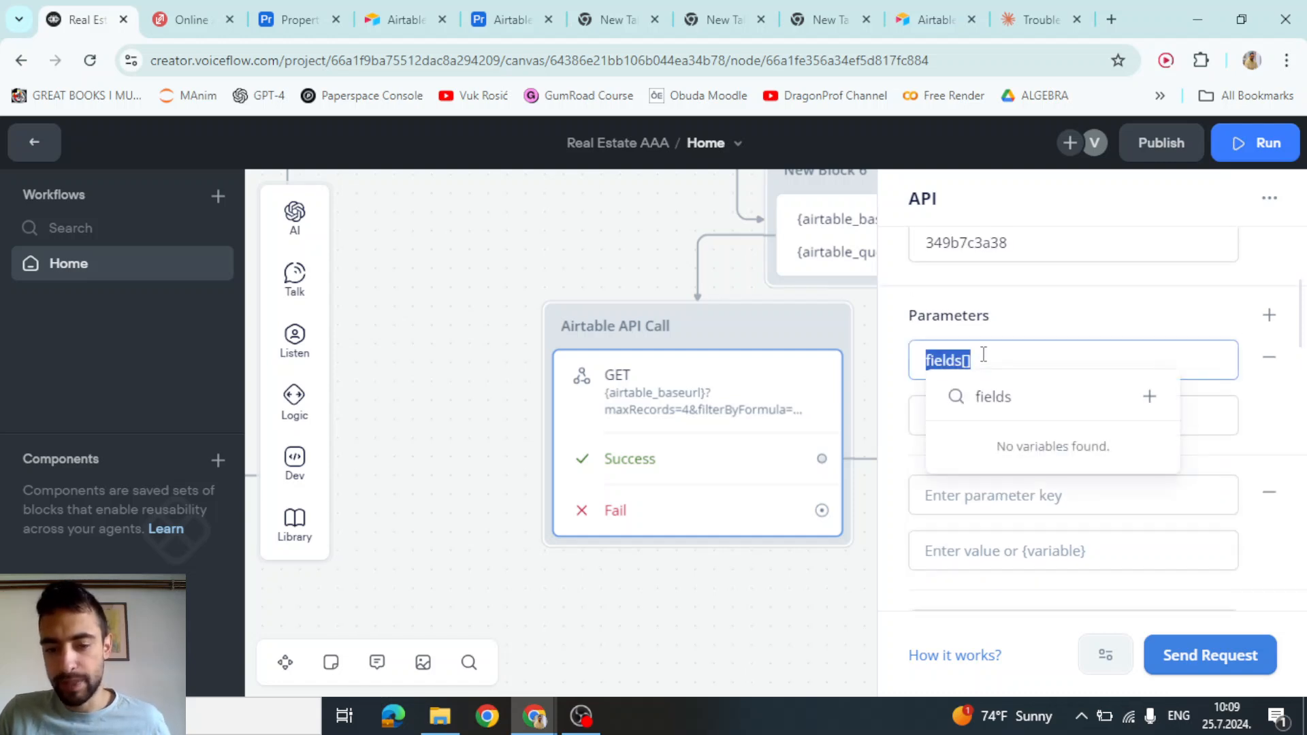
pyautogui.click(984, 355)
pyautogui.click(963, 496)
pyautogui.hotkey('ctrl', 'v')
pyautogui.click(965, 557)
pyautogui.write('s')
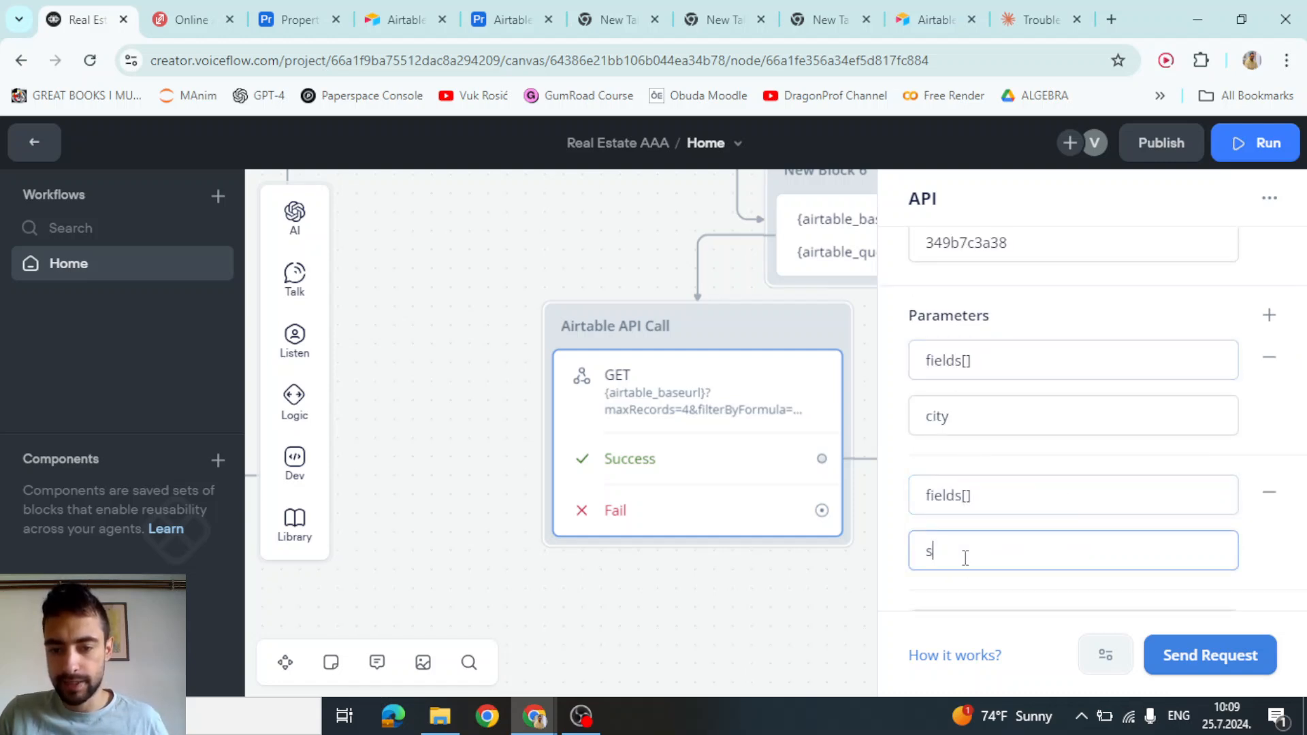
pyautogui.write('tate')
pyautogui.press('Tab')
# Add fields[] parameters with the values pri, url and virtualTourUrl
pyautogui.hotkey('ctrl', 'v')
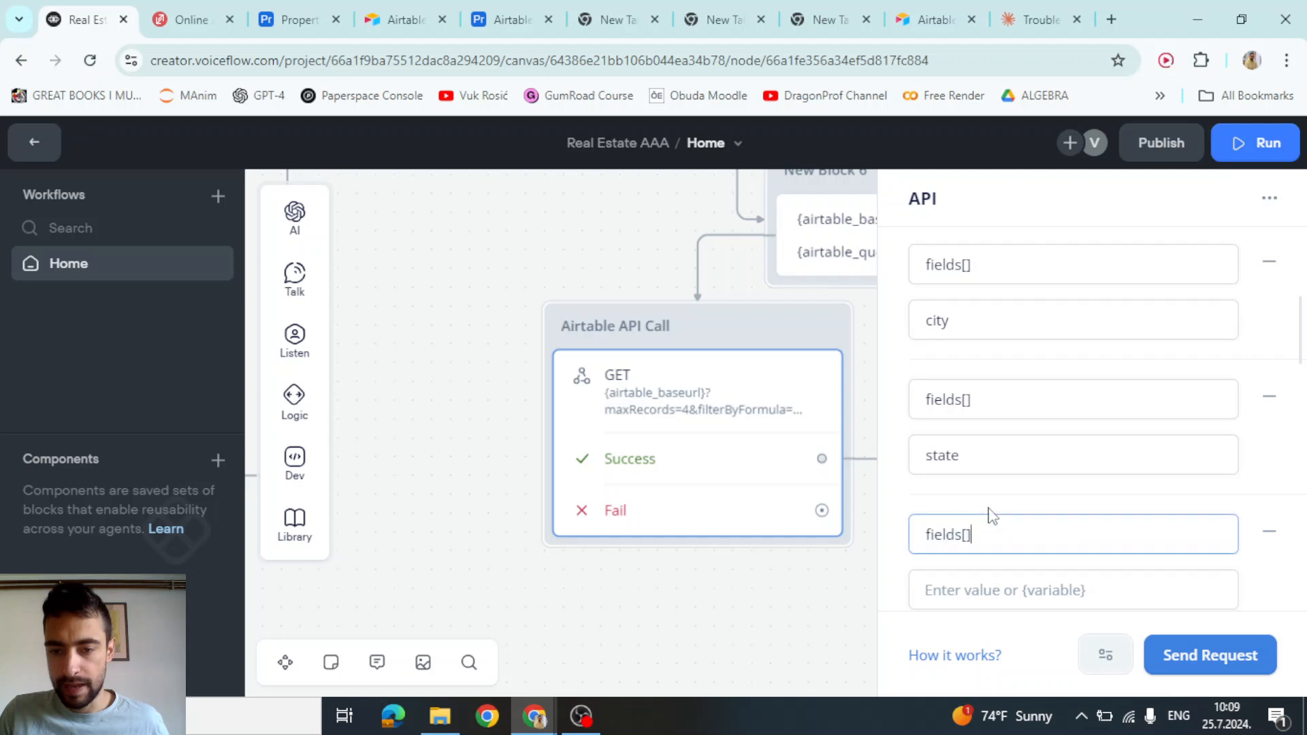
pyautogui.click(961, 603)
pyautogui.write('price')
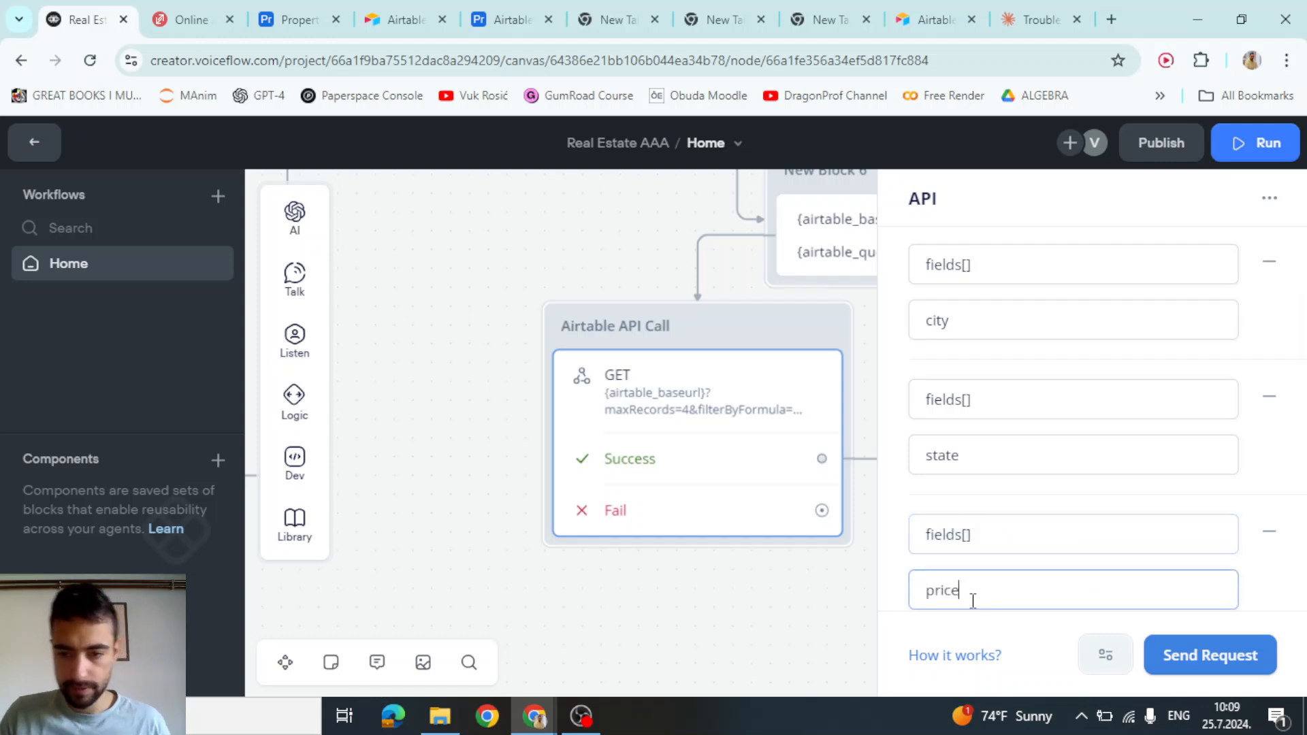
pyautogui.press('Tab')
pyautogui.hotkey('ctrl', 'v')
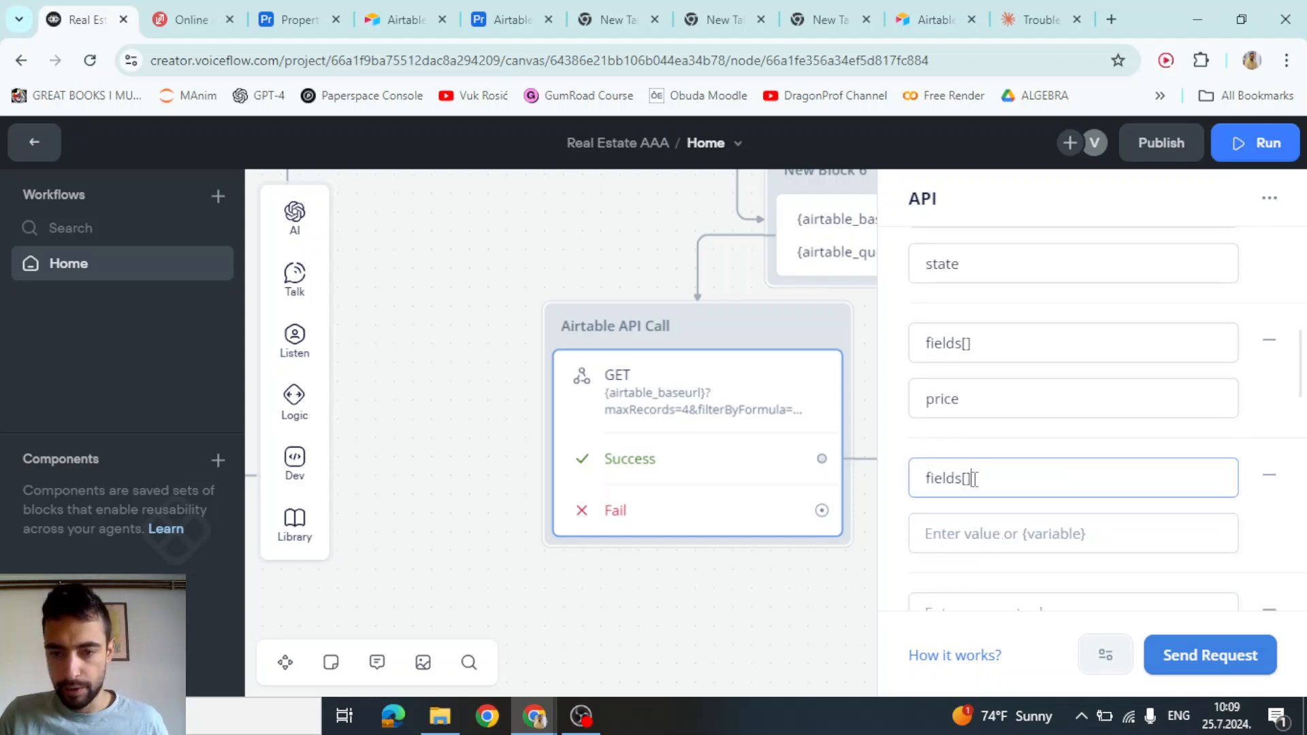
pyautogui.click(980, 535)
pyautogui.write('url')
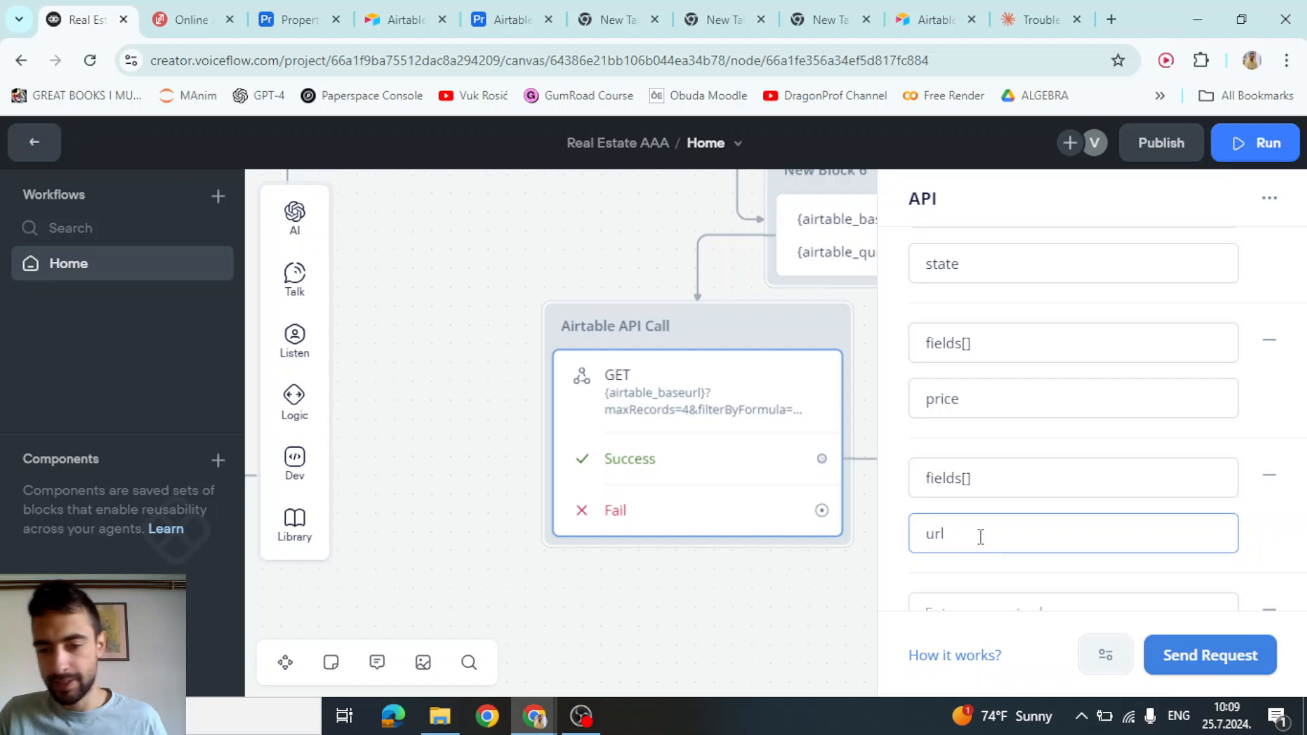
pyautogui.moveTo(980, 537); pyautogui.dragTo(907, 543)
pyautogui.click(965, 510)
pyautogui.scroll(-3, 972, 489)
pyautogui.click(981, 426)
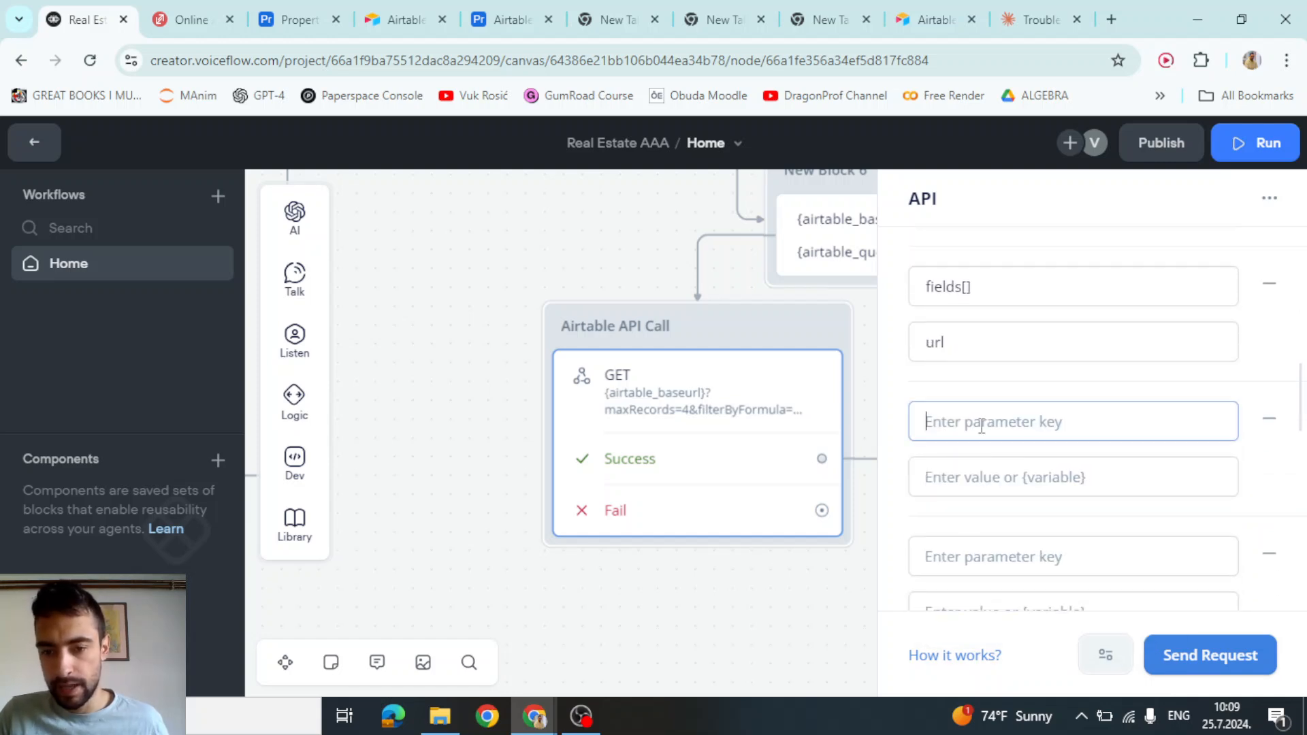
pyautogui.write('fields[]')
pyautogui.click(954, 485)
pyautogui.write('v')
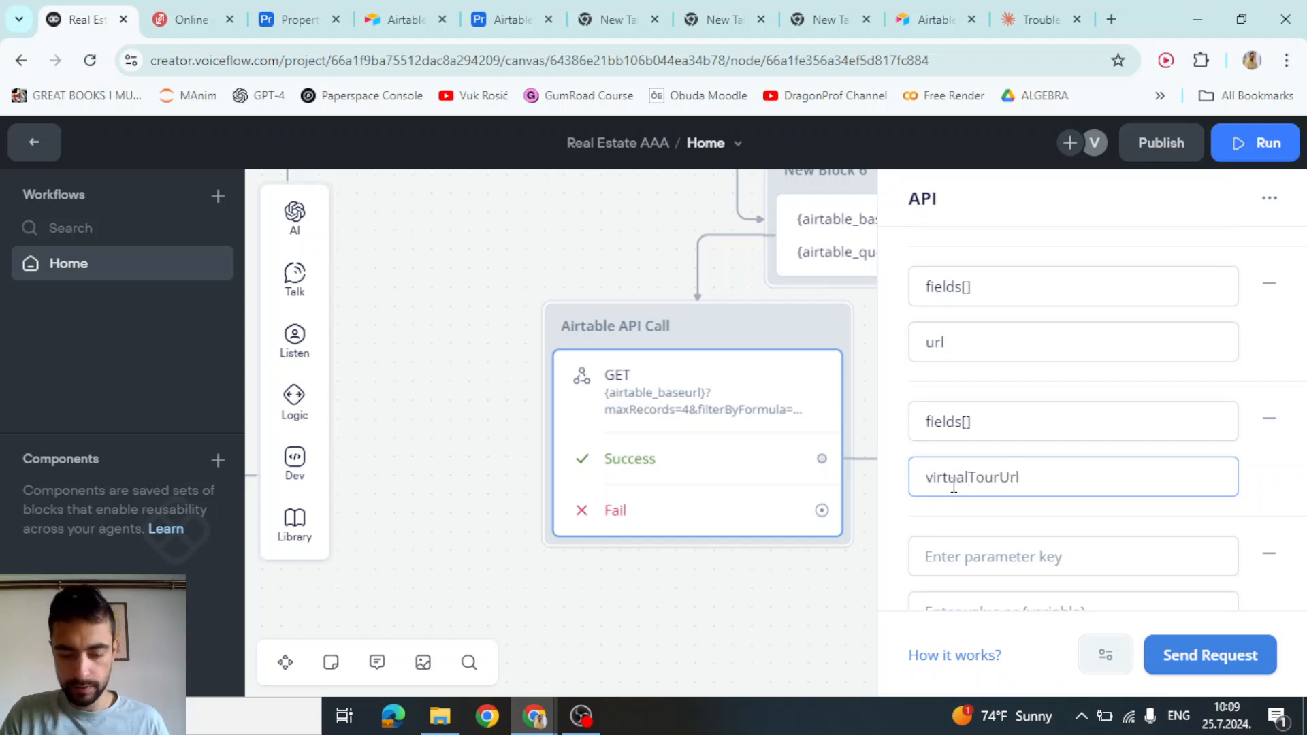
pyautogui.write('irtualTourUrl')
# Add fields[] parameters for bedrooms, bathrooms and photoUrl
pyautogui.click(1010, 562)
pyautogui.write('fields[]')
pyautogui.scroll(-1, 1009, 531)
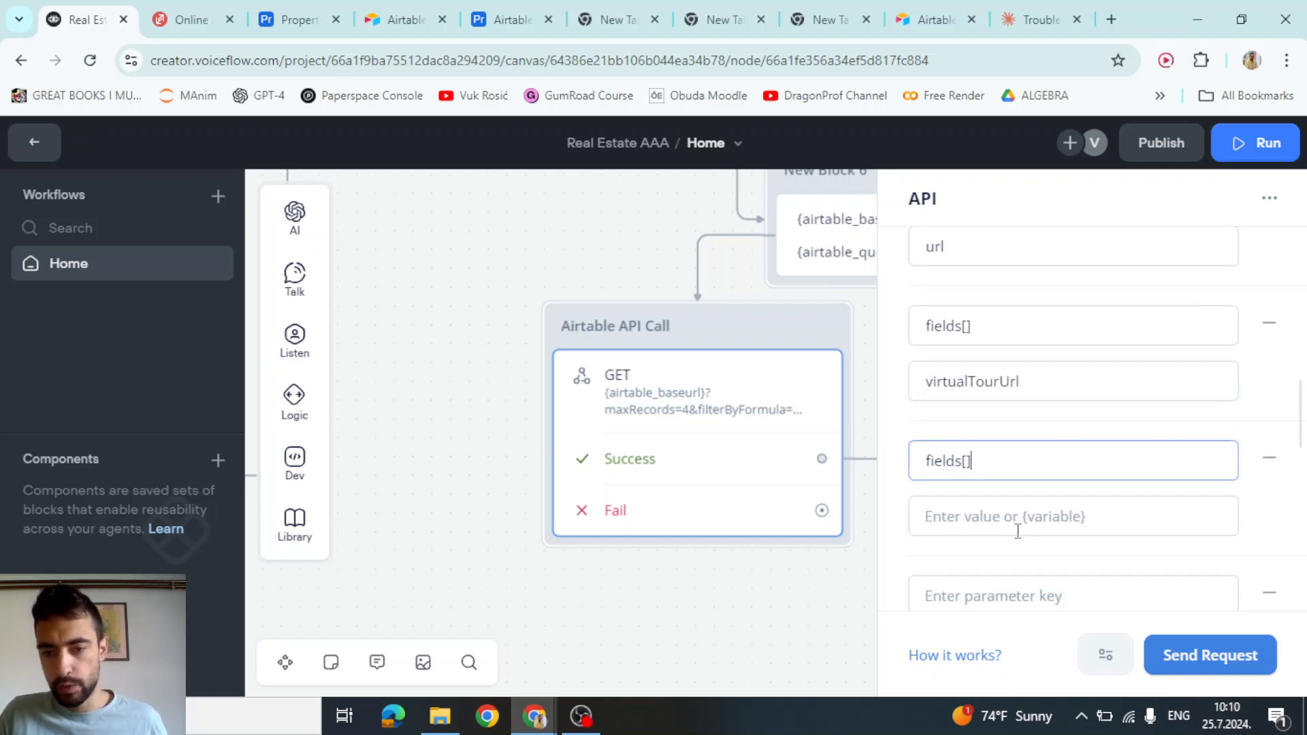
pyautogui.click(1008, 522)
pyautogui.write('bedrooms')
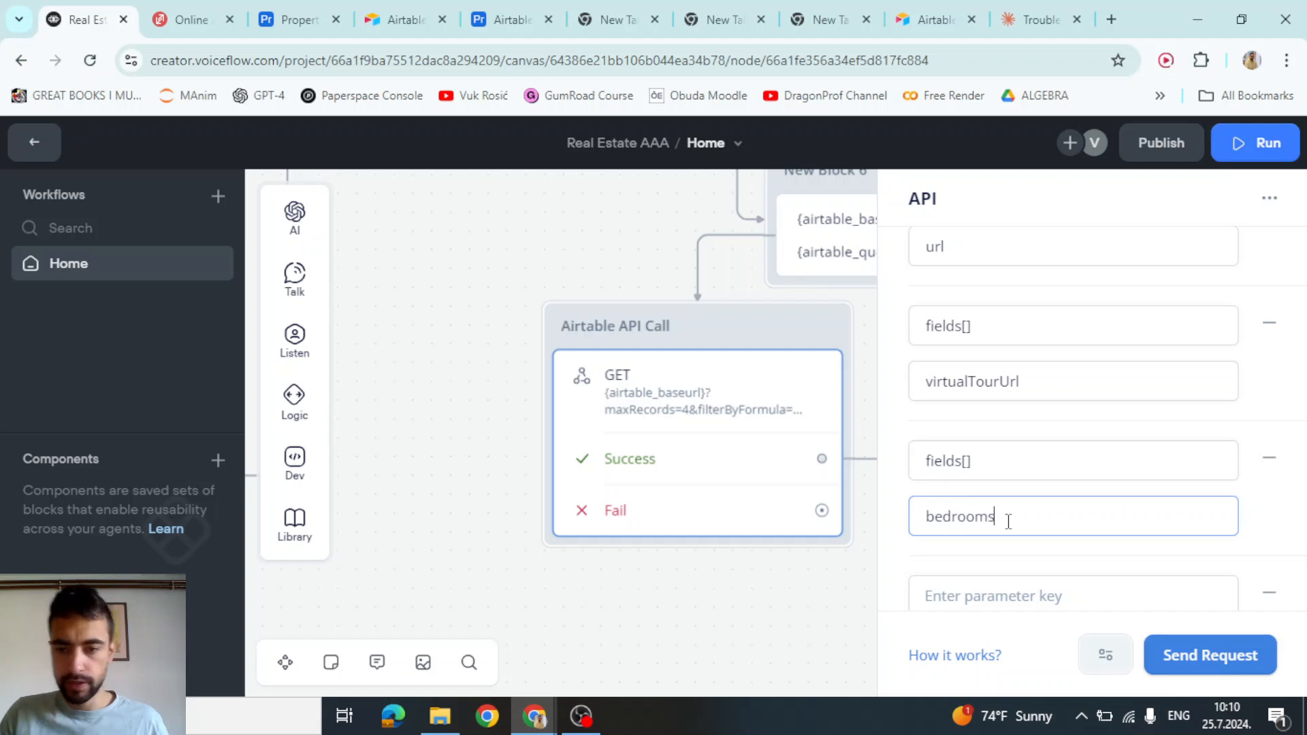
pyautogui.scroll(-3, 1000, 490)
pyautogui.click(977, 409)
pyautogui.write('fields[]')
pyautogui.click(971, 460)
pyautogui.write('bat')
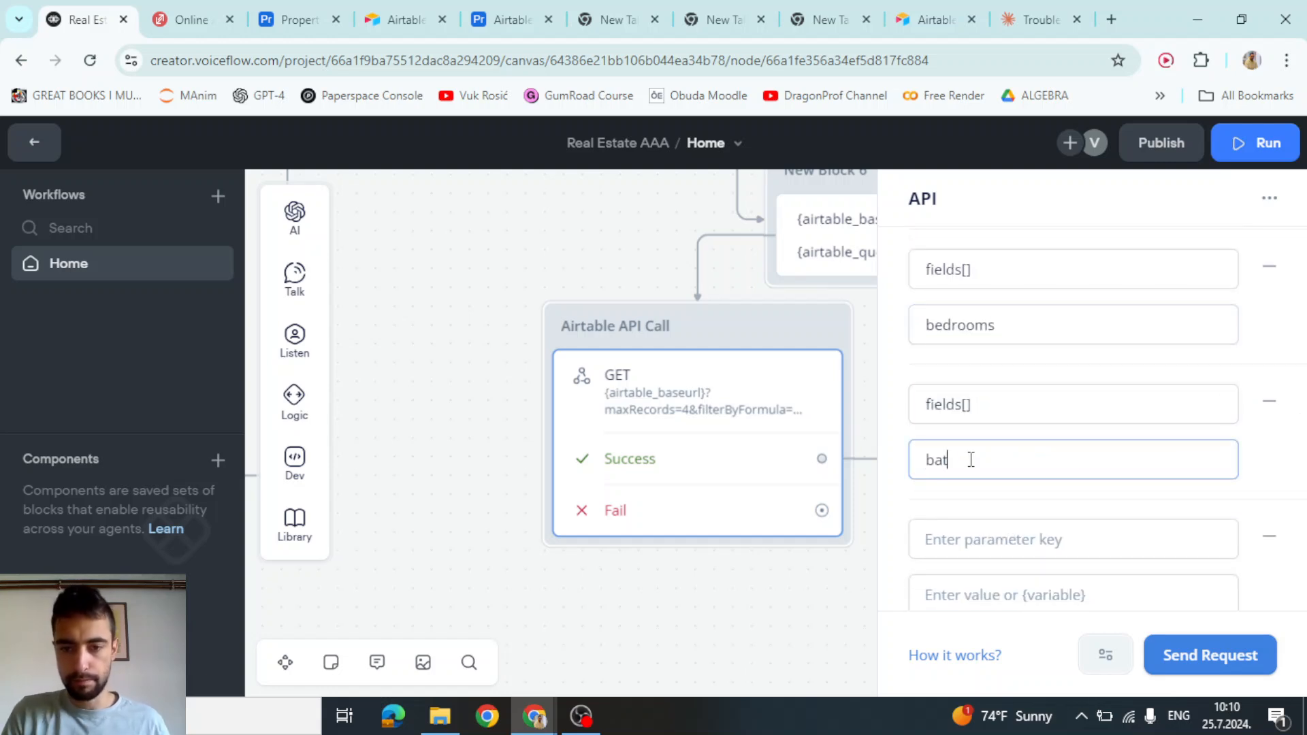
pyautogui.write('hrooms')
pyautogui.click(973, 526)
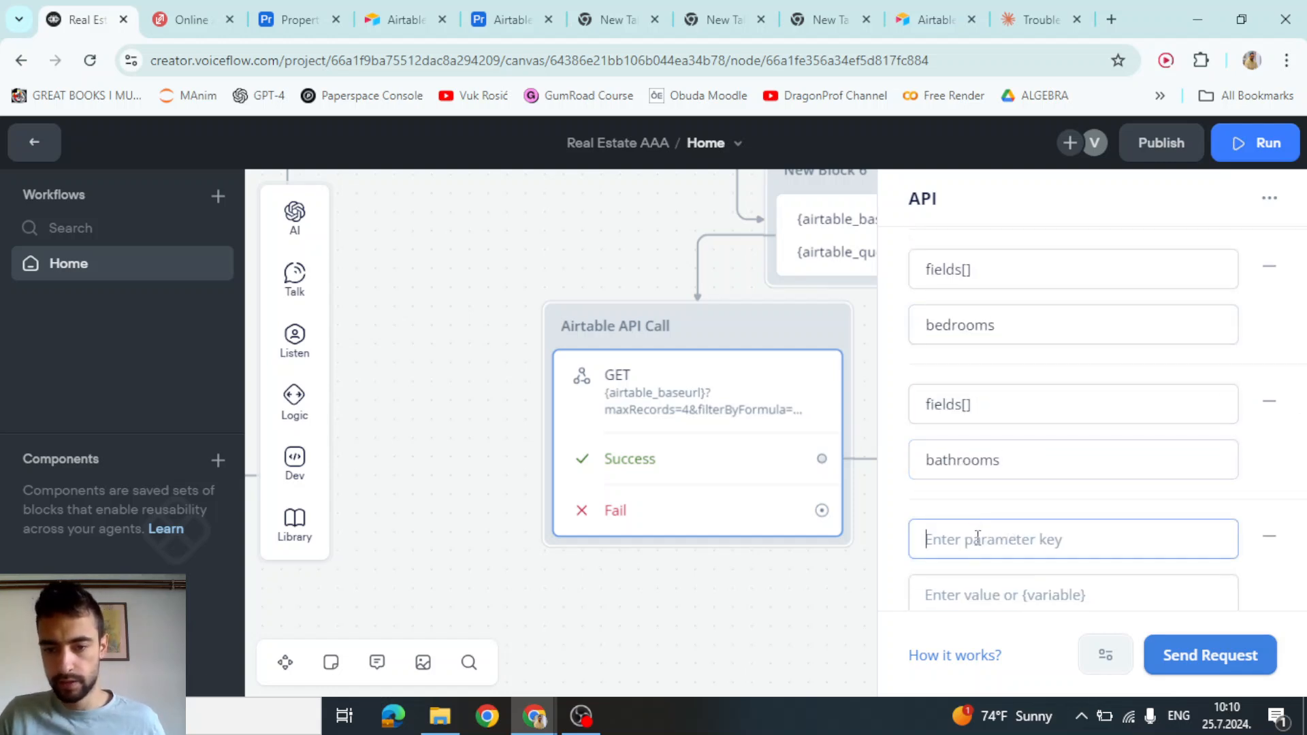
pyautogui.write('fields[]')
pyautogui.click(983, 596)
pyautogui.write('ph')
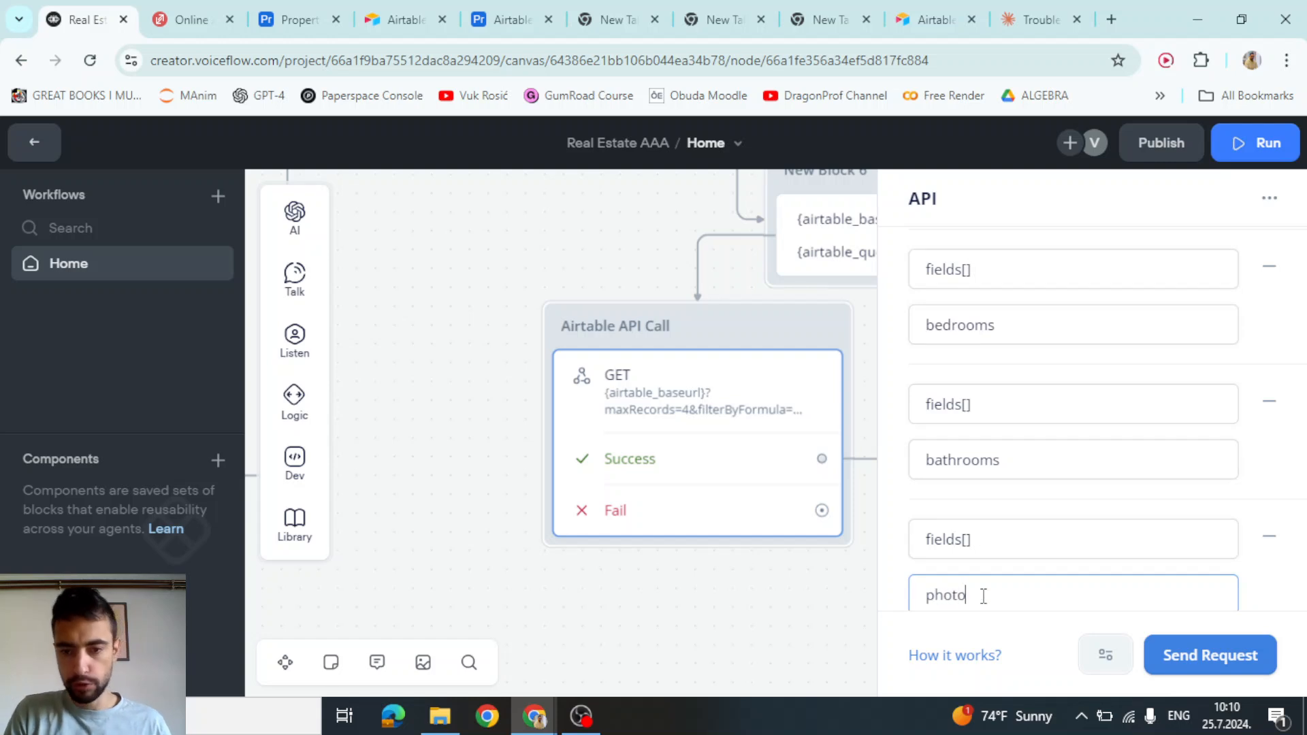
pyautogui.write('otoUrl')
pyautogui.moveTo(994, 600); pyautogui.dragTo(913, 583)
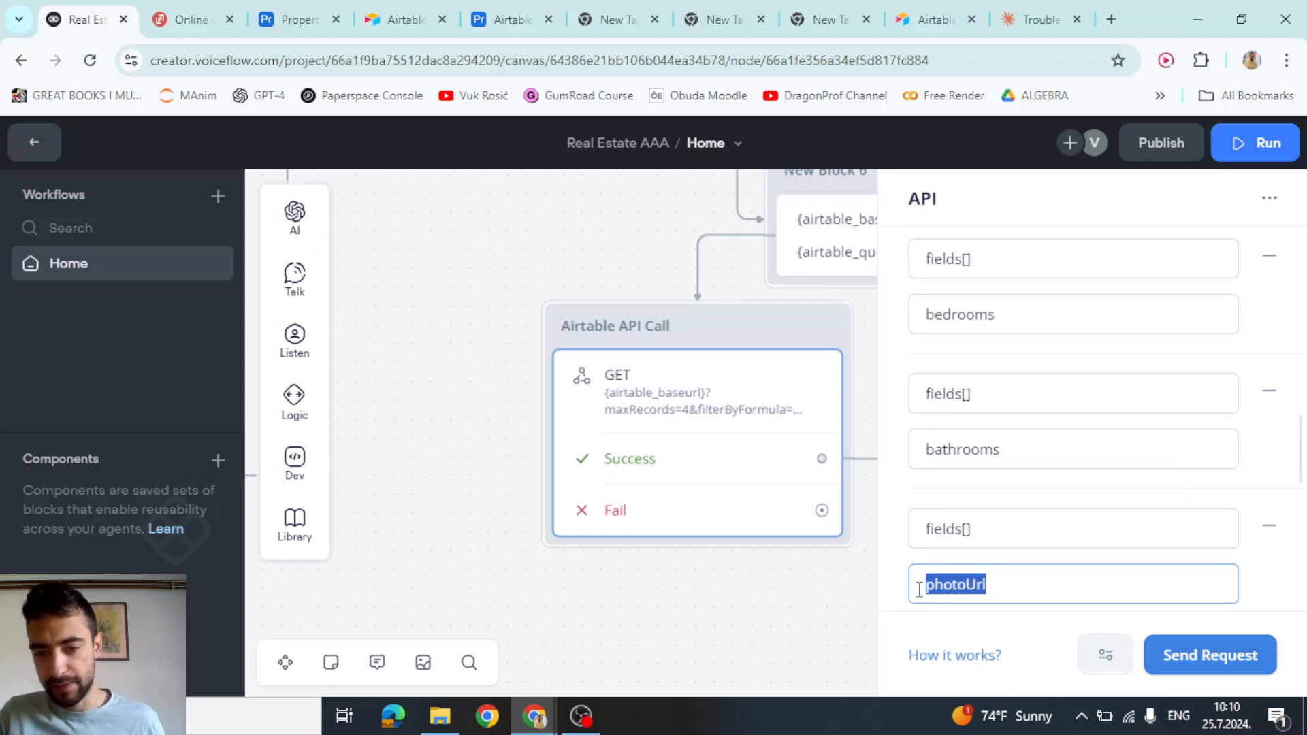
pyautogui.click(1243, 563)
pyautogui.scroll(-2, 1149, 542)
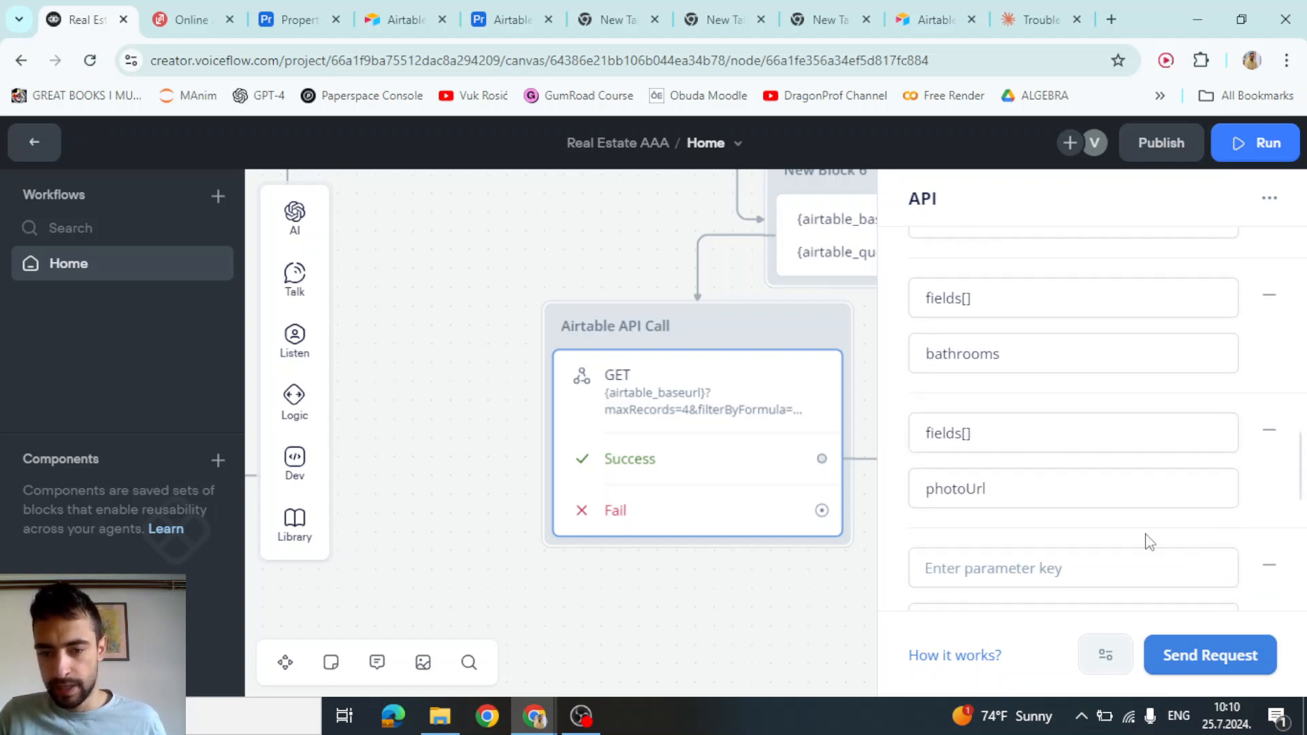
# Add a fields[] parameter for address, delete the leftover empty row, and keep photoUrl as plain text
pyautogui.tripleClick(998, 436)
pyautogui.hotkey('ctrl', 'c')
pyautogui.click(986, 567)
pyautogui.hotkey('ctrl', 'v')
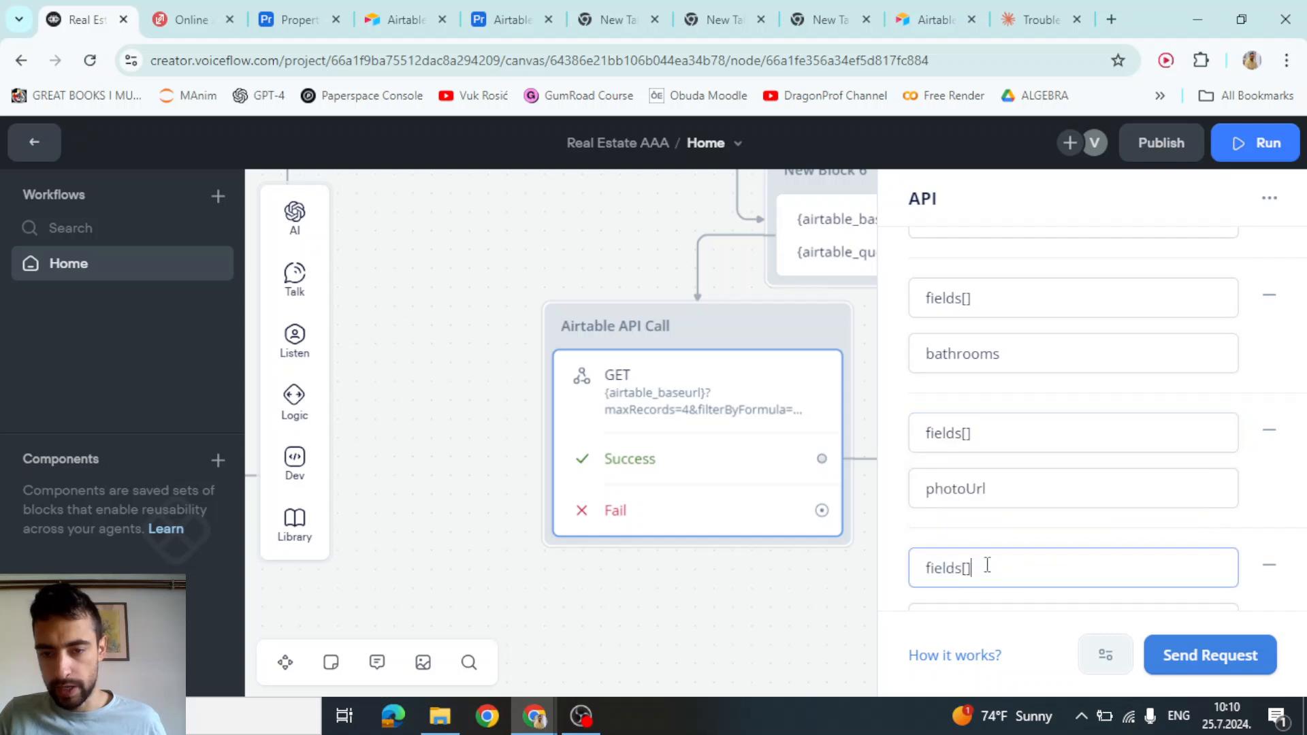
pyautogui.scroll(-4, 1010, 551)
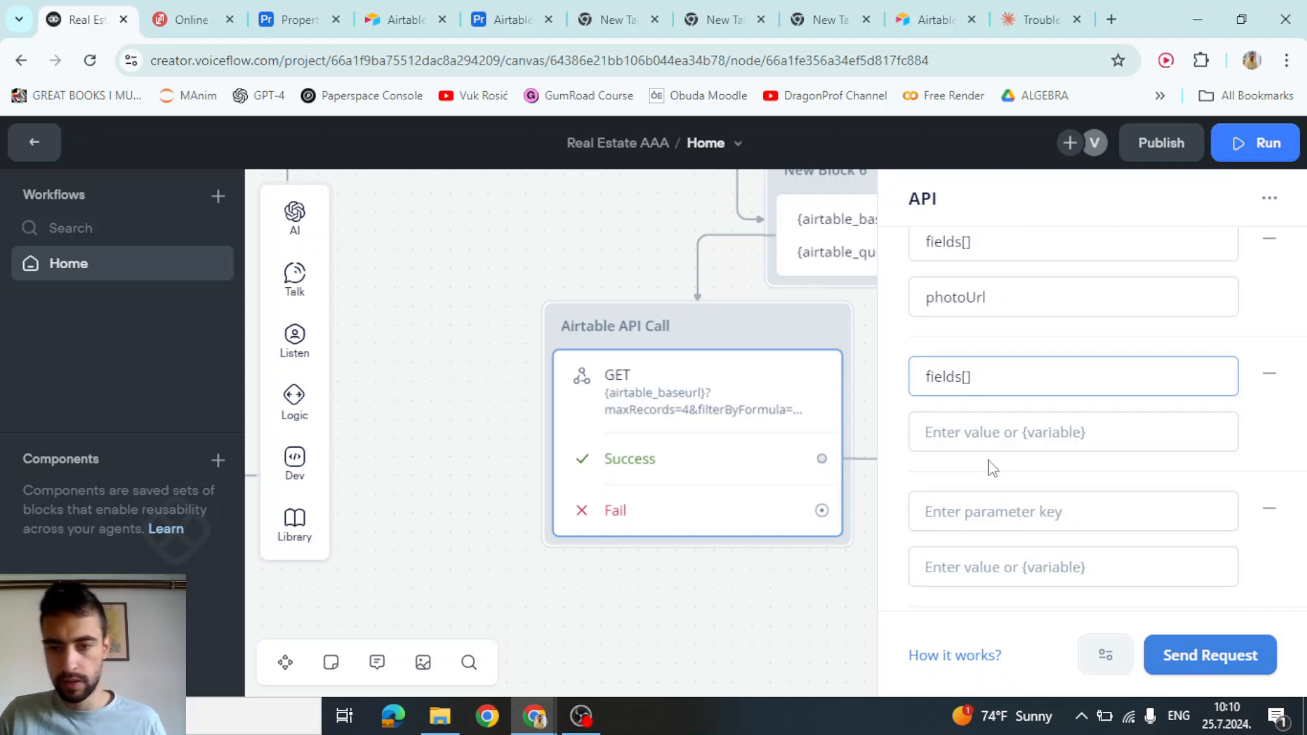
pyautogui.click(989, 439)
pyautogui.write('address')
pyautogui.click(1266, 511)
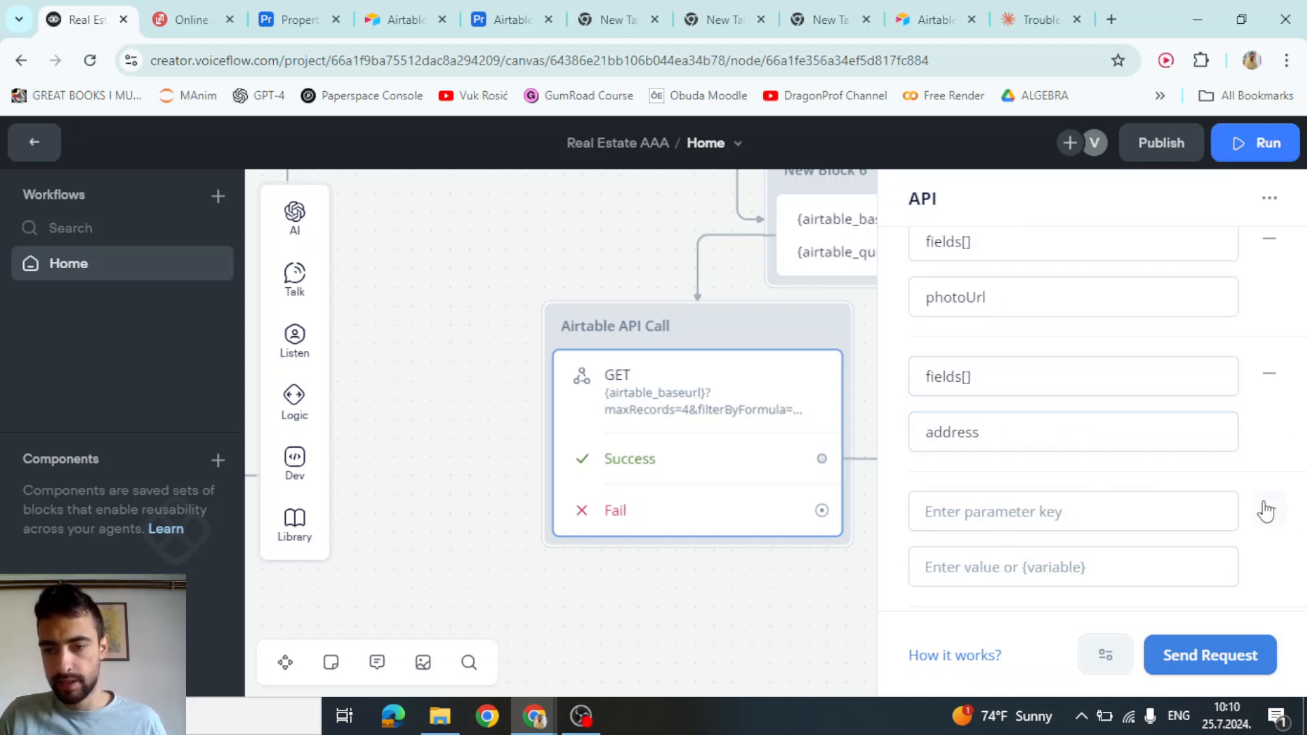
pyautogui.click(1270, 511)
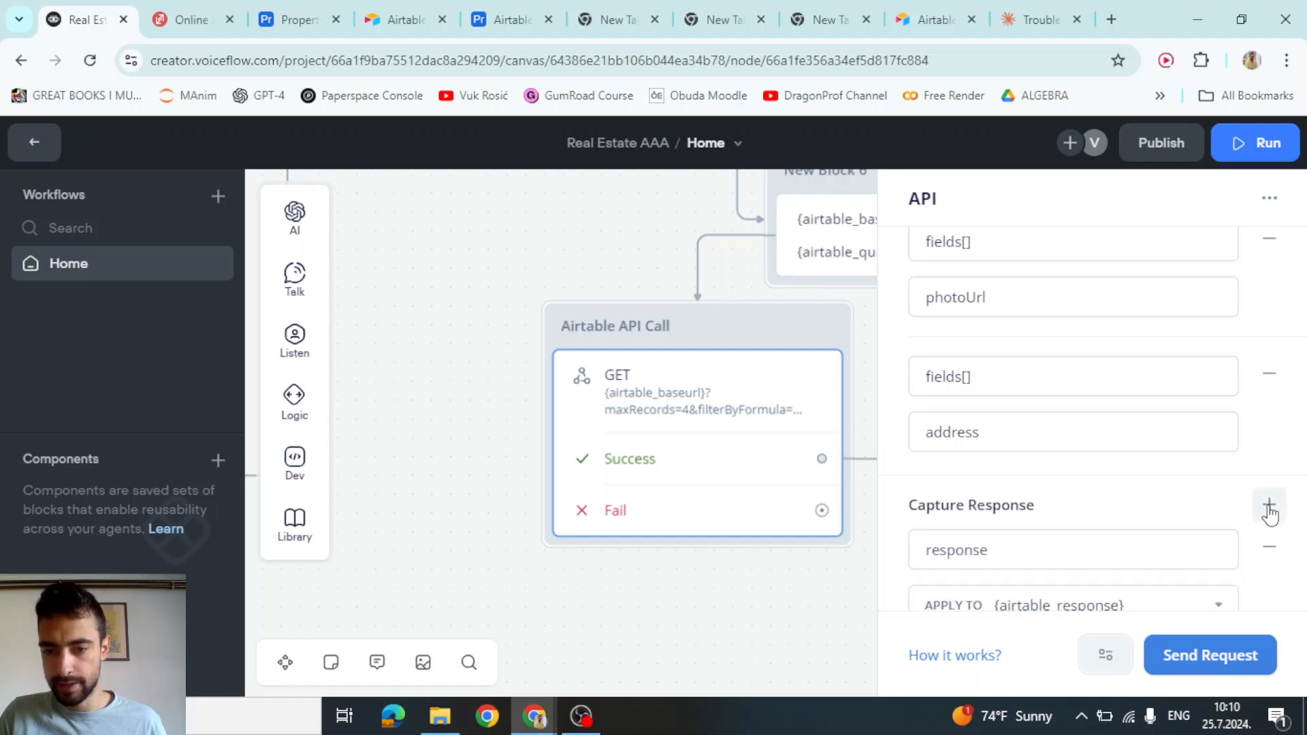
pyautogui.doubleClick(1014, 293)
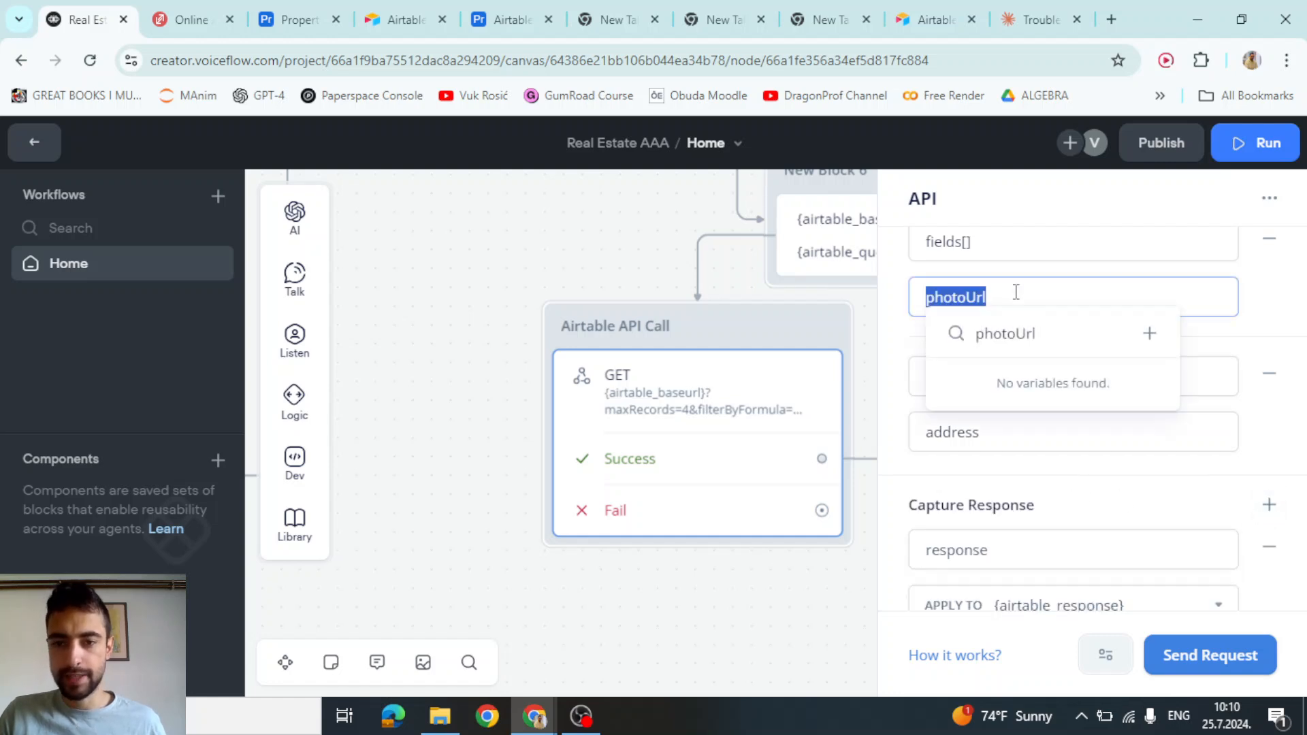
pyautogui.click(1015, 292)
pyautogui.click(1016, 274)
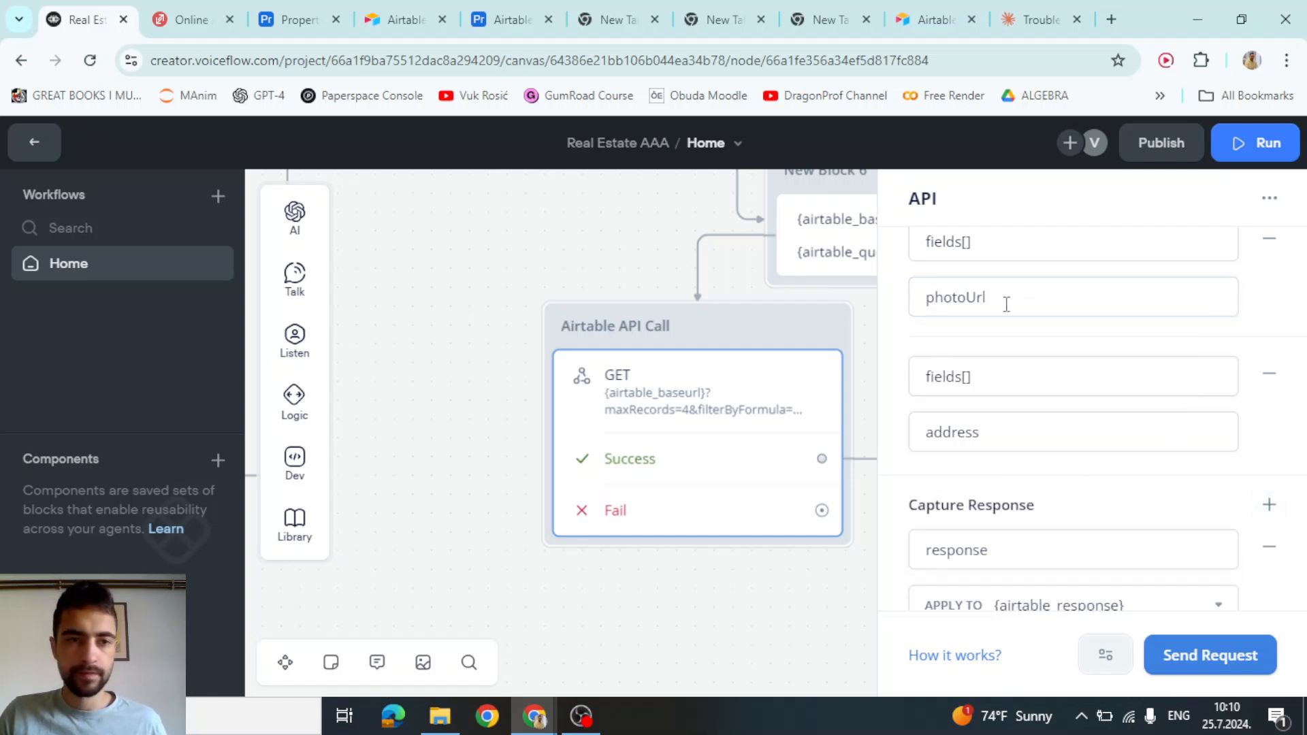
pyautogui.click(1006, 304)
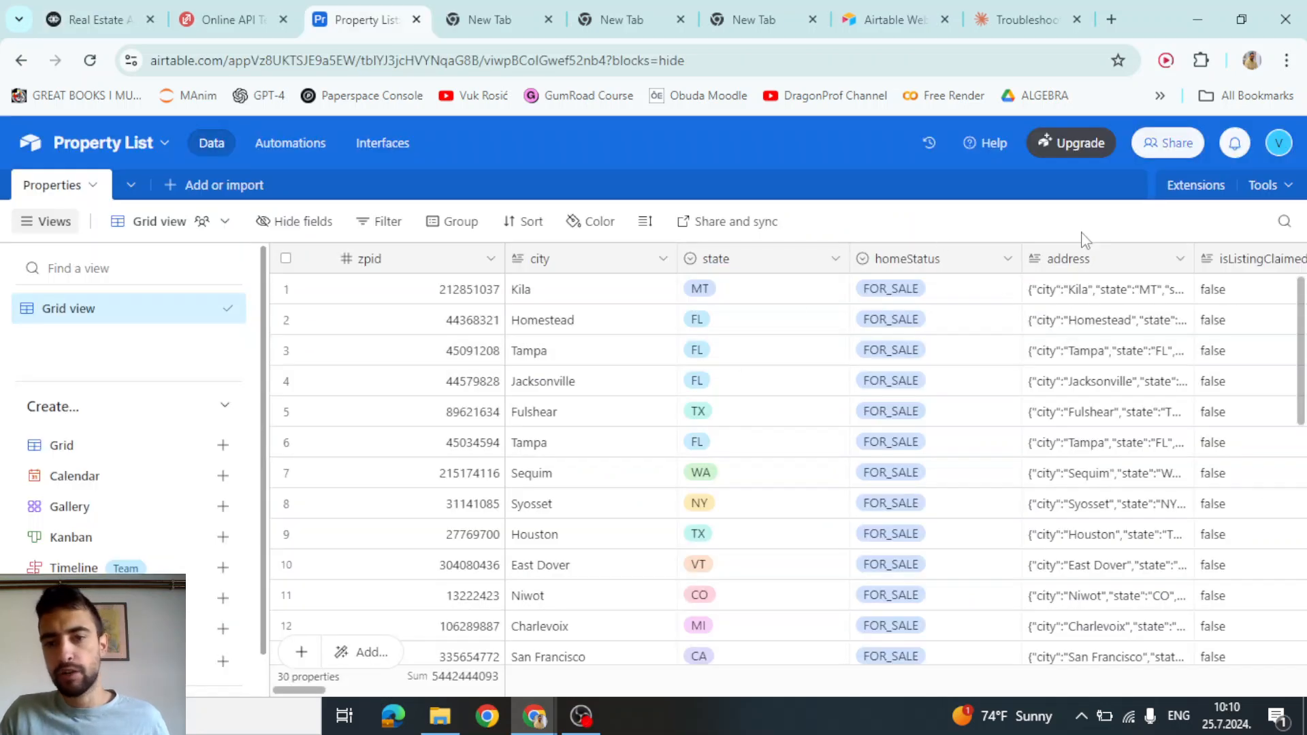
# Search the Property List for 'photos', then open the resoFacts:sewer column's field settings
pyautogui.hotkey('ctrl', 'f')
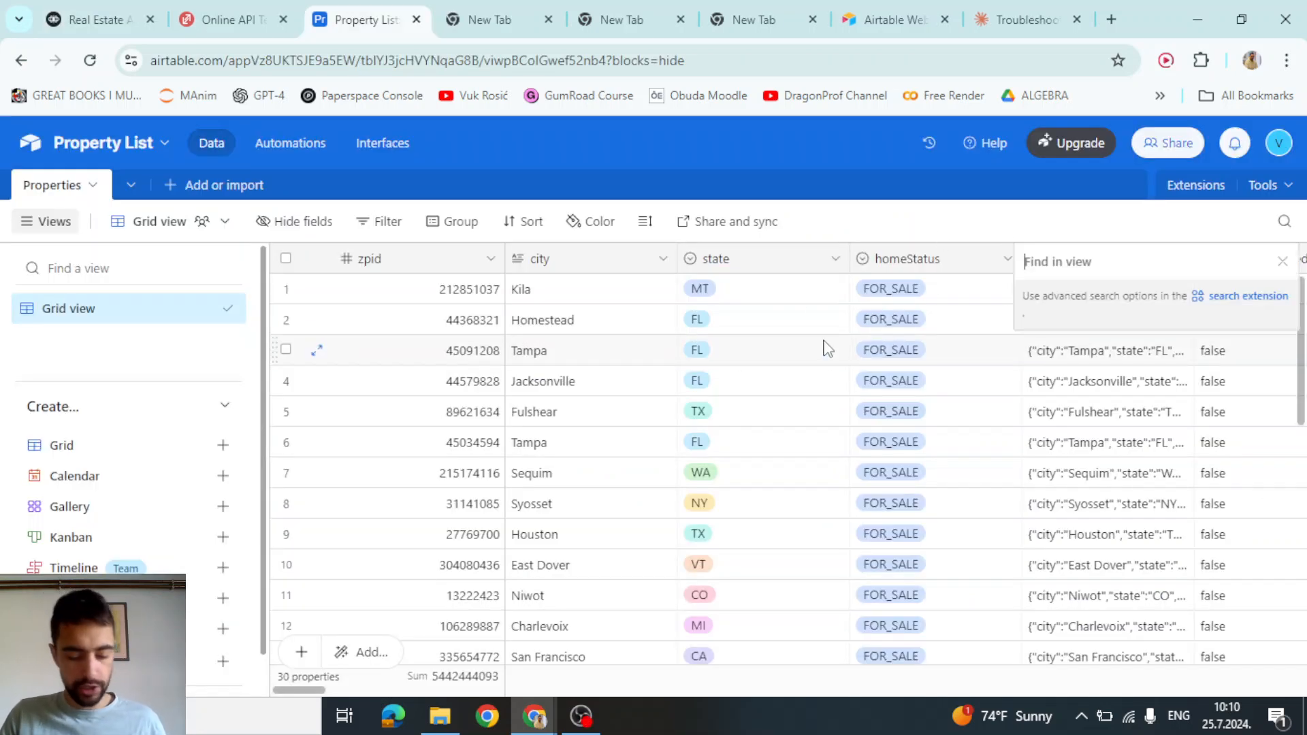
pyautogui.write('photos')
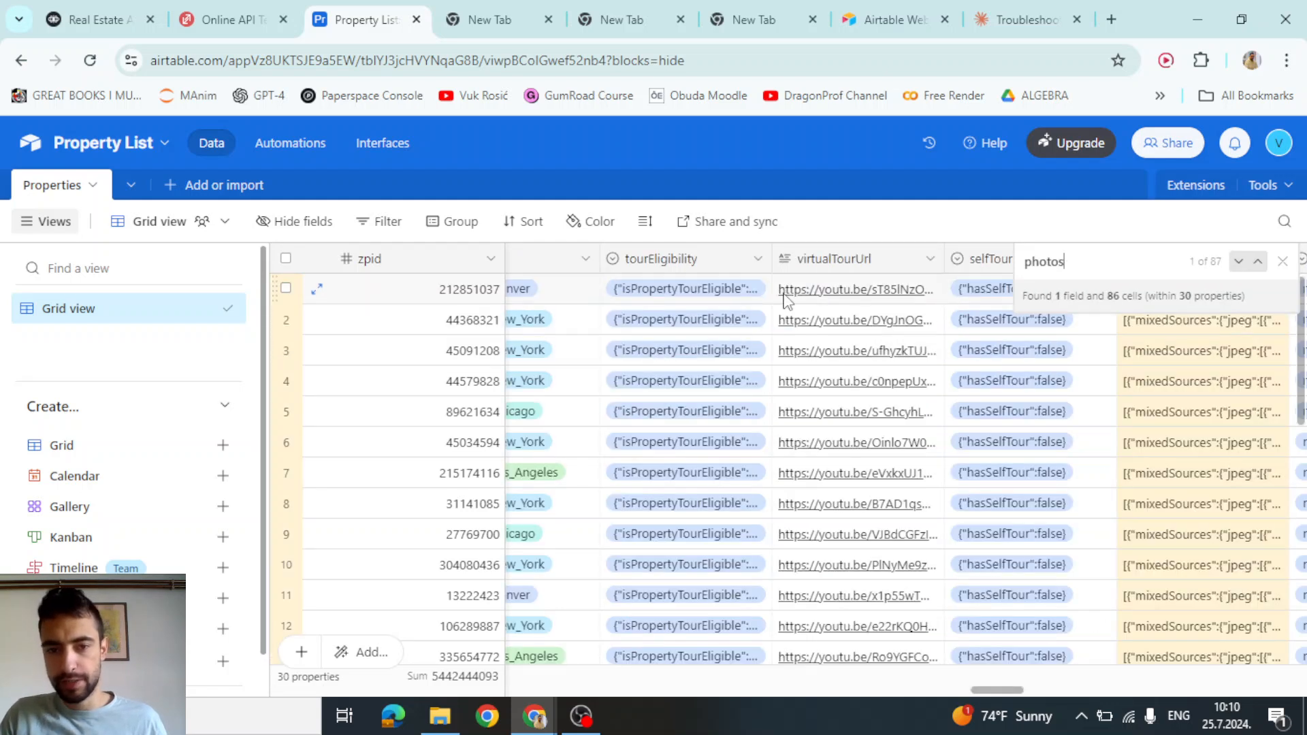
pyautogui.click(1281, 265)
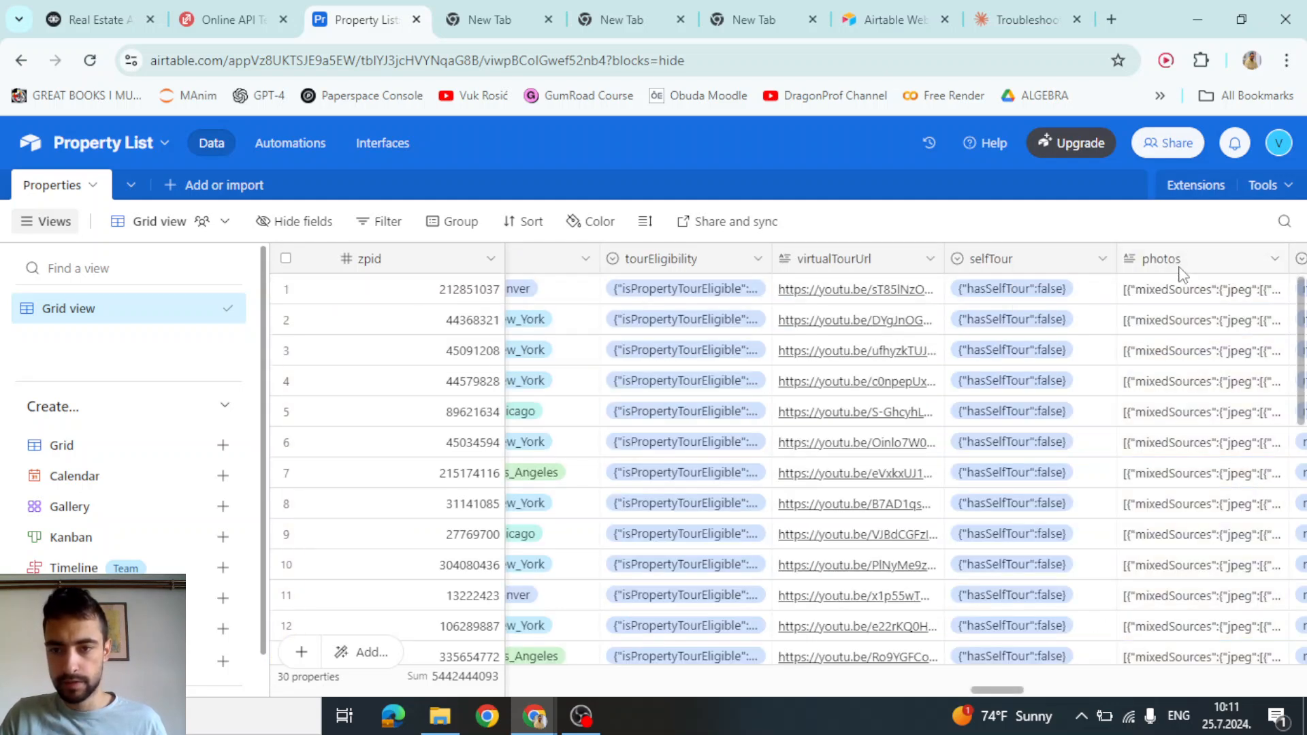
pyautogui.click(1197, 295)
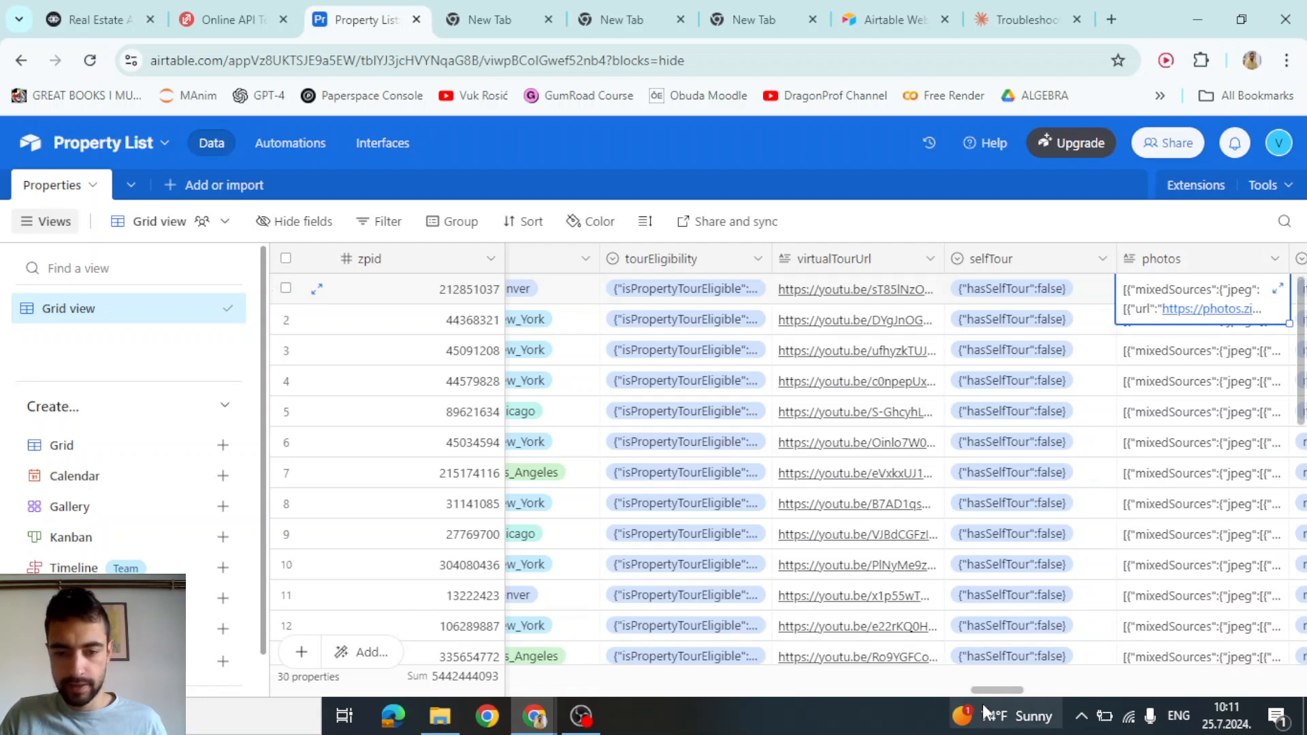
pyautogui.moveTo(987, 693); pyautogui.dragTo(1009, 692)
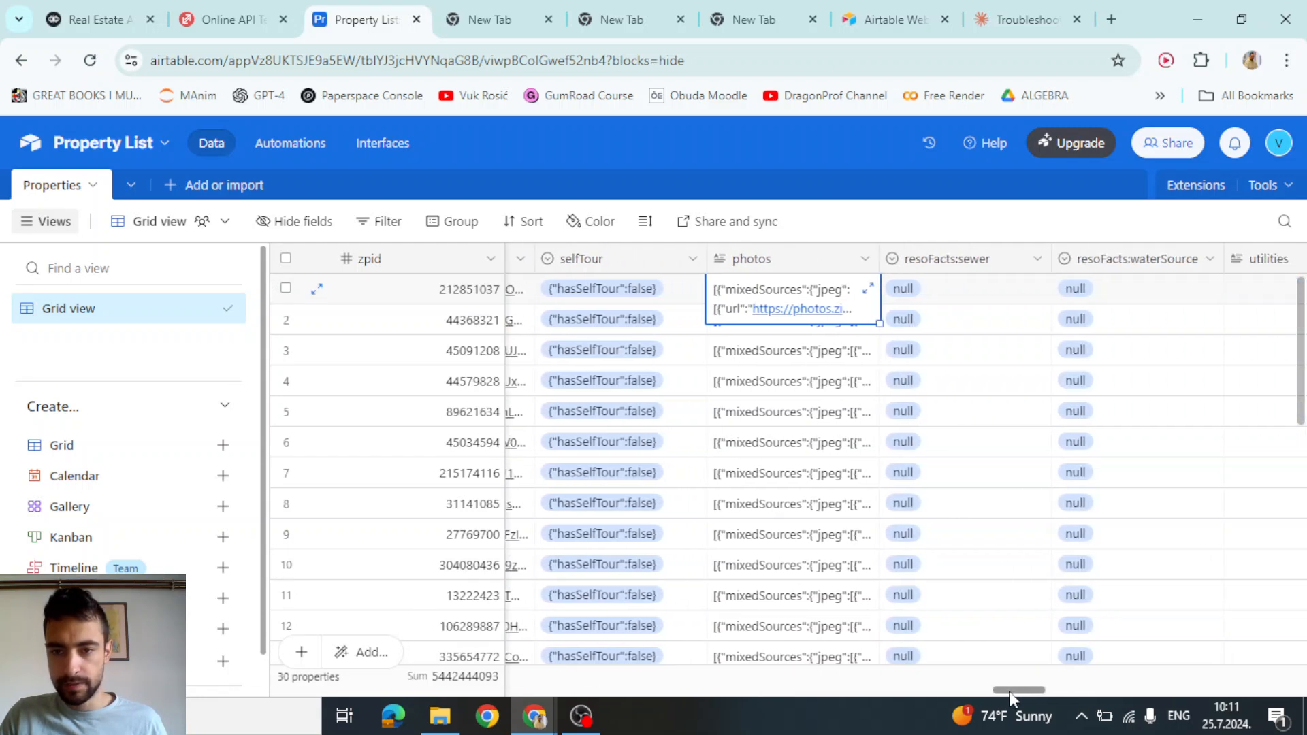
pyautogui.click(931, 265)
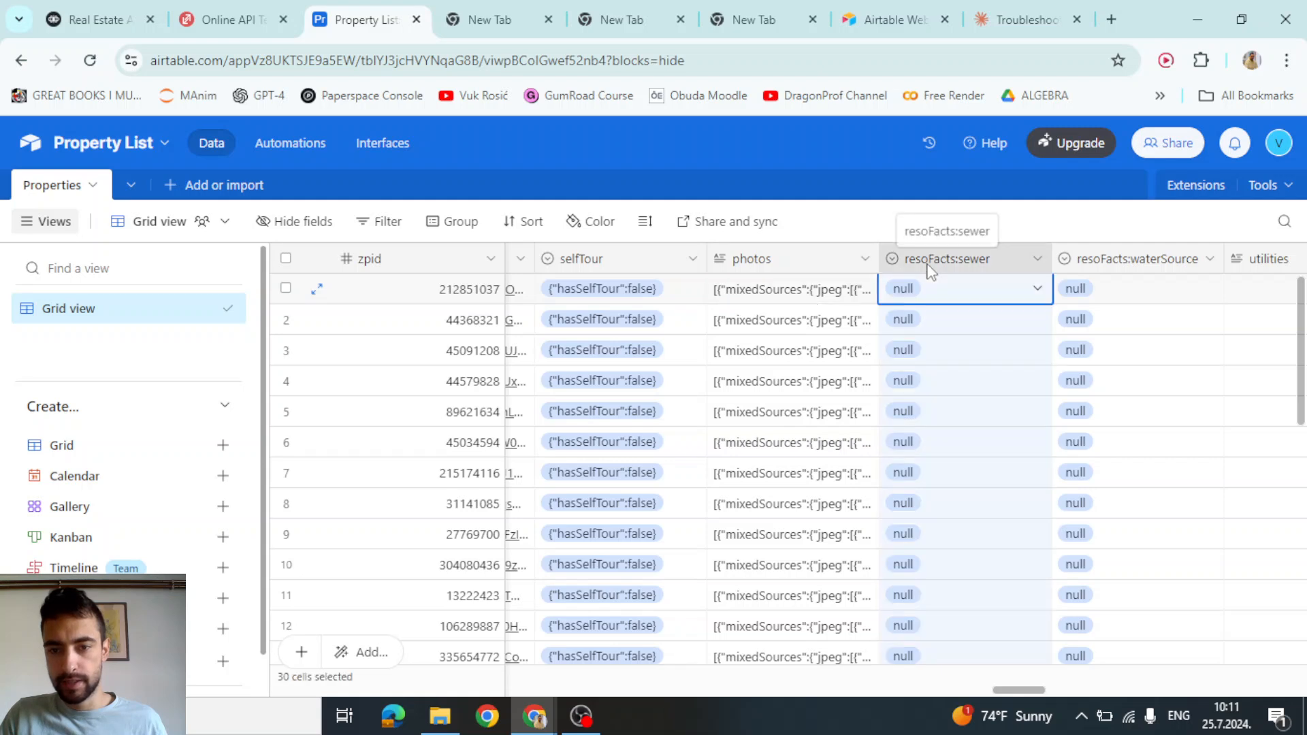
pyautogui.doubleClick(925, 268)
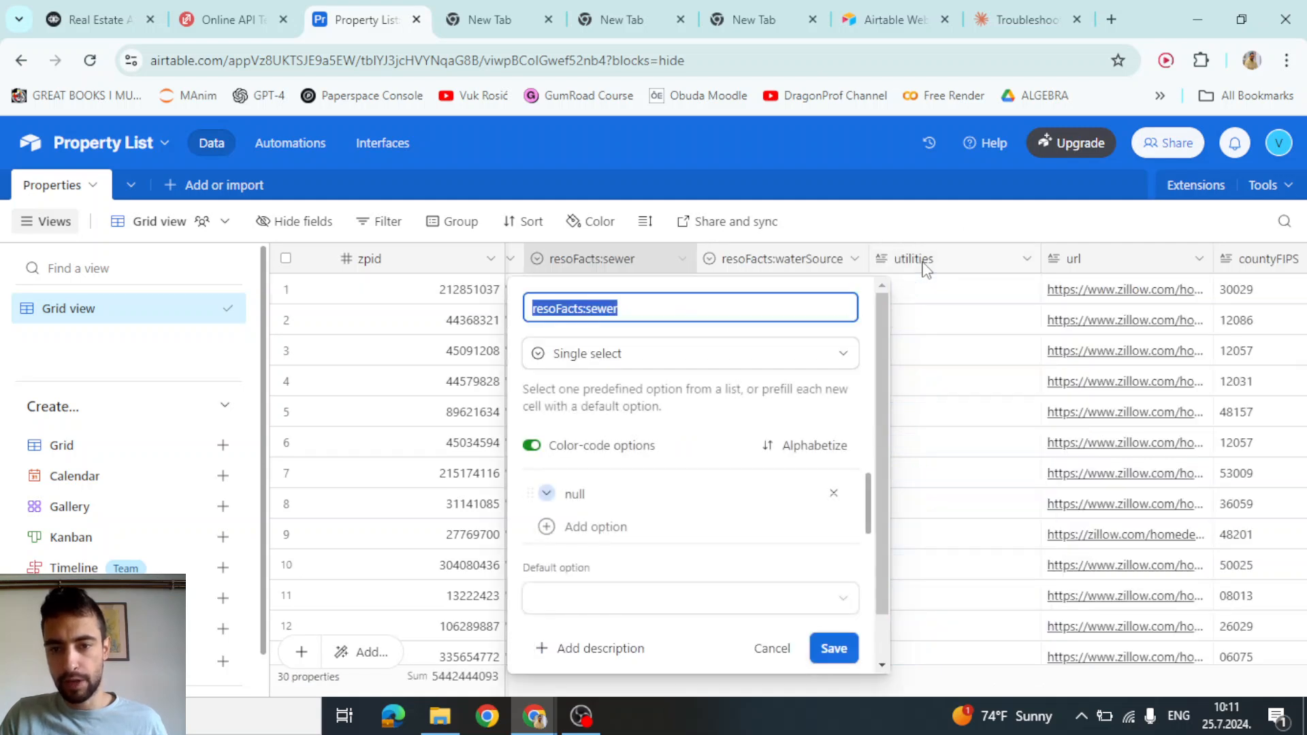
# Rename resoFacts:sewer to photoUrl, change it to Single line text, and confirm the conversion
pyautogui.click(658, 304)
pyautogui.hotkey('ctrl', 'a')
pyautogui.write('photoUrl')
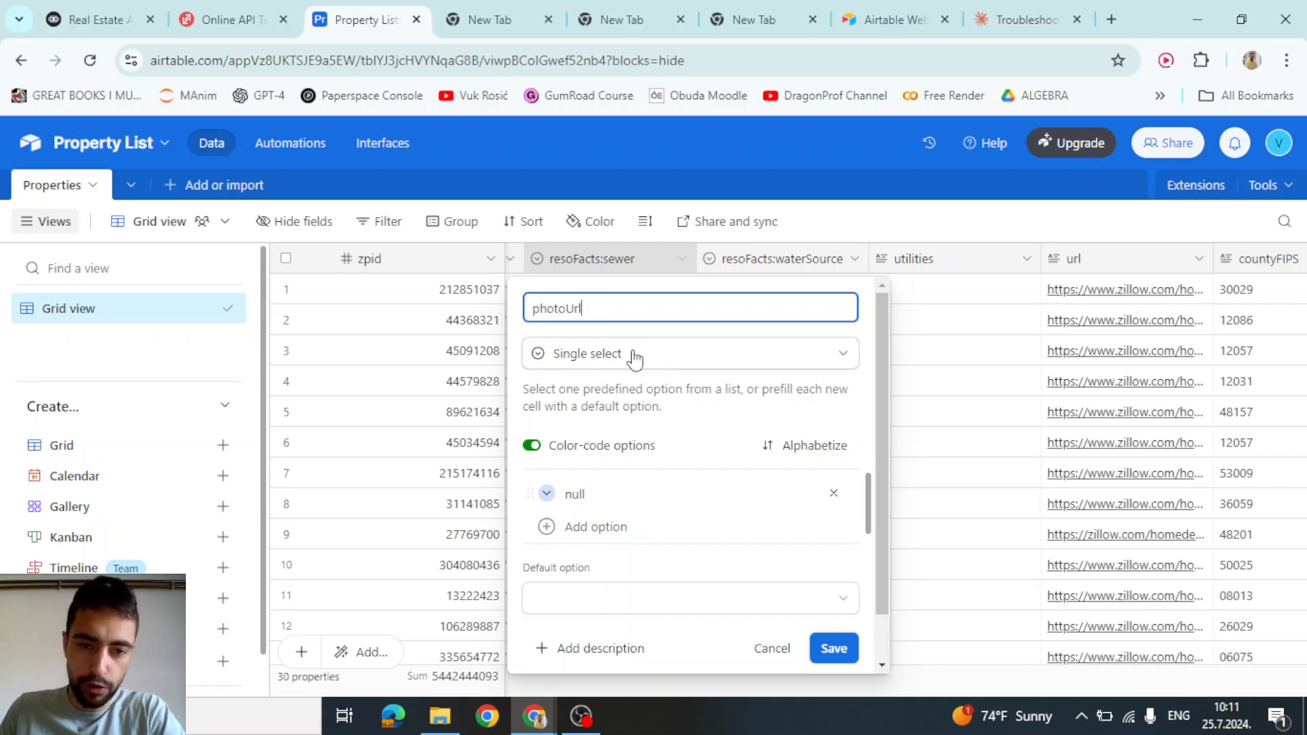
pyautogui.click(603, 361)
pyautogui.scroll(3, 612, 422)
pyautogui.scroll(1, 613, 430)
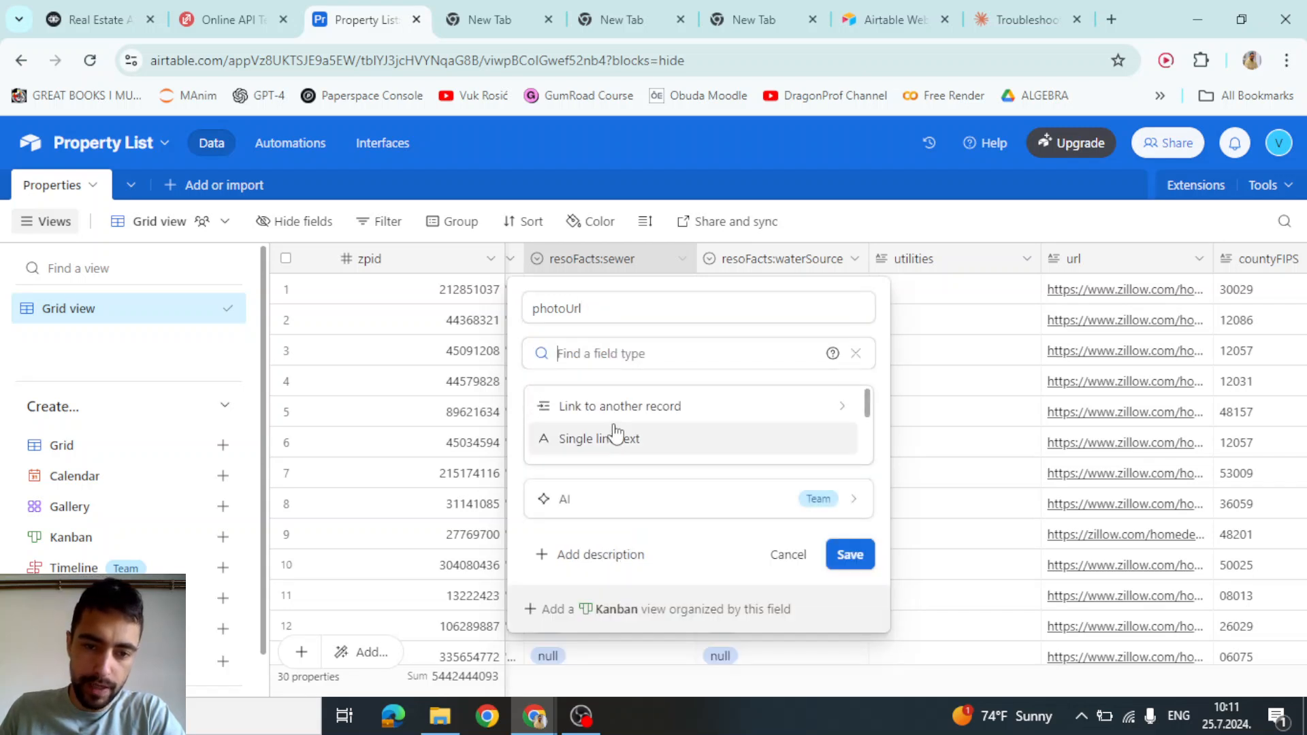
pyautogui.click(597, 439)
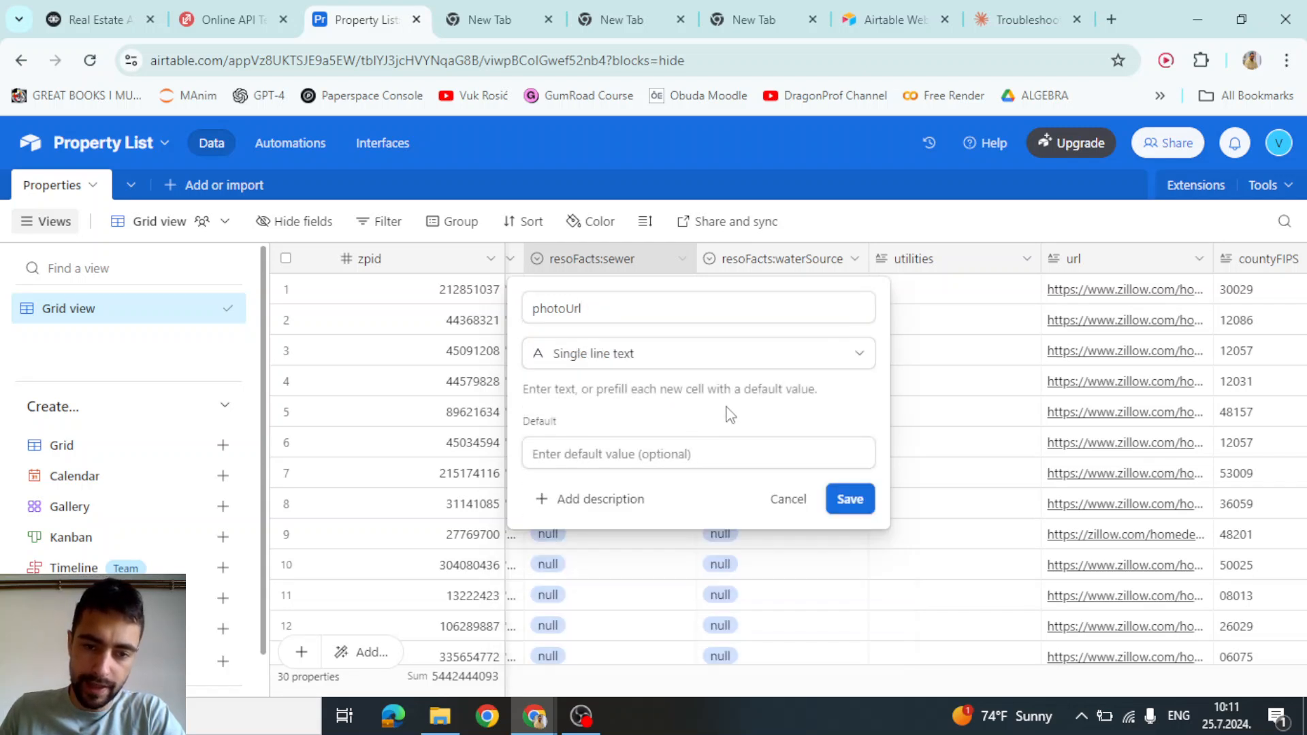
pyautogui.click(860, 501)
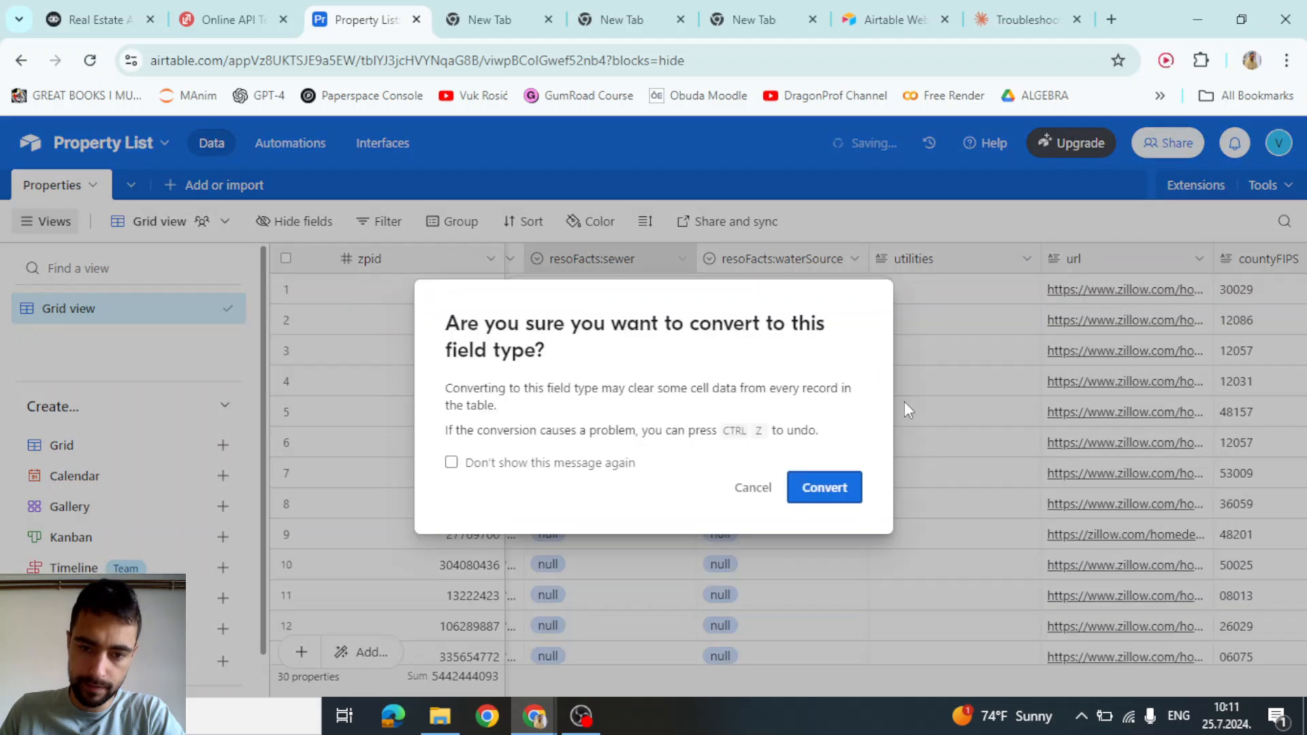
pyautogui.click(825, 488)
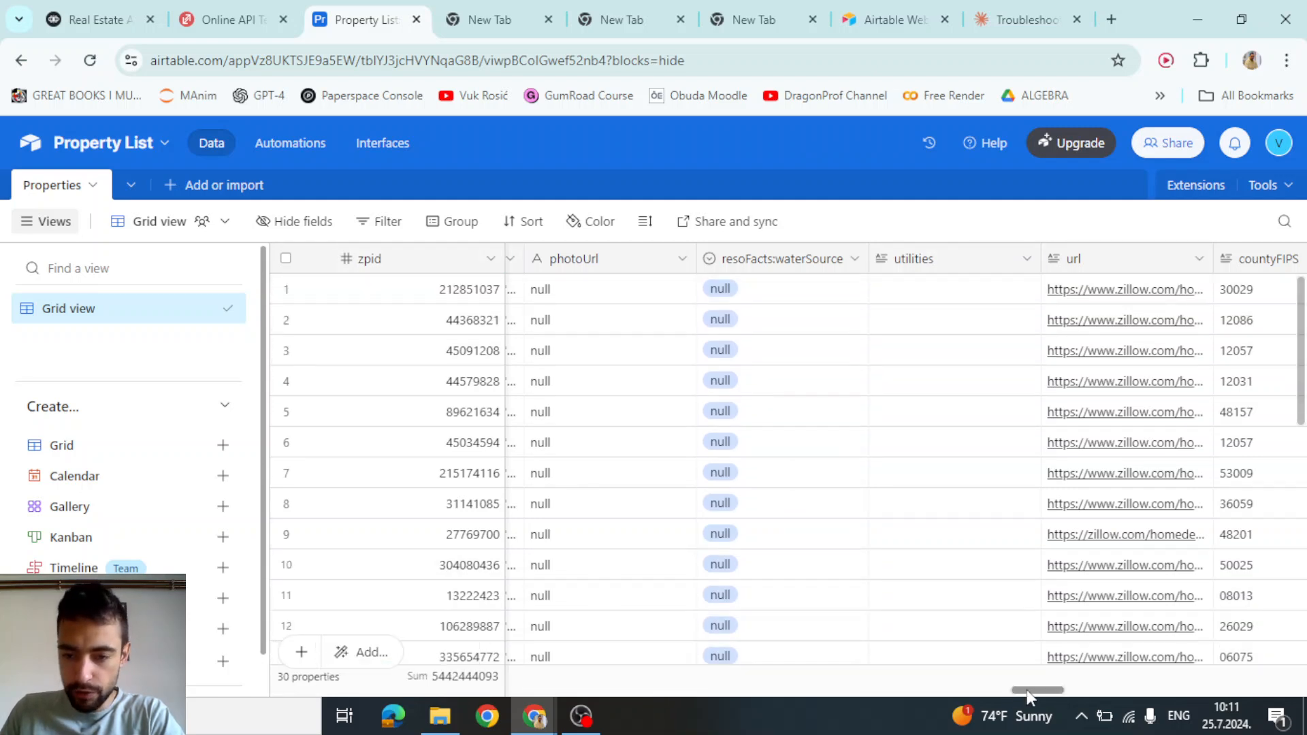
# Expand row 1's photos cell to read the image-link JSON, then close it
pyautogui.moveTo(1027, 688); pyautogui.dragTo(1013, 690)
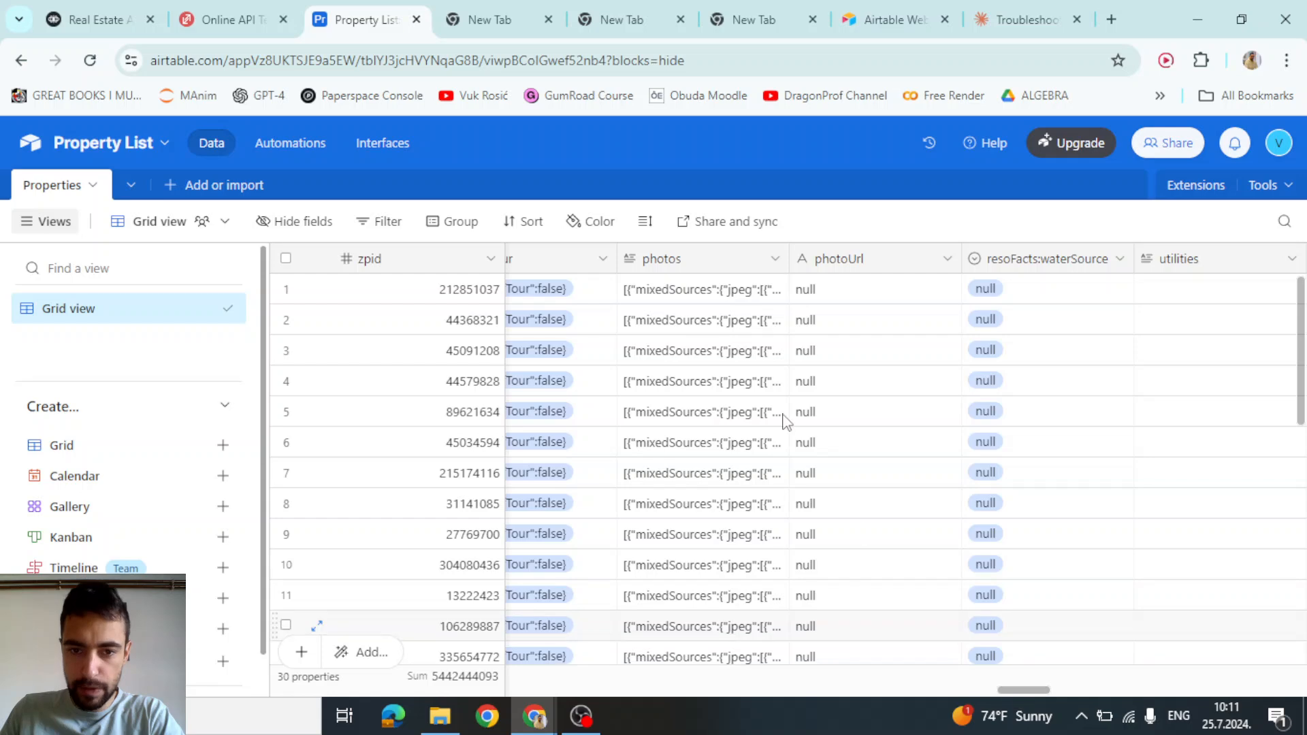
pyautogui.doubleClick(678, 292)
pyautogui.click(777, 289)
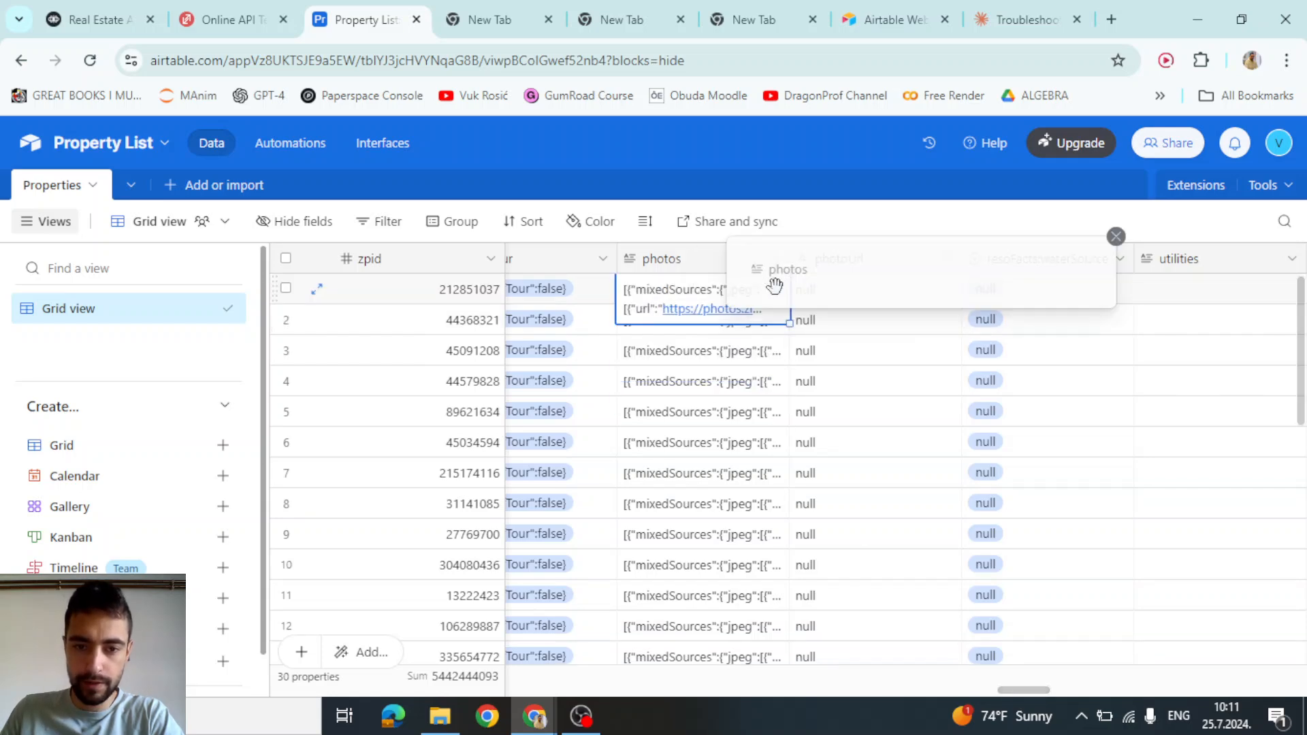
pyautogui.scroll(-5, 961, 411)
pyautogui.scroll(-10, 961, 411)
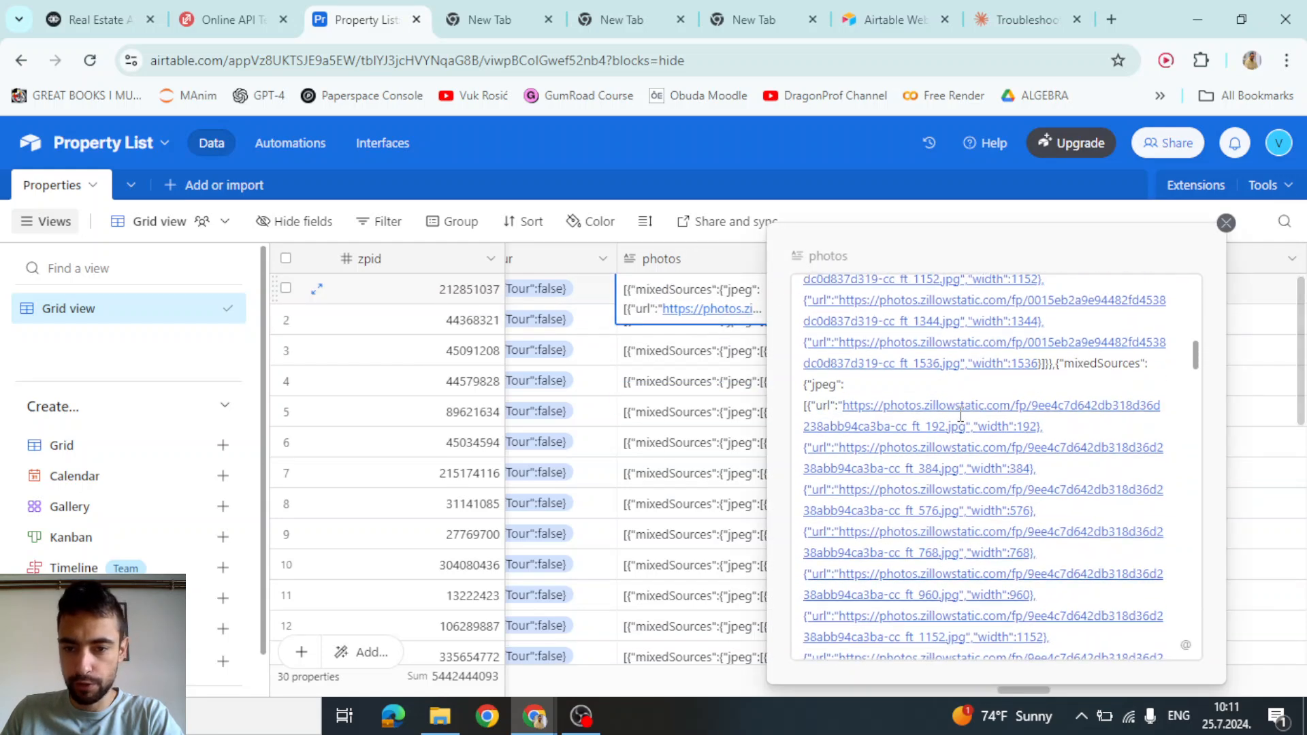
pyautogui.click(1224, 225)
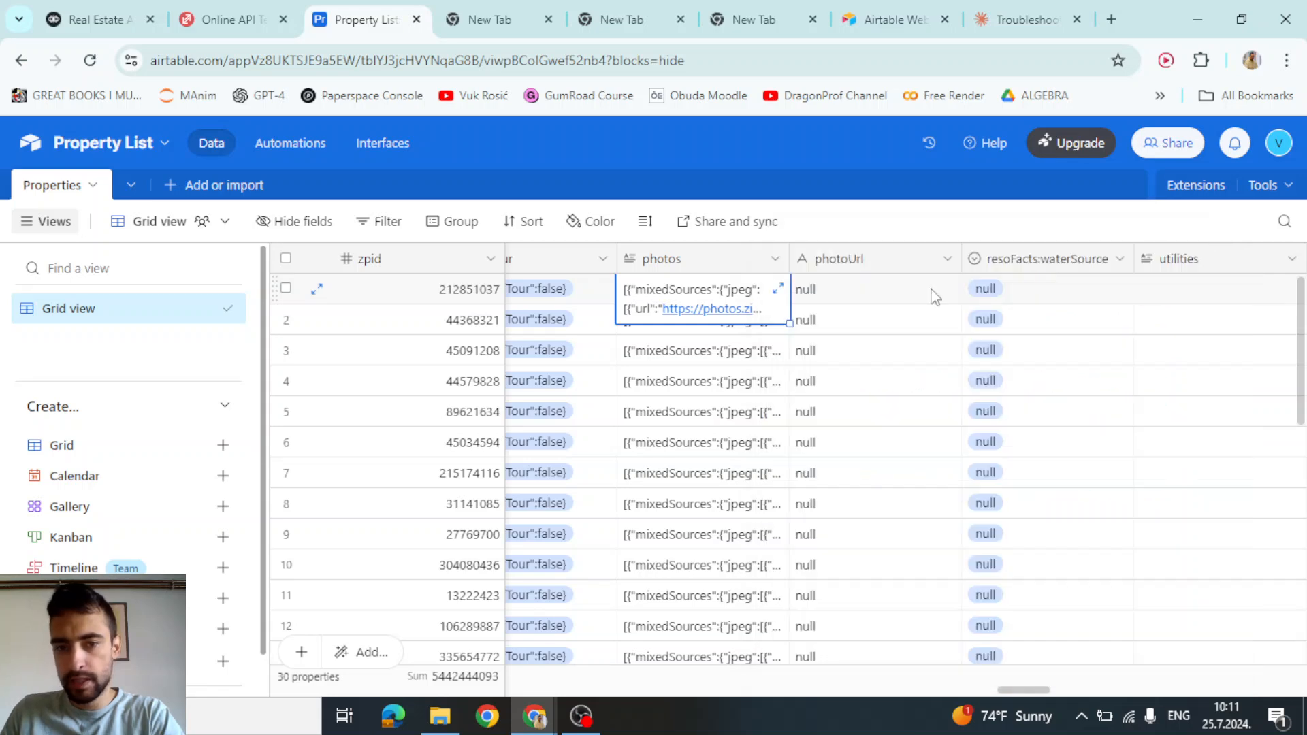
# Open row 1's Zillow listing link from its url cell in a new tab
pyautogui.click(1042, 297)
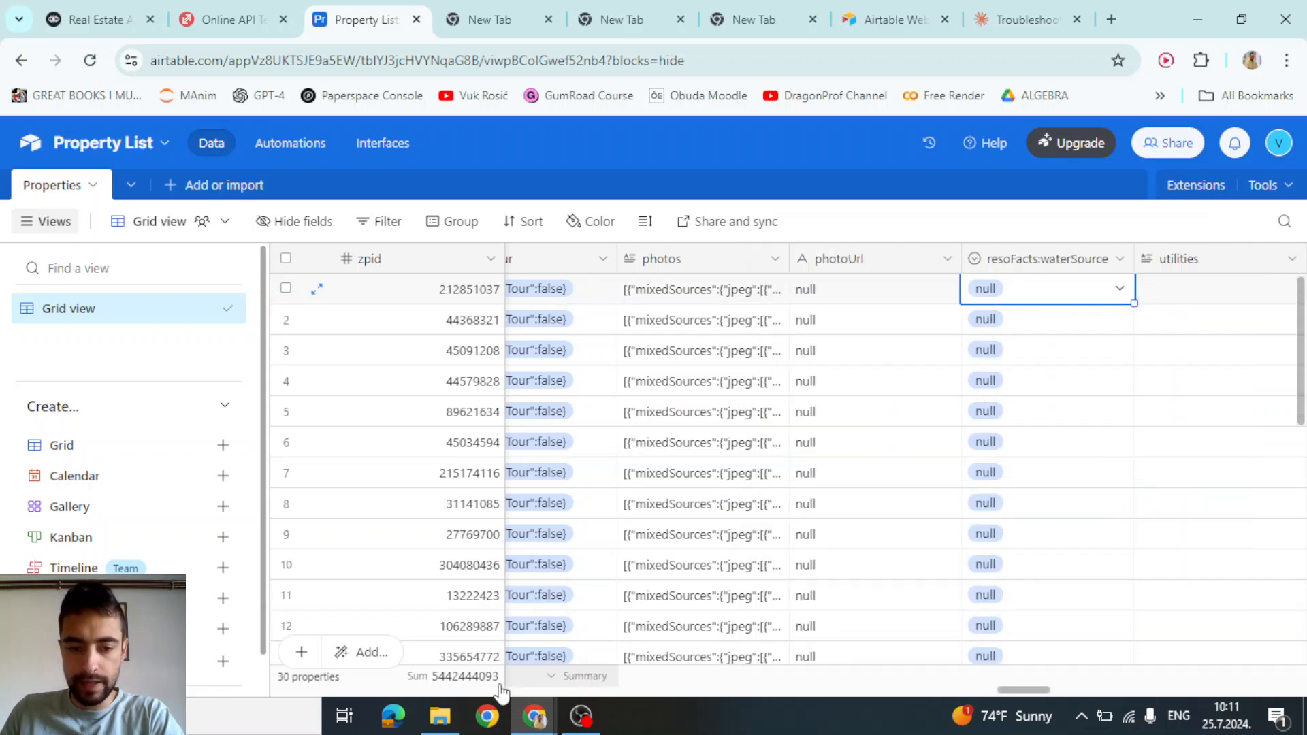
pyautogui.moveTo(999, 689); pyautogui.dragTo(1025, 692)
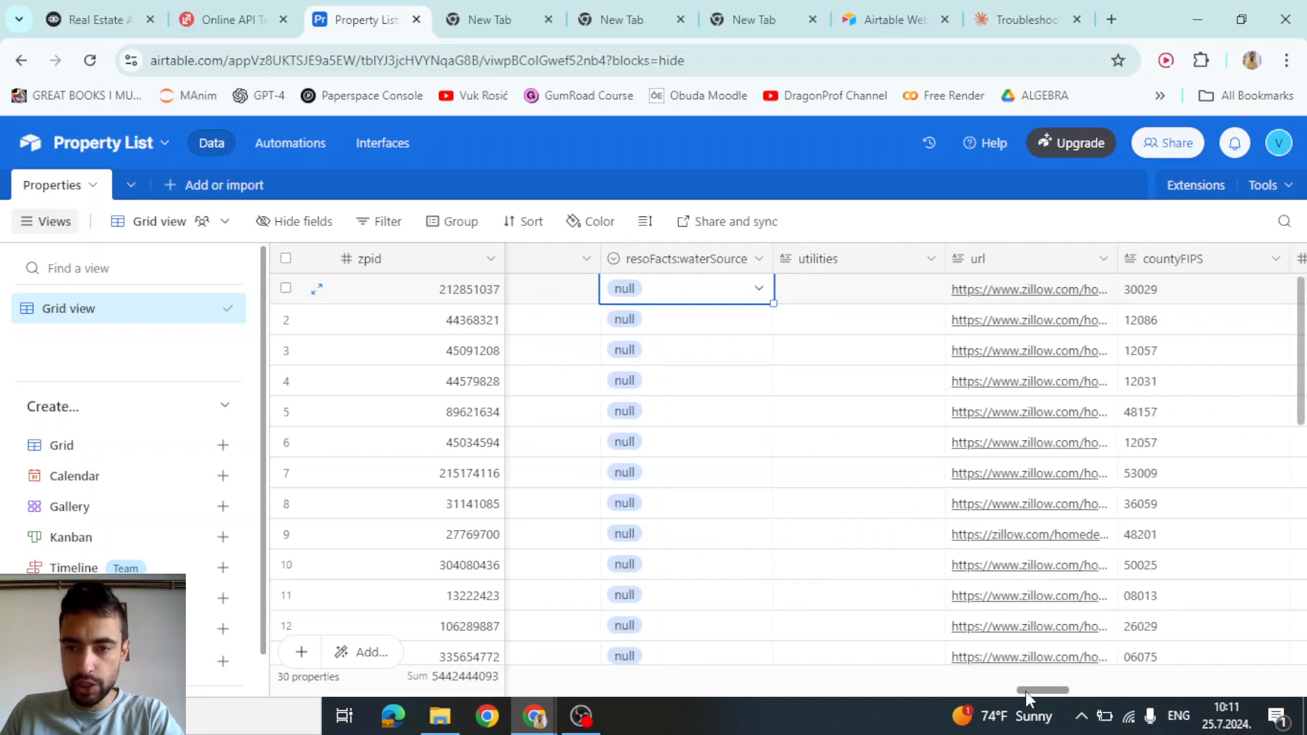
pyautogui.click(987, 302)
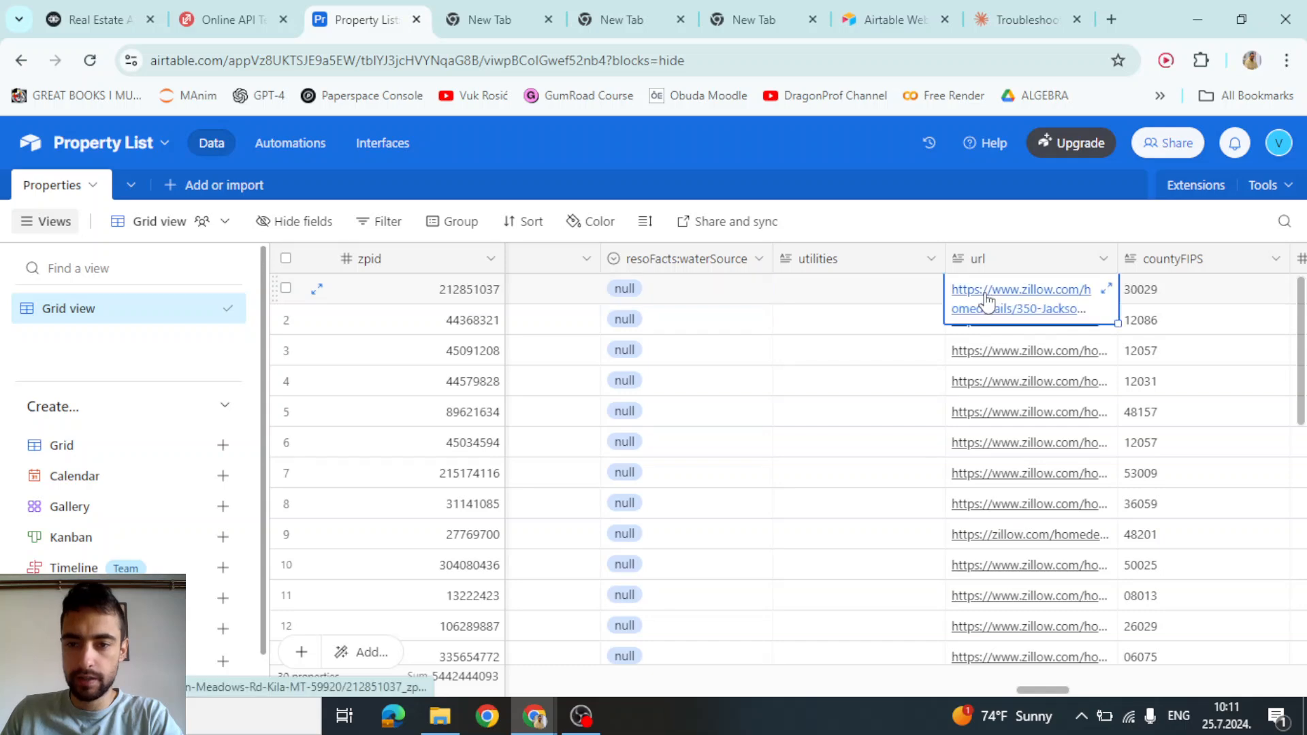
pyautogui.click(1035, 298)
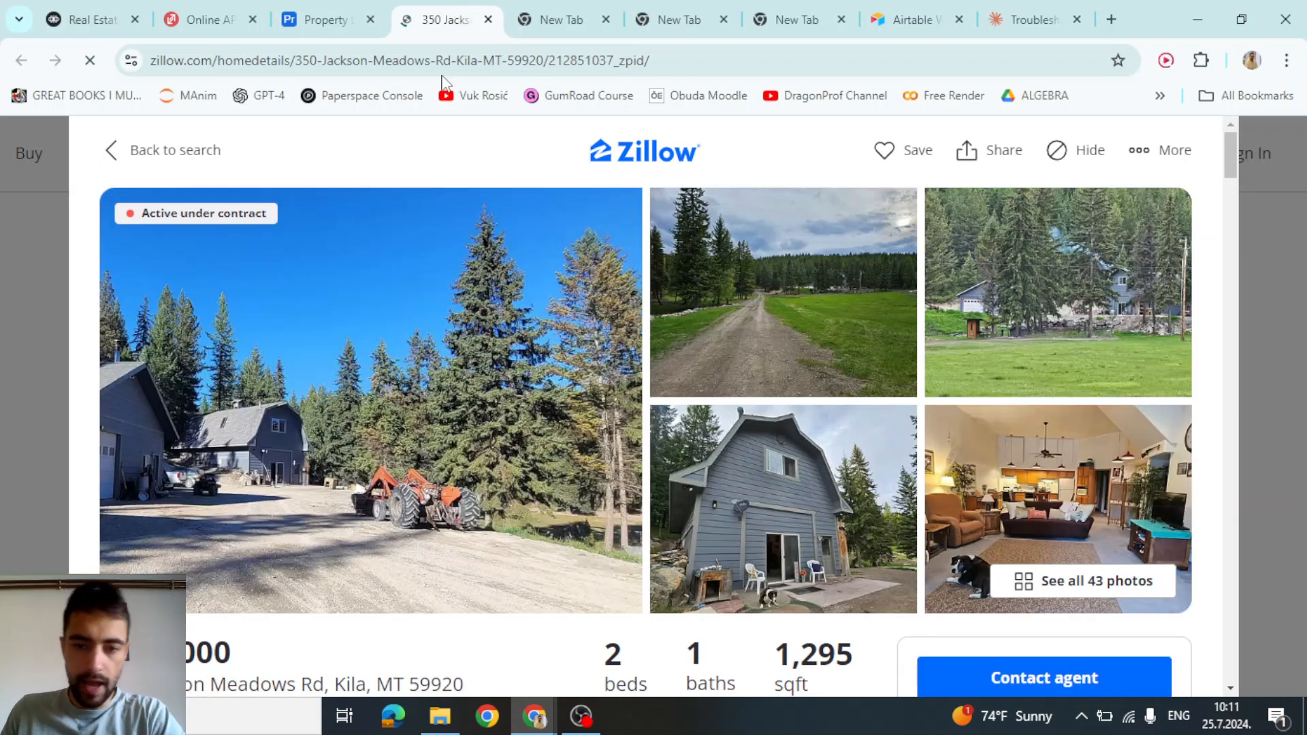
# Copy the image address of the blue barn photo from the listing gallery
pyautogui.click(1048, 584)
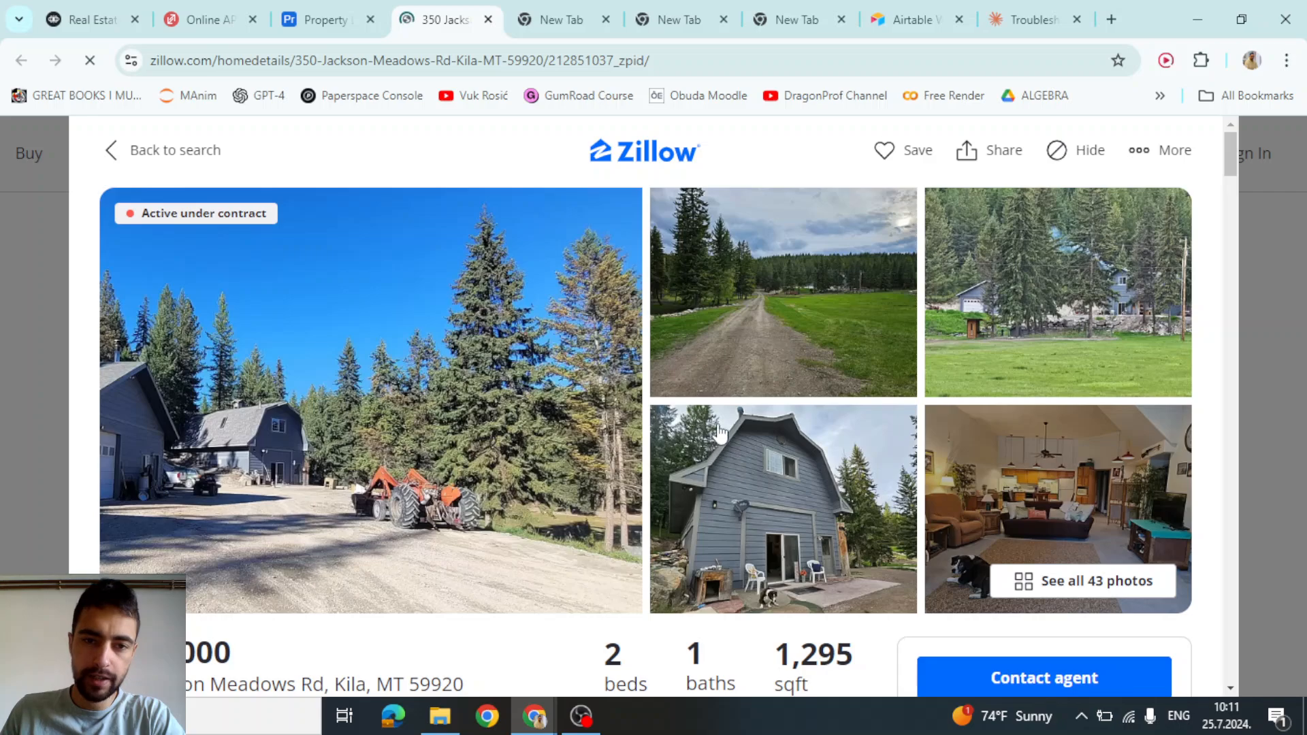
pyautogui.scroll(-10, 692, 414)
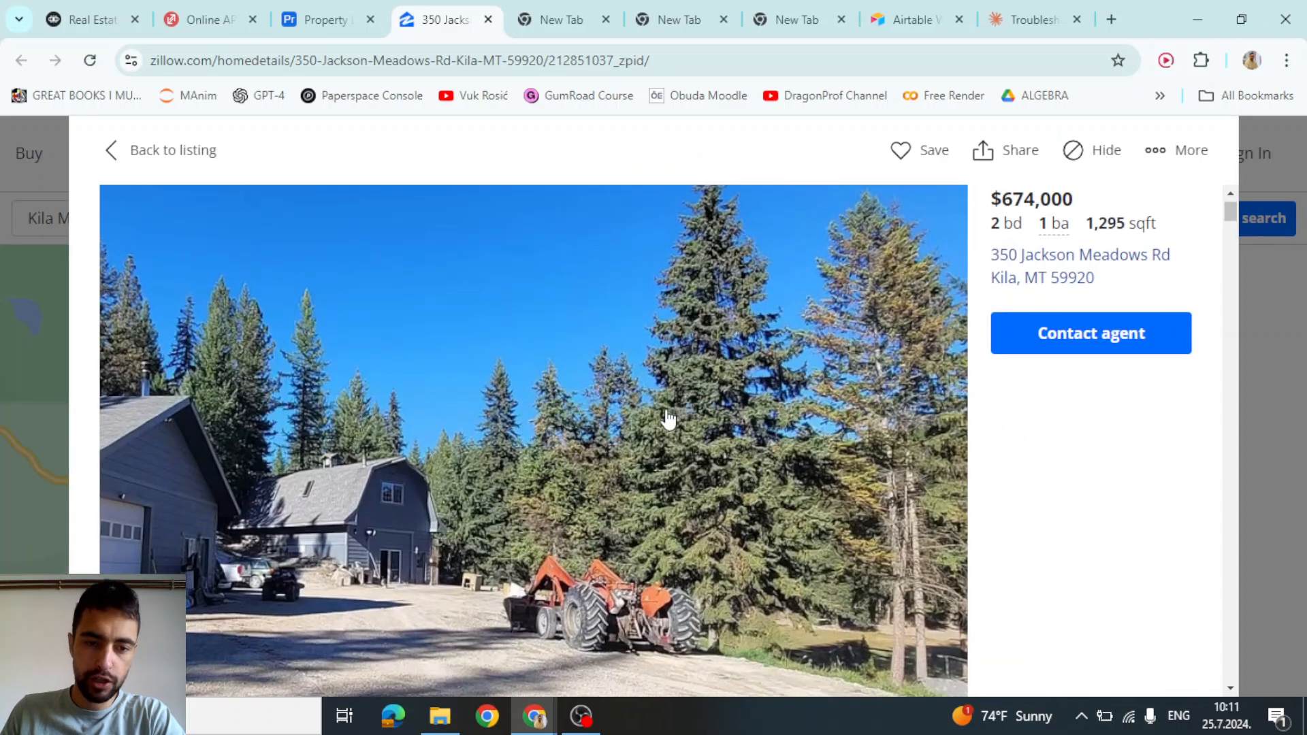
pyautogui.scroll(-15, 527, 419)
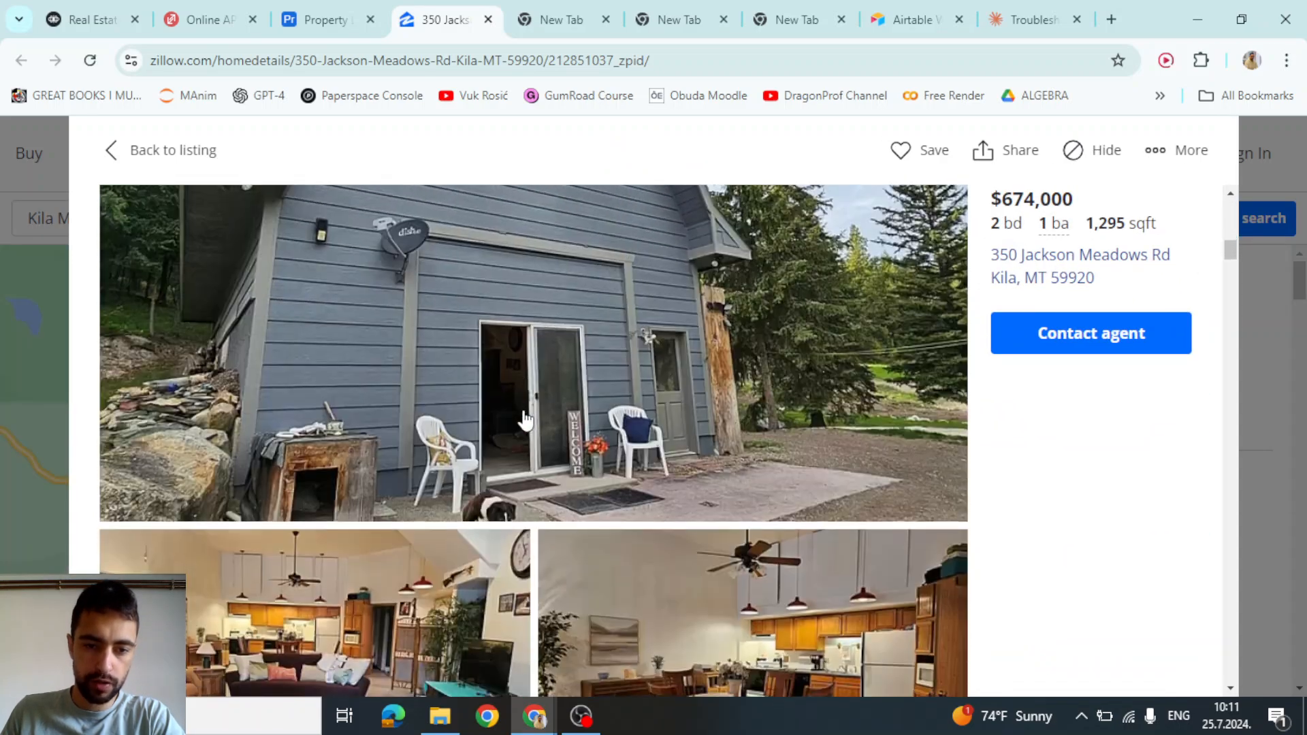
pyautogui.scroll(15, 516, 390)
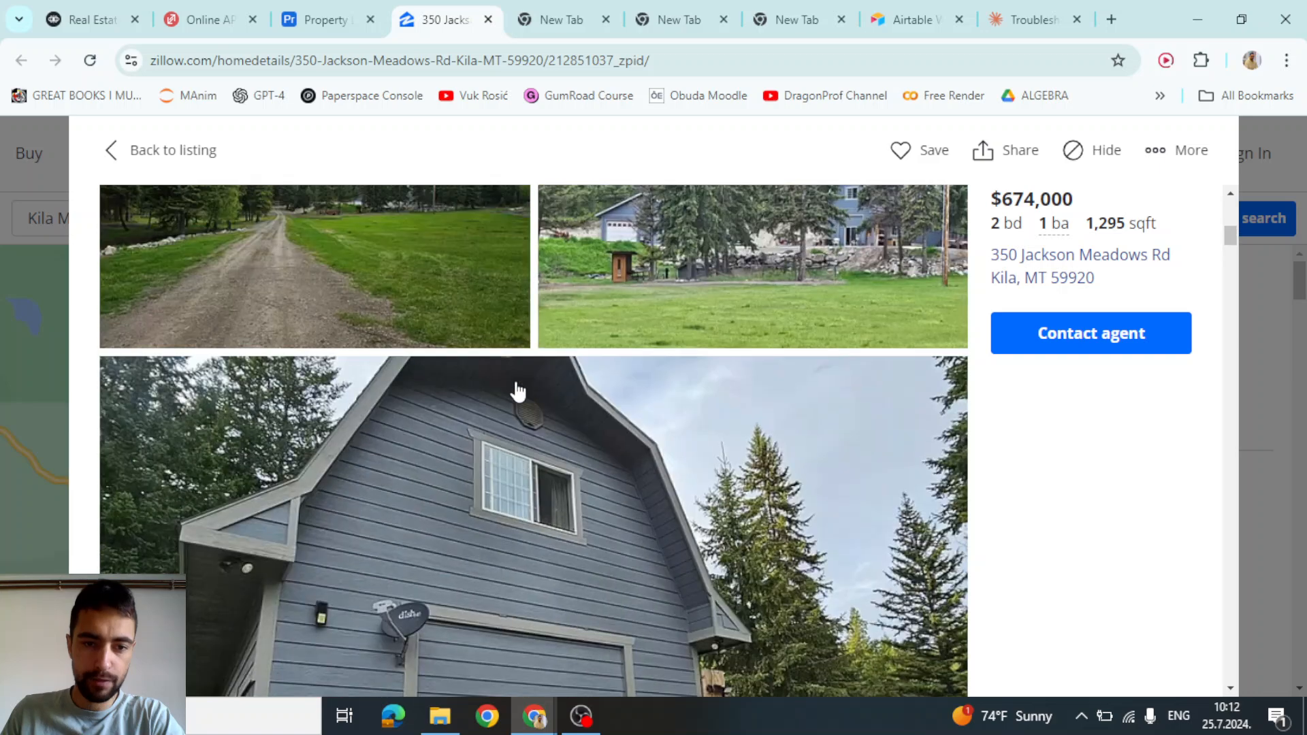
pyautogui.scroll(-2, 513, 388)
pyautogui.rightClick(524, 405)
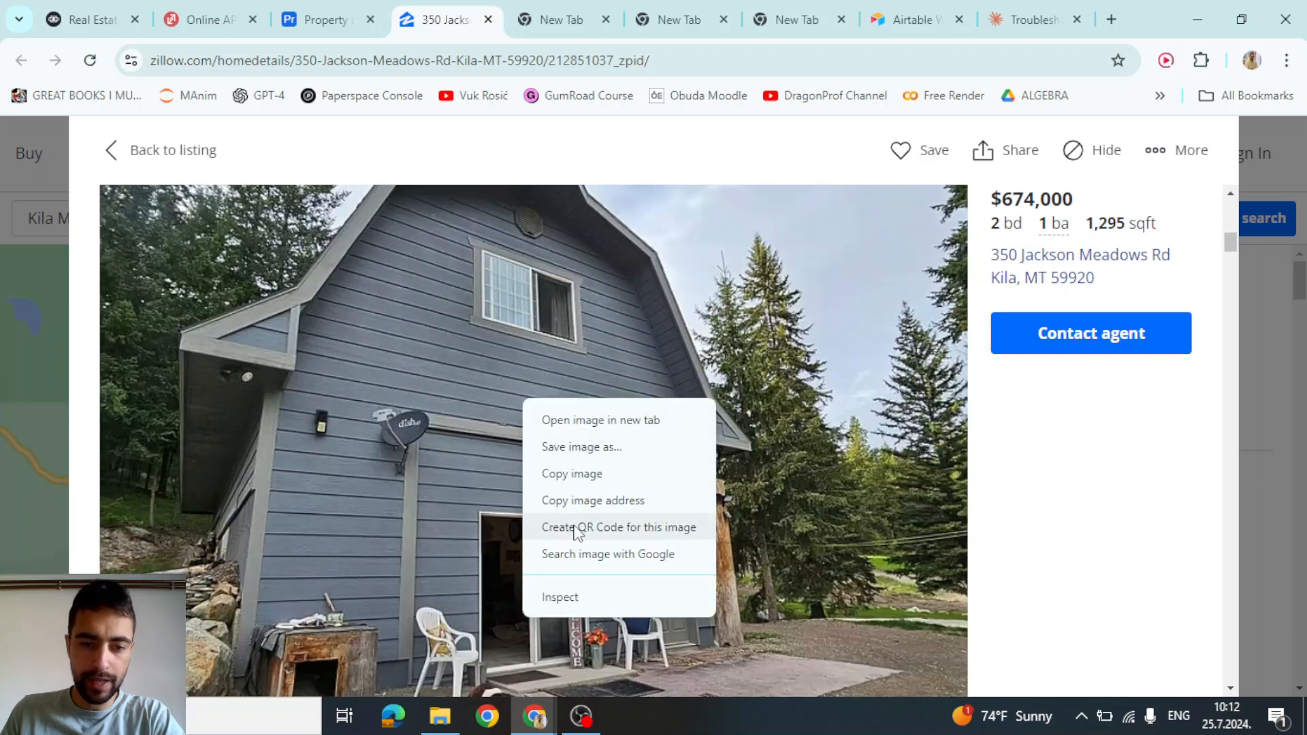
pyautogui.click(585, 501)
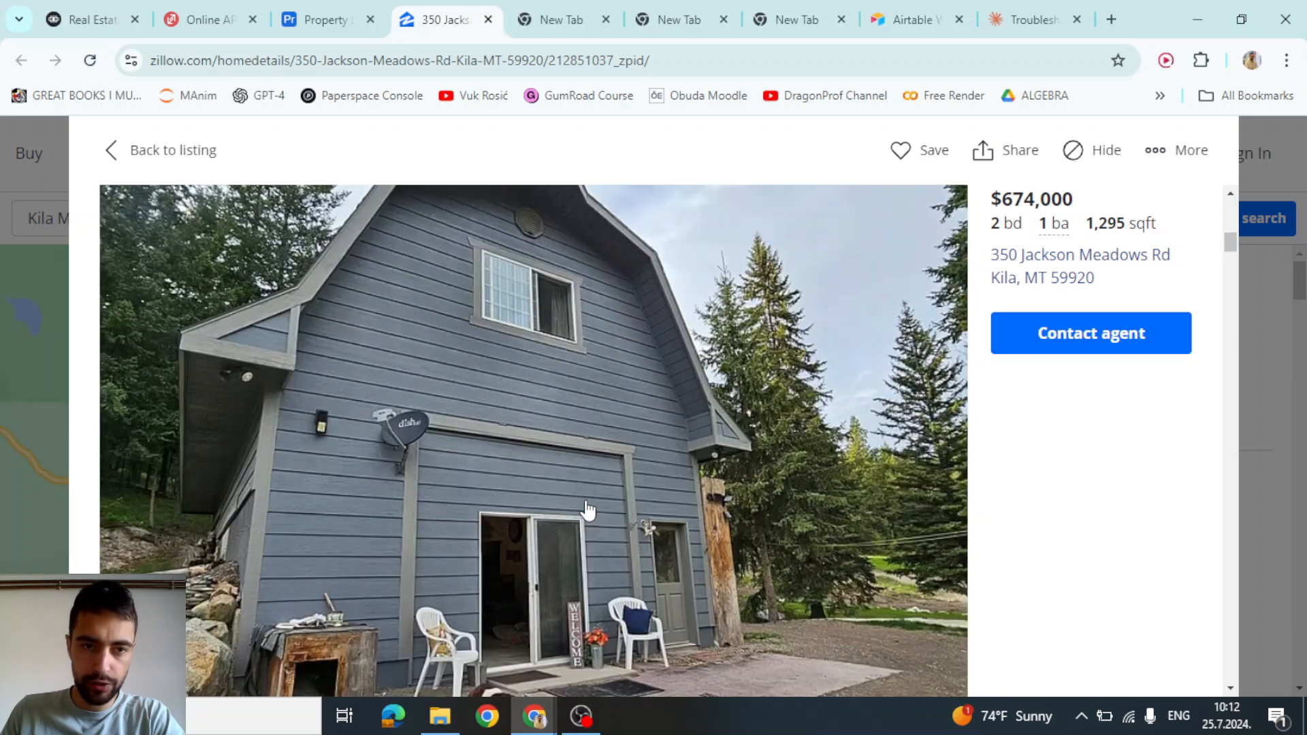
pyautogui.click(332, 13)
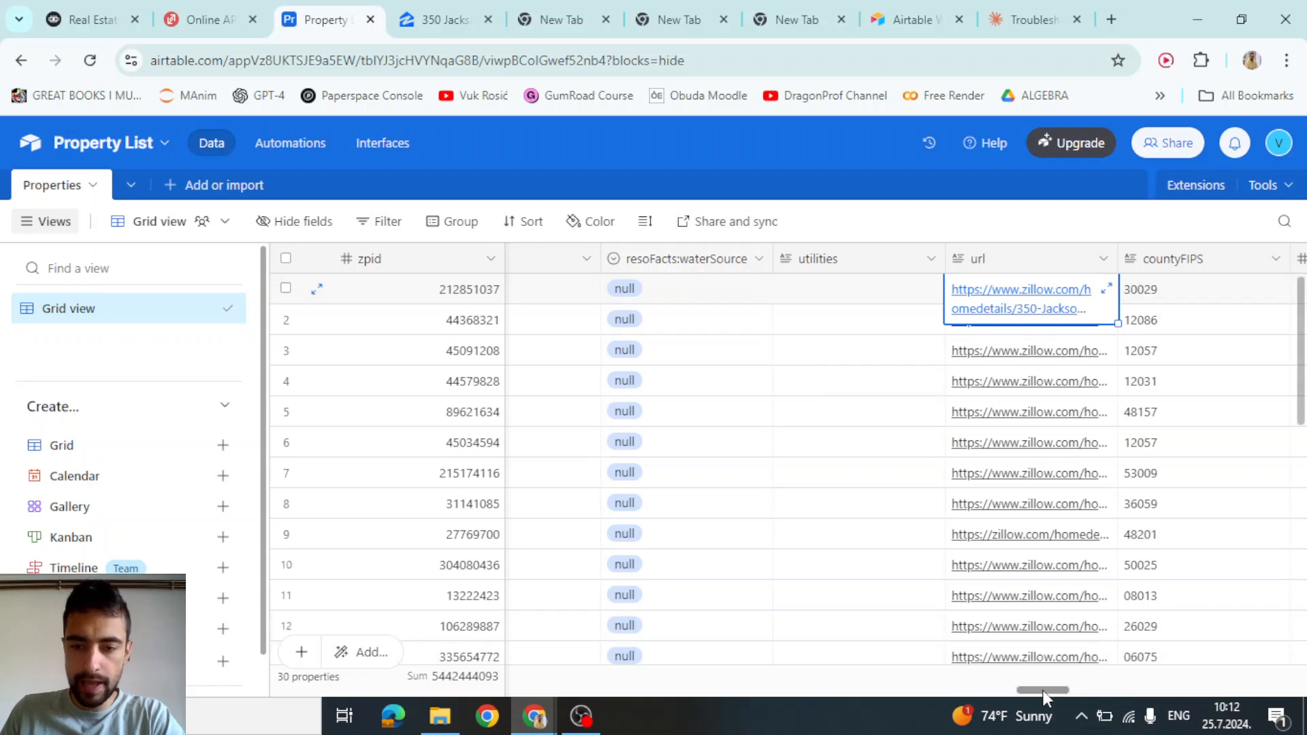
# Paste the copied zillowstatic photo link into row 1's photoUrl cell, replacing null
pyautogui.moveTo(1042, 690); pyautogui.dragTo(1031, 692)
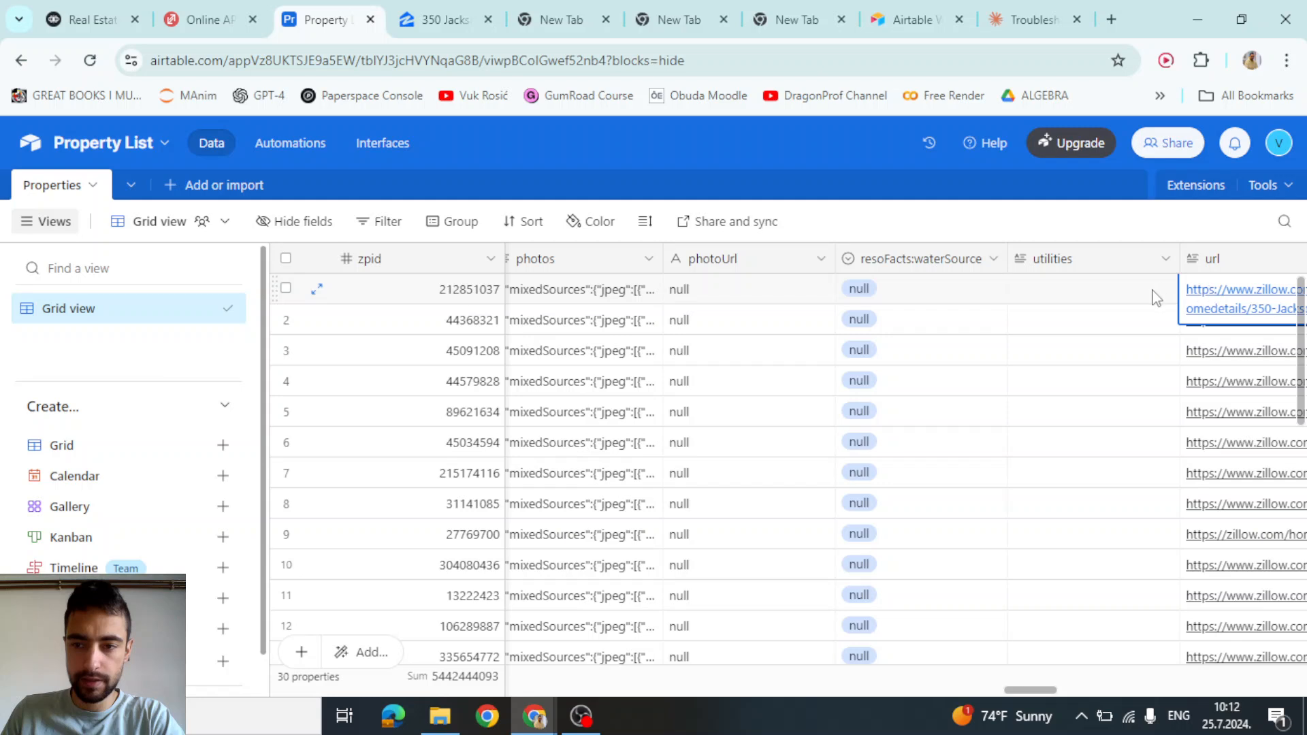
pyautogui.press('Left')
pyautogui.doubleClick(705, 291)
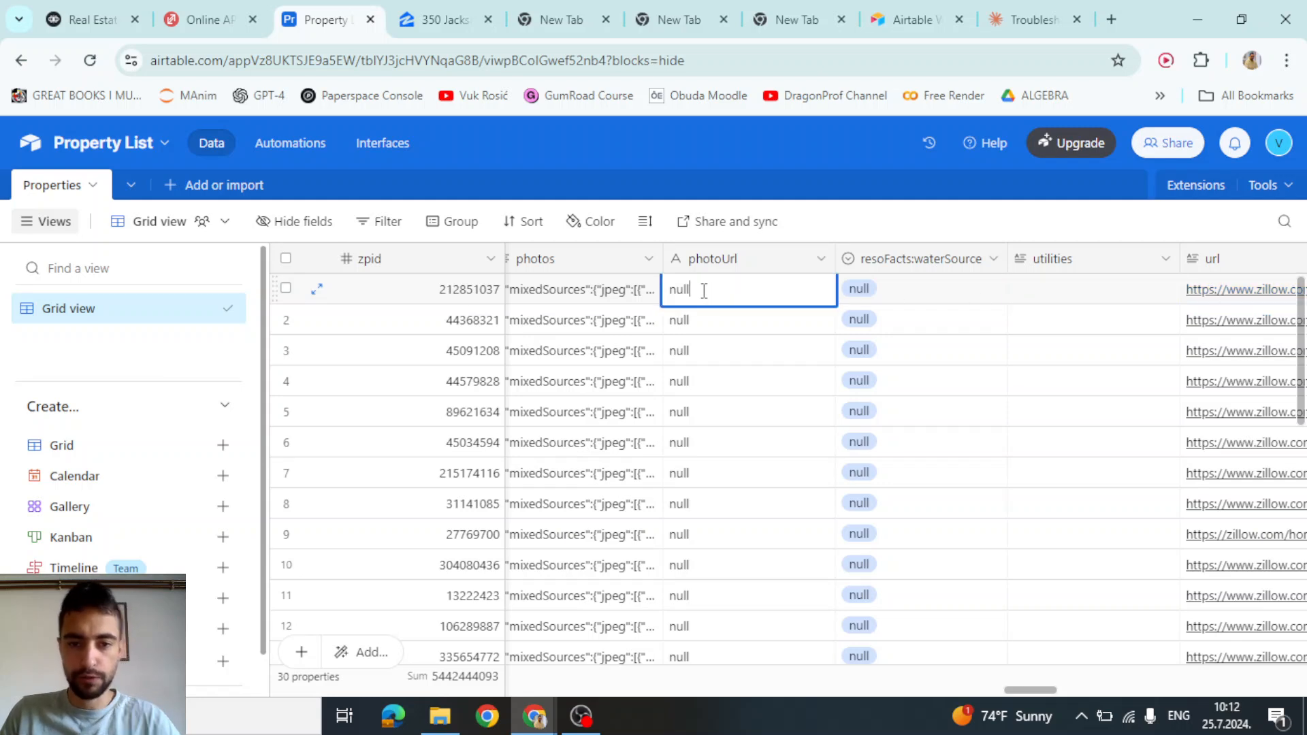
pyautogui.hotkey('ctrl', 'v')
pyautogui.press('Return')
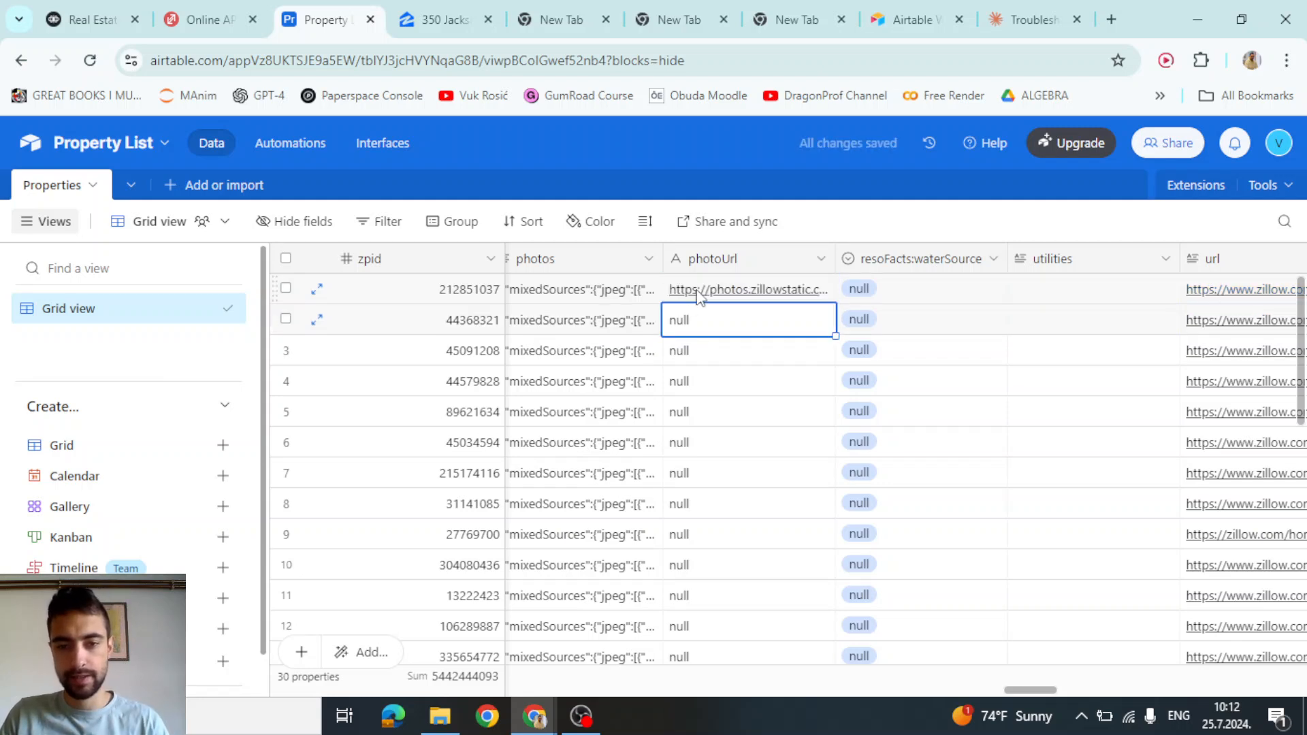
pyautogui.click(720, 294)
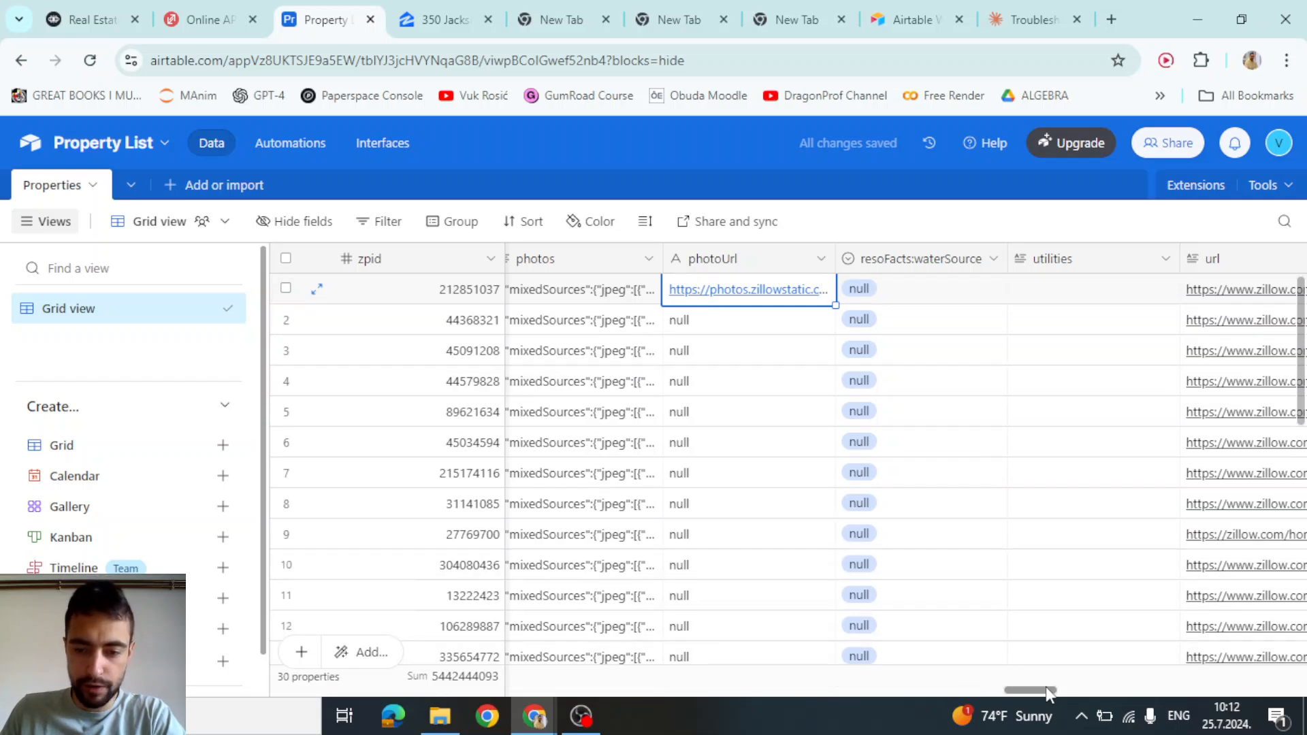
pyautogui.moveTo(1041, 688)
pyautogui.mouseDown()
pyautogui.moveTo(1013, 690)
pyautogui.moveTo(1052, 696)
pyautogui.moveTo(1036, 701)
pyautogui.mouseUp()
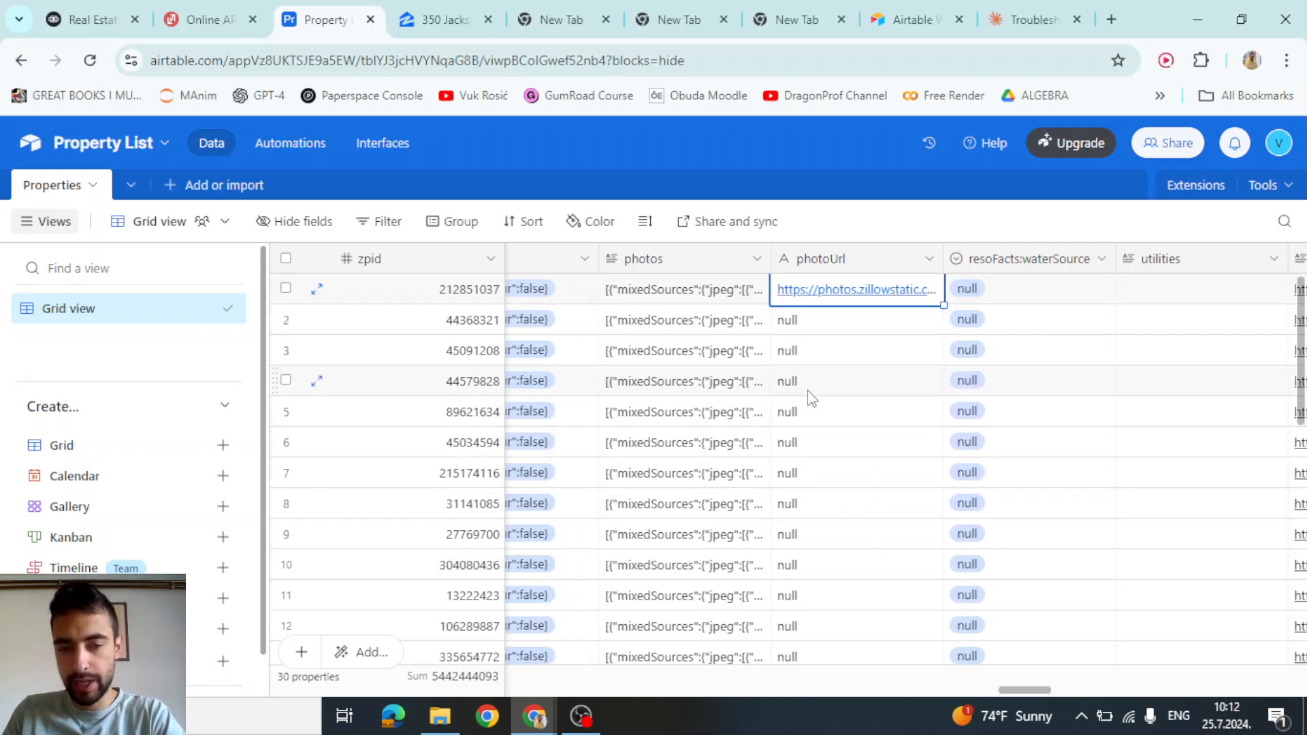
pyautogui.moveTo(1022, 687); pyautogui.dragTo(1034, 691)
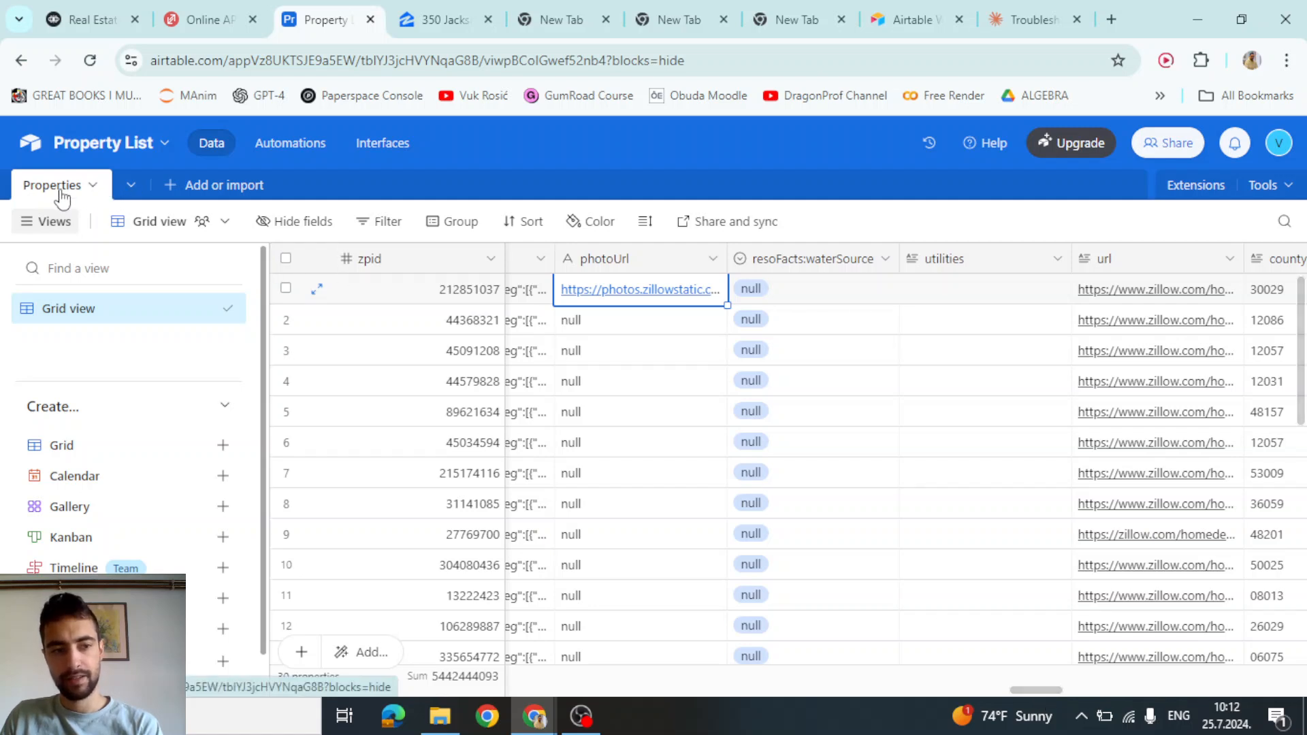
pyautogui.moveTo(1042, 687); pyautogui.dragTo(337, 731)
pyautogui.rightClick(1022, 696)
pyautogui.click(1033, 692)
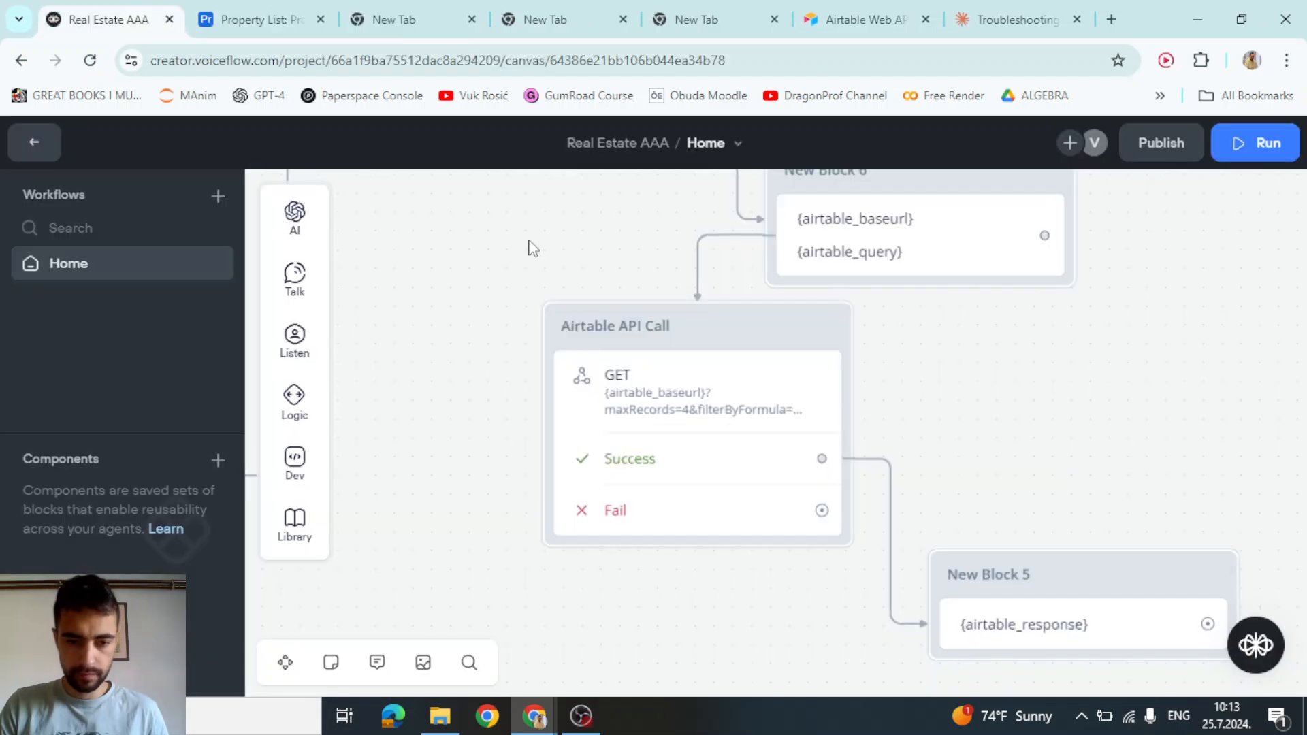
# Open the Airtable API Call test and change the query from Houston, TX to Kila, MT
pyautogui.click(727, 386)
pyautogui.click(1215, 655)
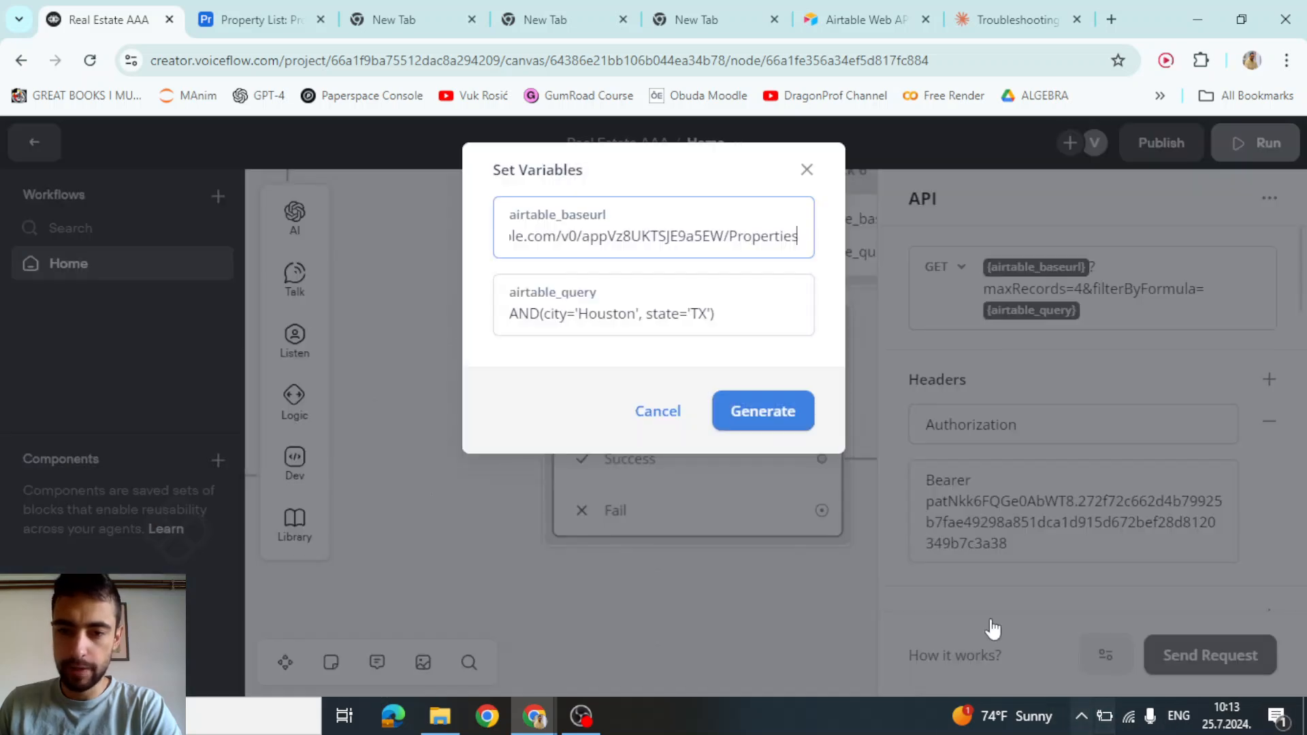
pyautogui.doubleClick(602, 314)
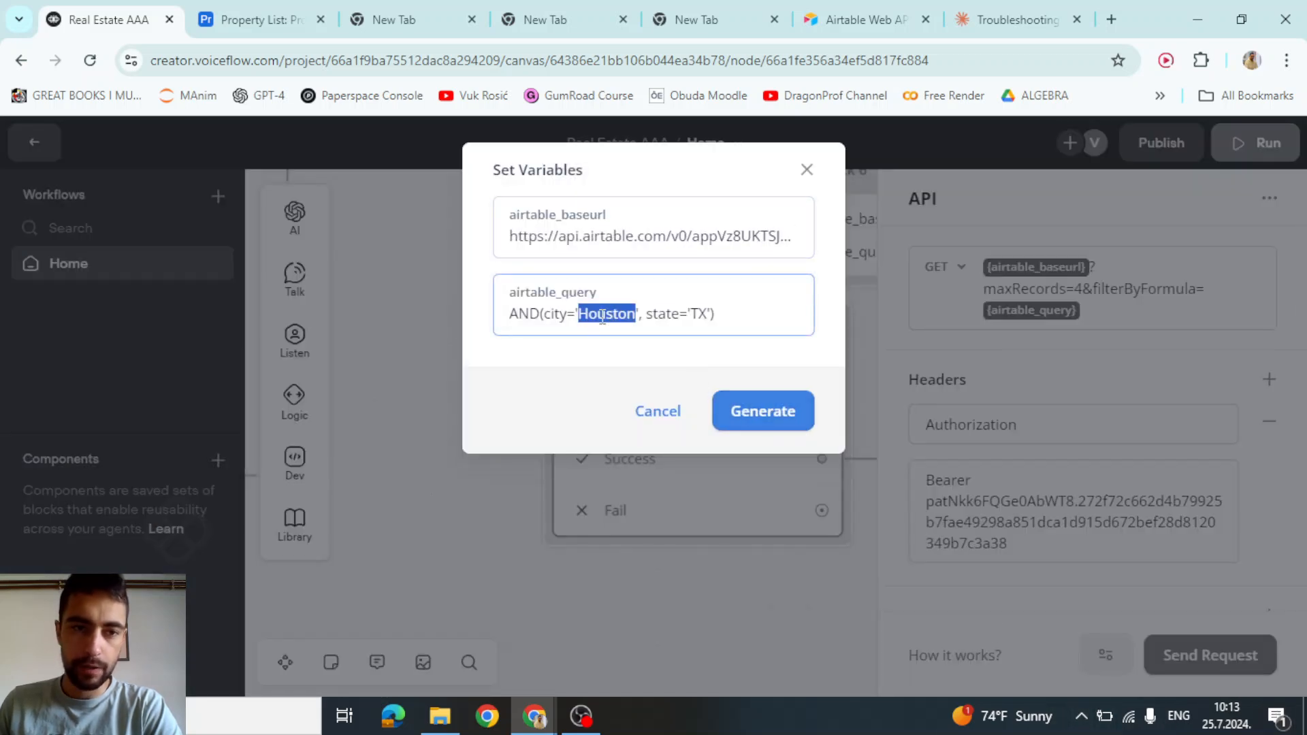
pyautogui.click(273, 8)
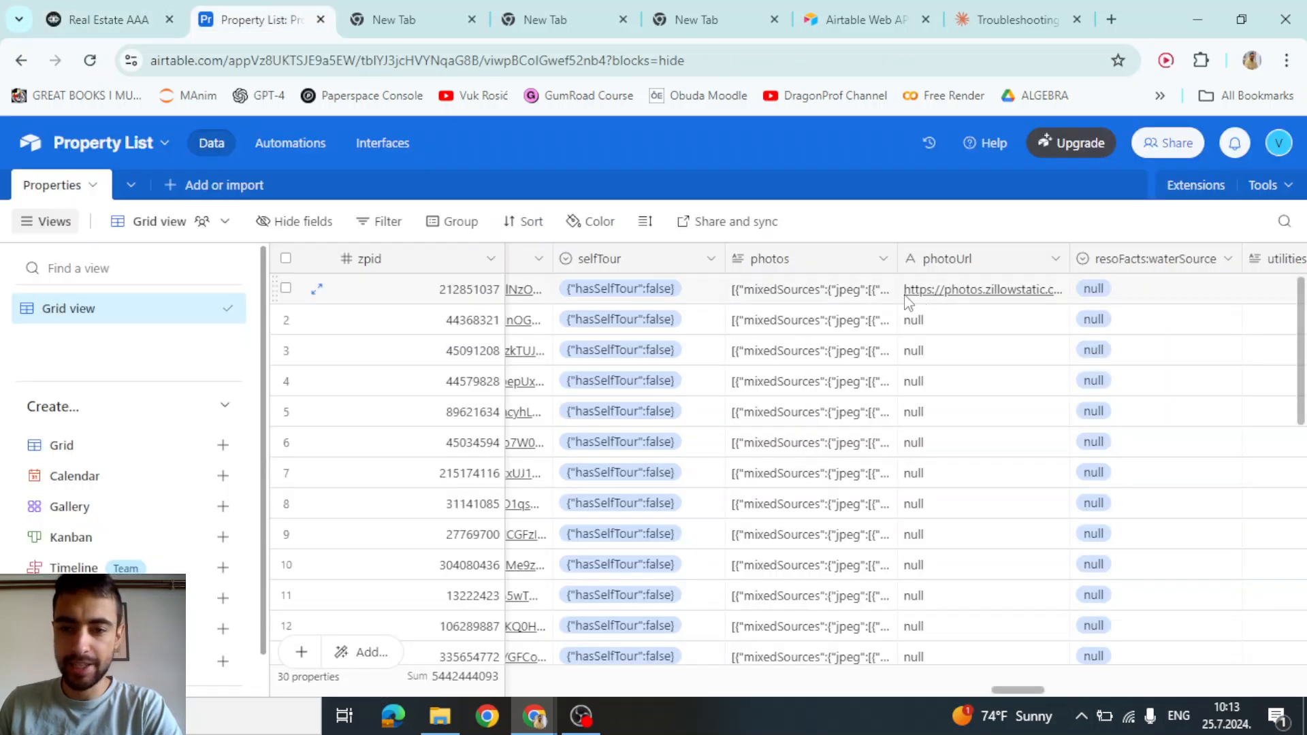
pyautogui.moveTo(1019, 689); pyautogui.dragTo(288, 687)
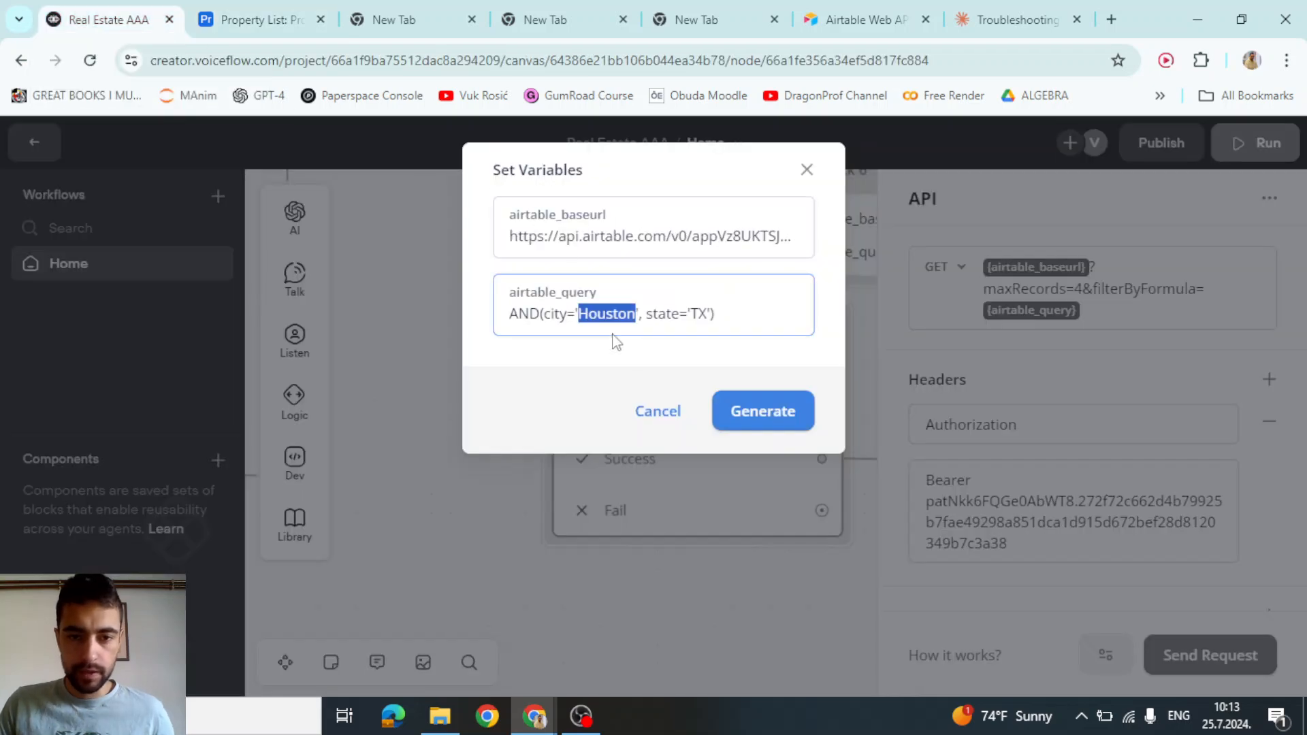
pyautogui.write('Kila')
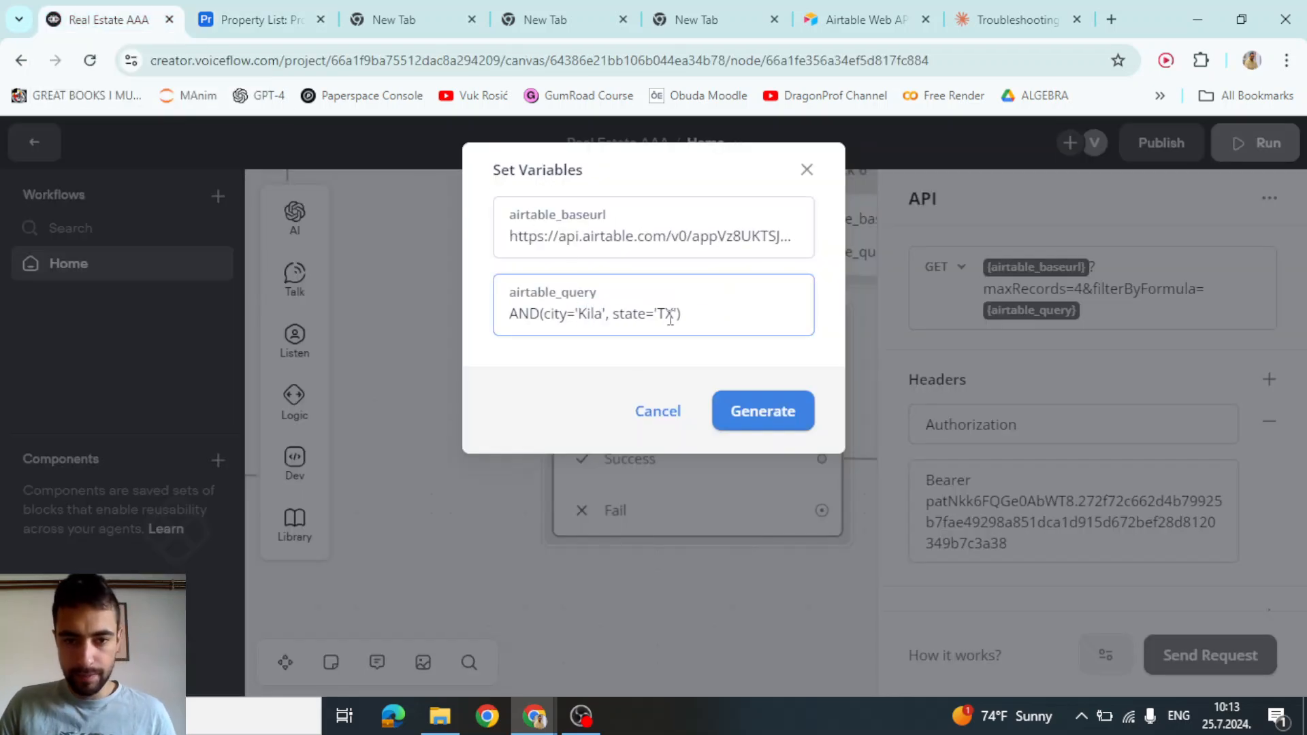
pyautogui.doubleClick(671, 318)
pyautogui.write('MT')
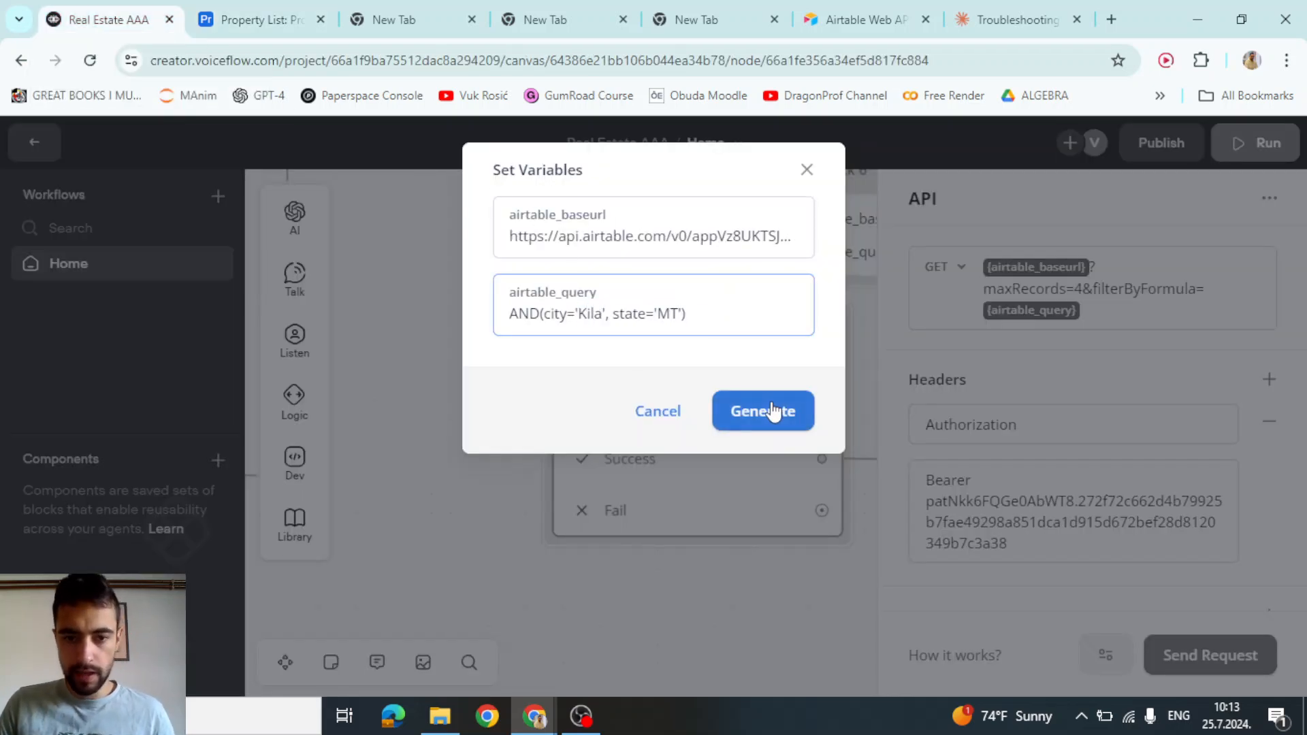
# Run the Kila, MT test request and review the returned fields from virtualTourUrl to bathrooms
pyautogui.click(777, 411)
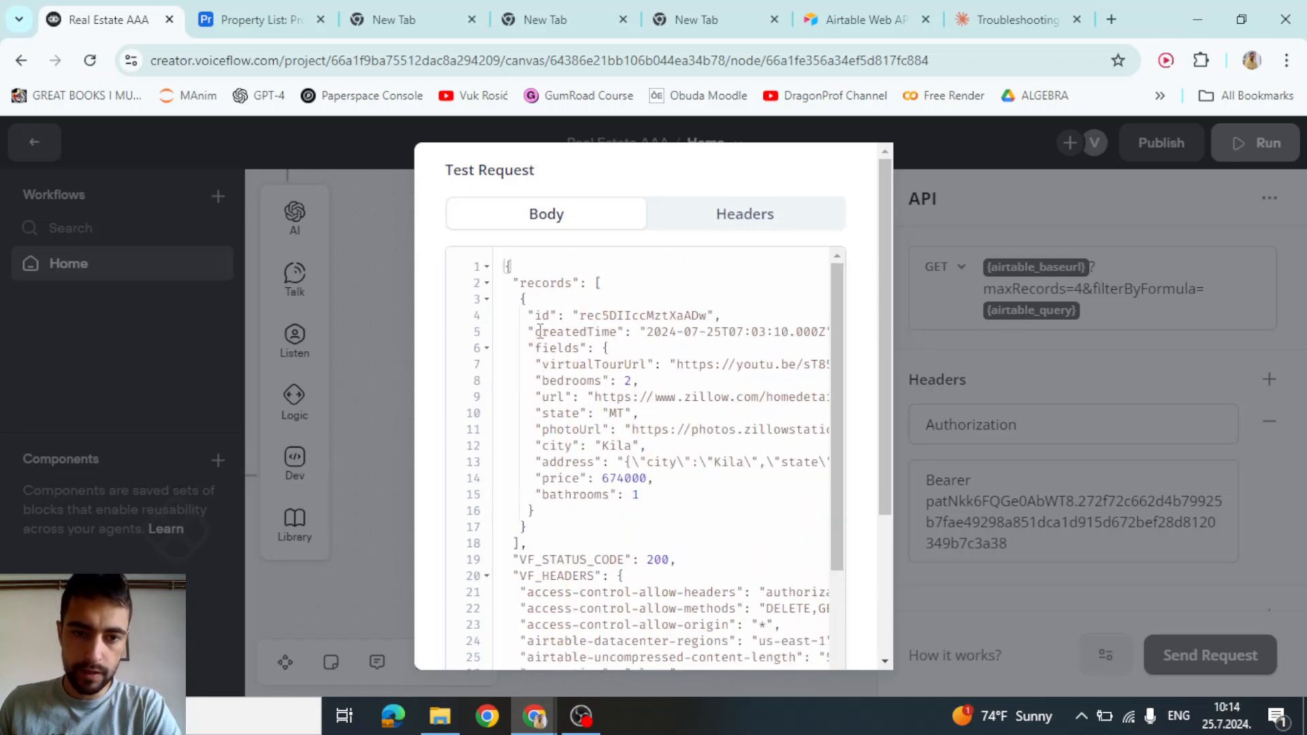
pyautogui.moveTo(530, 320); pyautogui.dragTo(666, 493)
pyautogui.click(666, 494)
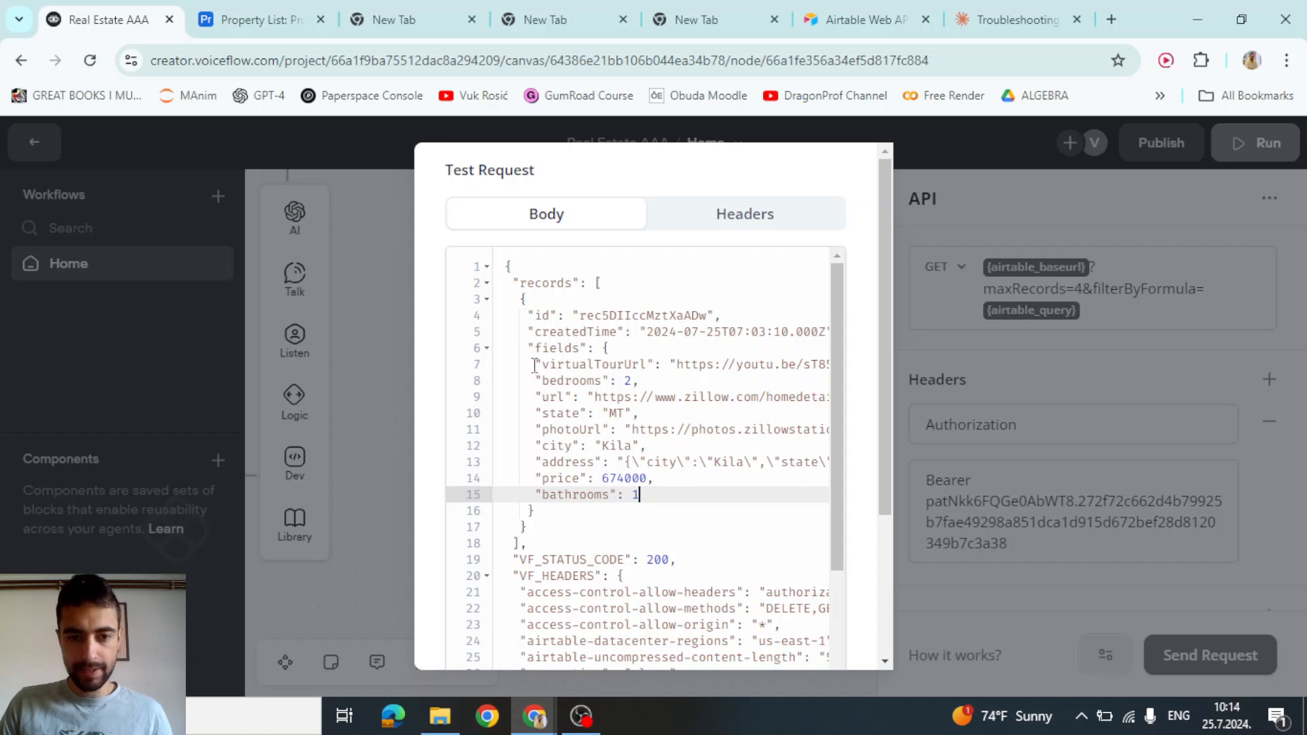
pyautogui.moveTo(534, 365); pyautogui.dragTo(651, 501)
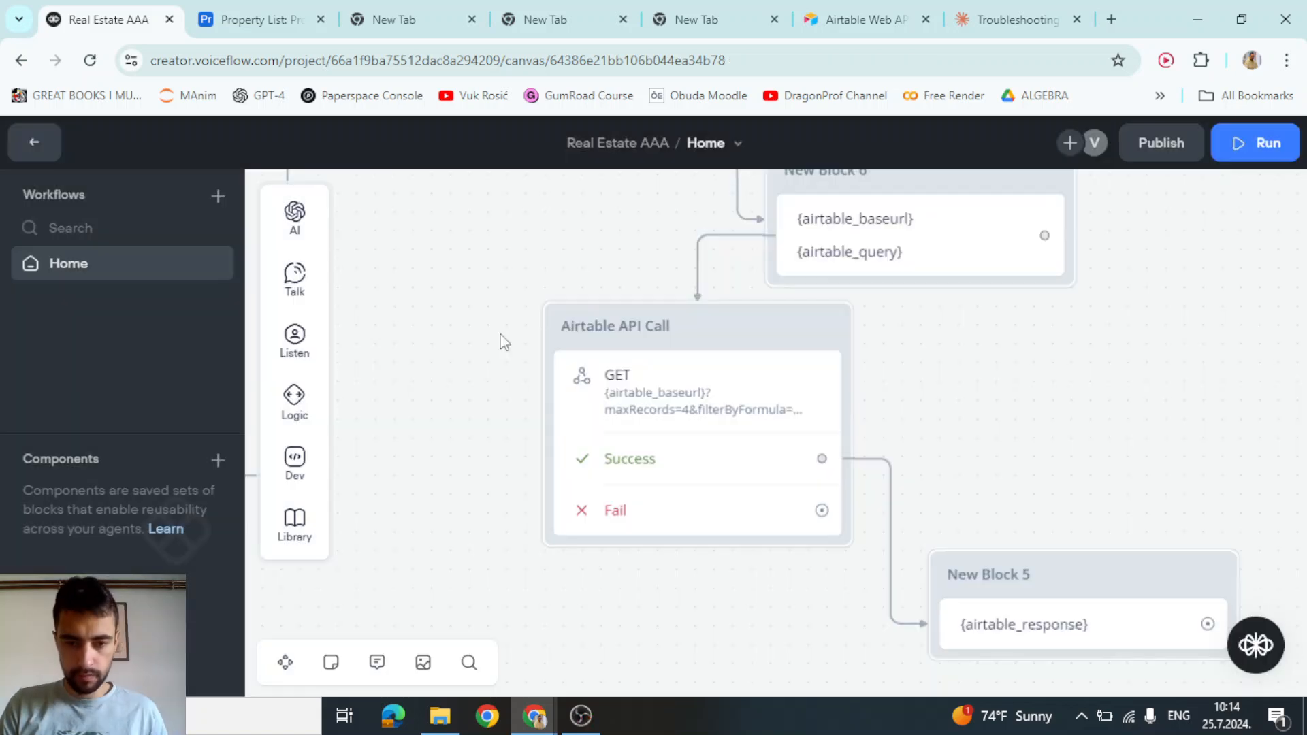
# Delete New Block 5 from the canvas
pyautogui.scroll(-3, 484, 381)
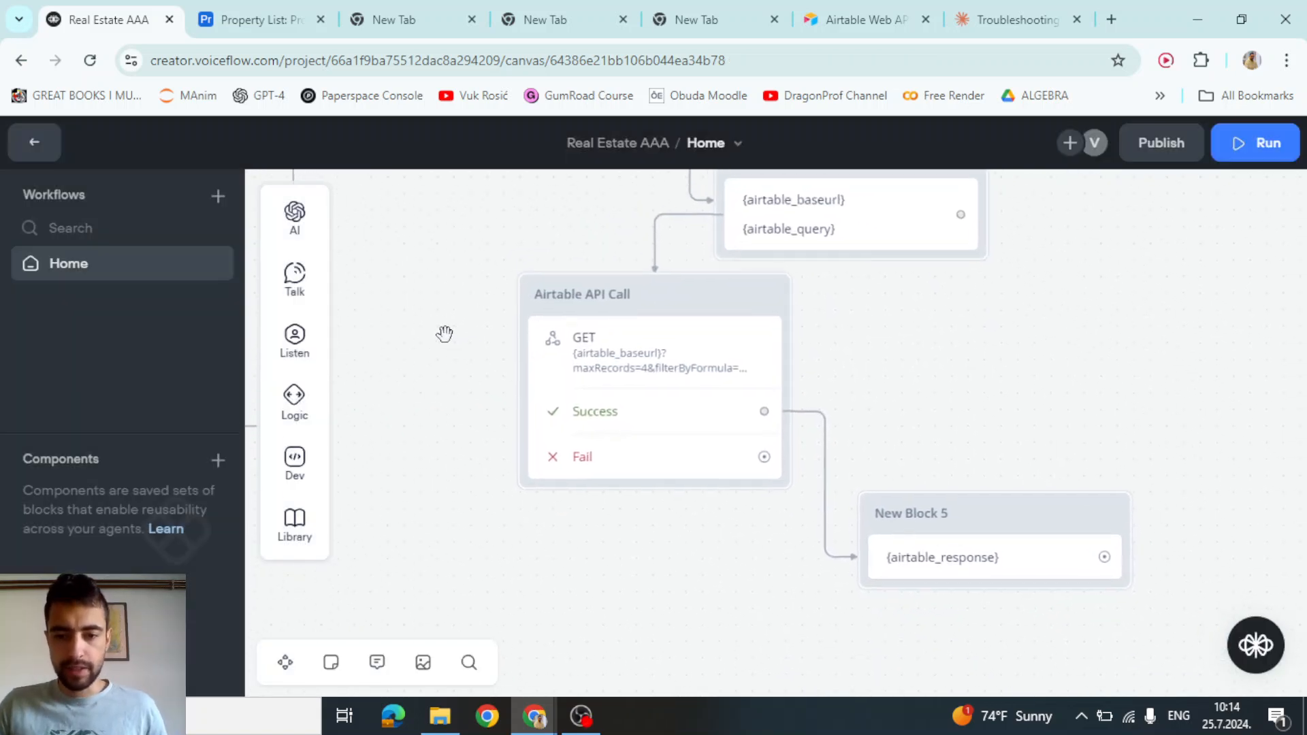
pyautogui.scroll(-1, 1010, 377)
pyautogui.click(994, 482)
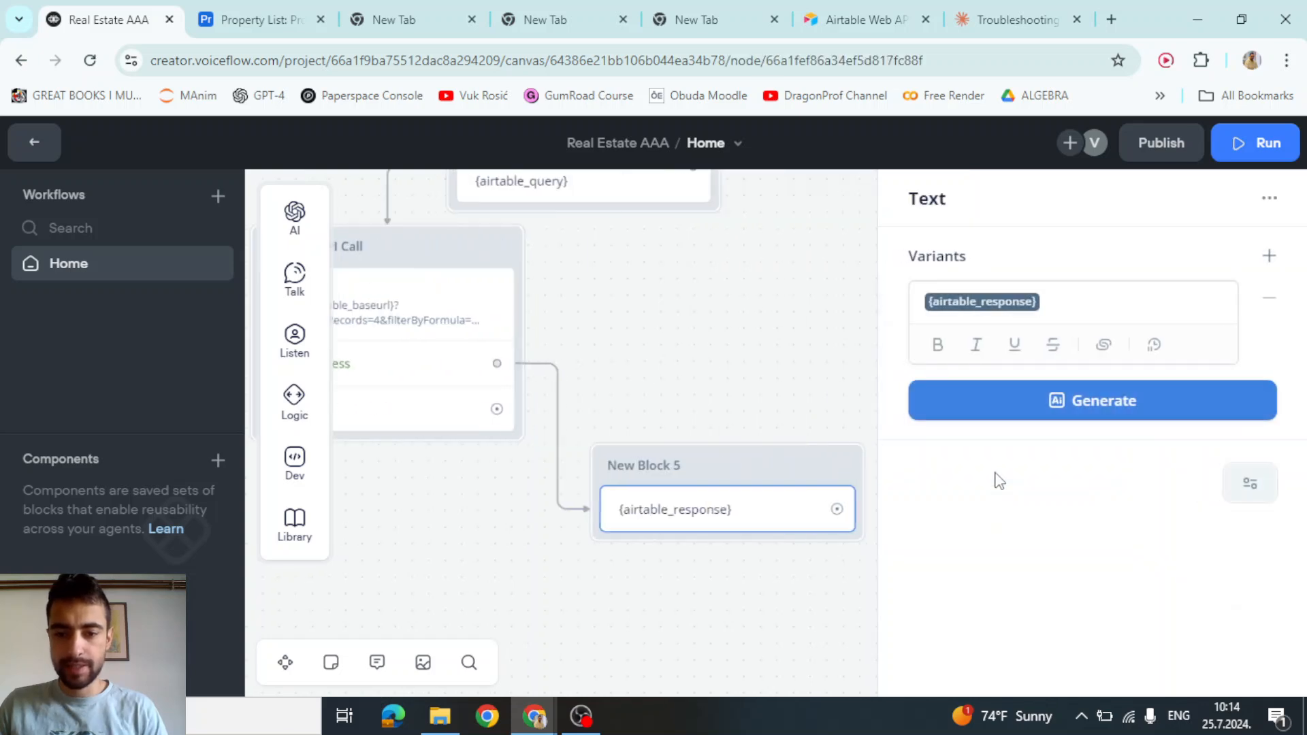
pyautogui.press('Delete')
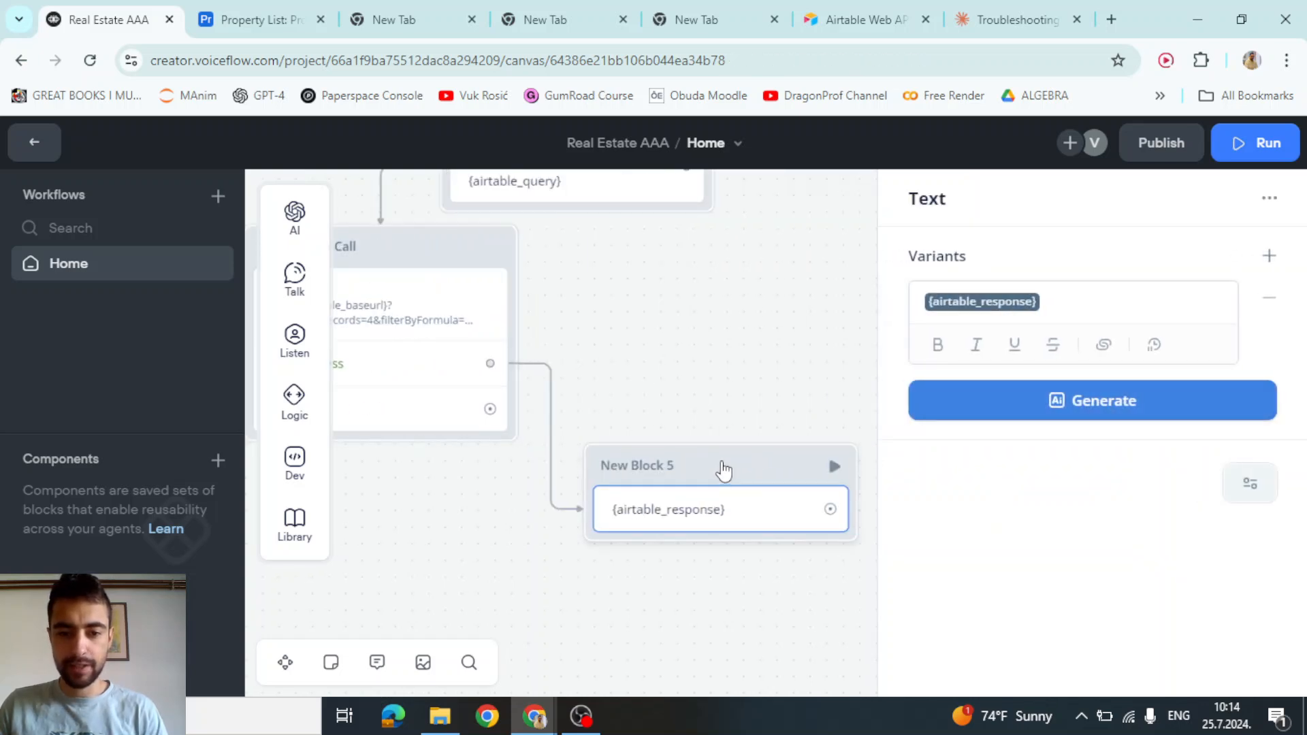
# Add a Javascript block after the Airtable API Call's Success path and paste the record-mapping script into it
pyautogui.moveTo(665, 432); pyautogui.dragTo(911, 359)
pyautogui.moveTo(765, 313); pyautogui.dragTo(805, 503)
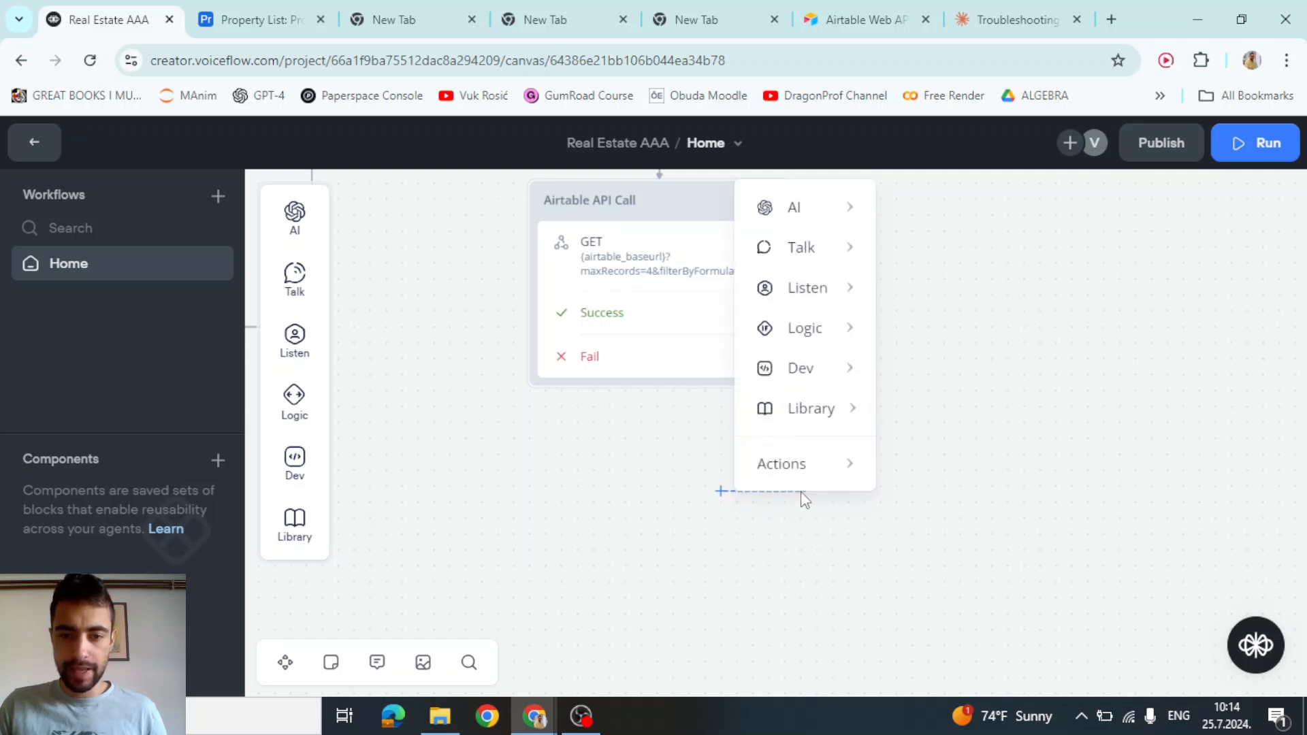
pyautogui.moveTo(823, 371)
pyautogui.click(938, 458)
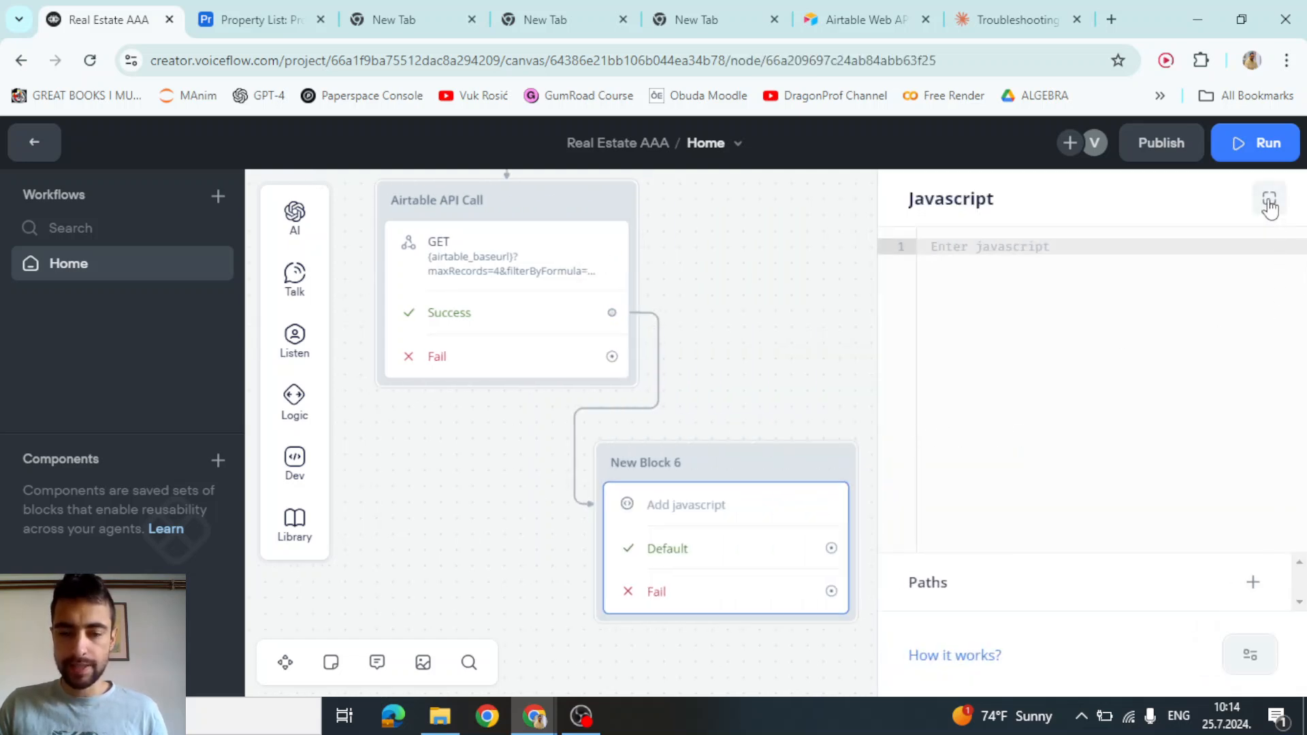
pyautogui.click(1269, 199)
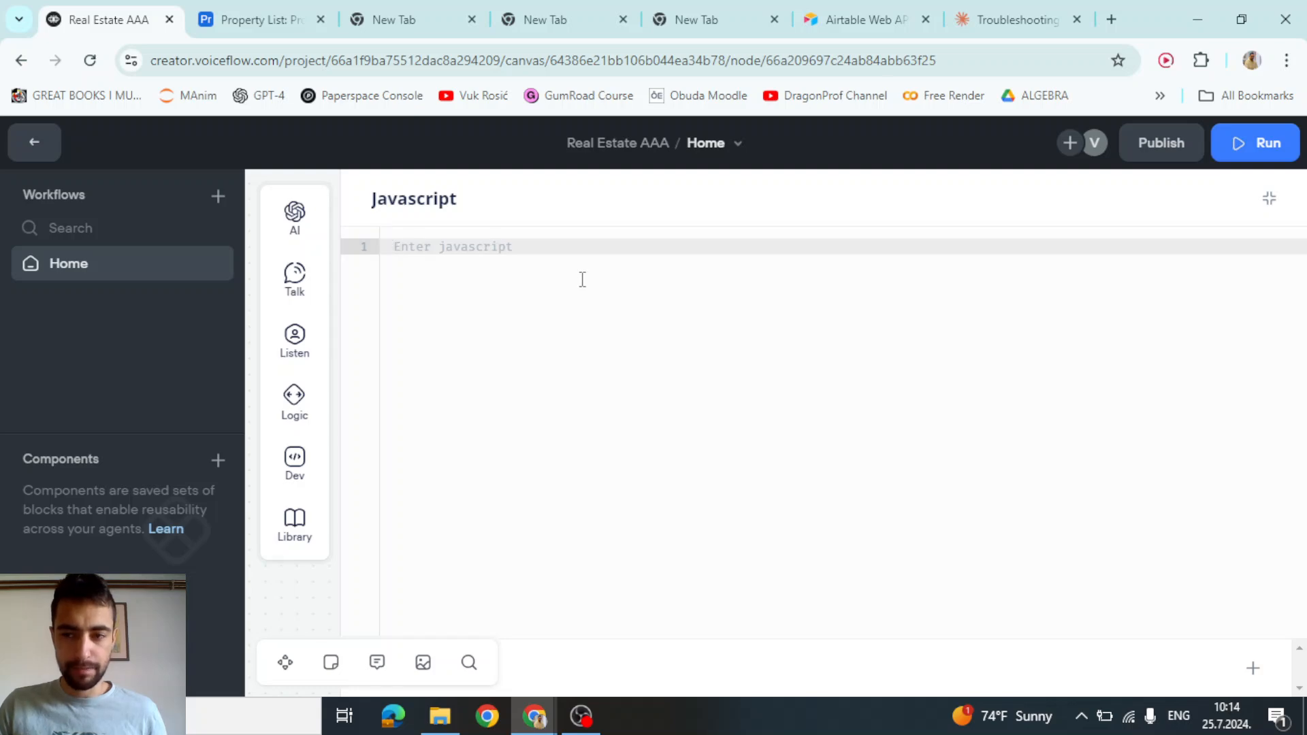
pyautogui.hotkey('ctrl', 'v')
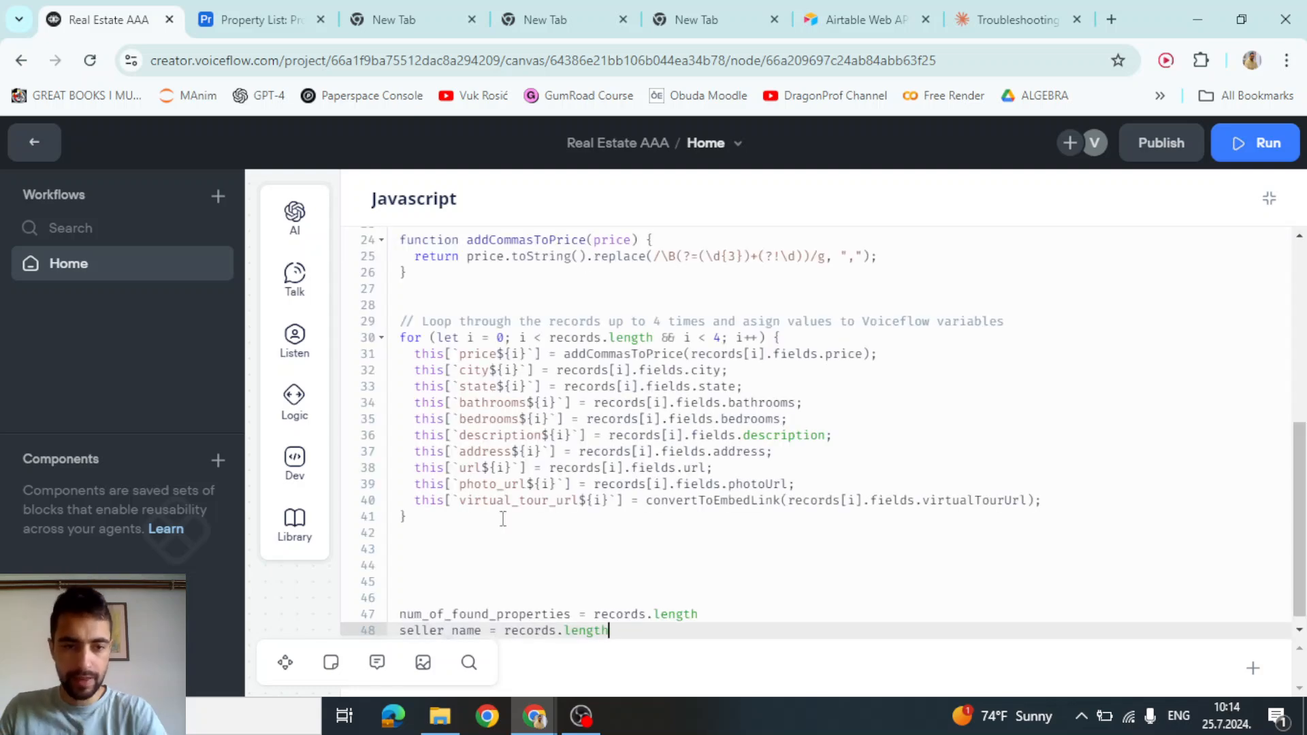
# Look over the pasted script, including lines 37–48 and the line 6 comment
pyautogui.scroll(6, 543, 503)
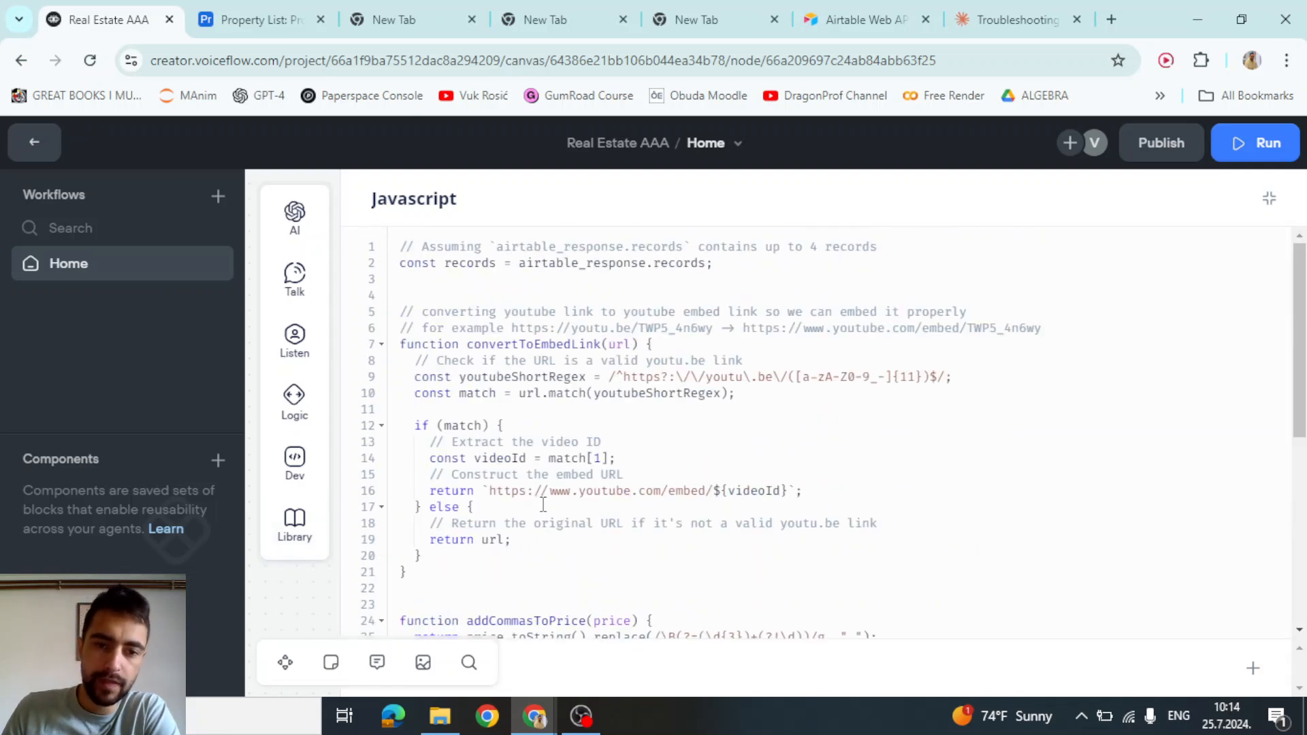
pyautogui.scroll(-6, 542, 504)
pyautogui.moveTo(619, 621); pyautogui.dragTo(570, 443)
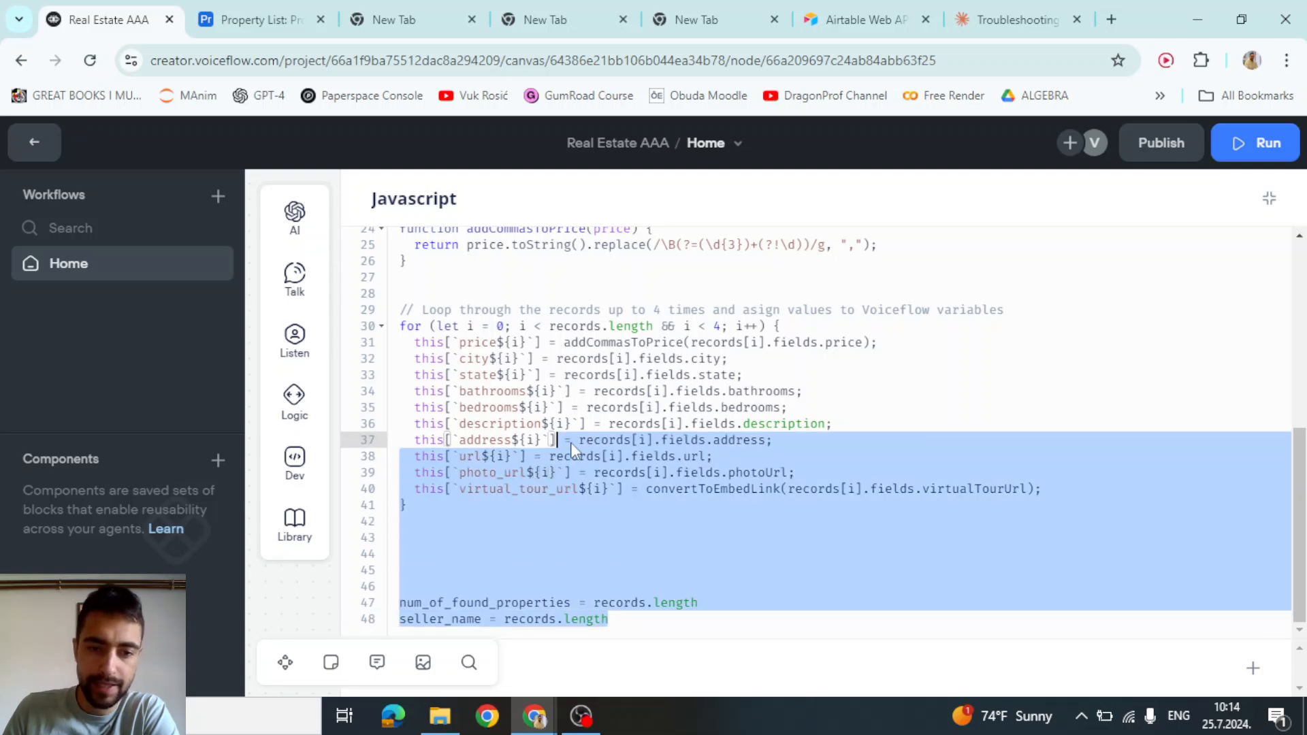
pyautogui.scroll(6, 575, 435)
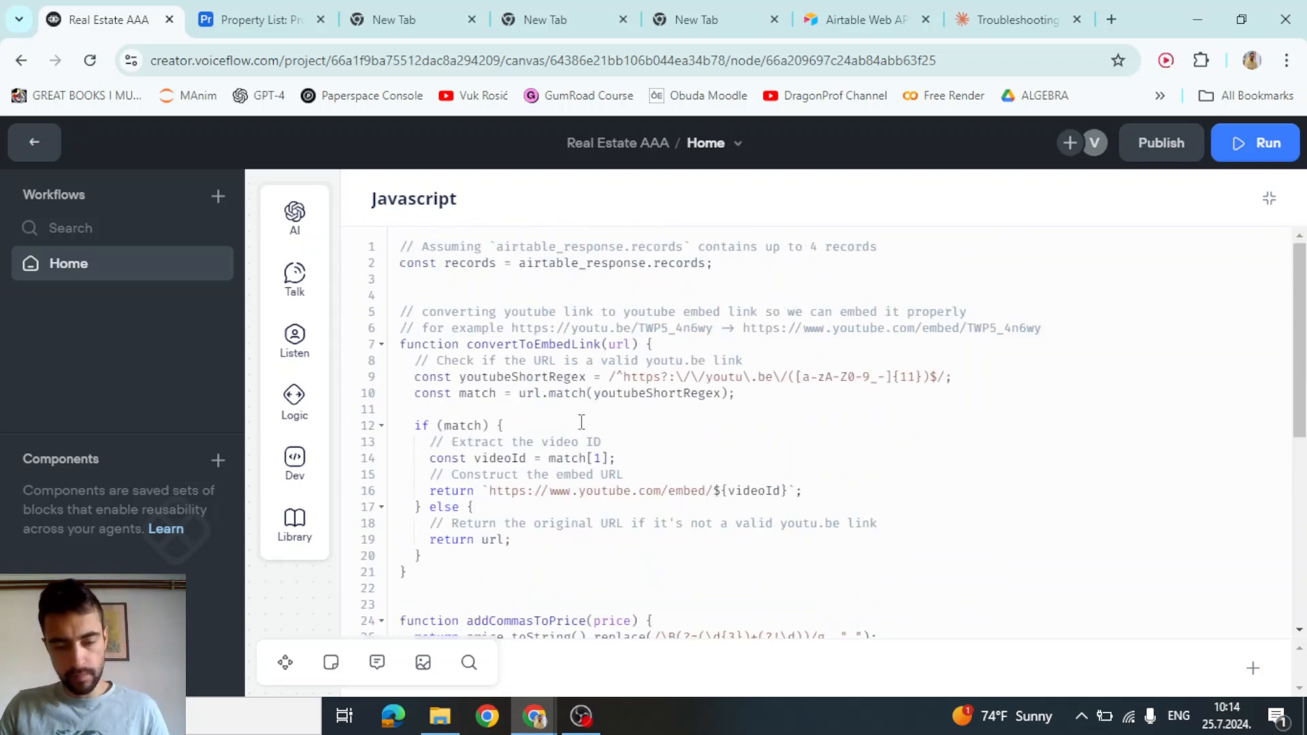
pyautogui.scroll(-6, 588, 402)
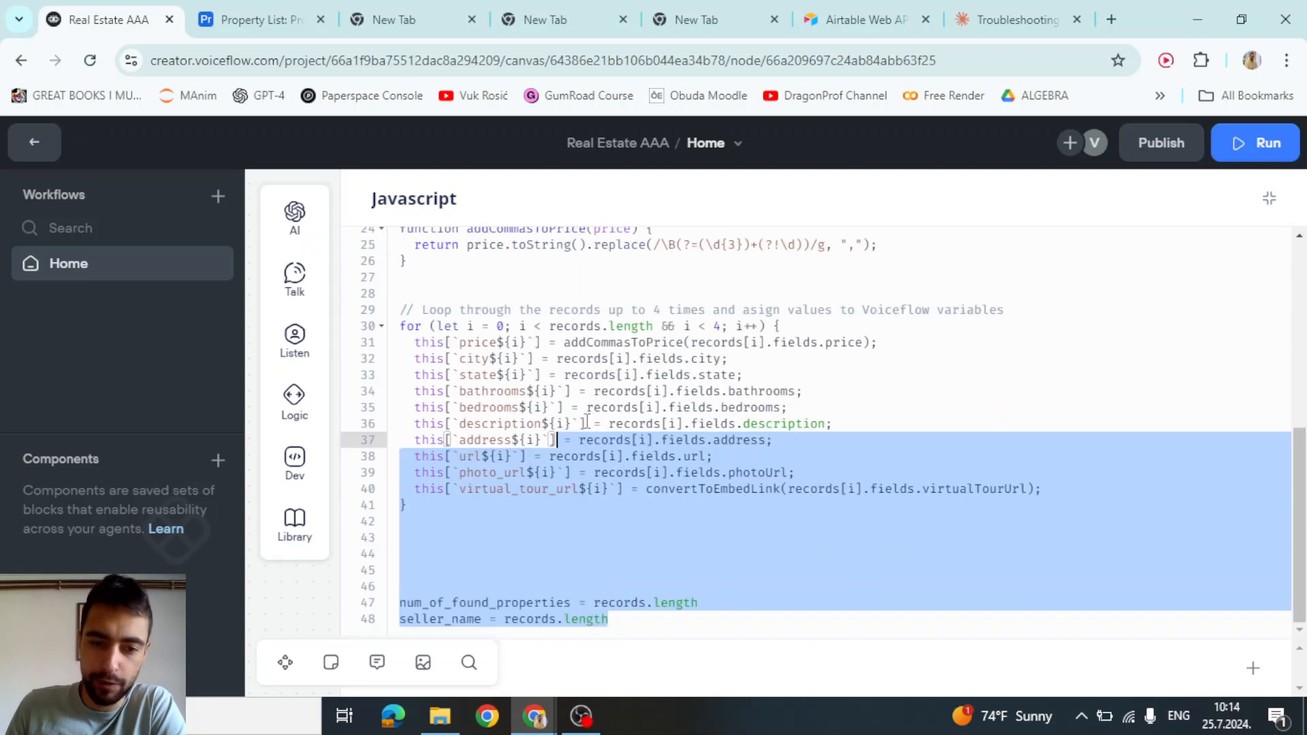
pyautogui.scroll(6, 586, 408)
pyautogui.click(564, 327)
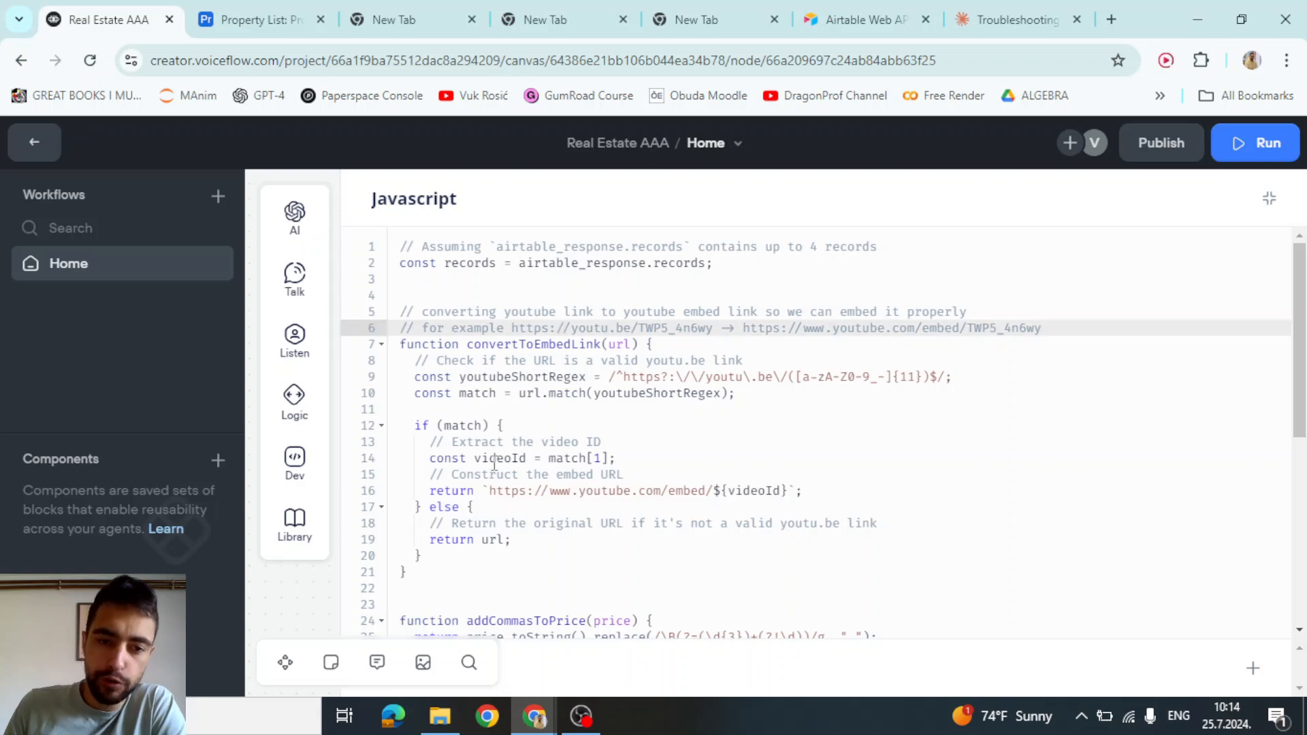
pyautogui.moveTo(452, 566); pyautogui.dragTo(400, 310)
# Inspect the airtable_response.records assignment on line 2 of the script
pyautogui.scroll(-4, 564, 374)
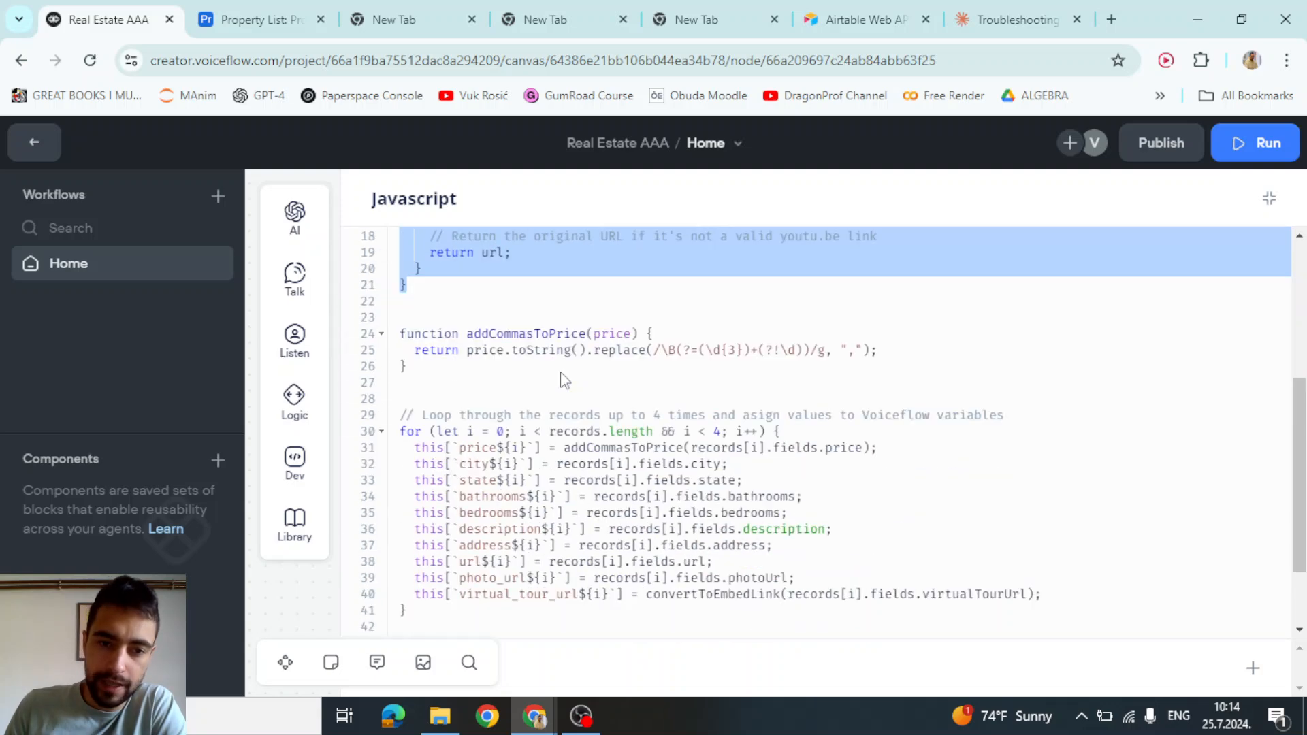
pyautogui.scroll(2, 558, 373)
pyautogui.scroll(2, 558, 373)
pyautogui.doubleClick(582, 264)
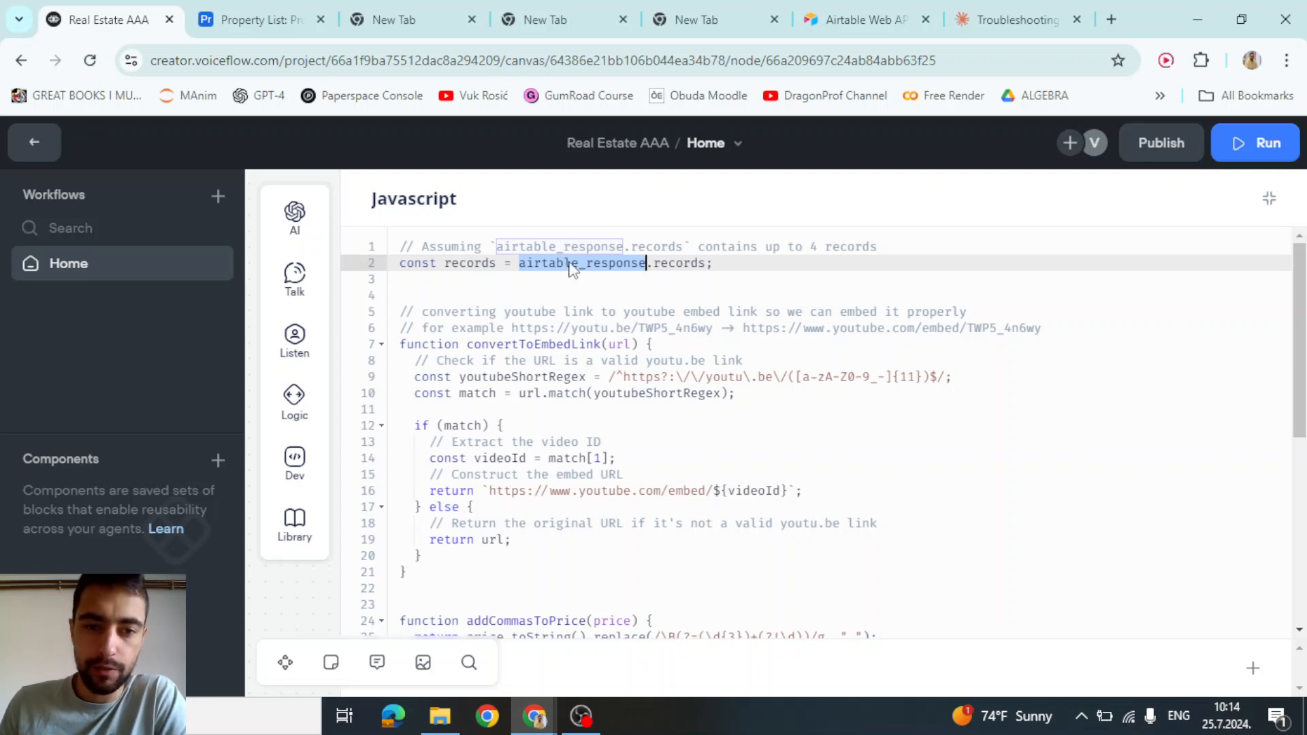
pyautogui.tripleClick(566, 265)
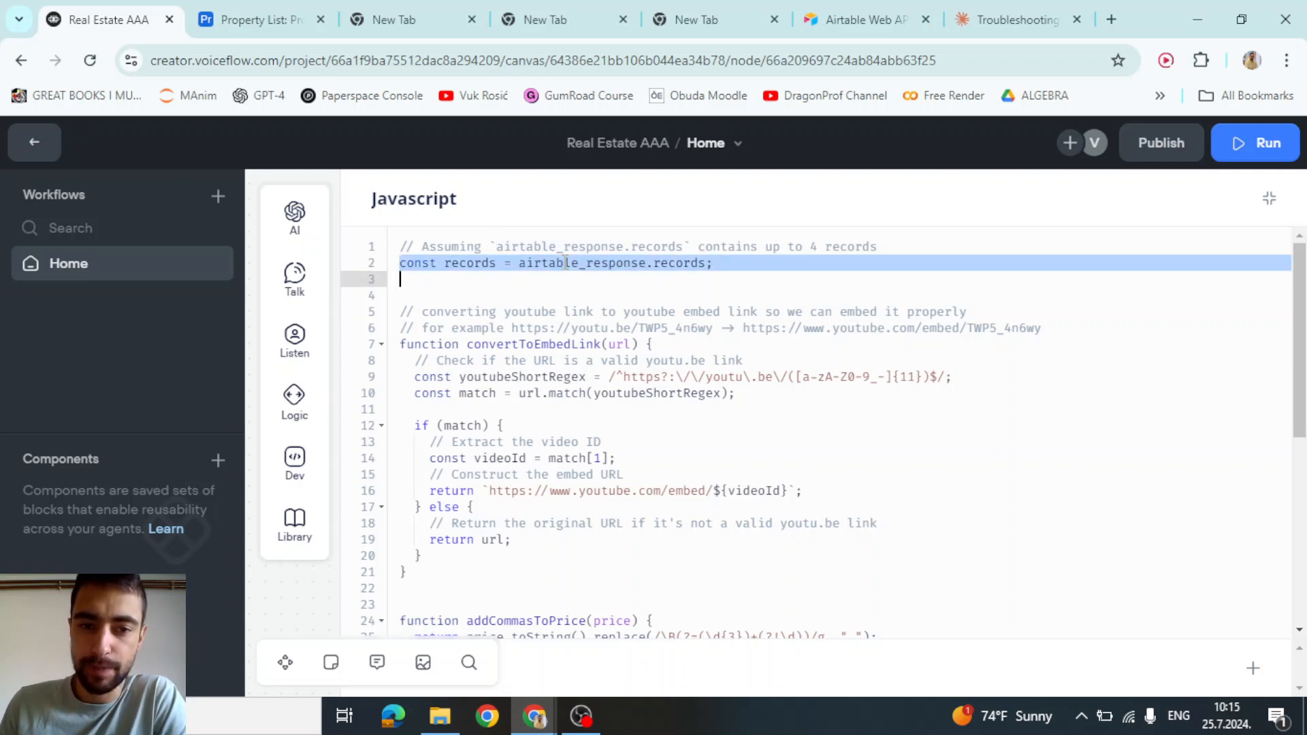
pyautogui.click(565, 263)
pyautogui.doubleClick(567, 263)
pyautogui.click(567, 263)
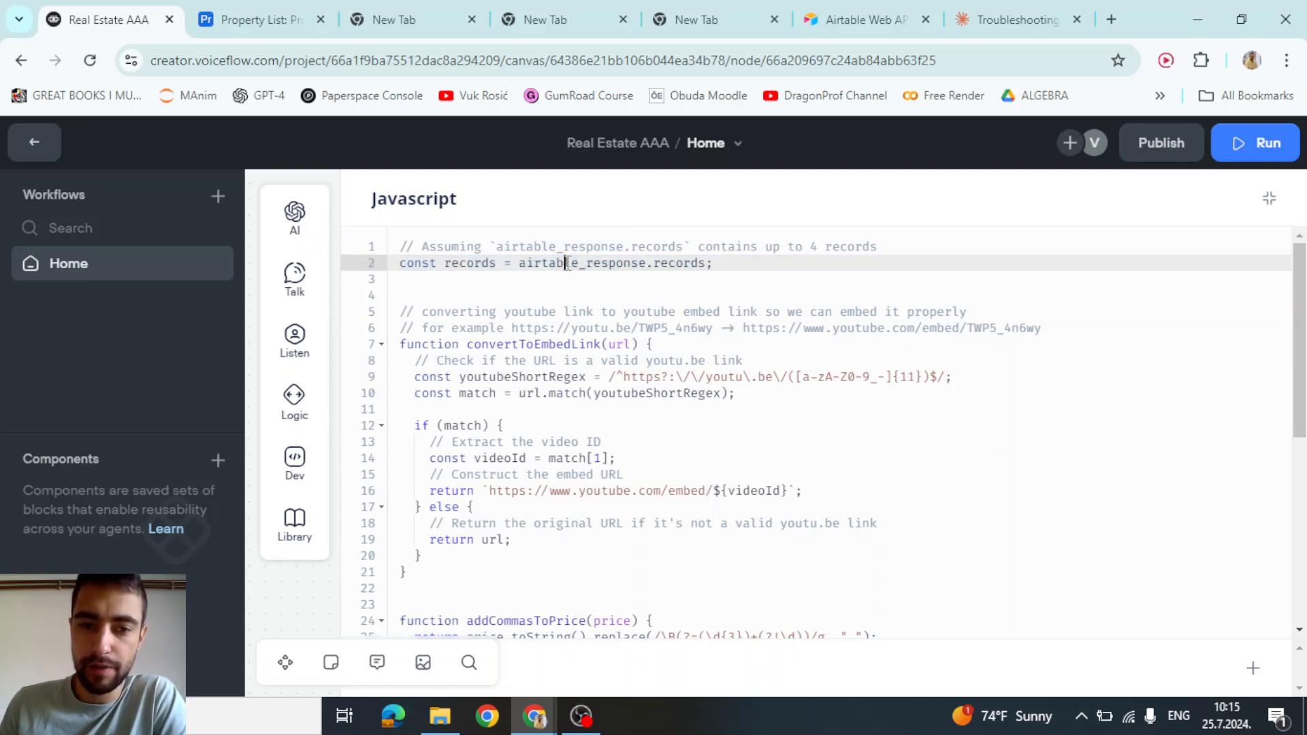
# Collapse the code editor and open the Airtable API Call's request settings
pyautogui.click(1270, 224)
pyautogui.click(1268, 198)
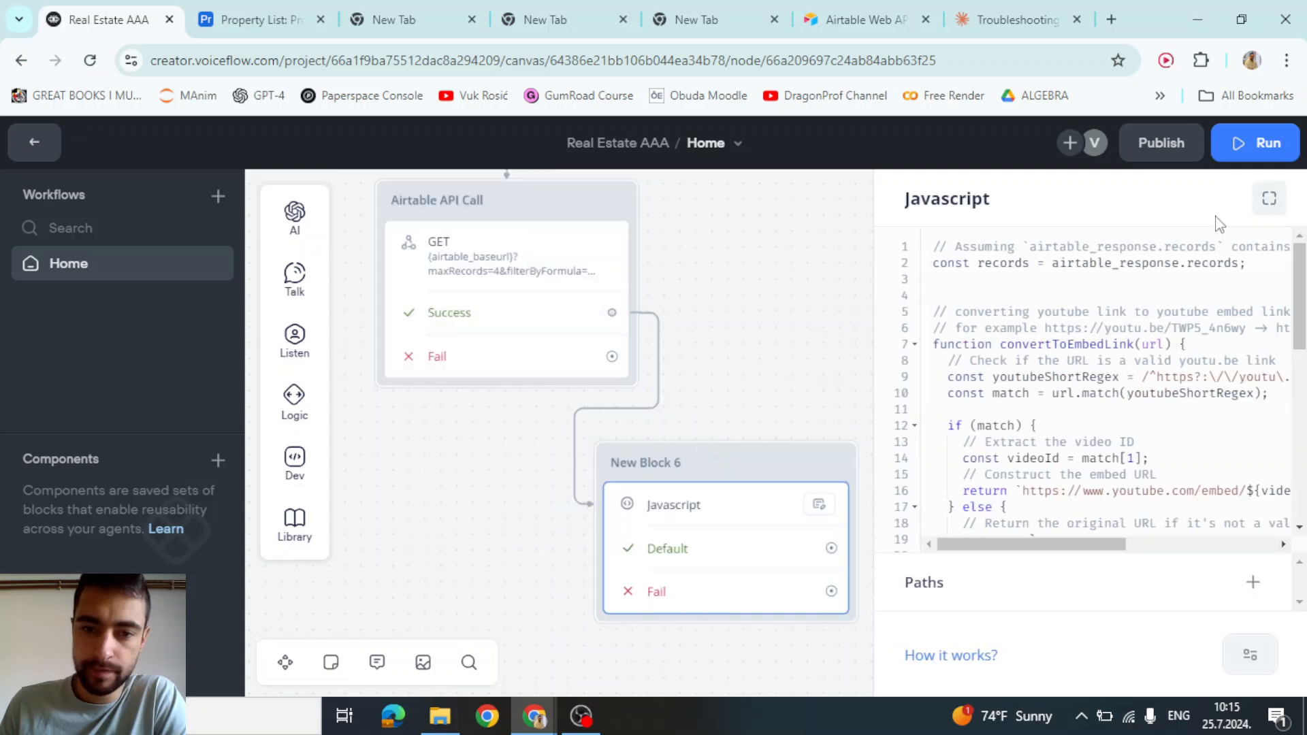
pyautogui.click(540, 282)
# Review the fields[] rows, including bathrooms, and the airtable_response capture, then open the Javascript step
pyautogui.scroll(-10, 1044, 399)
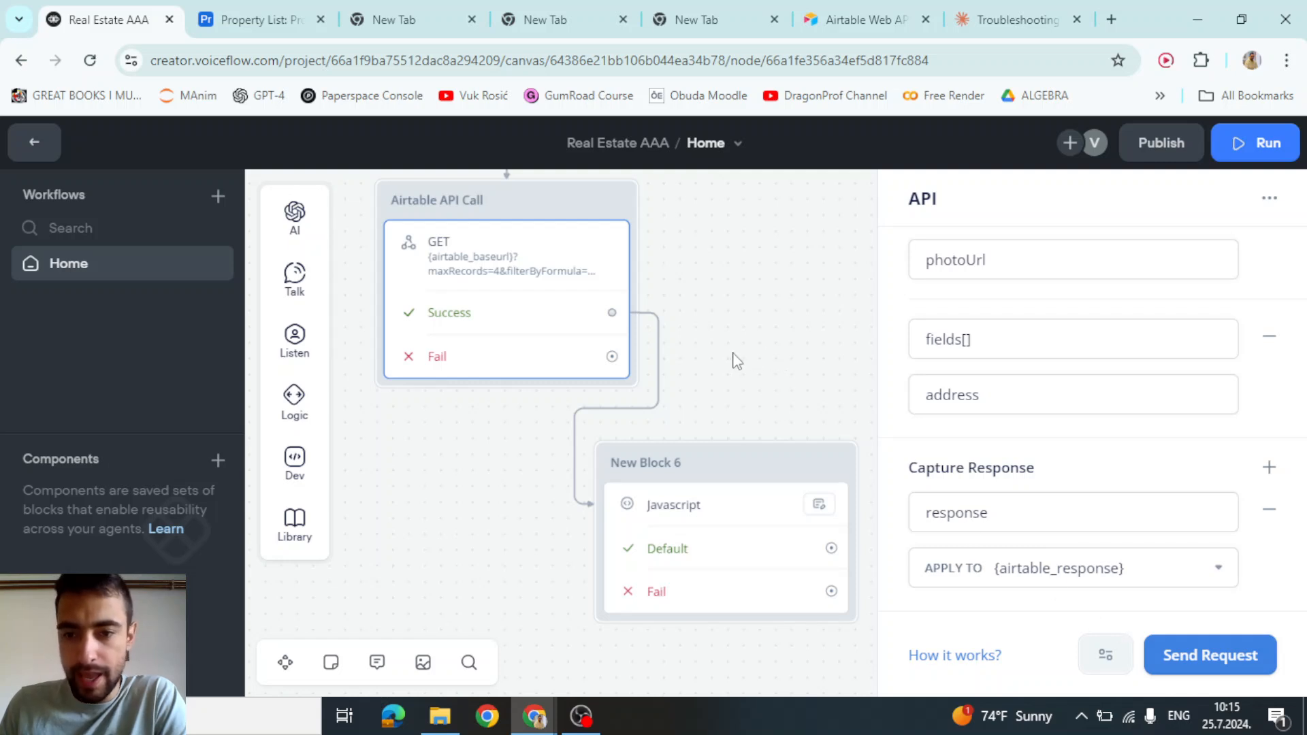
pyautogui.scroll(5, 978, 361)
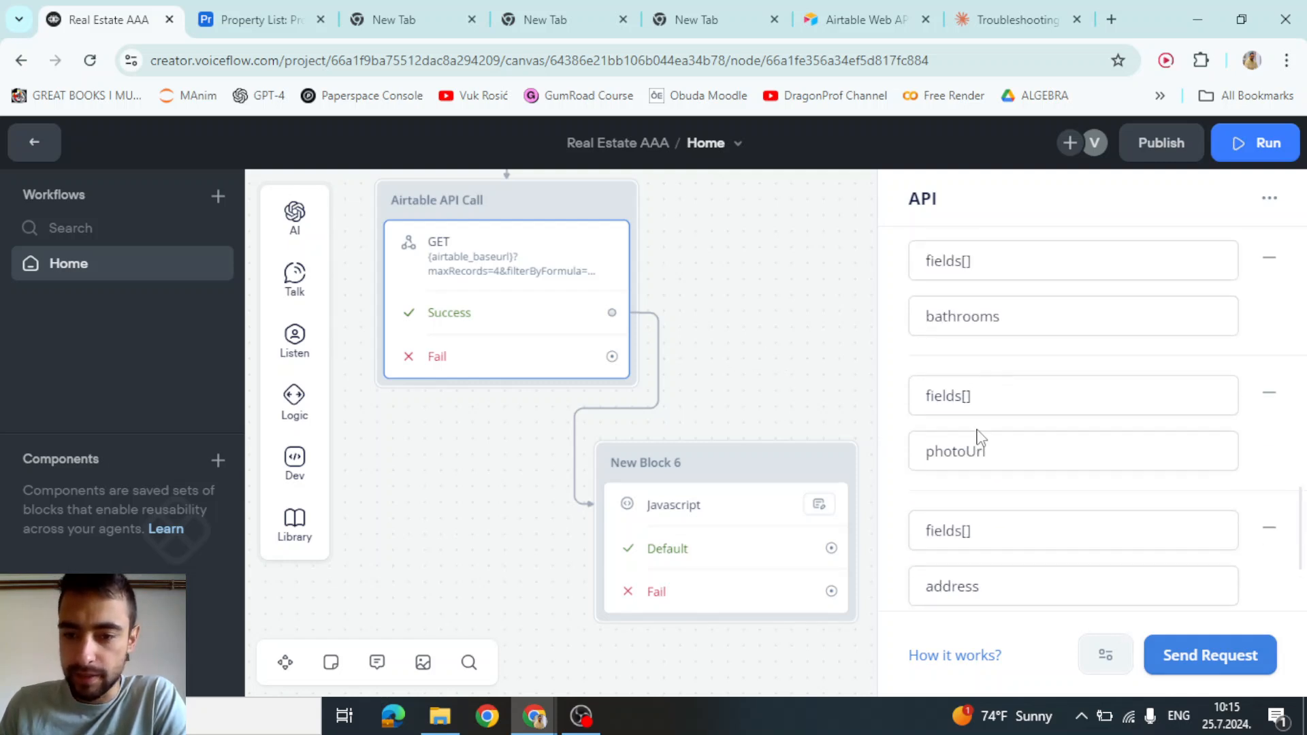
pyautogui.moveTo(989, 449); pyautogui.dragTo(1001, 318)
pyautogui.click(1001, 317)
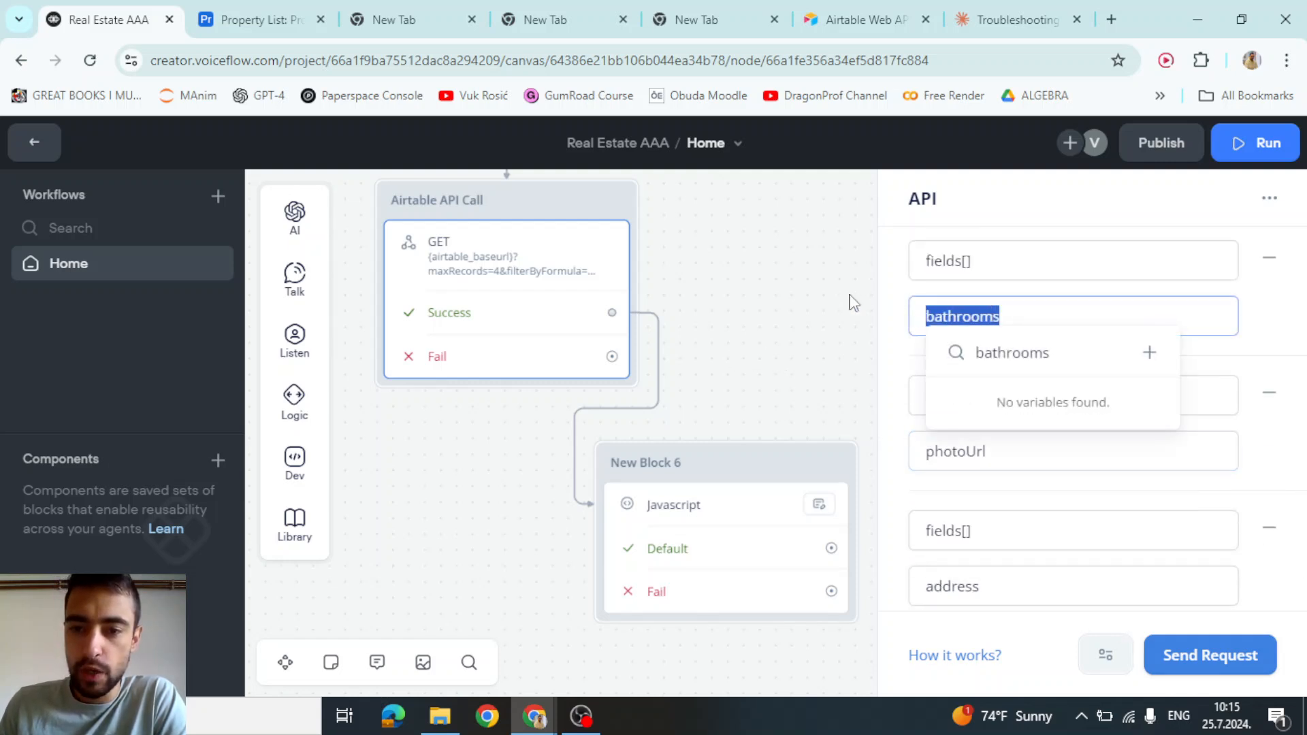
pyautogui.click(1008, 311)
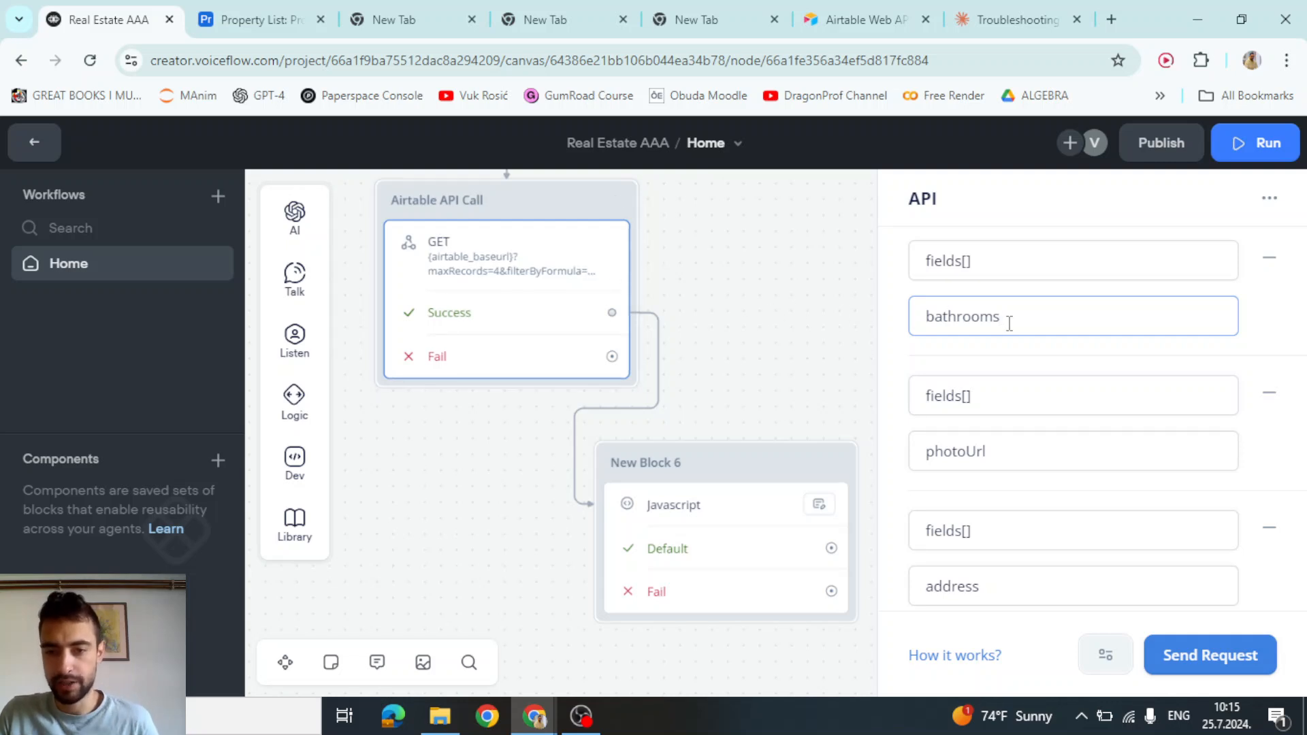
pyautogui.scroll(-3, 1004, 388)
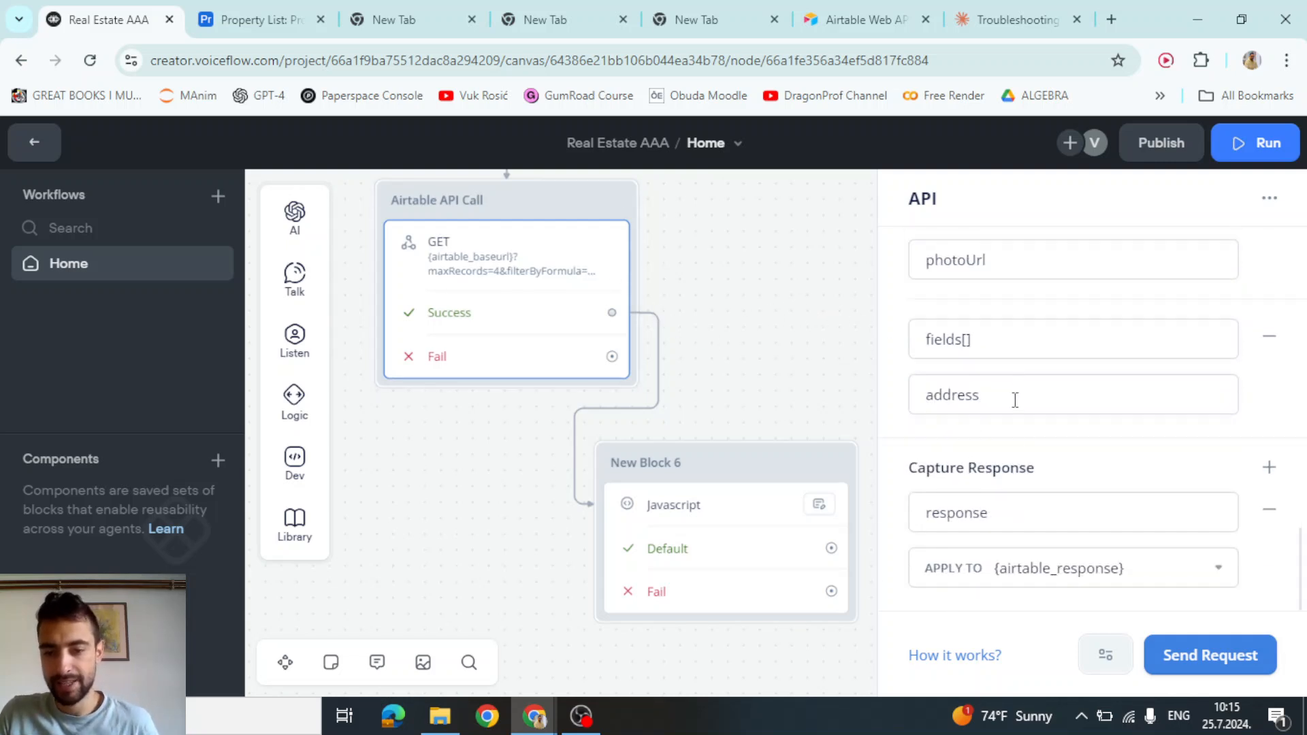
pyautogui.click(696, 509)
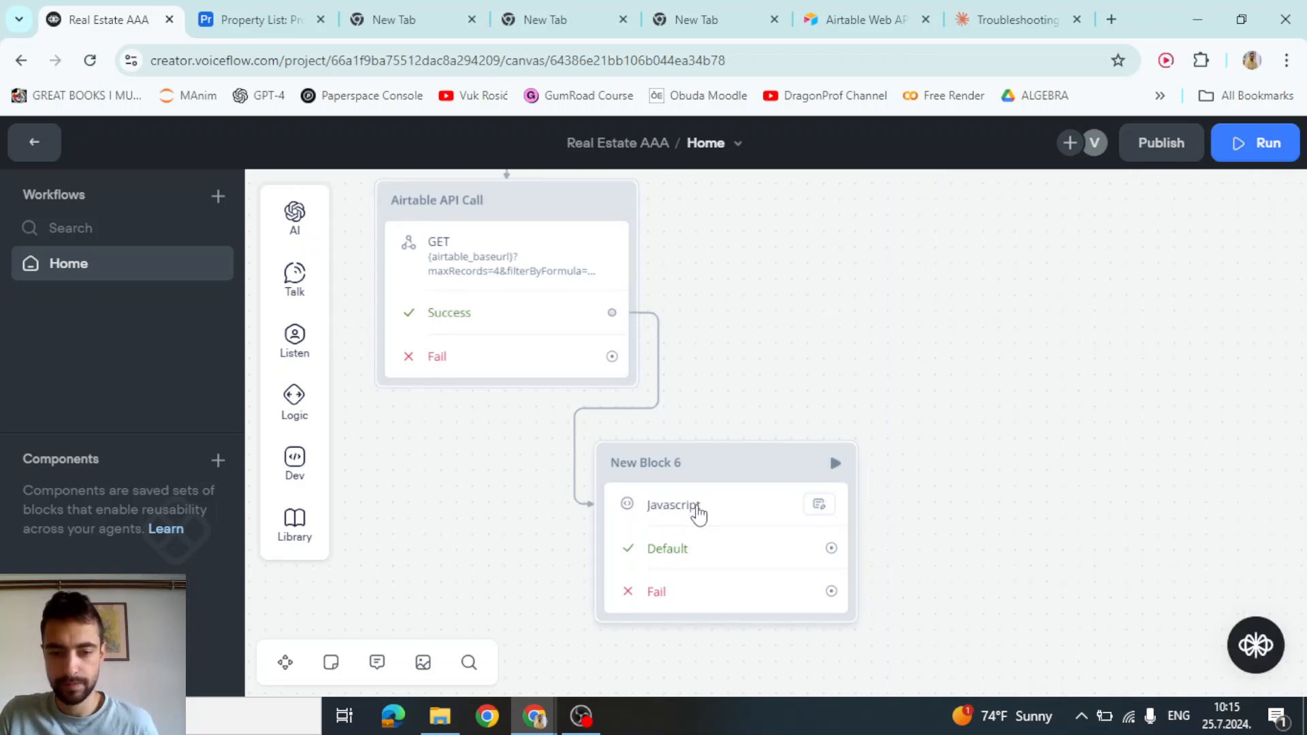
# Expand the code editor and examine airtable_response on line 2
pyautogui.click(1269, 198)
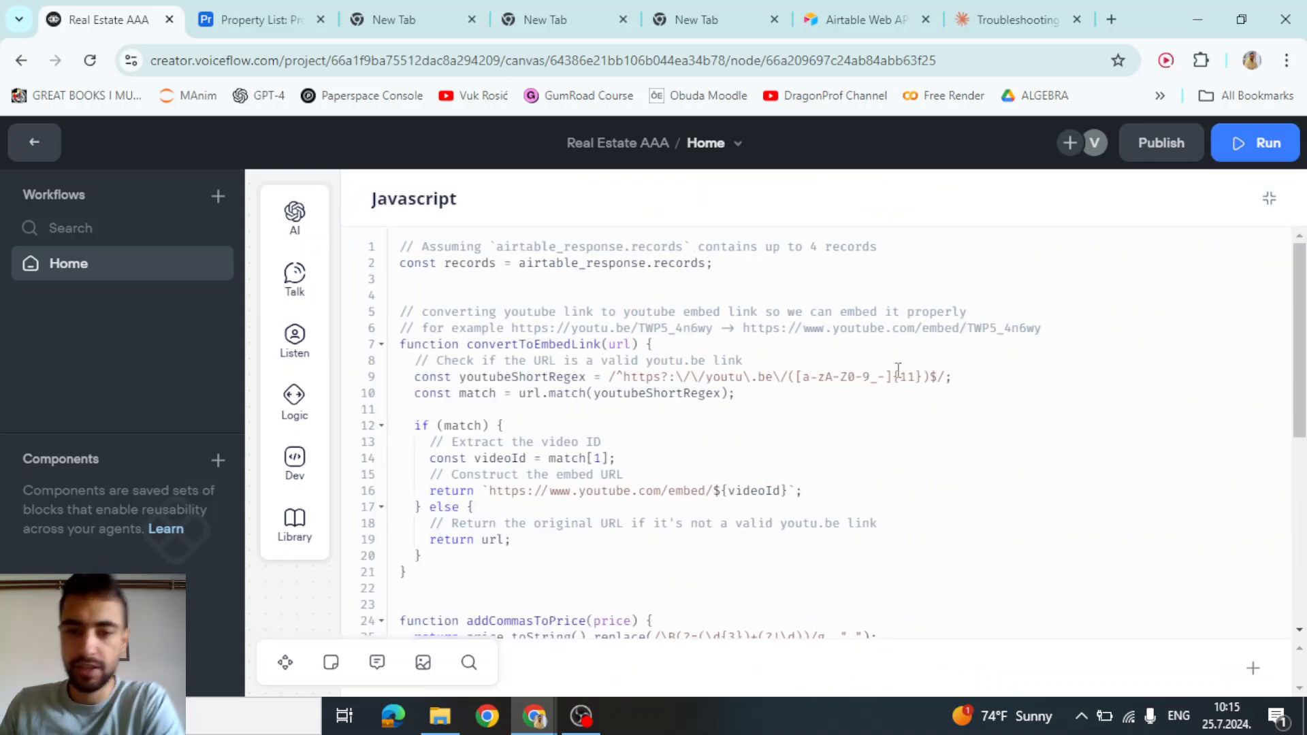
pyautogui.doubleClick(474, 264)
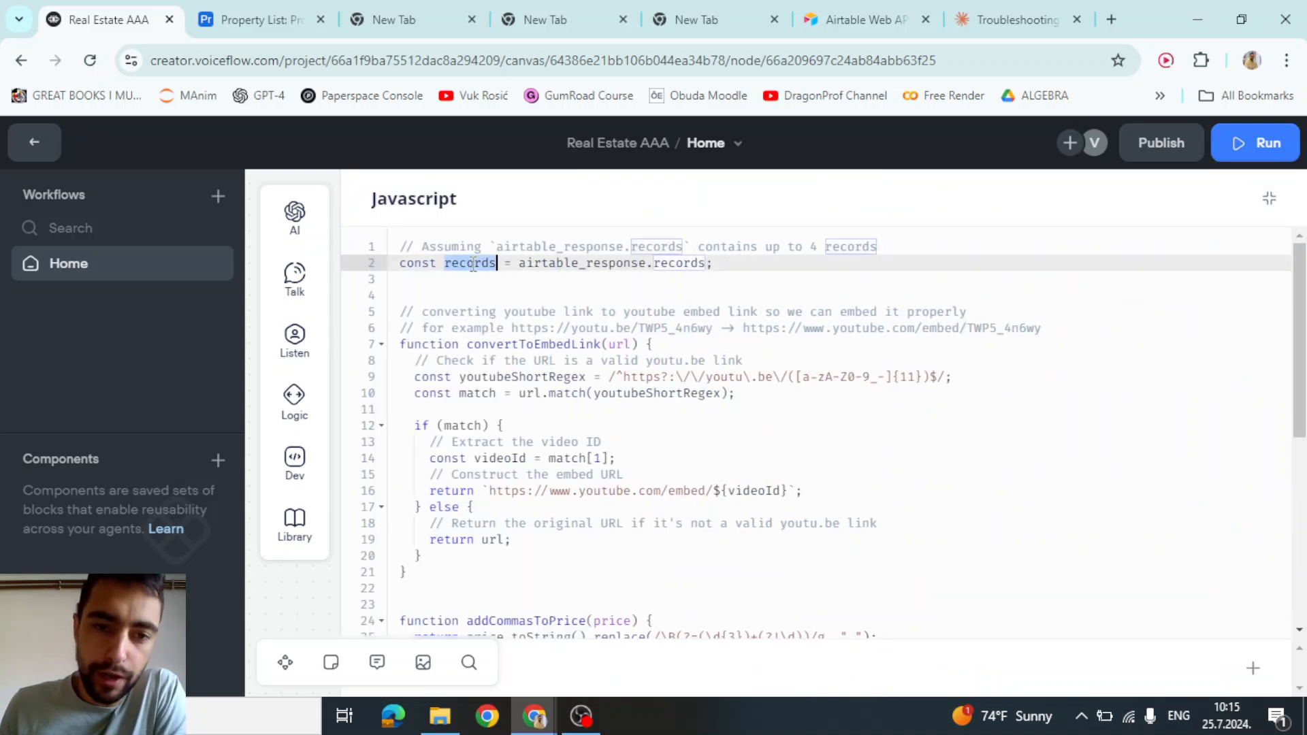
pyautogui.click(553, 266)
pyautogui.tripleClick(553, 266)
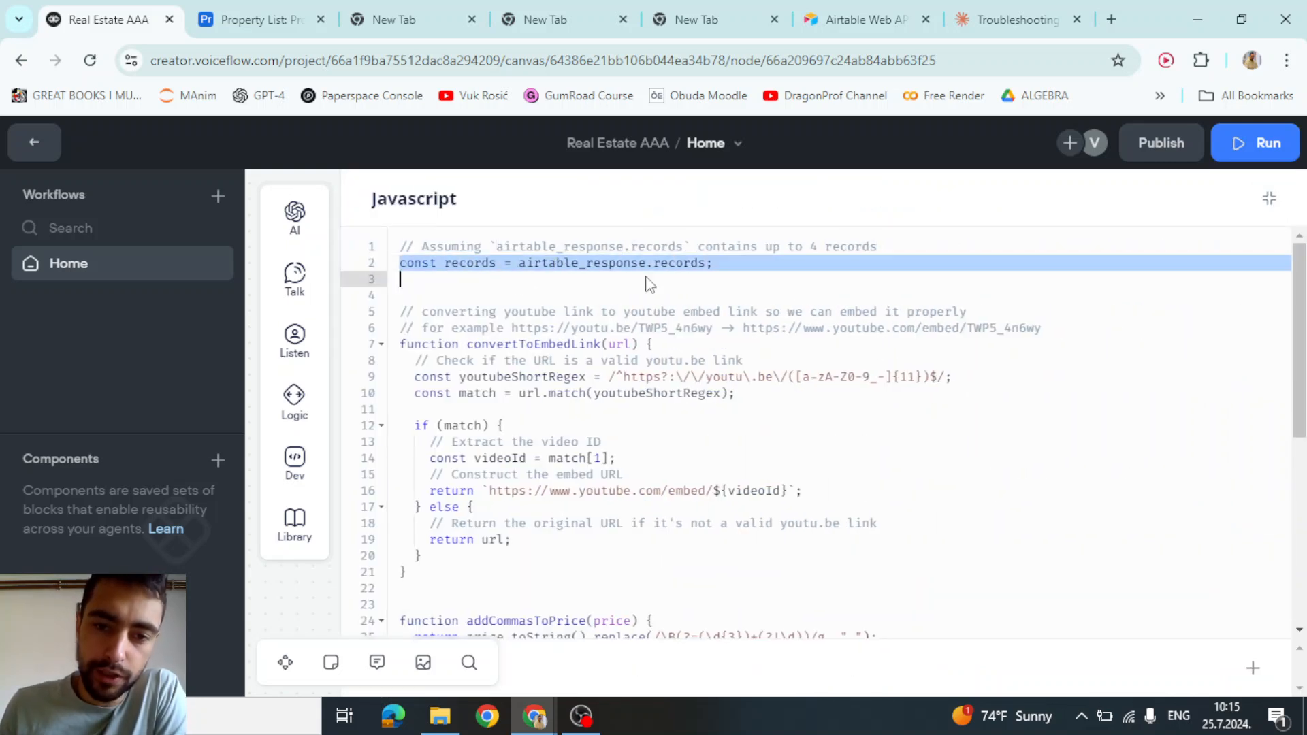
pyautogui.click(654, 269)
pyautogui.doubleClick(655, 267)
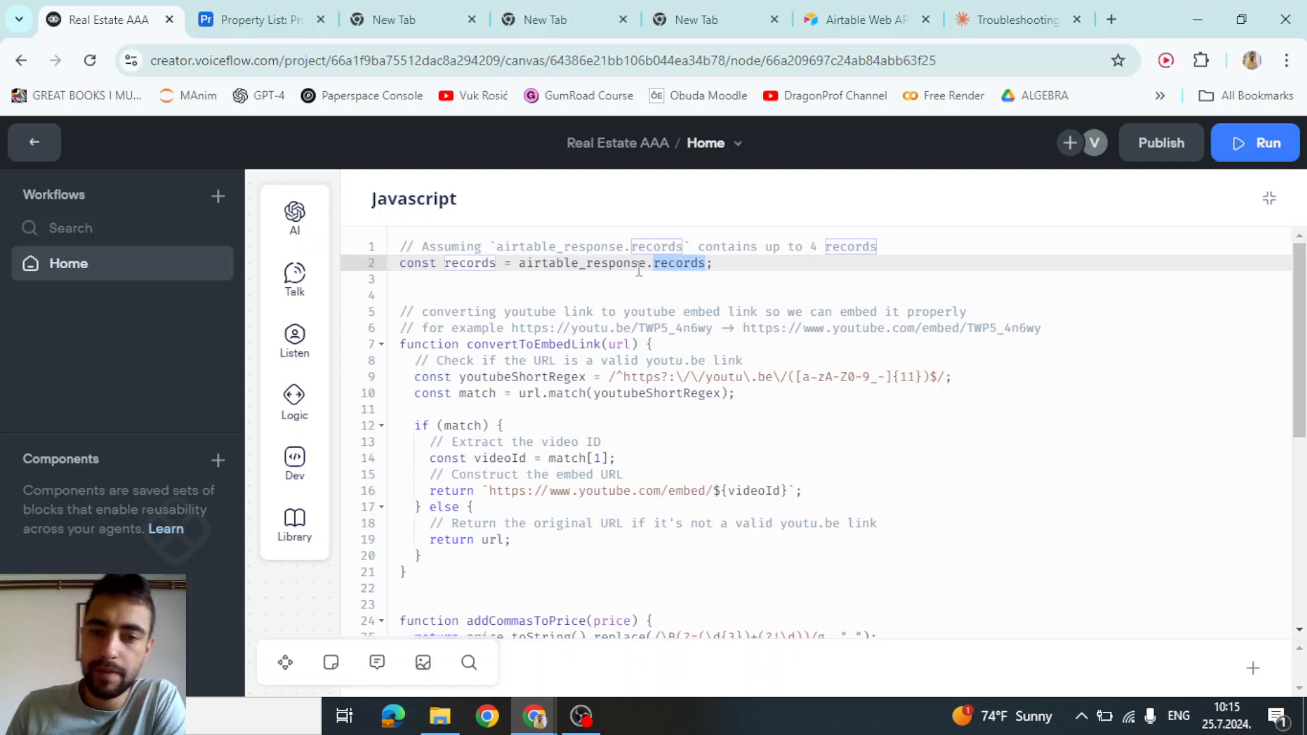
pyautogui.doubleClick(612, 262)
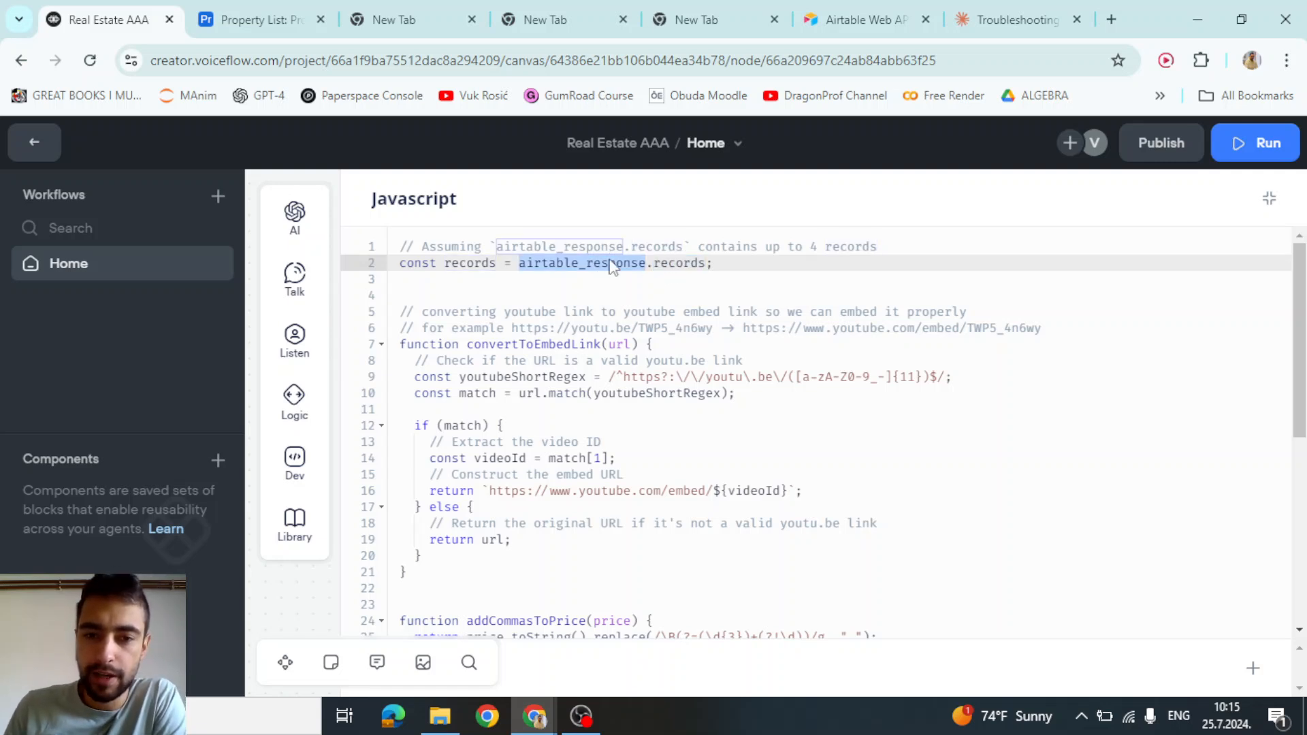
pyautogui.doubleClick(610, 264)
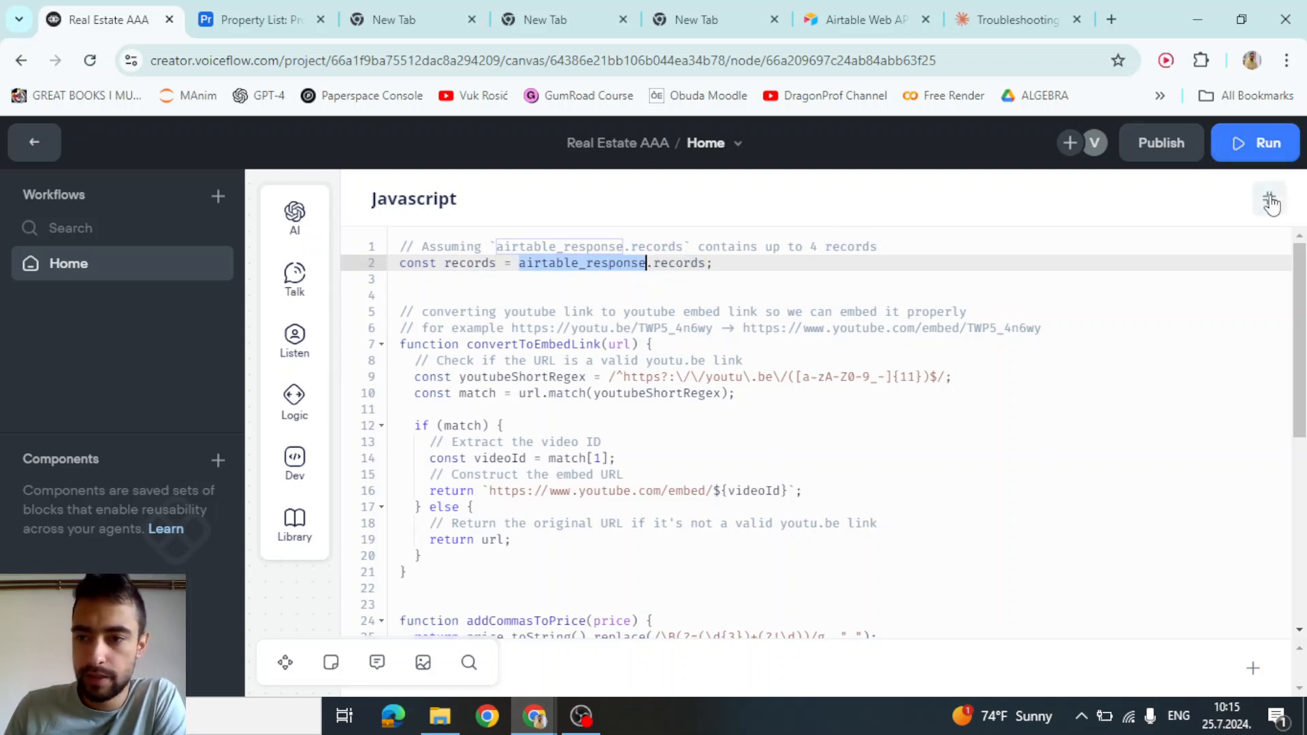
# Recheck the records property on line 2, then collapse the editor back to the canvas
pyautogui.doubleClick(677, 265)
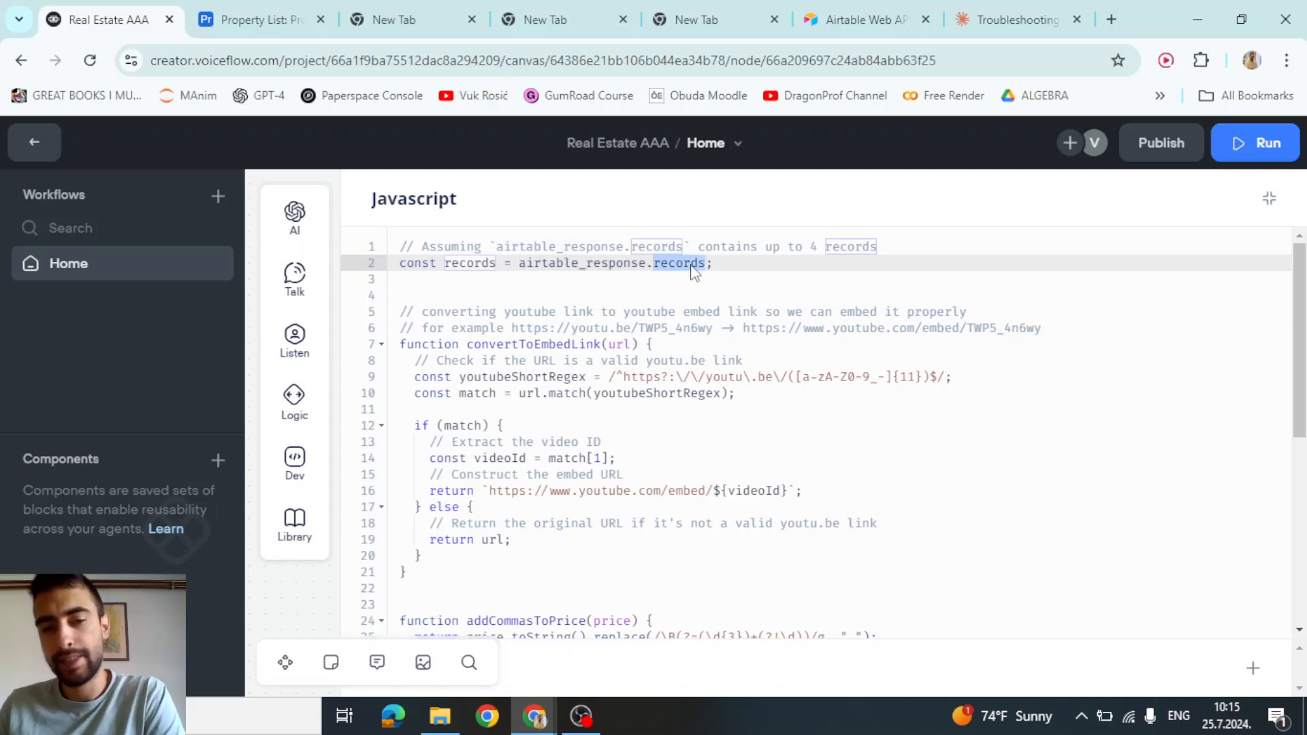
pyautogui.moveTo(741, 263); pyautogui.dragTo(353, 266)
pyautogui.scroll(-6, 575, 327)
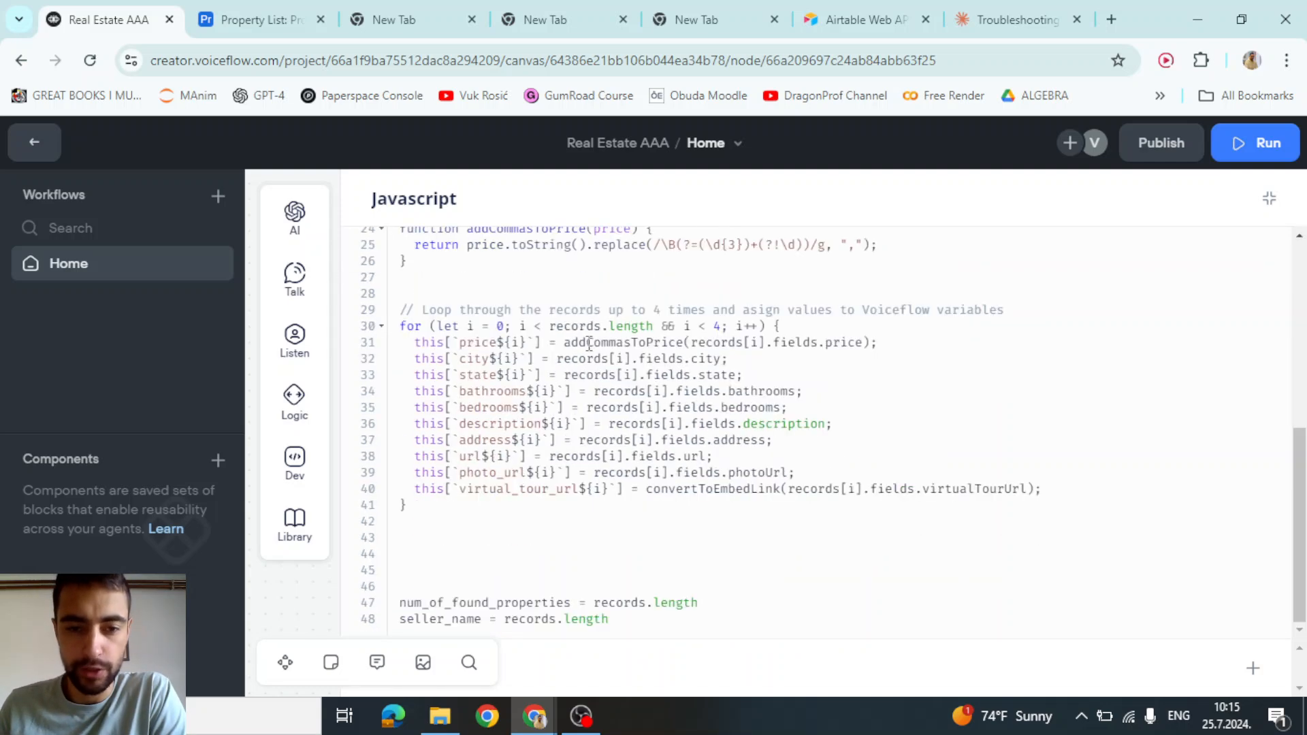
pyautogui.scroll(6, 577, 366)
pyautogui.click(699, 293)
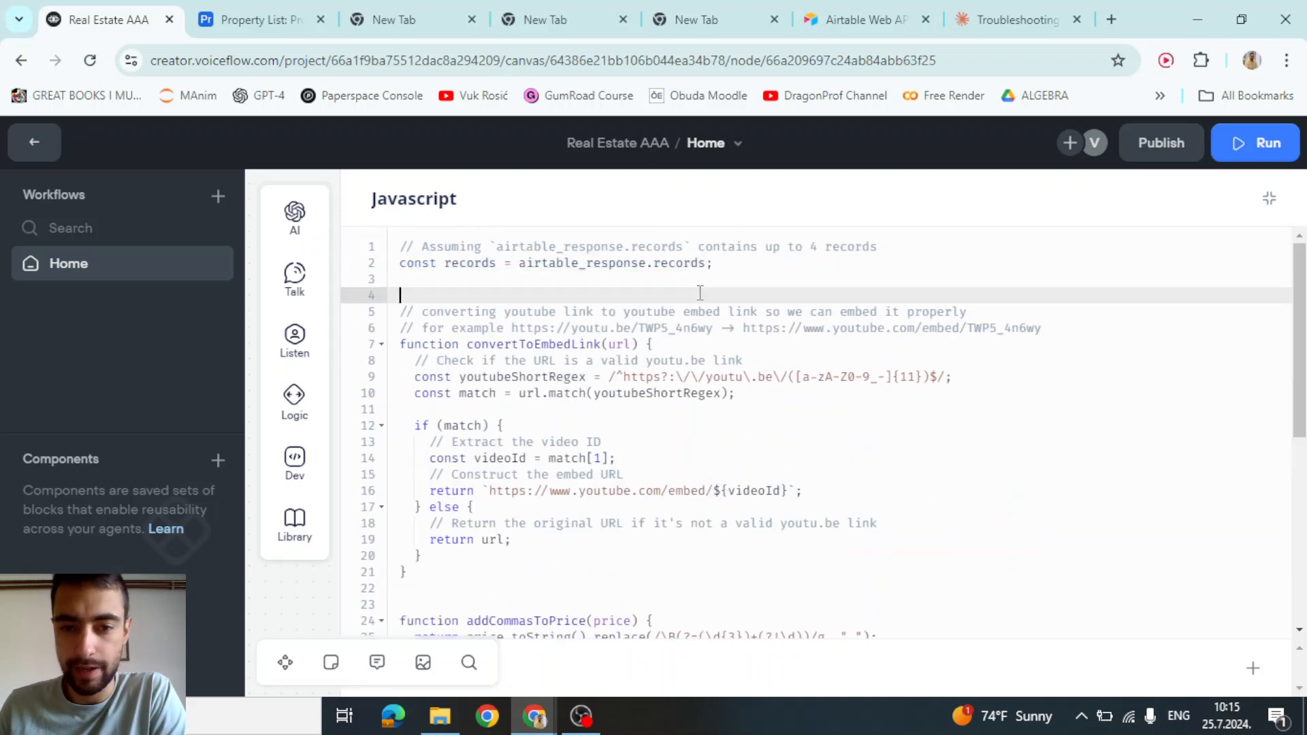
pyautogui.click(671, 265)
pyautogui.click(616, 265)
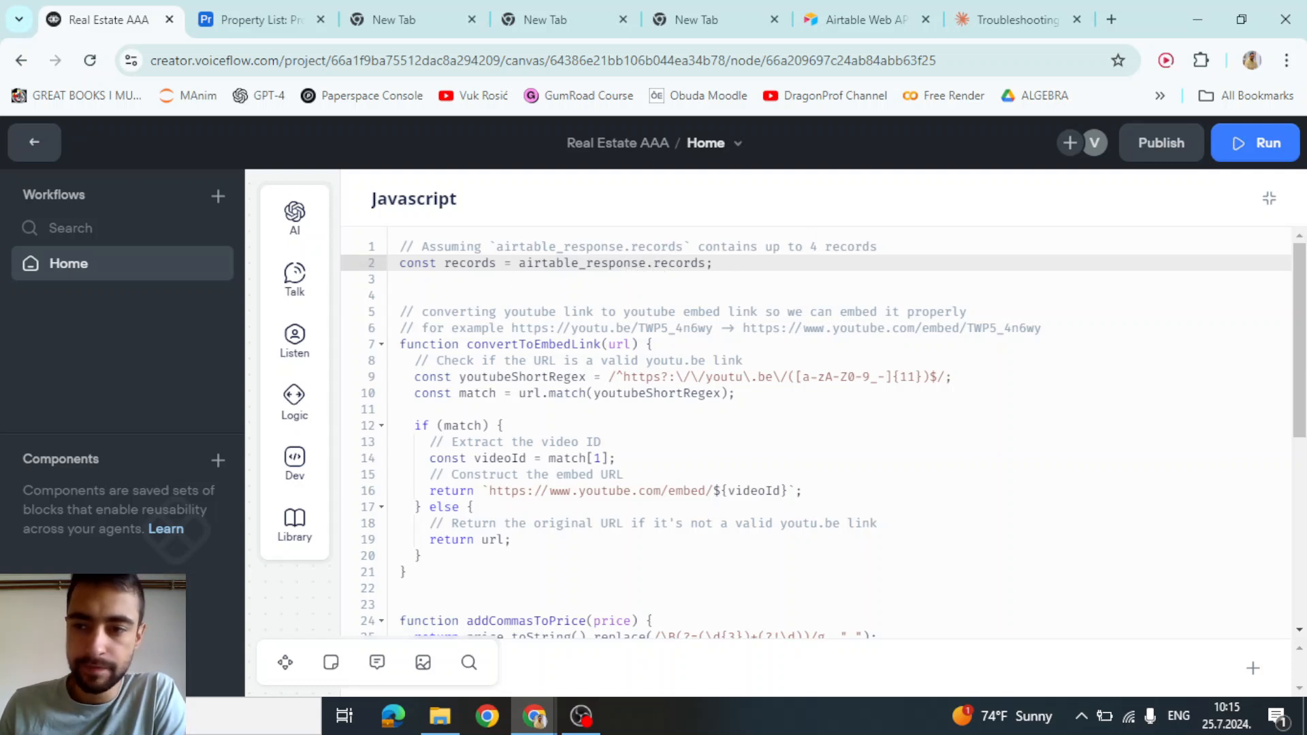
pyautogui.click(1269, 198)
# Rerun the Airtable API Call's test request to get a JSON response
pyautogui.click(511, 275)
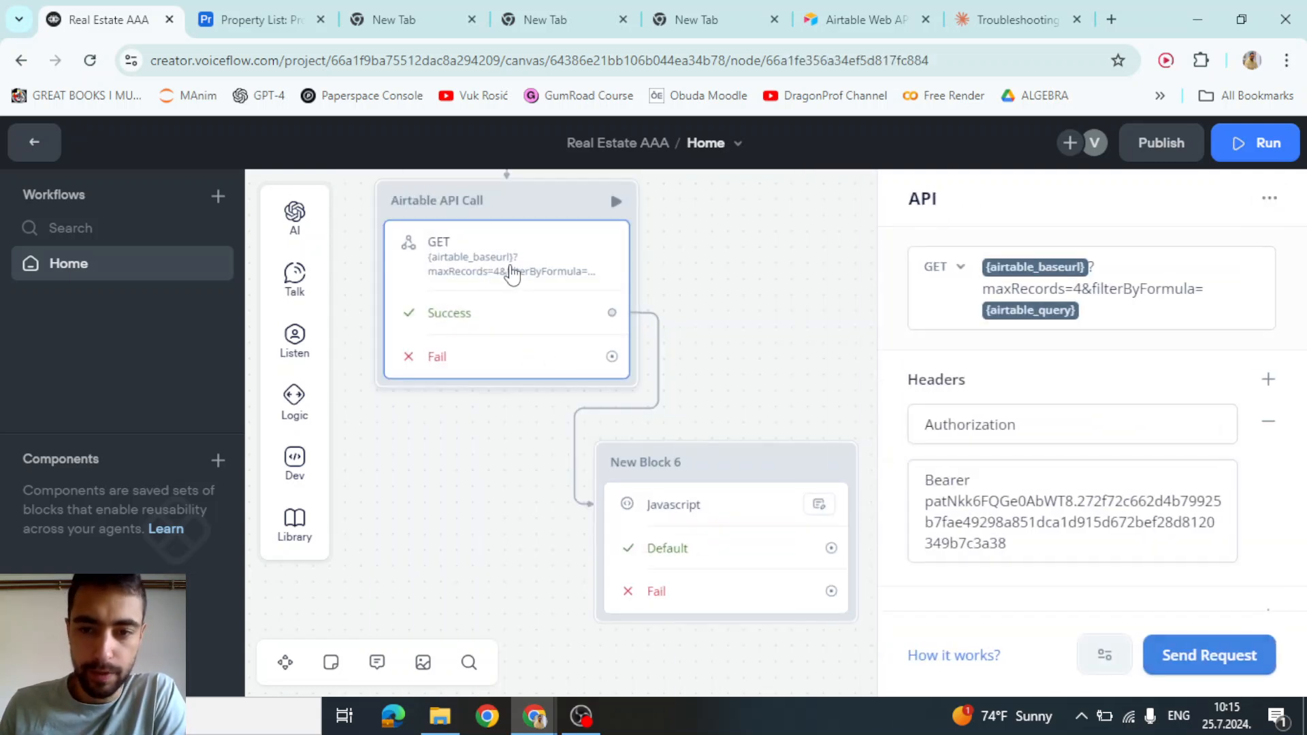
pyautogui.click(1214, 654)
pyautogui.click(782, 411)
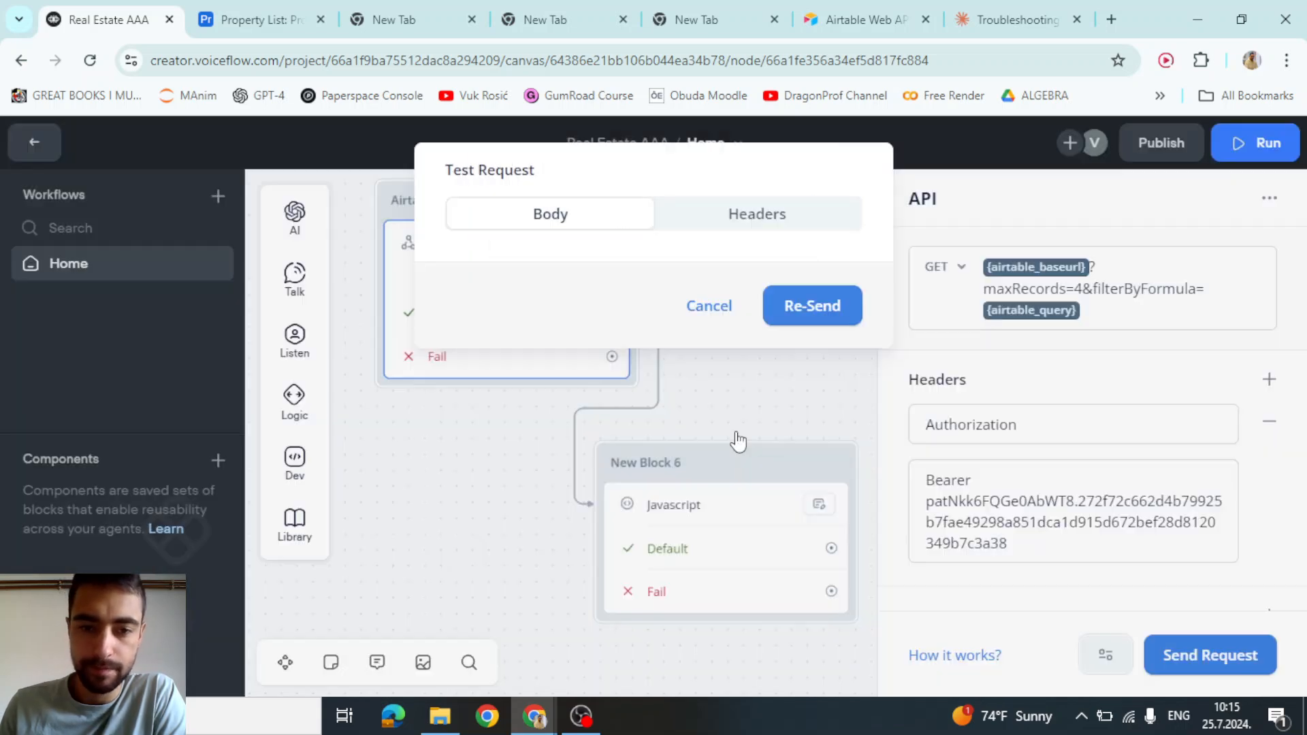
pyautogui.click(512, 266)
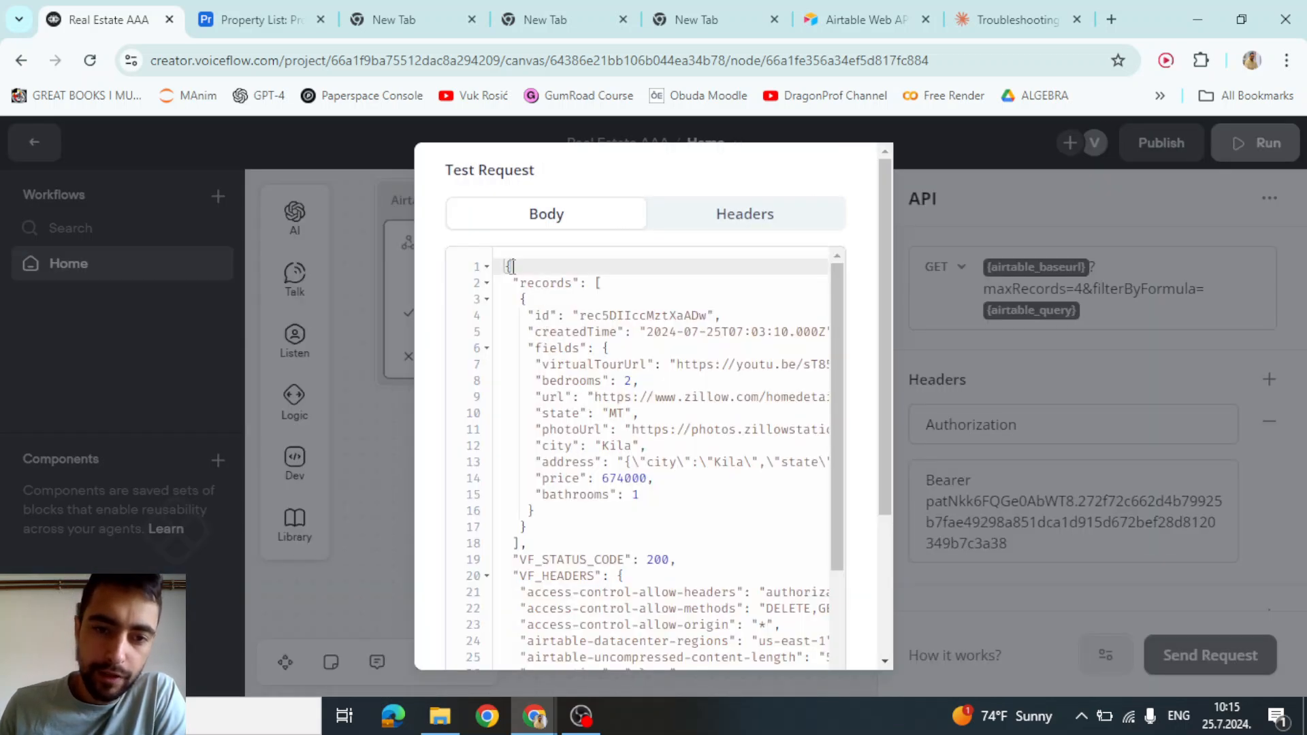
# Inspect the records array and the first record object in the test response
pyautogui.doubleClick(541, 284)
pyautogui.doubleClick(548, 284)
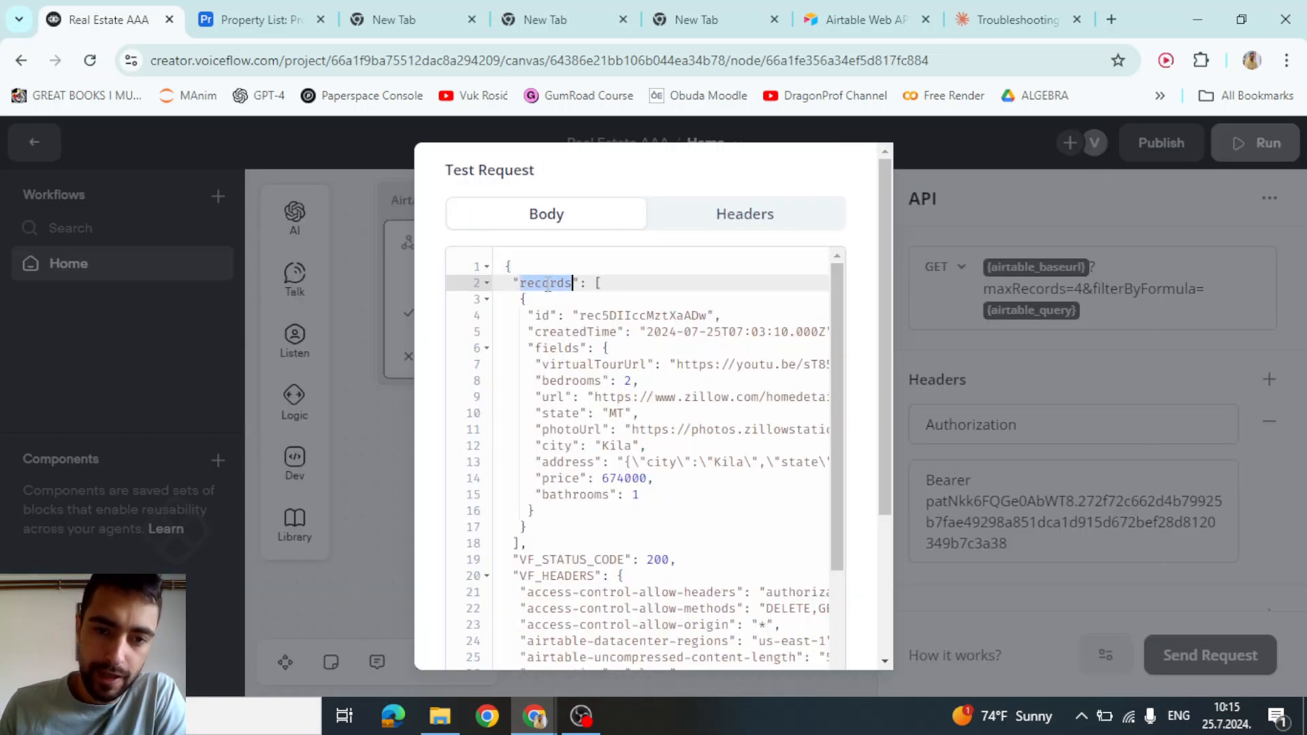
pyautogui.click(599, 284)
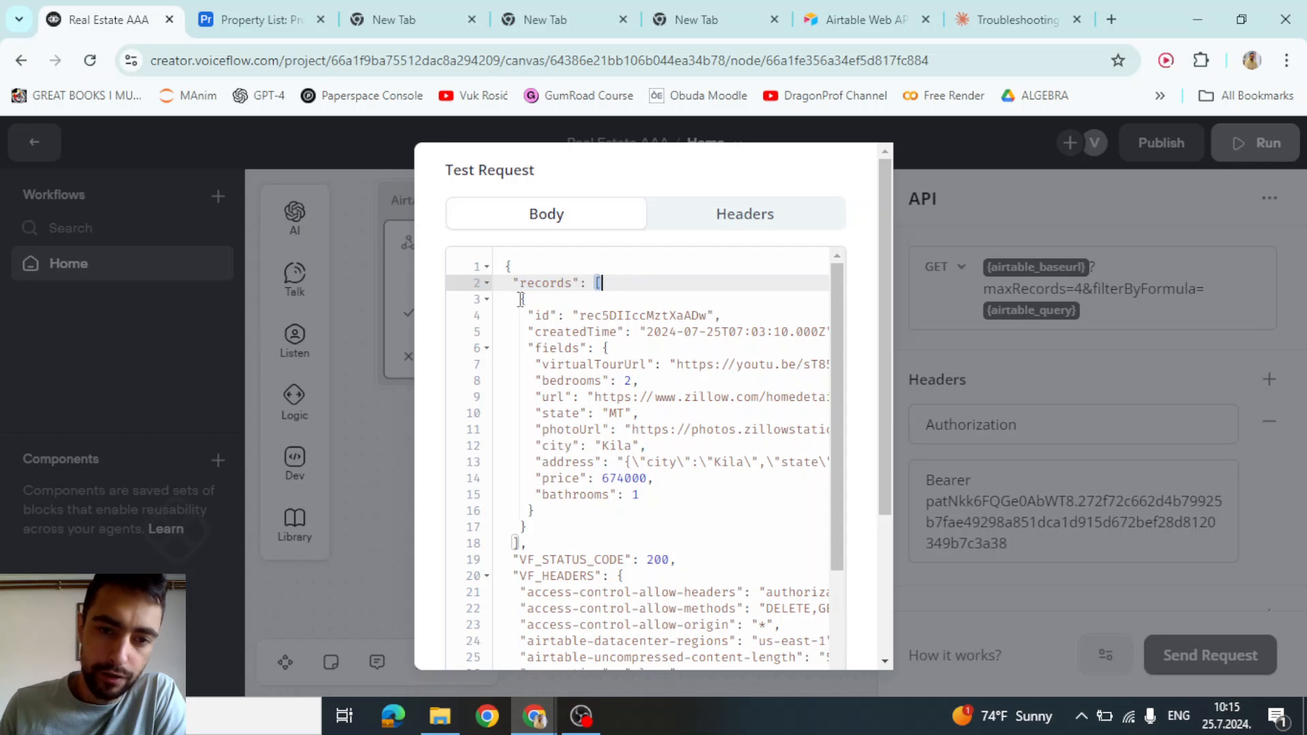
pyautogui.moveTo(520, 299); pyautogui.dragTo(528, 527)
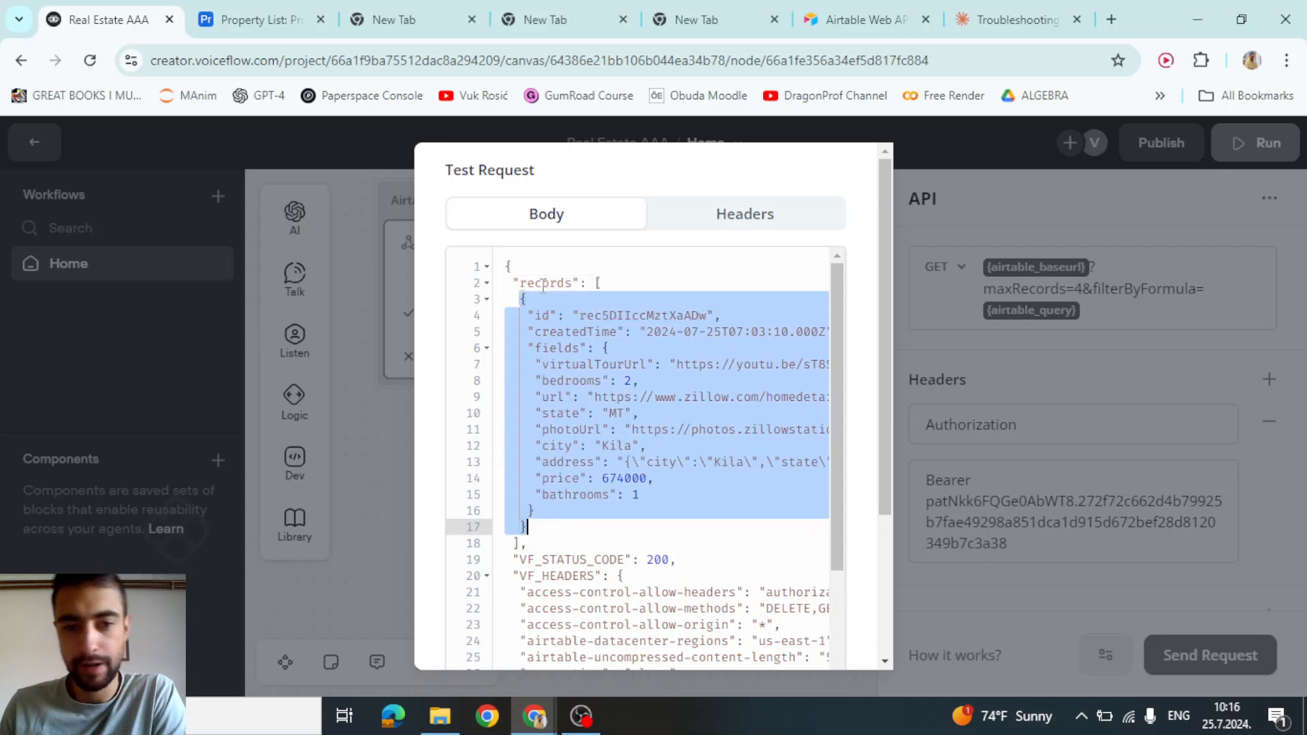
pyautogui.click(601, 283)
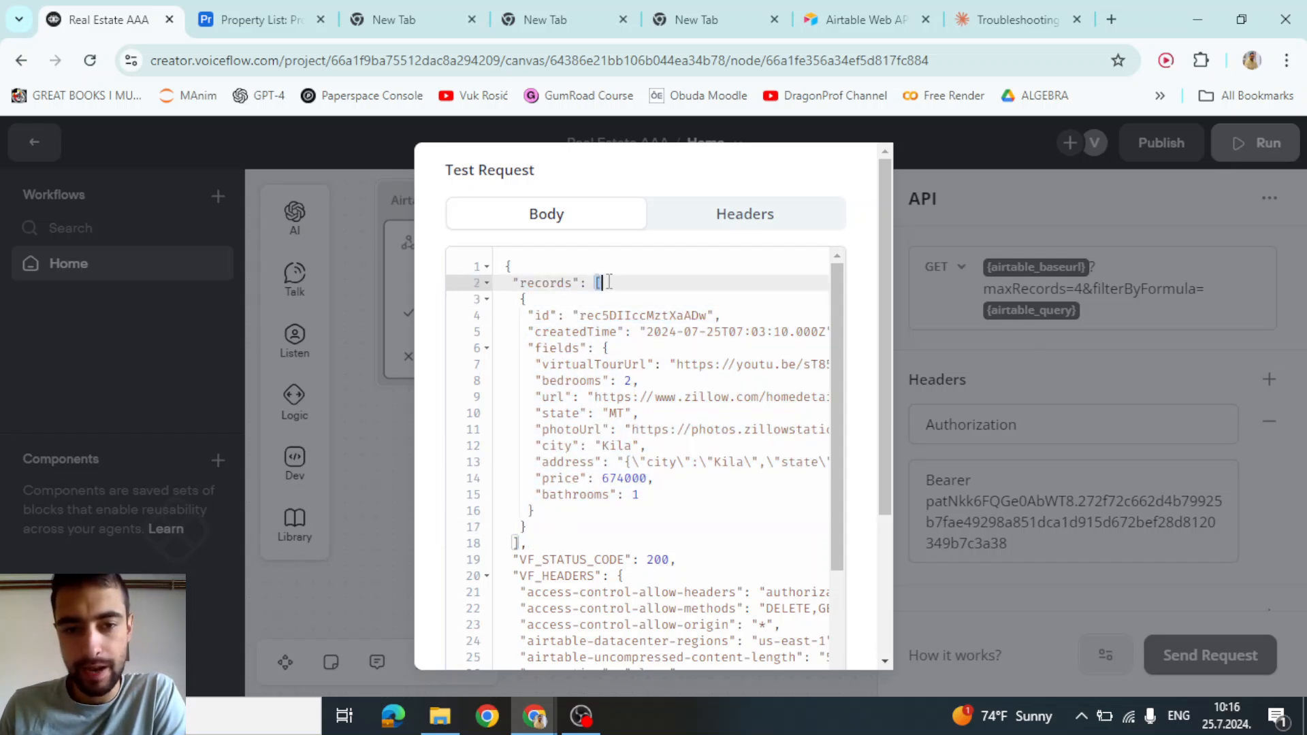
pyautogui.moveTo(522, 298); pyautogui.dragTo(559, 515)
pyautogui.click(560, 514)
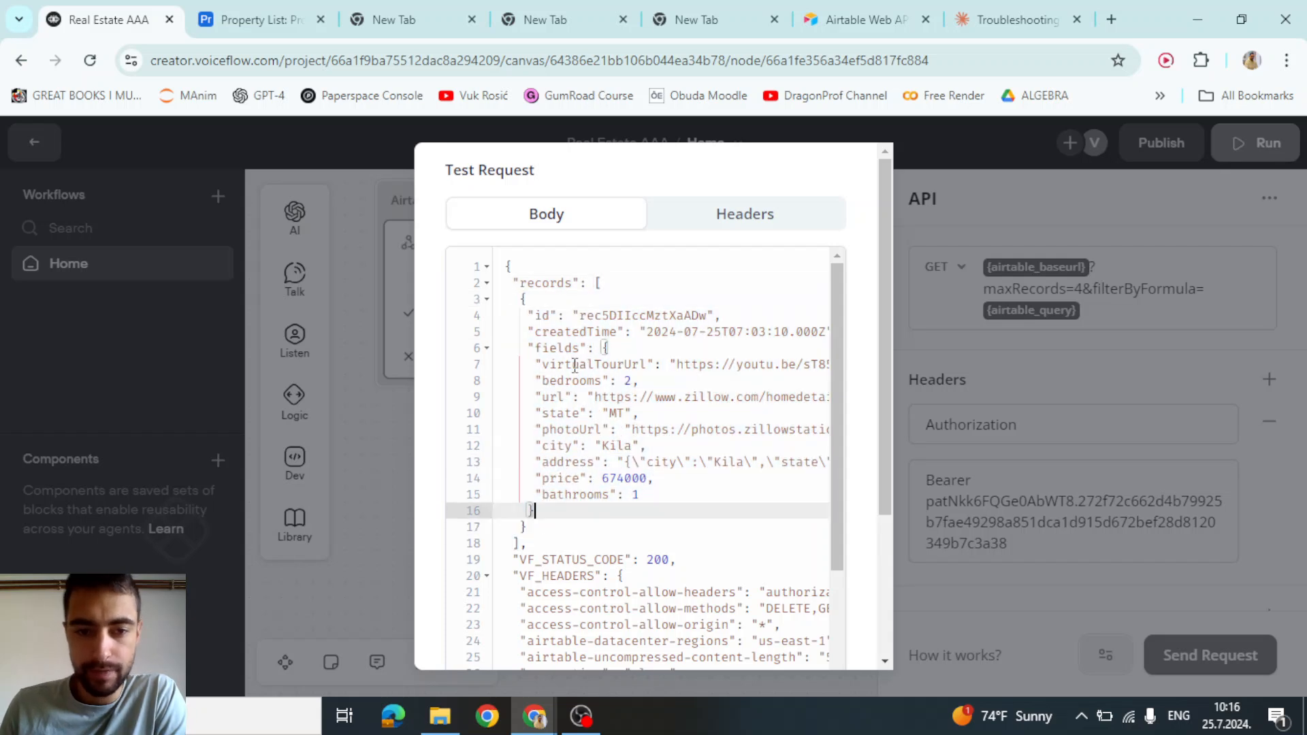
# Examine the first record's fields object and its url field
pyautogui.doubleClick(544, 282)
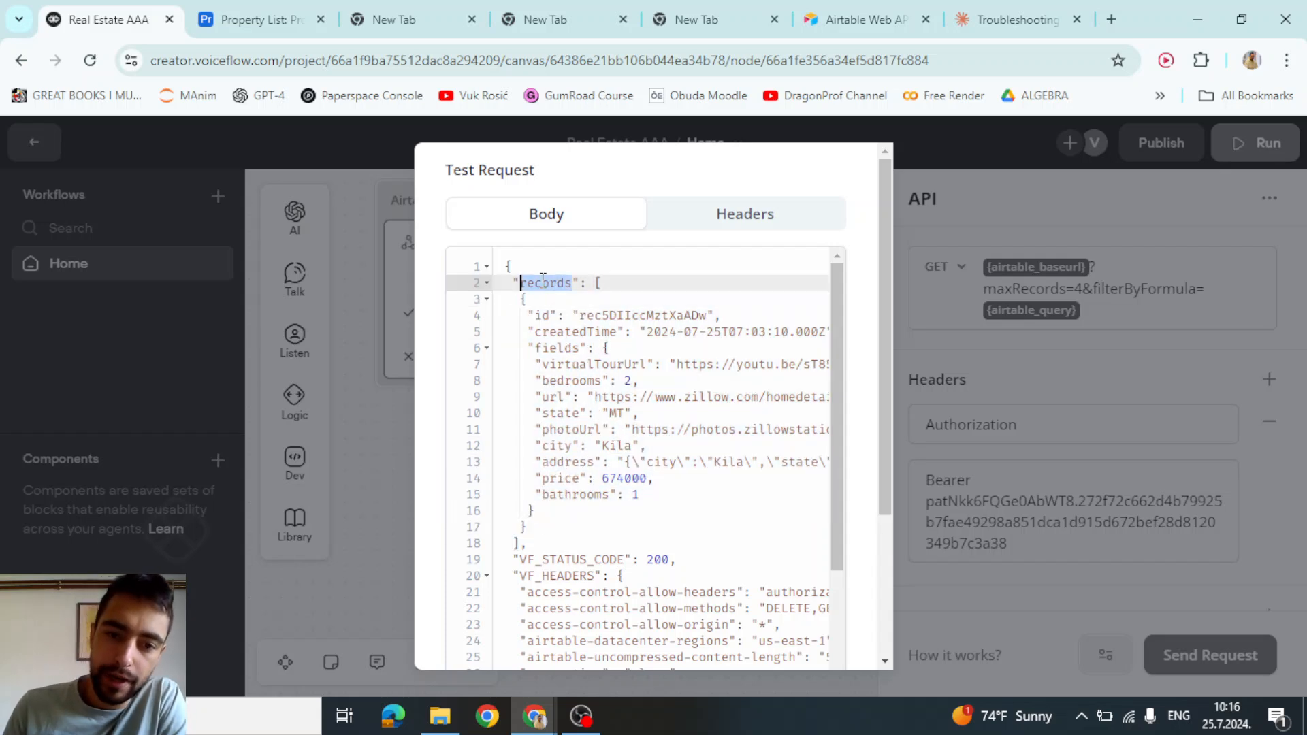
pyautogui.doubleClick(546, 348)
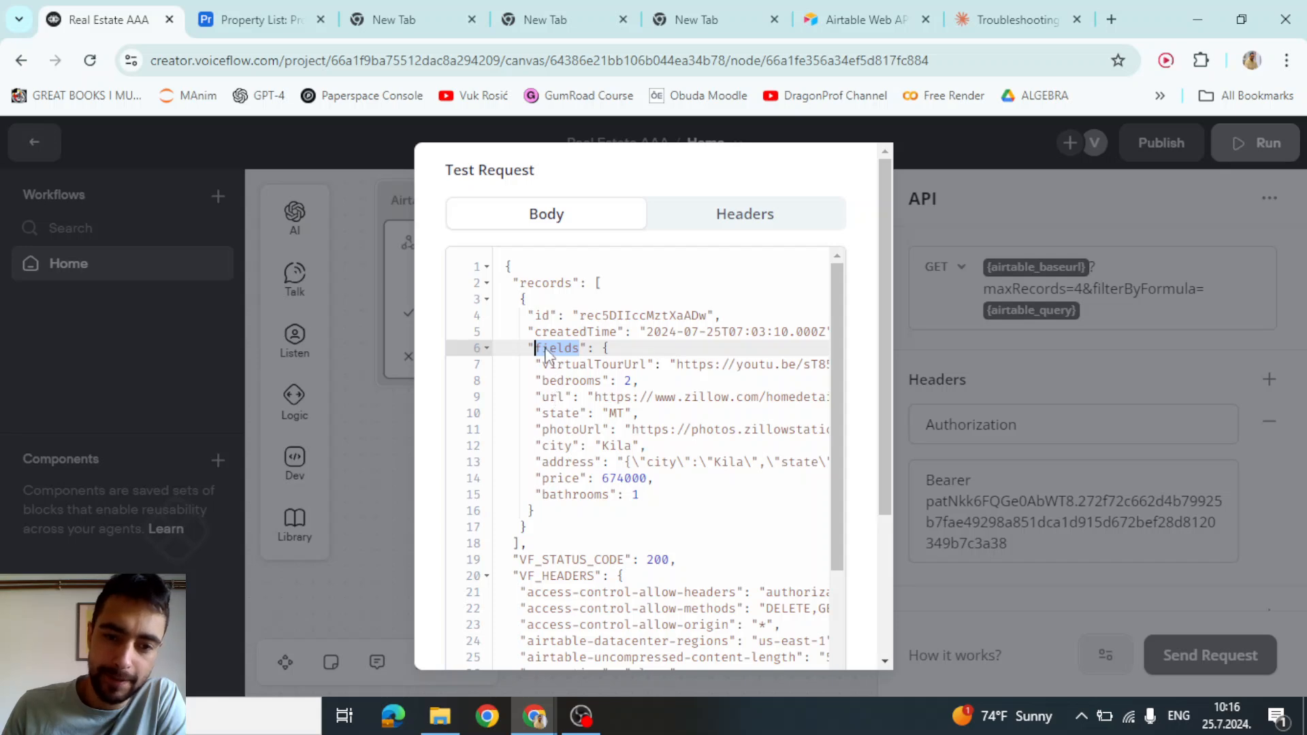
pyautogui.doubleClick(547, 396)
pyautogui.doubleClick(555, 348)
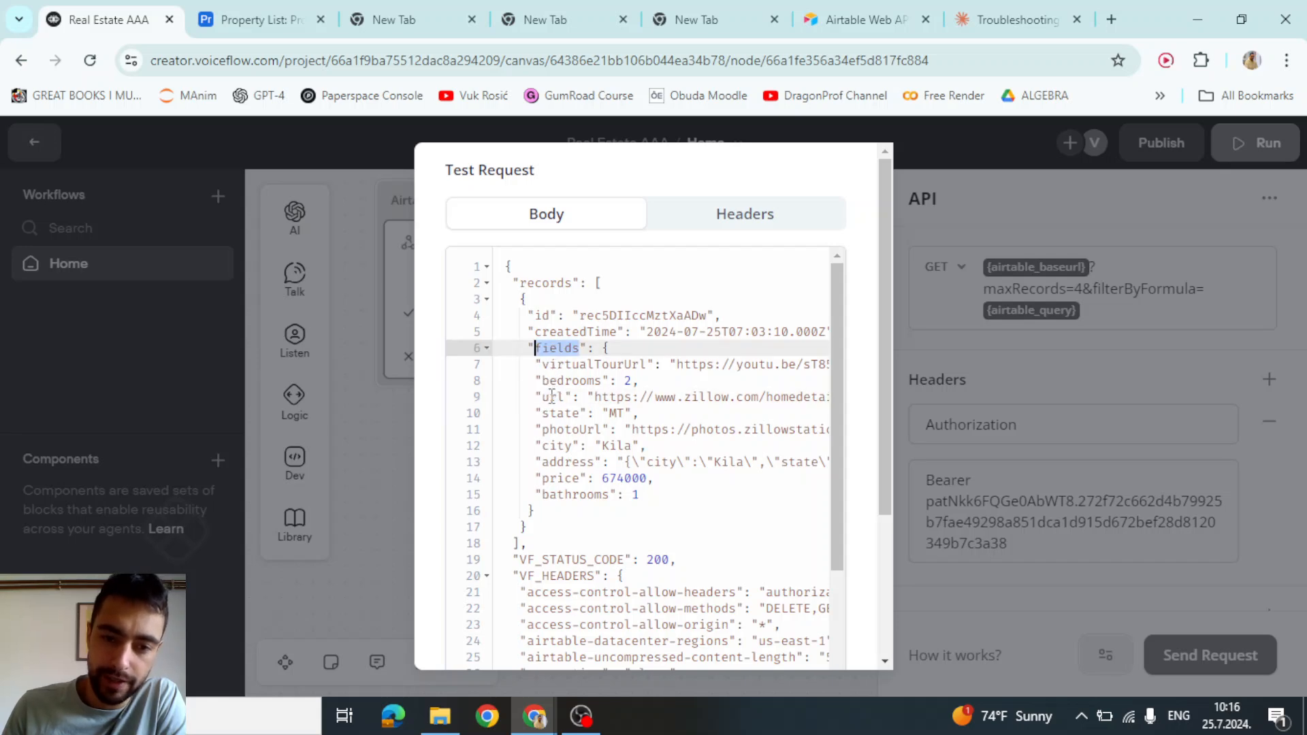
pyautogui.doubleClick(552, 396)
# Close the test response and open the Javascript step's code at full width
pyautogui.click(379, 458)
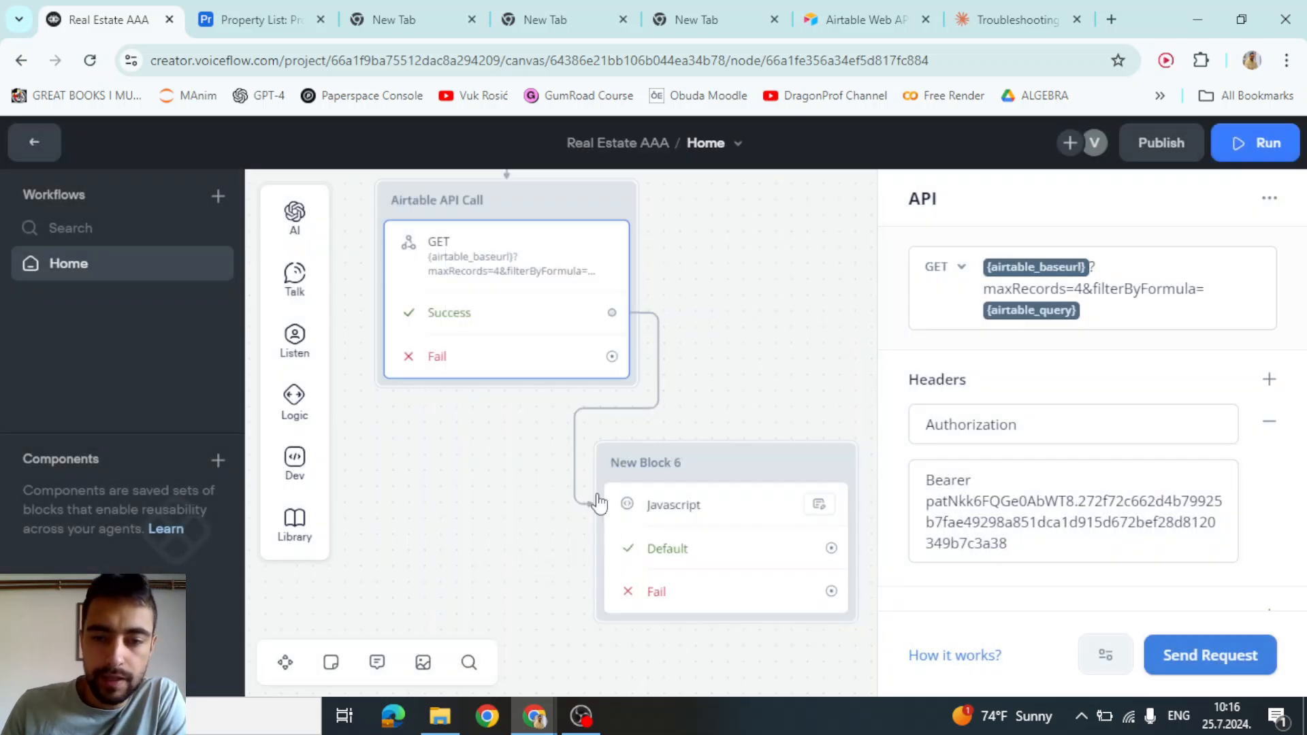
pyautogui.click(715, 512)
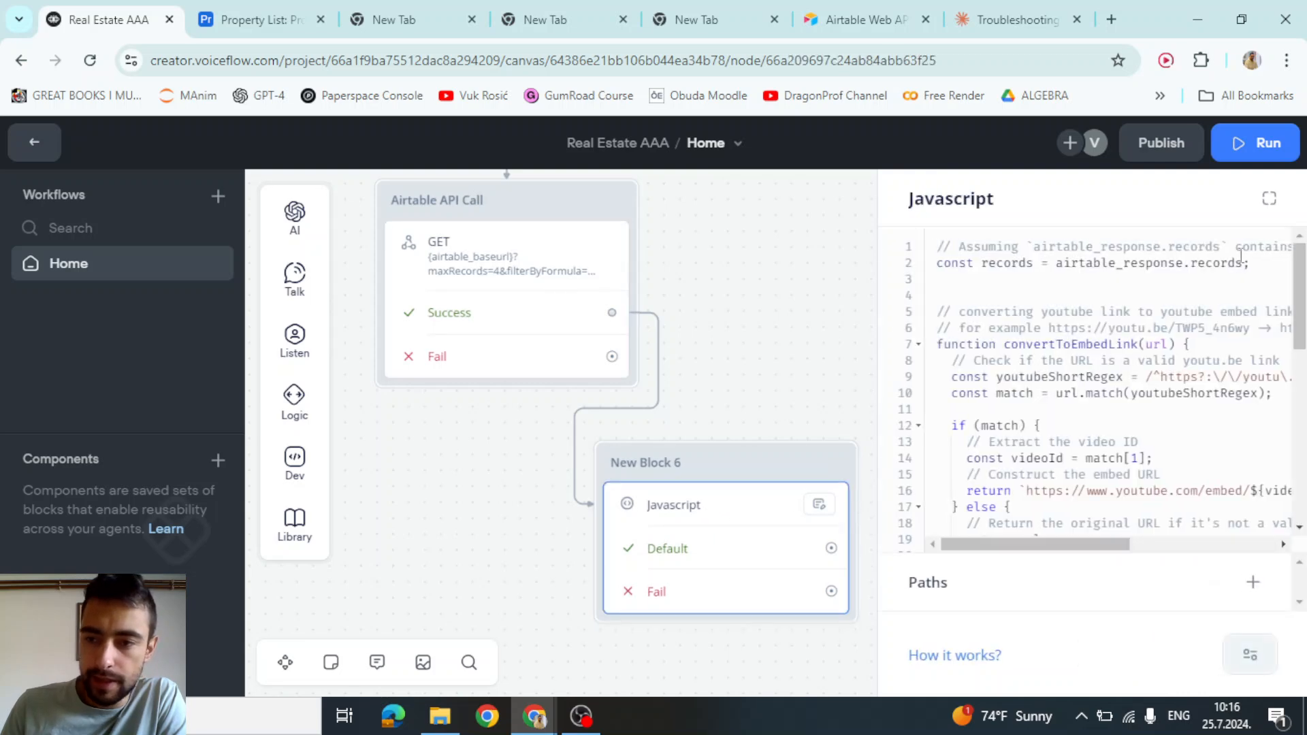
pyautogui.click(1269, 198)
# Review the records line, the YouTube embed-link function and the loop's starting index
pyautogui.moveTo(726, 267); pyautogui.dragTo(400, 264)
pyautogui.moveTo(431, 586); pyautogui.dragTo(390, 300)
pyautogui.scroll(-6, 542, 357)
pyautogui.scroll(1, 541, 358)
pyautogui.scroll(-1, 436, 347)
pyautogui.click(468, 292)
pyautogui.moveTo(435, 524); pyautogui.dragTo(386, 329)
pyautogui.click(564, 343)
pyautogui.click(456, 327)
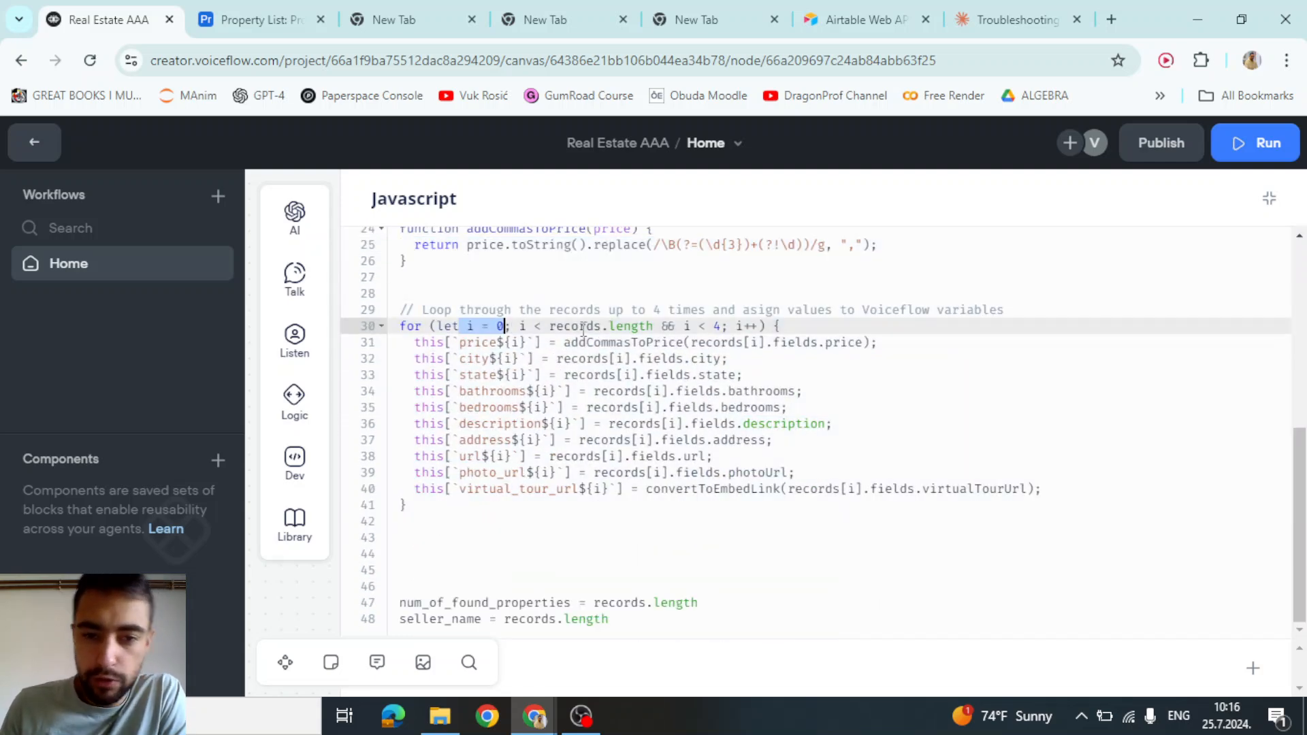
pyautogui.moveTo(549, 326); pyautogui.dragTo(723, 327)
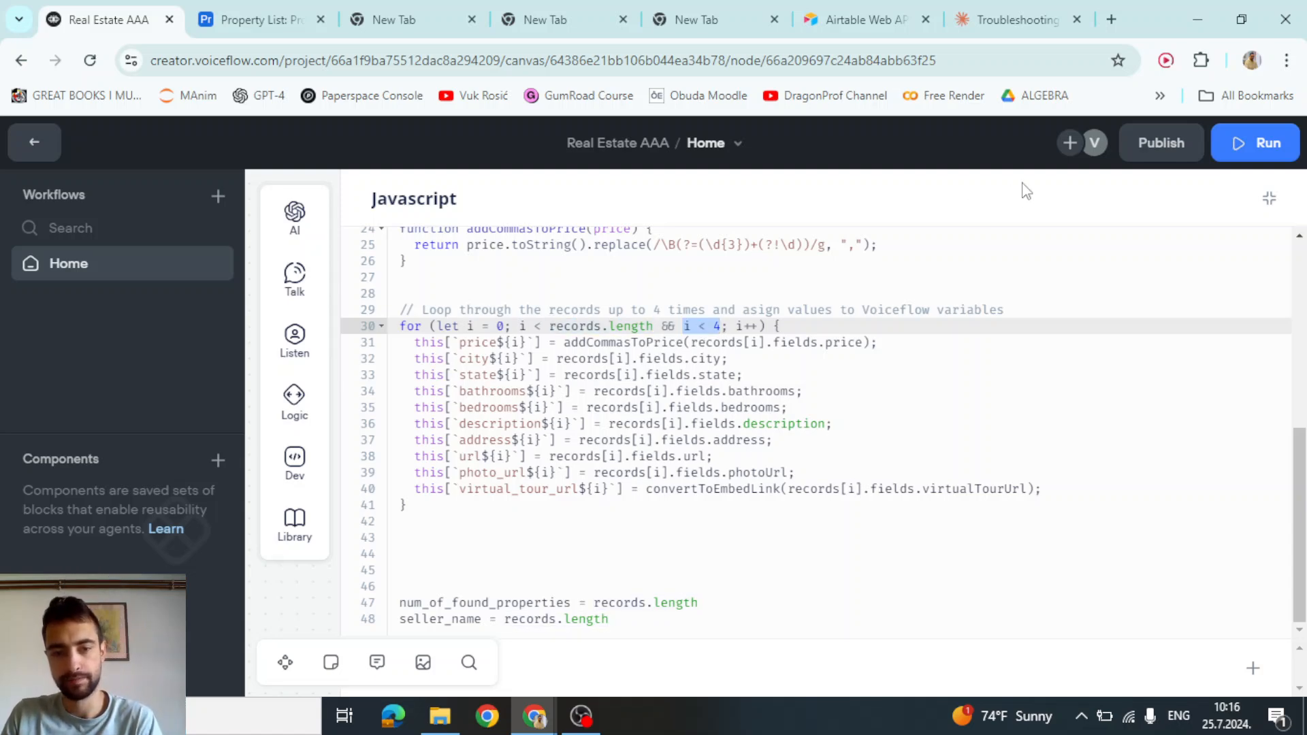
# Check the maxRecords=4 limit in the API call's URL, then reopen the Javascript code
pyautogui.click(1268, 198)
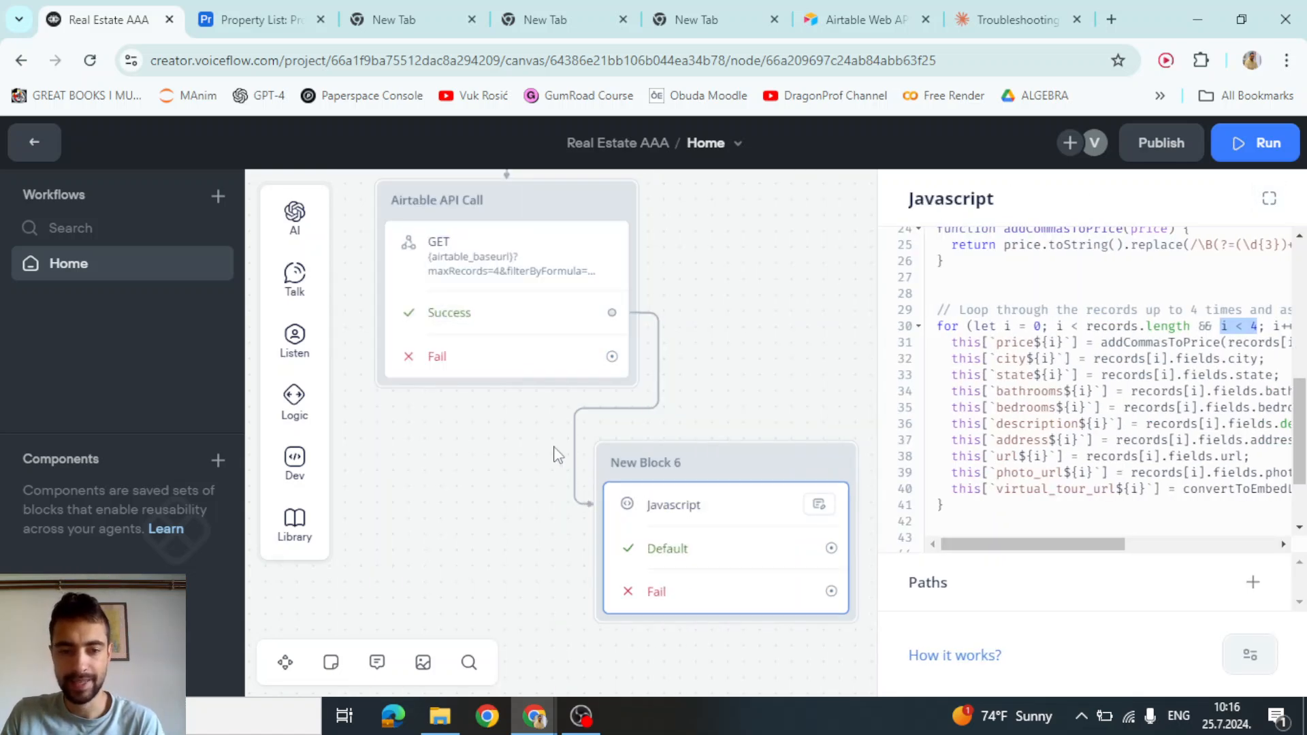
pyautogui.click(480, 273)
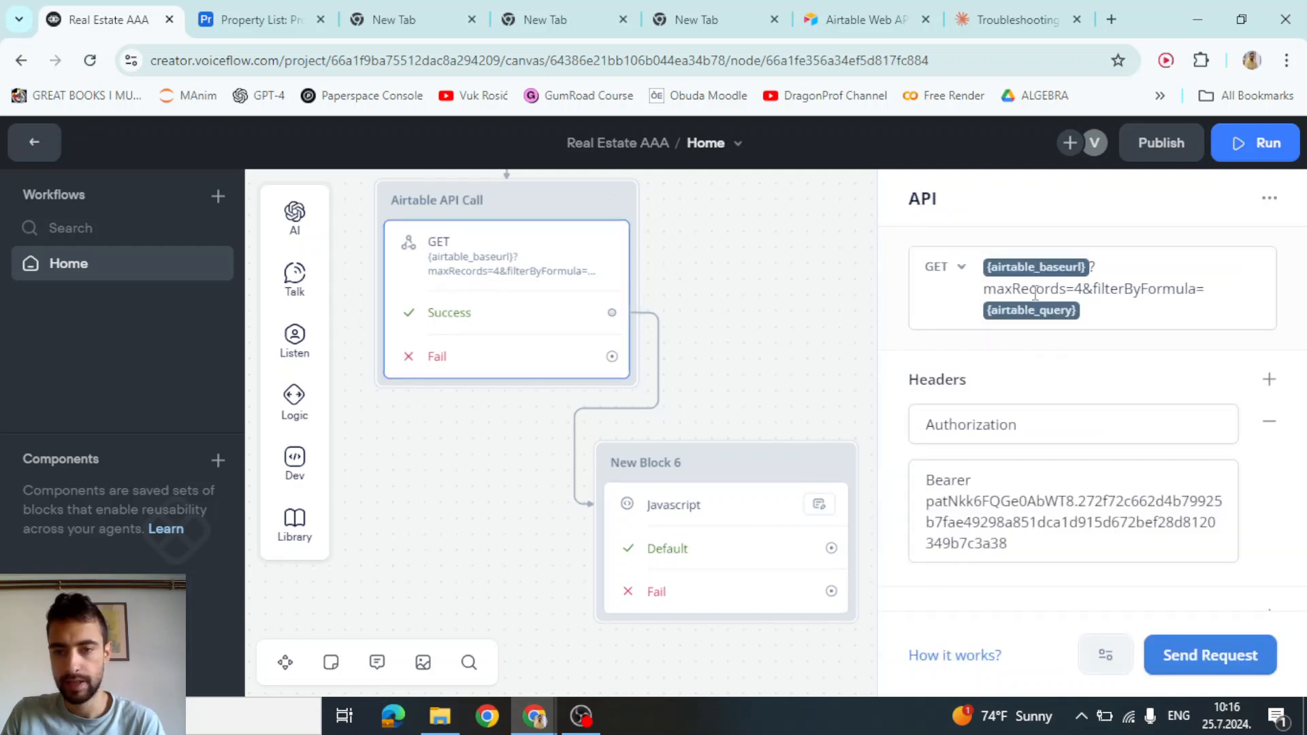
pyautogui.moveTo(996, 289); pyautogui.dragTo(1084, 288)
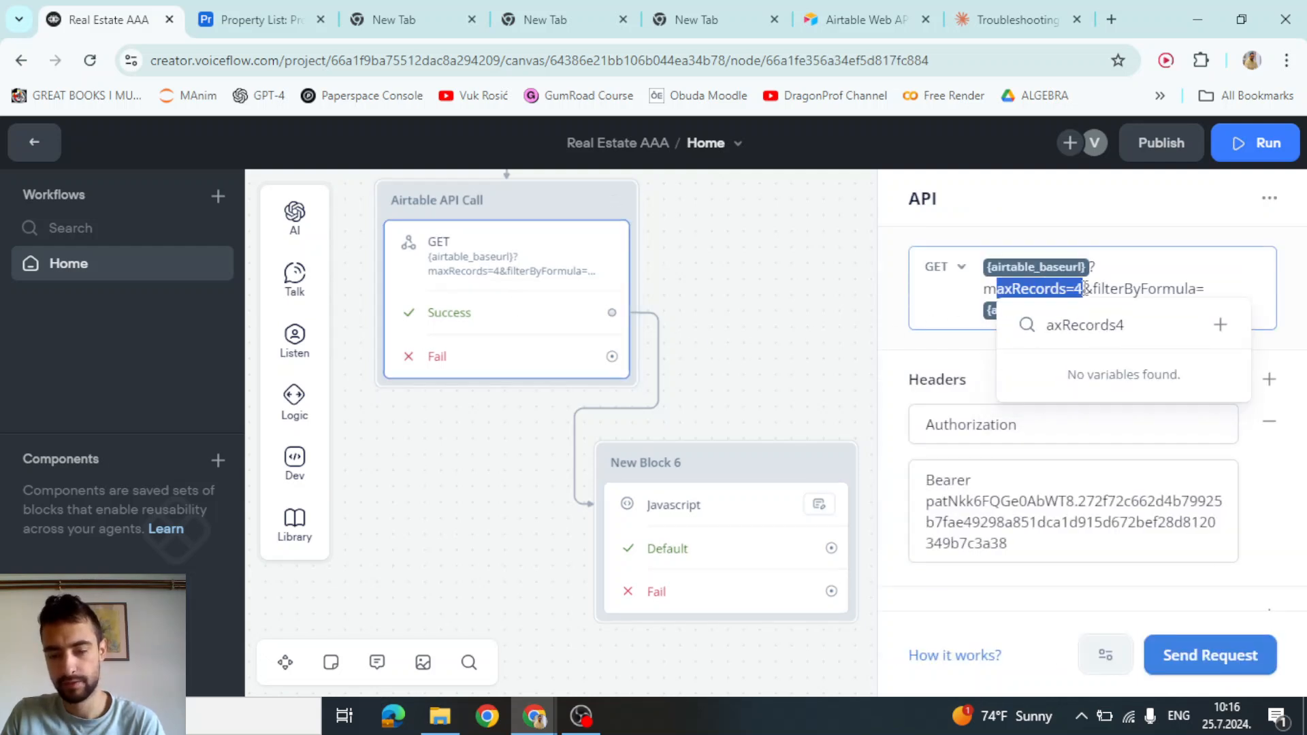
pyautogui.click(798, 293)
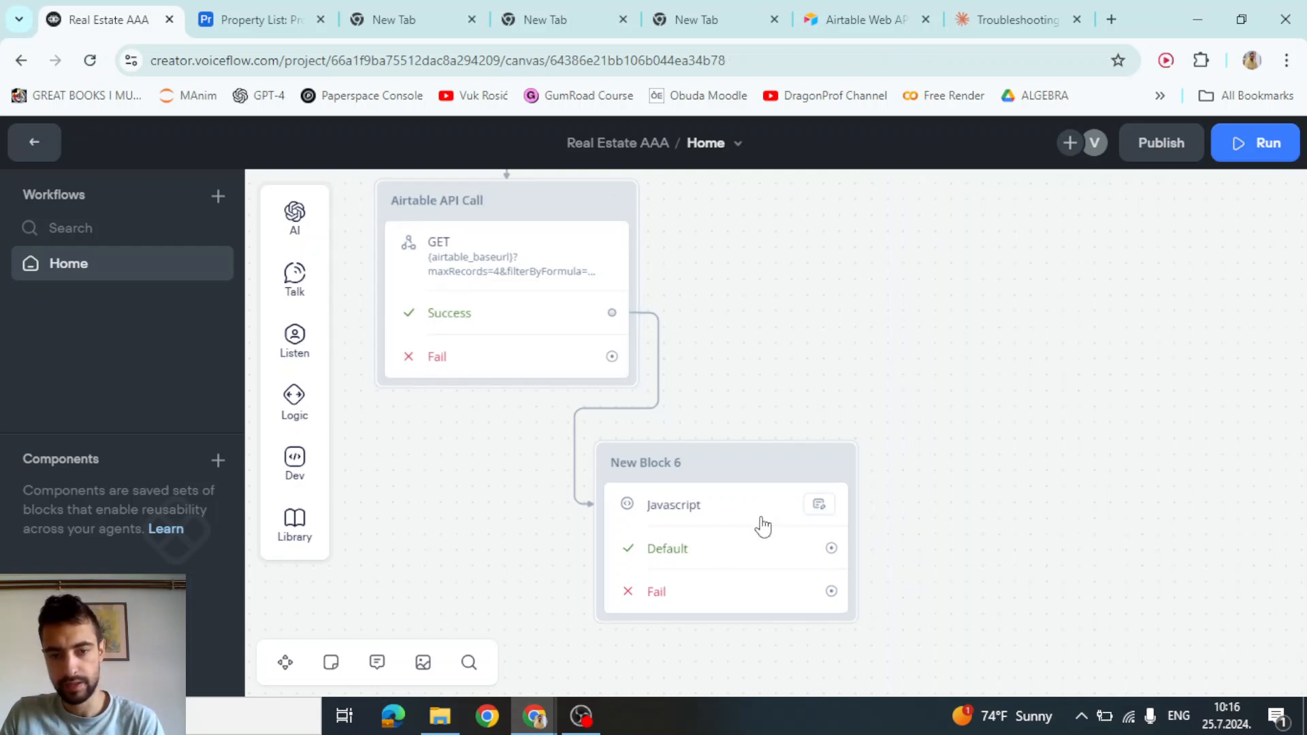
pyautogui.click(758, 519)
# Delete the description assignment line from the mapping loop
pyautogui.click(1269, 198)
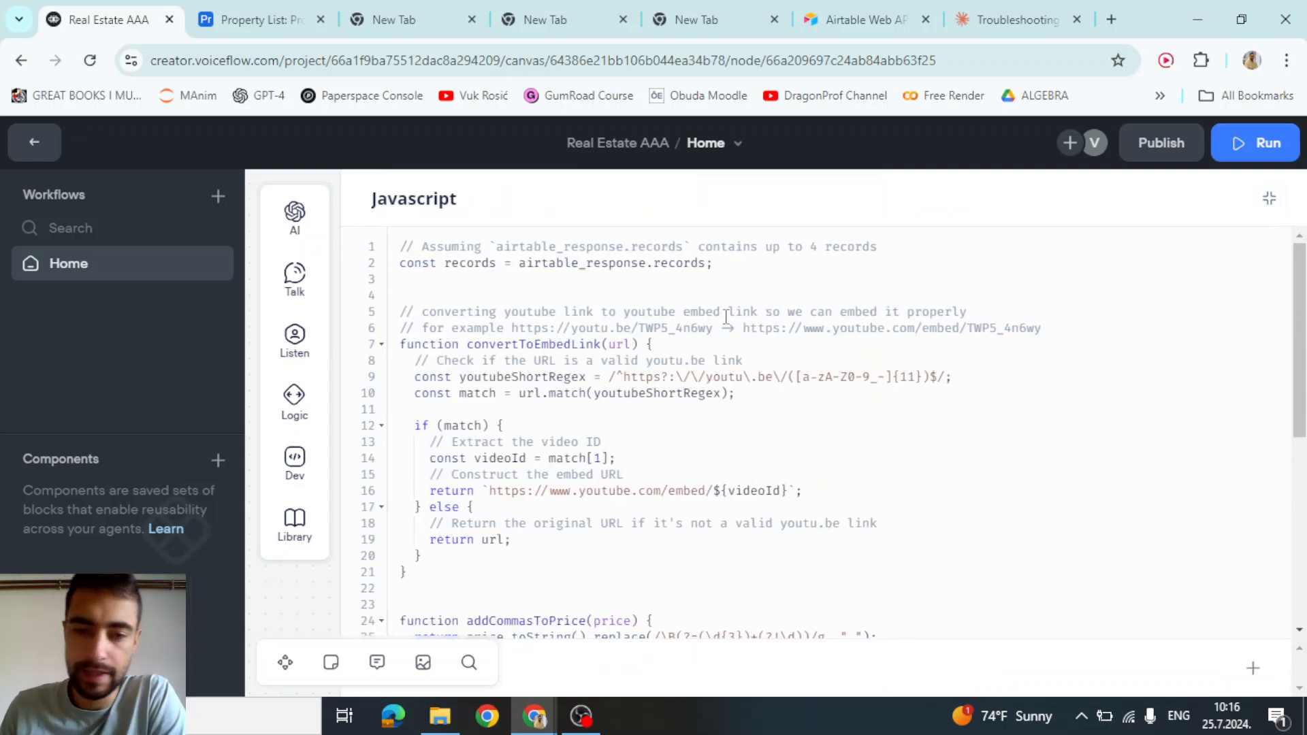
pyautogui.scroll(-5, 616, 383)
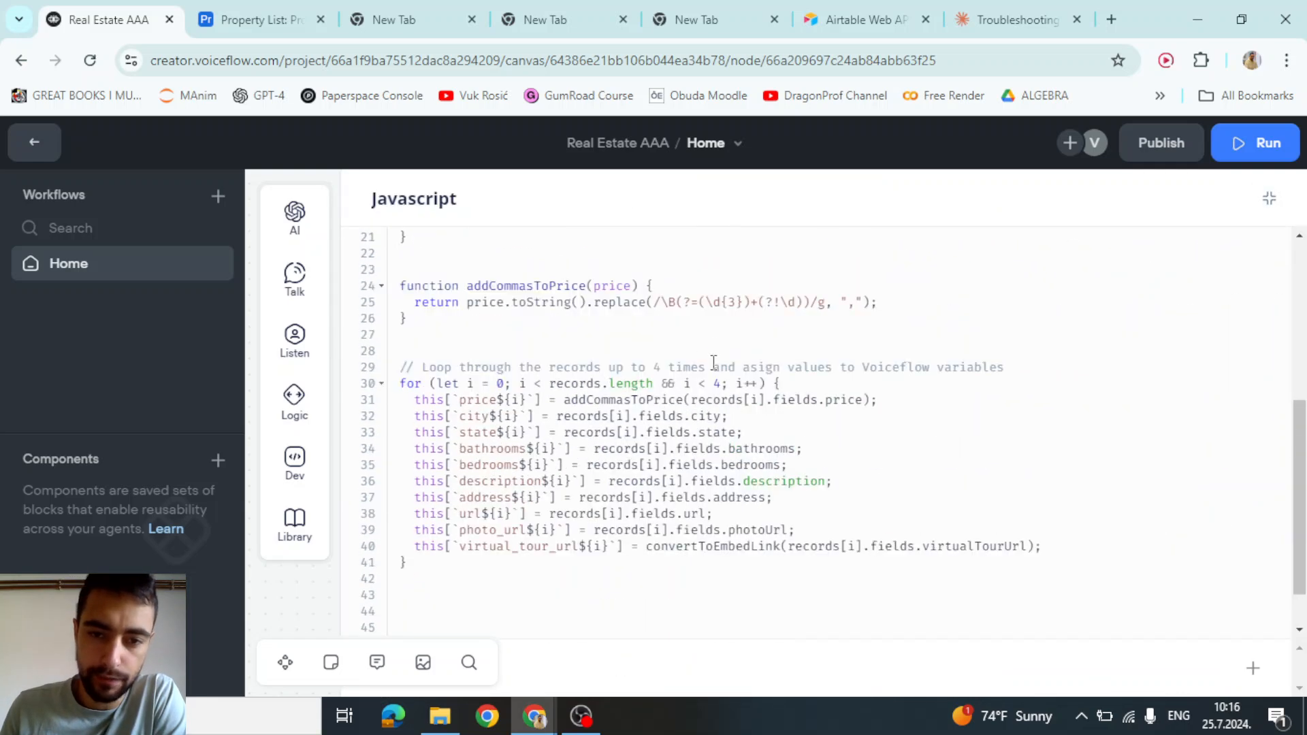
pyautogui.moveTo(661, 383); pyautogui.dragTo(721, 383)
pyautogui.click(543, 416)
pyautogui.doubleClick(484, 401)
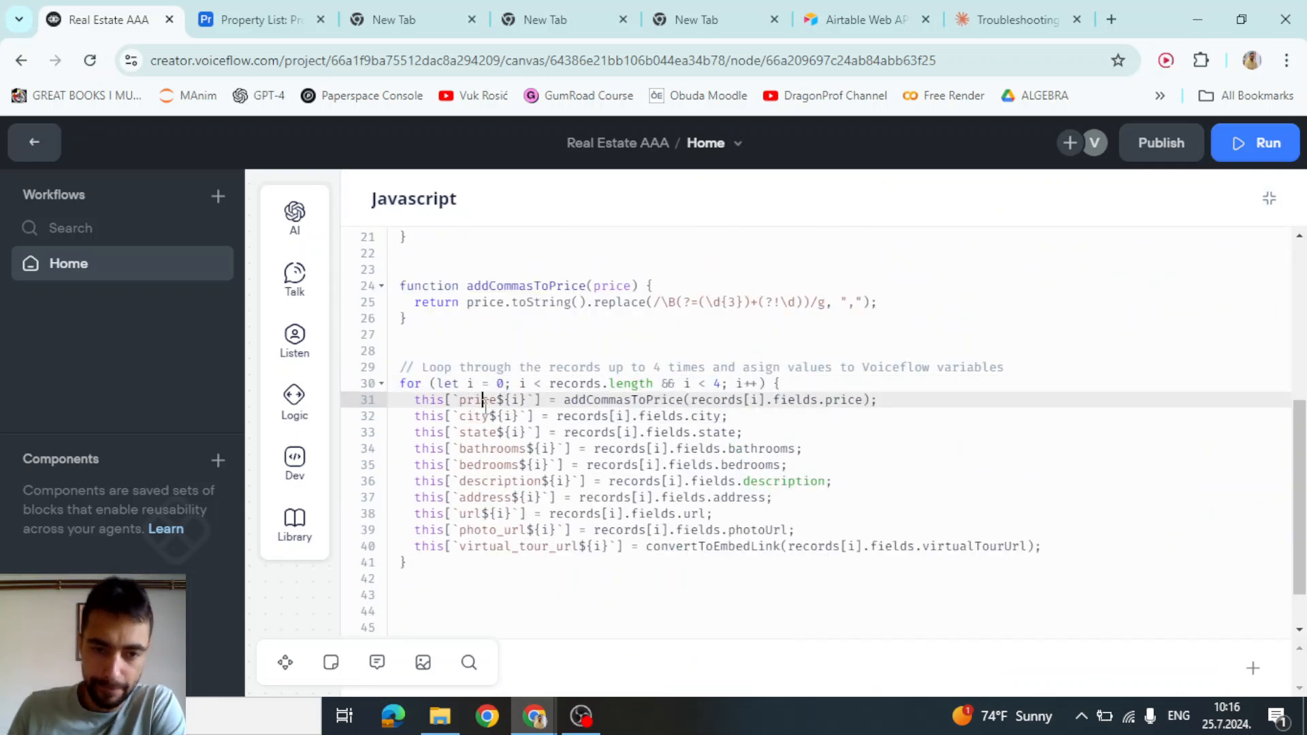
pyautogui.click(504, 481)
pyautogui.doubleClick(477, 401)
pyautogui.click(475, 416)
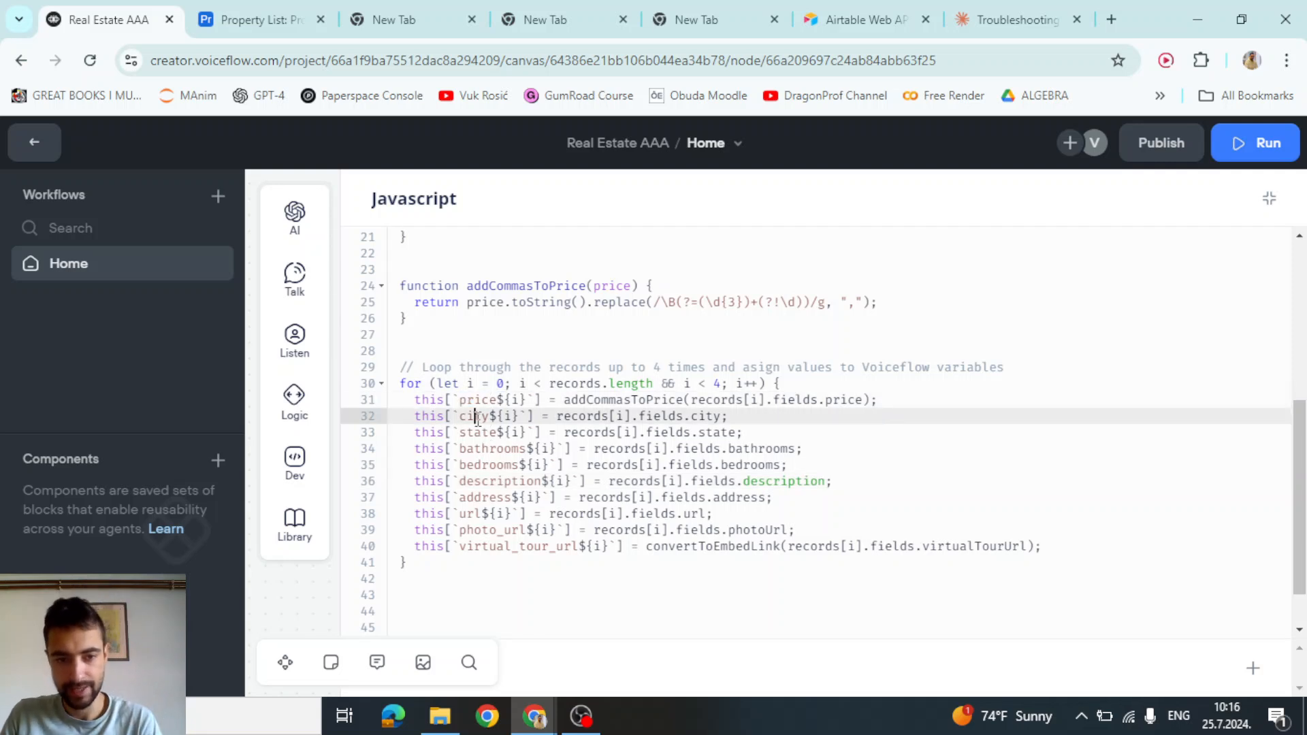
pyautogui.click(476, 433)
pyautogui.doubleClick(496, 447)
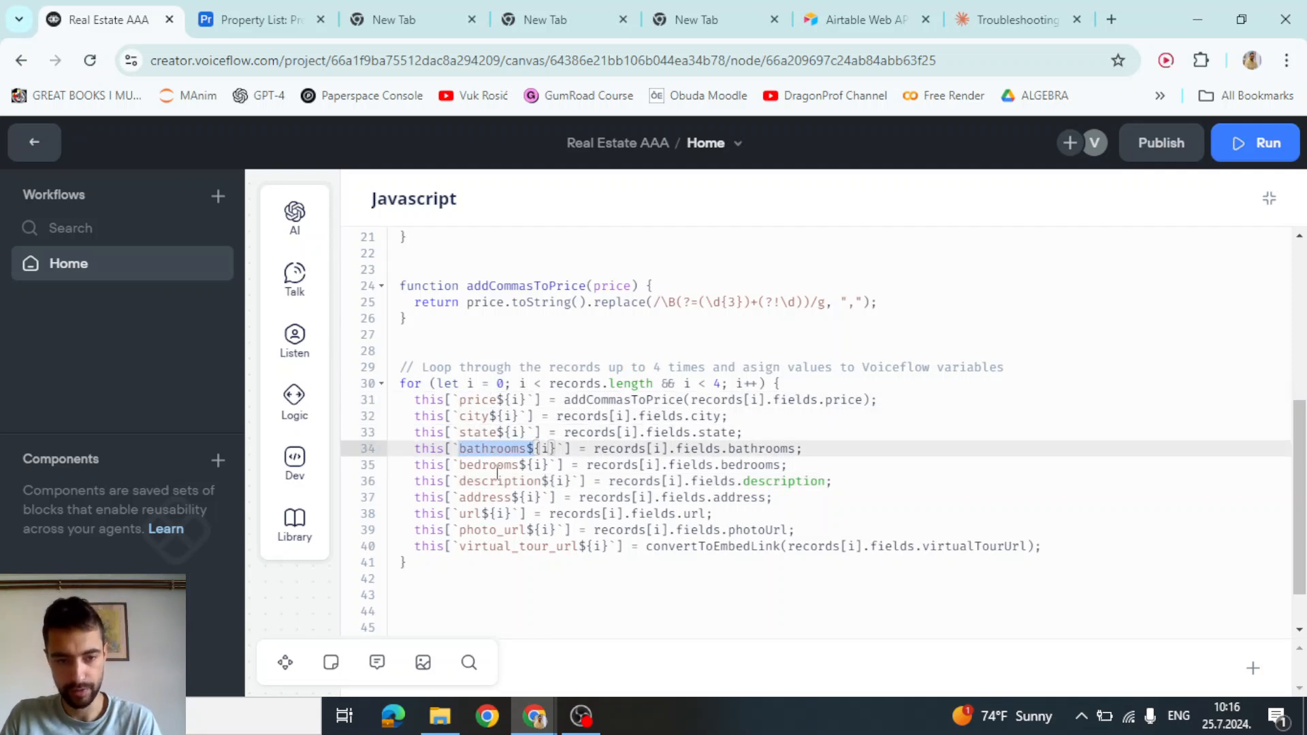
pyautogui.moveTo(871, 482); pyautogui.dragTo(866, 471)
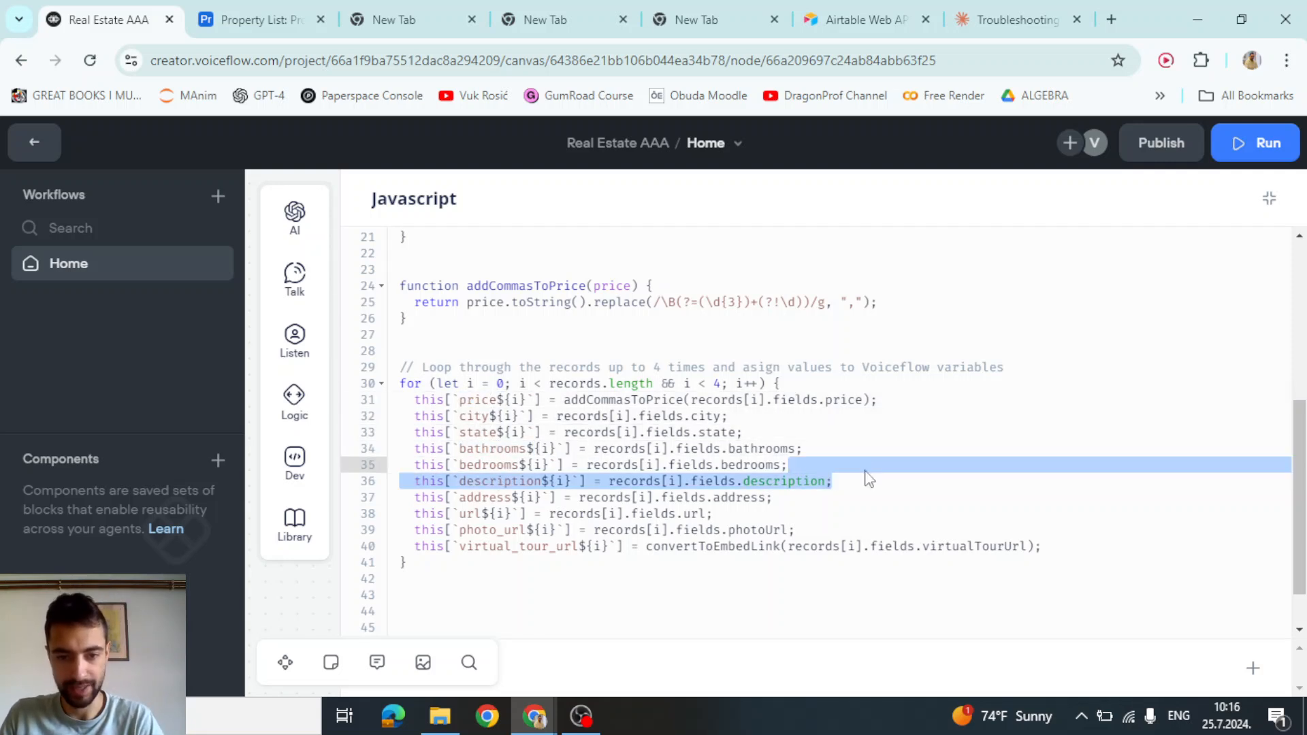
pyautogui.press('BackSpace')
# Review the address, url, photo_url, virtual_tour_url and price assignments, then return to the workflows list
pyautogui.doubleClick(484, 480)
pyautogui.doubleClick(473, 497)
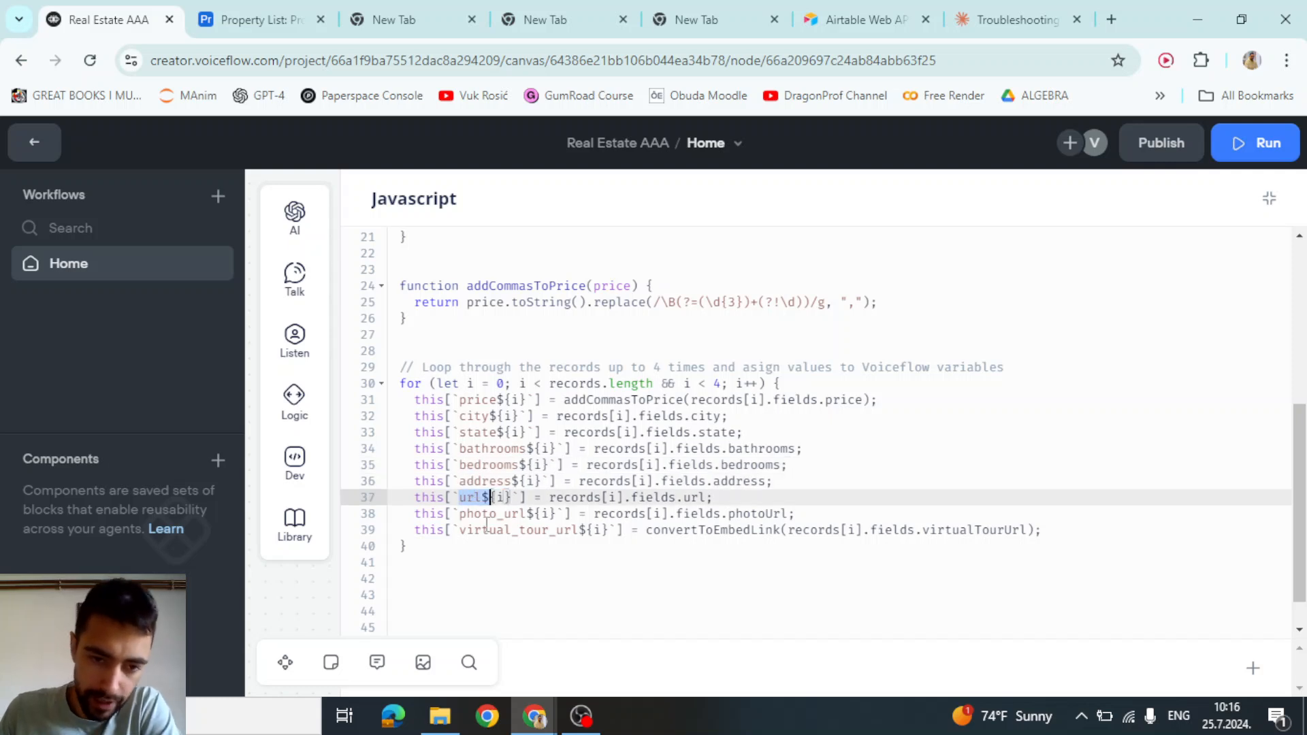
pyautogui.doubleClick(490, 529)
pyautogui.doubleClick(490, 514)
pyautogui.doubleClick(492, 531)
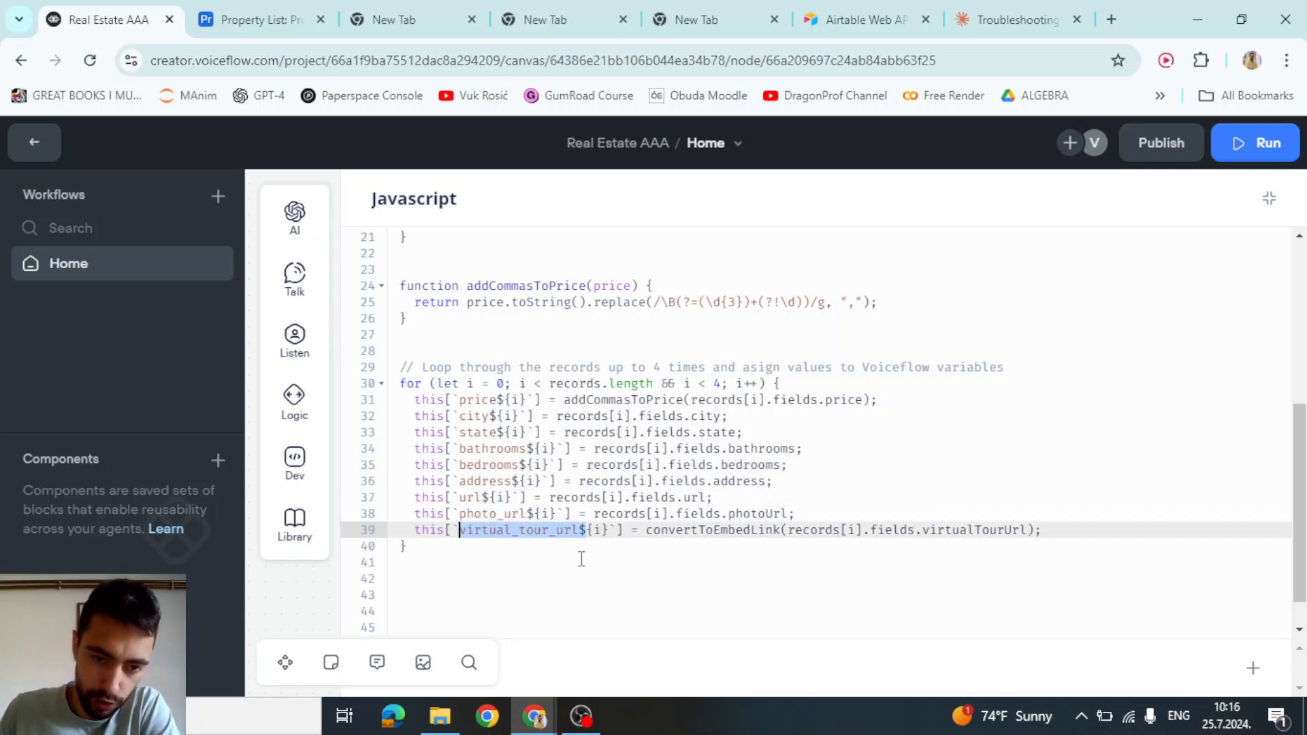
pyautogui.click(811, 495)
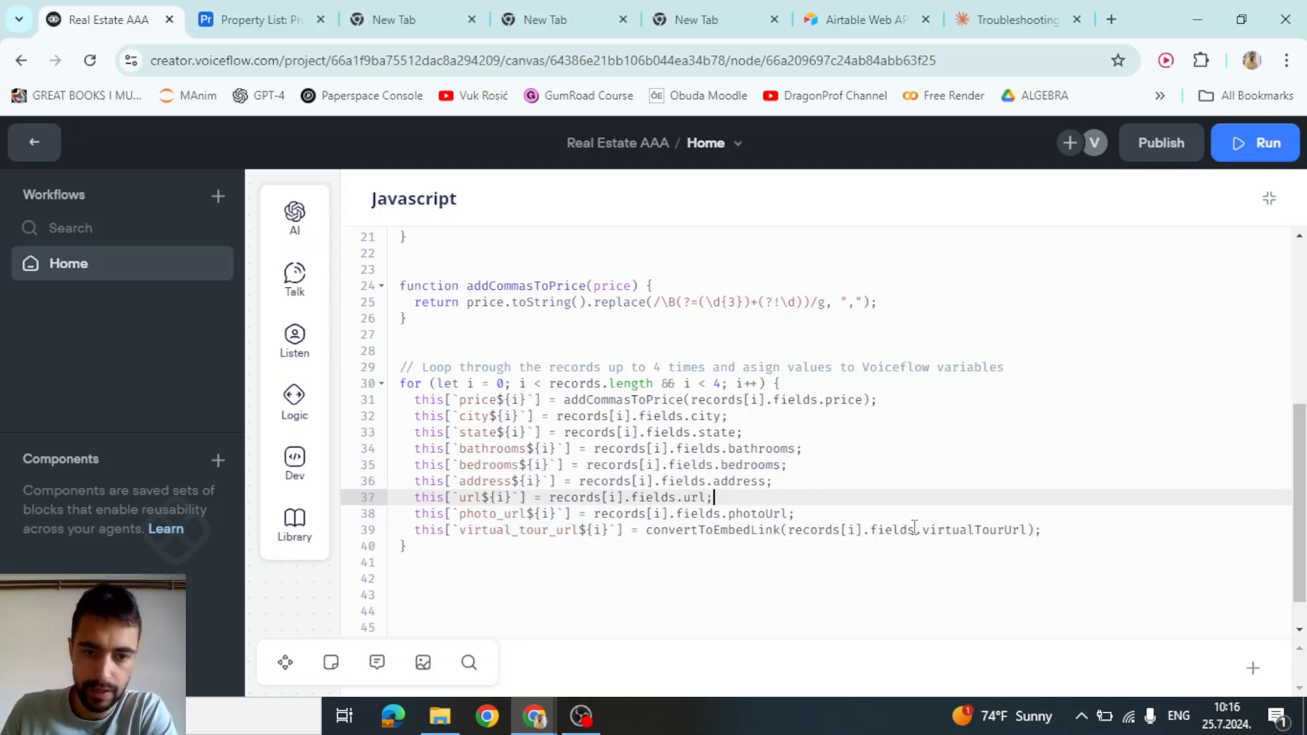
pyautogui.moveTo(1056, 529); pyautogui.dragTo(603, 407)
pyautogui.click(579, 436)
pyautogui.moveTo(462, 399); pyautogui.dragTo(530, 402)
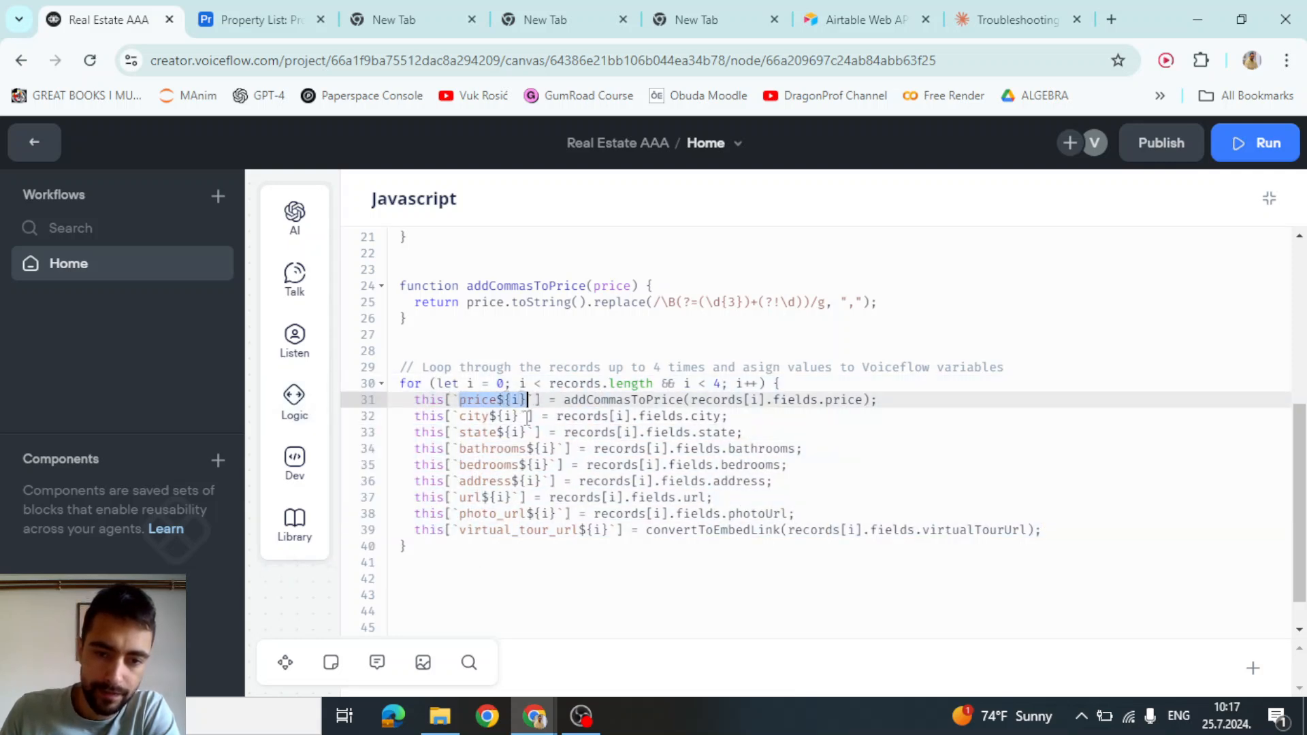
pyautogui.click(511, 447)
pyautogui.moveTo(459, 400); pyautogui.dragTo(524, 401)
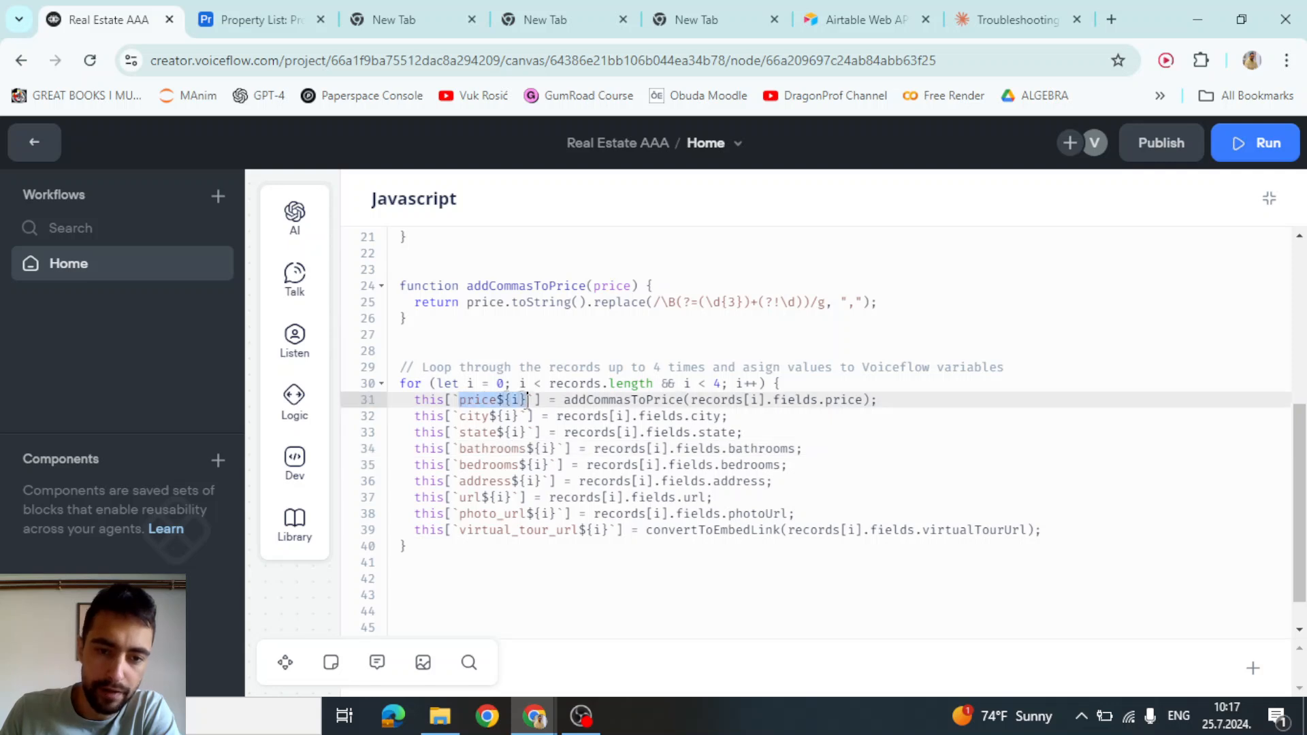
pyautogui.click(471, 403)
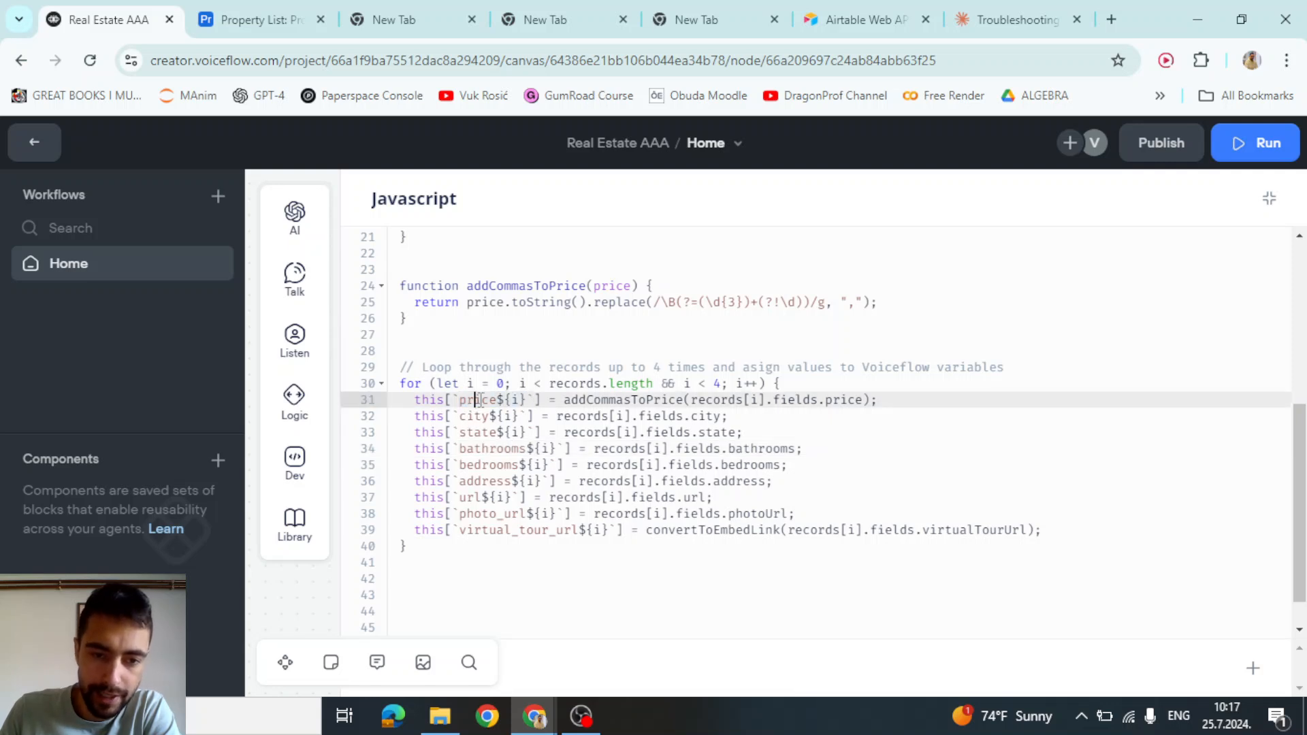
pyautogui.click(34, 143)
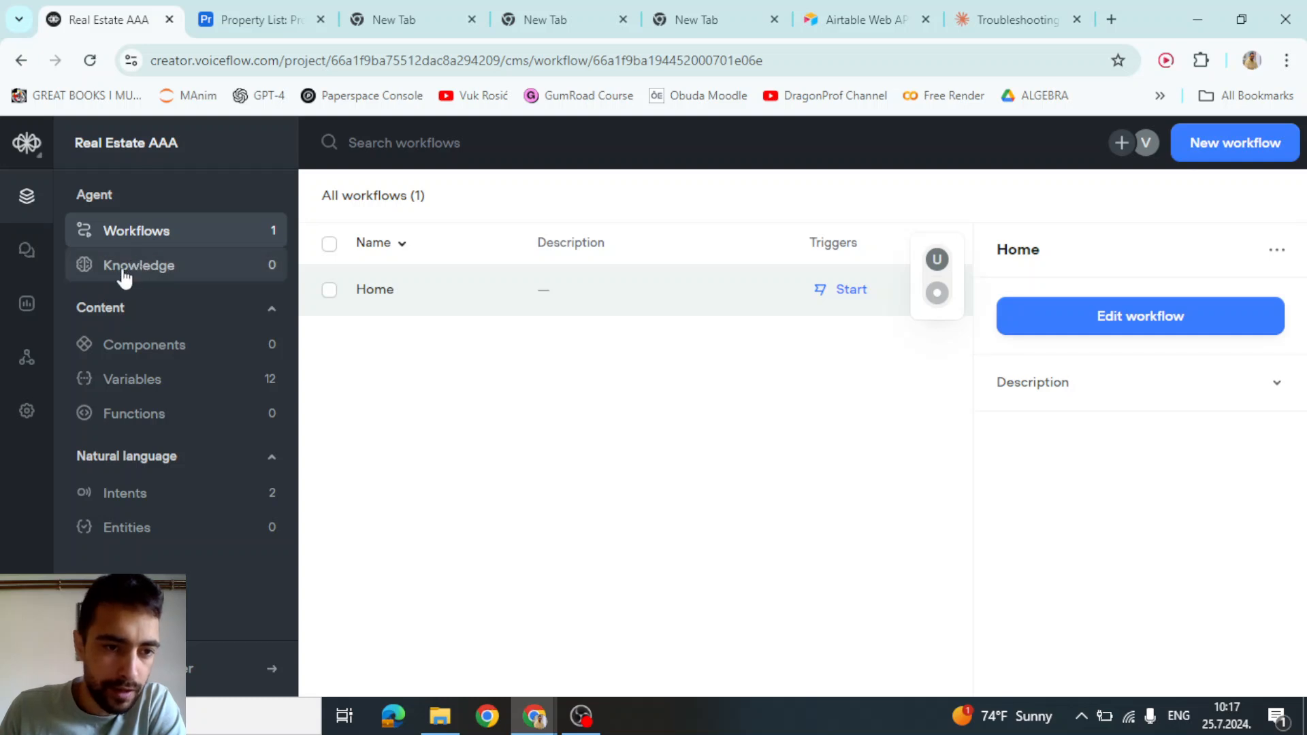
# Open the project variables and create price0, price1 and price2
pyautogui.click(170, 387)
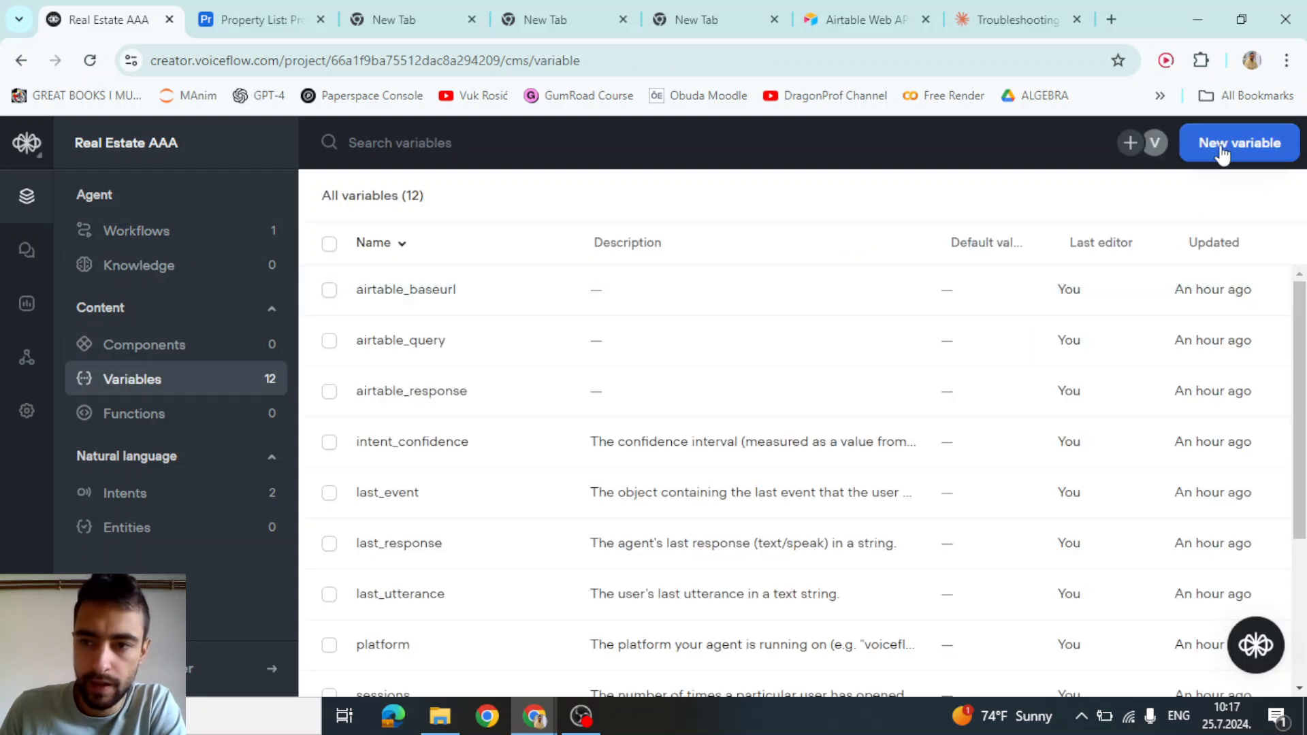
pyautogui.click(1222, 150)
pyautogui.write('p')
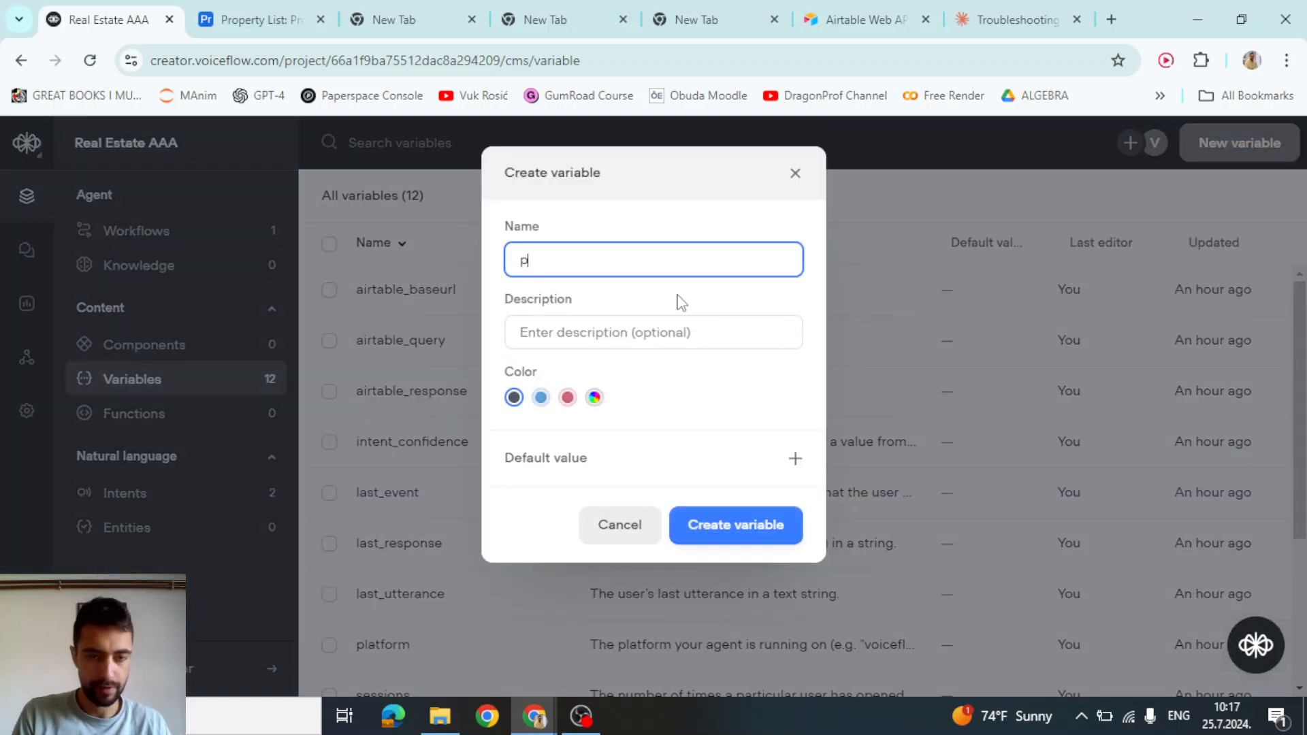
pyautogui.write('rice0')
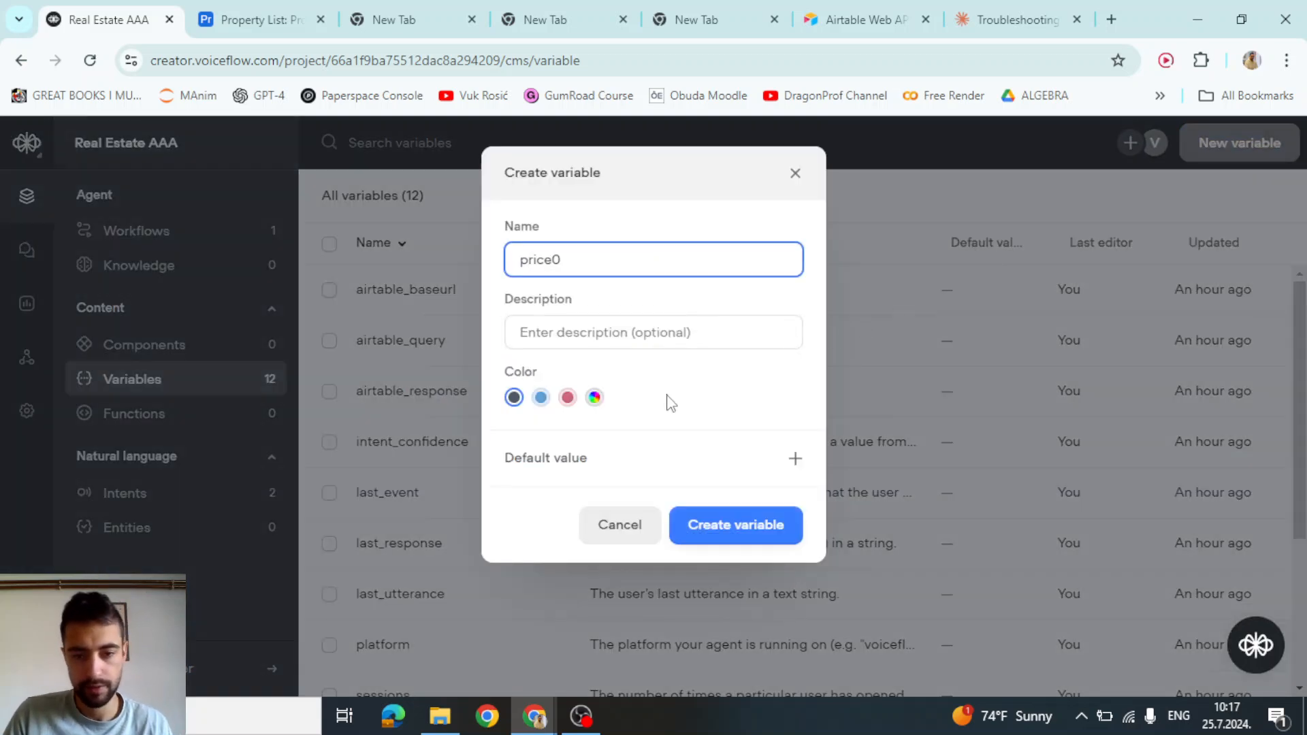
pyautogui.click(701, 527)
pyautogui.click(1243, 149)
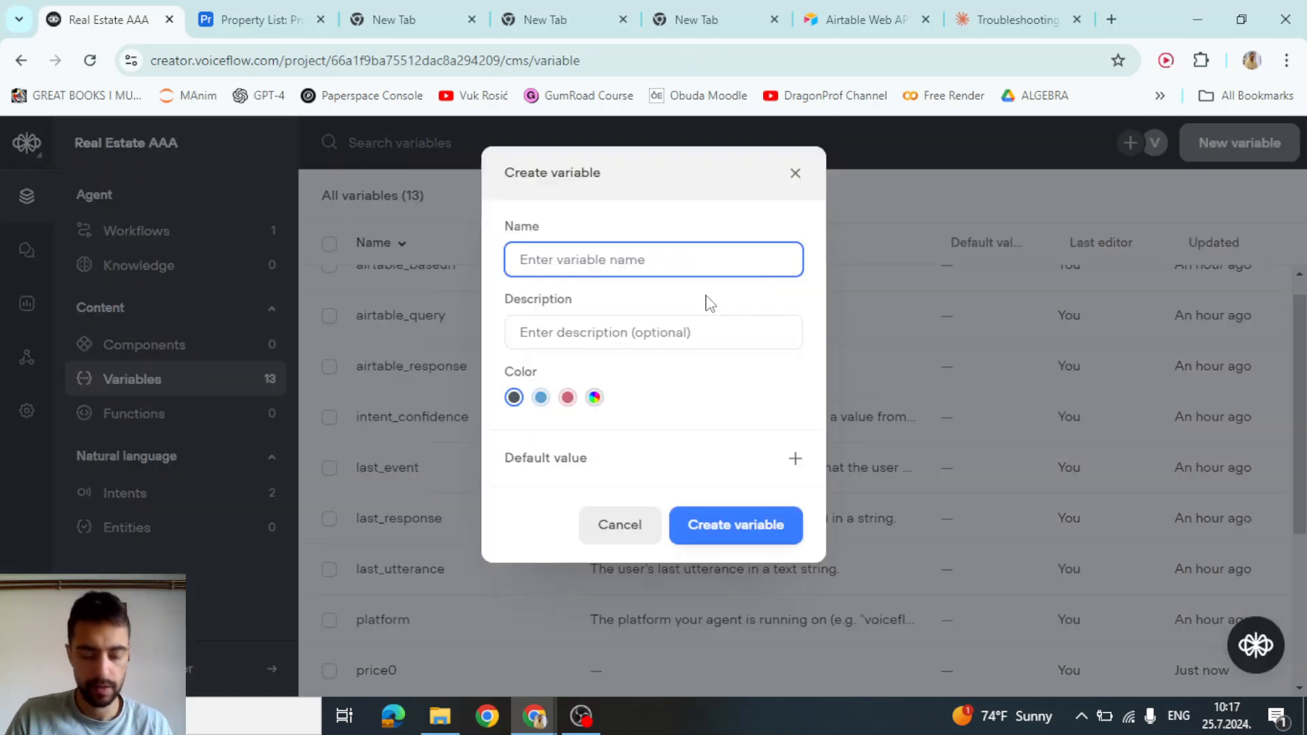
pyautogui.write('price1')
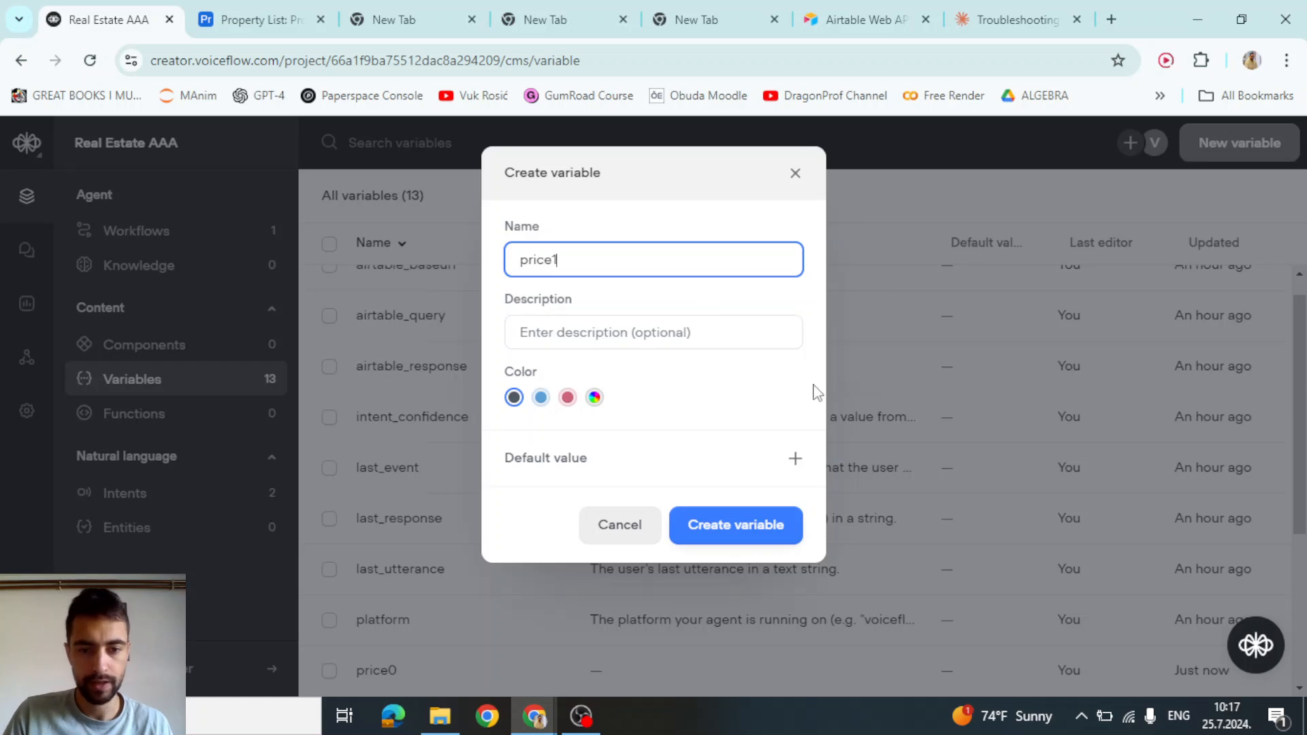
pyautogui.click(760, 544)
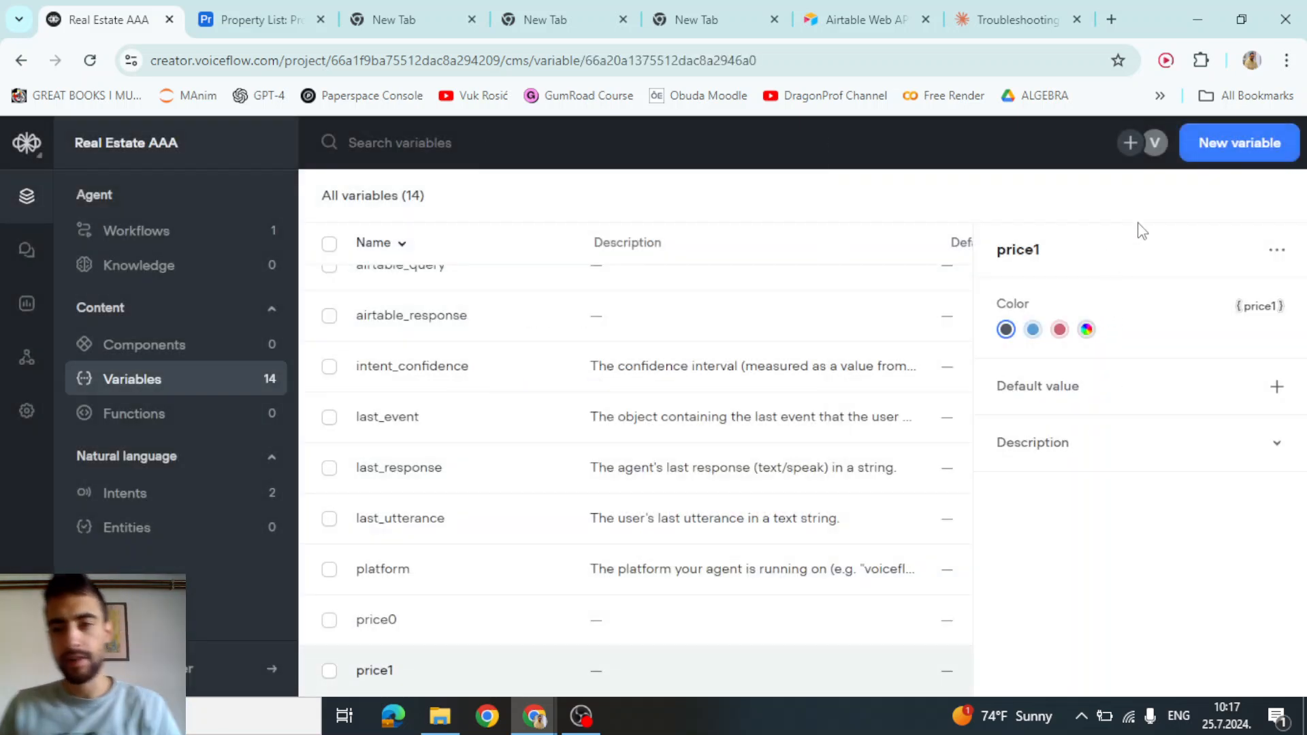
pyautogui.click(1218, 149)
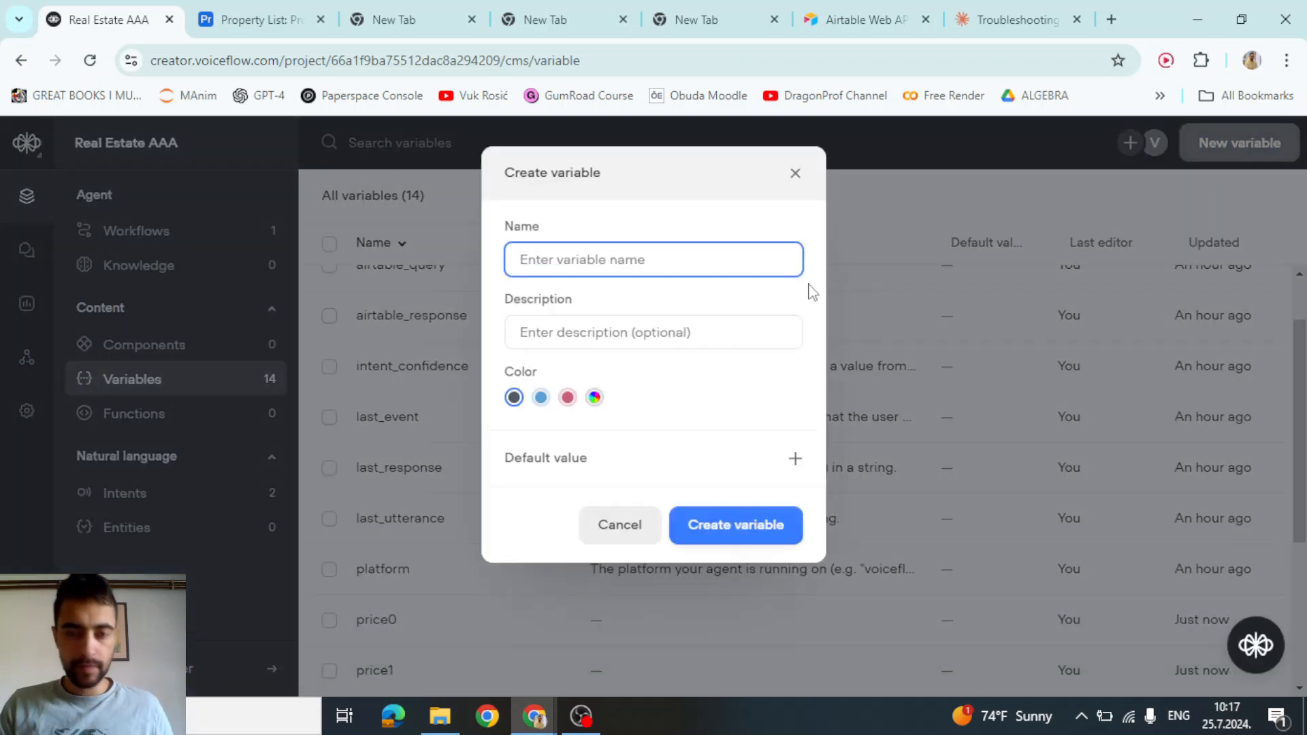
pyautogui.write('price2')
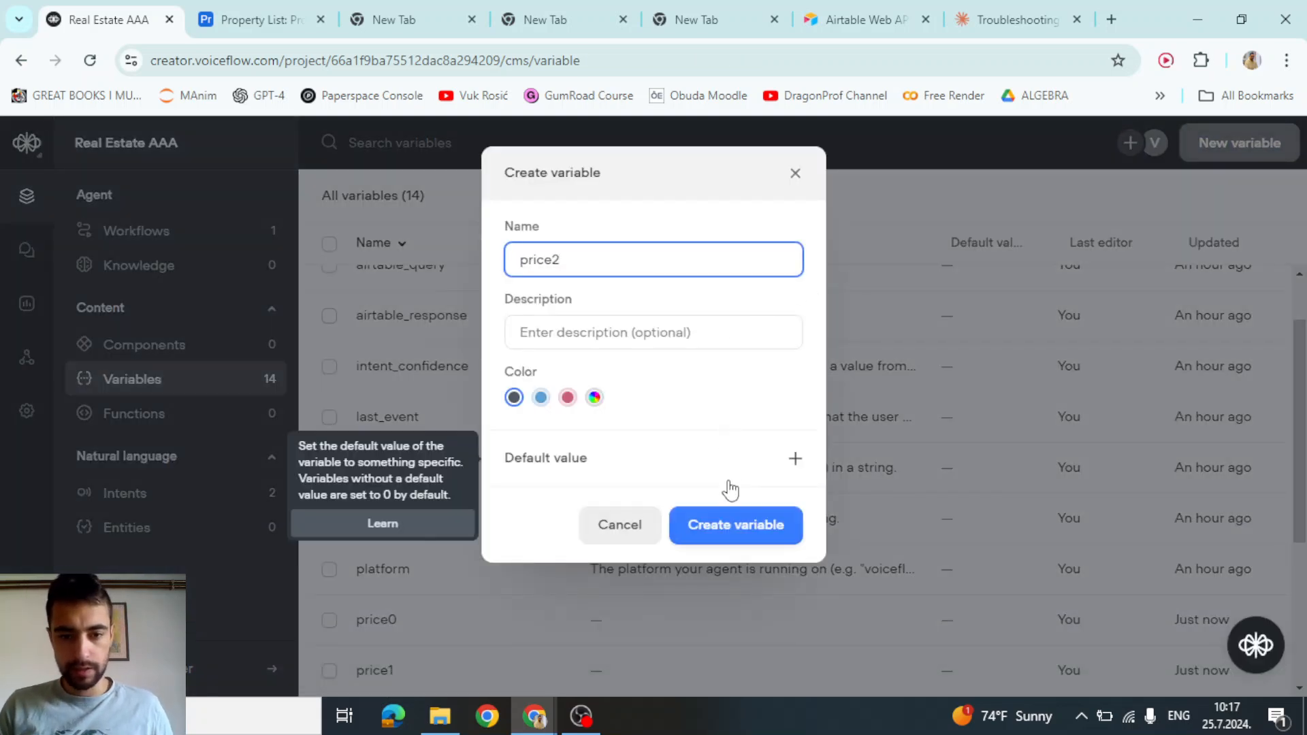
pyautogui.click(723, 525)
# Create bedrooms0, bedrooms1 and bedrooms2, and start naming bathrooms0
pyautogui.click(1230, 146)
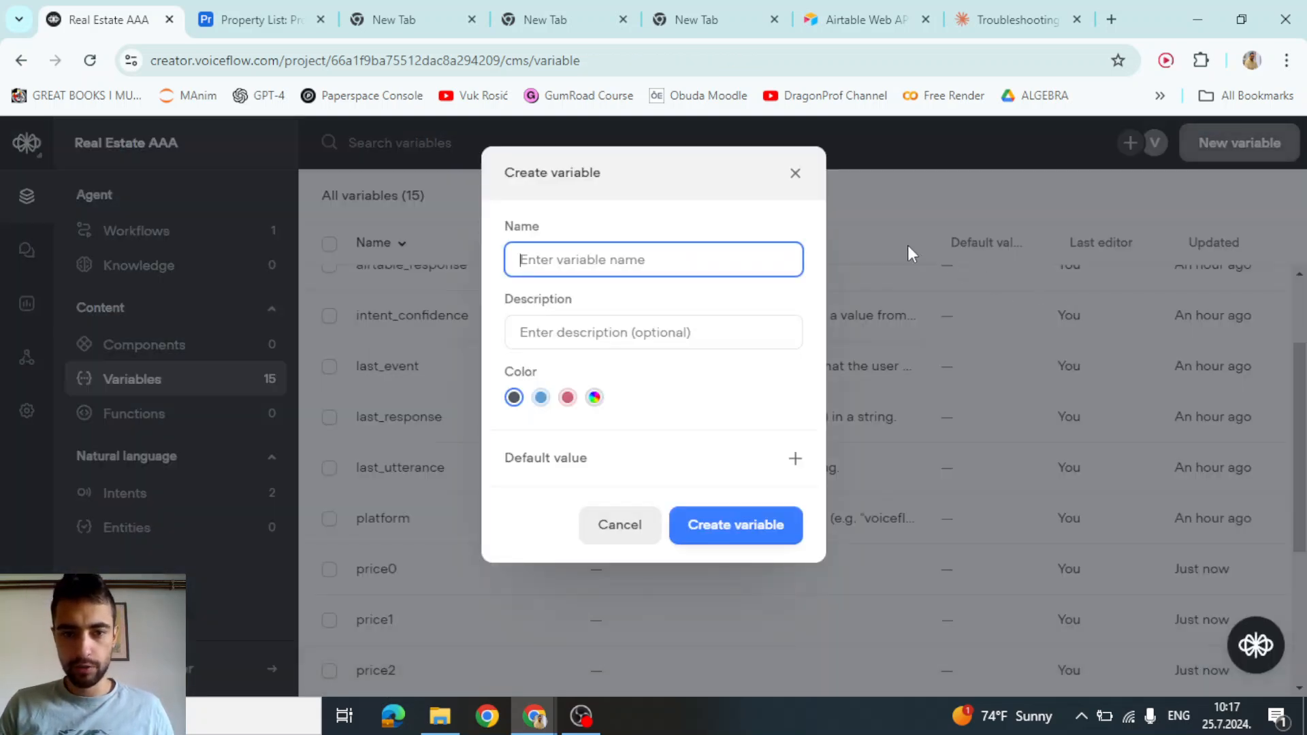
pyautogui.write('bedroom')
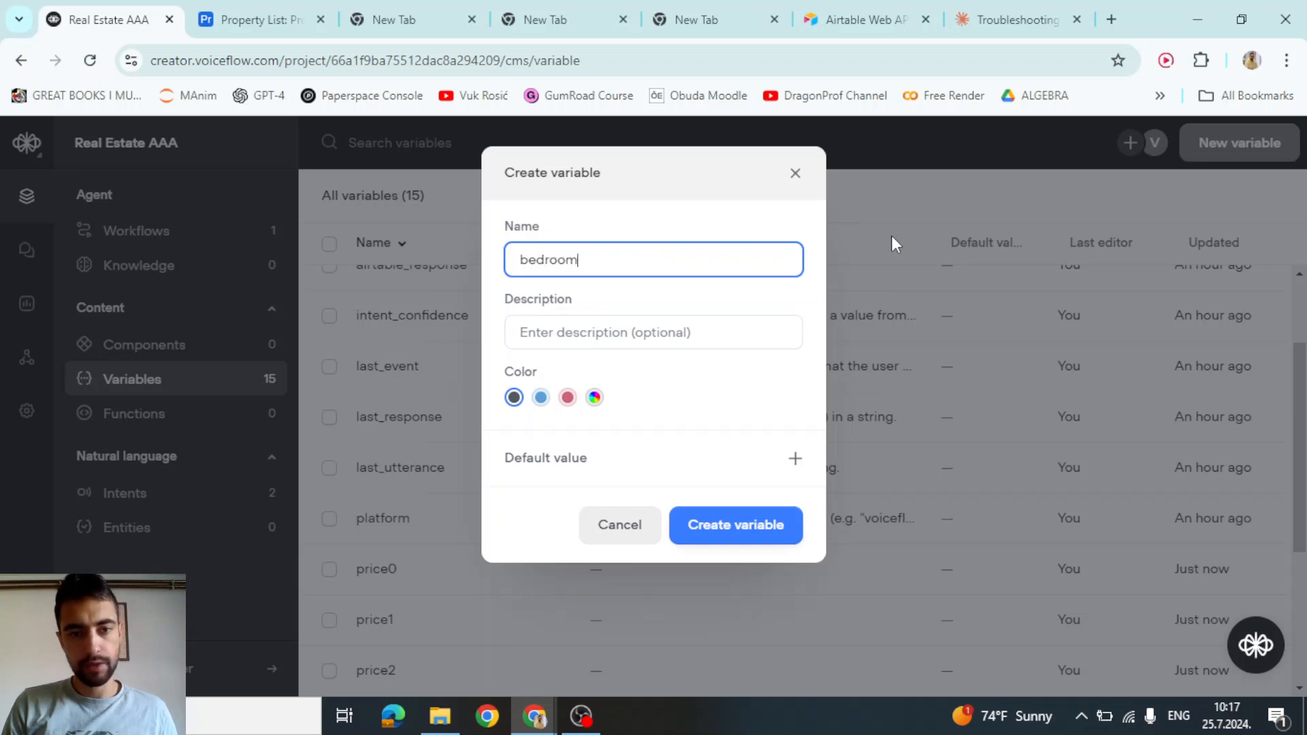
pyautogui.write('s0')
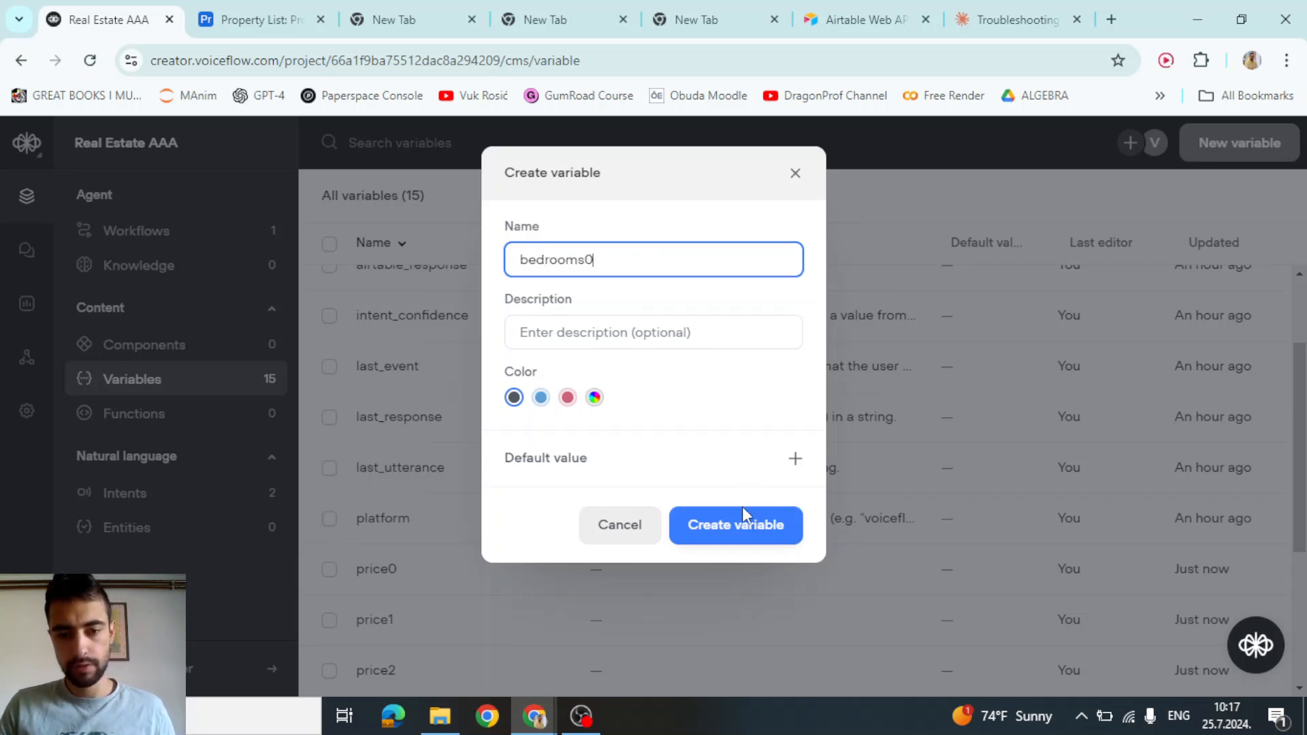
pyautogui.click(736, 525)
pyautogui.click(1231, 145)
pyautogui.write('bedrooms')
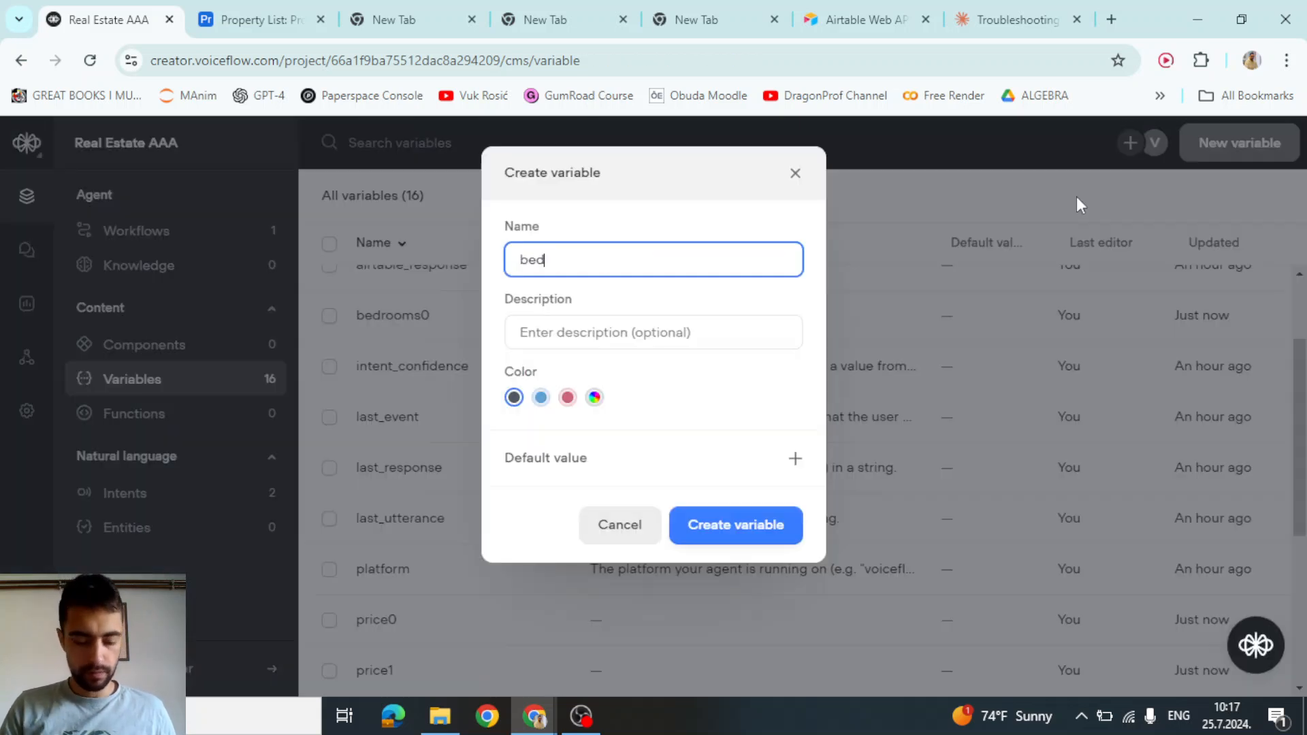
pyautogui.click(783, 518)
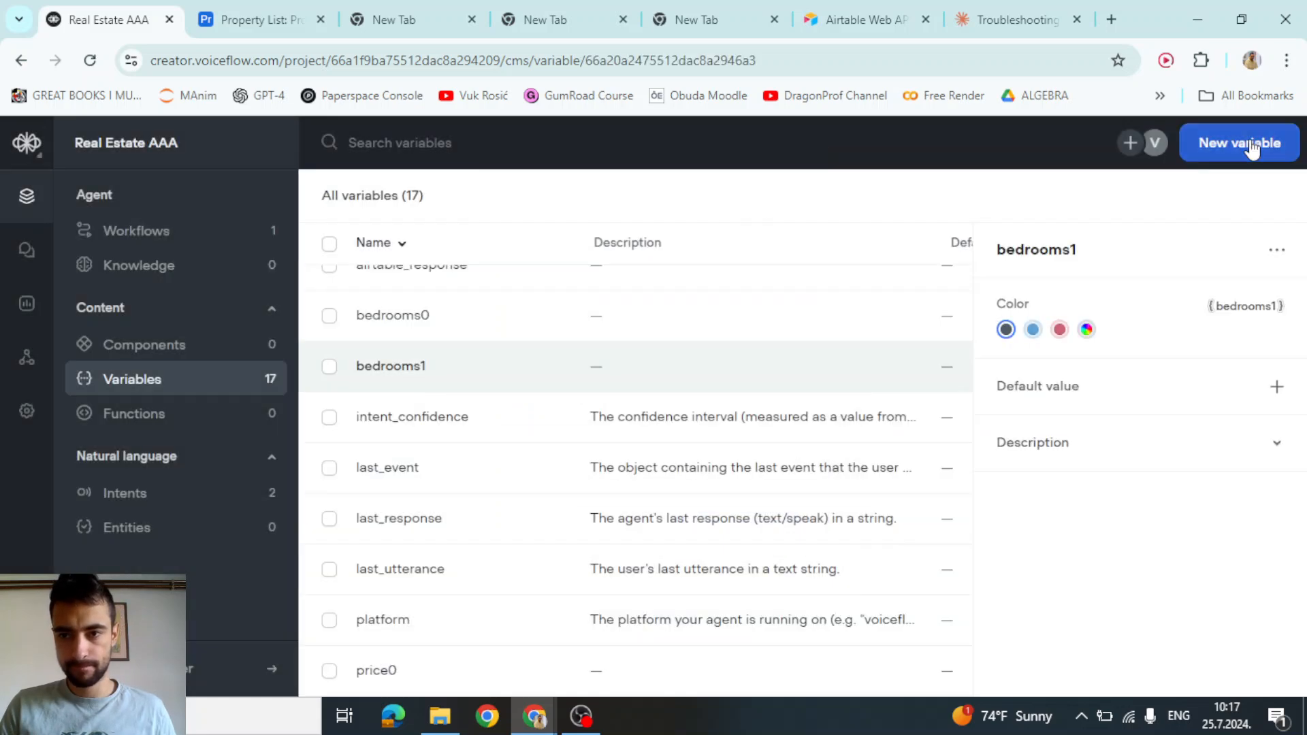
pyautogui.click(1252, 143)
pyautogui.write('bed')
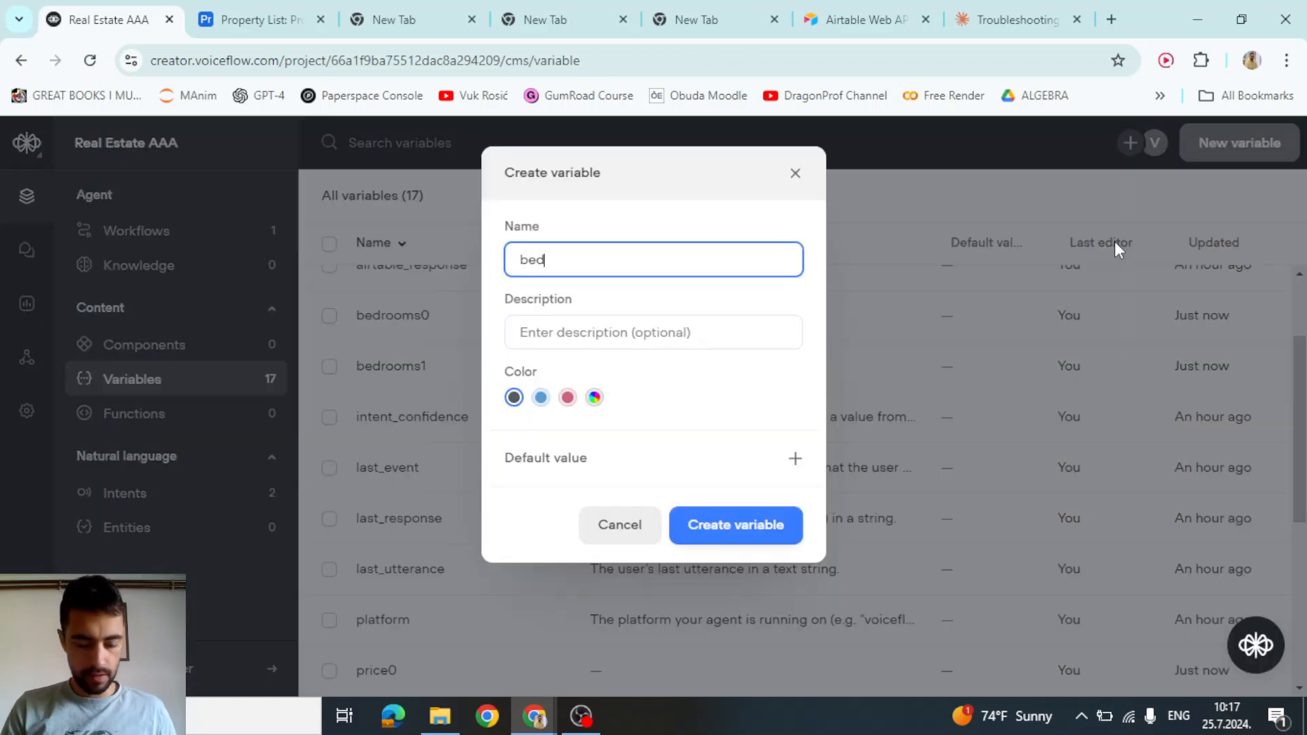
pyautogui.write('rooms2')
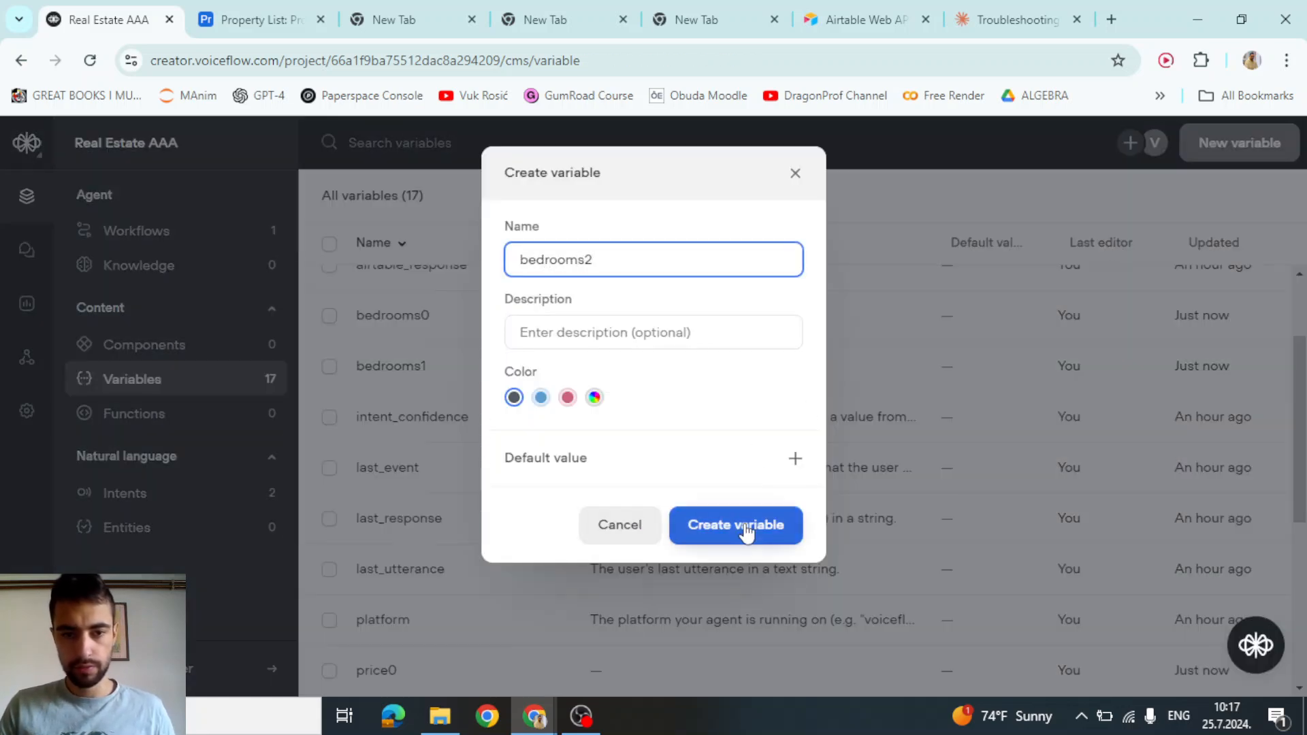
pyautogui.click(743, 530)
pyautogui.click(1231, 145)
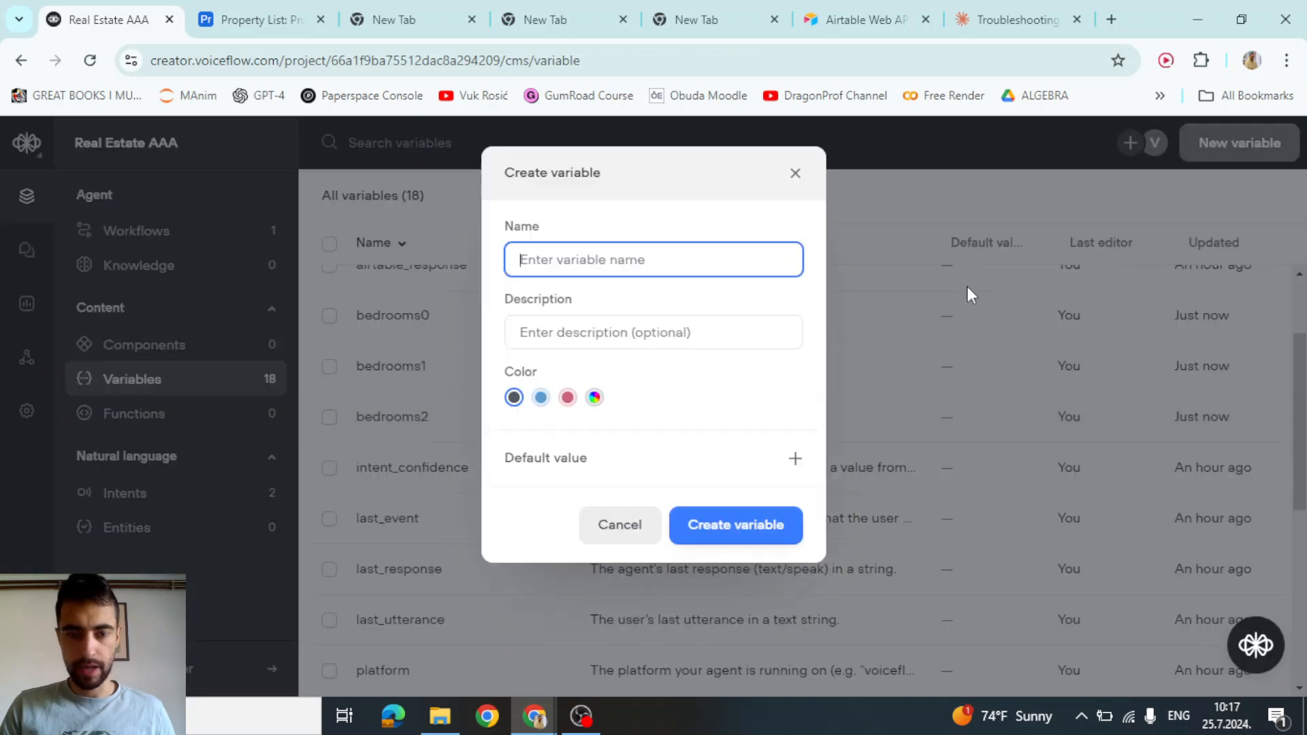
pyautogui.write('bathrooms')
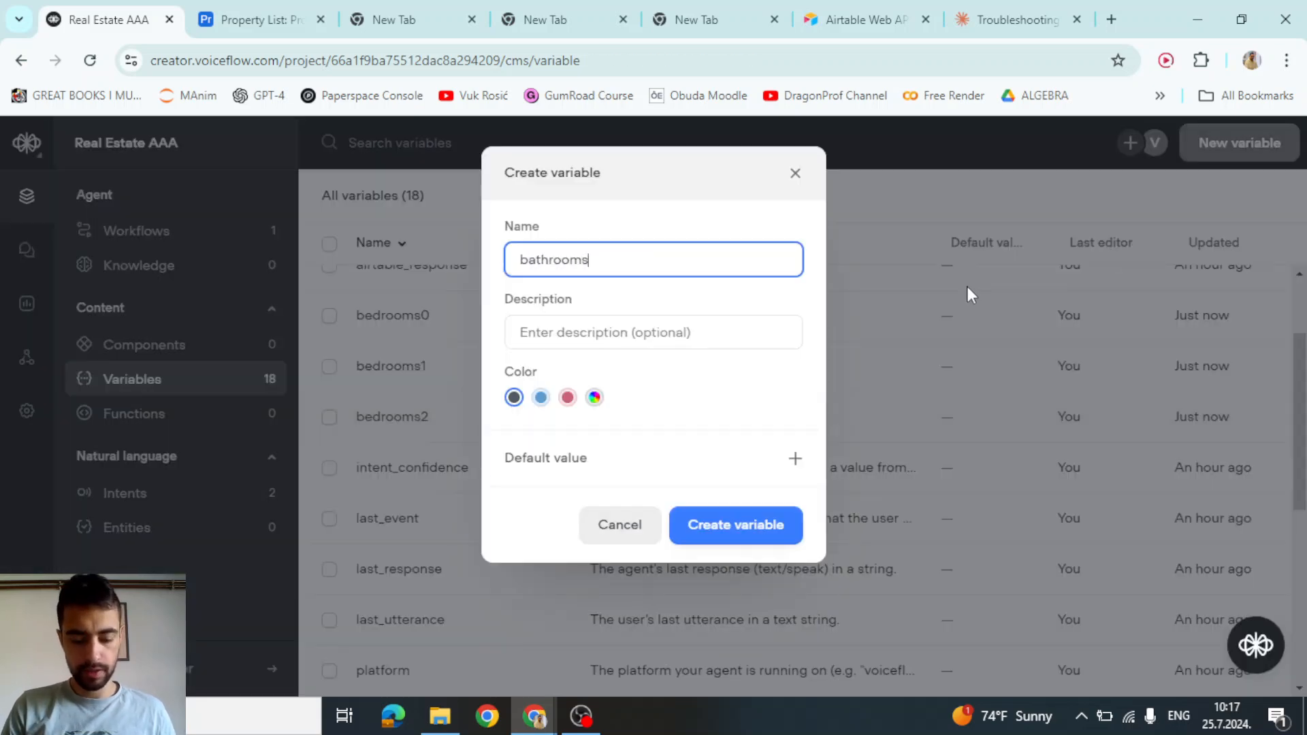
pyautogui.write('0')
# Create the variables bathrooms0, bathrooms1 and bathrooms2
pyautogui.click(732, 530)
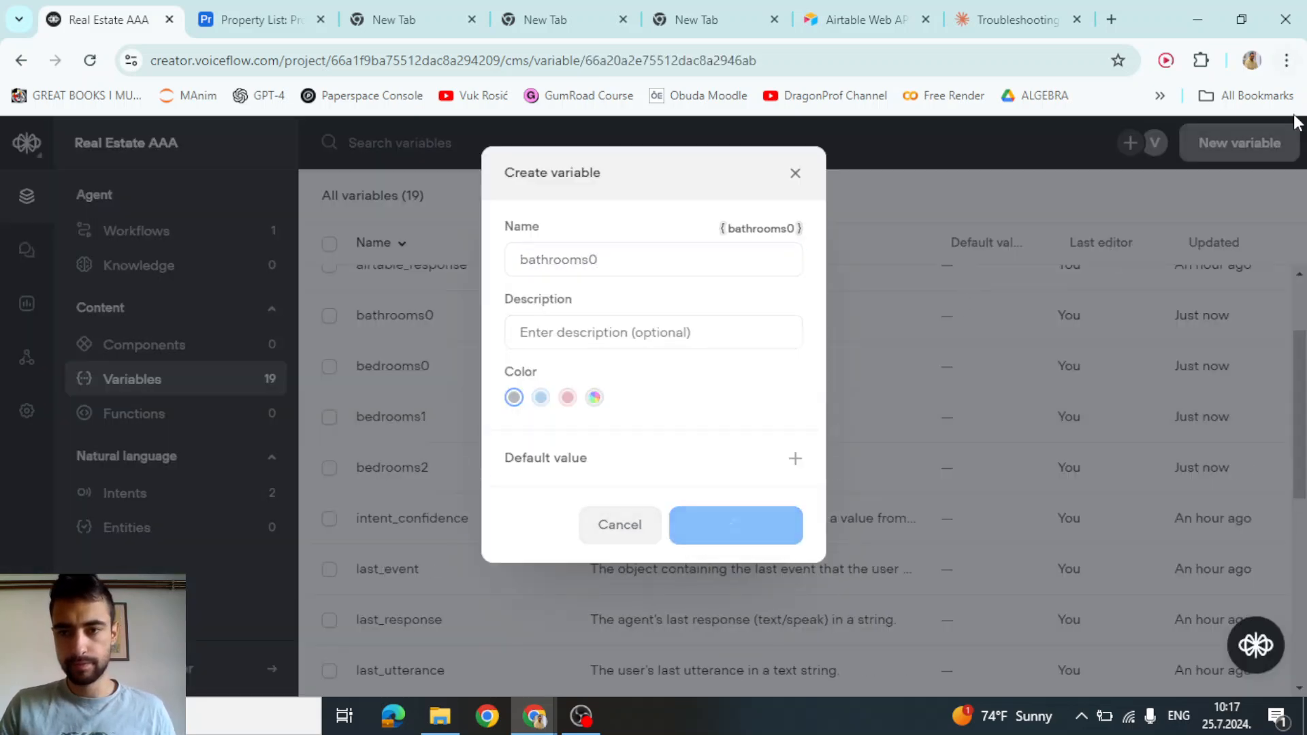
pyautogui.click(1237, 147)
pyautogui.write('bath')
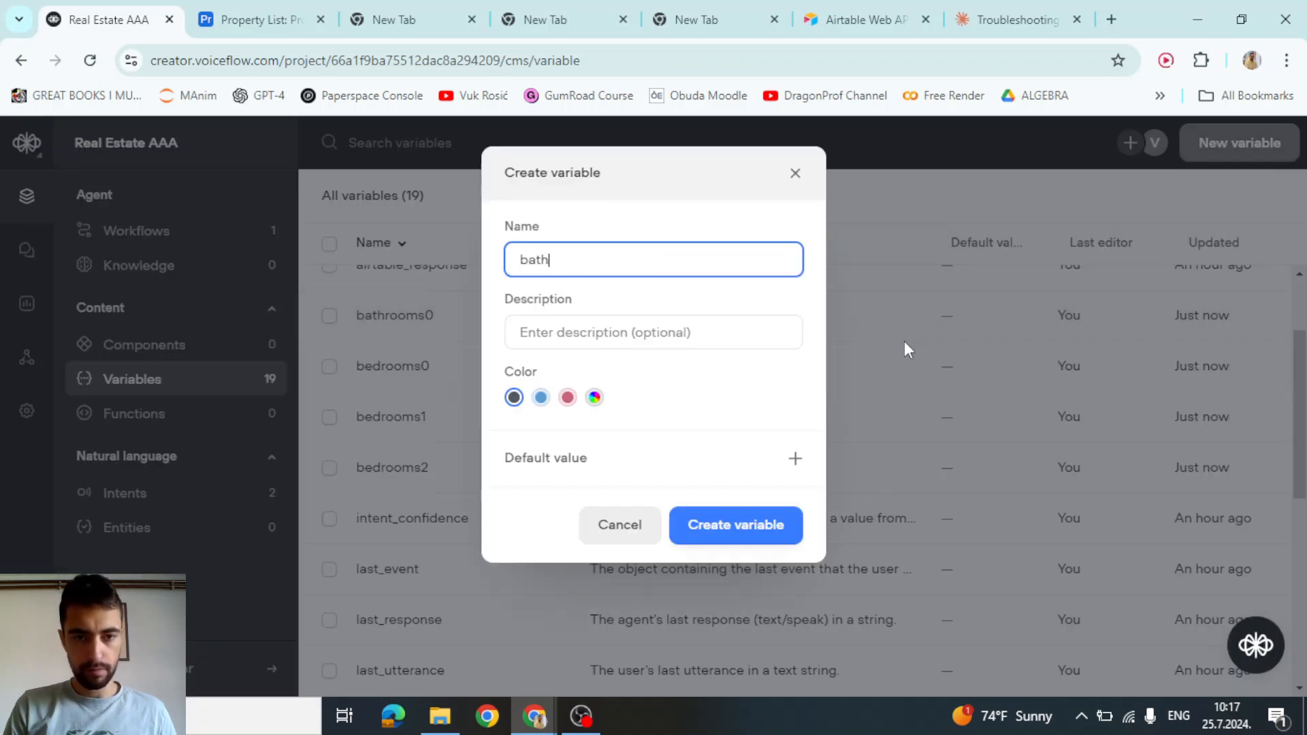
pyautogui.write('rooms1')
pyautogui.click(765, 534)
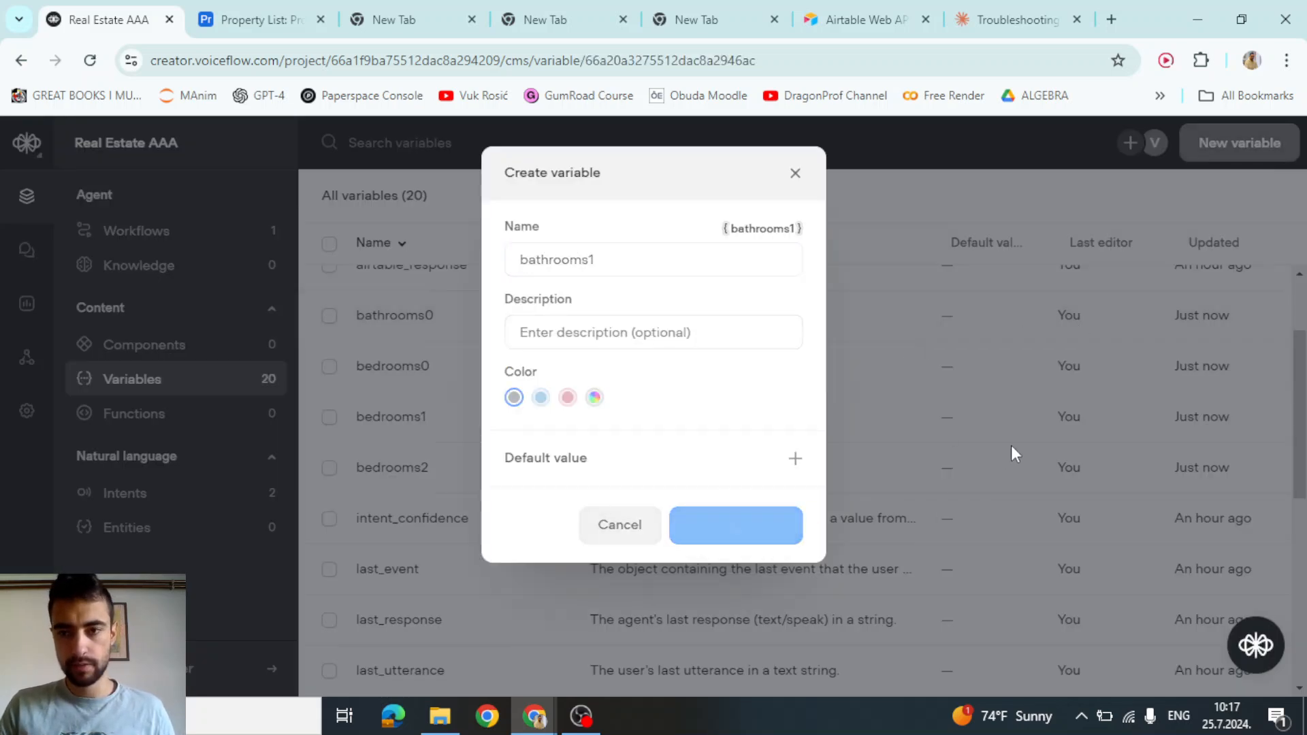
pyautogui.click(1256, 147)
pyautogui.write('ba')
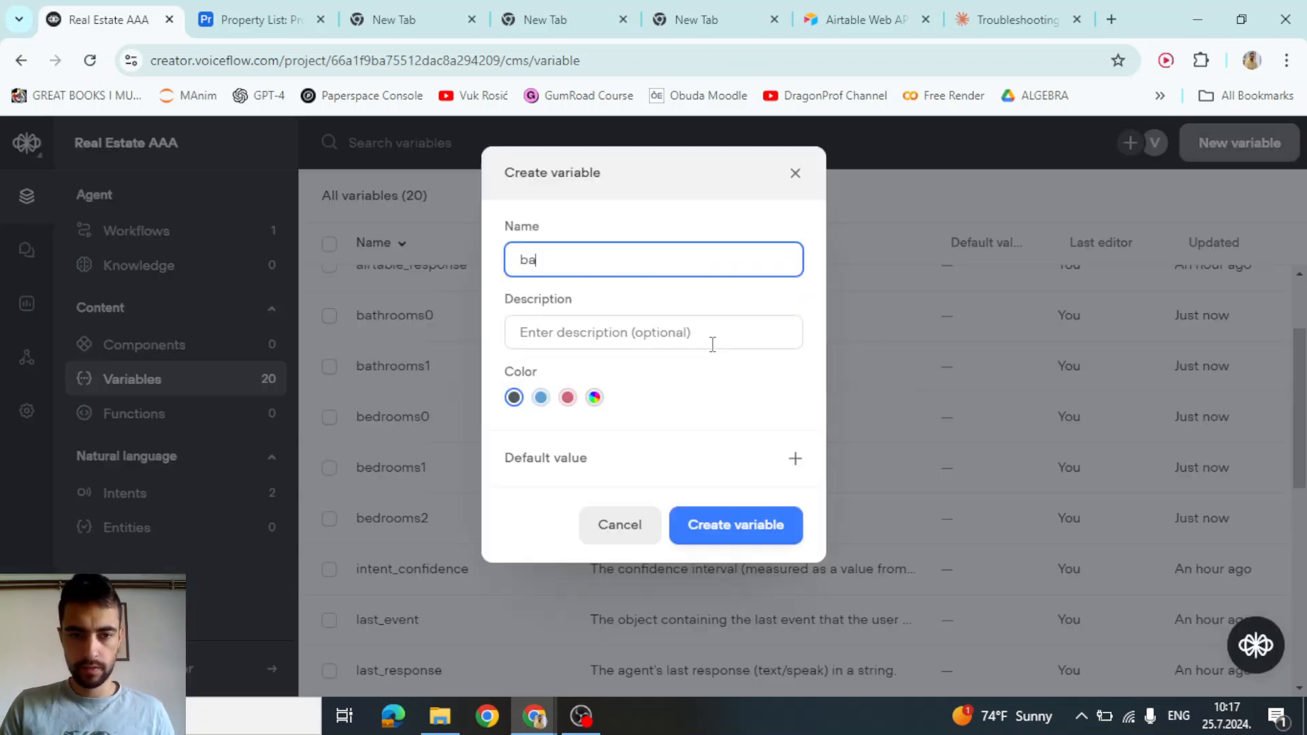
pyautogui.write('throoms2')
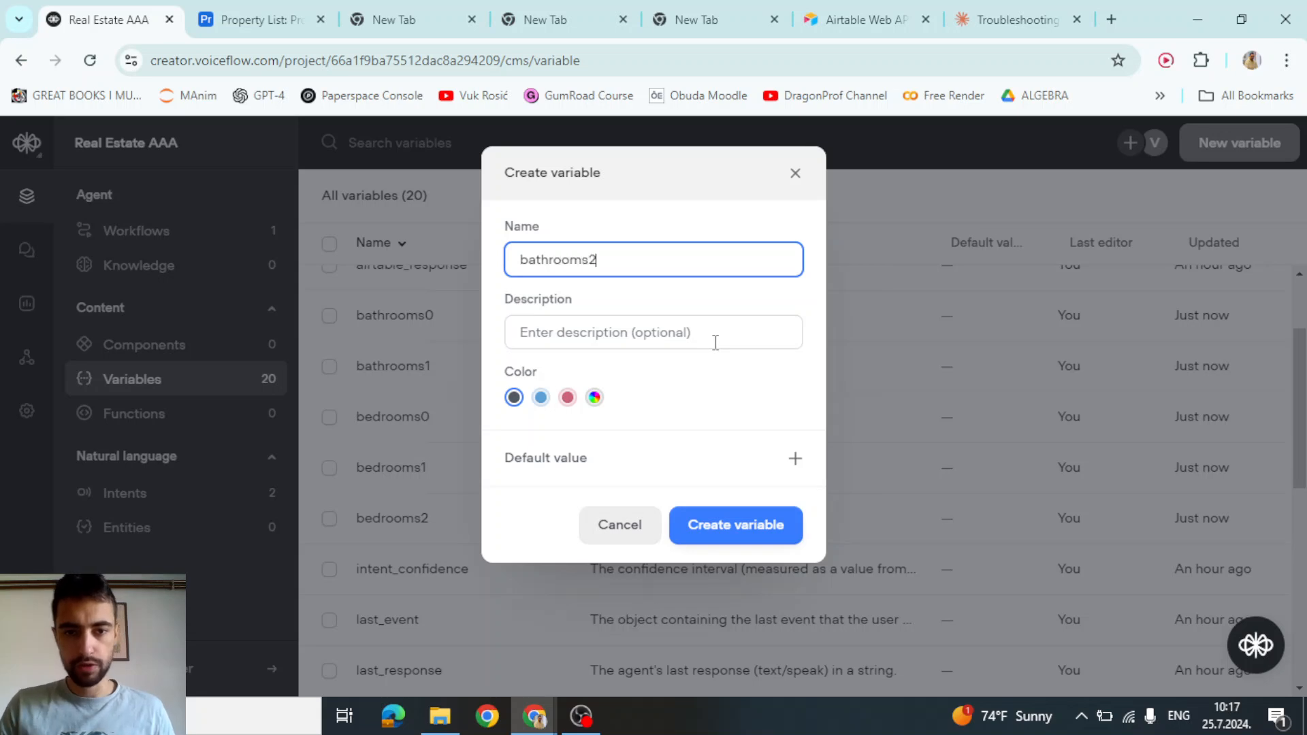
pyautogui.click(721, 528)
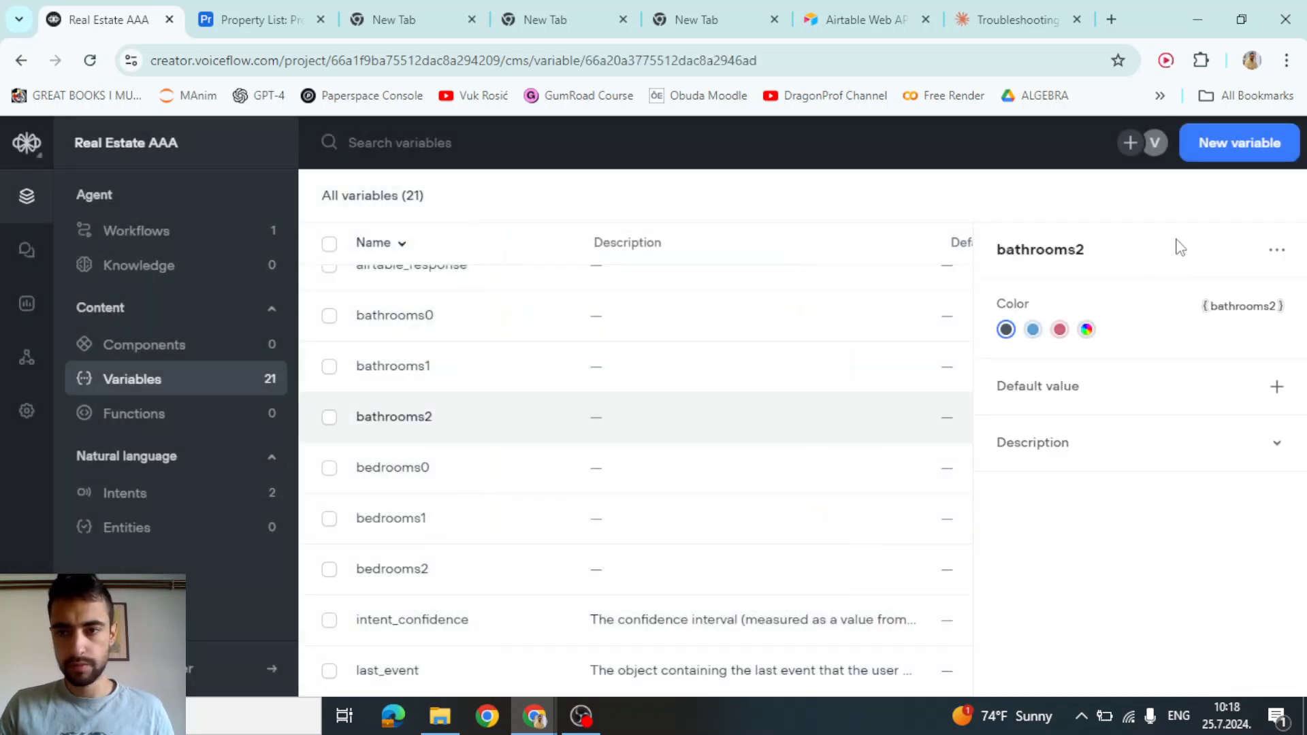
# Create the variables address0, address1 and address2
pyautogui.click(1240, 143)
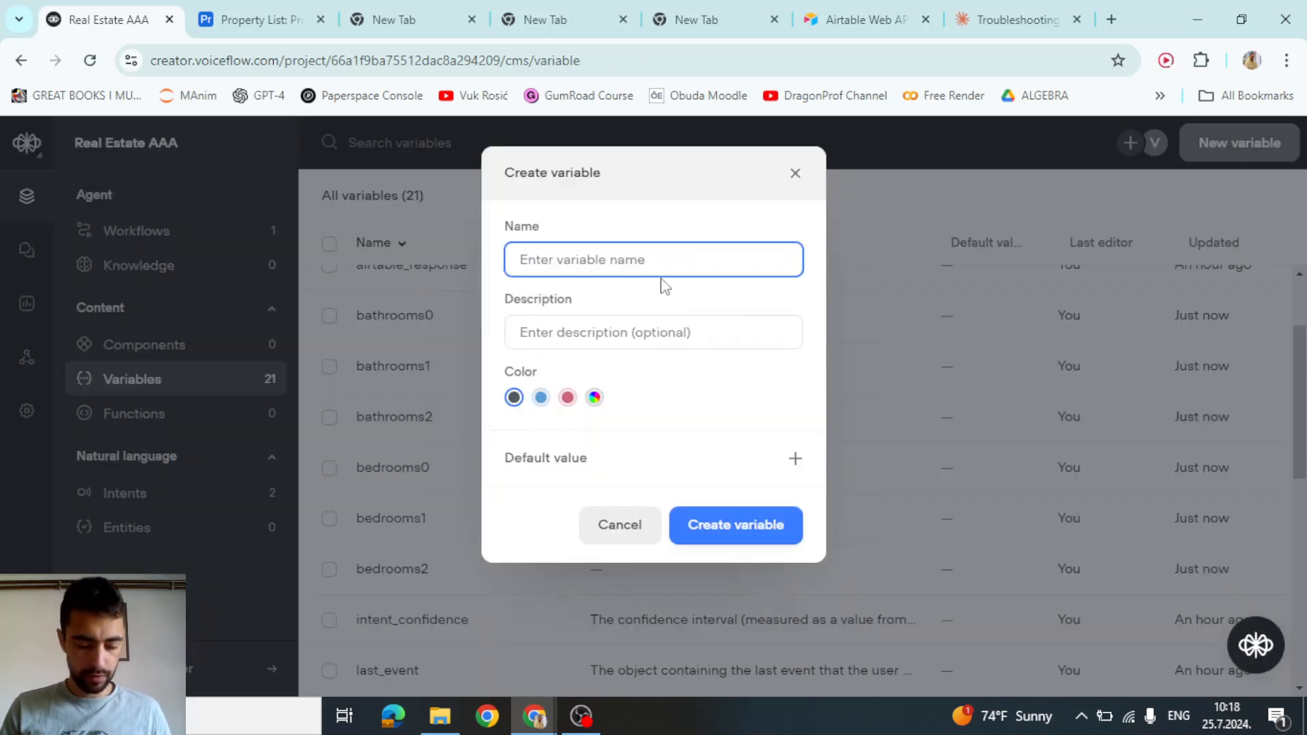
pyautogui.write('address0')
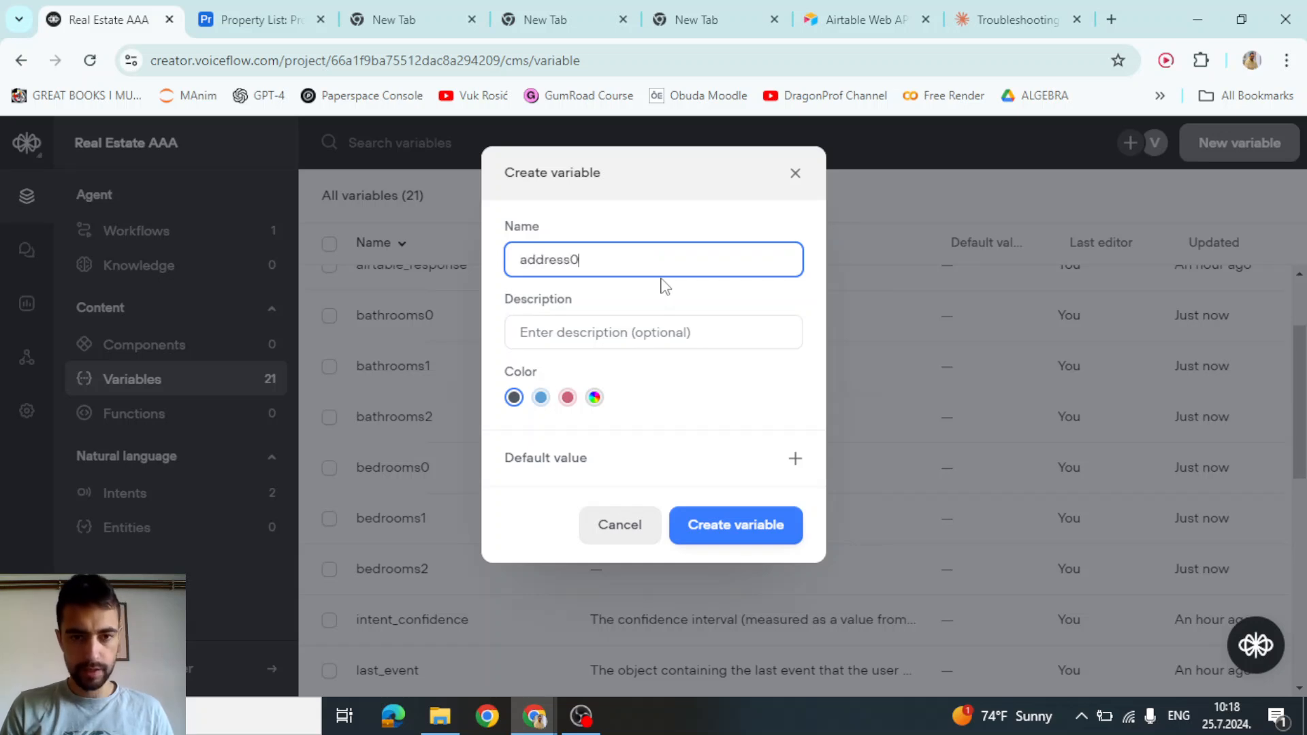
pyautogui.click(708, 525)
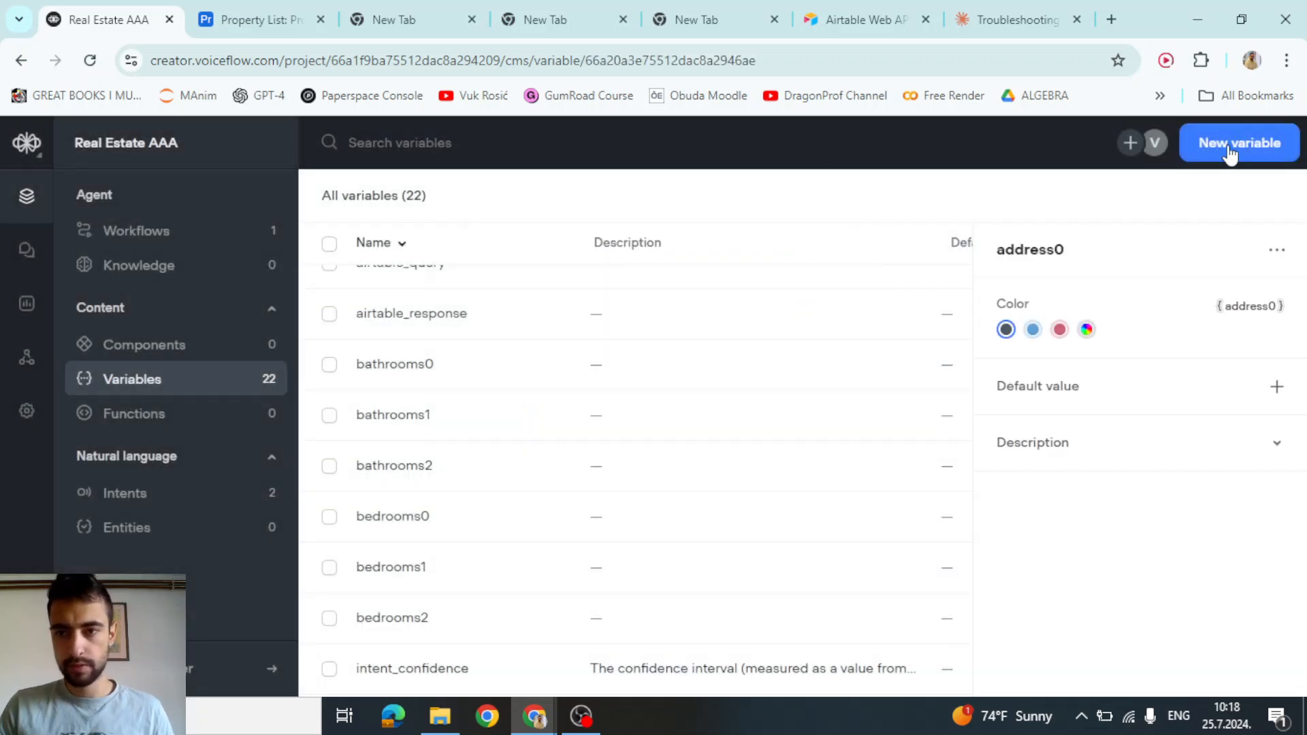
pyautogui.click(1229, 149)
pyautogui.write('address1')
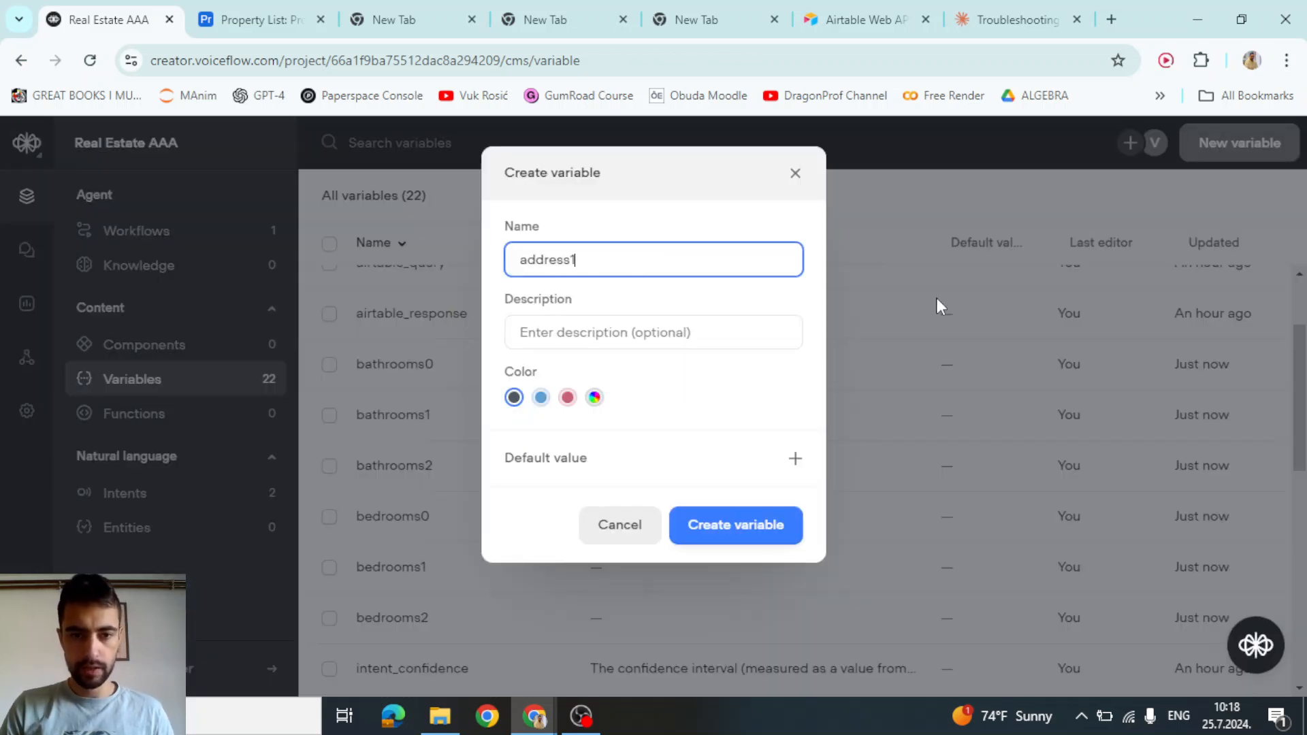
pyautogui.click(782, 536)
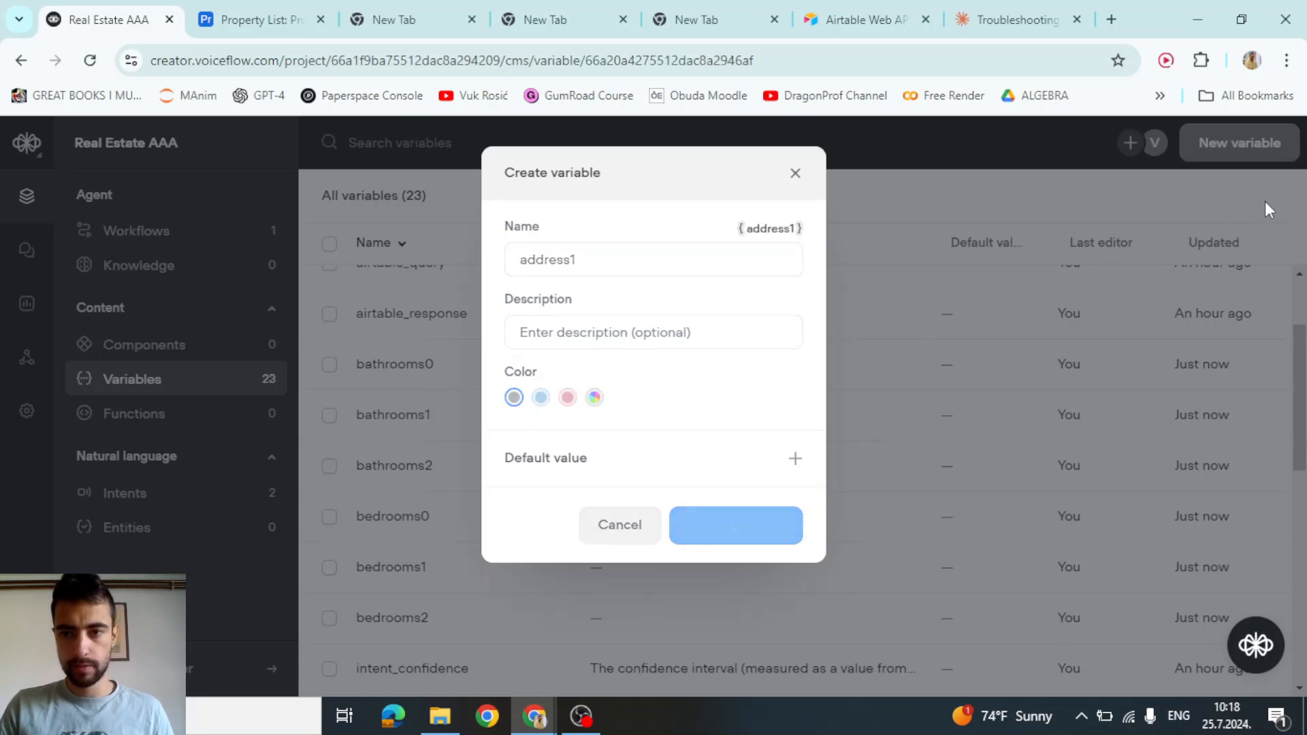
pyautogui.click(1250, 146)
pyautogui.write('address')
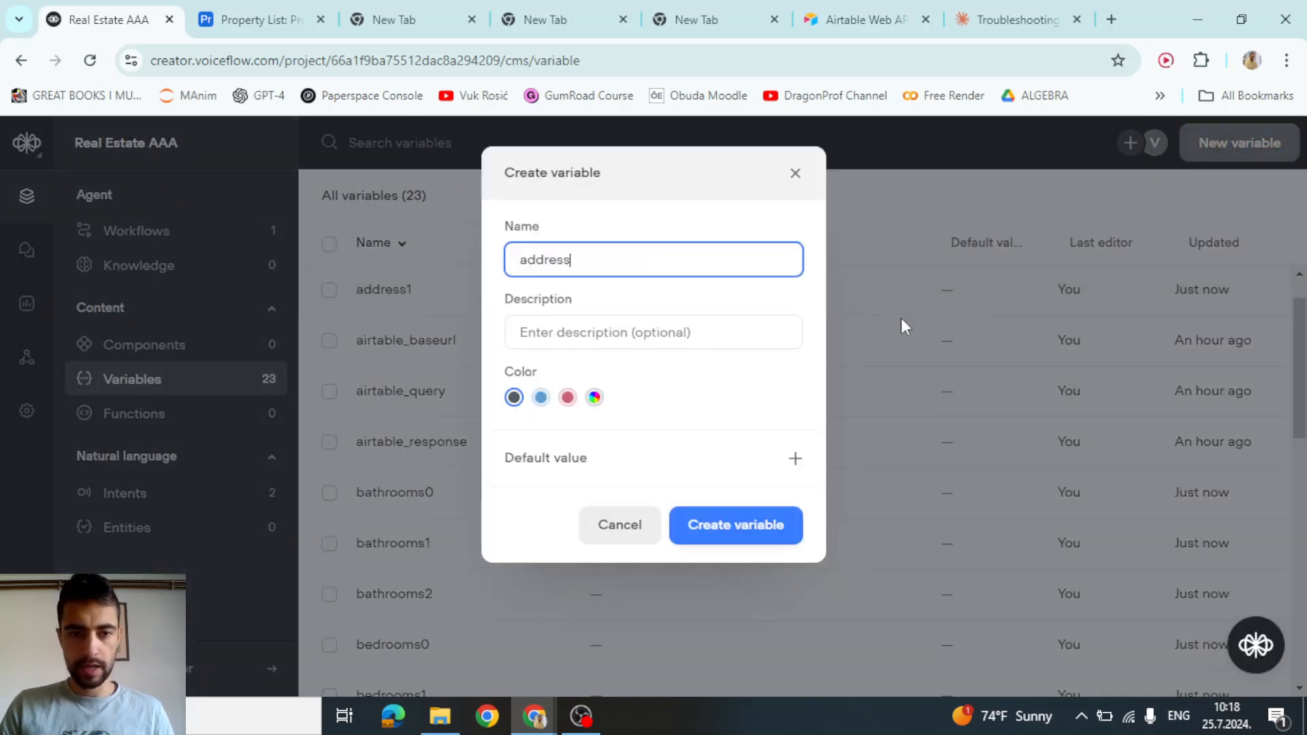
pyautogui.write('2')
pyautogui.click(786, 539)
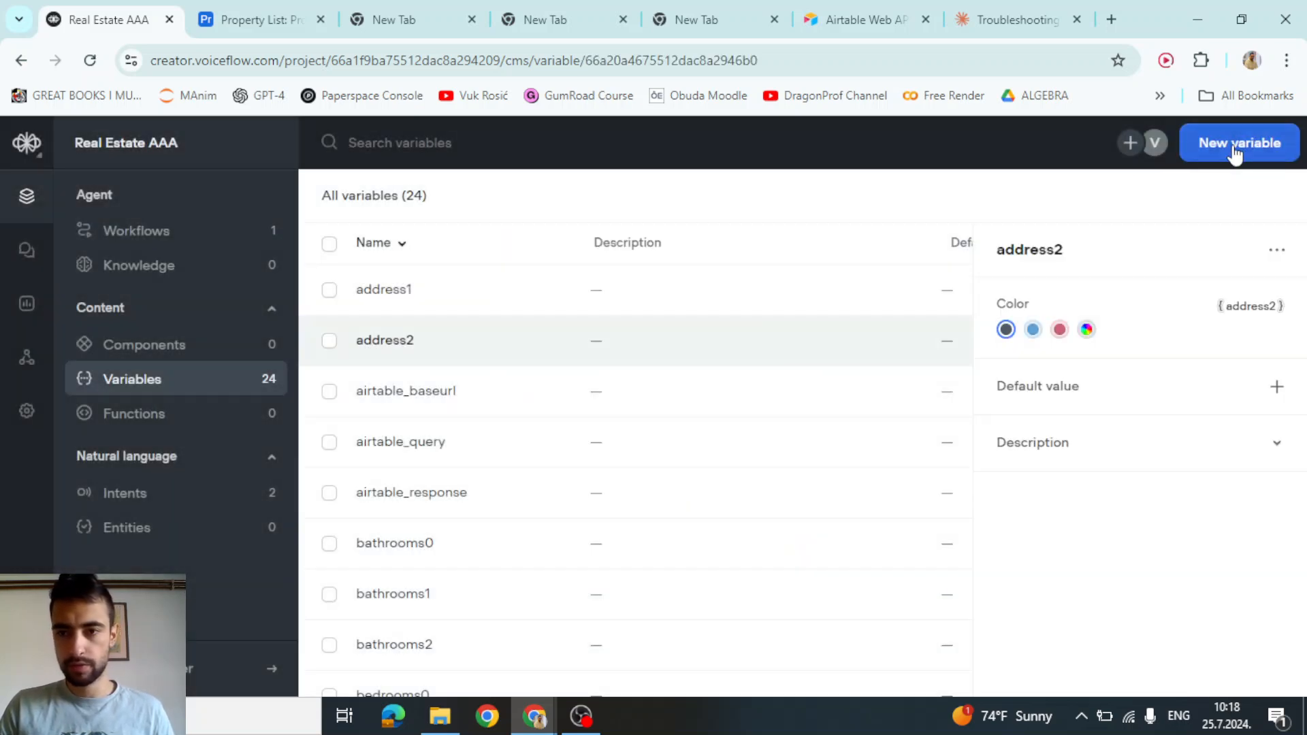
pyautogui.click(1235, 150)
# Create url0, url1 and url2, then scroll the list to confirm all 27 variables
pyautogui.write('url0')
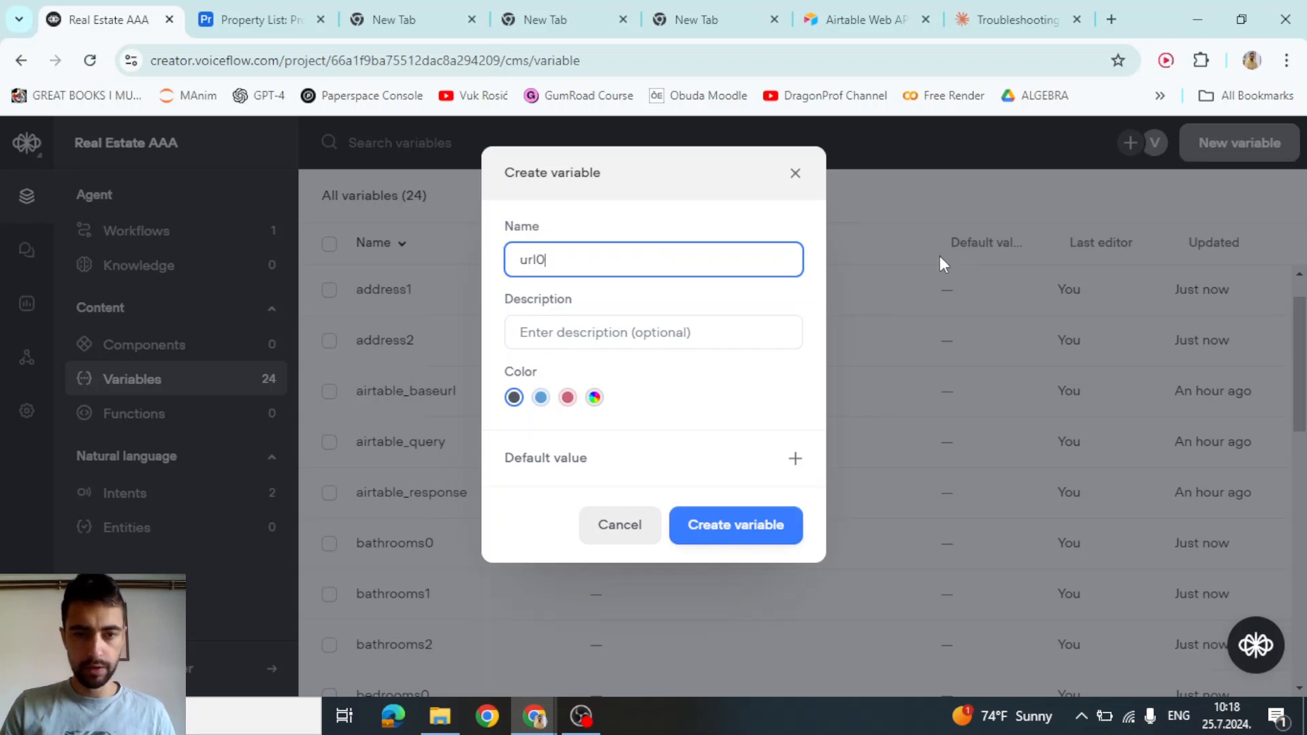
pyautogui.click(728, 526)
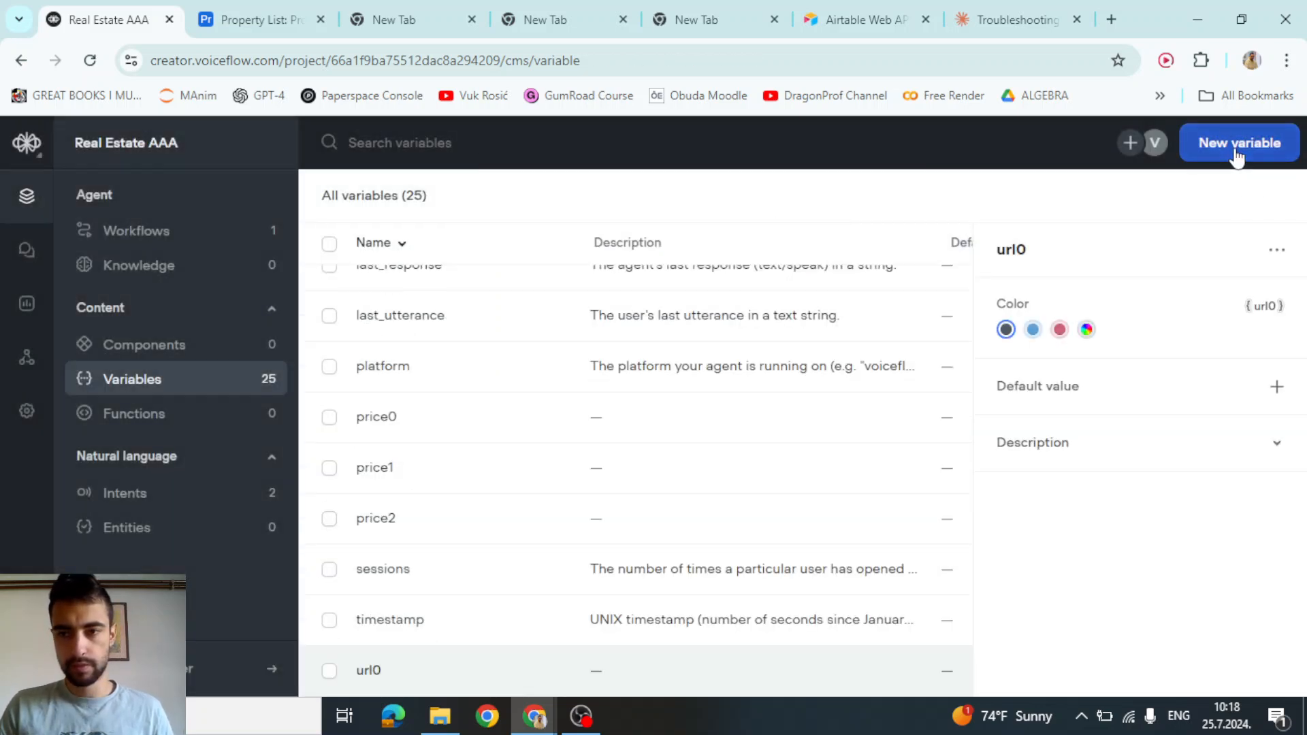
pyautogui.click(1236, 151)
pyautogui.write('url1')
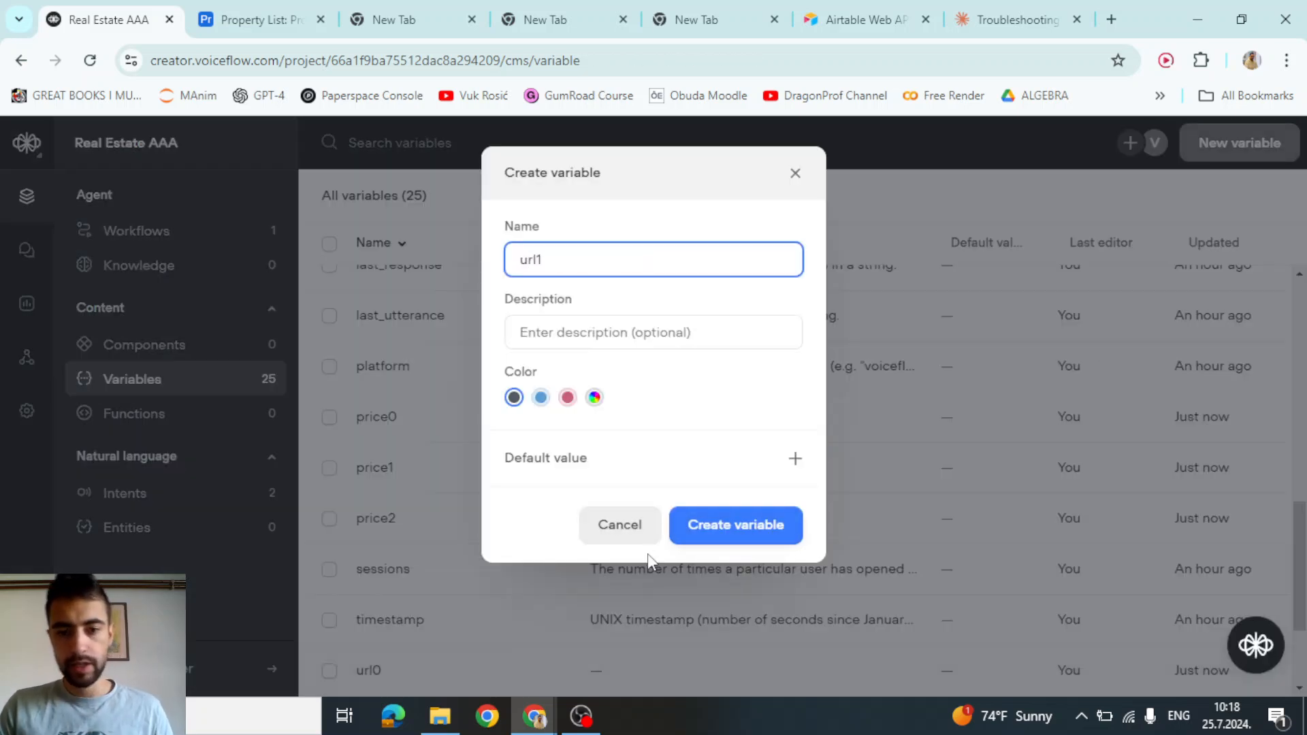
pyautogui.click(687, 525)
pyautogui.click(1233, 148)
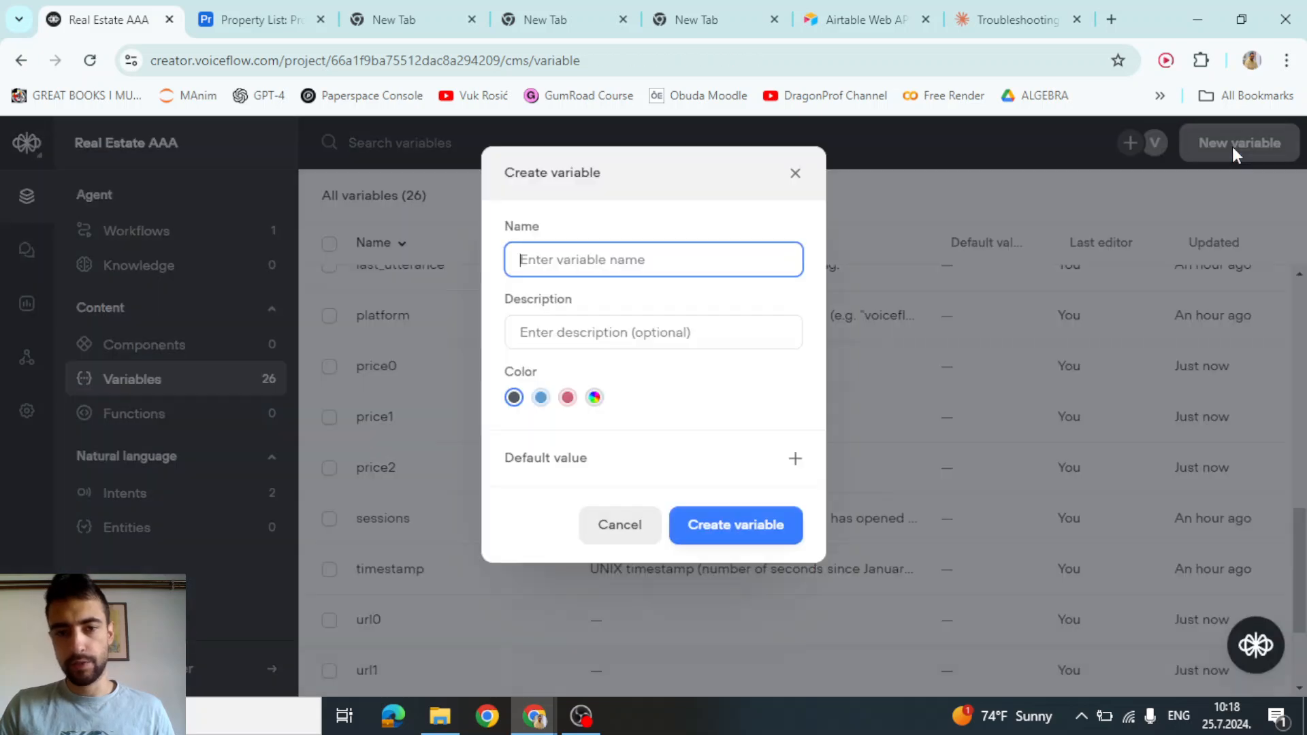
pyautogui.write('url2')
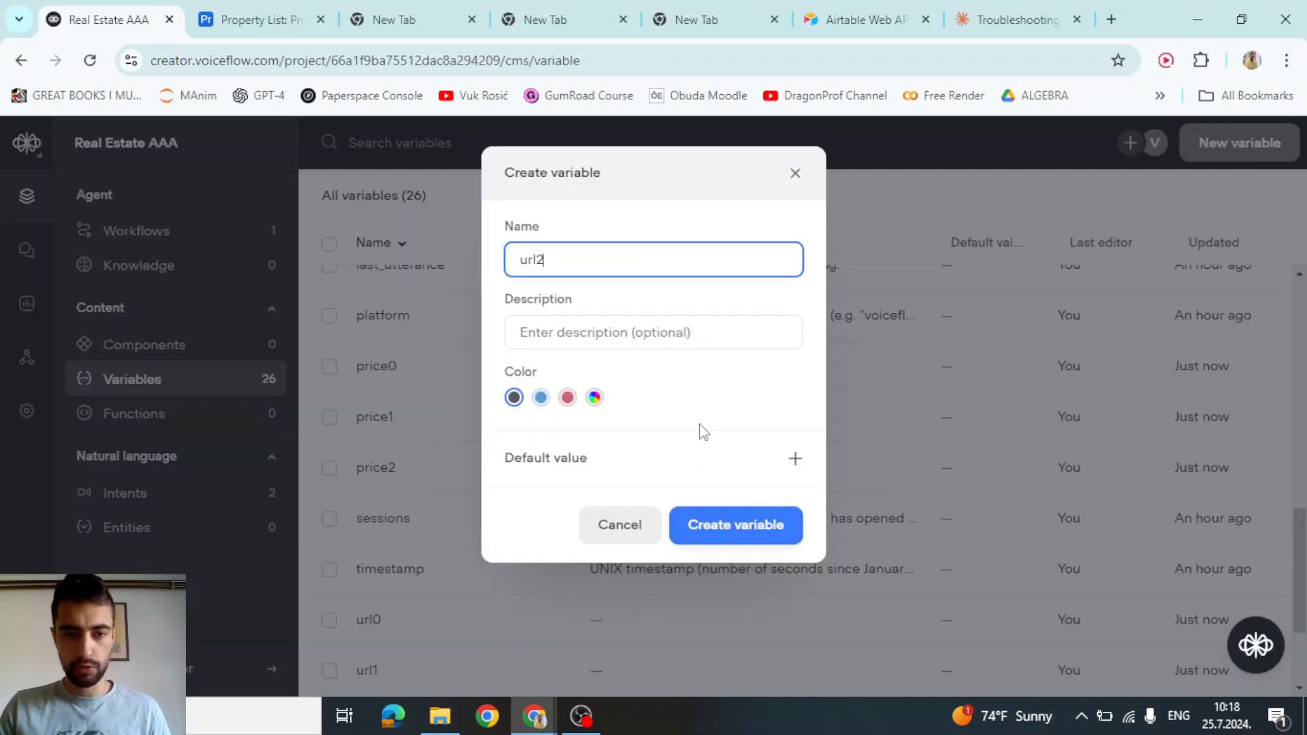
pyautogui.click(727, 527)
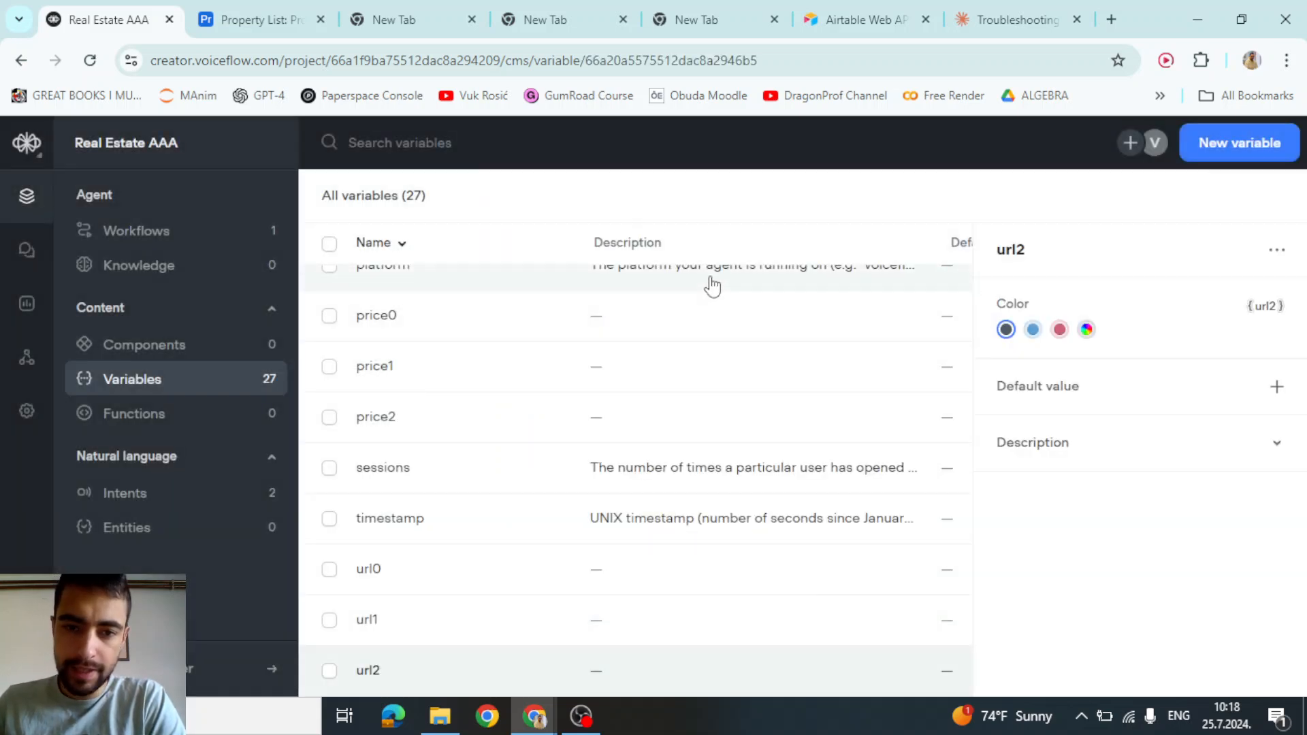
pyautogui.scroll(1, 726, 316)
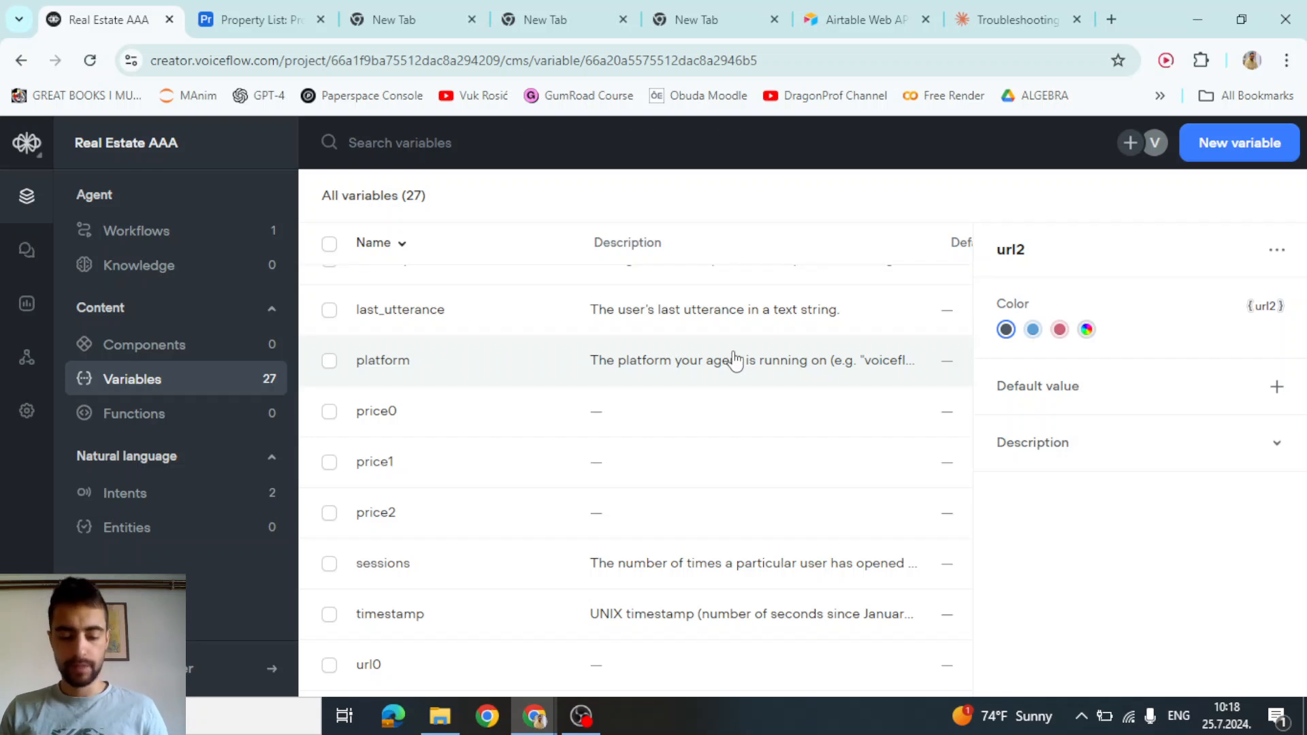
pyautogui.press('alt')
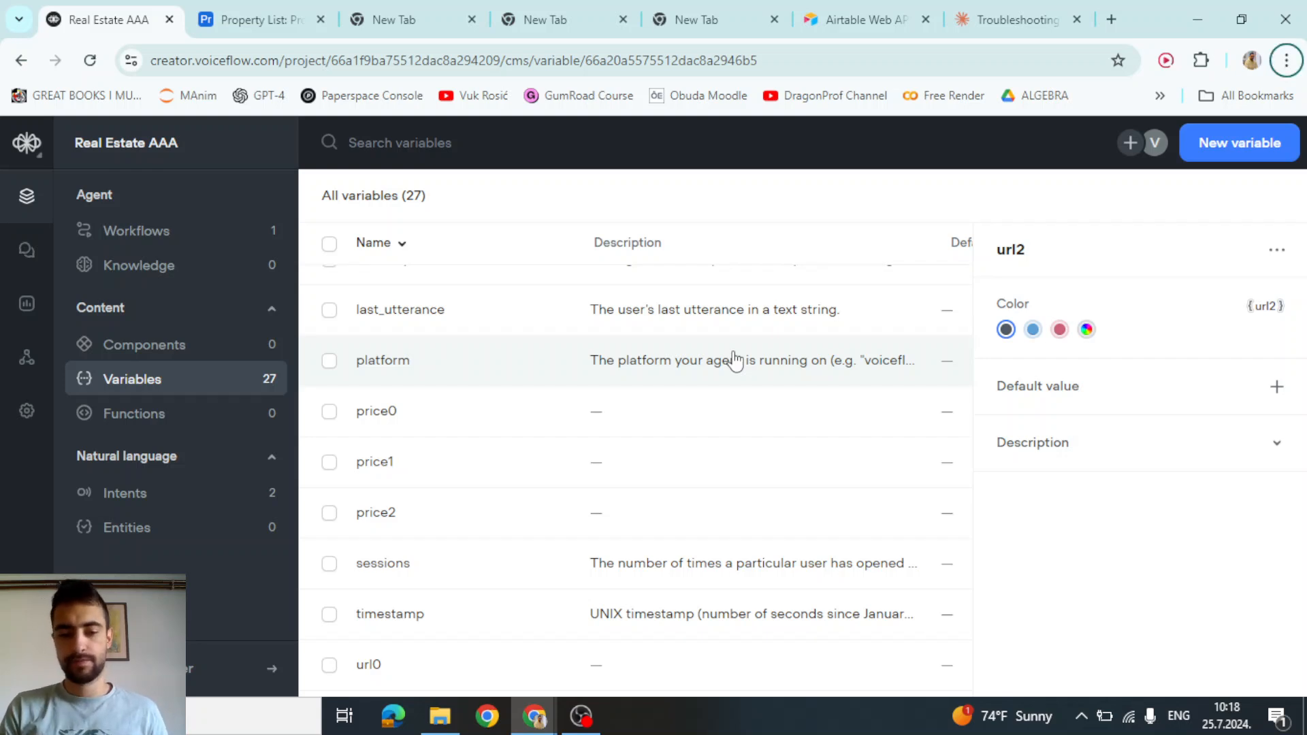
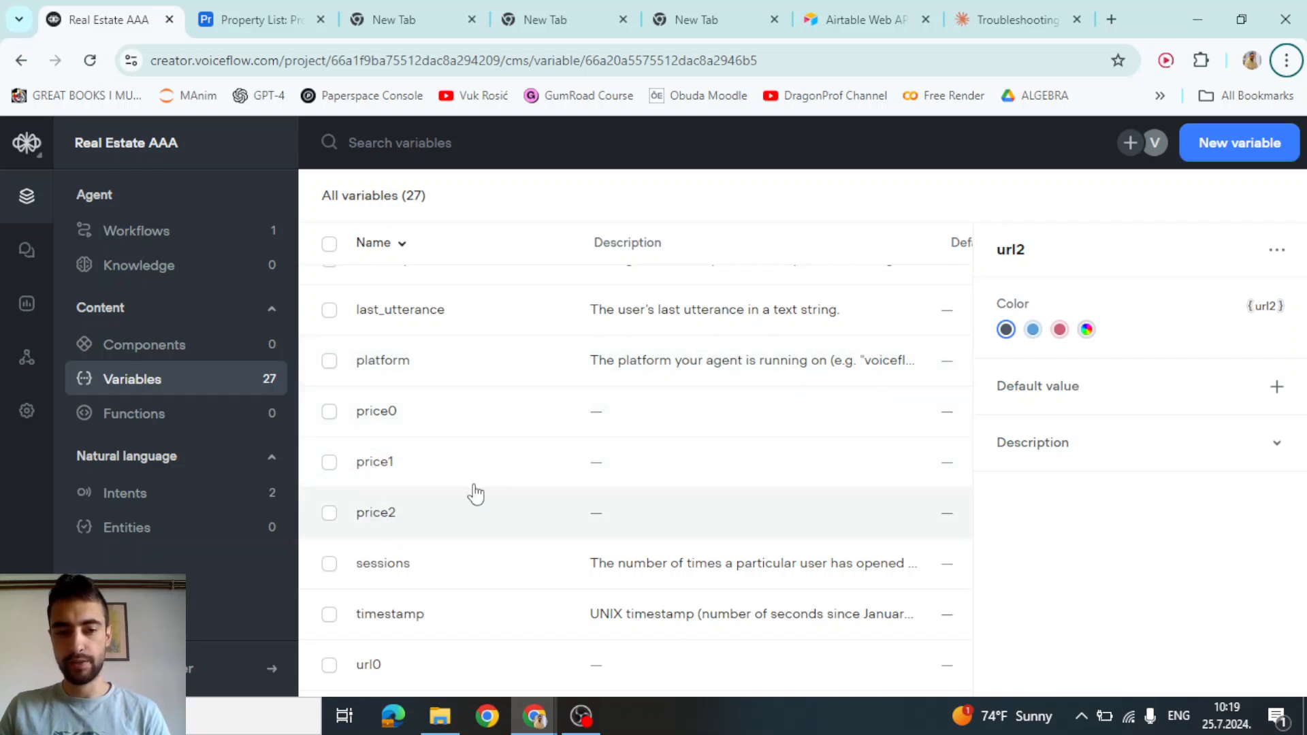
# Create the photo variables photoUrl0, photoUrl1 and photoUrl2, bringing the total to 30
pyautogui.click(1259, 142)
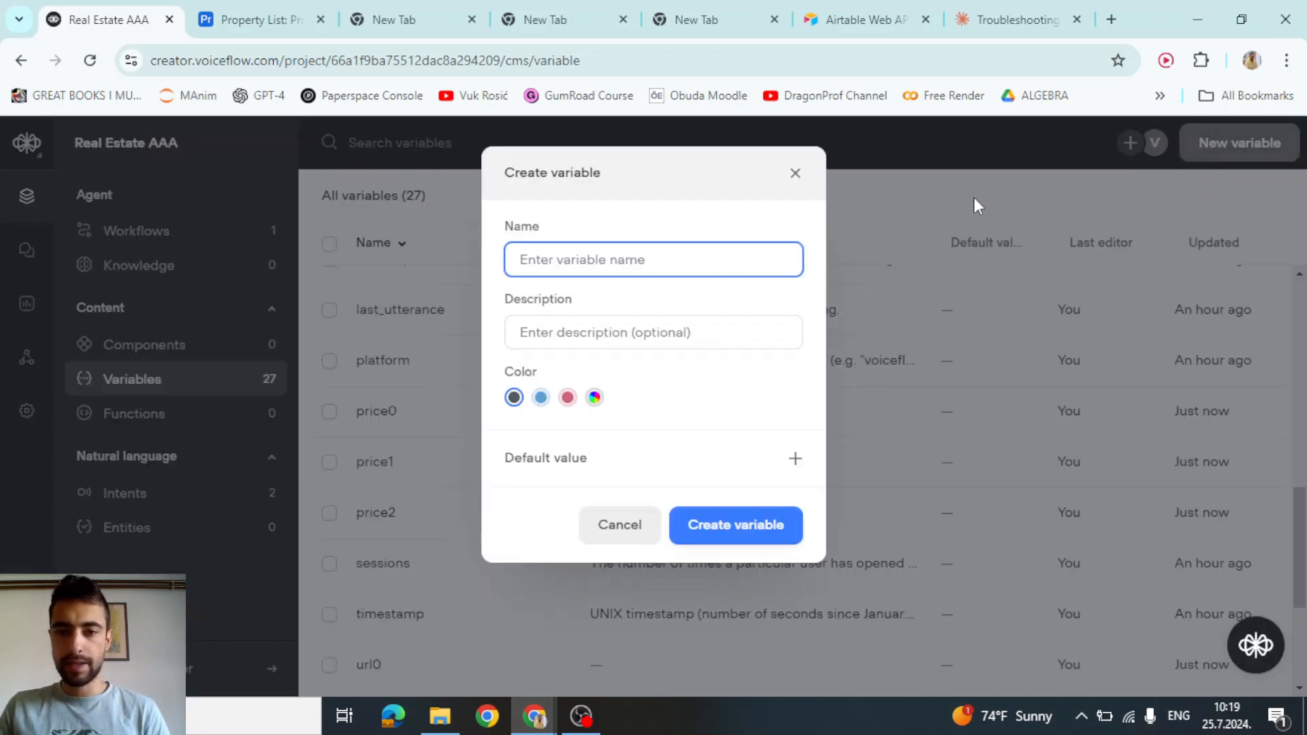
pyautogui.click(795, 173)
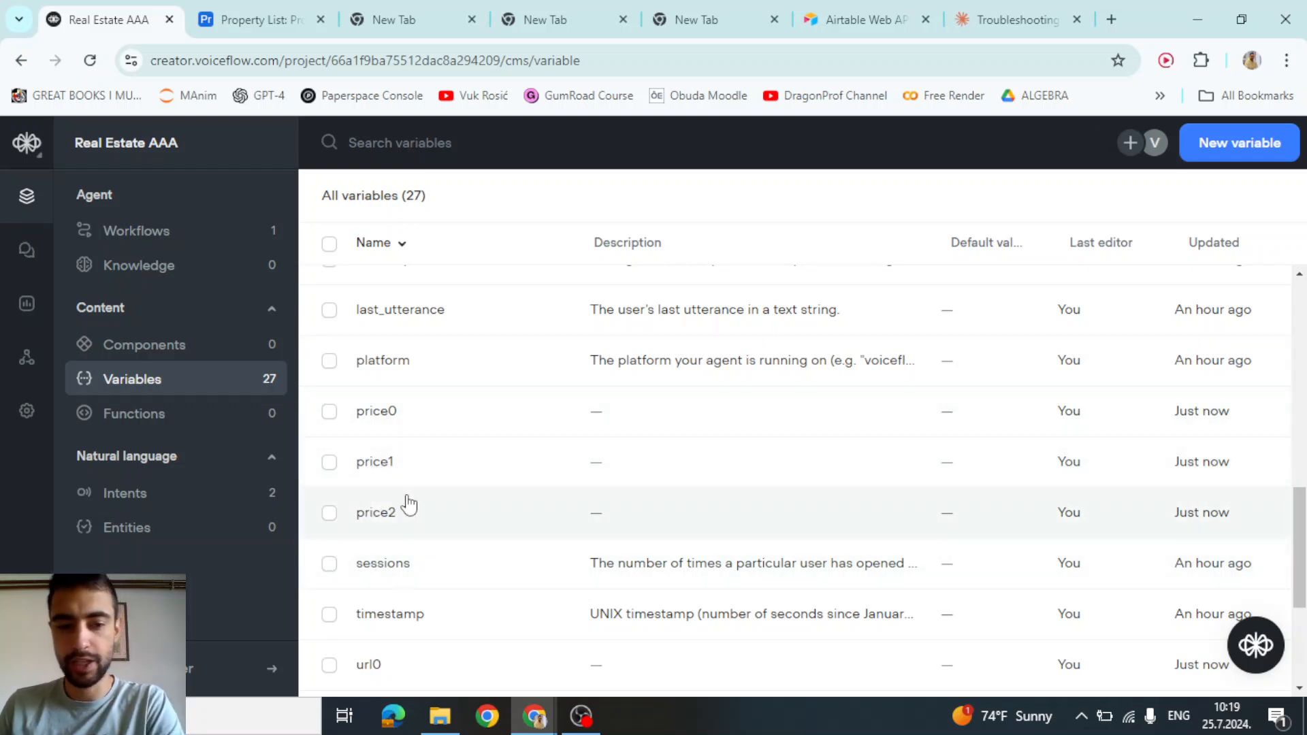
pyautogui.click(1218, 164)
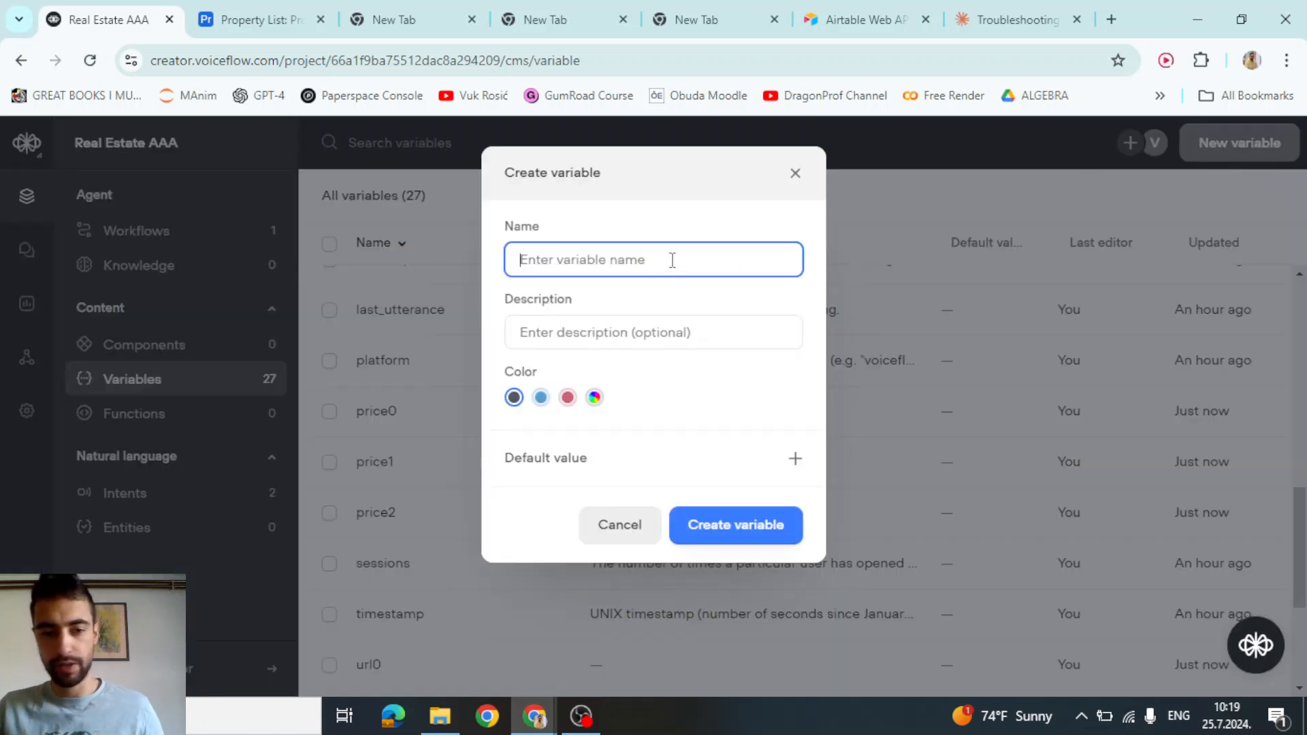
pyautogui.write('photoUrl0')
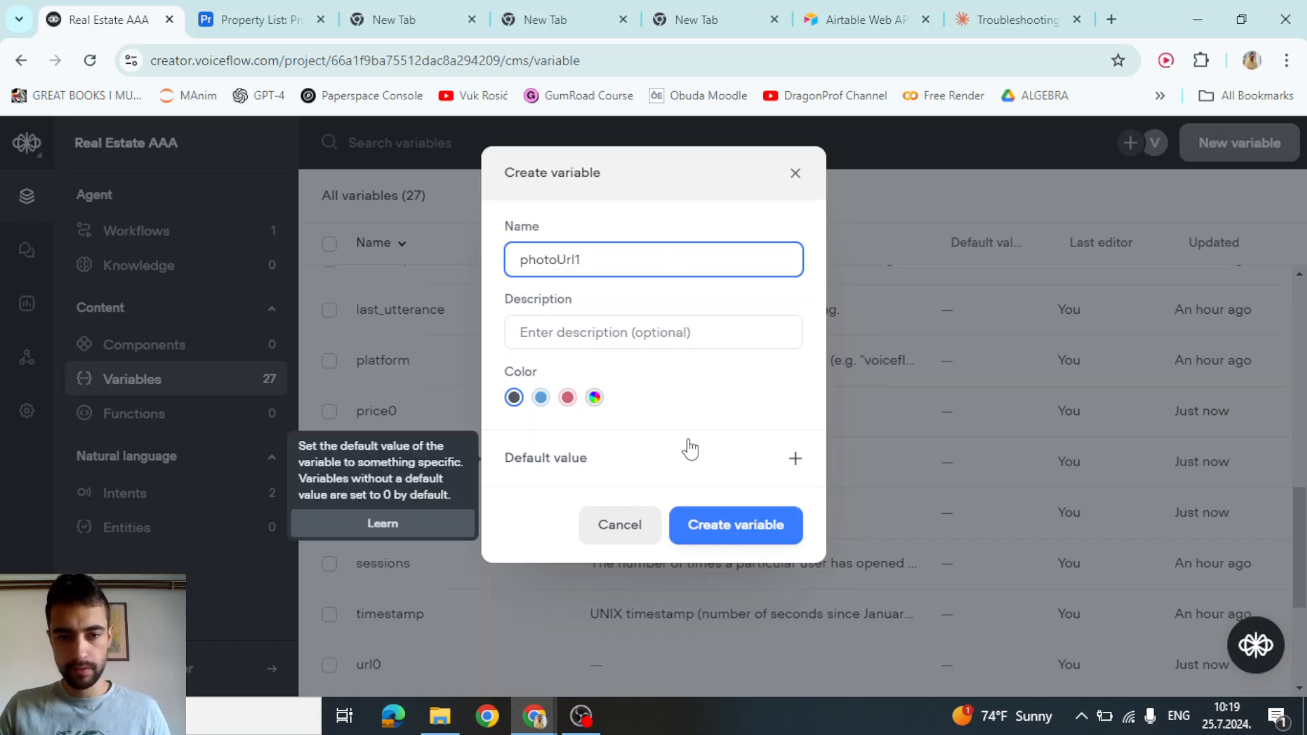
pyautogui.hotkey('ctrl', 'a')
pyautogui.hotkey('ctrl', 'c')
pyautogui.click(721, 526)
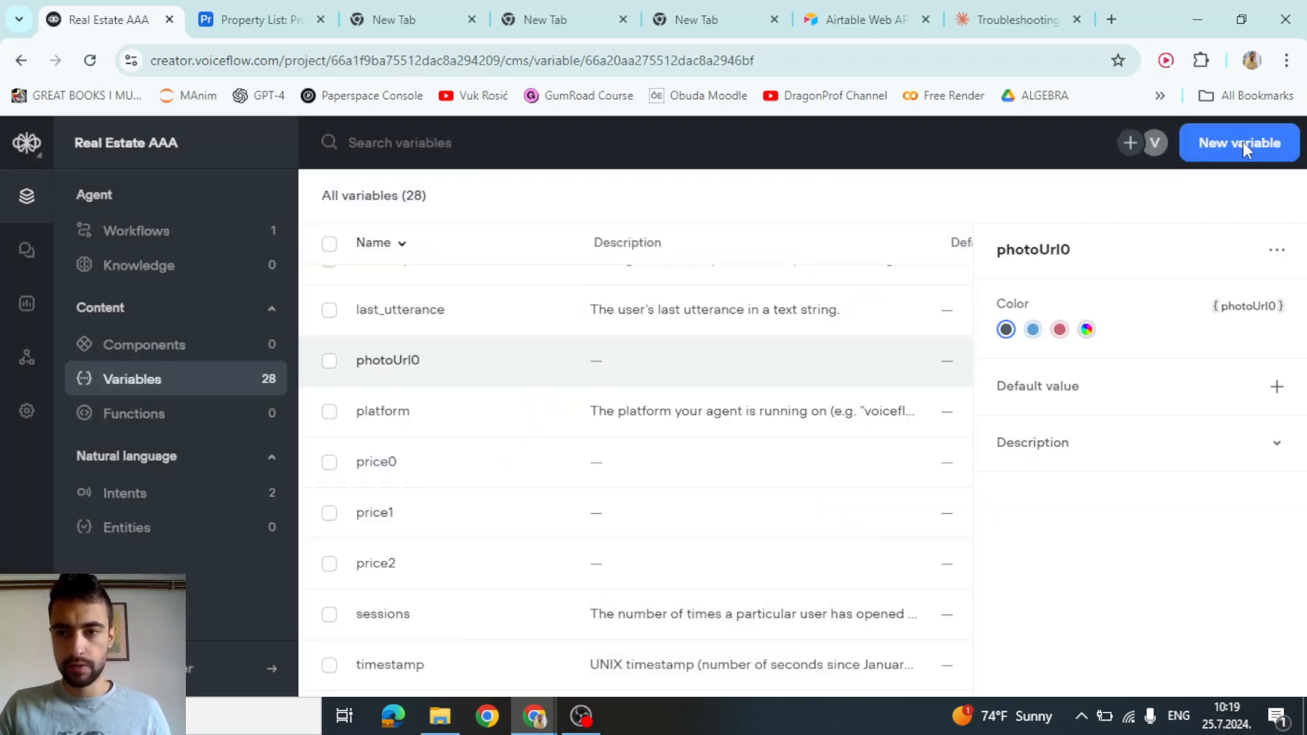
pyautogui.click(1243, 145)
pyautogui.hotkey('ctrl', 'v')
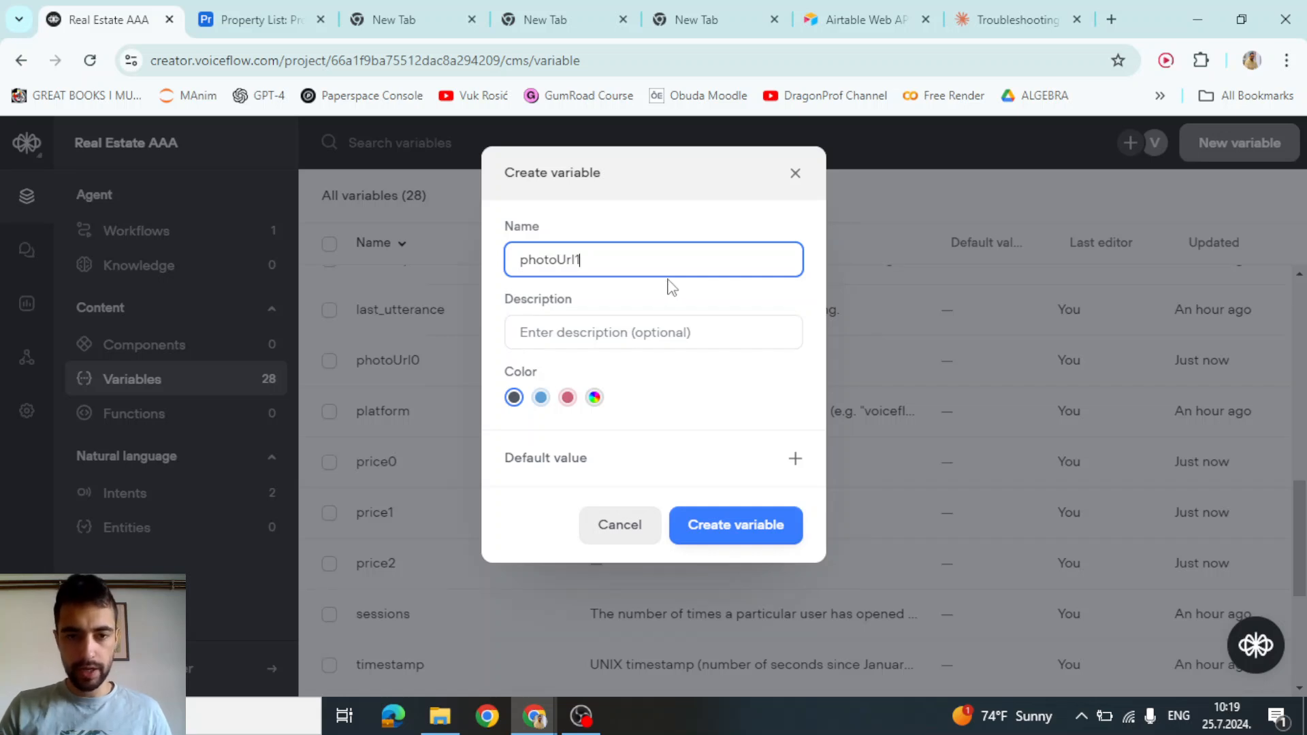
pyautogui.click(694, 517)
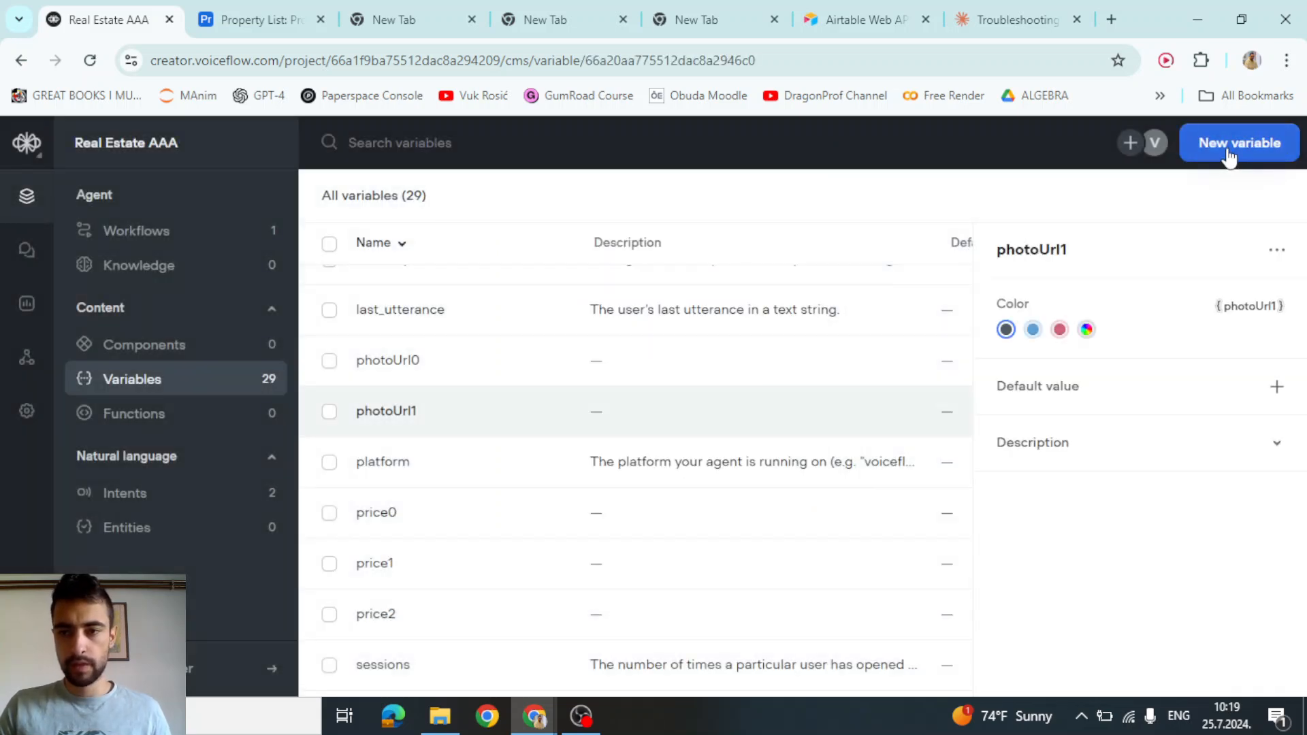
pyautogui.click(1229, 157)
pyautogui.hotkey('ctrl', 'v')
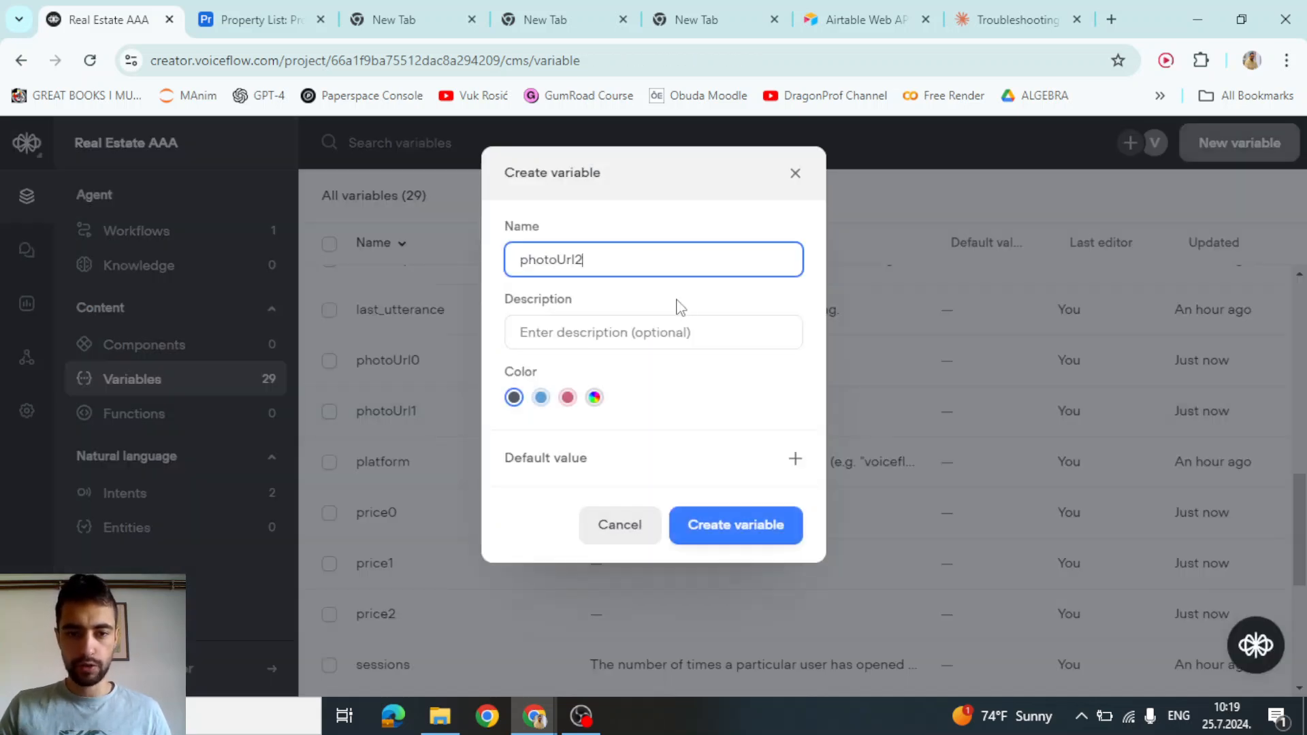
pyautogui.click(764, 525)
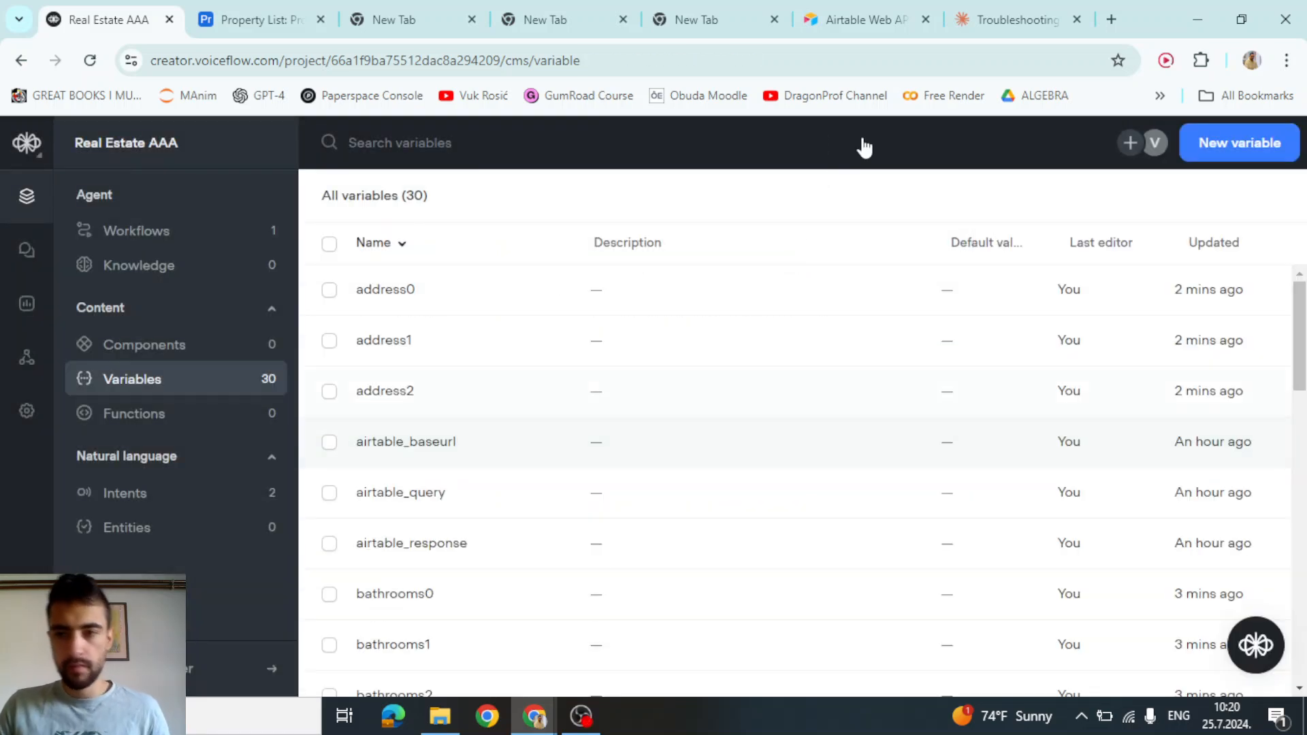
# Create the variables virtualTourUrl0, virtualTourUrl1 and virtualTourUrl2
pyautogui.click(1265, 142)
pyautogui.write('virtualTourUrl')
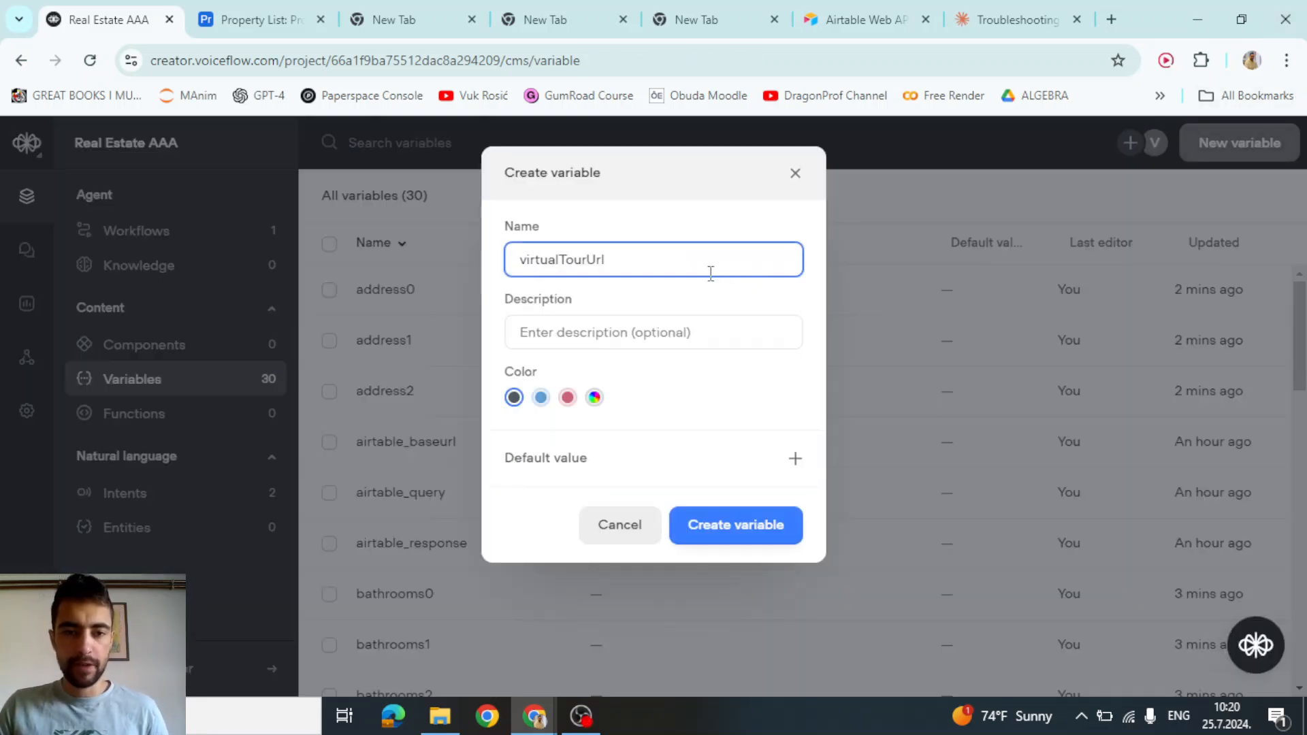
pyautogui.write('0')
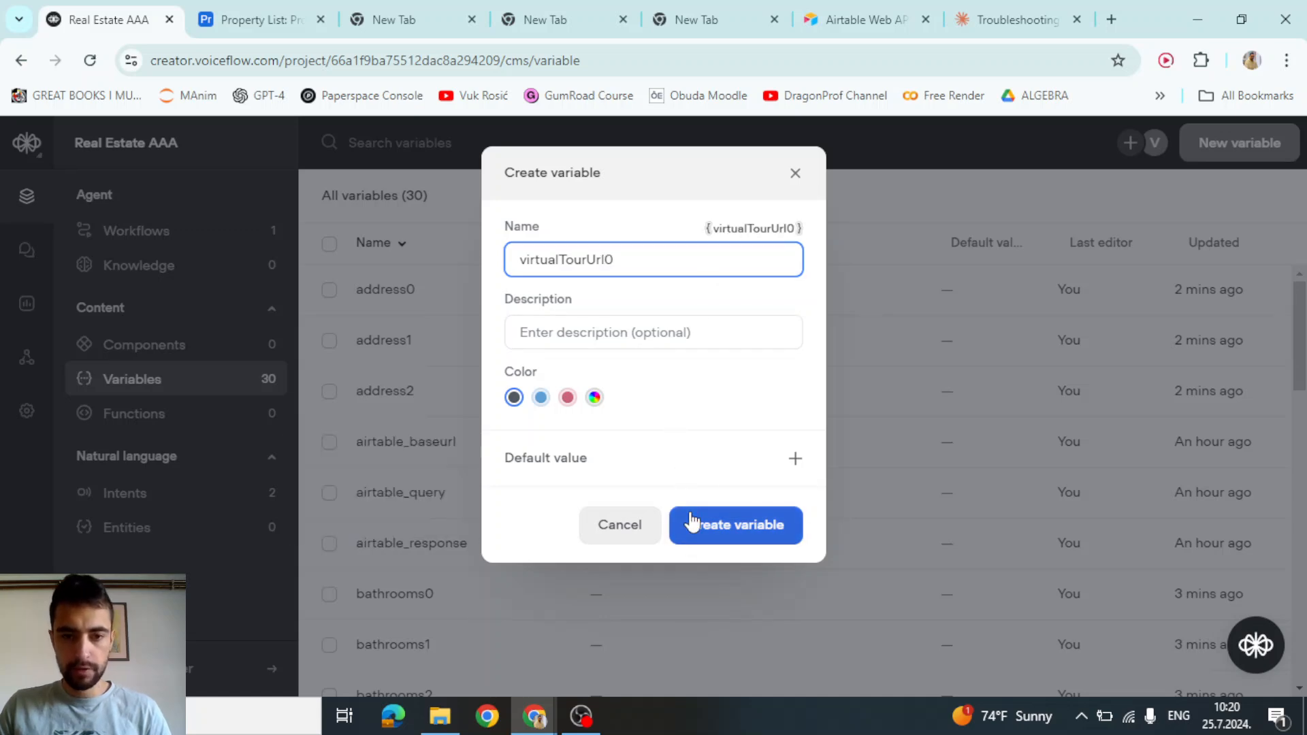
pyautogui.click(690, 524)
pyautogui.click(1236, 143)
pyautogui.write('virtualTourUrl')
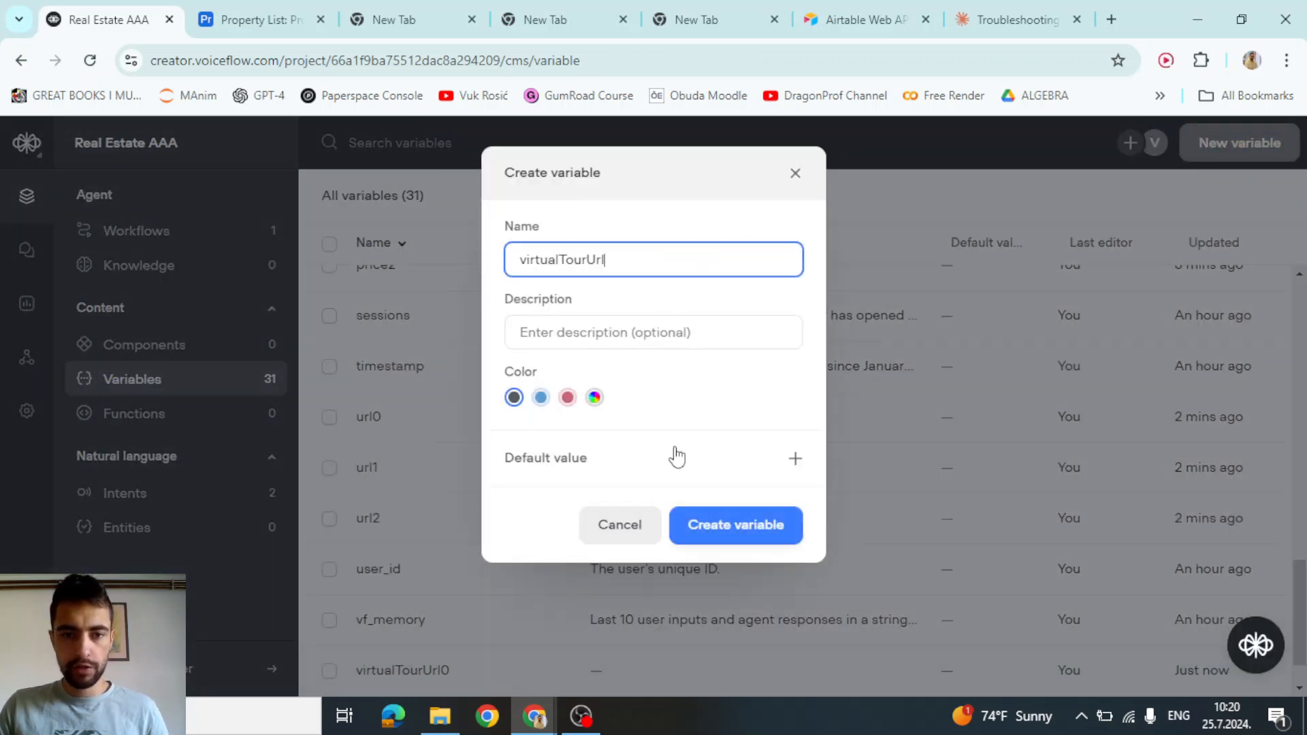
pyautogui.write('1')
pyautogui.click(749, 521)
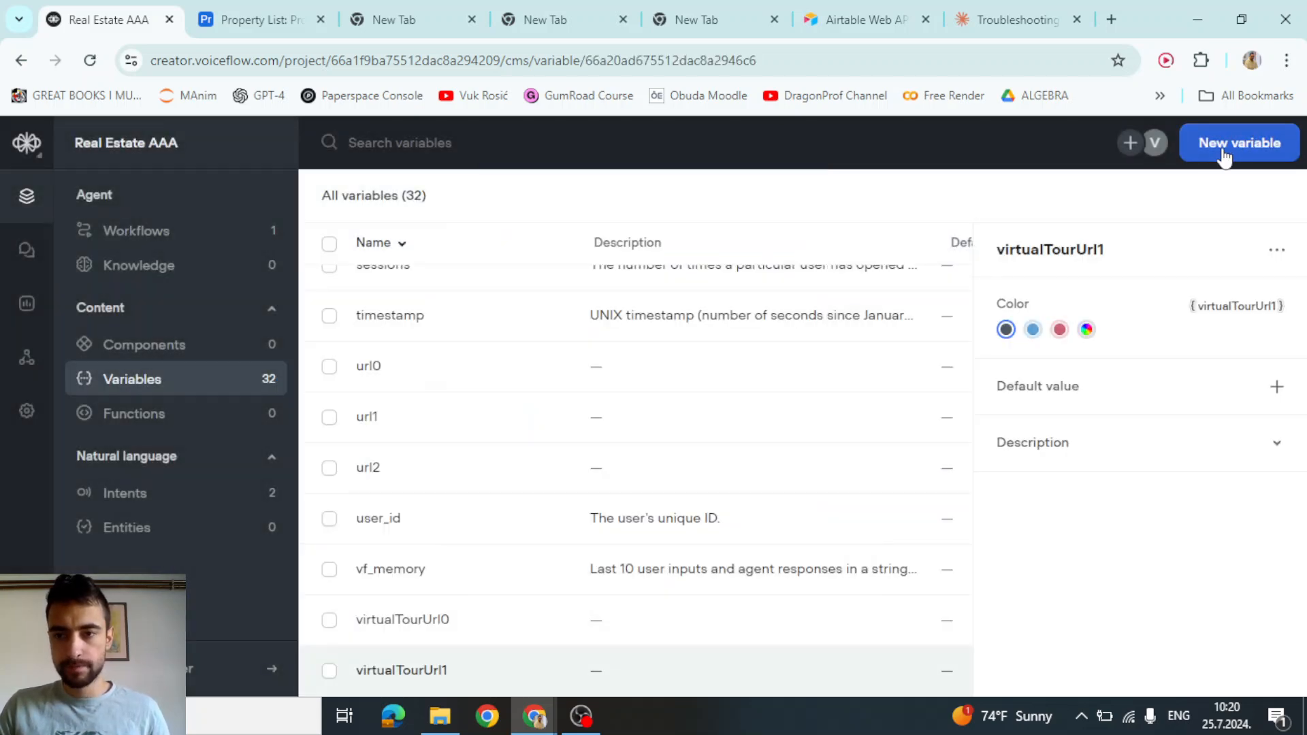
pyautogui.click(1225, 143)
pyautogui.write('virtualTourUrl')
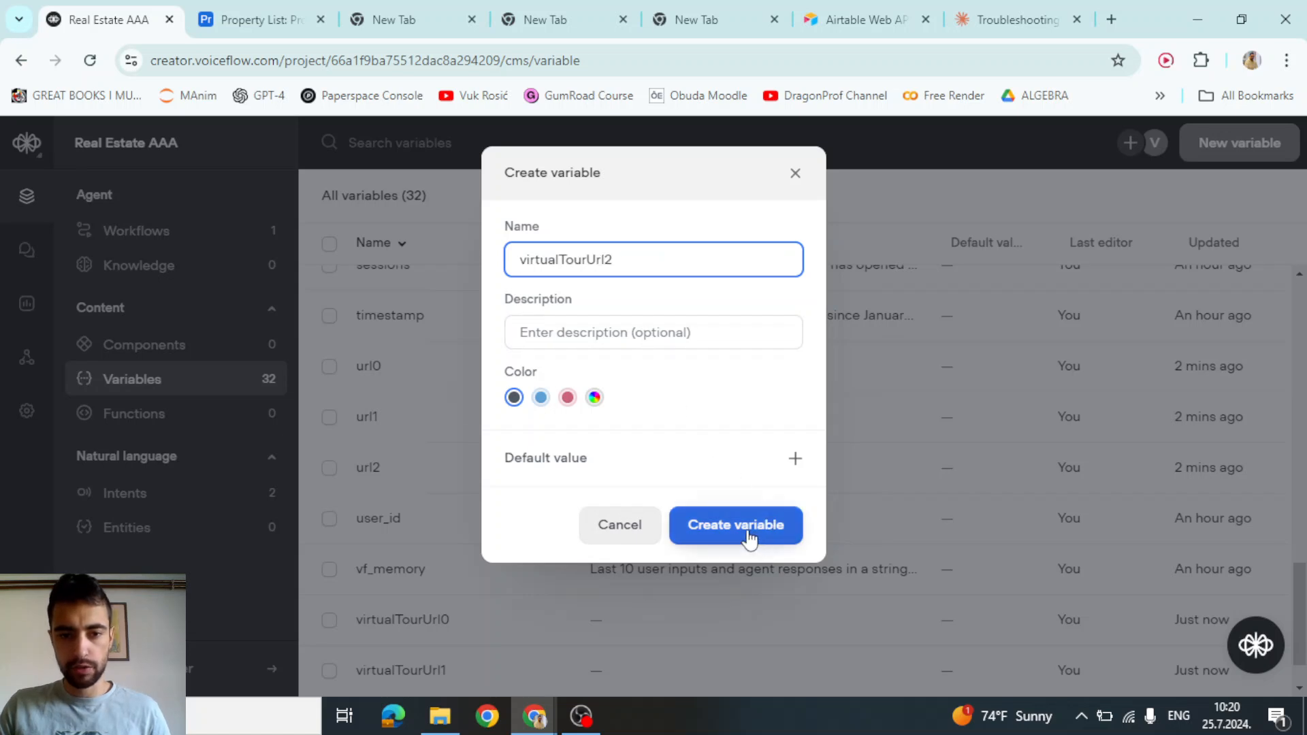
pyautogui.click(748, 524)
# Create the variables city0, city1 and city2
pyautogui.click(1243, 143)
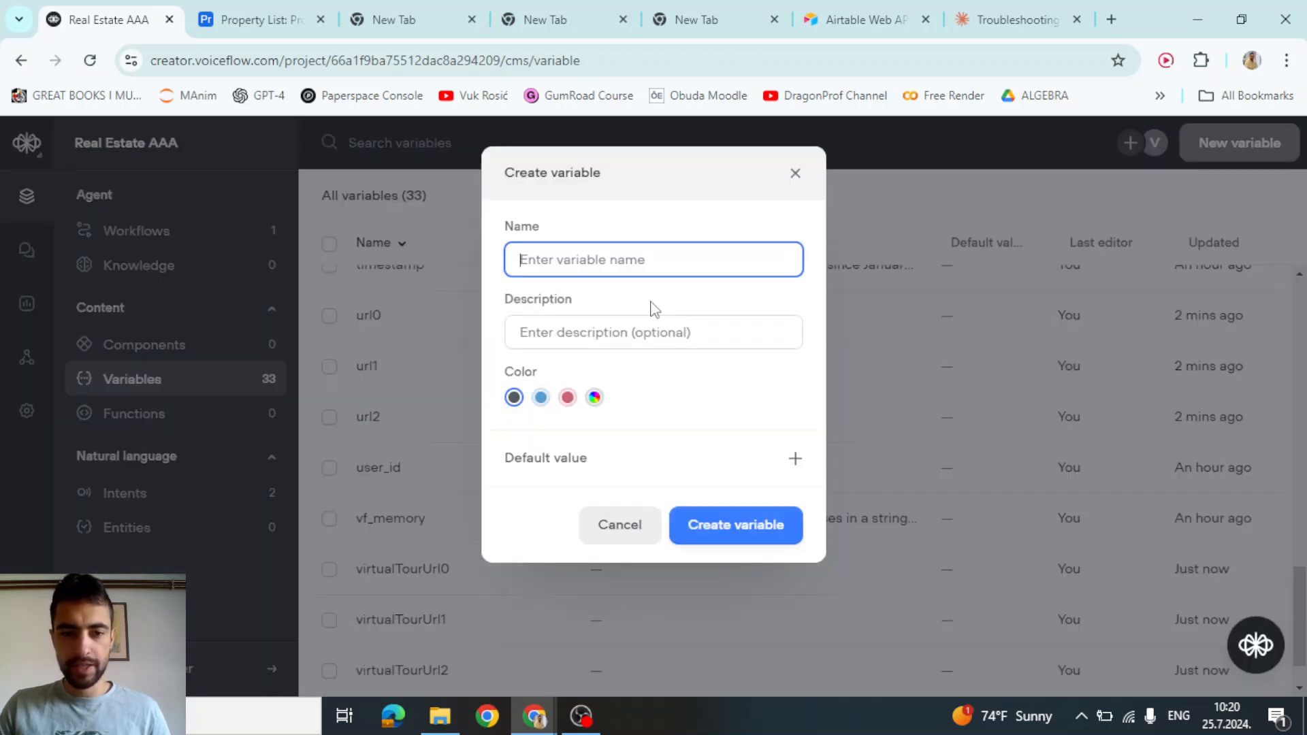
pyautogui.write('city')
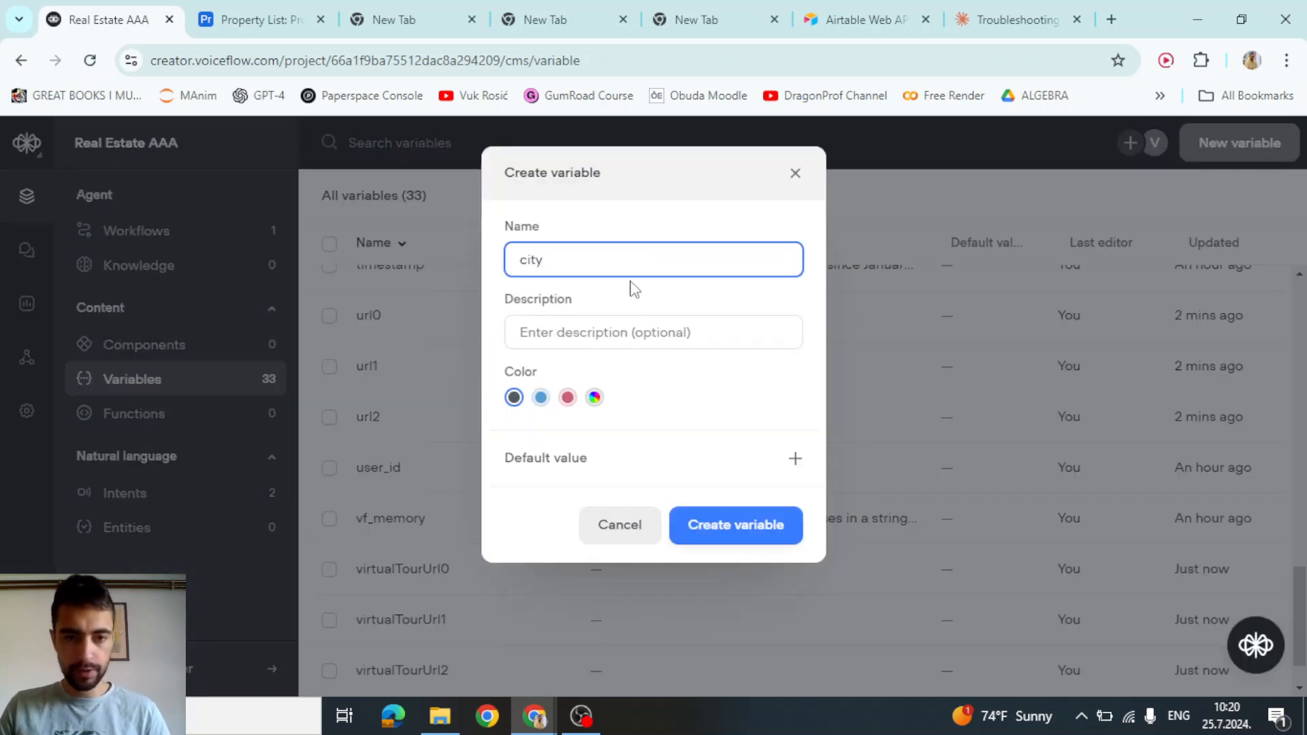
pyautogui.write('0')
pyautogui.click(723, 542)
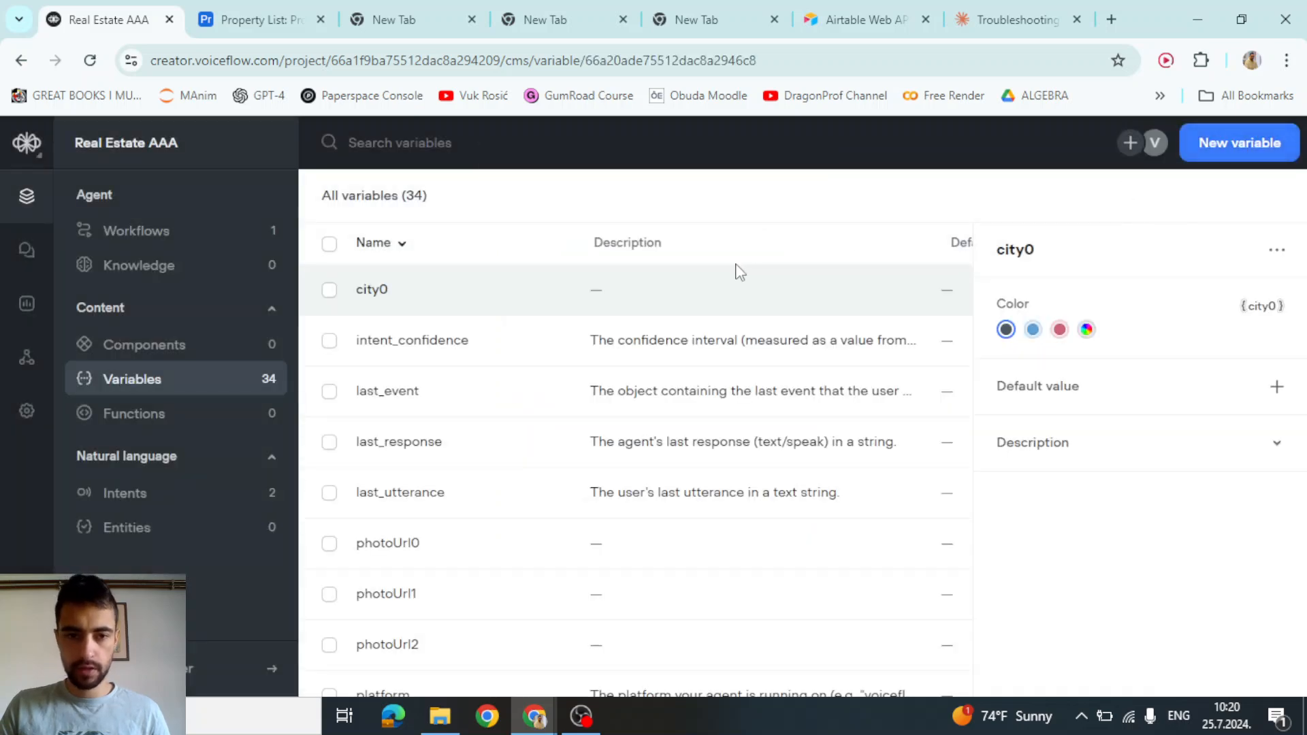
pyautogui.click(1258, 151)
pyautogui.write('c')
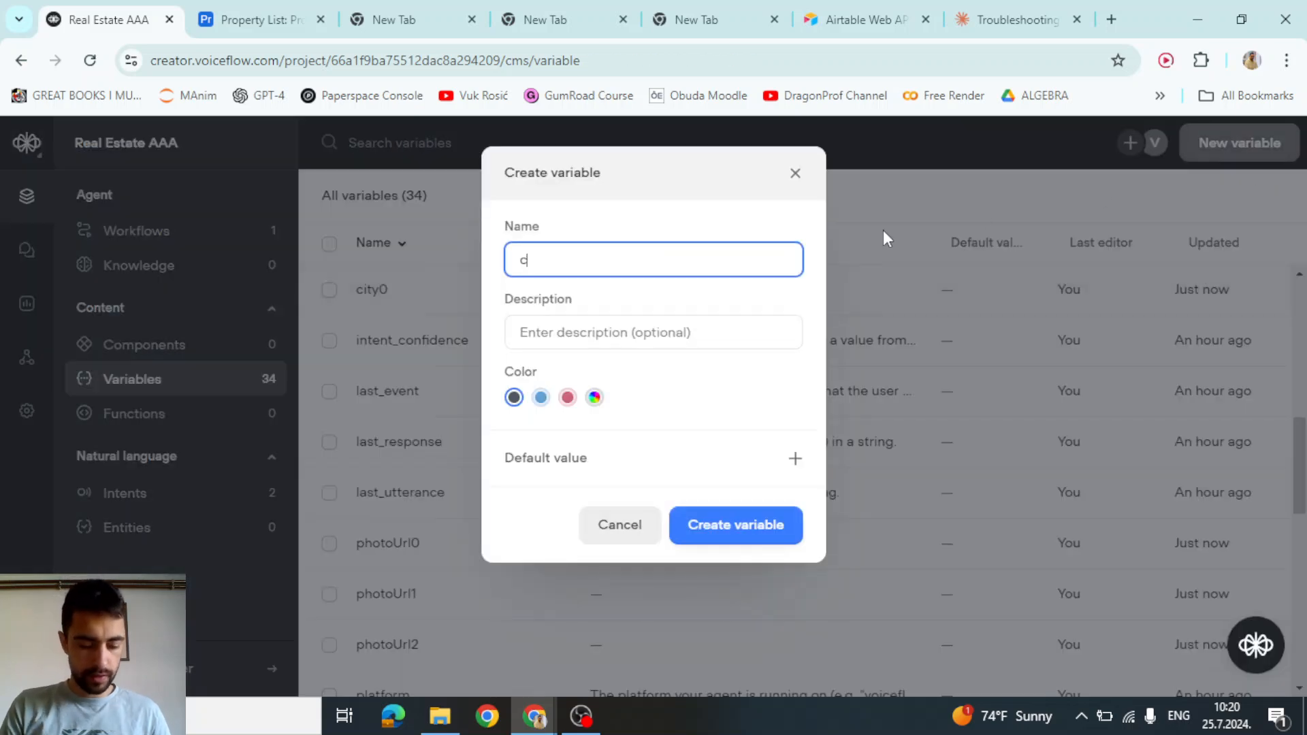
pyautogui.write('ity1')
pyautogui.click(782, 517)
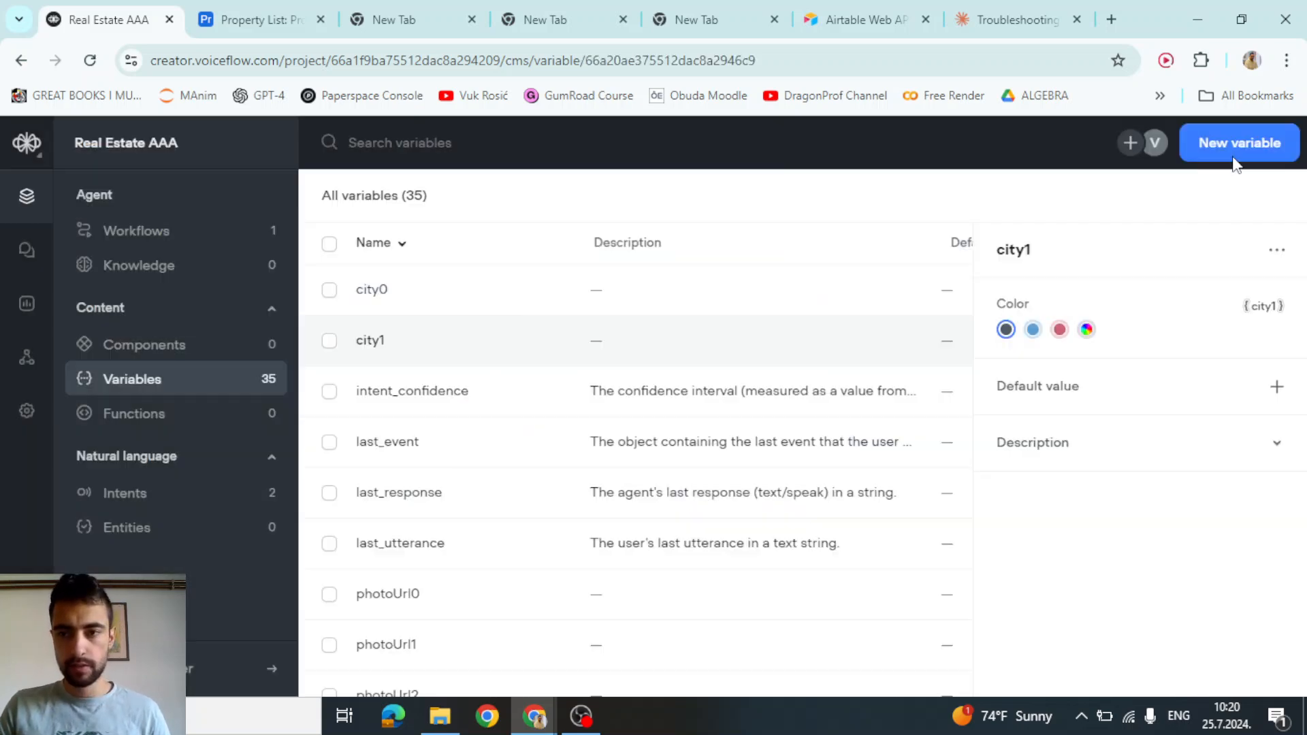
pyautogui.click(1240, 144)
pyautogui.write('city')
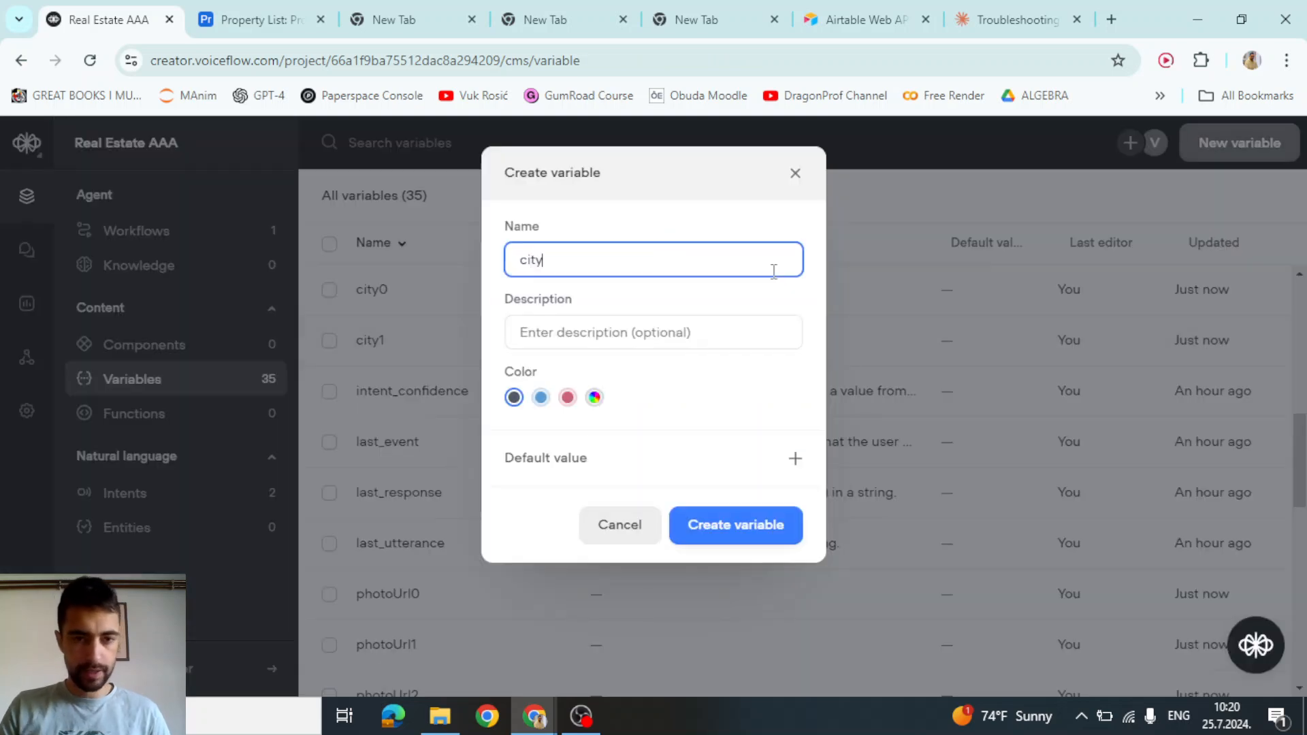
pyautogui.write('2')
pyautogui.click(731, 523)
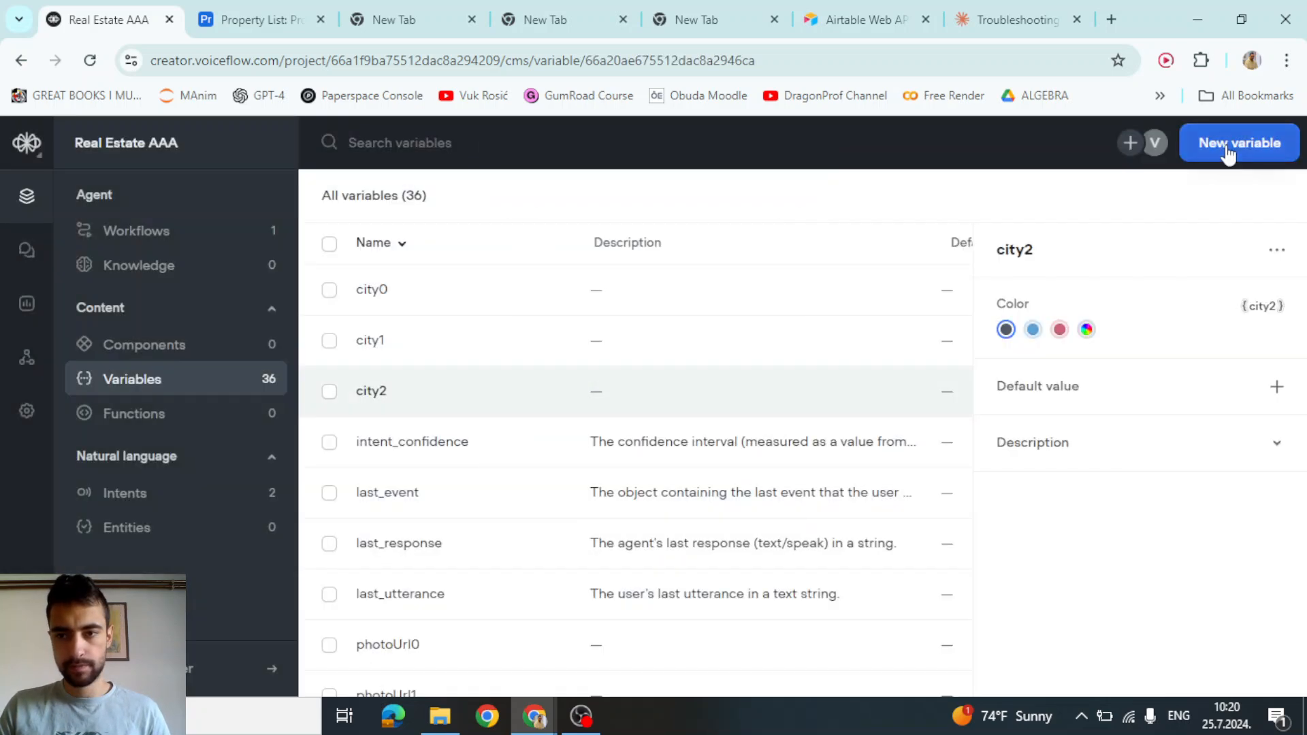
# Create the variables state0, state1 and state2, for 39 variables in total
pyautogui.click(1228, 153)
pyautogui.write('state0')
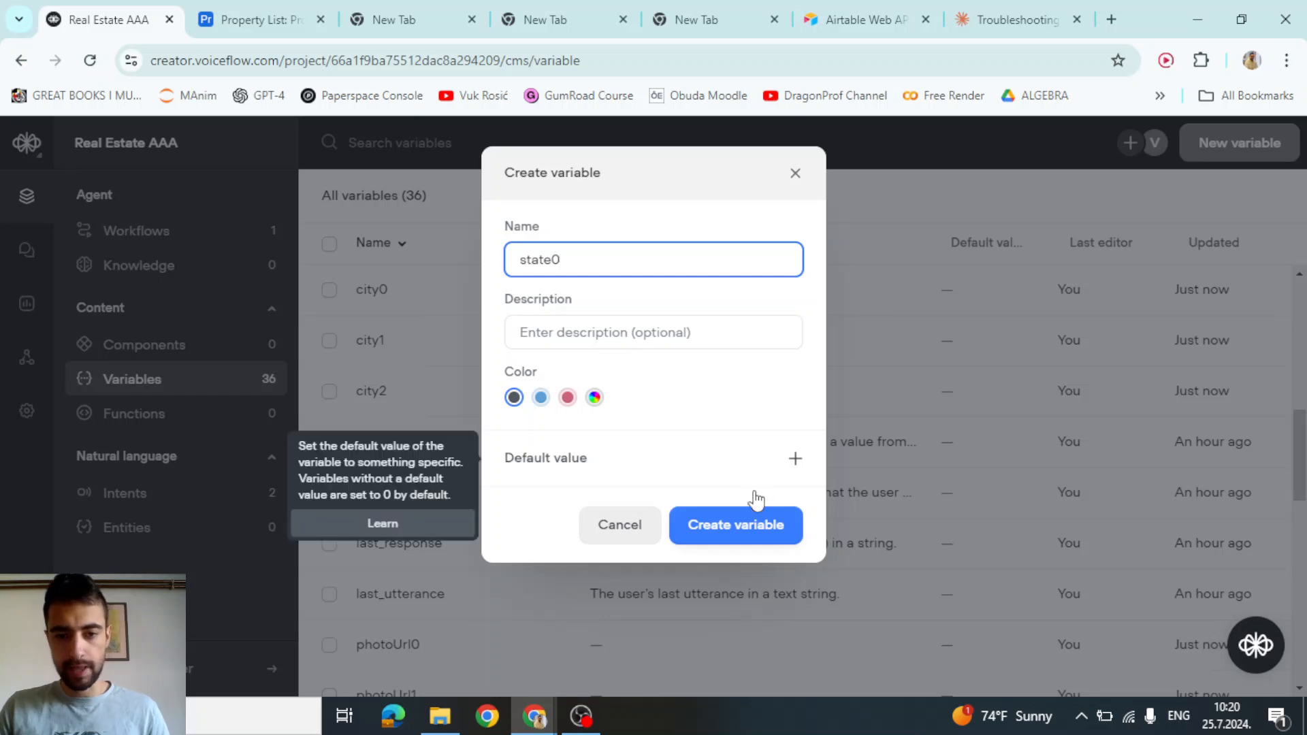
pyautogui.click(736, 525)
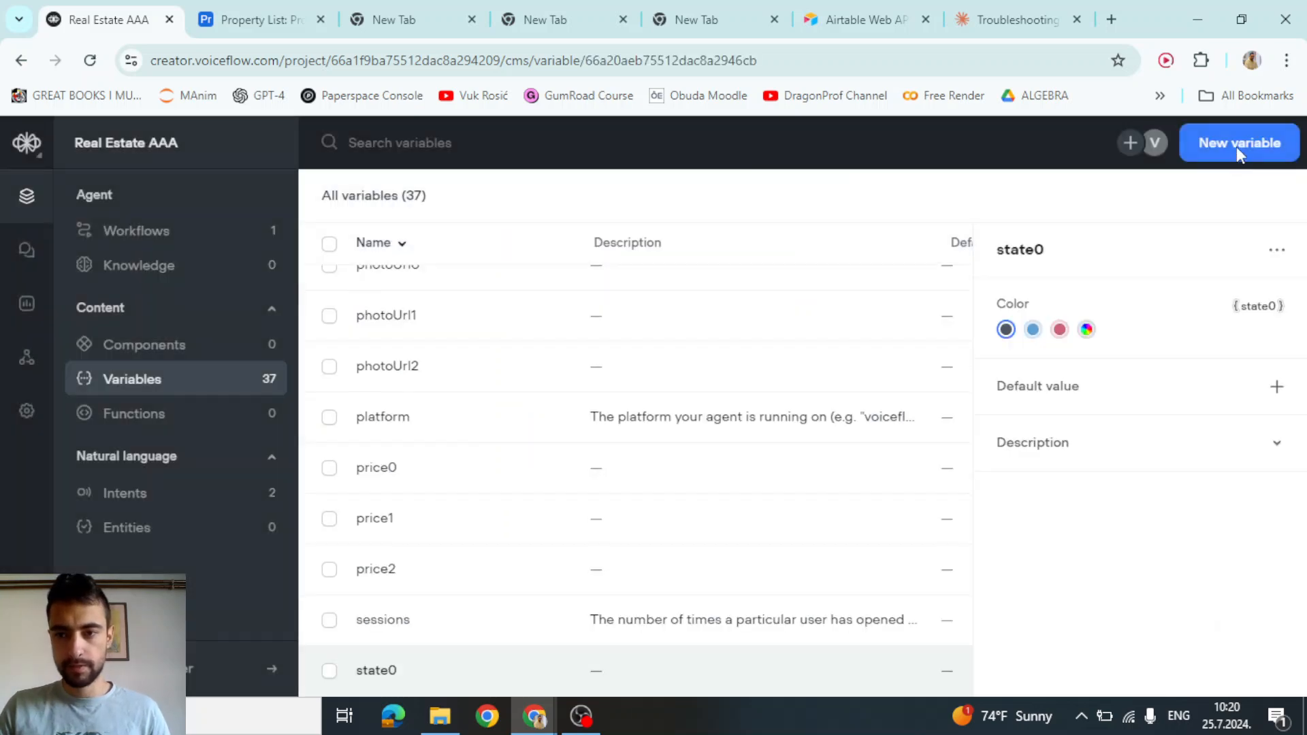
pyautogui.click(1236, 144)
pyautogui.write('sta')
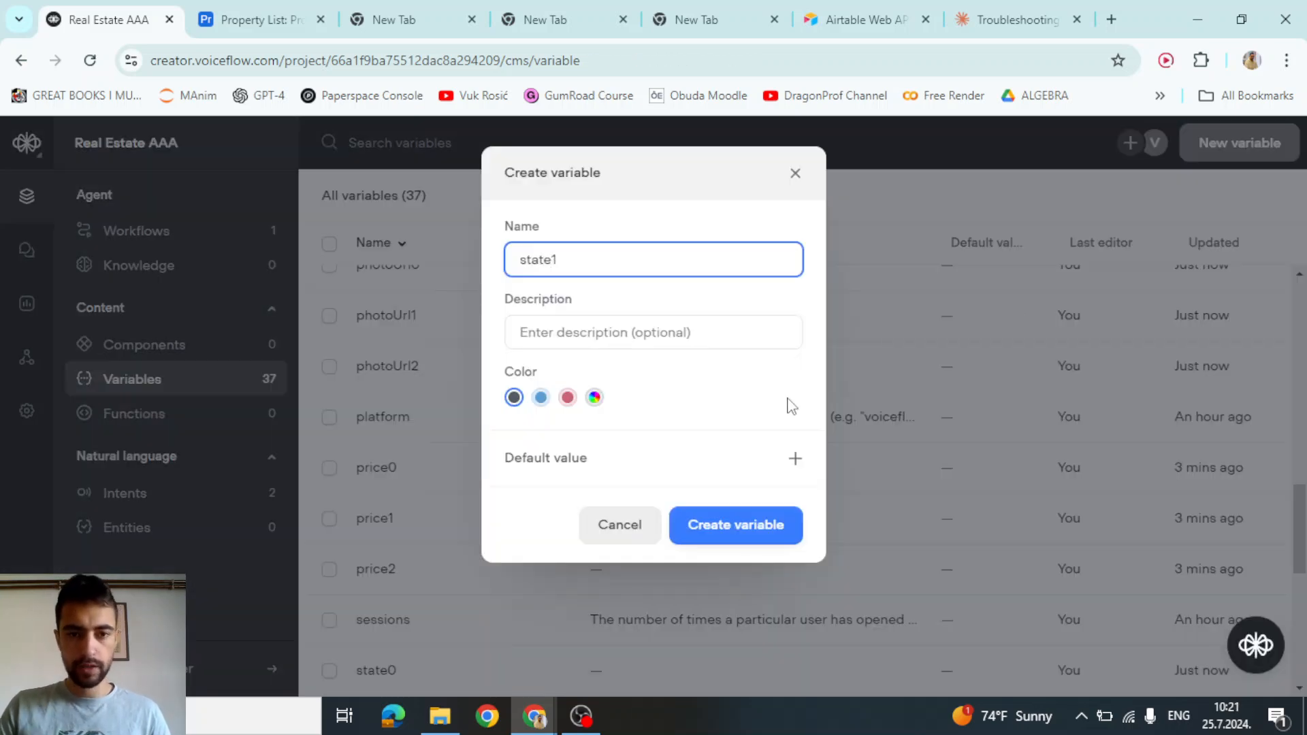
pyautogui.write('te1')
pyautogui.click(722, 524)
pyautogui.click(1256, 153)
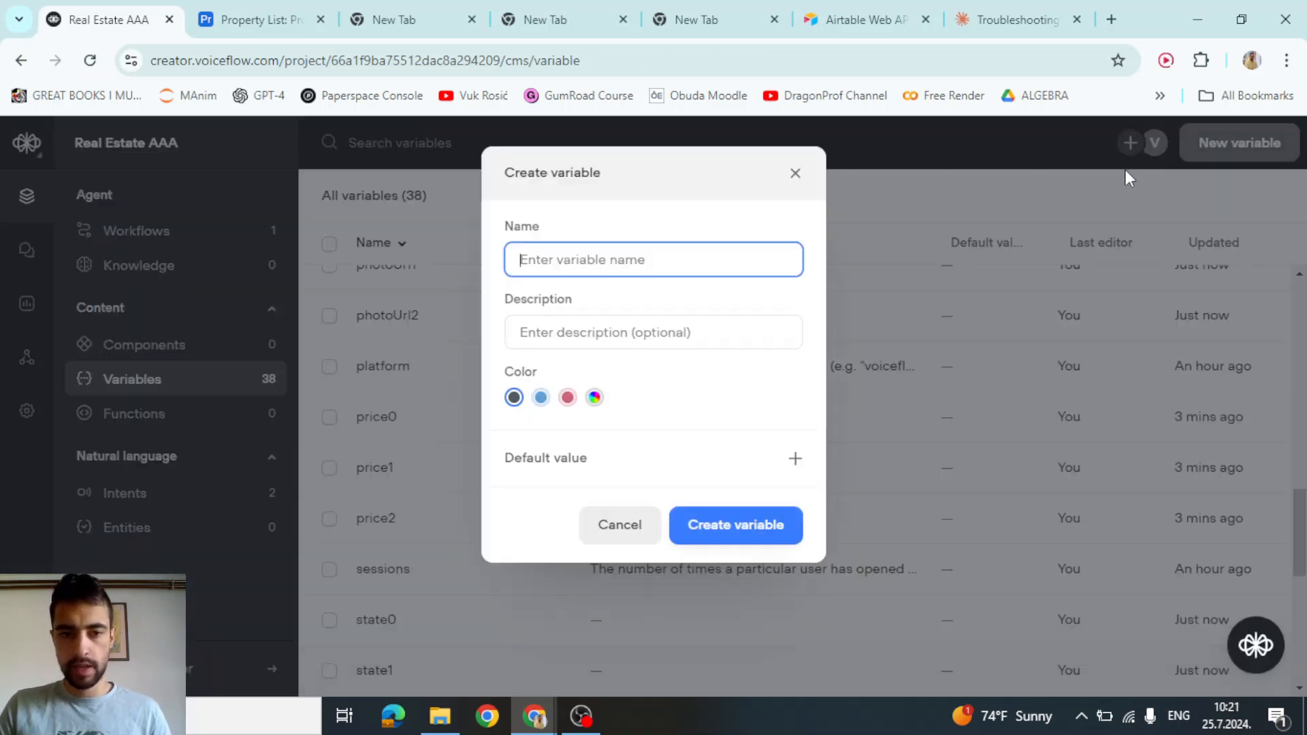
pyautogui.write('state2')
pyautogui.click(735, 524)
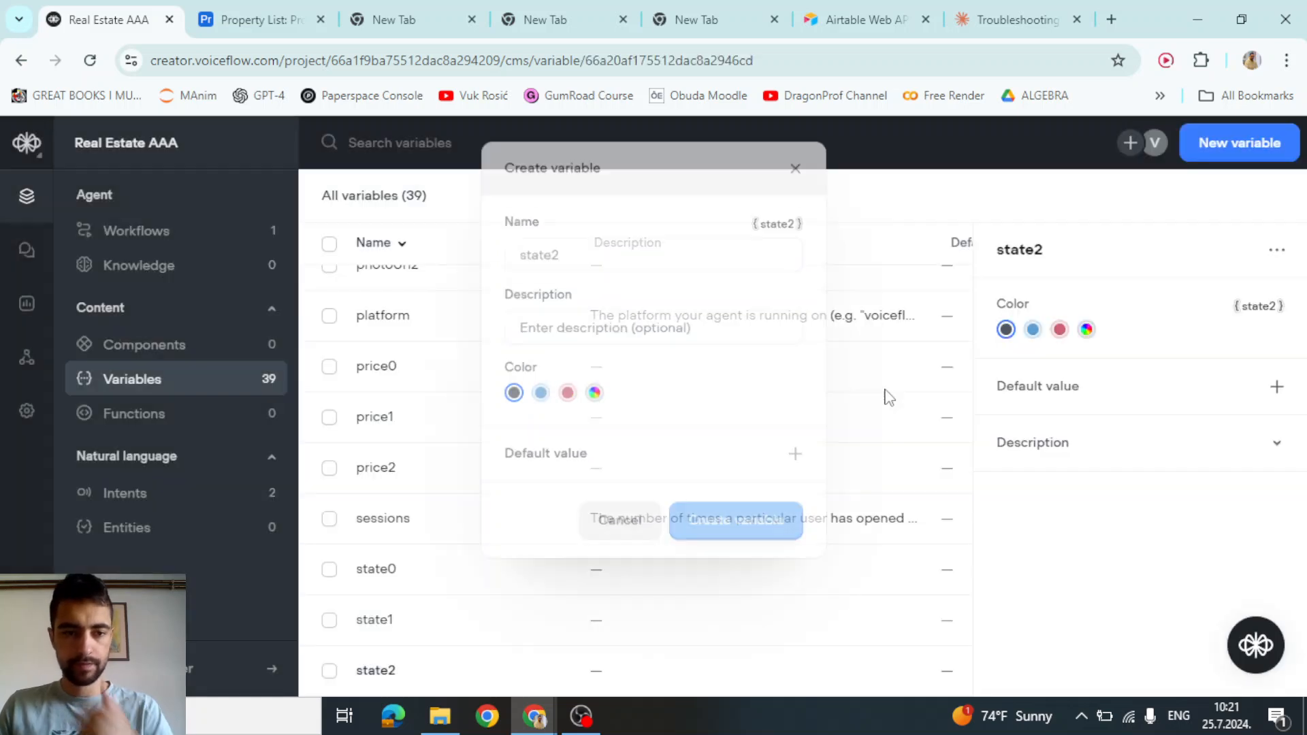
pyautogui.click(123, 271)
# Open the Home workflow's Javascript step and expand its code editor to full width
pyautogui.click(172, 239)
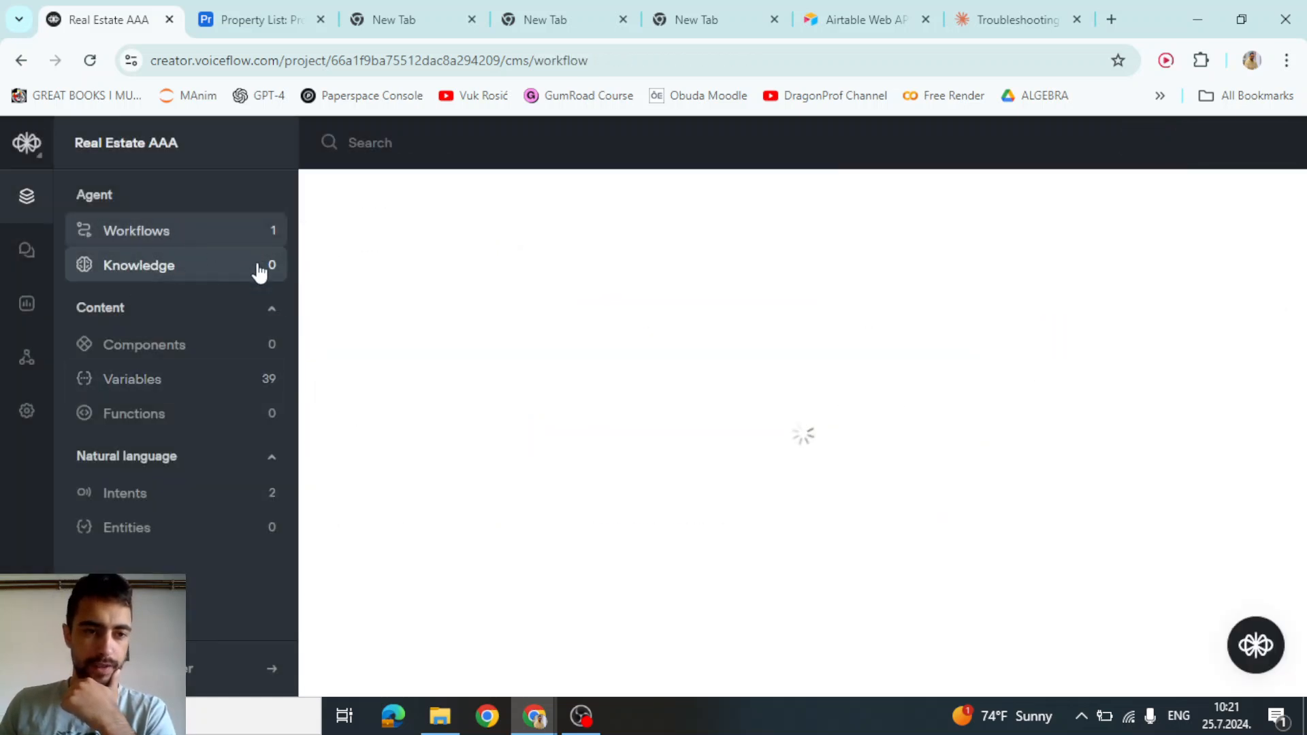
pyautogui.click(405, 293)
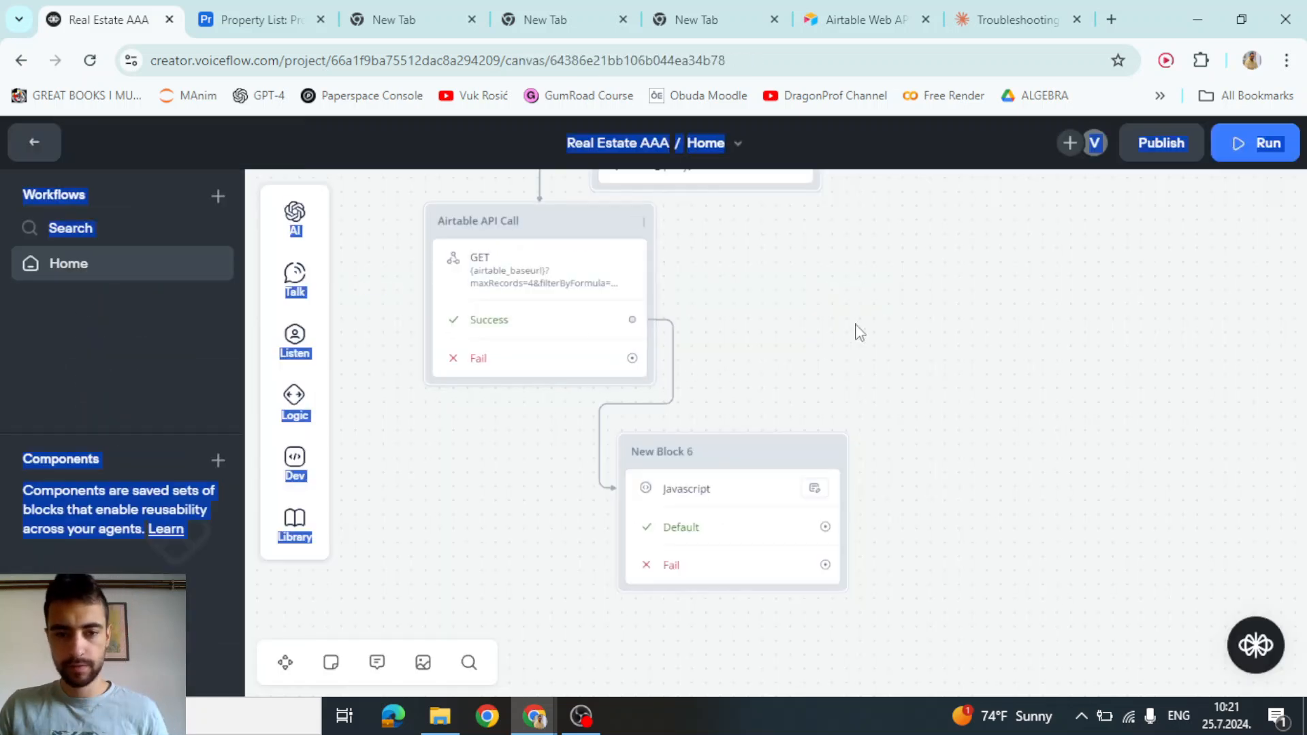
pyautogui.scroll(-1, 854, 330)
pyautogui.moveTo(875, 361); pyautogui.dragTo(798, 322)
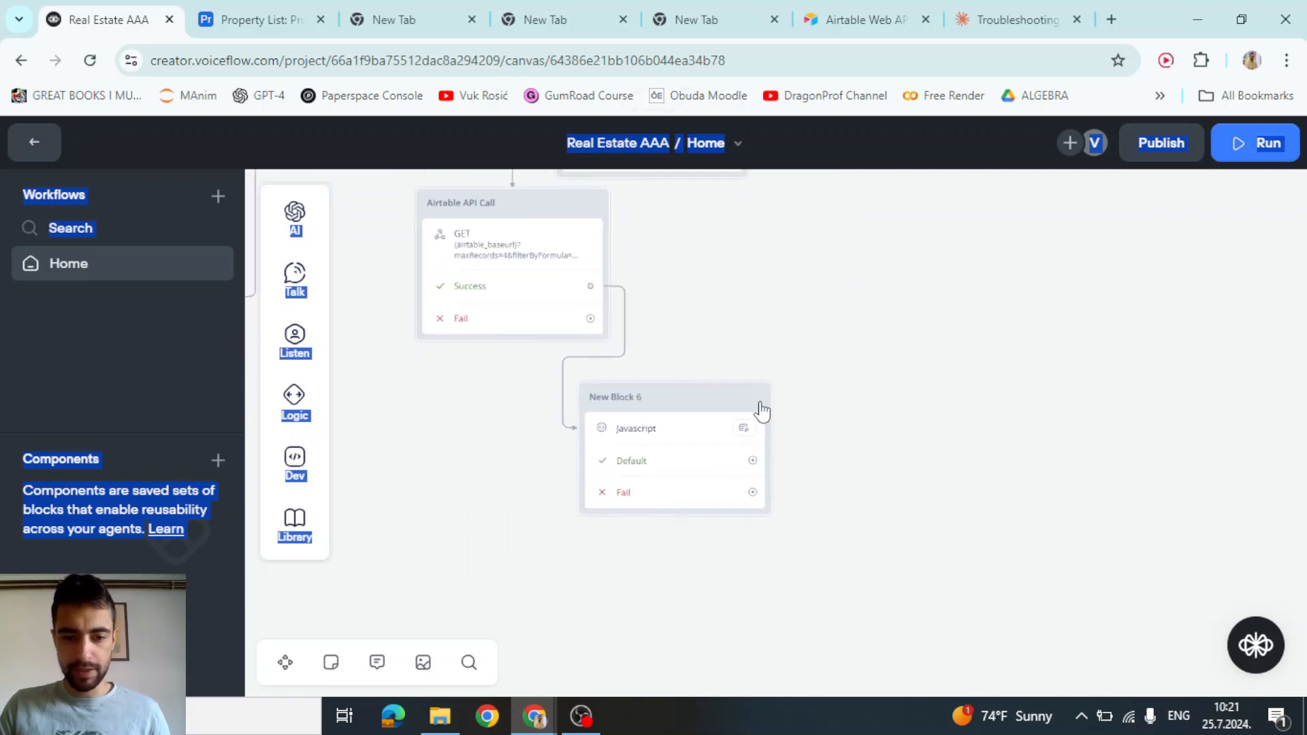
pyautogui.scroll(1, 653, 443)
pyautogui.click(657, 443)
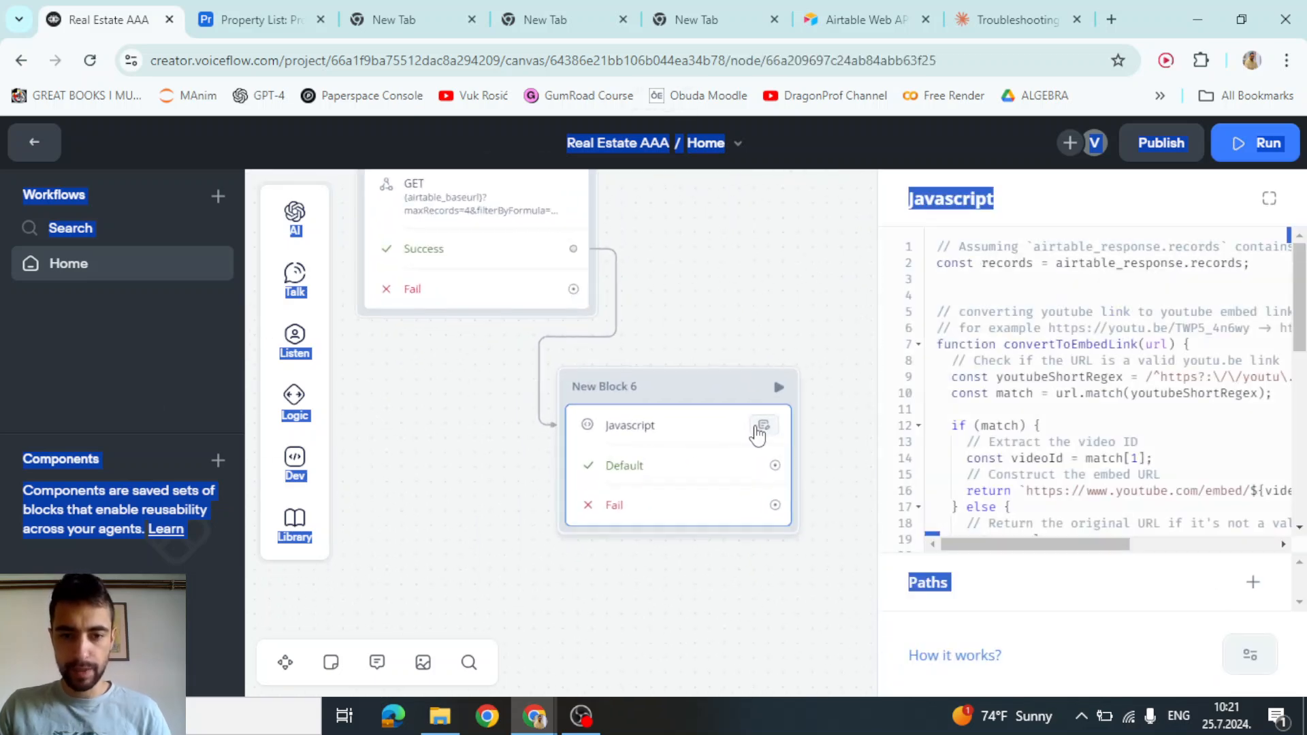
pyautogui.click(1270, 198)
# Review the loop's price, city, state and bathrooms assignments on lines 31–34
pyautogui.scroll(-5, 638, 401)
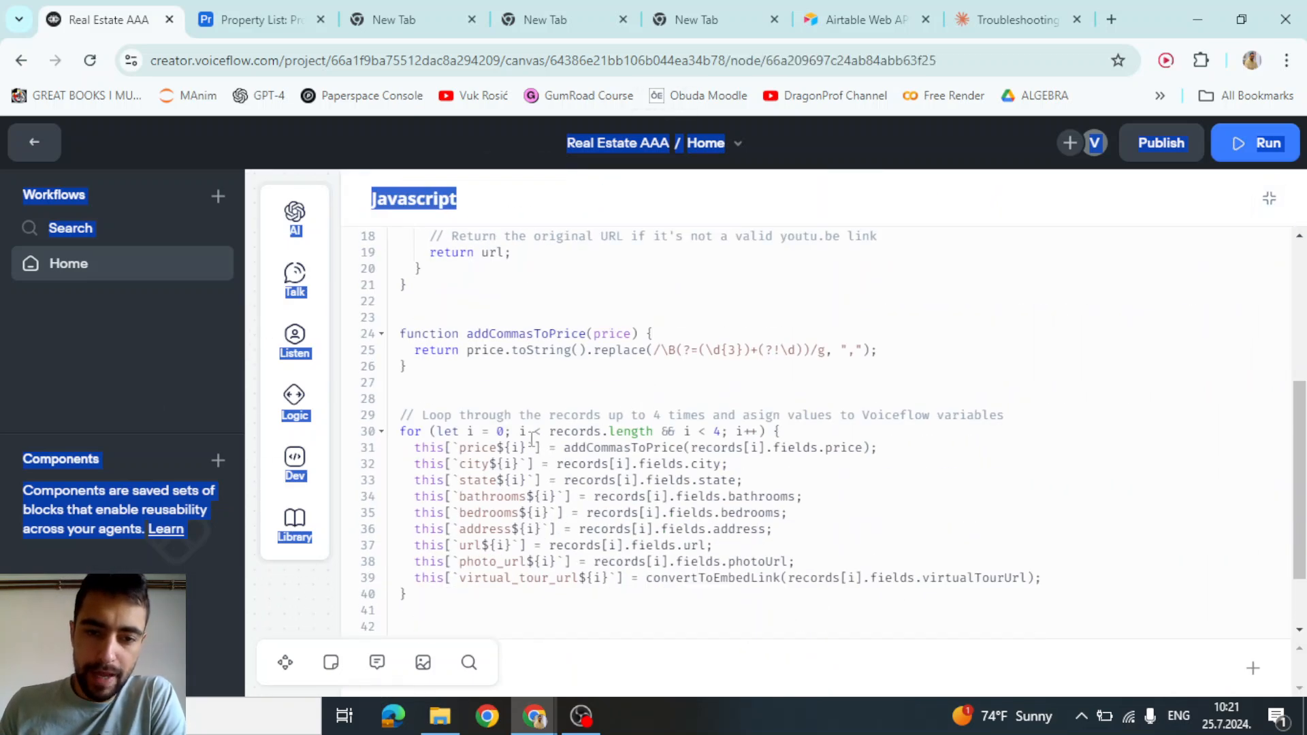
pyautogui.moveTo(466, 433); pyautogui.dragTo(713, 434)
pyautogui.click(489, 462)
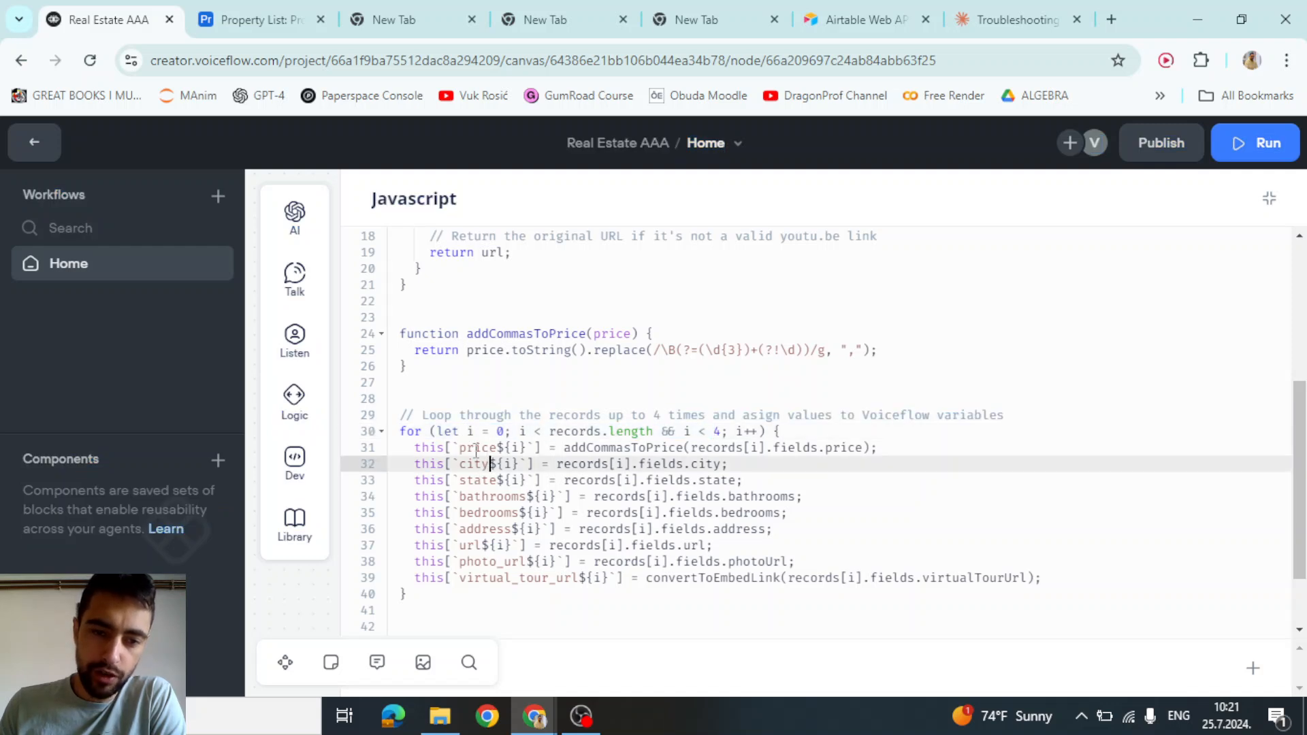
pyautogui.doubleClick(479, 452)
pyautogui.click(483, 466)
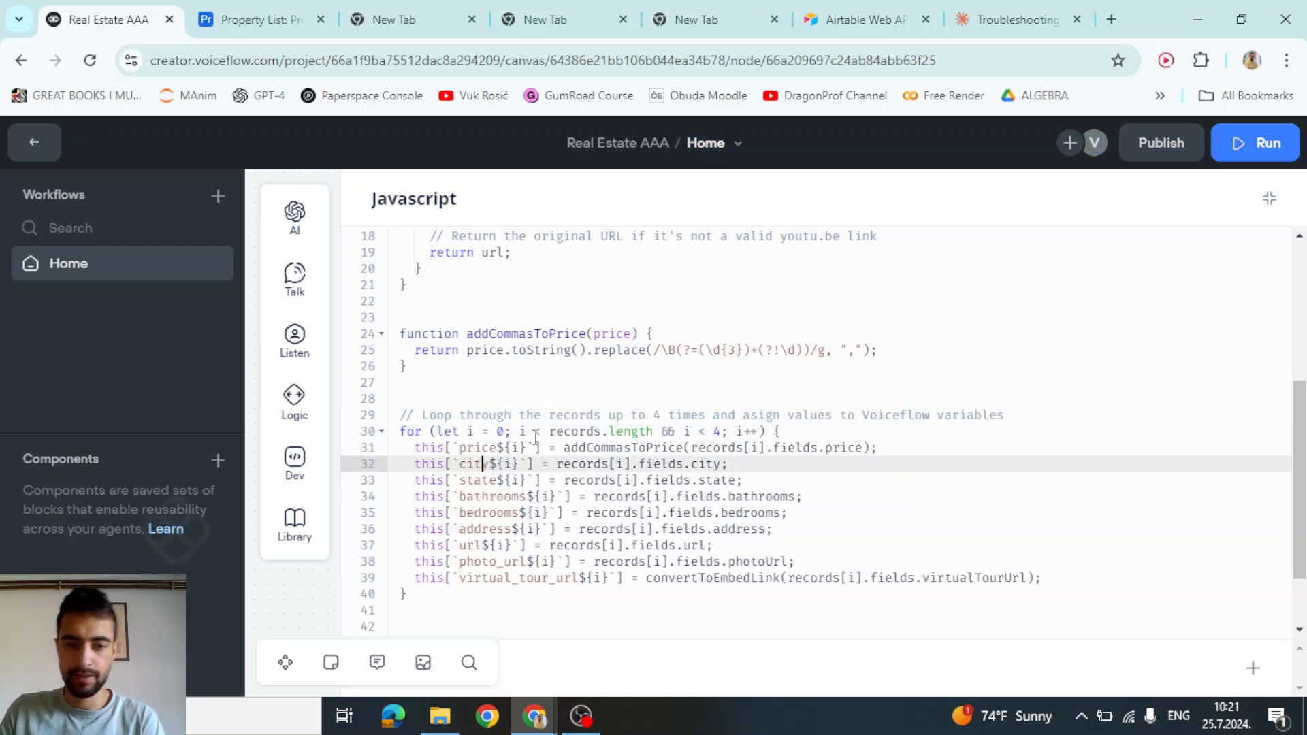
pyautogui.click(468, 449)
pyautogui.click(509, 480)
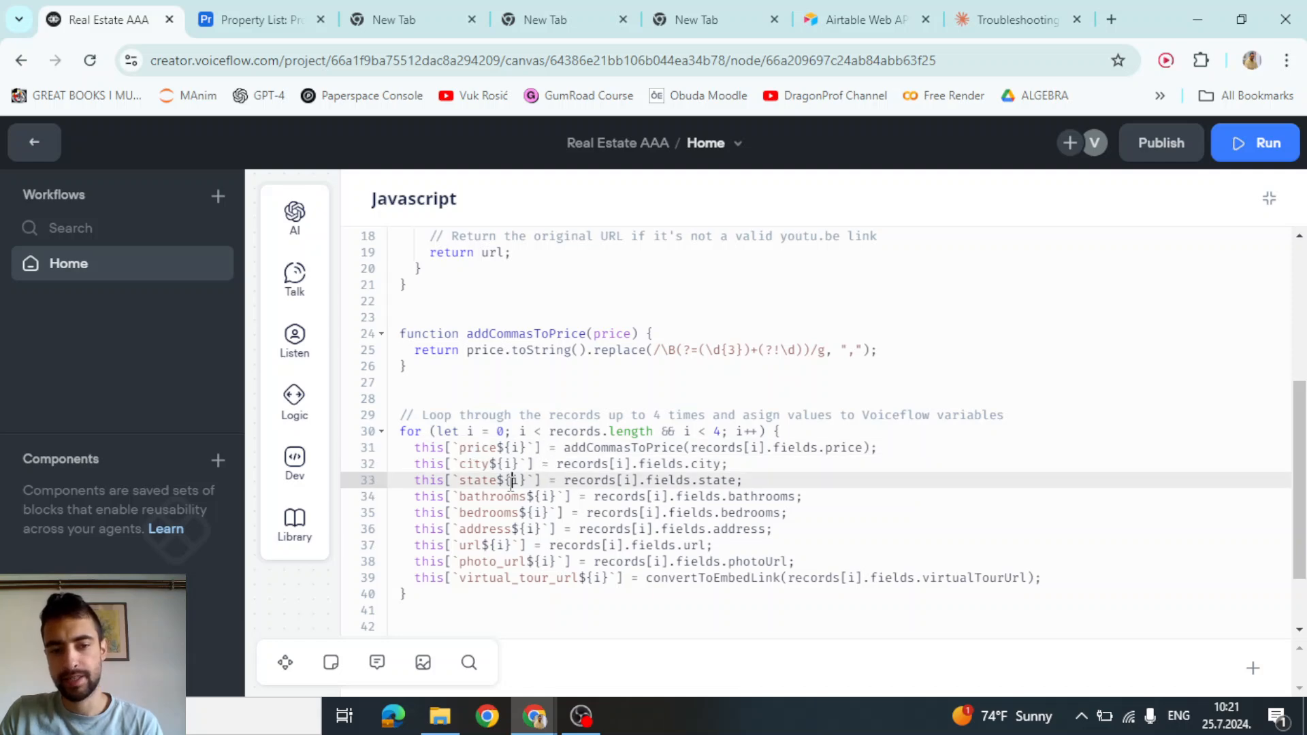
pyautogui.scroll(5, 443, 457)
pyautogui.scroll(-4, 443, 457)
pyautogui.moveTo(496, 448); pyautogui.dragTo(526, 450)
pyautogui.click(489, 479)
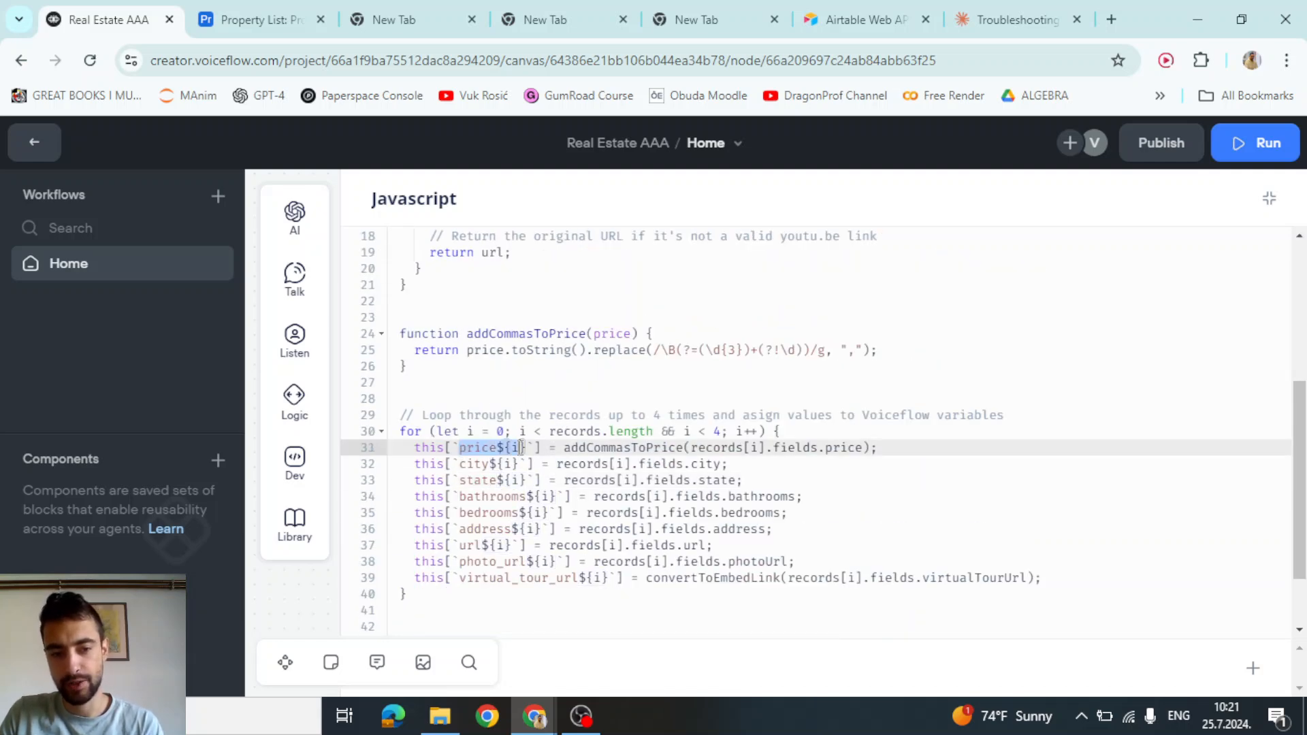
pyautogui.click(481, 464)
pyautogui.click(476, 449)
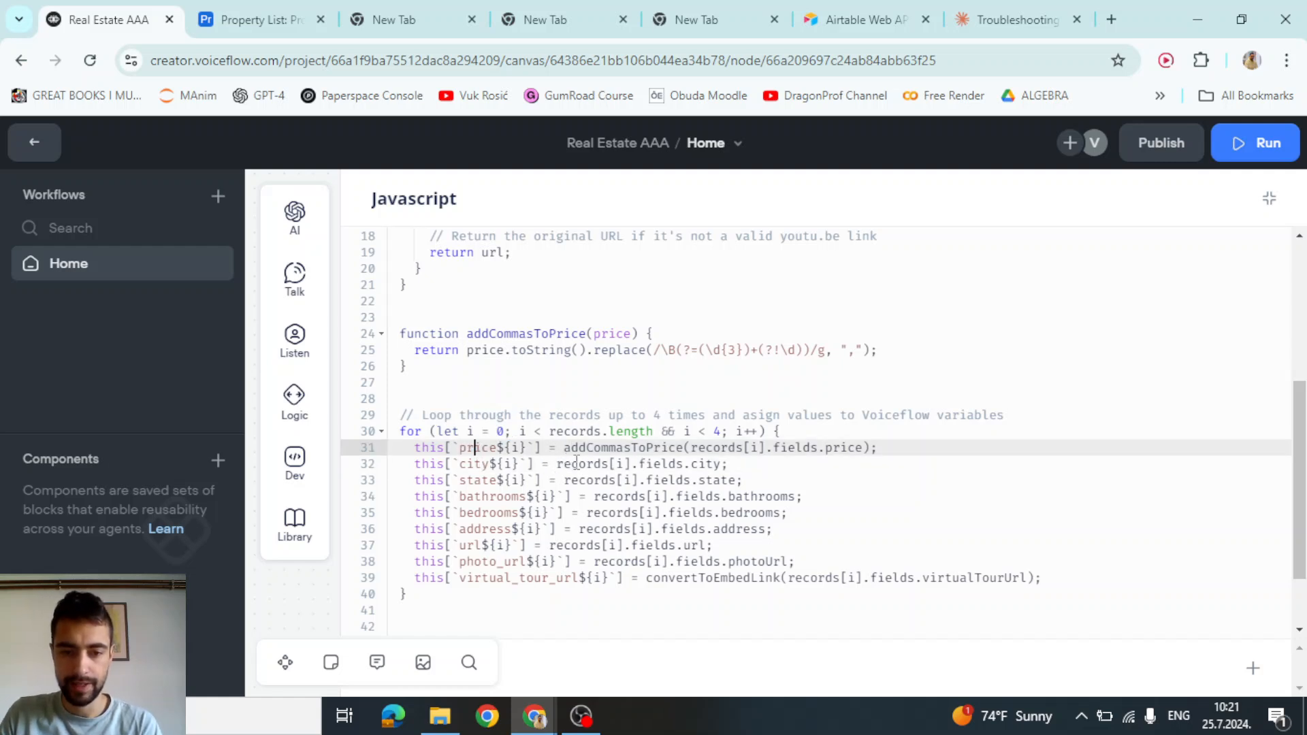
pyautogui.moveTo(600, 448); pyautogui.dragTo(854, 447)
pyautogui.click(676, 496)
# Change the loop condition on line 30 from i < 4 to i < 3
pyautogui.click(720, 431)
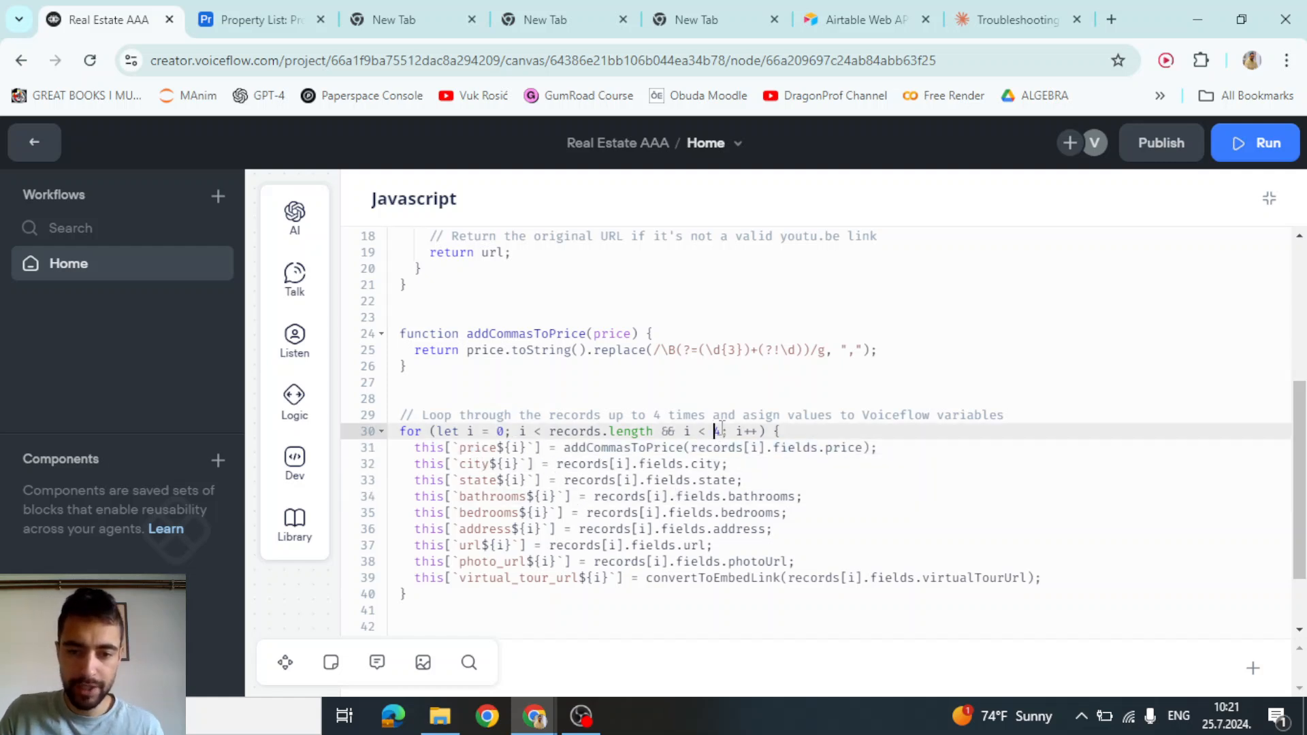
pyautogui.press('BackSpace')
pyautogui.write('3')
pyautogui.press('Escape')
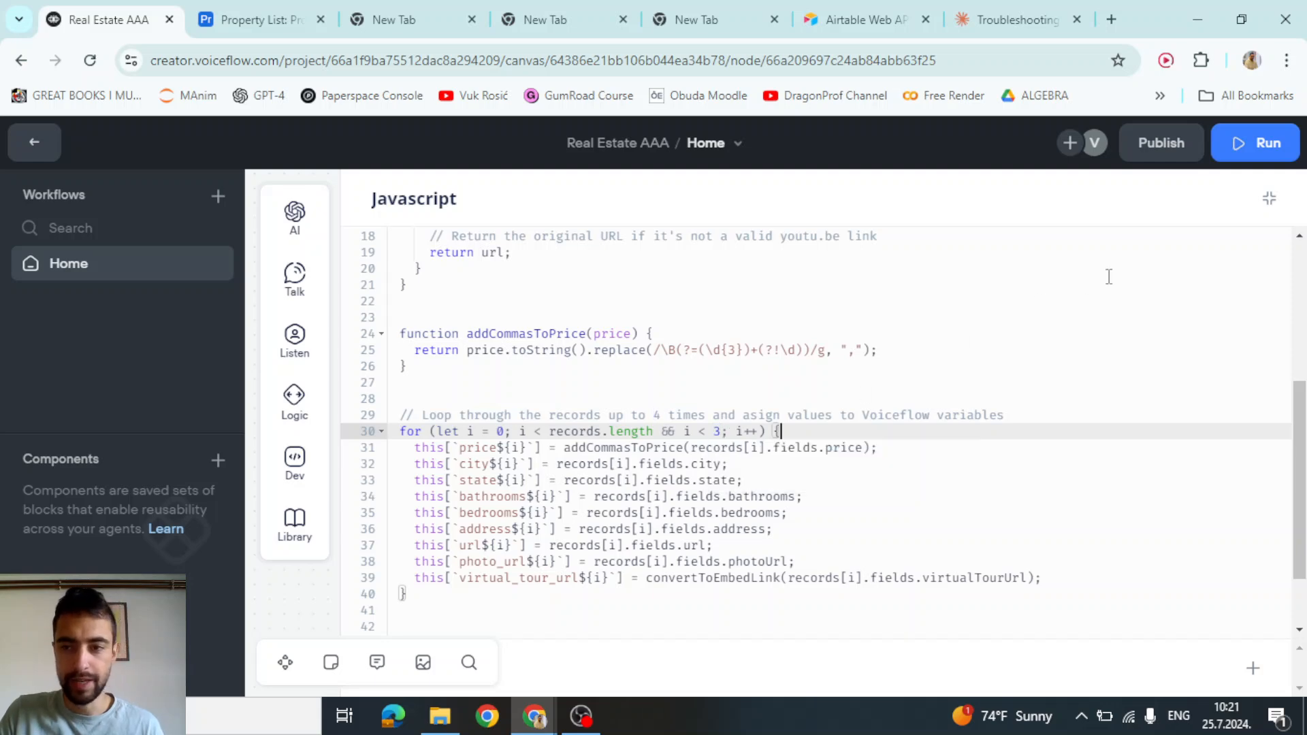
pyautogui.click(1114, 317)
# Change maxRecords from 4 to 3 in the Airtable API Call GET URL
pyautogui.click(1269, 198)
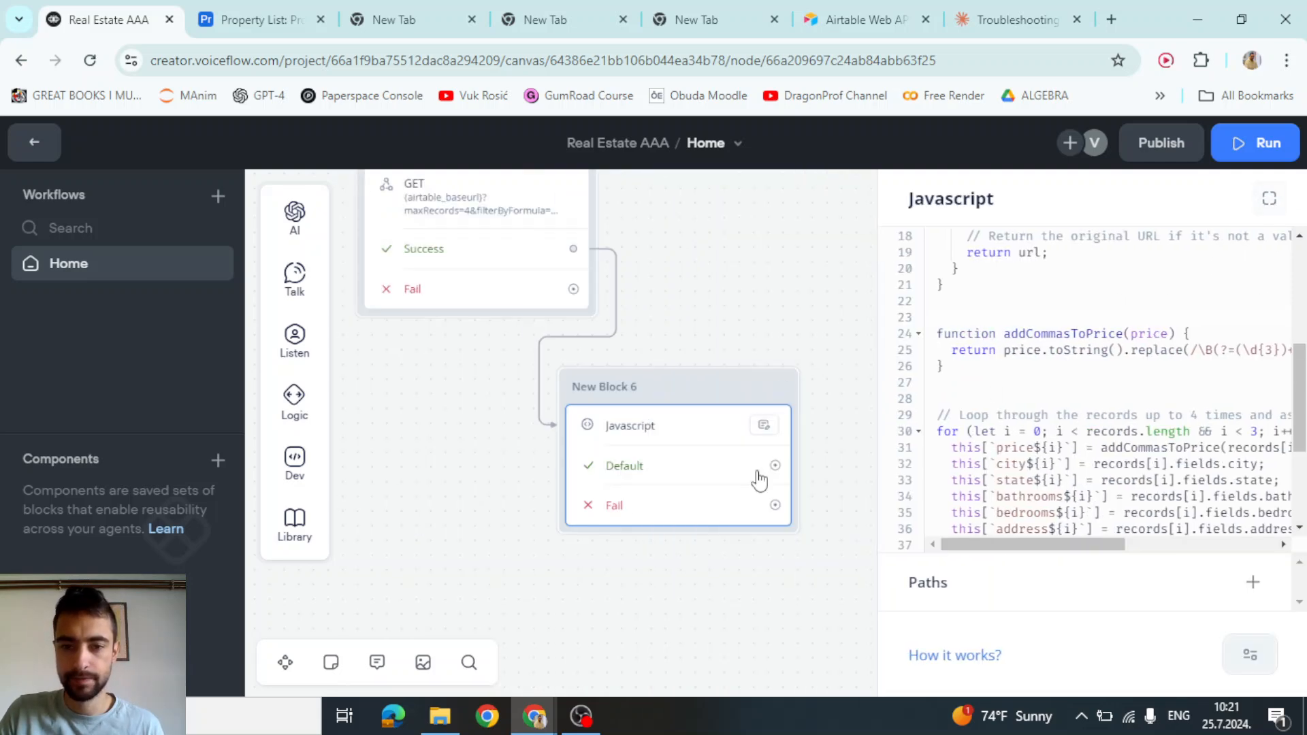
pyautogui.moveTo(444, 437); pyautogui.dragTo(496, 494)
pyautogui.click(537, 275)
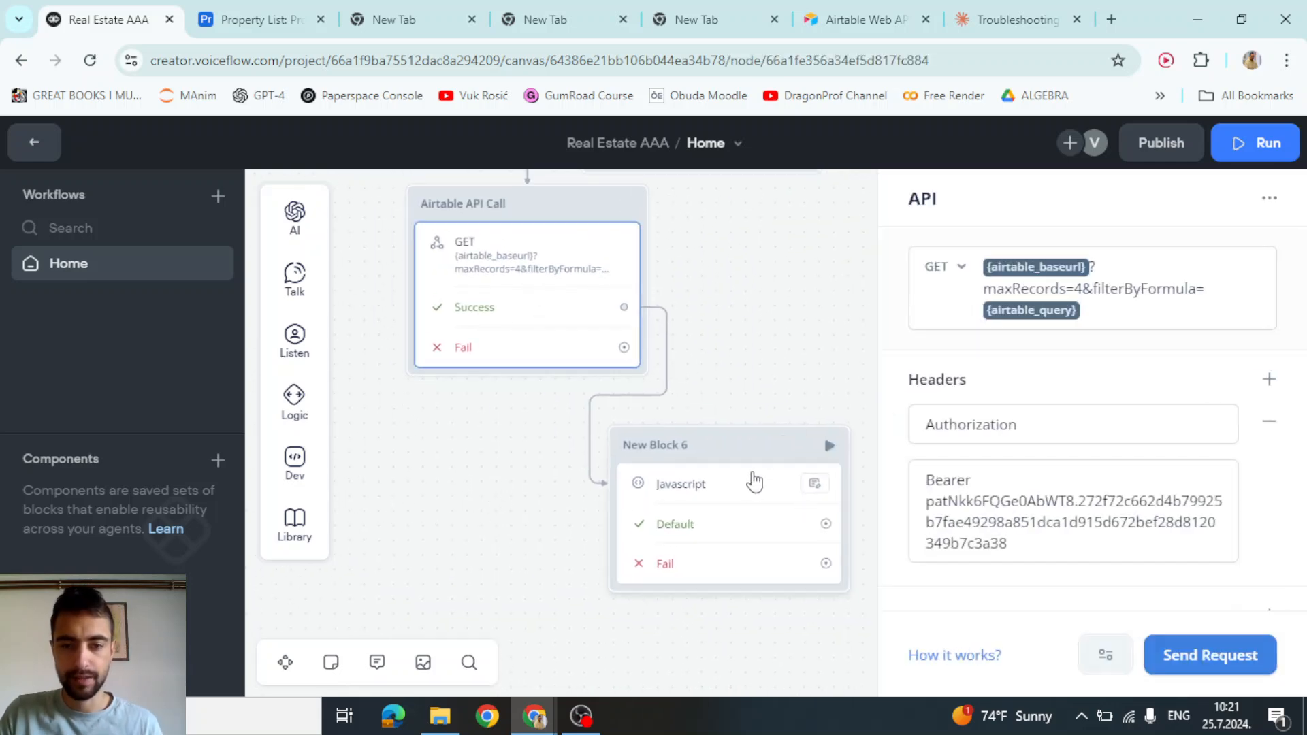
pyautogui.doubleClick(1079, 288)
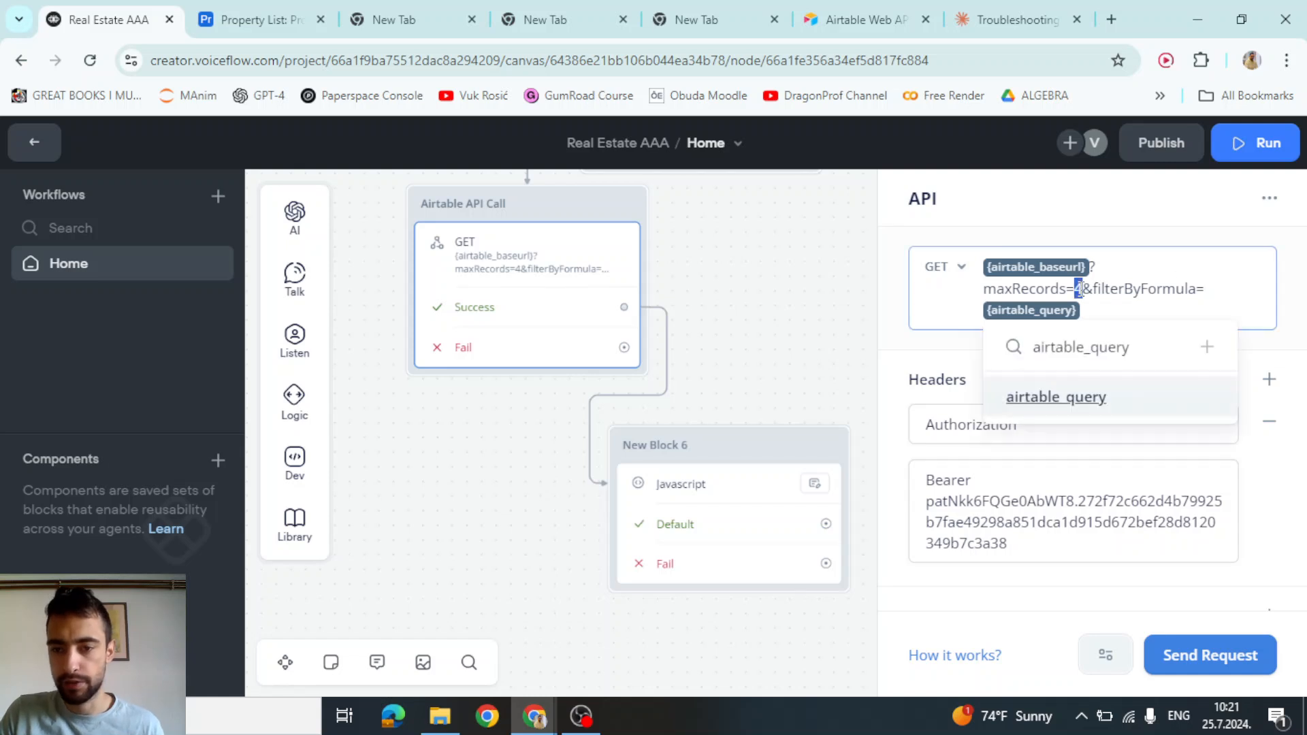
pyautogui.write('3')
pyautogui.click(801, 306)
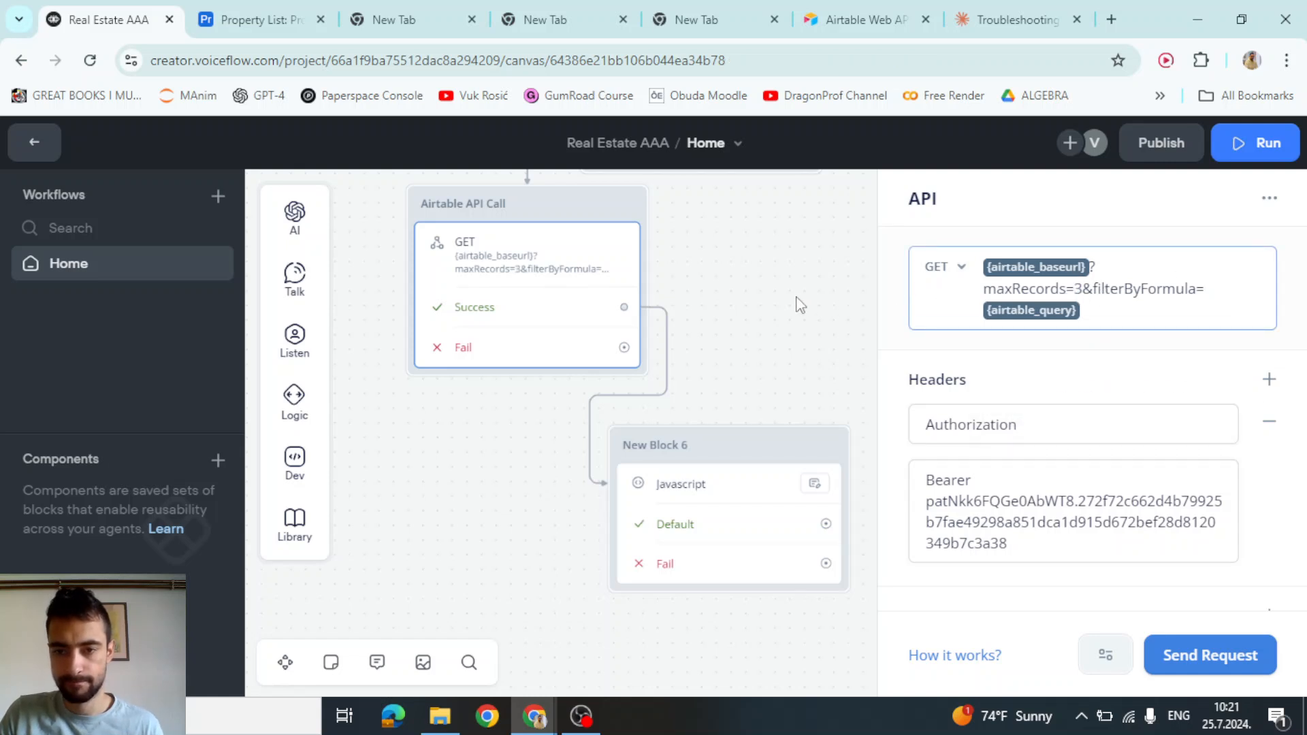
# Reopen the Javascript code full-width and review the for loop on lines 30–40
pyautogui.click(753, 455)
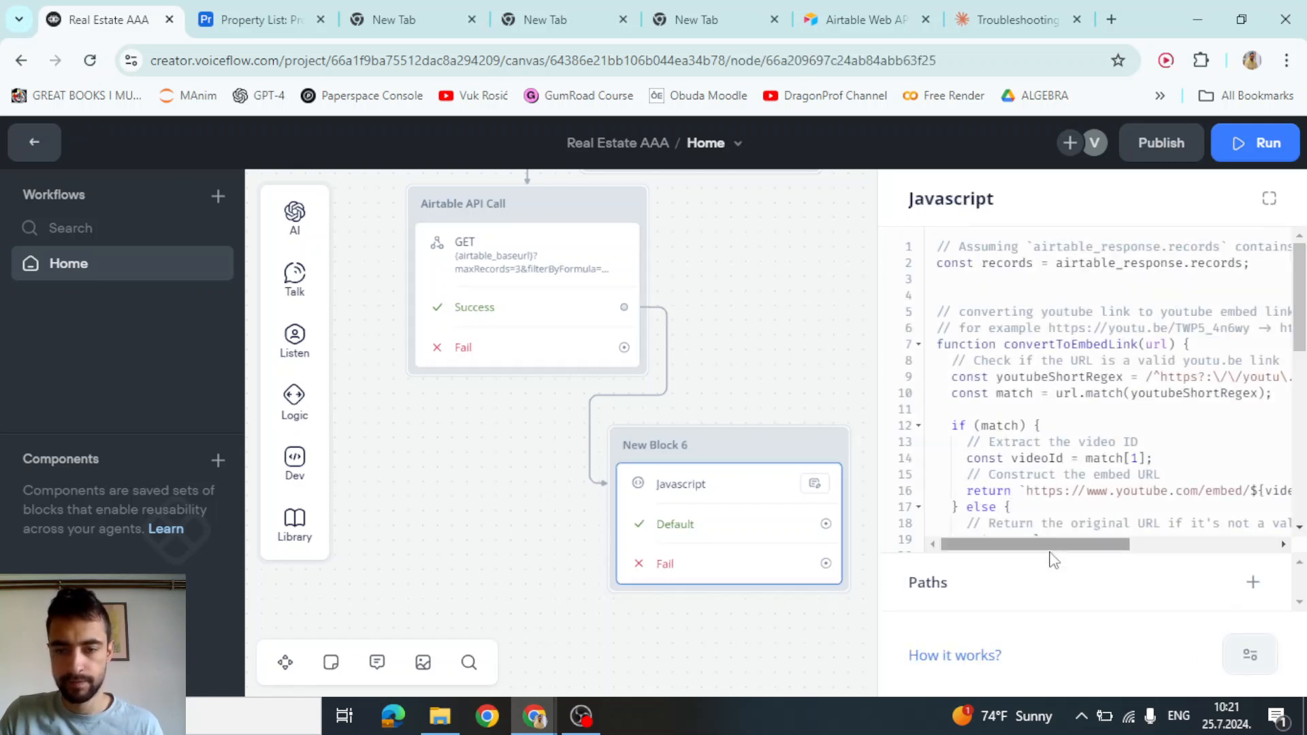
pyautogui.click(1269, 198)
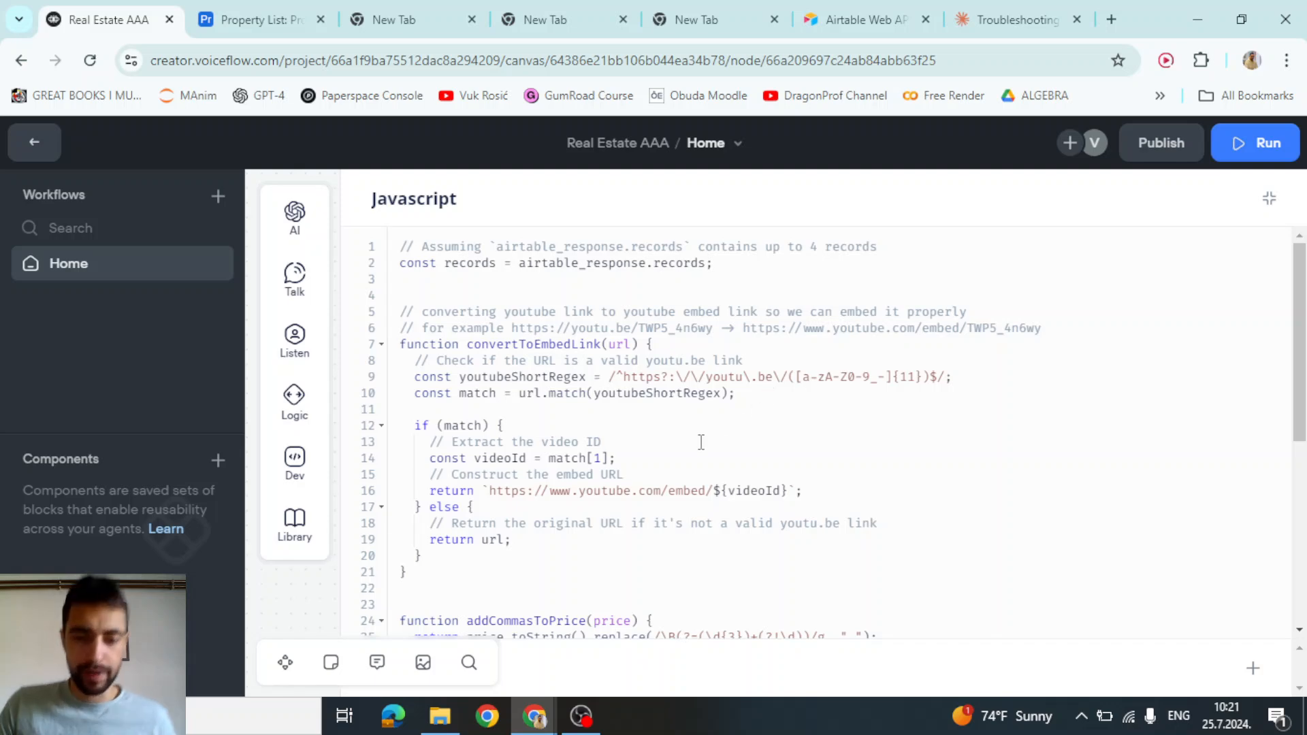
pyautogui.scroll(-3, 645, 437)
pyautogui.scroll(-2, 646, 437)
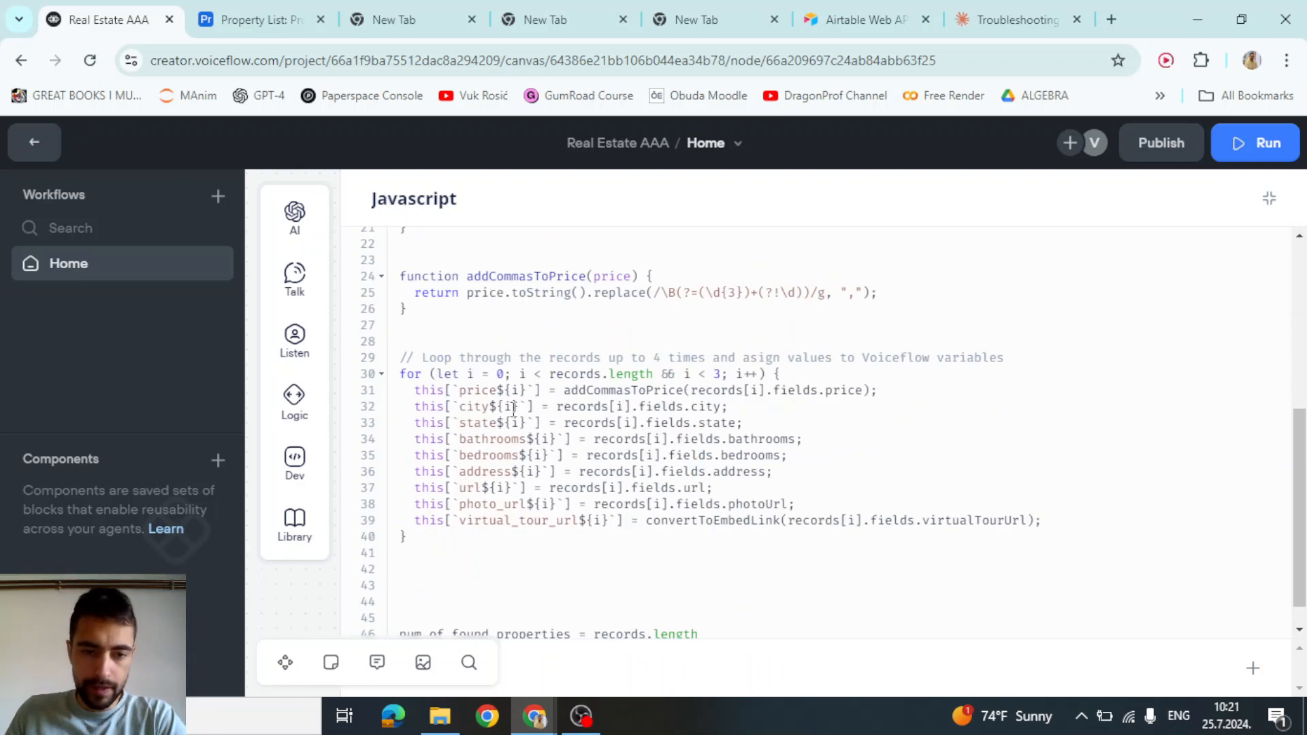
pyautogui.moveTo(400, 375); pyautogui.dragTo(407, 537)
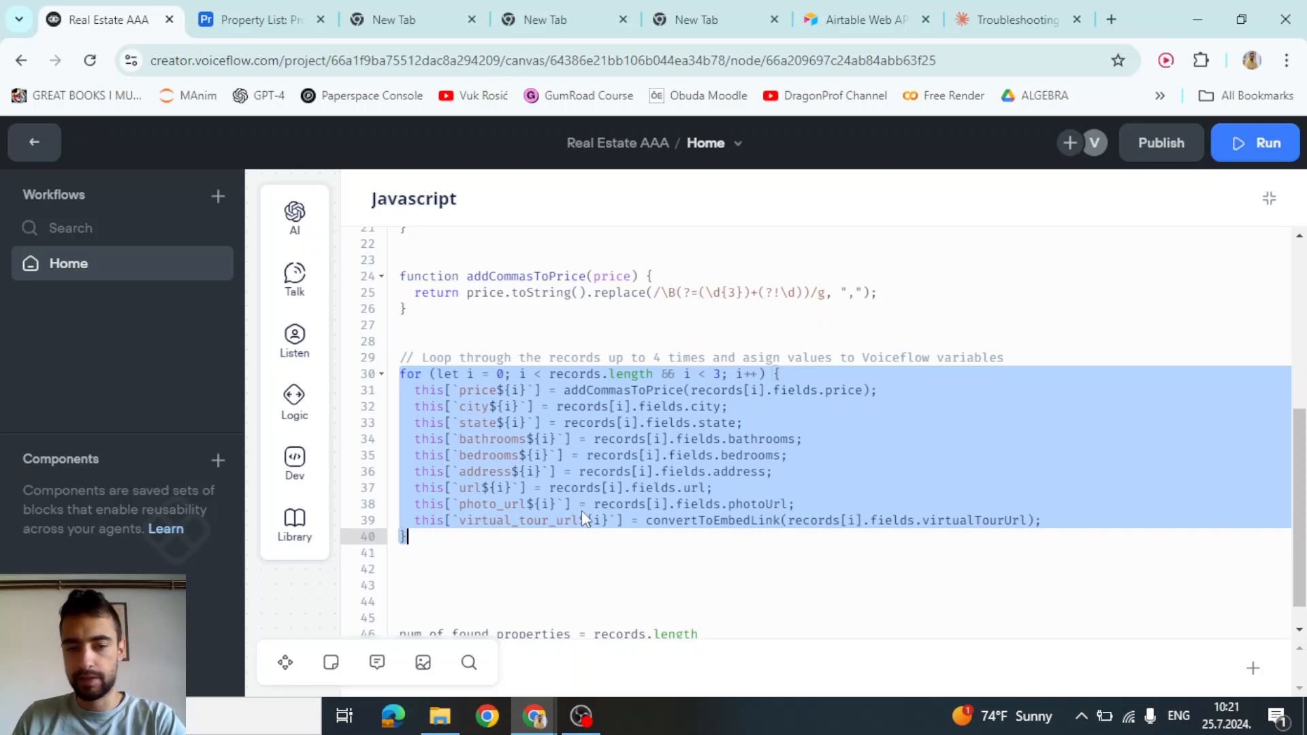
pyautogui.scroll(-1, 591, 516)
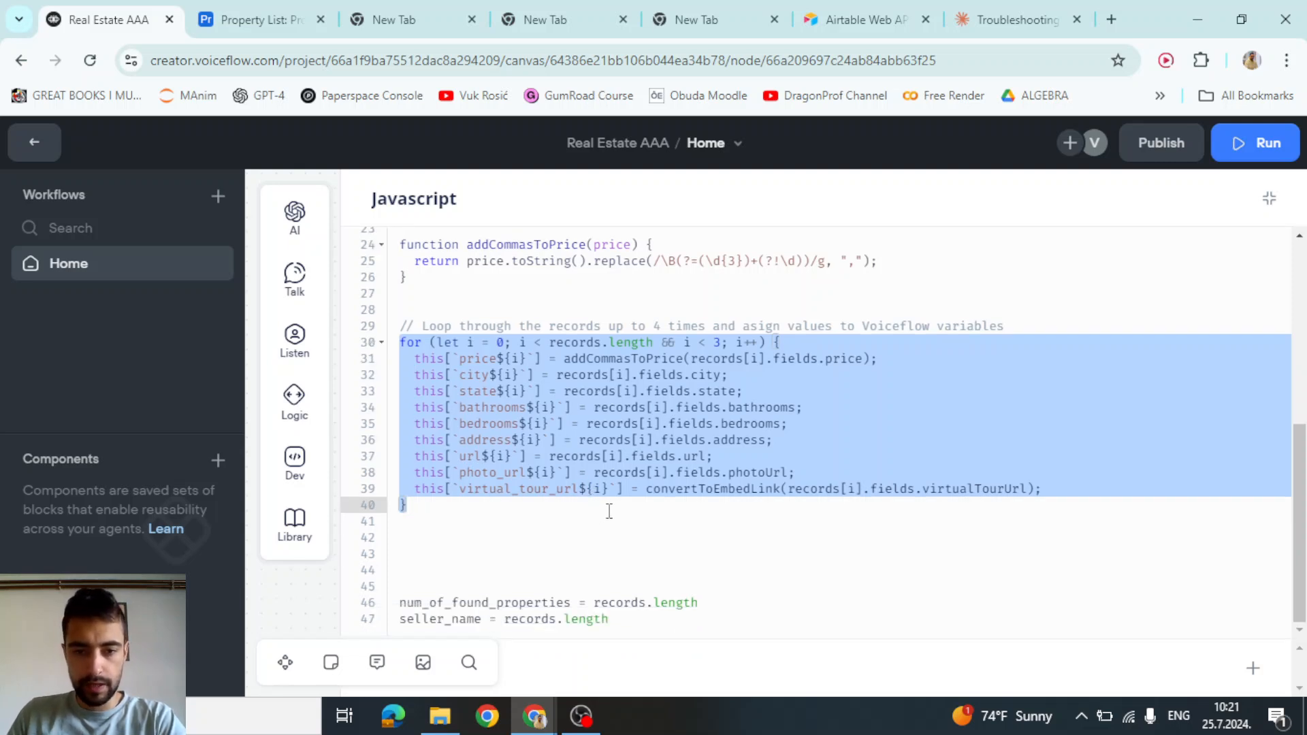
pyautogui.click(609, 510)
pyautogui.scroll(3, 610, 504)
# Examine the addCommasToPrice function and its call on records[i].fields.price on line 31
pyautogui.doubleClick(484, 360)
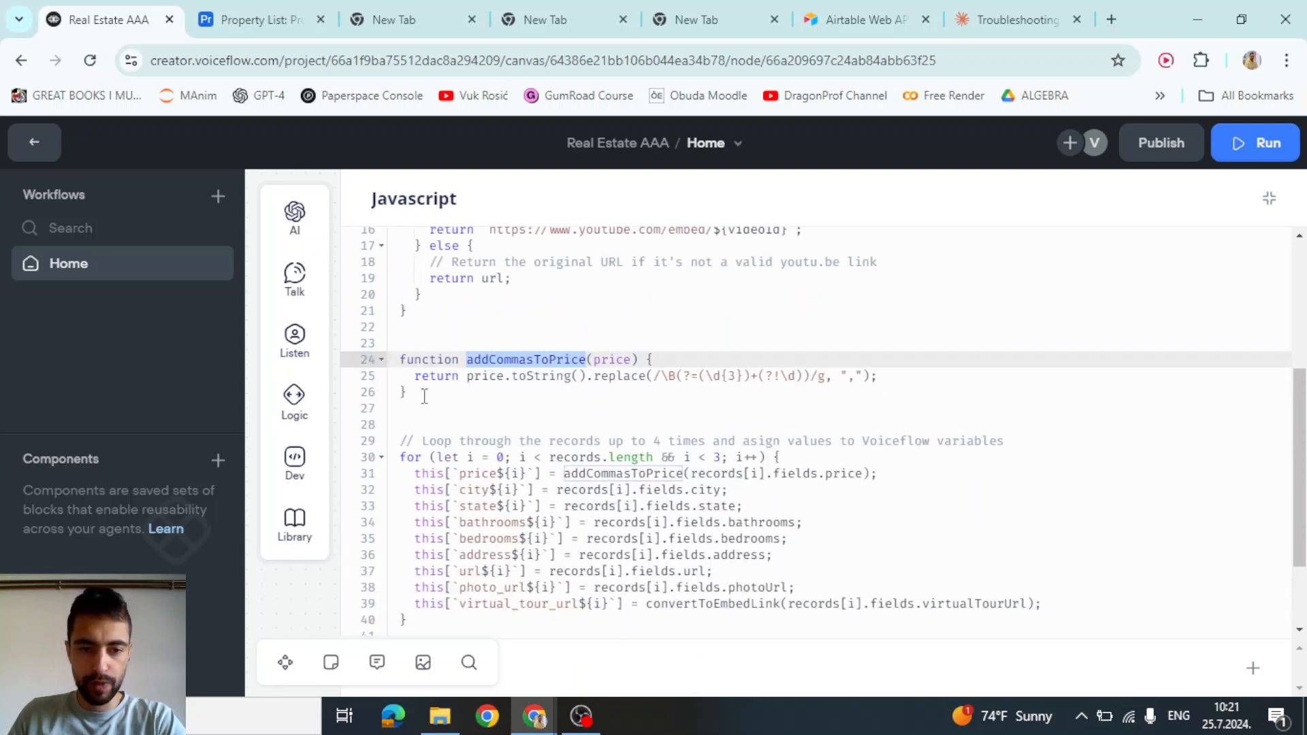
pyautogui.moveTo(425, 394); pyautogui.dragTo(400, 359)
pyautogui.click(464, 388)
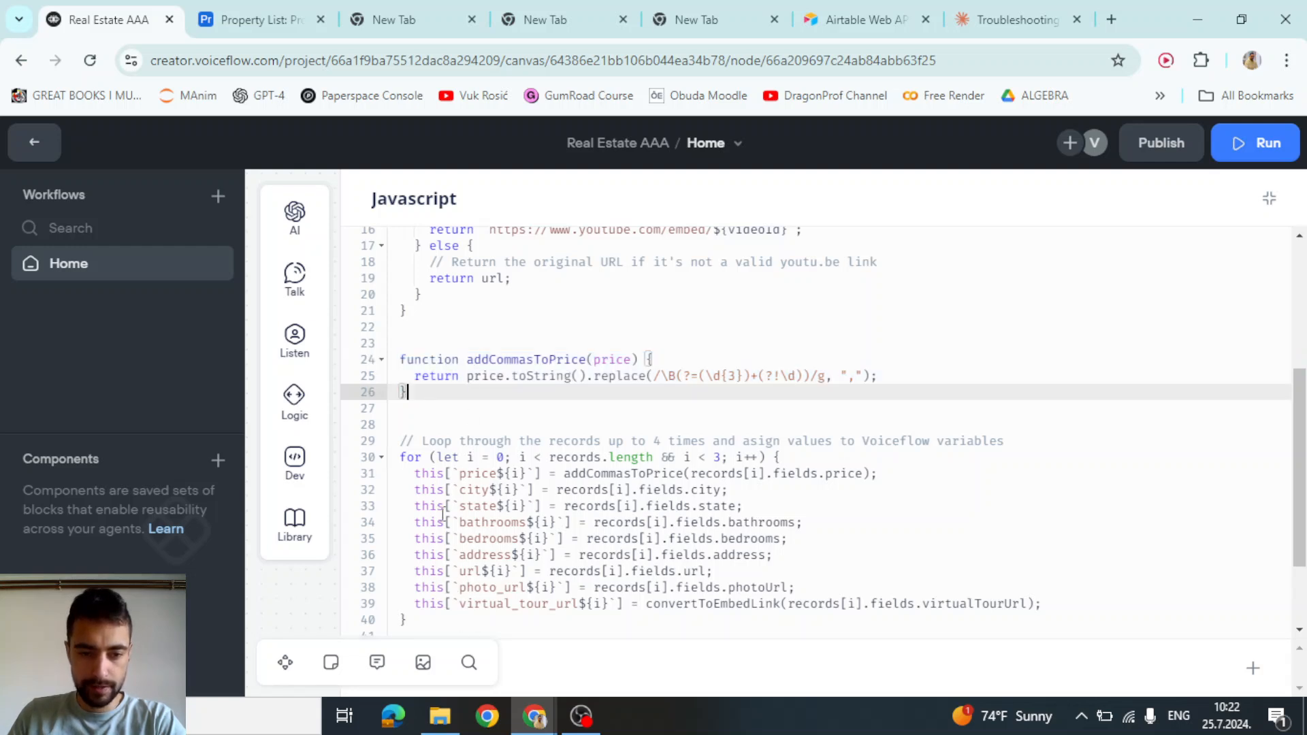
pyautogui.moveTo(413, 476); pyautogui.dragTo(884, 476)
pyautogui.click(758, 478)
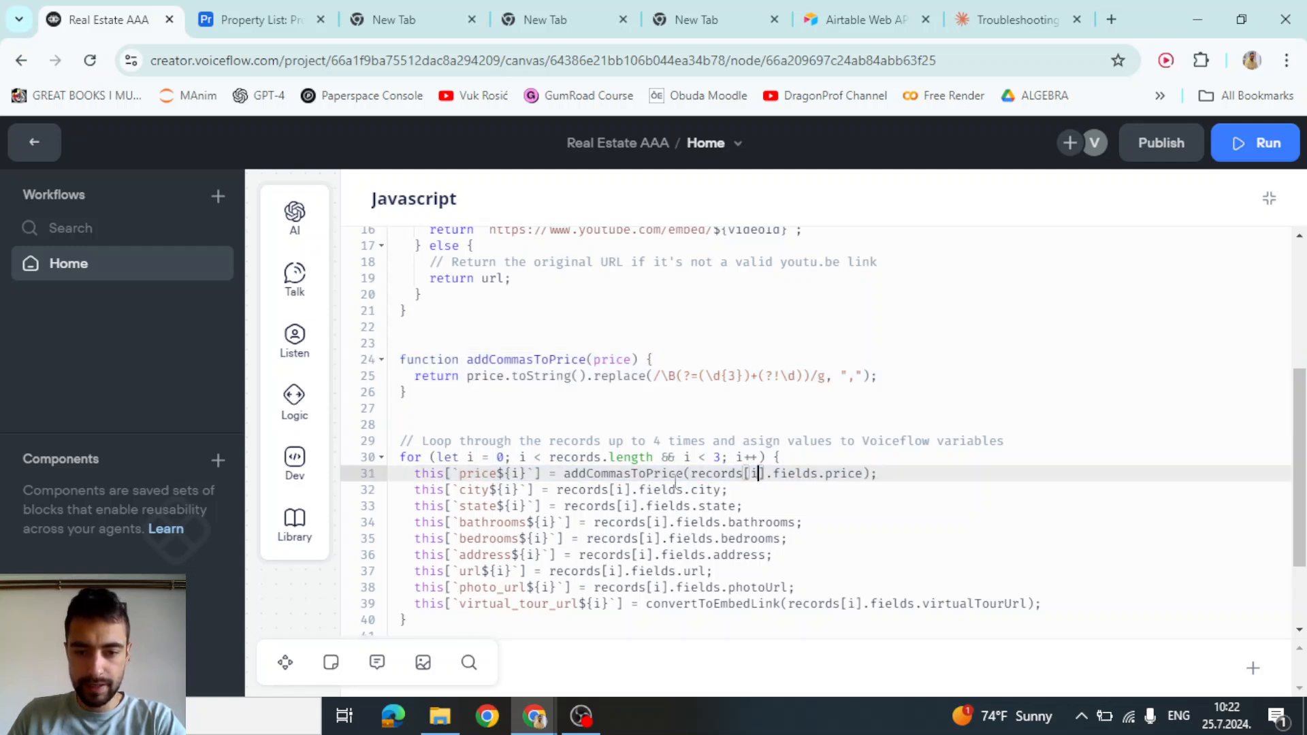
pyautogui.click(694, 474)
pyautogui.moveTo(694, 474); pyautogui.dragTo(860, 476)
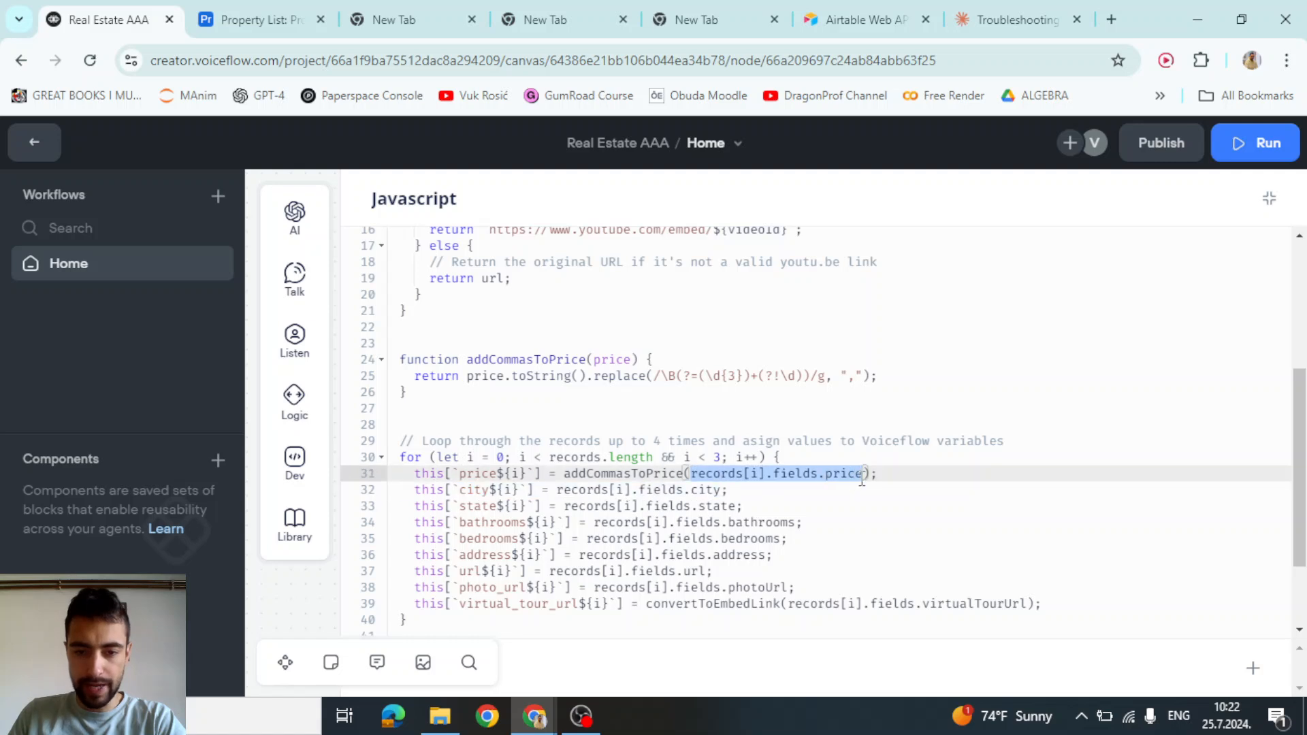
pyautogui.moveTo(565, 475); pyautogui.dragTo(682, 474)
# Type the sample number 10,000,000 on line 28 to illustrate formatting, then delete it
pyautogui.click(567, 424)
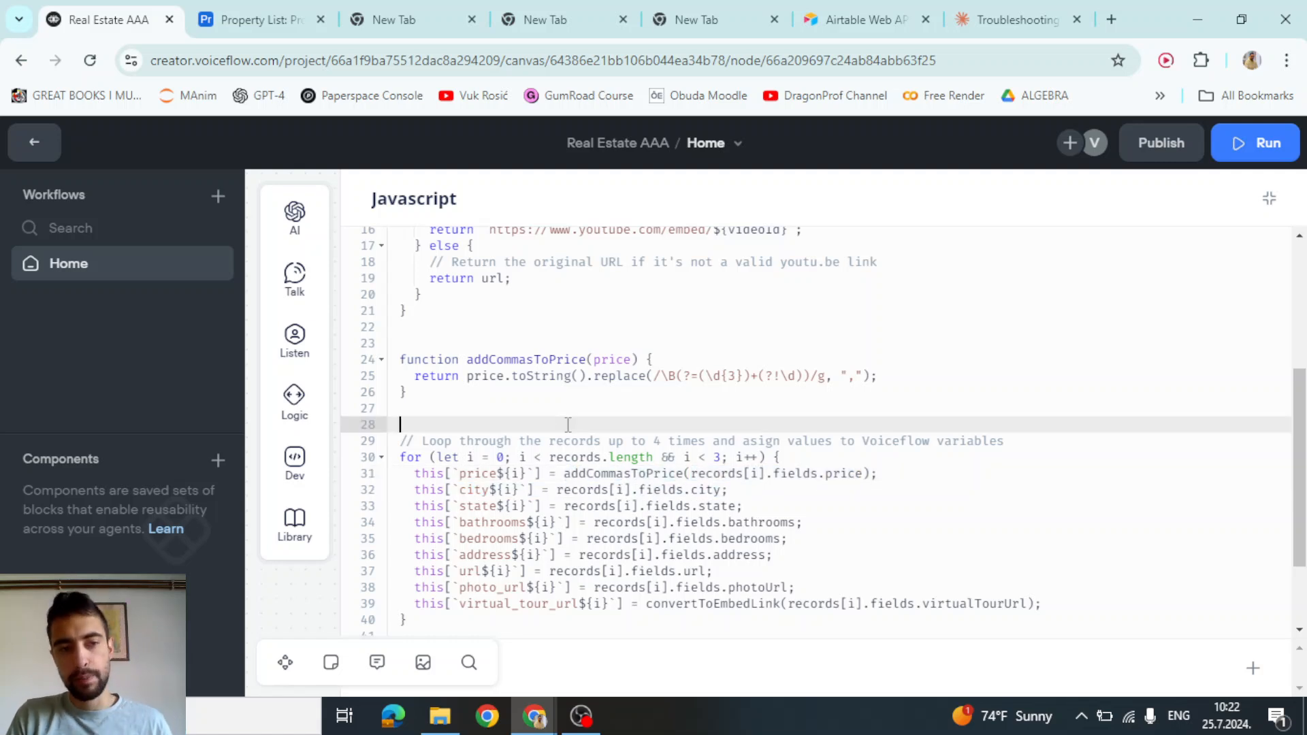
pyautogui.write('10000000')
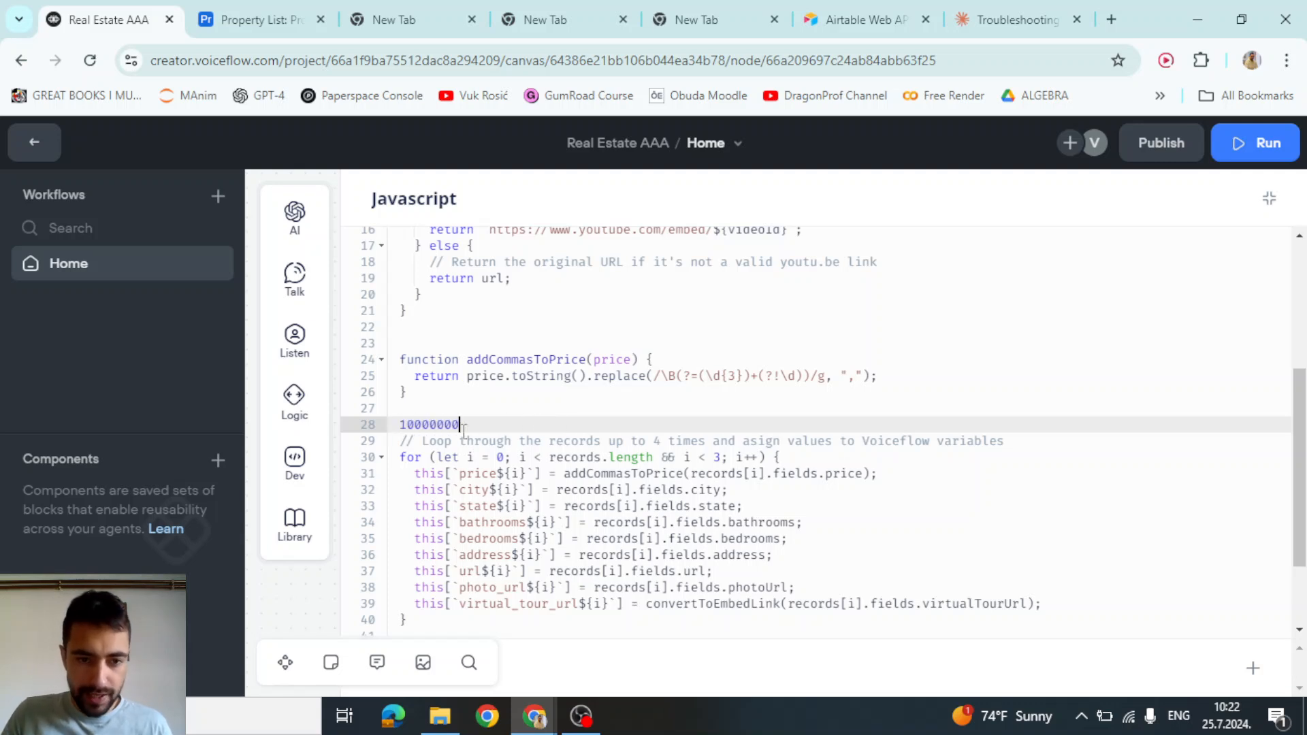
pyautogui.click(437, 424)
pyautogui.write(',')
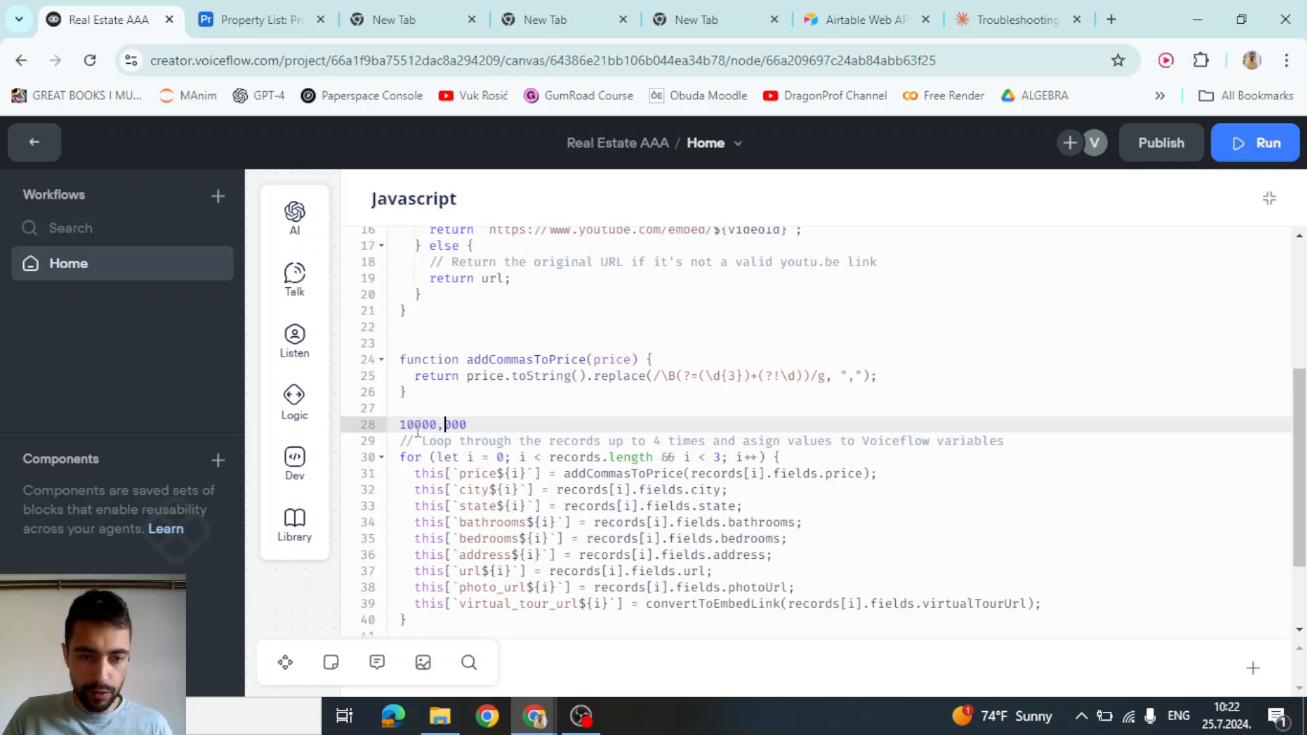
pyautogui.click(415, 424)
pyautogui.write(',')
pyautogui.moveTo(503, 425); pyautogui.dragTo(395, 429)
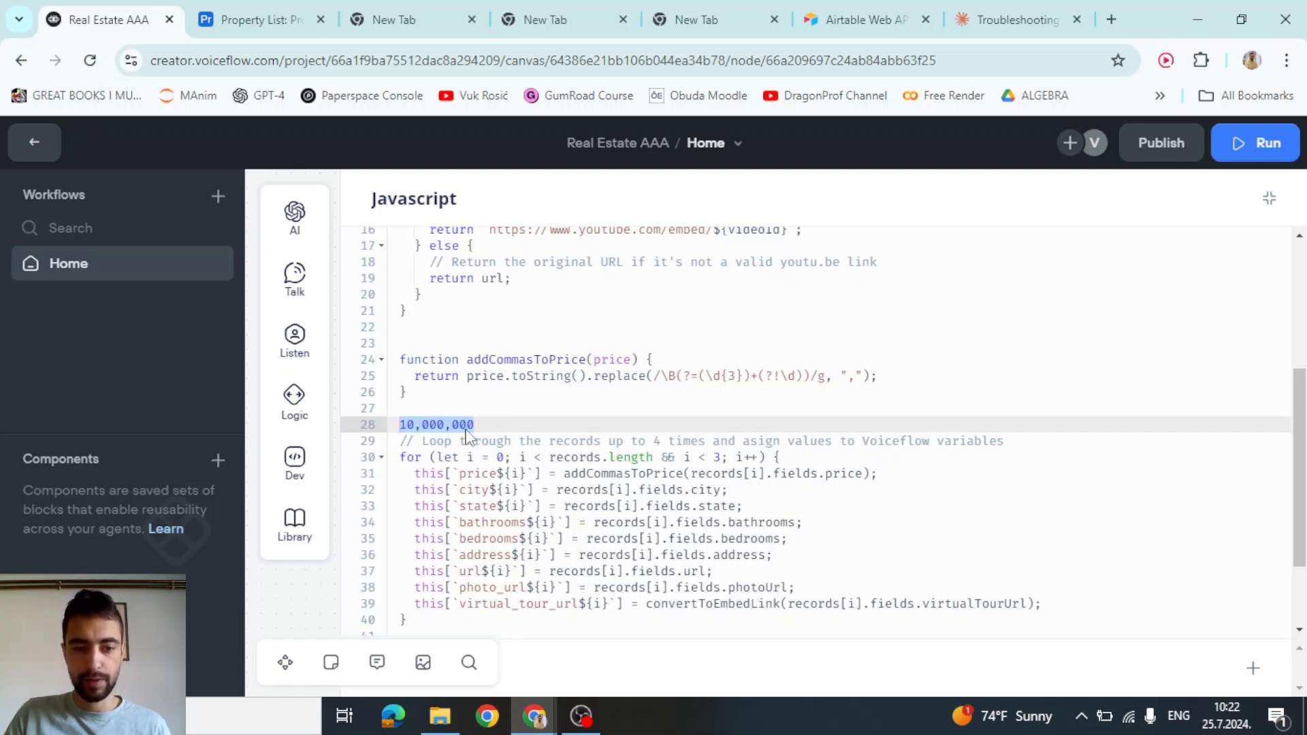
pyautogui.click(495, 424)
pyautogui.moveTo(495, 424); pyautogui.dragTo(393, 424)
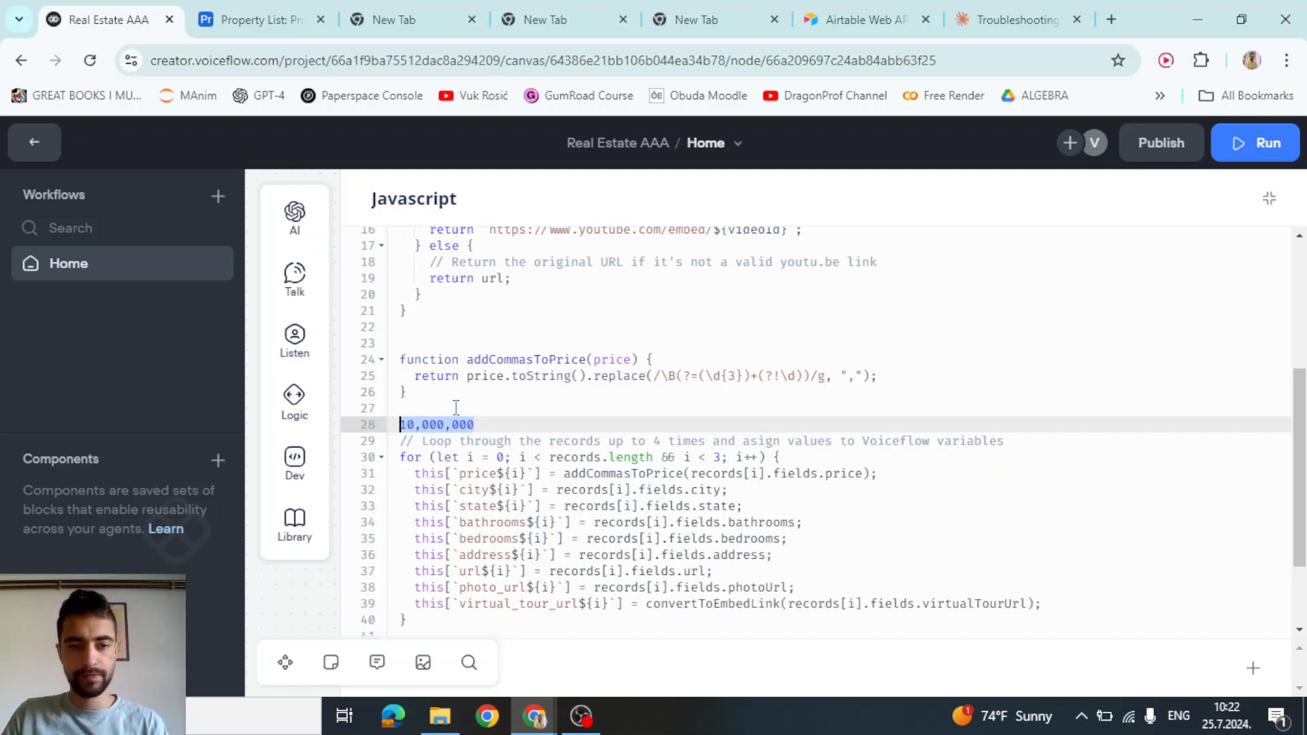
pyautogui.press('BackSpace')
# Highlight the return statement on line 25 of addCommasToPrice
pyautogui.click(804, 367)
pyautogui.moveTo(880, 376); pyautogui.dragTo(848, 375)
pyautogui.moveTo(722, 369); pyautogui.dragTo(424, 378)
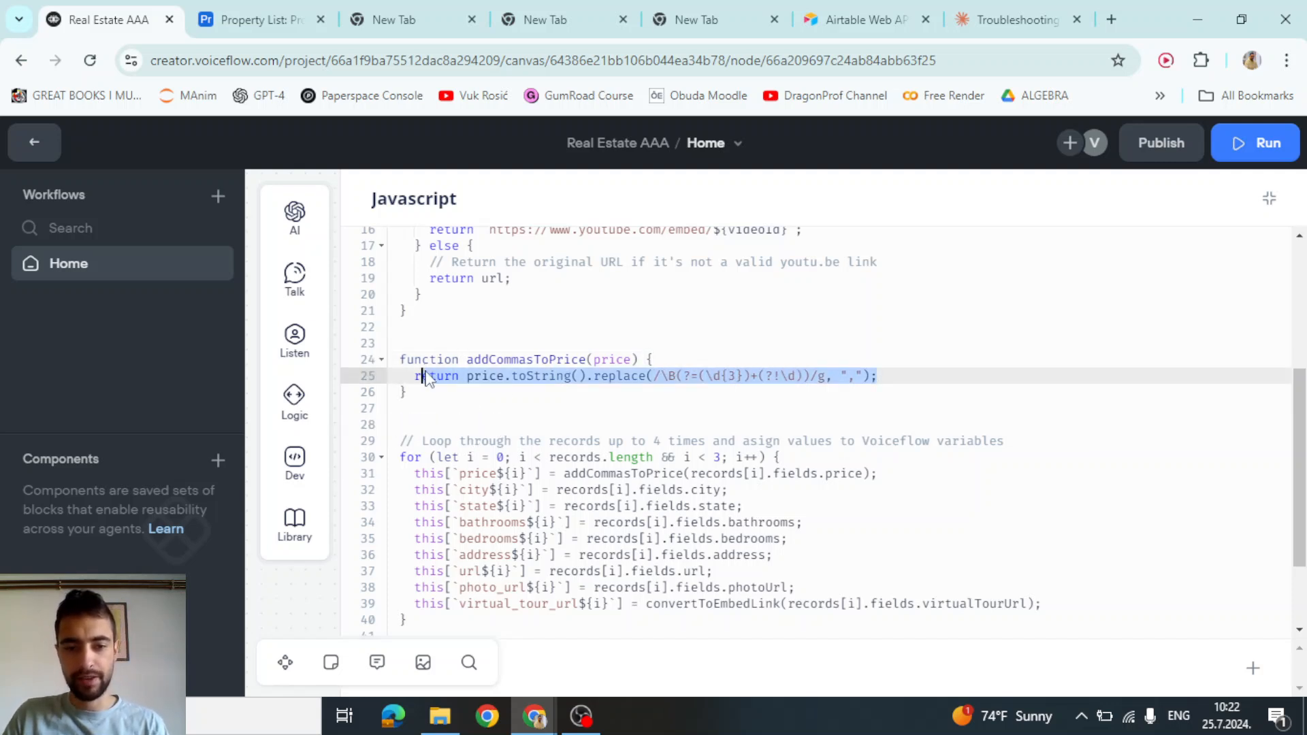
pyautogui.click(537, 539)
pyautogui.click(549, 376)
pyautogui.scroll(2, 593, 366)
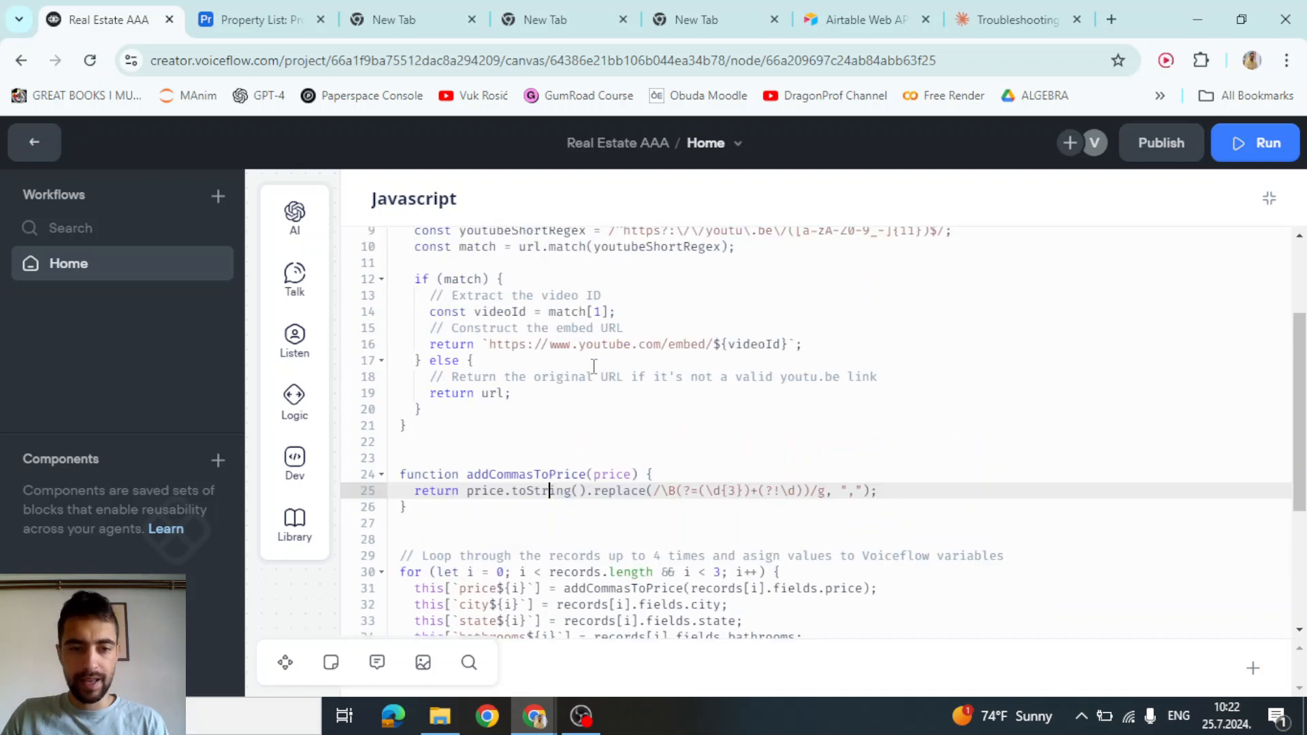
pyautogui.scroll(3, 592, 366)
pyautogui.moveTo(445, 556); pyautogui.dragTo(385, 315)
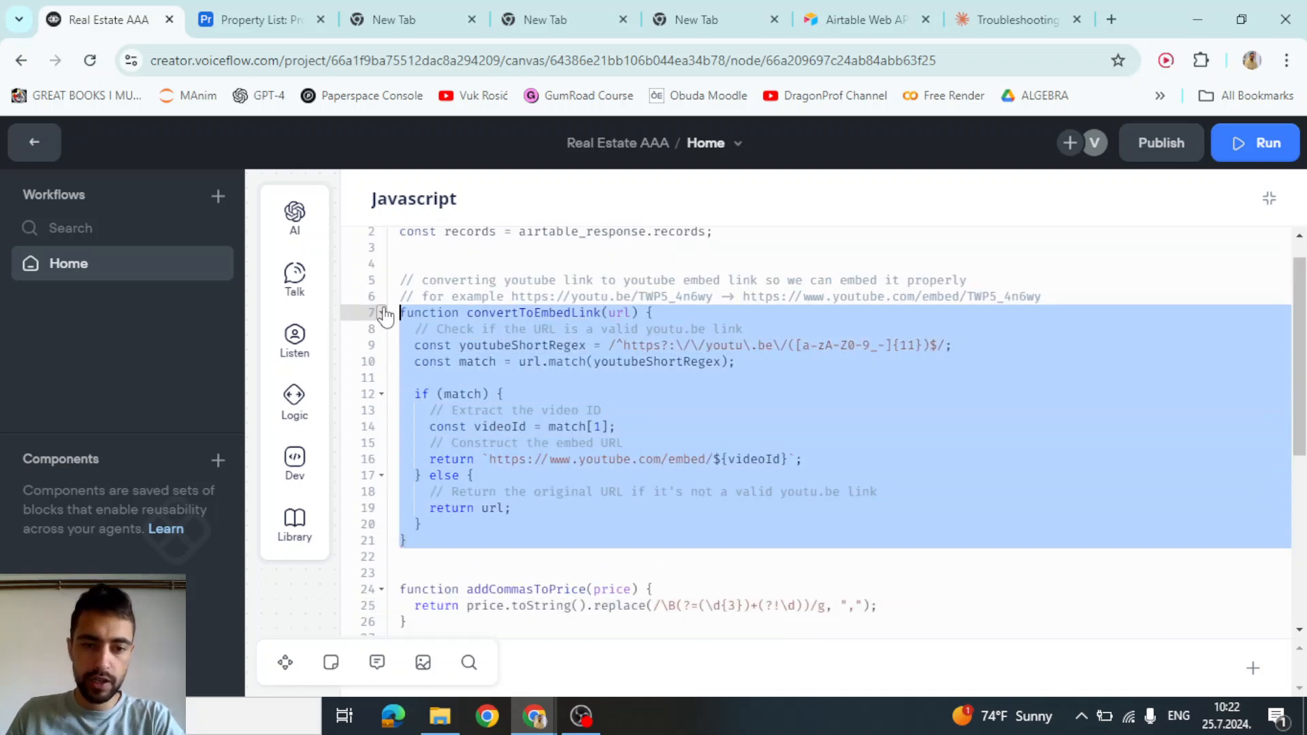
pyautogui.click(672, 426)
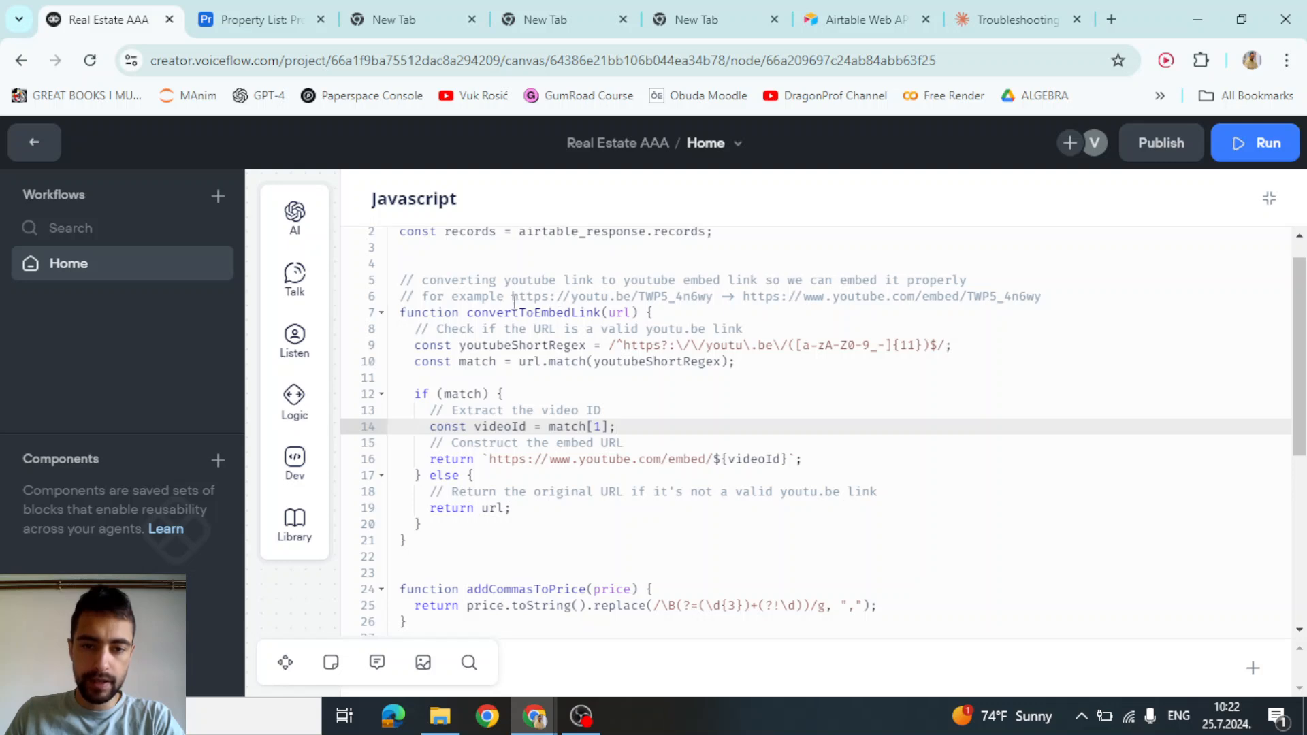
pyautogui.moveTo(512, 297); pyautogui.dragTo(715, 297)
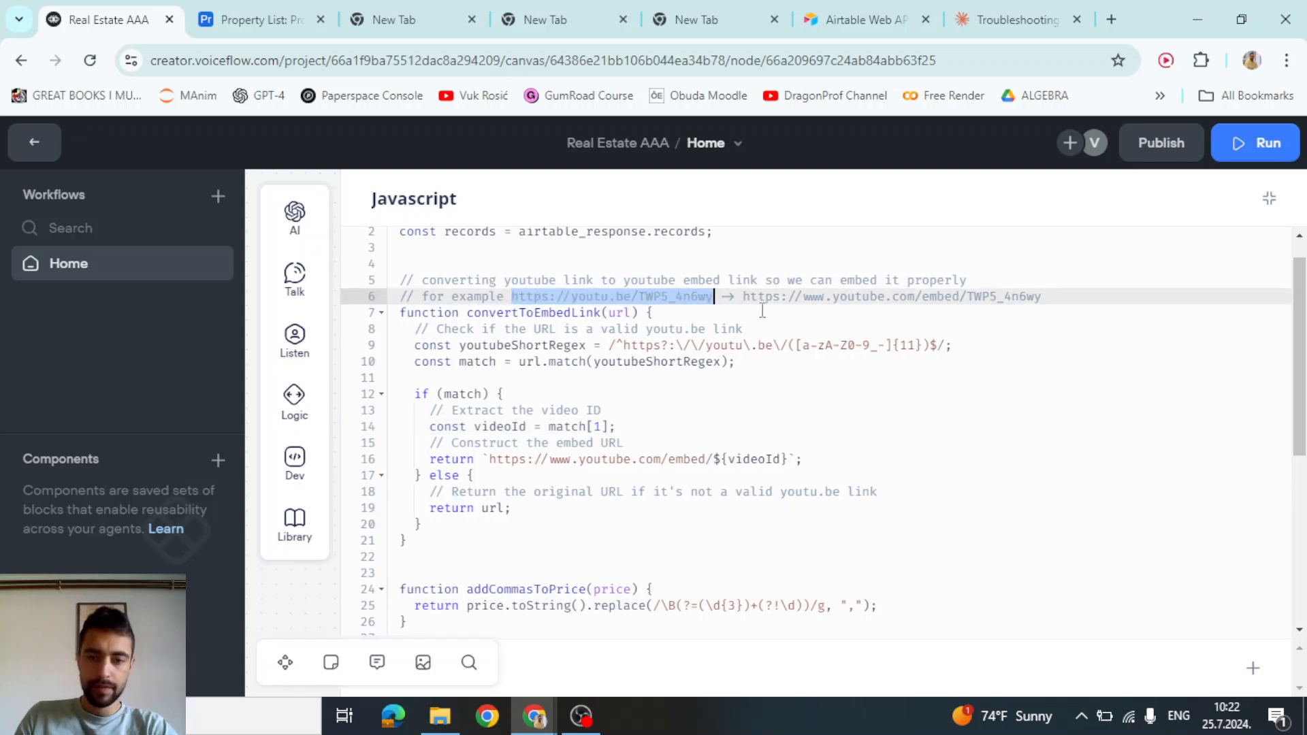
pyautogui.moveTo(741, 297); pyautogui.dragTo(1046, 297)
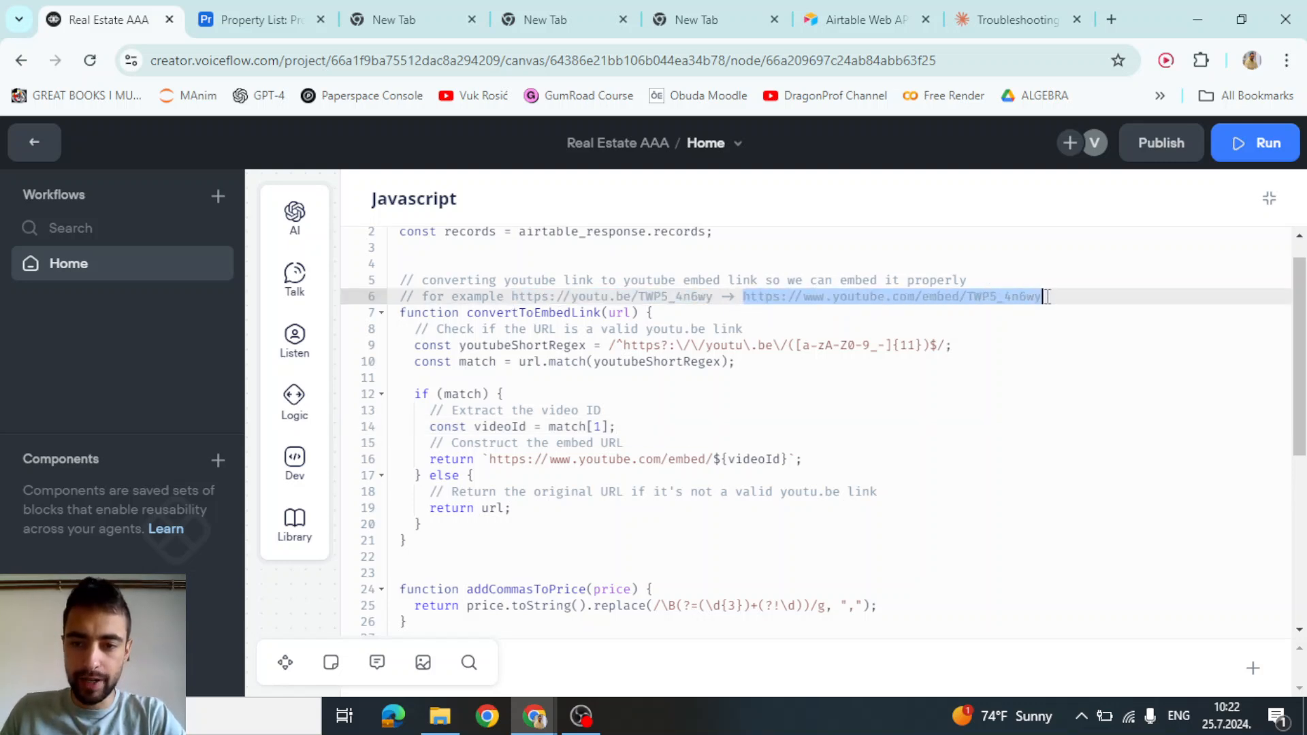
pyautogui.click(521, 298)
pyautogui.moveTo(512, 297); pyautogui.dragTo(713, 296)
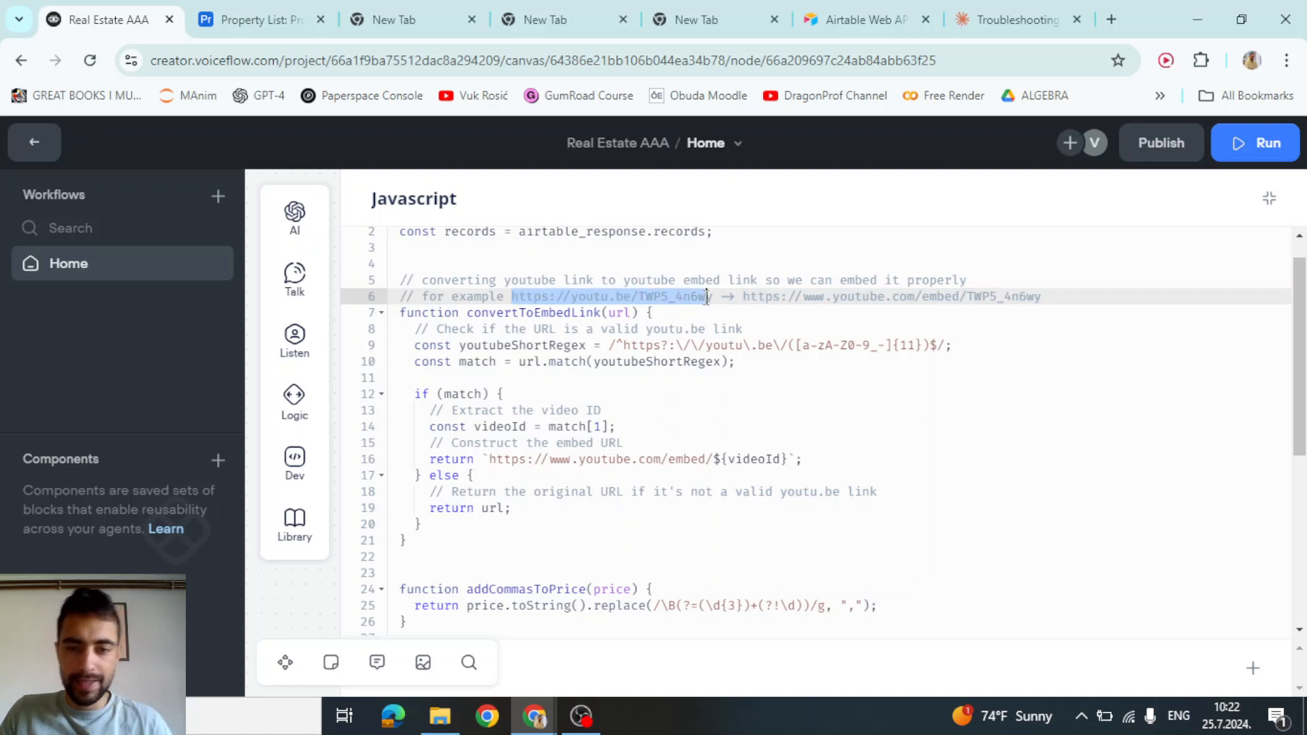
pyautogui.click(580, 303)
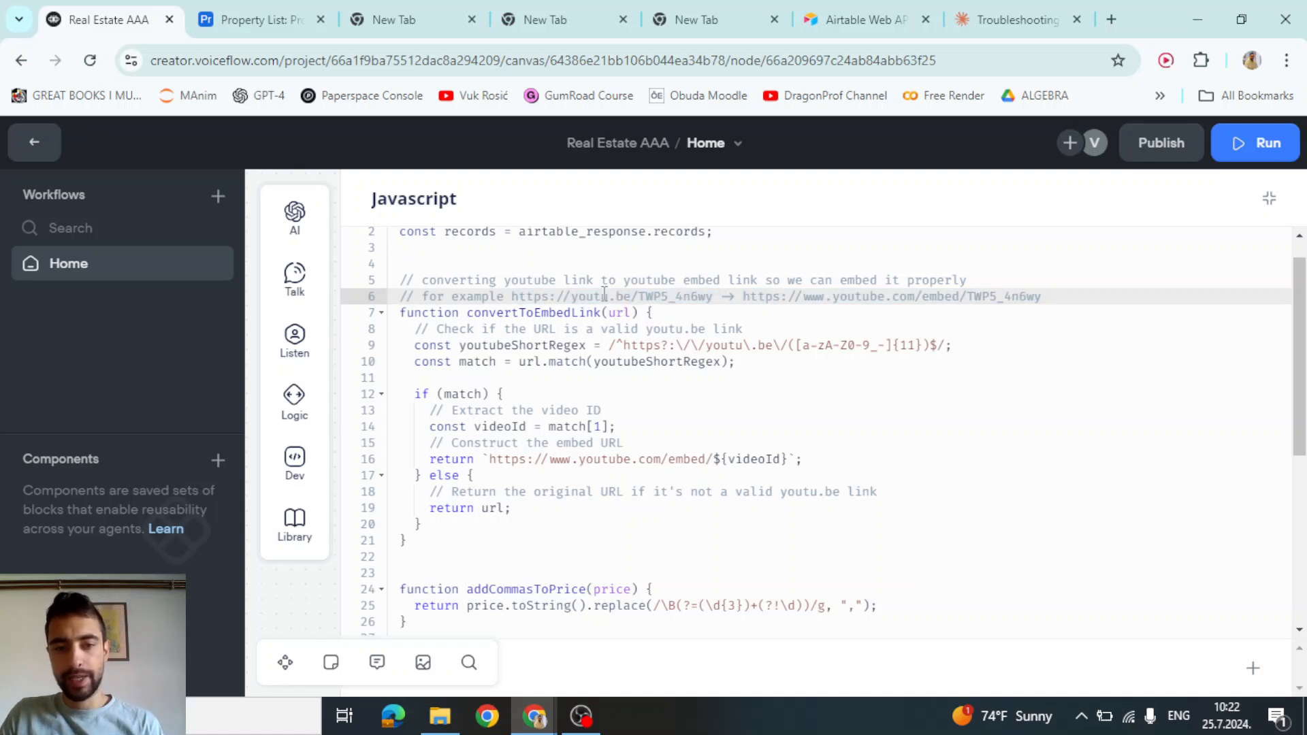
pyautogui.moveTo(512, 297); pyautogui.dragTo(713, 297)
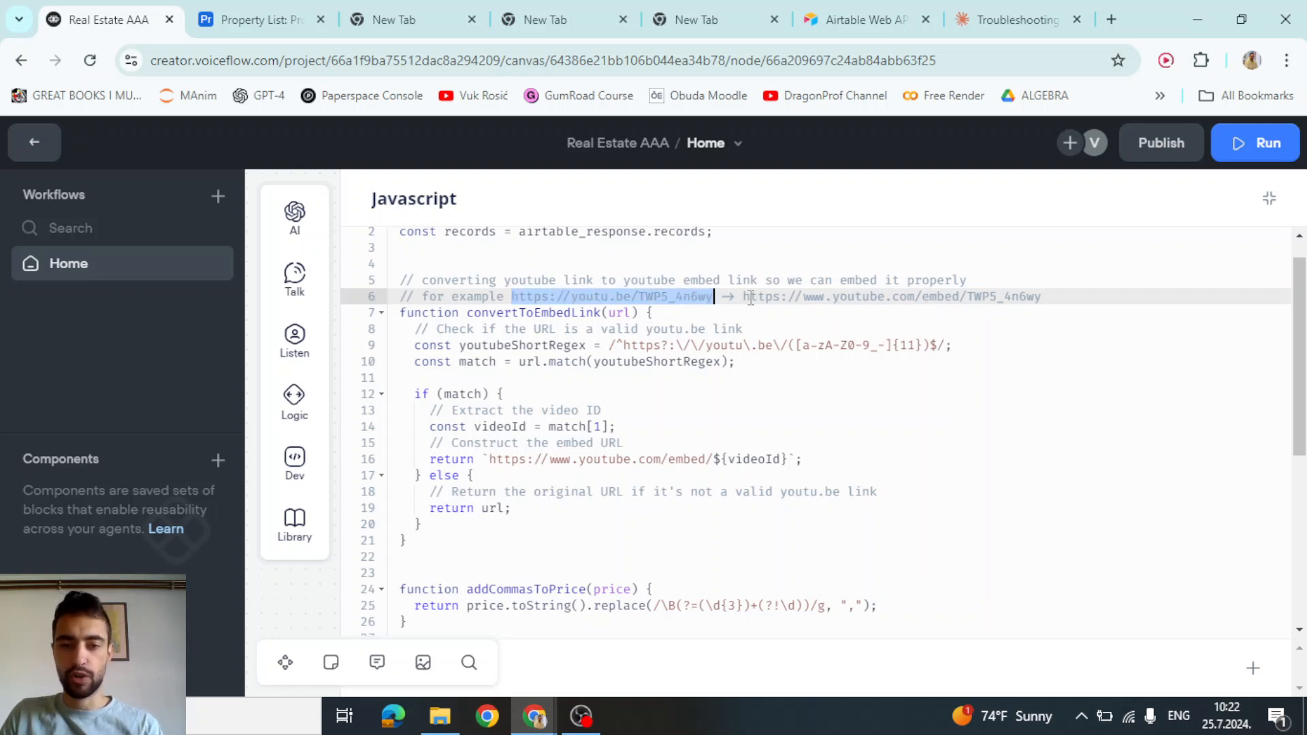
pyautogui.moveTo(571, 297); pyautogui.dragTo(632, 296)
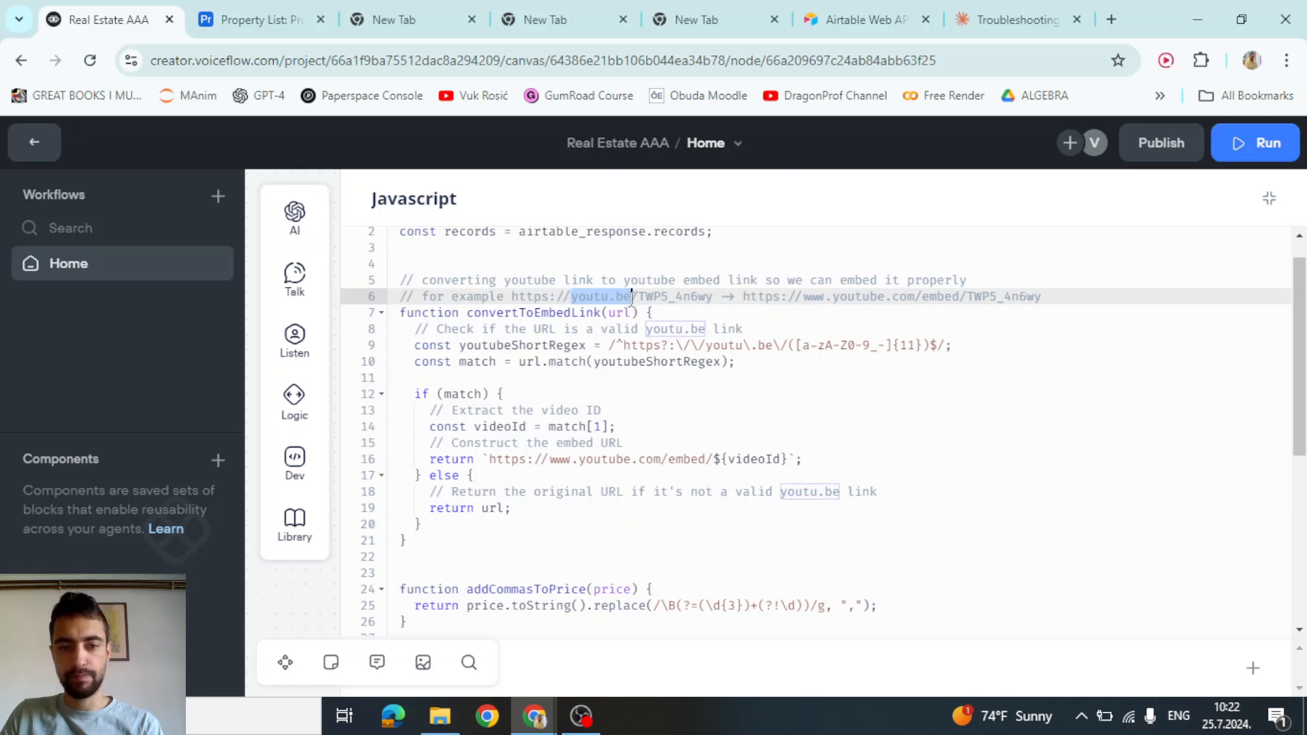
pyautogui.moveTo(804, 299); pyautogui.dragTo(967, 299)
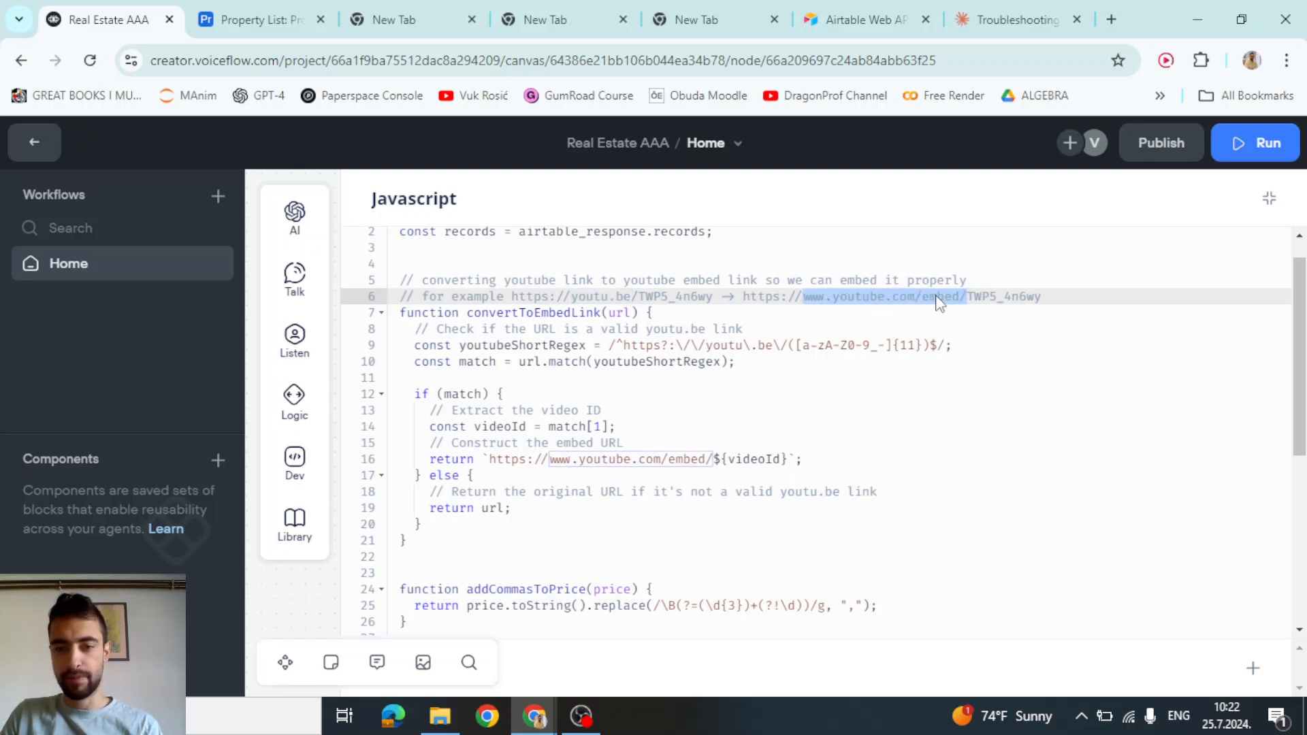
pyautogui.moveTo(571, 296); pyautogui.dragTo(633, 298)
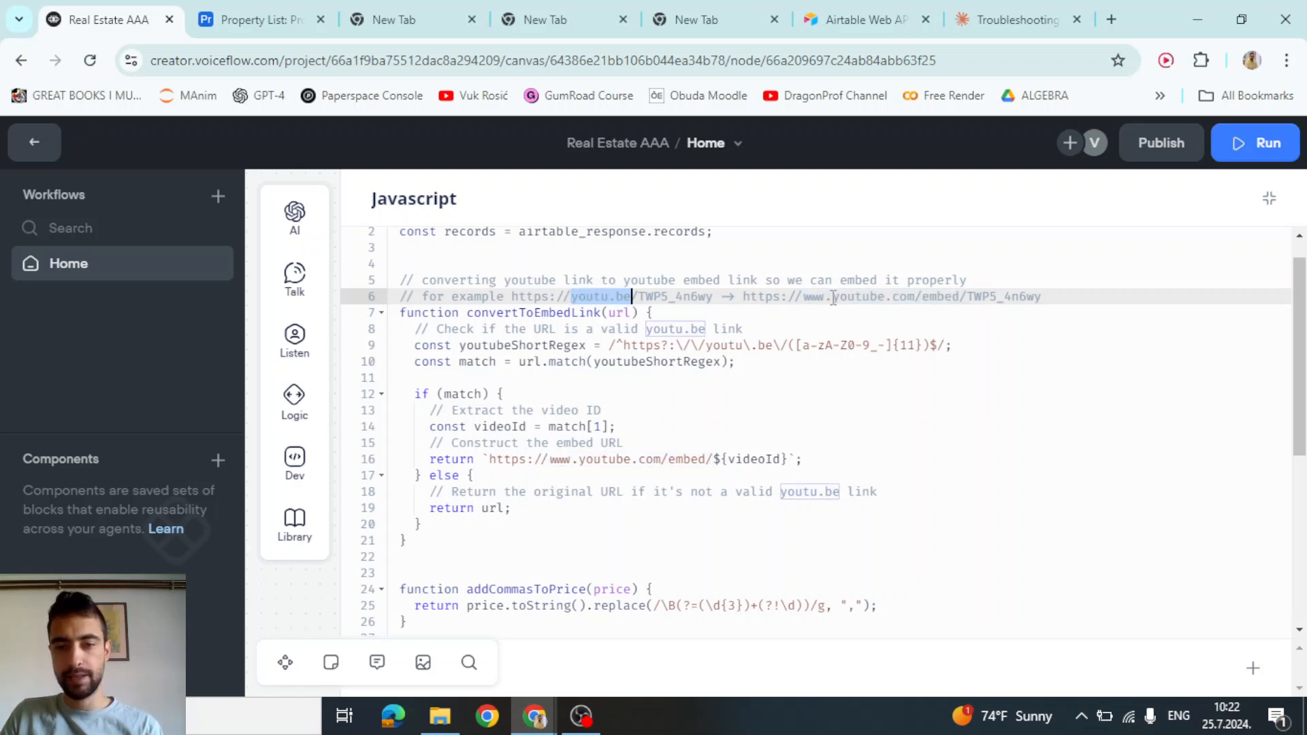
pyautogui.moveTo(798, 297); pyautogui.dragTo(960, 298)
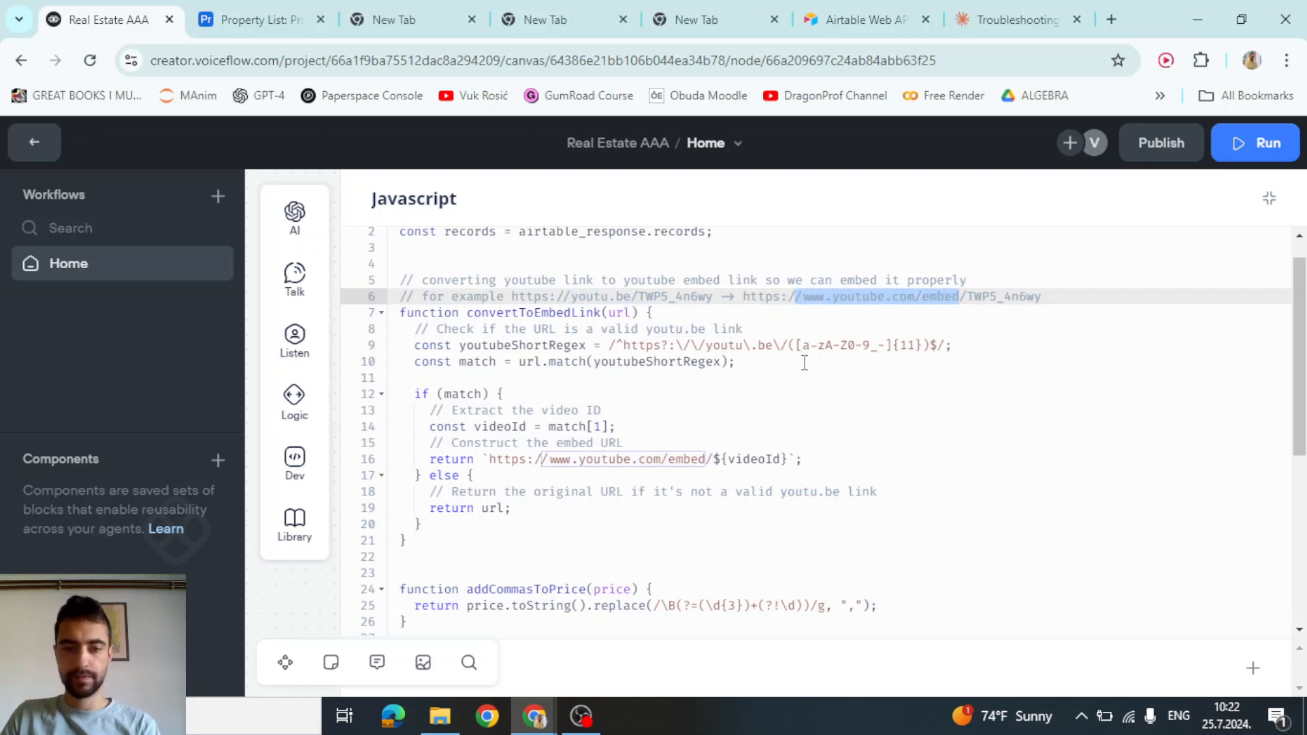
pyautogui.moveTo(436, 540); pyautogui.dragTo(401, 313)
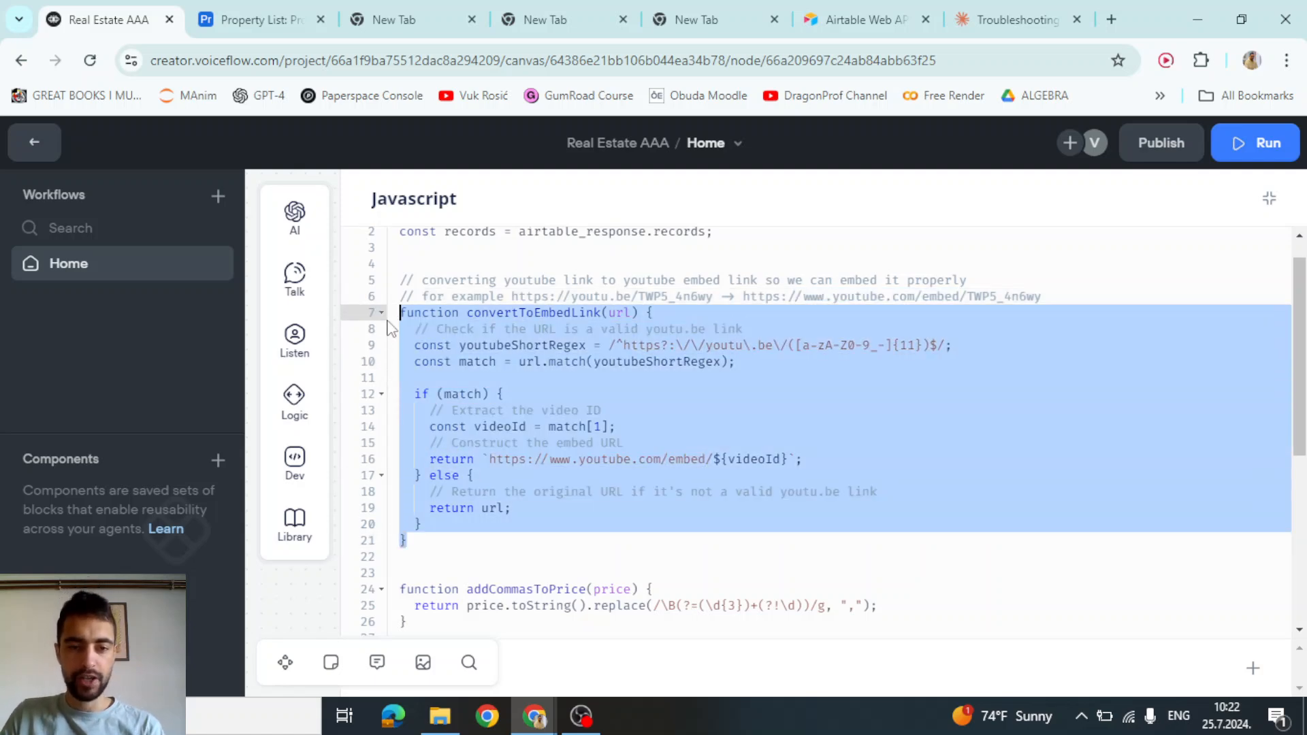
# Review the convertToEmbedLink call on line 39 and the num_of_found_properties assignment
pyautogui.click(536, 316)
pyautogui.scroll(-5, 542, 368)
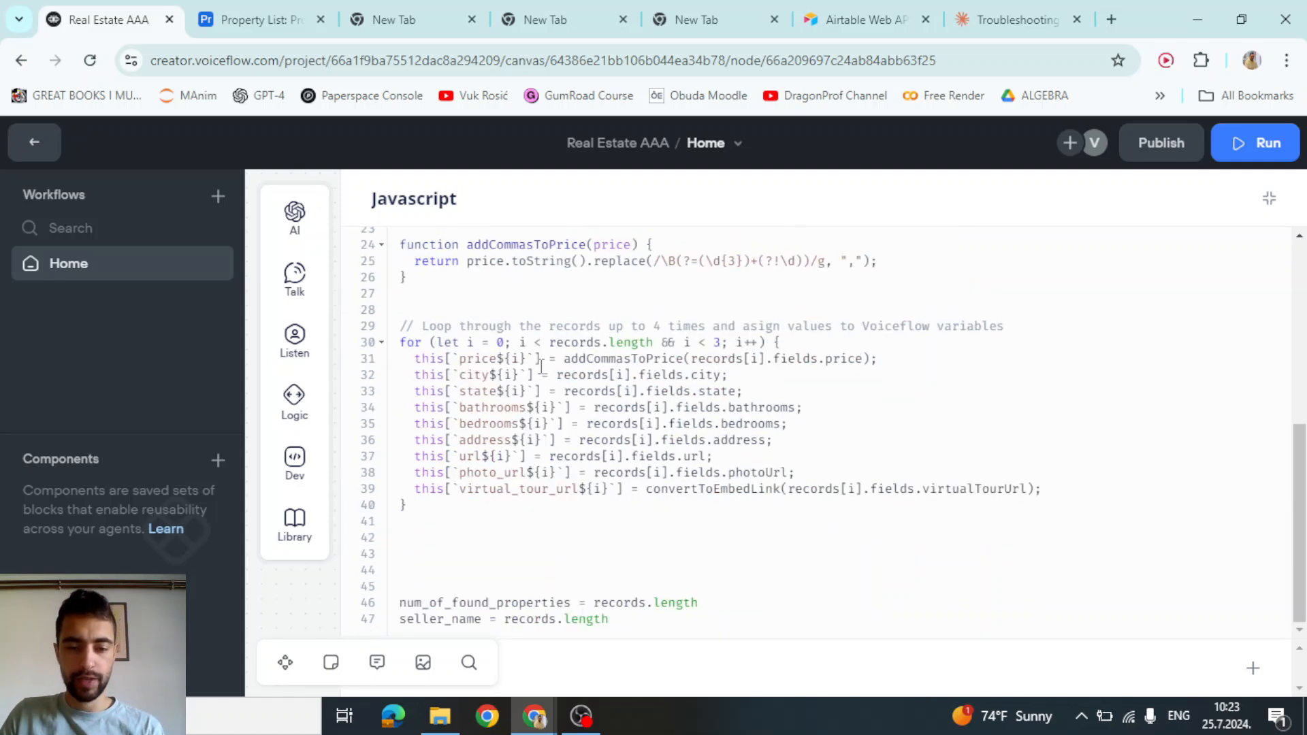
pyautogui.doubleClick(694, 487)
pyautogui.click(806, 494)
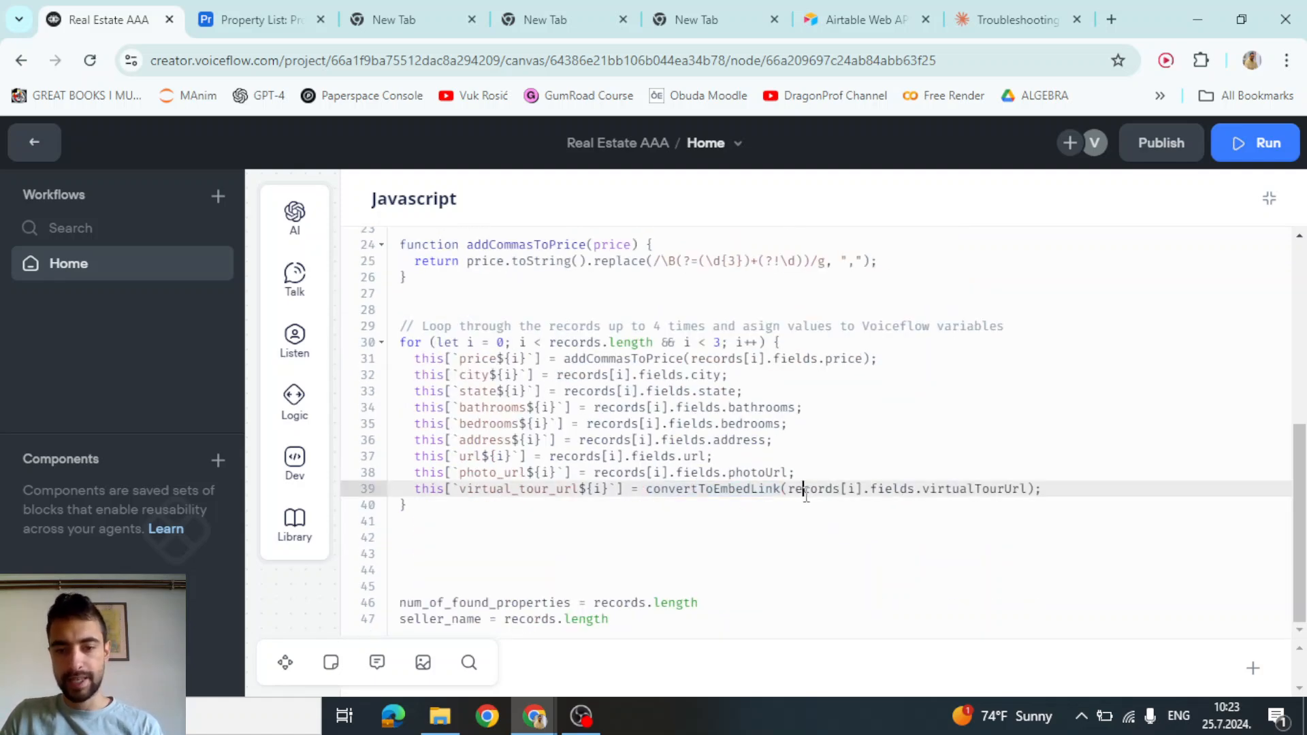
pyautogui.moveTo(1023, 490); pyautogui.dragTo(833, 489)
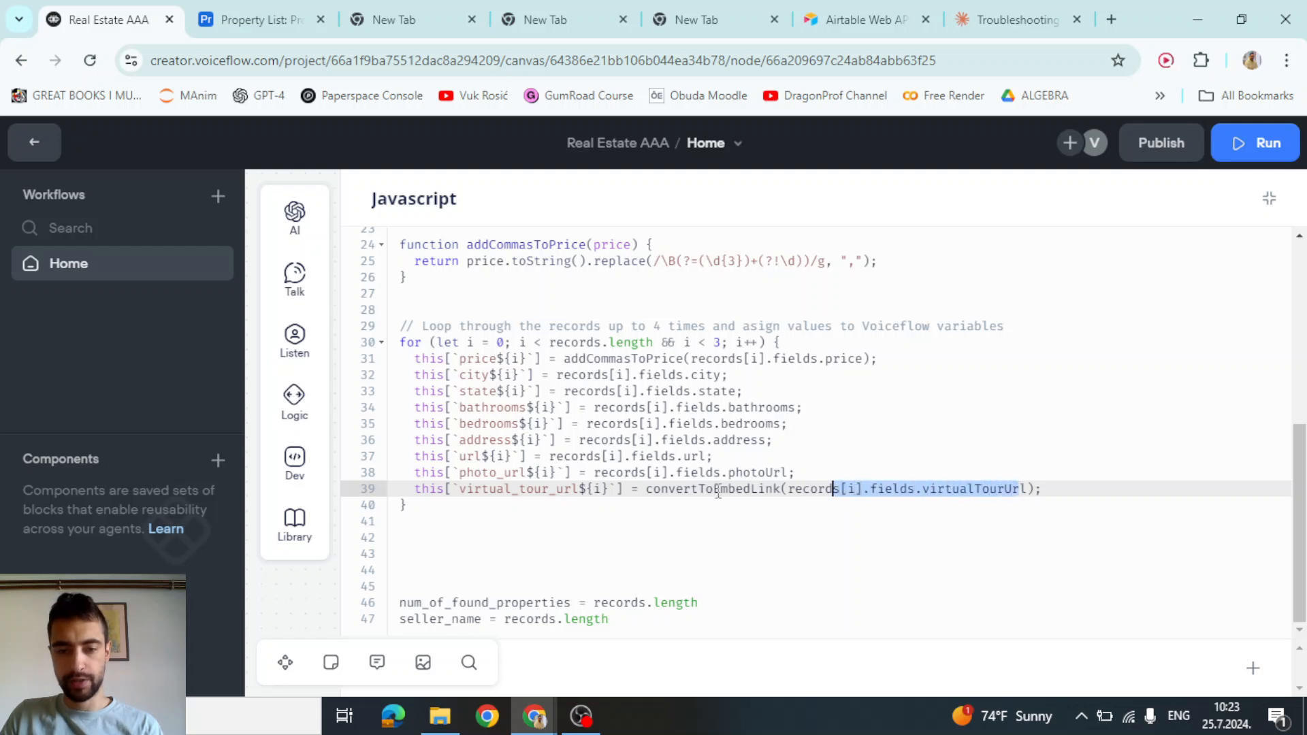
pyautogui.doubleClick(714, 489)
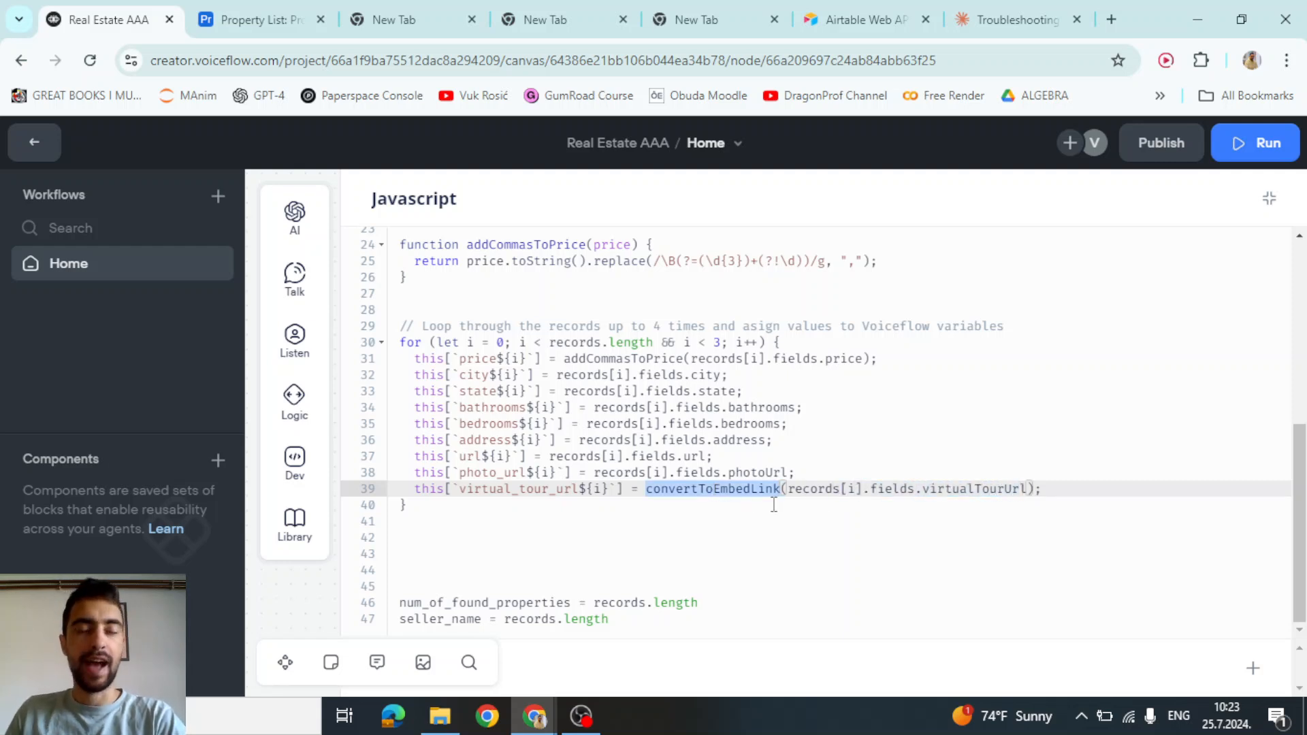
pyautogui.click(774, 506)
pyautogui.doubleClick(764, 491)
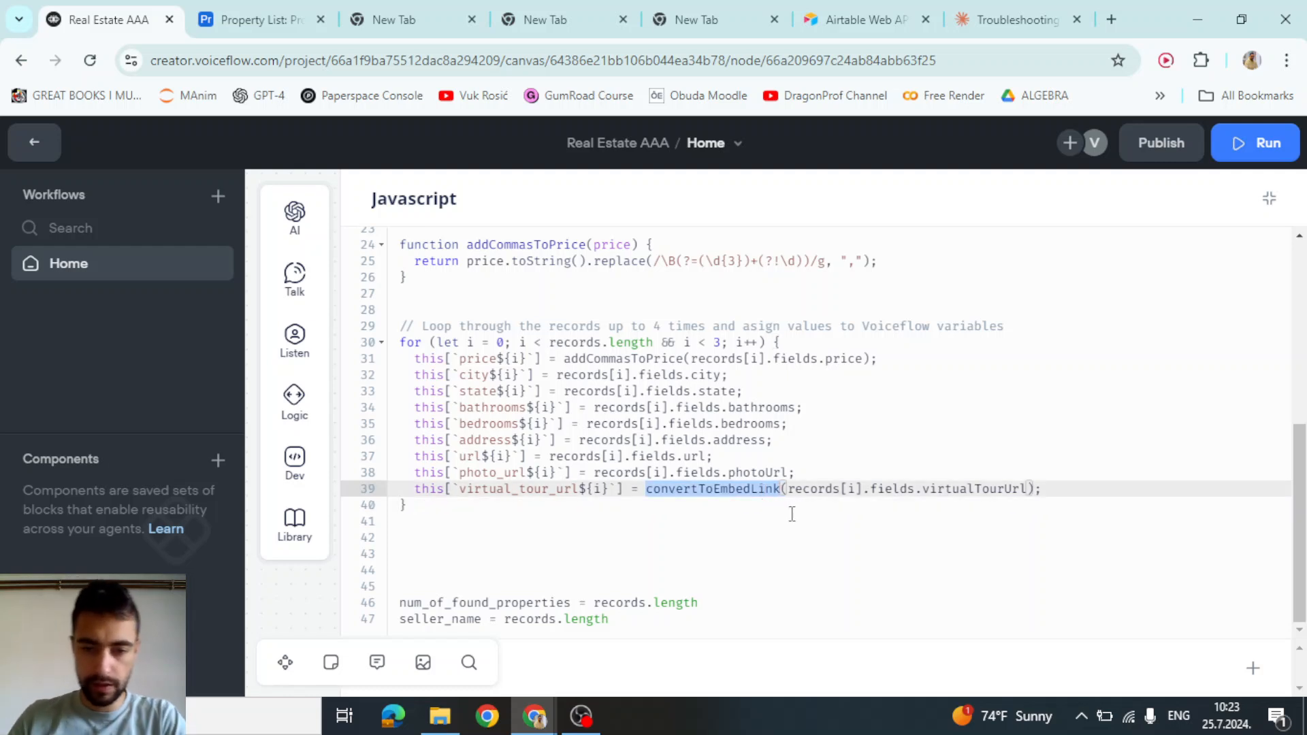
pyautogui.click(702, 524)
pyautogui.click(671, 553)
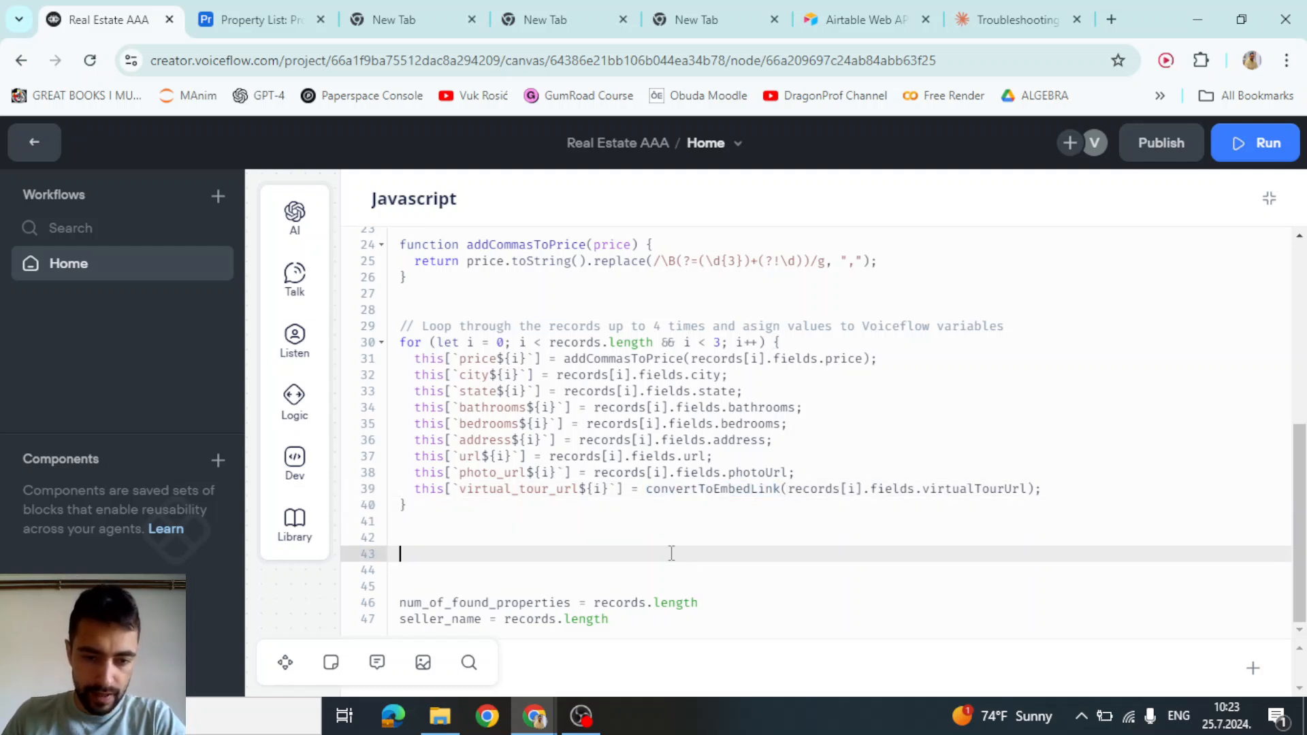
pyautogui.doubleClick(511, 602)
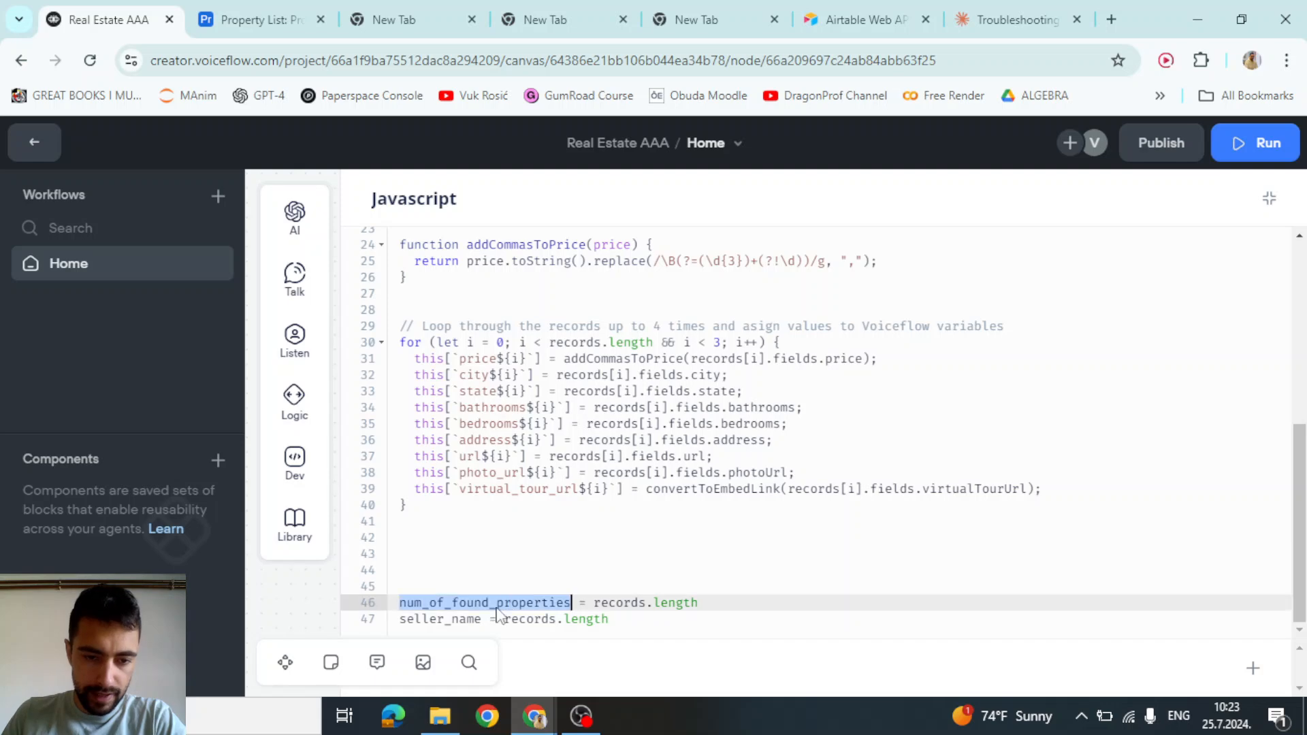
pyautogui.click(692, 603)
# Delete the seller_name = records.length line and collapse the code editor to the side panel
pyautogui.moveTo(647, 621); pyautogui.dragTo(402, 620)
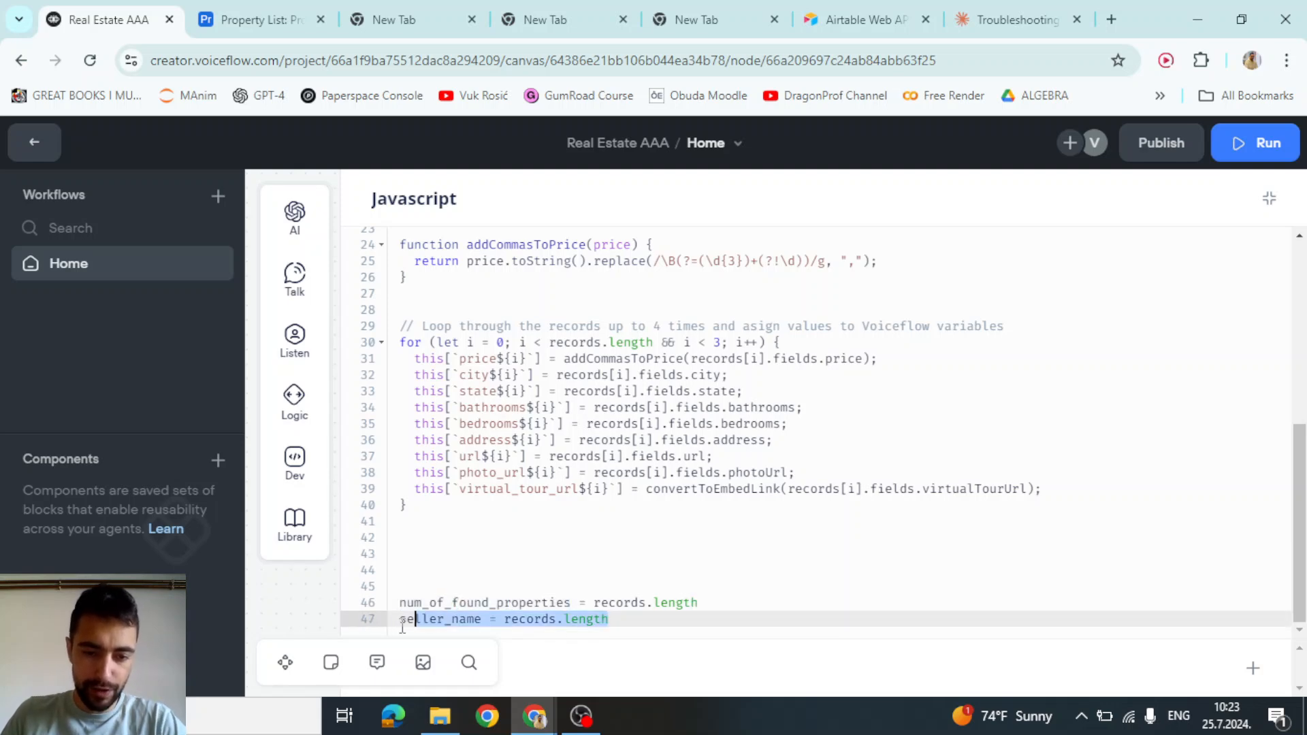
pyautogui.press('BackSpace')
pyautogui.press('BackSpace')
pyautogui.click(650, 584)
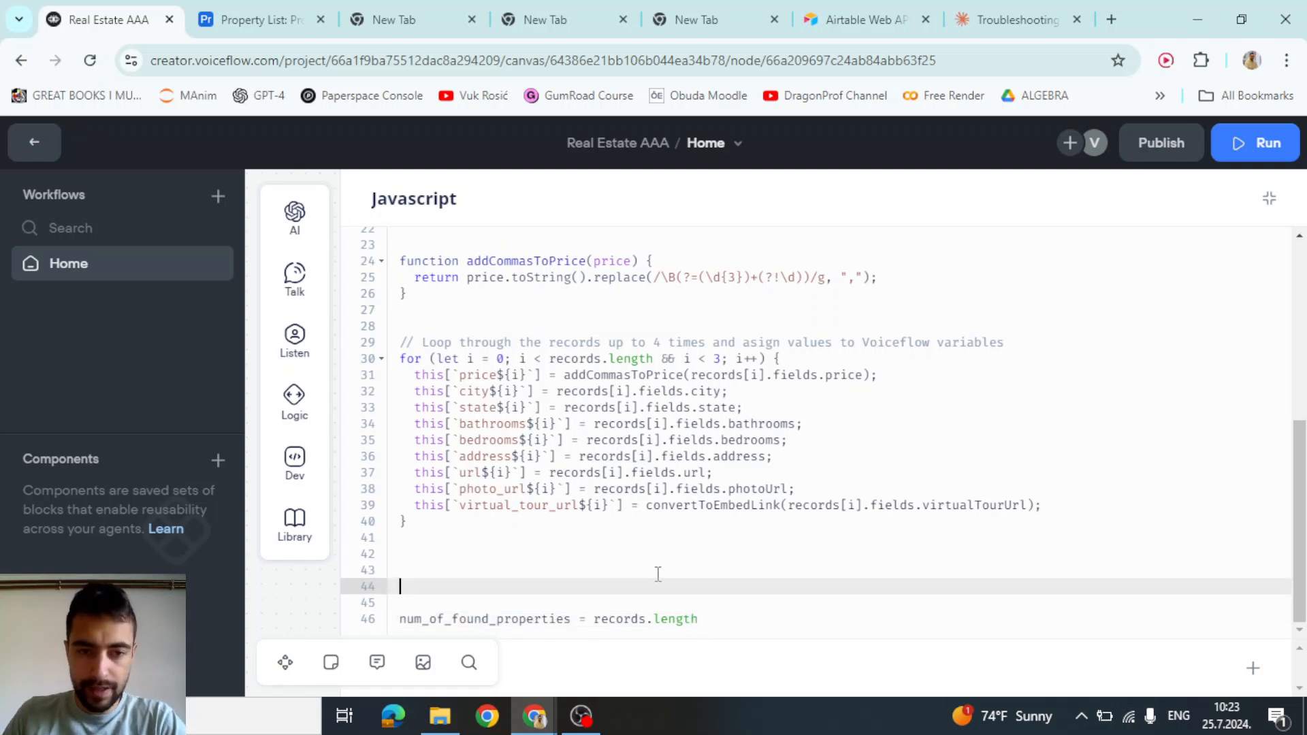
pyautogui.scroll(5, 655, 576)
pyautogui.scroll(-5, 658, 578)
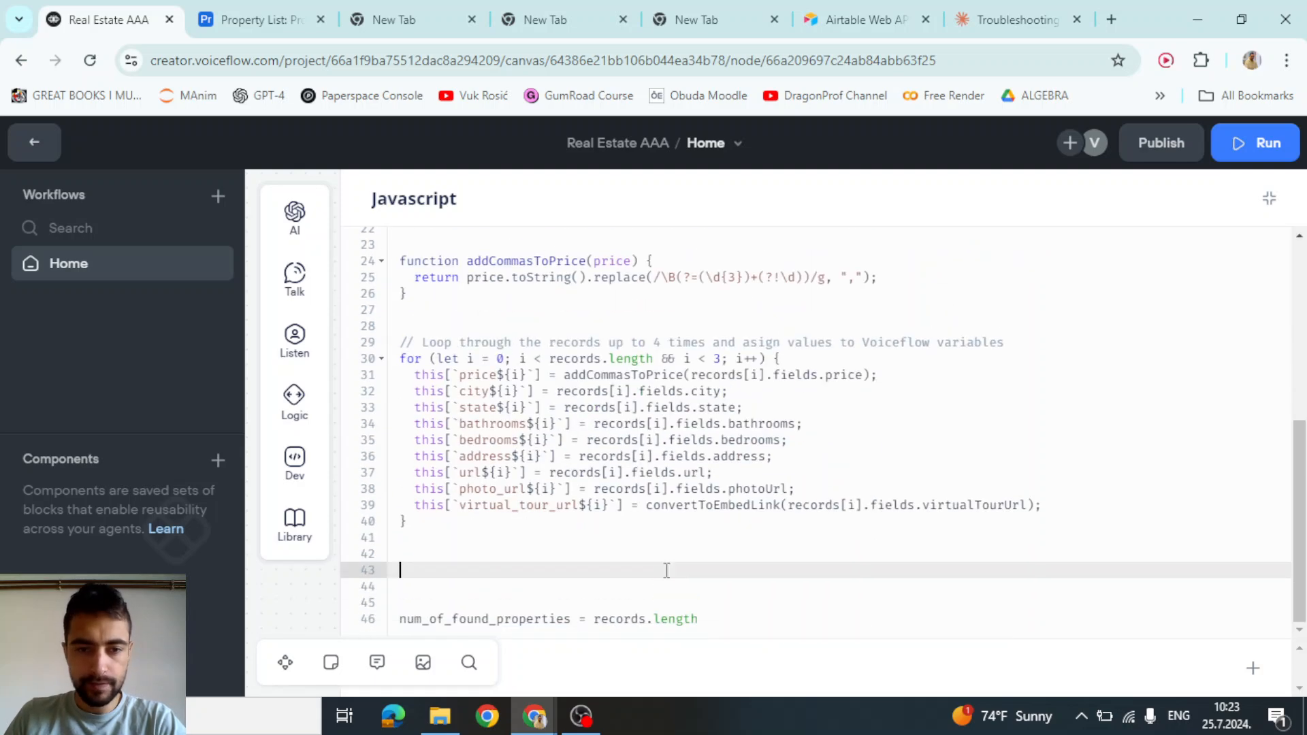
pyautogui.click(1268, 198)
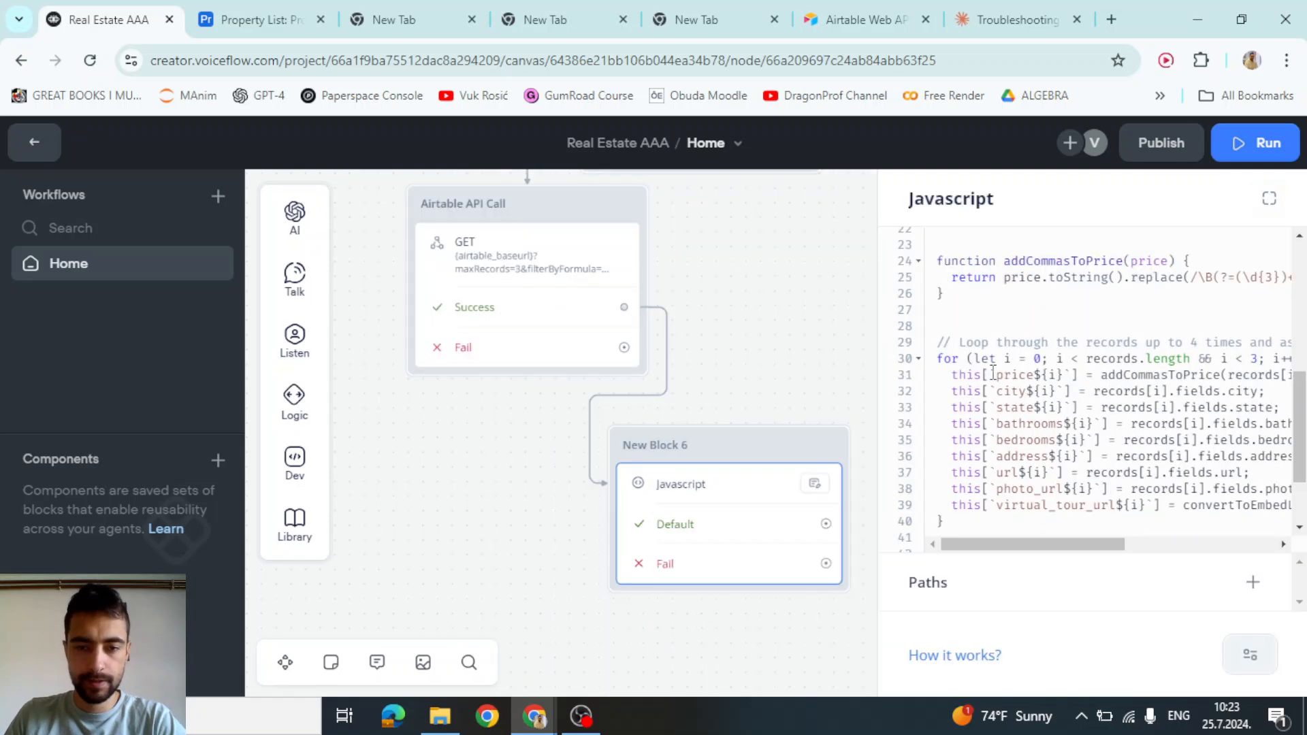
# Close the Javascript panel and pan the canvas to the Start block and New Block 1
pyautogui.click(762, 329)
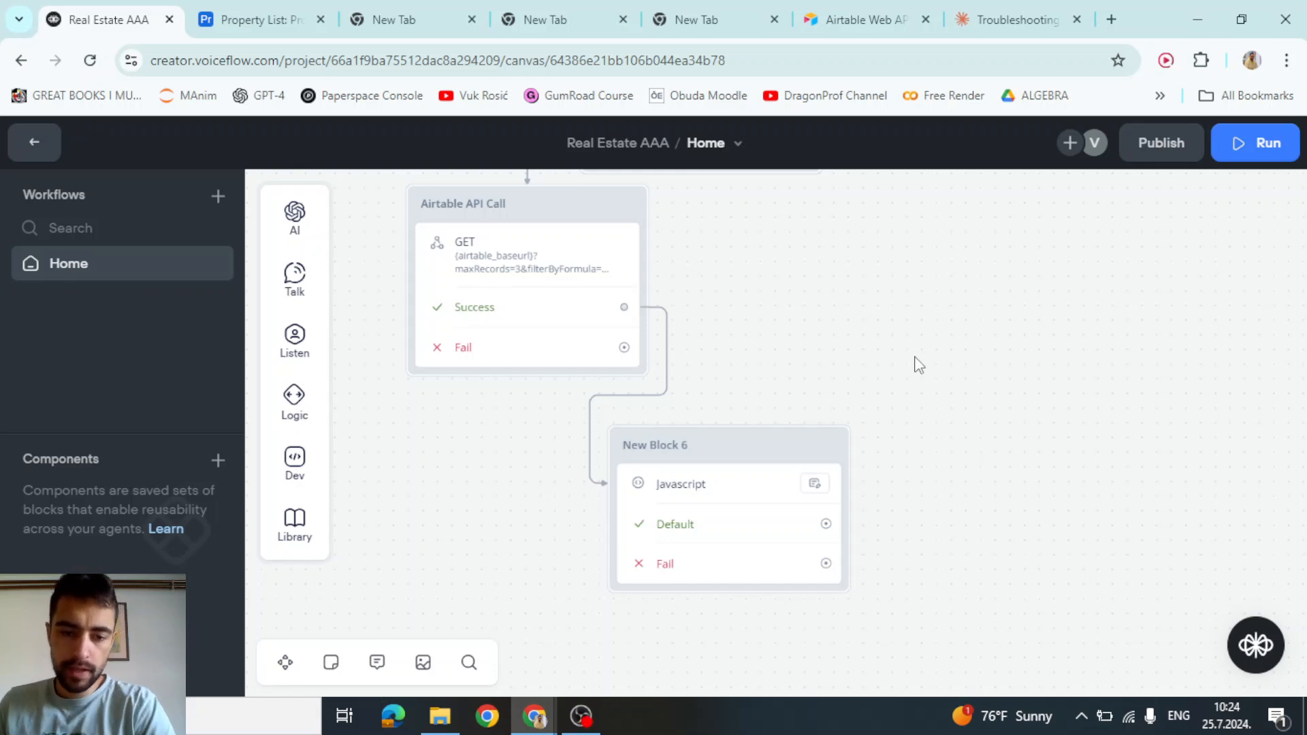
pyautogui.scroll(-1, 915, 374)
pyautogui.moveTo(955, 399); pyautogui.dragTo(985, 419)
pyautogui.scroll(-2, 866, 372)
pyautogui.moveTo(852, 354)
pyautogui.mouseDown()
pyautogui.moveTo(865, 370)
pyautogui.moveTo(822, 356)
pyautogui.moveTo(855, 366)
pyautogui.mouseUp()
pyautogui.scroll(-5, 854, 373)
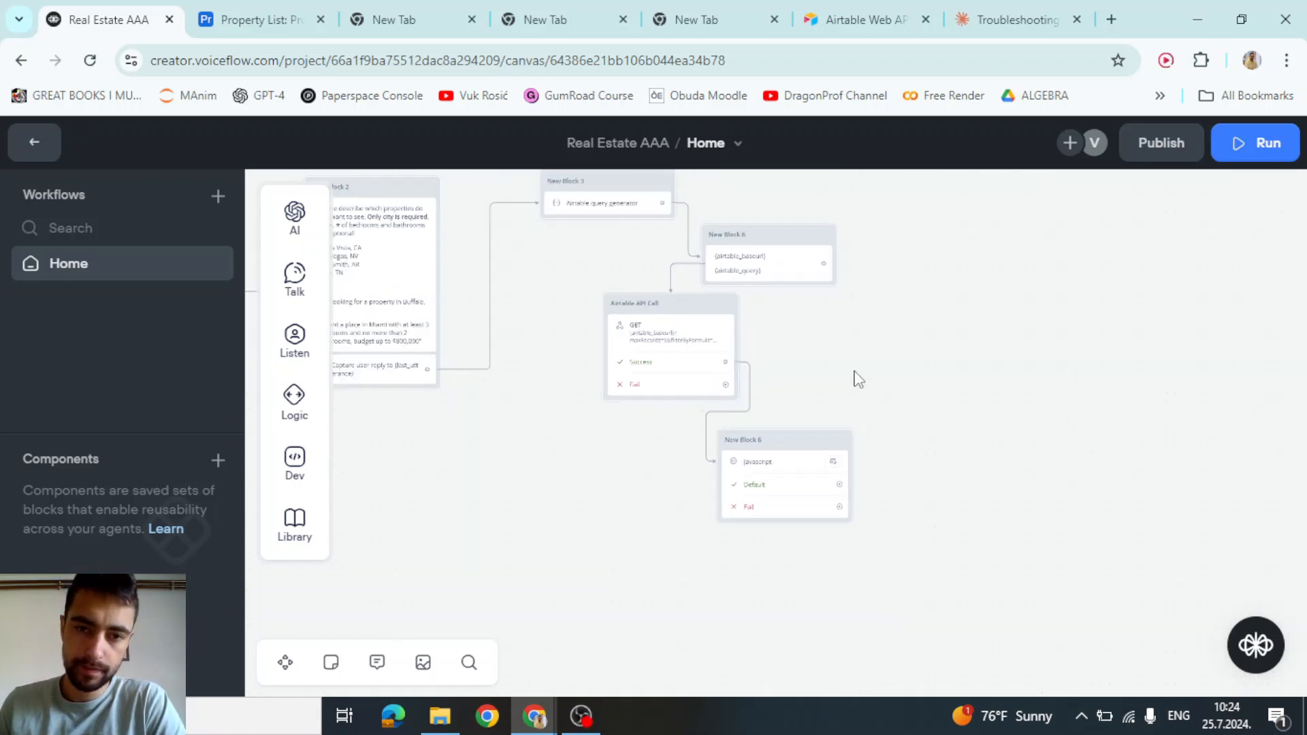
pyautogui.moveTo(512, 489); pyautogui.dragTo(934, 508)
pyautogui.scroll(5, 470, 320)
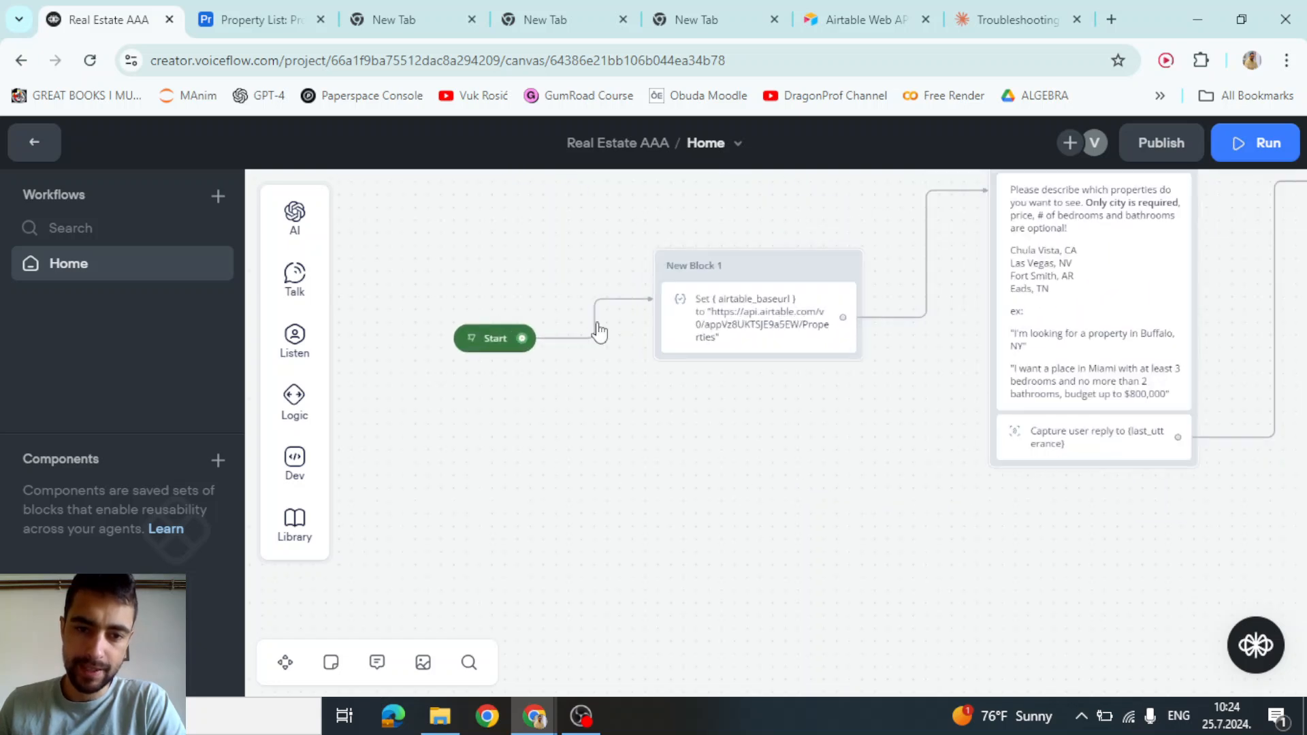
# Start a test run and send the search 'houston tx' to the agent
pyautogui.click(448, 341)
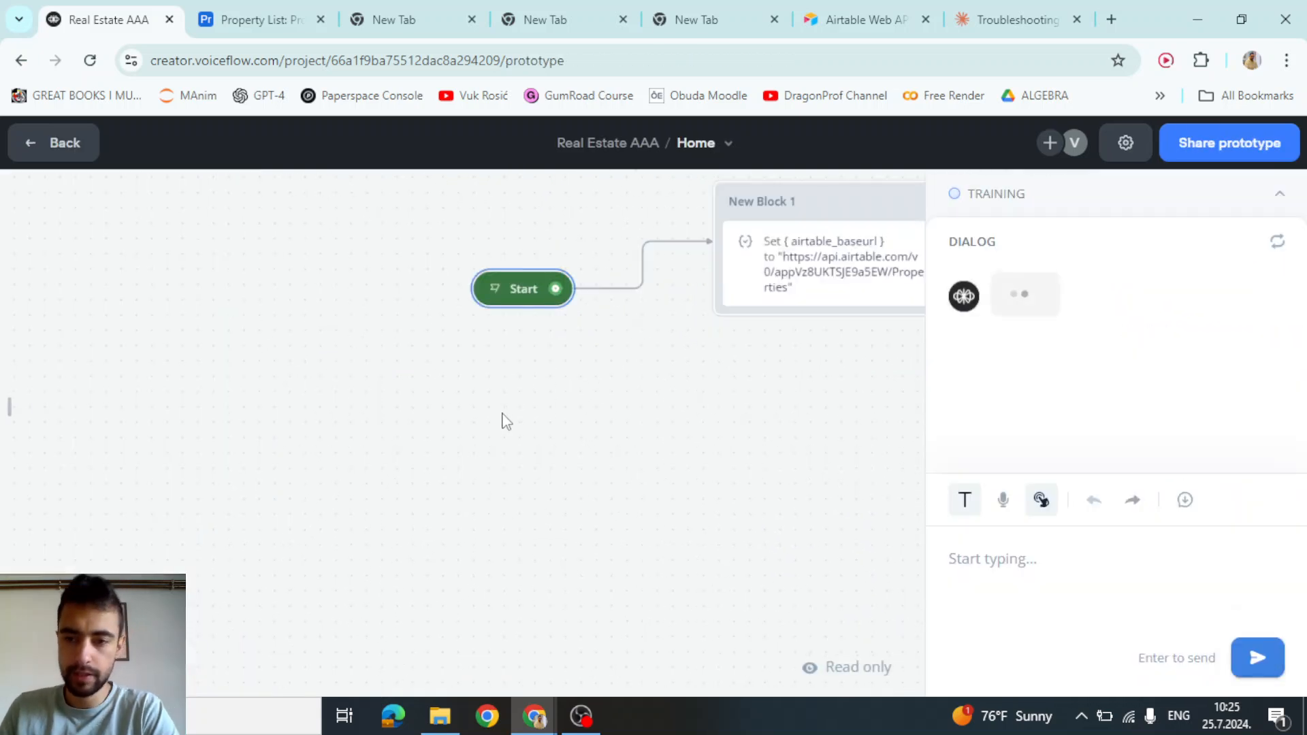
pyautogui.write('houston tx')
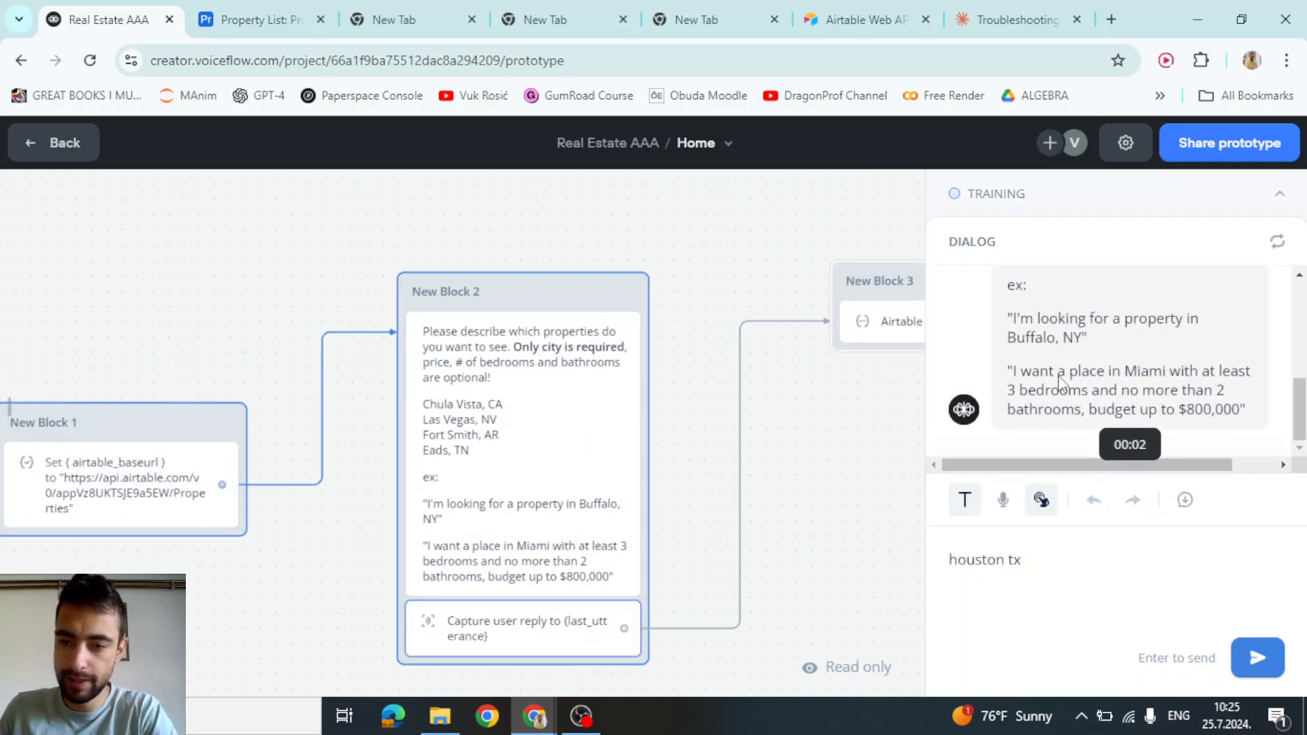
pyautogui.press('Return')
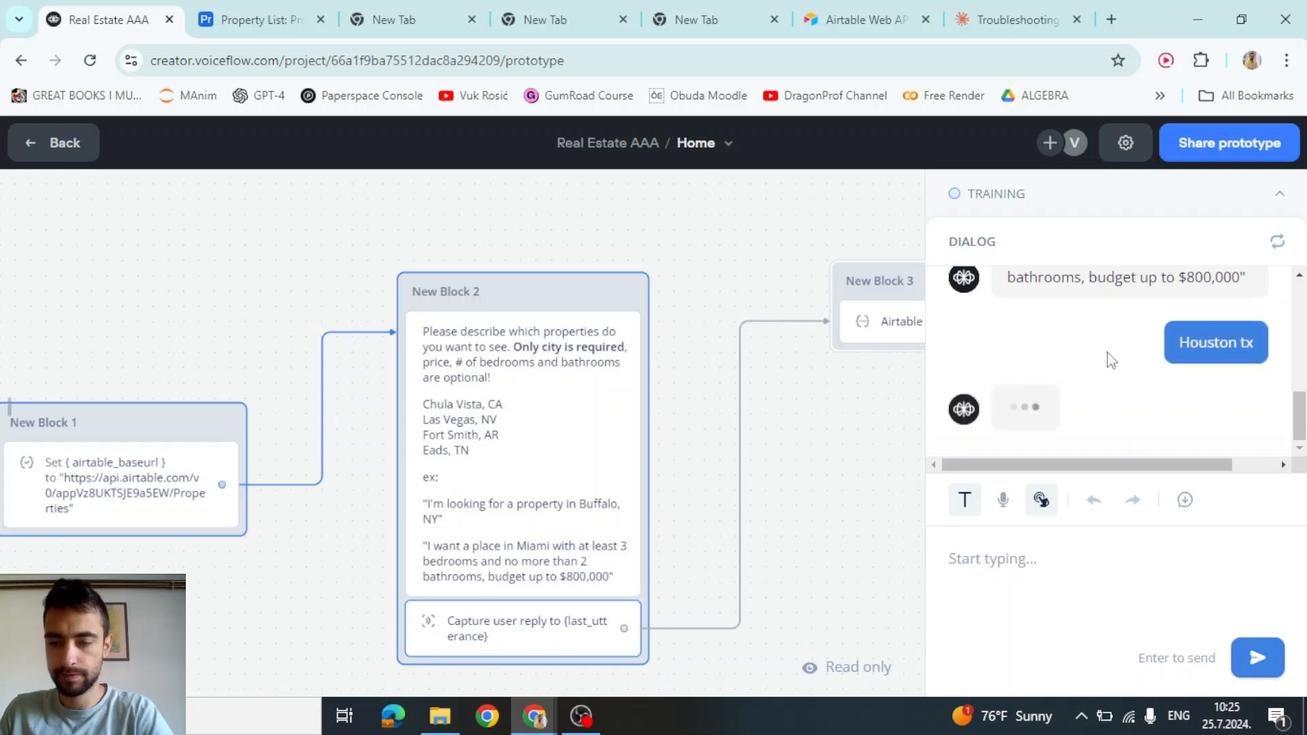
# Review the agent variables, checking the address, bedrooms0 (4) and city0 (Houston) values
pyautogui.click(5, 406)
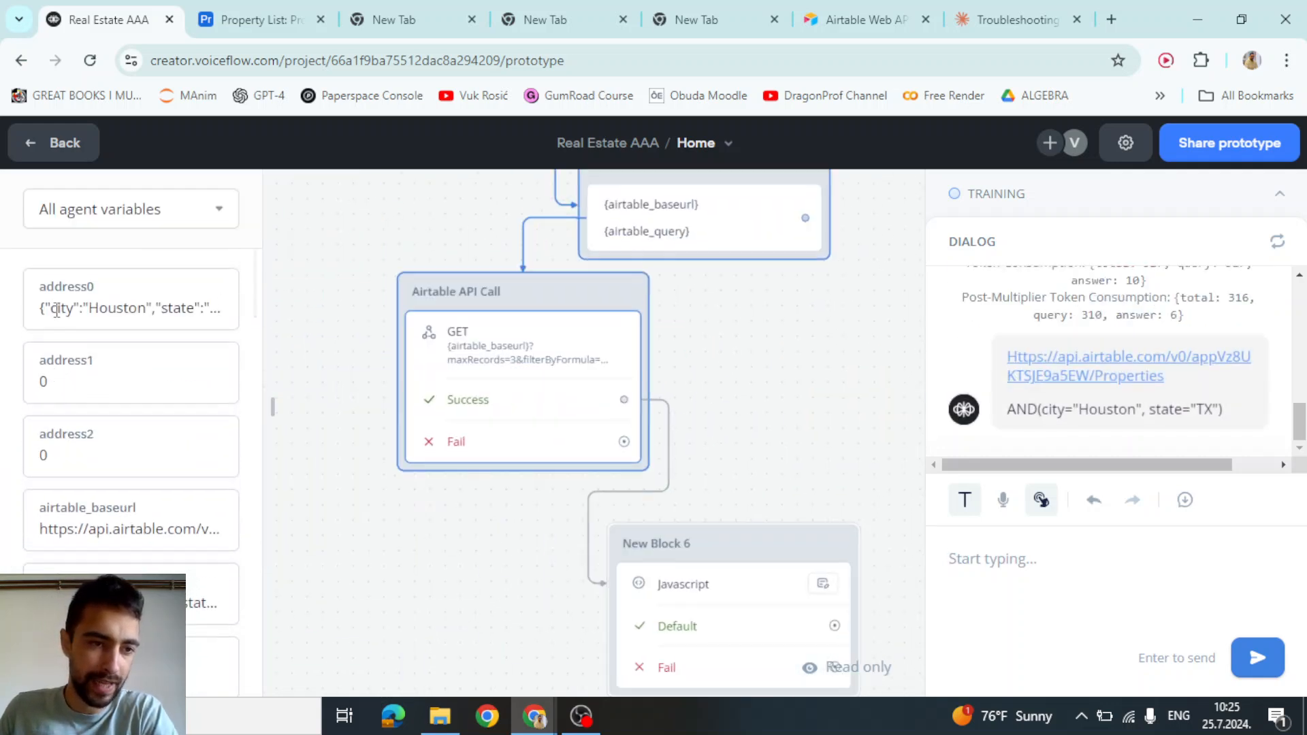
pyautogui.scroll(-5, 57, 529)
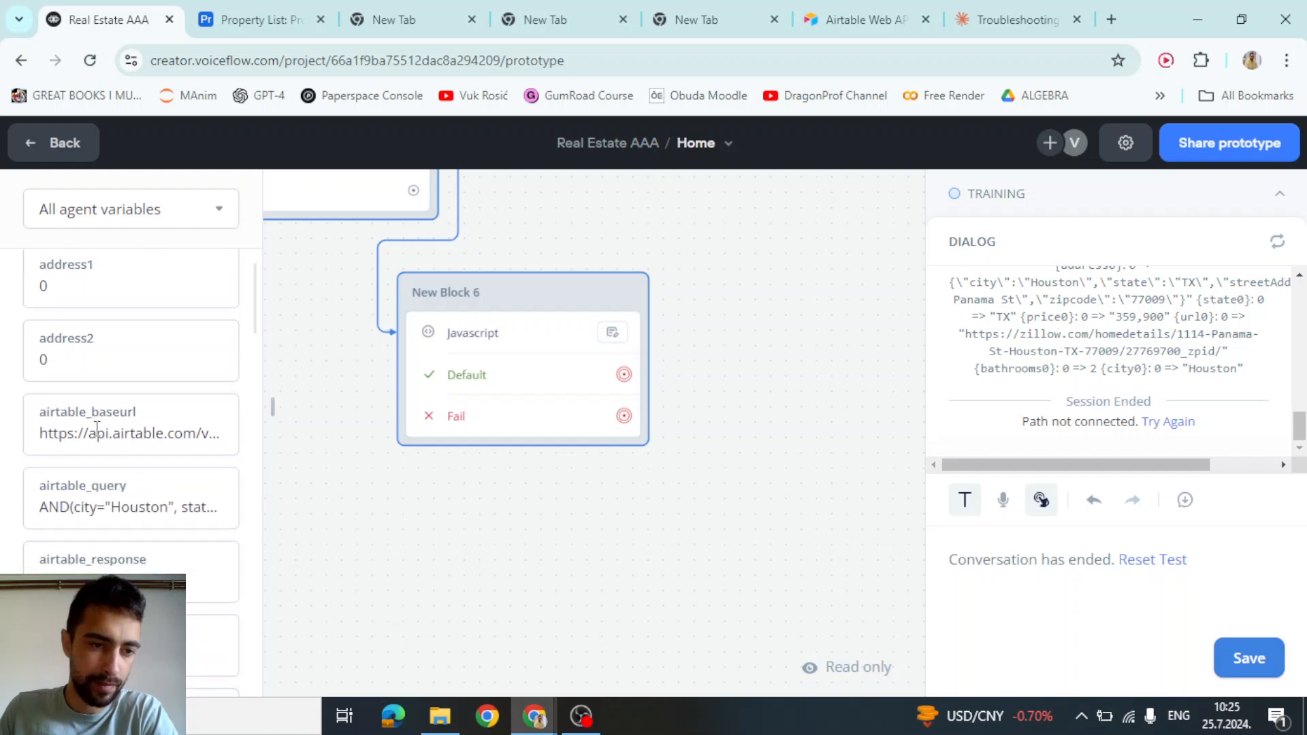
pyautogui.scroll(-3, 78, 408)
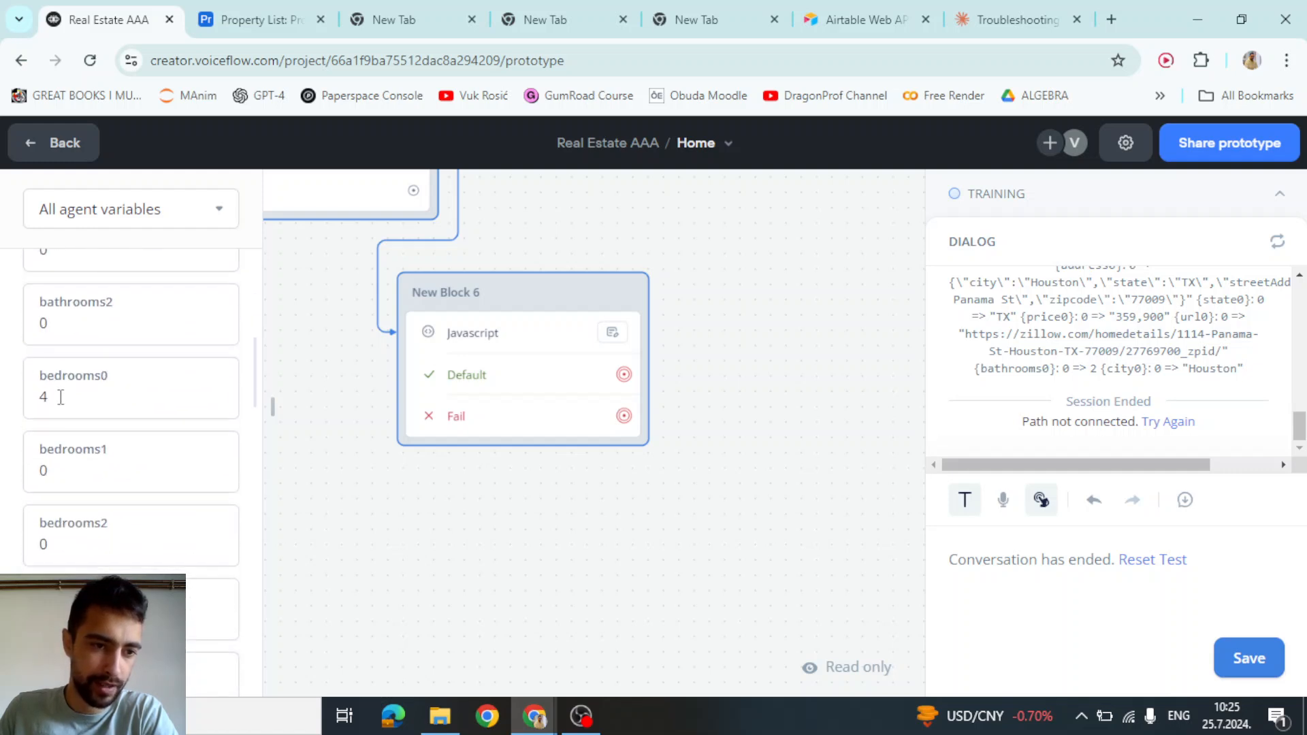
pyautogui.scroll(-4, 50, 415)
pyautogui.scroll(4, 68, 385)
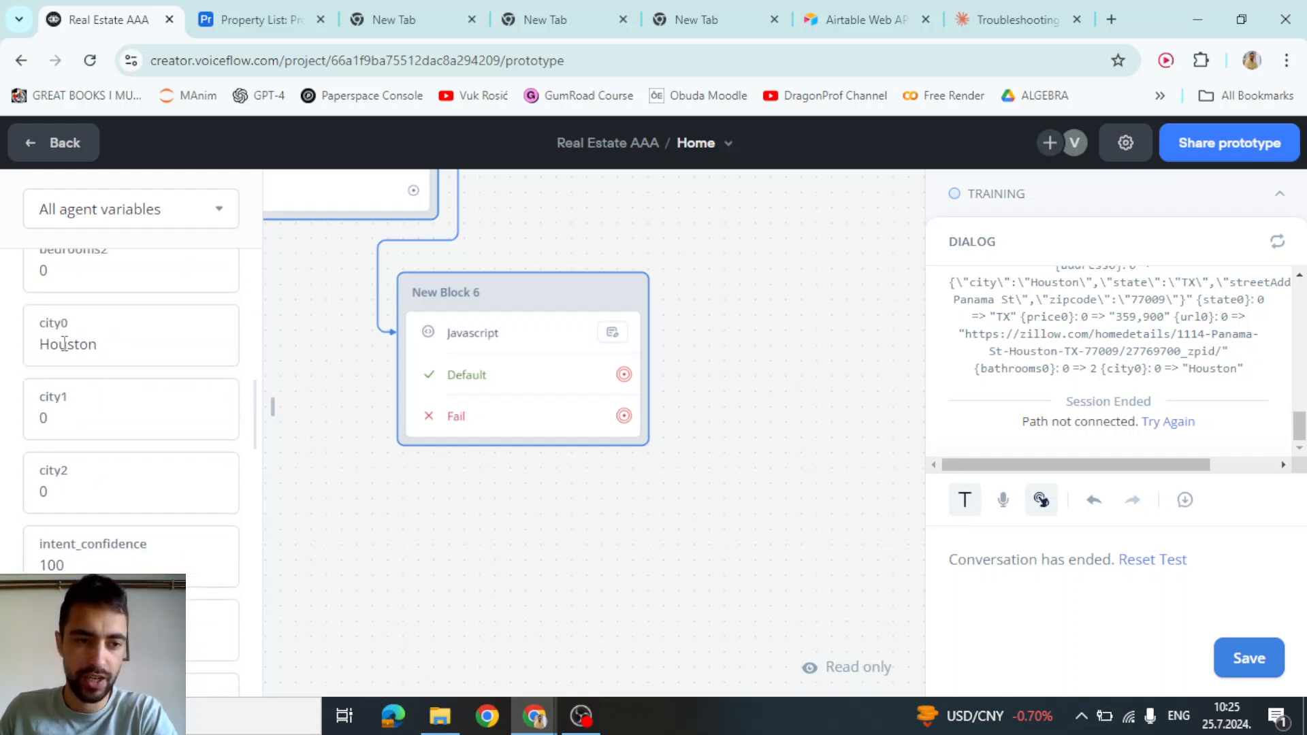
pyautogui.click(57, 469)
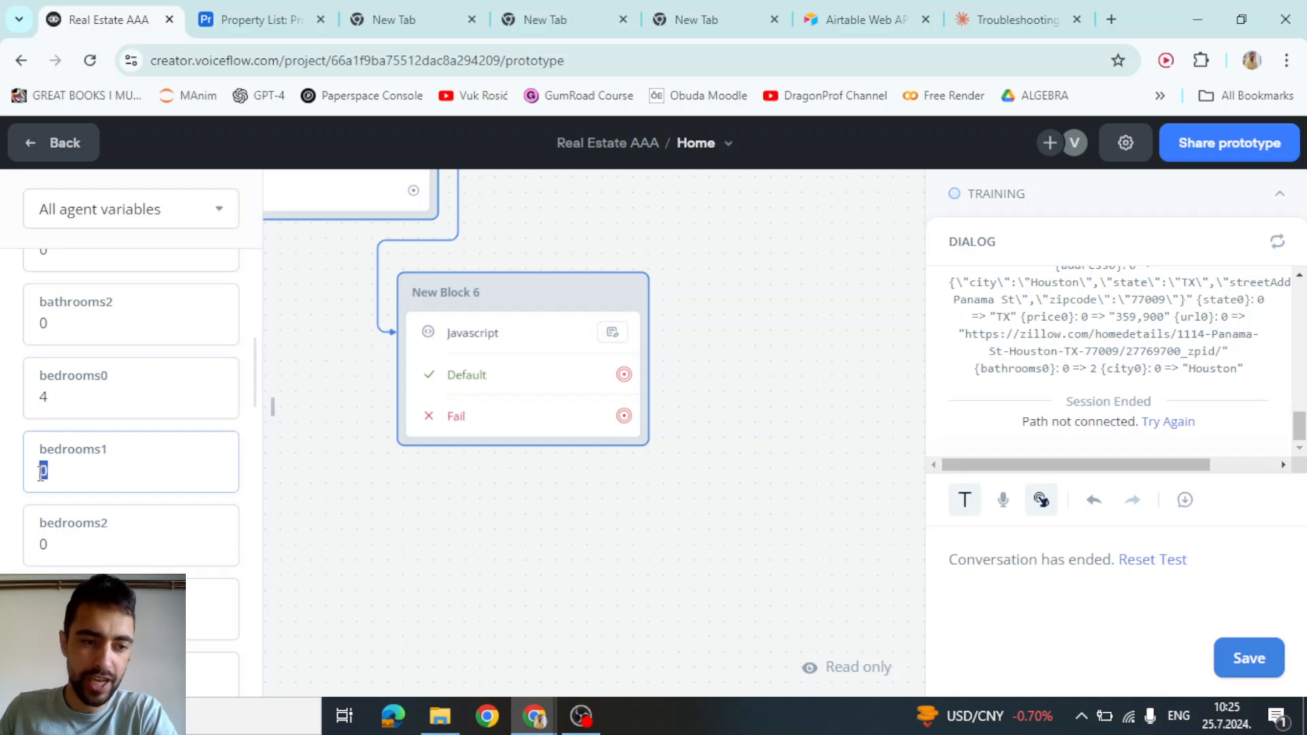
pyautogui.click(58, 534)
pyautogui.click(39, 472)
pyautogui.click(59, 400)
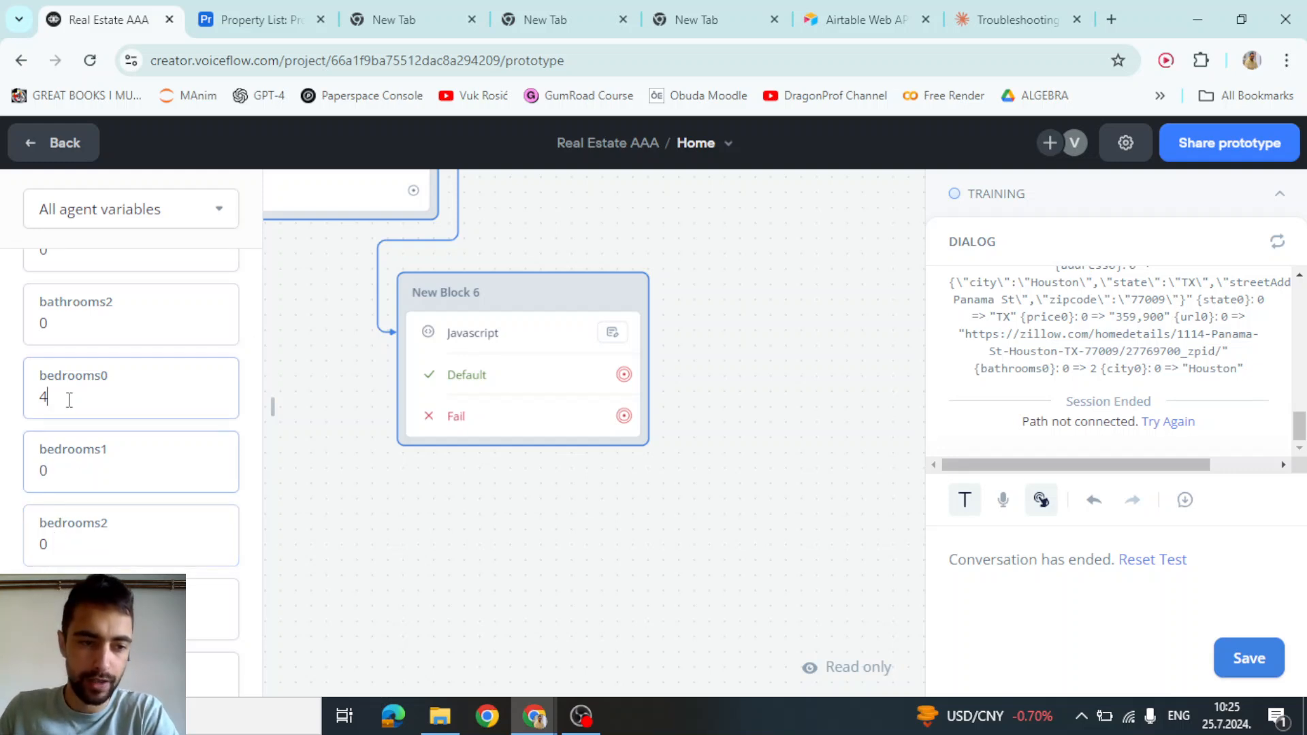
pyautogui.scroll(-4, 91, 381)
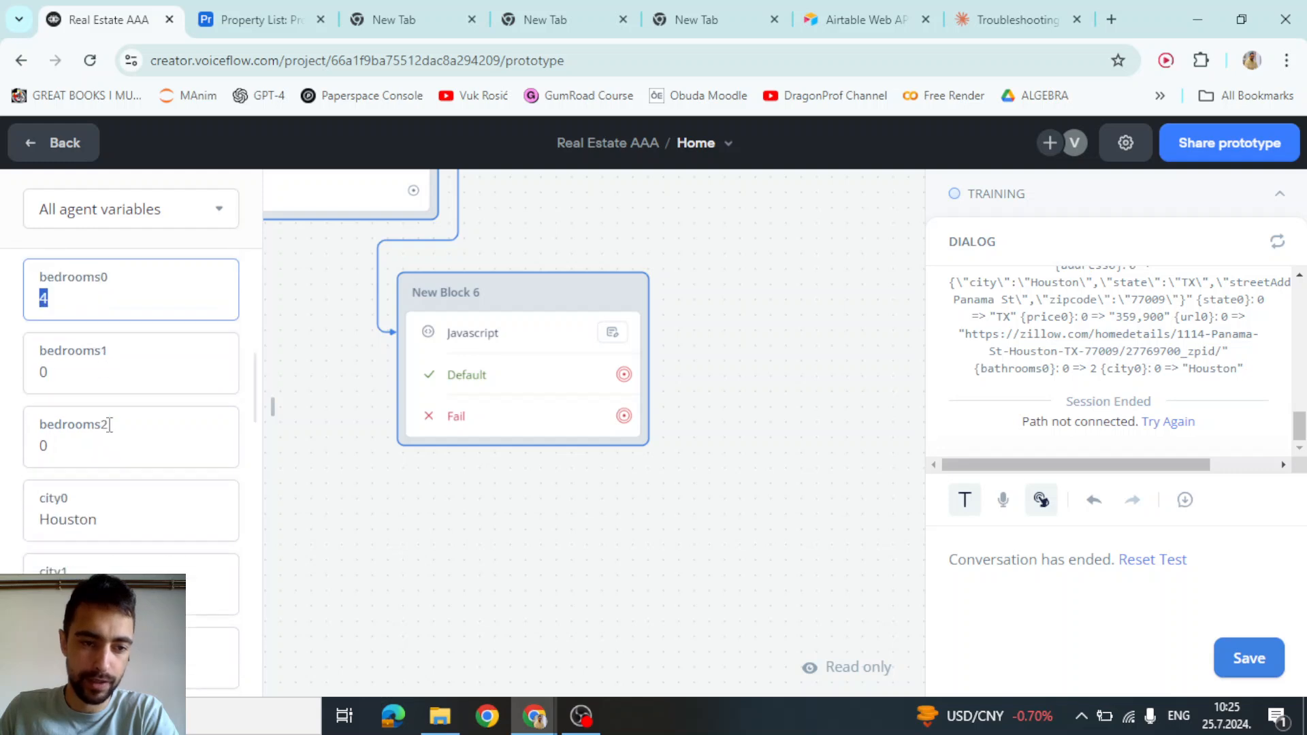
pyautogui.scroll(-1, 414, 531)
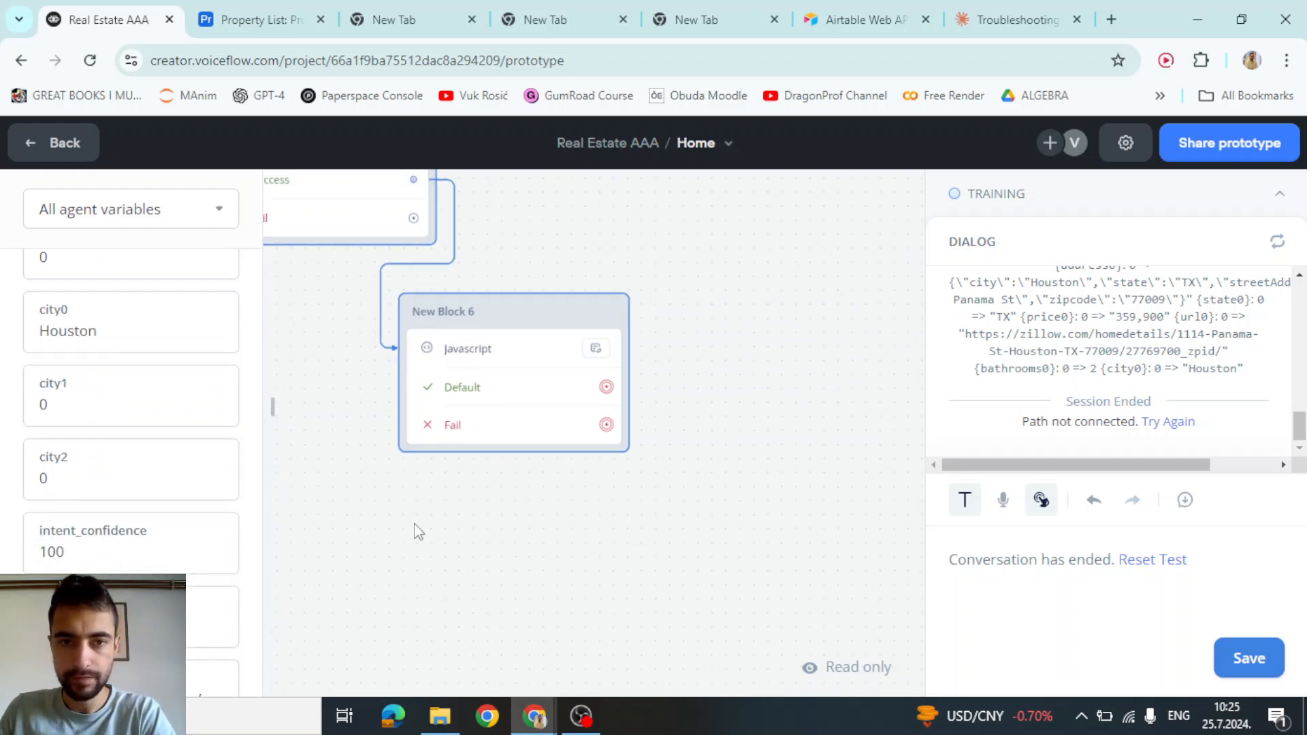
pyautogui.scroll(-1, 633, 418)
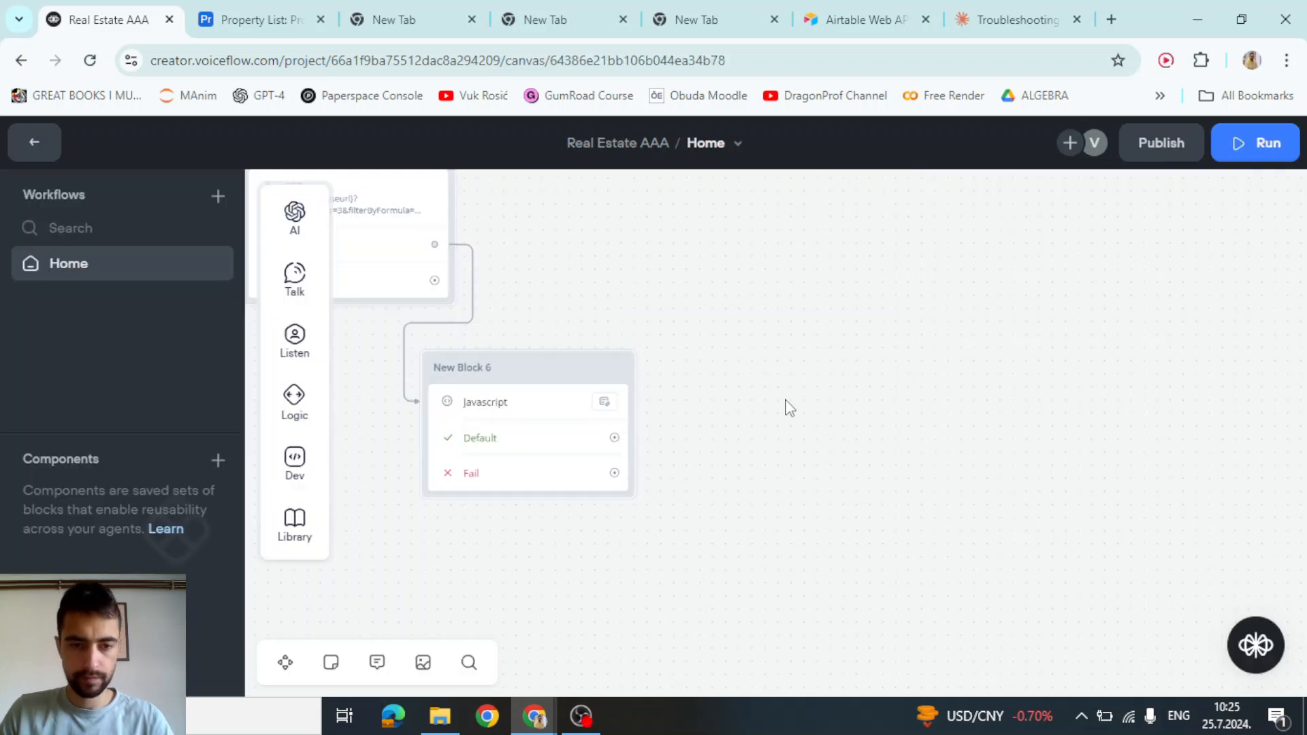
# Connect New Block 6's Default path to a new Condition block labelled 'Found 0 properties'
pyautogui.scroll(3, 524, 407)
pyautogui.scroll(-2, 613, 394)
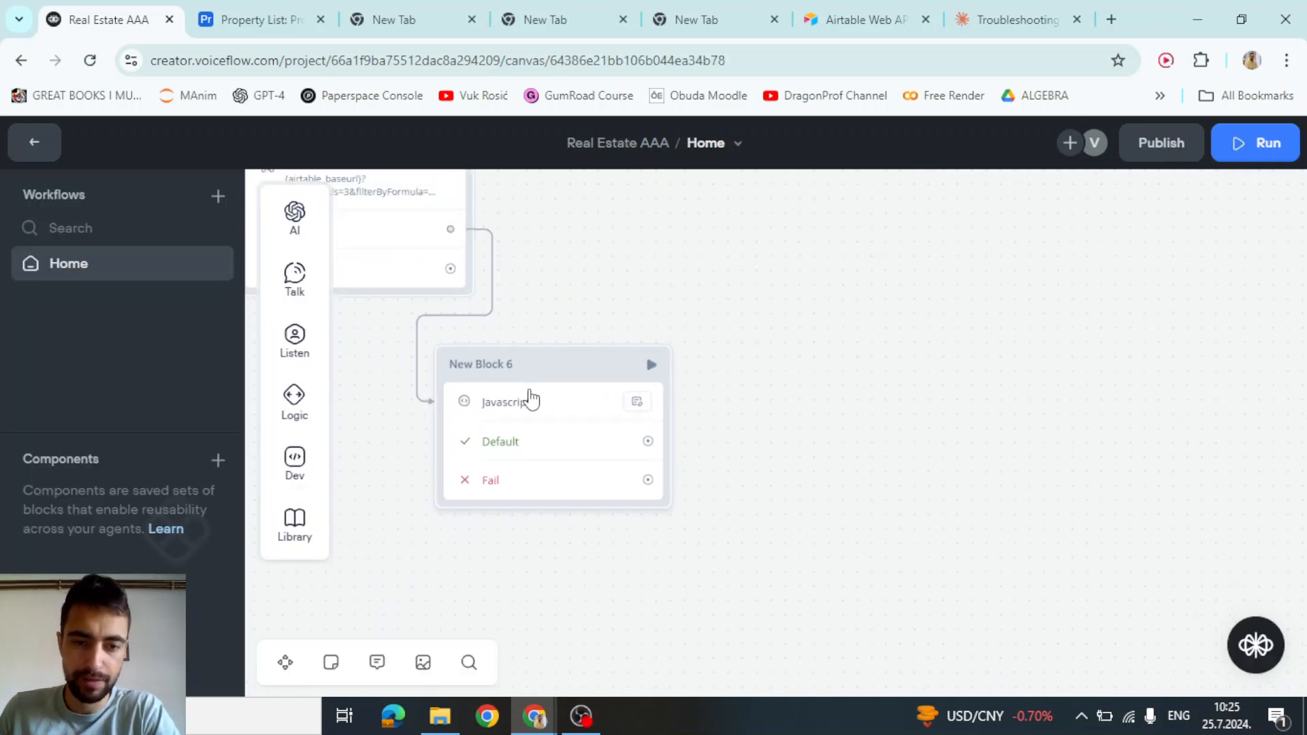
pyautogui.hscroll(2, 729, 429)
pyautogui.moveTo(571, 460); pyautogui.dragTo(797, 247)
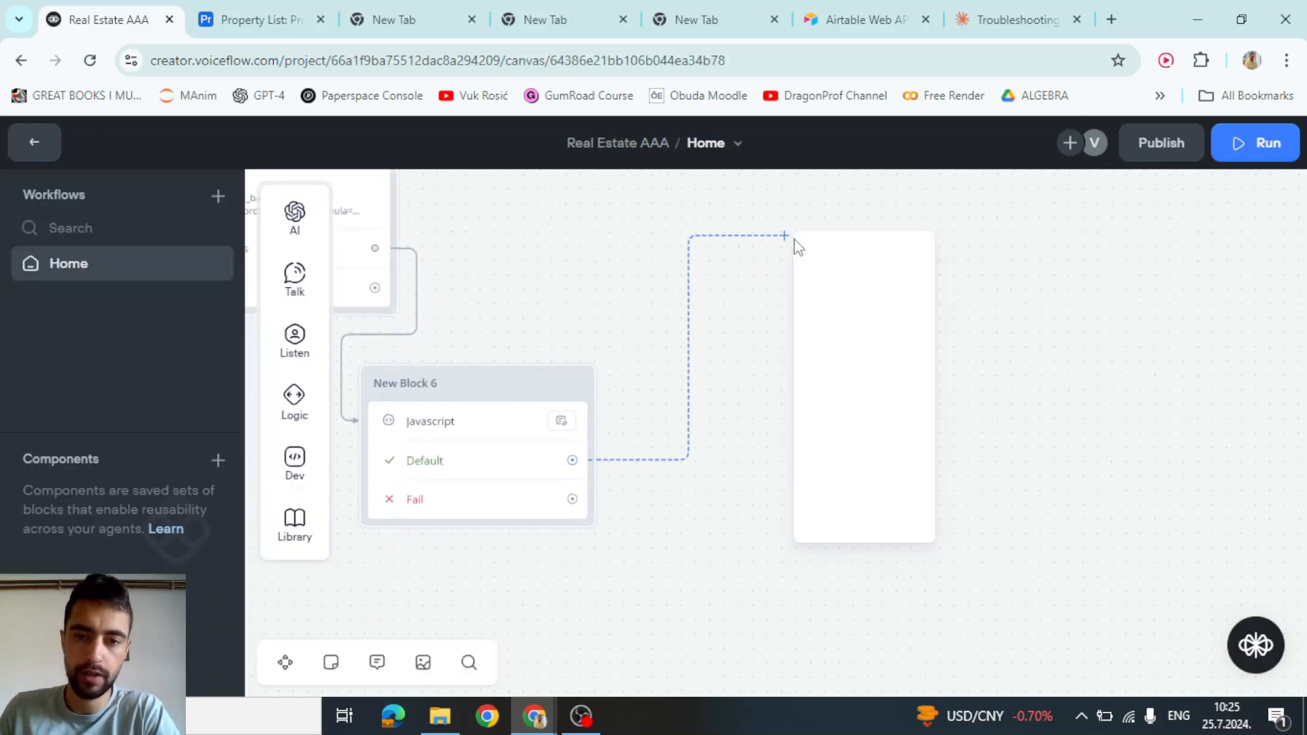
pyautogui.moveTo(865, 388)
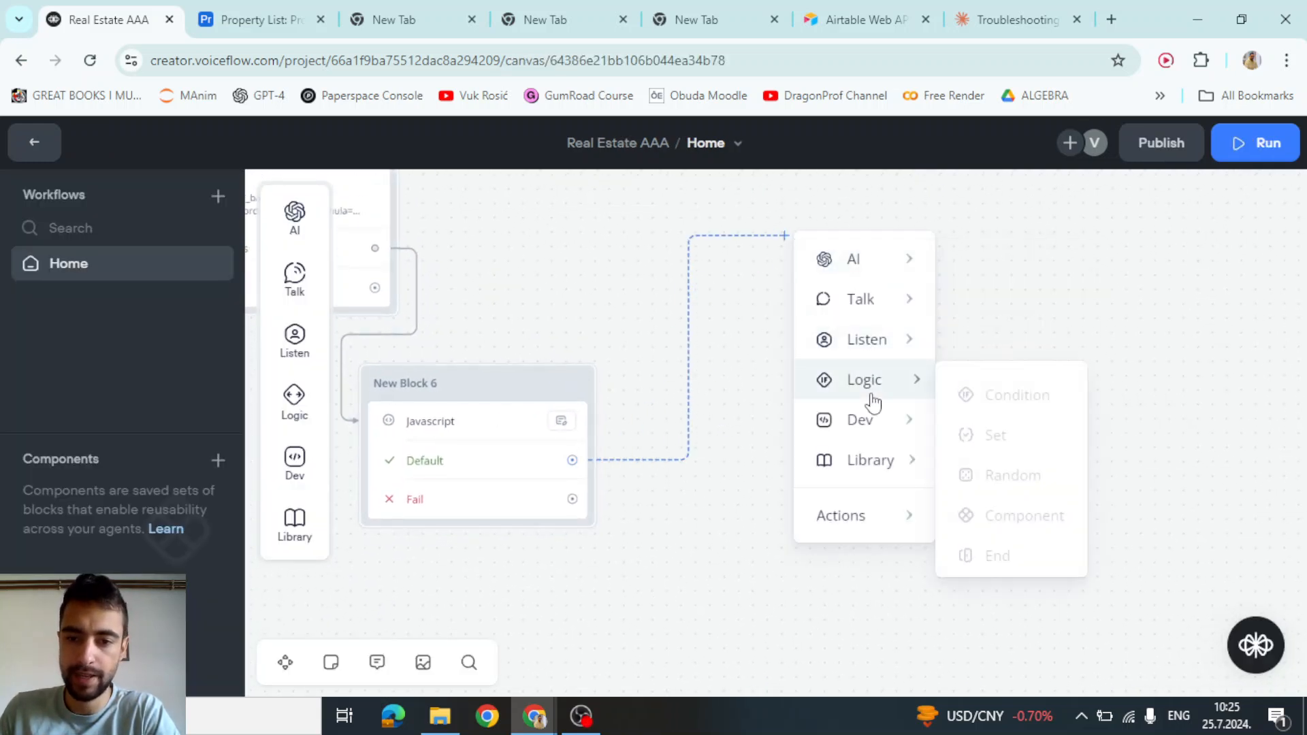
pyautogui.click(1091, 386)
pyautogui.click(1051, 303)
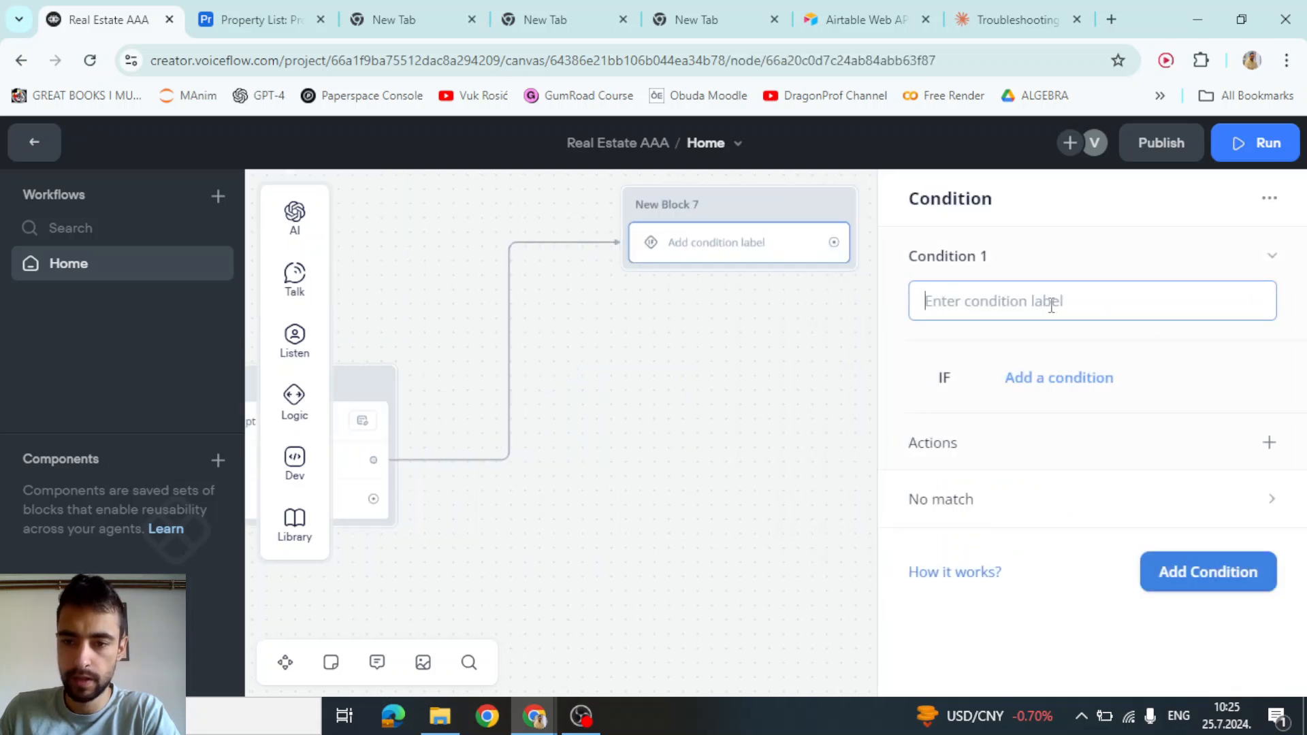
pyautogui.write('Foun')
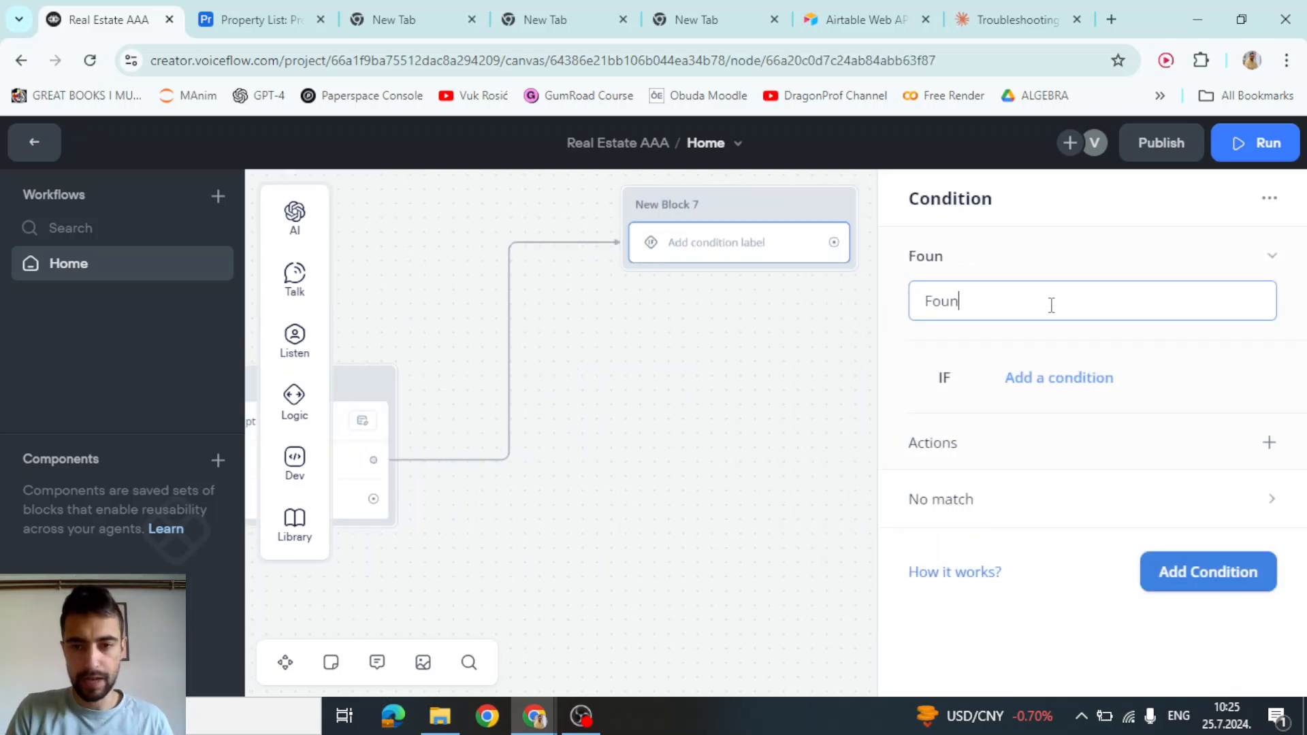
pyautogui.write('d 0 properties')
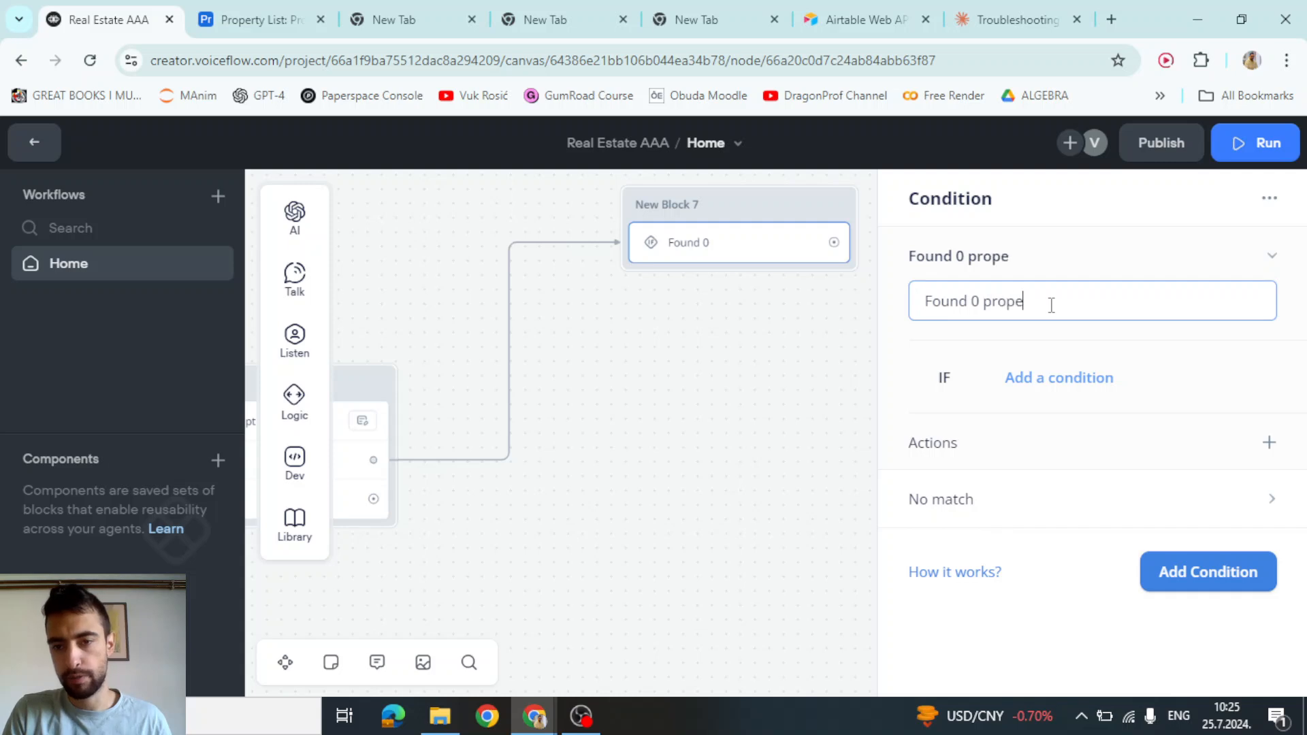
# Add a variable-based rule to the Found 0 properties condition
pyautogui.click(1059, 385)
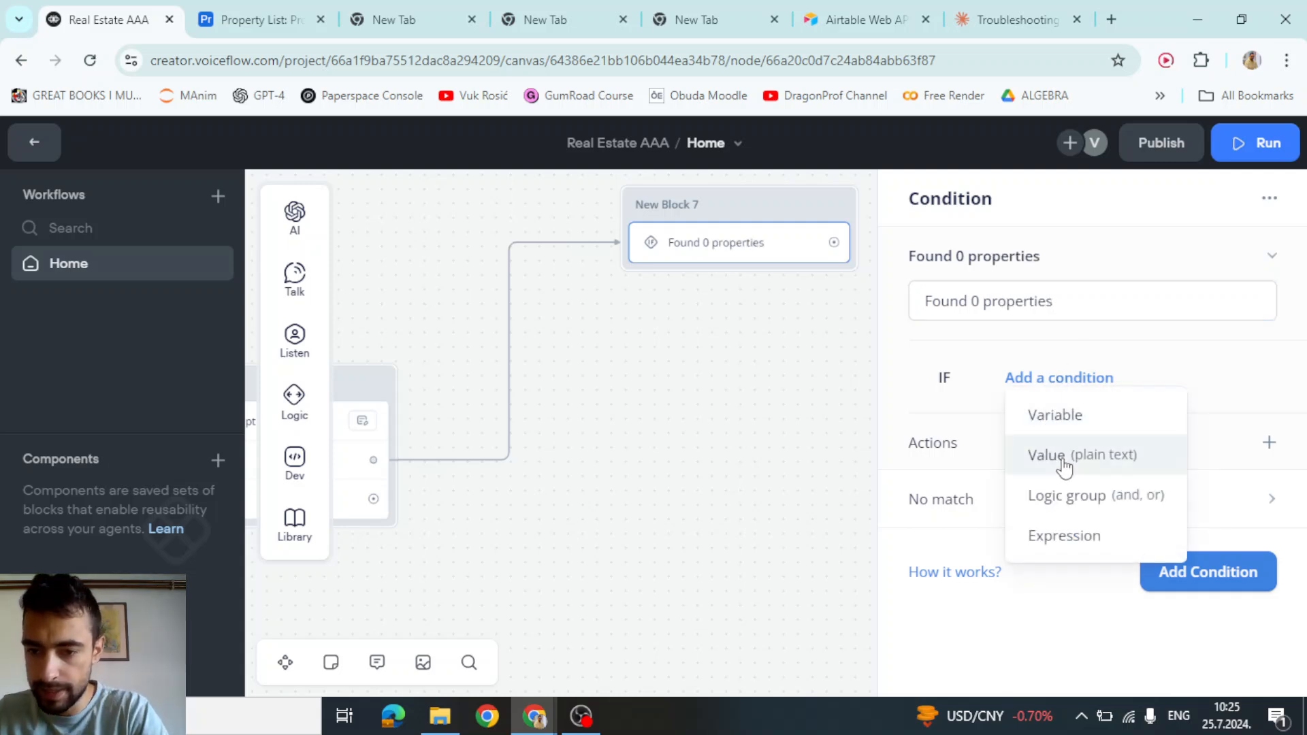
pyautogui.click(1062, 418)
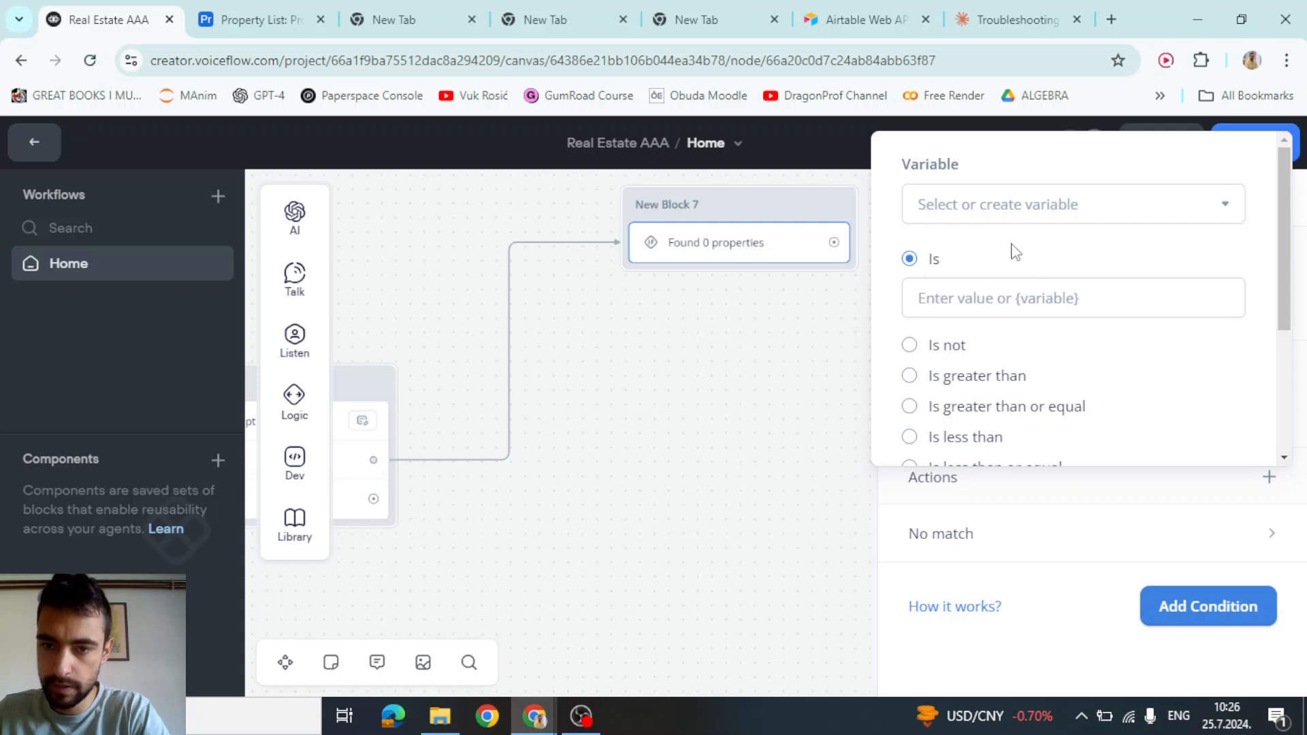
pyautogui.click(1013, 223)
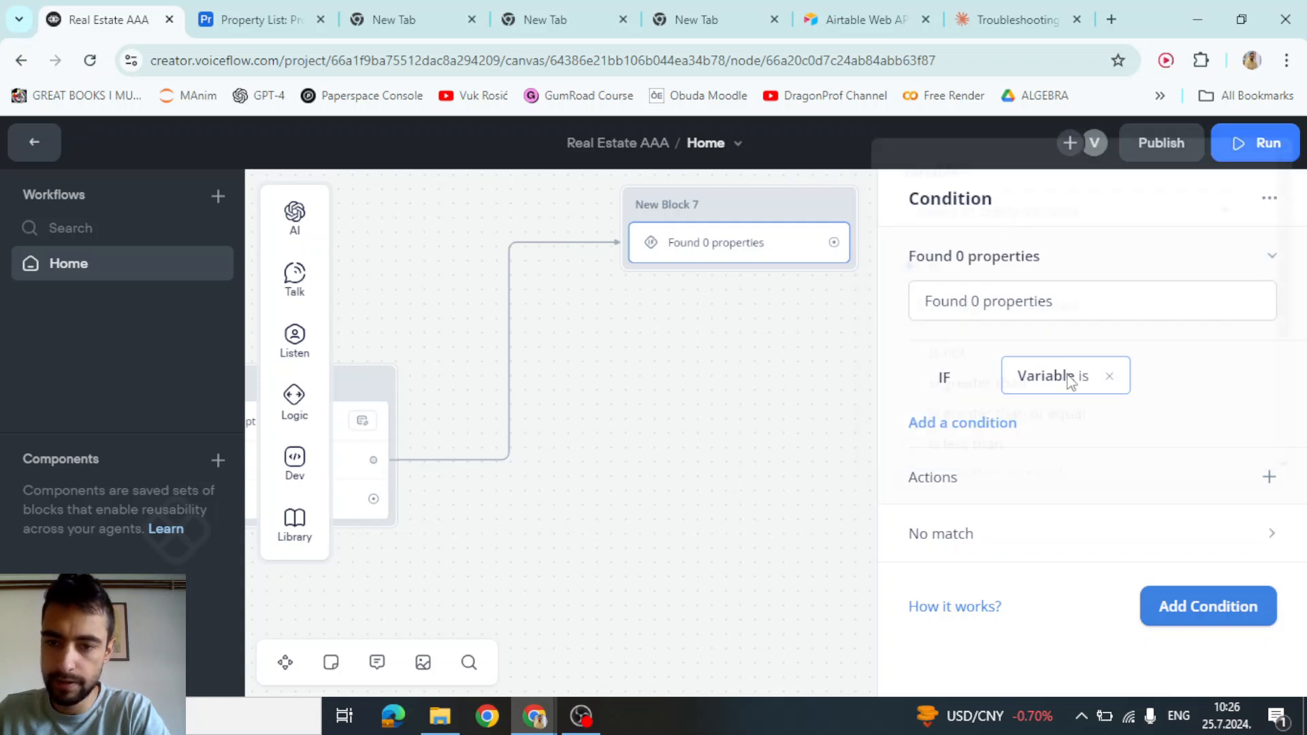
pyautogui.click(1074, 388)
pyautogui.click(998, 224)
pyautogui.click(1038, 378)
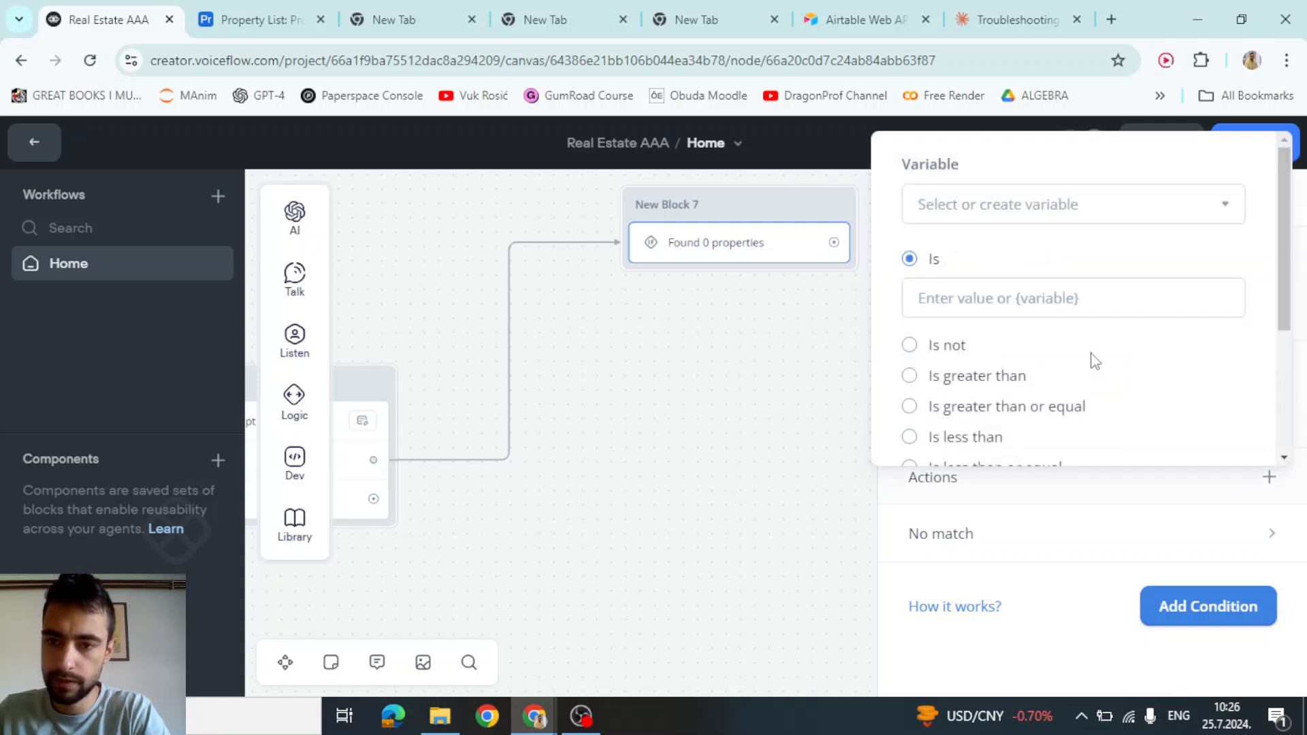
# Create the num_of_found_properties variable and use it in the rule
pyautogui.click(1229, 208)
pyautogui.scroll(-6, 1029, 313)
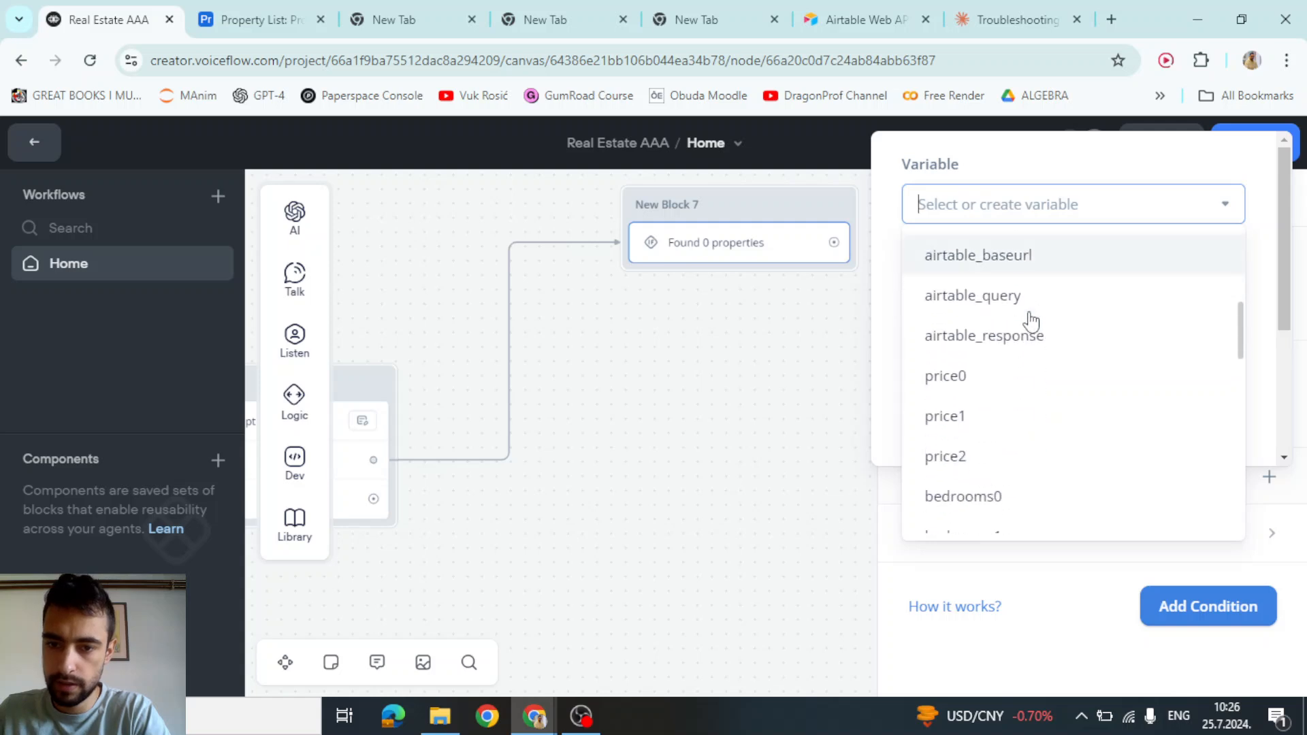
pyautogui.write('num')
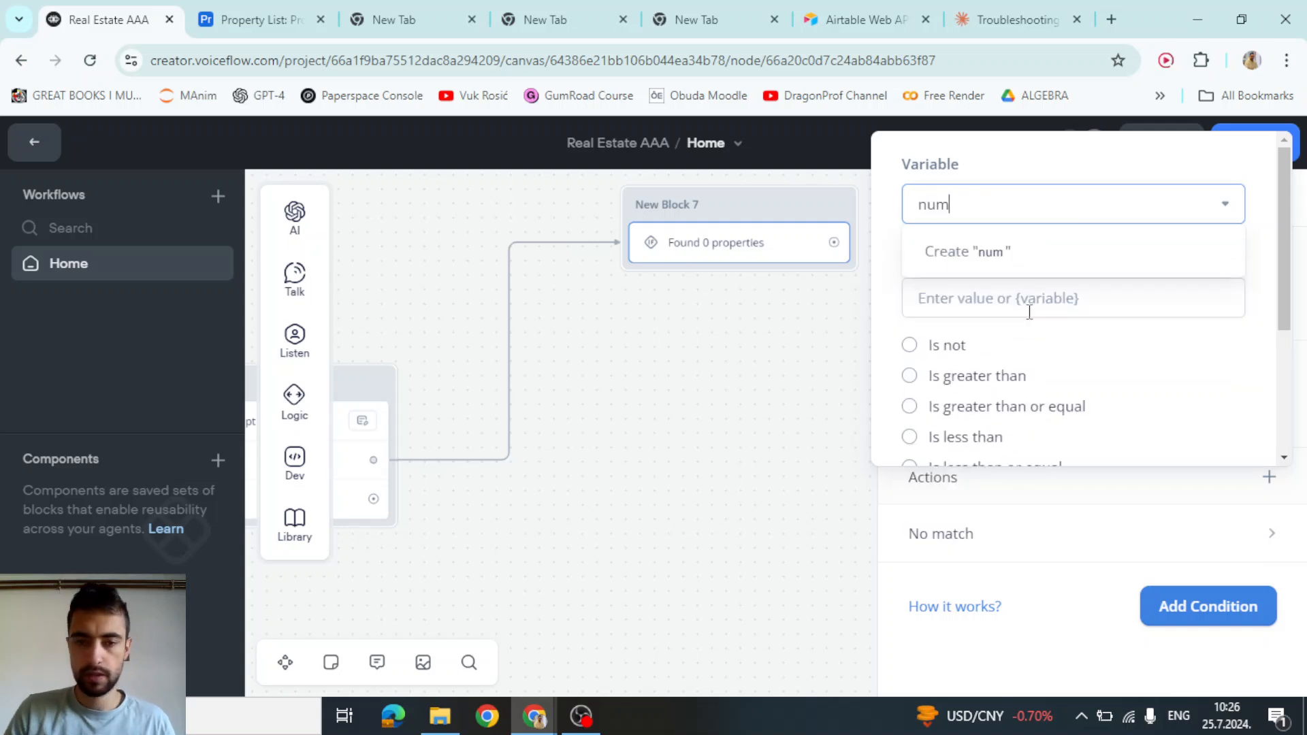
pyautogui.press('BackSpace')
pyautogui.press('BackSpace')
pyautogui.press('BackSpace')
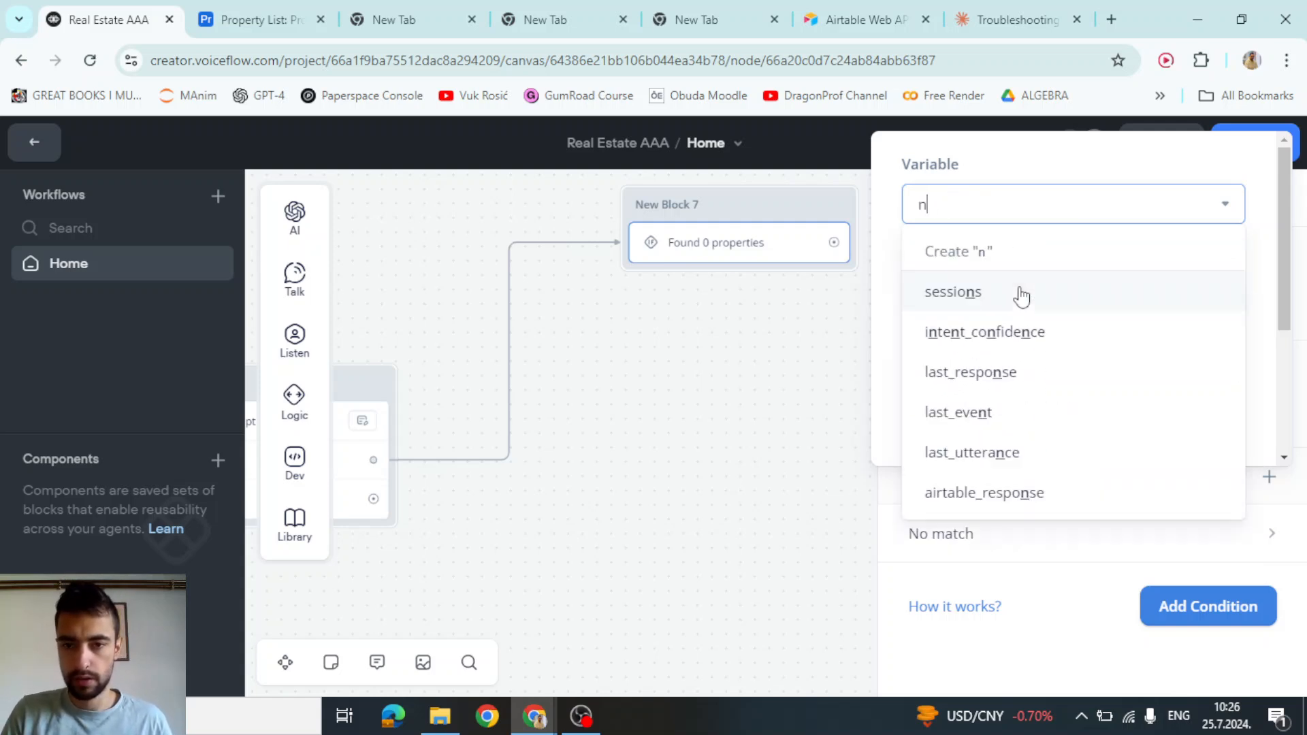
pyautogui.write('pro')
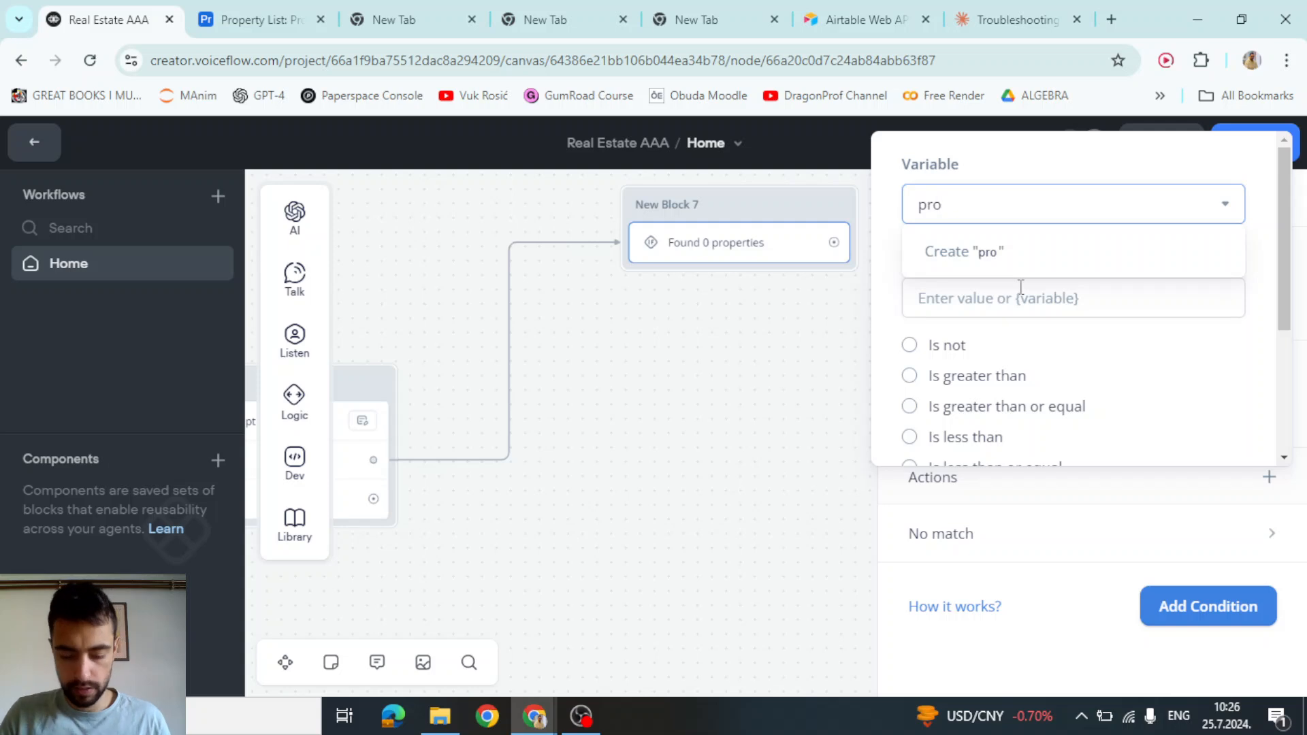
pyautogui.press('BackSpace')
pyautogui.press('BackSpace')
pyautogui.press('BackSpace')
pyautogui.write('num_of_found_properties')
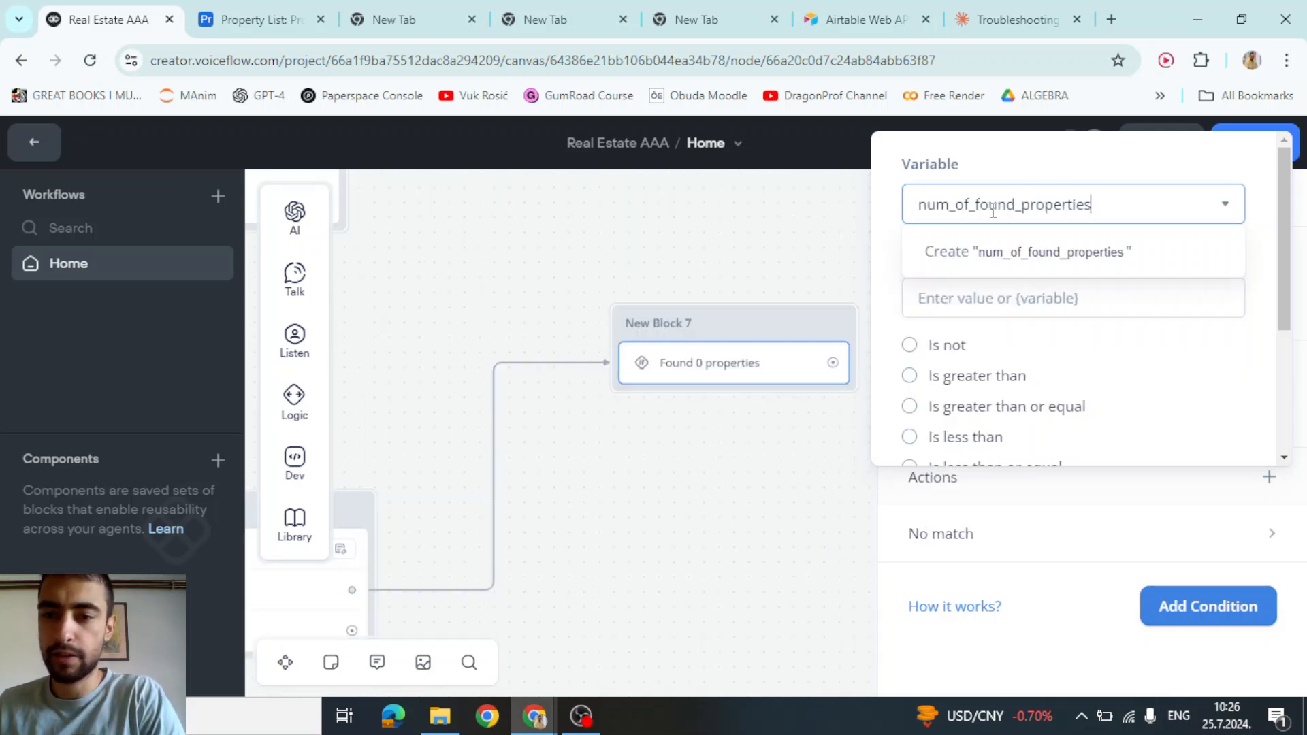
pyautogui.moveTo(1092, 205); pyautogui.dragTo(915, 204)
pyautogui.hotkey('ctrl', 'c')
pyautogui.press('BackSpace')
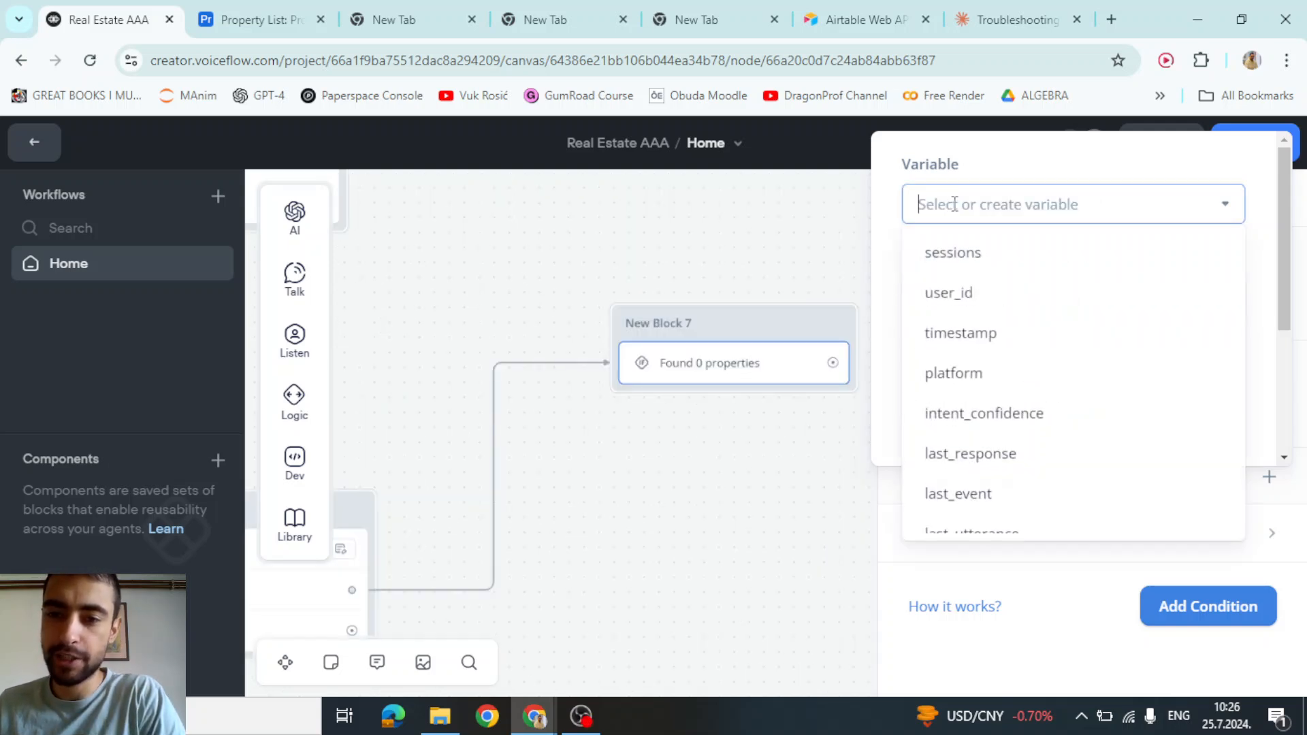
pyautogui.hotkey('ctrl', 'v')
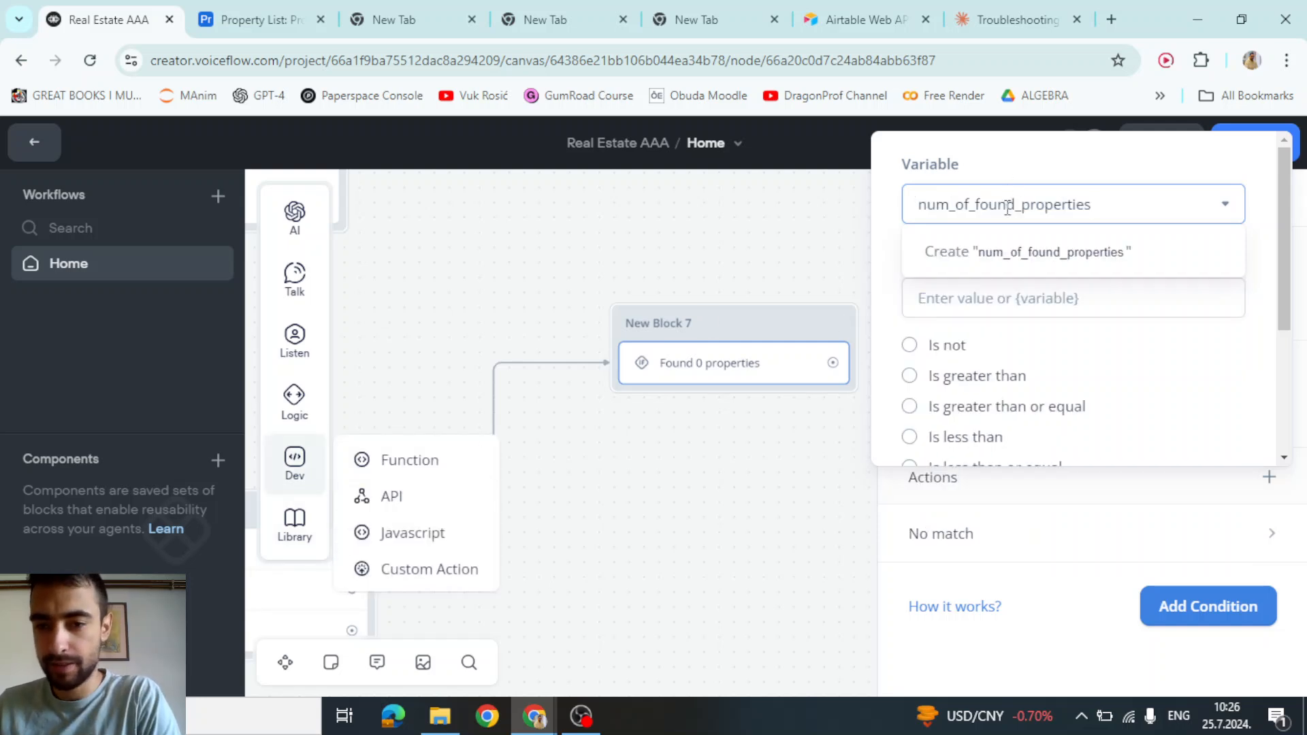
pyautogui.click(951, 255)
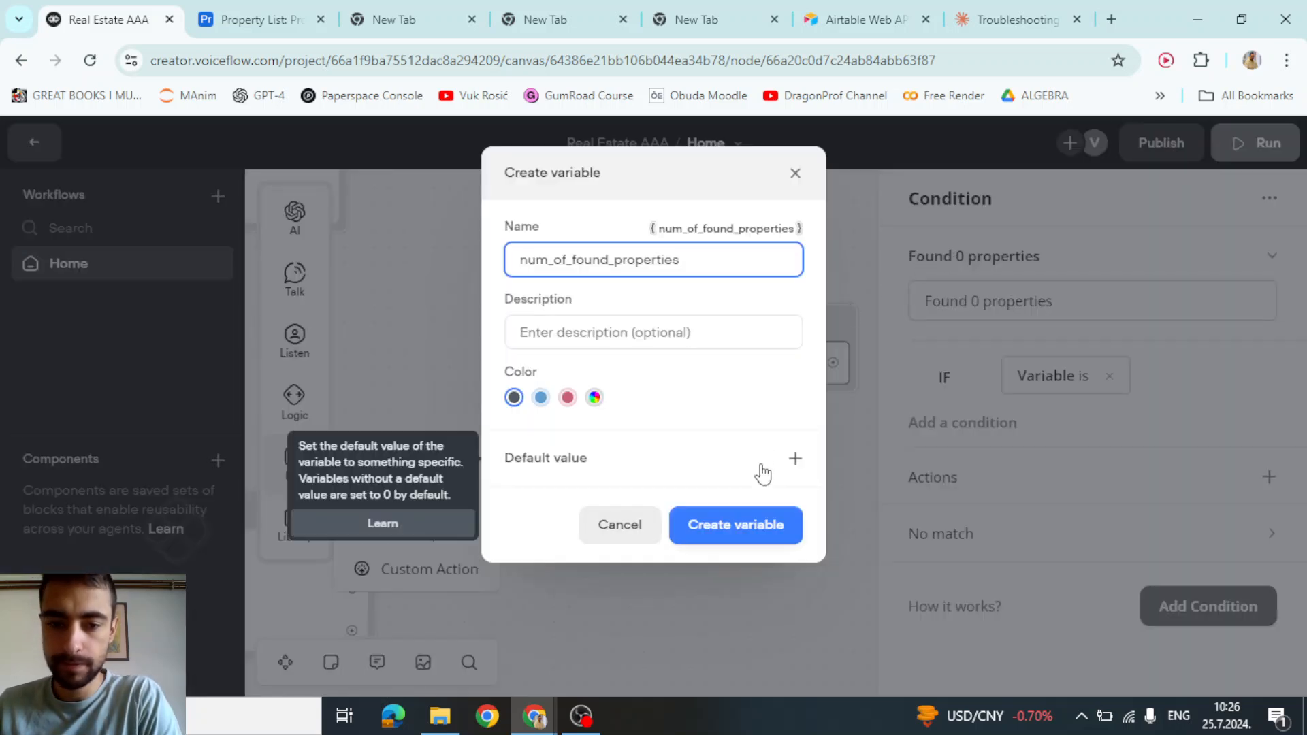
pyautogui.click(745, 529)
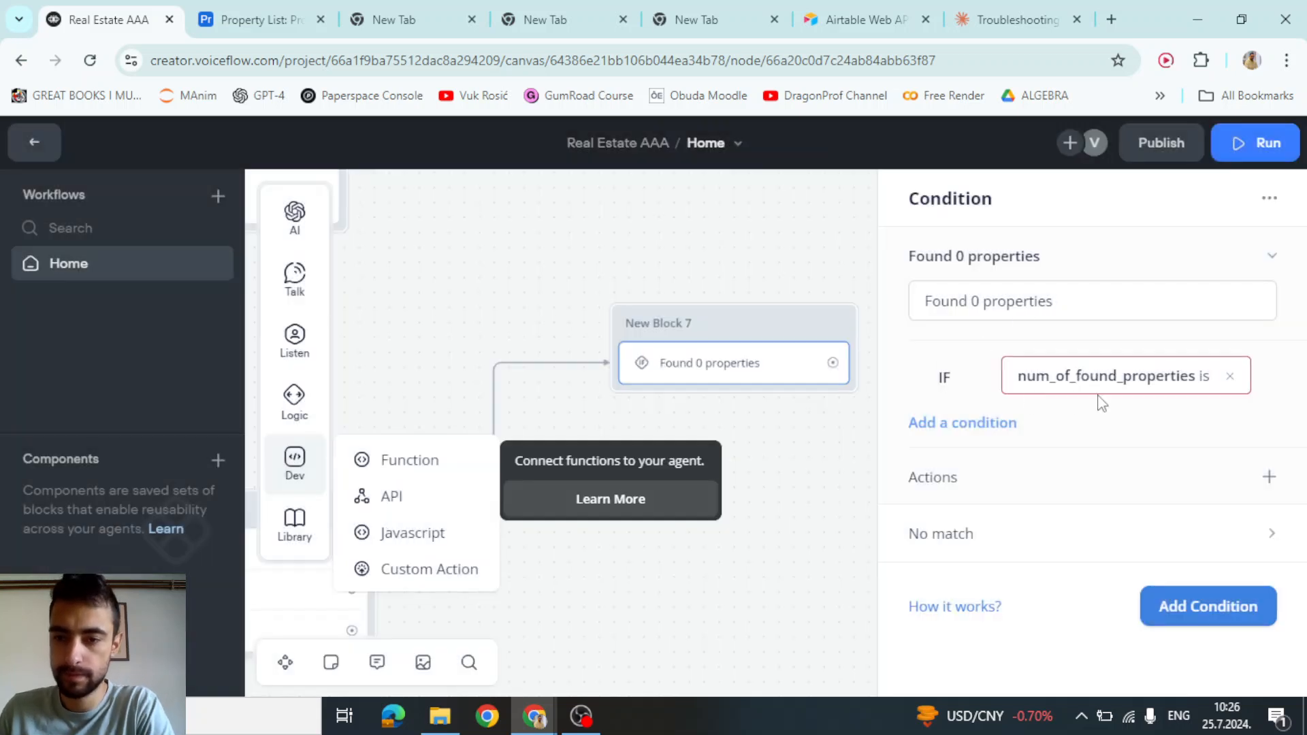
# Set the rule to match when num_of_found_properties is 0
pyautogui.click(1124, 386)
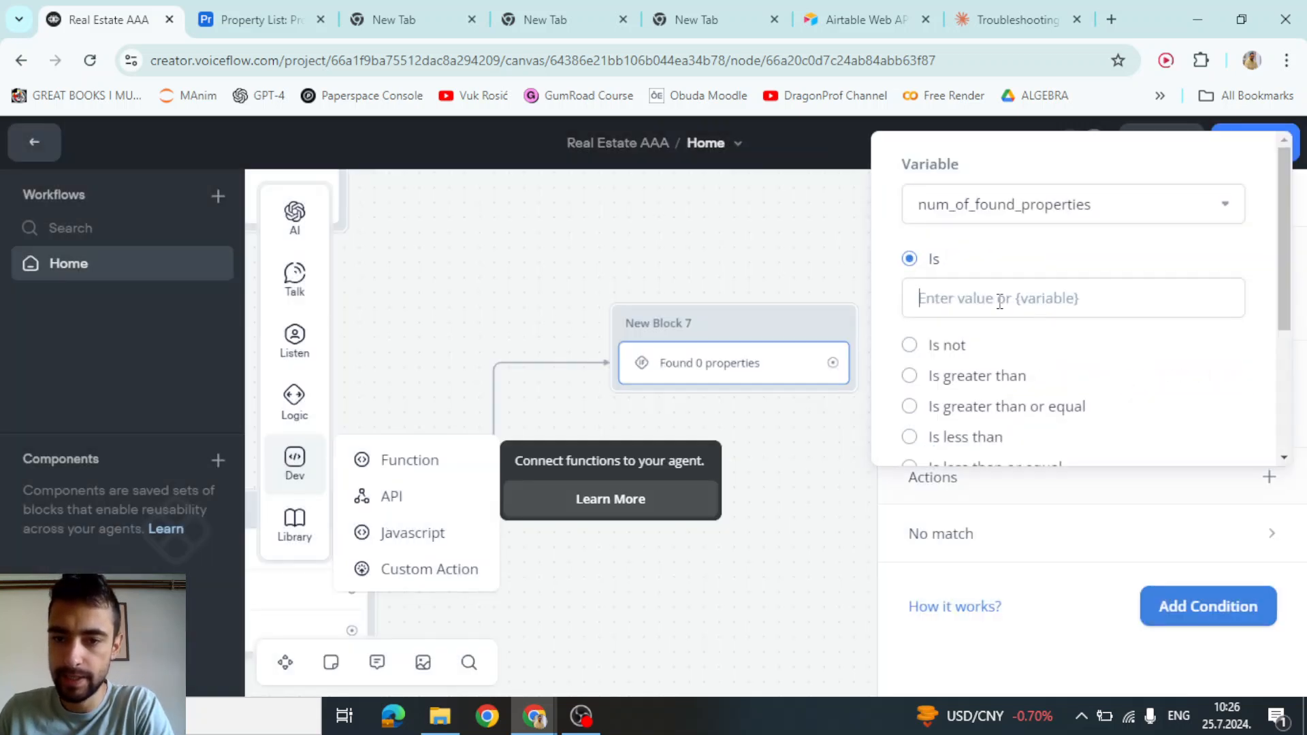
pyautogui.click(999, 302)
pyautogui.write('0')
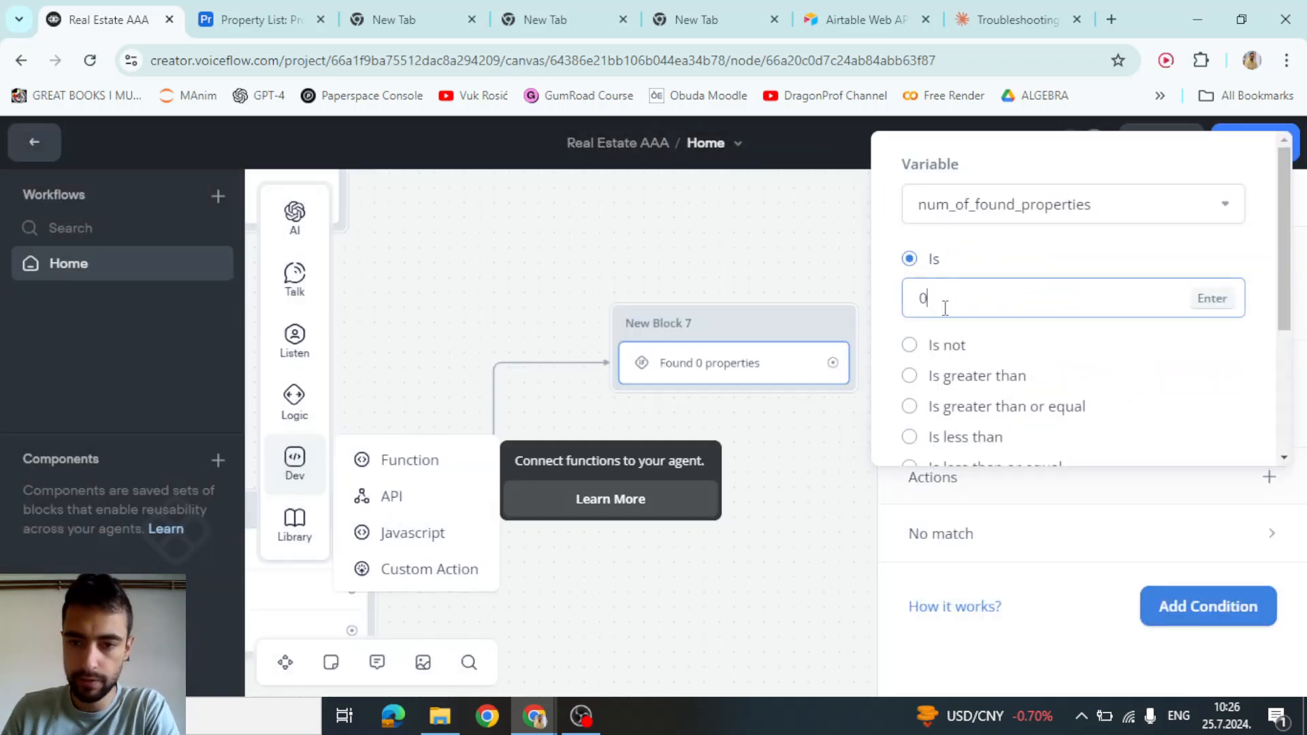
pyautogui.press('Return')
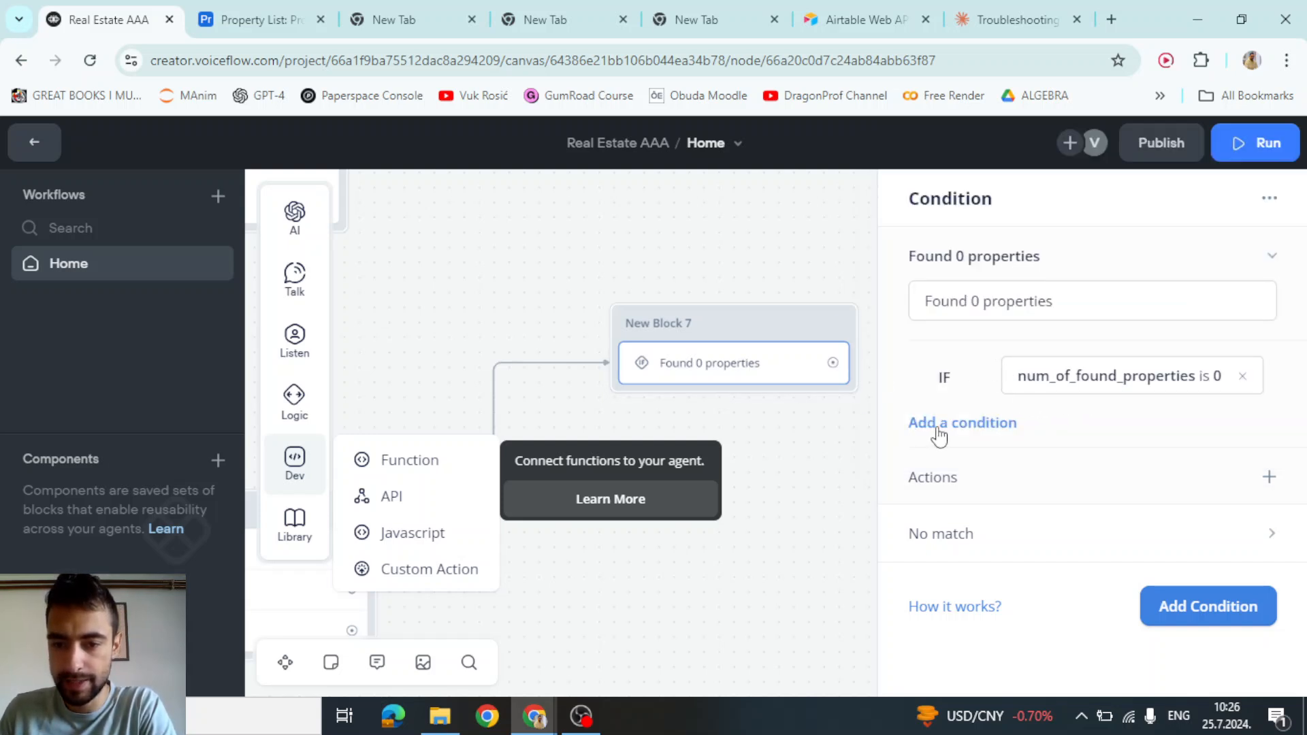
# Add a second condition path labelled 'Found 1 property'
pyautogui.click(1184, 613)
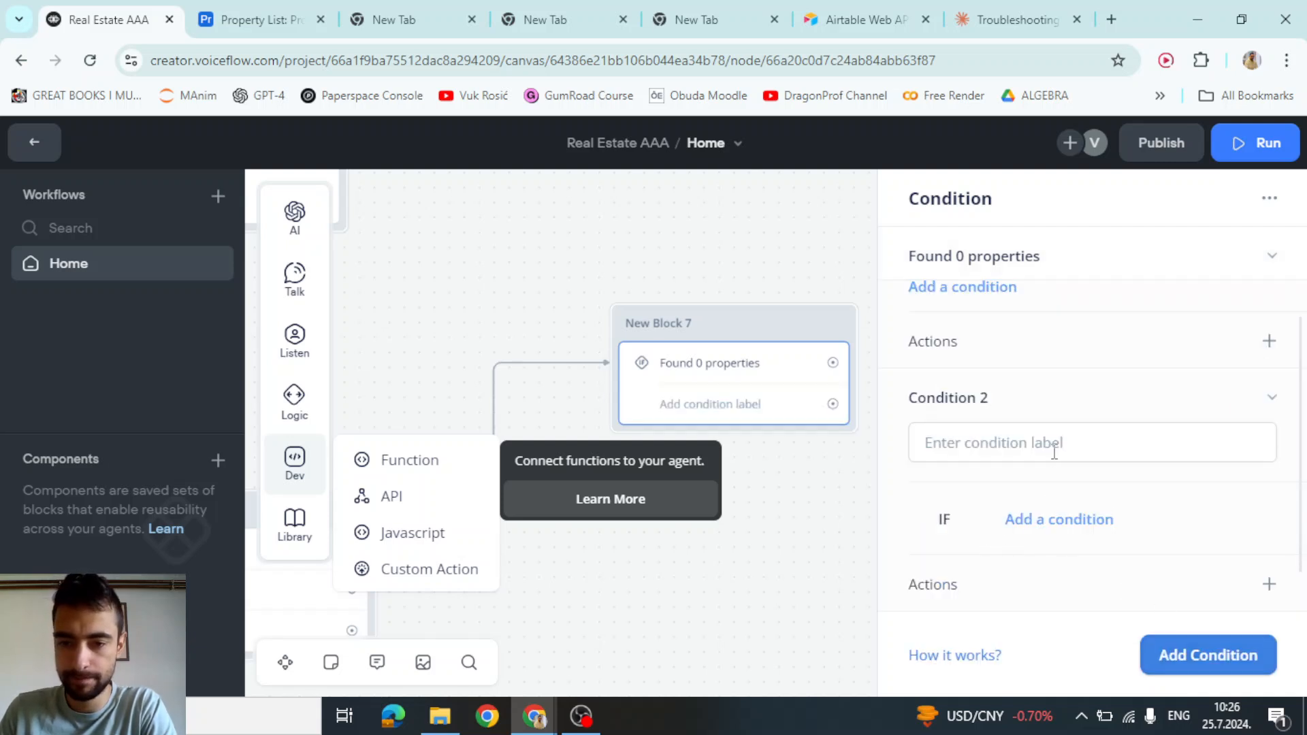
pyautogui.click(991, 434)
pyautogui.write('Found ')
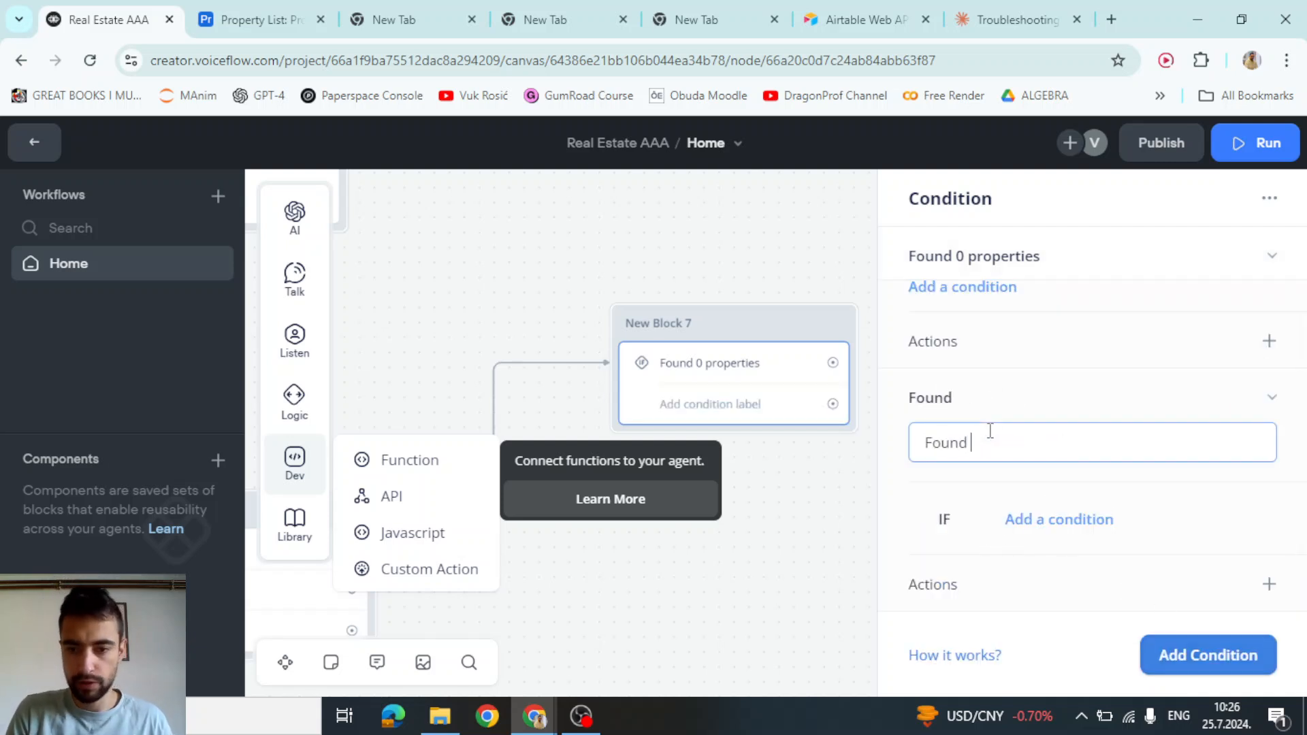
pyautogui.write('1 property')
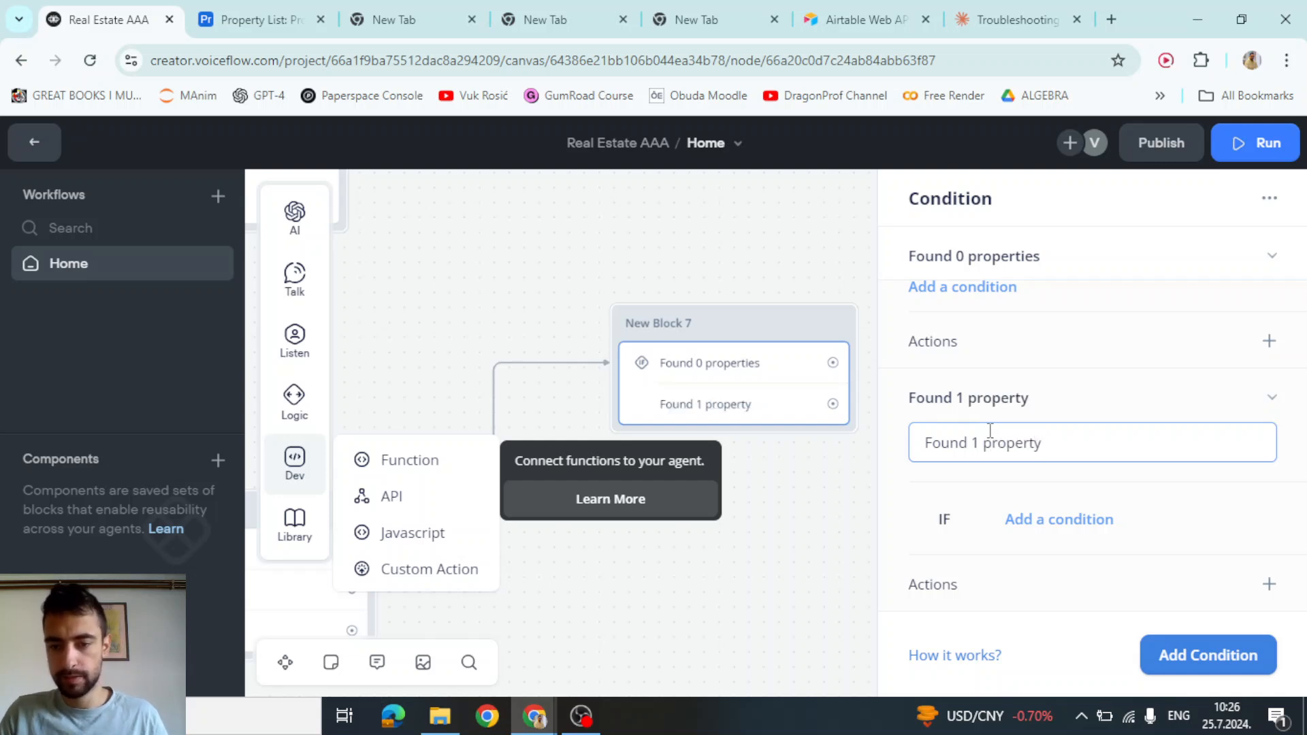
pyautogui.click(1017, 482)
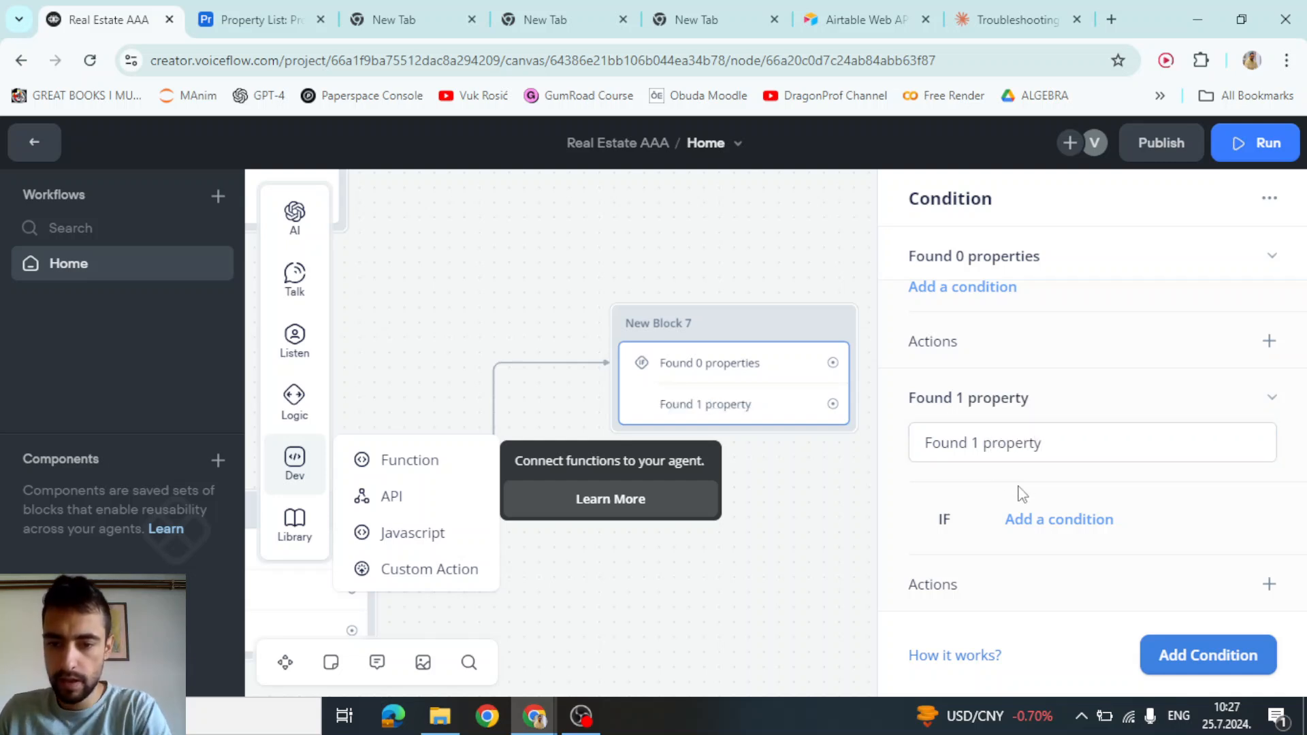
pyautogui.scroll(-1, 1020, 493)
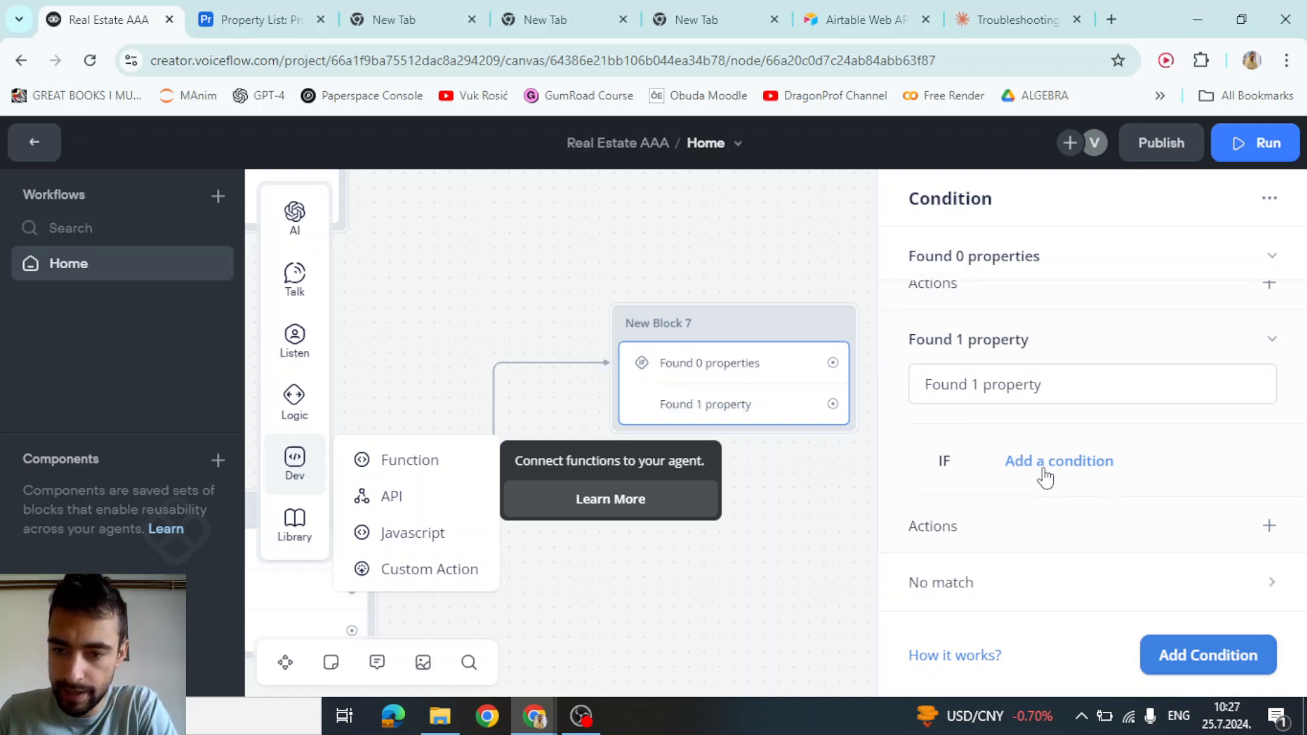
# Give the Found 1 property path the rule num_of_found_properties is 1
pyautogui.click(1045, 470)
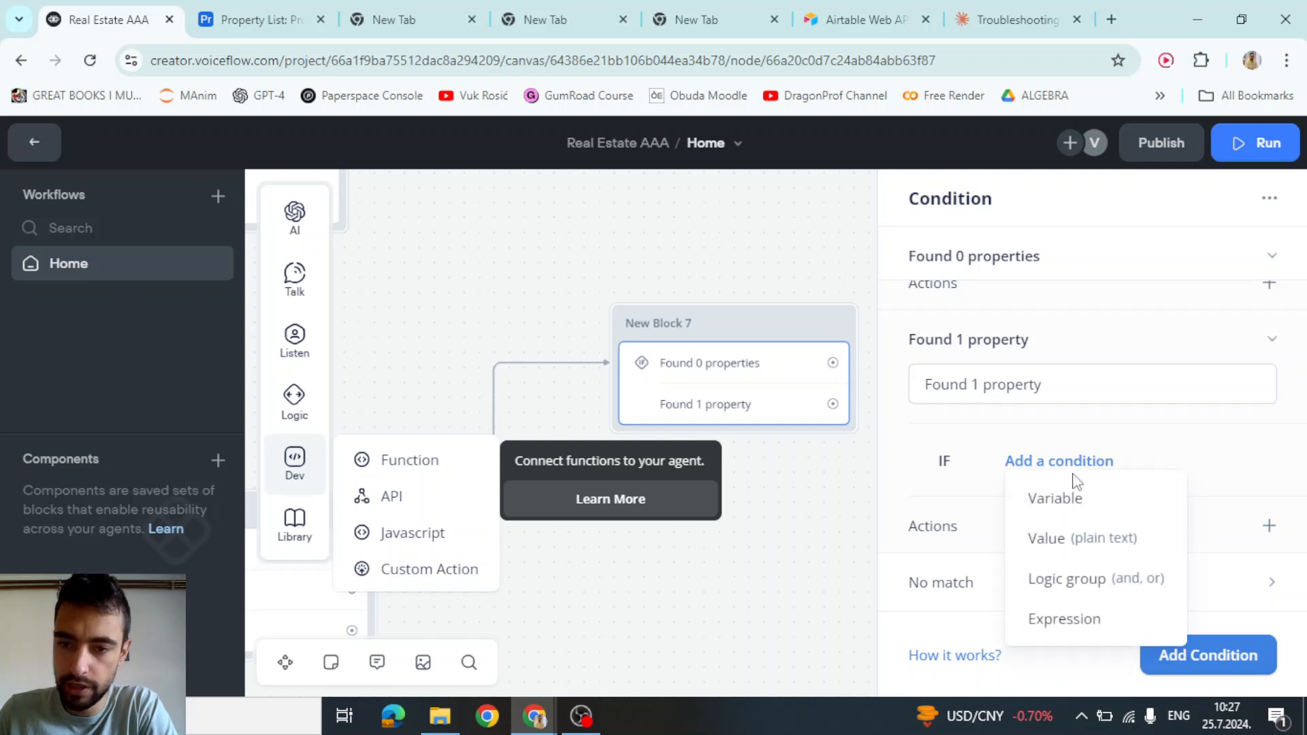
pyautogui.click(1048, 507)
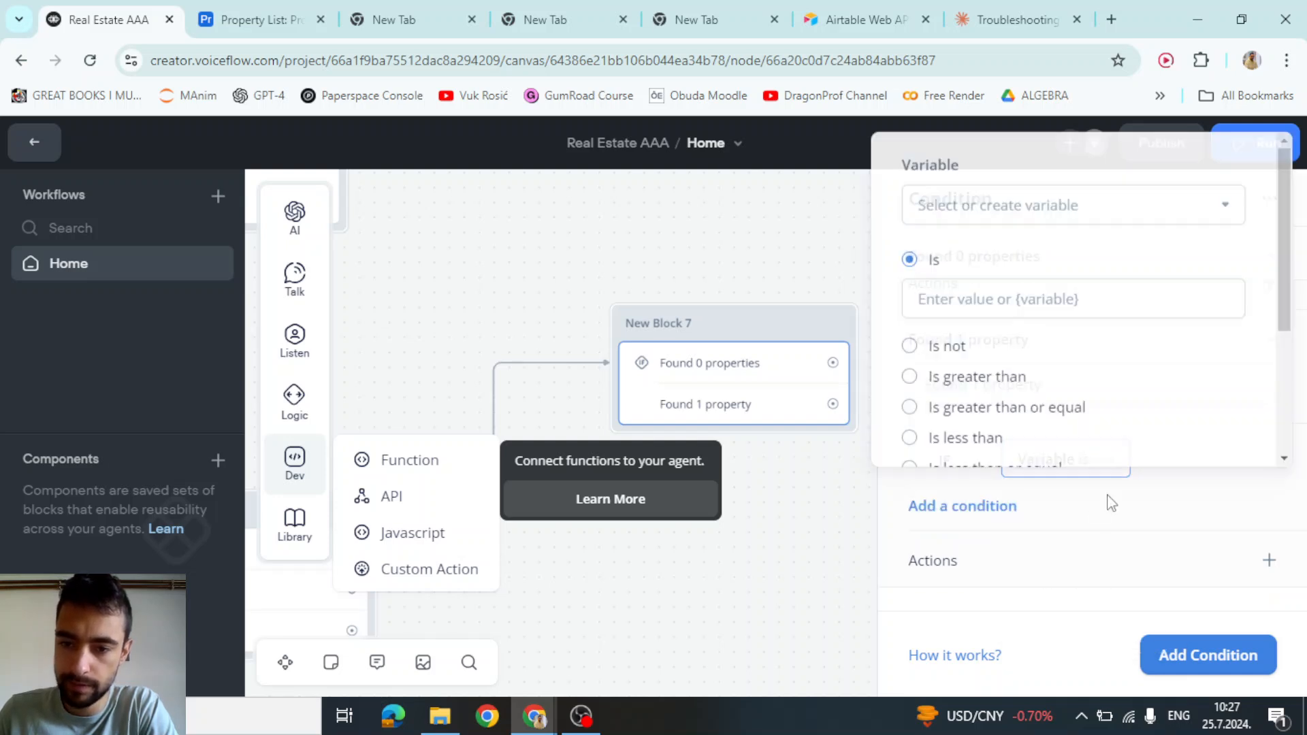
pyautogui.click(958, 206)
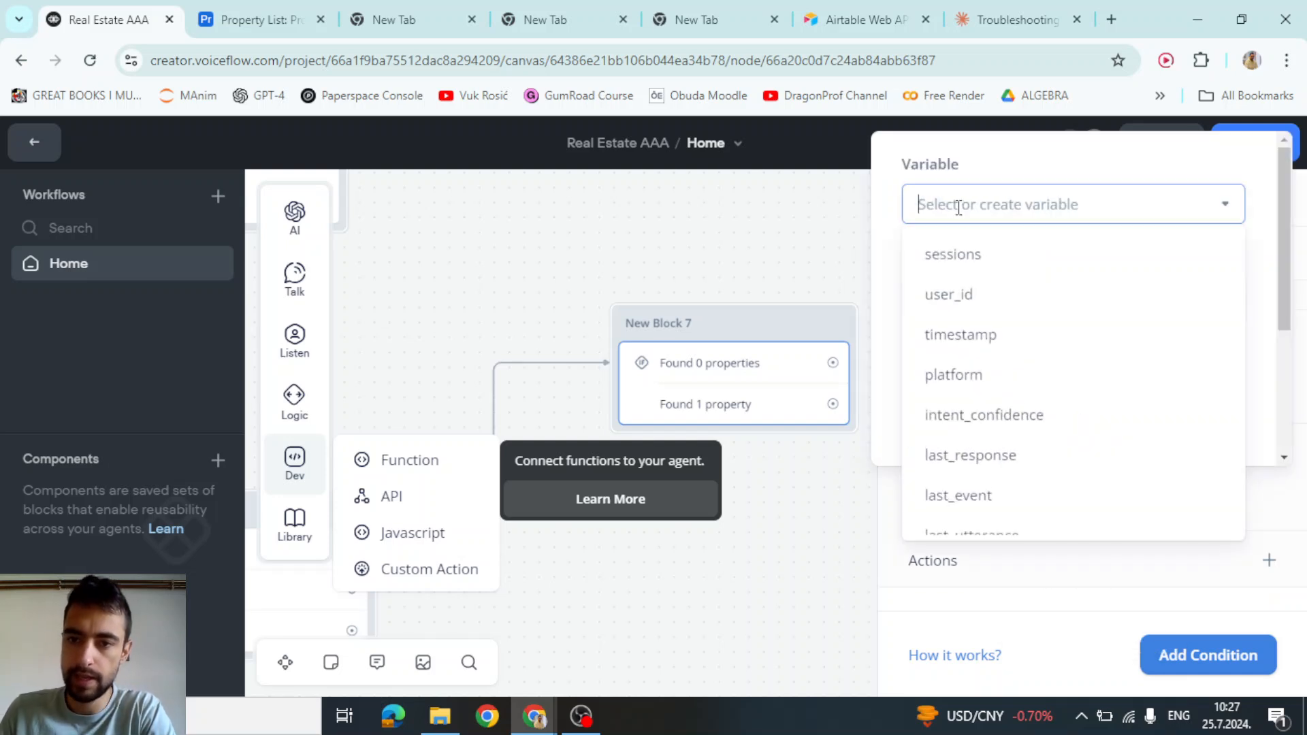
pyautogui.write('num_of_found_properties')
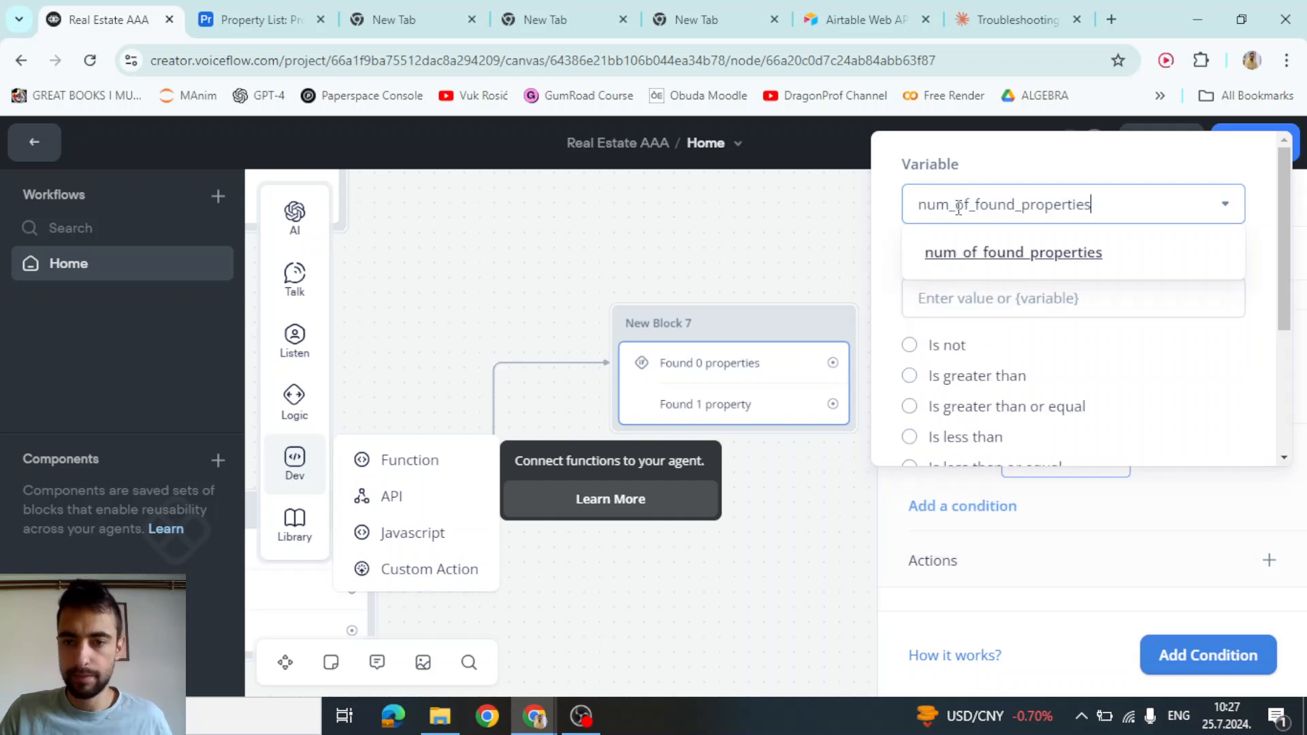
pyautogui.click(994, 262)
pyautogui.write('1')
pyautogui.press('Return')
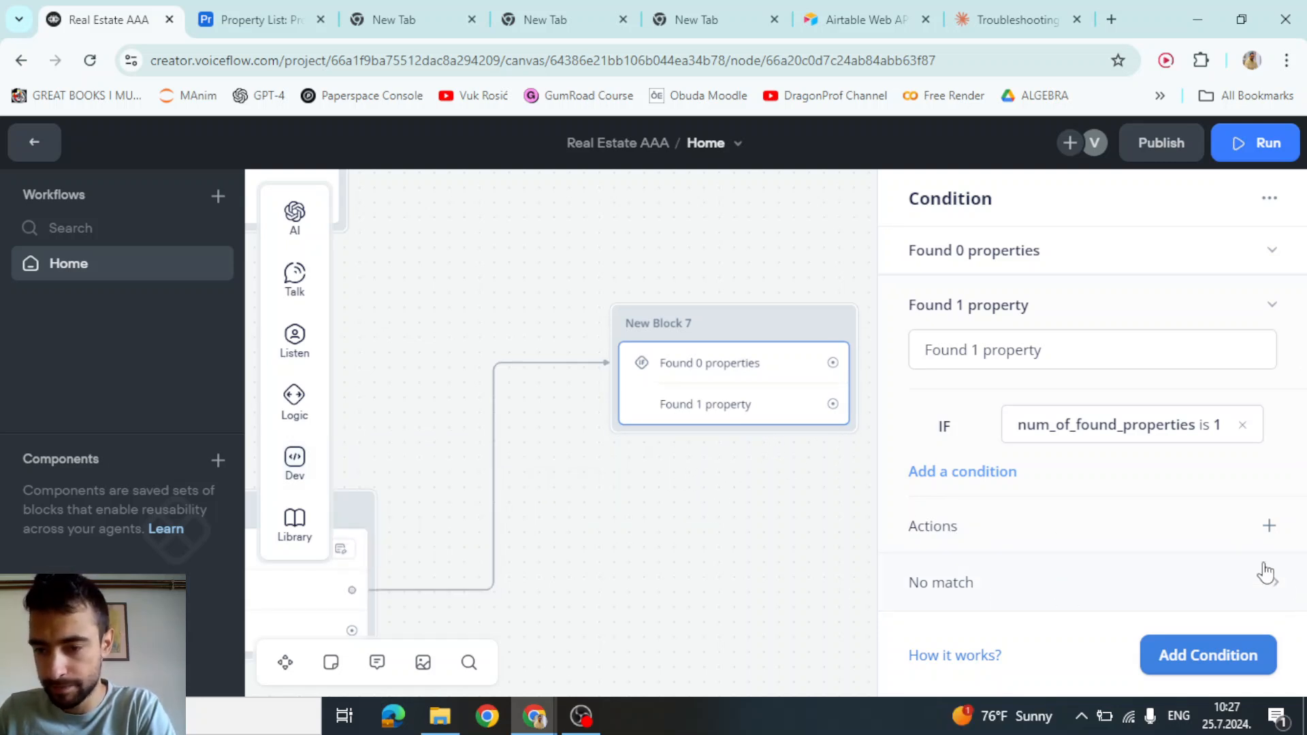
# Add a third condition path labelled 'Found 2 properties'
pyautogui.click(1164, 655)
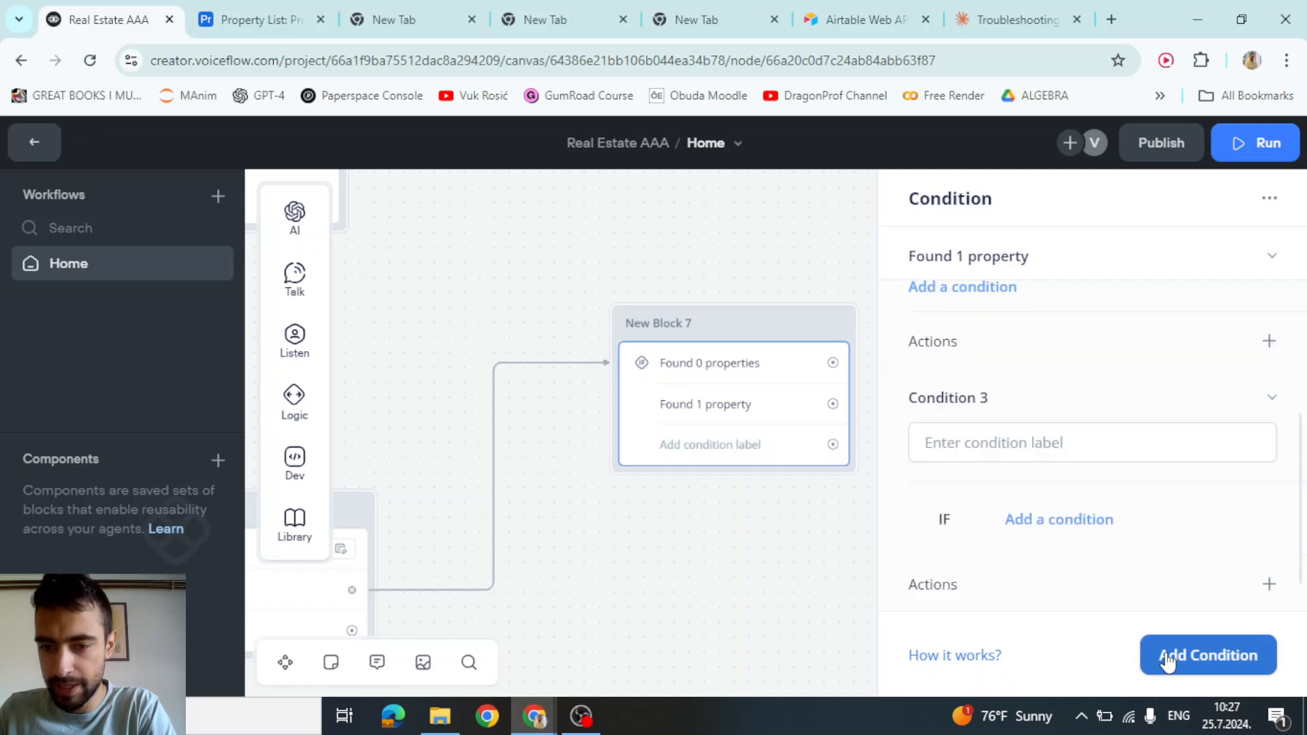
pyautogui.click(973, 447)
pyautogui.write('Fou')
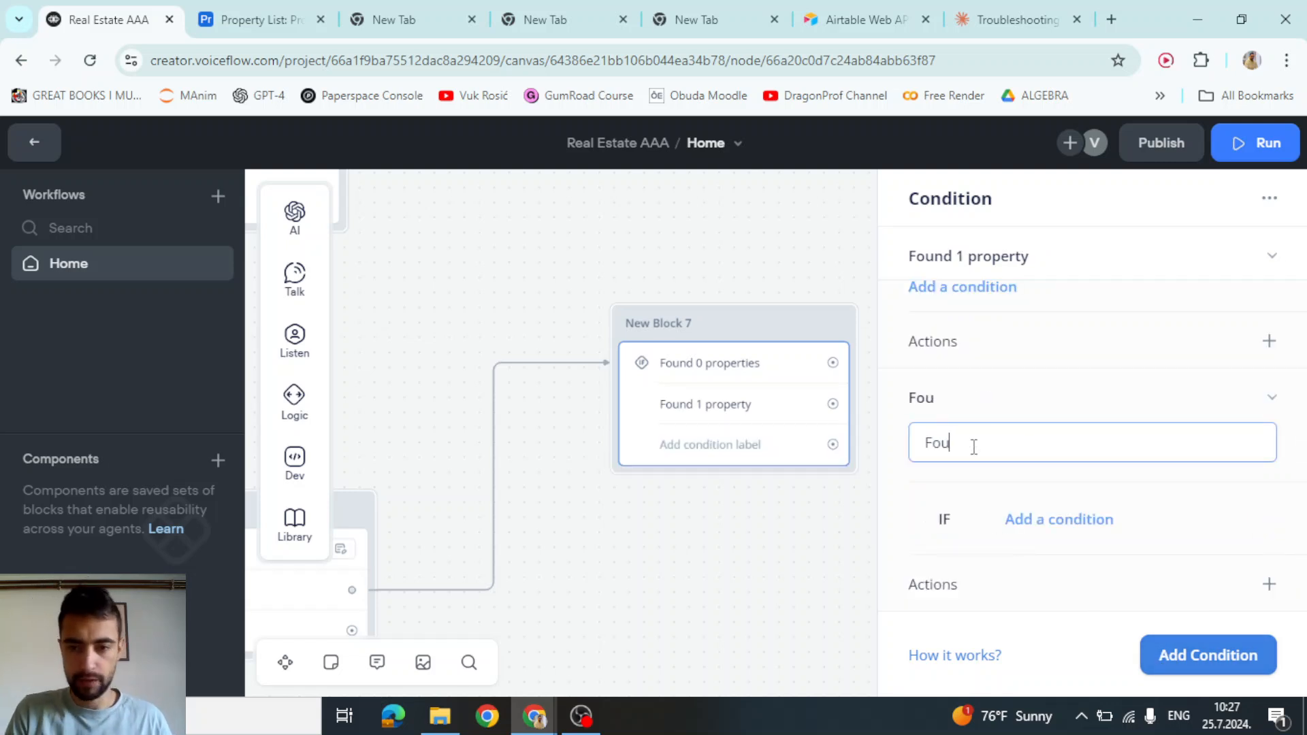
pyautogui.write('nd 2 properties')
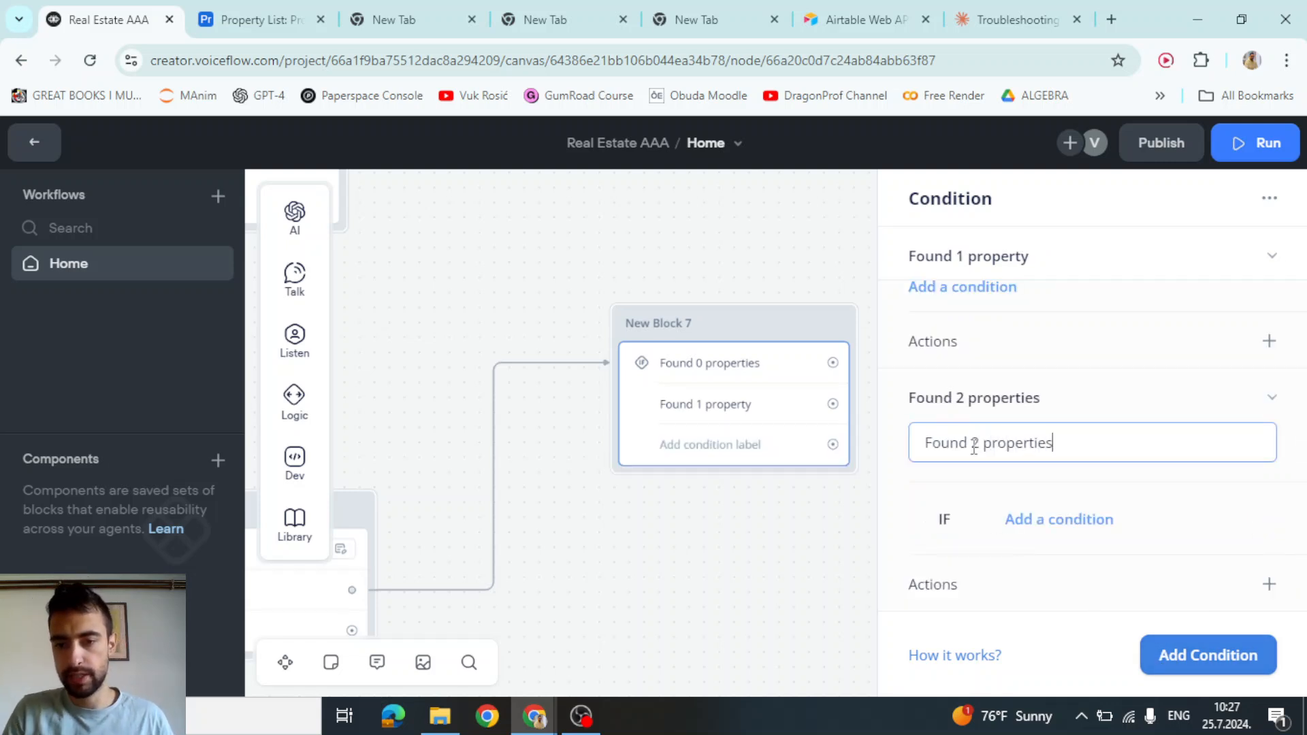
pyautogui.click(1046, 480)
# Give the Found 2 properties path the rule num_of_found_properties is 2
pyautogui.click(1050, 530)
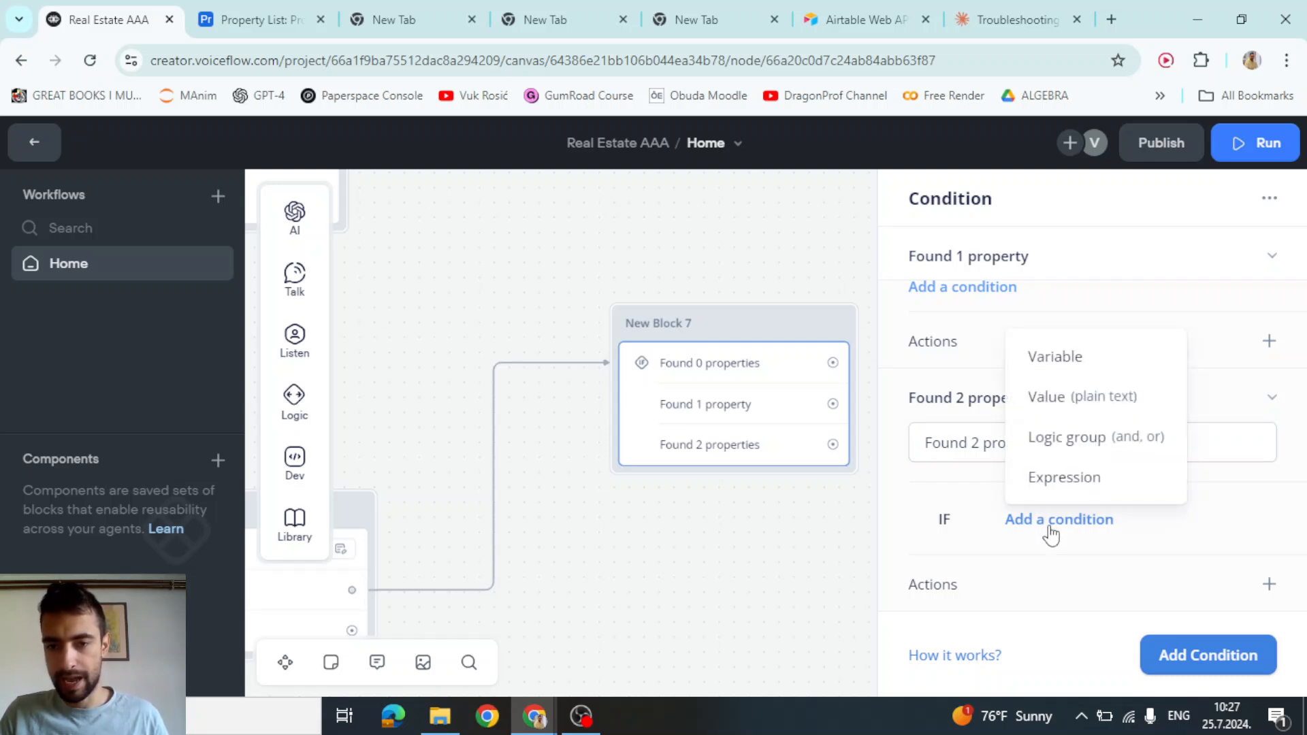
pyautogui.click(1061, 365)
pyautogui.click(1009, 231)
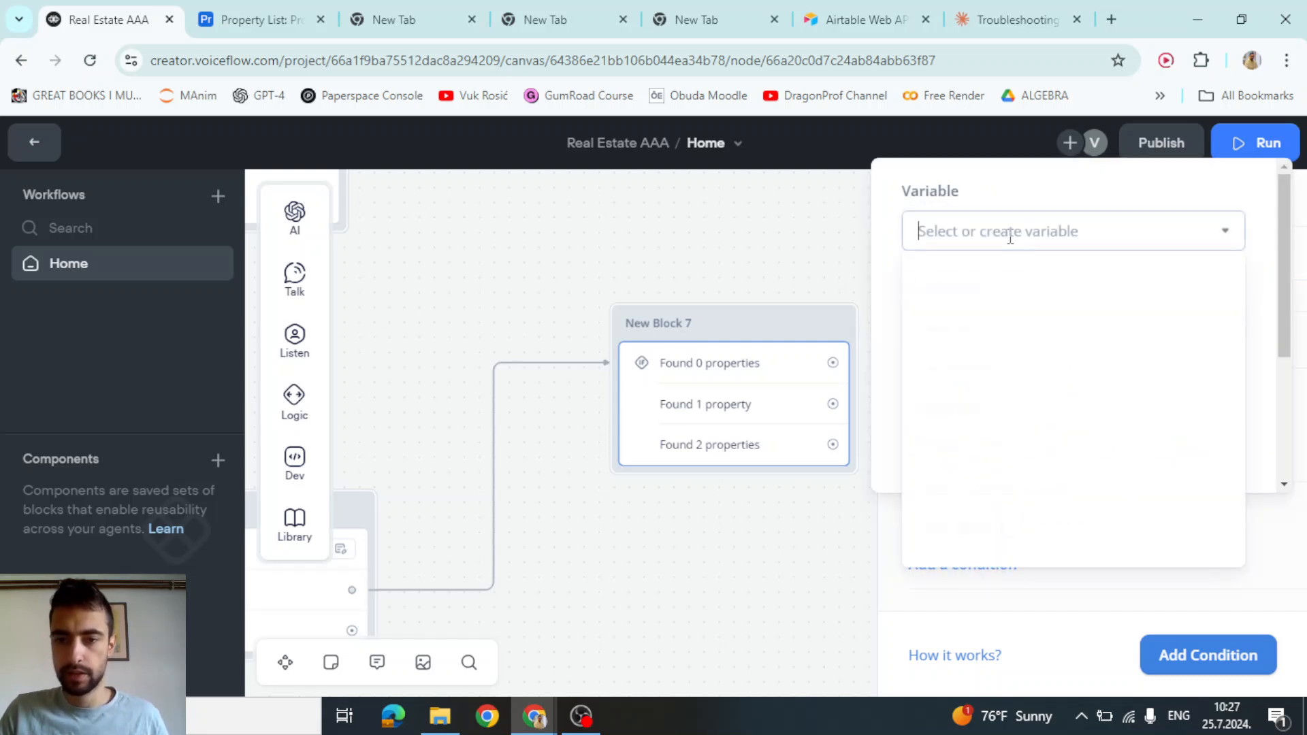
pyautogui.click(984, 284)
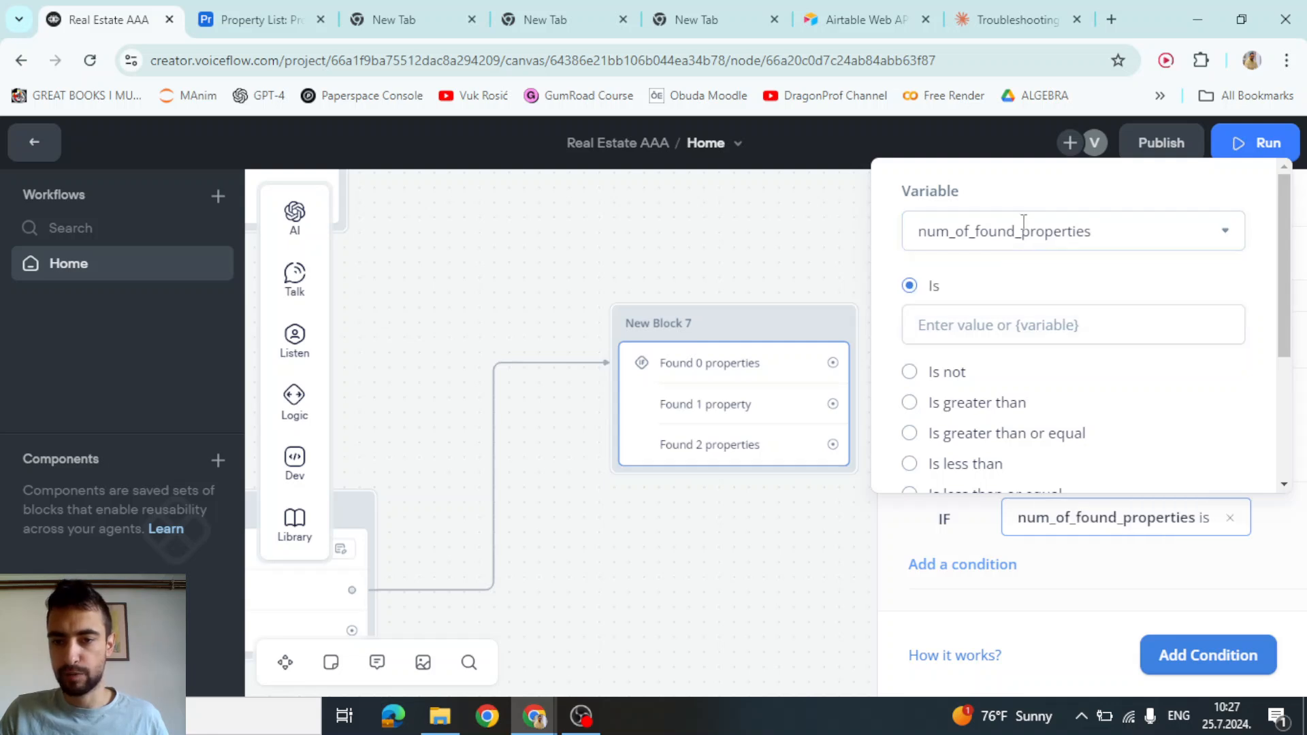
pyautogui.click(1000, 325)
pyautogui.write('2')
pyautogui.press('Return')
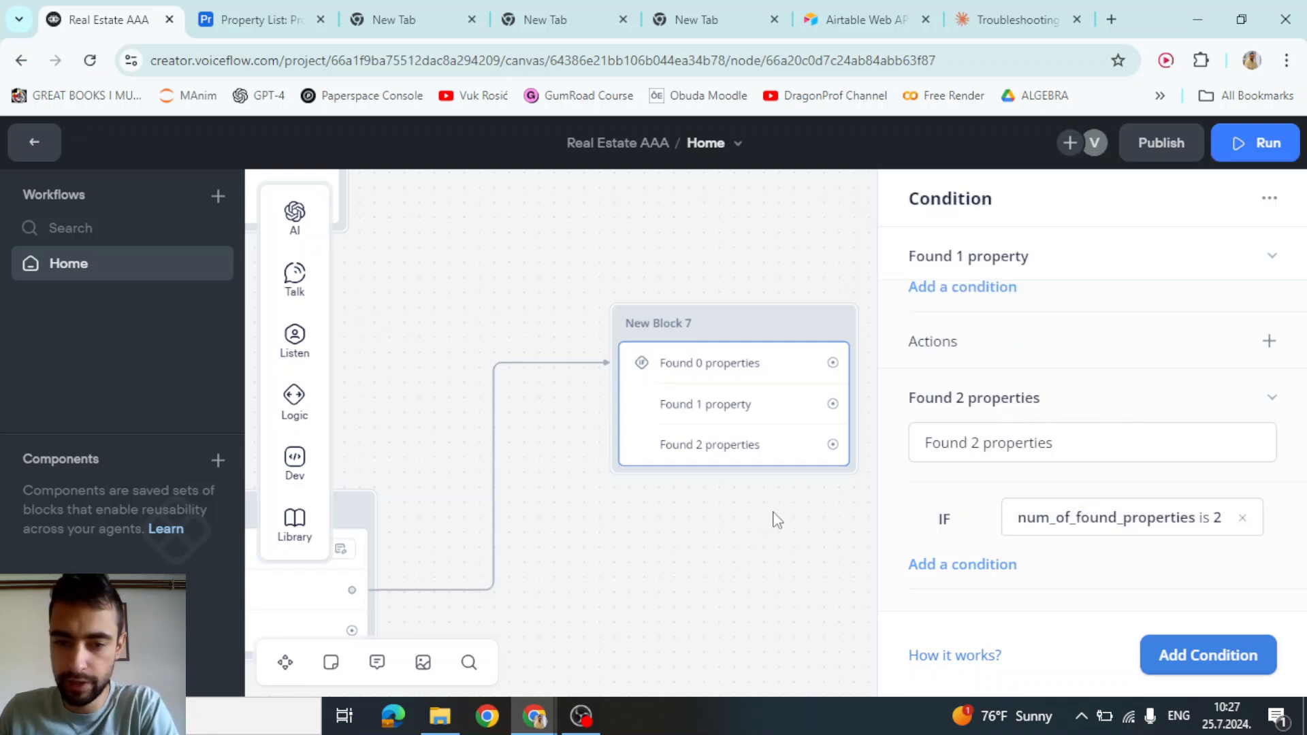
# Close the condition panel and draw a link from the Found 0 properties path
pyautogui.click(724, 544)
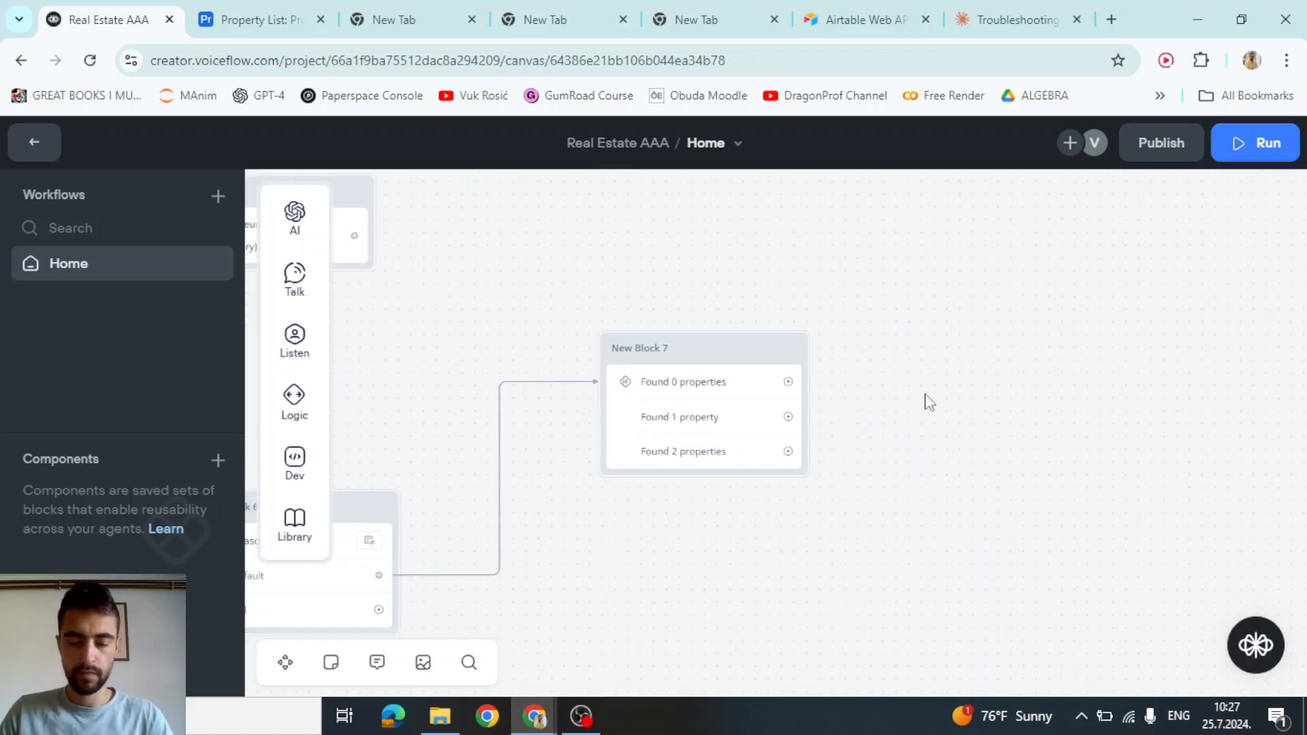
pyautogui.moveTo(914, 388); pyautogui.dragTo(836, 385)
pyautogui.scroll(2, 583, 388)
pyautogui.scroll(-1, 1044, 416)
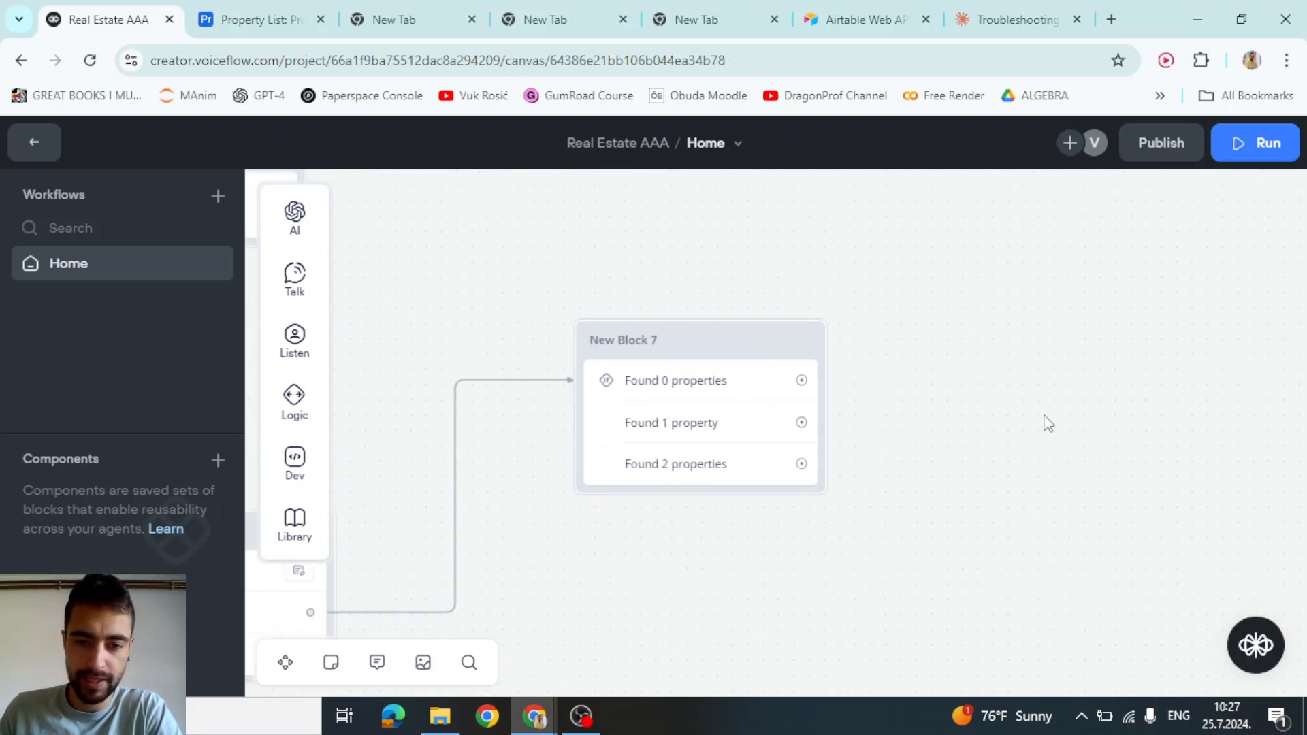
pyautogui.moveTo(1048, 424); pyautogui.dragTo(807, 497)
pyautogui.moveTo(518, 454); pyautogui.dragTo(730, 291)
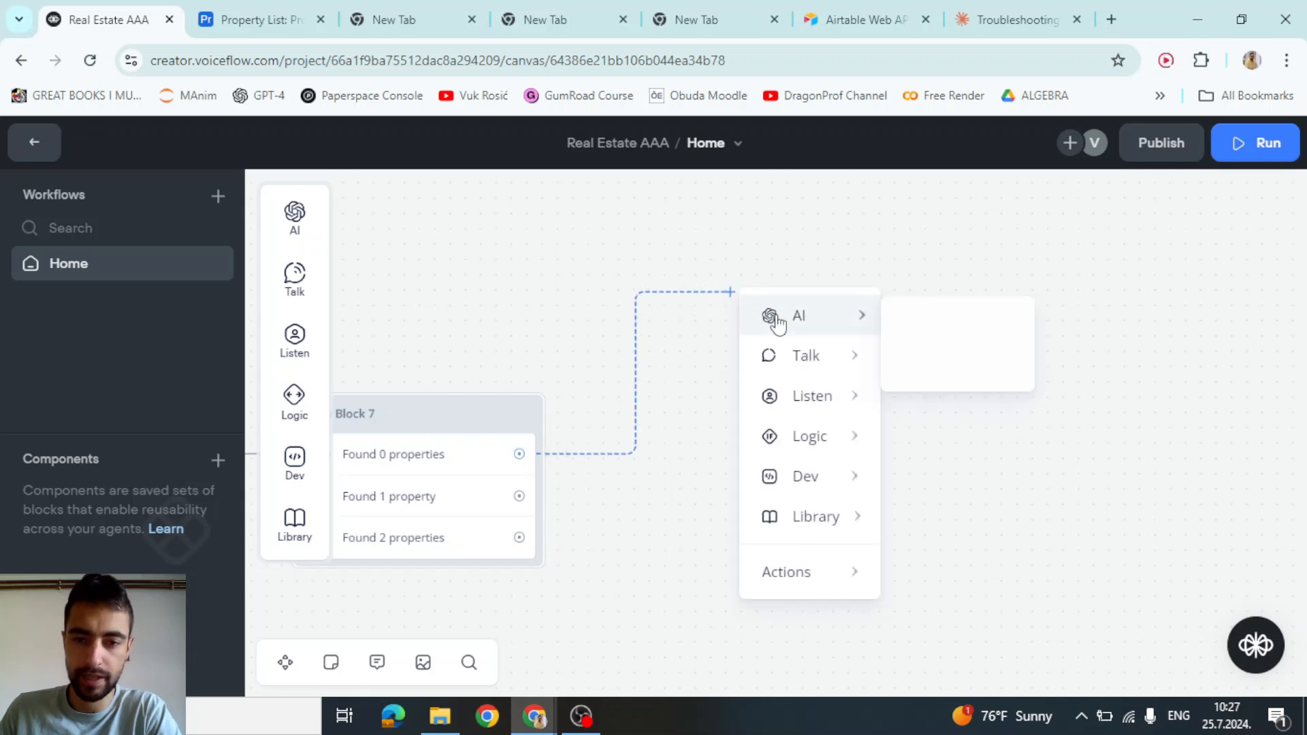
# Attach a text step to the Found 0 properties path saying 'No properties found.'
pyautogui.moveTo(808, 356)
pyautogui.click(910, 365)
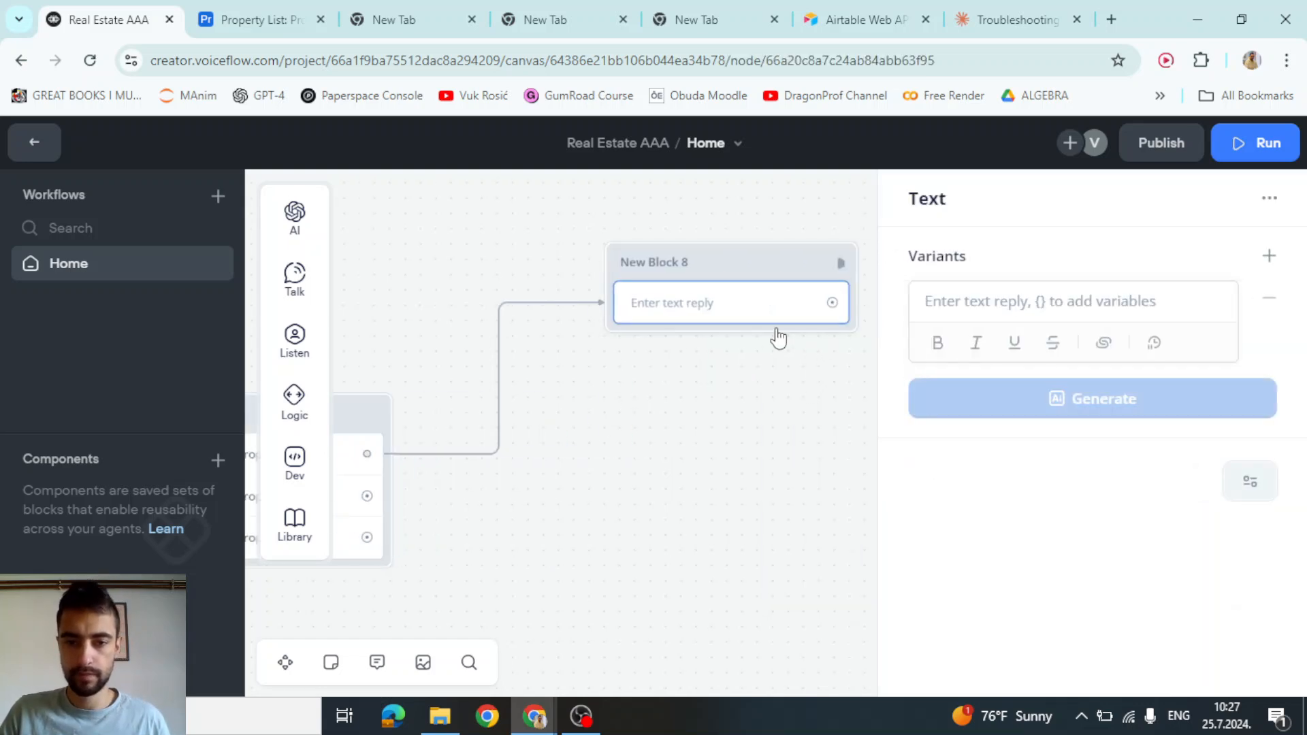
pyautogui.click(929, 301)
pyautogui.write('No pr')
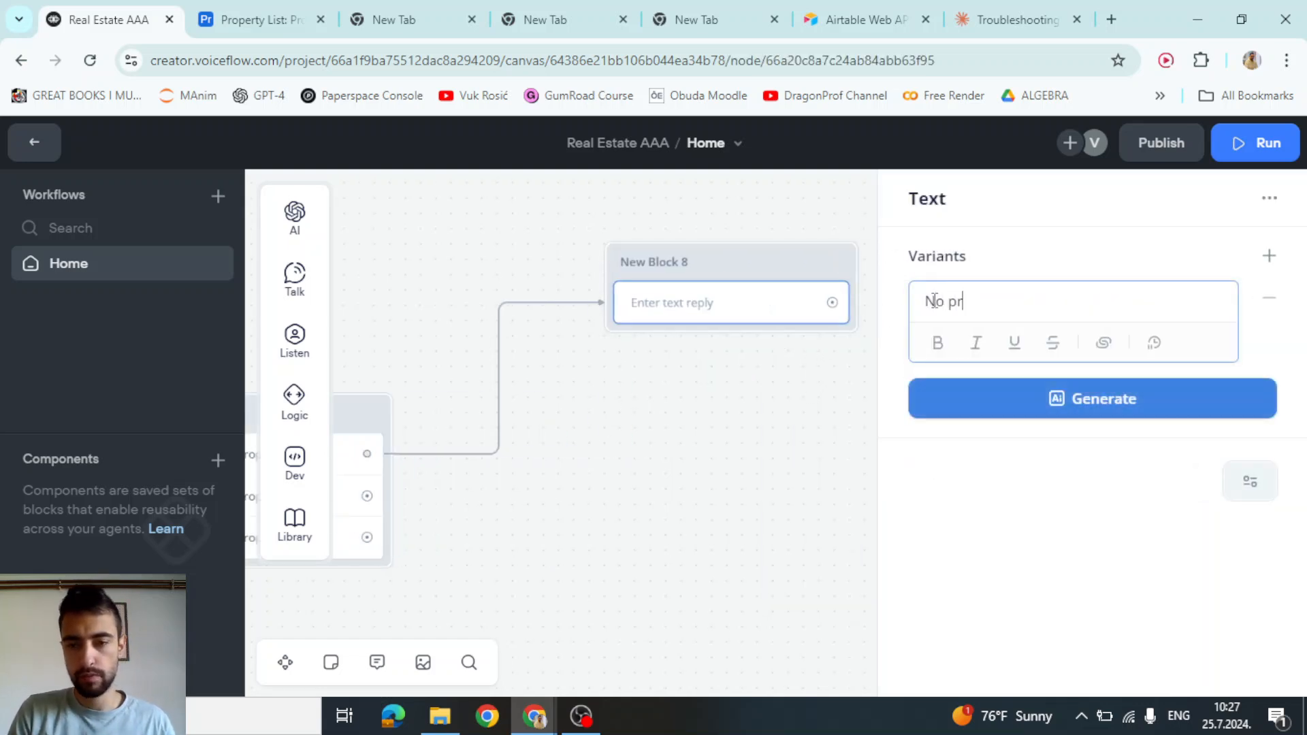
pyautogui.write('operties found.')
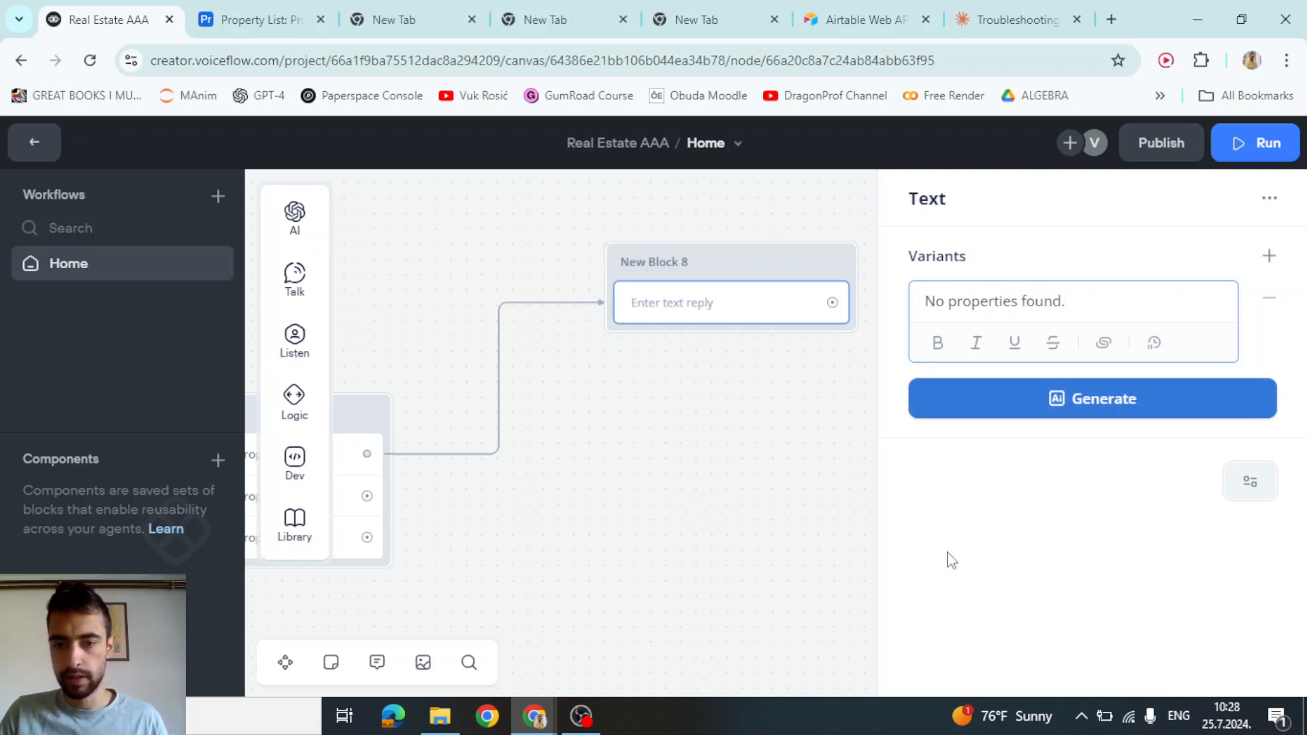
pyautogui.click(899, 547)
pyautogui.click(693, 505)
# Start a link from New Block 8's output, then cancel it
pyautogui.scroll(-1, 731, 469)
pyautogui.scroll(1, 796, 417)
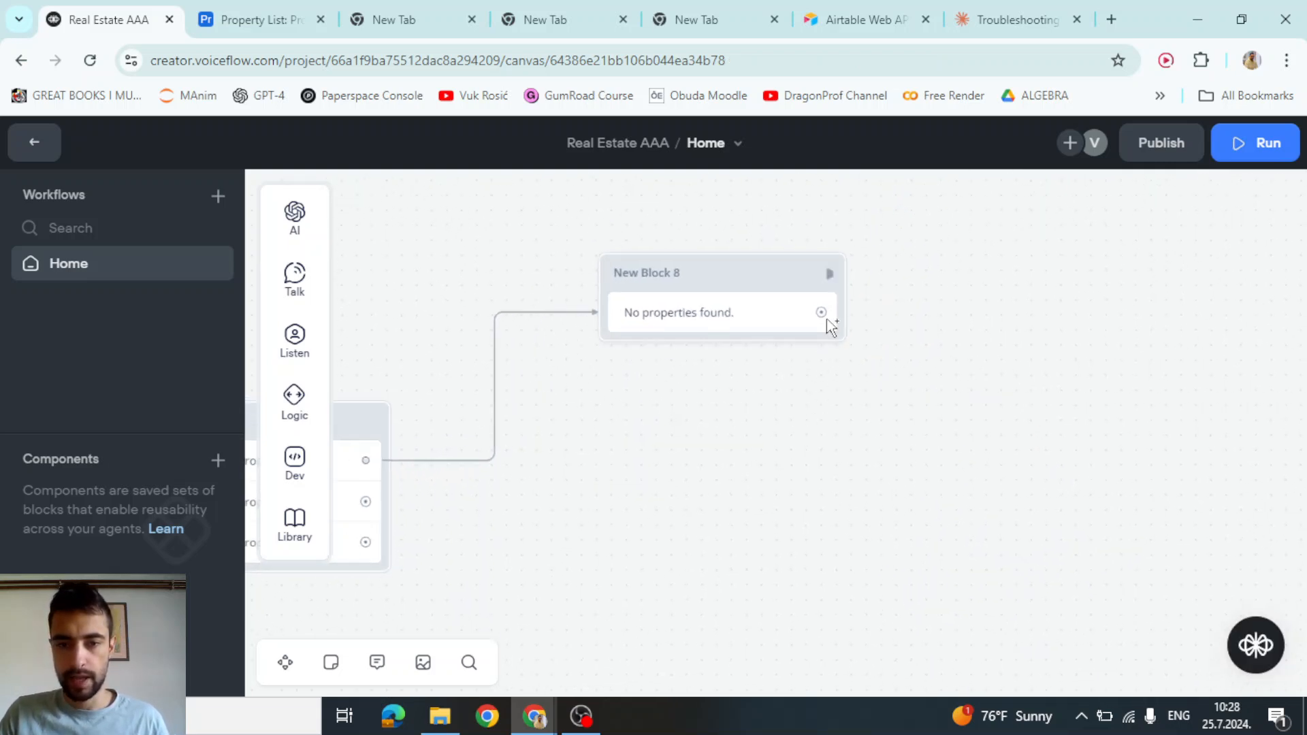
pyautogui.click(822, 314)
pyautogui.click(972, 307)
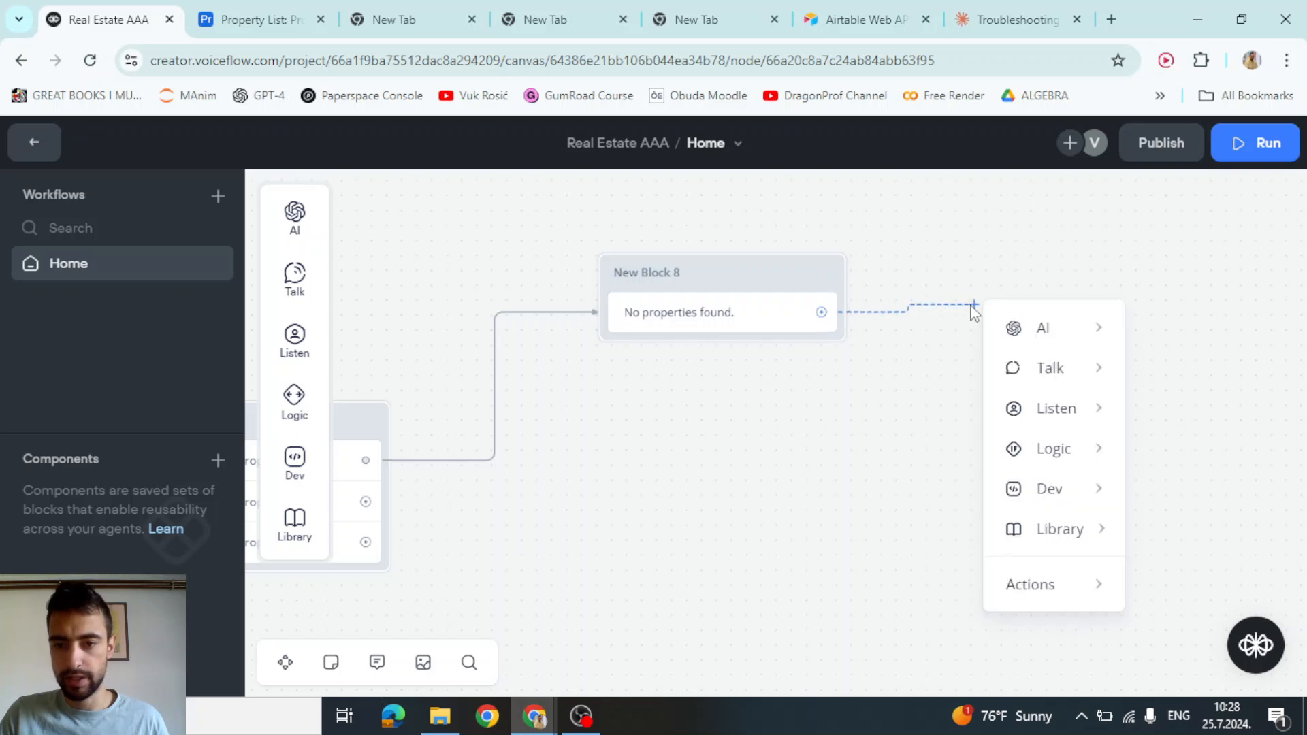
pyautogui.click(874, 382)
pyautogui.scroll(-1, 824, 416)
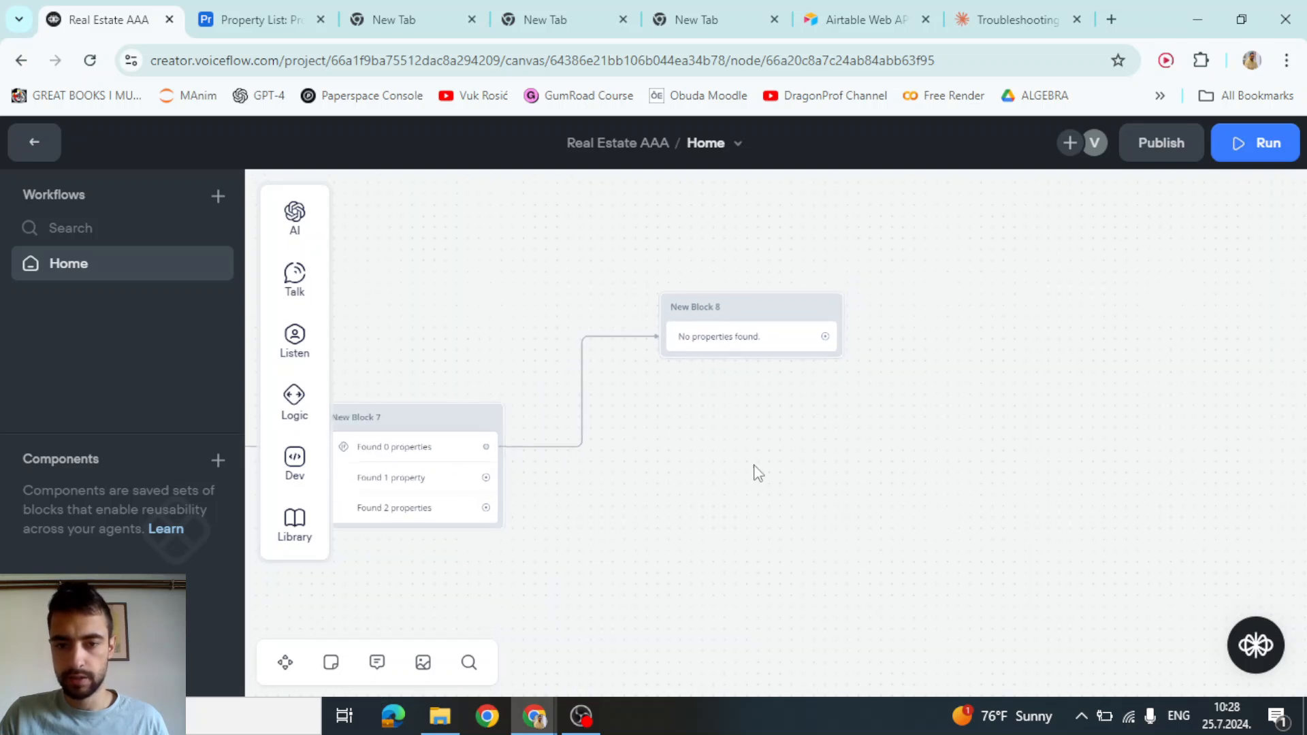
# Pan back to the first block after Start and rename New Block 1 'Starting block'
pyautogui.moveTo(648, 495); pyautogui.dragTo(1052, 482)
pyautogui.scroll(-1, 1052, 482)
pyautogui.scroll(-1, 1056, 490)
pyautogui.moveTo(515, 521); pyautogui.dragTo(939, 511)
pyautogui.scroll(3, 780, 338)
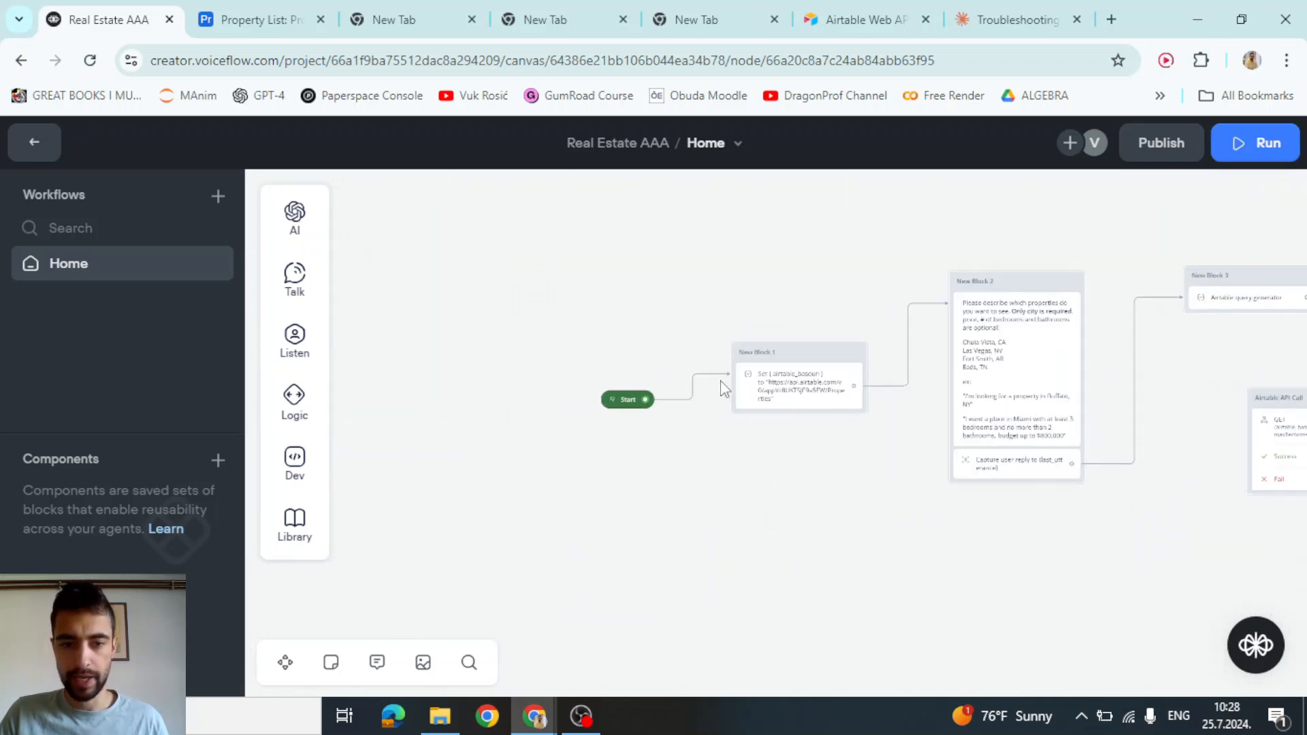
pyautogui.scroll(1, 781, 338)
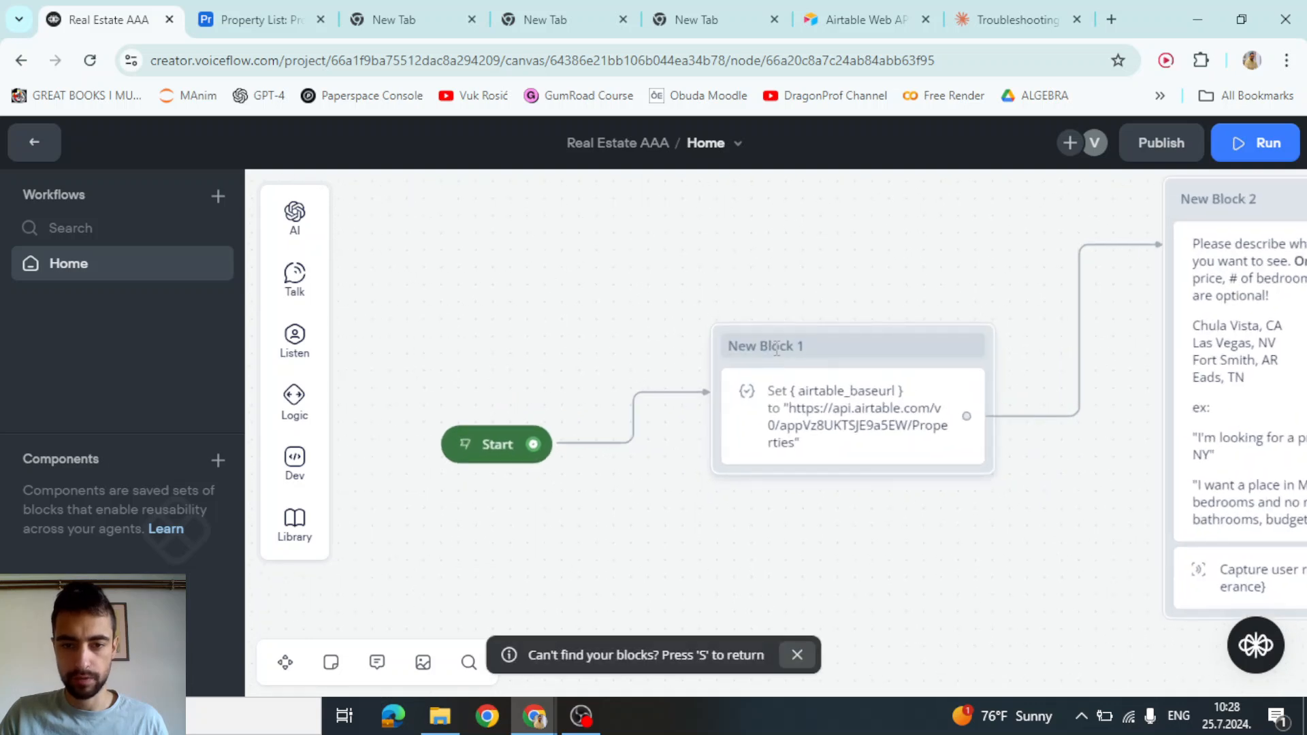
pyautogui.doubleClick(776, 347)
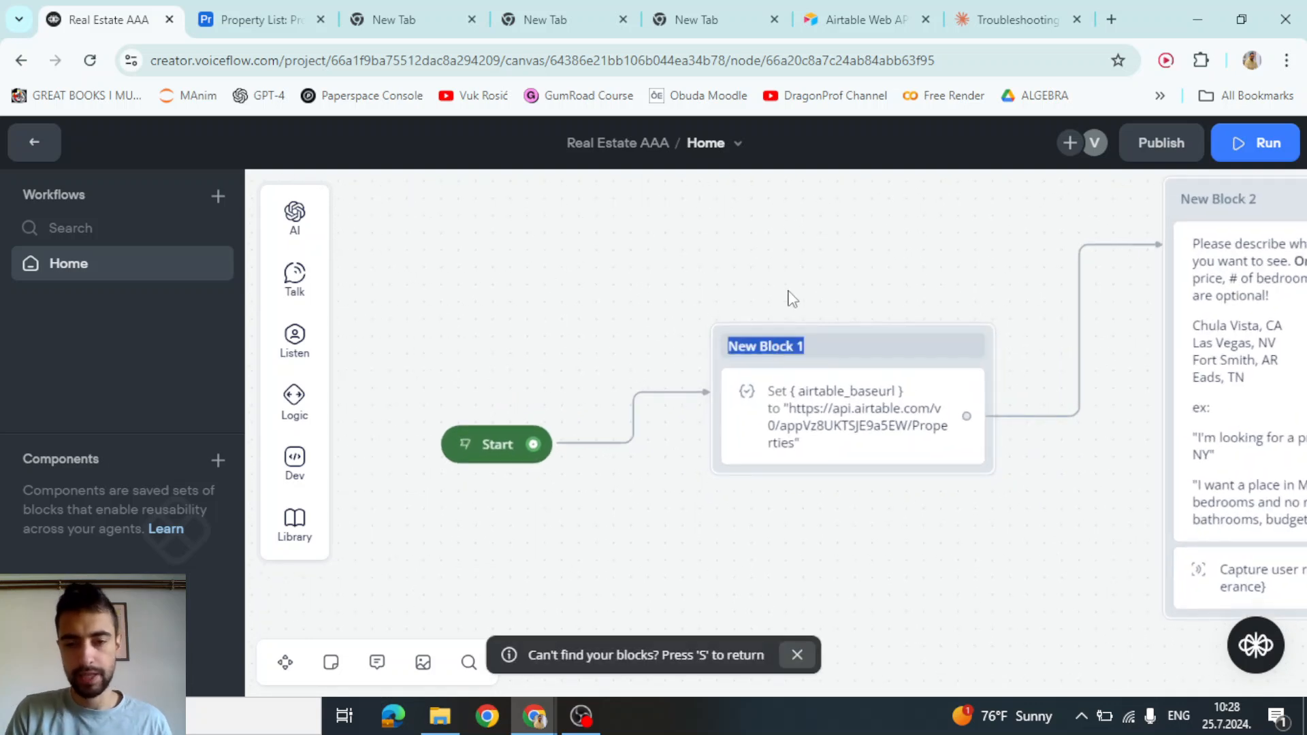
pyautogui.write('Starti')
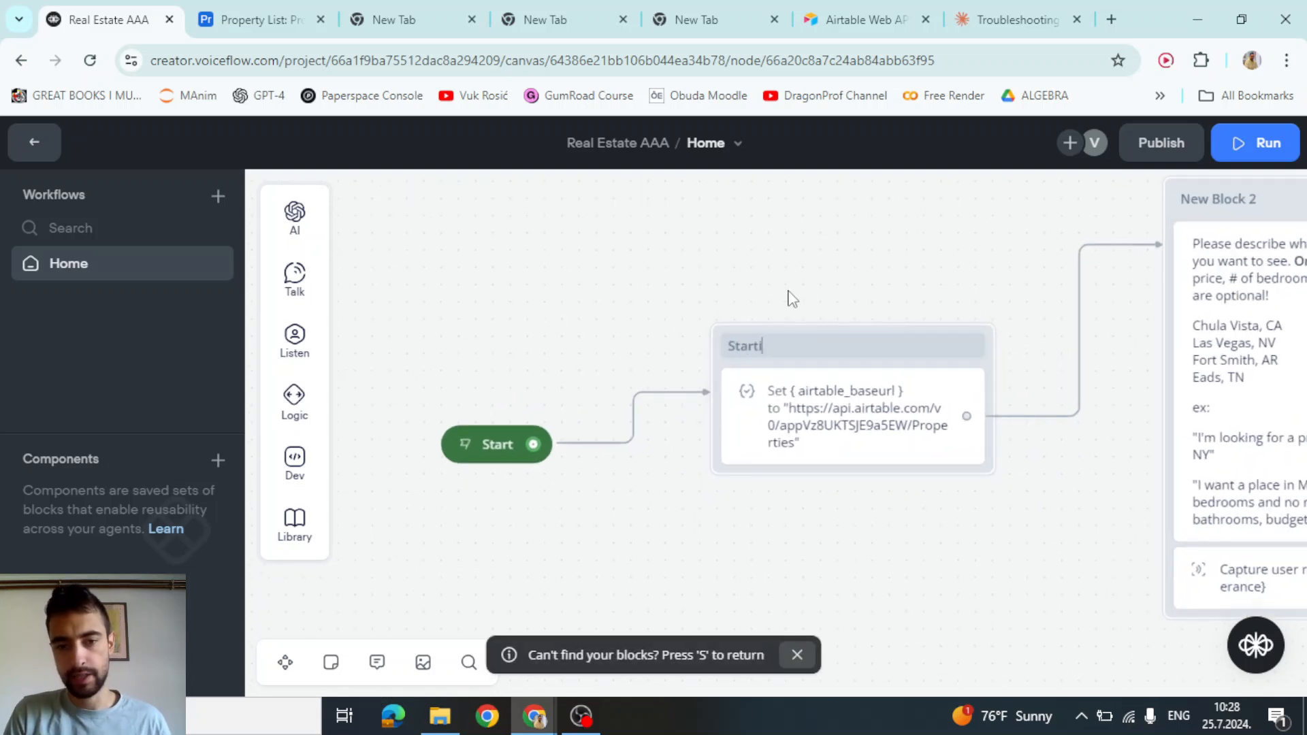
pyautogui.write('ng block')
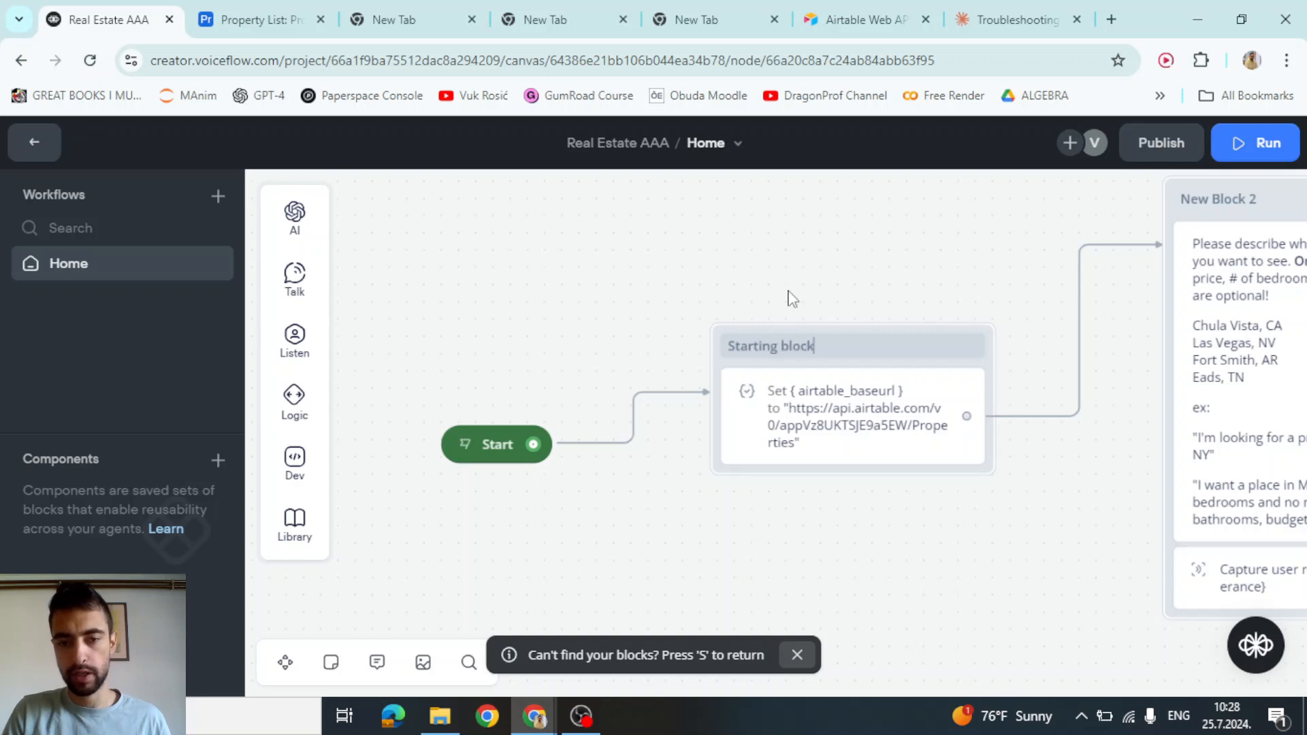
# Pan the canvas back over to New Block 8
pyautogui.scroll(-3, 810, 283)
pyautogui.moveTo(800, 474); pyautogui.dragTo(518, 472)
pyautogui.scroll(-4, 523, 480)
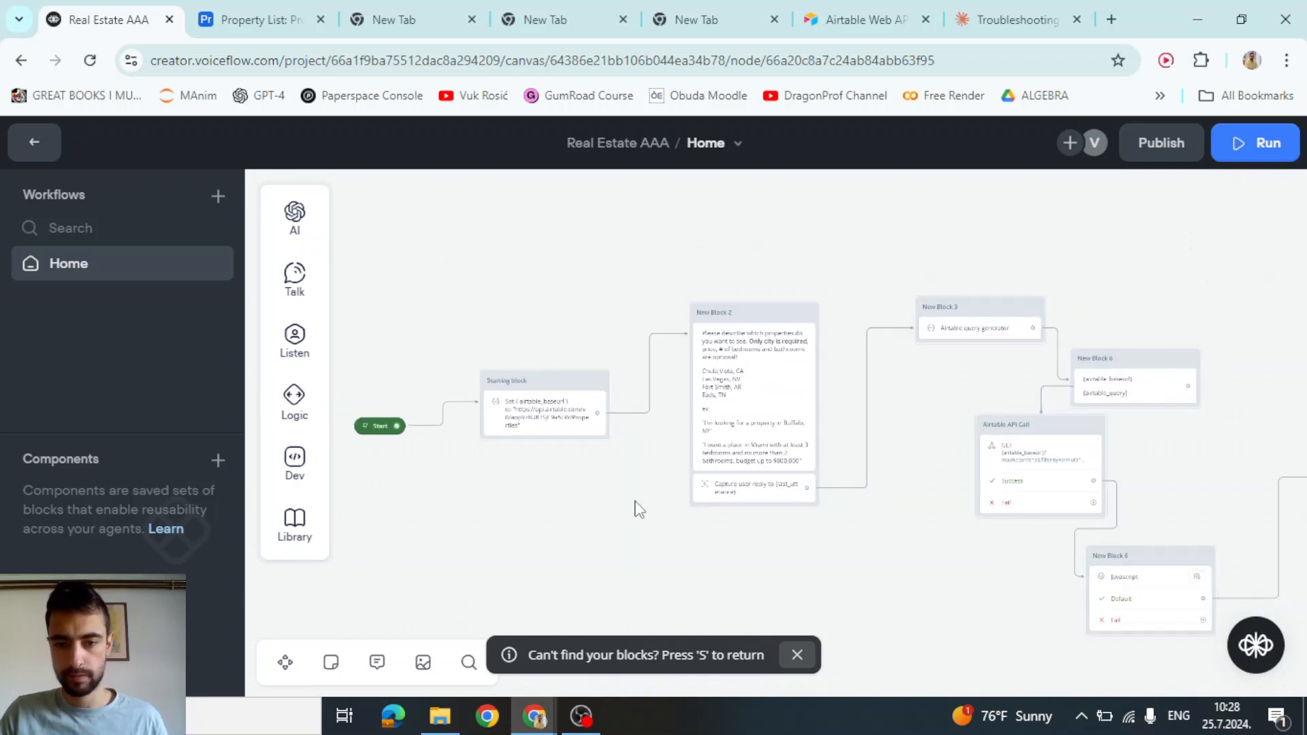
pyautogui.moveTo(796, 541); pyautogui.dragTo(339, 492)
pyautogui.moveTo(1157, 444); pyautogui.dragTo(626, 451)
pyautogui.scroll(5, 727, 382)
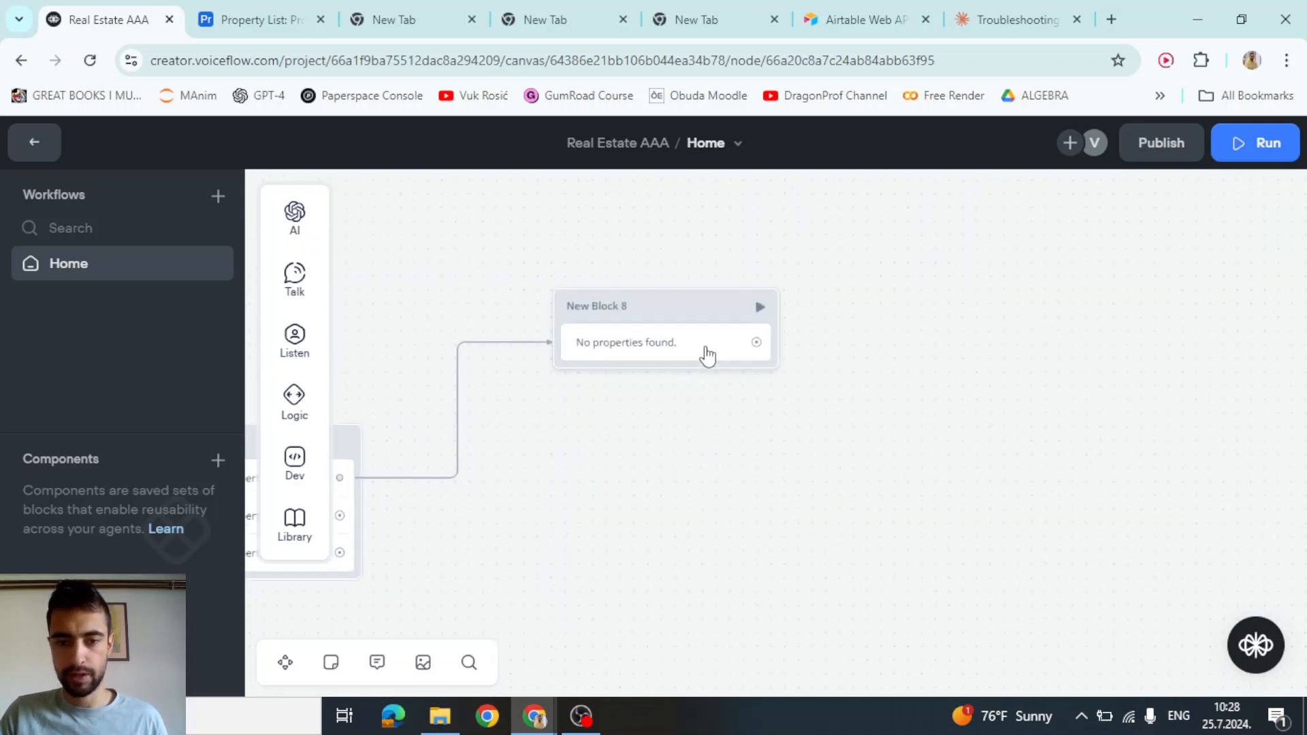
# Append a Go to Block step to New Block 8 that jumps to Home > Starting block
pyautogui.moveTo(760, 349); pyautogui.dragTo(840, 339)
pyautogui.moveTo(902, 620)
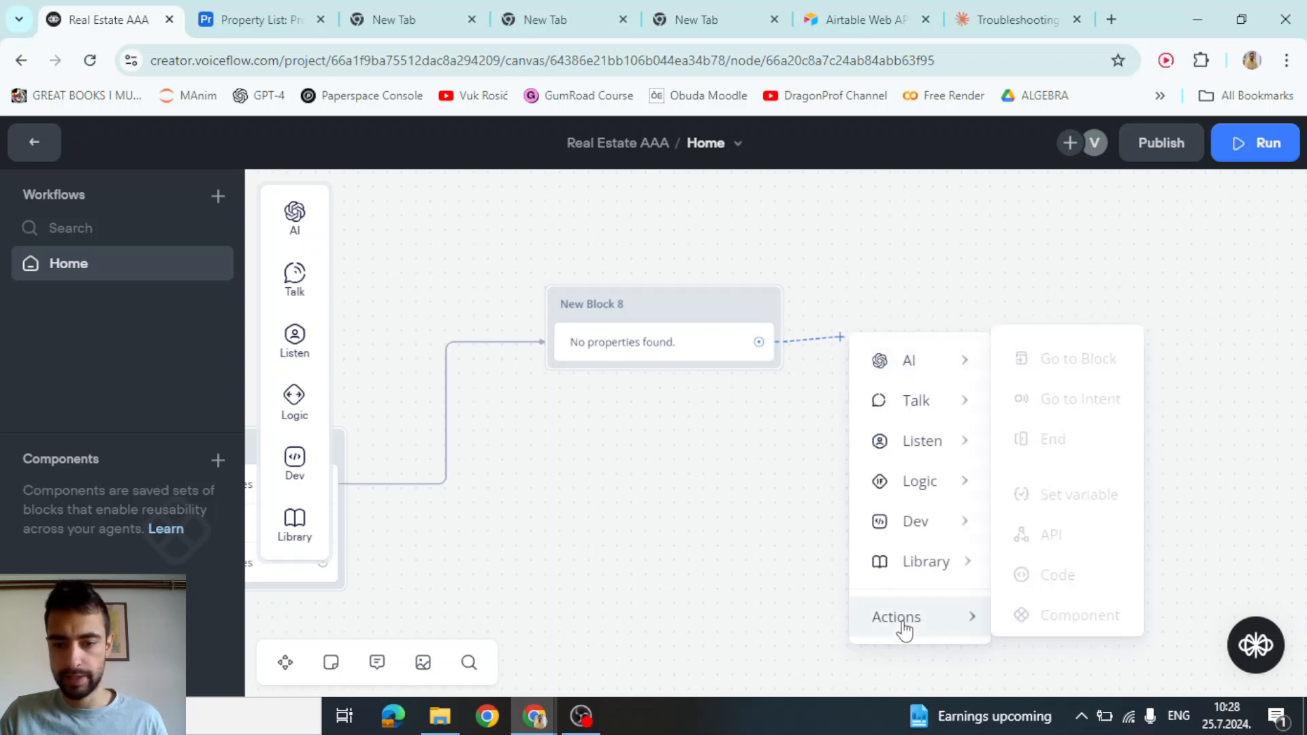
pyautogui.click(1097, 352)
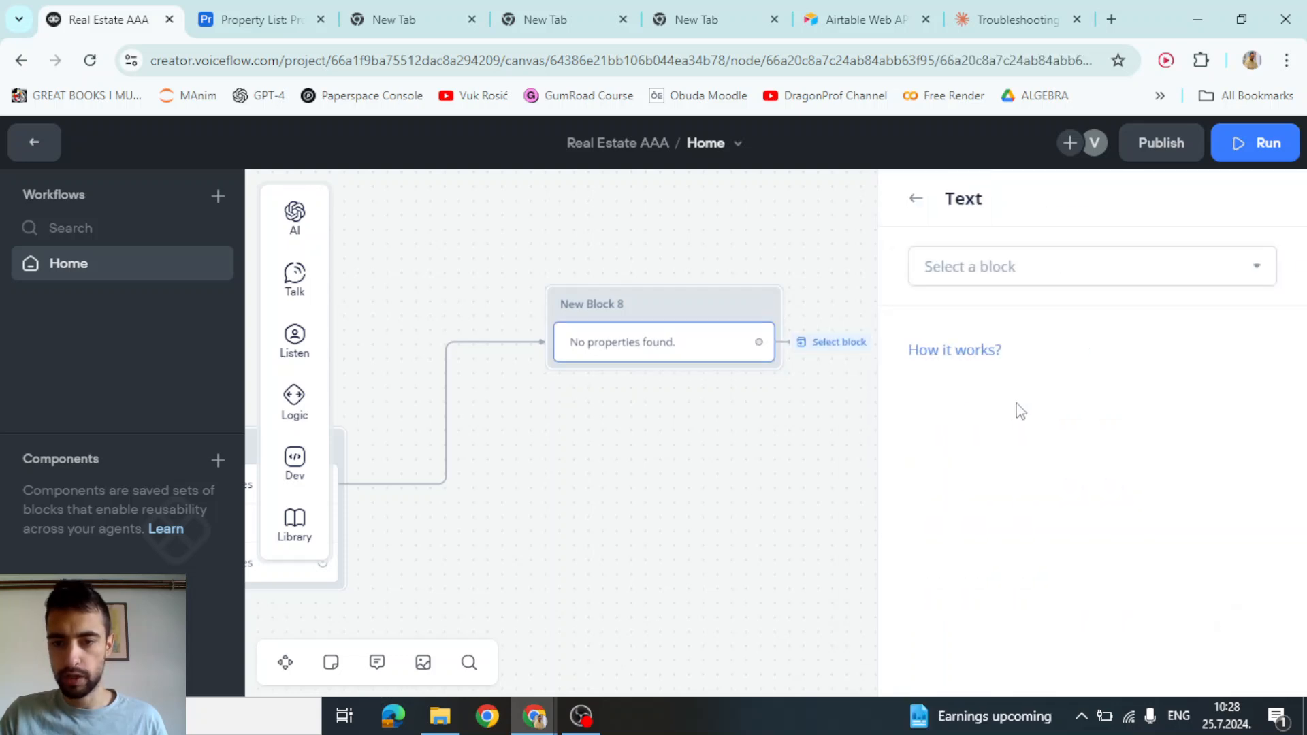
pyautogui.click(1009, 272)
pyautogui.moveTo(957, 395)
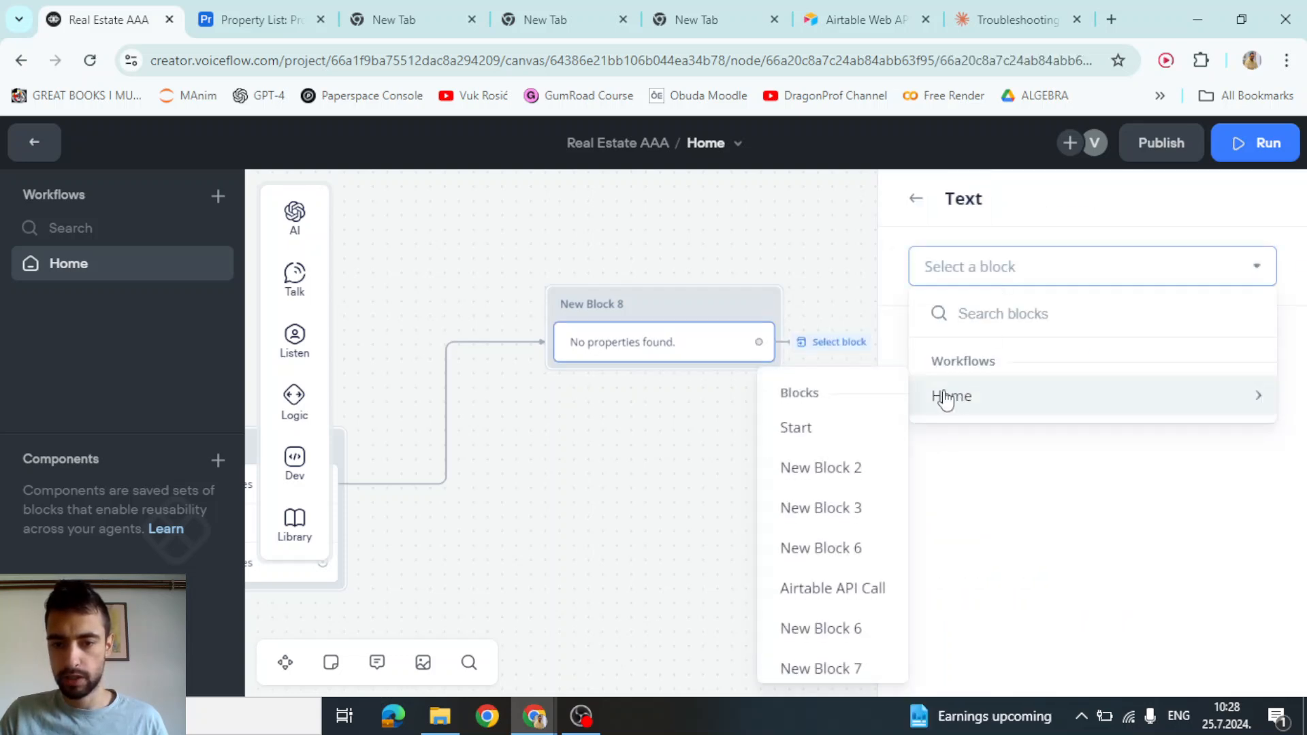
pyautogui.scroll(-2, 820, 450)
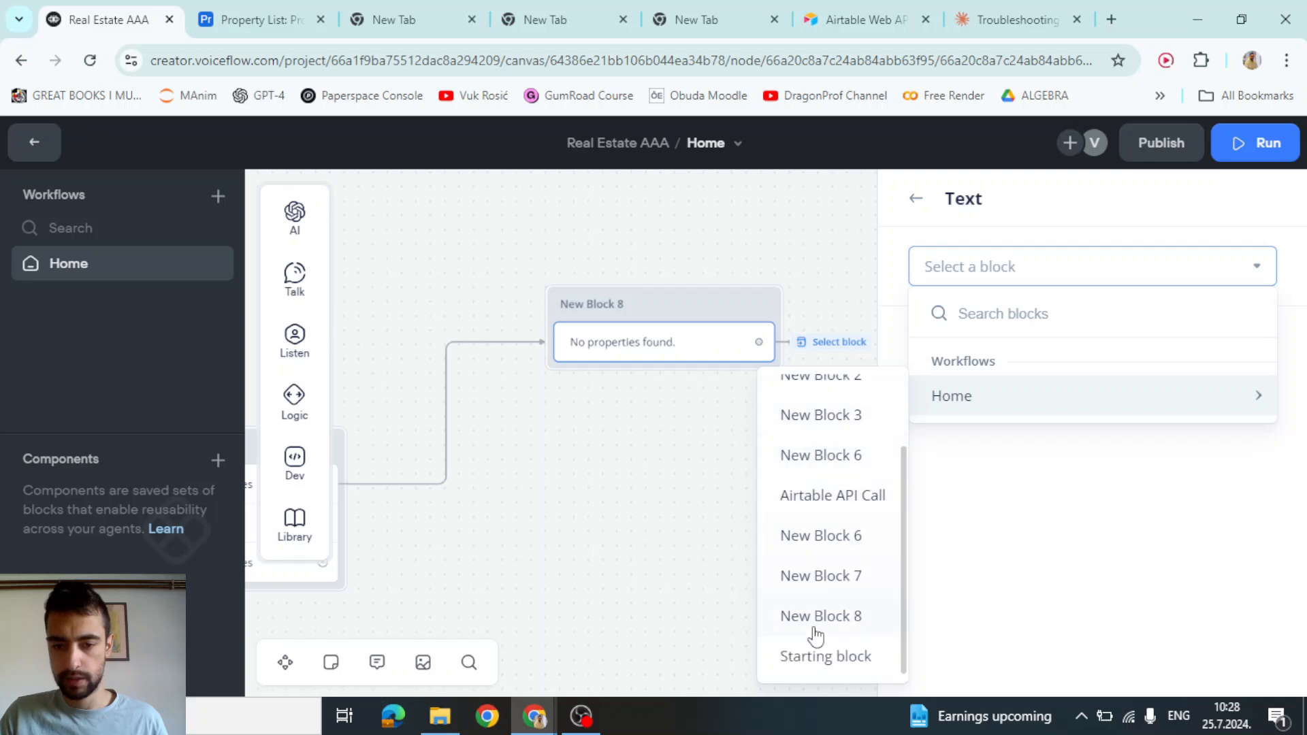
pyautogui.click(817, 658)
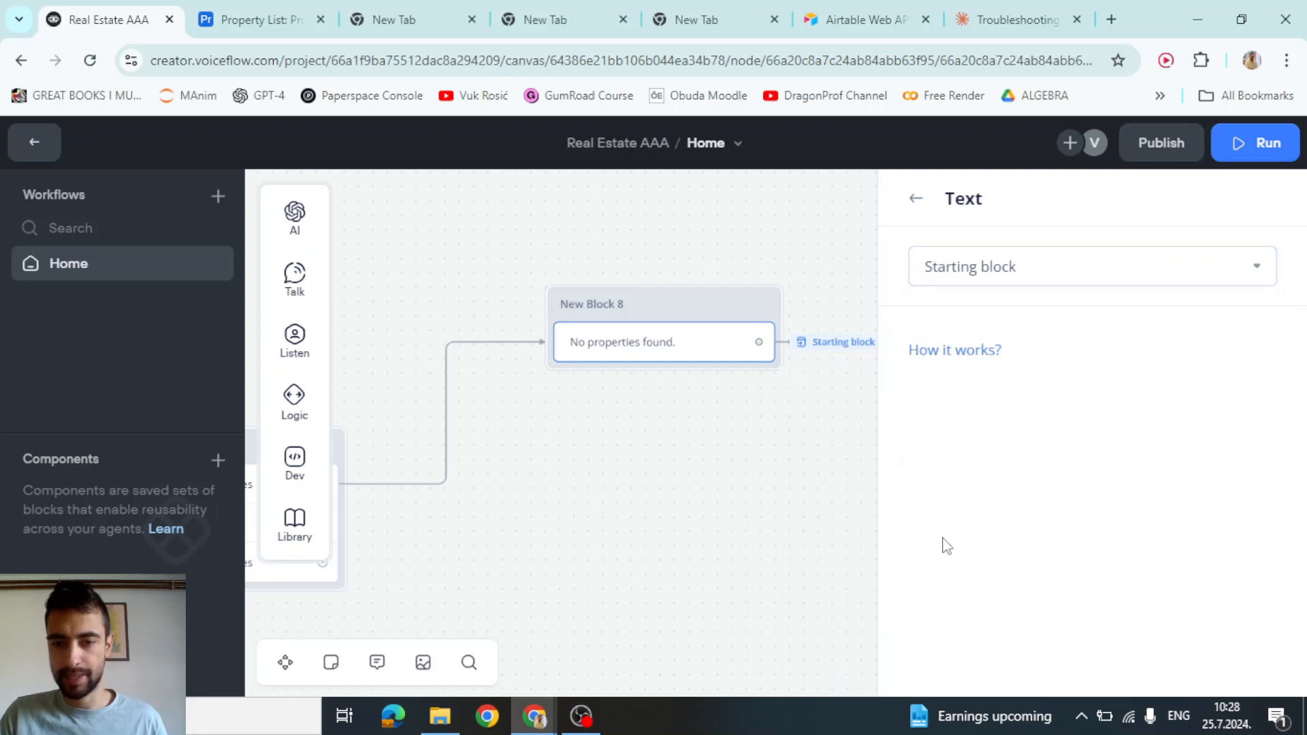
pyautogui.click(800, 441)
pyautogui.moveTo(764, 470); pyautogui.dragTo(1004, 416)
pyautogui.scroll(1, 892, 438)
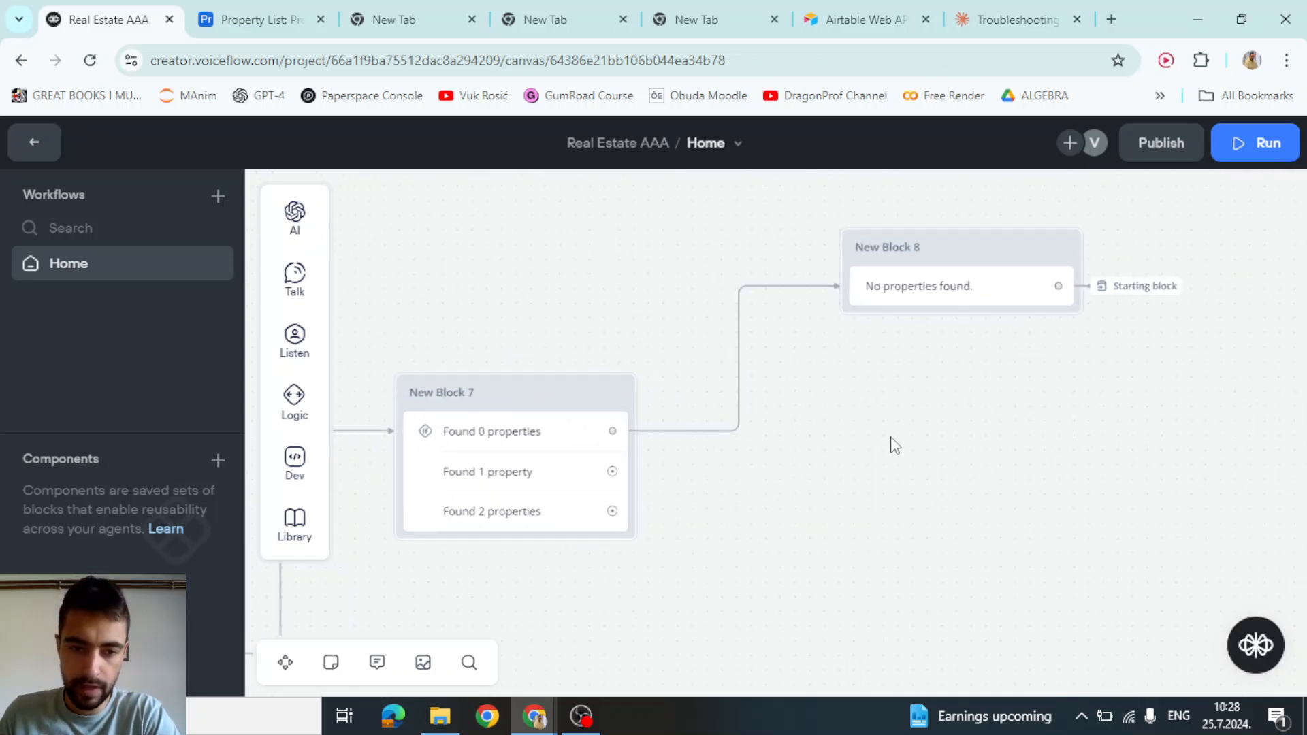
pyautogui.moveTo(891, 437); pyautogui.dragTo(809, 448)
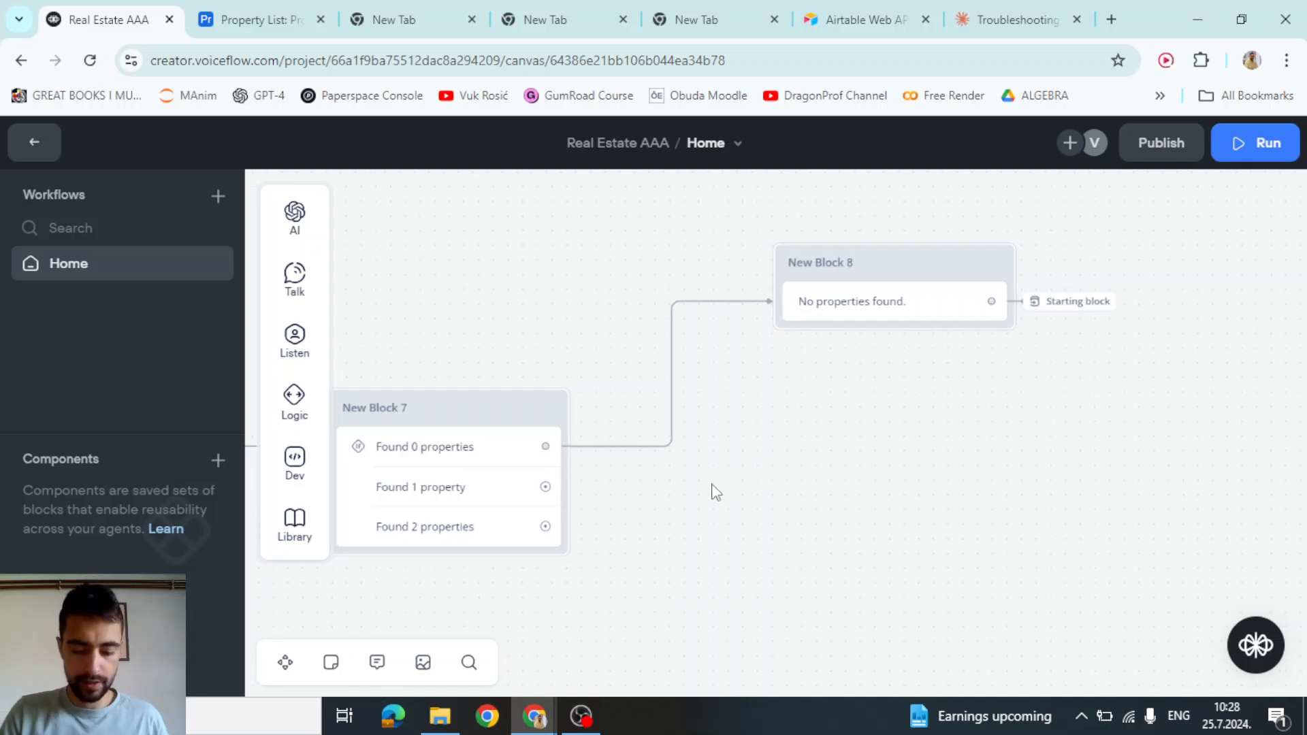
# Link New Block 7's Found 1 property branch to a new Carousel step
pyautogui.moveTo(796, 458); pyautogui.dragTo(805, 434)
pyautogui.moveTo(749, 473); pyautogui.dragTo(707, 473)
pyautogui.moveTo(512, 463); pyautogui.dragTo(779, 396)
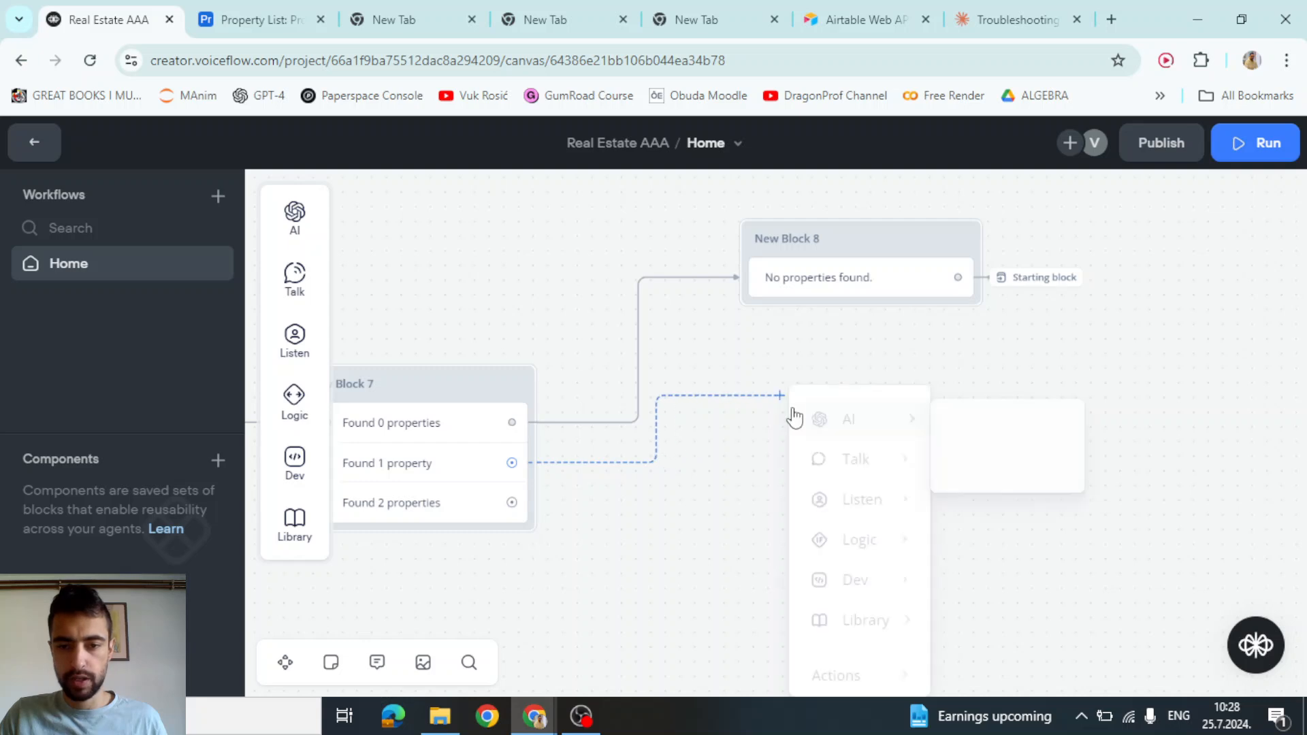
pyautogui.moveTo(861, 476)
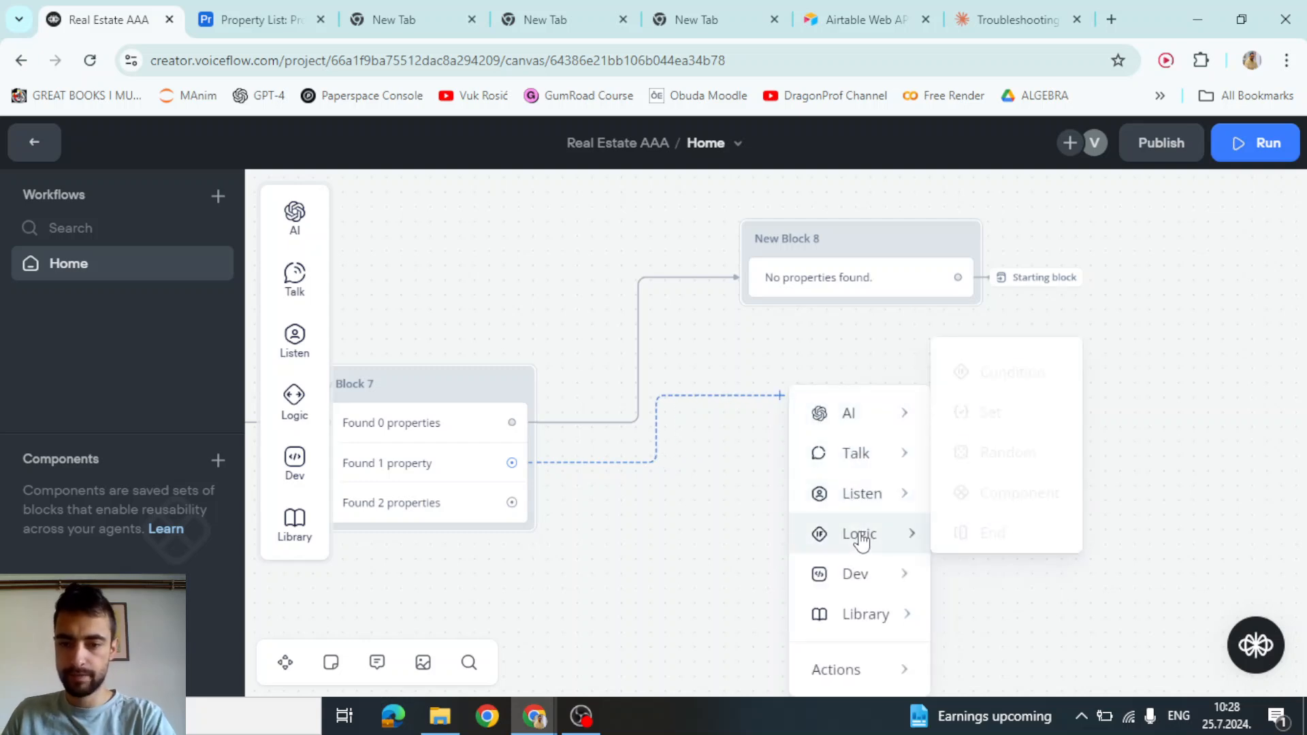
pyautogui.moveTo(865, 454)
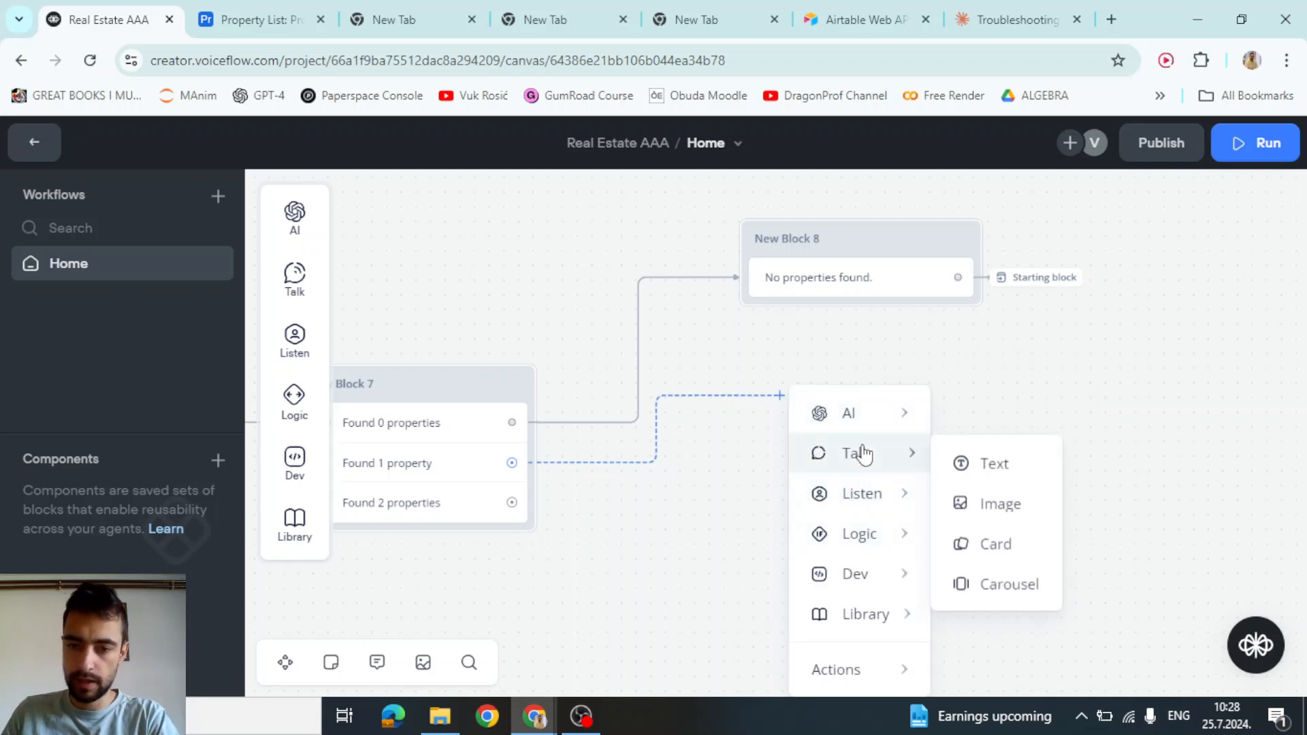
pyautogui.click(1008, 594)
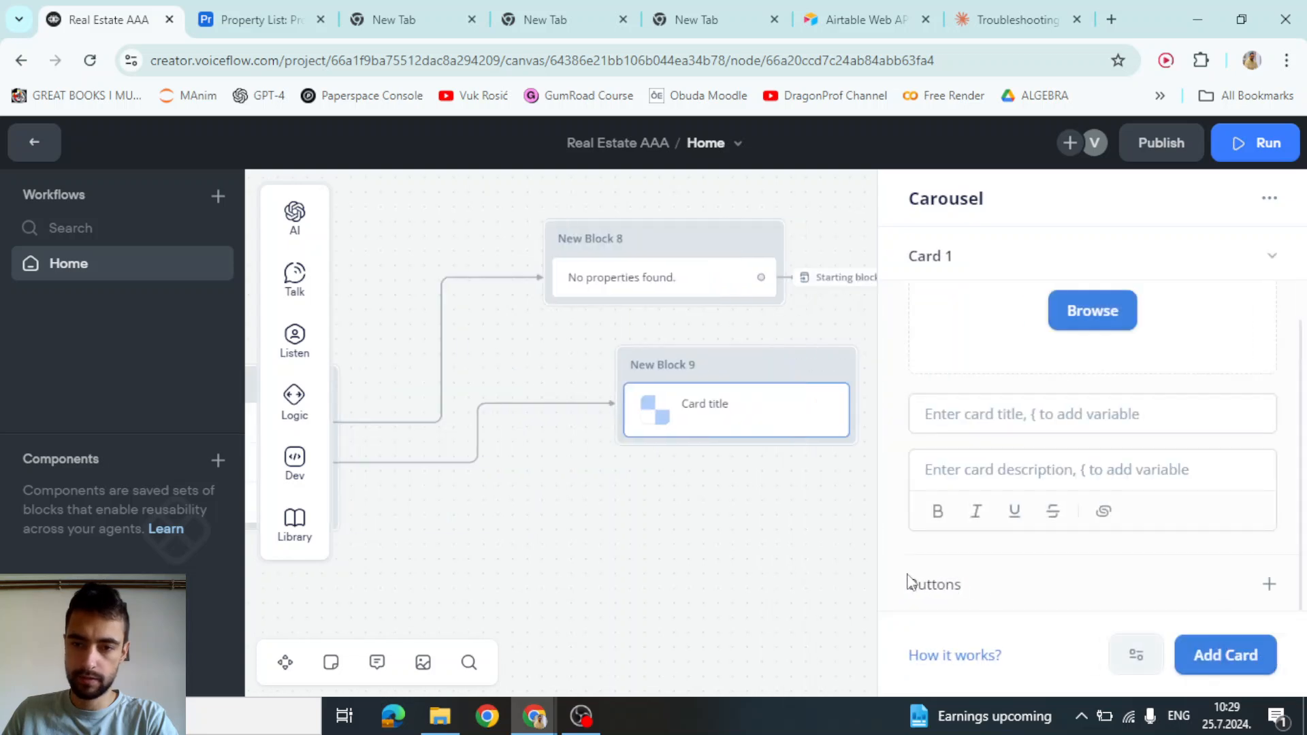
# Set the carousel card image to the link {photoUrl0}
pyautogui.click(1183, 302)
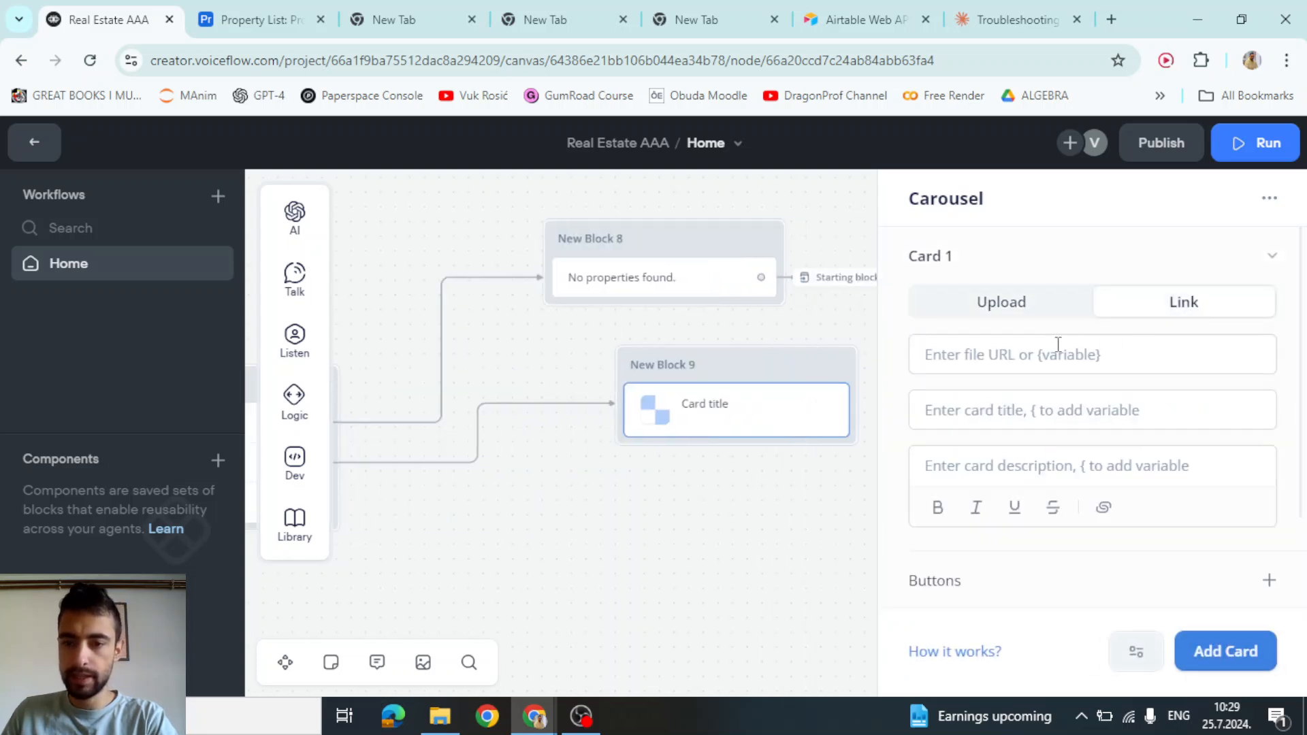
pyautogui.click(1051, 351)
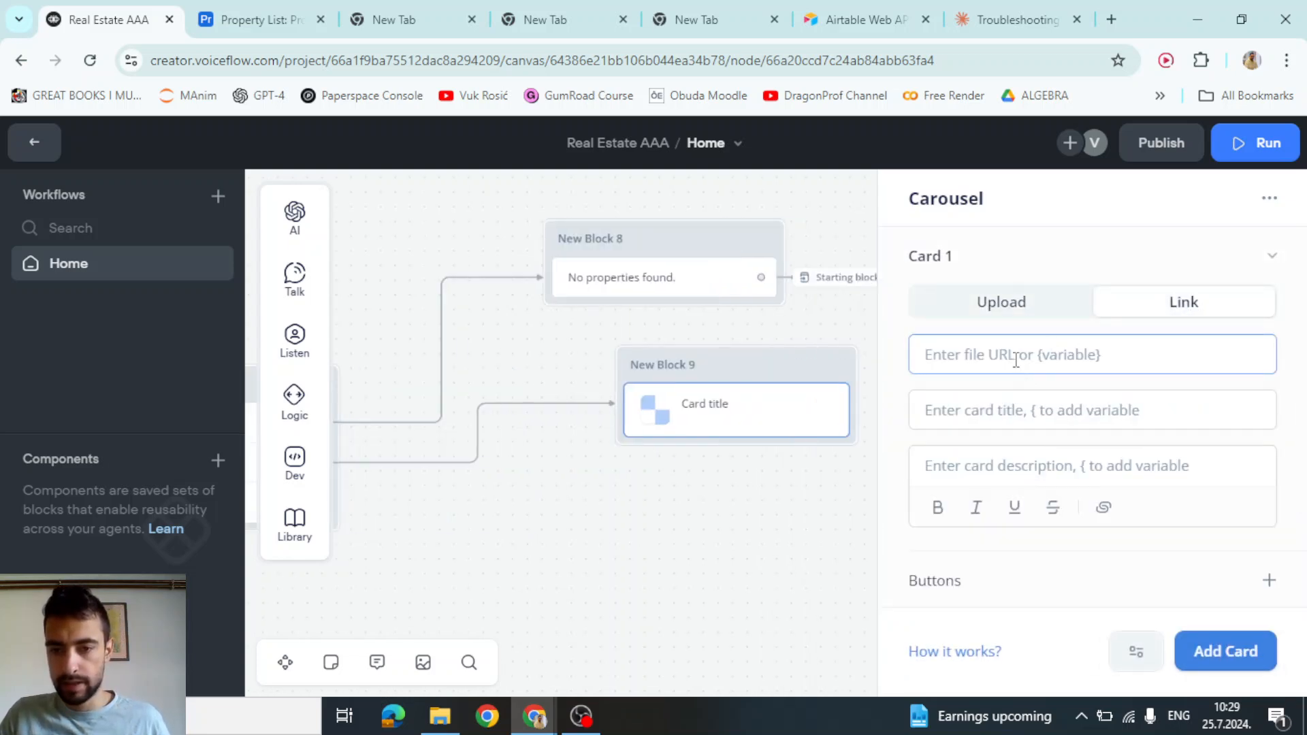
pyautogui.write('{')
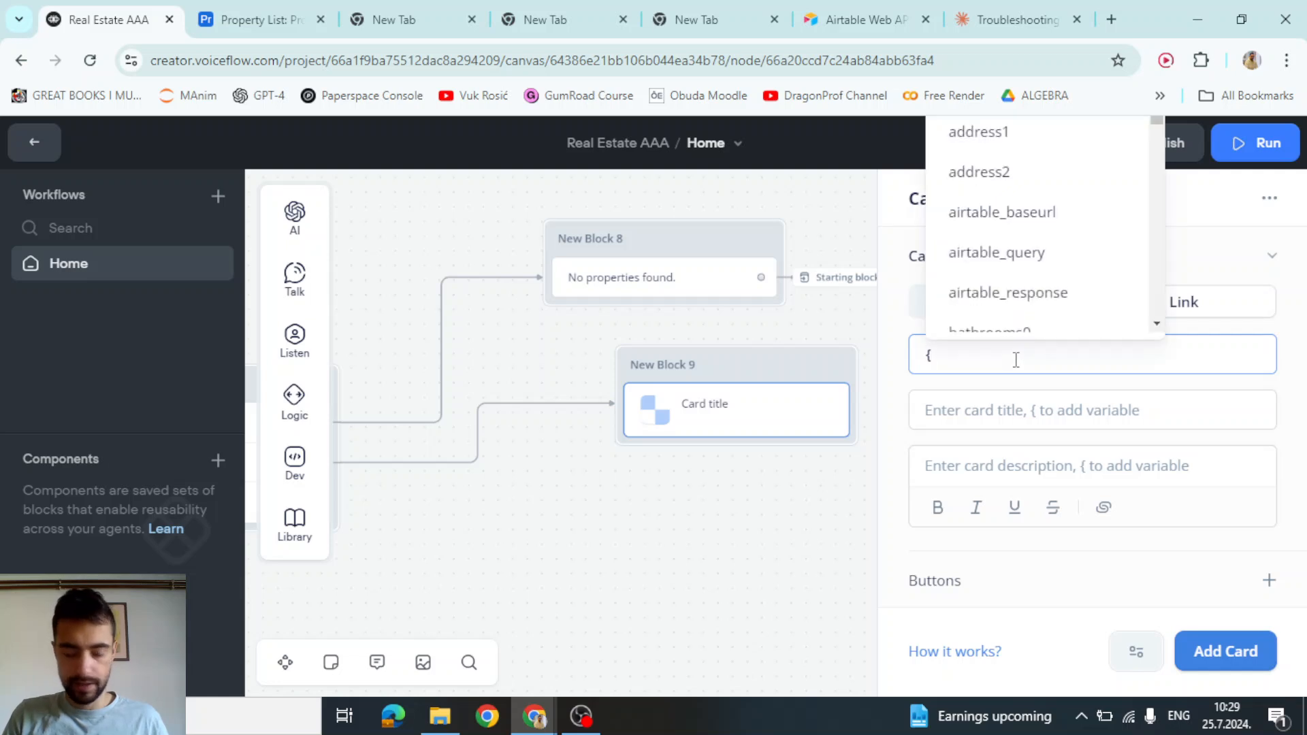
pyautogui.write('pho')
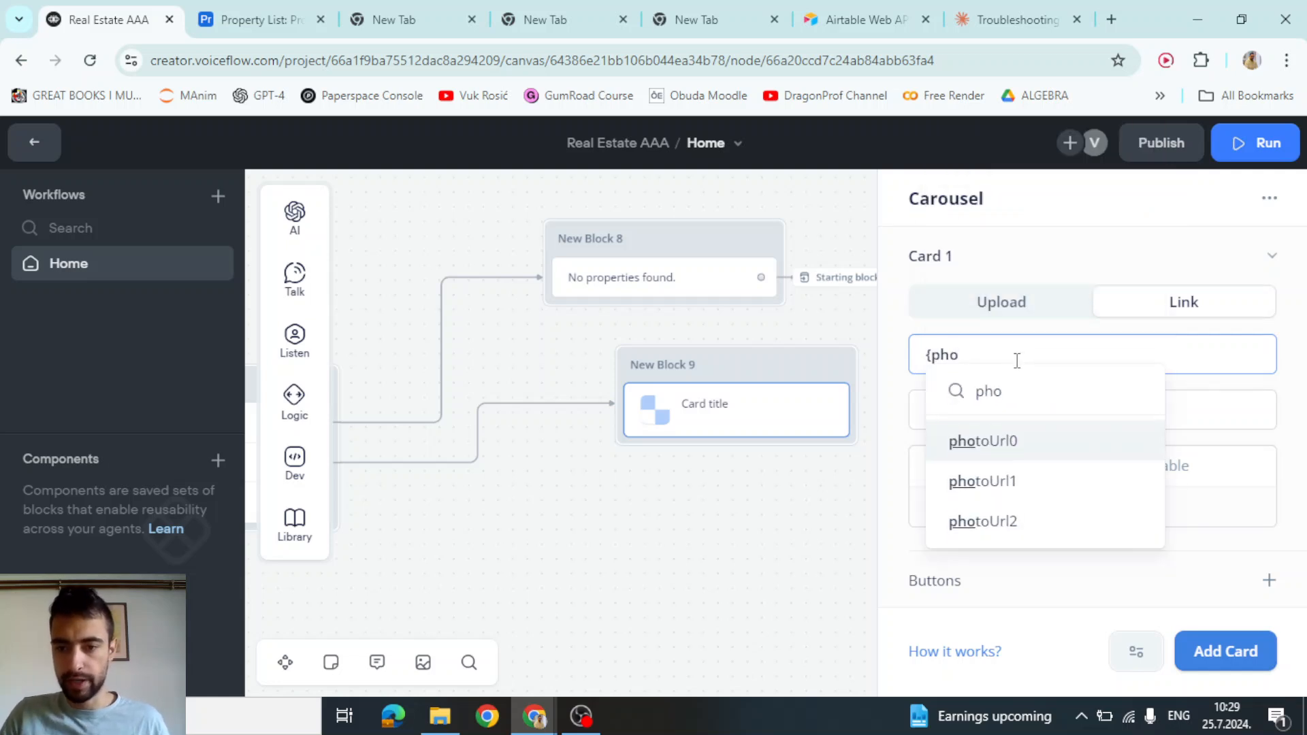
pyautogui.click(1001, 442)
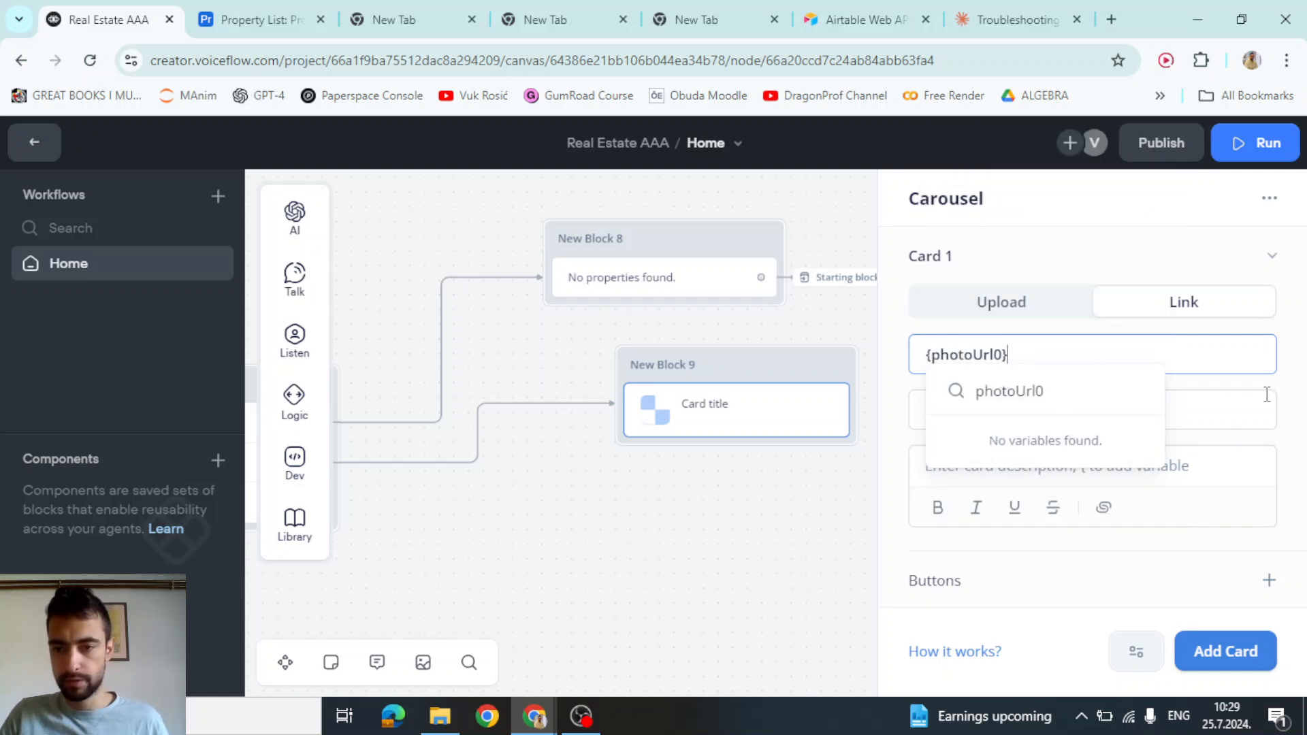
pyautogui.click(1259, 389)
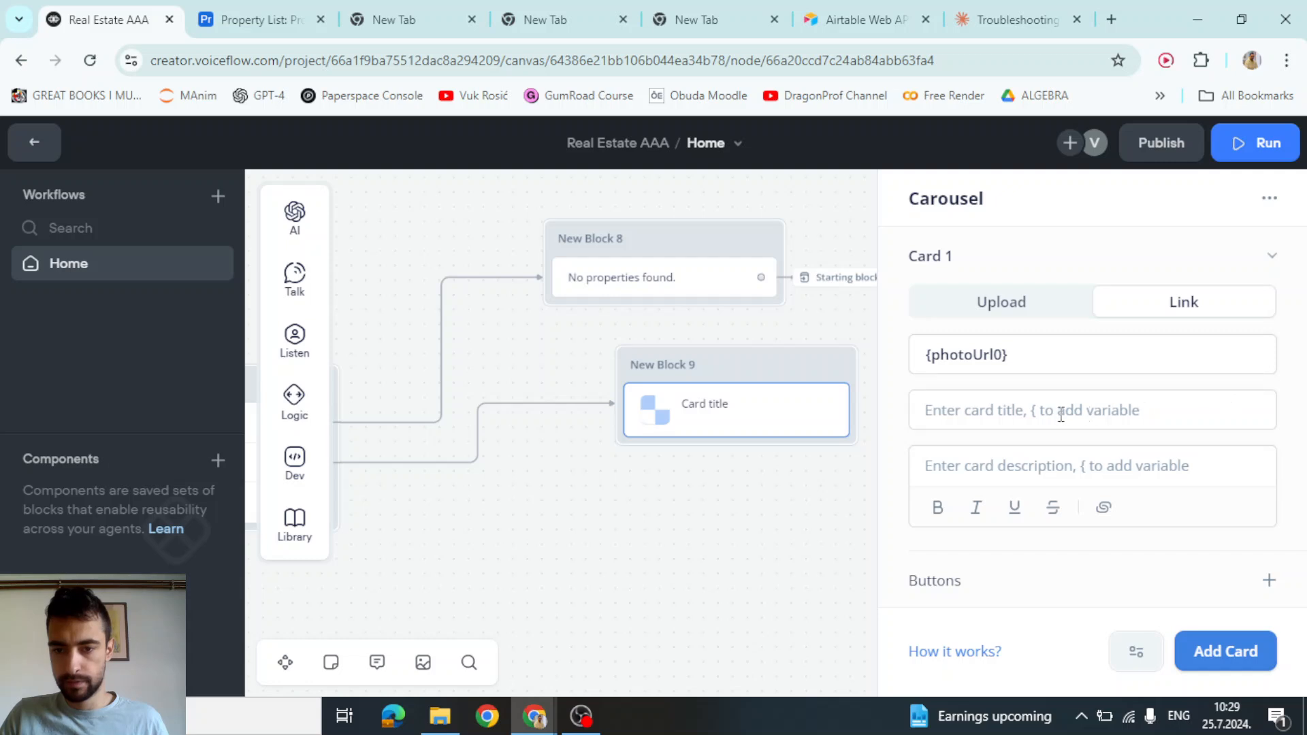
# Set the card title to ${price0} {city0}, {state0}
pyautogui.click(1032, 411)
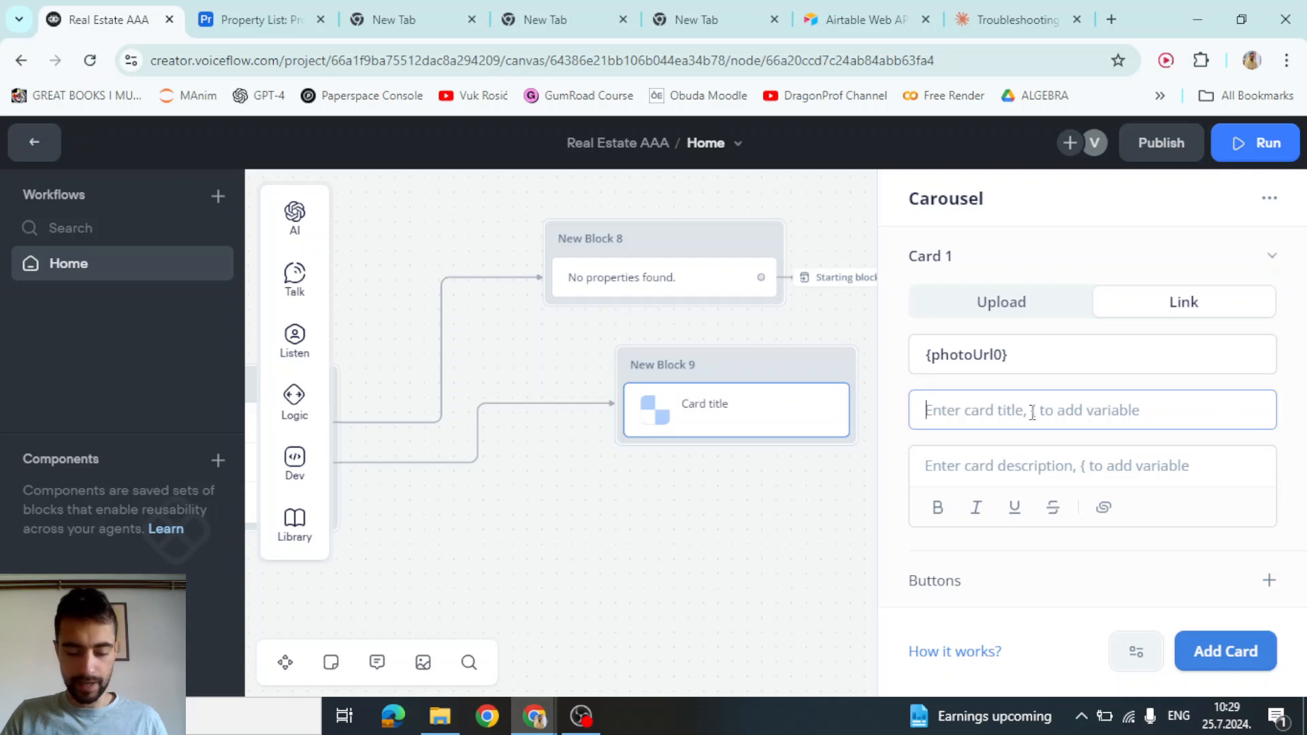
pyautogui.write('{')
pyautogui.press('BackSpace')
pyautogui.write('$')
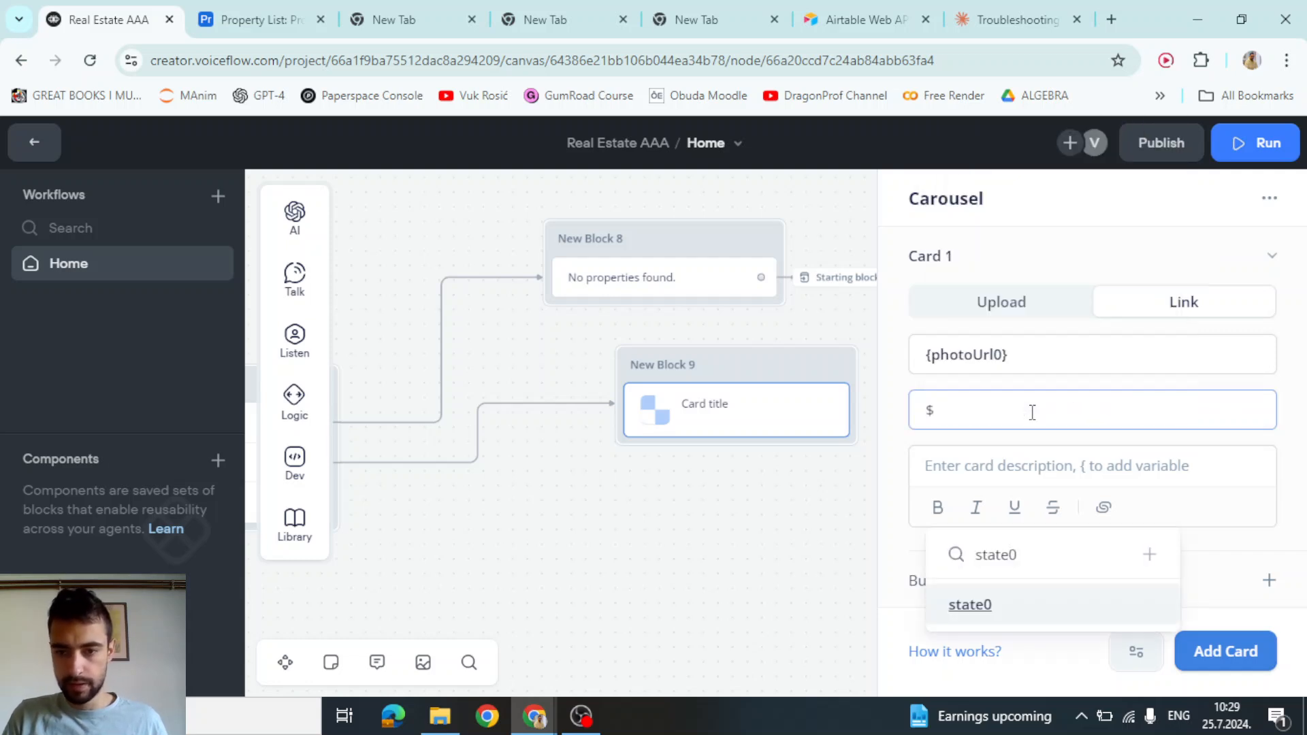
pyautogui.click(1032, 412)
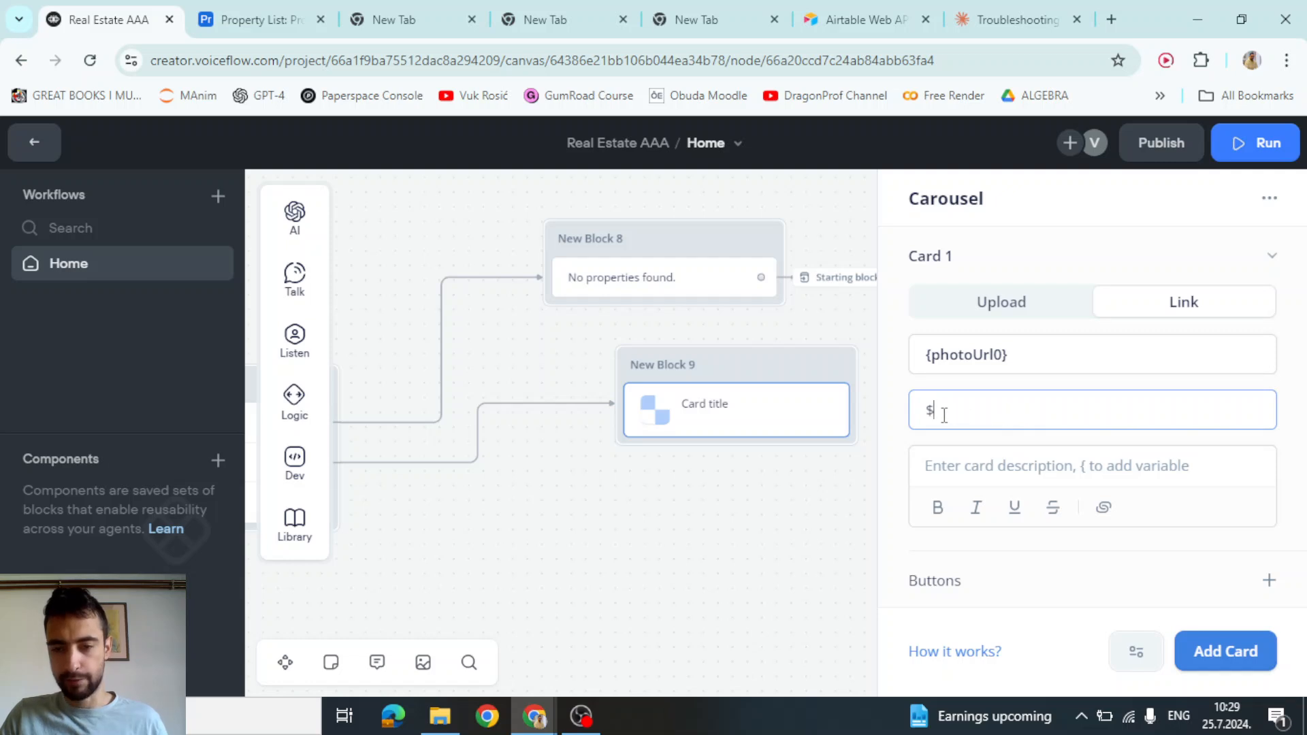
pyautogui.write('{')
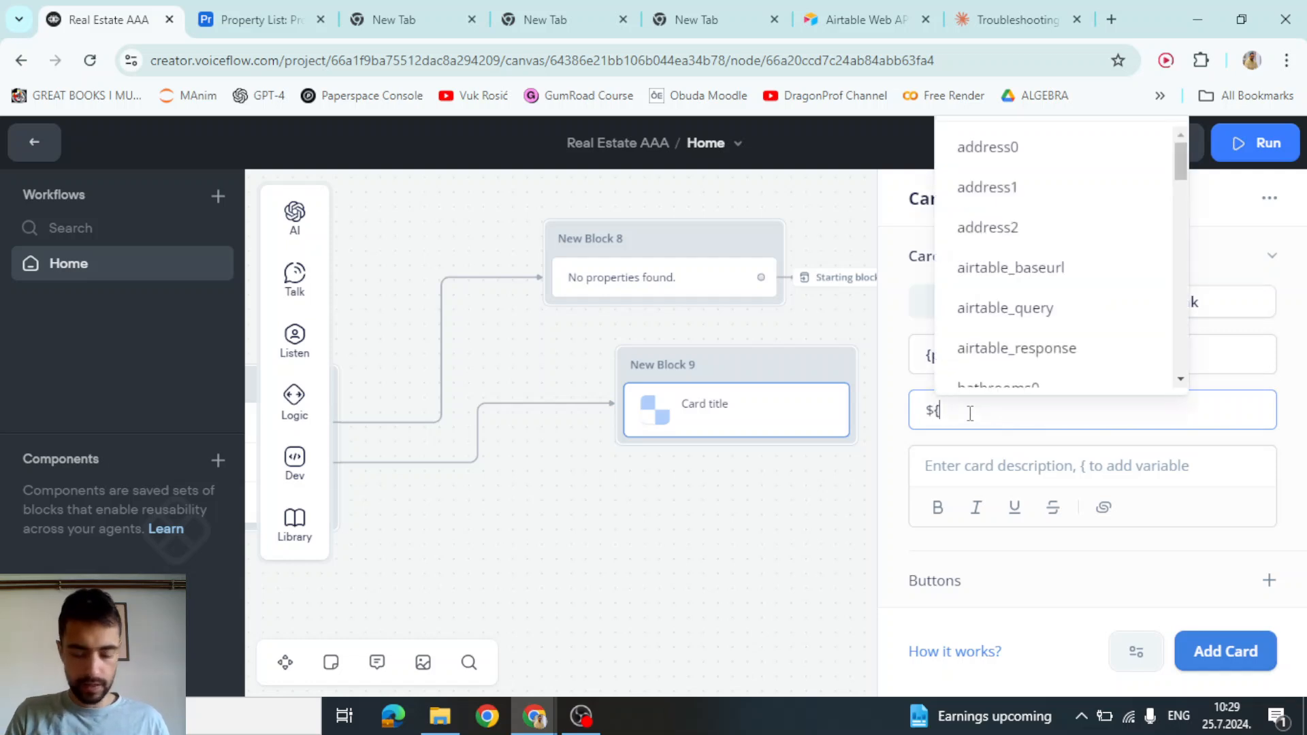
pyautogui.write('pri')
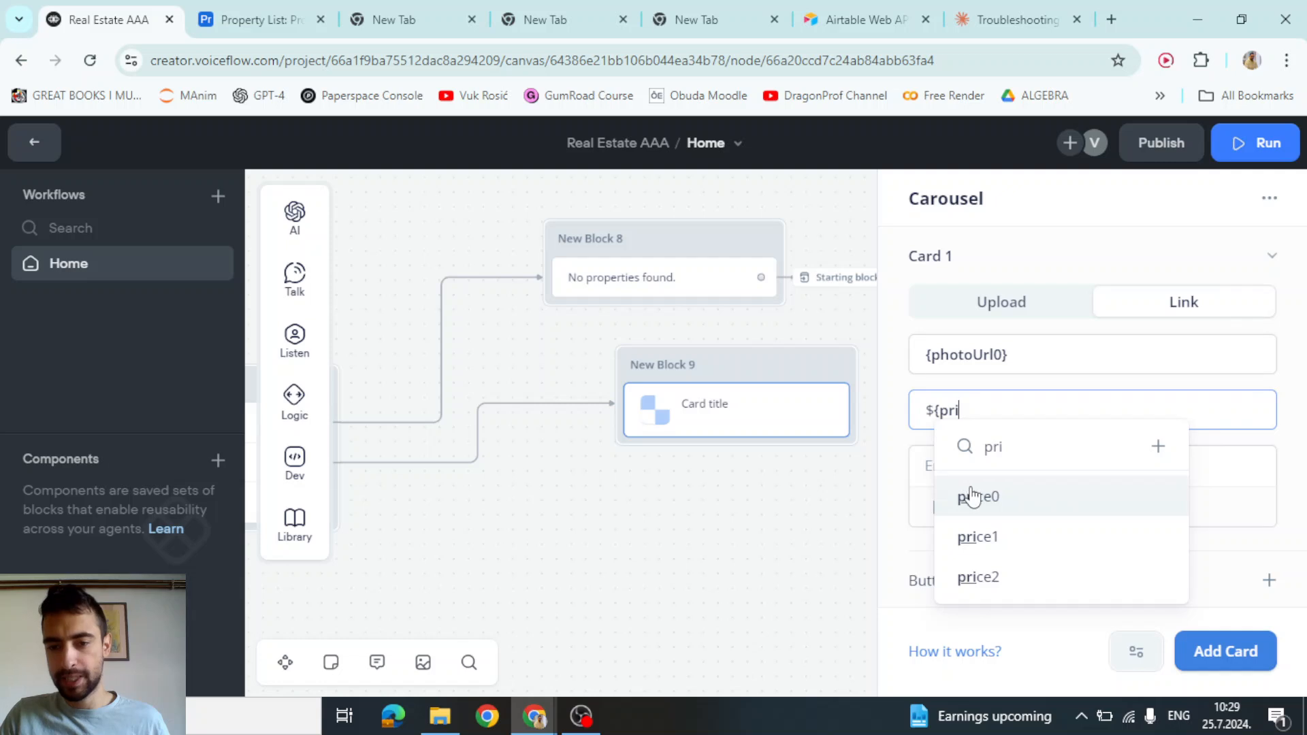
pyautogui.click(972, 497)
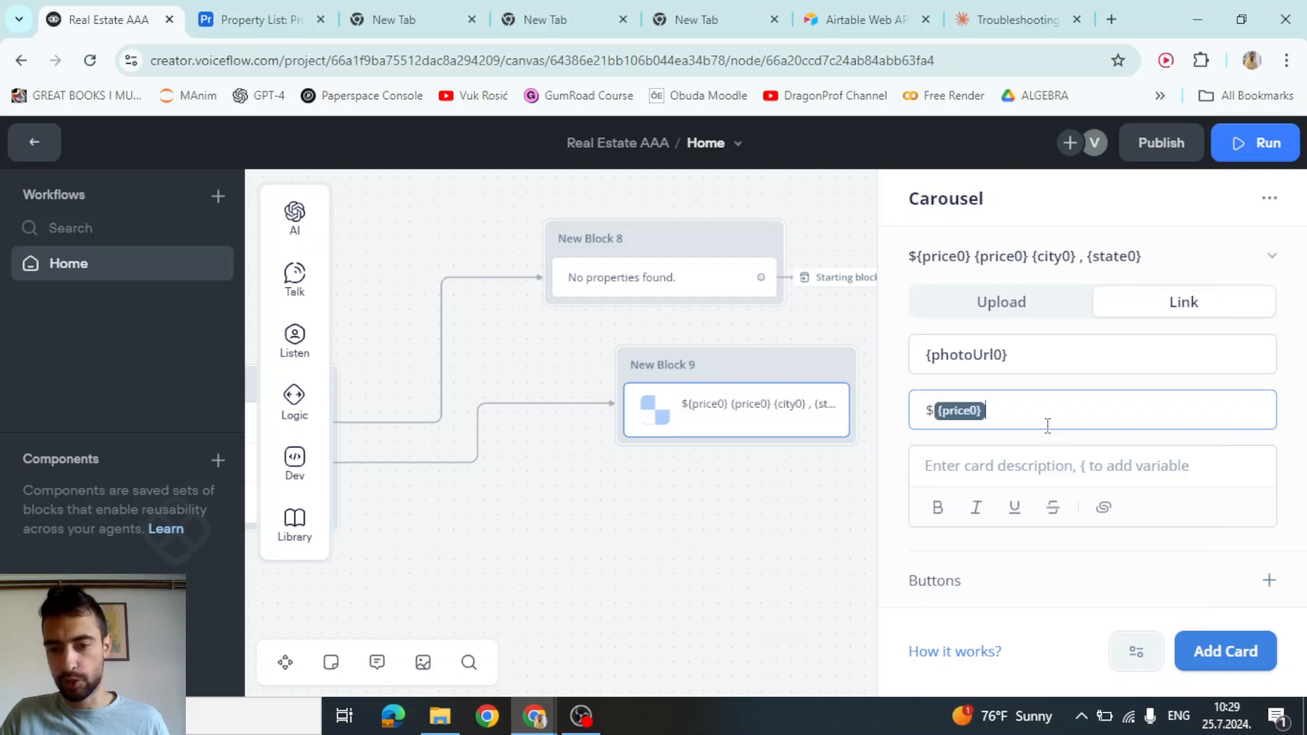
pyautogui.write('{city')
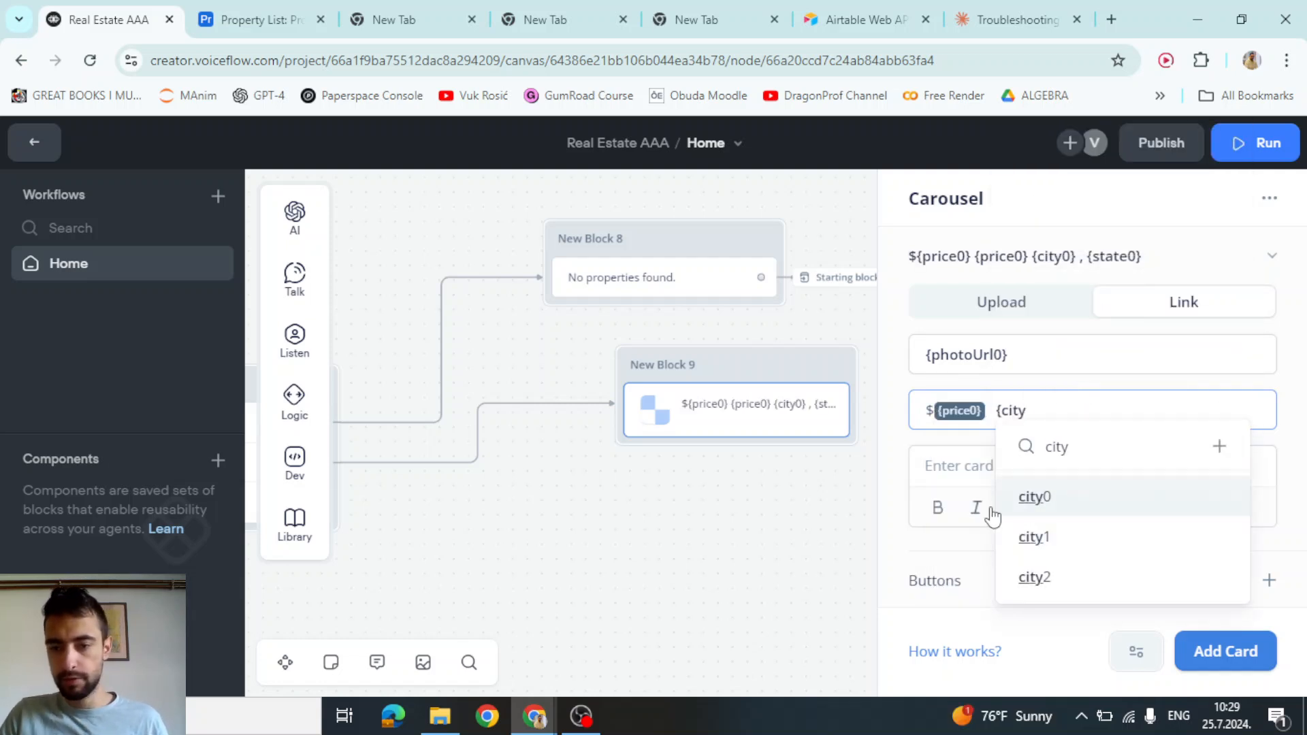
pyautogui.click(1033, 497)
pyautogui.write(', {state')
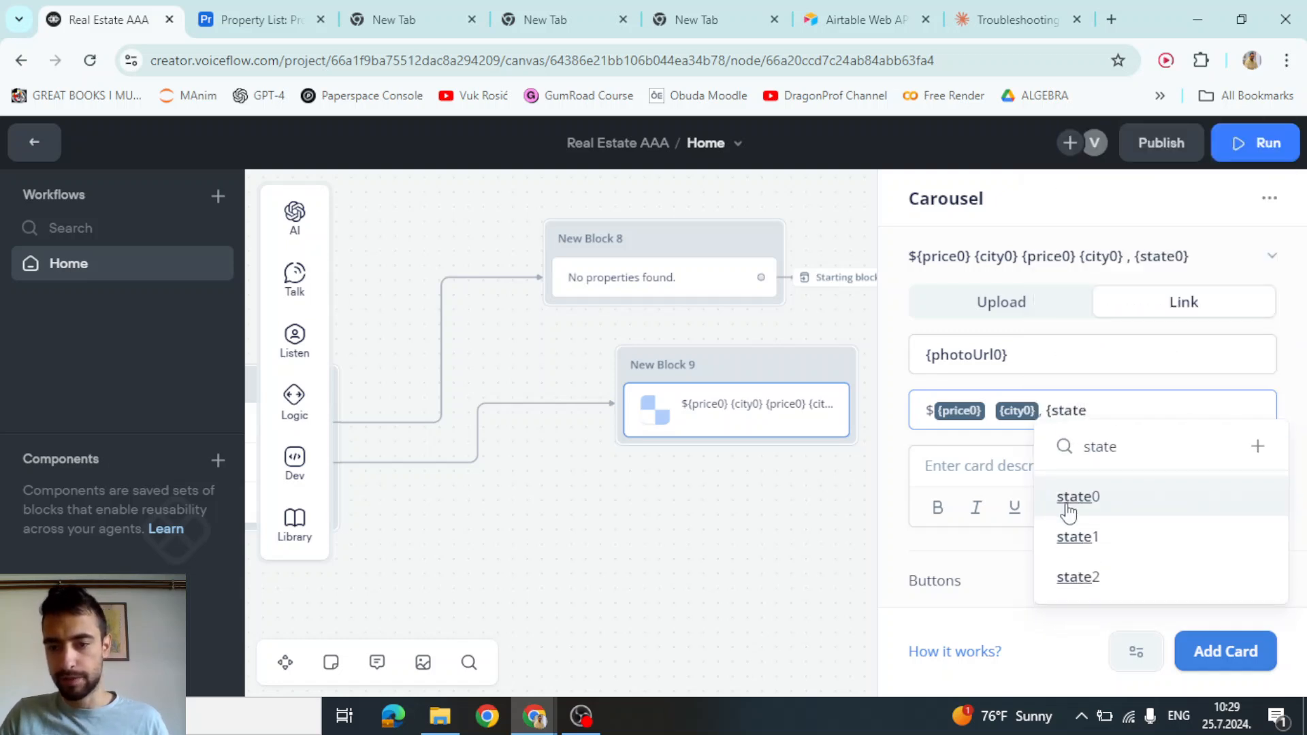
pyautogui.click(1068, 504)
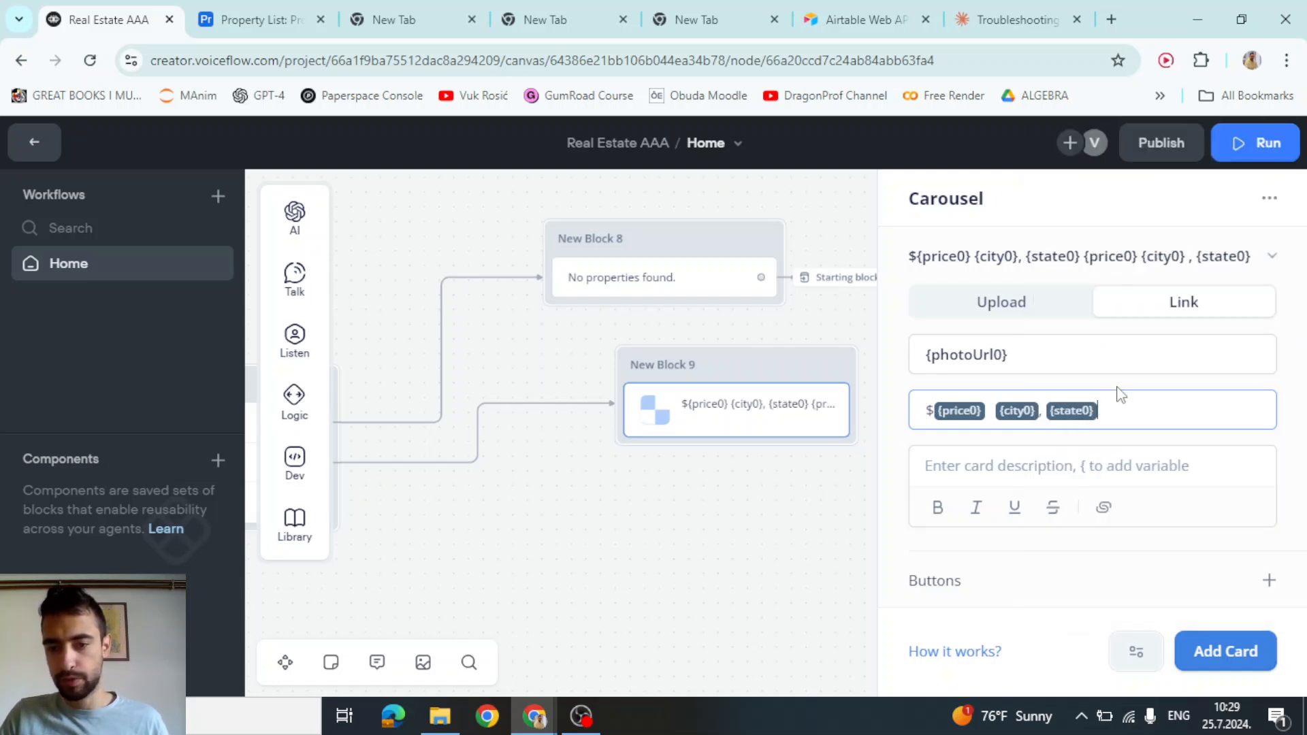
pyautogui.click(1099, 468)
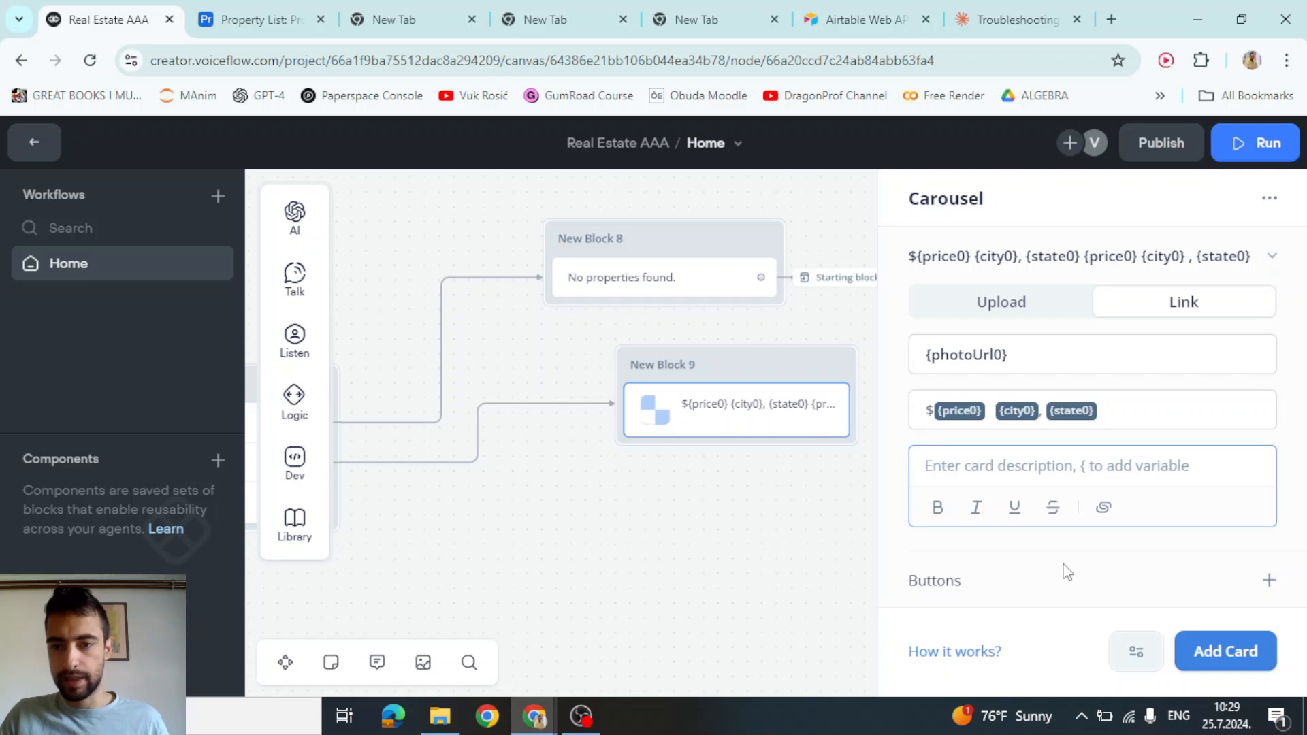
# Add a carousel card button labelled 'Watch 3D house tour video'
pyautogui.click(1268, 579)
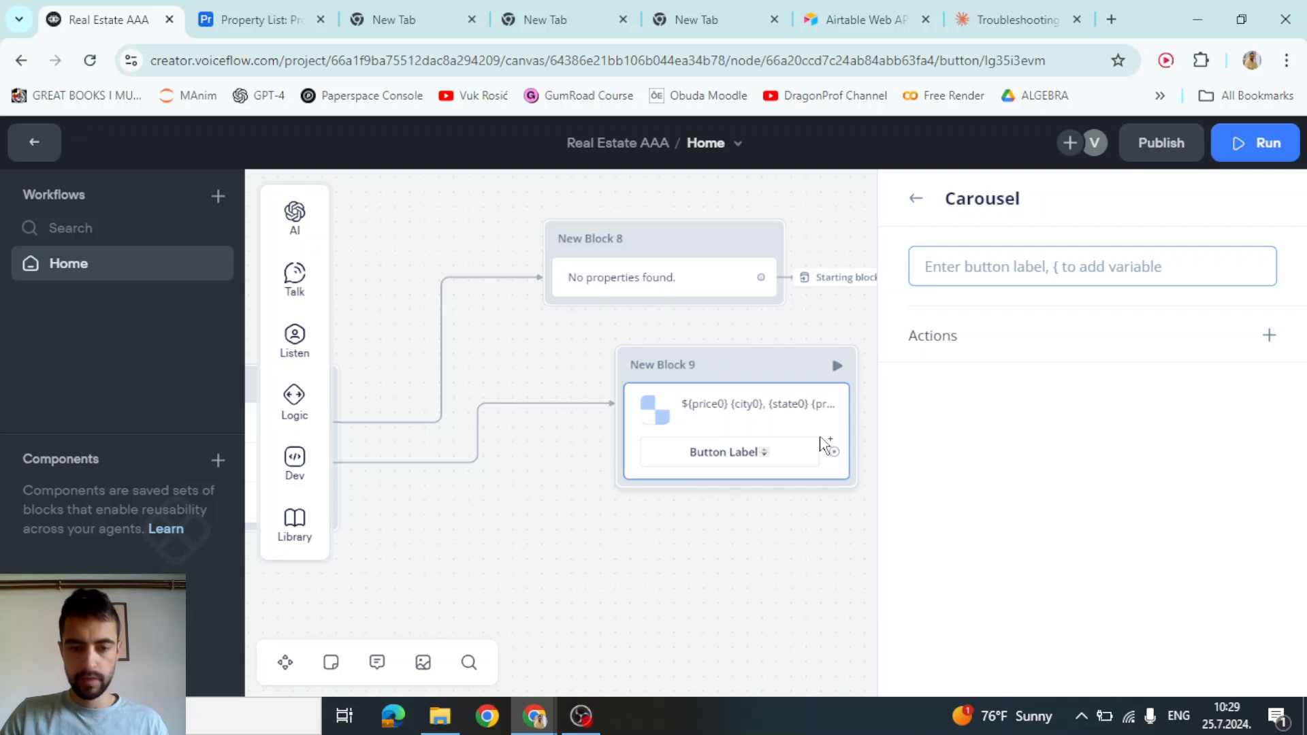
pyautogui.write('Wa')
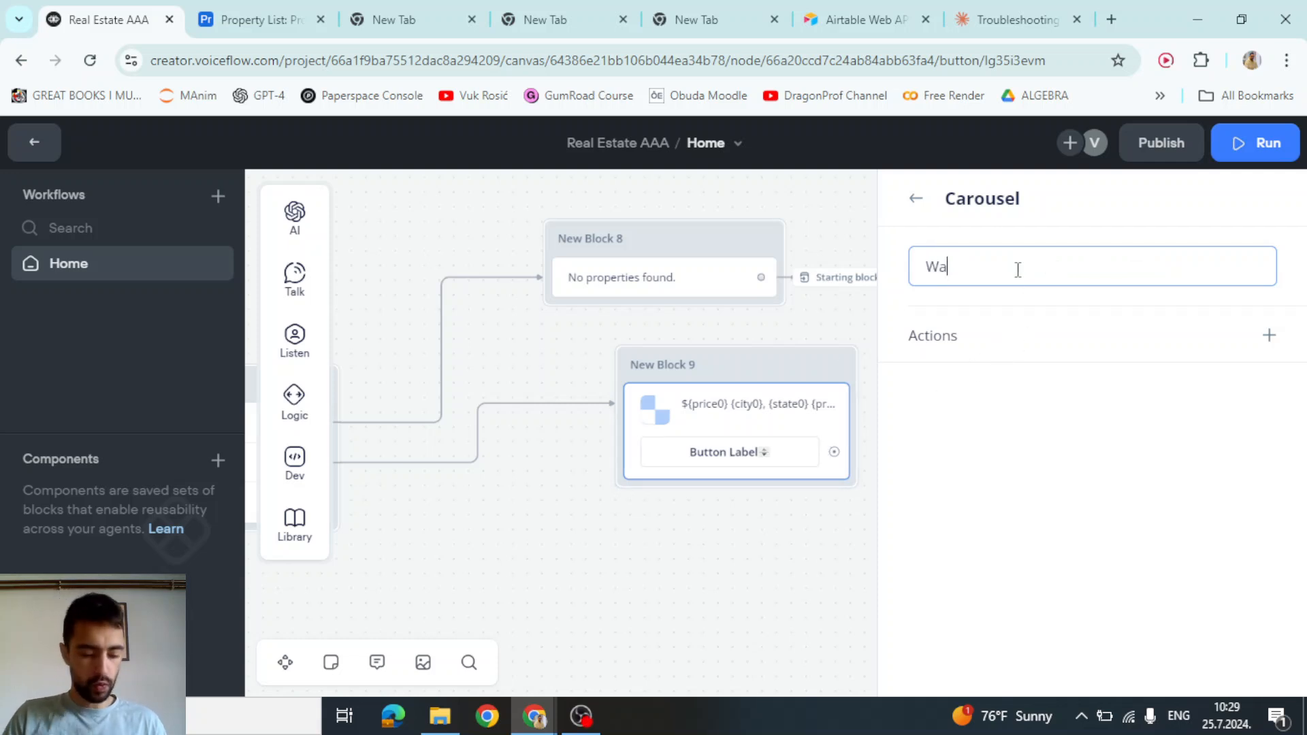
pyautogui.write('tch 3D ')
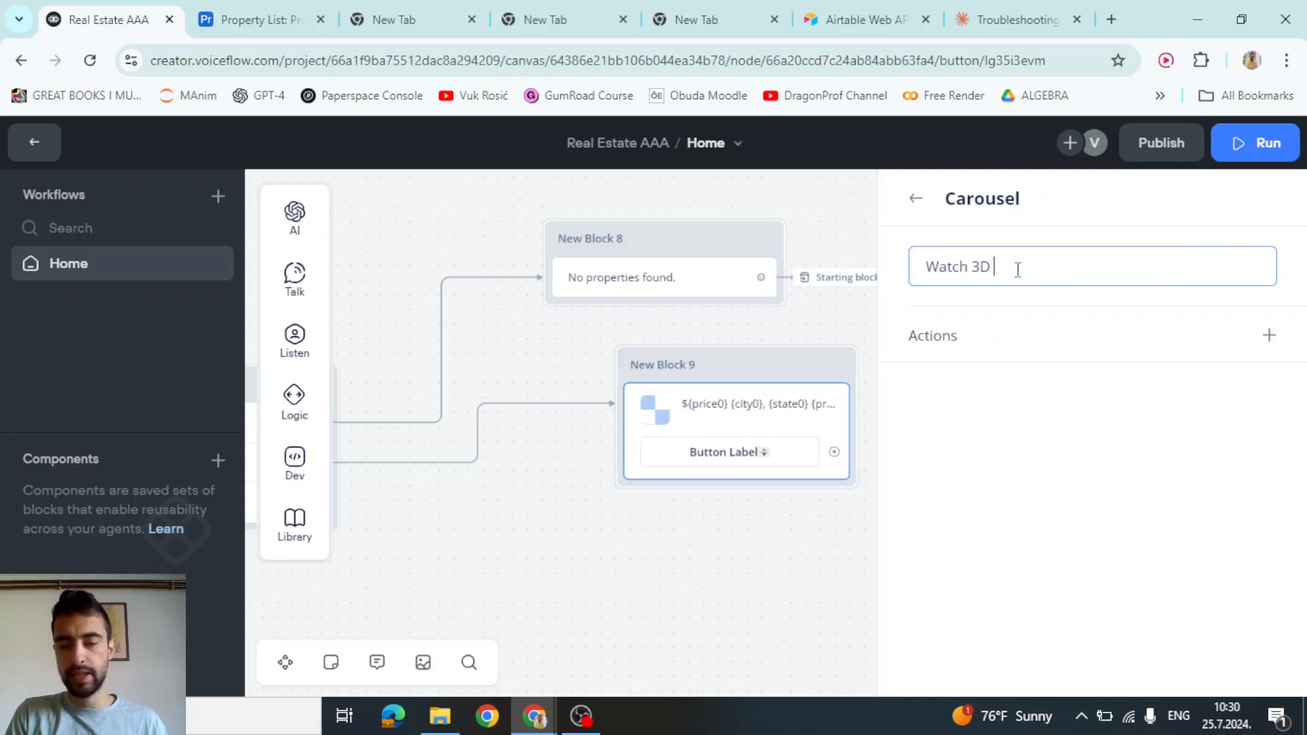
pyautogui.write('house your')
pyautogui.press('BackSpace')
pyautogui.press('BackSpace')
pyautogui.press('BackSpace')
pyautogui.press('BackSpace')
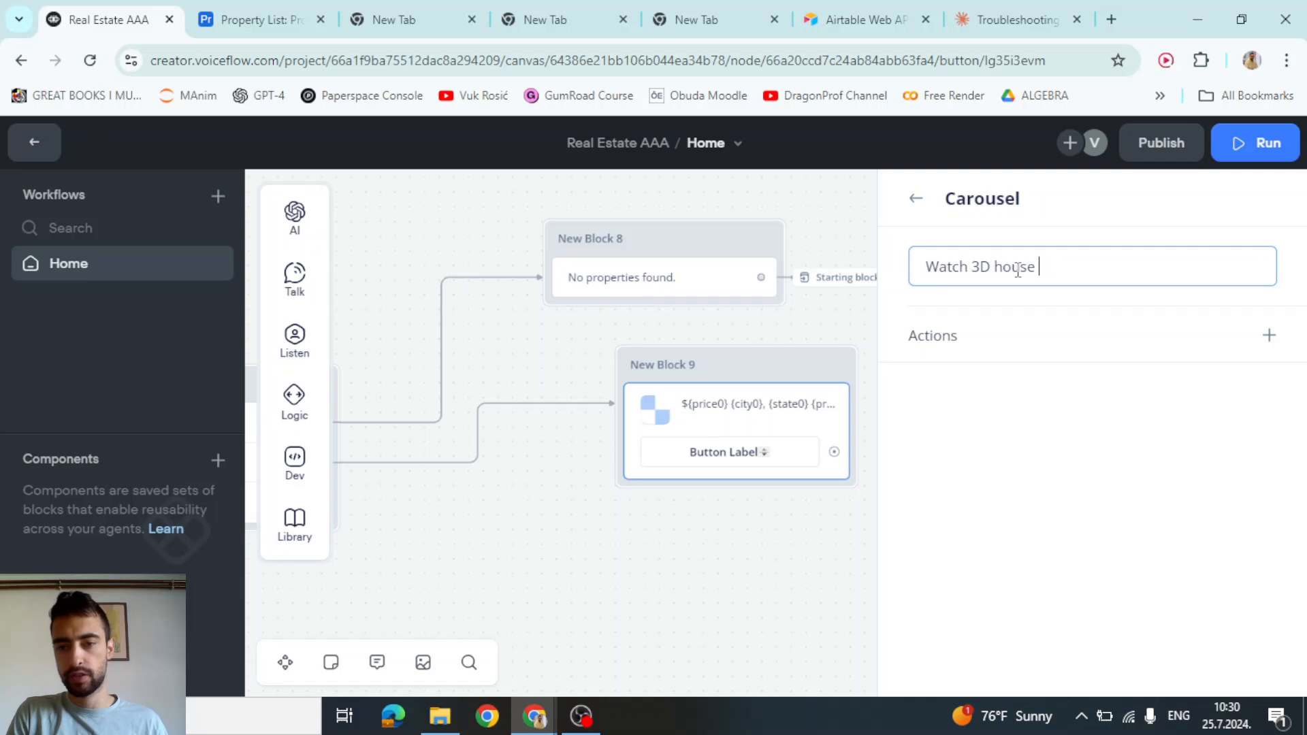
pyautogui.write('tour video')
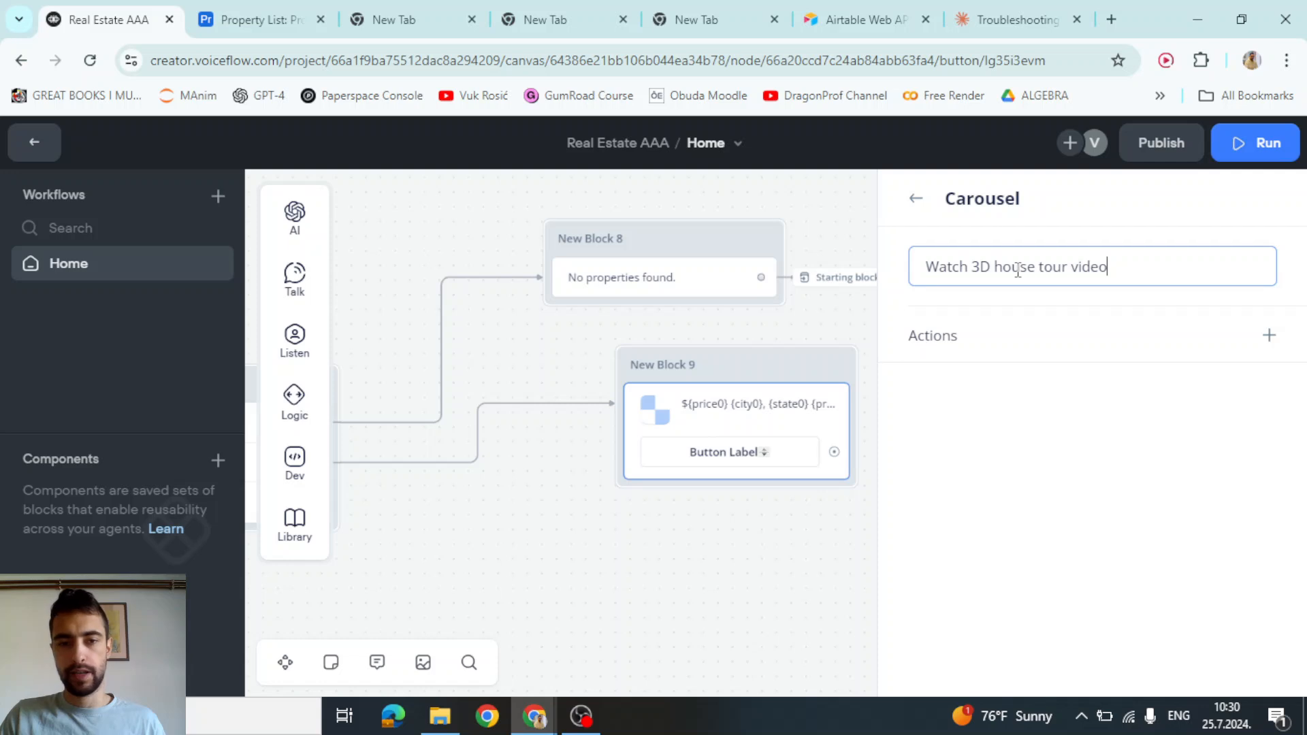
pyautogui.click(1187, 348)
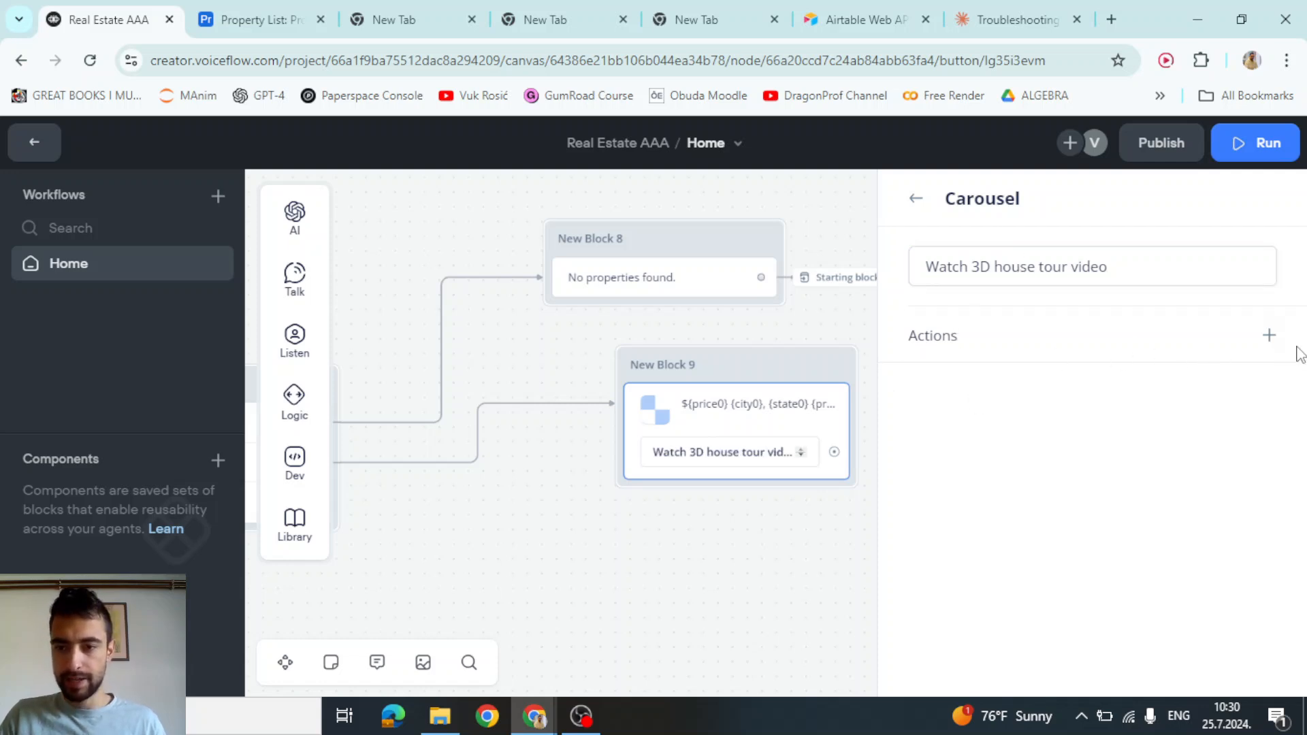
pyautogui.click(915, 198)
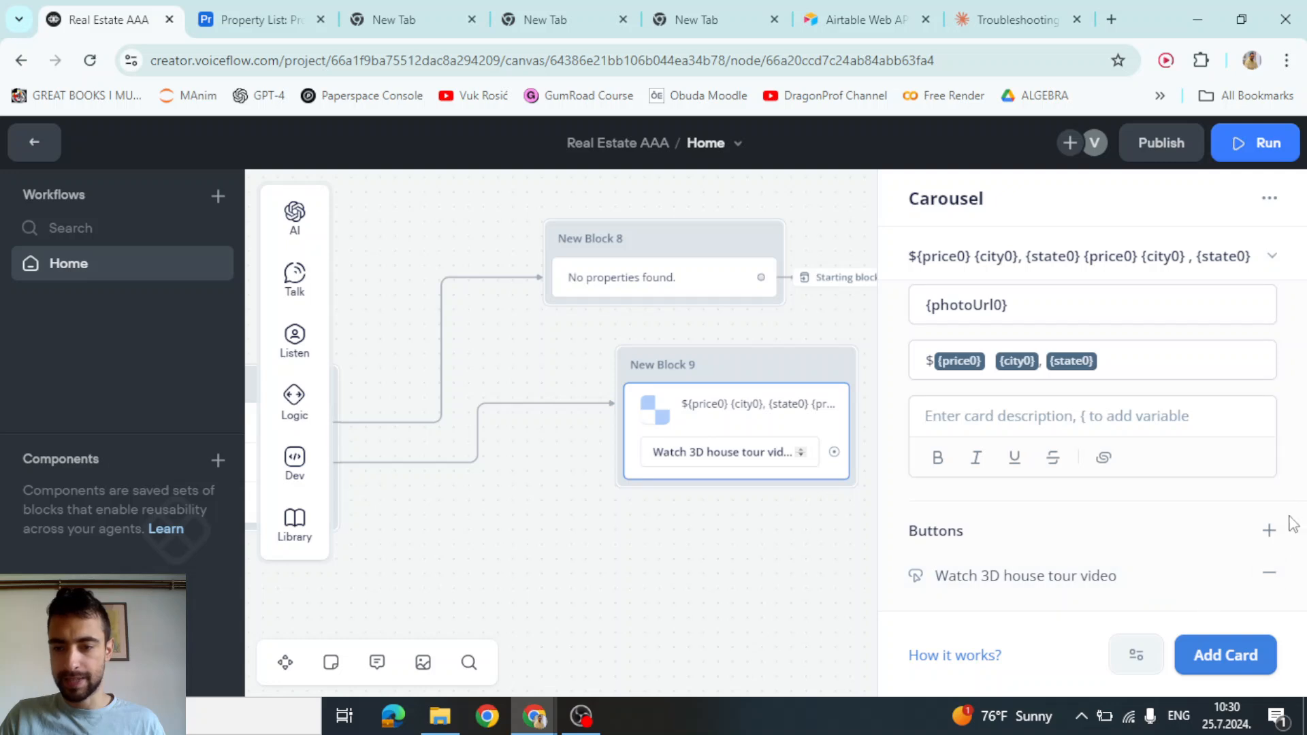
# Add a second card button labelled 'View on Google maps'
pyautogui.click(1270, 532)
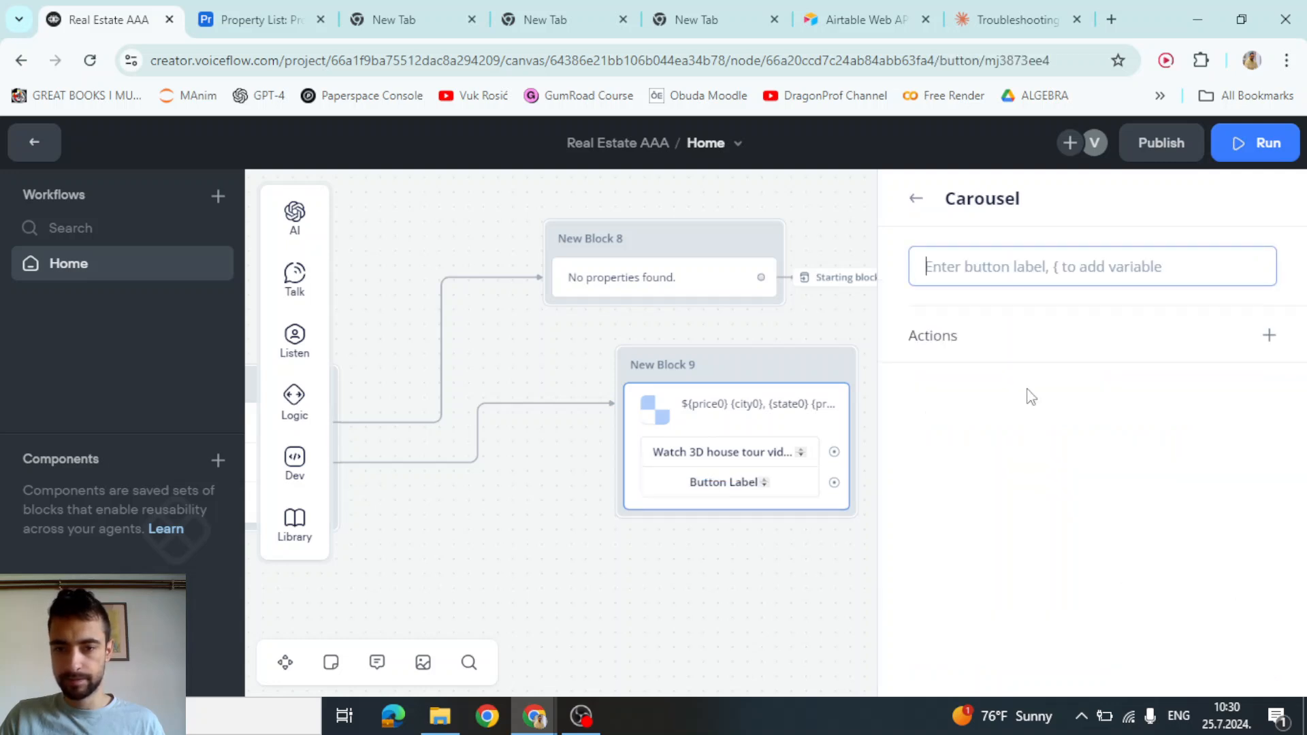
pyautogui.write('View on')
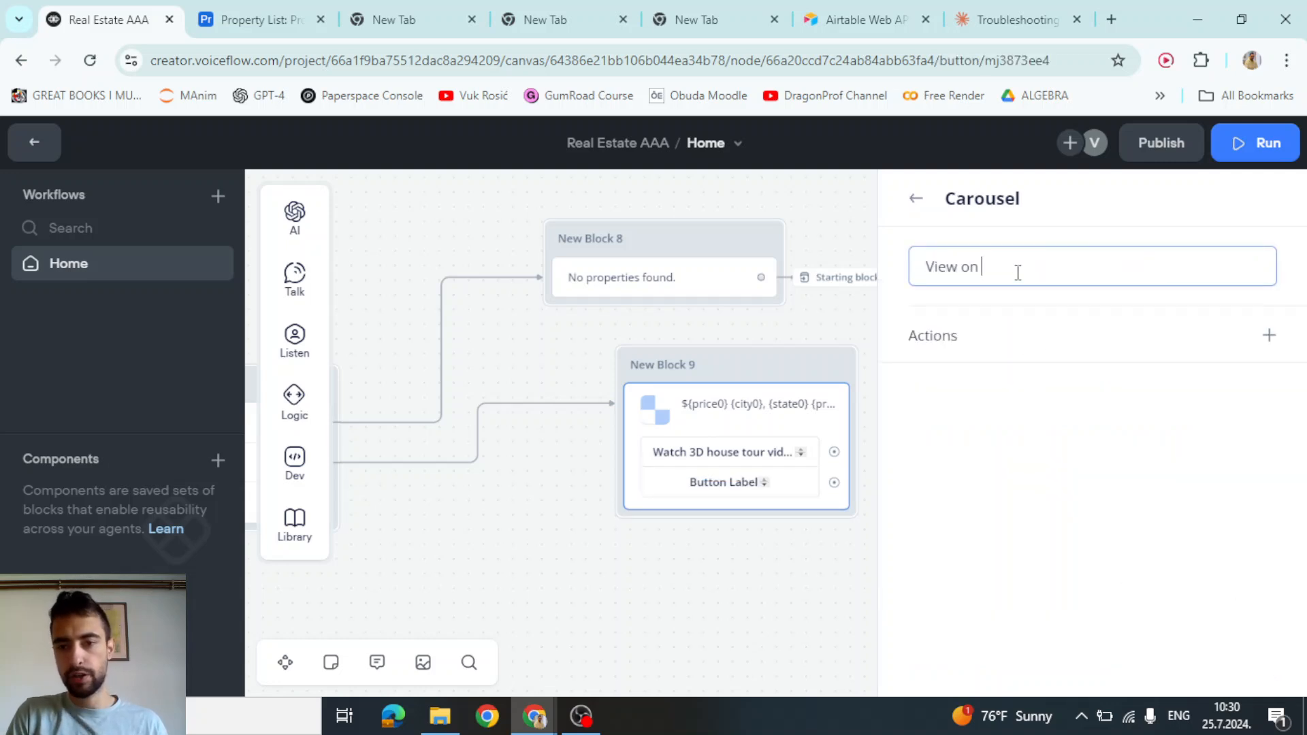
pyautogui.write(' Google maps')
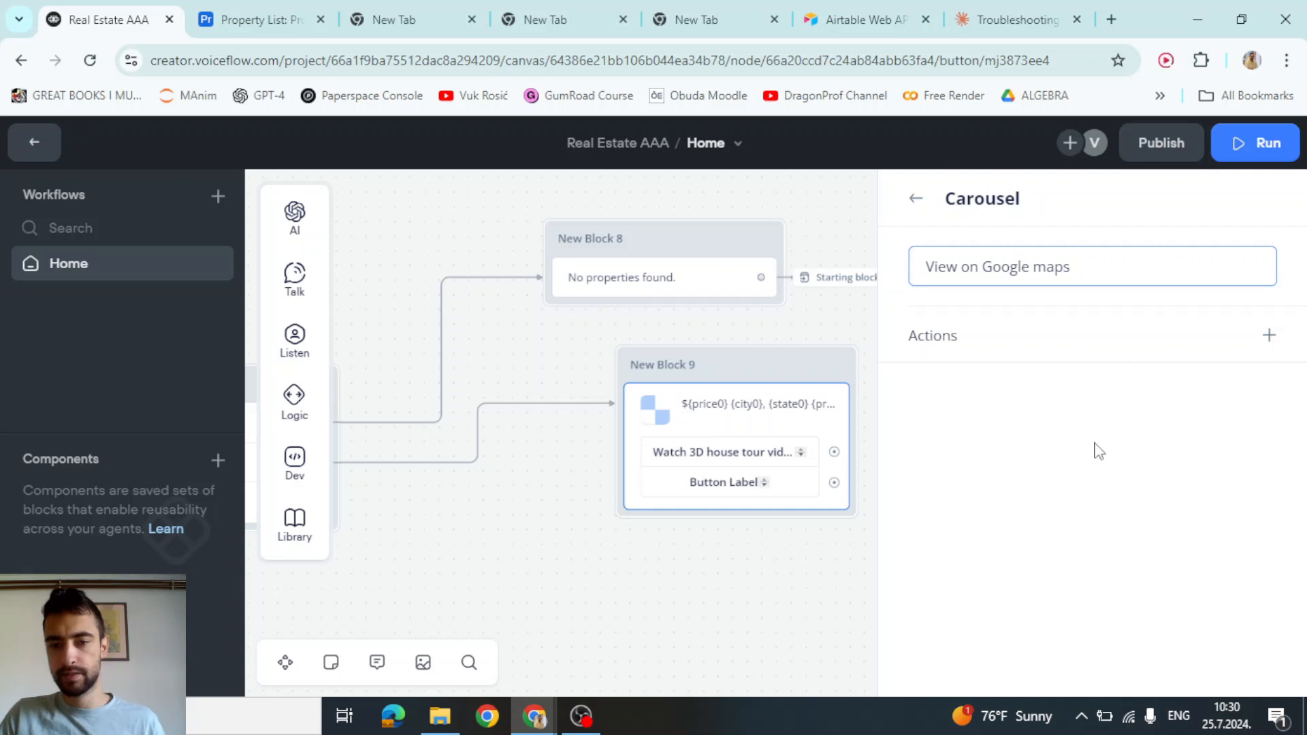
pyautogui.click(918, 200)
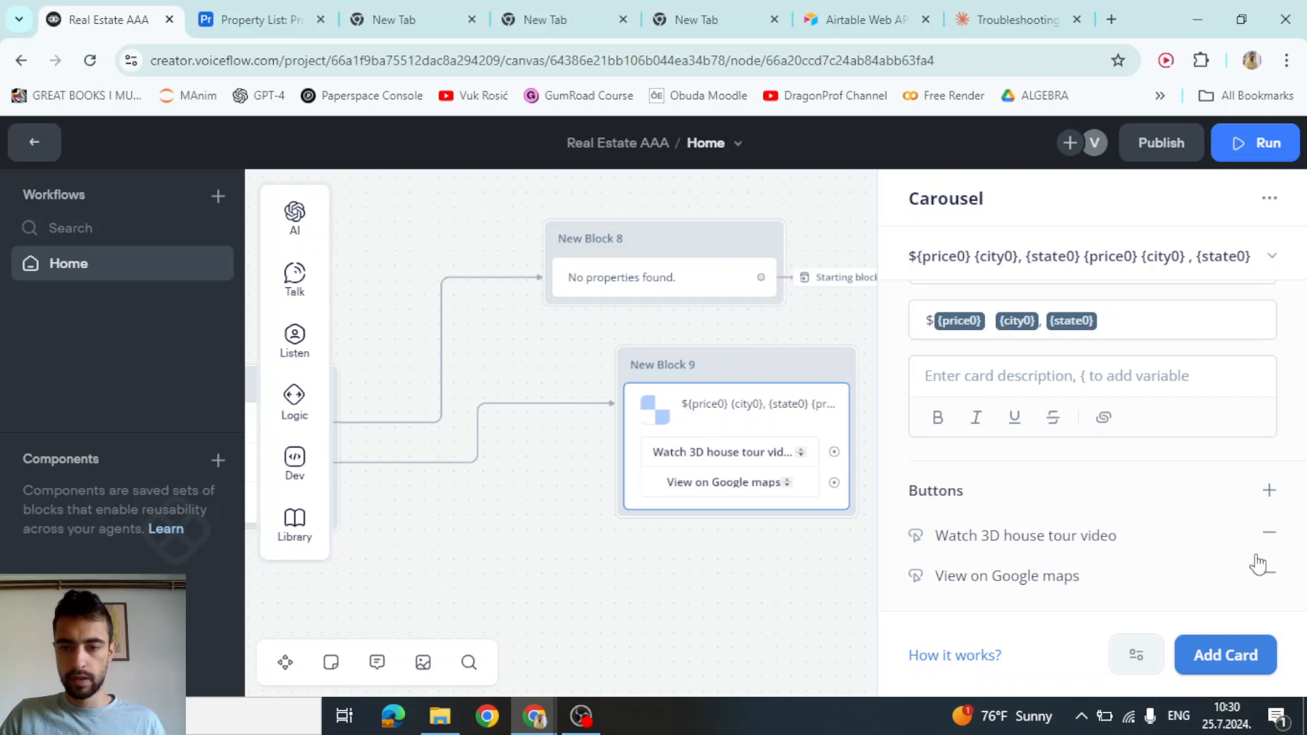
# Add a third card button labelled 'View property on Zillow.com'
pyautogui.click(1269, 492)
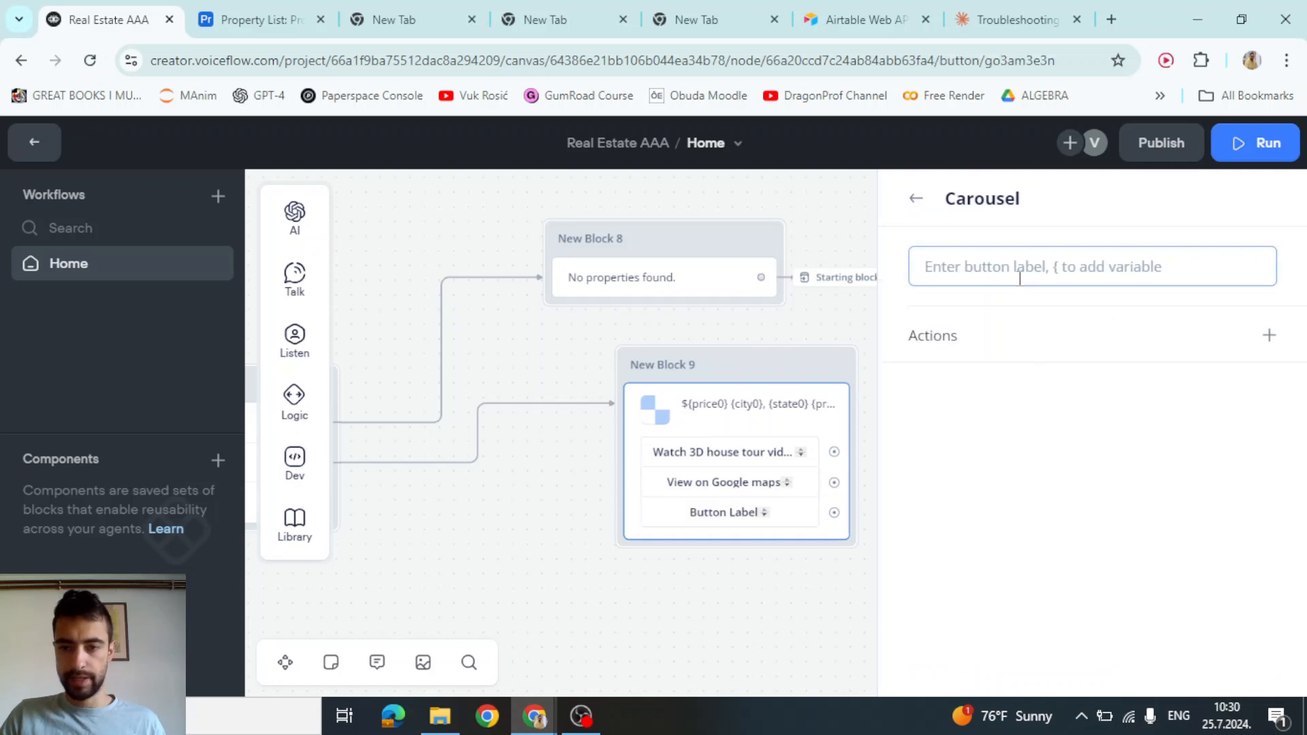
pyautogui.write('View proper')
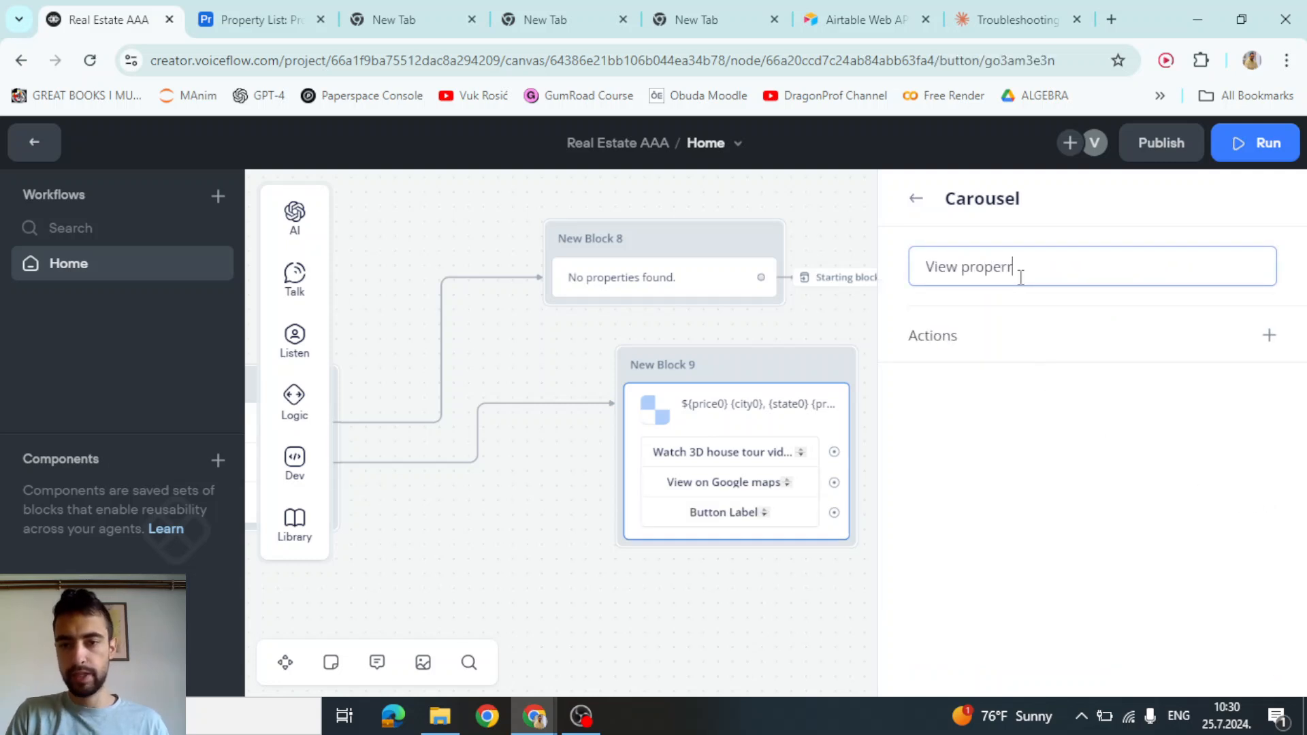
pyautogui.write('ty on Zi')
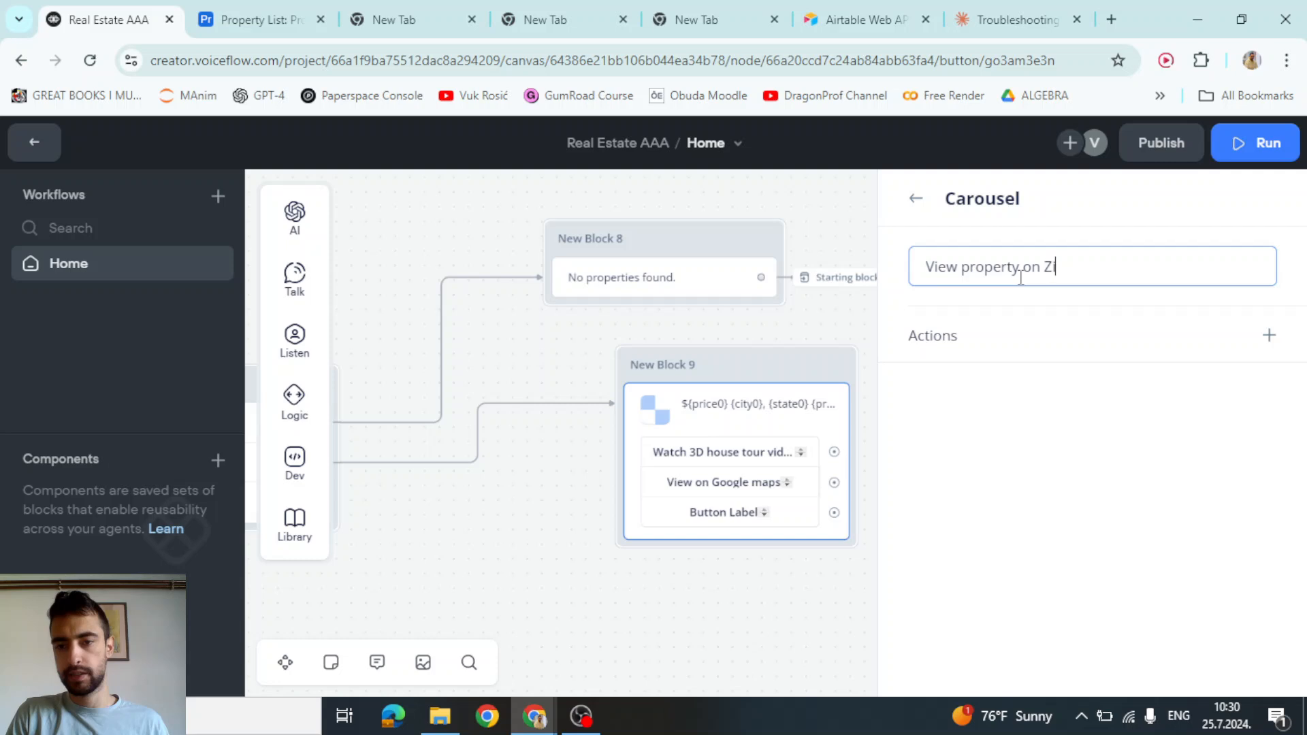
pyautogui.write('llow.com')
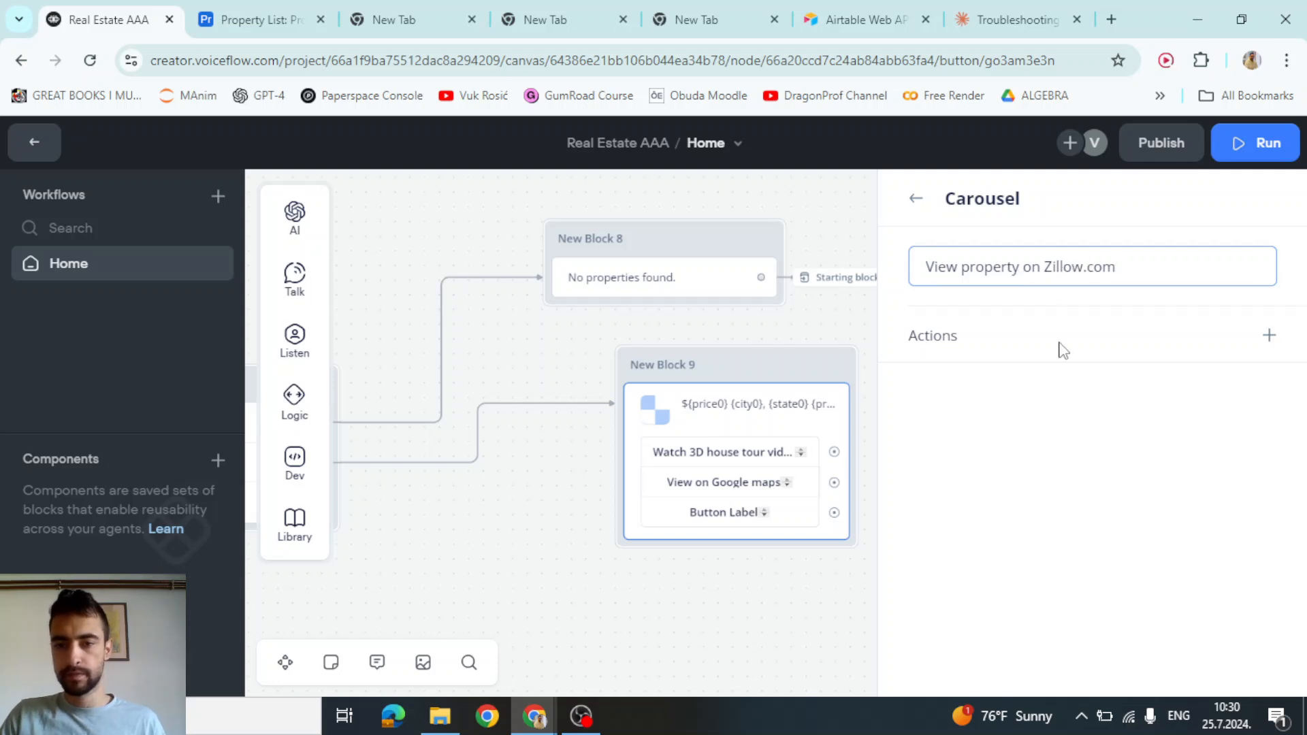
pyautogui.click(1059, 428)
# Give the Zillow button an Open URL action pointing to {url0}
pyautogui.click(1269, 334)
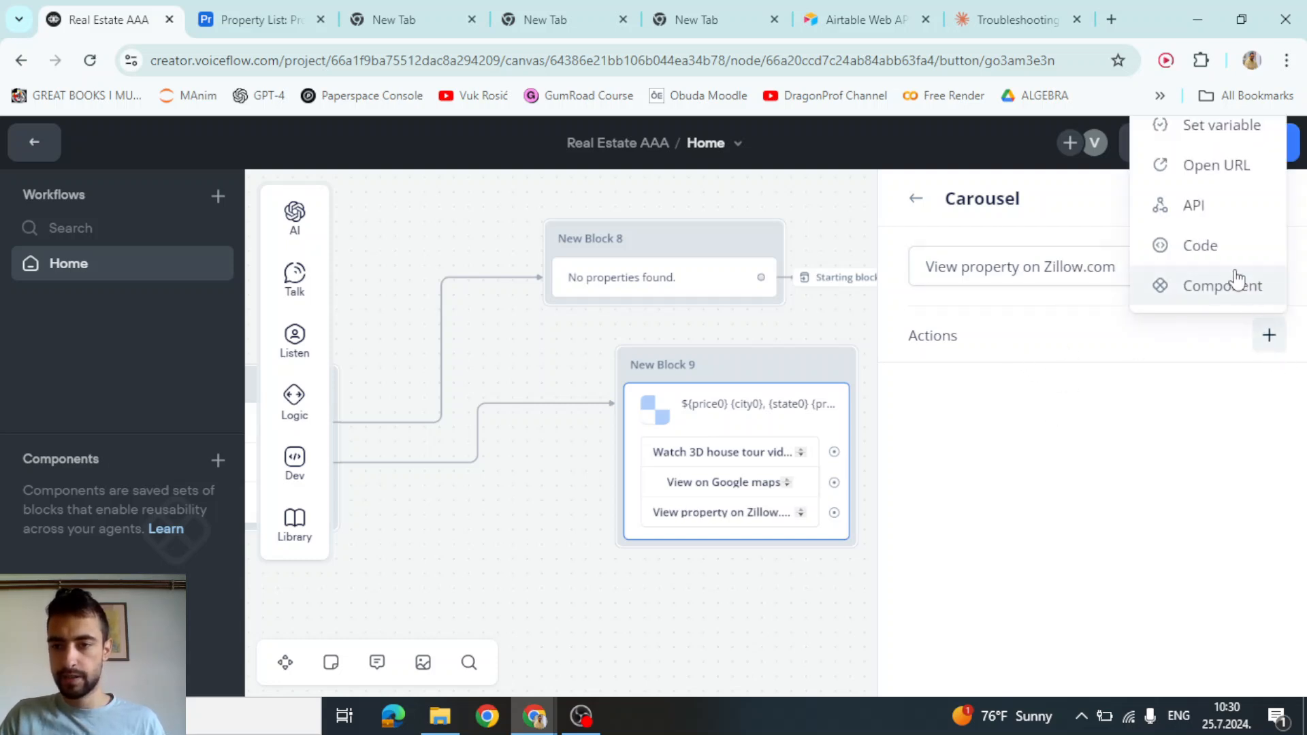
pyautogui.click(1218, 168)
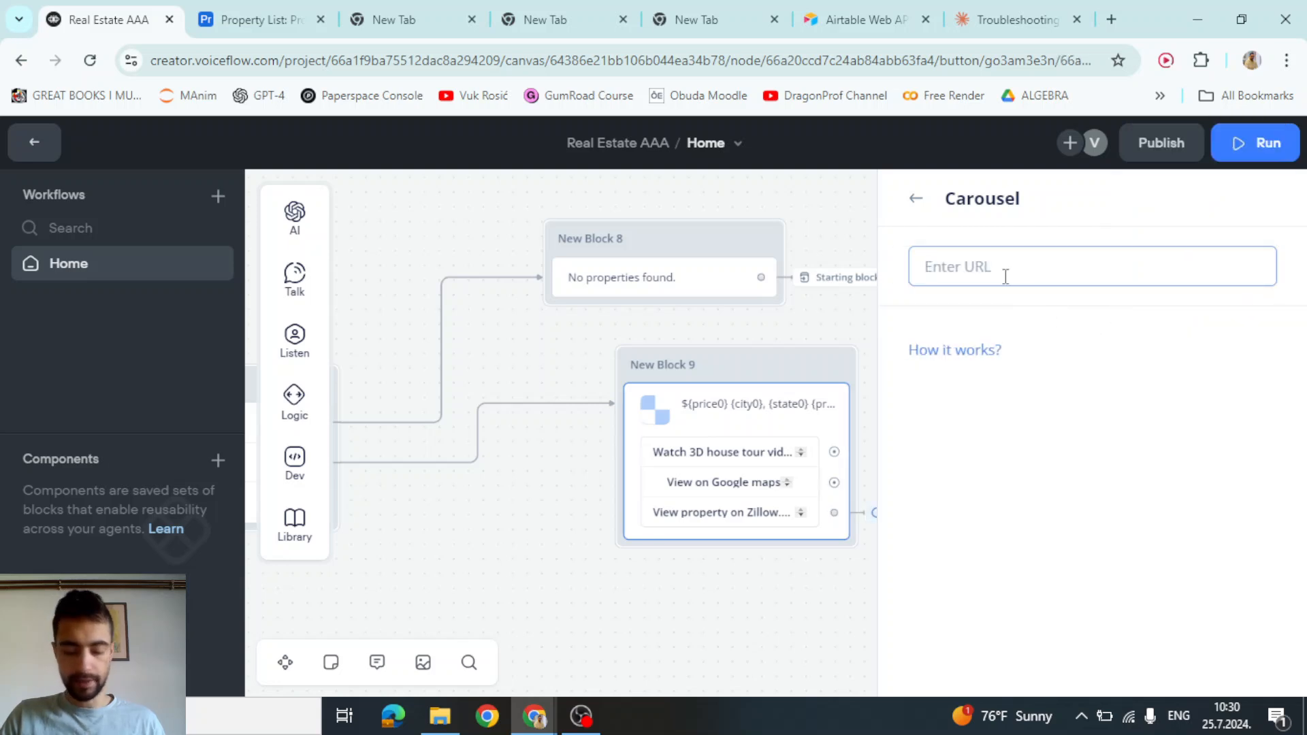
pyautogui.write('{url')
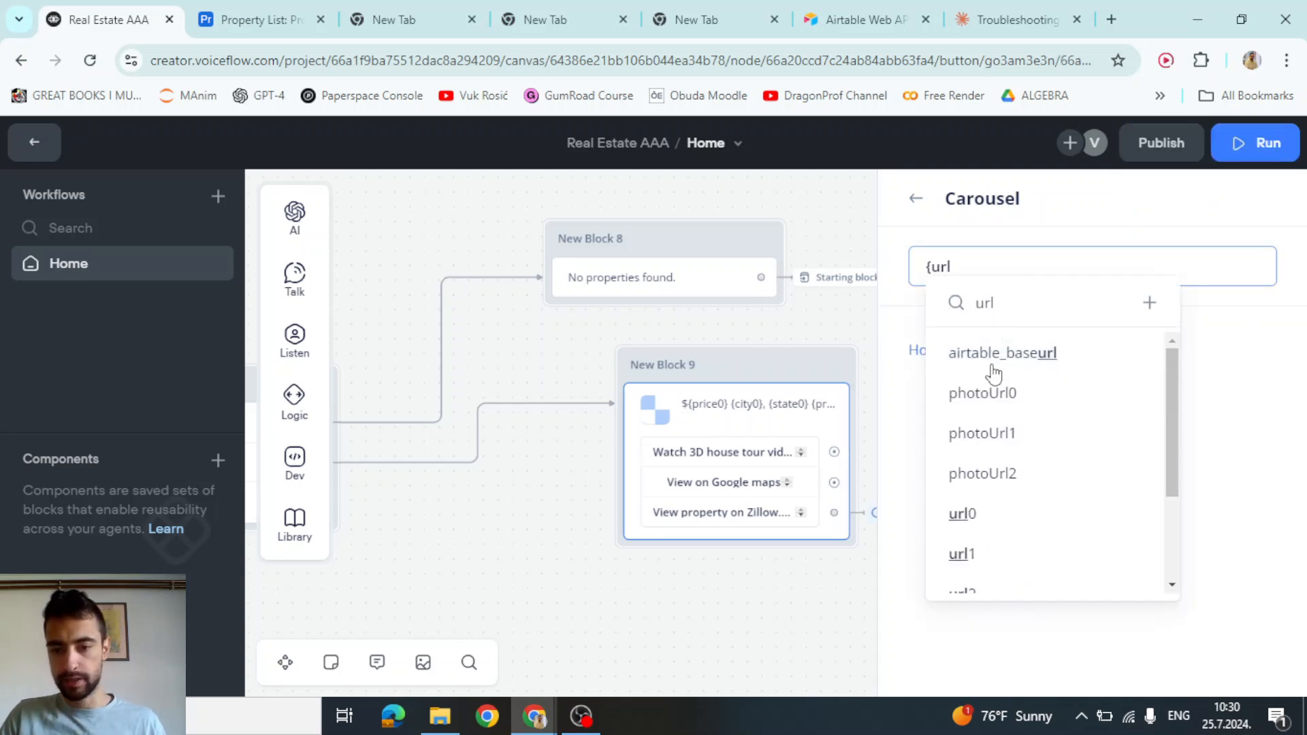
pyautogui.click(986, 515)
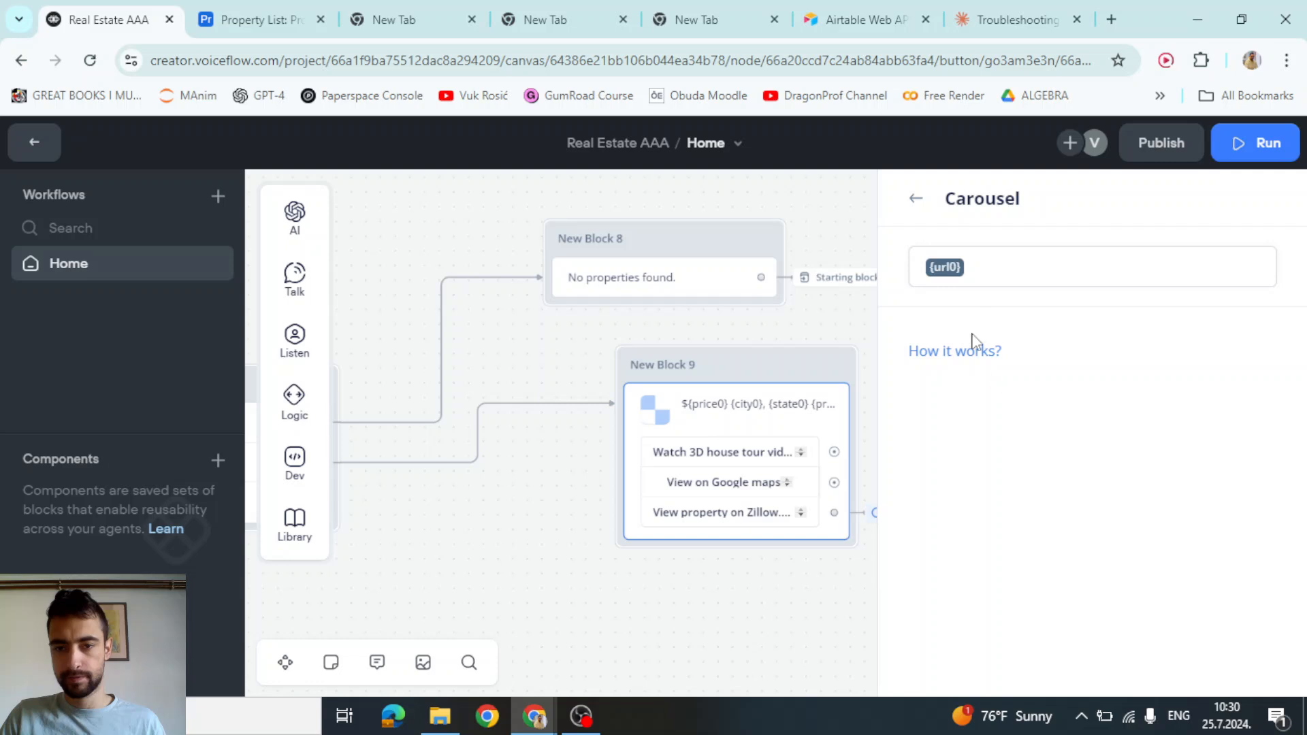
pyautogui.click(918, 199)
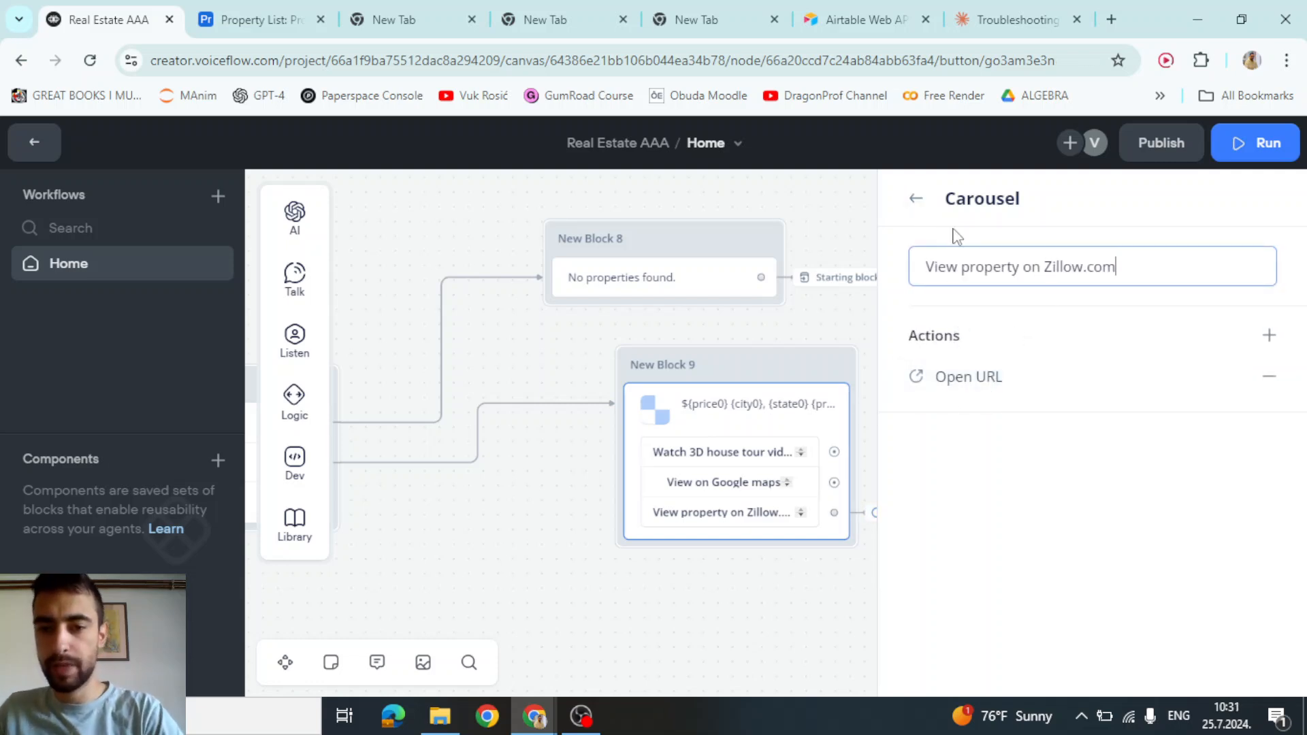
pyautogui.click(917, 200)
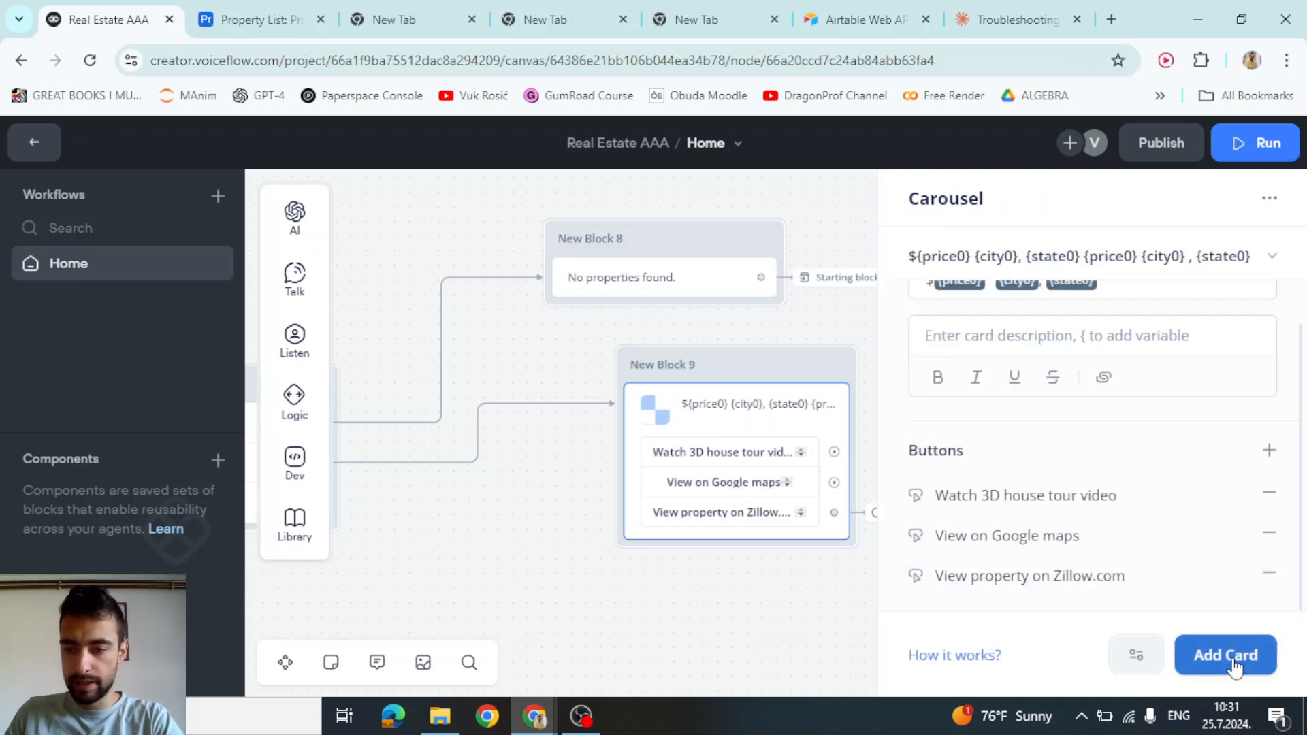
# Add a fourth card button labelled 'Search other properties'
pyautogui.click(1268, 450)
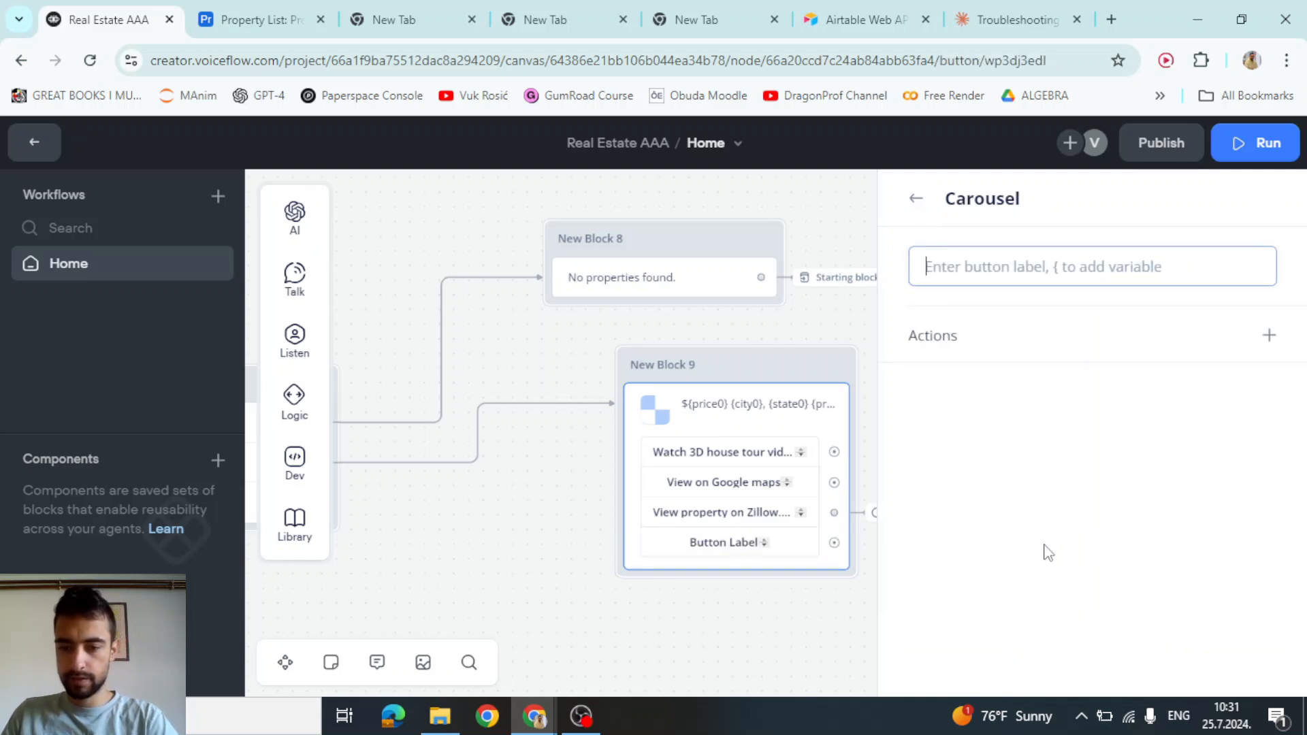
pyautogui.write('Search')
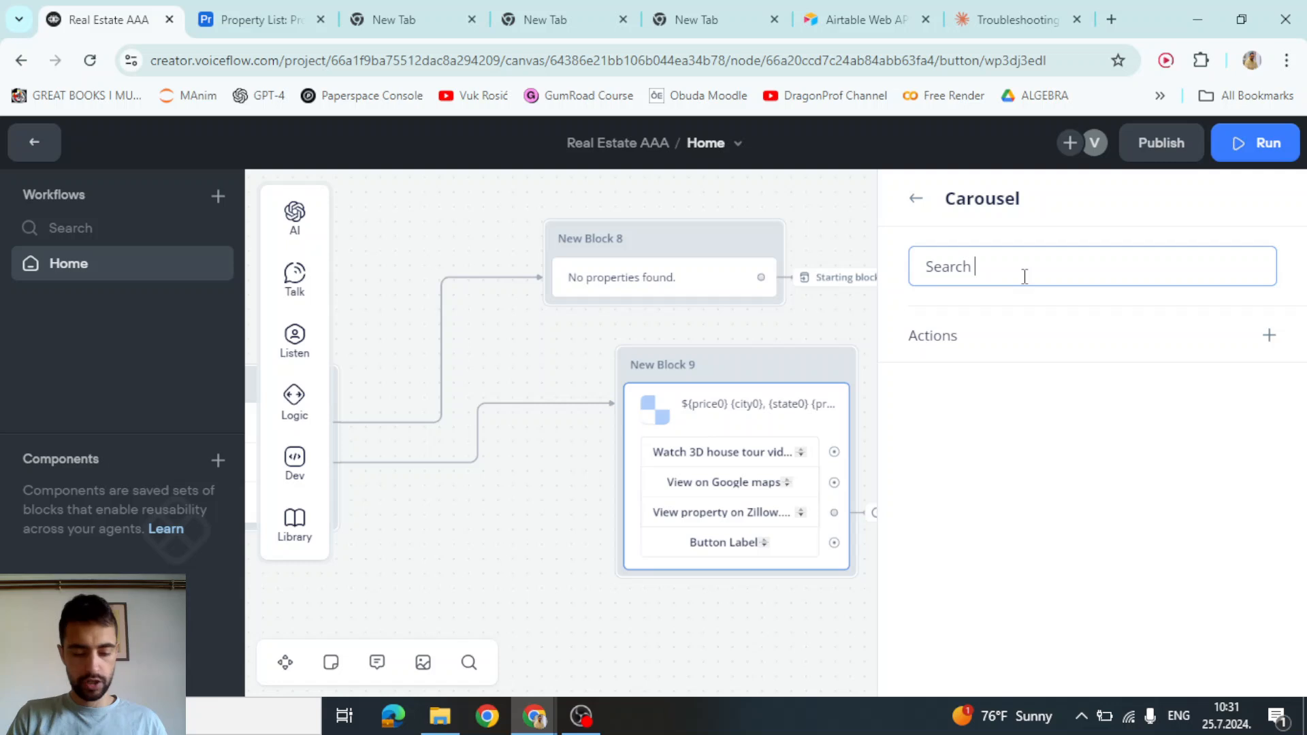
pyautogui.write(' other properties')
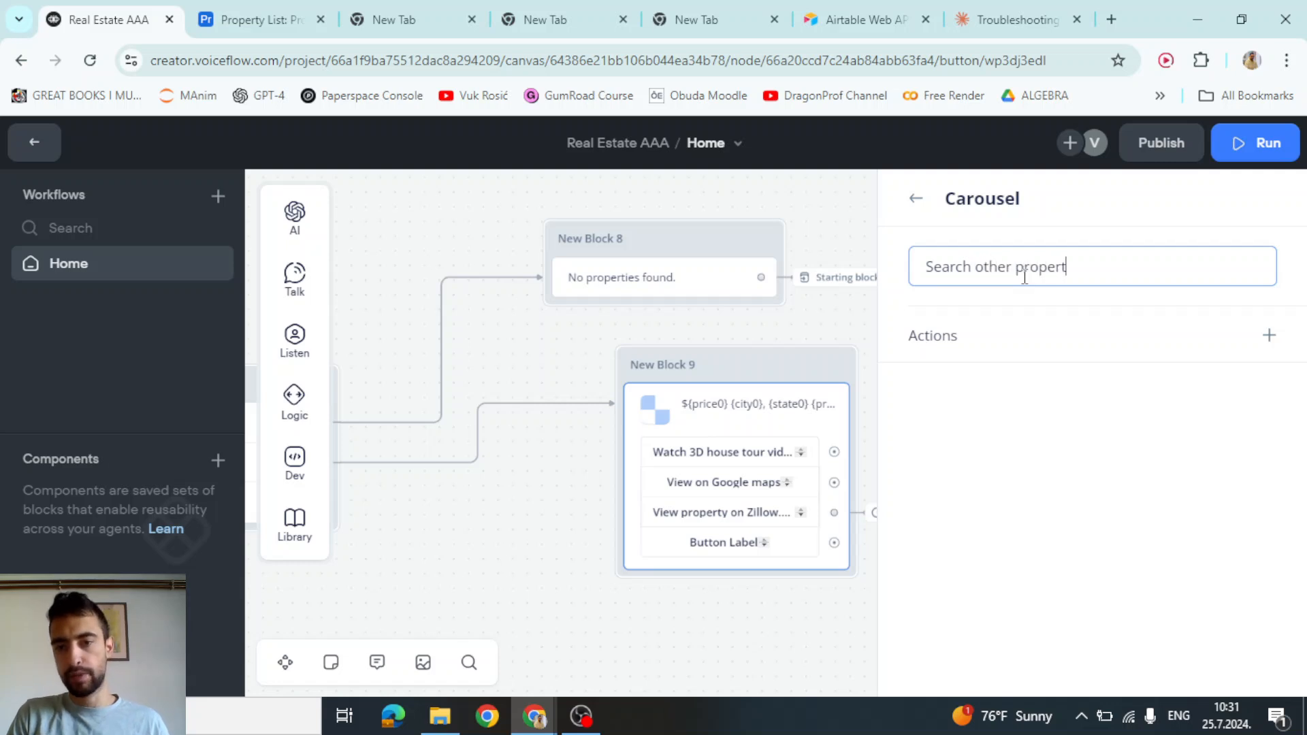
pyautogui.click(1108, 417)
# Give the button a Go to Block action targeting Starting block
pyautogui.click(1270, 336)
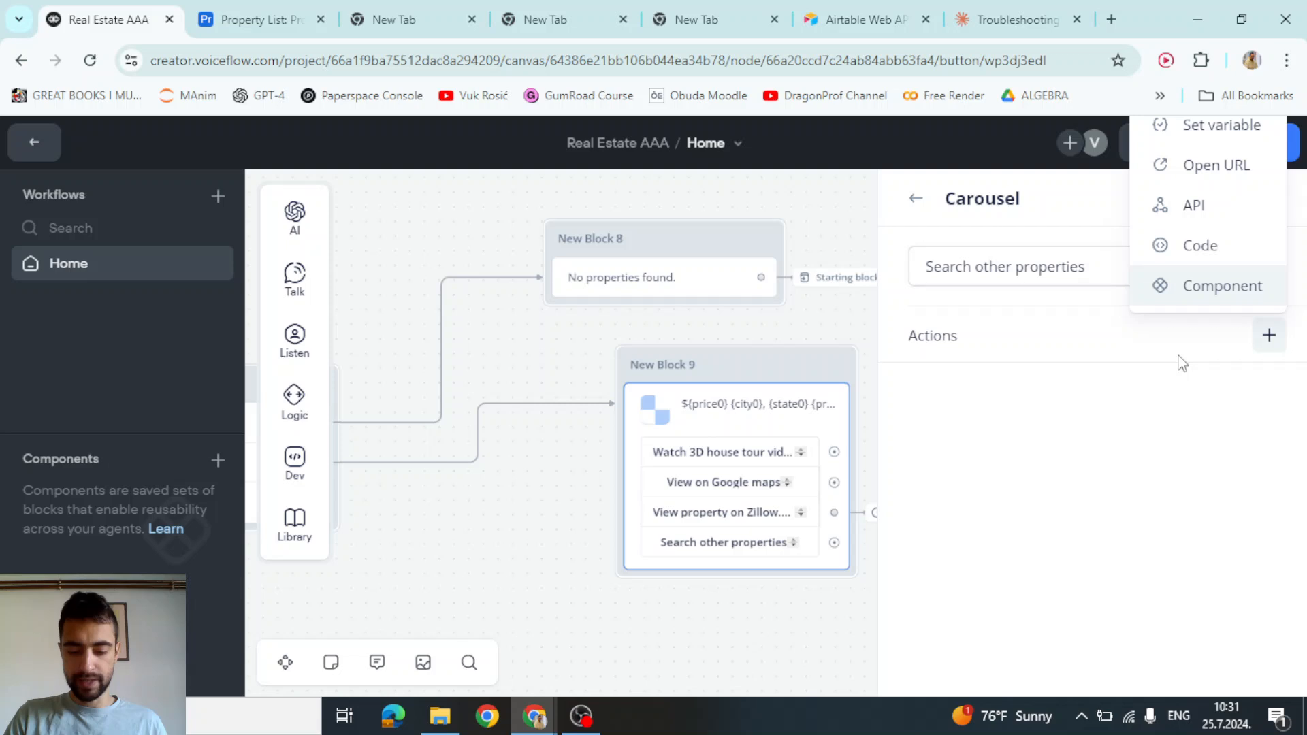
pyautogui.press('F11')
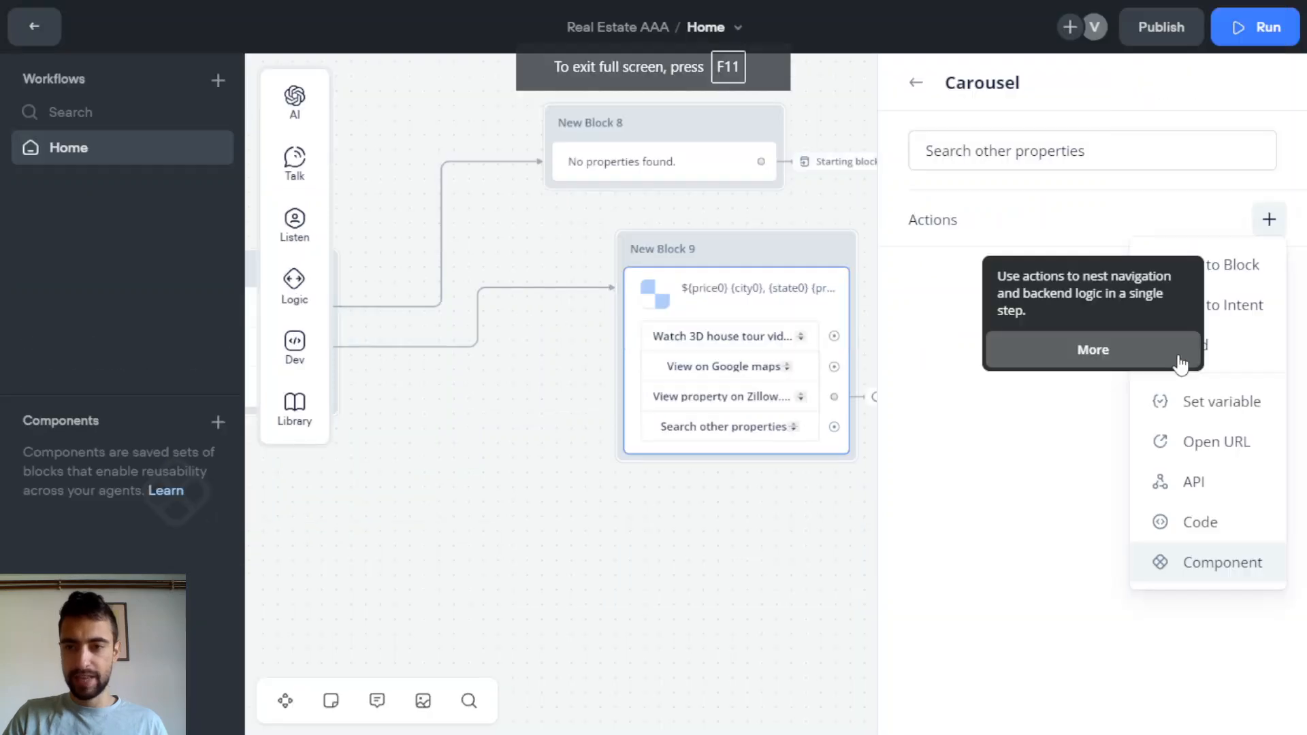
pyautogui.click(1211, 268)
pyautogui.click(1047, 150)
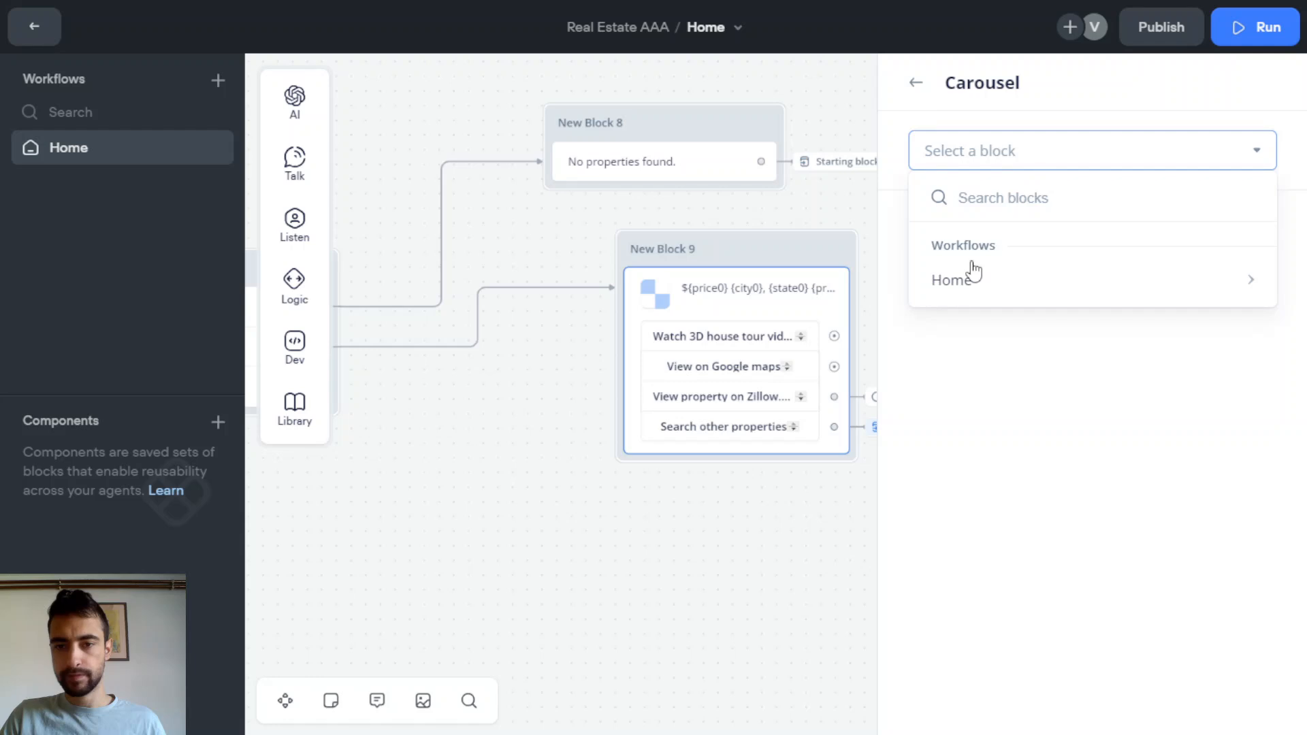
pyautogui.moveTo(974, 272)
pyautogui.scroll(-3, 828, 504)
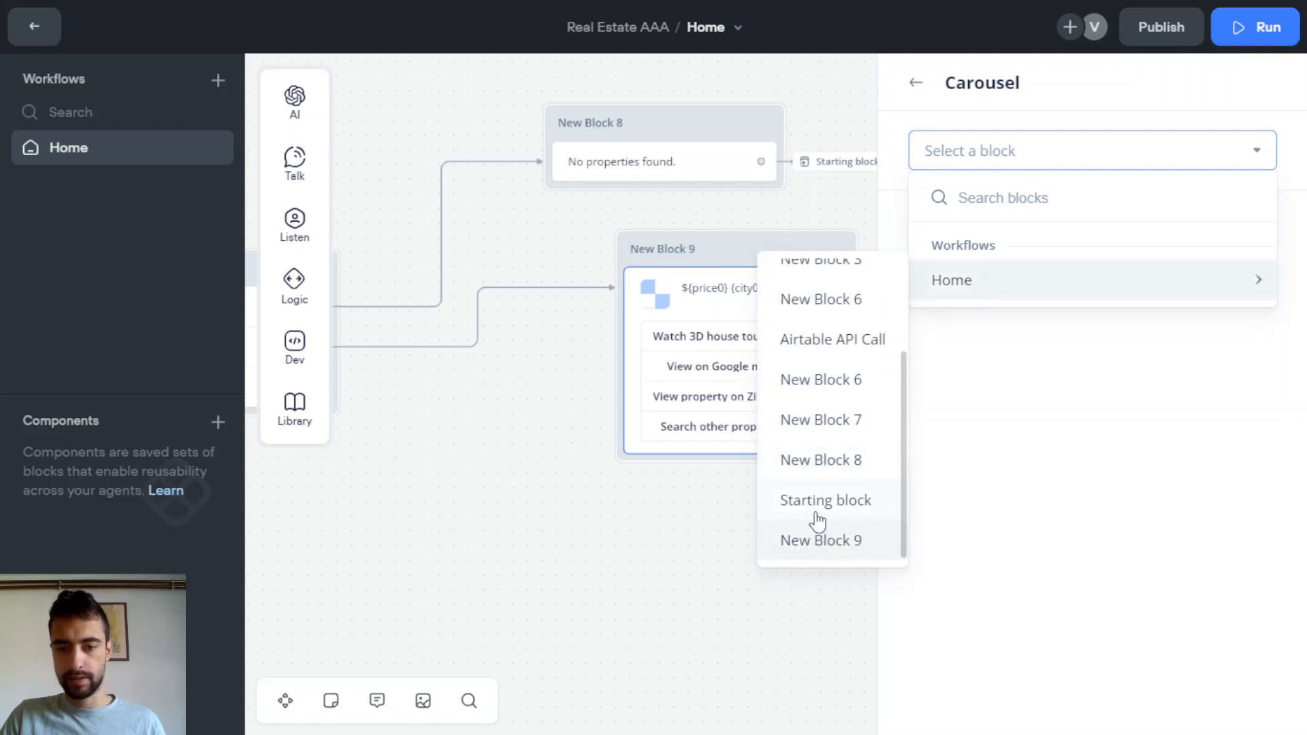
pyautogui.click(816, 511)
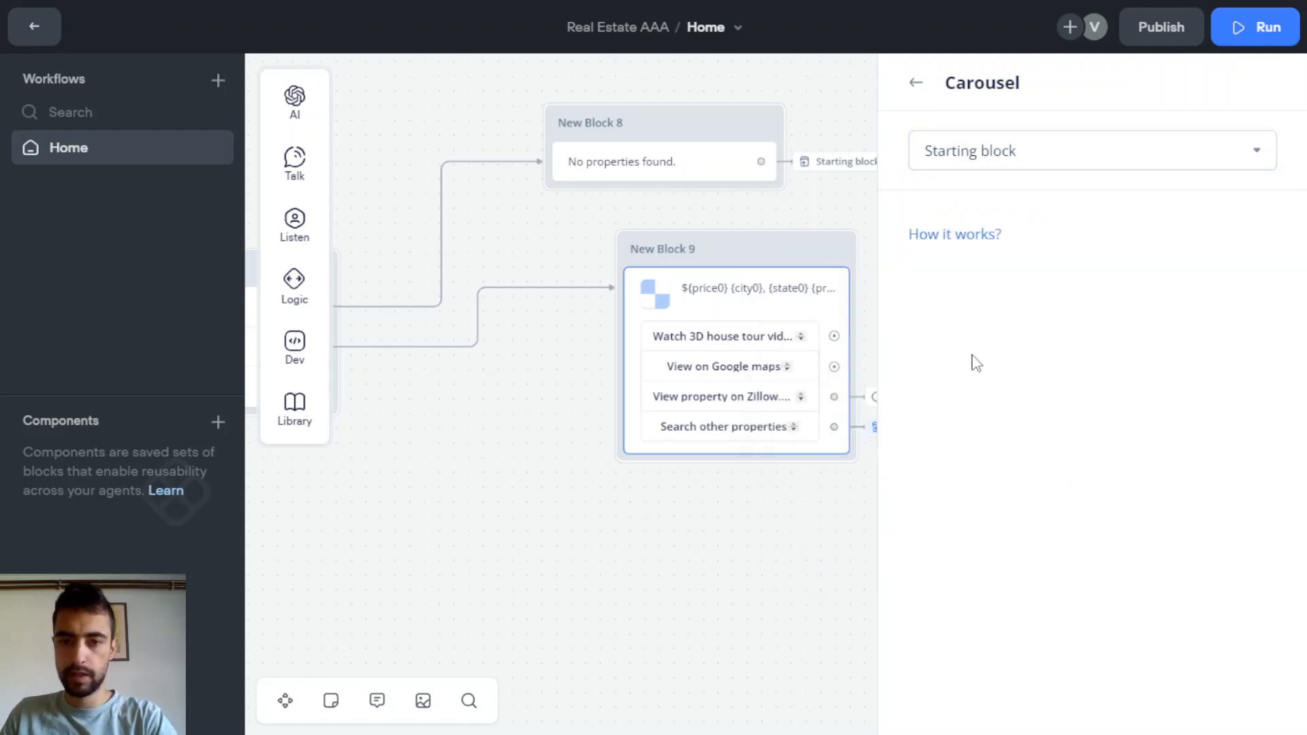
pyautogui.click(790, 555)
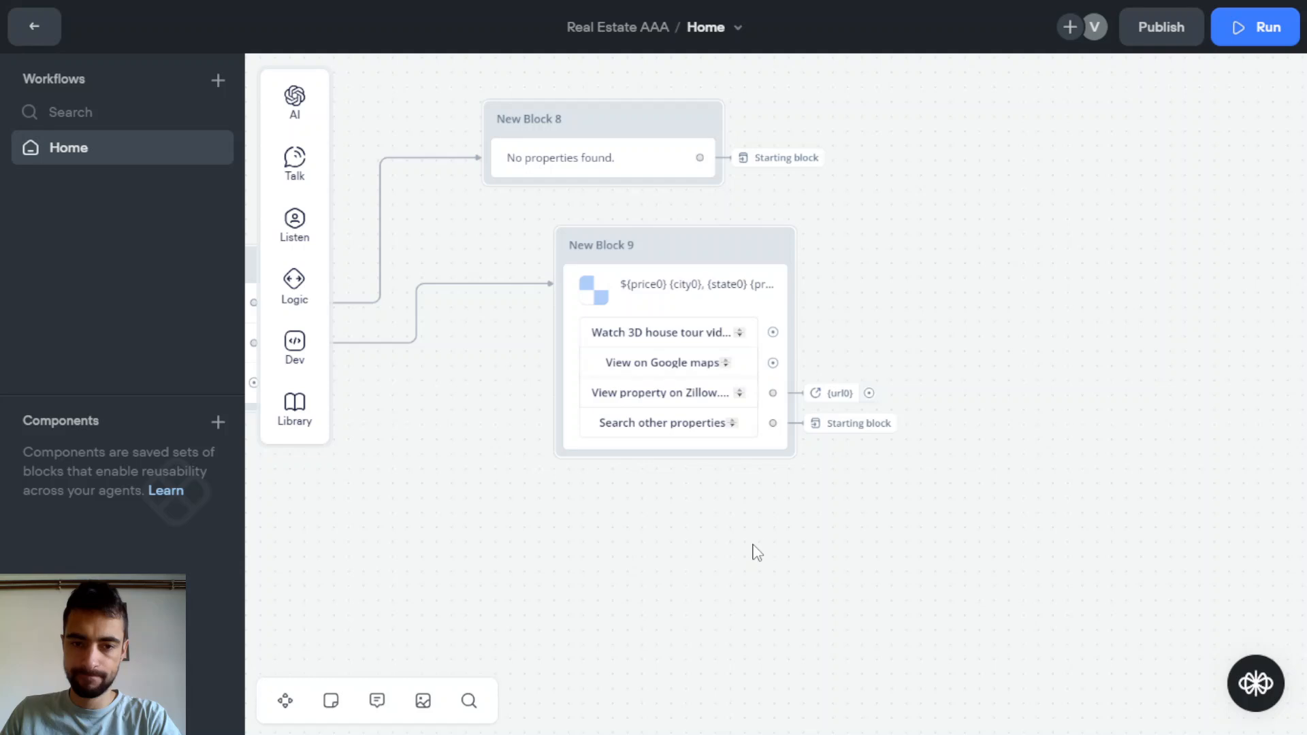
# Connect a new Set variable step to the Watch 3D house tour button's port
pyautogui.scroll(4, 823, 472)
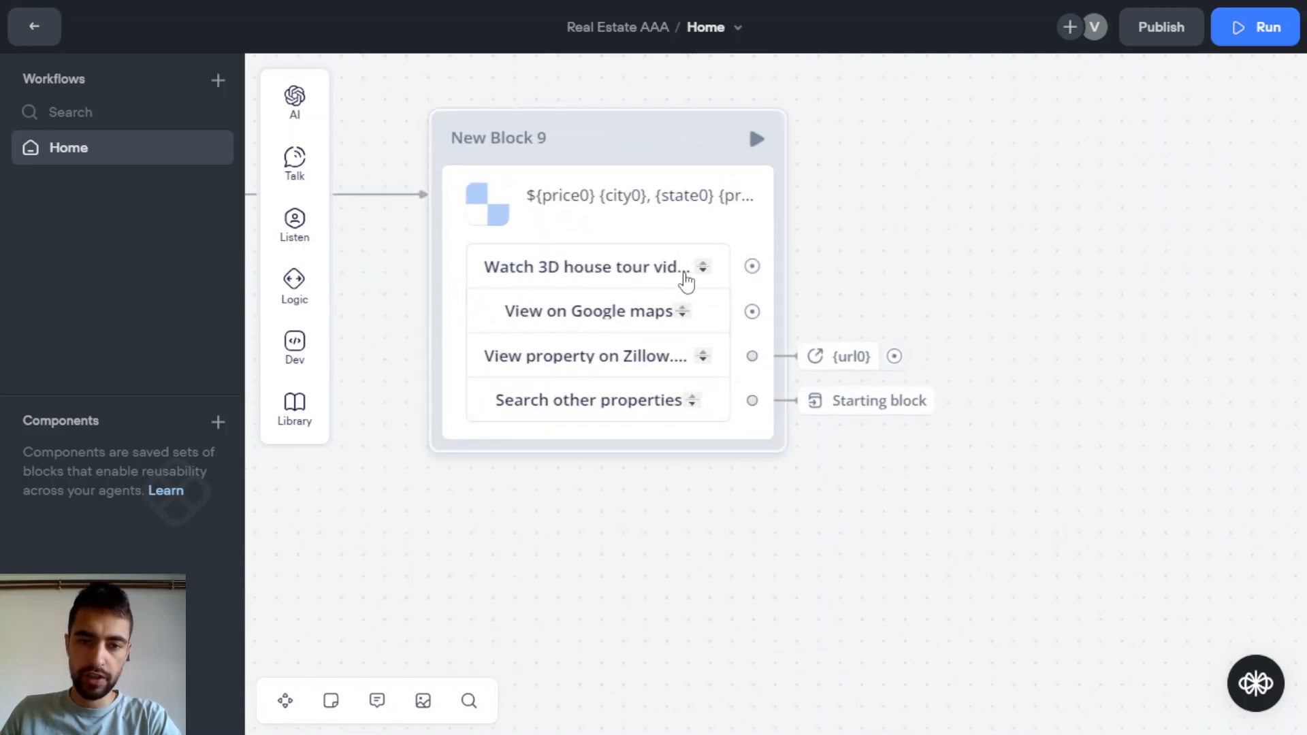
pyautogui.scroll(2, 686, 280)
pyautogui.moveTo(701, 312); pyautogui.dragTo(812, 310)
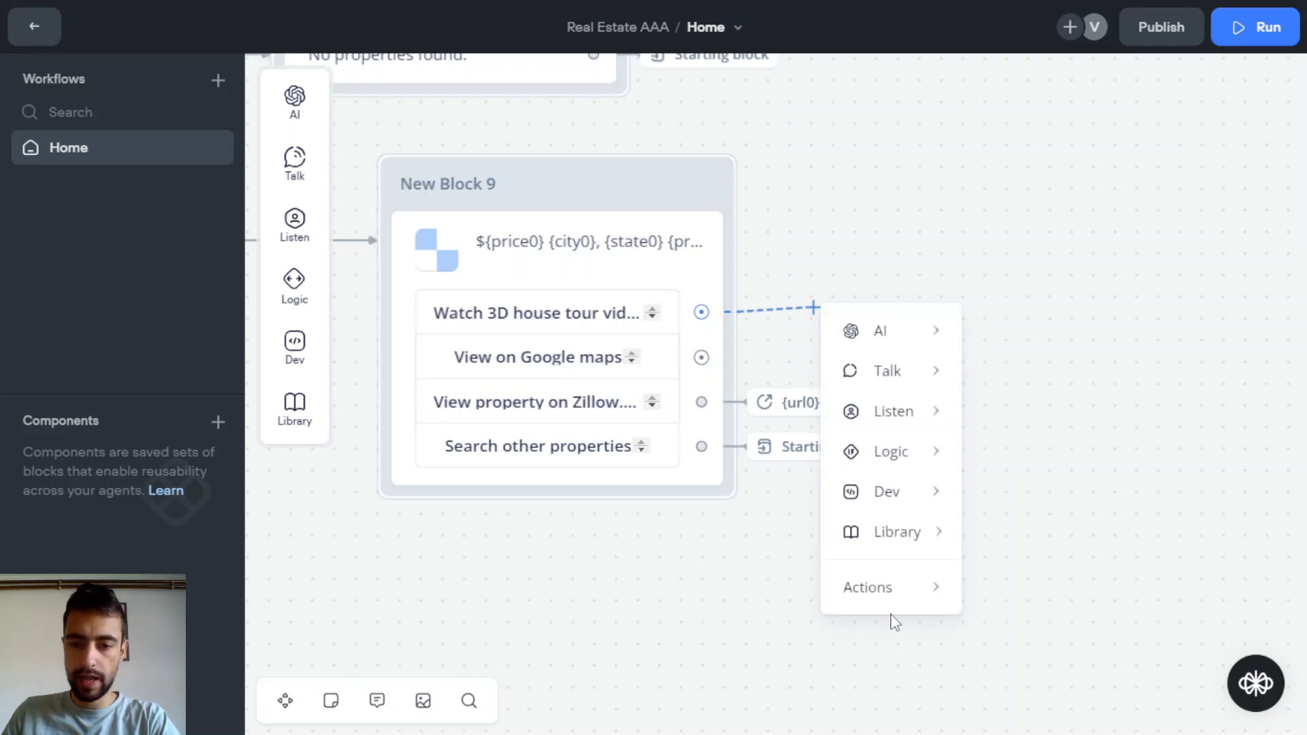
pyautogui.moveTo(896, 591)
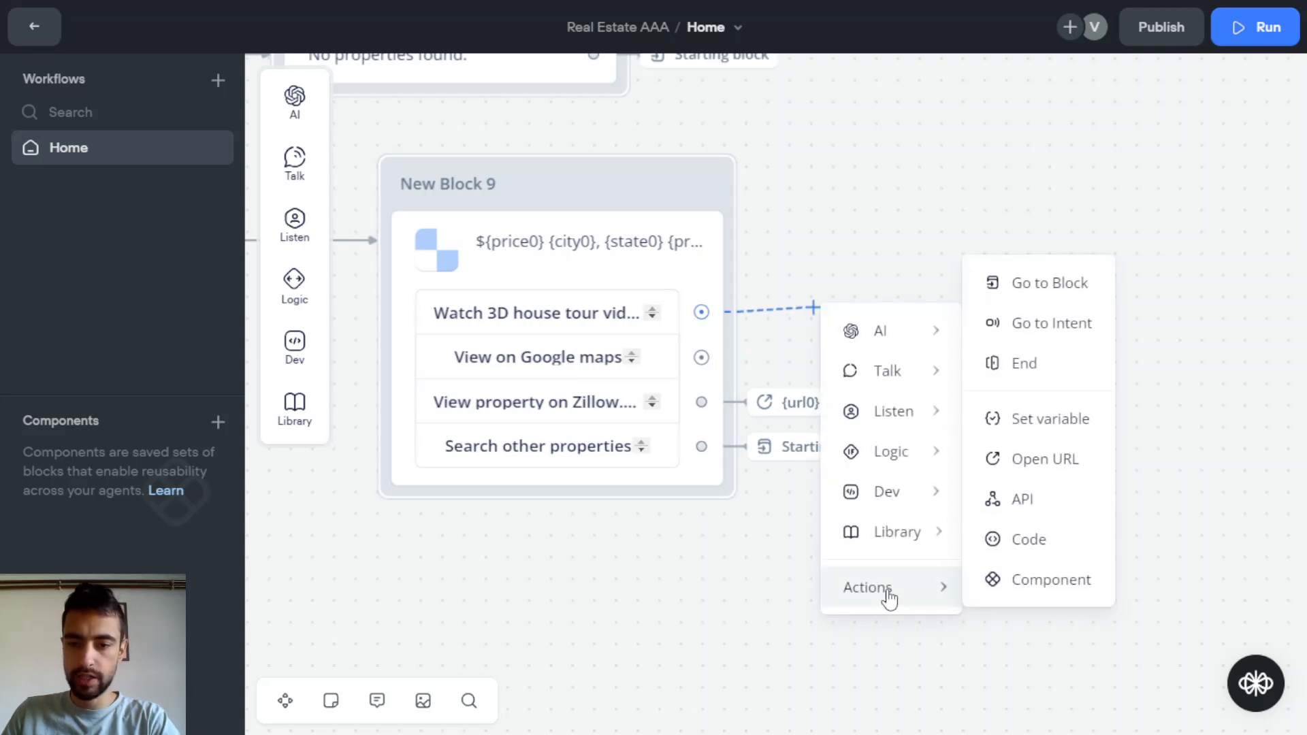
pyautogui.click(1049, 424)
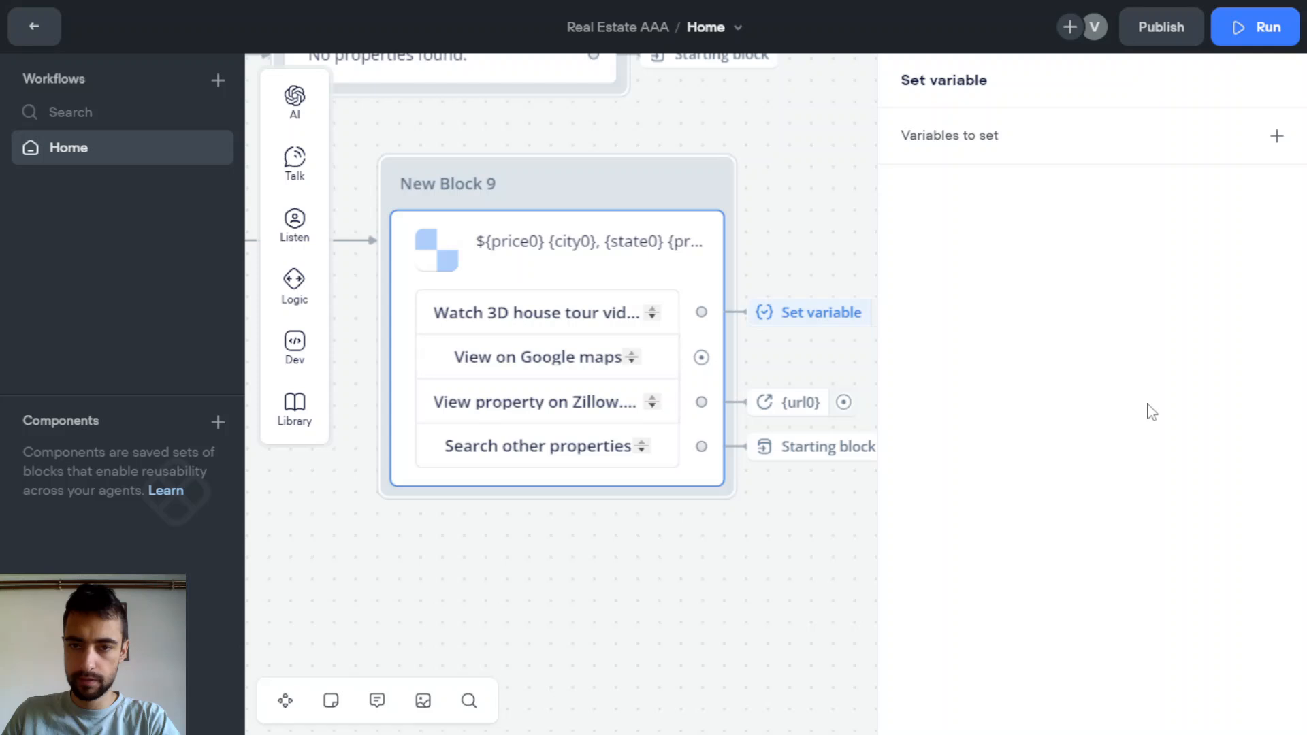
# Add an assignment row and create the new variable virtual_tour_url
pyautogui.click(1274, 136)
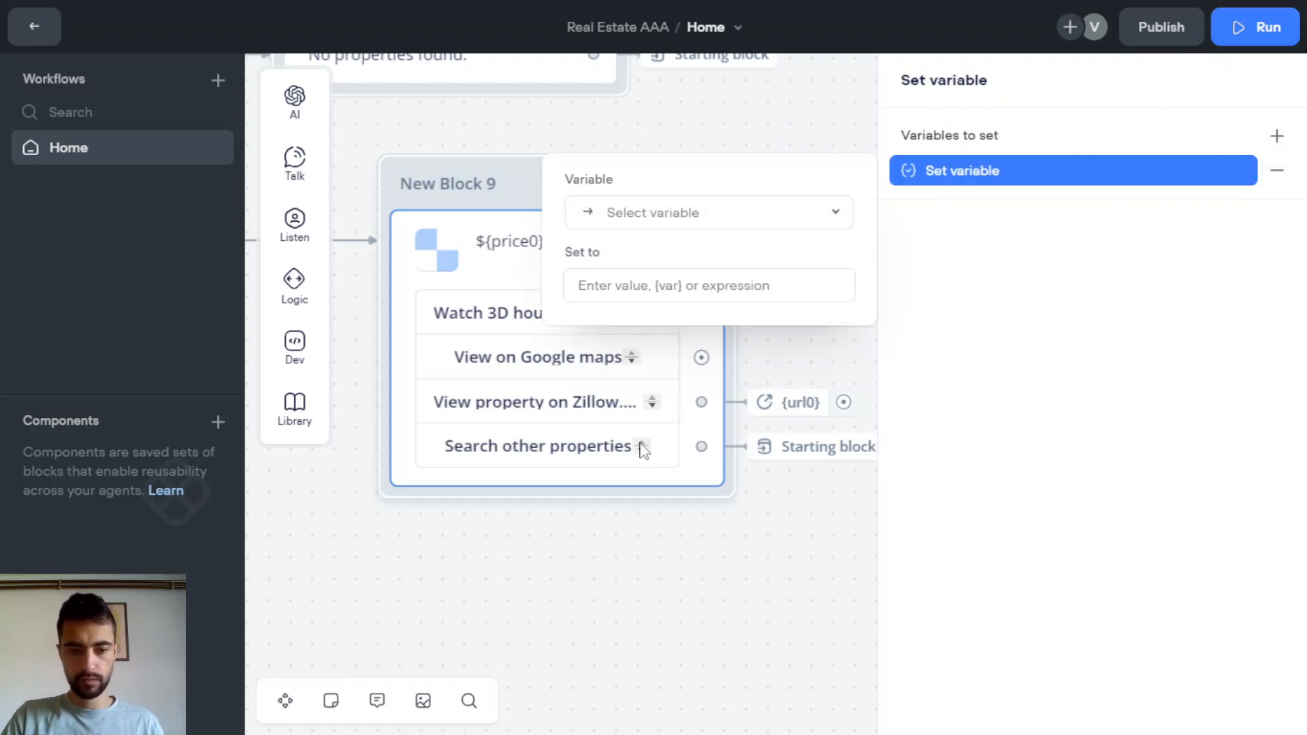
pyautogui.click(736, 227)
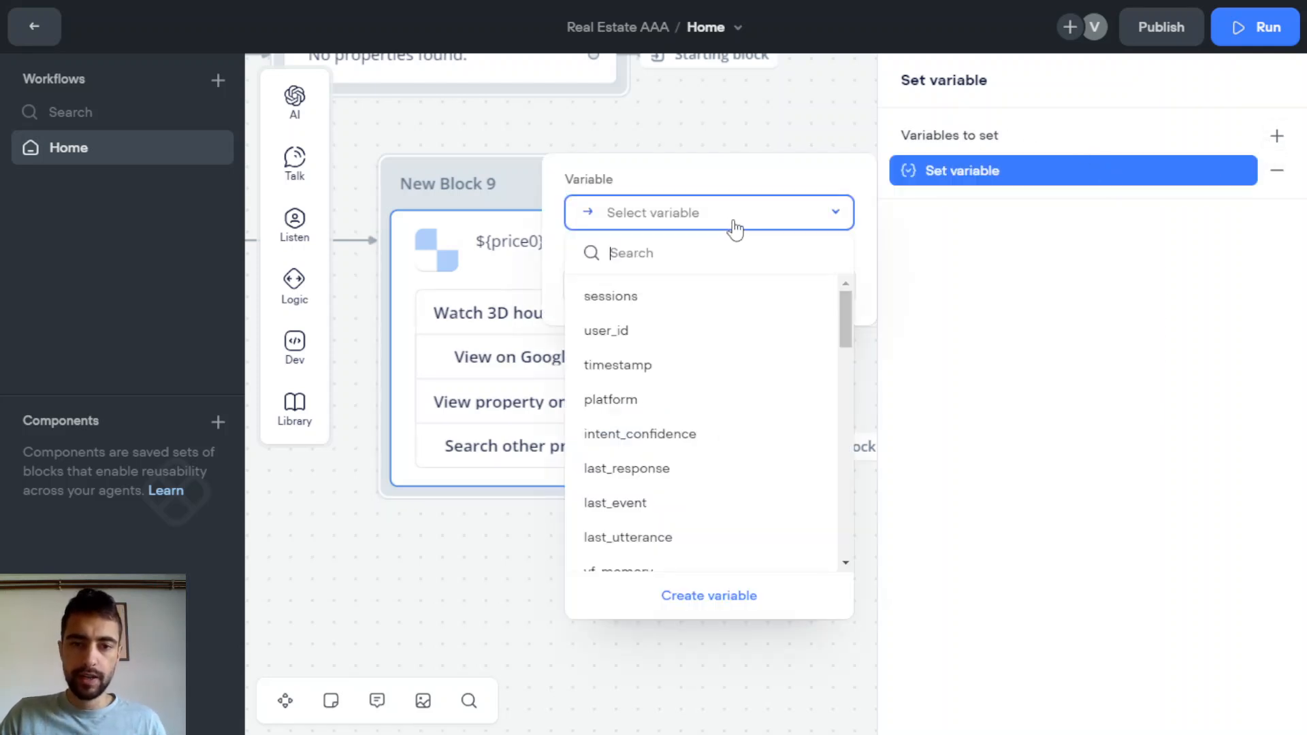
pyautogui.write('virtual')
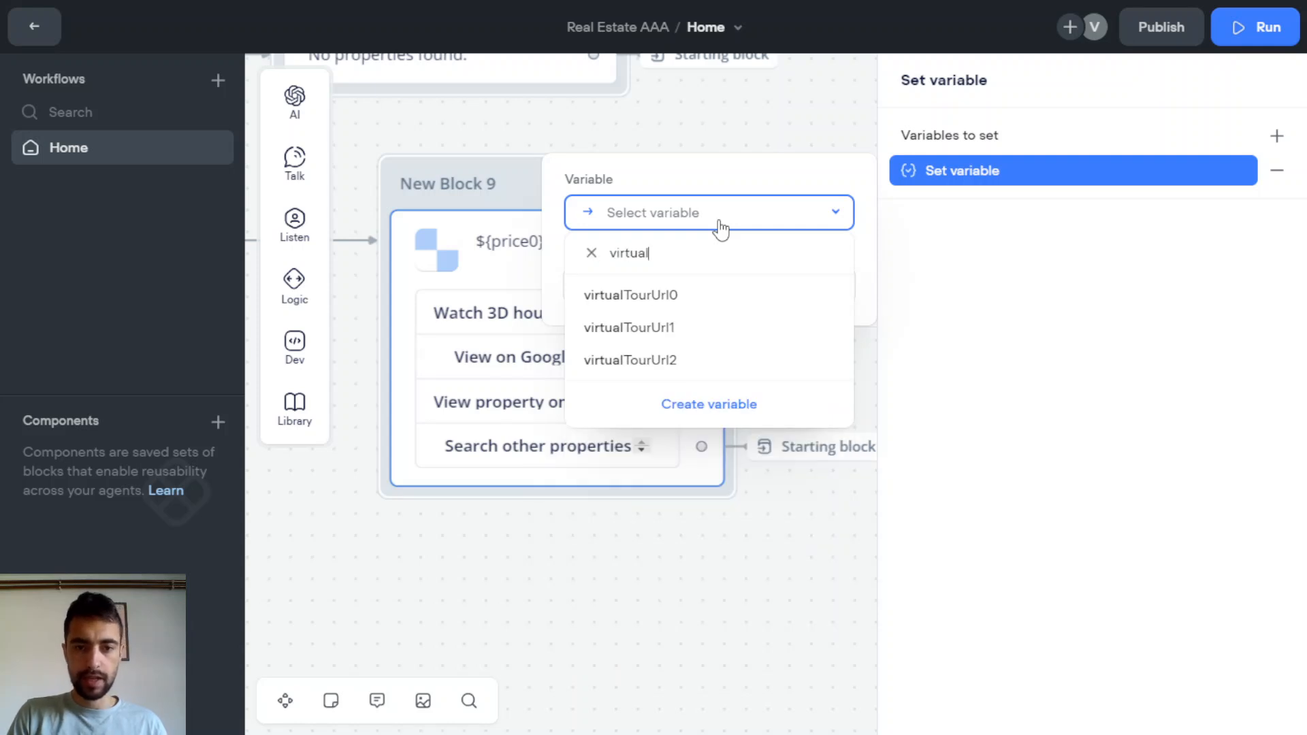
pyautogui.write('_you')
pyautogui.press('BackSpace')
pyautogui.press('BackSpace')
pyautogui.press('BackSpace')
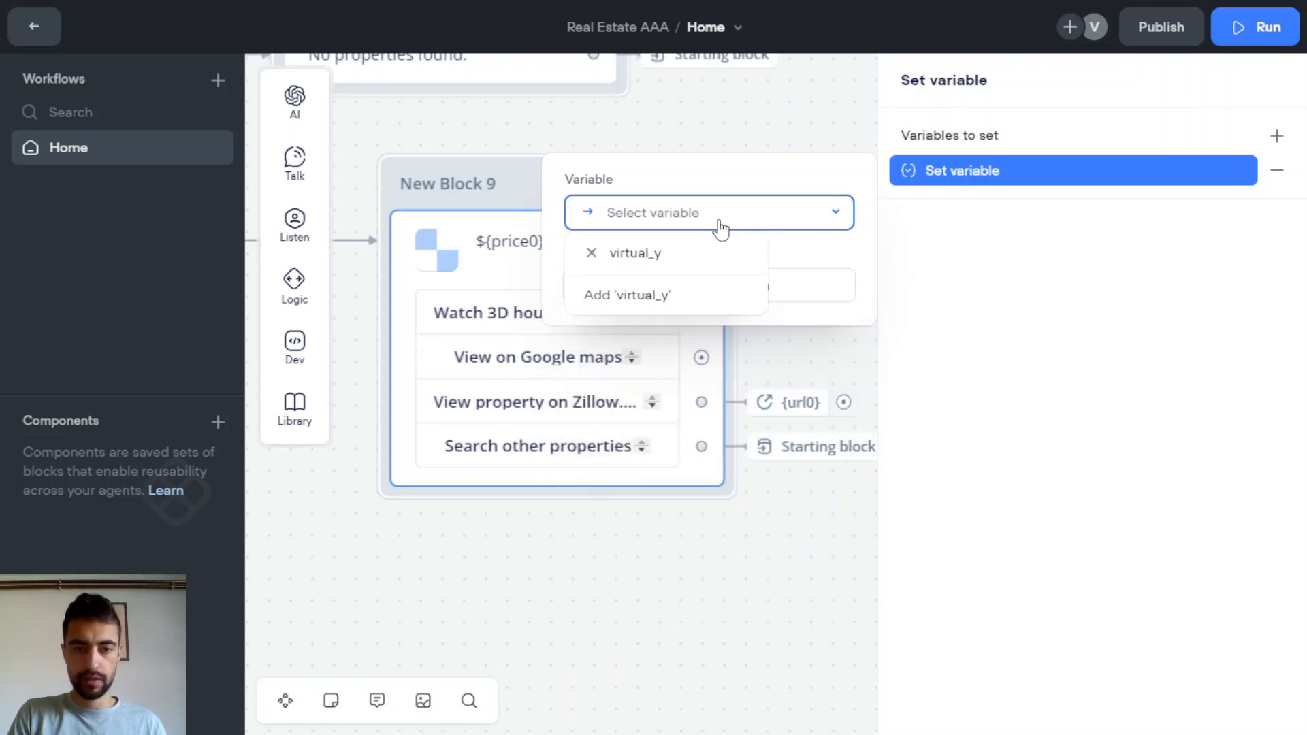
pyautogui.write('tour_url')
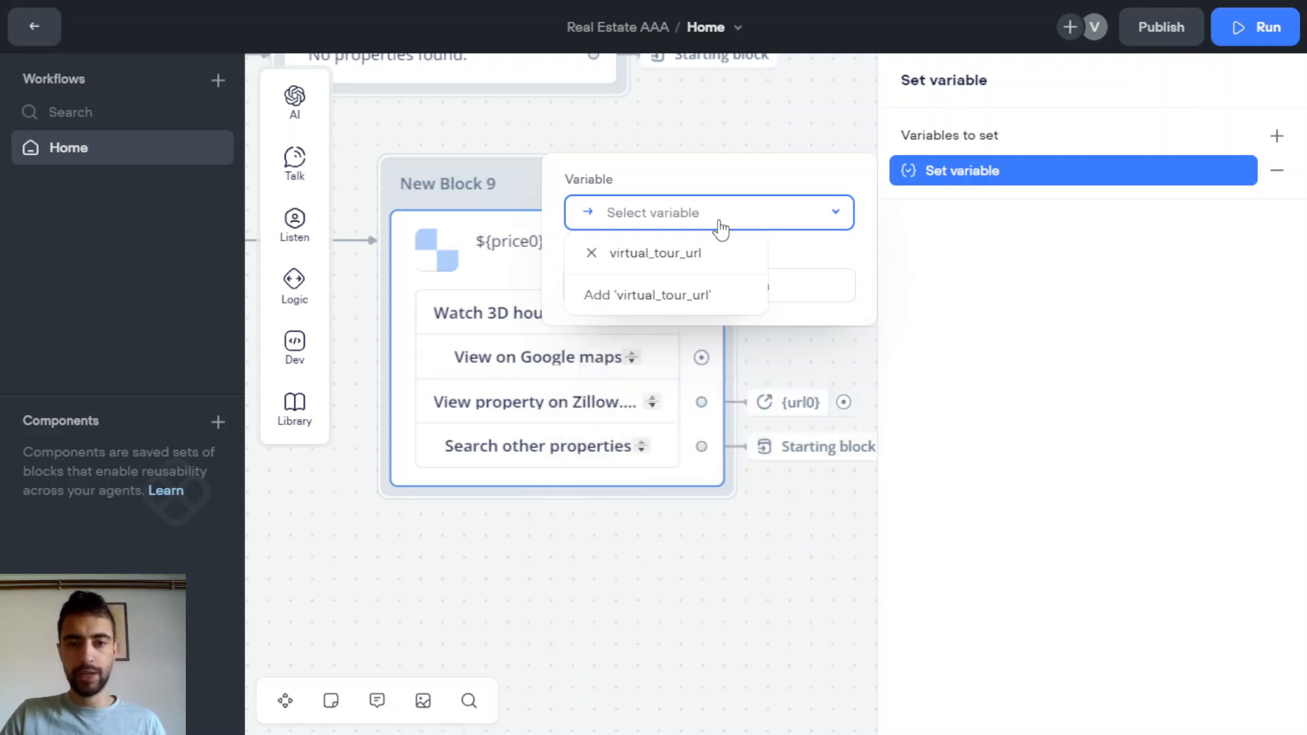
pyautogui.click(596, 300)
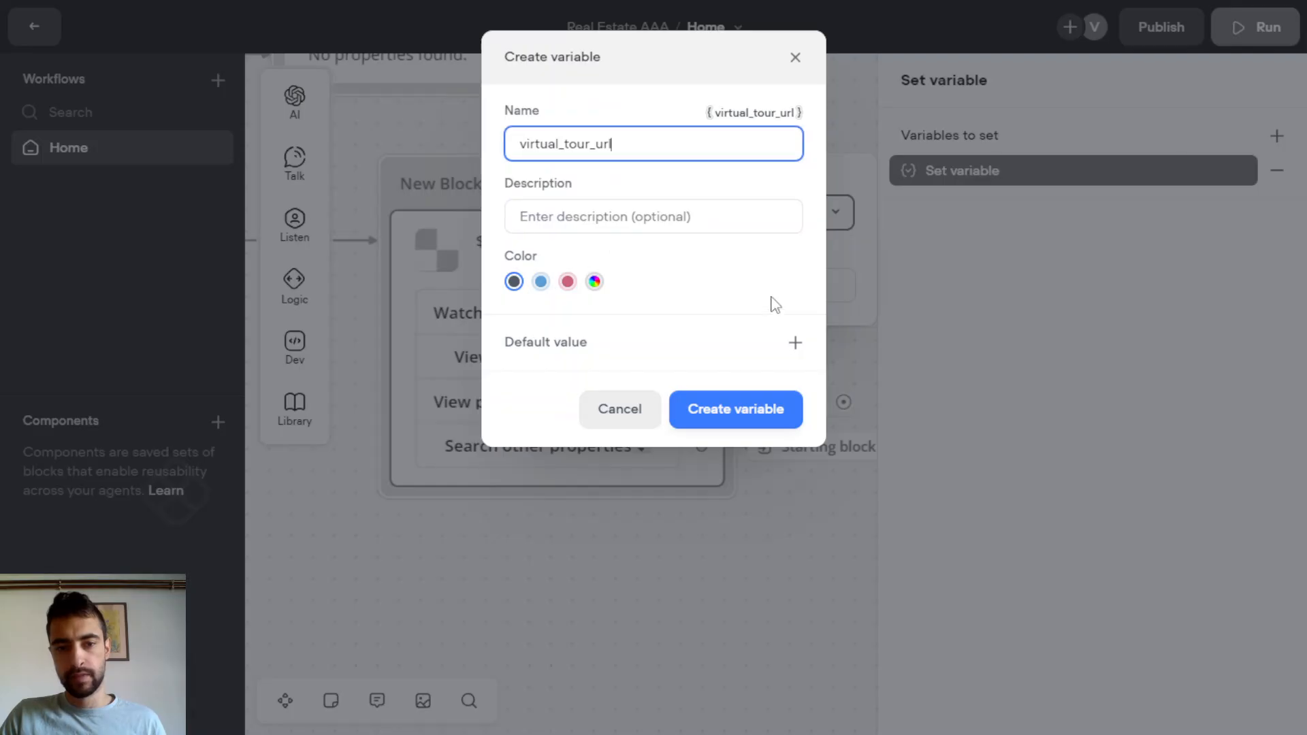
pyautogui.click(761, 422)
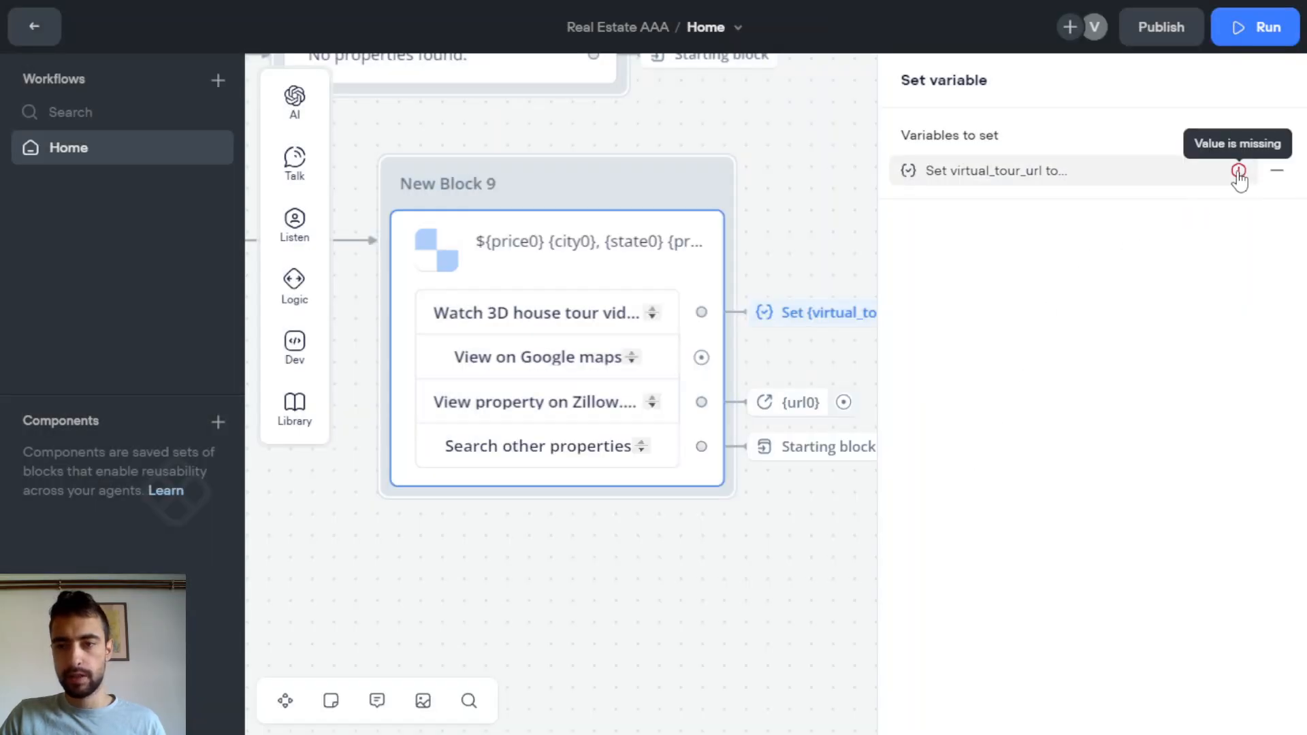
# Set virtual_tour_url's value to {virtualTourUrl0}
pyautogui.click(1100, 175)
pyautogui.click(753, 293)
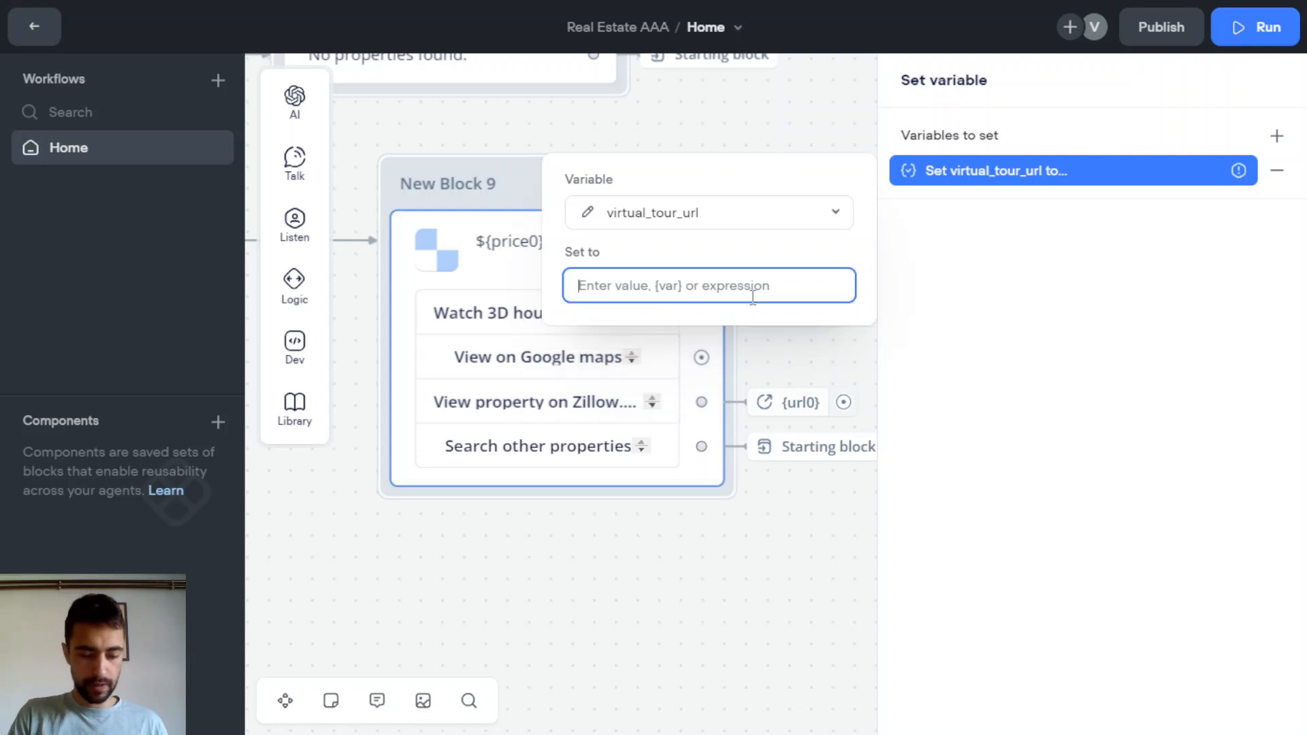
pyautogui.write('vir')
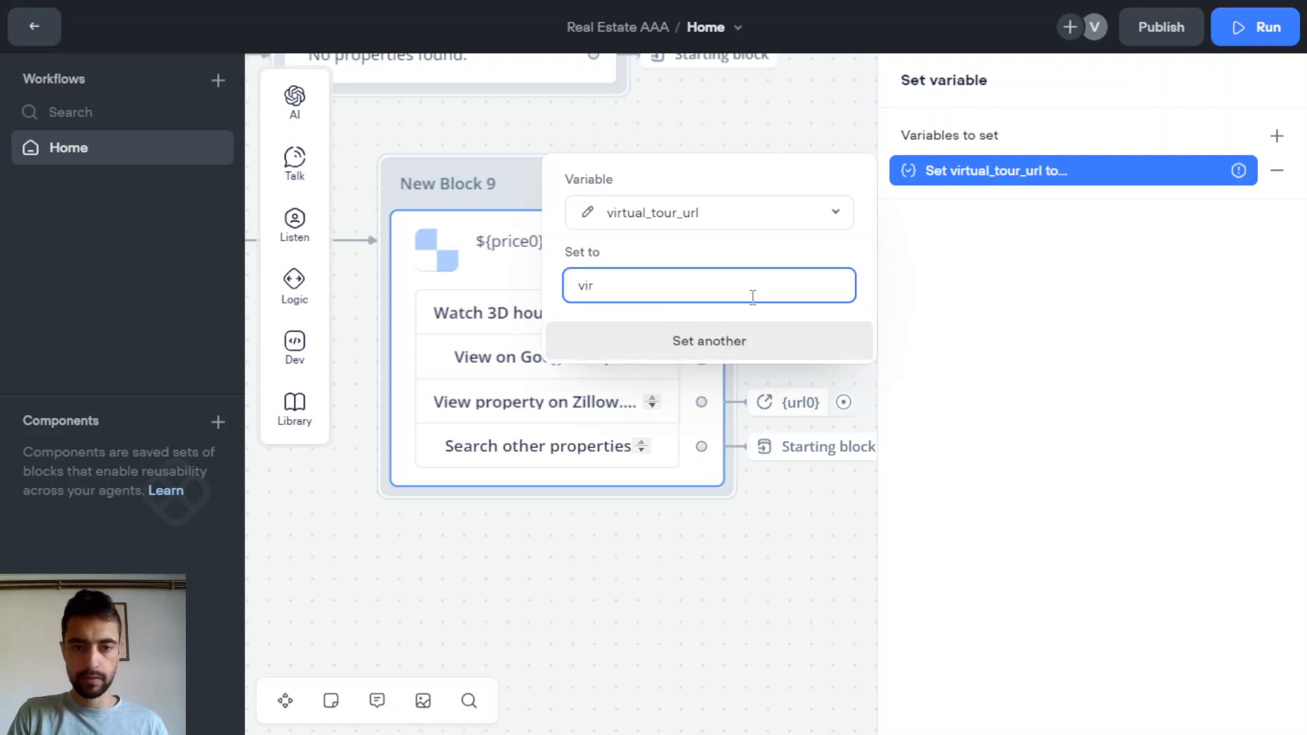
pyautogui.press('BackSpace')
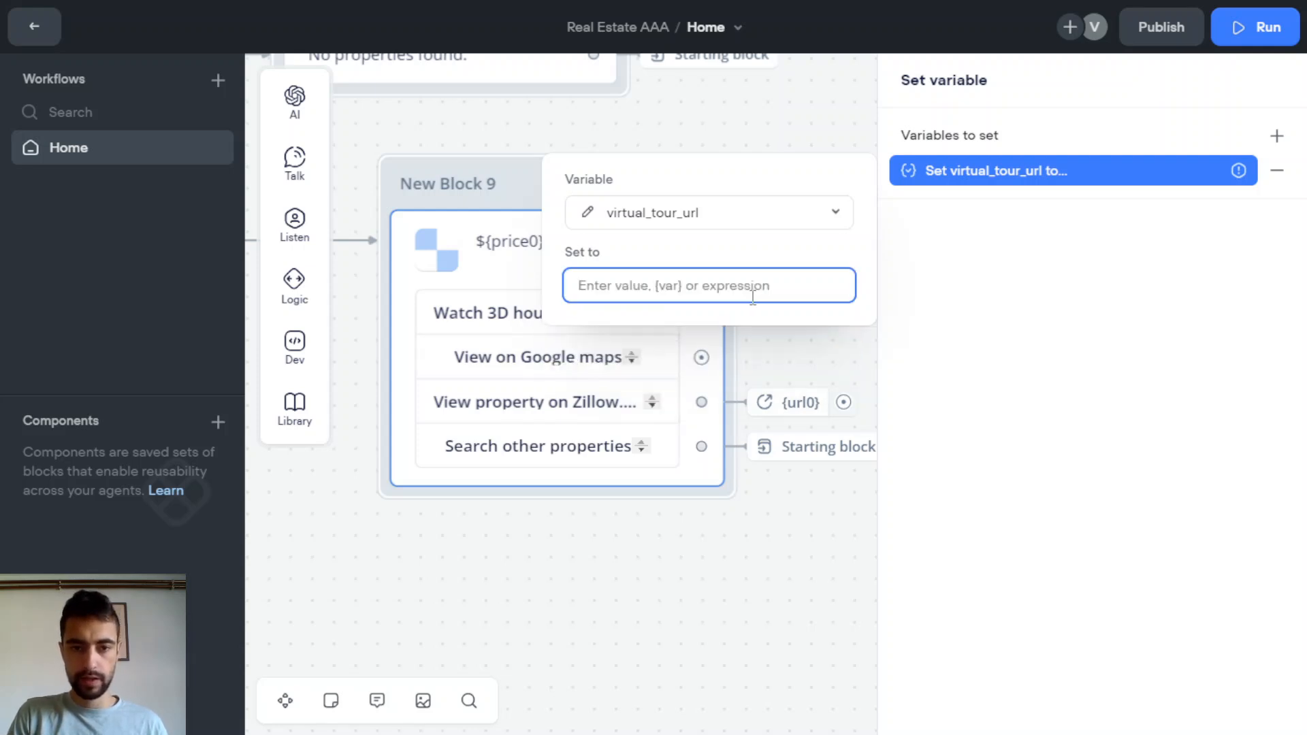
pyautogui.write('url')
pyautogui.press('BackSpace')
pyautogui.press('BackSpace')
pyautogui.press('BackSpace')
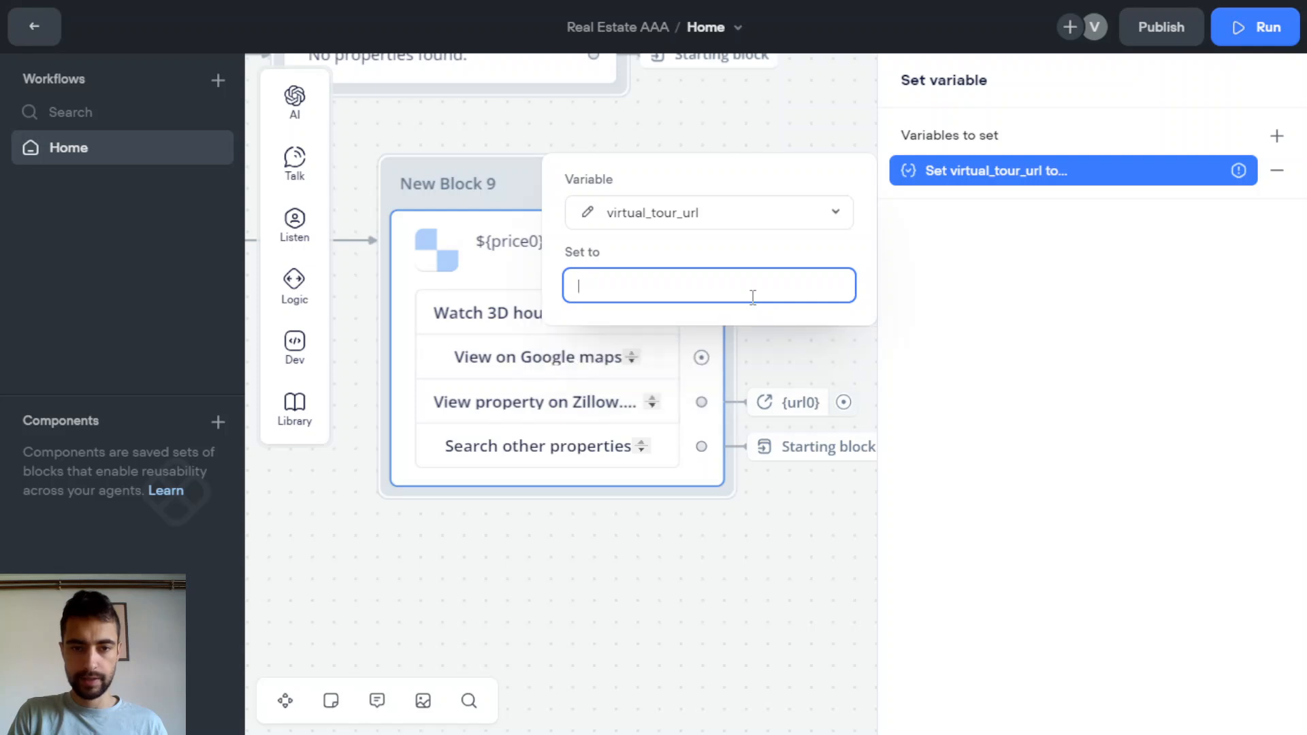
pyautogui.write('{')
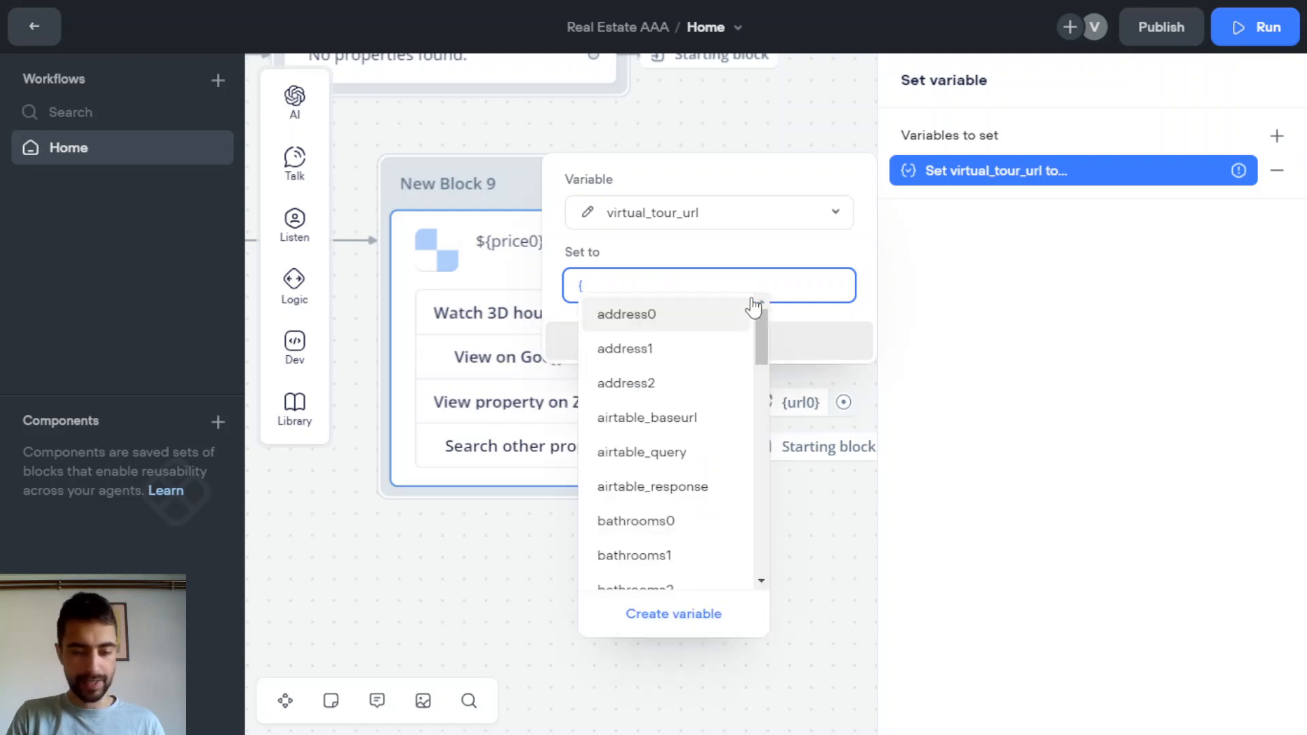
pyautogui.write('vir')
pyautogui.click(681, 347)
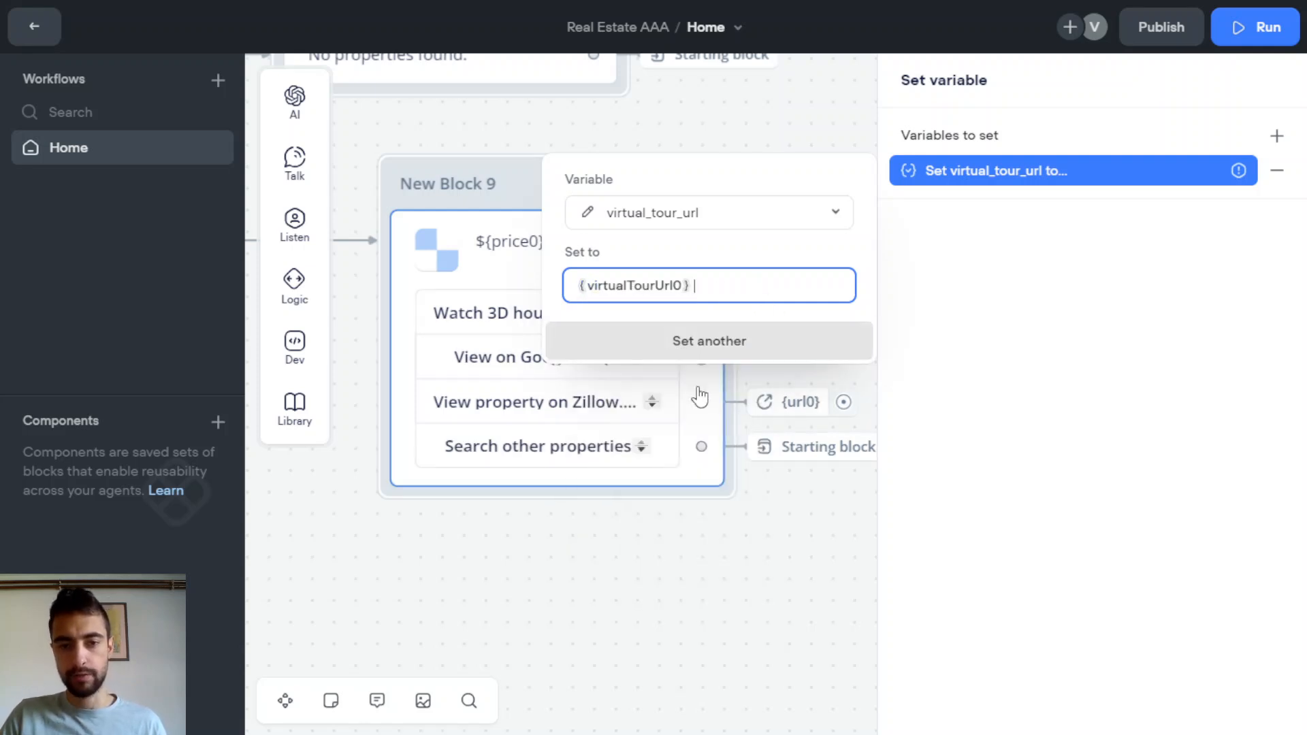
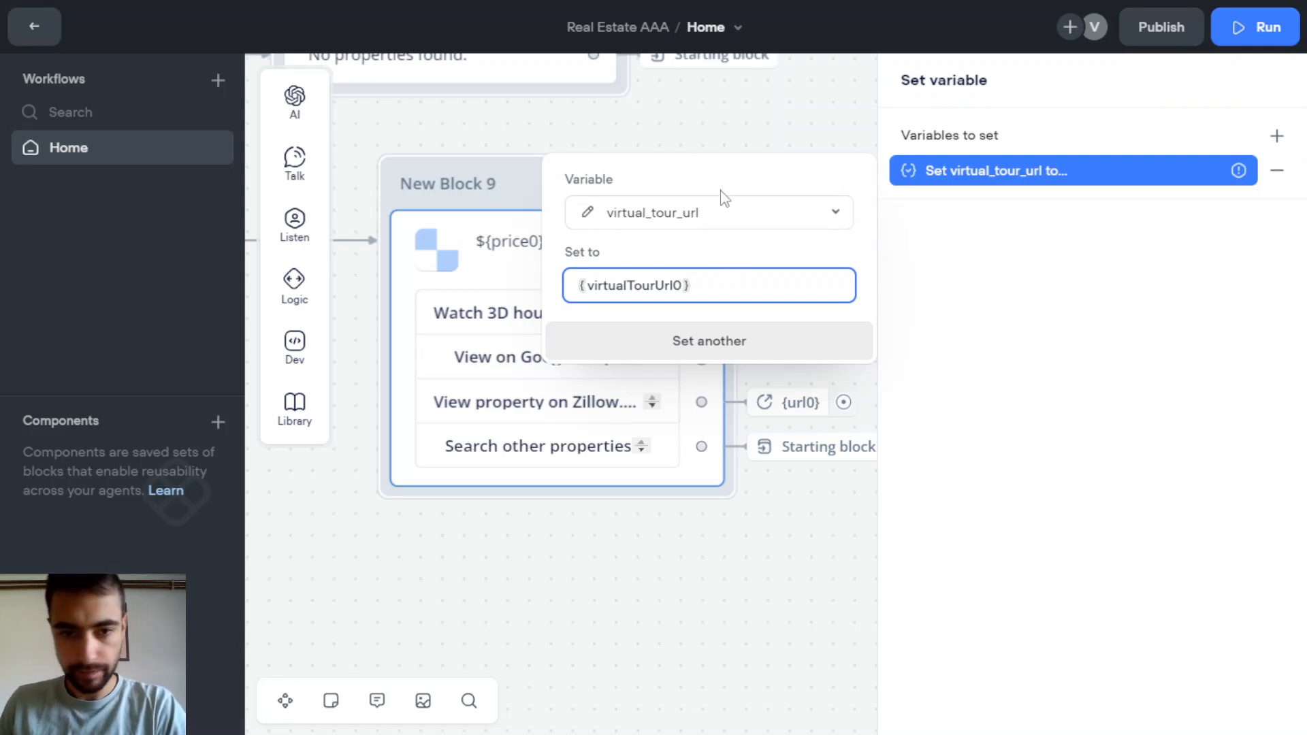
# Add a Text step, New Block 10, after the virtual_tour_url Set step and copy the YouTube embed code
pyautogui.click(736, 139)
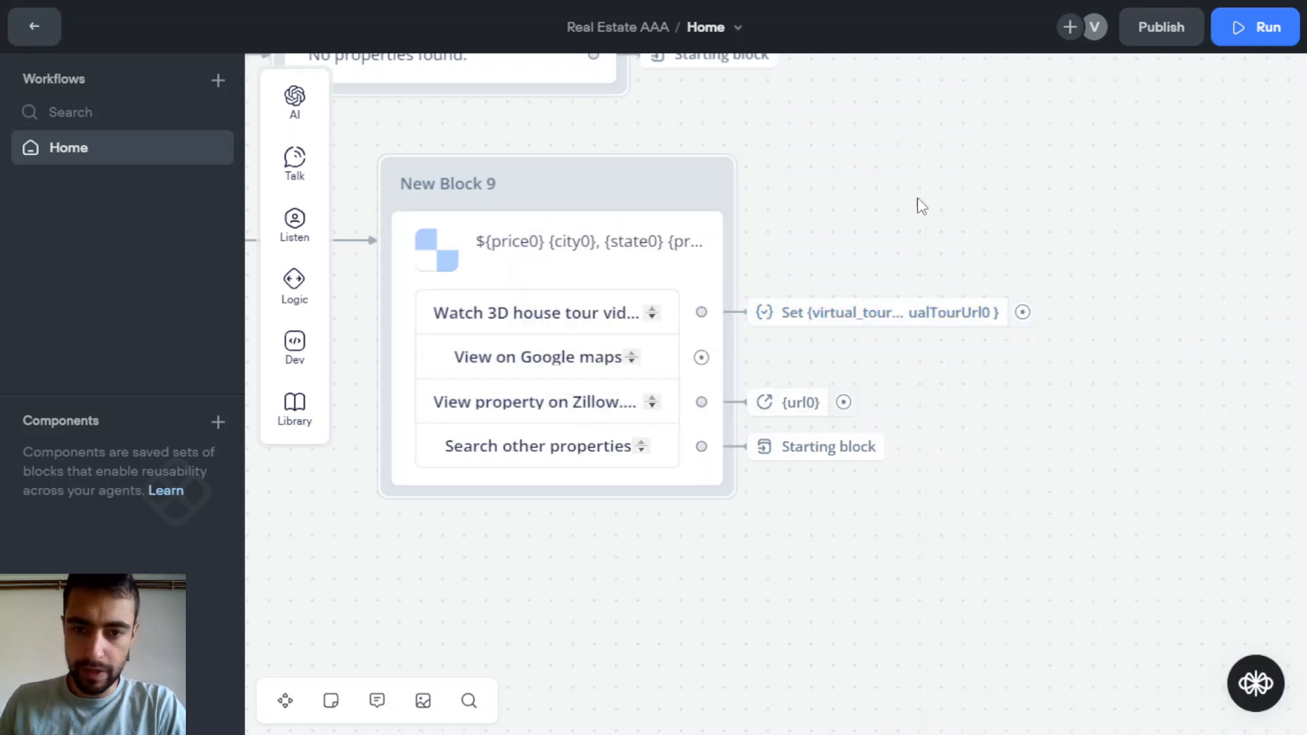
pyautogui.moveTo(972, 228); pyautogui.dragTo(706, 261)
pyautogui.scroll(1, 741, 283)
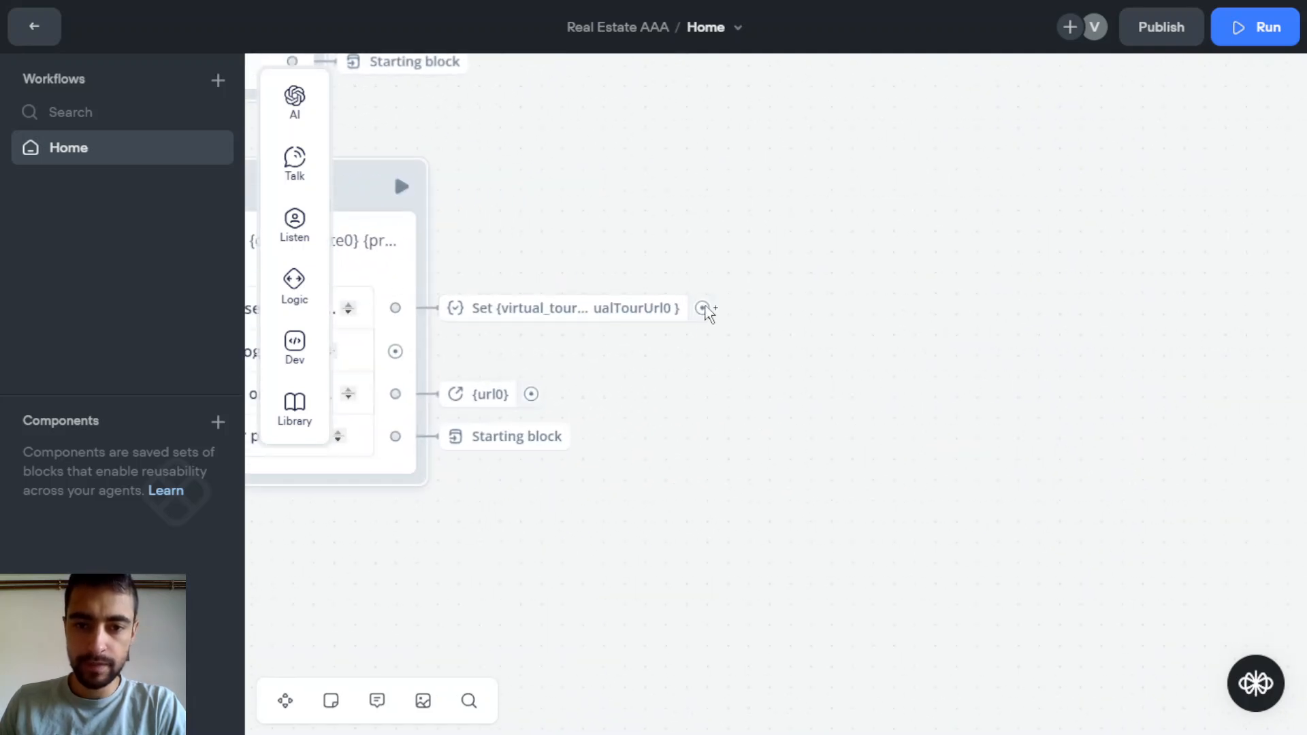
pyautogui.moveTo(701, 308); pyautogui.dragTo(871, 227)
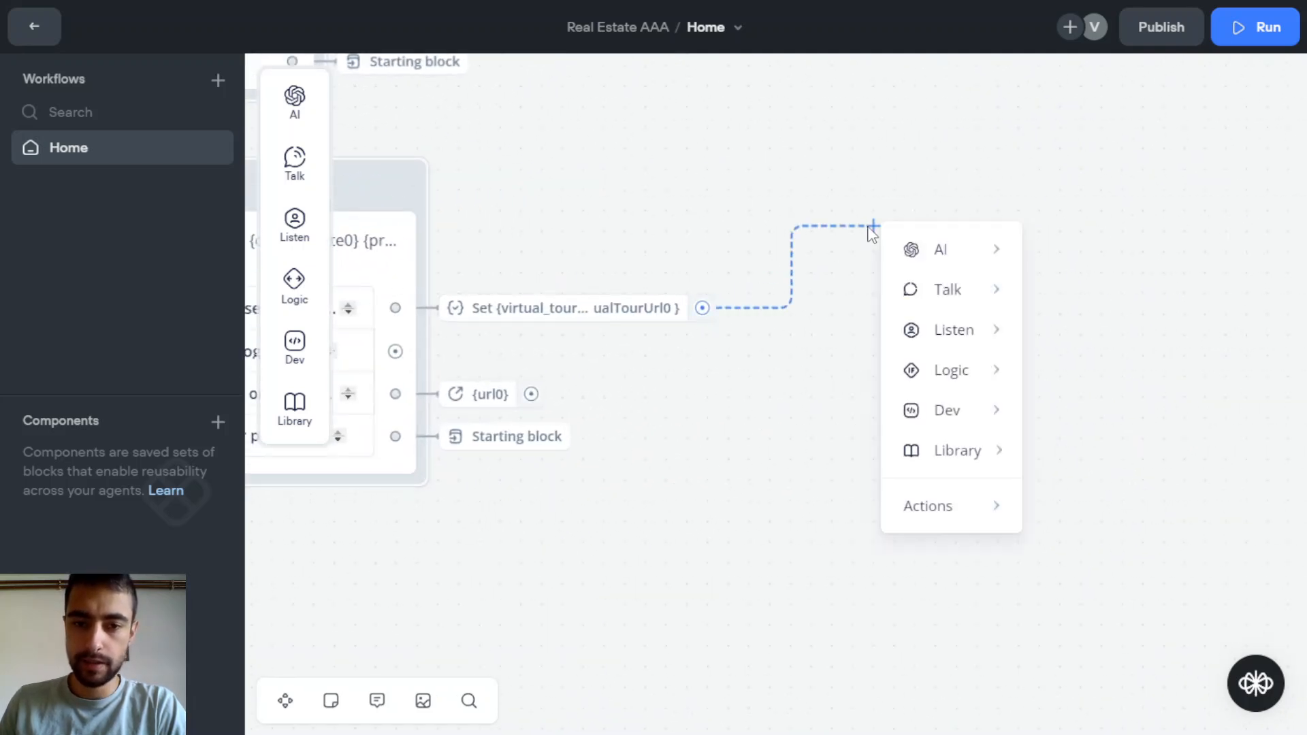
pyautogui.moveTo(942, 292)
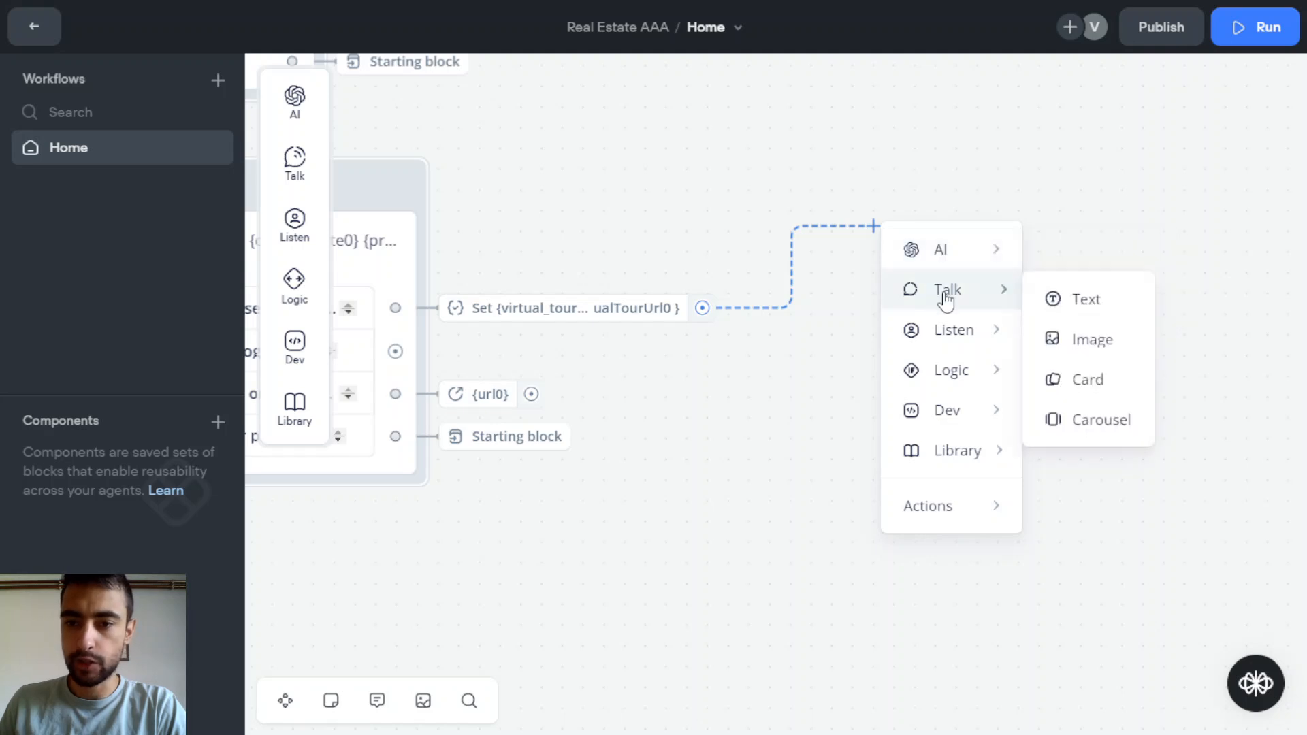
pyautogui.click(1084, 306)
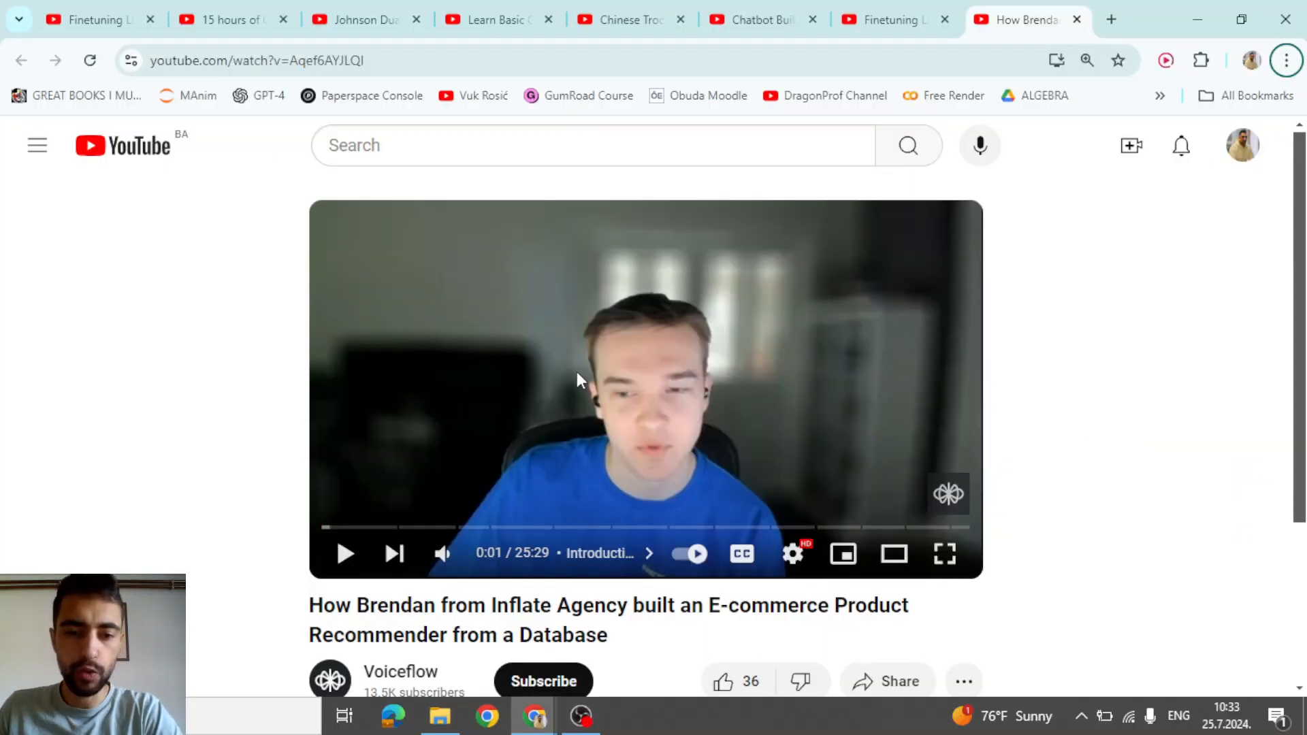
pyautogui.rightClick(619, 328)
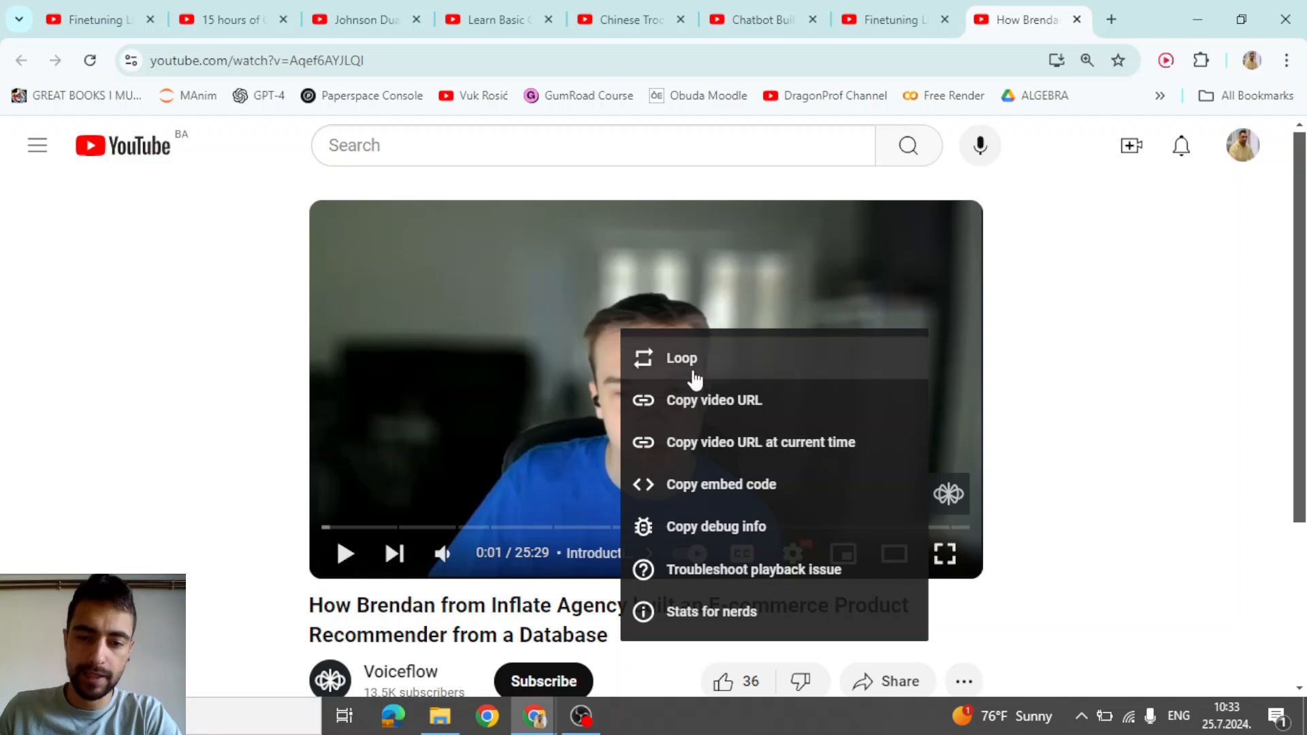
pyautogui.click(722, 482)
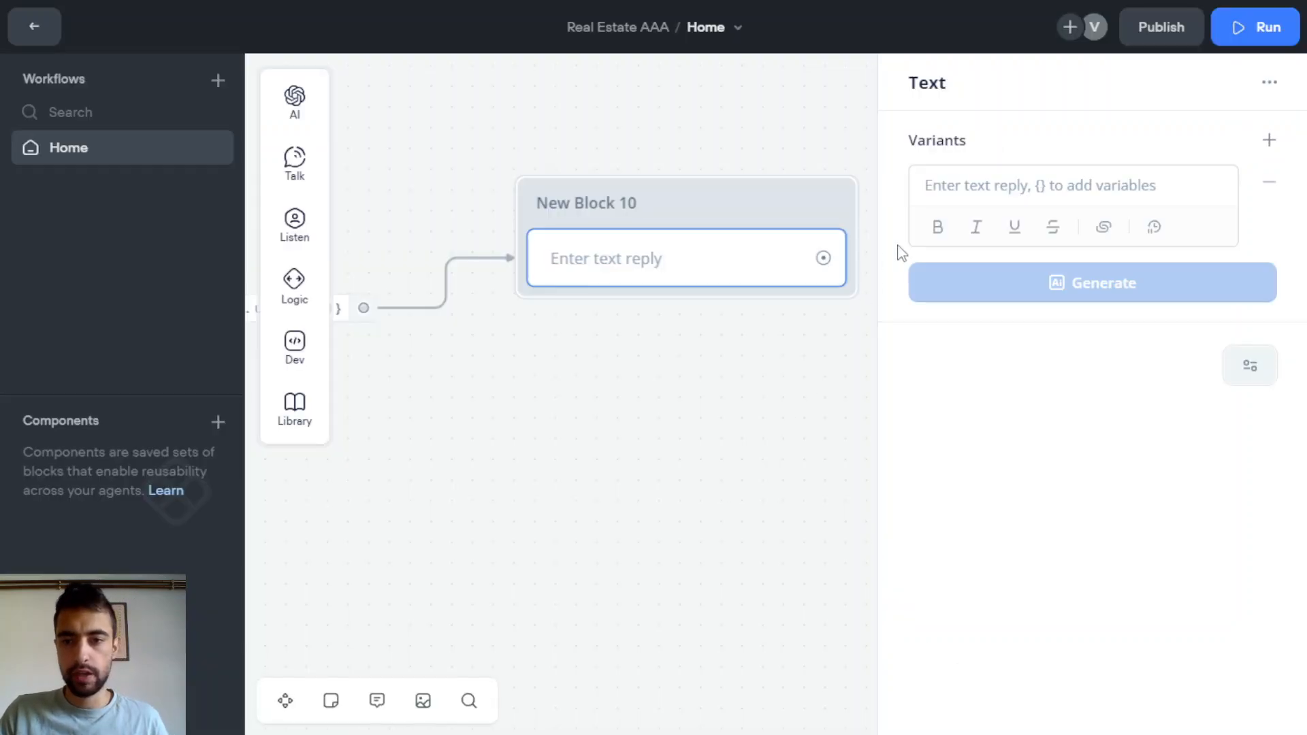
# Paste the embed code into the text reply and set its width and height to 100%
pyautogui.click(1012, 185)
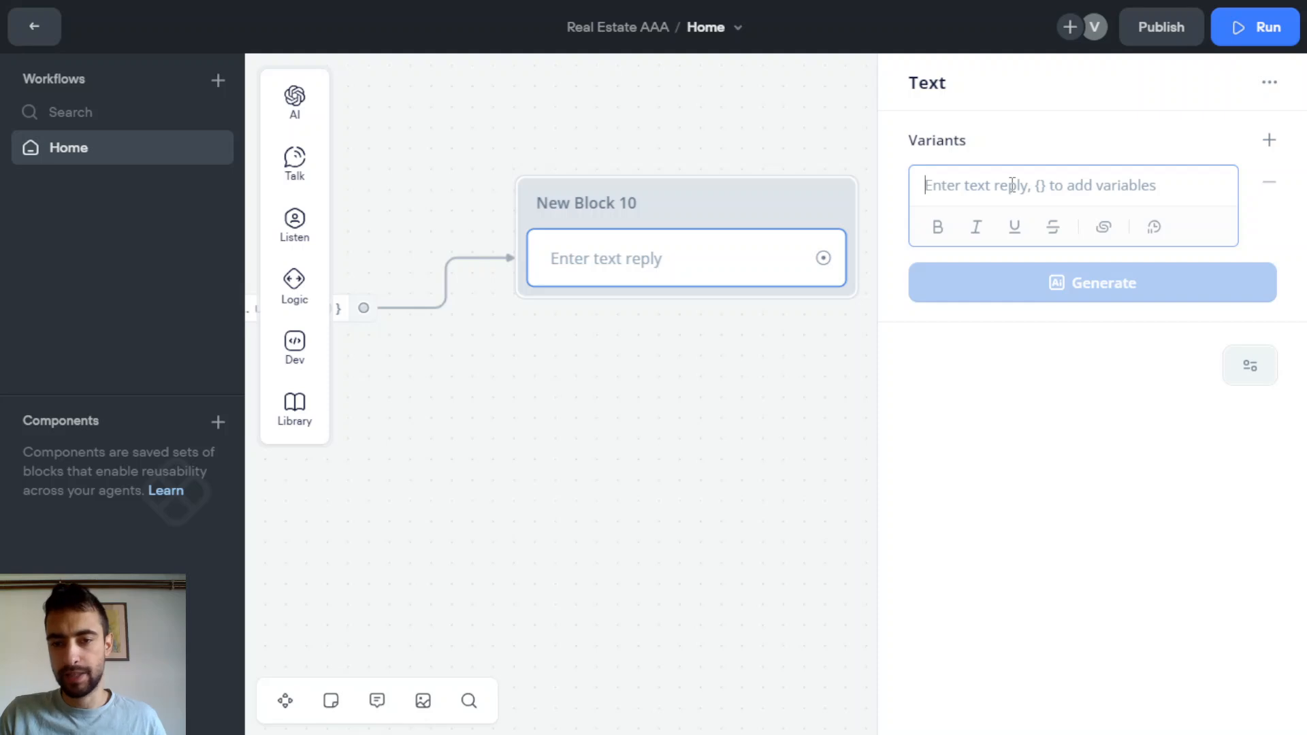
pyautogui.hotkey('ctrl', 'v')
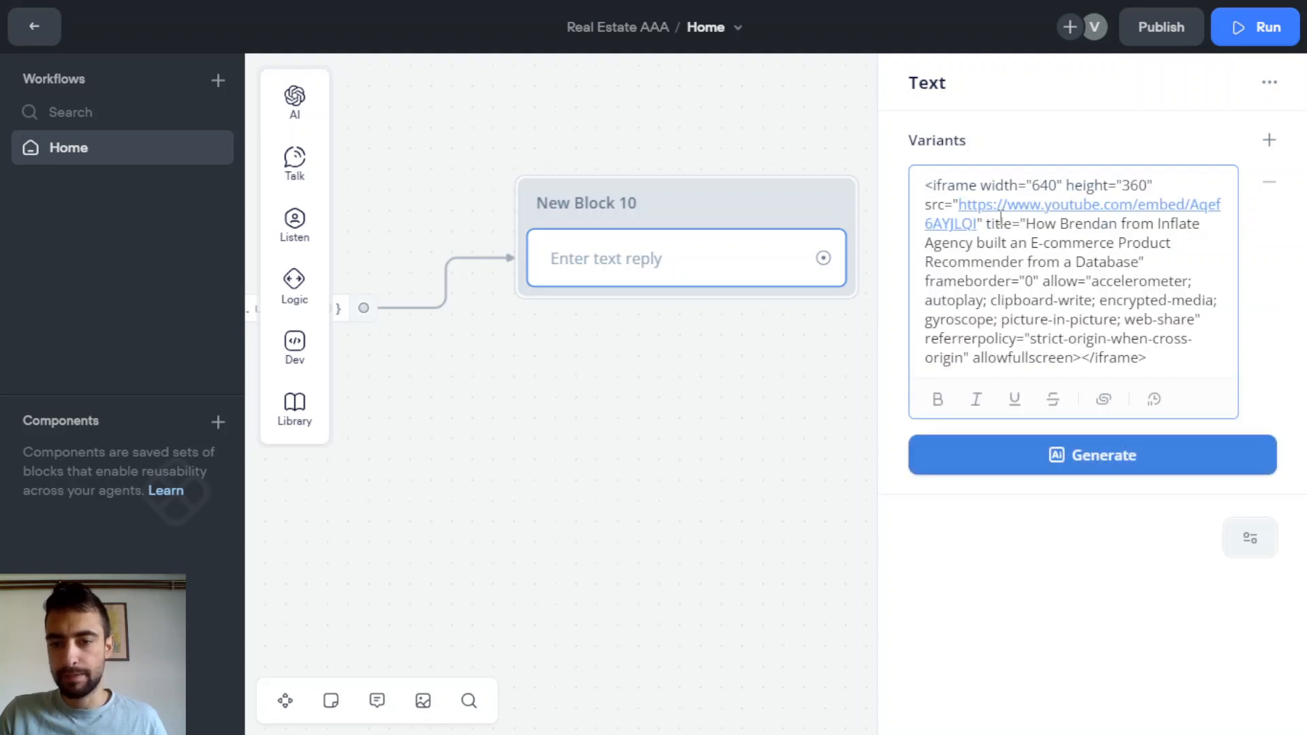
pyautogui.doubleClick(1039, 185)
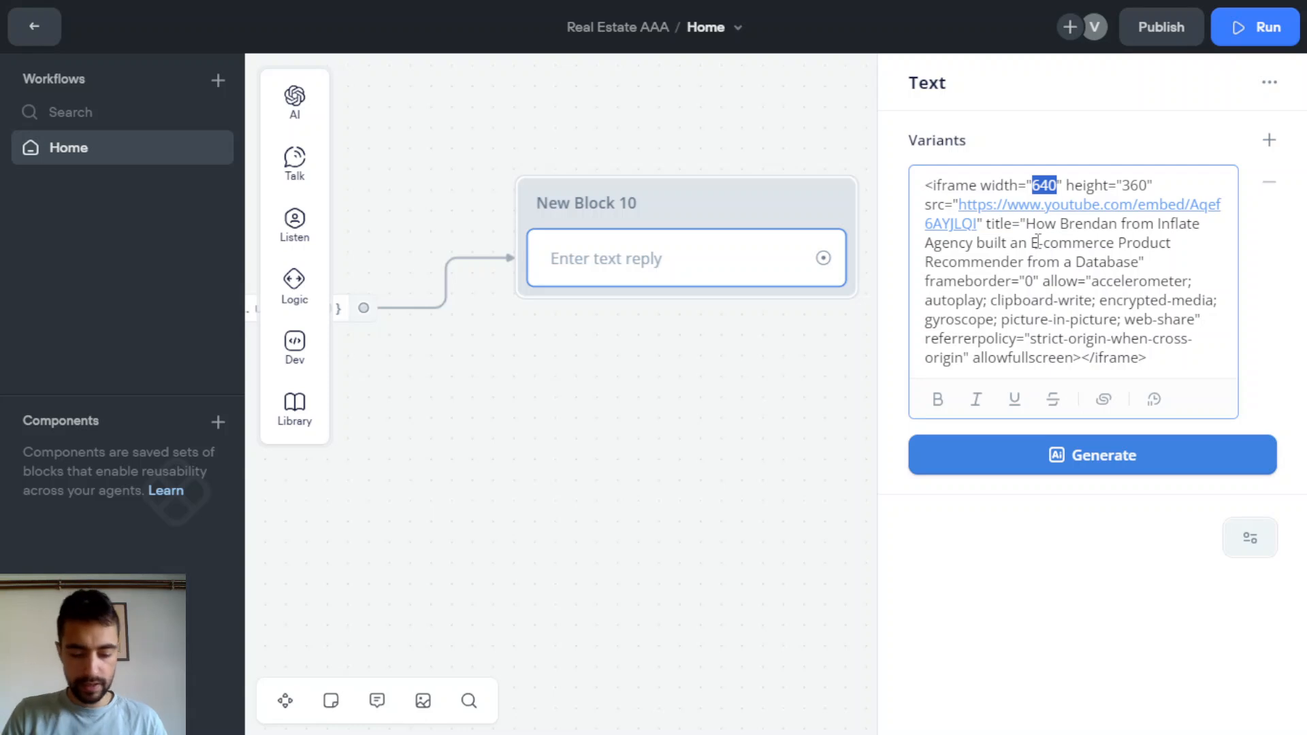
pyautogui.write('100%')
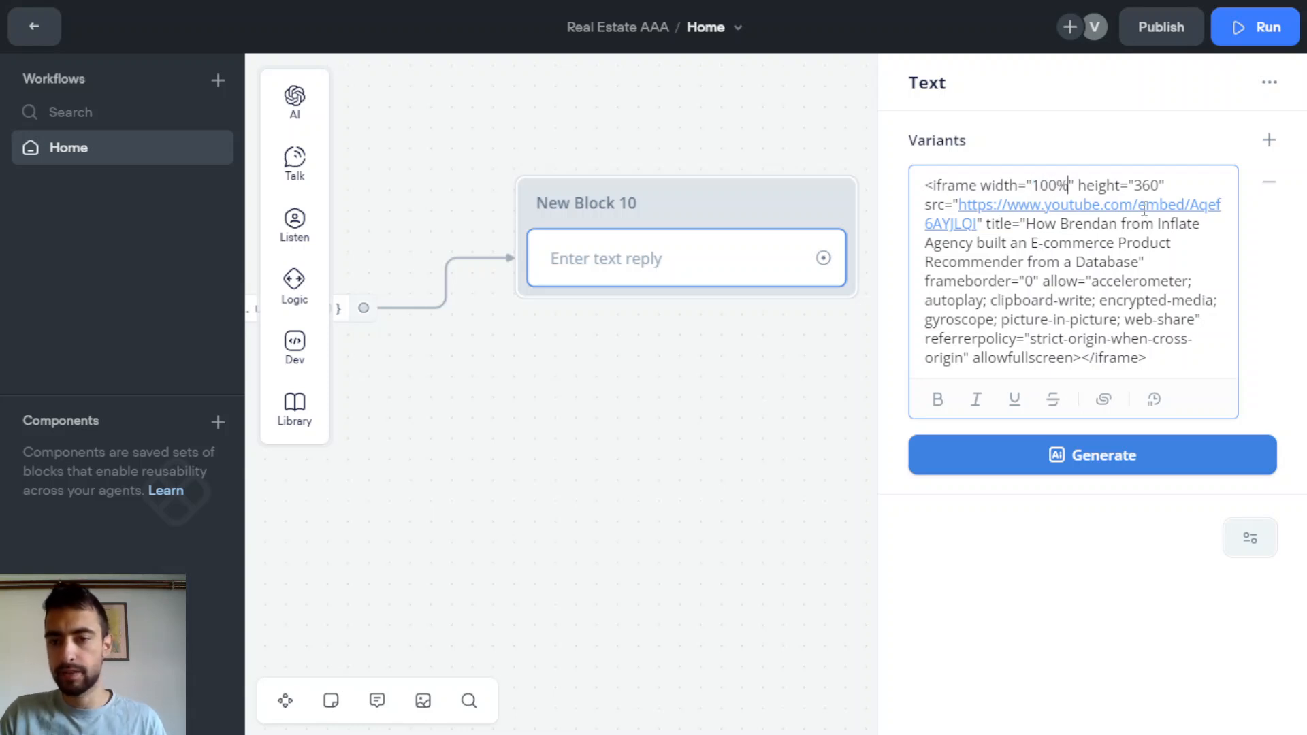
pyautogui.doubleClick(1145, 187)
pyautogui.write('100%')
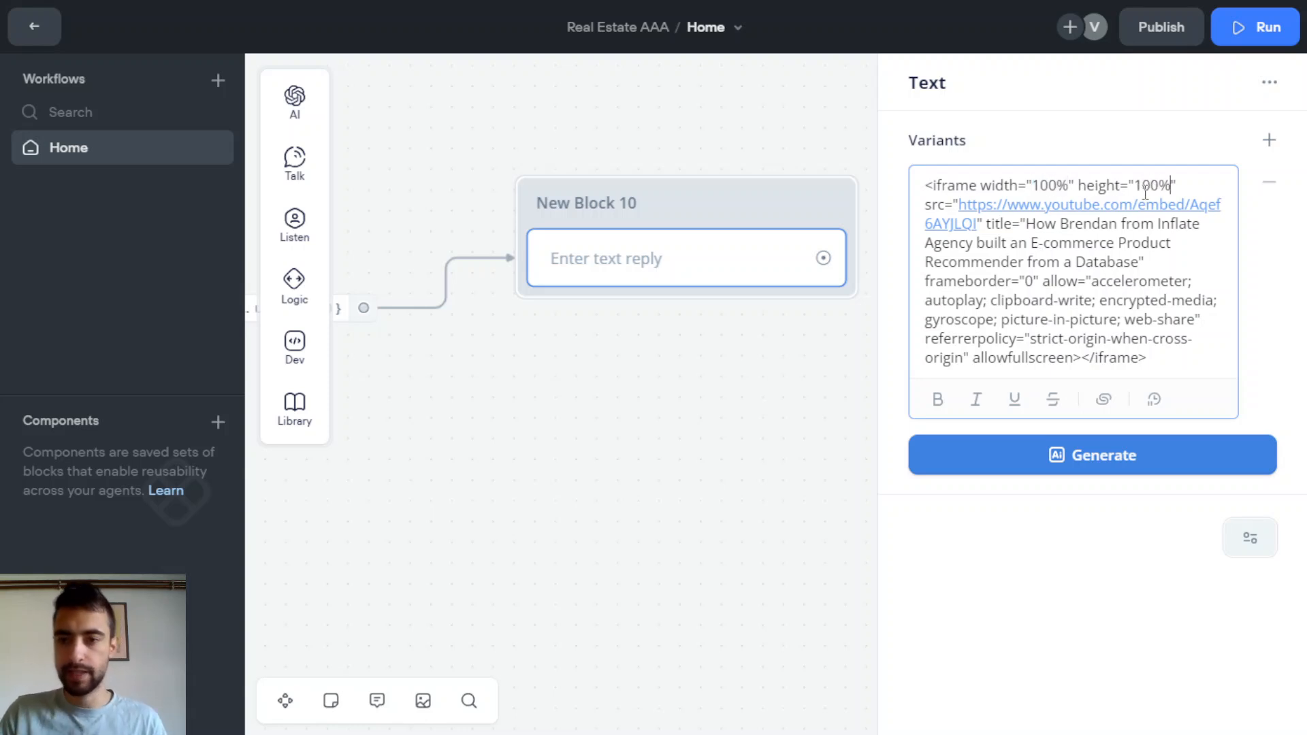
# Replace the hard-coded YouTube src URL with the {virtual_tour_url} variable
pyautogui.moveTo(1000, 243); pyautogui.dragTo(977, 223)
pyautogui.click(980, 225)
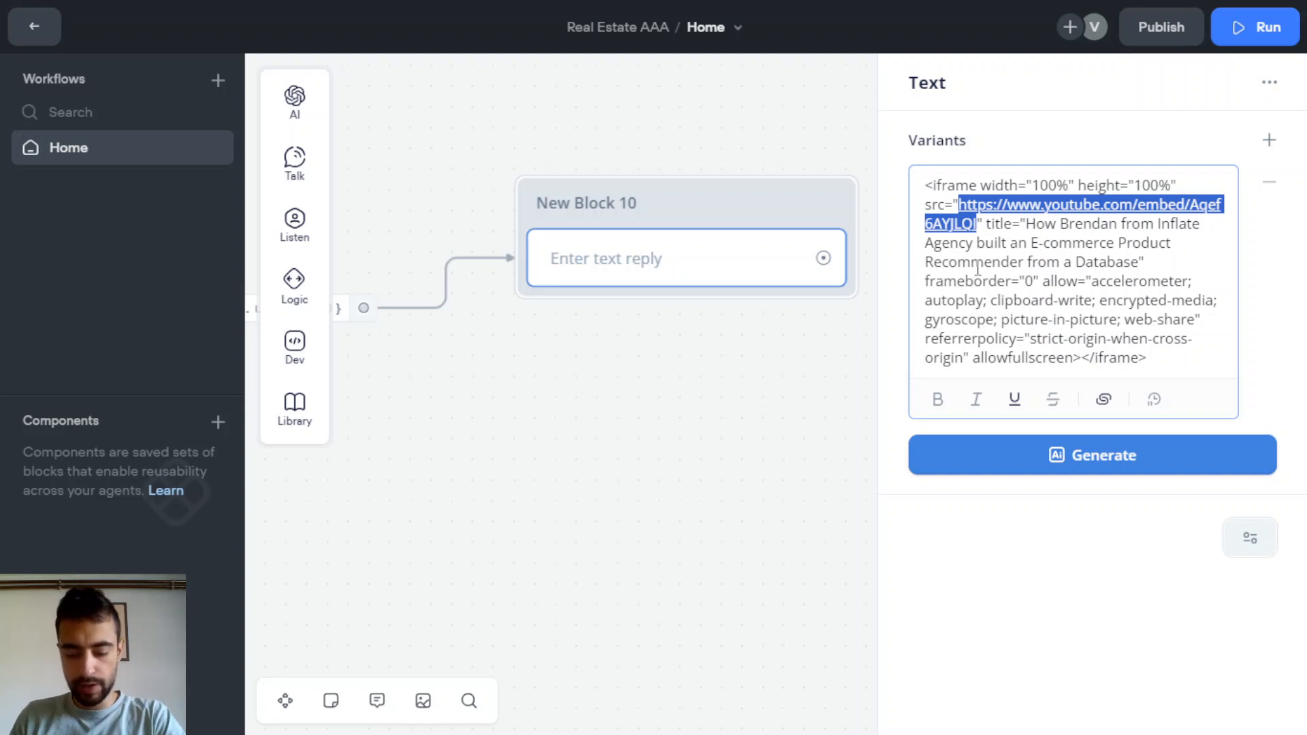
pyautogui.press('BackSpace')
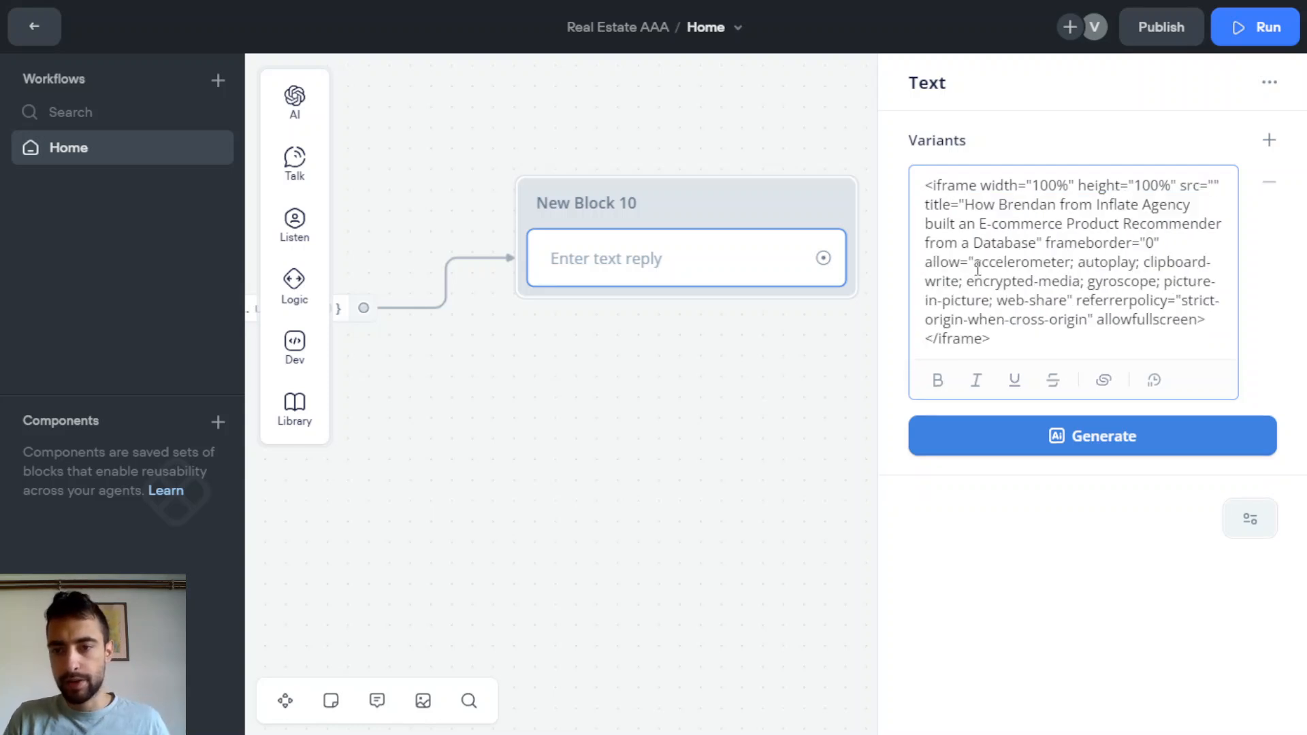
pyautogui.write('{')
pyautogui.press('BackSpace')
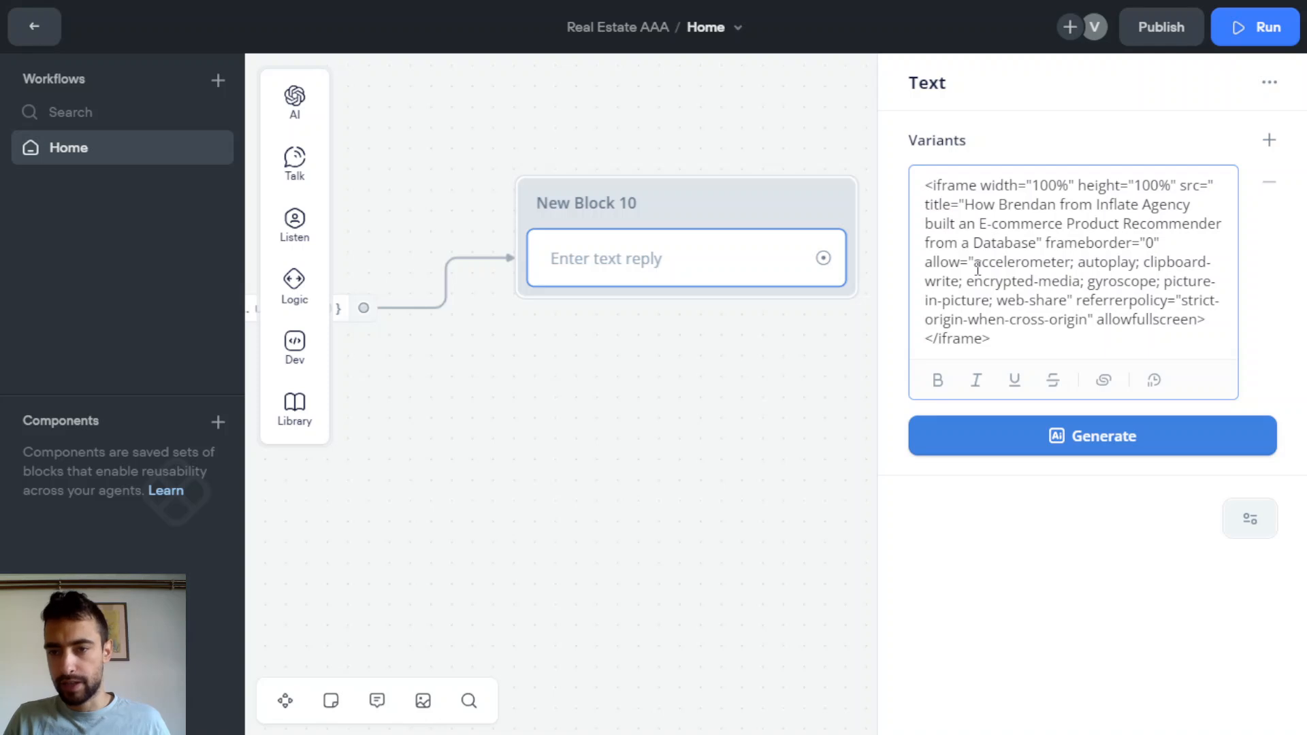
pyautogui.write('{')
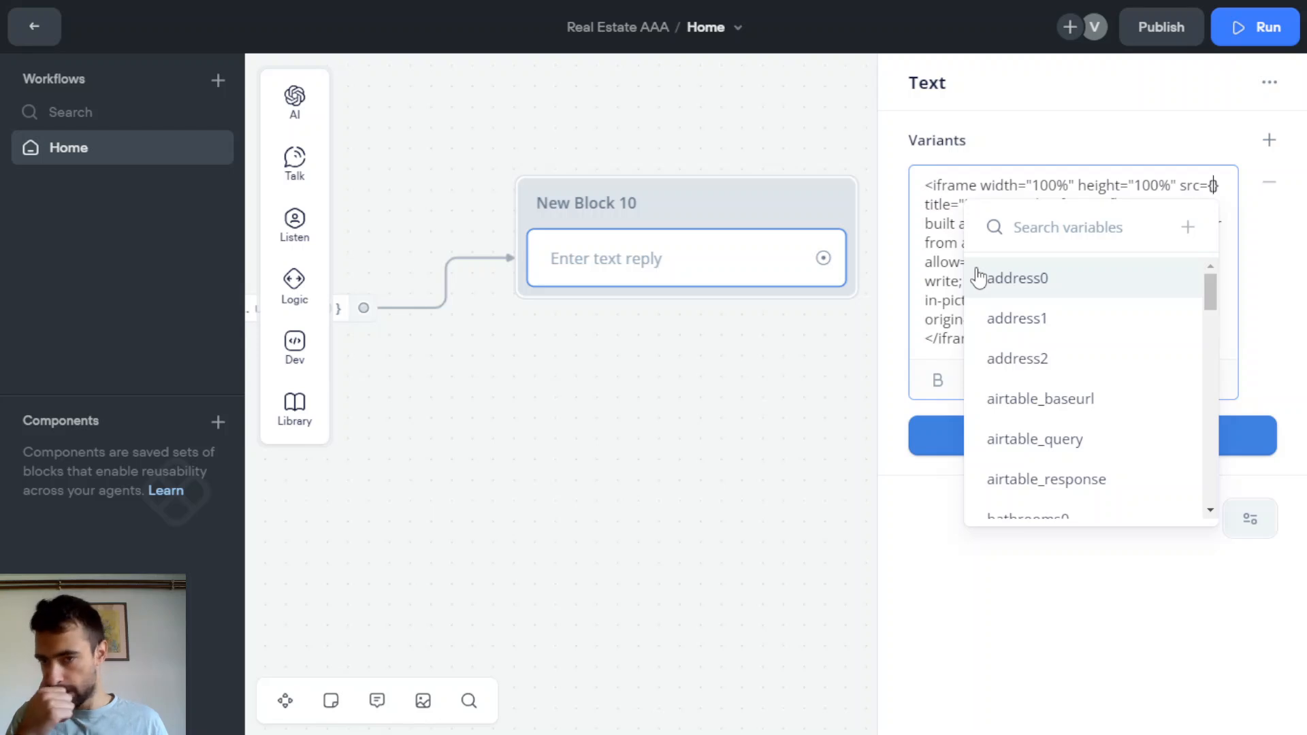
pyautogui.write('url')
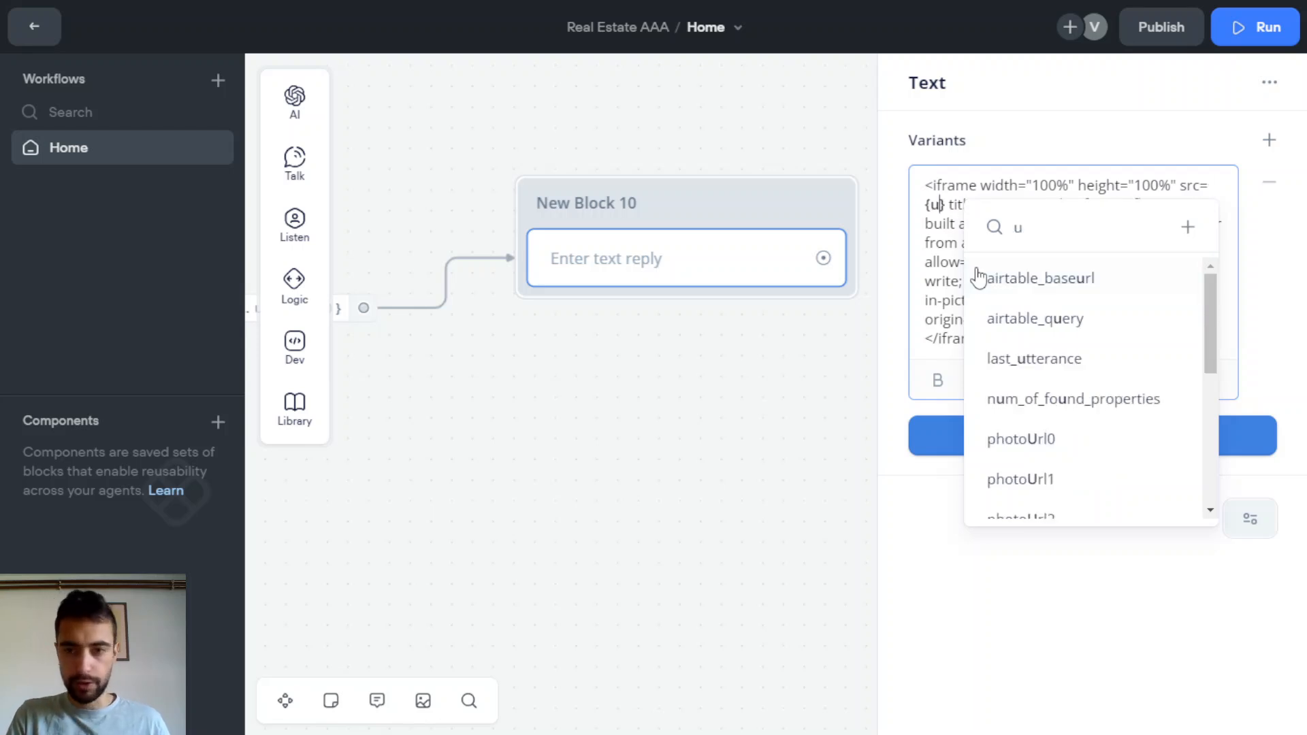
pyautogui.scroll(-2, 1092, 342)
pyautogui.scroll(-1, 1091, 342)
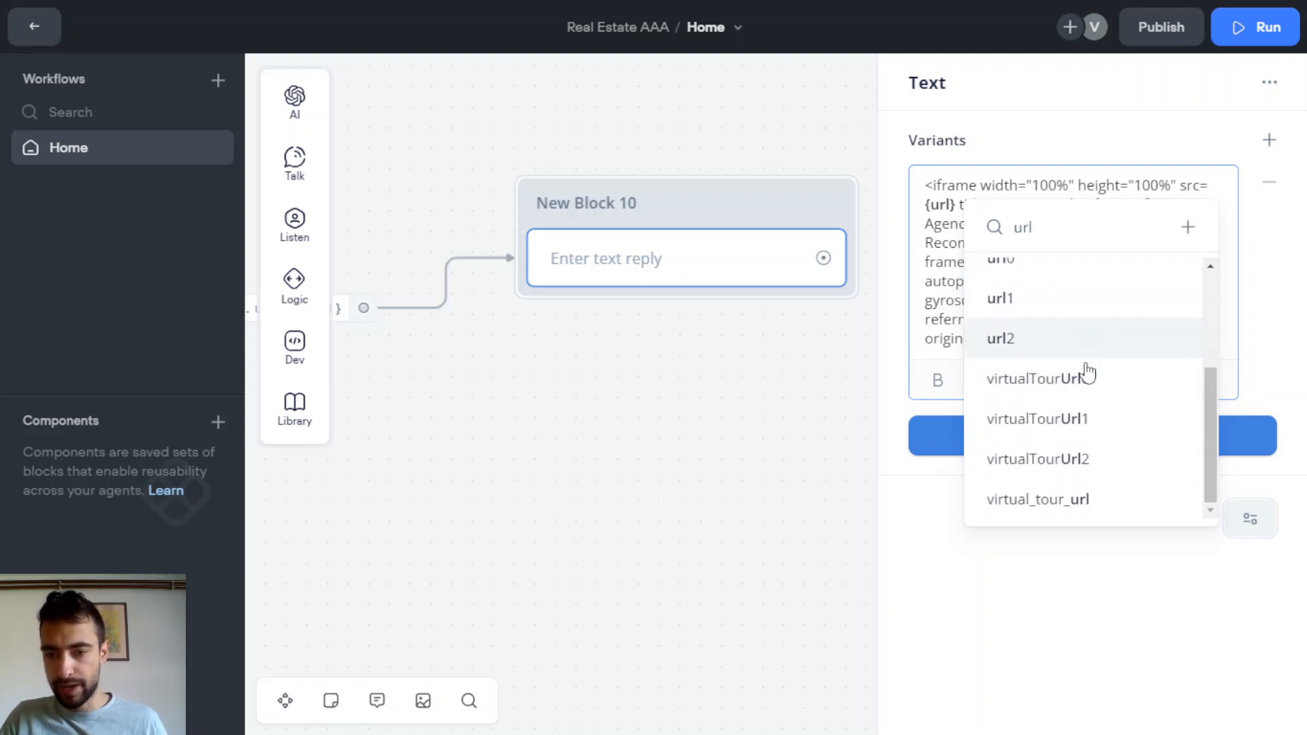
pyautogui.click(1059, 510)
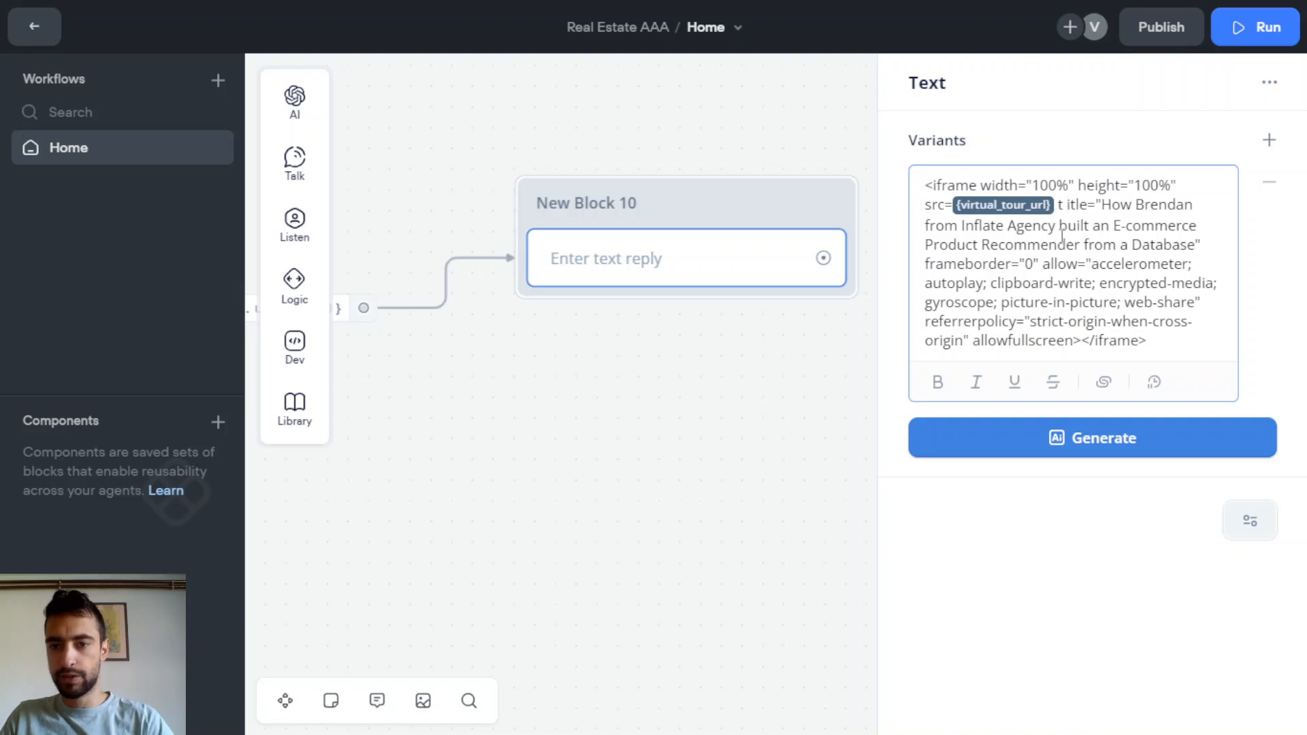
# Delete the iframe's title attribute and close the editor to preview the embed
pyautogui.press('BackSpace')
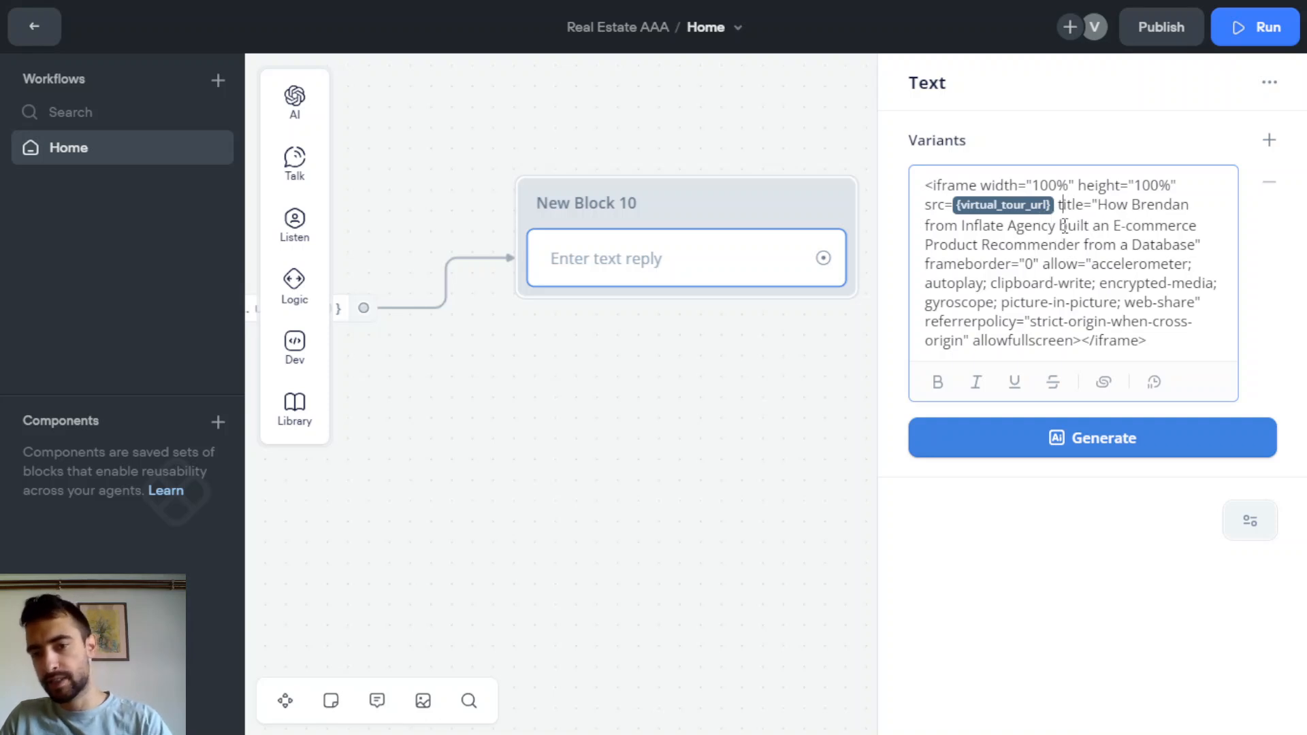
pyautogui.moveTo(1061, 207); pyautogui.dragTo(1205, 247)
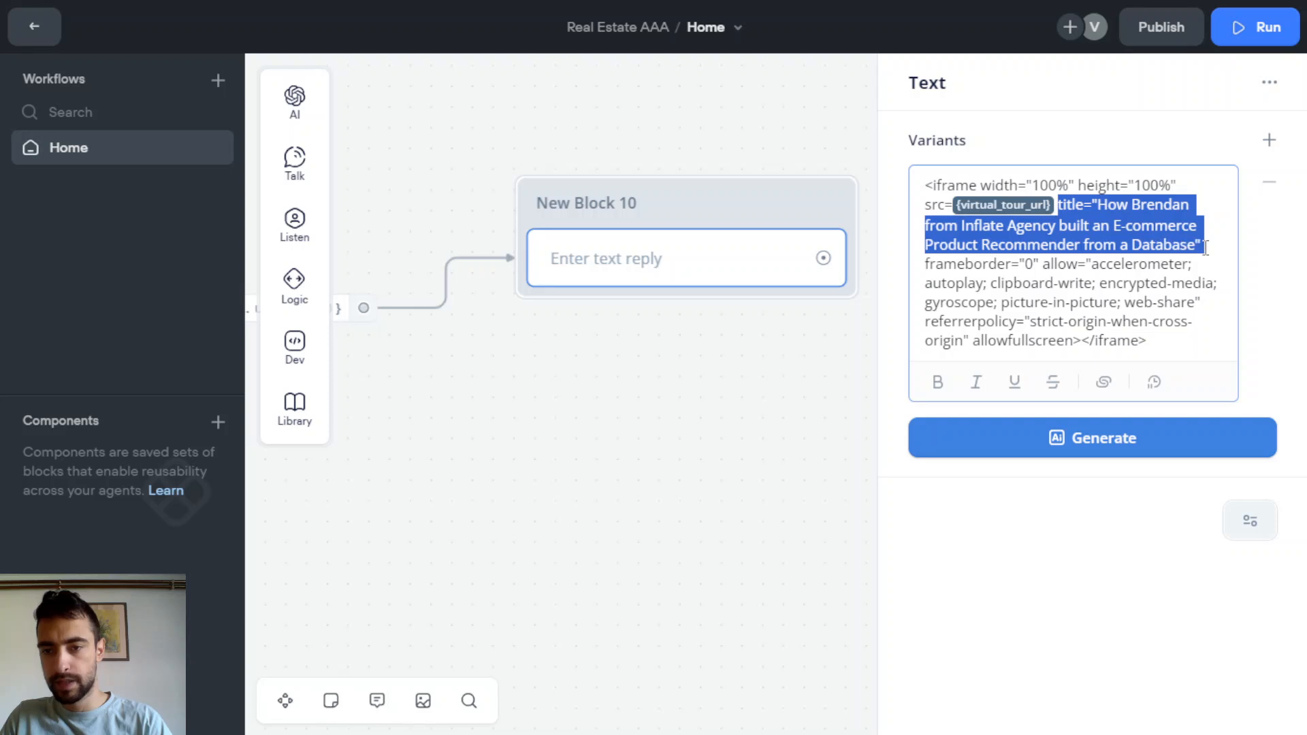
pyautogui.press('BackSpace')
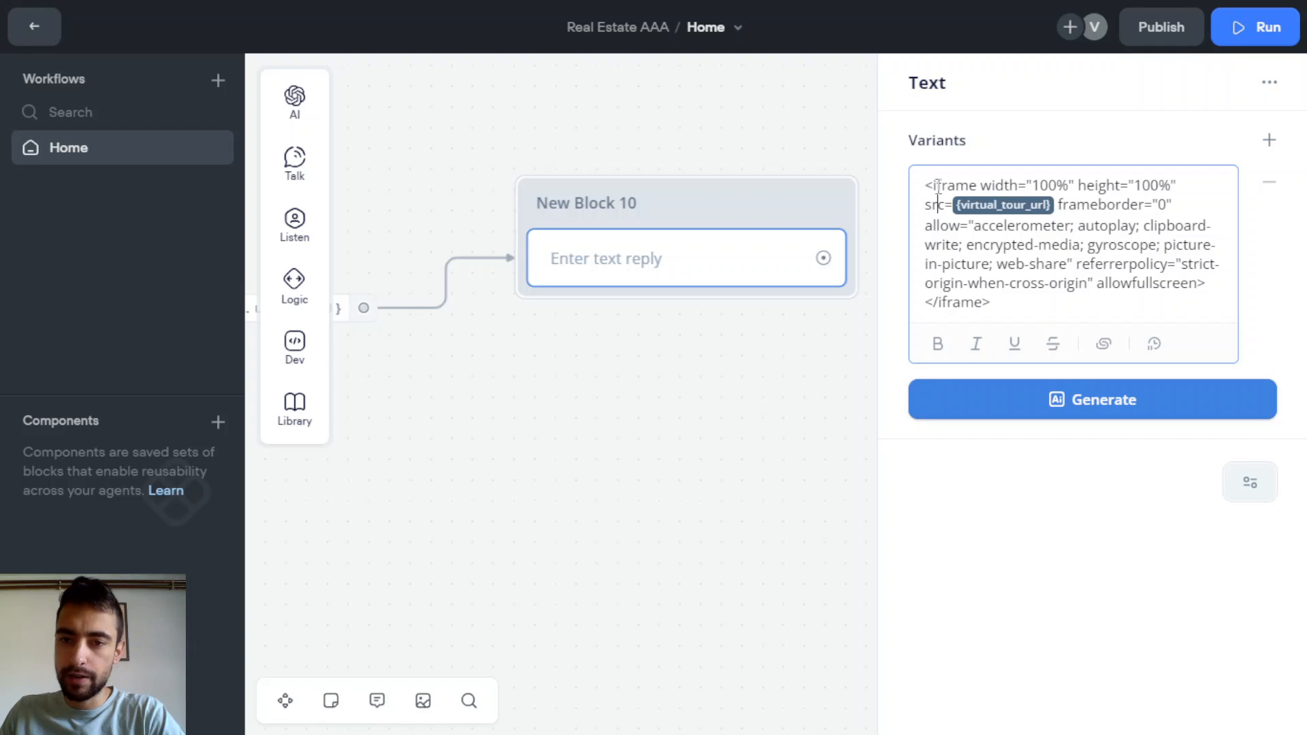
pyautogui.moveTo(924, 185); pyautogui.dragTo(944, 207)
pyautogui.click(971, 230)
pyautogui.click(952, 229)
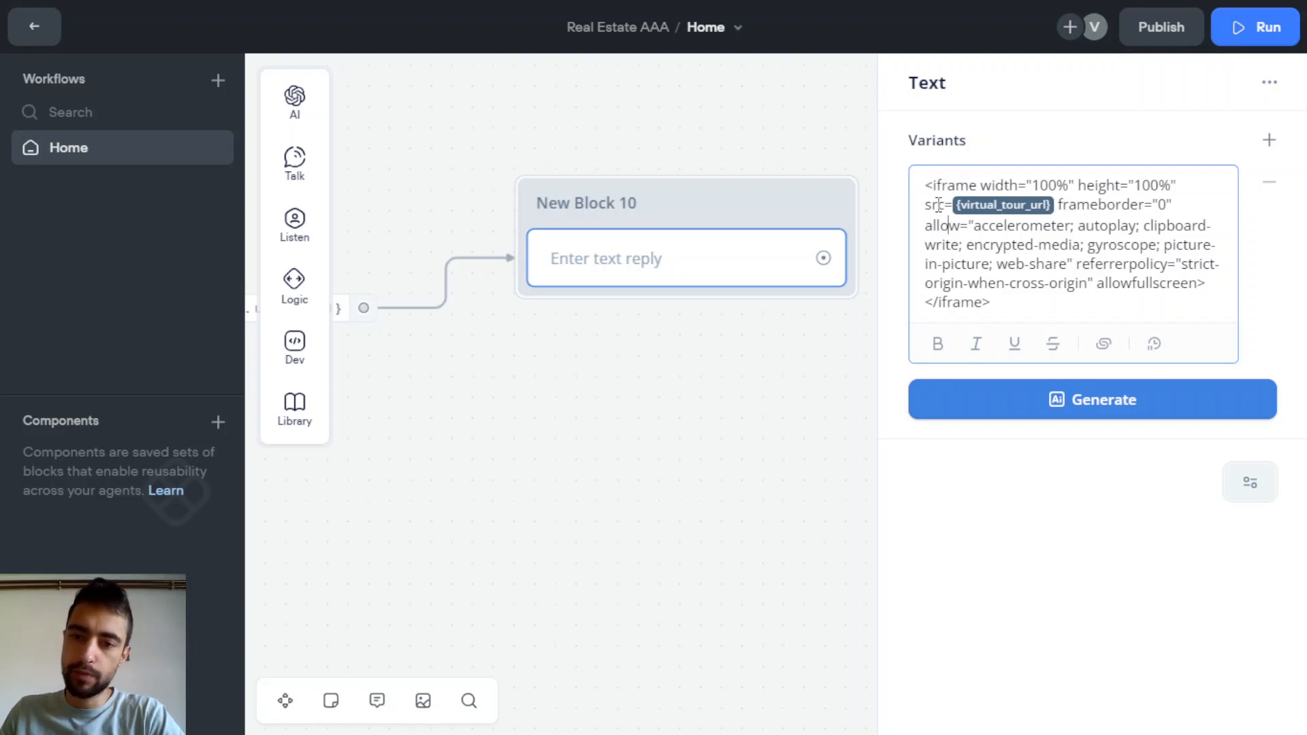
pyautogui.click(948, 225)
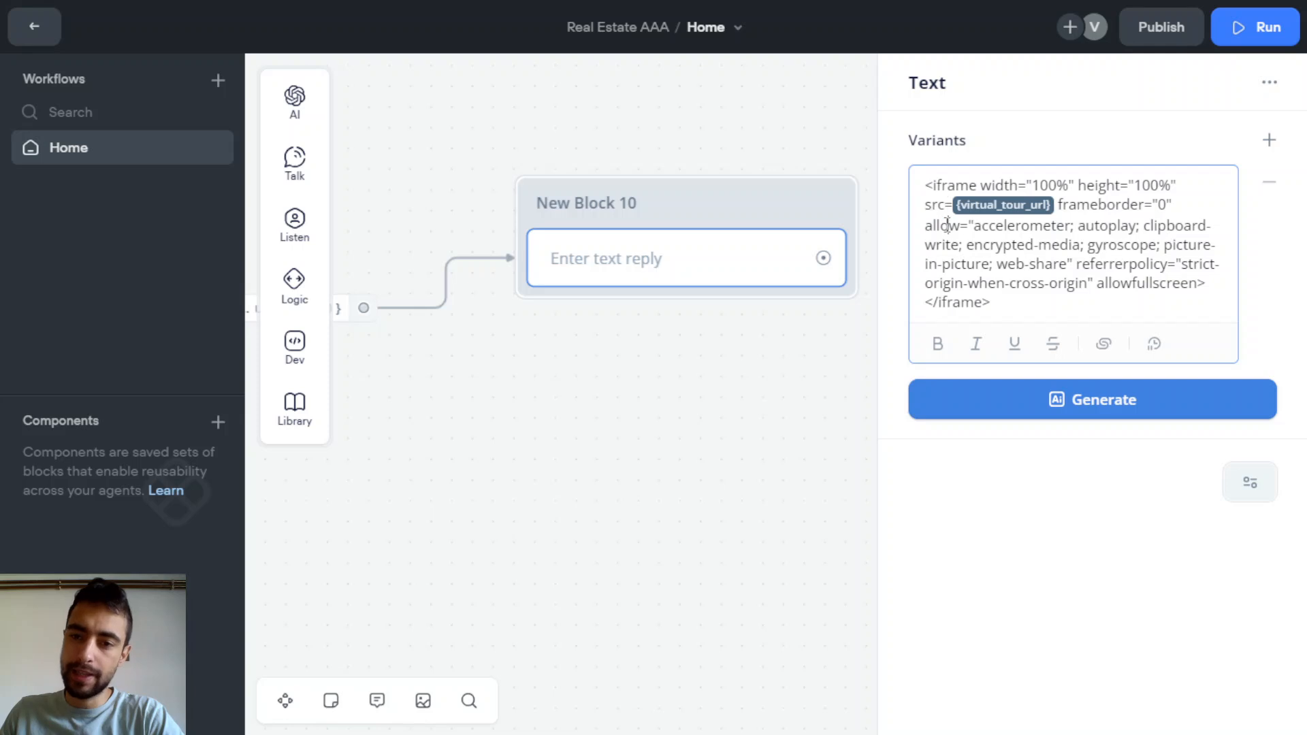
pyautogui.moveTo(933, 207); pyautogui.dragTo(958, 208)
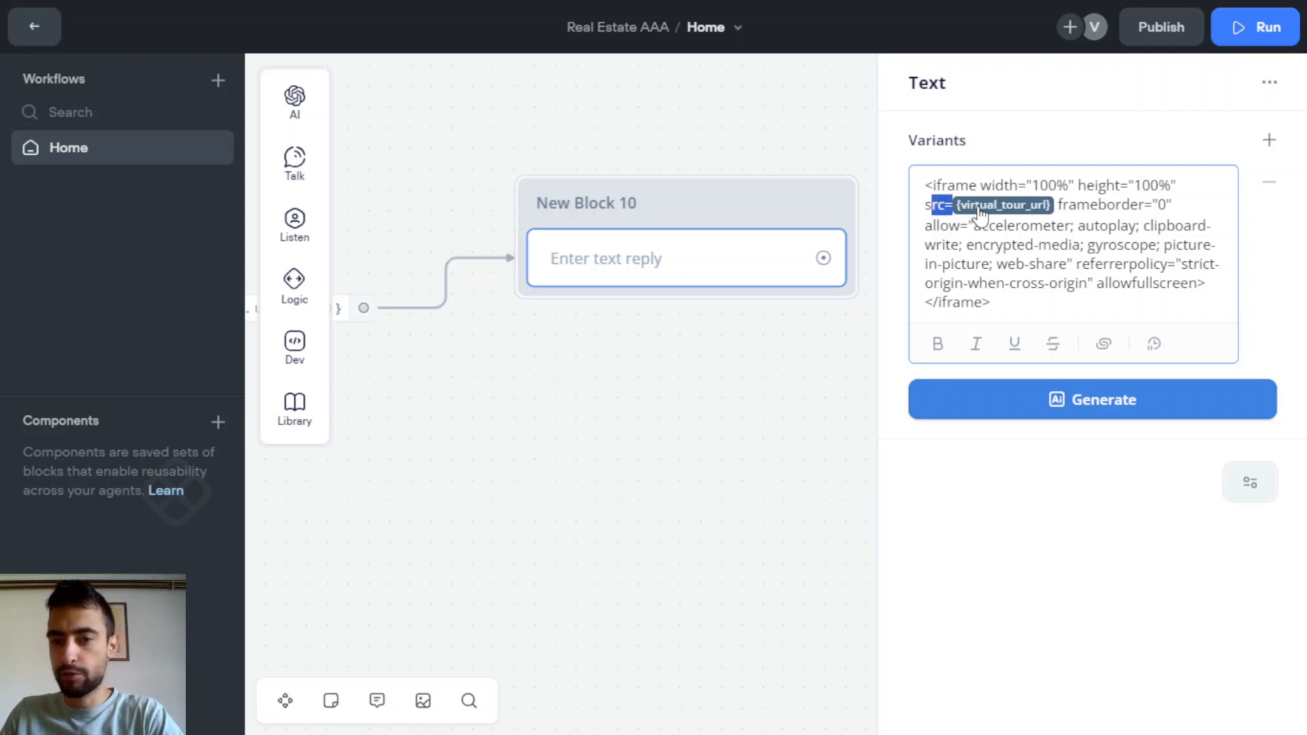
pyautogui.click(973, 226)
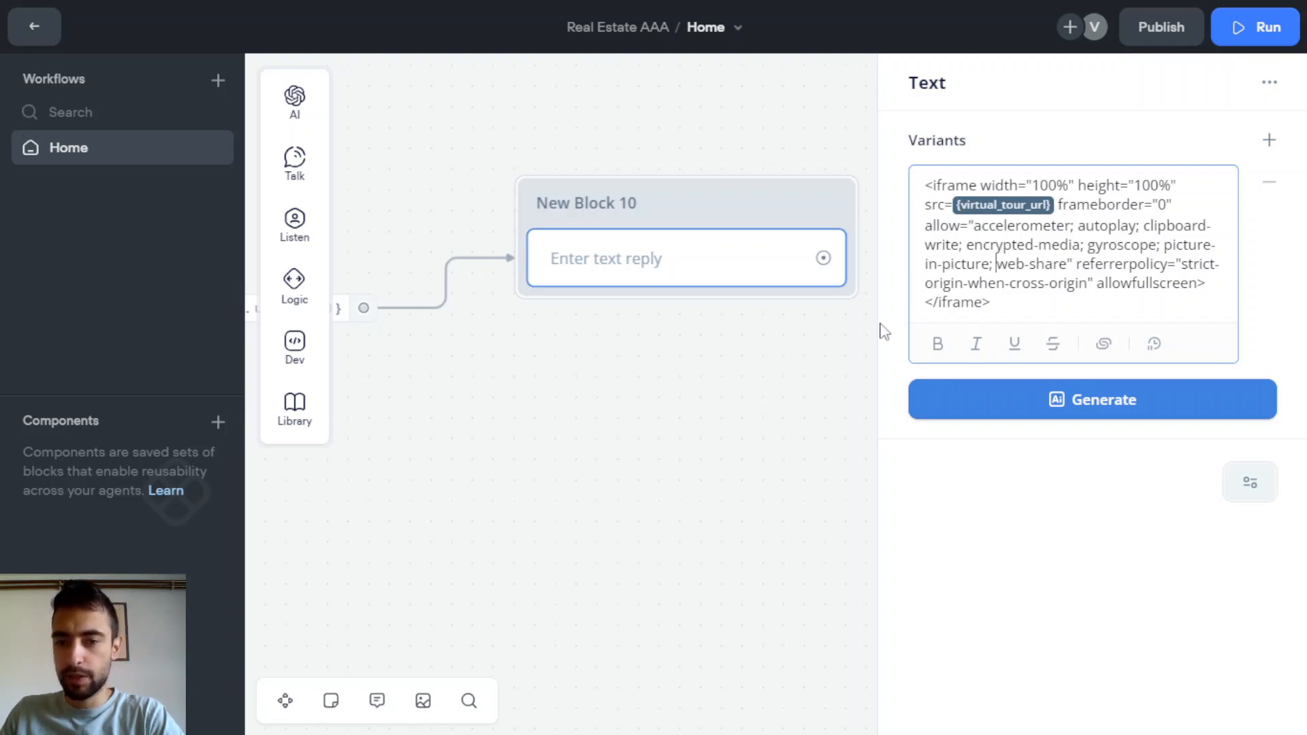
pyautogui.click(794, 356)
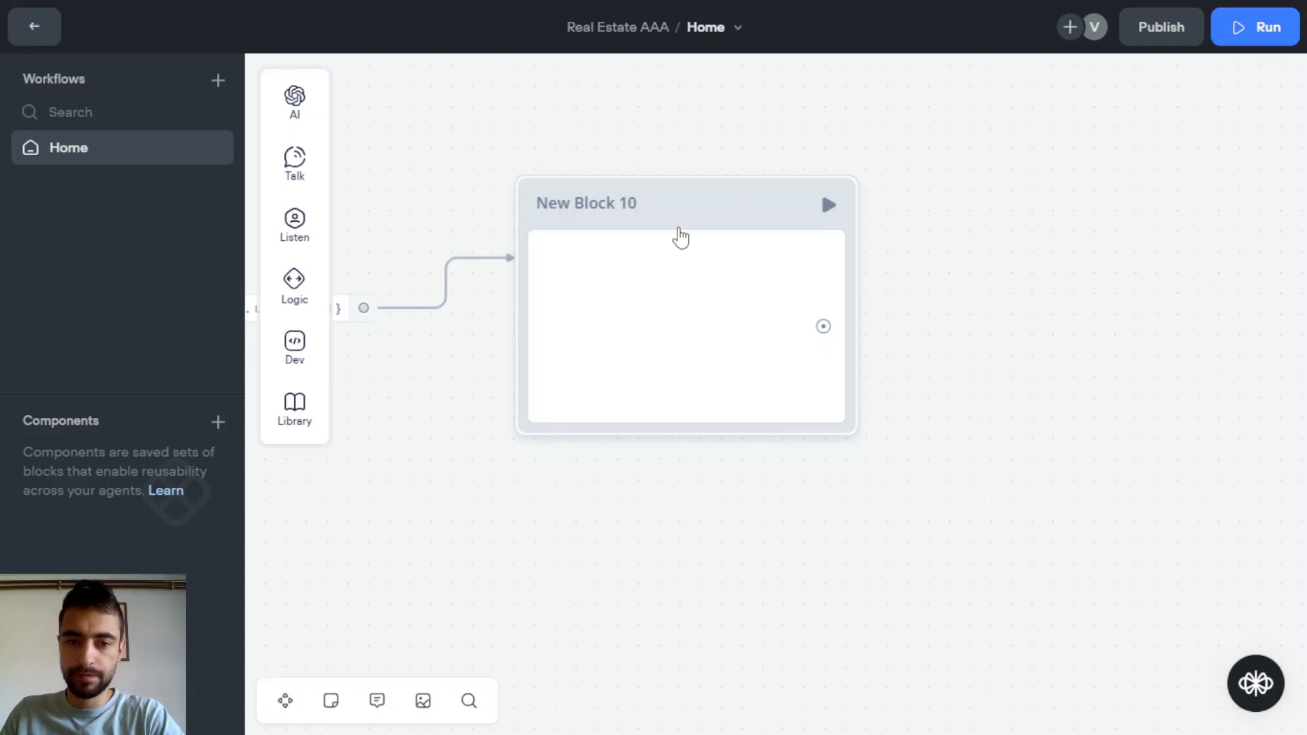
pyautogui.click(293, 219)
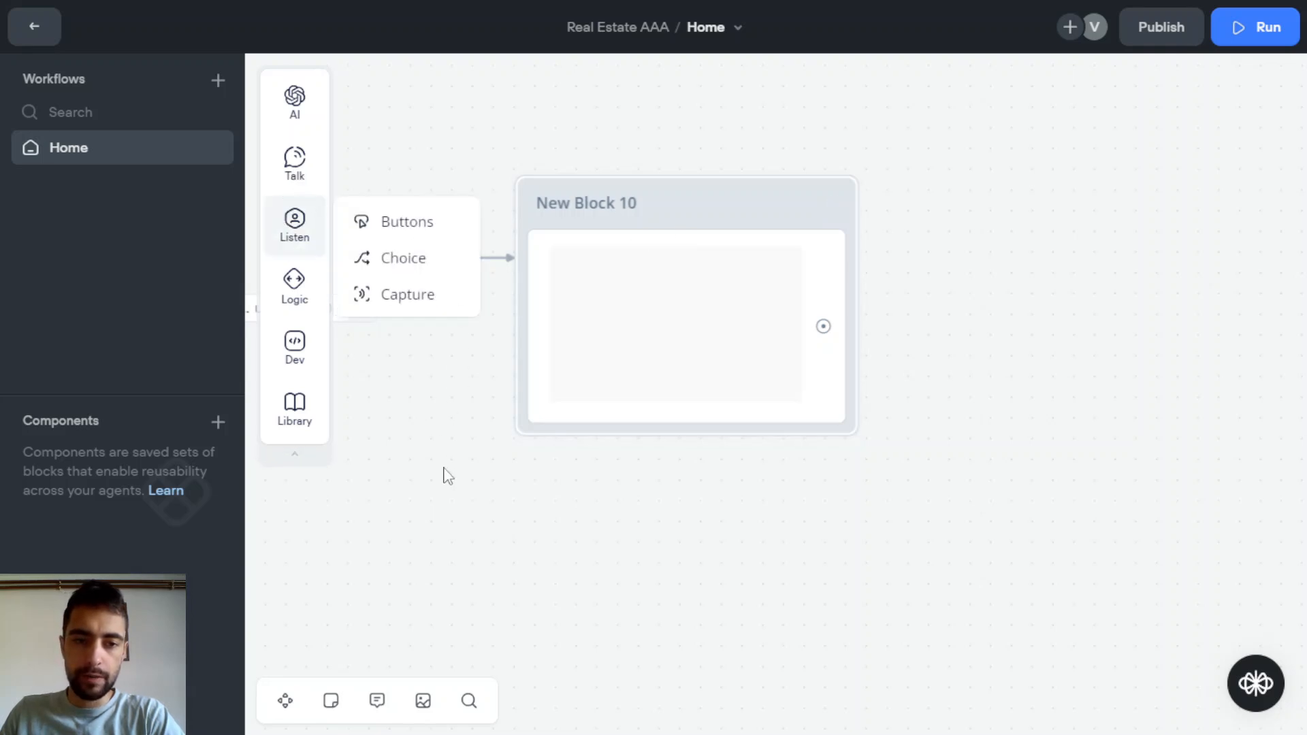
pyautogui.moveTo(446, 477); pyautogui.dragTo(741, 487)
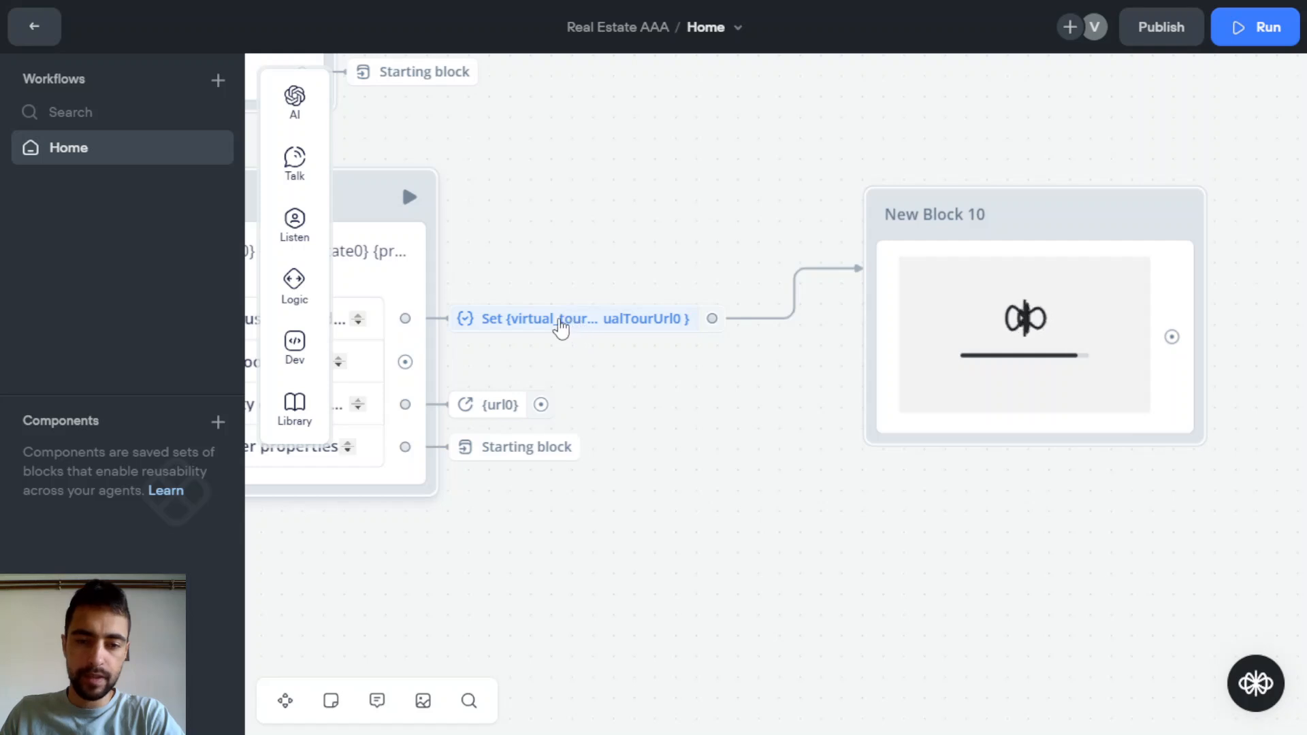
pyautogui.moveTo(860, 542); pyautogui.dragTo(565, 545)
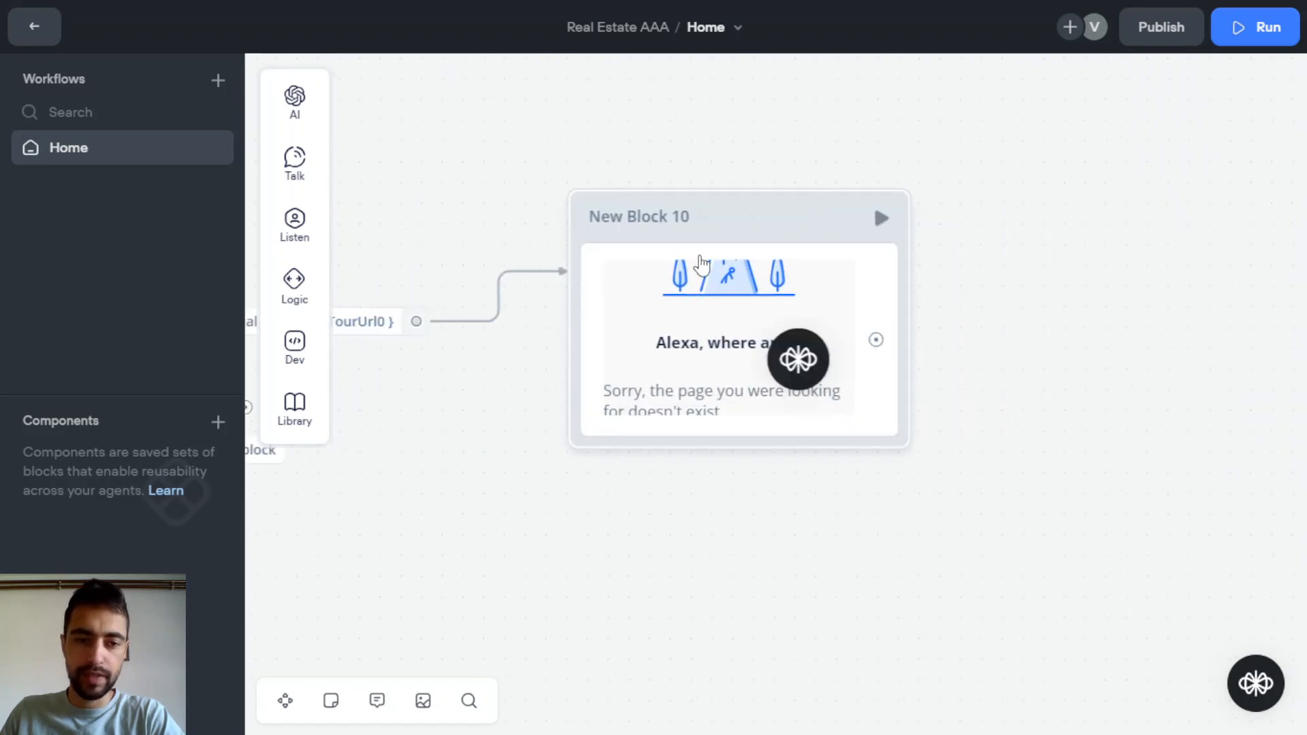
pyautogui.moveTo(297, 308)
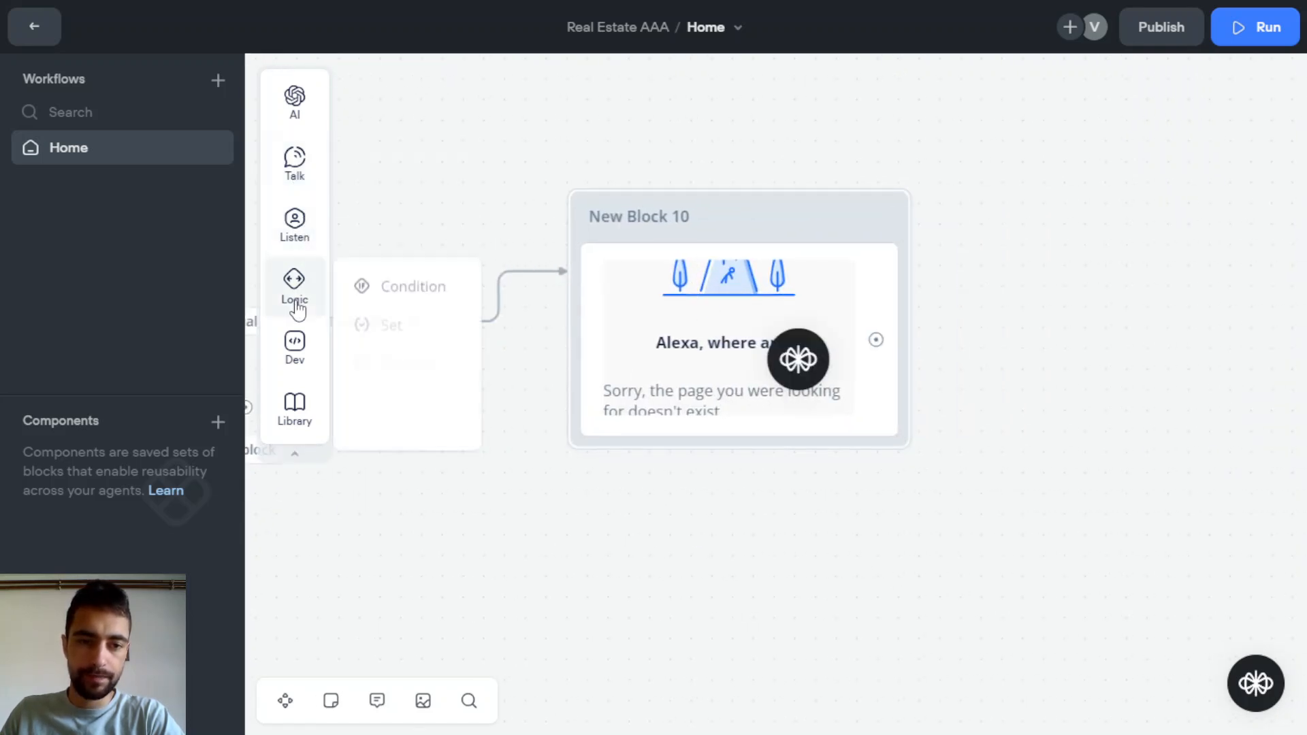
pyautogui.moveTo(389, 320); pyautogui.dragTo(680, 283)
pyautogui.click(1041, 170)
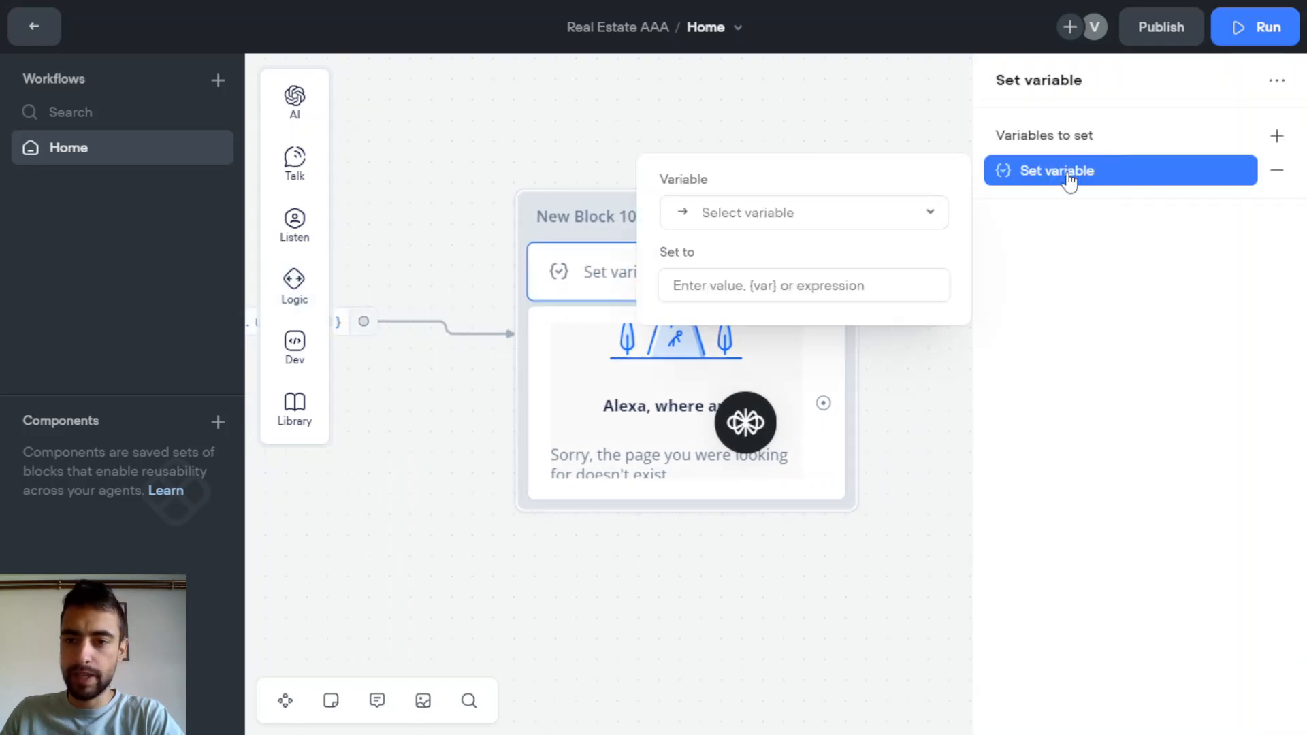
pyautogui.click(750, 284)
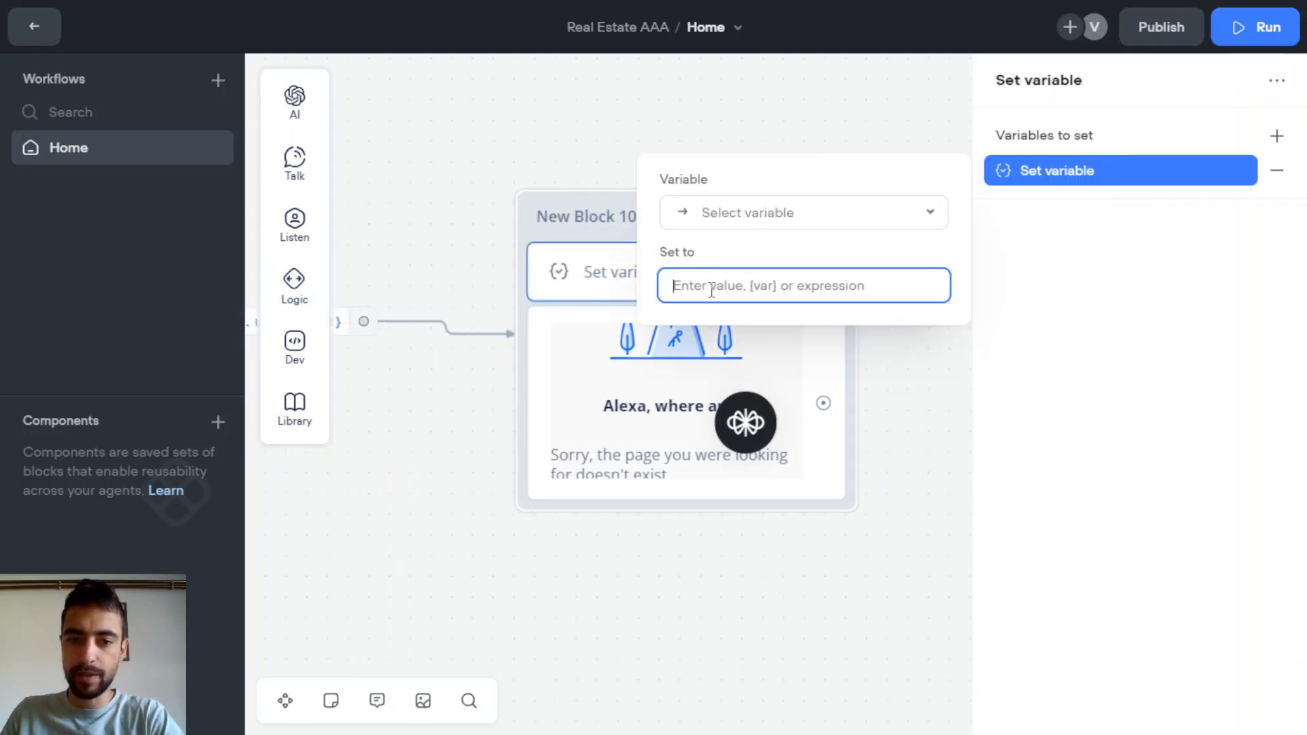
pyautogui.click(611, 132)
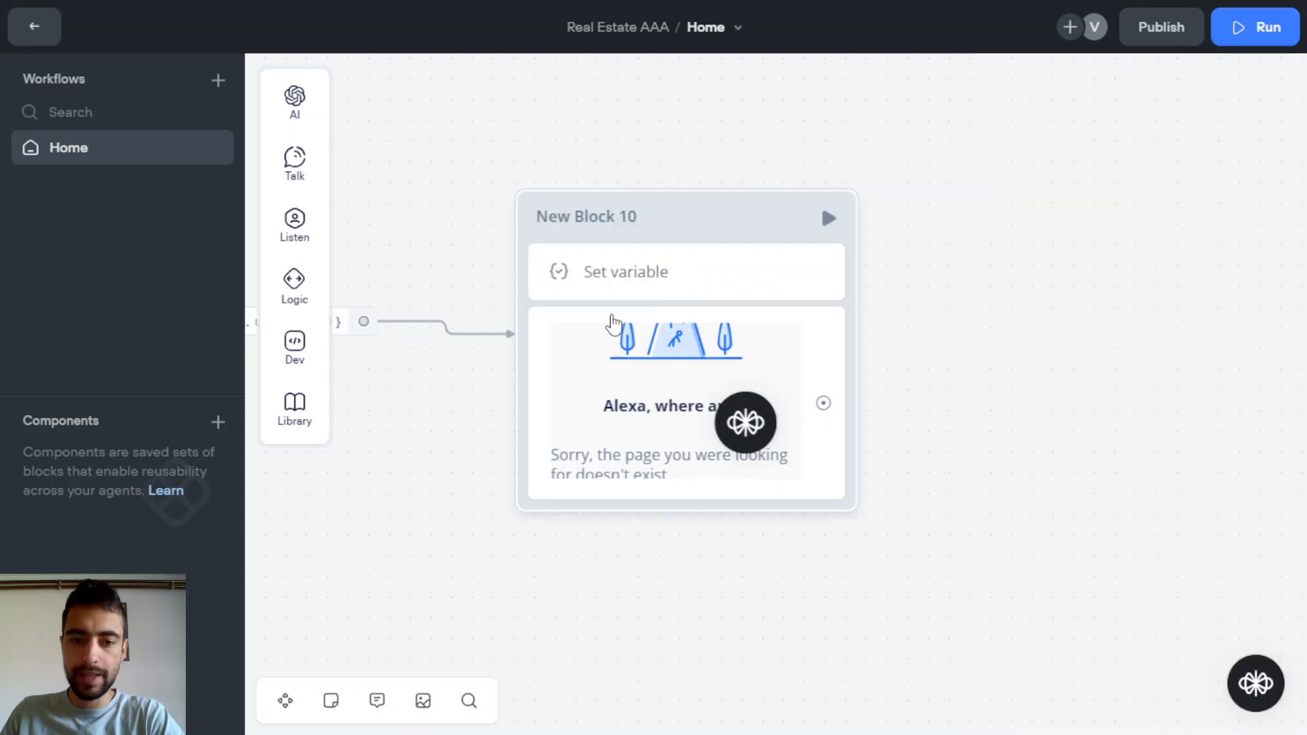
pyautogui.click(611, 315)
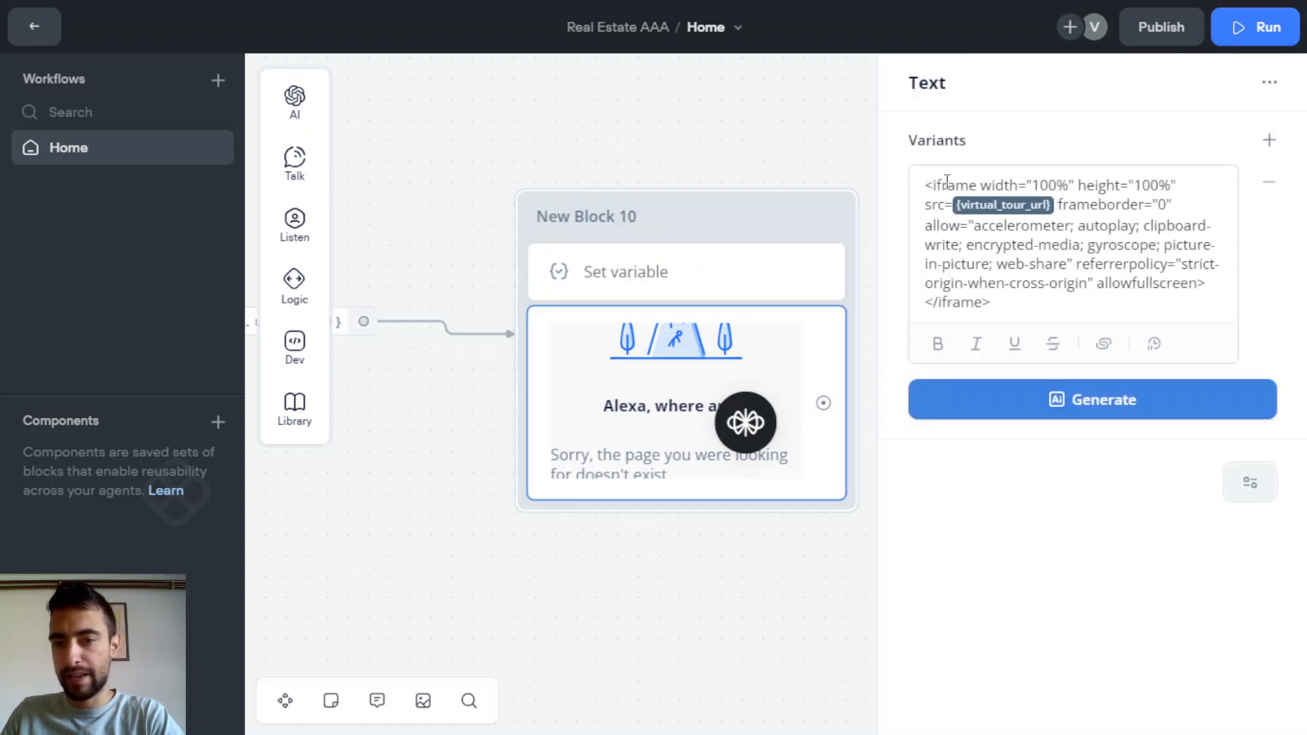
pyautogui.moveTo(931, 184); pyautogui.dragTo(979, 184)
pyautogui.click(659, 268)
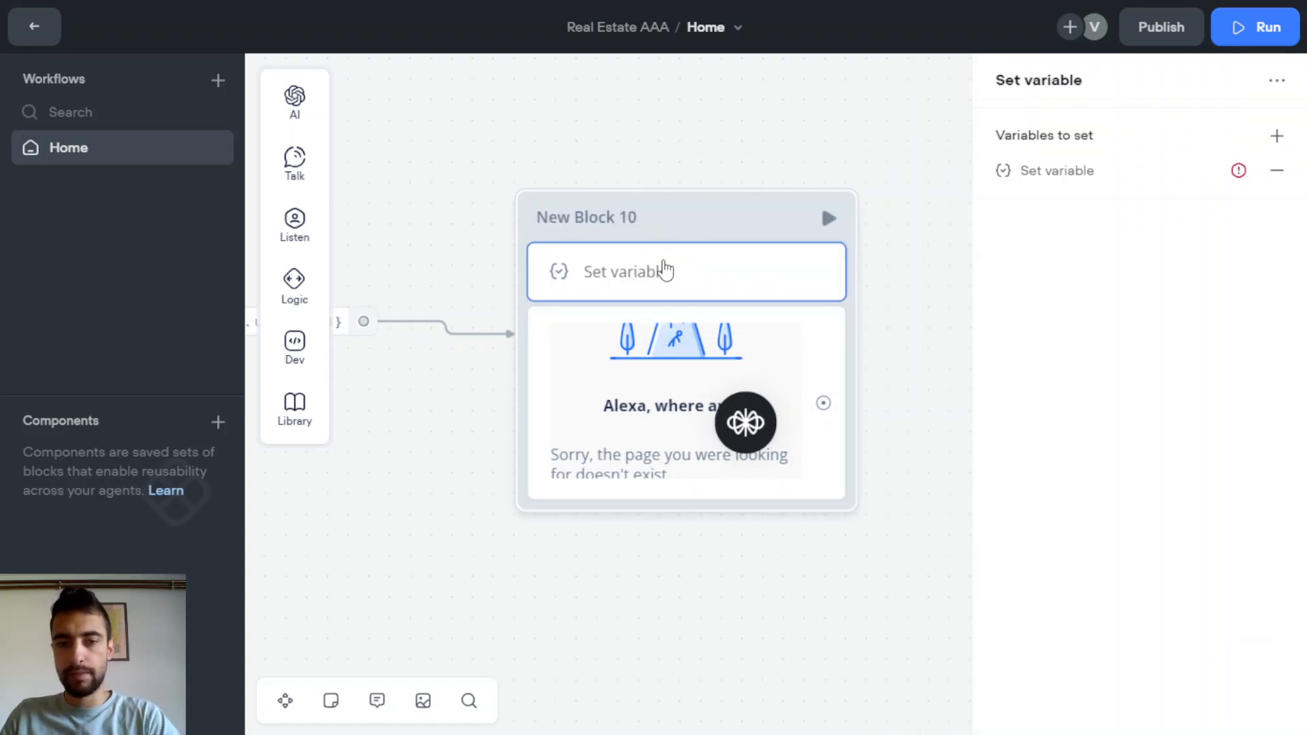
pyautogui.press('Delete')
pyautogui.moveTo(354, 372); pyautogui.dragTo(447, 367)
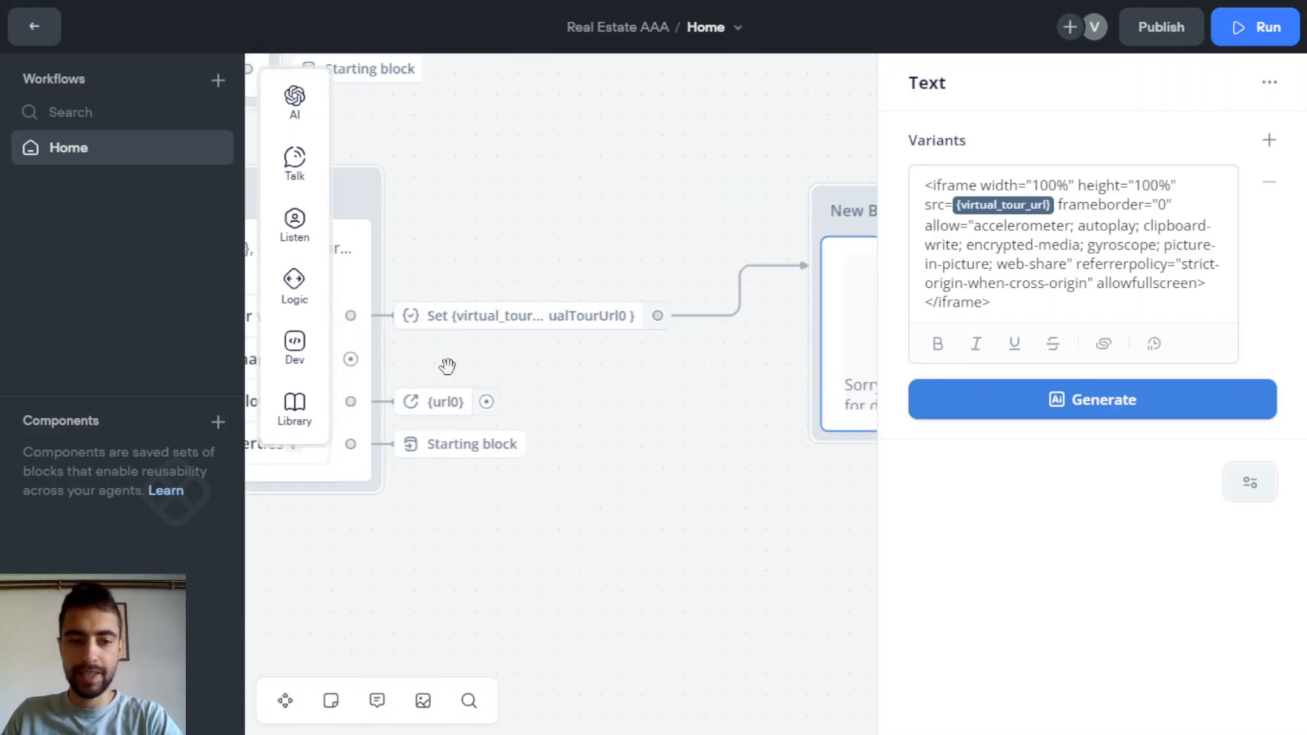
pyautogui.click(447, 366)
pyautogui.moveTo(859, 543)
pyautogui.mouseDown()
pyautogui.moveTo(699, 535)
pyautogui.moveTo(867, 545)
pyautogui.moveTo(884, 562)
pyautogui.moveTo(872, 536)
pyautogui.mouseUp()
pyautogui.scroll(-1, 699, 529)
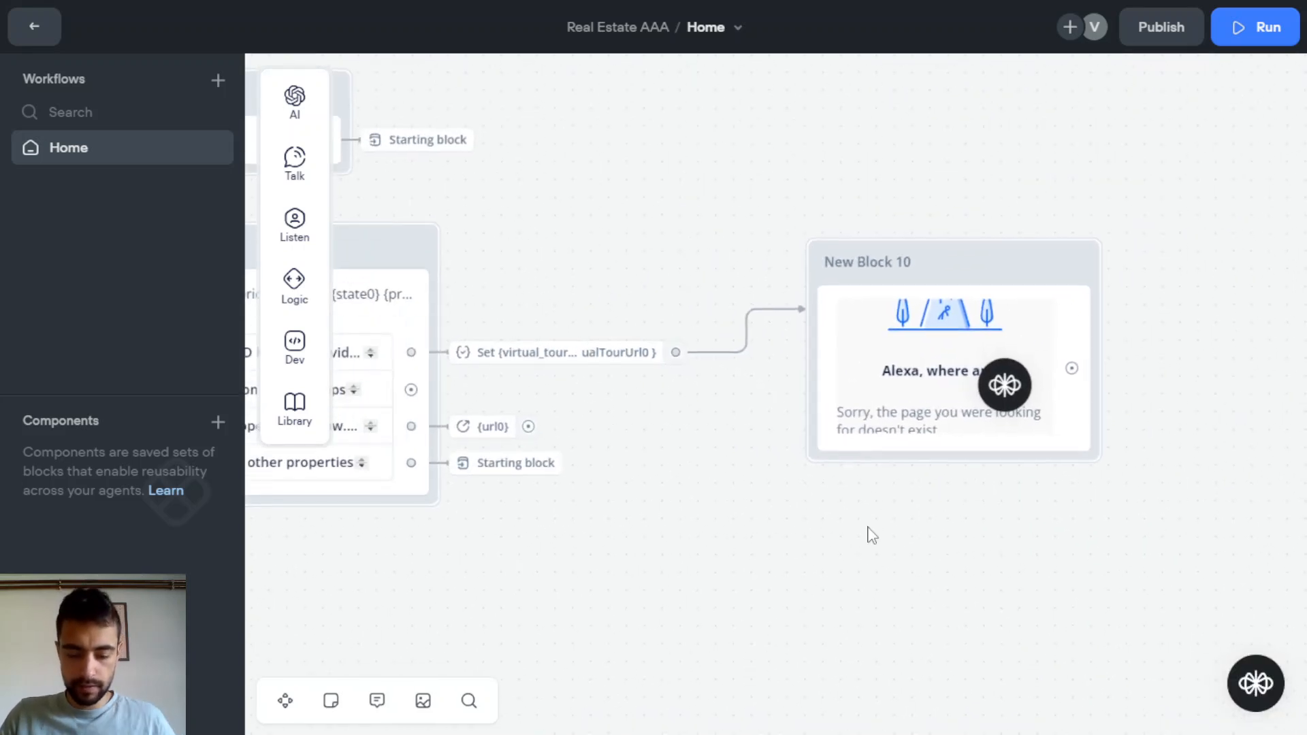
pyautogui.scroll(-5, 872, 536)
pyautogui.scroll(-2, 847, 552)
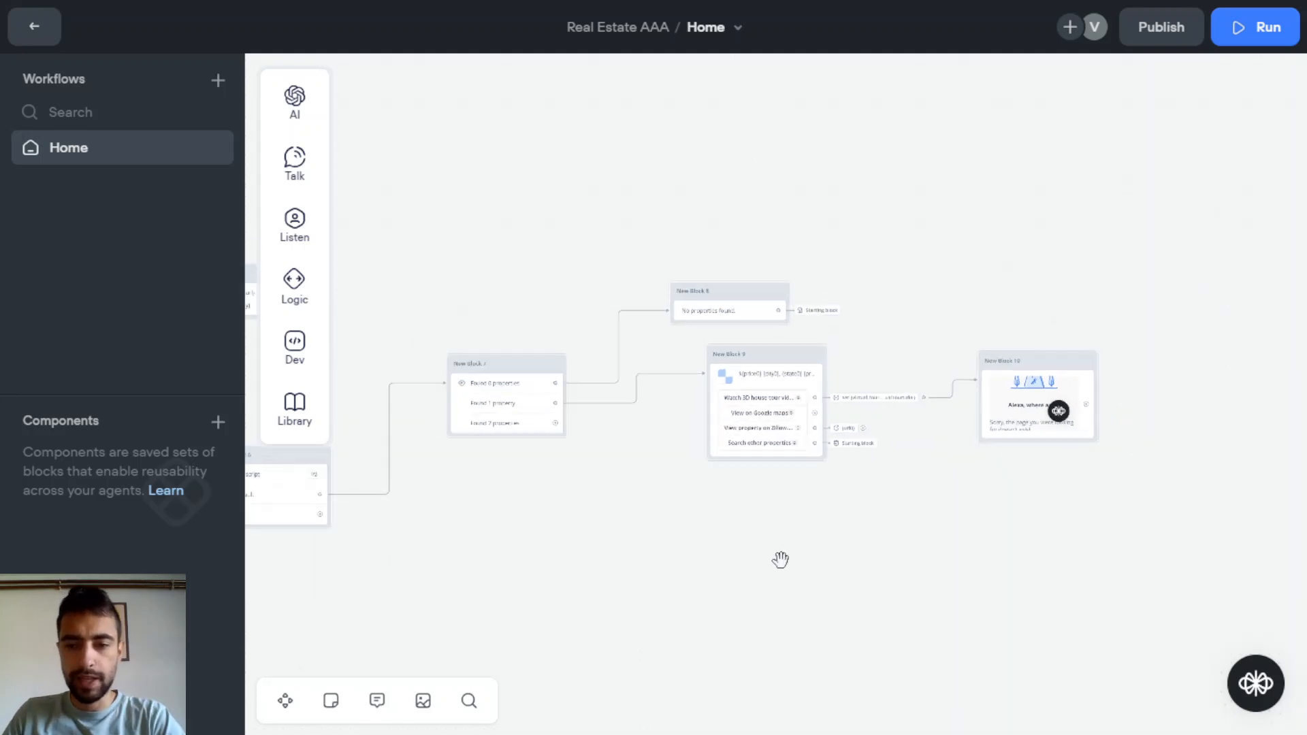
pyautogui.moveTo(778, 558); pyautogui.dragTo(1150, 531)
pyautogui.moveTo(726, 591); pyautogui.dragTo(924, 597)
pyautogui.moveTo(547, 524); pyautogui.dragTo(894, 538)
# Run the prototype and send the search 'kila mt' to the agent
pyautogui.scroll(6, 453, 310)
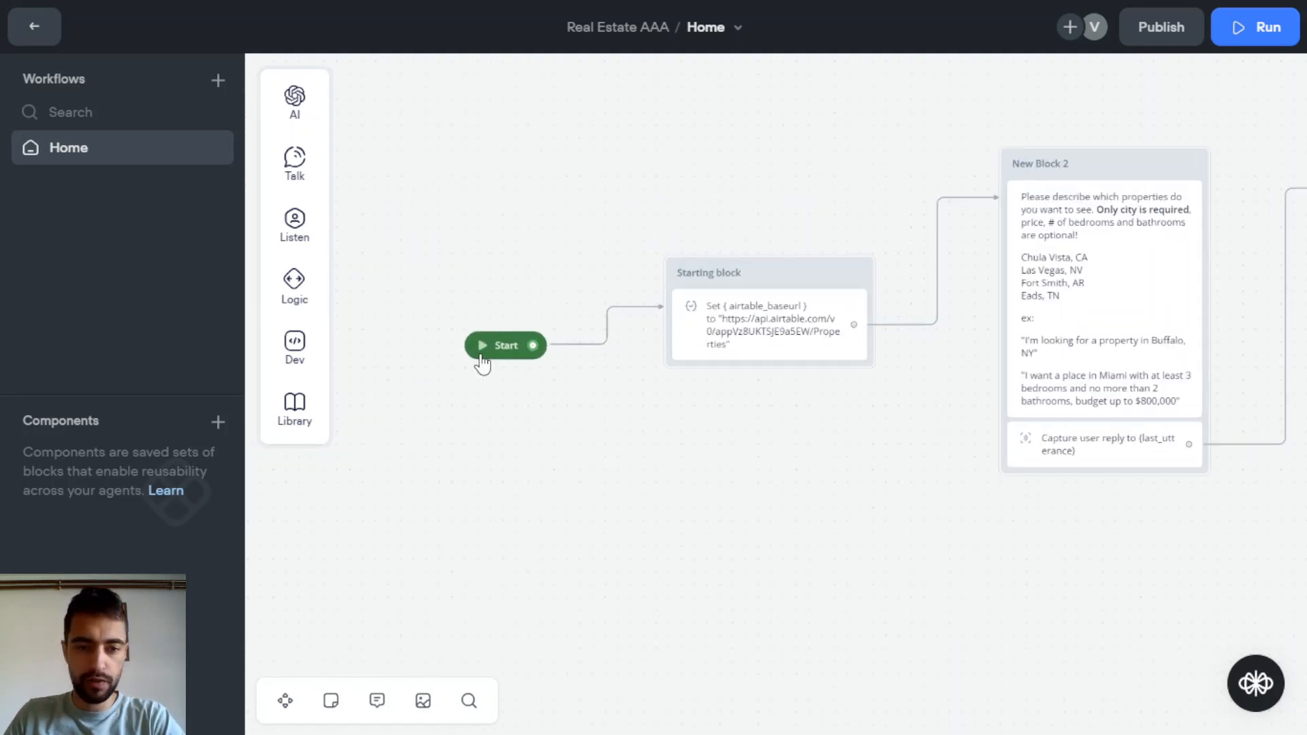
pyautogui.click(483, 345)
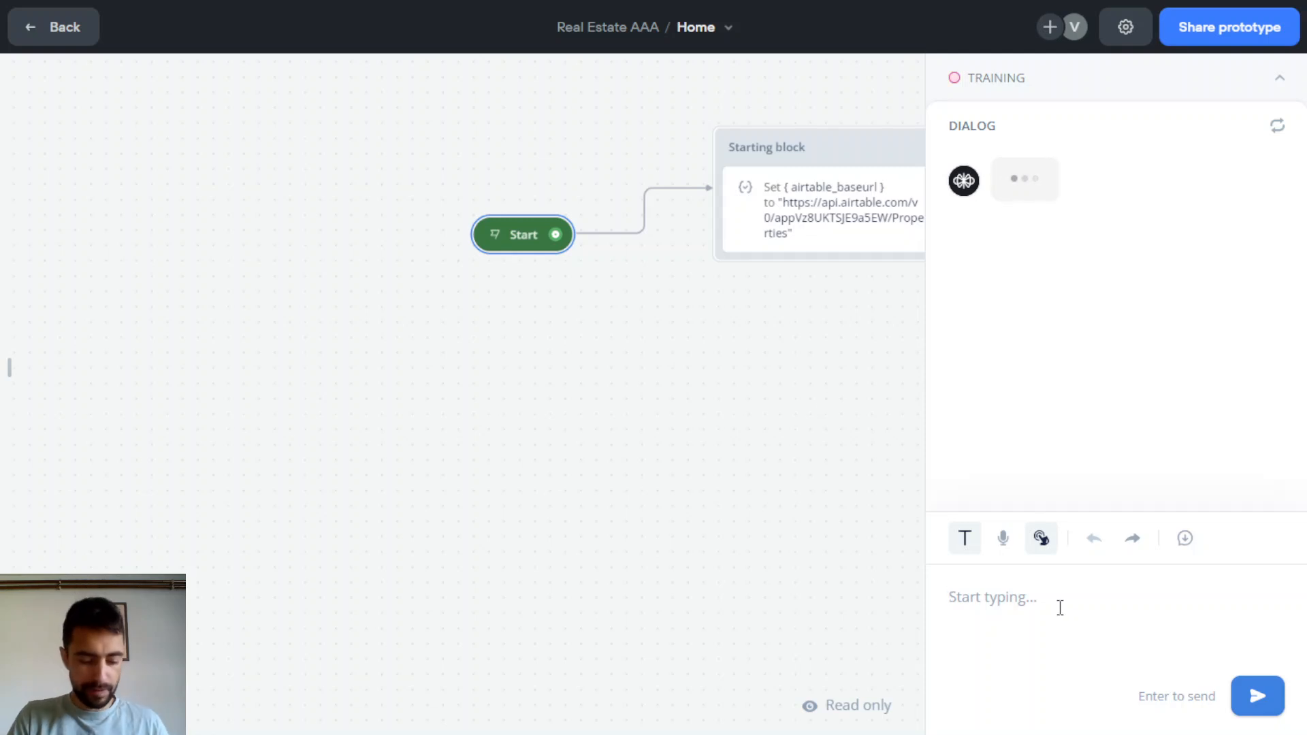
pyautogui.write('hourst')
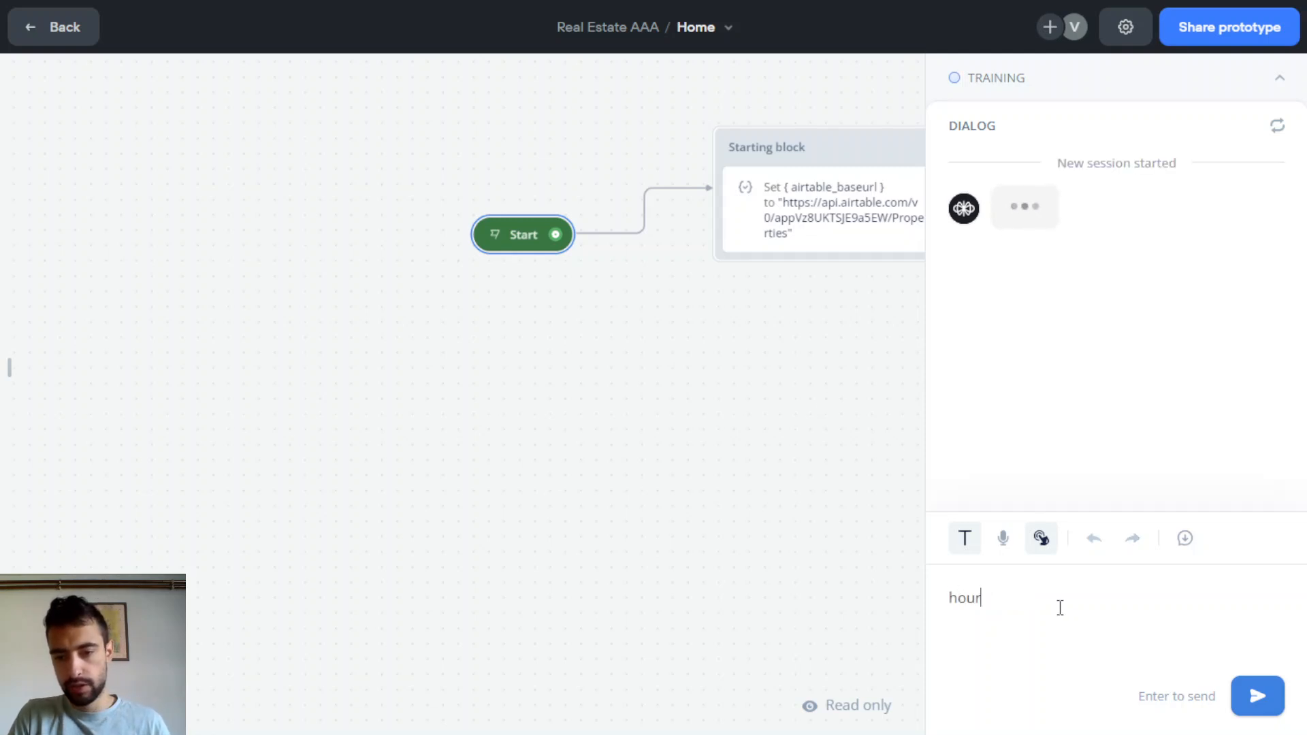
pyautogui.press('BackSpace')
pyautogui.hotkey('ctrl', 'a')
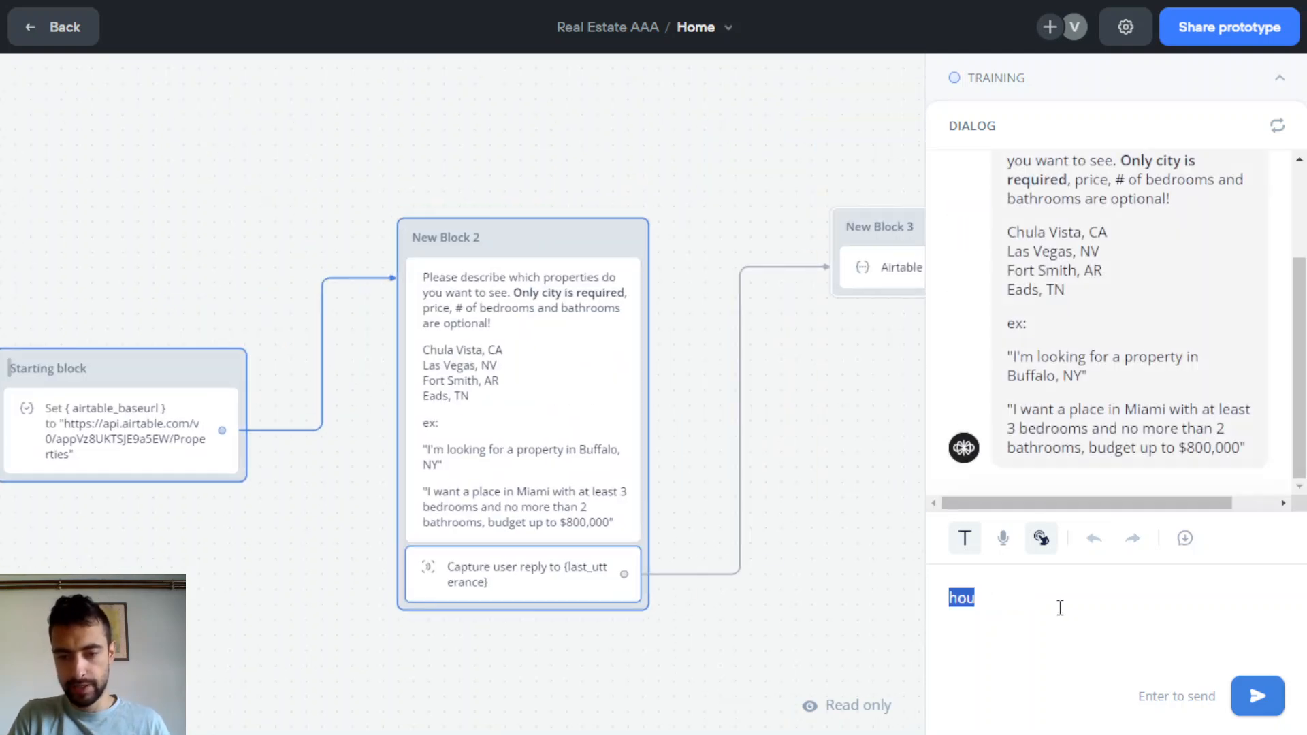
pyautogui.write('kila')
pyautogui.press('F11')
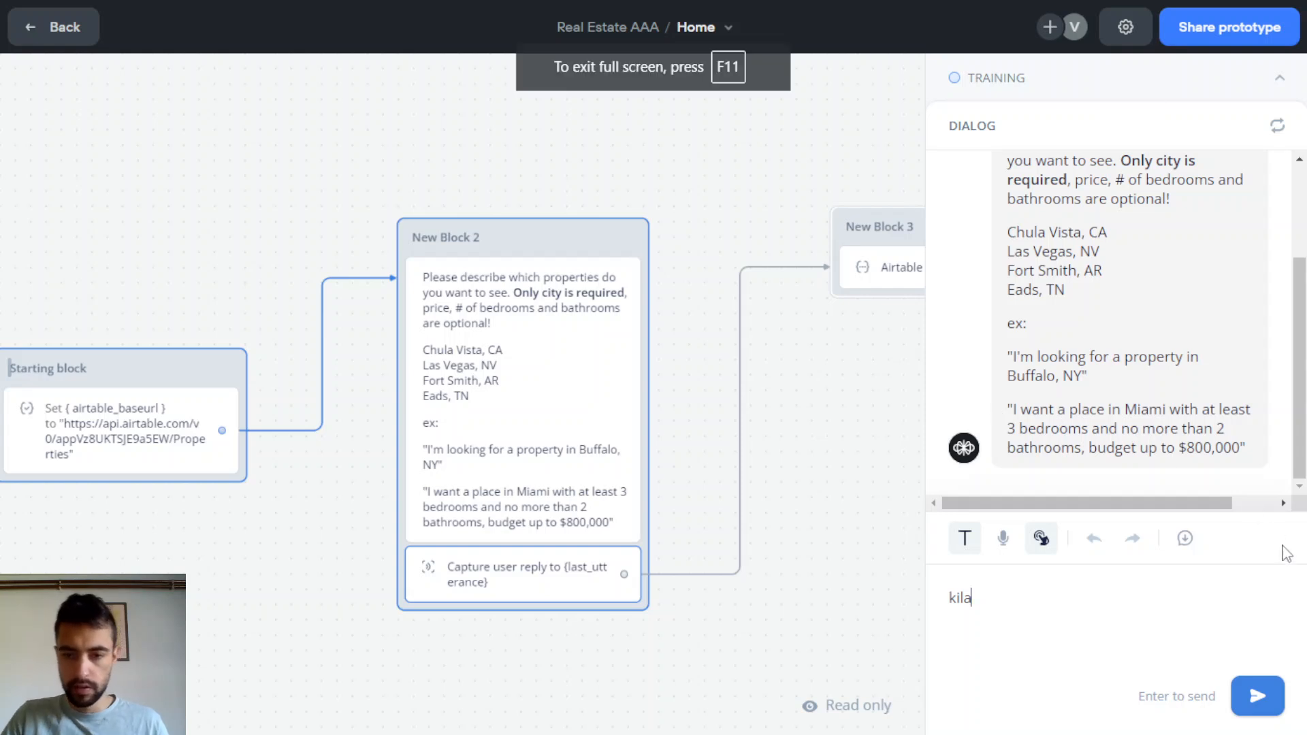
pyautogui.write('mt')
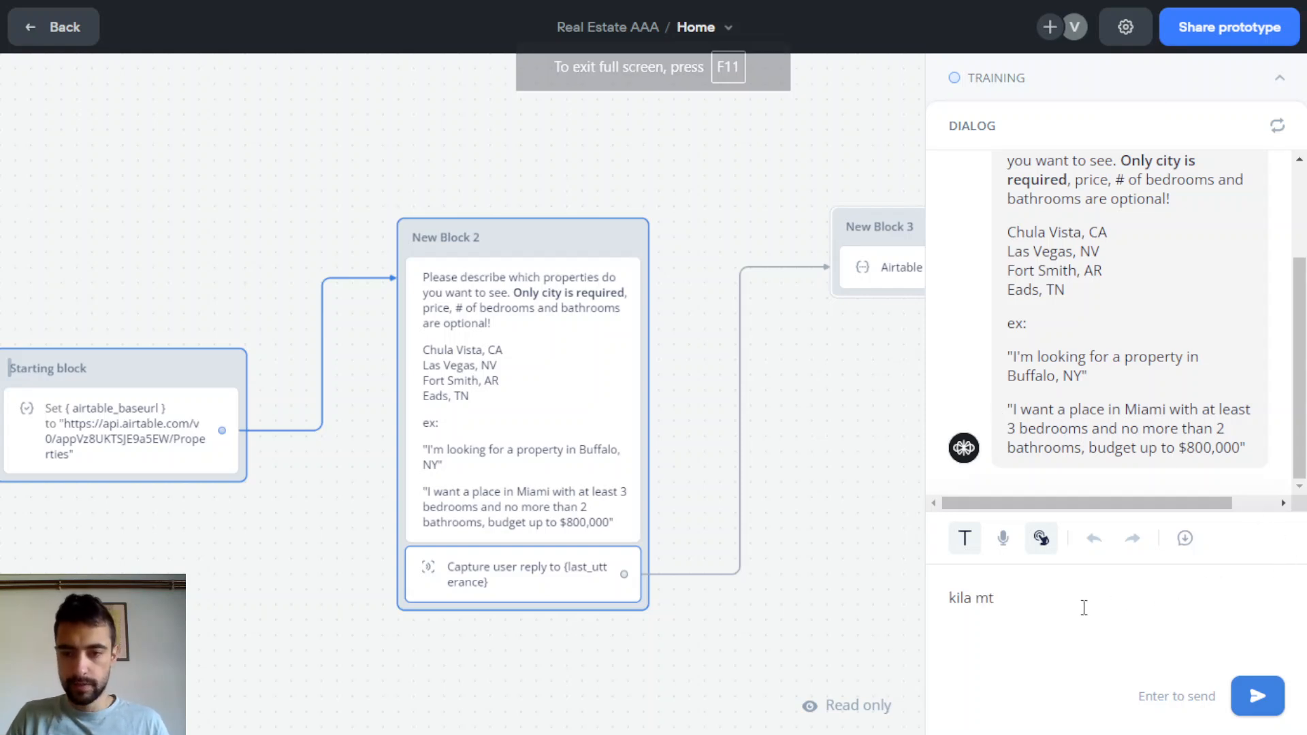
pyautogui.press('Return')
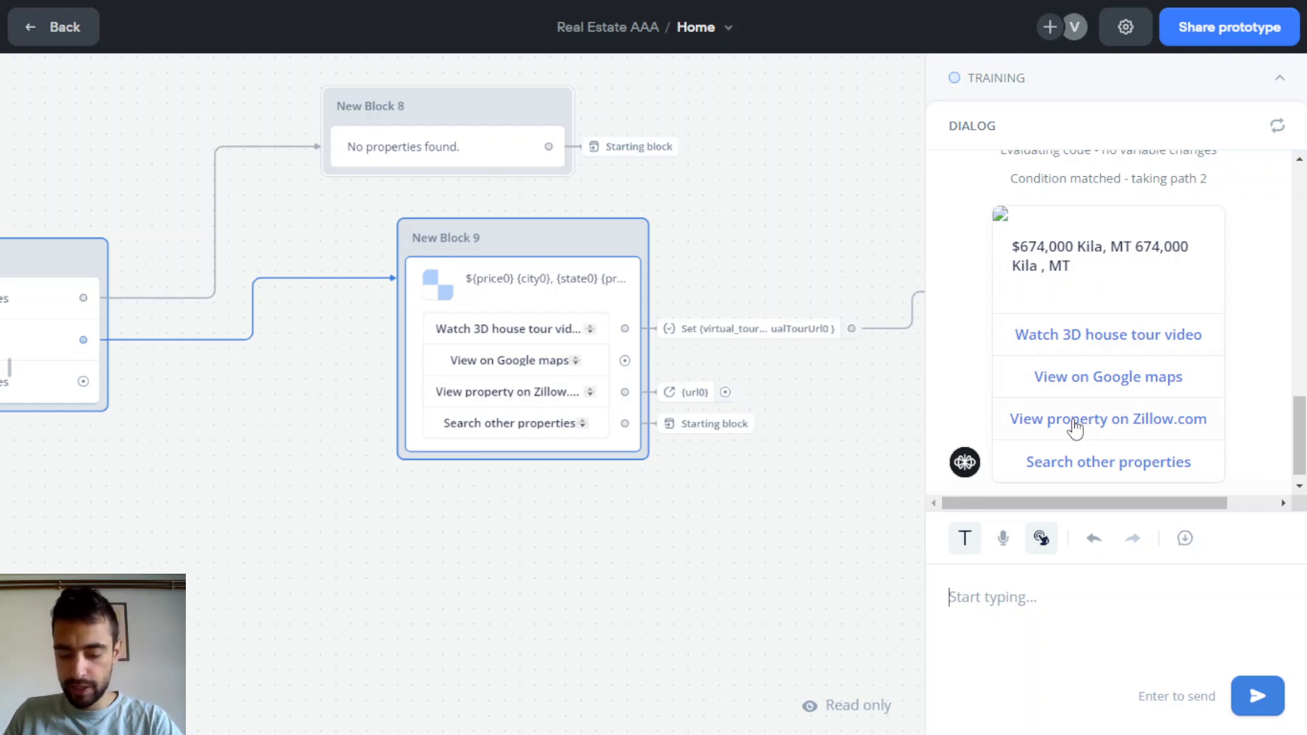
pyautogui.scroll(-3, 1089, 286)
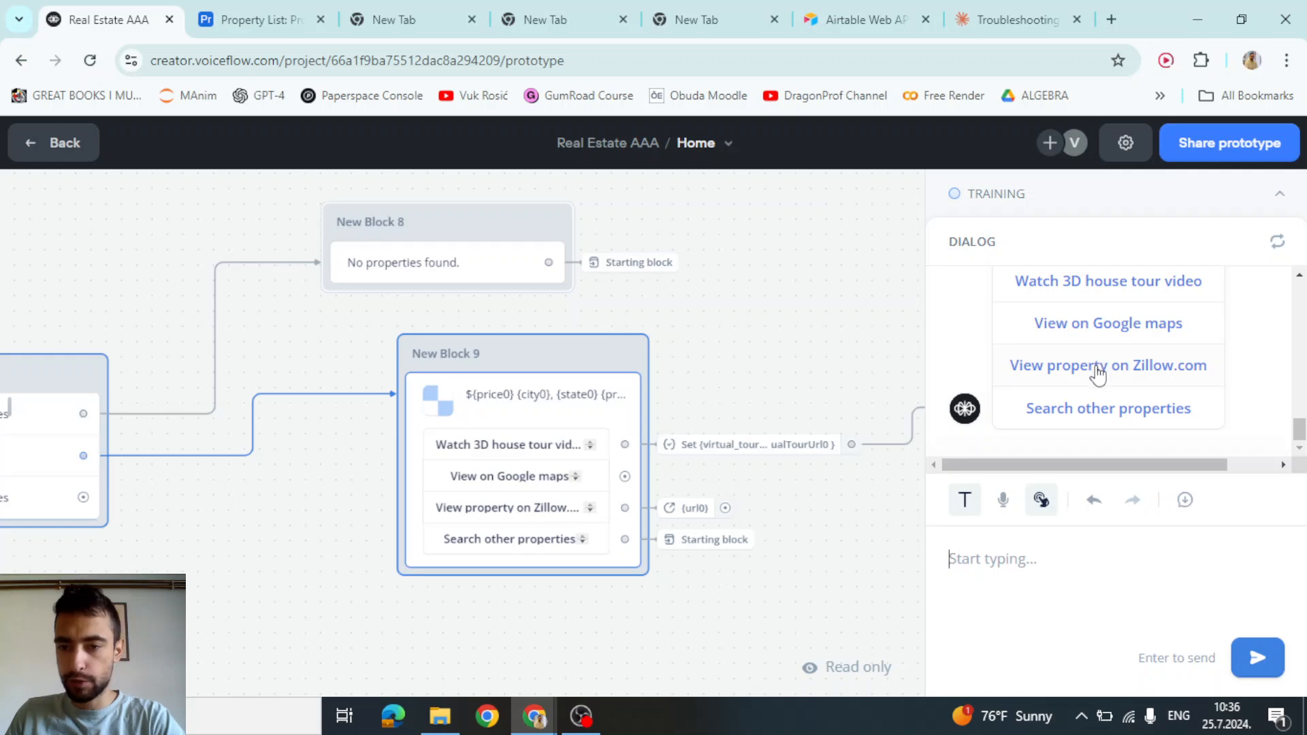
# Open the property's Zillow listing from the card, then close that tab
pyautogui.click(1098, 368)
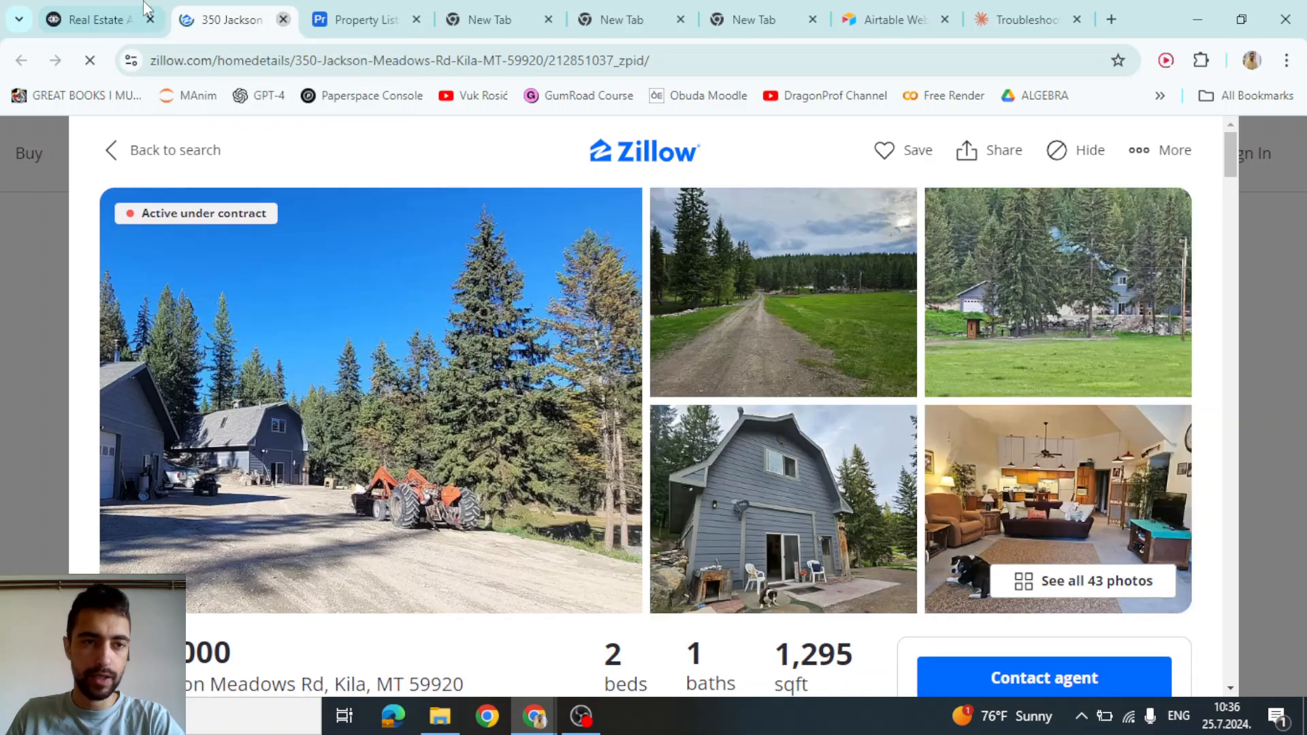
pyautogui.click(283, 19)
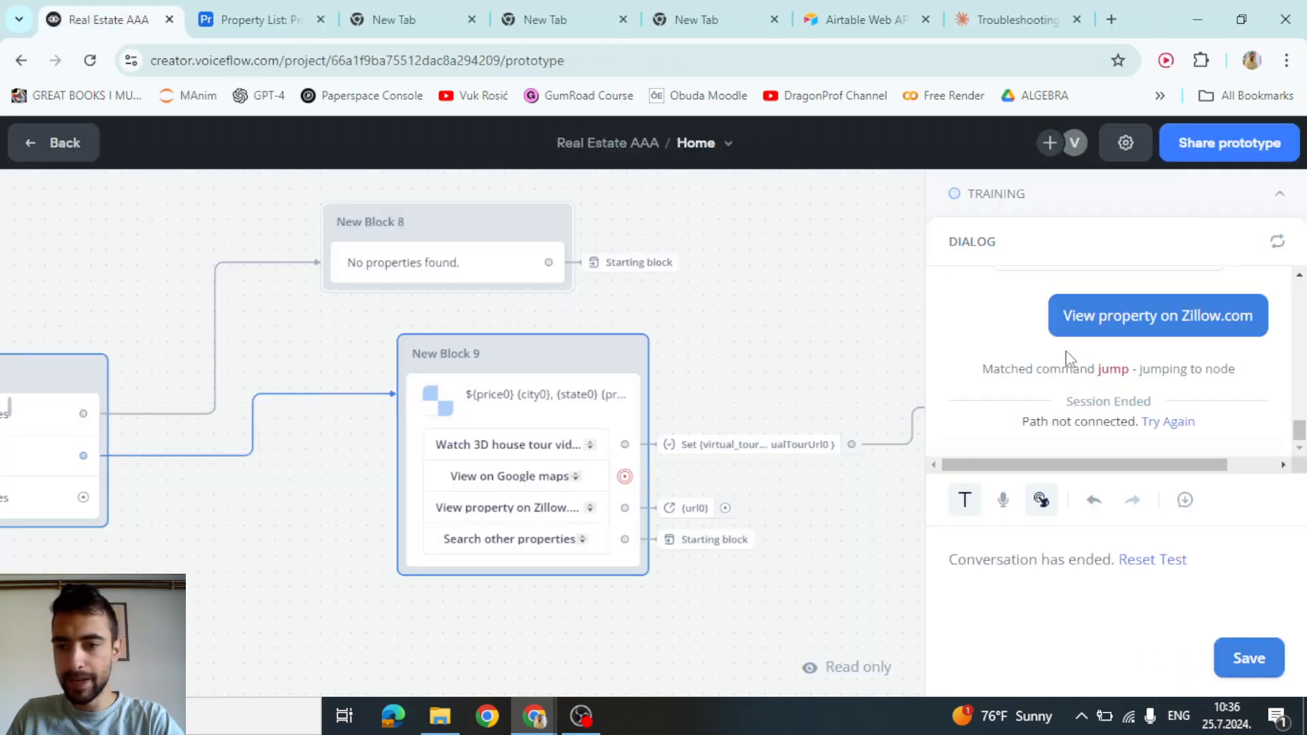
pyautogui.scroll(3, 1066, 358)
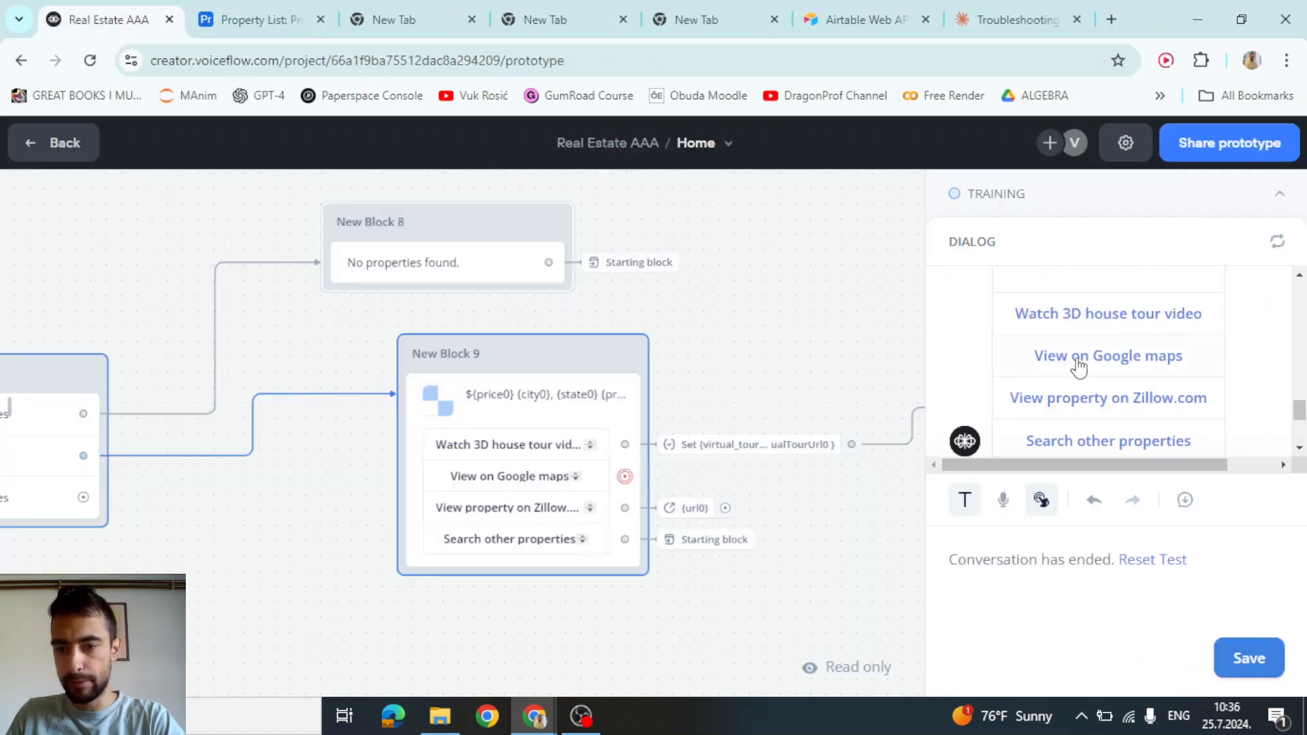
# Choose 'Watch 3D house tour video', which shows a page-not-found embed
pyautogui.click(1069, 316)
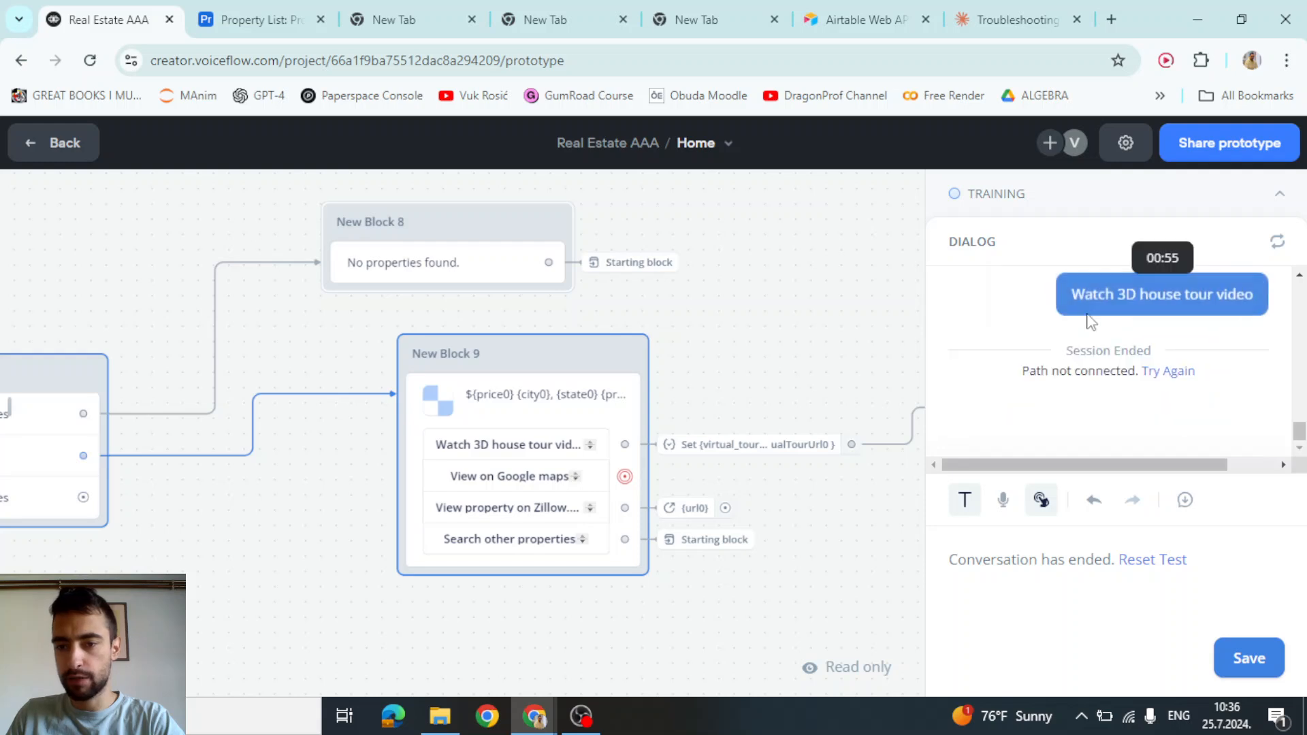
pyautogui.press('F11')
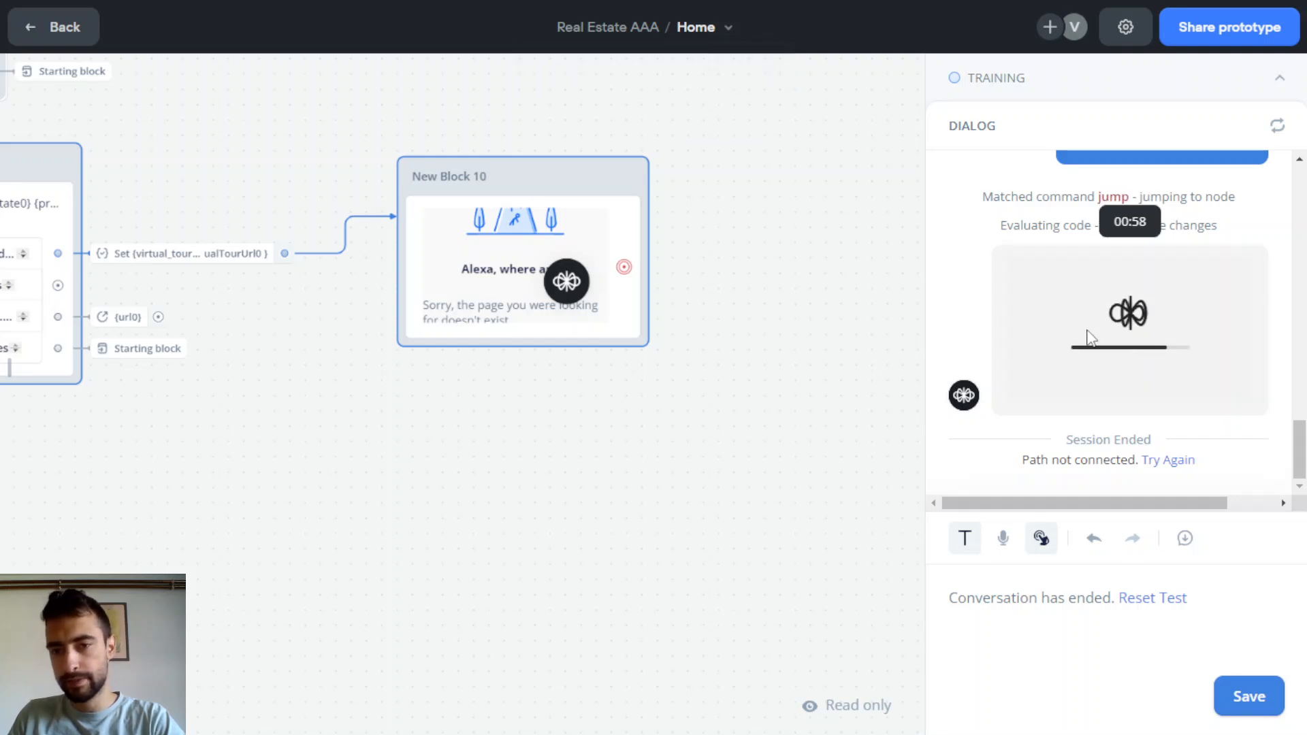
pyautogui.scroll(2, 1082, 333)
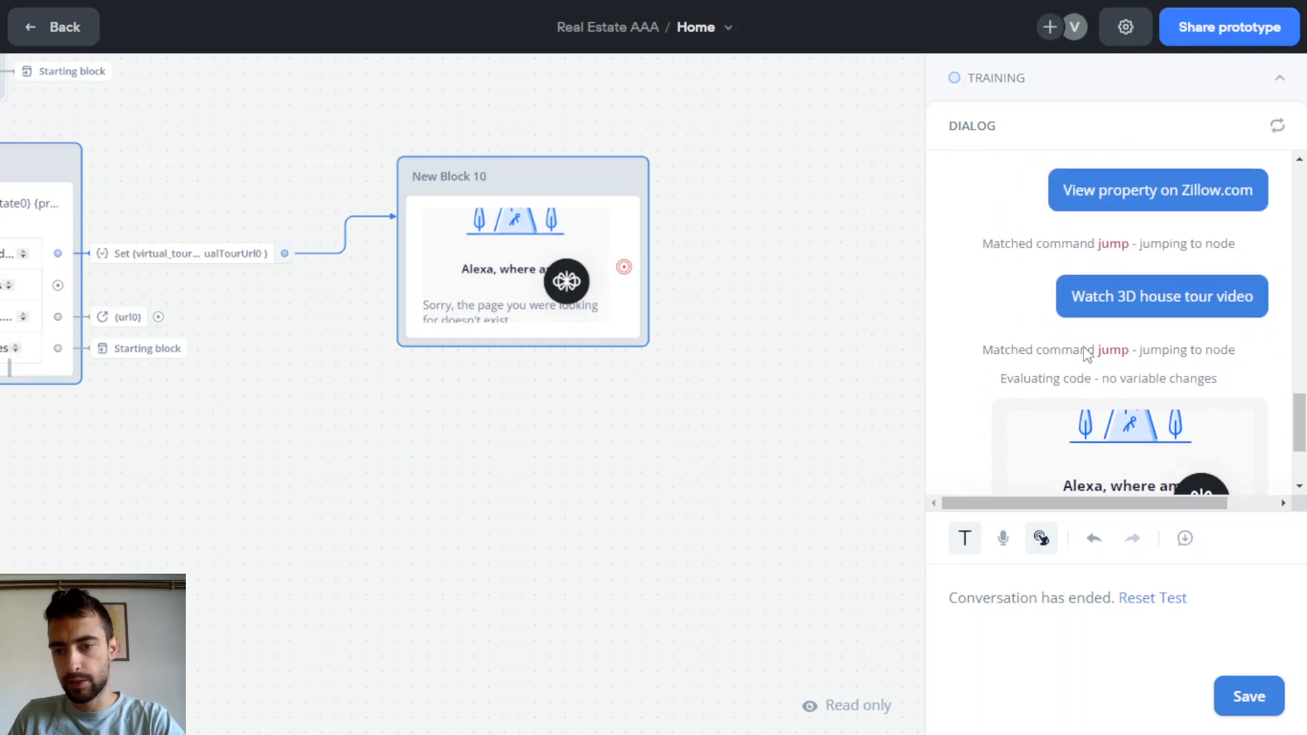
pyautogui.scroll(-3, 1086, 354)
pyautogui.scroll(3, 1068, 365)
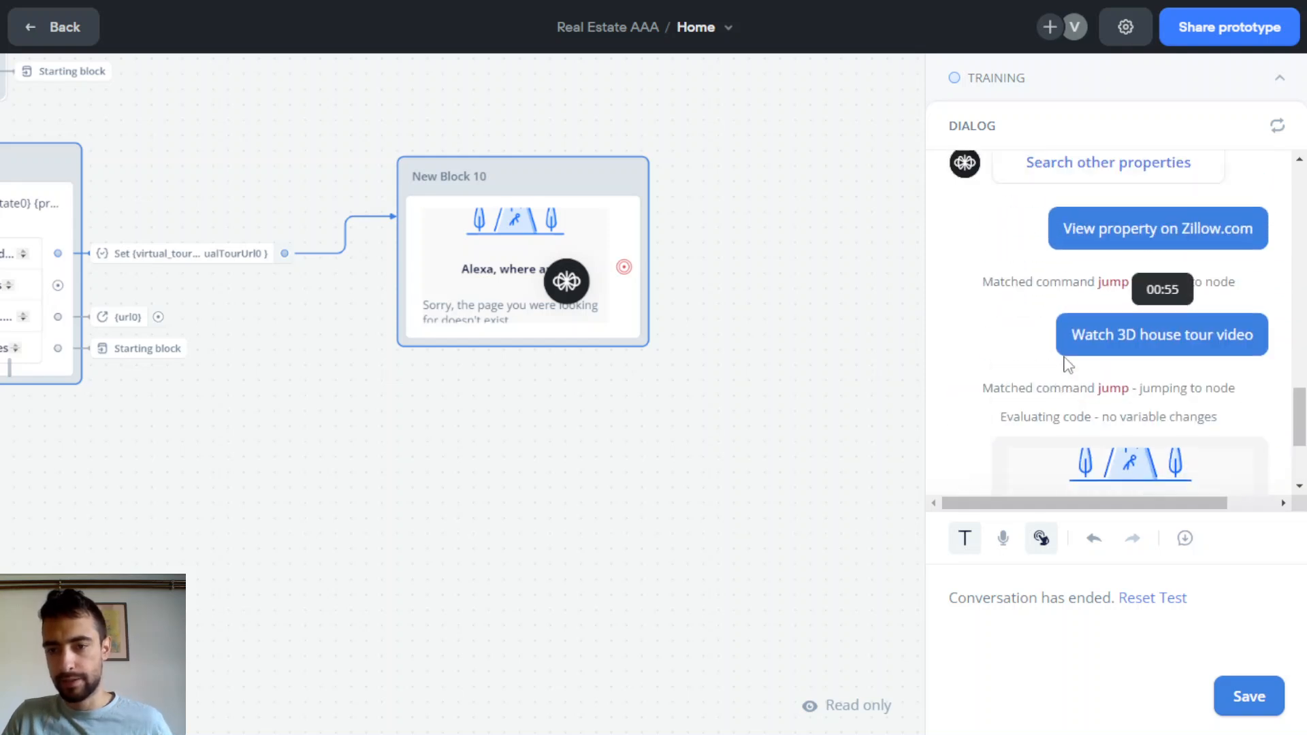
pyautogui.scroll(-3, 1065, 369)
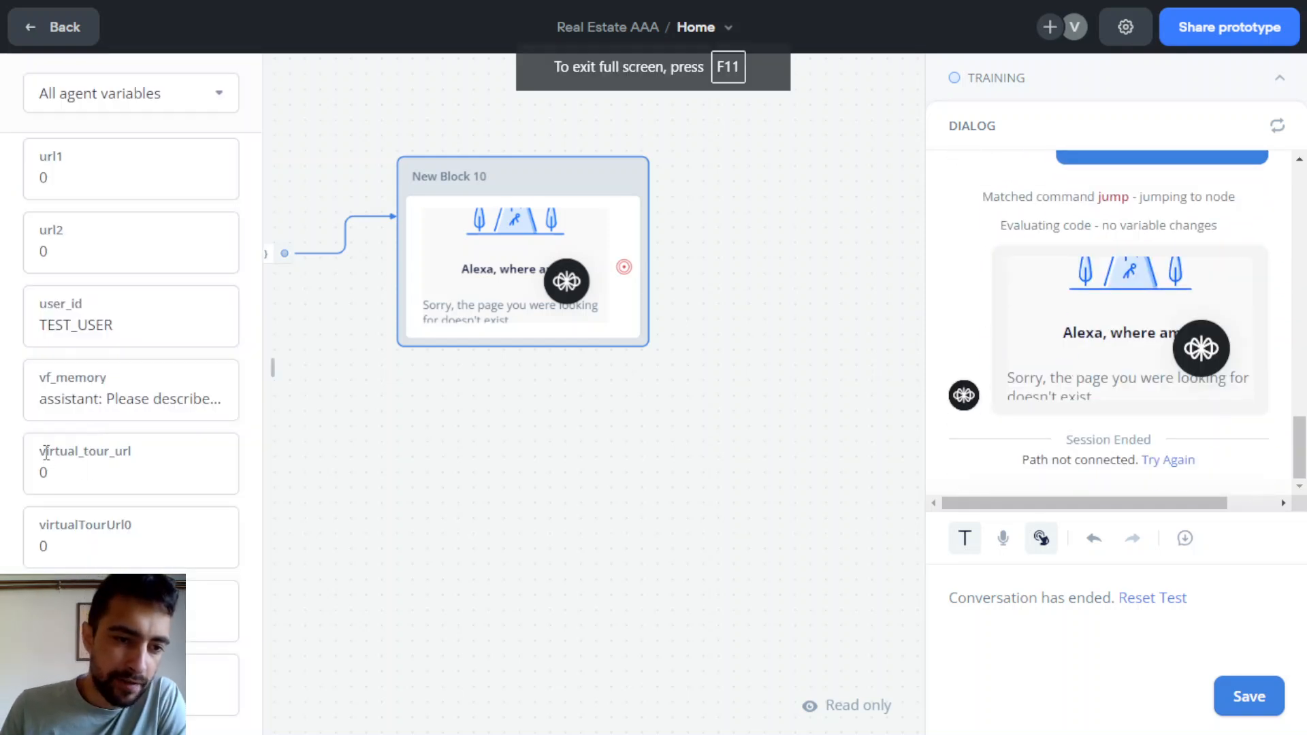
# Check that virtual_tour_url and virtualTourUrl0 both hold 0
pyautogui.moveTo(45, 452); pyautogui.dragTo(115, 449)
pyautogui.click(137, 450)
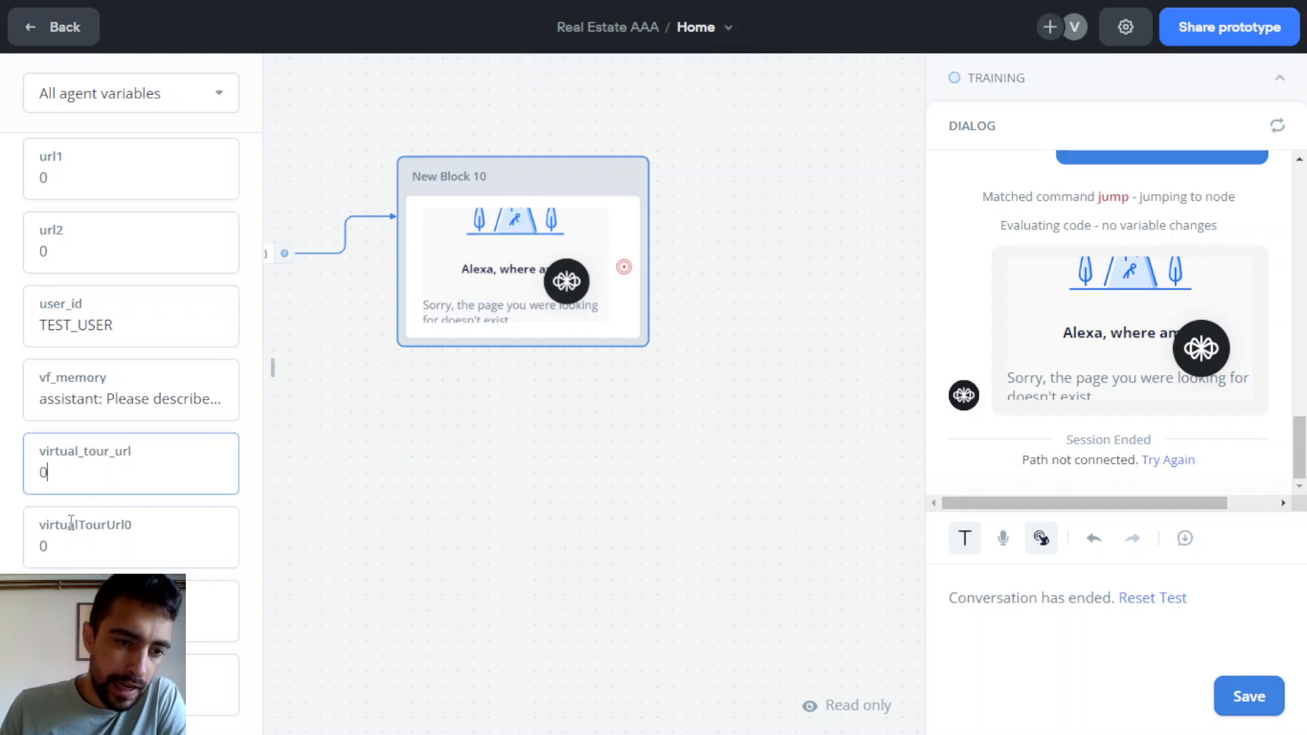
pyautogui.moveTo(60, 525); pyautogui.dragTo(125, 530)
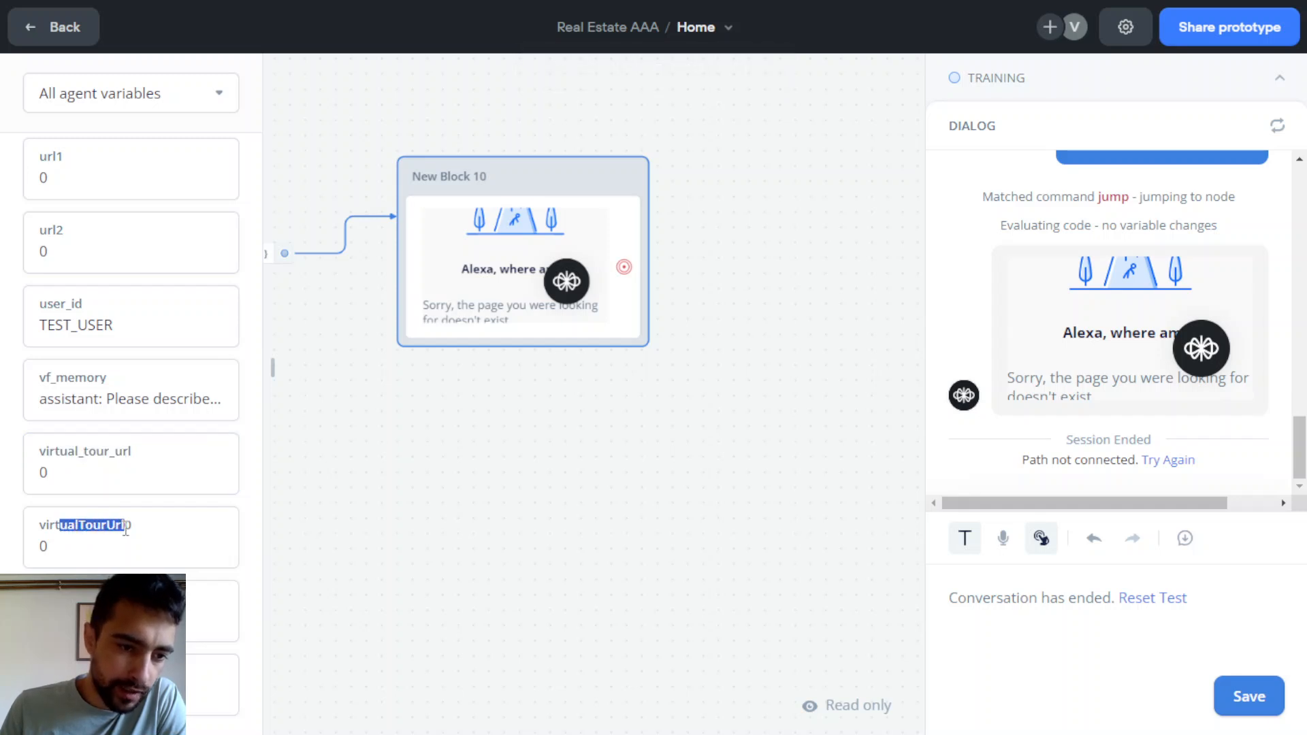
pyautogui.click(126, 529)
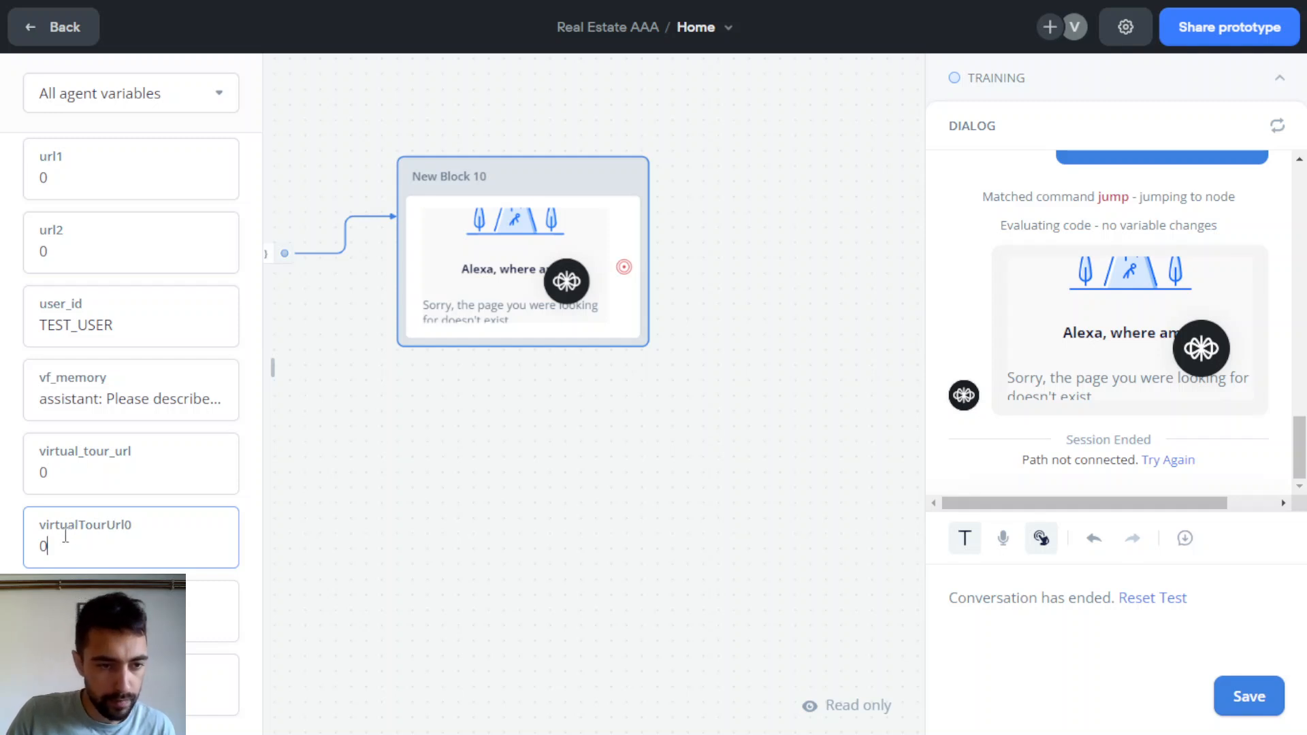
# Pan the canvas to bring the Airtable API Call and New Block 6 into view
pyautogui.moveTo(545, 509); pyautogui.dragTo(776, 495)
pyautogui.moveTo(475, 551); pyautogui.dragTo(785, 542)
pyautogui.moveTo(606, 571); pyautogui.dragTo(790, 571)
pyautogui.moveTo(468, 568); pyautogui.dragTo(560, 606)
pyautogui.scroll(3, 548, 412)
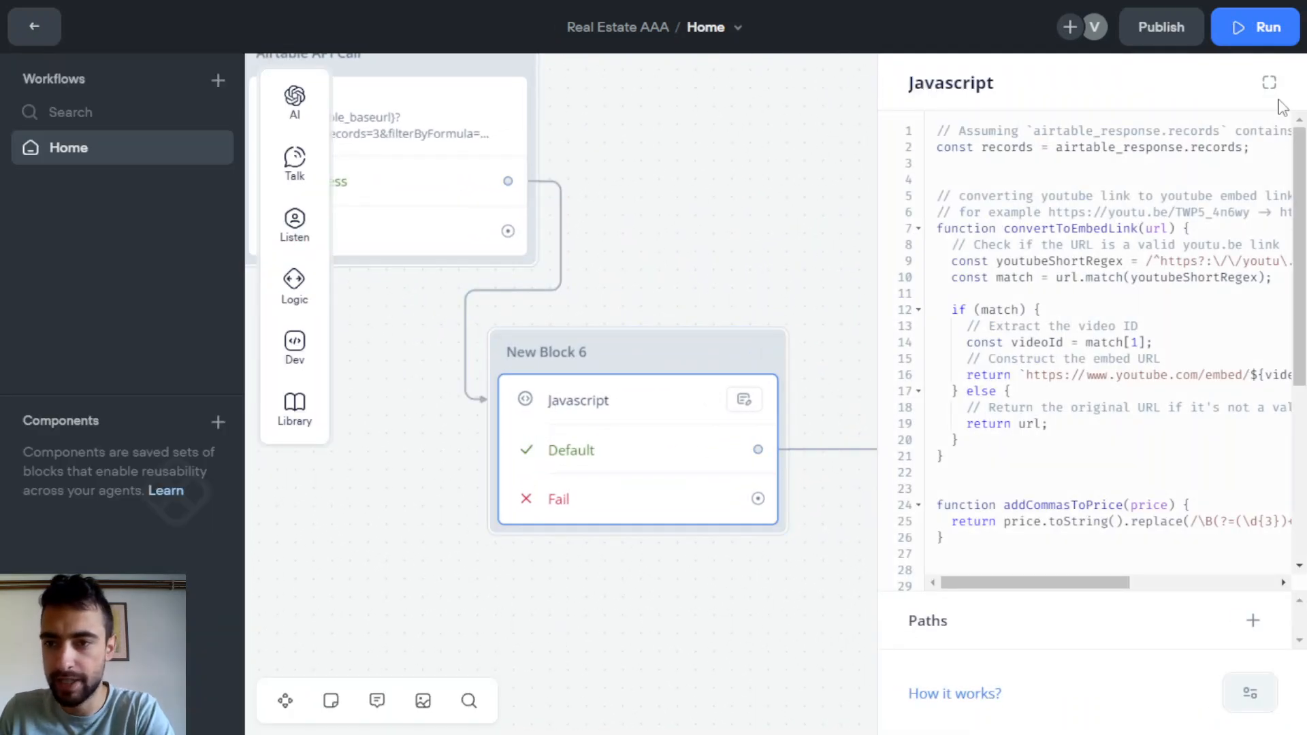
# In the full JavaScript editor, replace virtual_tour_url on line 39 with the new camel-case name
pyautogui.click(1268, 82)
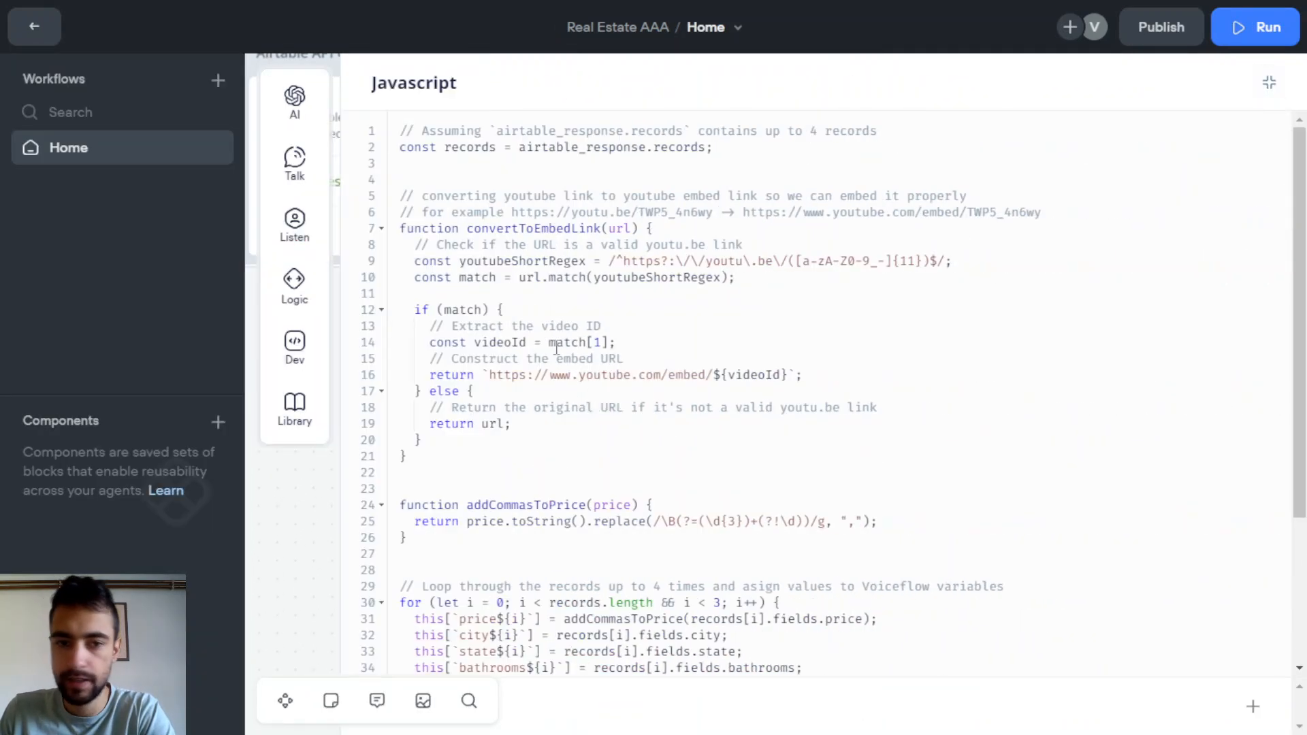
pyautogui.scroll(-3, 524, 378)
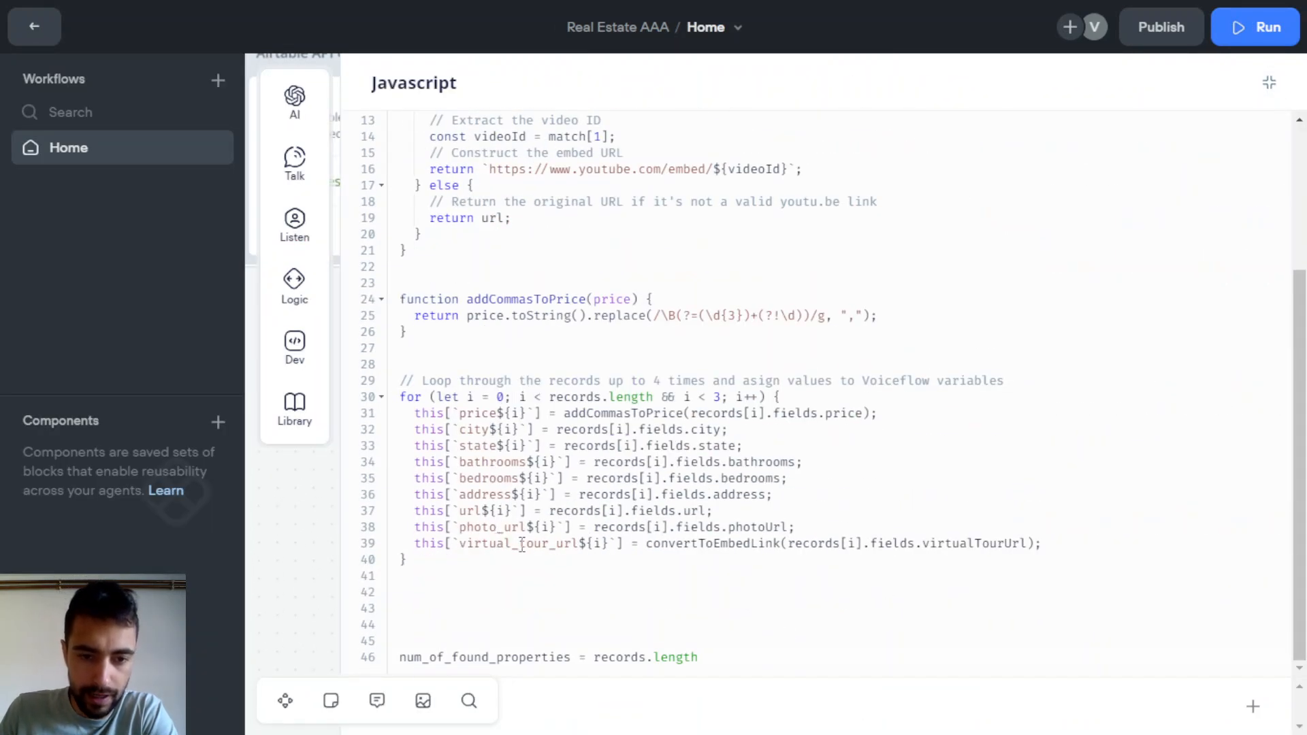
pyautogui.doubleClick(522, 543)
pyautogui.click(515, 560)
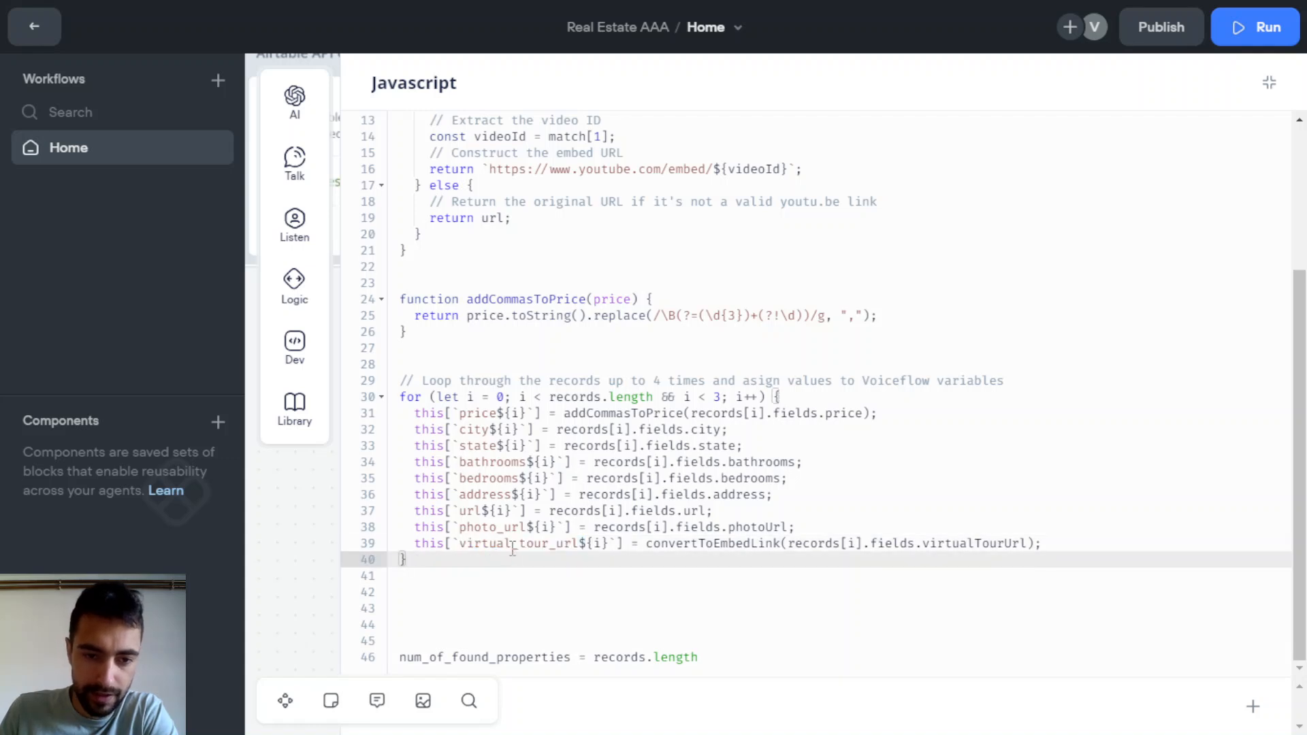
pyautogui.doubleClick(513, 548)
pyautogui.click(569, 553)
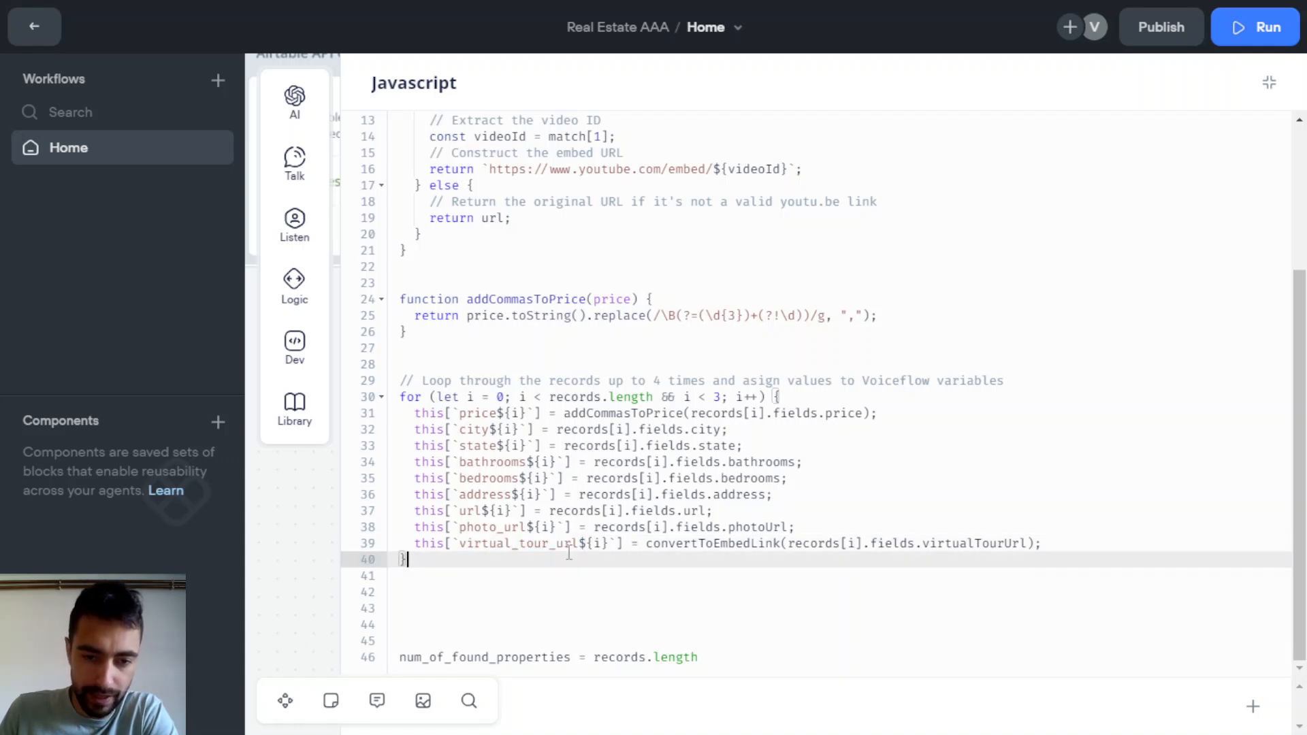
pyautogui.moveTo(581, 548); pyautogui.dragTo(459, 548)
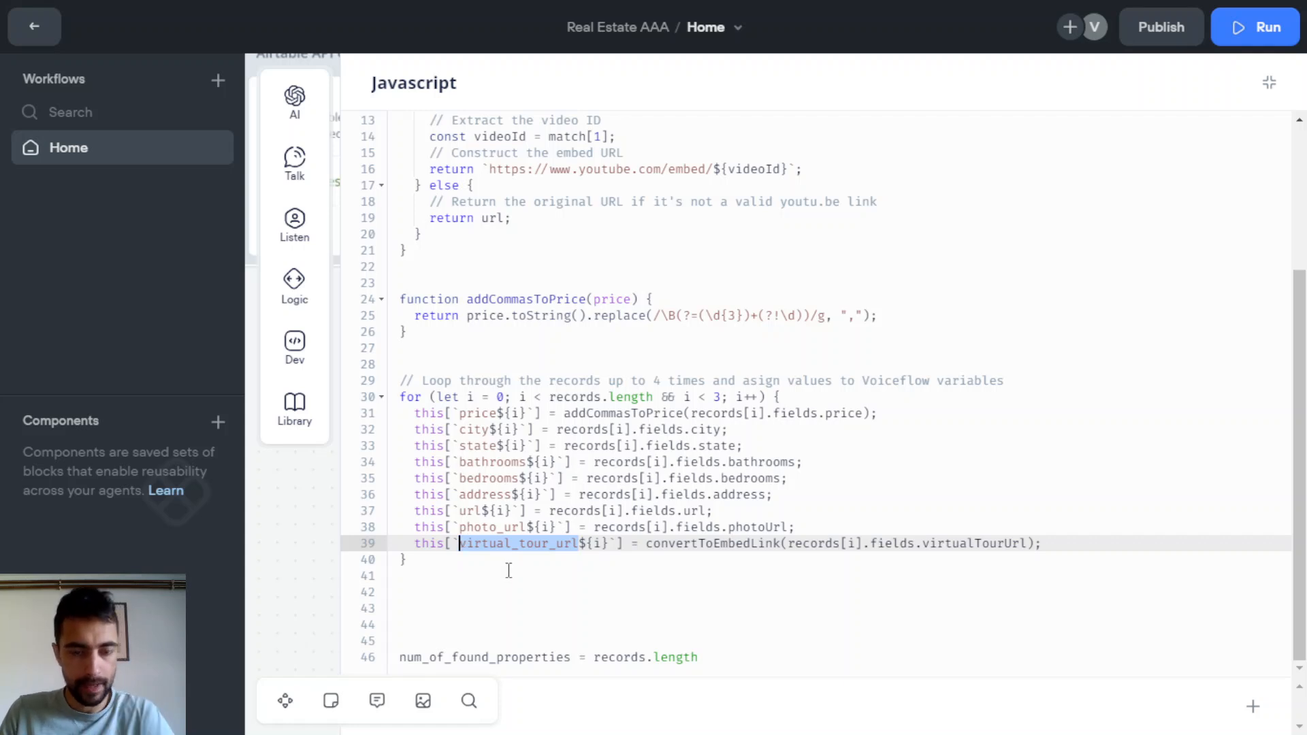
pyautogui.write('virtual')
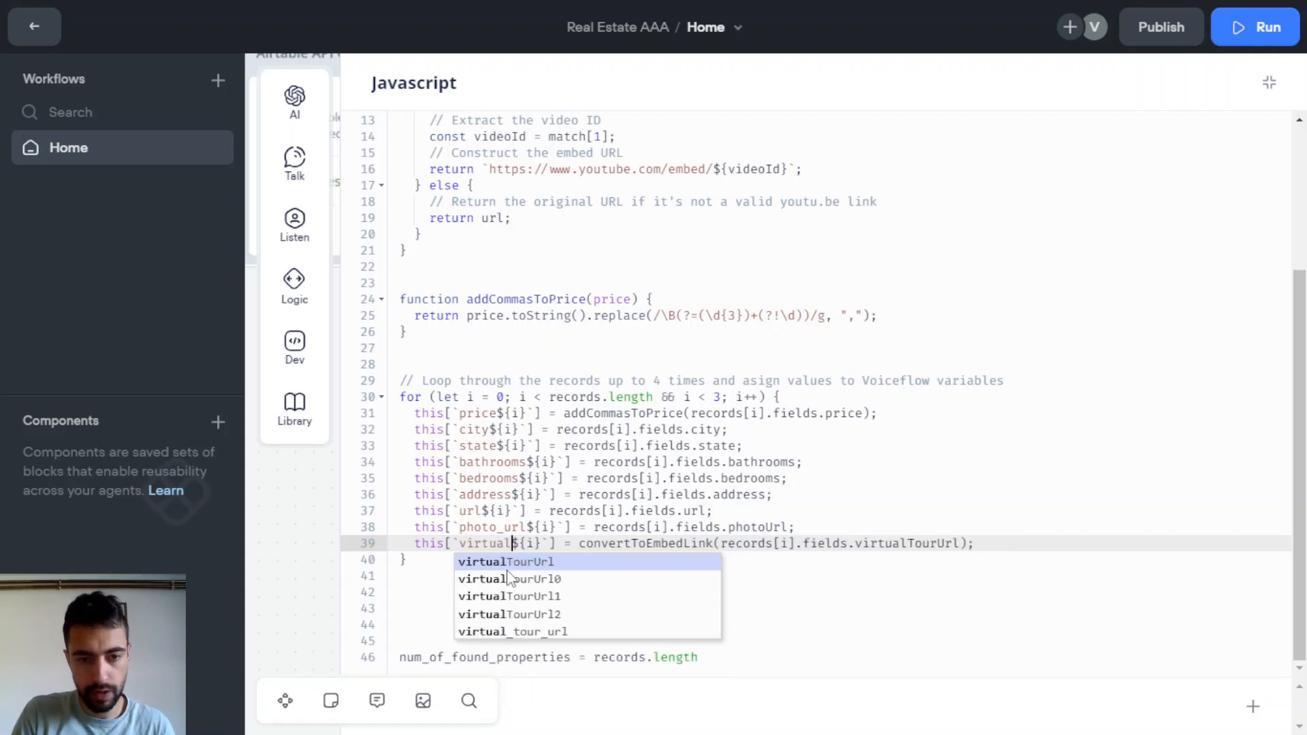
pyautogui.write('Your')
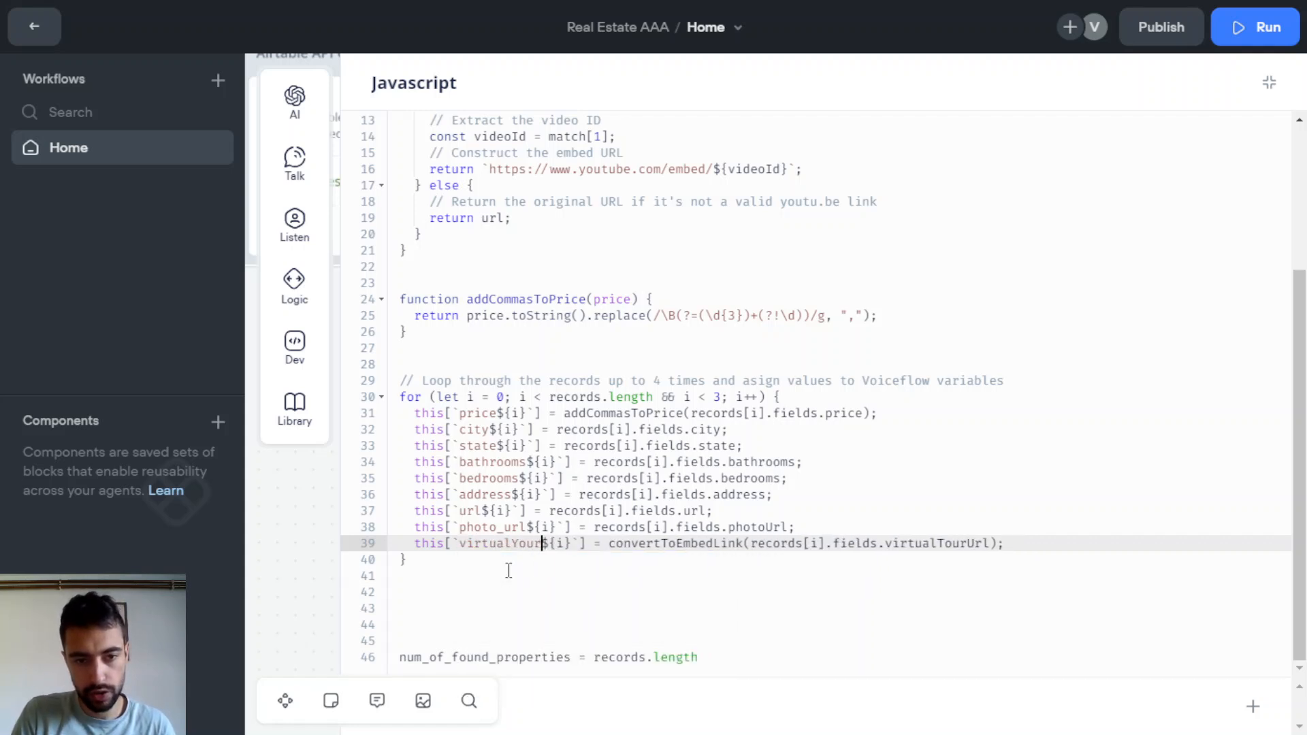
pyautogui.write('Url')
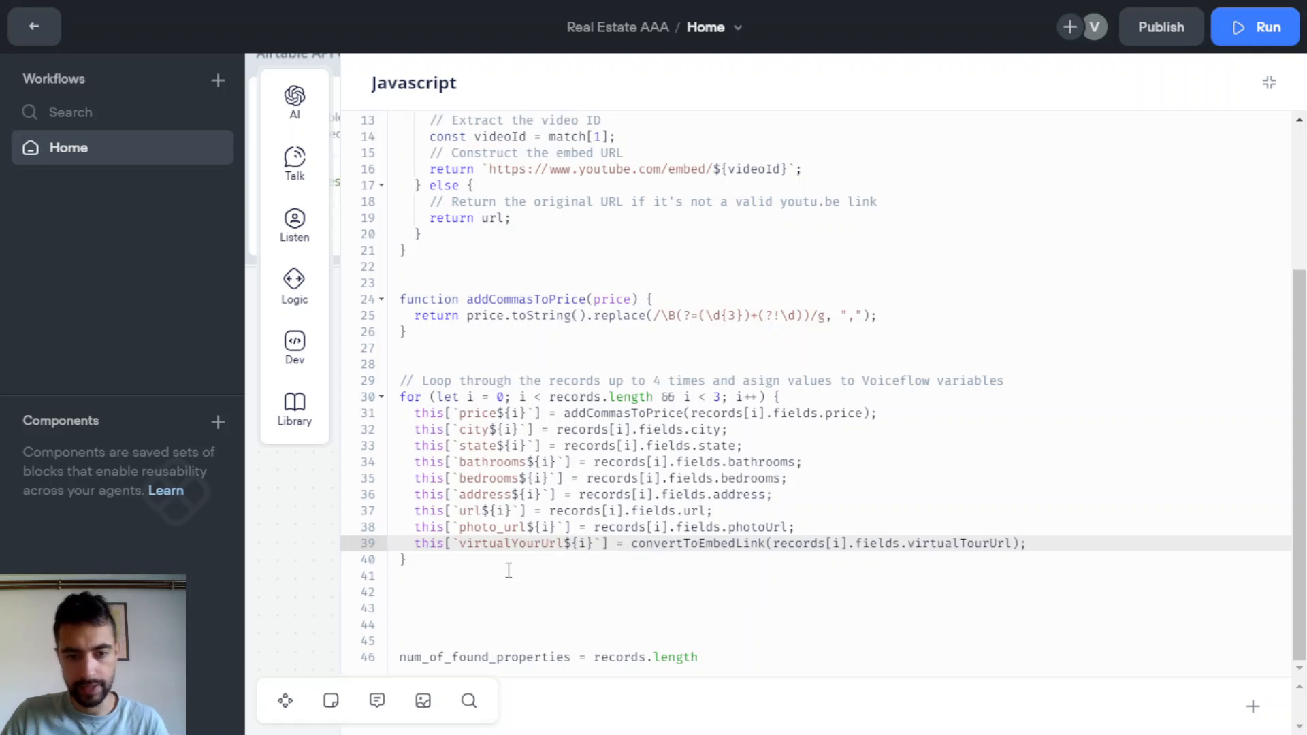
pyautogui.click(810, 511)
pyautogui.click(813, 523)
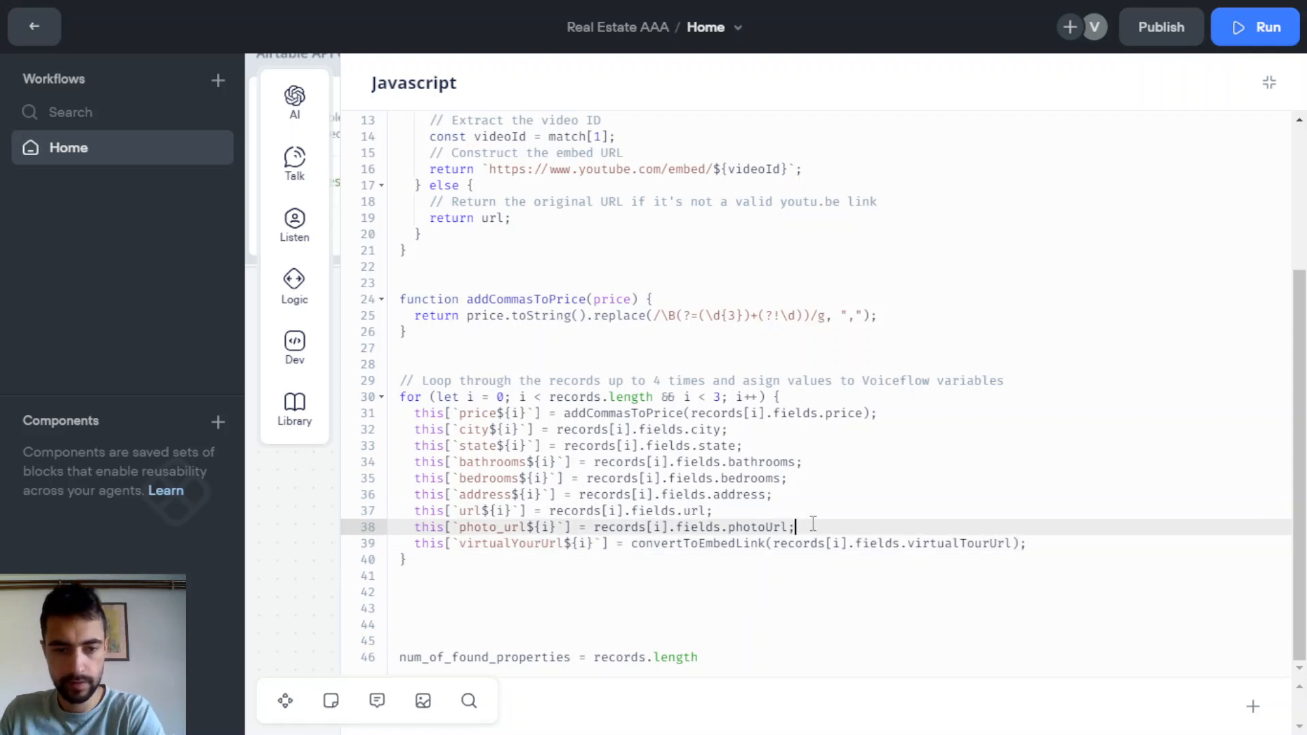
pyautogui.click(565, 543)
# Collapse the code editor and pan the canvas toward the start of the flow
pyautogui.click(1269, 83)
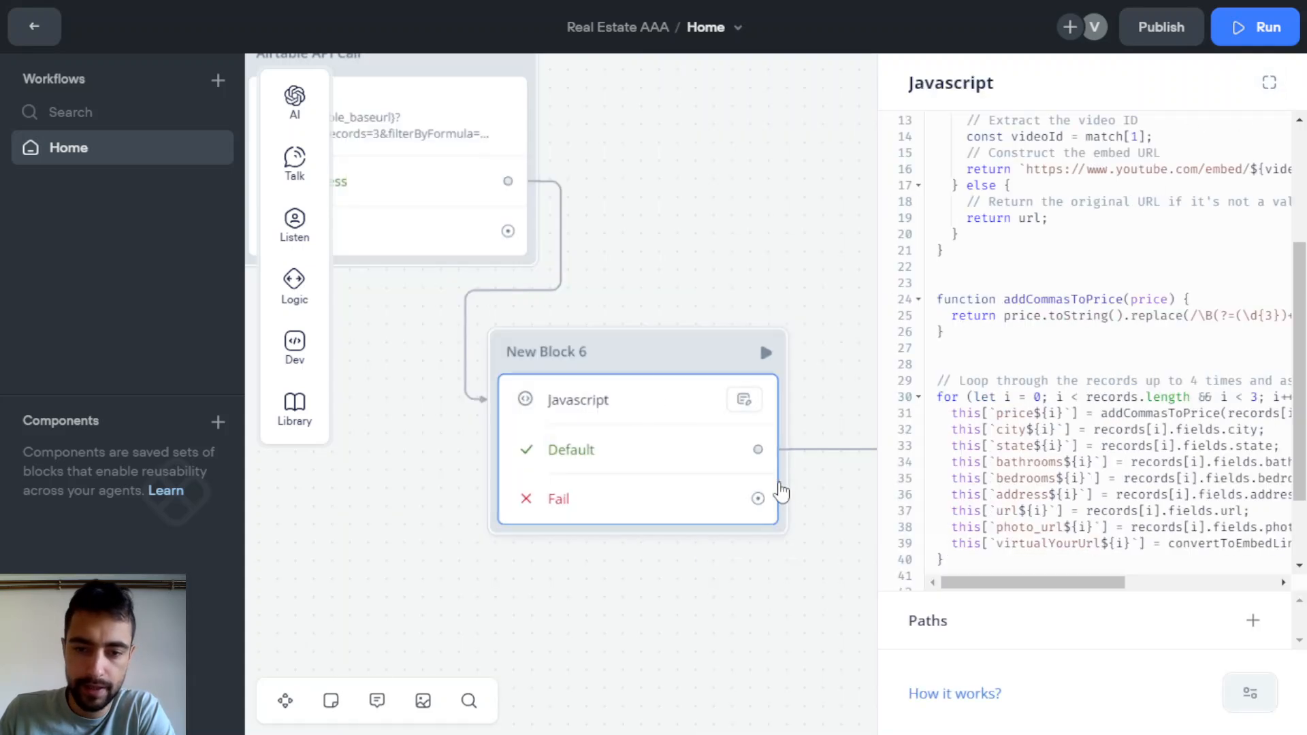
pyautogui.click(794, 567)
pyautogui.scroll(-1, 793, 560)
pyautogui.moveTo(813, 550); pyautogui.dragTo(1245, 482)
pyautogui.scroll(-2, 1245, 481)
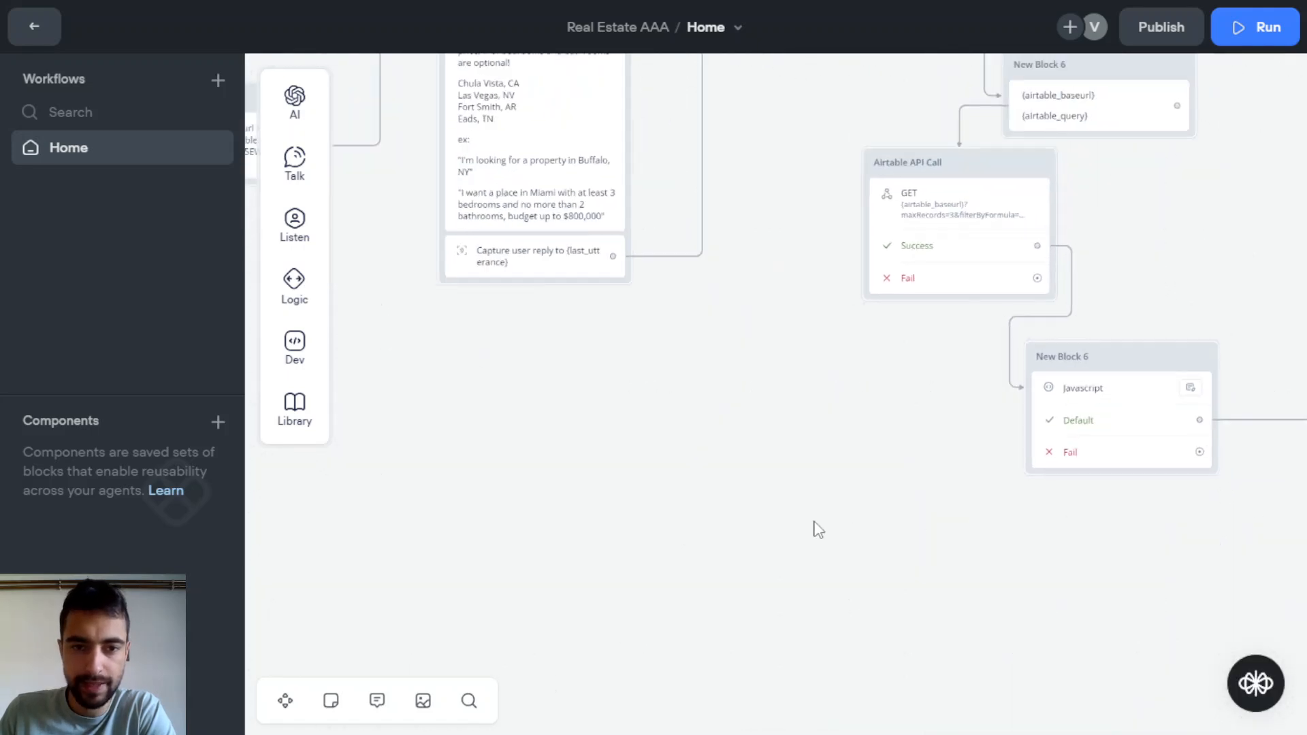
pyautogui.moveTo(456, 454); pyautogui.dragTo(816, 521)
pyautogui.scroll(-2, 815, 522)
pyautogui.scroll(2, 548, 369)
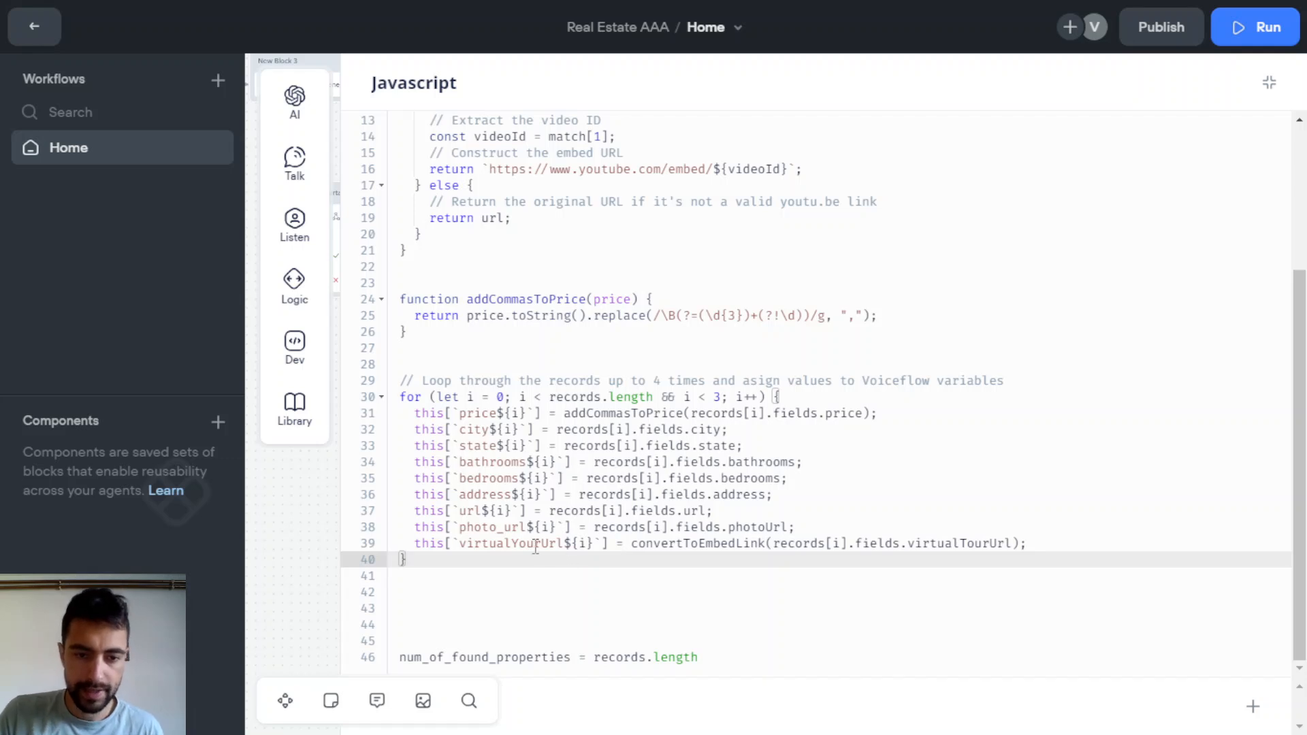
# Fix the typo so line 39 reads virtualTourUrl, then collapse the editor
pyautogui.moveTo(512, 543); pyautogui.dragTo(521, 544)
pyautogui.write('T')
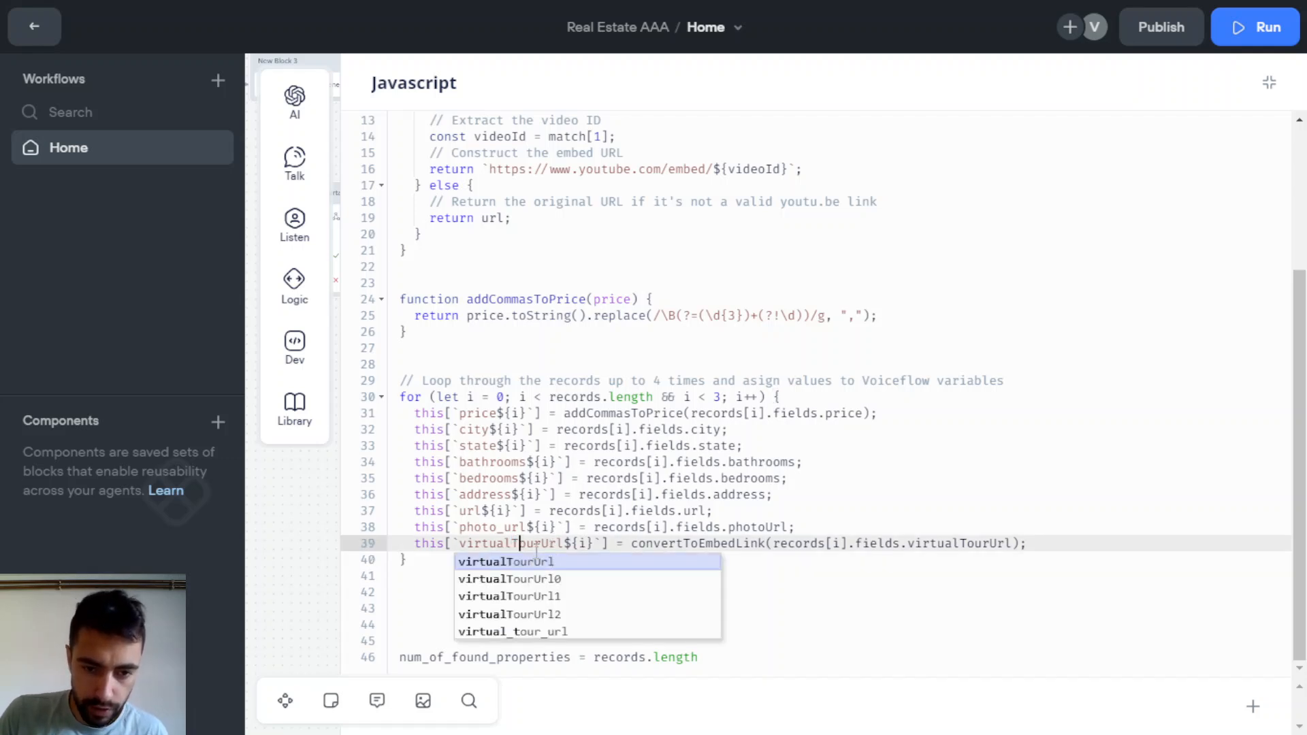
pyautogui.click(582, 543)
pyautogui.click(1269, 83)
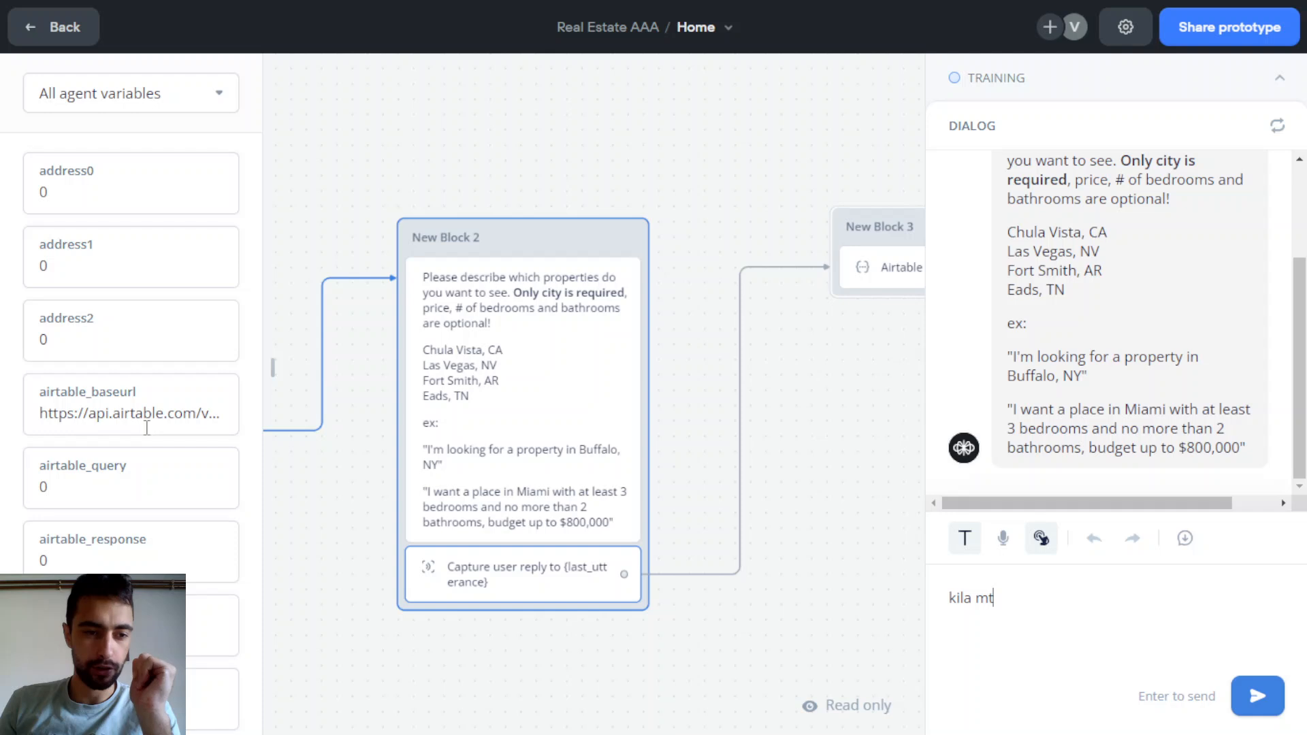
# Send the kila mt search to the test agent
pyautogui.scroll(-15, 146, 427)
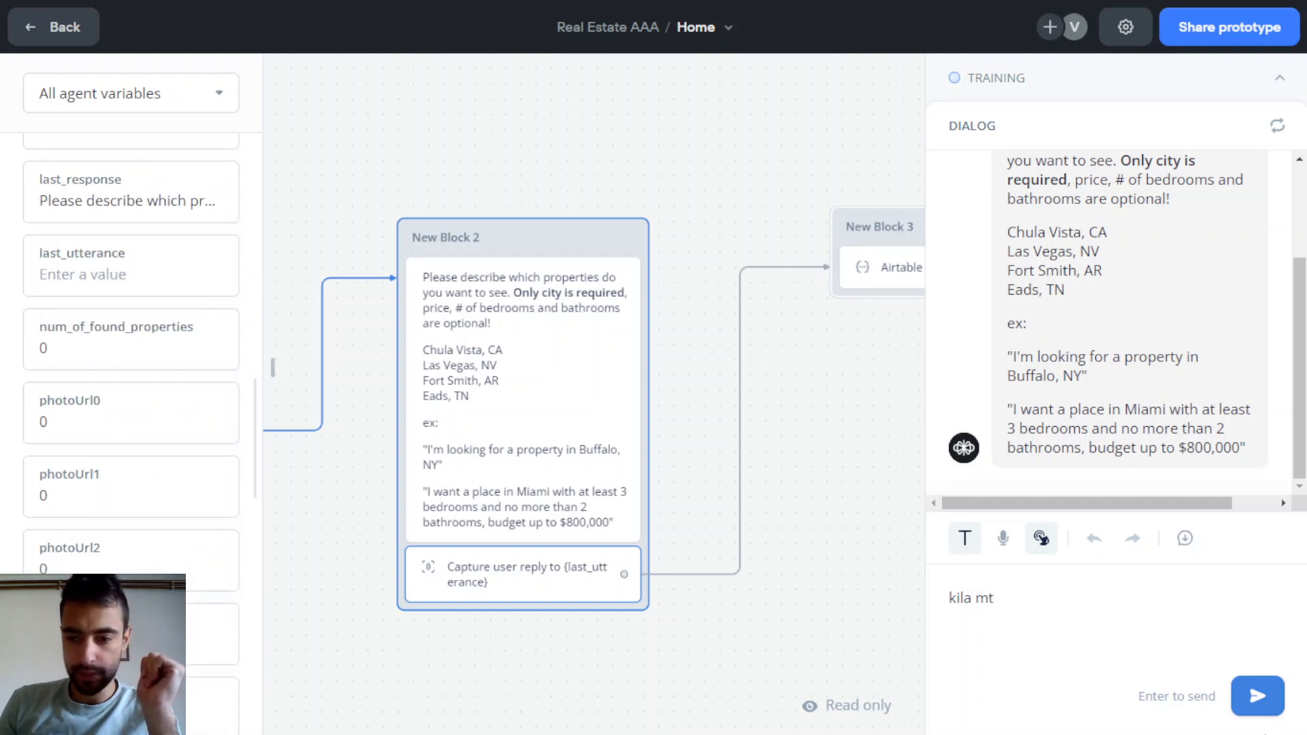
pyautogui.click(1258, 696)
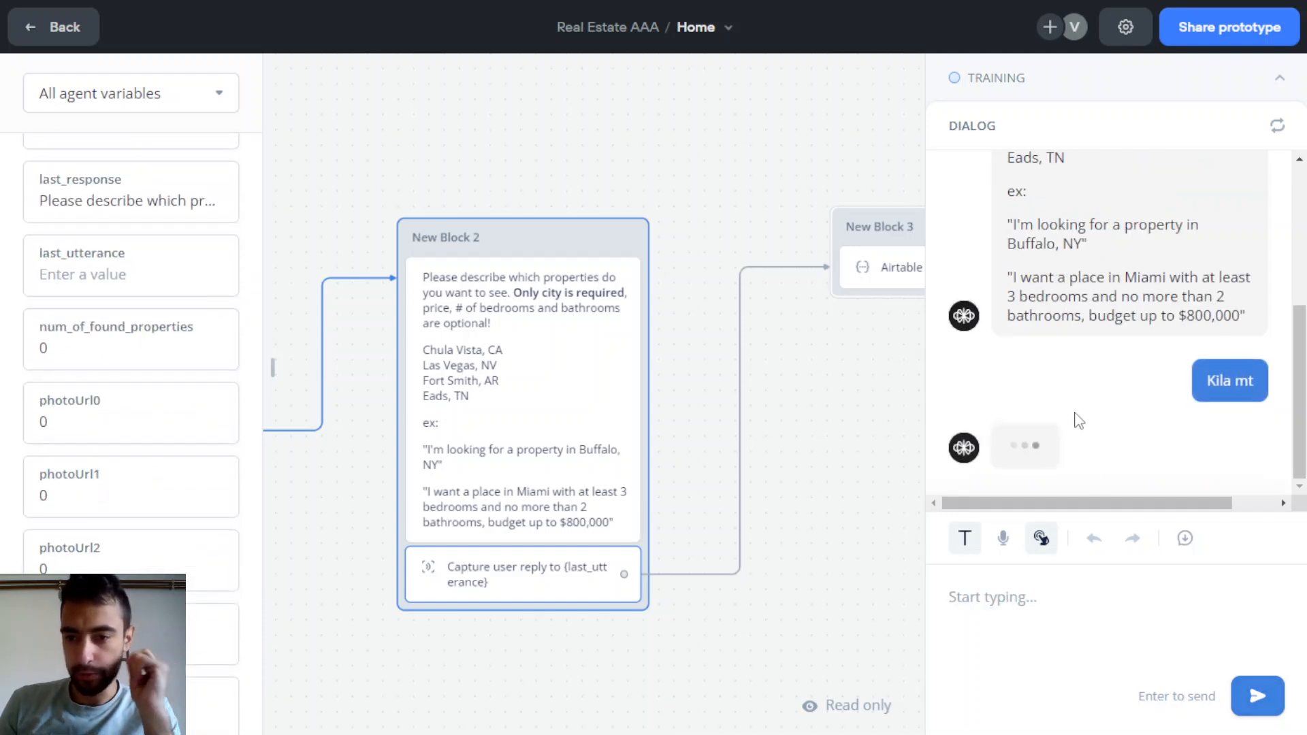
pyautogui.scroll(-5, 148, 330)
pyautogui.scroll(-6, 148, 330)
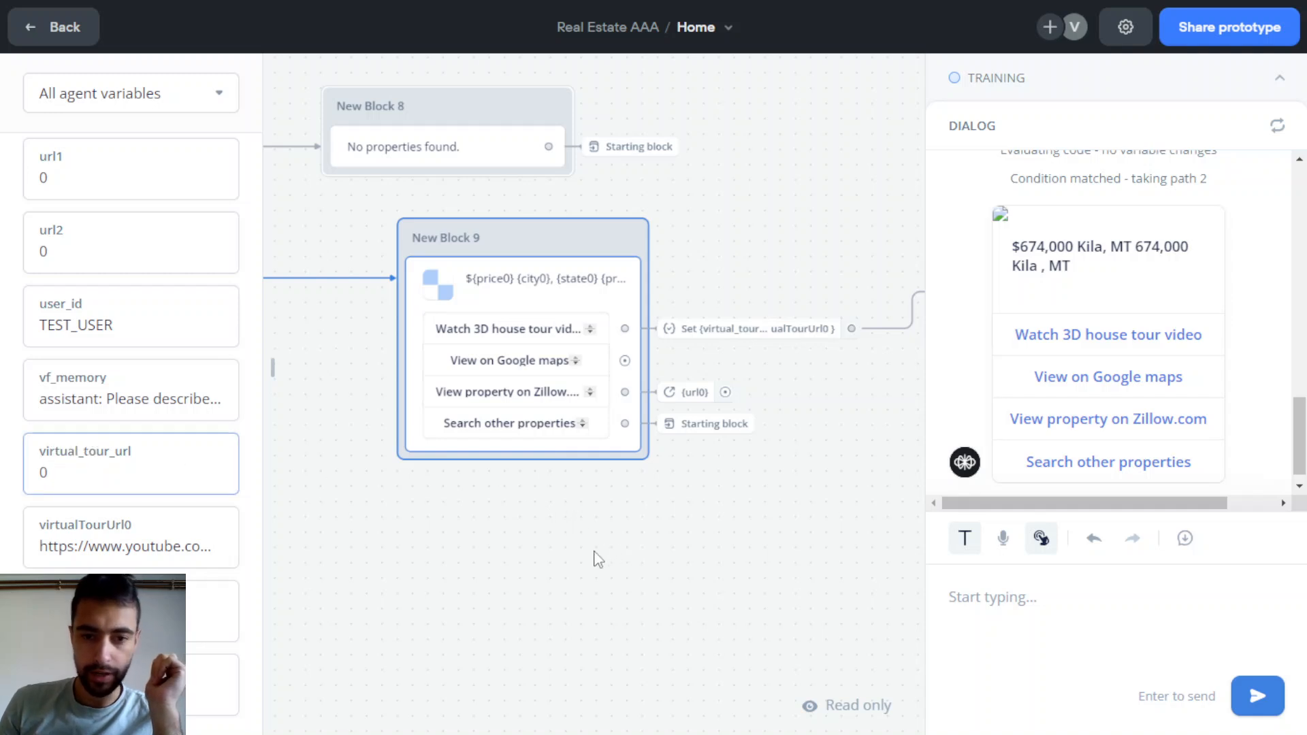
pyautogui.moveTo(595, 550); pyautogui.dragTo(538, 552)
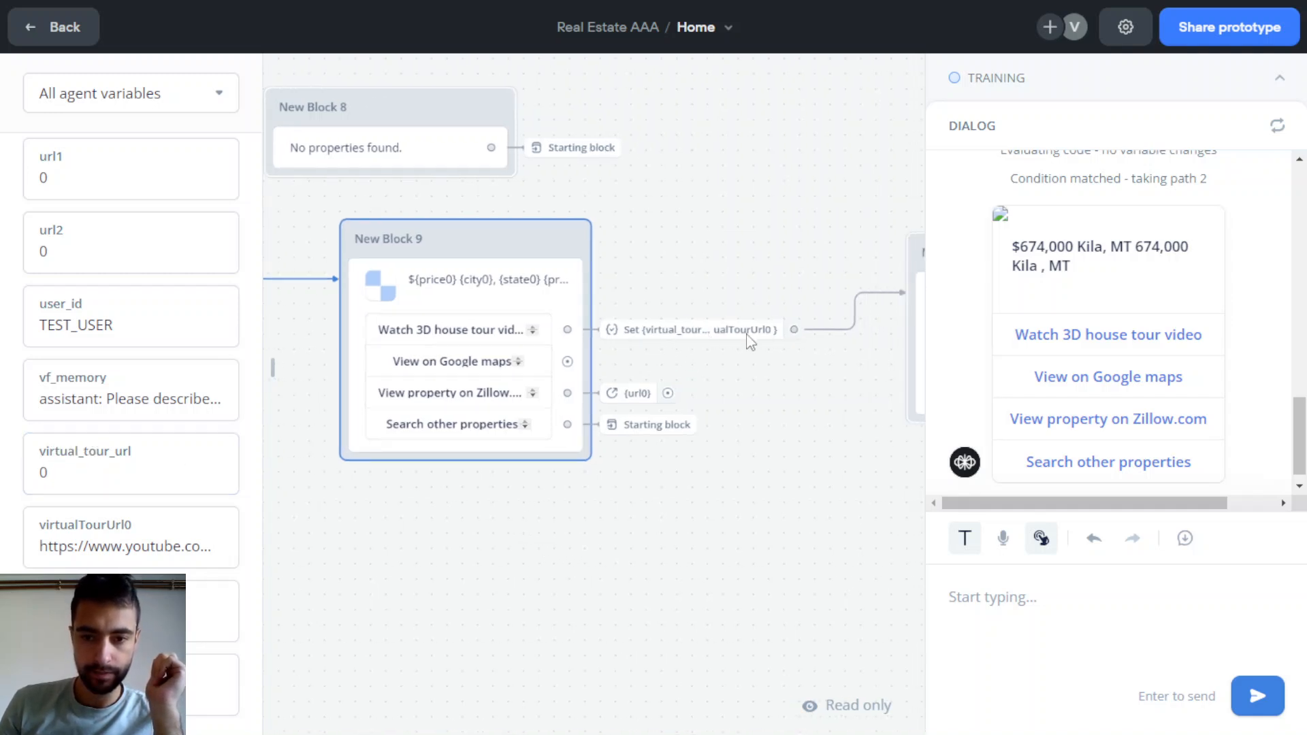
# Choose the 3D house tour option, then play and pause the embedded tour video
pyautogui.click(1104, 334)
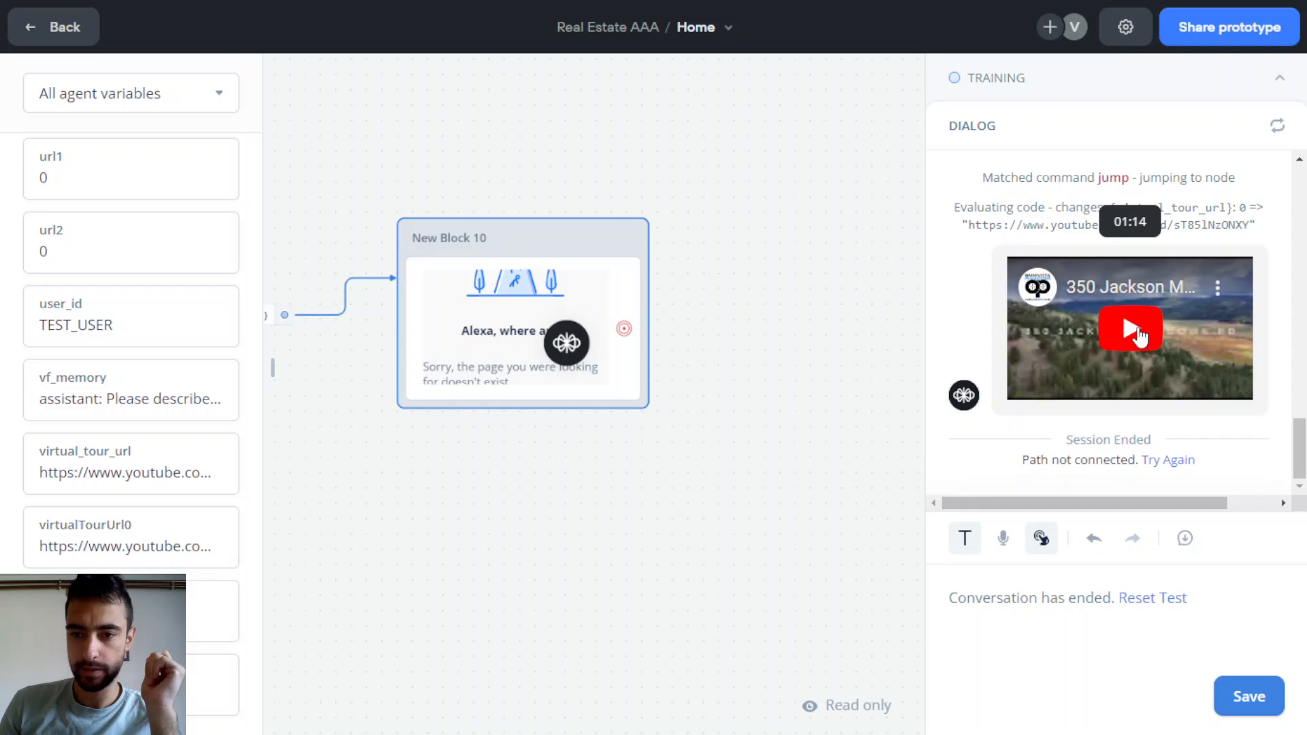
pyautogui.click(1134, 329)
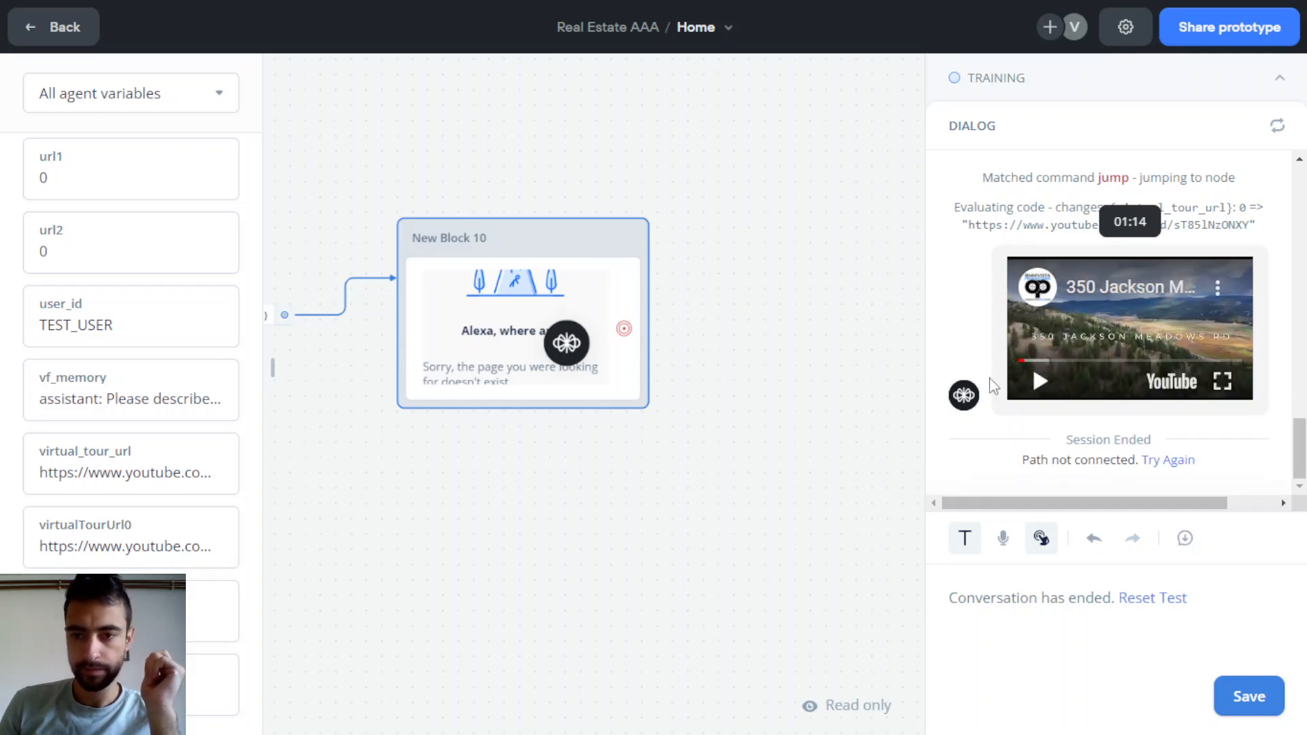
pyautogui.click(1041, 380)
pyautogui.moveTo(424, 493); pyautogui.dragTo(846, 502)
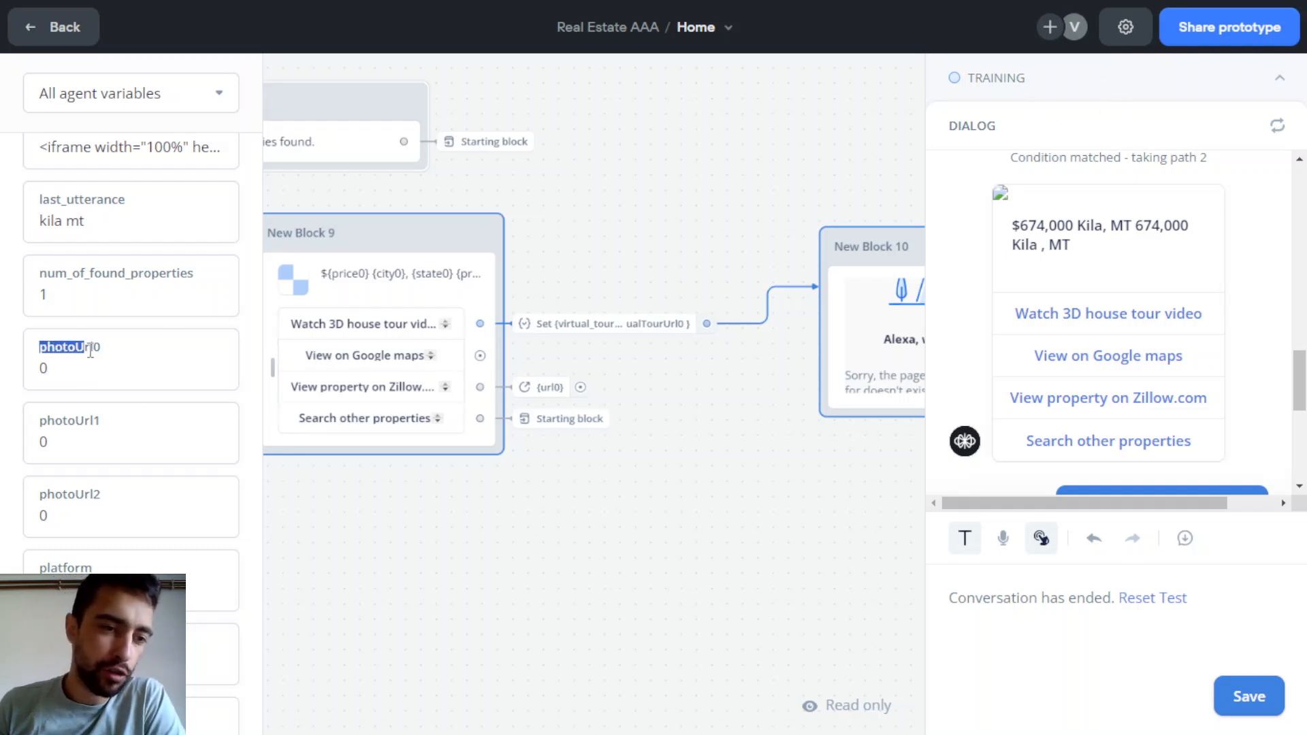
# Check photoUrl0's value, then open New Block 6's JavaScript in the full editor
pyautogui.click(57, 371)
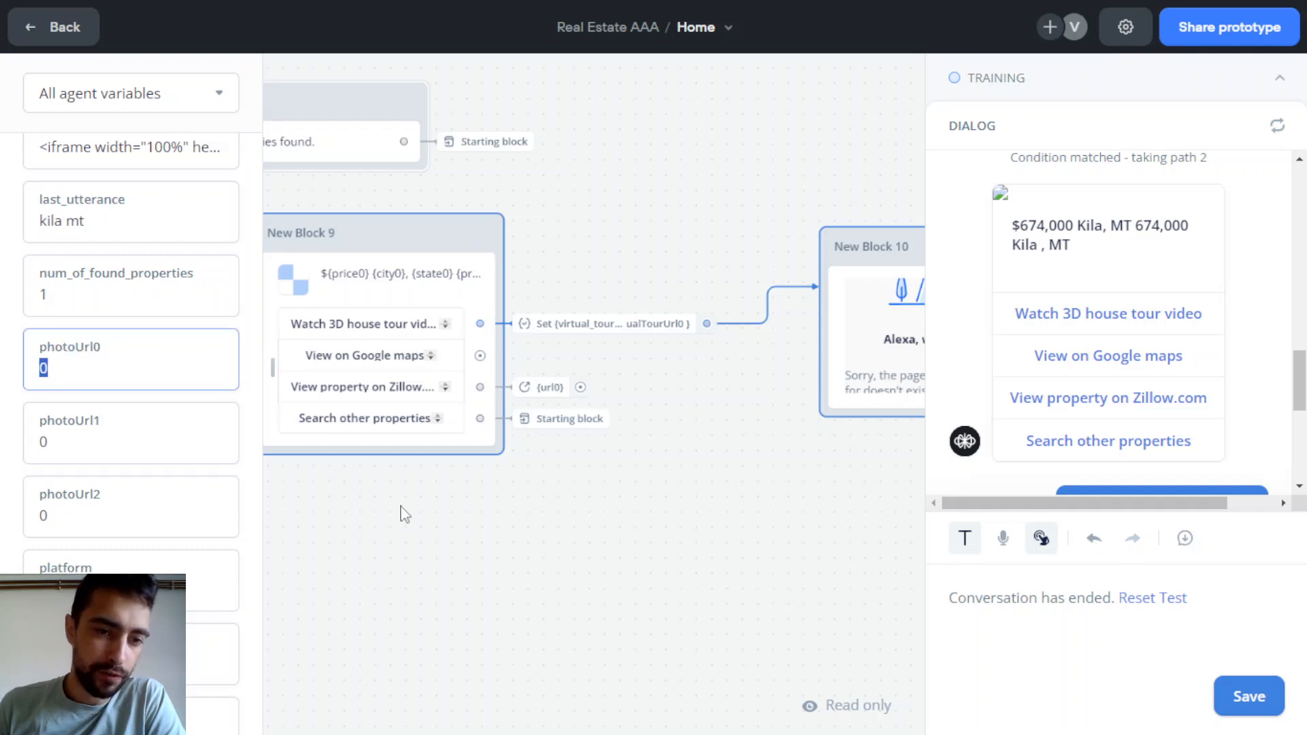
pyautogui.click(428, 536)
pyautogui.moveTo(471, 502); pyautogui.dragTo(750, 506)
pyautogui.moveTo(478, 578); pyautogui.dragTo(755, 532)
pyautogui.moveTo(459, 523); pyautogui.dragTo(706, 499)
pyautogui.click(714, 405)
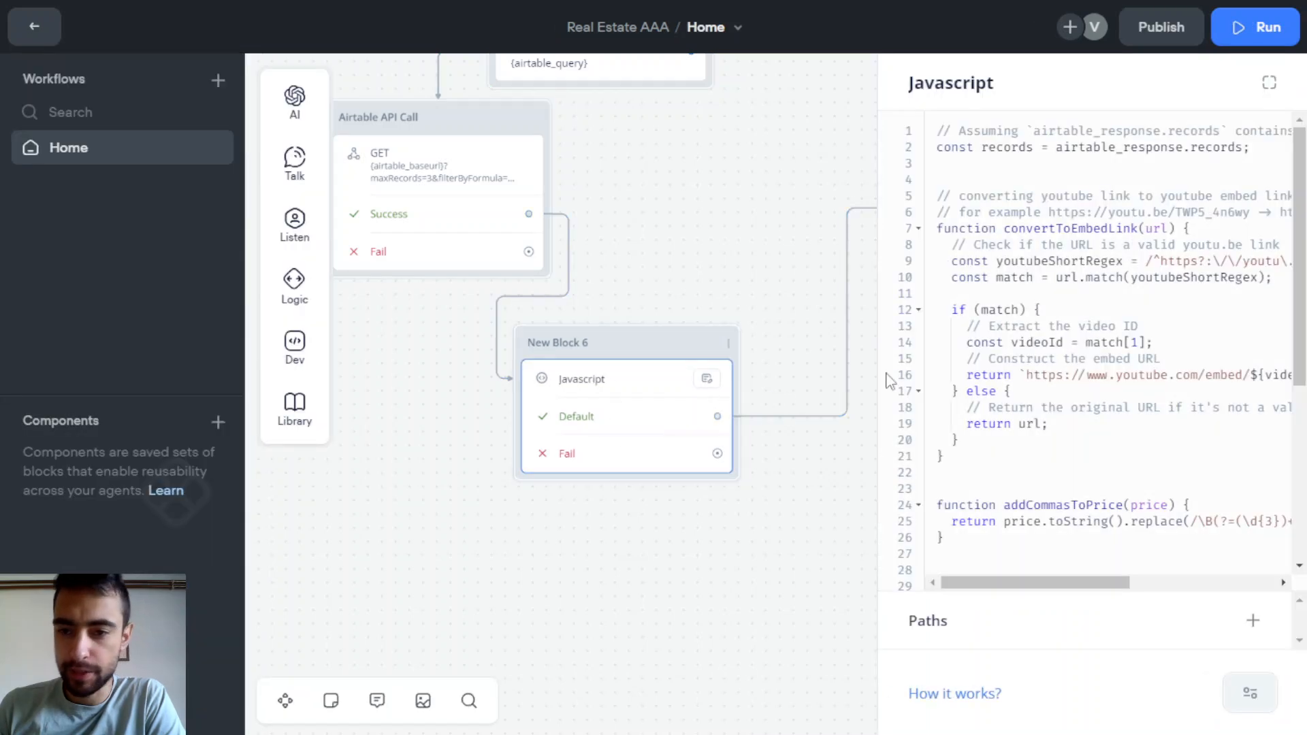
pyautogui.scroll(-3, 993, 358)
pyautogui.click(1269, 82)
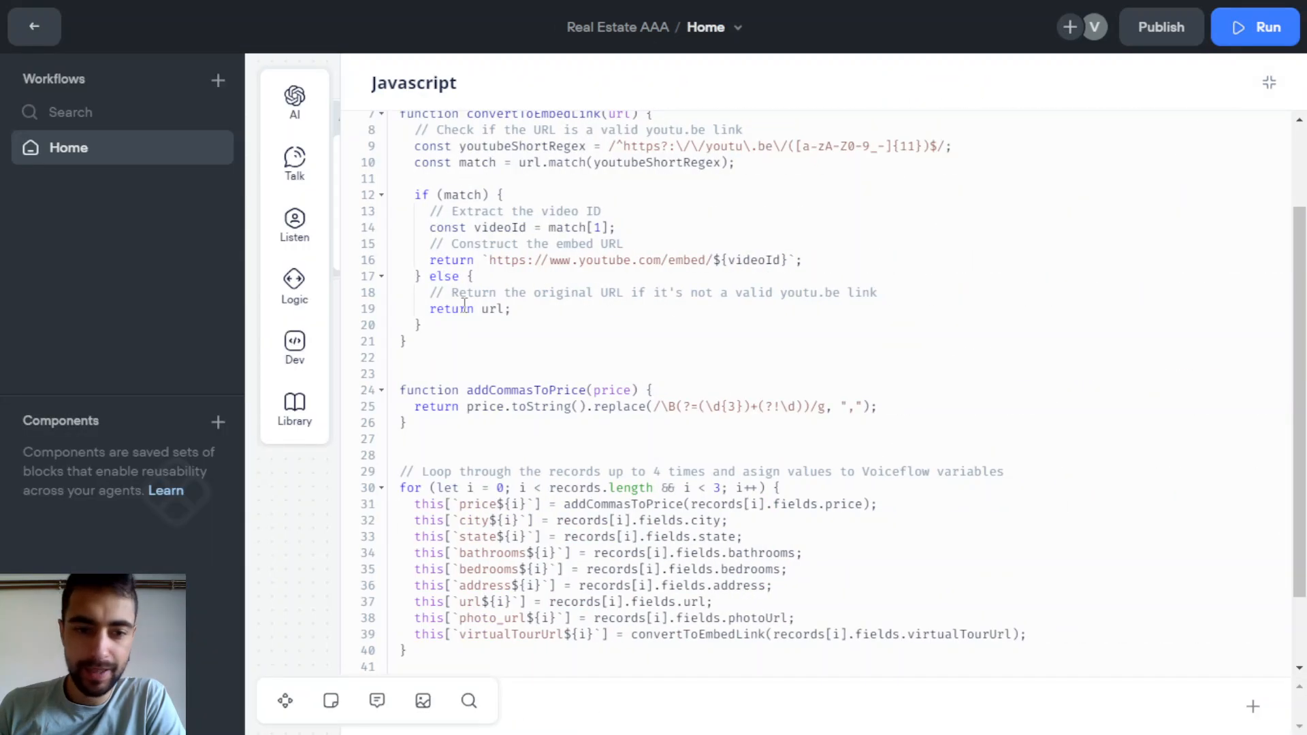
pyautogui.scroll(-3, 482, 305)
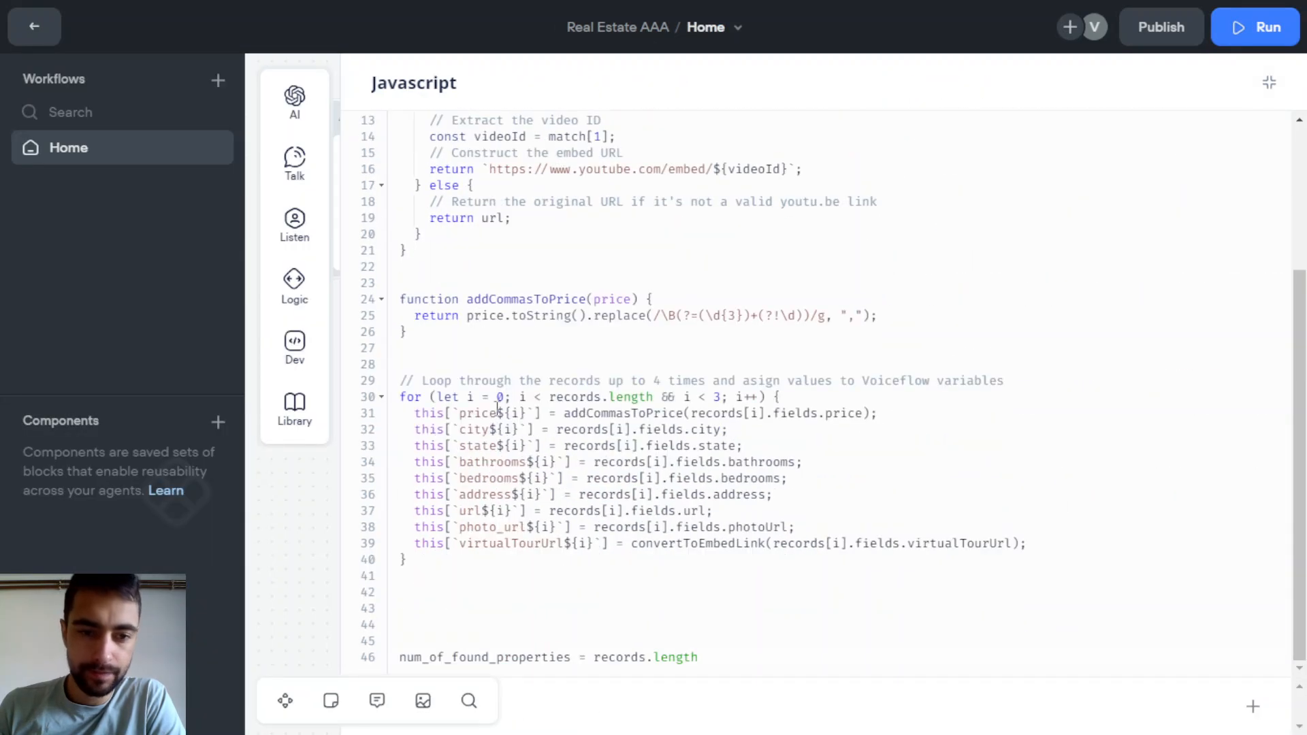
# Change photo_url to photoUrl on line 38 and collapse the editor
pyautogui.click(486, 529)
pyautogui.click(499, 555)
pyautogui.moveTo(500, 529)
pyautogui.mouseDown()
pyautogui.moveTo(528, 543)
pyautogui.moveTo(504, 528)
pyautogui.mouseUp()
pyautogui.click(542, 543)
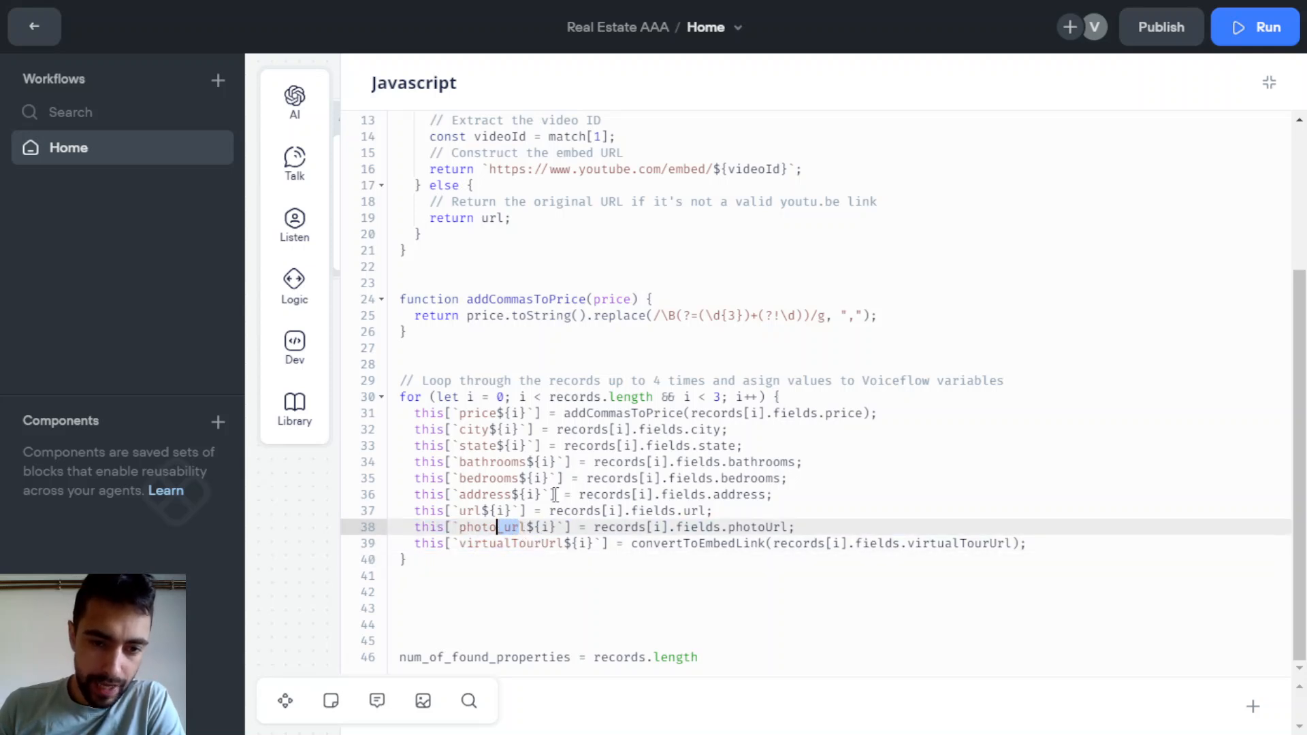
pyautogui.write('Url')
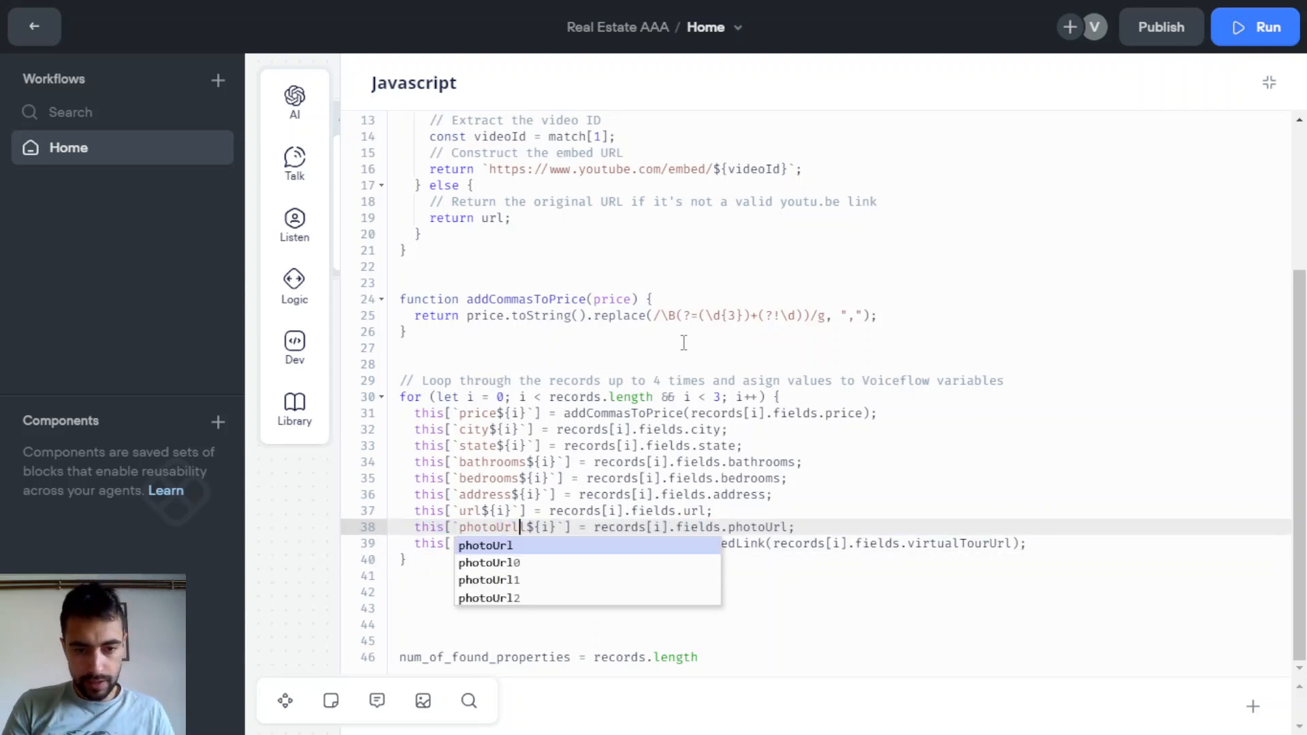
pyautogui.click(795, 499)
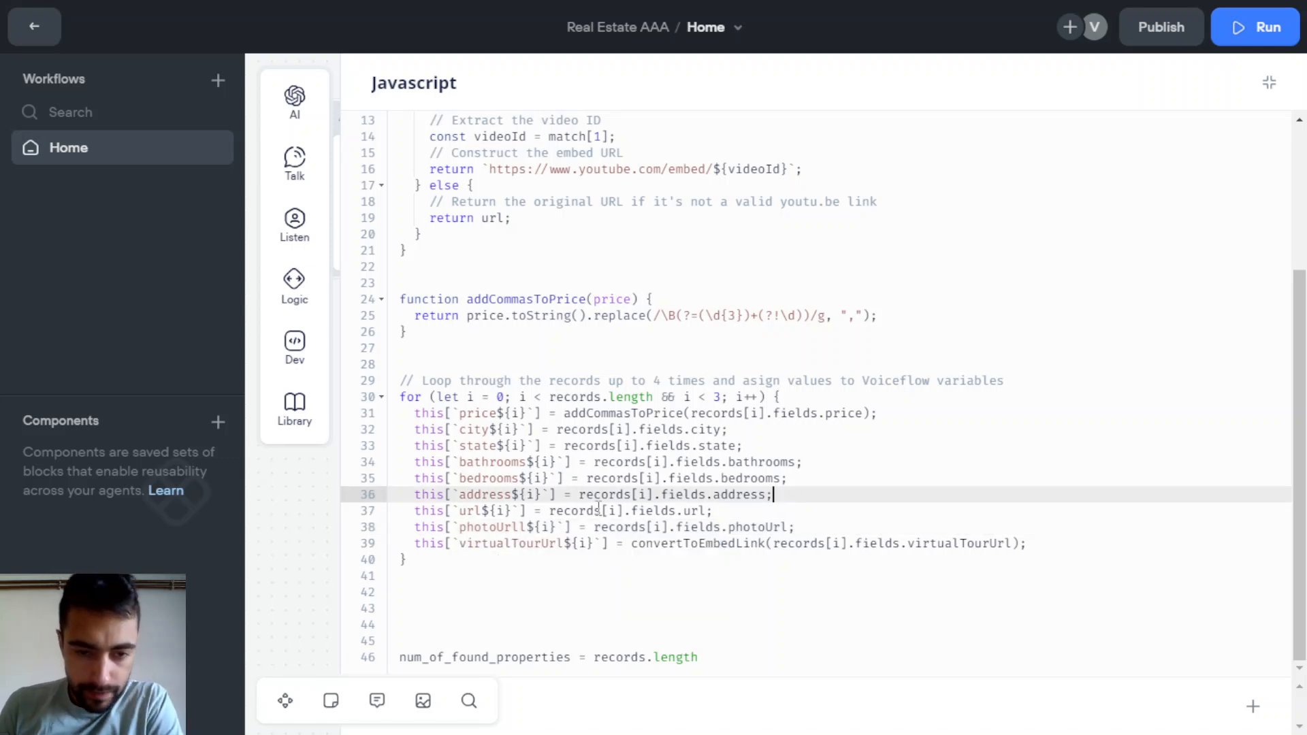
pyautogui.click(532, 533)
pyautogui.press('BackSpace')
pyautogui.click(806, 505)
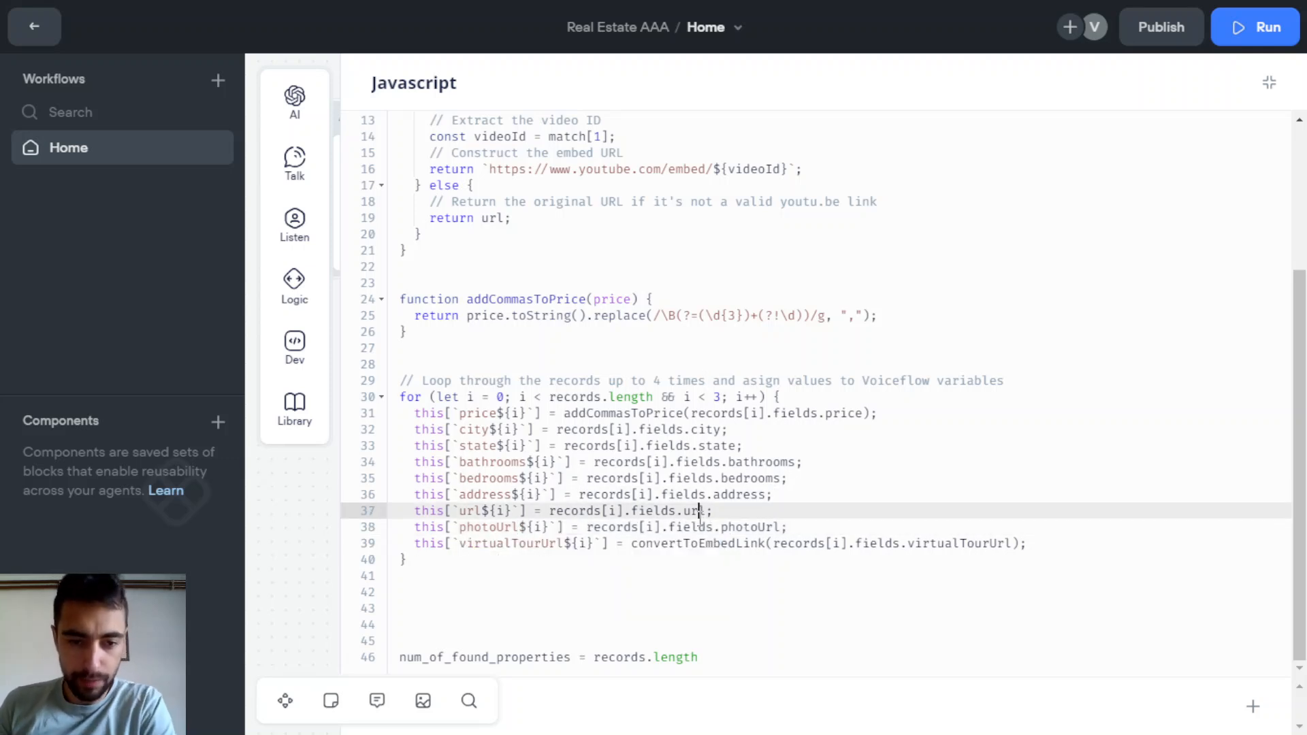
pyautogui.click(815, 497)
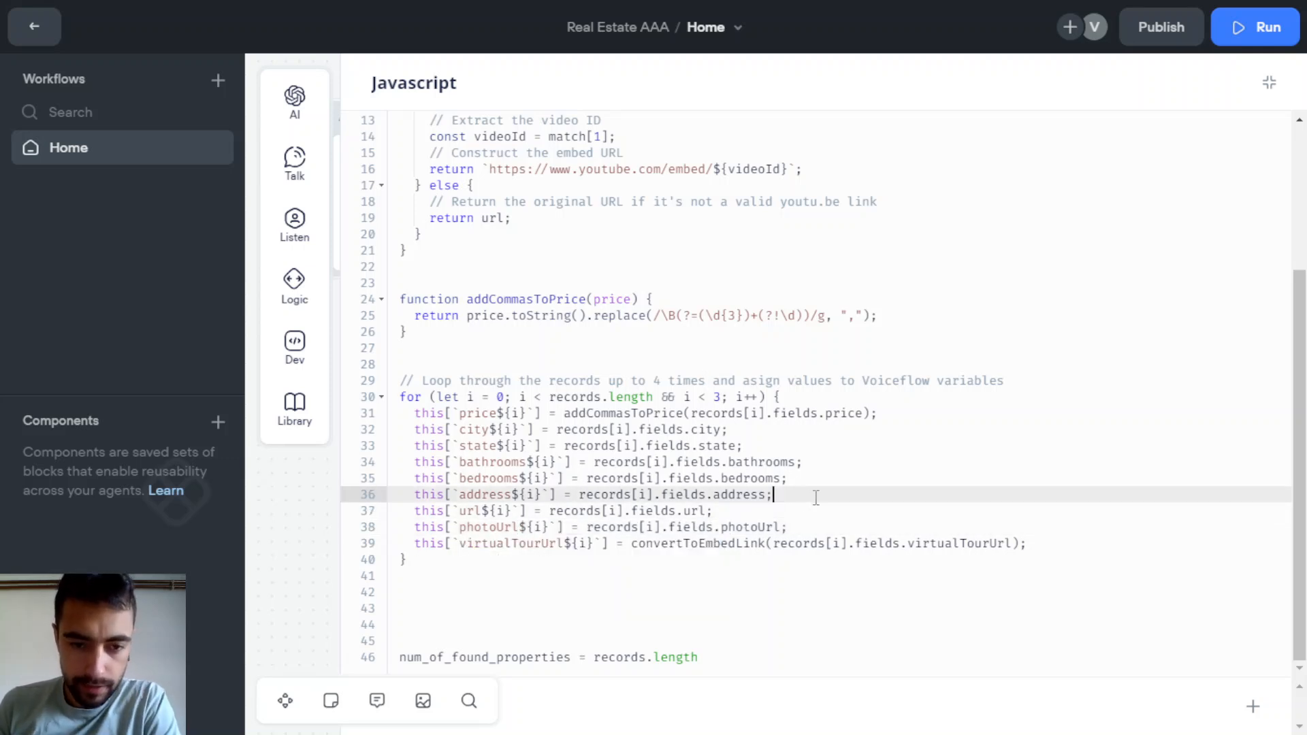
pyautogui.click(1269, 83)
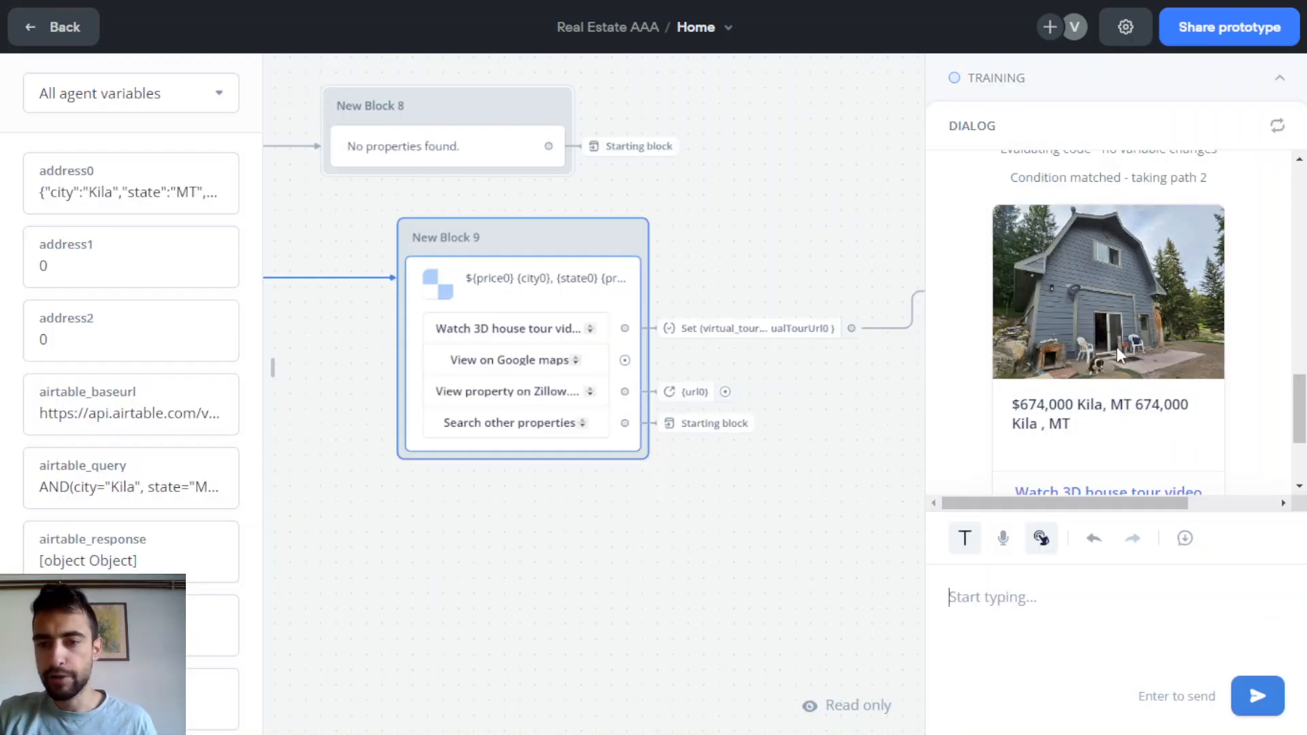
# Scroll through the test run's API log and the house listing card in the Dialog panel
pyautogui.scroll(1, 1115, 339)
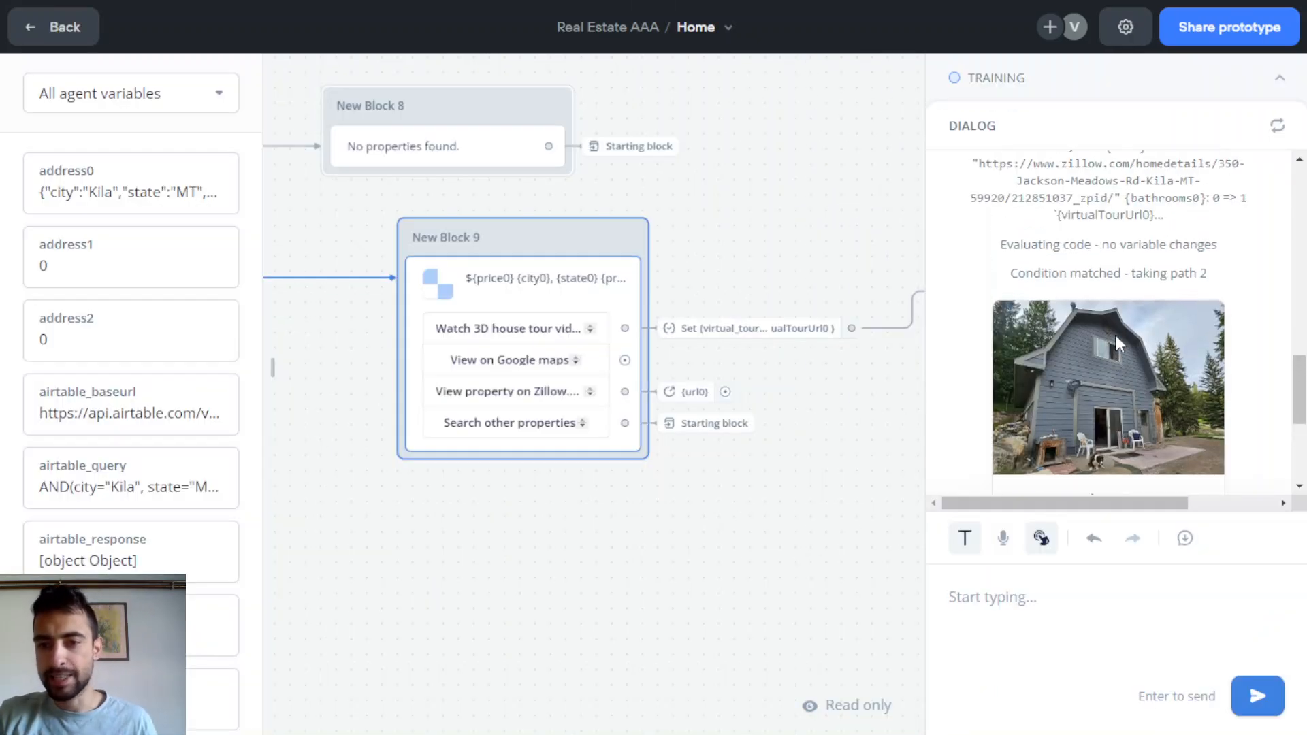
pyautogui.scroll(-1, 1114, 334)
pyautogui.scroll(-2, 1131, 239)
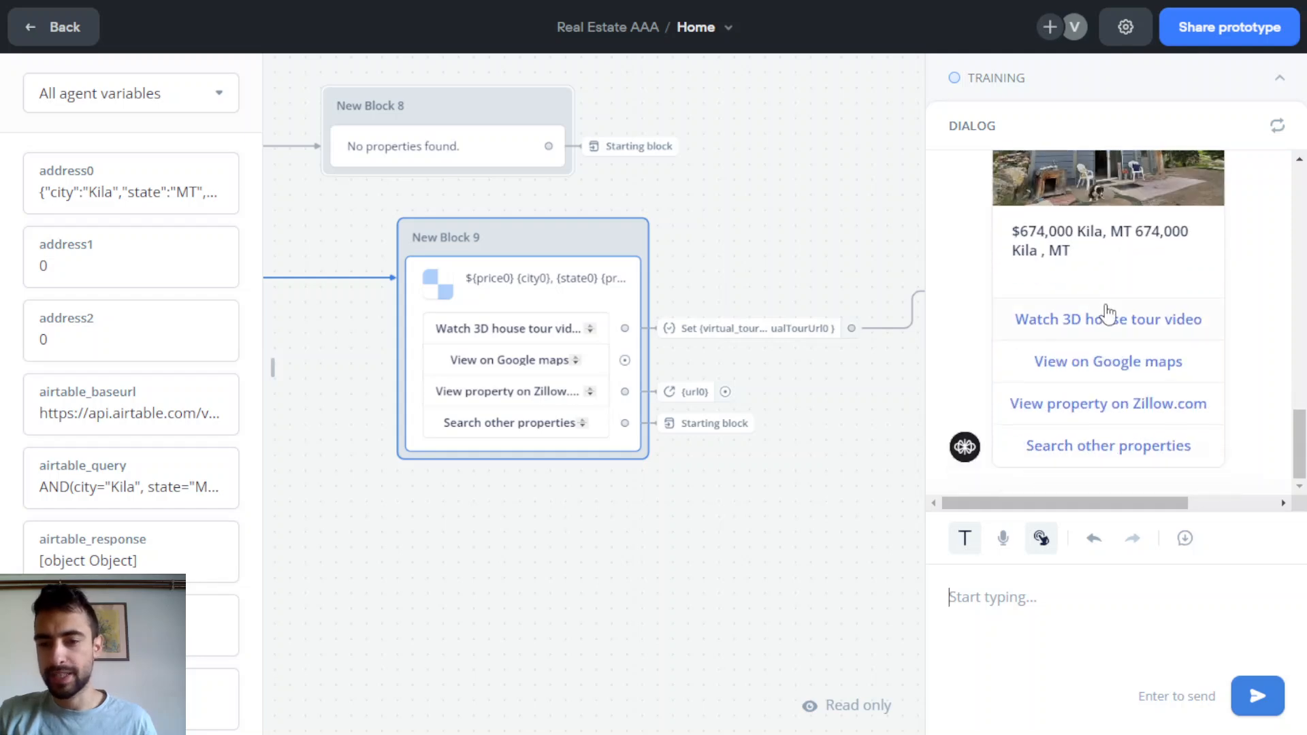
pyautogui.scroll(2, 1108, 312)
pyautogui.scroll(-2, 1099, 341)
pyautogui.scroll(2, 1093, 316)
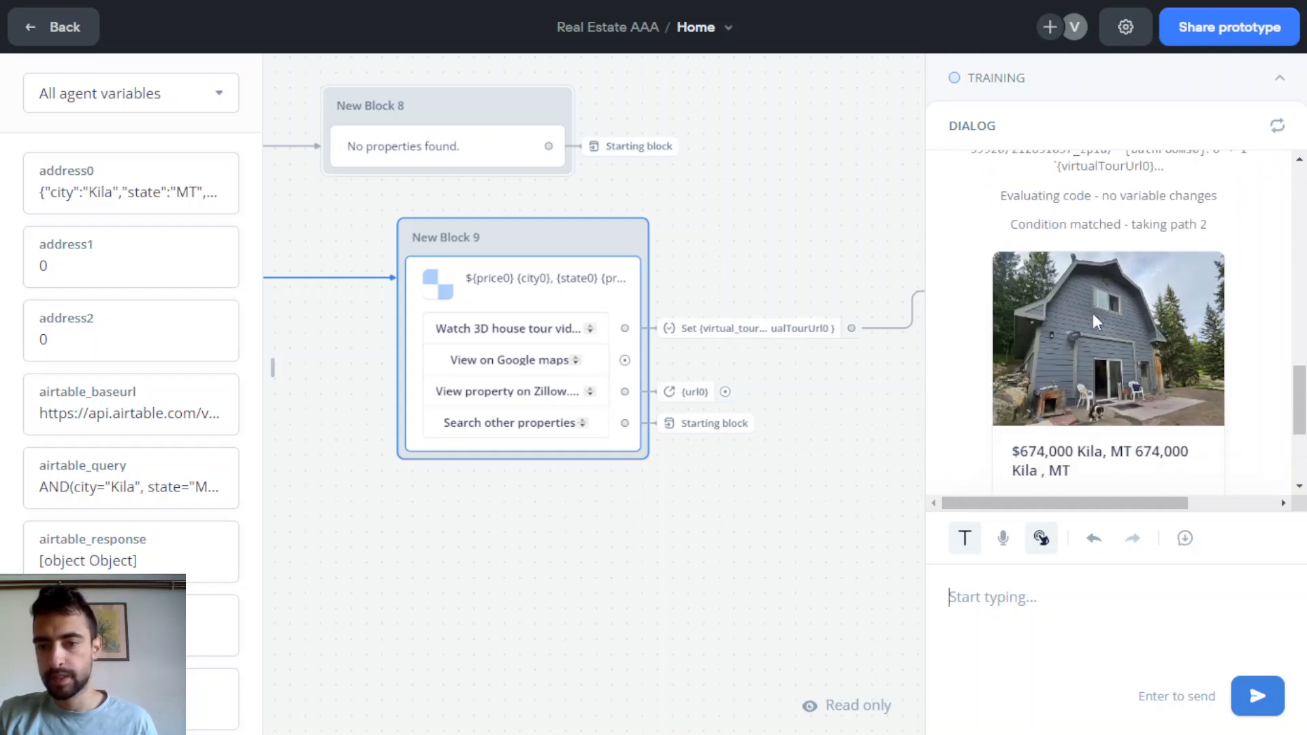
pyautogui.scroll(-2, 1092, 317)
pyautogui.scroll(1, 1095, 320)
pyautogui.scroll(2, 1095, 318)
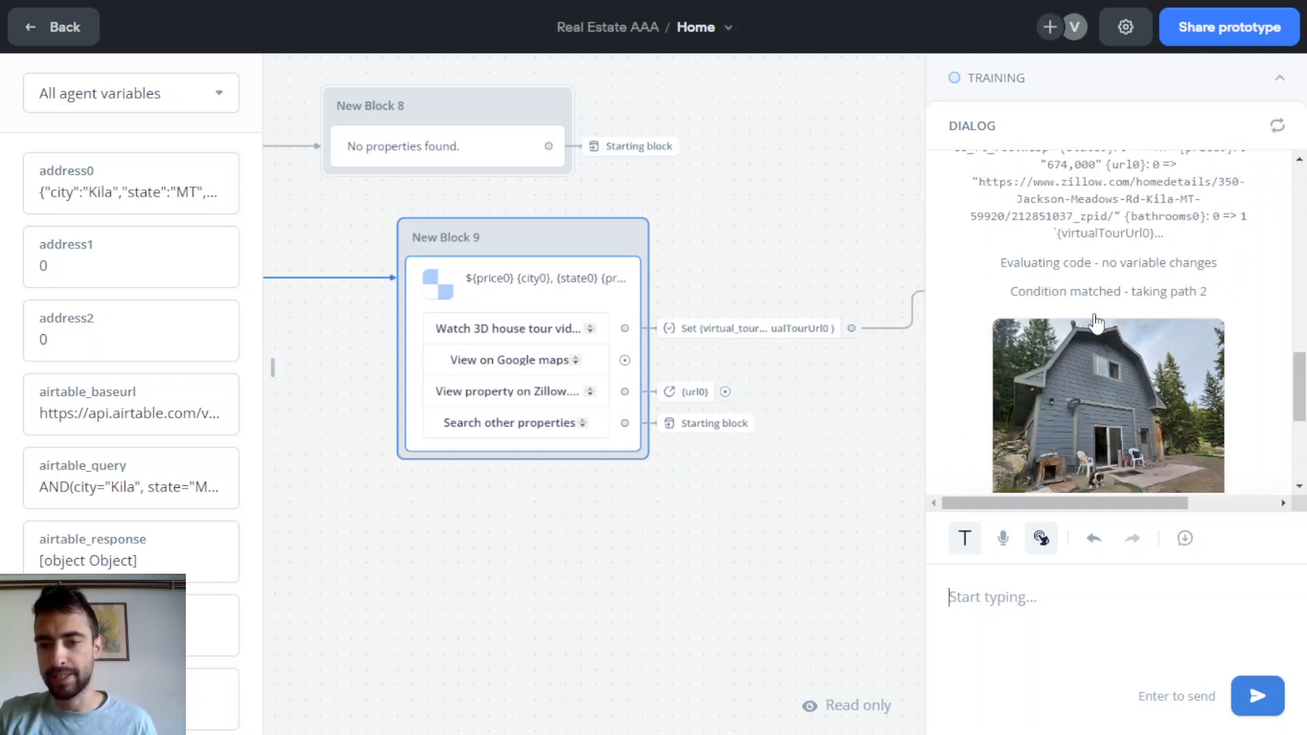
pyautogui.scroll(-3, 1093, 313)
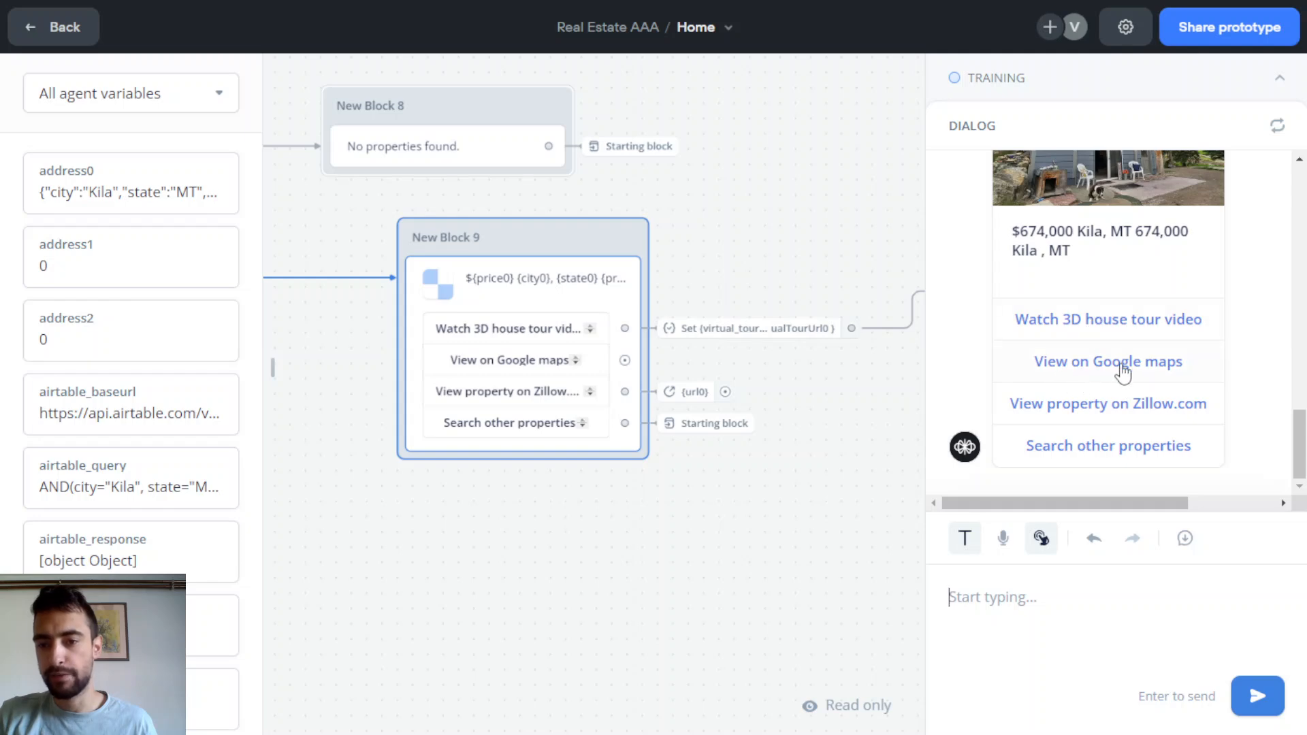
pyautogui.scroll(3, 1106, 355)
pyautogui.scroll(-2, 1110, 356)
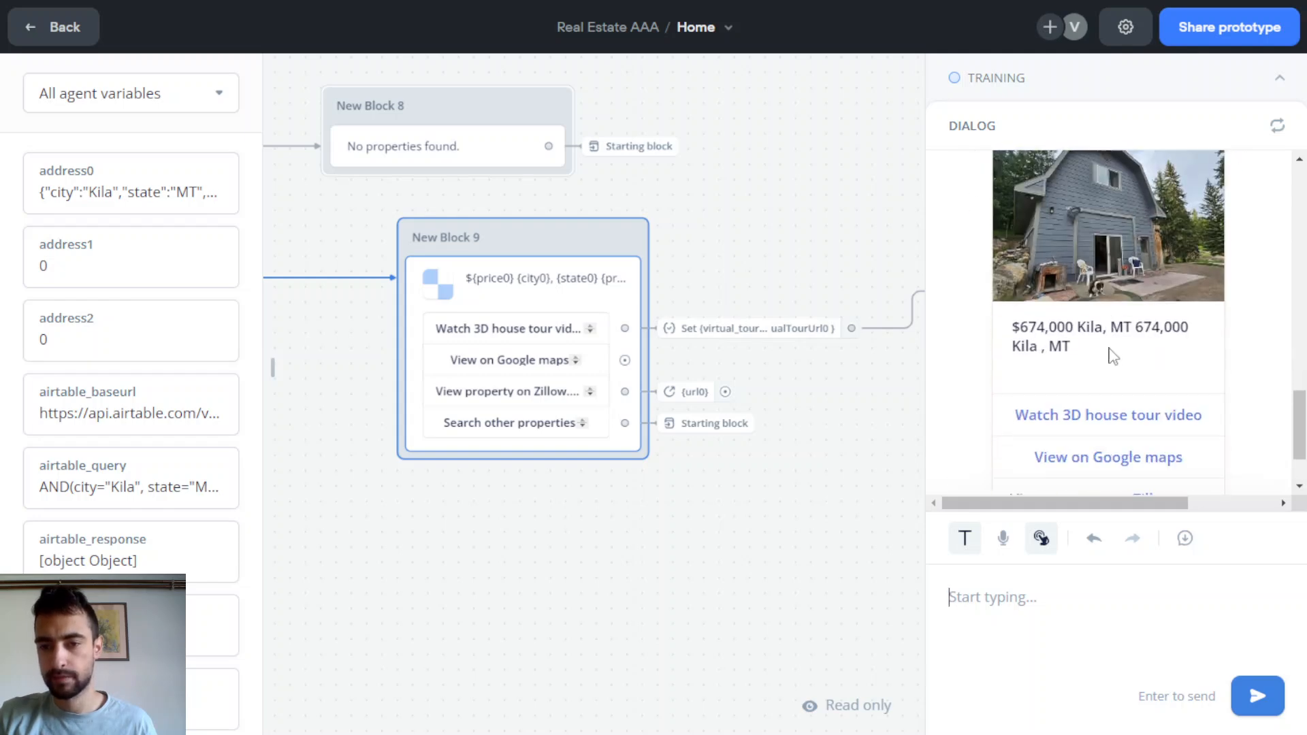
pyautogui.scroll(4, 1116, 356)
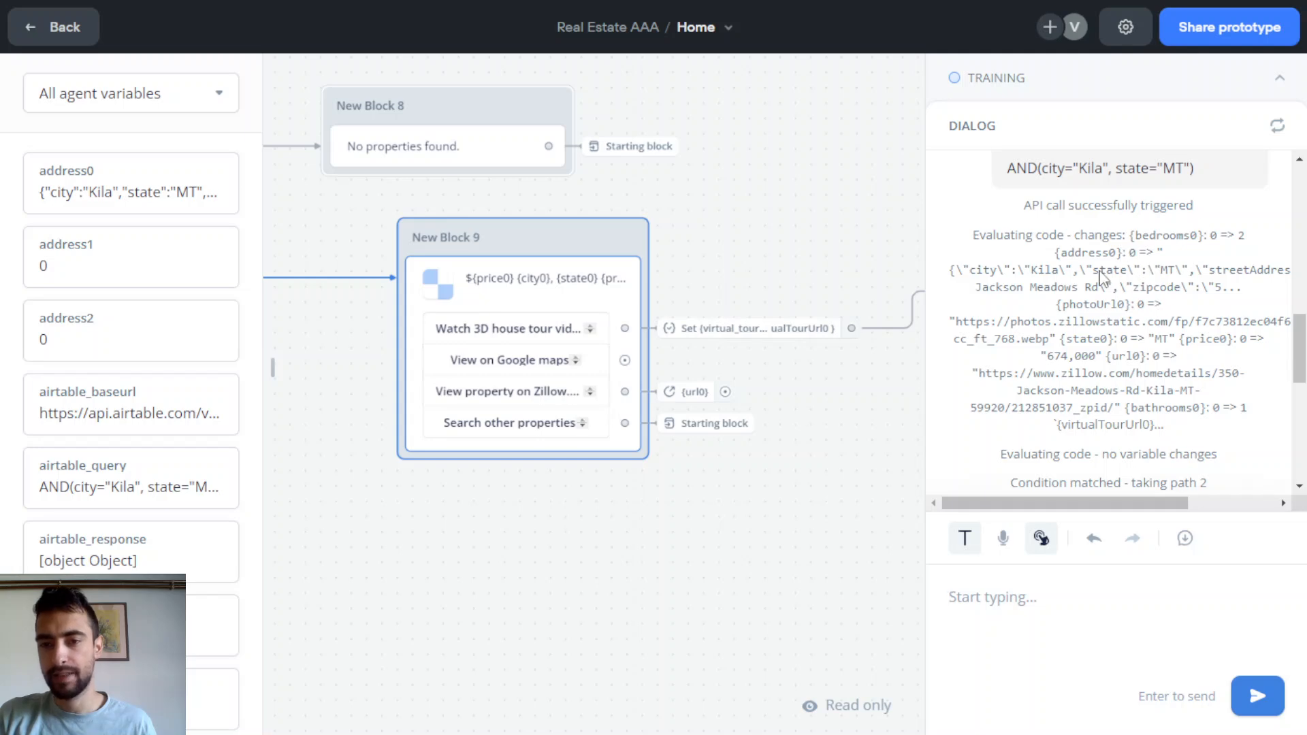
pyautogui.scroll(-5, 1084, 306)
pyautogui.scroll(1, 1084, 306)
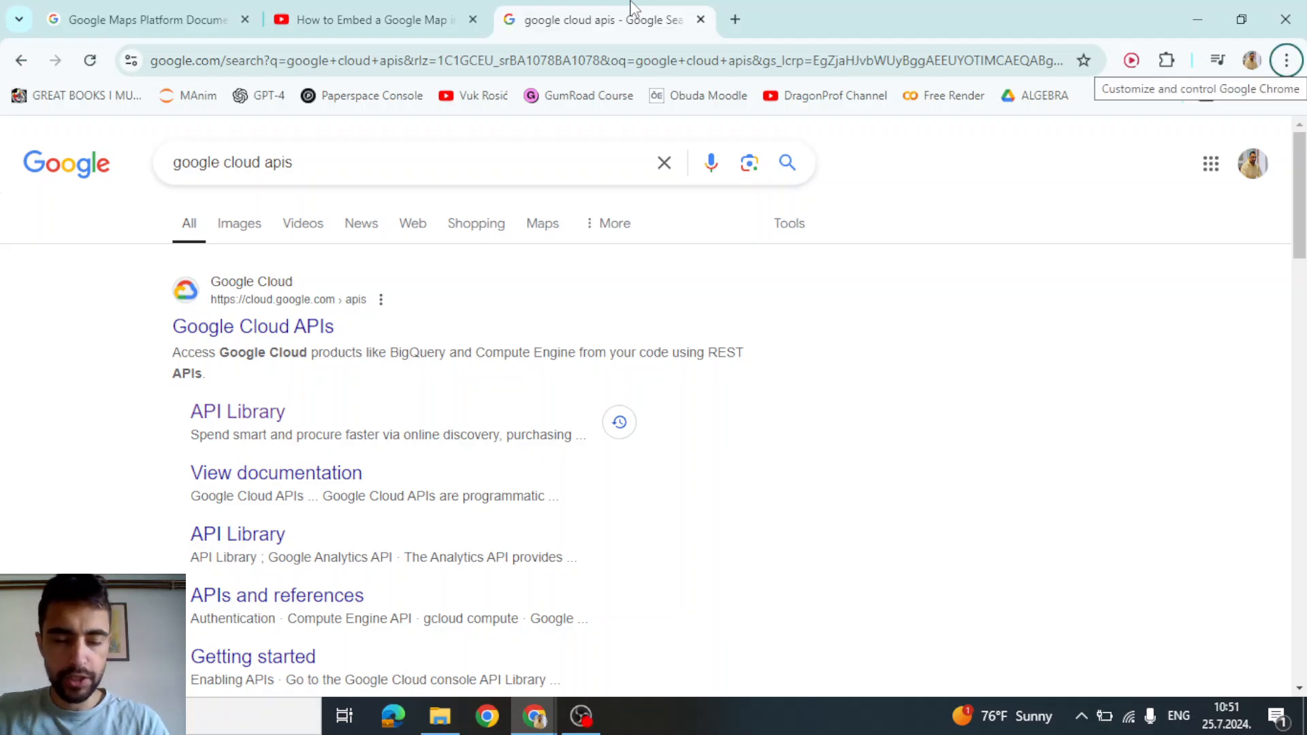
# From the Google Cloud APIs search result, open the console's API manager in a new tab
pyautogui.moveTo(323, 162); pyautogui.dragTo(174, 166)
pyautogui.click(315, 166)
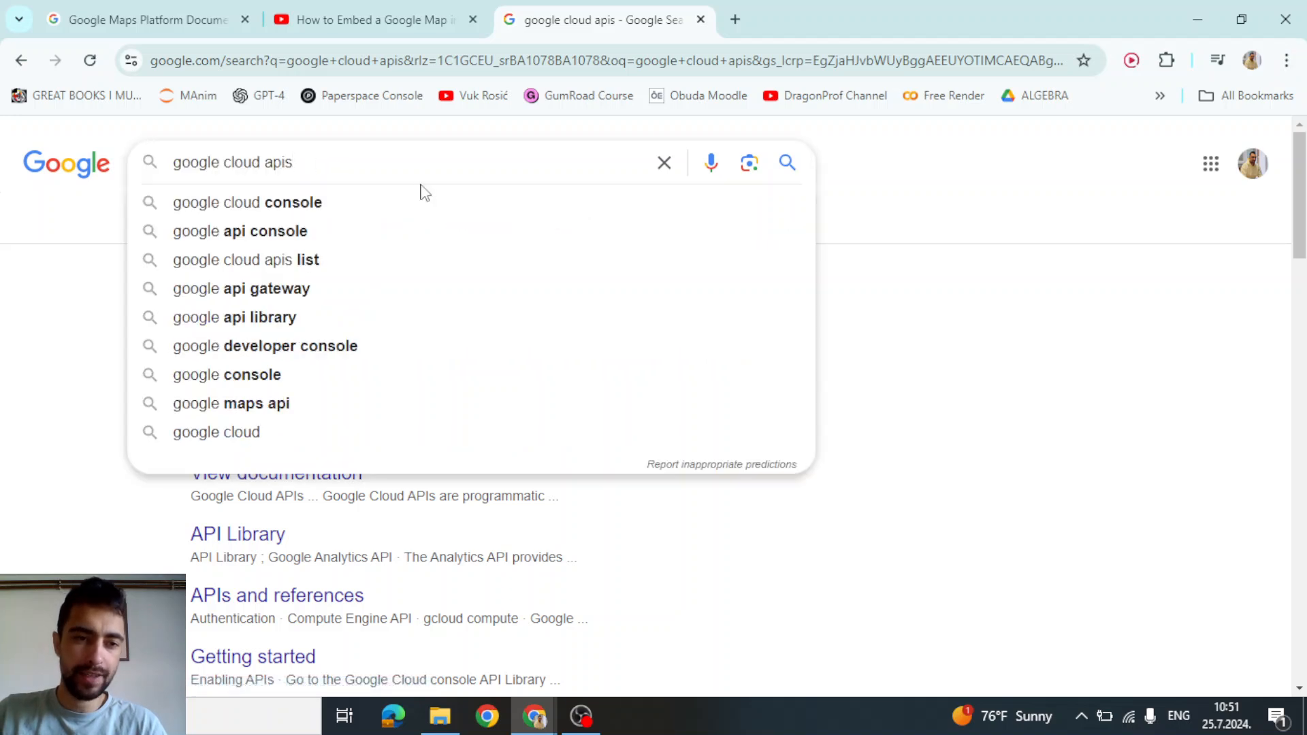
pyautogui.click(83, 299)
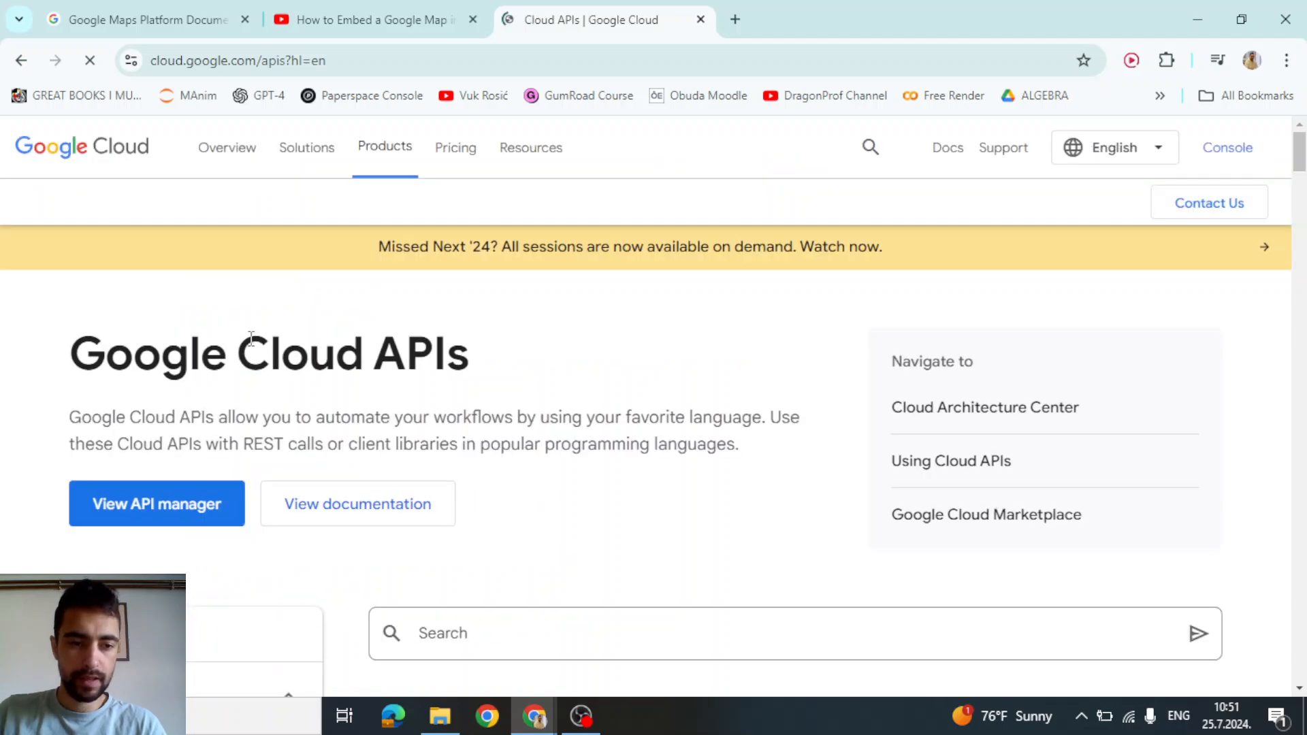
pyautogui.scroll(-8, 250, 335)
pyautogui.scroll(8, 188, 376)
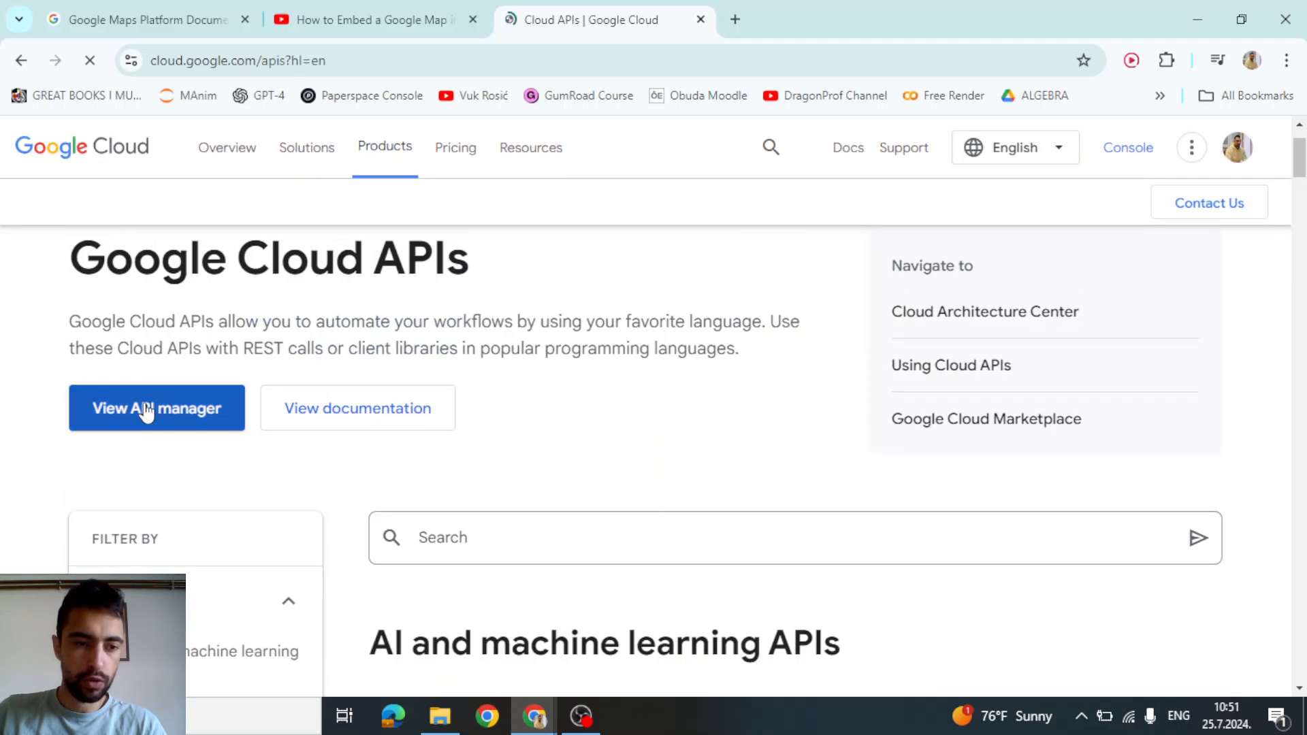
pyautogui.click(146, 408)
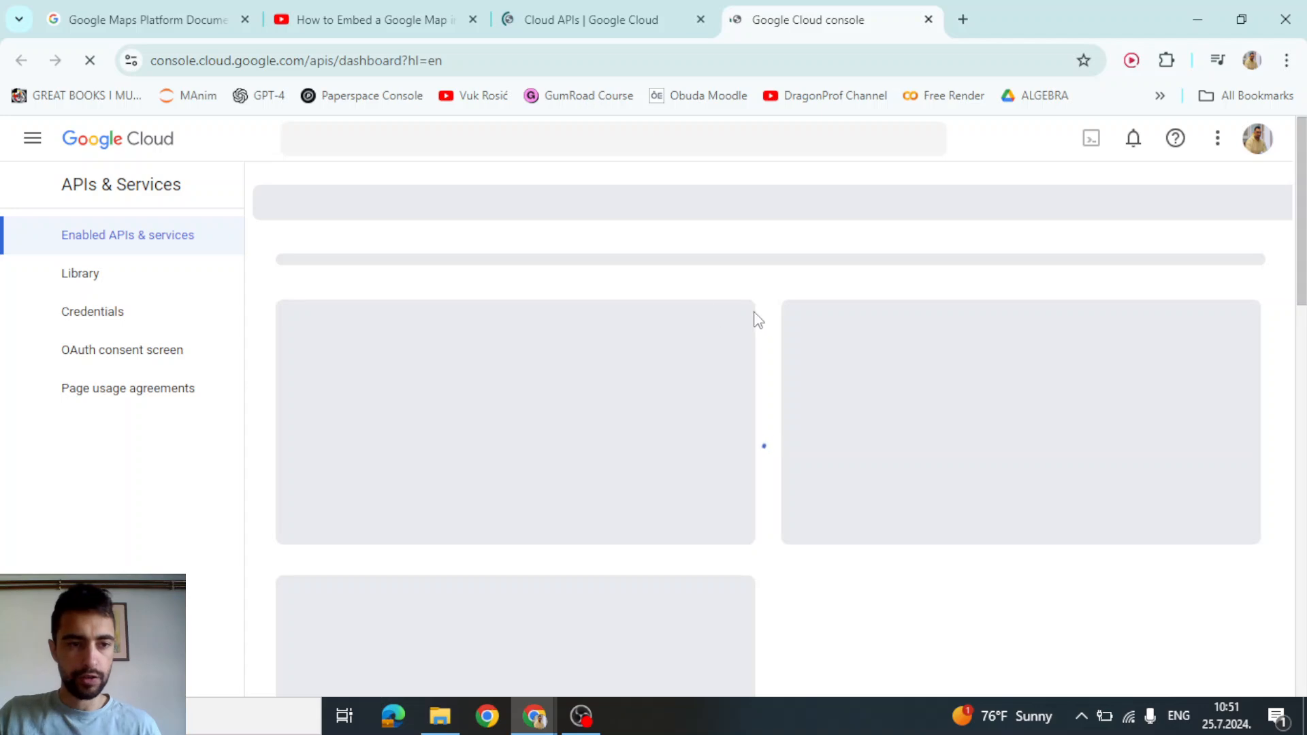
# Search the Google Cloud API Library for 'places'
pyautogui.click(70, 279)
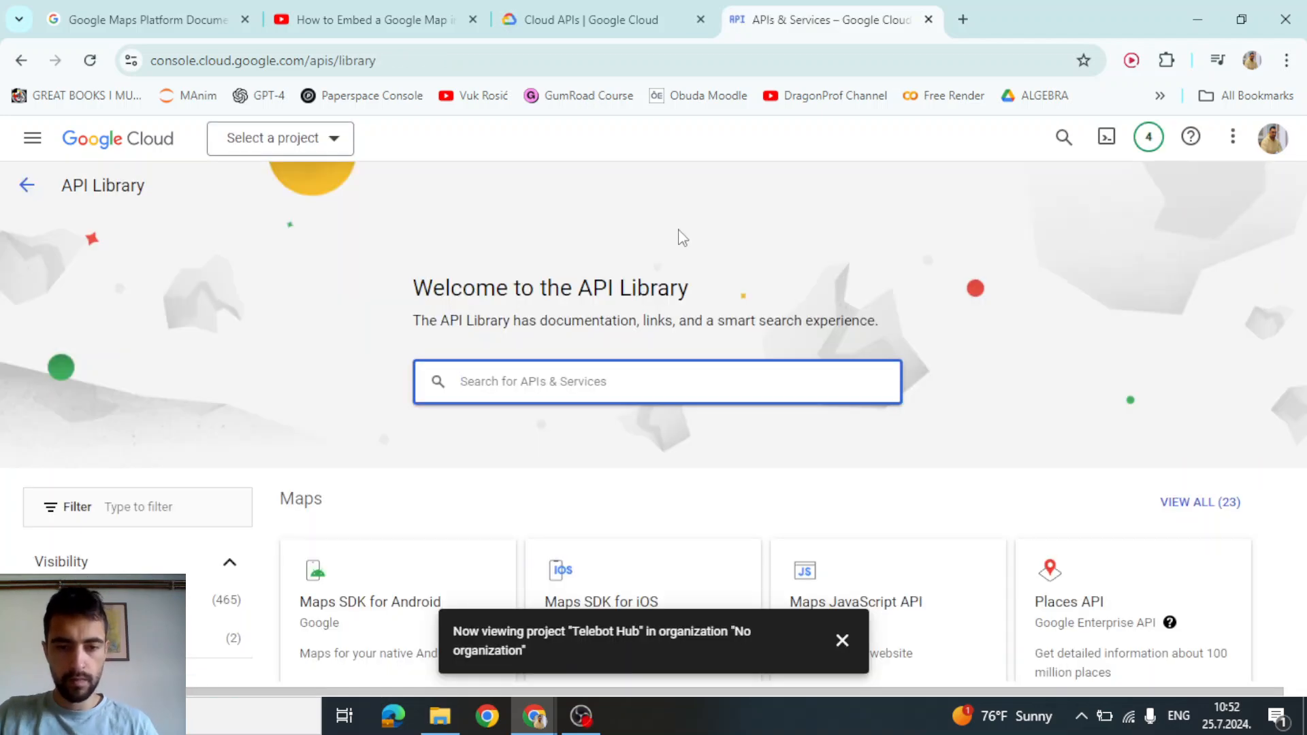
pyautogui.scroll(-3, 681, 239)
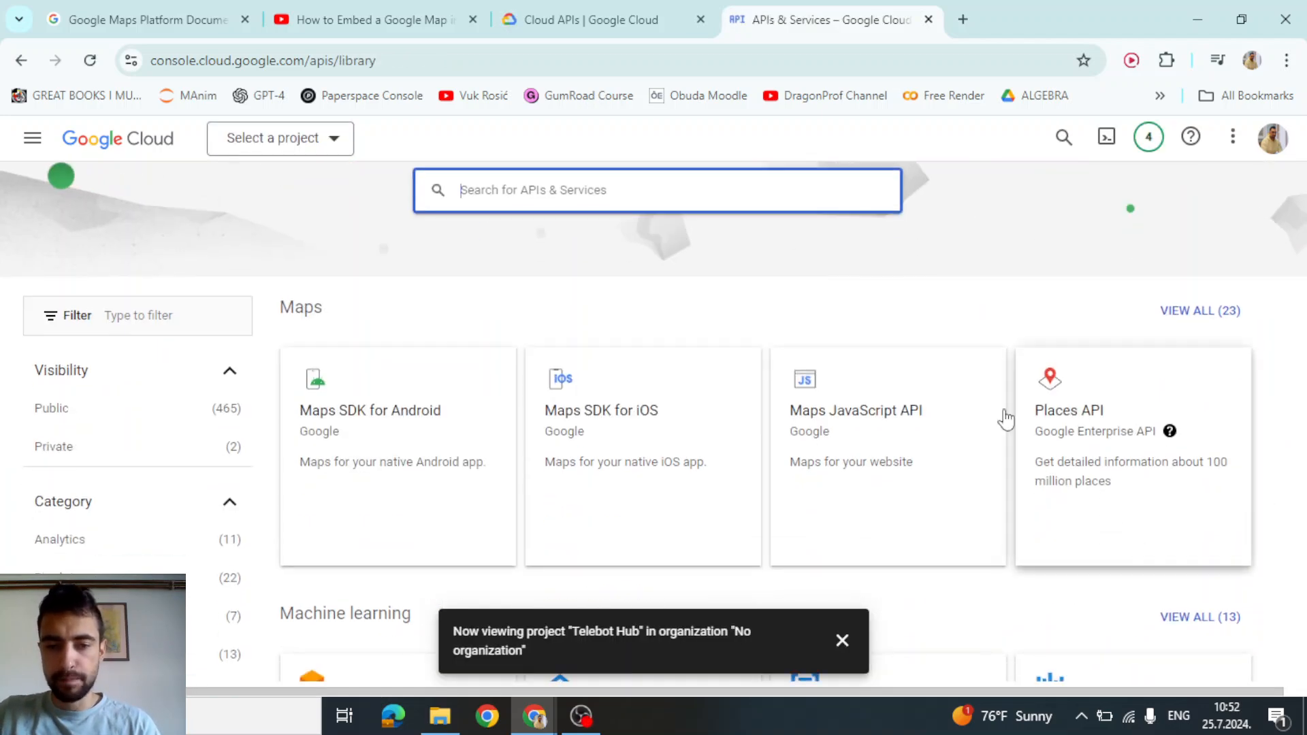
pyautogui.scroll(-7, 1116, 429)
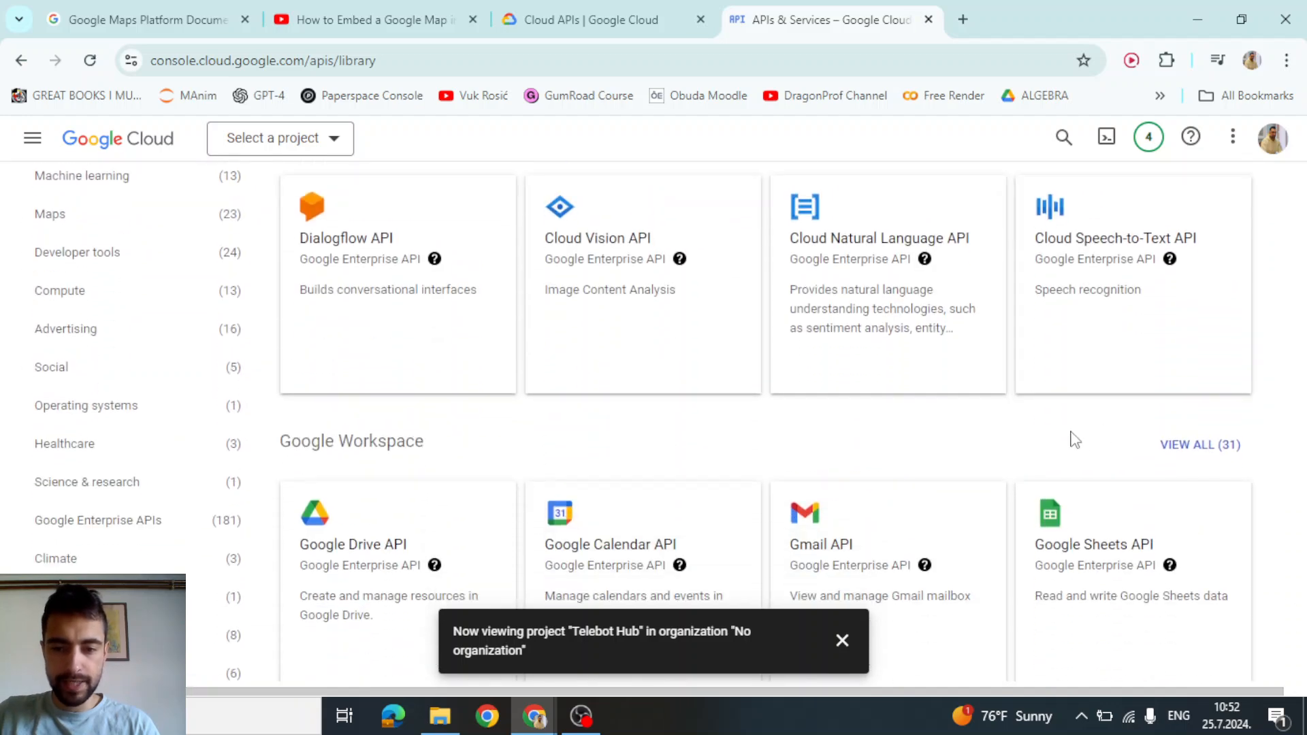
pyautogui.scroll(-6, 1077, 439)
pyautogui.scroll(14, 1074, 440)
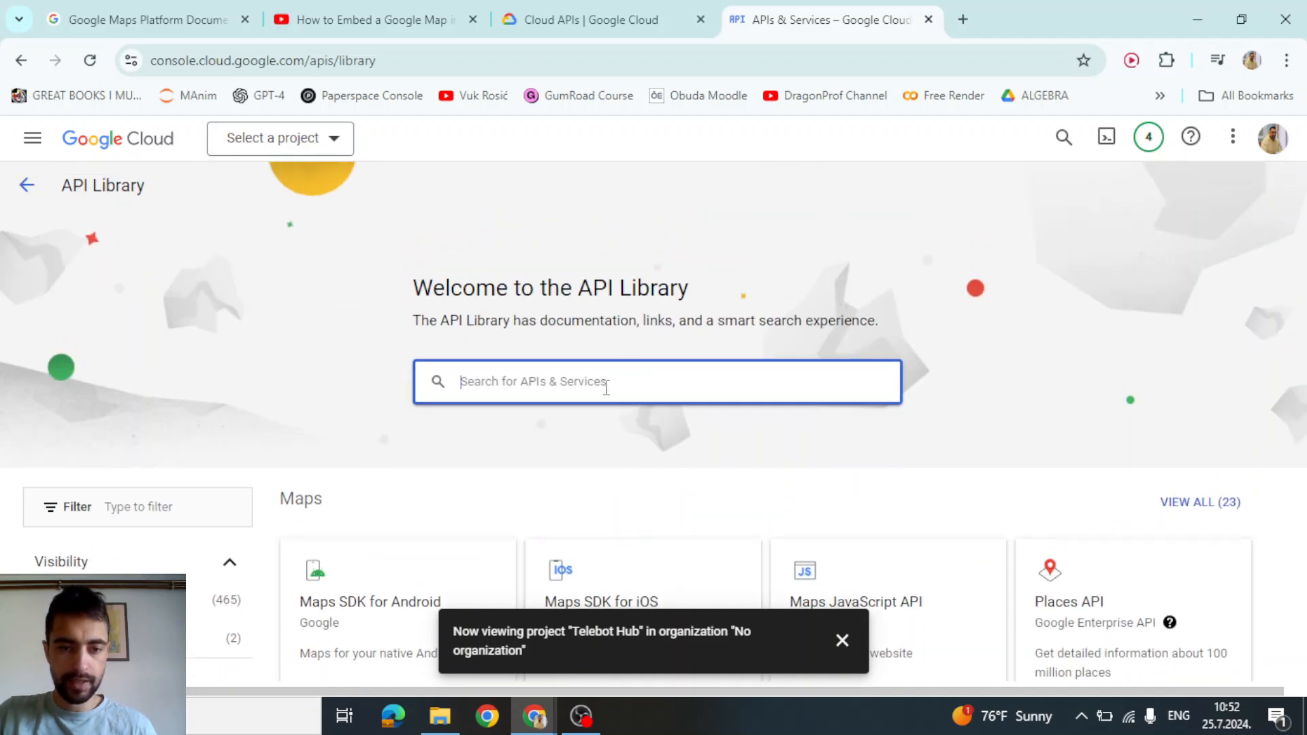
pyautogui.write('places')
pyautogui.press('Return')
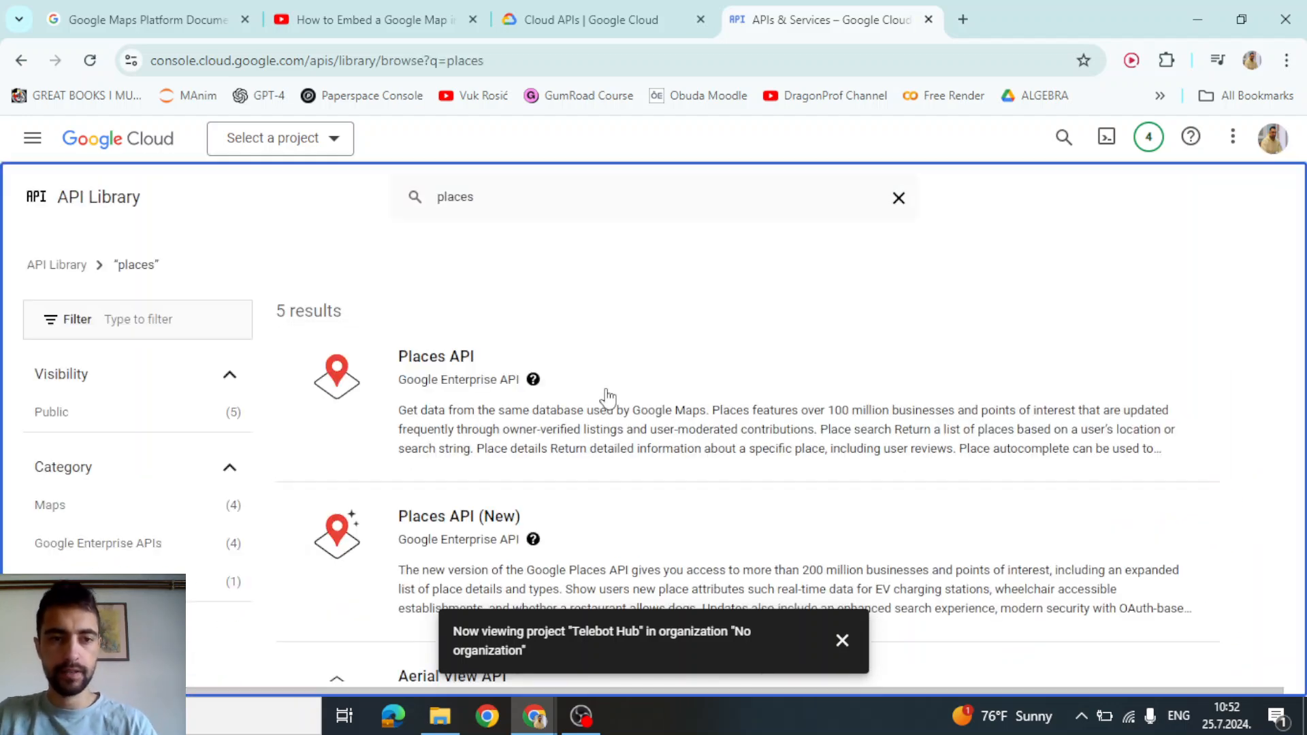
# Open Places API (New), confirm it is enabled, and open its documentation in a new tab
pyautogui.scroll(-3, 604, 395)
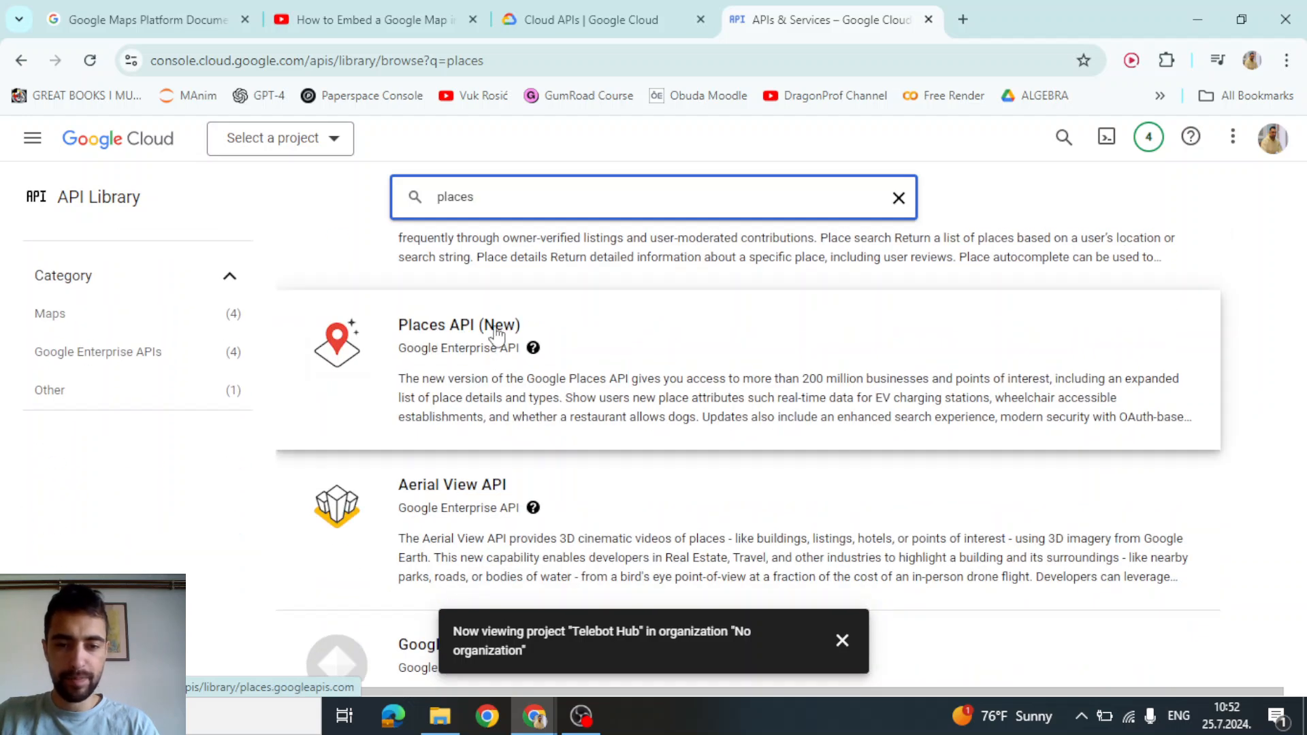
pyautogui.click(496, 331)
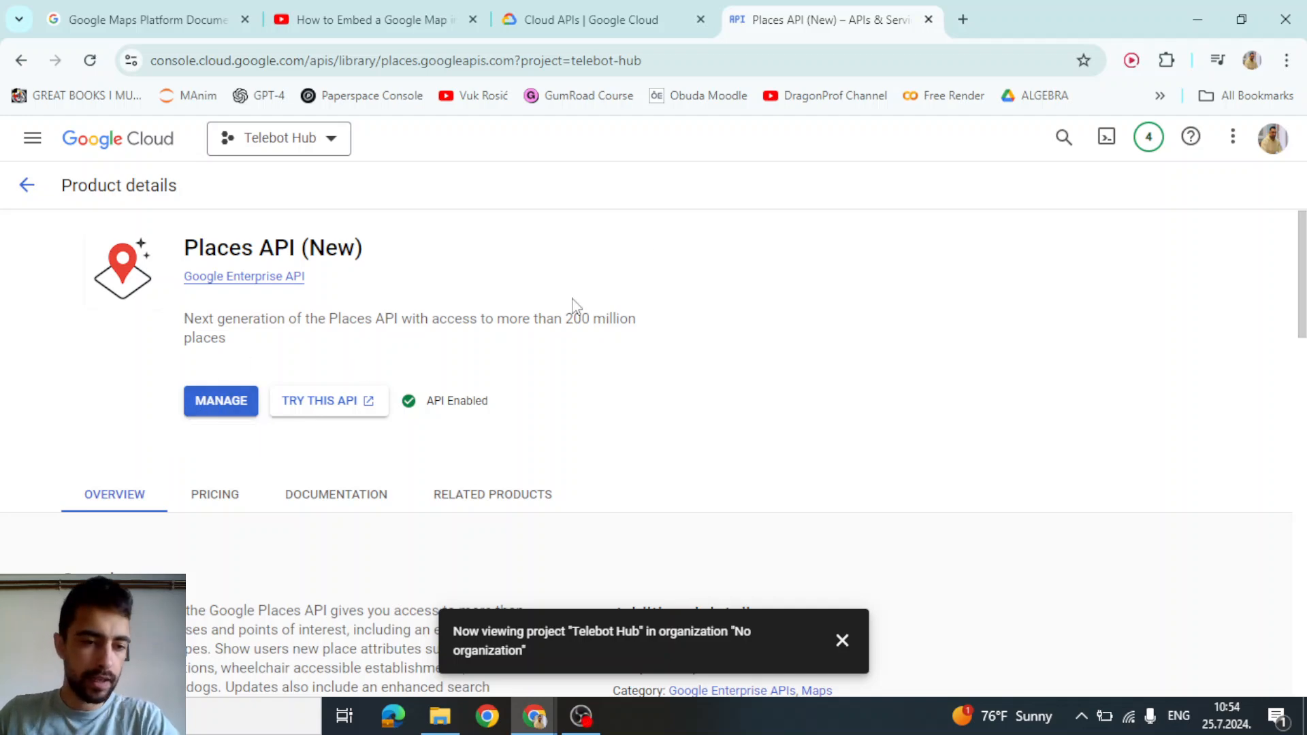
pyautogui.scroll(-10, 572, 304)
pyautogui.scroll(2, 537, 314)
pyautogui.scroll(-5, 259, 347)
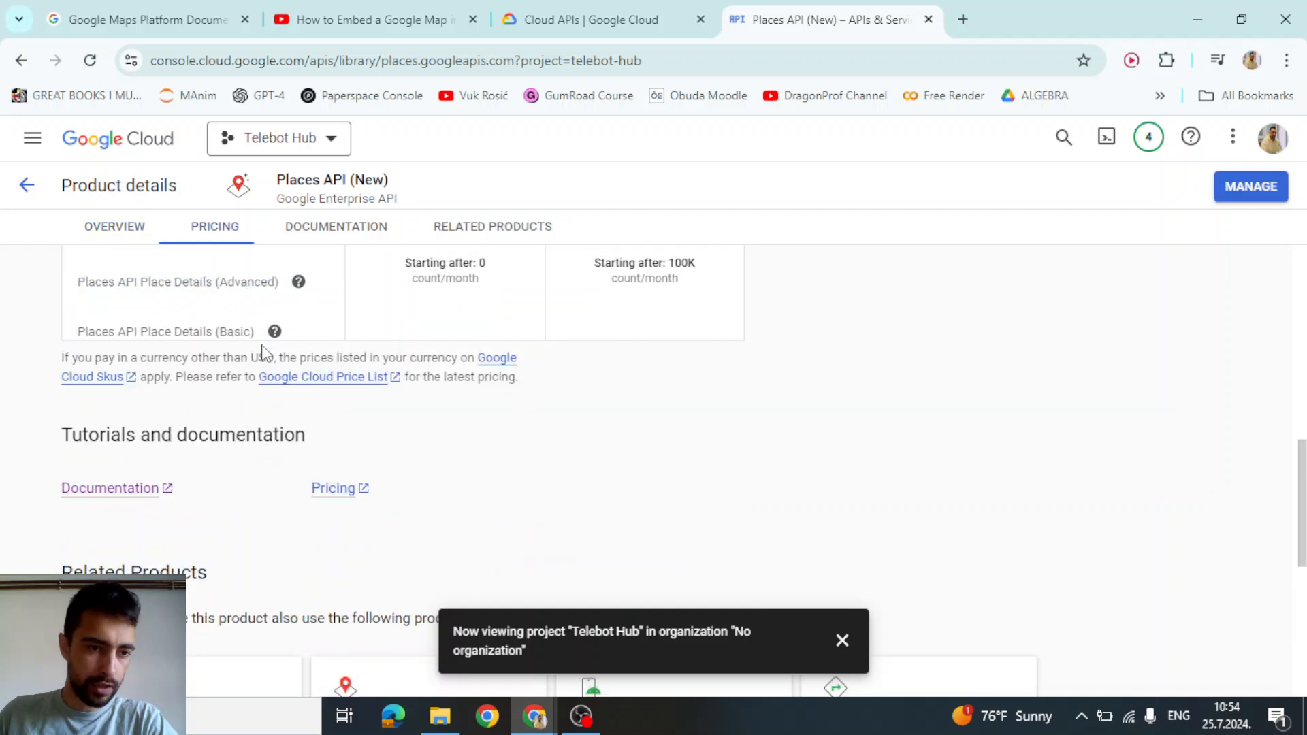
pyautogui.click(106, 493)
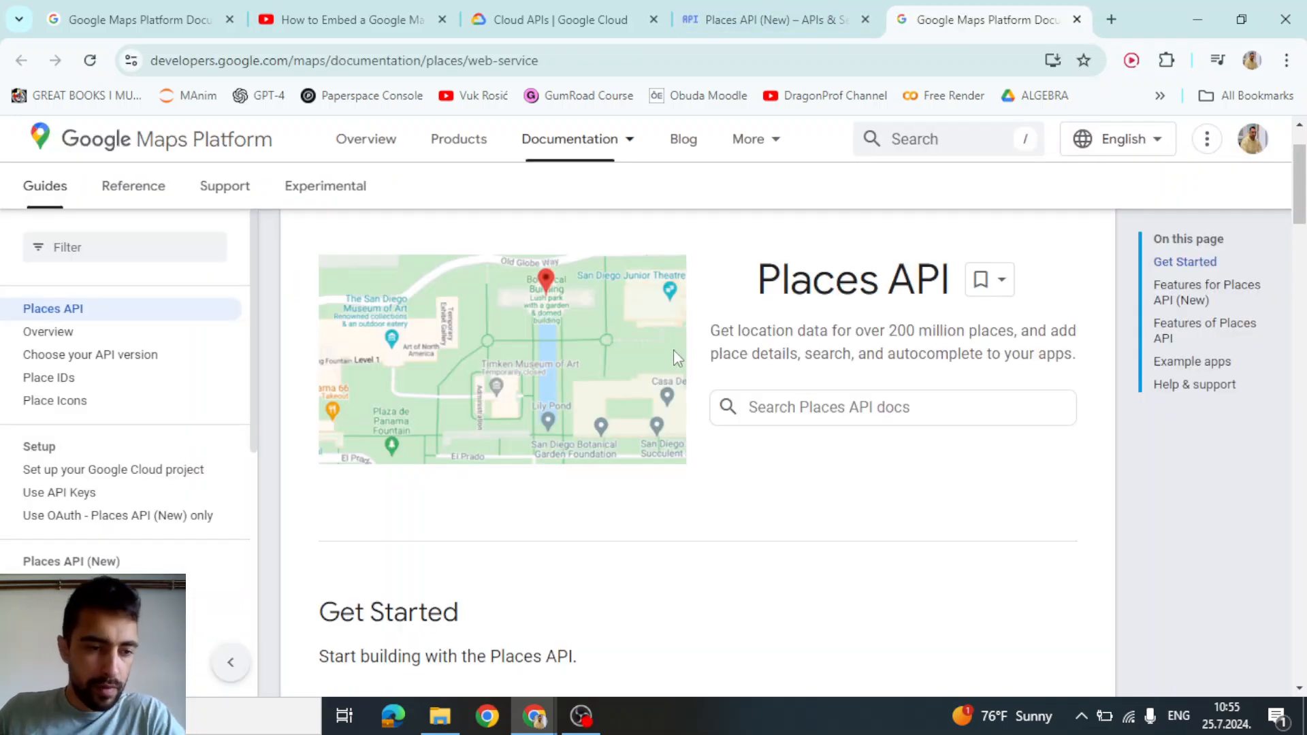
# Open the Text Search (New) guide under the Places API (New) guides
pyautogui.scroll(-12, 672, 349)
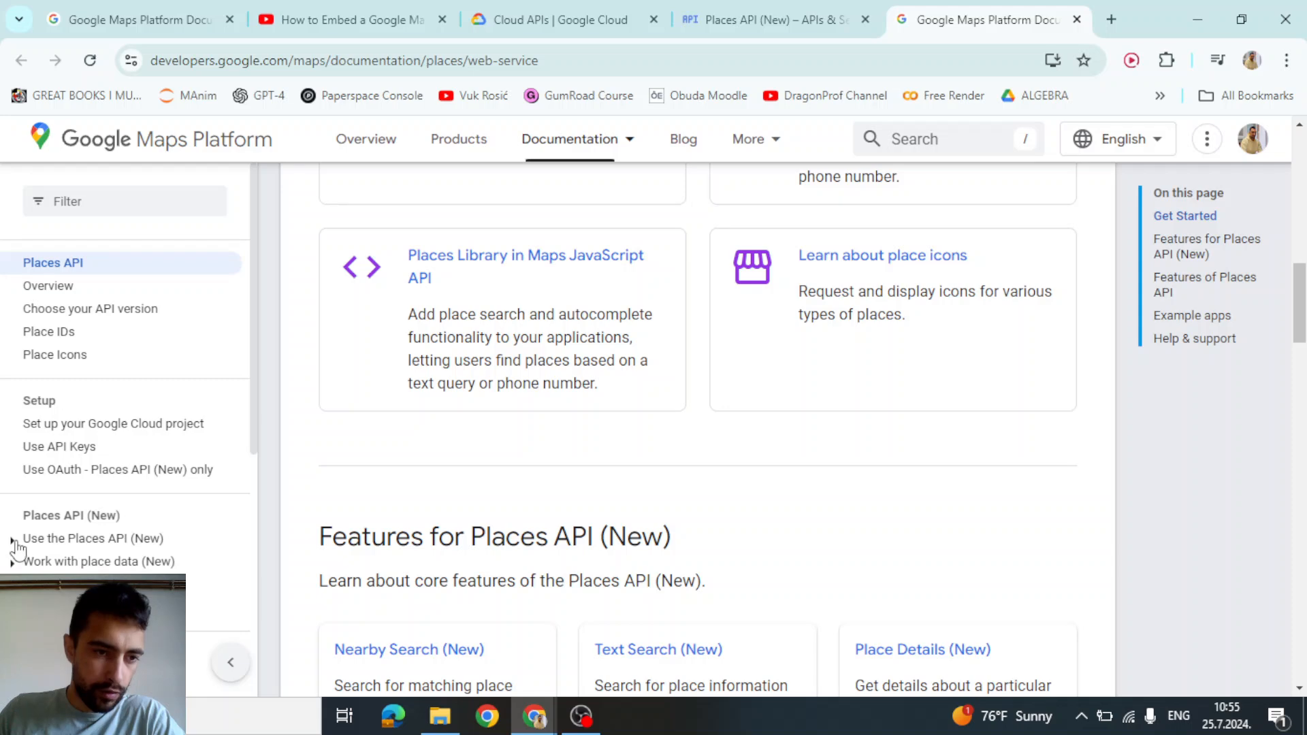
pyautogui.click(11, 540)
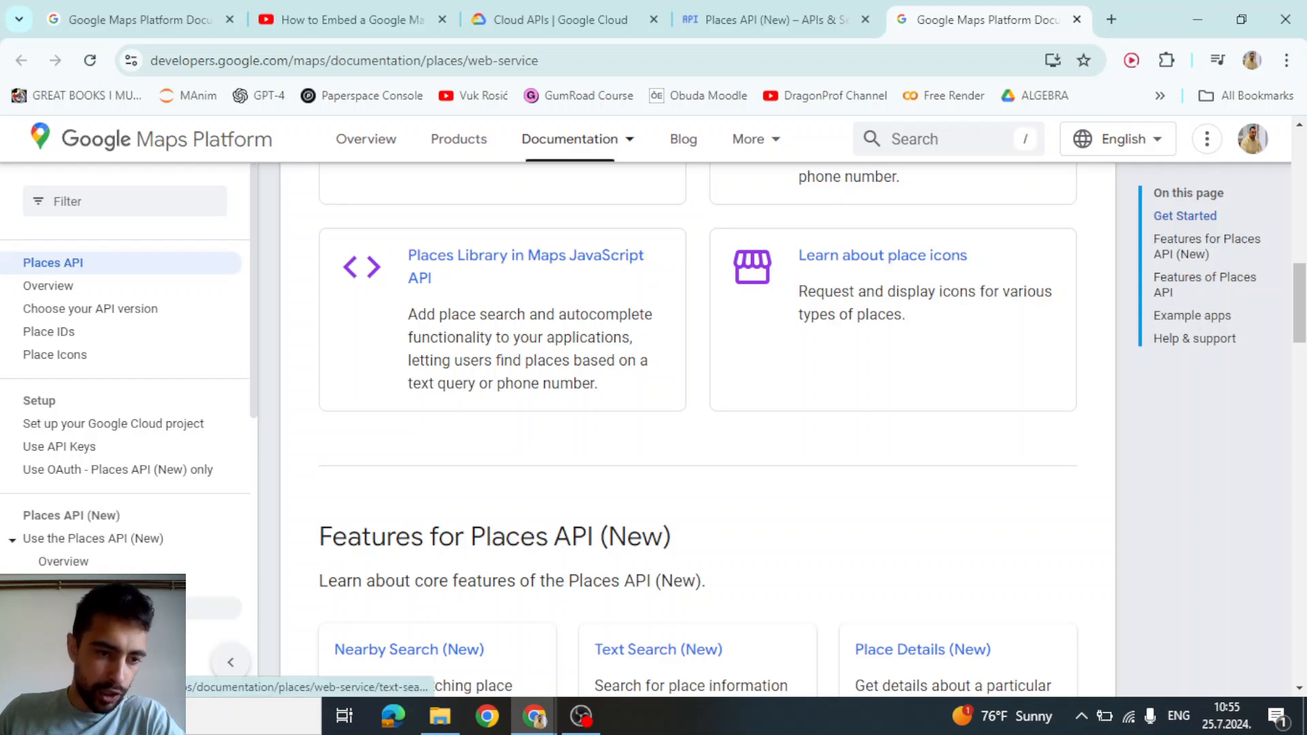
pyautogui.click(68, 608)
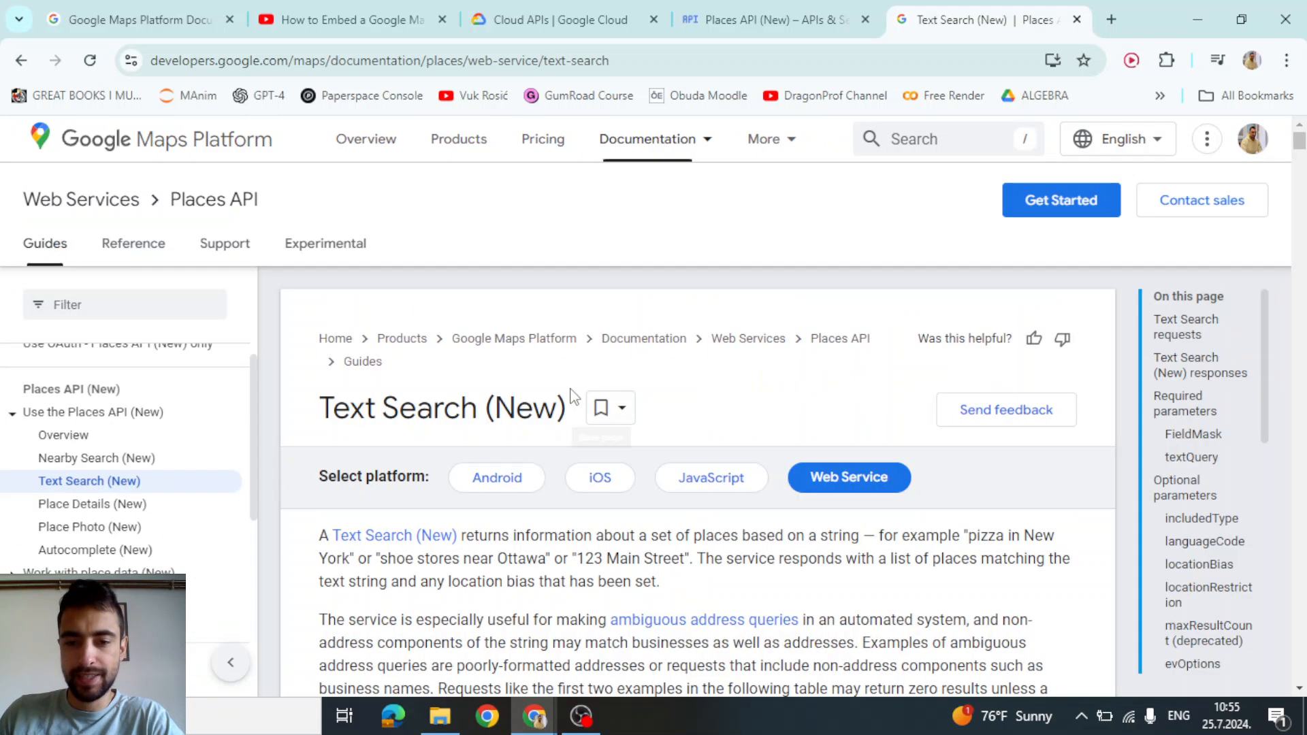
pyautogui.moveTo(350, 398); pyautogui.dragTo(571, 416)
pyautogui.scroll(-4, 395, 406)
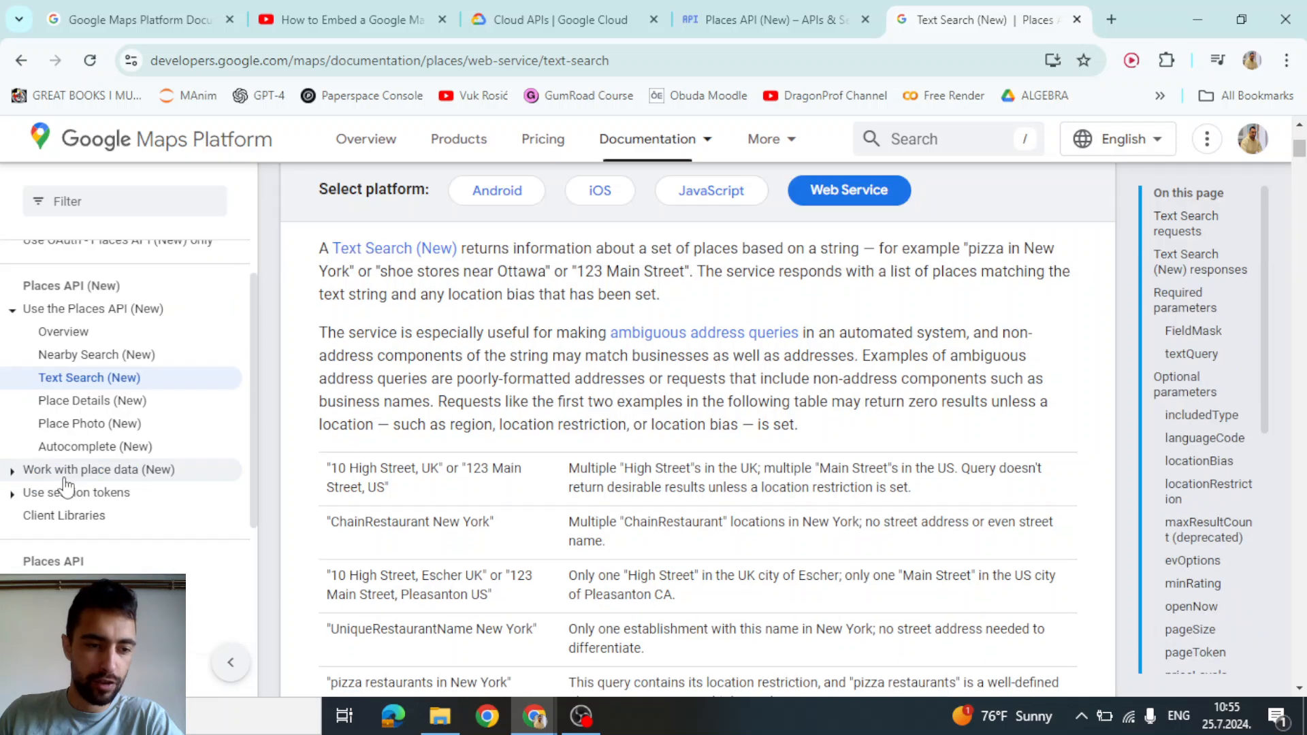
pyautogui.scroll(1, 652, 359)
pyautogui.scroll(3, 612, 374)
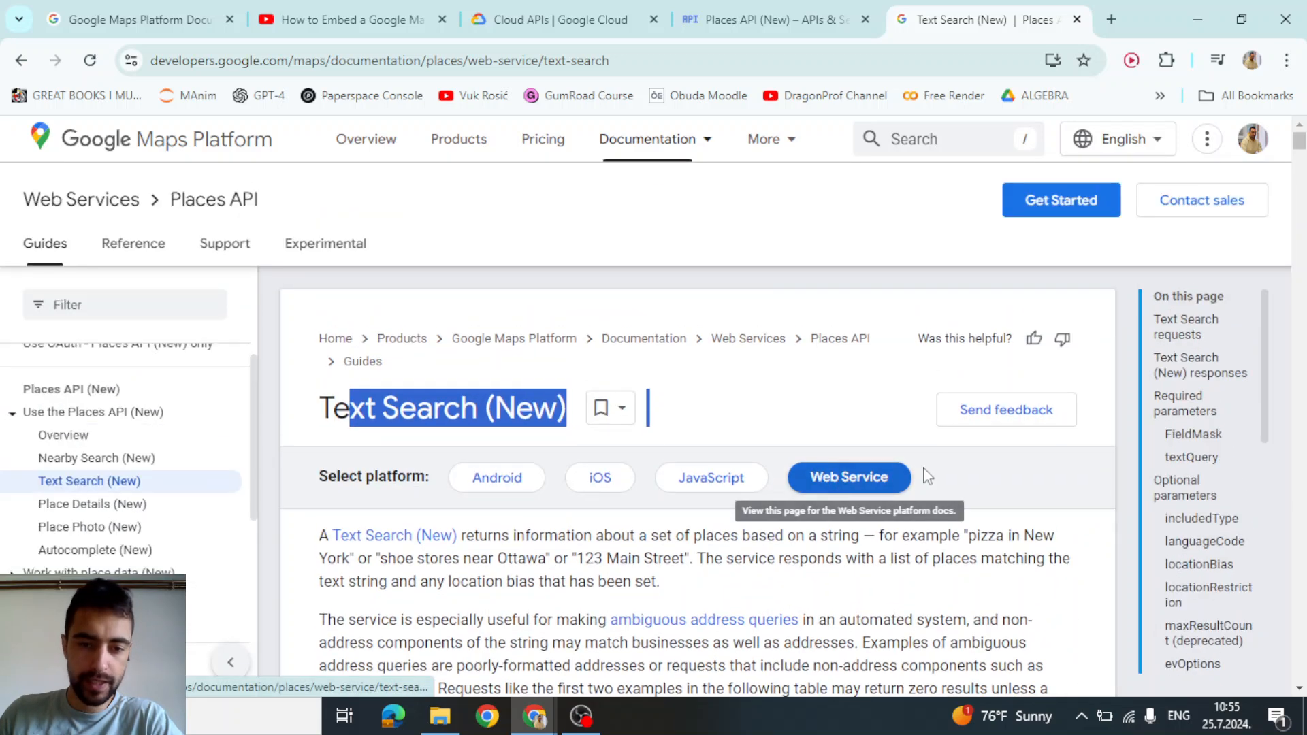
pyautogui.scroll(-10, 912, 444)
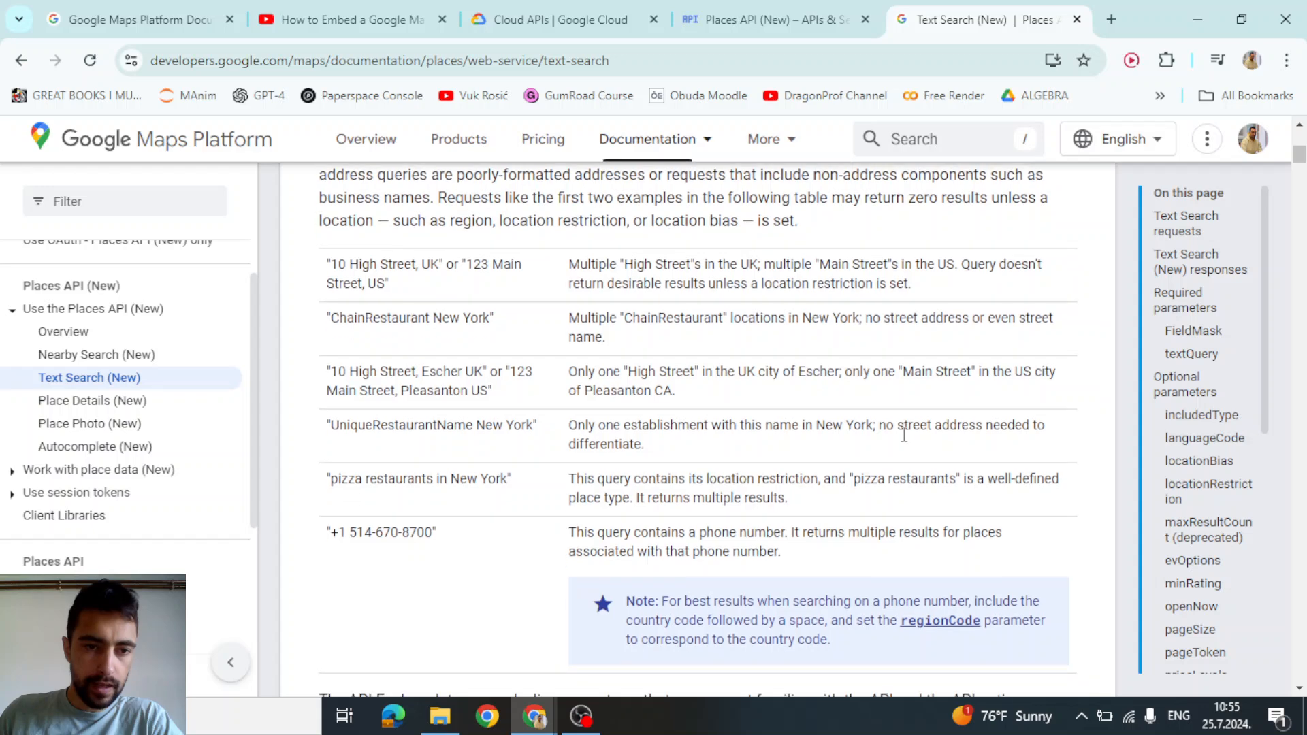
pyautogui.scroll(3, 888, 416)
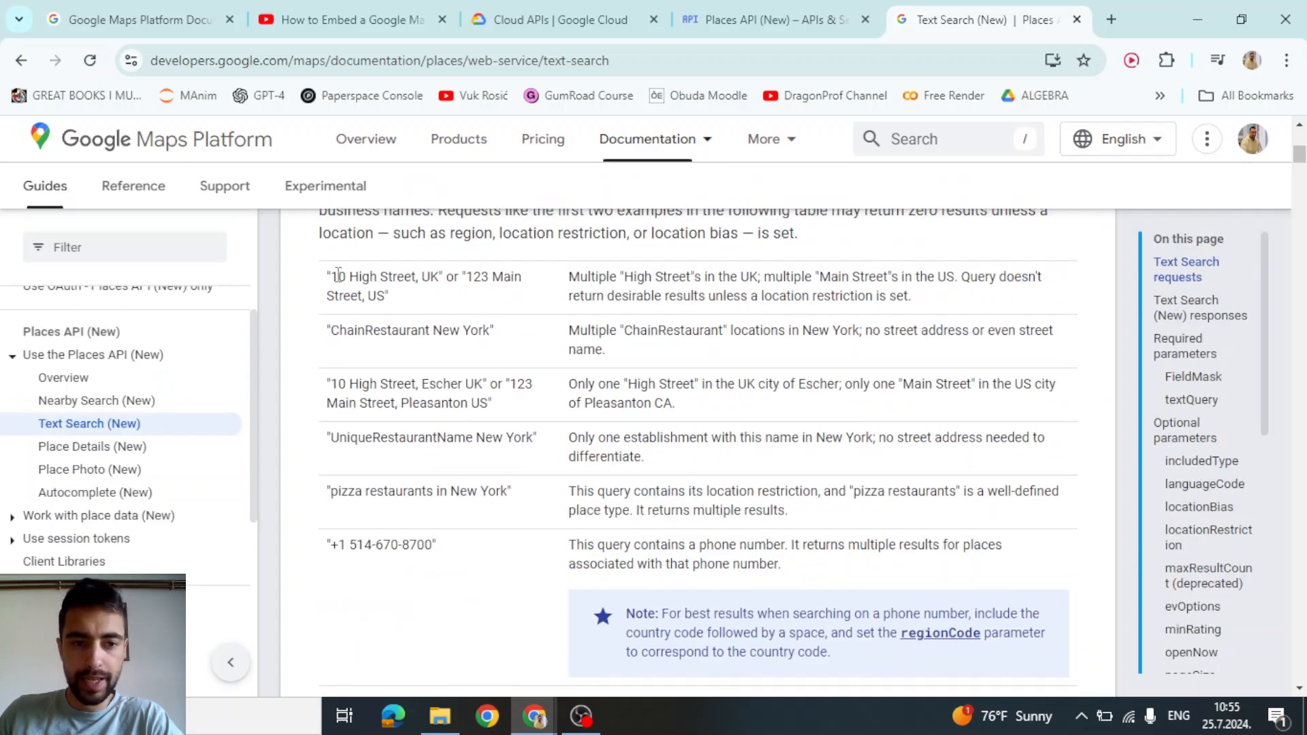
# Highlight the '10 High Street, UK' example query and its description
pyautogui.moveTo(332, 277); pyautogui.dragTo(439, 283)
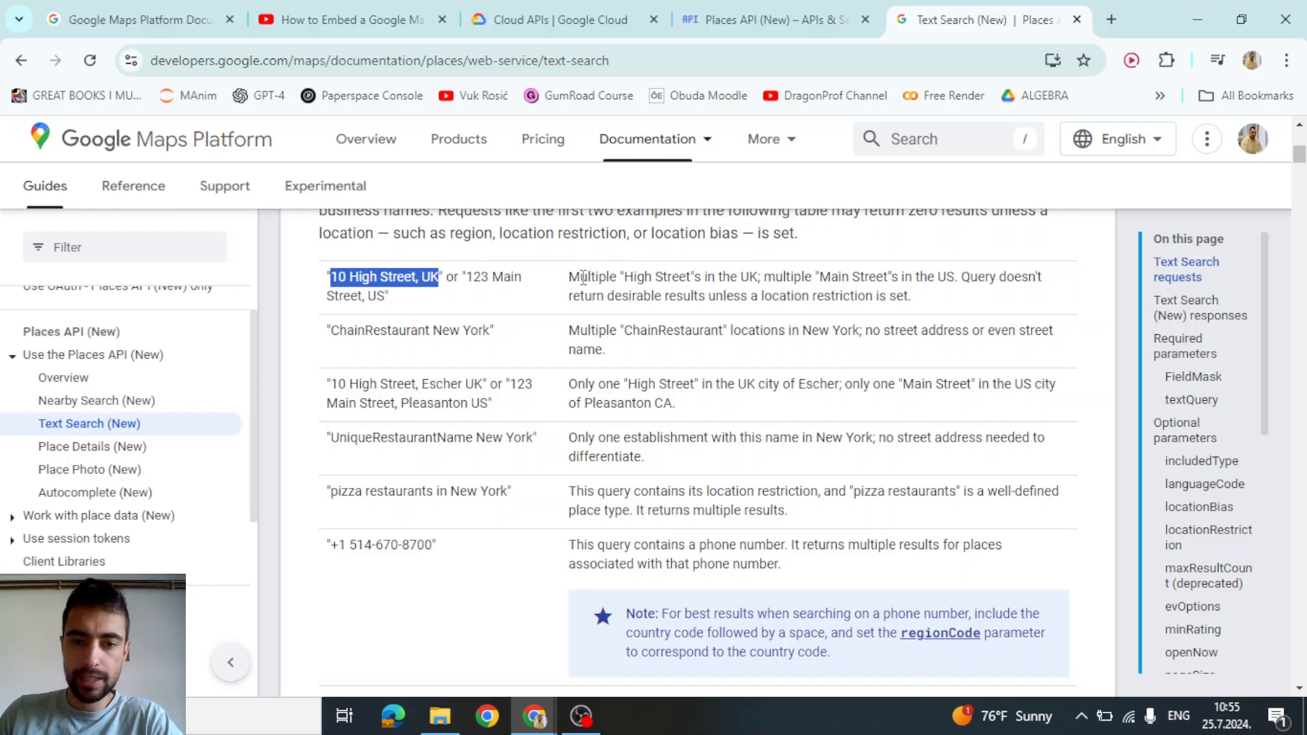
pyautogui.moveTo(574, 277); pyautogui.dragTo(911, 295)
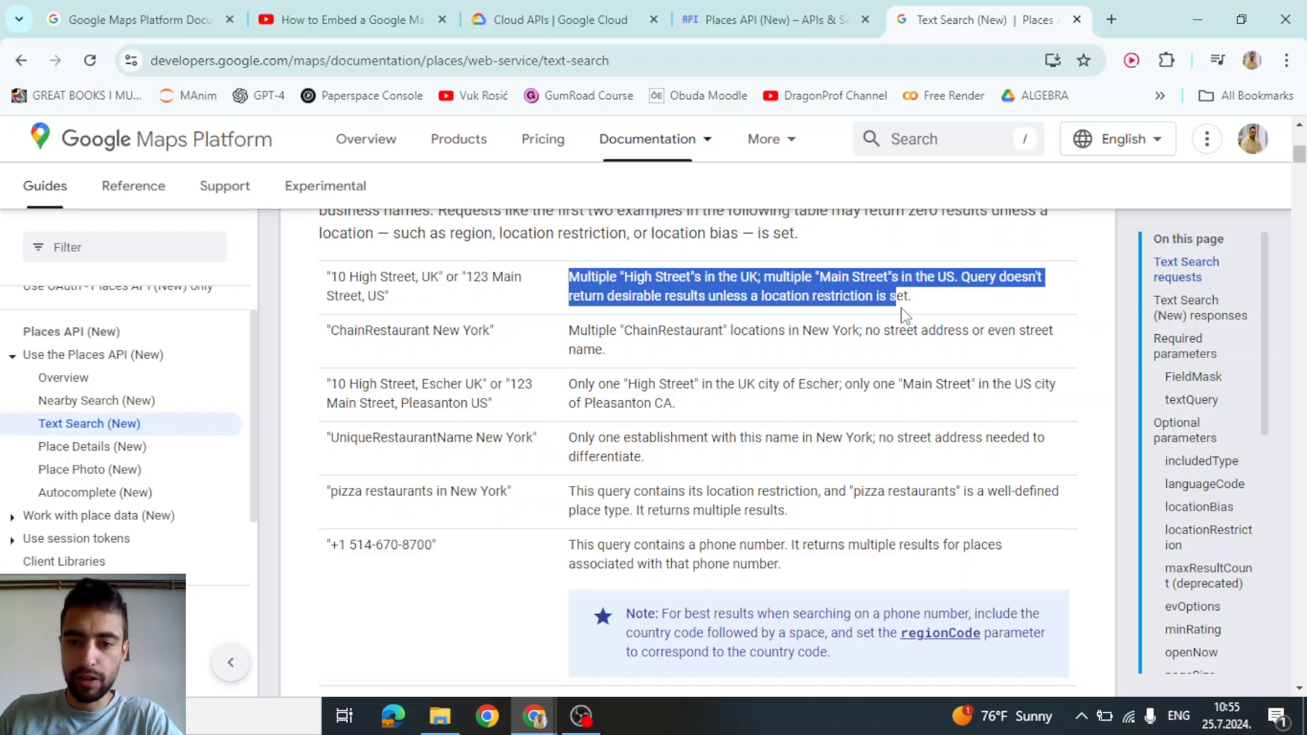
pyautogui.click(340, 280)
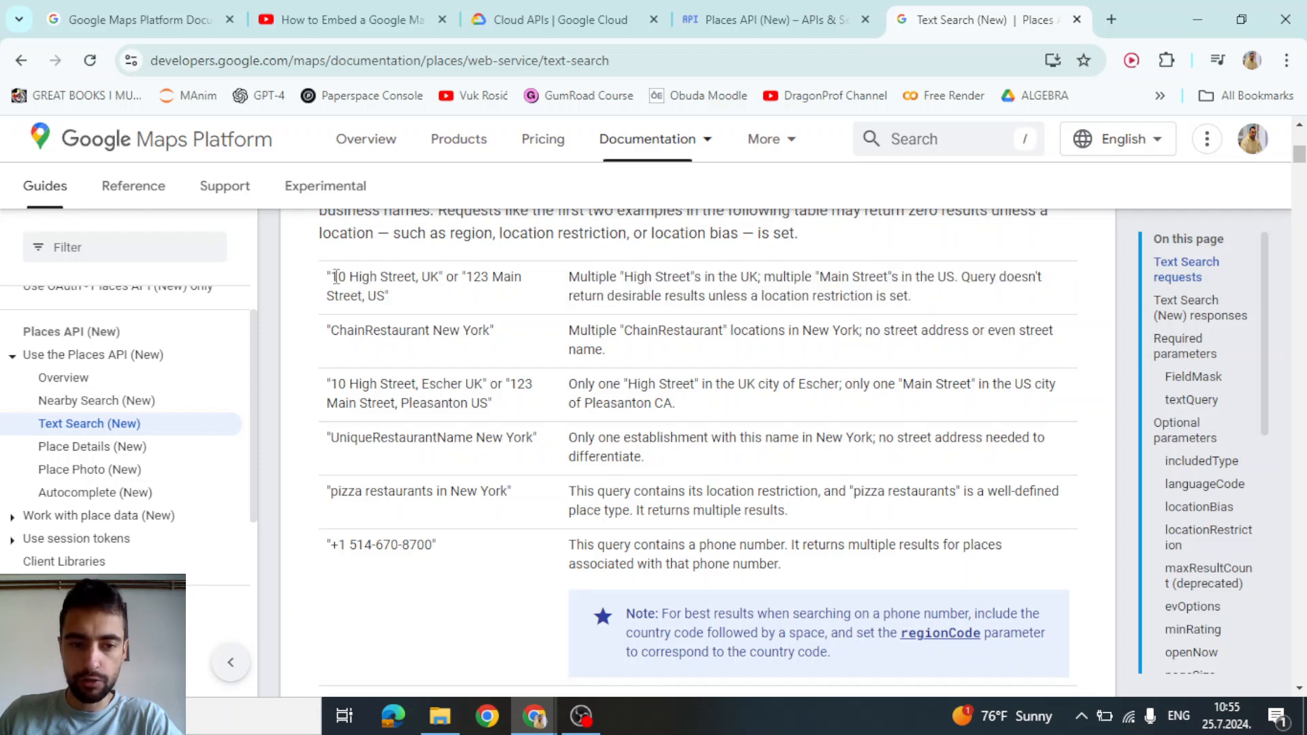
pyautogui.moveTo(336, 276); pyautogui.dragTo(480, 279)
pyautogui.click(354, 305)
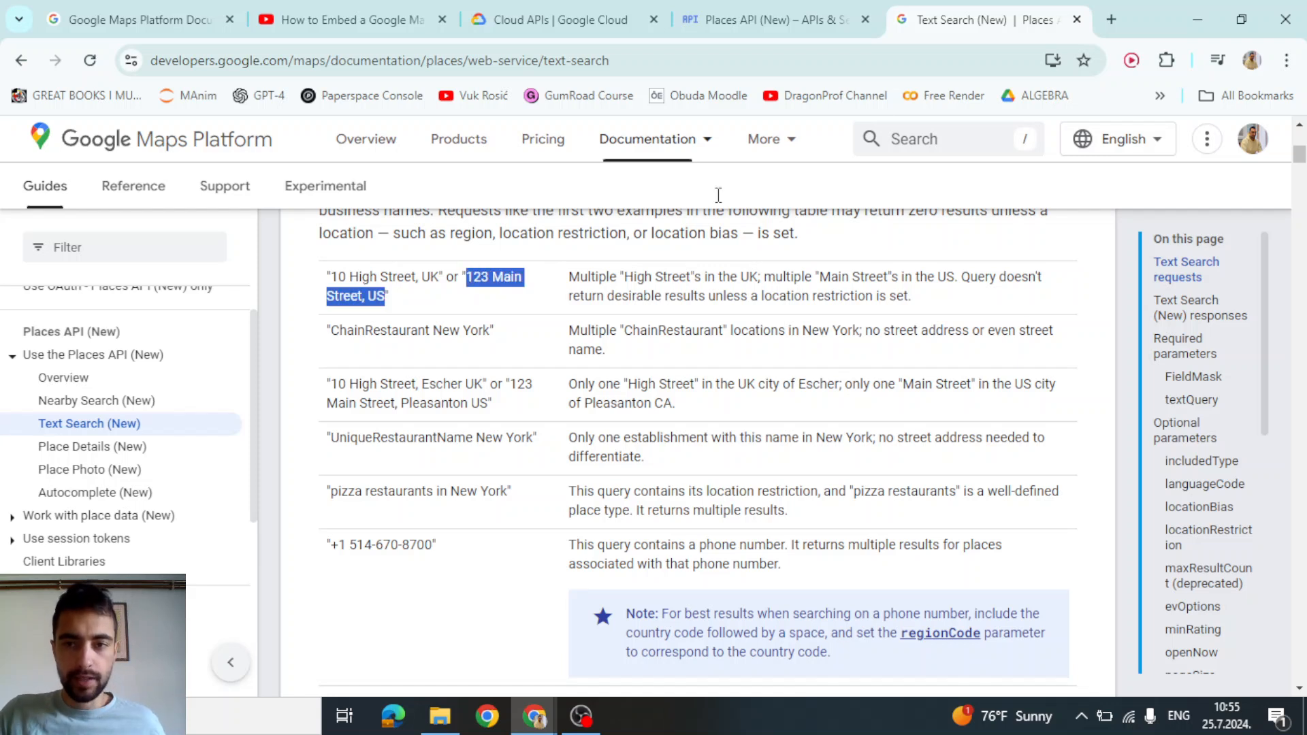
# Paste the '123 Main Street, US' example into a new tab, then revisit the 10 High Street example
pyautogui.click(1111, 19)
pyautogui.write('123 Main Street, US')
pyautogui.hotkey('ctrl', 'shift', 'Left')
pyautogui.hotkey('ctrl', 'shift', 'Left')
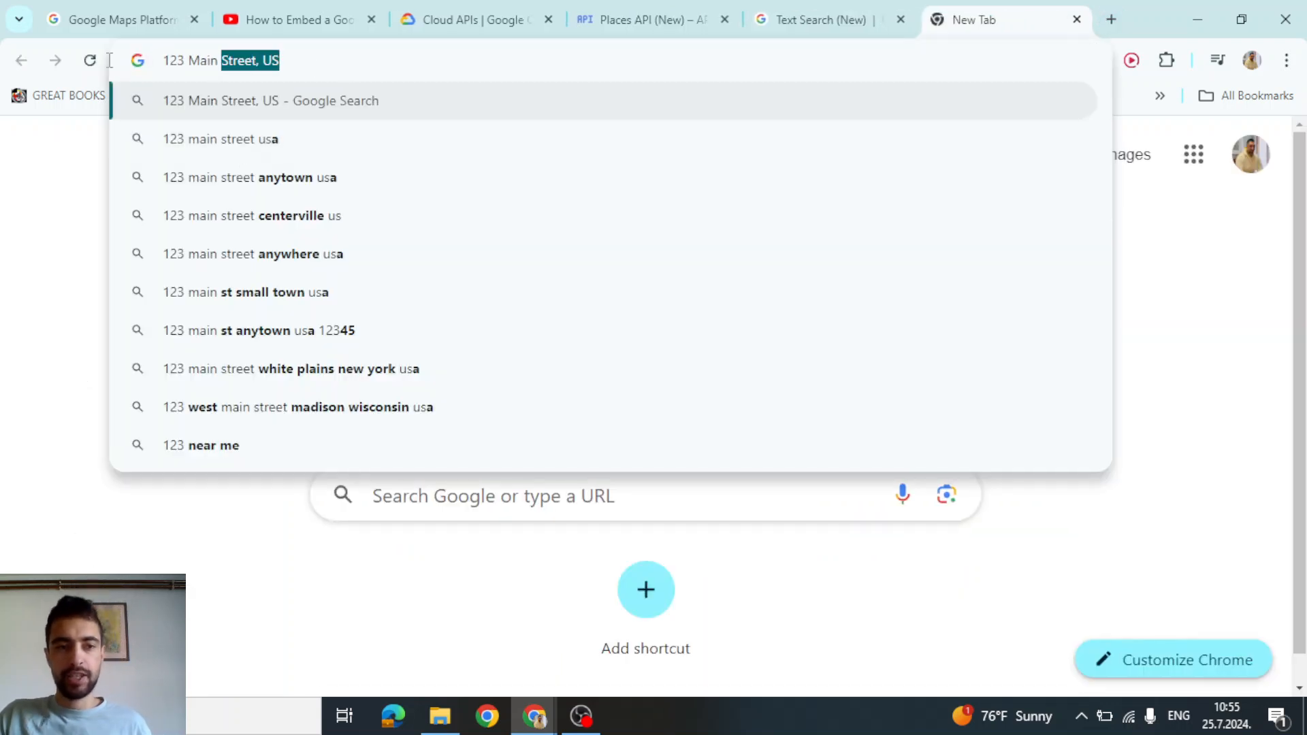
pyautogui.hotkey('ctrl', 'shift', 'Left')
pyautogui.hotkey('ctrl', 'shift', 'Left')
pyautogui.click(874, 9)
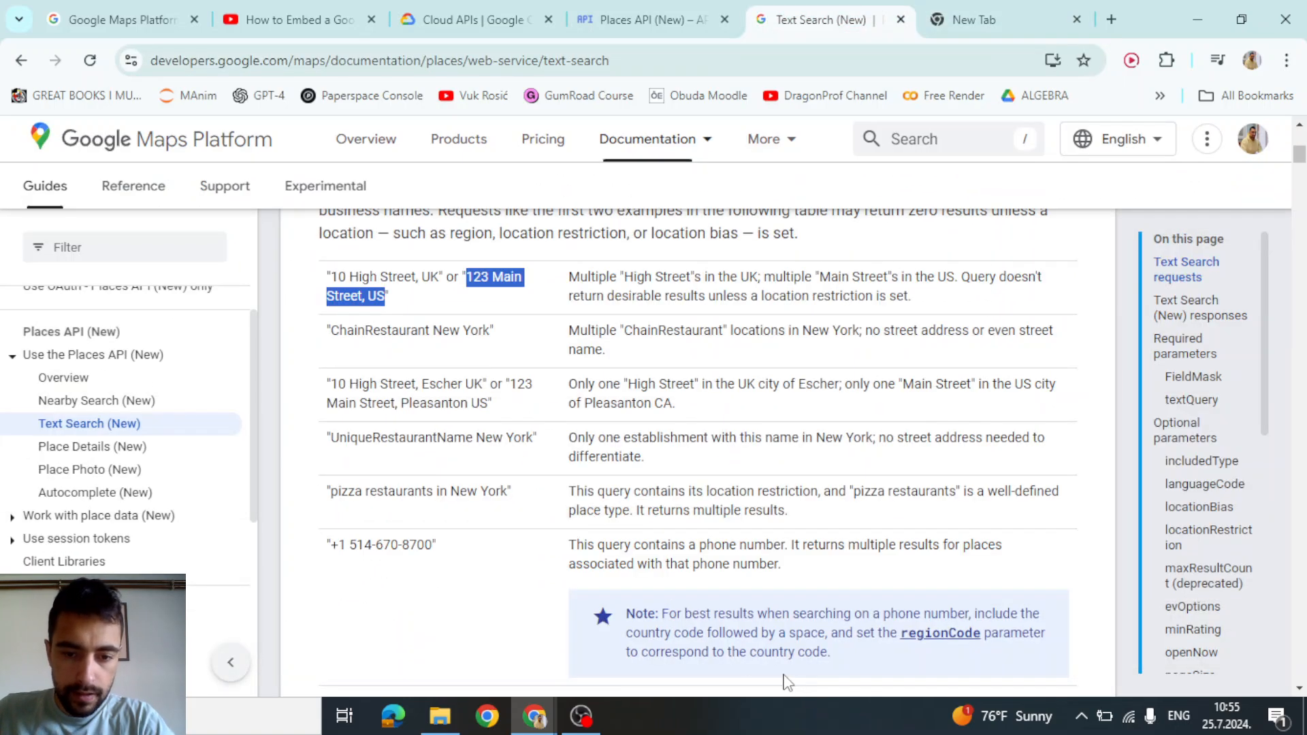
pyautogui.scroll(-1, 417, 408)
pyautogui.click(379, 315)
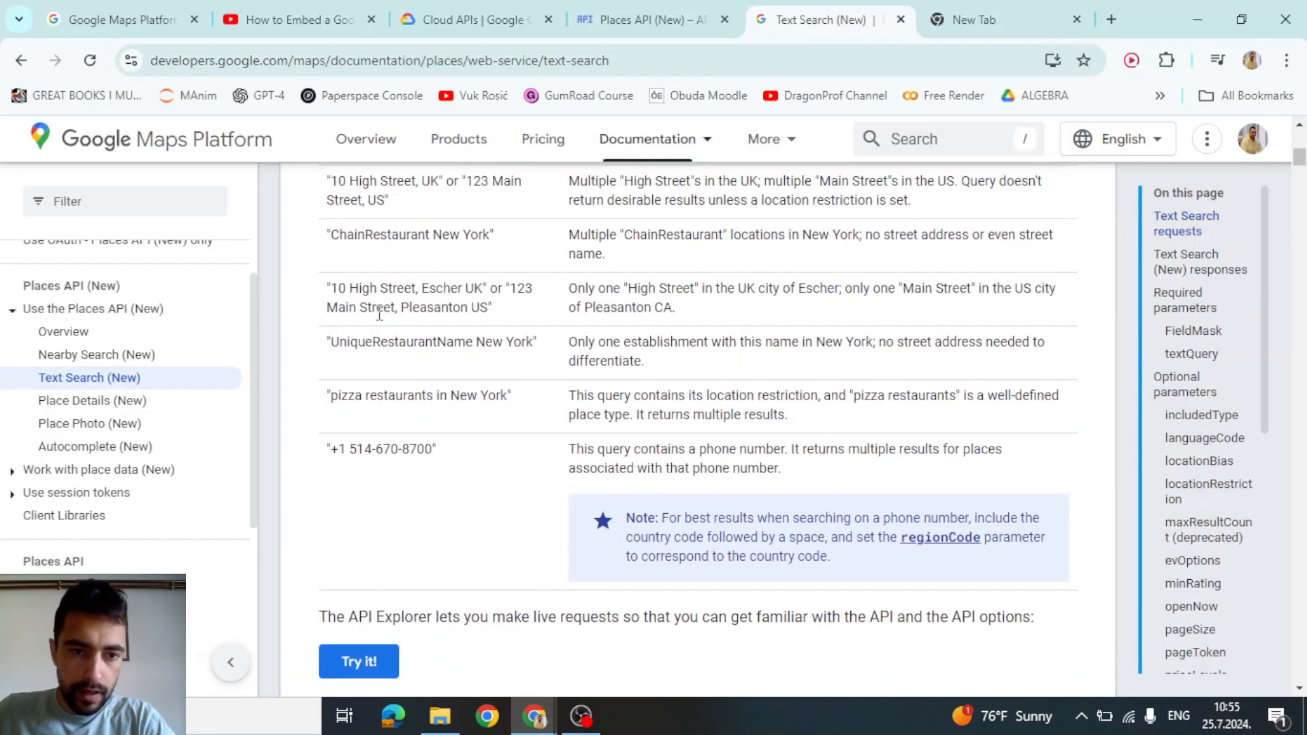
pyautogui.moveTo(334, 287); pyautogui.dragTo(484, 289)
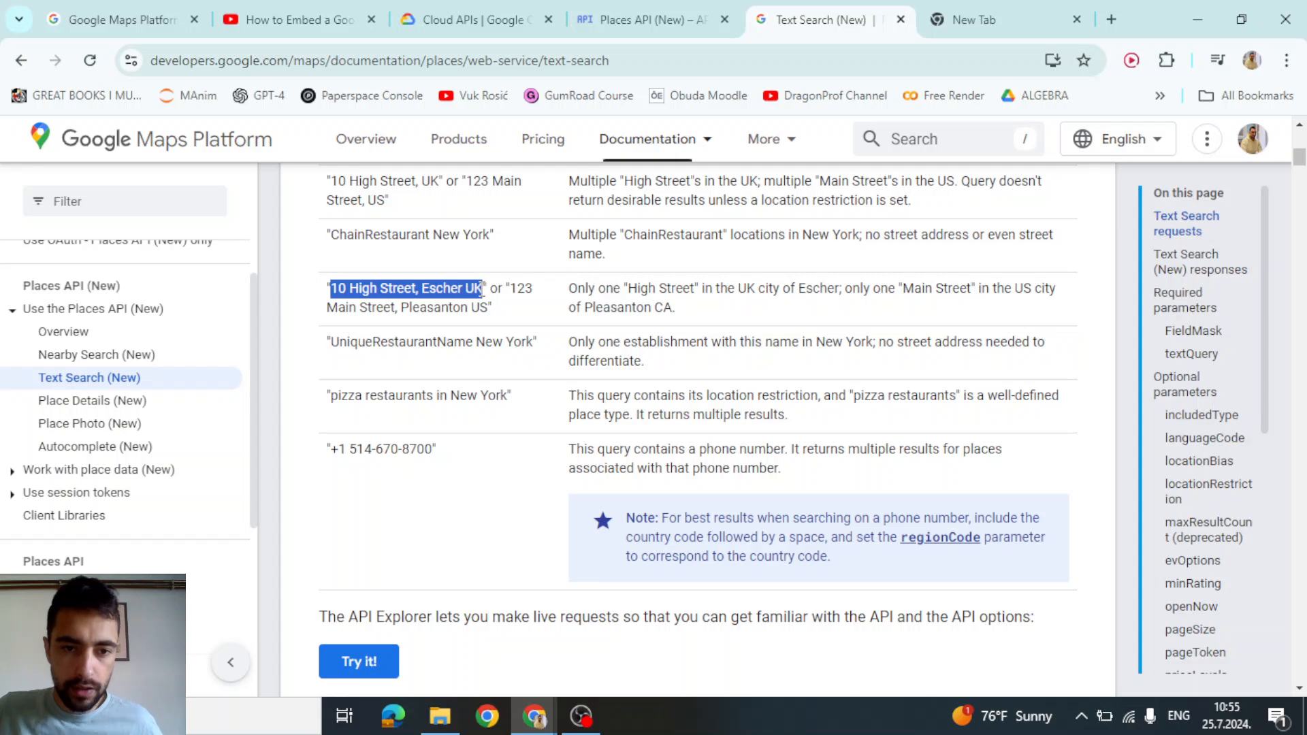
pyautogui.click(437, 314)
pyautogui.scroll(-6, 449, 327)
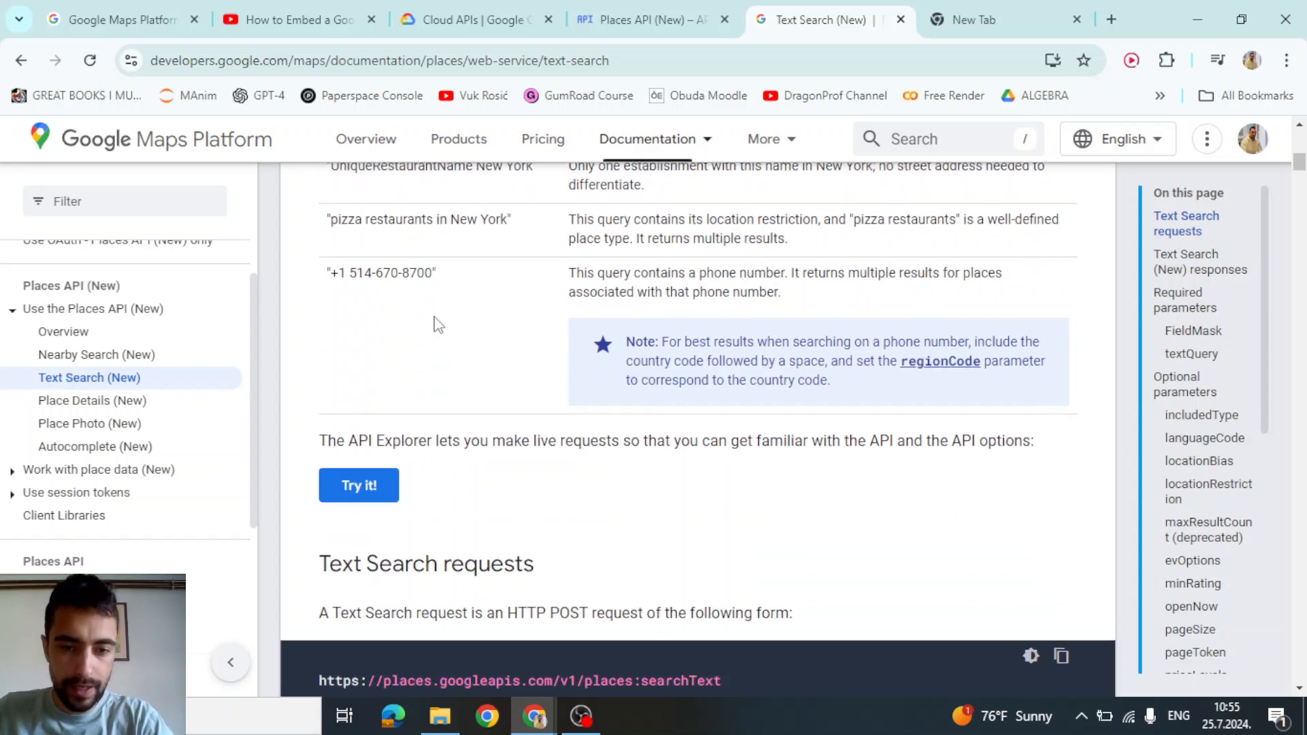
pyautogui.scroll(1, 469, 338)
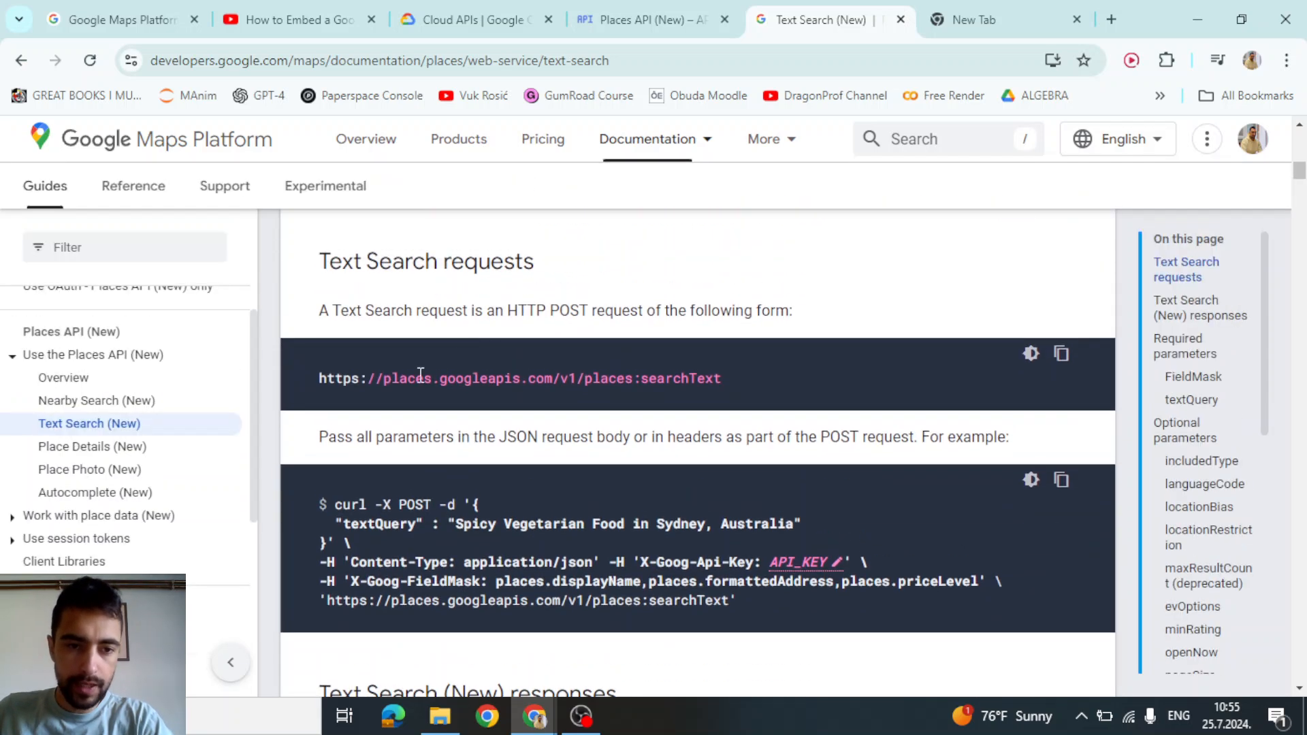
# Select the Text Search request URL and curl example, then return to the Voiceflow prototype
pyautogui.moveTo(328, 377); pyautogui.dragTo(696, 383)
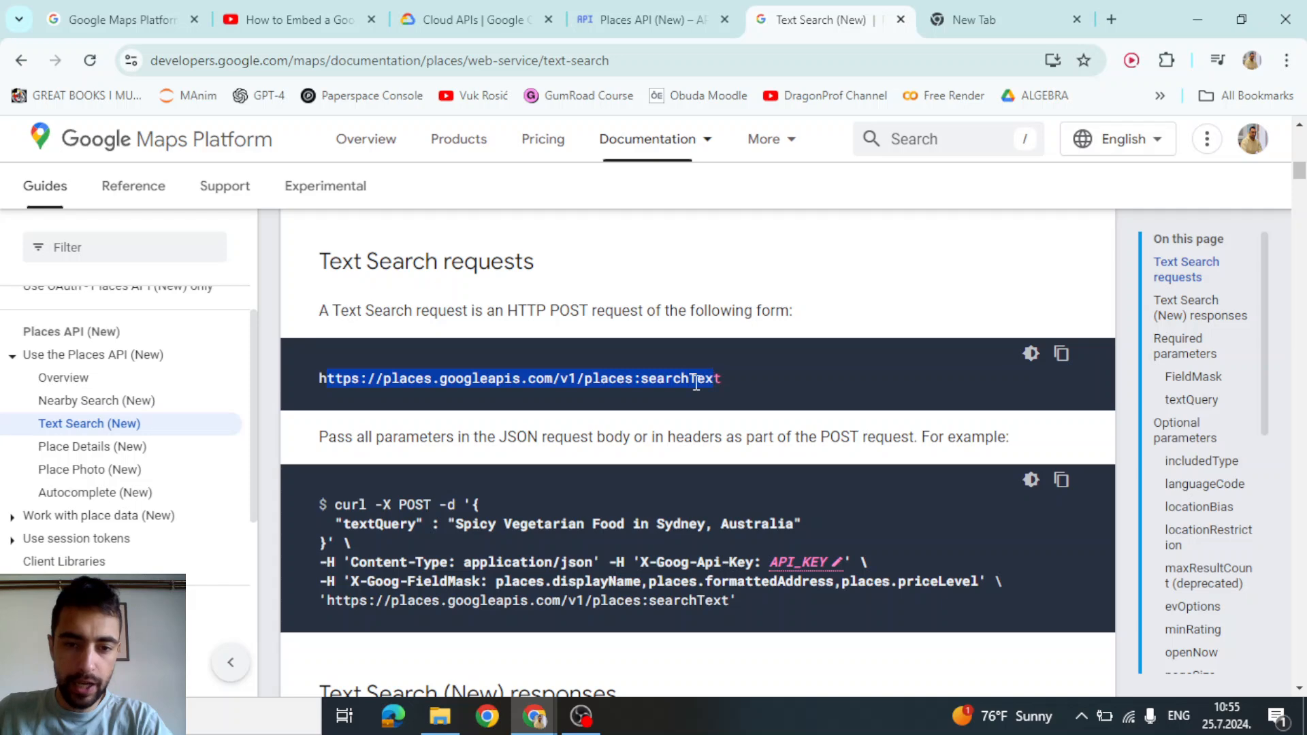
pyautogui.moveTo(339, 504); pyautogui.dragTo(734, 601)
pyautogui.click(510, 576)
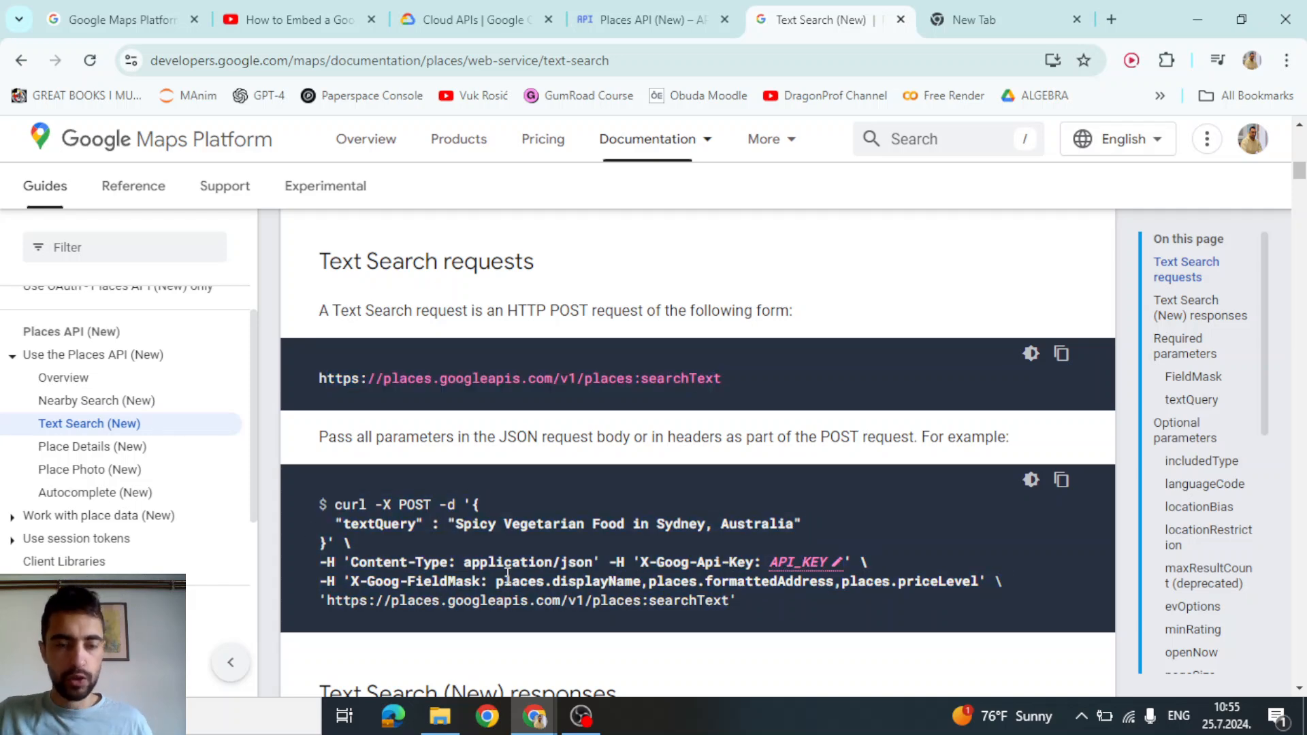
pyautogui.hotkey('alt', 'Tab')
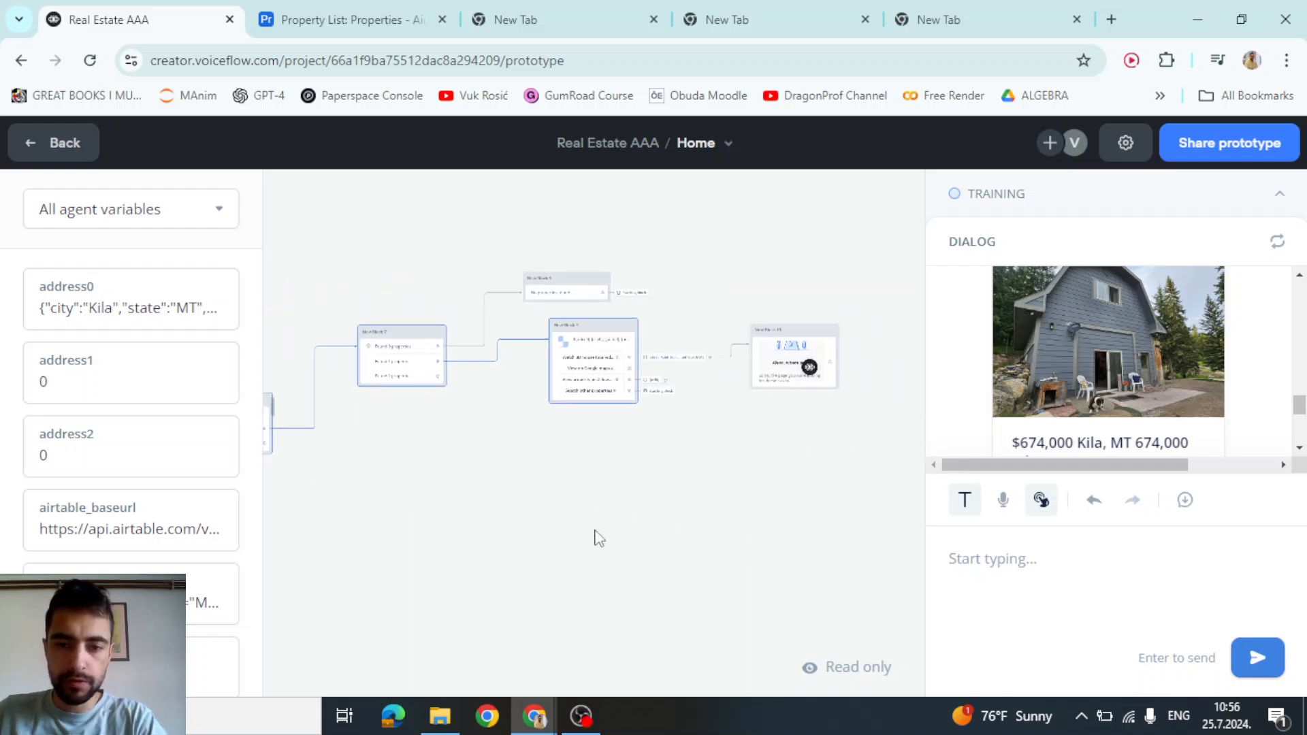
# Leave the prototype and drop a new API block, New Block 11, onto the canvas
pyautogui.scroll(4, 623, 376)
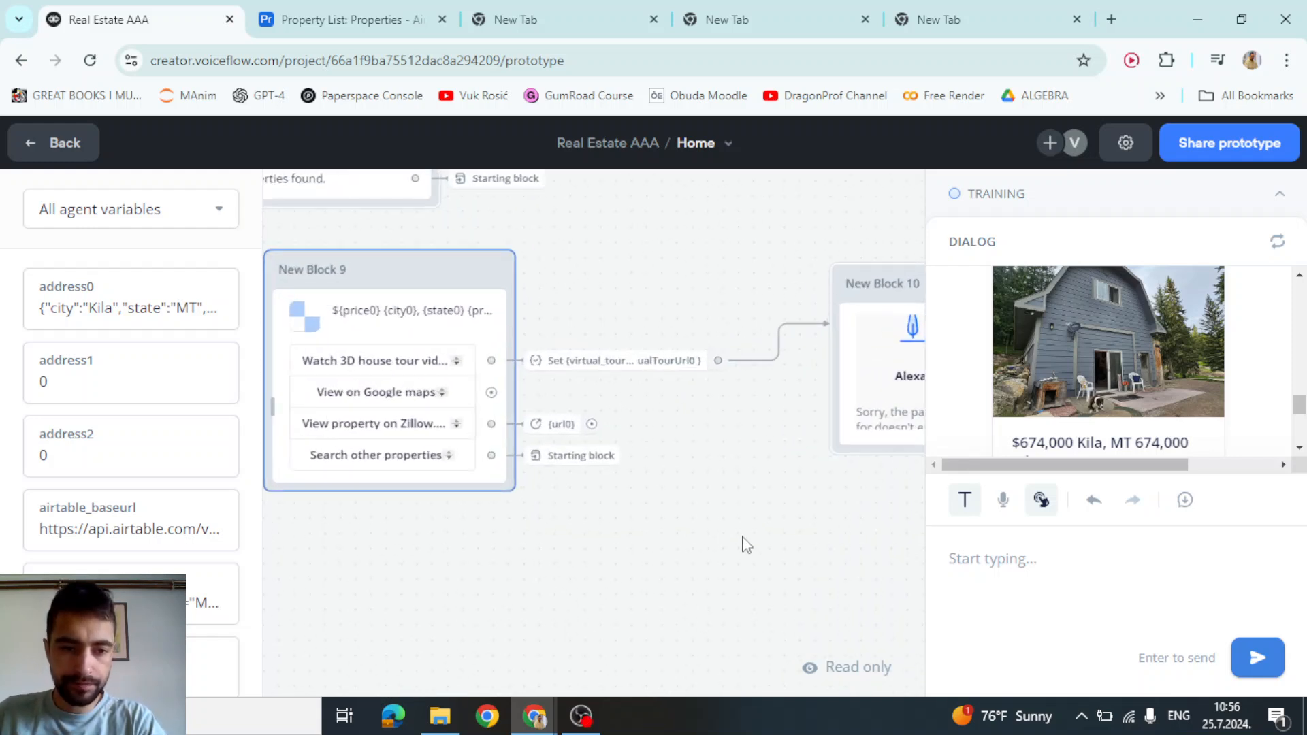
pyautogui.moveTo(741, 536); pyautogui.dragTo(717, 457)
pyautogui.scroll(2, 382, 322)
pyautogui.moveTo(674, 519); pyautogui.dragTo(368, 393)
pyautogui.moveTo(672, 466); pyautogui.dragTo(620, 404)
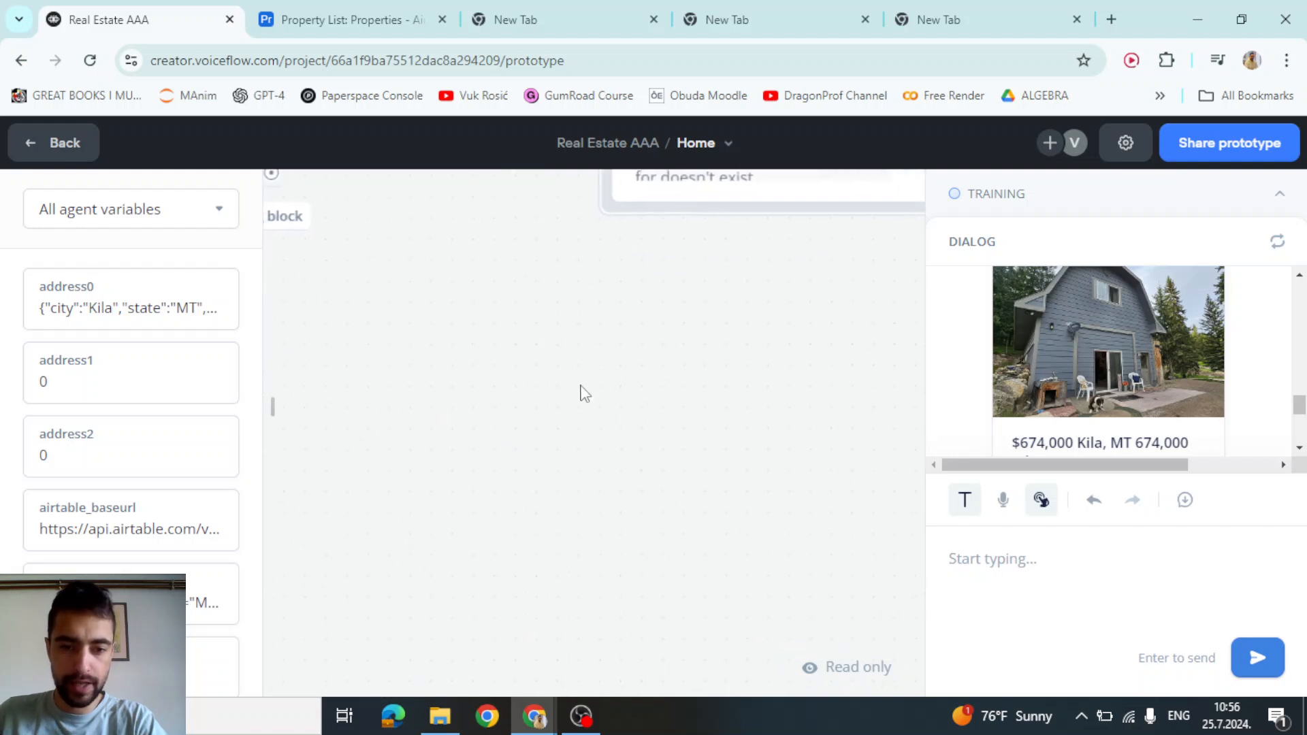
pyautogui.click(58, 142)
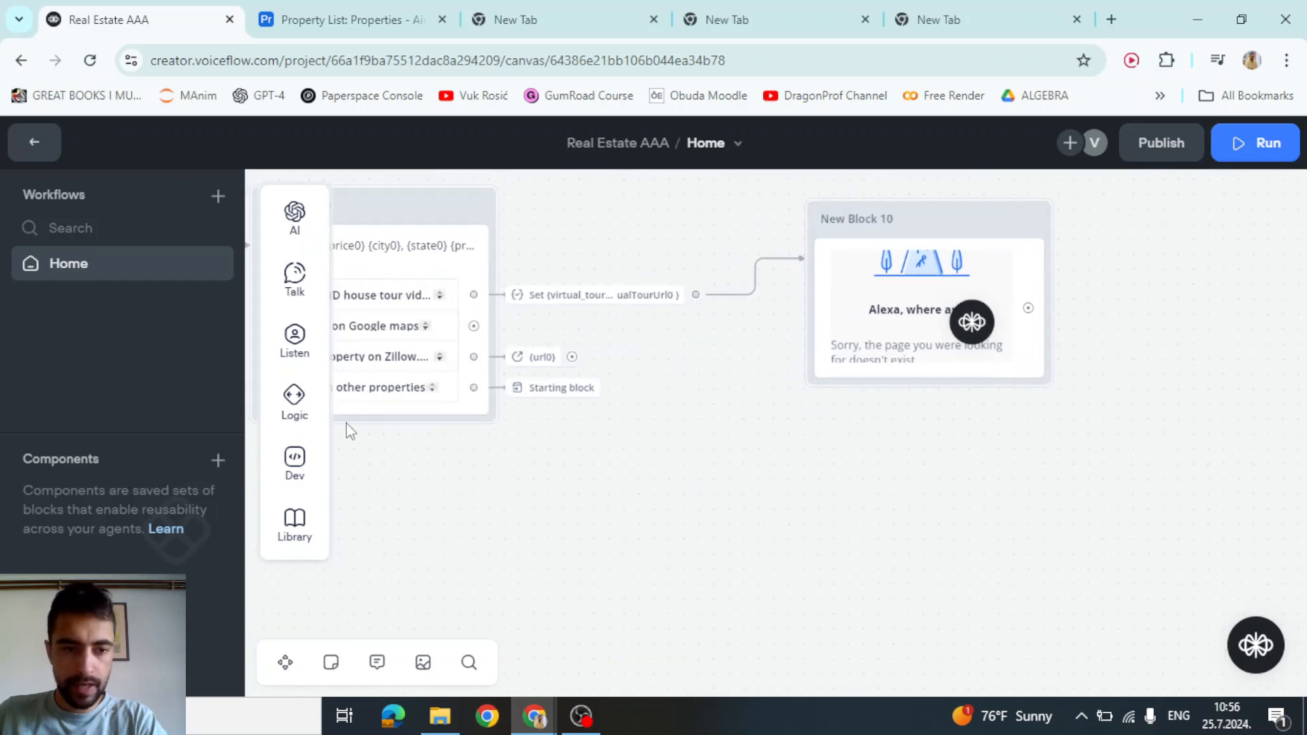
pyautogui.moveTo(294, 459)
pyautogui.moveTo(412, 498); pyautogui.dragTo(815, 546)
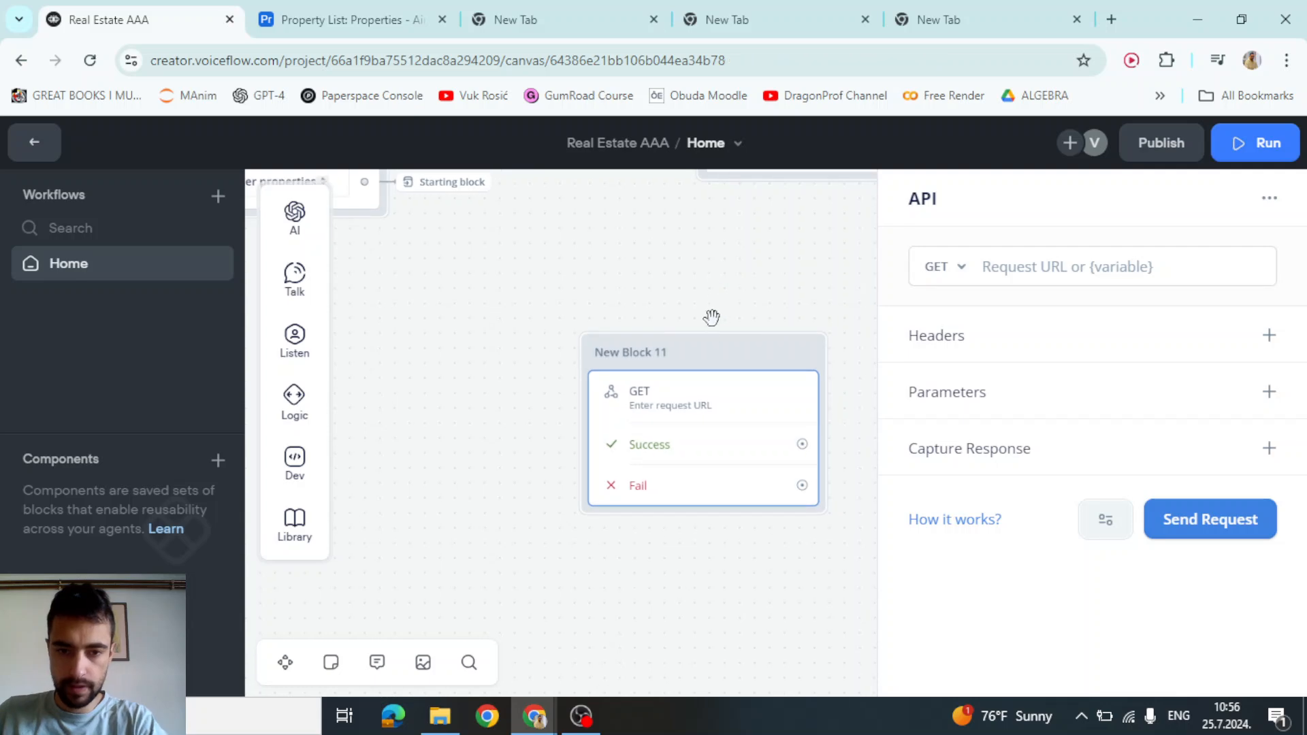
pyautogui.click(711, 317)
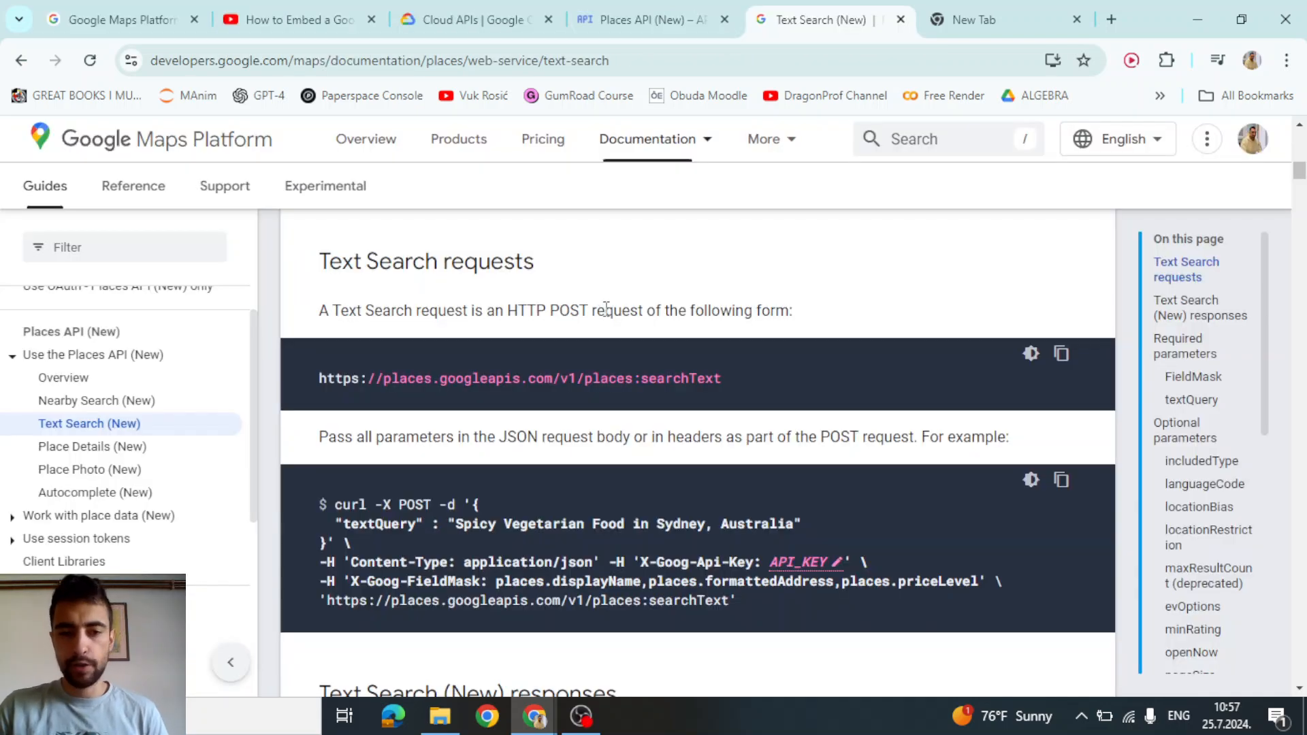
# Confirm the docs require HTTP POST and switch the API block's method from GET to POST
pyautogui.moveTo(508, 312); pyautogui.dragTo(581, 309)
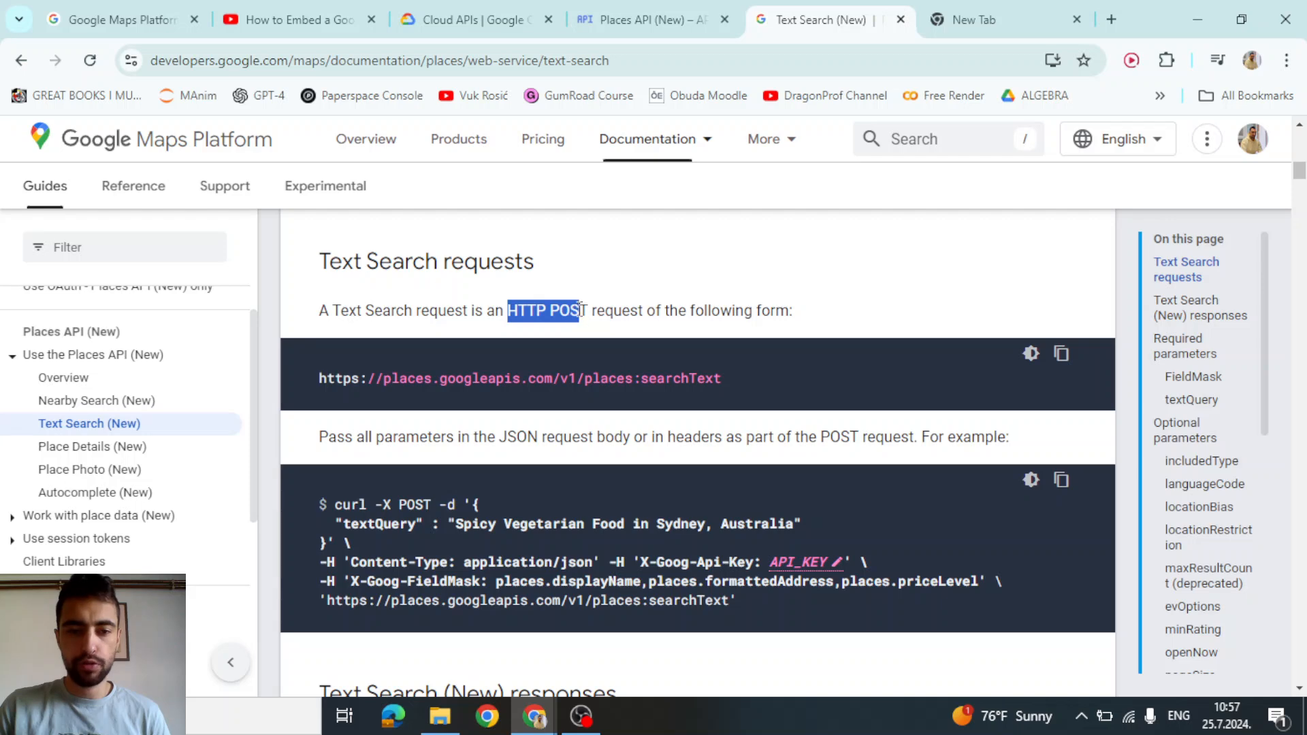
pyautogui.hotkey('alt', 'Tab')
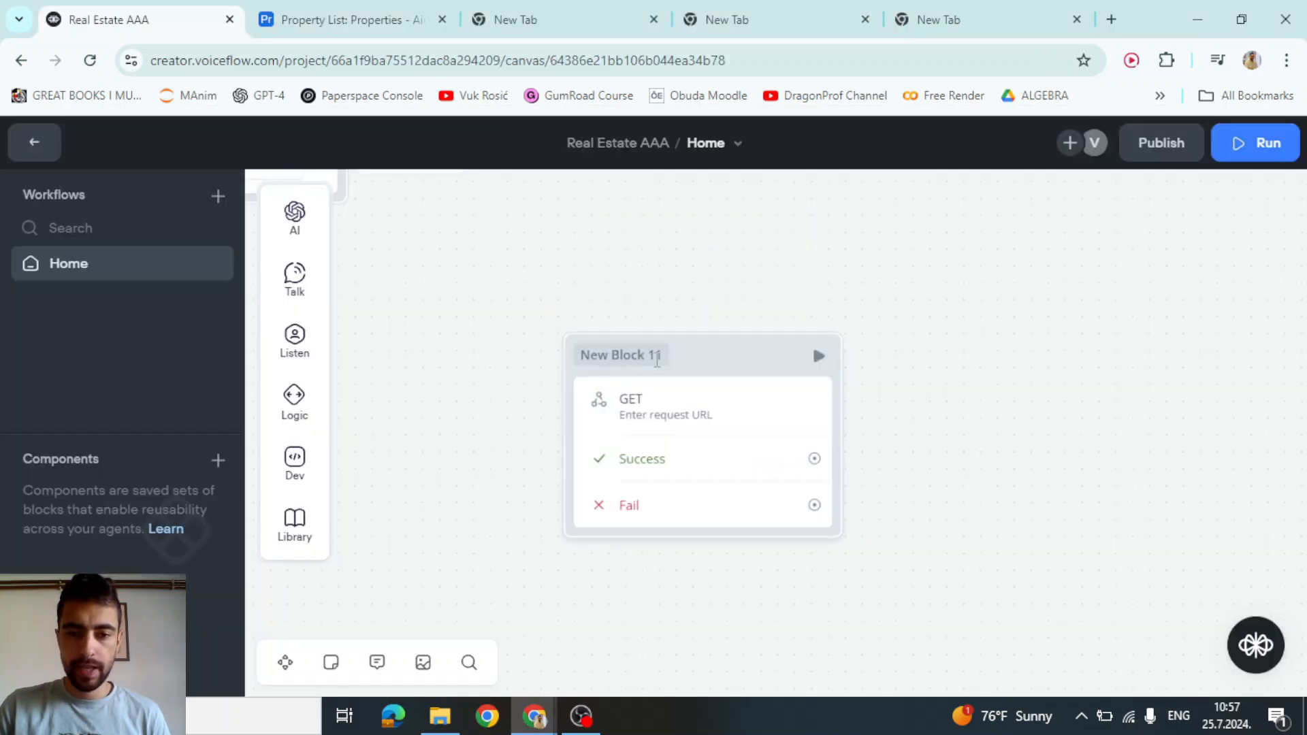
pyautogui.click(655, 417)
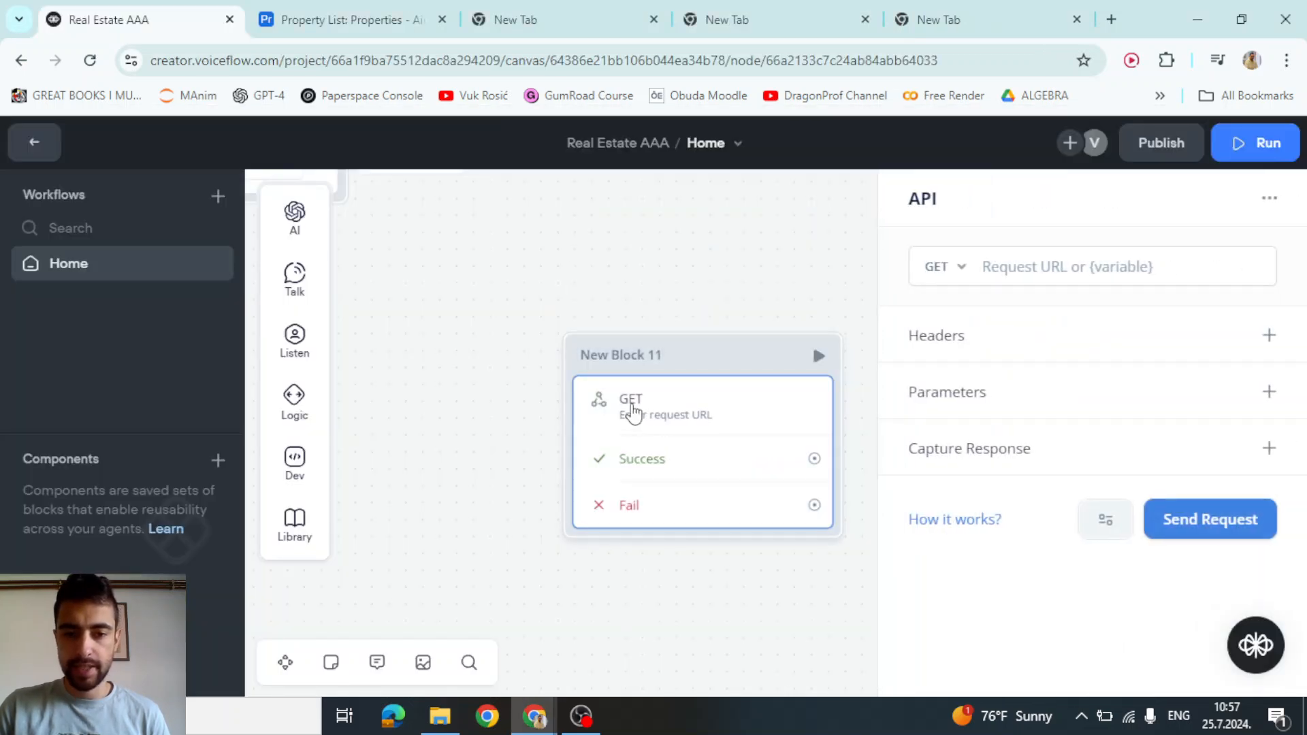
pyautogui.click(948, 269)
pyautogui.click(957, 351)
pyautogui.hotkey('alt', 'Tab')
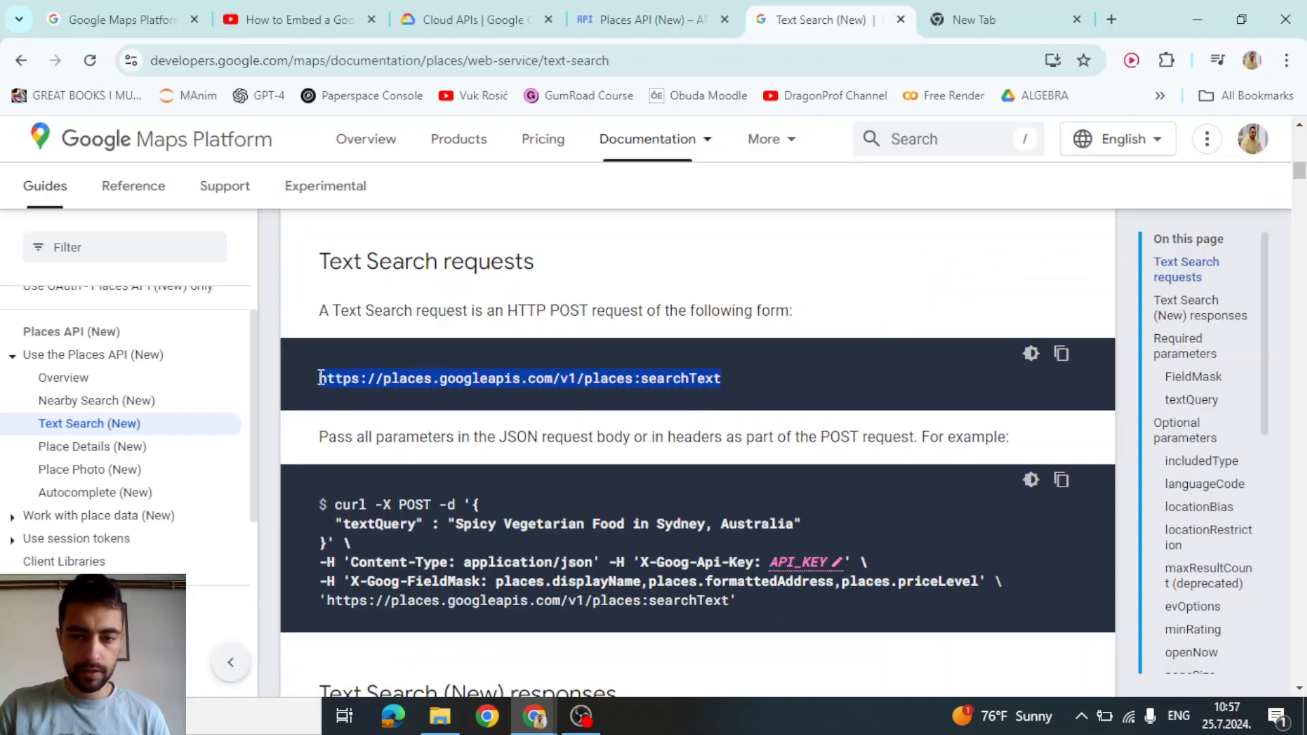
pyautogui.click(1058, 368)
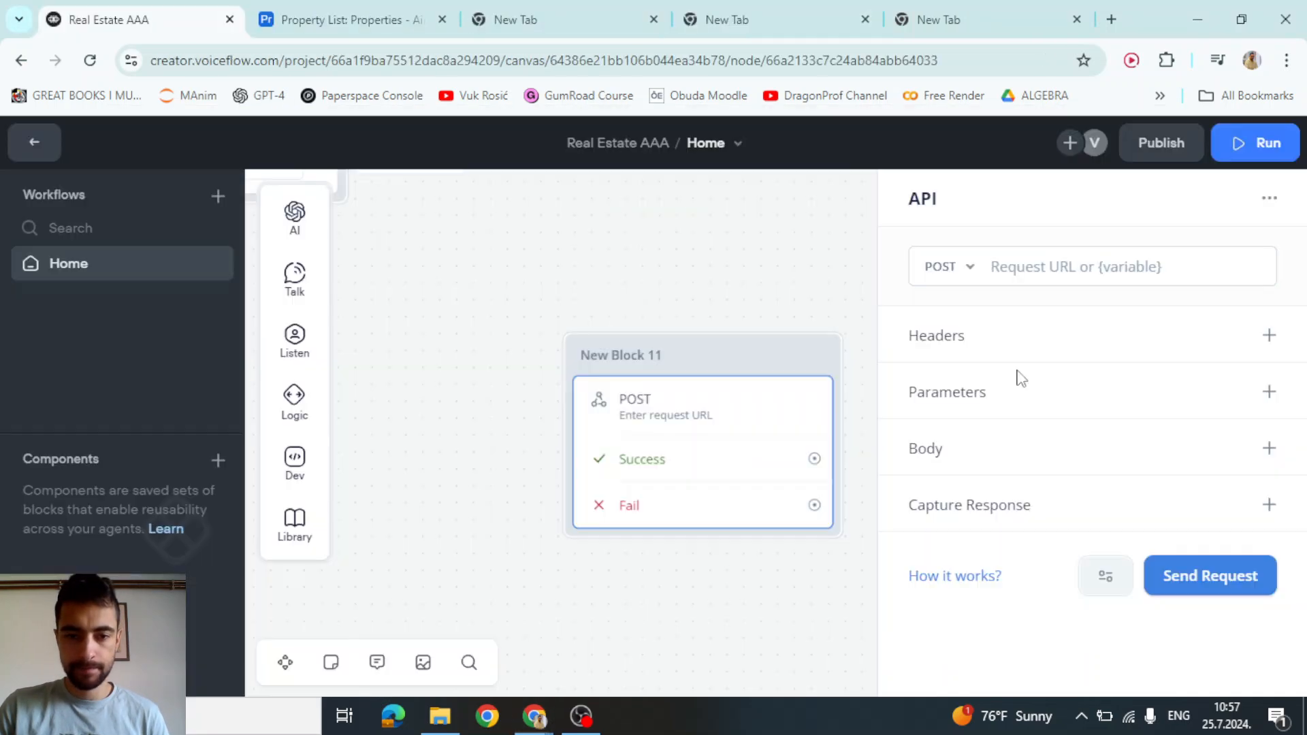
pyautogui.hotkey('alt', 'Tab')
pyautogui.write('https://places.googleapis.com/v1/places:searchText')
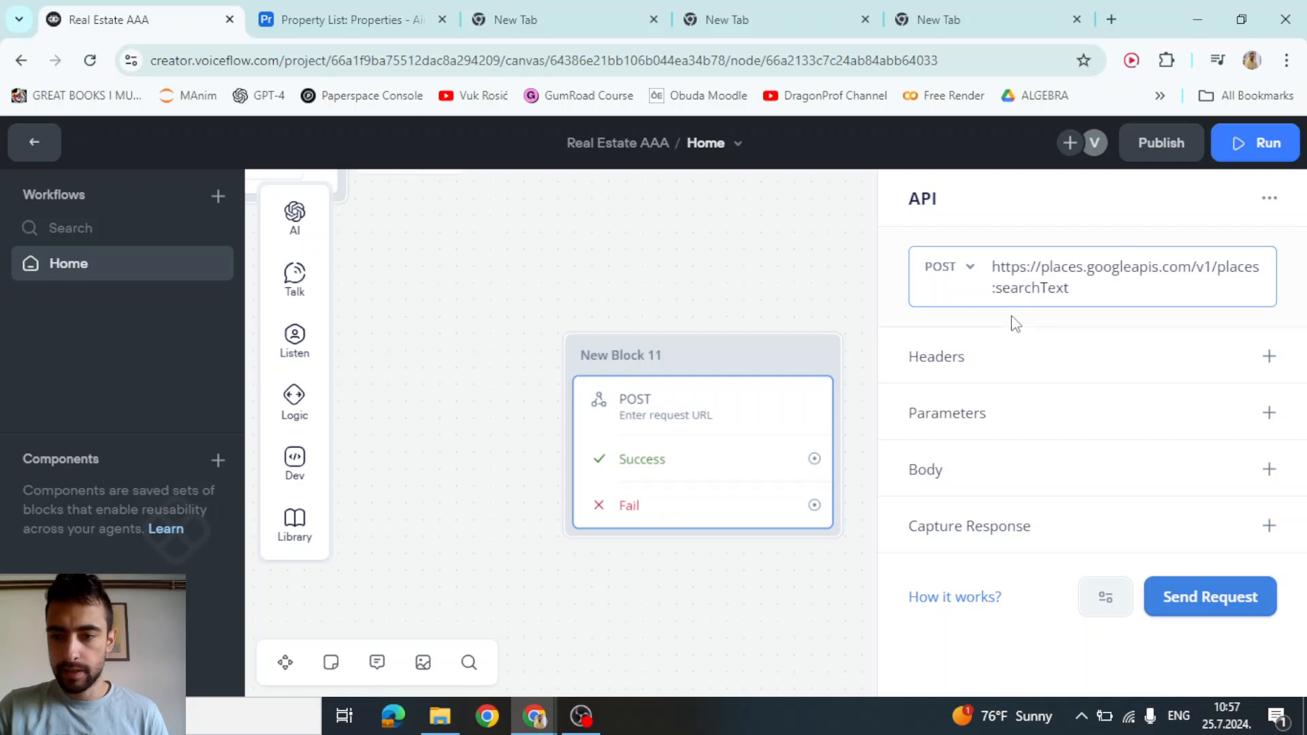
pyautogui.click(1012, 320)
# Review the curl example's Content-Type, X-Goog-Api-Key and X-Goog-FieldMask headers, selecting Content-Type
pyautogui.hotkey('alt', 'Tab')
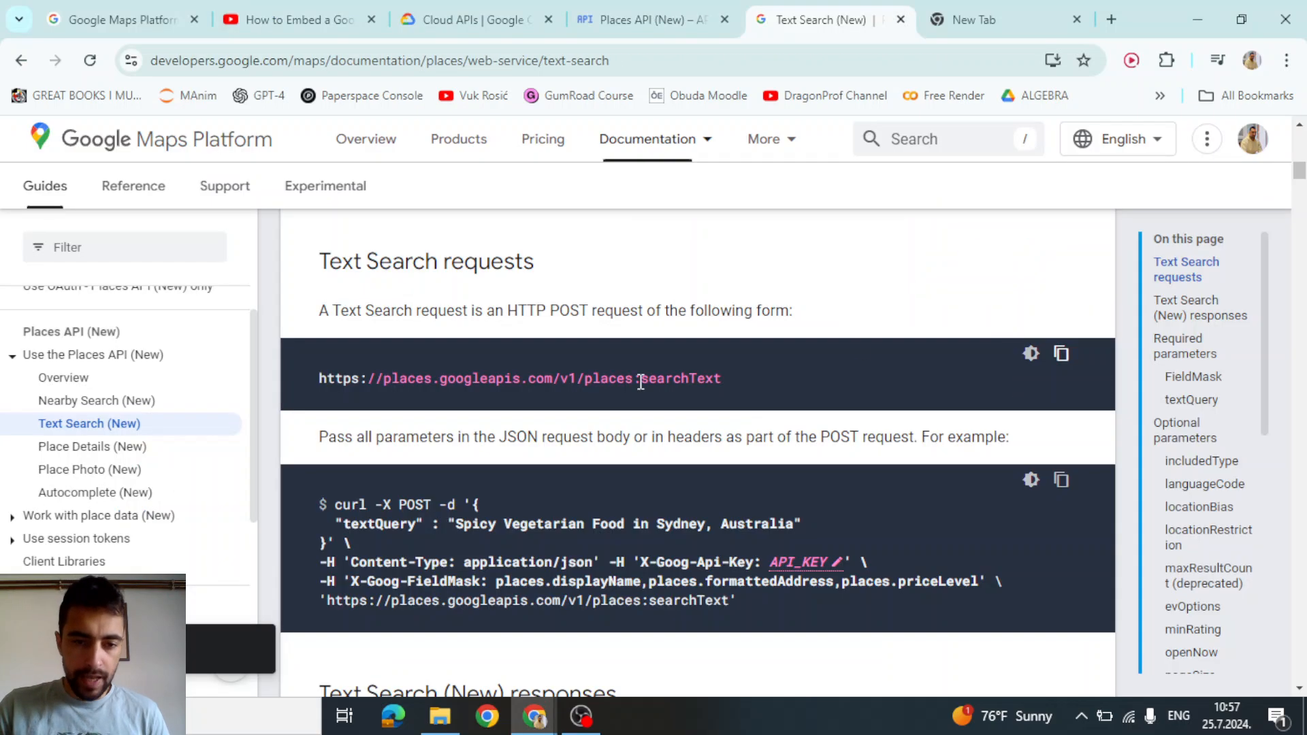
pyautogui.scroll(-1, 468, 402)
pyautogui.moveTo(316, 464); pyautogui.dragTo(908, 467)
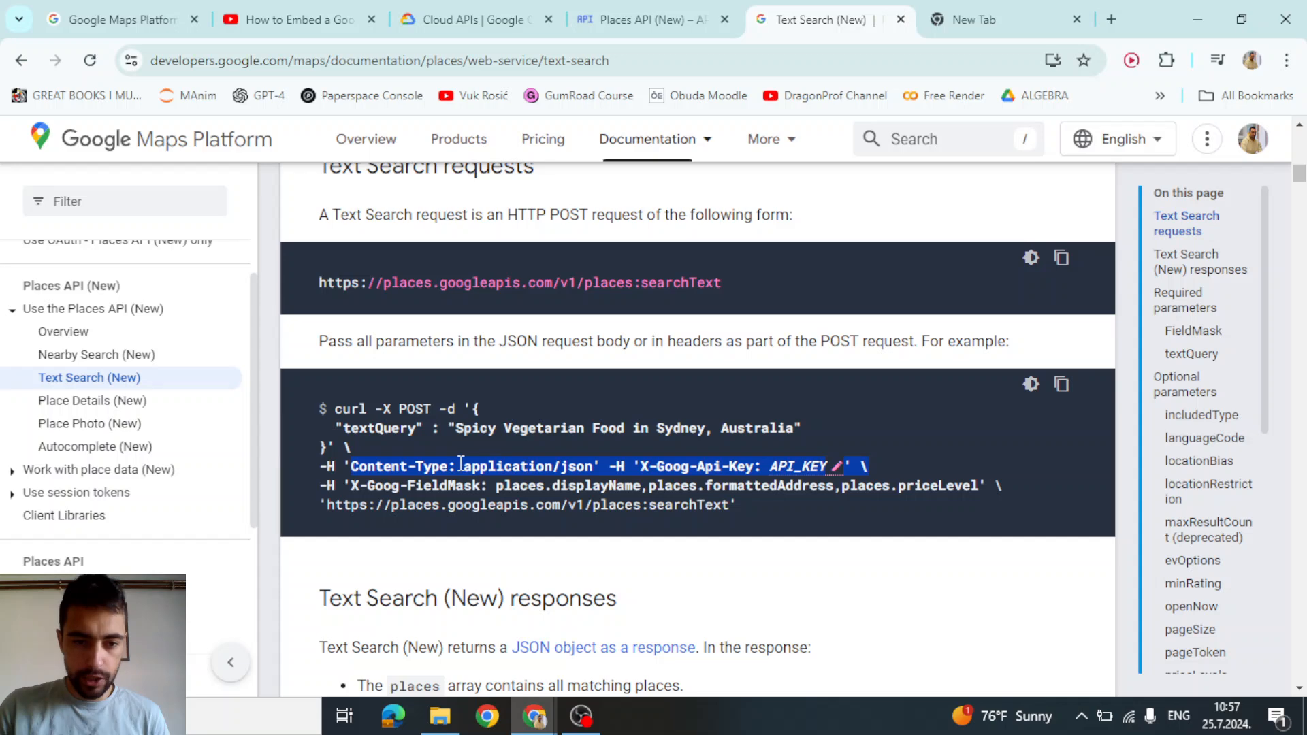
pyautogui.moveTo(340, 466); pyautogui.dragTo(599, 470)
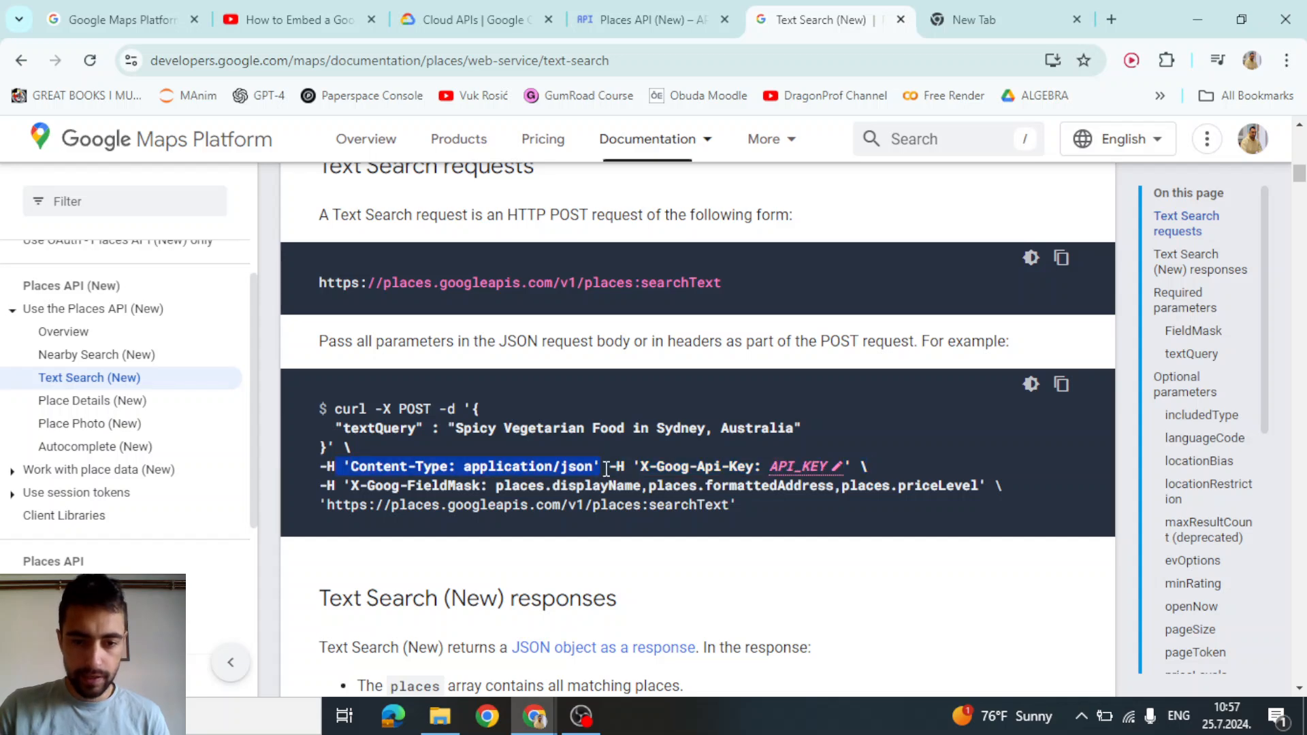
pyautogui.moveTo(868, 467); pyautogui.dragTo(603, 467)
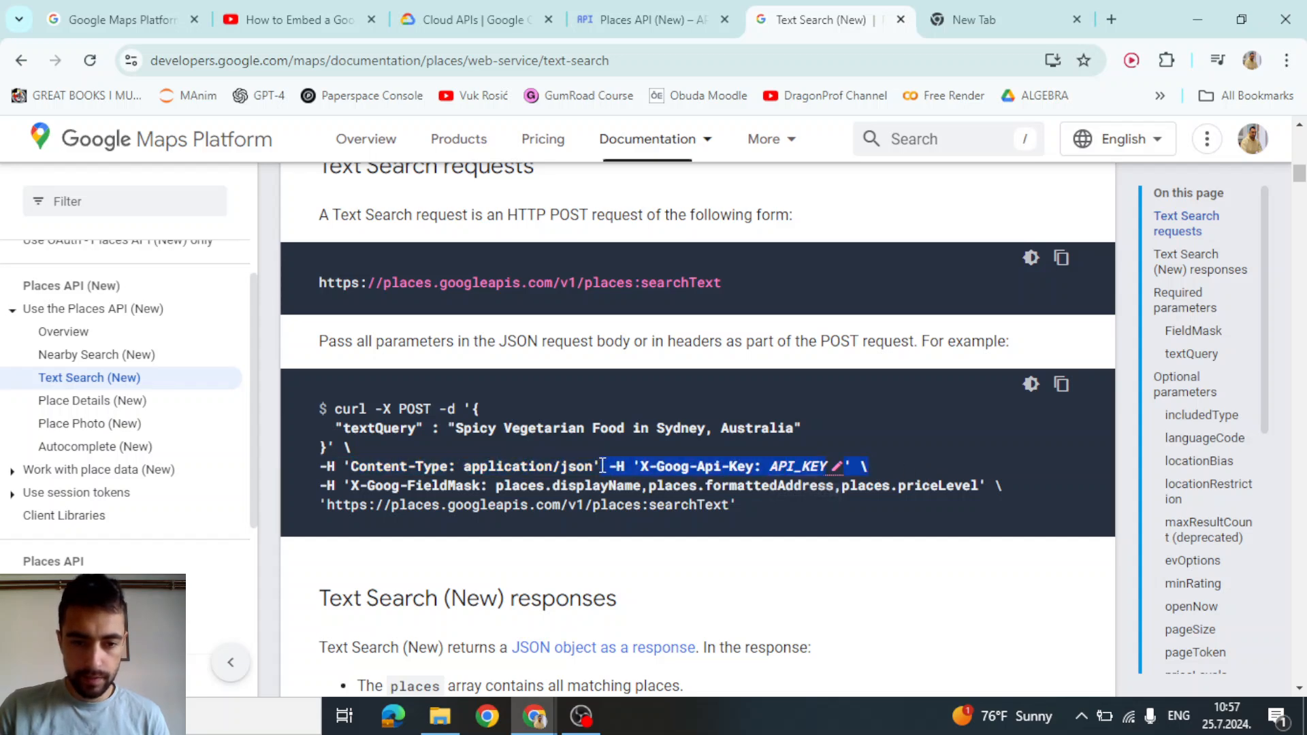
pyautogui.moveTo(318, 486); pyautogui.dragTo(1007, 488)
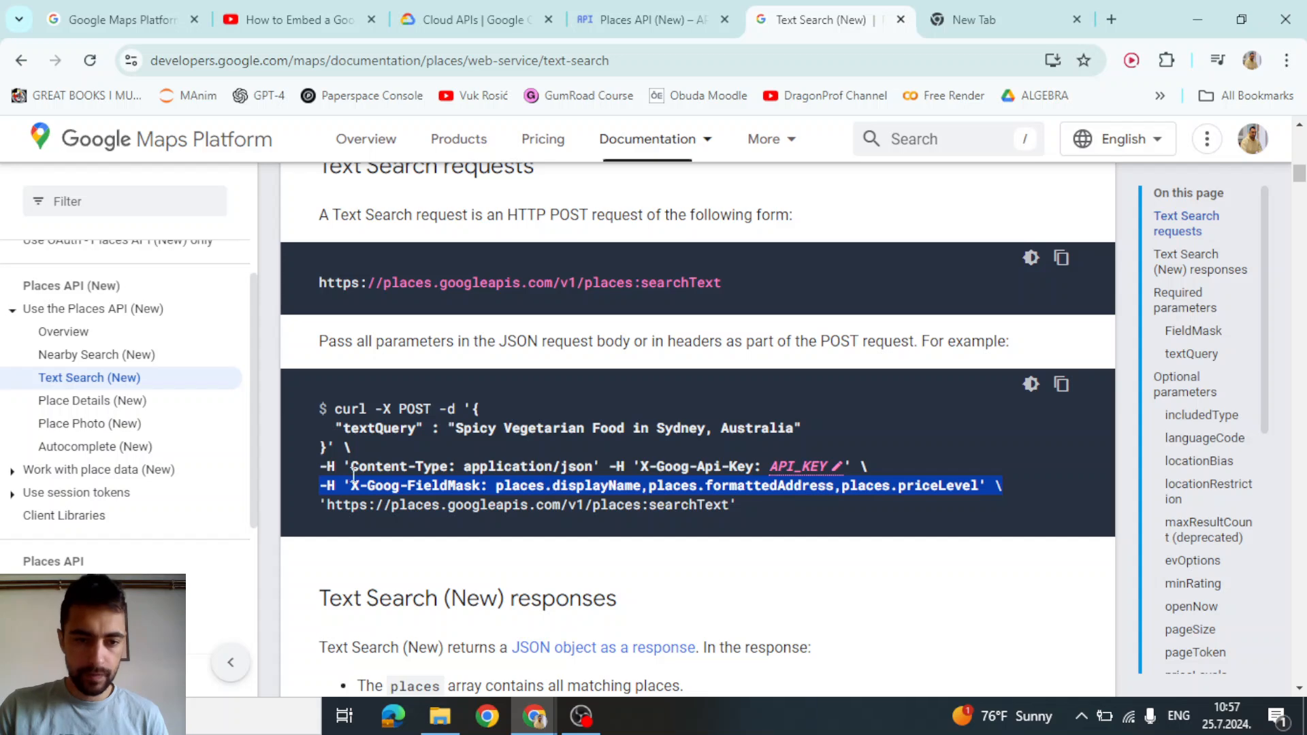
pyautogui.click(334, 466)
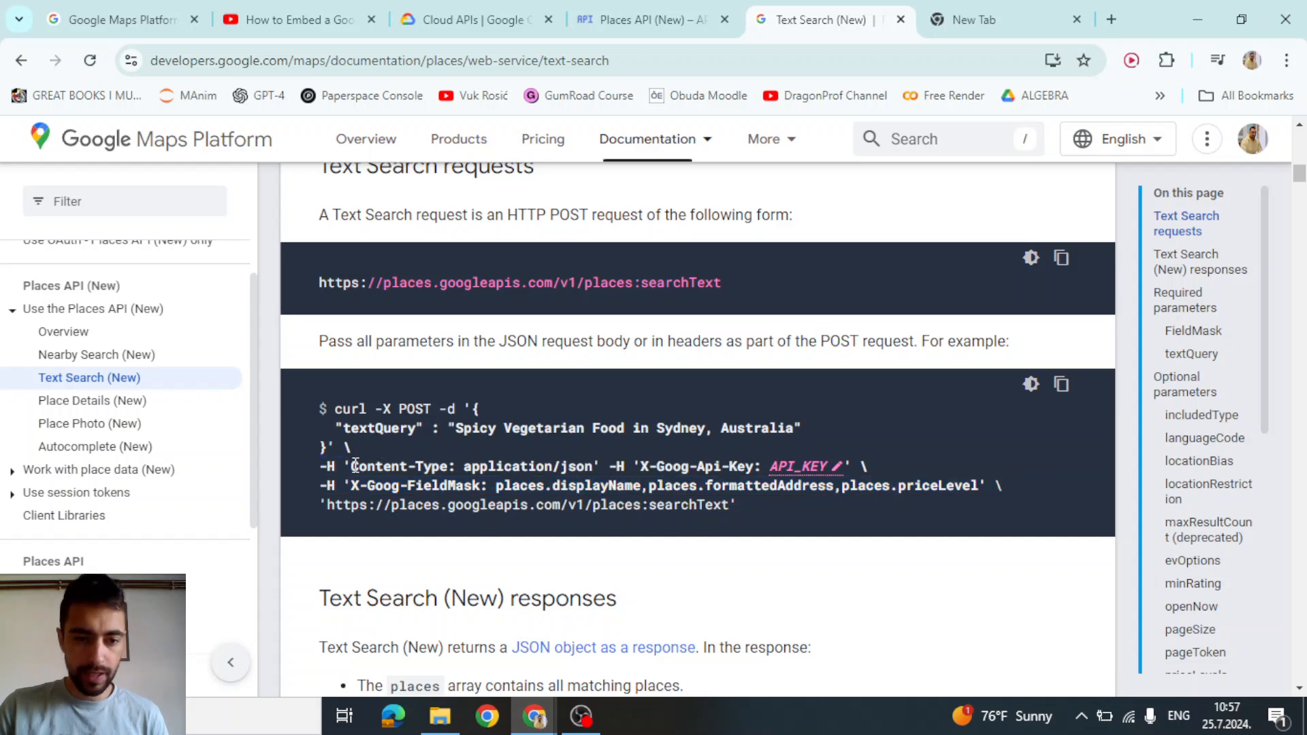
pyautogui.moveTo(355, 466); pyautogui.dragTo(455, 466)
pyautogui.hotkey('ctrl', 'c')
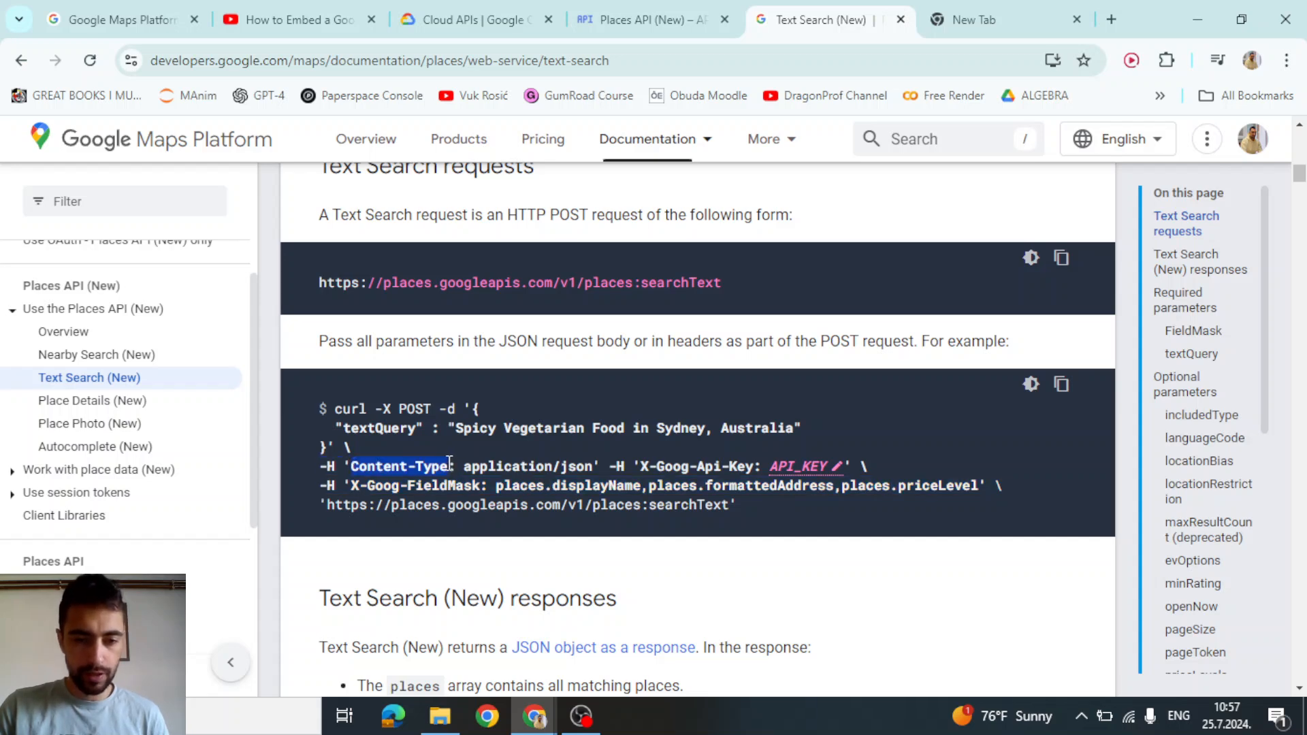
pyautogui.hotkey('alt', 'Tab')
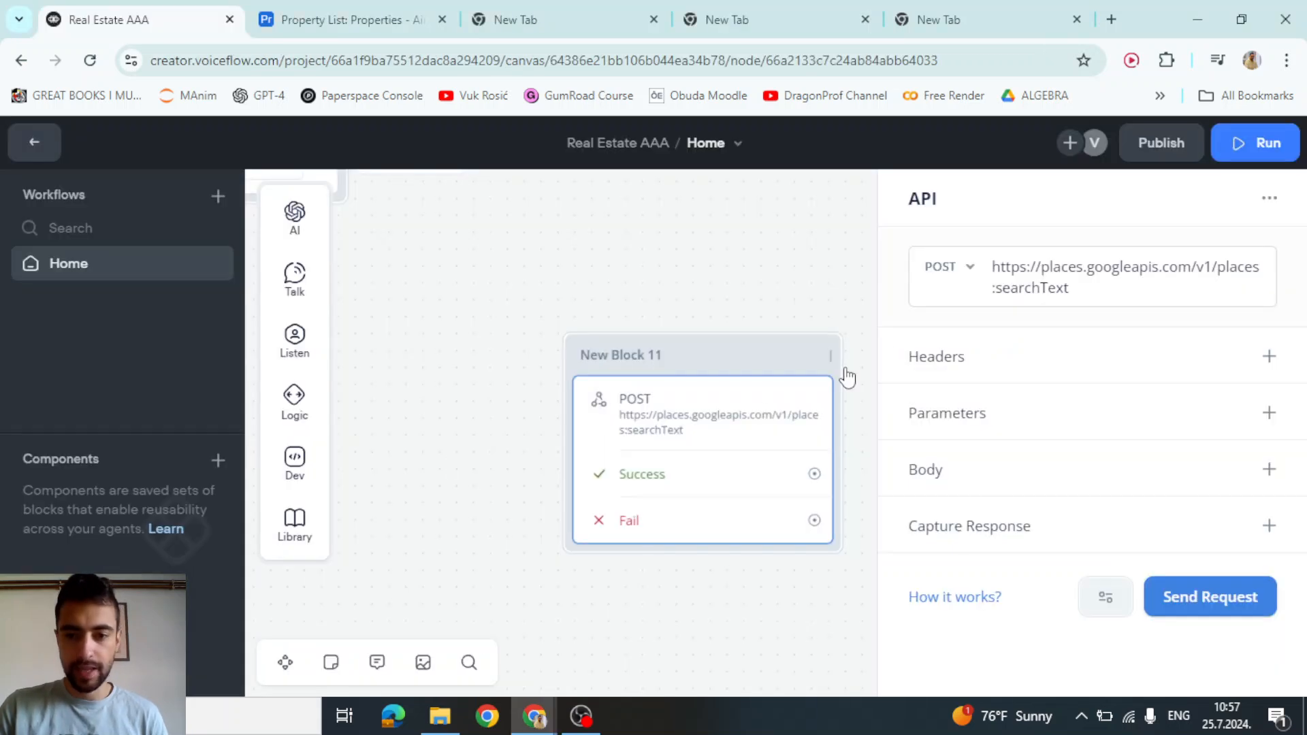
# Add a Content-Type header with value application/json to the API block
pyautogui.click(1269, 356)
pyautogui.click(1015, 411)
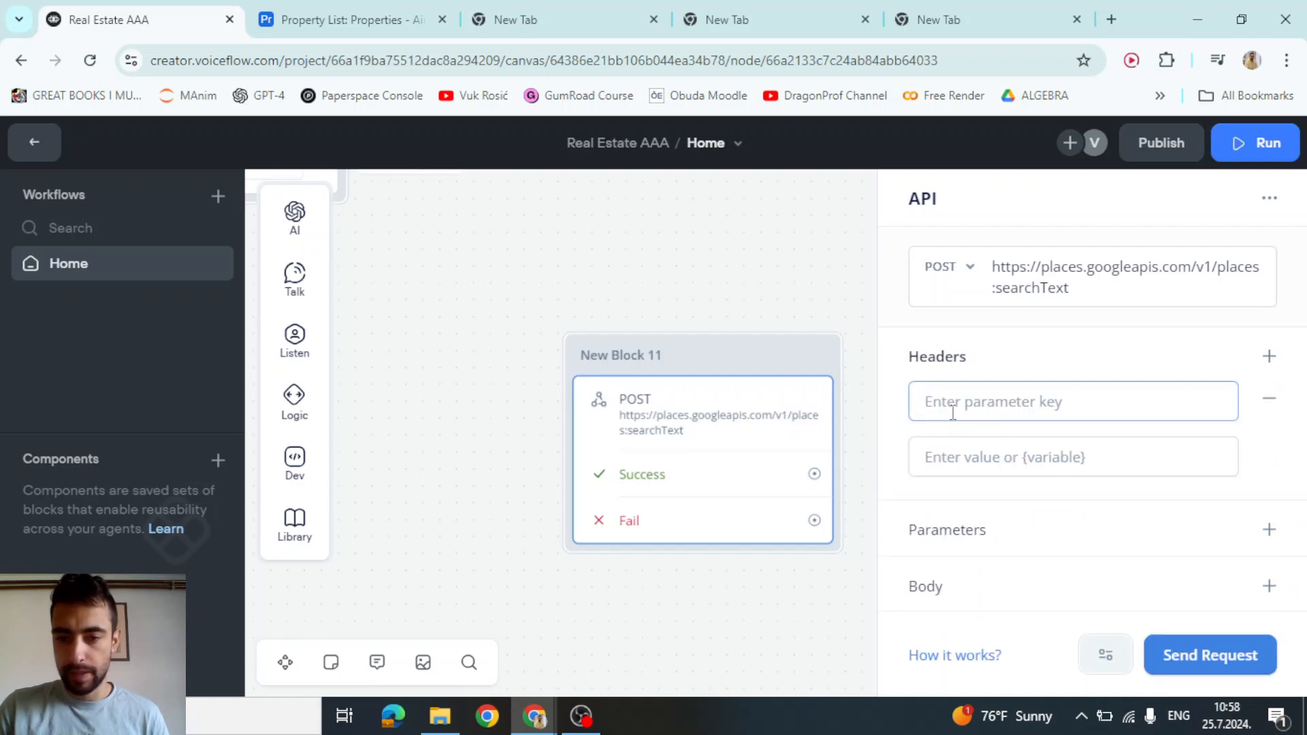
pyautogui.hotkey('ctrl', 'v')
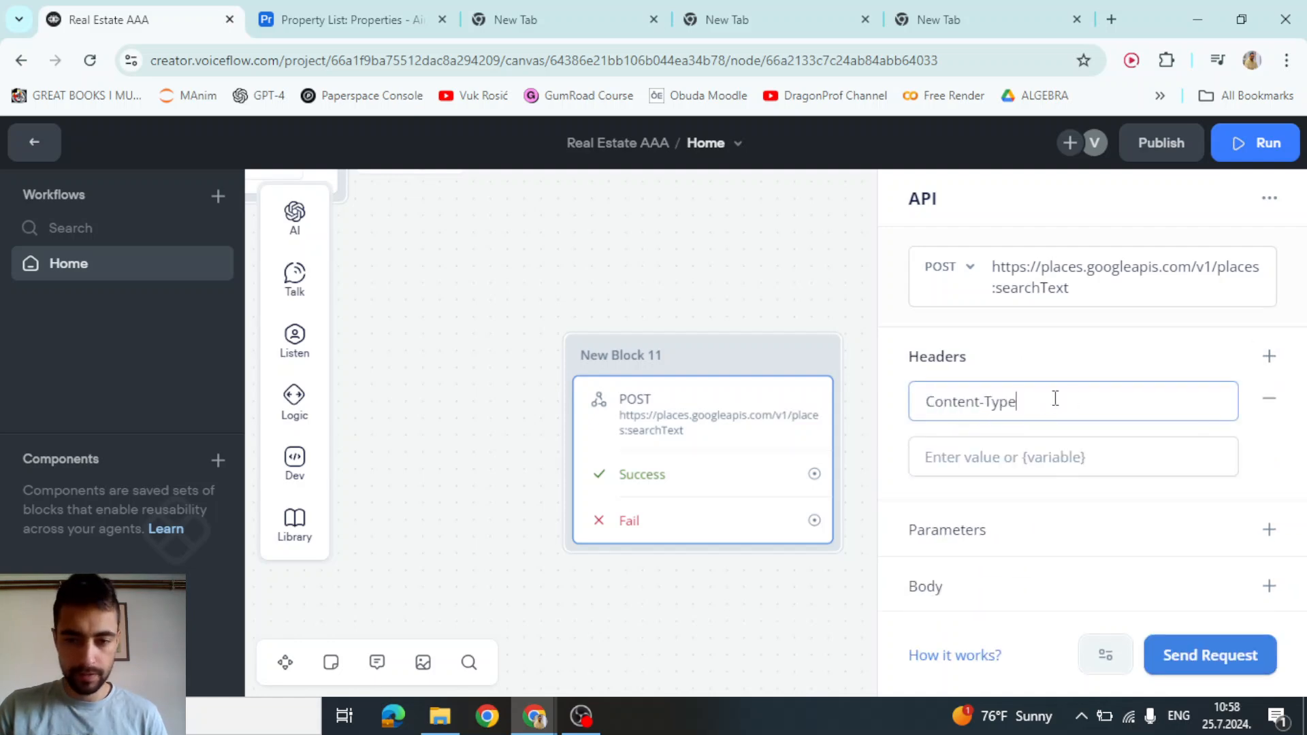
pyautogui.hotkey('alt', 'Tab')
pyautogui.click(436, 473)
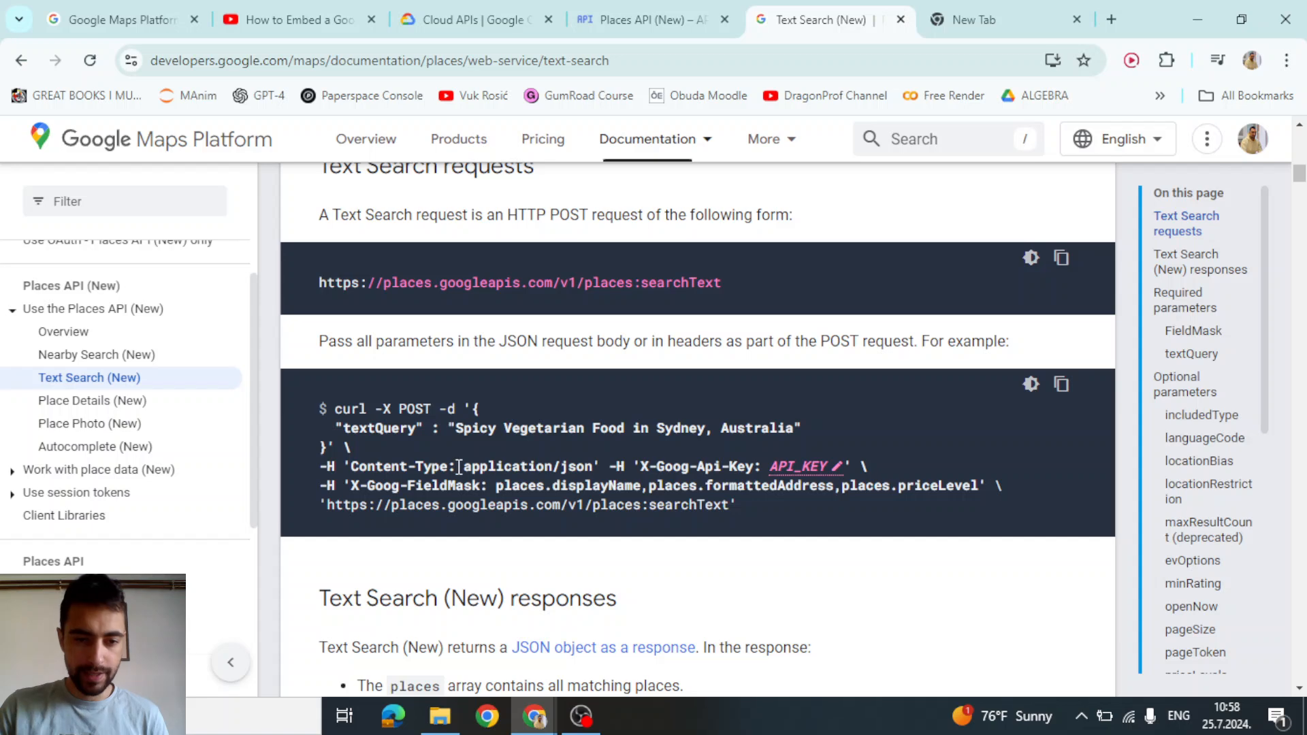
pyautogui.moveTo(465, 467); pyautogui.dragTo(600, 465)
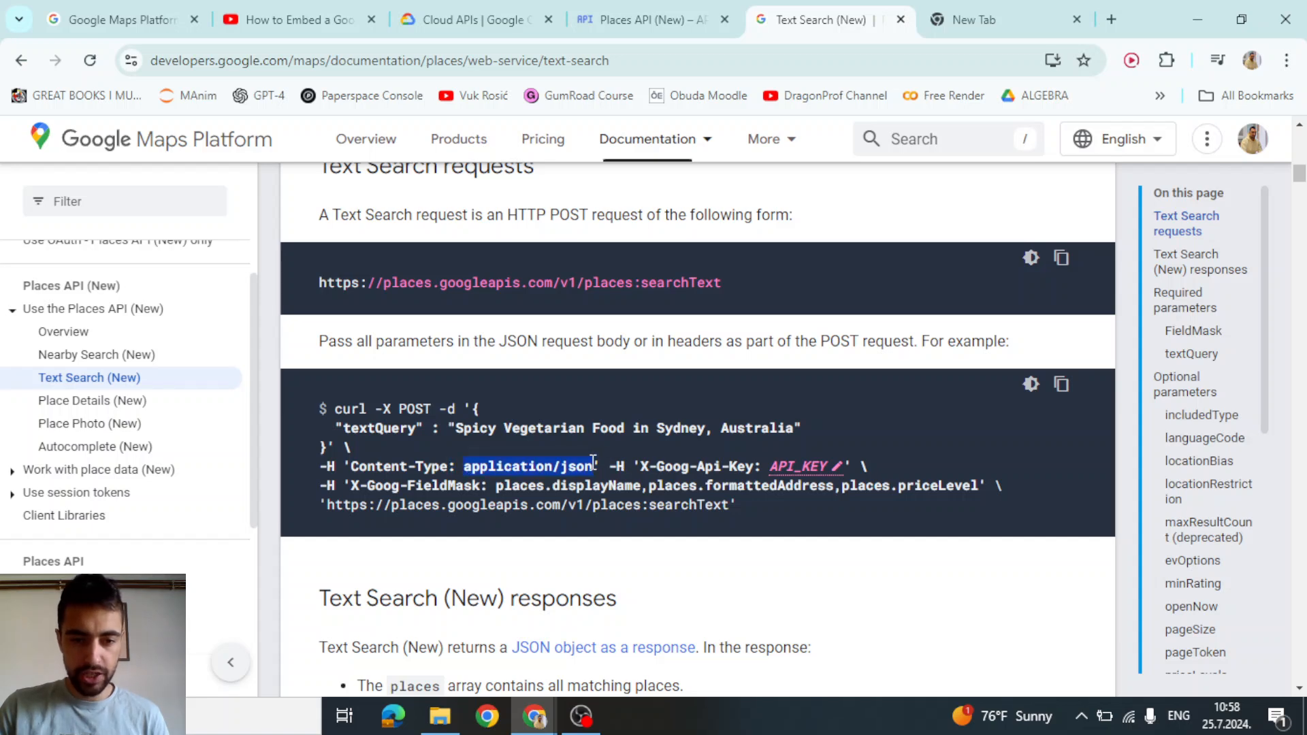
pyautogui.hotkey('ctrl', 'c')
pyautogui.hotkey('alt', 'Tab')
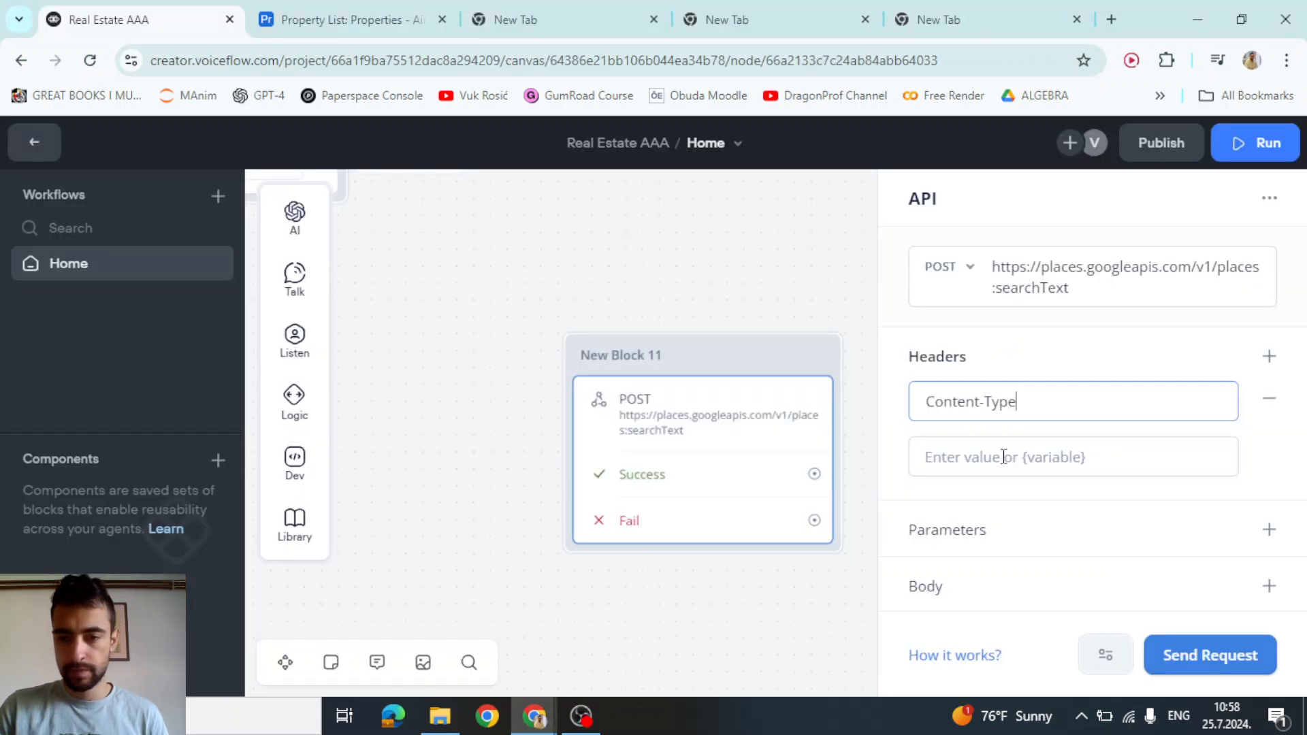
pyautogui.click(1003, 457)
pyautogui.hotkey('ctrl', 'v')
# Add a second header named X-Goog-Api-Key and focus its empty value field
pyautogui.click(1268, 361)
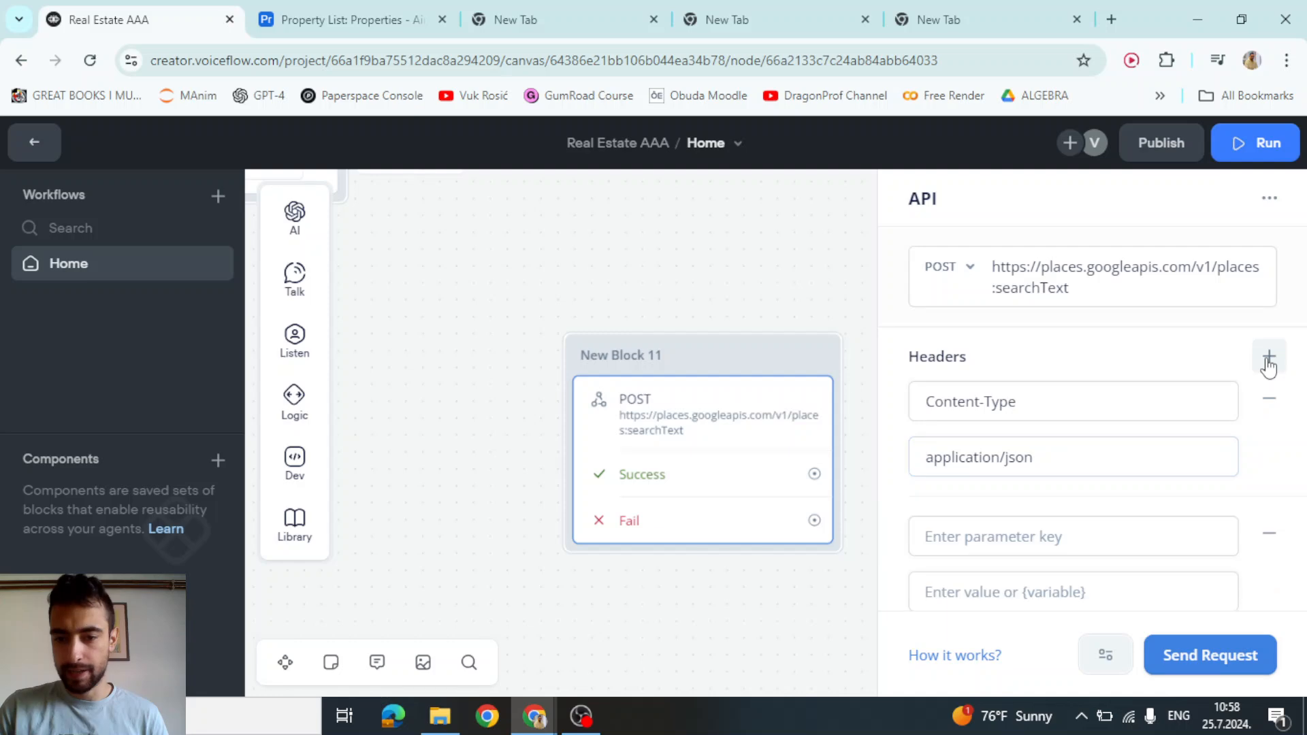
pyautogui.scroll(-3, 1098, 350)
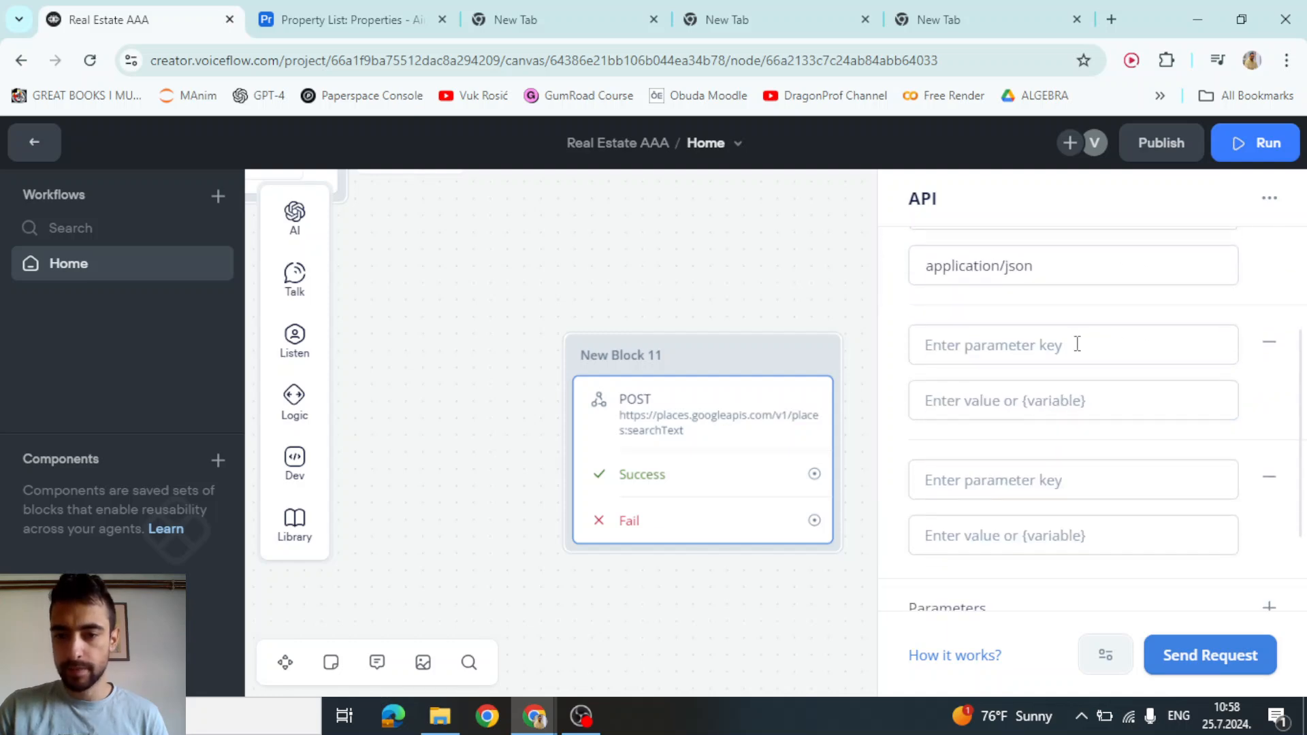
pyautogui.hotkey('alt', 'Tab')
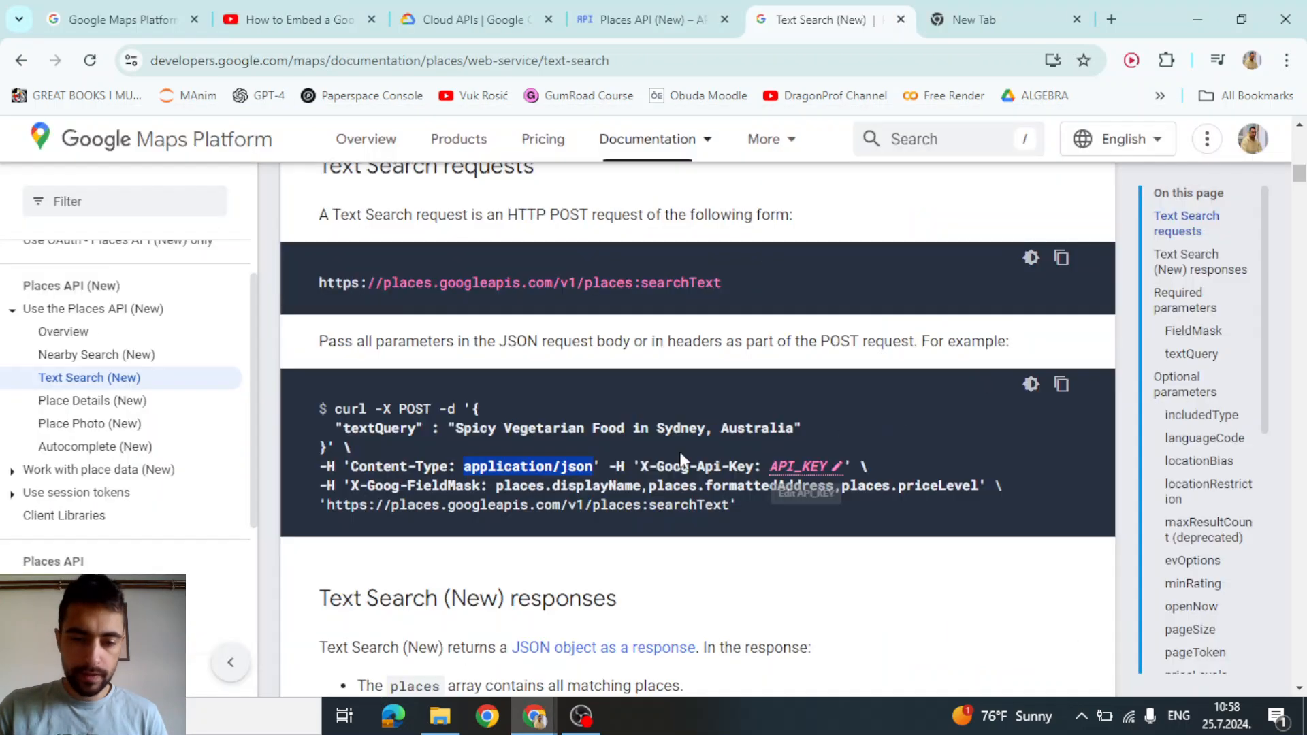
pyautogui.click(642, 469)
pyautogui.moveTo(643, 469); pyautogui.dragTo(761, 475)
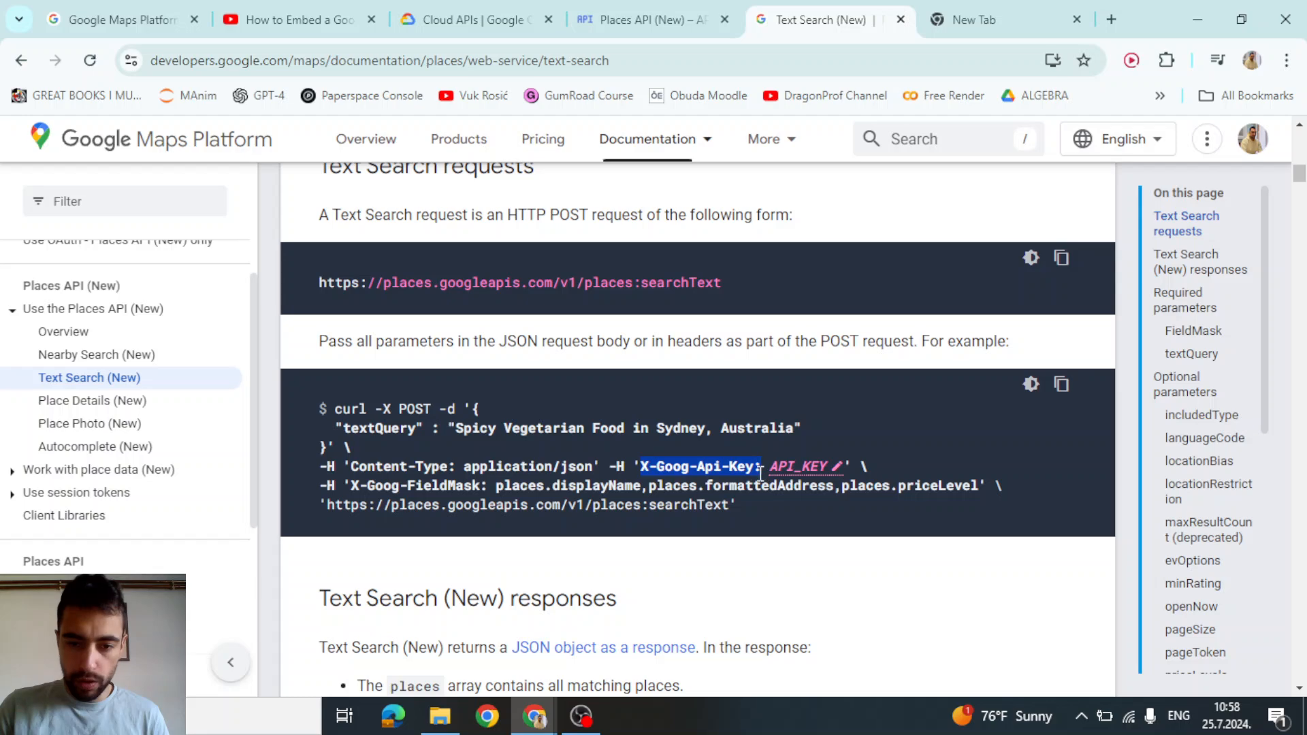
pyautogui.hotkey('ctrl', 'c')
pyautogui.hotkey('alt', 'Tab')
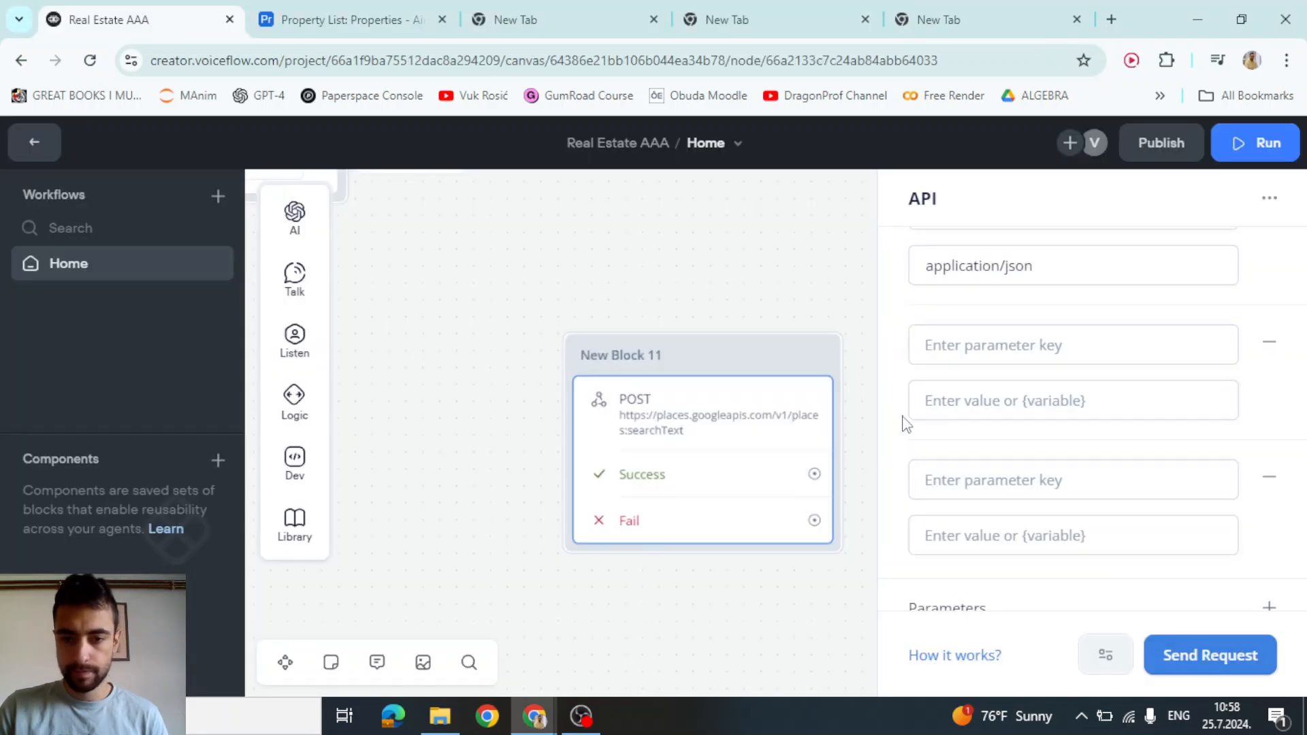
pyautogui.hotkey('ctrl', 'v')
pyautogui.click(1051, 390)
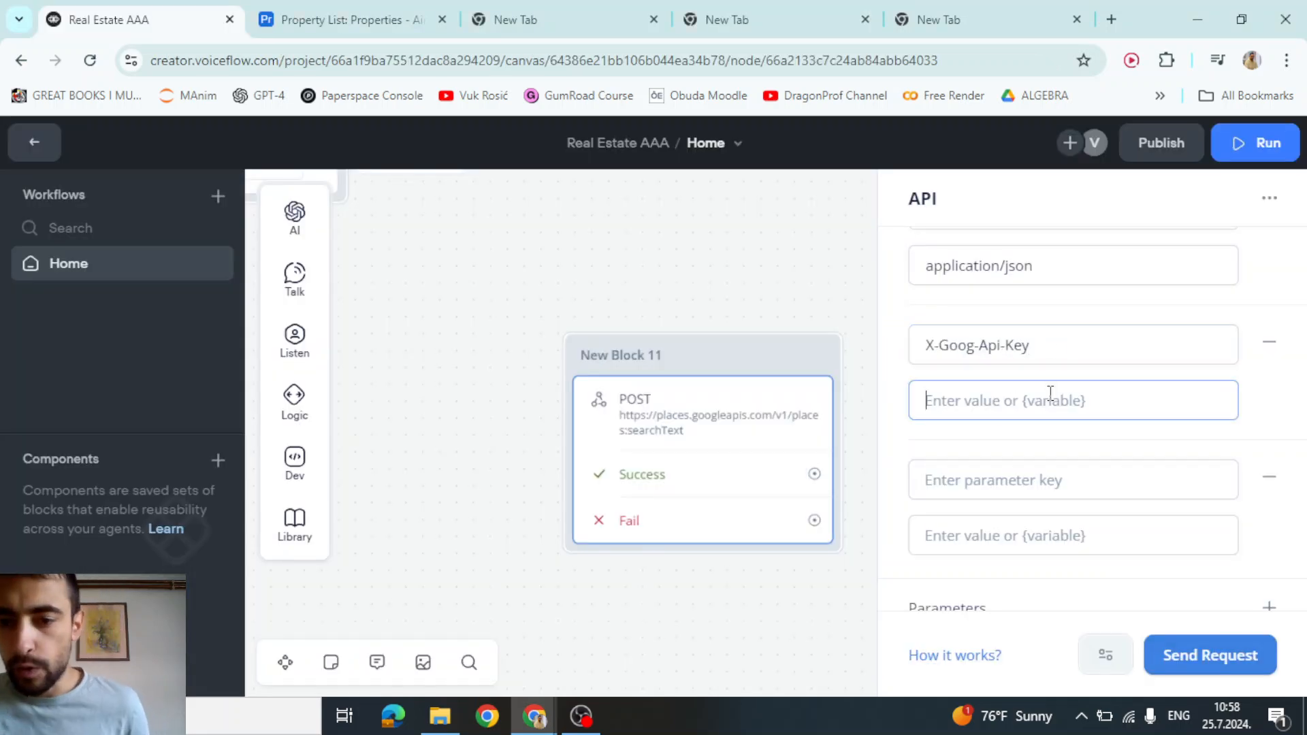
pyautogui.hotkey('alt', 'Tab')
pyautogui.scroll(3, 243, 424)
# Follow the Use API Keys guide to the Credentials page and start a new Google Cloud project
pyautogui.scroll(3, 244, 423)
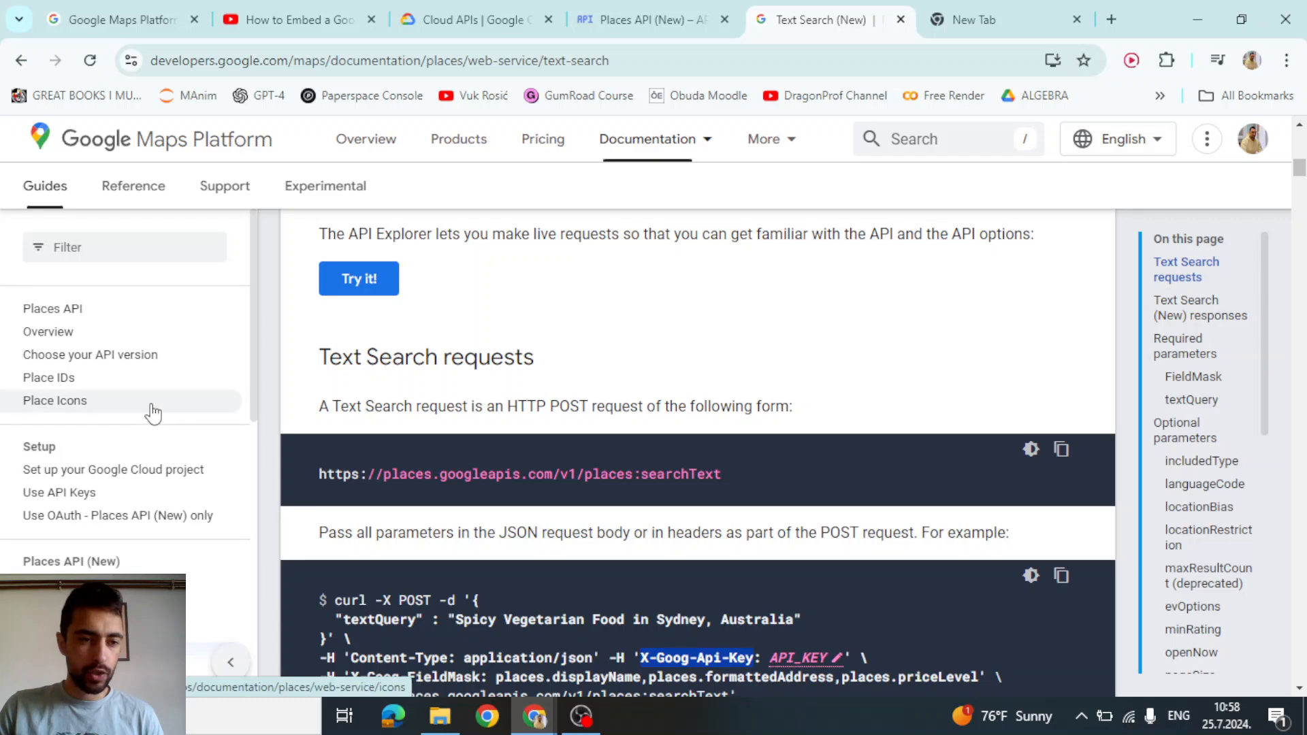
pyautogui.scroll(1, 73, 386)
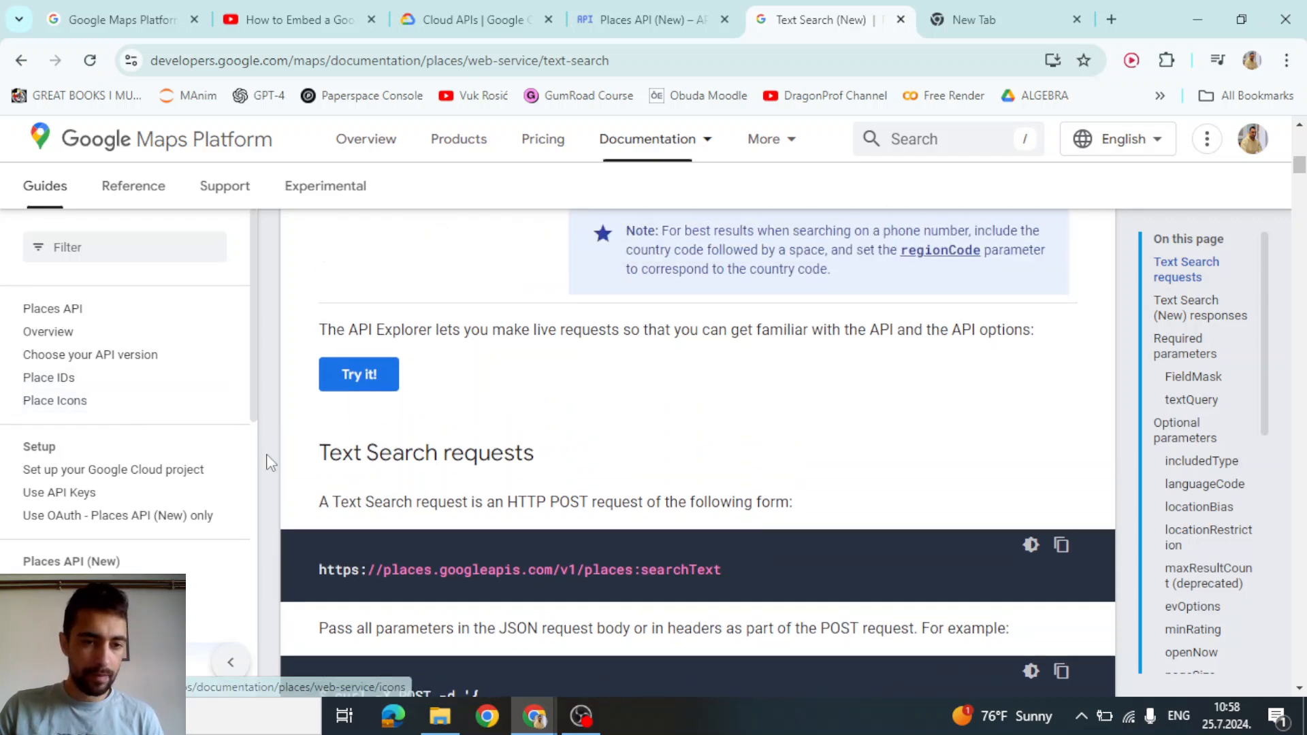
pyautogui.scroll(10, 344, 447)
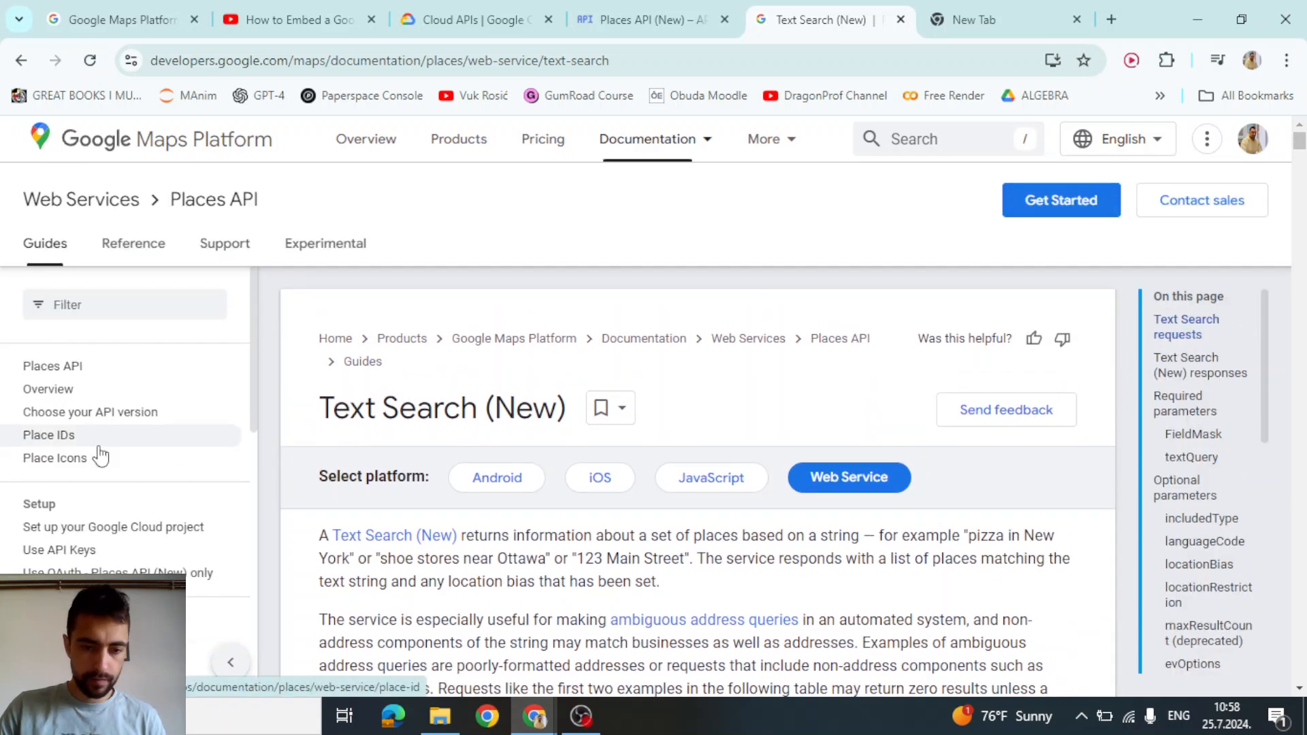
pyautogui.click(65, 557)
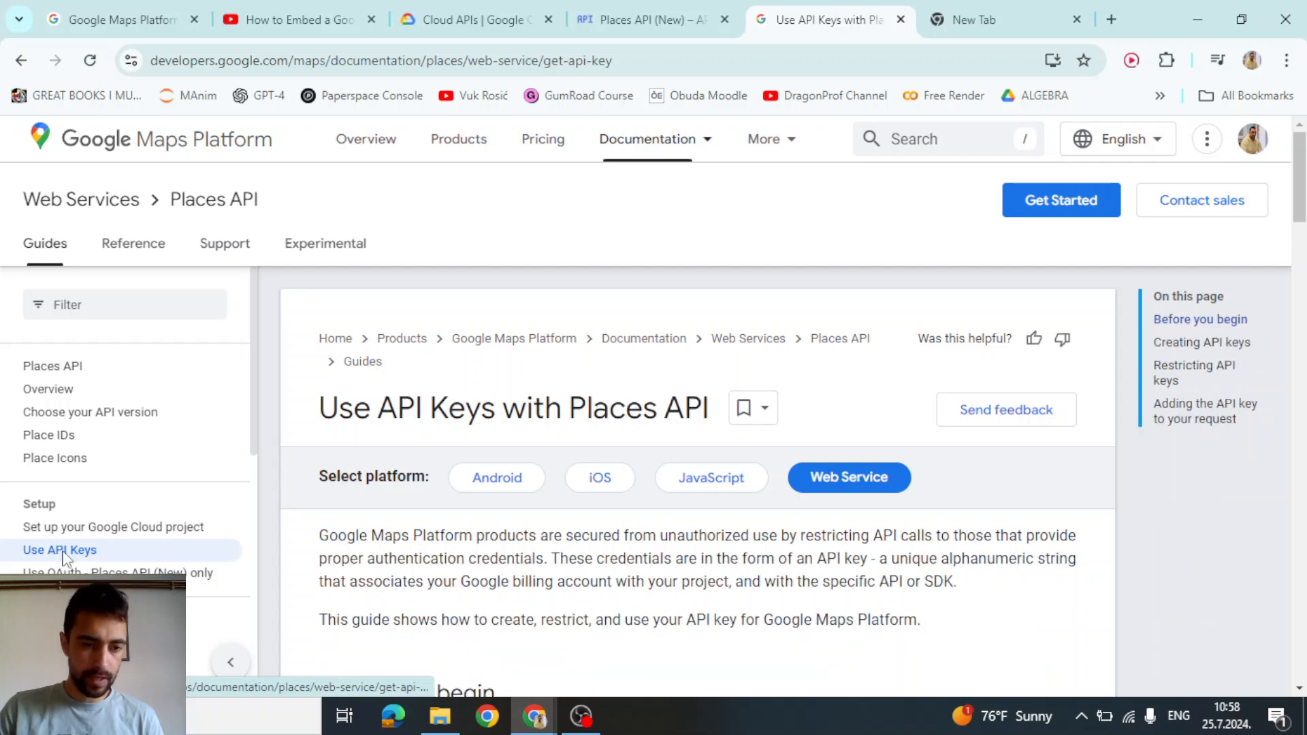
pyautogui.scroll(-10, 401, 460)
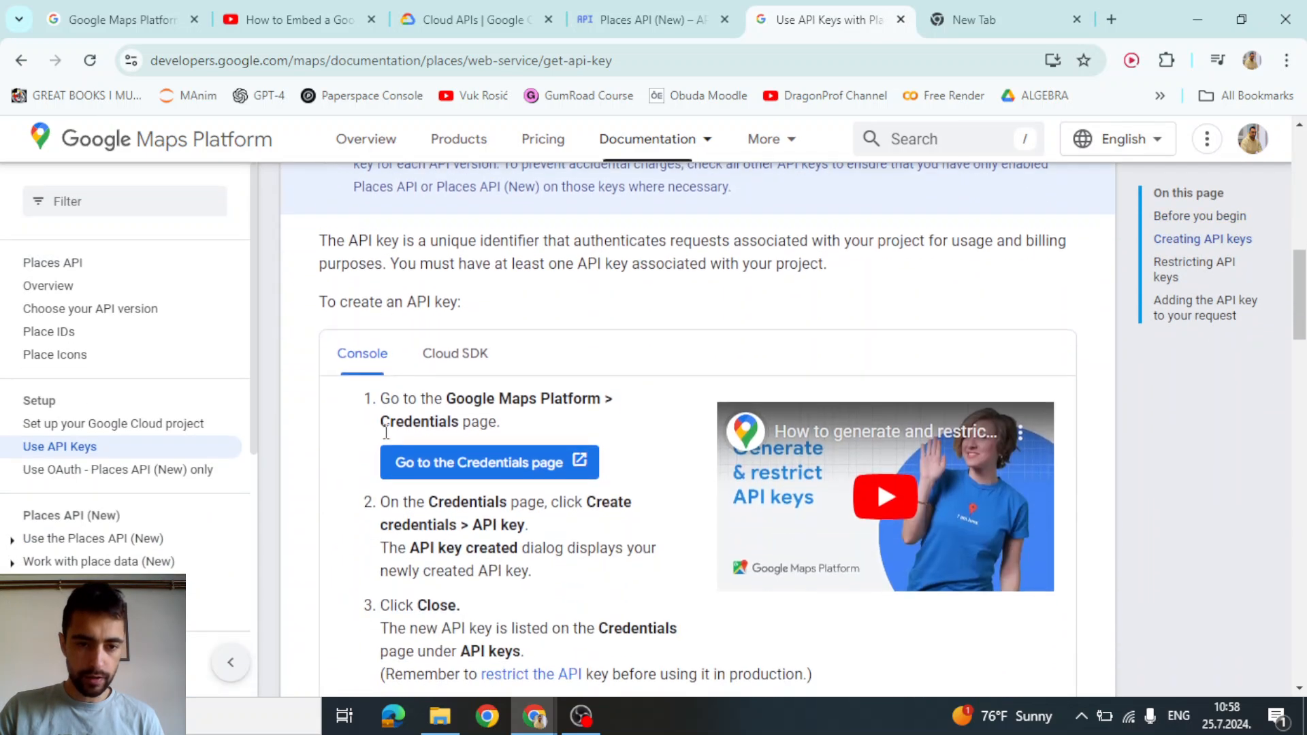
pyautogui.click(475, 465)
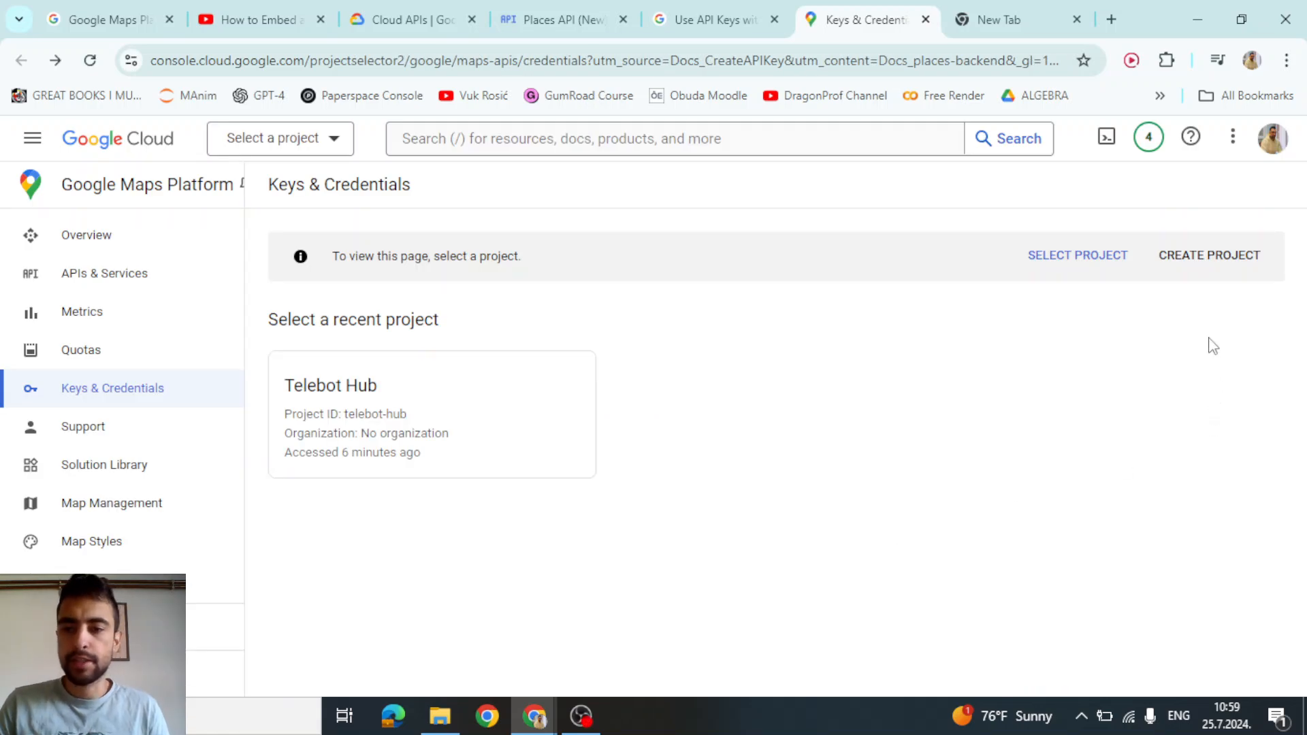
pyautogui.click(1211, 255)
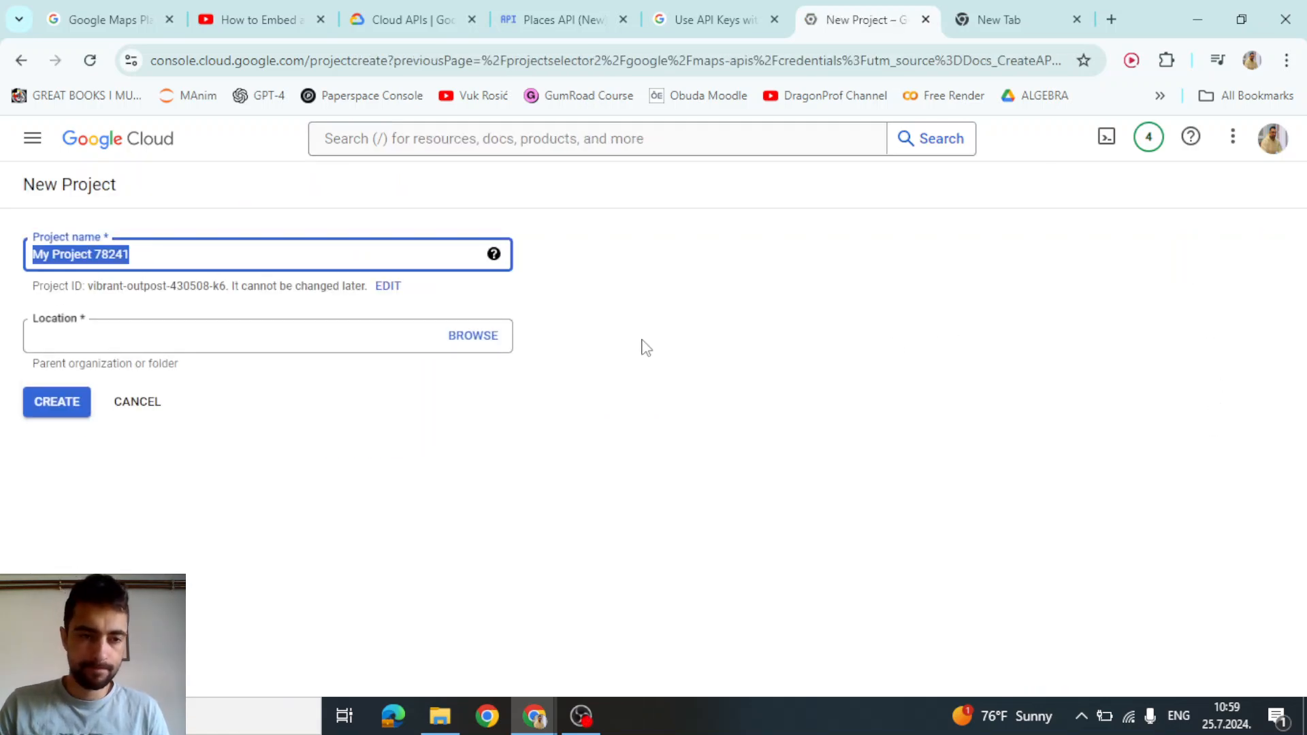
# Create the 'Voiceflow Real Estate' project and copy its generated API key
pyautogui.write('Vo')
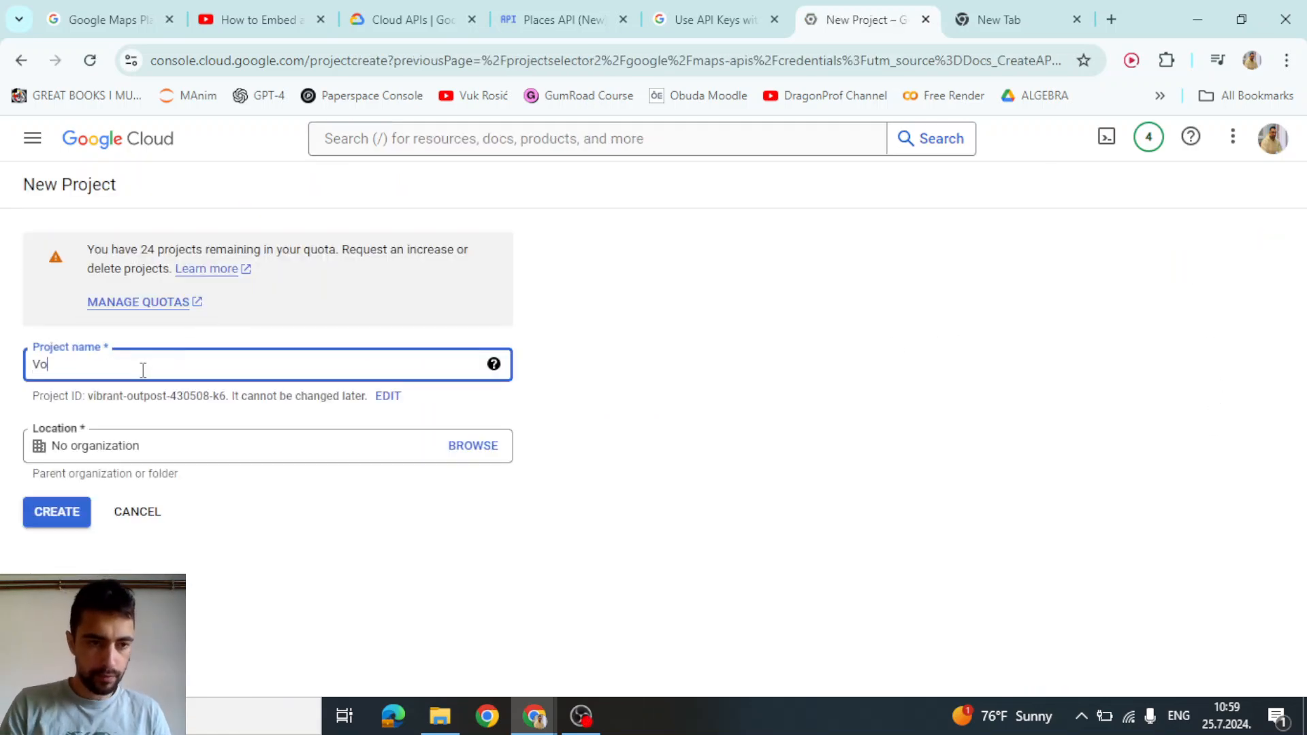
pyautogui.write('iceflow Real Es')
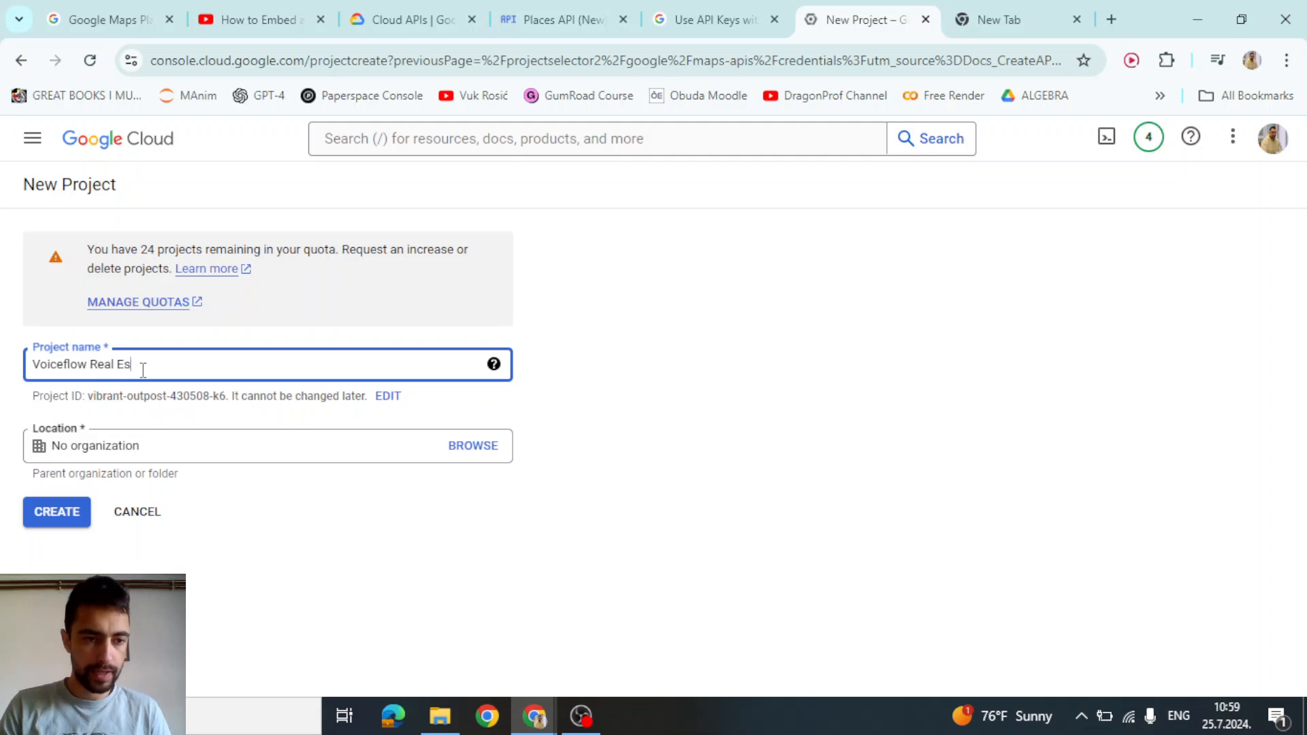
pyautogui.write('tate')
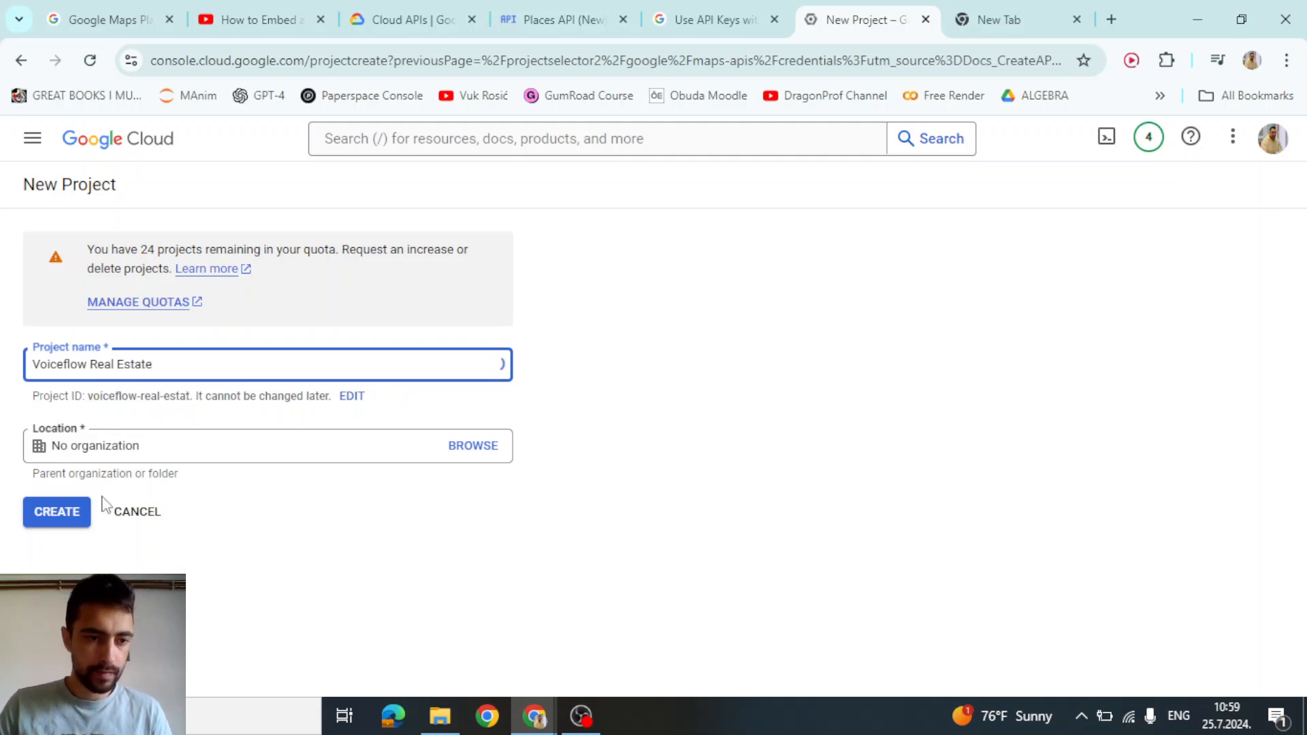
pyautogui.press('Return')
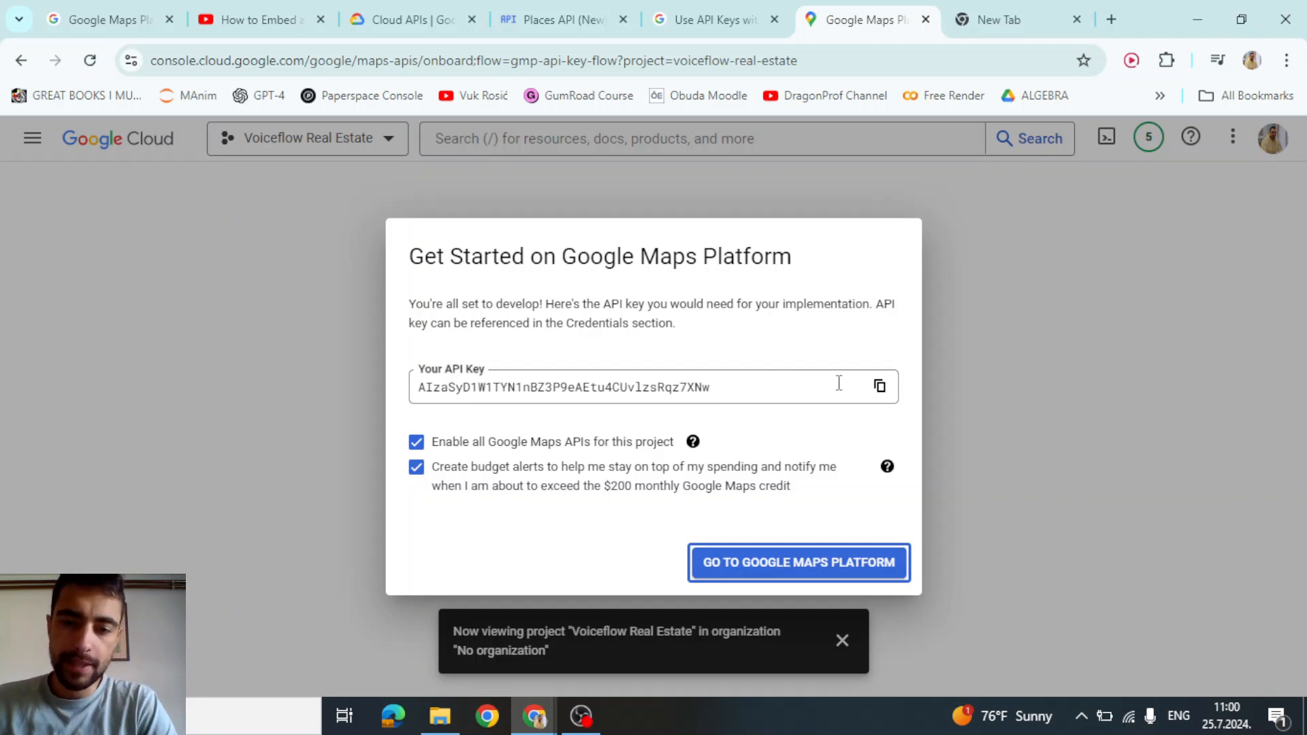
pyautogui.click(879, 387)
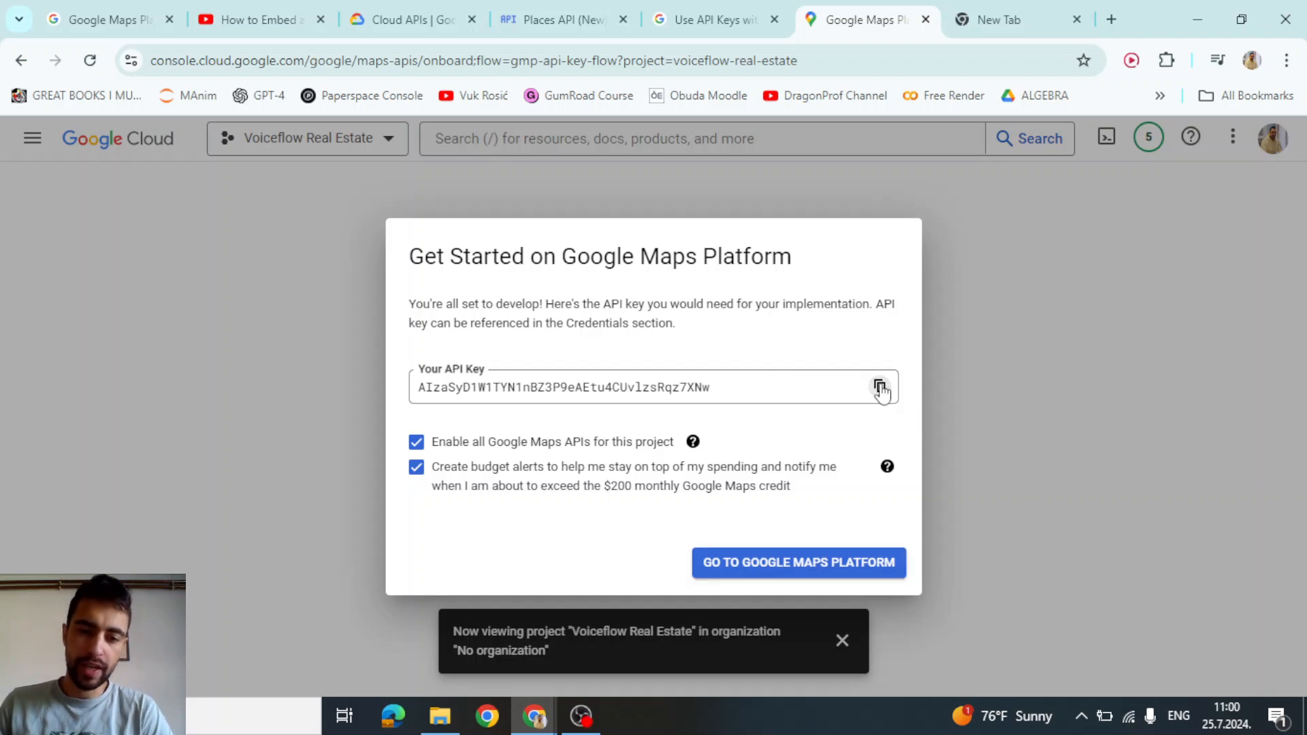
pyautogui.click(879, 387)
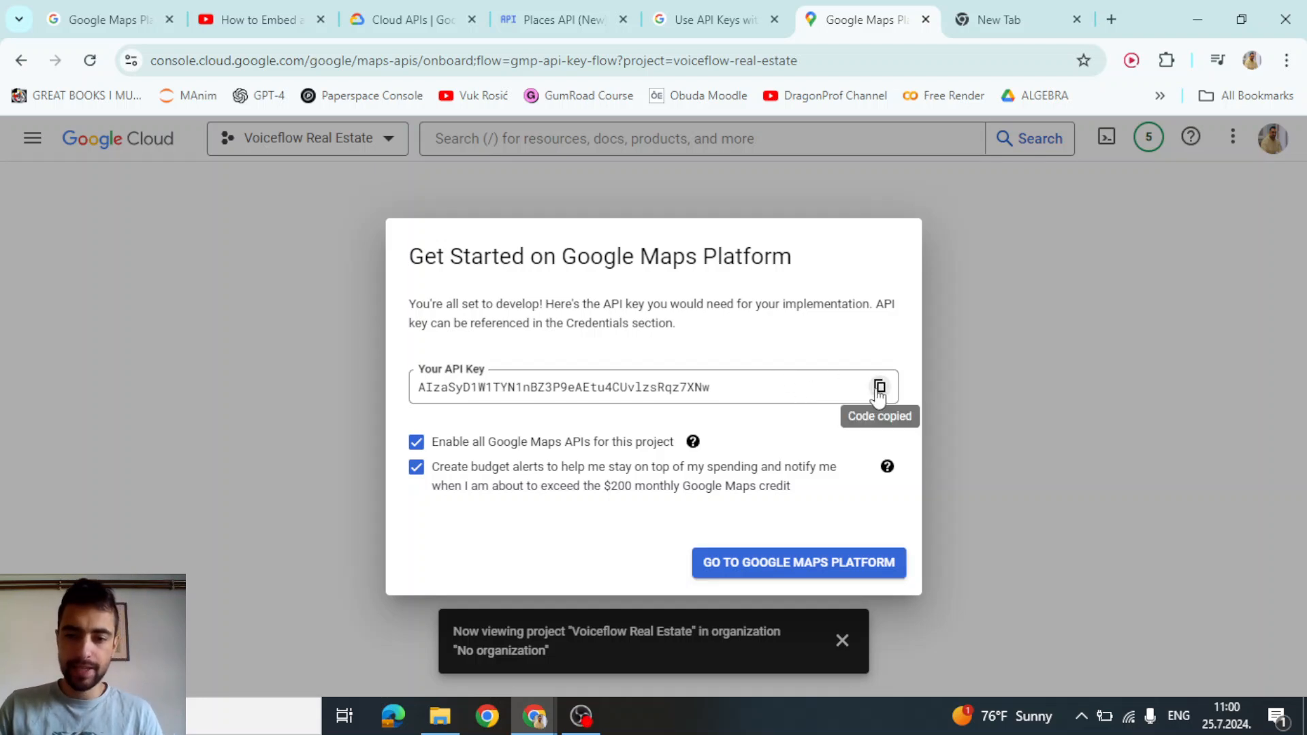
pyautogui.hotkey('alt', 'Tab')
# Paste the copied Maps API key as the X-Goog-Api-Key header value
pyautogui.click(869, 262)
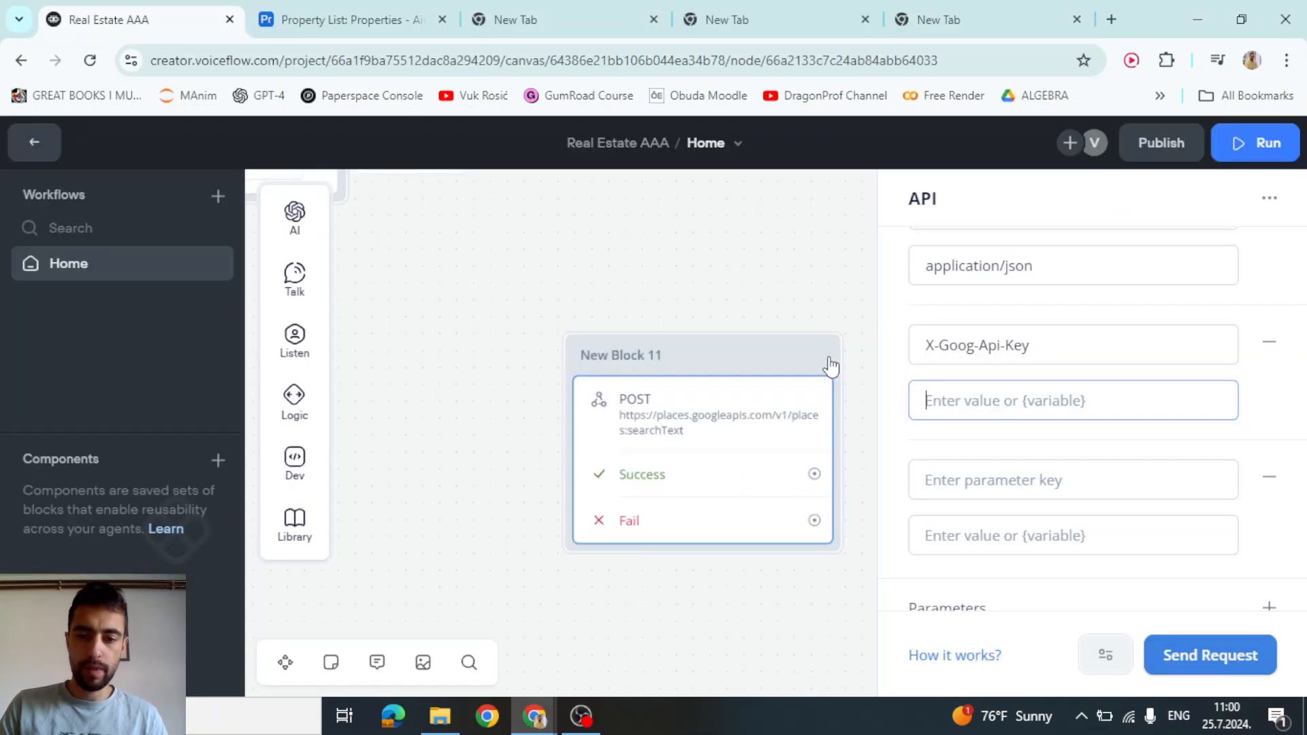
pyautogui.click(979, 402)
pyautogui.hotkey('ctrl', 'v')
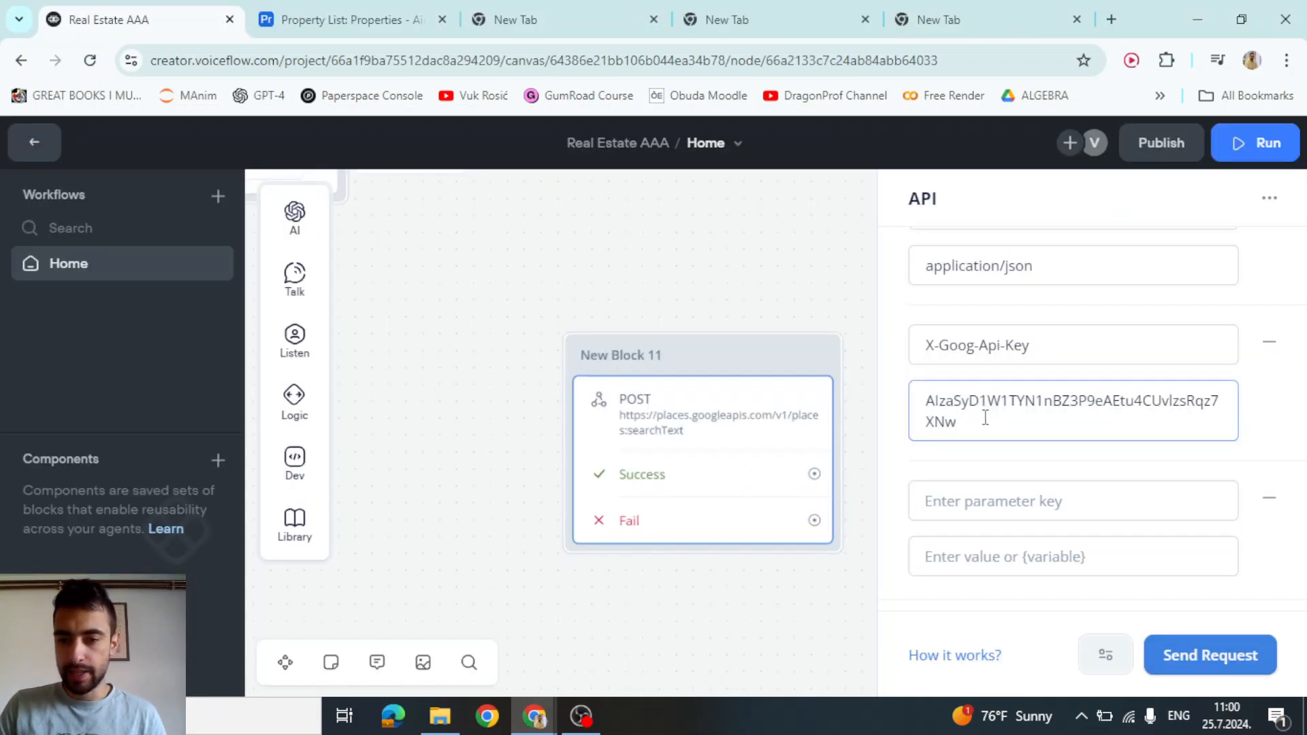
pyautogui.hotkey('alt', 'Tab')
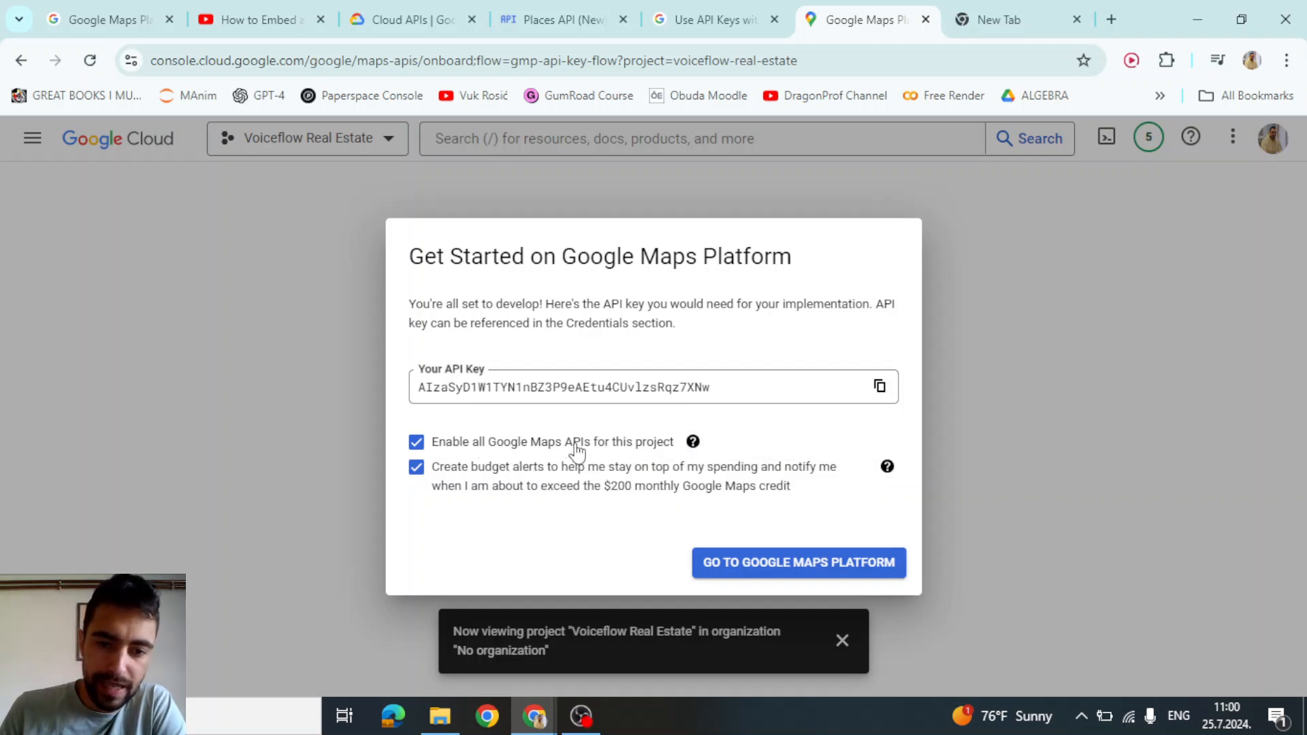
# Keep 'Enable all Google Maps APIs' checked and go to Google Maps Platform
pyautogui.moveTo(693, 444)
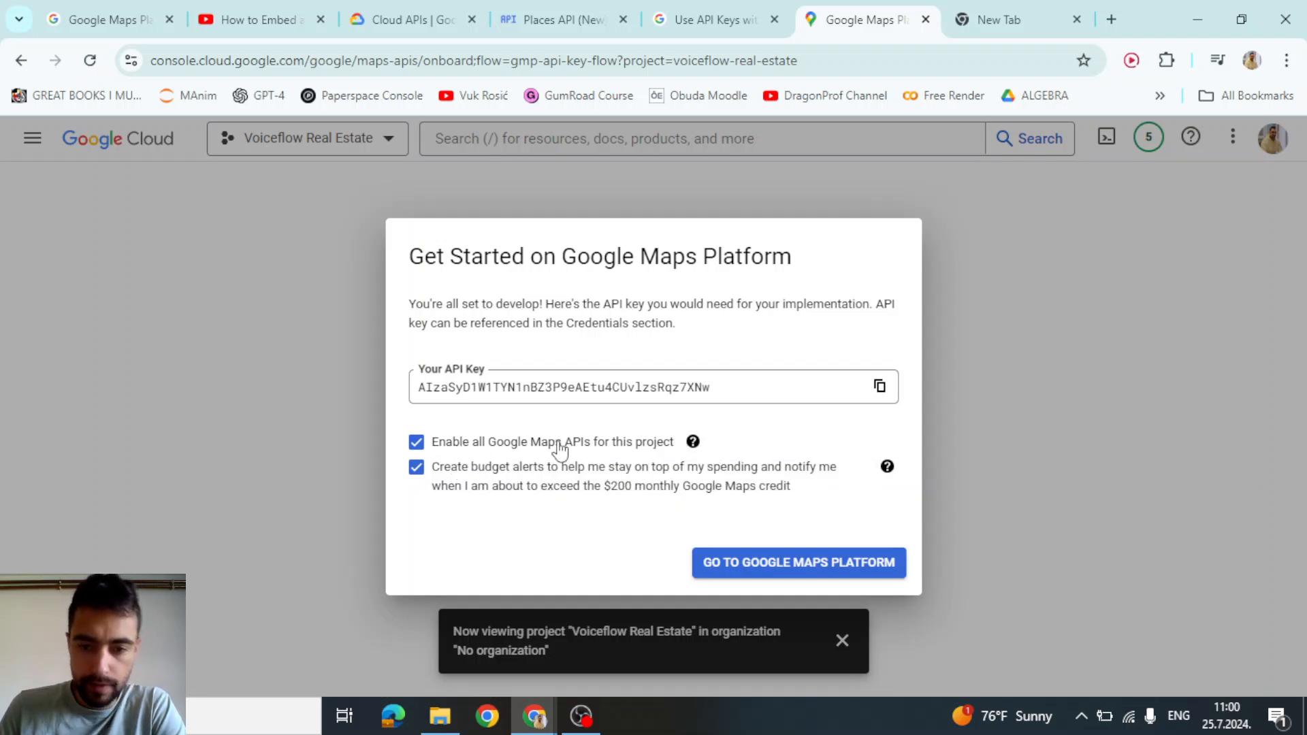
pyautogui.click(735, 563)
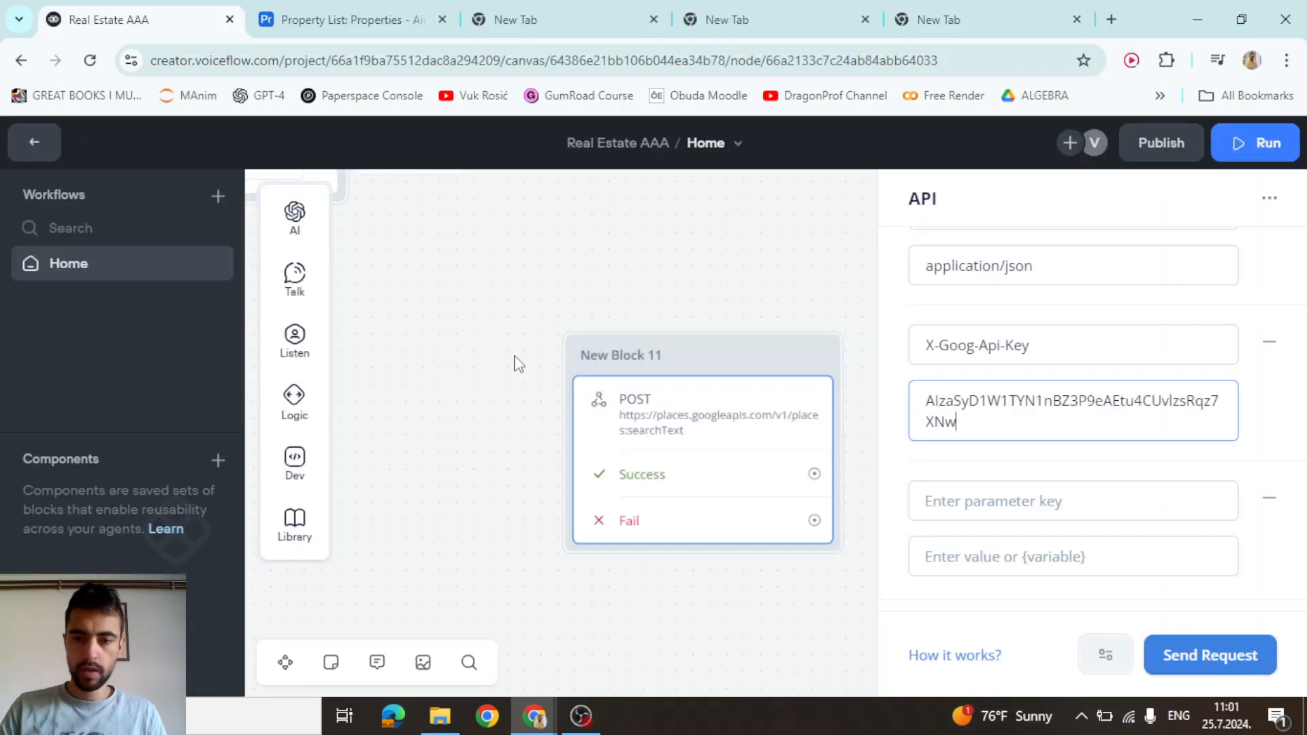
# Replace the pasted key with a newly created {mapsApiKey} variable
pyautogui.tripleClick(972, 412)
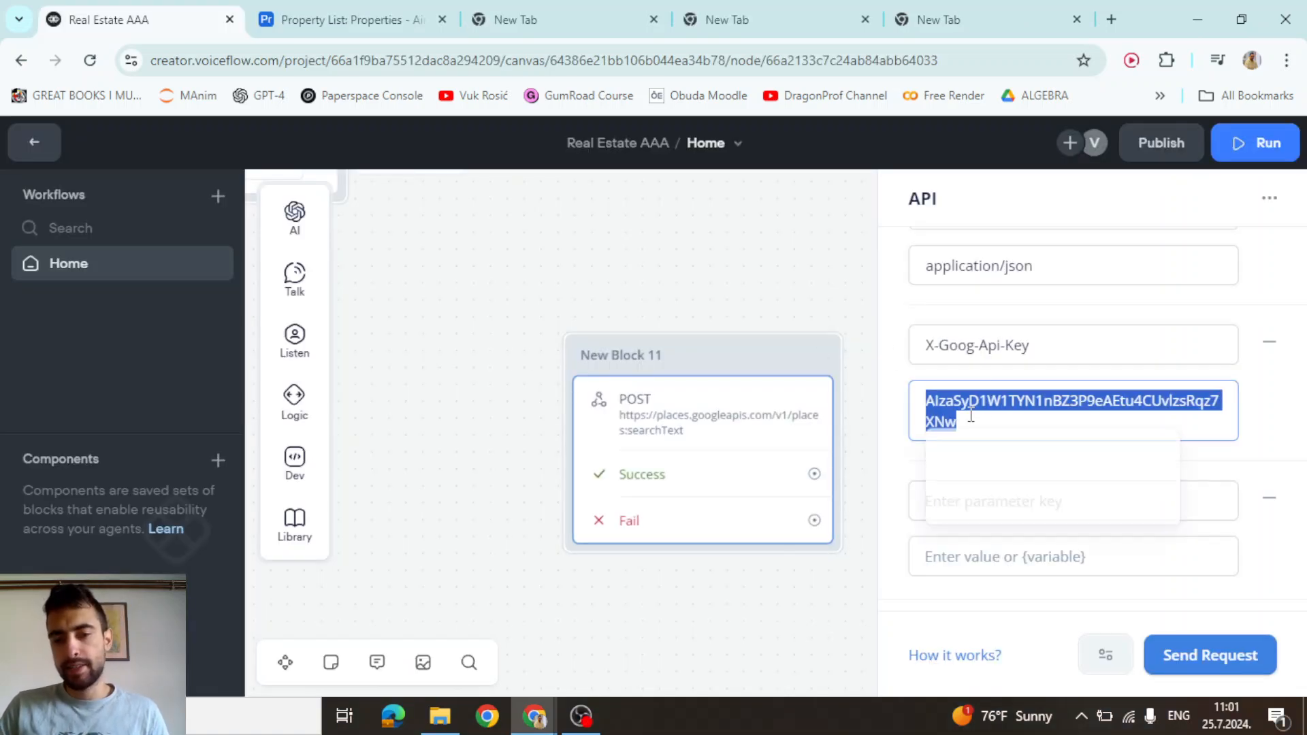
pyautogui.press('BackSpace')
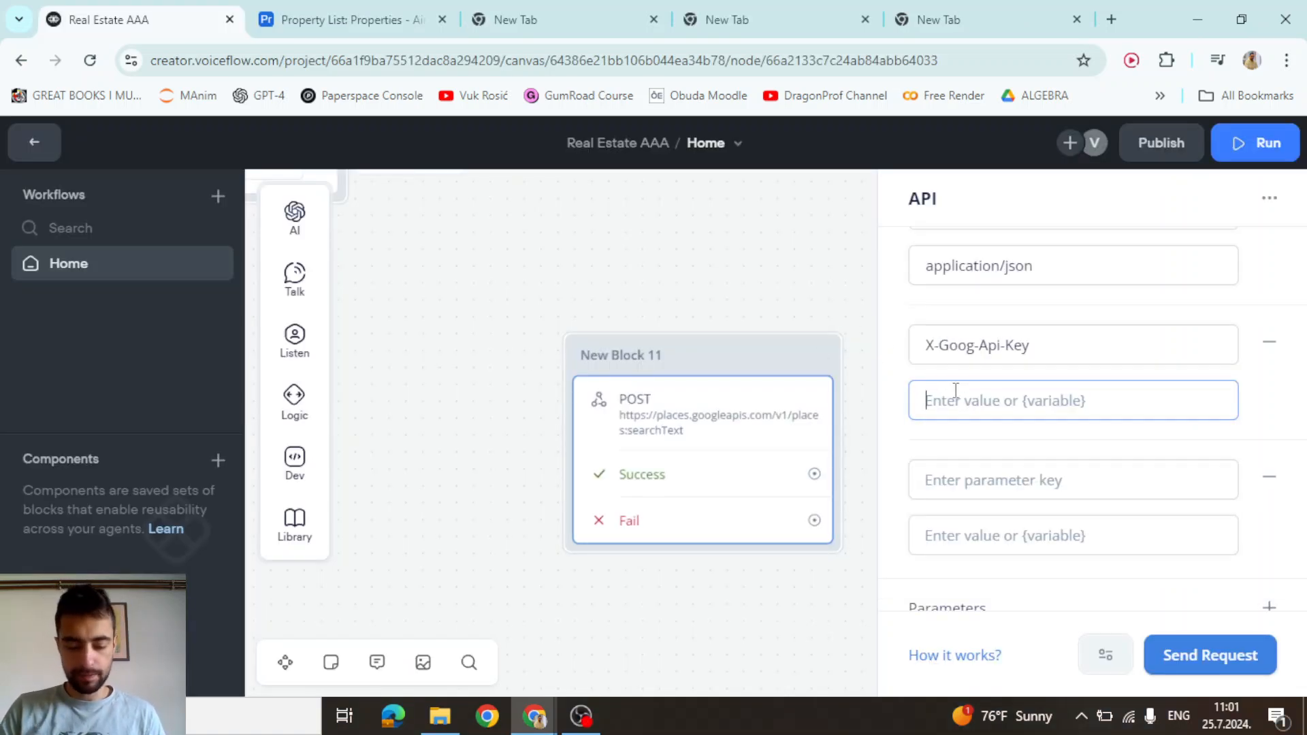
pyautogui.write('{mapsA')
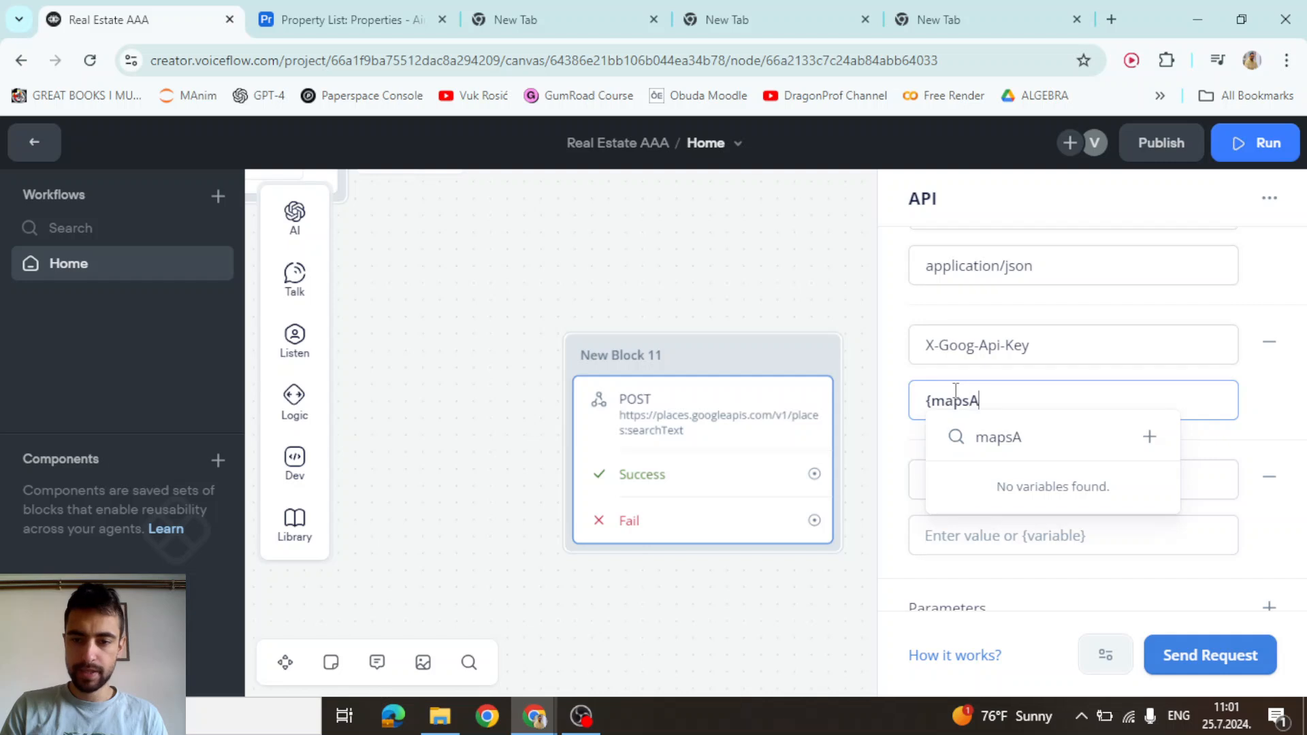
pyautogui.write('piKey')
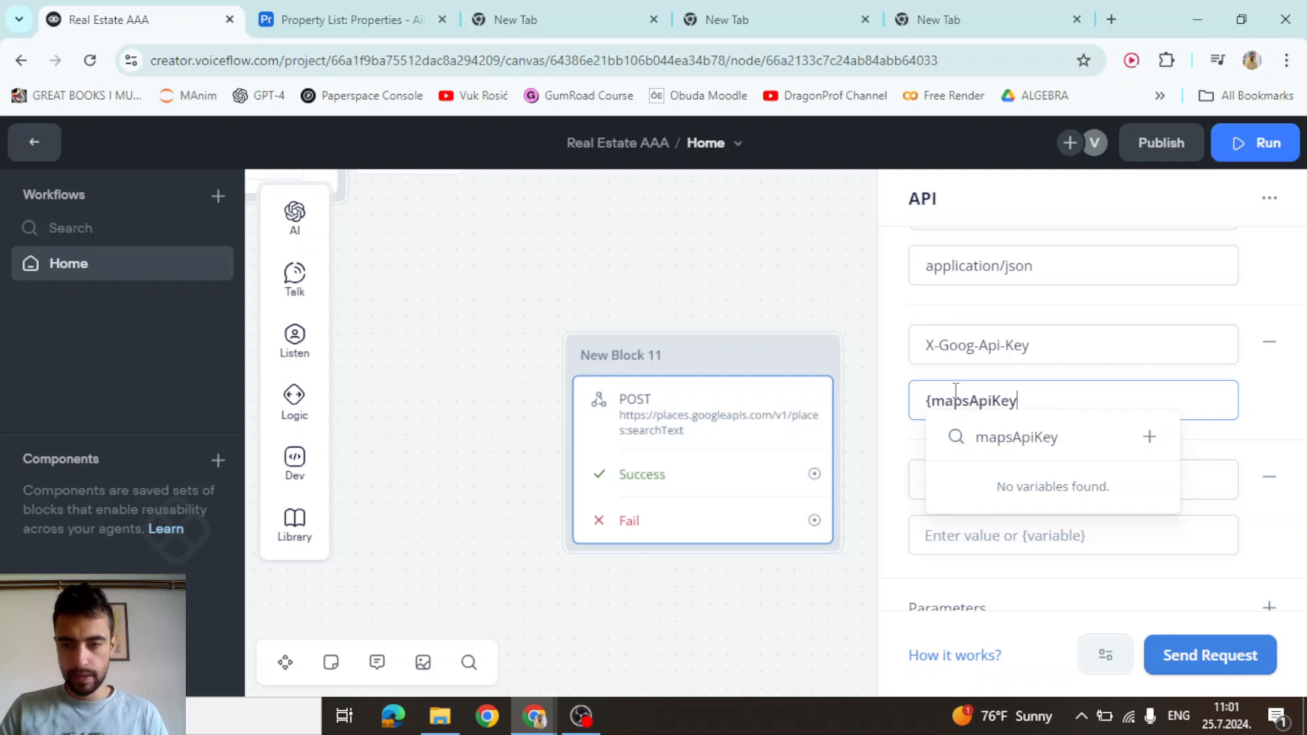
pyautogui.click(1149, 437)
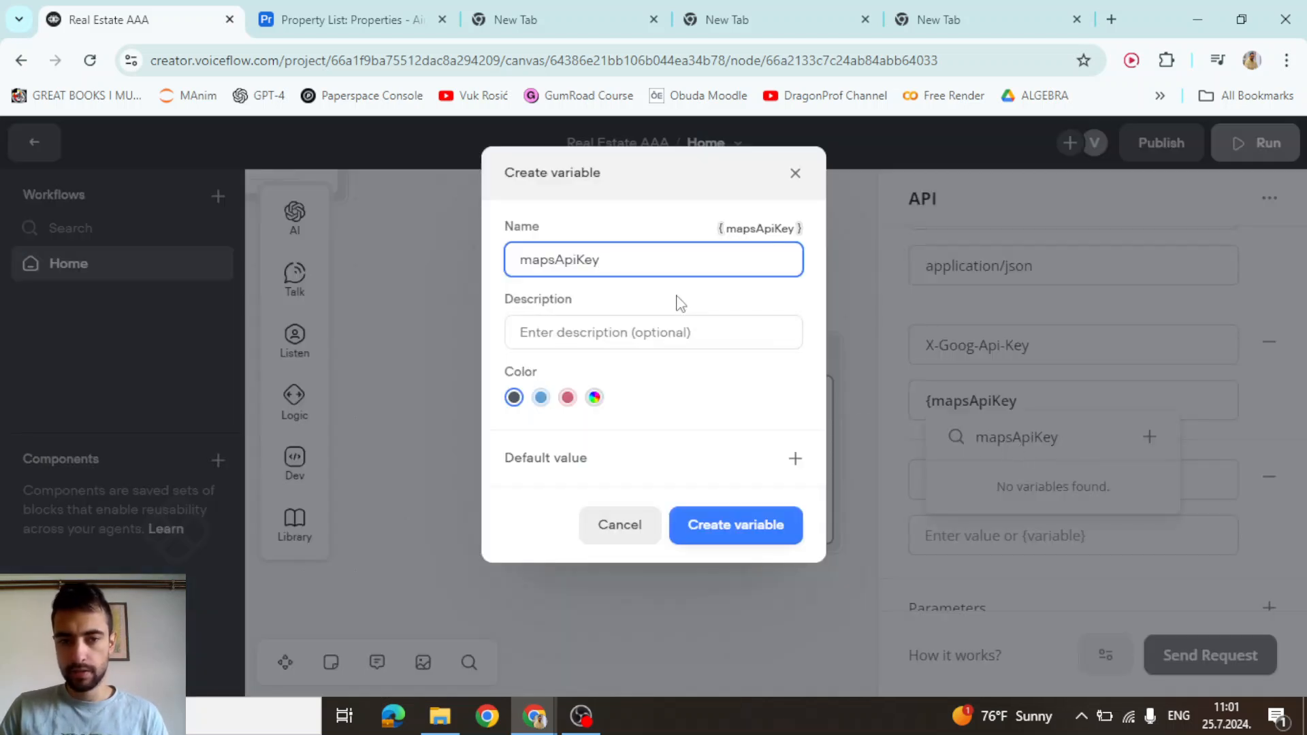
pyautogui.click(767, 525)
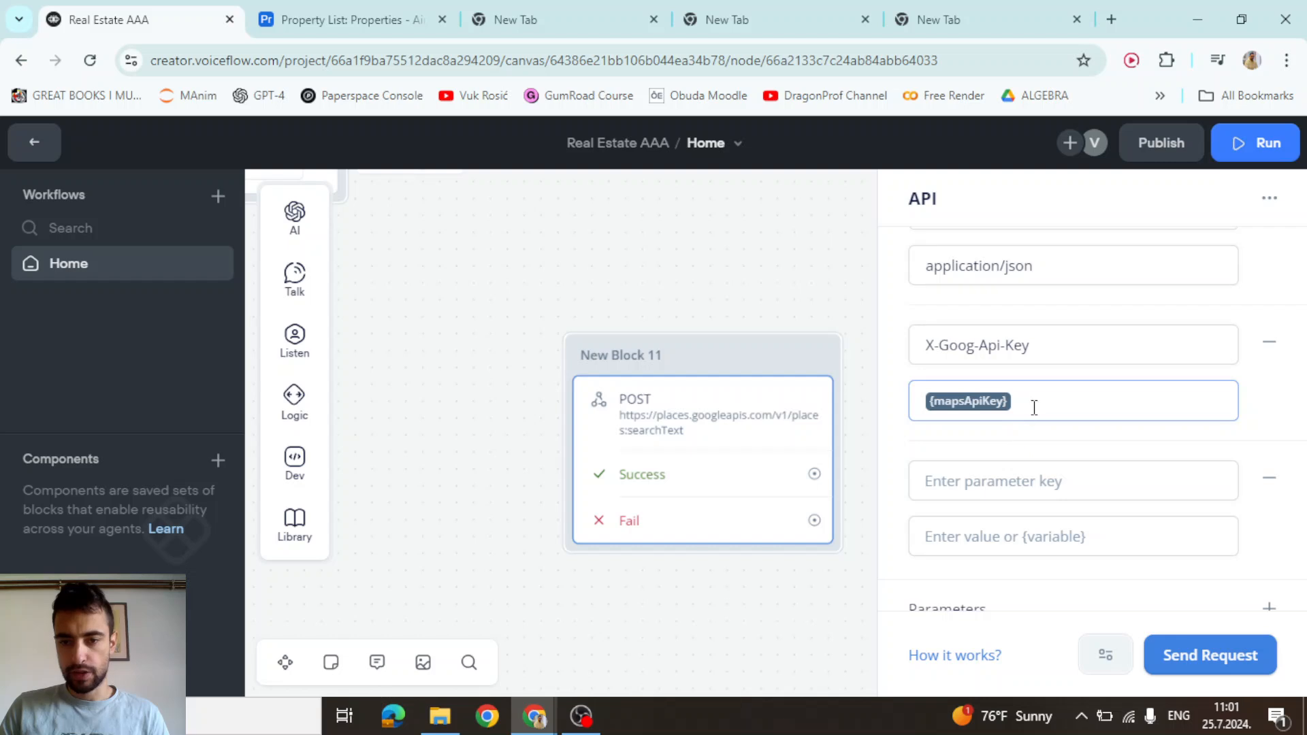
# Close the API block's settings and pan the canvas back to the flow's start
pyautogui.scroll(-5, 764, 277)
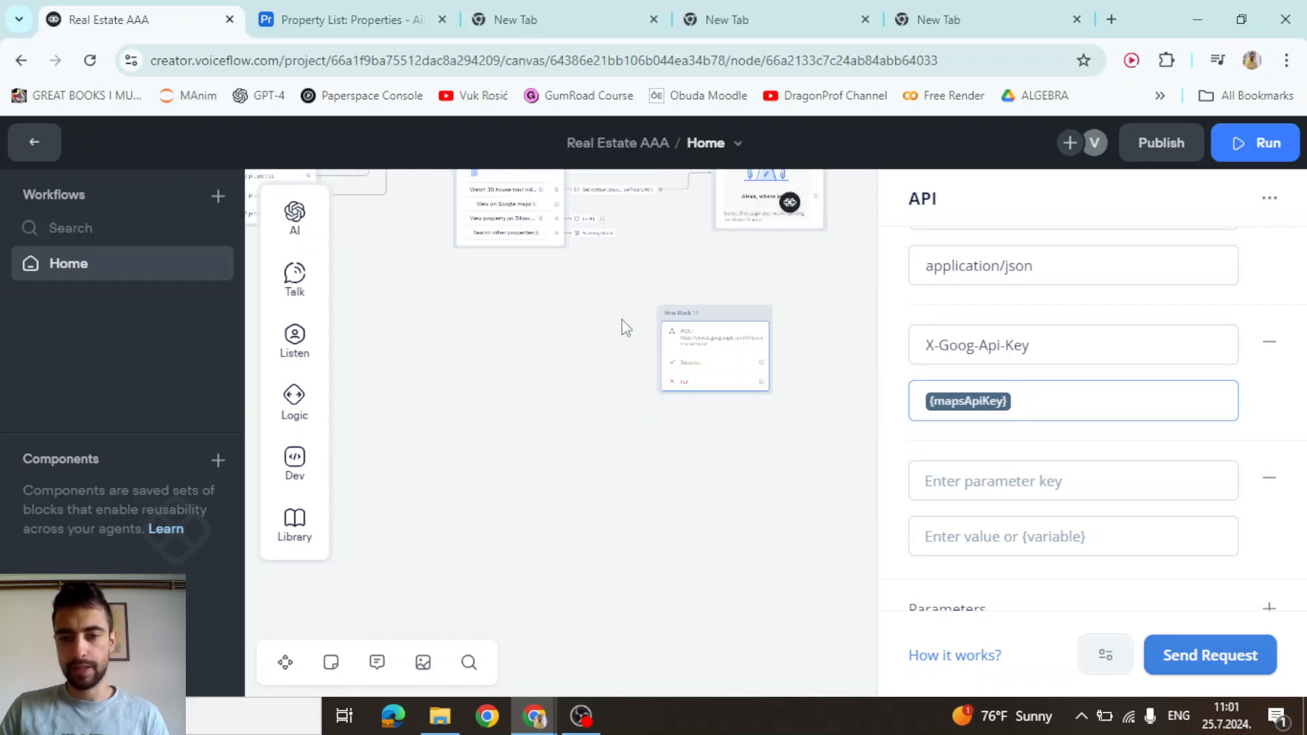
pyautogui.click(646, 439)
pyautogui.scroll(-4, 592, 460)
pyautogui.moveTo(429, 504); pyautogui.dragTo(781, 534)
pyautogui.moveTo(633, 545); pyautogui.dragTo(942, 568)
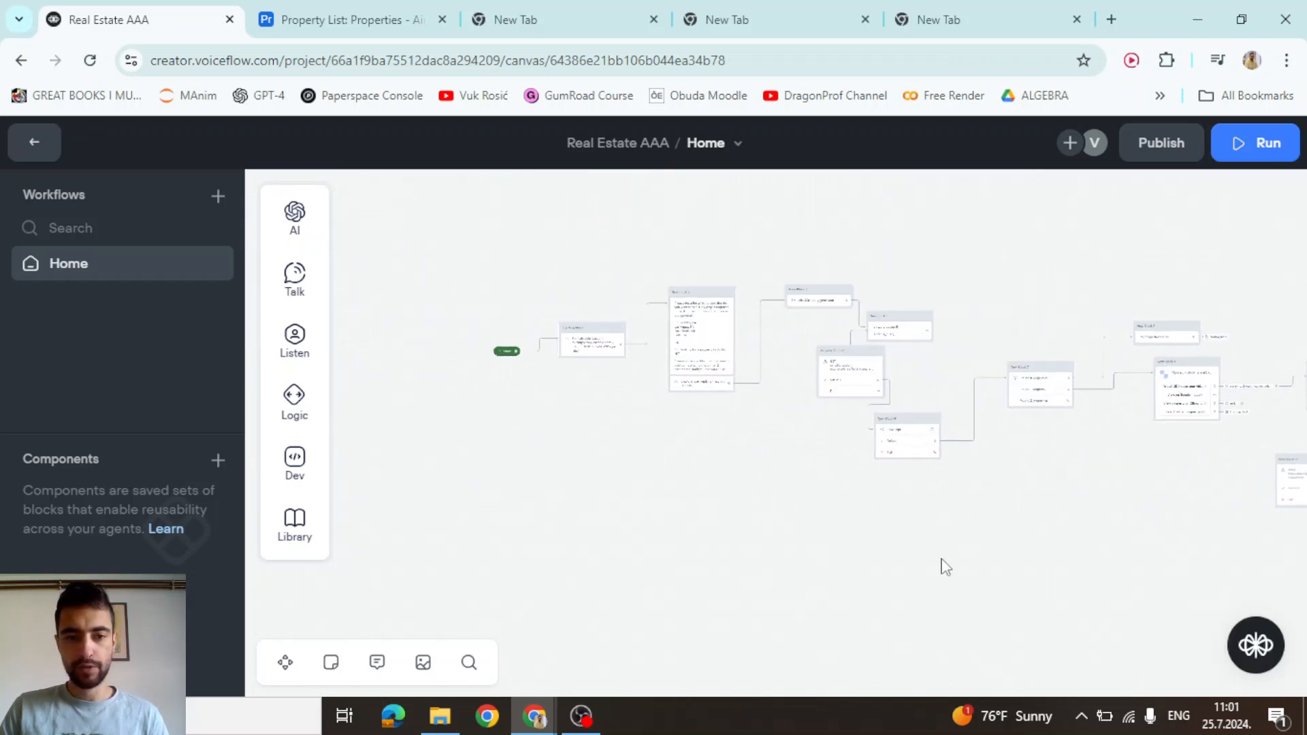
pyautogui.scroll(3, 448, 333)
pyautogui.scroll(3, 608, 325)
# Add a Set variable assignment for mapsApiKey to the Starting block
pyautogui.click(689, 344)
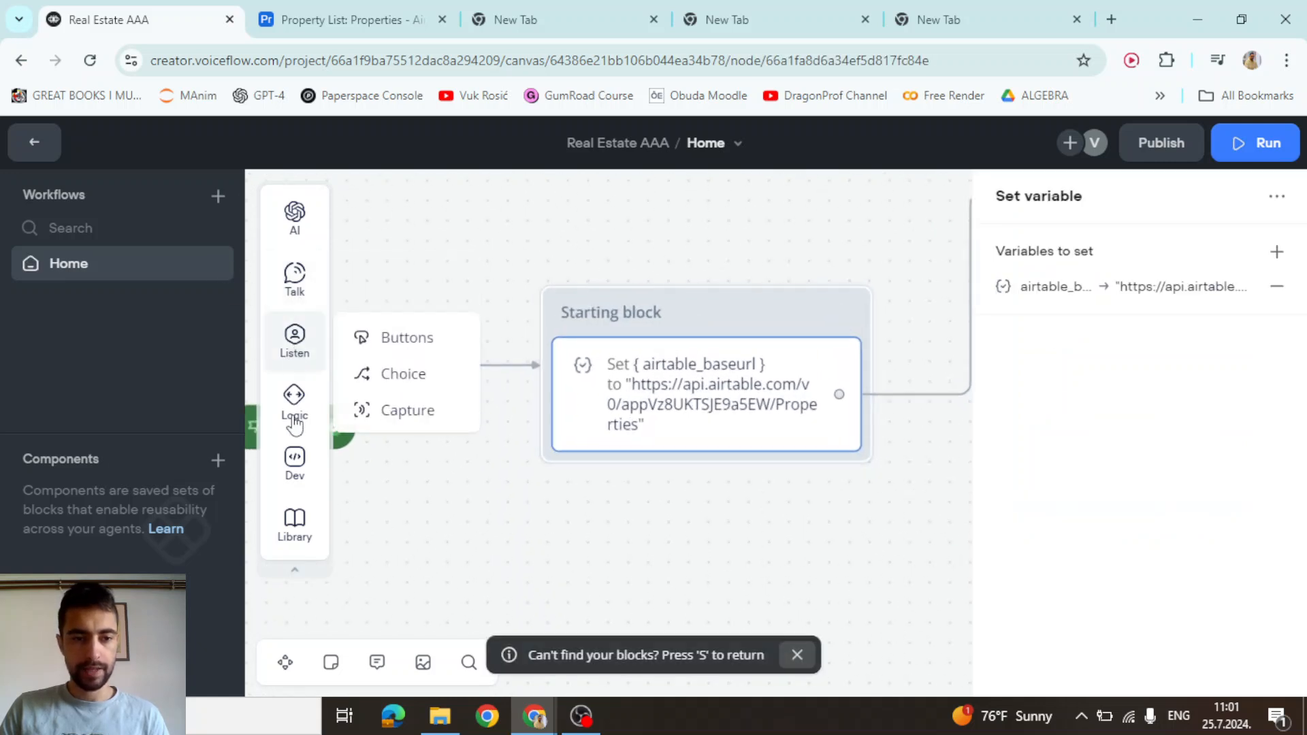
pyautogui.moveTo(291, 420)
pyautogui.moveTo(376, 433); pyautogui.dragTo(655, 483)
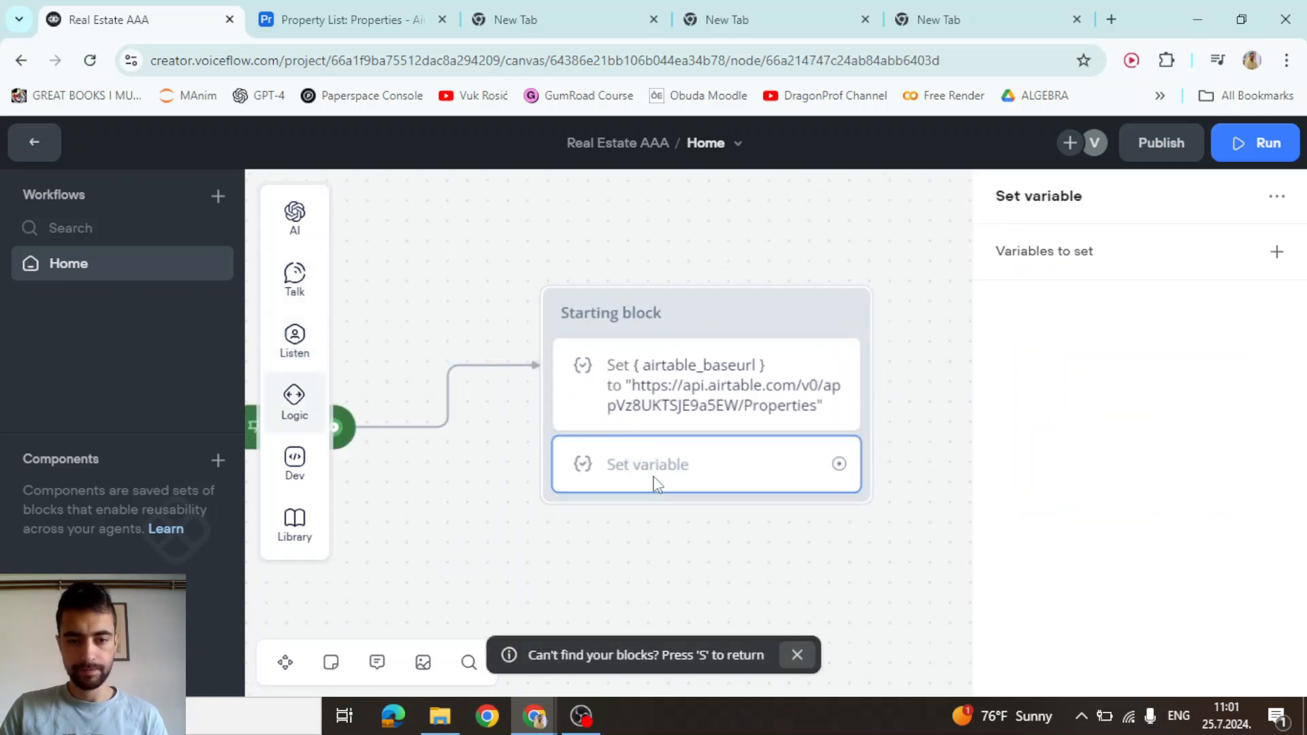
pyautogui.click(1276, 251)
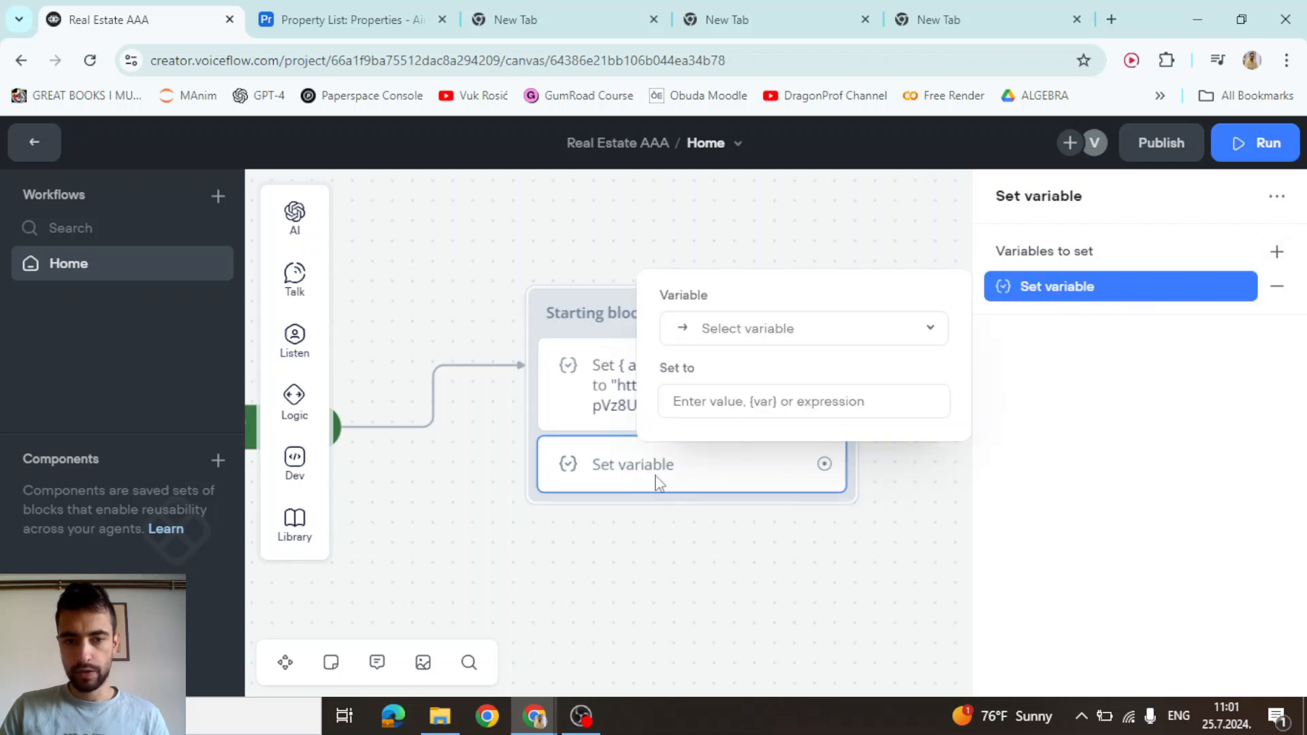
pyautogui.click(606, 408)
pyautogui.click(1281, 255)
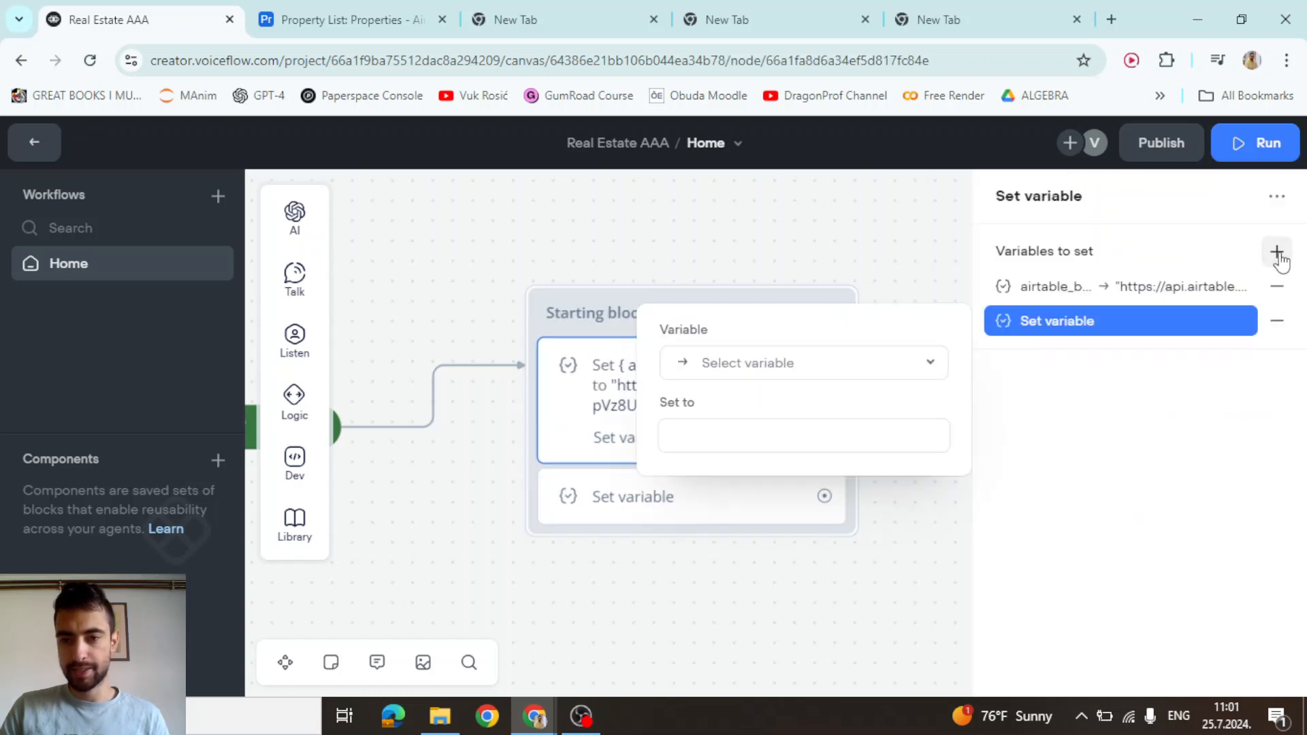
pyautogui.click(1102, 326)
pyautogui.click(1032, 329)
pyautogui.click(776, 374)
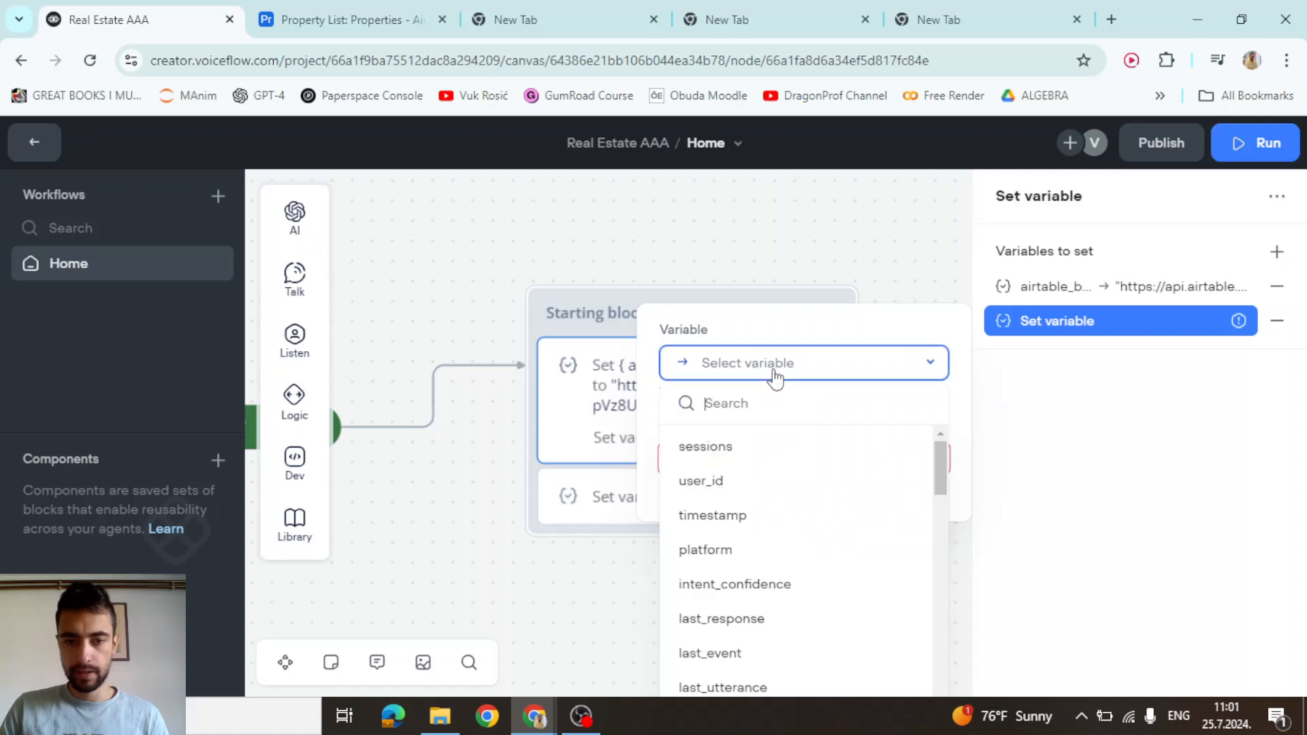
pyautogui.write('map')
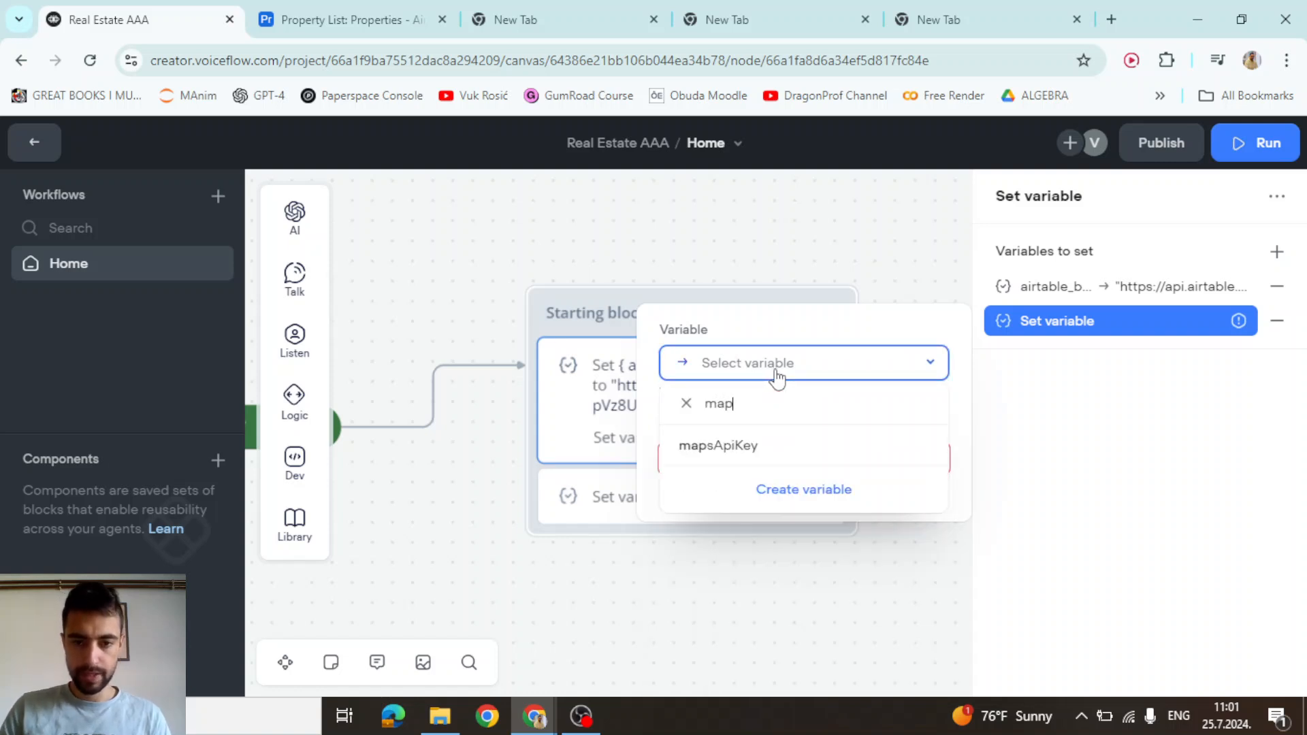
pyautogui.click(711, 446)
# Enter the quoted Maps API key as the mapsApiKey value
pyautogui.click(827, 442)
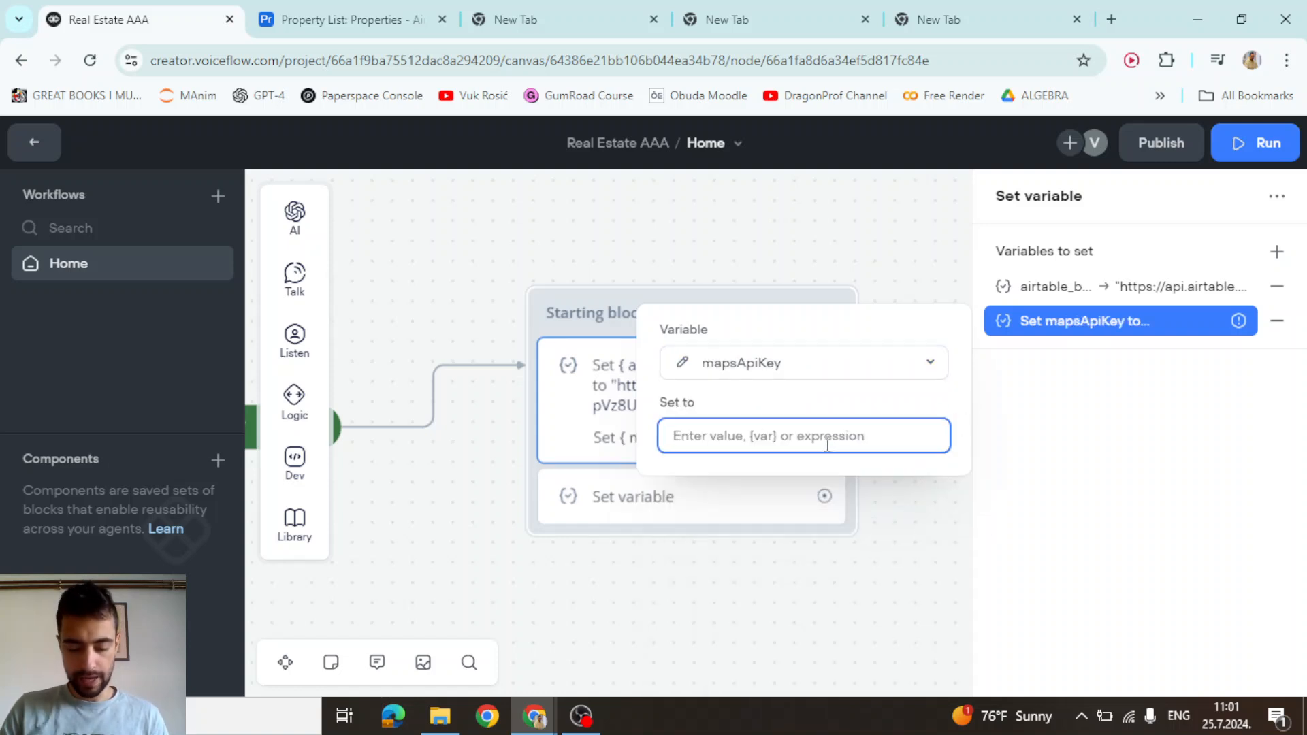
pyautogui.write('"')
pyautogui.hotkey('ctrl', 'v')
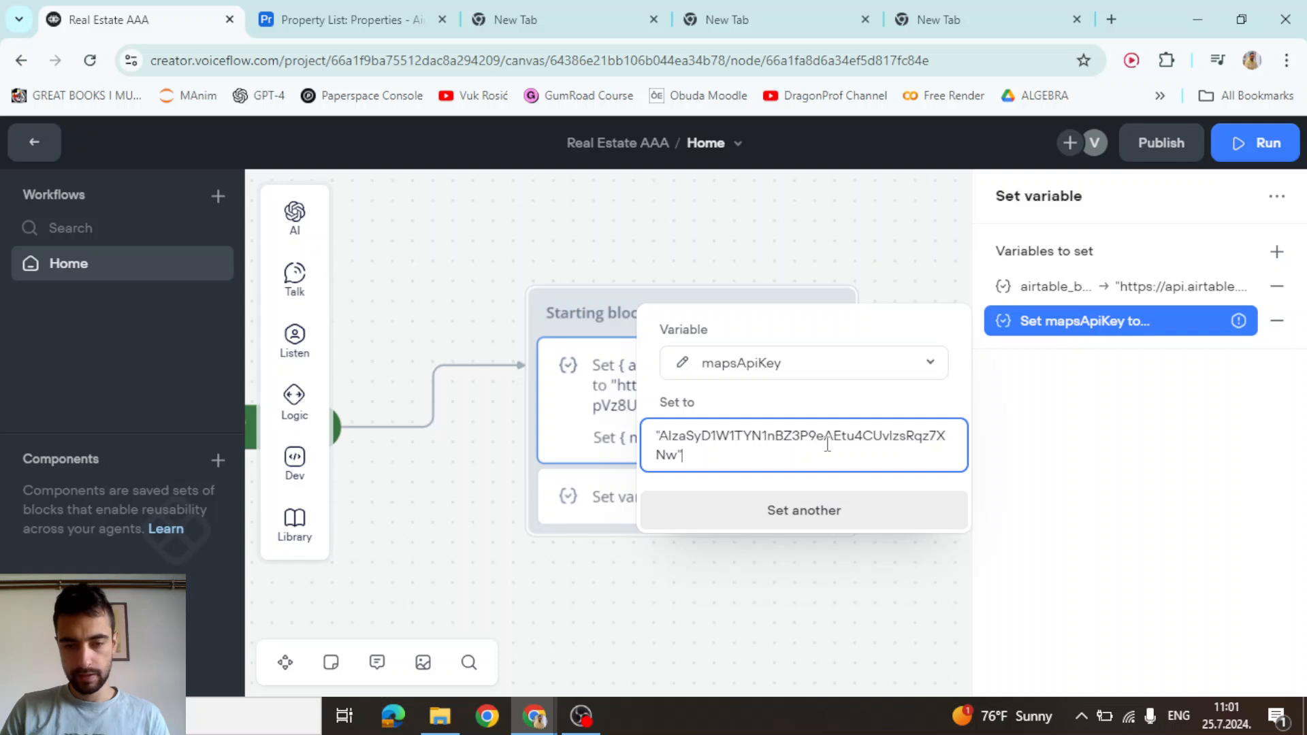
pyautogui.hotkey('ctrl', 'a')
pyautogui.hotkey('ctrl', 'c')
pyautogui.click(813, 414)
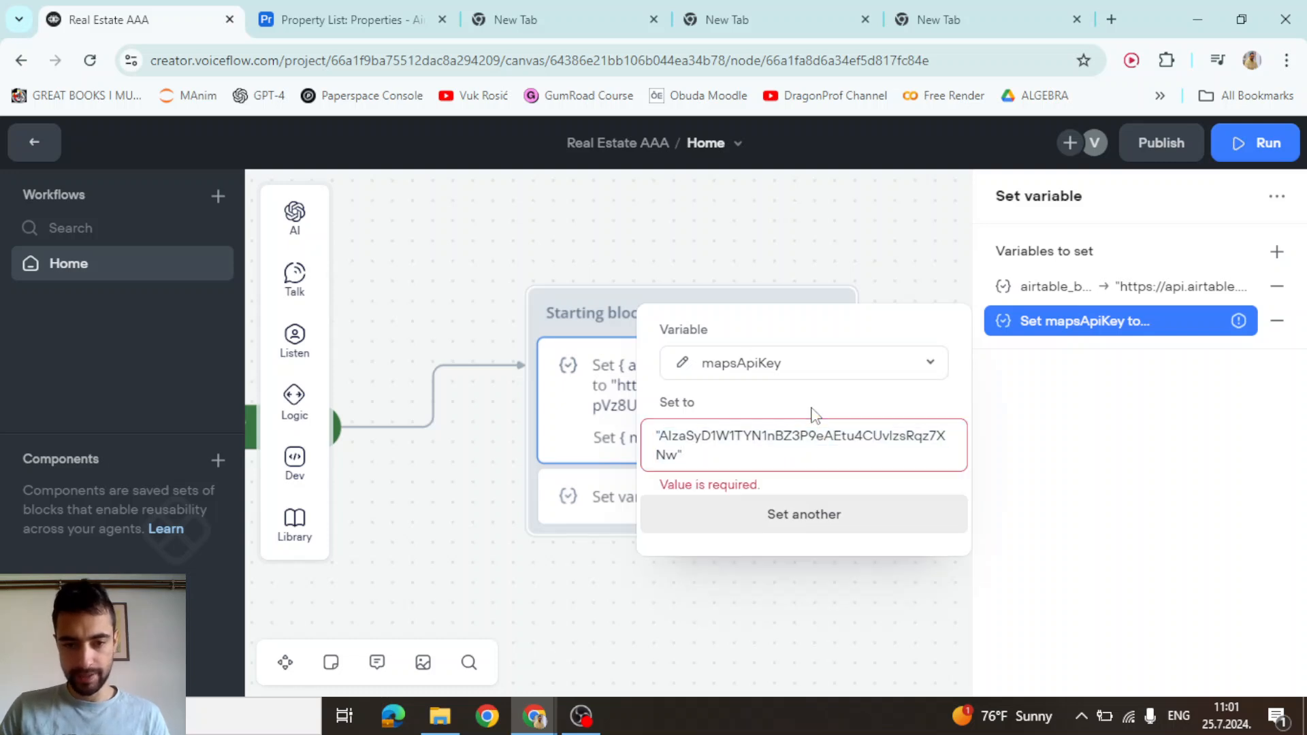
pyautogui.click(507, 458)
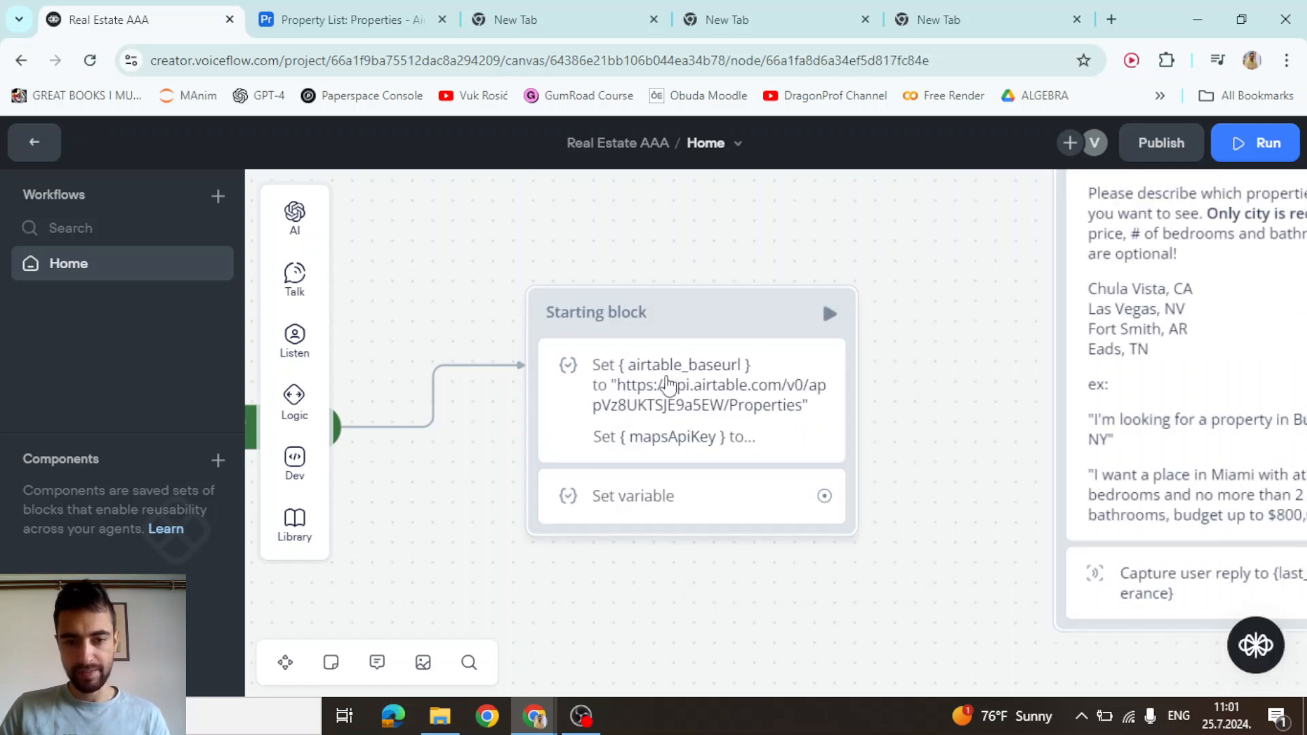
# Reopen the mapsApiKey entry and paste the Maps API key into its value again
pyautogui.click(687, 382)
pyautogui.click(1196, 327)
pyautogui.click(753, 432)
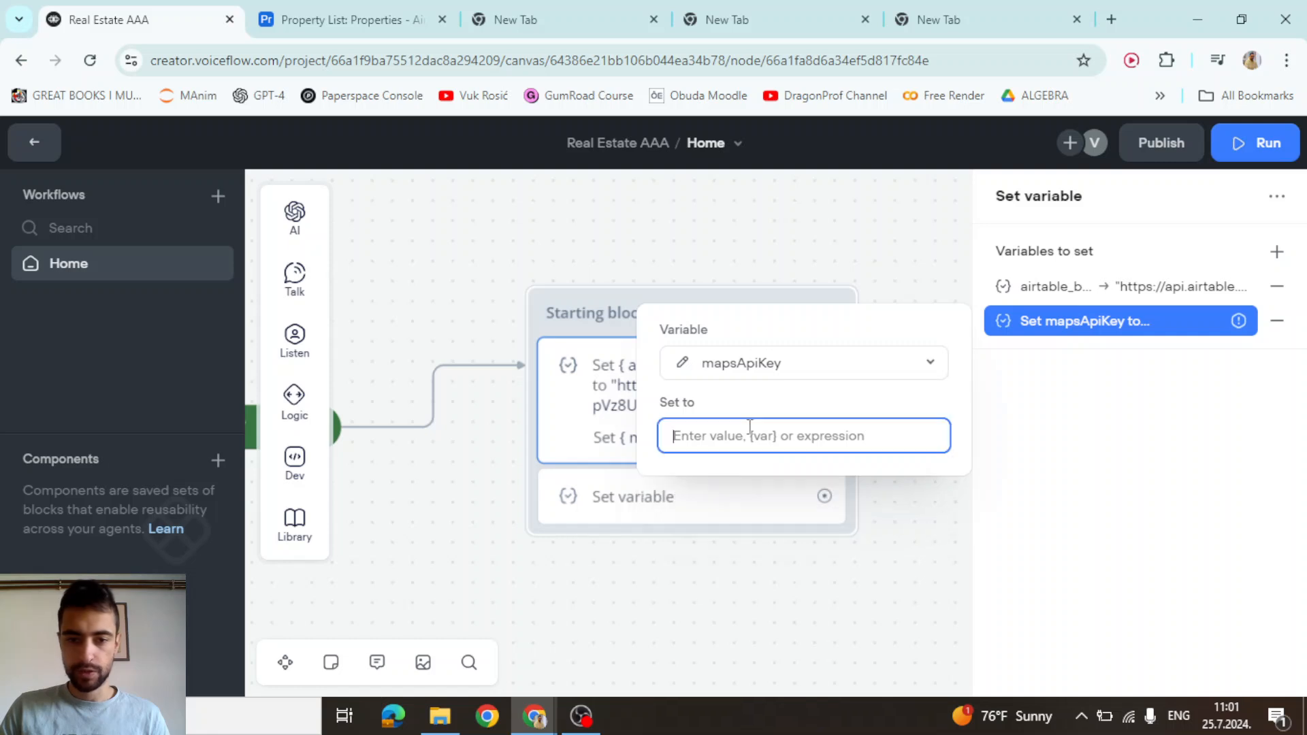
pyautogui.hotkey('ctrl', 'v')
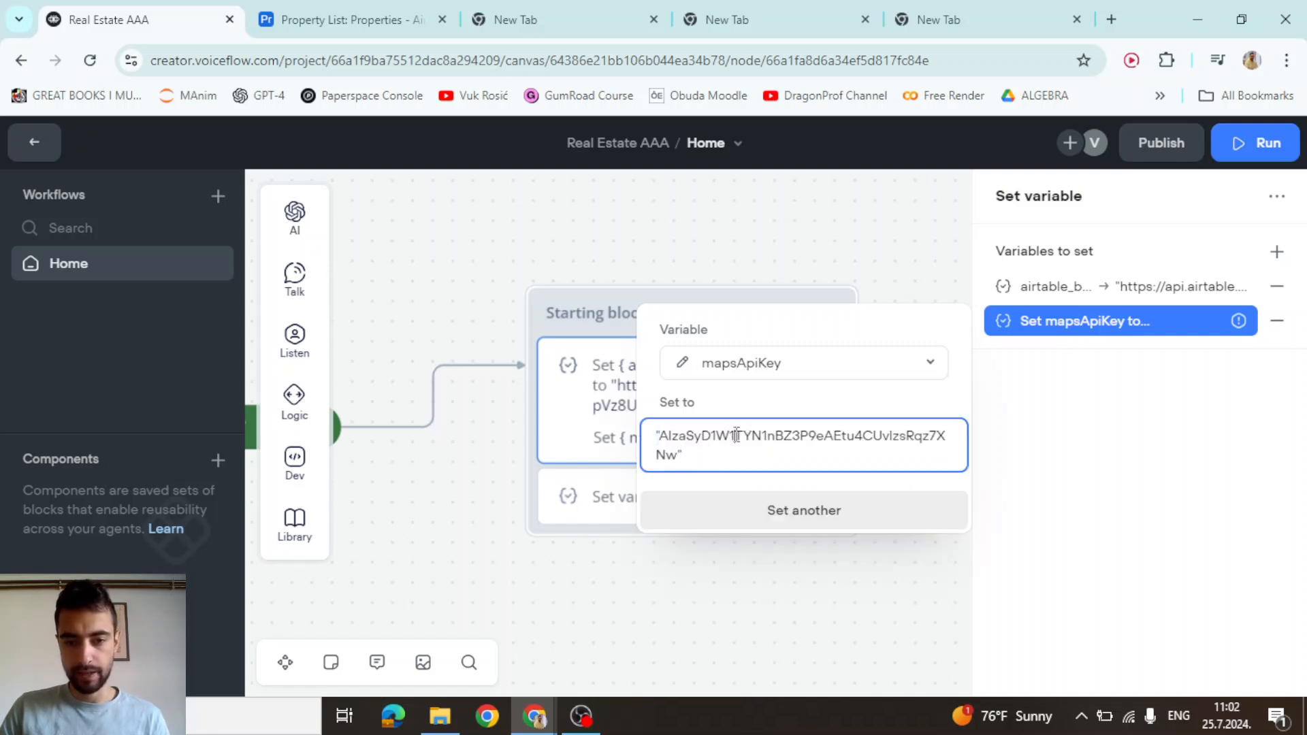
pyautogui.click(757, 409)
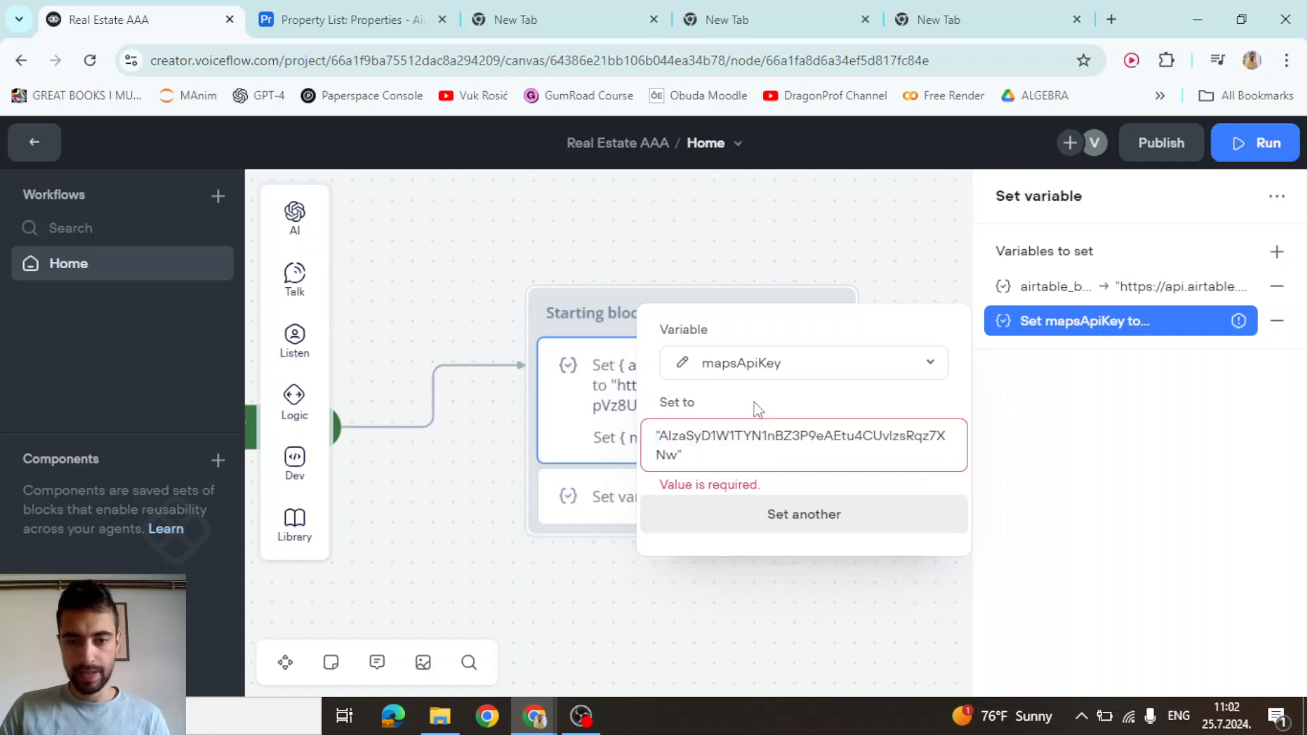
pyautogui.click(709, 445)
pyautogui.click(720, 422)
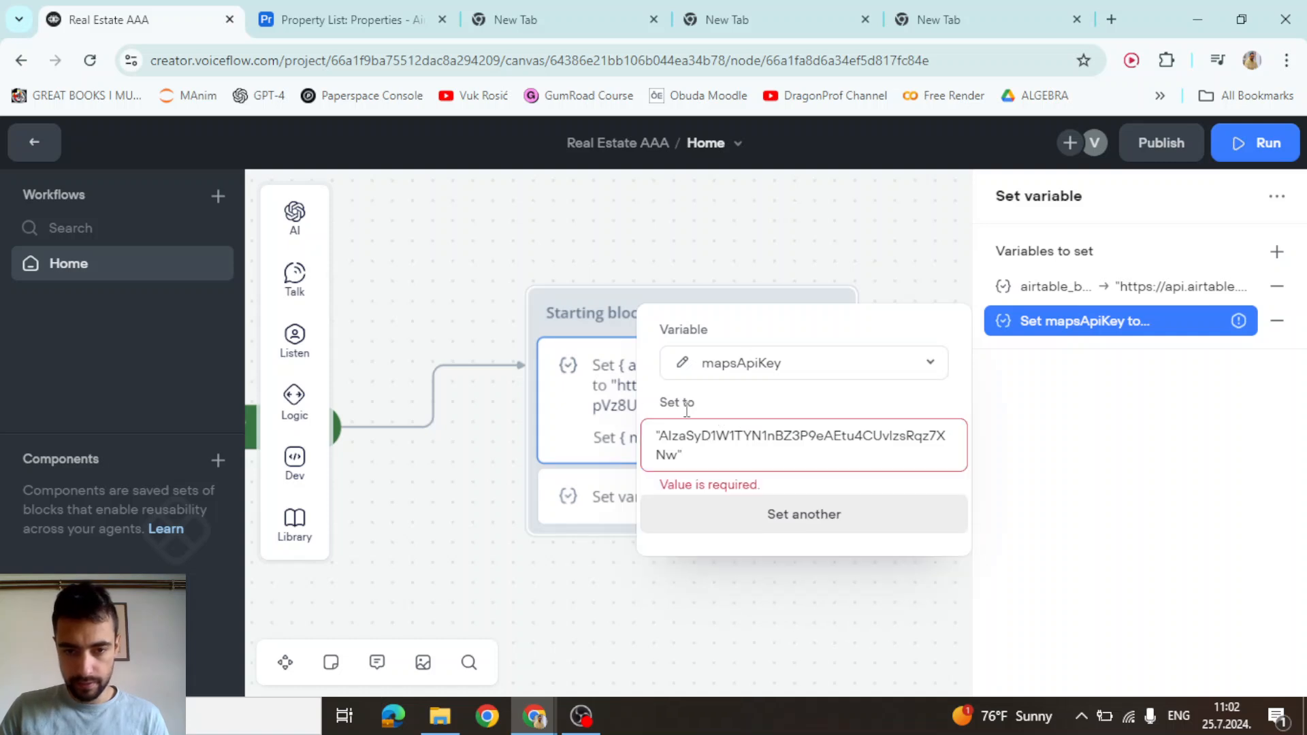
pyautogui.click(571, 420)
pyautogui.click(1126, 325)
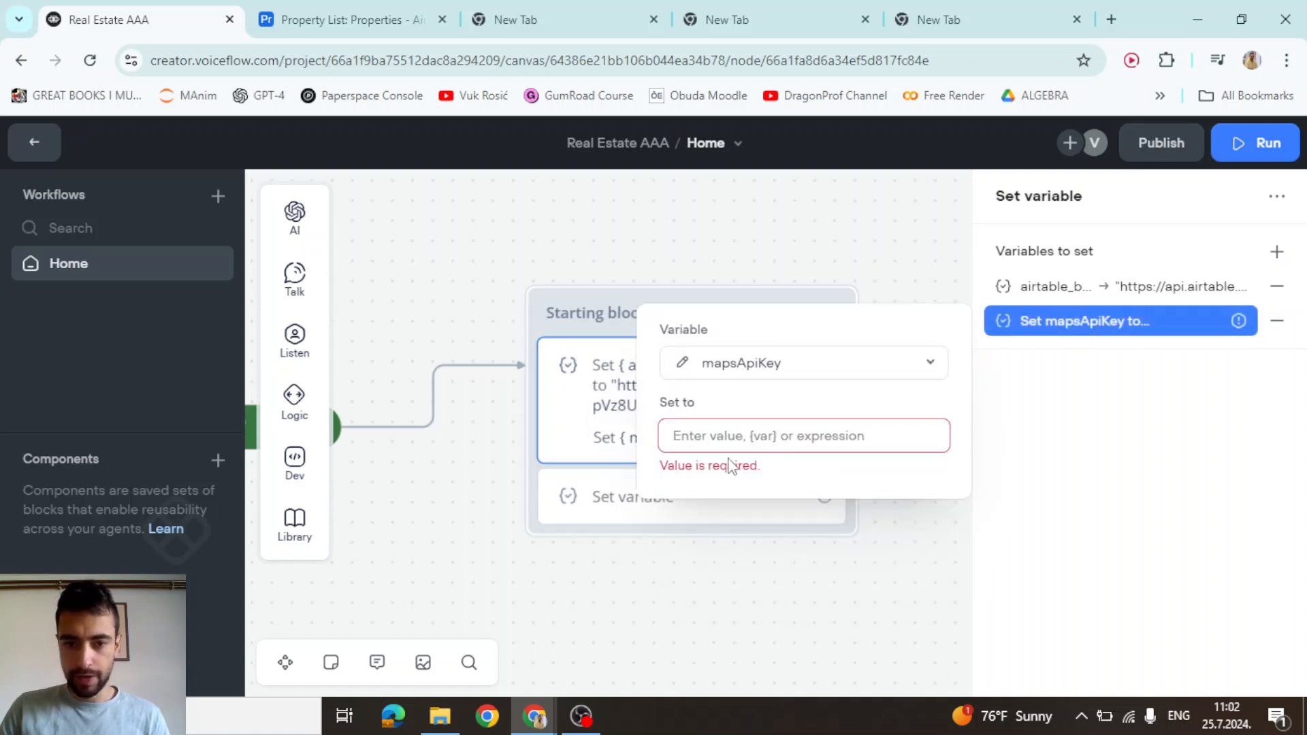
pyautogui.click(735, 435)
pyautogui.hotkey('ctrl', 'v')
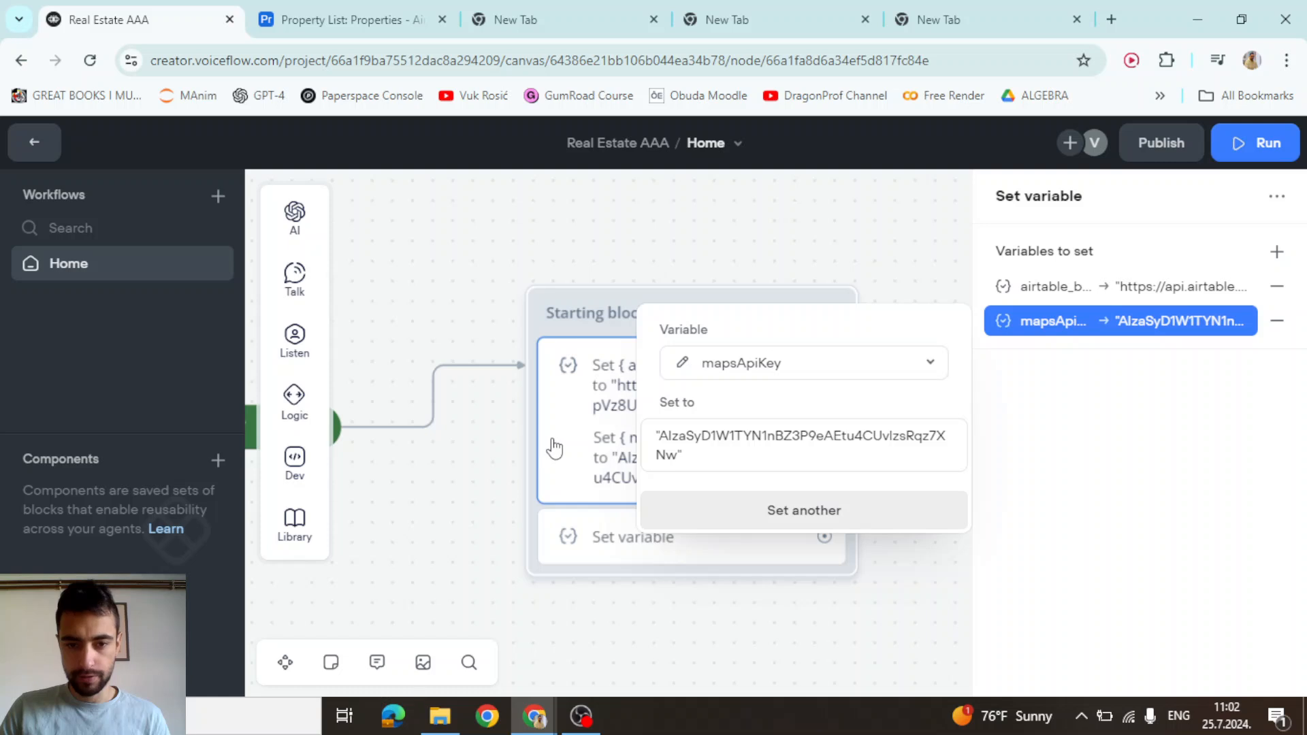
pyautogui.click(554, 447)
# Delete the leftover empty Set step and connect the Starting block to New Block 2
pyautogui.click(633, 530)
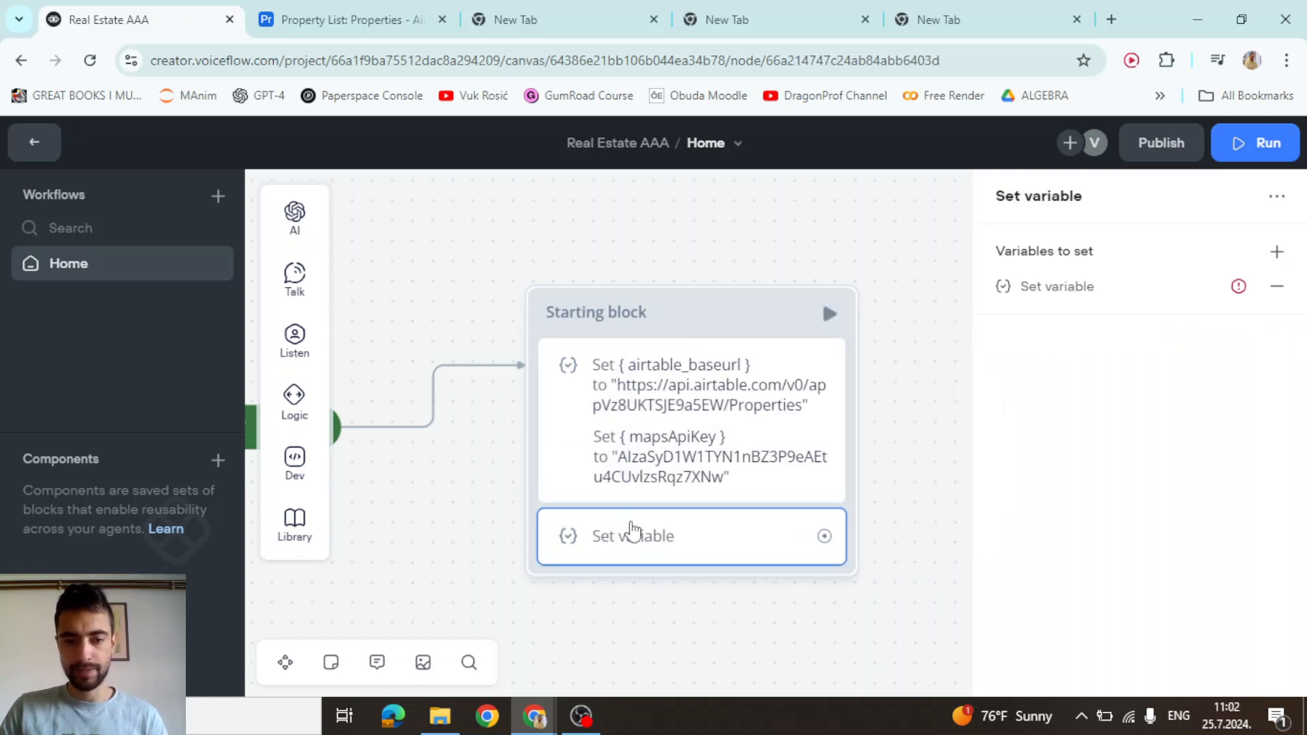
pyautogui.press('Delete')
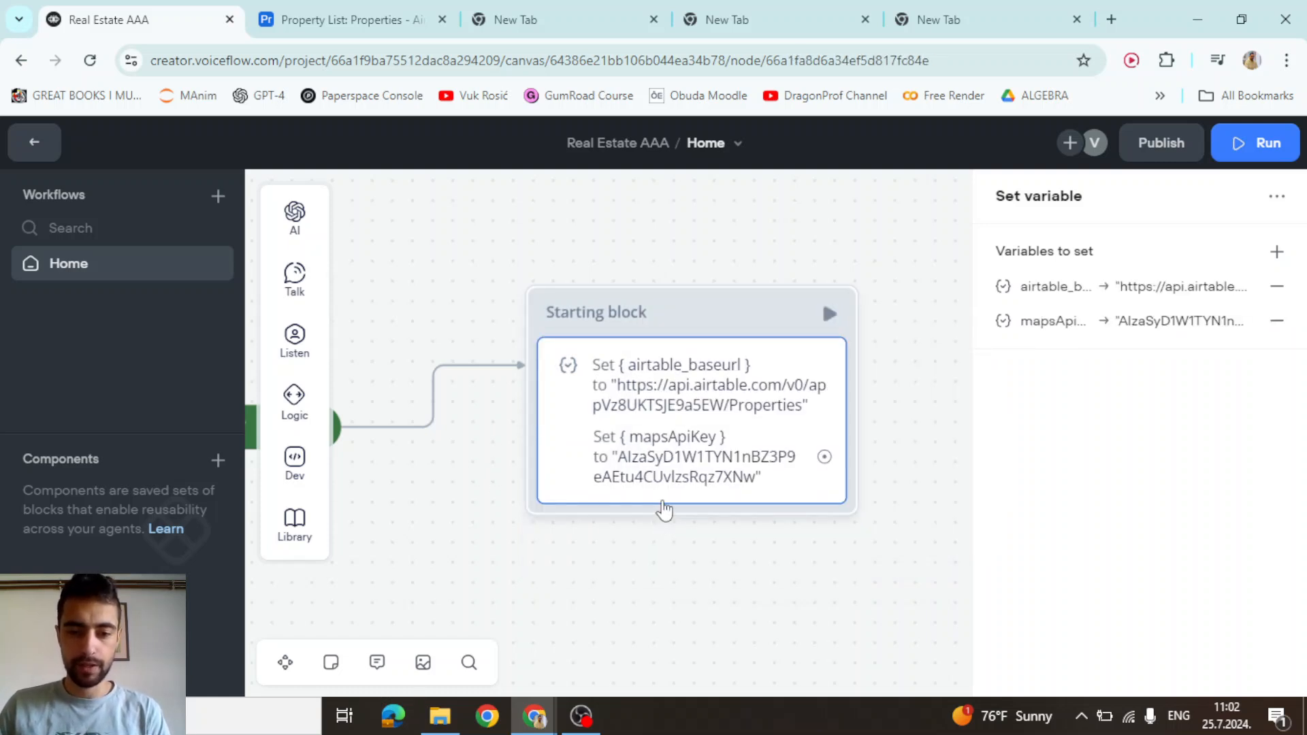
pyautogui.scroll(-5, 633, 531)
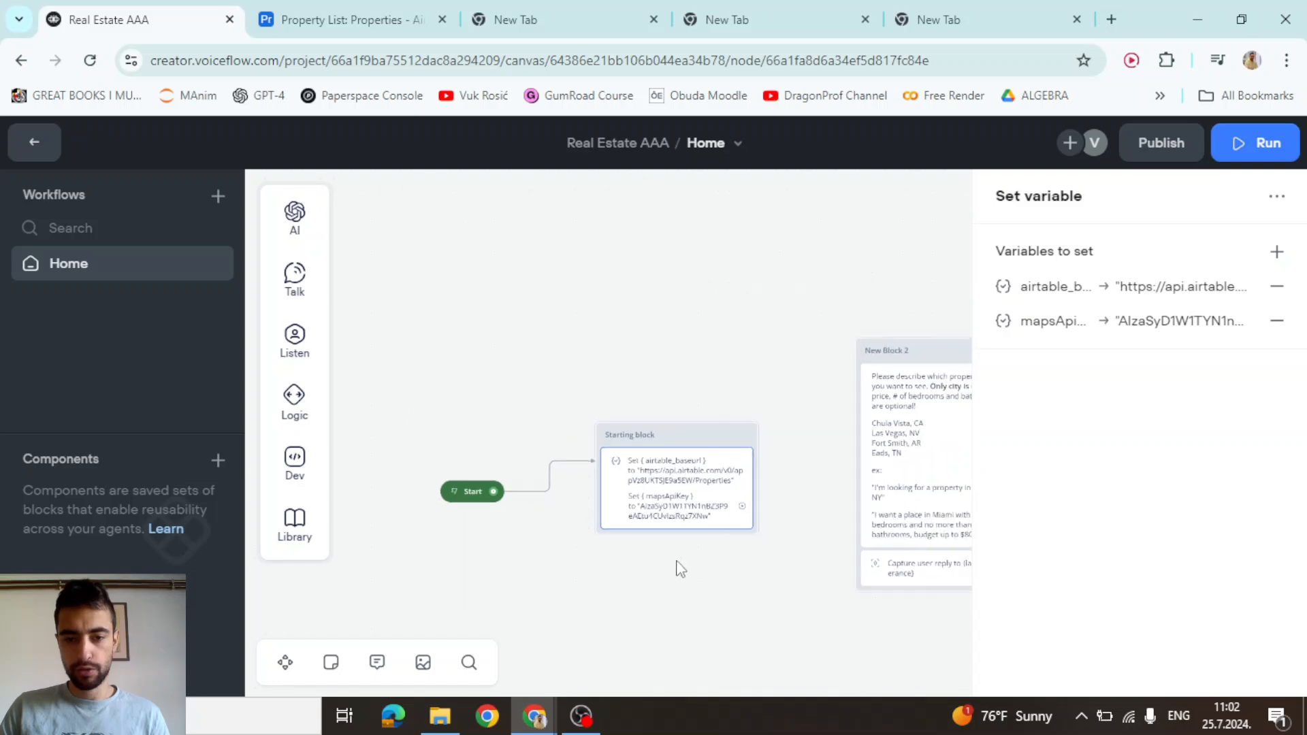
pyautogui.click(710, 435)
pyautogui.scroll(4, 633, 447)
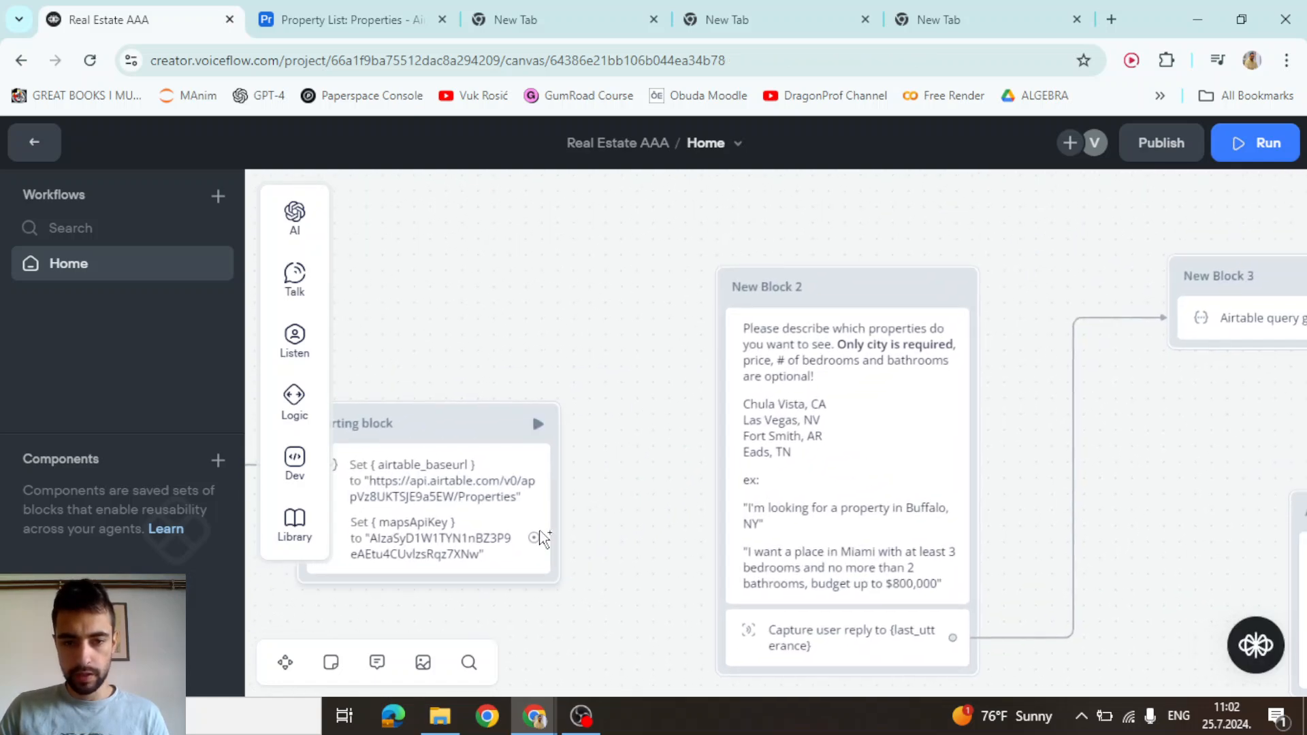
pyautogui.moveTo(533, 538); pyautogui.dragTo(729, 299)
pyautogui.scroll(-5, 647, 429)
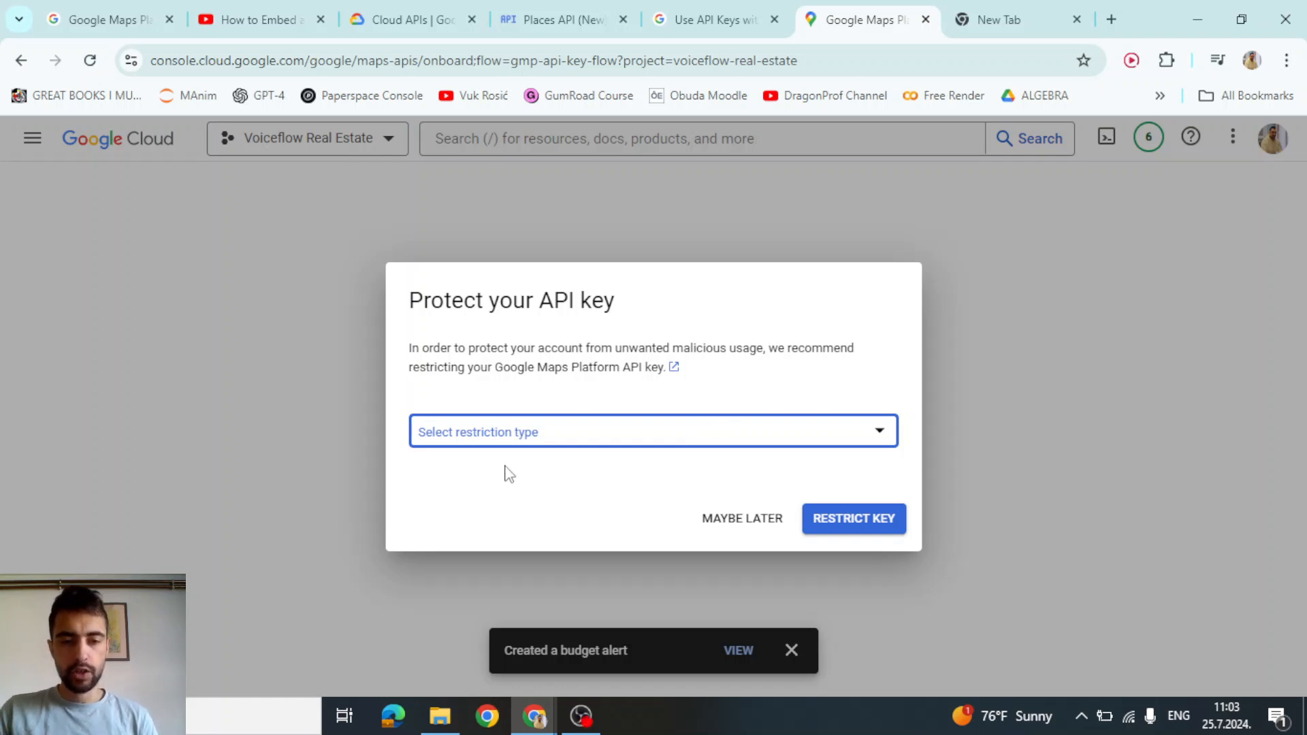
# Dismiss the Protect your API key dialog with Maybe later, leaving the key unrestricted
pyautogui.moveTo(429, 300); pyautogui.dragTo(574, 302)
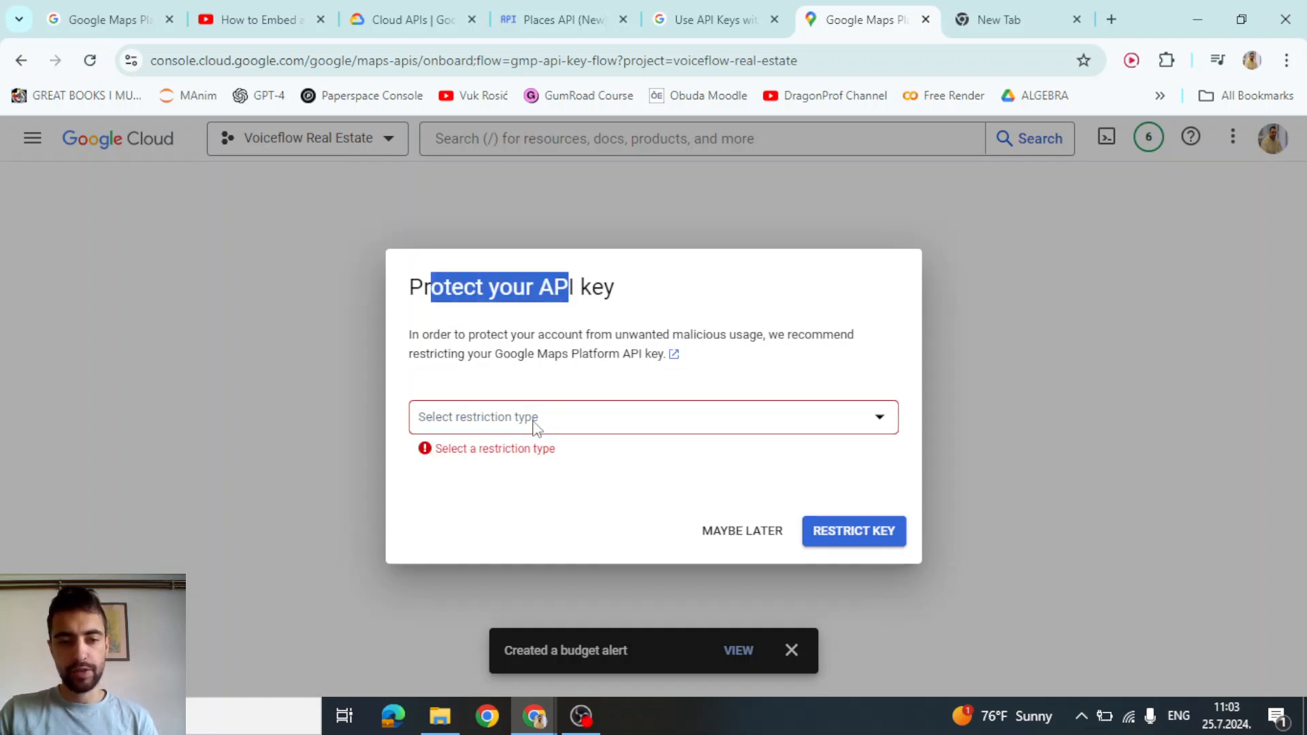
pyautogui.click(533, 423)
pyautogui.click(616, 398)
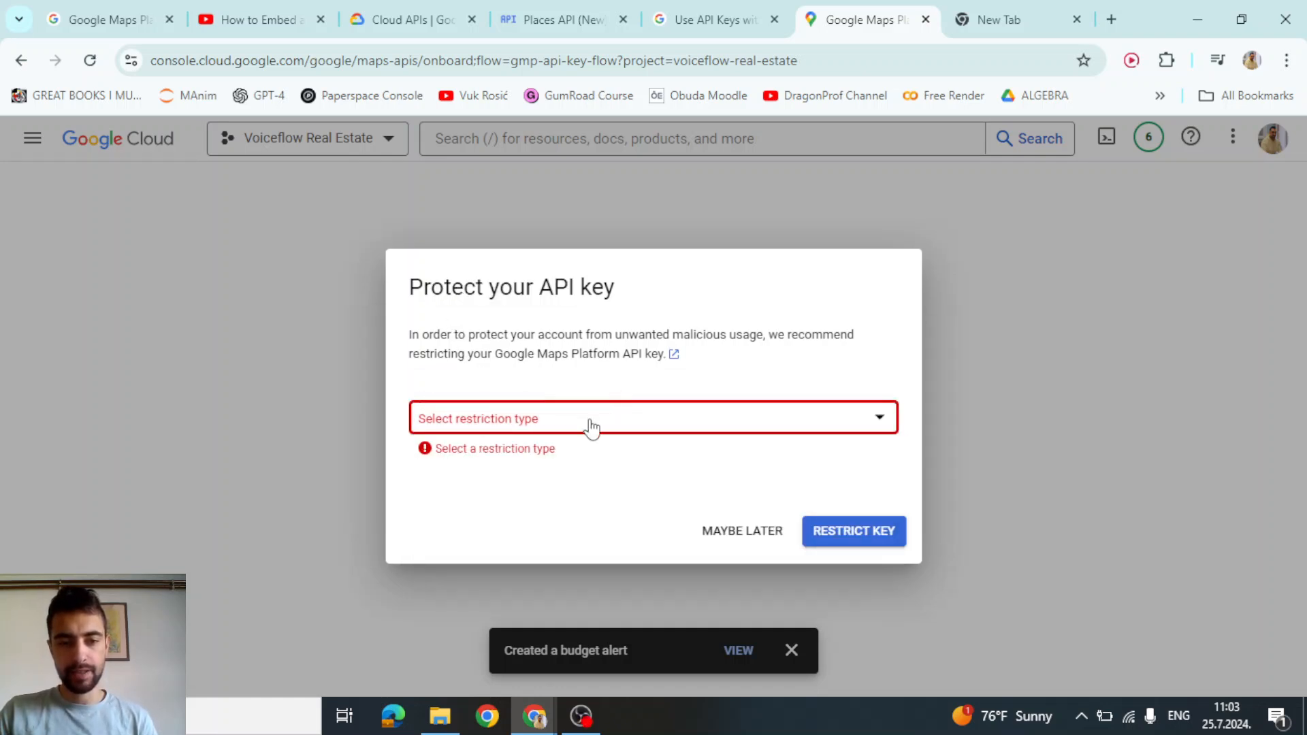
pyautogui.click(710, 532)
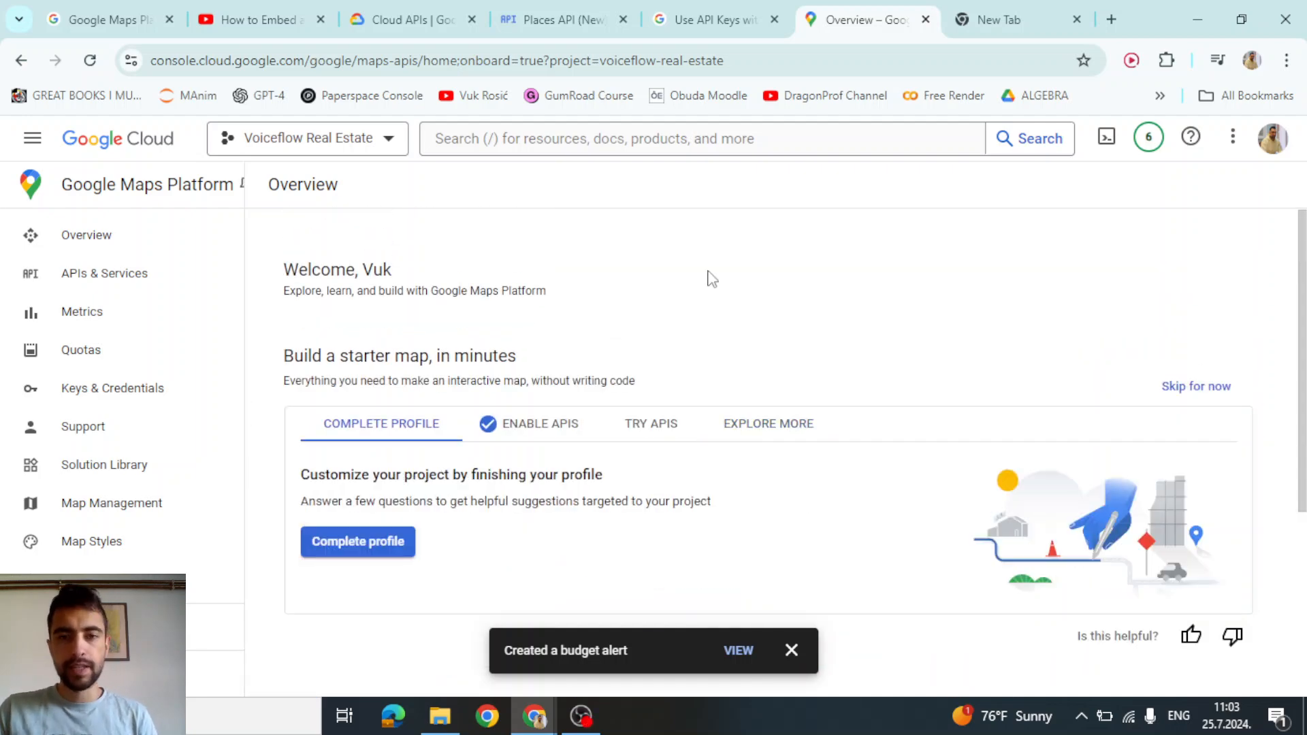
# Copy the X-Goog-FieldMask header name from the Text Search (New) guide's curl example
pyautogui.click(710, 7)
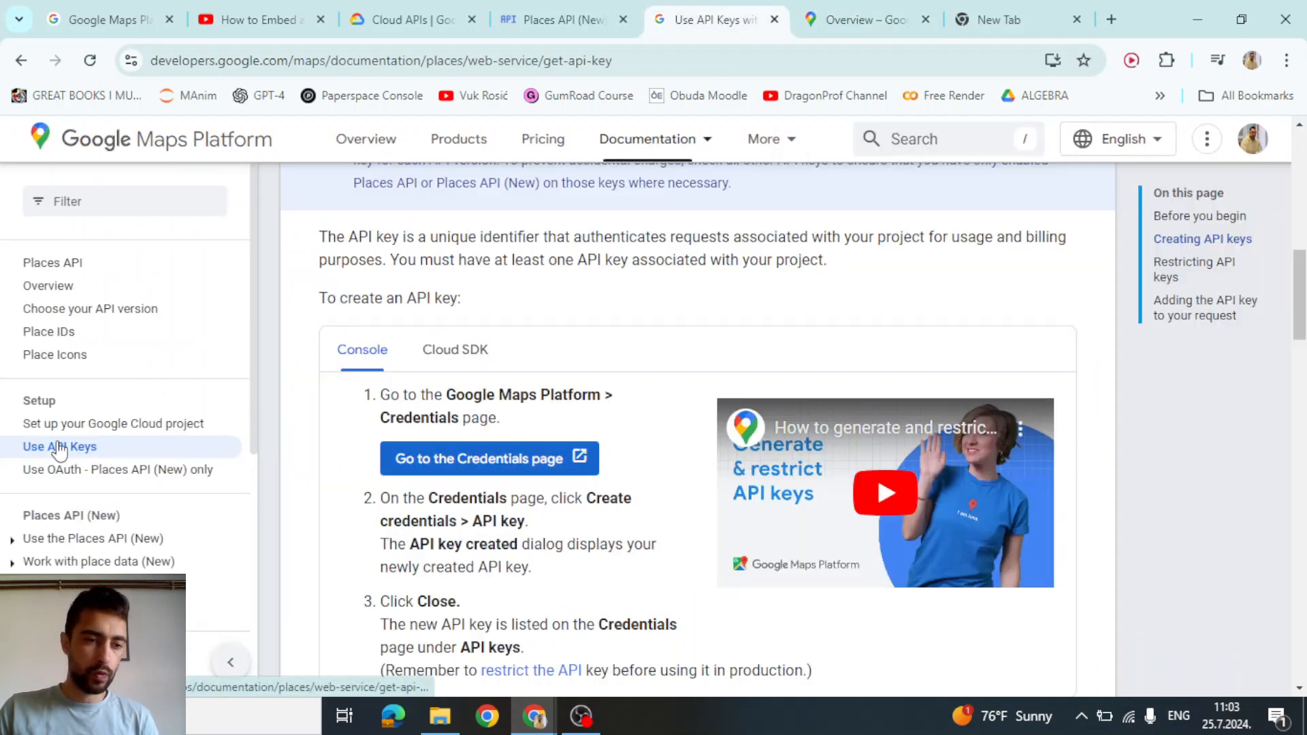
pyautogui.scroll(-5, 54, 451)
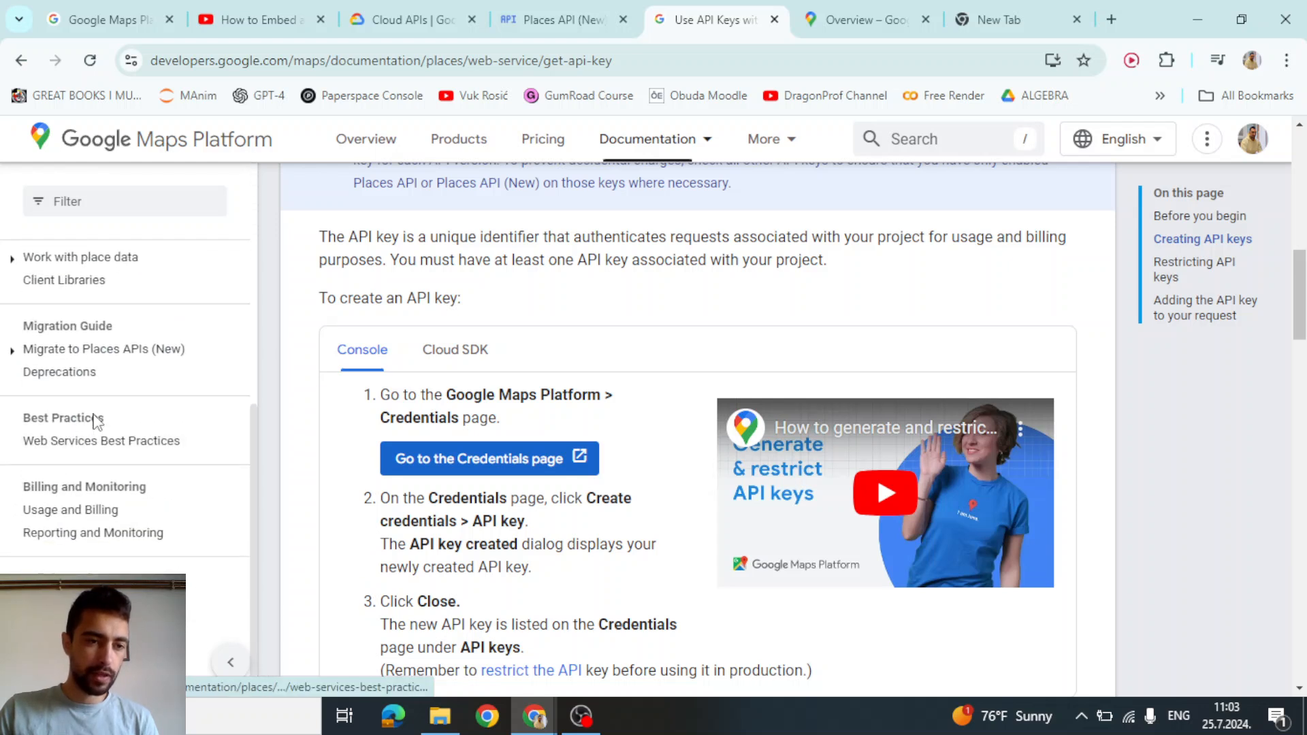
pyautogui.scroll(3, 96, 422)
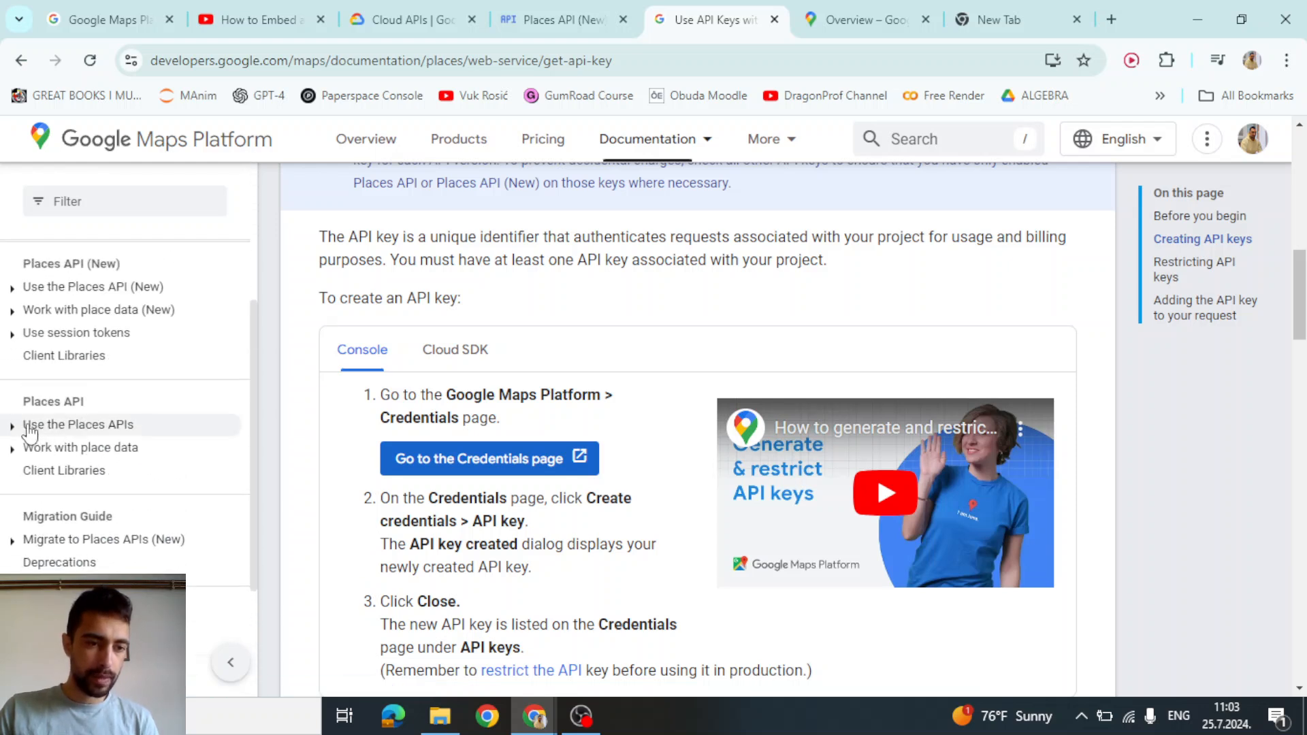
pyautogui.click(36, 289)
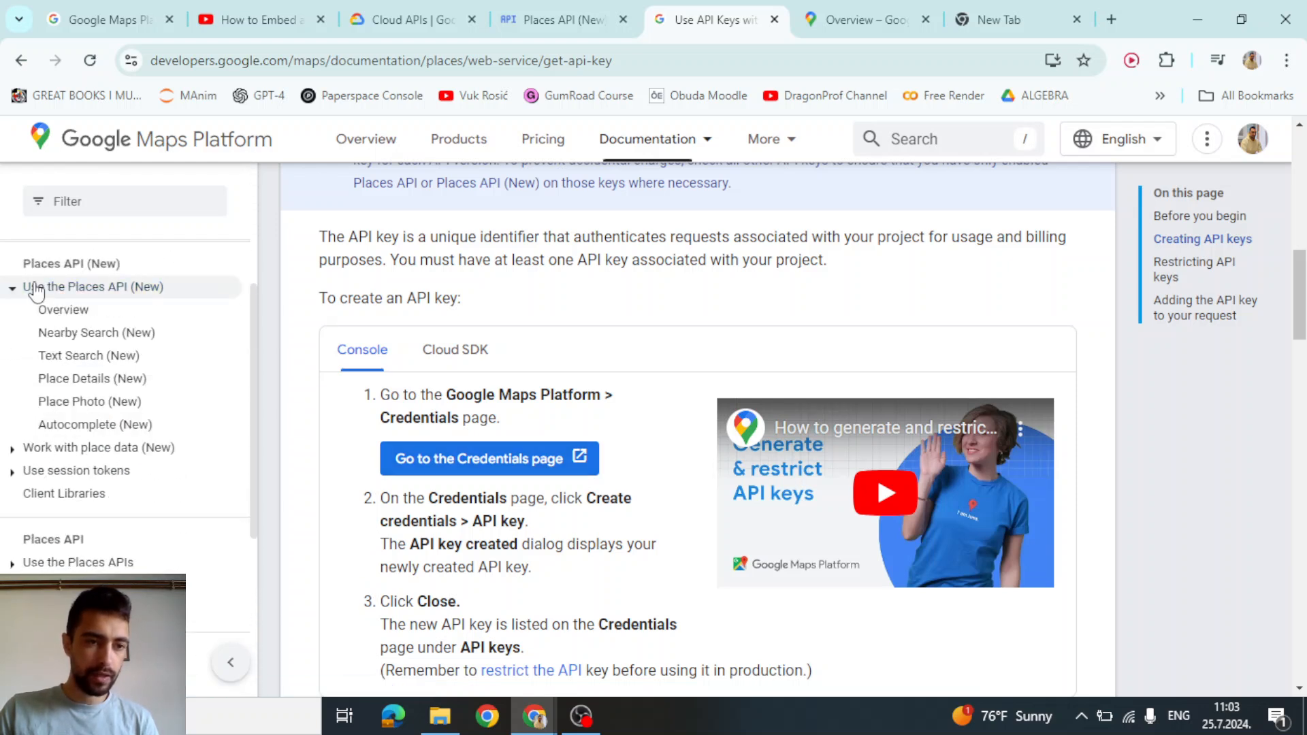
pyautogui.click(81, 361)
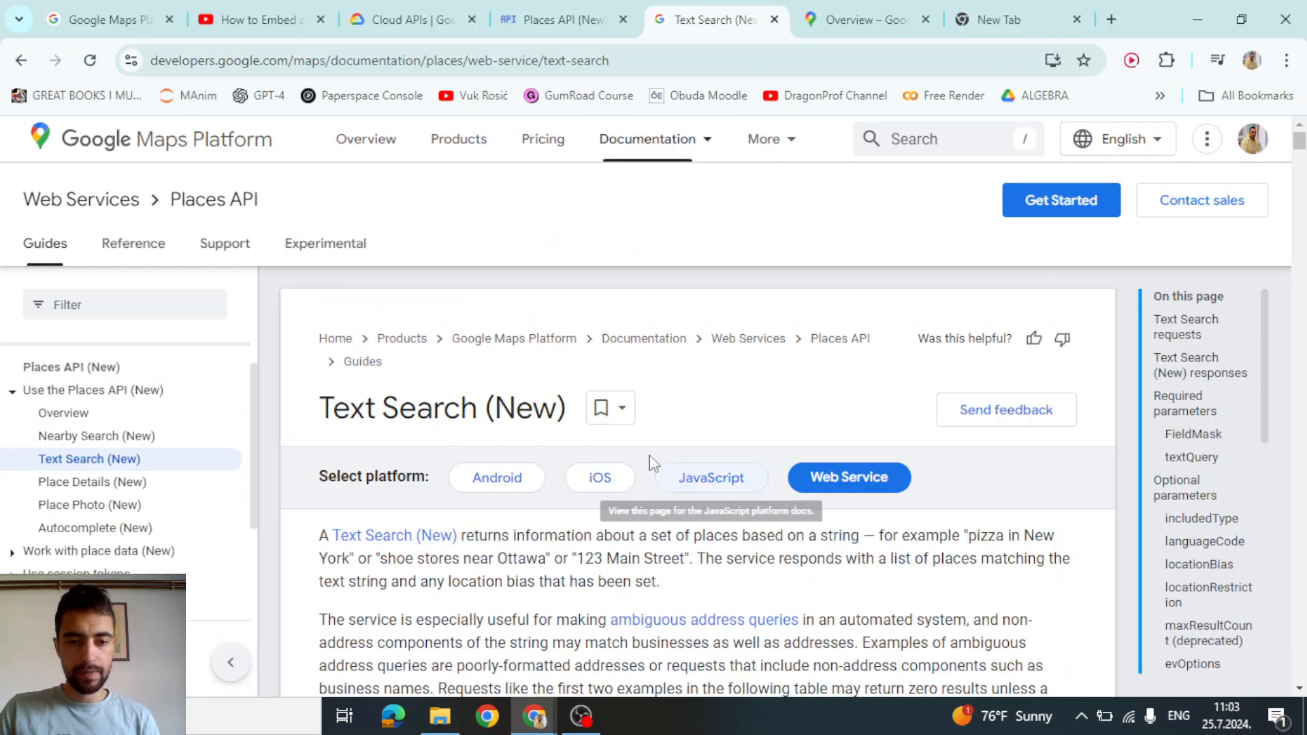
pyautogui.scroll(-15, 650, 463)
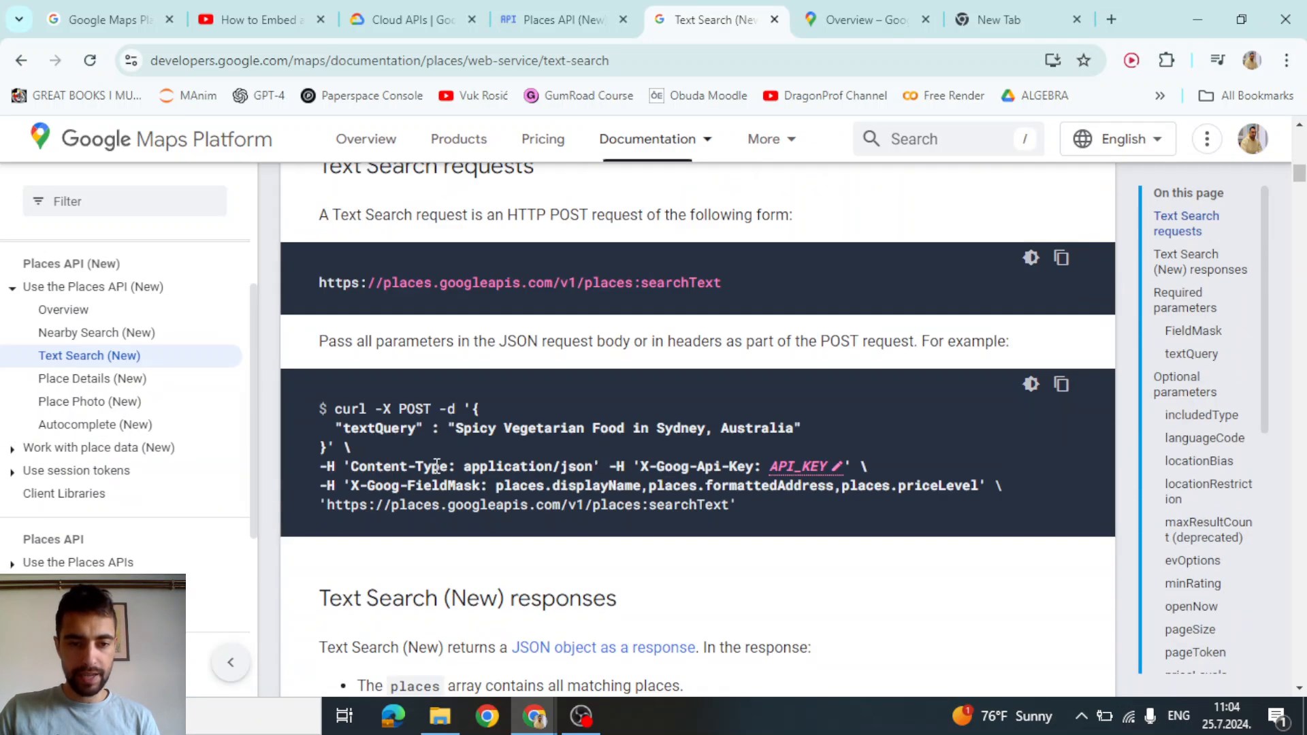
pyautogui.moveTo(354, 487); pyautogui.dragTo(480, 488)
pyautogui.hotkey('ctrl', 'c')
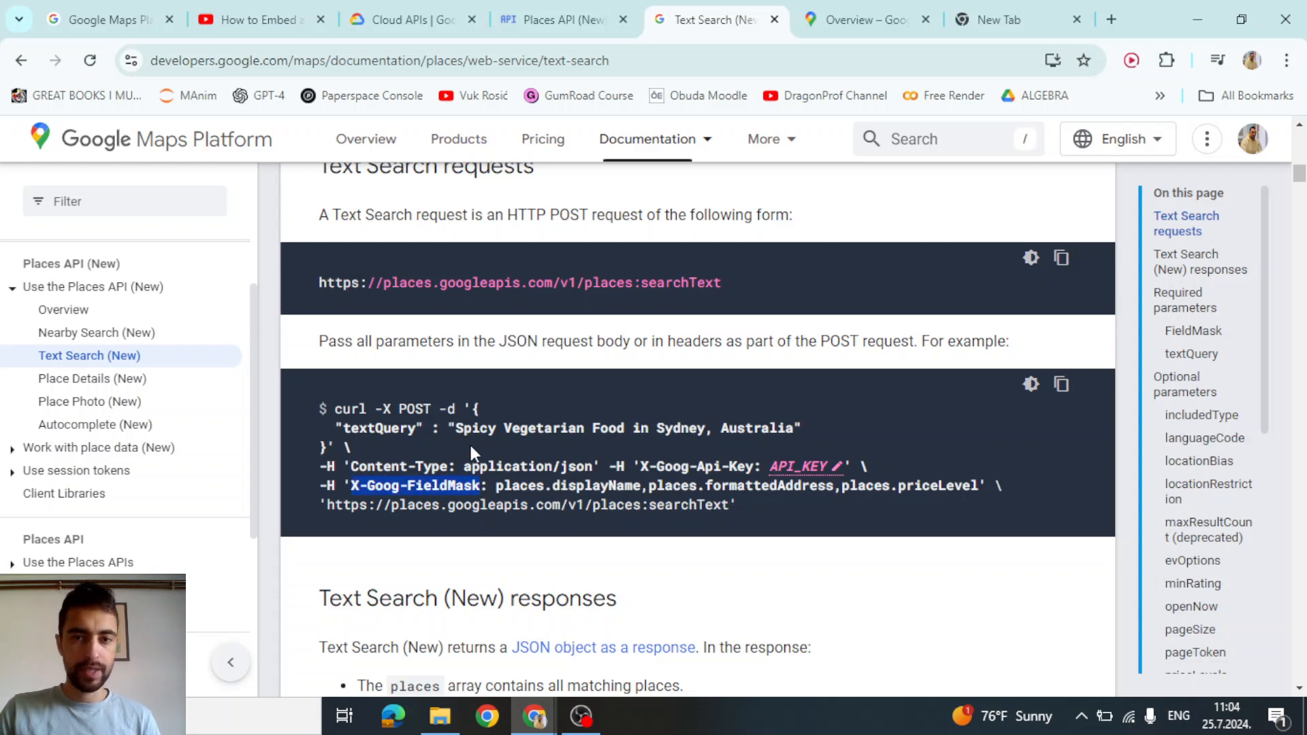
pyautogui.hotkey('alt', 'Tab')
# Paste X-Goog-FieldMask as the new header key in New Block 11
pyautogui.scroll(-3, 999, 418)
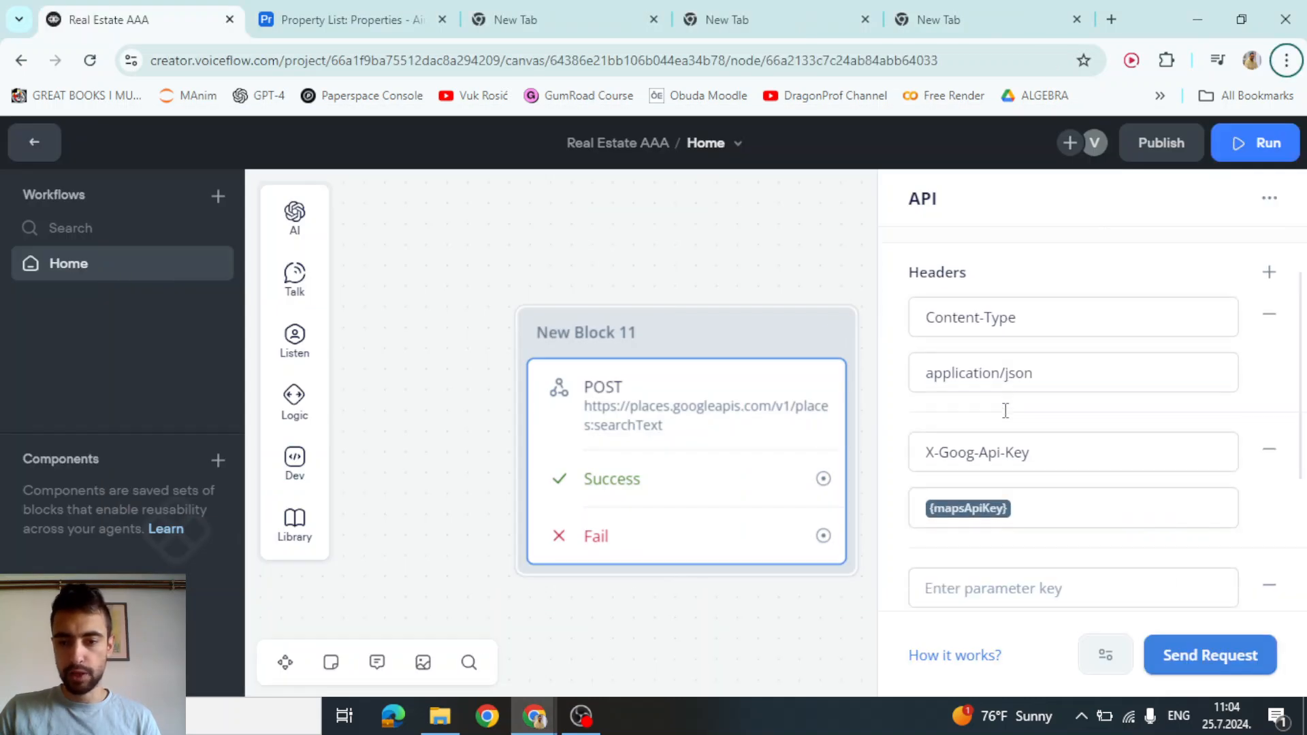
pyautogui.click(966, 482)
pyautogui.hotkey('ctrl', 'v')
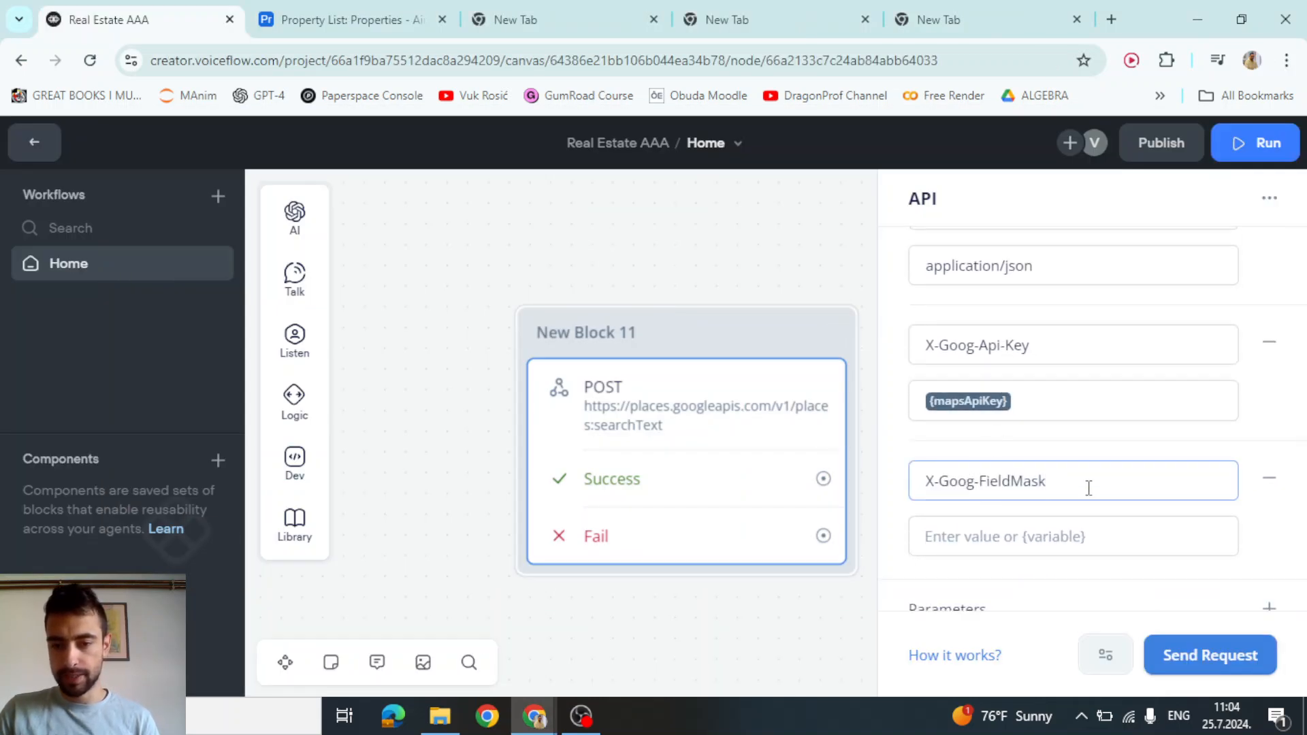
# Set the header value to places.displayName,places.formattedAddress,places.priceLevel from the docs example
pyautogui.hotkey('alt', 'Tab')
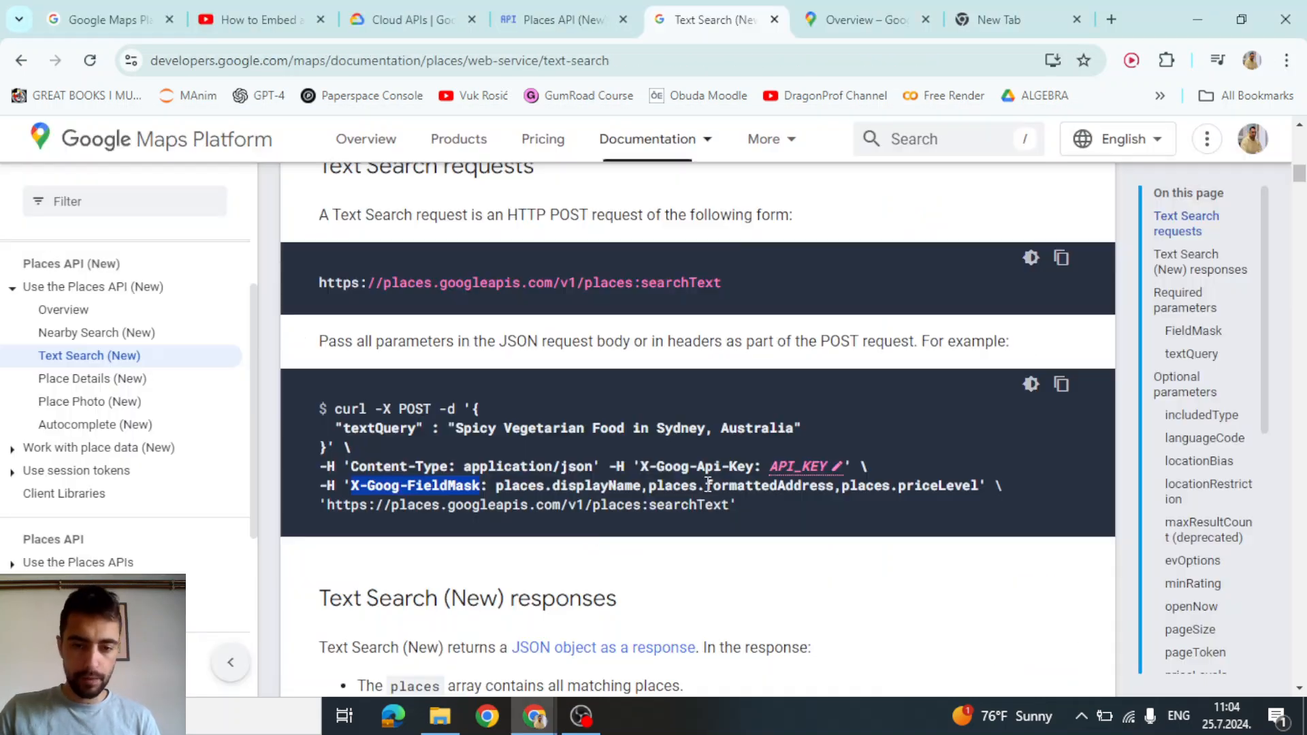
pyautogui.click(499, 489)
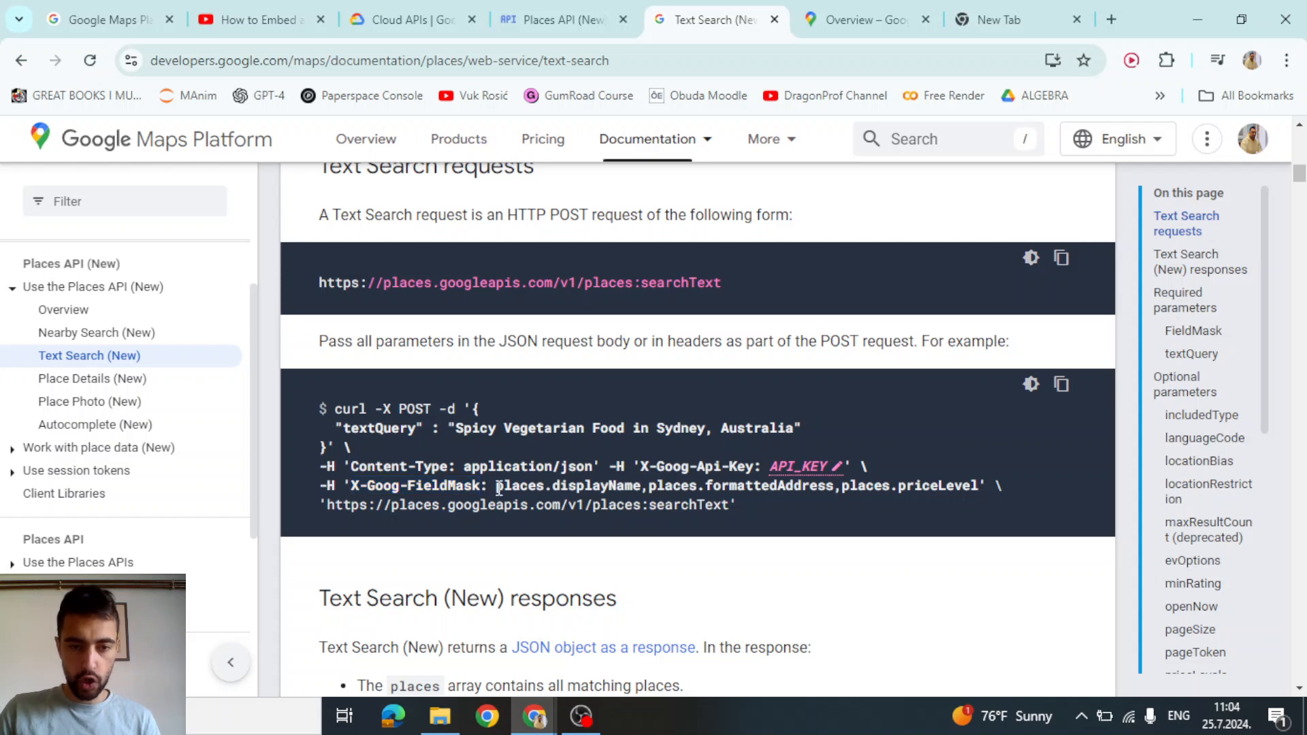
pyautogui.moveTo(499, 488); pyautogui.dragTo(967, 491)
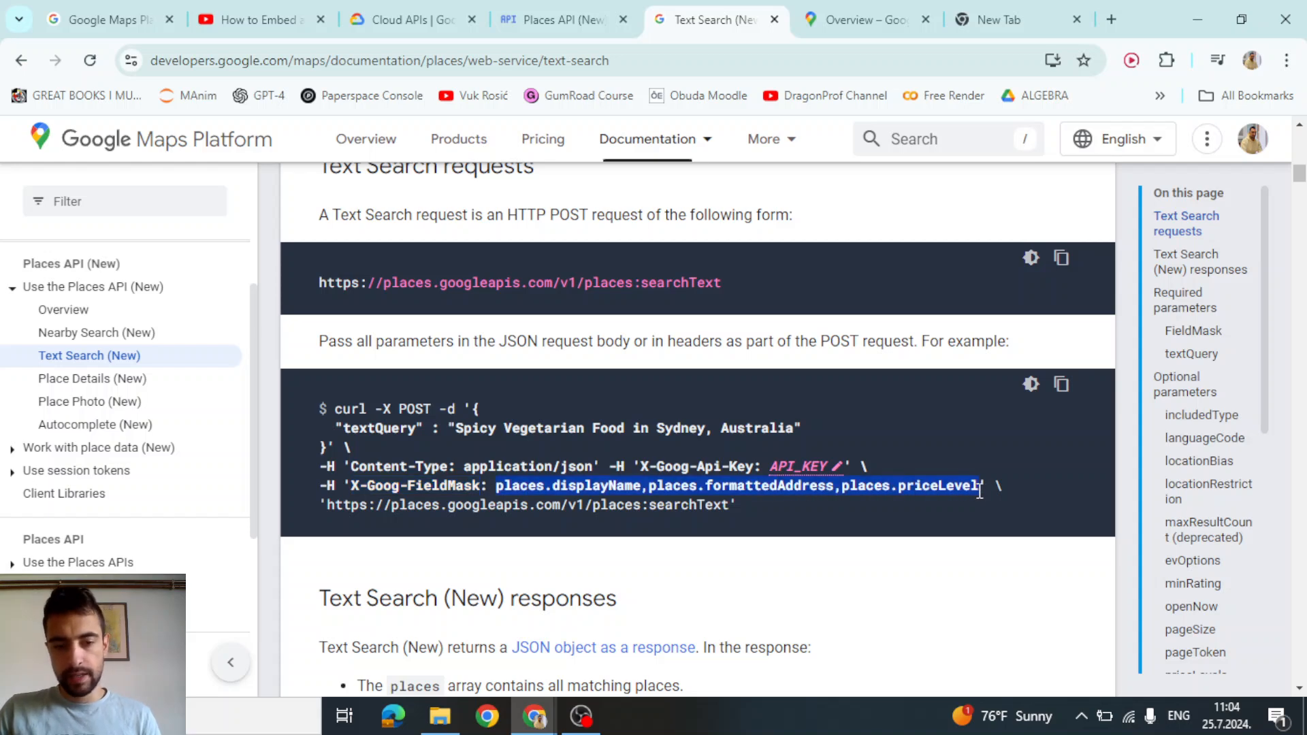
pyautogui.moveTo(971, 488); pyautogui.dragTo(978, 488)
pyautogui.hotkey('ctrl', 'c')
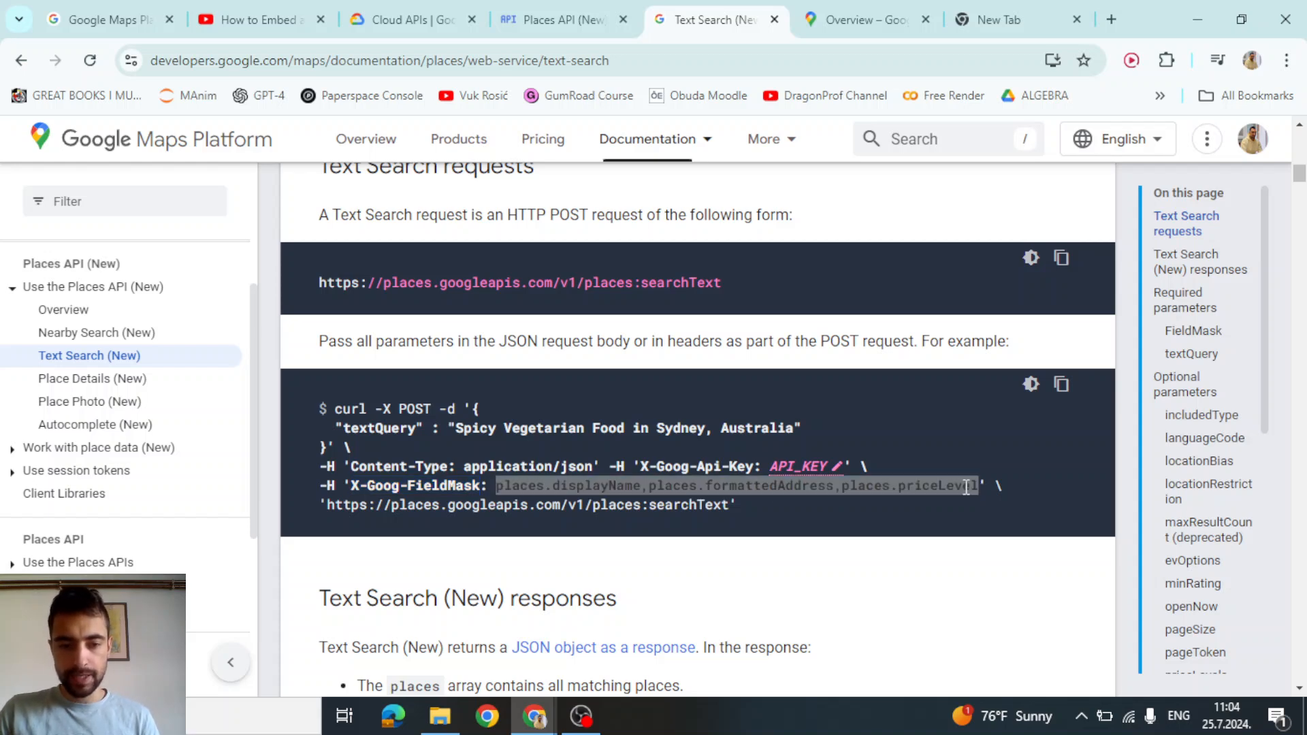
pyautogui.hotkey('alt', 'Tab')
pyautogui.click(953, 533)
pyautogui.write('*')
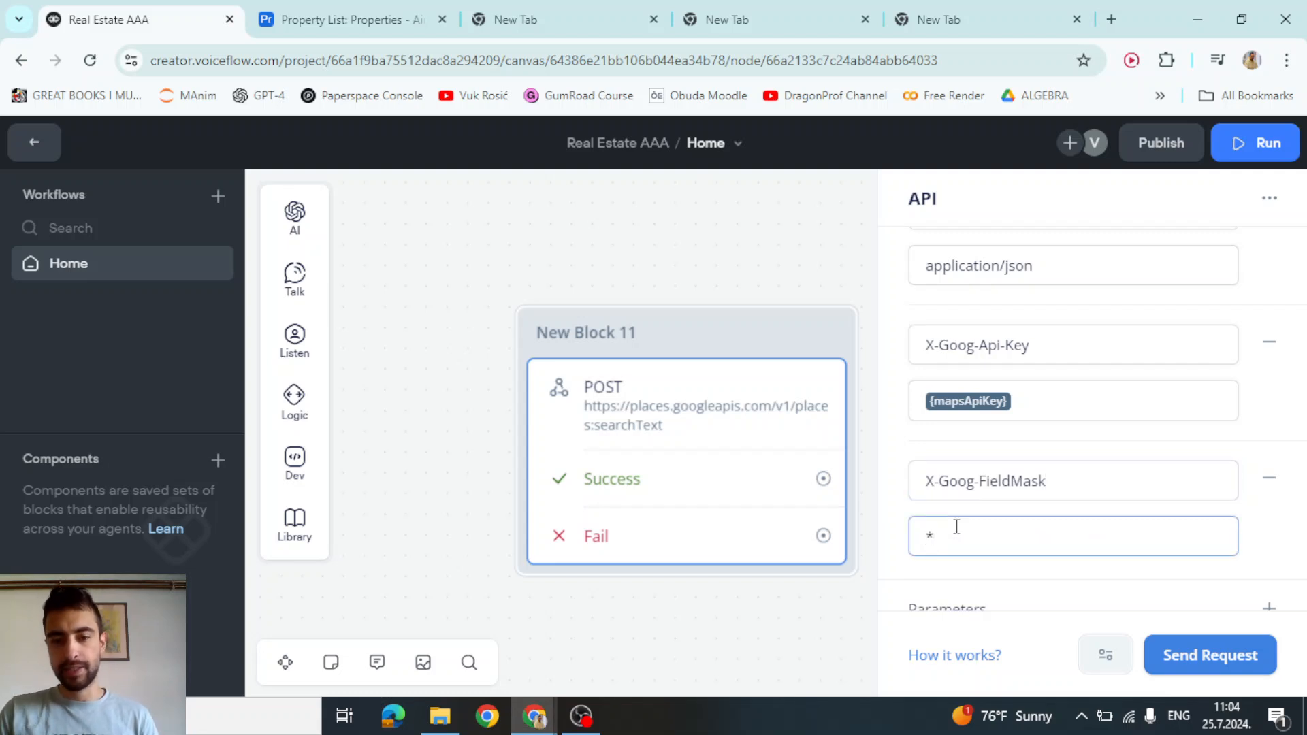
pyautogui.hotkey('ctrl', 'a')
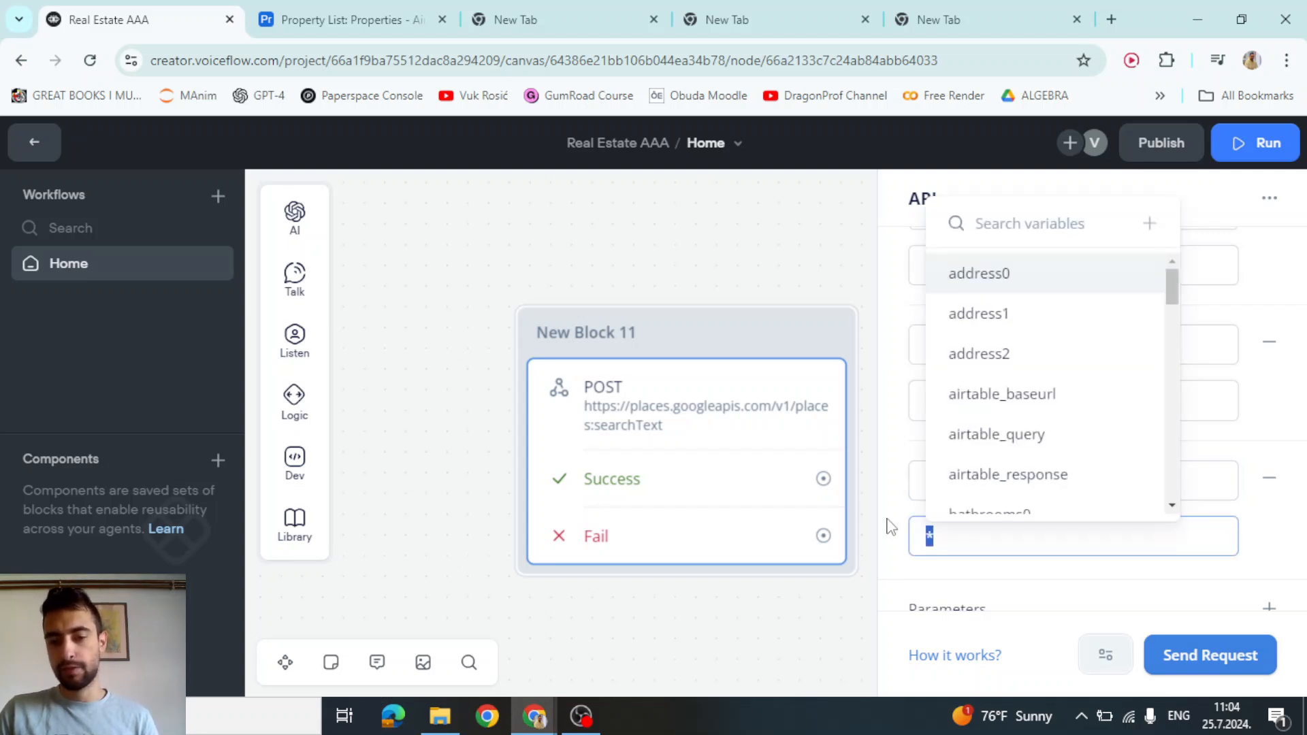
pyautogui.hotkey('ctrl', 'v')
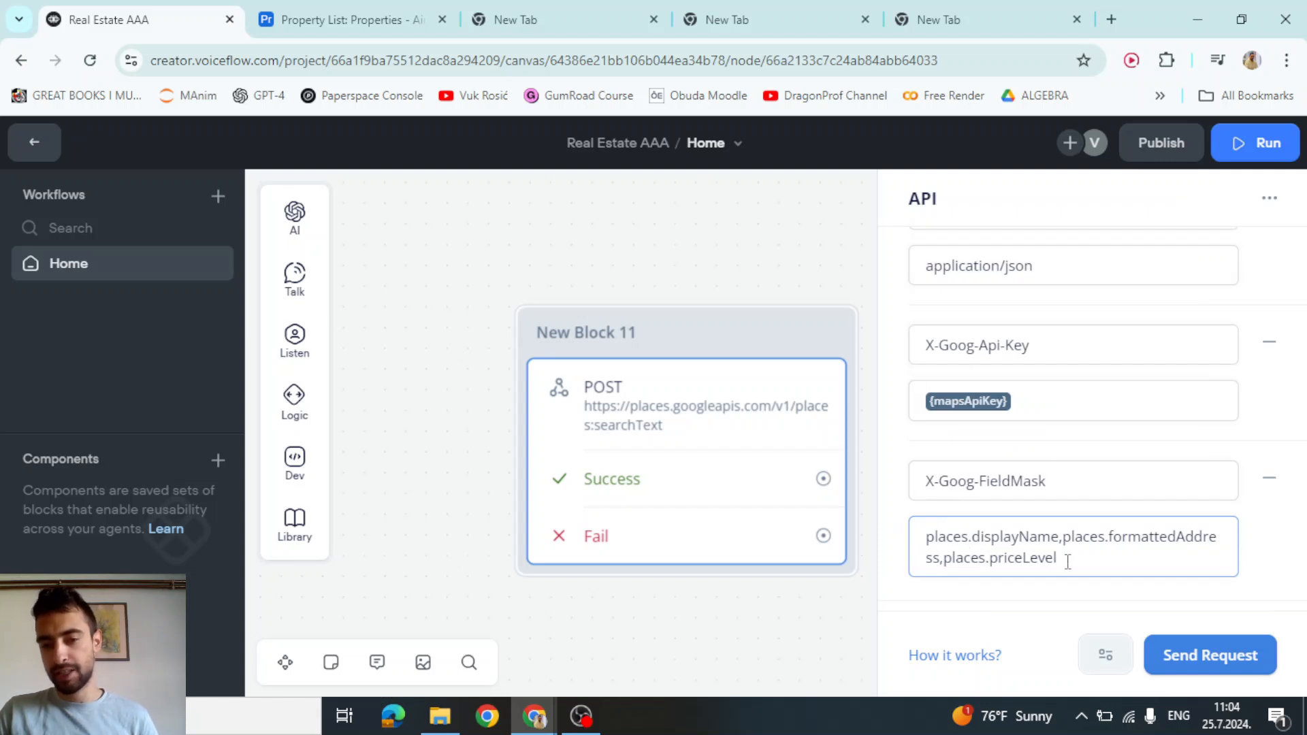
pyautogui.hotkey('ctrl', 'a')
# Copy the stored mapsApiKey value from the Starting Block's Set variable step
pyautogui.click(1007, 558)
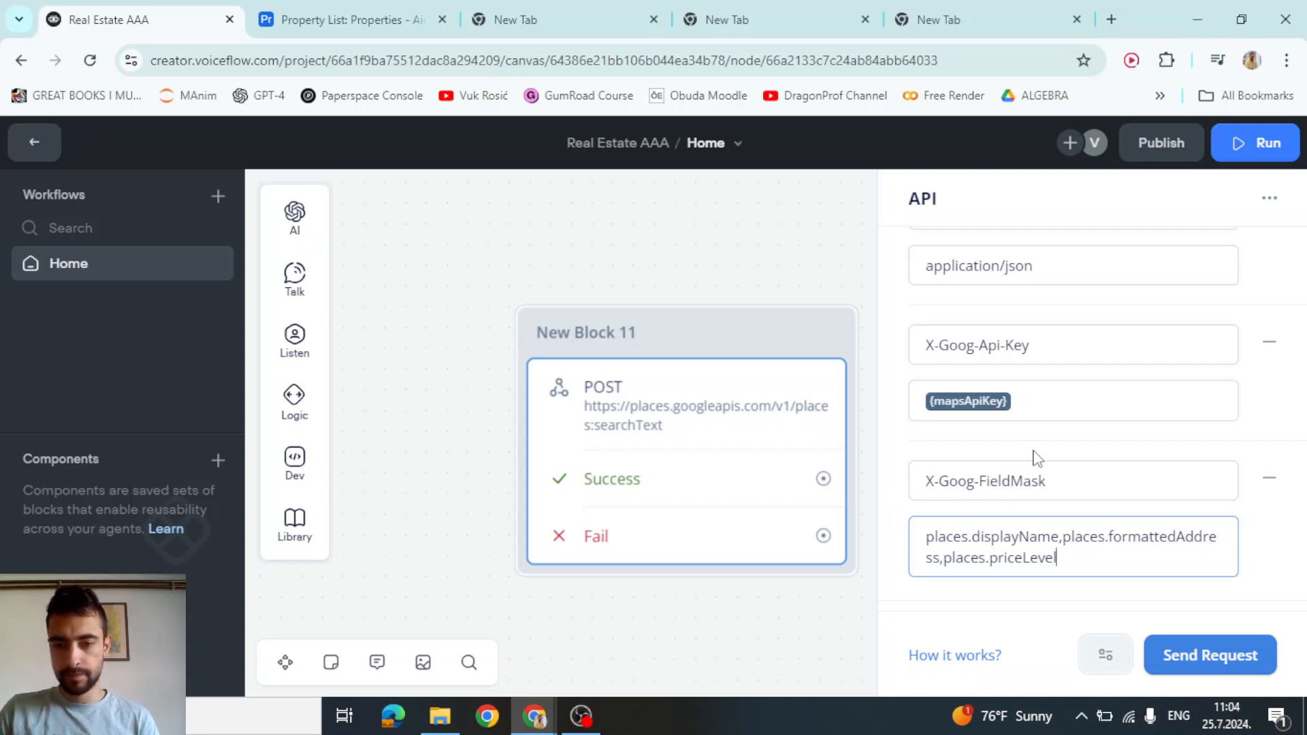
pyautogui.scroll(-2, 1069, 394)
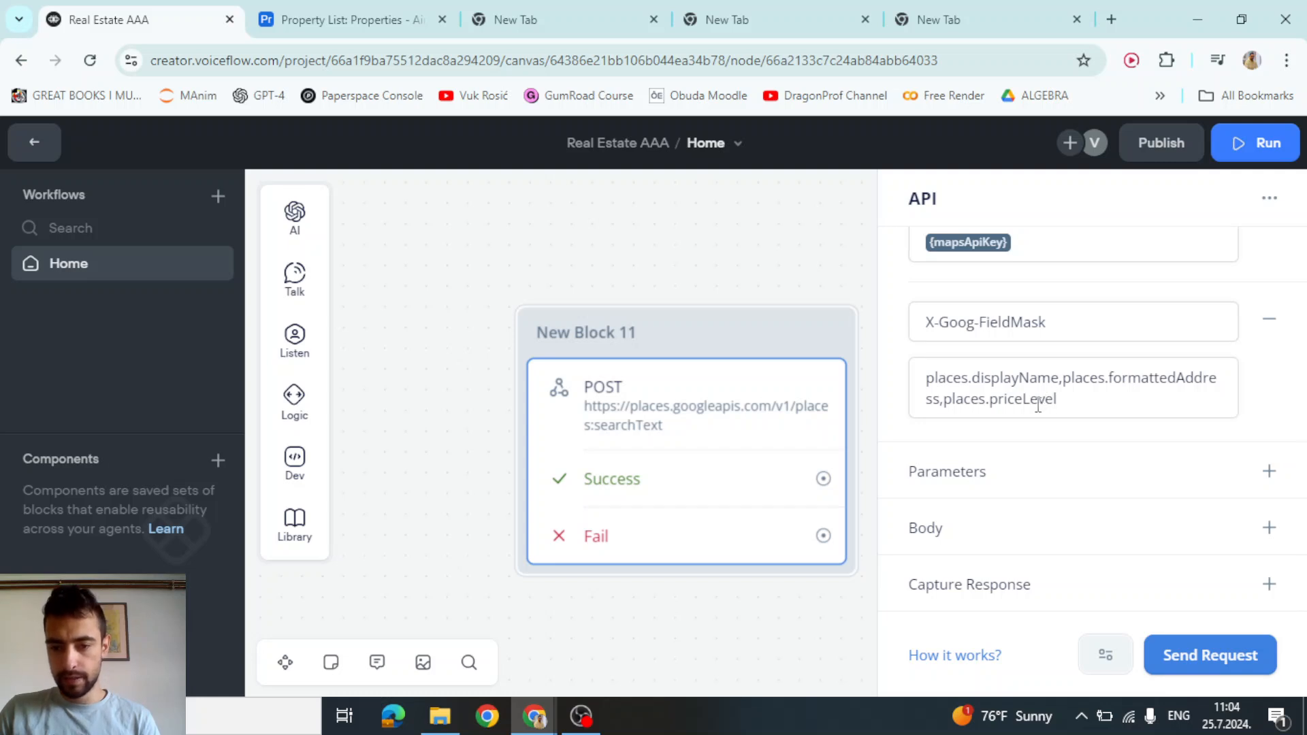
pyautogui.scroll(-3, 677, 252)
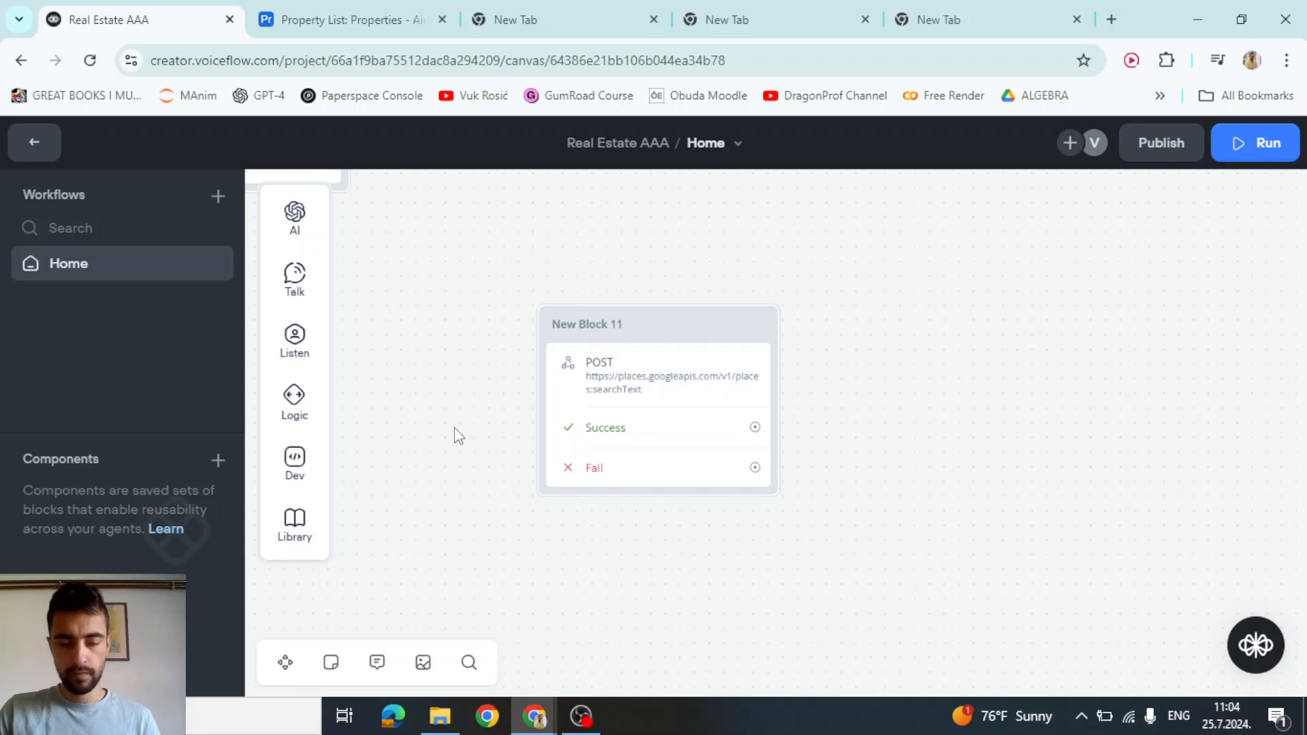
pyautogui.scroll(-1, 467, 443)
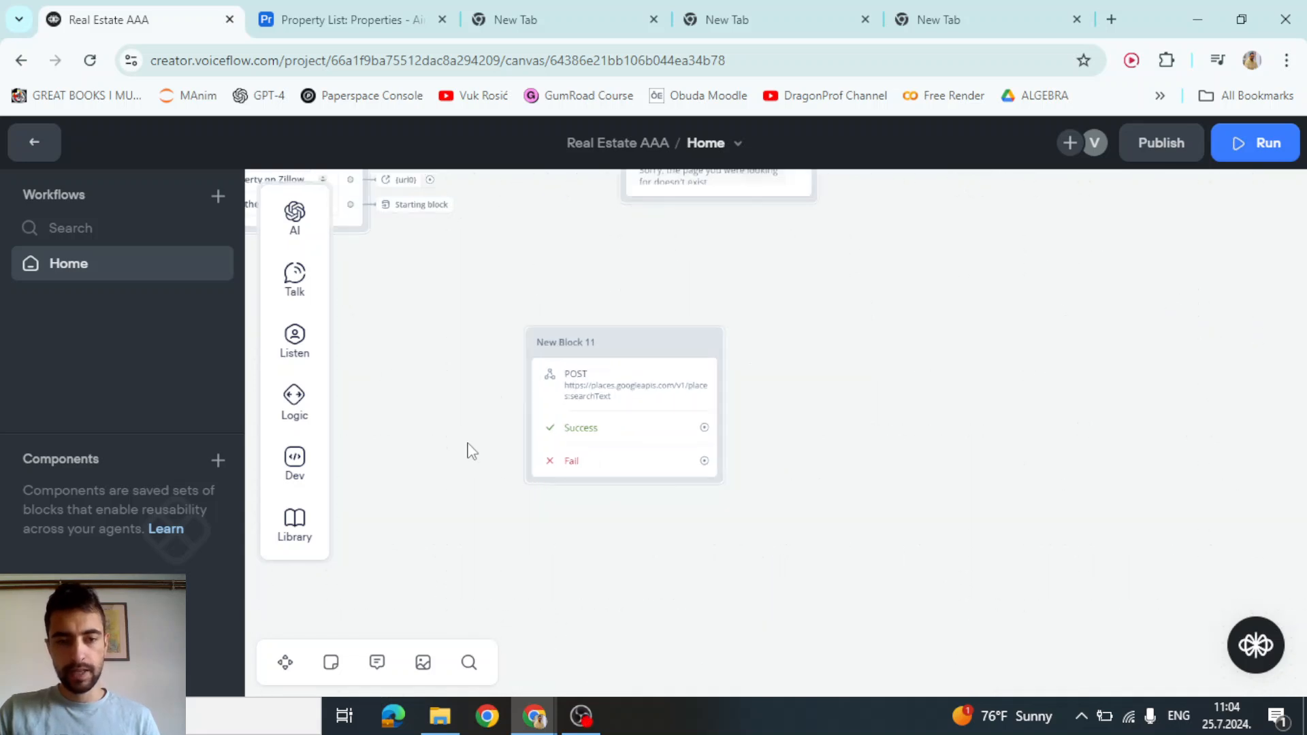
pyautogui.moveTo(468, 444); pyautogui.dragTo(935, 445)
pyautogui.scroll(-2, 774, 439)
pyautogui.moveTo(575, 456); pyautogui.dragTo(954, 530)
pyautogui.moveTo(405, 434); pyautogui.dragTo(761, 566)
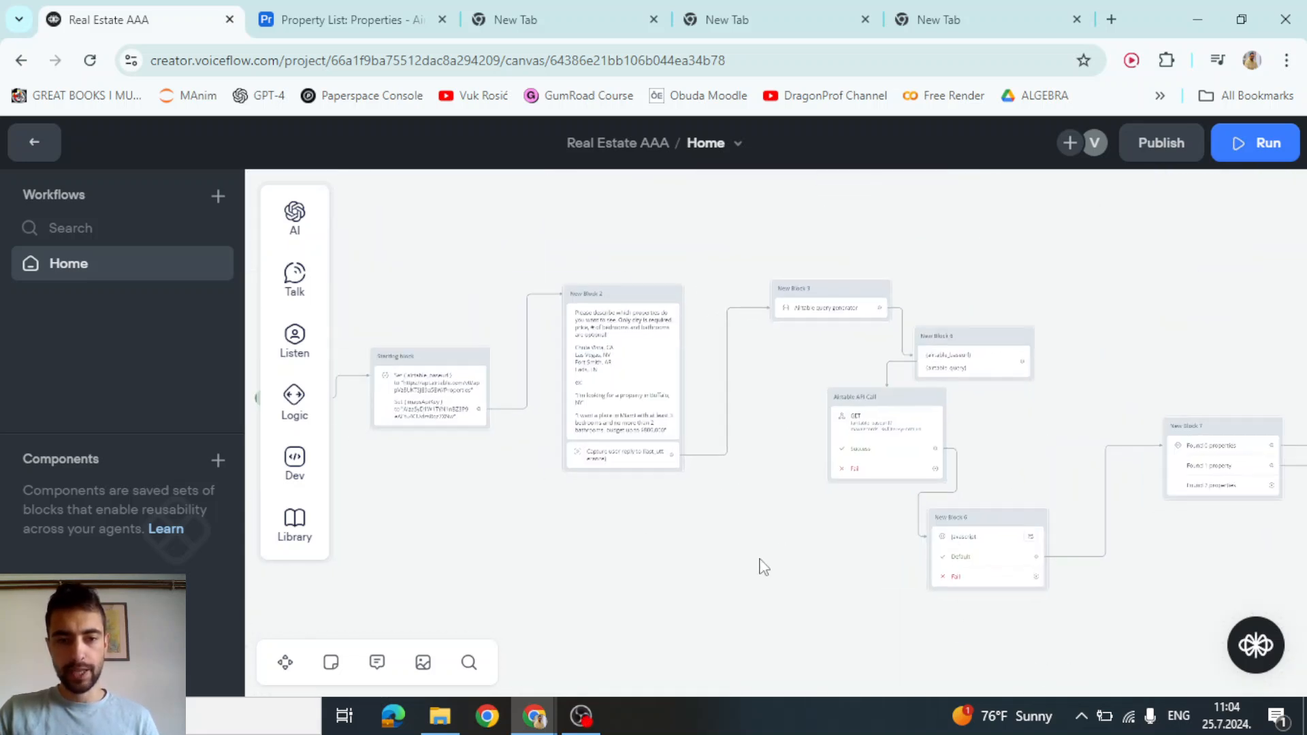
pyautogui.moveTo(422, 422); pyautogui.dragTo(729, 429)
pyautogui.click(715, 425)
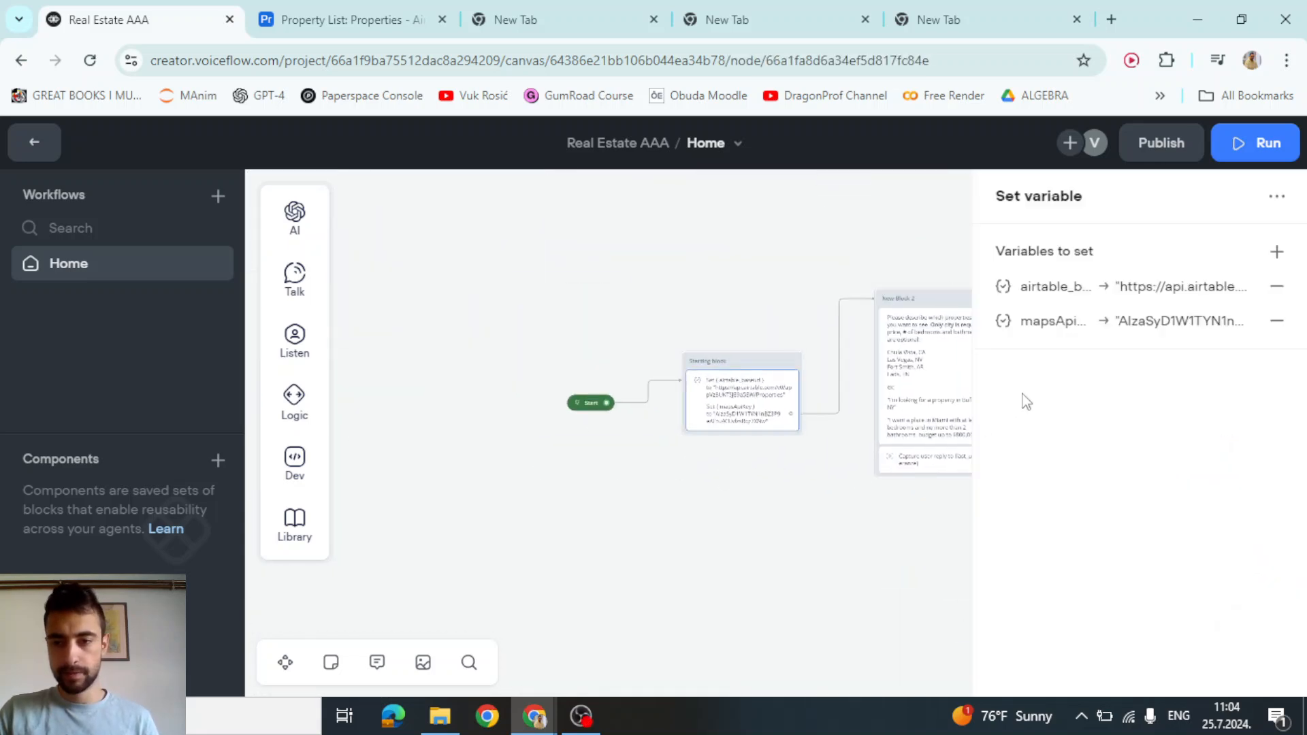
pyautogui.click(1116, 330)
pyautogui.click(740, 441)
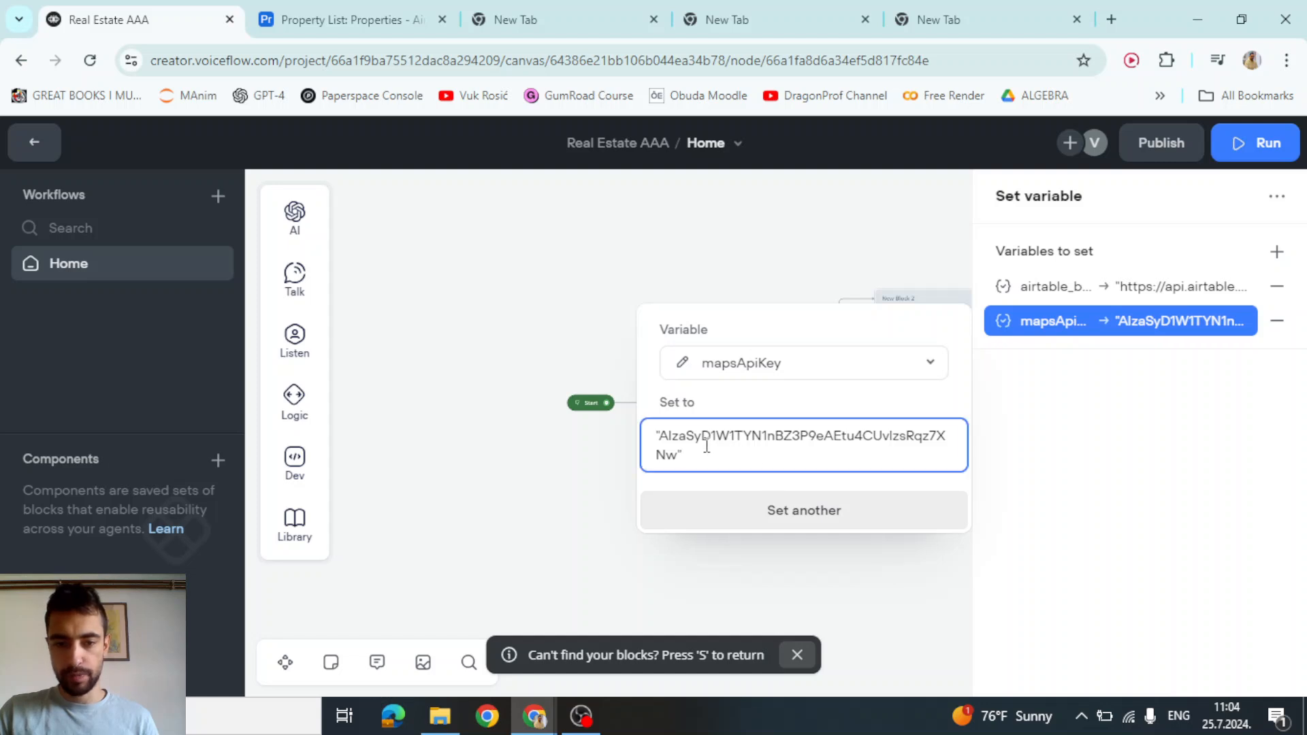
pyautogui.hotkey('ctrl', 'a')
pyautogui.click(542, 477)
# Pan back to New Block 11 and open its context menu
pyautogui.moveTo(764, 550); pyautogui.dragTo(380, 409)
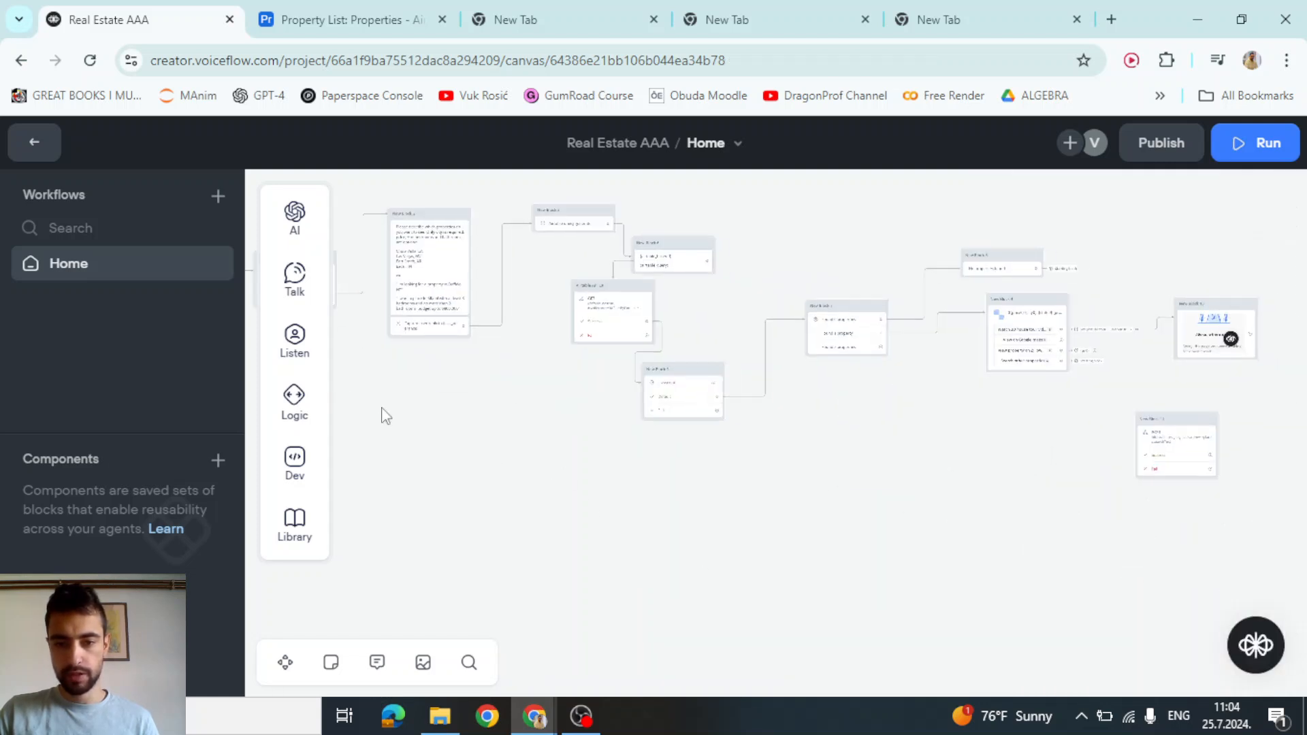
pyautogui.moveTo(849, 535); pyautogui.dragTo(484, 484)
pyautogui.scroll(5, 897, 452)
pyautogui.rightClick(705, 294)
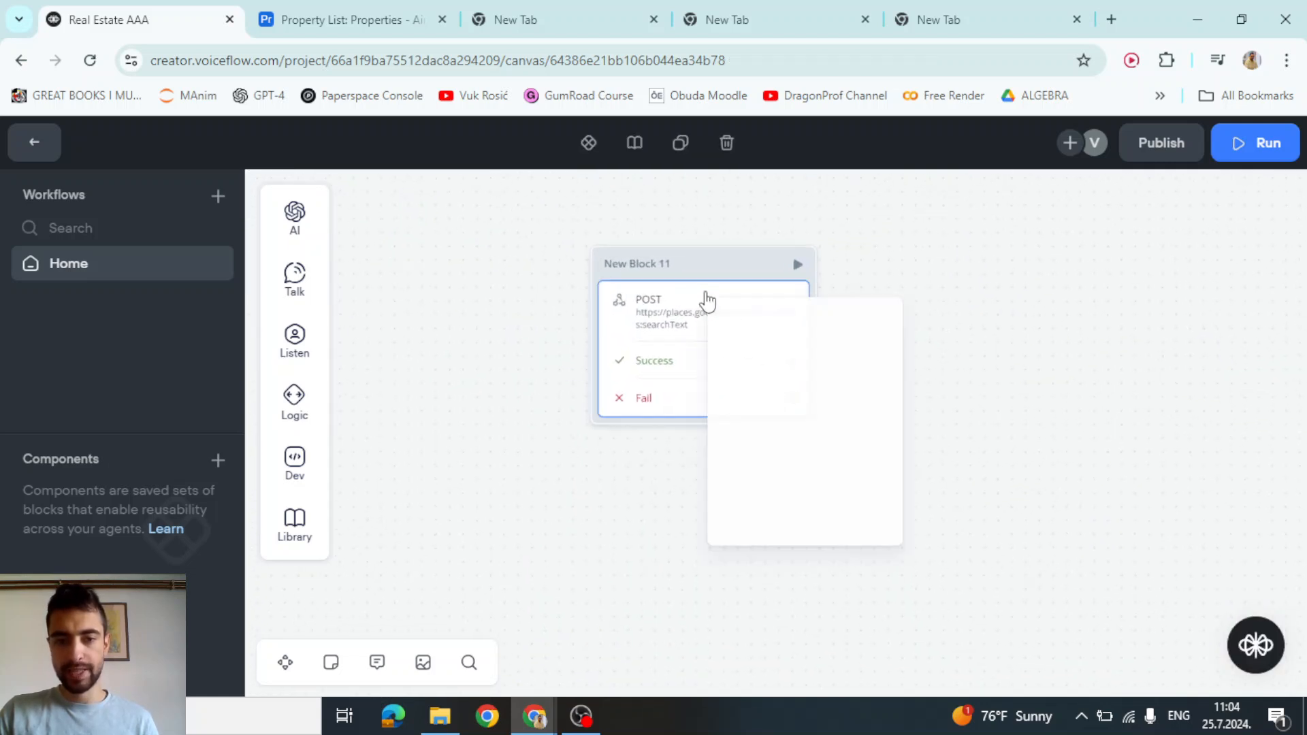
# Test New Block 11 with the pasted API key, which returns a 400 error
pyautogui.click(714, 276)
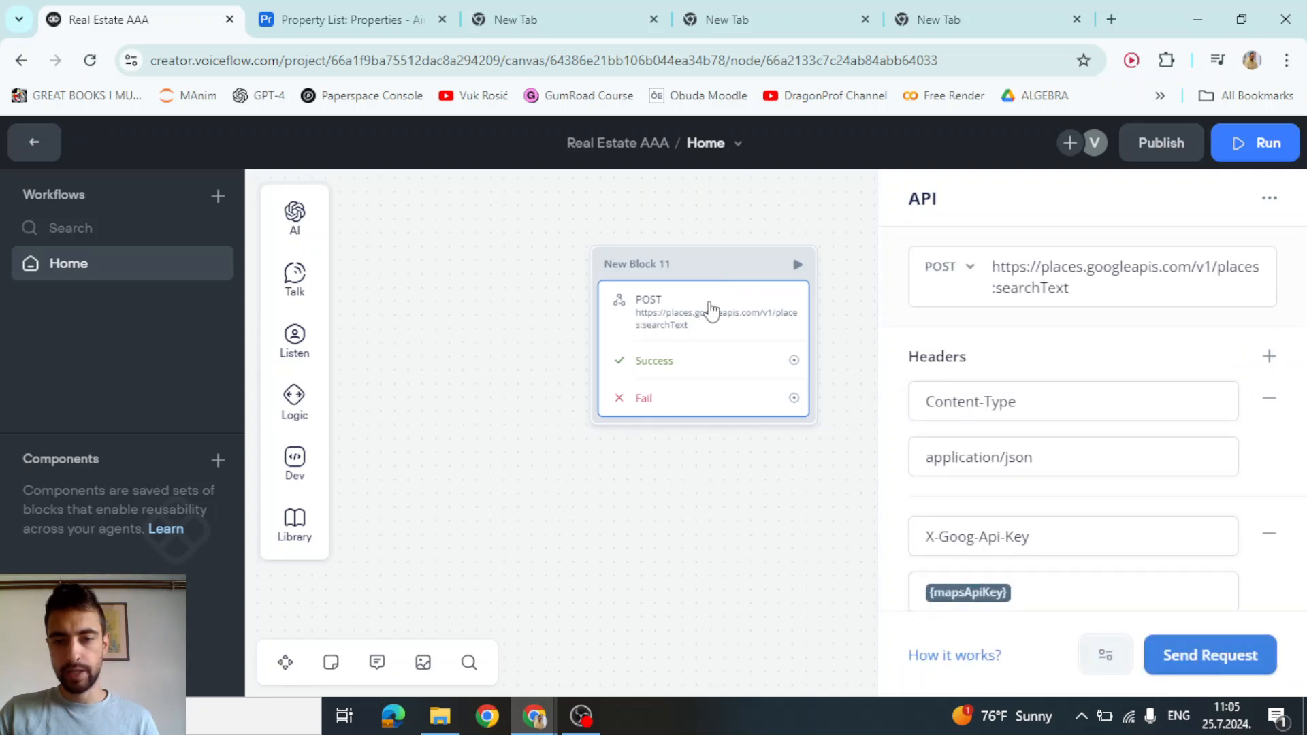
pyautogui.click(1209, 656)
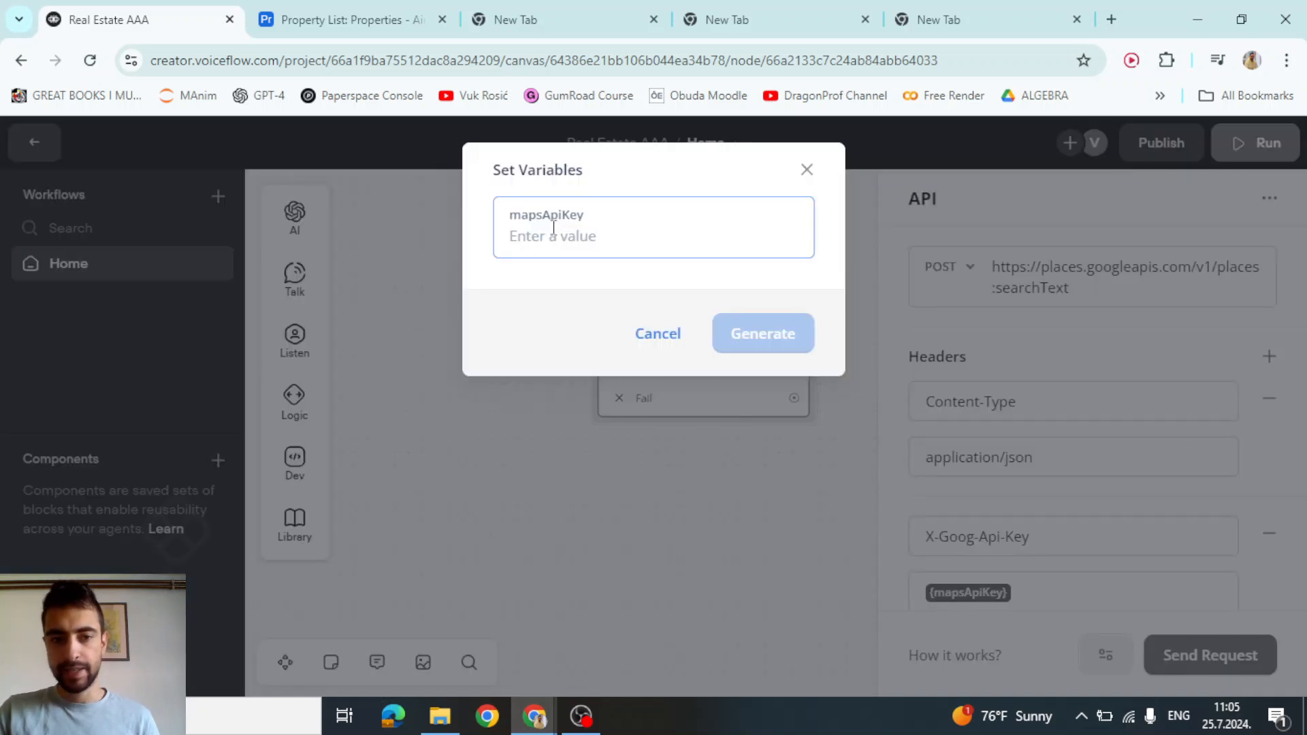
pyautogui.hotkey('ctrl', 'v')
pyautogui.click(782, 341)
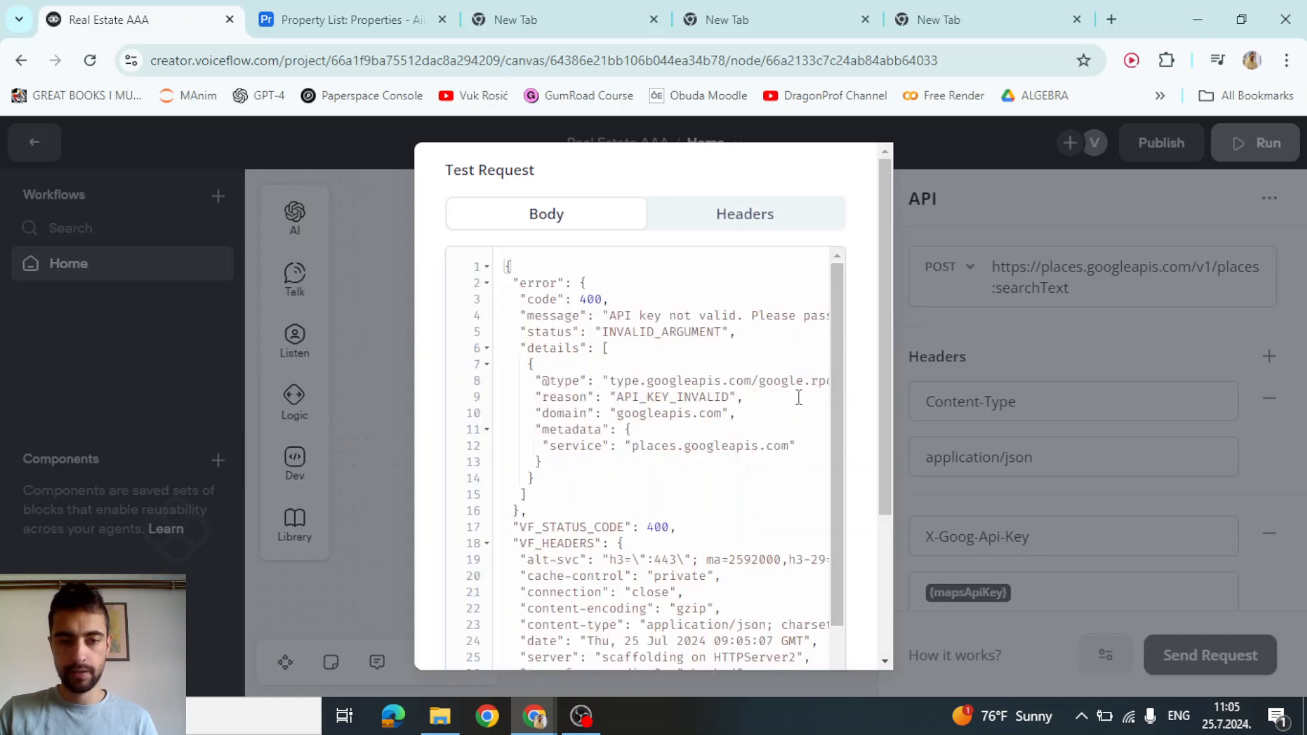
pyautogui.doubleClick(585, 300)
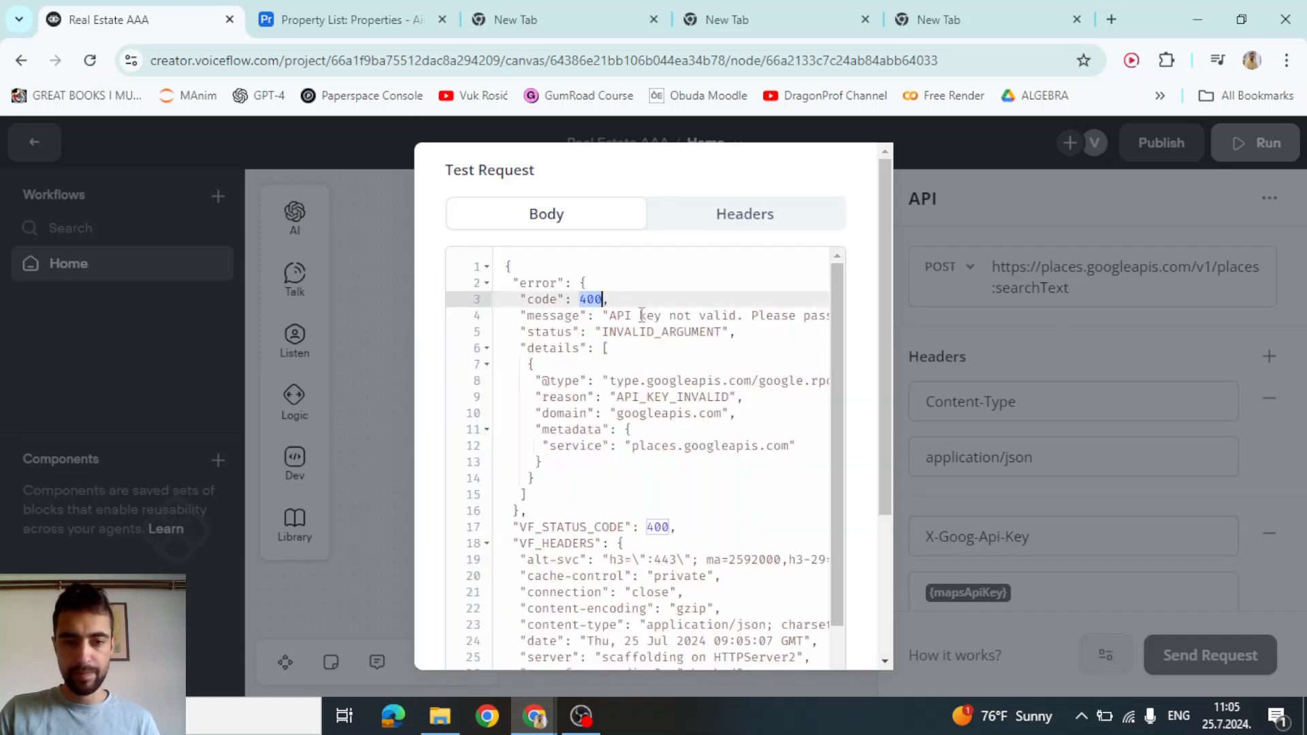
pyautogui.moveTo(661, 316); pyautogui.dragTo(768, 320)
pyautogui.click(388, 389)
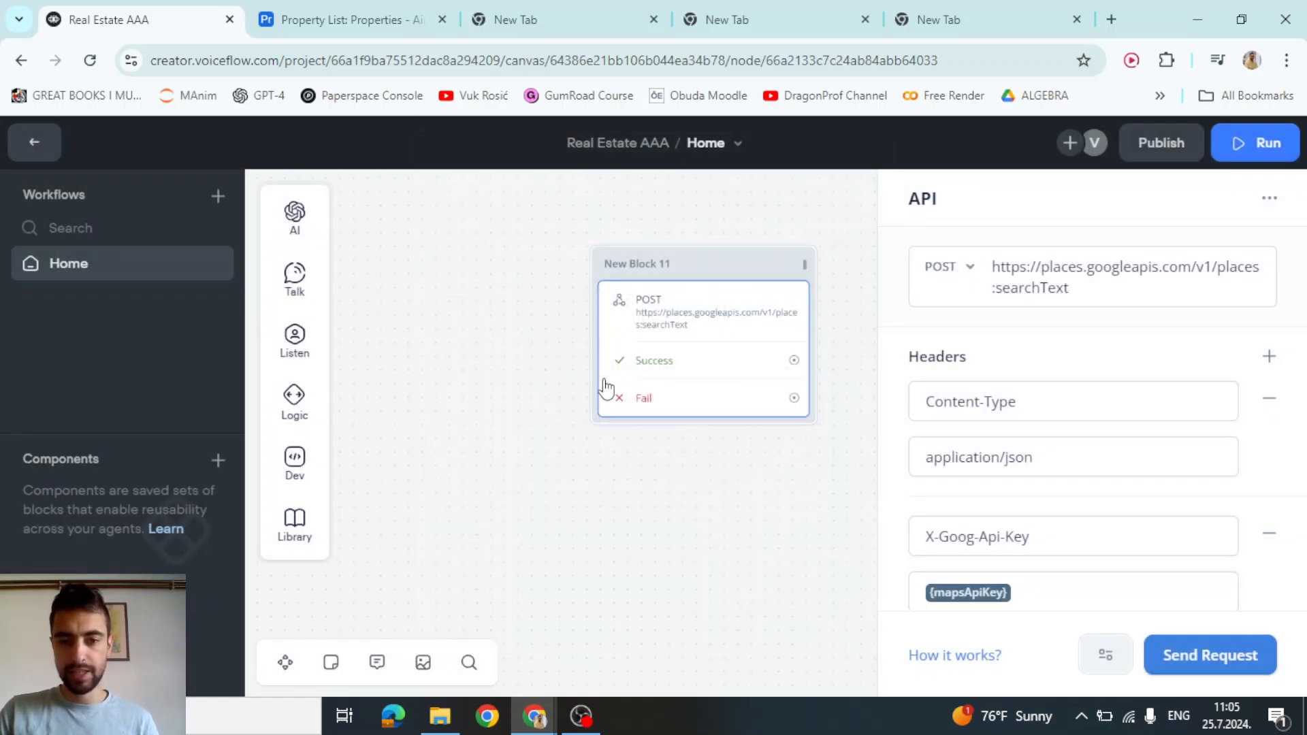
# Remove the leading double quote from the mapsApiKey test value
pyautogui.click(1212, 653)
pyautogui.click(734, 252)
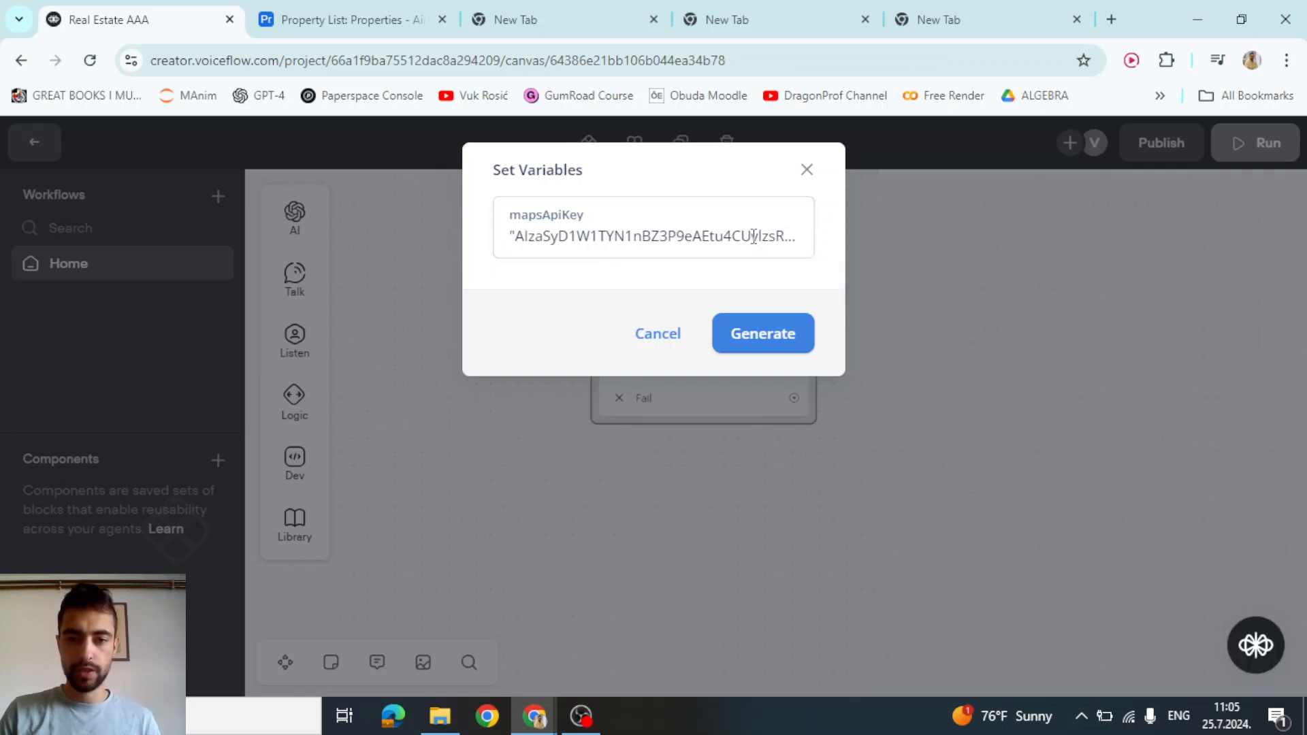
pyautogui.click(756, 236)
pyautogui.hotkey('ctrl', 'a')
pyautogui.press('Right')
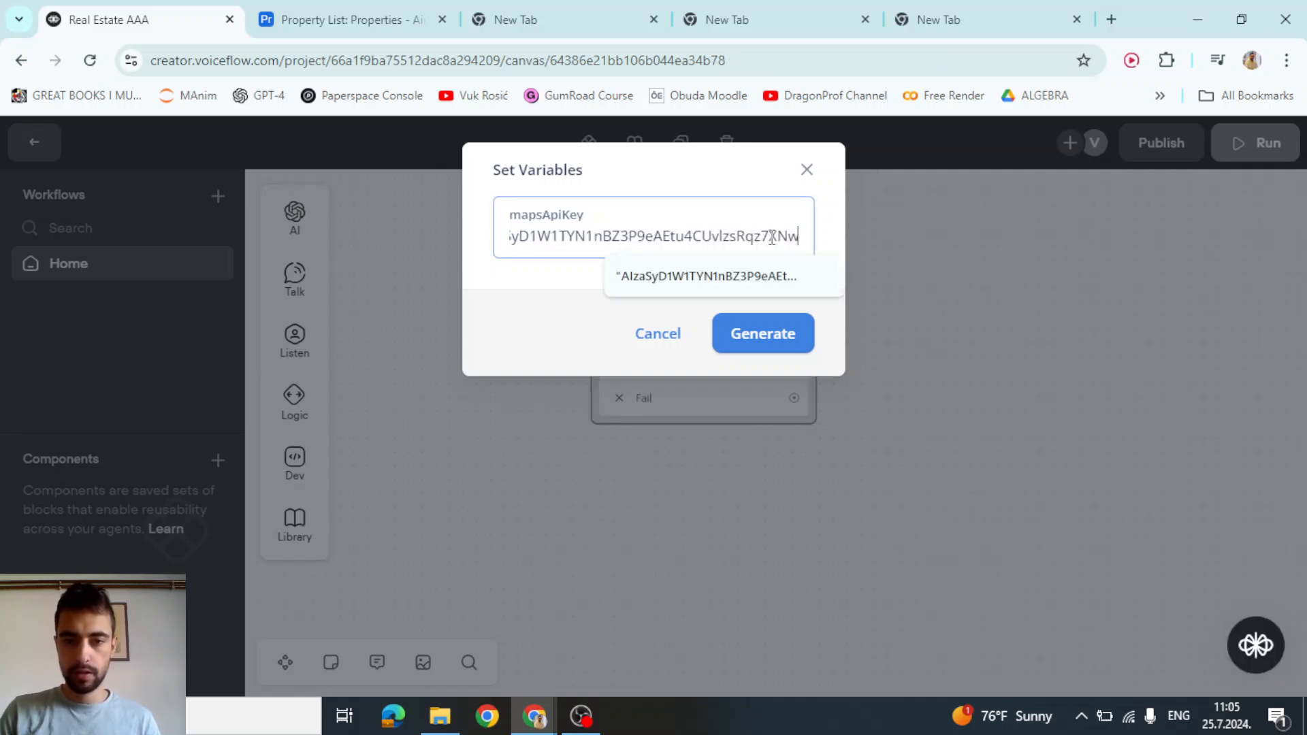
pyautogui.hotkey('ctrl', 'a')
pyautogui.press('Left')
pyautogui.press('Right')
pyautogui.press('BackSpace')
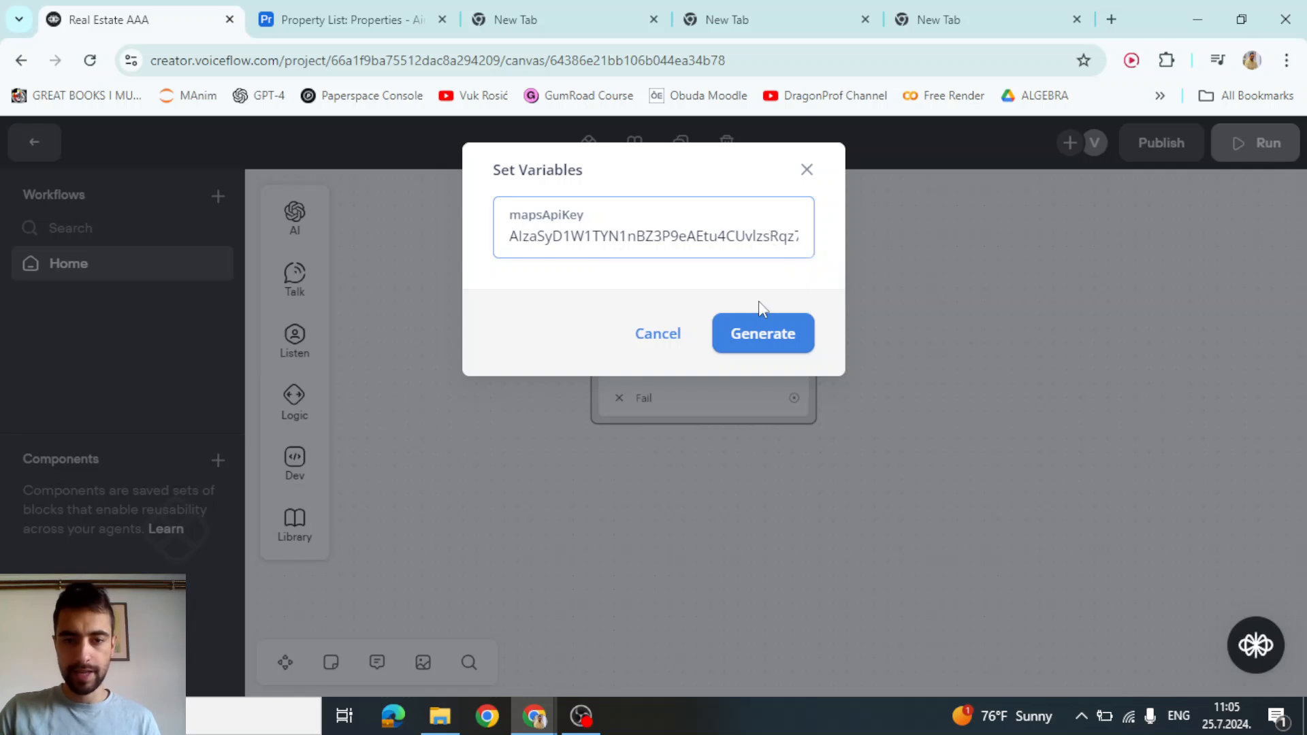
# Rerun the test and select the console URL in the 403 SERVICE_DISABLED message
pyautogui.click(761, 320)
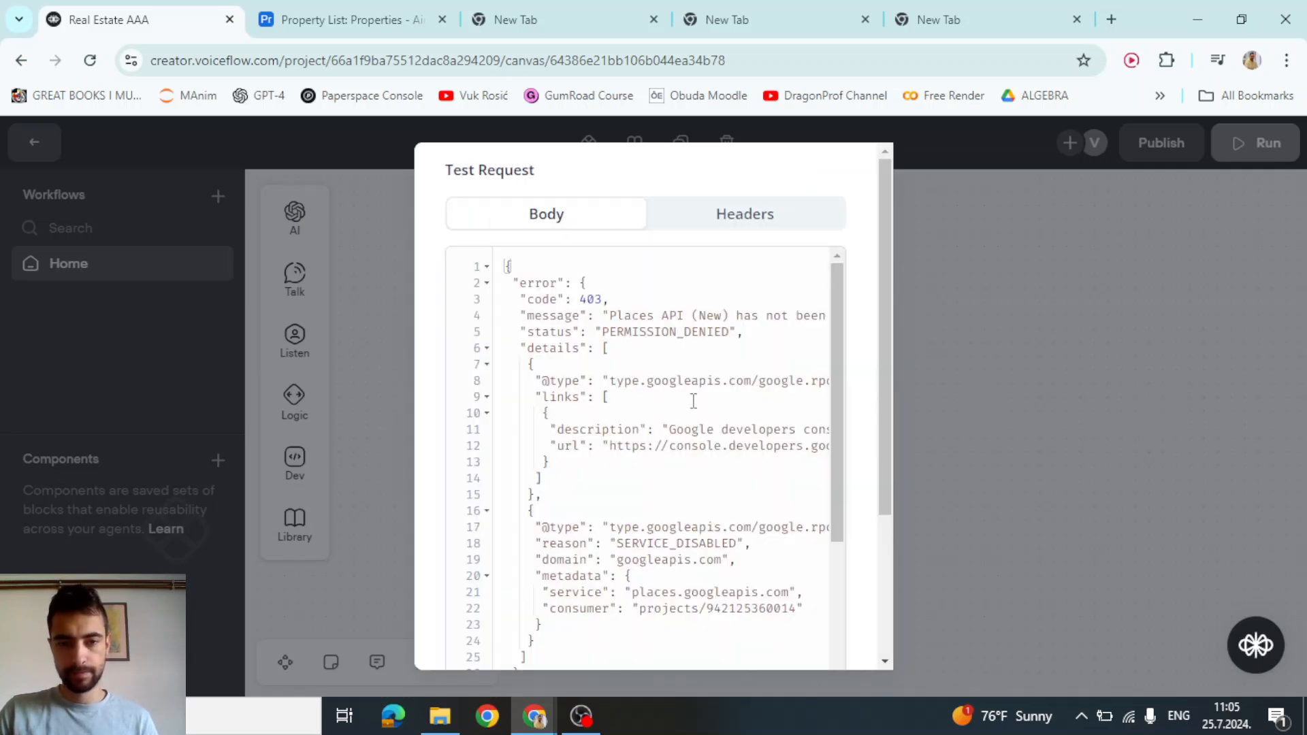
pyautogui.moveTo(644, 310); pyautogui.dragTo(780, 314)
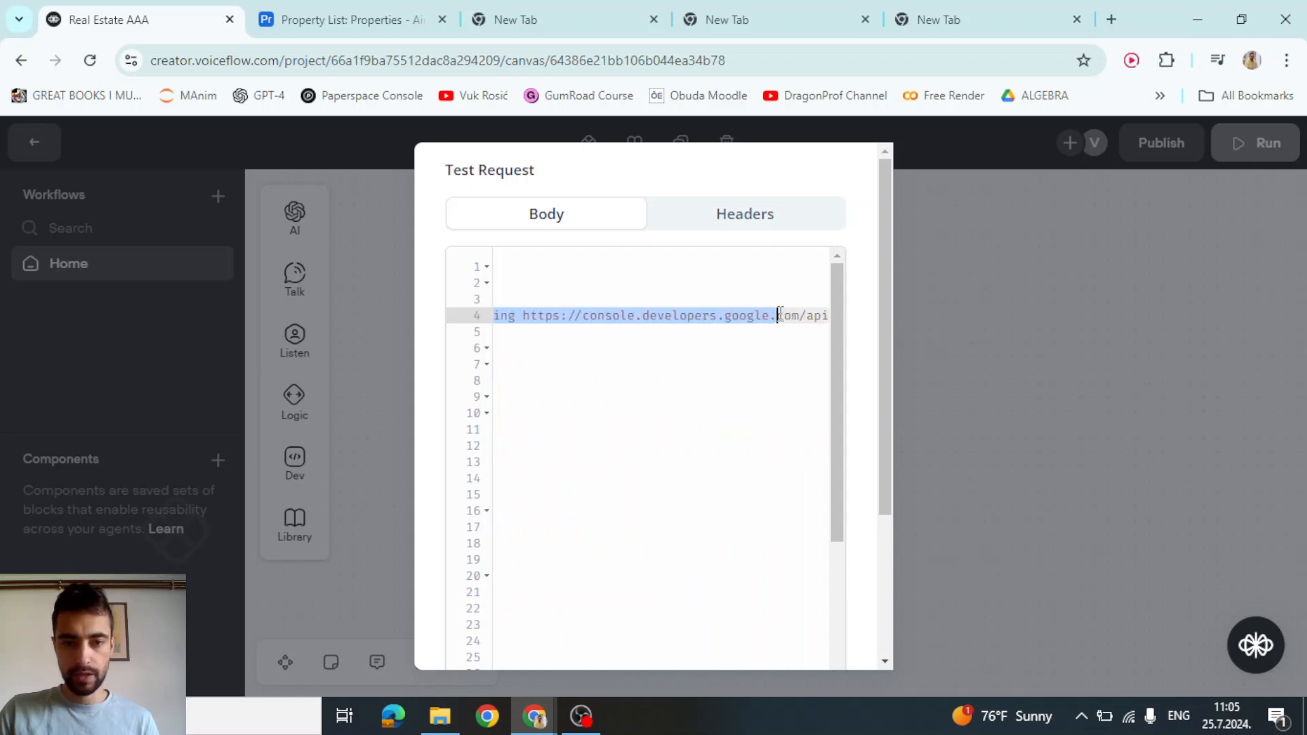
pyautogui.click(720, 319)
pyautogui.moveTo(526, 315); pyautogui.dragTo(777, 317)
# Open the copied console URL in a new tab and enable Places API (New) for Voiceflow Real Estate
pyautogui.rightClick(777, 317)
pyautogui.click(781, 334)
pyautogui.click(1112, 19)
pyautogui.hotkey('ctrl', 'v')
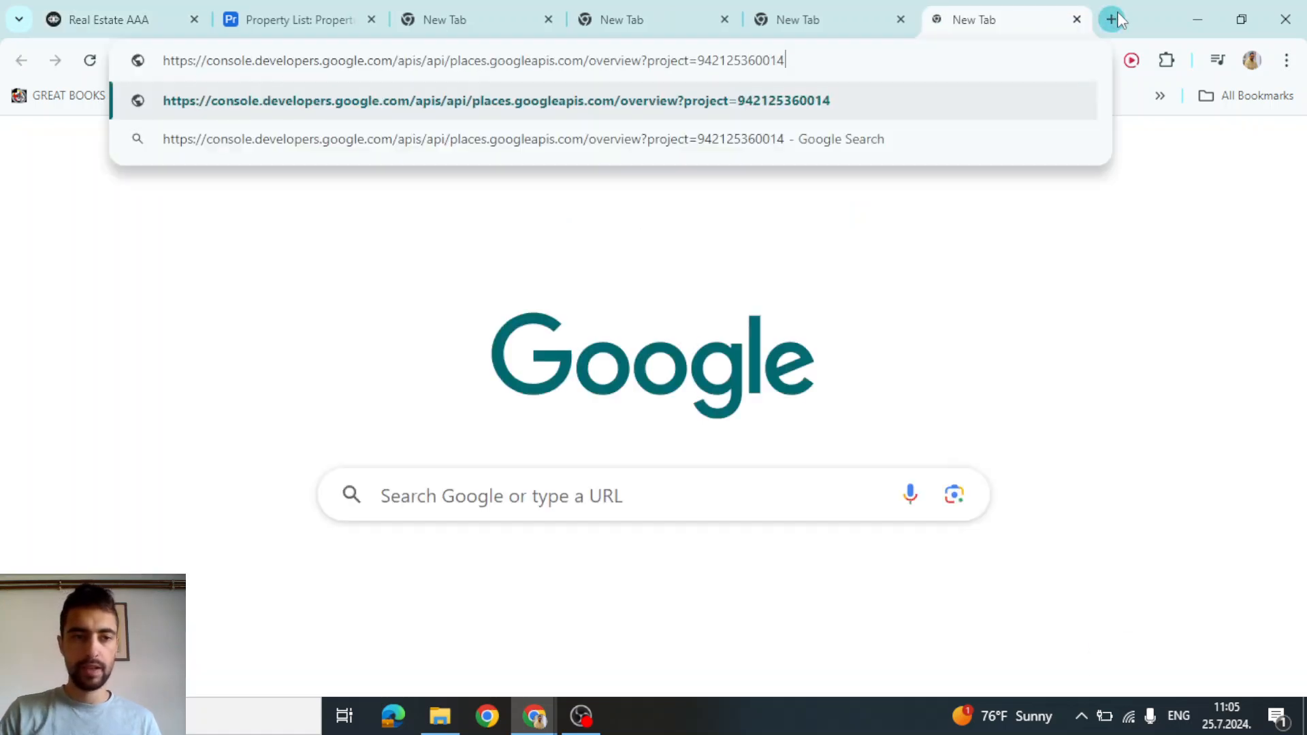
pyautogui.press('Return')
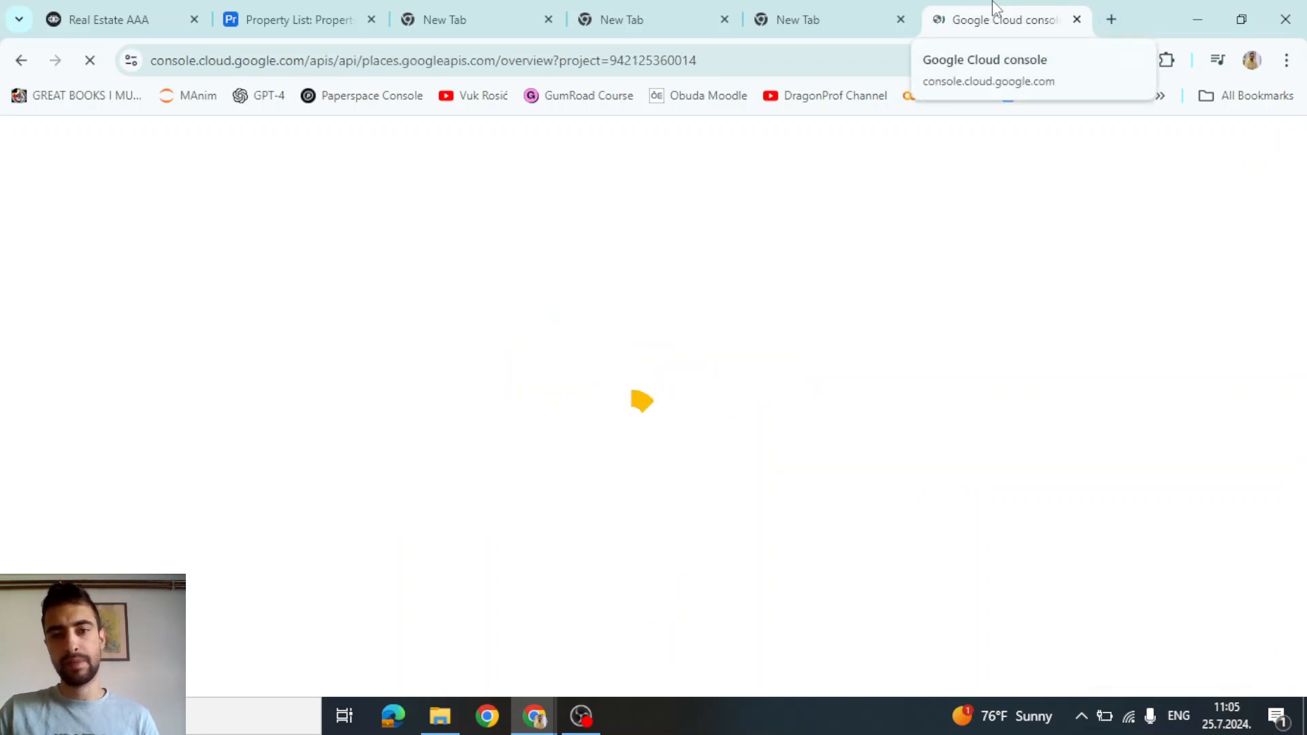
pyautogui.moveTo(994, 7); pyautogui.dragTo(306, 9)
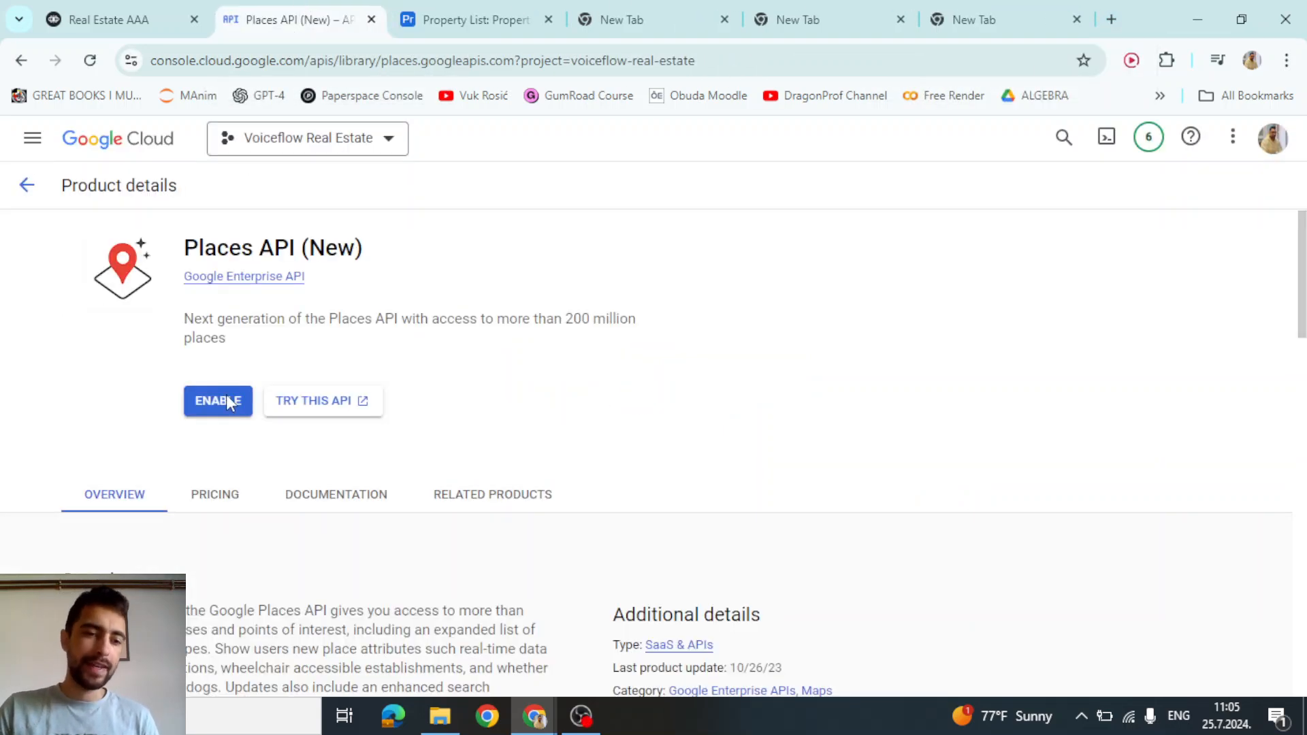
pyautogui.click(226, 401)
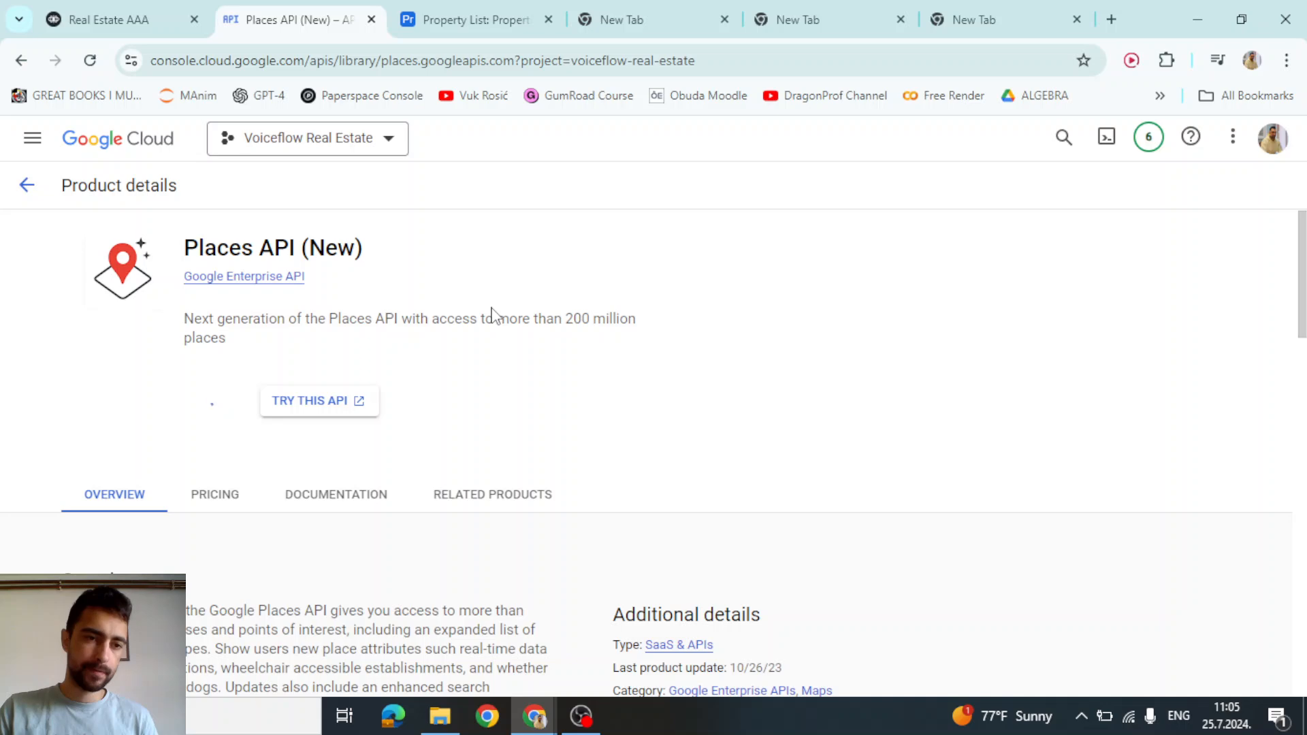
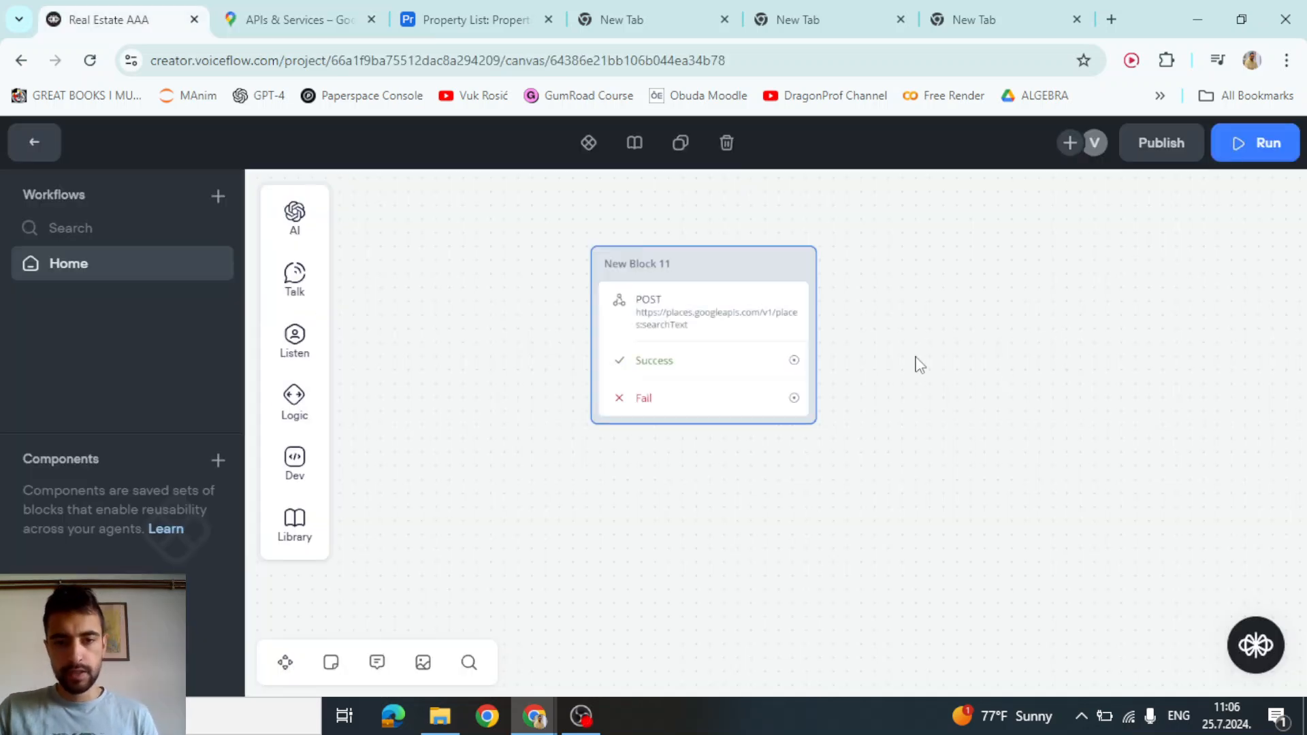
# Return to the Voiceflow flow showing the searchText POST block
pyautogui.scroll(1, 855, 340)
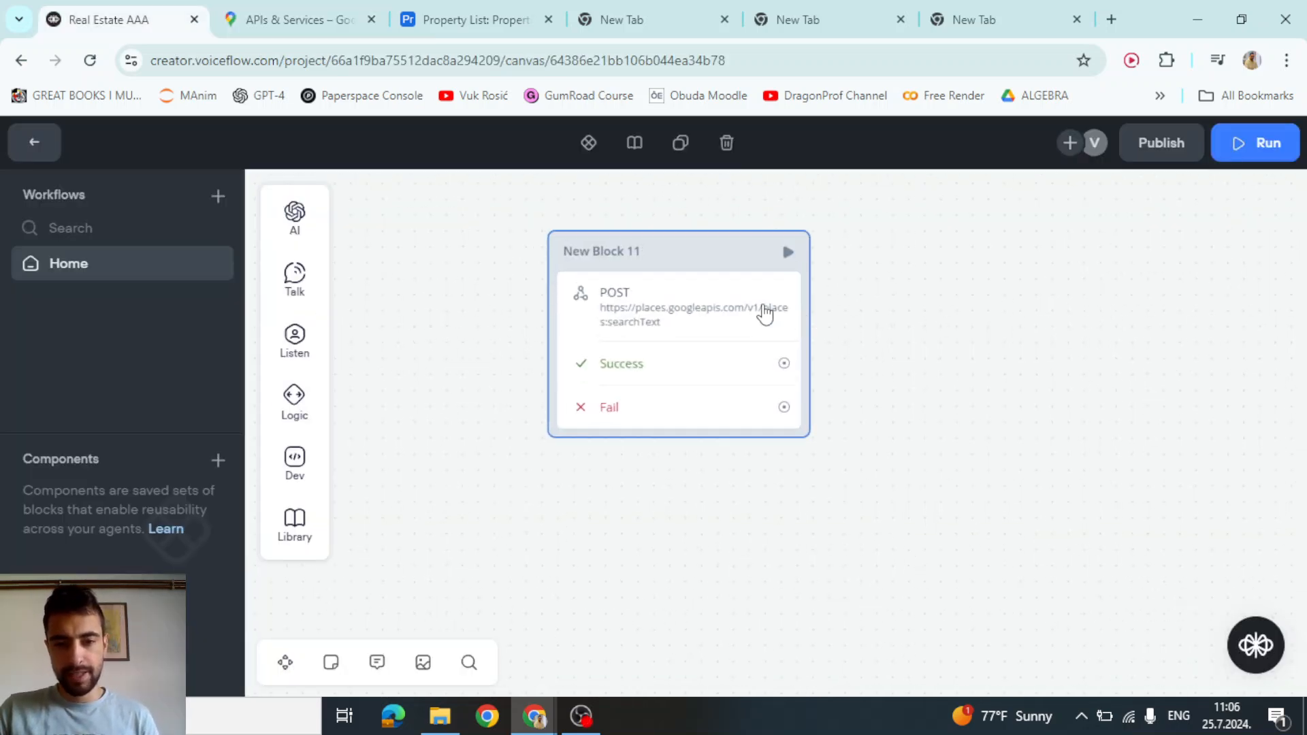
# Test the searchText request with the stored API key and read the 400 'Empty text_query' error
pyautogui.click(765, 313)
pyautogui.click(1210, 655)
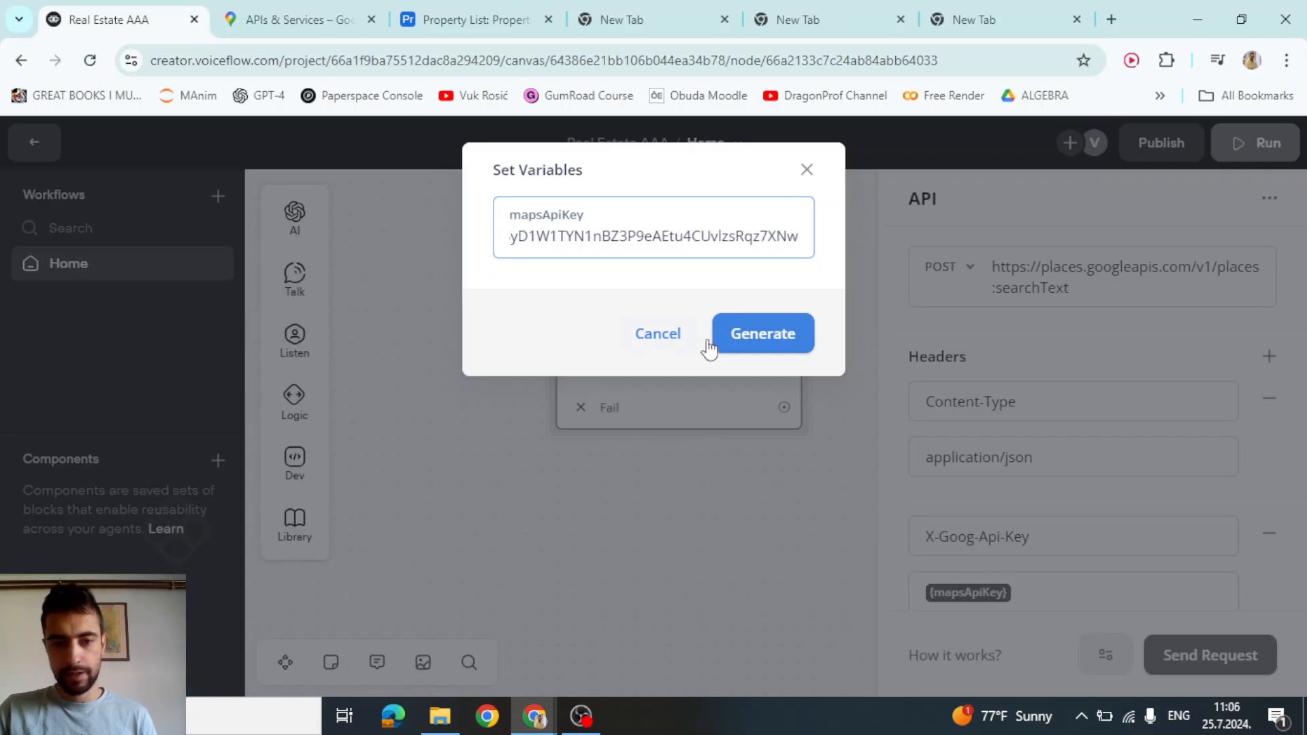
pyautogui.click(709, 345)
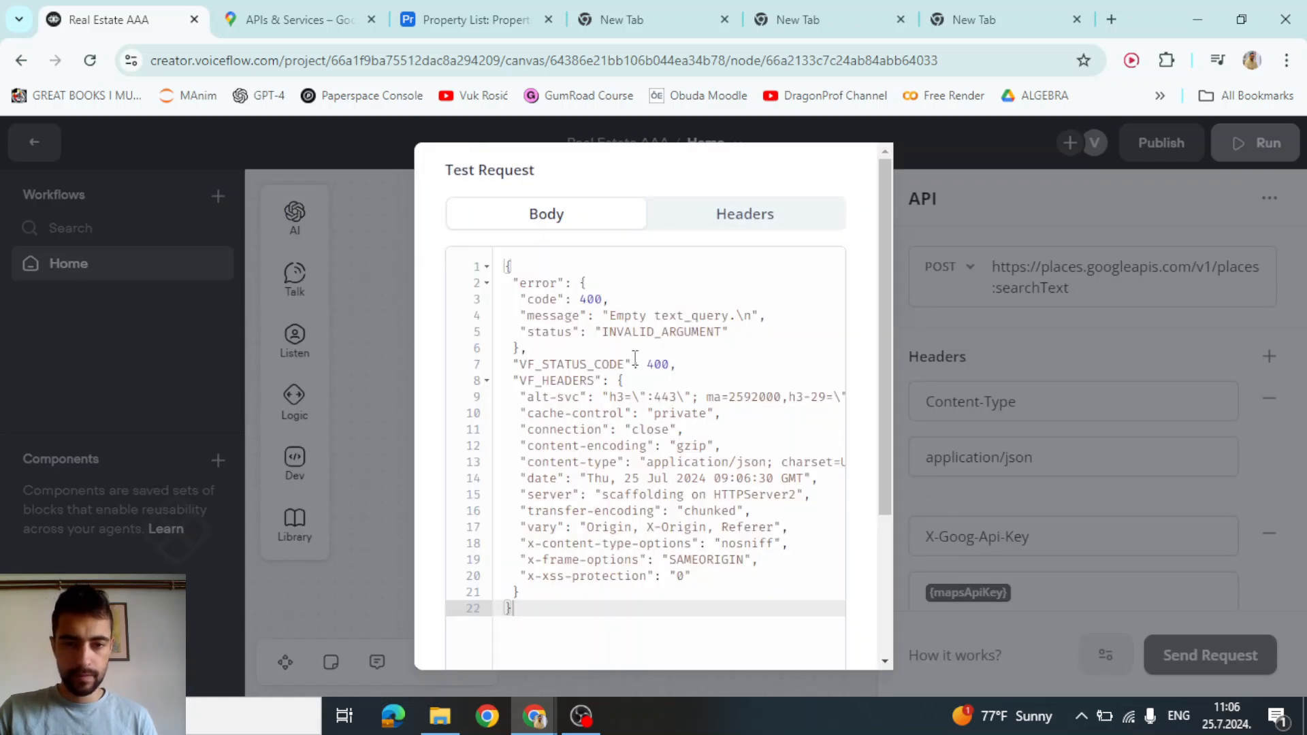
pyautogui.moveTo(633, 316); pyautogui.dragTo(736, 324)
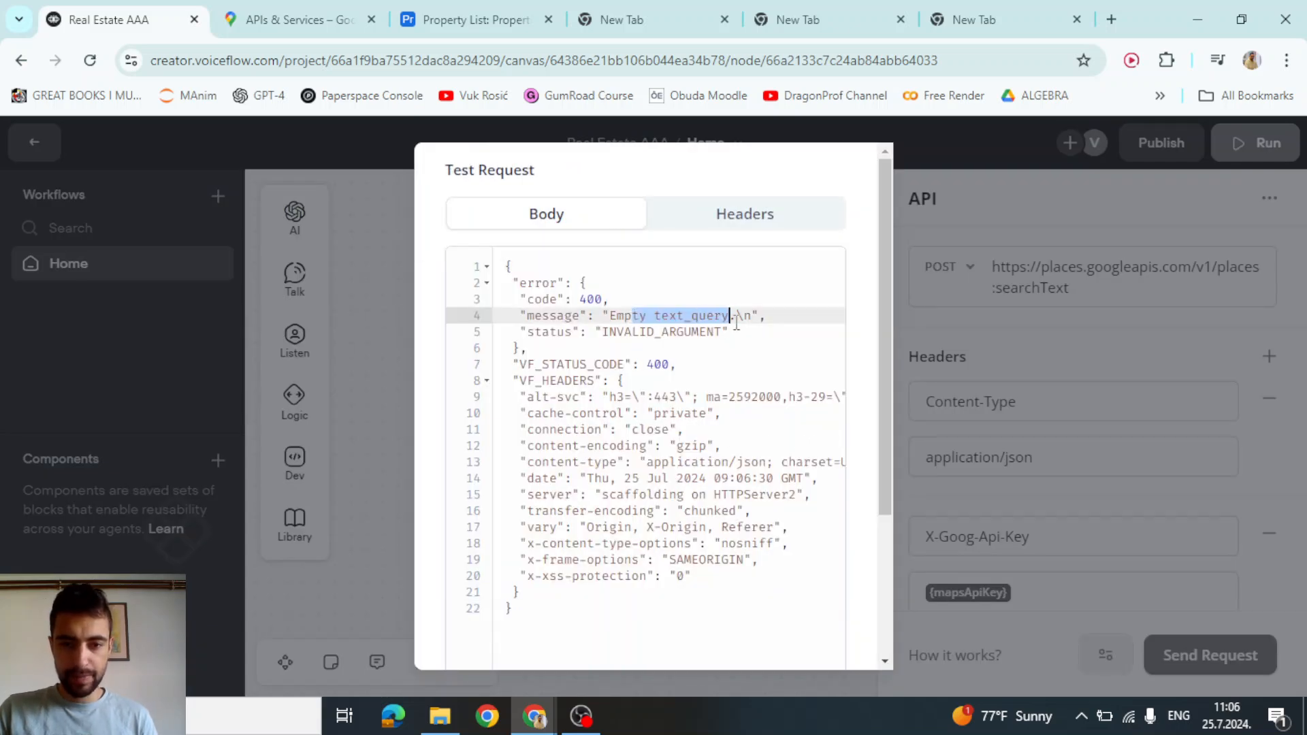
pyautogui.click(347, 322)
# Expand the request Body settings and switch the body format to Raw
pyautogui.scroll(-4, 1164, 386)
pyautogui.scroll(-1, 1089, 463)
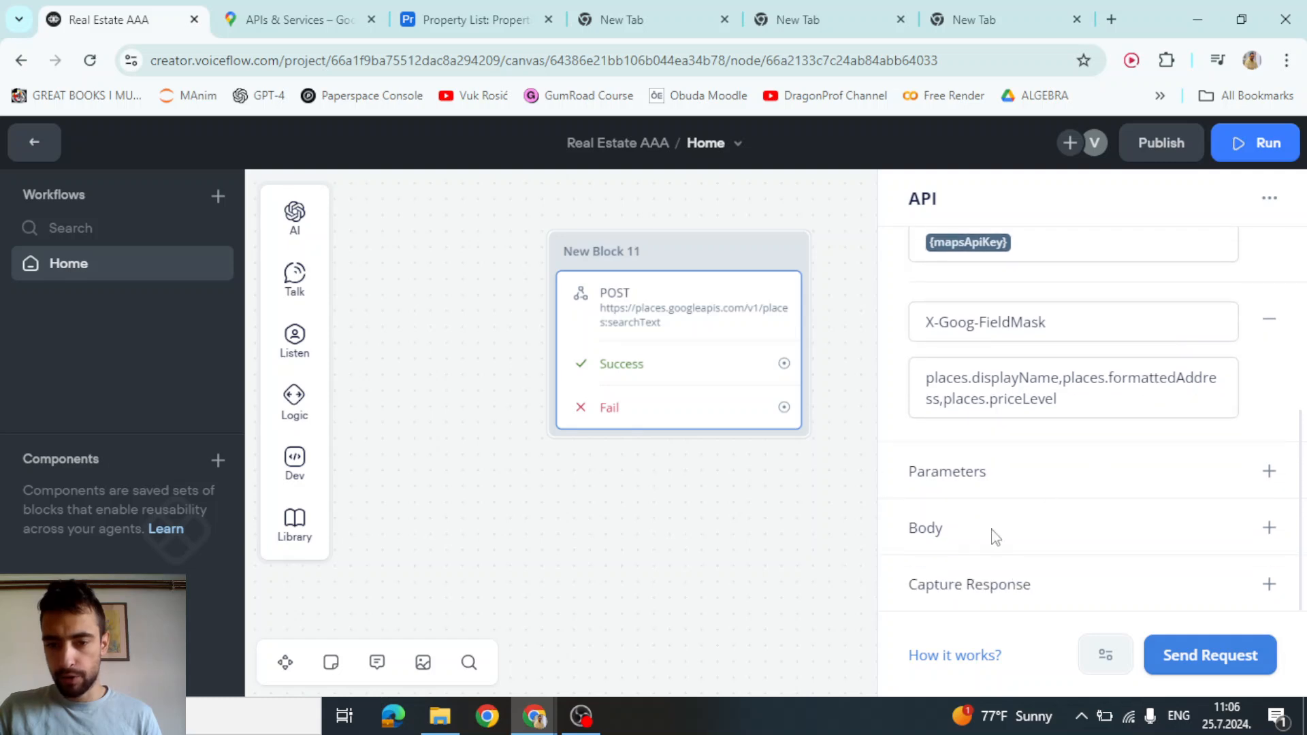
pyautogui.click(1268, 528)
pyautogui.scroll(-2, 991, 507)
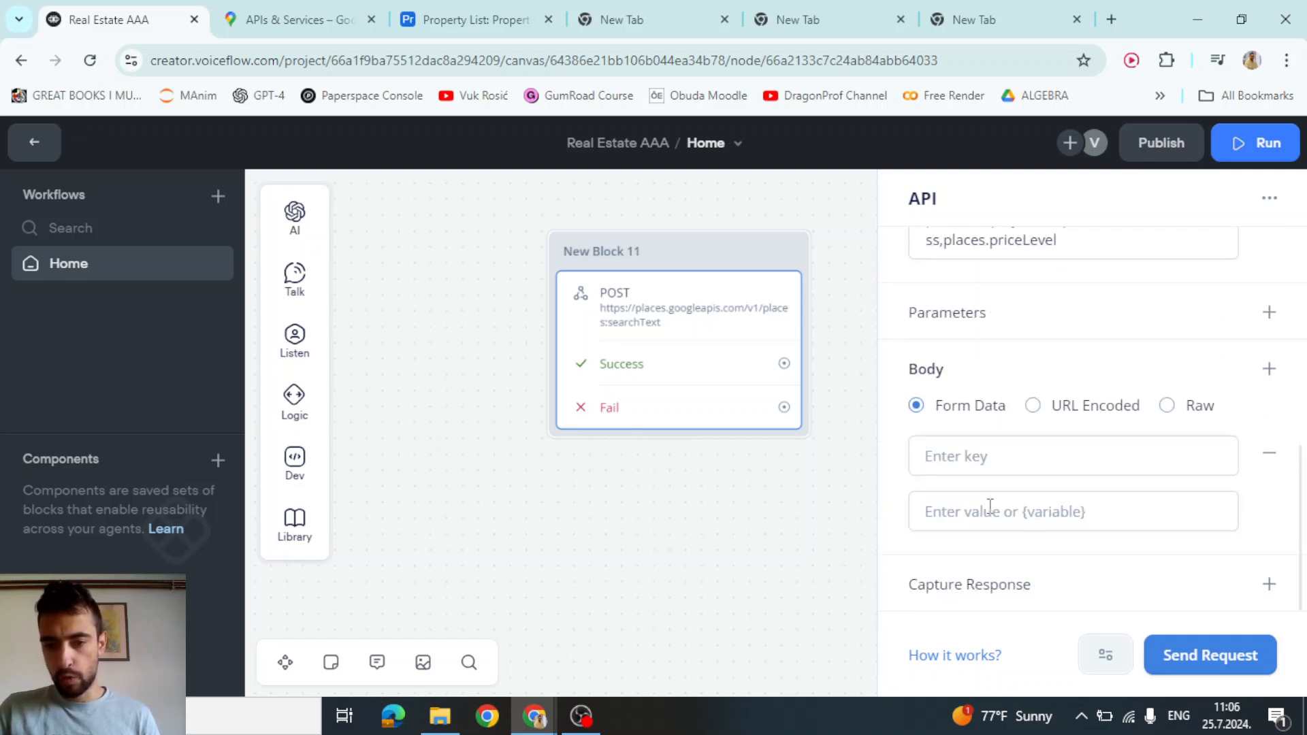
pyautogui.click(1166, 408)
pyautogui.hotkey('alt', 'Tab')
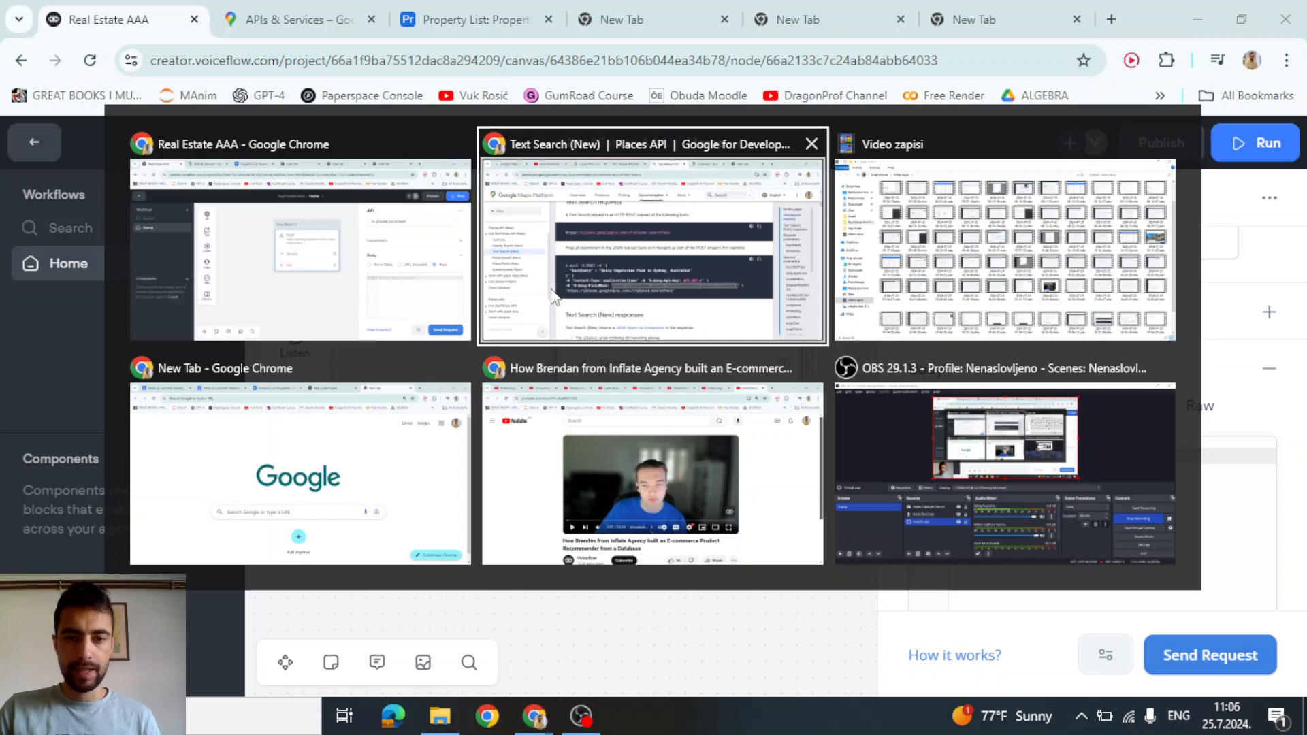
# Copy the example textQuery JSON body from the Text Search docs' curl sample
pyautogui.scroll(-7, 622, 382)
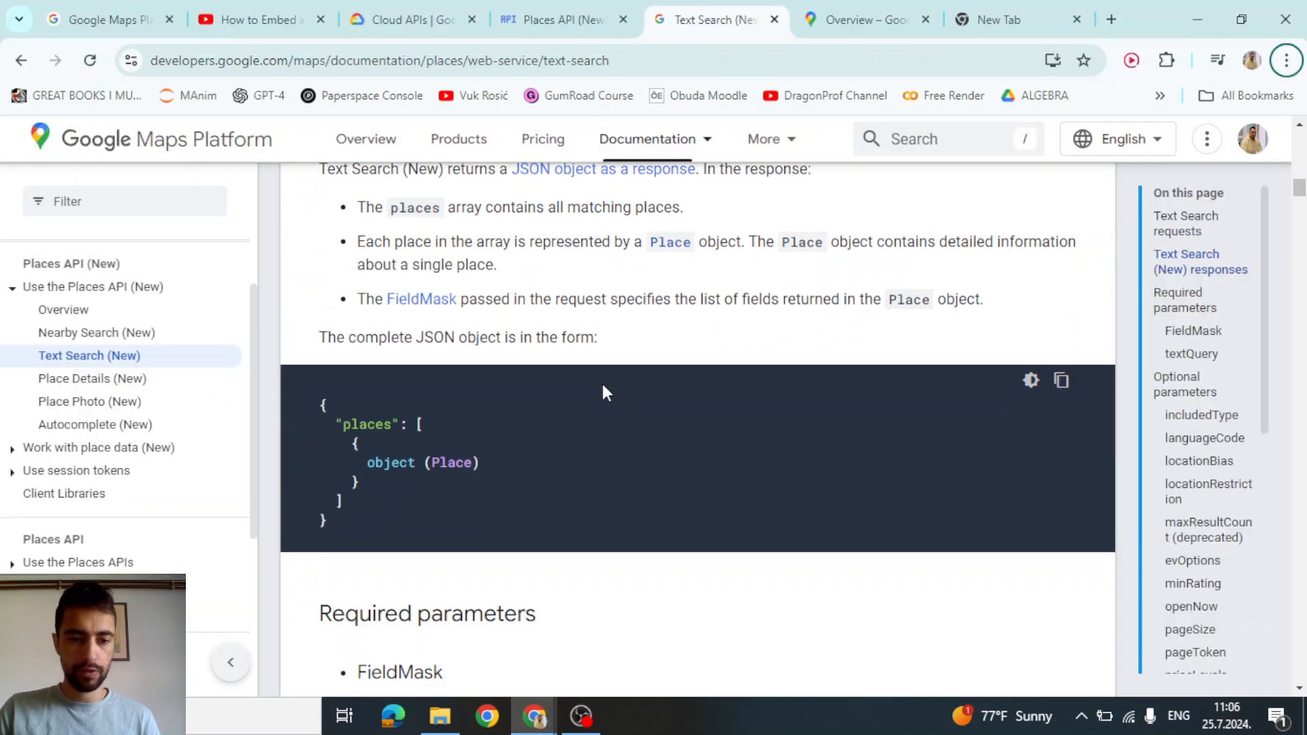
pyautogui.scroll(-10, 354, 440)
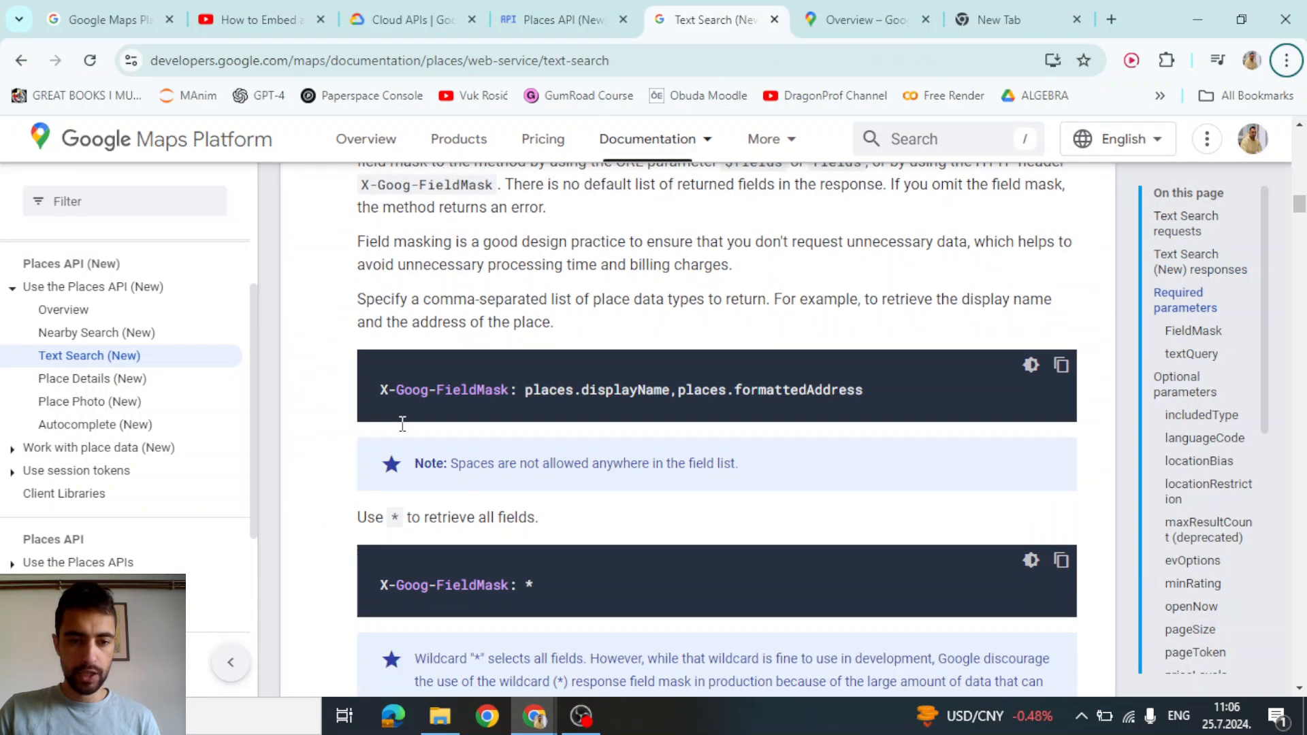
pyautogui.scroll(-10, 410, 431)
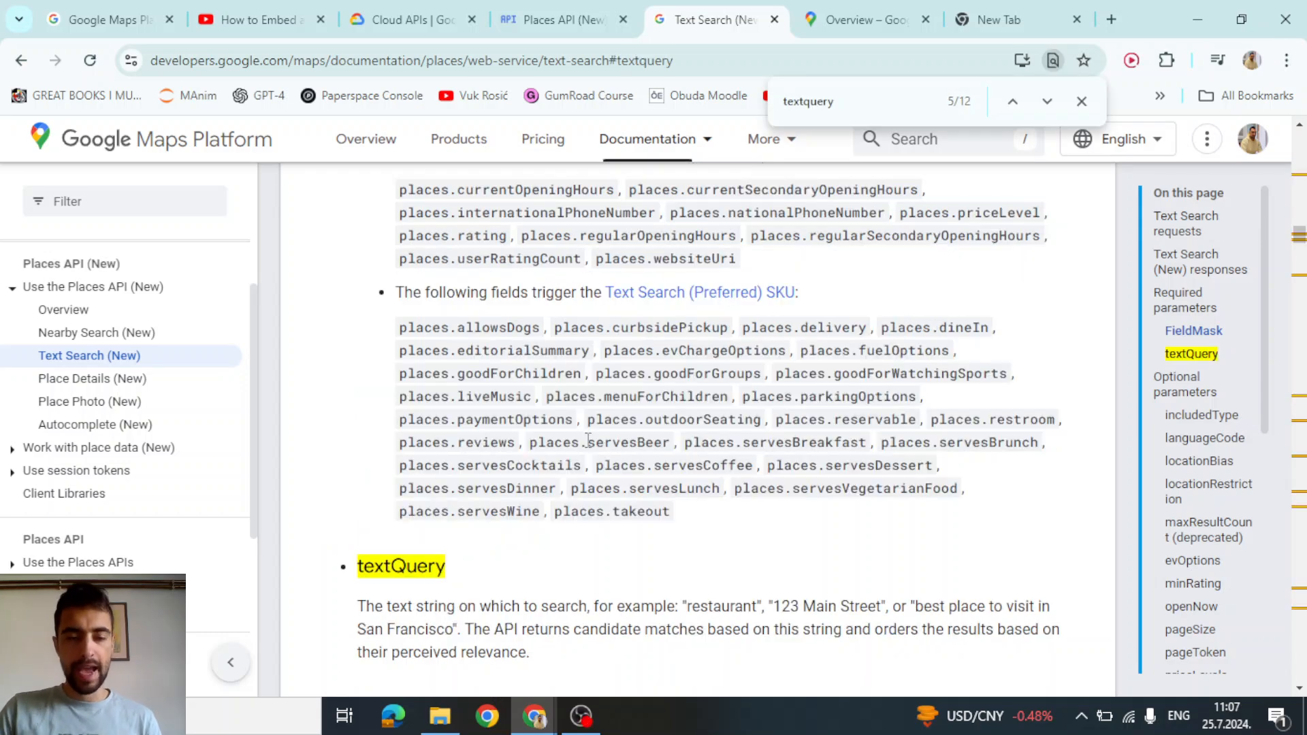
pyautogui.scroll(15, 587, 439)
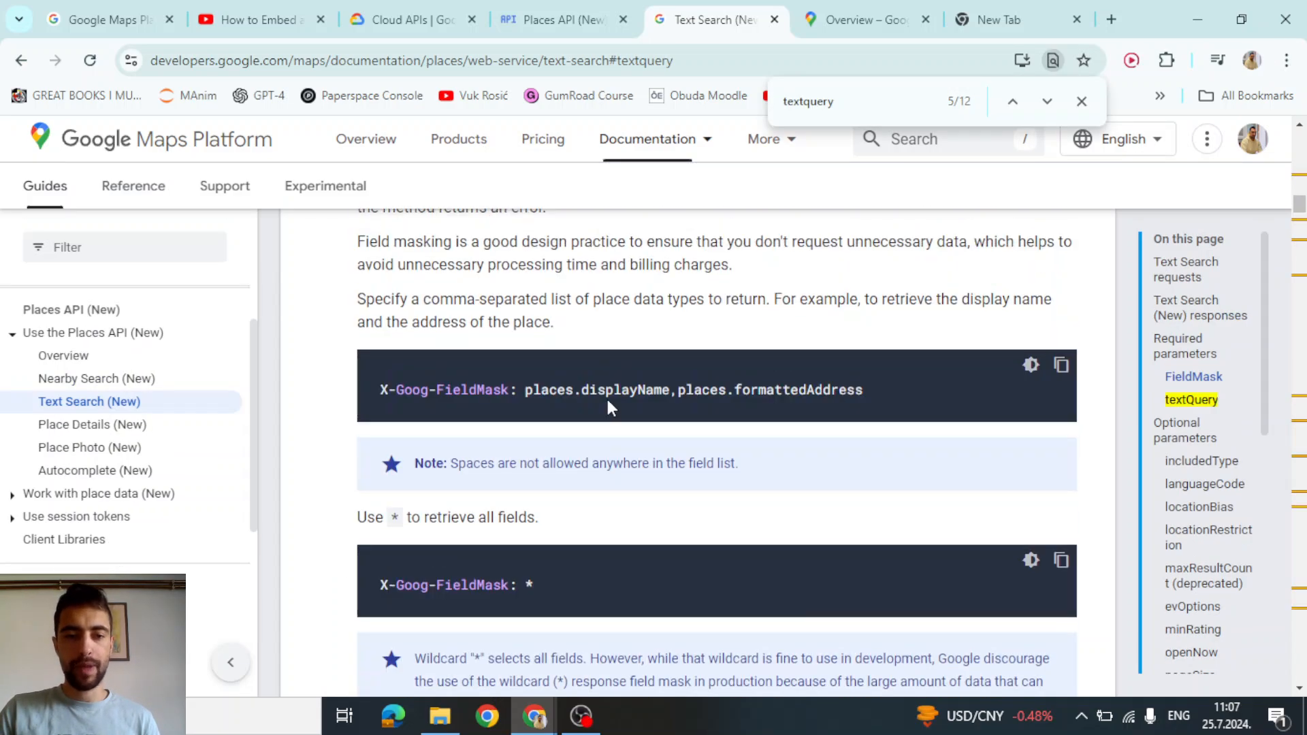
pyautogui.scroll(-1, 443, 463)
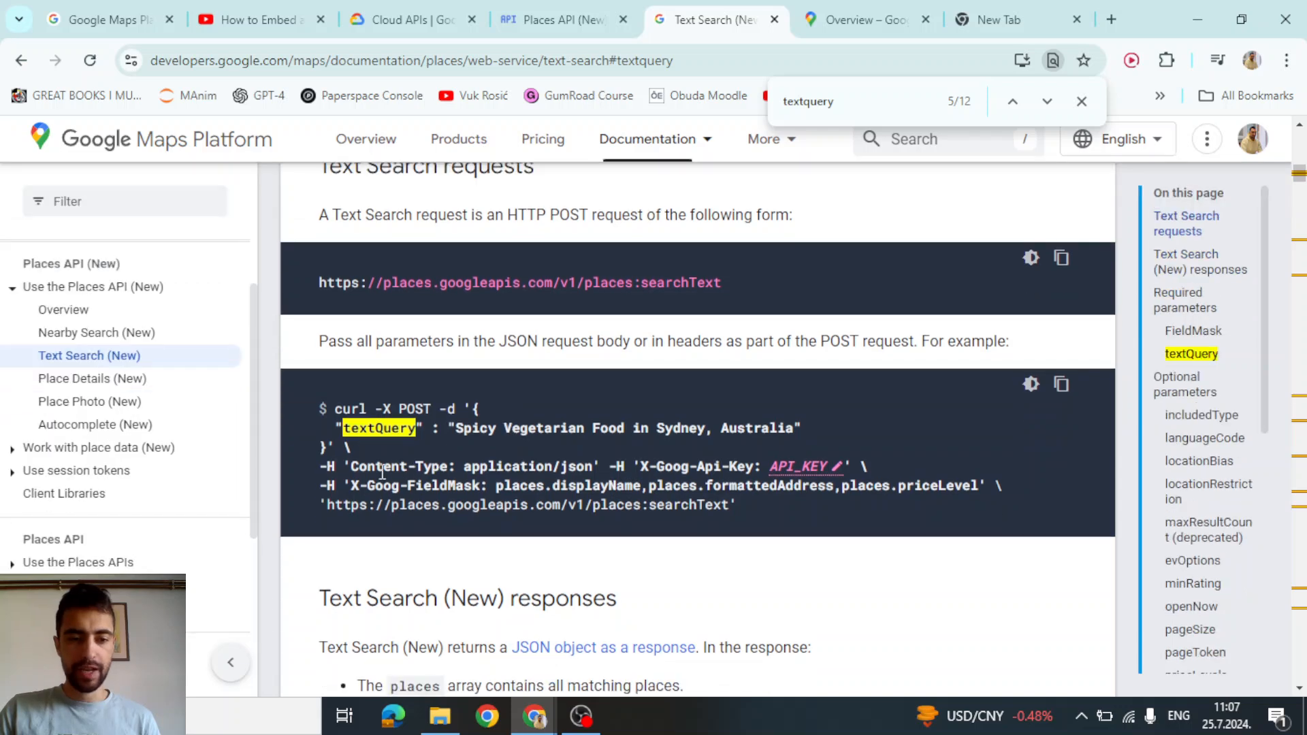
pyautogui.moveTo(351, 466); pyautogui.dragTo(648, 468)
pyautogui.click(488, 505)
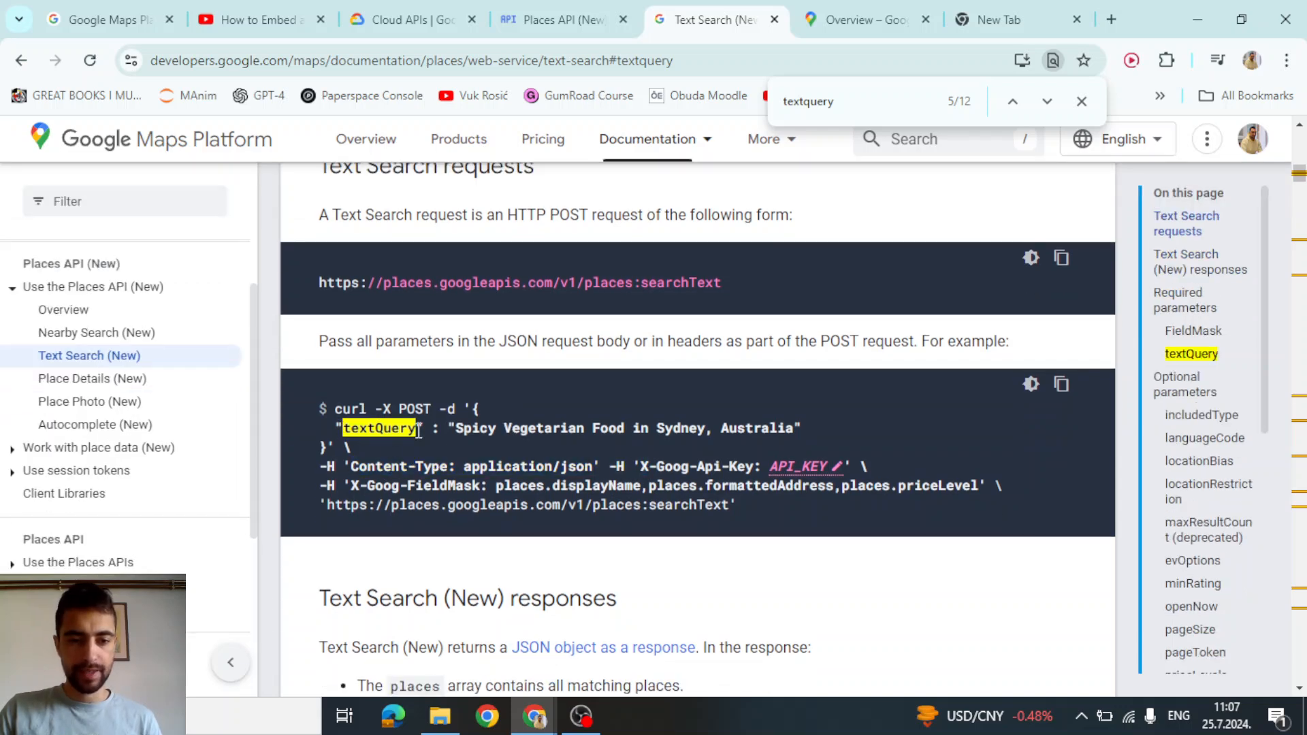
pyautogui.moveTo(473, 409); pyautogui.dragTo(361, 447)
pyautogui.hotkey('ctrl', 'c')
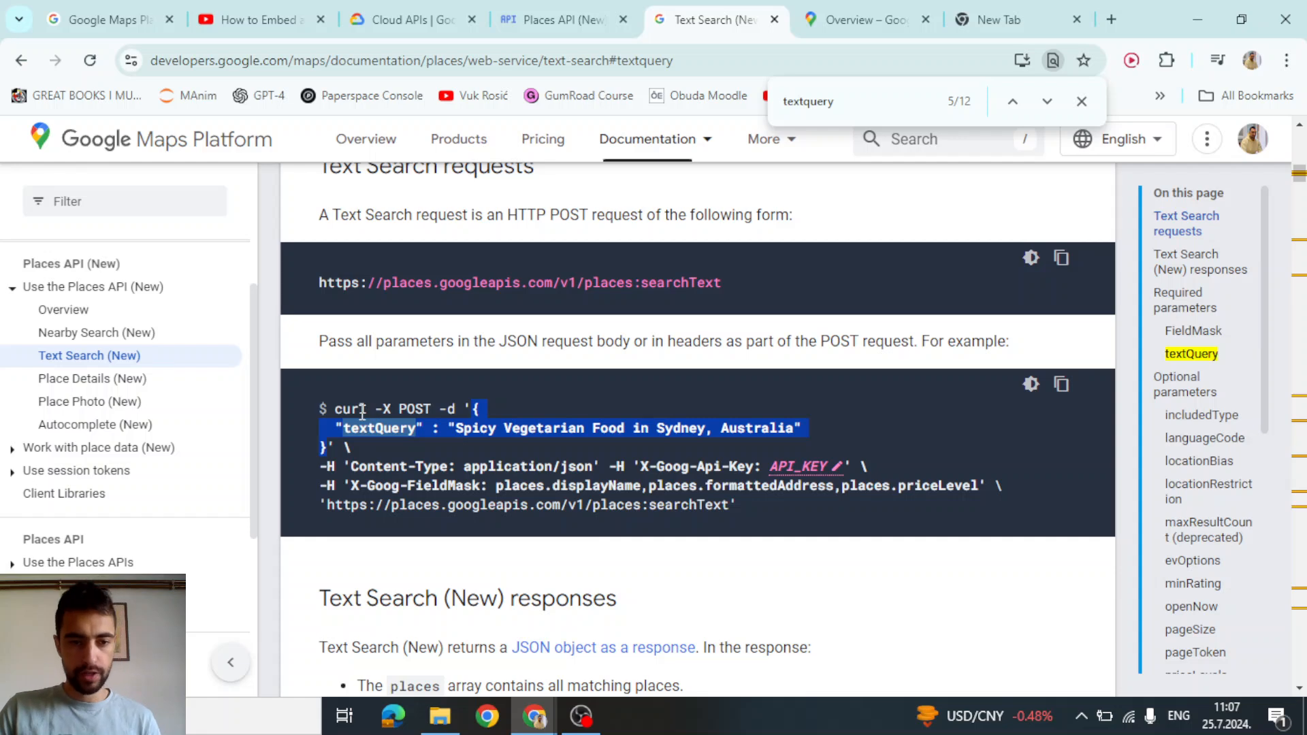
pyautogui.click(430, 417)
# Paste the copied textQuery JSON into the Voiceflow request's raw body
pyautogui.hotkey('alt', 'Tab')
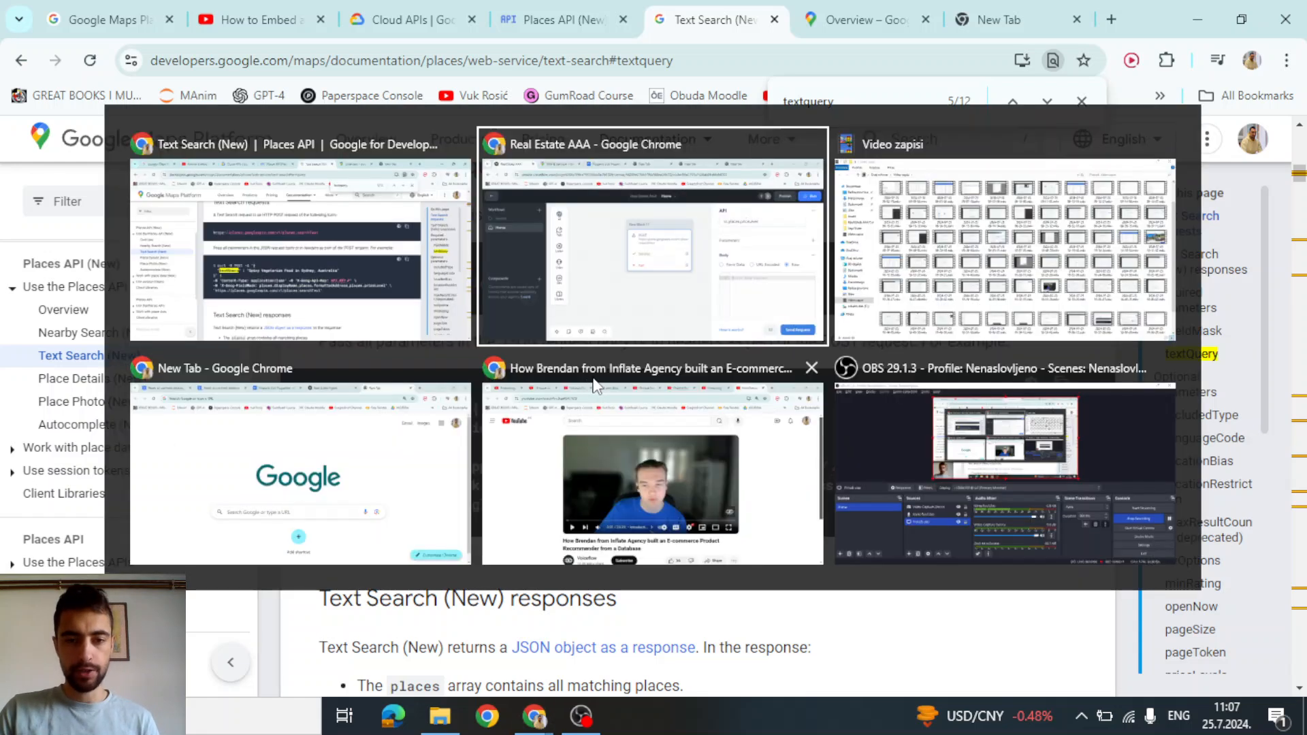
pyautogui.click(1026, 487)
pyautogui.hotkey('ctrl', 'v')
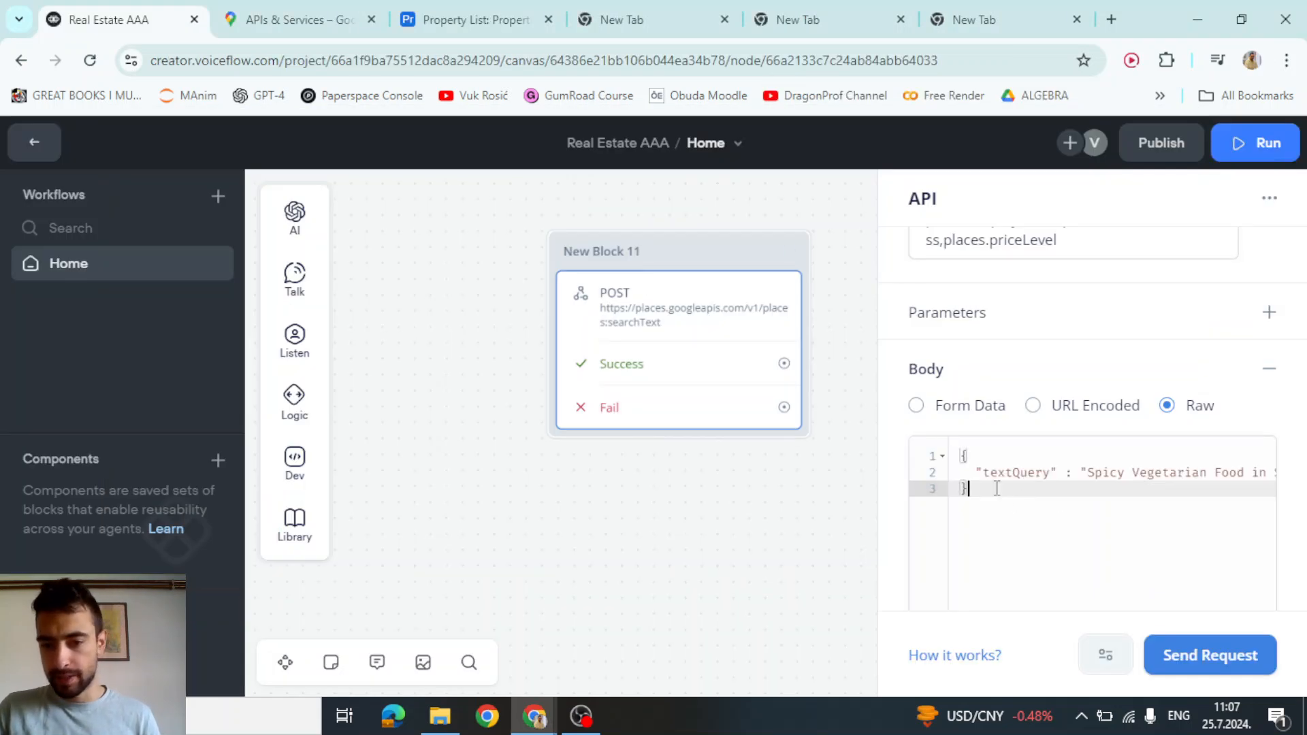
# Check the pasted textQuery search phrase in the raw body and close the API step editor
pyautogui.click(966, 456)
pyautogui.click(1006, 485)
pyautogui.hotkey('ctrl', 'a')
pyautogui.click(1148, 473)
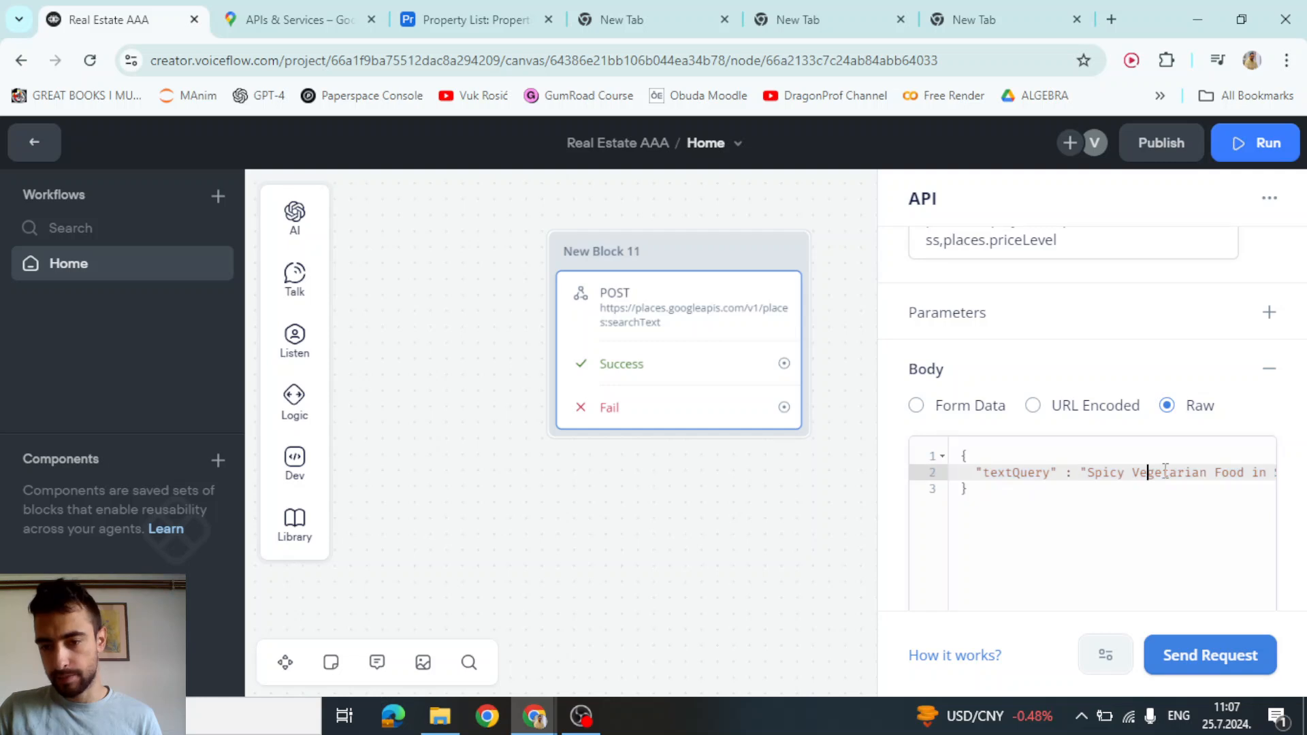
pyautogui.moveTo(1169, 473); pyautogui.dragTo(847, 483)
pyautogui.click(1096, 479)
pyautogui.click(1135, 598)
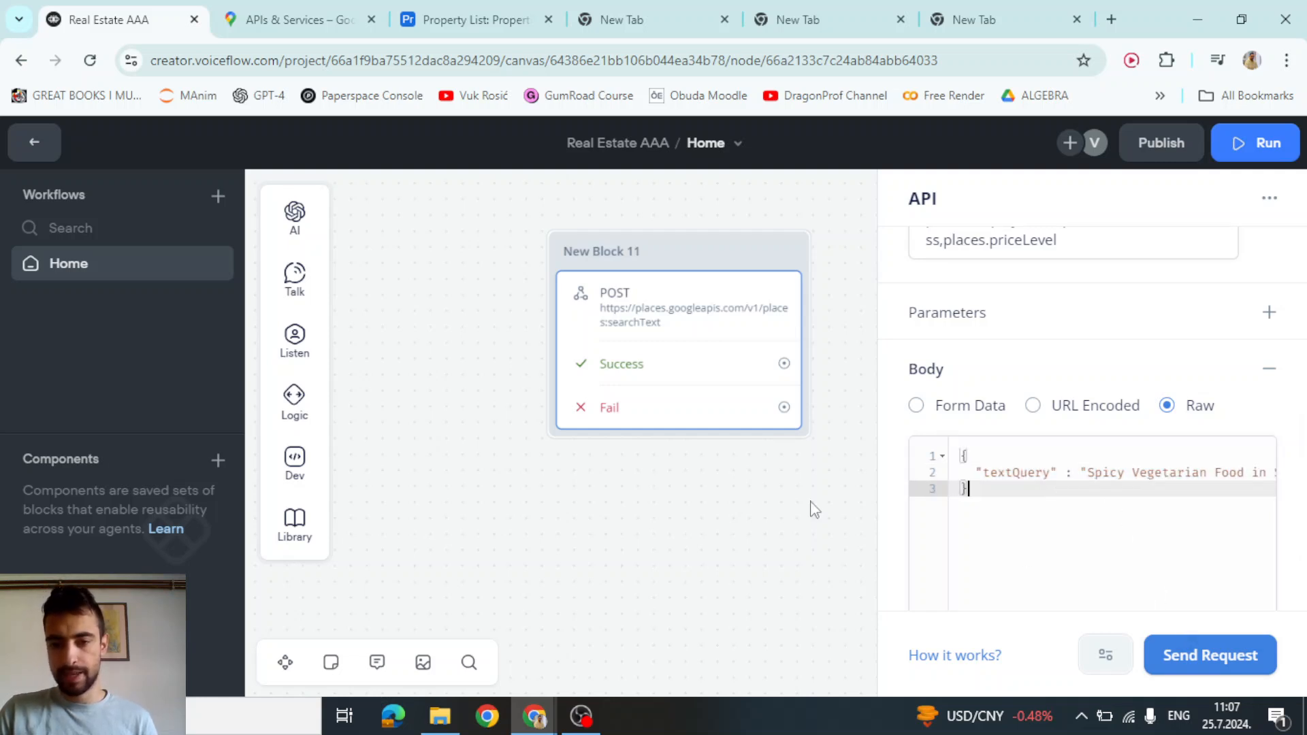
# Test the request with the stored API key, getting a 403 permission denied error
pyautogui.click(742, 303)
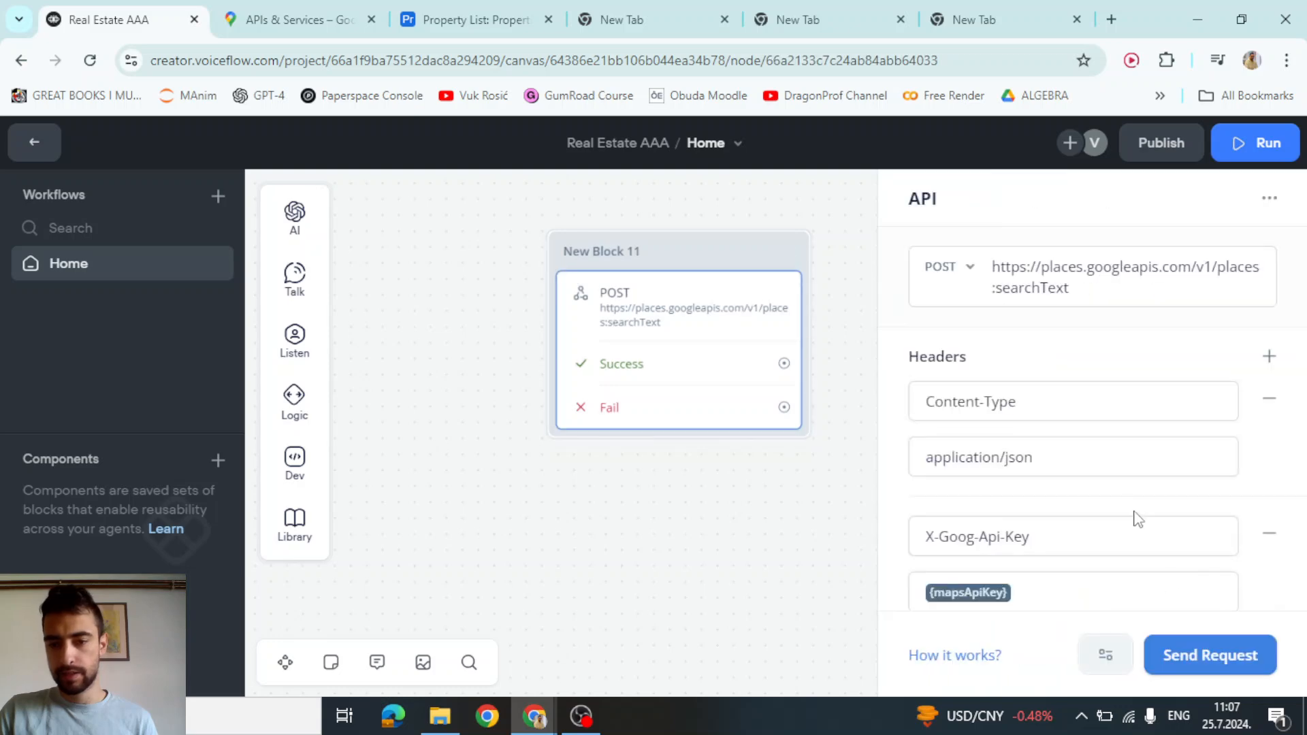
pyautogui.click(1197, 659)
pyautogui.click(736, 333)
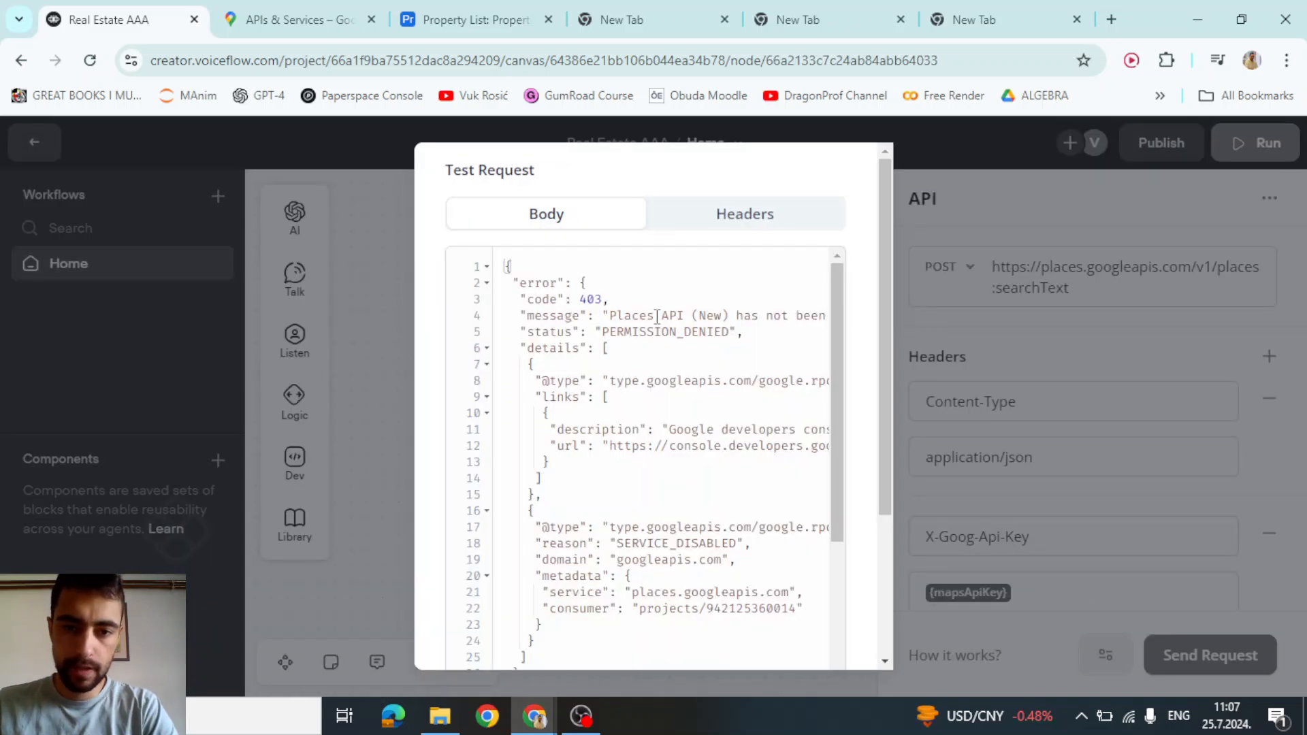
pyautogui.moveTo(657, 317); pyautogui.dragTo(715, 334)
pyautogui.click(715, 333)
pyautogui.click(379, 356)
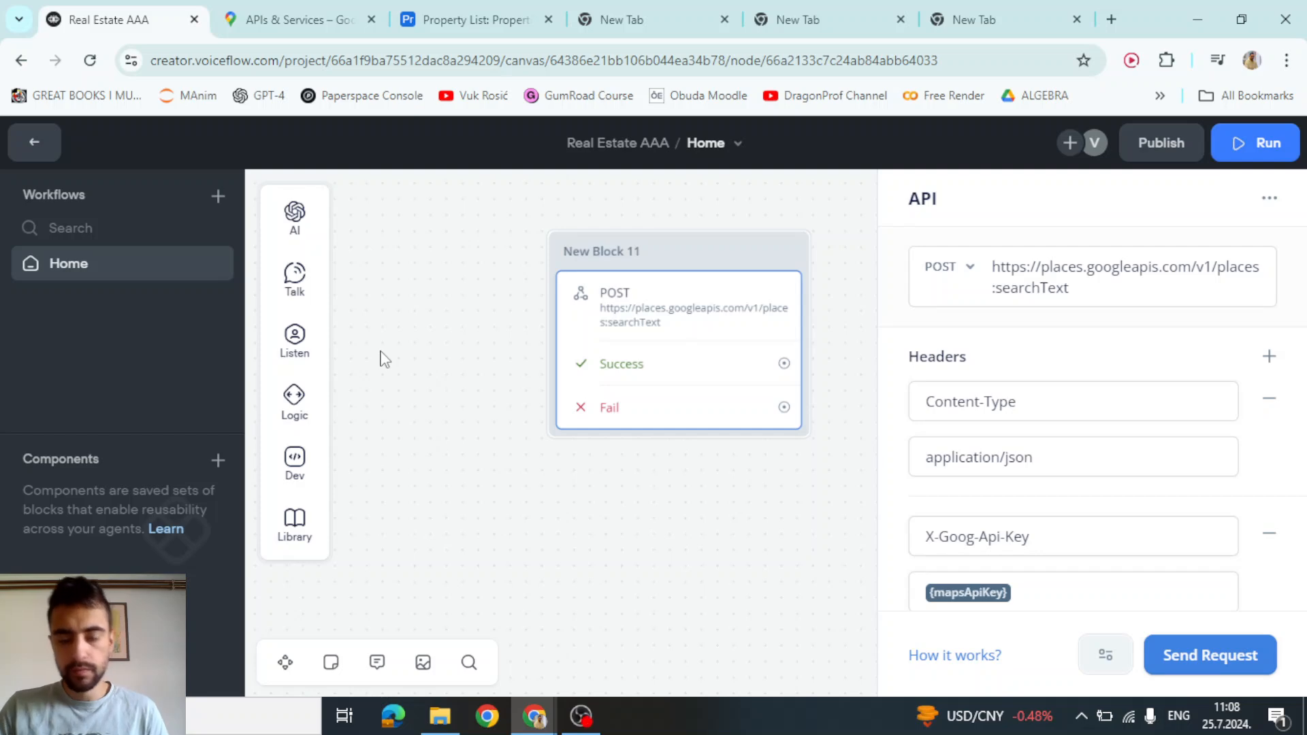
# Rerun the test and review the returned places' displayName and formattedAddress, then select the FieldMask value
pyautogui.click(1225, 668)
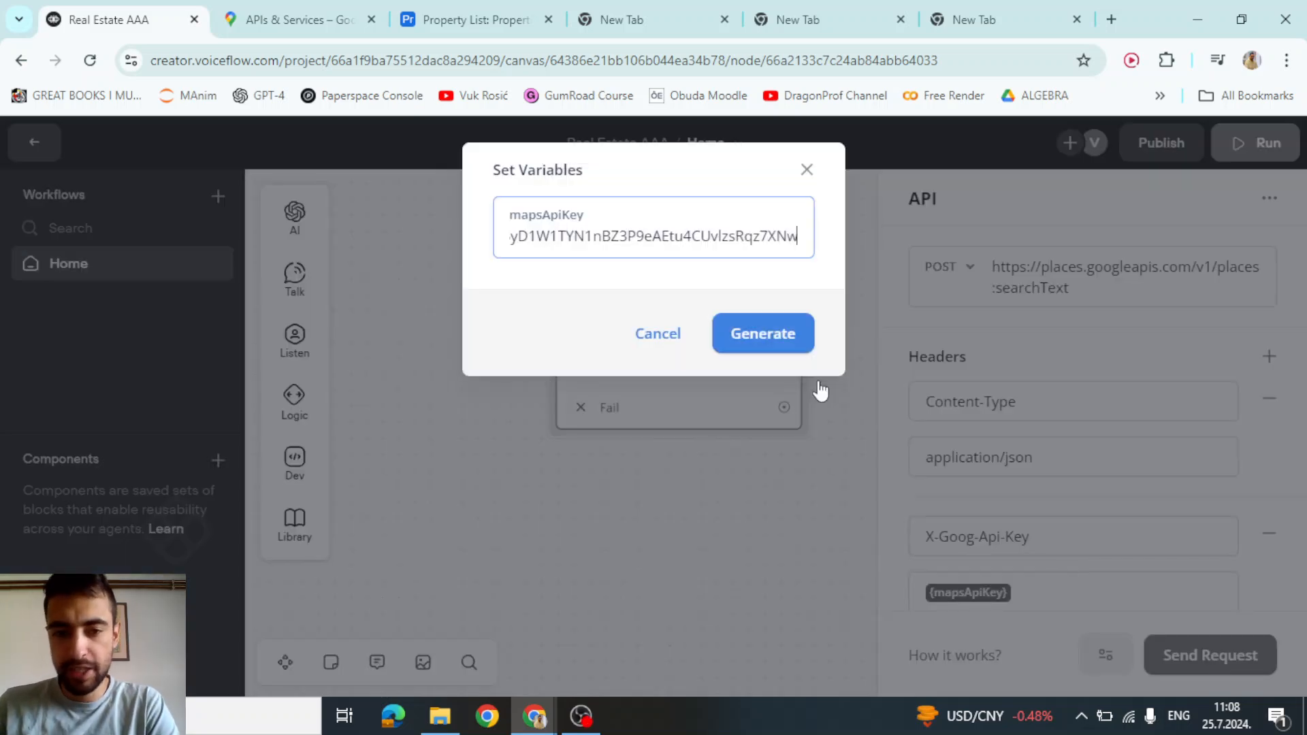
pyautogui.click(765, 340)
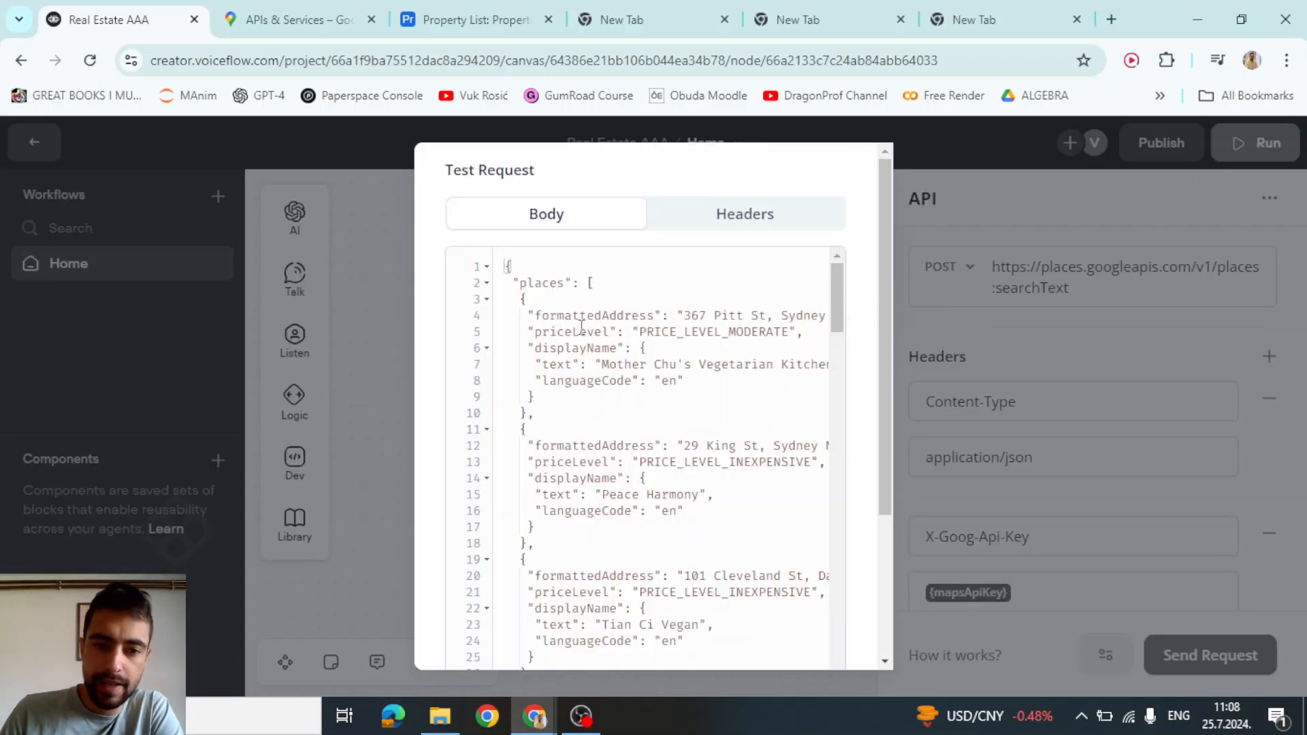
pyautogui.moveTo(580, 327); pyautogui.dragTo(640, 445)
pyautogui.scroll(-2, 661, 442)
pyautogui.scroll(2, 662, 442)
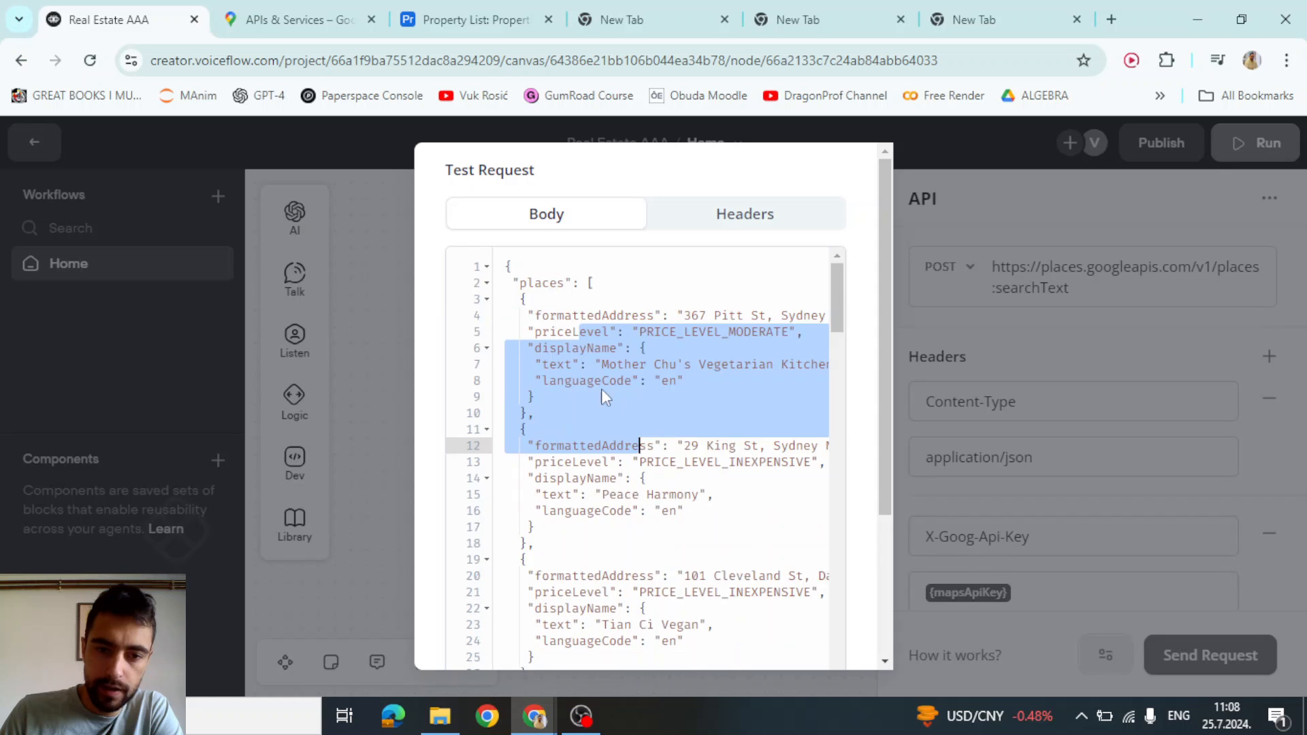
pyautogui.click(602, 380)
pyautogui.moveTo(537, 348); pyautogui.dragTo(631, 349)
pyautogui.moveTo(550, 331); pyautogui.dragTo(647, 316)
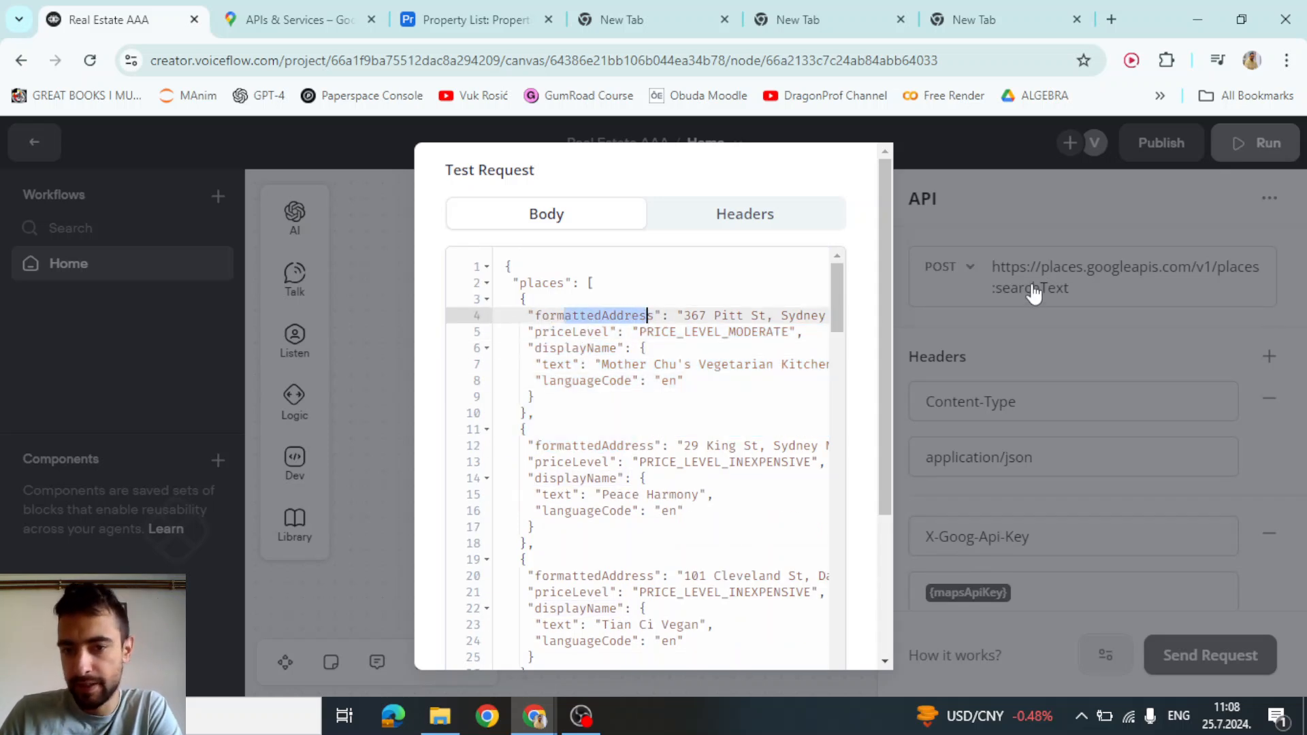
pyautogui.scroll(-20, 667, 395)
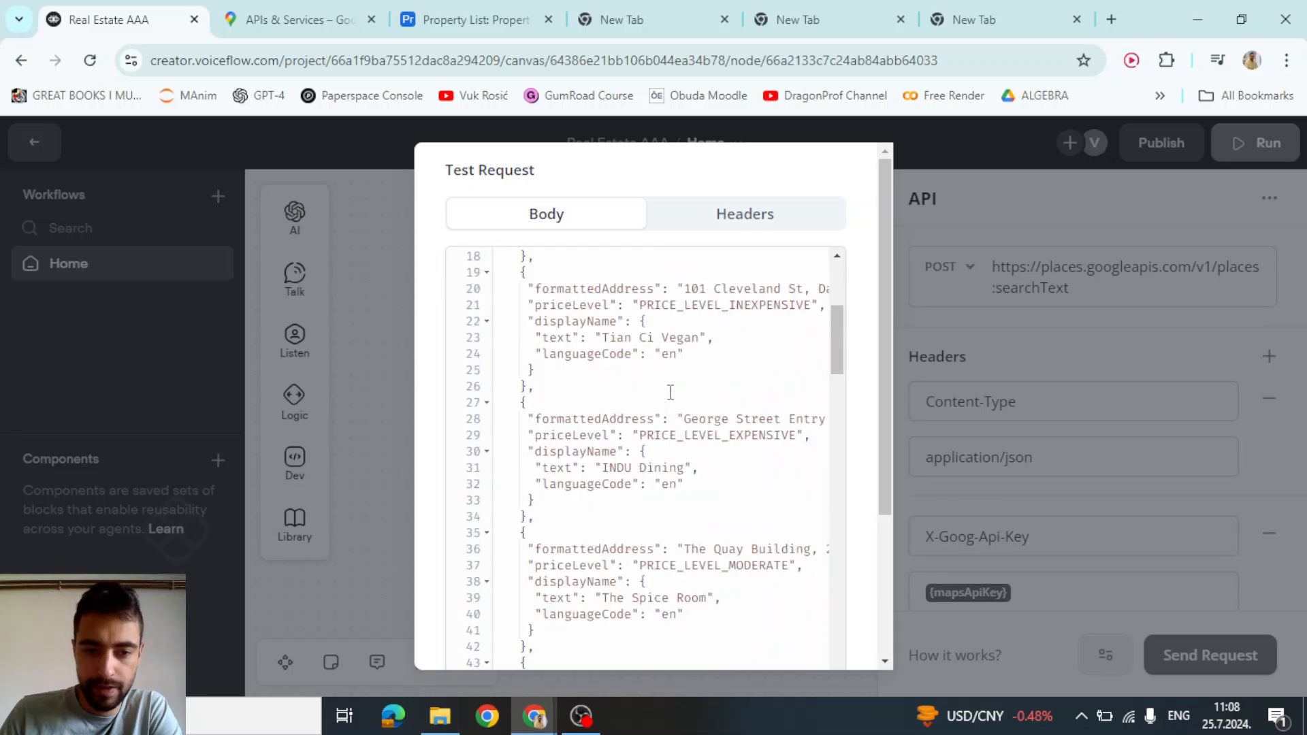
pyautogui.scroll(6, 674, 429)
pyautogui.scroll(12, 674, 429)
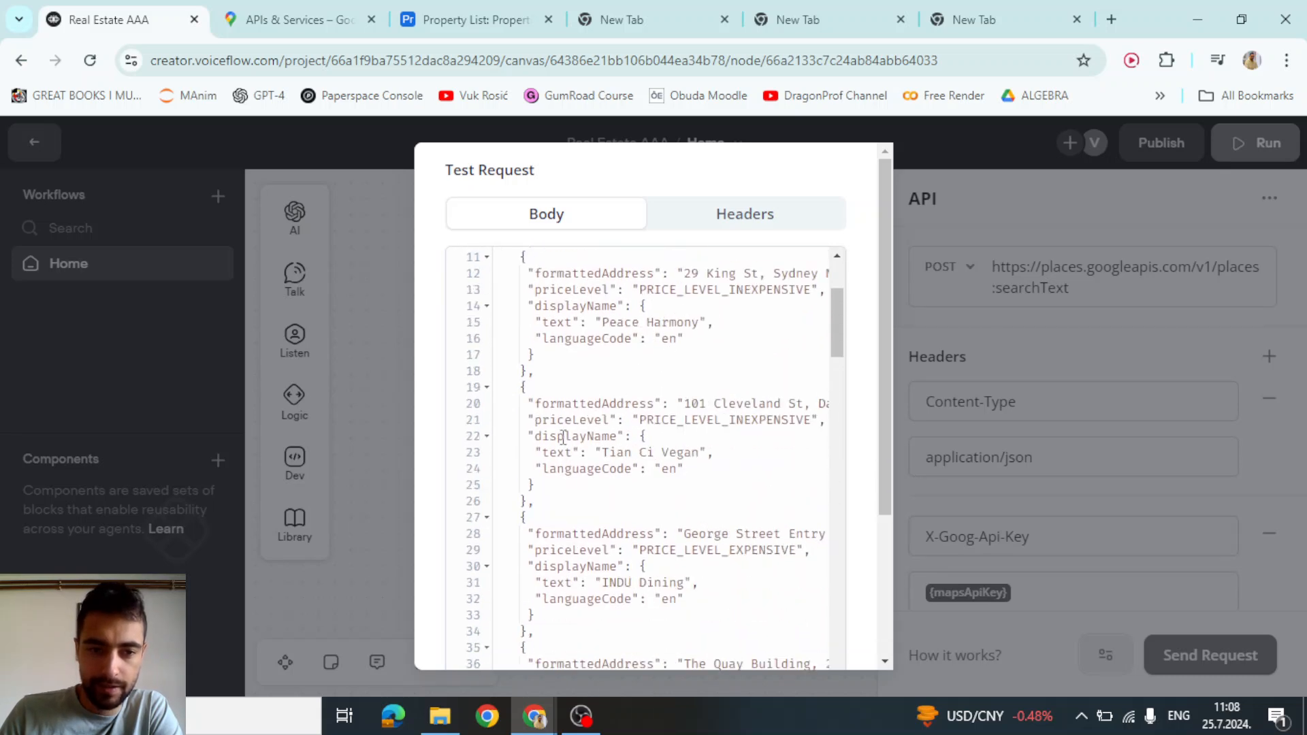
pyautogui.click(388, 359)
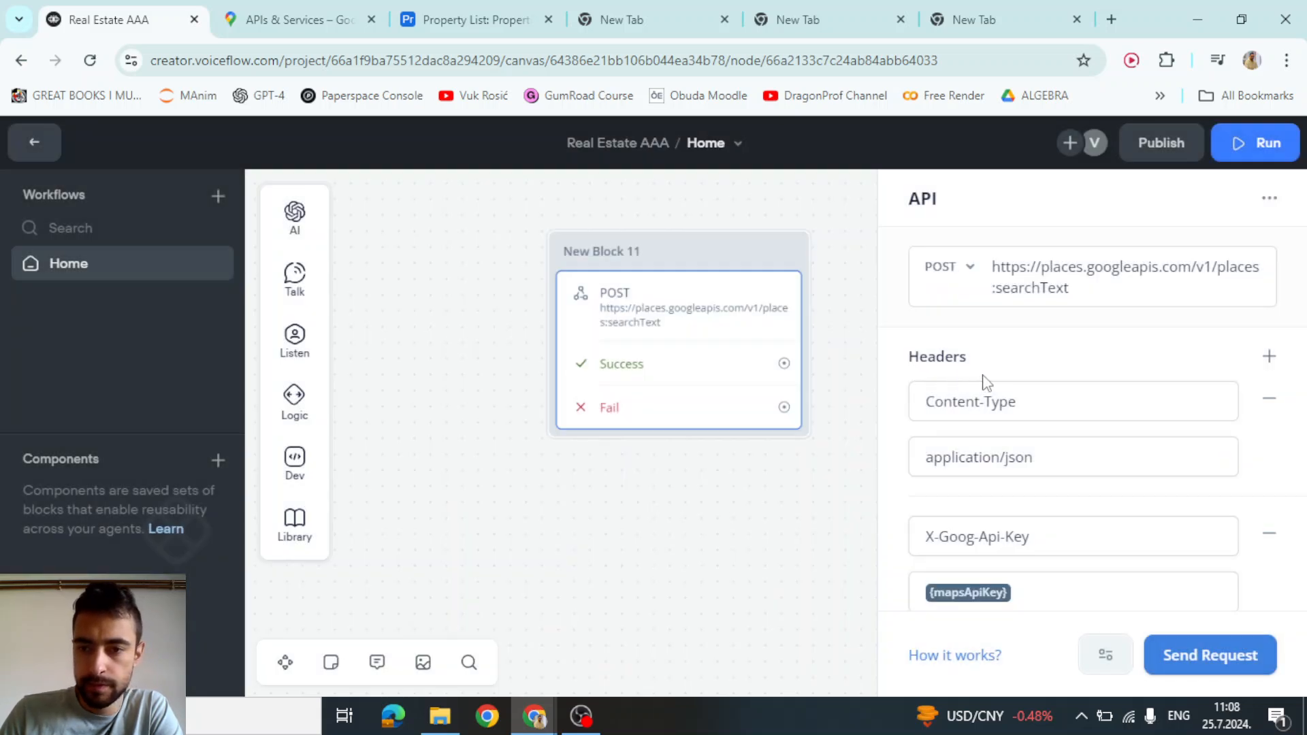
pyautogui.scroll(-6, 985, 383)
pyautogui.moveTo(1059, 366); pyautogui.dragTo(926, 354)
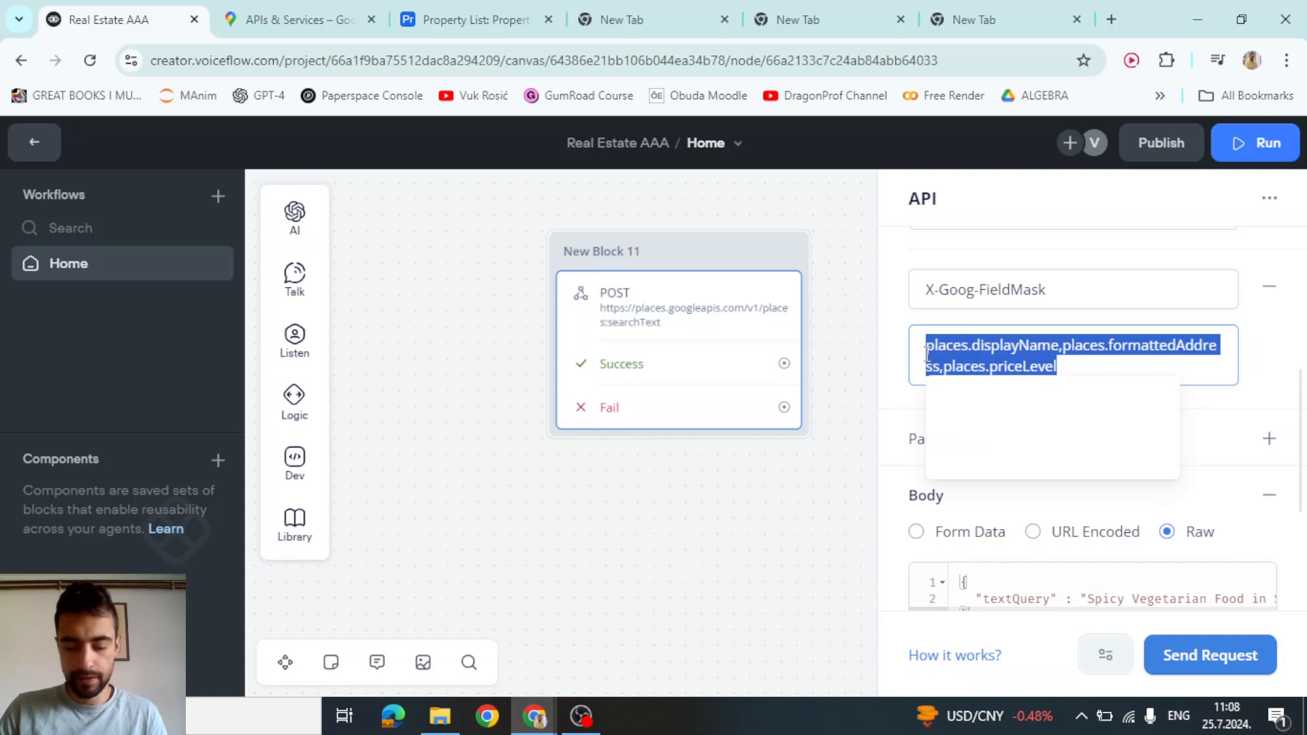
# Replace the X-Goog-FieldMask header value with places.id
pyautogui.click(822, 499)
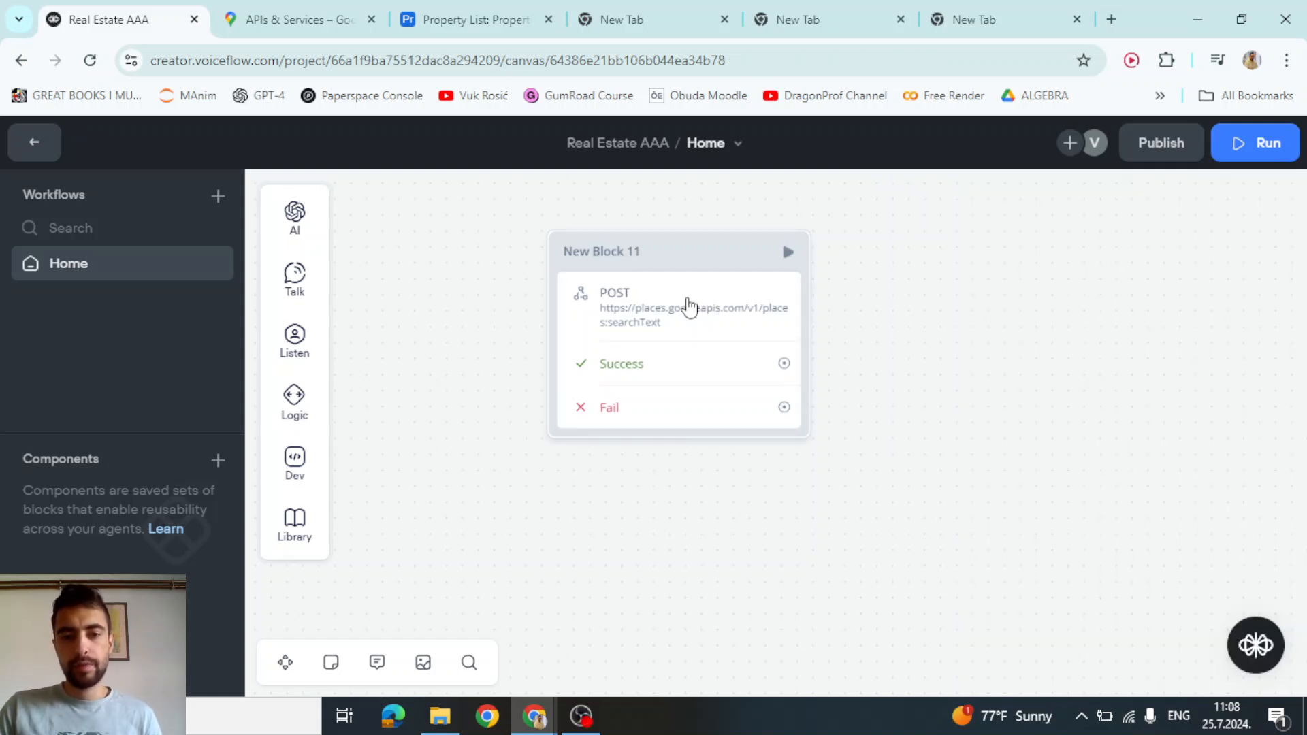
pyautogui.click(677, 304)
pyautogui.scroll(-3, 1069, 341)
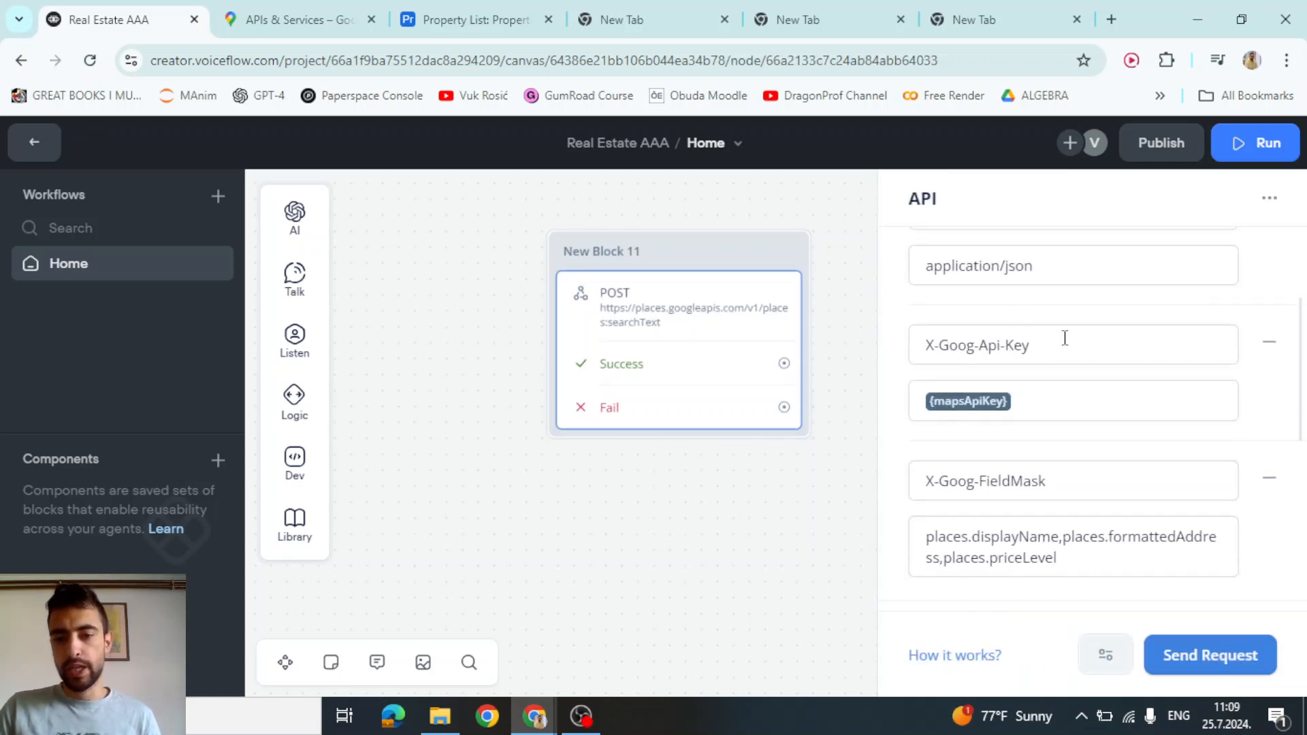
pyautogui.scroll(-3, 1061, 374)
pyautogui.moveTo(1069, 381); pyautogui.dragTo(960, 349)
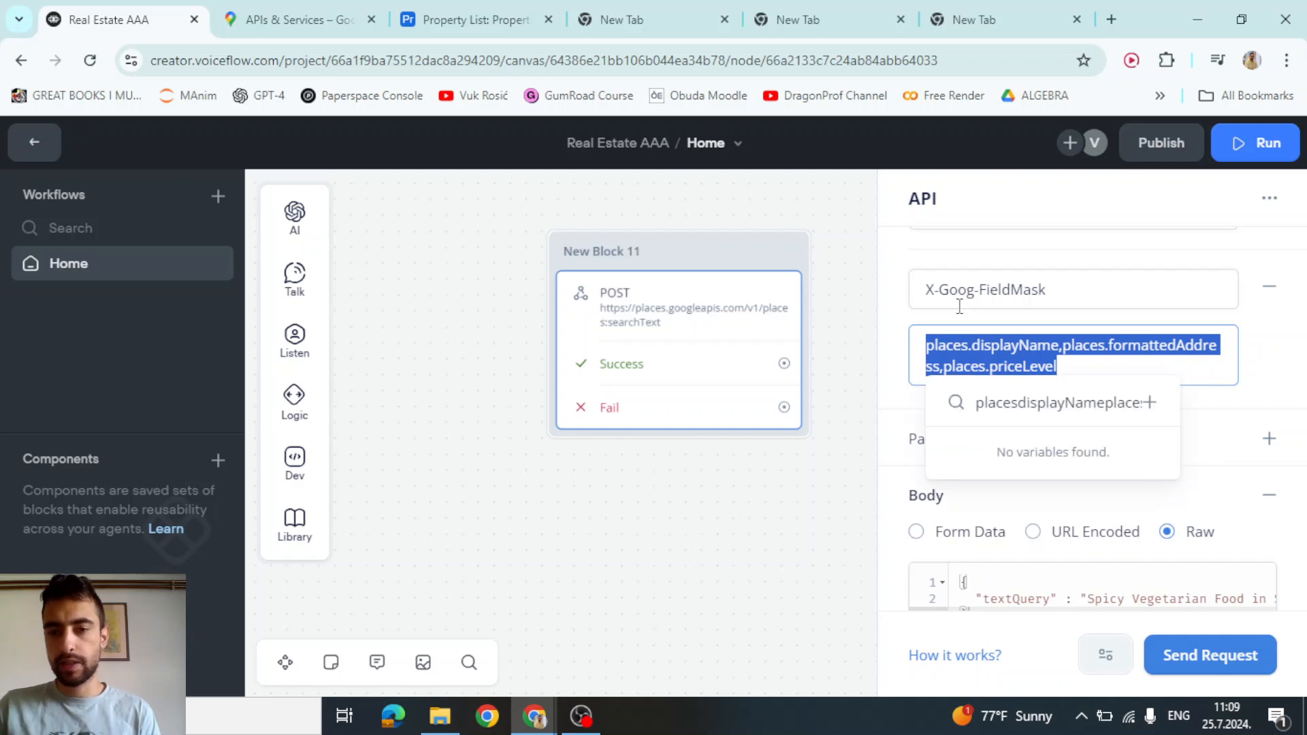
pyautogui.press('BackSpace')
pyautogui.write('places.id')
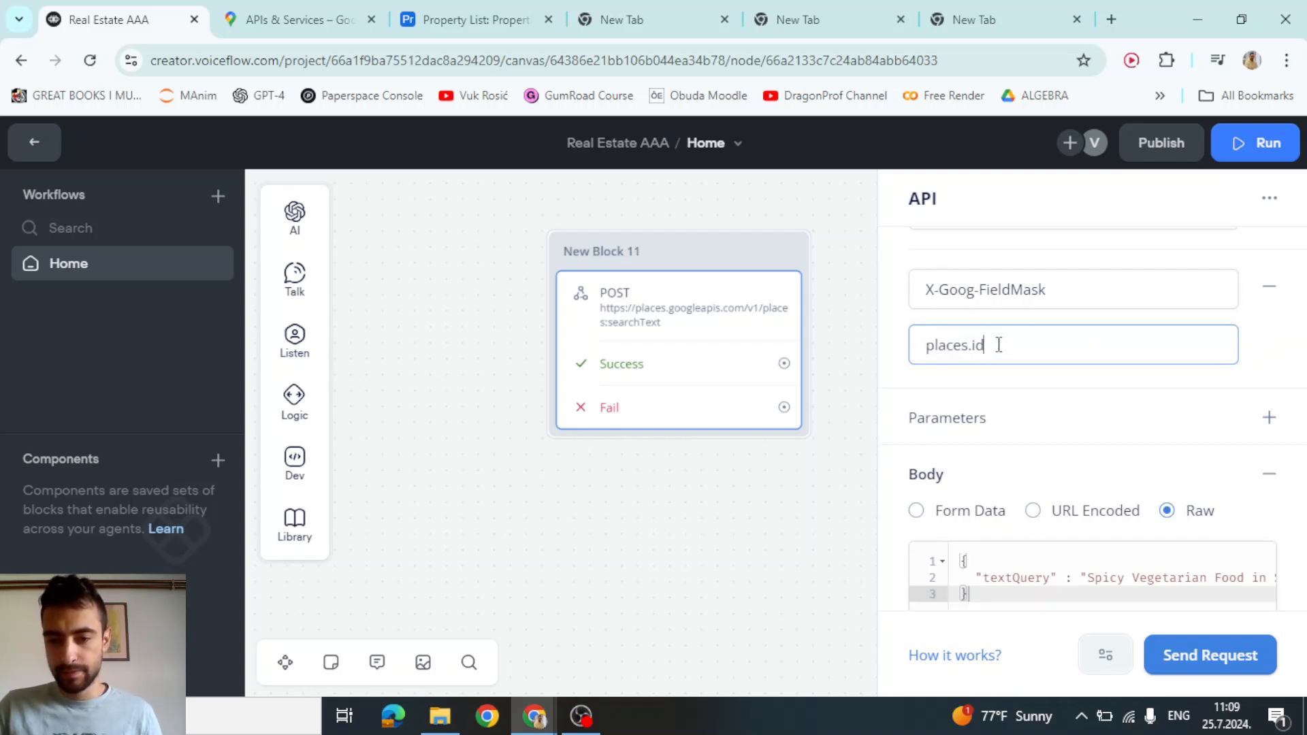
# Review the search query text in the request body, leaving it unchanged
pyautogui.scroll(-2, 999, 344)
pyautogui.click(1101, 499)
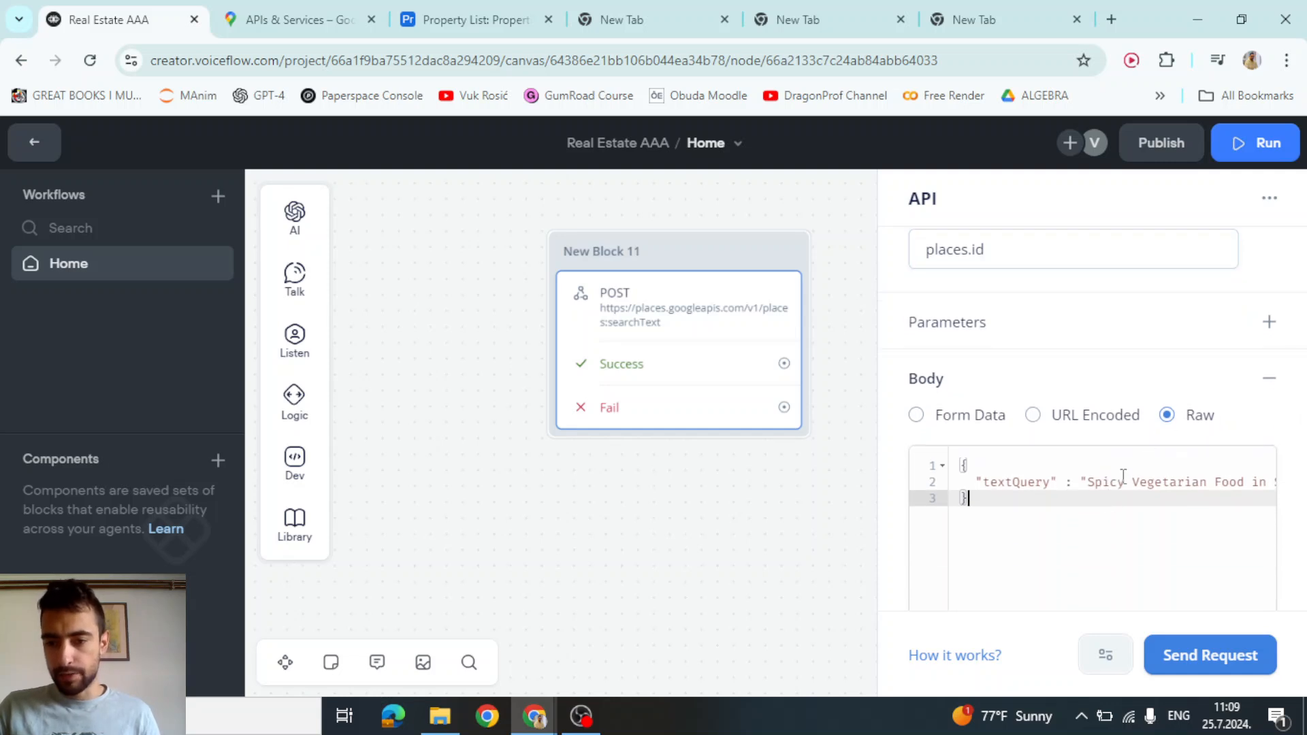
pyautogui.moveTo(1089, 481); pyautogui.dragTo(1285, 491)
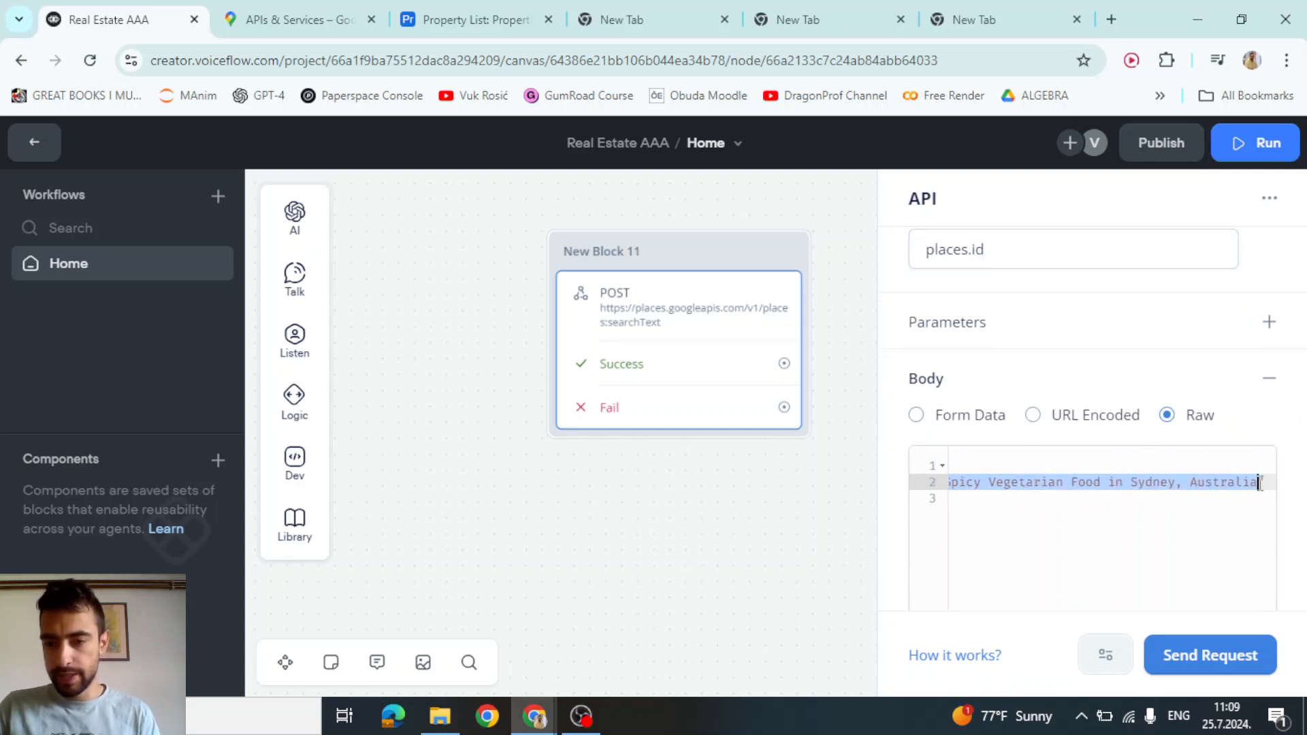
pyautogui.press('BackSpace')
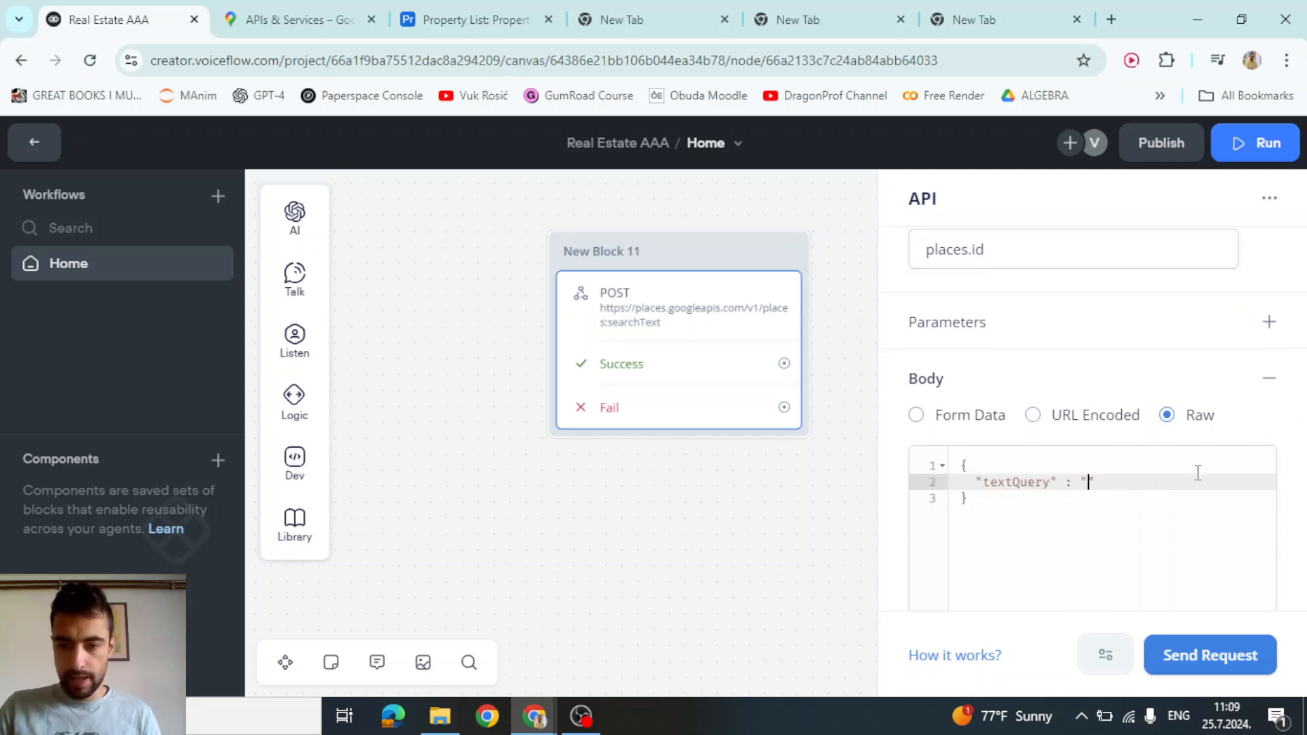
pyautogui.hotkey('ctrl', 'z')
pyautogui.moveTo(1170, 480); pyautogui.dragTo(1064, 489)
pyautogui.click(1064, 489)
pyautogui.scroll(-3, 1065, 485)
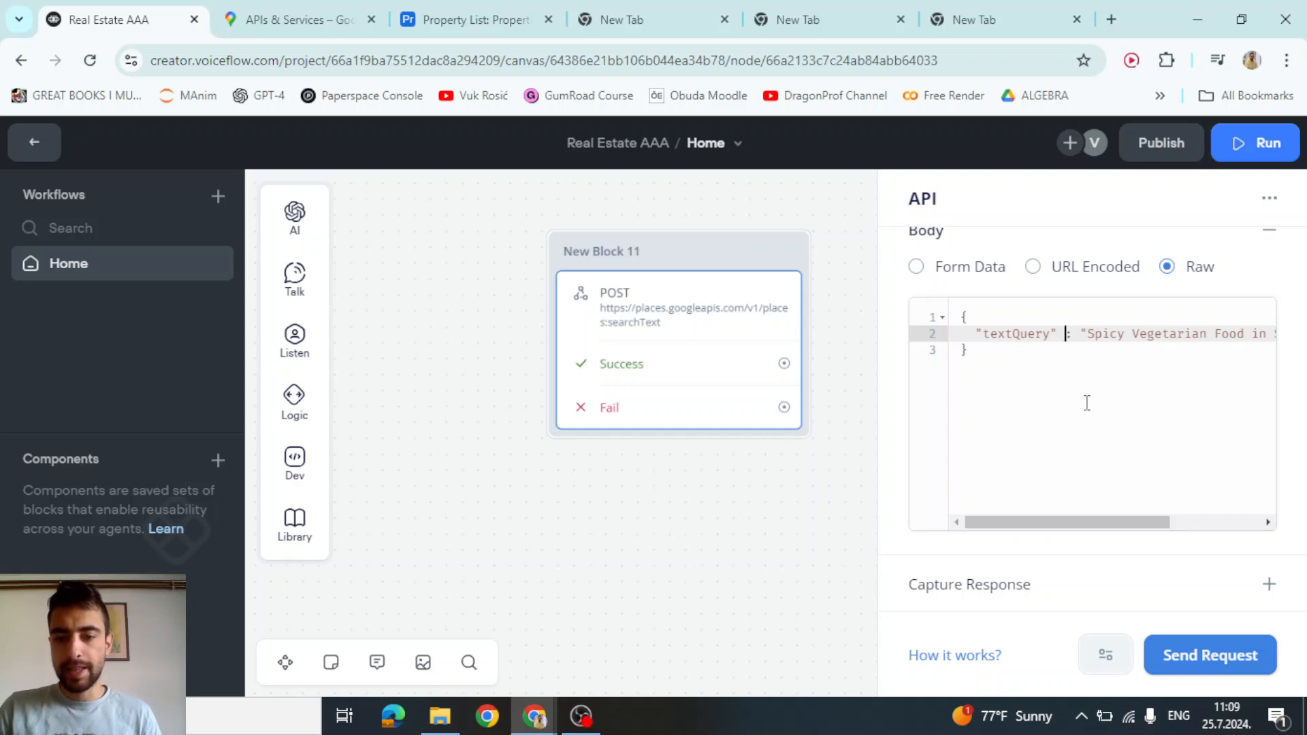
# Add a Capture Response entry with key response.places[0].id
pyautogui.click(1268, 584)
pyautogui.click(994, 514)
pyautogui.write('response.places[0].id')
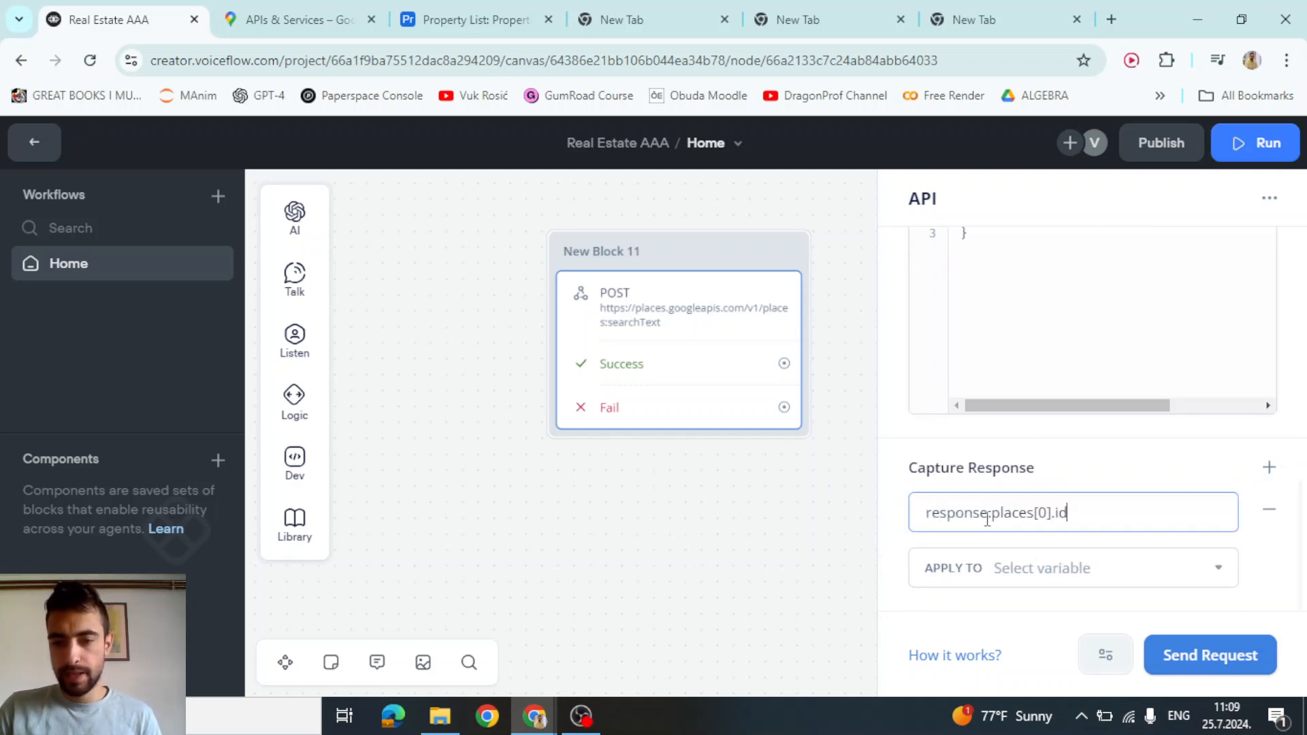
pyautogui.doubleClick(959, 512)
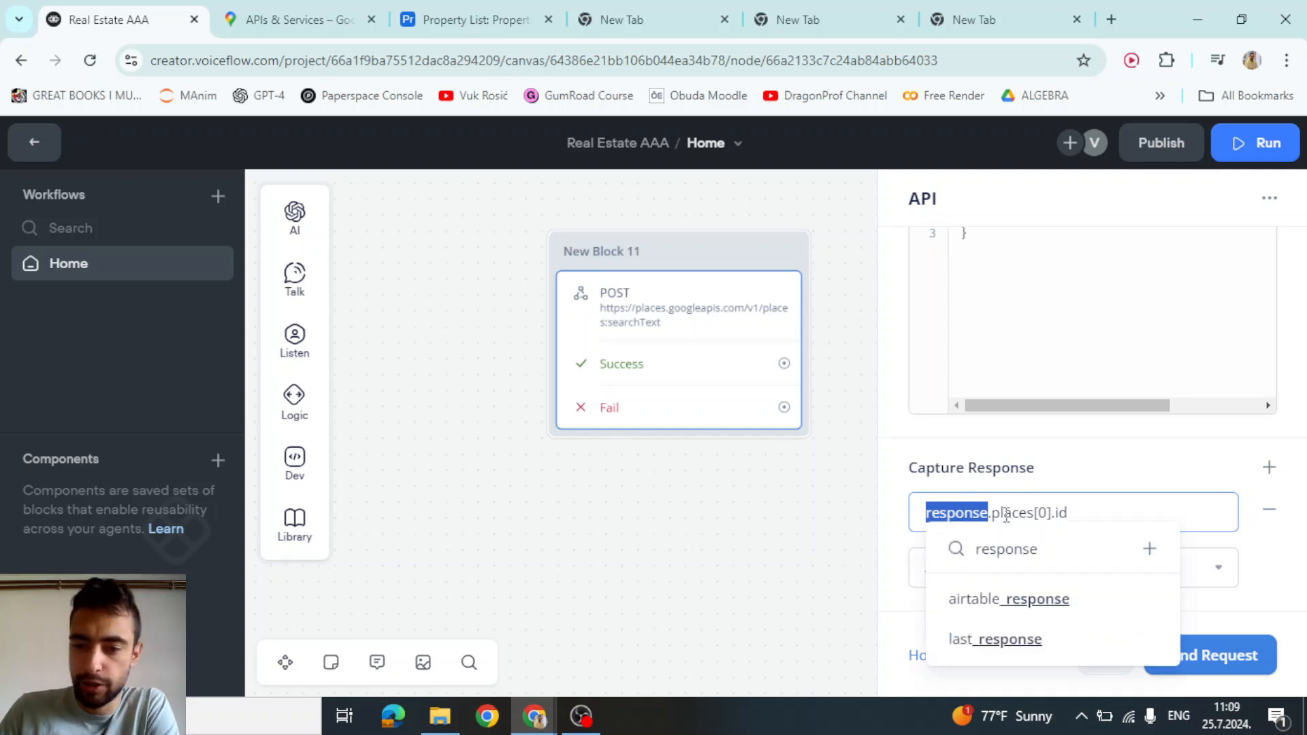
pyautogui.doubleClick(1006, 514)
pyautogui.click(1036, 517)
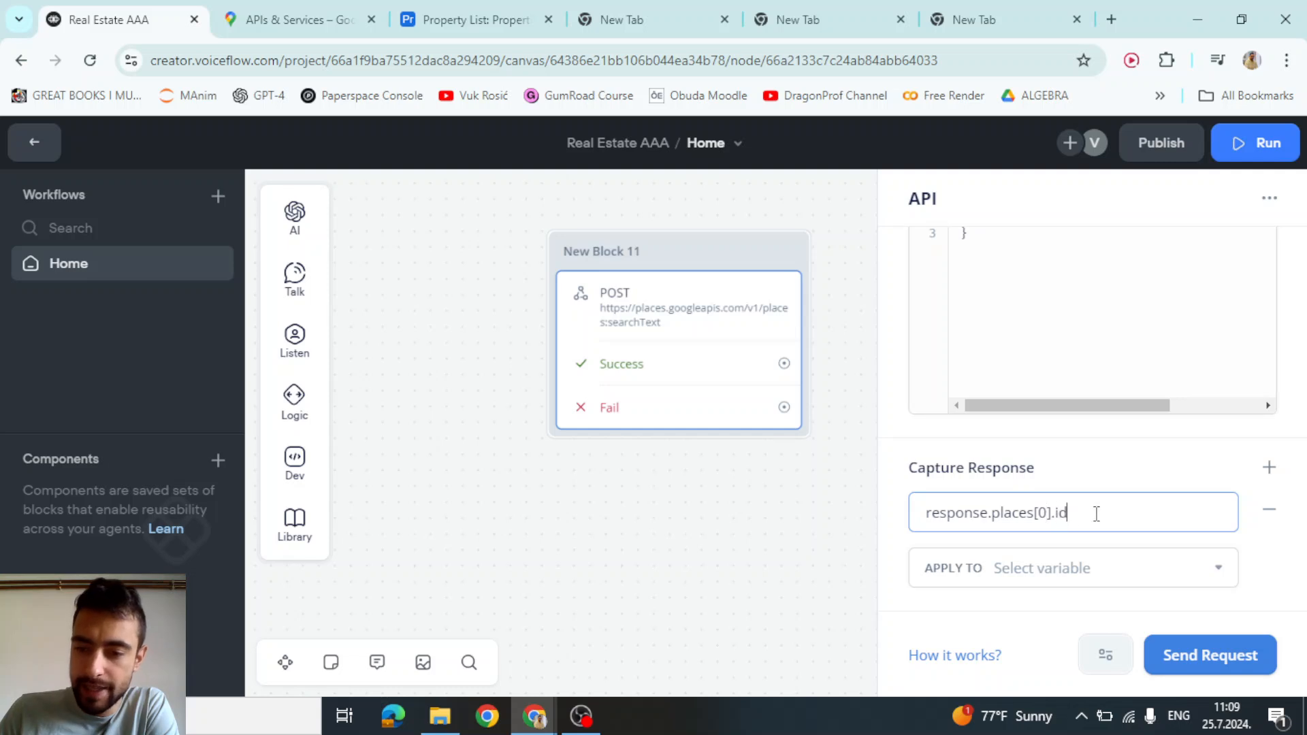
pyautogui.moveTo(1071, 511); pyautogui.dragTo(913, 511)
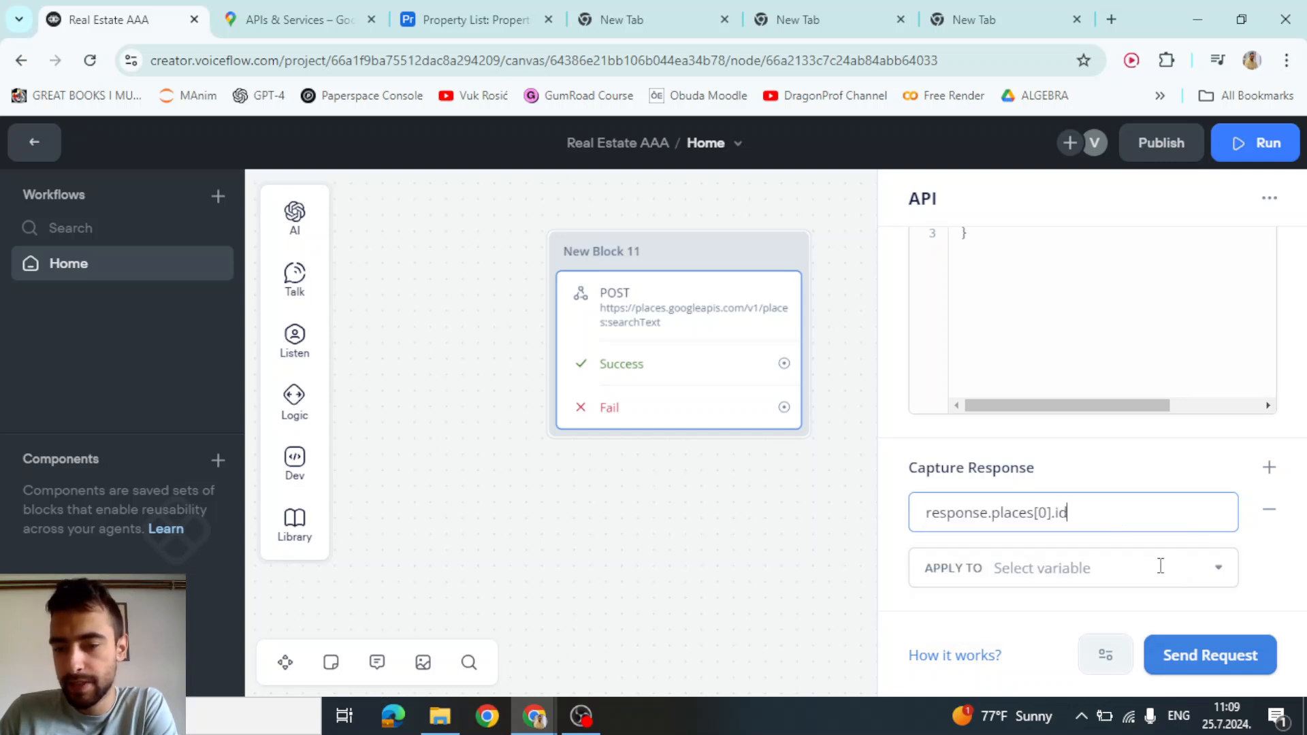
# Store the captured value in a newly created price_id variable
pyautogui.click(1152, 567)
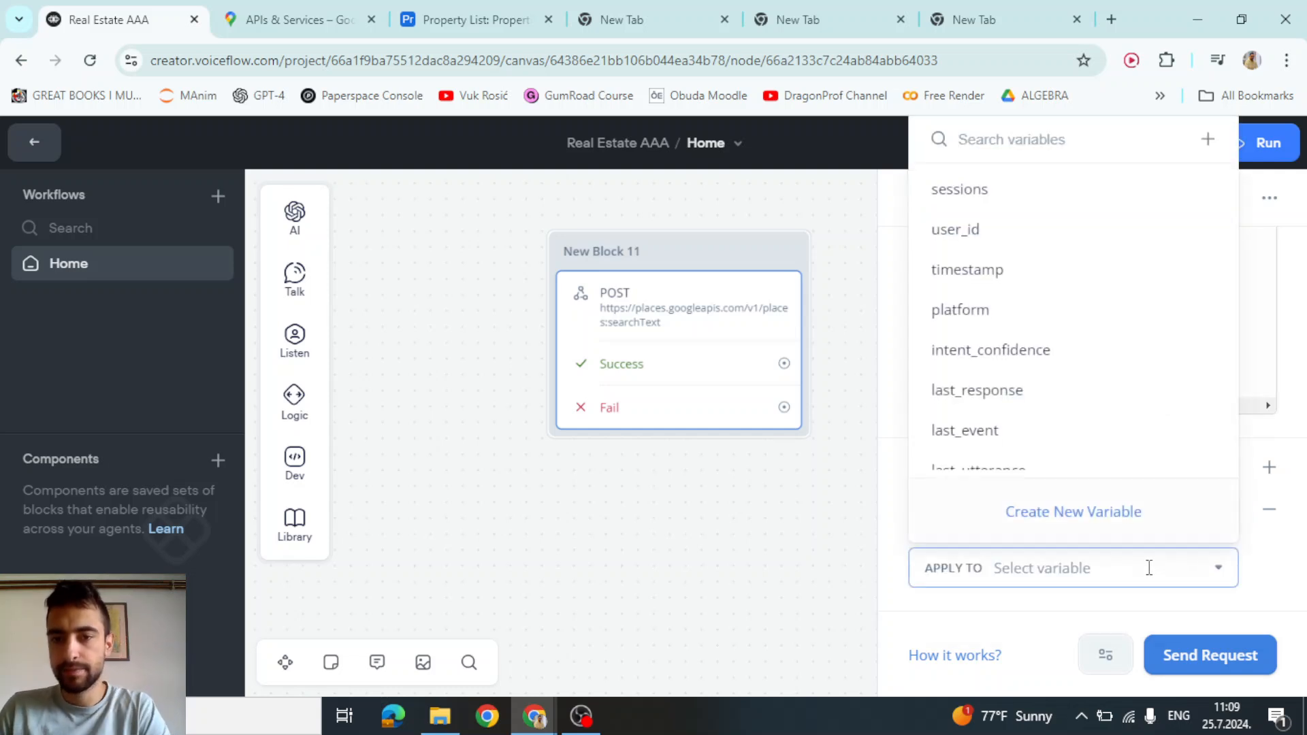
pyautogui.write('price_')
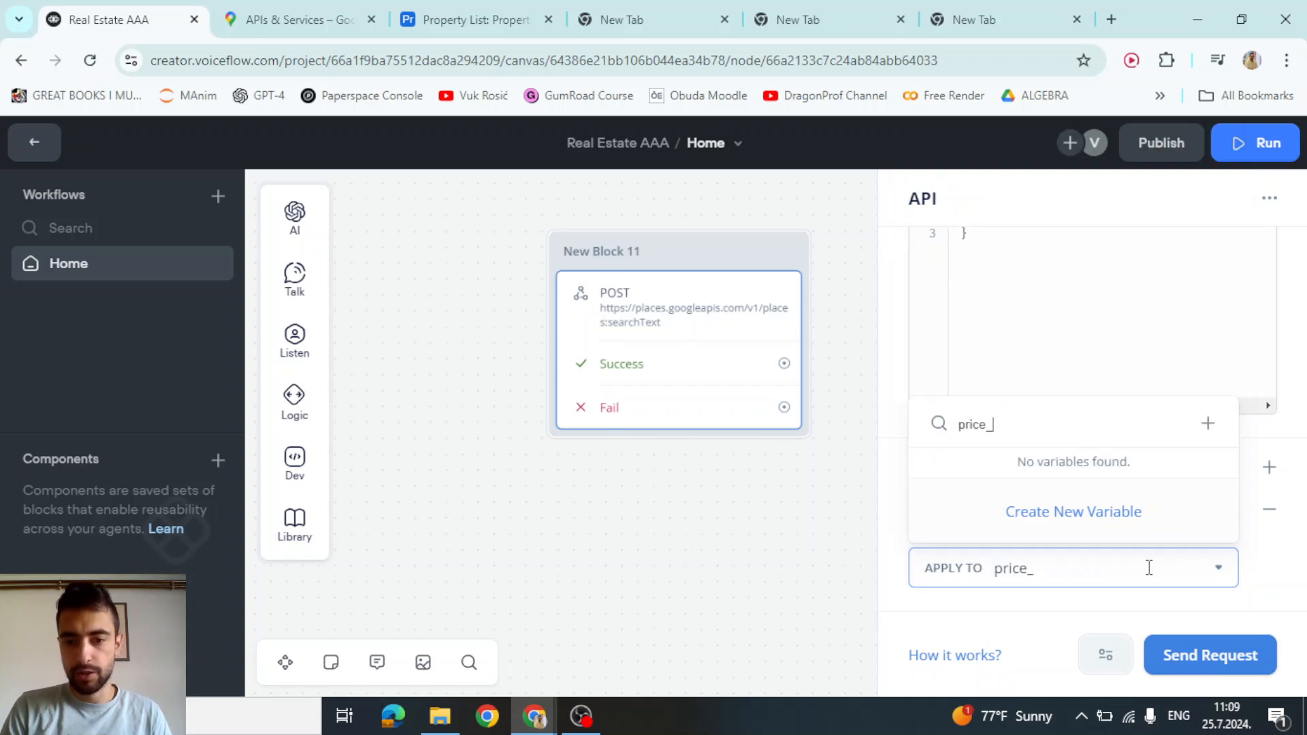
pyautogui.press('BackSpace')
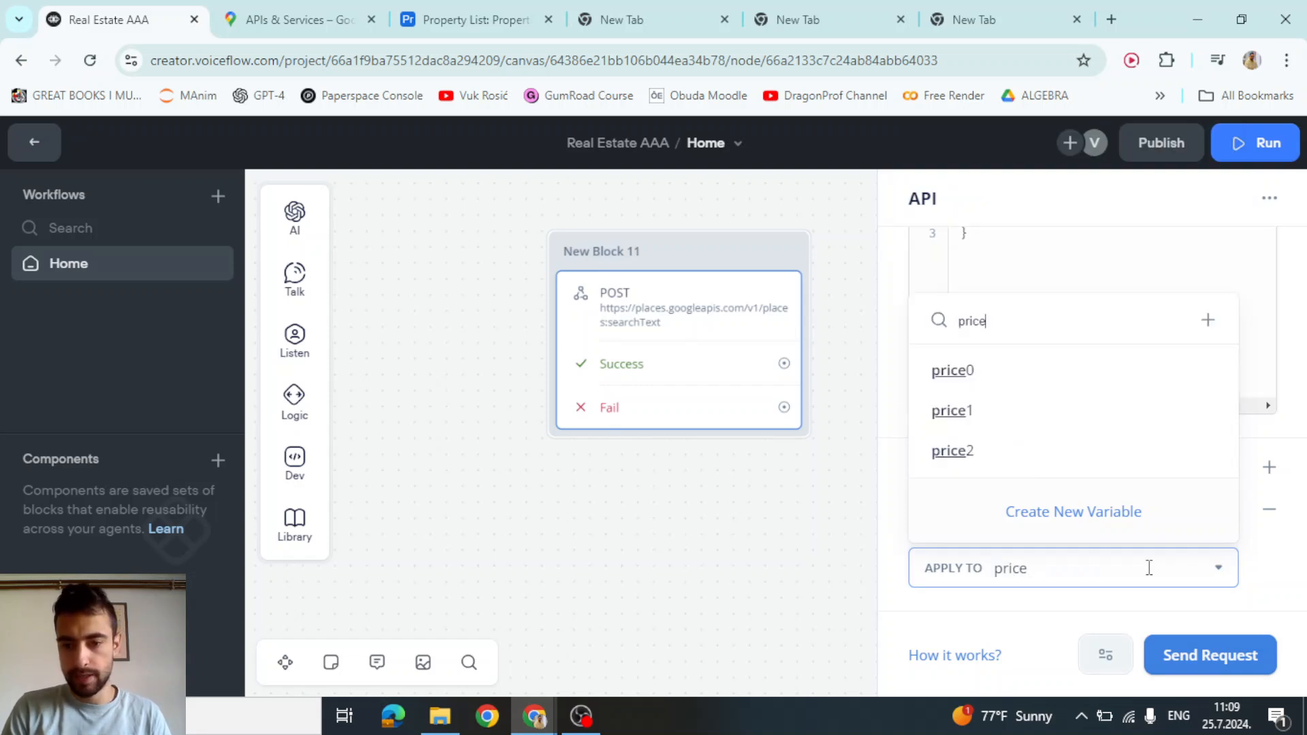
pyautogui.write('_id')
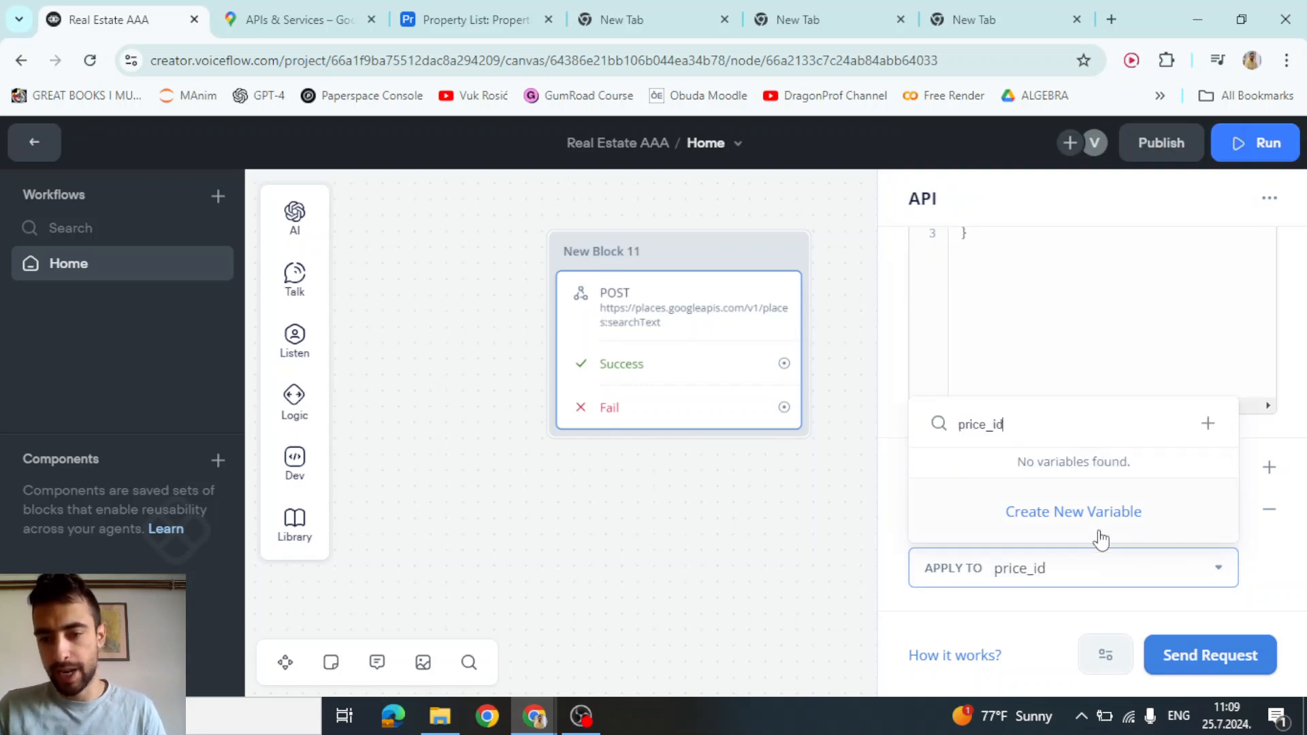
pyautogui.click(1081, 514)
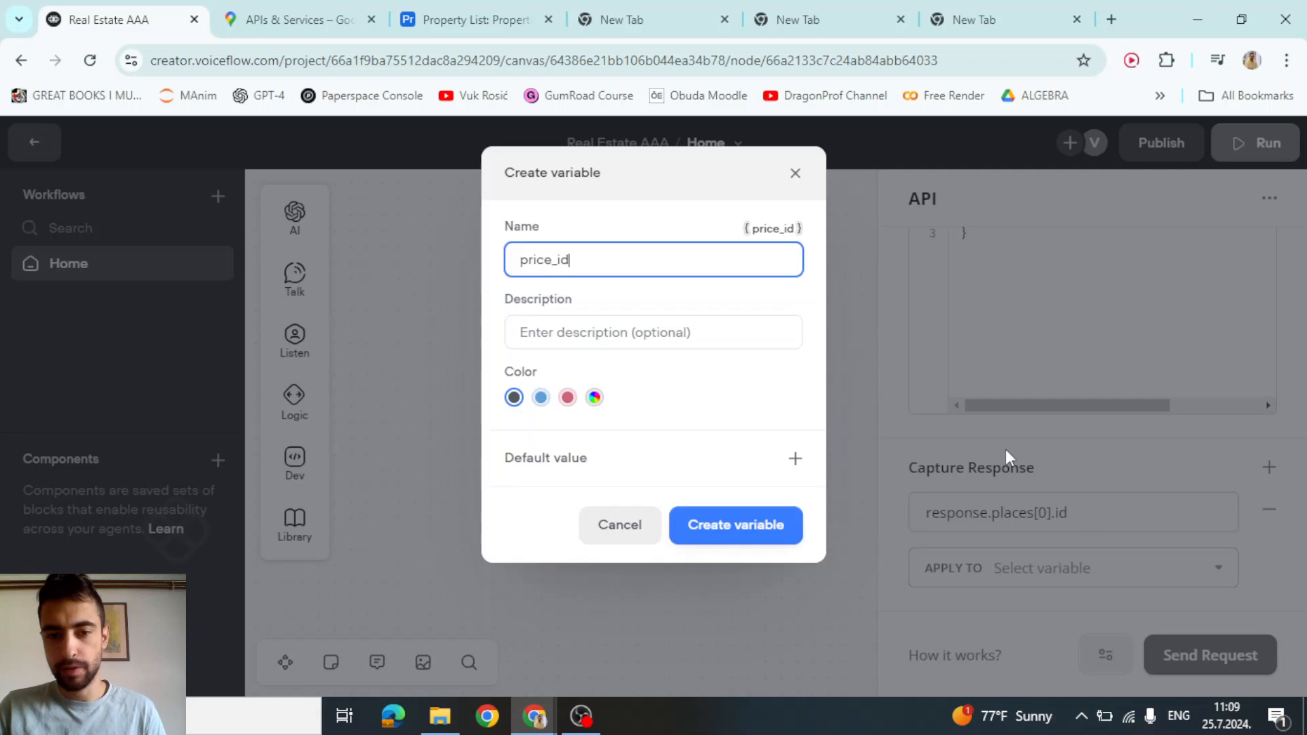
pyautogui.click(720, 526)
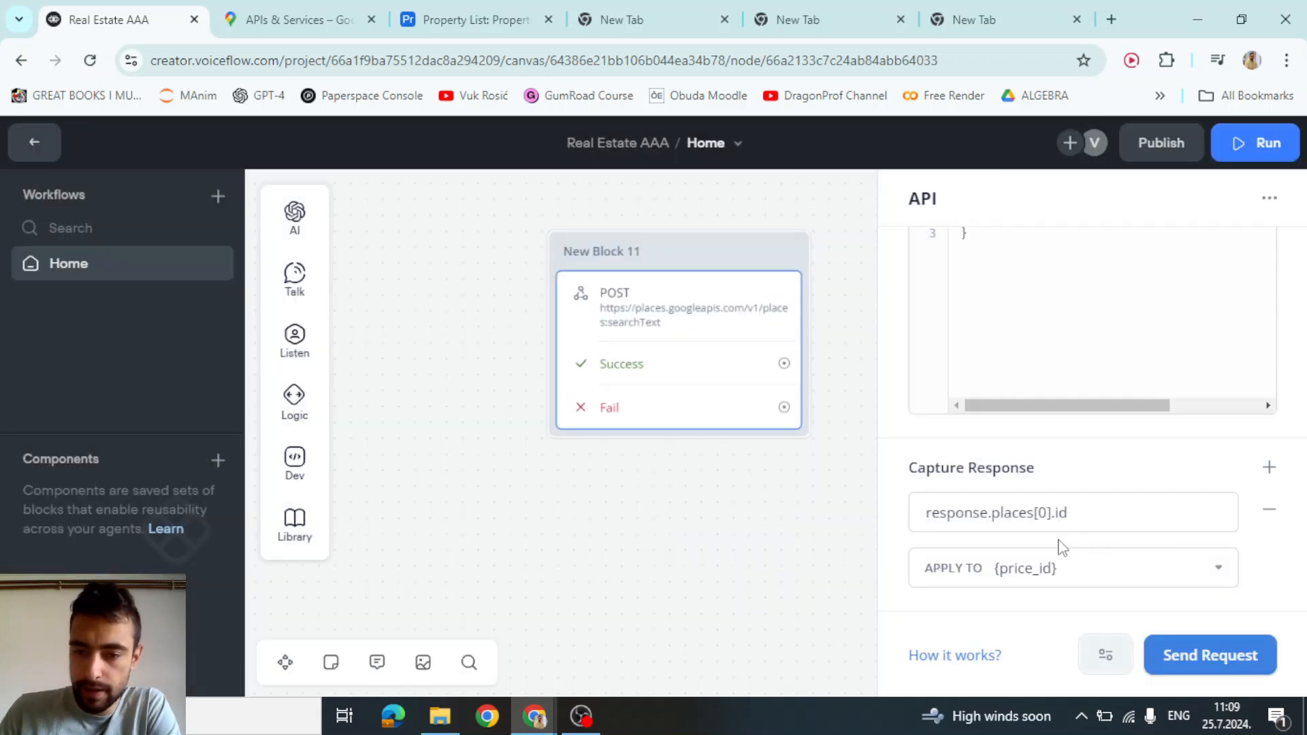
pyautogui.scroll(3, 1061, 547)
pyautogui.scroll(-3, 1061, 548)
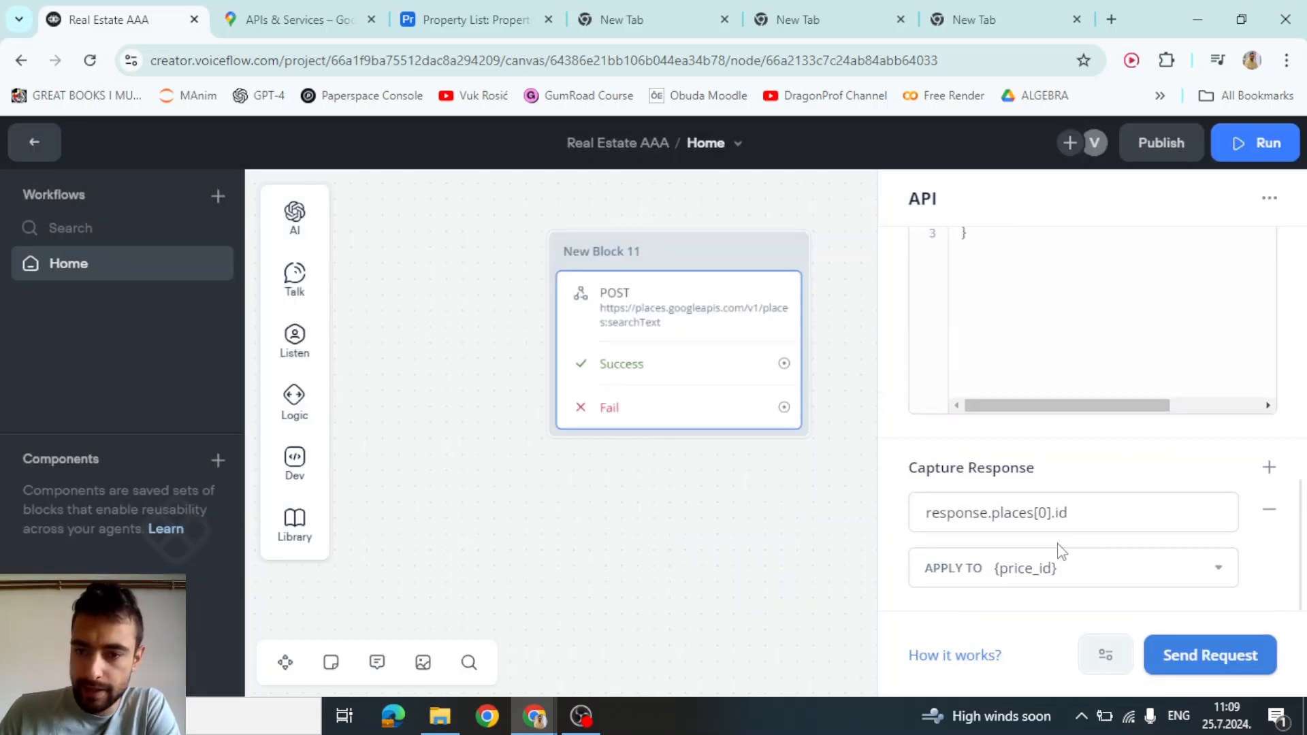
pyautogui.scroll(2, 1061, 549)
pyautogui.scroll(-2, 1059, 550)
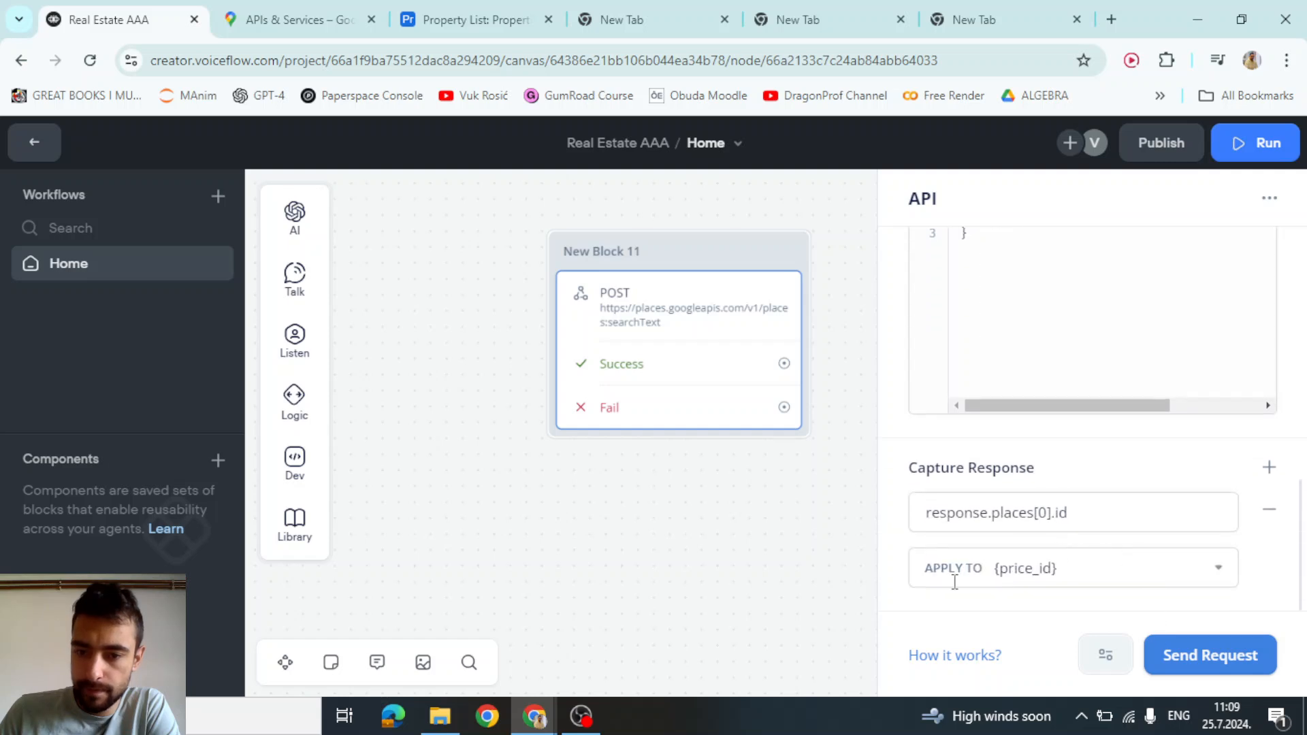
pyautogui.click(761, 541)
pyautogui.click(627, 364)
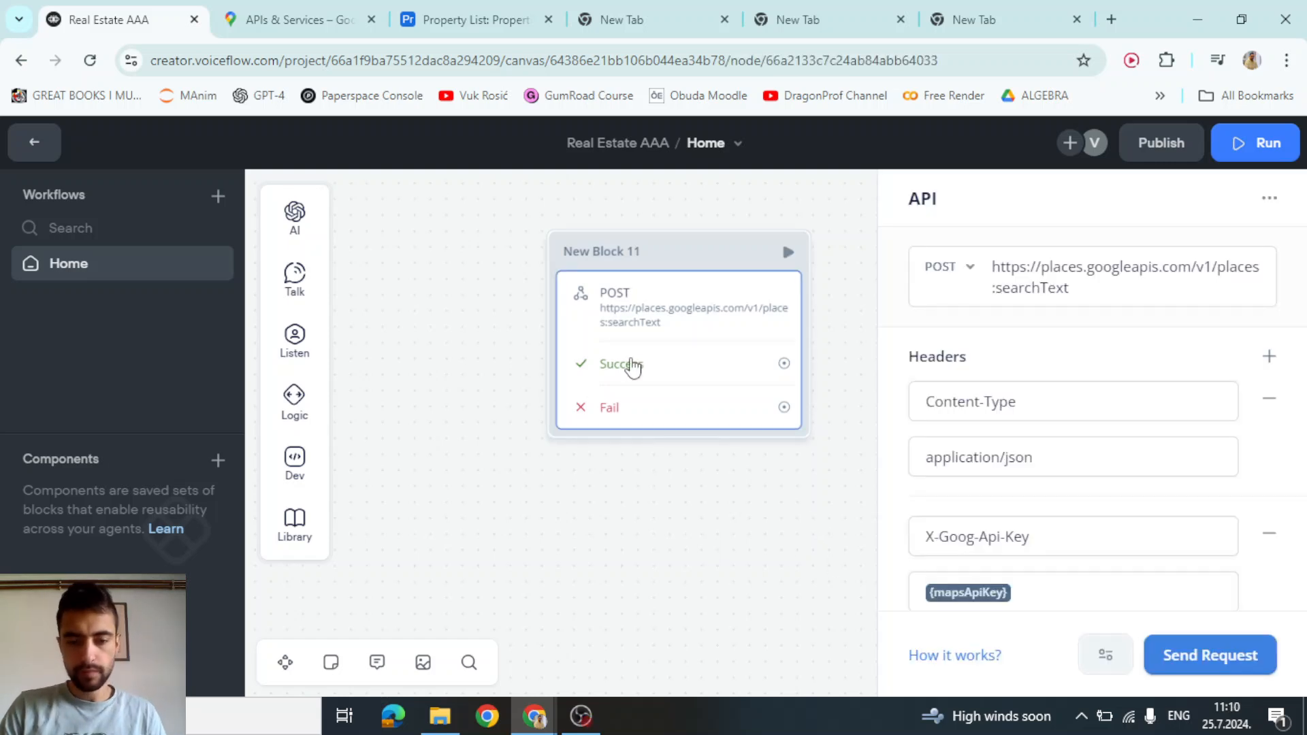
pyautogui.click(1225, 677)
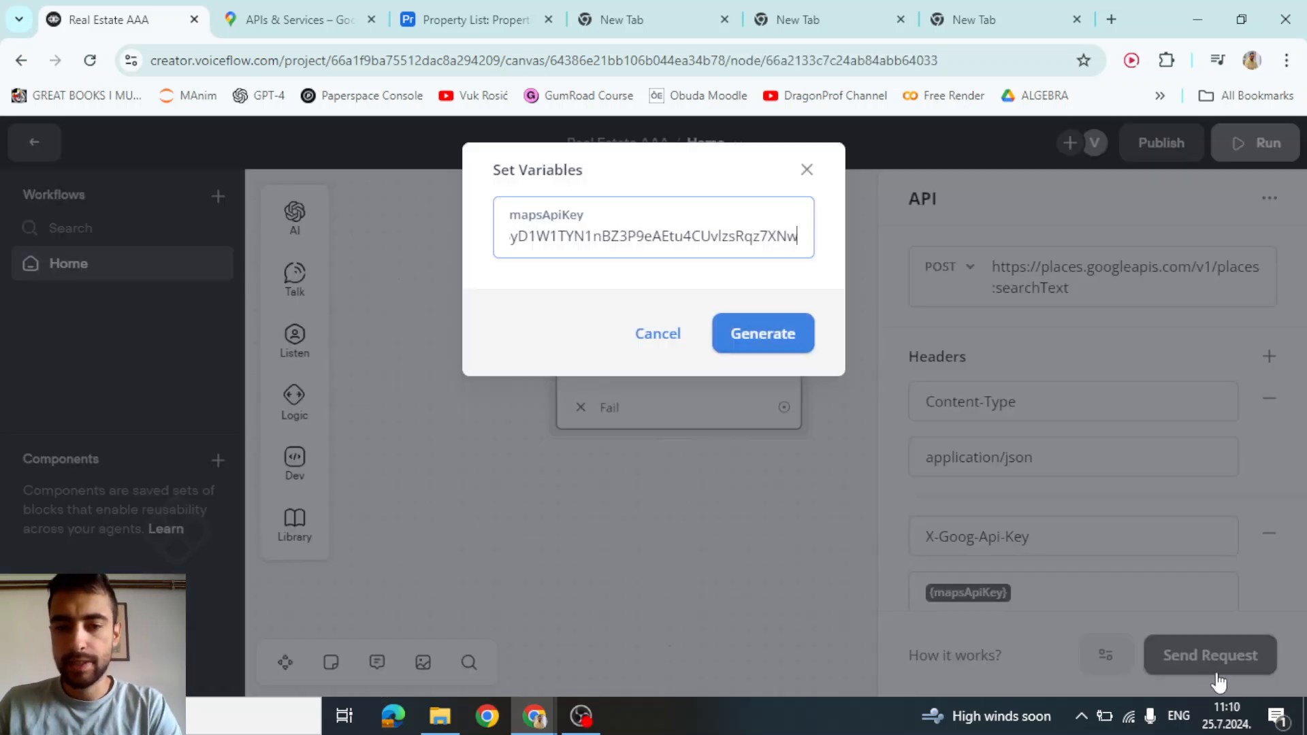
pyautogui.click(743, 339)
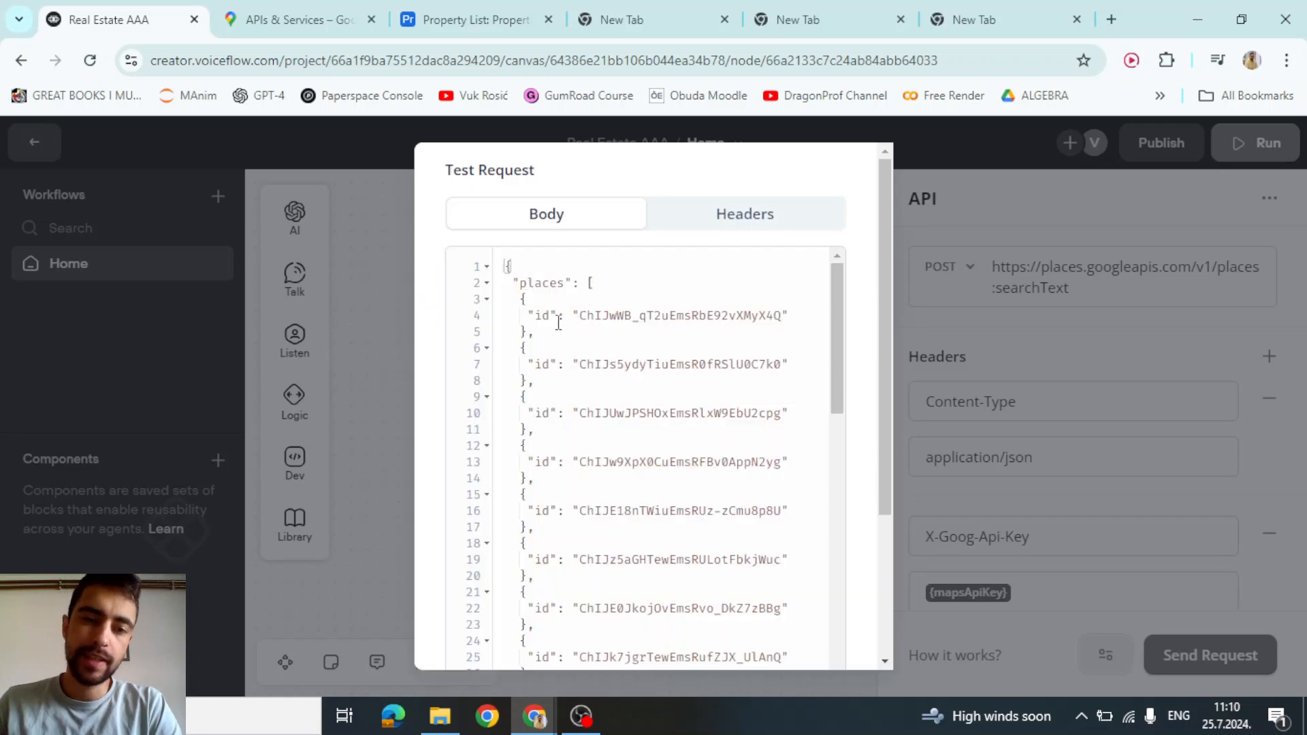
pyautogui.click(580, 316)
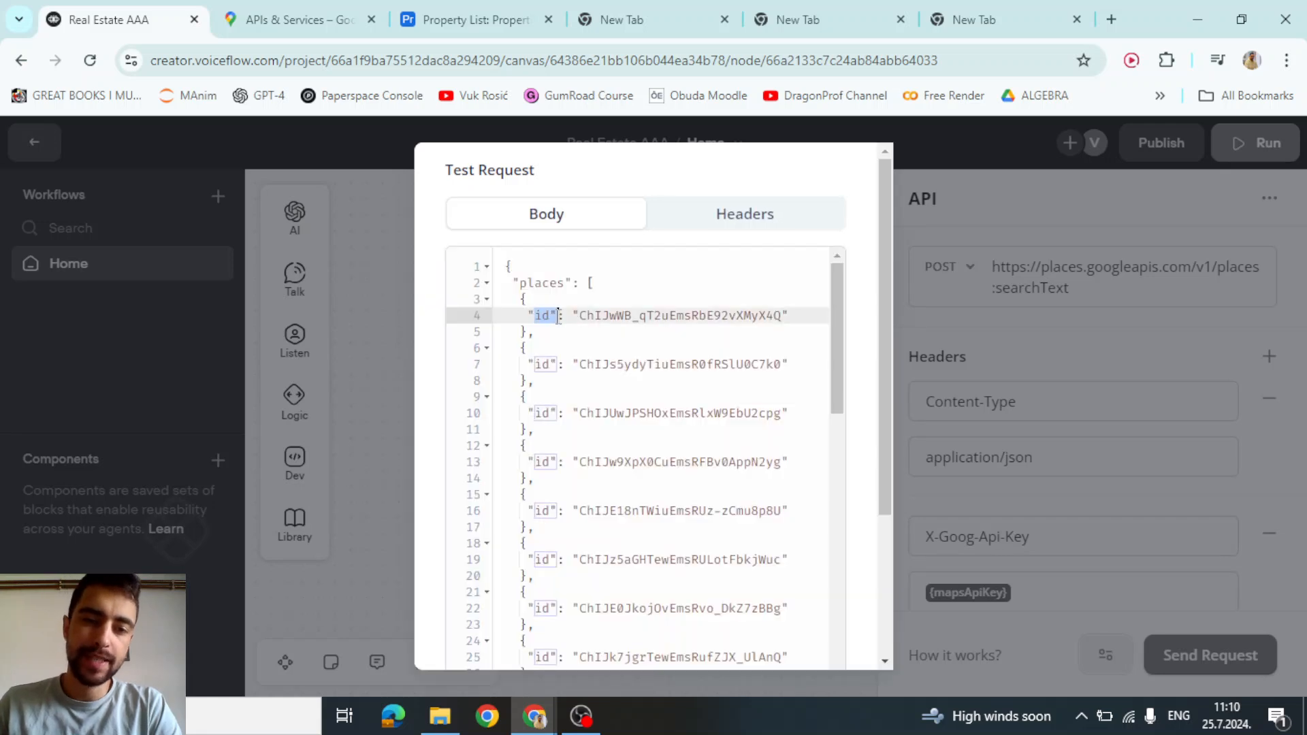
pyautogui.moveTo(587, 315); pyautogui.dragTo(782, 316)
pyautogui.click(625, 315)
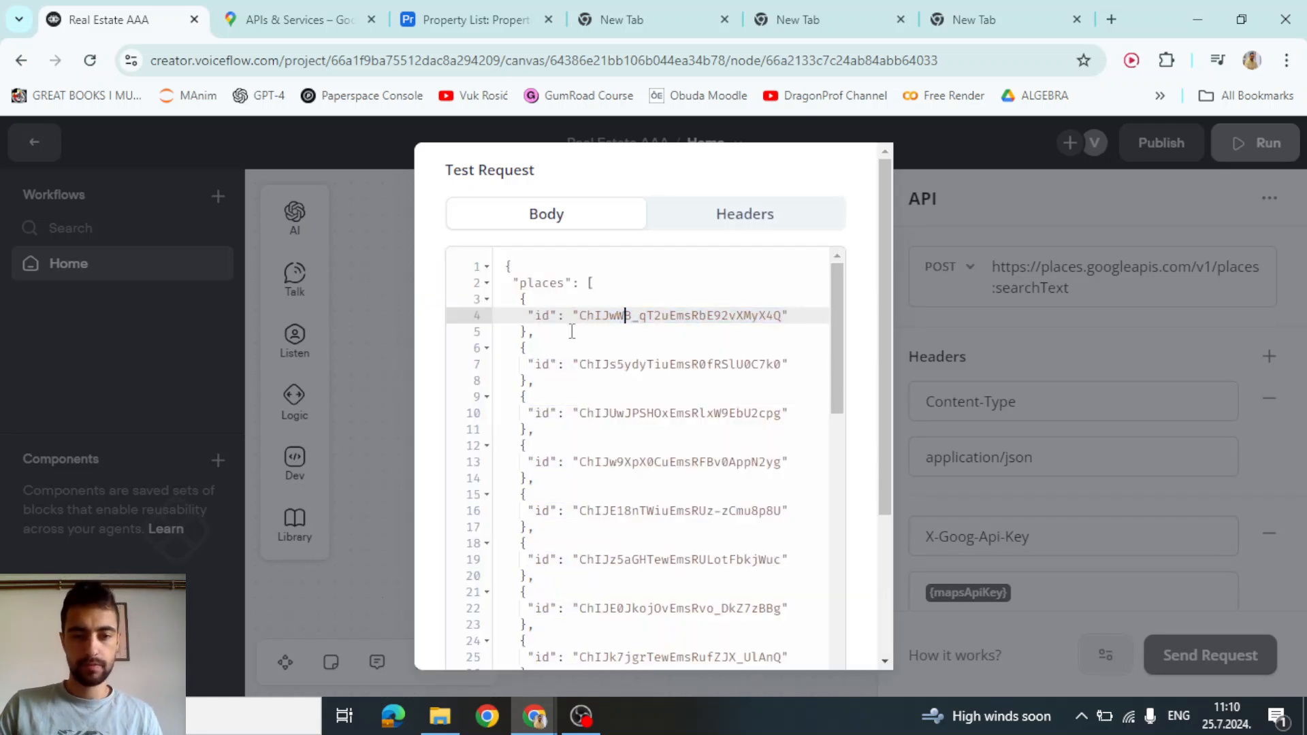
pyautogui.moveTo(519, 300); pyautogui.dragTo(534, 430)
pyautogui.click(534, 358)
pyautogui.click(535, 443)
pyautogui.click(525, 398)
pyautogui.click(538, 446)
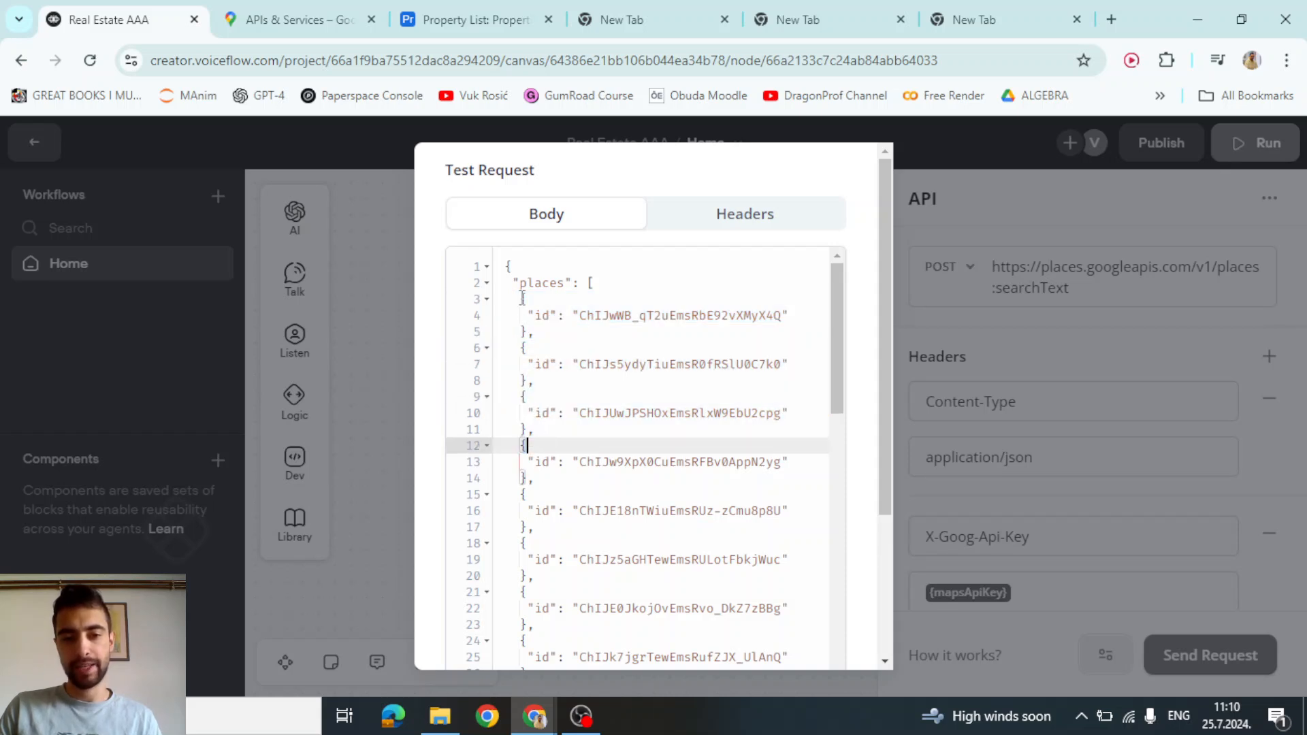
pyautogui.moveTo(522, 299)
pyautogui.mouseDown()
pyautogui.moveTo(536, 334)
pyautogui.moveTo(522, 297)
pyautogui.mouseUp()
pyautogui.click(536, 333)
pyautogui.click(534, 313)
pyautogui.click(545, 333)
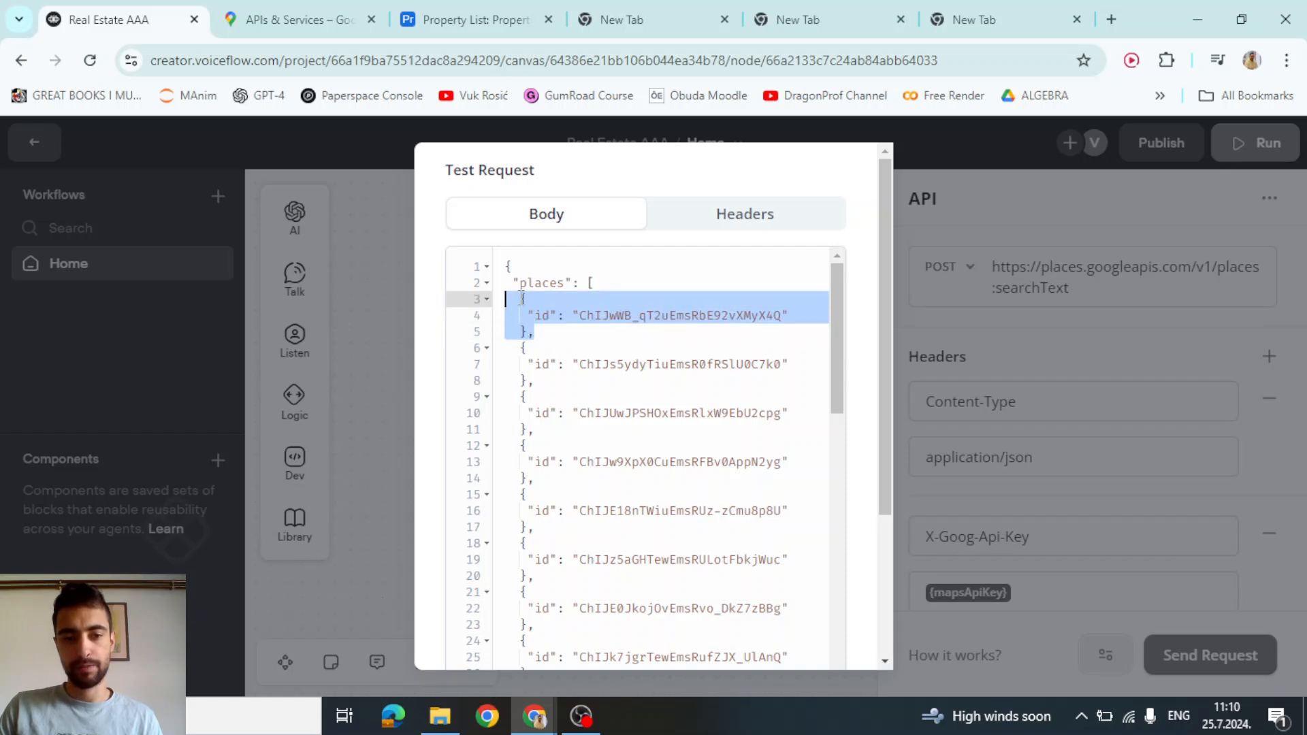
pyautogui.click(374, 288)
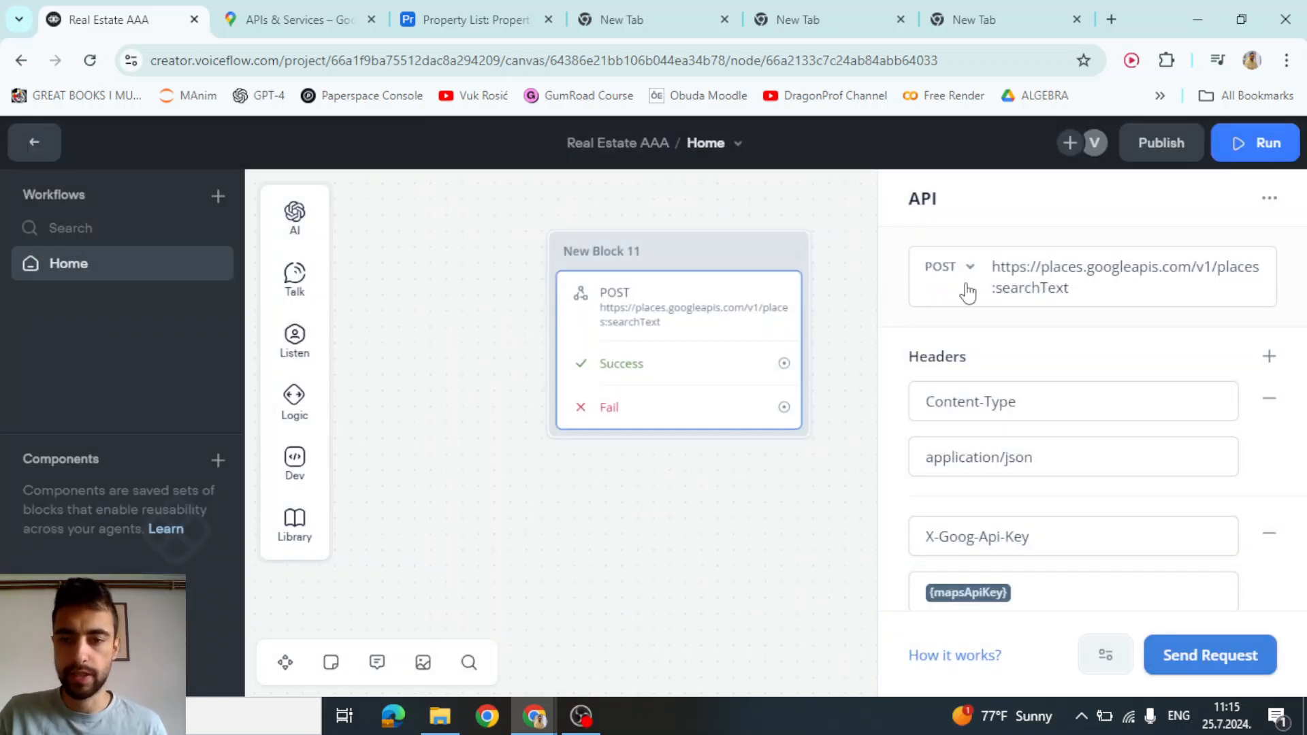
# Add a "pageSize": 1 line after textQuery in the raw request body
pyautogui.scroll(-1, 1090, 283)
pyautogui.scroll(-10, 1092, 288)
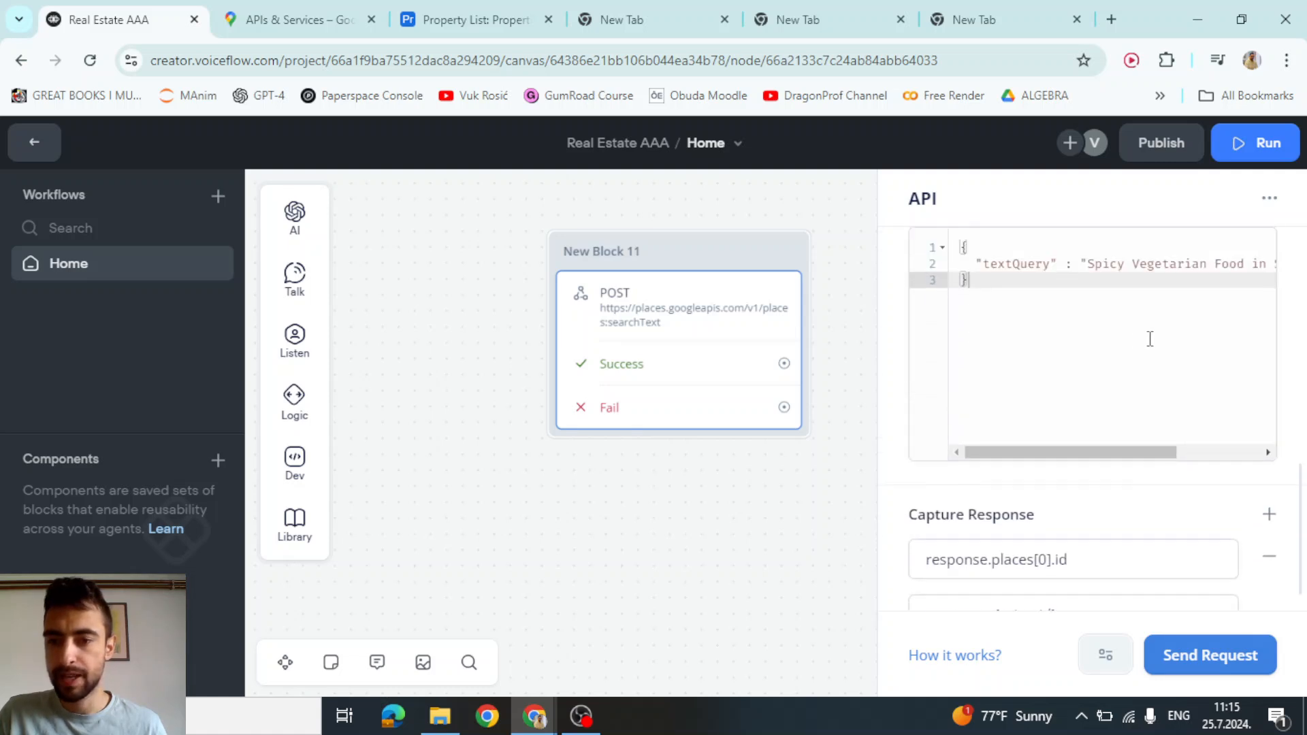
pyautogui.scroll(4, 1171, 408)
pyautogui.moveTo(1240, 504); pyautogui.dragTo(1266, 504)
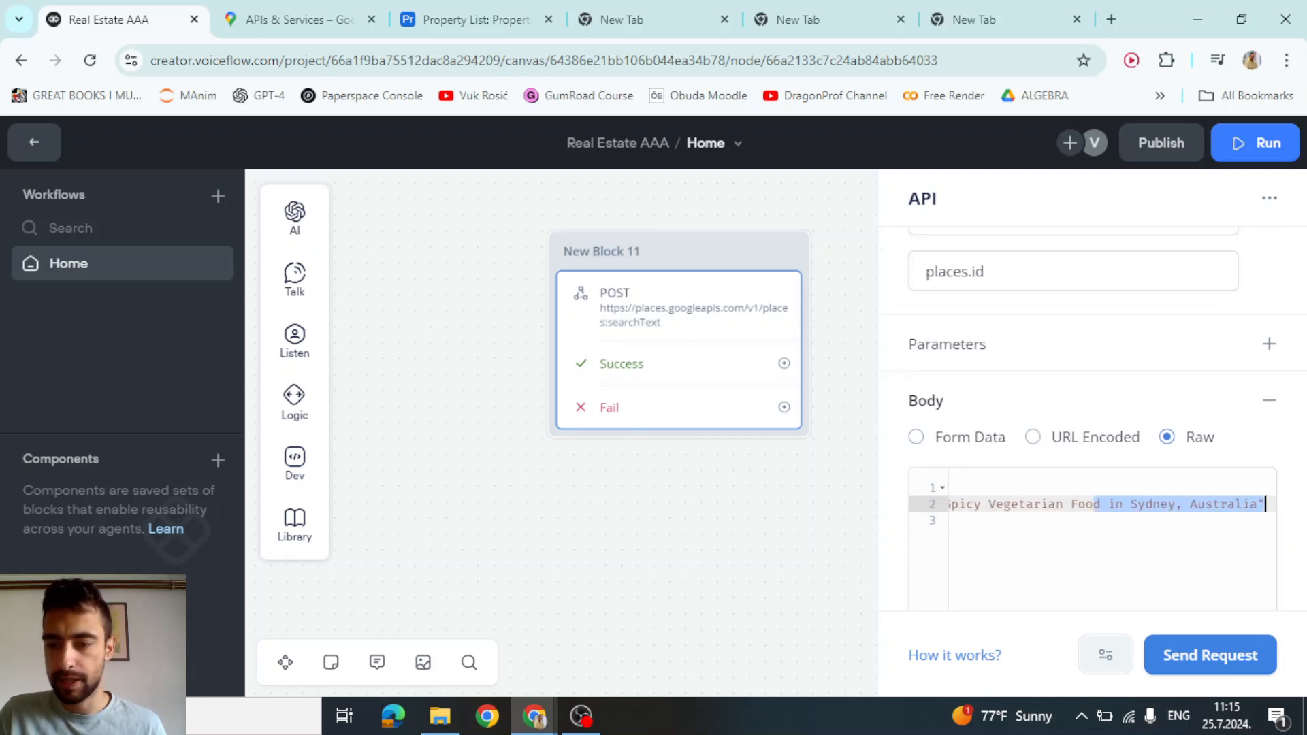
pyautogui.click(1199, 459)
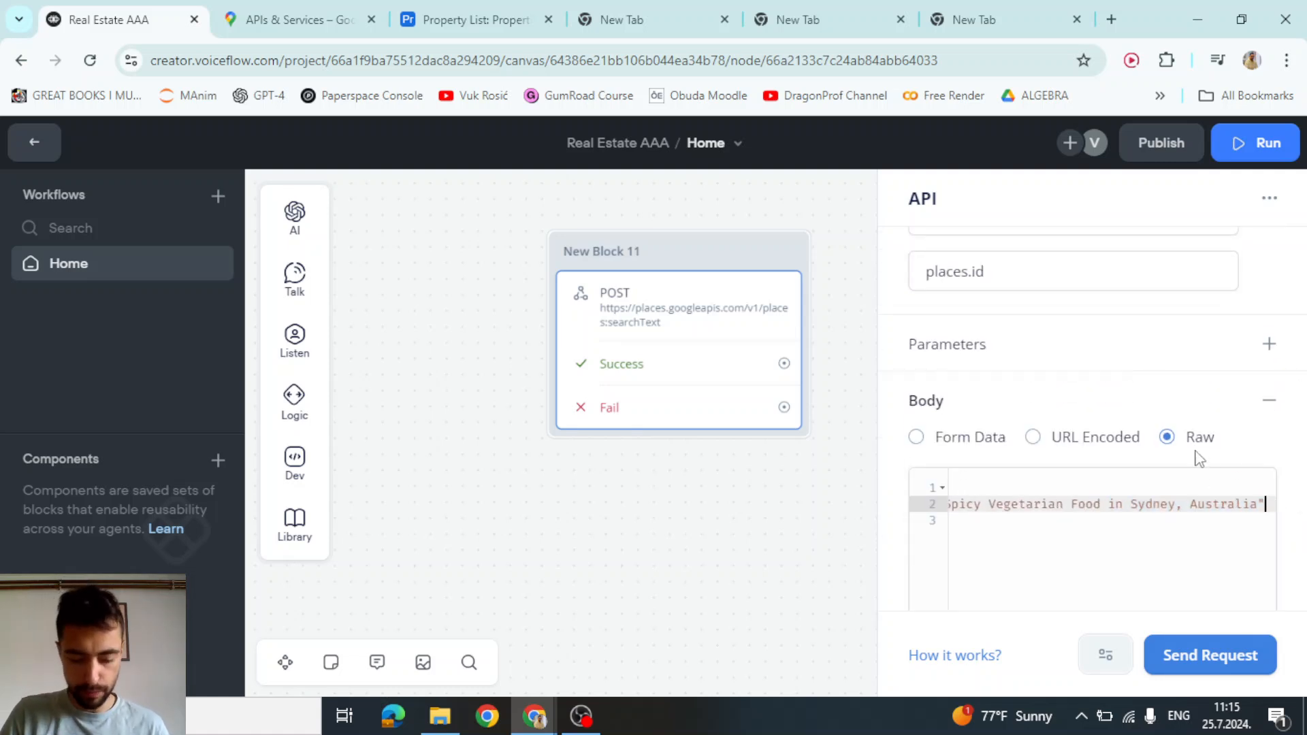
pyautogui.press('Return')
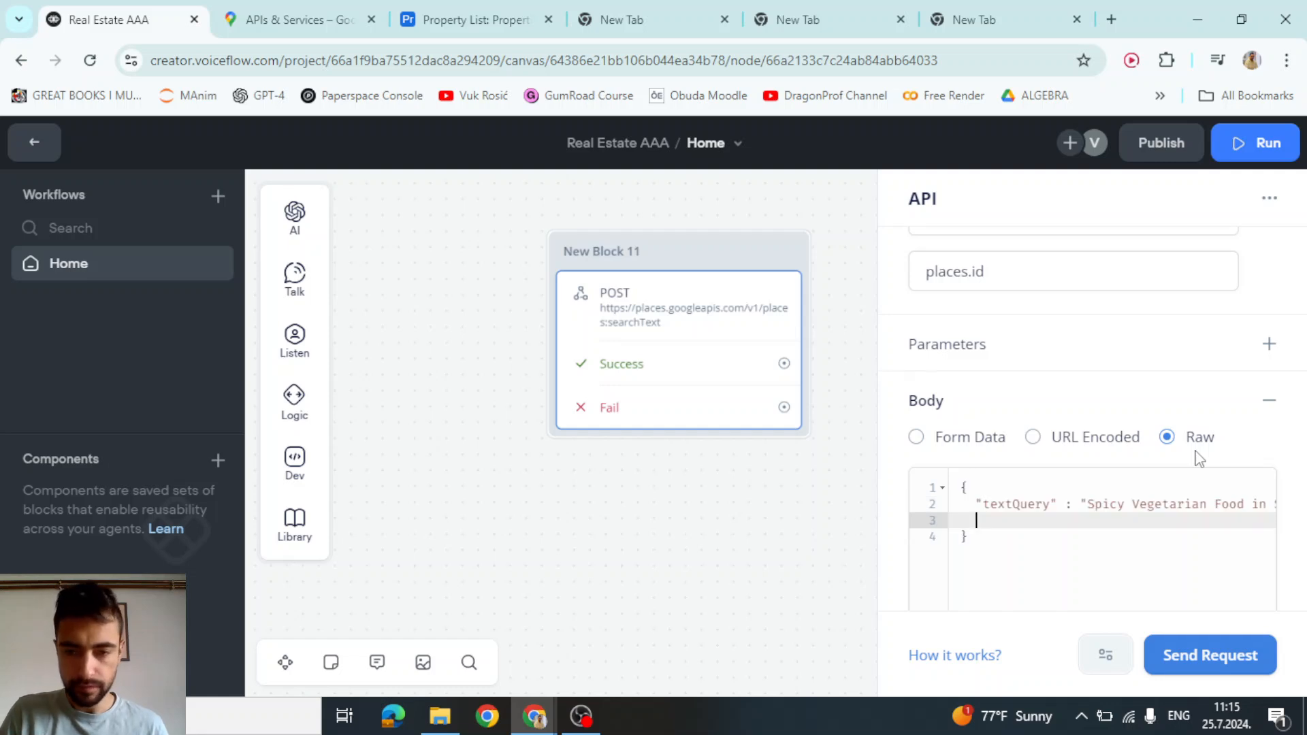
pyautogui.write('"pageSize')
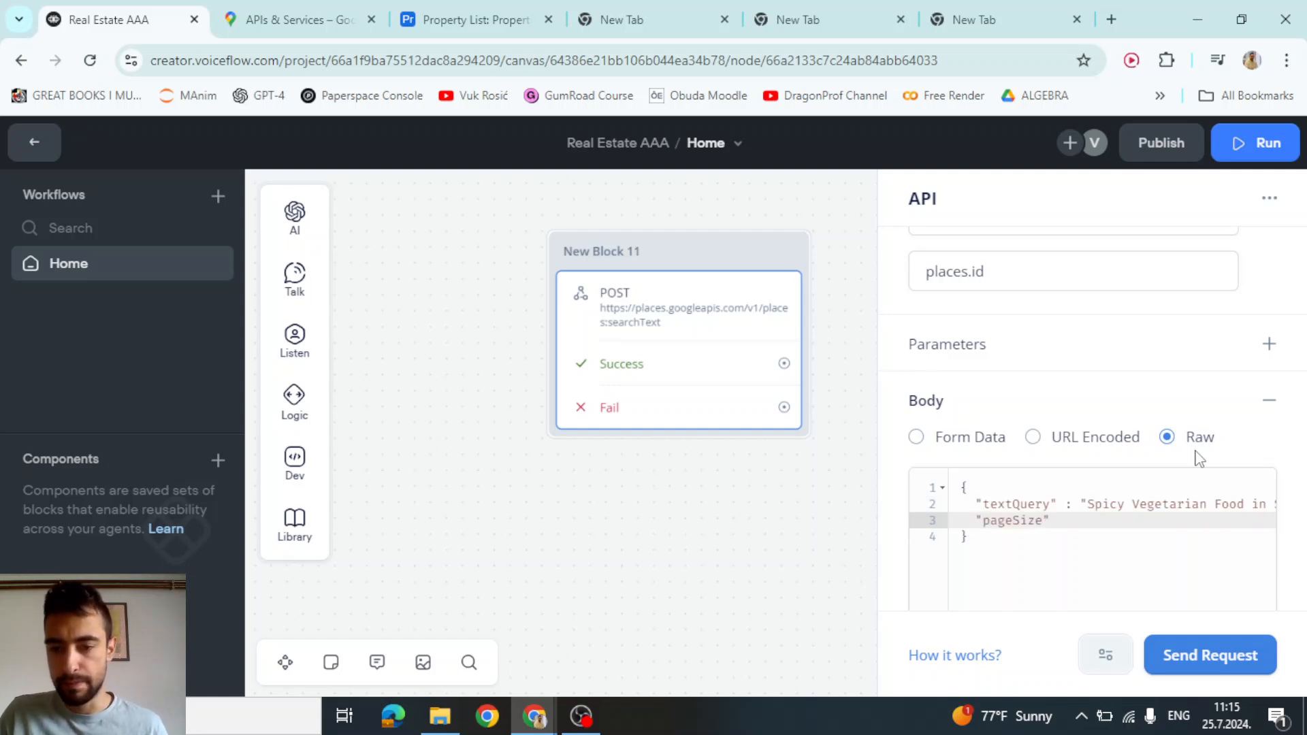
pyautogui.doubleClick(1004, 525)
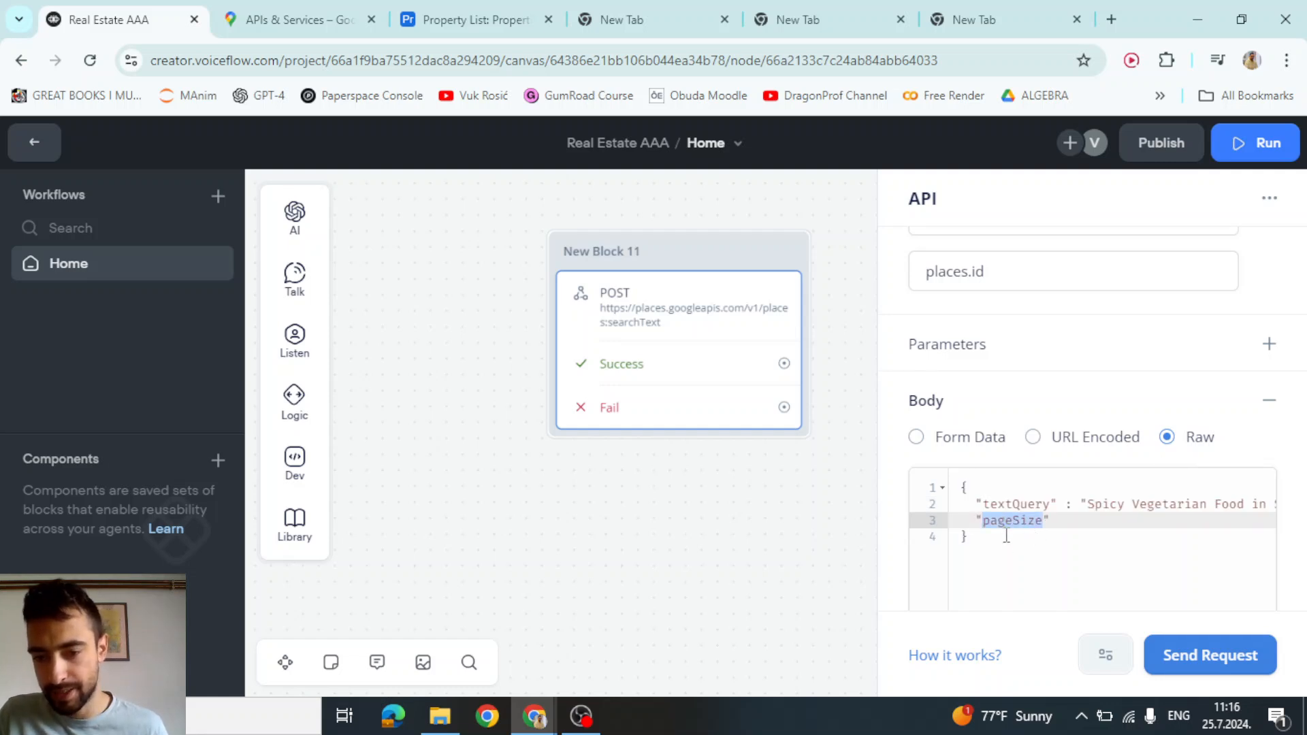
pyautogui.click(999, 533)
pyautogui.moveTo(991, 525); pyautogui.dragTo(1019, 527)
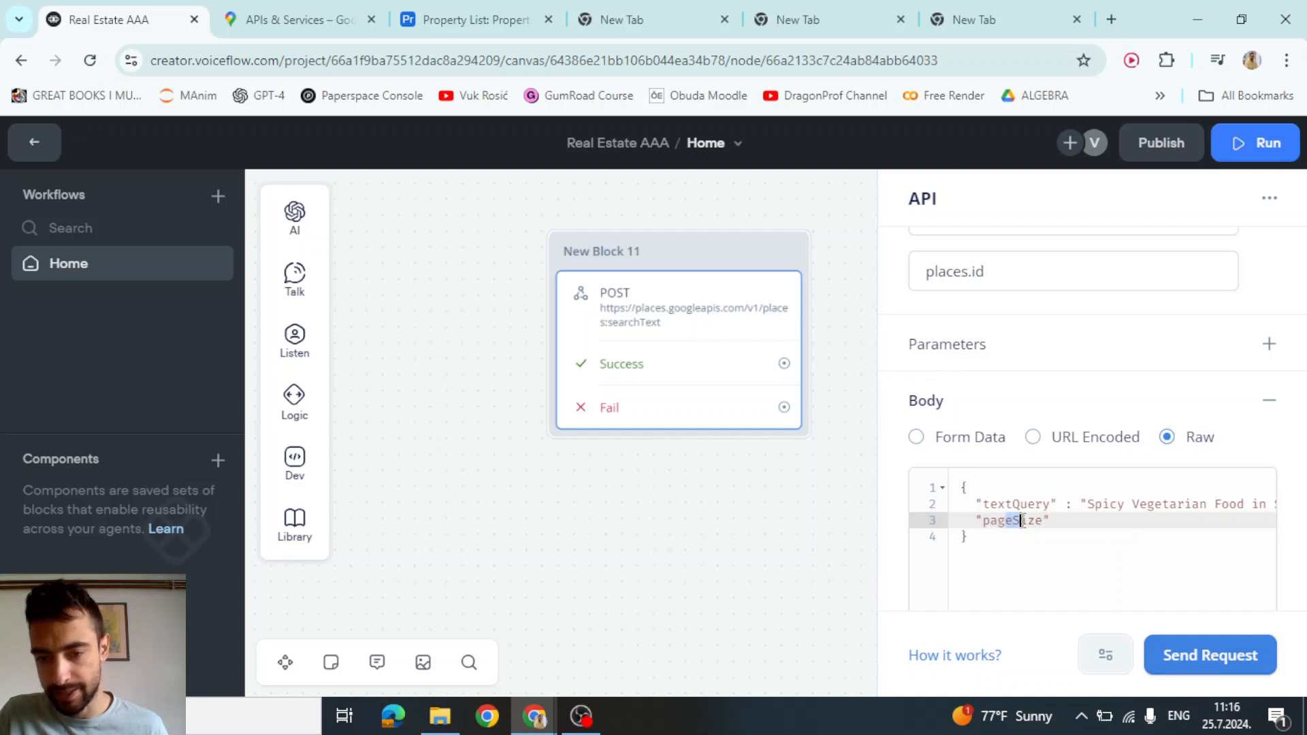
pyautogui.click(1068, 519)
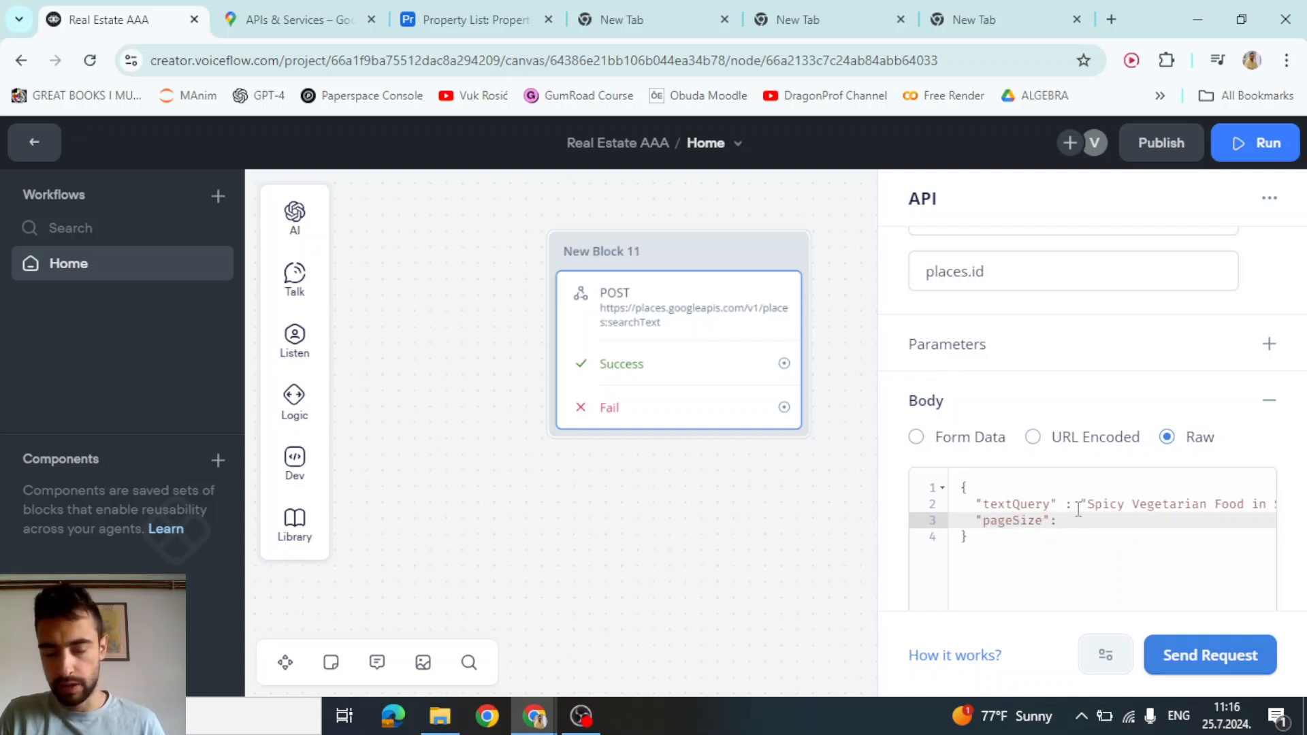
pyautogui.write('1')
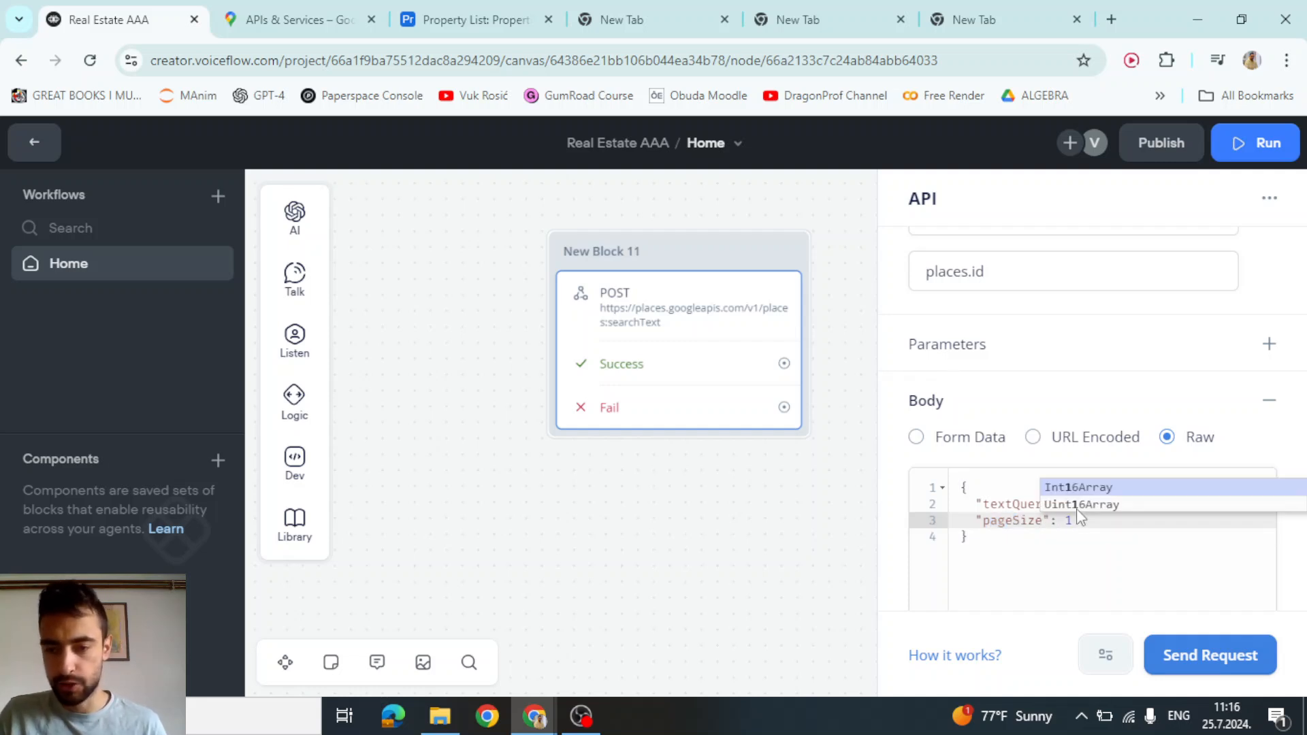
pyautogui.click(999, 504)
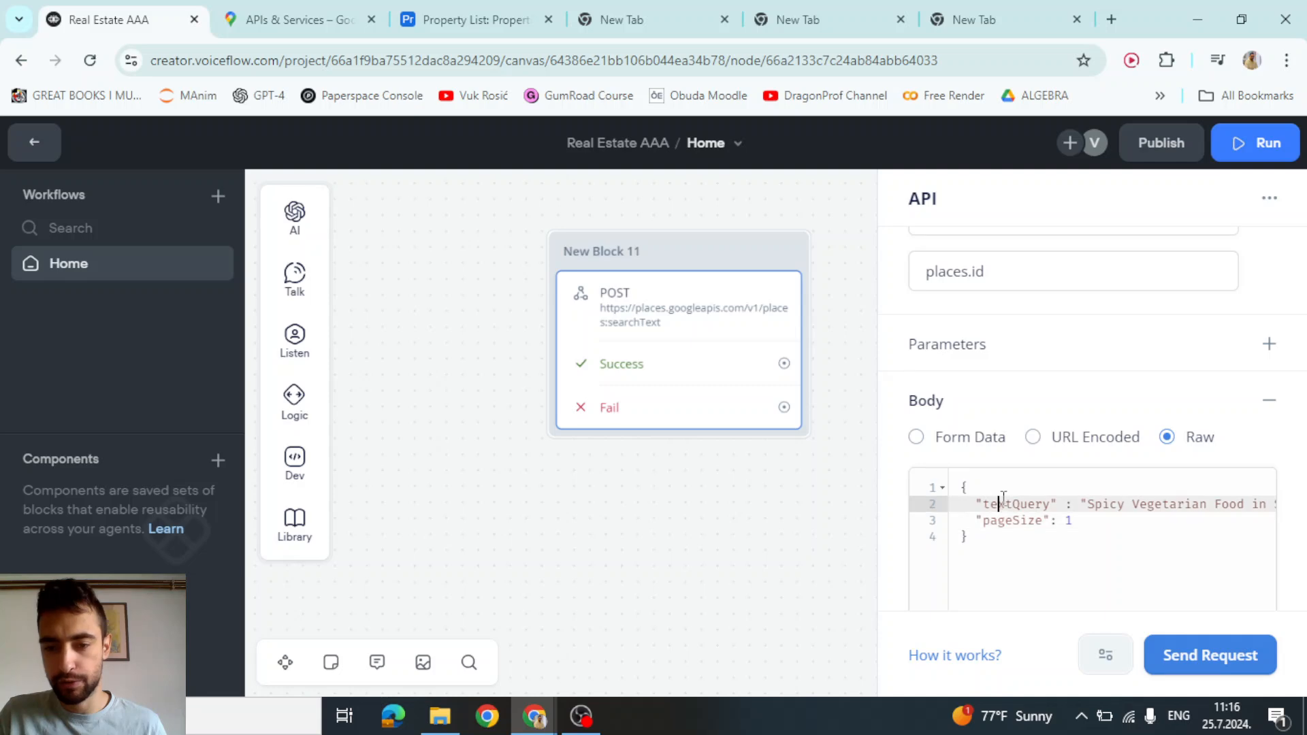
pyautogui.click(873, 486)
# Test the request with the stored mapsApiKey and confirm a single place id returns
pyautogui.click(1210, 655)
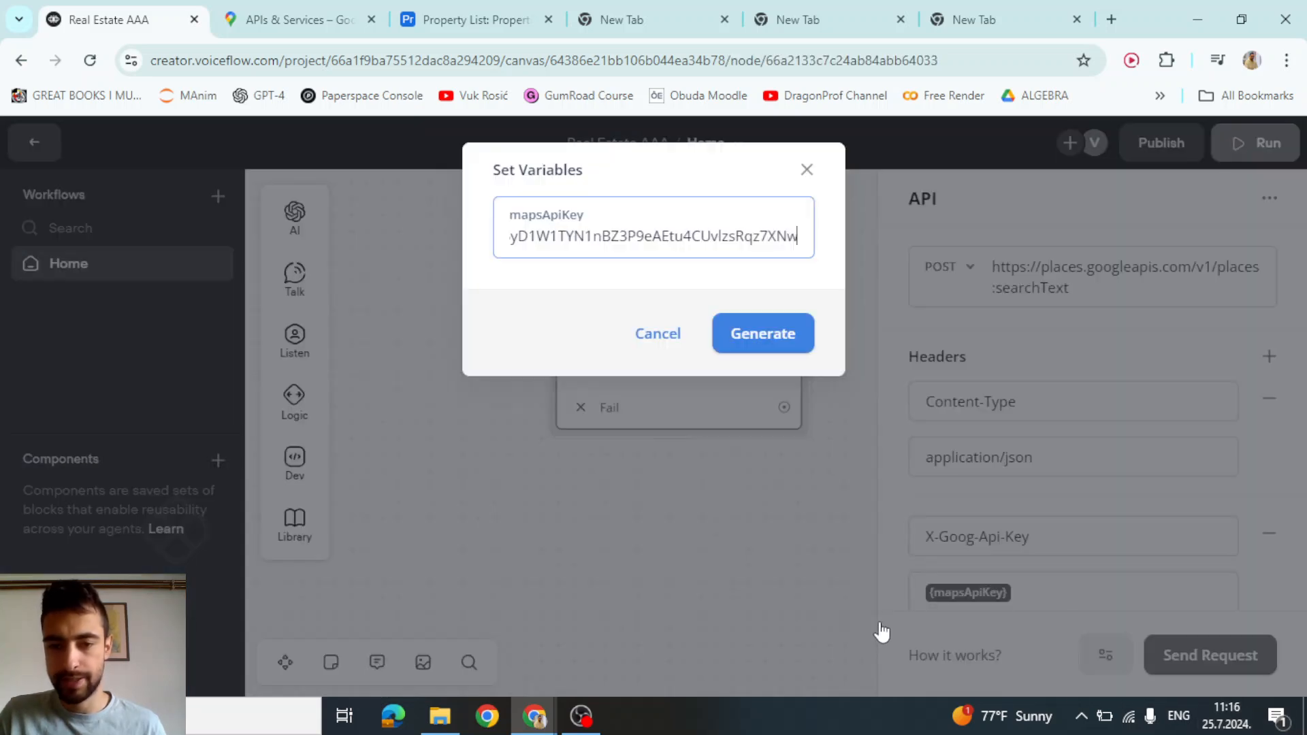
pyautogui.click(762, 329)
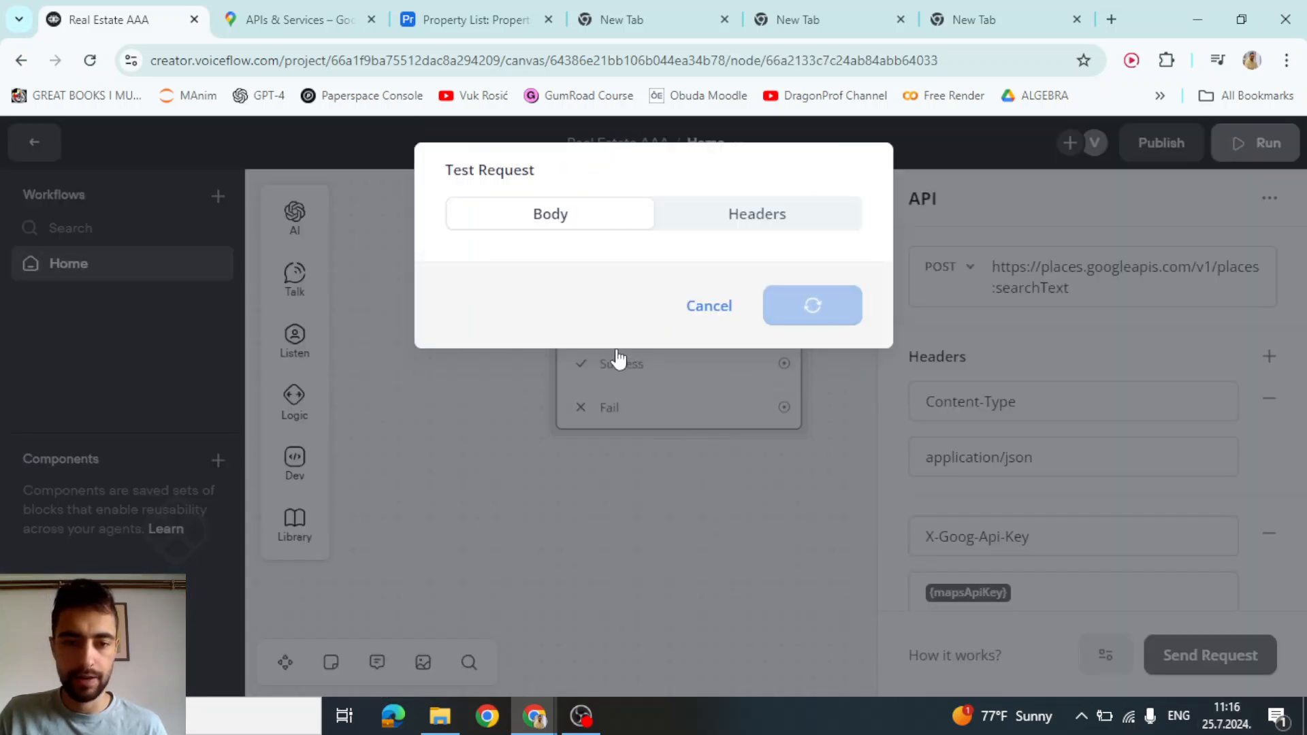
pyautogui.moveTo(521, 300)
pyautogui.mouseDown()
pyautogui.moveTo(544, 331)
pyautogui.moveTo(519, 300)
pyautogui.mouseUp()
pyautogui.click(601, 316)
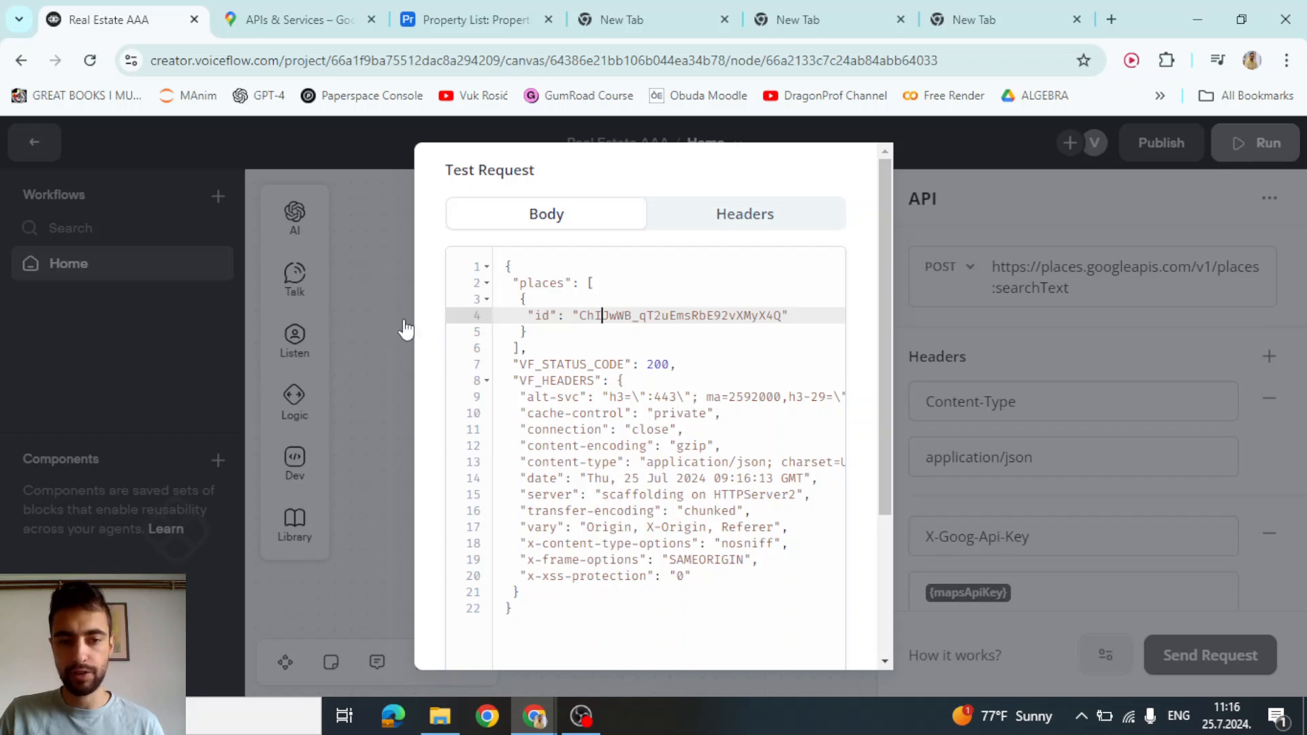
pyautogui.click(381, 320)
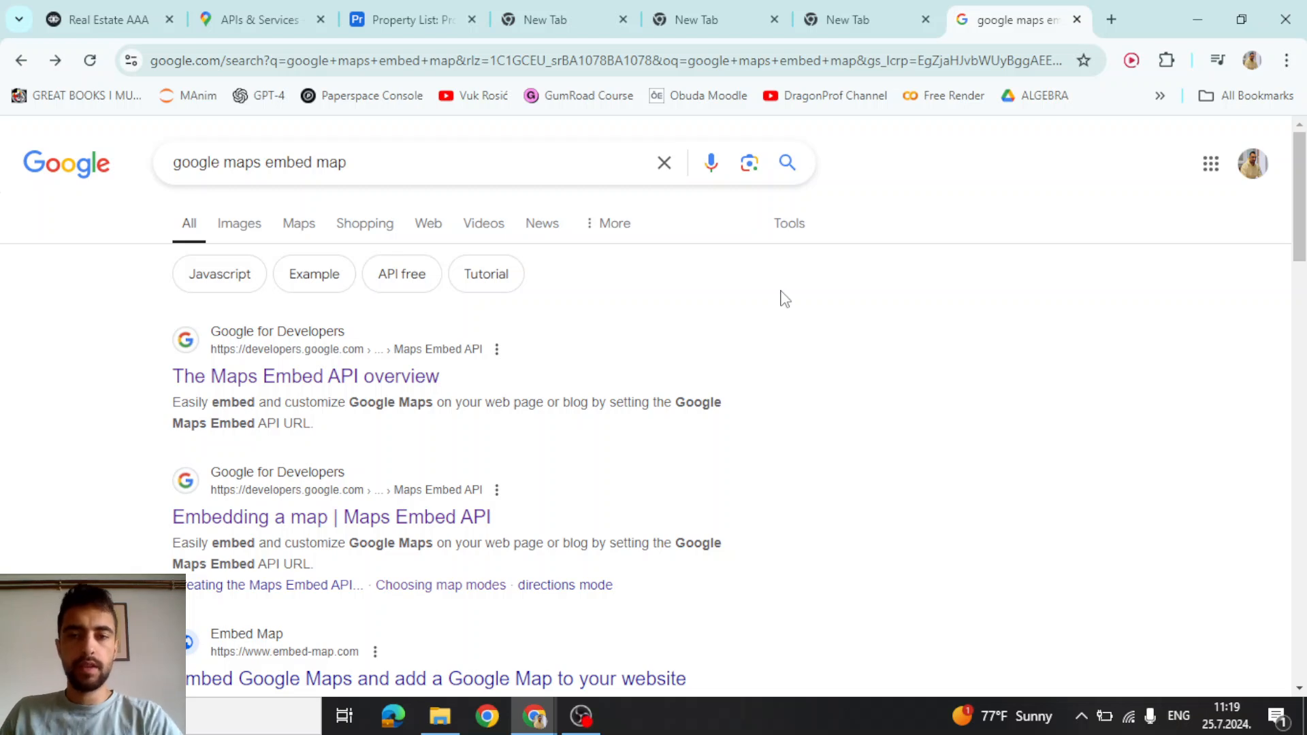
# Open the Maps Embed API overview and copy its iframe code sample
pyautogui.moveTo(191, 164); pyautogui.dragTo(256, 162)
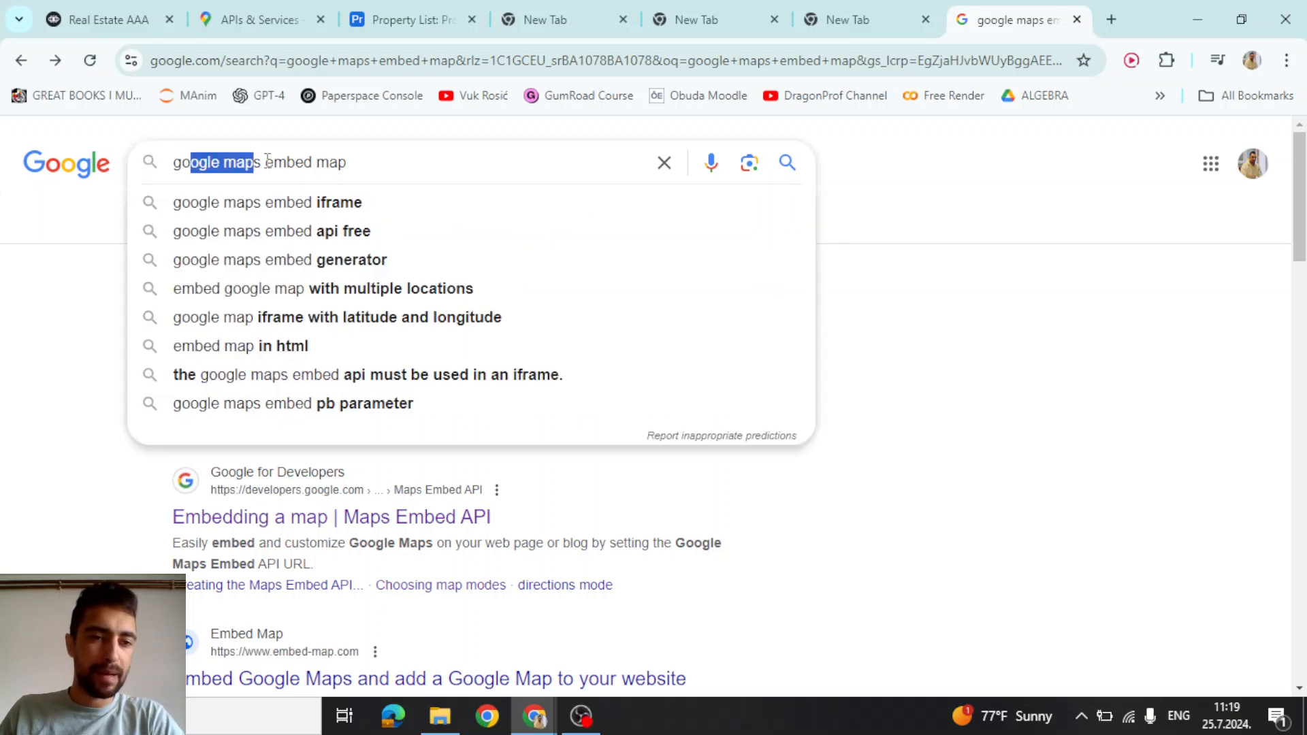
pyautogui.click(273, 162)
pyautogui.click(44, 336)
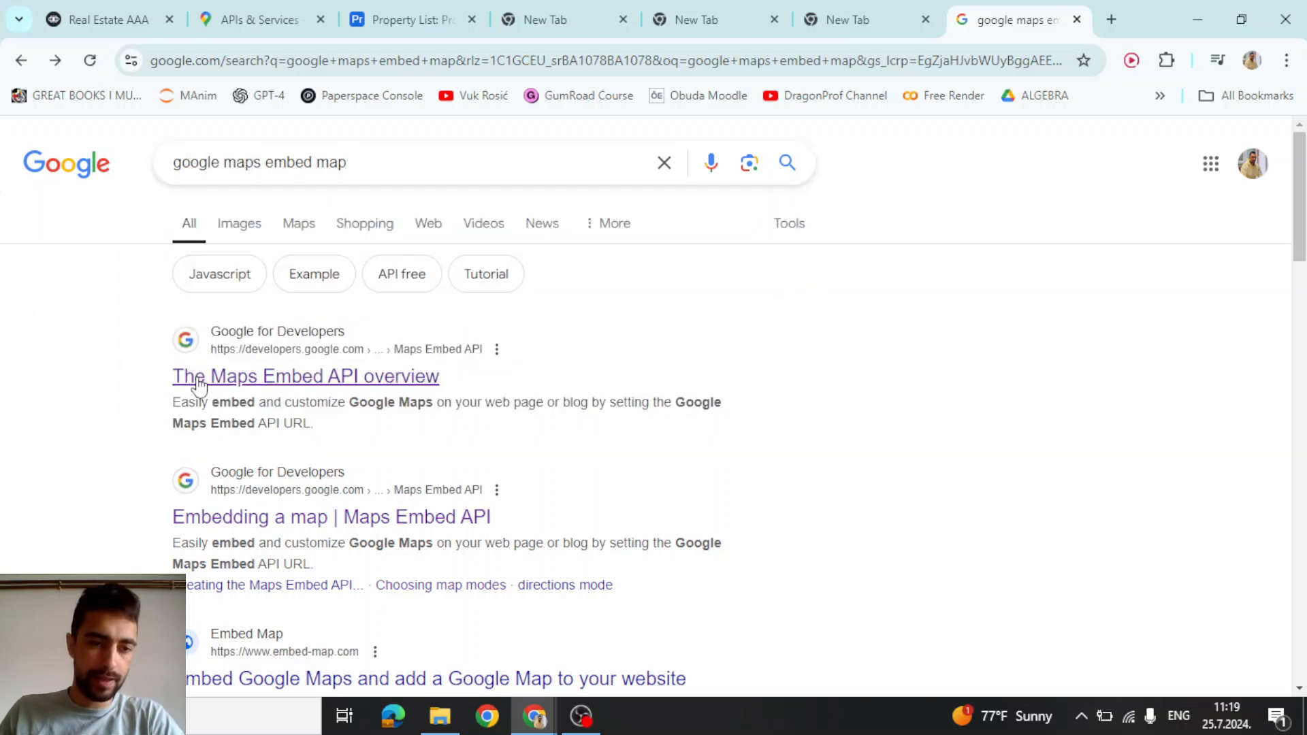
pyautogui.click(351, 381)
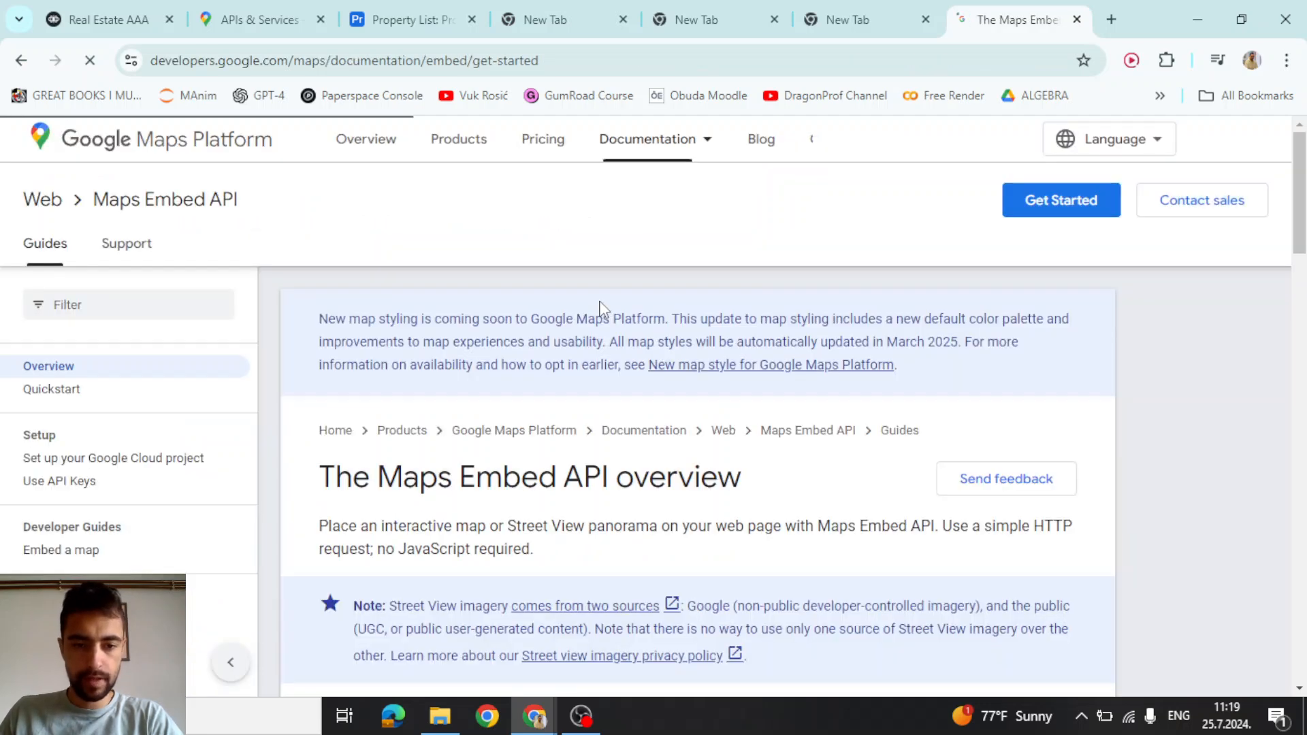
pyautogui.scroll(-5, 599, 306)
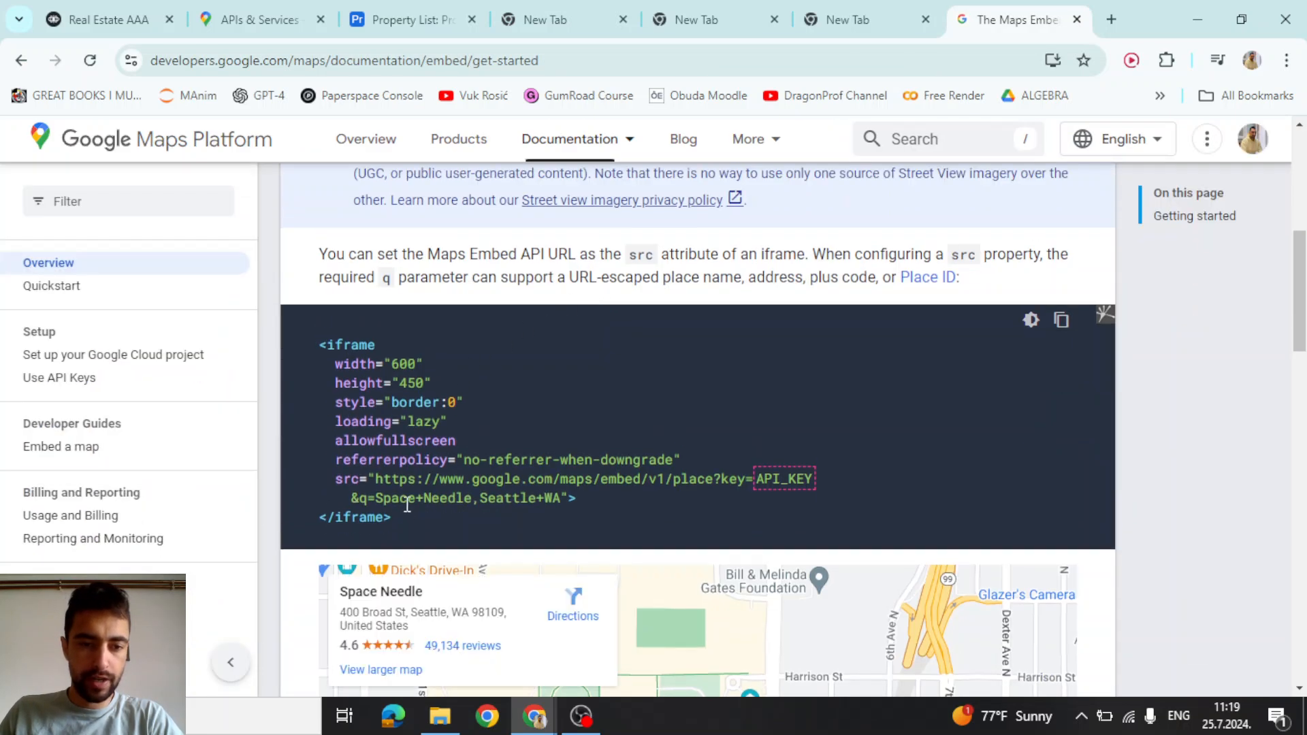
pyautogui.moveTo(402, 521); pyautogui.dragTo(320, 353)
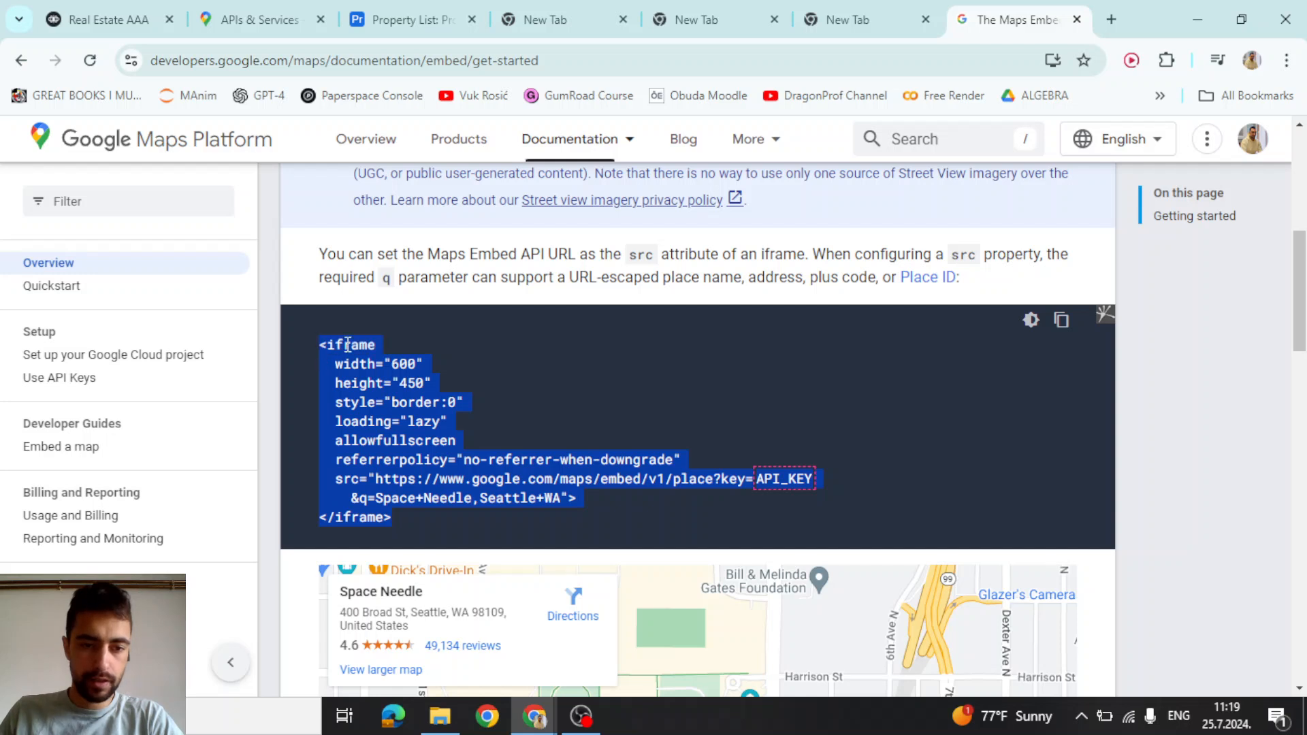
pyautogui.click(348, 344)
pyautogui.click(1059, 325)
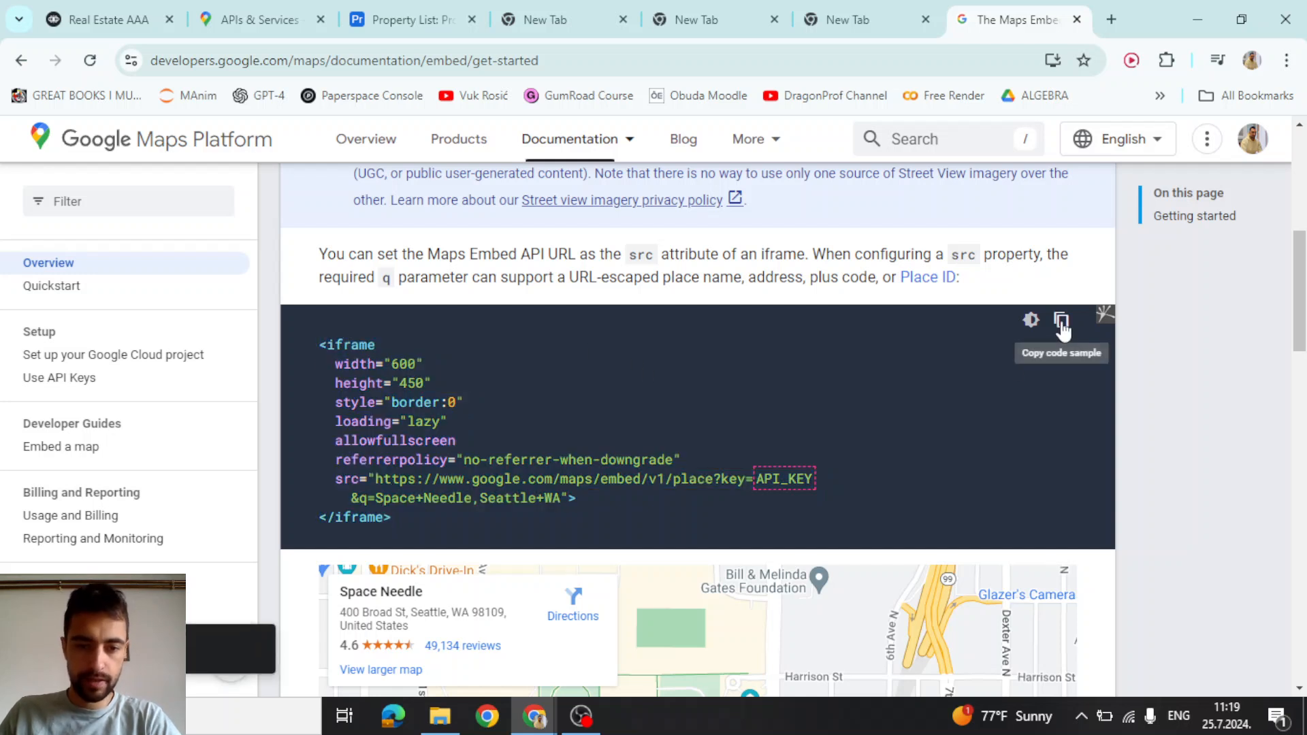
pyautogui.hotkey('ctrl', '1')
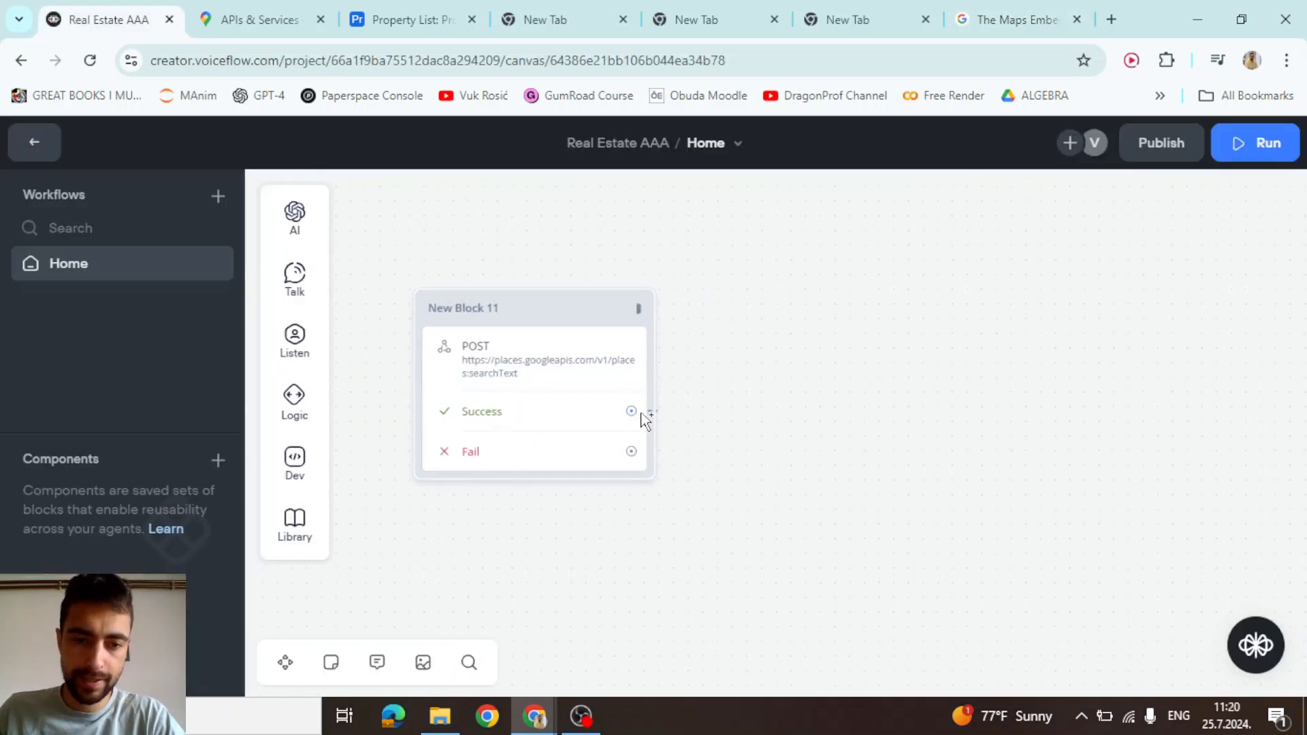
# Add a Text step on the Success path and paste the iframe embed code into it
pyautogui.moveTo(631, 410); pyautogui.dragTo(861, 320)
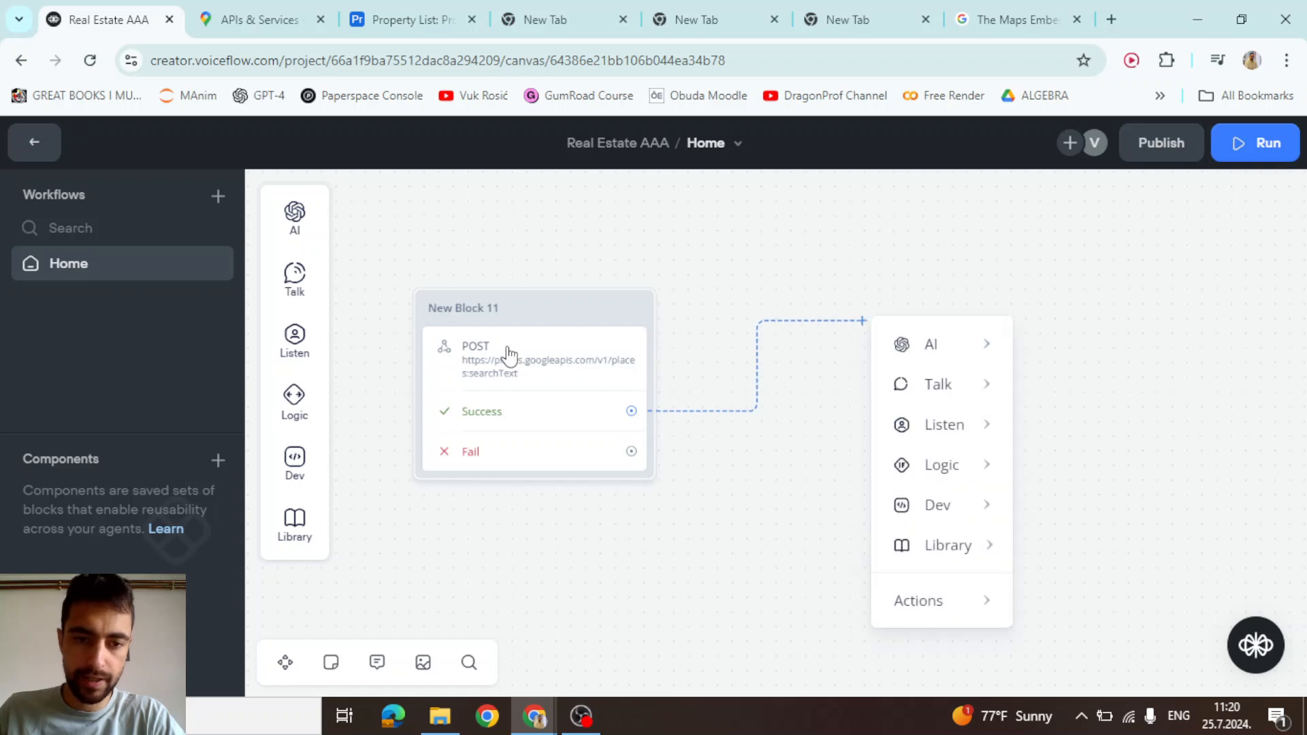
pyautogui.moveTo(940, 365)
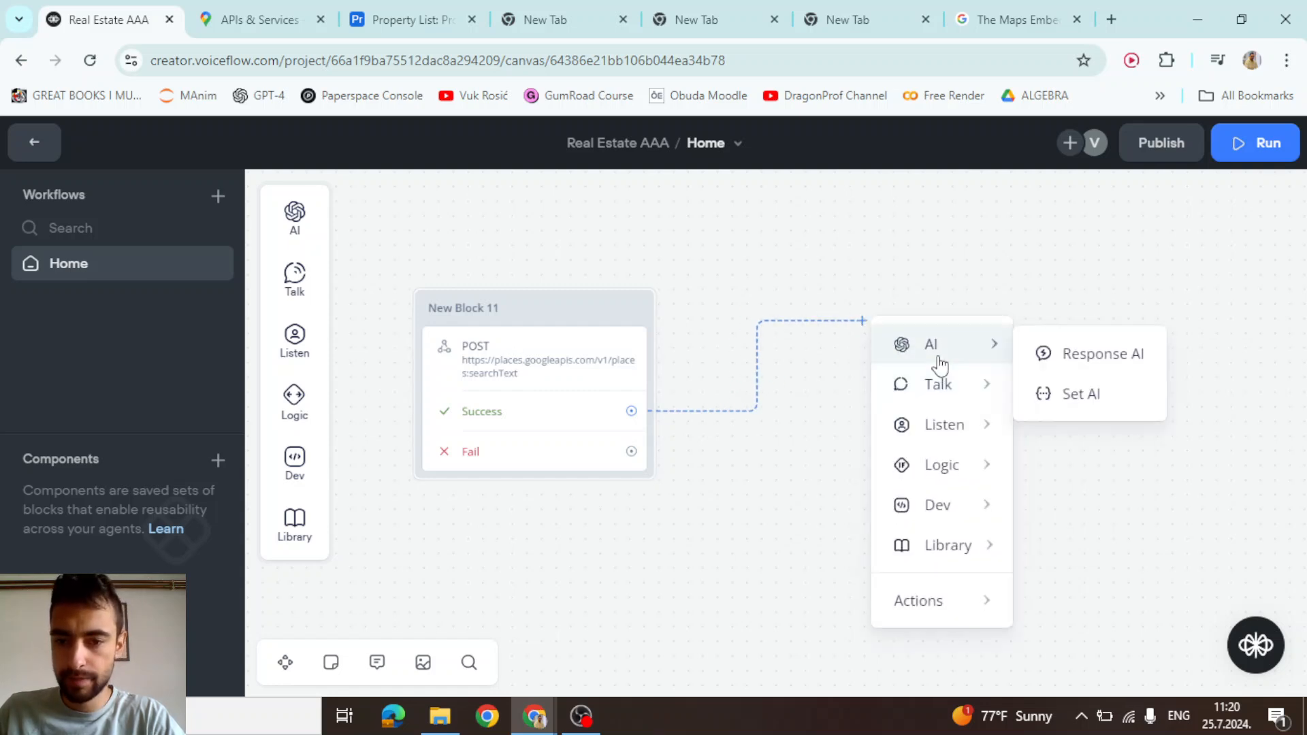
pyautogui.moveTo(941, 391)
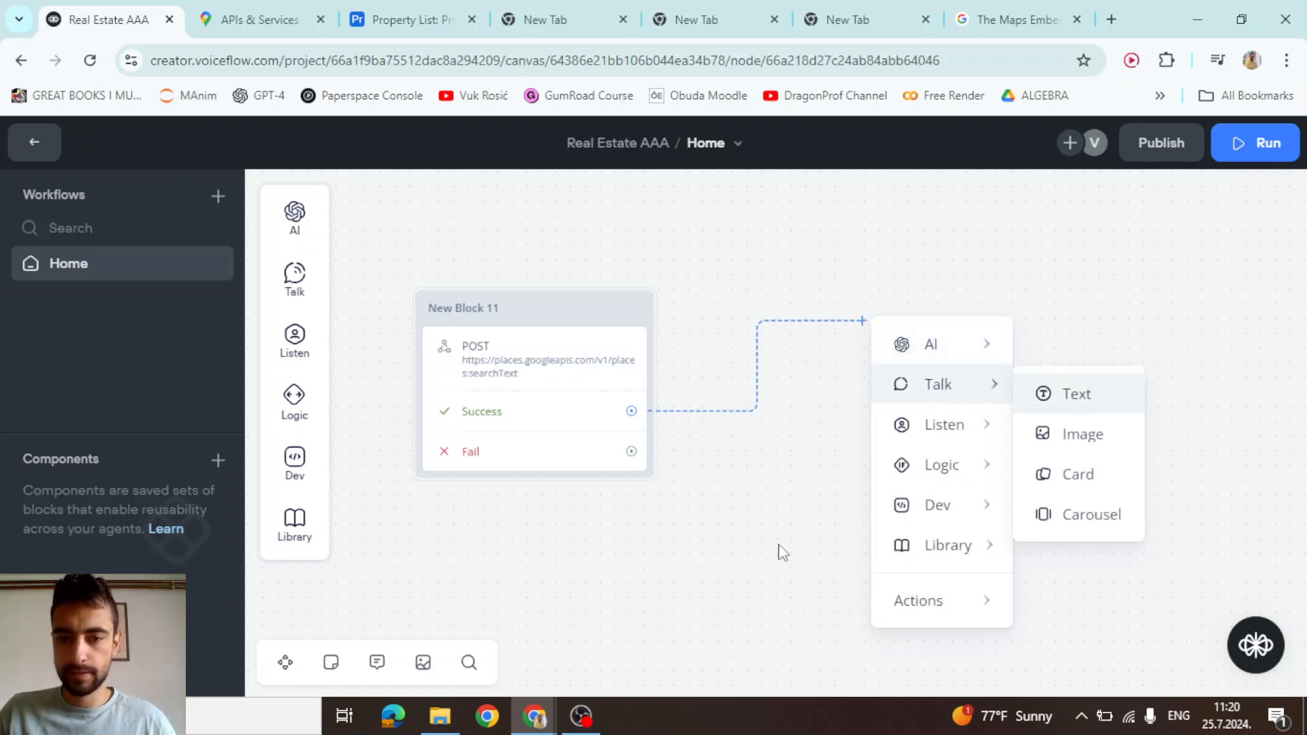
pyautogui.press('Return')
pyautogui.click(994, 299)
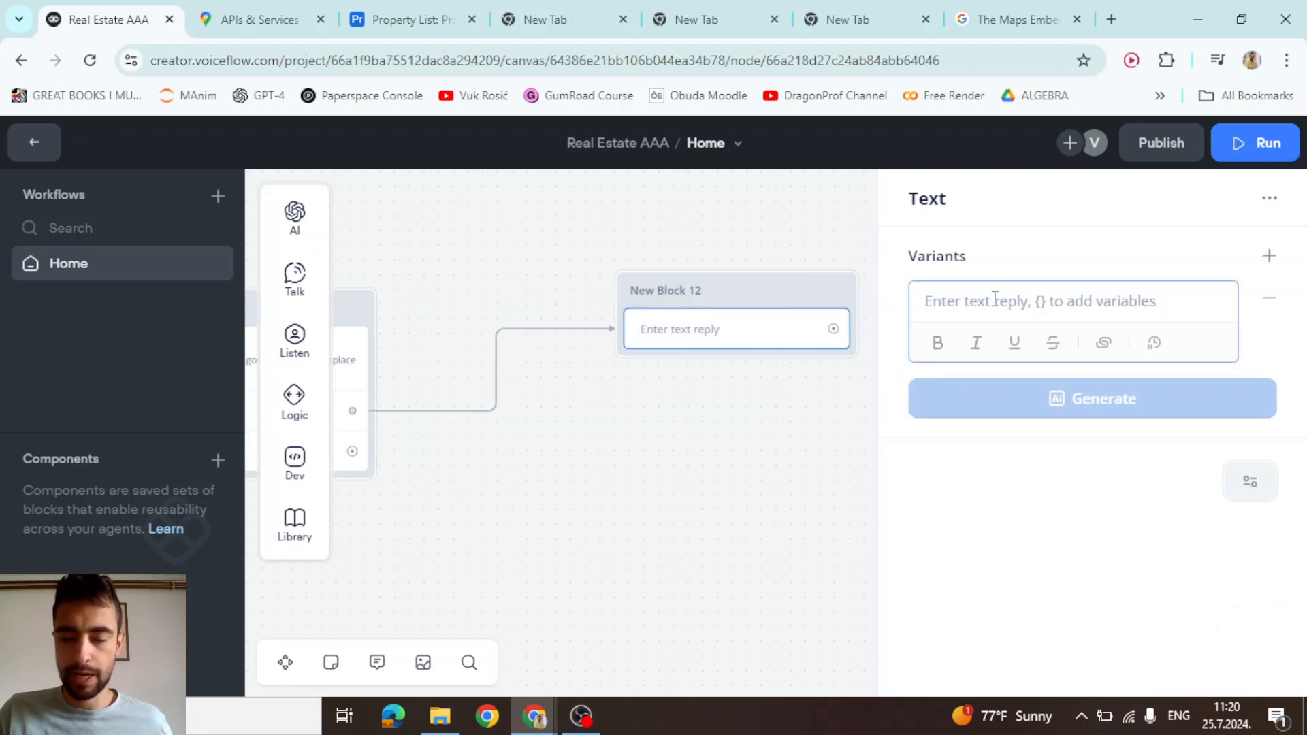
pyautogui.write('<iframe   width="600"   height="450"   style="border:0"   loading="lazy"   allowfullscreen   referrerpolicy="no-referrer-when-downgrade"  src="https://www.google.com/maps/embed/v1/place?key=API_KEY     &q=Space+Needle,Seattle+WA"> </iframe>')
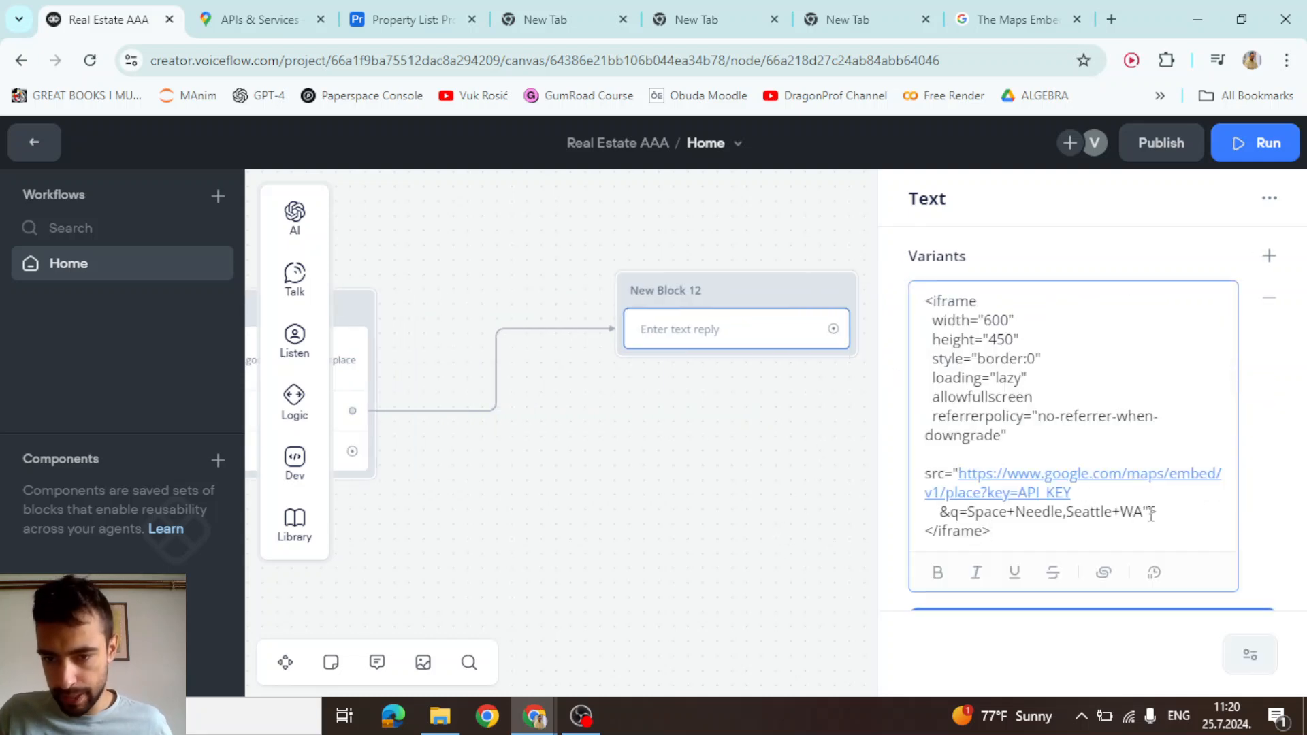
# Replace the sample src URL in the iframe with a {maps_address} variable reference
pyautogui.moveTo(1151, 516); pyautogui.dragTo(956, 475)
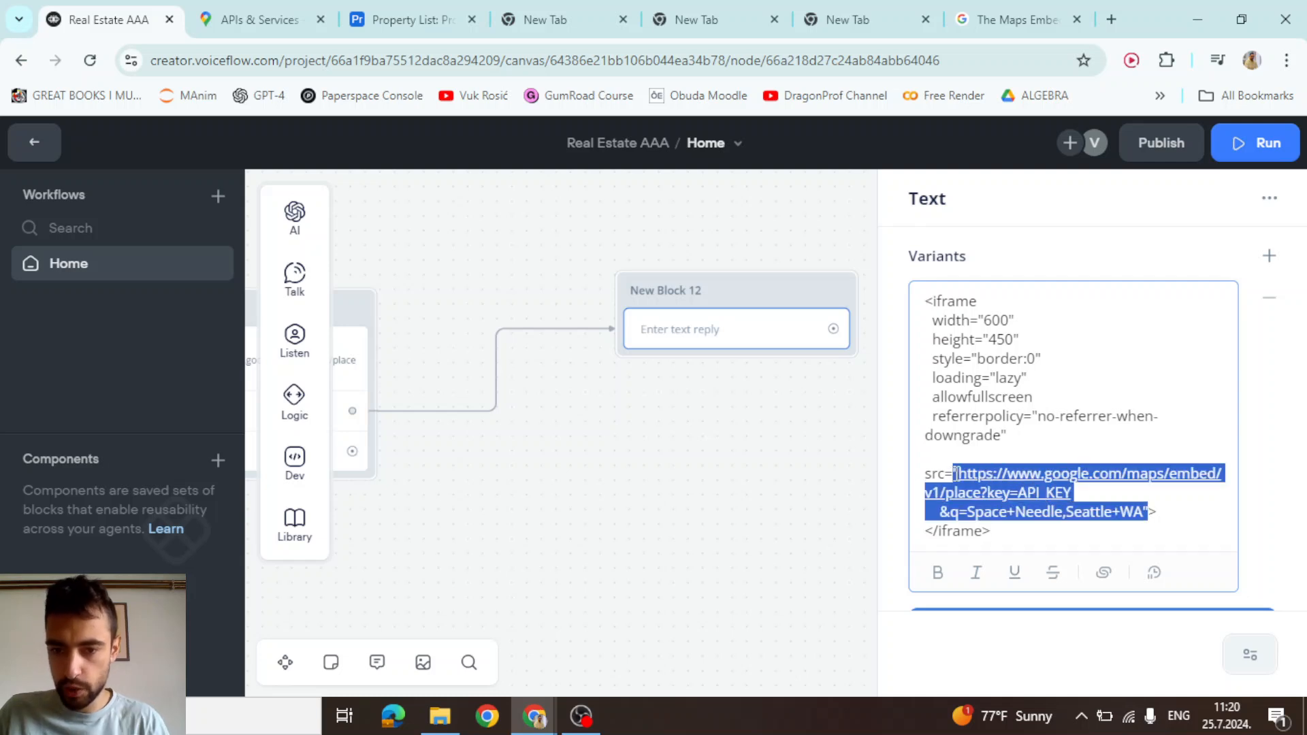
pyautogui.press('BackSpace')
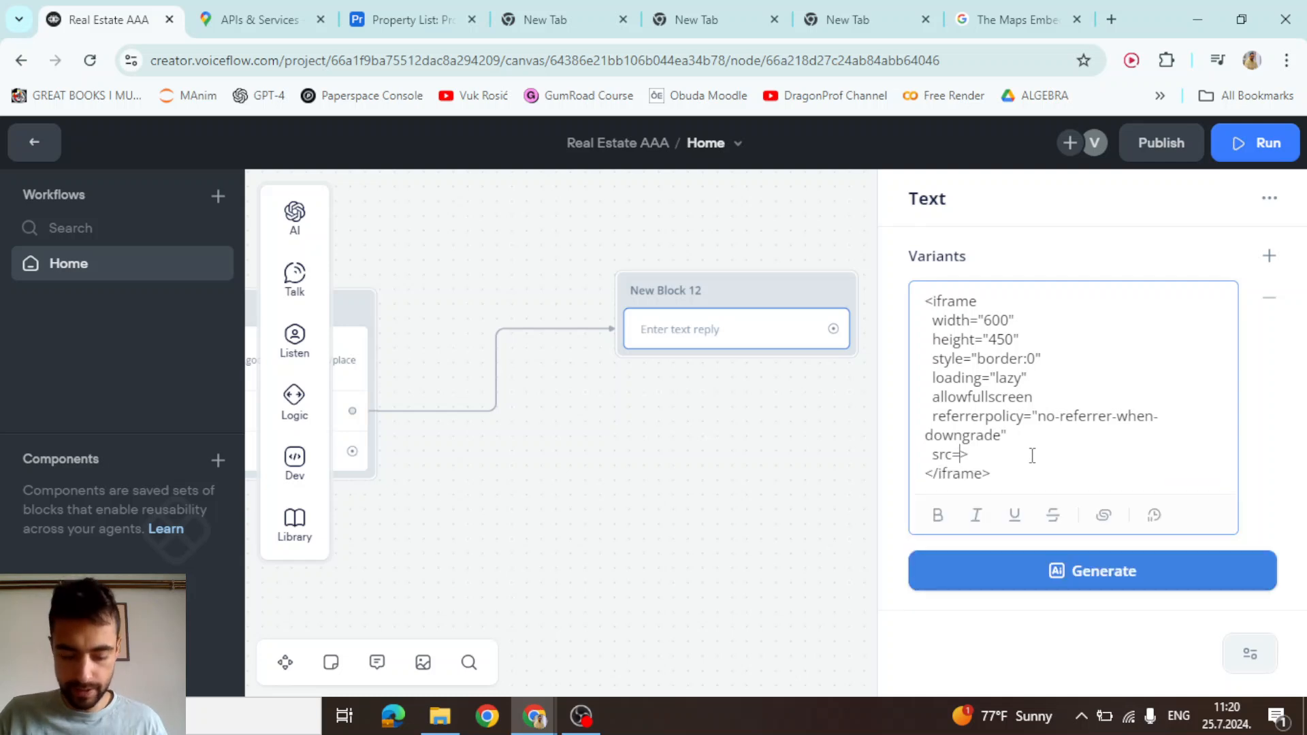
pyautogui.write('{map')
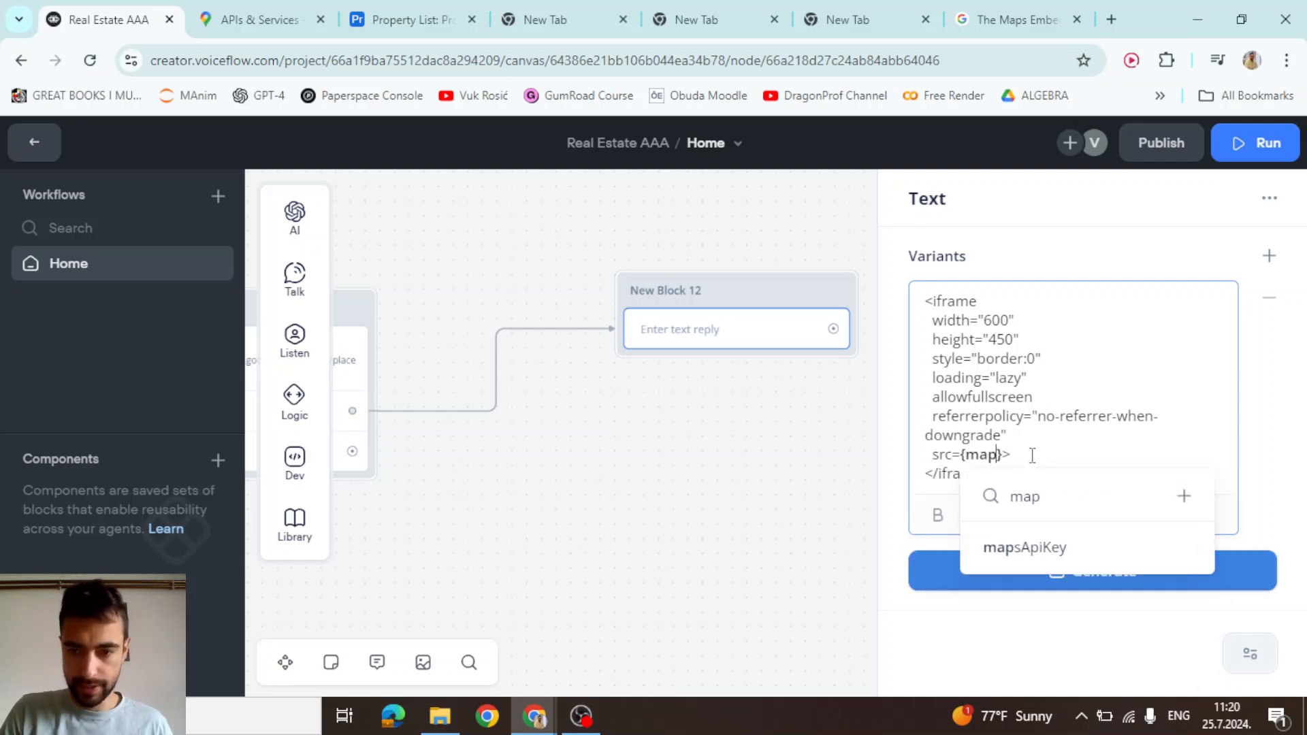
pyautogui.write('s_addp')
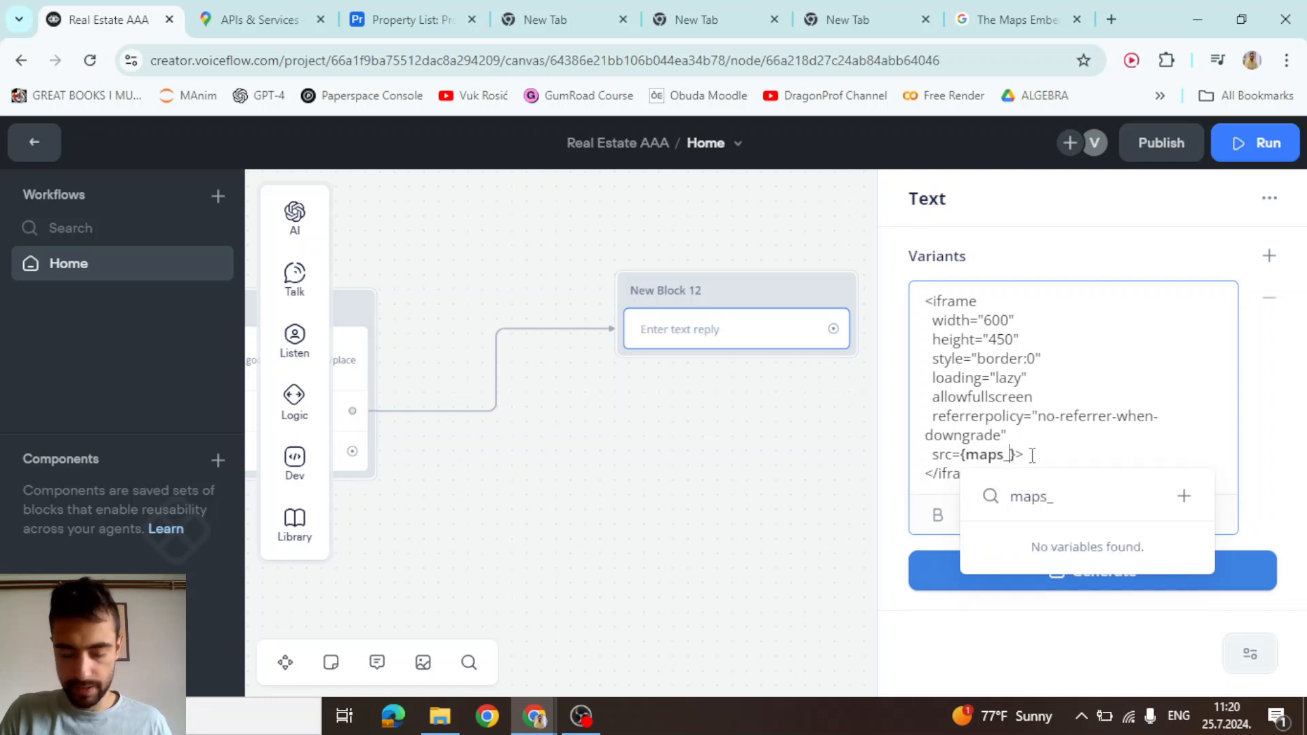
pyautogui.write('ress')
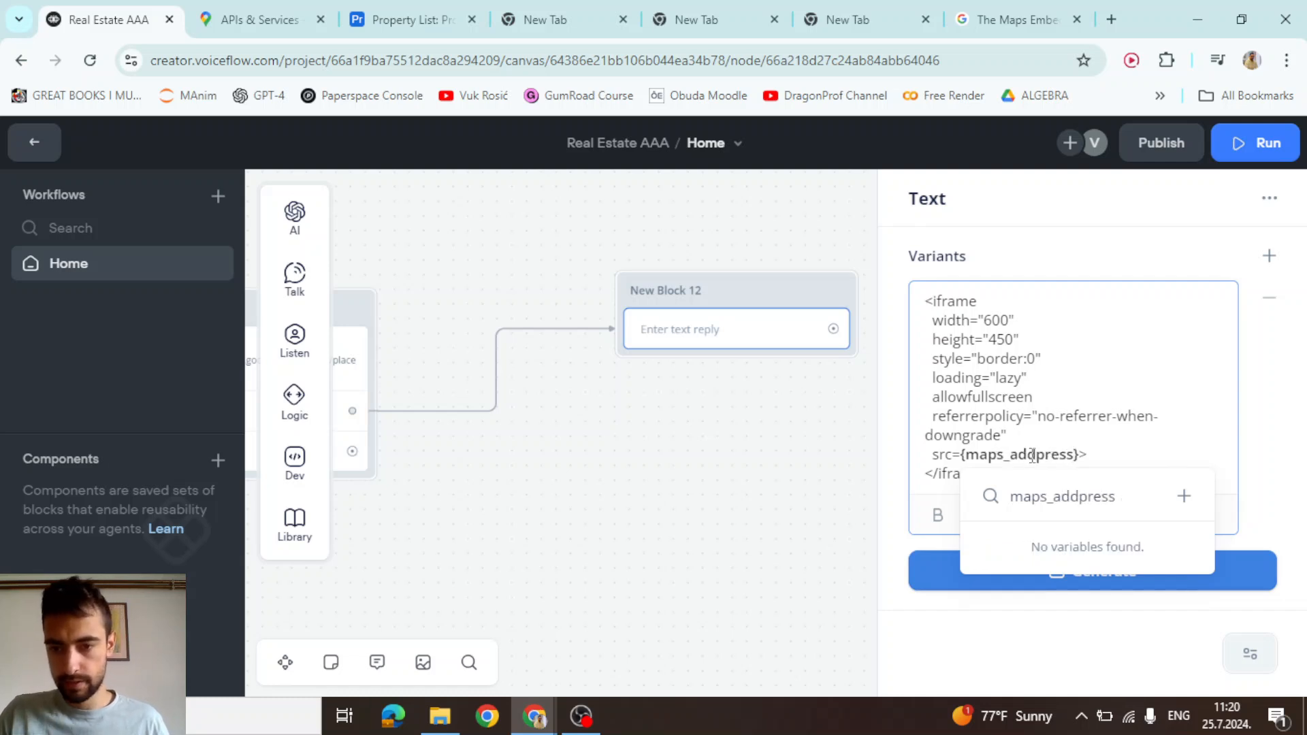
pyautogui.press('BackSpace')
pyautogui.click(1050, 436)
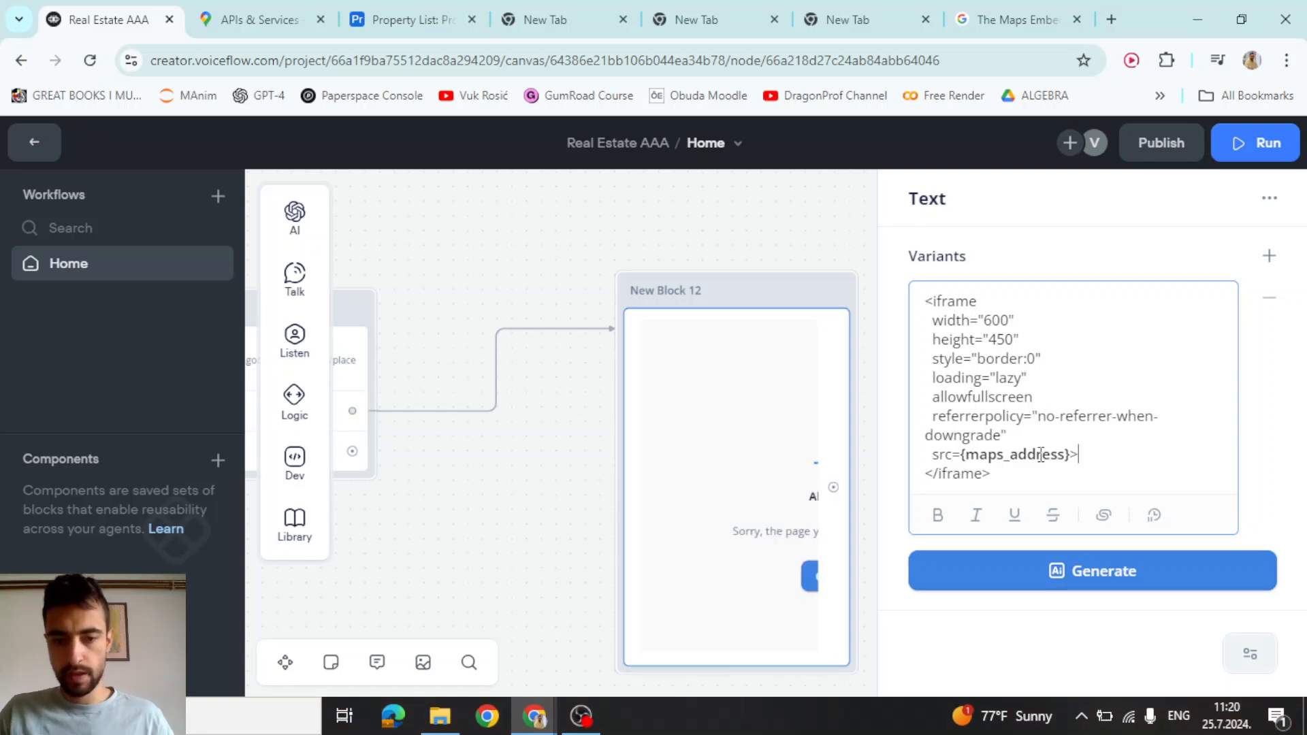
pyautogui.doubleClick(1040, 452)
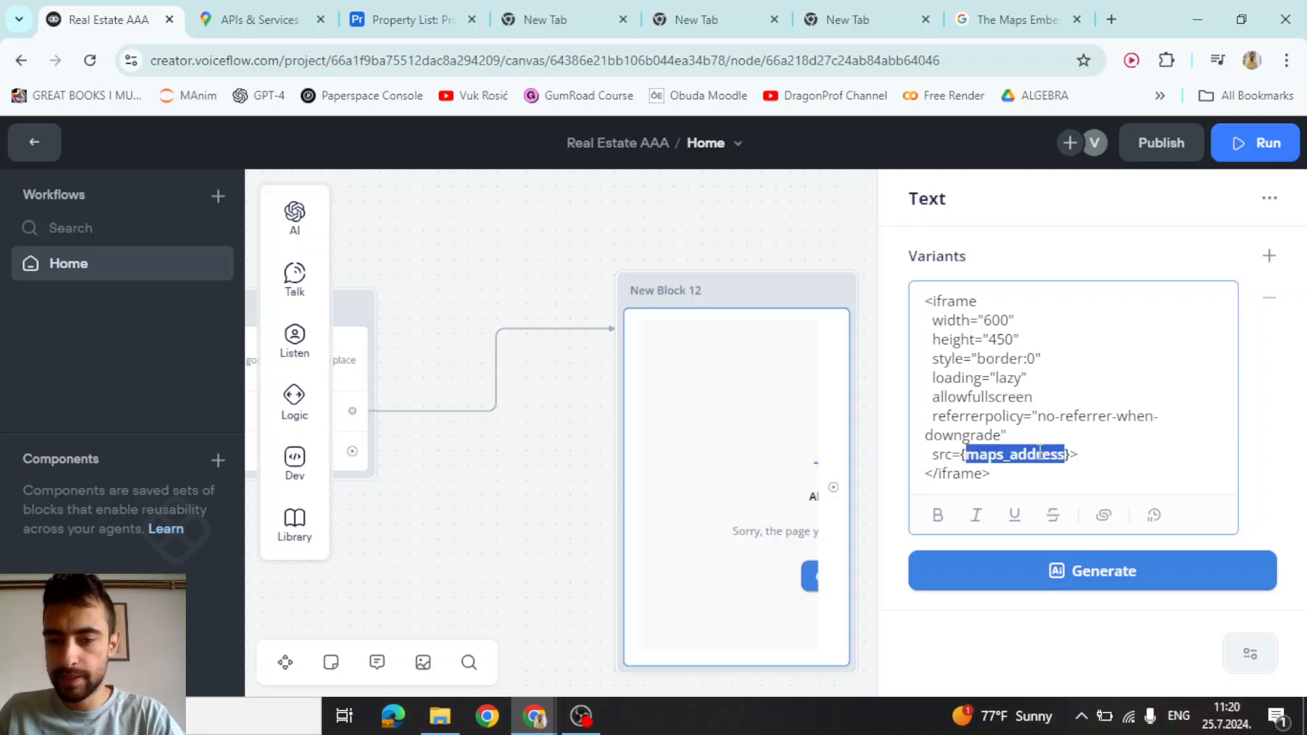
pyautogui.click(1040, 452)
# Create a new variable named maps_url for the src instead
pyautogui.click(1184, 496)
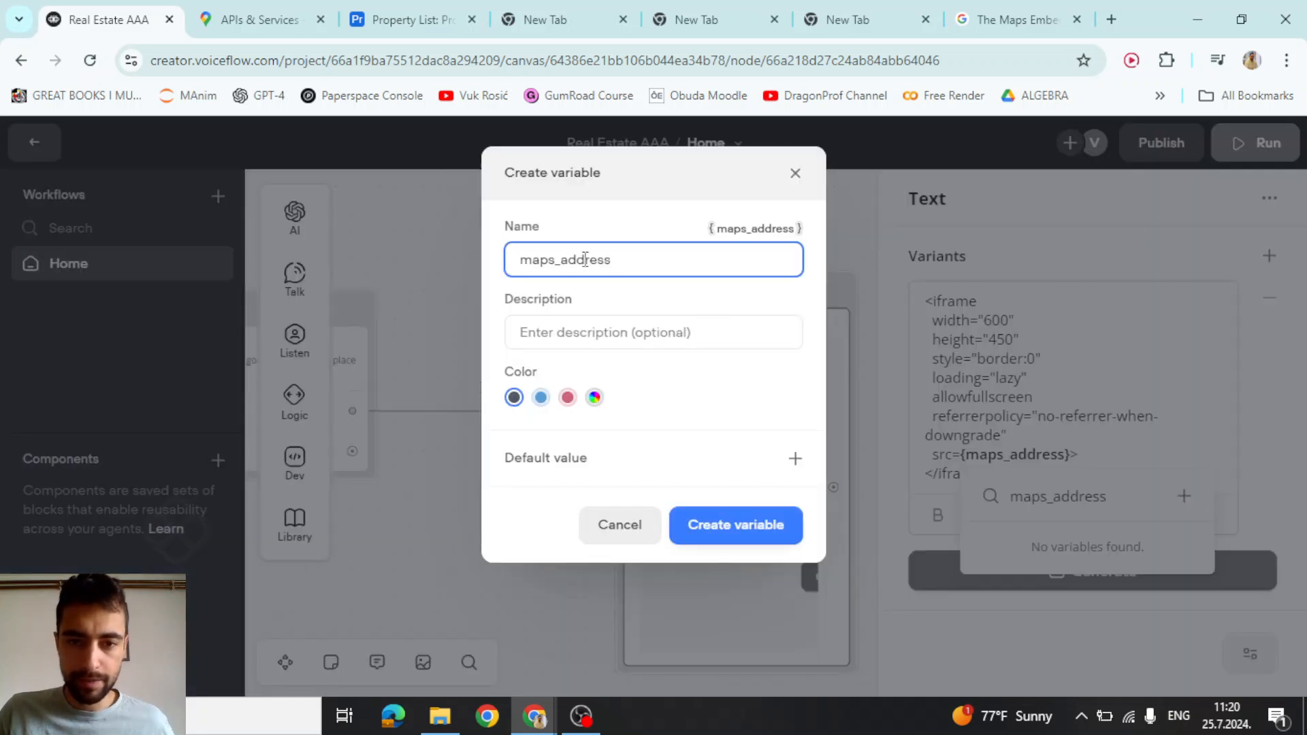
pyautogui.click(584, 260)
pyautogui.doubleClick(571, 261)
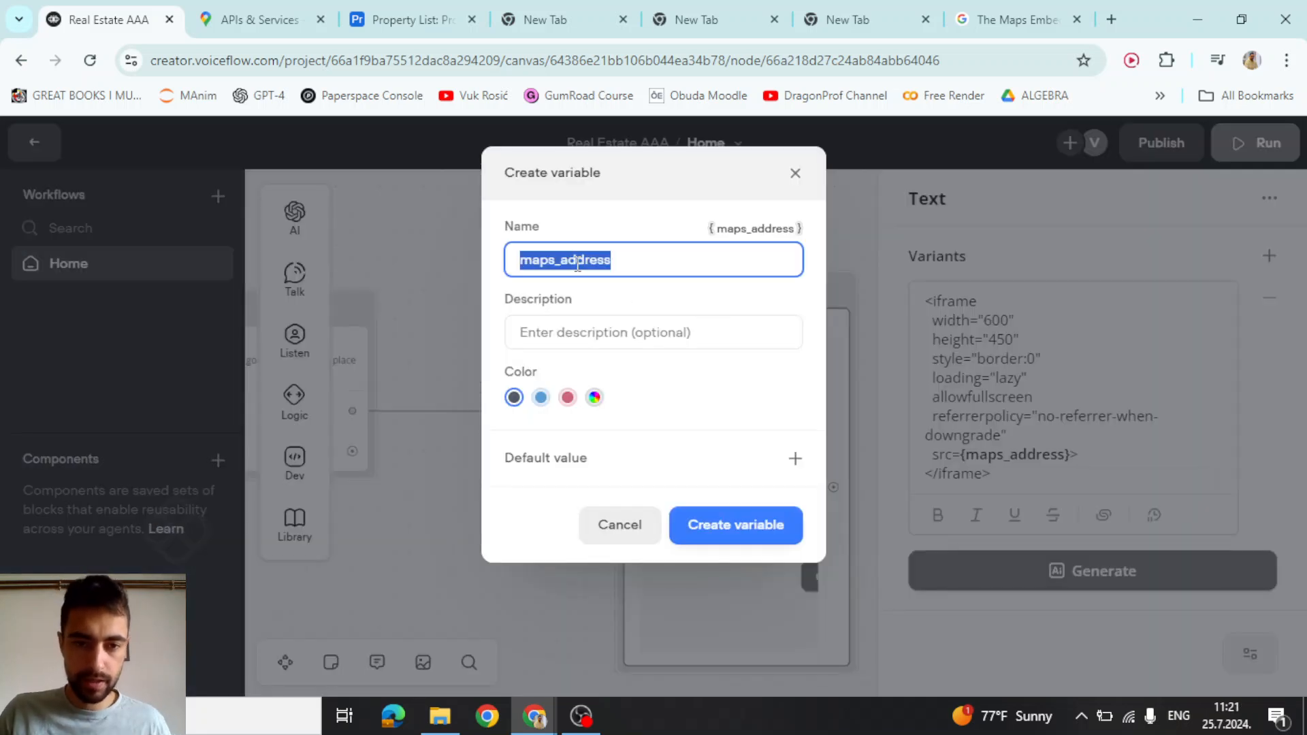
pyautogui.click(577, 261)
pyautogui.moveTo(569, 262); pyautogui.dragTo(698, 257)
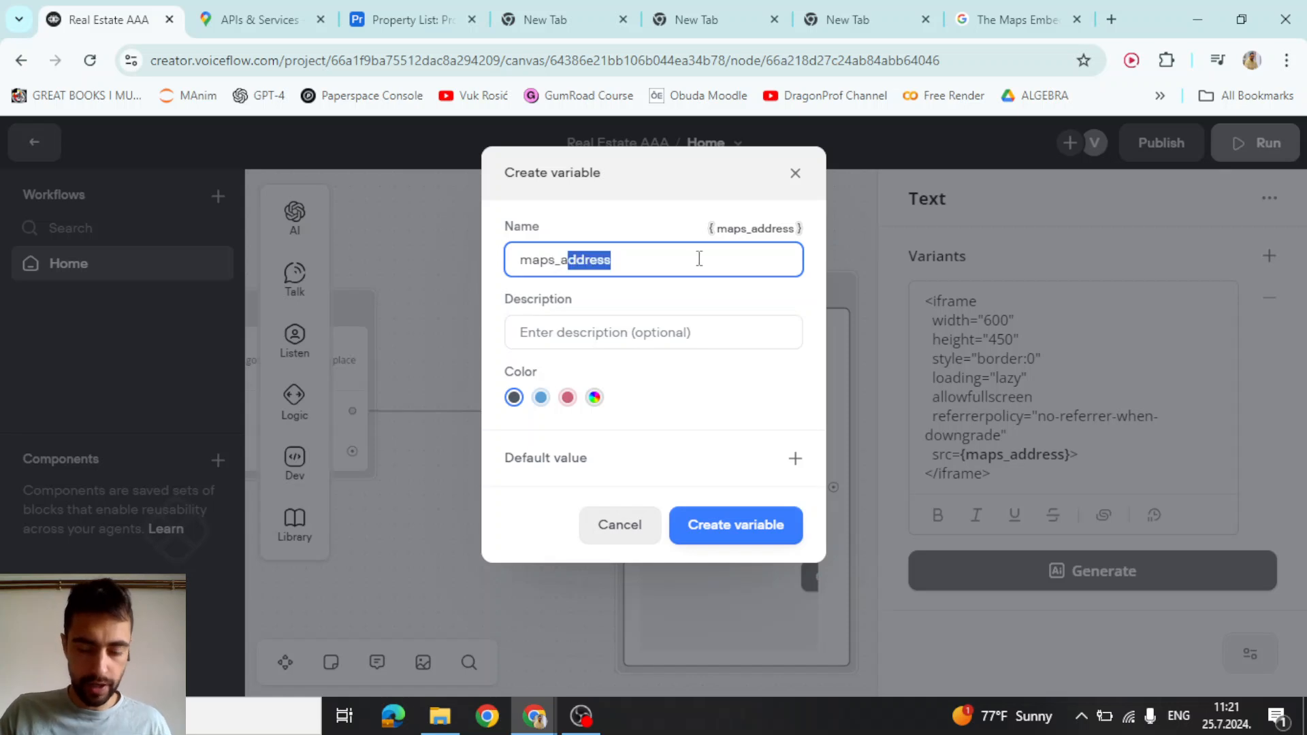
pyautogui.press('BackSpace')
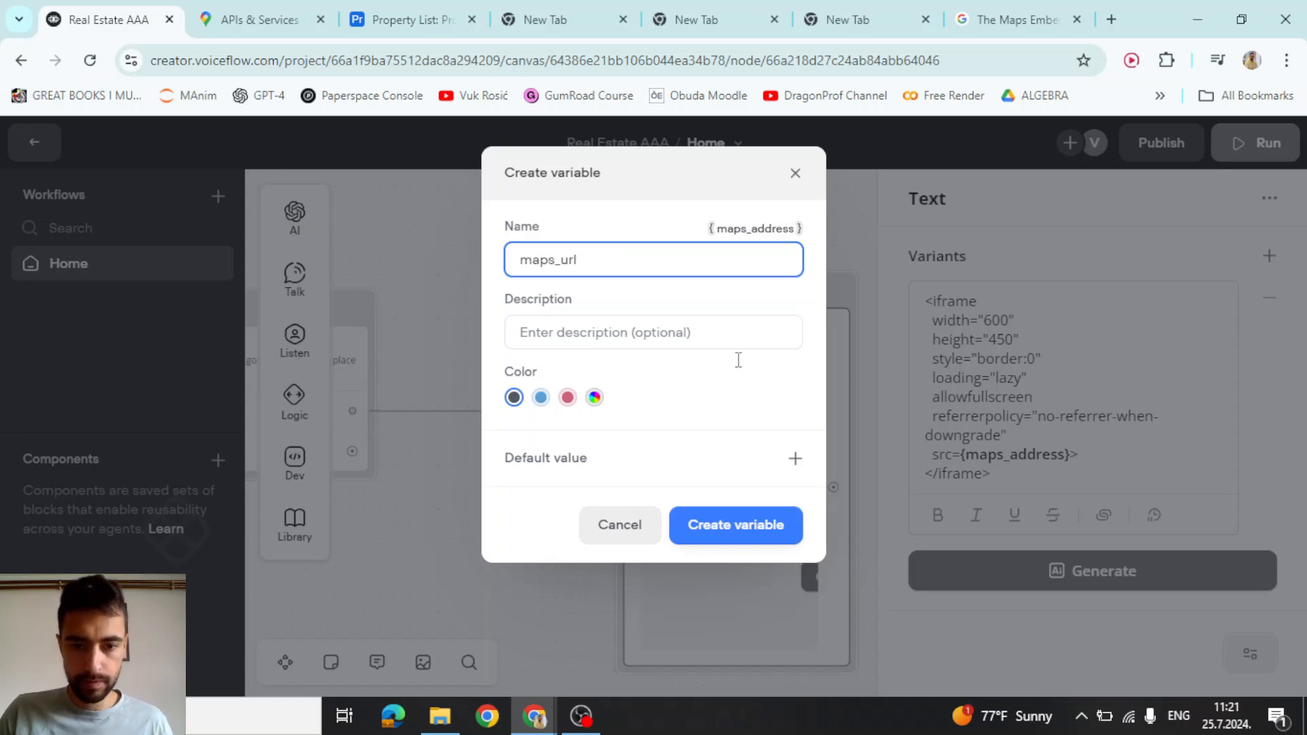
pyautogui.click(748, 527)
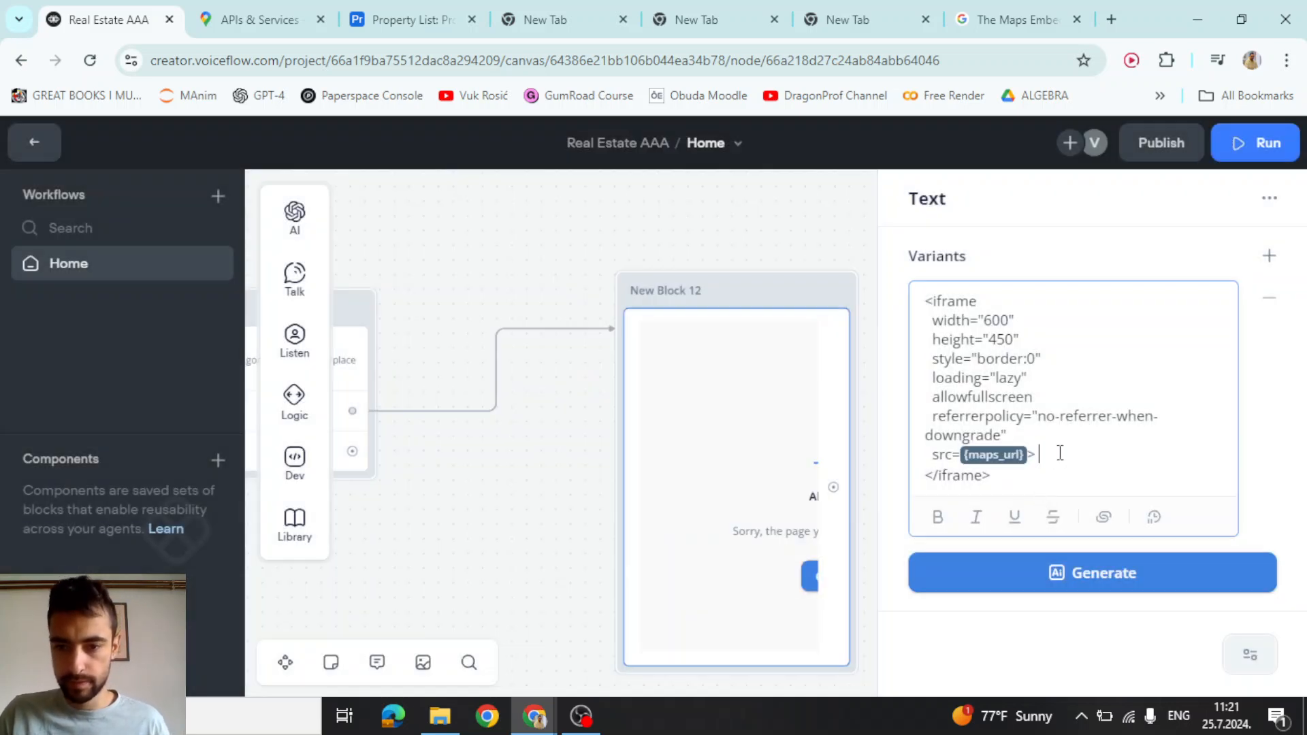
pyautogui.click(694, 225)
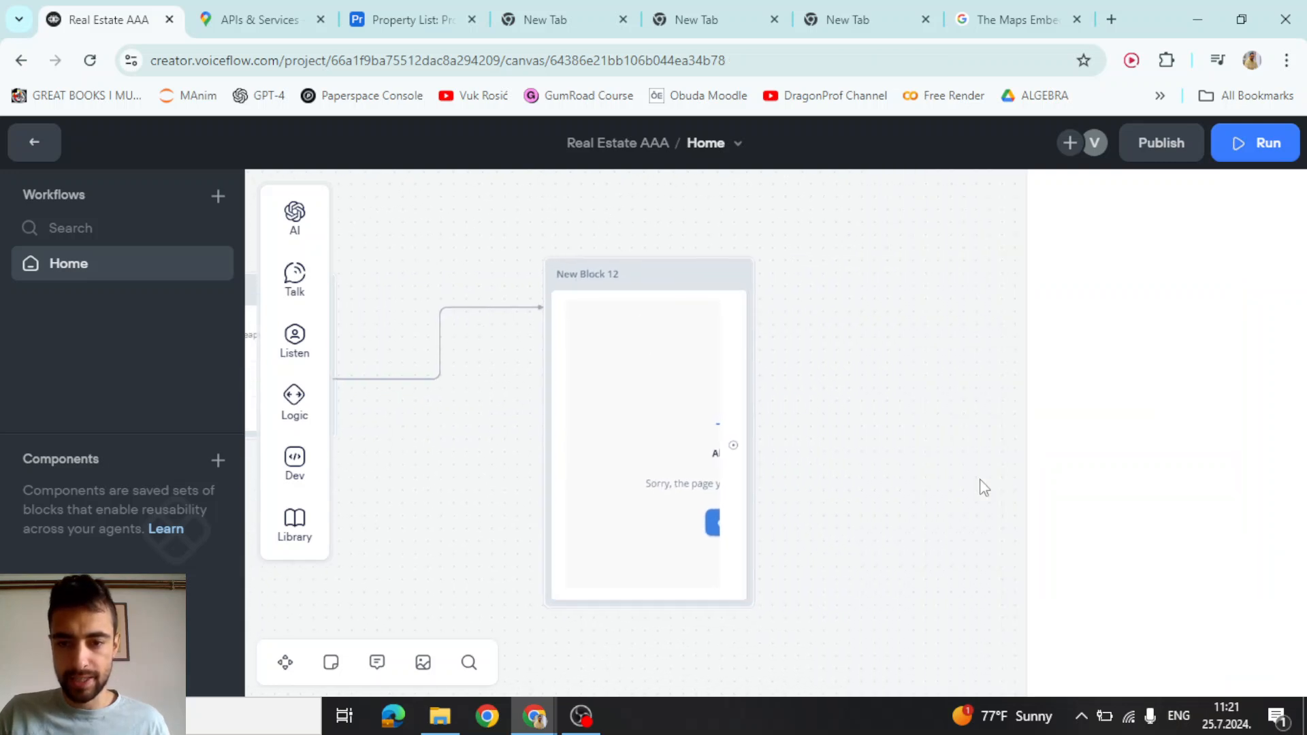
# Drag a Set step into New Block 12 and reattach the incoming connector to the block's top
pyautogui.moveTo(296, 411)
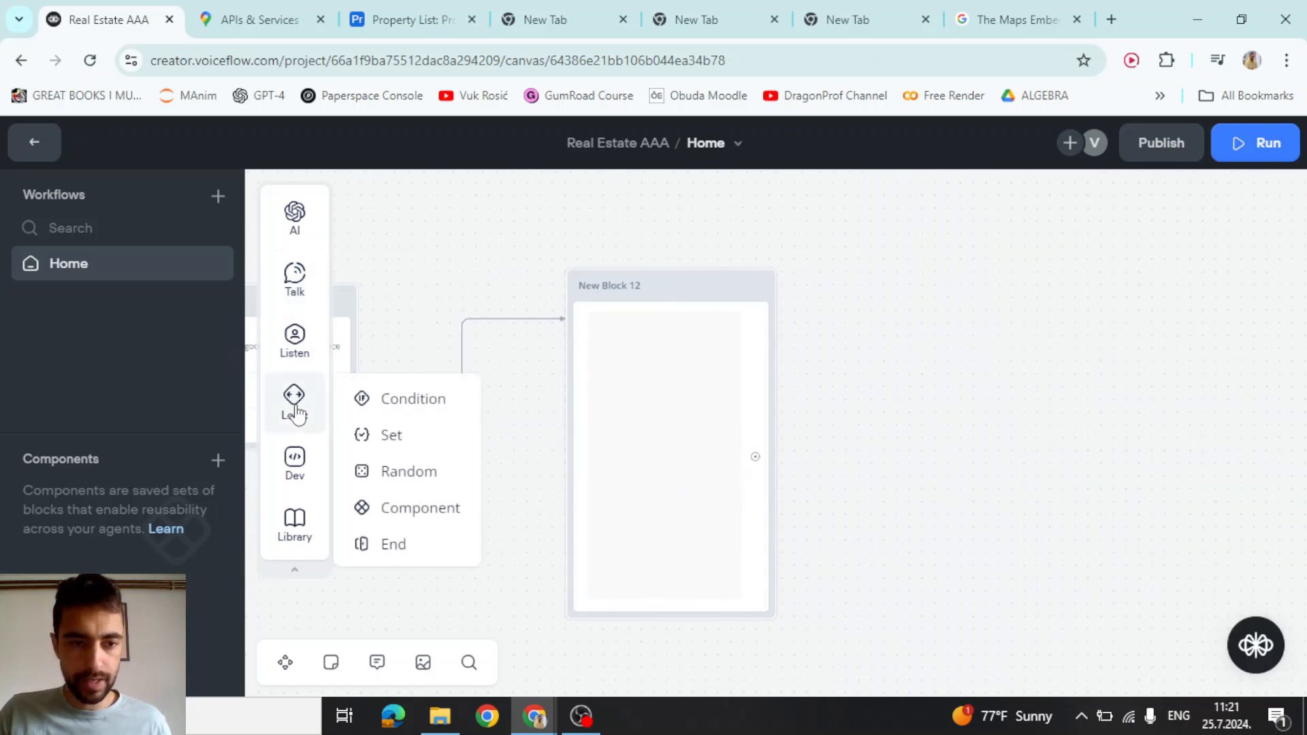
pyautogui.moveTo(391, 439); pyautogui.dragTo(629, 333)
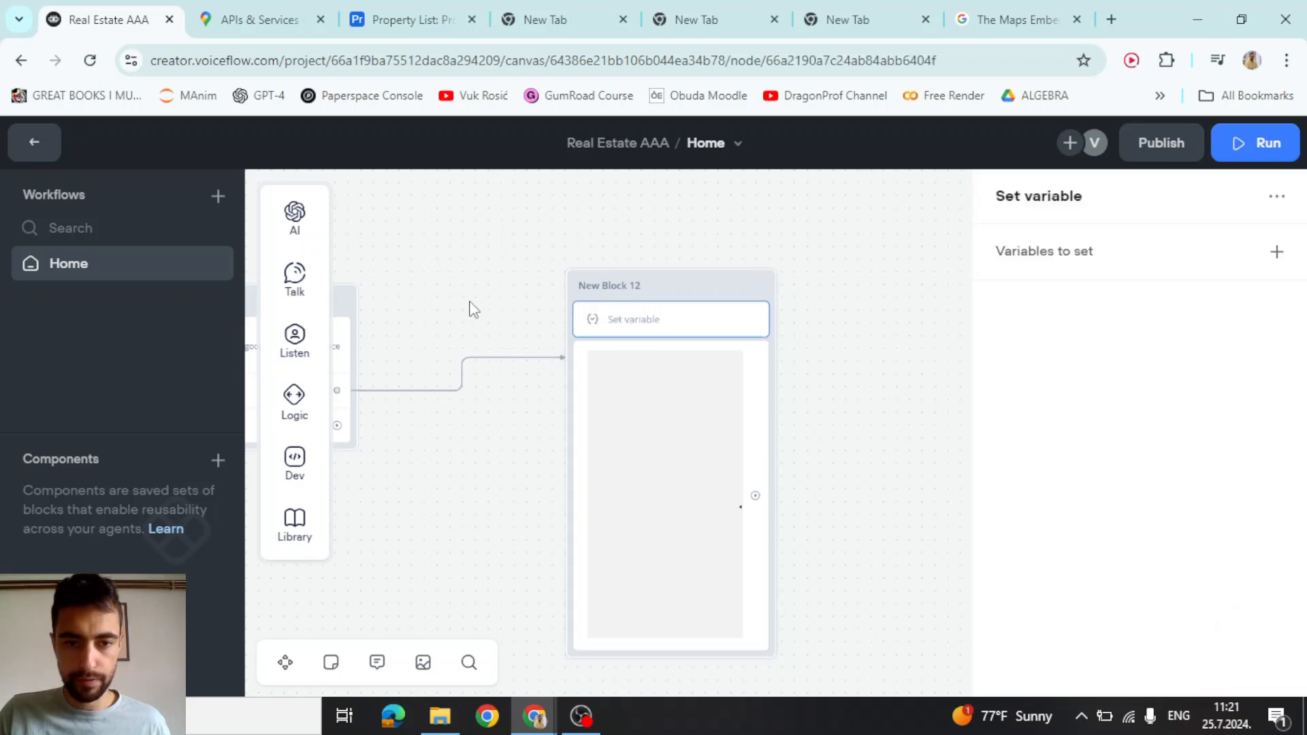
pyautogui.moveTo(474, 309); pyautogui.dragTo(741, 303)
pyautogui.click(756, 318)
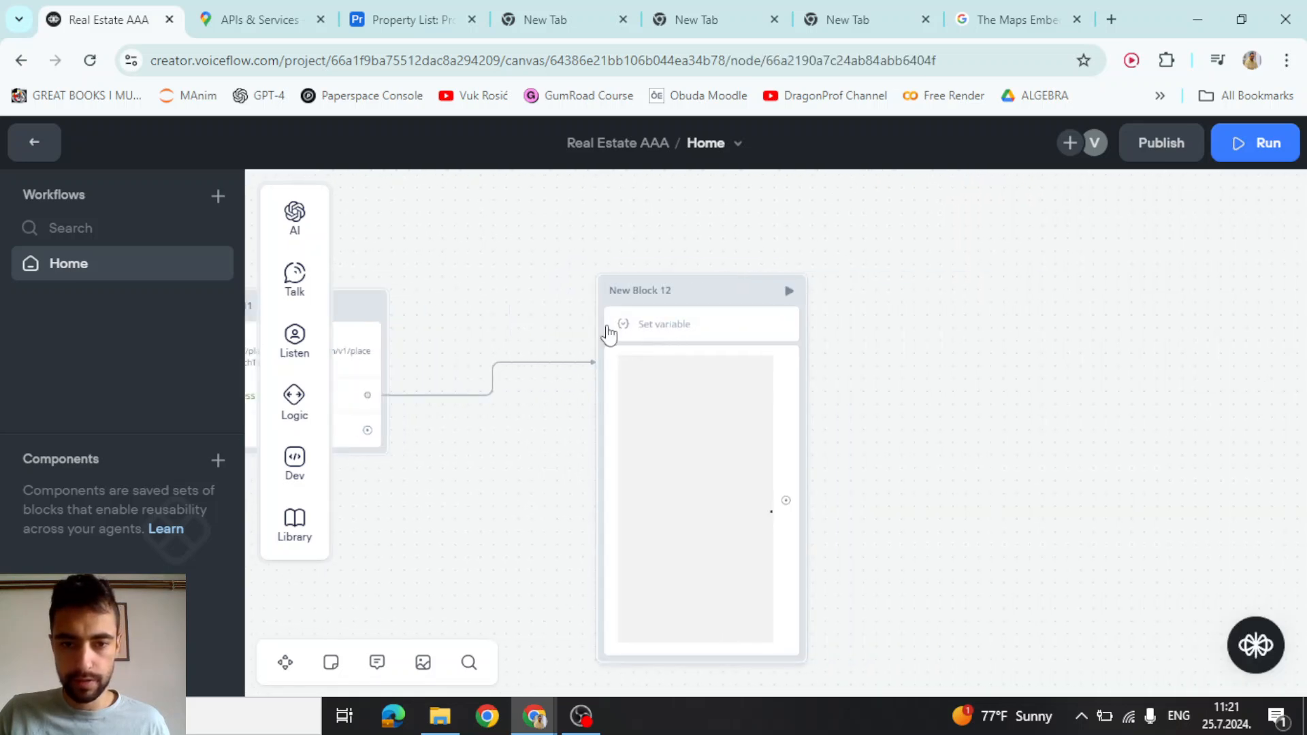
pyautogui.click(607, 333)
pyautogui.click(624, 371)
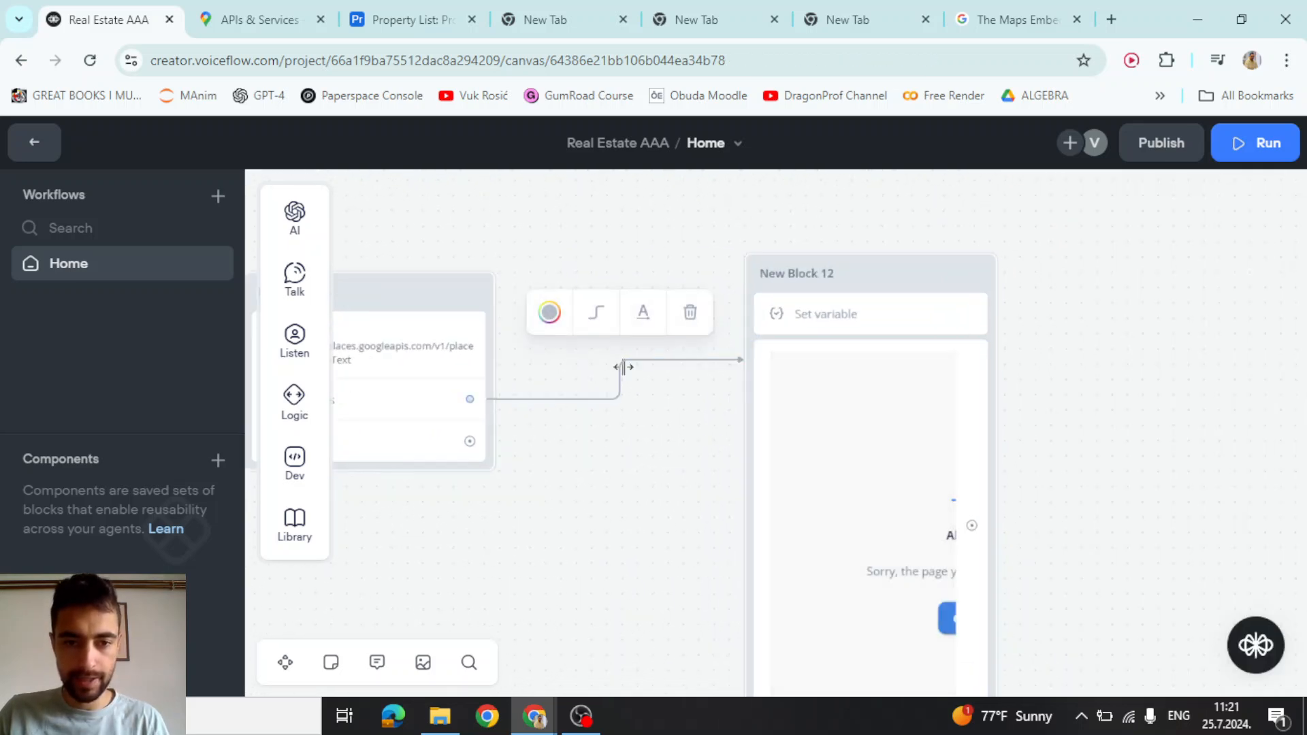
pyautogui.moveTo(499, 401); pyautogui.dragTo(762, 283)
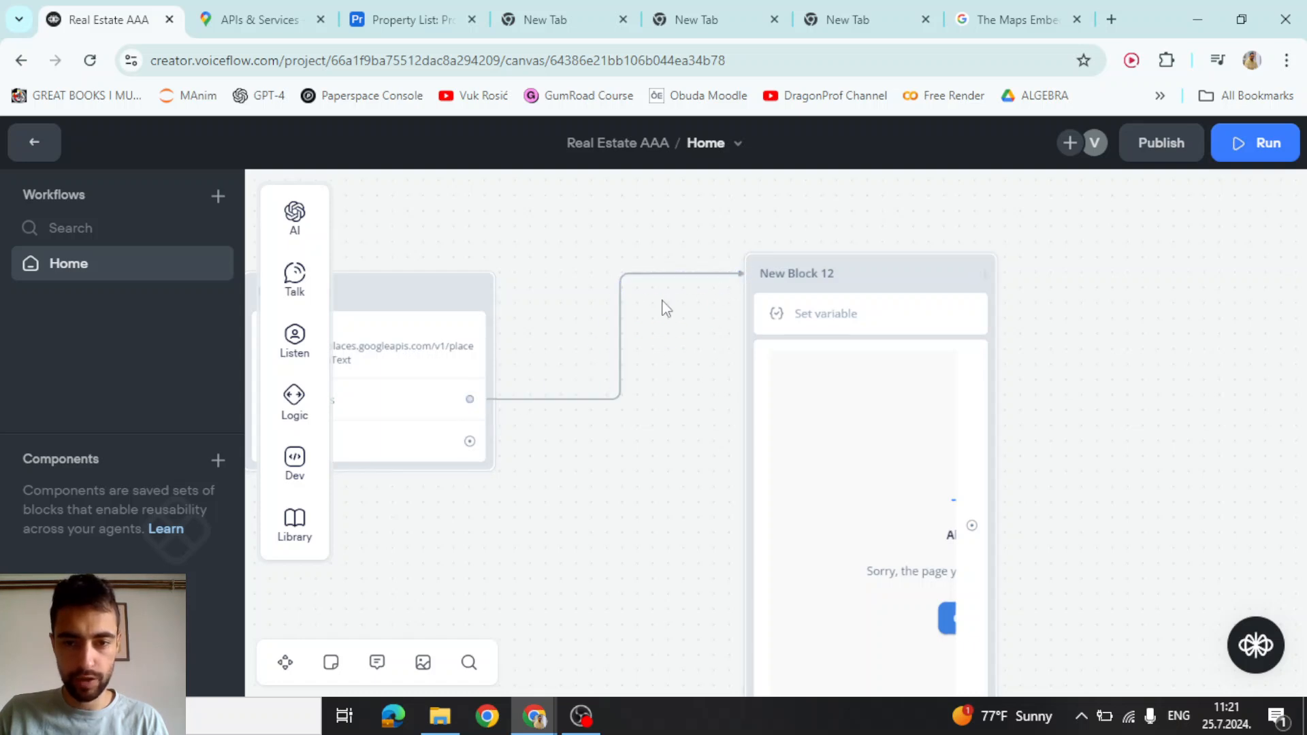
# Add a Set assignment targeting maps_url, then return to the Maps Embed docs page
pyautogui.scroll(-1, 584, 246)
pyautogui.moveTo(583, 246)
pyautogui.mouseDown()
pyautogui.moveTo(748, 239)
pyautogui.moveTo(560, 248)
pyautogui.mouseUp()
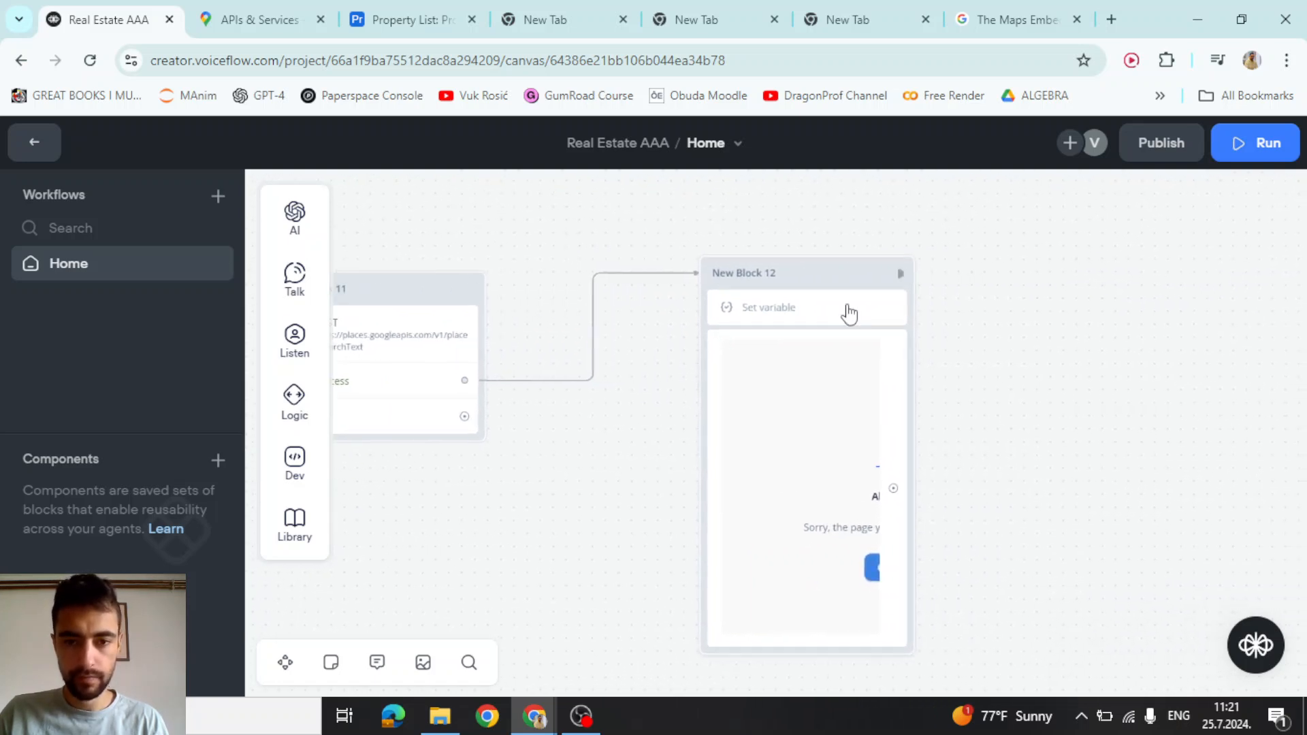
pyautogui.scroll(1, 849, 313)
pyautogui.click(764, 315)
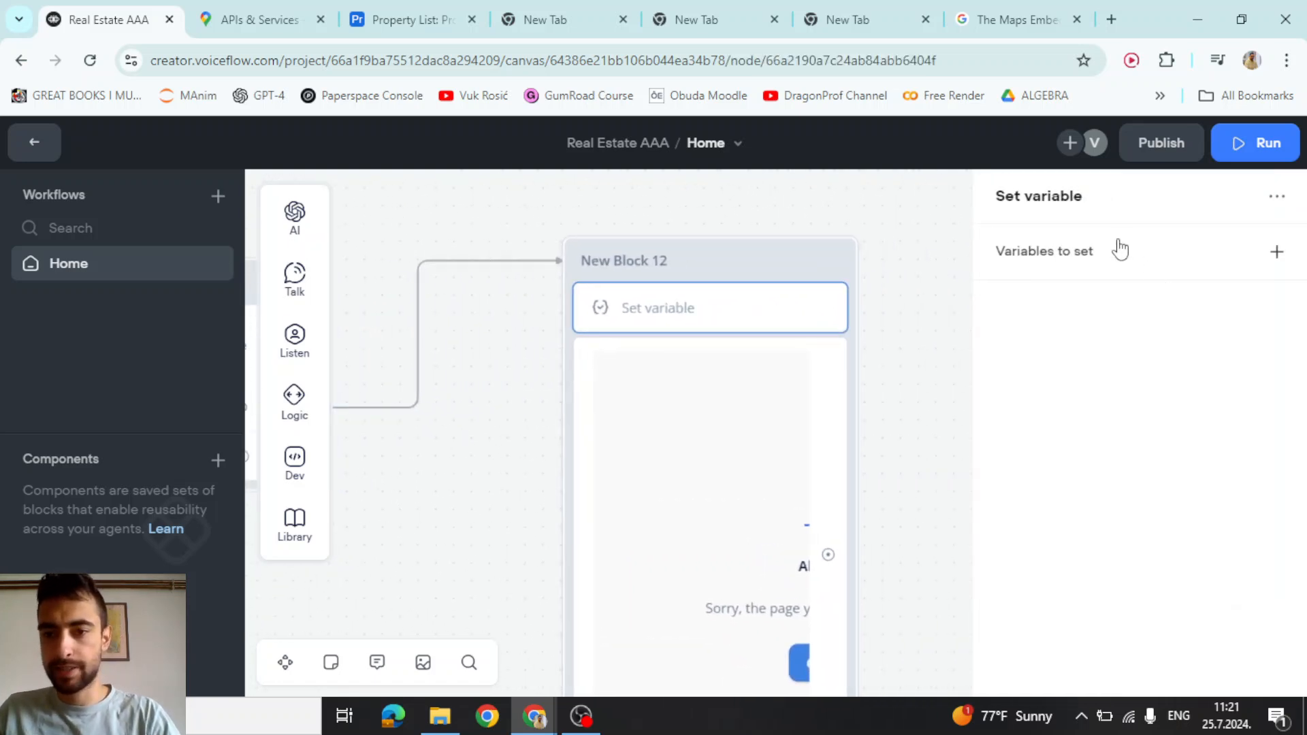
pyautogui.click(1098, 264)
pyautogui.click(1087, 289)
pyautogui.click(1087, 289)
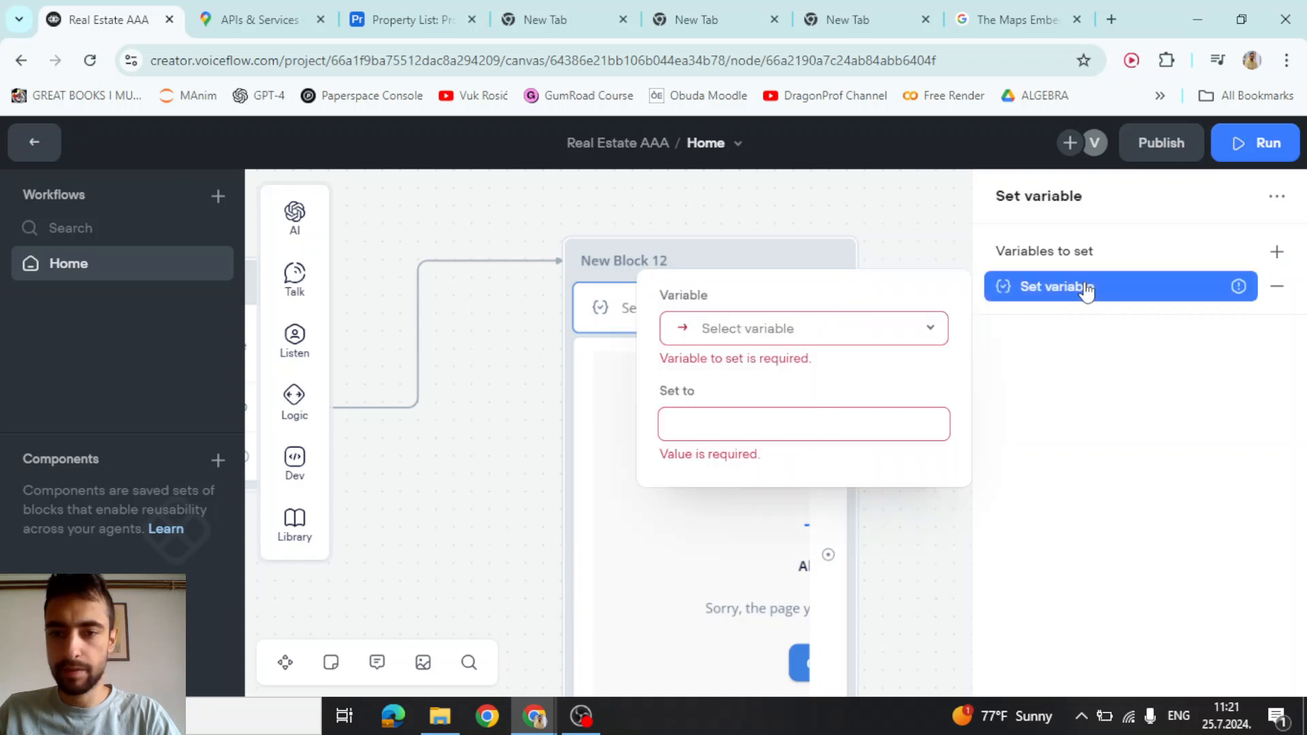
pyautogui.click(747, 330)
pyautogui.write('map')
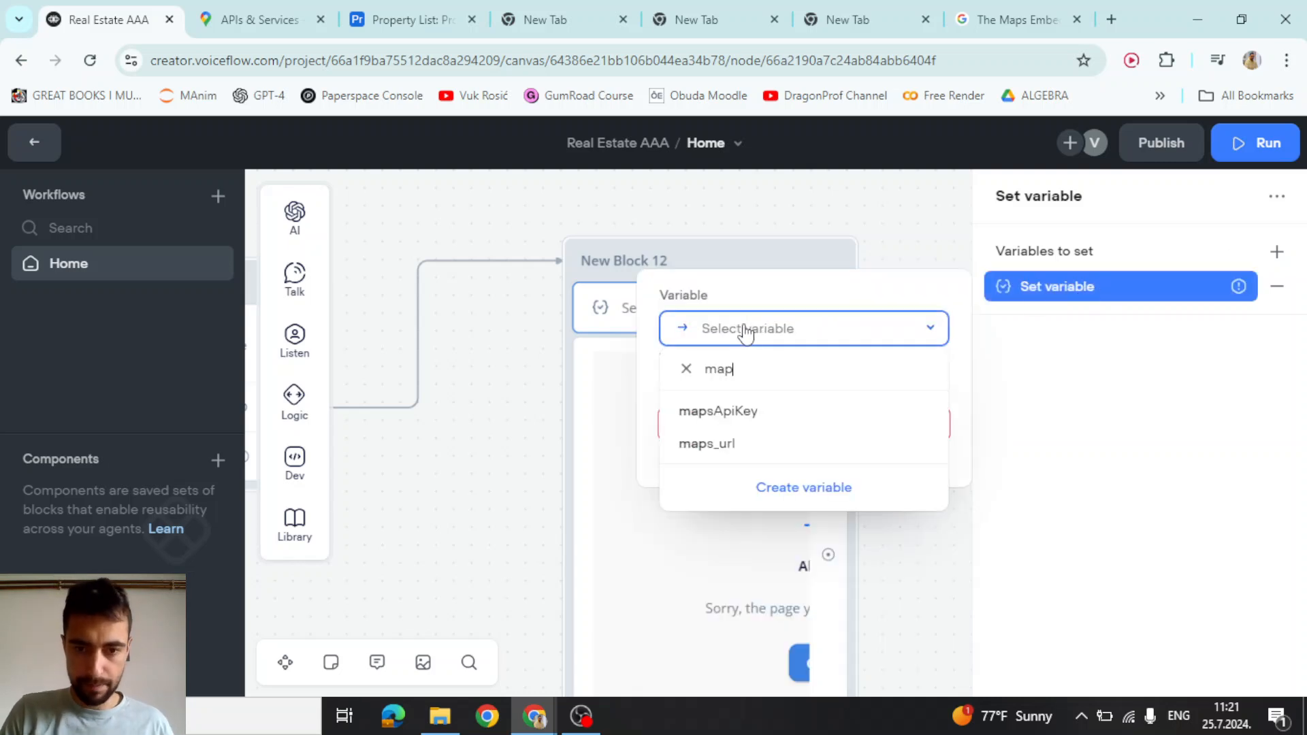
pyautogui.click(714, 445)
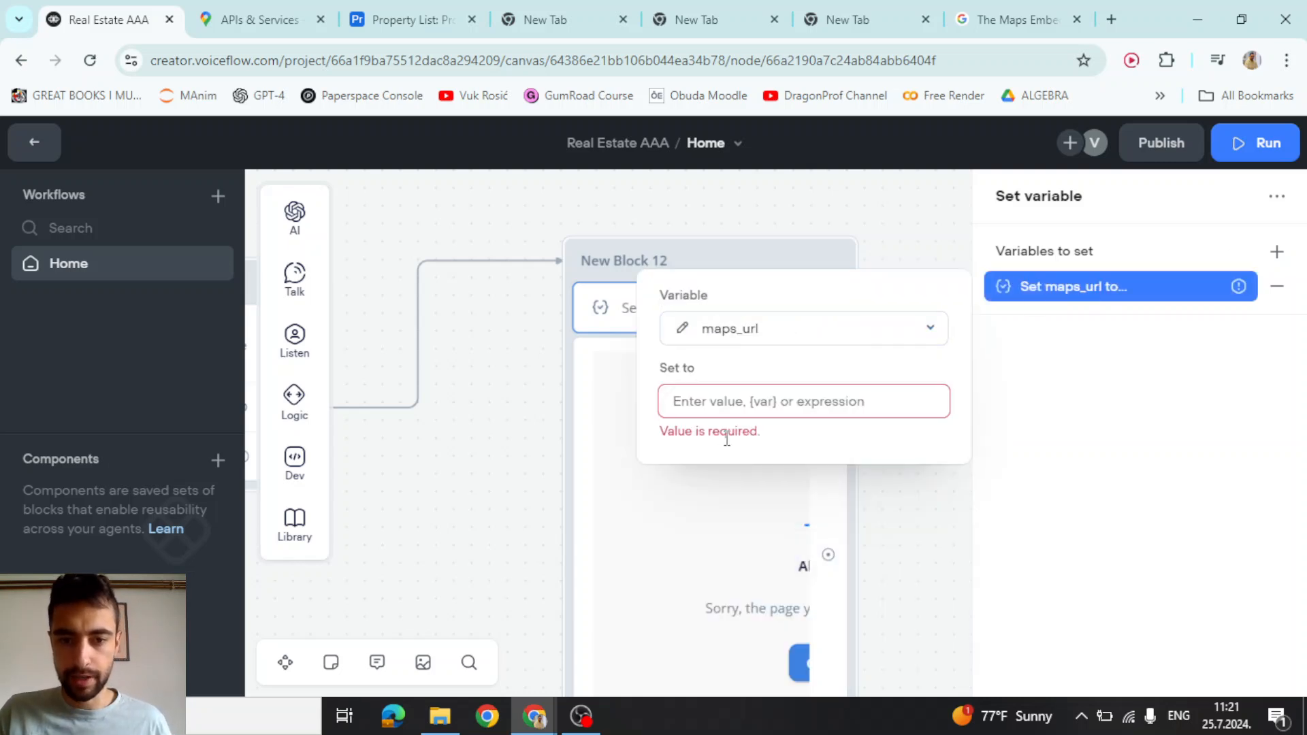
pyautogui.click(745, 408)
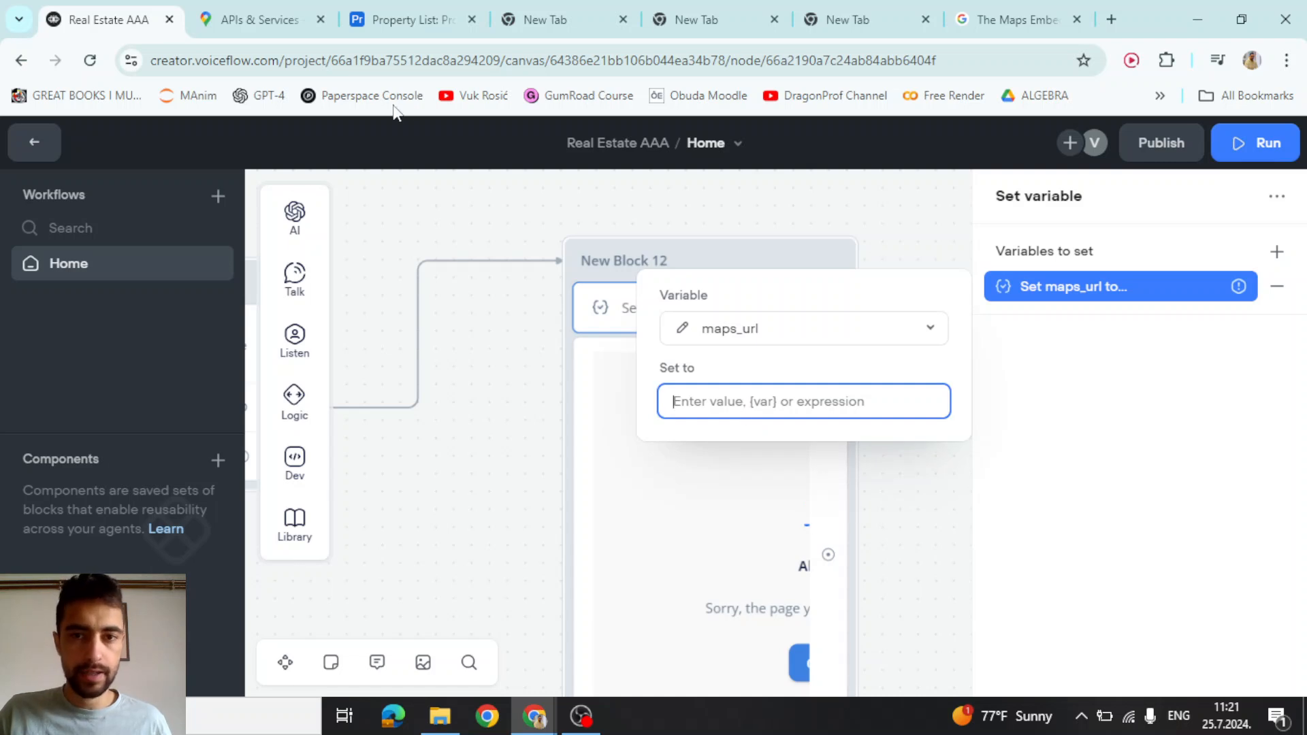
pyautogui.click(1014, 19)
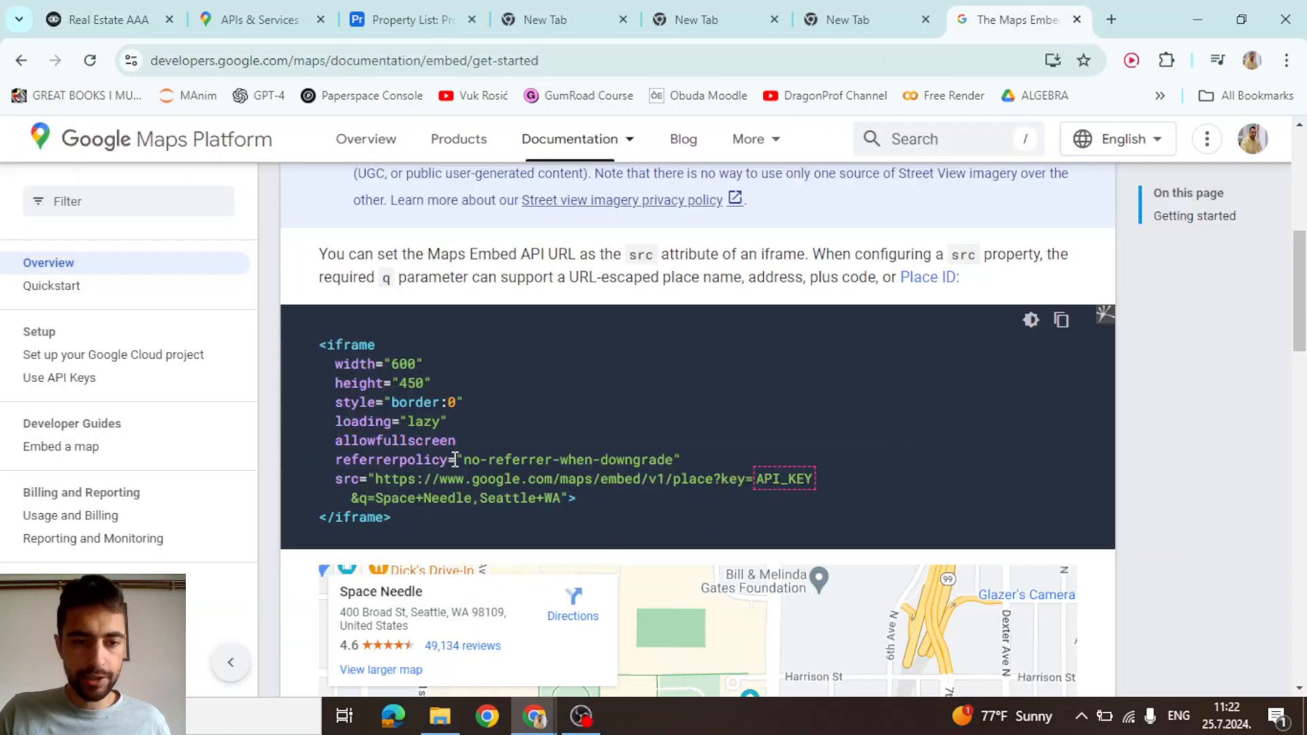
# Copy the sample embed URL from the docs into a new tab's address bar
pyautogui.moveTo(377, 476); pyautogui.dragTo(549, 499)
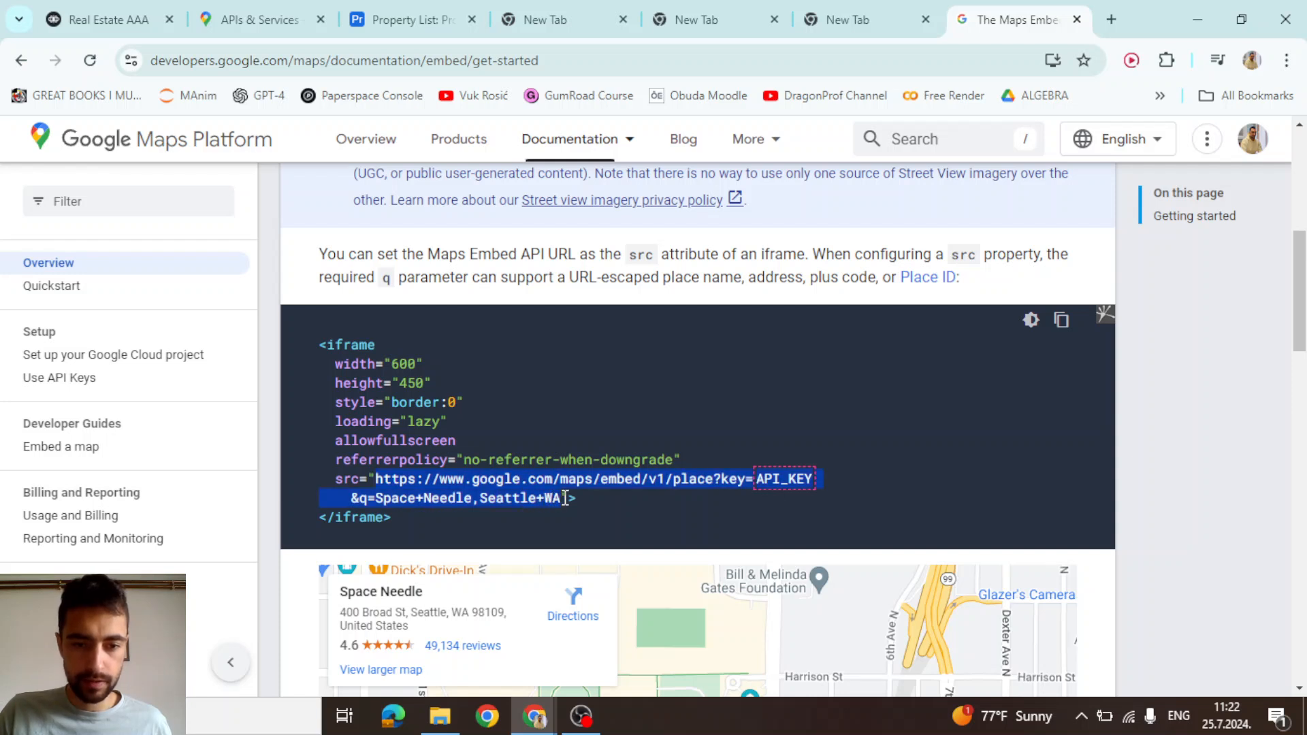
pyautogui.hotkey('ctrl', 'c')
pyautogui.click(1110, 19)
pyautogui.hotkey('ctrl', 'v')
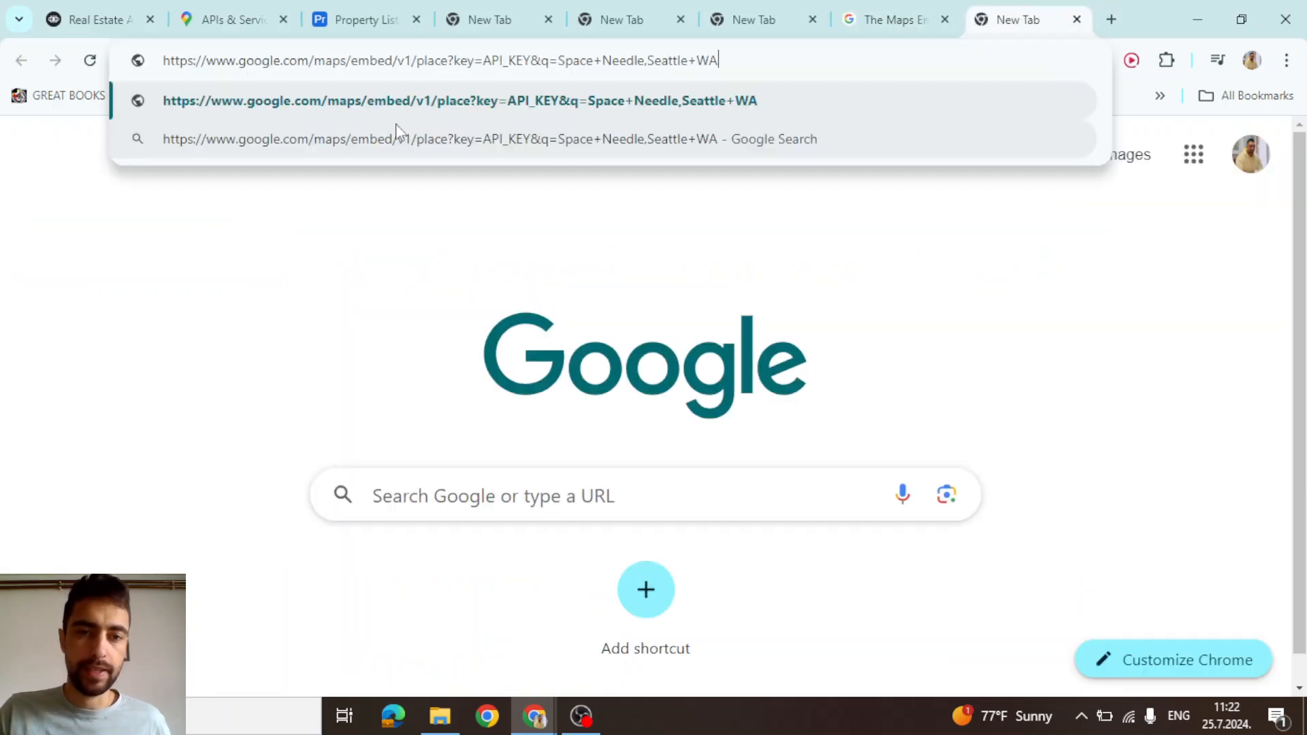
# Replace API_KEY in the draft URL with {mapsApiKey}
pyautogui.doubleClick(494, 59)
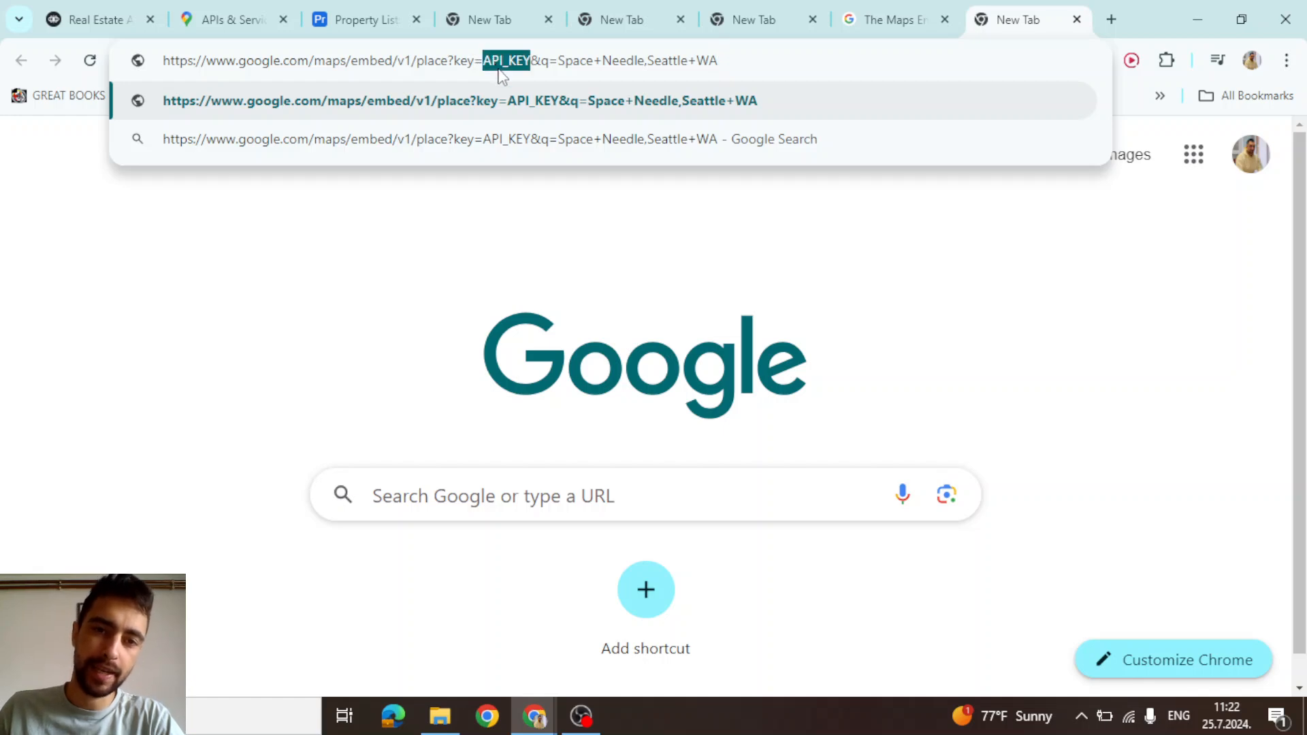
pyautogui.press('BackSpace')
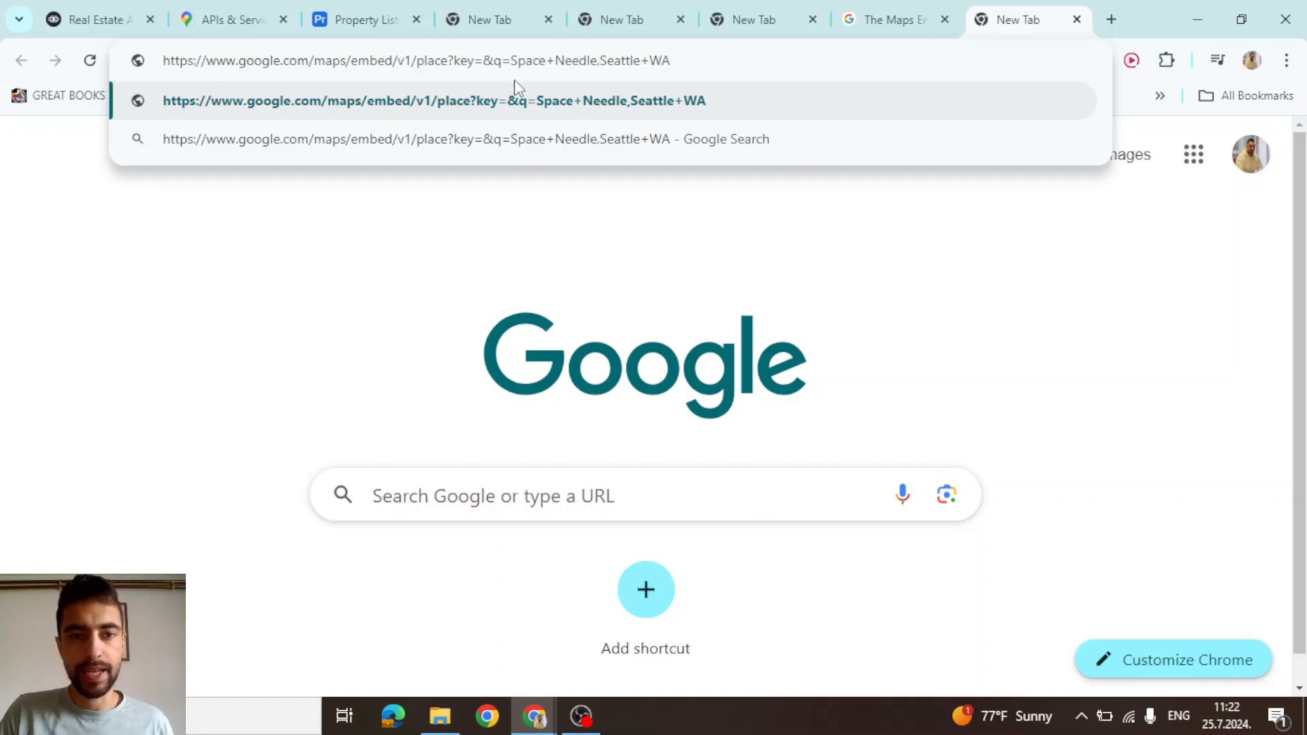
pyautogui.write('{}')
pyautogui.write('mapsa')
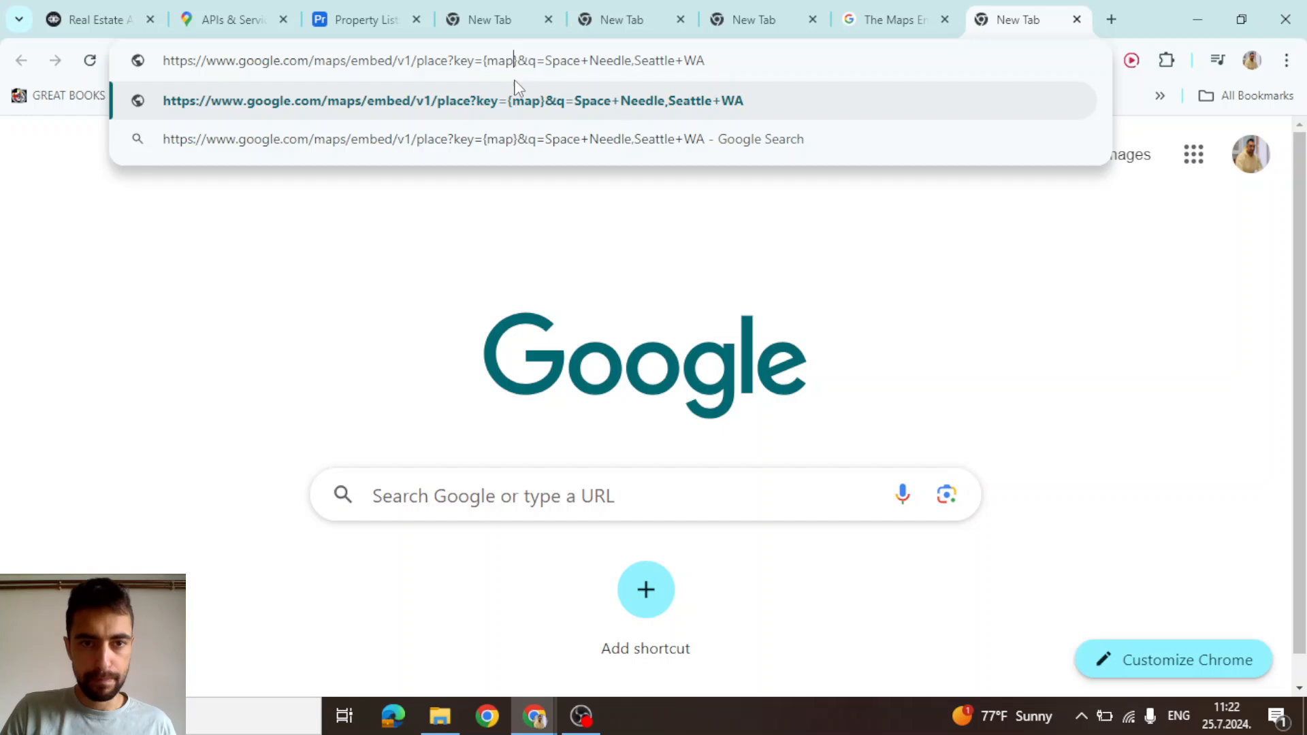
pyautogui.press('BackSpace')
pyautogui.write('ApiKey')
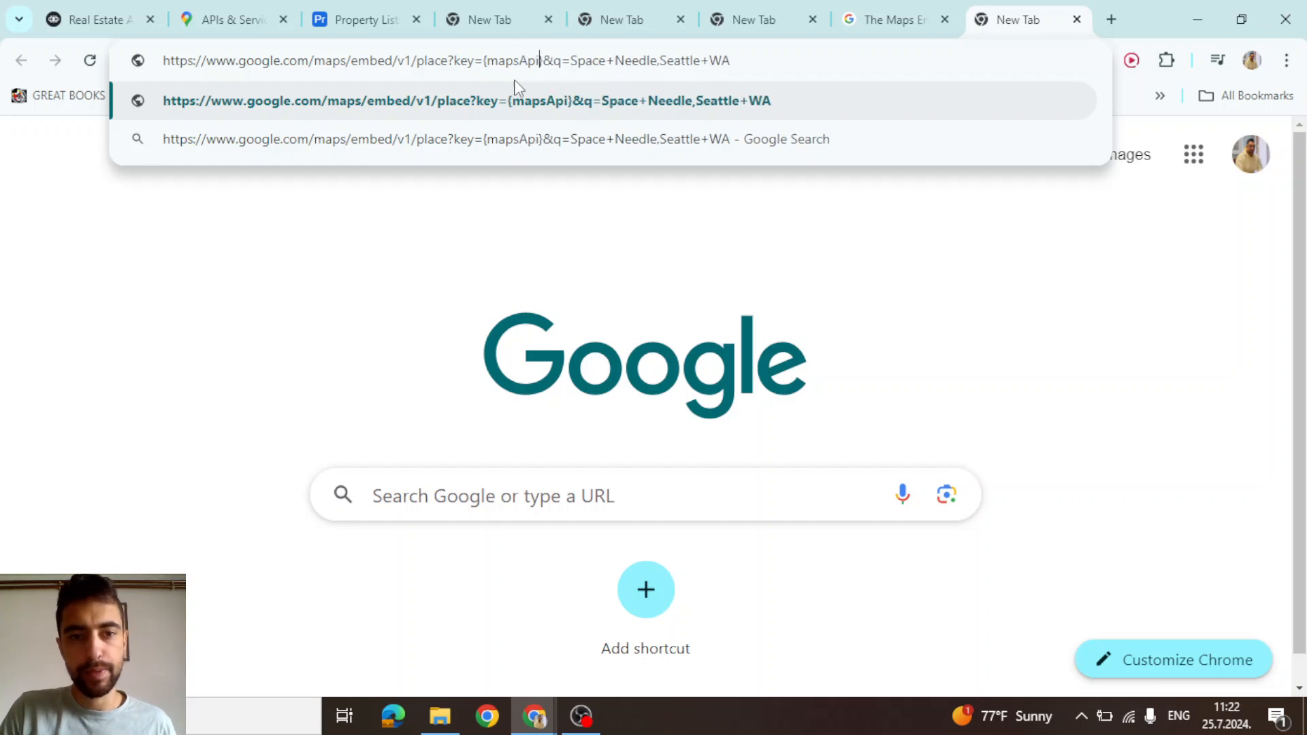
pyautogui.doubleClick(519, 64)
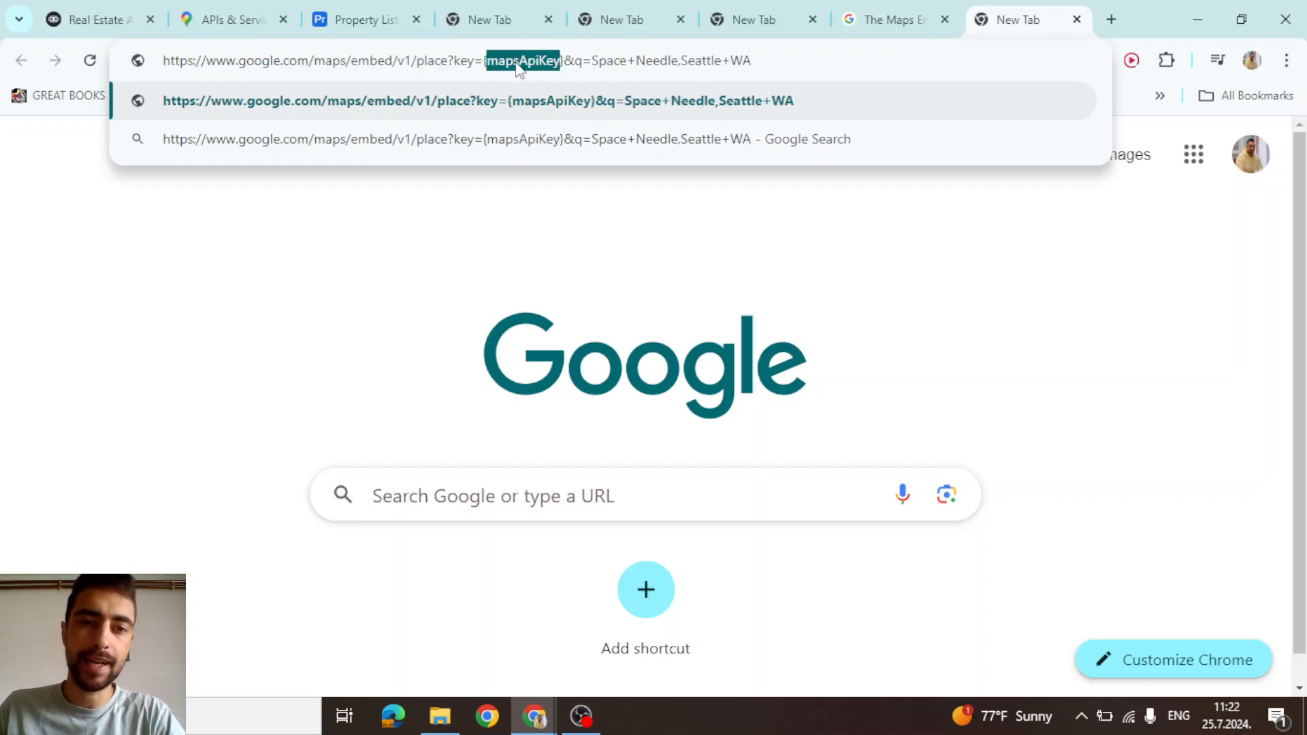
pyautogui.tripleClick(529, 64)
pyautogui.doubleClick(532, 63)
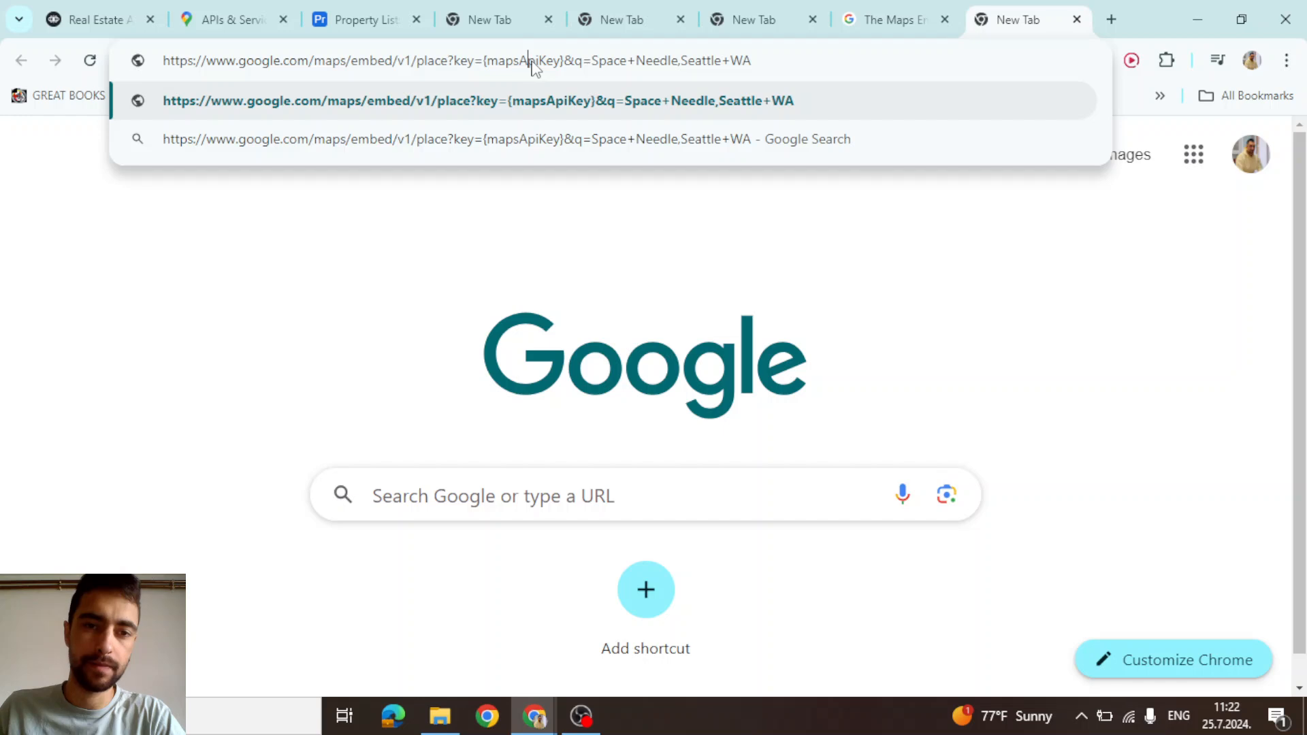
pyautogui.doubleClick(532, 63)
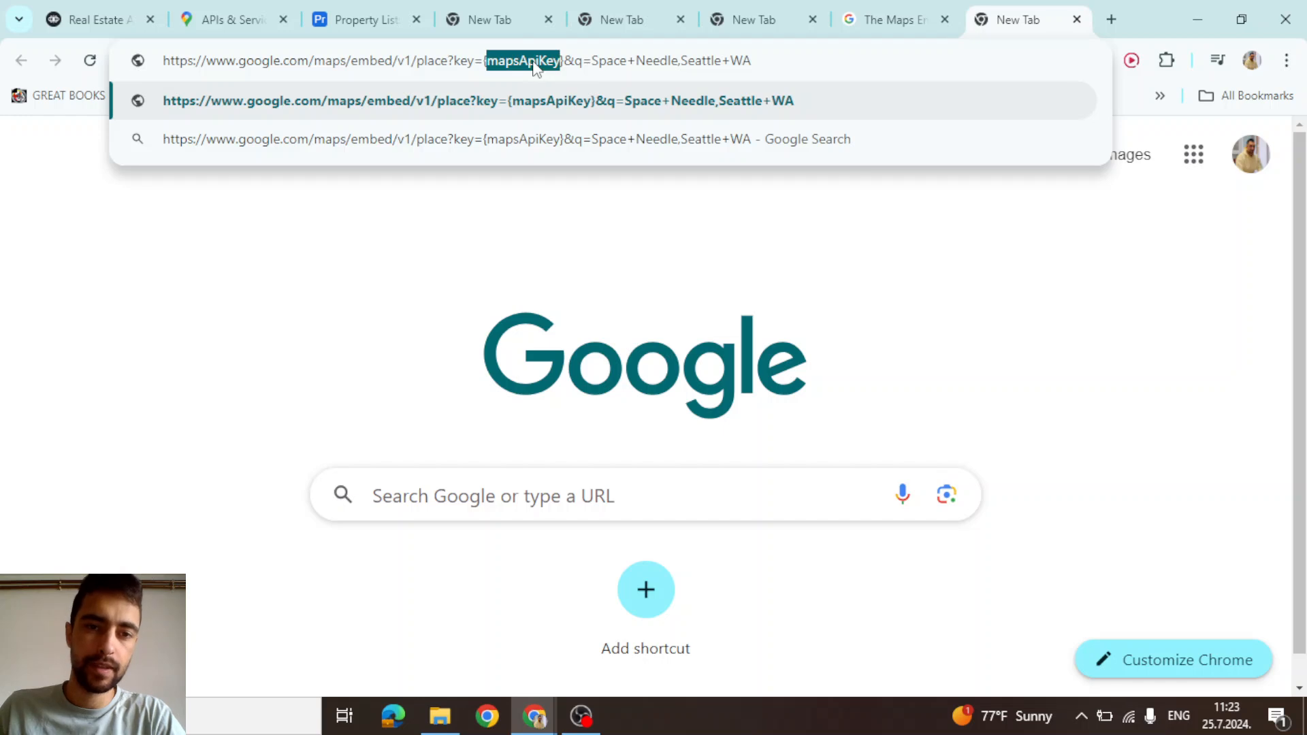
pyautogui.click(78, 14)
# Select the whole drafted embed URL in Chrome's address bar for copying
pyautogui.click(739, 404)
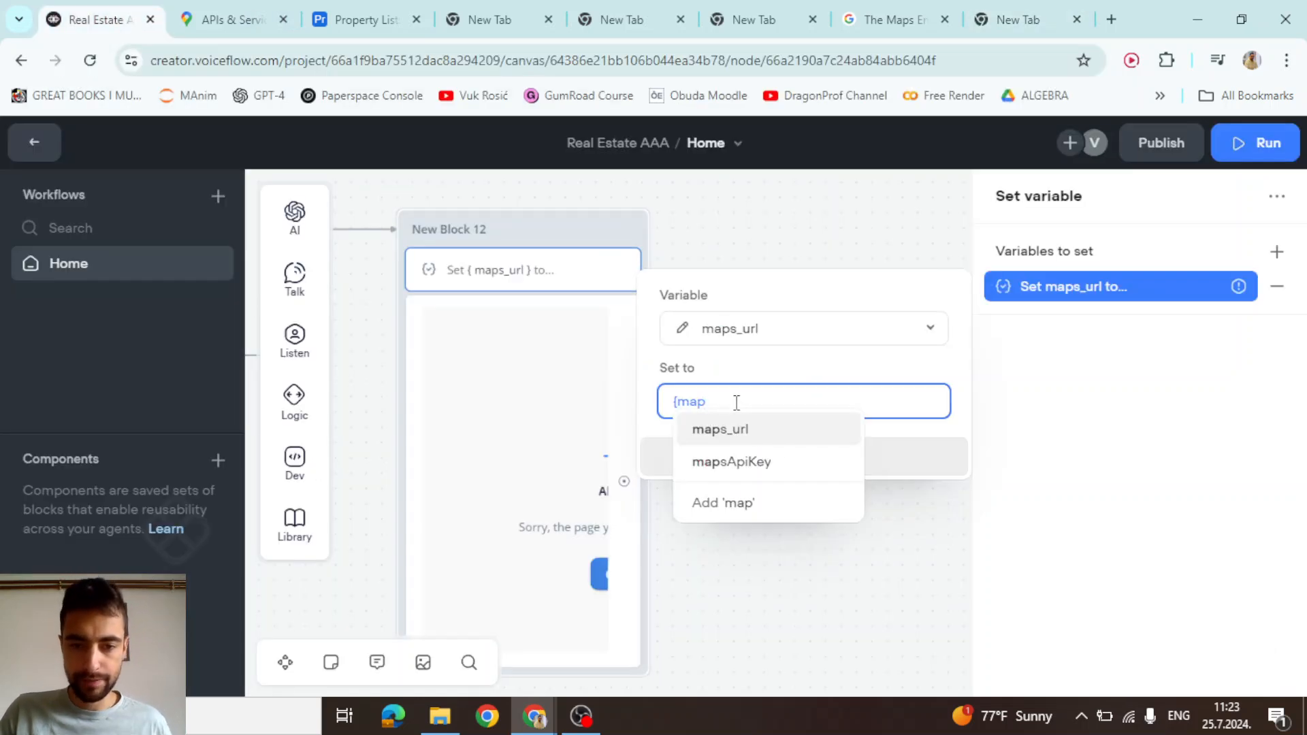
pyautogui.press('BackSpace')
pyautogui.press('BackSpace')
pyautogui.press('BackSpace')
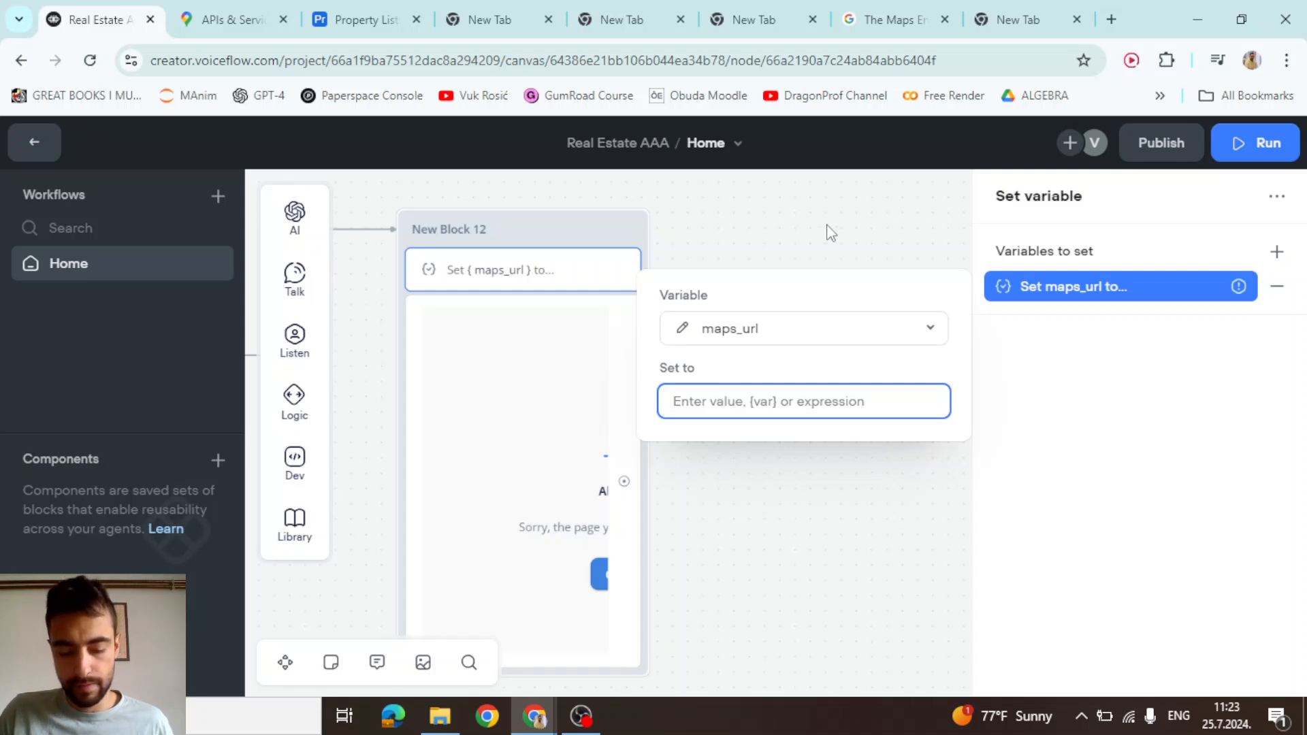
pyautogui.write('{')
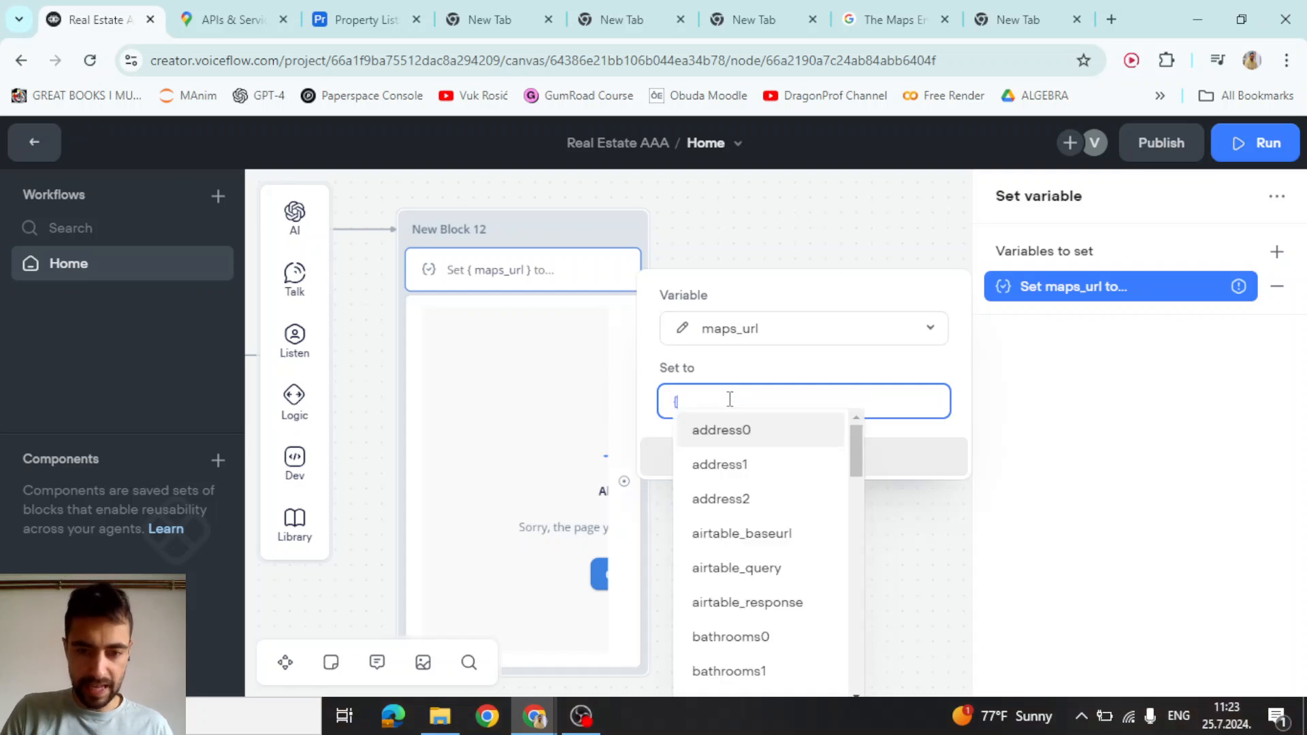
pyautogui.write('maps')
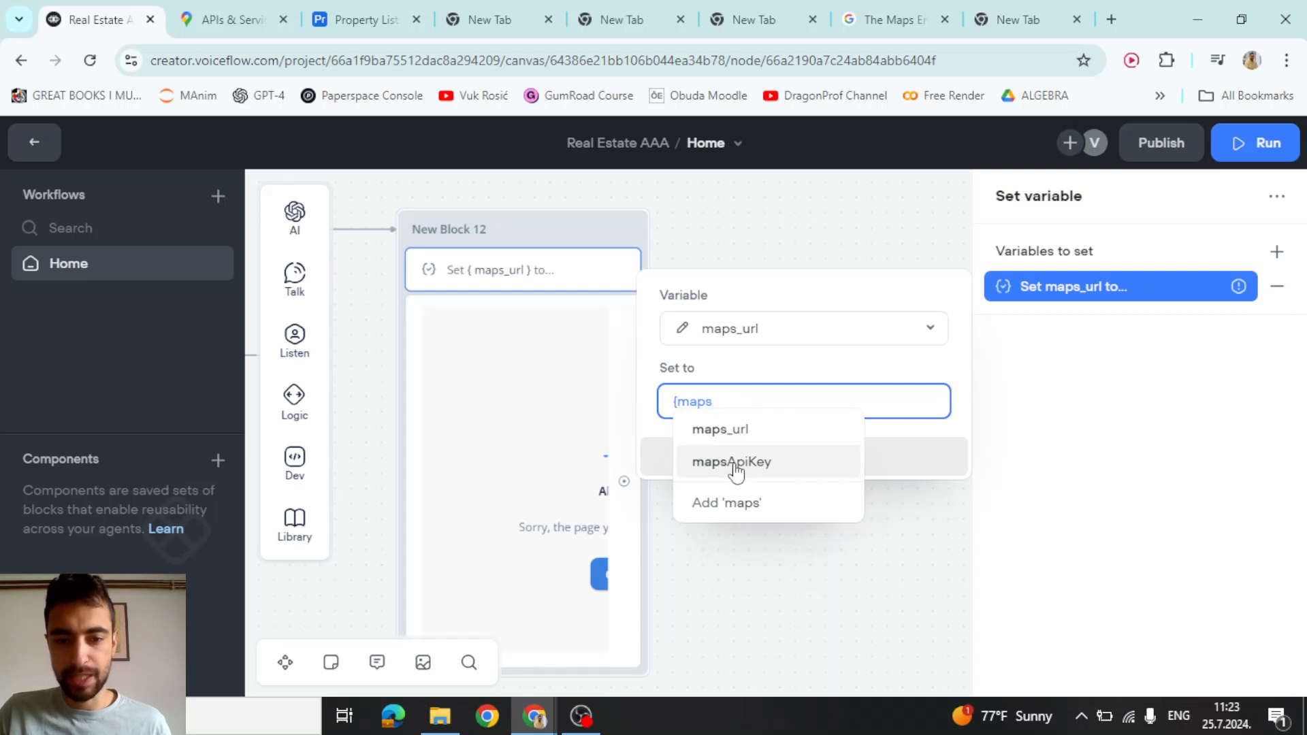
pyautogui.click(1048, 10)
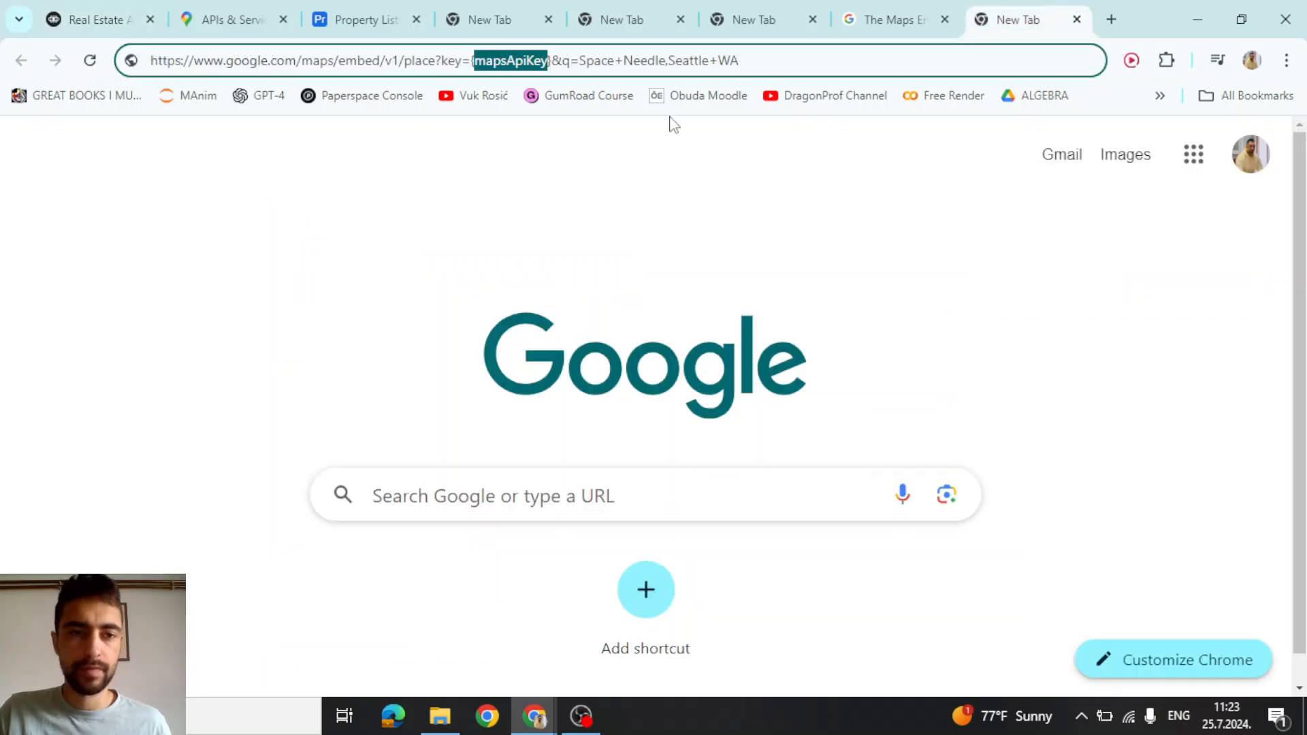
pyautogui.click(335, 62)
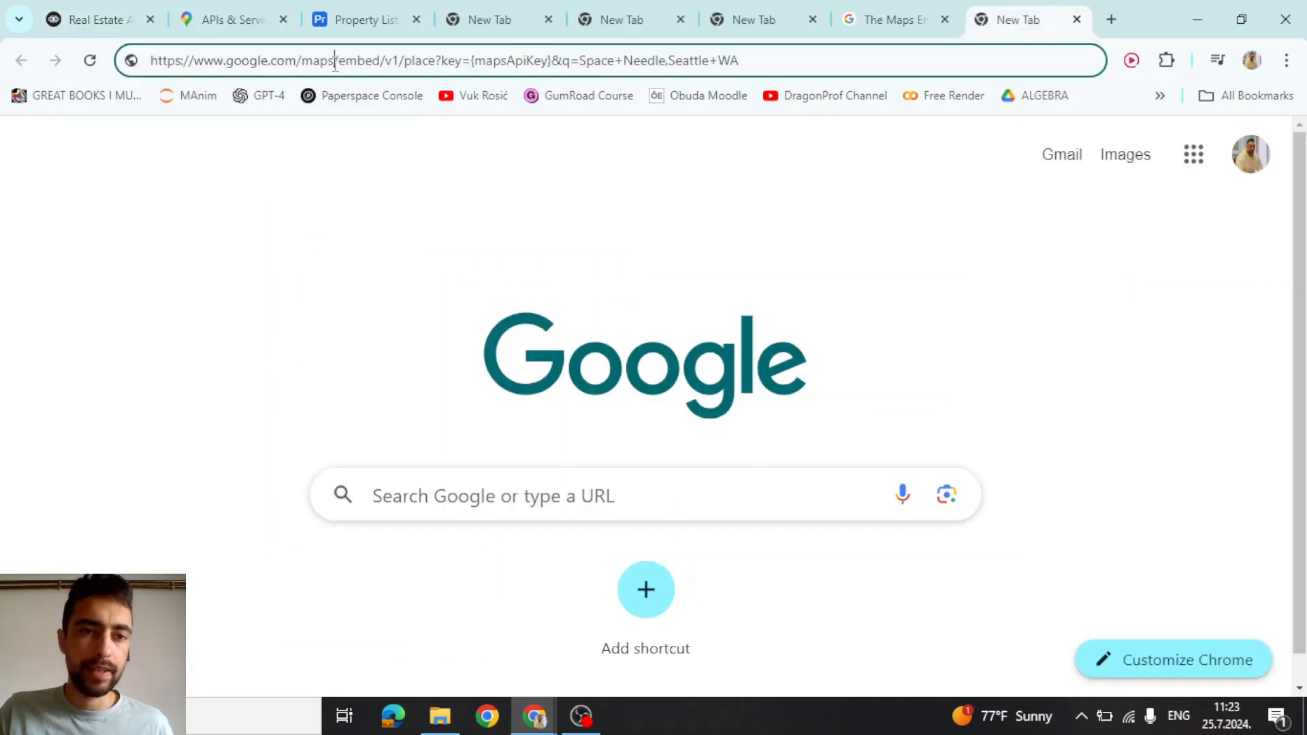
pyautogui.doubleClick(426, 62)
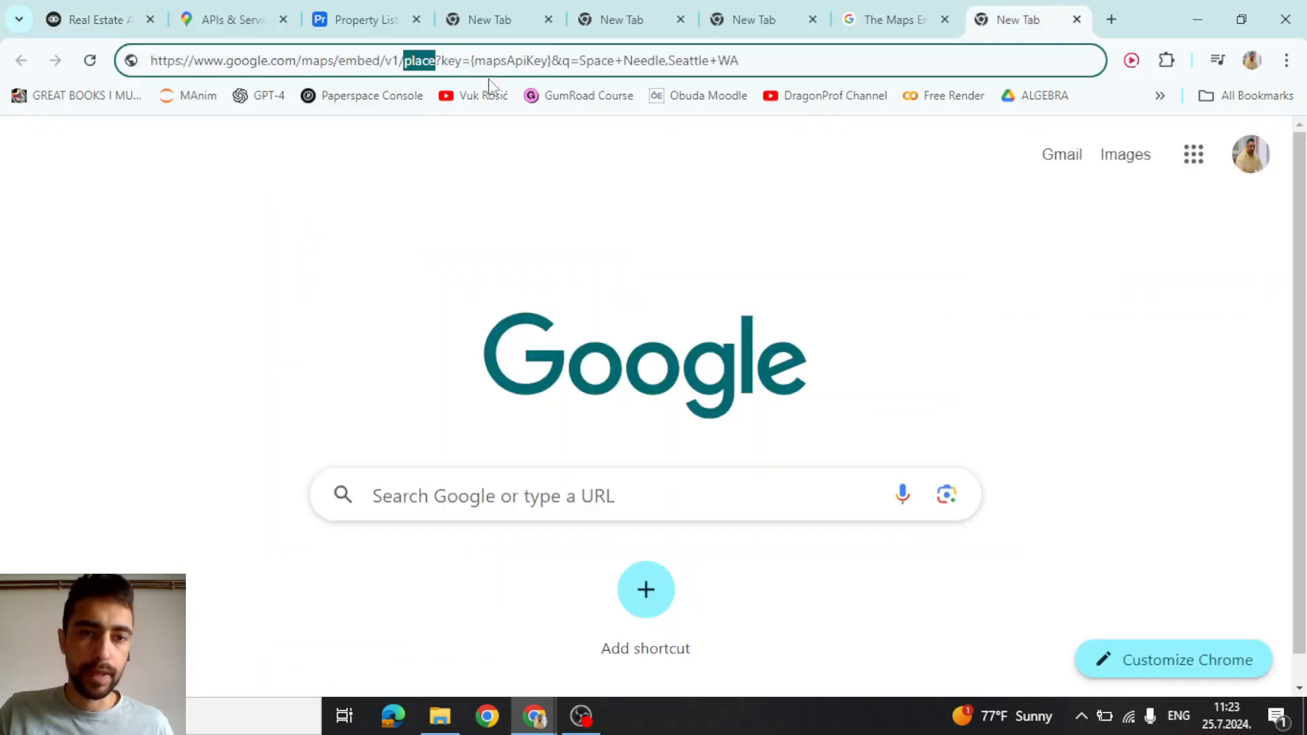
pyautogui.doubleClick(420, 65)
pyautogui.click(462, 61)
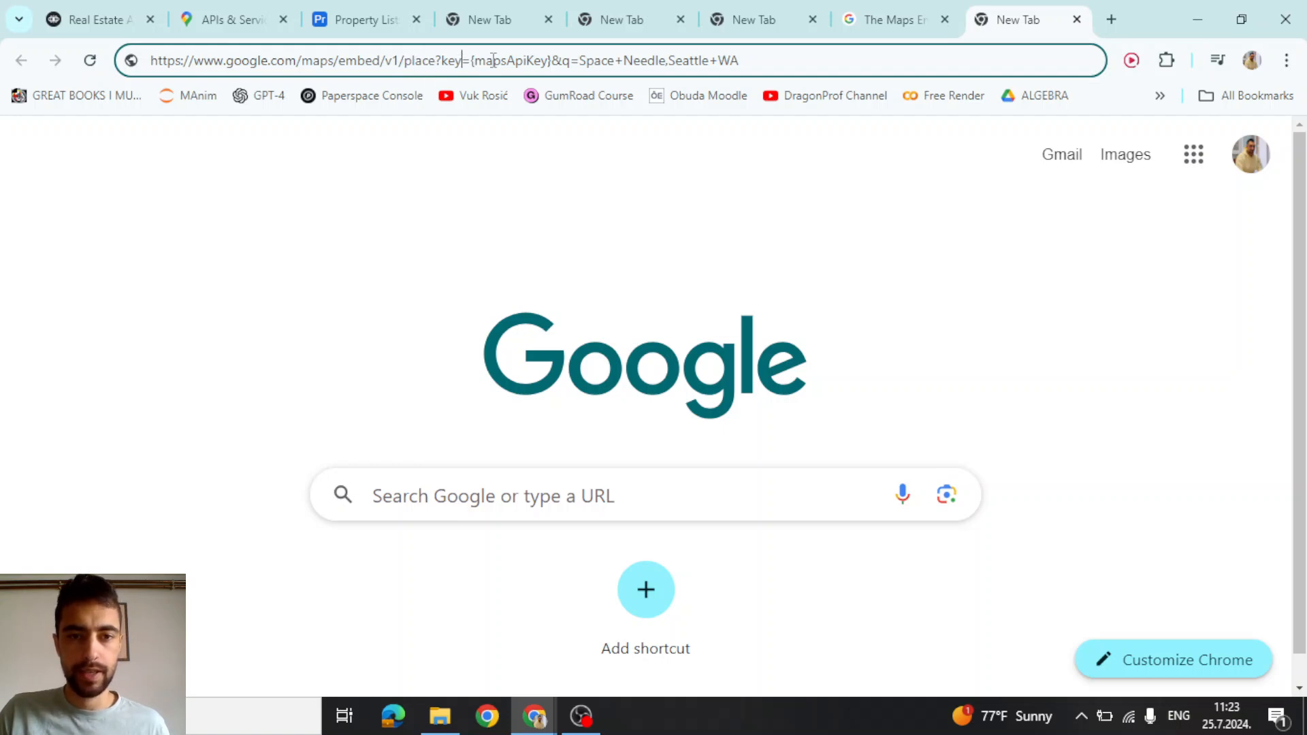
pyautogui.hotkey('ctrl', 'a')
pyautogui.hotkey('ctrl', 'c')
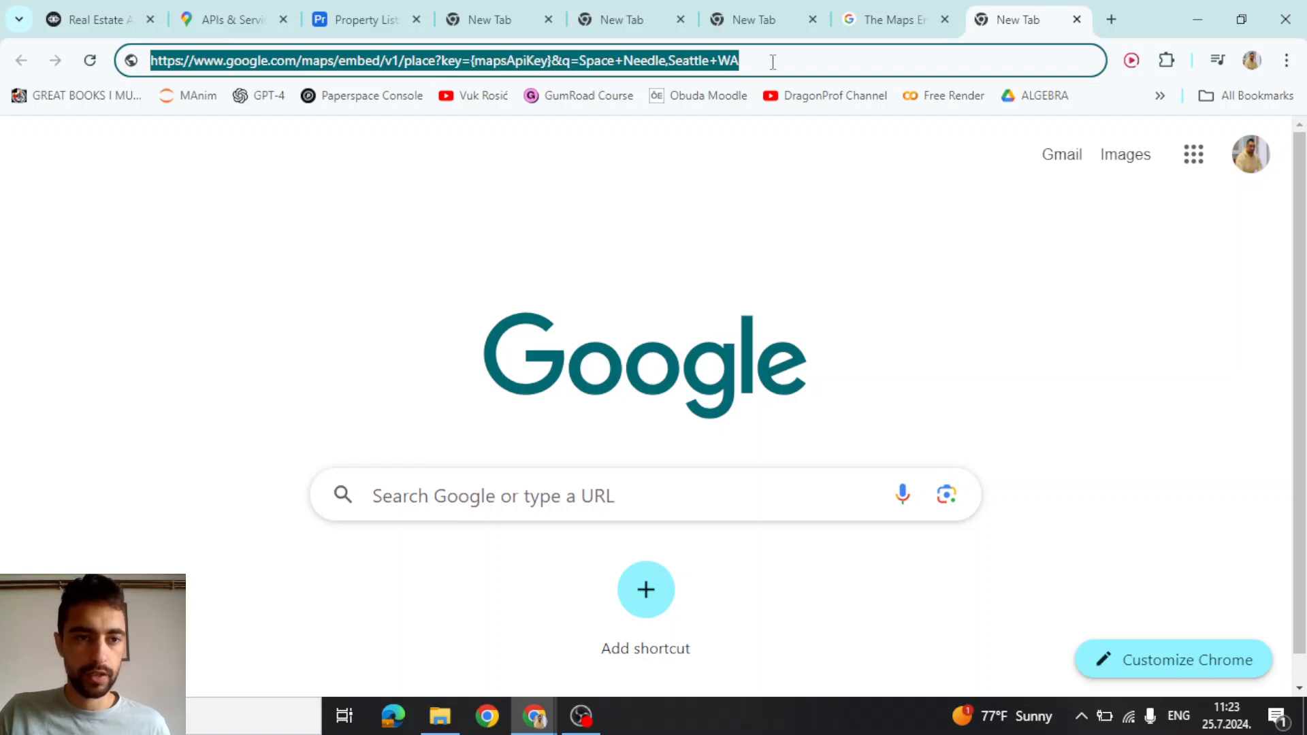
# Replace maps_url's partial value with the pasted embed URL wrapped in double quotes
pyautogui.click(88, 19)
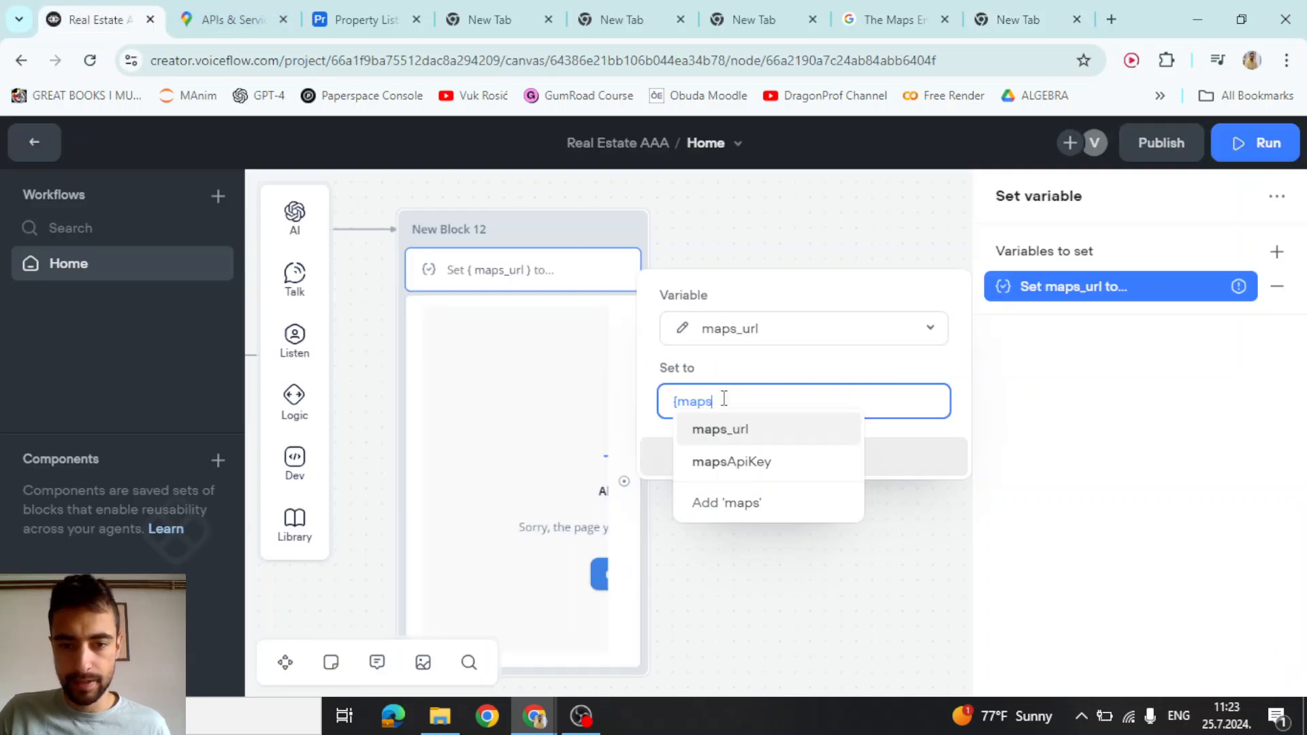
pyautogui.moveTo(724, 399); pyautogui.dragTo(669, 399)
pyautogui.press('BackSpace')
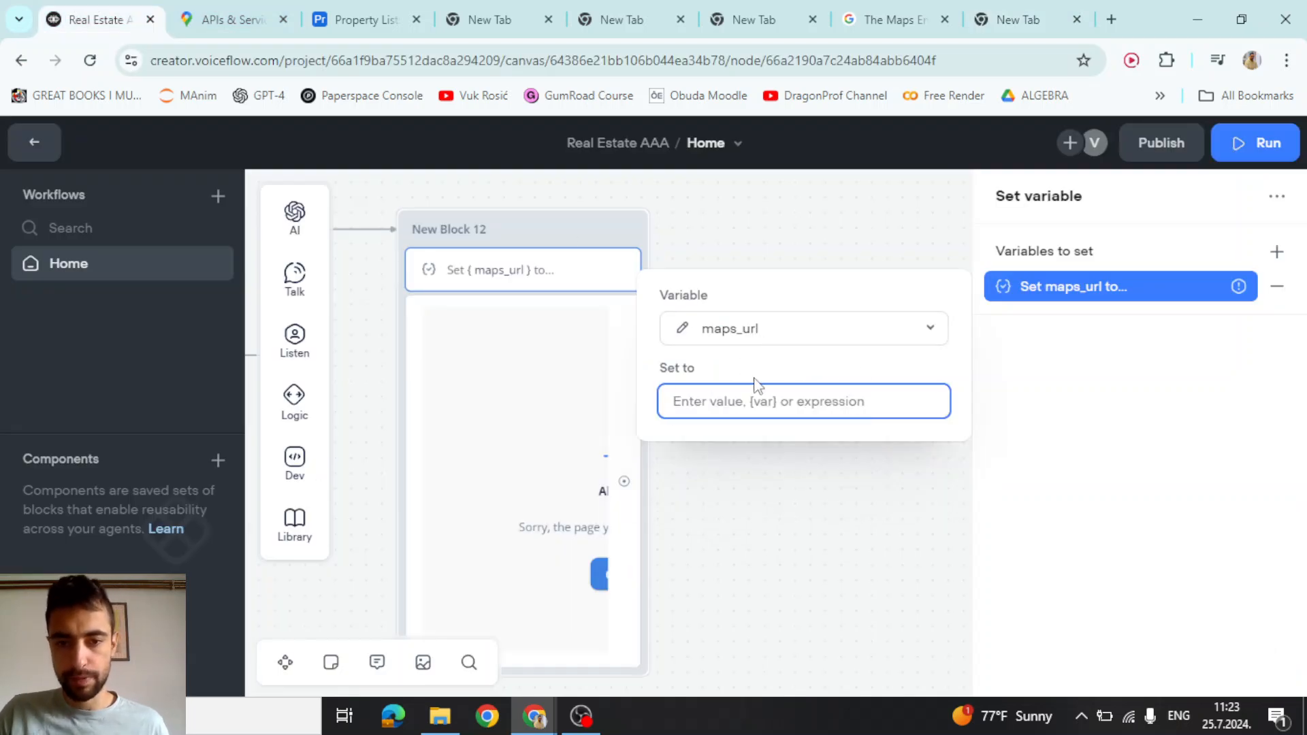
pyautogui.hotkey('ctrl', 'v')
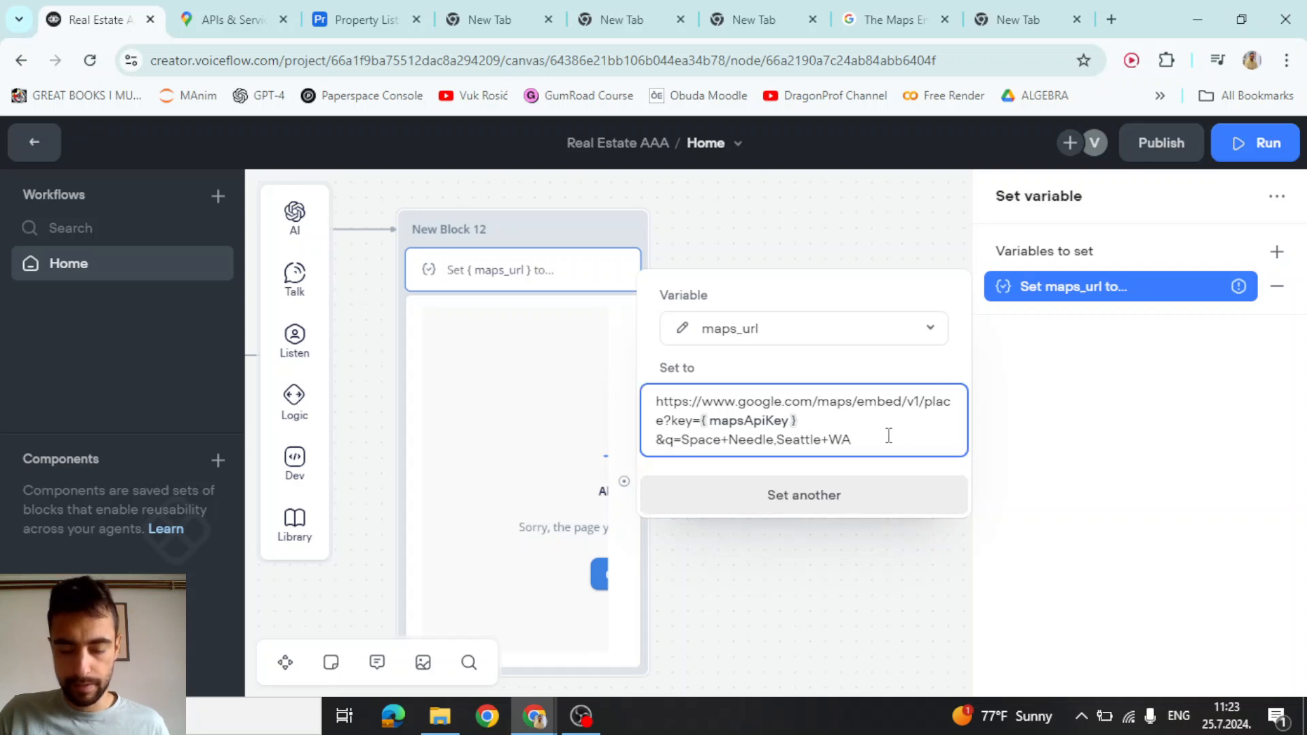
pyautogui.write('"')
pyautogui.write('"')
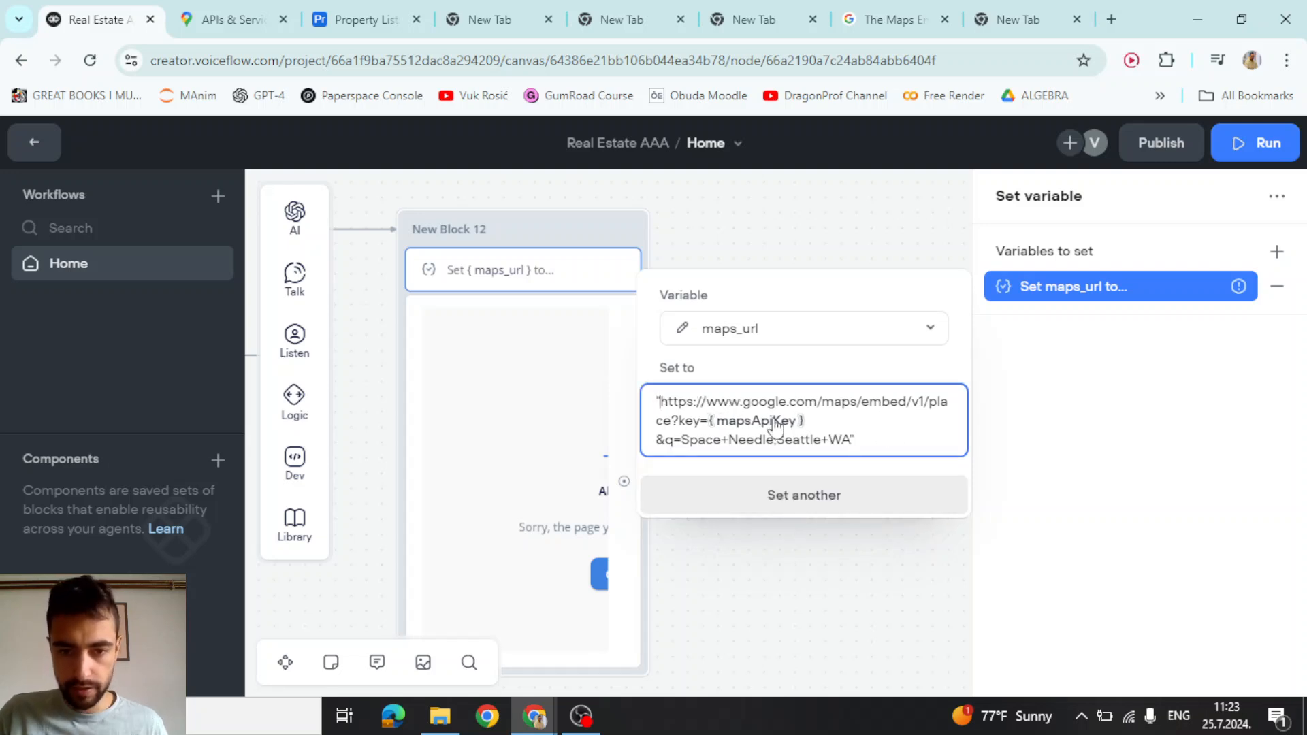
pyautogui.hotkey('ctrl', 'a')
# Commit the quoted URL and reopen the maps_url step to check its value
pyautogui.click(847, 370)
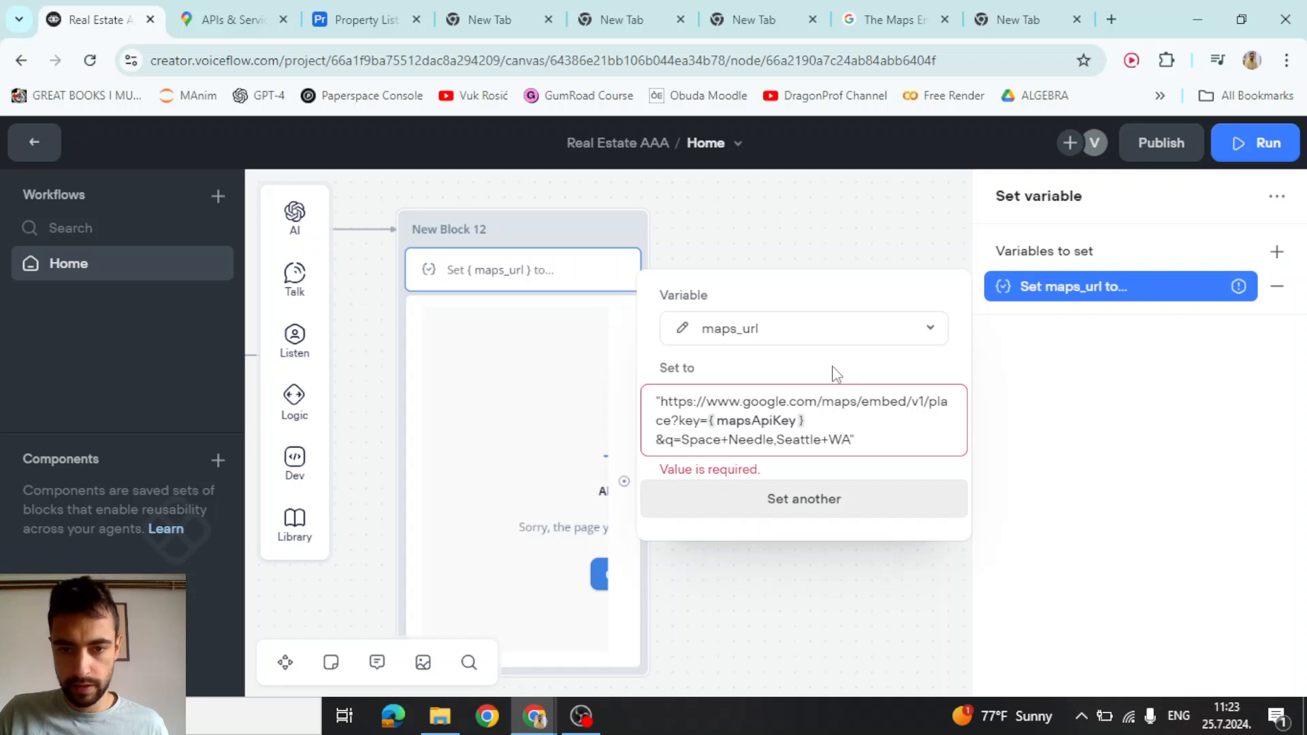
pyautogui.click(828, 579)
pyautogui.click(554, 272)
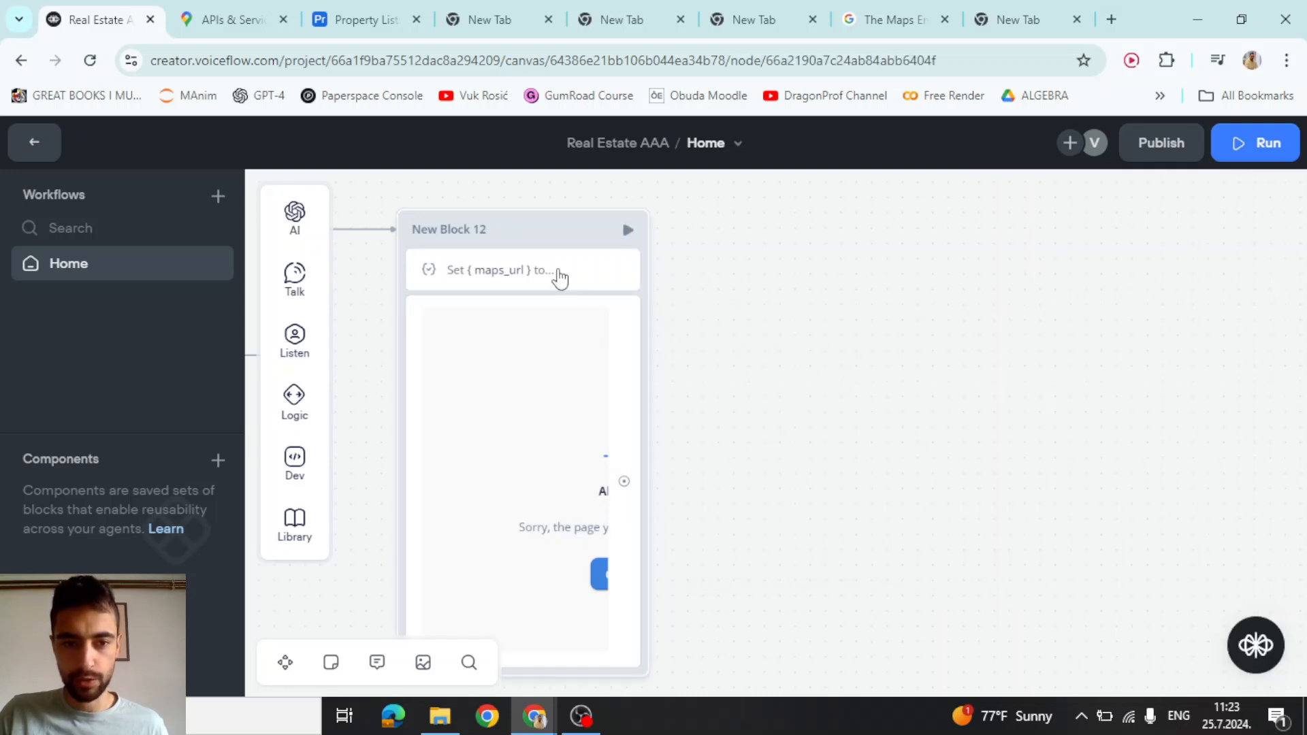
pyautogui.click(1115, 299)
pyautogui.hotkey('ctrl', 'v')
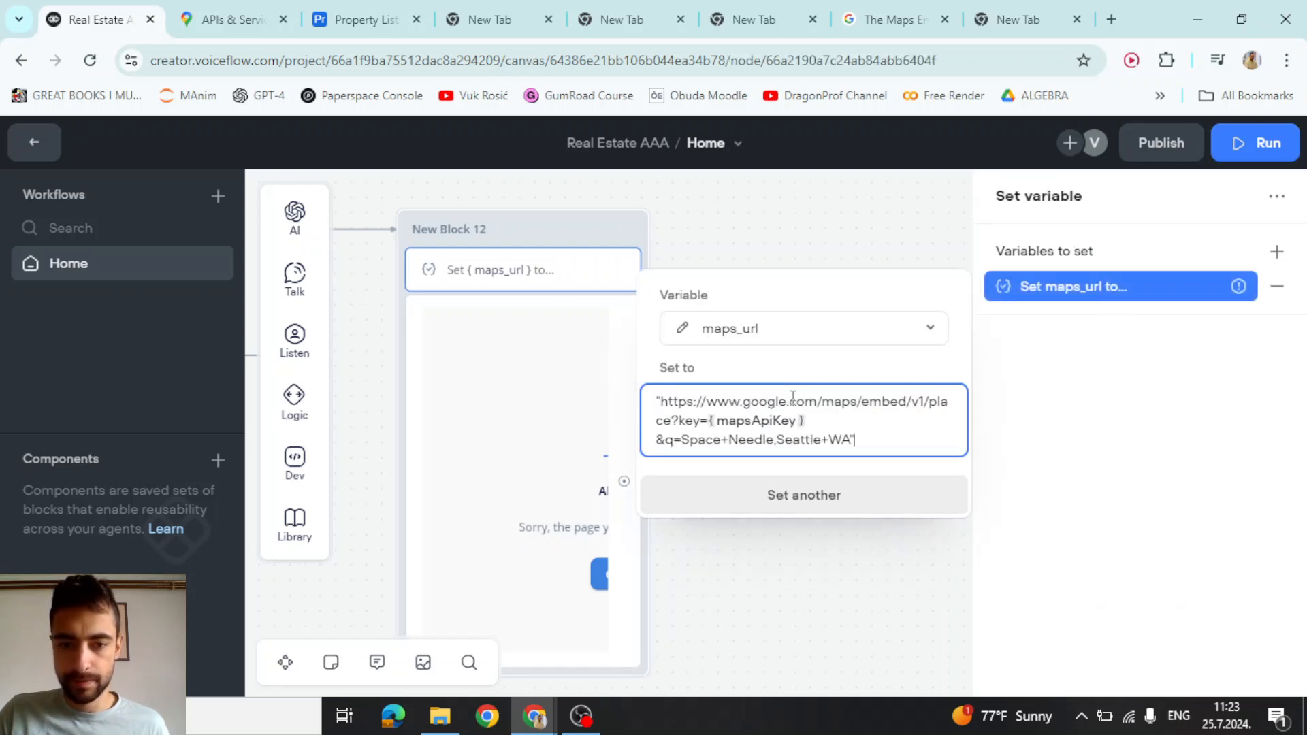
pyautogui.click(771, 261)
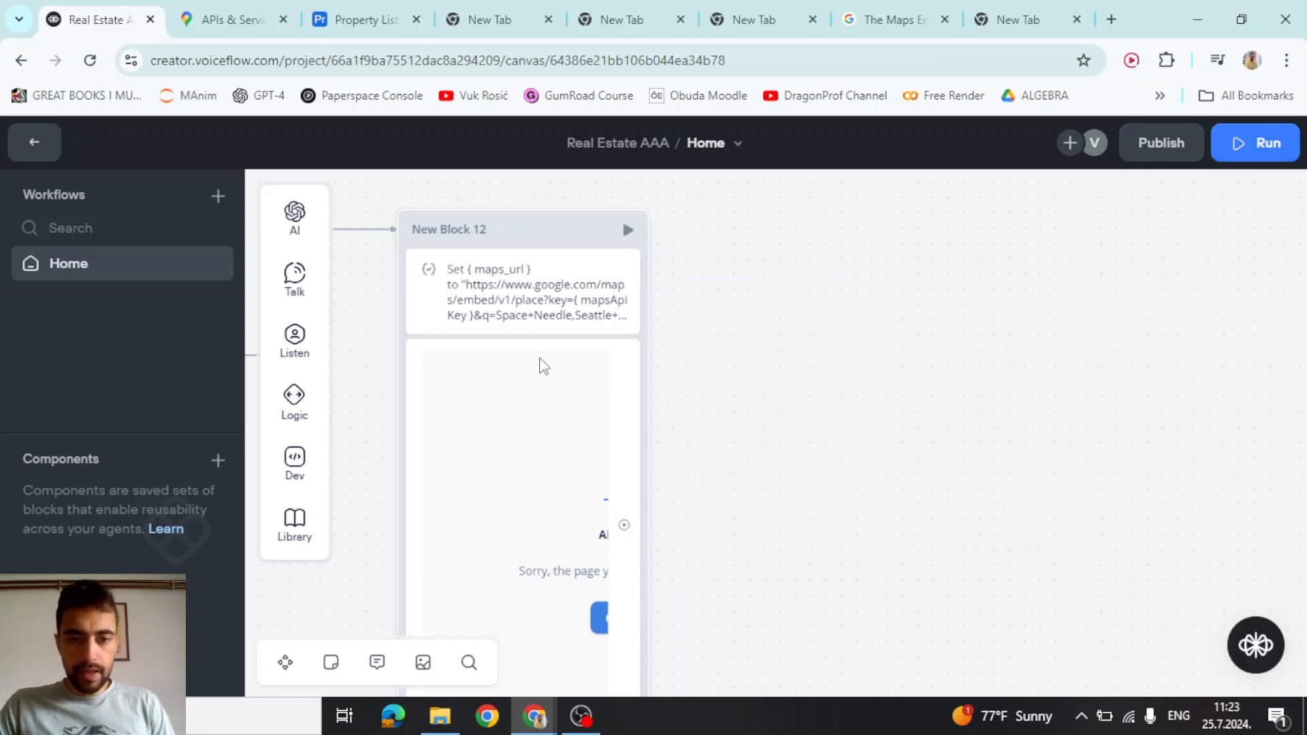
# Change the map iframe width in the Text step from 600 to 100
pyautogui.click(542, 353)
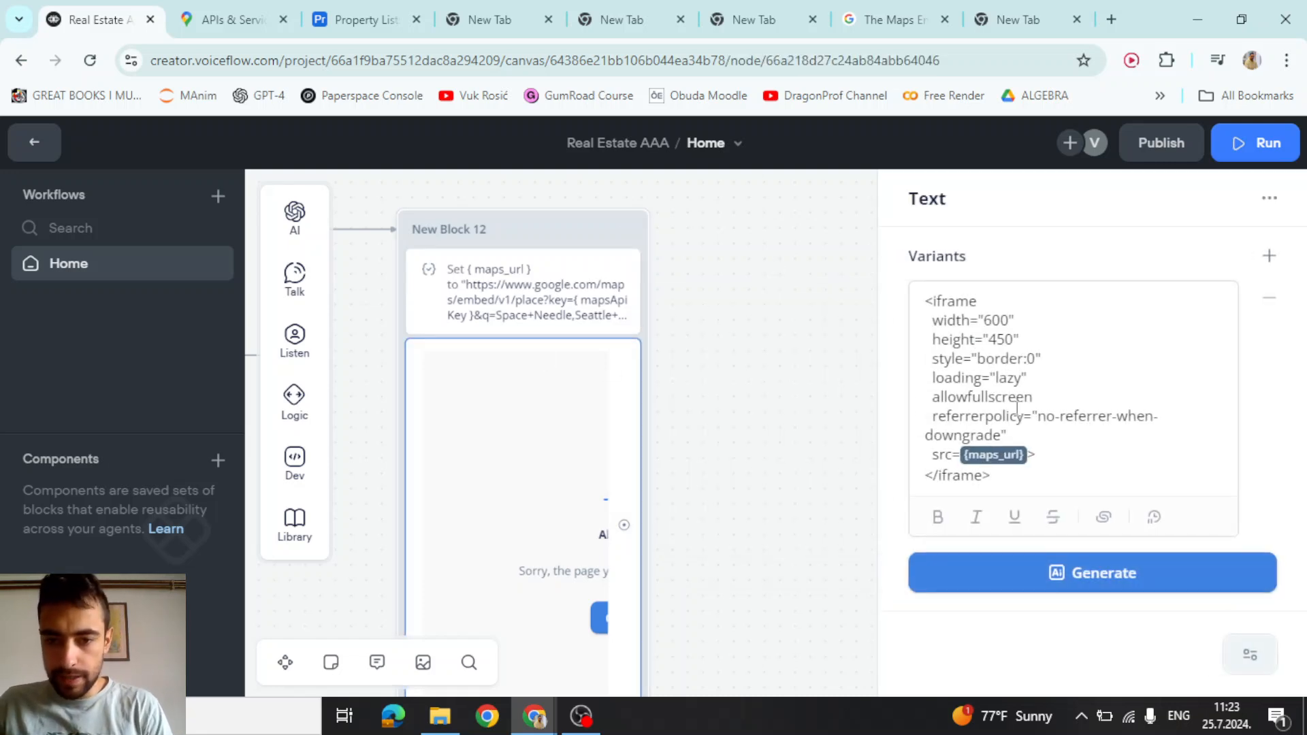
pyautogui.doubleClick(1000, 319)
pyautogui.write('100')
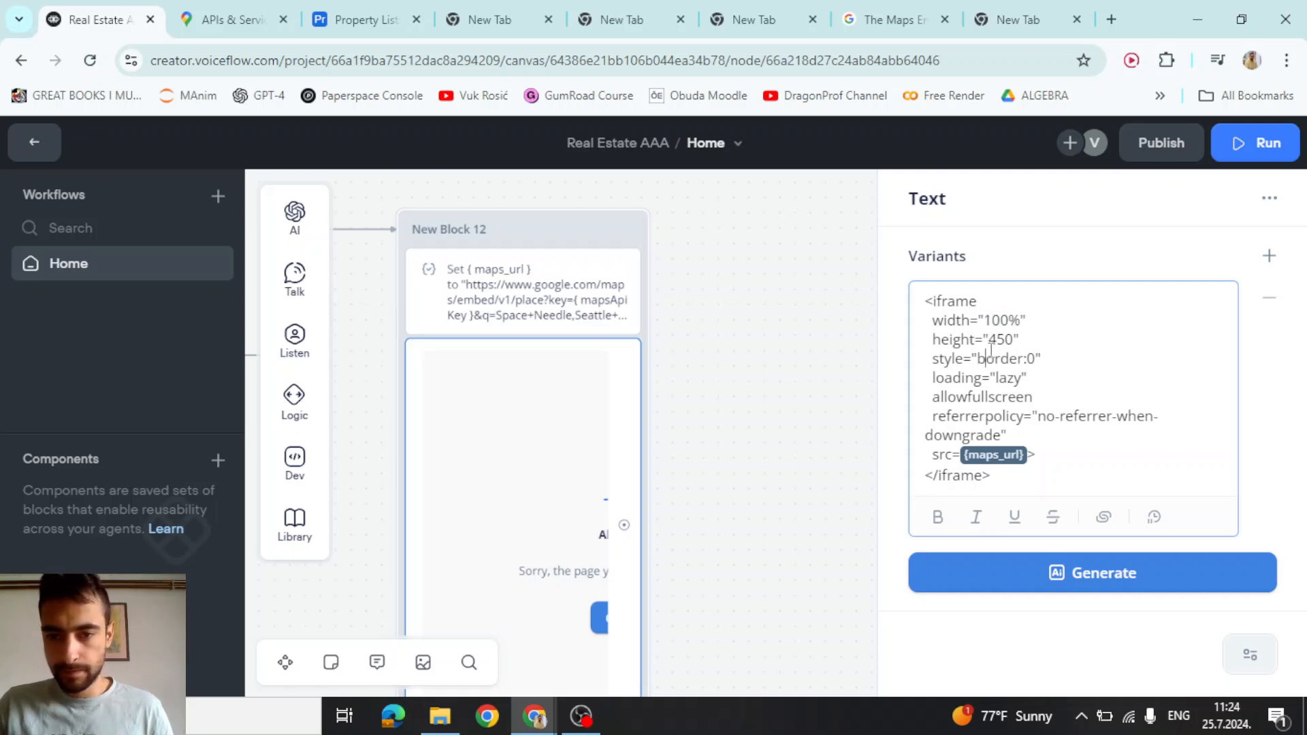
pyautogui.click(810, 335)
# Test from New Block 12; the run reports an invalid Maps API key
pyautogui.click(622, 221)
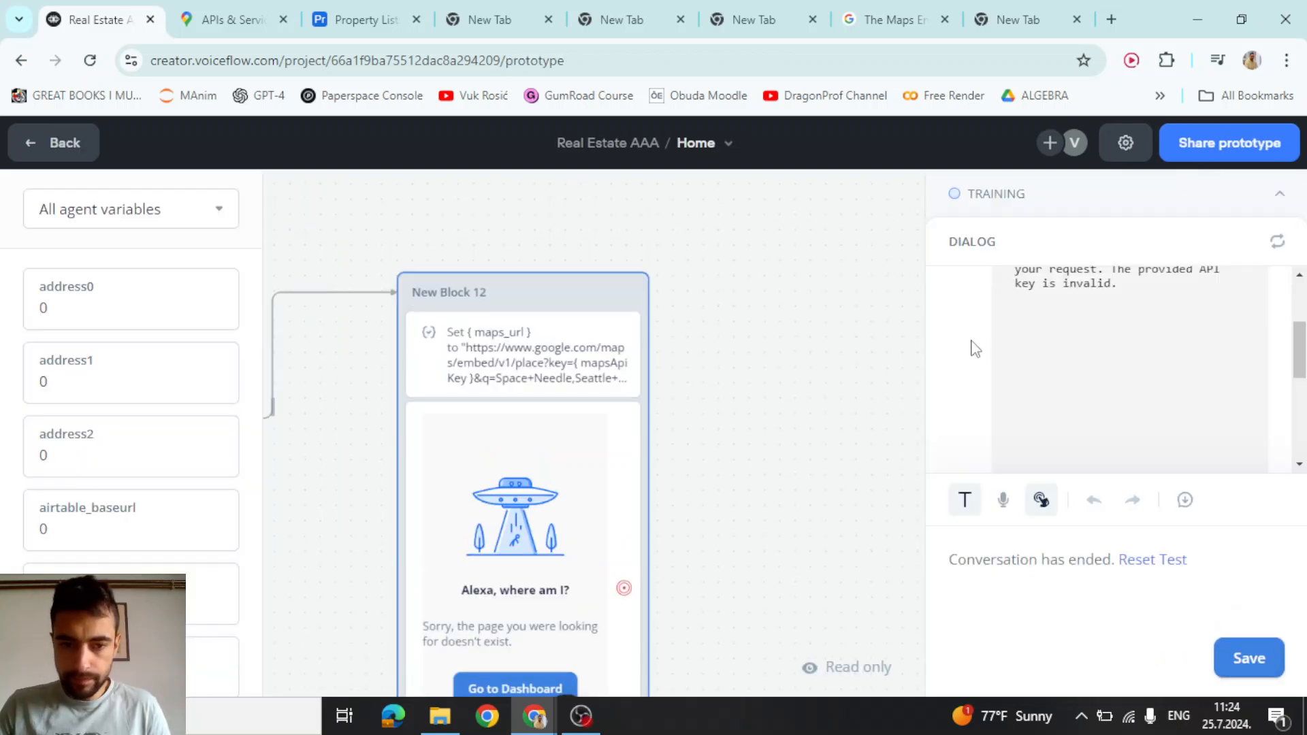
pyautogui.scroll(2, 974, 348)
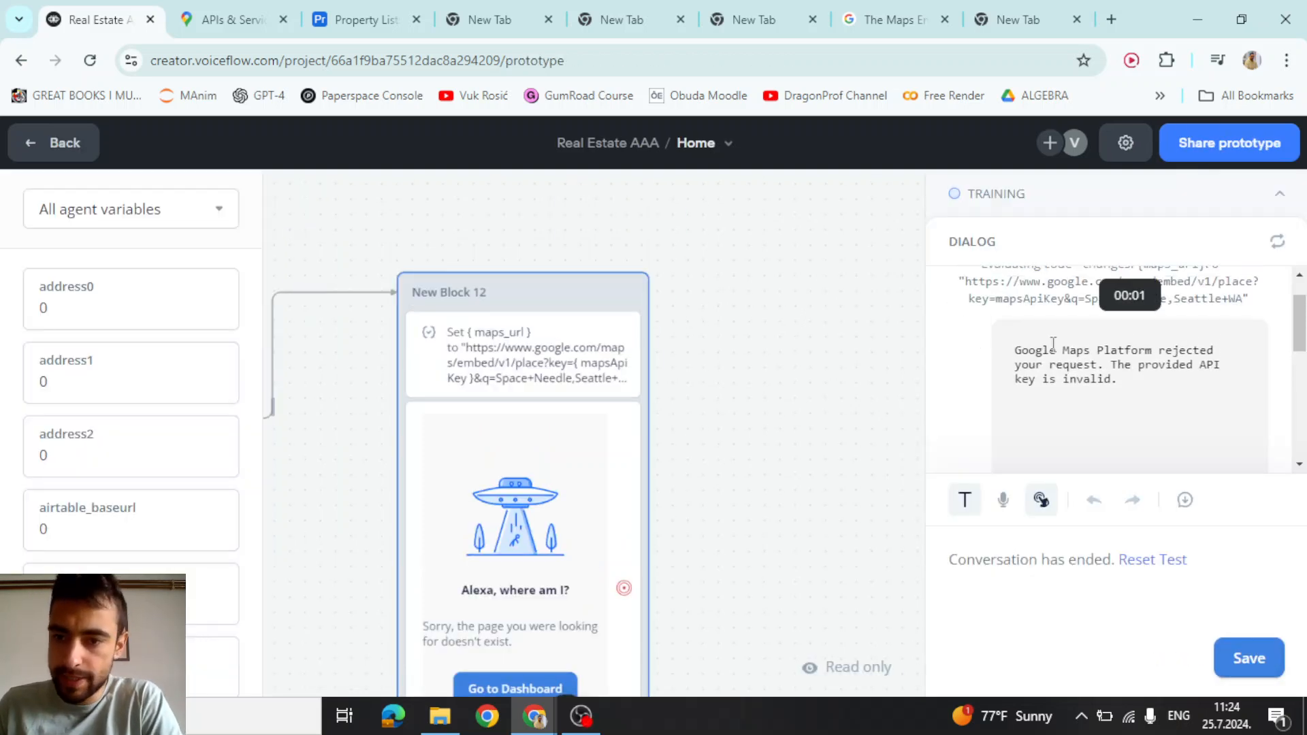
pyautogui.moveTo(1062, 350); pyautogui.dragTo(1111, 413)
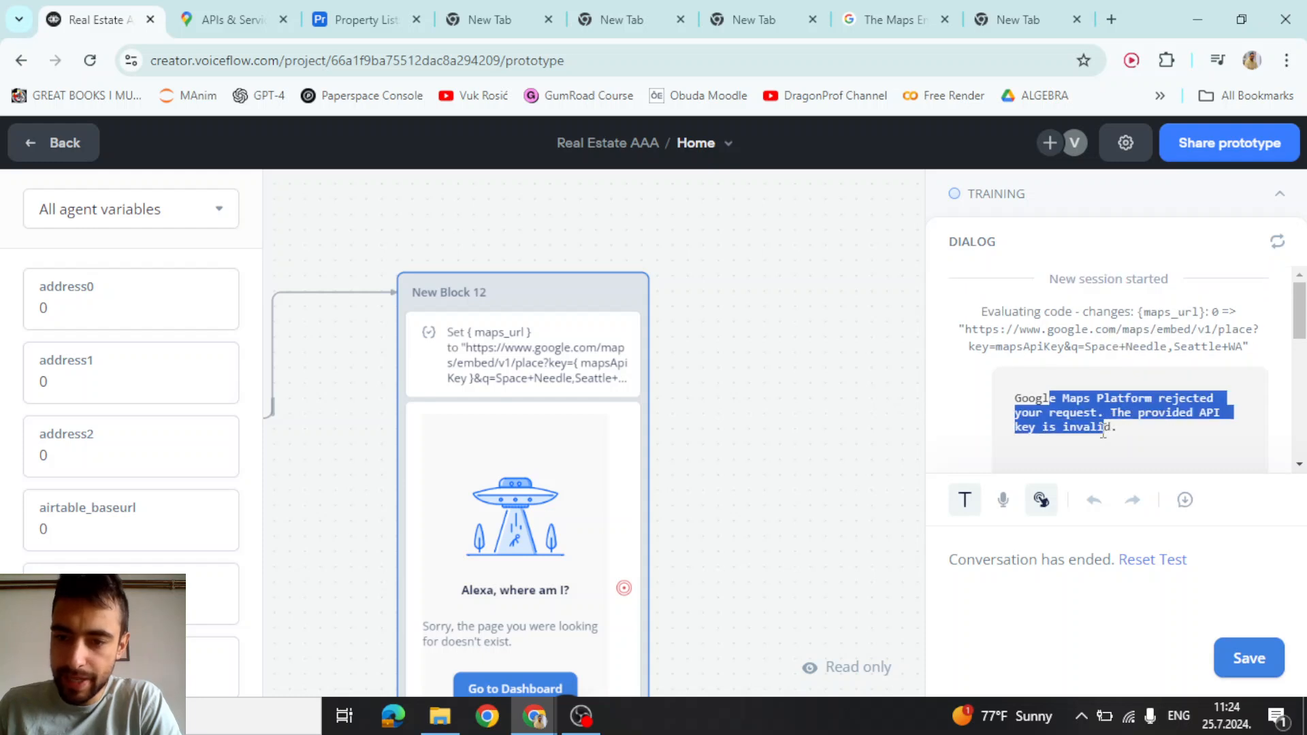
pyautogui.click(1024, 444)
pyautogui.scroll(-1, 779, 423)
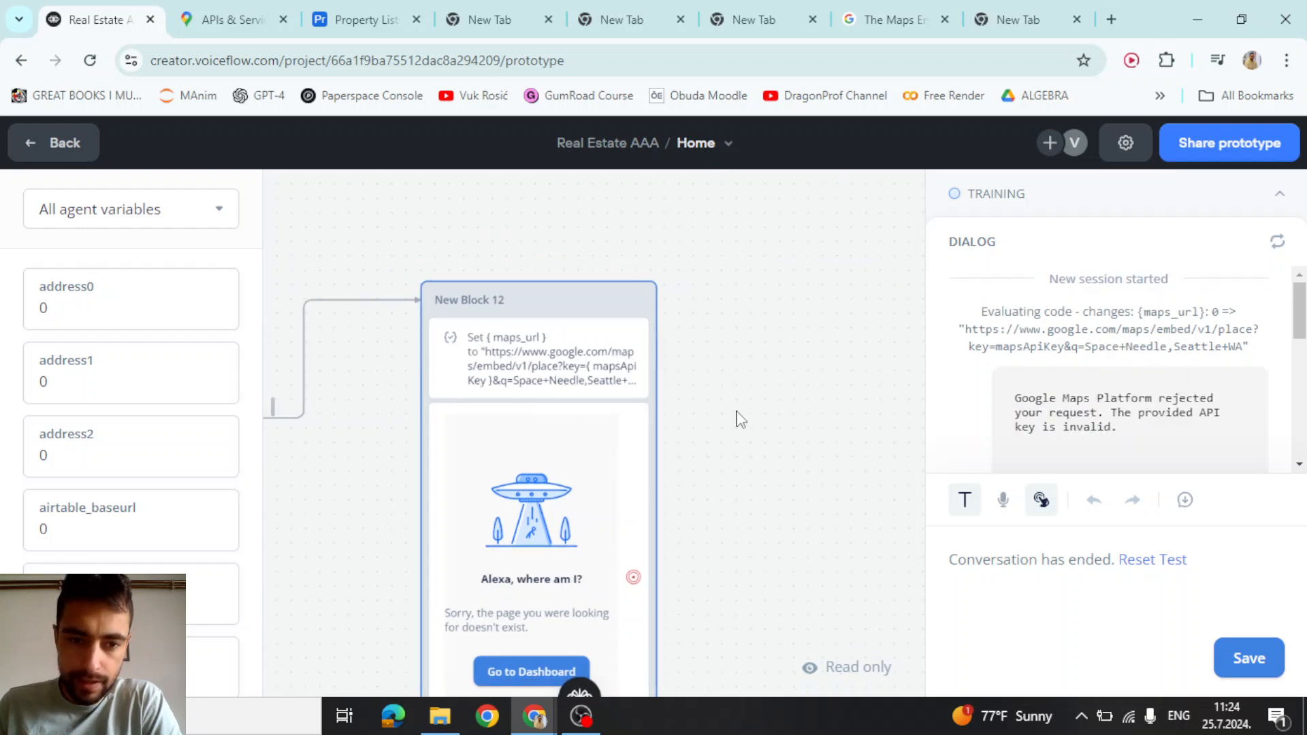
pyautogui.click(653, 368)
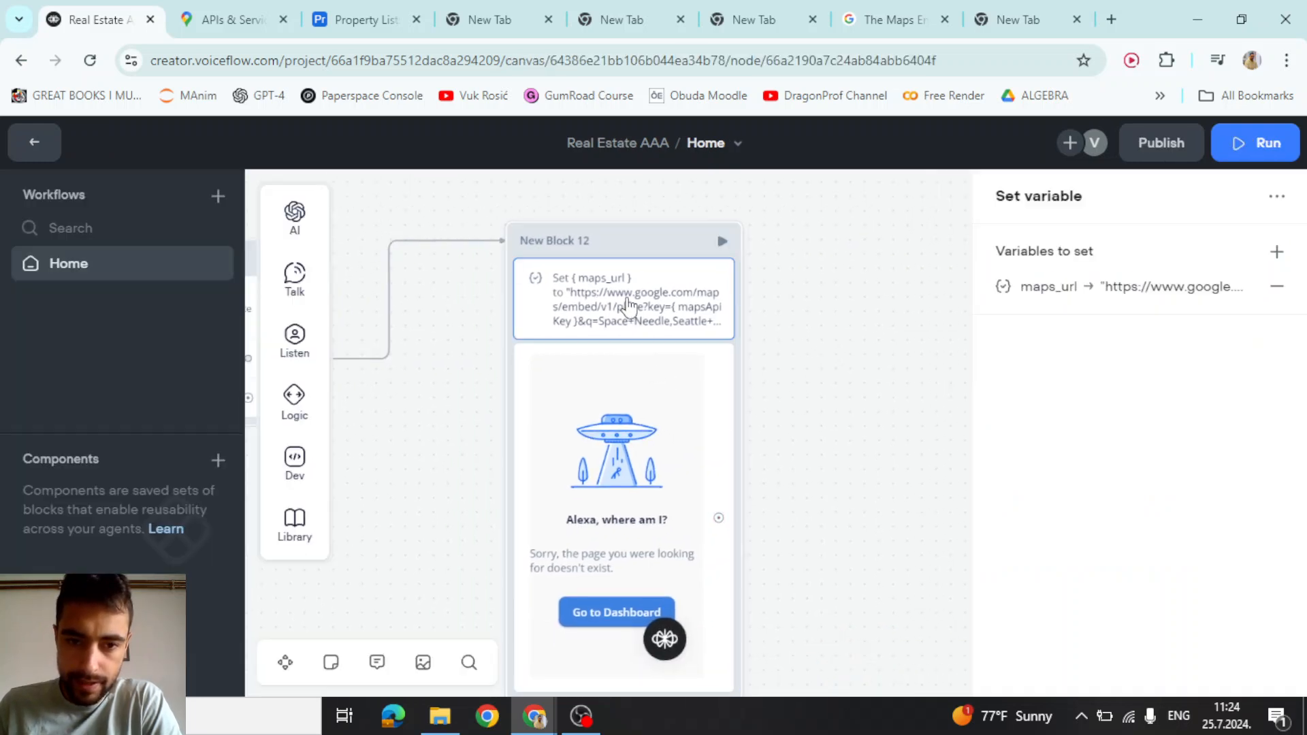
# Inspect the maps_url value and the mapsApiKey variable's details
pyautogui.click(1093, 298)
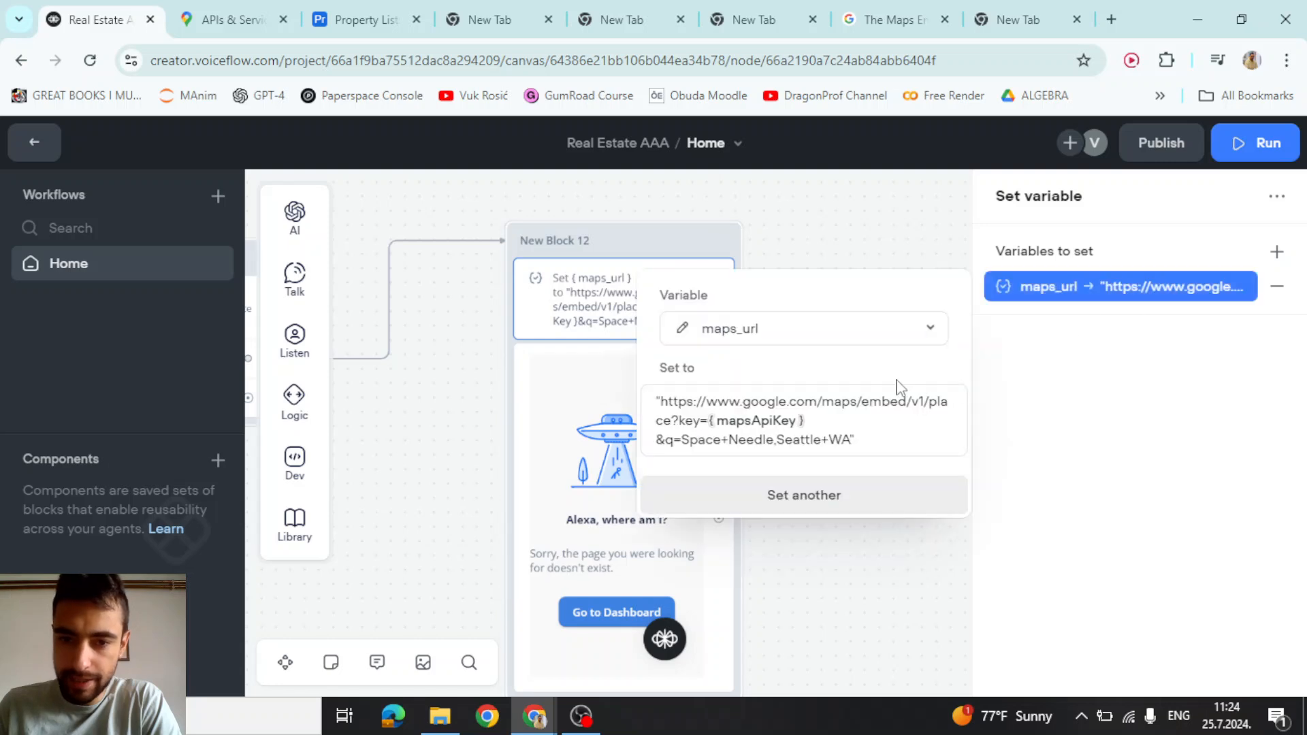
pyautogui.click(747, 426)
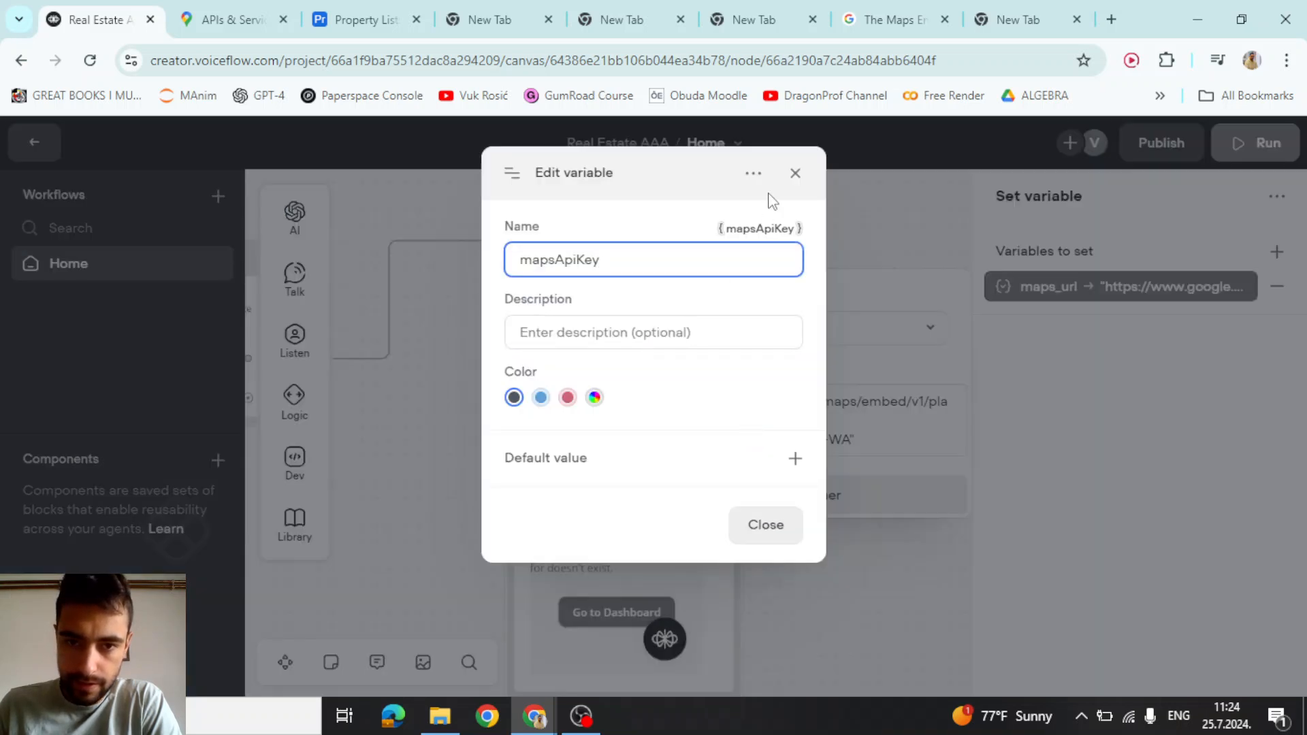
pyautogui.click(795, 173)
pyautogui.click(825, 247)
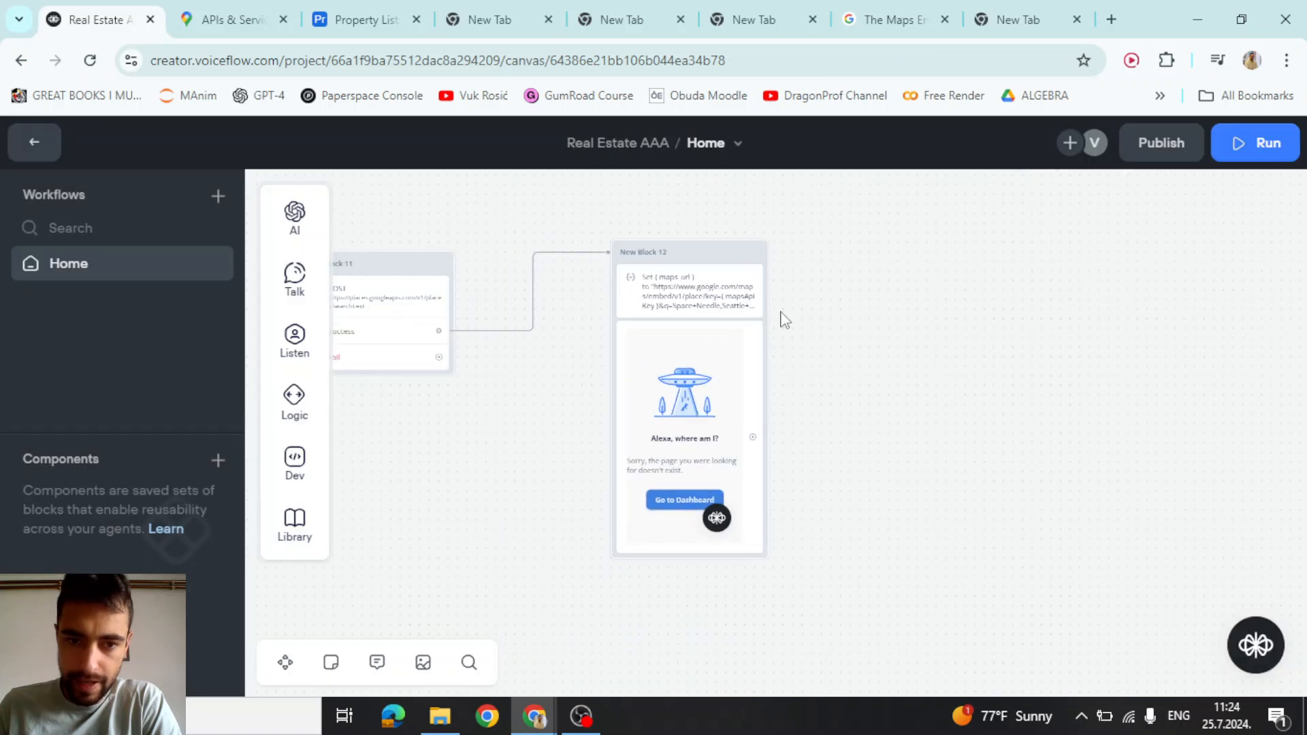
# Find the Start block and select the stored mapsApiKey value
pyautogui.moveTo(505, 464); pyautogui.dragTo(1015, 454)
pyautogui.moveTo(848, 528); pyautogui.dragTo(759, 522)
pyautogui.scroll(-1, 686, 486)
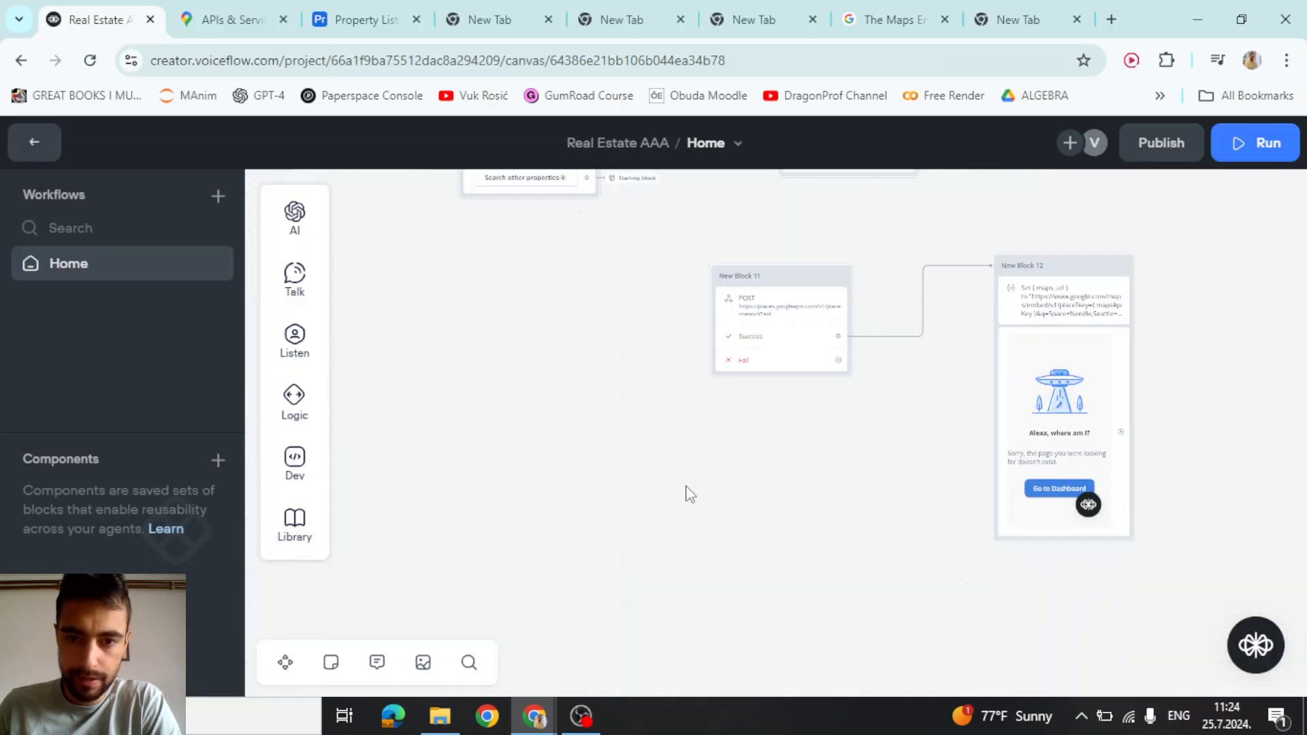
pyautogui.scroll(-3, 686, 486)
pyautogui.moveTo(565, 484); pyautogui.dragTo(1017, 552)
pyautogui.moveTo(469, 518); pyautogui.dragTo(927, 553)
pyautogui.scroll(2, 752, 378)
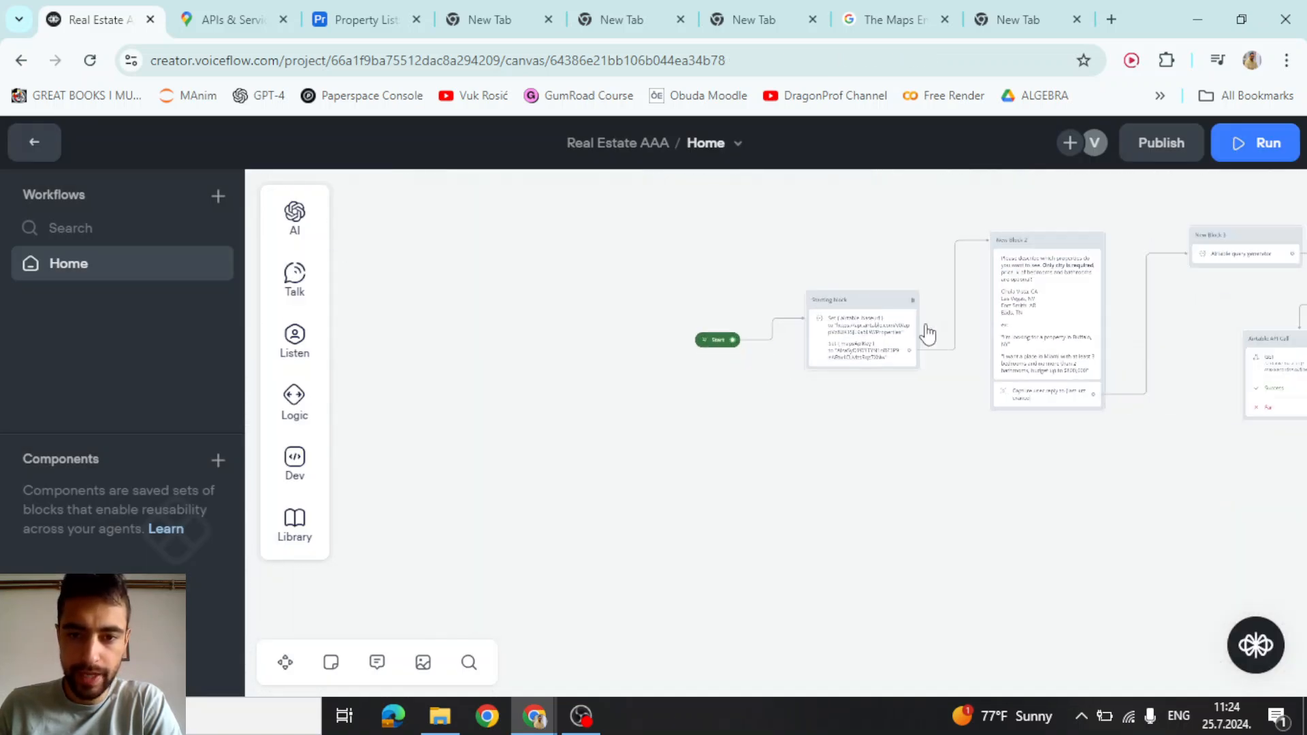
pyautogui.scroll(4, 927, 334)
pyautogui.click(802, 403)
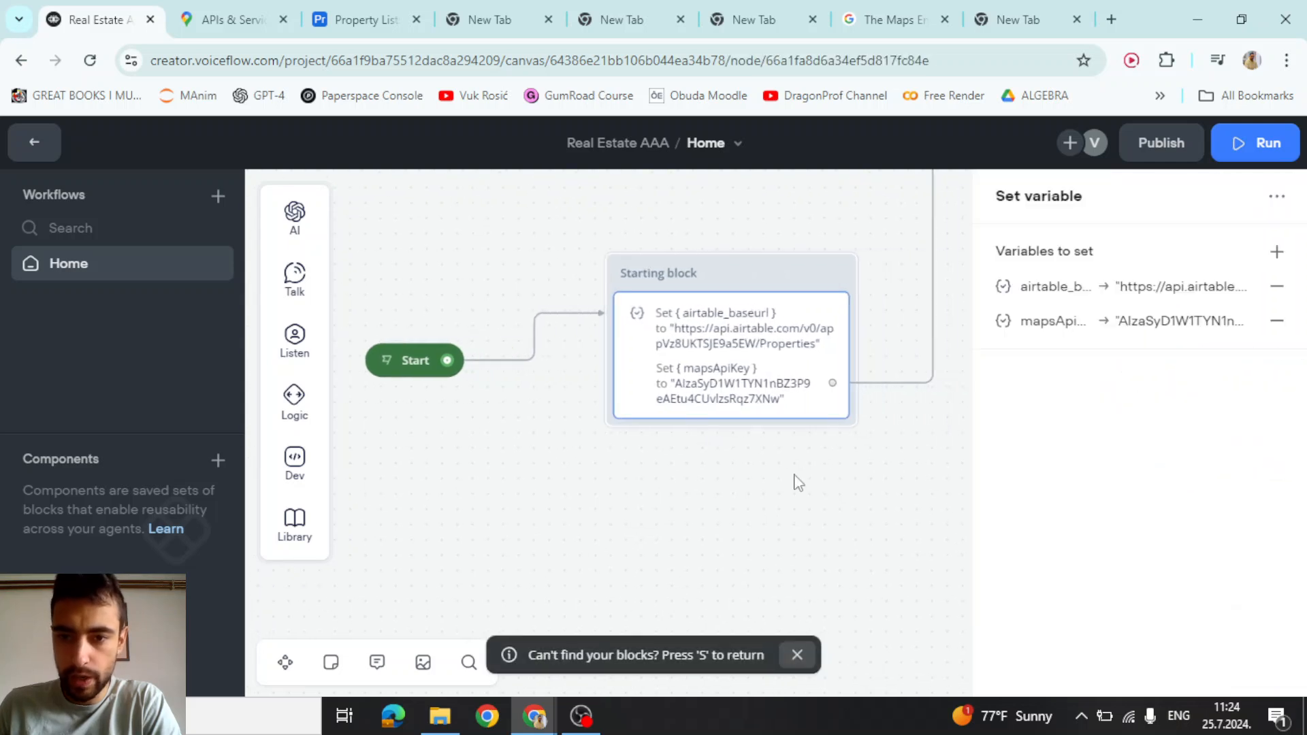
pyautogui.click(1169, 334)
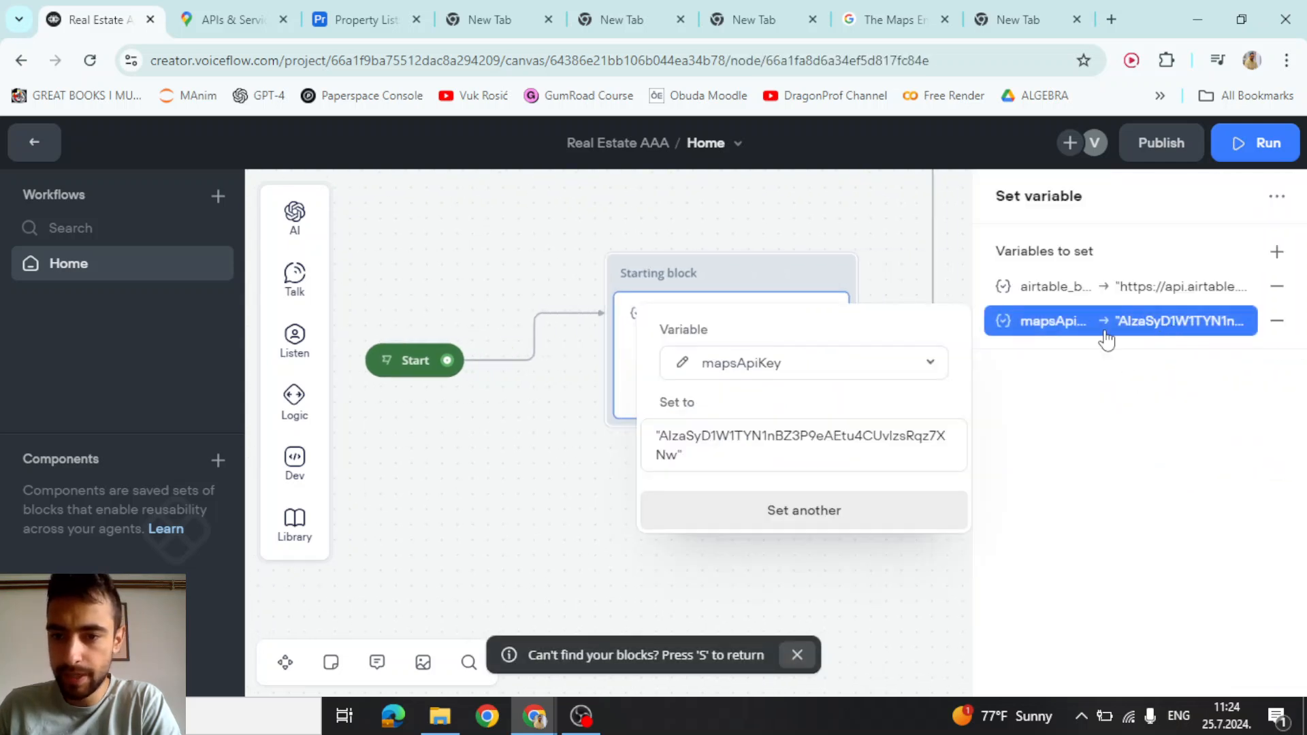
pyautogui.moveTo(676, 458); pyautogui.dragTo(663, 434)
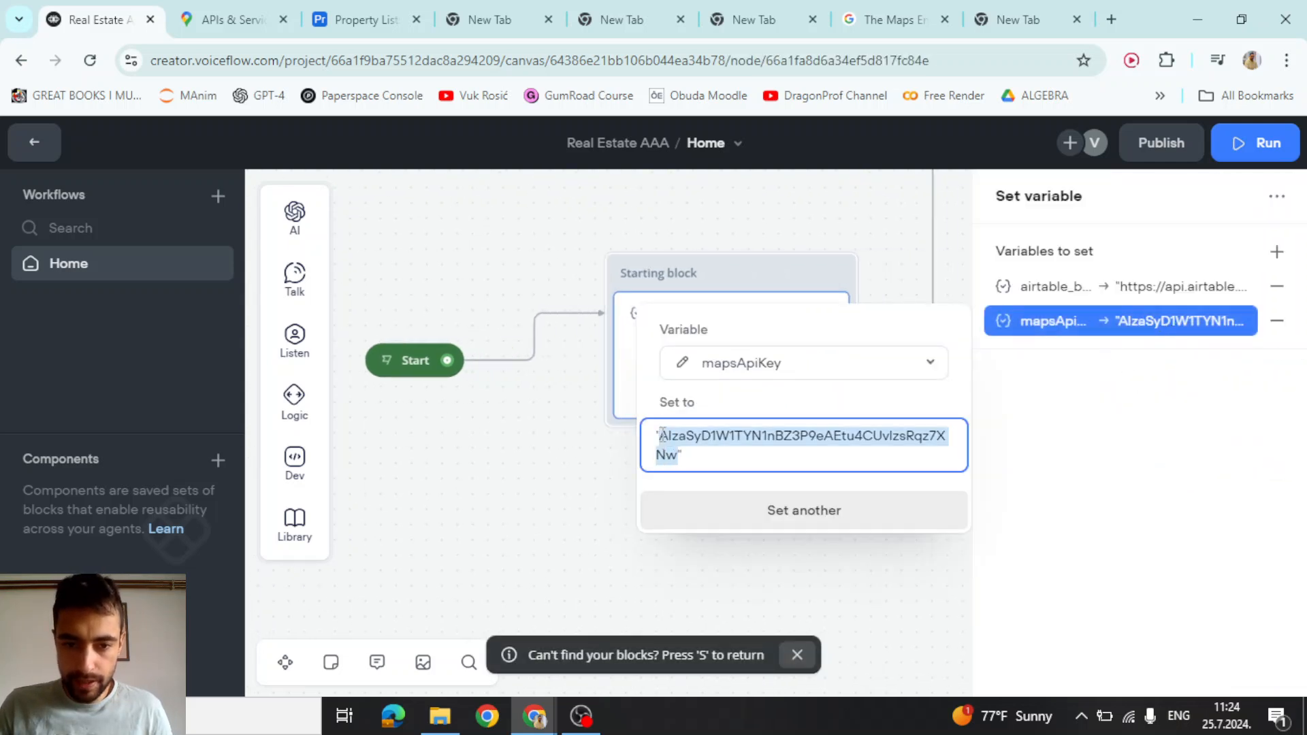
pyautogui.click(507, 475)
# Pan the canvas back to New Blocks 11 and 12
pyautogui.scroll(-5, 507, 474)
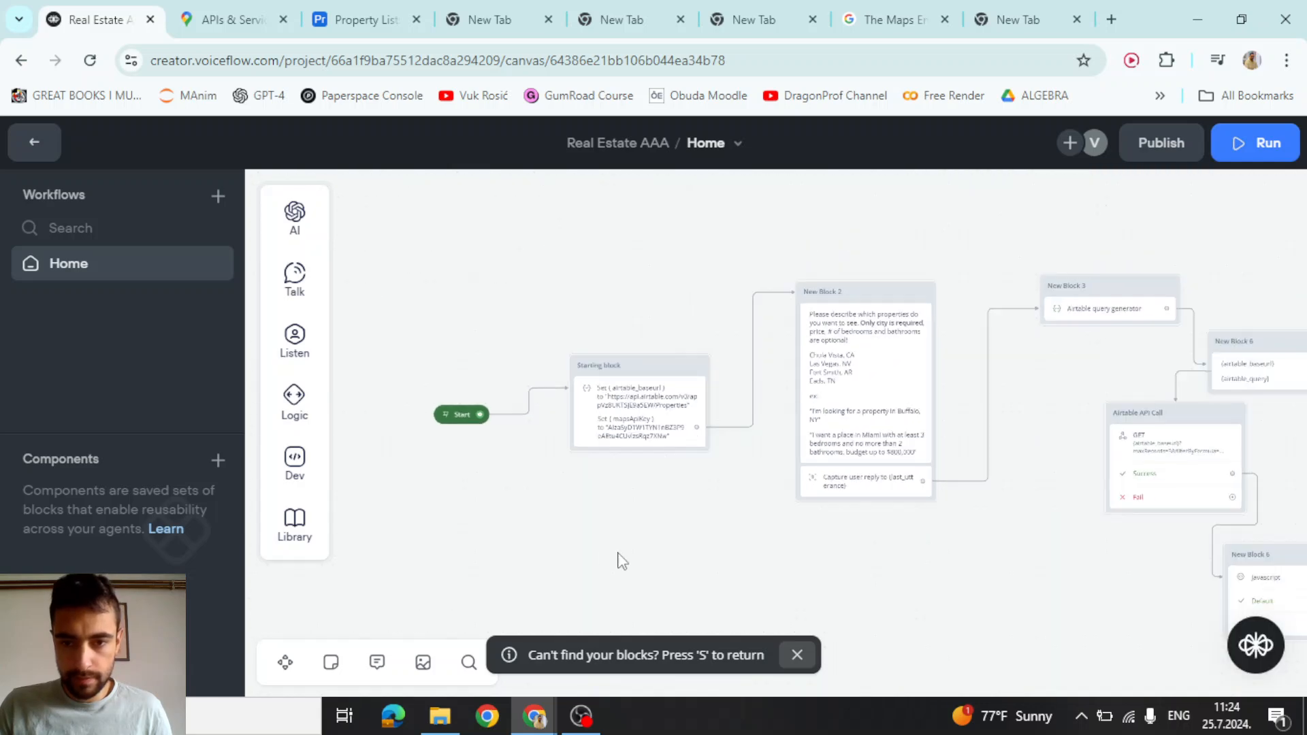
pyautogui.moveTo(805, 559); pyautogui.dragTo(545, 405)
pyautogui.moveTo(681, 480); pyautogui.dragTo(381, 470)
pyautogui.moveTo(976, 454); pyautogui.dragTo(458, 467)
pyautogui.moveTo(1014, 446); pyautogui.dragTo(816, 446)
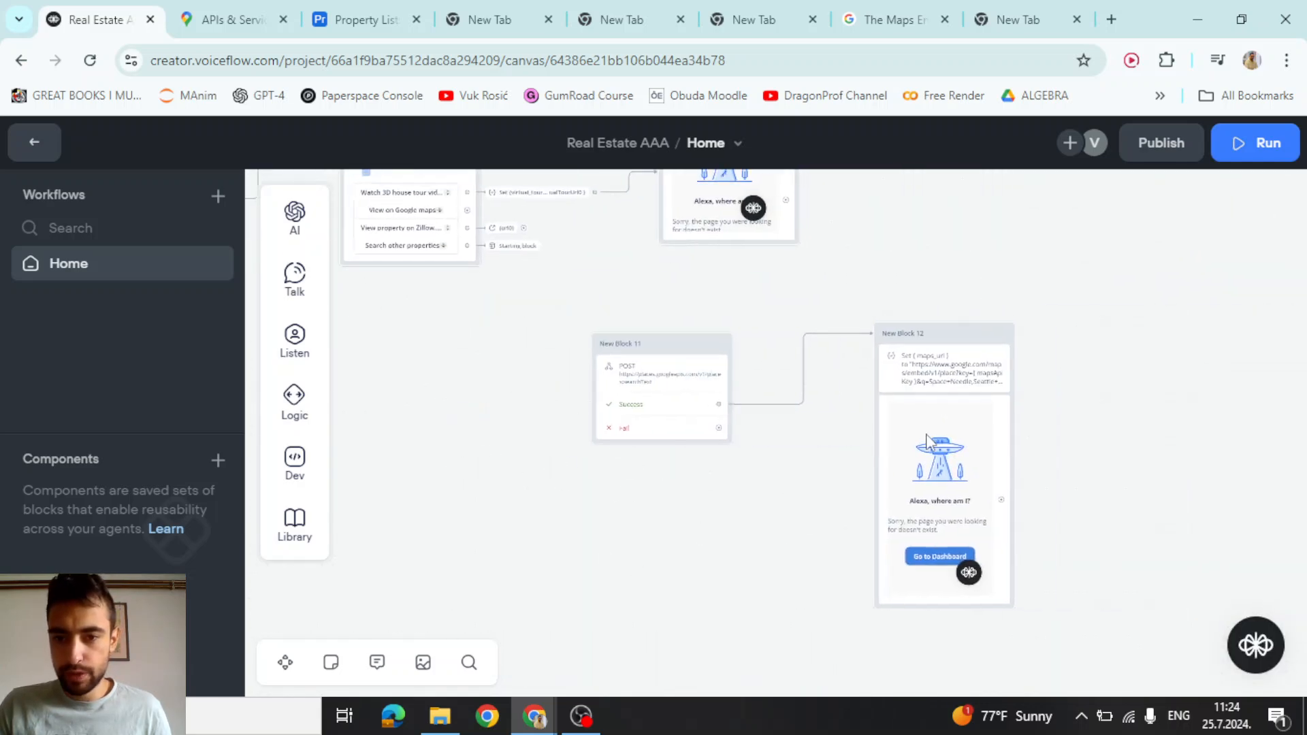
pyautogui.scroll(1, 973, 383)
pyautogui.scroll(2, 974, 383)
# Open New Block 12's maps_url assignment and inspect the mapsApiKey variable details
pyautogui.click(942, 348)
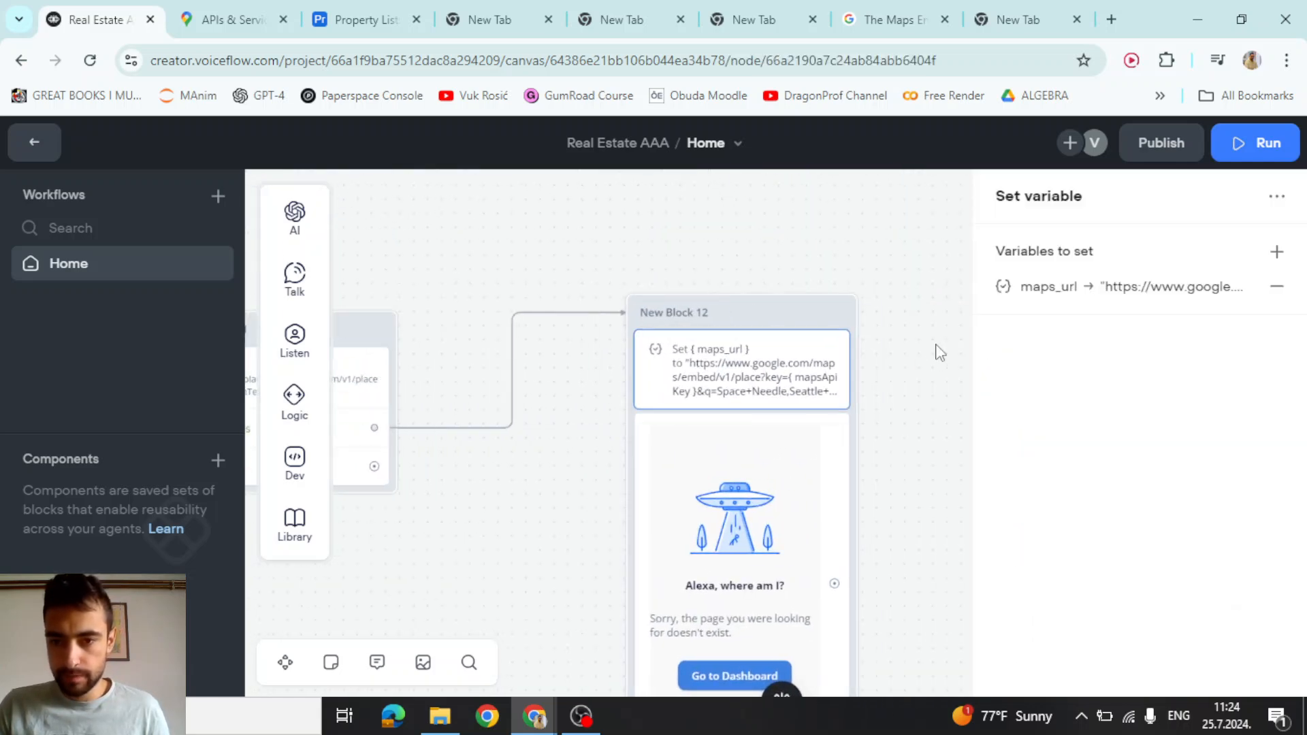
pyautogui.click(1157, 289)
pyautogui.click(806, 422)
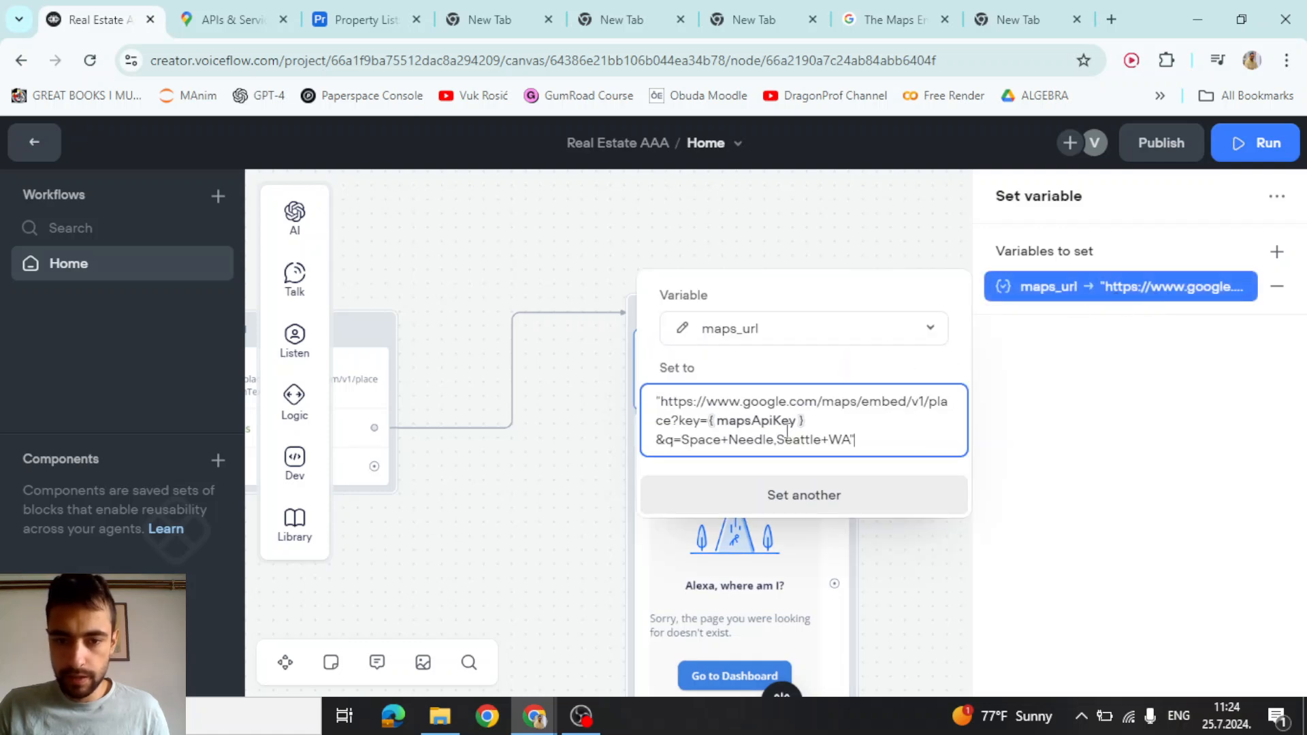
pyautogui.click(720, 422)
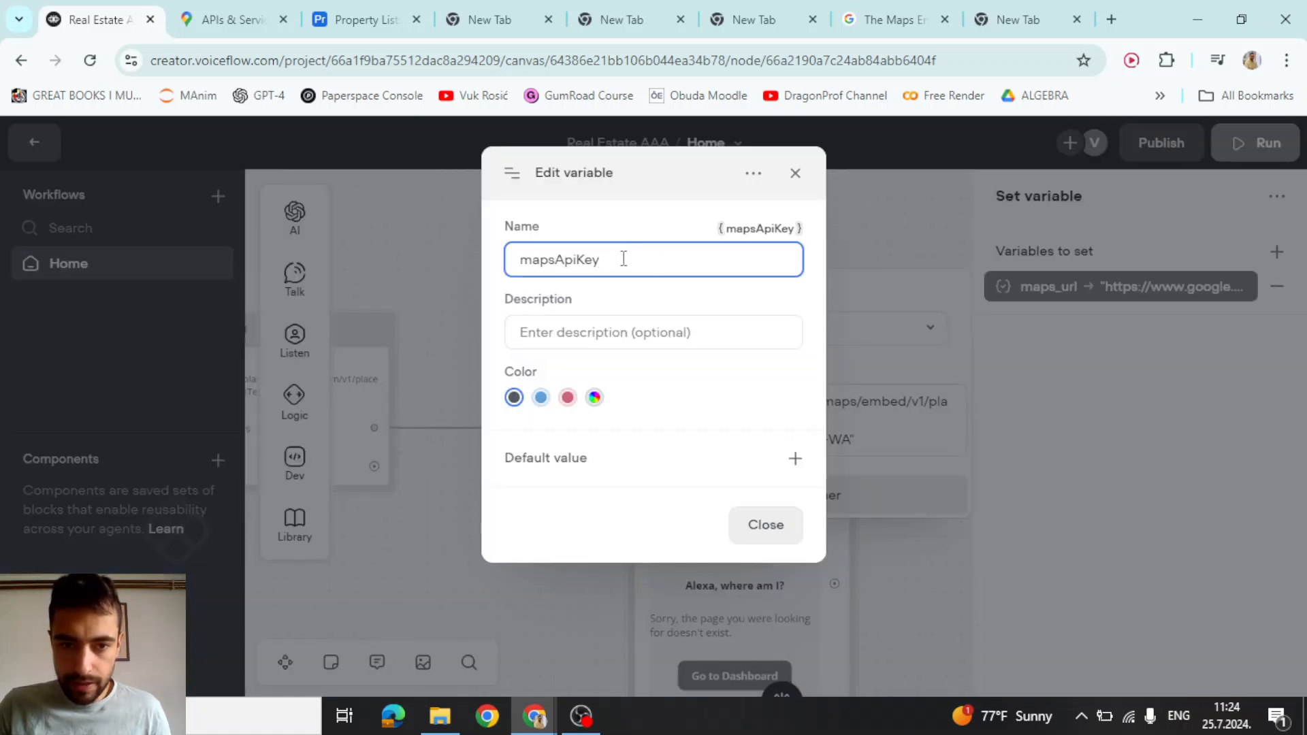
pyautogui.click(793, 175)
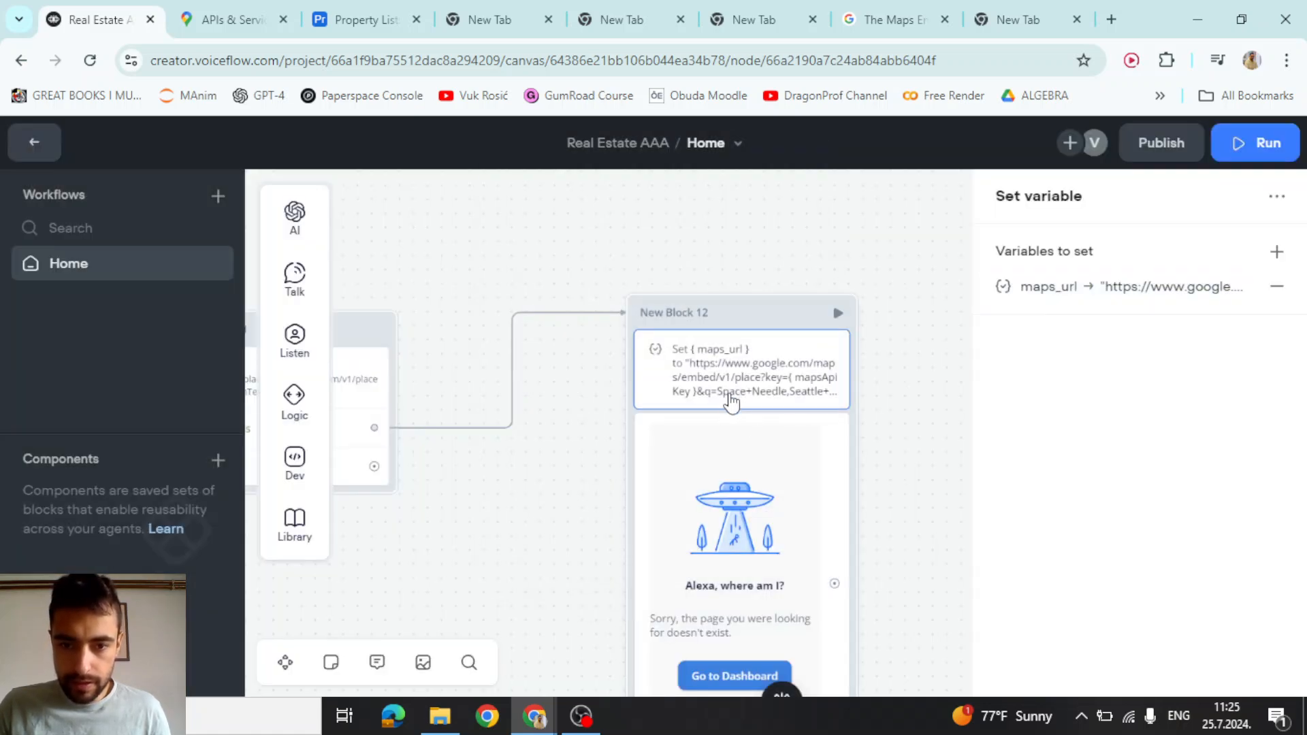
pyautogui.scroll(2, 722, 407)
pyautogui.click(1146, 293)
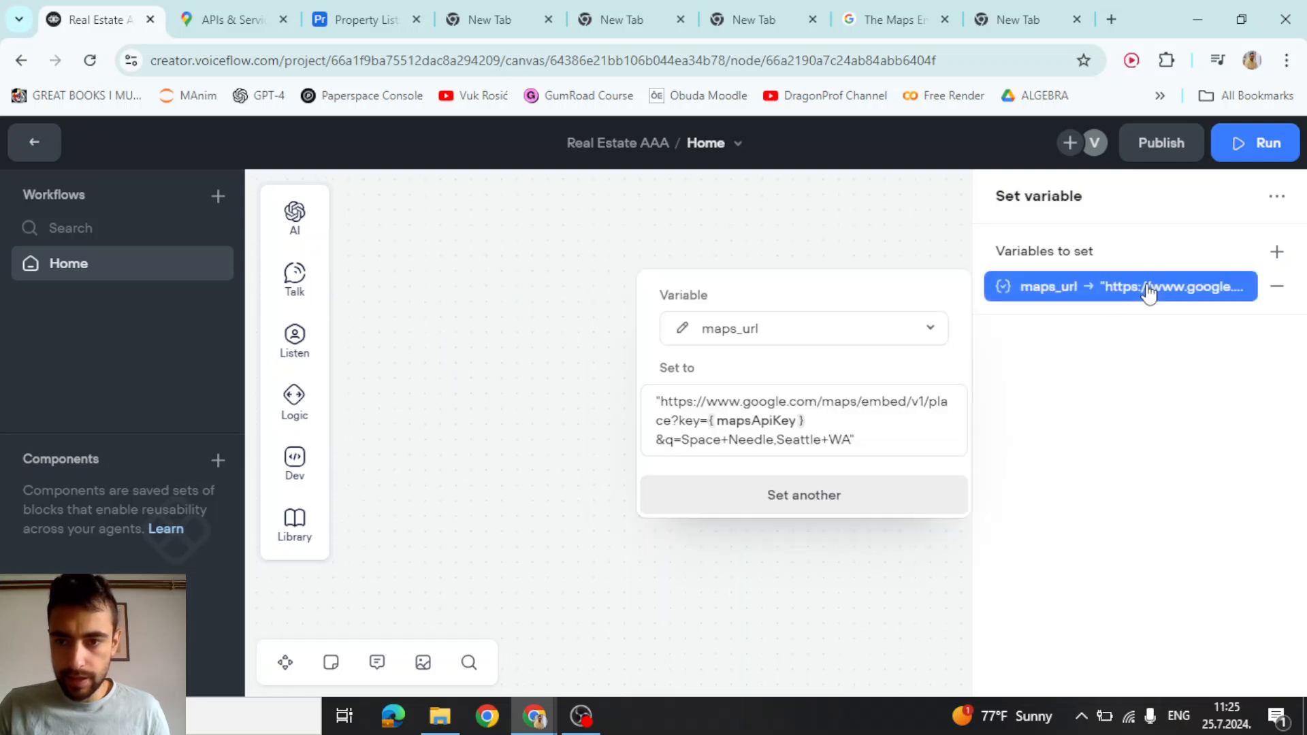
pyautogui.click(793, 427)
pyautogui.click(794, 174)
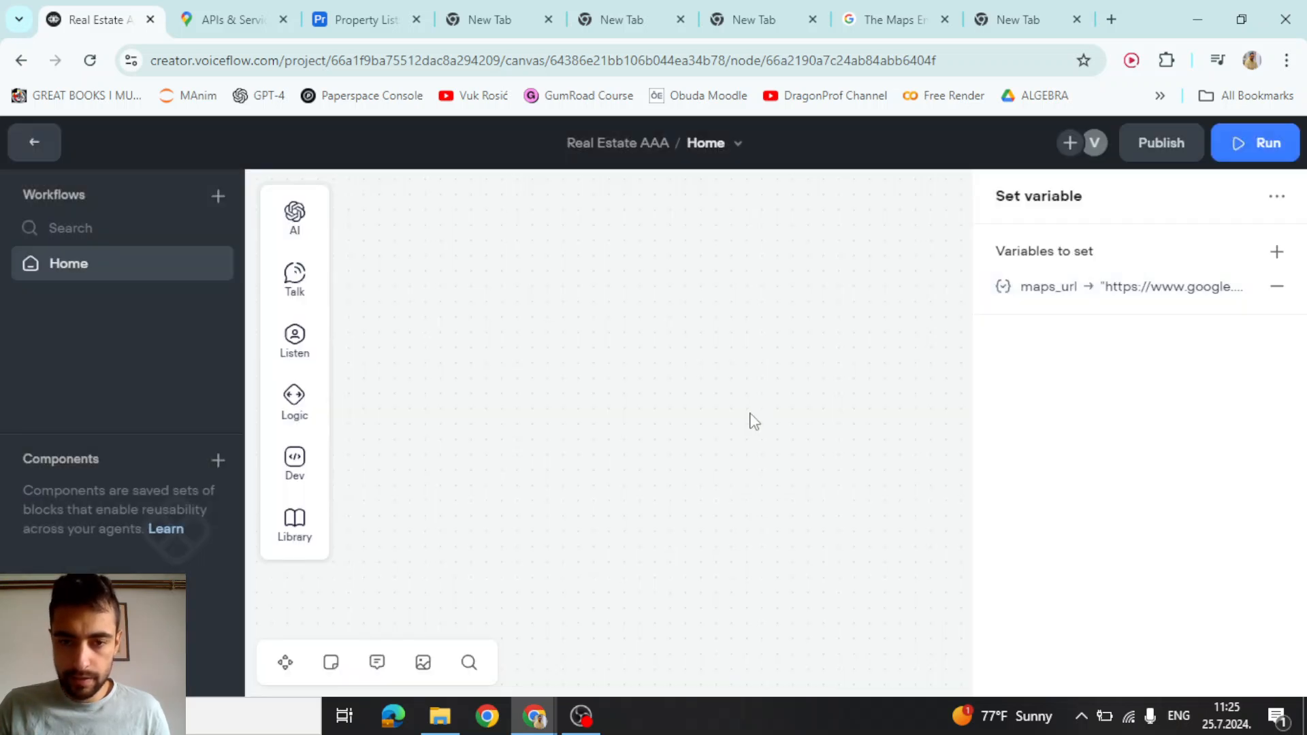
pyautogui.click(1123, 296)
# Replace the {mapsApiKey} reference after key= with the pasted API key
pyautogui.click(655, 443)
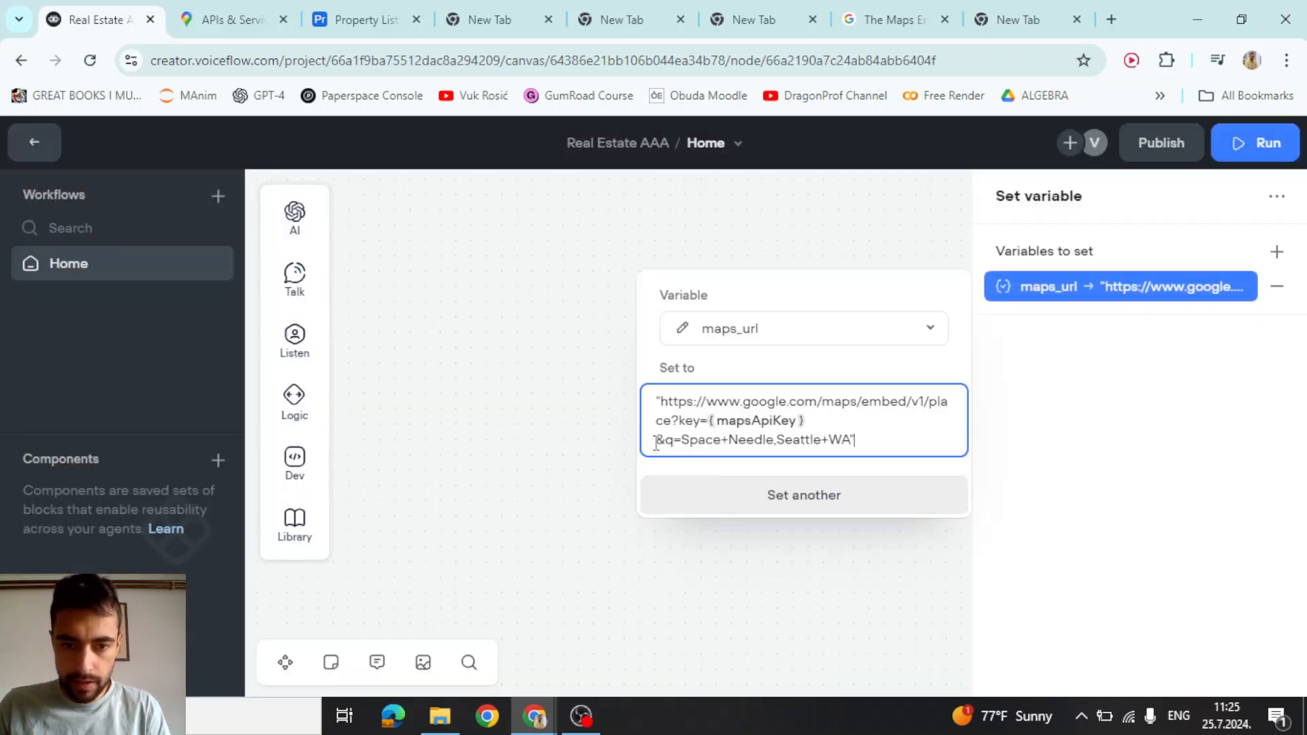
pyautogui.press('BackSpace')
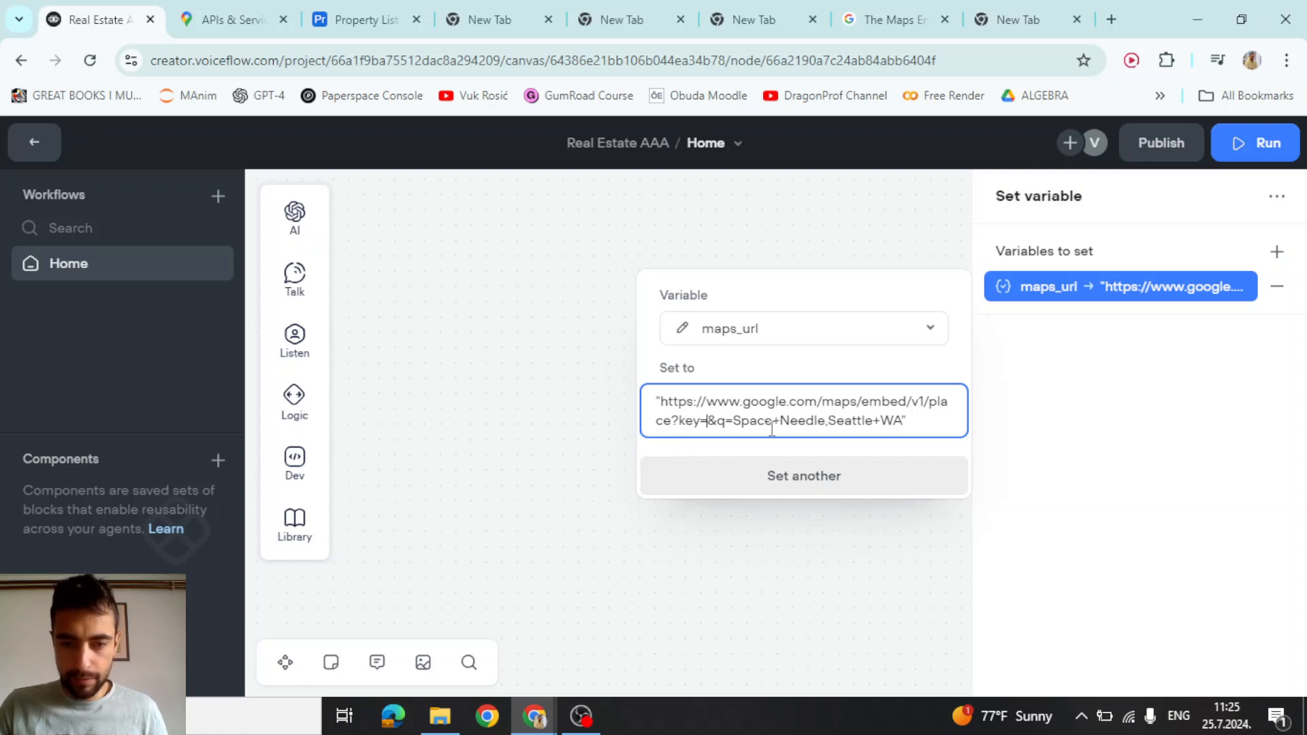
pyautogui.hotkey('ctrl', 'v')
pyautogui.hotkey('ctrl', 'a')
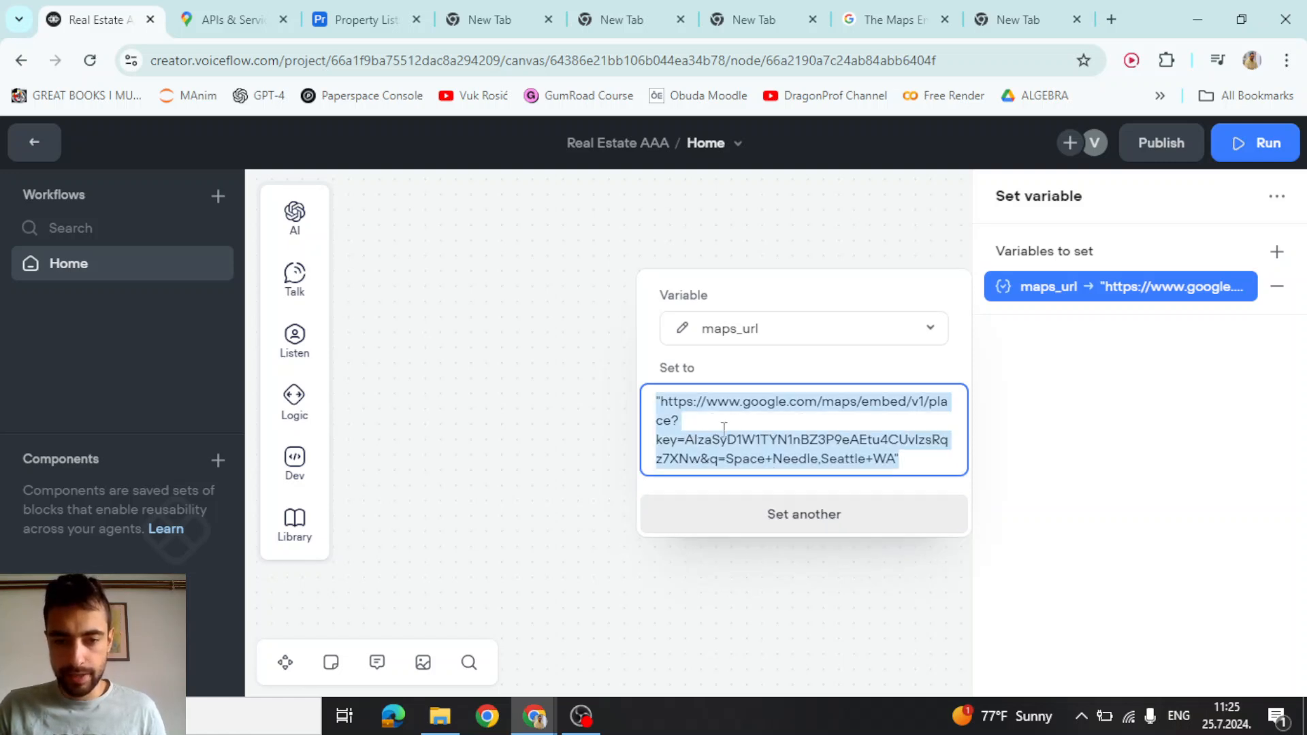
pyautogui.click(566, 361)
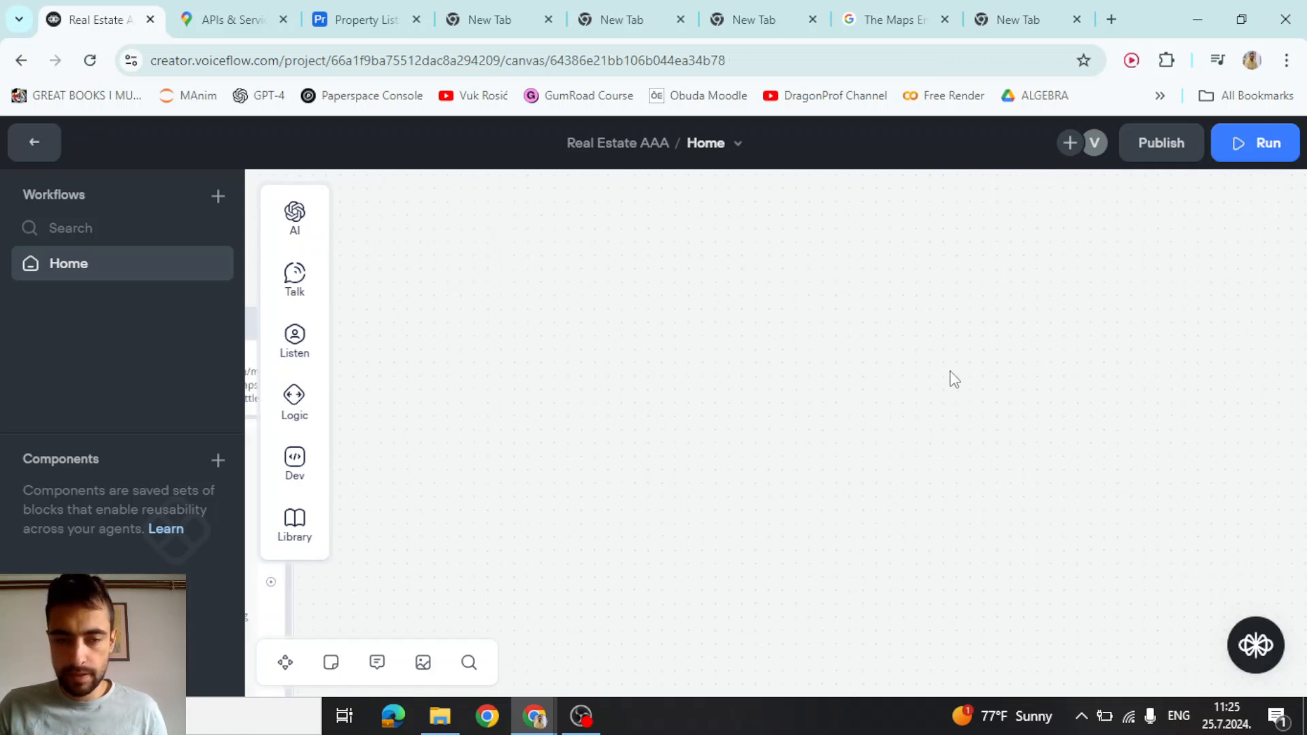
# Overwrite the maps_url value with the full URL containing the hard-coded key
pyautogui.click(674, 232)
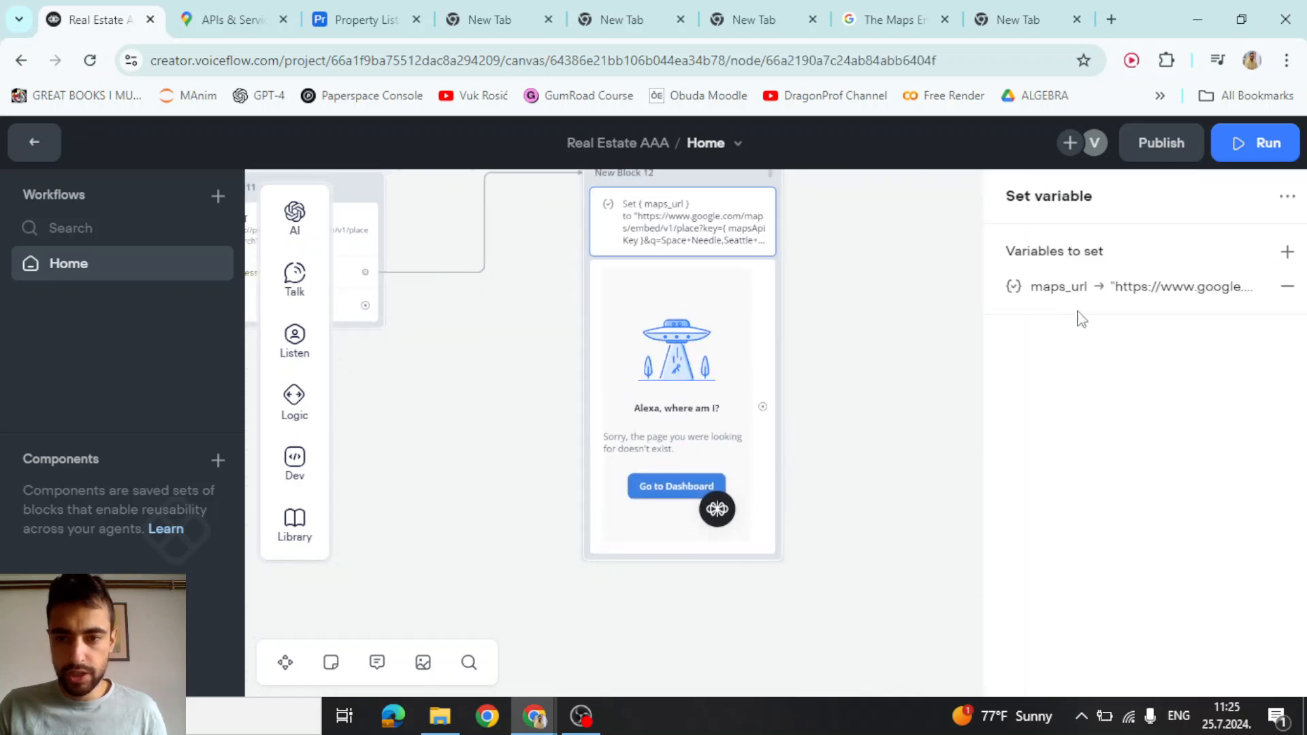
pyautogui.click(1093, 300)
pyautogui.hotkey('ctrl', 'a')
pyautogui.click(823, 427)
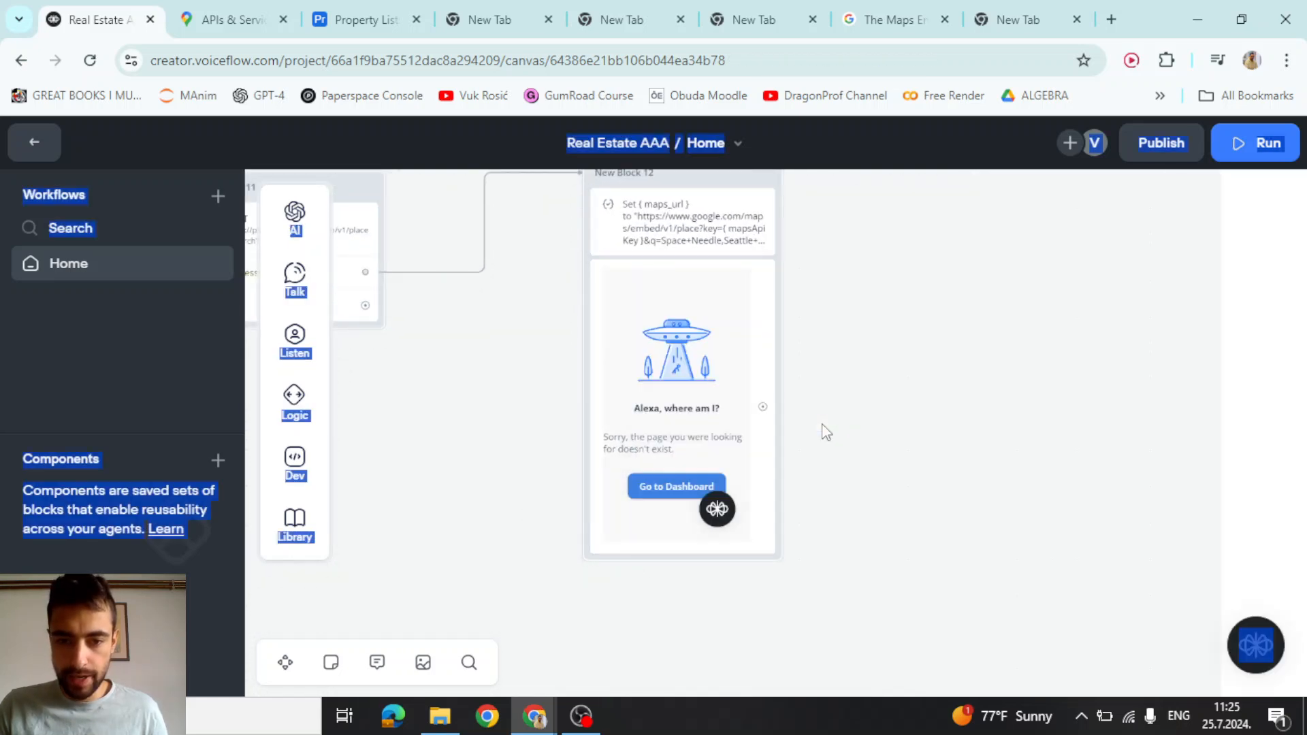
pyautogui.click(730, 247)
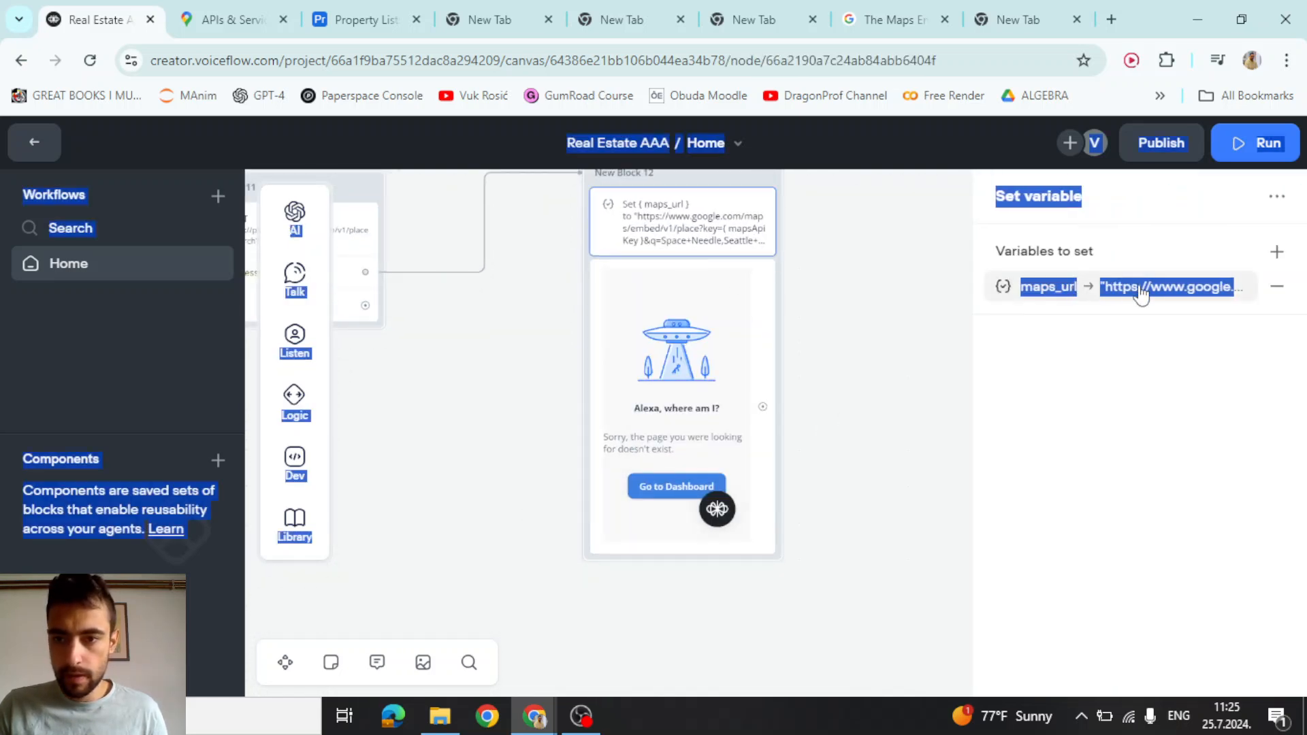
pyautogui.click(1137, 291)
pyautogui.click(799, 409)
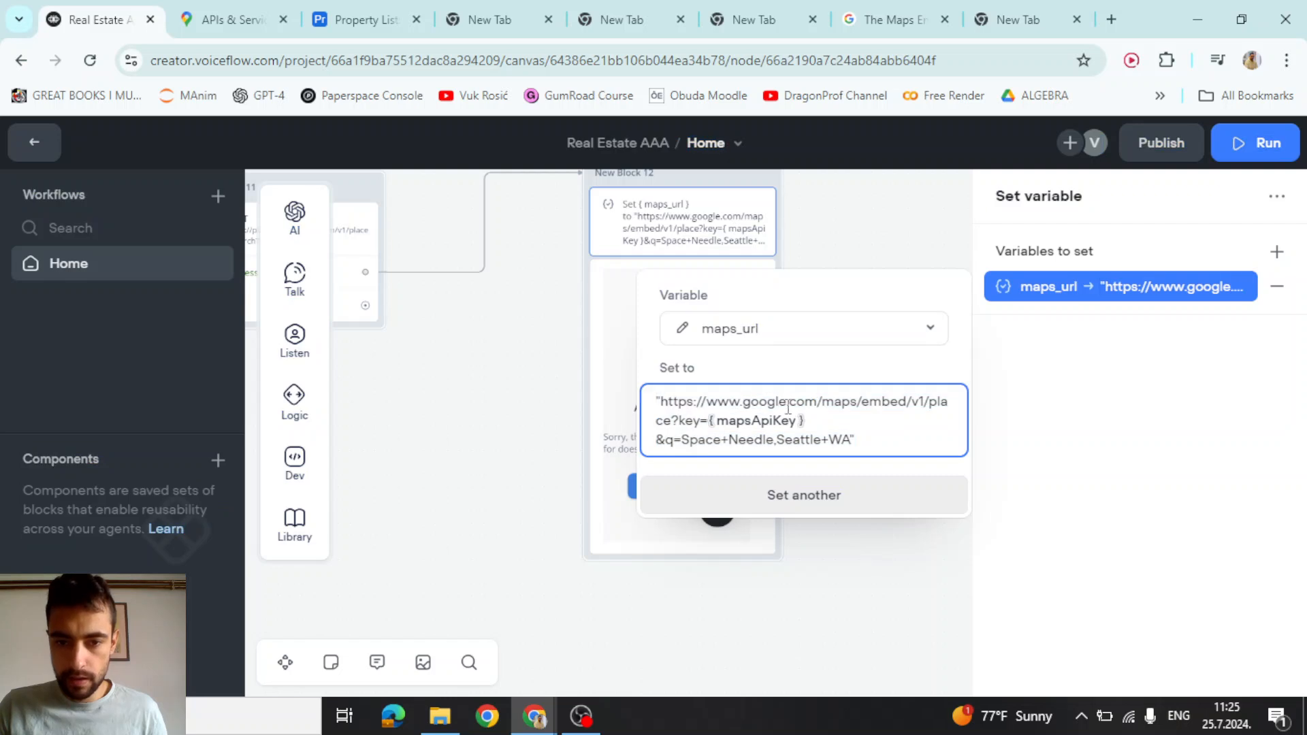
pyautogui.hotkey('ctrl', 'a')
pyautogui.hotkey('ctrl', 'v')
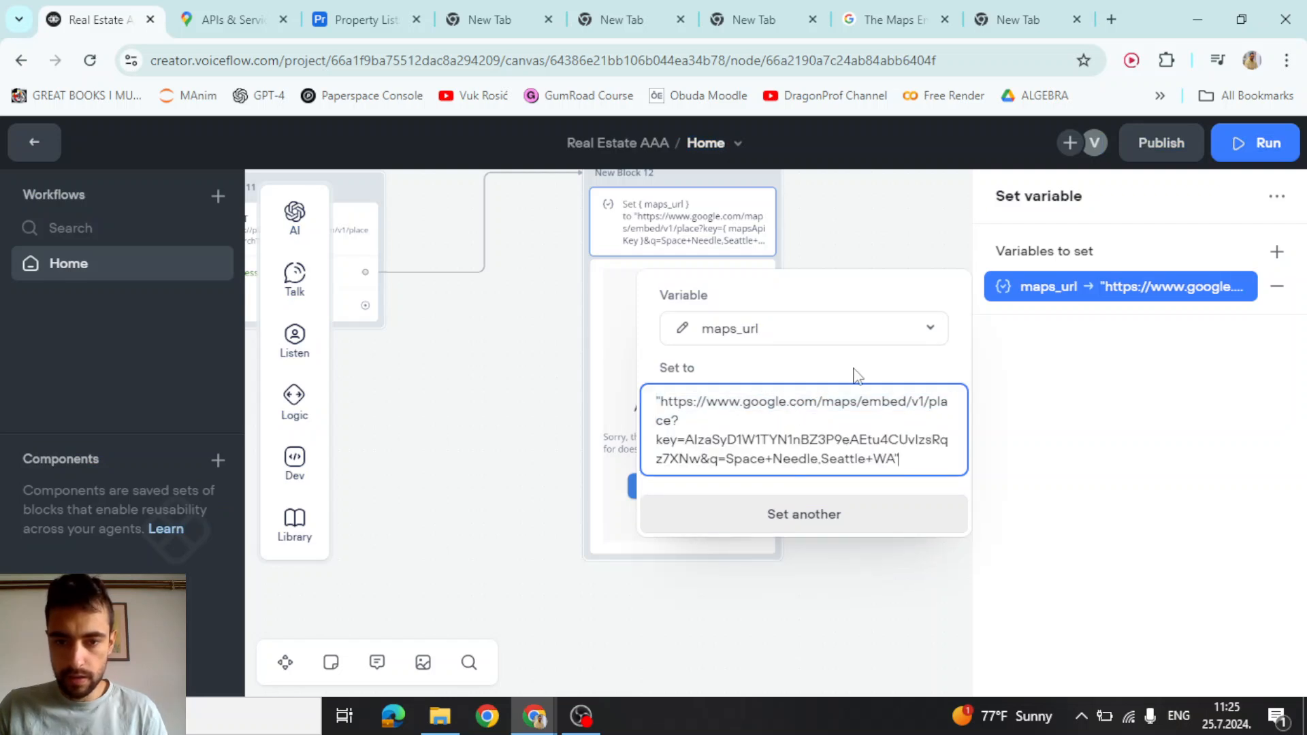
pyautogui.click(819, 243)
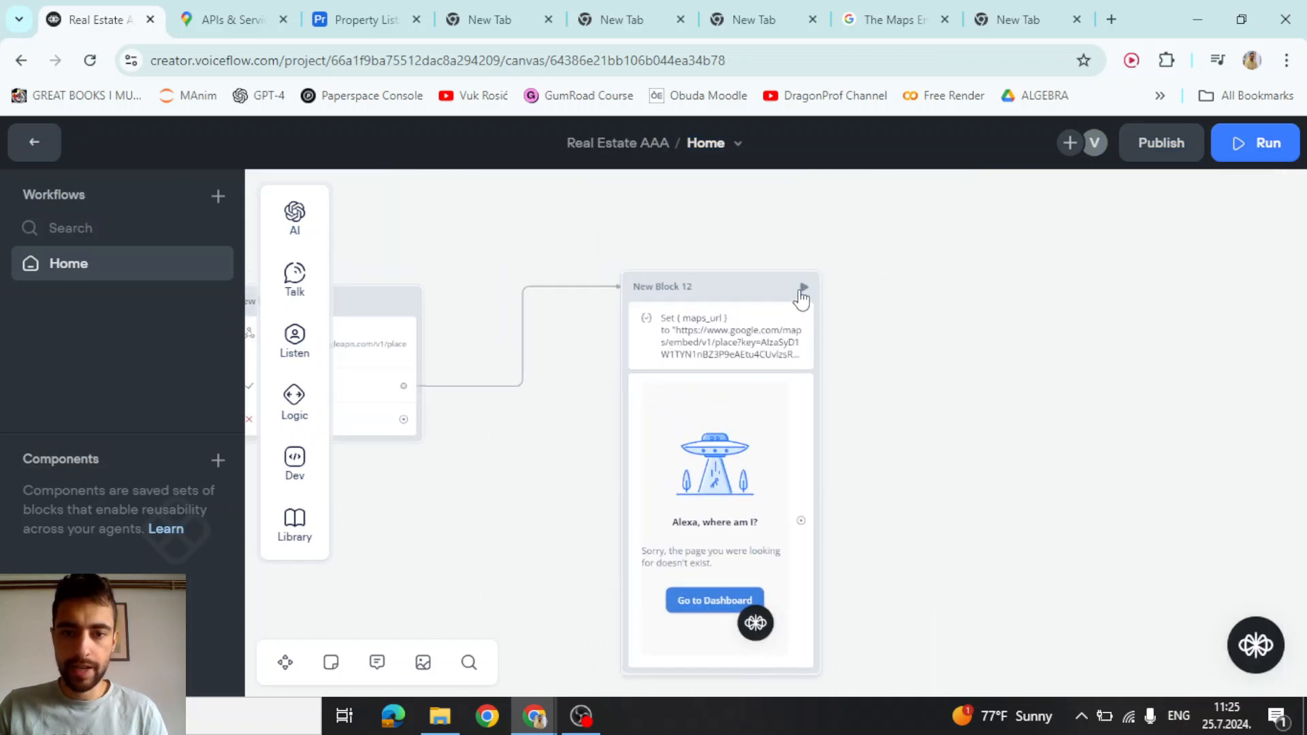
# Test-run New Block 12 and scroll the dialog to view the embedded Space Needle map
pyautogui.click(803, 293)
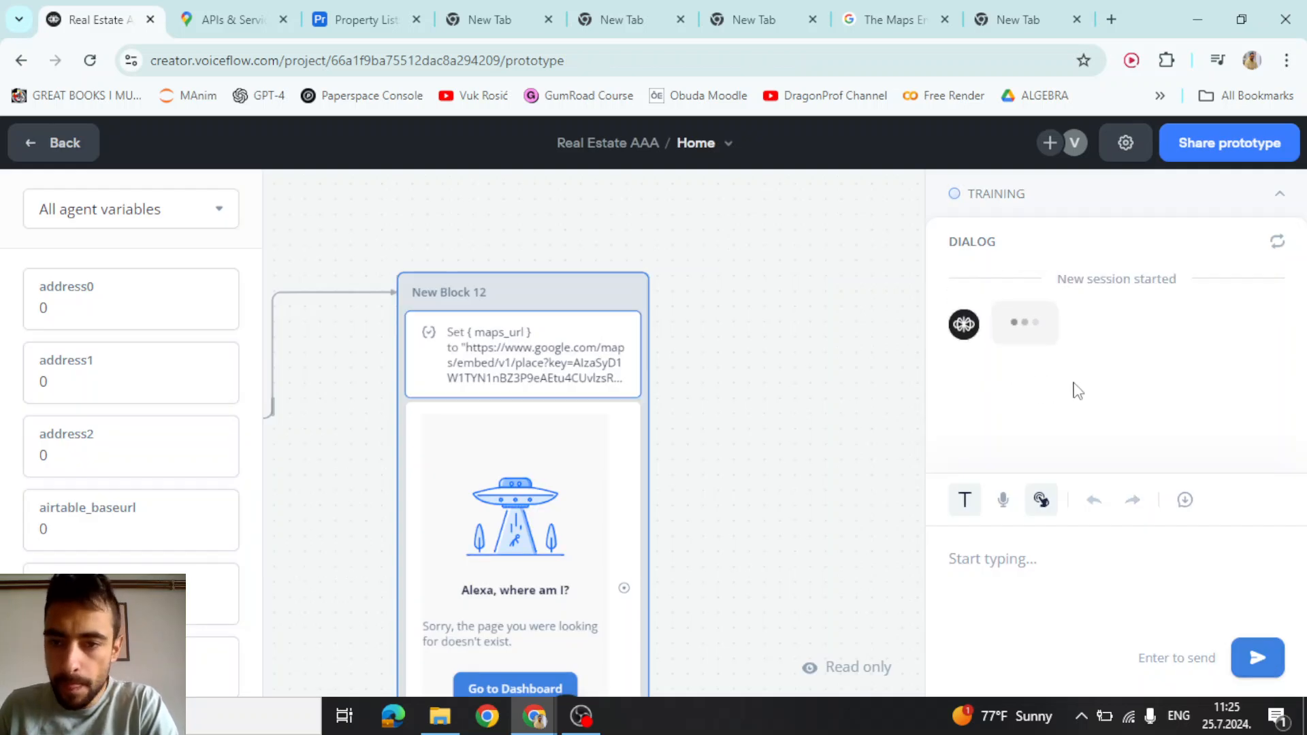
pyautogui.scroll(3, 994, 367)
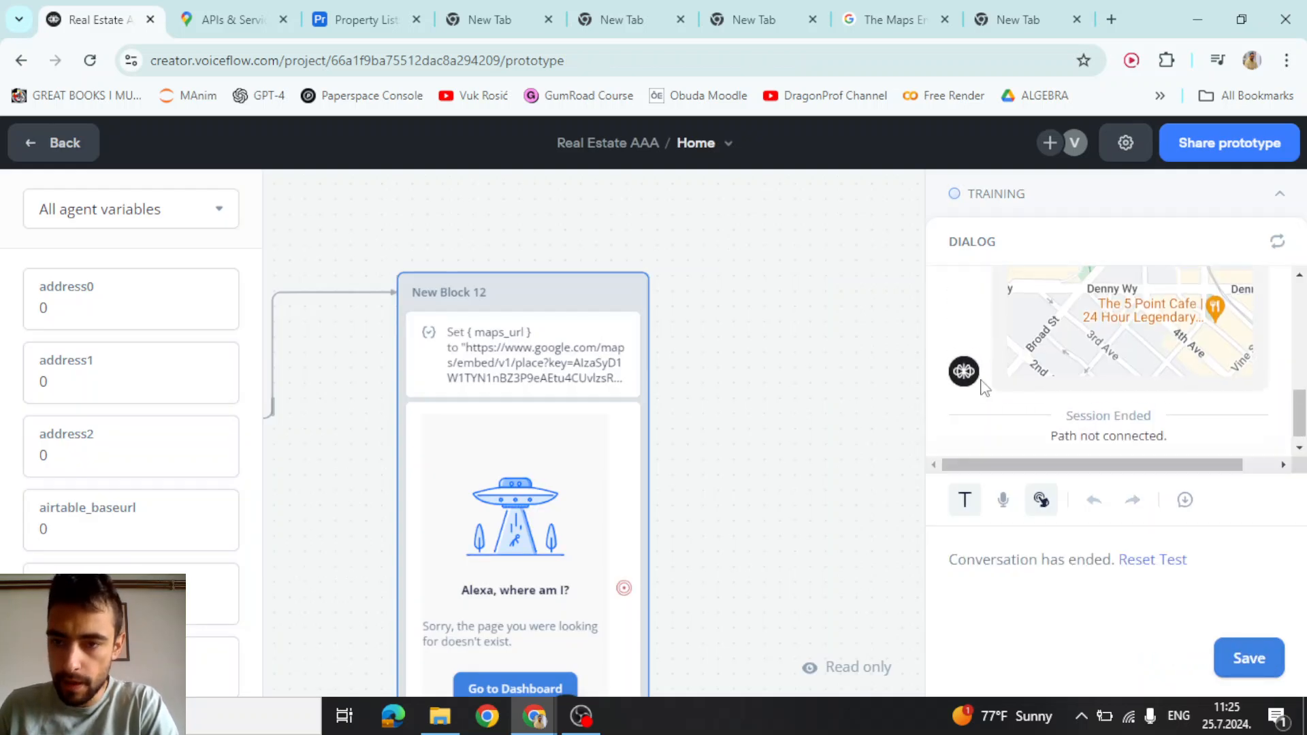
pyautogui.scroll(3, 988, 358)
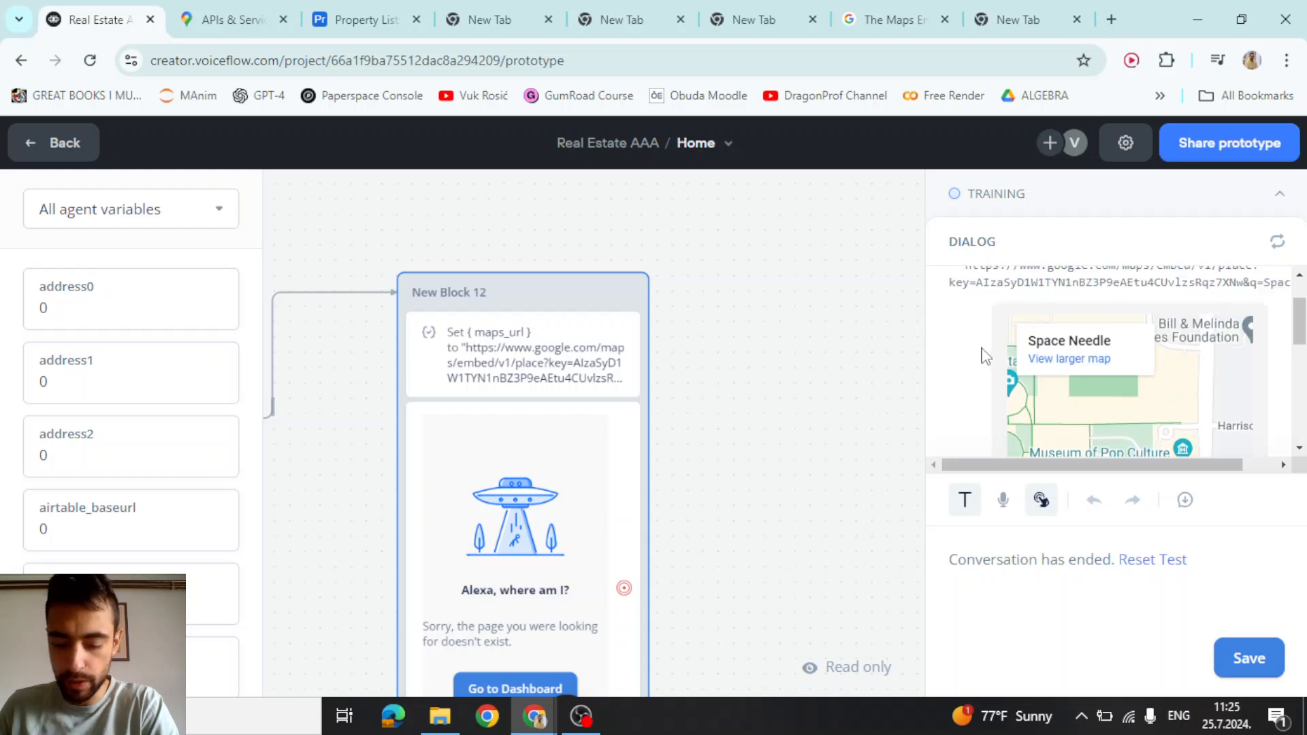
pyautogui.press('F11')
pyautogui.scroll(-3, 986, 355)
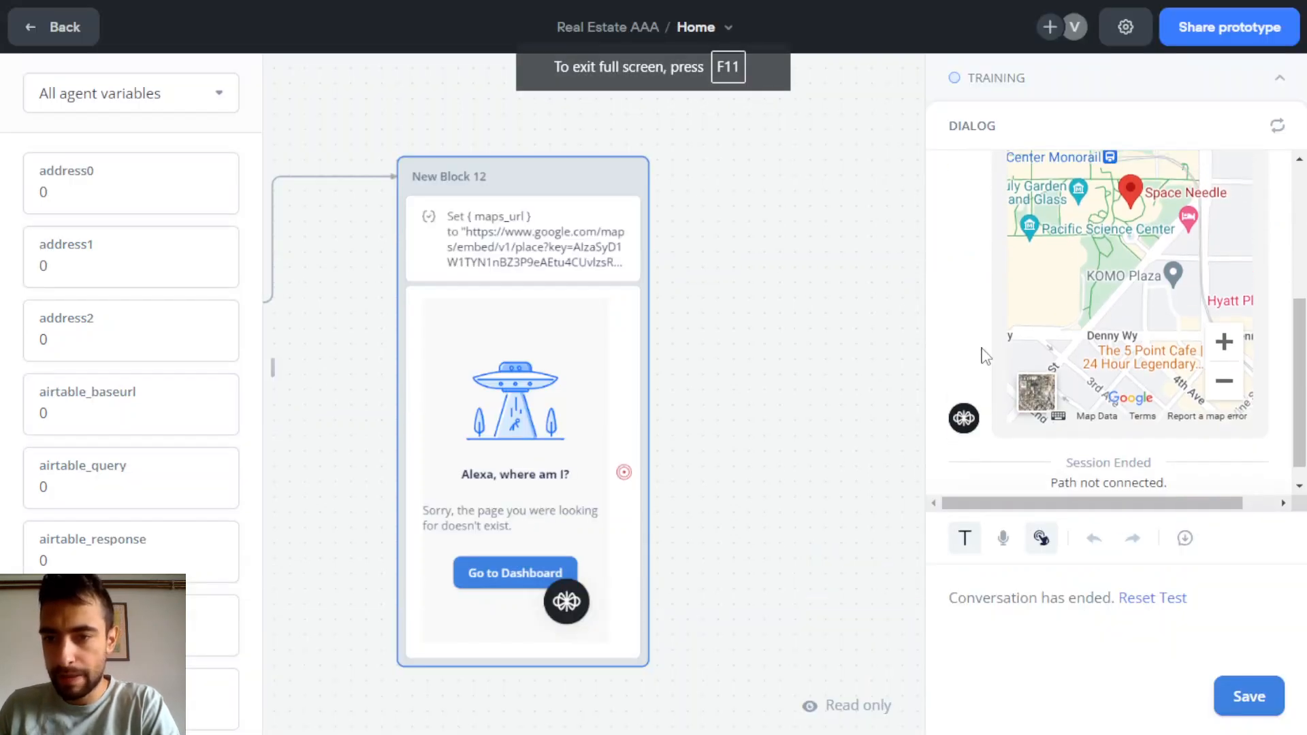
pyautogui.scroll(5, 985, 355)
pyautogui.scroll(-3, 986, 355)
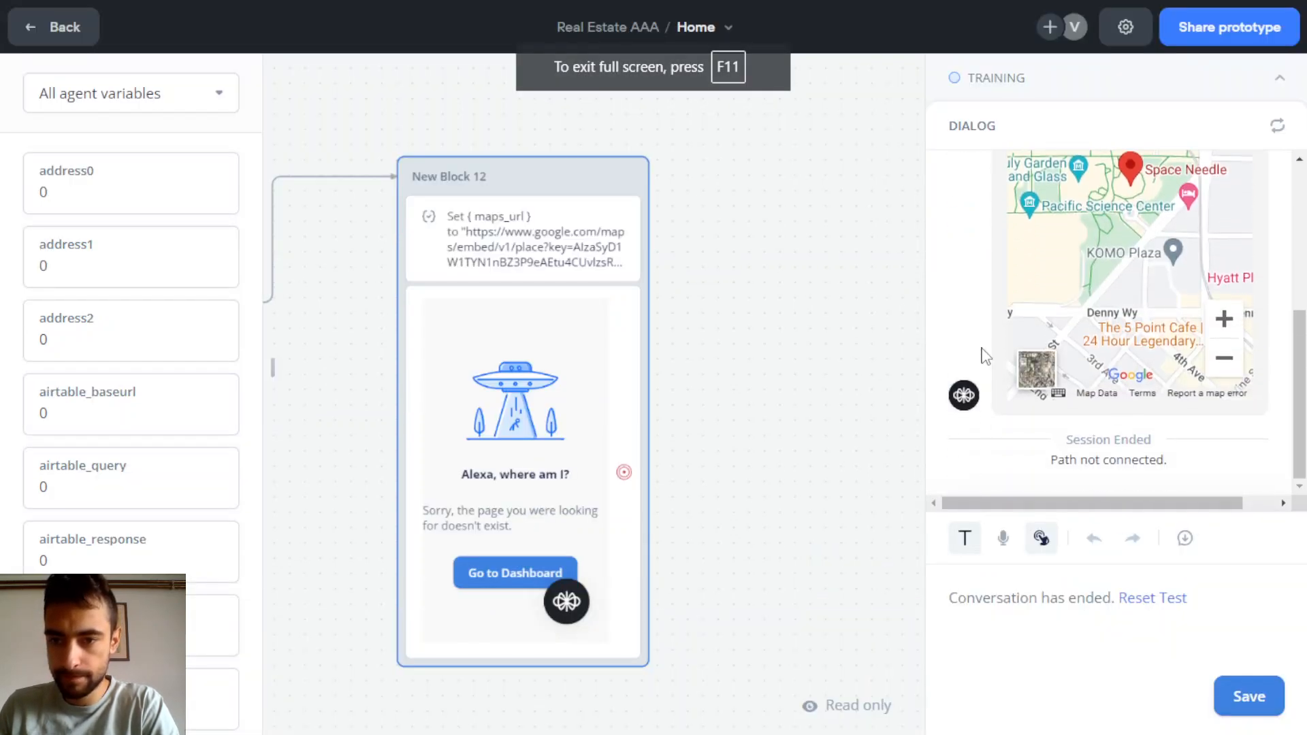
pyautogui.scroll(4, 986, 355)
pyautogui.scroll(-3, 817, 393)
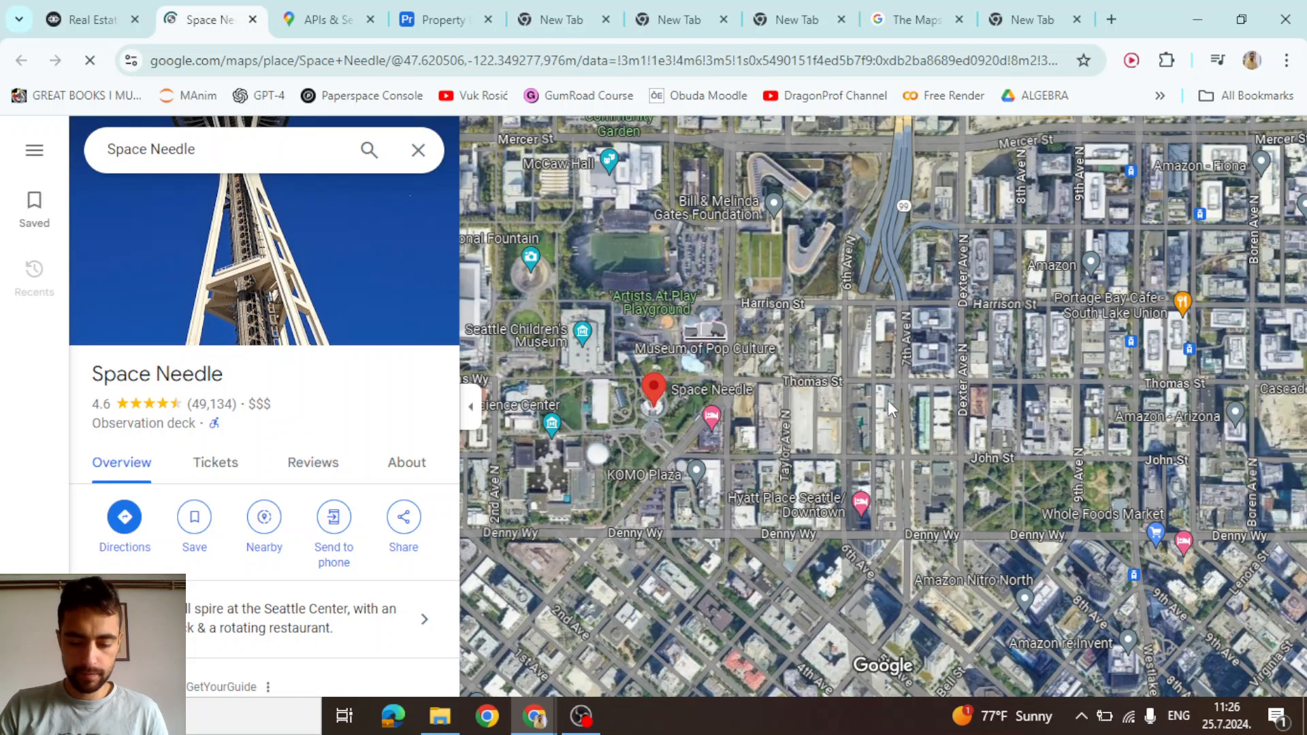
pyautogui.hotkey('ctrl', 'w')
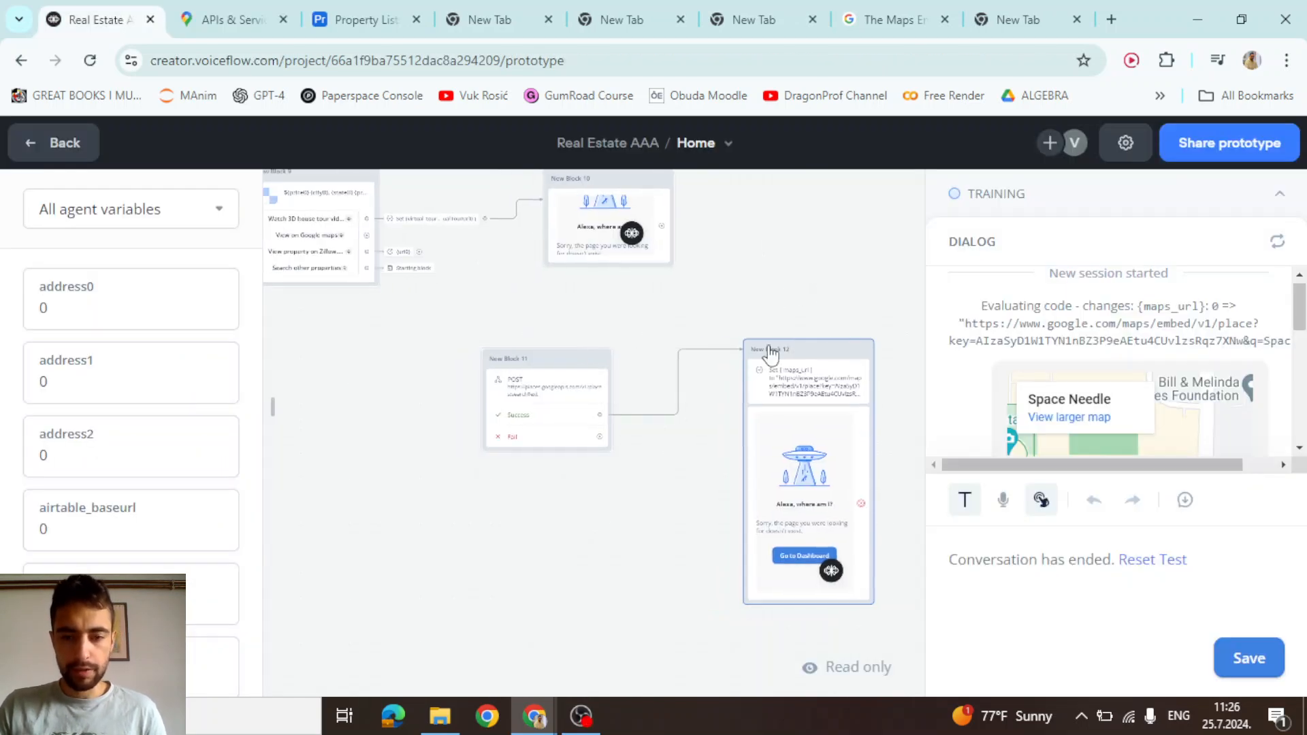
# Pan the canvas to bring New Blocks 9, 10 and 11 into view
pyautogui.scroll(5, 653, 435)
pyautogui.moveTo(660, 493); pyautogui.dragTo(910, 614)
pyautogui.moveTo(603, 307); pyautogui.dragTo(833, 441)
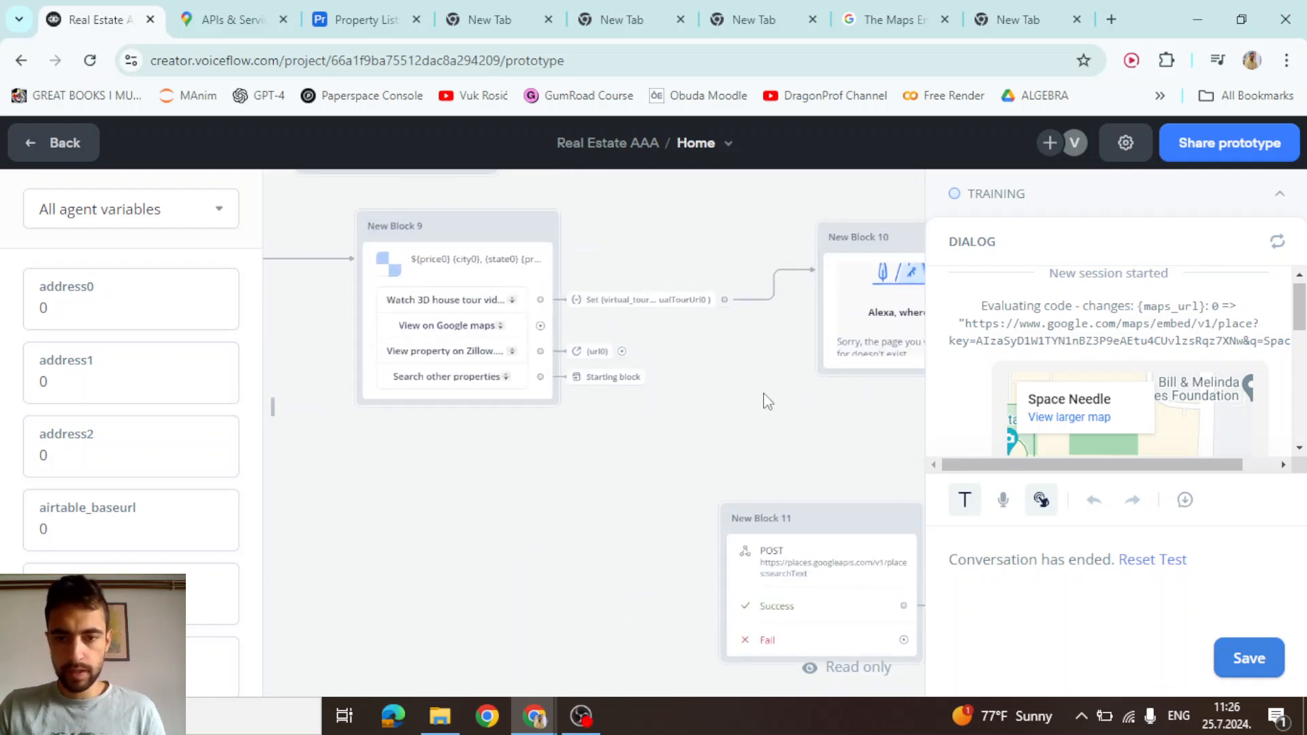
pyautogui.scroll(5, 449, 301)
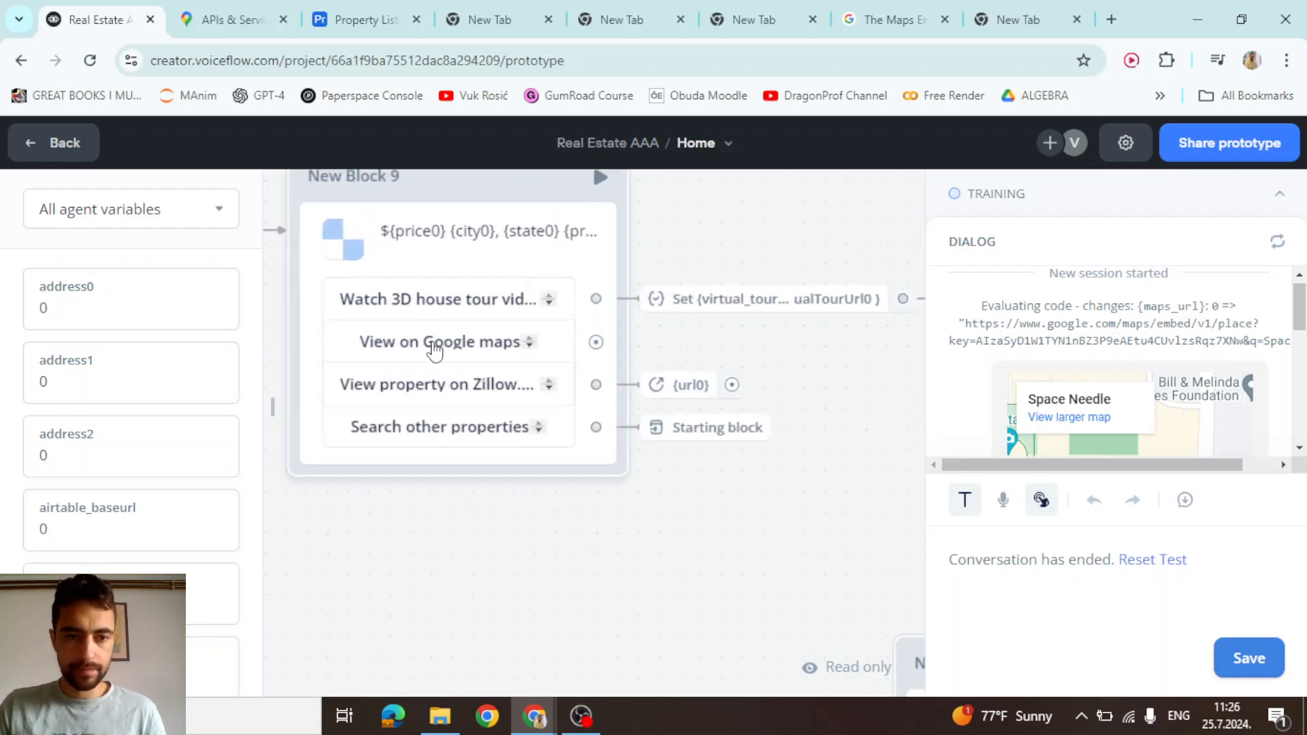
# Give New Block 9's View on Google maps choice a Set variable action
pyautogui.click(597, 342)
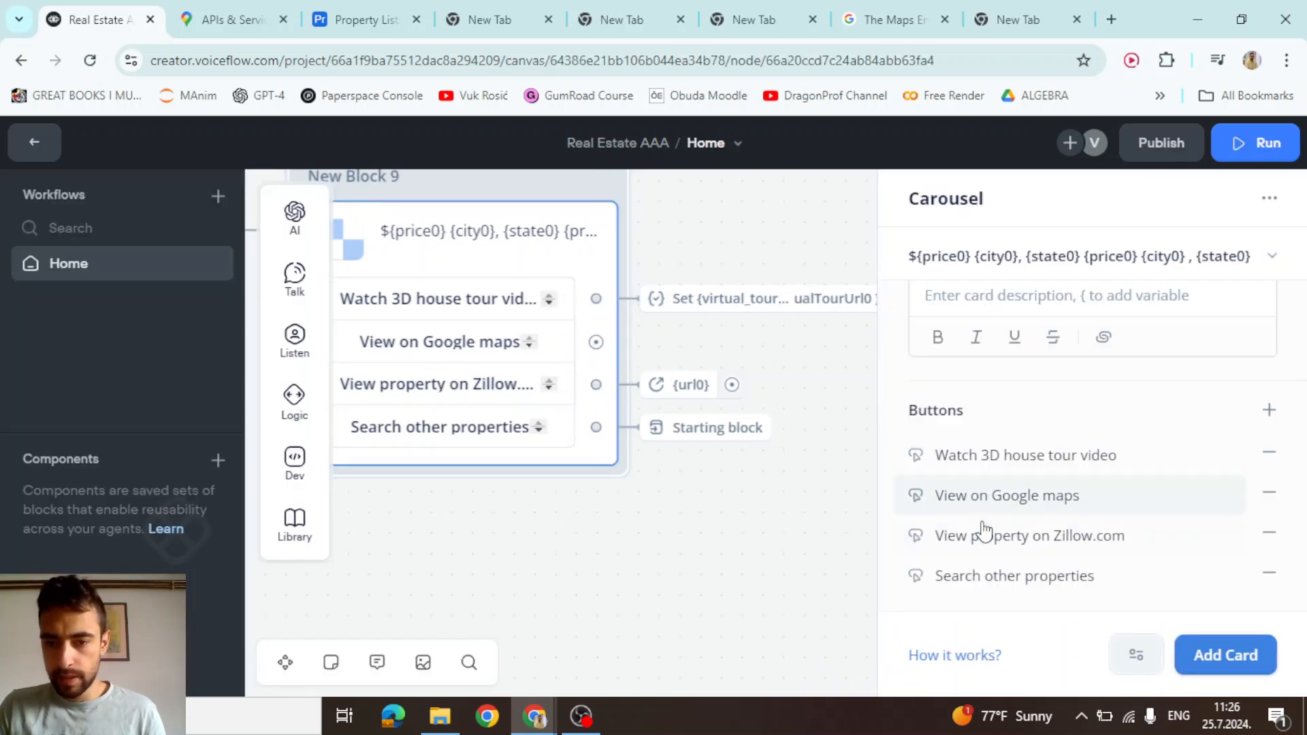
pyautogui.click(996, 500)
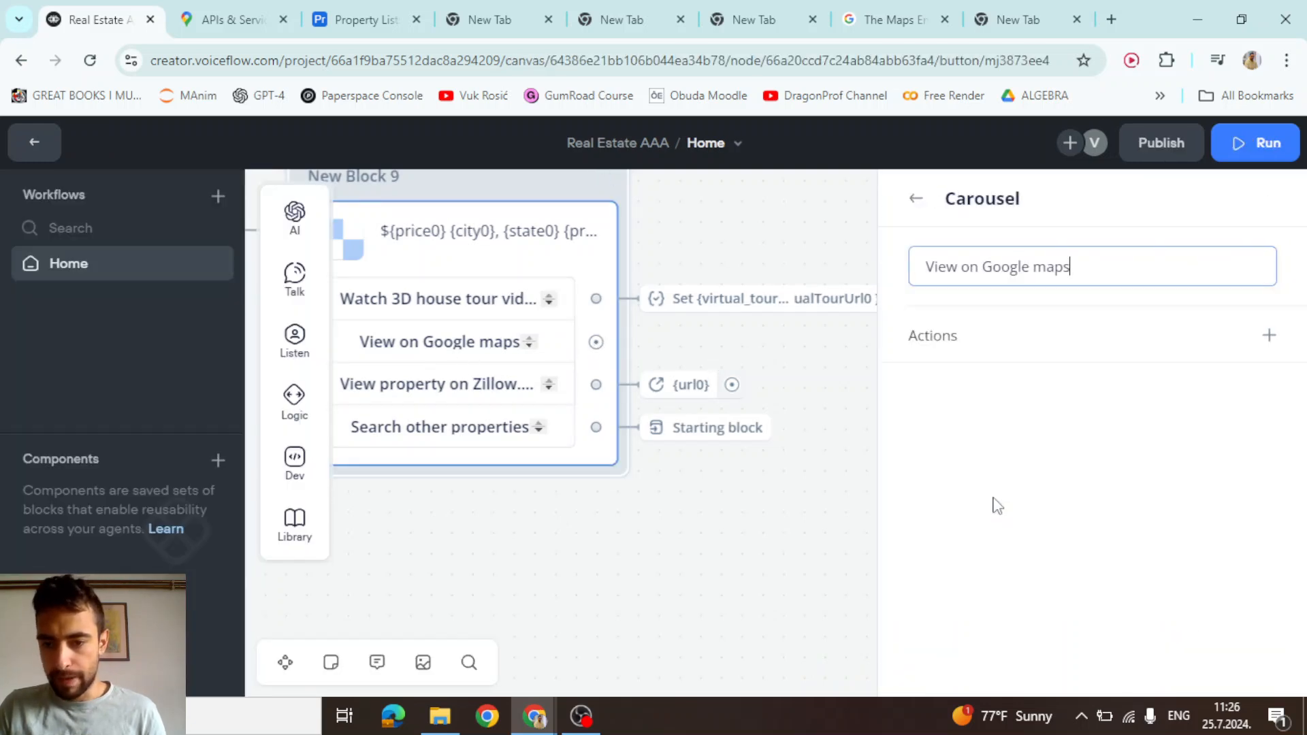
pyautogui.click(1269, 335)
pyautogui.click(1210, 129)
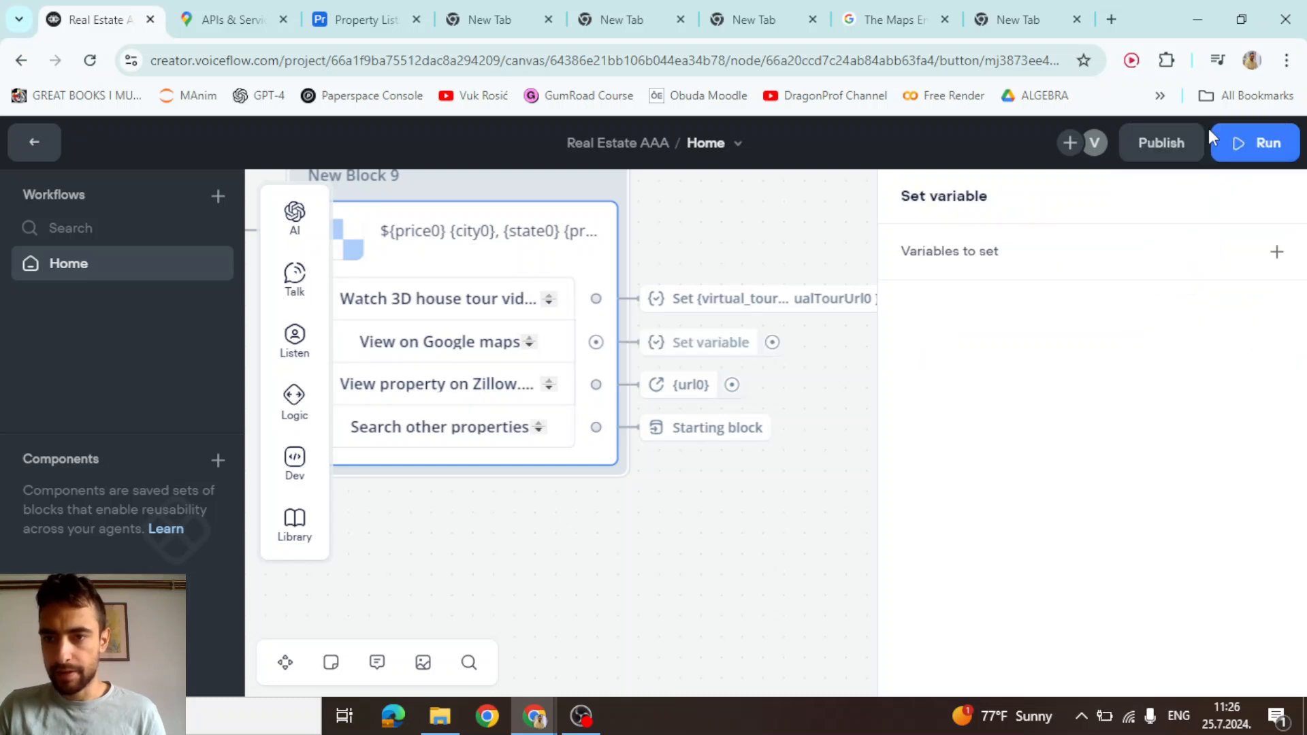
pyautogui.click(992, 252)
# Assign the action to a newly created map_address variable instead of maps_url
pyautogui.click(730, 336)
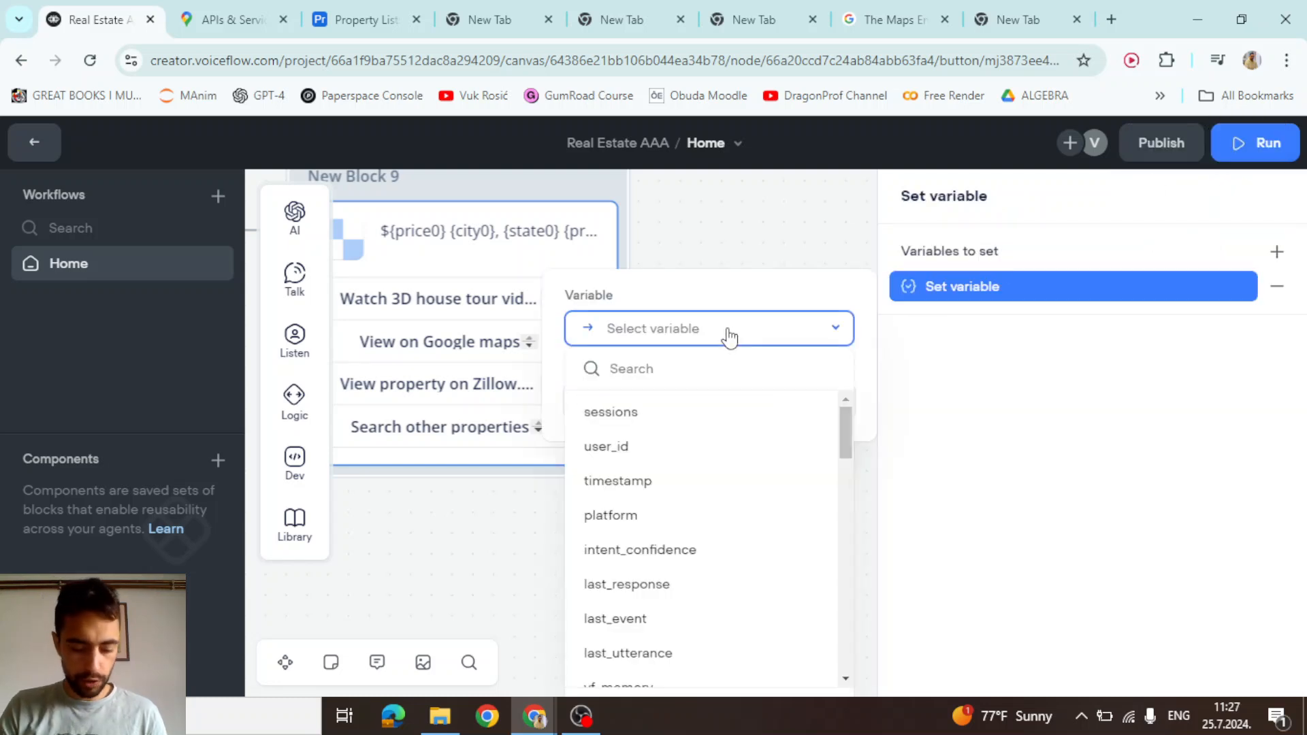
pyautogui.write('map')
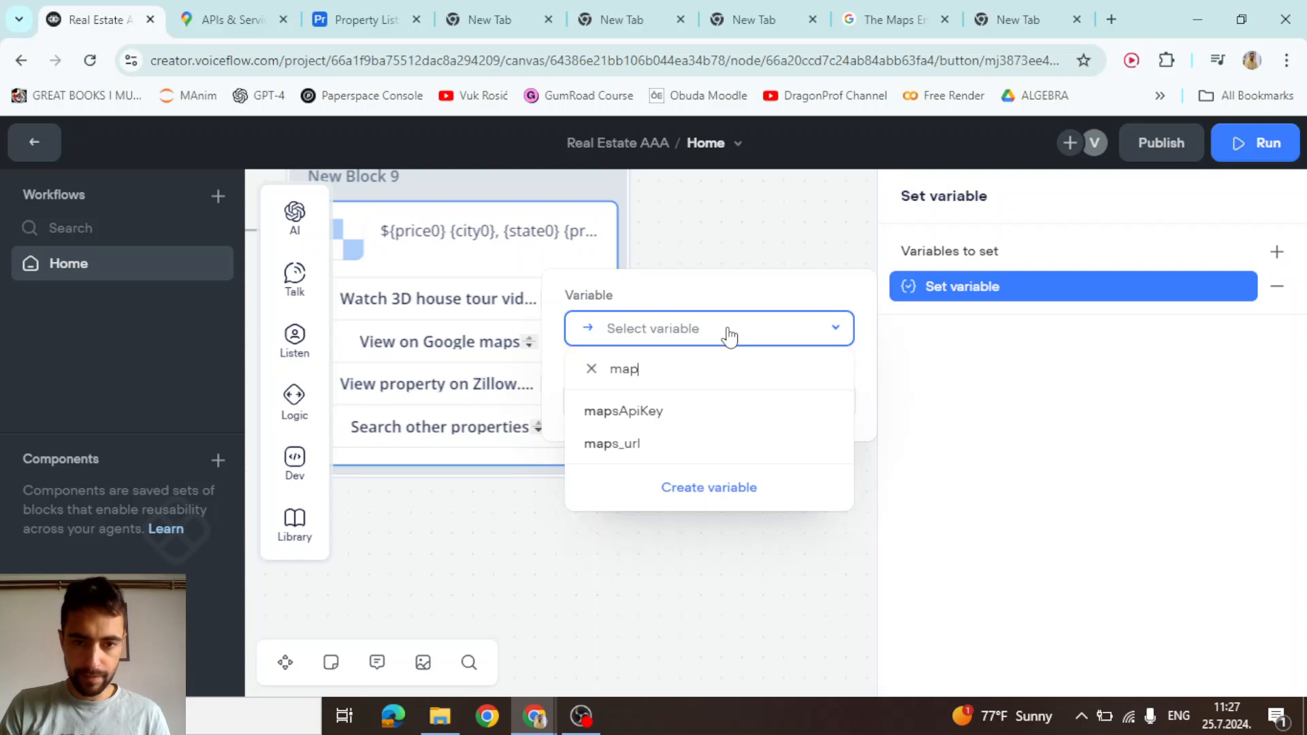
pyautogui.click(636, 448)
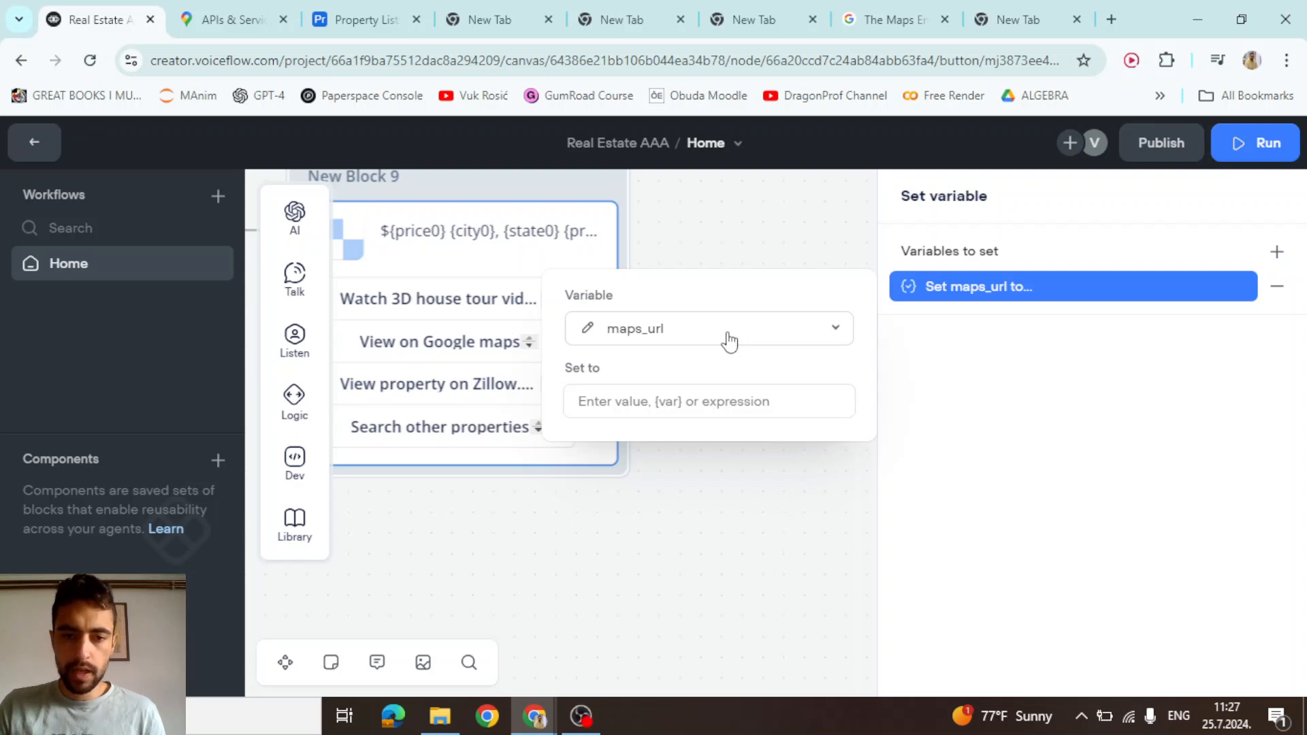
pyautogui.click(834, 332)
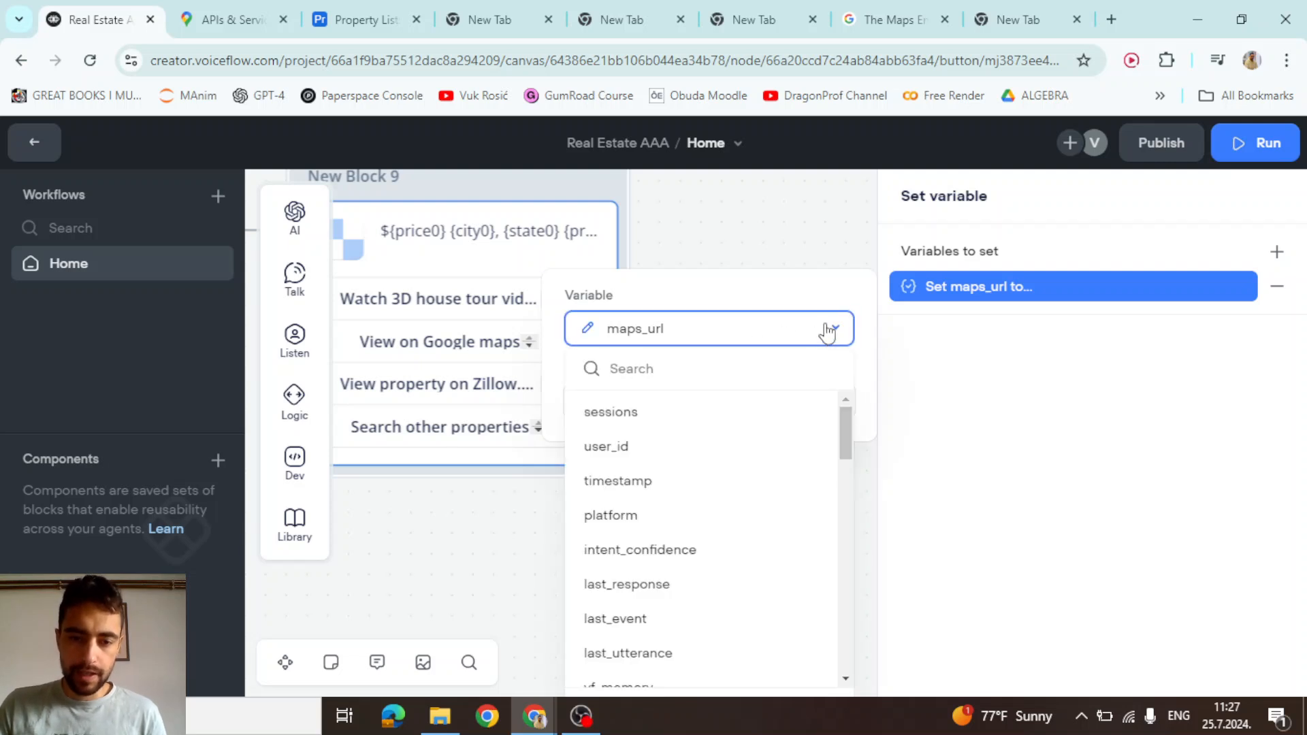
pyautogui.write('map_a')
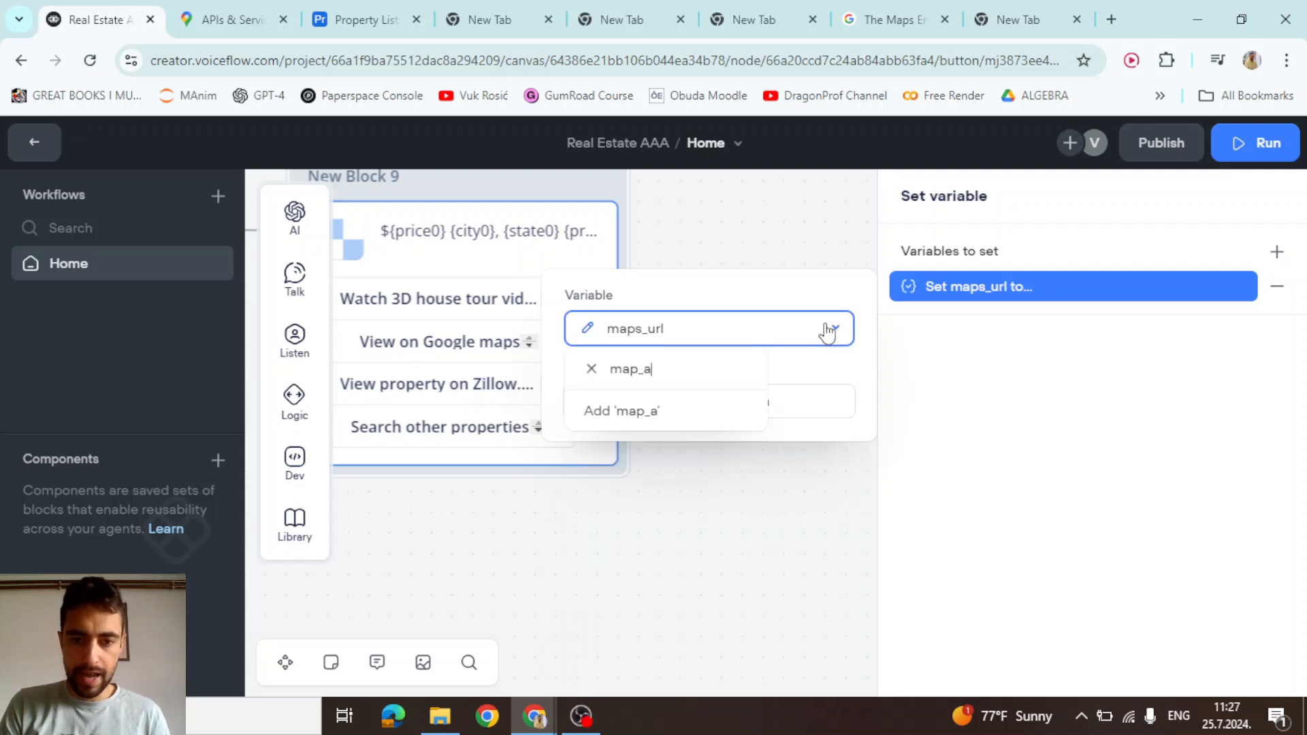
pyautogui.write('ddress')
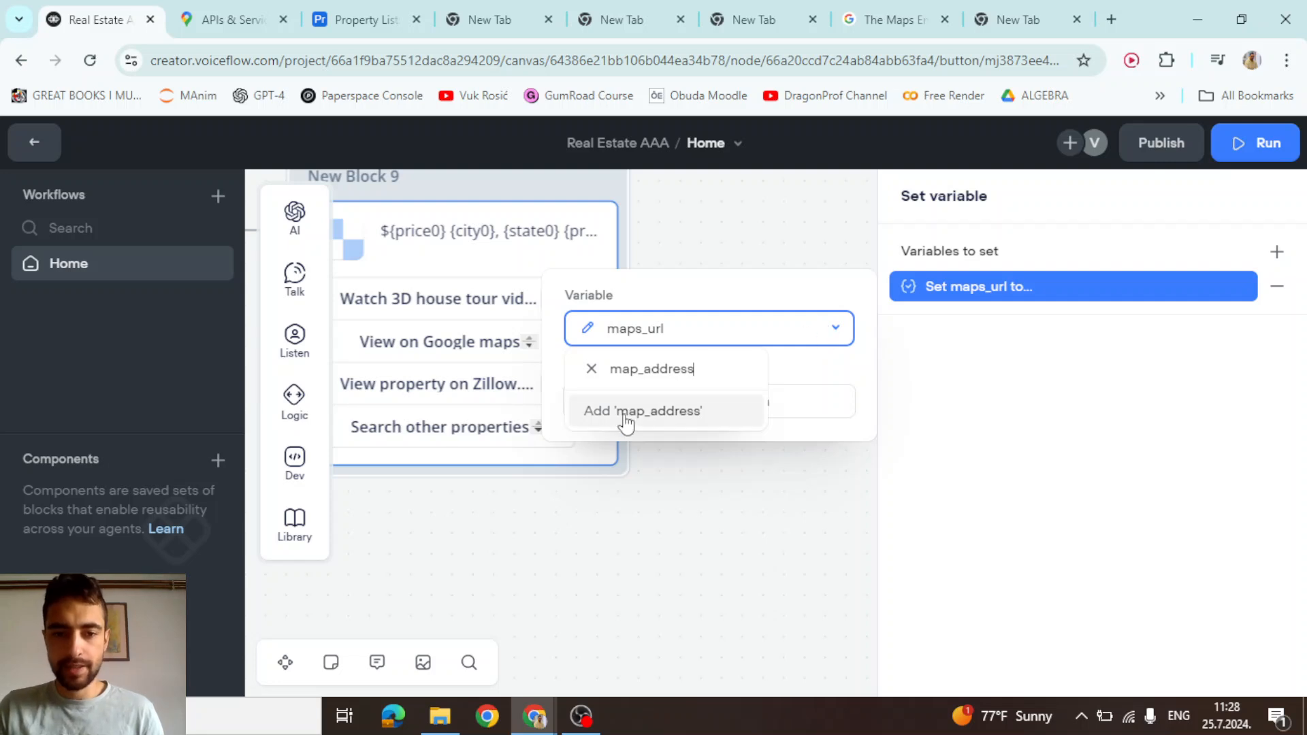
pyautogui.click(604, 417)
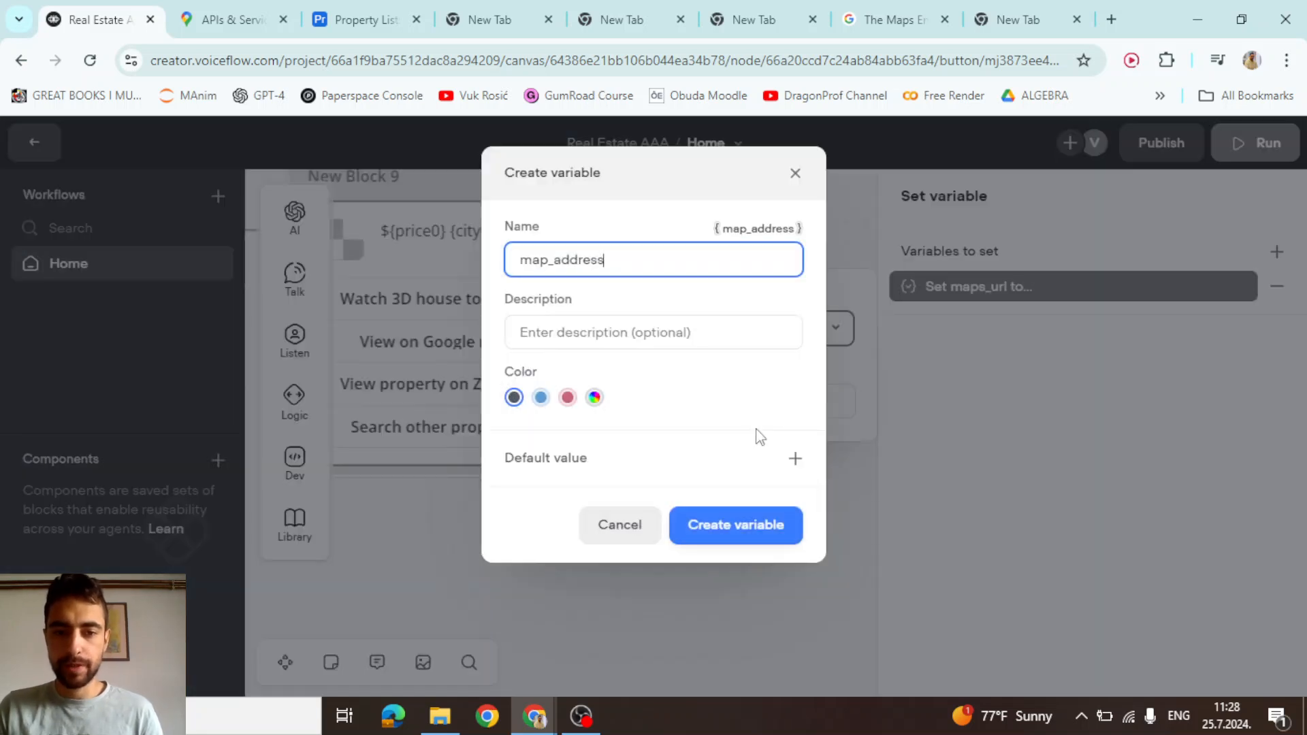
pyautogui.click(733, 538)
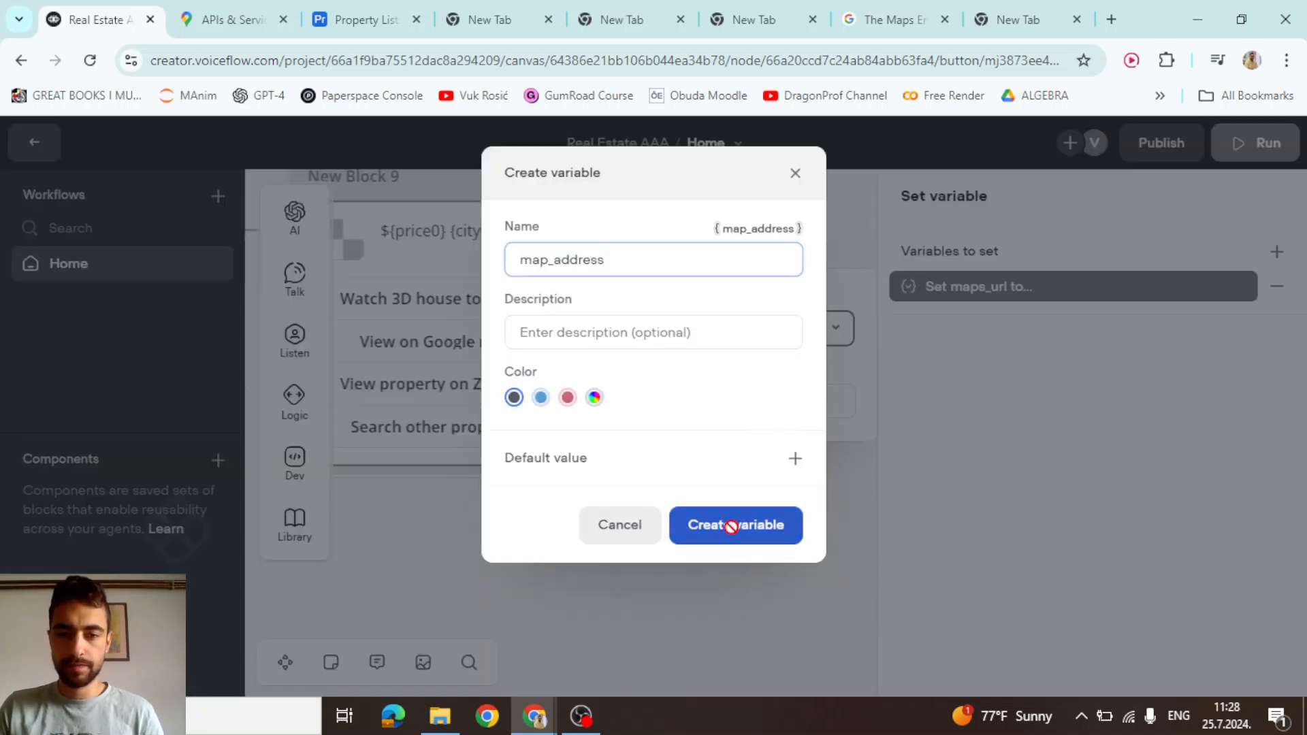
# Set the Set step's map_address value to {address0}
pyautogui.click(815, 535)
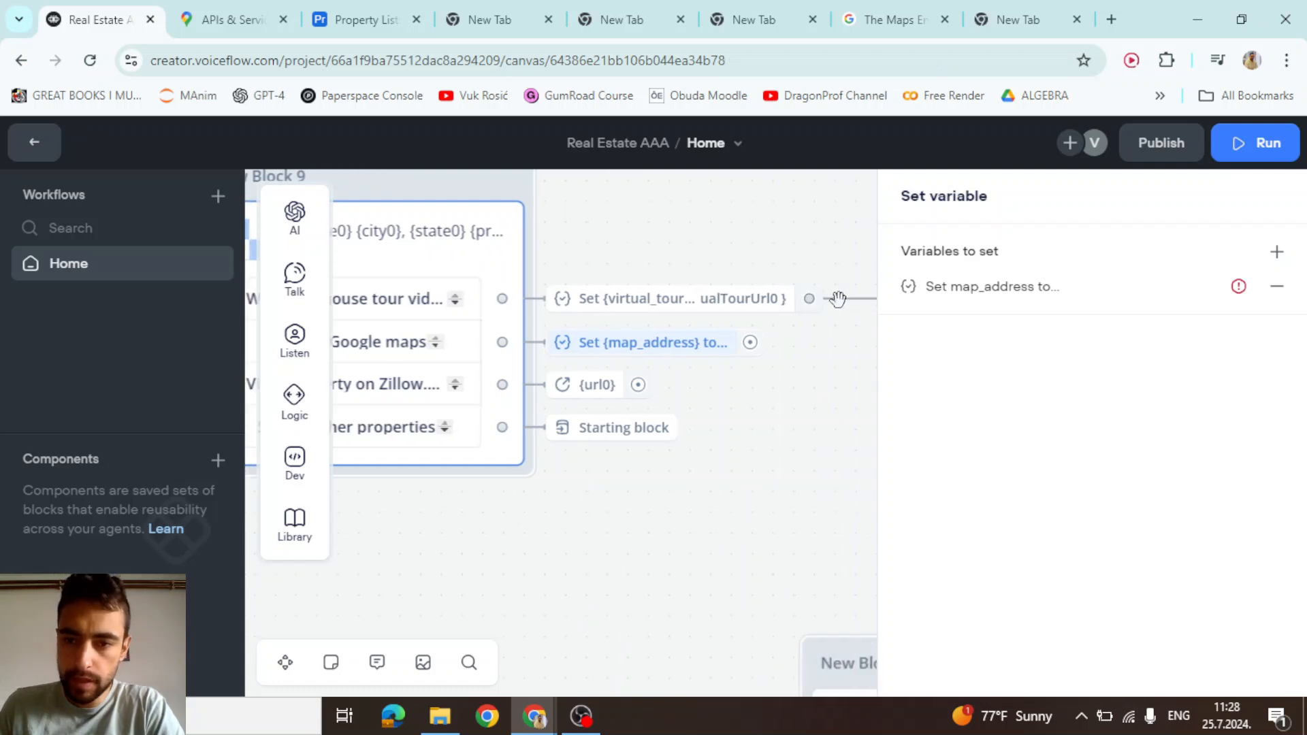
pyautogui.moveTo(647, 354)
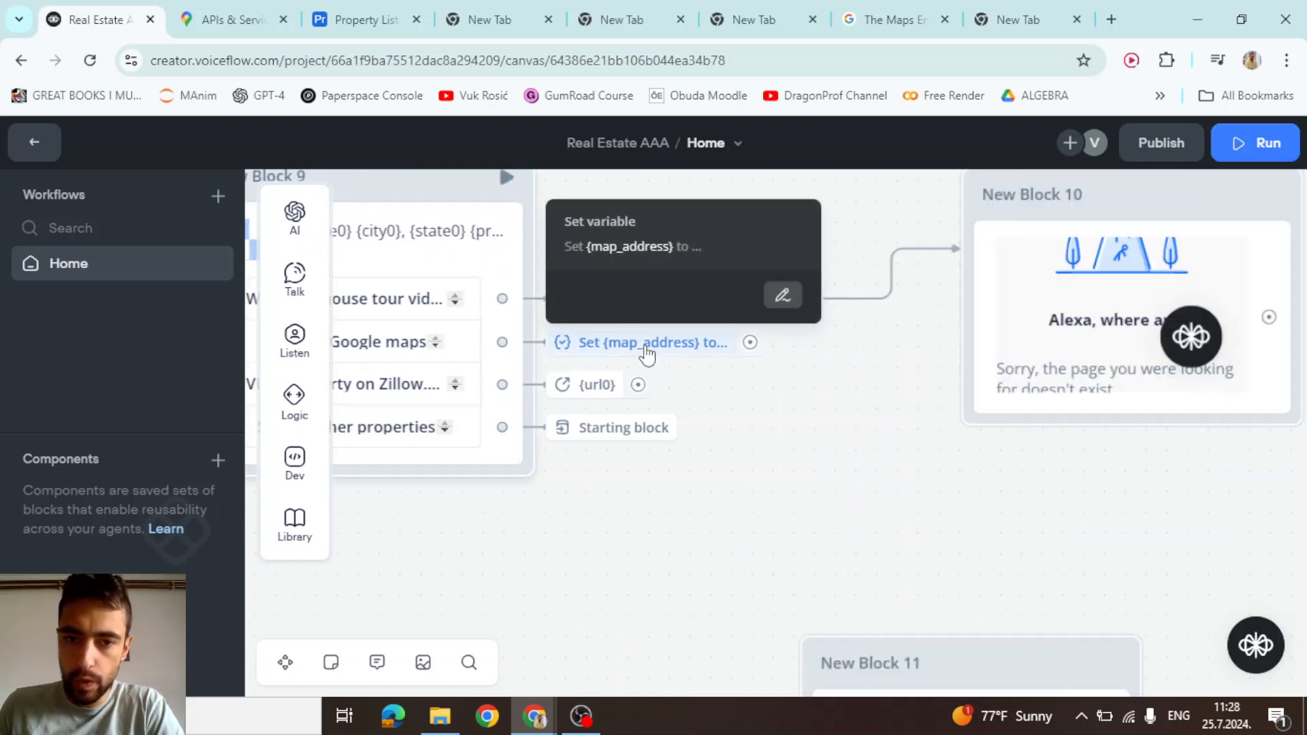
pyautogui.click(778, 299)
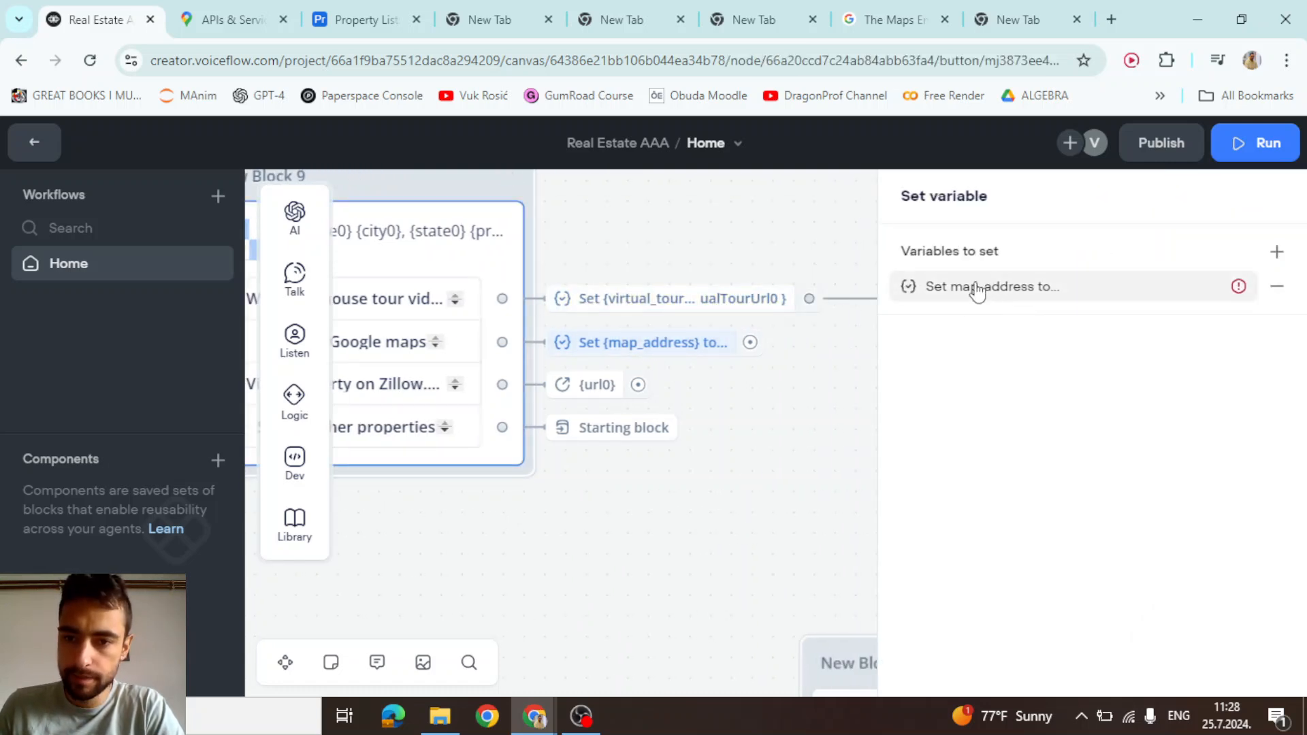
pyautogui.click(1108, 294)
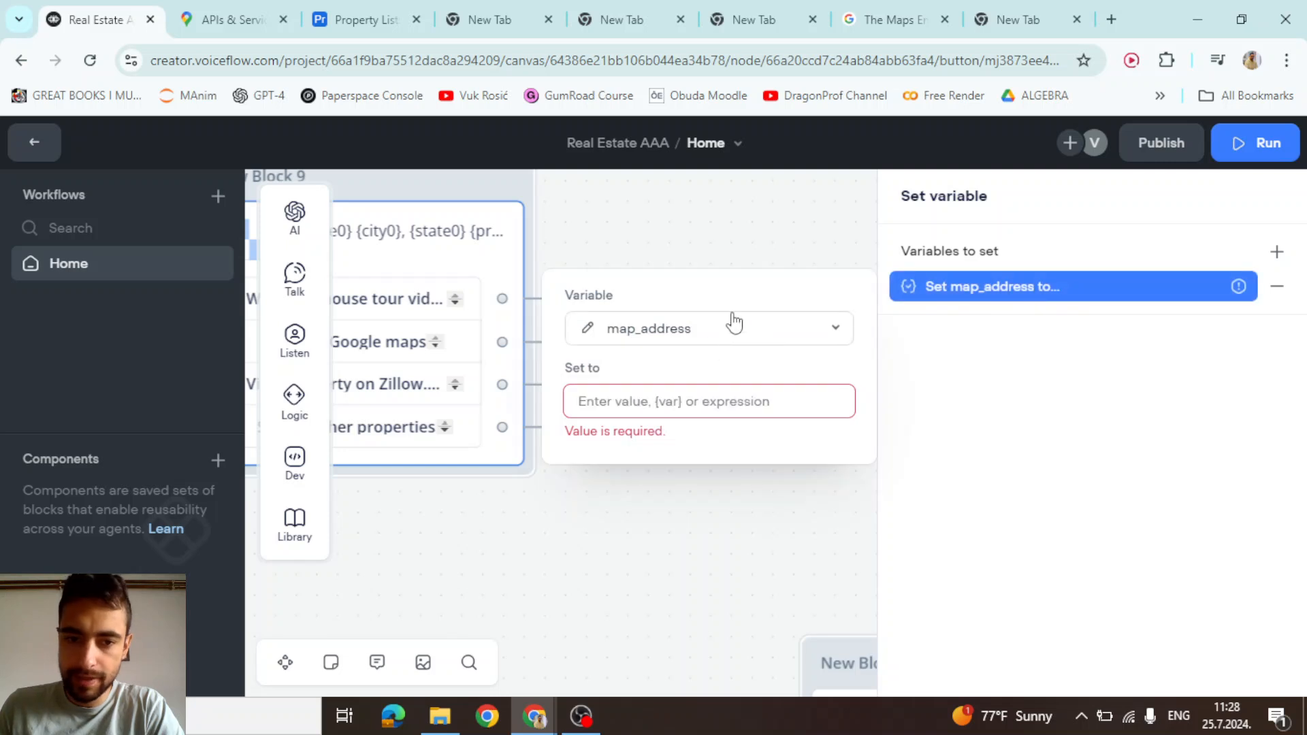
pyautogui.click(691, 407)
pyautogui.write('add')
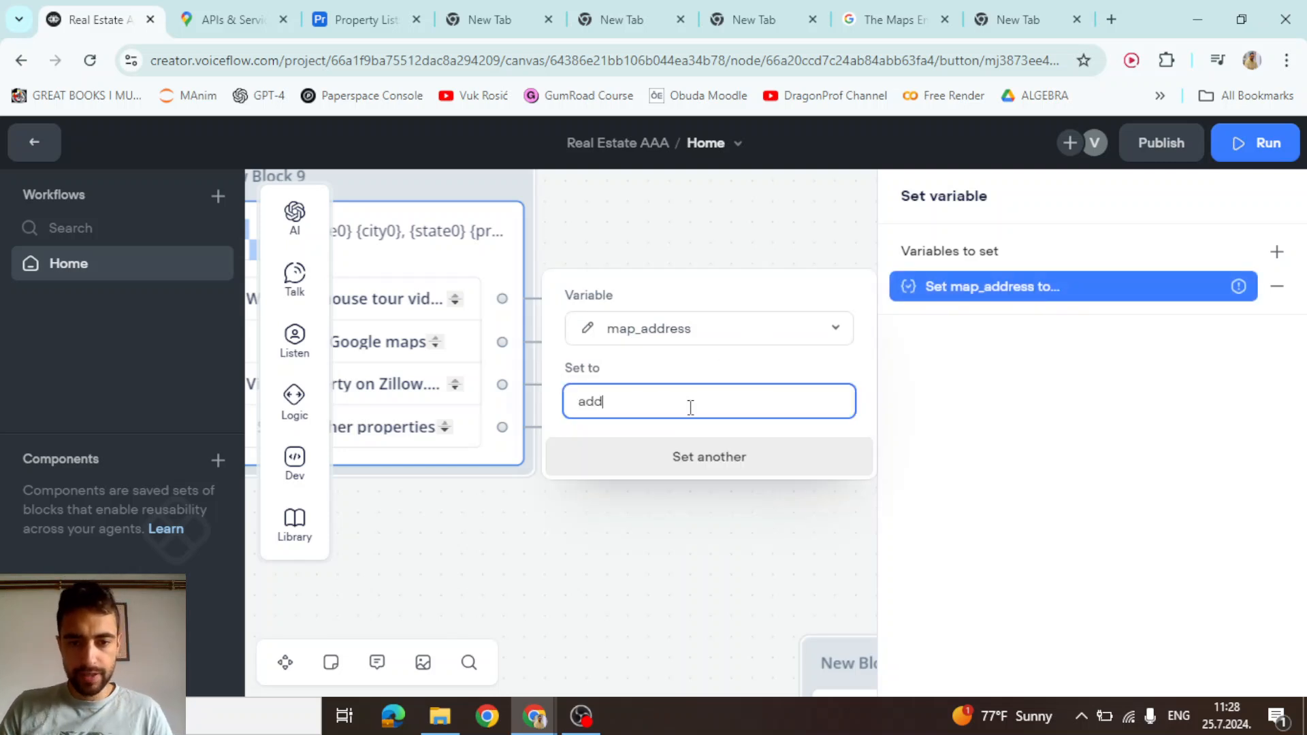
pyautogui.write('ress')
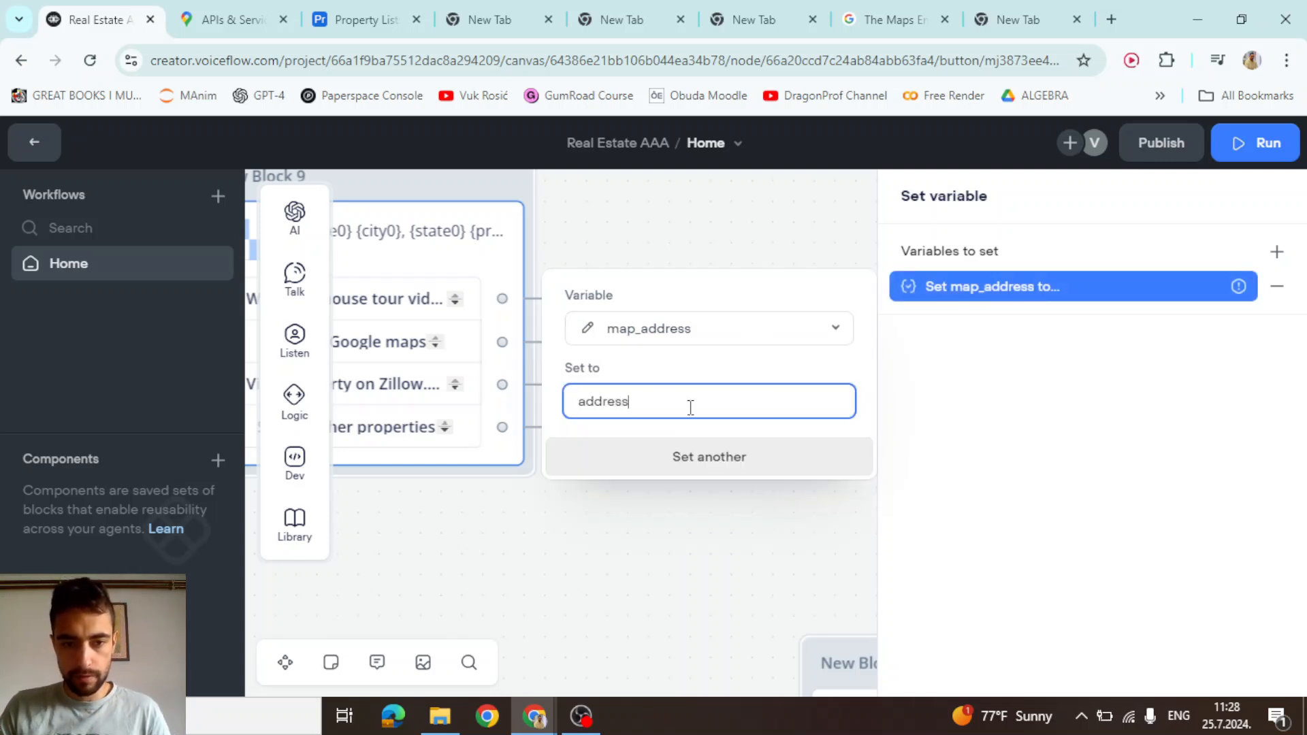
pyautogui.hotkey('ctrl', 'a')
pyautogui.write('{a')
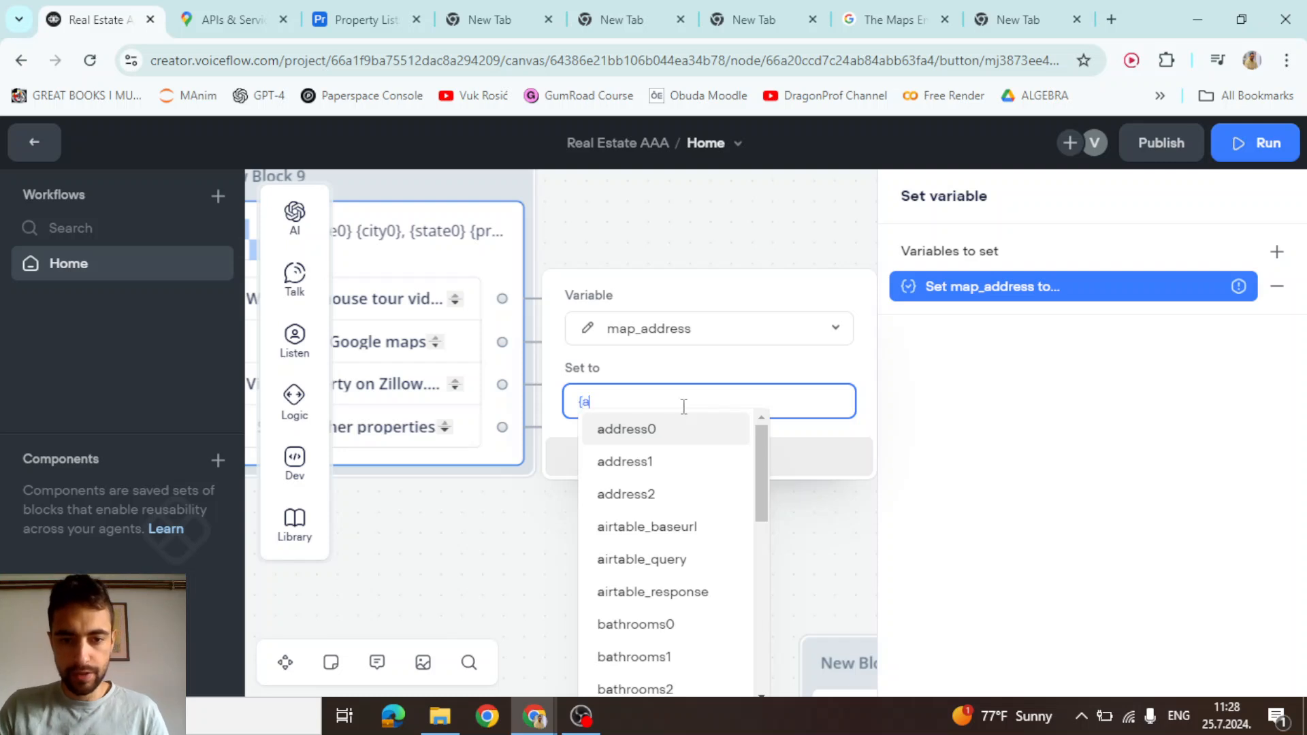
pyautogui.click(691, 430)
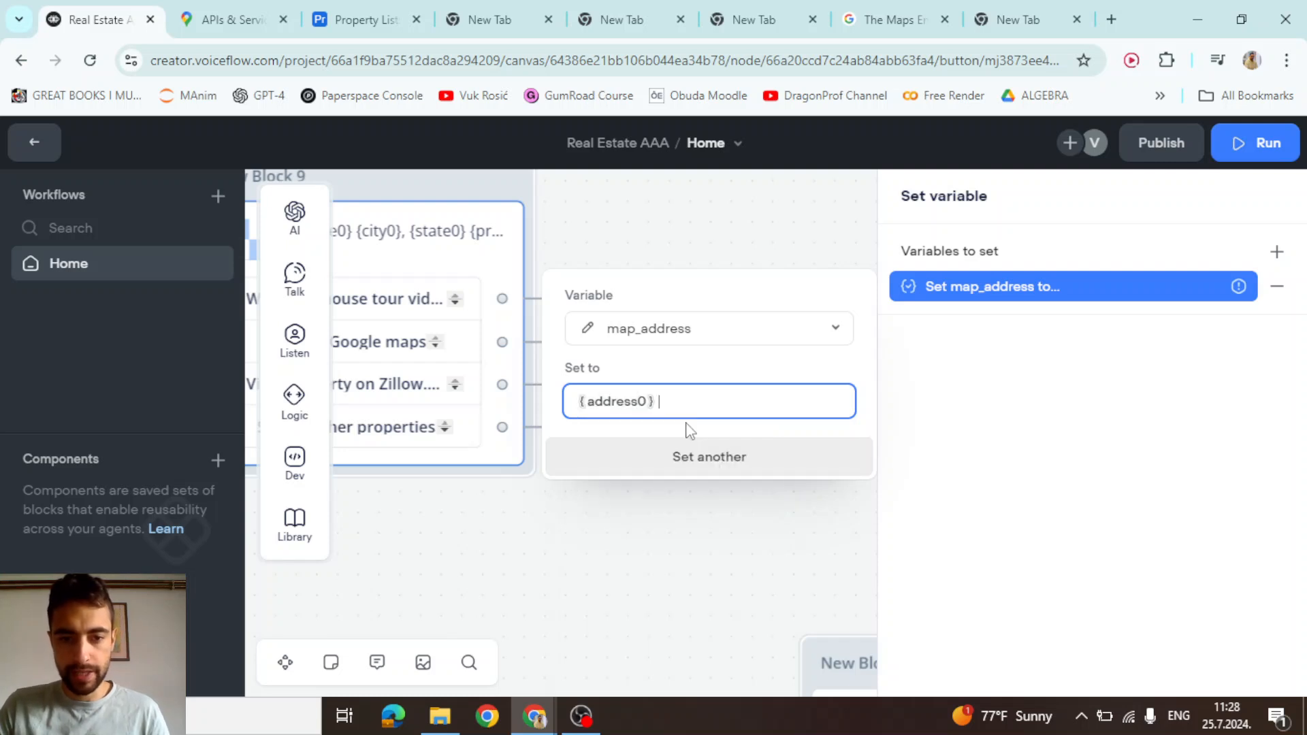
pyautogui.click(687, 378)
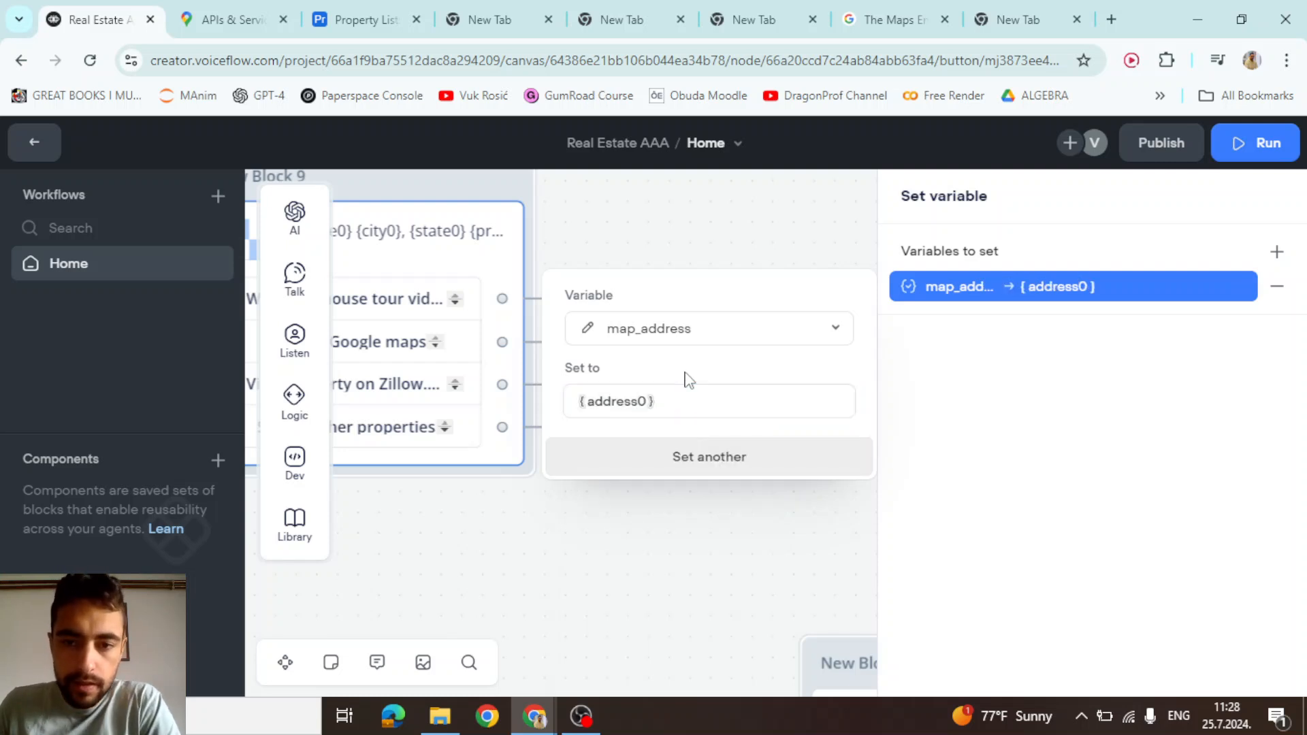
pyautogui.click(623, 542)
# Connect the map_address step to a new Set AI block
pyautogui.moveTo(773, 505); pyautogui.dragTo(671, 344)
pyautogui.scroll(-2, 717, 368)
pyautogui.moveTo(735, 374); pyautogui.dragTo(760, 412)
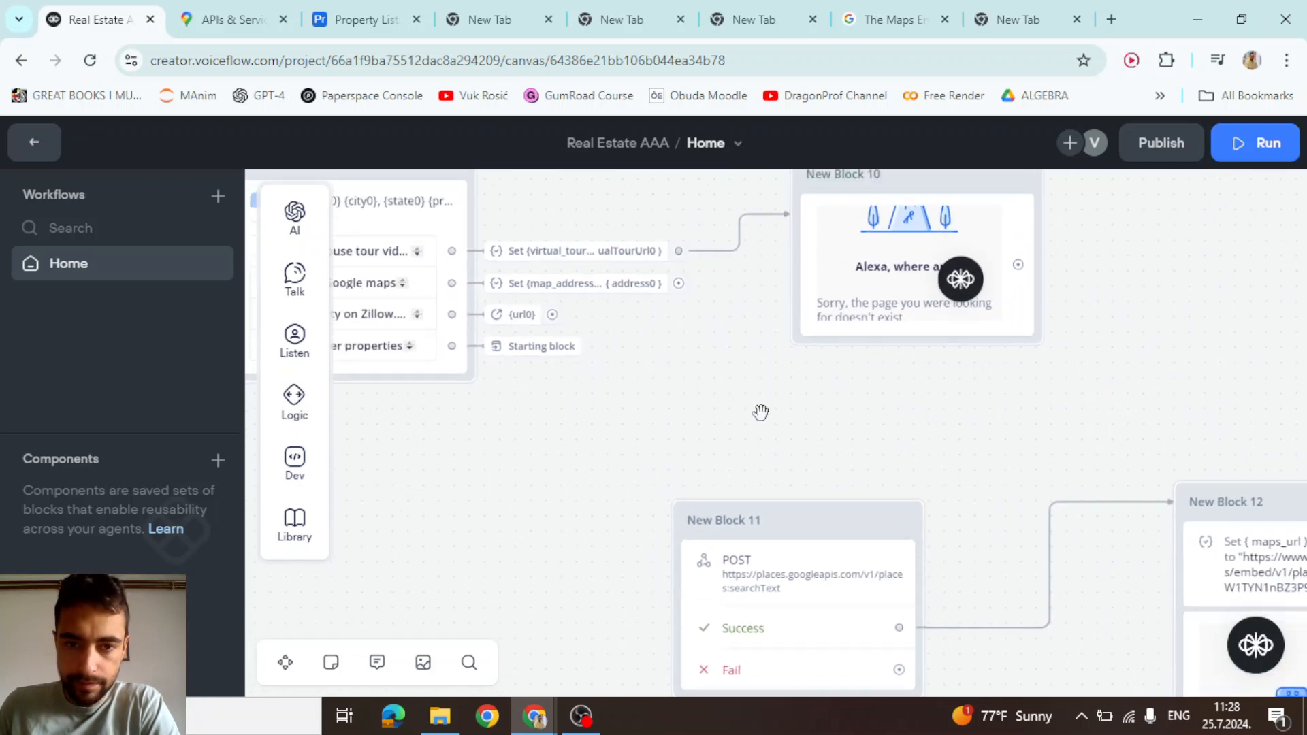
pyautogui.moveTo(677, 283); pyautogui.dragTo(774, 419)
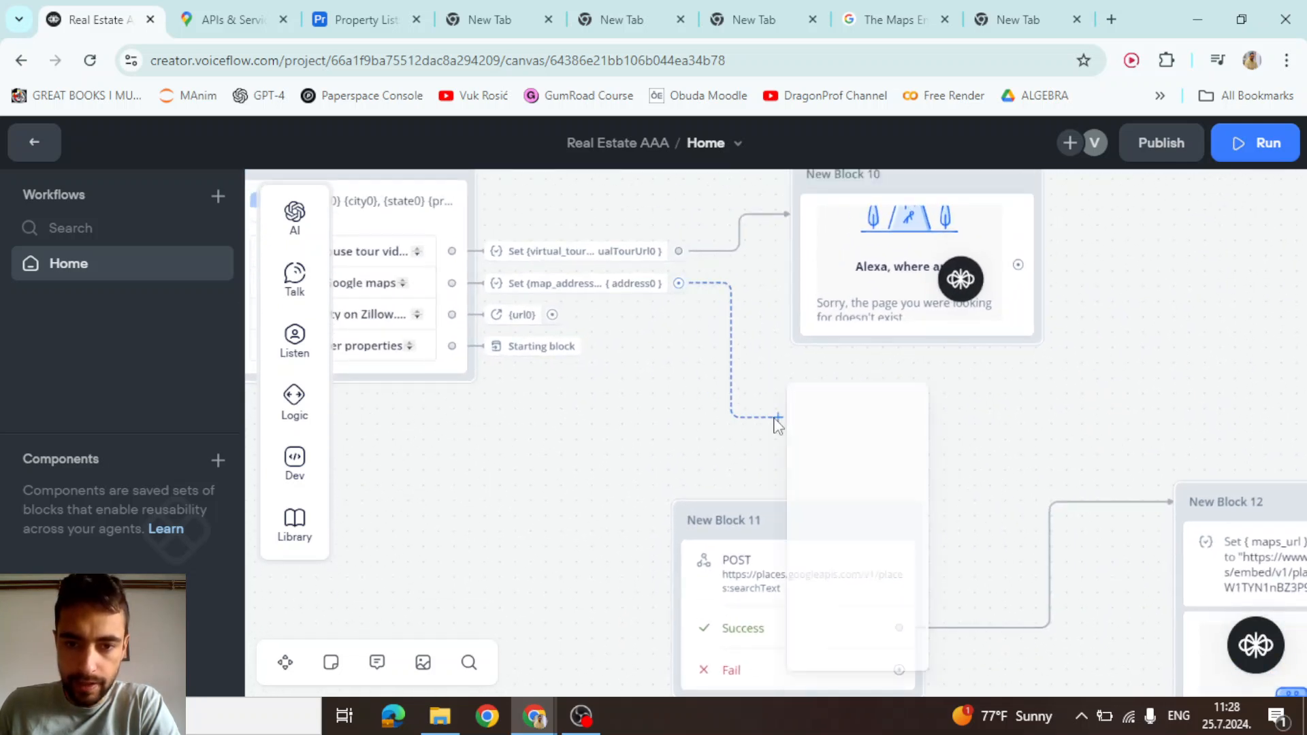
pyautogui.moveTo(869, 421)
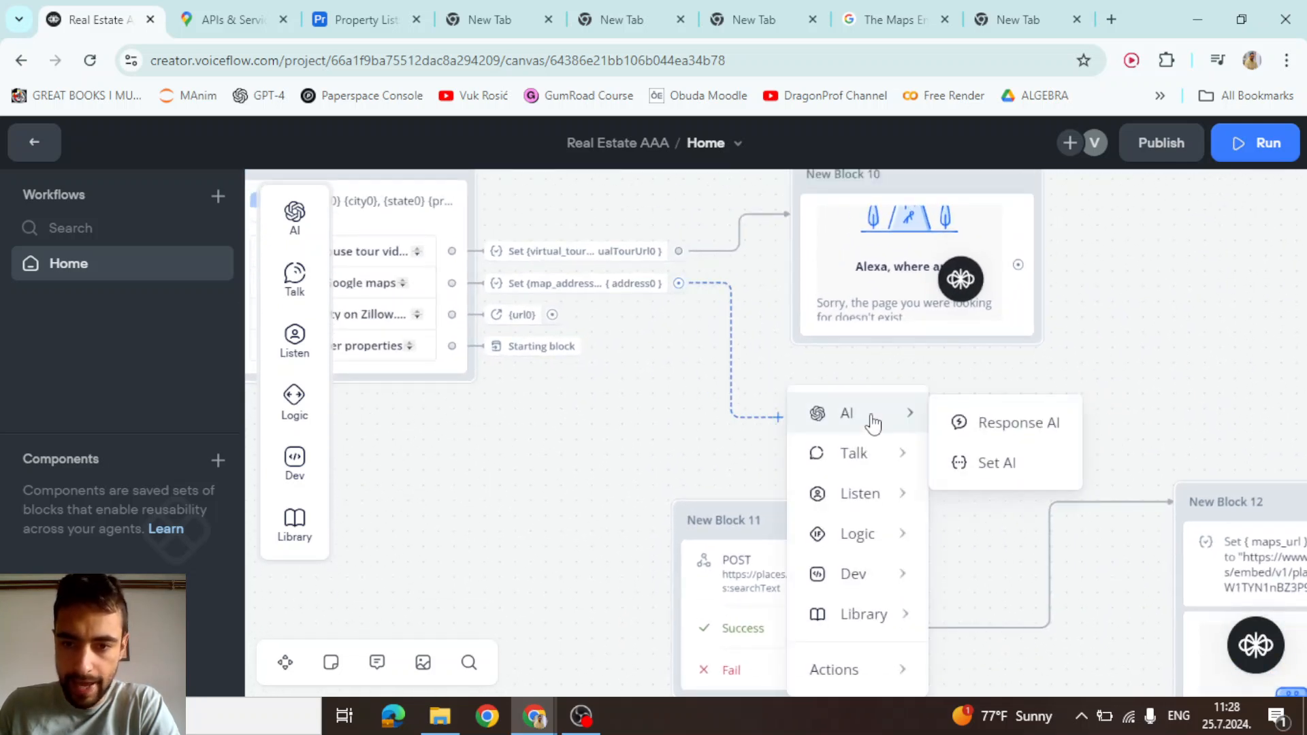
pyautogui.click(1022, 468)
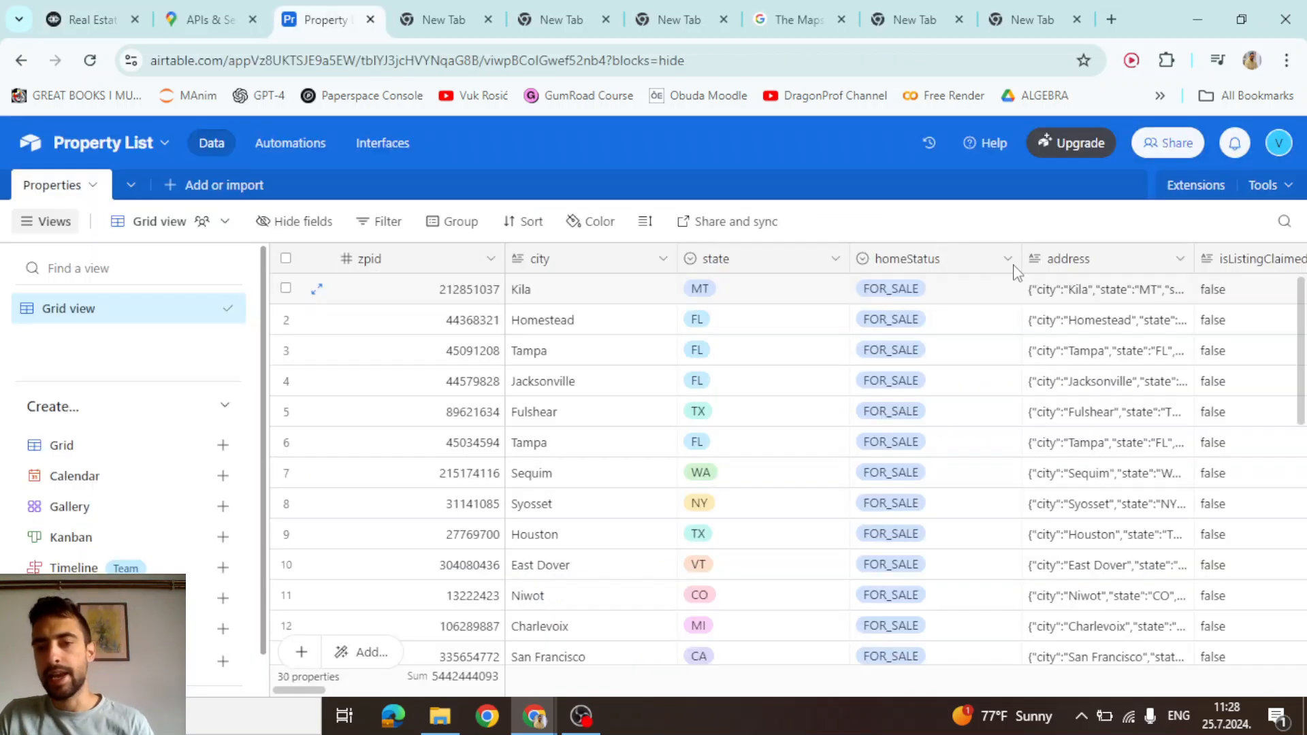
# Expand row 1's address cell in Airtable and select its full JSON address text
pyautogui.doubleClick(1067, 297)
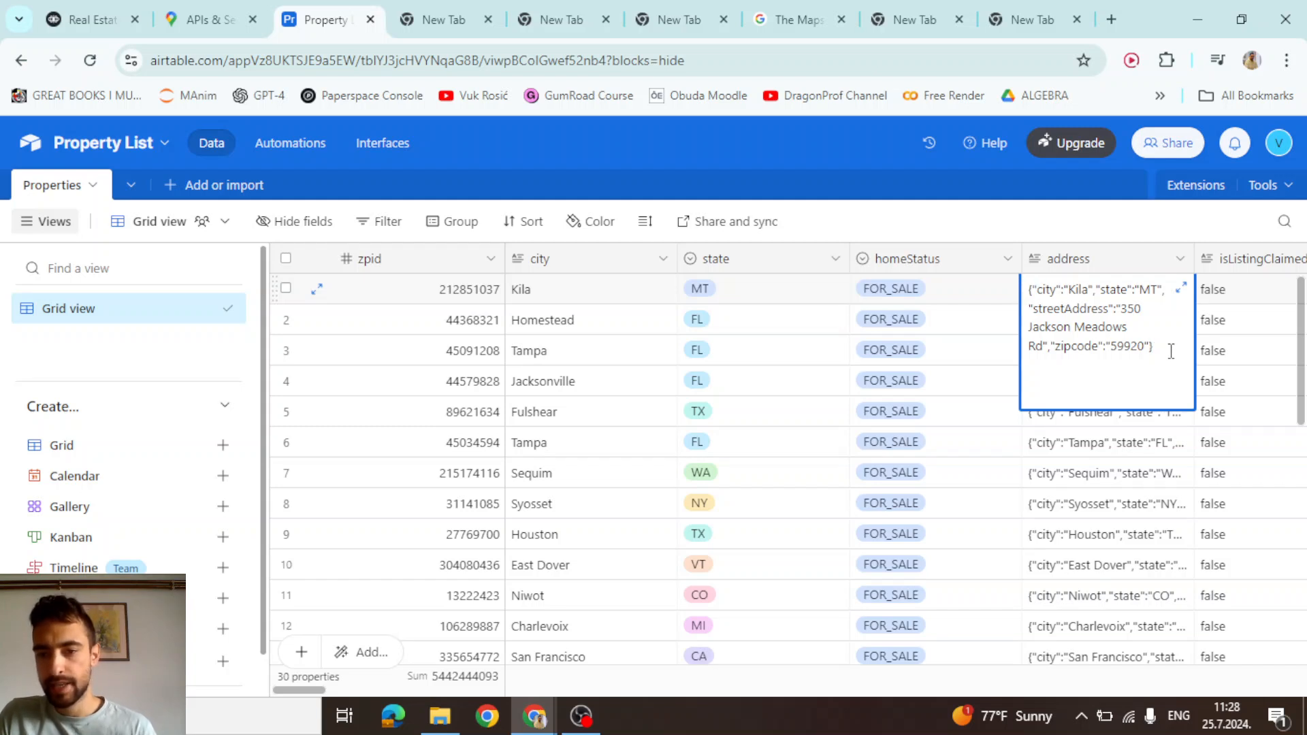
pyautogui.moveTo(1170, 351); pyautogui.dragTo(1030, 291)
pyautogui.click(1065, 300)
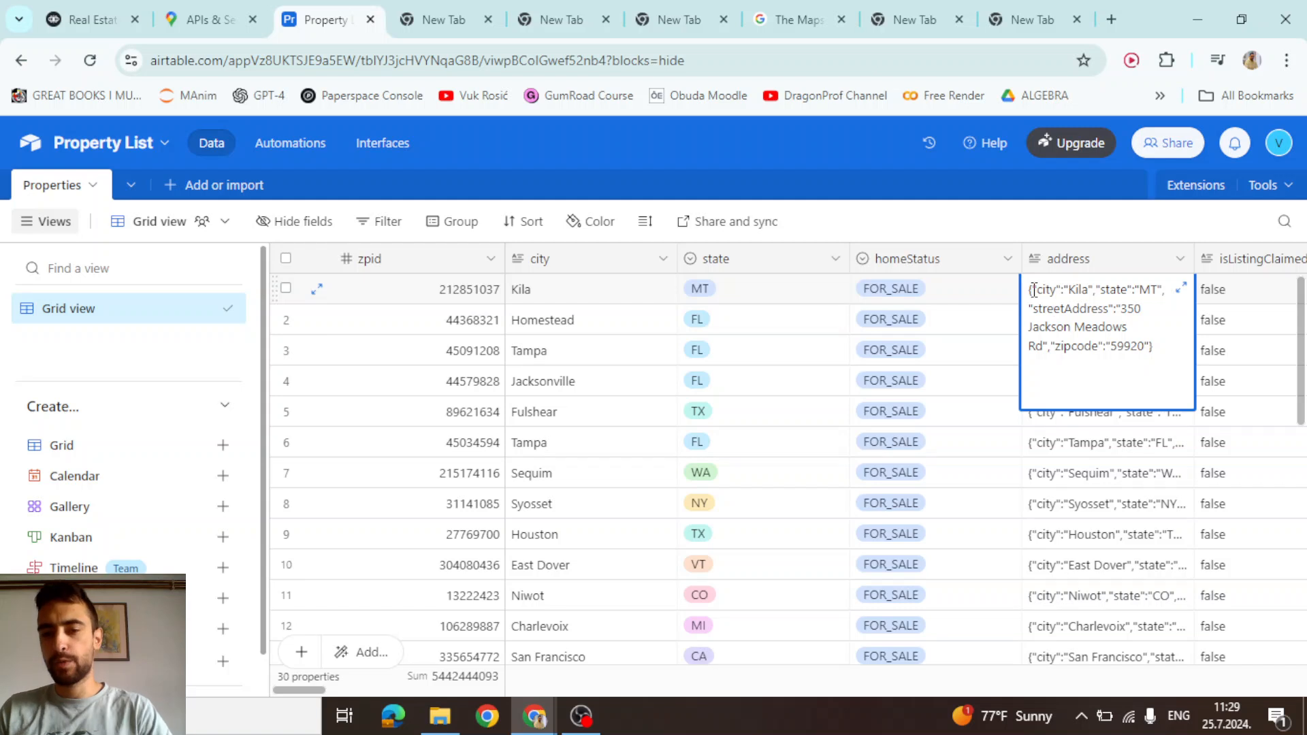
pyautogui.moveTo(1151, 344); pyautogui.dragTo(1029, 290)
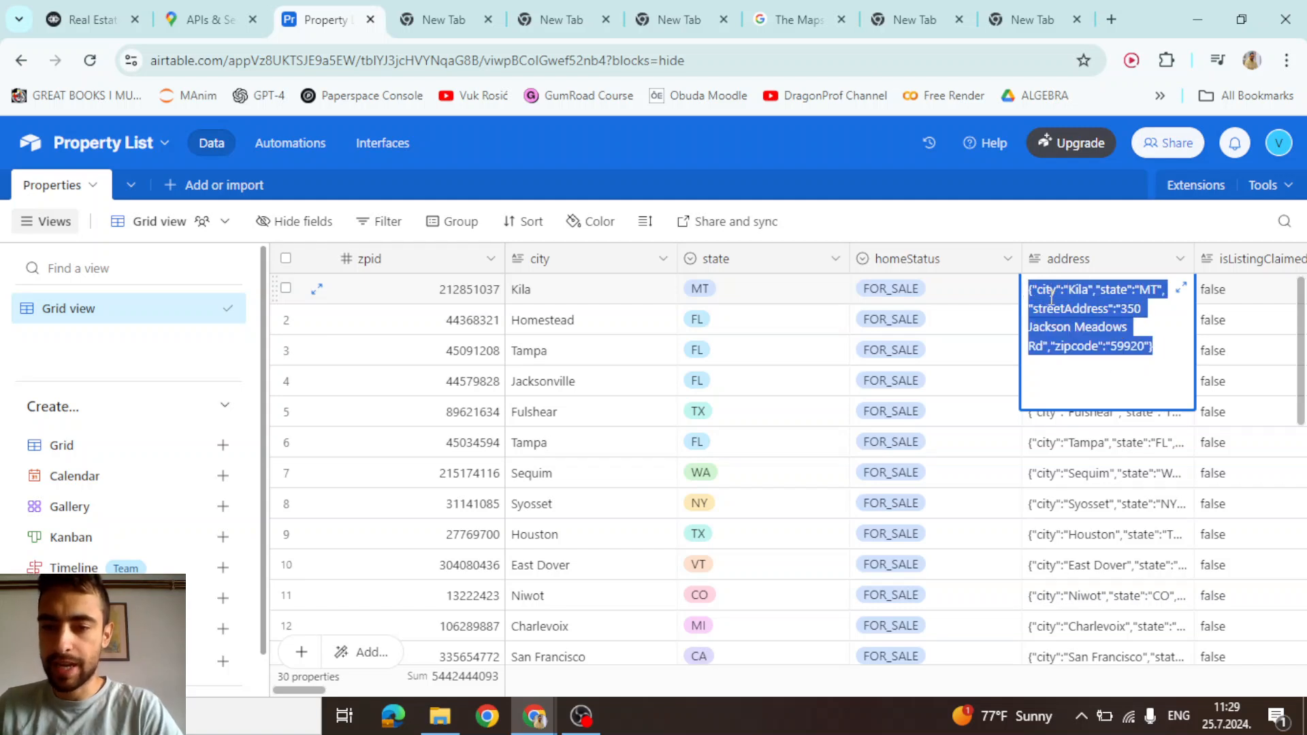
pyautogui.click(1049, 293)
# Back in Voiceflow, name the Set AI step 'Convert address'
pyautogui.hotkey('ctrl', '1')
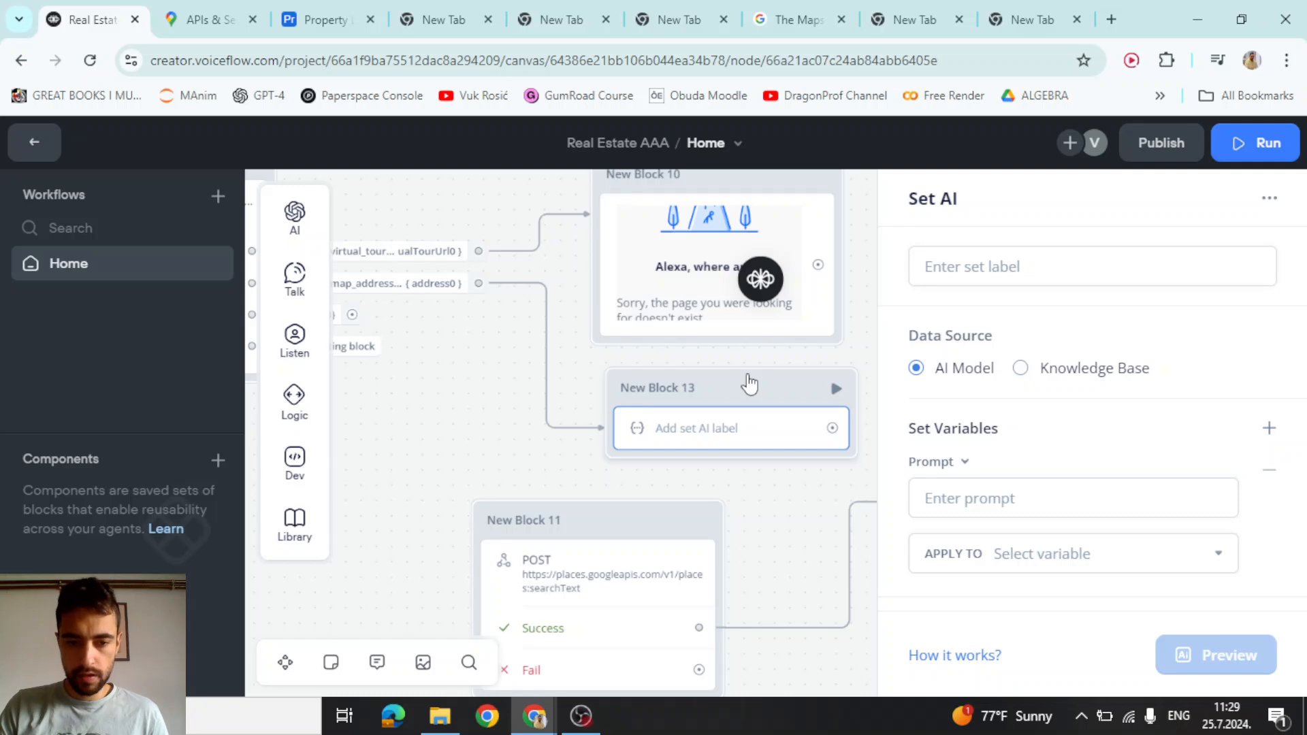
pyautogui.click(959, 268)
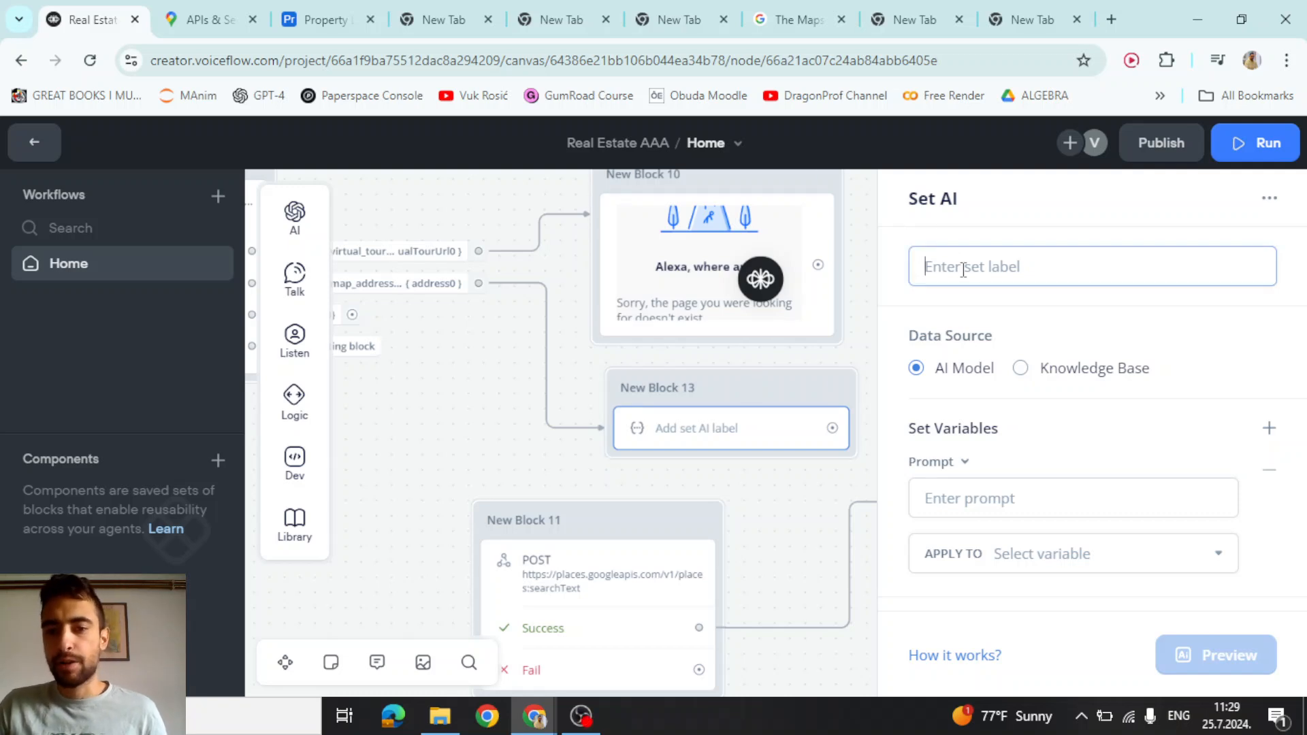
pyautogui.write('Convert address')
pyautogui.moveTo(1045, 269); pyautogui.dragTo(923, 267)
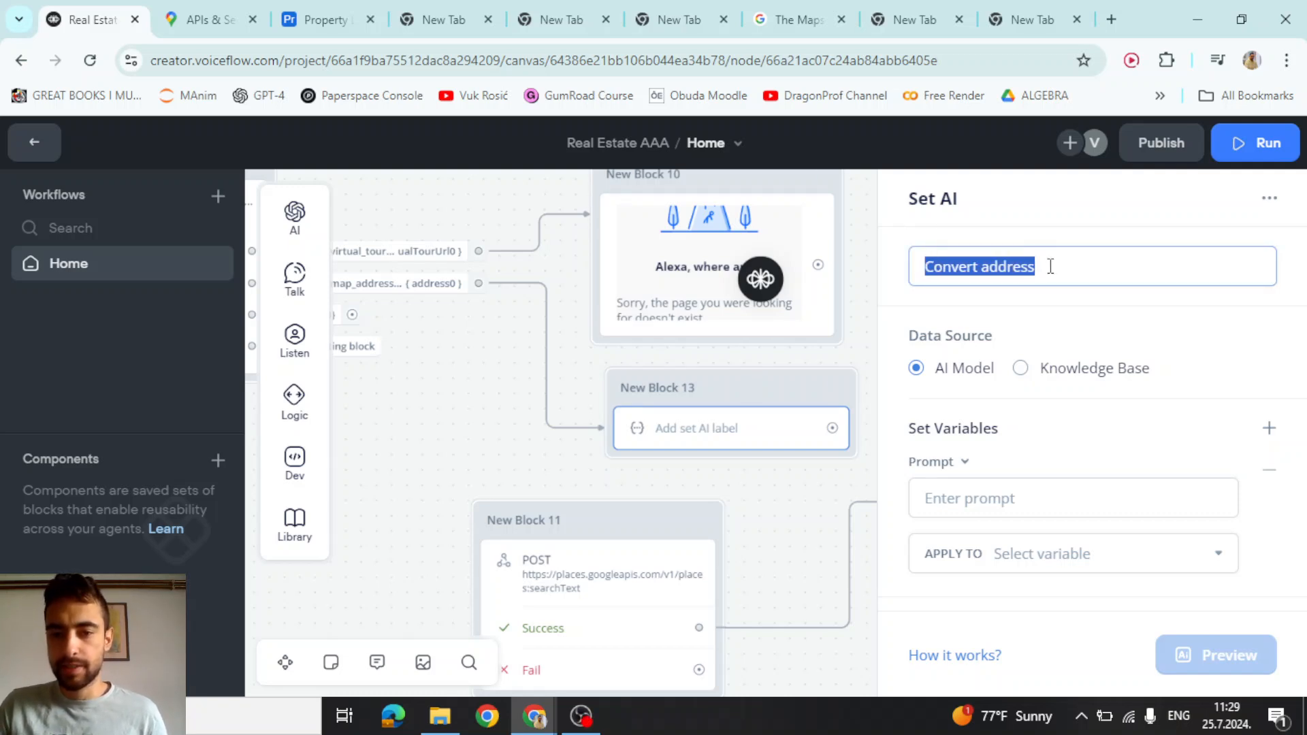
pyautogui.click(1065, 266)
# Make {map_address} the prompt and store the AI result in map_address
pyautogui.scroll(-1, 1055, 267)
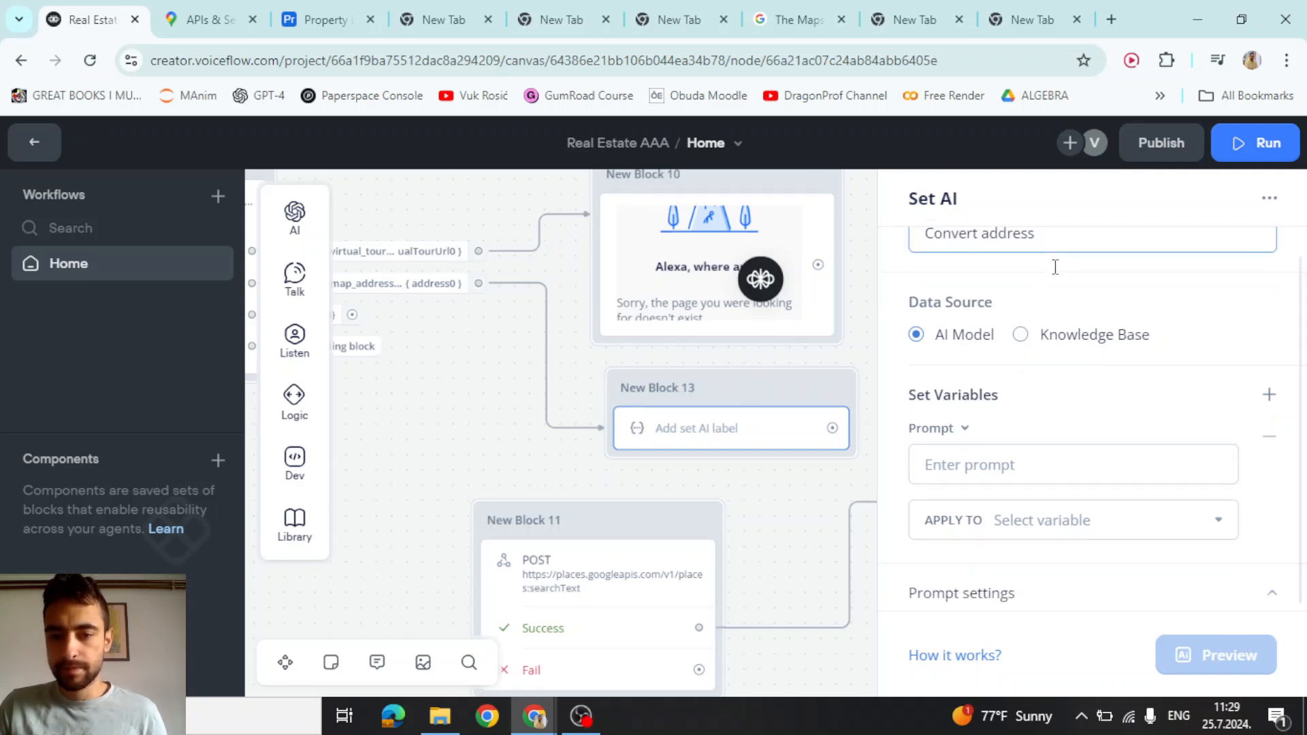
pyautogui.click(982, 458)
pyautogui.write('{')
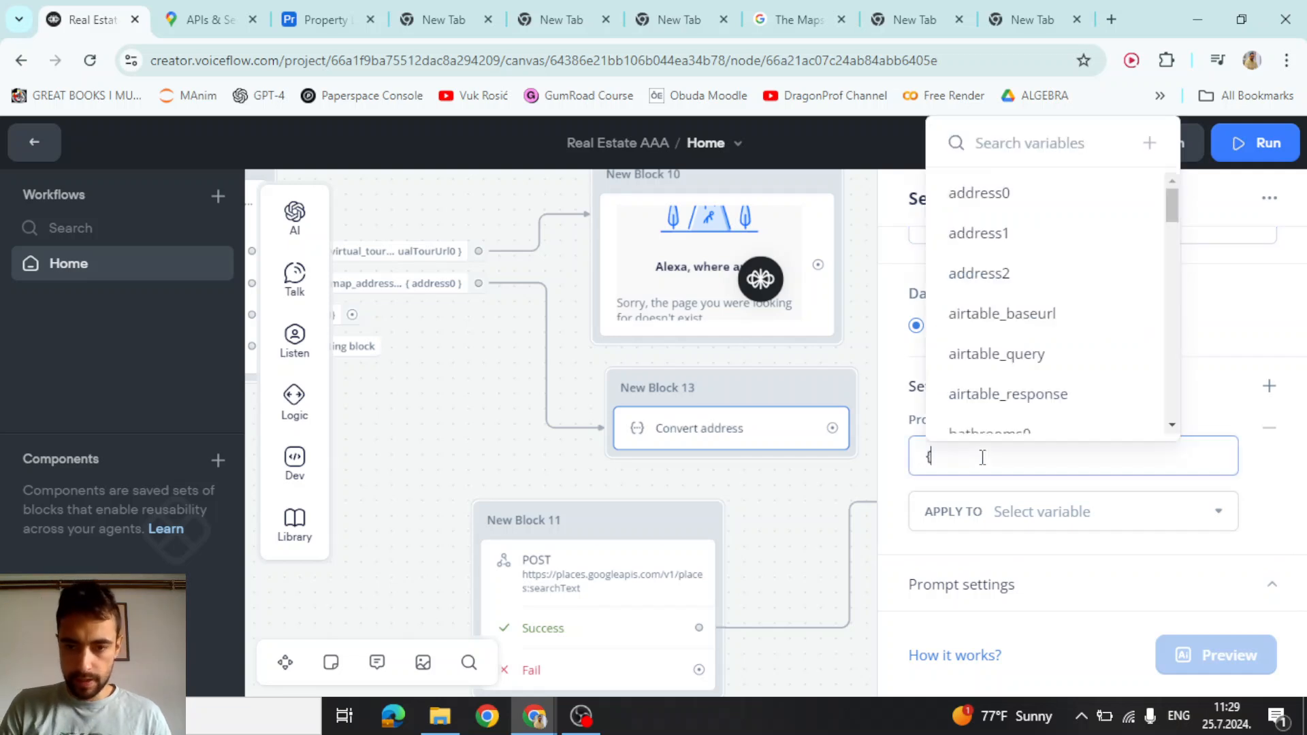
pyautogui.write('map')
pyautogui.click(1010, 536)
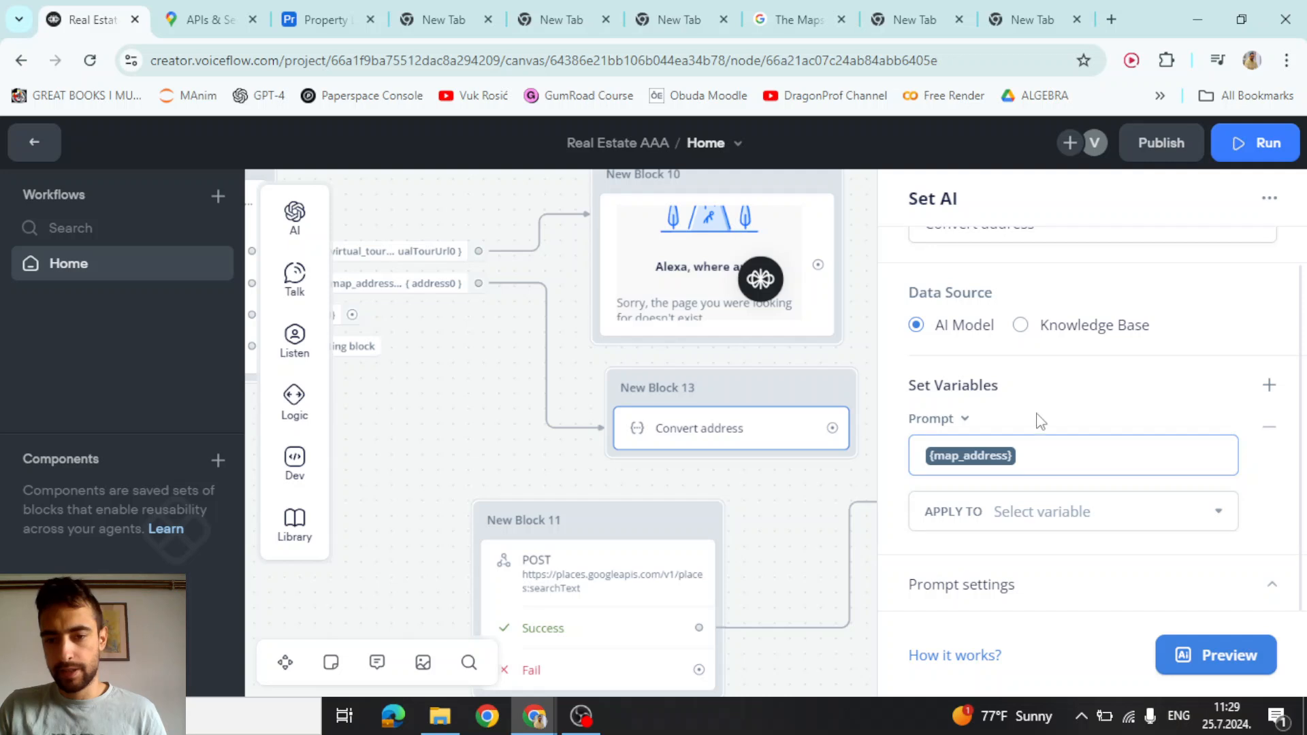
pyautogui.click(1048, 522)
pyautogui.write('map')
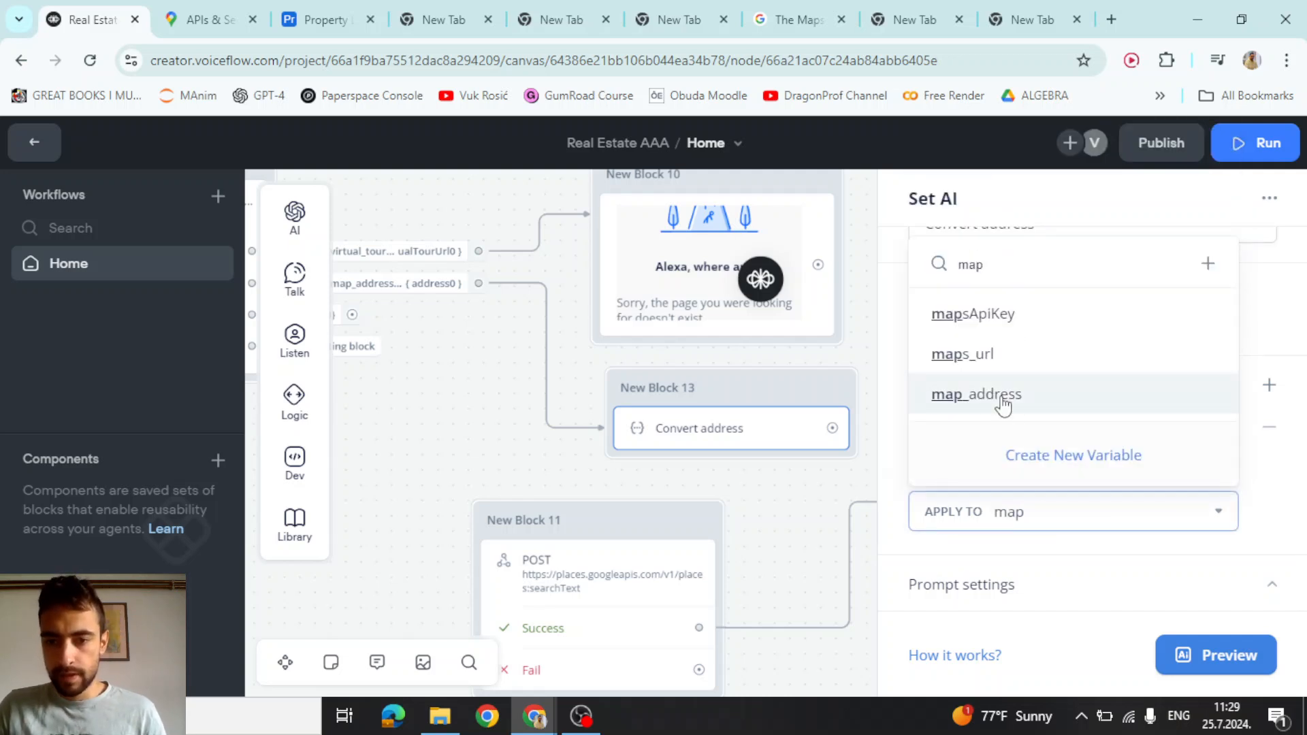
pyautogui.click(1002, 403)
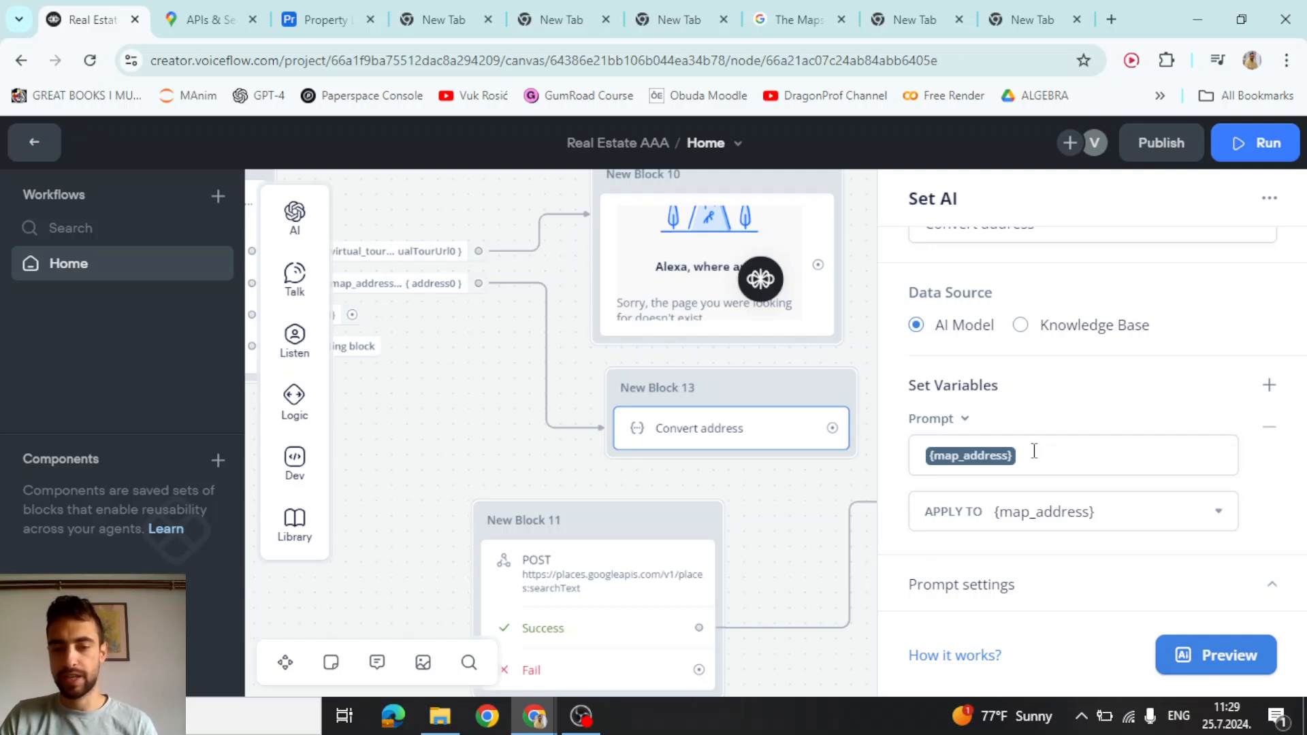
# Paste the address-formatting system prompt with examples and set Temperature to 0
pyautogui.click(1025, 568)
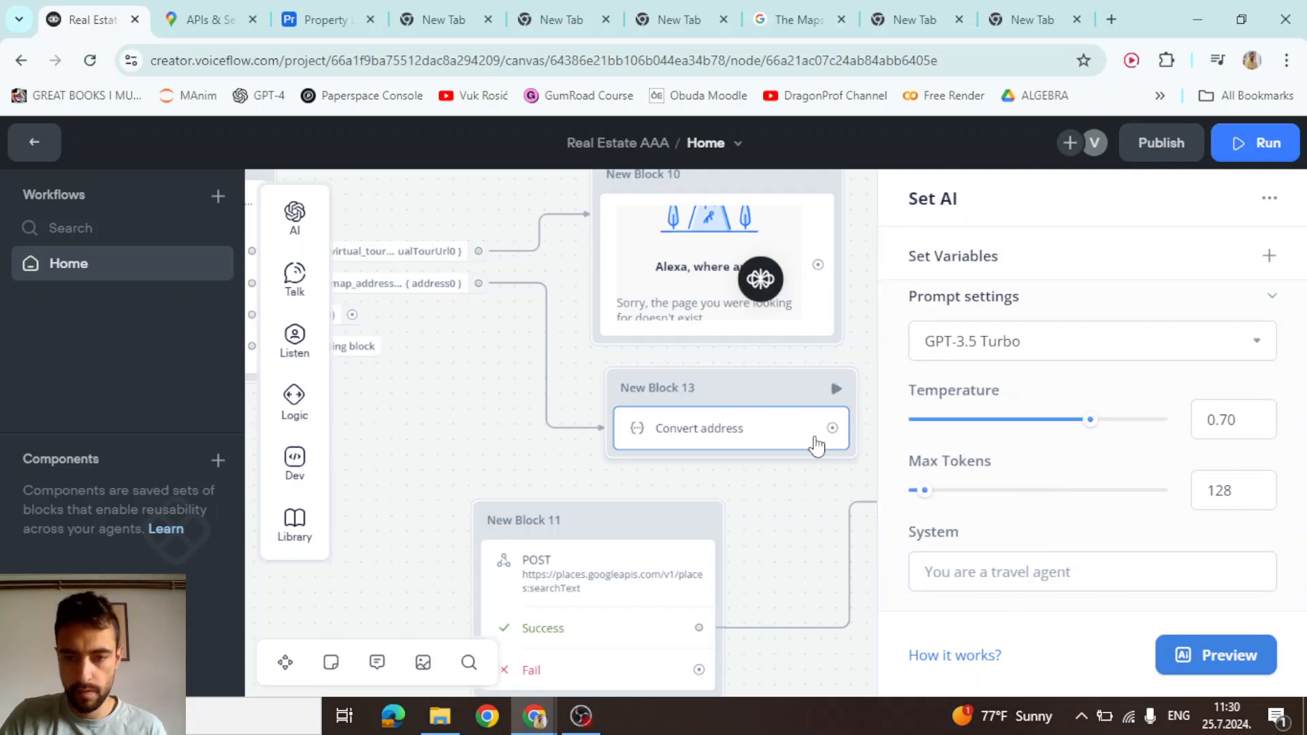
pyautogui.click(1033, 570)
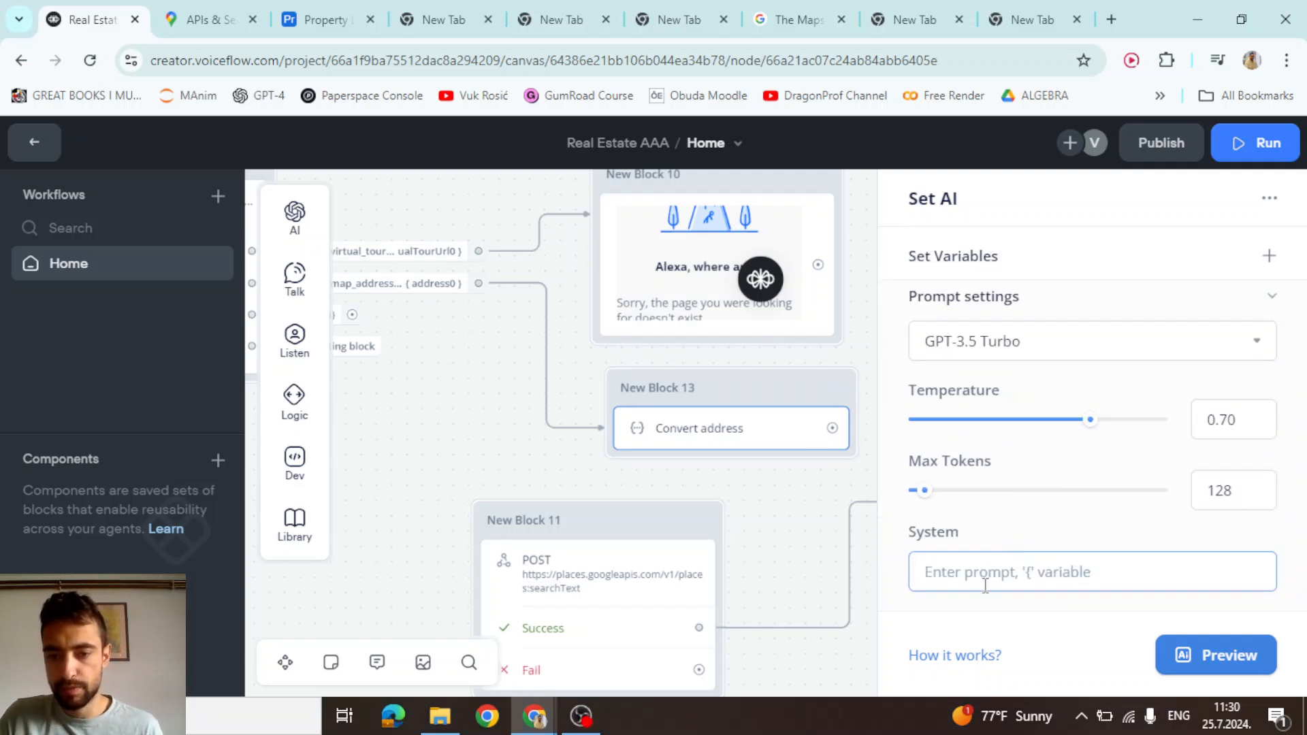
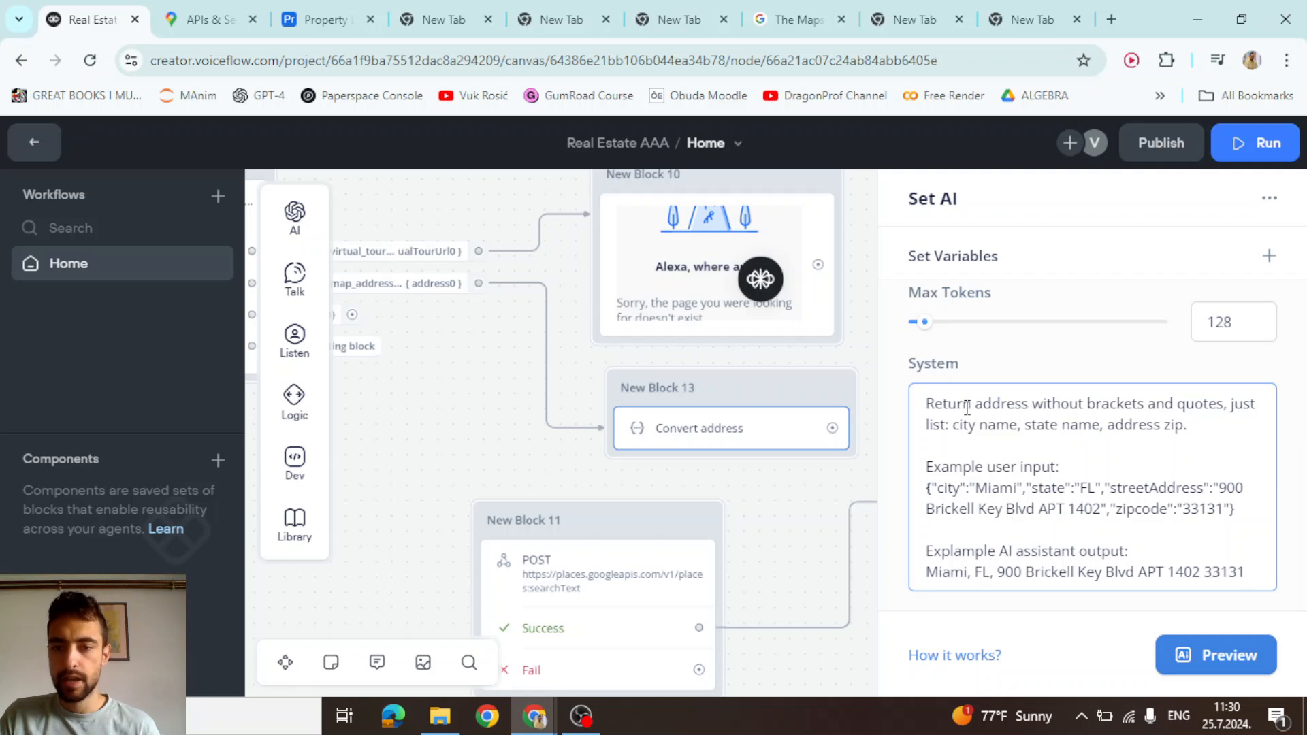
pyautogui.moveTo(972, 404); pyautogui.dragTo(1148, 425)
pyautogui.click(1060, 425)
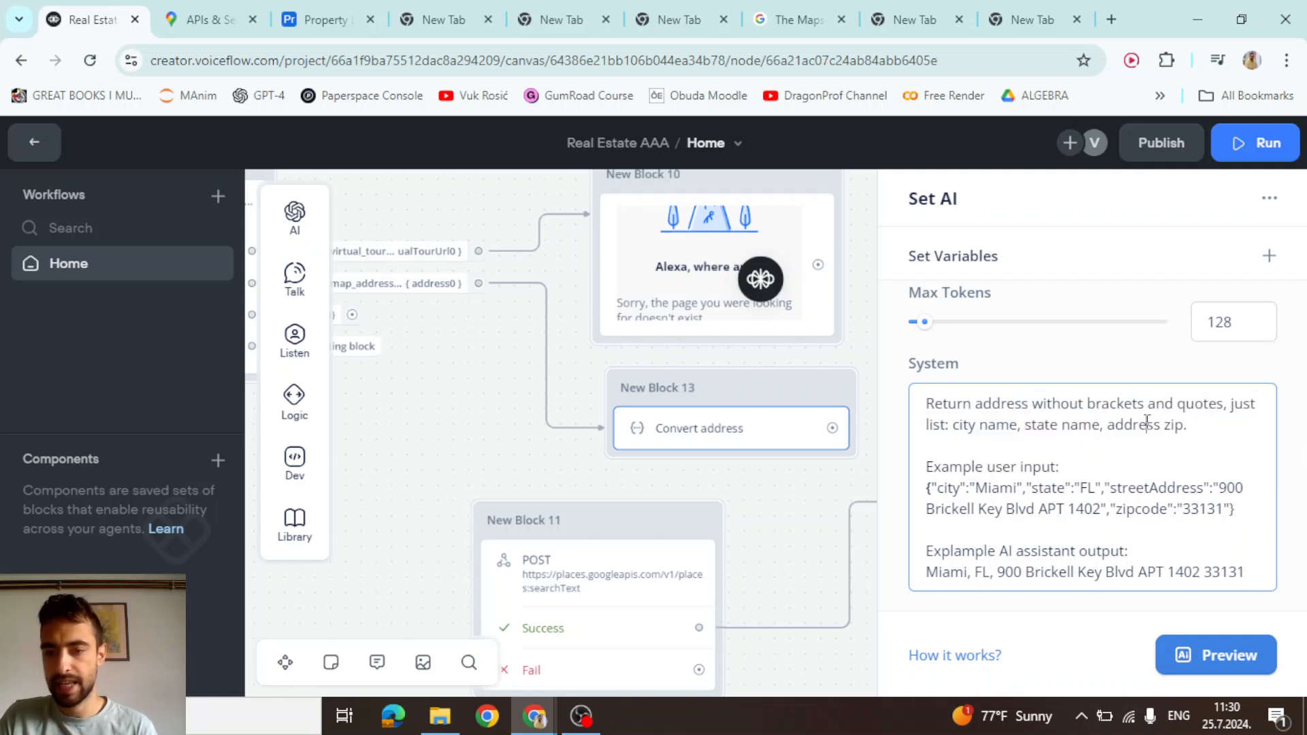
pyautogui.moveTo(932, 487); pyautogui.dragTo(1235, 509)
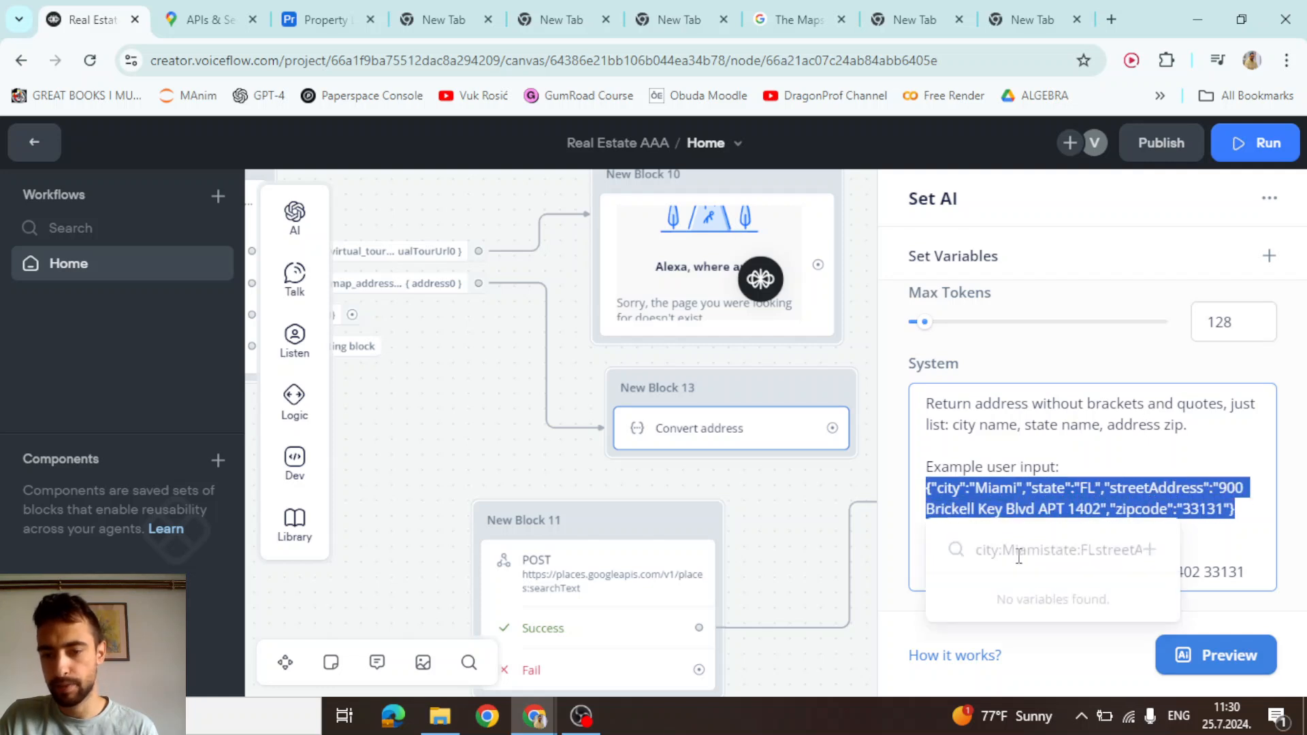
pyautogui.click(1069, 509)
pyautogui.moveTo(927, 488); pyautogui.dragTo(1235, 509)
pyautogui.moveTo(1242, 574); pyautogui.dragTo(924, 572)
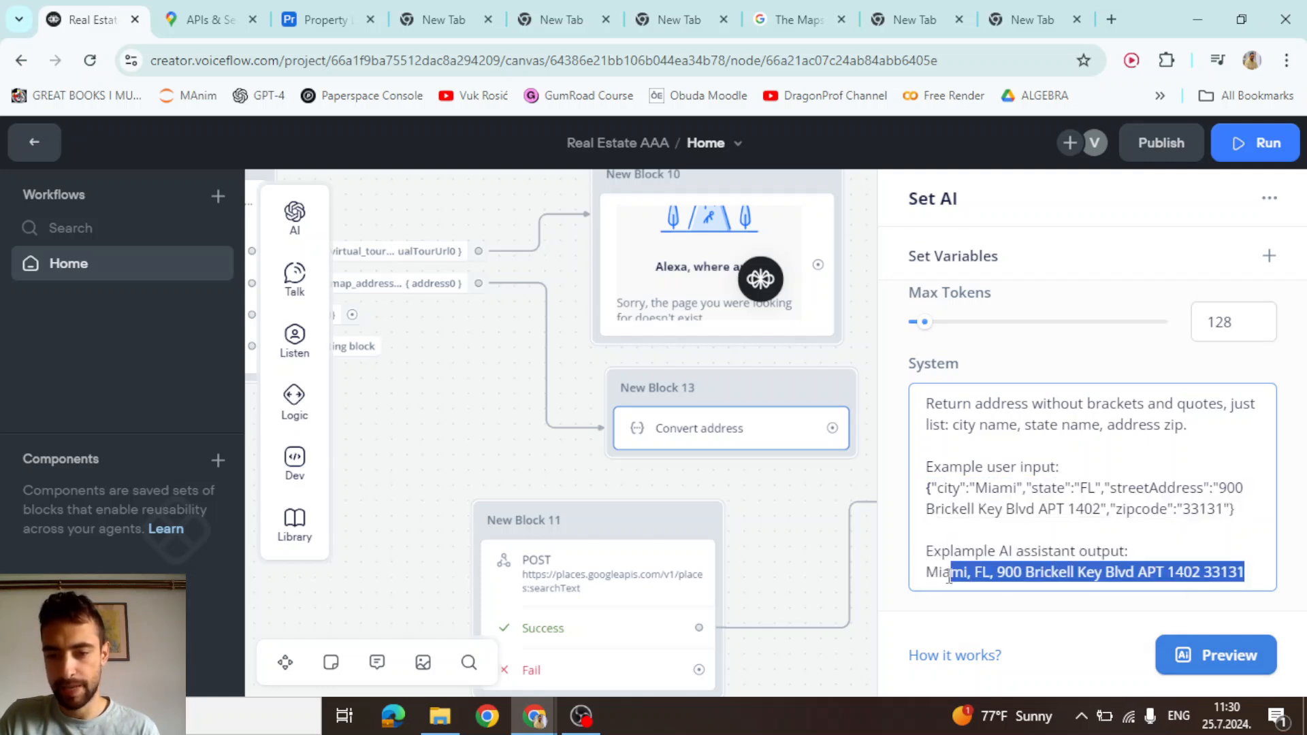
pyautogui.click(1096, 428)
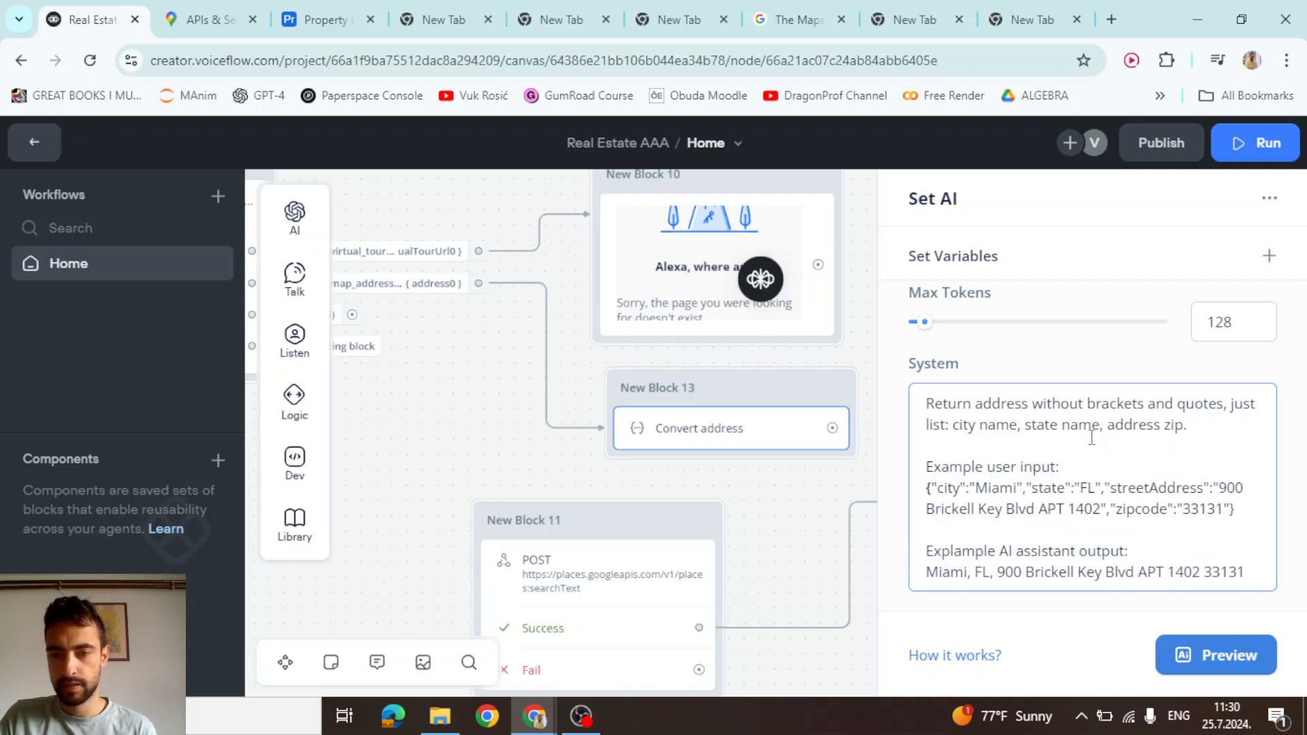
pyautogui.scroll(3, 1092, 438)
pyautogui.moveTo(1093, 443); pyautogui.dragTo(903, 449)
pyautogui.scroll(-3, 1024, 428)
pyautogui.scroll(4, 1028, 423)
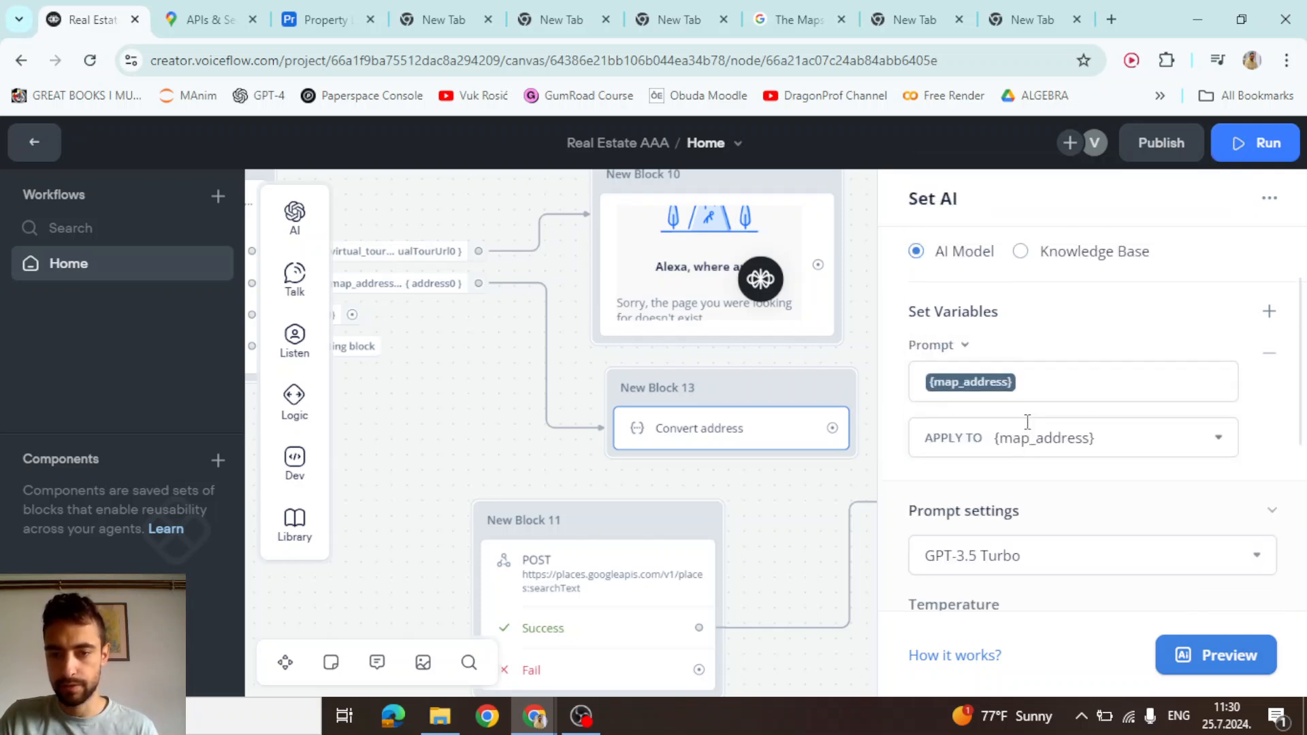
pyautogui.scroll(2, 1027, 422)
# Preview Convert address on a pasted Airtable address JSON and check the one-line result
pyautogui.click(1191, 653)
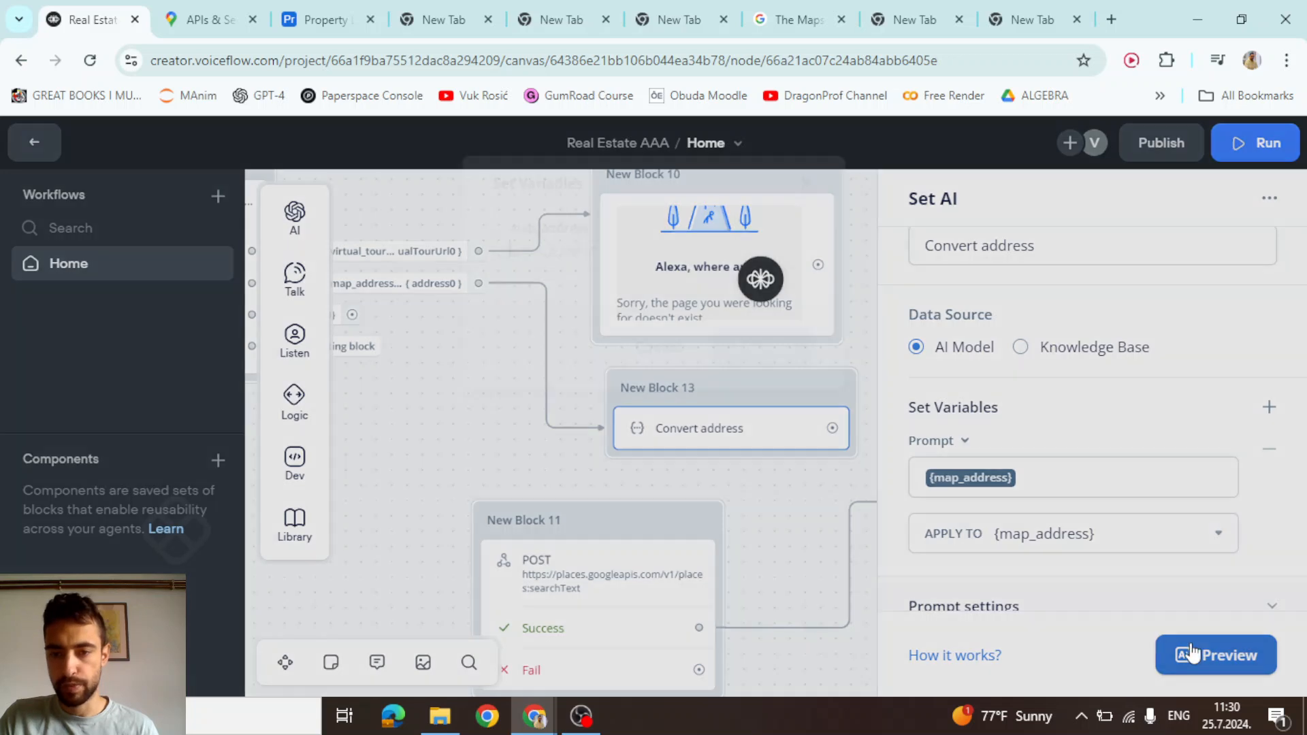
pyautogui.click(639, 247)
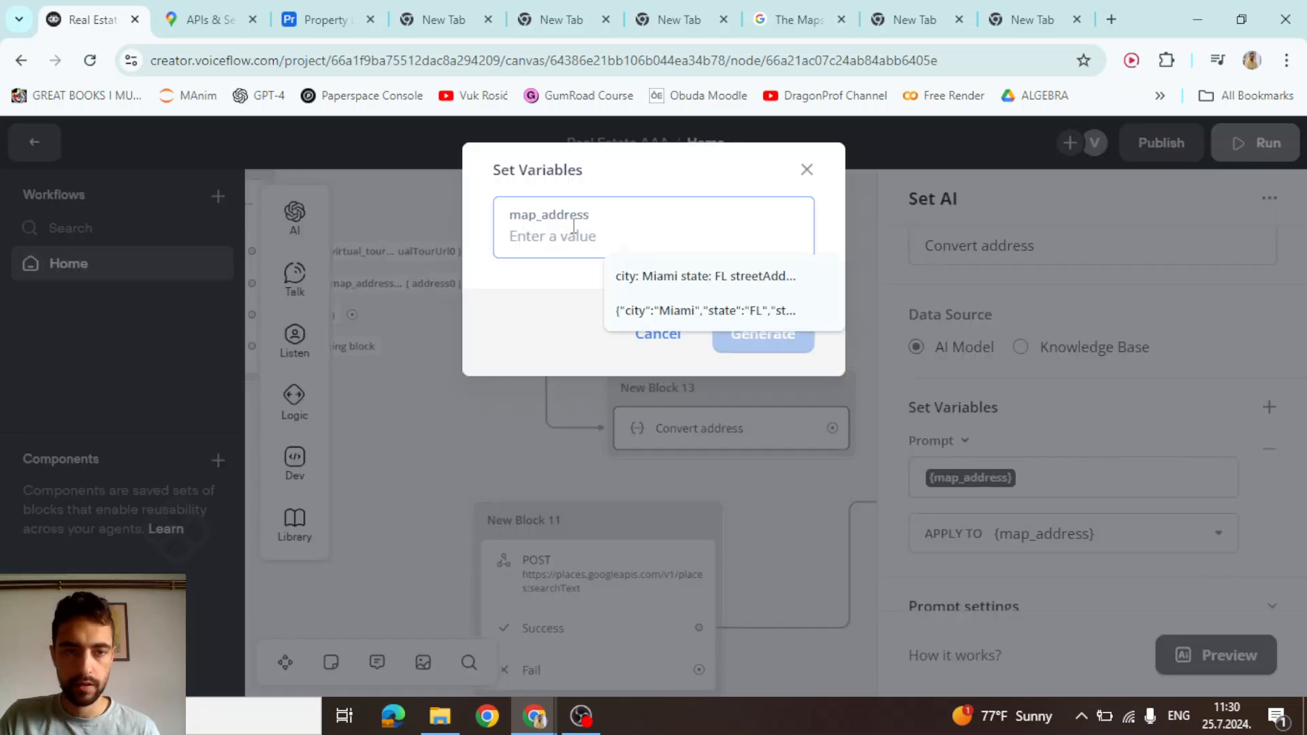
pyautogui.moveTo(320, 8)
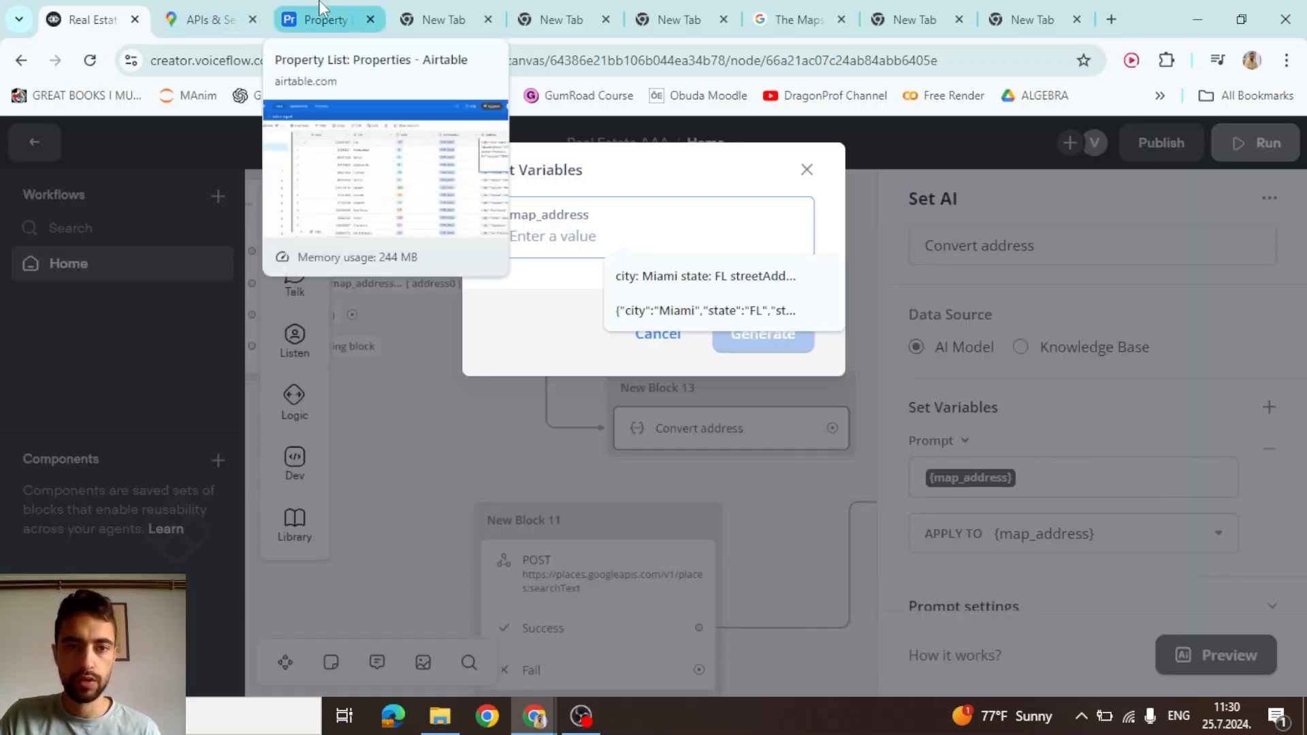
pyautogui.click(296, 10)
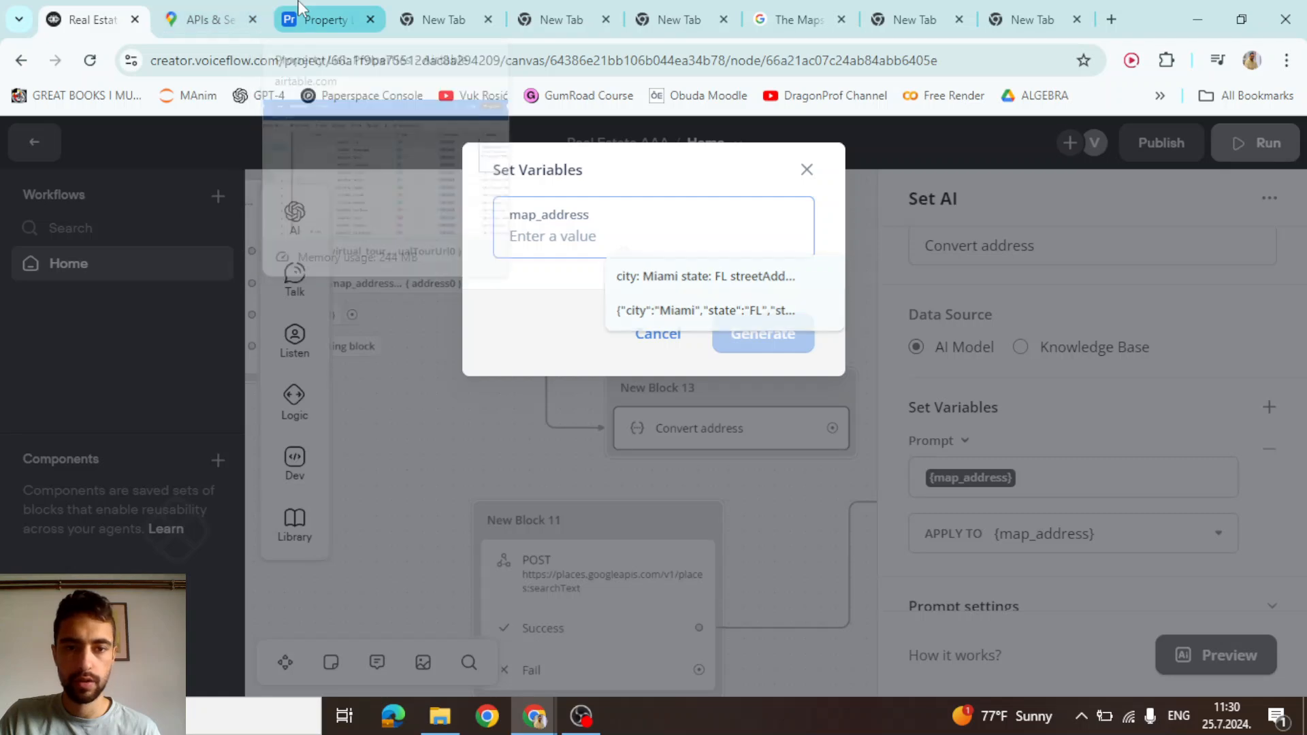
pyautogui.click(85, 19)
pyautogui.click(742, 330)
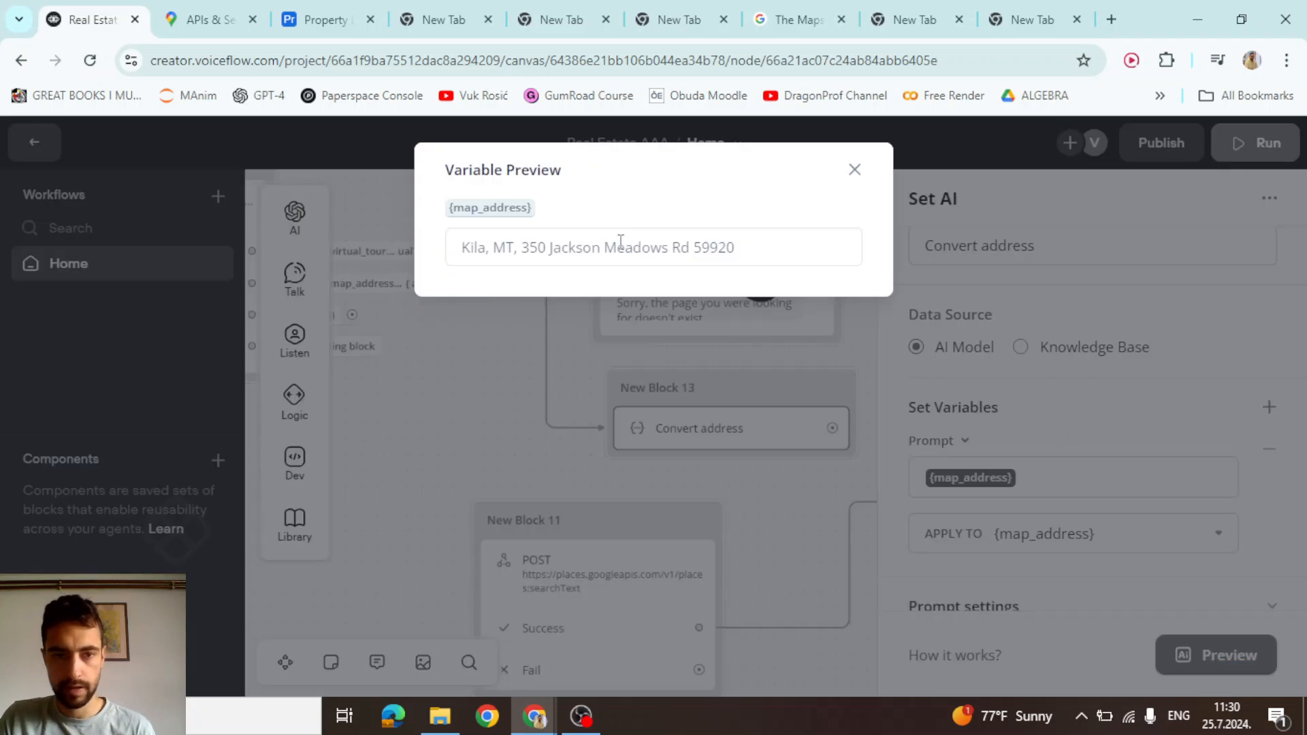
pyautogui.moveTo(740, 249); pyautogui.dragTo(499, 257)
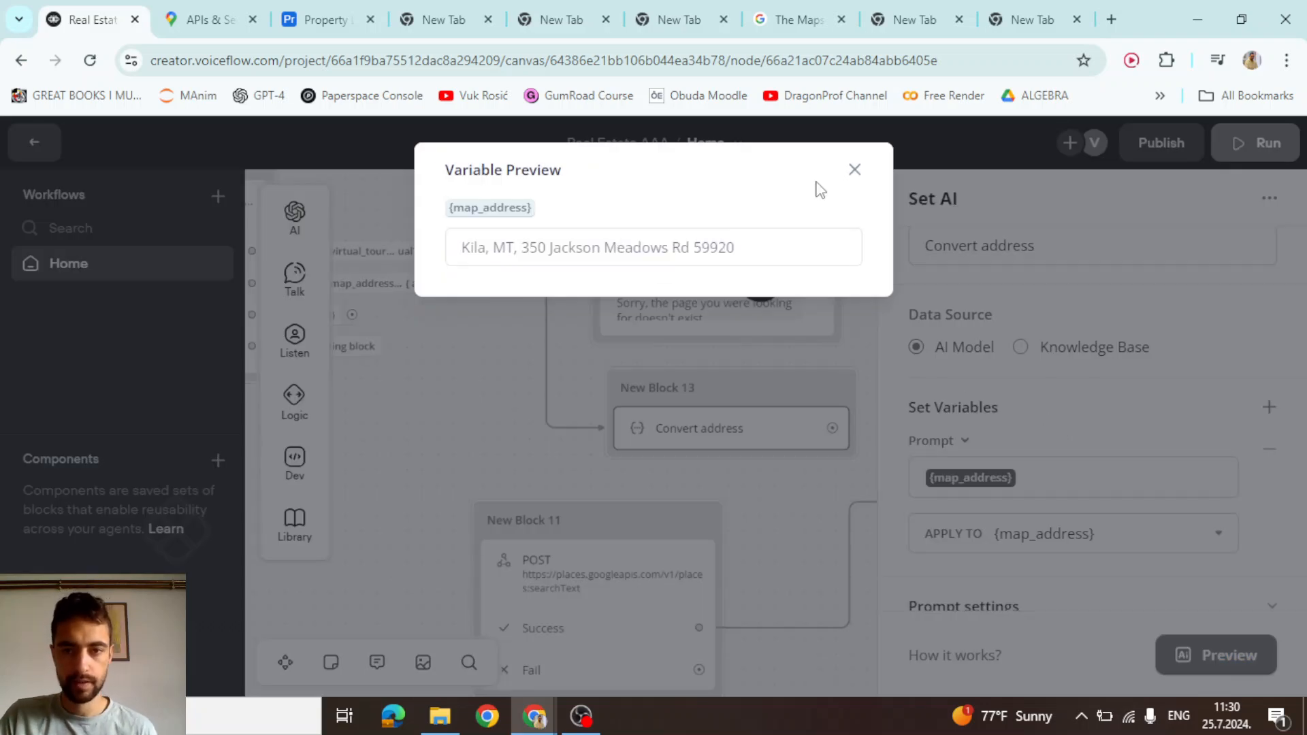
pyautogui.click(854, 171)
# Move the Places POST request under Convert address in New Block 13
pyautogui.click(510, 405)
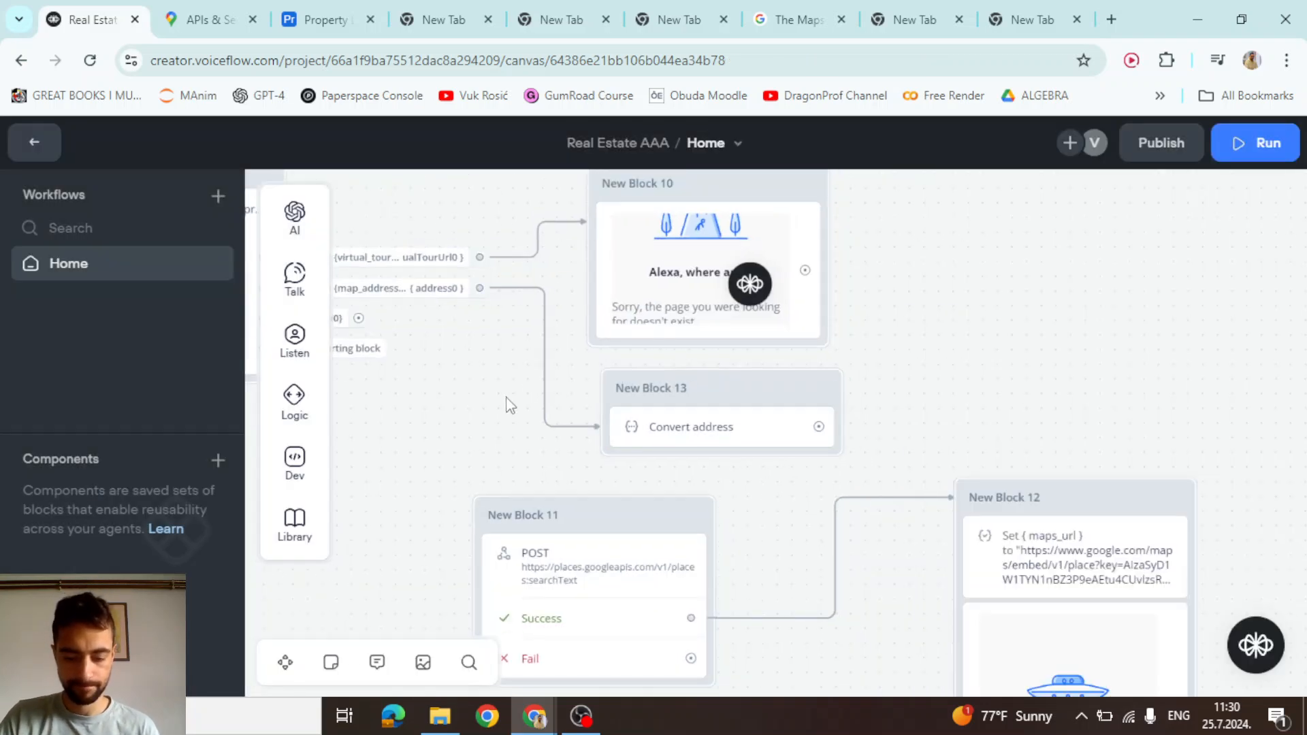
pyautogui.scroll(-1, 890, 339)
pyautogui.scroll(-2, 881, 266)
pyautogui.scroll(2, 642, 324)
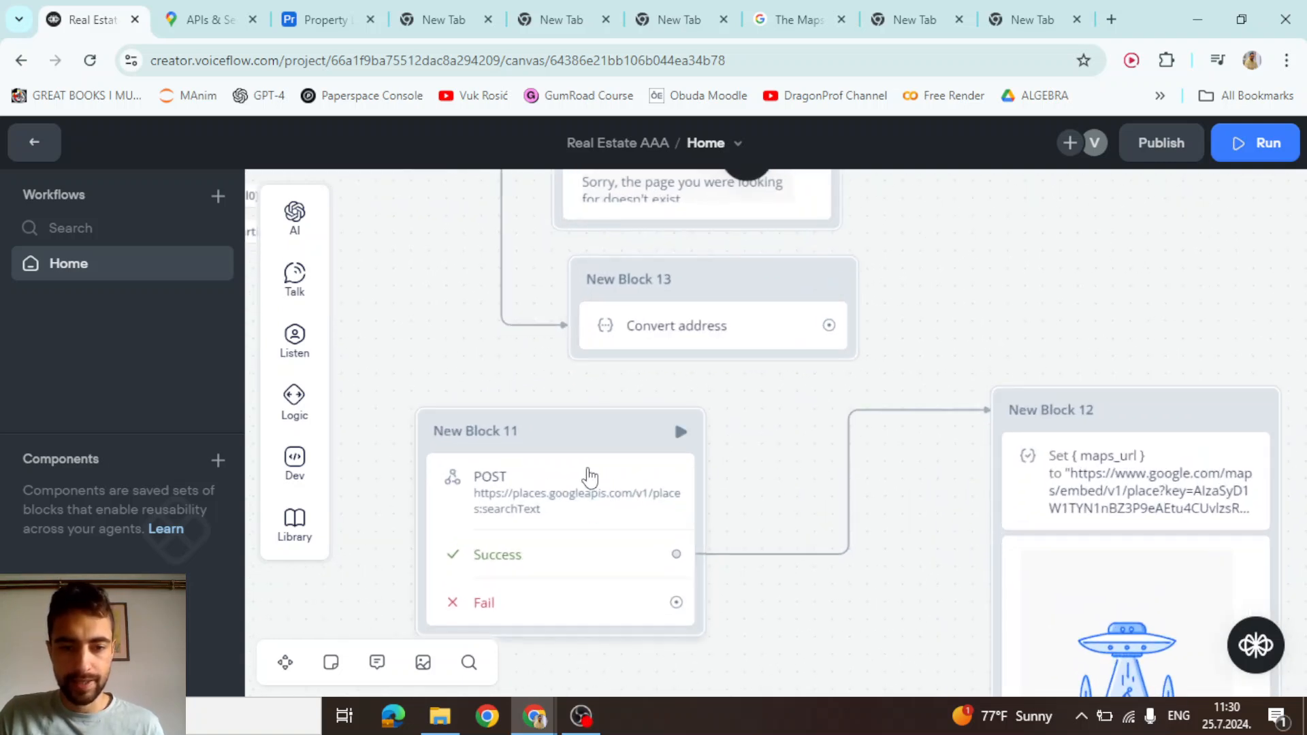
pyautogui.moveTo(588, 476); pyautogui.dragTo(794, 393)
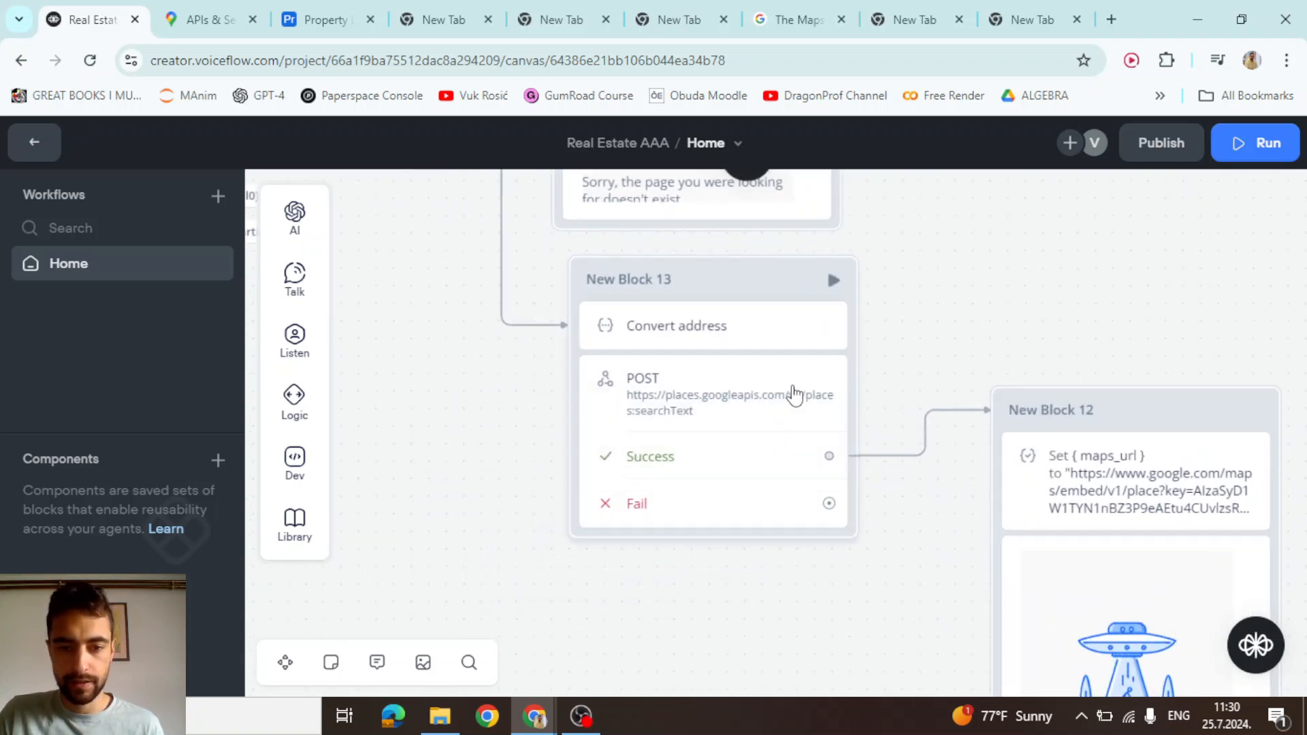
# Replace the POST body's textQuery sample value with {map_address}
pyautogui.click(680, 414)
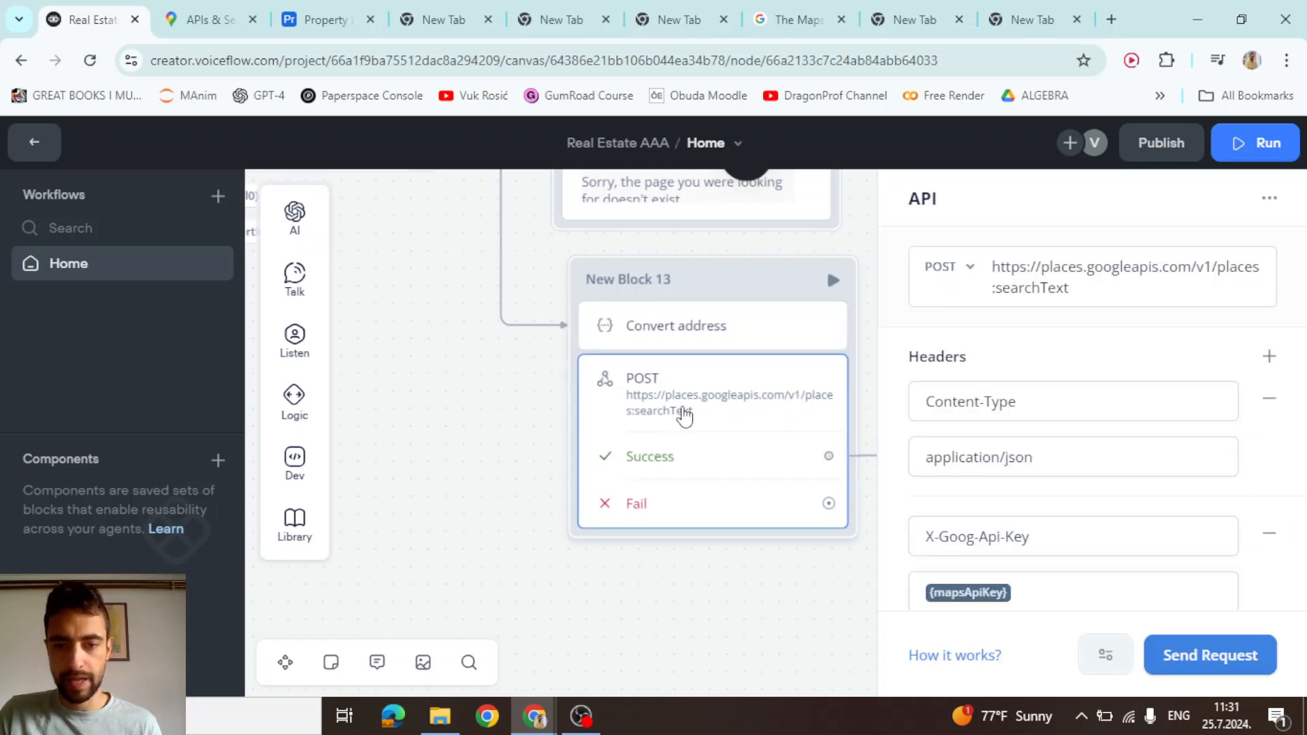
pyautogui.moveTo(1080, 283); pyautogui.dragTo(982, 267)
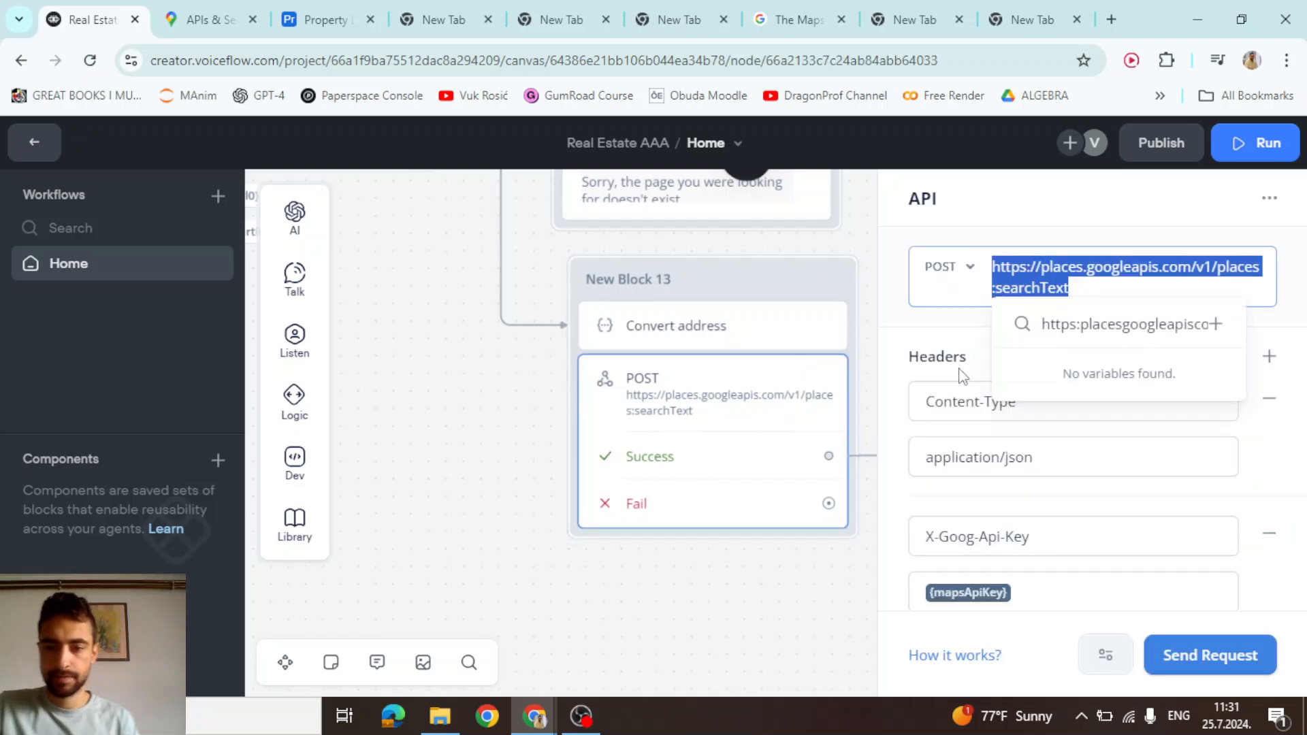
pyautogui.click(912, 340)
pyautogui.scroll(-5, 911, 336)
pyautogui.scroll(-3, 911, 337)
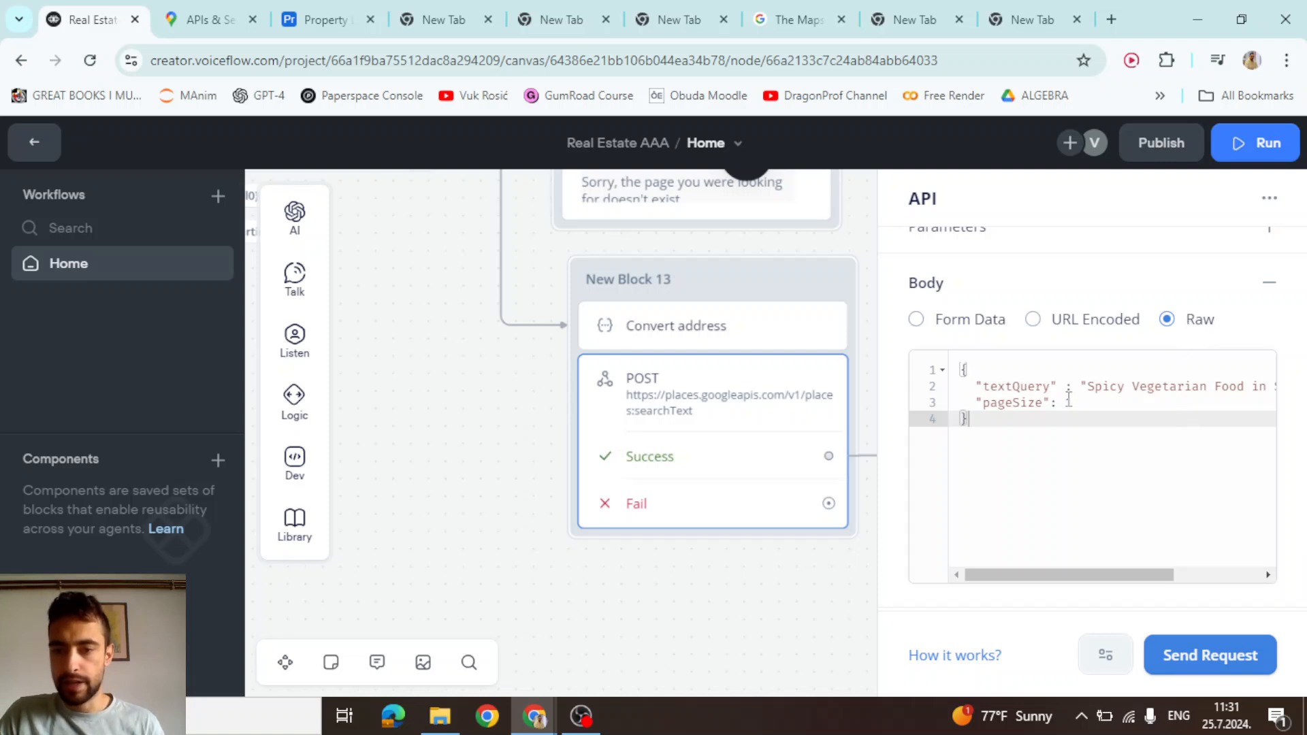
pyautogui.moveTo(1092, 391); pyautogui.dragTo(1250, 387)
pyautogui.press('BackSpace')
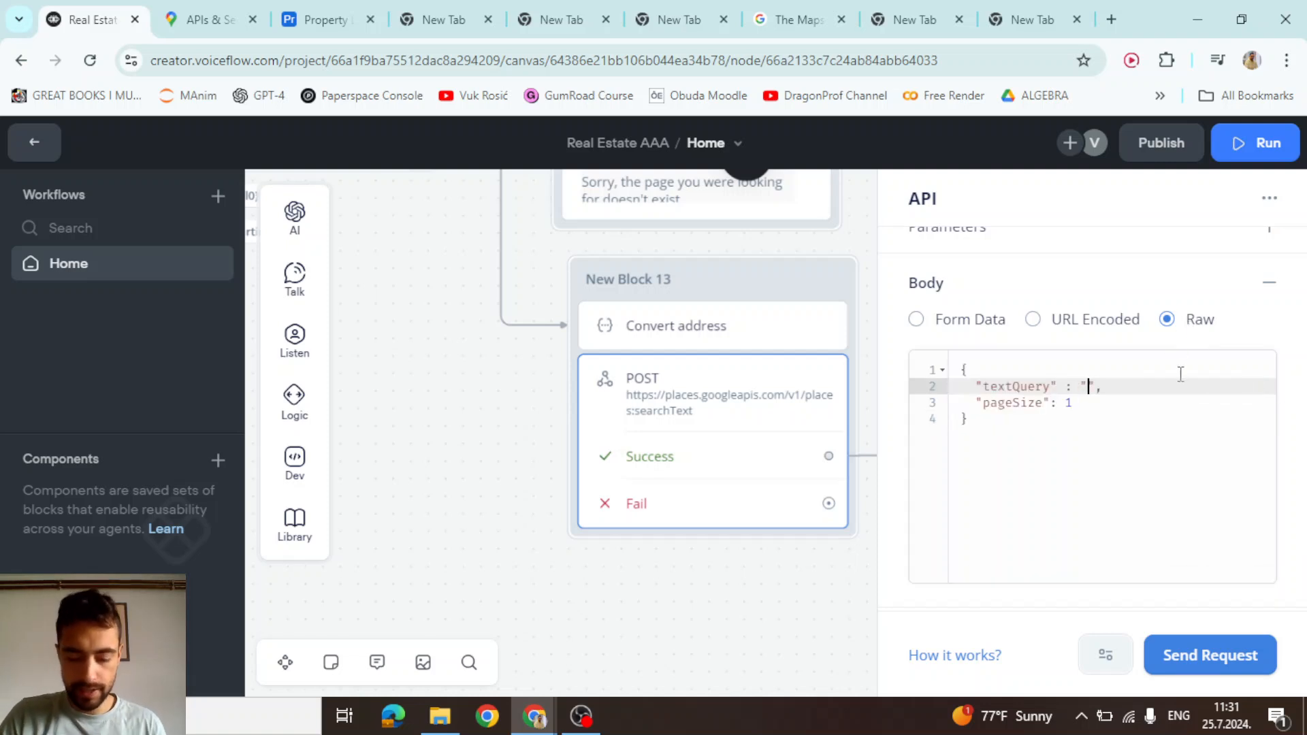
pyautogui.write('{}')
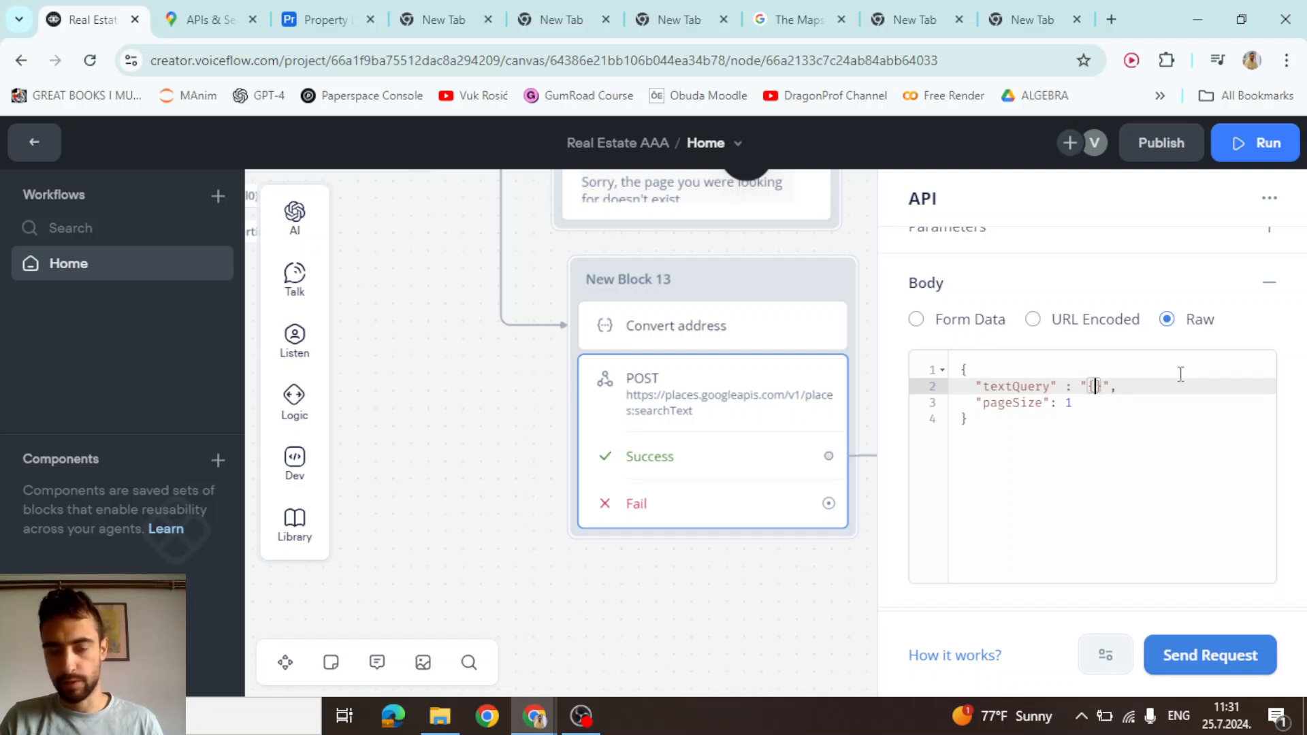
pyautogui.write('map_')
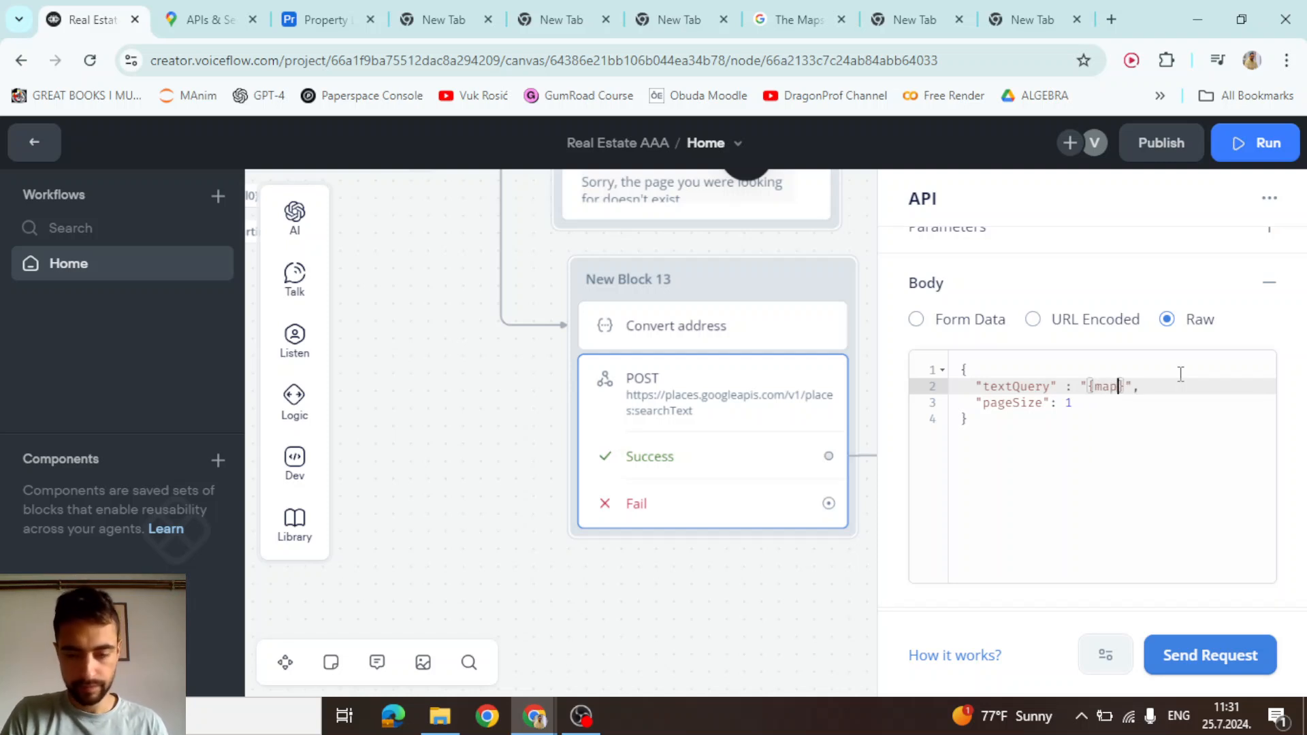
pyautogui.write('address')
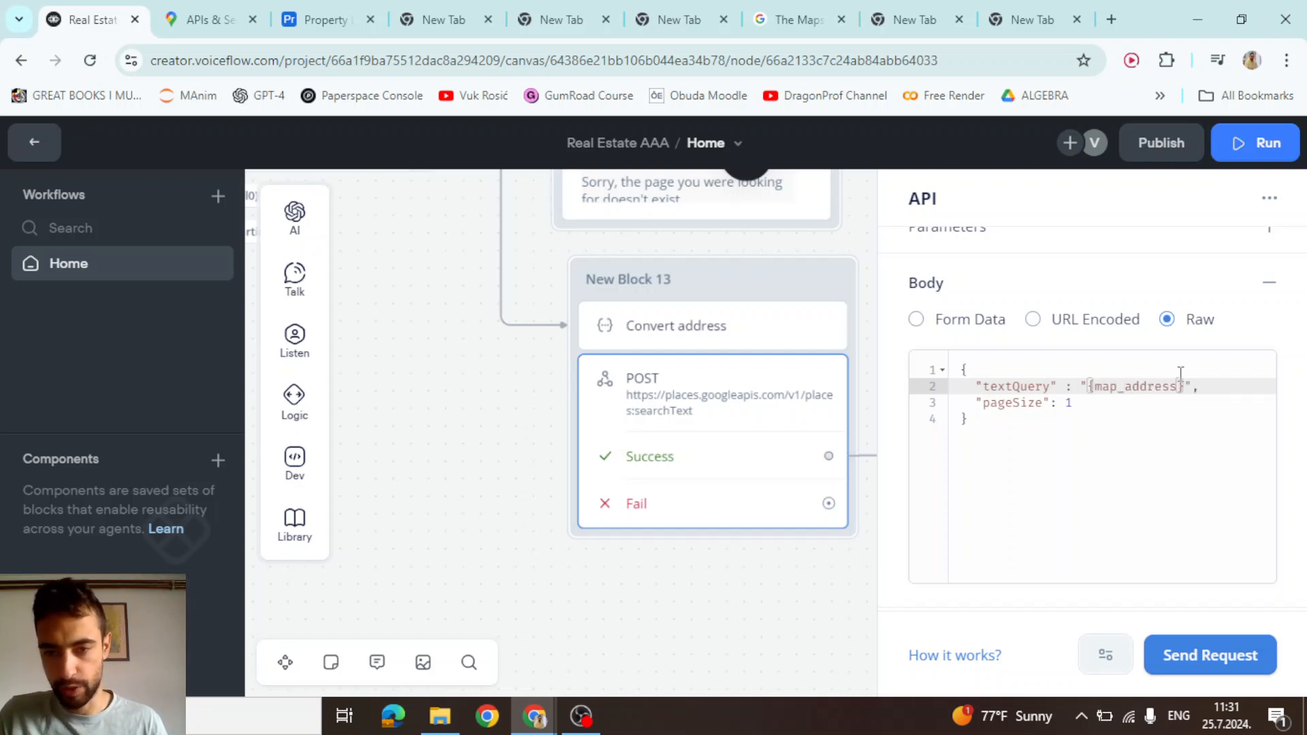
pyautogui.click(1029, 370)
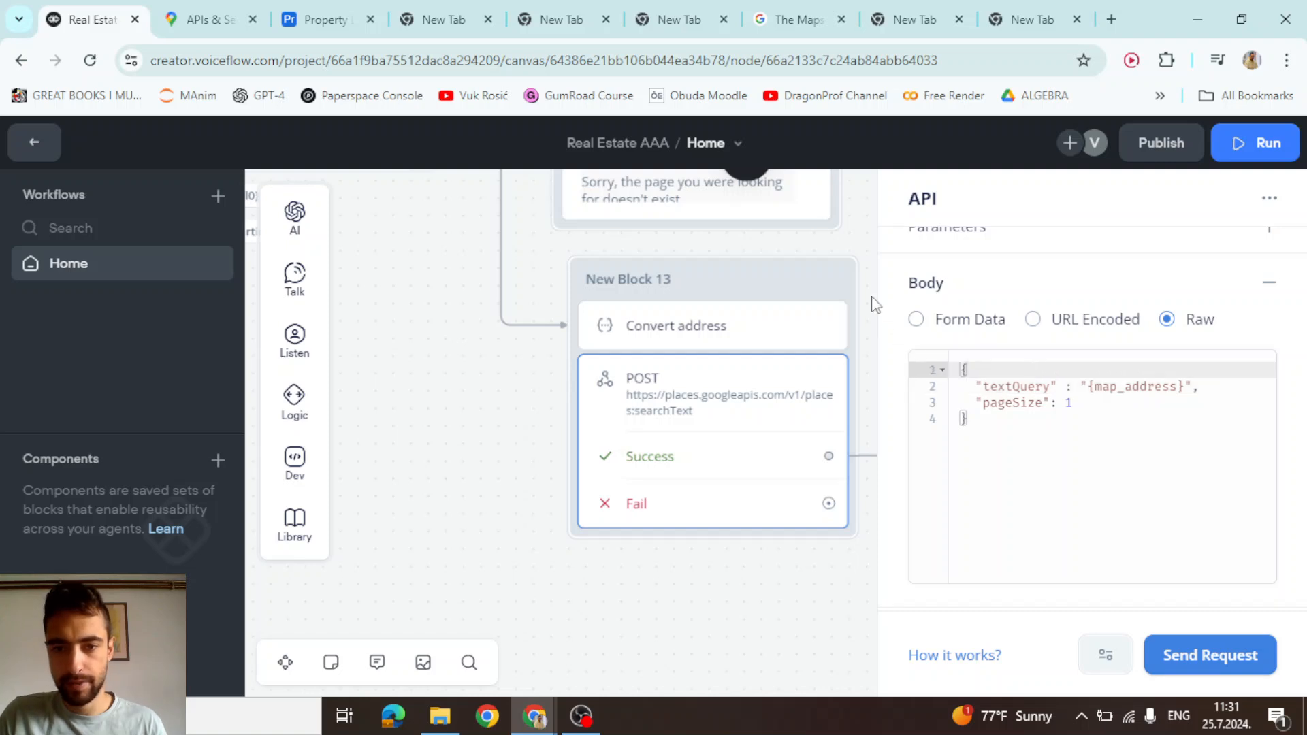
pyautogui.click(758, 326)
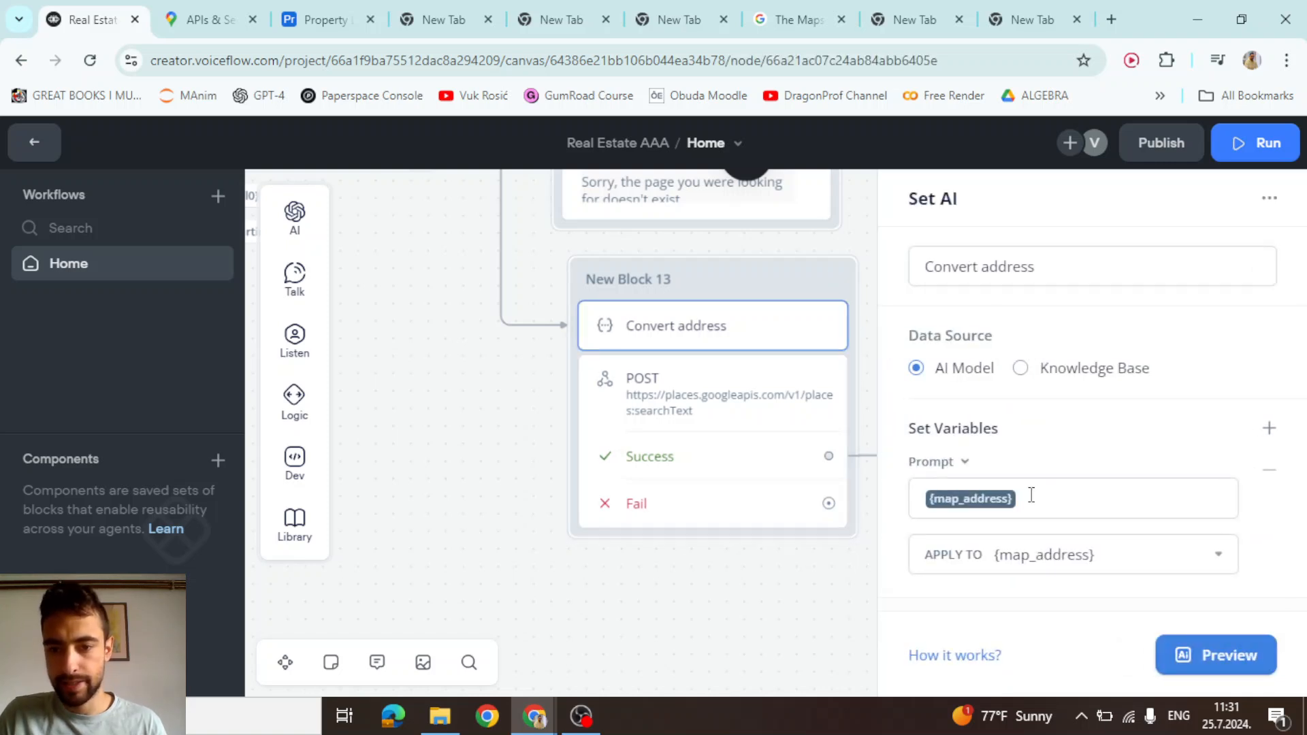
pyautogui.click(795, 408)
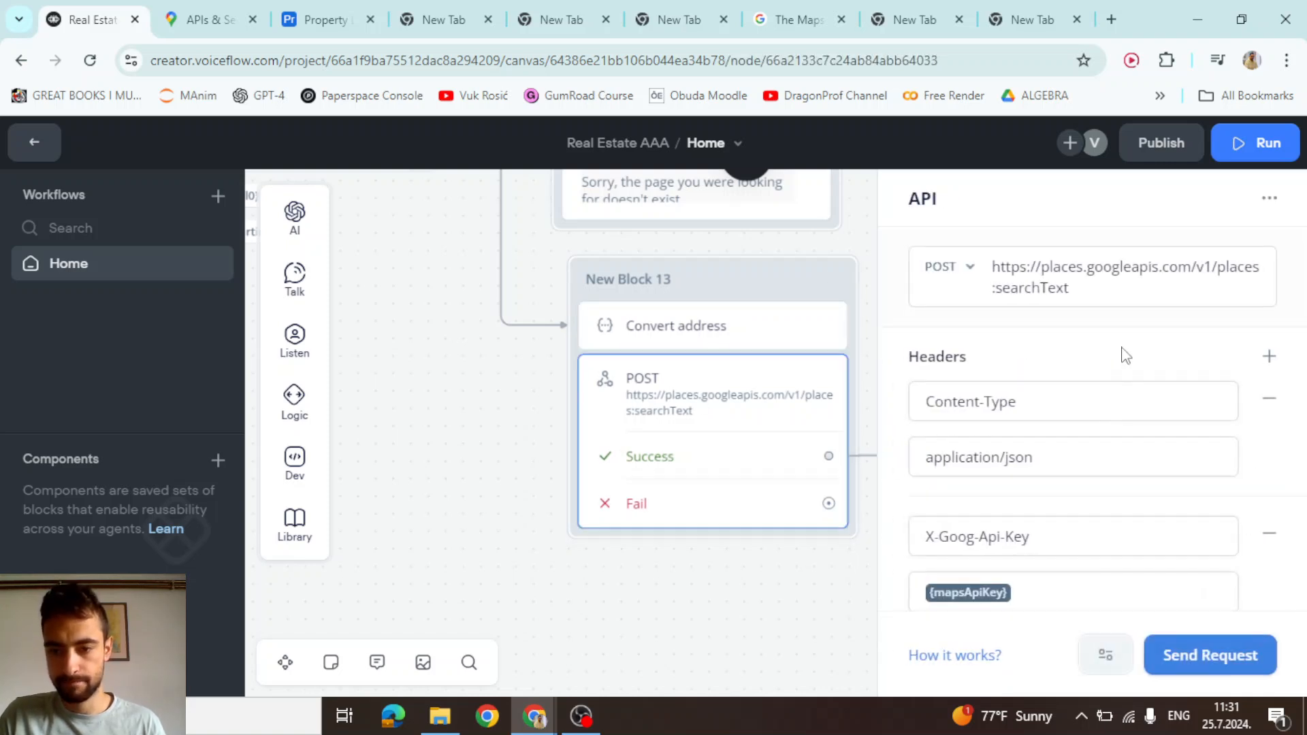
pyautogui.scroll(-4, 1124, 355)
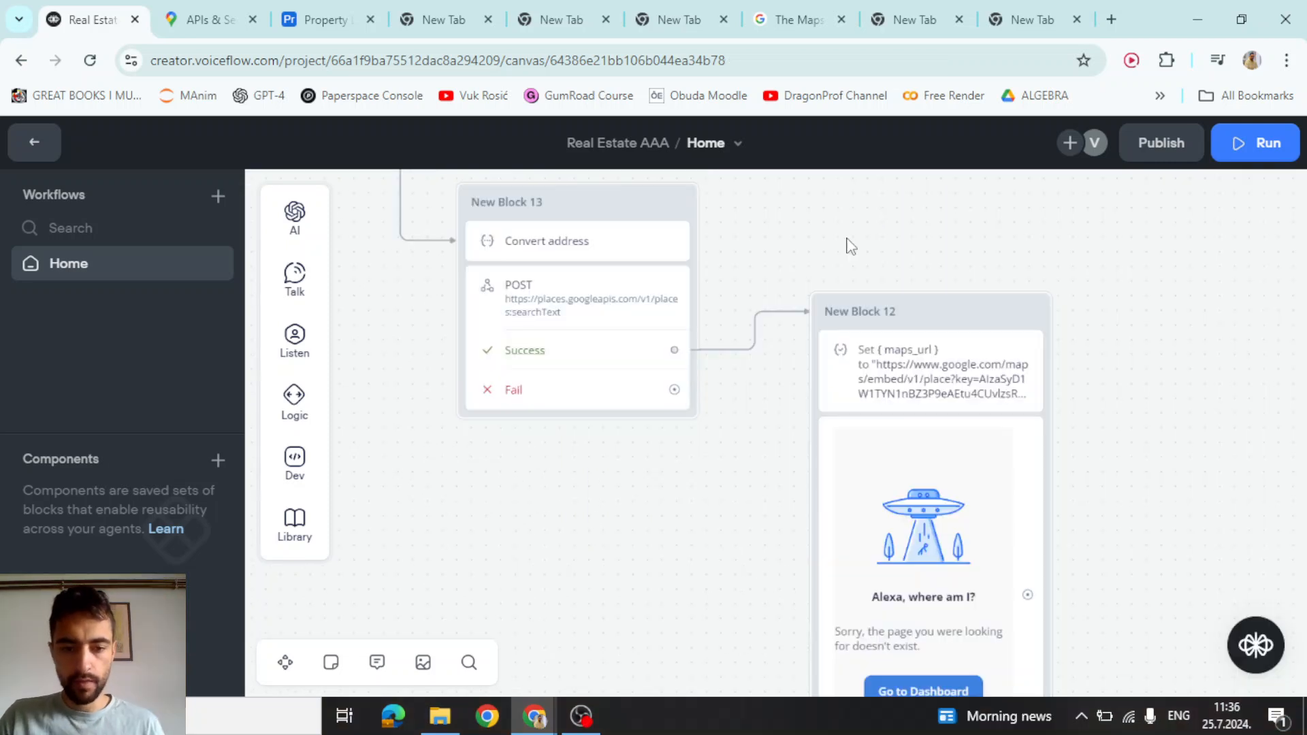
# Copy New Block 12's maps_url embed URL into a new Chrome tab's address bar
pyautogui.scroll(4, 636, 327)
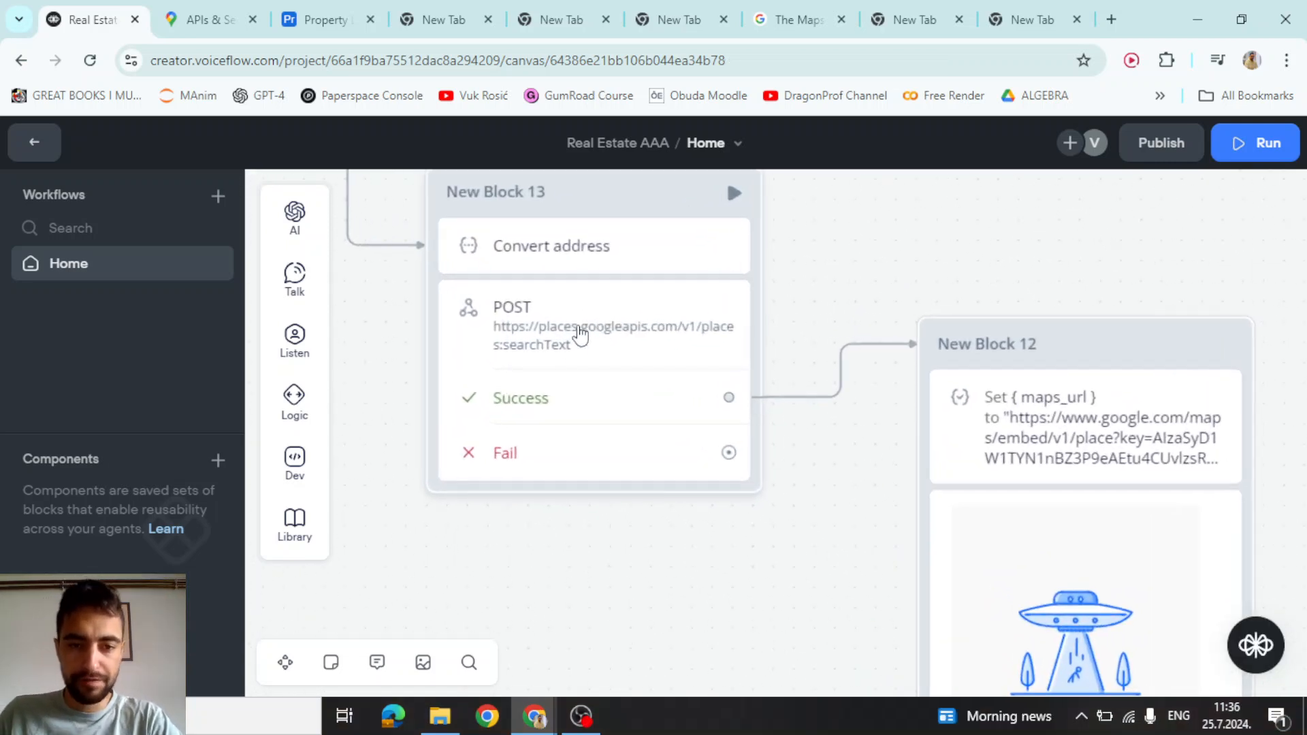
pyautogui.moveTo(870, 242); pyautogui.dragTo(542, 222)
pyautogui.click(703, 410)
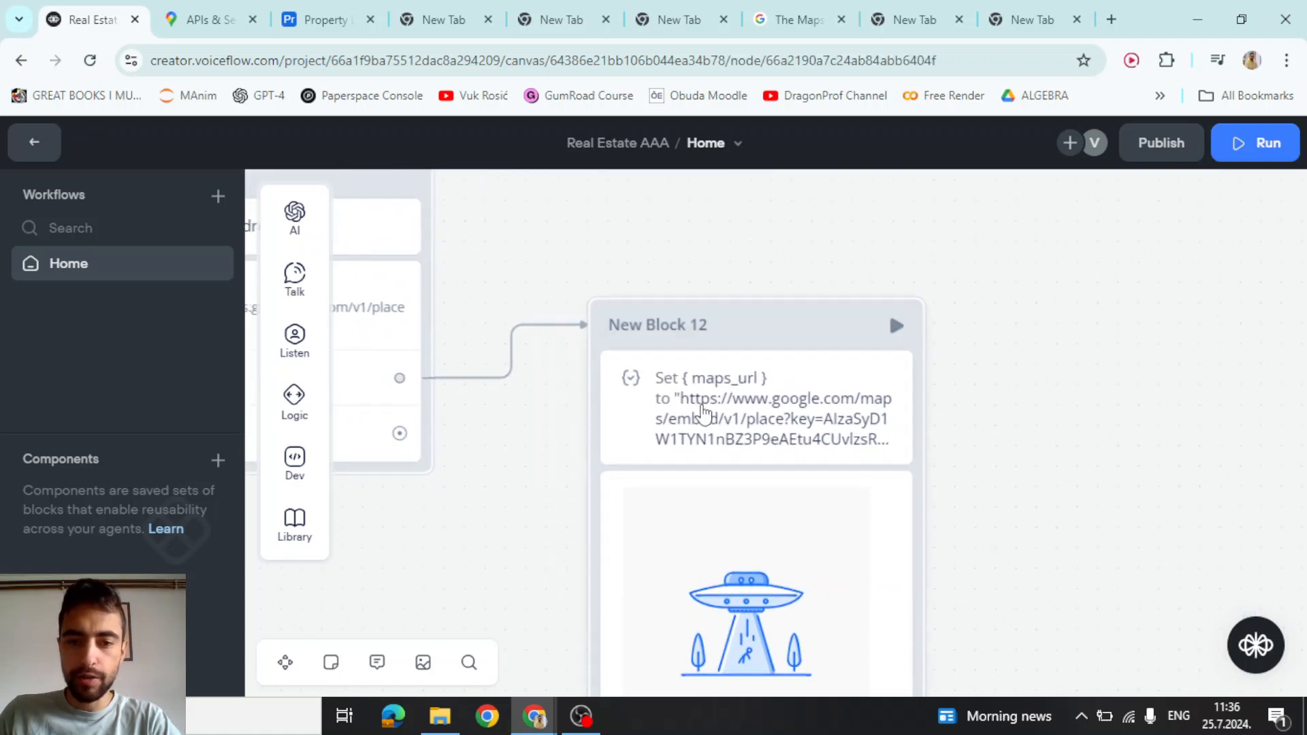
pyautogui.click(1188, 291)
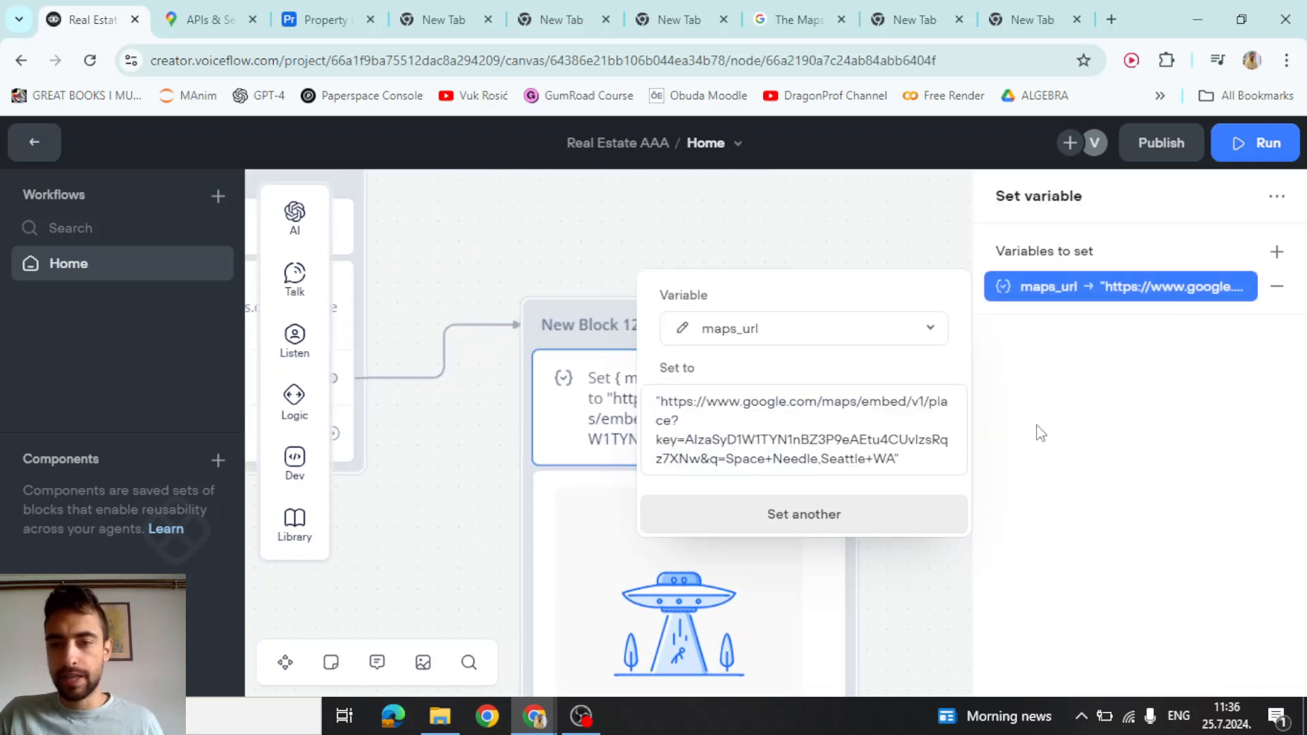
pyautogui.tripleClick(780, 423)
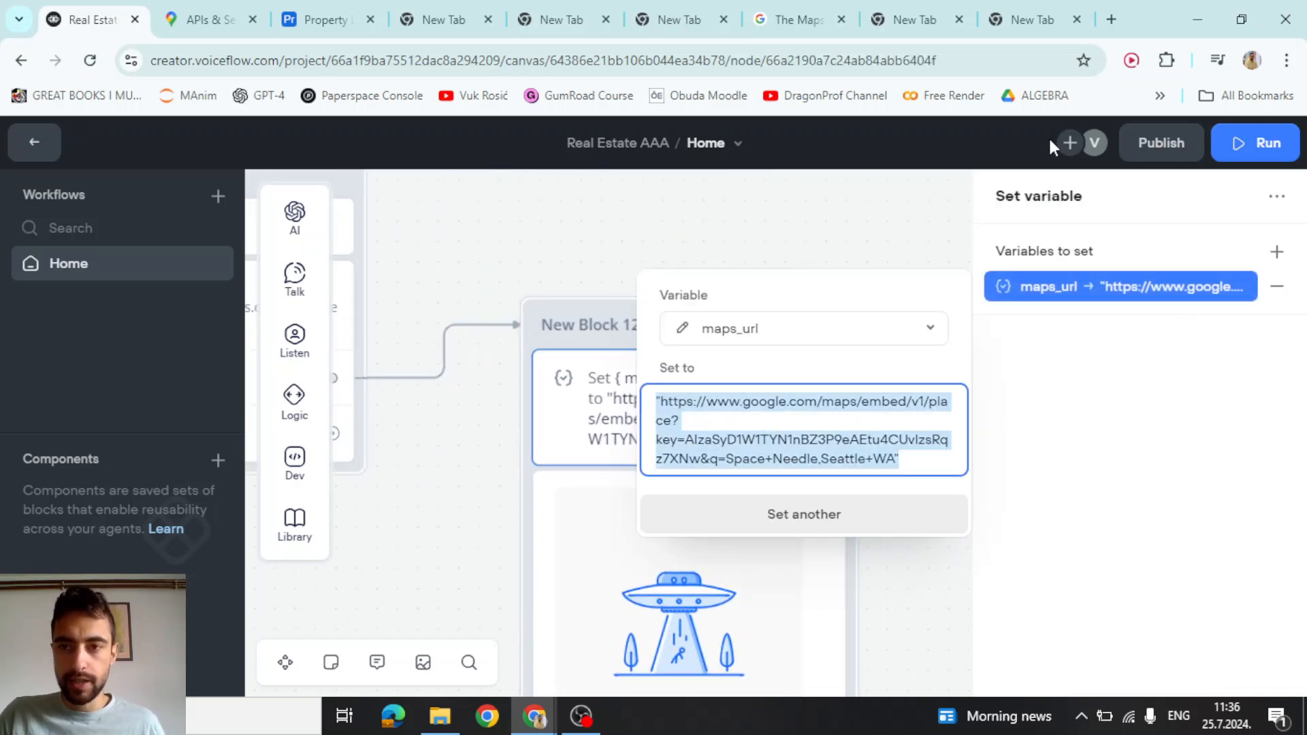
pyautogui.click(1111, 20)
pyautogui.hotkey('ctrl', 'v')
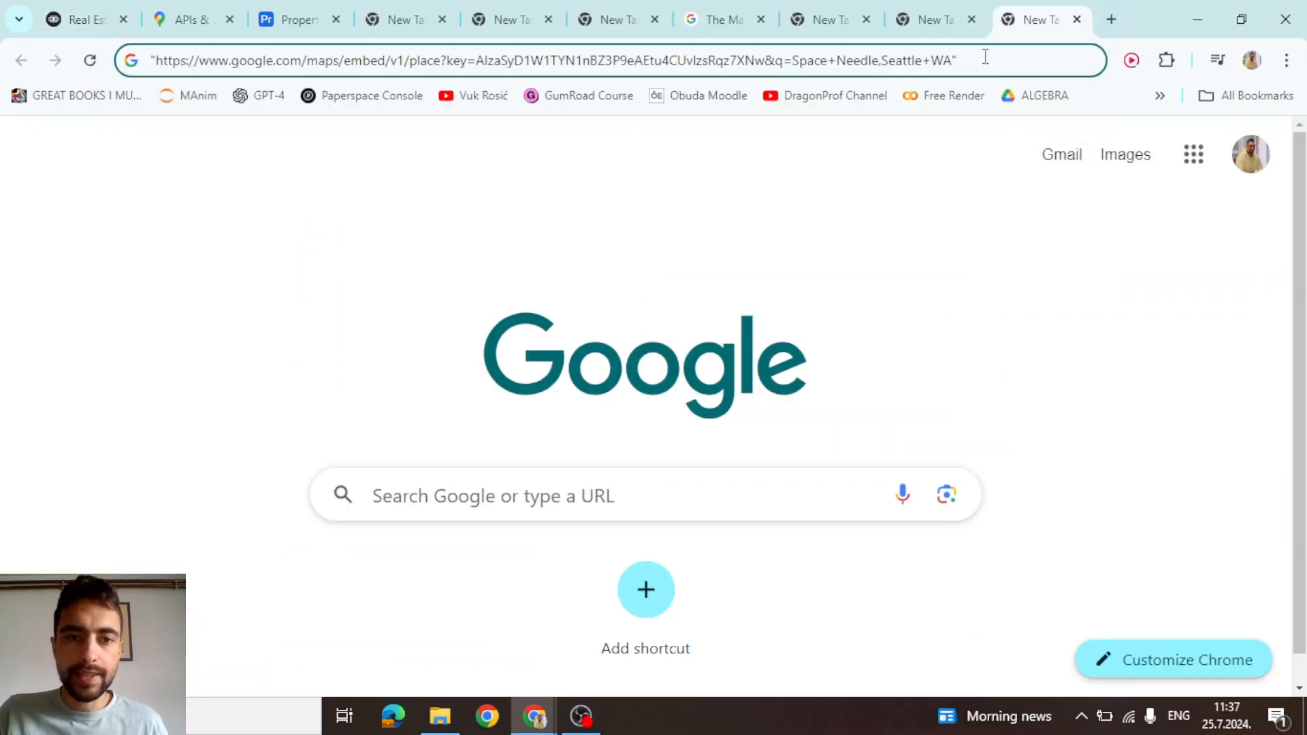
# Replace the hardcoded API key after key= with "+{mapsApiKey}
pyautogui.moveTo(985, 57); pyautogui.dragTo(525, 60)
pyautogui.press('BackSpace')
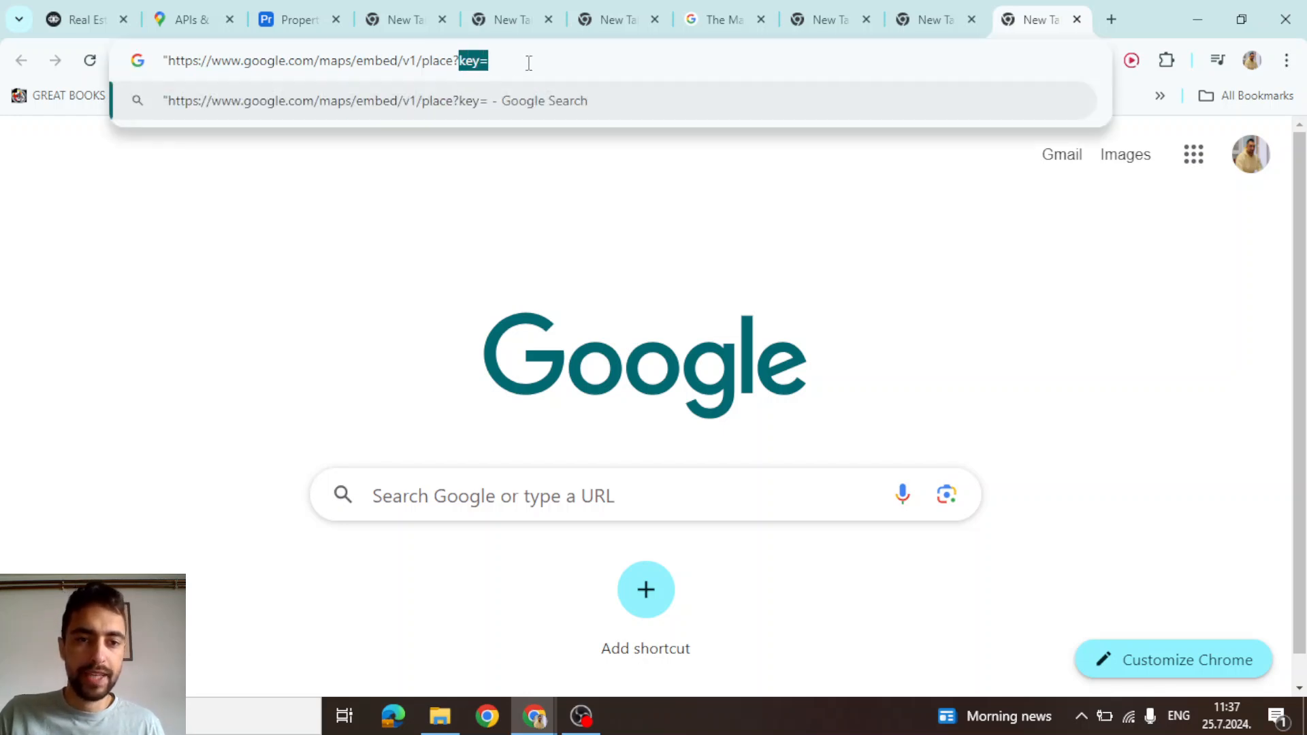
pyautogui.click(529, 66)
pyautogui.press('Escape')
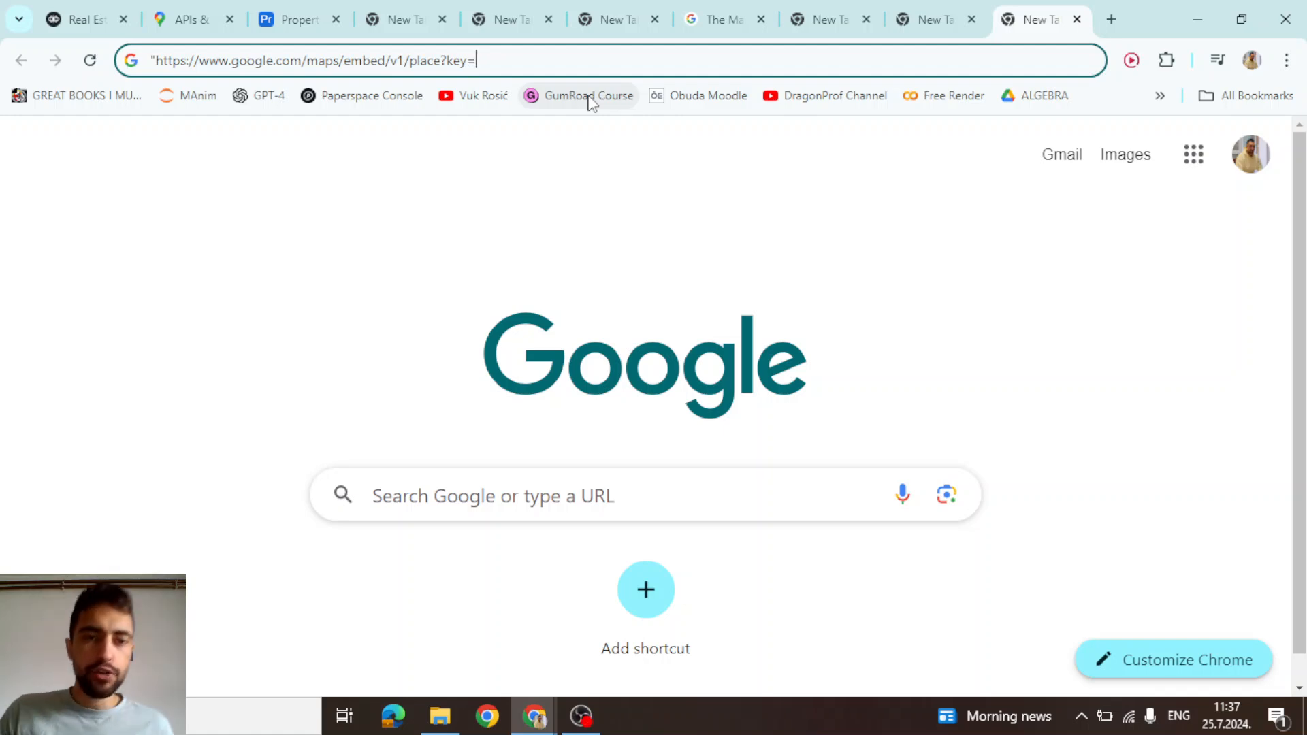
pyautogui.write('"')
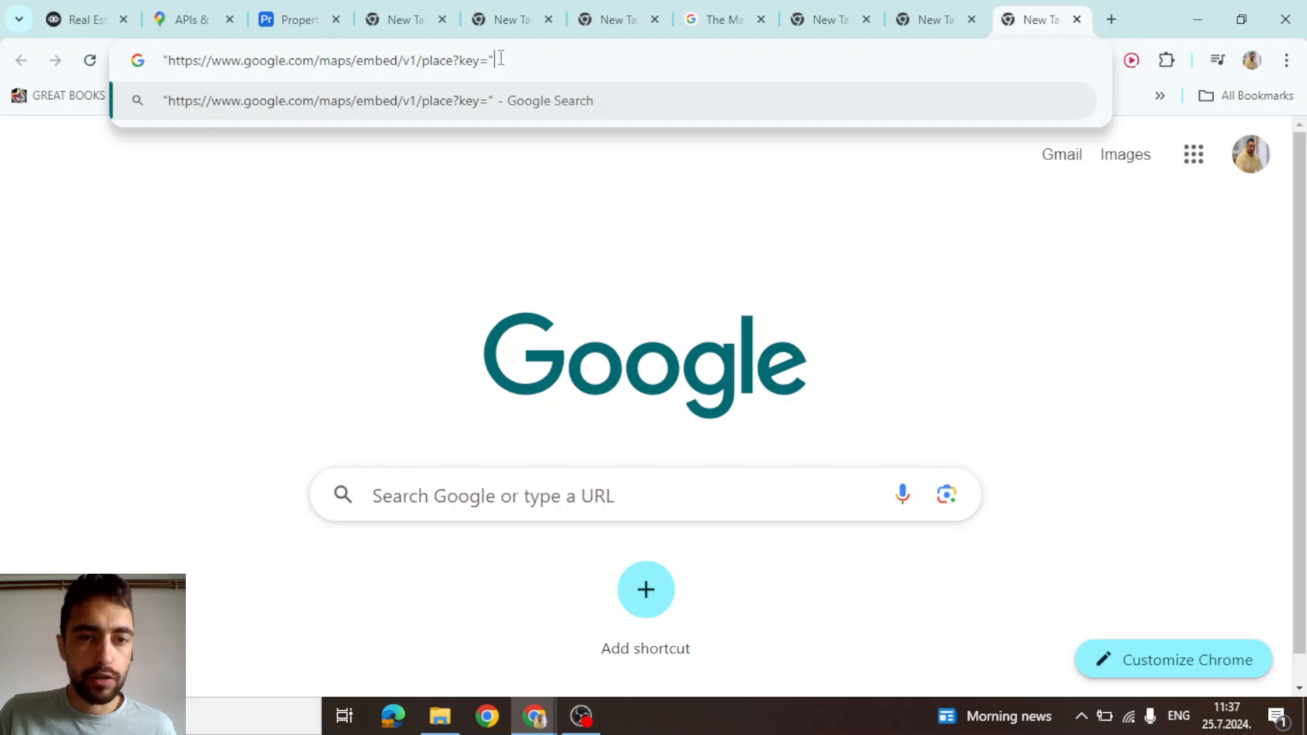
pyautogui.write('+')
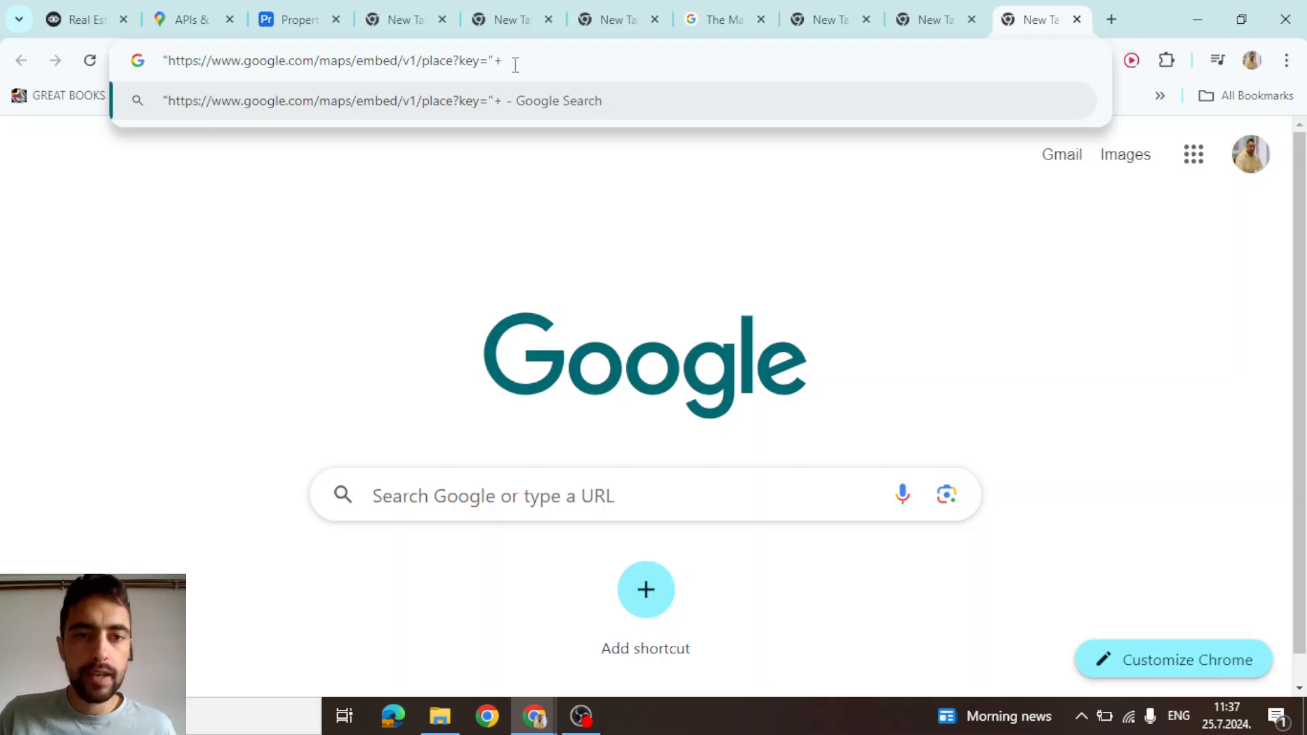
pyautogui.write('{maps_api_key}')
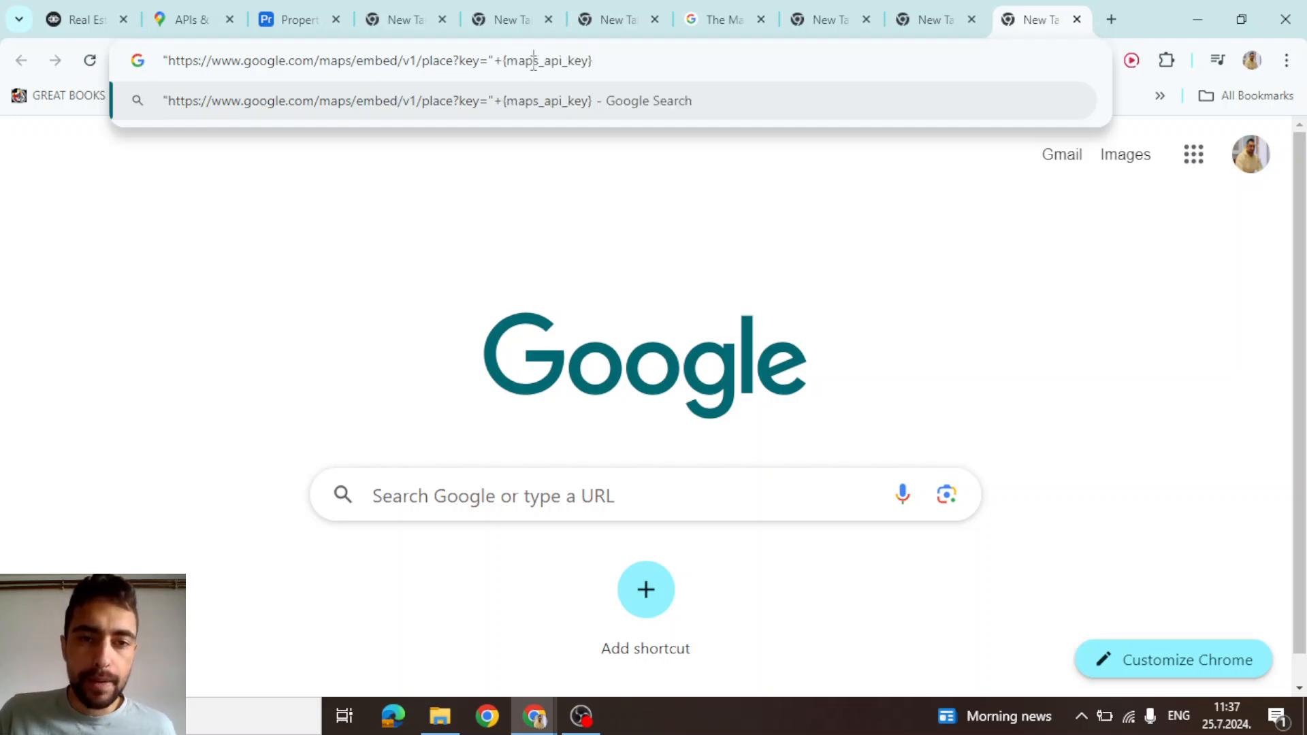
pyautogui.doubleClick(533, 60)
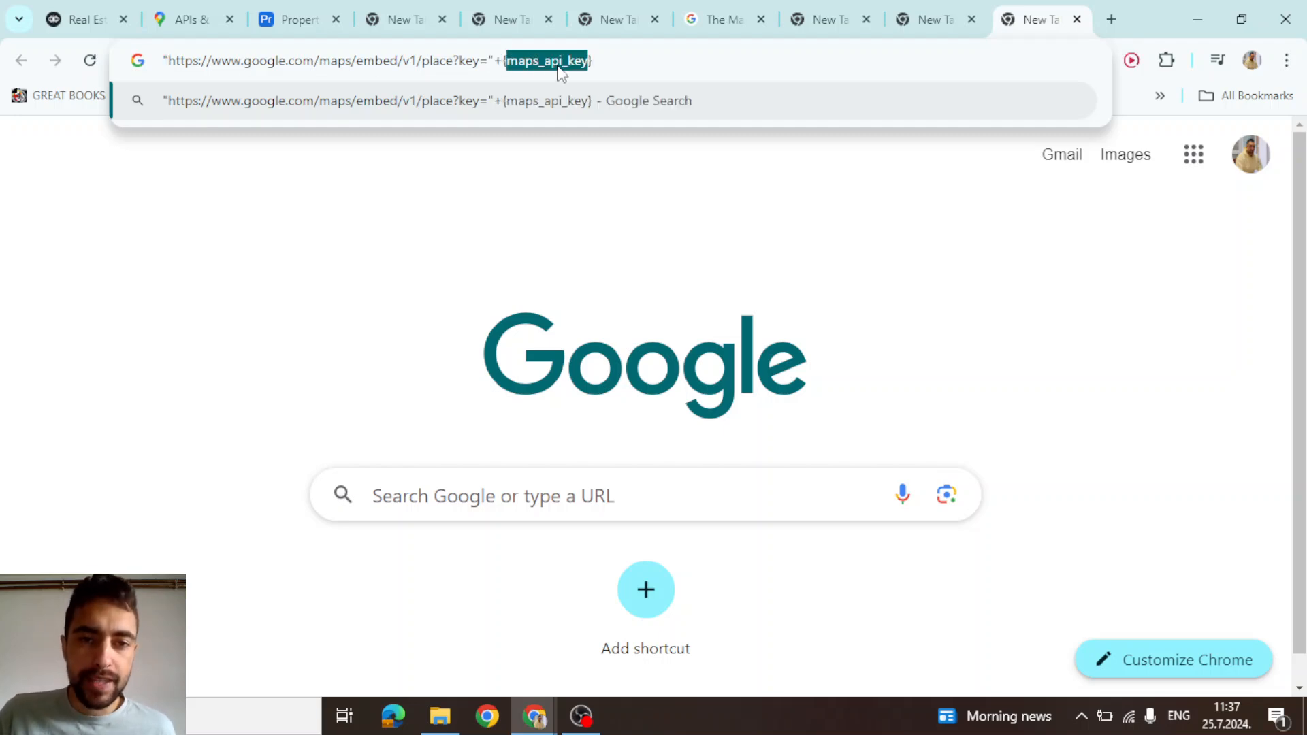
pyautogui.click(609, 60)
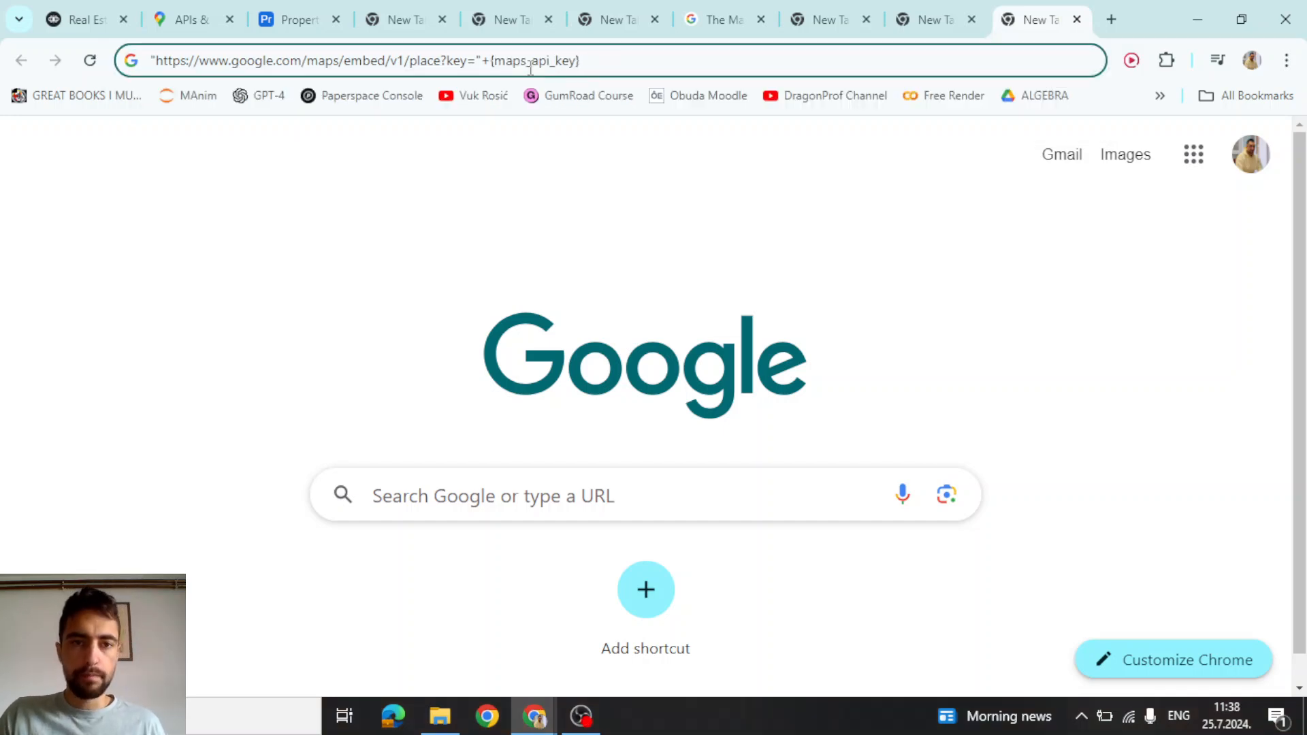
pyautogui.doubleClick(530, 69)
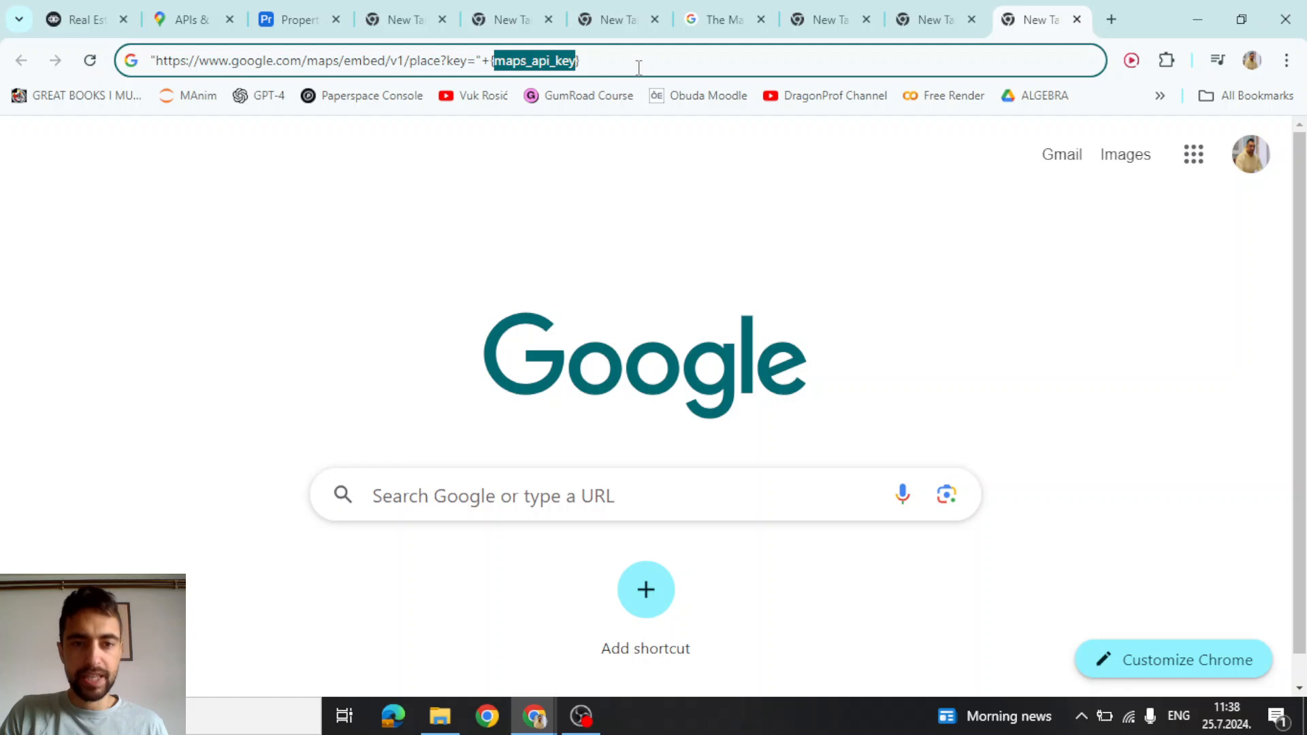
pyautogui.write('mapsA')
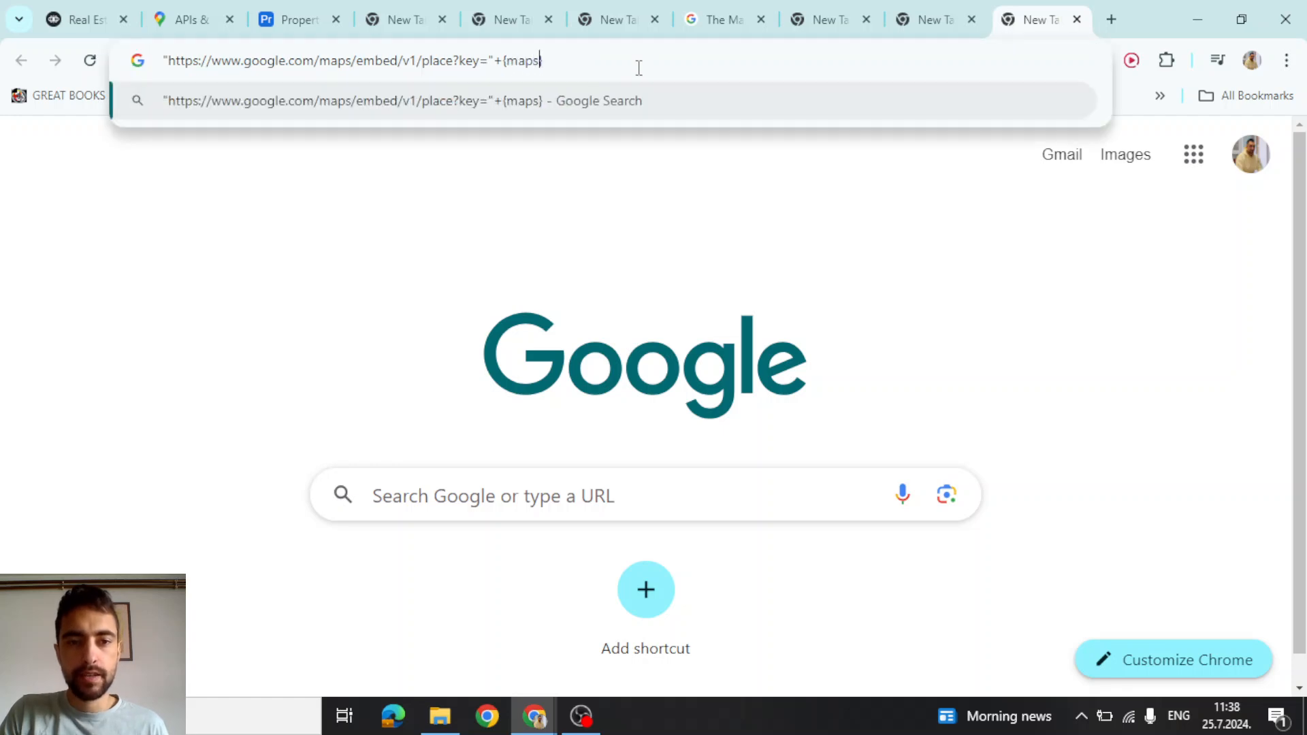
pyautogui.write('piKey')
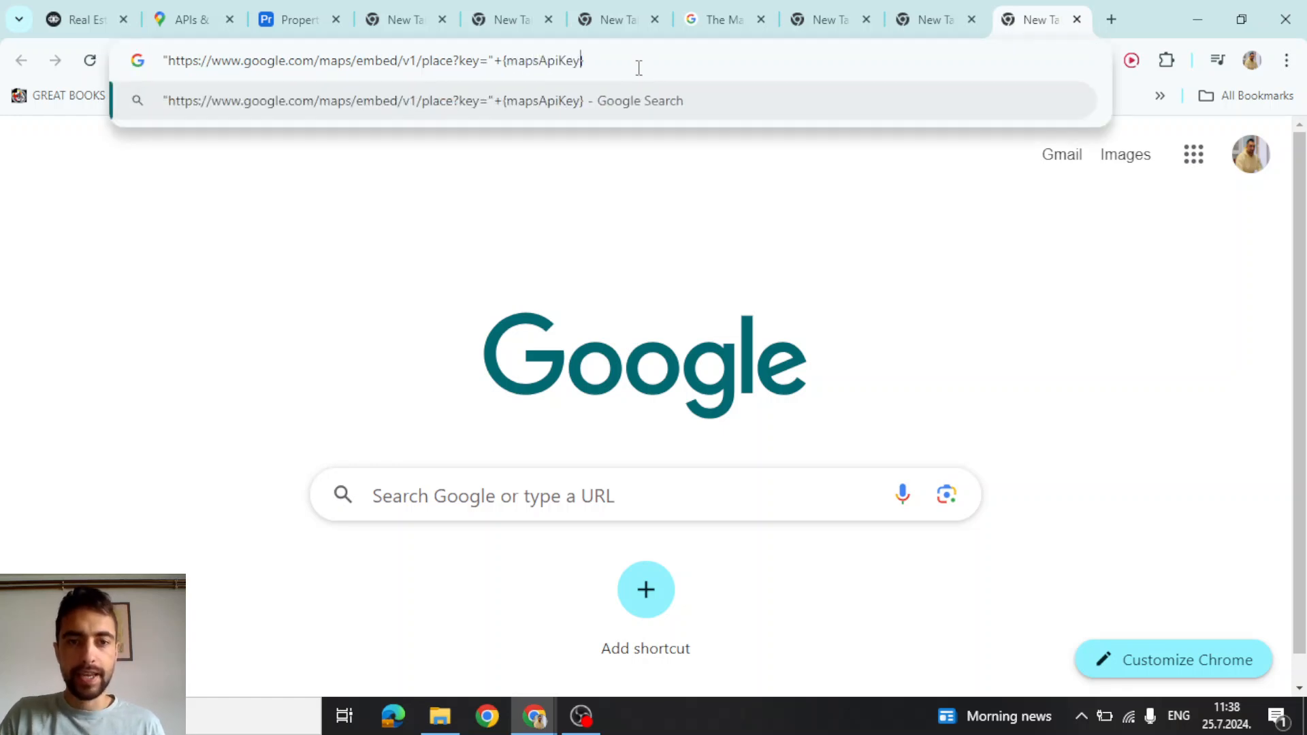
pyautogui.press('Escape')
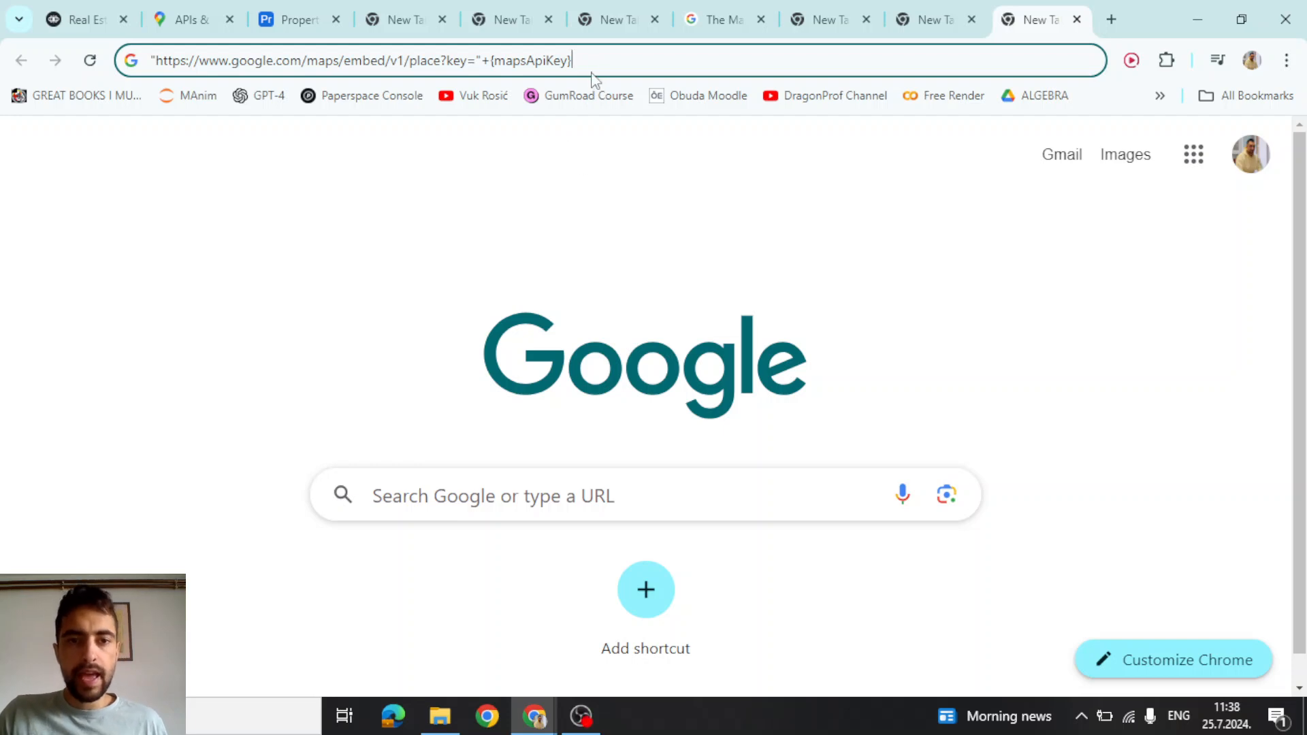
# Append +"&q=place_id:"+{place_id} to complete the embed URL expression
pyautogui.write('+')
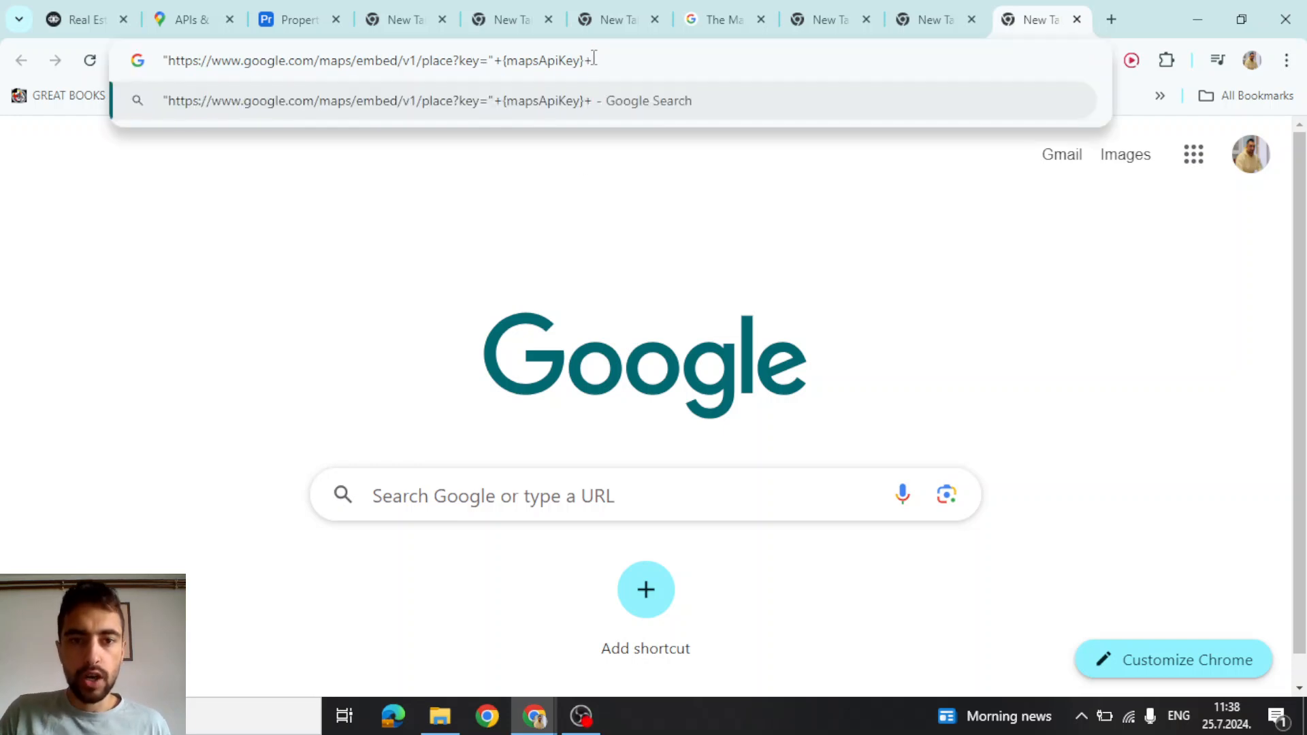
pyautogui.write('"')
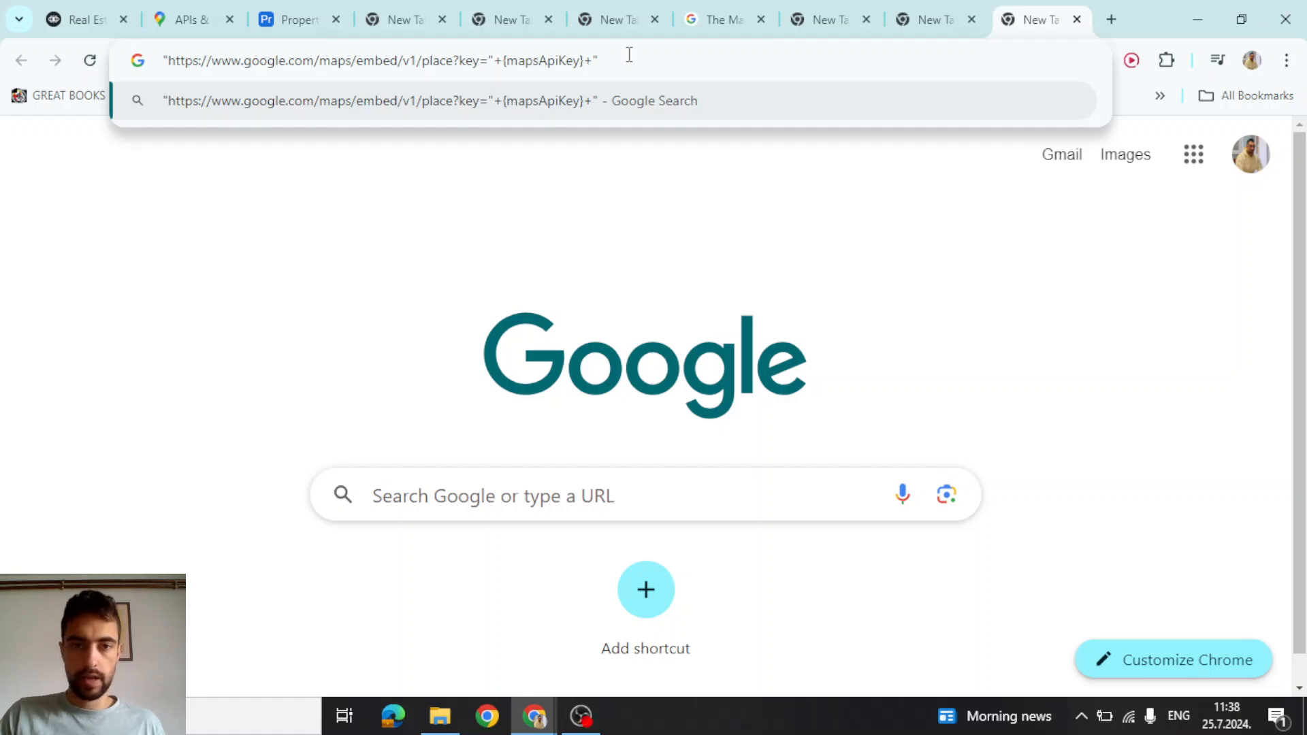
pyautogui.write('&q=place_id:')
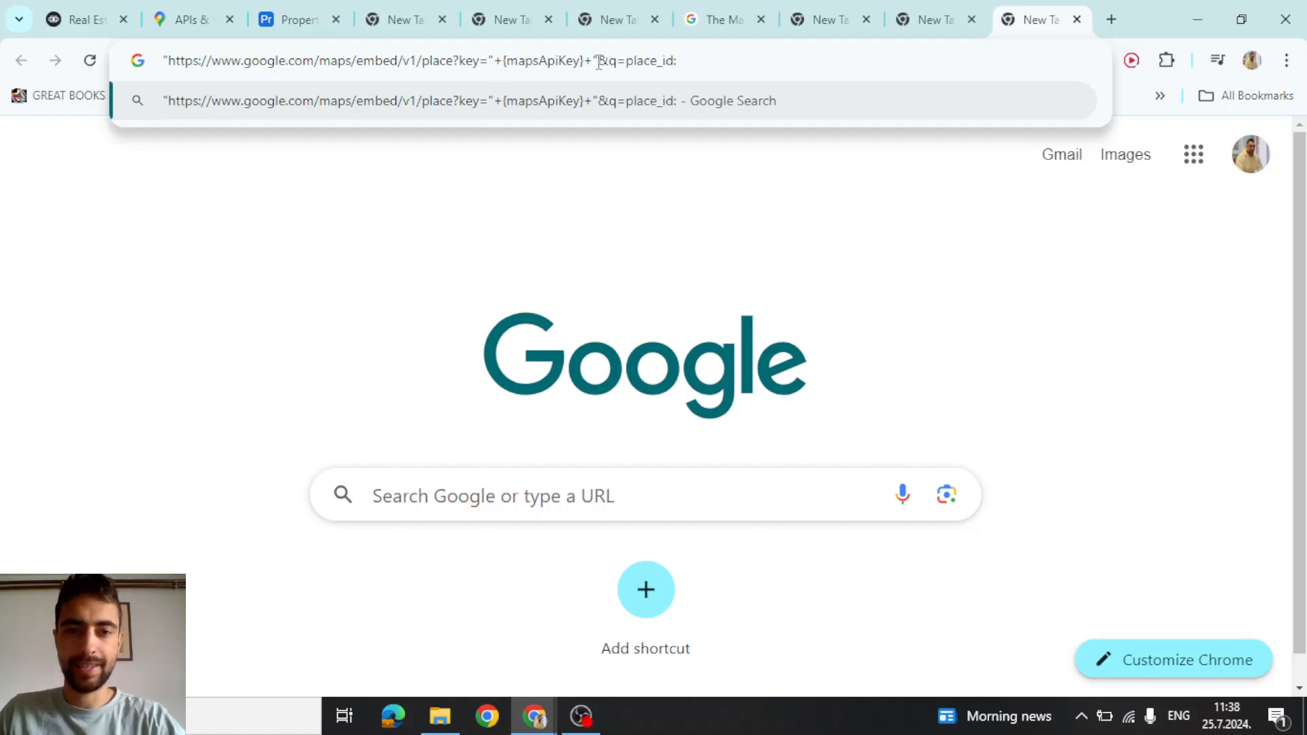
pyautogui.moveTo(600, 62); pyautogui.dragTo(674, 62)
pyautogui.click(633, 62)
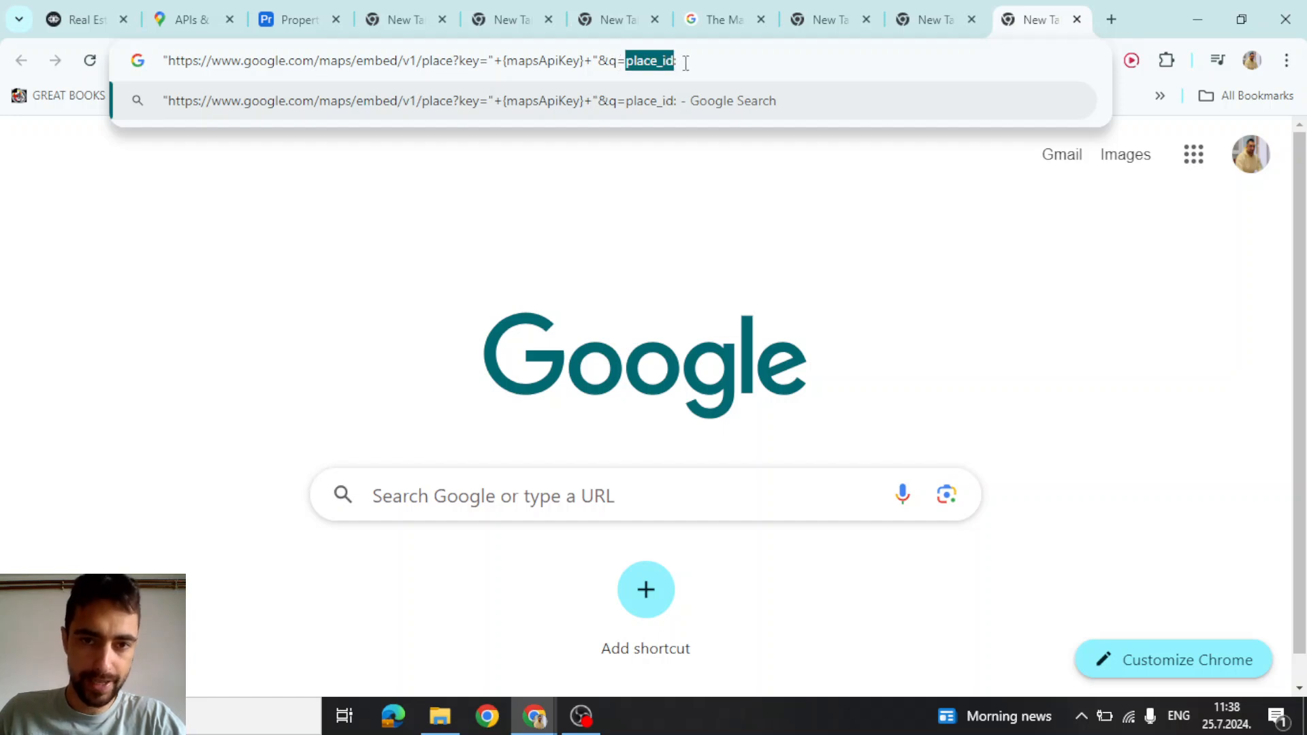
pyautogui.click(692, 62)
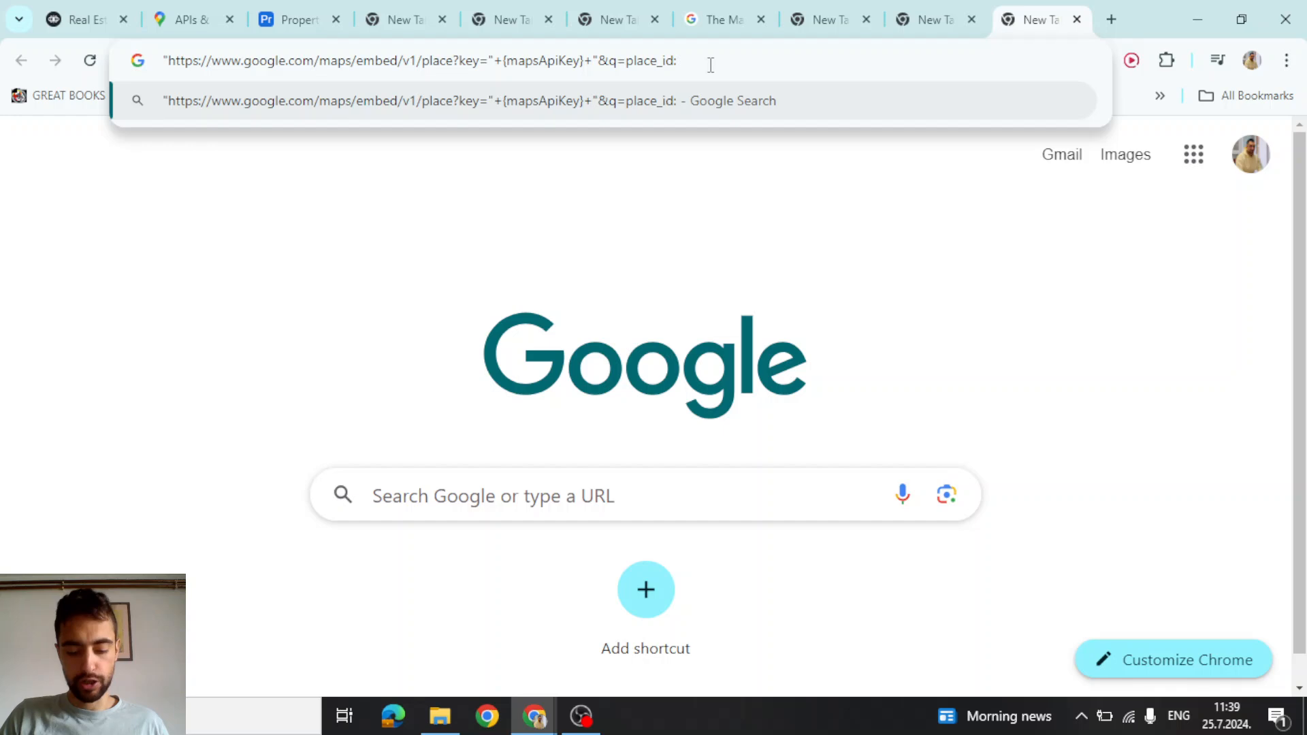
pyautogui.write('"')
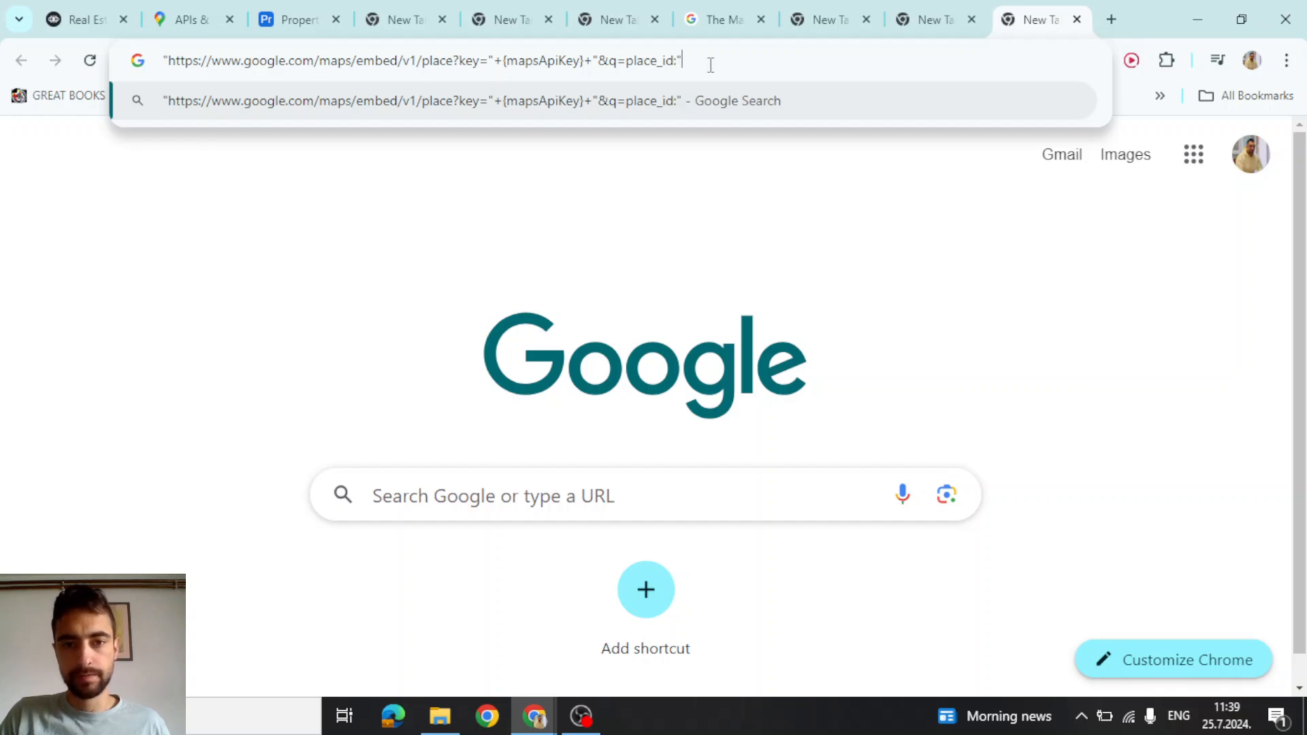
pyautogui.write('+')
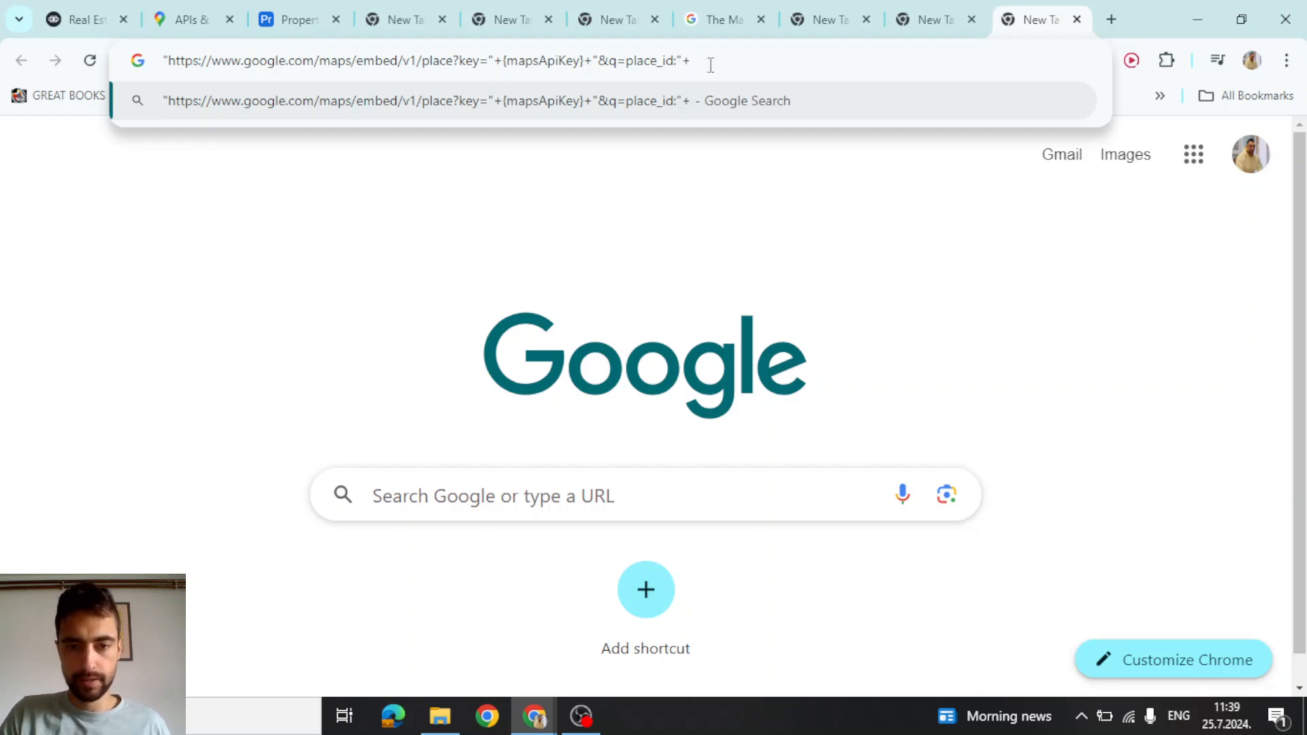
pyautogui.write('{place_id}')
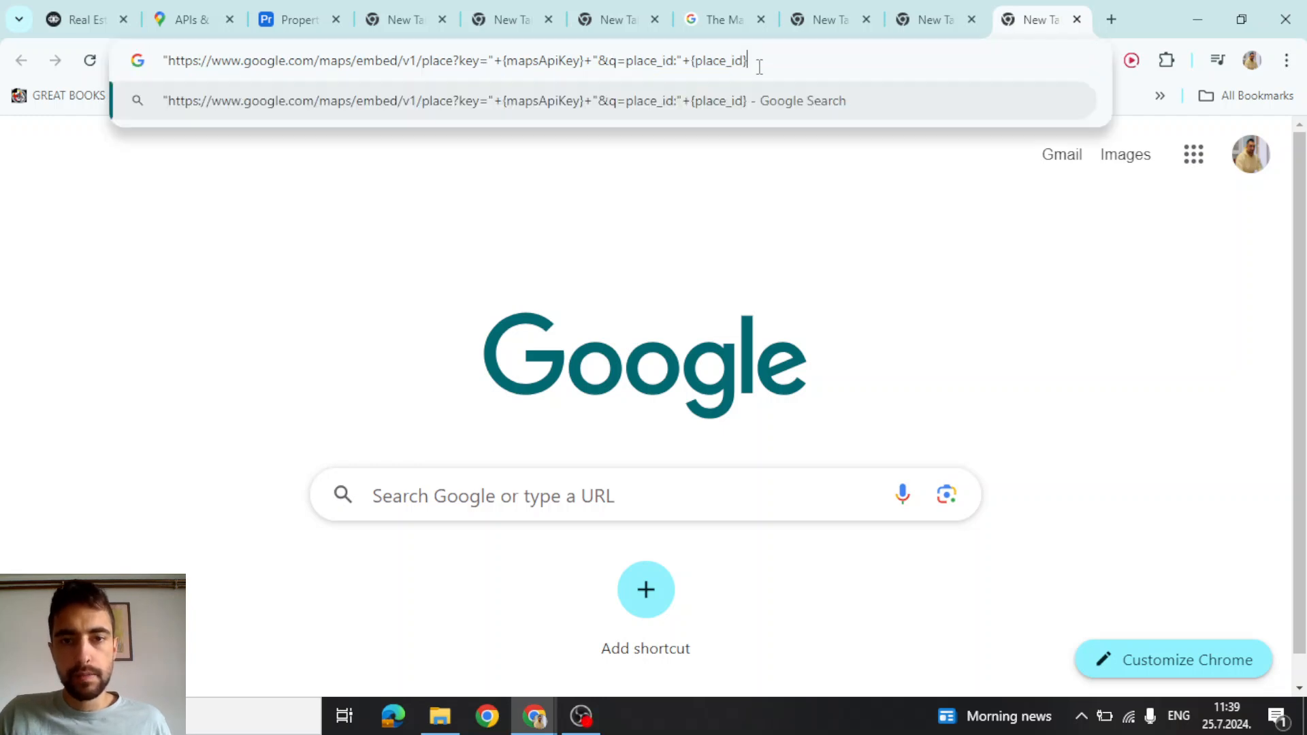
pyautogui.moveTo(690, 61); pyautogui.dragTo(130, 51)
pyautogui.click(799, 59)
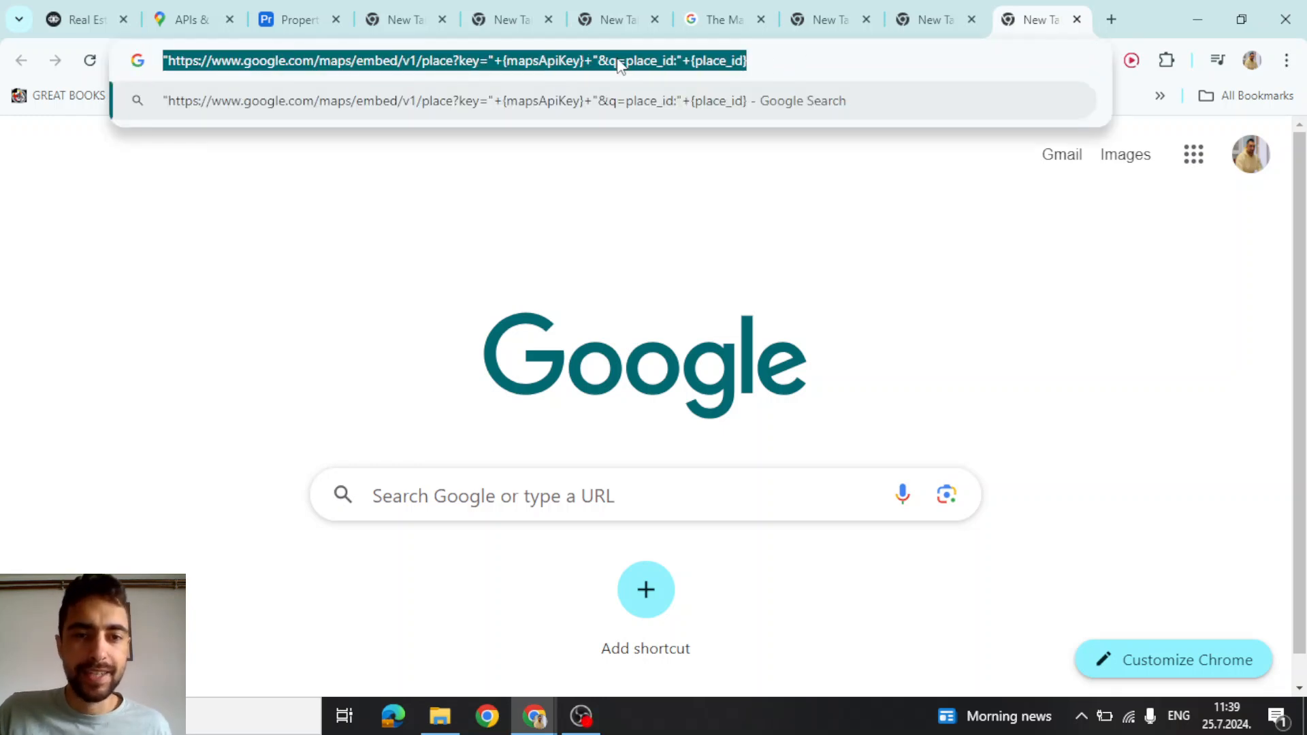
pyautogui.click(814, 59)
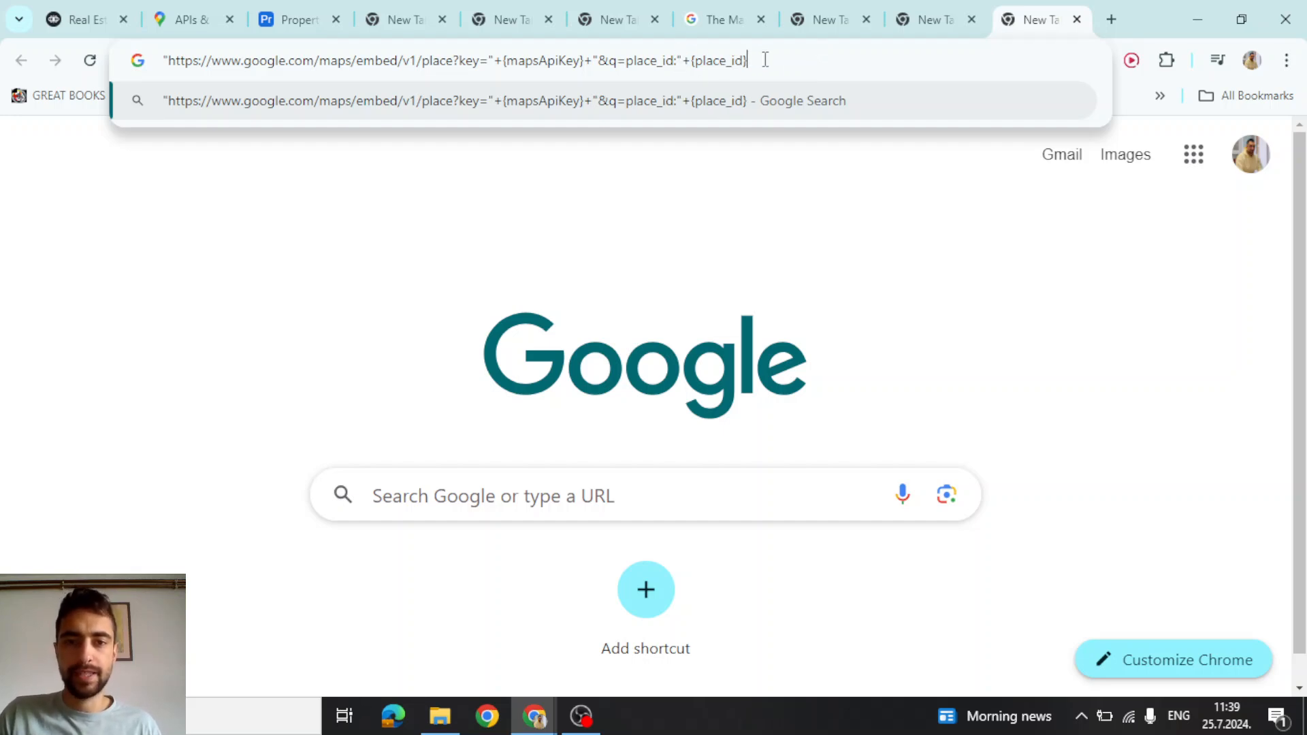
pyautogui.moveTo(765, 58); pyautogui.dragTo(158, 59)
pyautogui.click(793, 57)
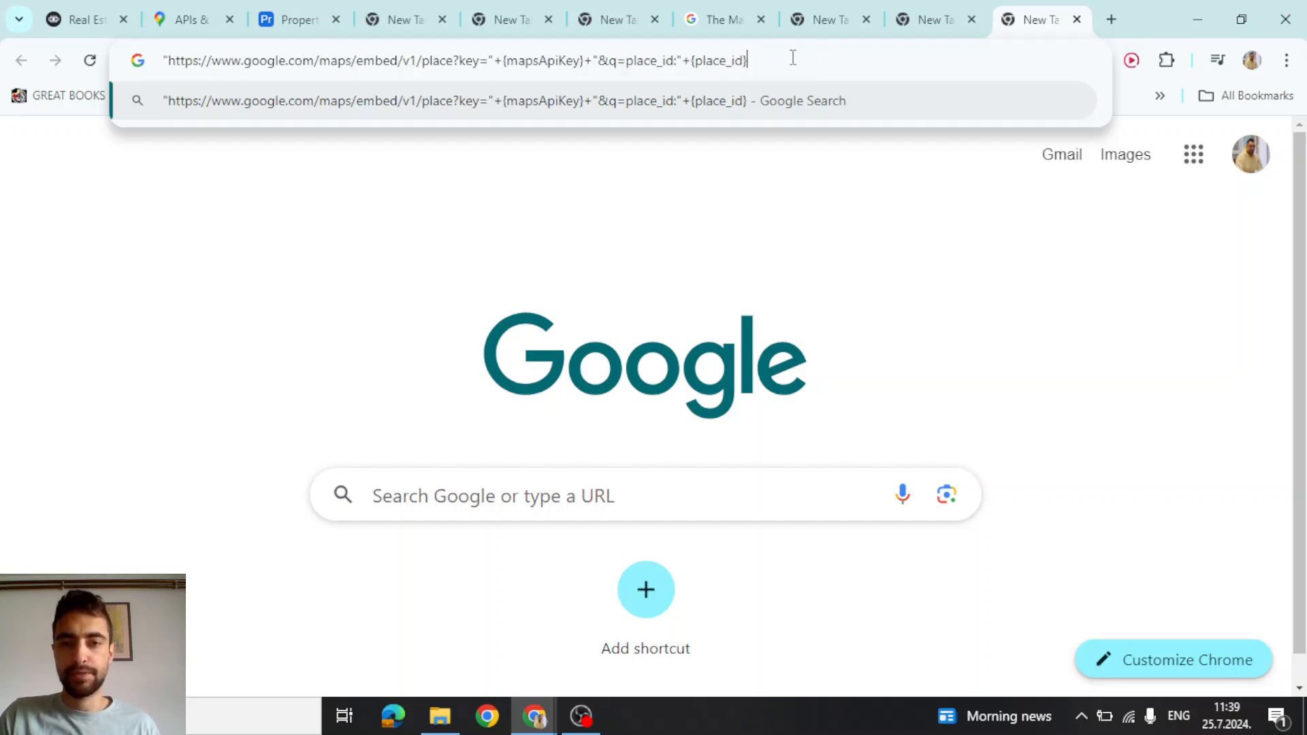
pyautogui.tripleClick(748, 61)
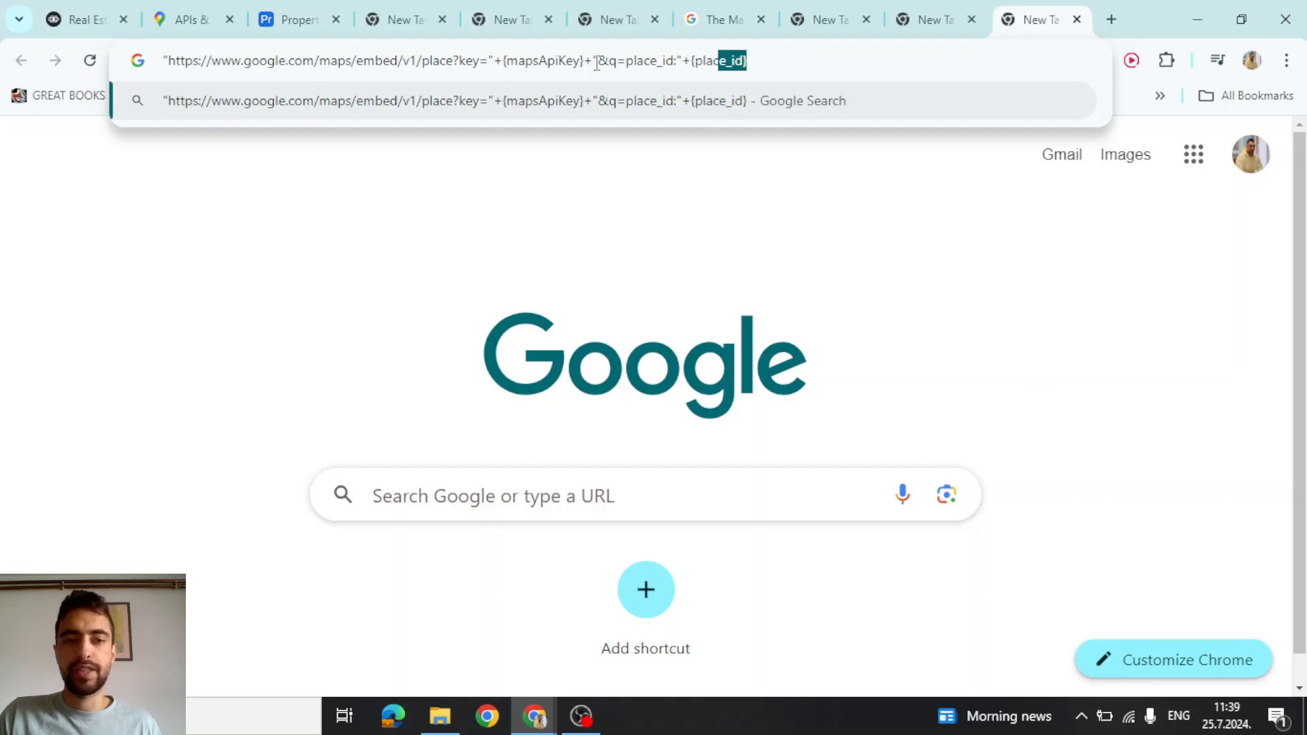
pyautogui.click(780, 56)
# Replace New Block 12's maps_url value with the variable-based URL and create the place_id variable
pyautogui.hotkey('ctrl', 'Tab')
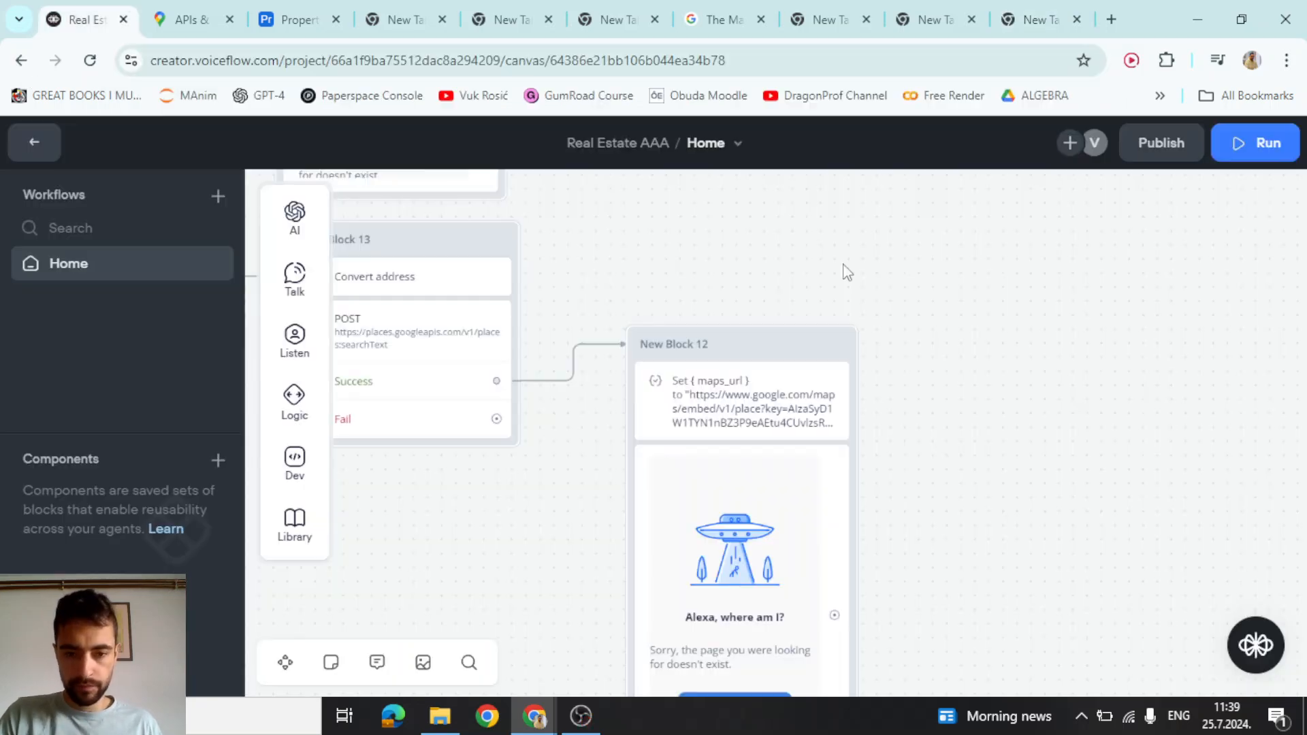
pyautogui.moveTo(801, 253); pyautogui.dragTo(822, 215)
pyautogui.scroll(2, 822, 215)
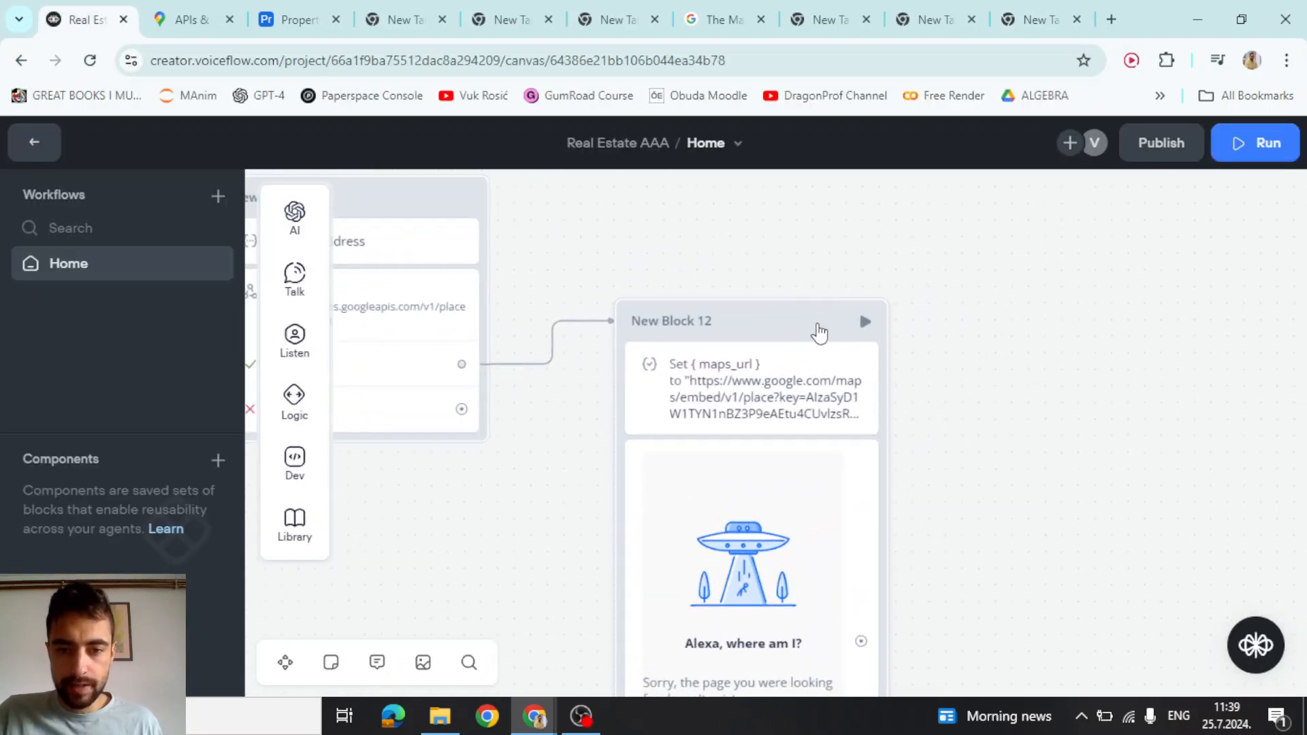
pyautogui.click(778, 358)
pyautogui.click(1112, 295)
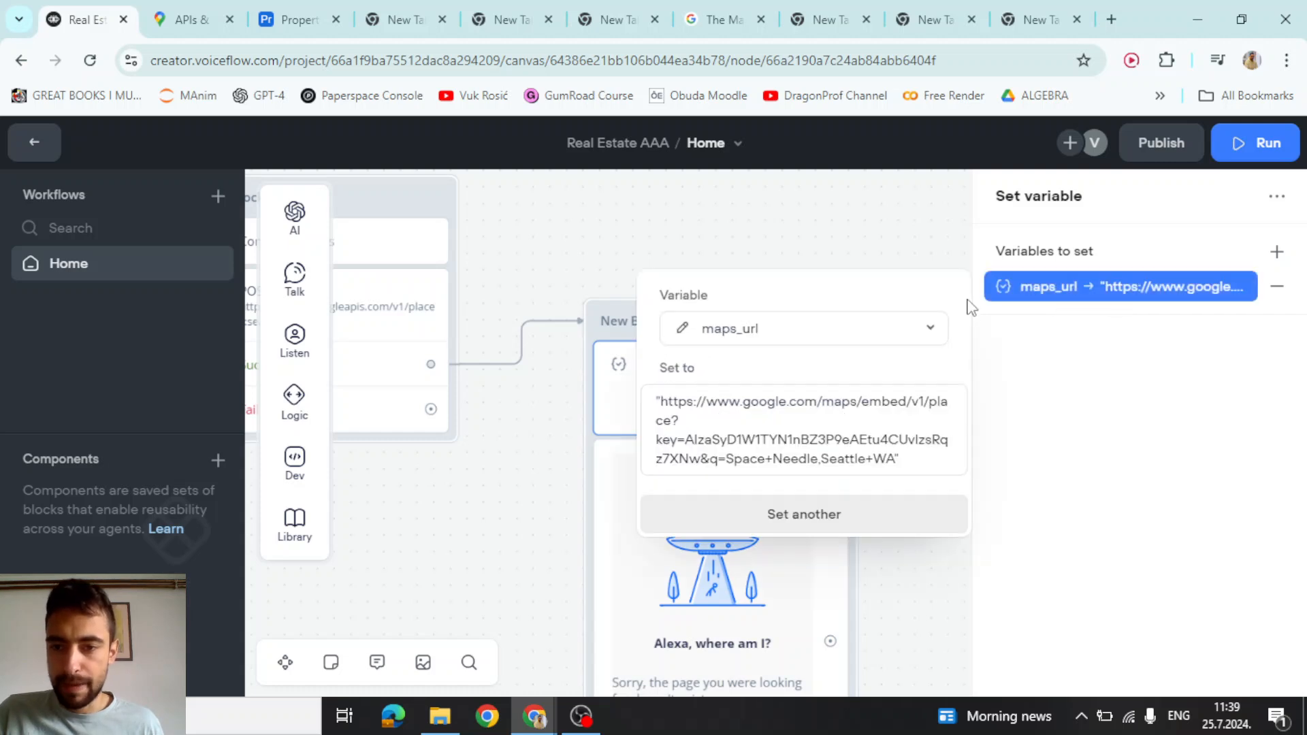
pyautogui.click(810, 418)
pyautogui.hotkey('ctrl', 'a')
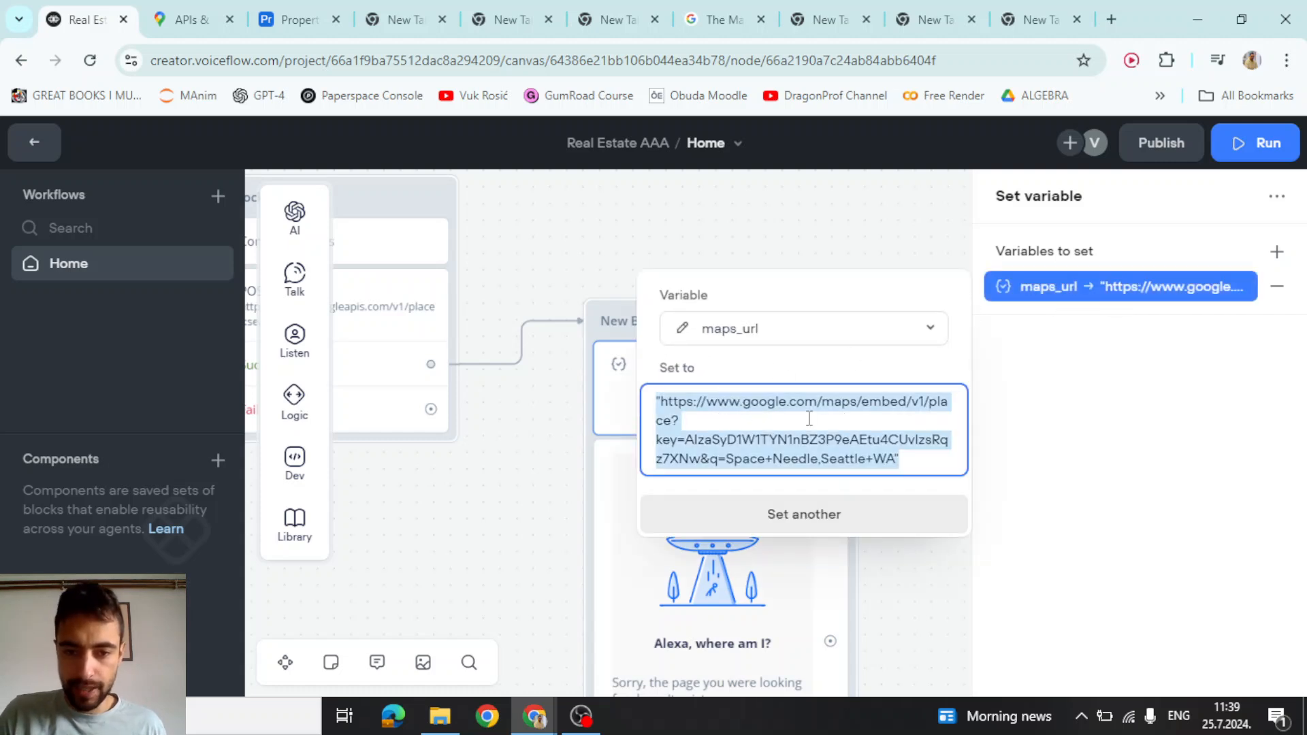
pyautogui.press('BackSpace')
pyautogui.hotkey('ctrl', 'v')
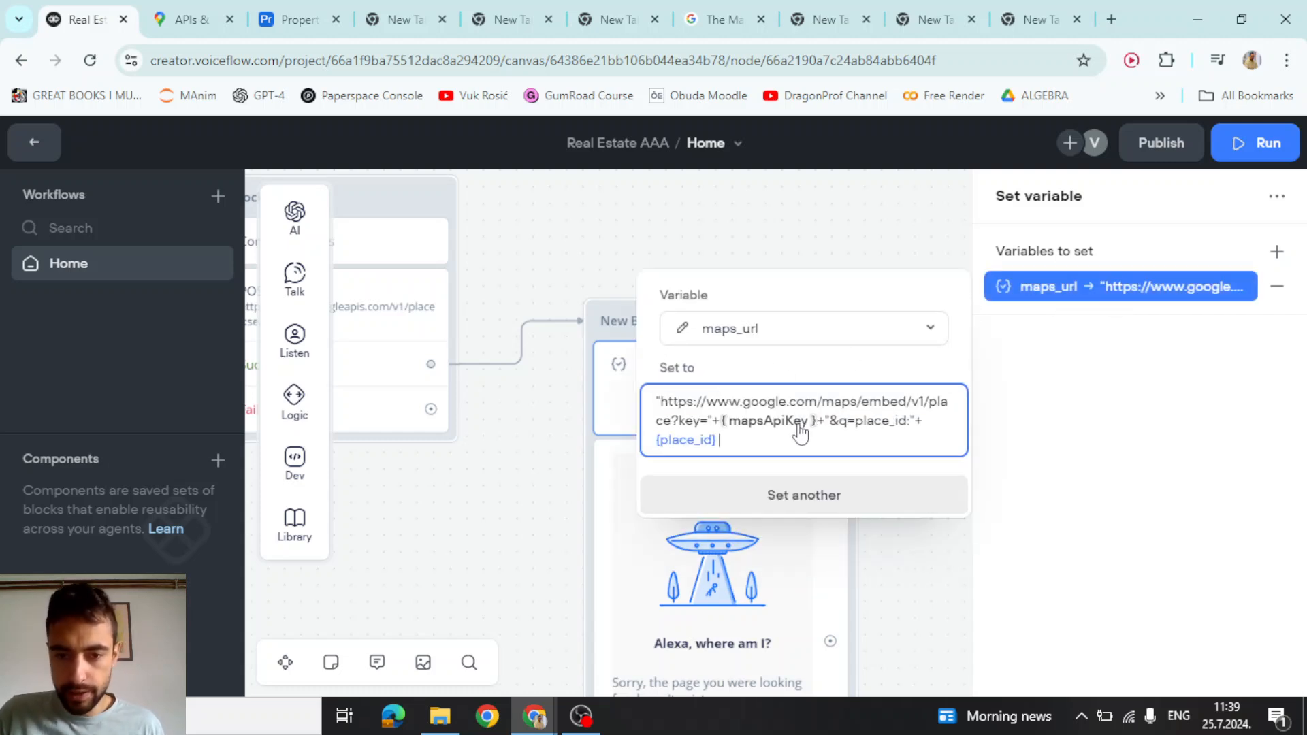
pyautogui.click(707, 440)
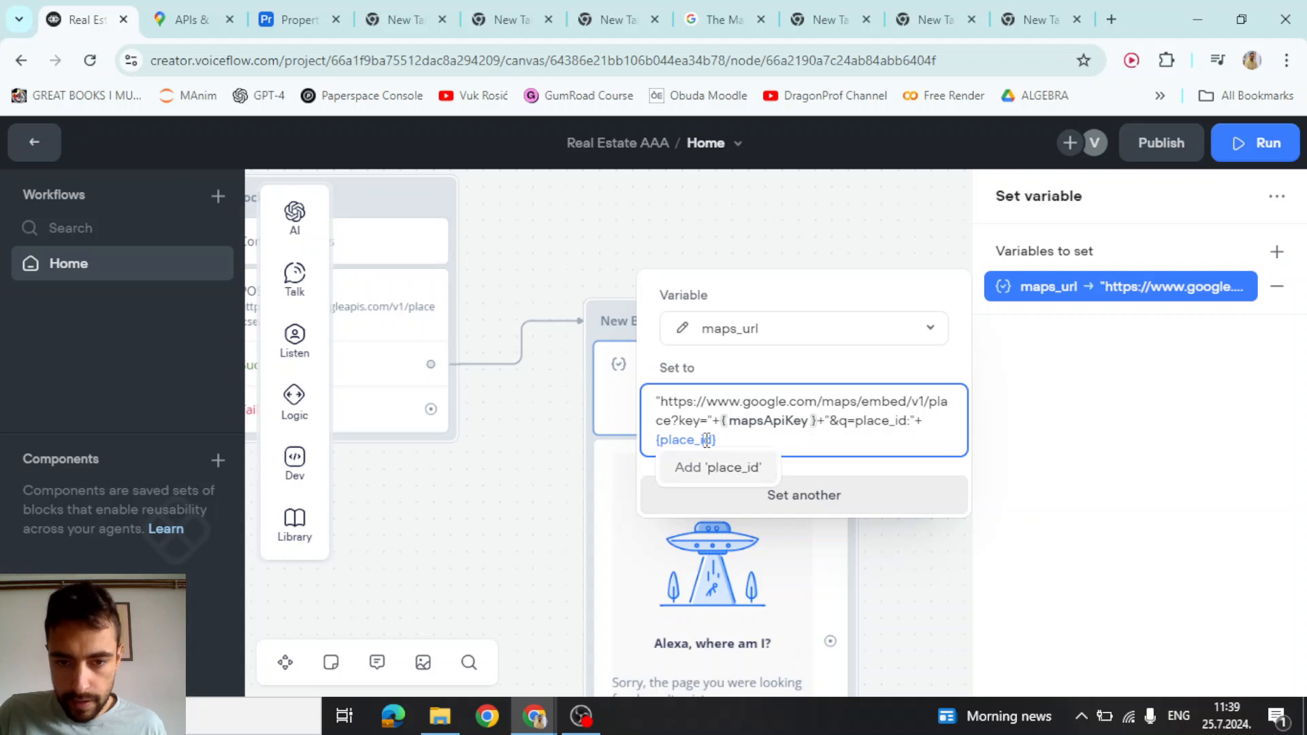
pyautogui.click(701, 476)
pyautogui.click(722, 529)
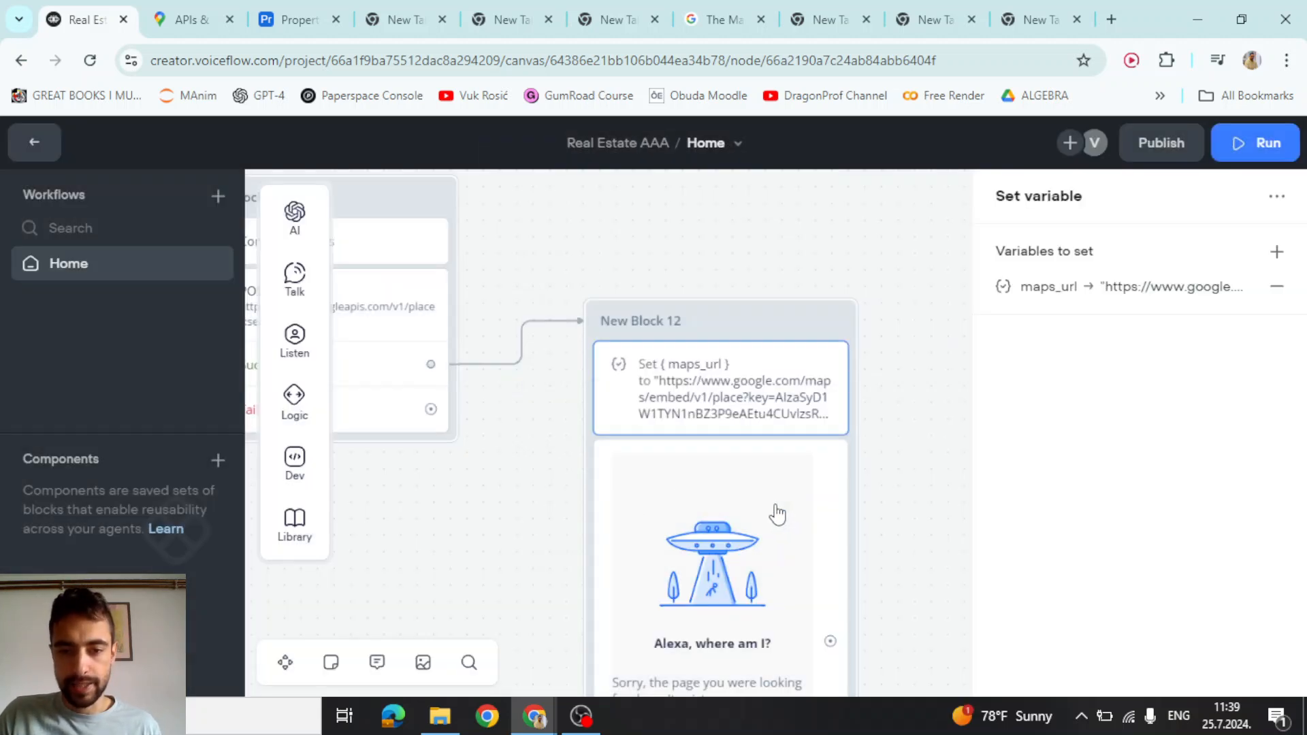
# Re-paste the mapsApiKey/place_id URL expression into maps_url and verify it
pyautogui.click(1160, 296)
pyautogui.click(792, 428)
pyautogui.hotkey('ctrl', 'a')
pyautogui.hotkey('ctrl', 'v')
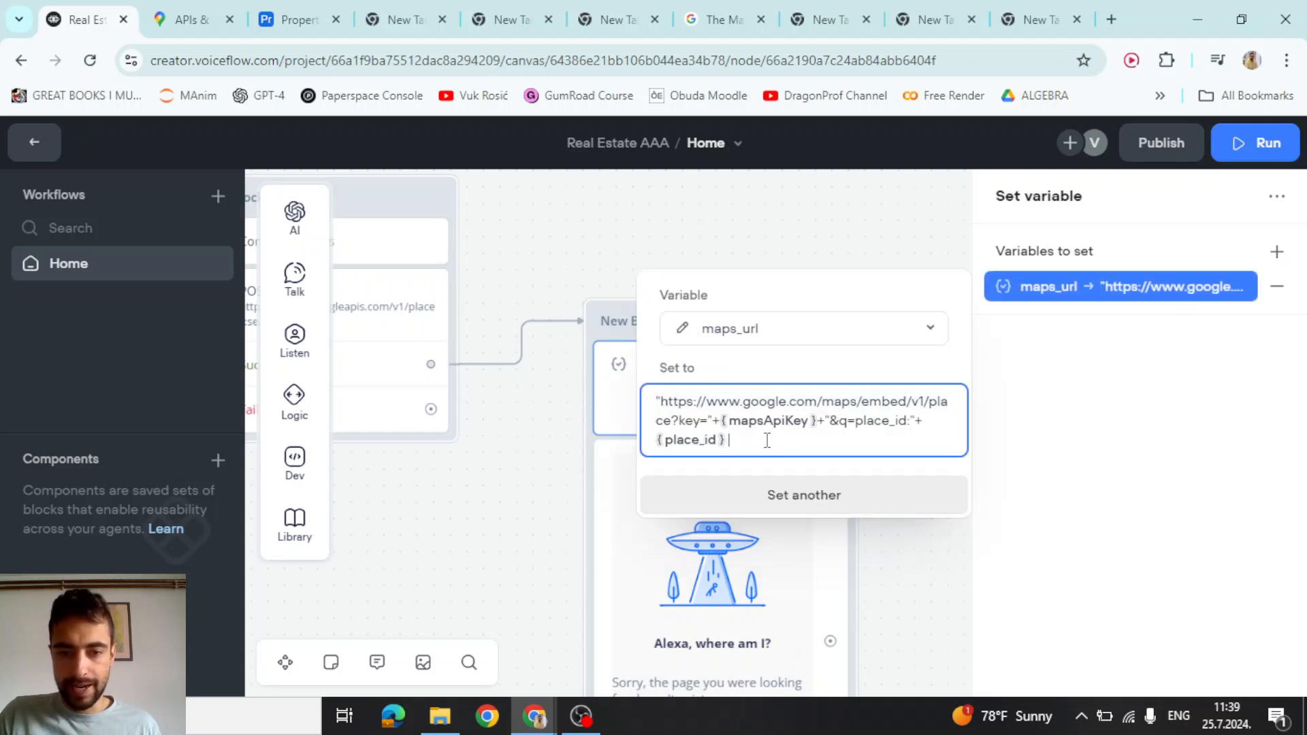
pyautogui.click(780, 368)
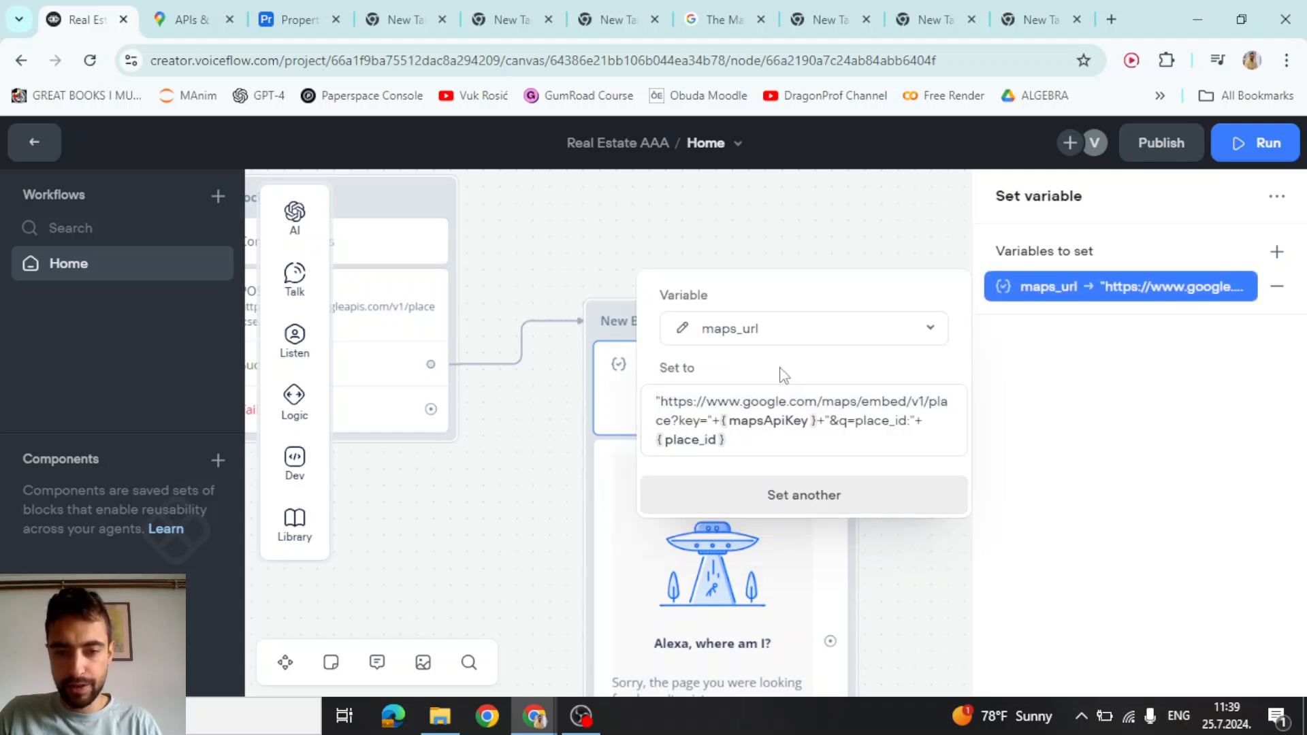
pyautogui.click(537, 452)
pyautogui.click(728, 404)
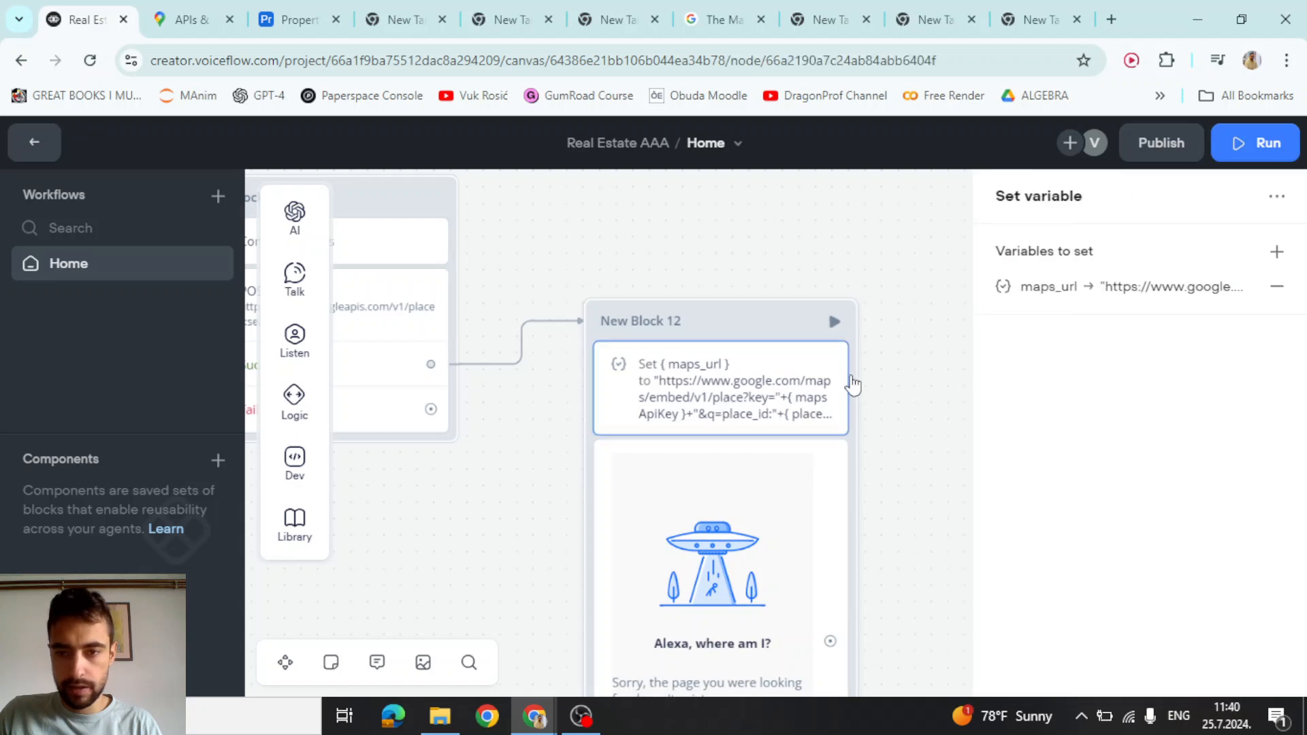
pyautogui.click(1144, 298)
pyautogui.click(776, 441)
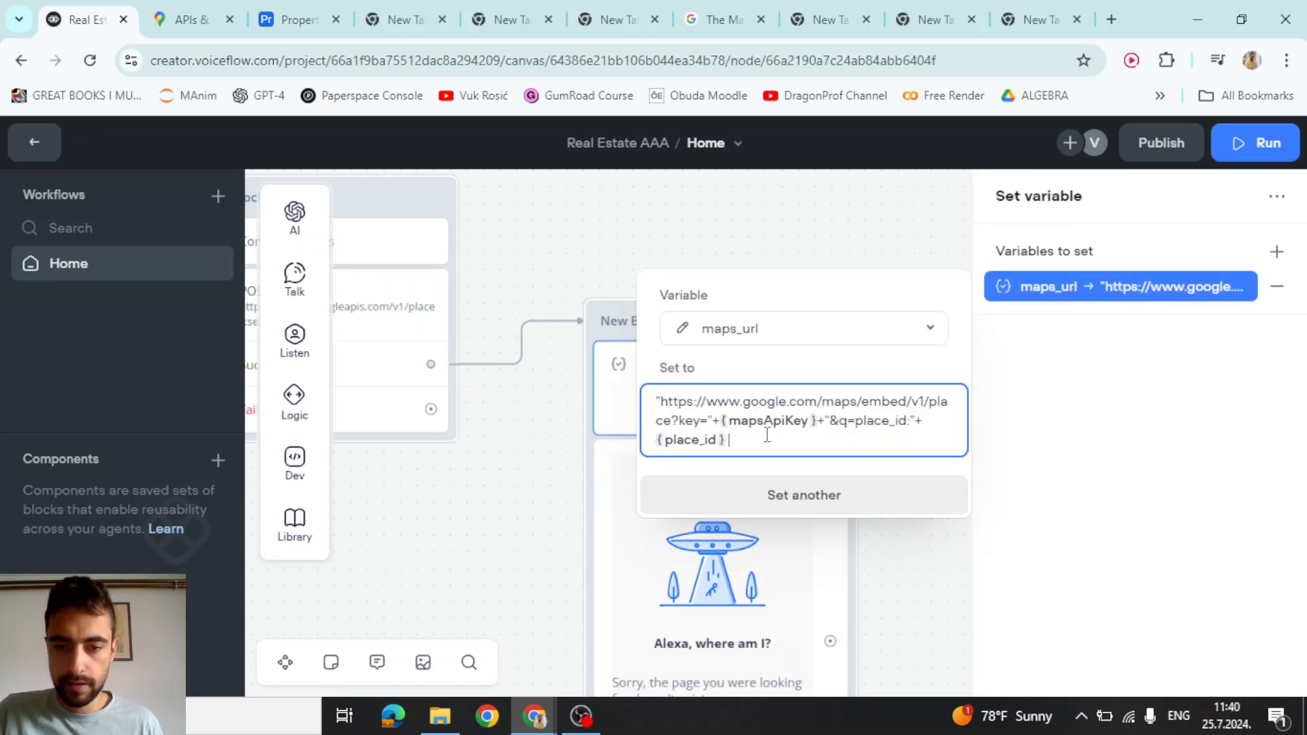
pyautogui.click(767, 224)
# Find New Block 13 on the canvas and open its searchText POST request step
pyautogui.scroll(-3, 776, 234)
pyautogui.moveTo(578, 472); pyautogui.dragTo(803, 538)
pyautogui.scroll(-2, 803, 538)
pyautogui.moveTo(639, 528); pyautogui.dragTo(776, 571)
pyautogui.scroll(2, 623, 313)
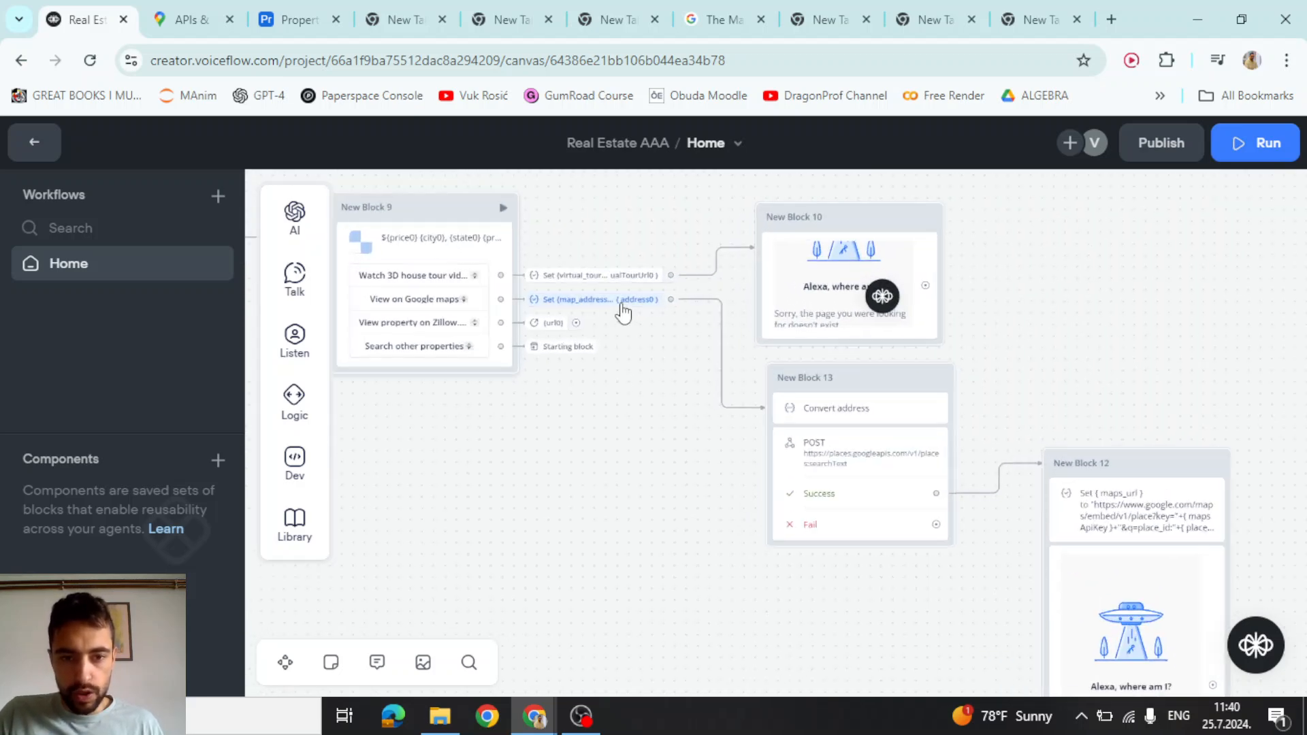
pyautogui.scroll(2, 623, 313)
pyautogui.scroll(-3, 623, 309)
pyautogui.moveTo(629, 460); pyautogui.dragTo(608, 447)
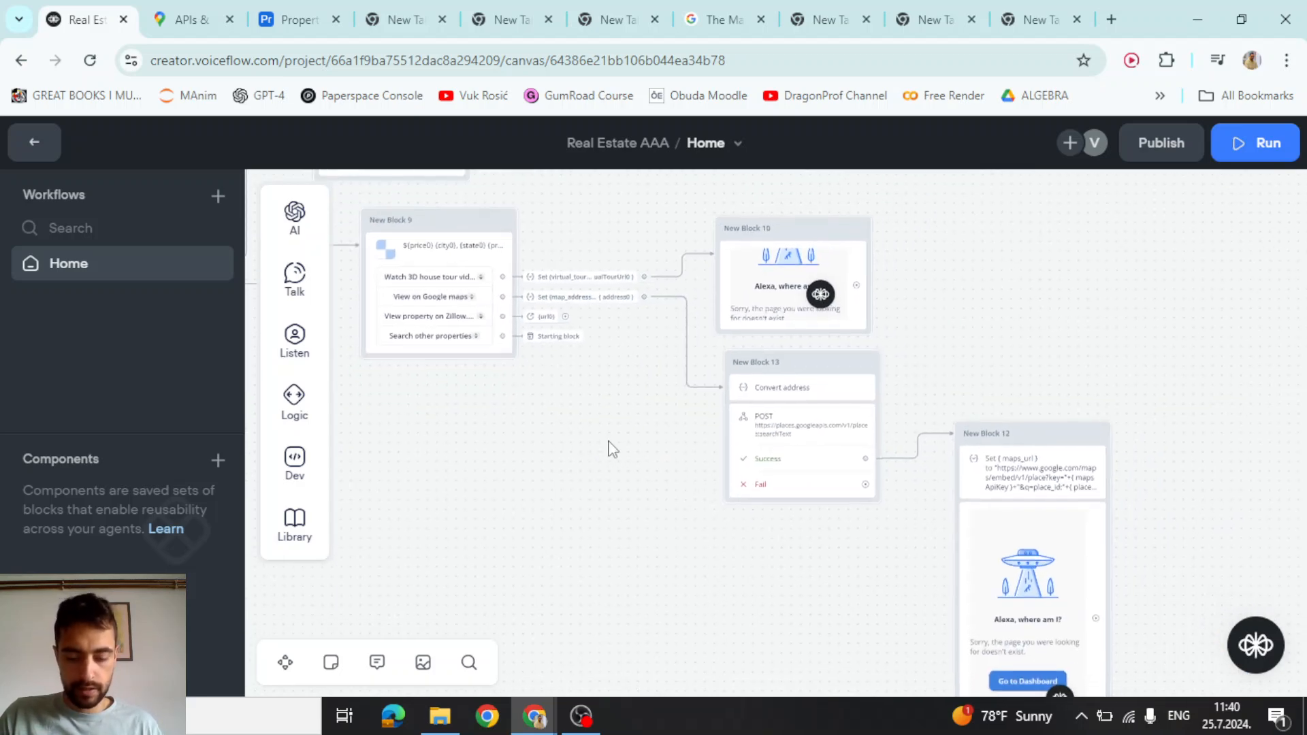
pyautogui.scroll(3, 649, 521)
pyautogui.moveTo(887, 540); pyautogui.dragTo(697, 531)
pyautogui.moveTo(619, 551); pyautogui.dragTo(704, 580)
pyautogui.scroll(2, 616, 373)
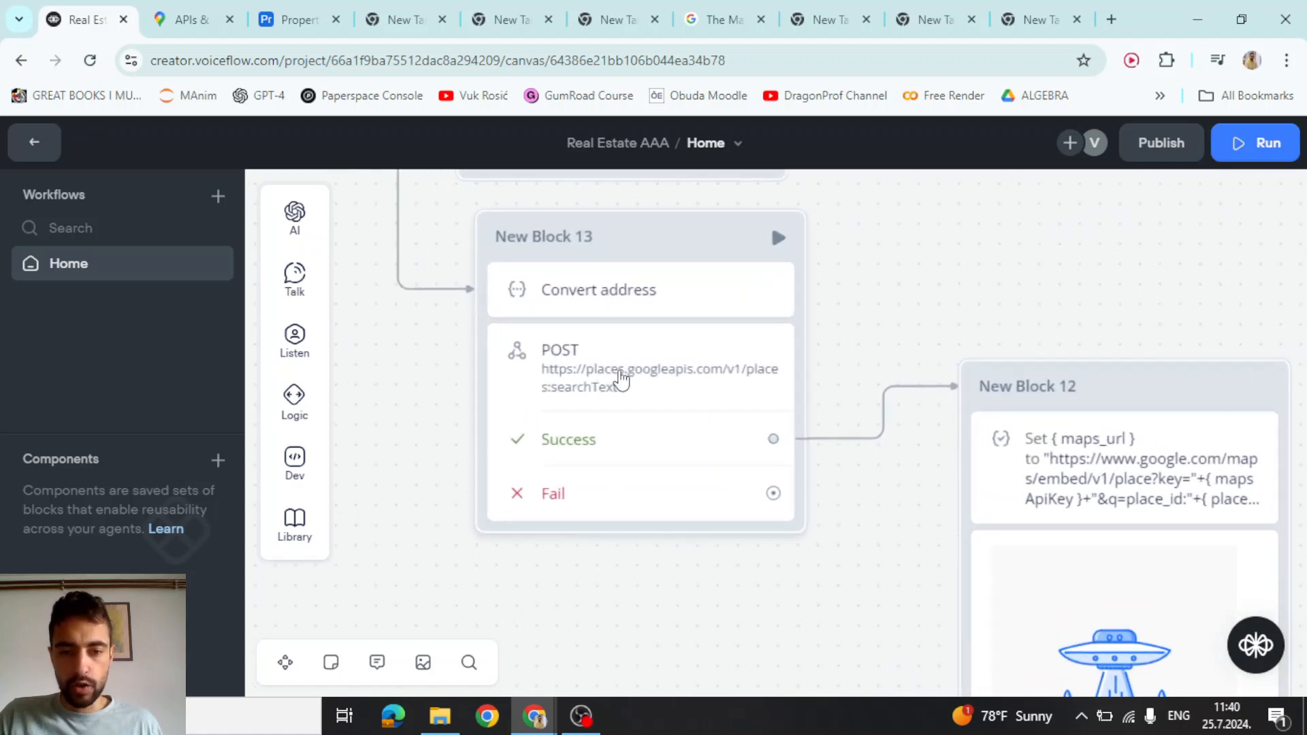
pyautogui.click(629, 376)
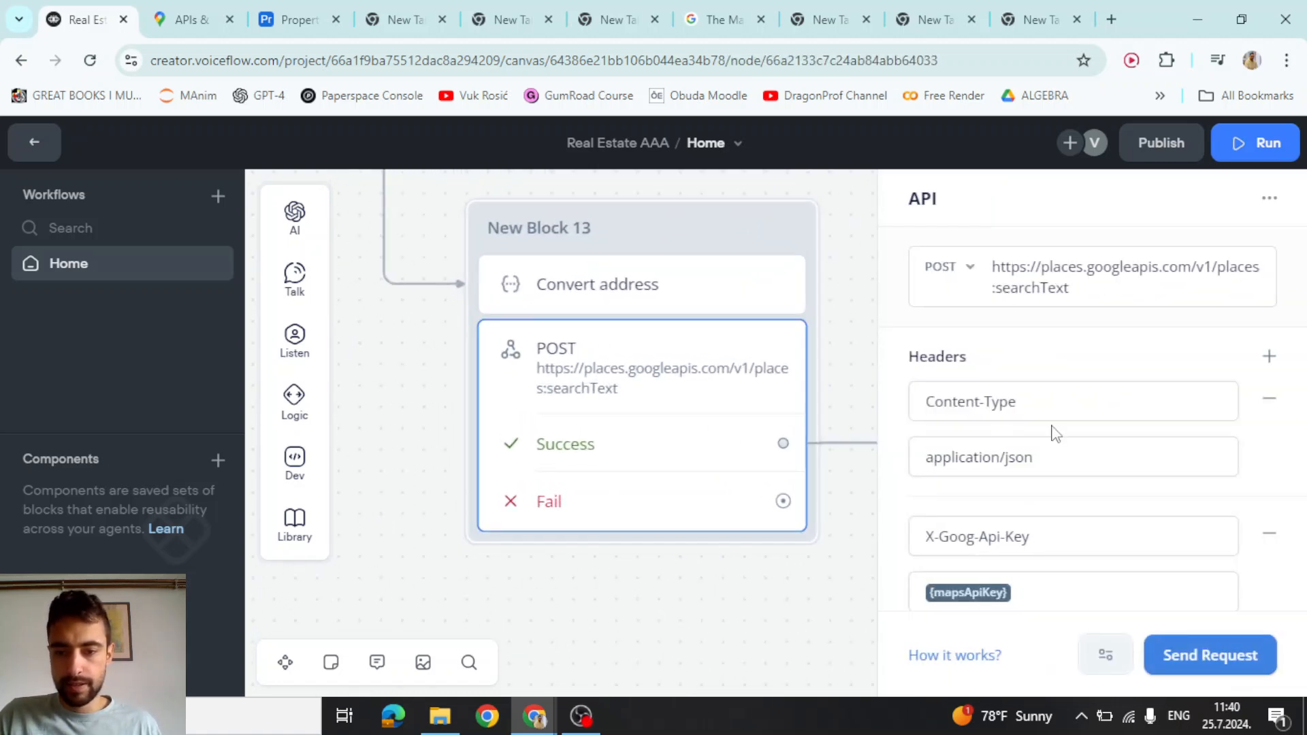
# Store the captured response.places[0].id in place_id instead of price_id
pyautogui.scroll(-1, 986, 338)
pyautogui.scroll(1, 1055, 297)
pyautogui.scroll(-5, 1048, 327)
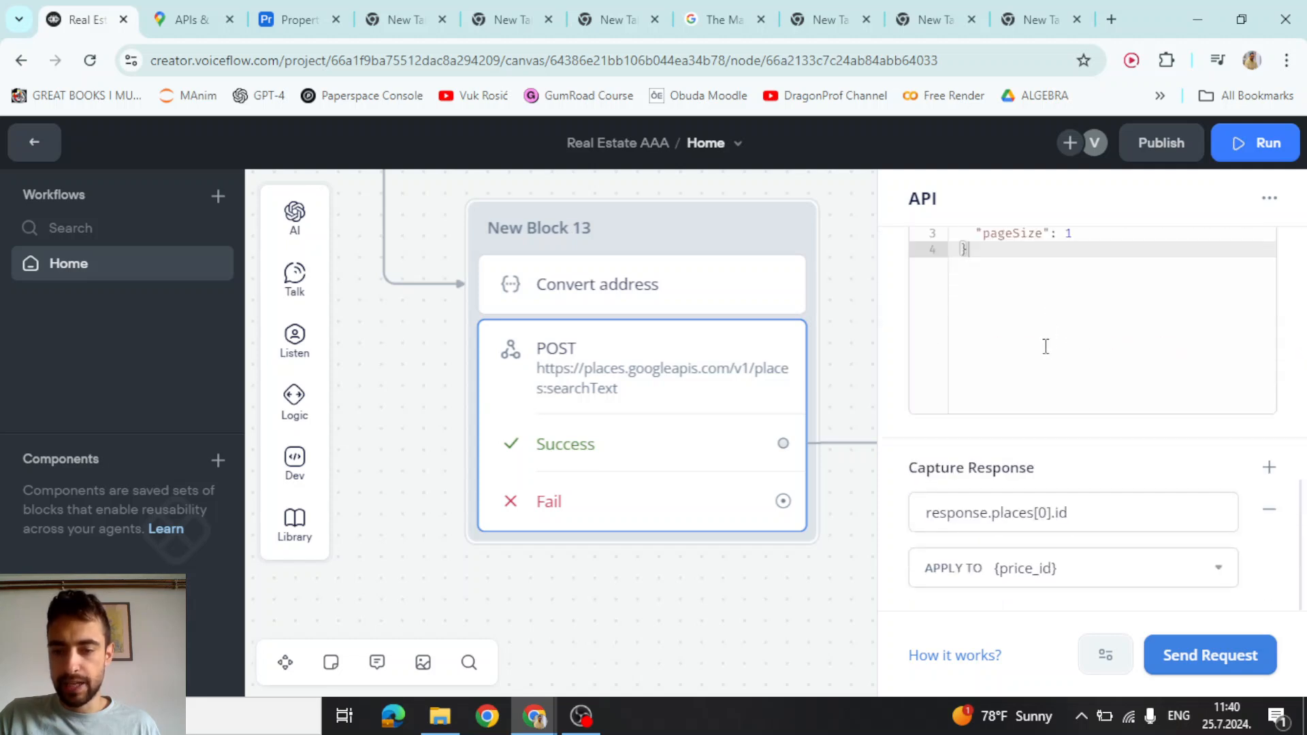
pyautogui.click(1218, 571)
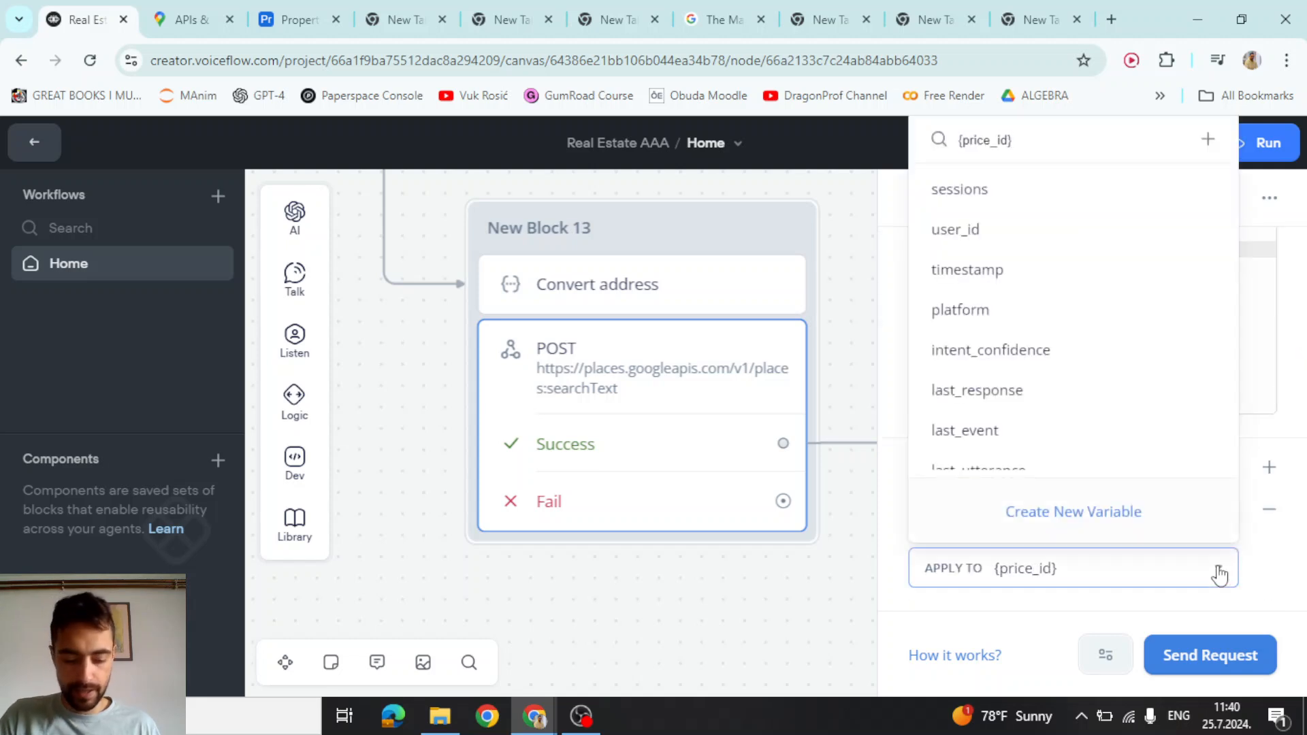
pyautogui.hotkey('ctrl', 'a')
pyautogui.write('pl')
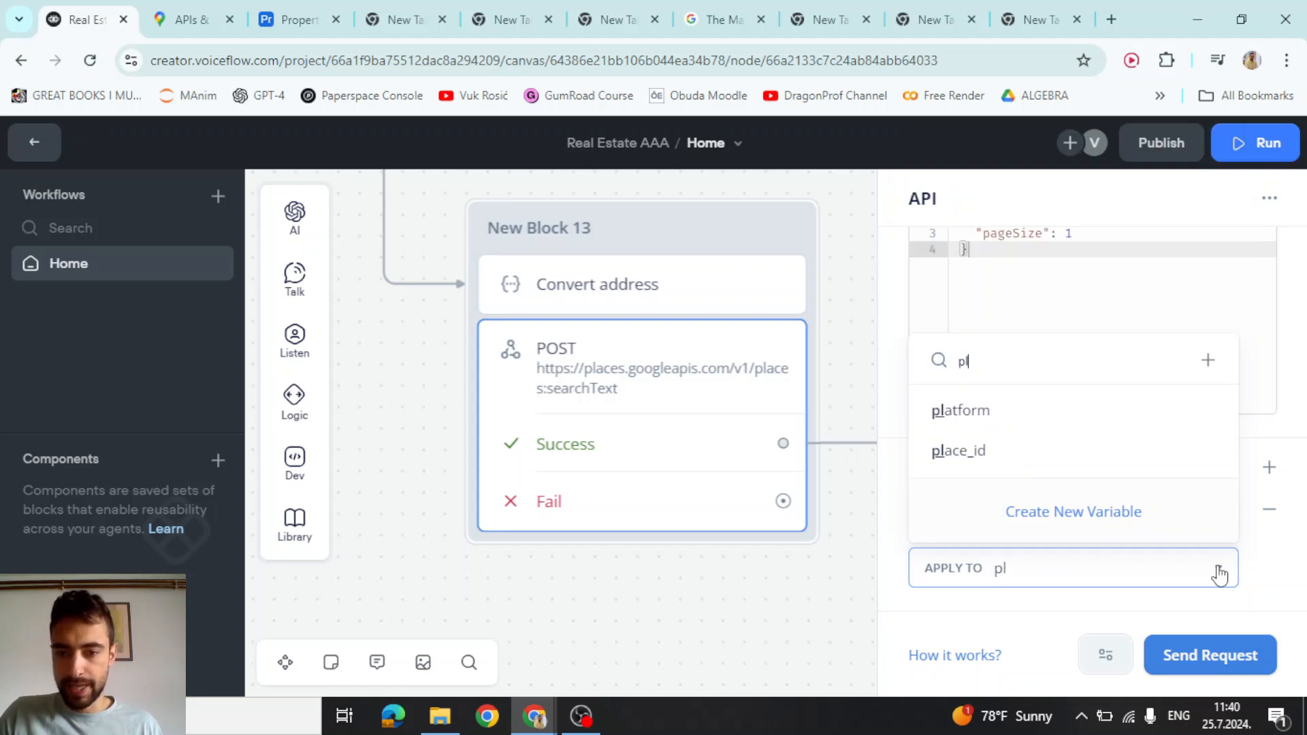
pyautogui.click(965, 455)
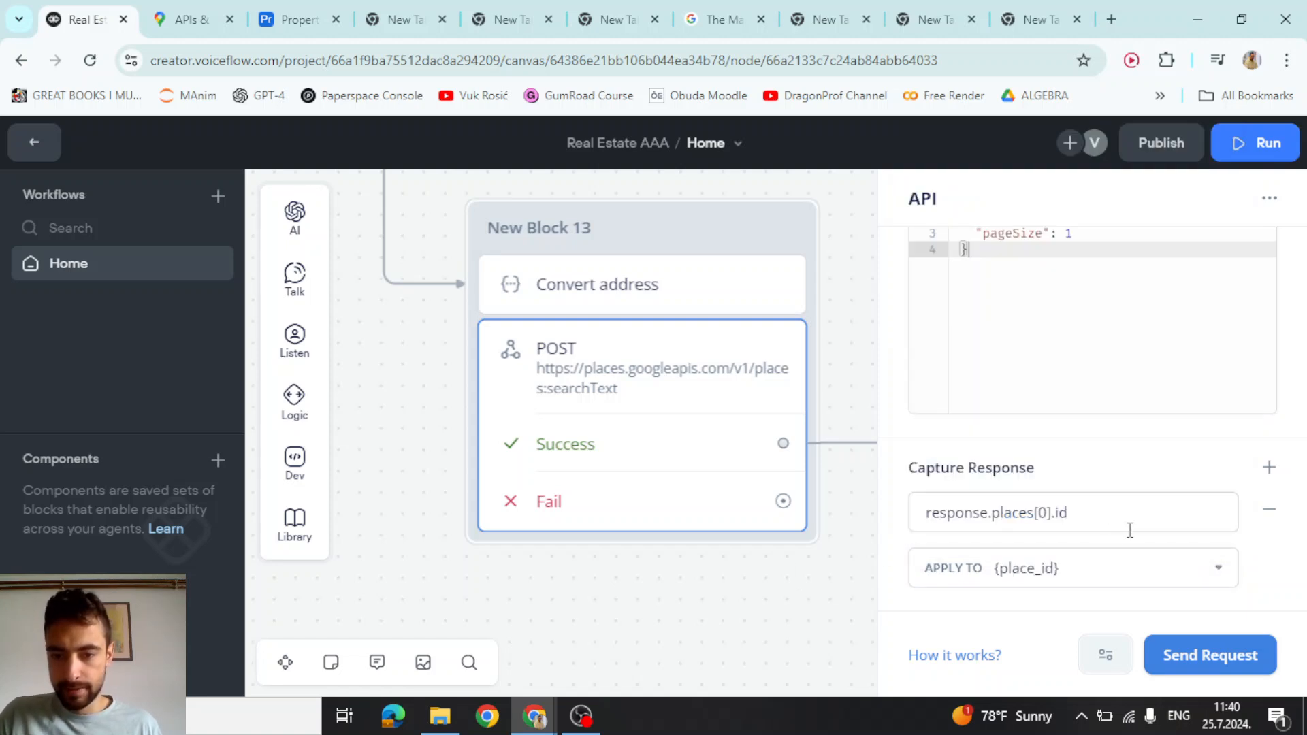
pyautogui.click(733, 587)
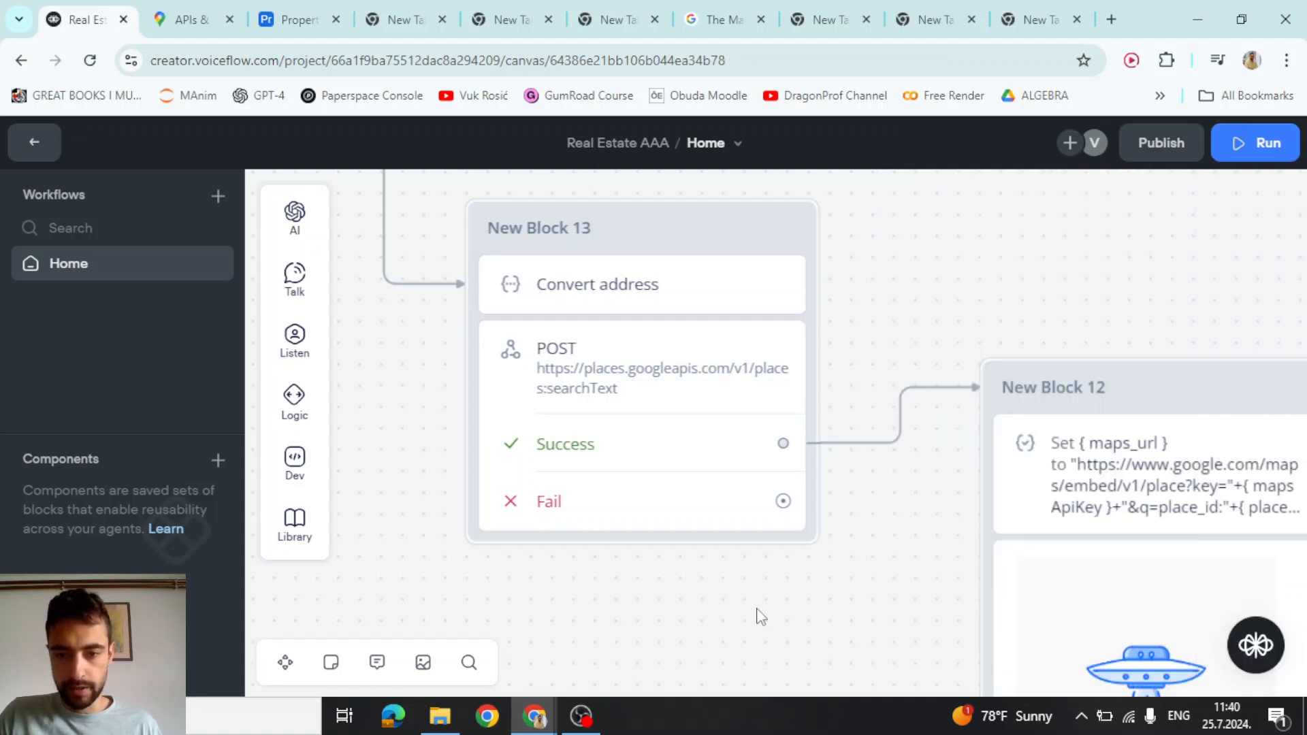
# Move the canvas view back to the Start block
pyautogui.scroll(-4, 759, 611)
pyautogui.moveTo(754, 617); pyautogui.dragTo(843, 490)
pyautogui.scroll(-3, 815, 531)
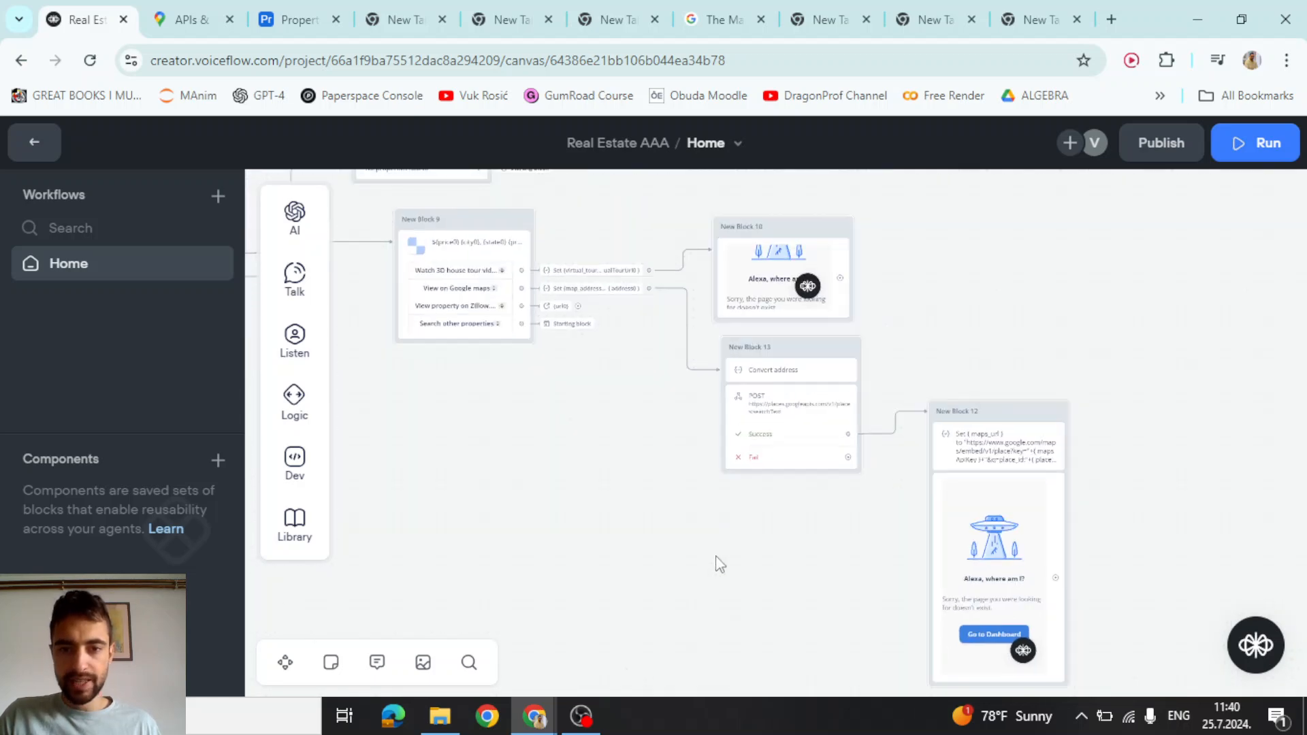
pyautogui.press('s')
pyautogui.scroll(3, 688, 409)
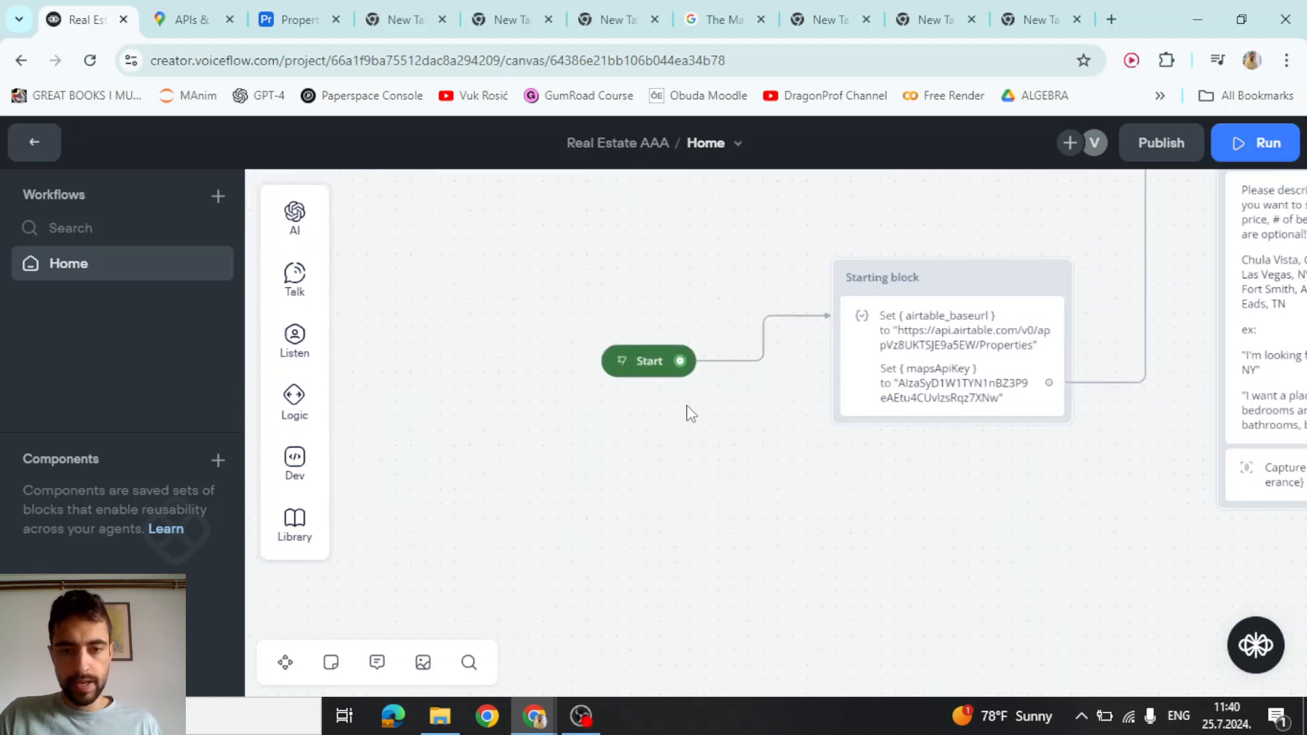
# Run a test of the flow with the property search 'kila mt'
pyautogui.click(612, 355)
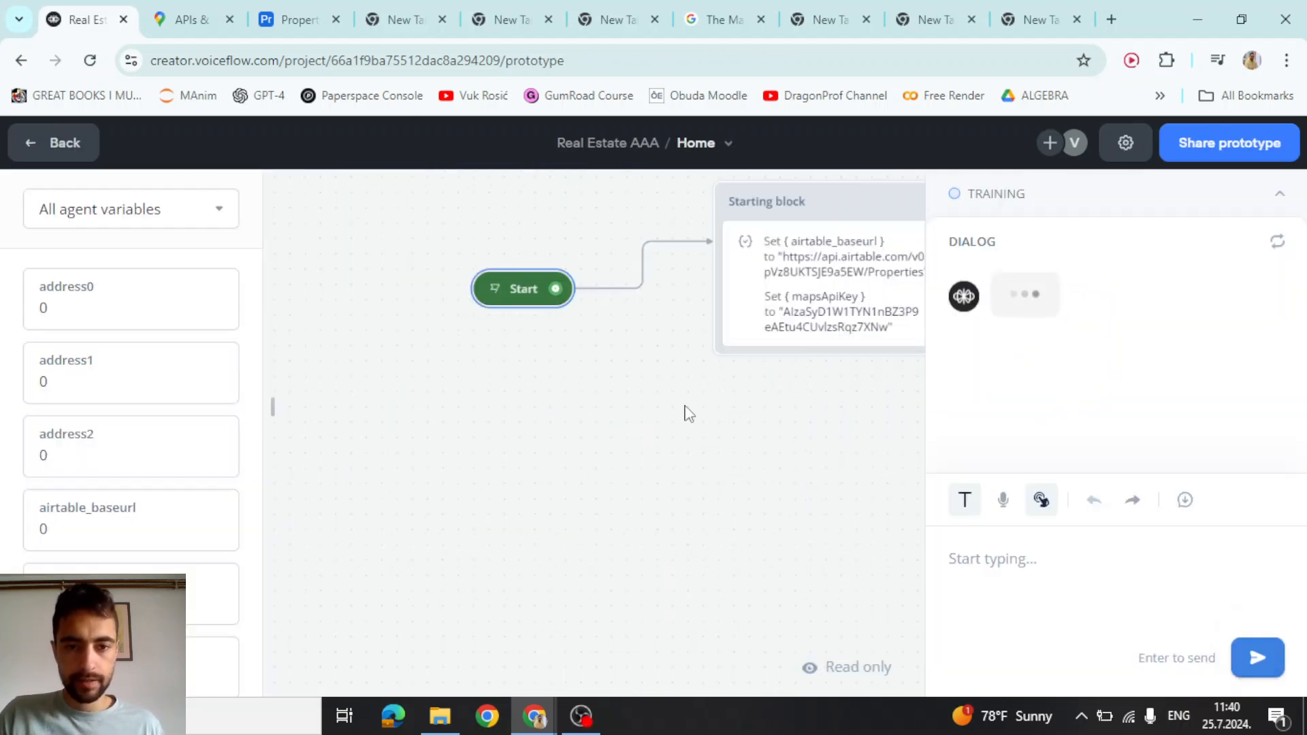
pyautogui.write('kila mt')
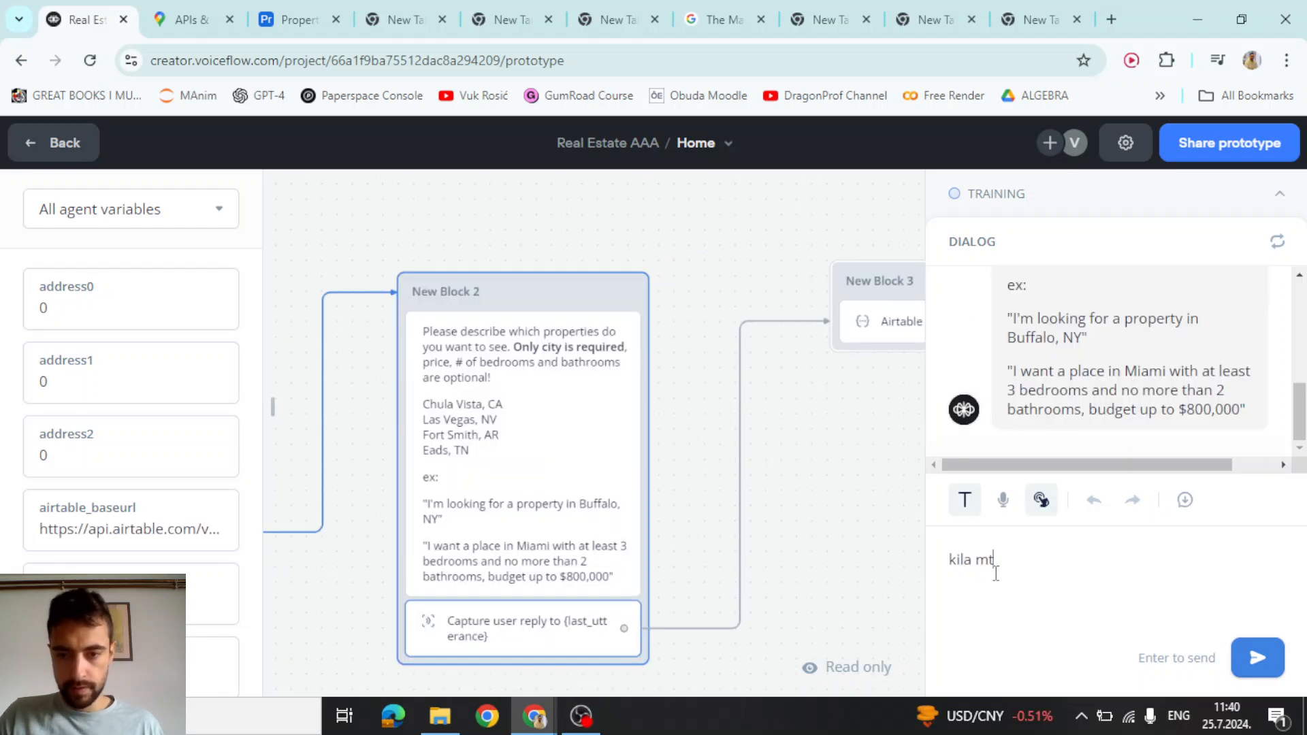
pyautogui.press('Return')
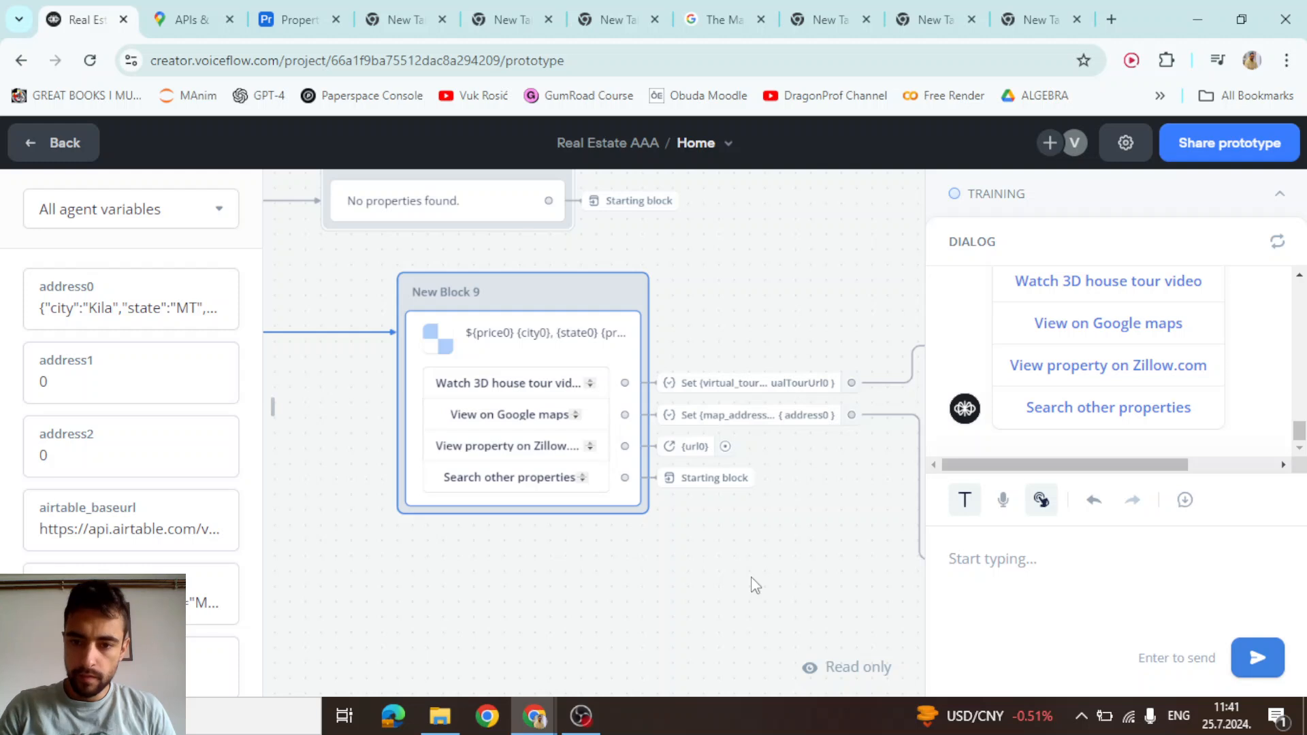
# Choose View on Google maps, then open the embedded map larger in a new tab
pyautogui.click(1106, 325)
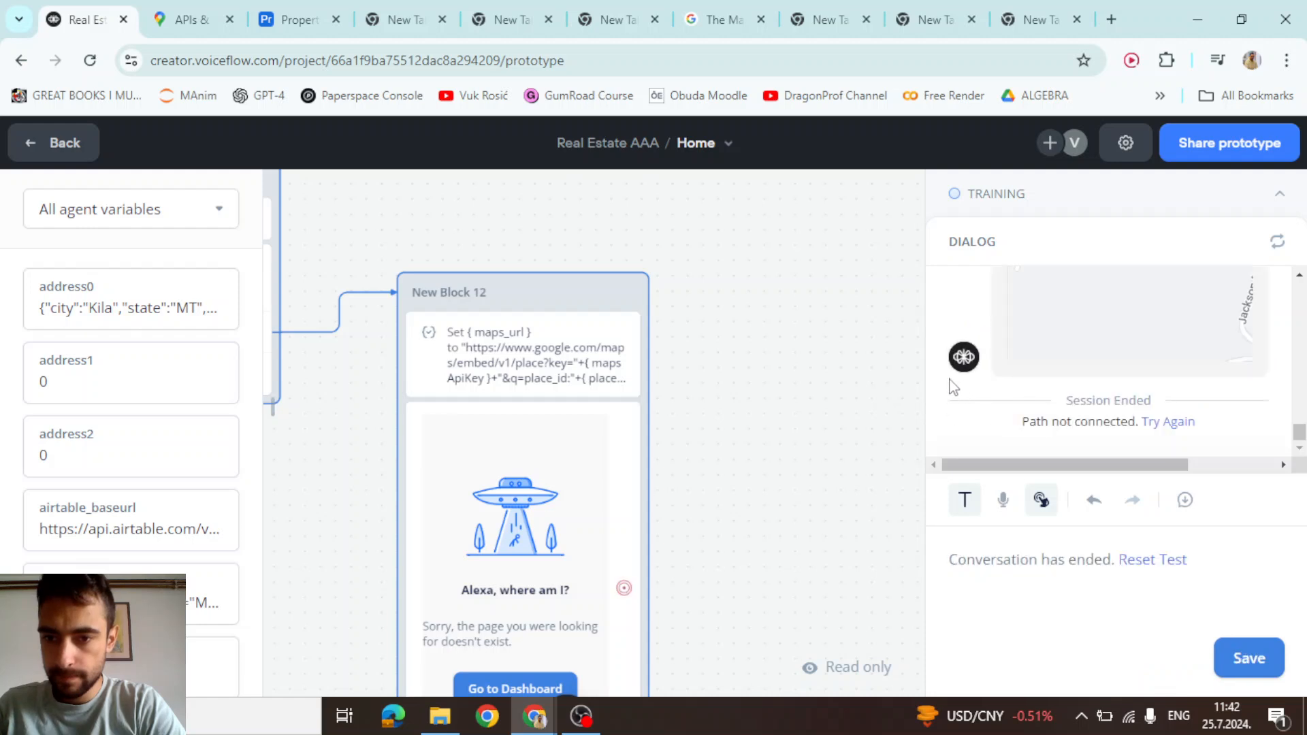
pyautogui.scroll(2, 959, 381)
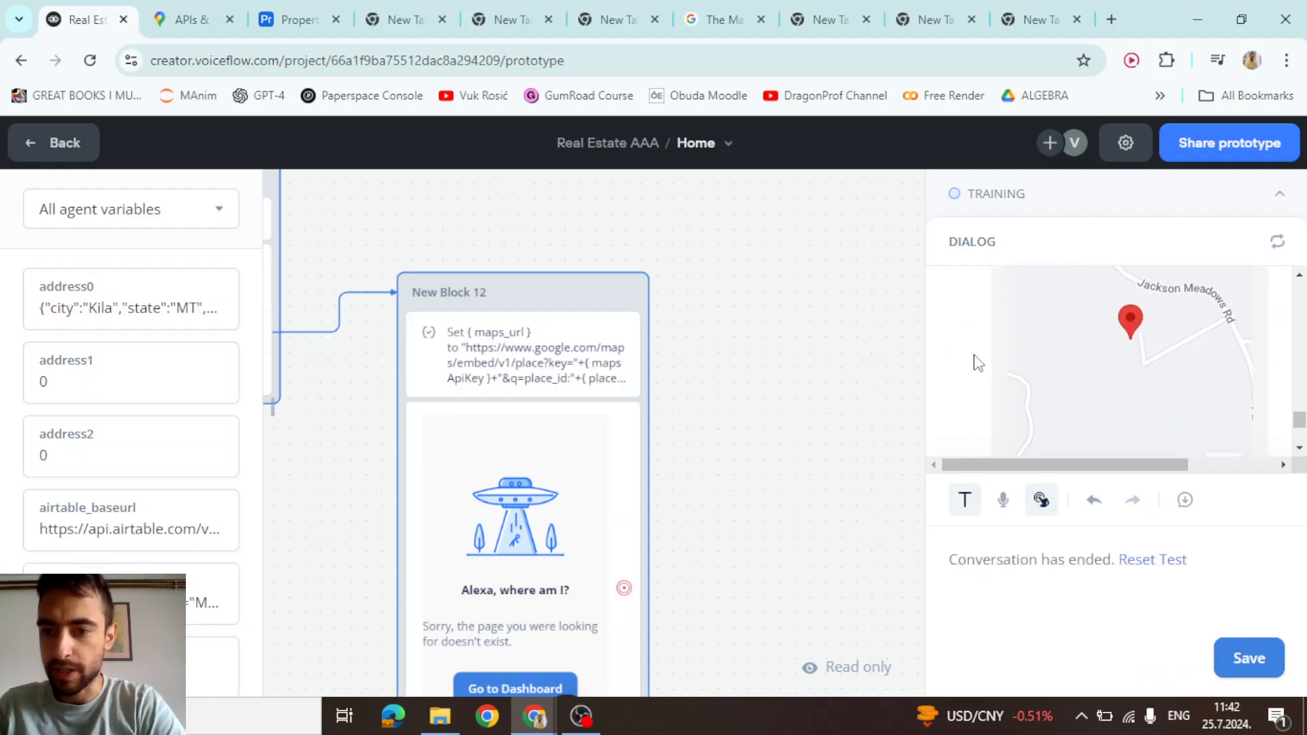
pyautogui.scroll(1, 973, 363)
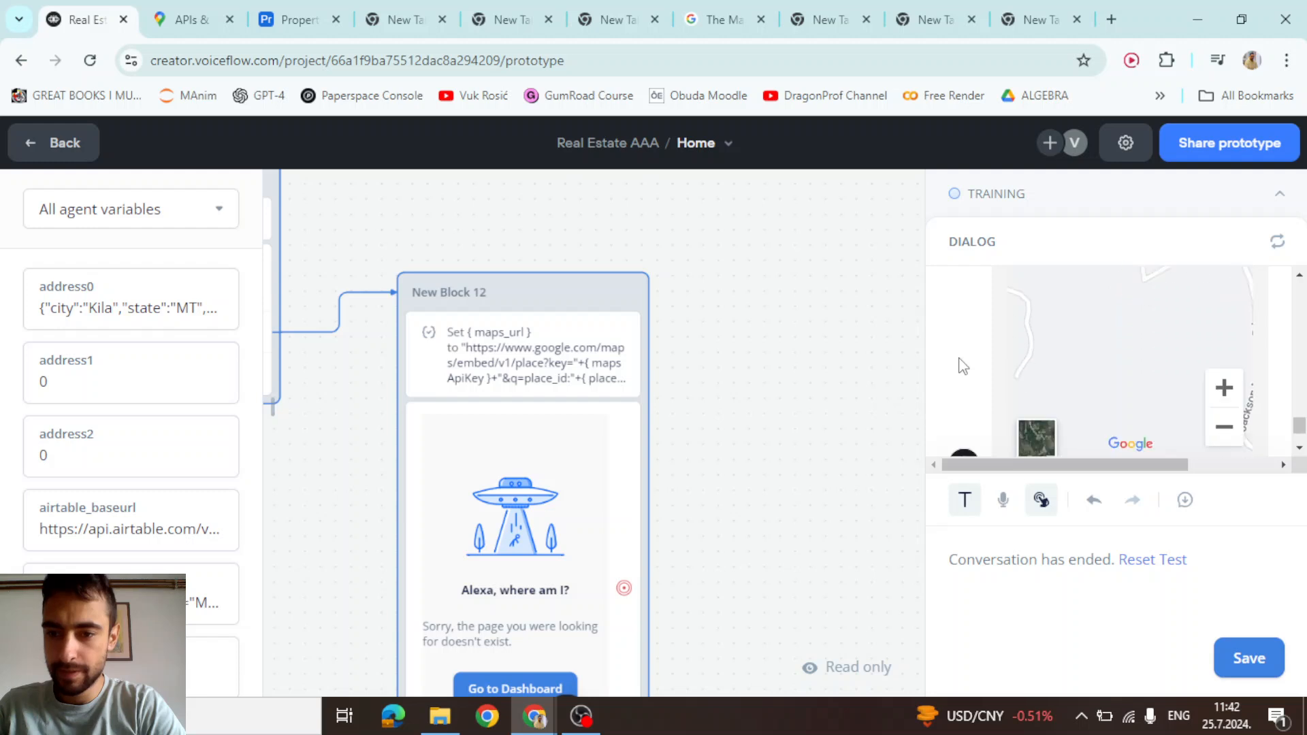
pyautogui.click(1094, 360)
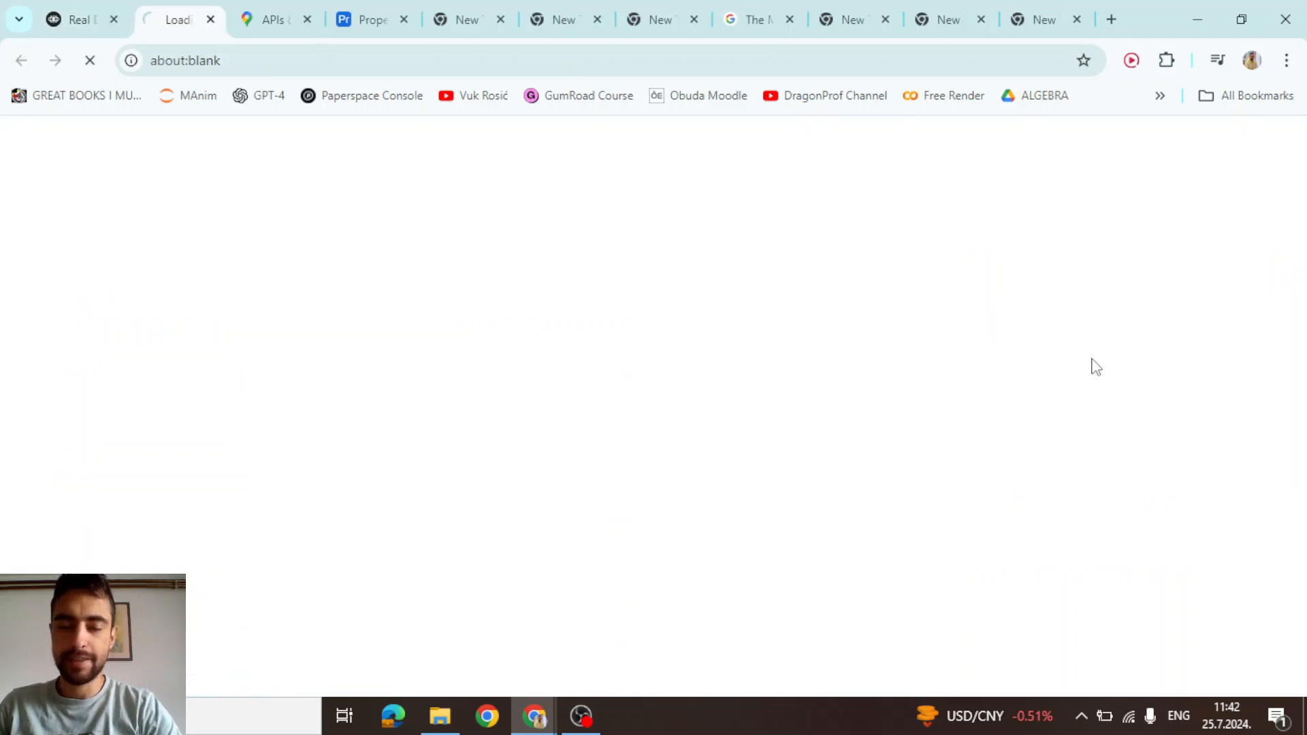
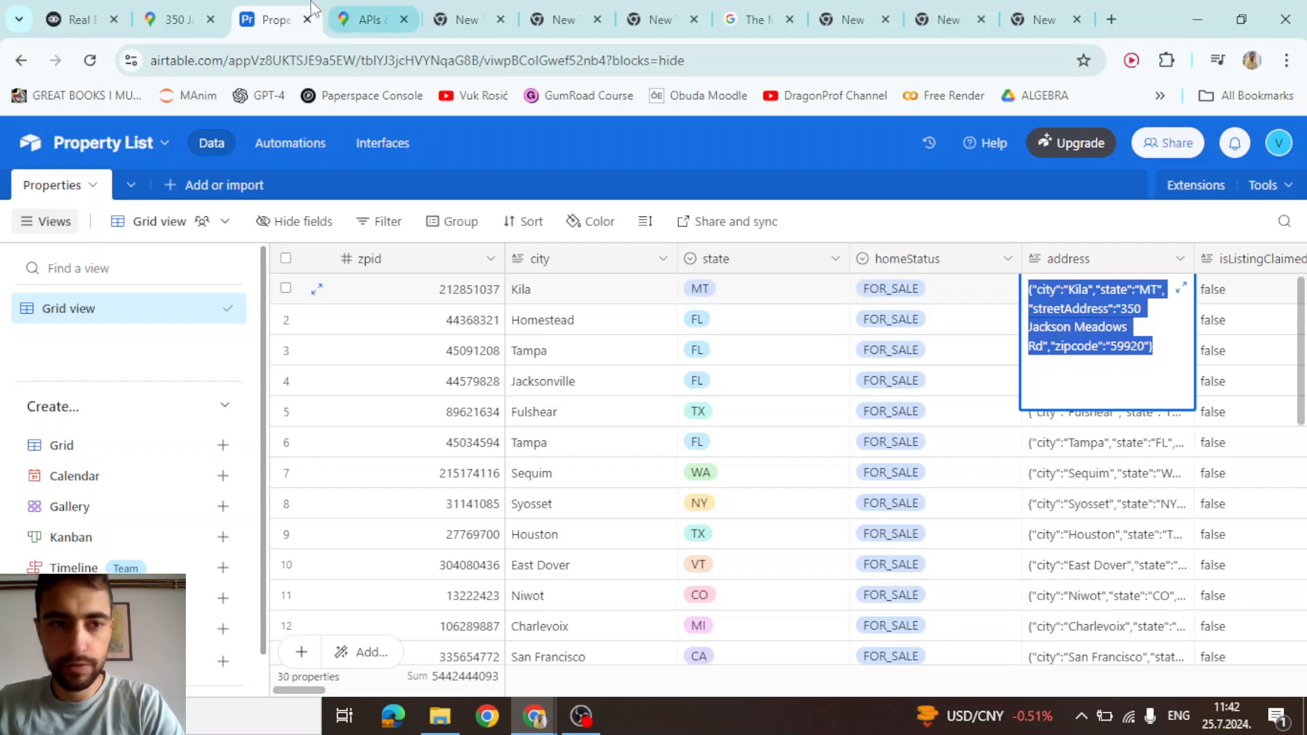
pyautogui.click(173, 19)
pyautogui.moveTo(104, 379); pyautogui.dragTo(320, 379)
pyautogui.click(269, 386)
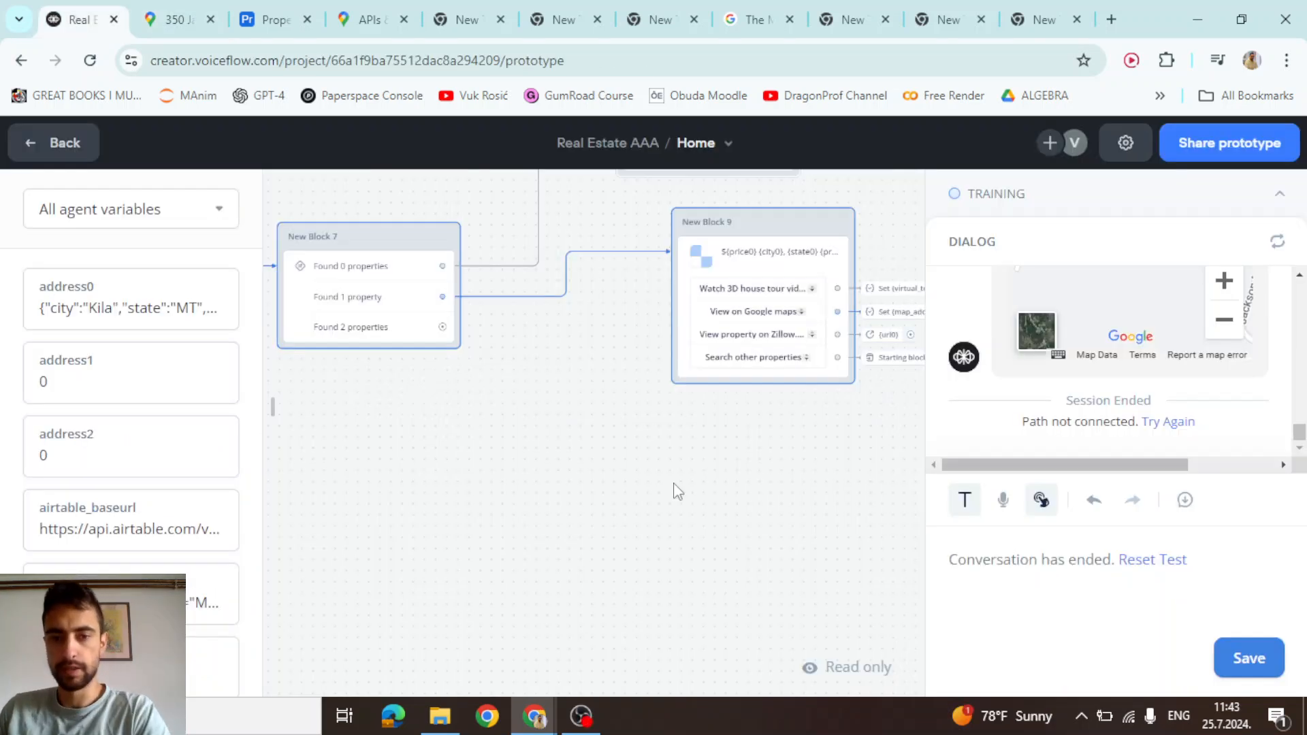
pyautogui.moveTo(684, 480); pyautogui.dragTo(746, 449)
pyautogui.scroll(-2, 556, 470)
pyautogui.scroll(4, 574, 389)
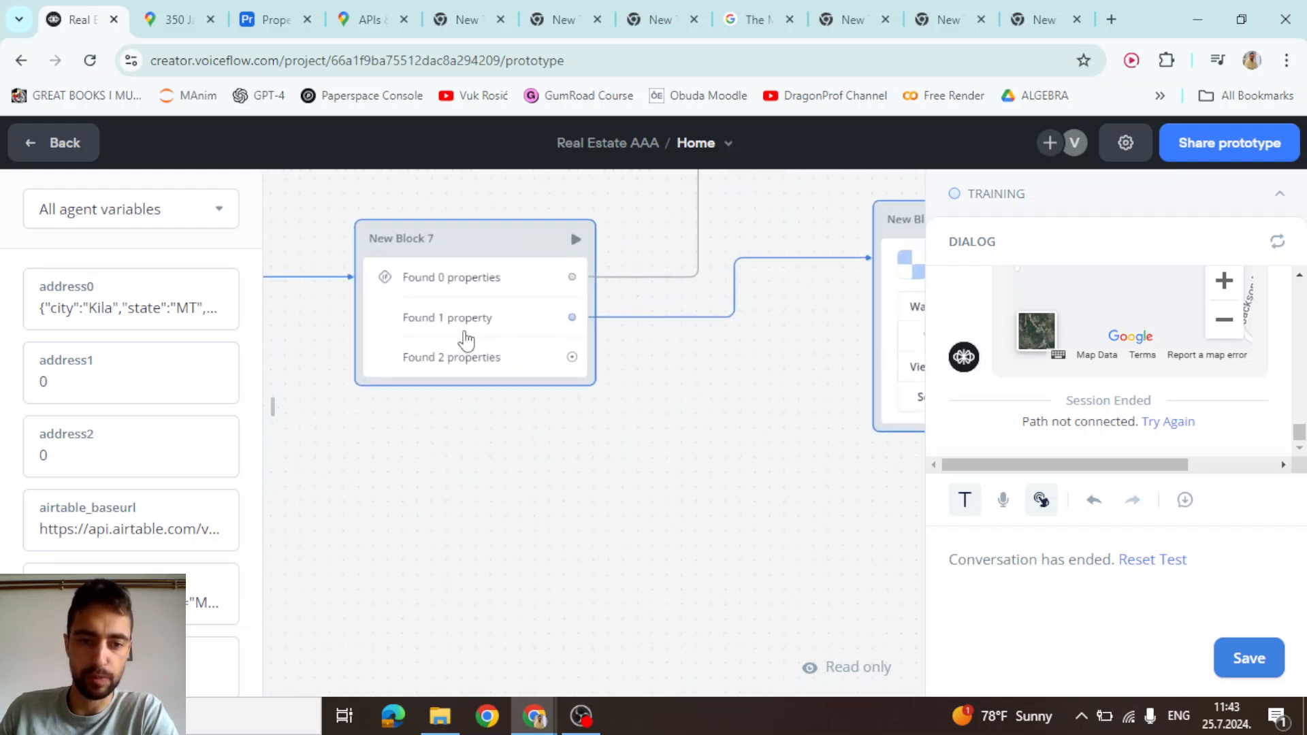
pyautogui.scroll(1, 480, 401)
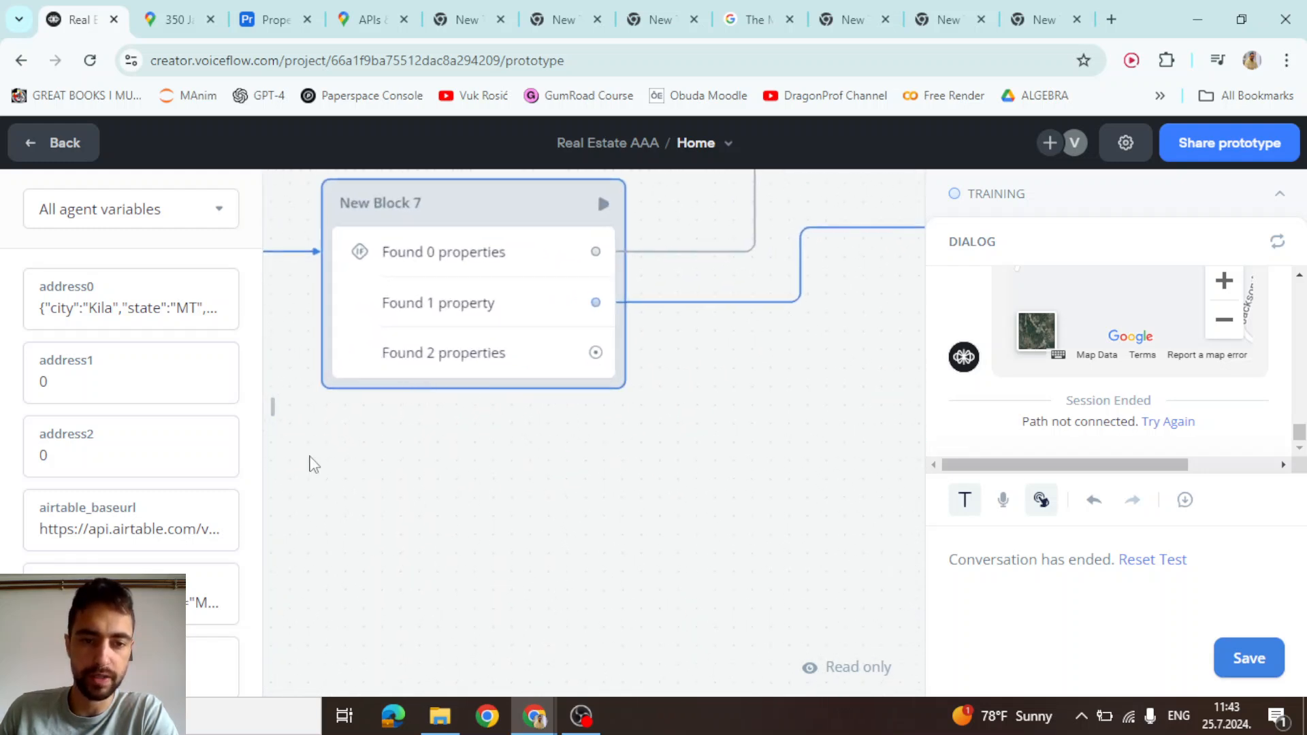
pyautogui.scroll(-1, 576, 450)
pyautogui.moveTo(759, 512); pyautogui.dragTo(468, 536)
pyautogui.scroll(-1, 473, 471)
# Duplicate the New Block 9 property carousel and move the copy into empty canvas space
pyautogui.click(706, 258)
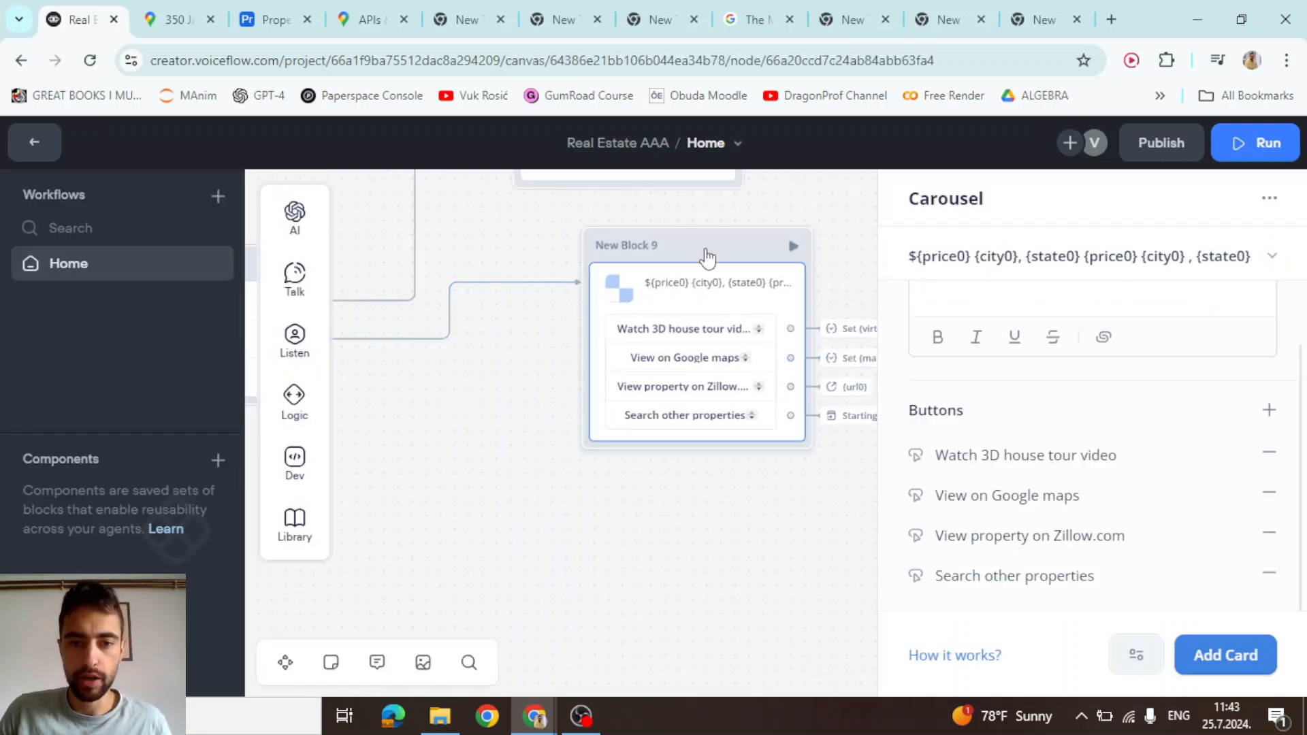
pyautogui.moveTo(551, 610); pyautogui.dragTo(624, 386)
pyautogui.hotkey('ctrl', 'c')
pyautogui.hotkey('ctrl', 'v')
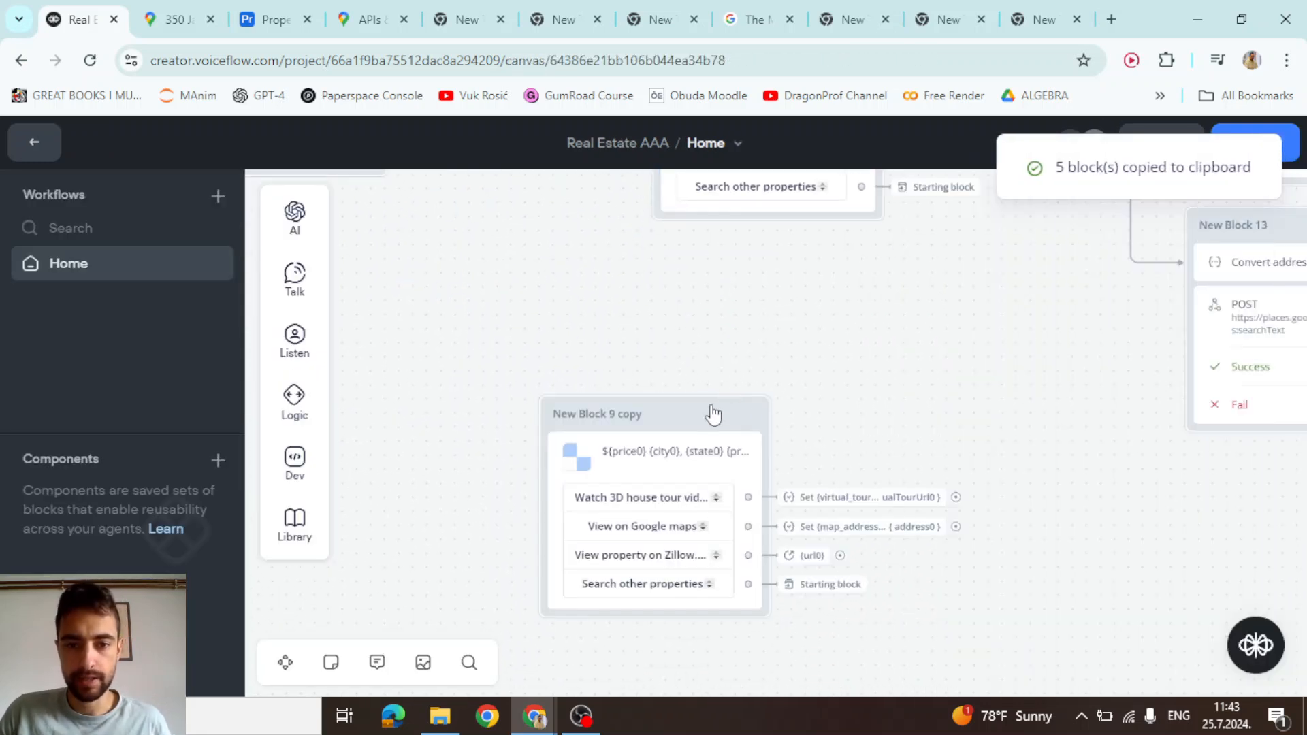
pyautogui.moveTo(712, 414); pyautogui.dragTo(767, 251)
# Connect the Found 2 properties output to New Block 9 copy
pyautogui.moveTo(517, 271); pyautogui.dragTo(679, 380)
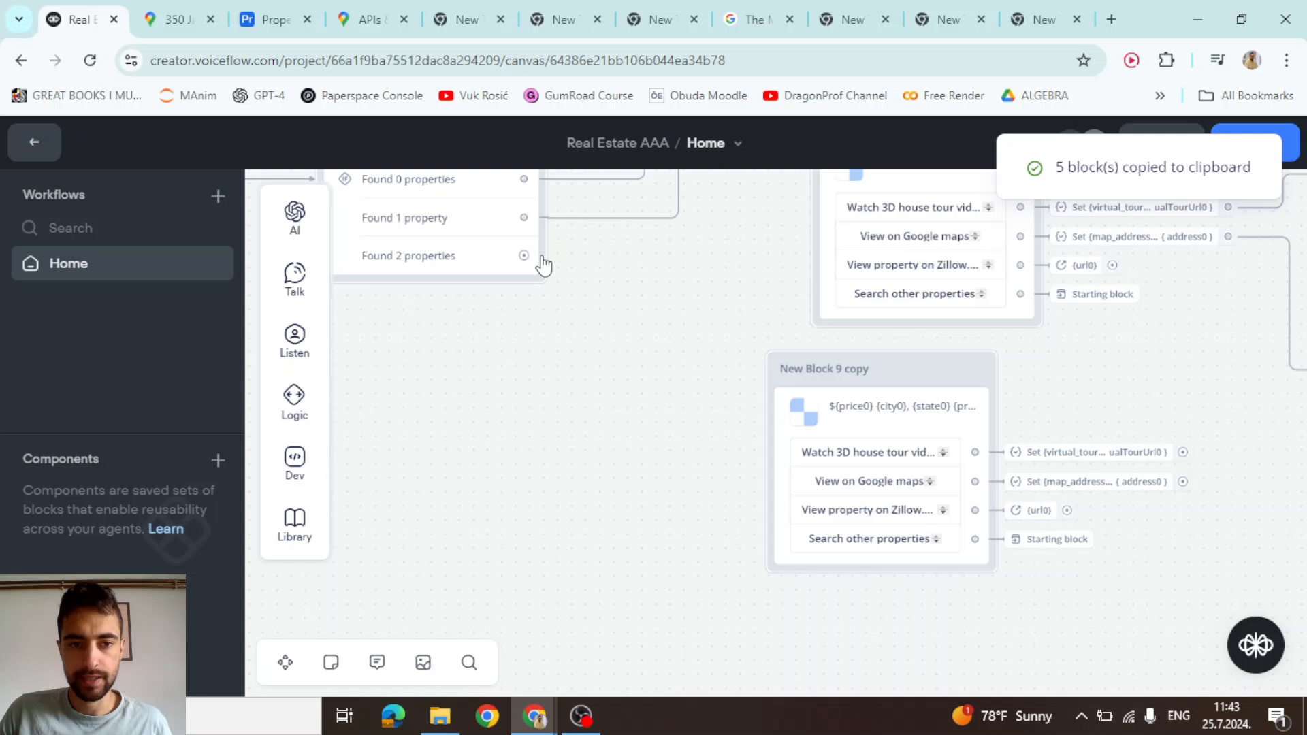
pyautogui.moveTo(523, 255); pyautogui.dragTo(772, 374)
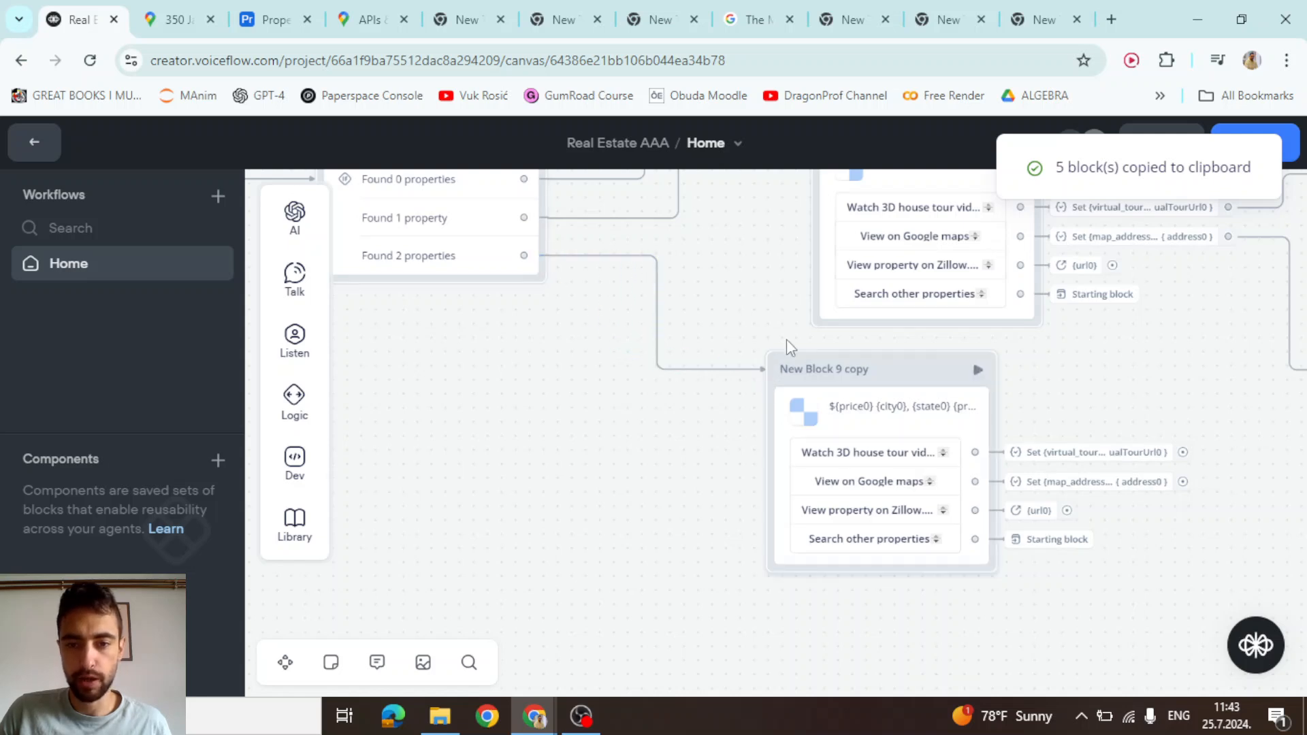
pyautogui.moveTo(752, 298); pyautogui.dragTo(587, 241)
# Add a second, empty card to the New Block 9 copy carousel
pyautogui.click(730, 327)
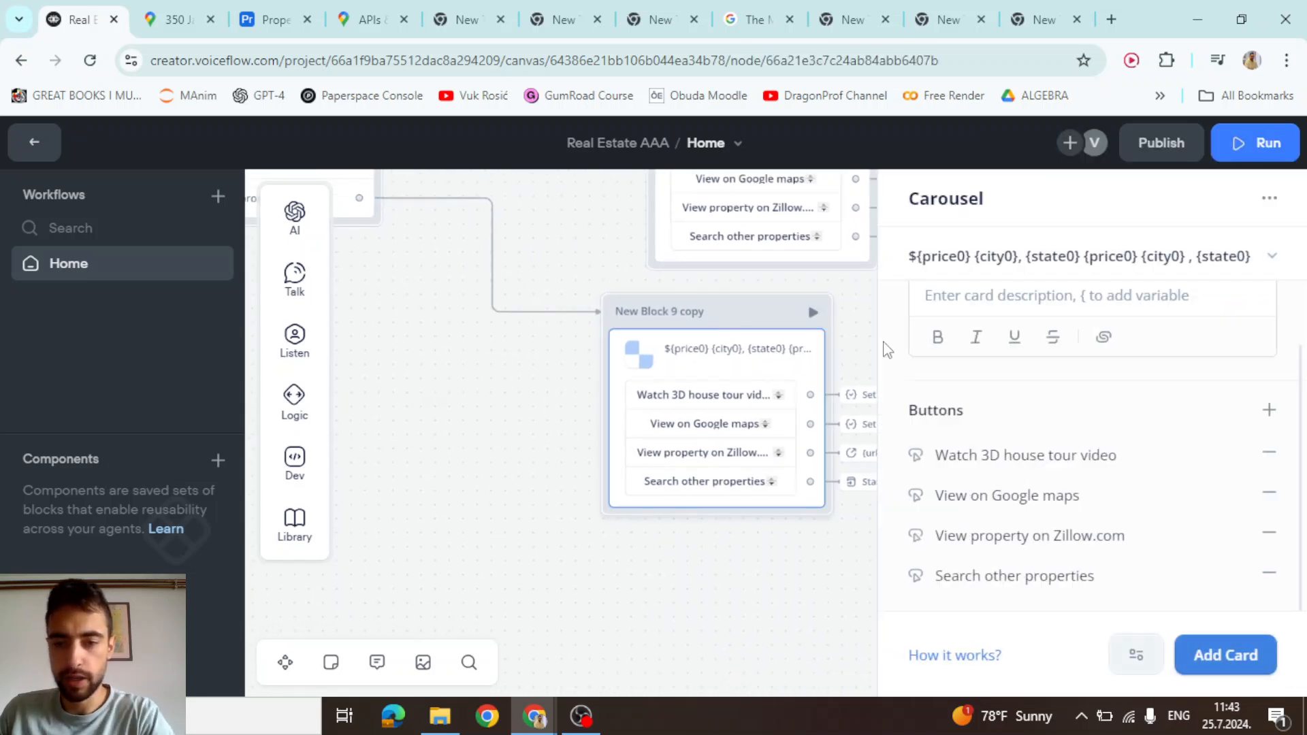
pyautogui.scroll(1, 1034, 406)
pyautogui.scroll(2, 1034, 407)
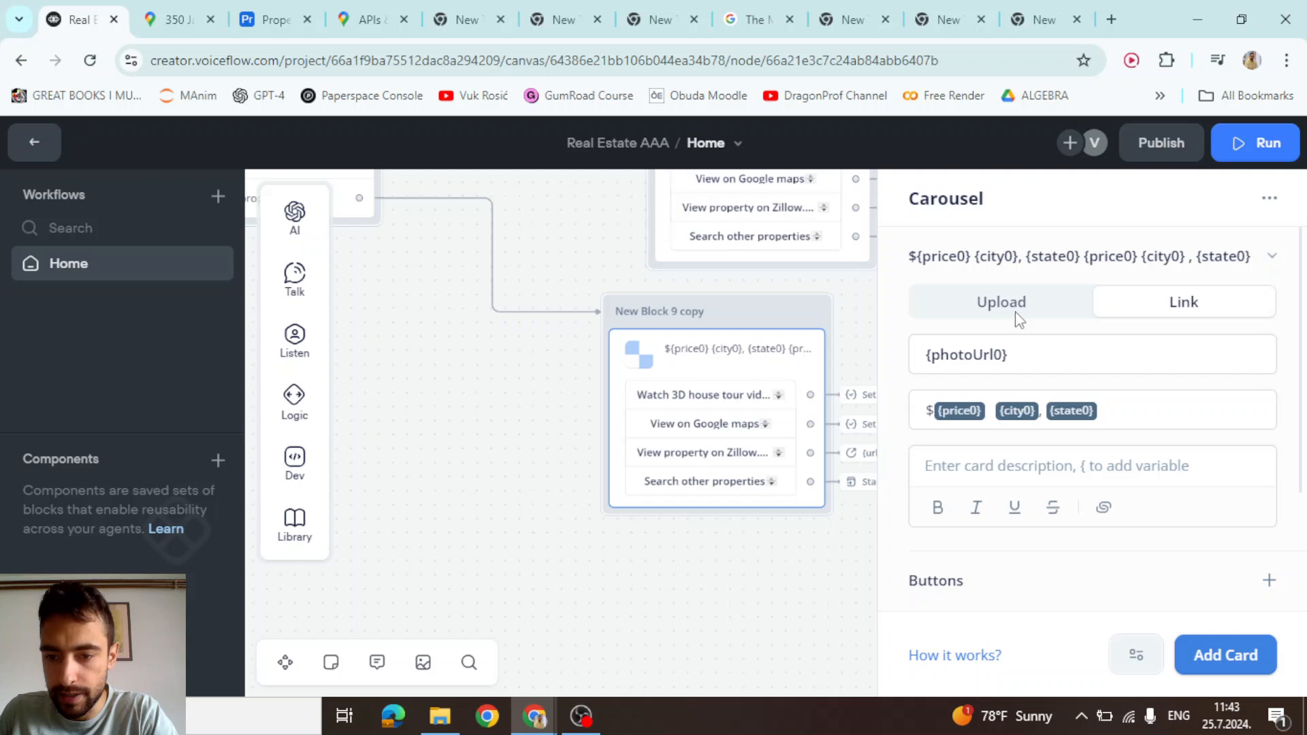
pyautogui.scroll(-3, 1019, 319)
pyautogui.click(1220, 654)
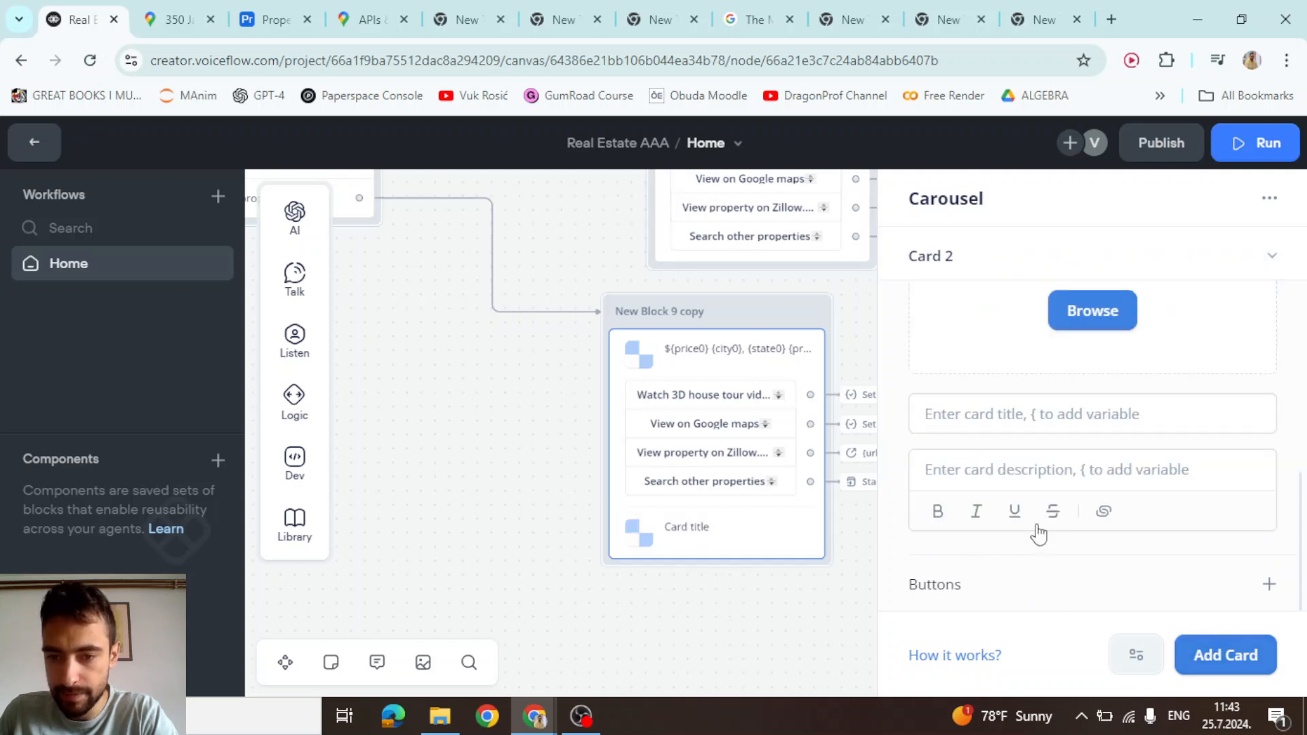
pyautogui.scroll(8, 1038, 534)
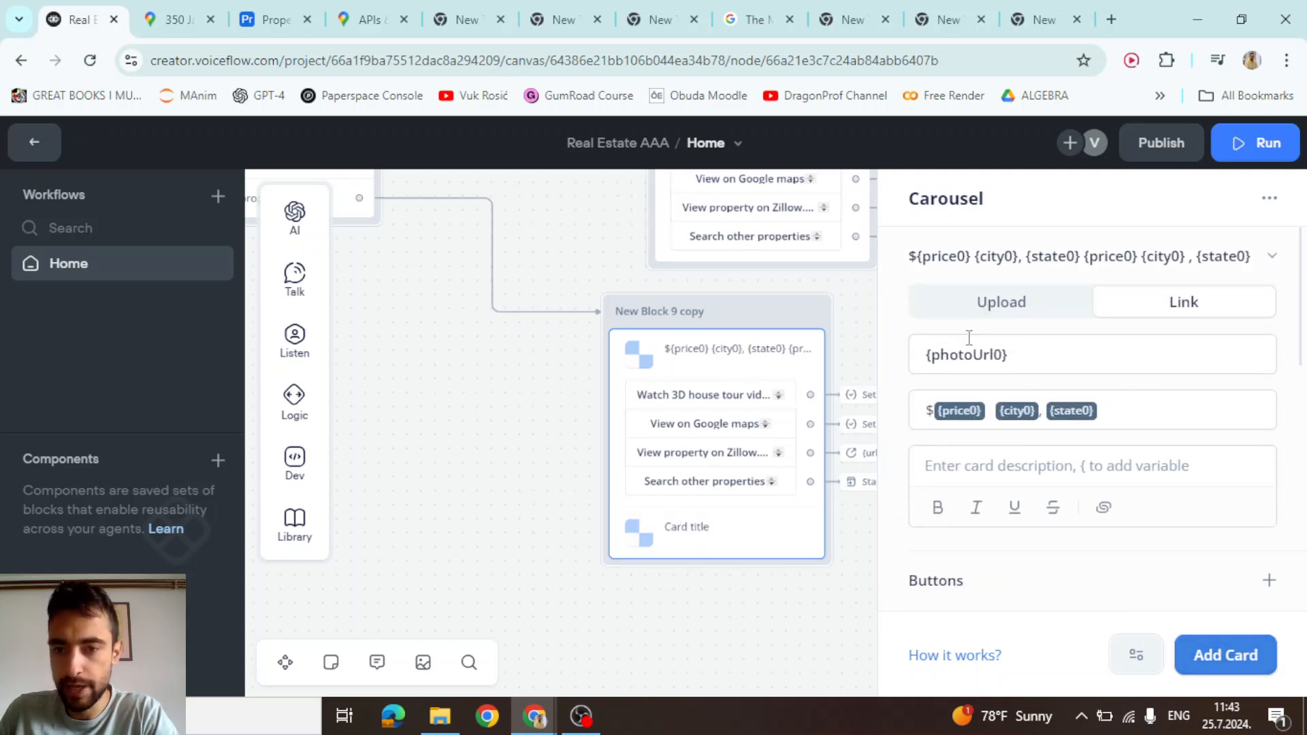
pyautogui.scroll(-6, 1034, 354)
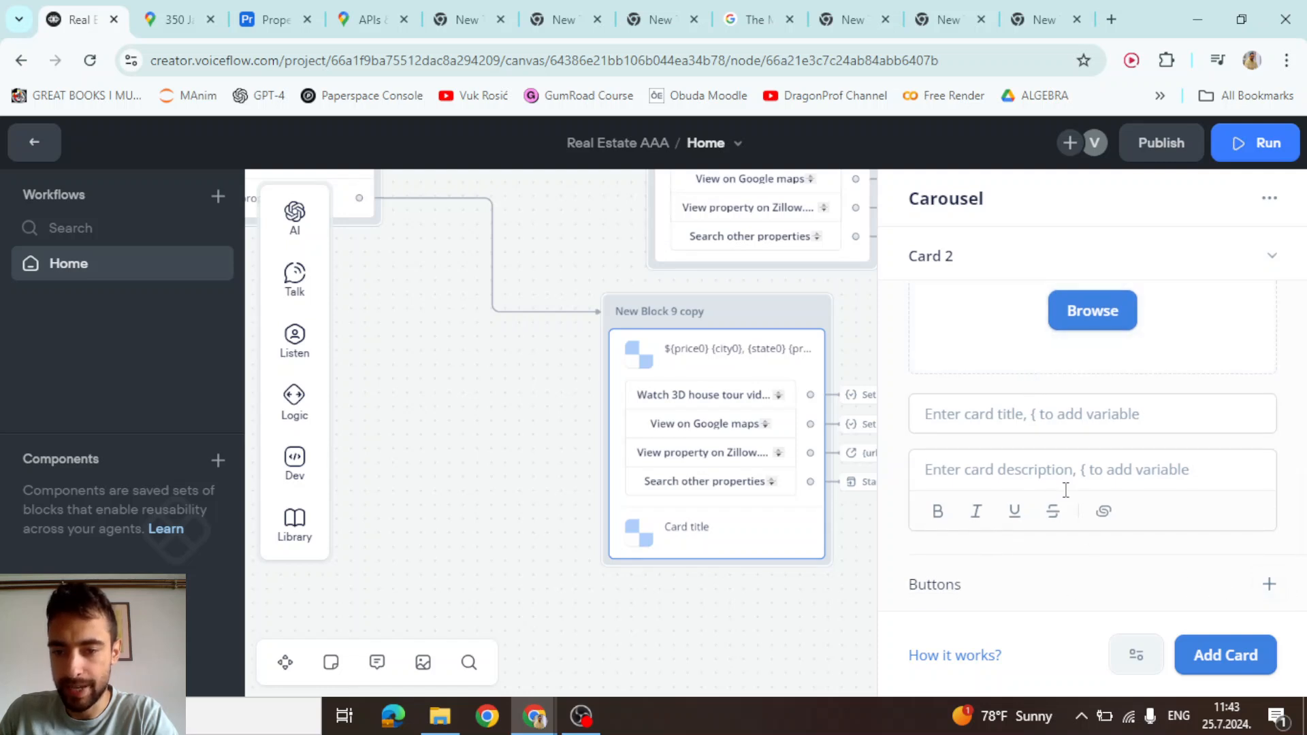
pyautogui.scroll(2, 983, 477)
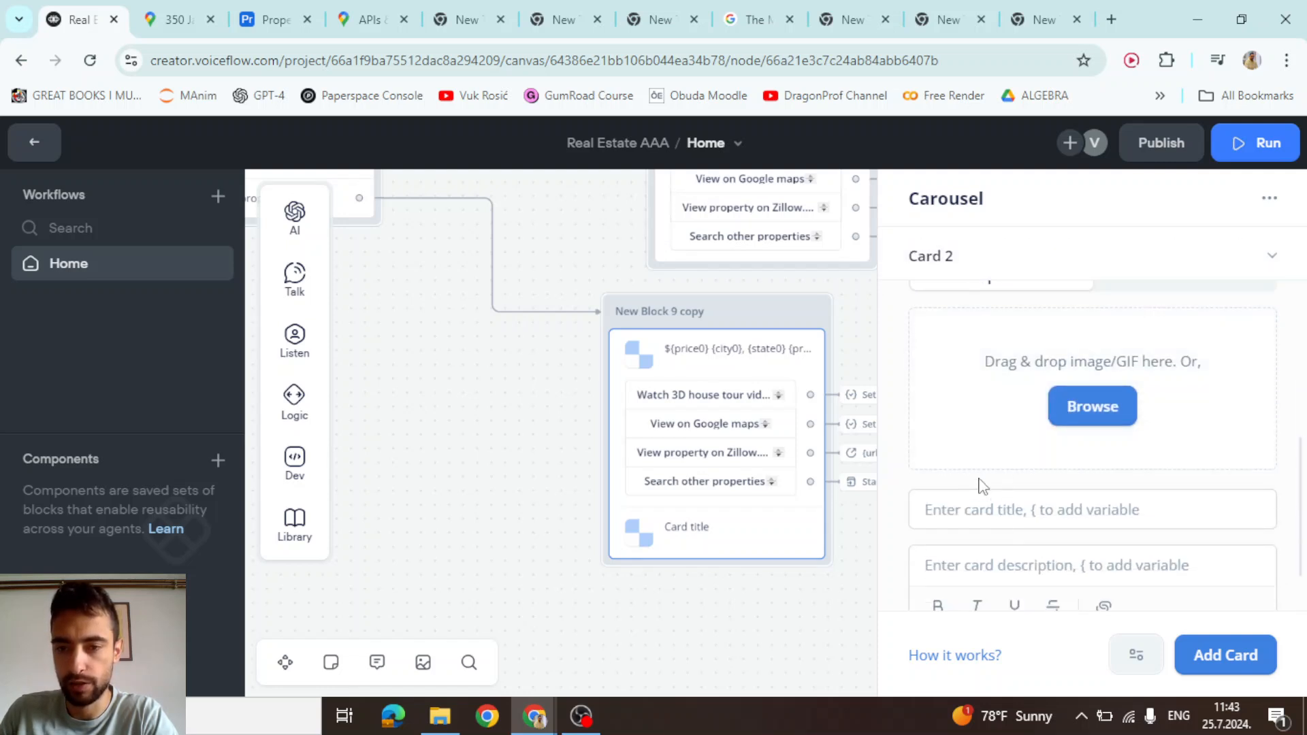
pyautogui.scroll(5, 1031, 444)
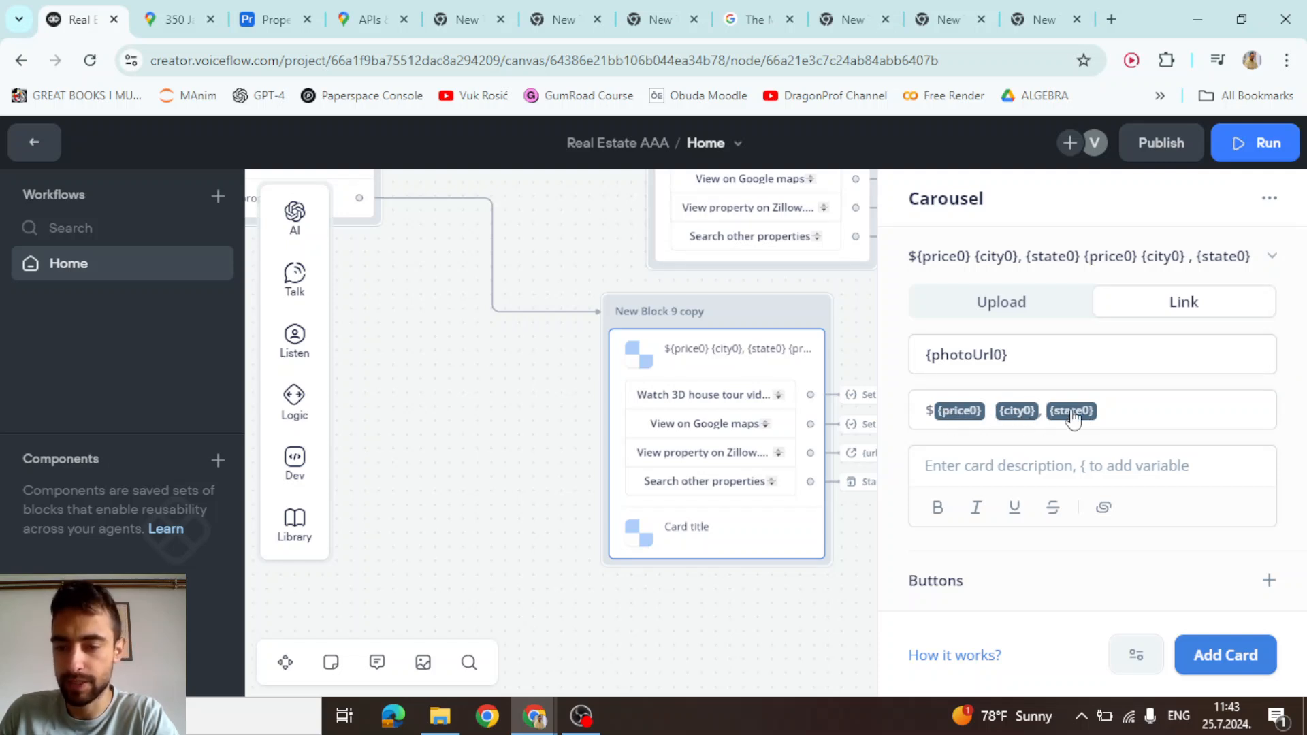
pyautogui.scroll(-10, 1074, 417)
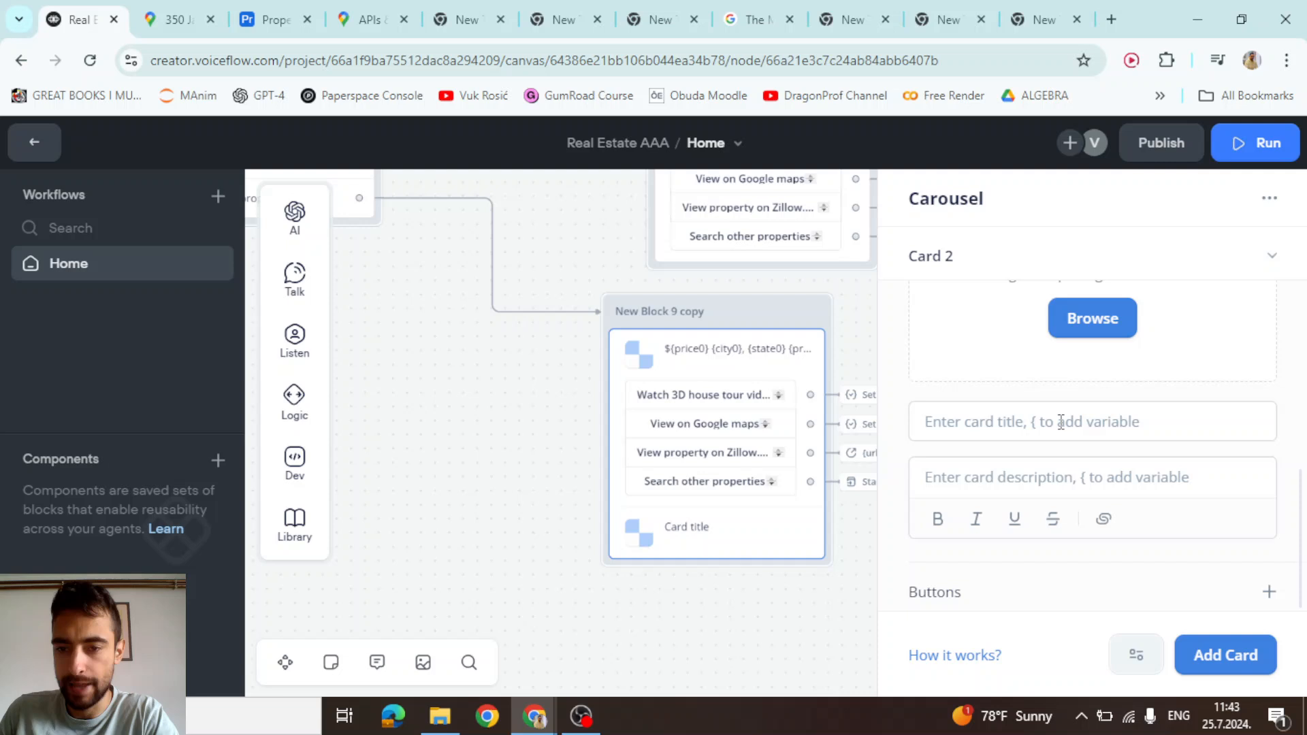
pyautogui.click(522, 427)
pyautogui.scroll(-3, 521, 442)
pyautogui.moveTo(520, 444); pyautogui.dragTo(640, 490)
# Drag a link out of New Block 12's card output to add a following step
pyautogui.hscroll(10, 633, 522)
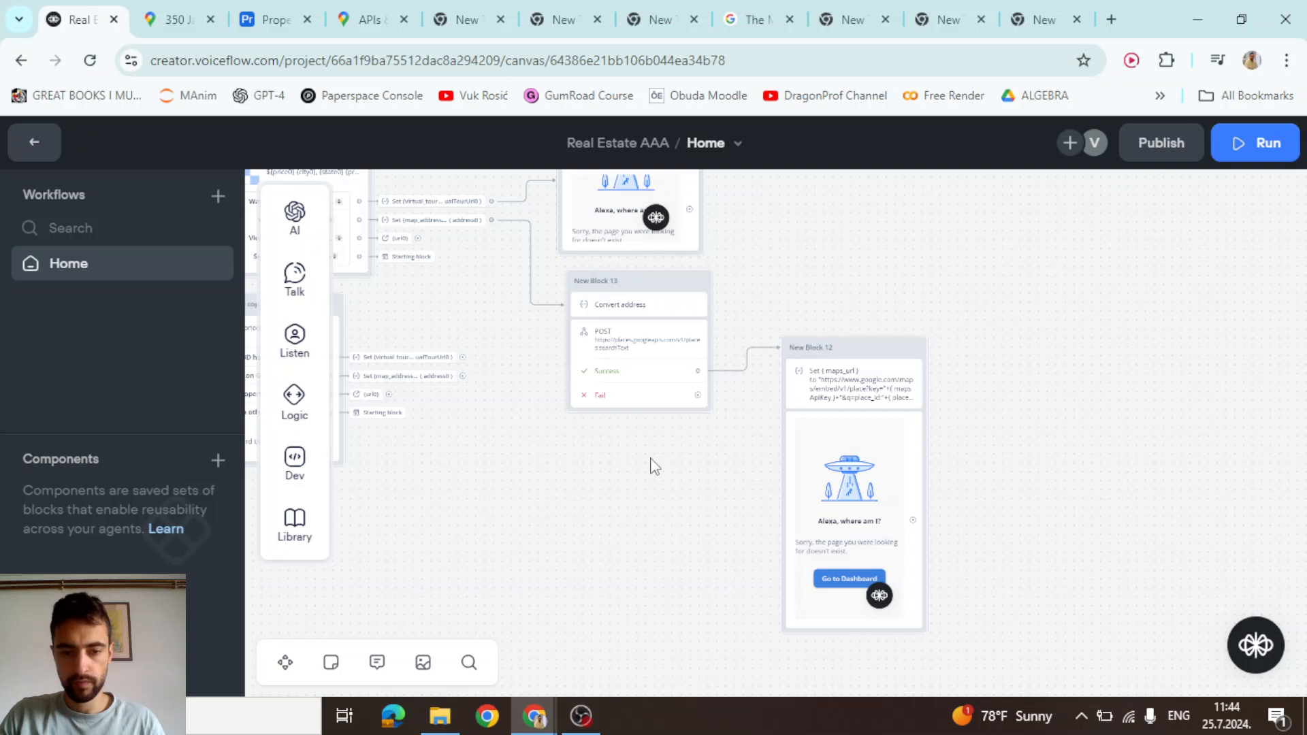
pyautogui.scroll(6, 672, 470)
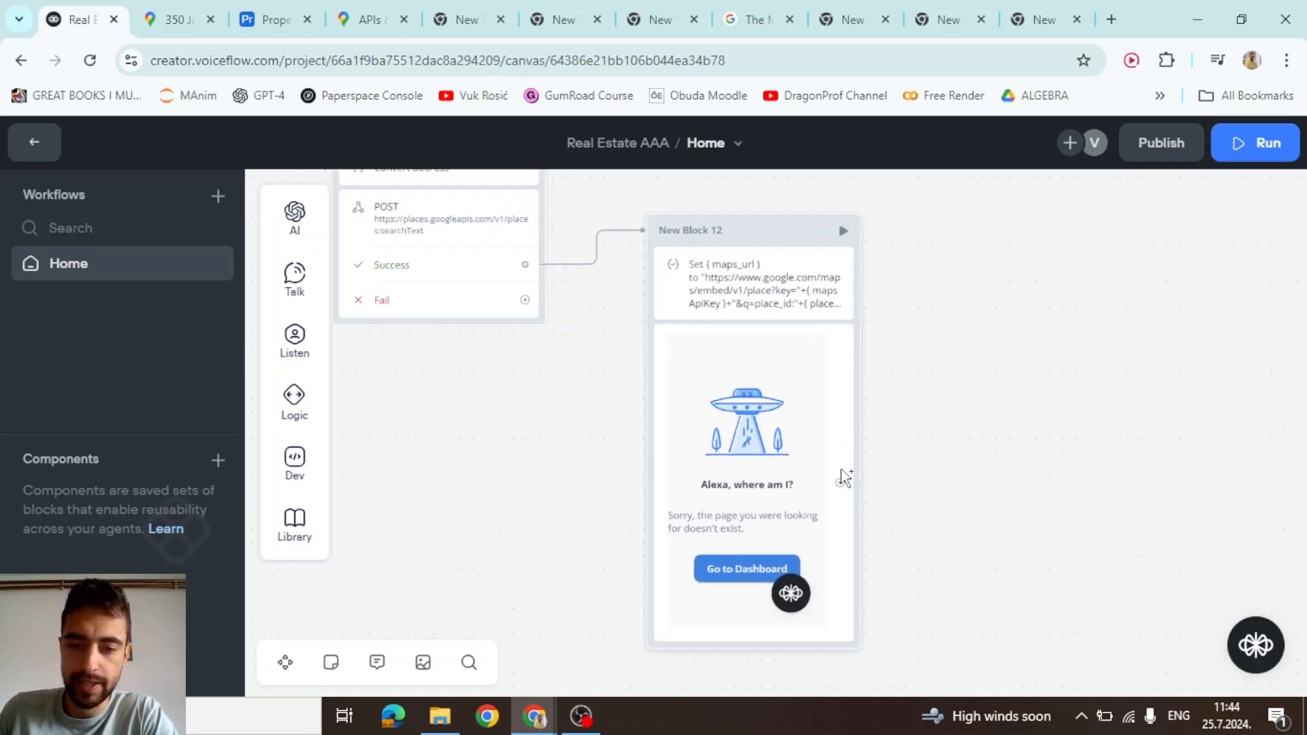
pyautogui.scroll(1, 843, 485)
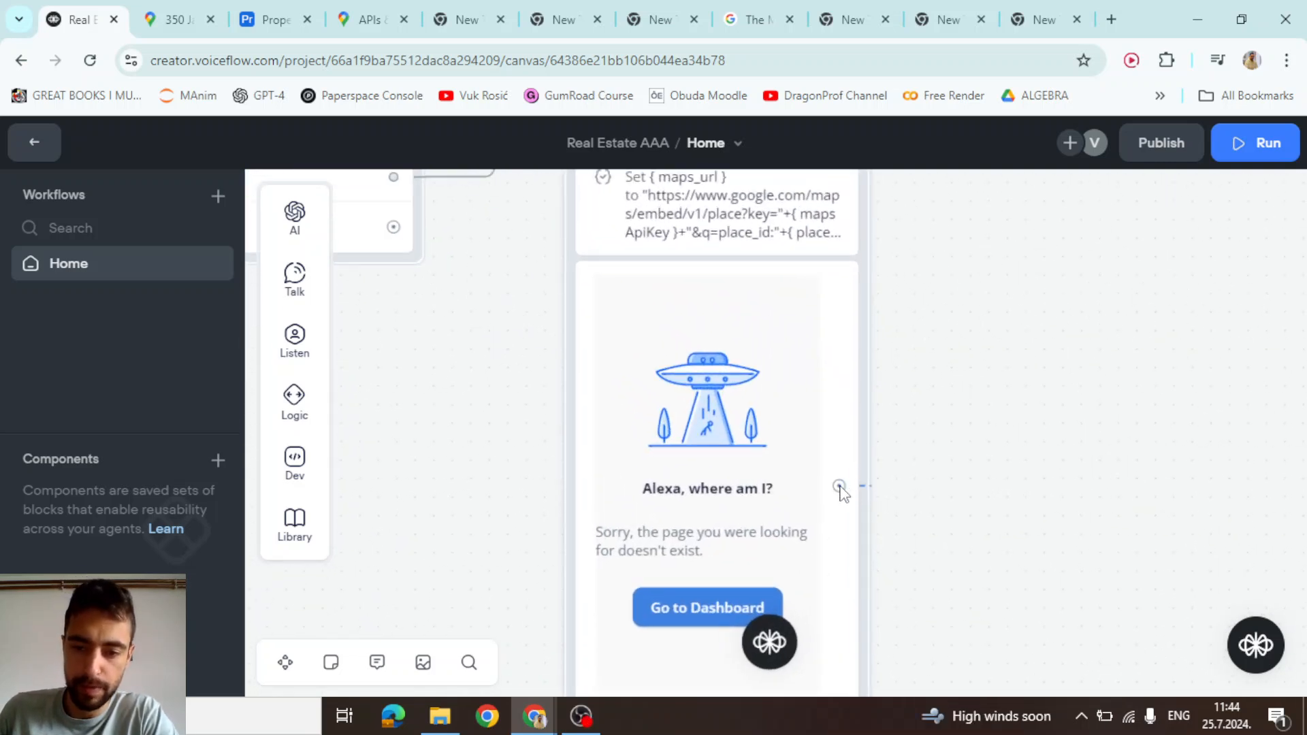
pyautogui.click(840, 486)
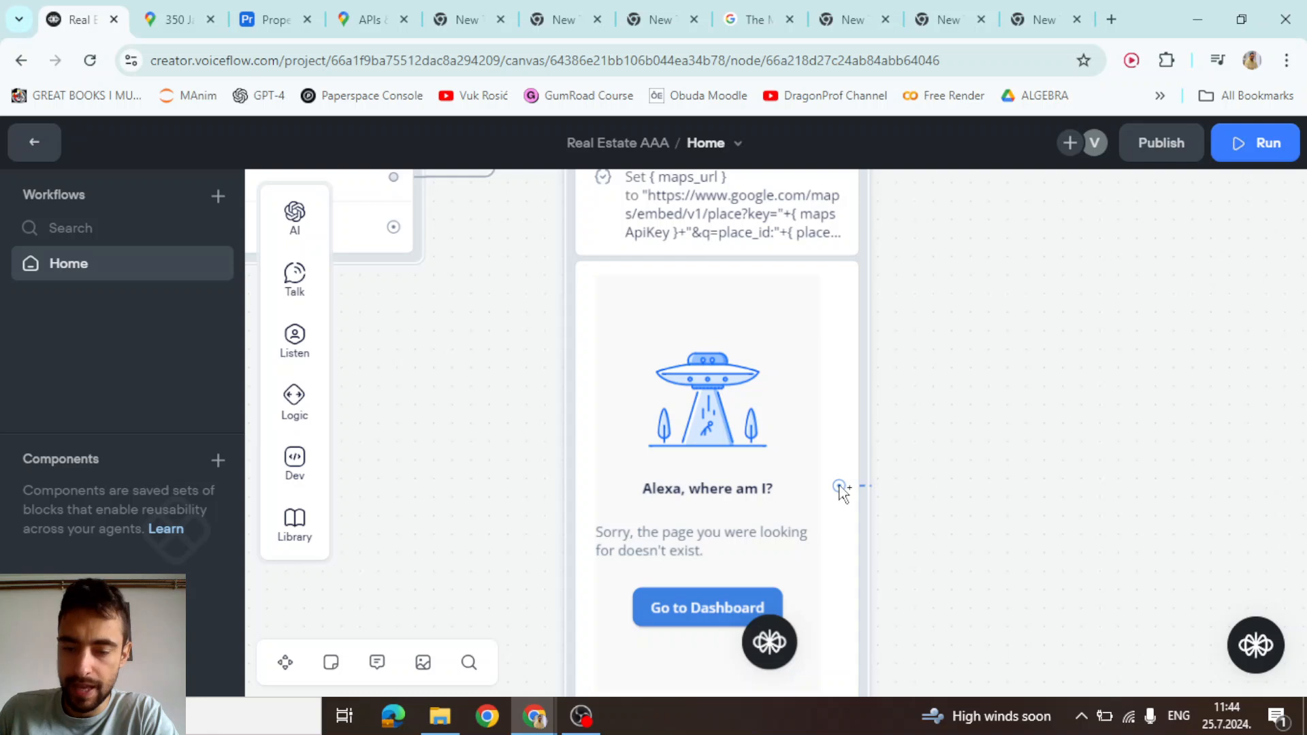
pyautogui.click(949, 480)
pyautogui.click(916, 521)
pyautogui.scroll(-3, 902, 497)
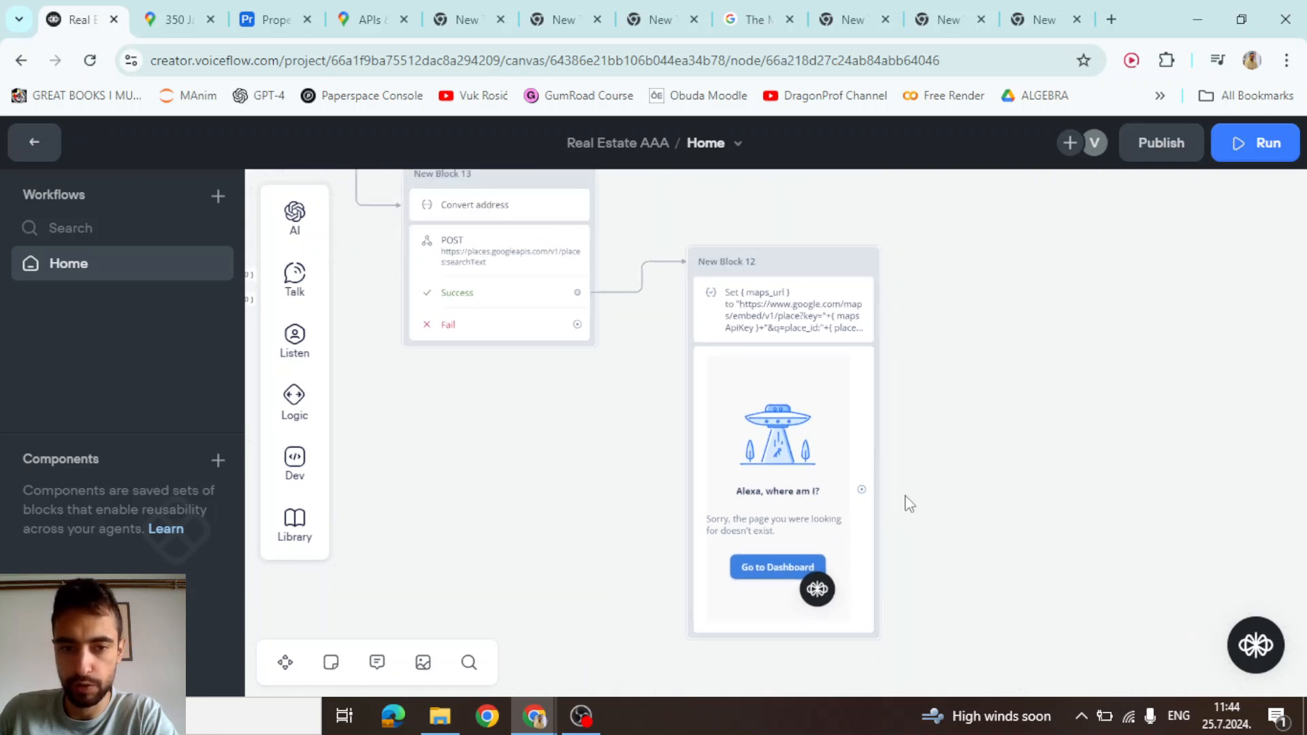
pyautogui.click(854, 490)
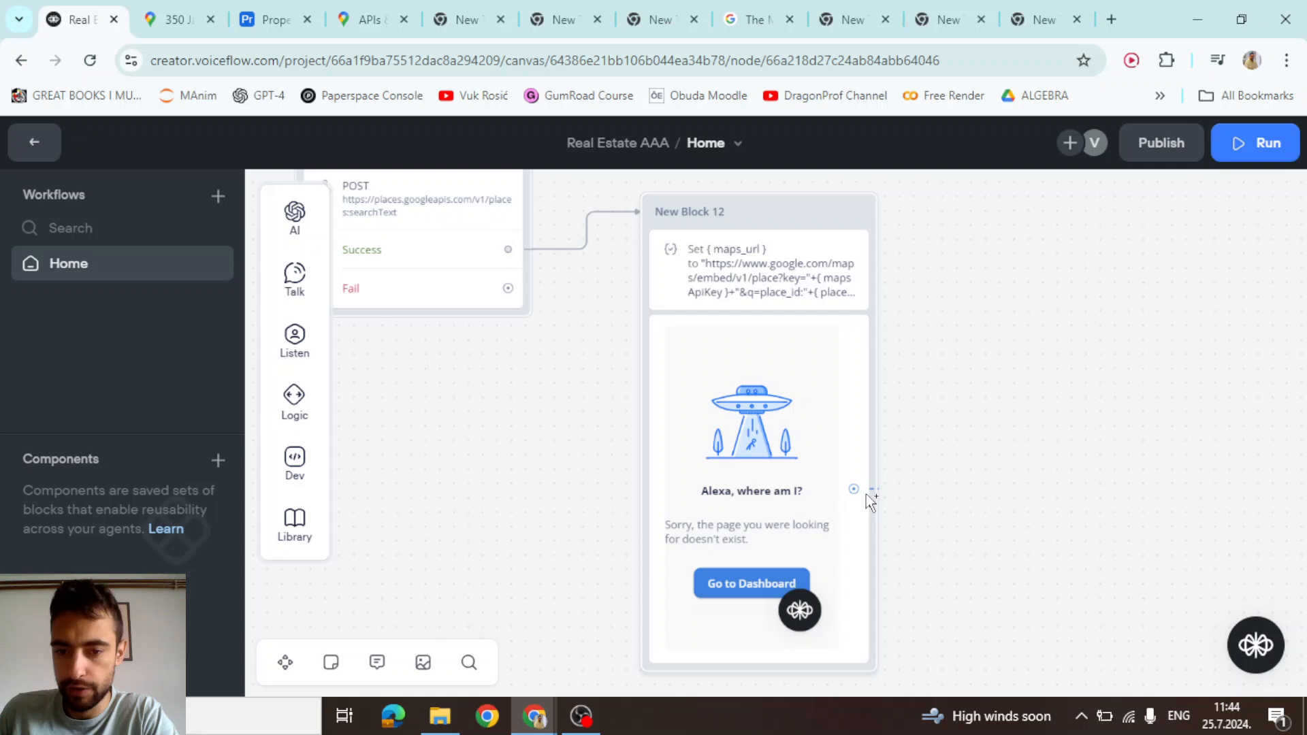
pyautogui.click(943, 493)
# Add a Go to Block action in New Block 12 targeting Home > Starting block
pyautogui.moveTo(1021, 469)
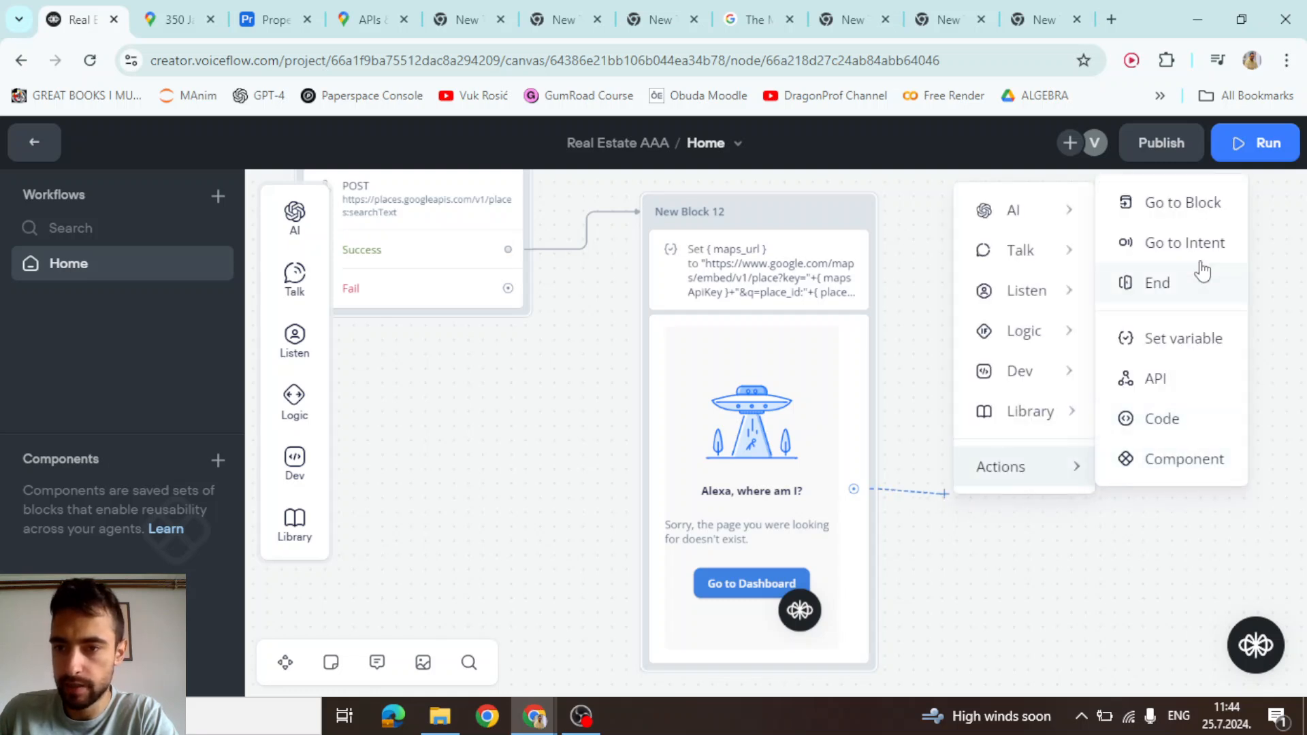
pyautogui.click(1185, 204)
pyautogui.click(1255, 268)
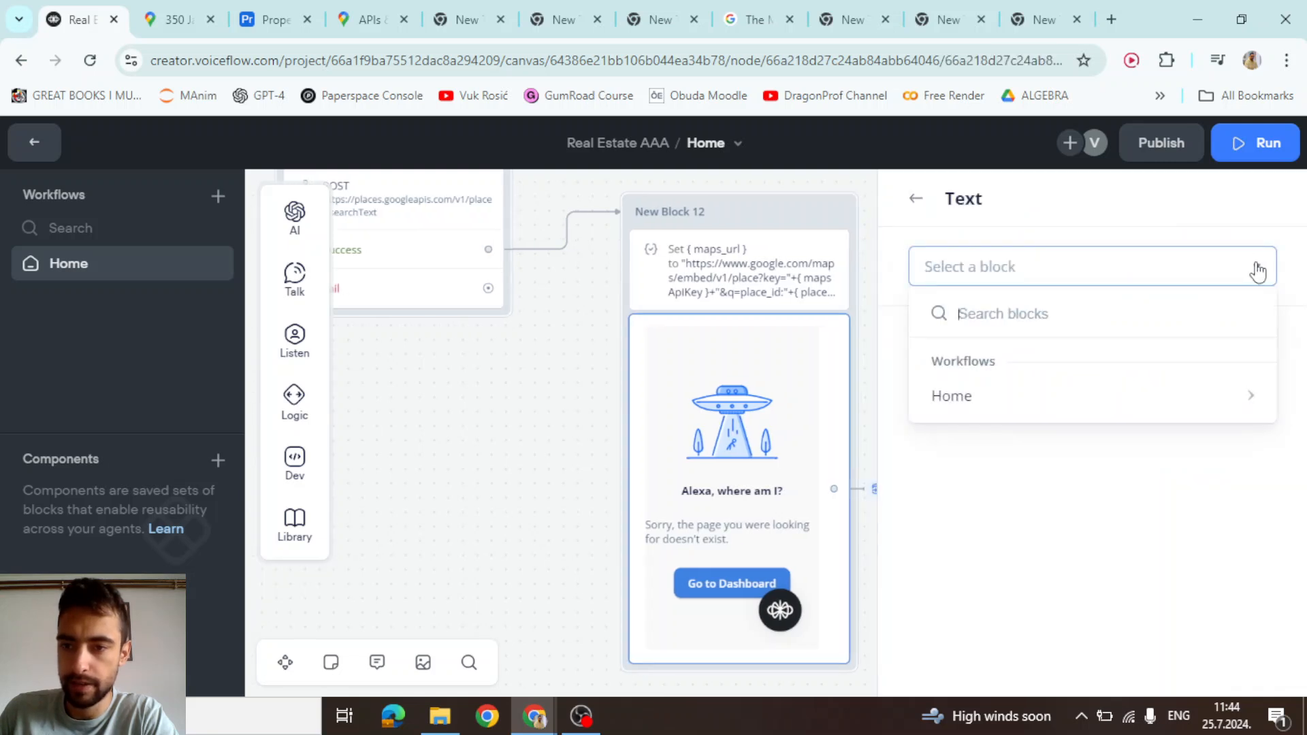
pyautogui.click(1254, 269)
pyautogui.click(1254, 268)
pyautogui.moveTo(946, 405)
pyautogui.scroll(-5, 808, 626)
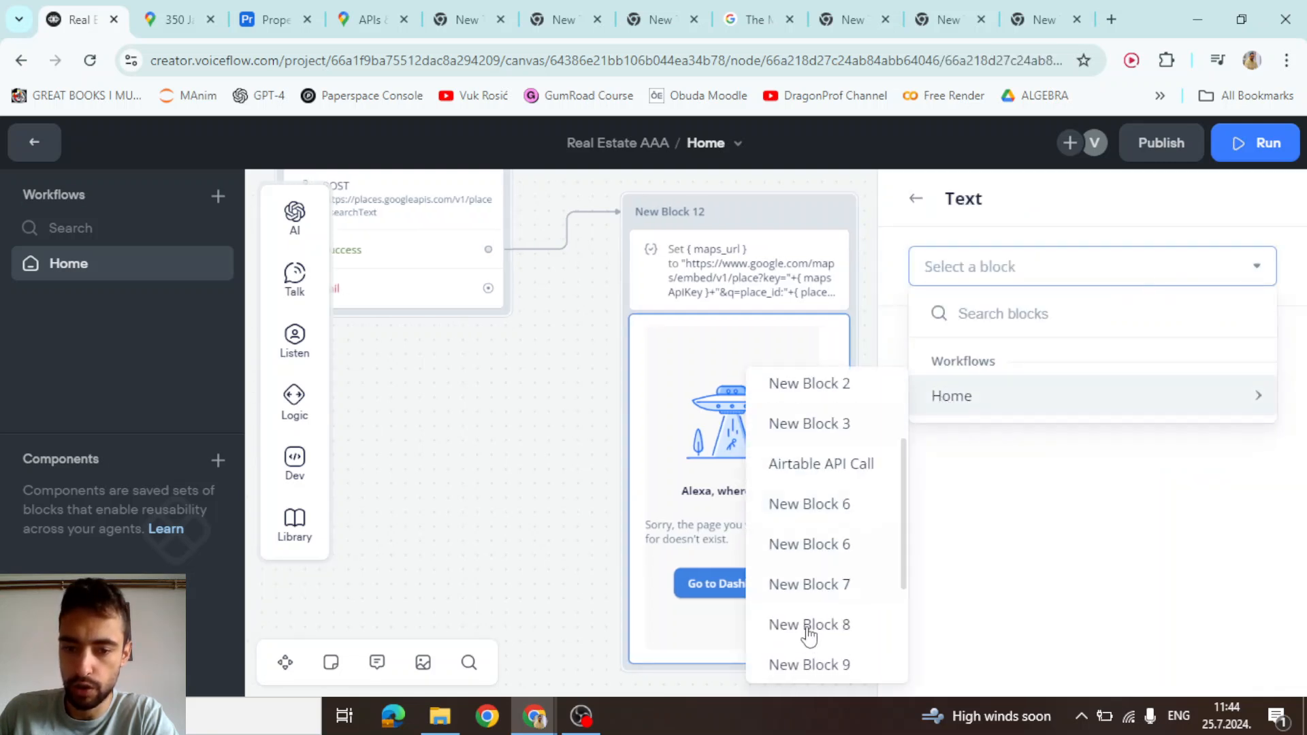
pyautogui.scroll(2, 812, 637)
pyautogui.scroll(3, 812, 638)
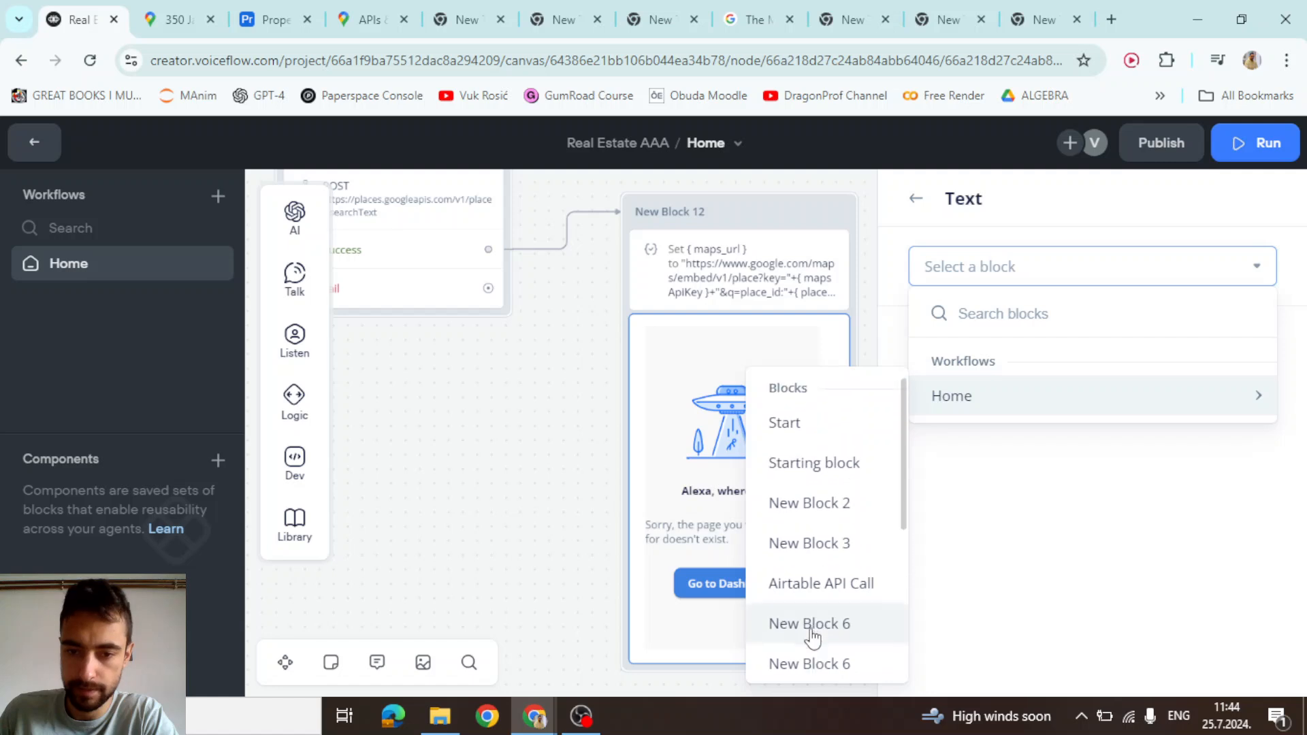
pyautogui.click(822, 470)
pyautogui.click(468, 430)
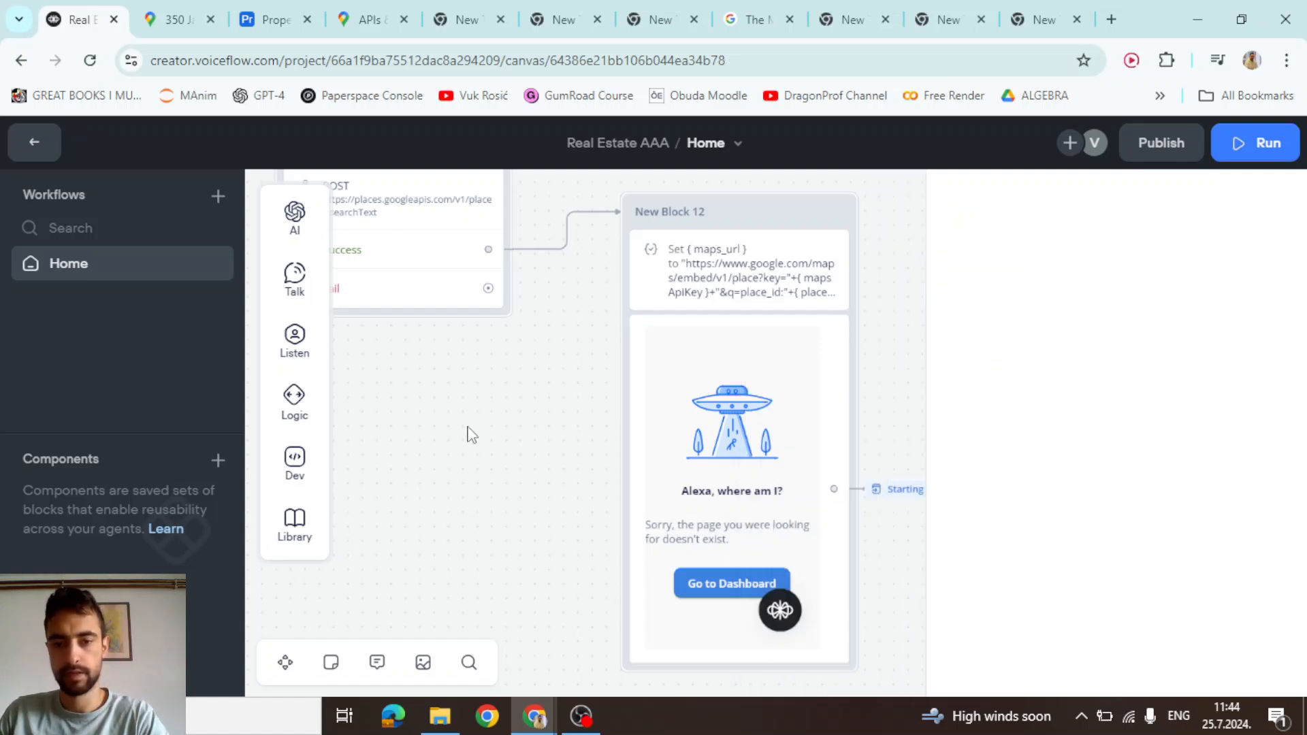
pyautogui.scroll(-3, 476, 439)
pyautogui.moveTo(480, 467); pyautogui.dragTo(719, 449)
# Publish a production version named 'Real Estate ChatBot' and bring up the Web Chat embed code
pyautogui.scroll(-3, 953, 381)
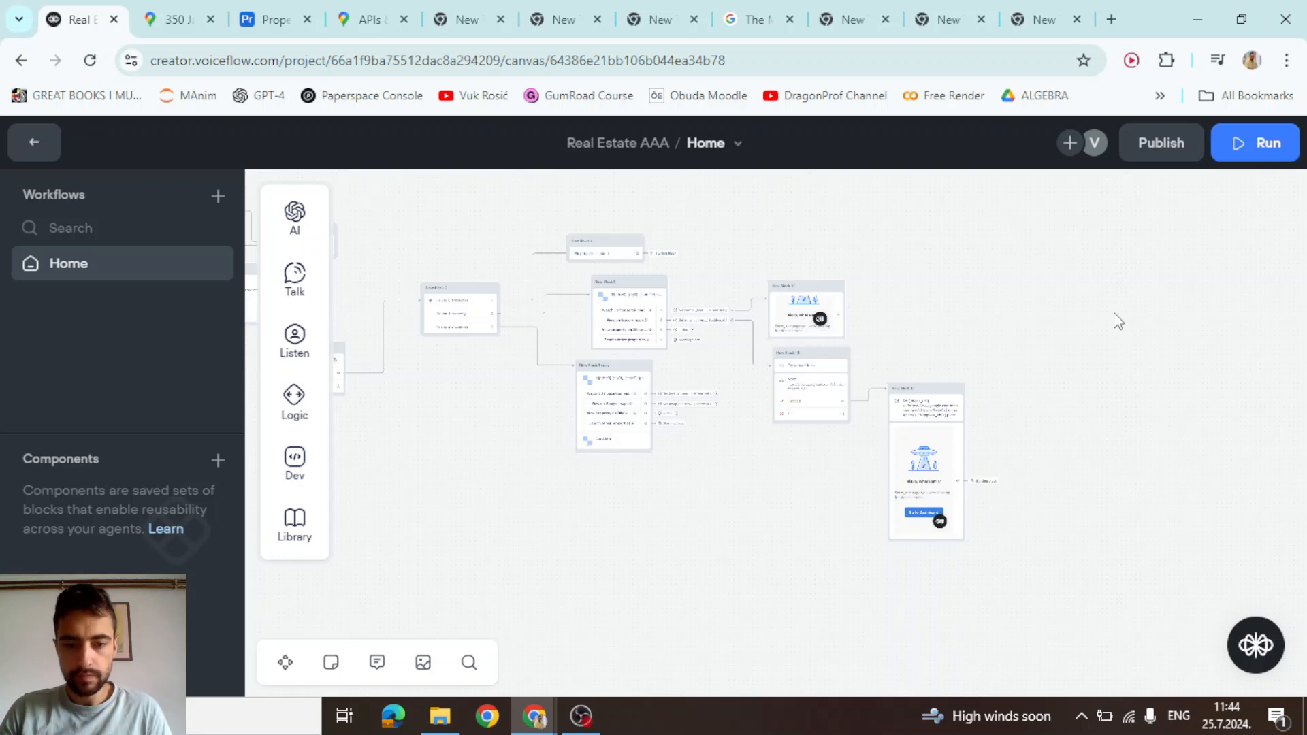
pyautogui.click(1150, 151)
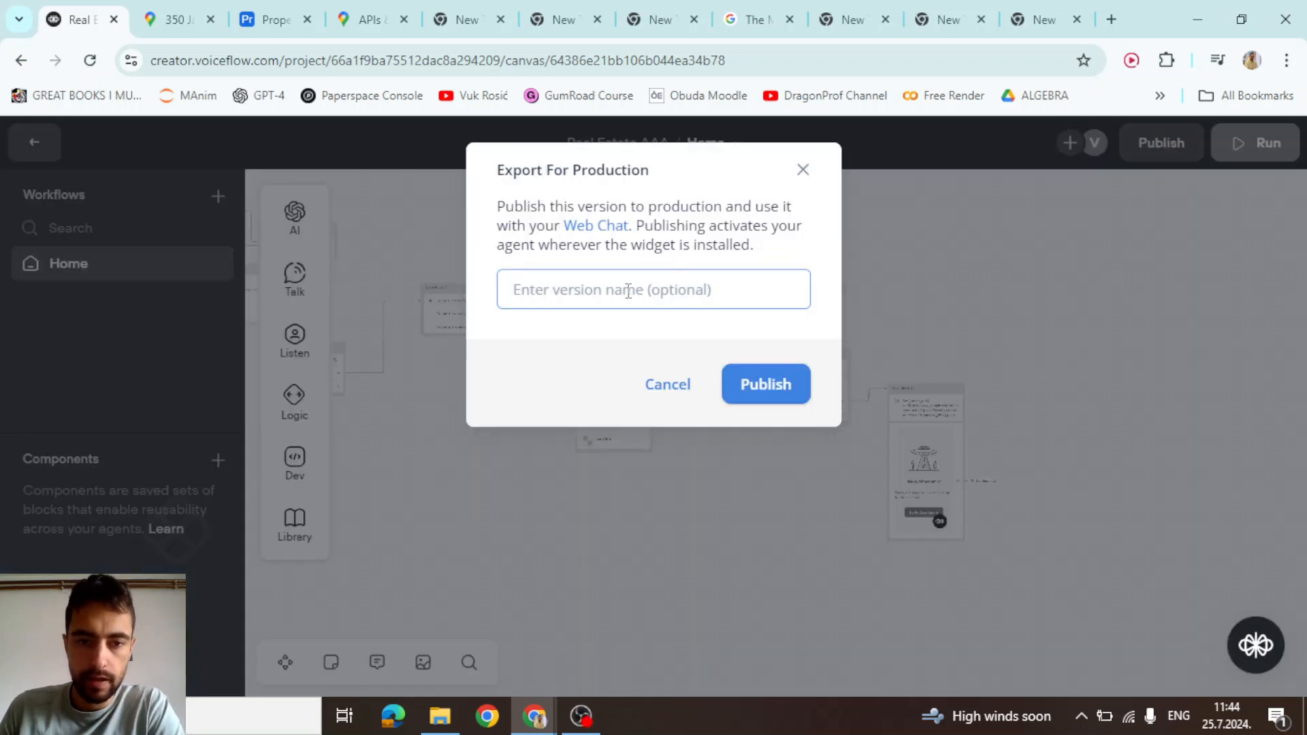
pyautogui.write('Real Estate ChatBot')
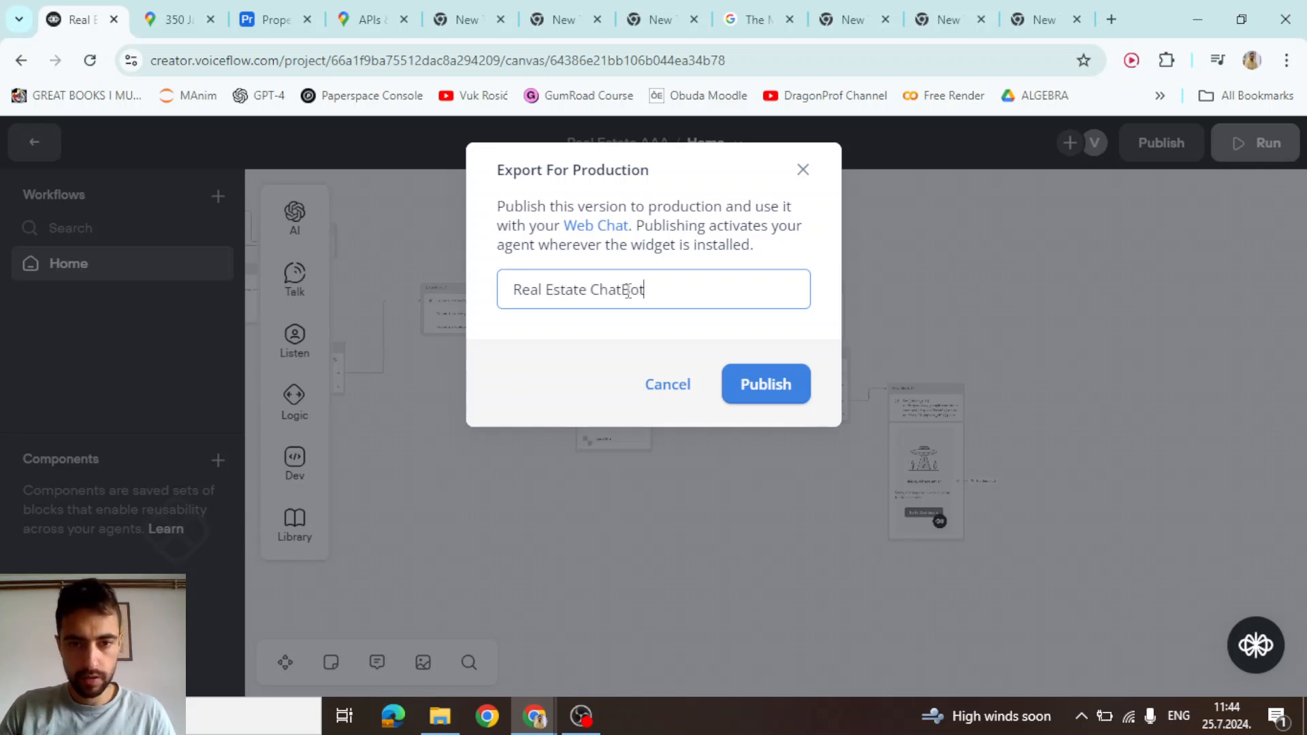
pyautogui.click(764, 385)
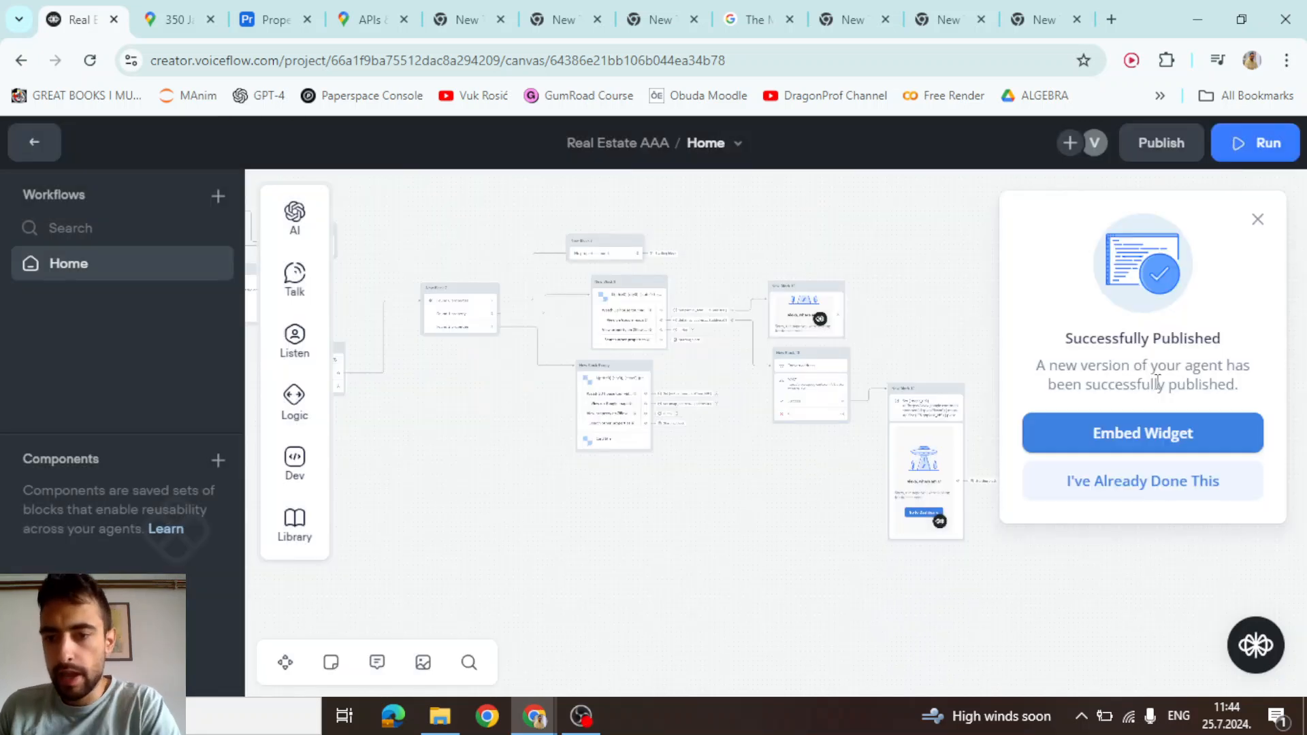
pyautogui.click(1133, 433)
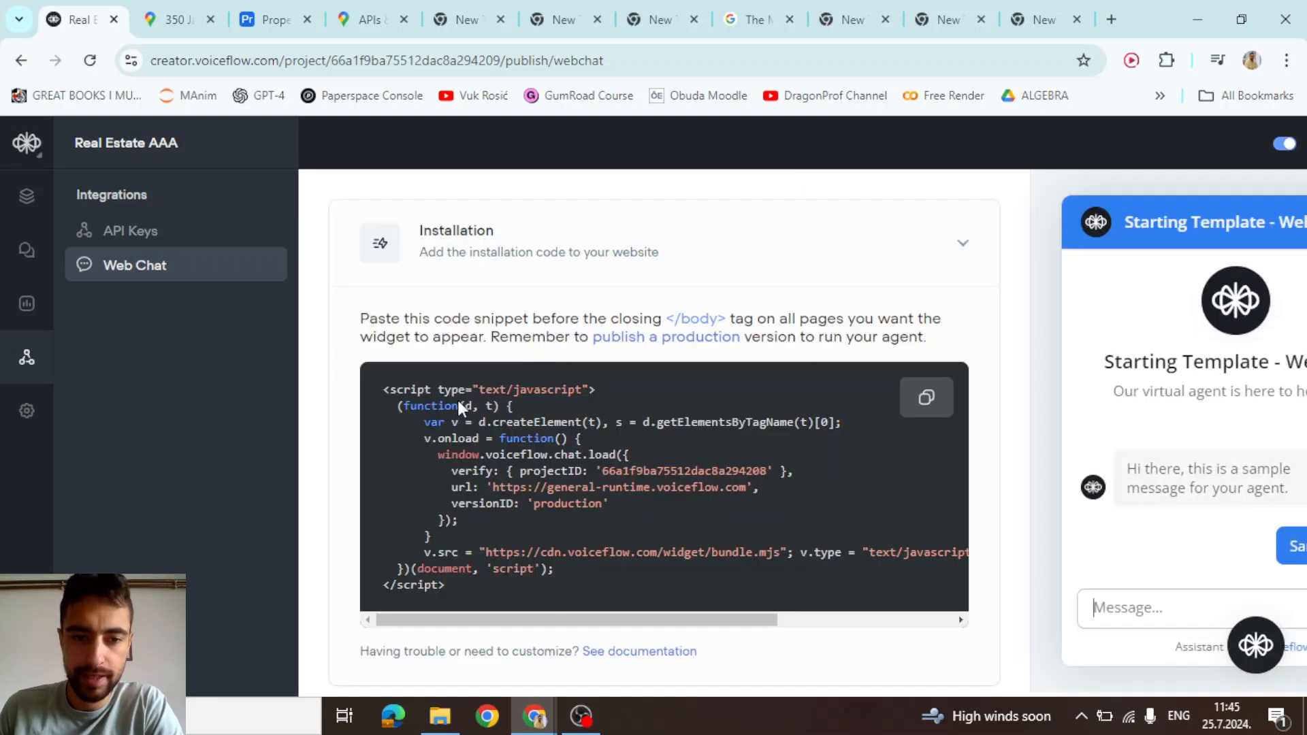
# Copy the Voiceflow web chat installation script
pyautogui.moveTo(385, 387)
pyautogui.mouseDown()
pyautogui.moveTo(459, 488)
pyautogui.moveTo(468, 577)
pyautogui.moveTo(452, 583)
pyautogui.moveTo(382, 389)
pyautogui.mouseUp()
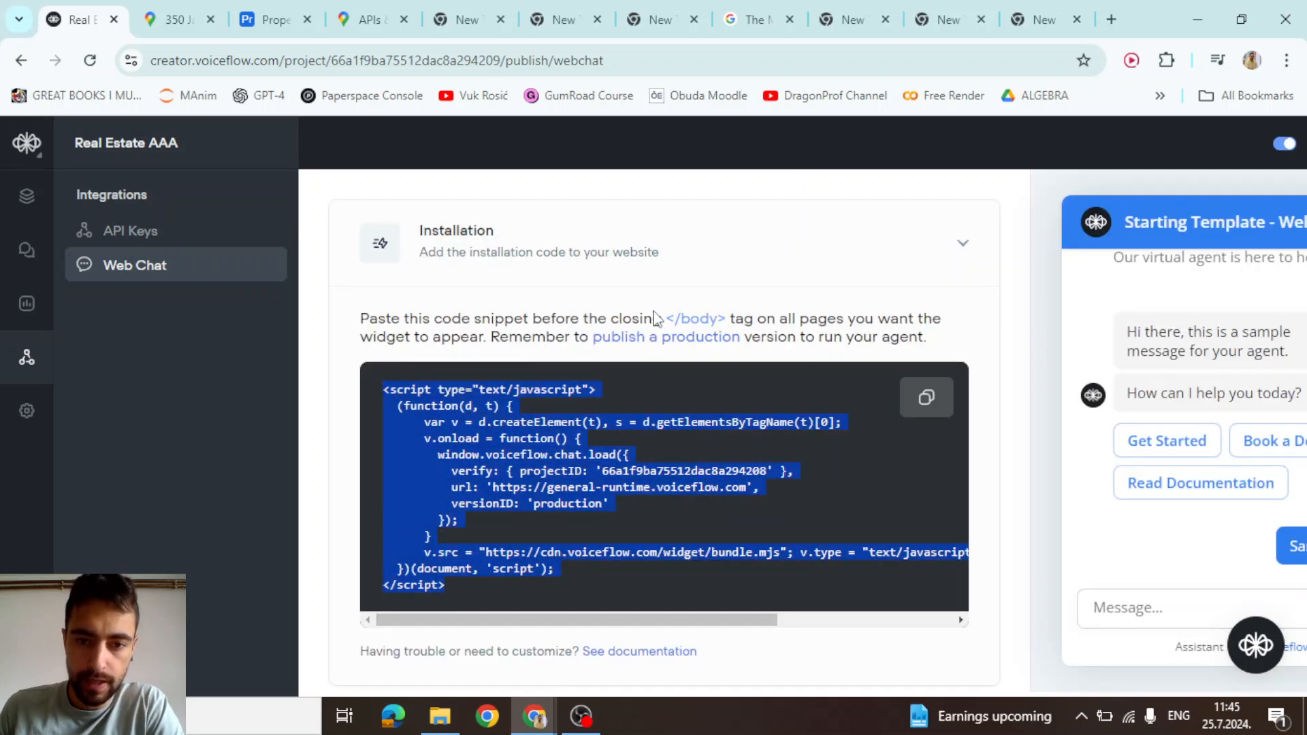
pyautogui.scroll(-3, 497, 460)
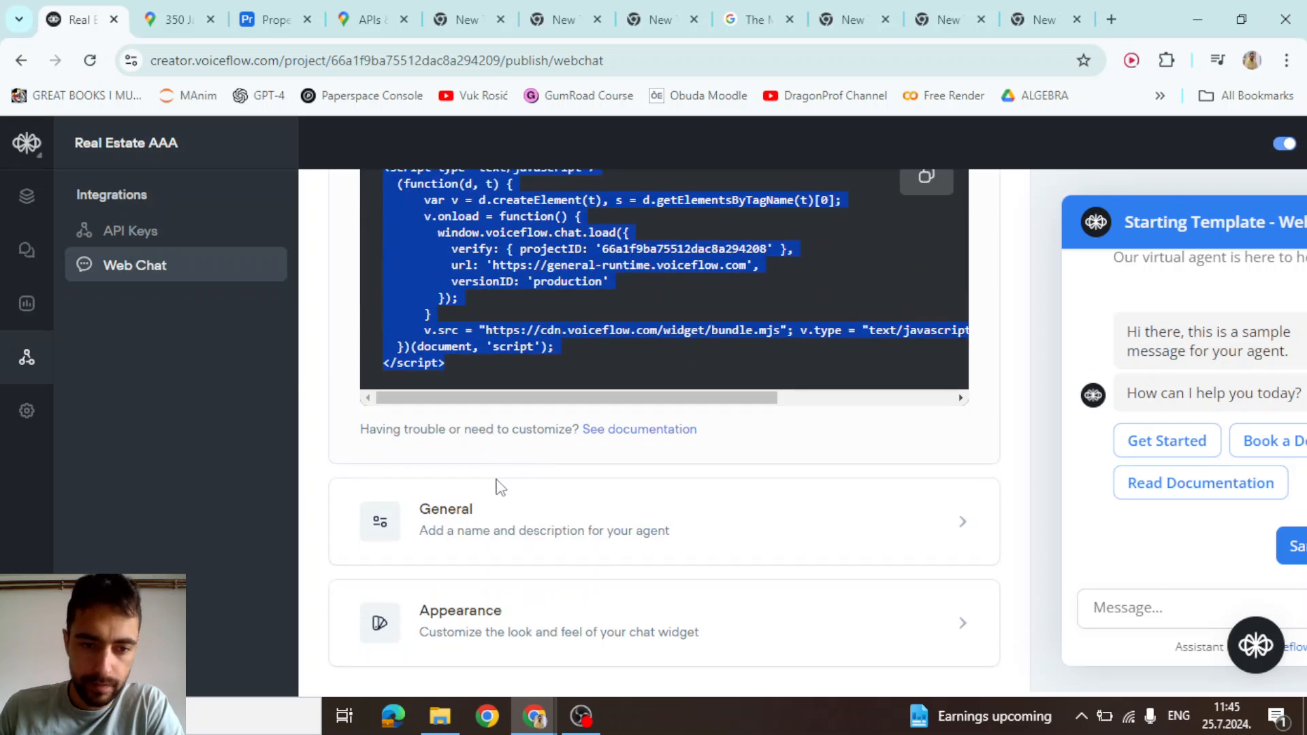
pyautogui.scroll(3, 487, 521)
pyautogui.scroll(-1, 517, 495)
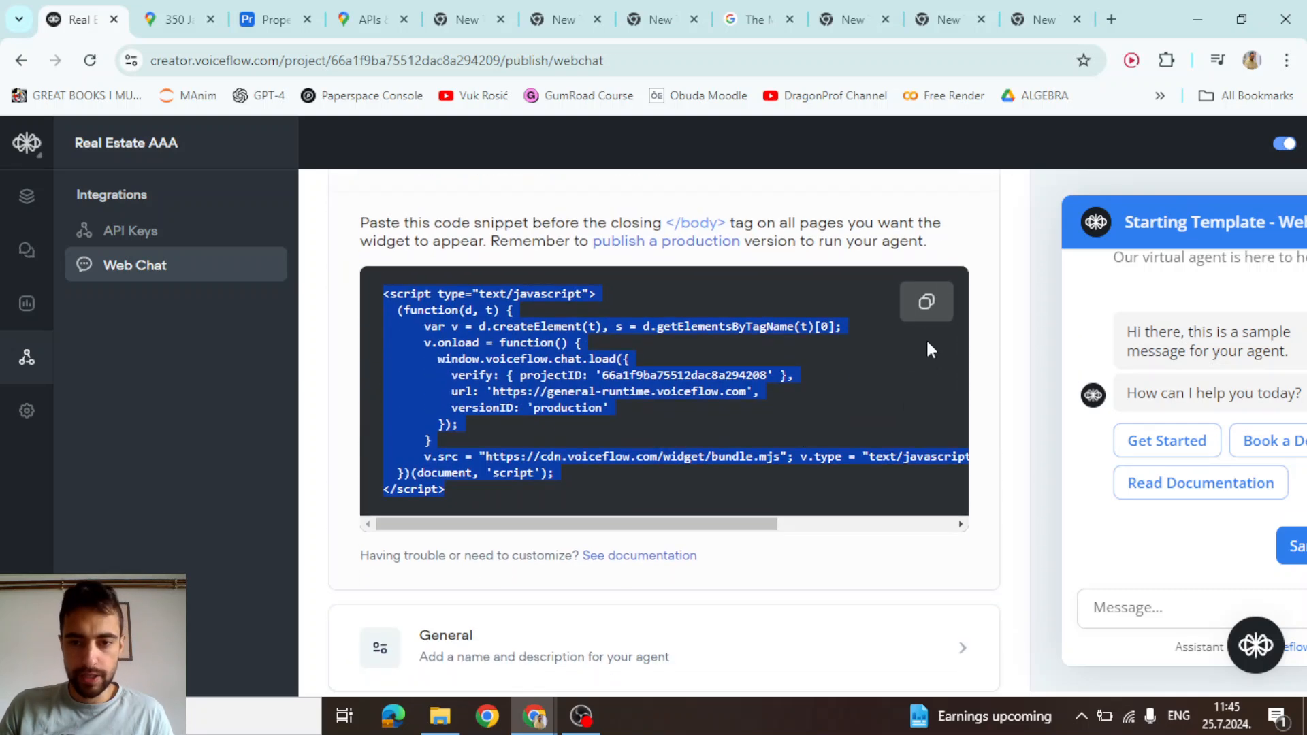
pyautogui.doubleClick(926, 302)
# In a new tab, find the W3Schools HTML tutorial and open its Try it Yourself editor
pyautogui.click(1111, 19)
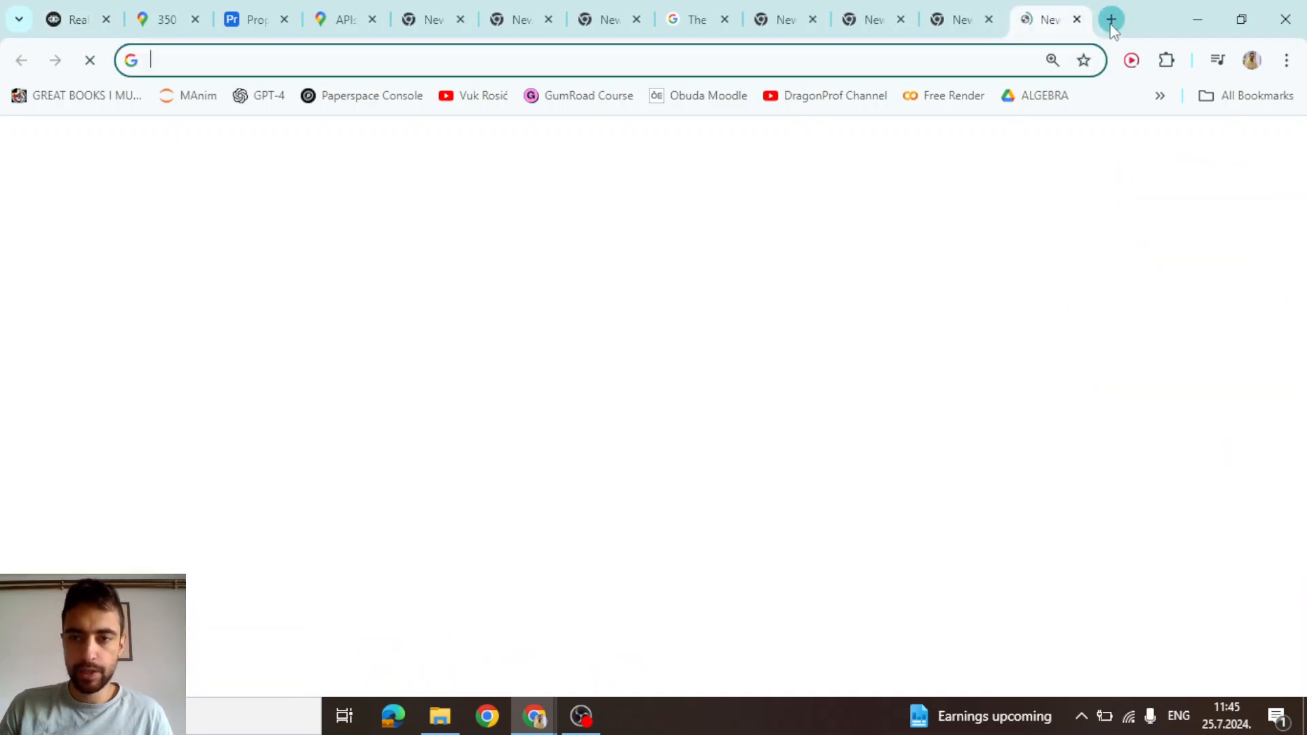
pyautogui.write('w3')
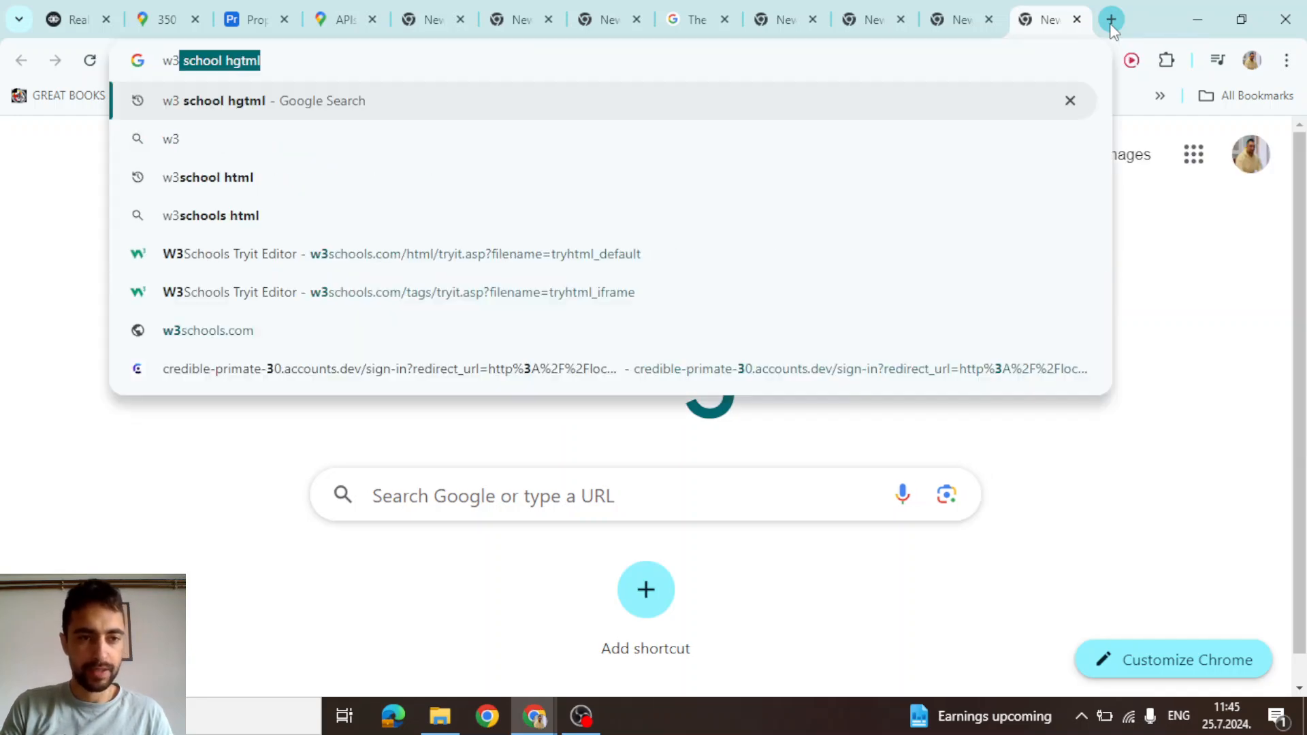
pyautogui.press('Return')
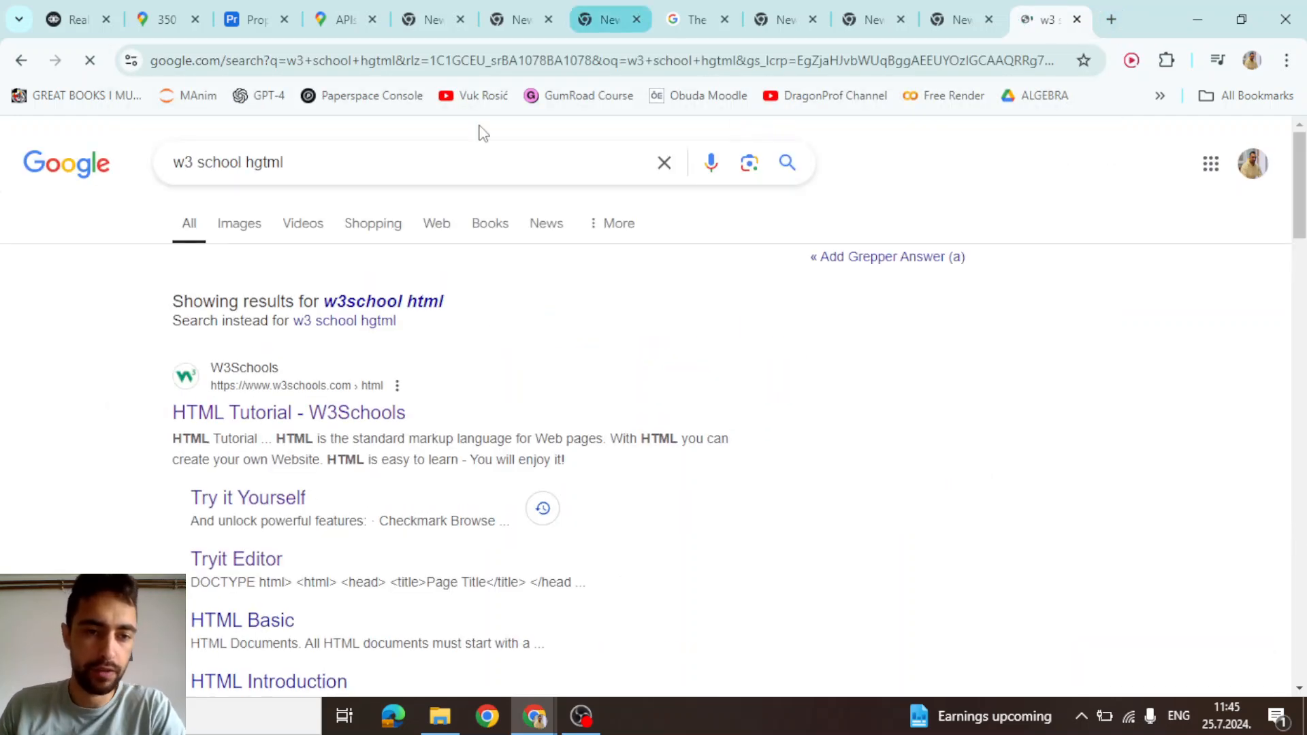
pyautogui.click(269, 412)
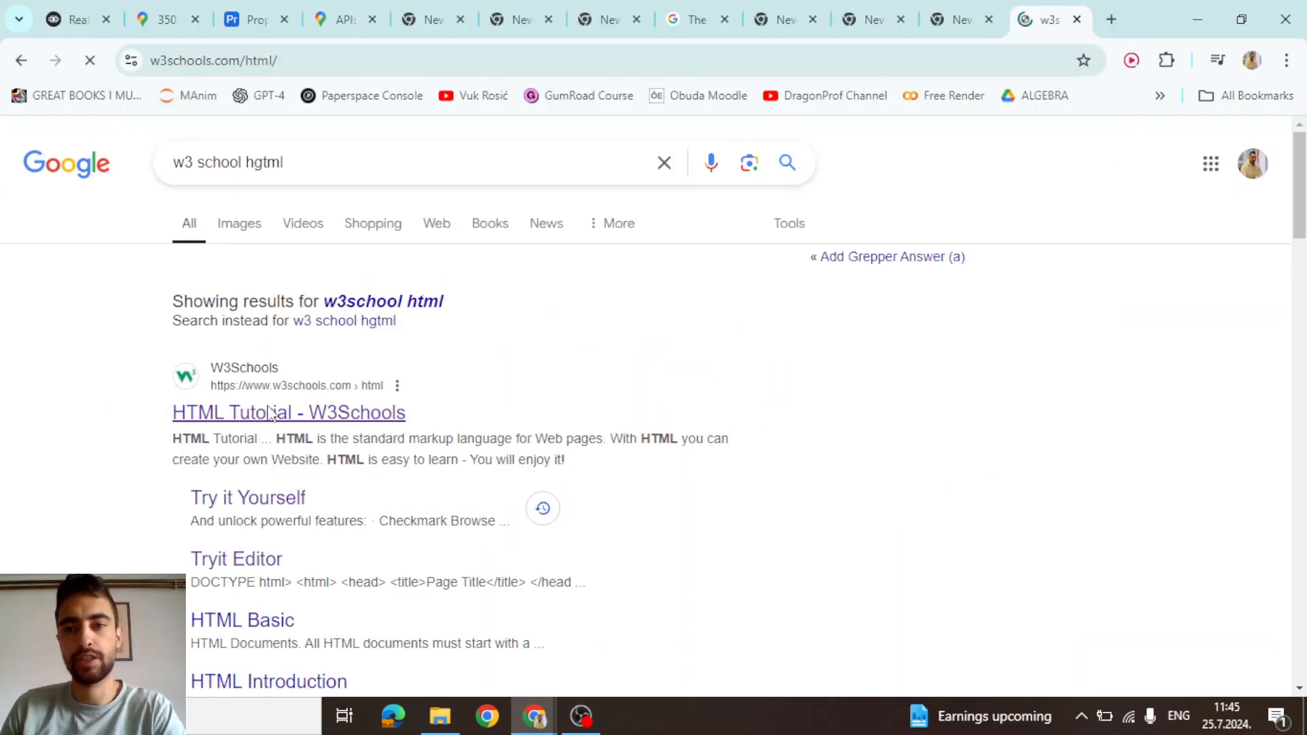
pyautogui.scroll(-6, 468, 378)
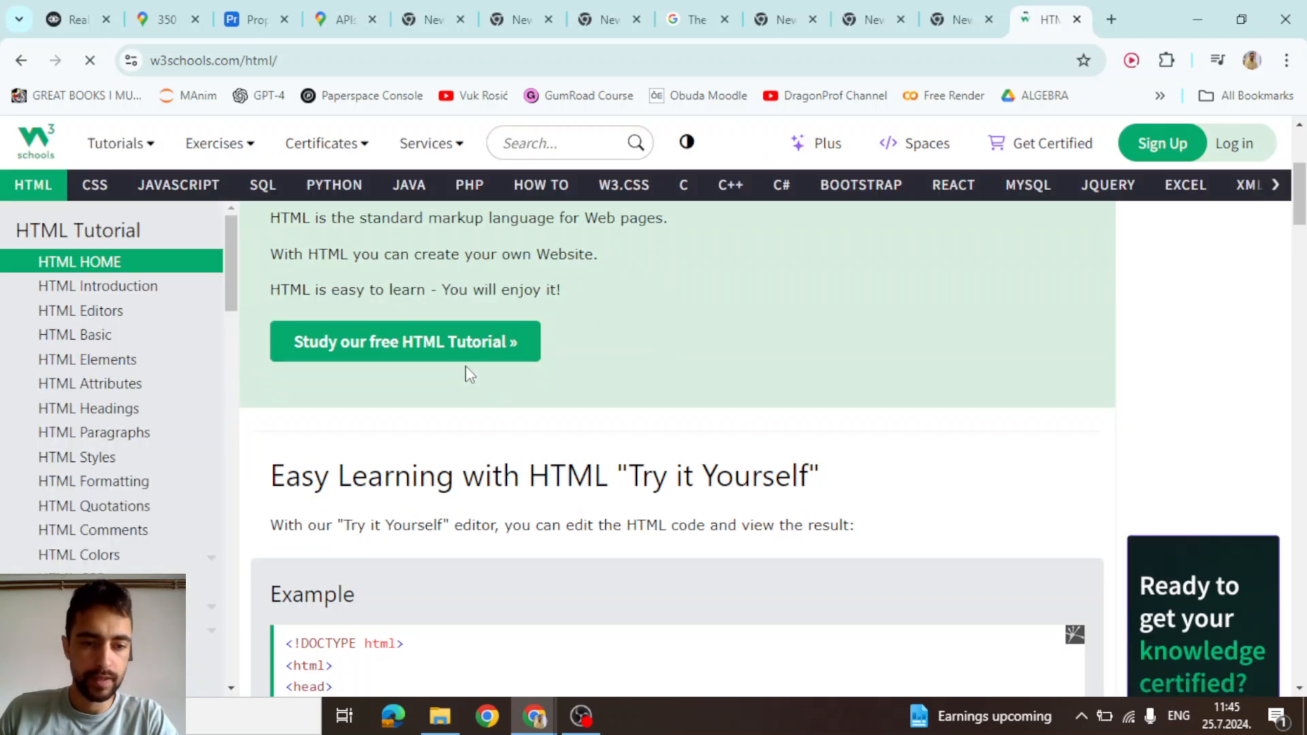
pyautogui.scroll(-1, 468, 378)
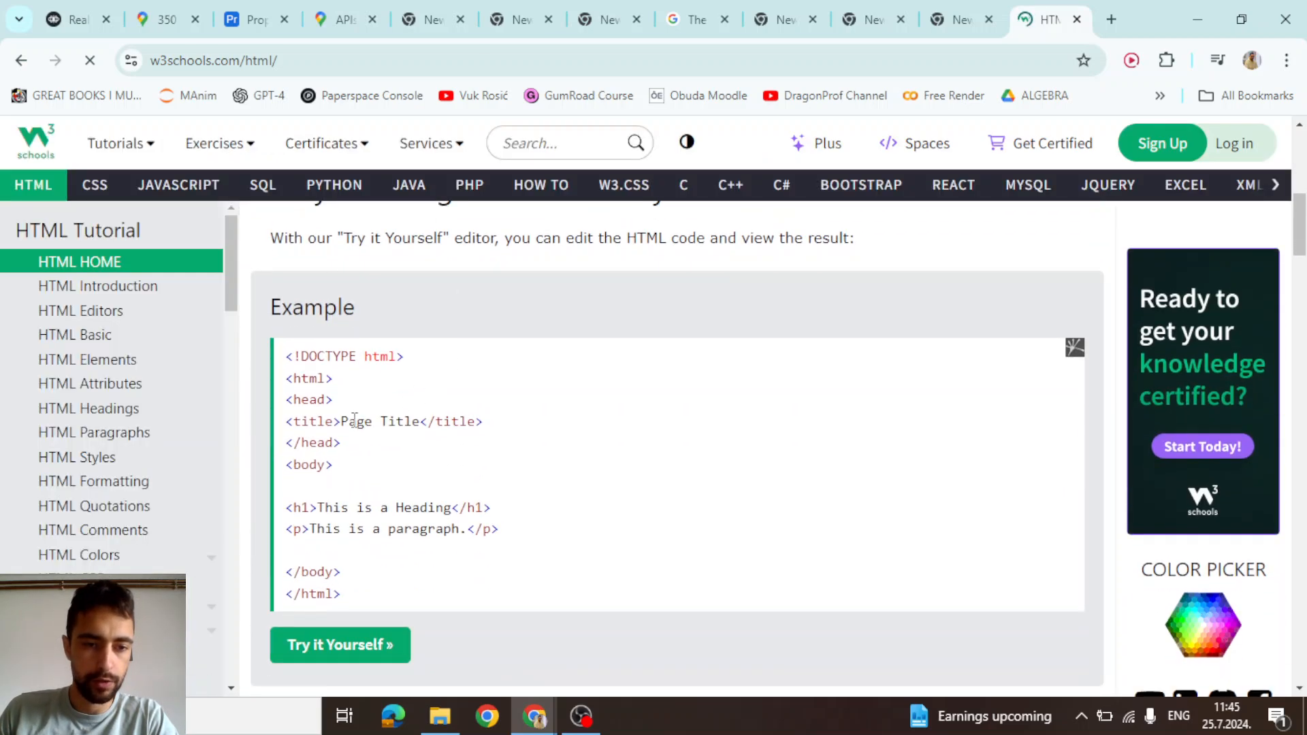
pyautogui.click(335, 637)
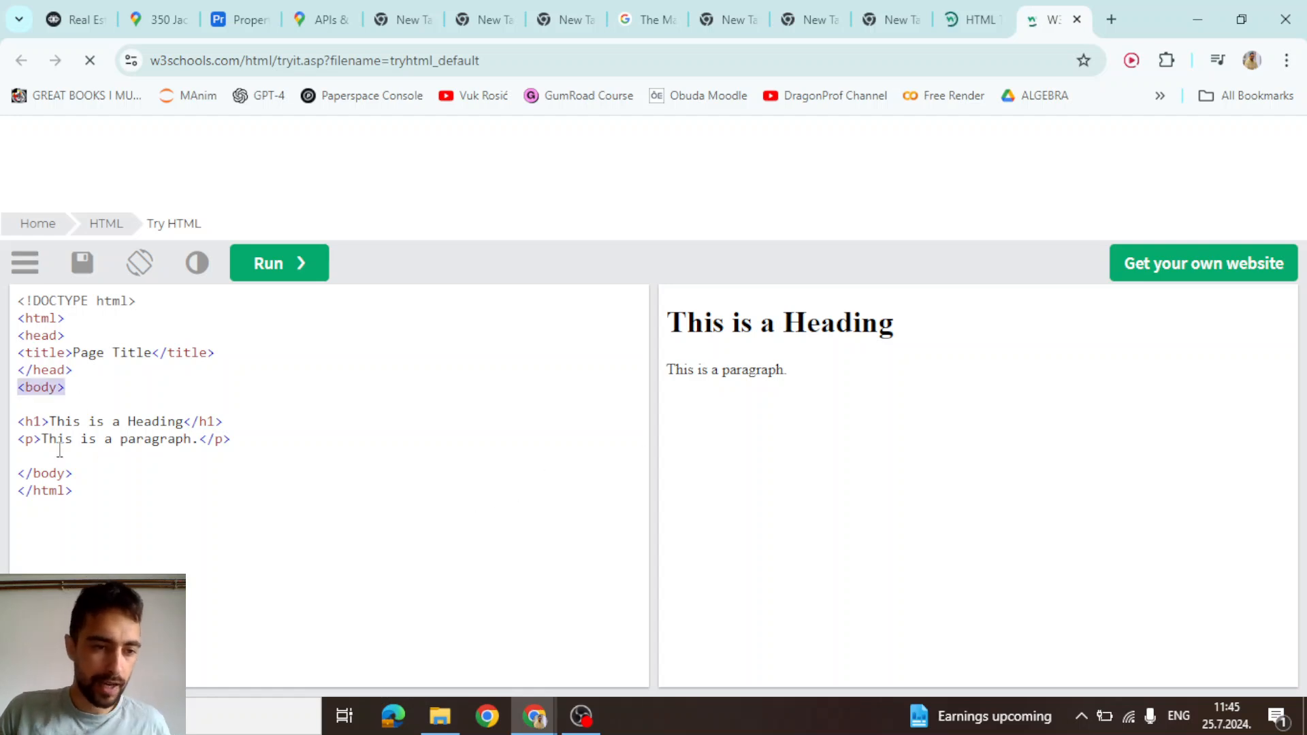
# Paste the web chat script after the paragraph line in the Tryit editor
pyautogui.click(143, 454)
pyautogui.hotkey('ctrl', 'v')
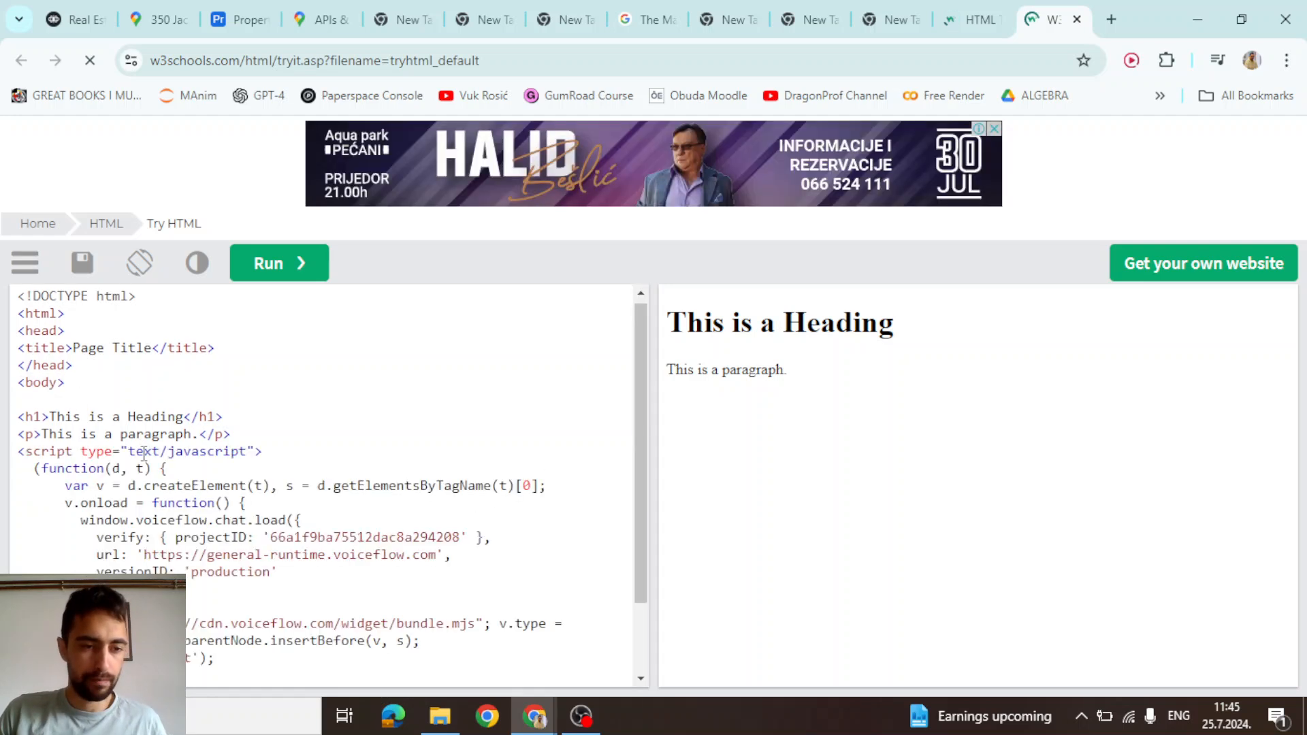
pyautogui.scroll(-2, 90, 515)
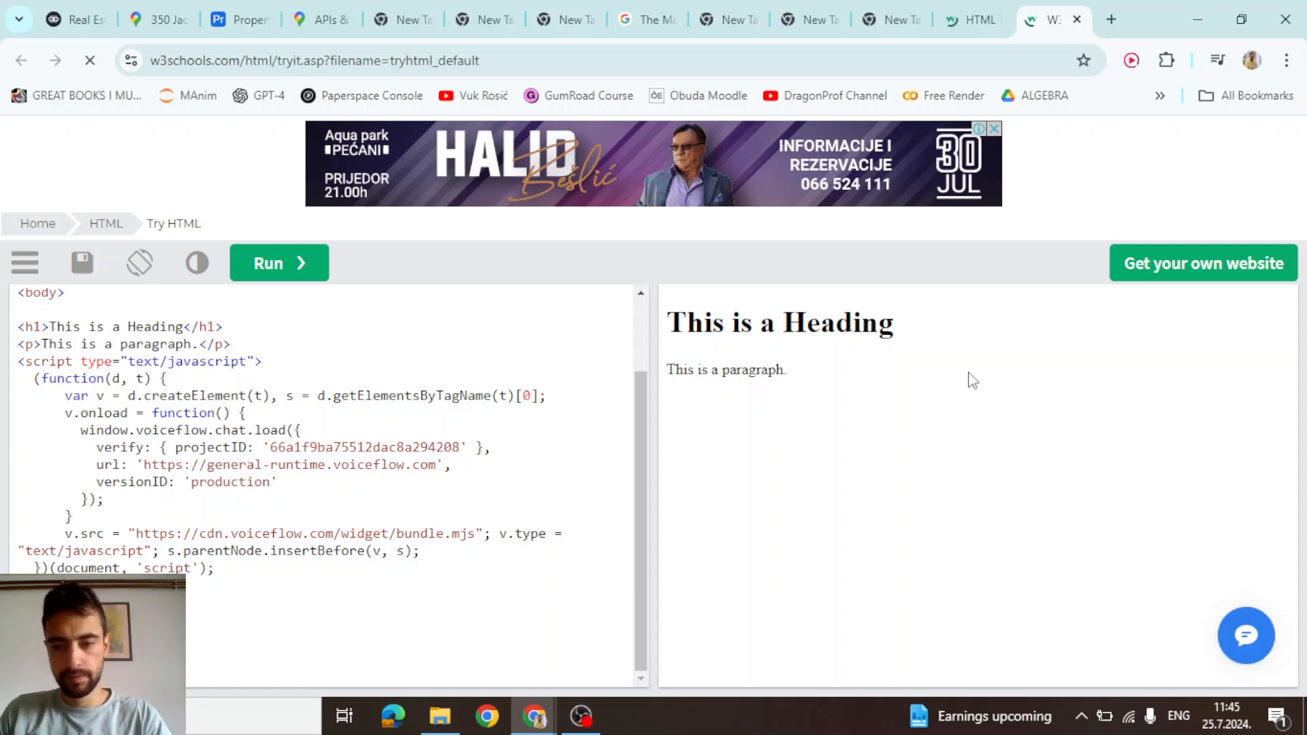
# Test the embedded chat through its property options and tour video, then return to Voiceflow
pyautogui.click(1244, 637)
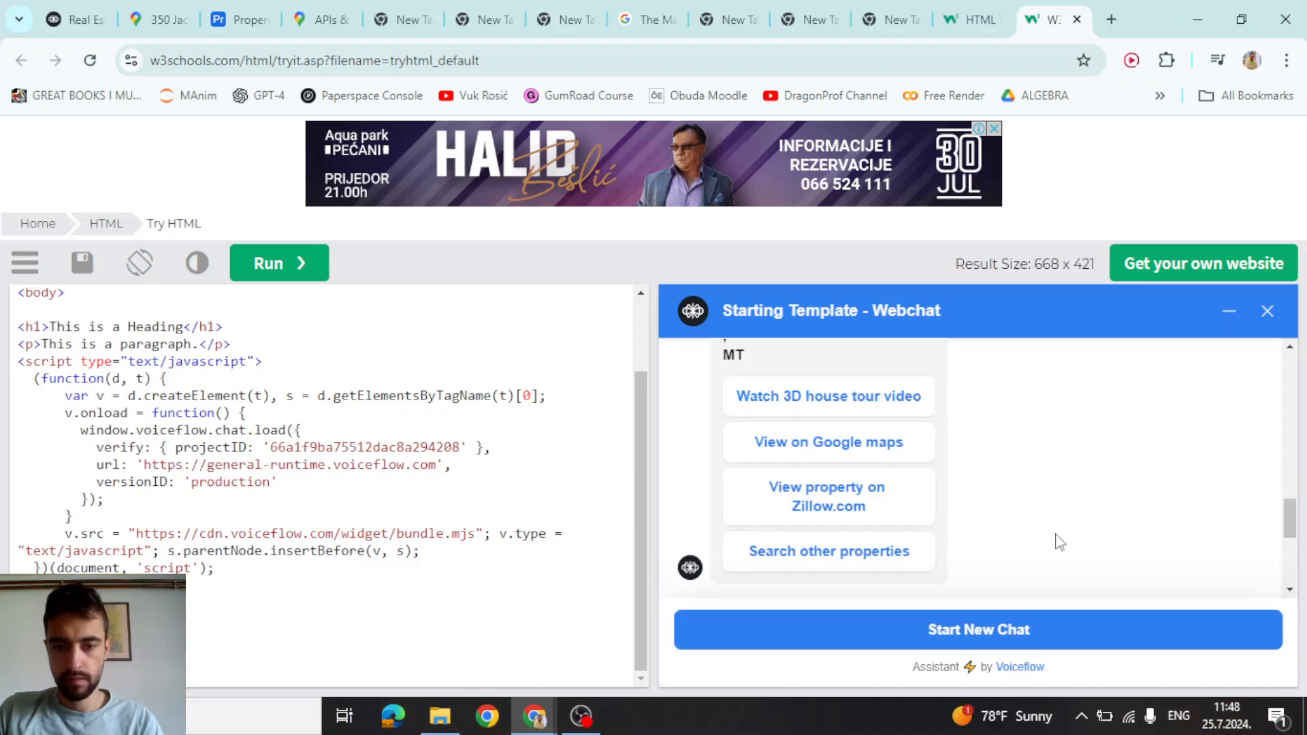
pyautogui.scroll(-3, 1021, 486)
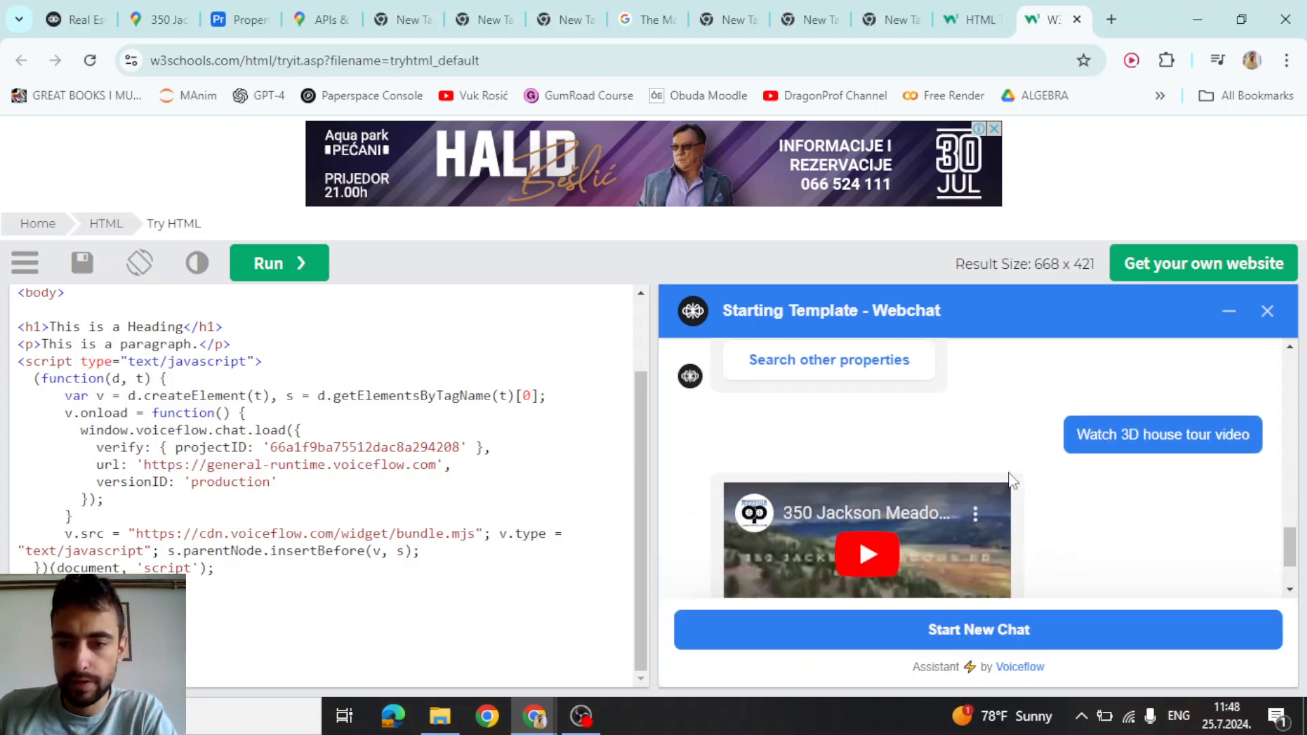
pyautogui.scroll(1, 1076, 464)
pyautogui.scroll(5, 1076, 463)
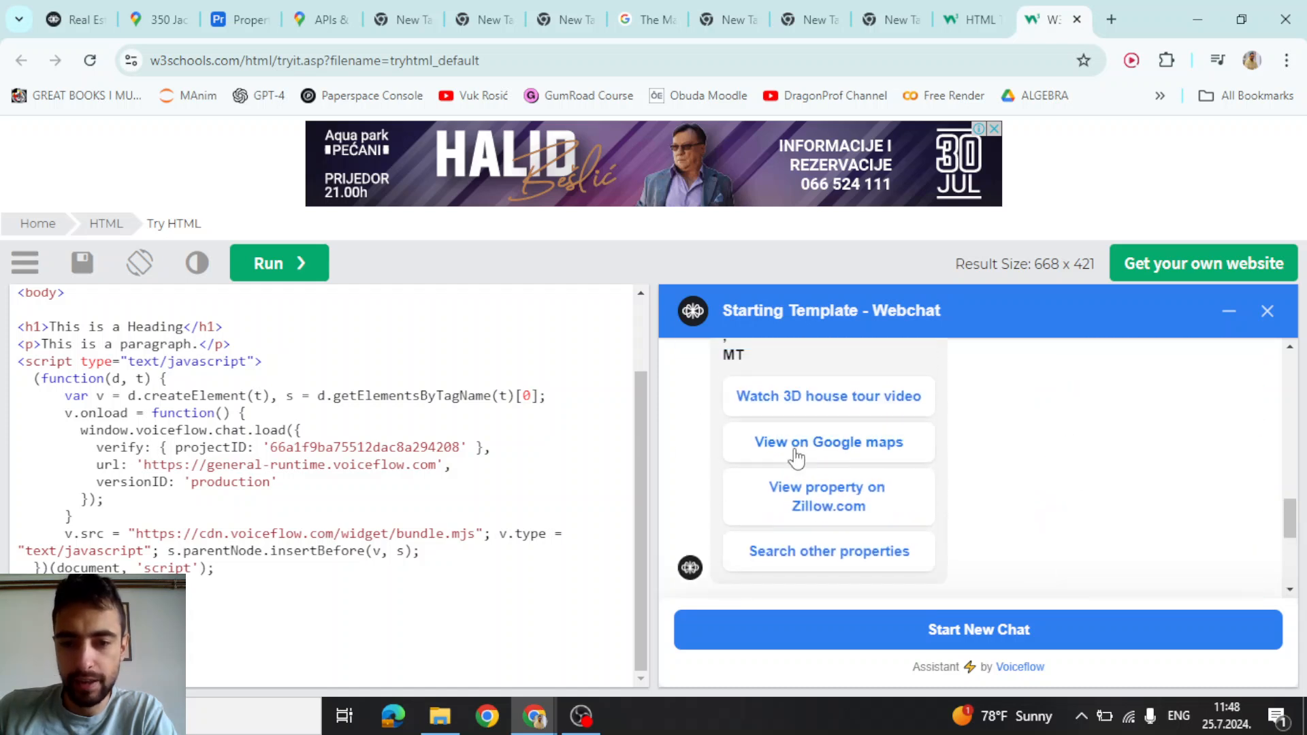
pyautogui.scroll(-4, 803, 405)
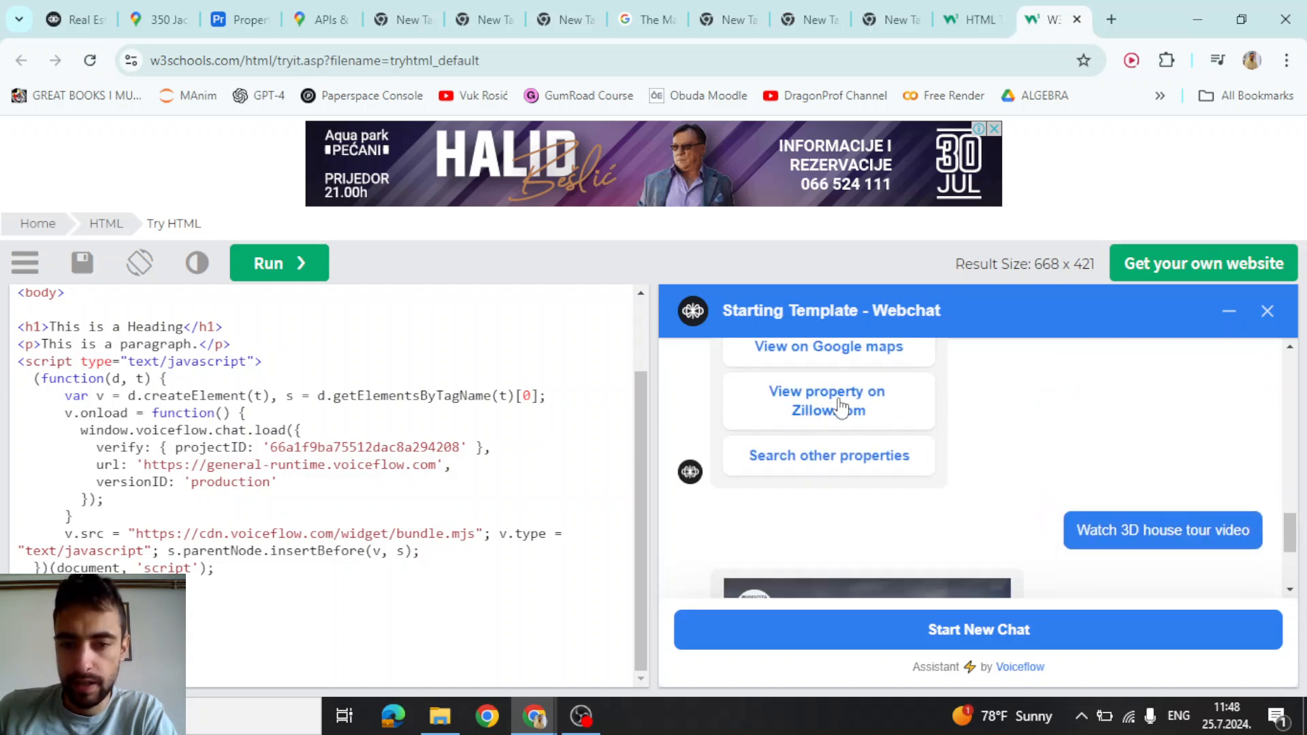
pyautogui.scroll(-2, 923, 490)
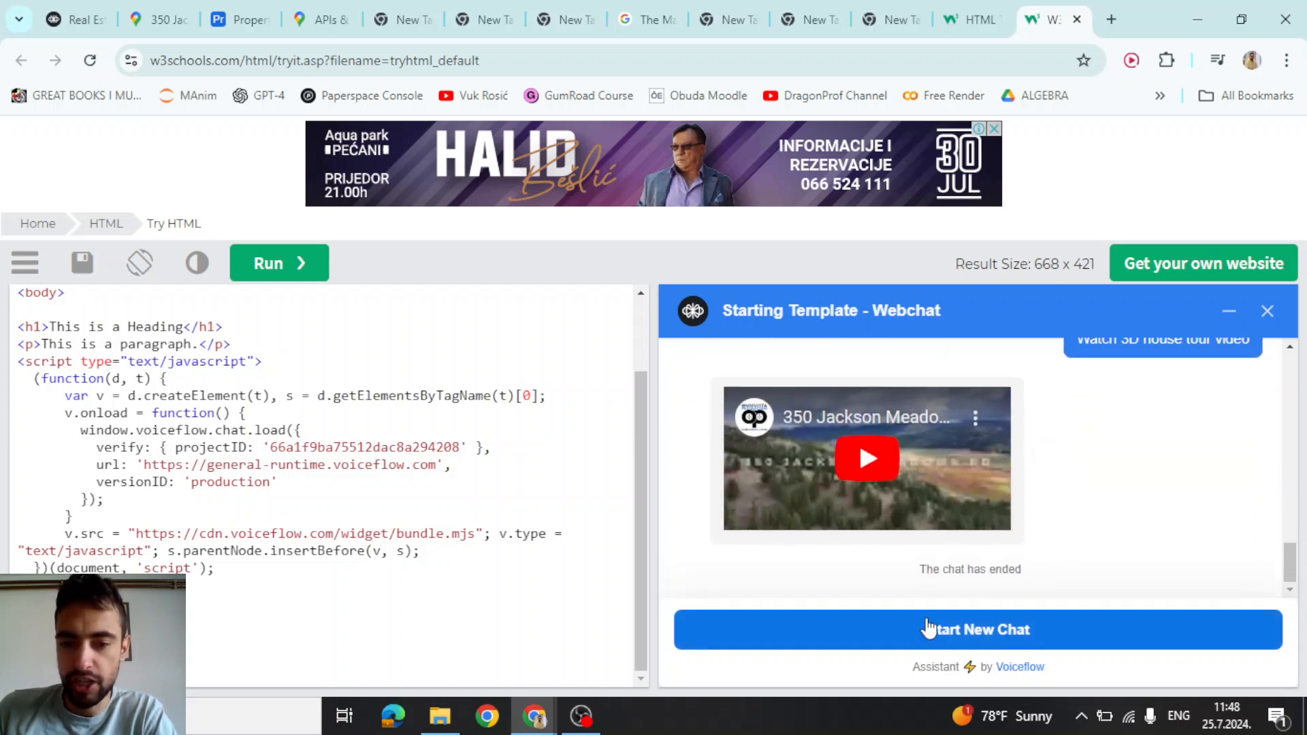
pyautogui.click(68, 10)
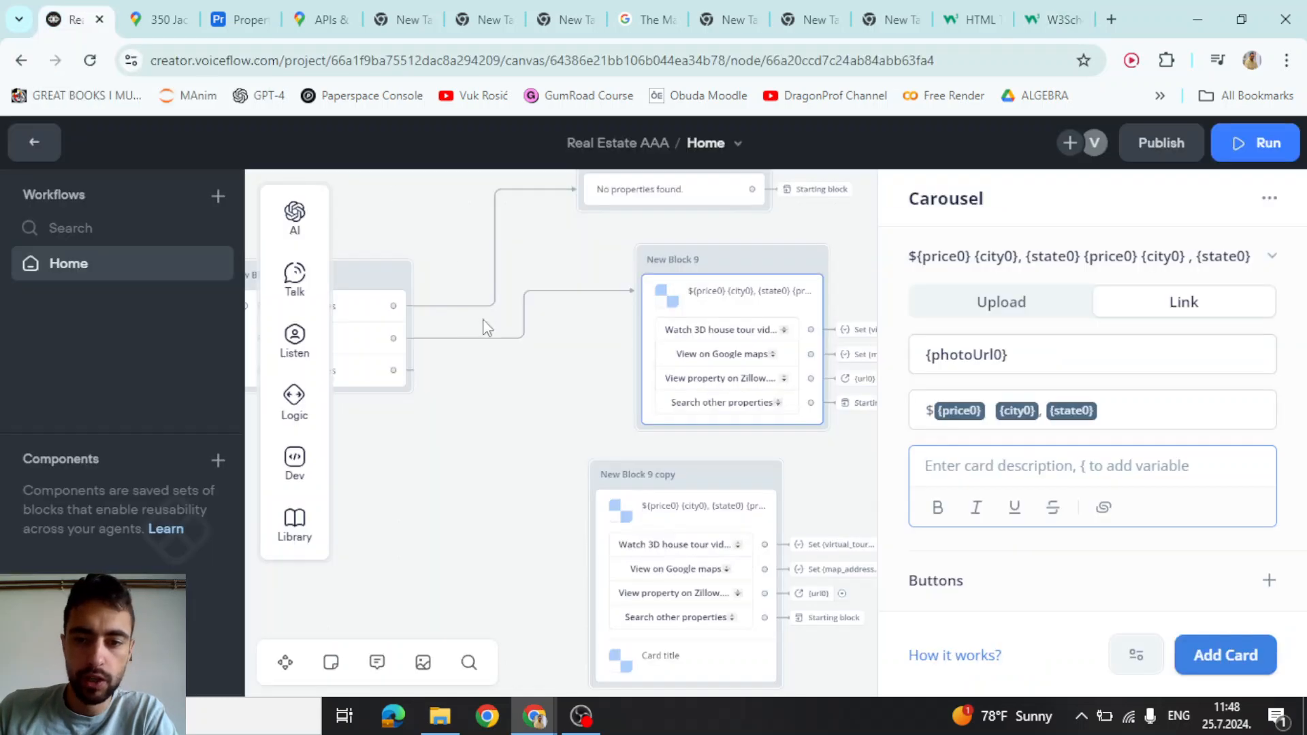
# Draw a new connection out of New Block 10's output port
pyautogui.click(516, 461)
pyautogui.hscroll(5, 793, 382)
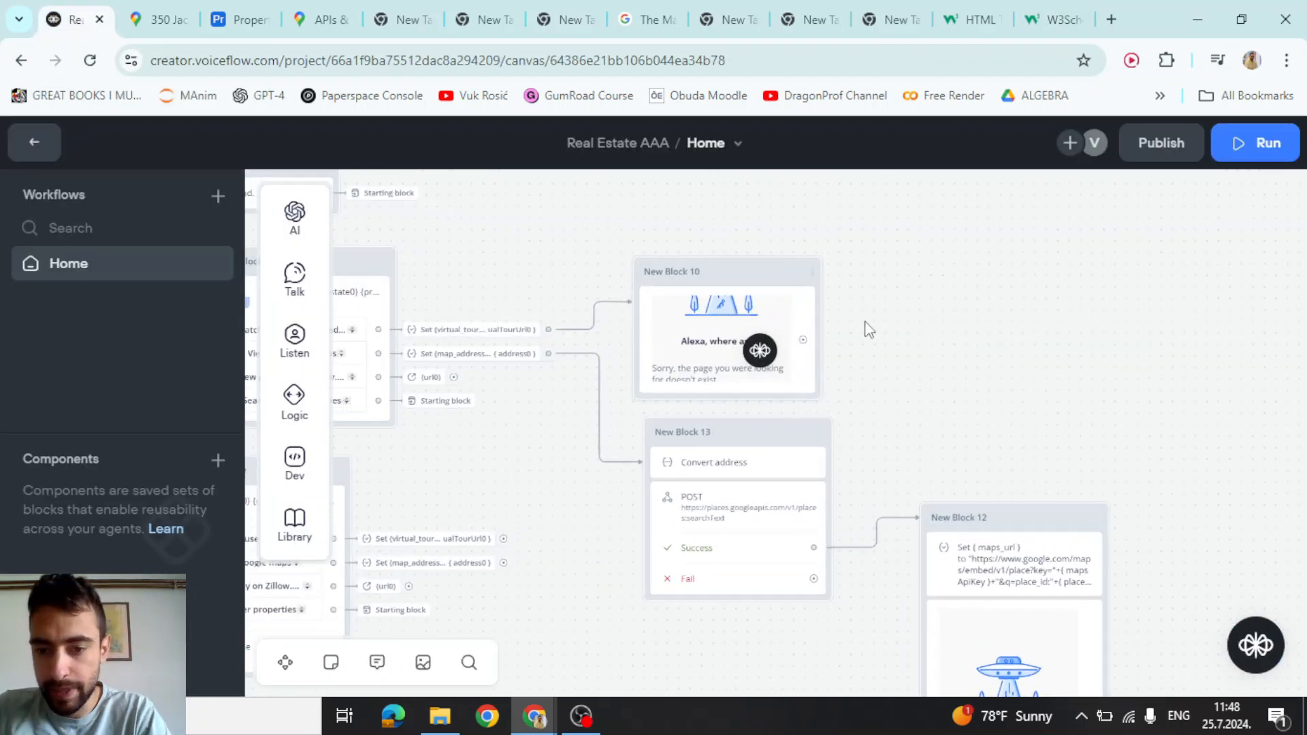
pyautogui.scroll(3, 838, 376)
pyautogui.scroll(-2, 711, 369)
pyautogui.moveTo(698, 361); pyautogui.dragTo(775, 358)
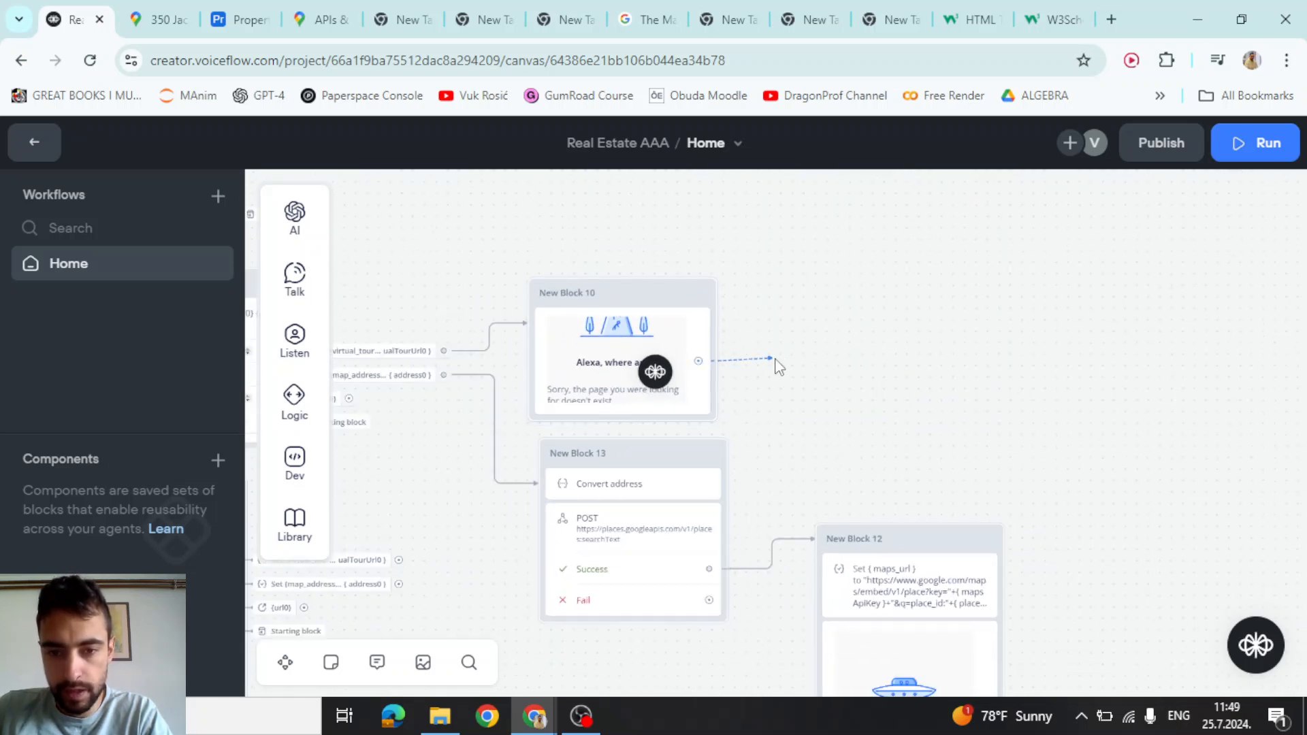
# Add a Go to Block step in New Block 10 returning to the Starting block
pyautogui.moveTo(874, 383)
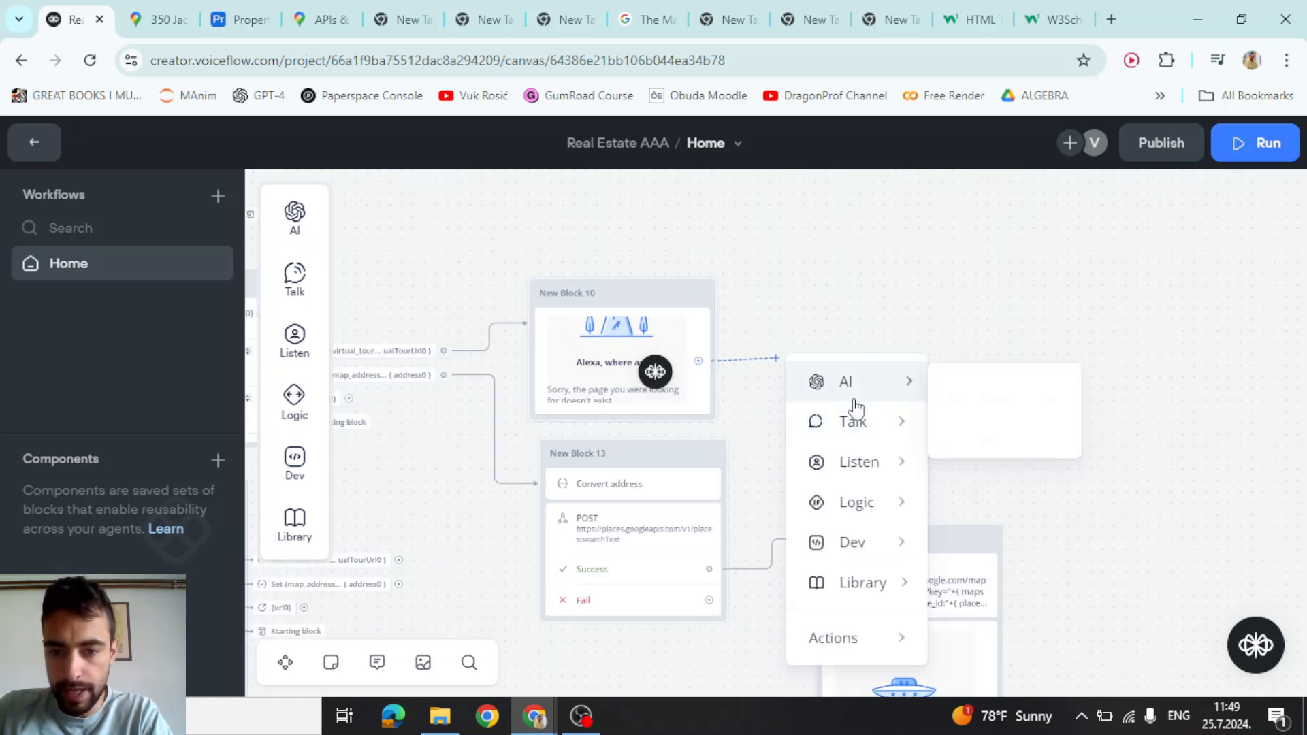
pyautogui.moveTo(846, 658)
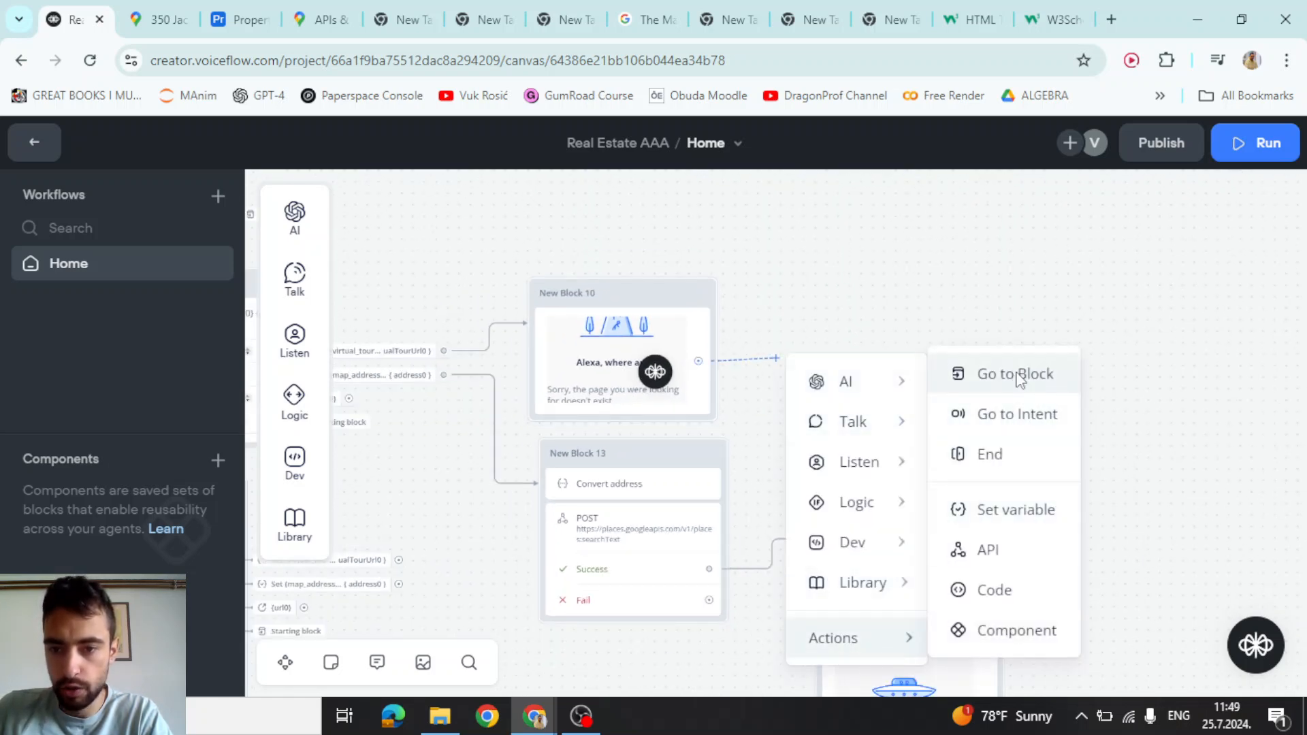
pyautogui.click(1041, 374)
pyautogui.click(1024, 261)
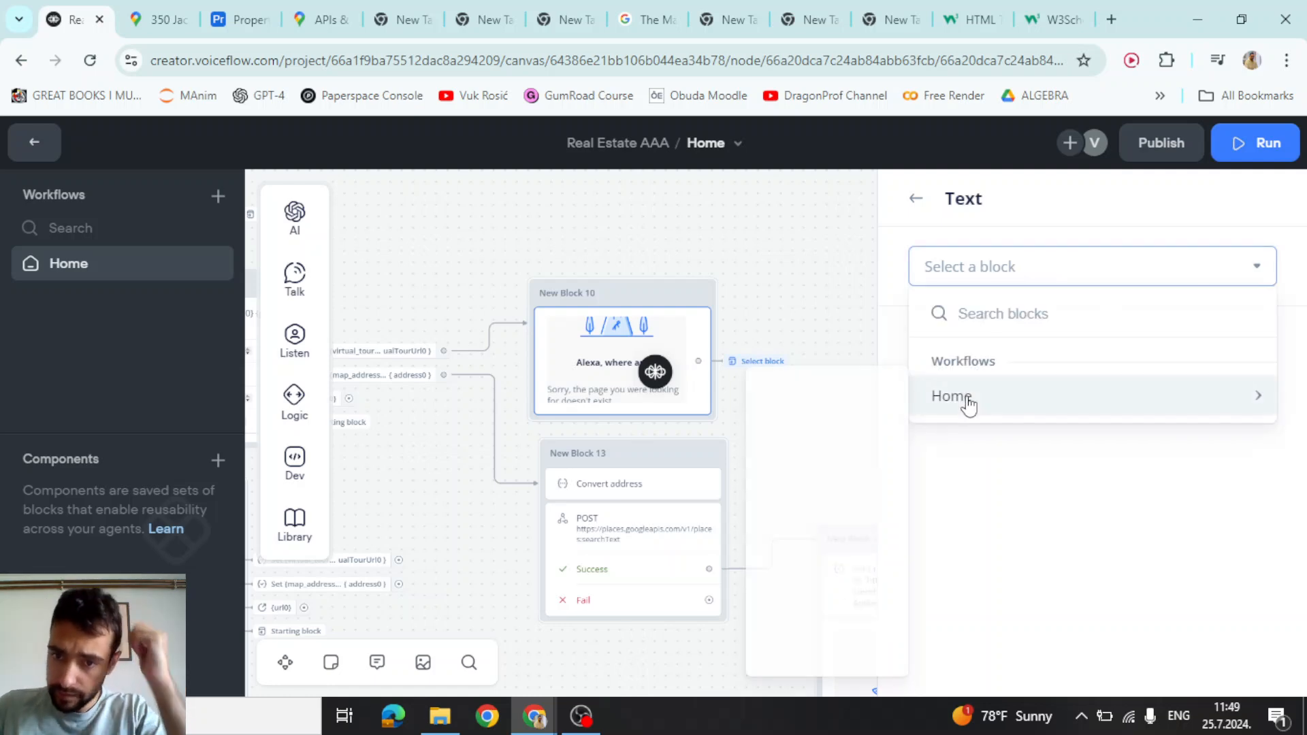
pyautogui.moveTo(965, 402)
pyautogui.click(795, 470)
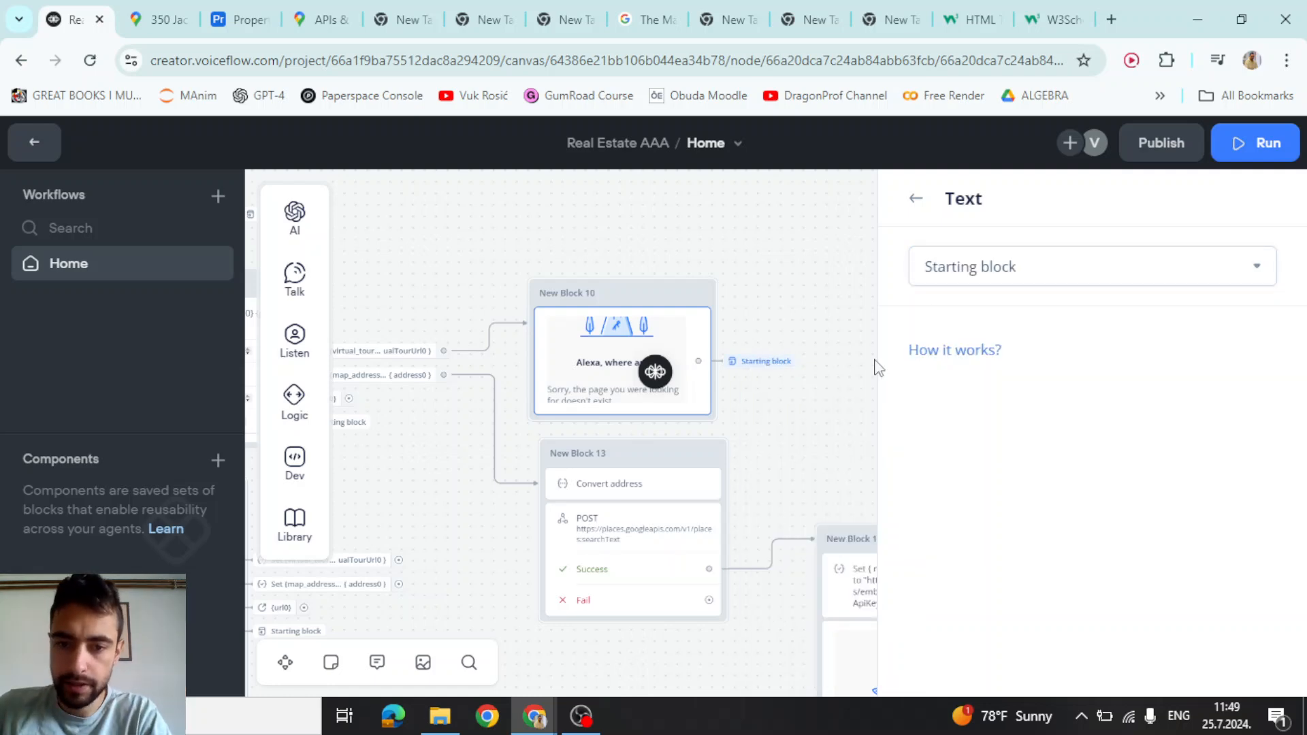
pyautogui.click(795, 288)
pyautogui.scroll(-2, 795, 289)
pyautogui.moveTo(814, 288); pyautogui.dragTo(999, 287)
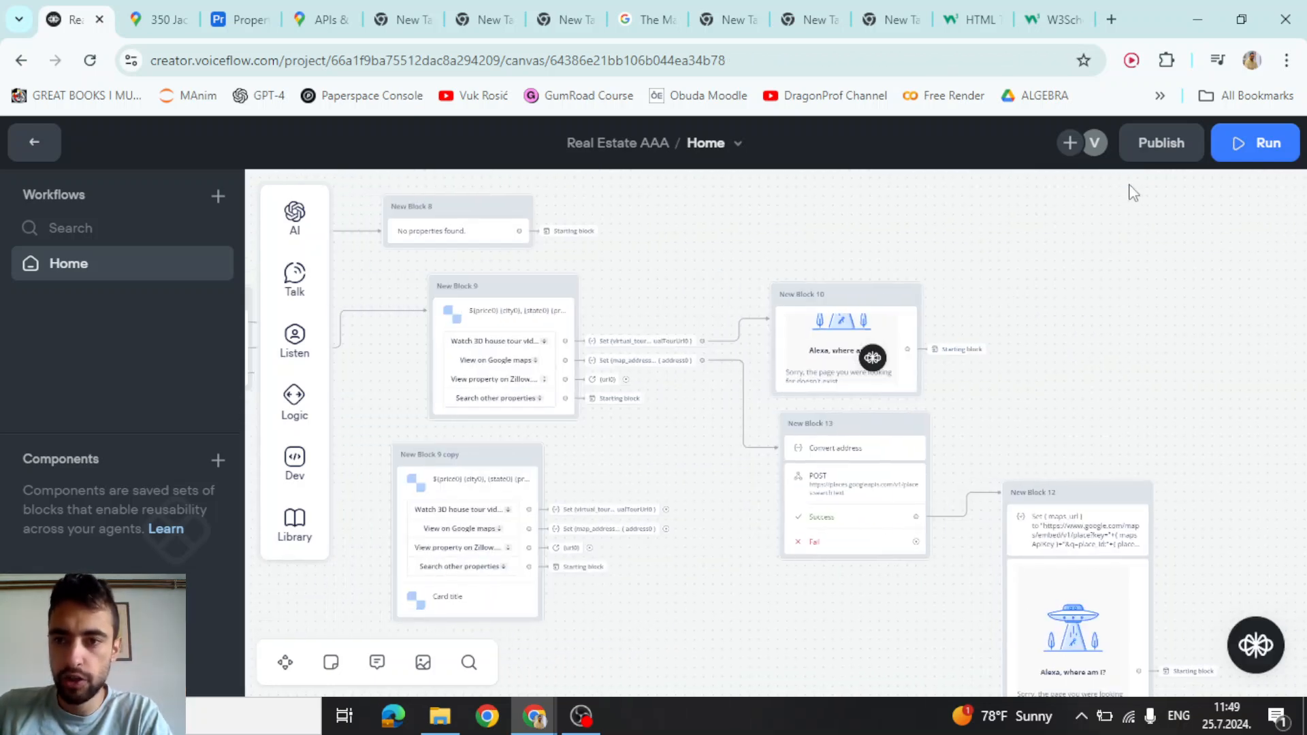
pyautogui.click(1161, 147)
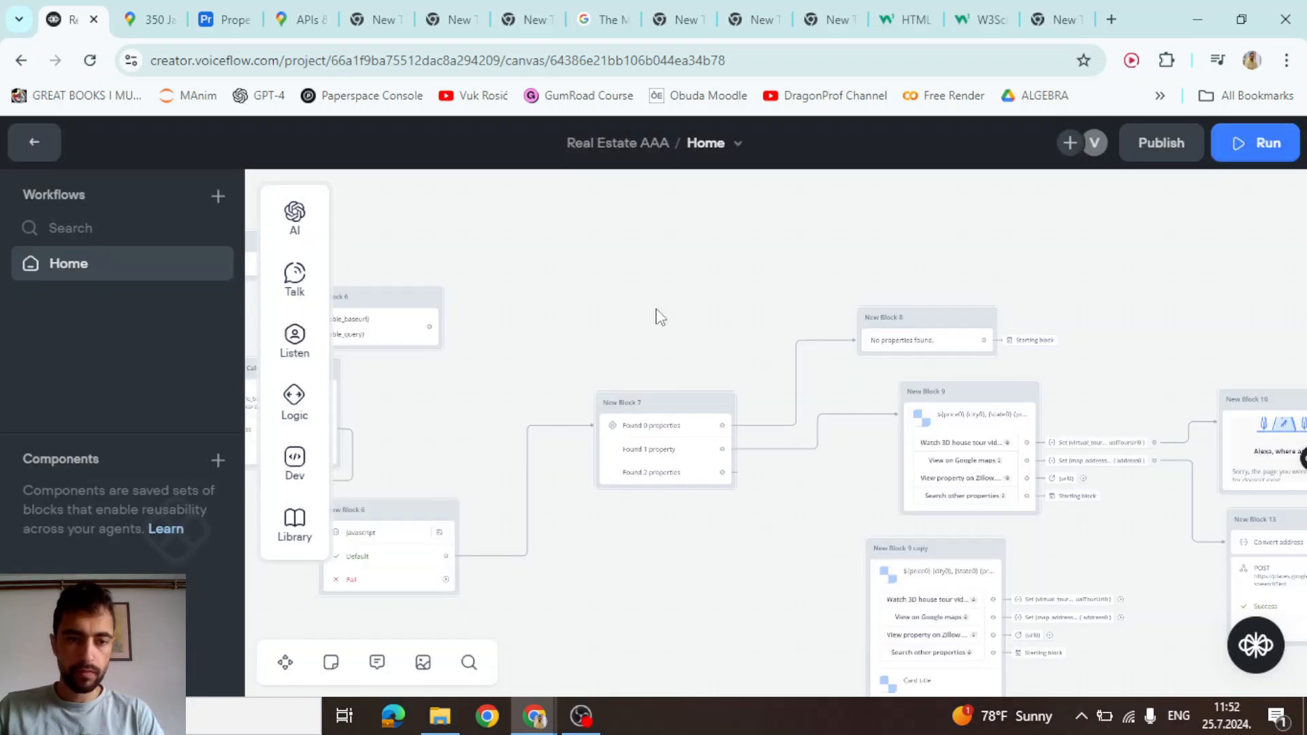
# Delete New Block 6 and connect Airtable query generator directly to Airtable API Call
pyautogui.moveTo(606, 277); pyautogui.dragTo(896, 289)
pyautogui.scroll(4, 686, 250)
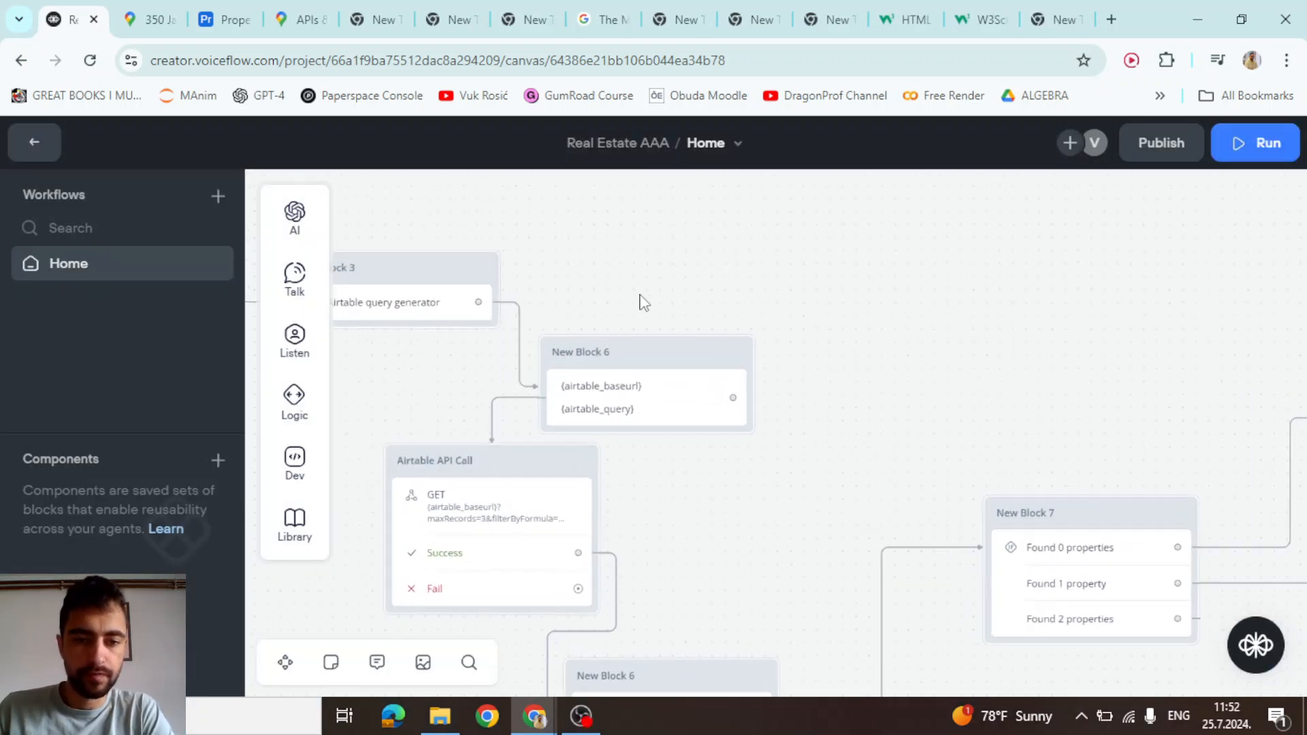
pyautogui.moveTo(664, 296); pyautogui.dragTo(882, 293)
pyautogui.scroll(-3, 878, 313)
pyautogui.scroll(4, 881, 329)
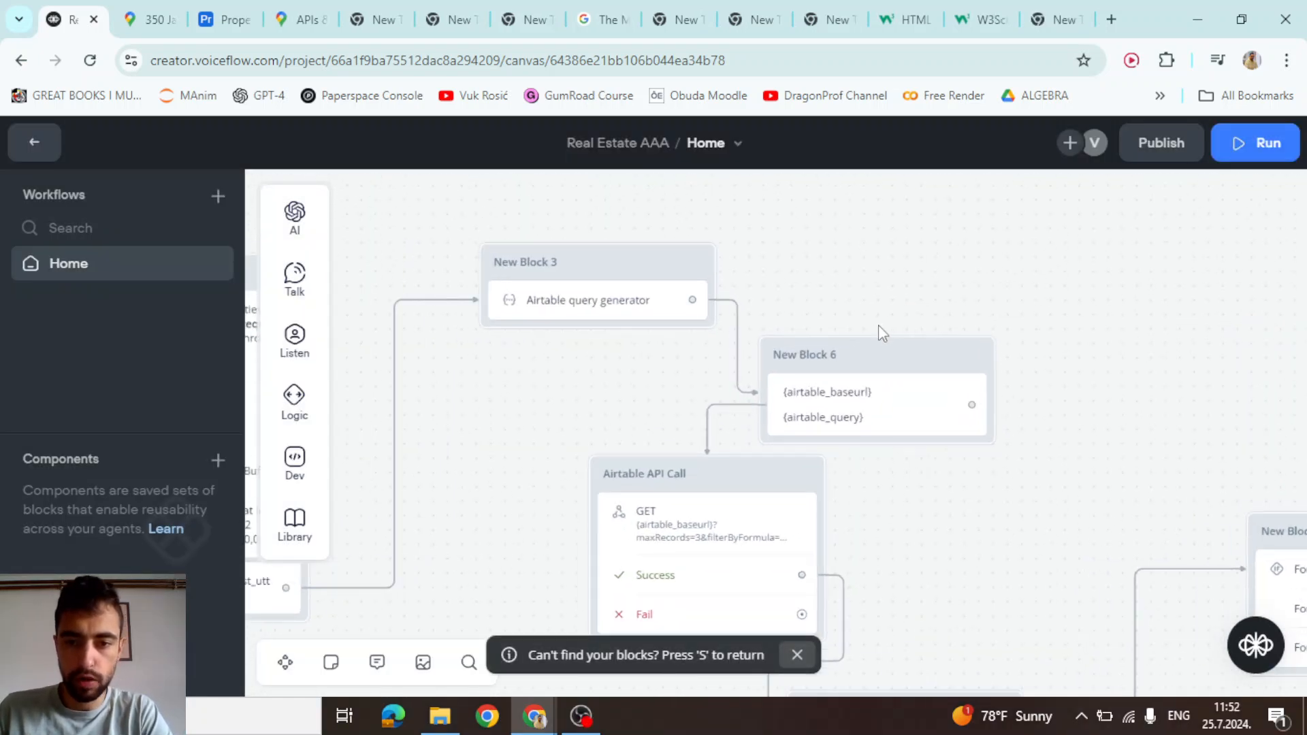
pyautogui.click(880, 405)
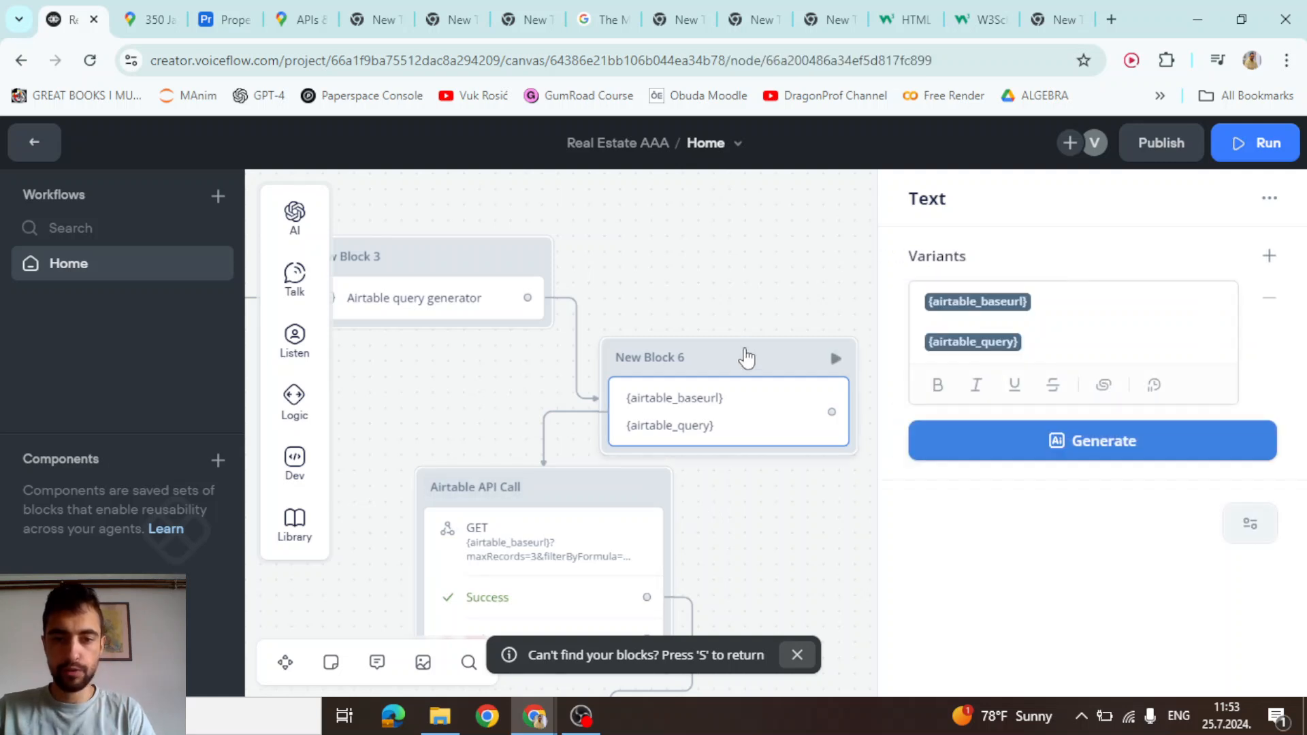
pyautogui.press('Delete')
pyautogui.moveTo(528, 297); pyautogui.dragTo(596, 483)
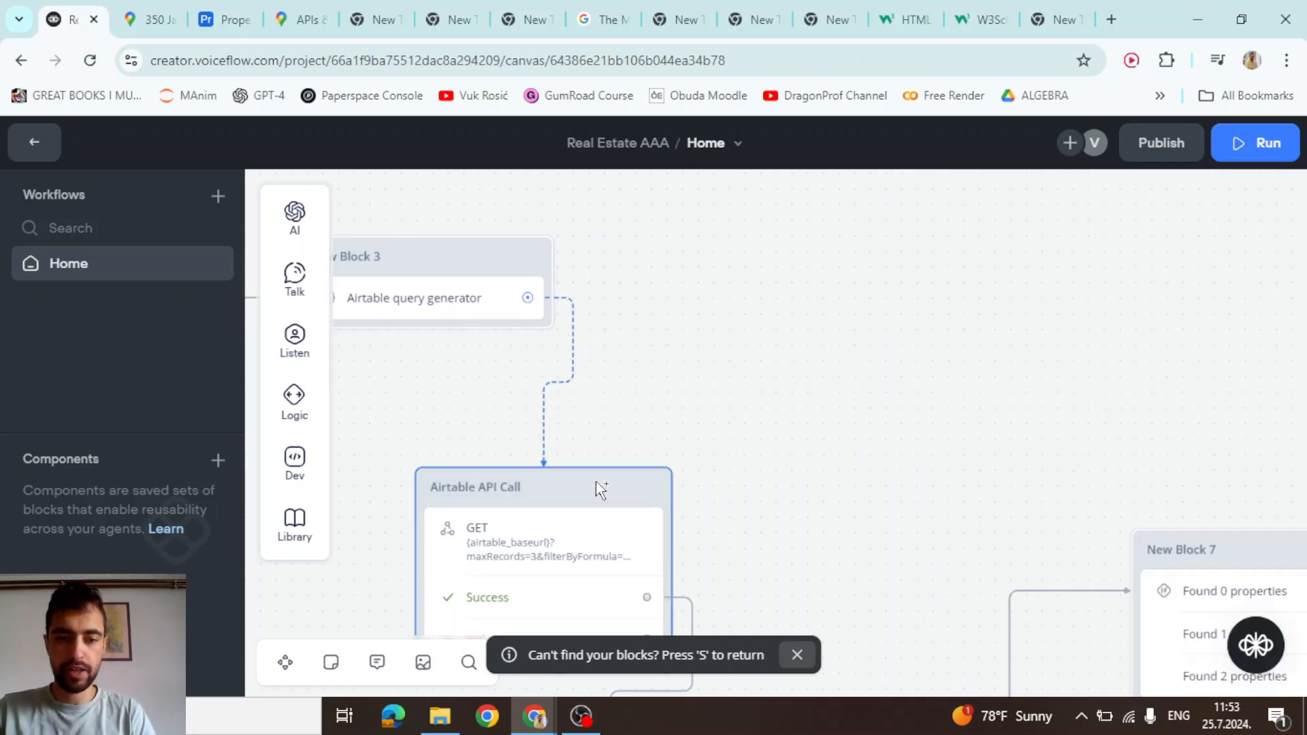
# Publish a new version of the agent named '2'
pyautogui.scroll(-1, 726, 385)
pyautogui.scroll(-3, 726, 385)
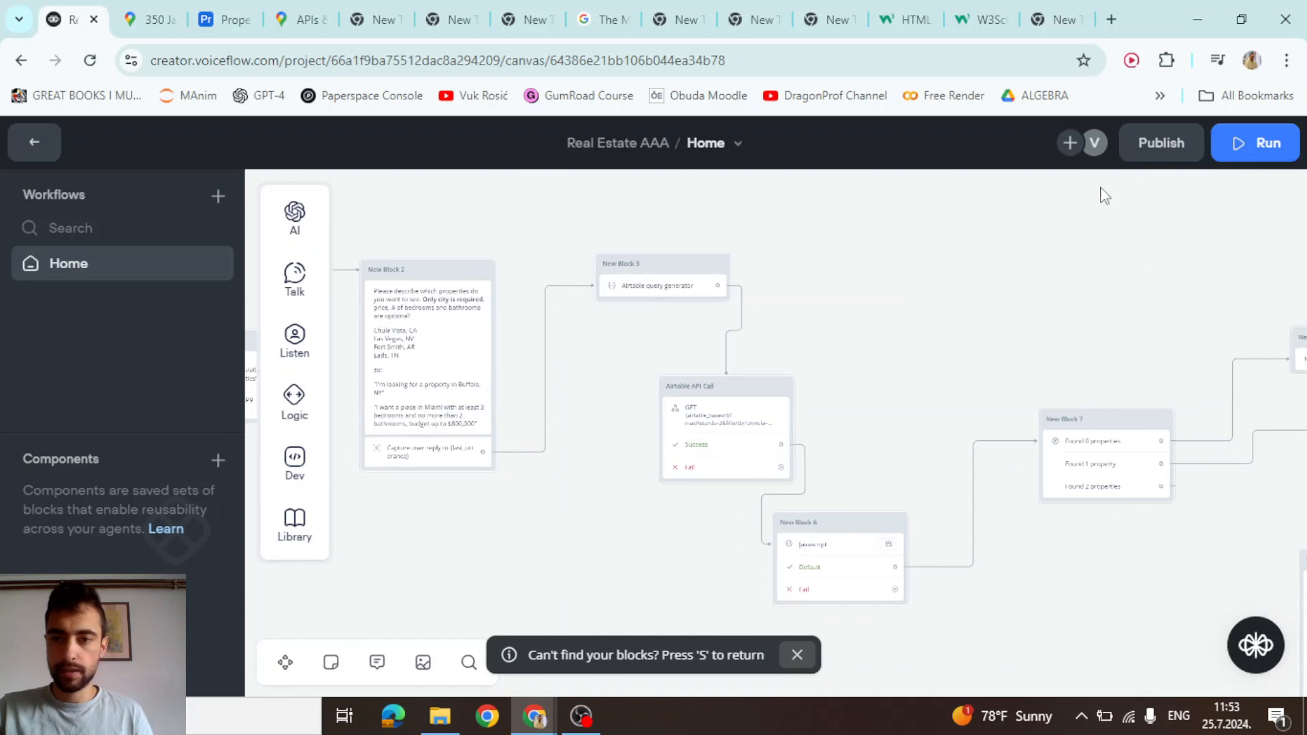
pyautogui.click(1161, 142)
pyautogui.write('2')
pyautogui.click(760, 383)
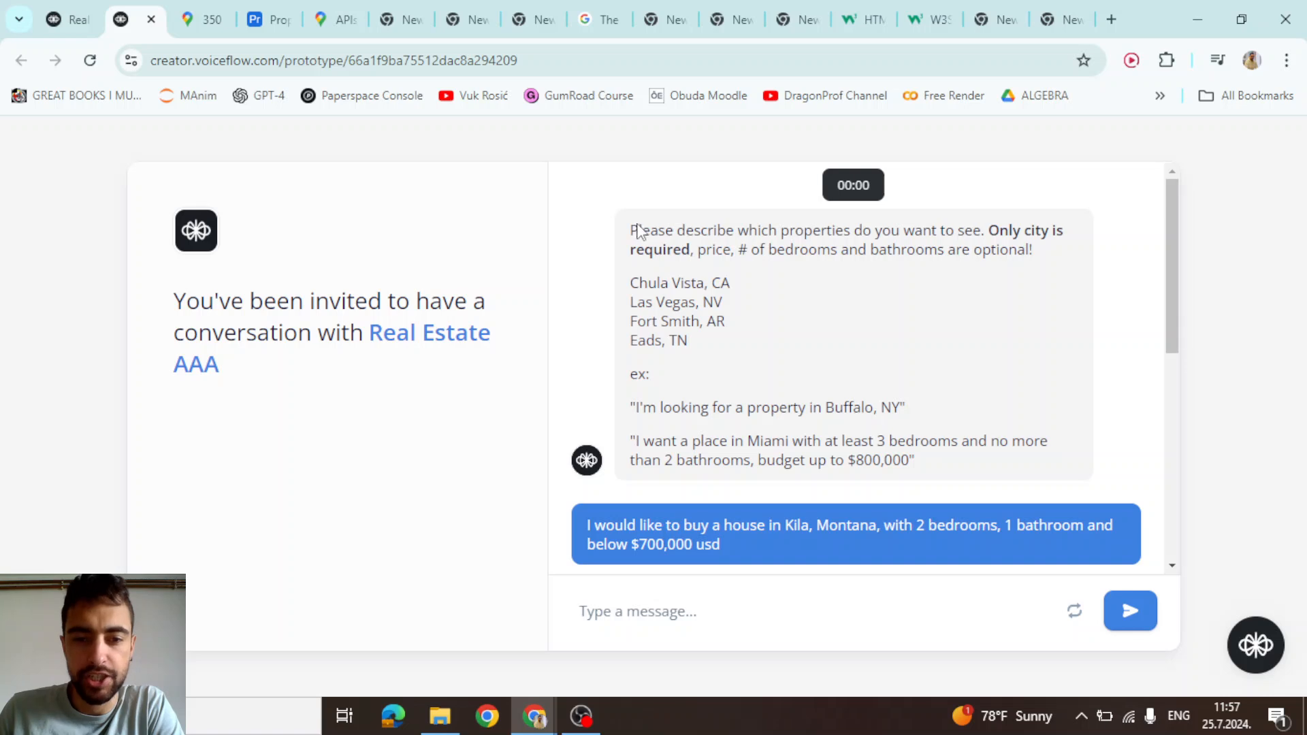
# Highlight the test request's details: Kila, Montana, 2 bedrooms, 1 bathroom, under $700,000
pyautogui.moveTo(638, 226); pyautogui.dragTo(672, 441)
pyautogui.click(806, 455)
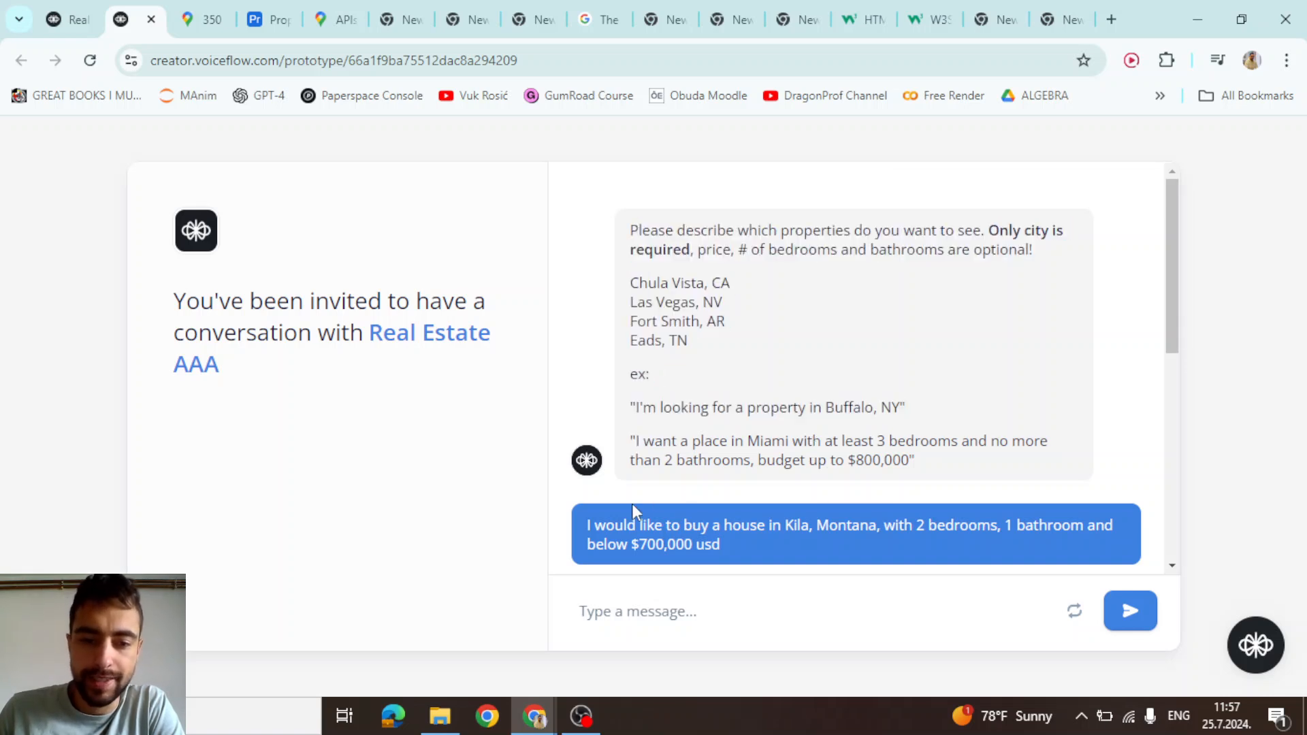
pyautogui.tripleClick(604, 526)
pyautogui.moveTo(606, 525); pyautogui.dragTo(887, 529)
pyautogui.click(935, 529)
pyautogui.moveTo(967, 528); pyautogui.dragTo(1034, 529)
pyautogui.click(1056, 531)
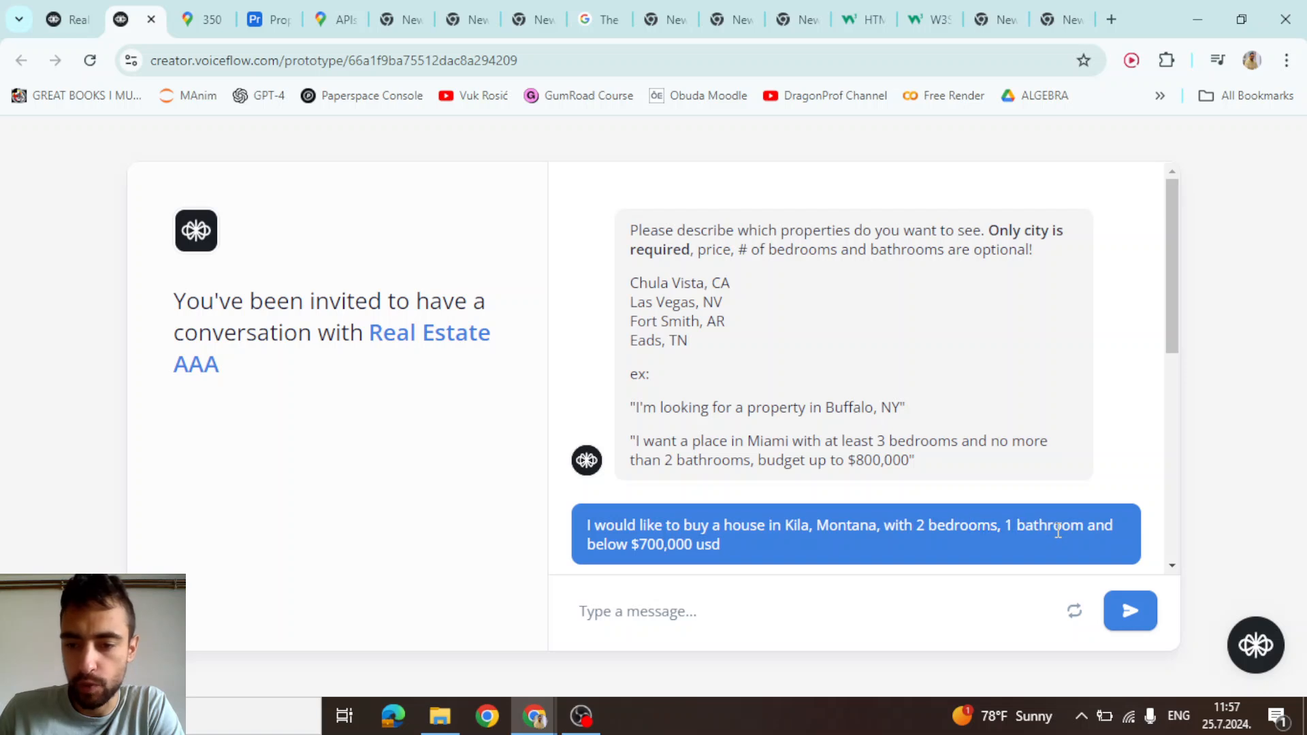
pyautogui.moveTo(718, 547); pyautogui.dragTo(640, 545)
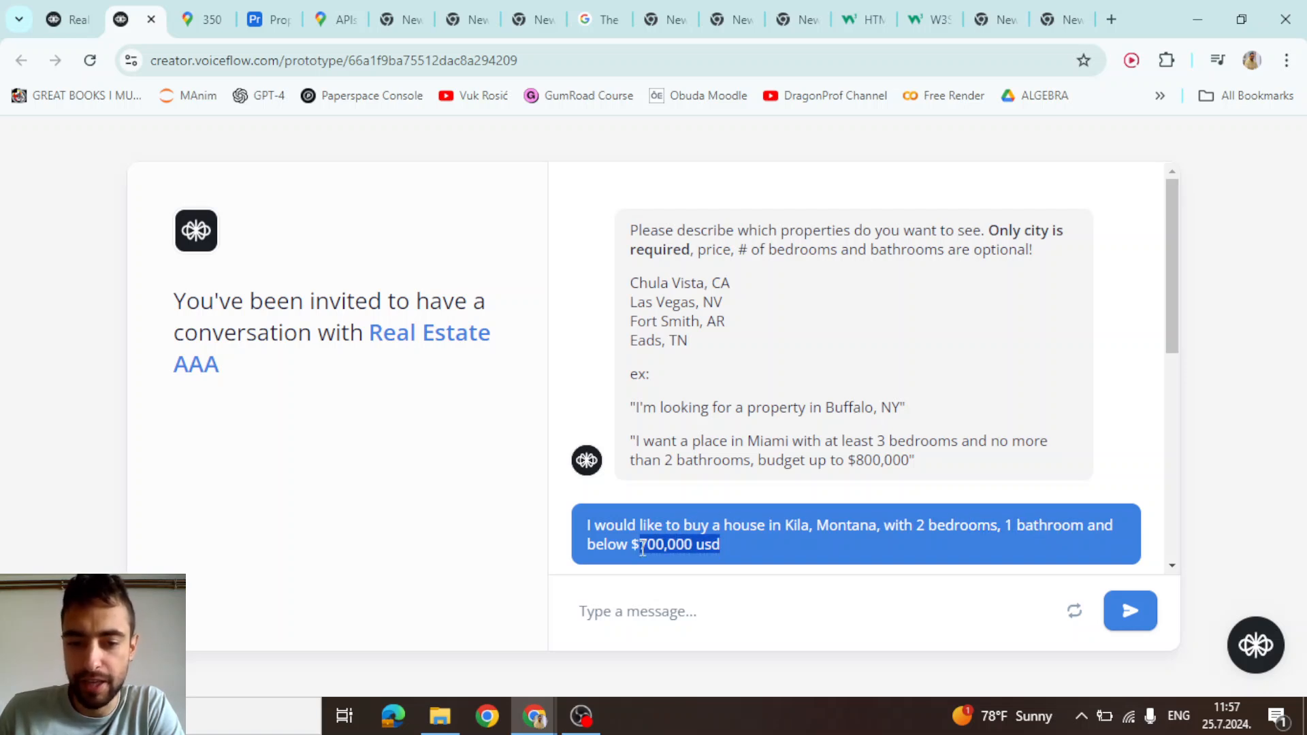